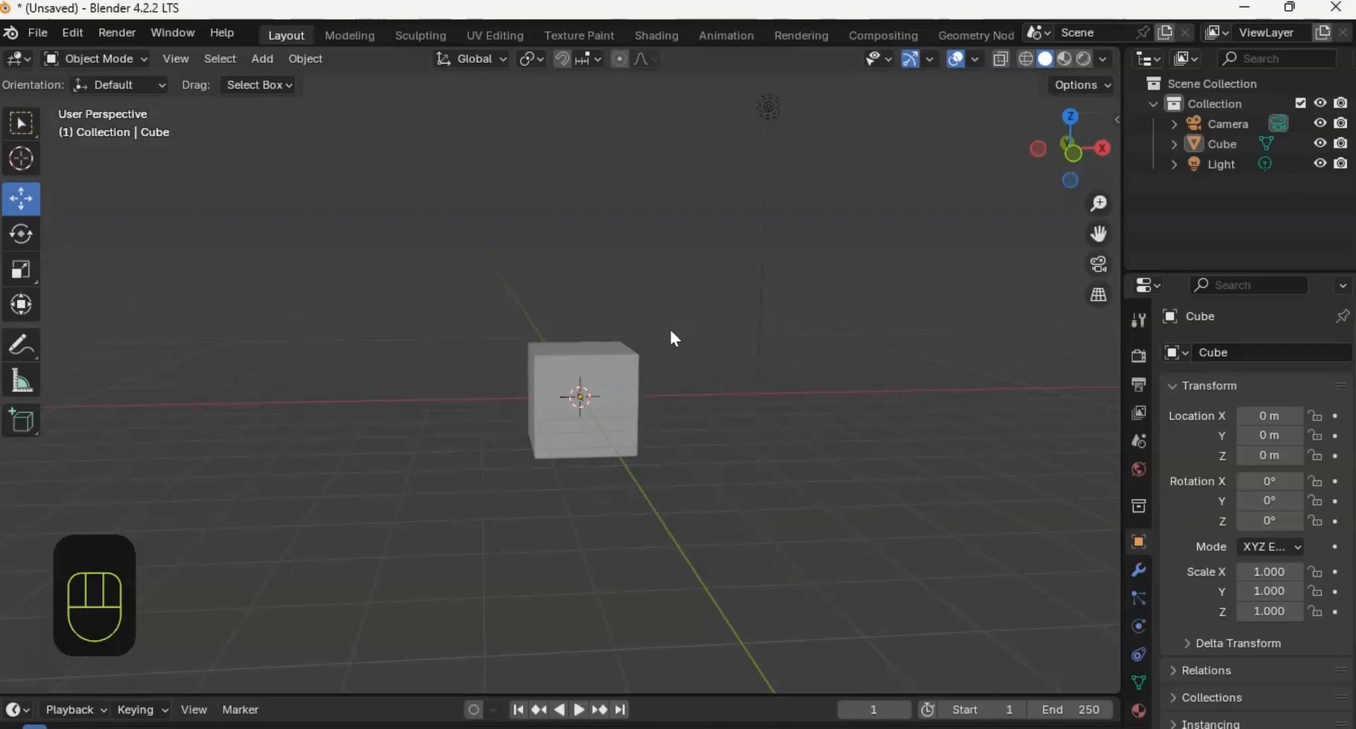
# Step: Add the orange character picture bbe26efe6e25fe3a477a7f695ff0dcad.jpg from the Desktop as a reference image in front view
pyautogui.keyDown('shift'); pyautogui.moveTo(670, 324); pyautogui.dragTo(679, 295, button='middle'); pyautogui.keyUp('shift')
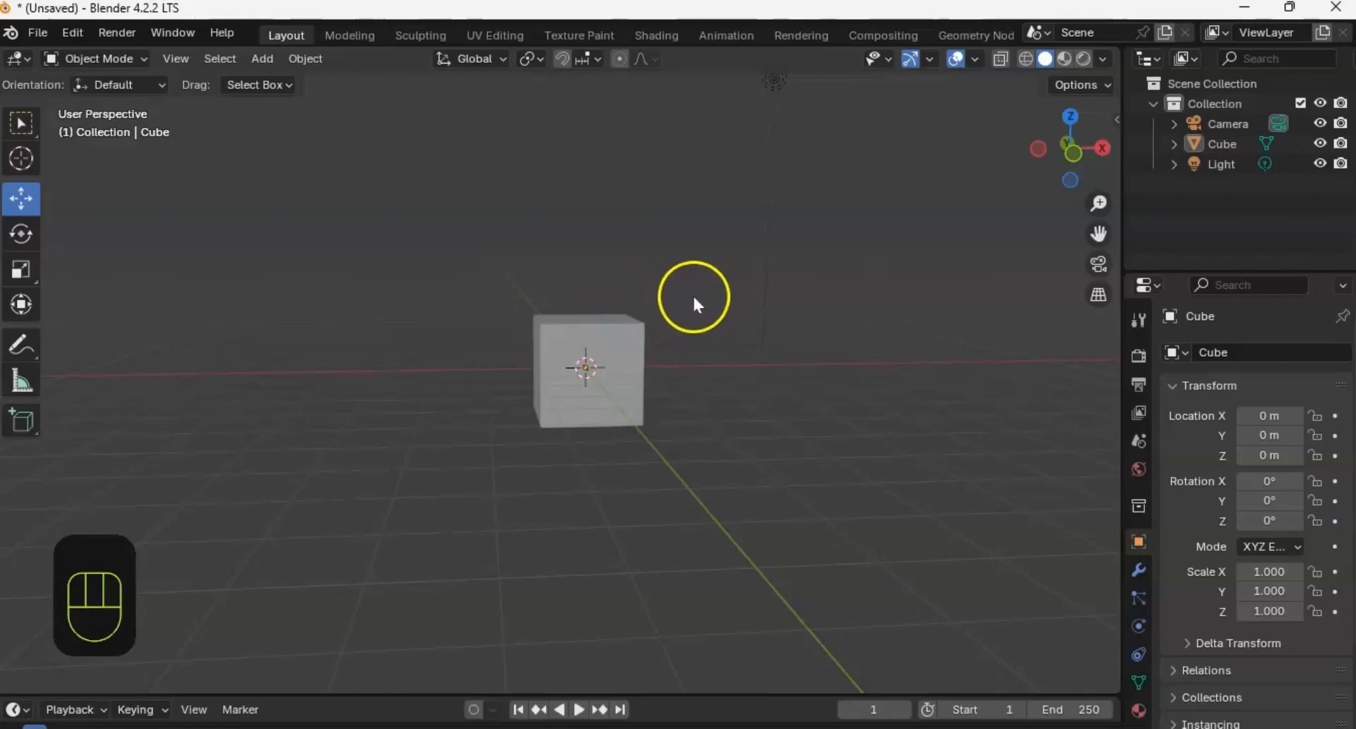
pyautogui.moveTo(693, 300)
pyautogui.keyDown('alt'); pyautogui.mouseDown(button='middle')
pyautogui.moveTo(612, 296)
pyautogui.moveTo(688, 305)
pyautogui.moveTo(605, 303)
pyautogui.moveTo(659, 306)
pyautogui.moveTo(599, 348)
pyautogui.moveTo(678, 307)
pyautogui.mouseUp(button='middle'); pyautogui.keyUp('alt')
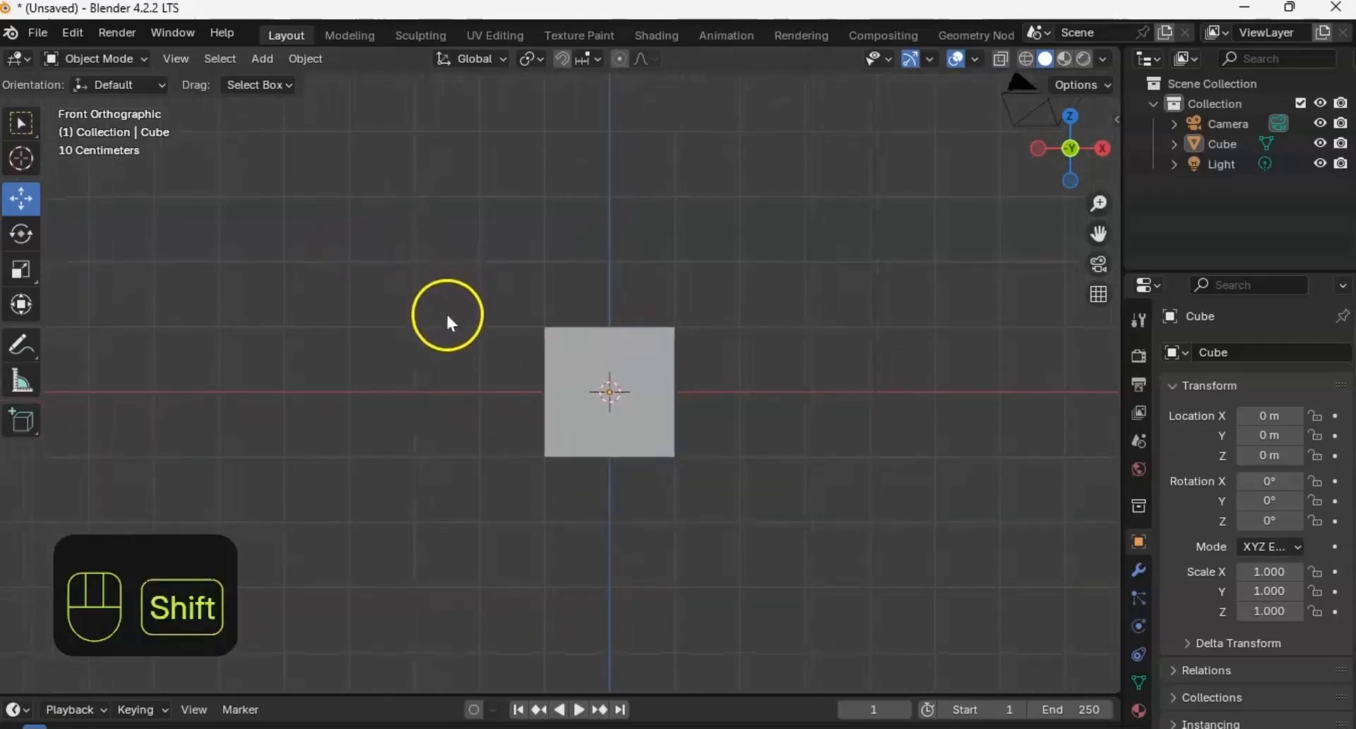
pyautogui.hotkey('shift', 'a')
pyautogui.moveTo(425, 318)
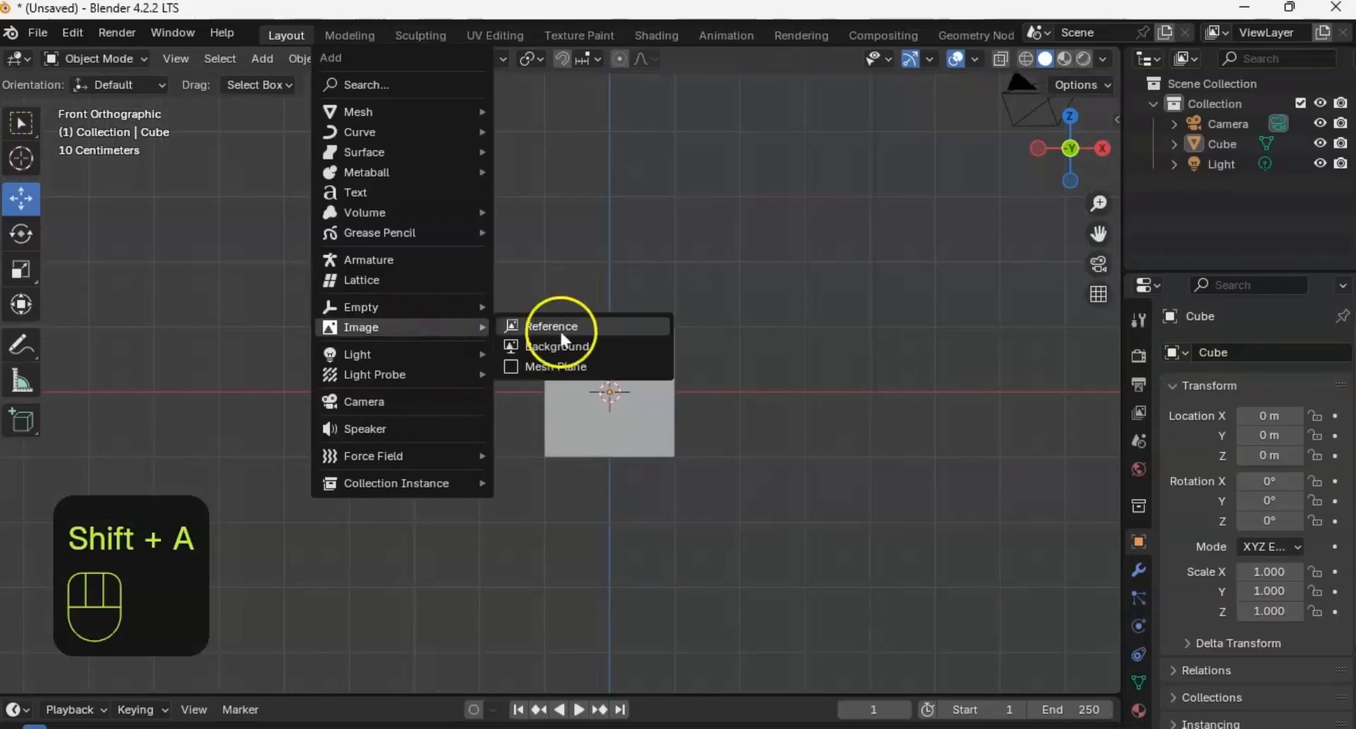
pyautogui.click(555, 327)
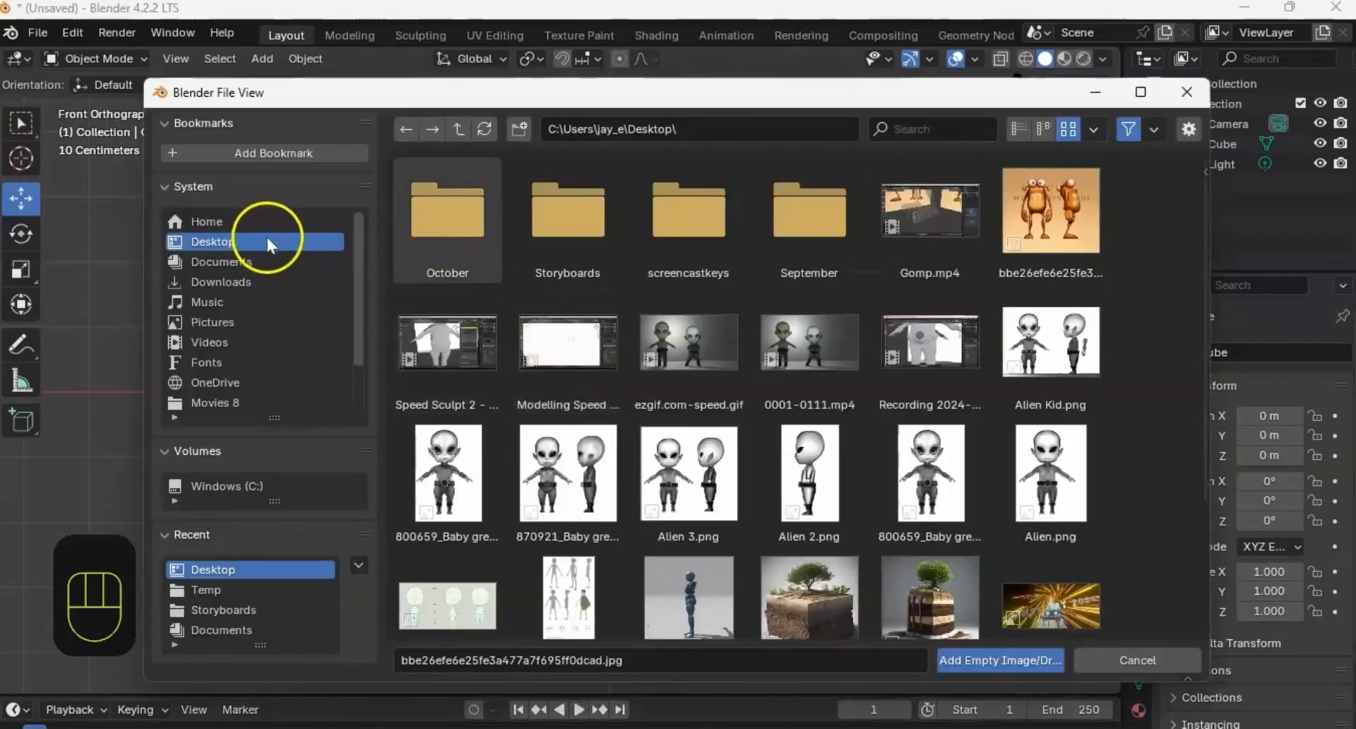
pyautogui.click(1034, 259)
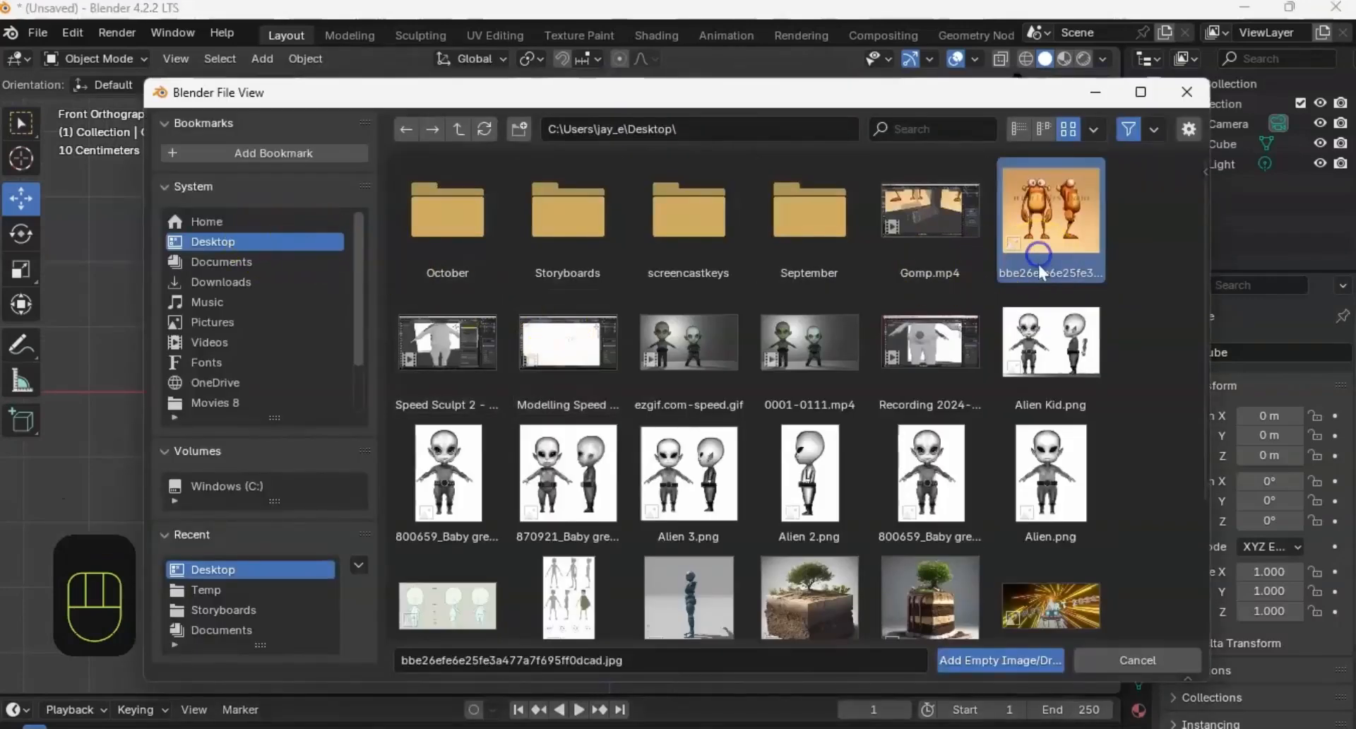
pyautogui.click(975, 660)
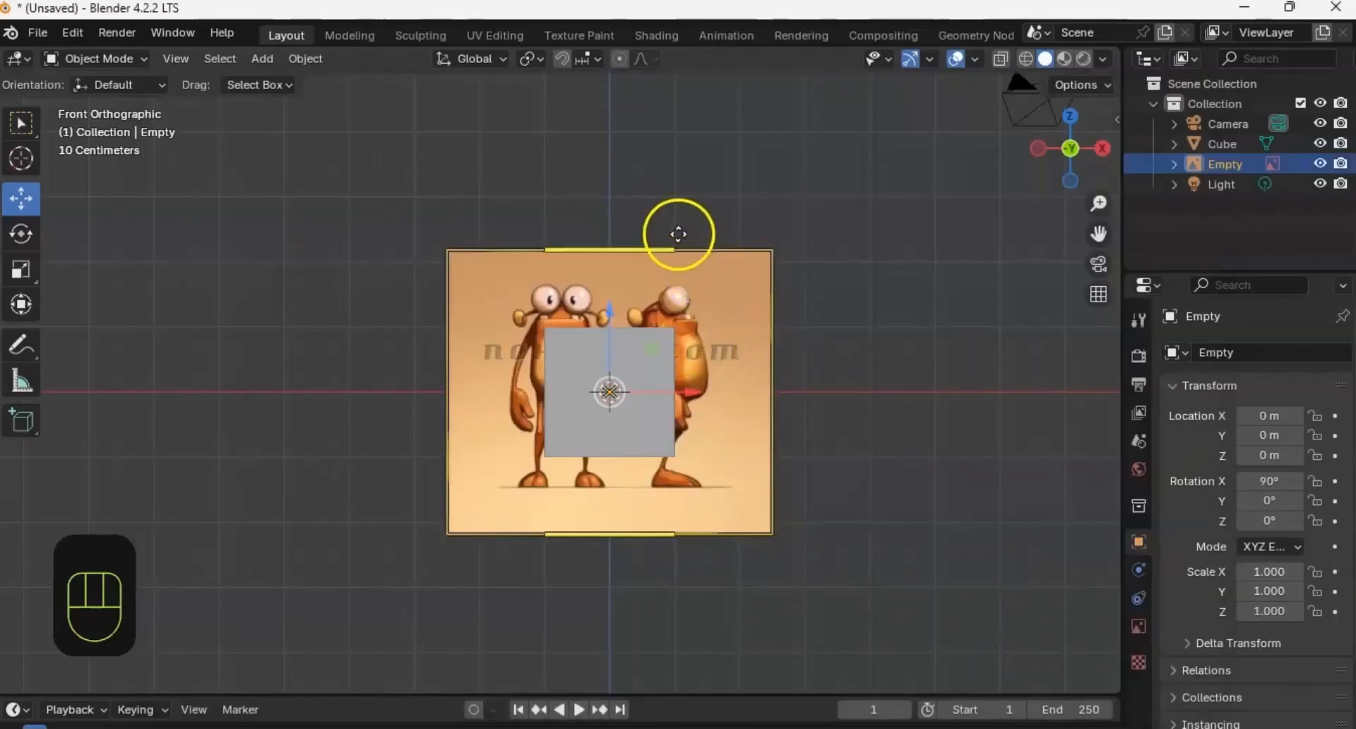
# Step: Move the cube clear of the reference image along X, and shift the image to X about 0.74 m and Z about 1.48 m
pyautogui.click(638, 346)
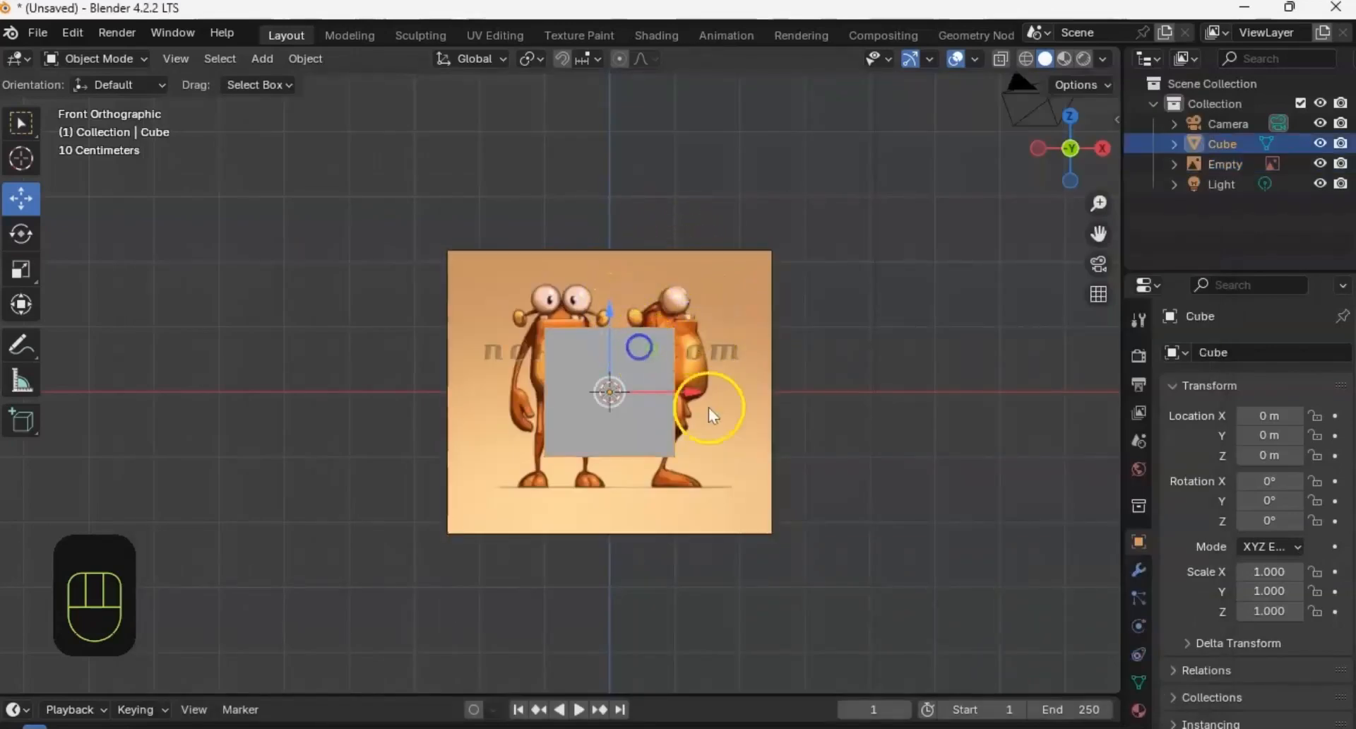
pyautogui.moveTo(709, 408); pyautogui.dragTo(1071, 408)
pyautogui.click(667, 325)
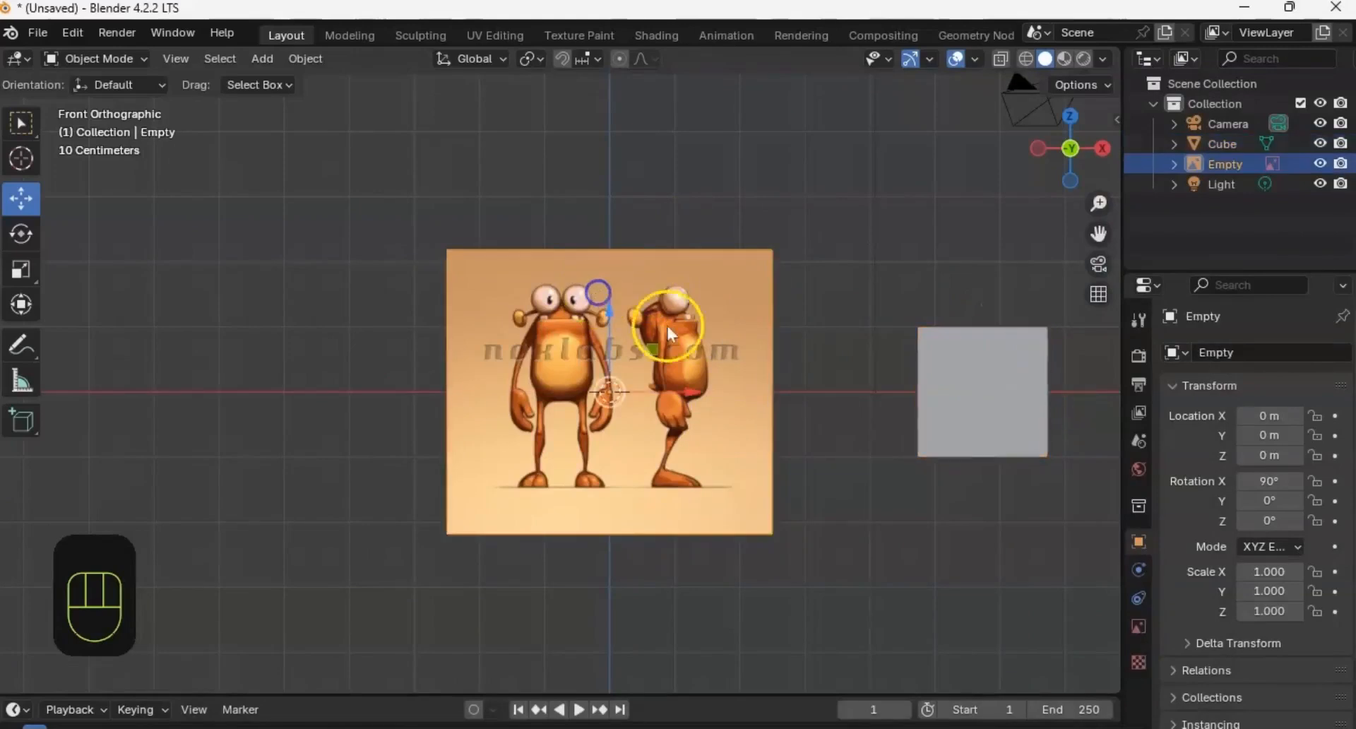
pyautogui.moveTo(608, 327); pyautogui.dragTo(629, 253)
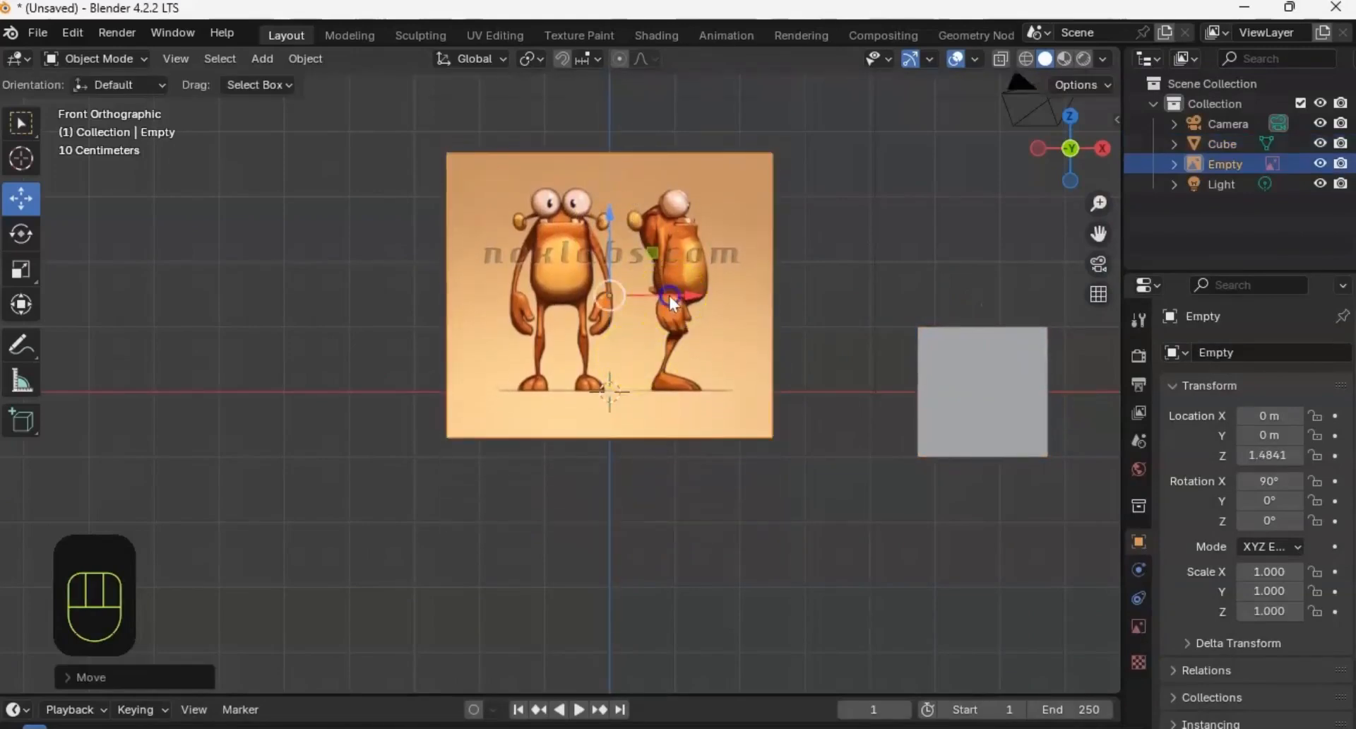
pyautogui.moveTo(668, 295); pyautogui.dragTo(728, 294)
pyautogui.moveTo(684, 281); pyautogui.dragTo(666, 311, button='middle')
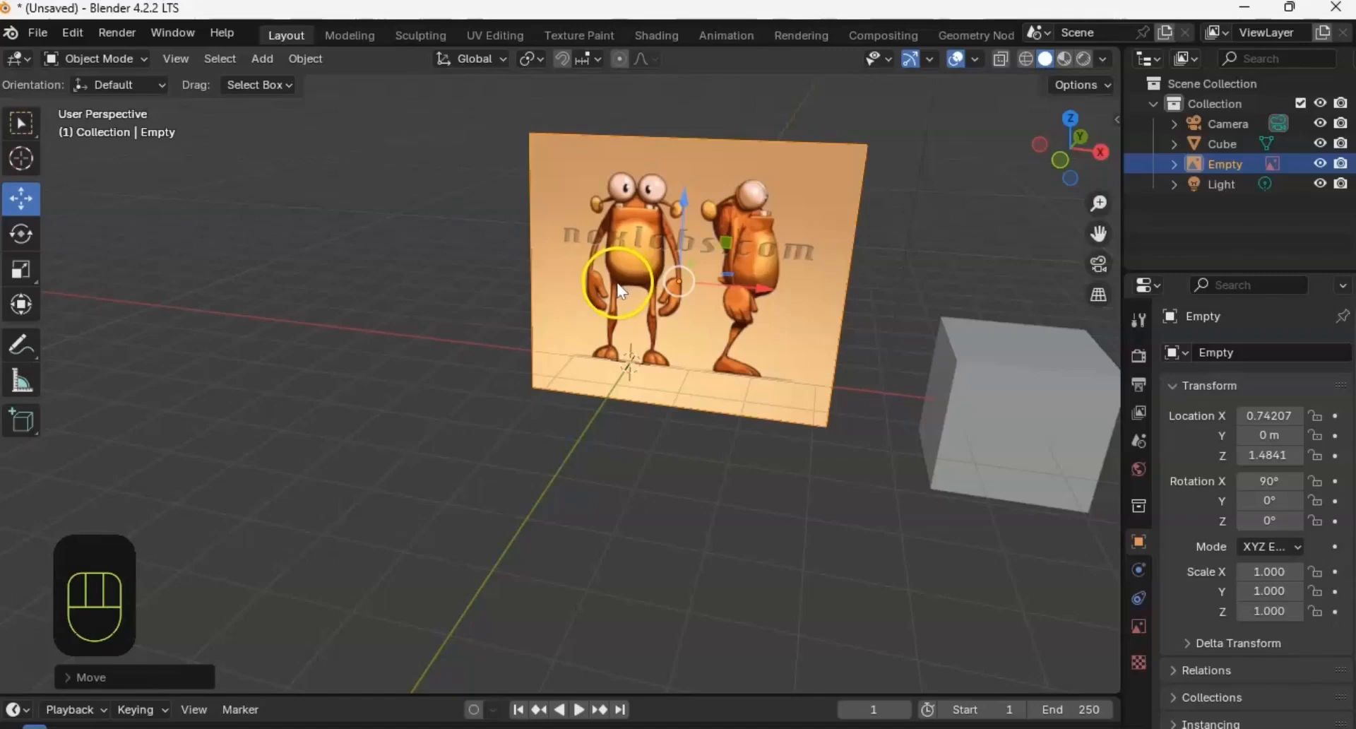
pyautogui.press('r')
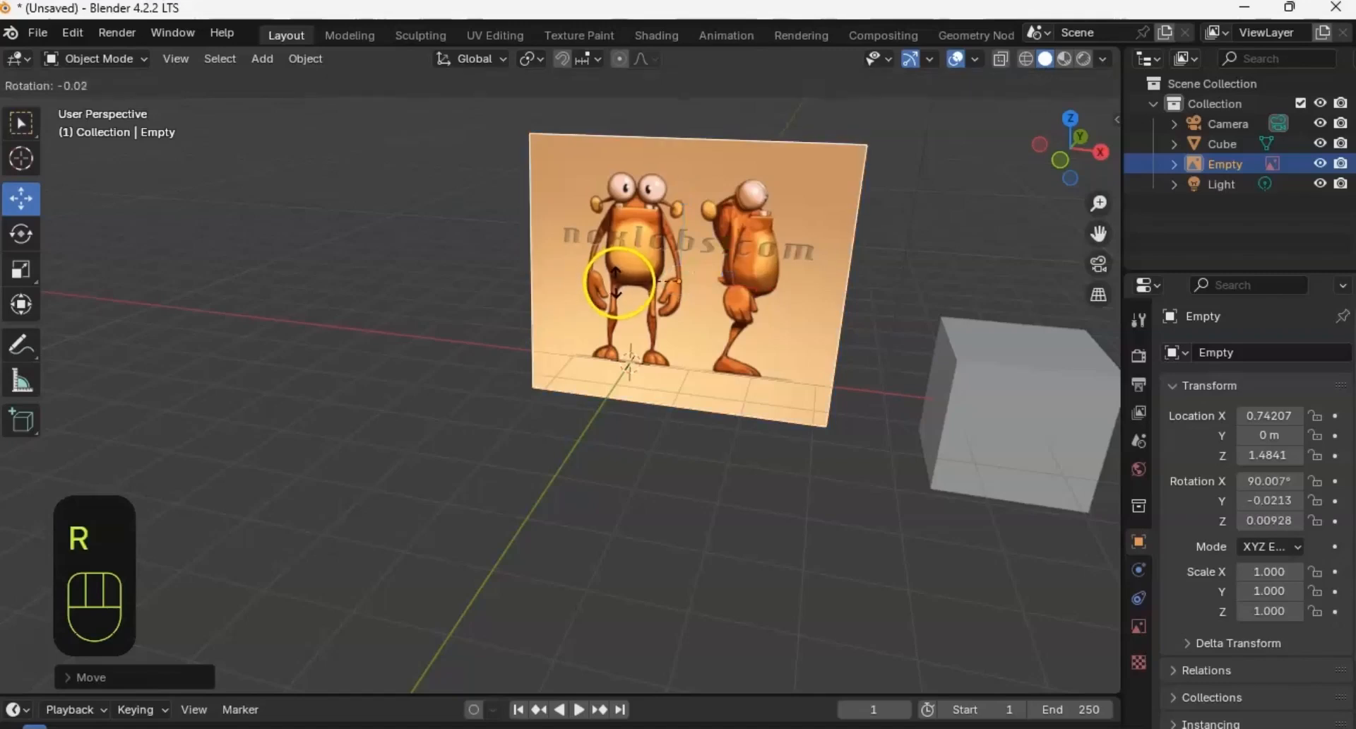
pyautogui.write('z-90')
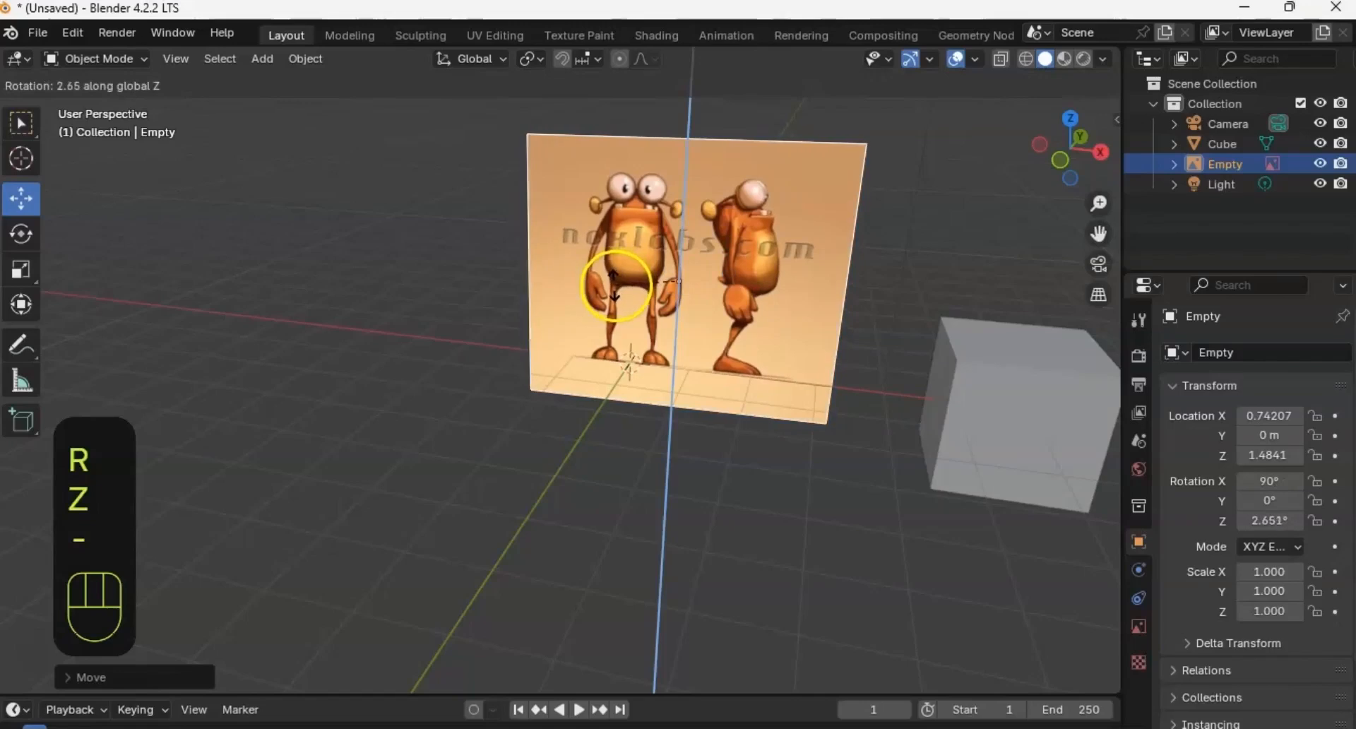
pyautogui.press('Return')
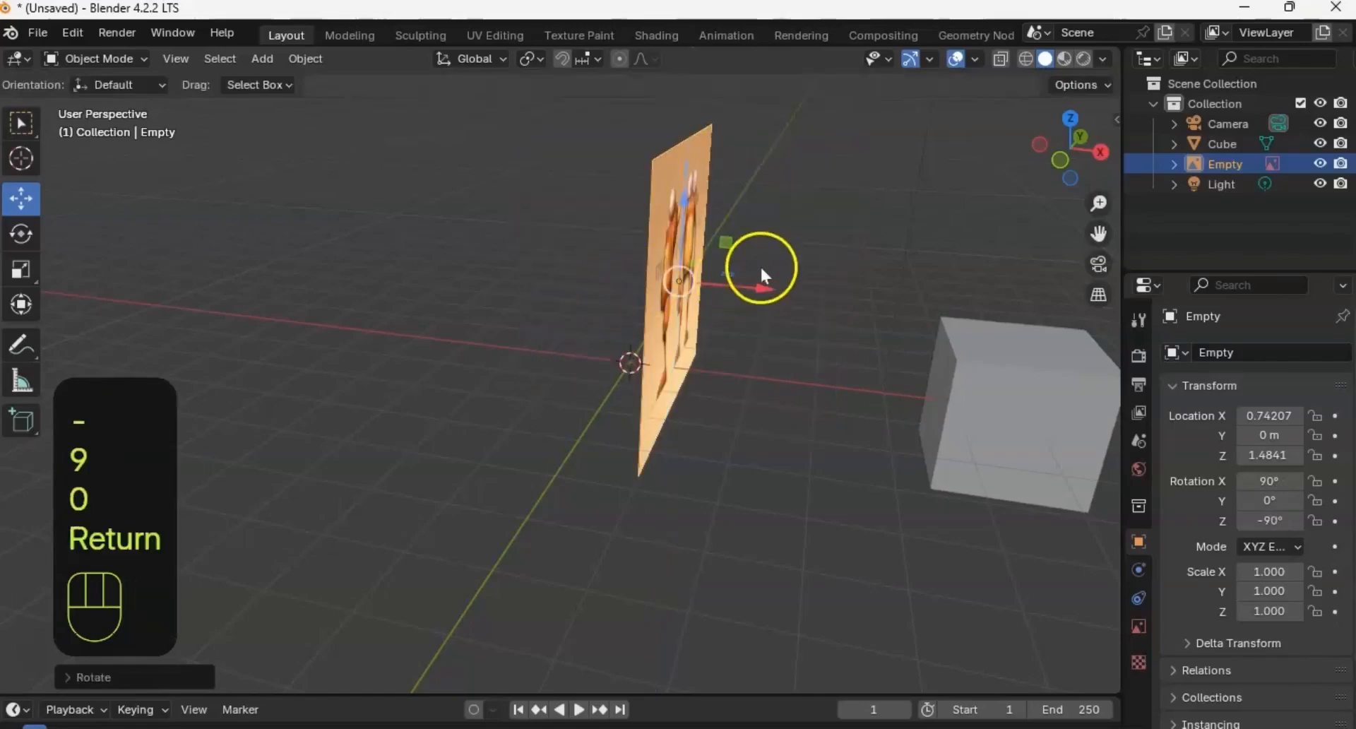
pyautogui.moveTo(760, 265); pyautogui.dragTo(696, 275, button='middle')
pyautogui.hotkey('ctrl', 'z')
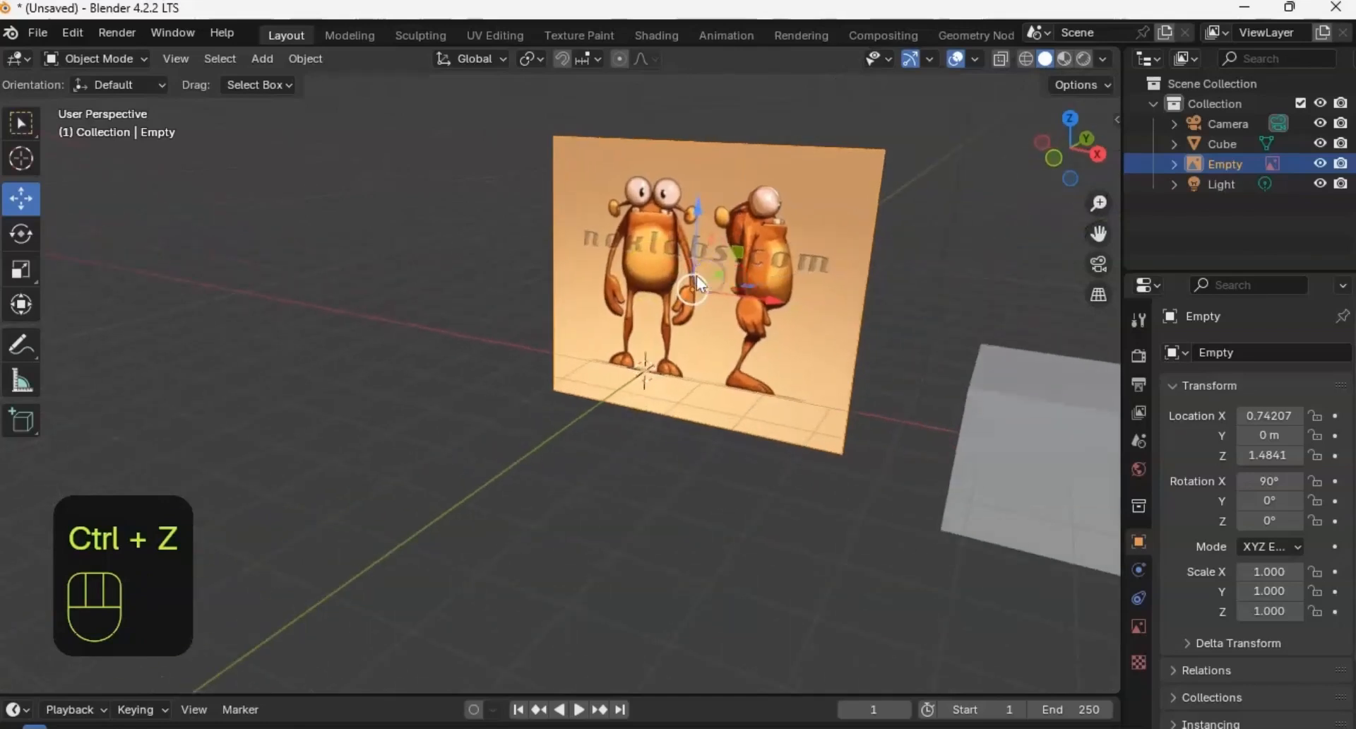
# Step: Duplicate the reference image in place and rotate the copy -90° about the global Z axis
pyautogui.hotkey('shift', 'd')
pyautogui.rightClick(678, 286)
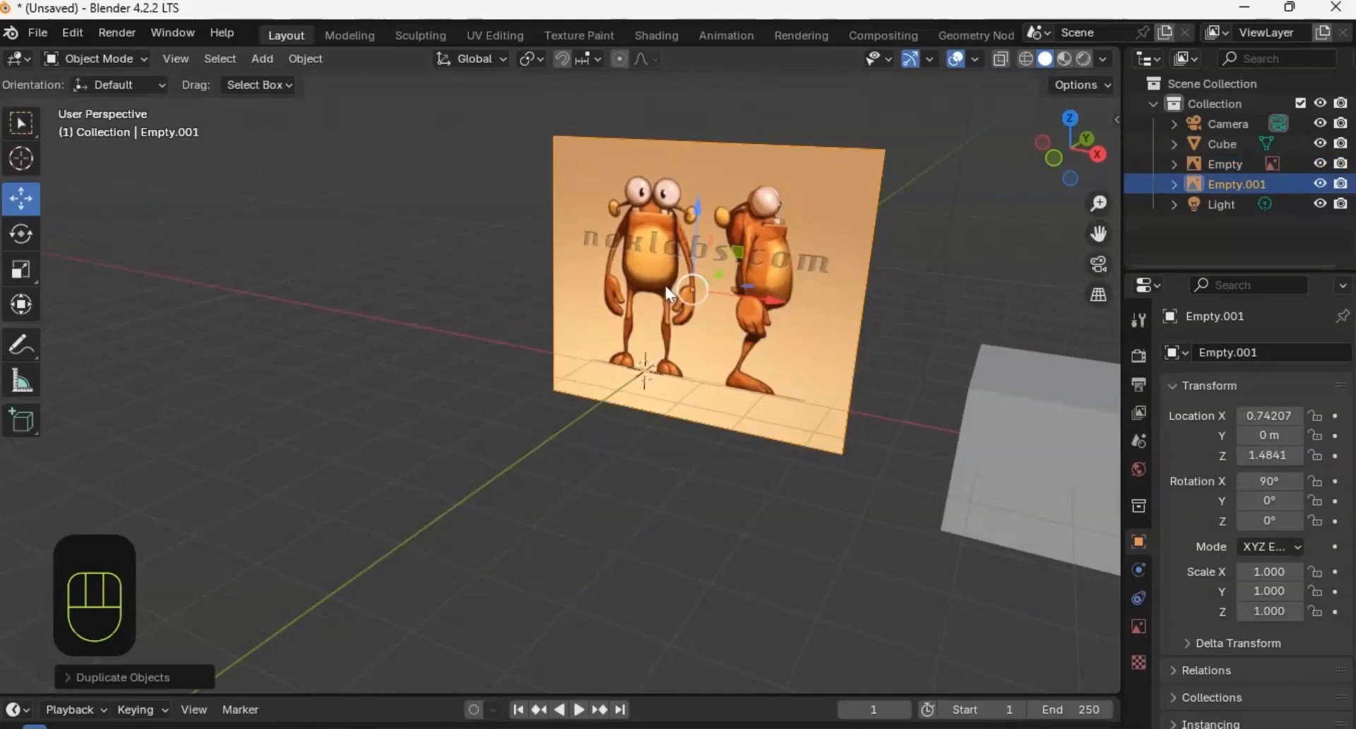
pyautogui.press('r')
pyautogui.write('z')
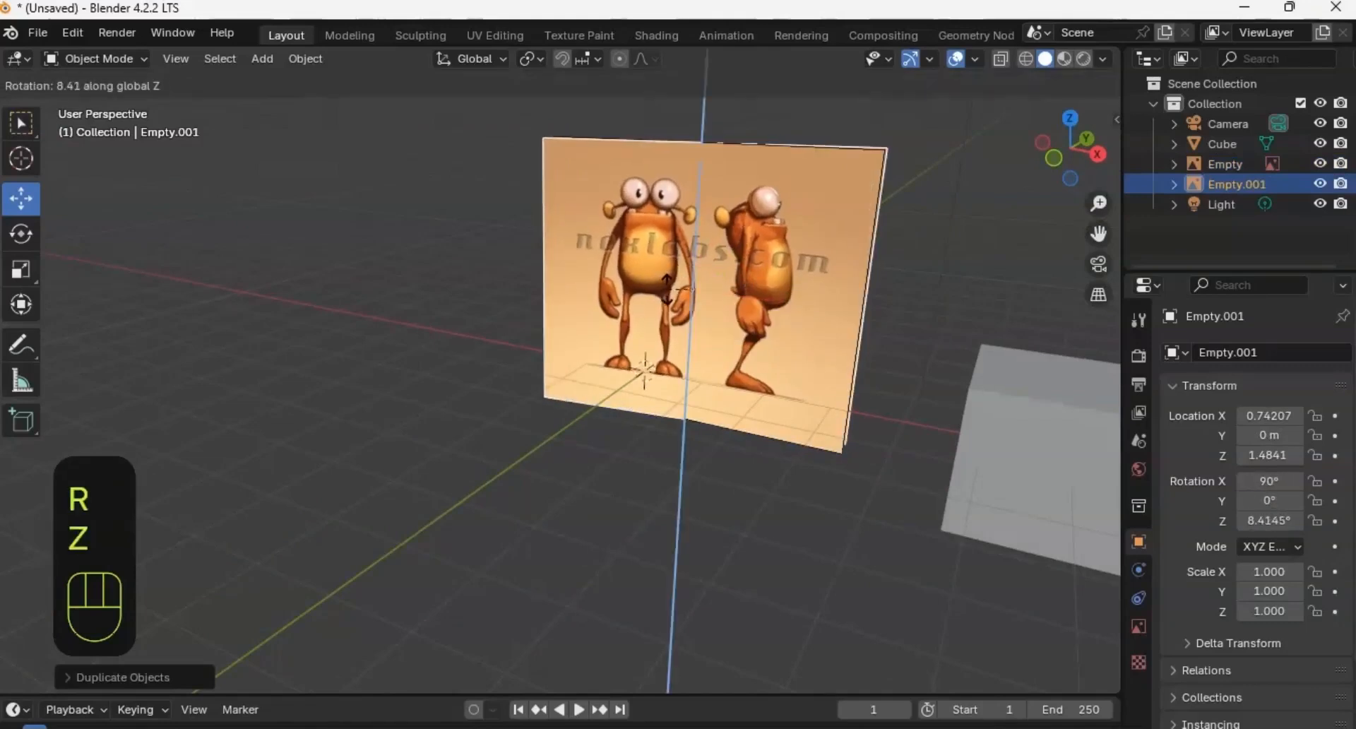
pyautogui.write('-90')
pyautogui.press('Return')
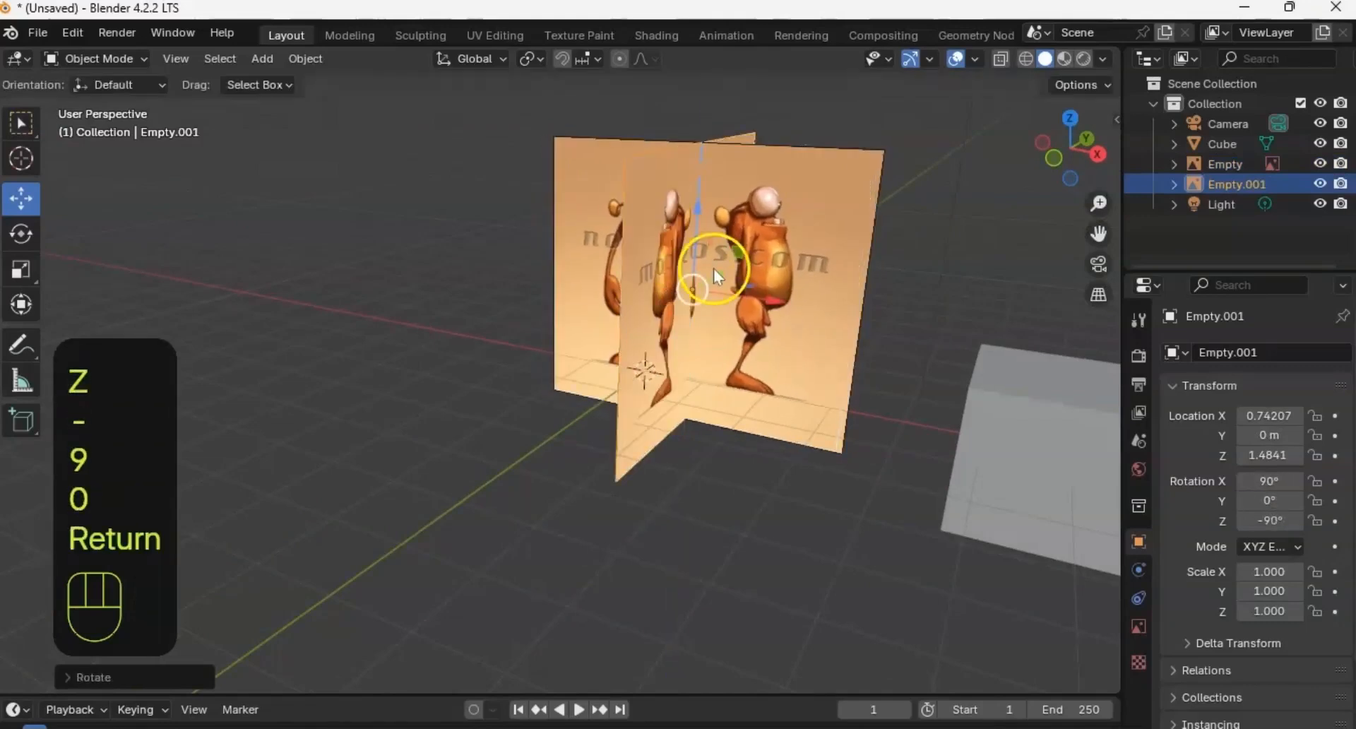
# Step: Move the rotated image copy back along X to about -2.87 m
pyautogui.moveTo(717, 275); pyautogui.dragTo(731, 316, button='middle')
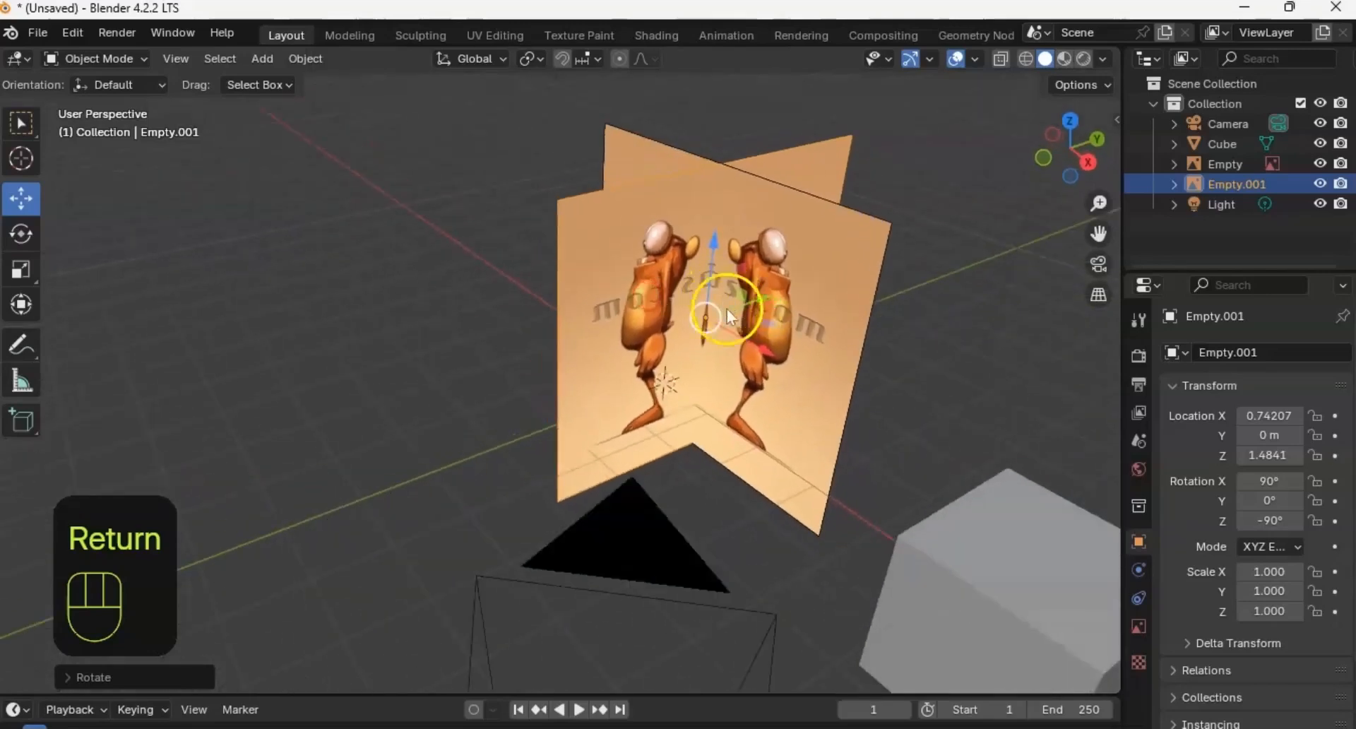
pyautogui.press('g')
pyautogui.press('x')
pyautogui.click(768, 289)
# Step: Move the original front reference image back along Y to about 2.64 m
pyautogui.click(725, 310)
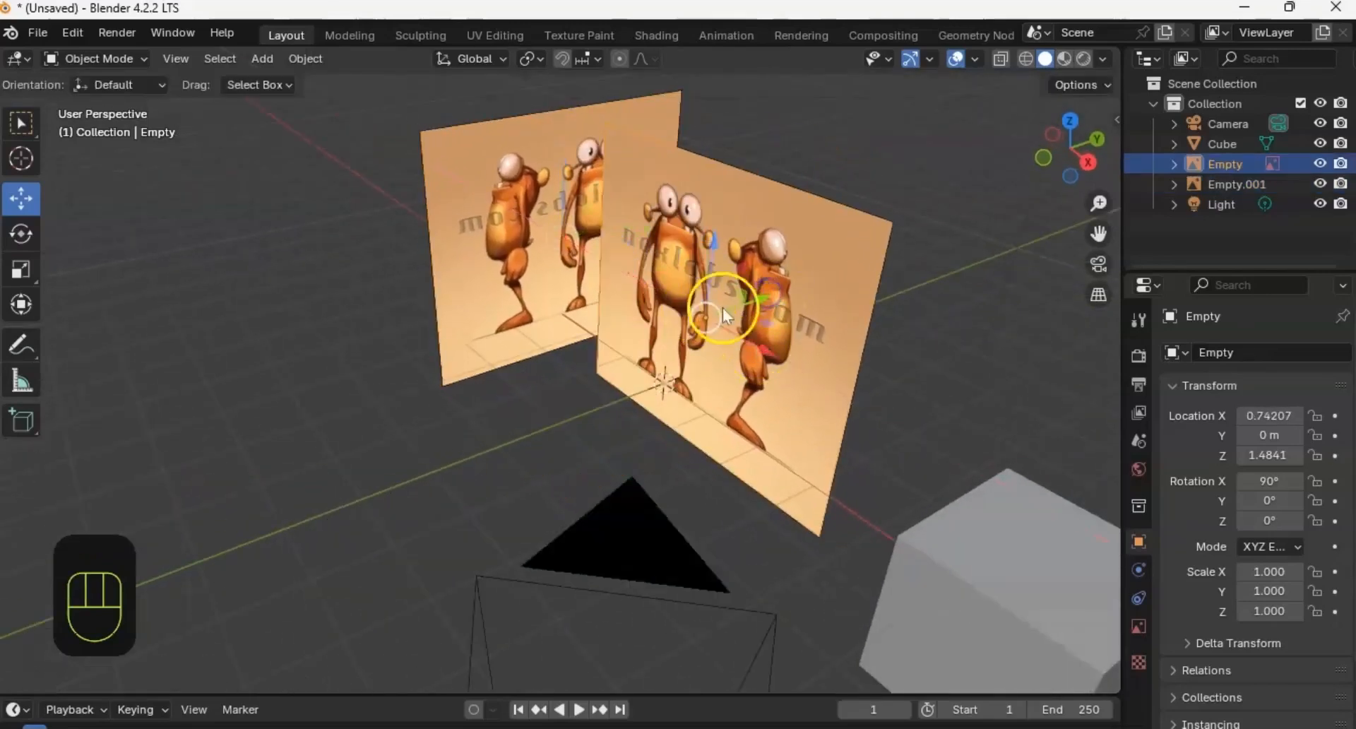
pyautogui.press('g')
pyautogui.press('y')
pyautogui.click(691, 313)
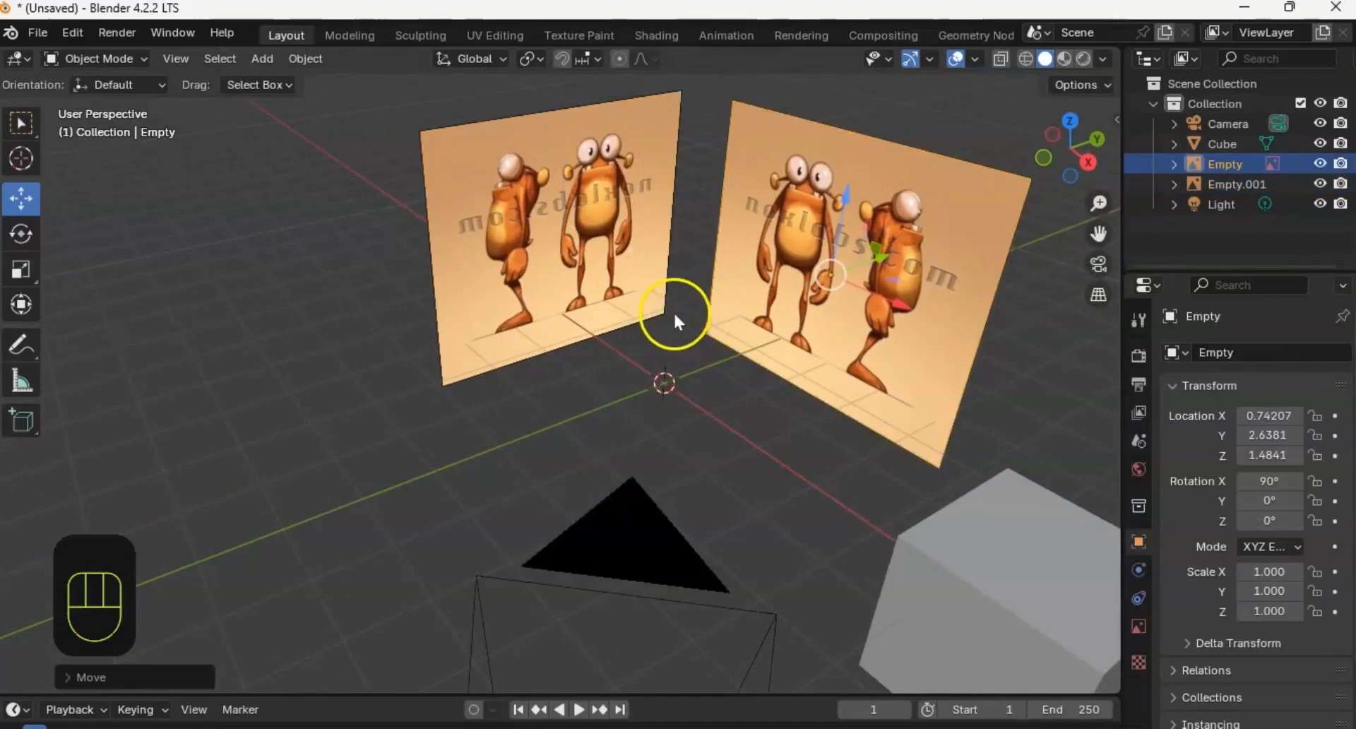
# Step: In right view, move the cube away from the side reference image along Y to about -6.26 m
pyautogui.moveTo(674, 321); pyautogui.dragTo(634, 285, button='middle')
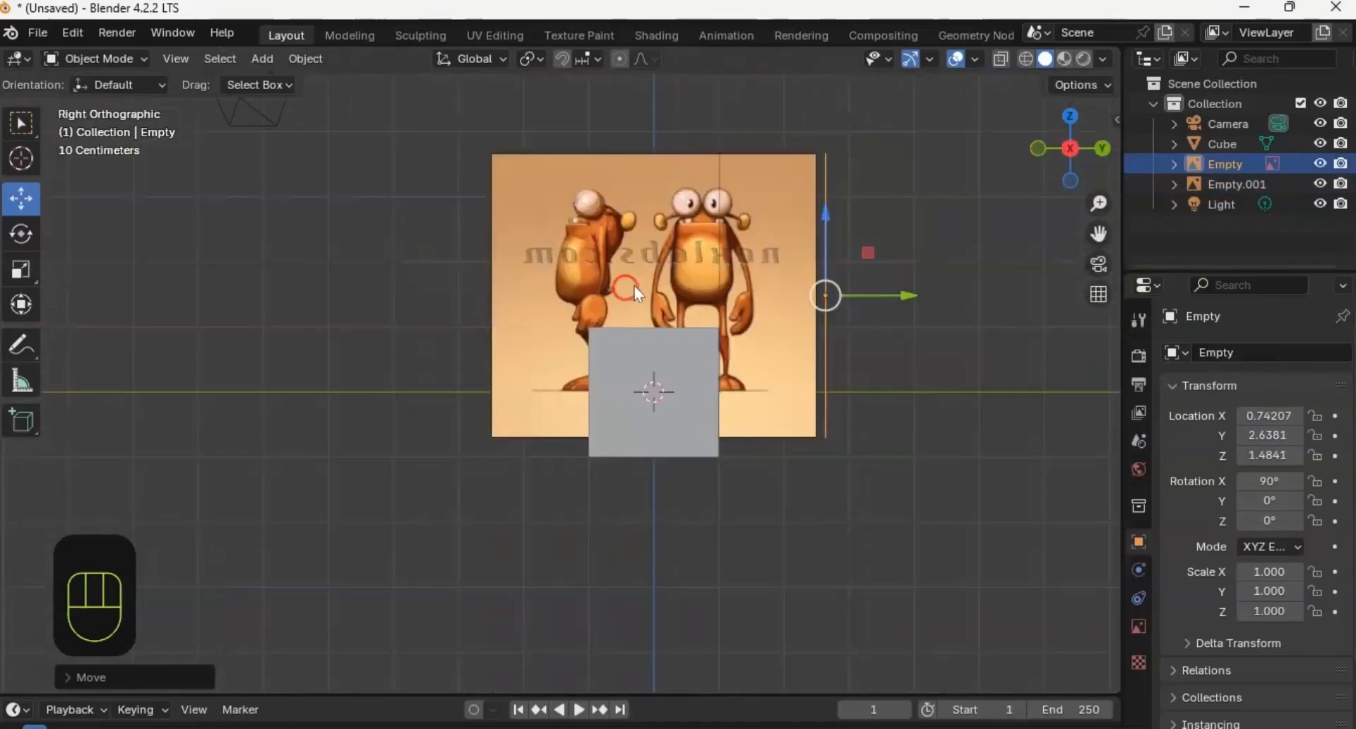
pyautogui.click(660, 341)
pyautogui.moveTo(690, 390); pyautogui.dragTo(233, 390)
# Step: Shift the side reference image along Y to about 0.96 m so the profile figure stands over the world origin
pyautogui.keyDown('ctrl'); pyautogui.moveTo(651, 375); pyautogui.dragTo(681, 311, button='middle'); pyautogui.keyUp('ctrl')
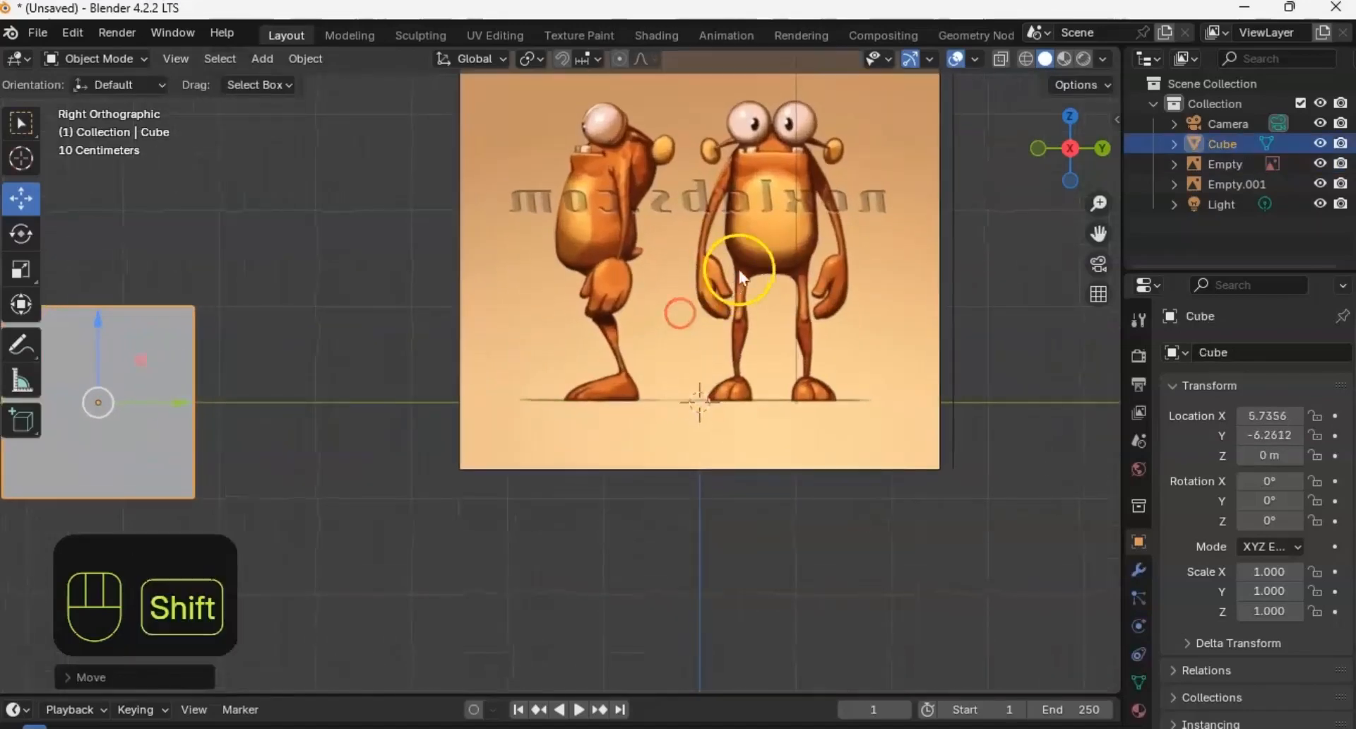
pyautogui.keyDown('shift'); pyautogui.moveTo(738, 270); pyautogui.dragTo(702, 306, button='middle'); pyautogui.keyUp('shift')
pyautogui.click(597, 266)
pyautogui.moveTo(703, 295); pyautogui.dragTo(826, 300)
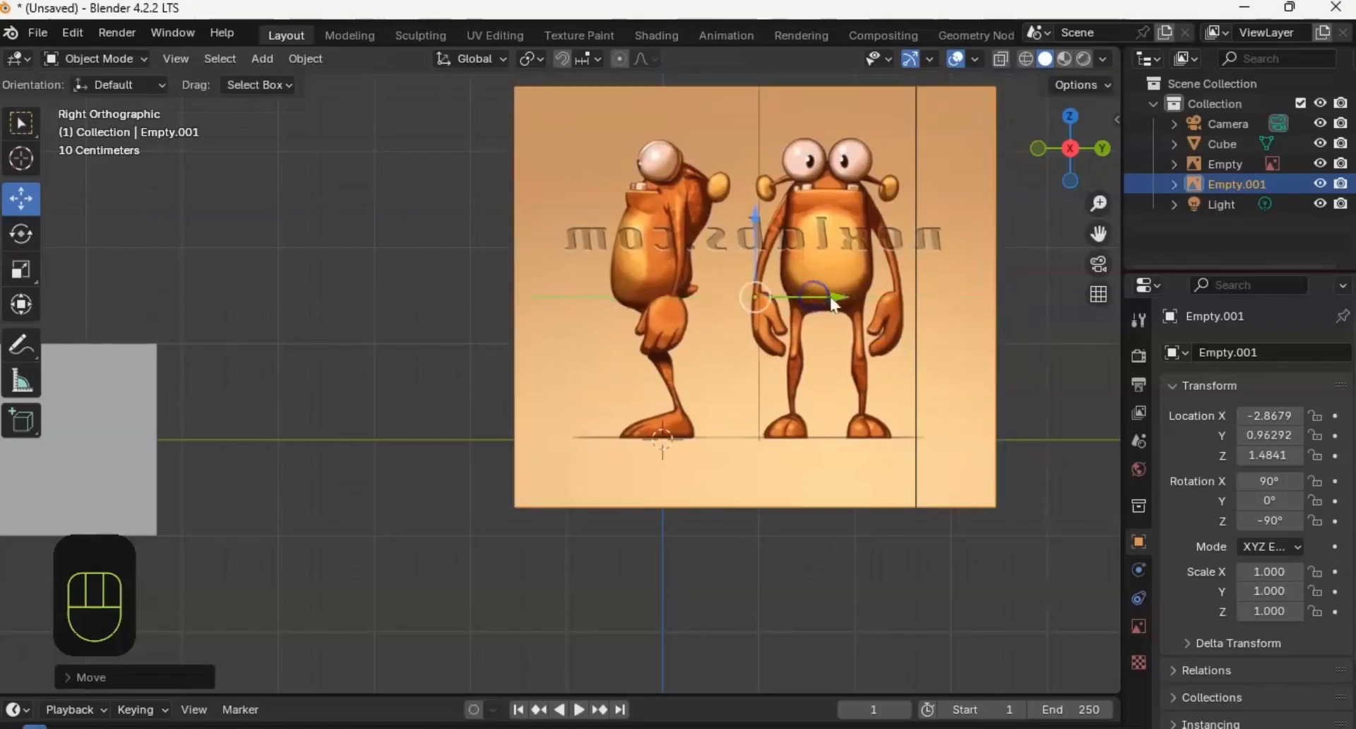
# Step: In front view, place the cube over the front figure's torso at X about -0.06 m and Z about 1.90 m
pyautogui.keyDown('alt'); pyautogui.moveTo(697, 309); pyautogui.dragTo(766, 300, button='middle'); pyautogui.keyUp('alt')
pyautogui.scroll(-2, 755, 306)
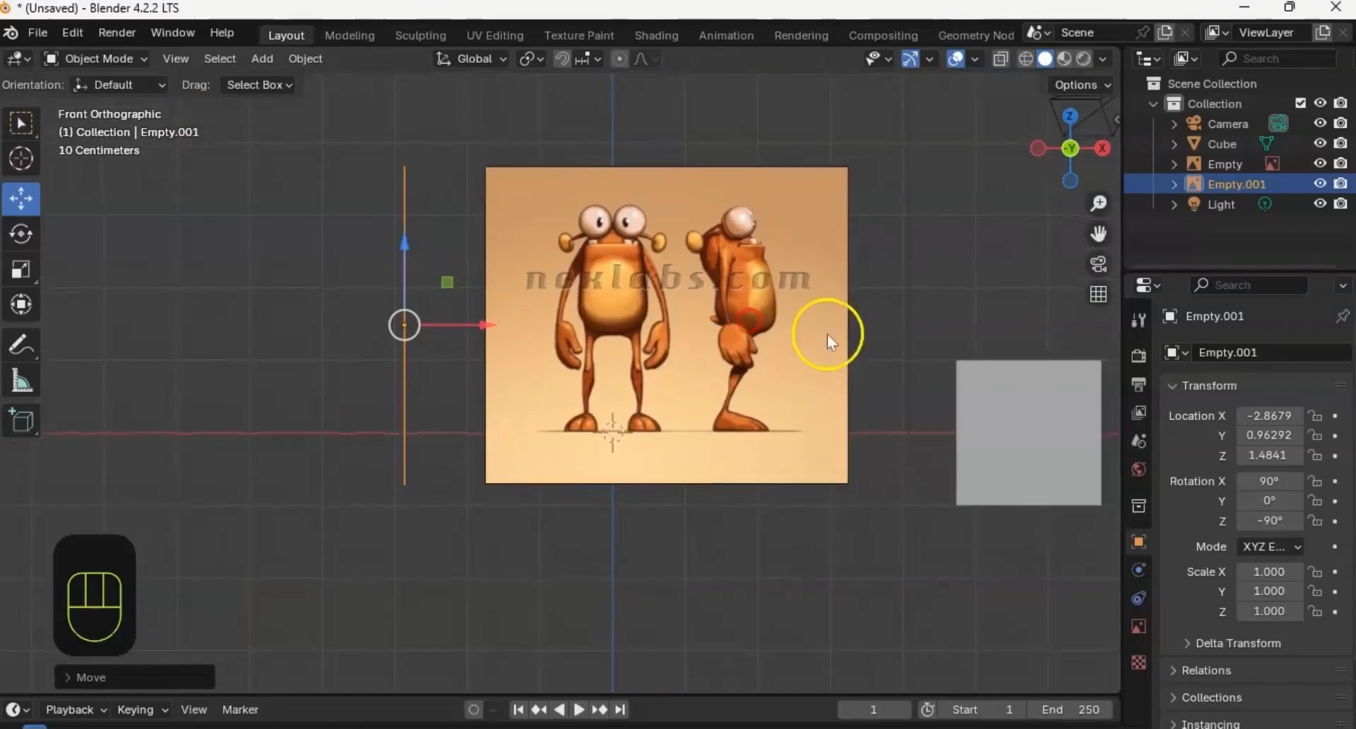
pyautogui.click(1043, 417)
pyautogui.moveTo(1088, 440); pyautogui.dragTo(679, 393)
pyautogui.moveTo(704, 438); pyautogui.dragTo(683, 432)
pyautogui.moveTo(608, 368); pyautogui.dragTo(609, 245)
pyautogui.keyDown('shift'); pyautogui.moveTo(661, 324); pyautogui.dragTo(692, 337, button='middle'); pyautogui.keyUp('shift')
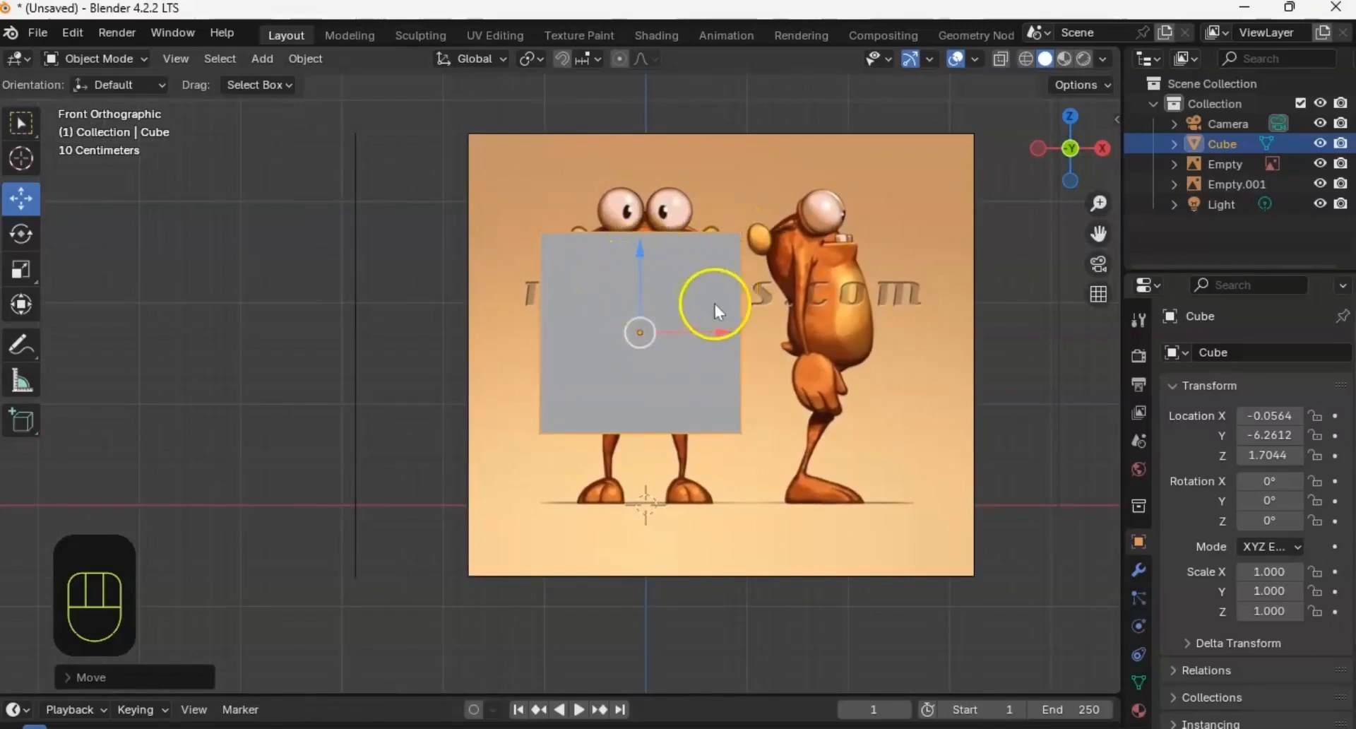
pyautogui.keyDown('shift'); pyautogui.moveTo(715, 303); pyautogui.dragTo(702, 297, button='middle'); pyautogui.keyUp('shift')
pyautogui.moveTo(631, 272); pyautogui.dragTo(630, 242)
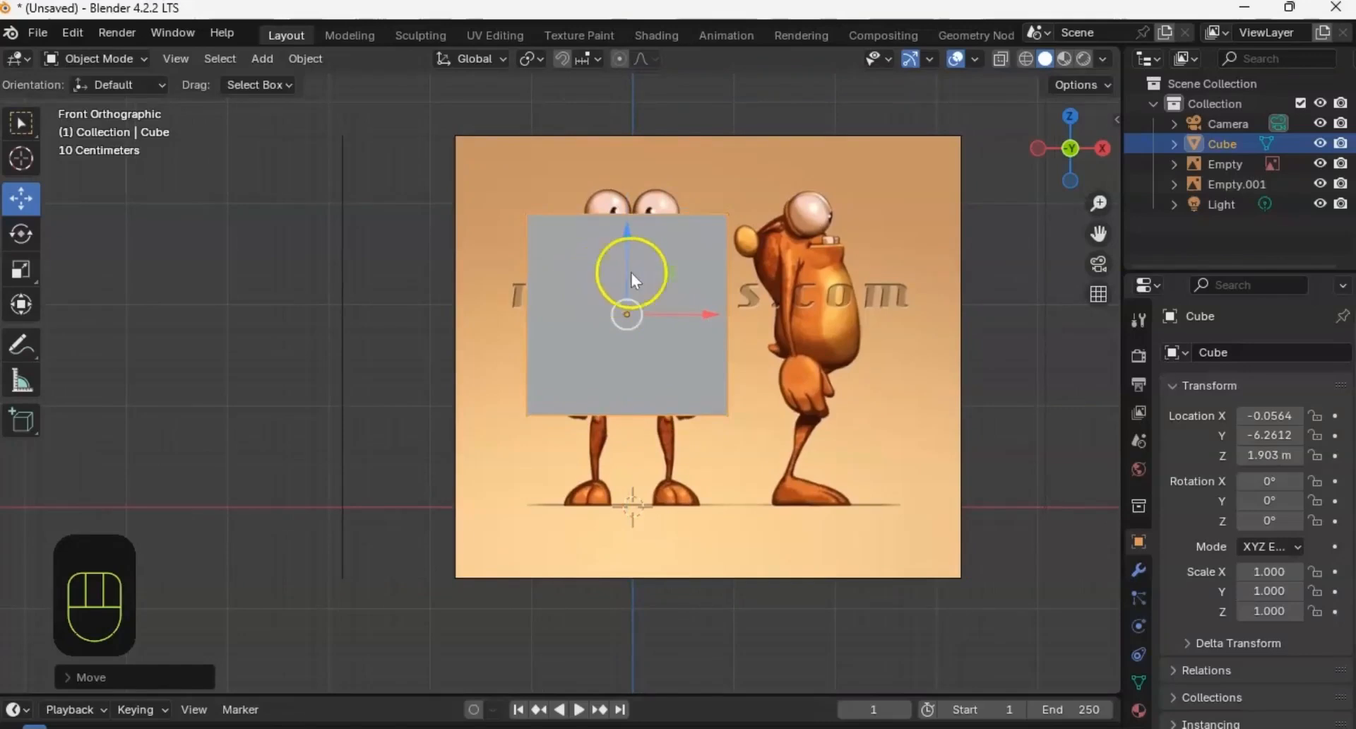
# Step: Turn on X-ray display and scale the cube uniformly to about 0.636 to fit the torso
pyautogui.click(1000, 60)
pyautogui.keyDown('ctrl'); pyautogui.moveTo(746, 308); pyautogui.dragTo(723, 269, button='middle'); pyautogui.keyUp('ctrl')
pyautogui.press('s')
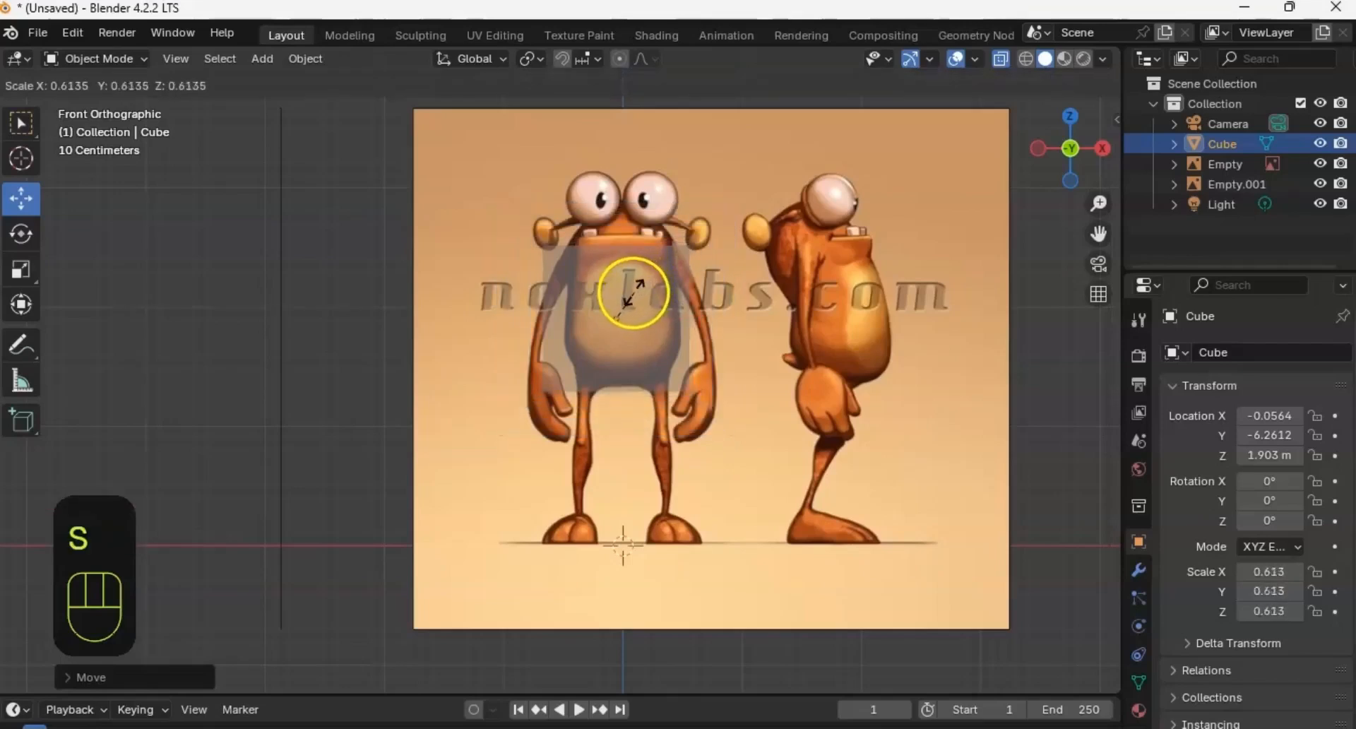
pyautogui.click(634, 289)
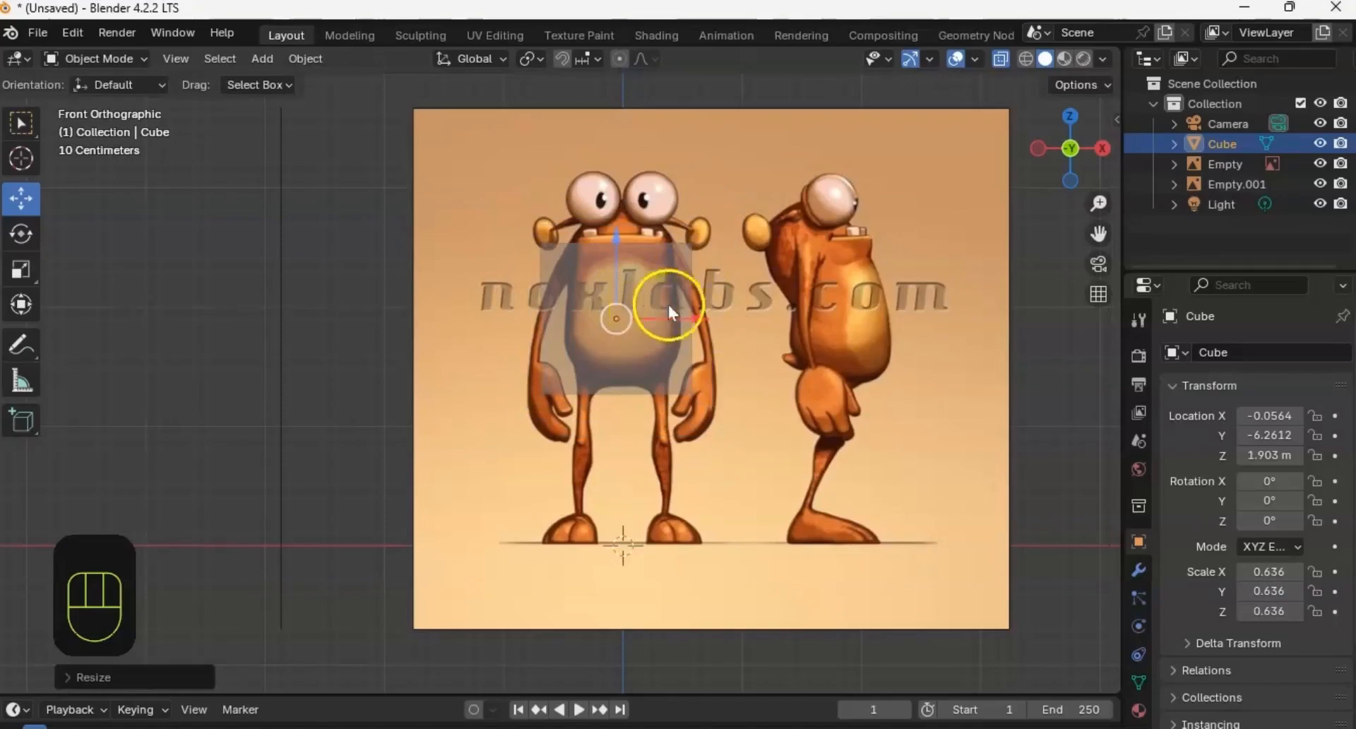
# Step: In right view, move the cube along Y to about -0.10 m onto the profile figure's torso
pyautogui.keyDown('alt'); pyautogui.moveTo(741, 304); pyautogui.dragTo(363, 312, button='middle'); pyautogui.keyUp('alt')
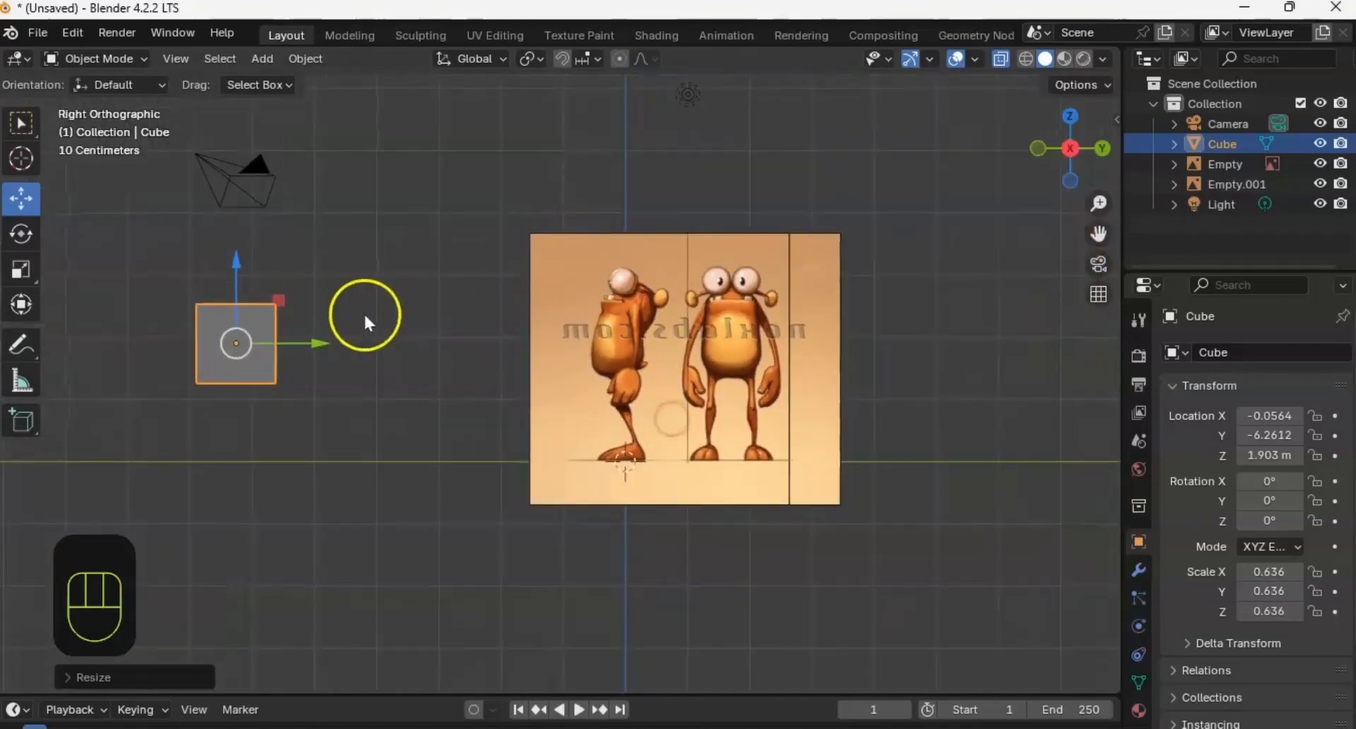
pyautogui.moveTo(315, 339); pyautogui.dragTo(704, 344)
pyautogui.keyDown('ctrl'); pyautogui.moveTo(654, 352); pyautogui.dragTo(650, 287, button='middle'); pyautogui.keyUp('ctrl')
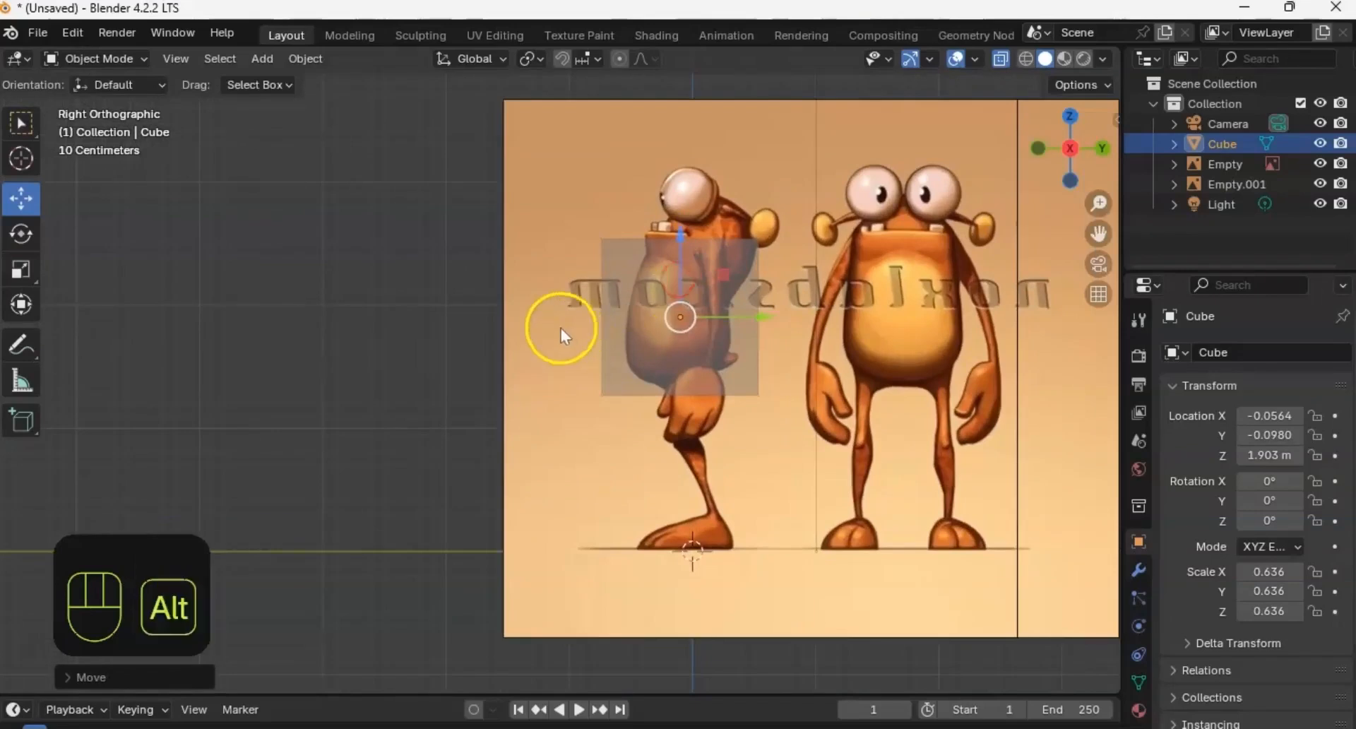
# Step: In front view, edit the cube's mesh, raising its top vertices to mid-eye height and its bottom vertices to the torso's base
pyautogui.moveTo(561, 328)
pyautogui.keyDown('alt'); pyautogui.mouseDown(button='middle')
pyautogui.moveTo(718, 331)
pyautogui.moveTo(562, 315)
pyautogui.moveTo(751, 312)
pyautogui.moveTo(561, 311)
pyautogui.mouseUp(button='middle'); pyautogui.keyUp('alt')
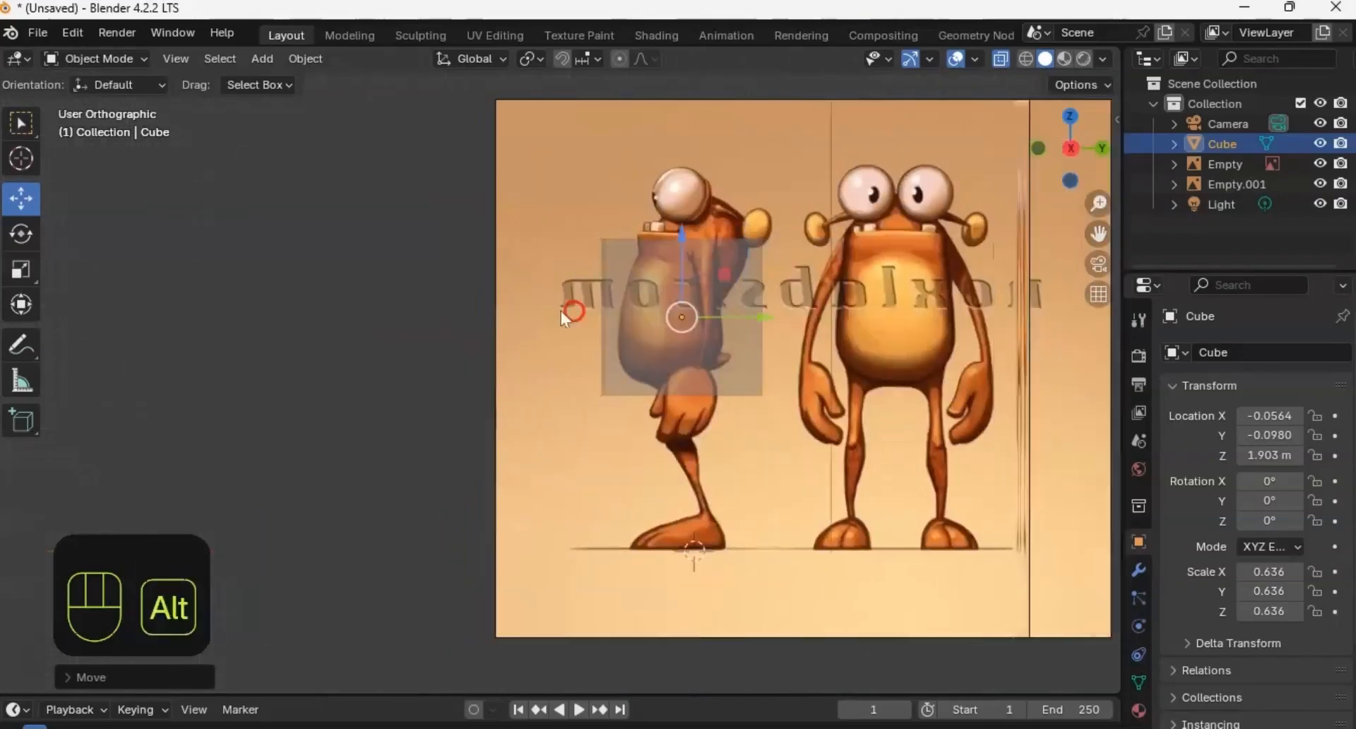
pyautogui.keyDown('alt'); pyautogui.moveTo(716, 313); pyautogui.dragTo(788, 329, button='middle'); pyautogui.keyUp('alt')
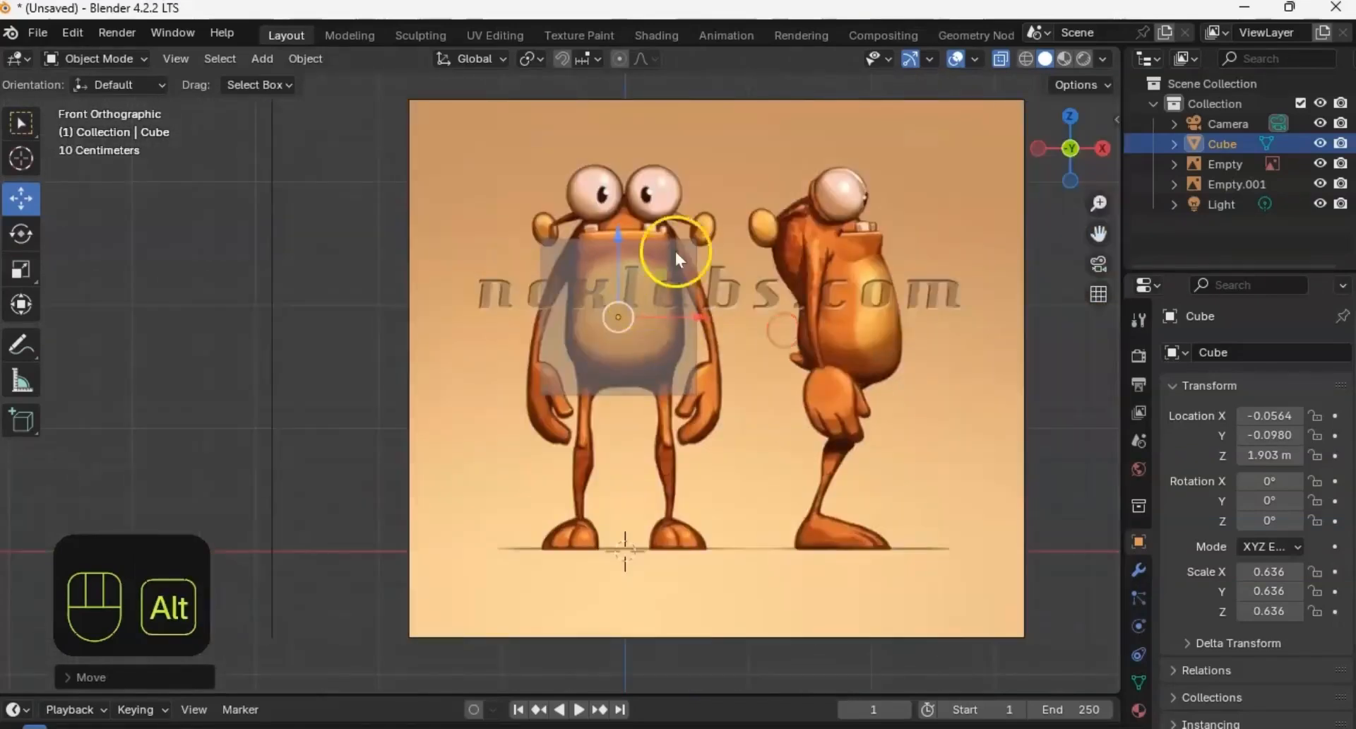
pyautogui.moveTo(661, 340)
pyautogui.keyDown('ctrl'); pyautogui.mouseDown(button='middle')
pyautogui.moveTo(684, 304)
pyautogui.moveTo(676, 341)
pyautogui.mouseUp(button='middle'); pyautogui.keyUp('ctrl')
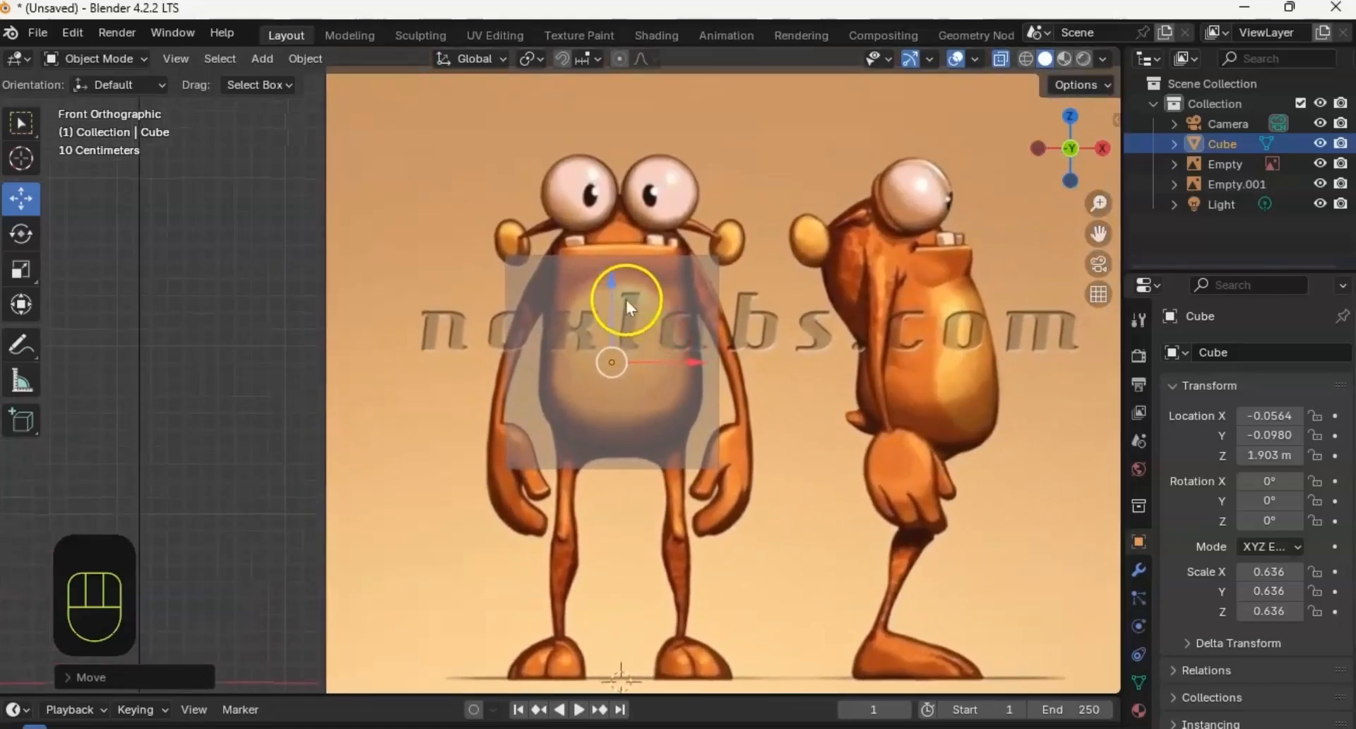
pyautogui.press('Tab')
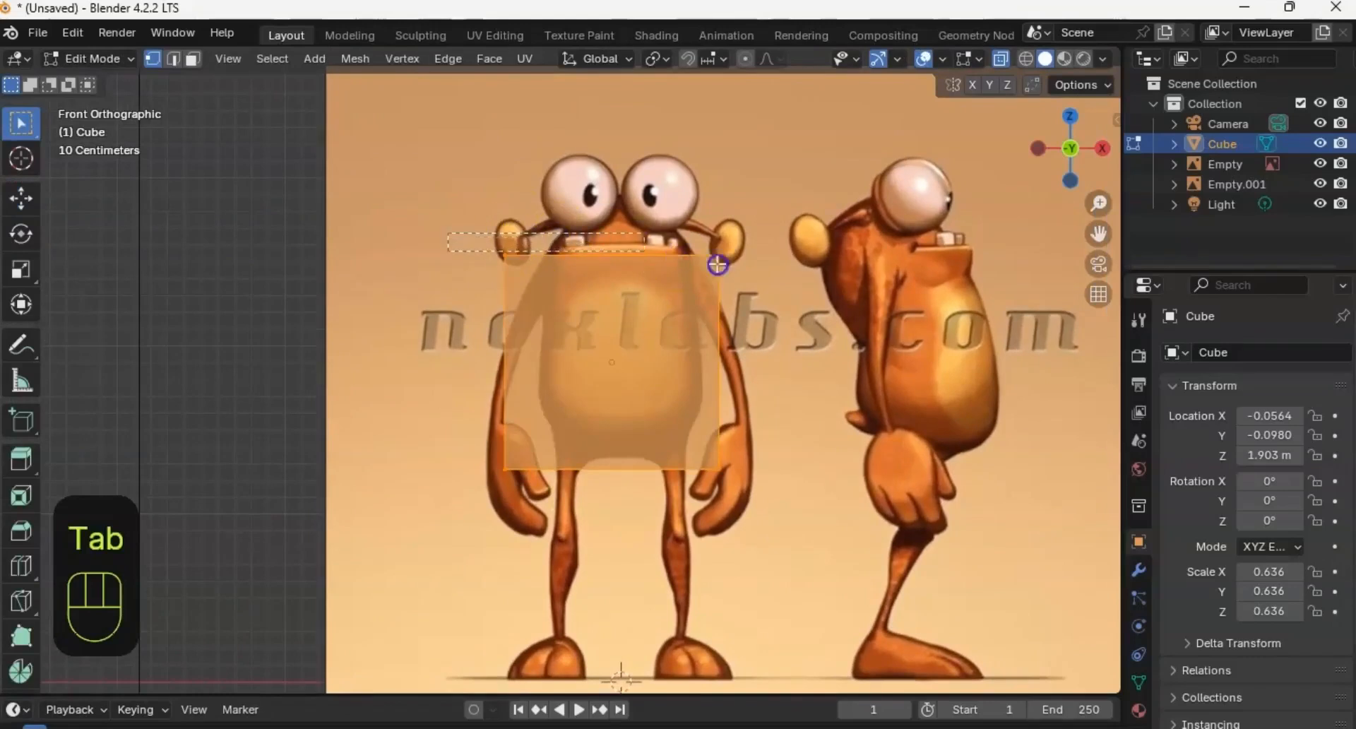
pyautogui.click(762, 286)
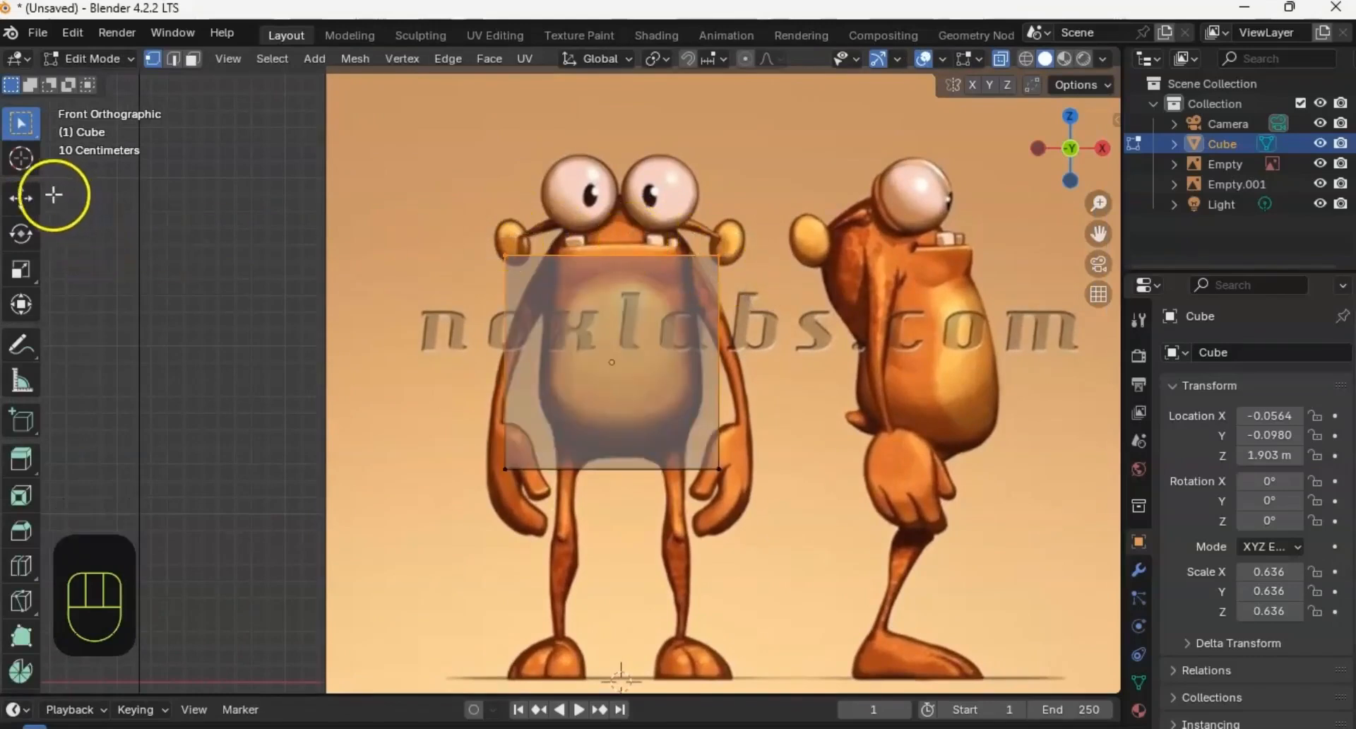
pyautogui.click(22, 198)
pyautogui.click(611, 257)
pyautogui.moveTo(610, 217); pyautogui.dragTo(615, 153)
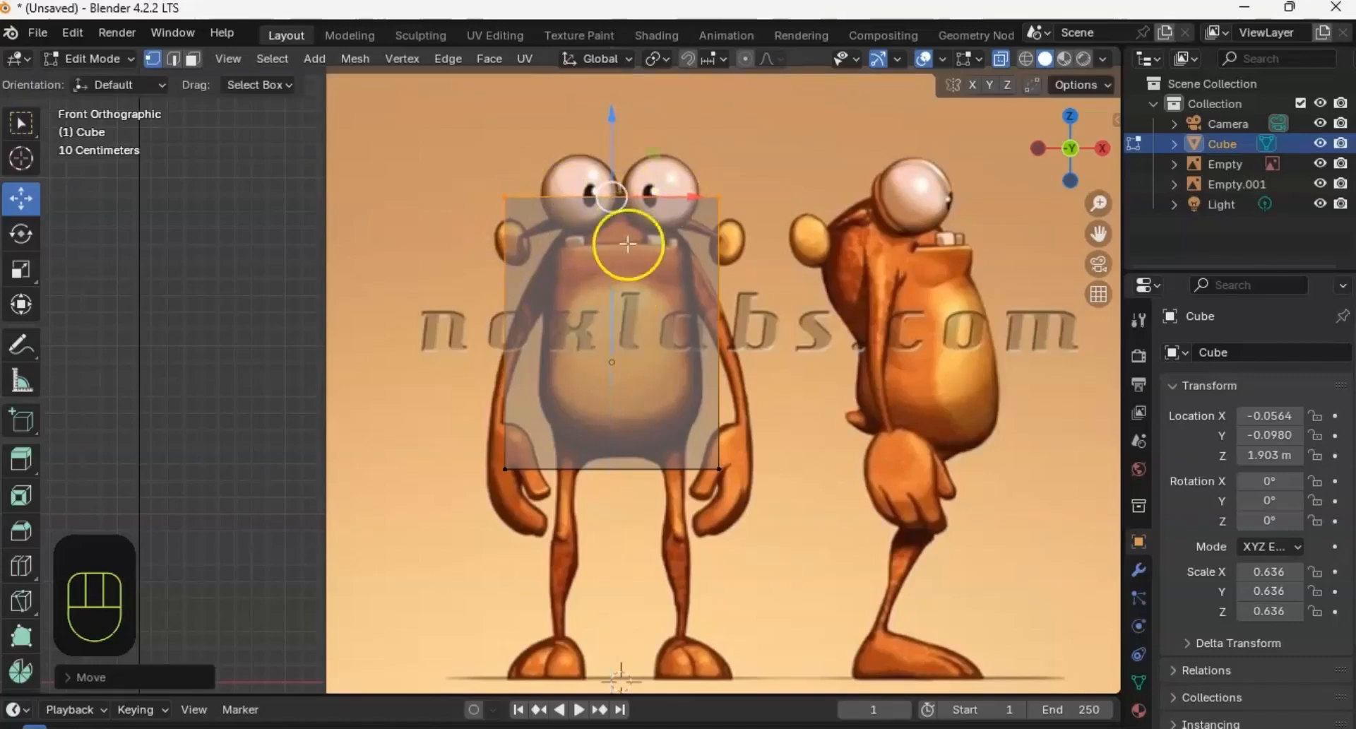
pyautogui.moveTo(449, 448); pyautogui.dragTo(839, 520)
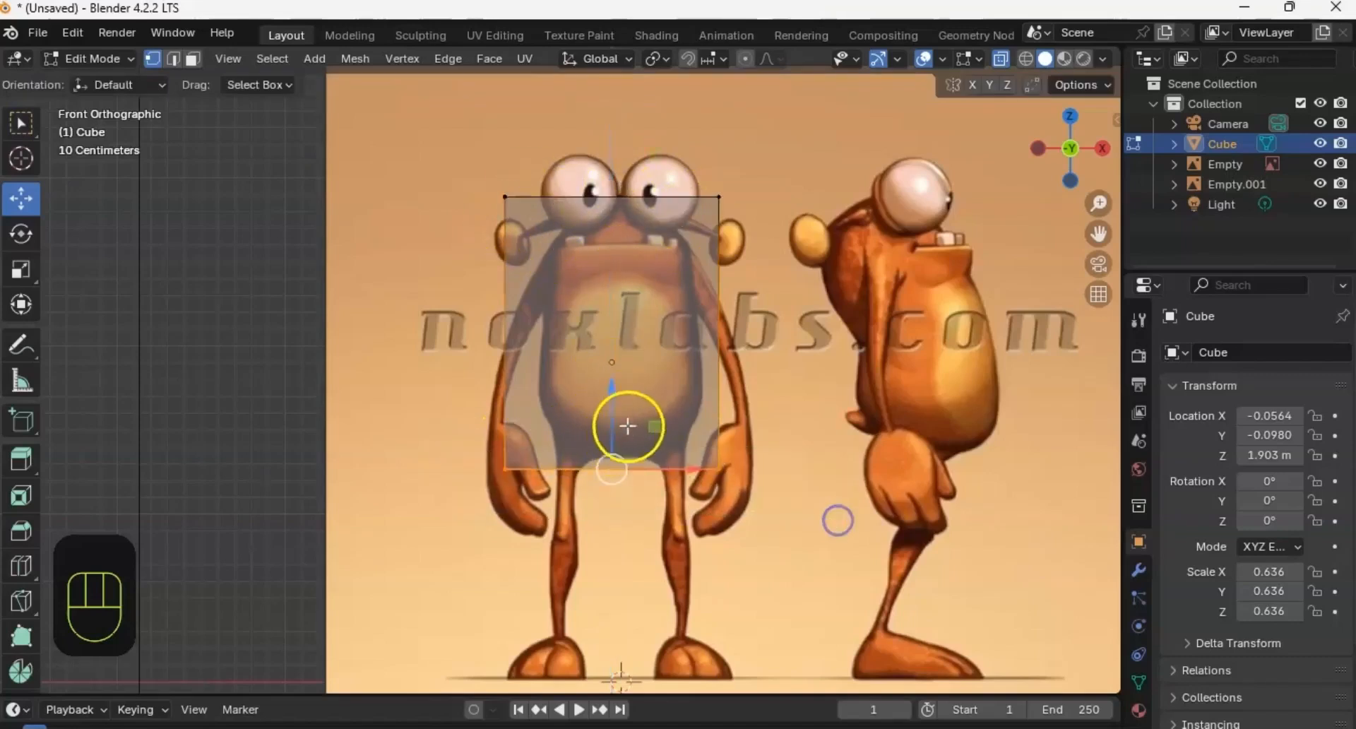
pyautogui.moveTo(612, 417); pyautogui.dragTo(614, 402)
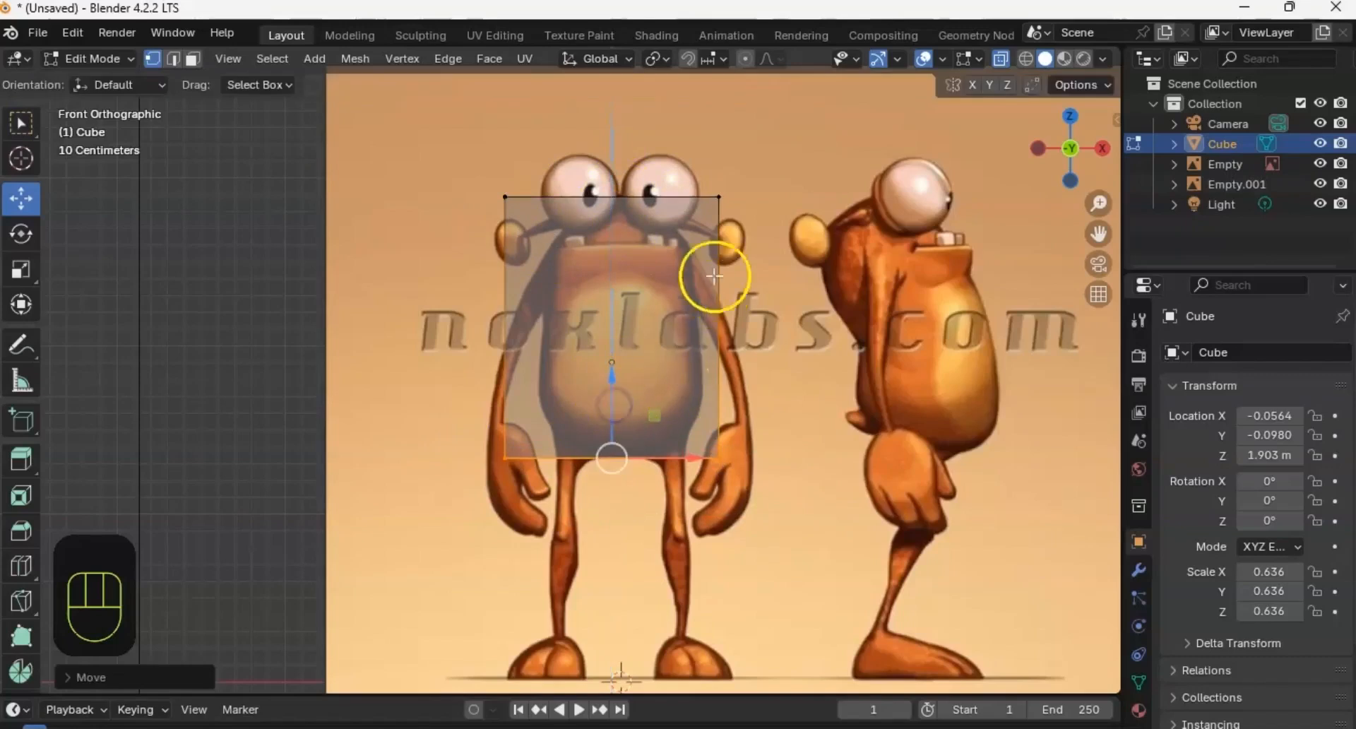
# Step: Move the cube's two side vertex groups inward along X to match the front figure's torso width
pyautogui.keyDown('alt'); pyautogui.moveTo(738, 324); pyautogui.dragTo(523, 331, button='middle'); pyautogui.keyUp('alt')
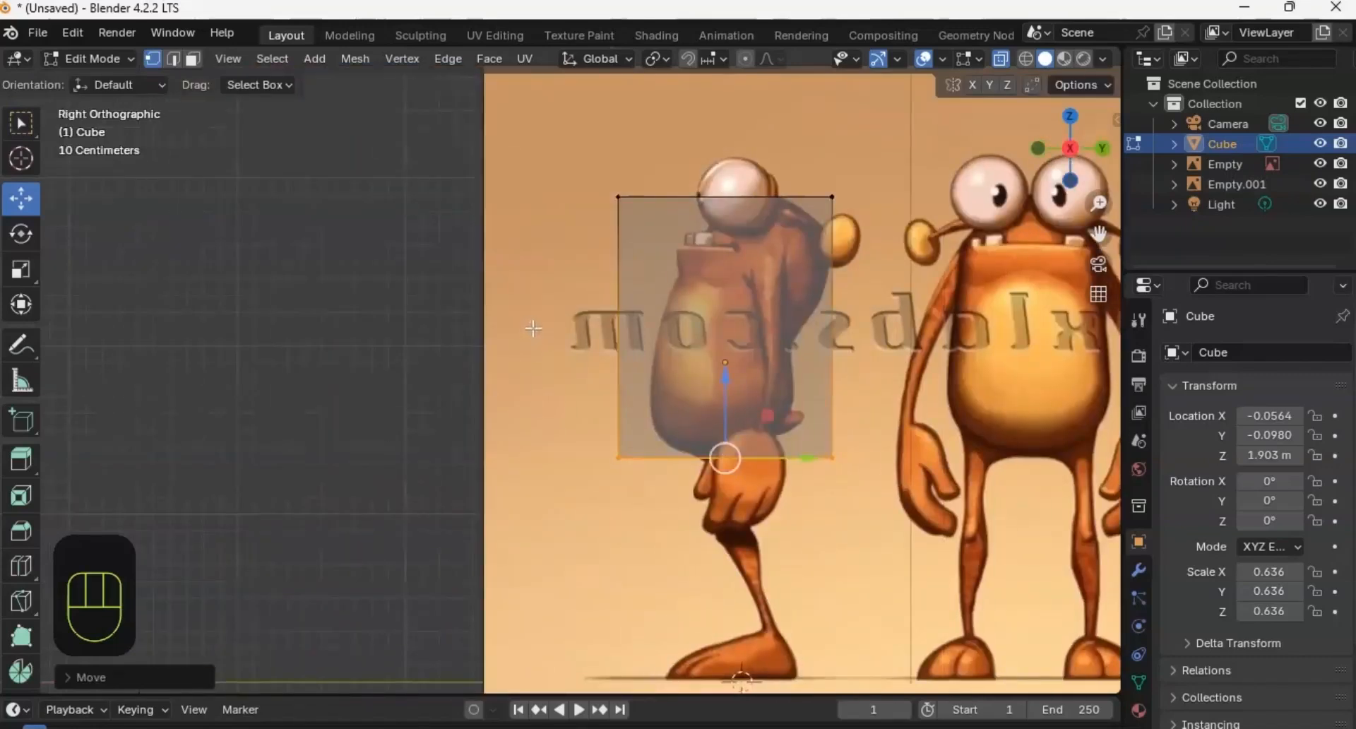
pyautogui.keyDown('alt'); pyautogui.moveTo(533, 329); pyautogui.dragTo(738, 349, button='middle'); pyautogui.keyUp('alt')
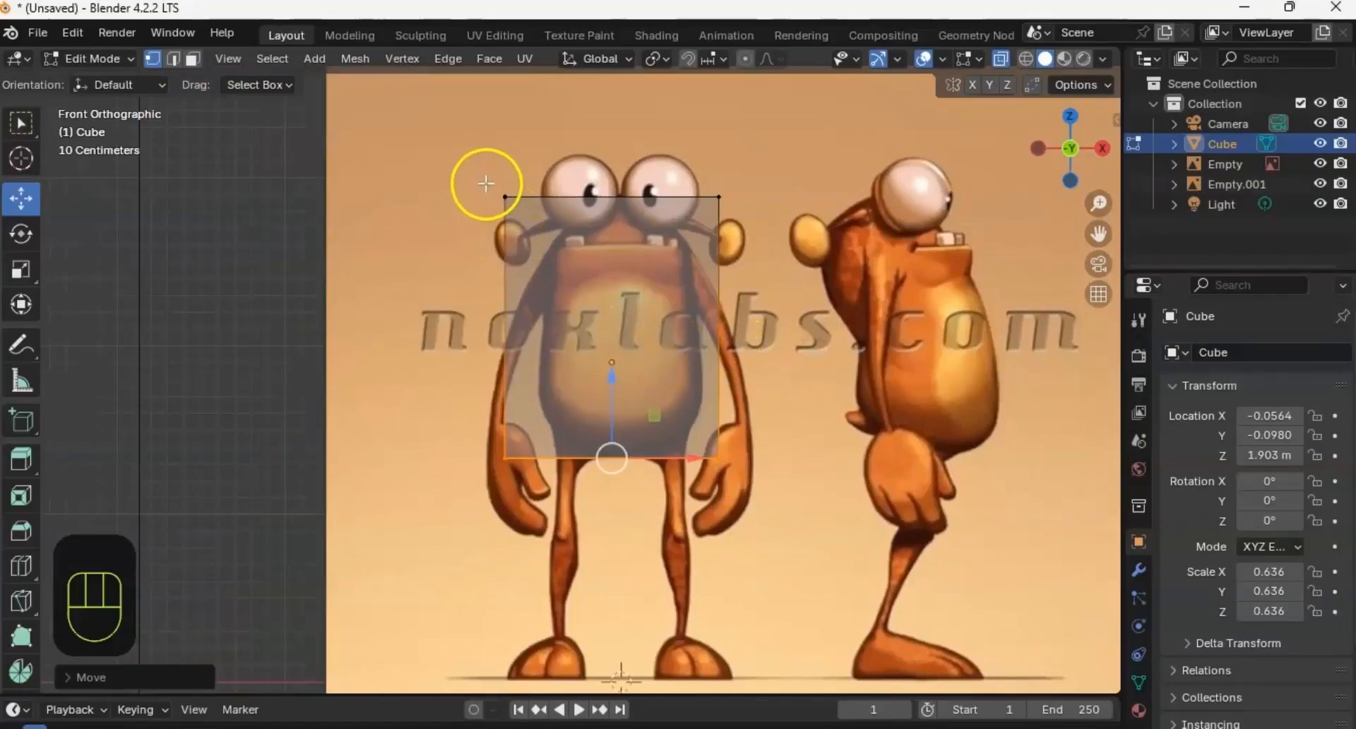
pyautogui.moveTo(482, 181); pyautogui.dragTo(538, 503)
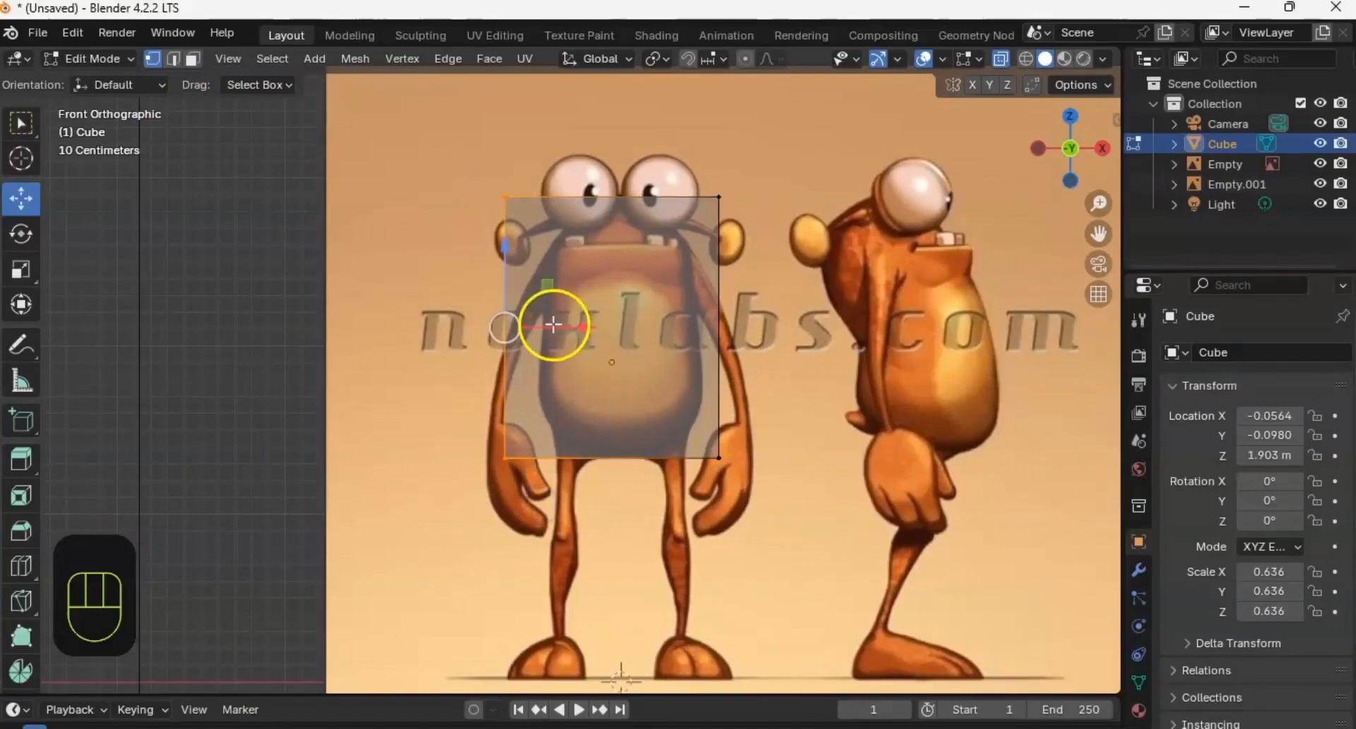
pyautogui.moveTo(563, 327); pyautogui.dragTo(594, 328)
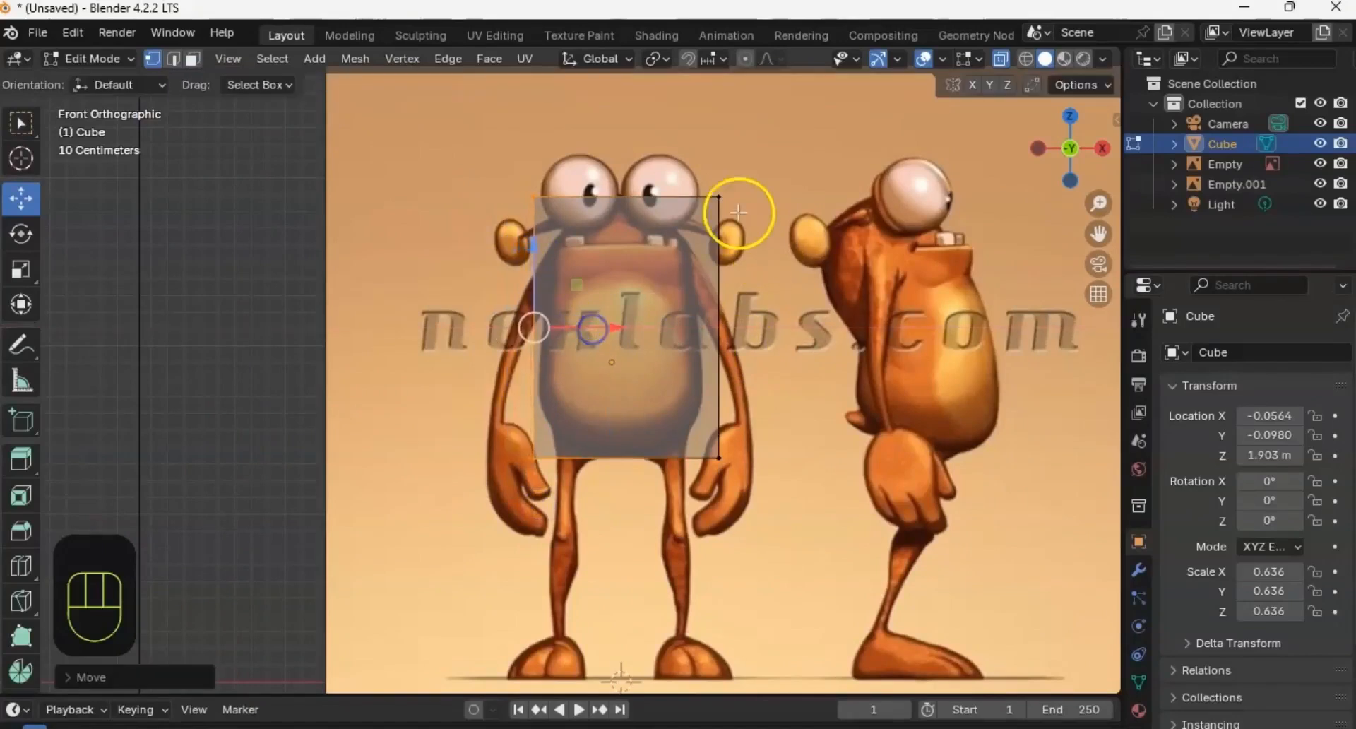
pyautogui.moveTo(757, 181); pyautogui.dragTo(693, 528)
pyautogui.moveTo(772, 327); pyautogui.dragTo(756, 327)
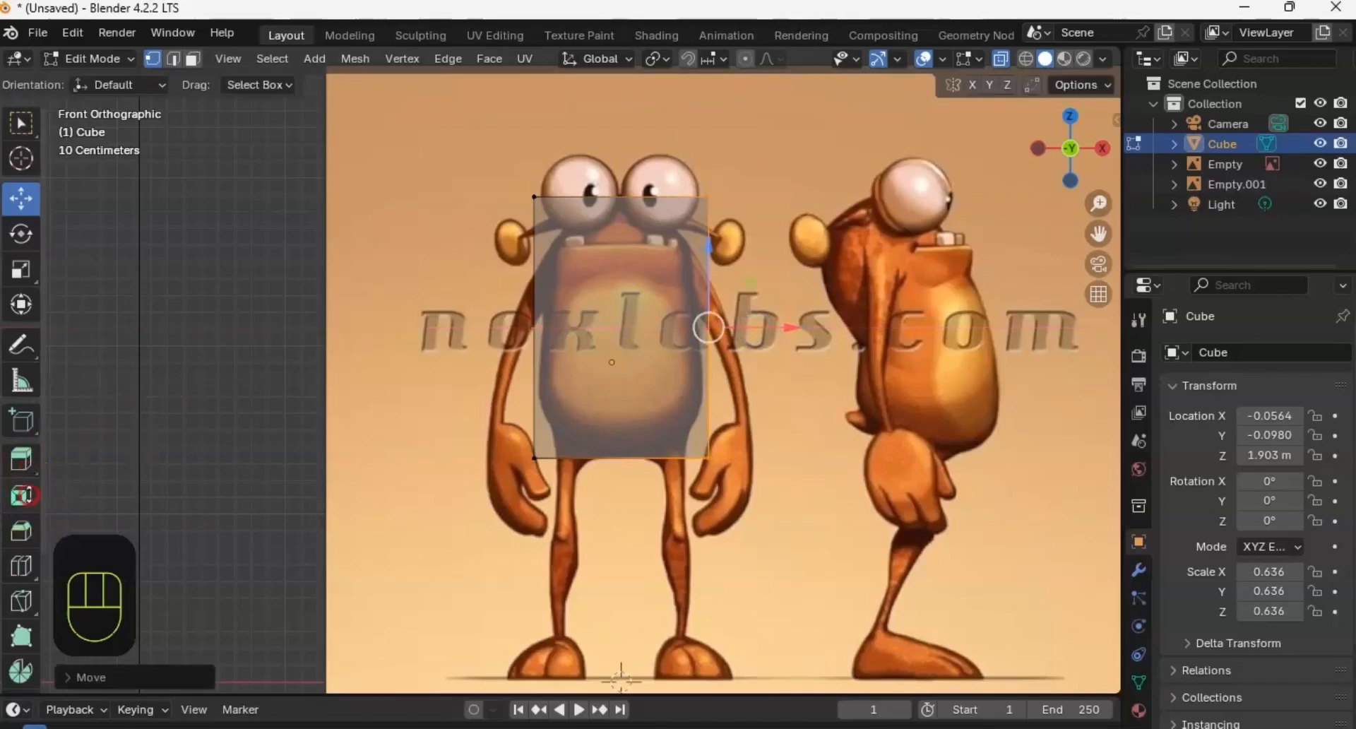
# Step: Add one horizontal loop cut around the torso block at its mid-height
pyautogui.scroll(-4, 26, 487)
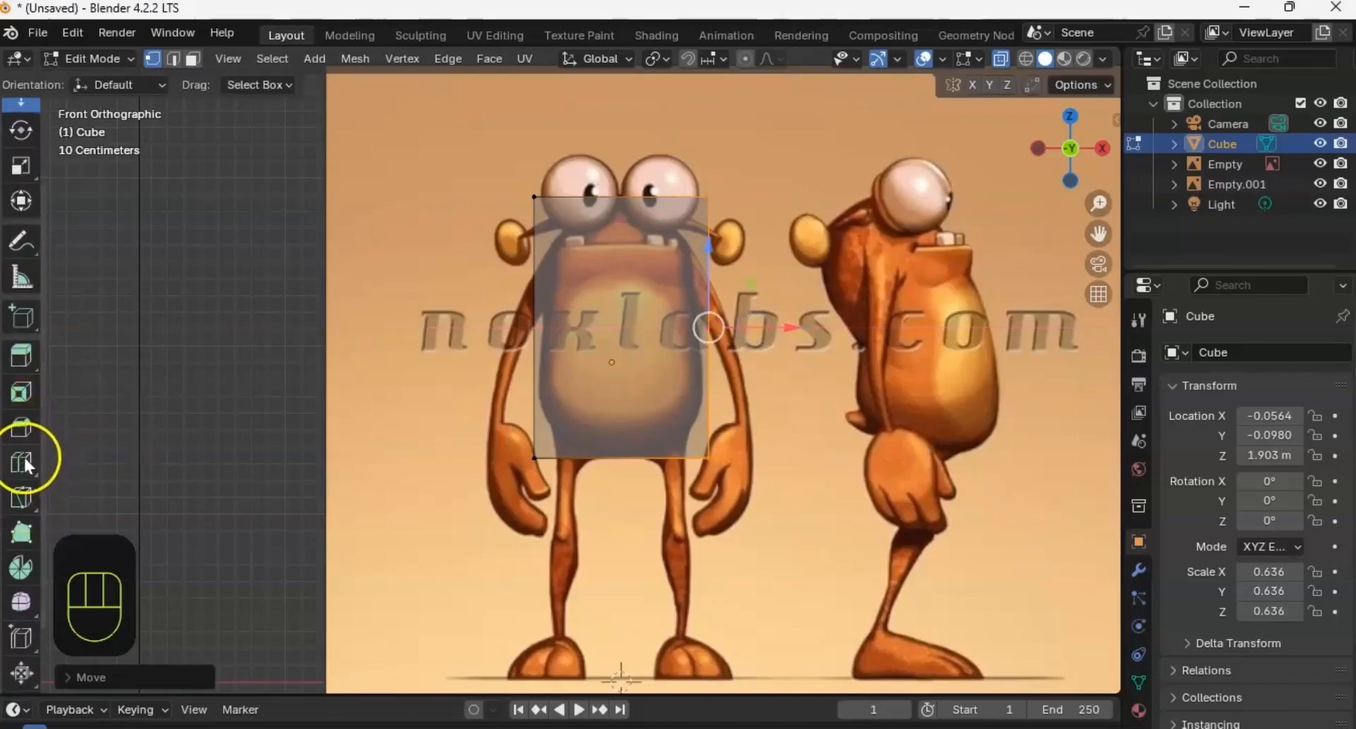
pyautogui.click(21, 462)
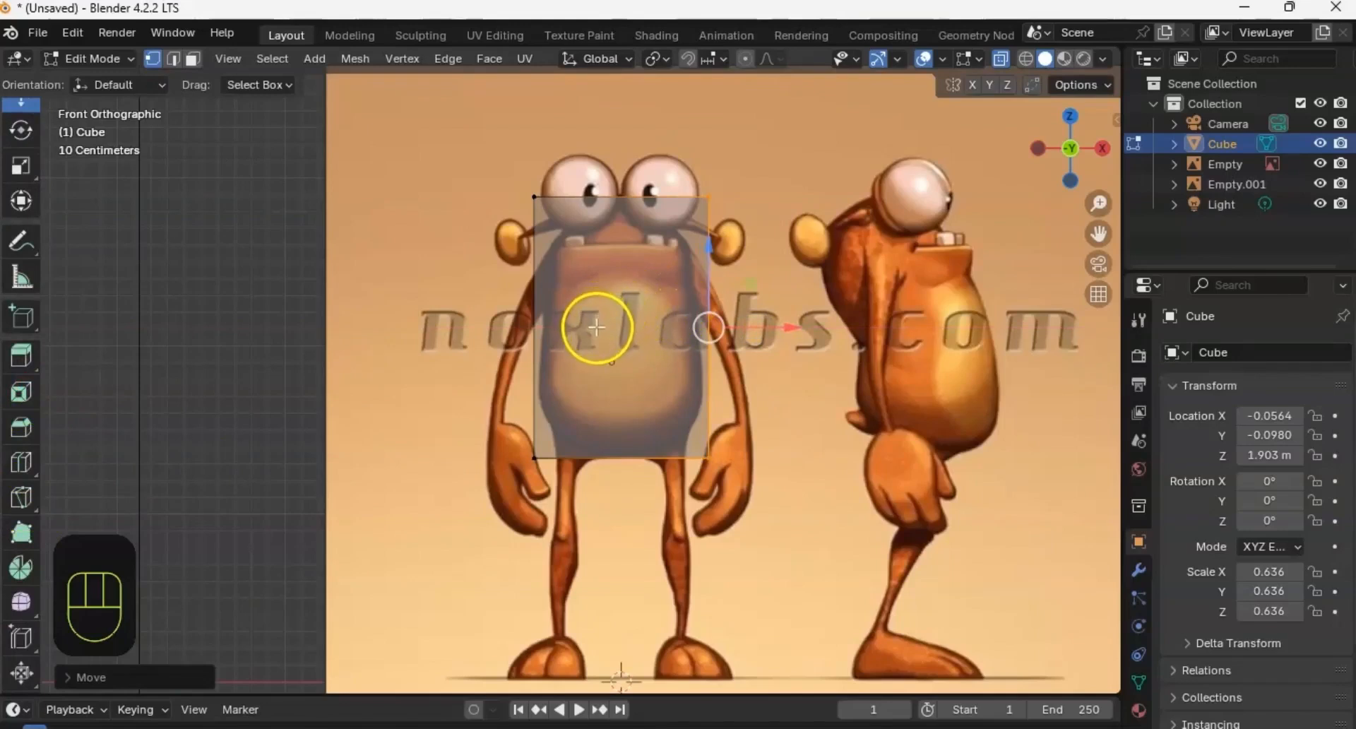
pyautogui.press('ctrl')
pyautogui.hotkey('ctrl', 'r')
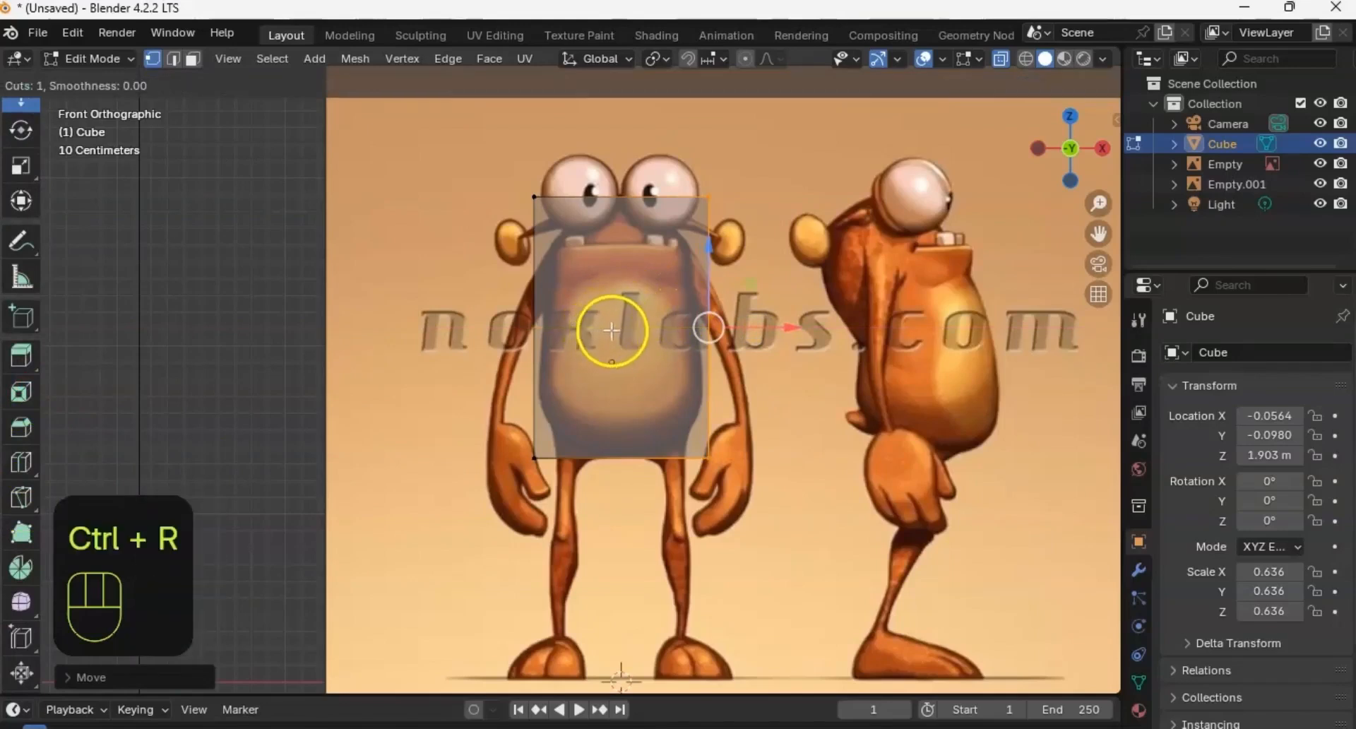
pyautogui.click(577, 330)
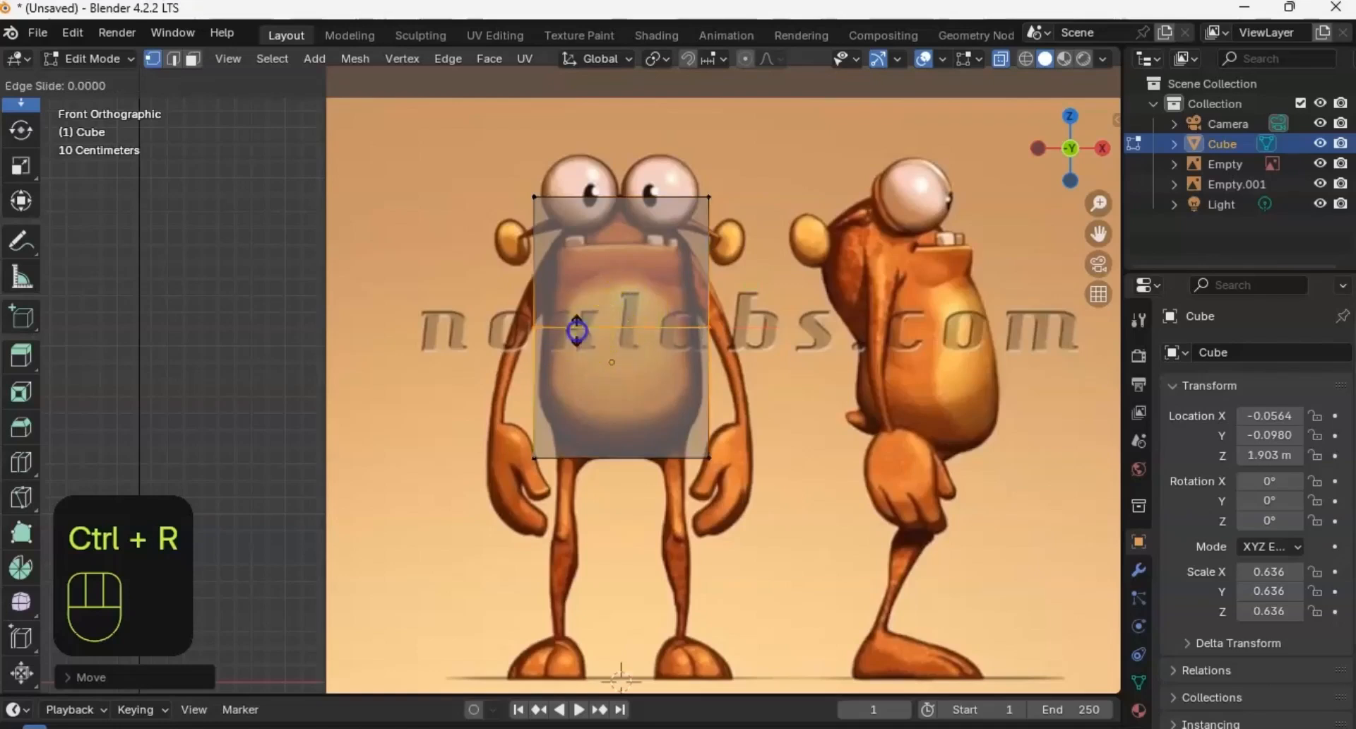
pyautogui.click(576, 329)
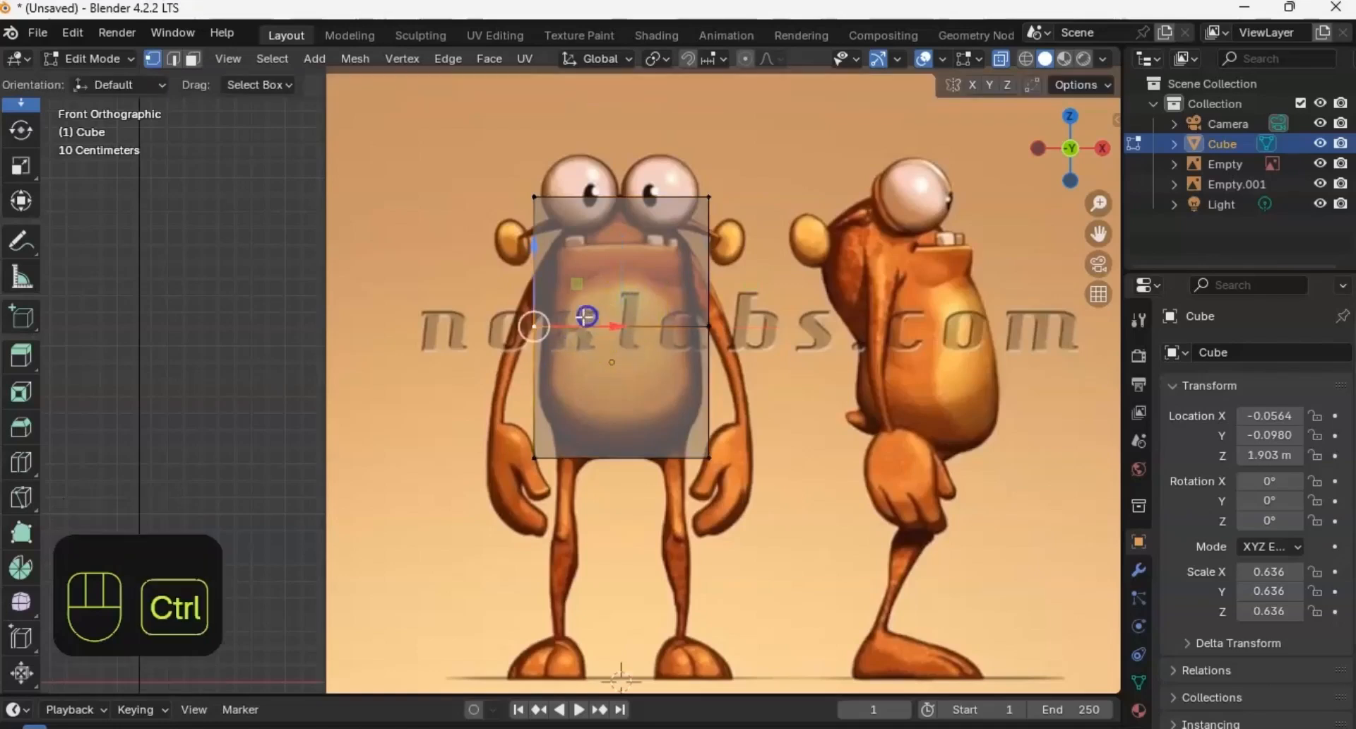
# Step: Add two more horizontal loop cuts, one halfway up the block's upper half and one about midway in its lower half
pyautogui.hotkey('ctrl', 'r')
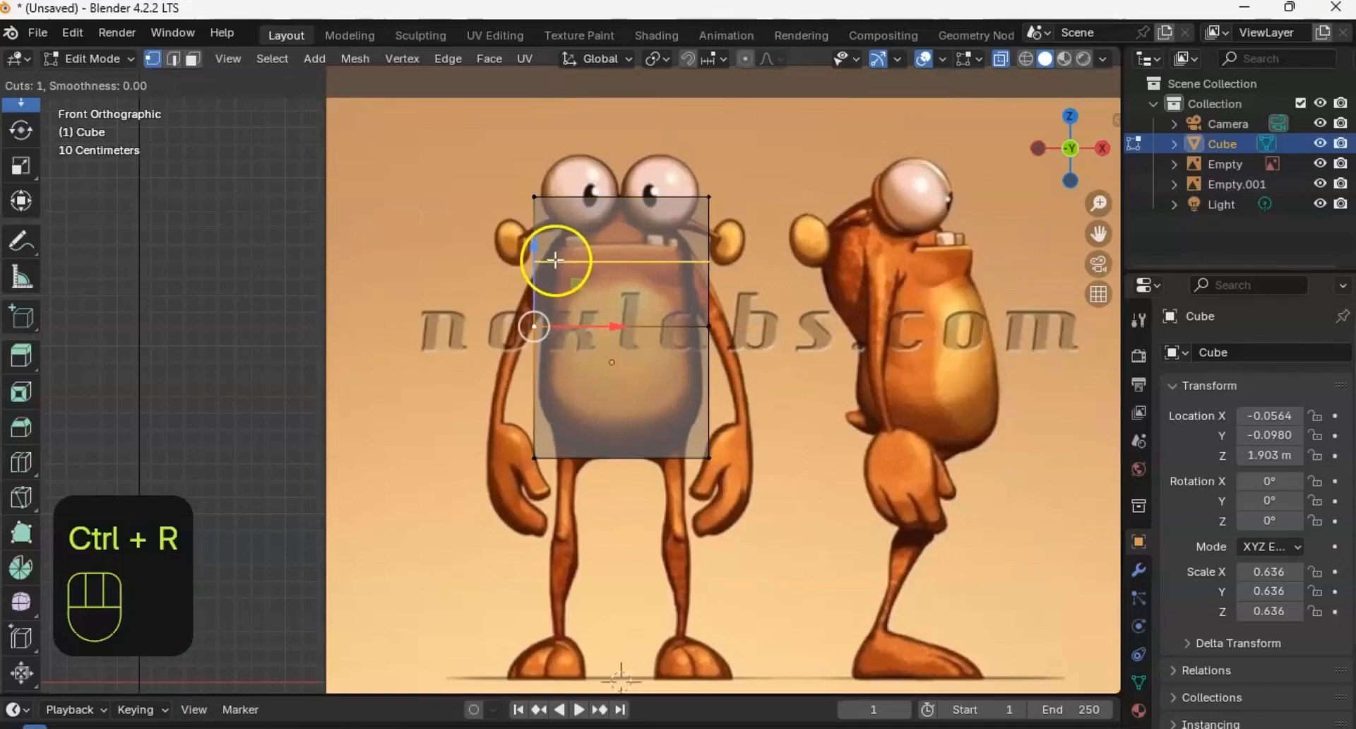
pyautogui.click(555, 258)
pyautogui.click(555, 258)
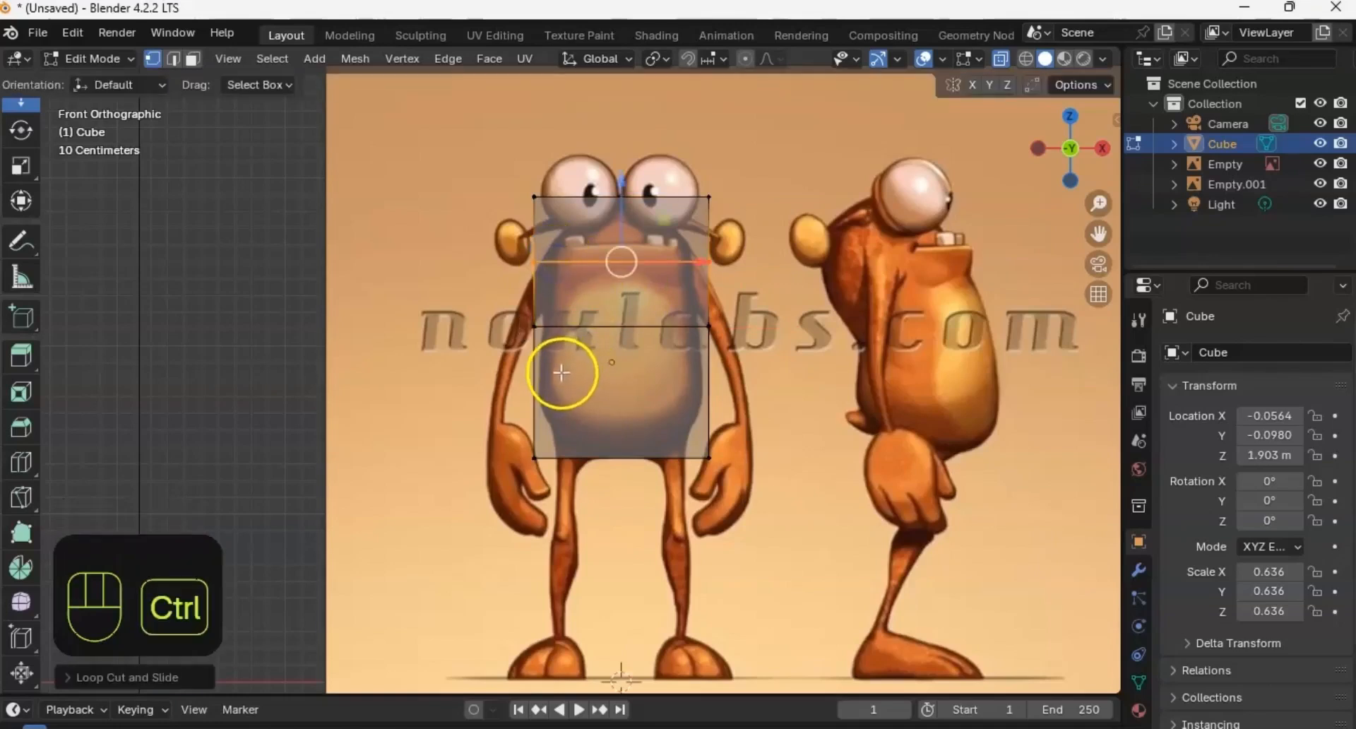
pyautogui.hotkey('ctrl', 'c')
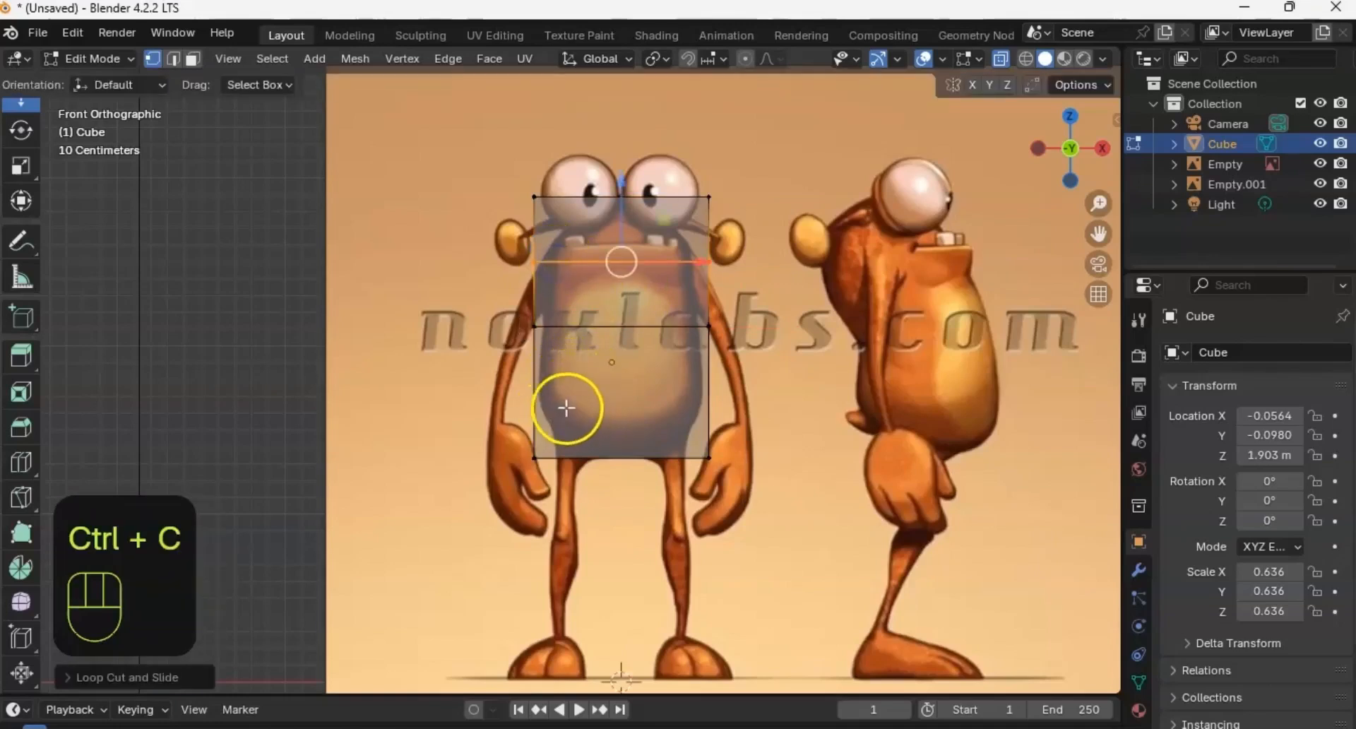
pyautogui.hotkey('ctrl', 'r')
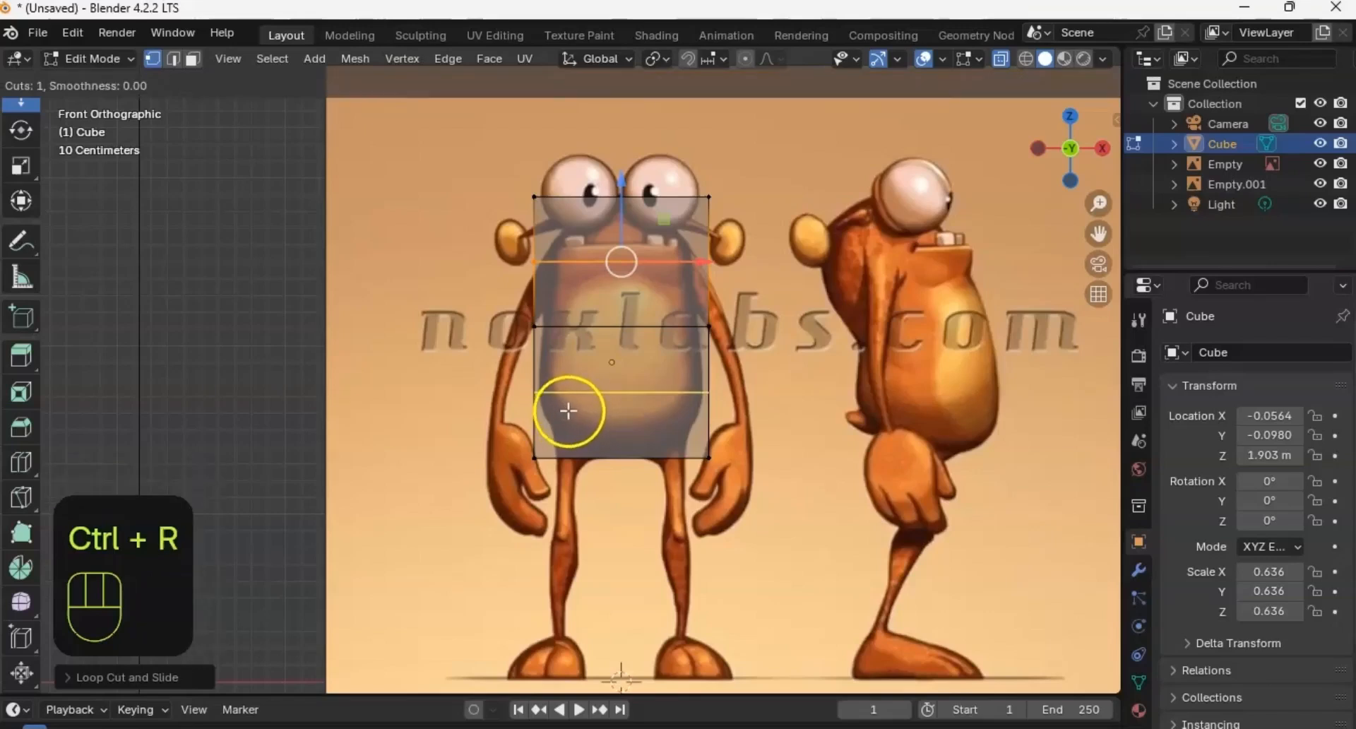
pyautogui.click(565, 410)
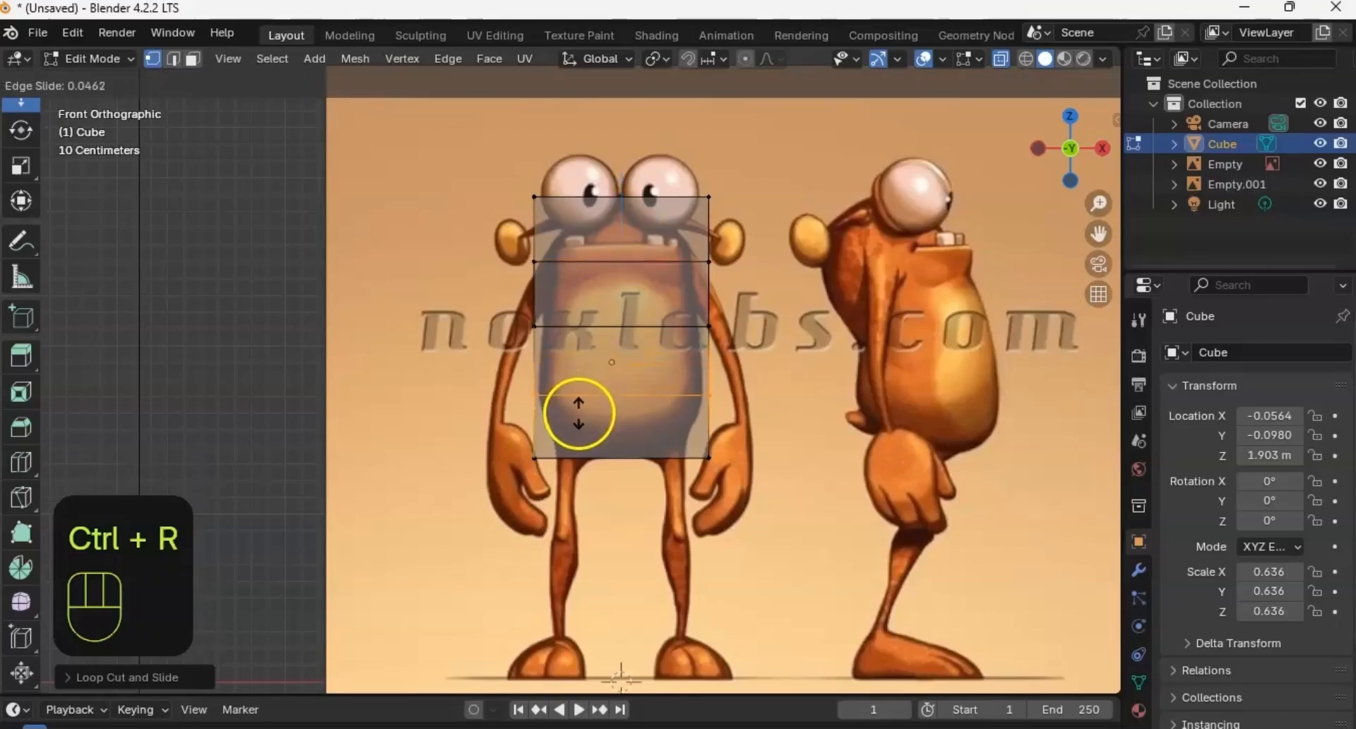
pyautogui.click(580, 411)
# Step: Add one vertical loop cut down the middle of the torso block in front view
pyautogui.press('ctrl')
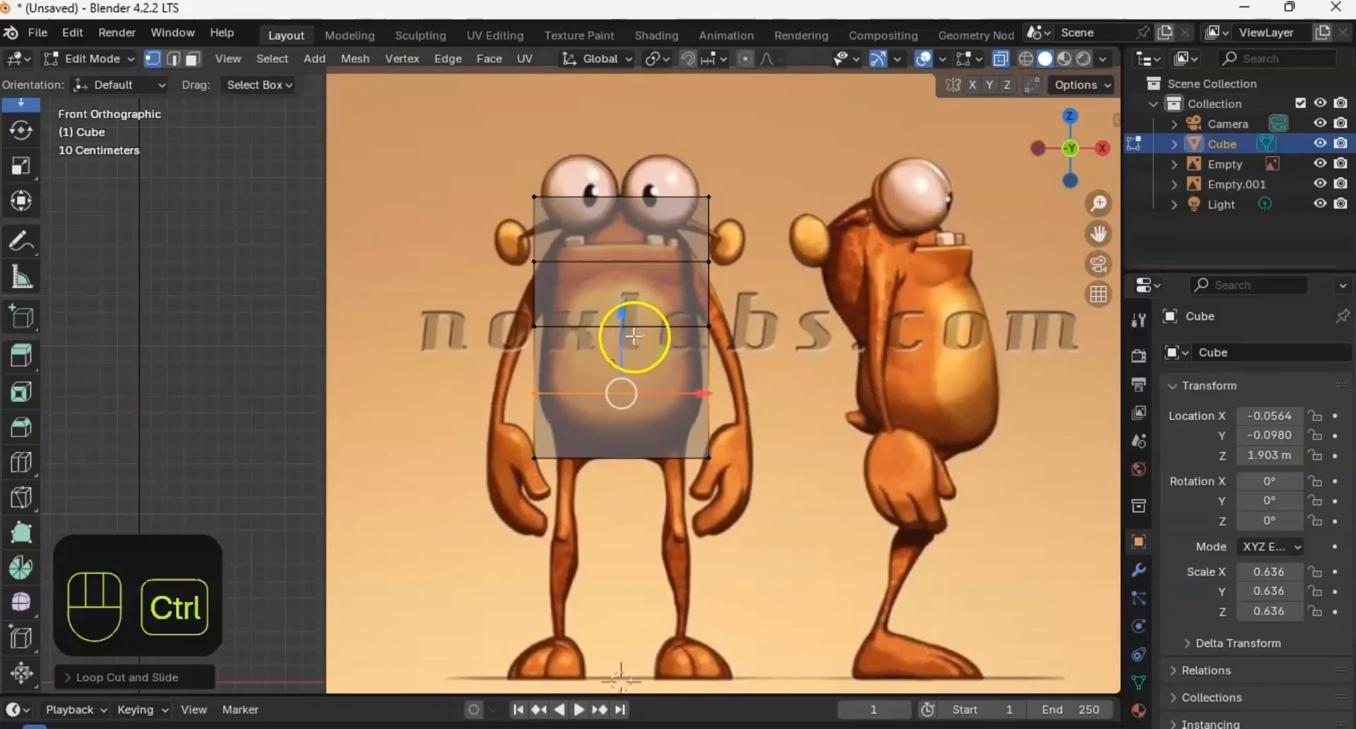
pyautogui.hotkey('ctrl', 'r')
pyautogui.click(596, 343)
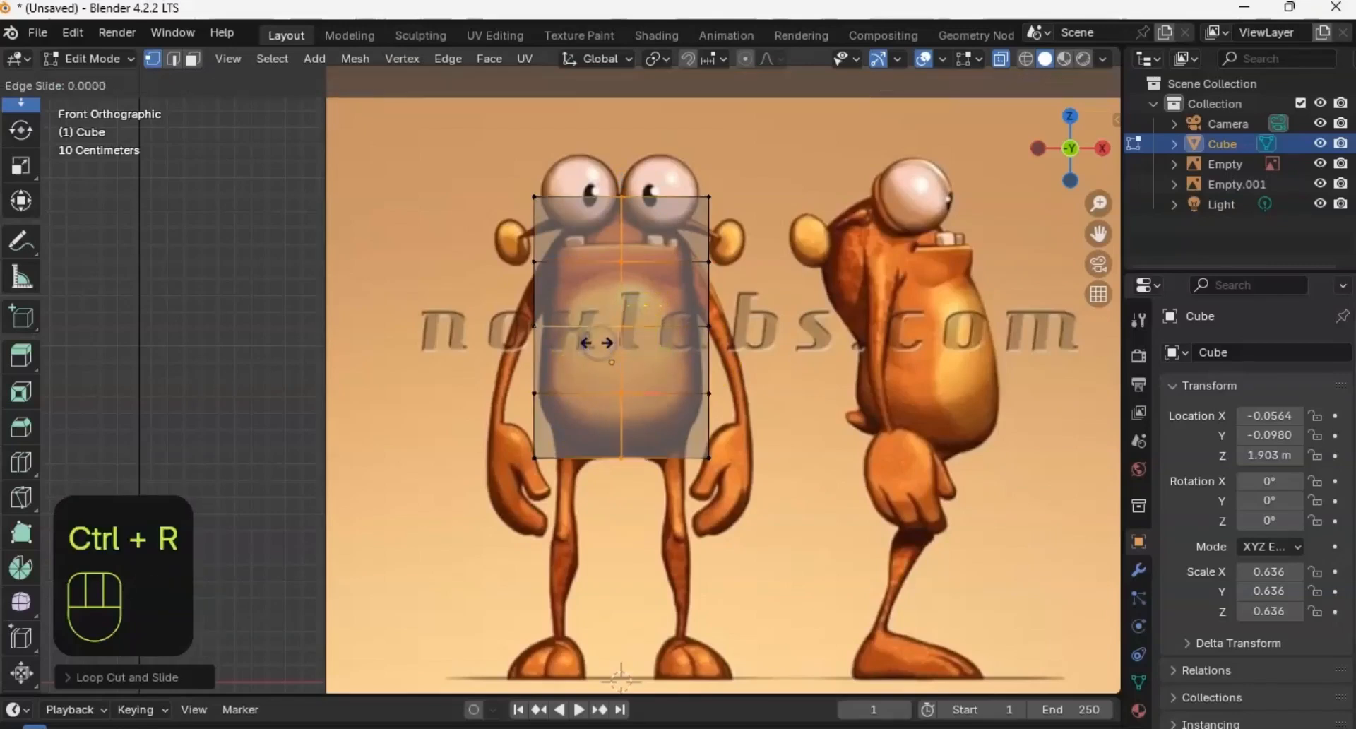
pyautogui.click(596, 343)
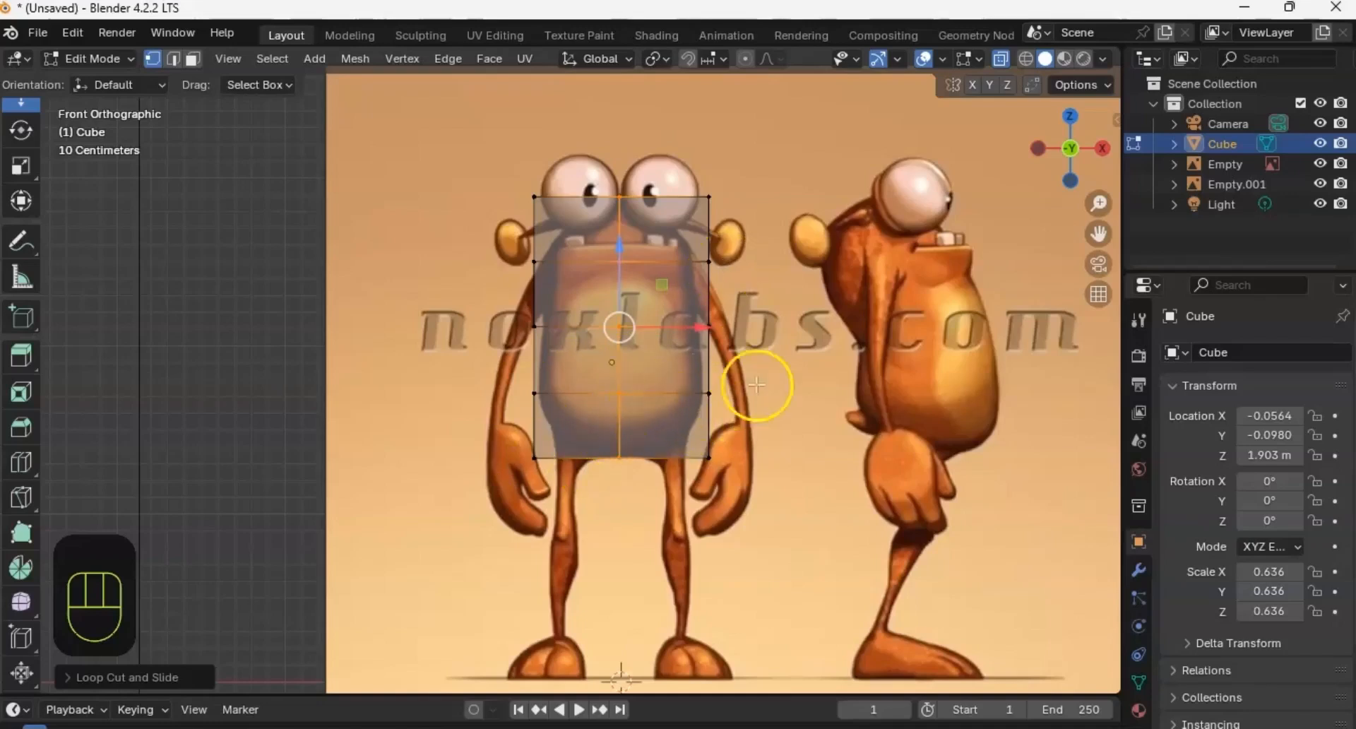
# Step: In right view, move the block's belly-side vertices inward along Y to meet the profile figure's belly
pyautogui.keyDown('alt'); pyautogui.moveTo(756, 385); pyautogui.dragTo(597, 382, button='middle'); pyautogui.keyUp('alt')
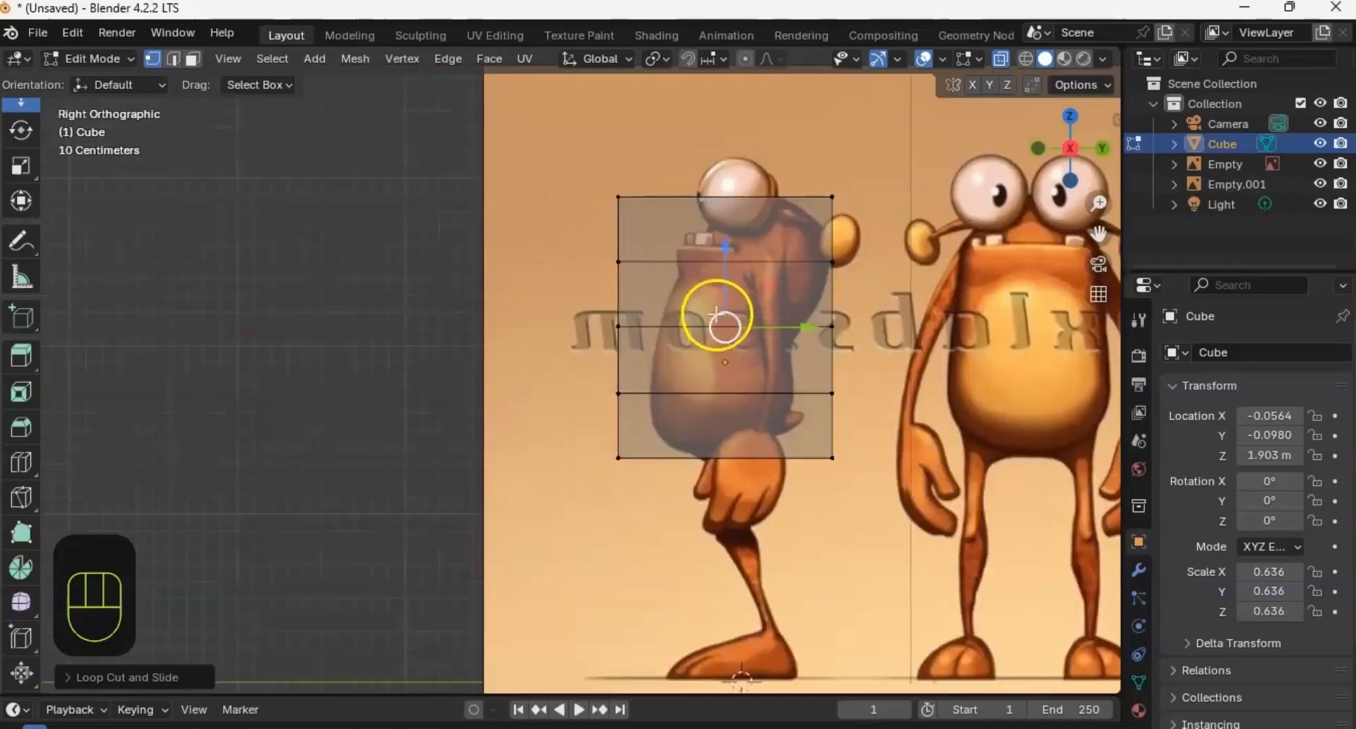
pyautogui.moveTo(571, 168); pyautogui.dragTo(638, 507)
pyautogui.moveTo(697, 328); pyautogui.dragTo(720, 330)
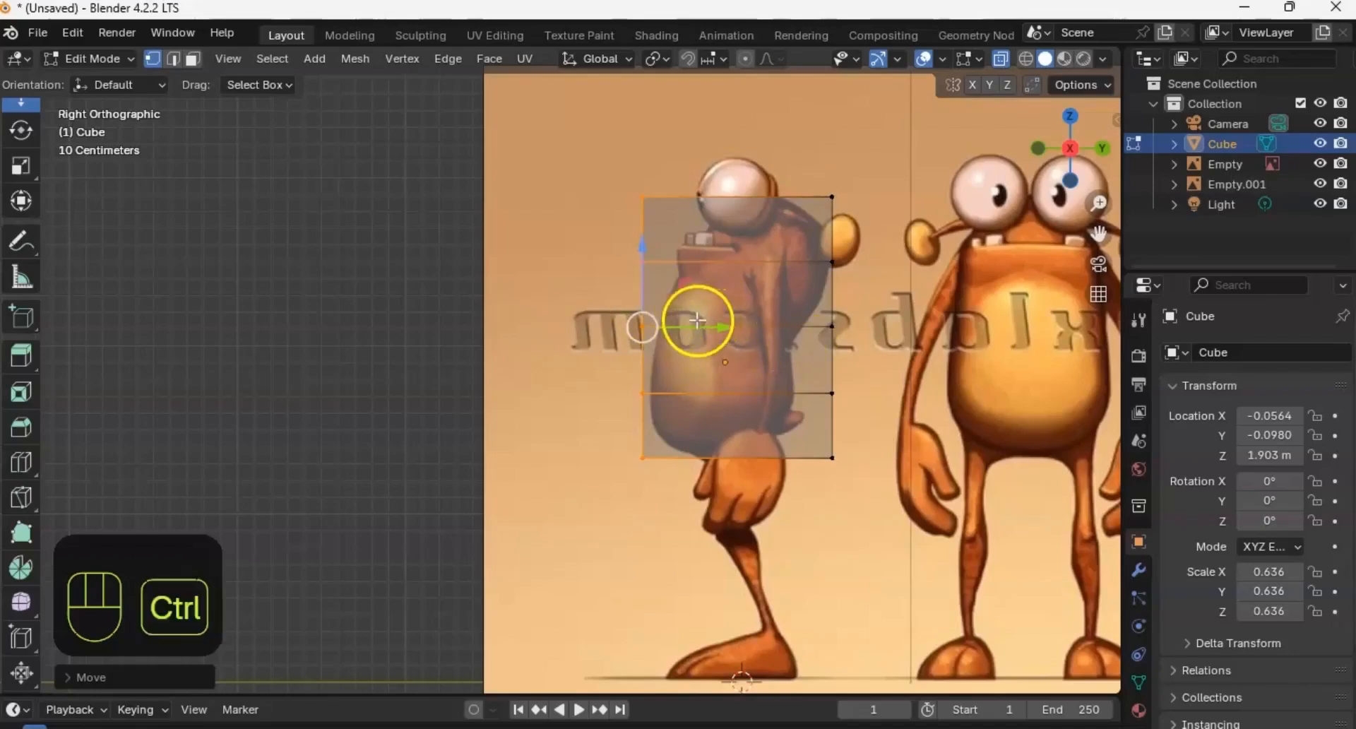
# Step: Add three evenly spaced vertical loop cuts across the torso block's depth in right view
pyautogui.hotkey('ctrl', 'r')
pyautogui.hotkey('ctrl', 'r')
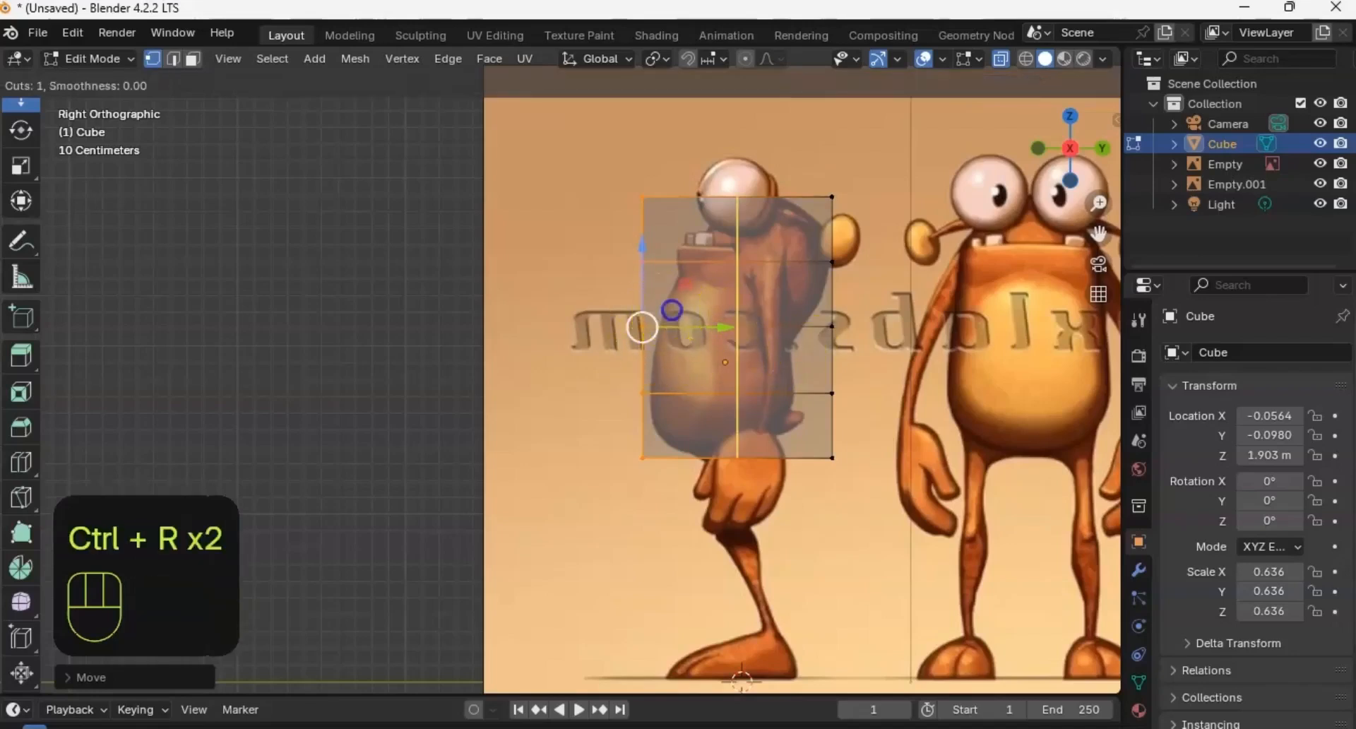
pyautogui.click(672, 306)
pyautogui.click(674, 304)
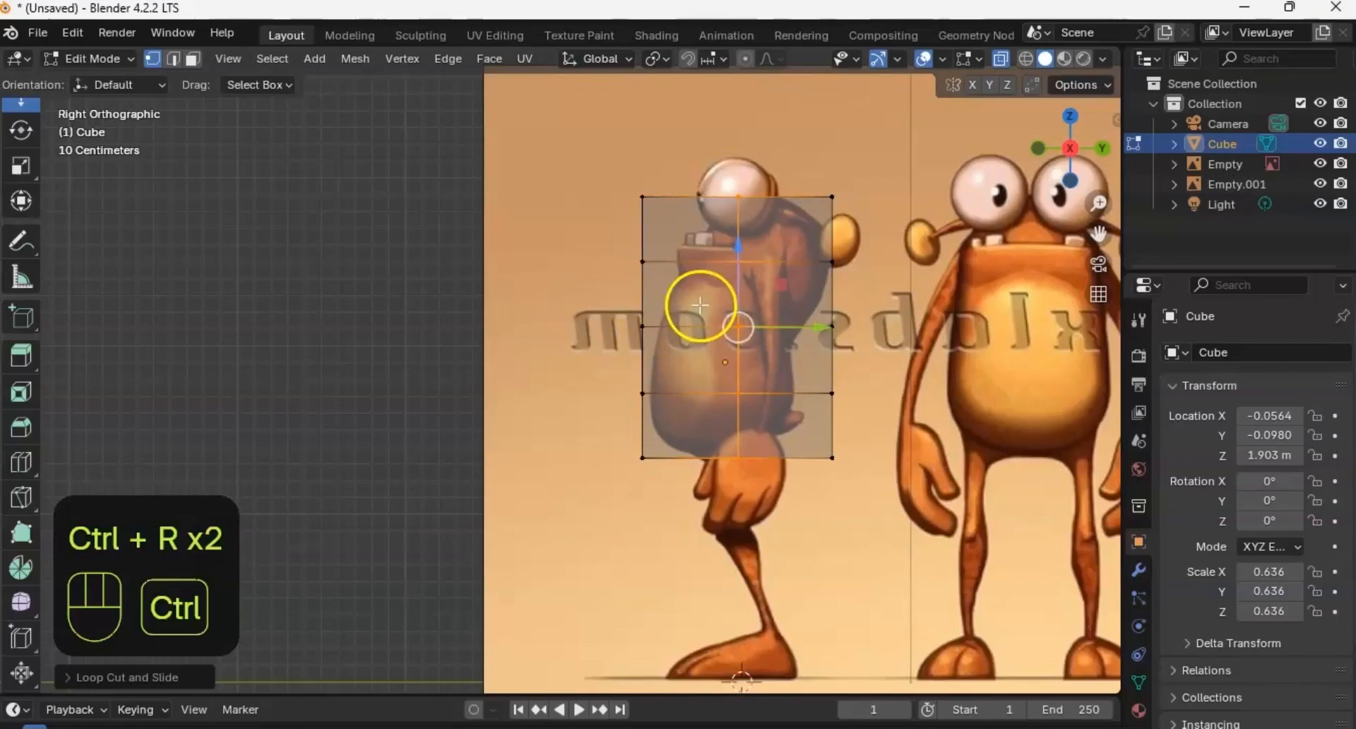
pyautogui.hotkey('ctrl', 'r')
pyautogui.click(691, 308)
pyautogui.click(688, 307)
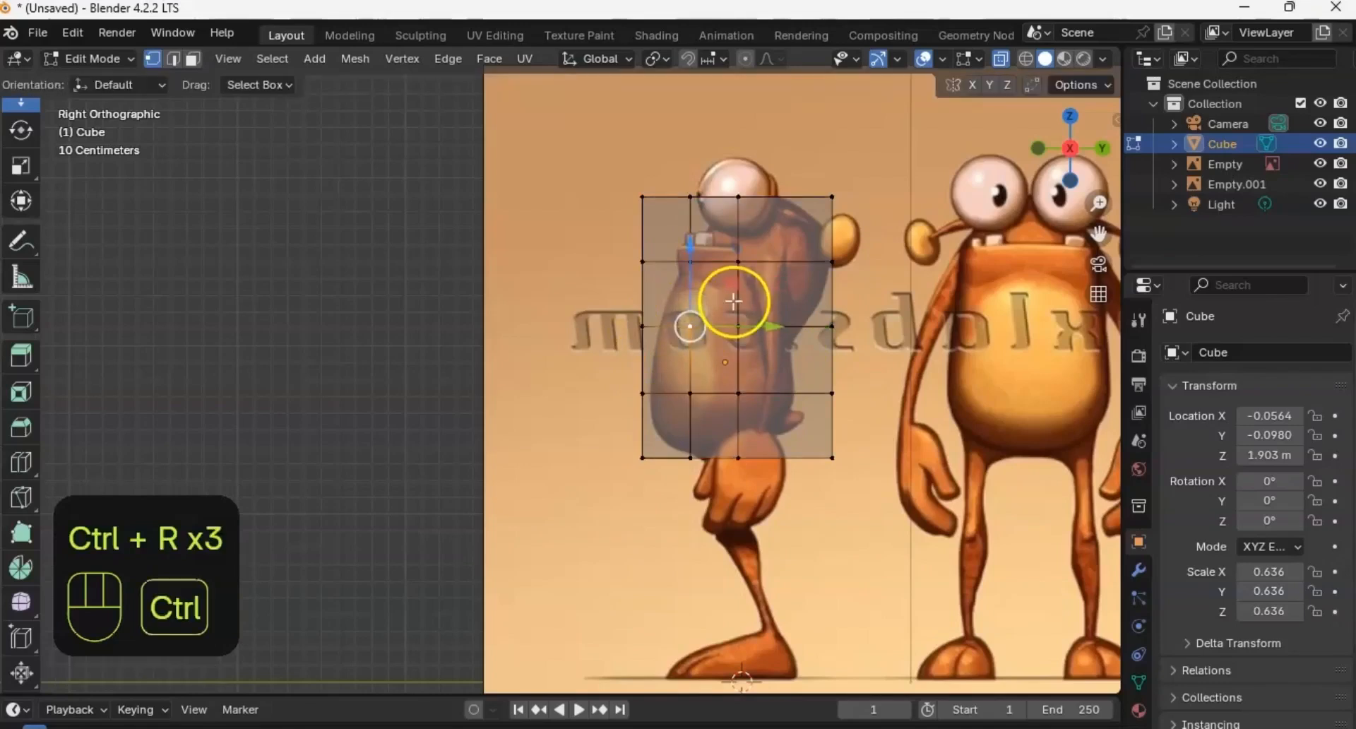
pyautogui.hotkey('ctrl', 'r')
pyautogui.click(772, 302)
pyautogui.rightClick(769, 303)
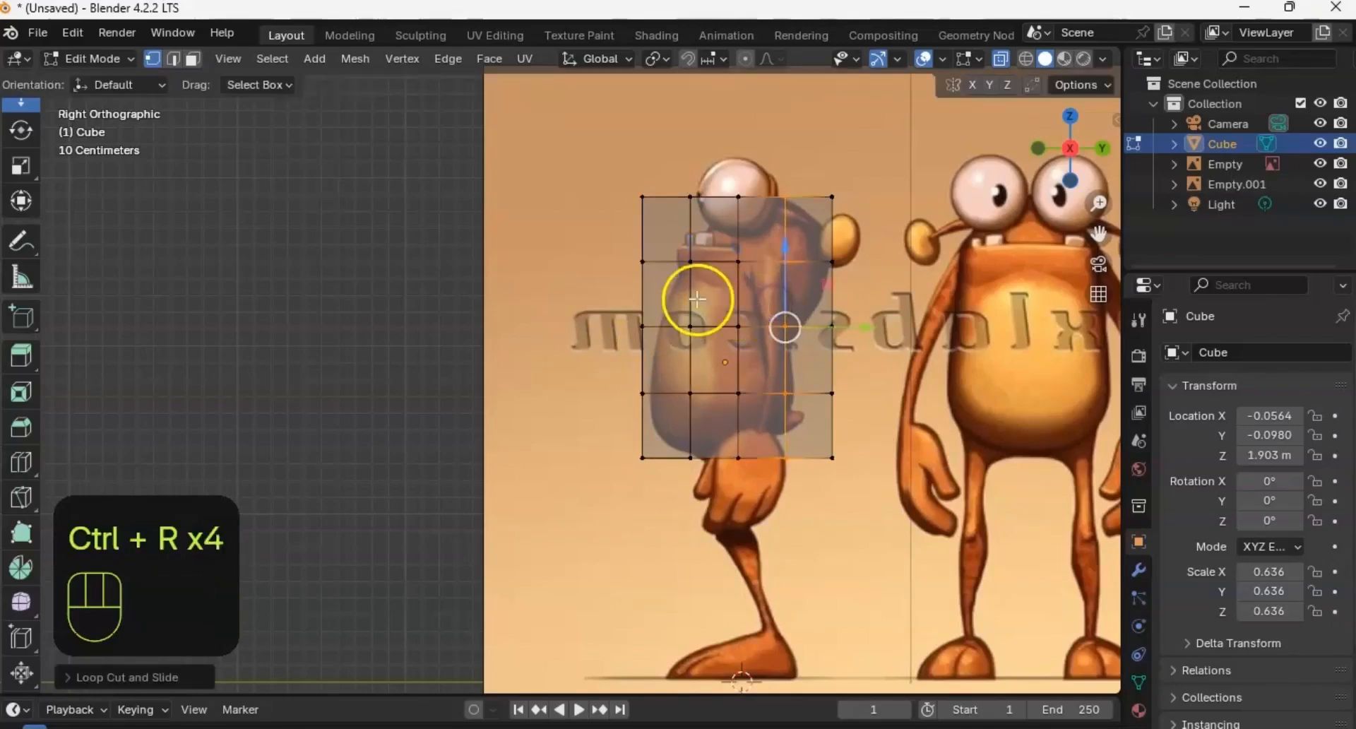
# Step: In front view, delete the faces of the torso block's negative-X half
pyautogui.moveTo(689, 294); pyautogui.dragTo(726, 316, button='middle')
pyautogui.keyDown('ctrl'); pyautogui.moveTo(726, 317); pyautogui.dragTo(721, 353, button='middle'); pyautogui.keyUp('ctrl')
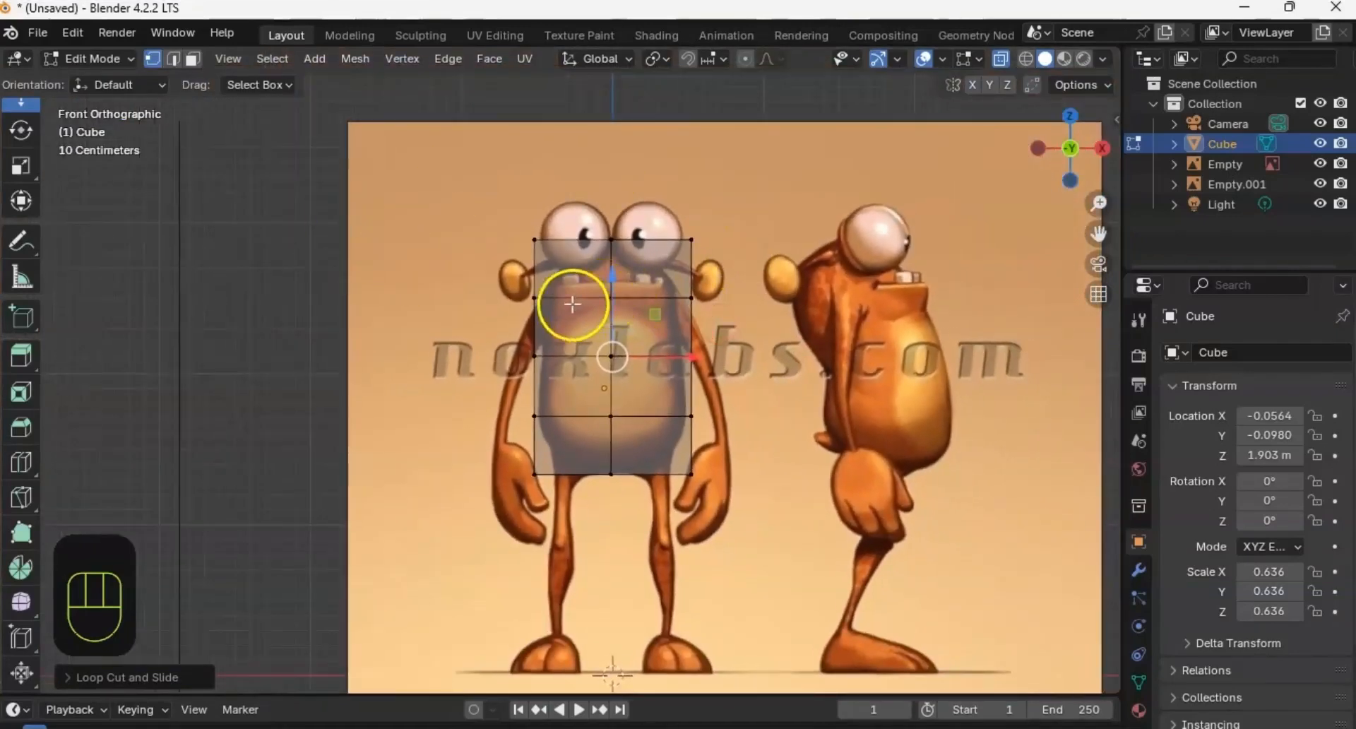
pyautogui.press('3')
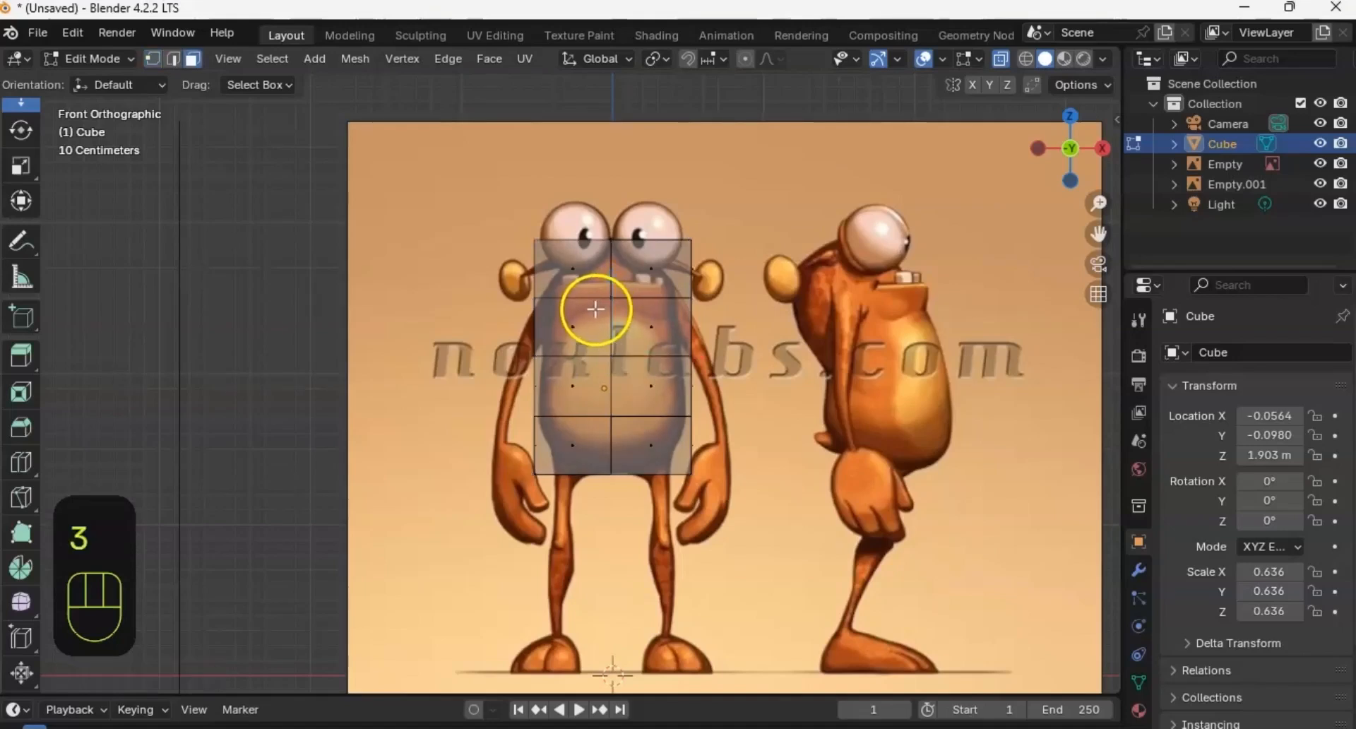
pyautogui.moveTo(479, 201); pyautogui.dragTo(605, 507)
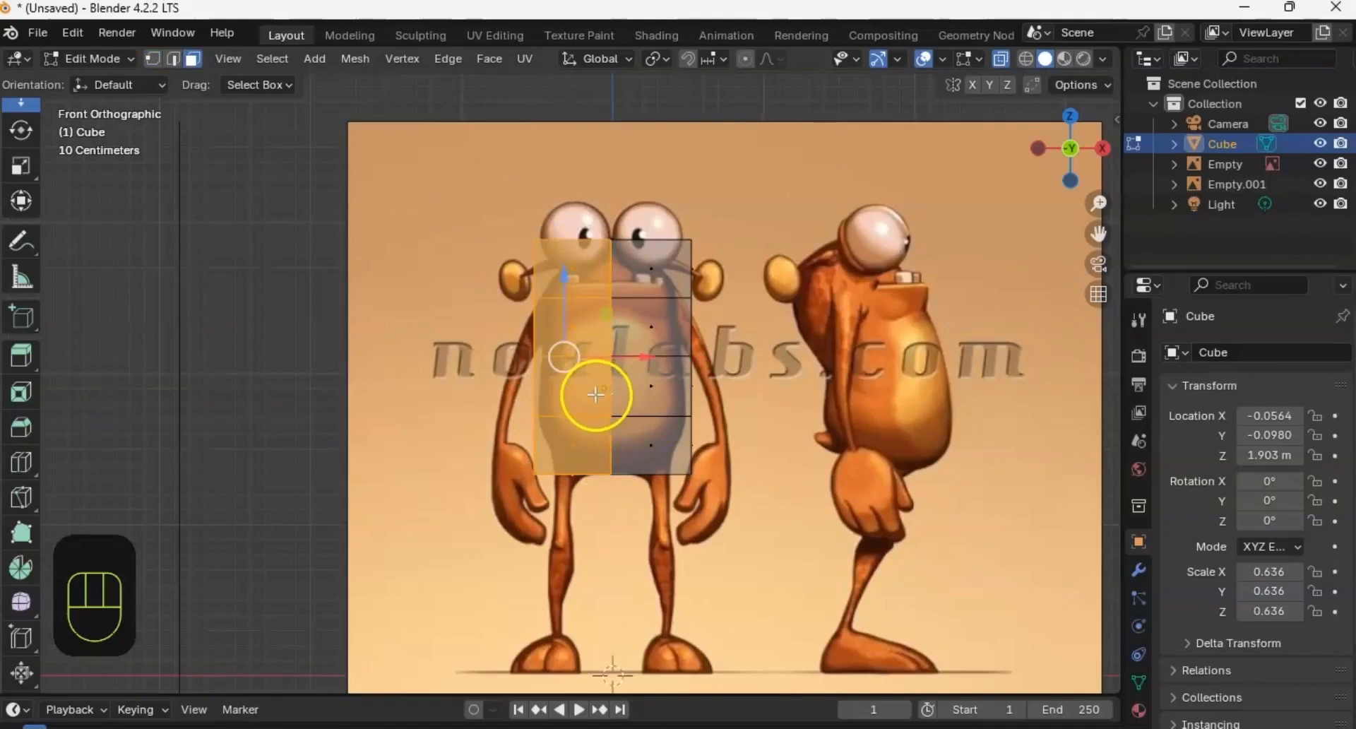
pyautogui.press('Delete')
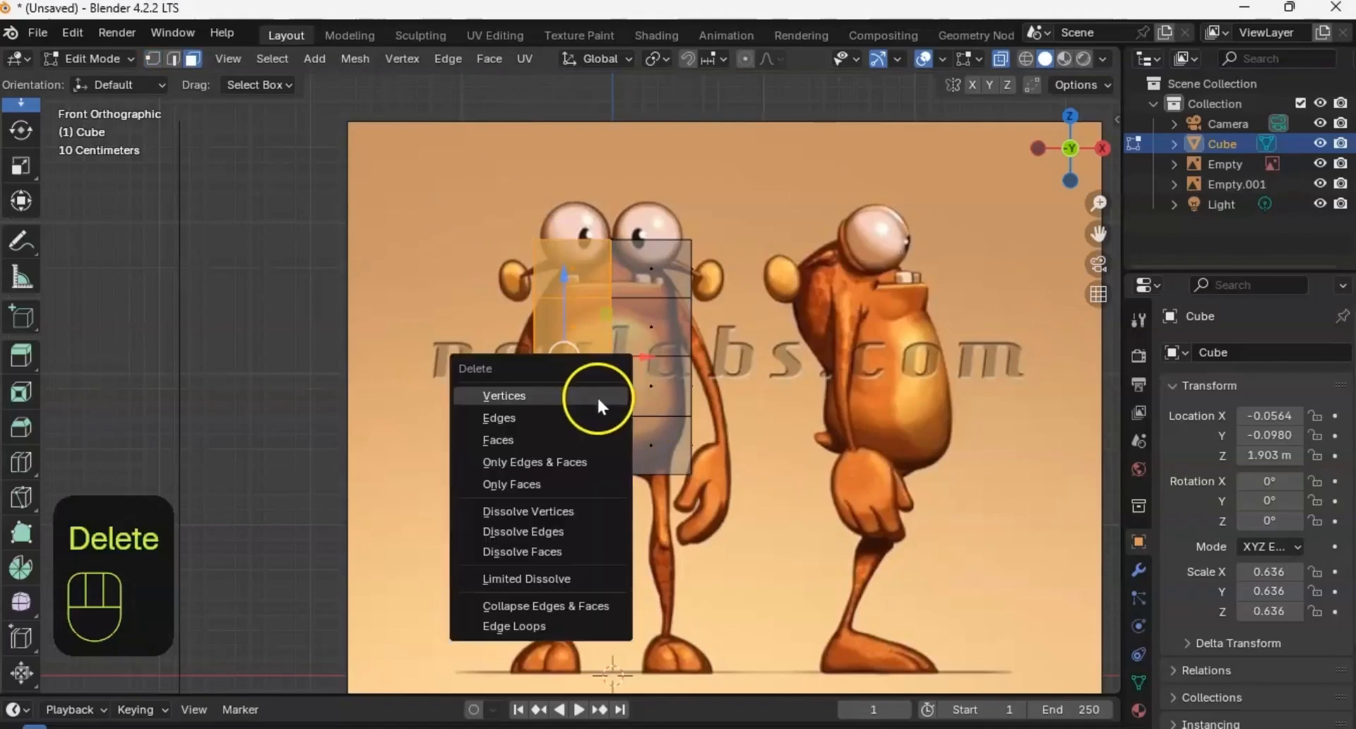
pyautogui.click(551, 438)
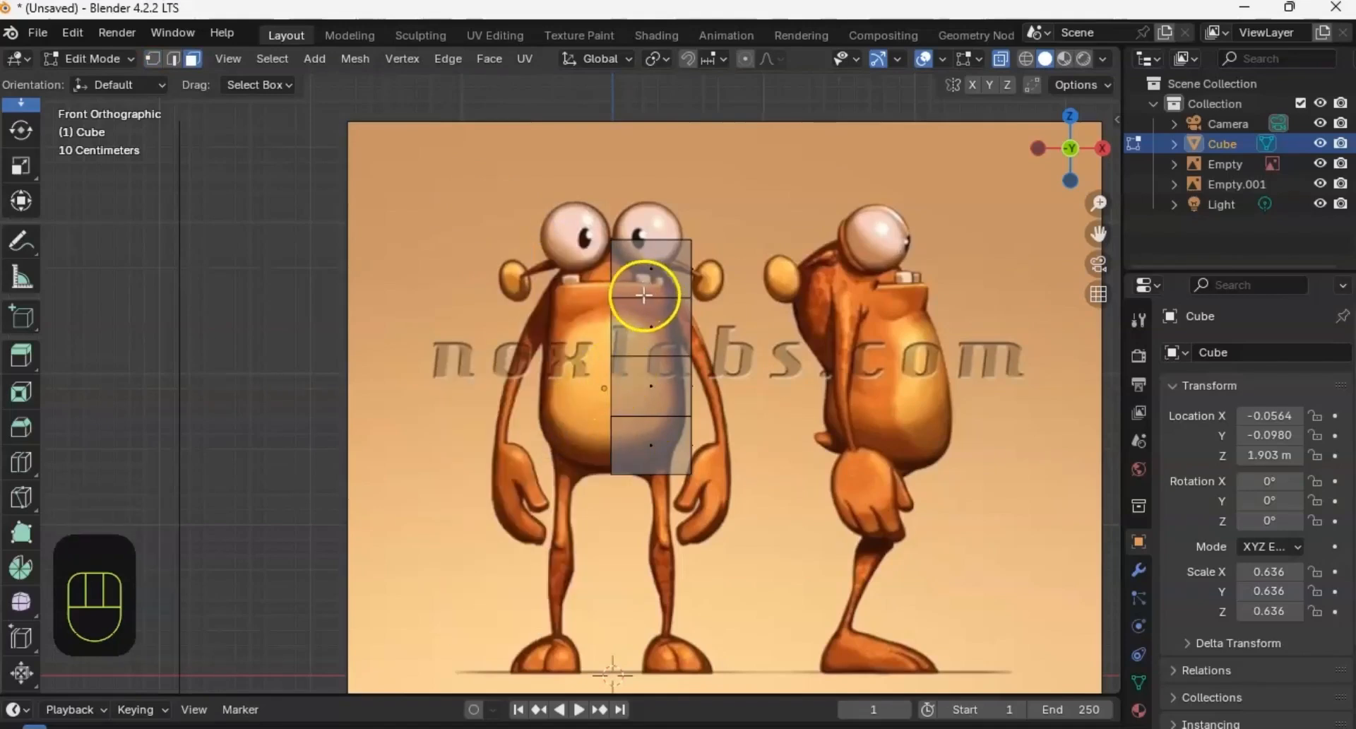
# Step: Return to Object Mode and add a Mirror modifier on the X axis to the remaining half torso
pyautogui.press('Tab')
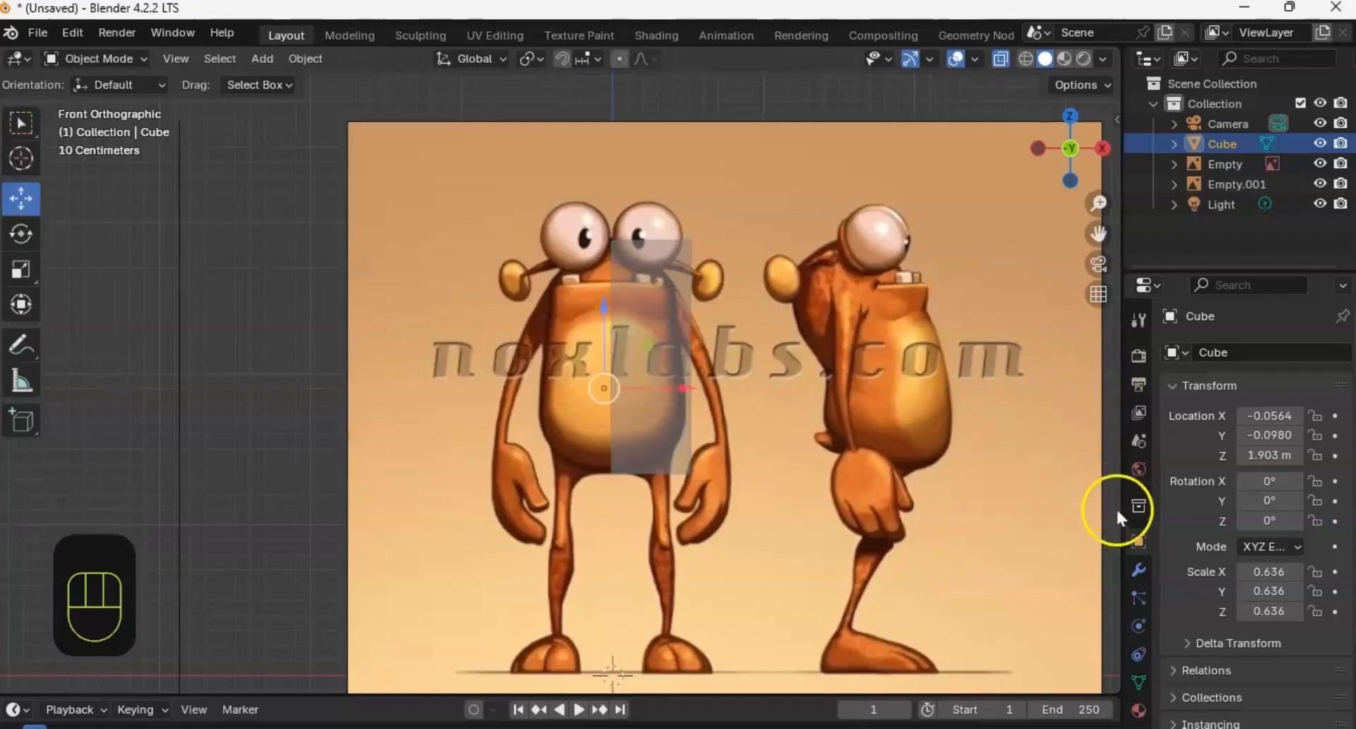
pyautogui.click(1139, 574)
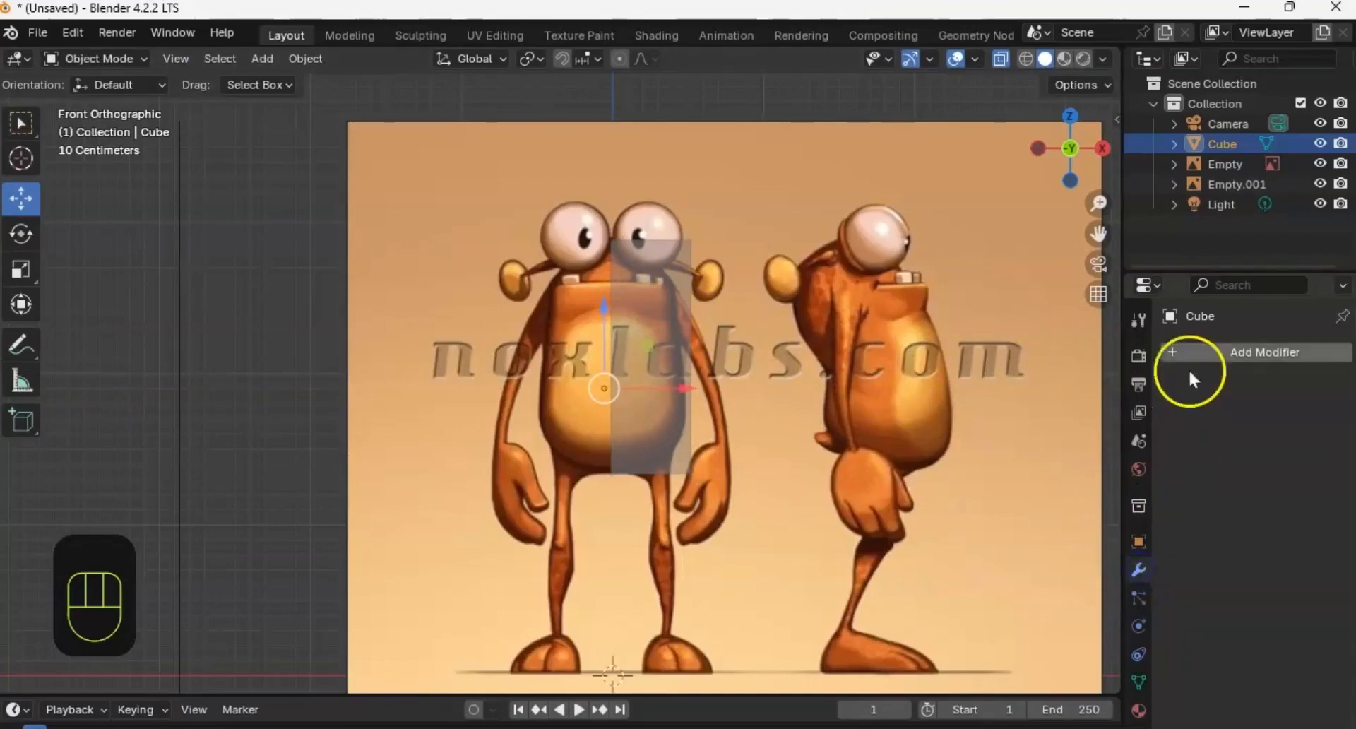
pyautogui.click(1195, 350)
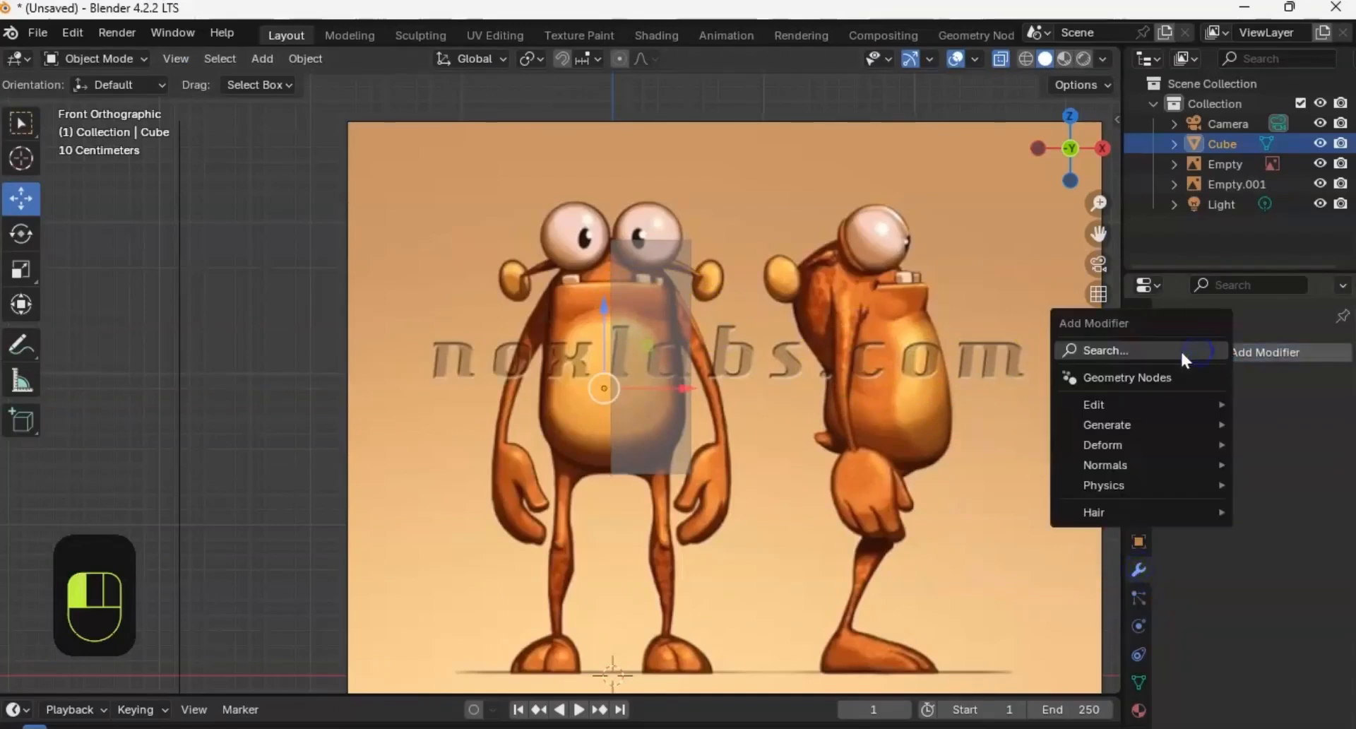
pyautogui.click(1123, 422)
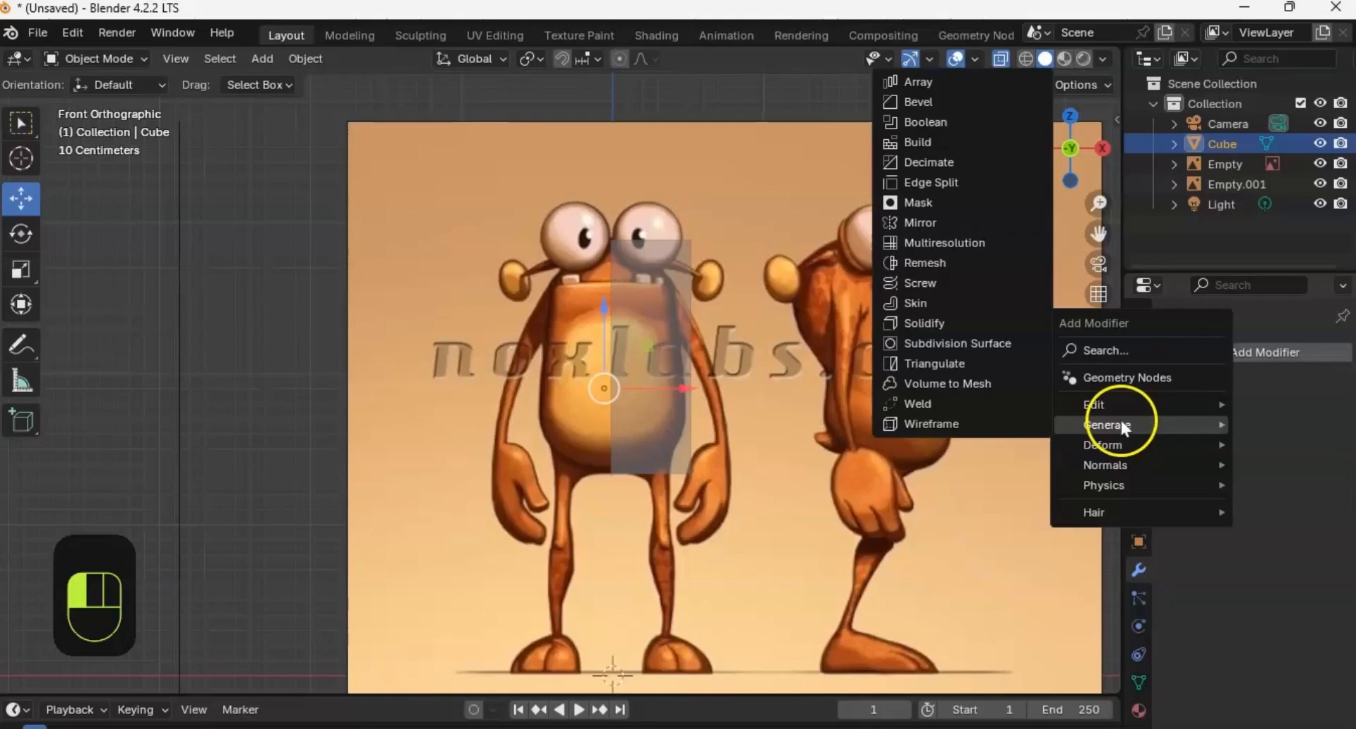
pyautogui.click(934, 215)
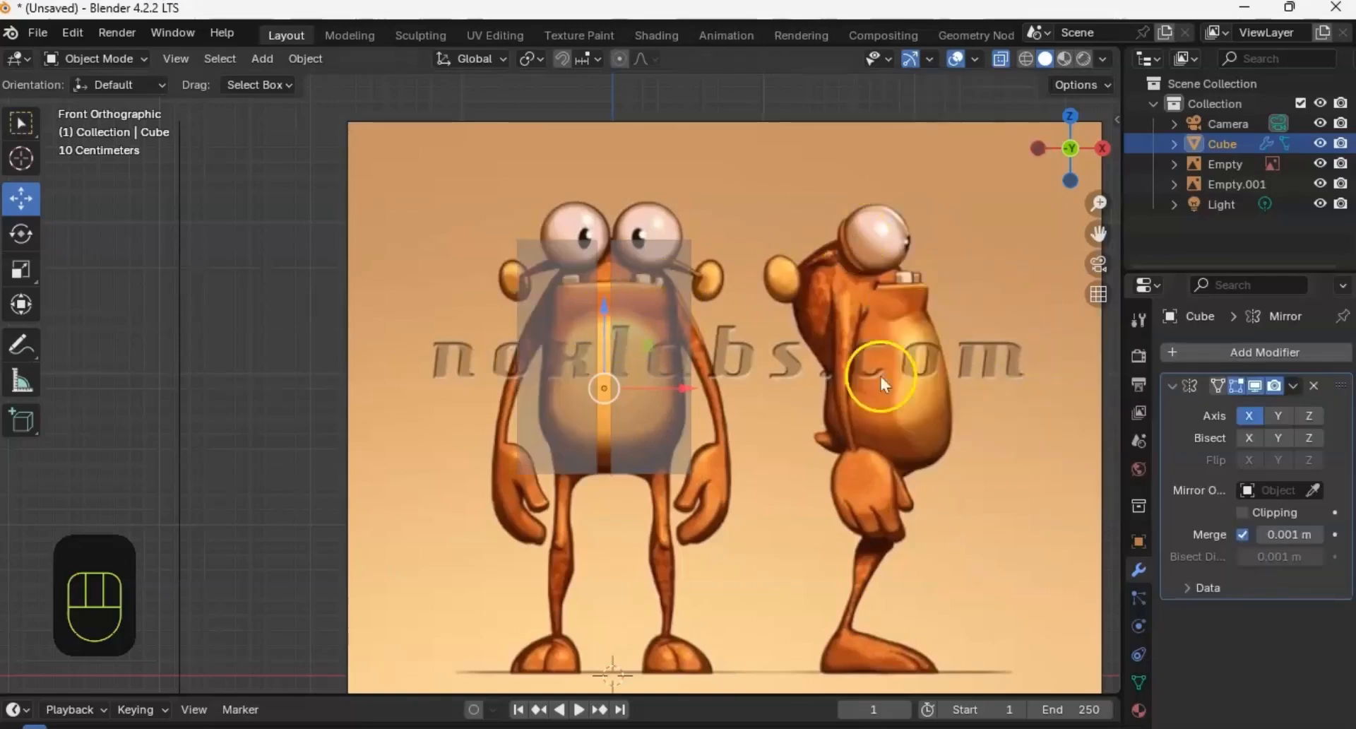
# Step: Enable Clipping on the Mirror modifier and raise its merge distance to 0.236 m to close the center gap
pyautogui.click(1242, 513)
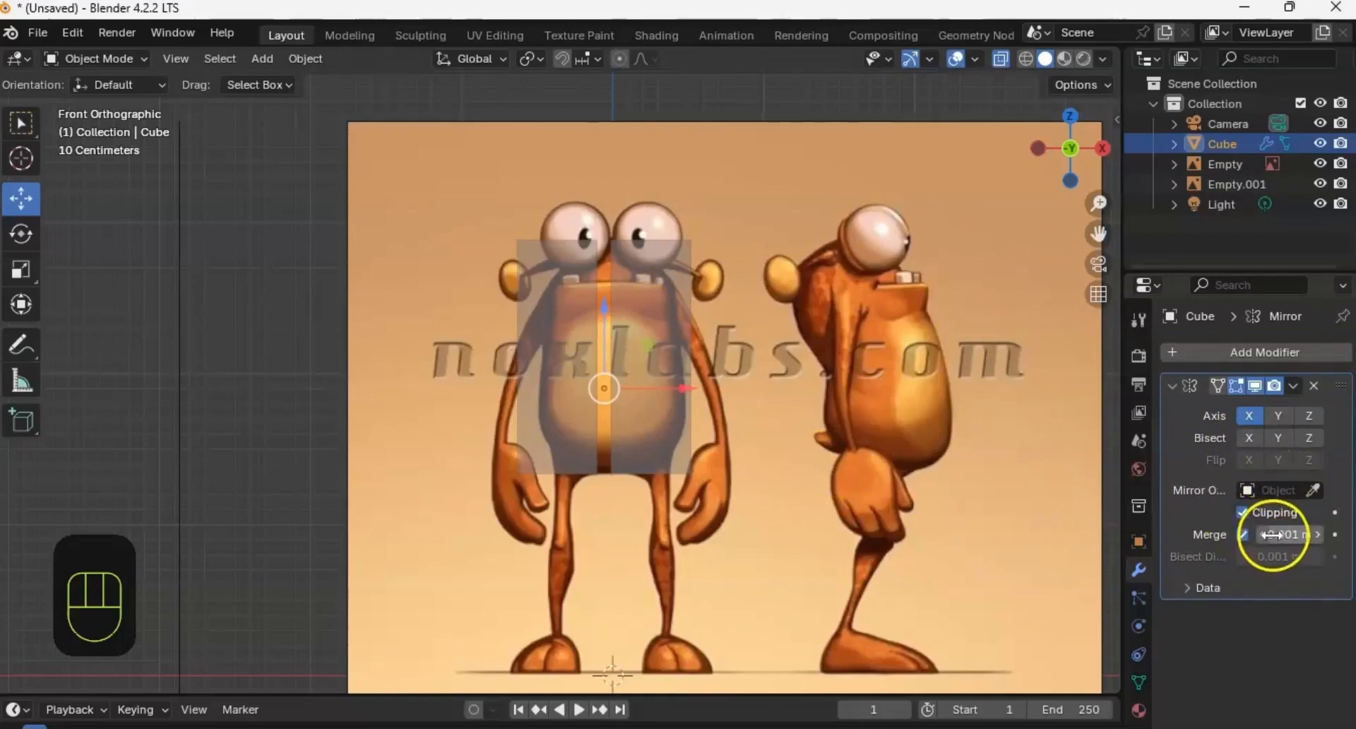
pyautogui.moveTo(1271, 535); pyautogui.dragTo(1308, 538)
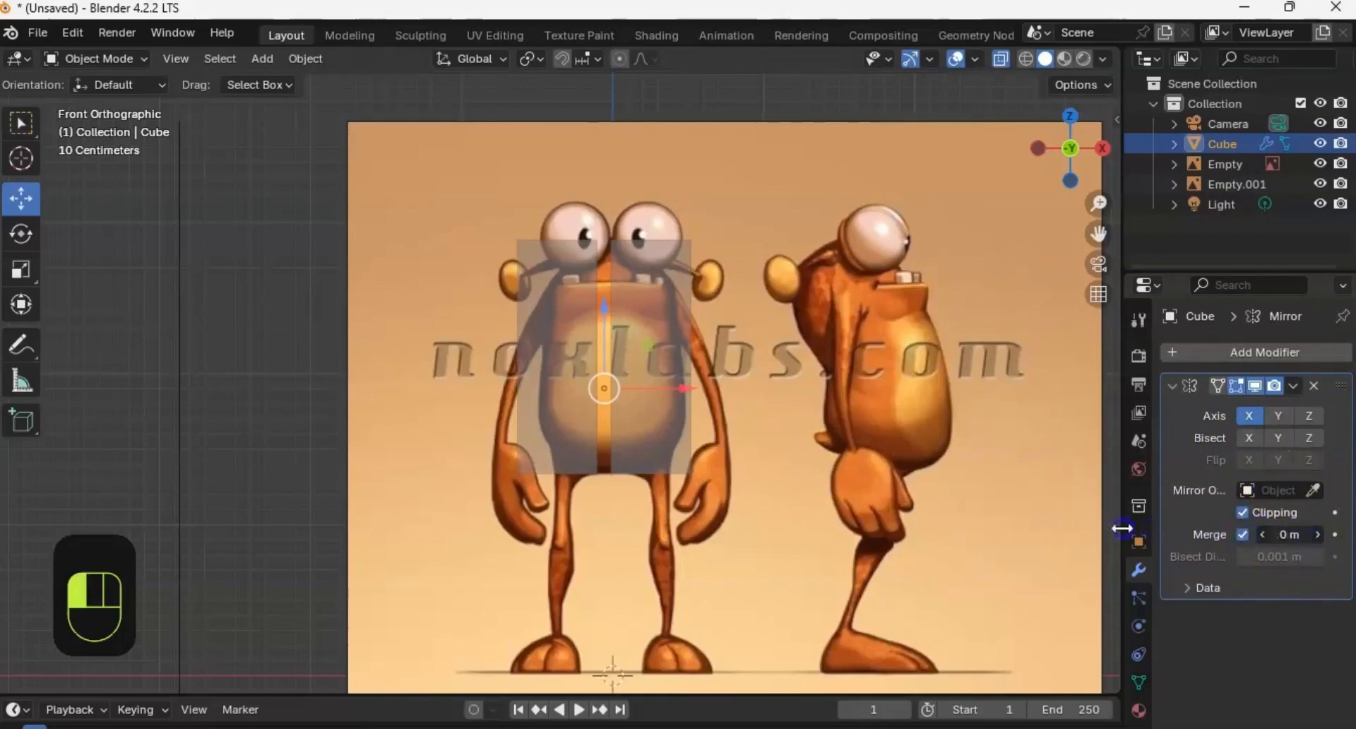
pyautogui.moveTo(1122, 528); pyautogui.dragTo(1200, 530)
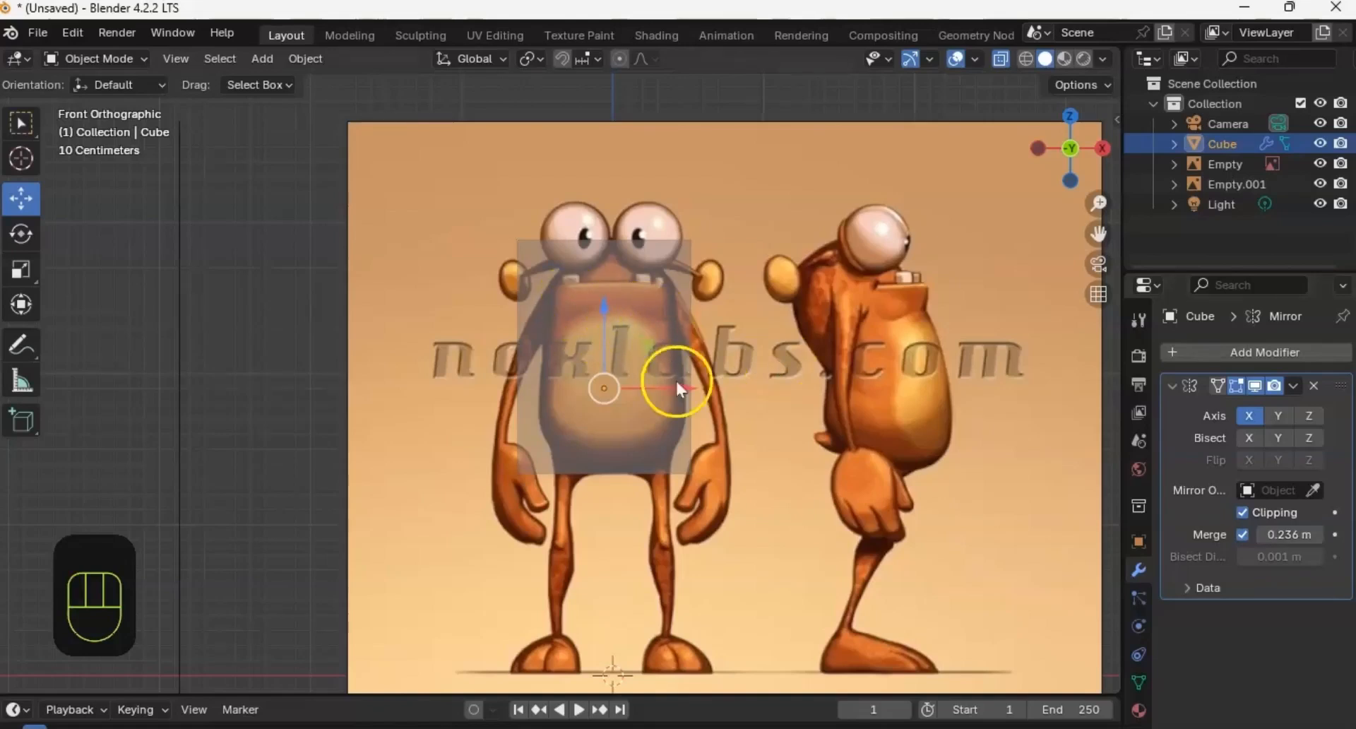
# Step: In Edit Mode with vertex selection, move the half torso's upper outer corner vertices inward and down to the head's outline
pyautogui.keyDown('ctrl'); pyautogui.moveTo(699, 343); pyautogui.dragTo(670, 282, button='middle'); pyautogui.keyUp('ctrl')
pyautogui.keyDown('ctrl'); pyautogui.moveTo(685, 340); pyautogui.dragTo(651, 414, button='middle'); pyautogui.keyUp('ctrl')
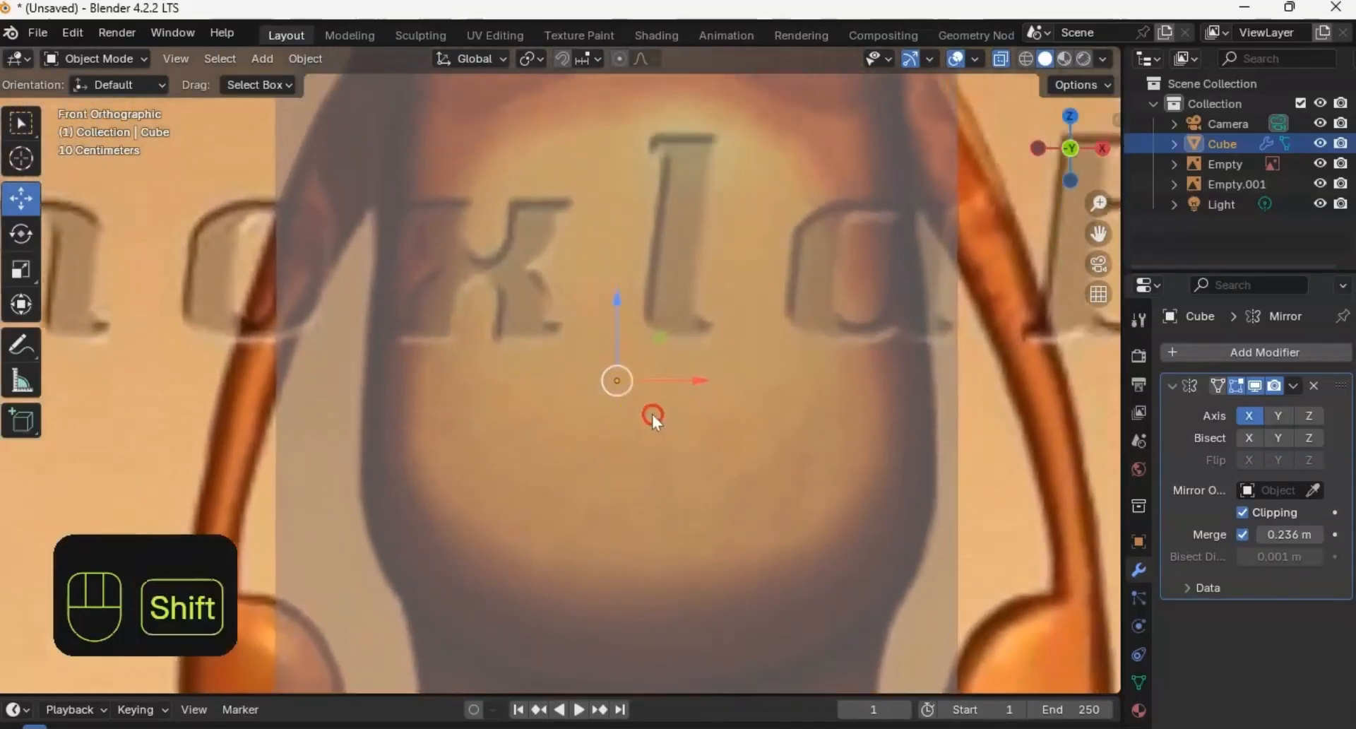
pyautogui.keyDown('shift'); pyautogui.moveTo(651, 237); pyautogui.dragTo(640, 398, button='middle'); pyautogui.keyUp('shift')
pyautogui.keyDown('shift'); pyautogui.moveTo(643, 283); pyautogui.dragTo(646, 404, button='middle'); pyautogui.keyUp('shift')
pyautogui.keyDown('shift'); pyautogui.moveTo(646, 240); pyautogui.dragTo(647, 405, button='middle'); pyautogui.keyUp('shift')
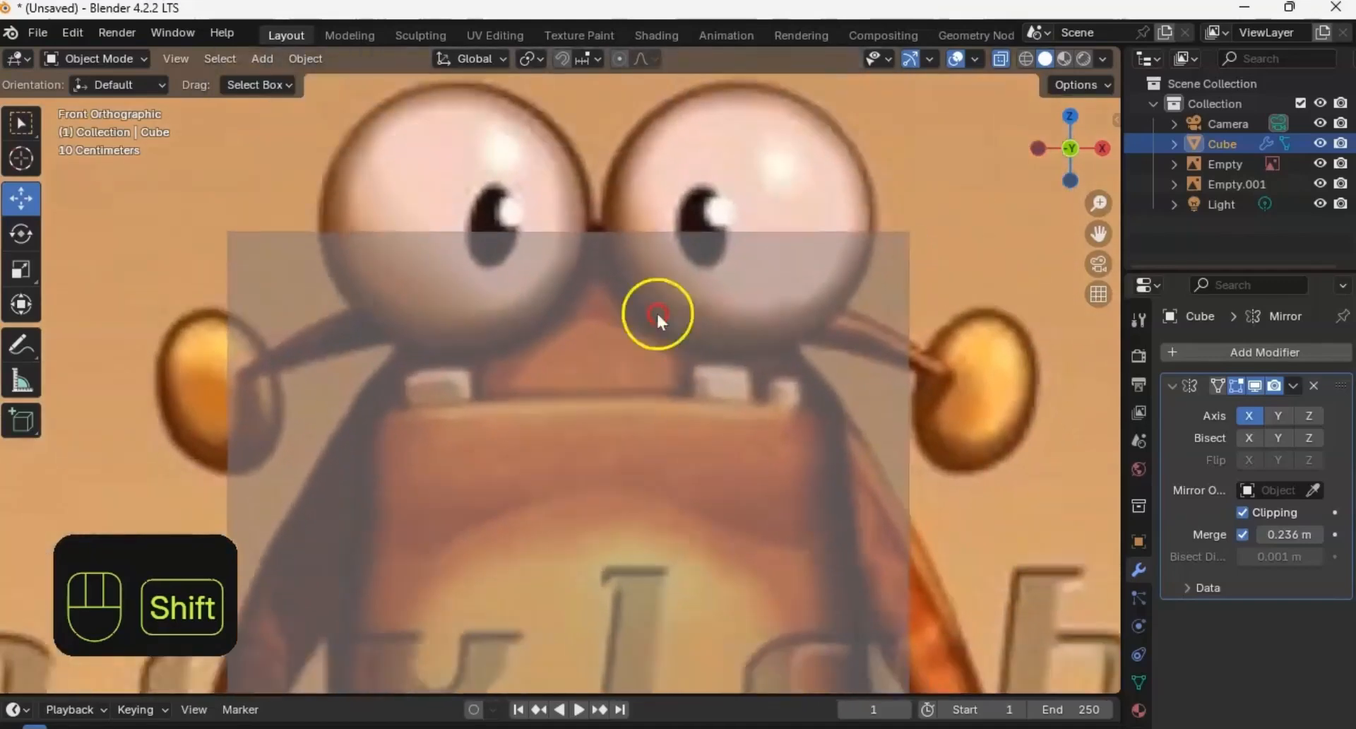
pyautogui.keyDown('ctrl'); pyautogui.moveTo(655, 311); pyautogui.dragTo(660, 419, button='middle'); pyautogui.keyUp('ctrl')
pyautogui.press('Tab')
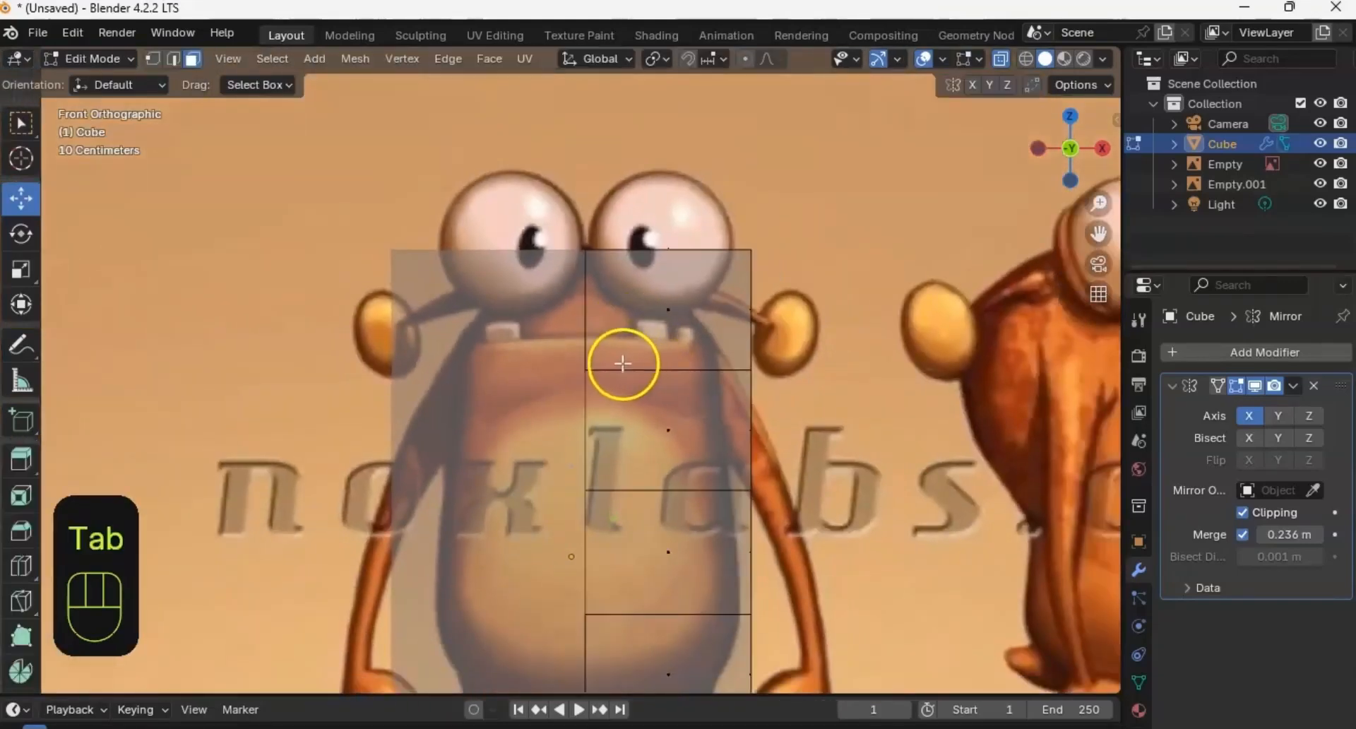
pyautogui.keyDown('ctrl'); pyautogui.moveTo(614, 324); pyautogui.dragTo(745, 320, button='middle'); pyautogui.keyUp('ctrl')
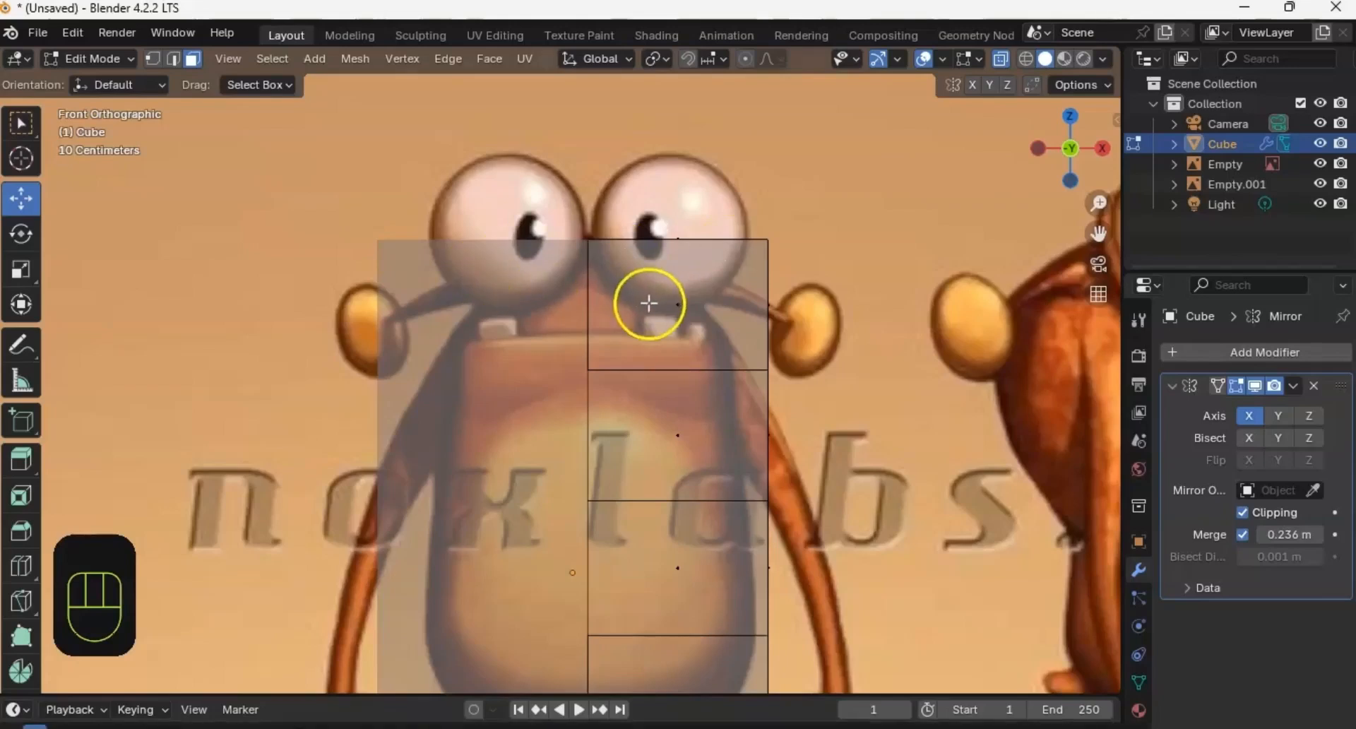
pyautogui.click(794, 271)
pyautogui.keyDown('ctrl'); pyautogui.moveTo(766, 293); pyautogui.dragTo(685, 439, button='middle'); pyautogui.keyUp('ctrl')
pyautogui.keyDown('ctrl'); pyautogui.moveTo(663, 369); pyautogui.dragTo(678, 316, button='middle'); pyautogui.keyUp('ctrl')
pyautogui.press('1')
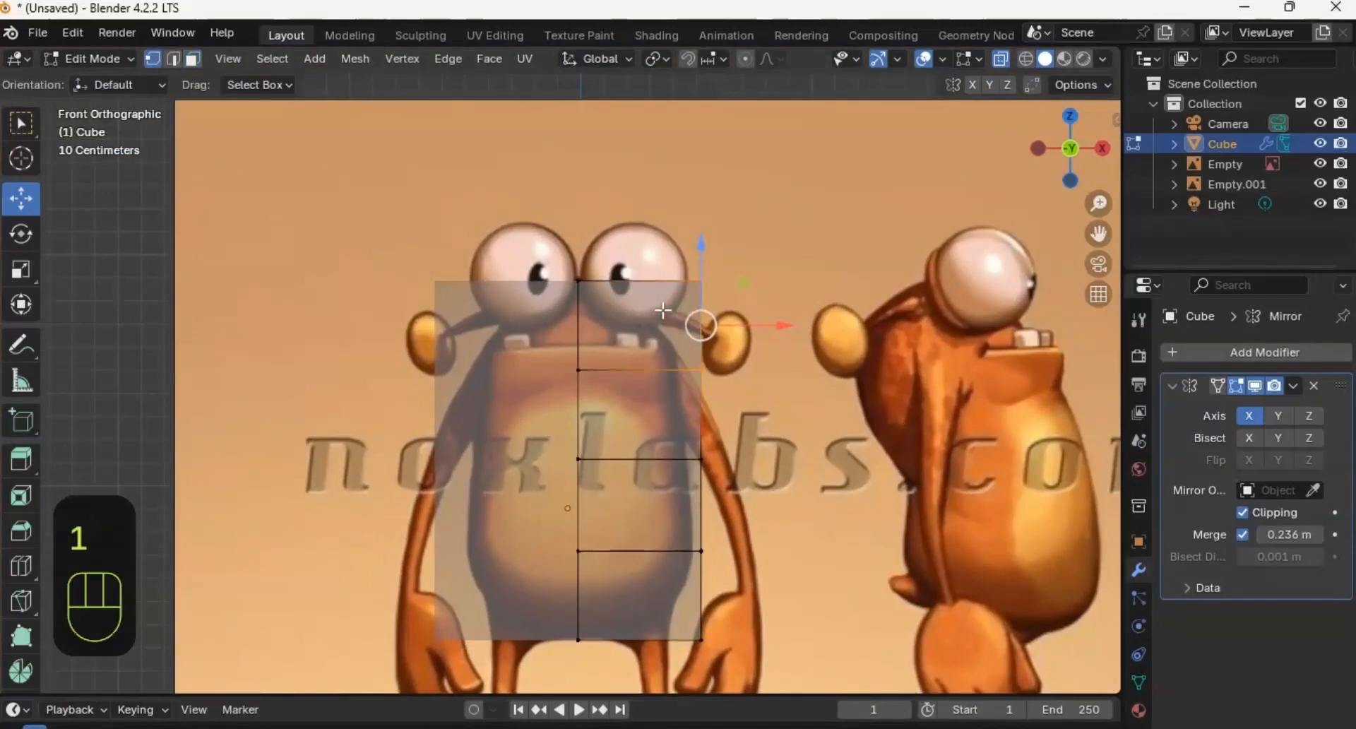
pyautogui.moveTo(742, 273); pyautogui.dragTo(688, 290)
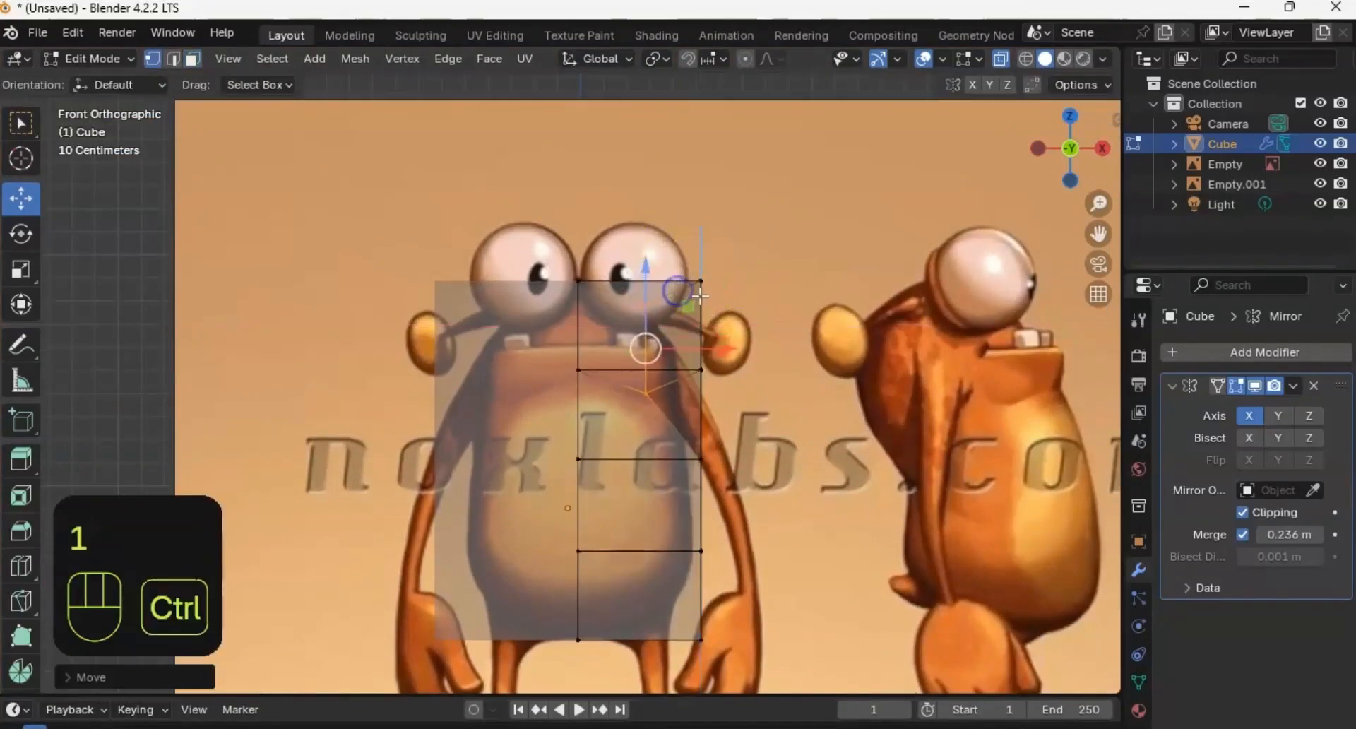
pyautogui.hotkey('ctrl', 'z')
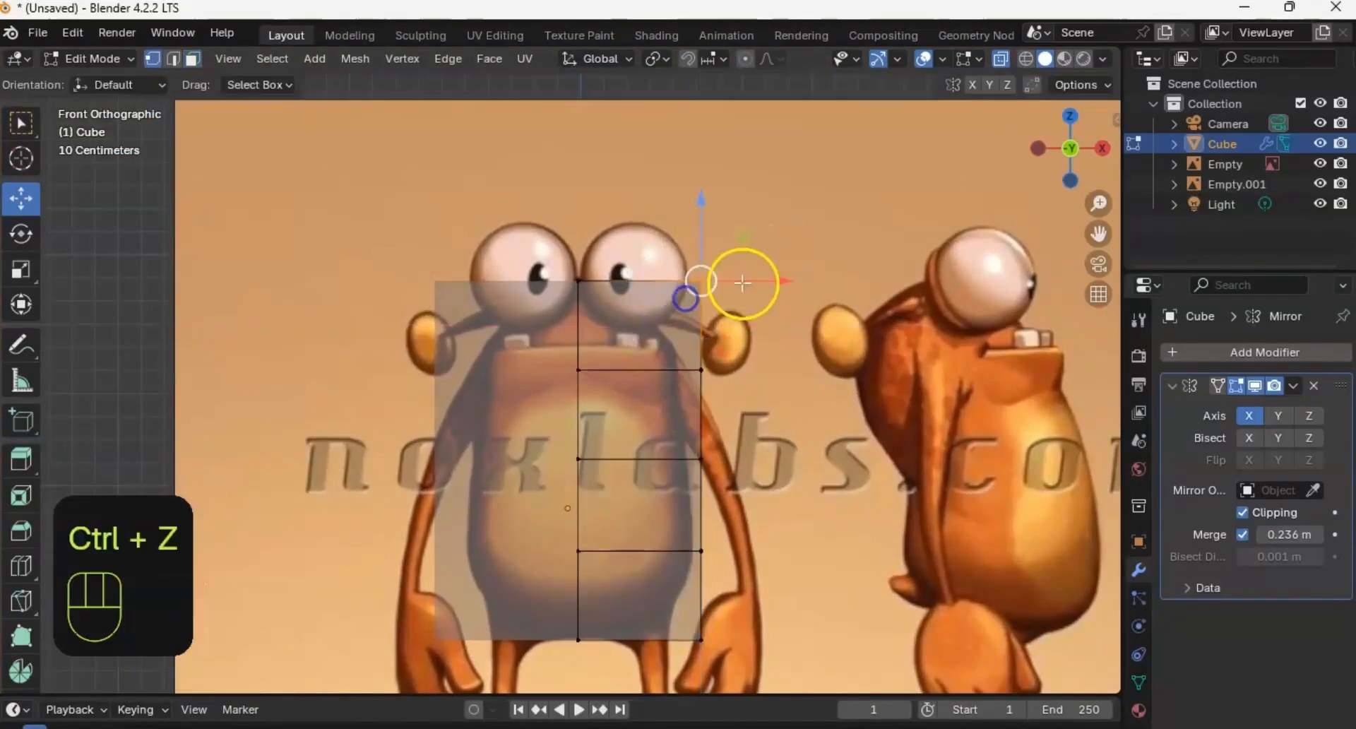
pyautogui.press('g')
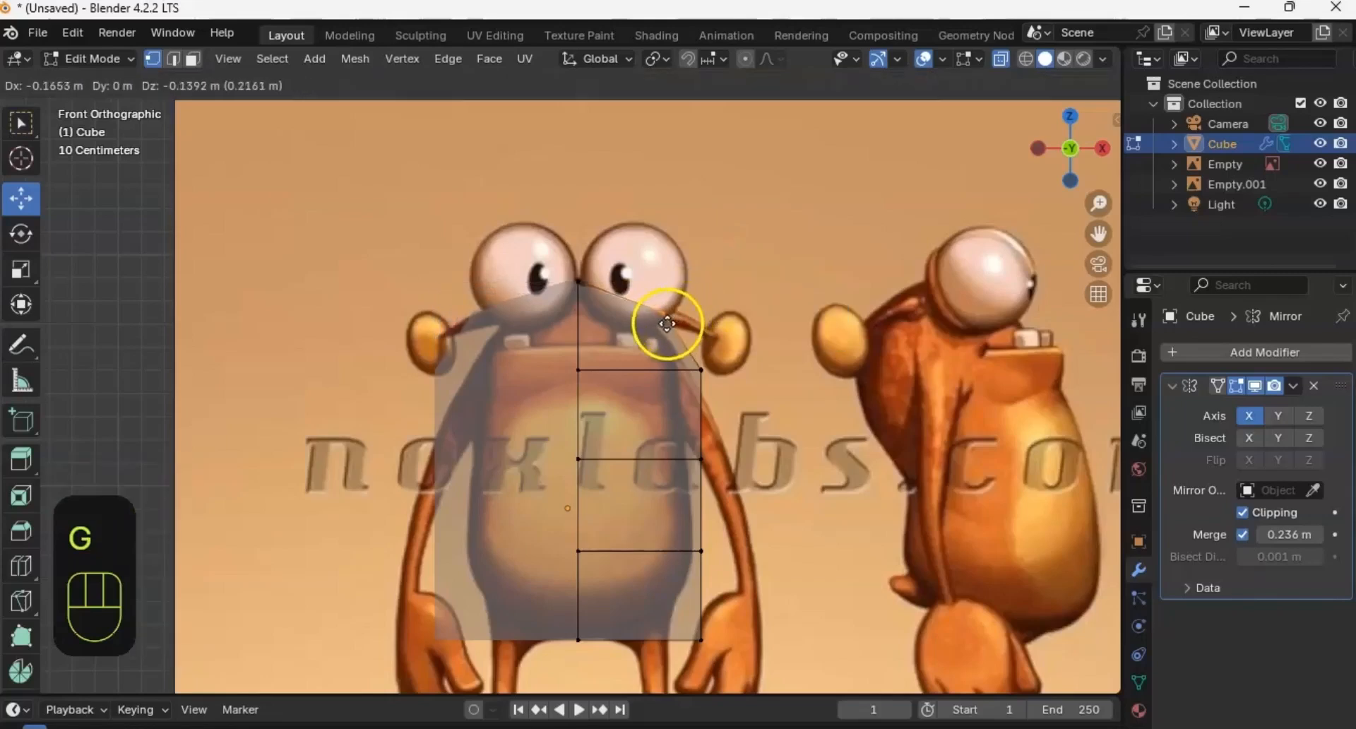
pyautogui.click(651, 320)
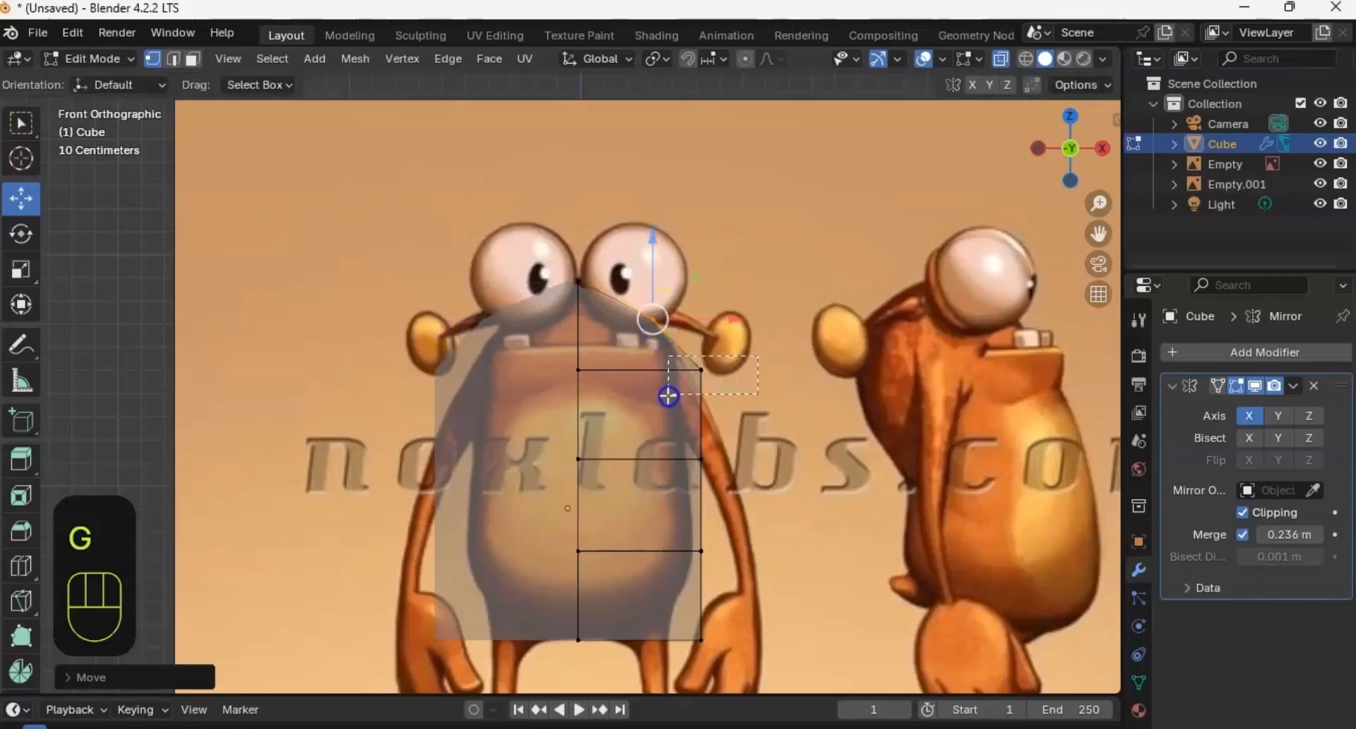
# Step: Move the outer-side vertices of the three horizontal loops inward along X to follow the front figure's body outline
pyautogui.moveTo(668, 397); pyautogui.dragTo(668, 396)
pyautogui.moveTo(757, 369); pyautogui.dragTo(727, 370)
pyautogui.moveTo(710, 432); pyautogui.dragTo(663, 499)
pyautogui.moveTo(748, 460)
pyautogui.mouseDown()
pyautogui.moveTo(718, 461)
pyautogui.moveTo(781, 460)
pyautogui.moveTo(728, 459)
pyautogui.mouseUp()
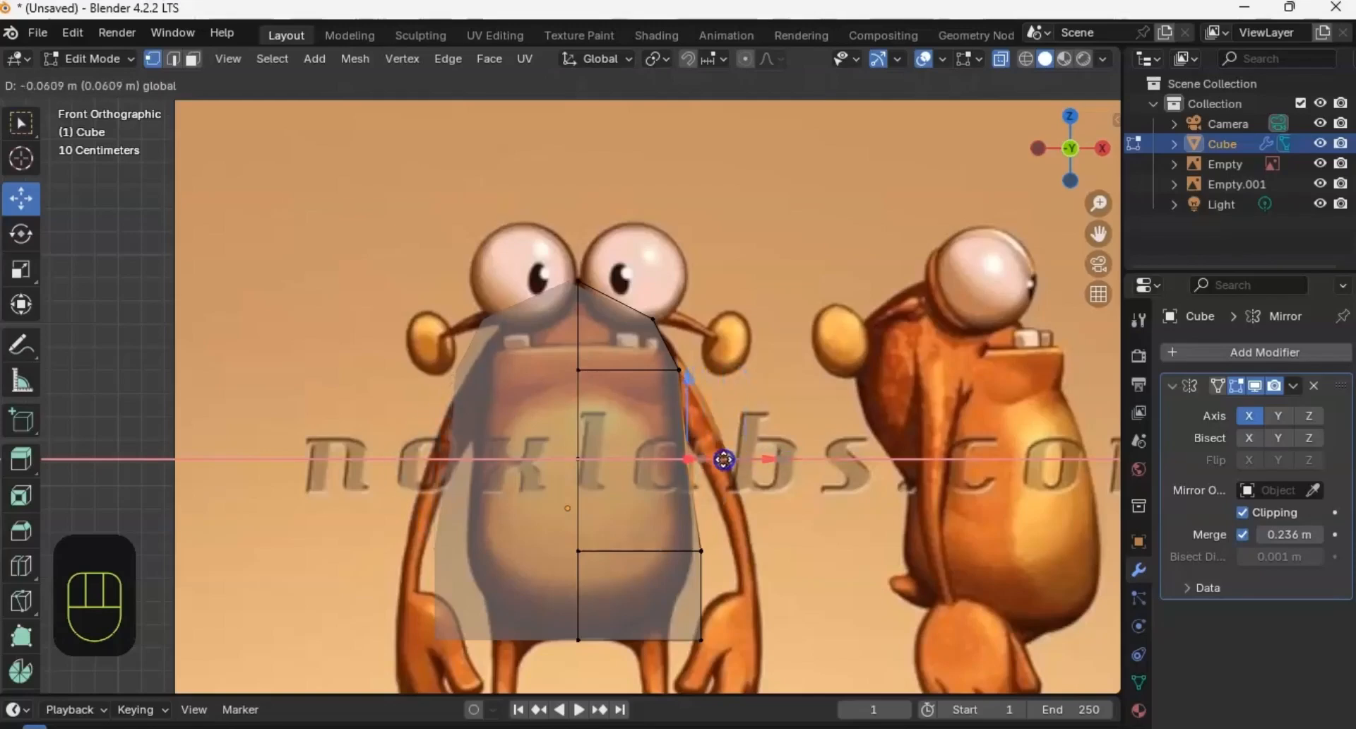
pyautogui.moveTo(756, 533); pyautogui.dragTo(734, 551)
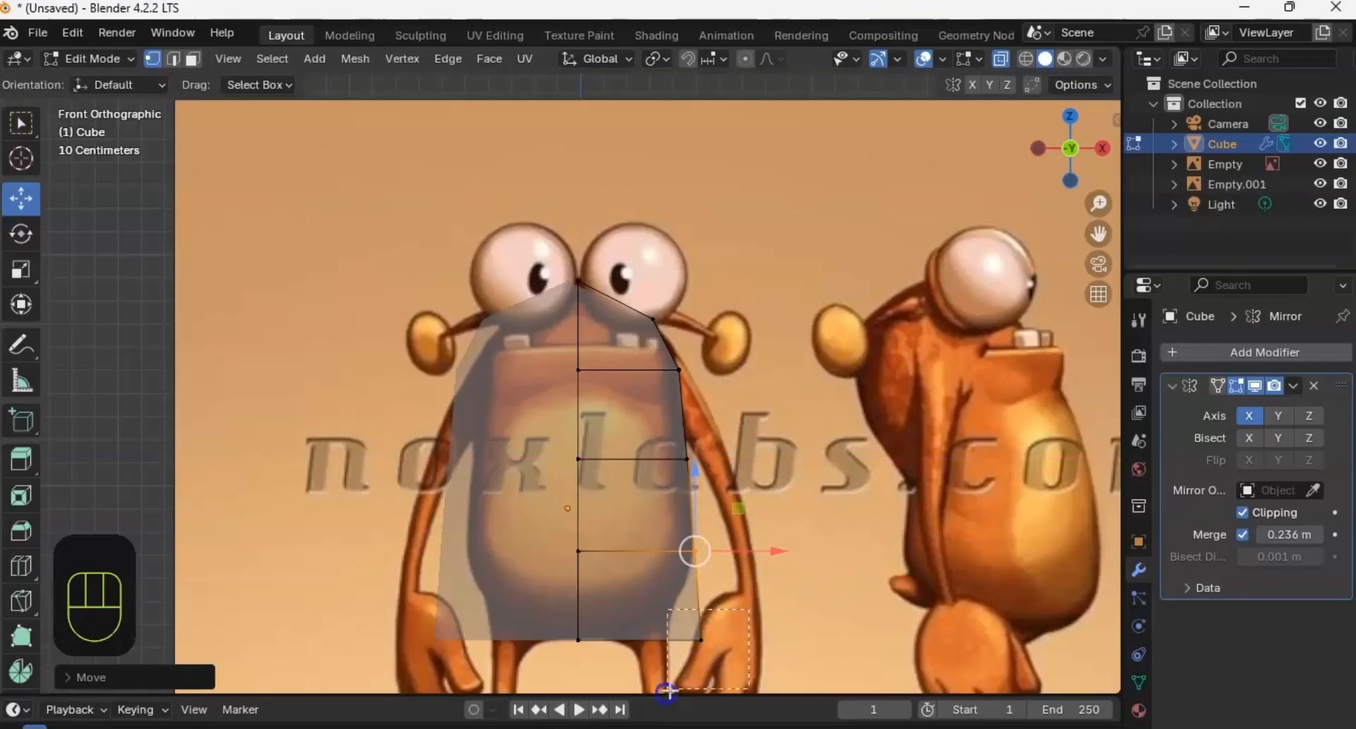
# Step: Move the half torso's lower outer corner vertices up and inward to round off the figure's hip
pyautogui.click(702, 639)
pyautogui.press('g')
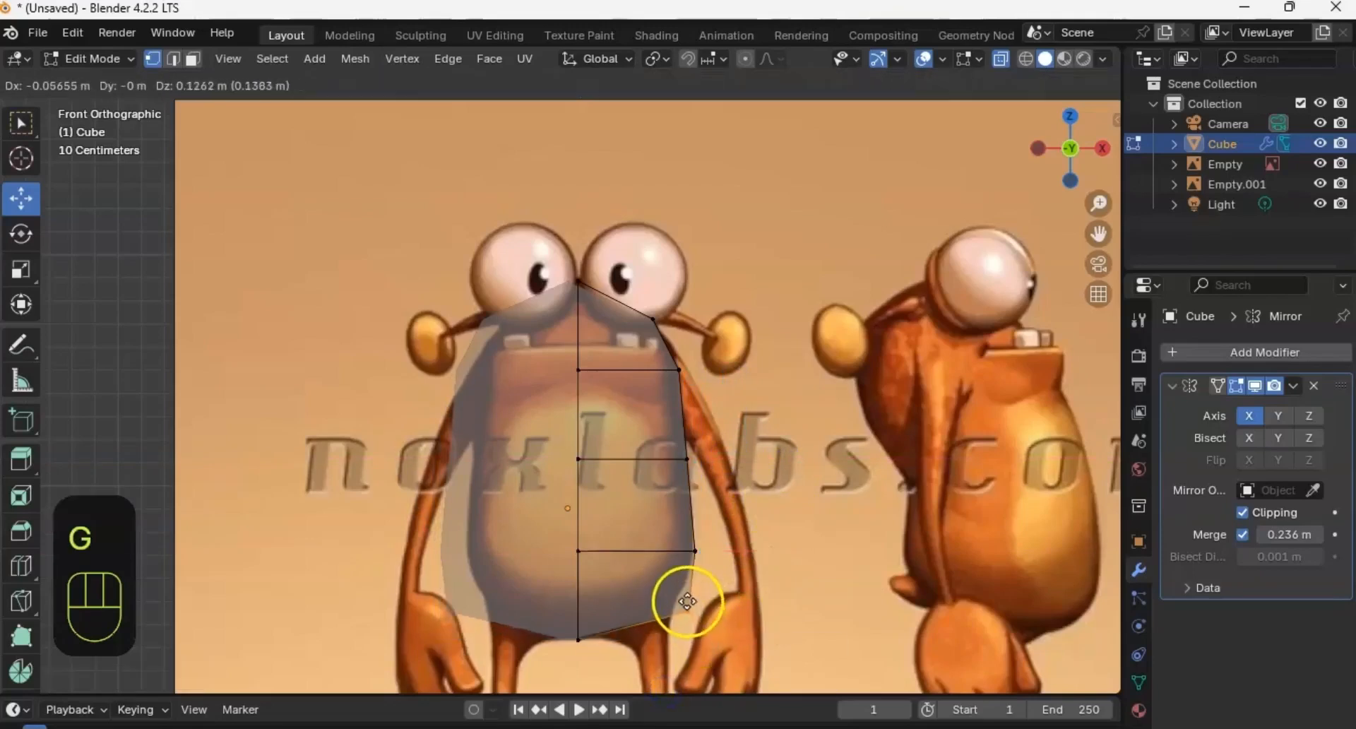
pyautogui.click(684, 589)
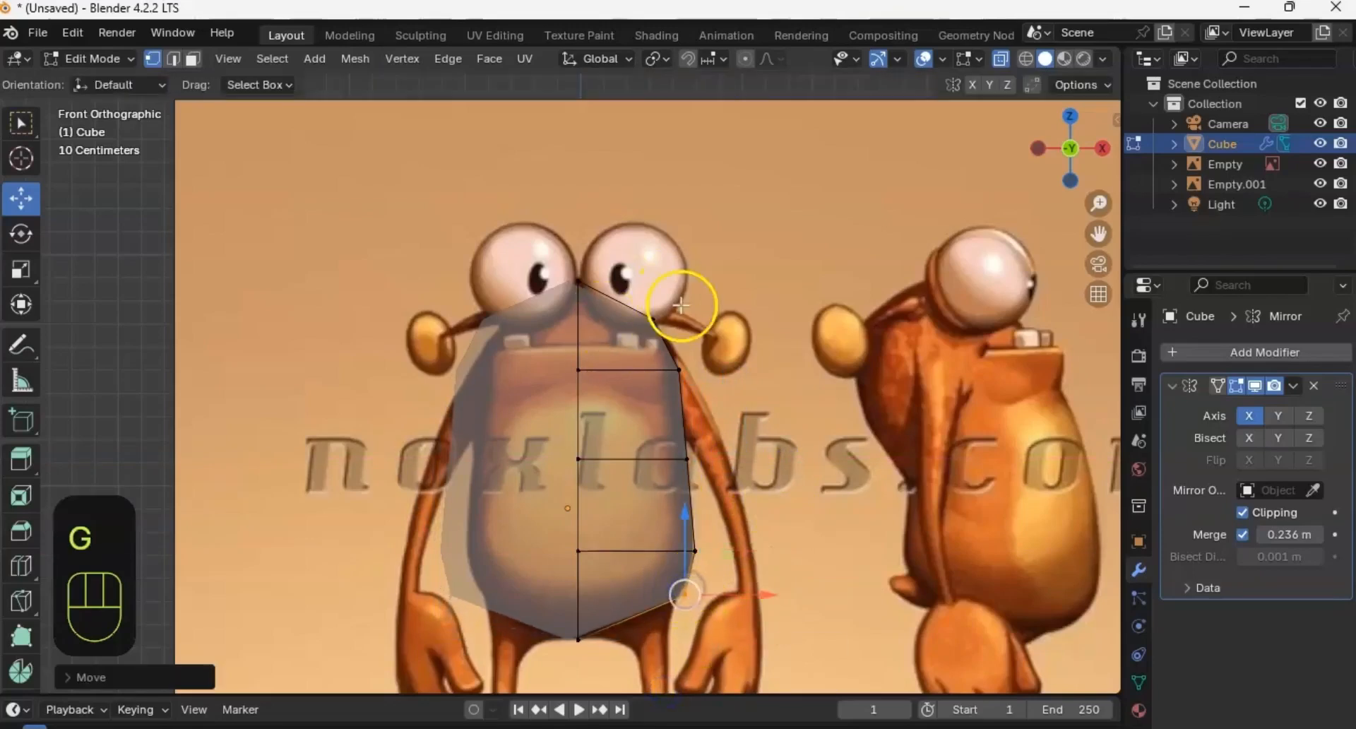
# Step: Add one vertical loop cut midway between the half torso's center line and outer edge
pyautogui.press('ctrl')
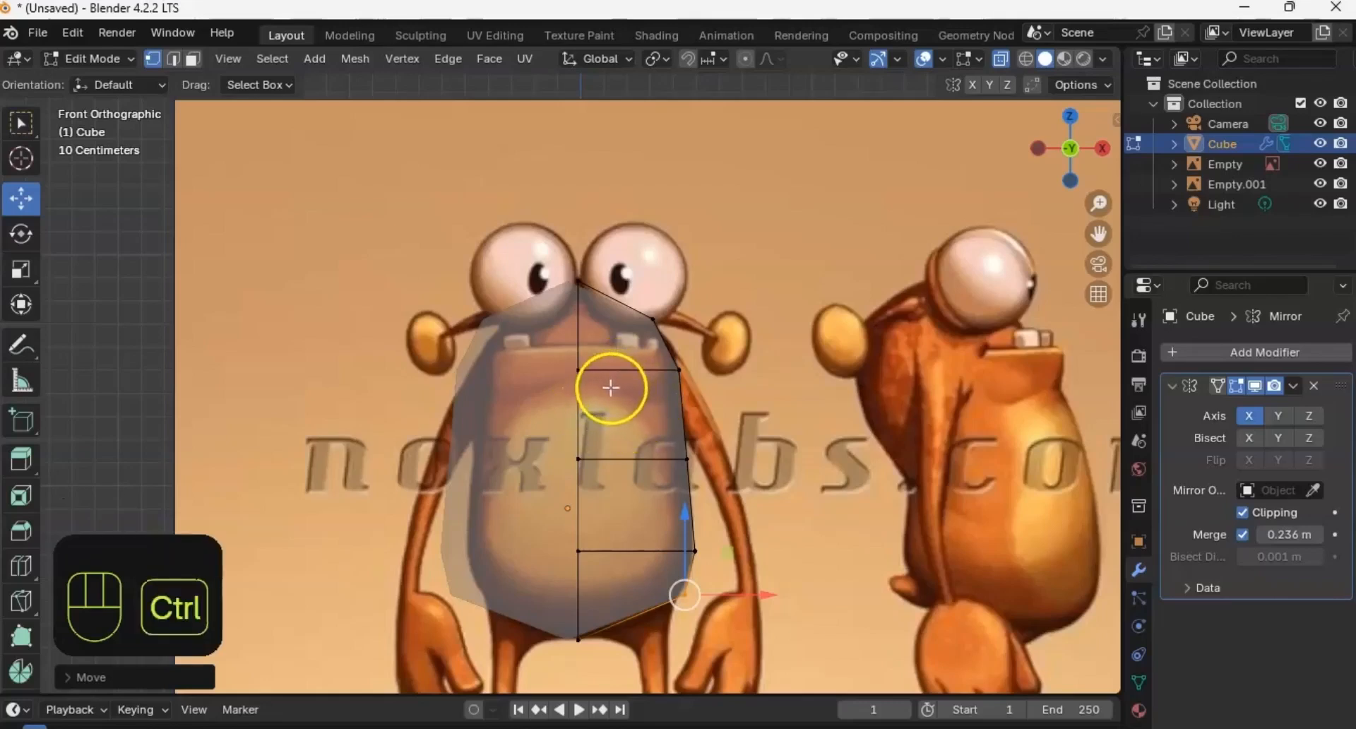
pyautogui.hotkey('ctrl', 'r')
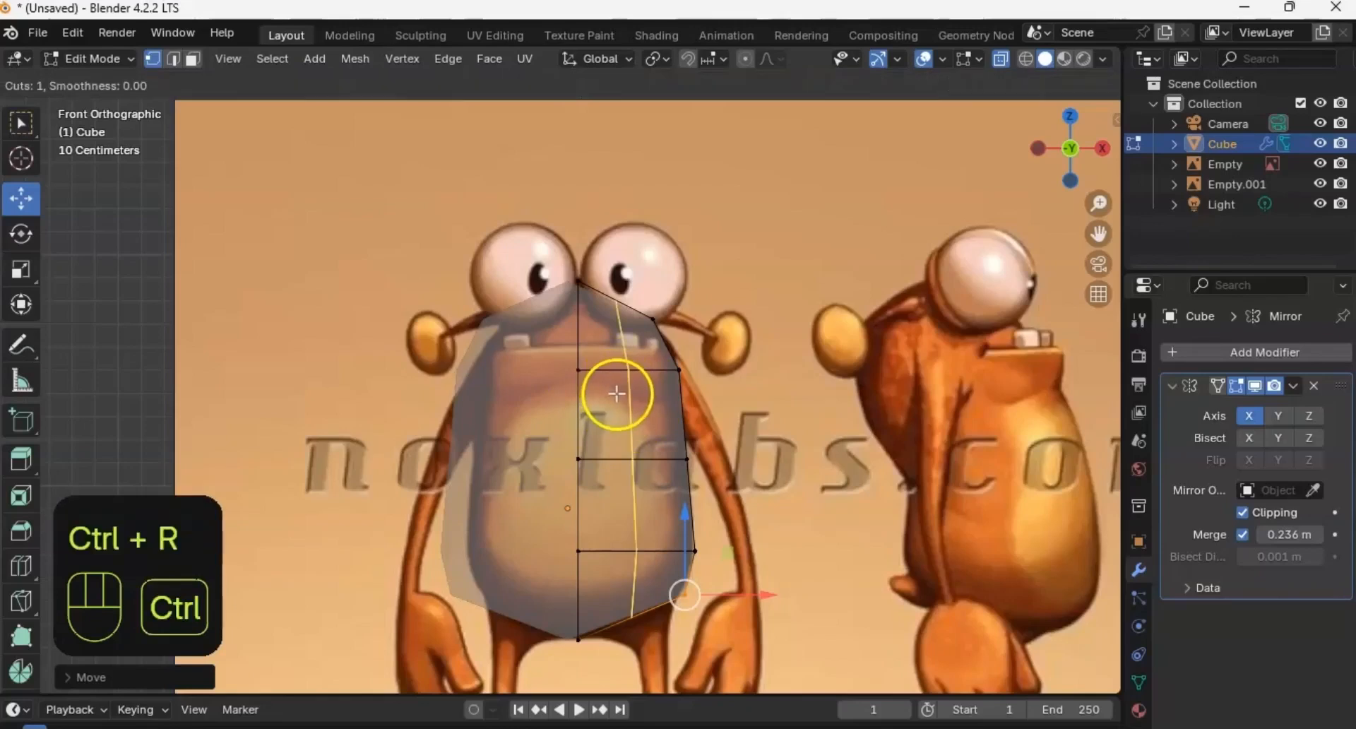
pyautogui.click(616, 388)
pyautogui.click(618, 386)
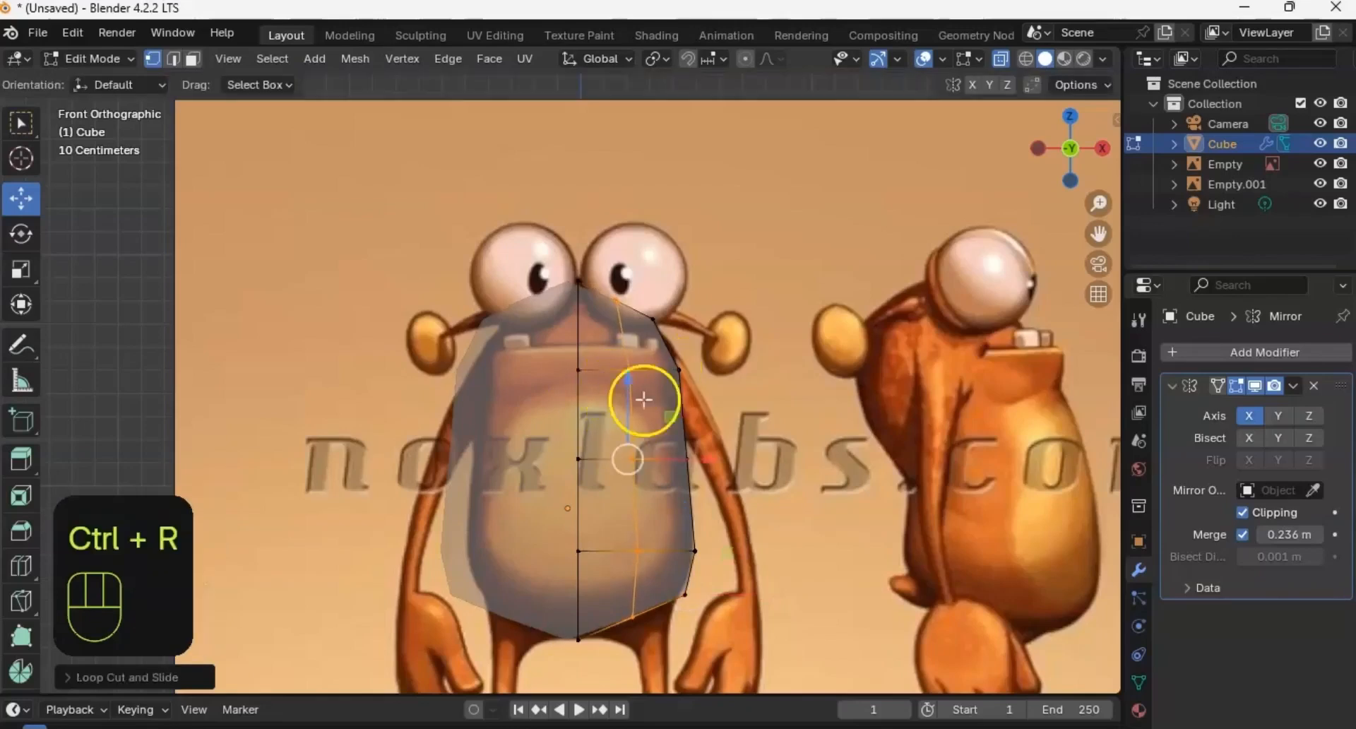
# Step: In right view, move the horizontal row of vertices just below the mouth up along Z to the lip line
pyautogui.moveTo(709, 391); pyautogui.dragTo(621, 375, button='middle')
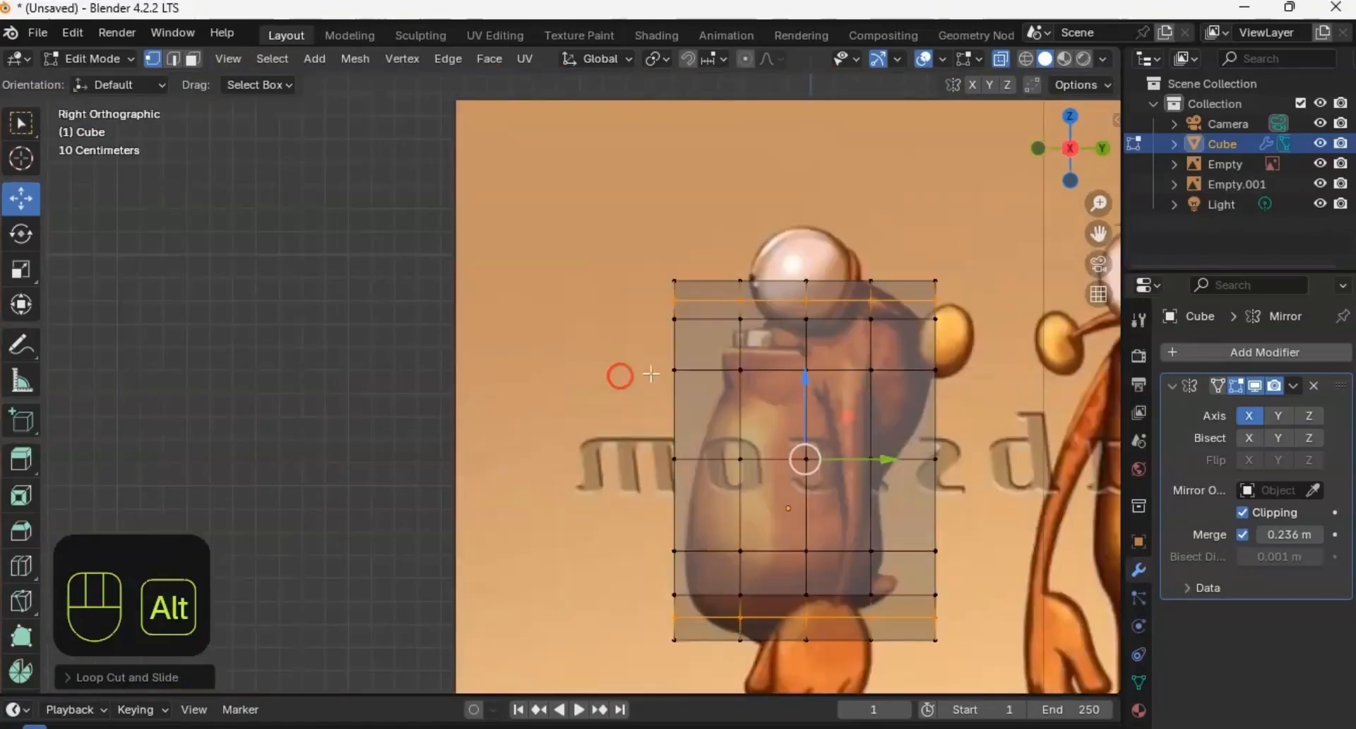
pyautogui.keyDown('shift'); pyautogui.moveTo(787, 409); pyautogui.dragTo(730, 443, button='middle'); pyautogui.keyUp('shift')
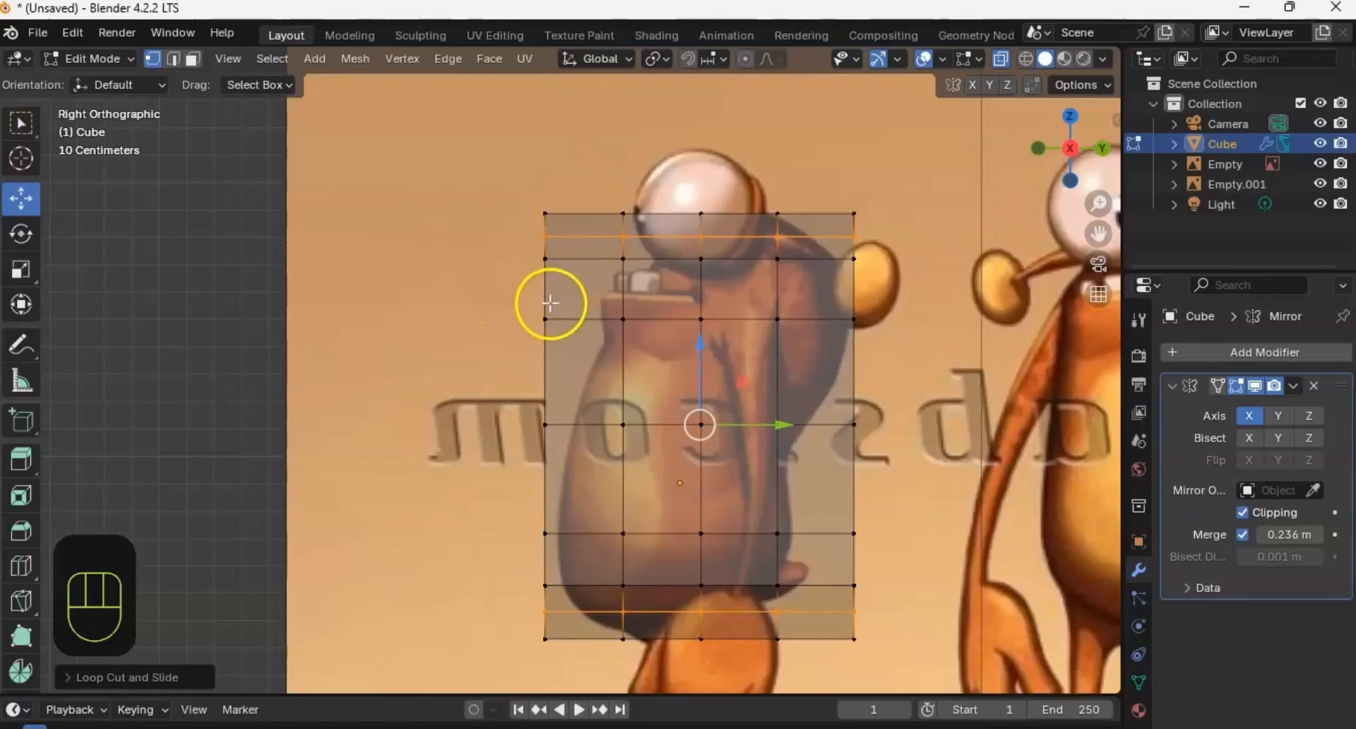
pyautogui.keyDown('shift'); pyautogui.moveTo(781, 312); pyautogui.dragTo(760, 319, button='middle'); pyautogui.keyUp('shift')
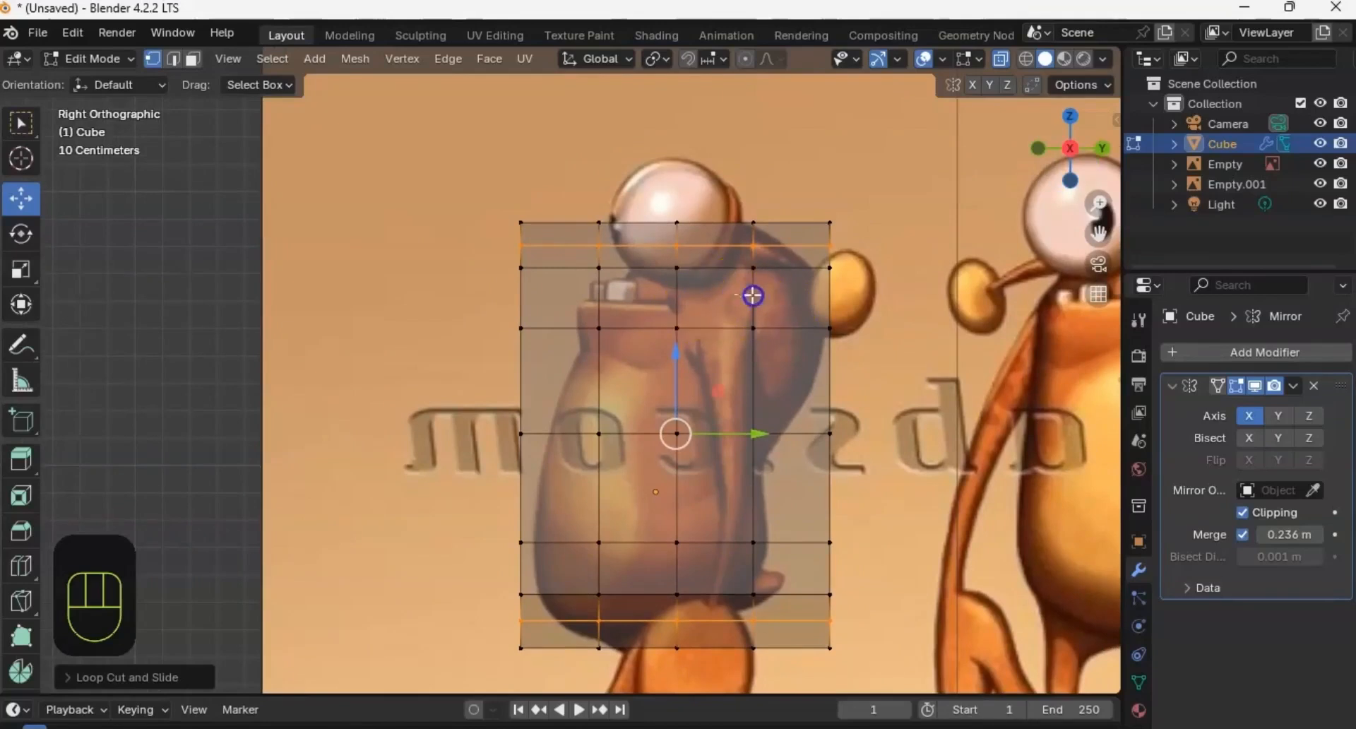
pyautogui.click(754, 295)
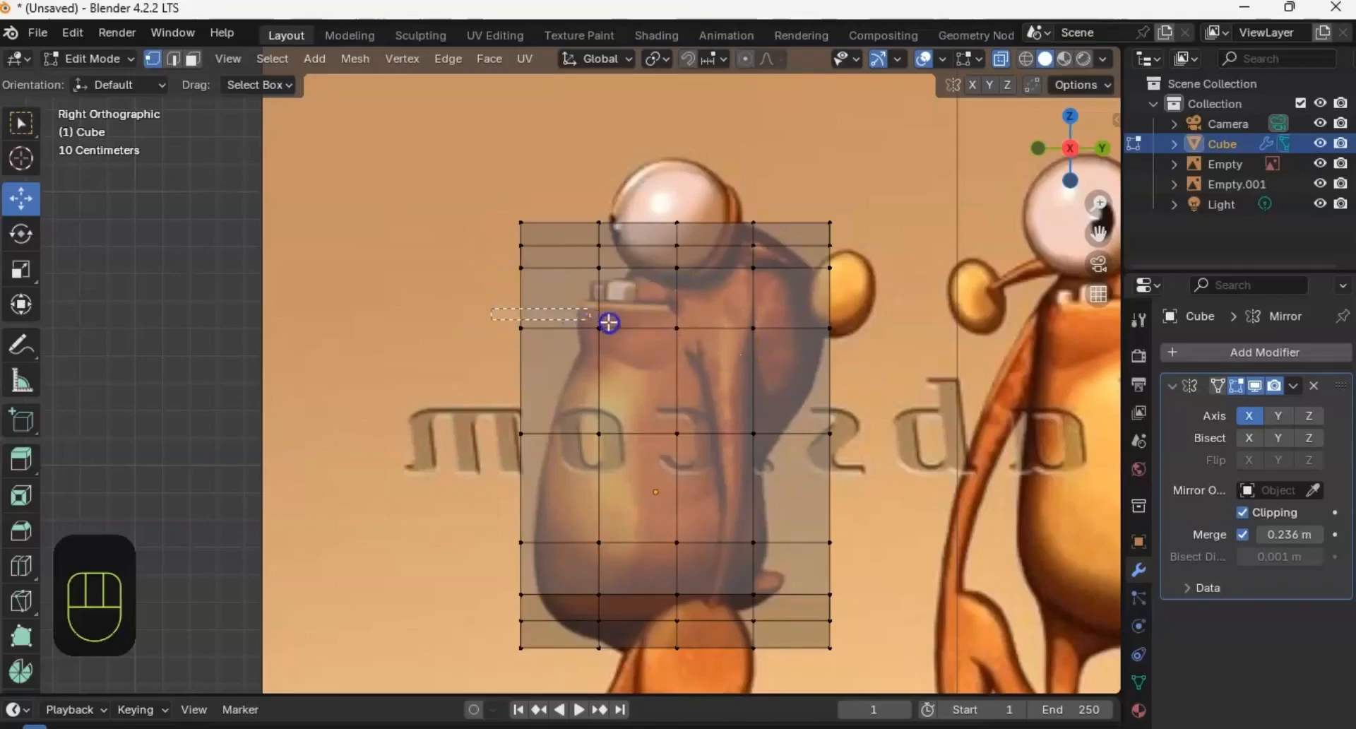
pyautogui.moveTo(650, 324); pyautogui.dragTo(847, 347)
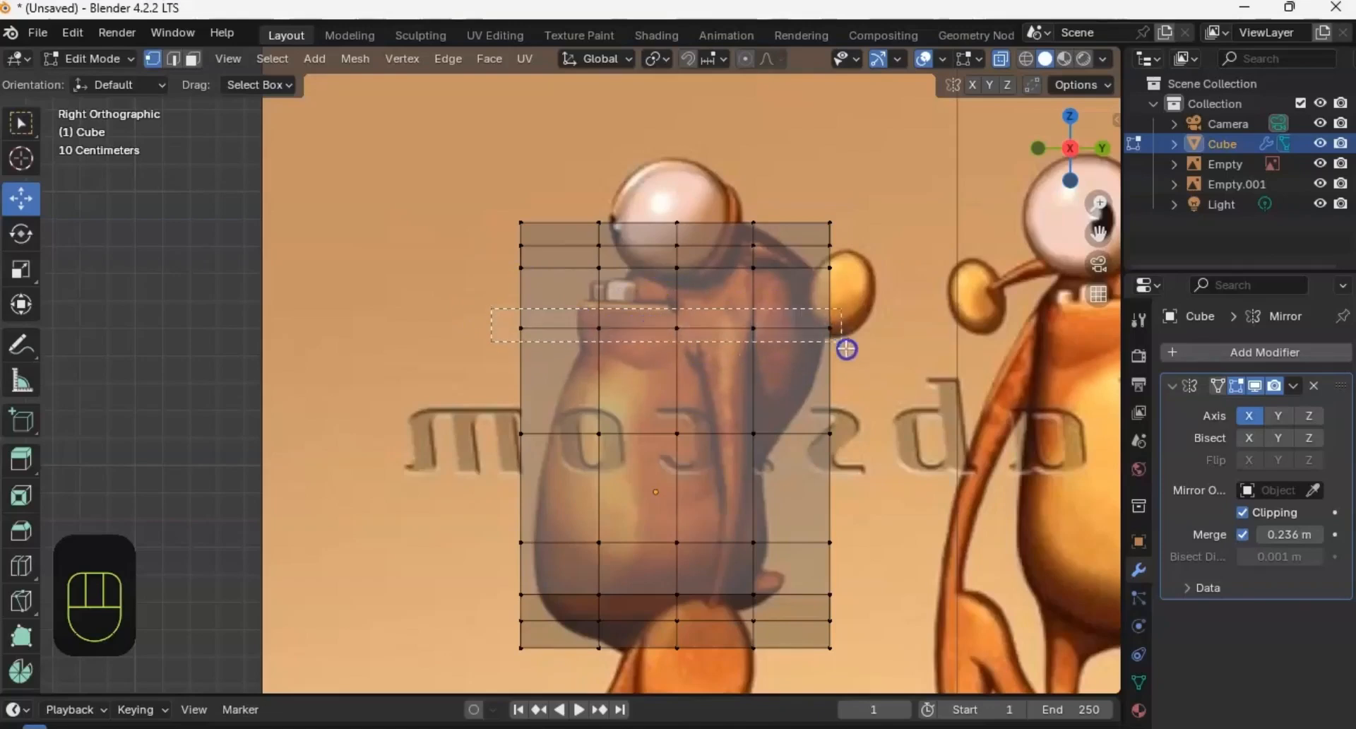
pyautogui.moveTo(675, 292); pyautogui.dragTo(676, 257)
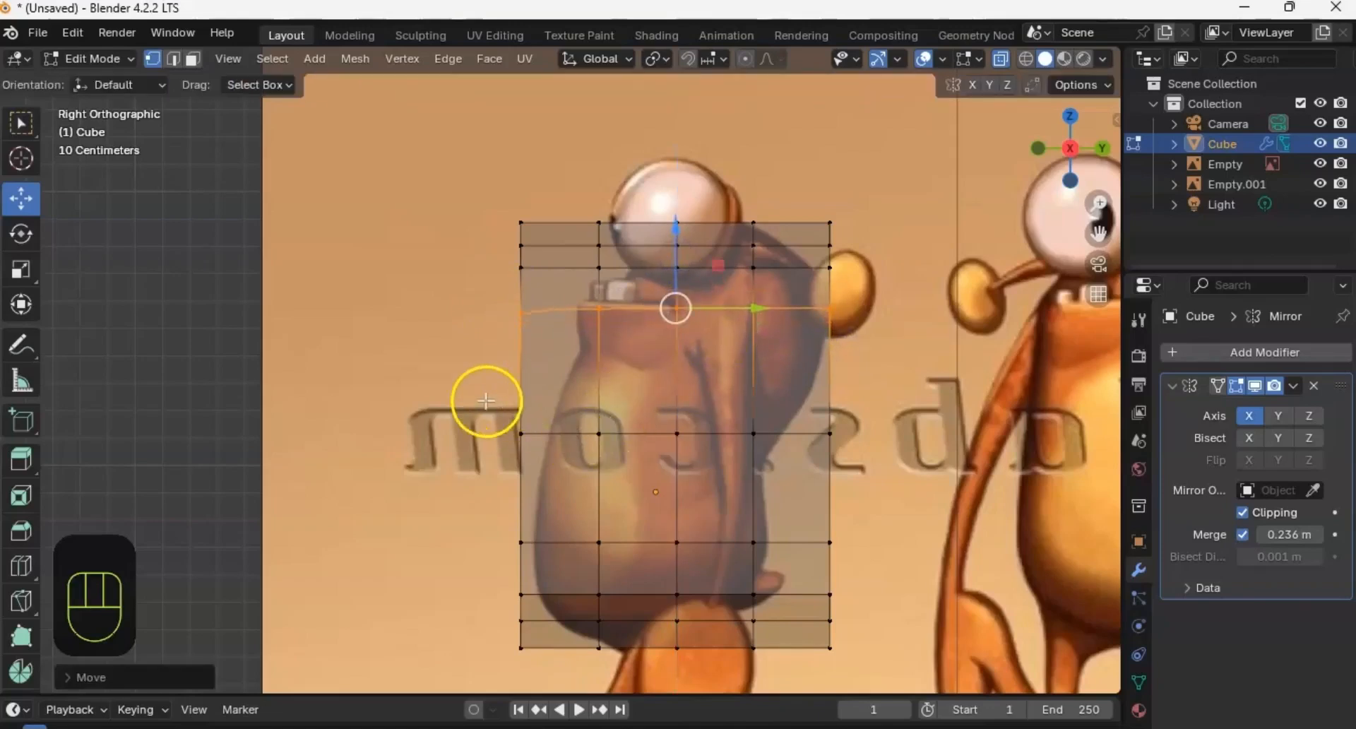
# Step: Move the next horizontal vertex row below the lip line up along Z, and the rear inner vertical column slightly backward along Y
pyautogui.moveTo(484, 400); pyautogui.dragTo(905, 465)
pyautogui.moveTo(676, 394); pyautogui.dragTo(677, 334)
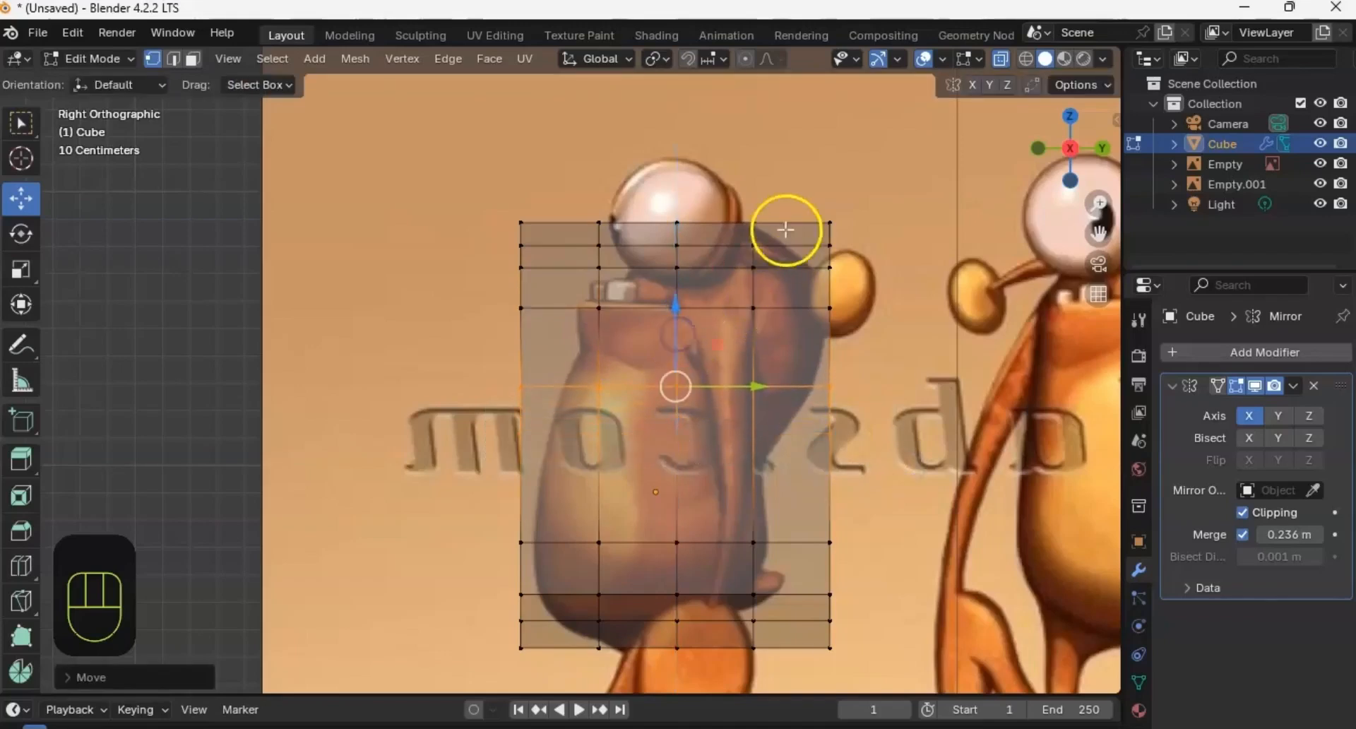
pyautogui.moveTo(791, 194); pyautogui.dragTo(727, 645)
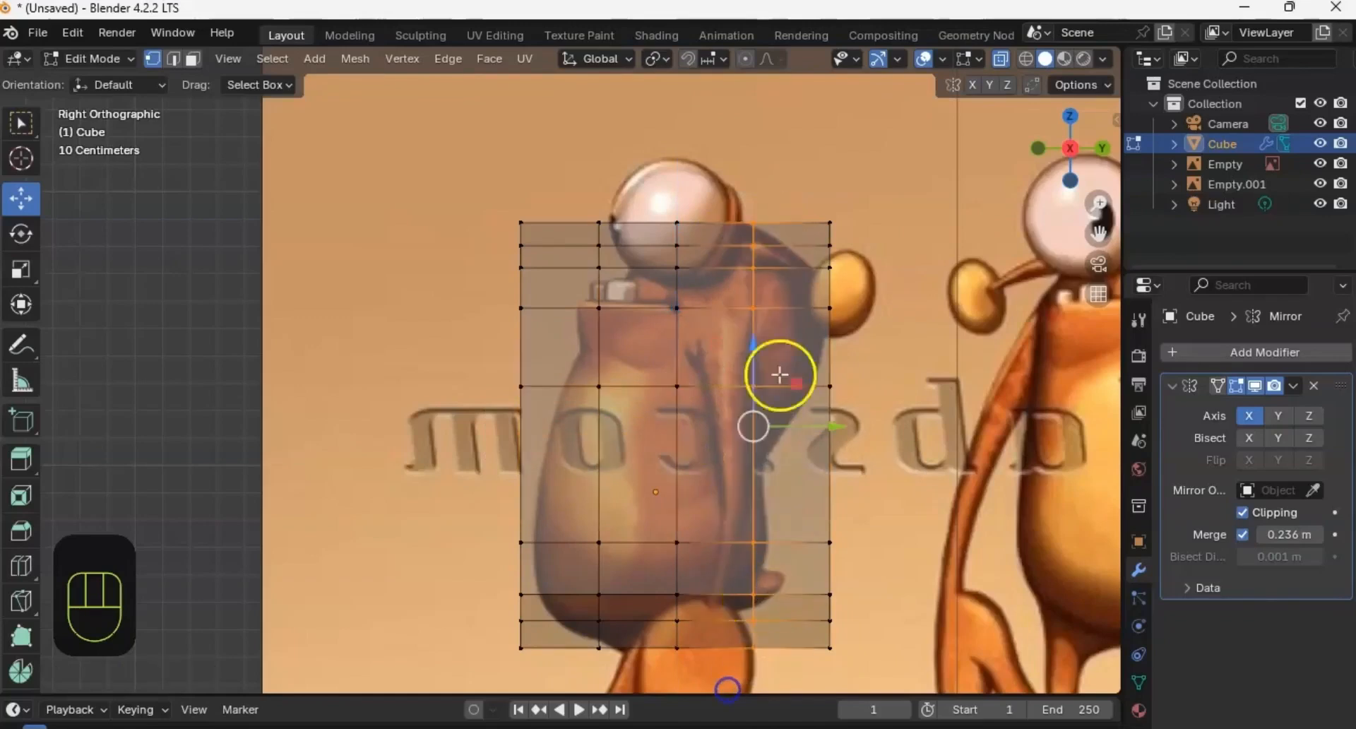
pyautogui.moveTo(787, 427); pyautogui.dragTo(805, 430)
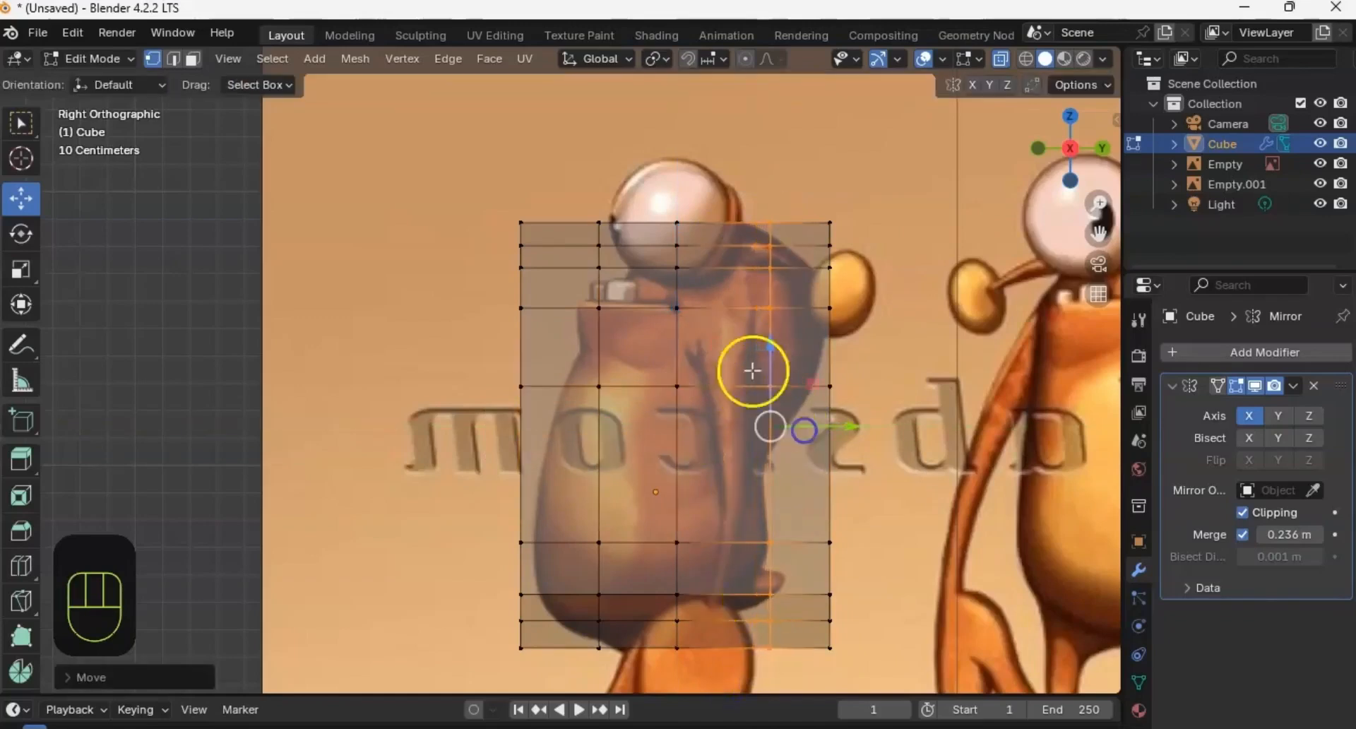
pyautogui.press('3')
pyautogui.click(719, 346)
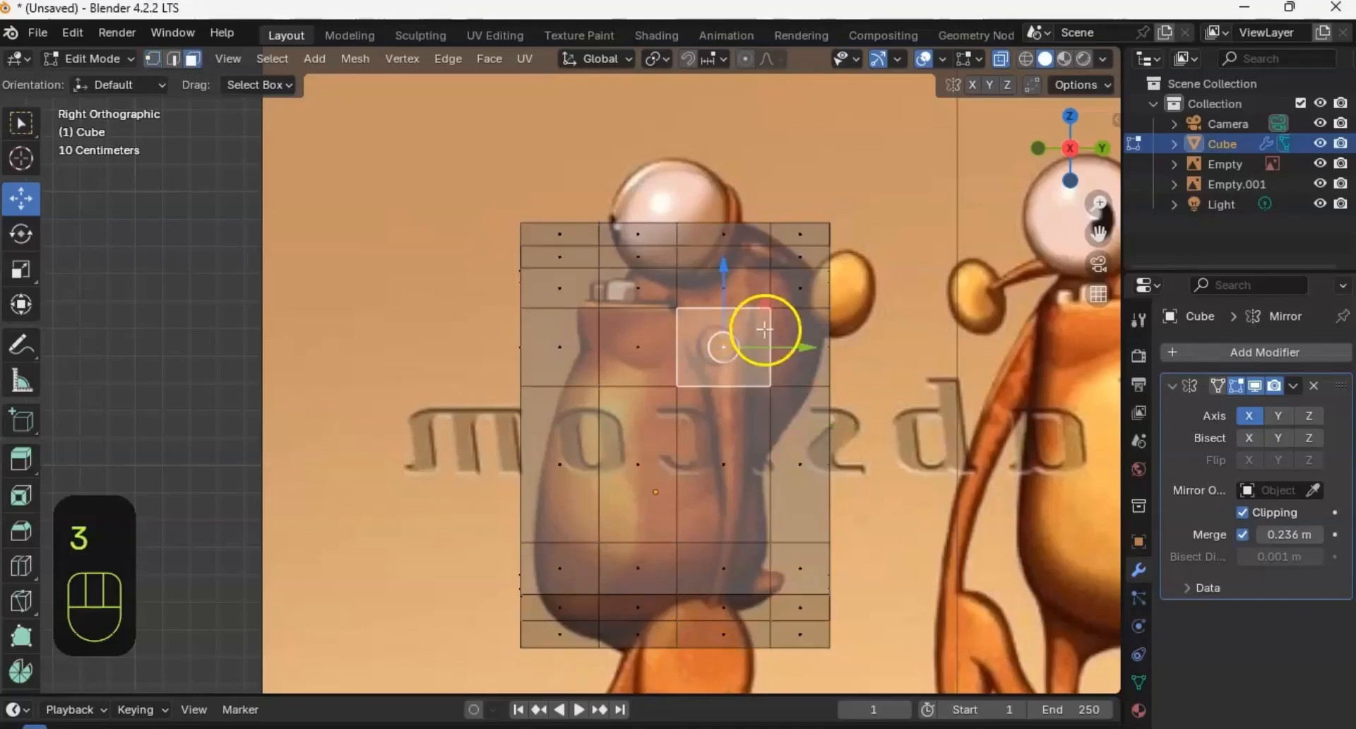
pyautogui.press('3')
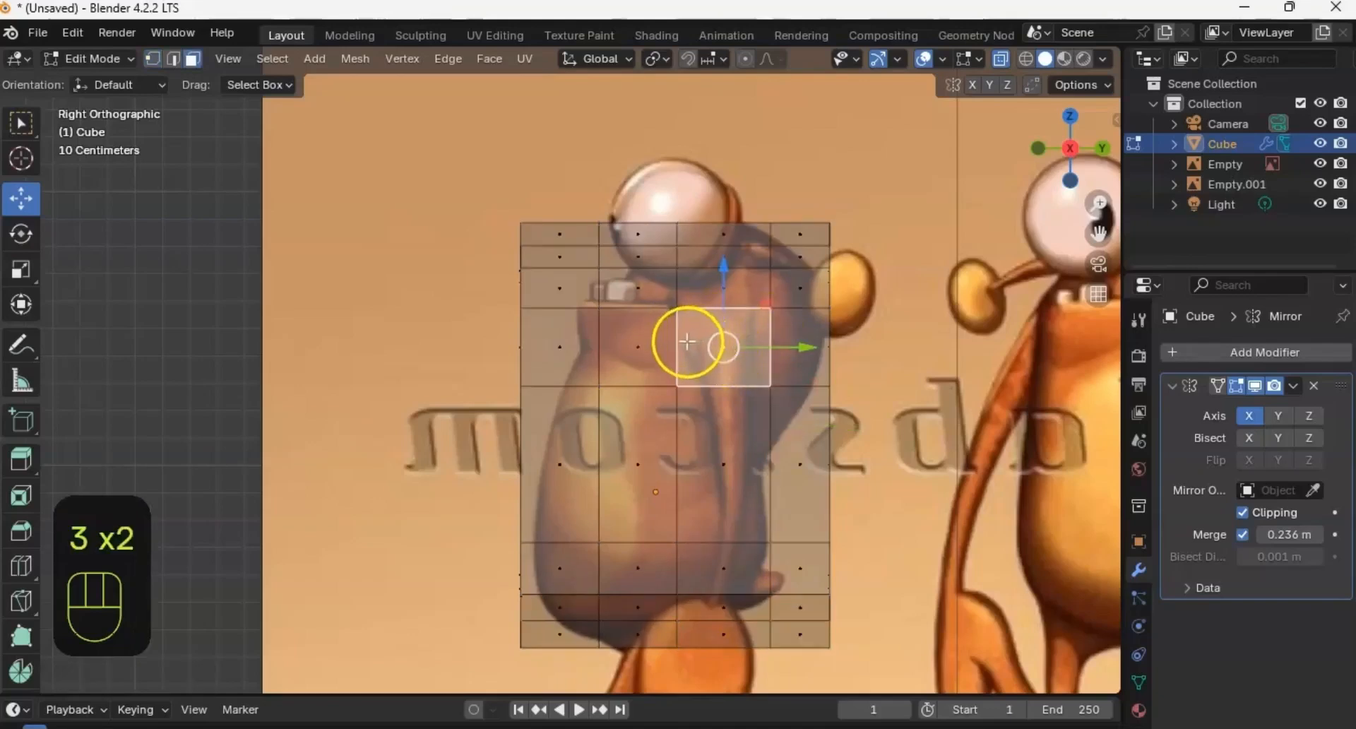
pyautogui.press('1')
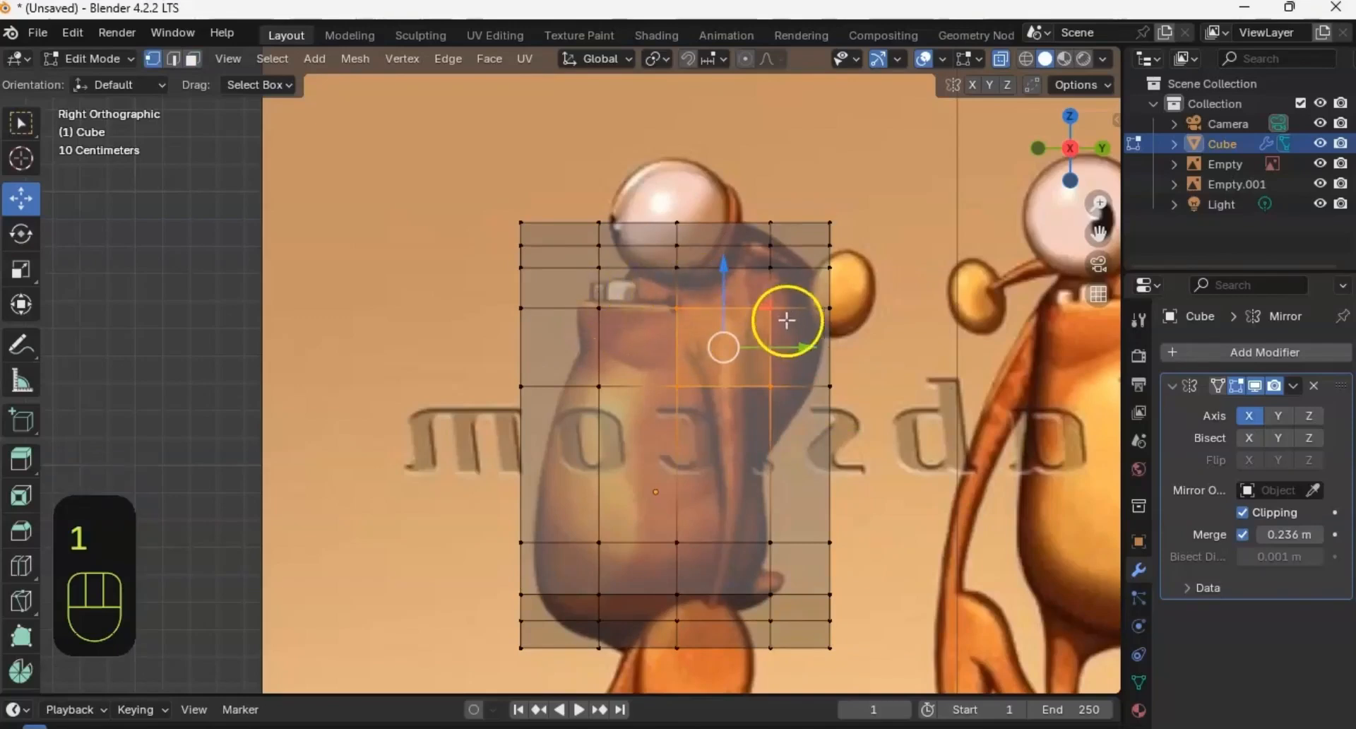
# Step: Add one horizontal loop cut across the belly, midway through the tallest section of the torso
pyautogui.keyDown('shift'); pyautogui.moveTo(770, 413); pyautogui.dragTo(741, 375, button='middle'); pyautogui.keyUp('shift')
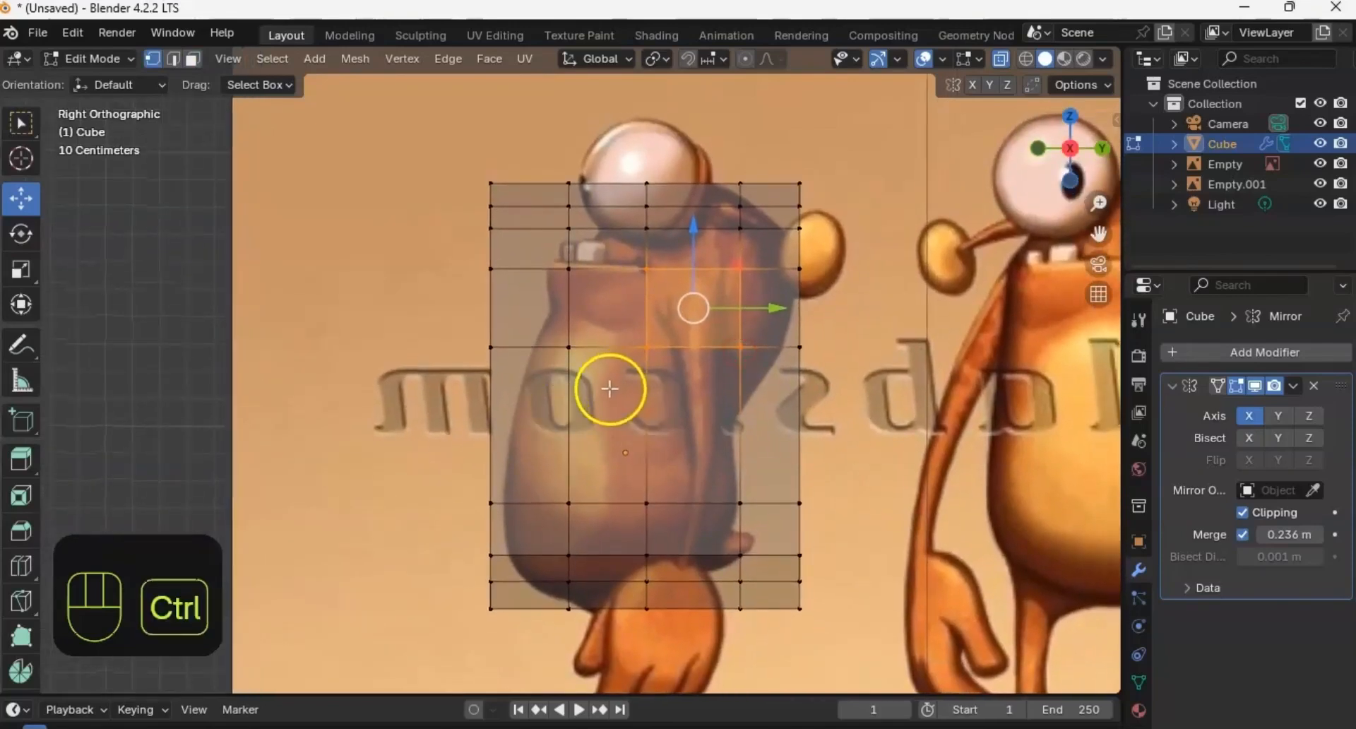
pyautogui.hotkey('ctrl', 'r')
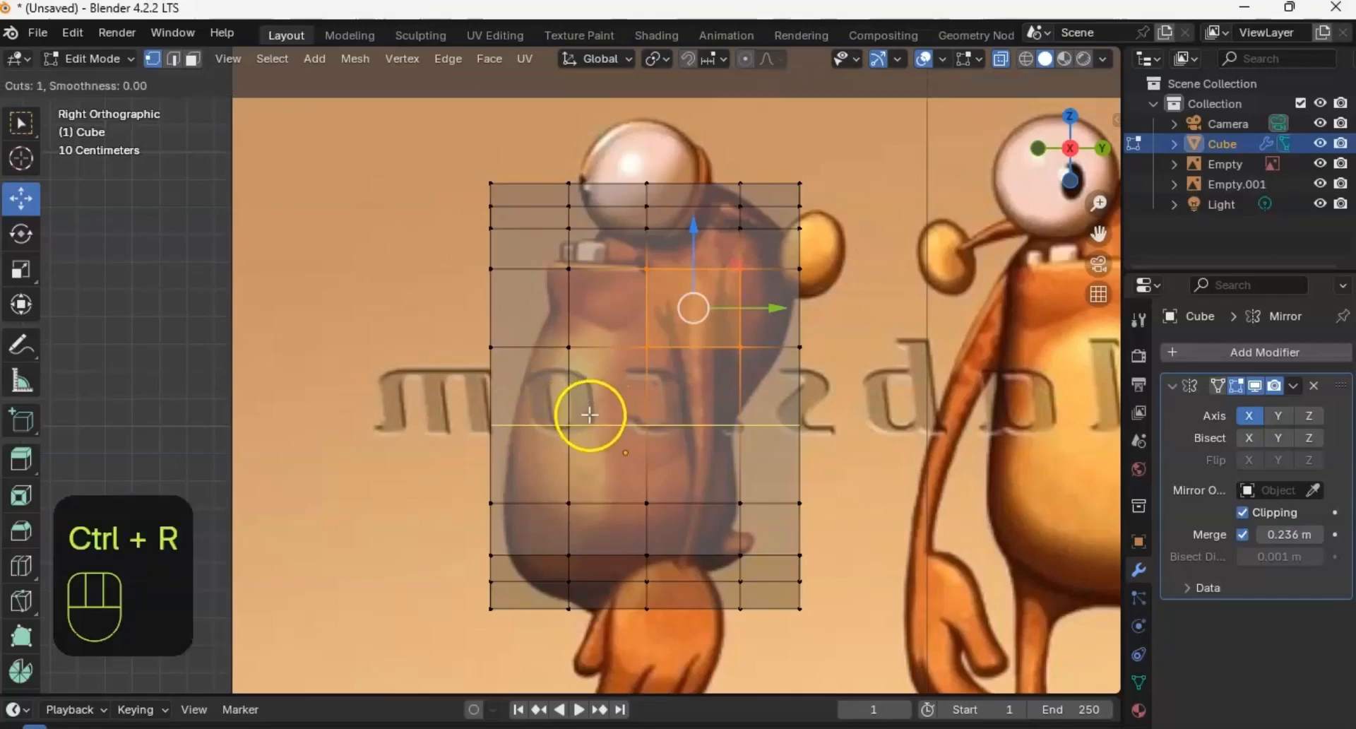
pyautogui.click(587, 415)
pyautogui.rightClick(575, 402)
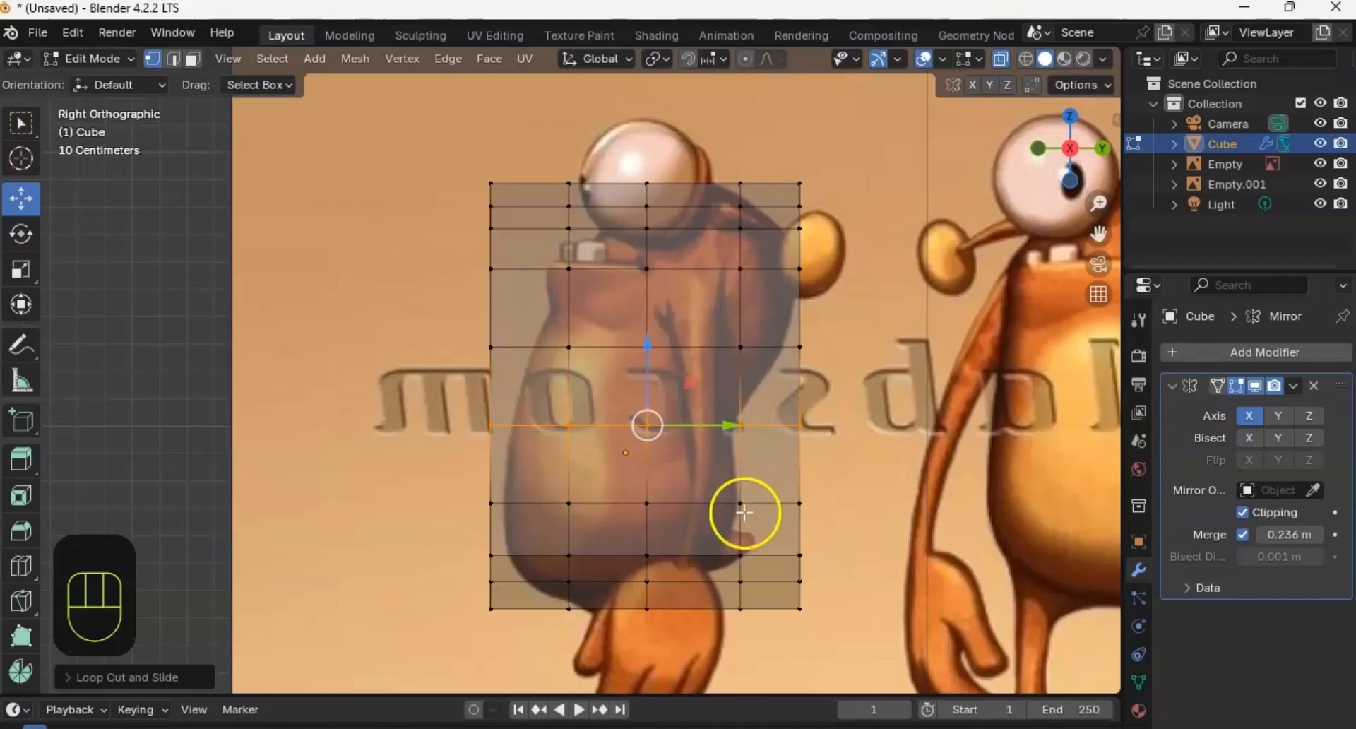
# Step: Move the rear inner vertical column of vertices slightly forward along Y
pyautogui.moveTo(719, 155); pyautogui.dragTo(777, 358)
pyautogui.moveTo(762, 648); pyautogui.dragTo(760, 649)
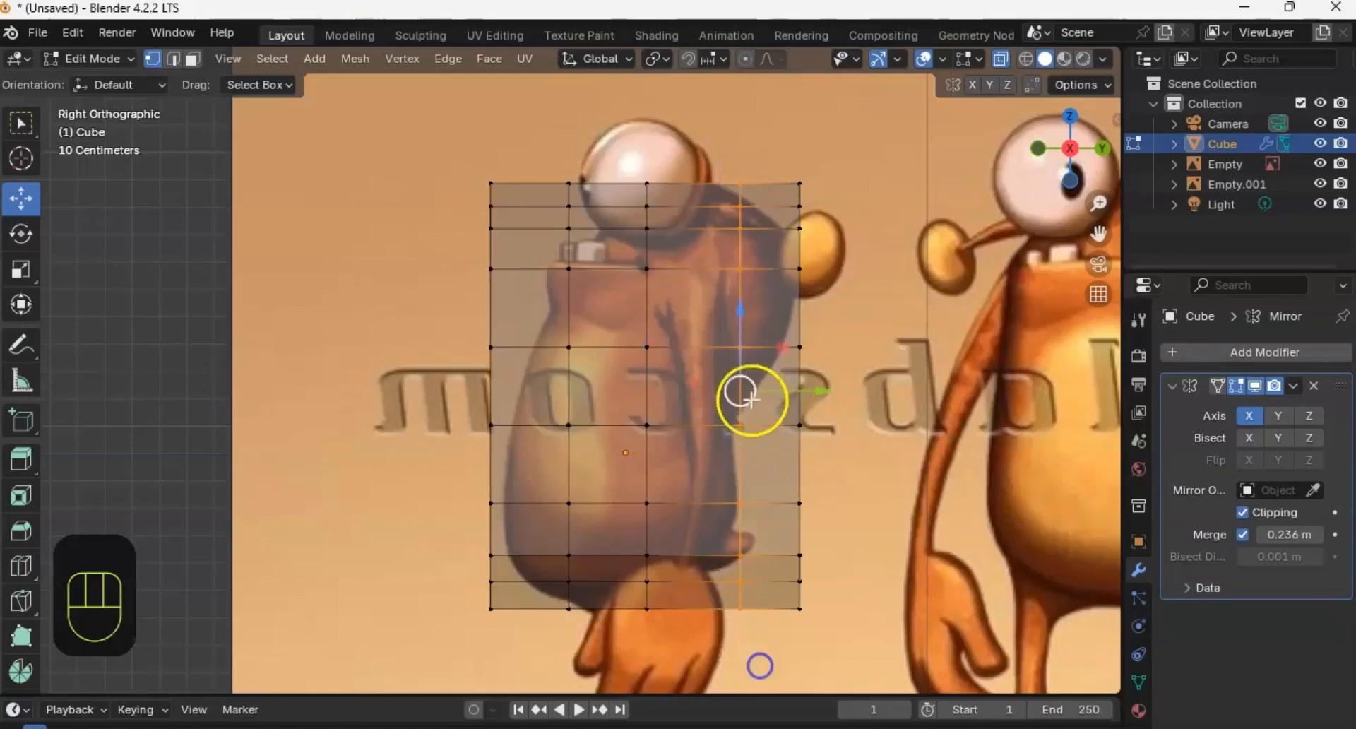
pyautogui.moveTo(796, 392); pyautogui.dragTo(764, 390)
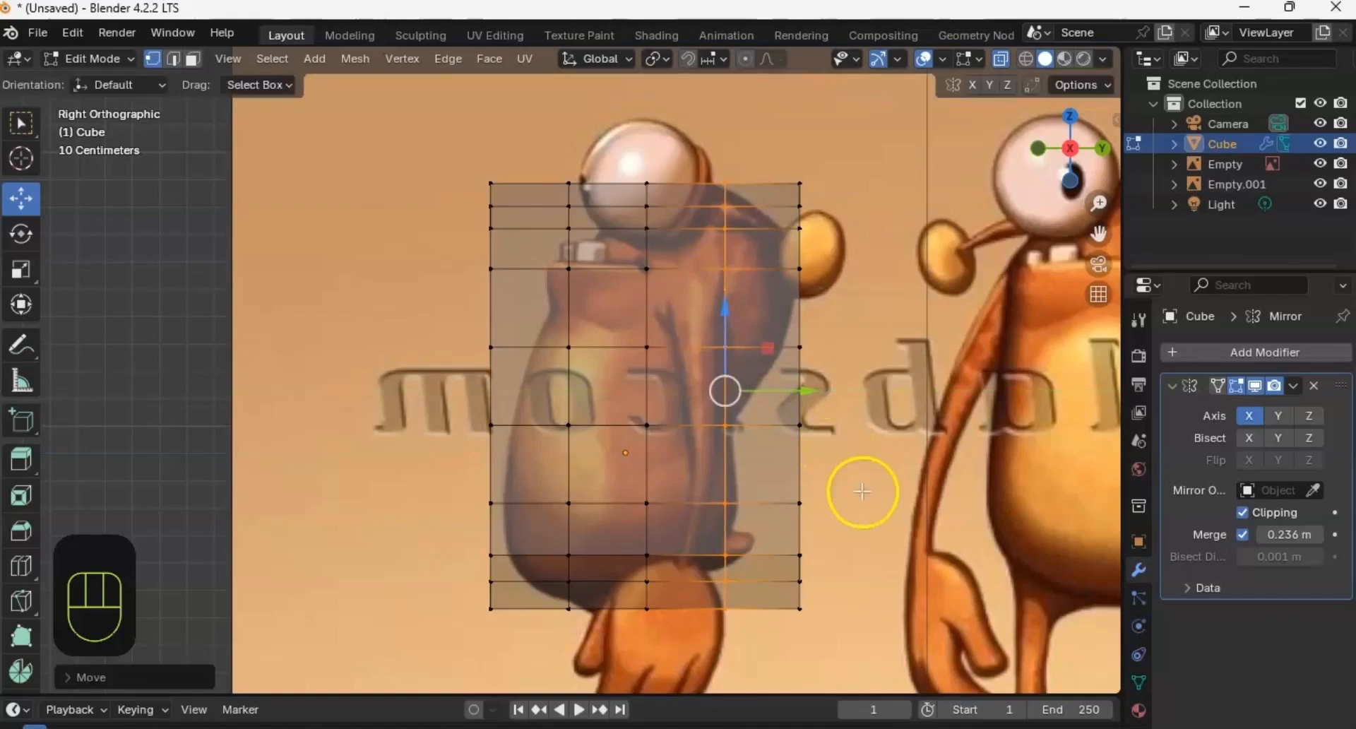
# Step: Move the back-edge vertices from the waist up to the lip line forward along Y to follow the side figure's back outline
pyautogui.moveTo(774, 169); pyautogui.dragTo(766, 418)
pyautogui.click(784, 406)
pyautogui.hotkey('ctrl', 'z')
pyautogui.click(799, 347)
pyautogui.moveTo(834, 347); pyautogui.dragTo(822, 344)
pyautogui.click(801, 267)
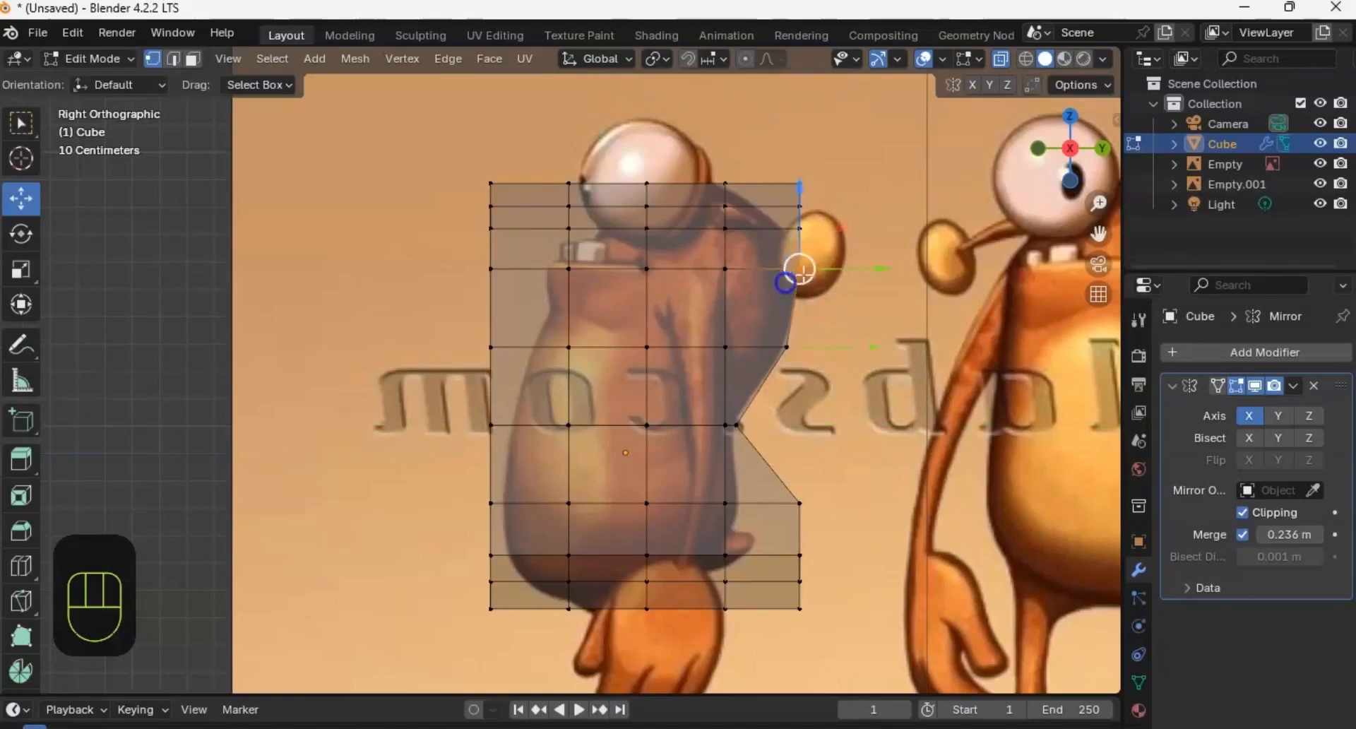
pyautogui.moveTo(823, 267); pyautogui.dragTo(814, 268)
# Step: Move the topmost back-edge vertices forward along Y and down along Z to round off the hunched upper back
pyautogui.keyDown('shift'); pyautogui.moveTo(834, 220); pyautogui.dragTo(827, 275, button='middle'); pyautogui.keyUp('shift')
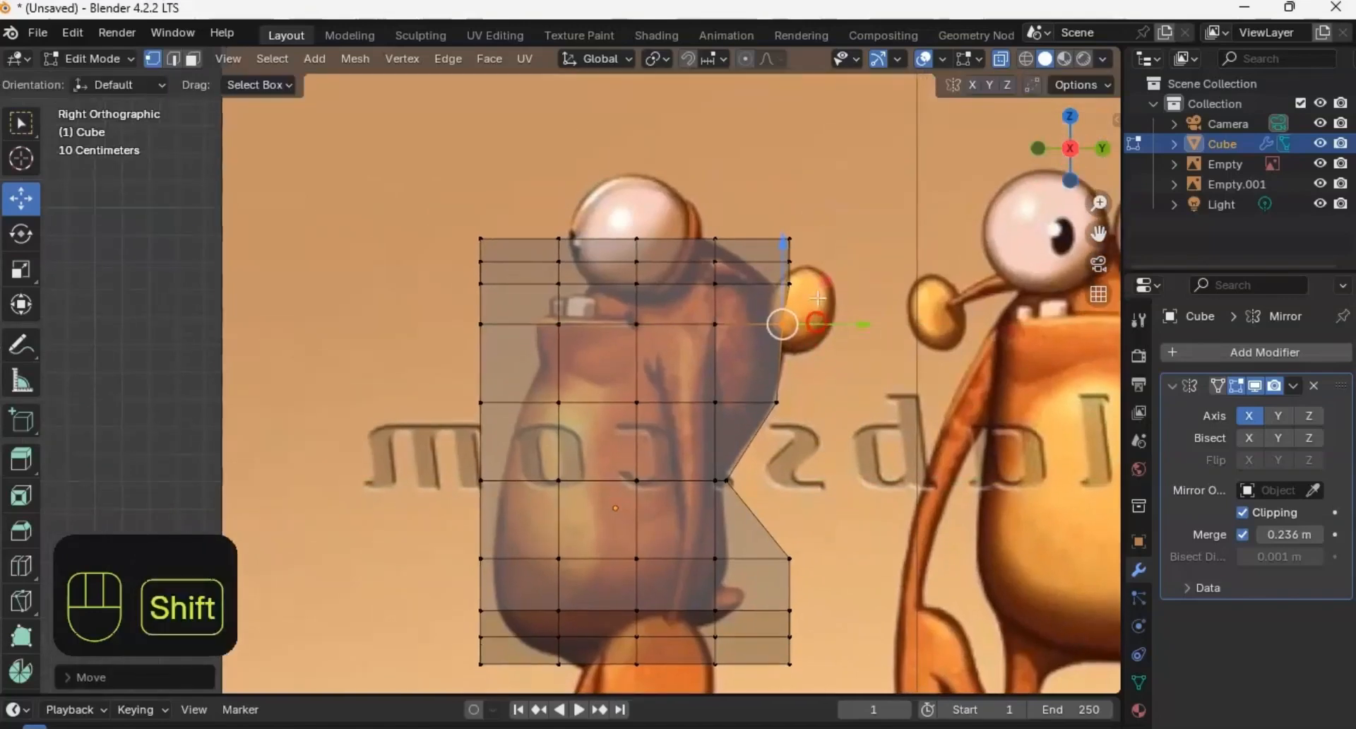
pyautogui.moveTo(829, 276); pyautogui.dragTo(769, 303)
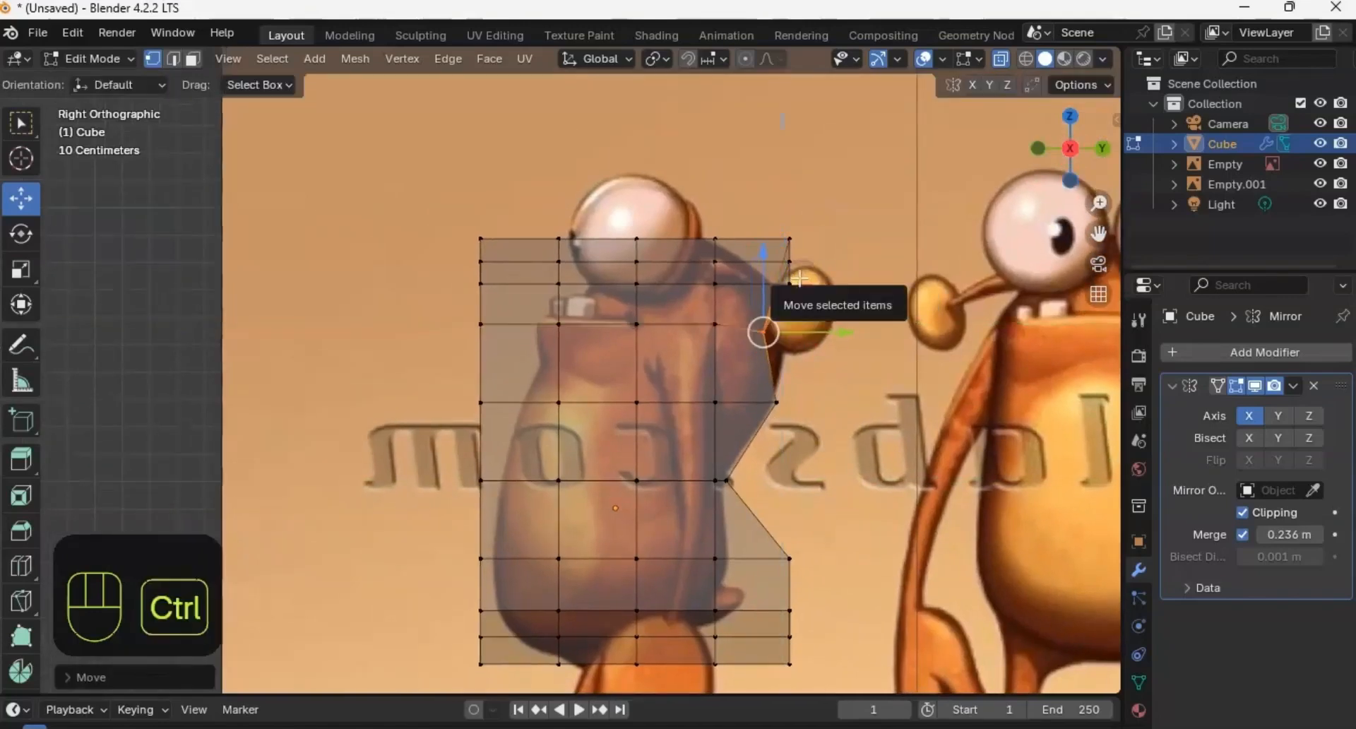
pyautogui.hotkey('ctrl', 'z')
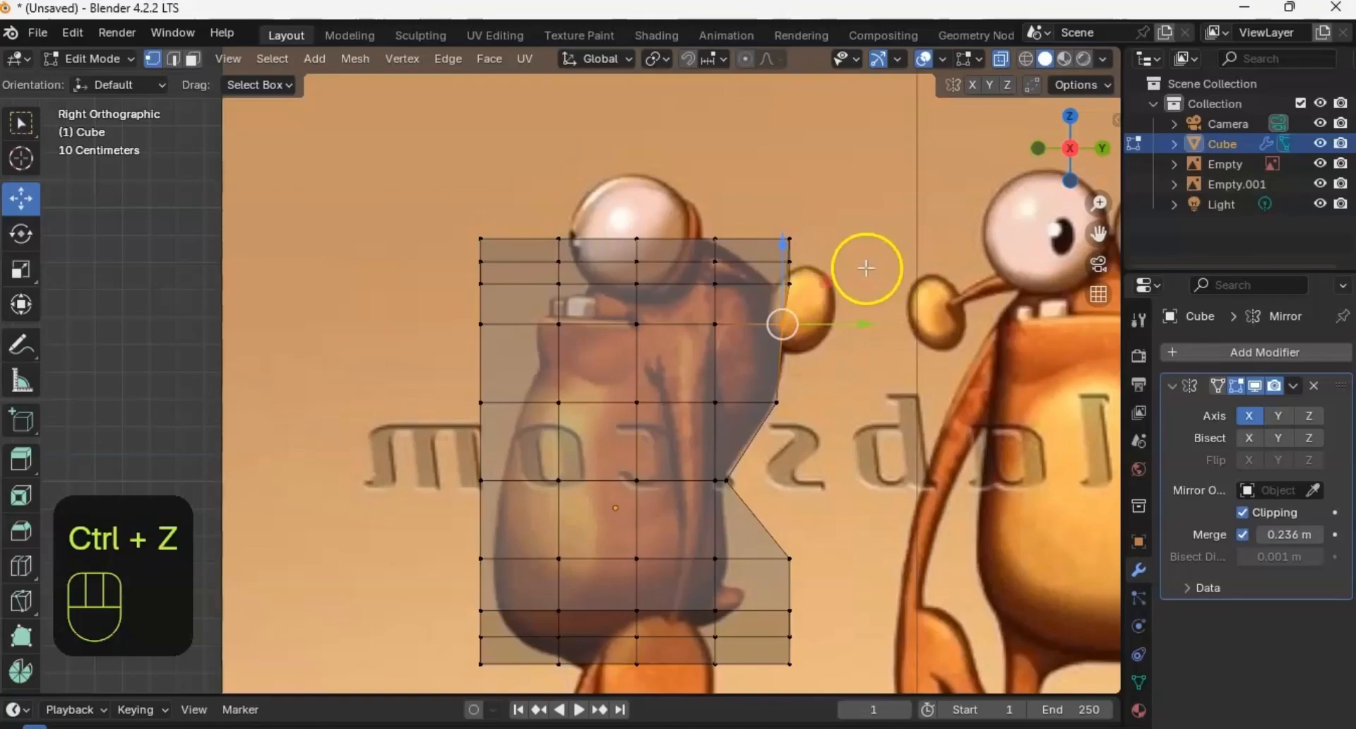
pyautogui.moveTo(772, 296); pyautogui.dragTo(772, 241)
pyautogui.moveTo(739, 170); pyautogui.dragTo(736, 201)
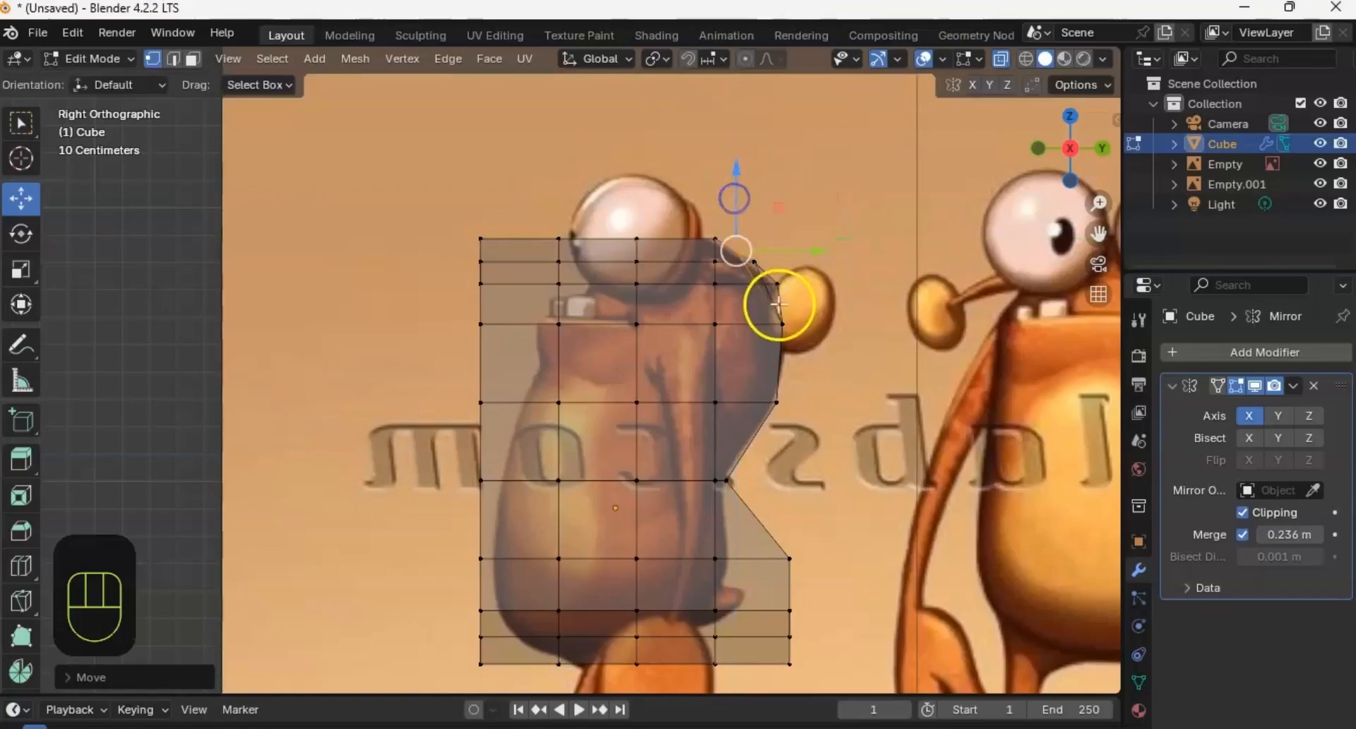
# Step: Move the lower back-edge vertices below the waist forward along Y to match the side figure's lower back and rear
pyautogui.keyDown('shift'); pyautogui.moveTo(781, 403); pyautogui.dragTo(747, 257, button='middle'); pyautogui.keyUp('shift')
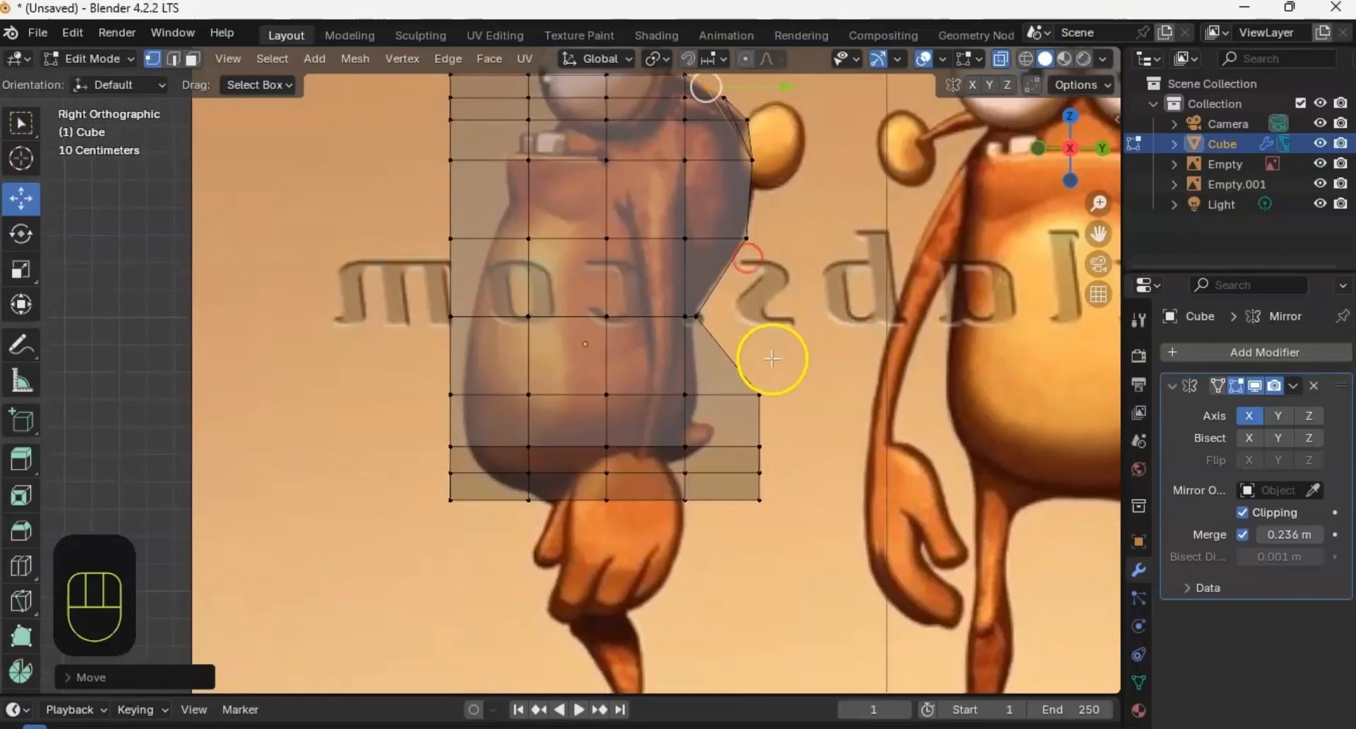
pyautogui.moveTo(725, 413); pyautogui.dragTo(726, 413)
pyautogui.moveTo(777, 396); pyautogui.dragTo(735, 398)
pyautogui.keyDown('shift'); pyautogui.moveTo(775, 454); pyautogui.dragTo(773, 443, button='middle'); pyautogui.keyUp('shift')
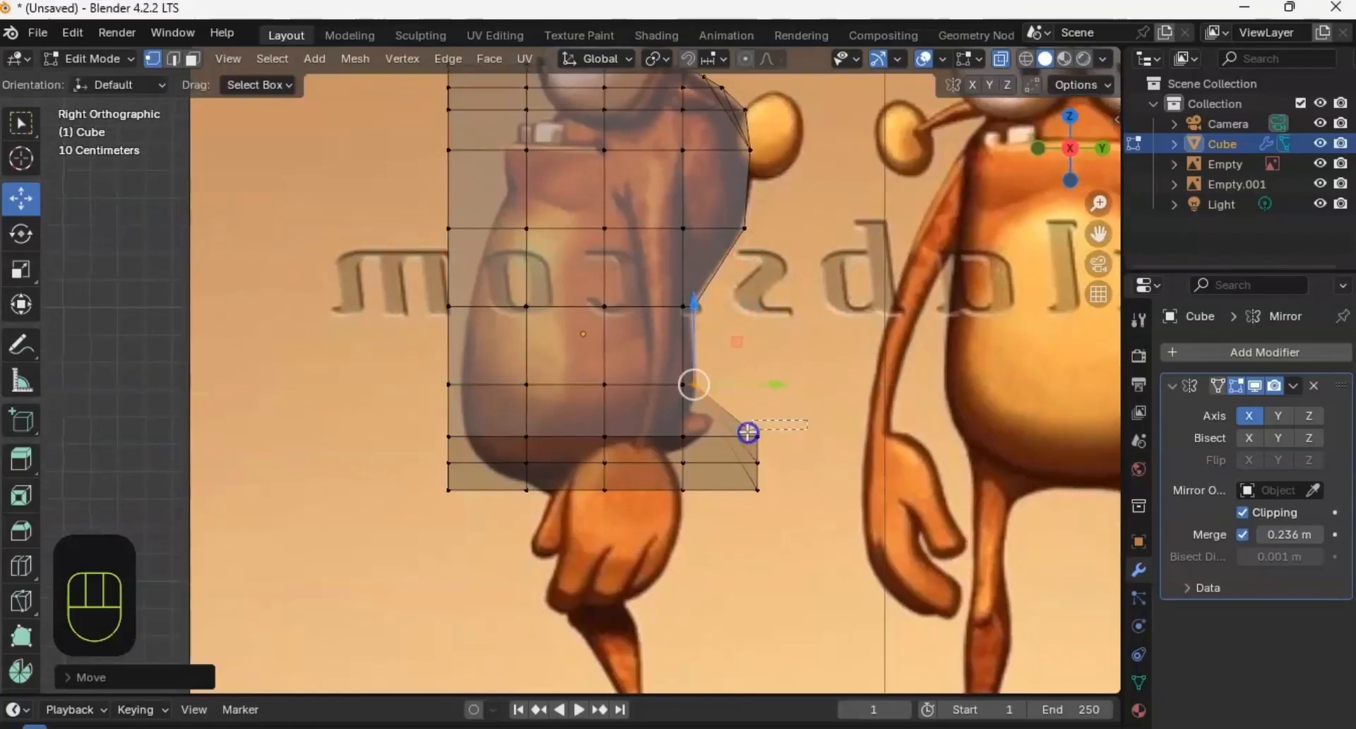
pyautogui.click(750, 484)
pyautogui.moveTo(799, 463); pyautogui.dragTo(748, 470)
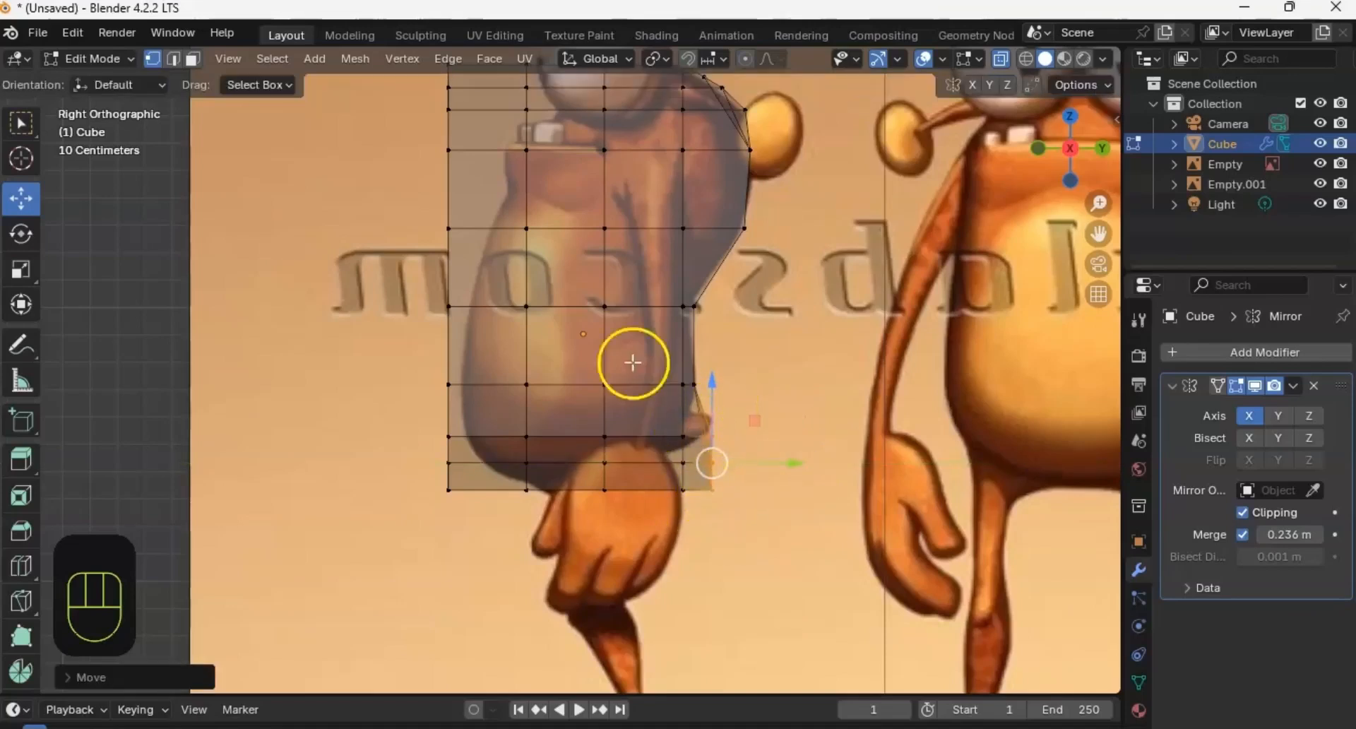
# Step: Move the front-edge vertices at mid belly and upper belly backward along Y to follow the side figure's belly outline
pyautogui.keyDown('shift'); pyautogui.moveTo(626, 363); pyautogui.dragTo(685, 448, button='middle'); pyautogui.keyUp('shift')
pyautogui.moveTo(482, 390); pyautogui.dragTo(587, 413)
pyautogui.keyDown('shift'); pyautogui.moveTo(552, 361); pyautogui.dragTo(565, 400, button='middle'); pyautogui.keyUp('shift')
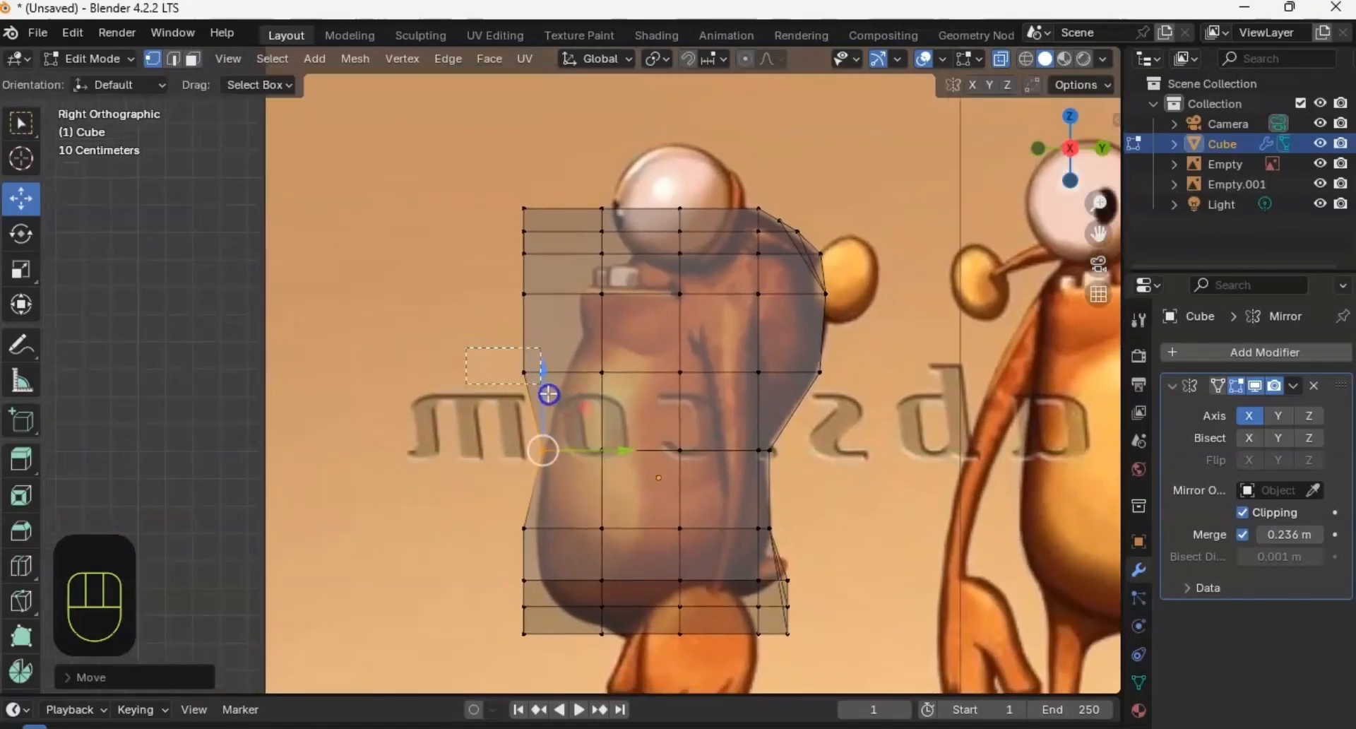
pyautogui.click(524, 371)
pyautogui.moveTo(567, 375); pyautogui.dragTo(602, 381)
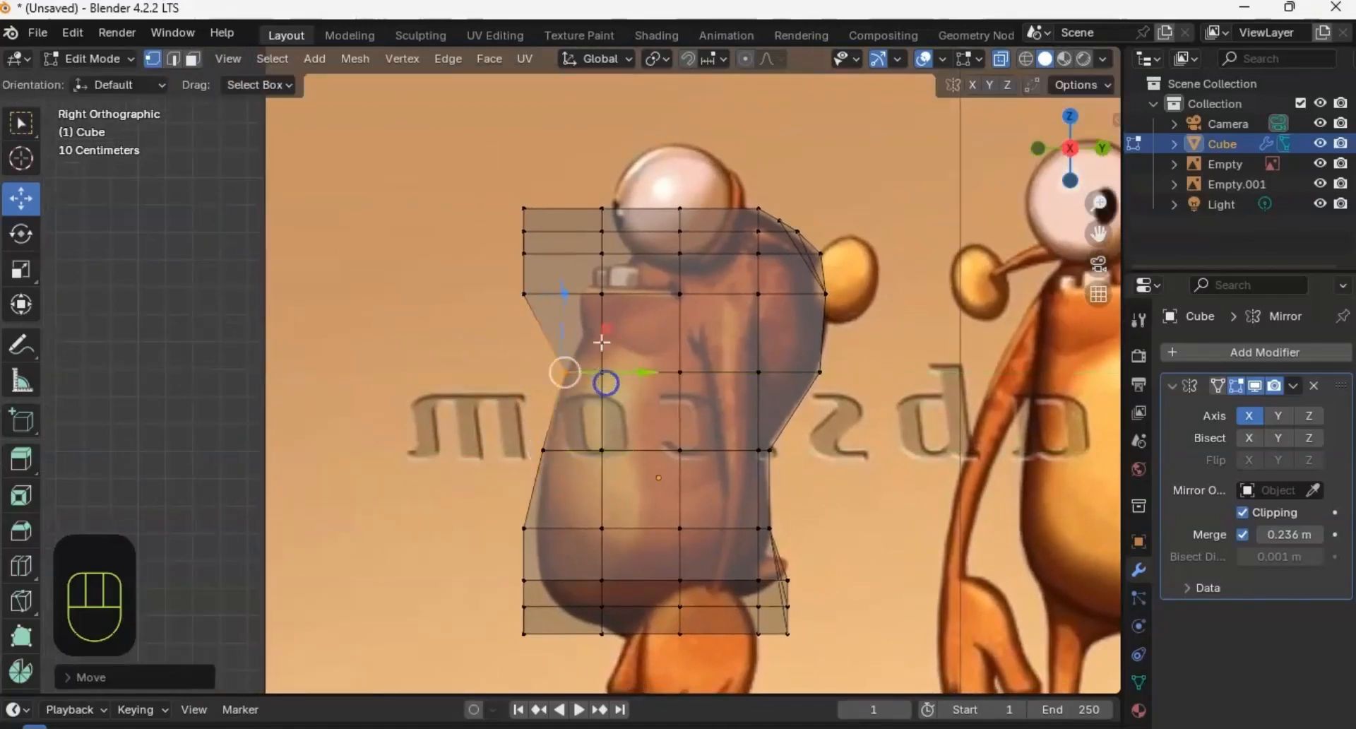
# Step: Move the front-edge vertices at the lip line backward along Y and down along Z to shape the chin below the mouth
pyautogui.keyDown('shift'); pyautogui.moveTo(605, 373); pyautogui.dragTo(600, 429, button='middle'); pyautogui.keyUp('shift')
pyautogui.click(499, 339)
pyautogui.moveTo(585, 350); pyautogui.dragTo(635, 360)
pyautogui.moveTo(574, 281); pyautogui.dragTo(578, 330)
pyautogui.keyDown('shift'); pyautogui.moveTo(559, 313); pyautogui.dragTo(549, 332, button='middle'); pyautogui.keyUp('shift')
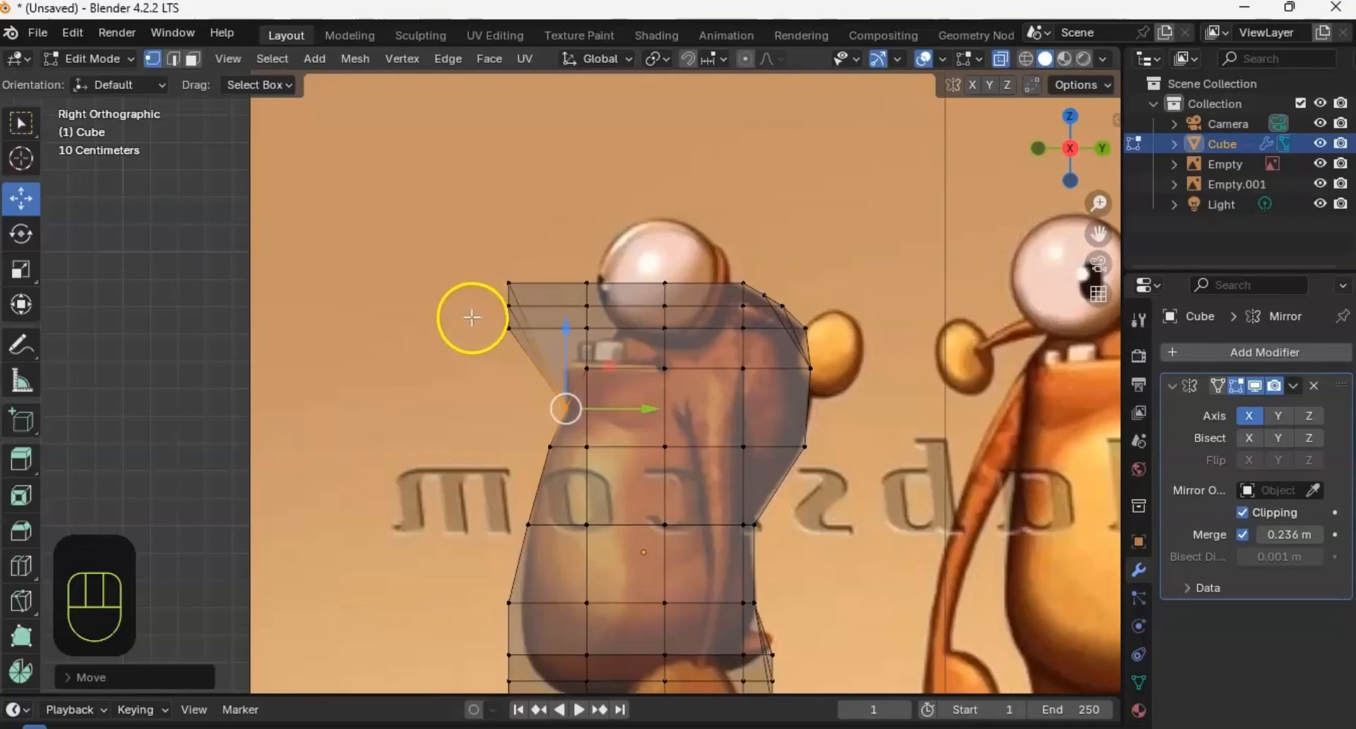
# Step: Move the horizontal row above the mouth down along Z to the lip line and its front vertices backward along Y
pyautogui.moveTo(742, 344); pyautogui.dragTo(833, 342)
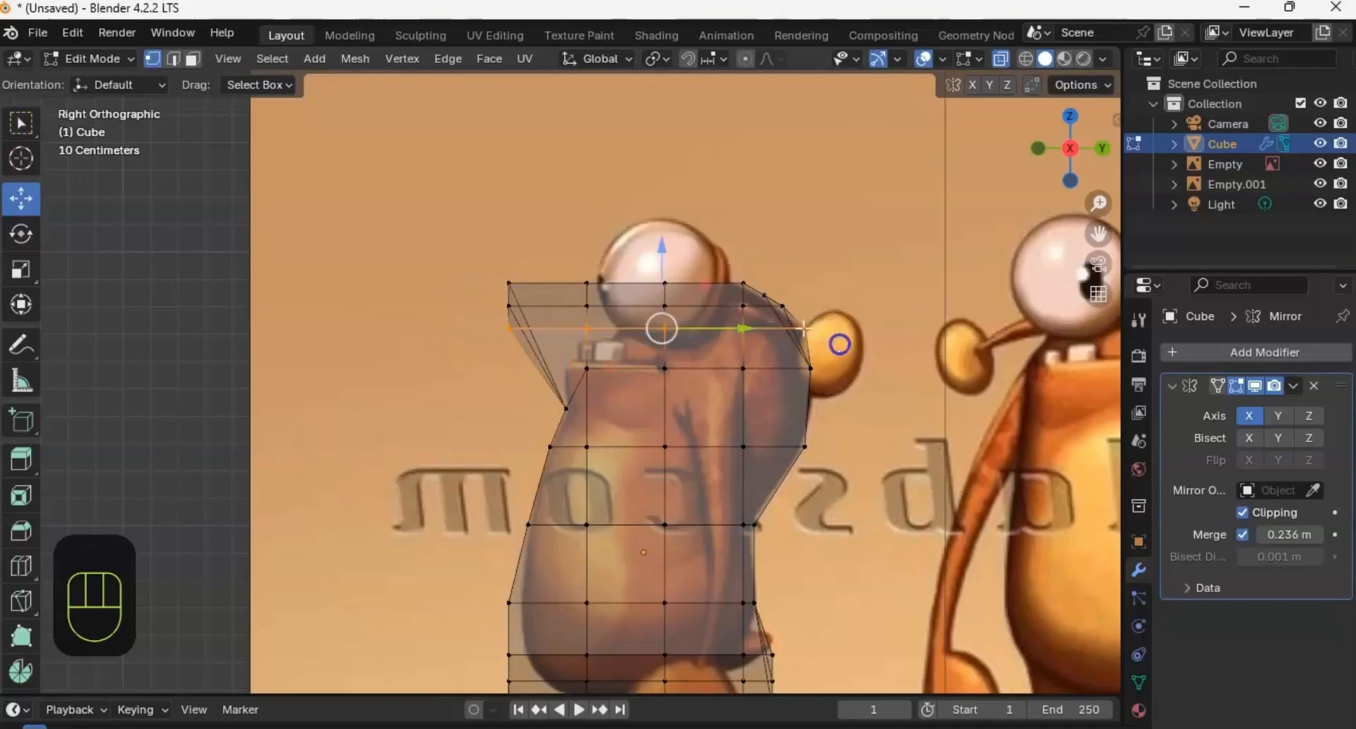
pyautogui.moveTo(662, 283); pyautogui.dragTo(664, 308)
pyautogui.click(508, 364)
pyautogui.moveTo(566, 373); pyautogui.dragTo(612, 372)
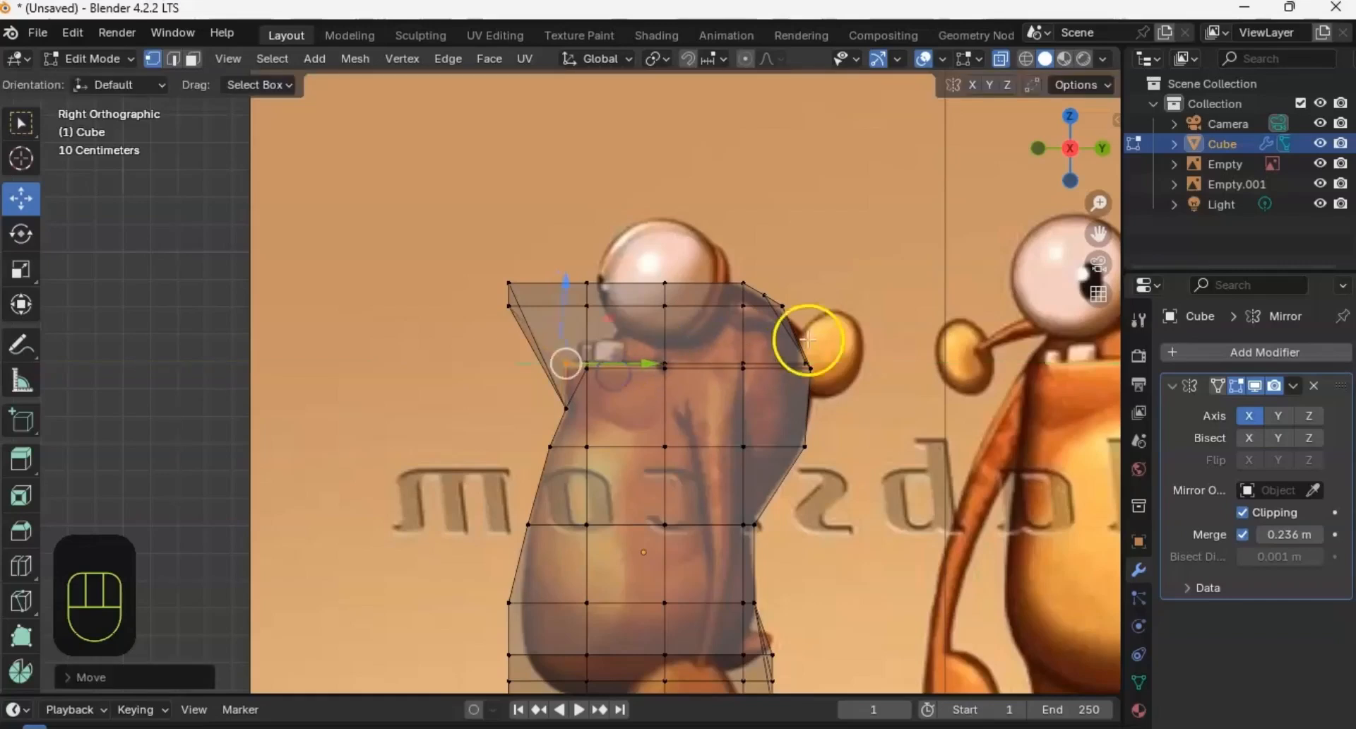
# Step: Move the upper vertices of the front inner column down along Z and backward along Y to just behind the teeth
pyautogui.keyDown('shift'); pyautogui.moveTo(813, 331); pyautogui.dragTo(810, 361, button='middle'); pyautogui.keyUp('shift')
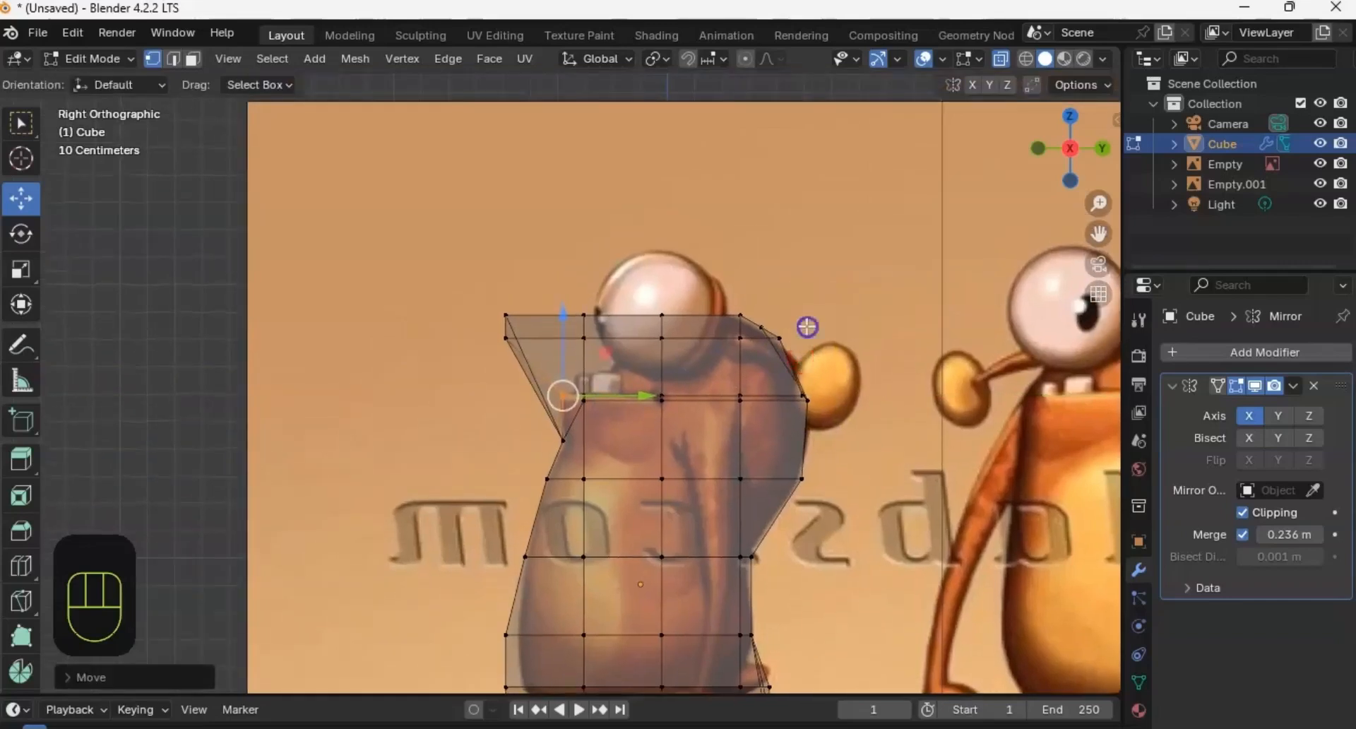
pyautogui.click(781, 338)
pyautogui.keyDown('shift'); pyautogui.moveTo(669, 299); pyautogui.dragTo(609, 320, button='middle'); pyautogui.keyUp('shift')
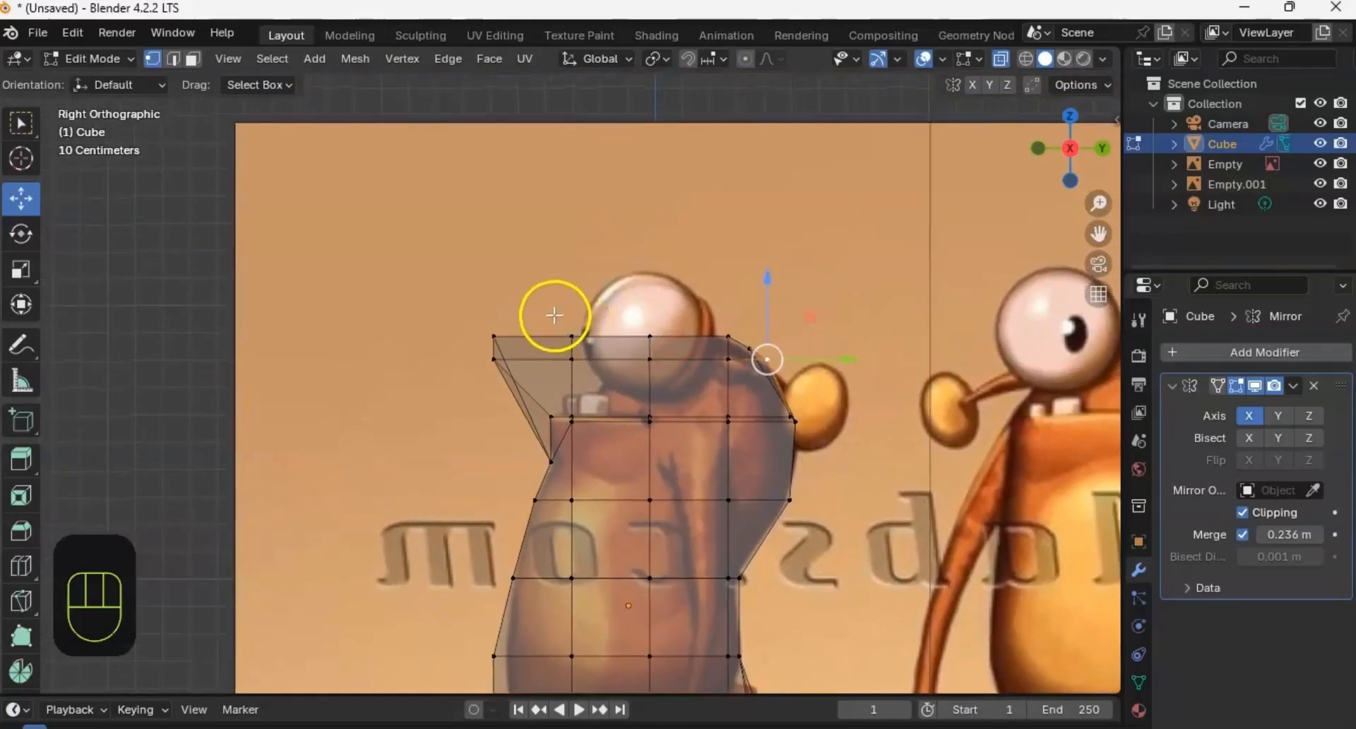
pyautogui.moveTo(592, 345); pyautogui.dragTo(590, 343)
pyautogui.moveTo(572, 281); pyautogui.dragTo(573, 343)
pyautogui.moveTo(636, 396); pyautogui.dragTo(668, 395)
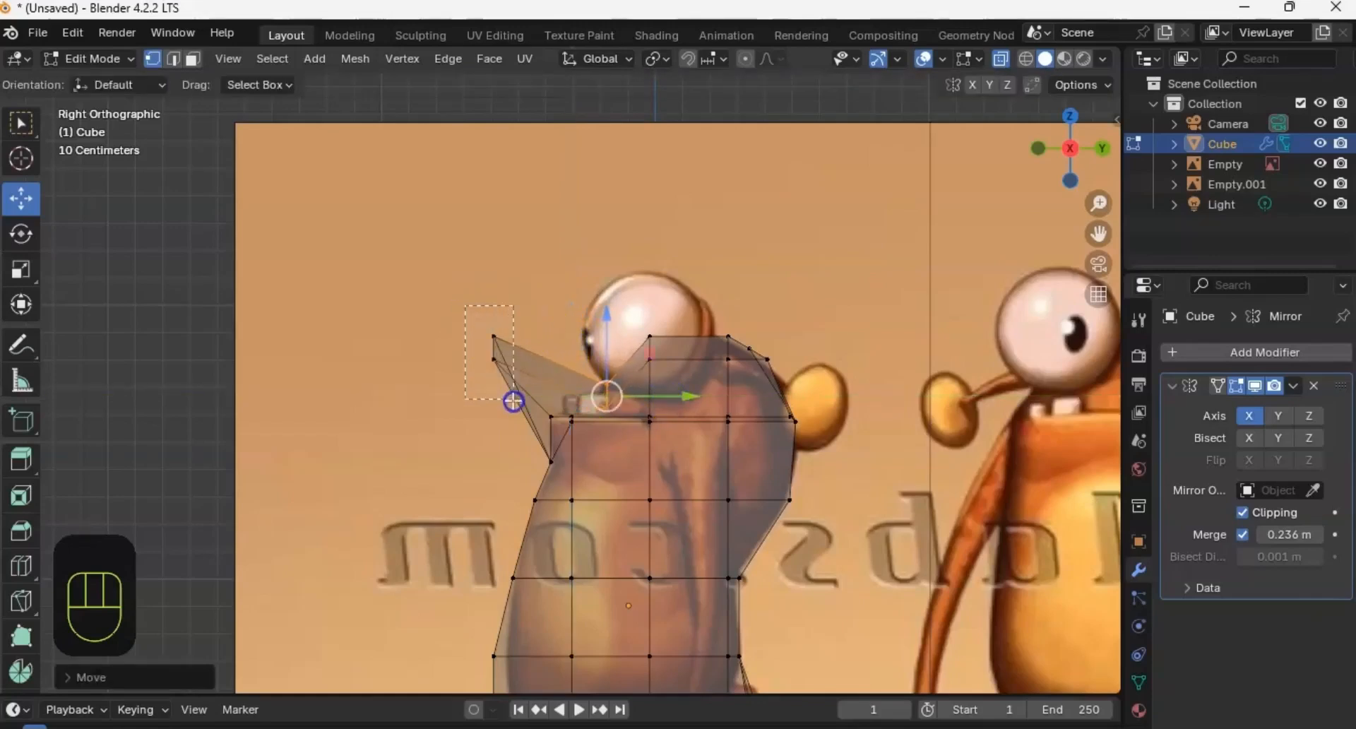
# Step: Move the protruding top front corner vertices backward along Y and down along Z to the lip line
pyautogui.moveTo(513, 400); pyautogui.dragTo(513, 400)
pyautogui.moveTo(550, 352); pyautogui.dragTo(618, 358)
pyautogui.moveTo(554, 277); pyautogui.dragTo(563, 340)
pyautogui.moveTo(595, 399)
pyautogui.mouseDown()
pyautogui.moveTo(631, 402)
pyautogui.moveTo(593, 395)
pyautogui.mouseUp()
pyautogui.moveTo(582, 326); pyautogui.dragTo(585, 355)
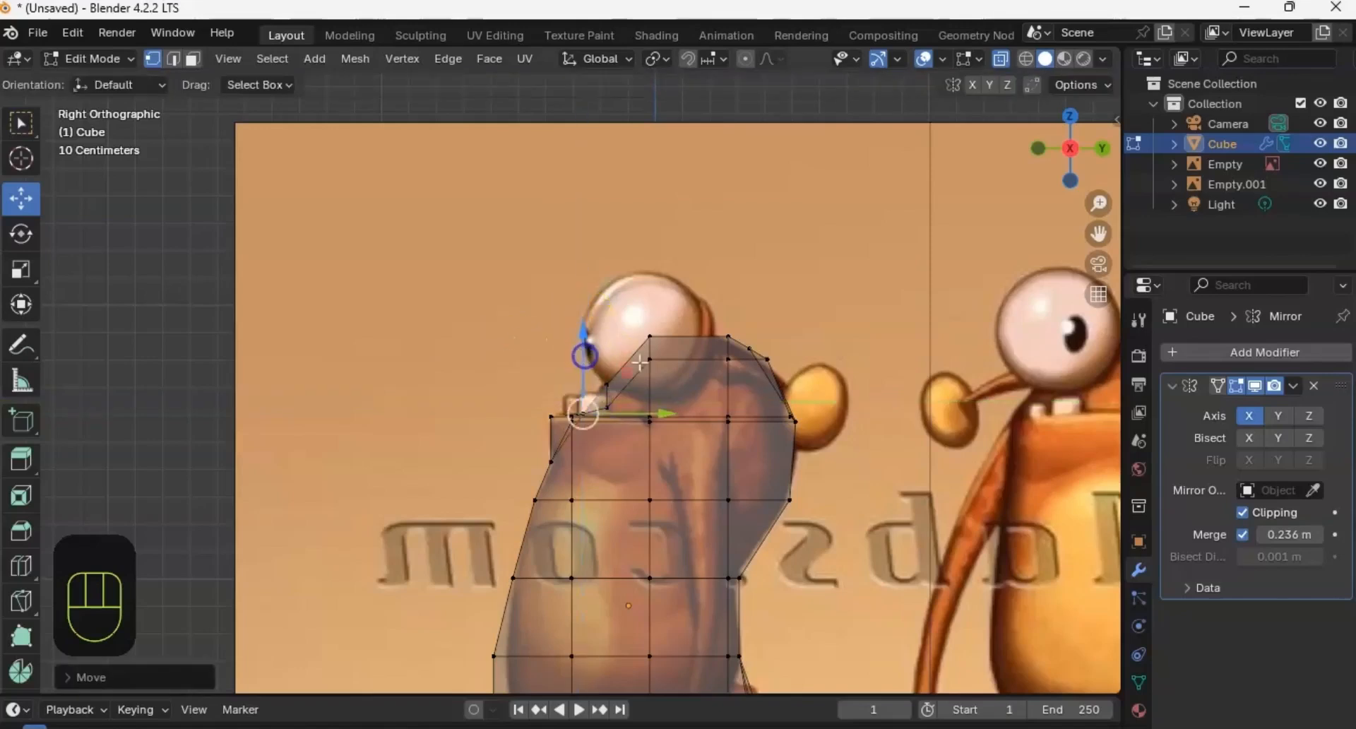
# Step: Turn off X-ray and move the front corner vertex beside the mouth backward along Y
pyautogui.moveTo(676, 329); pyautogui.dragTo(898, 177, button='middle')
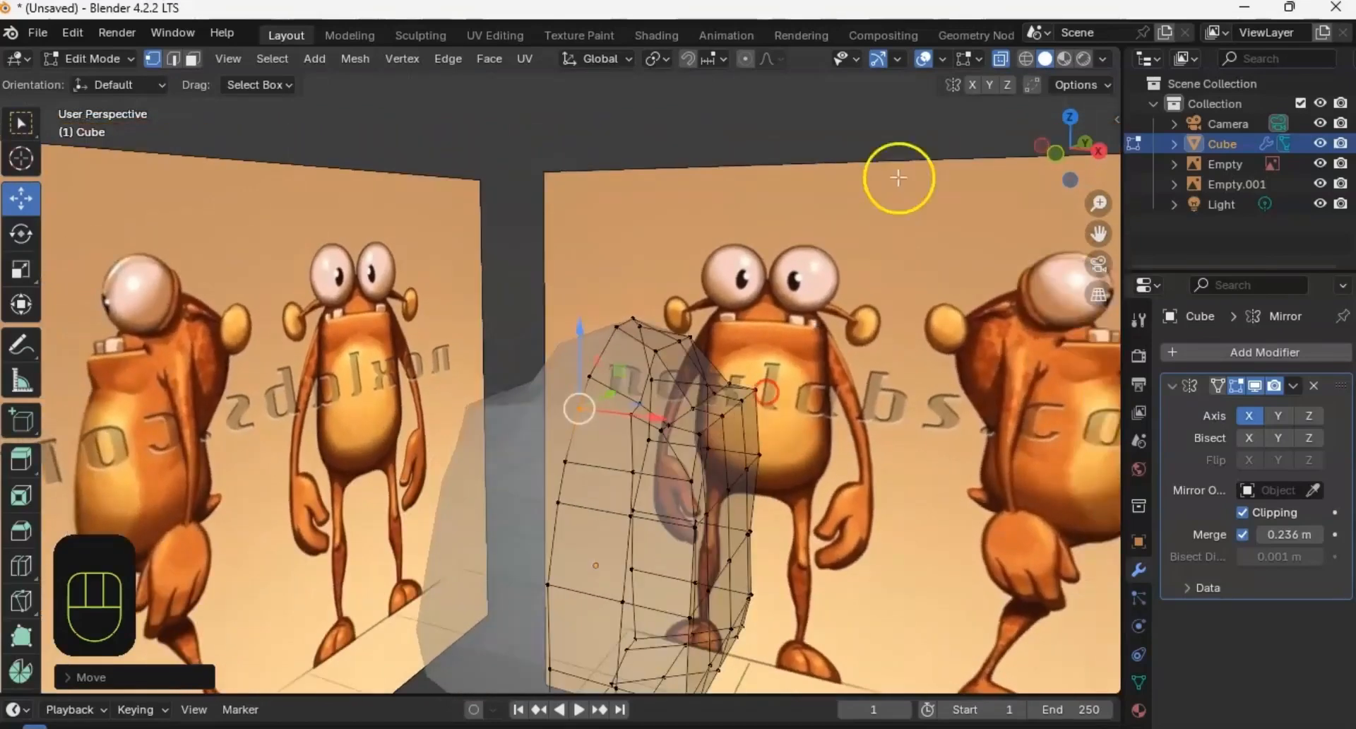
pyautogui.click(1002, 60)
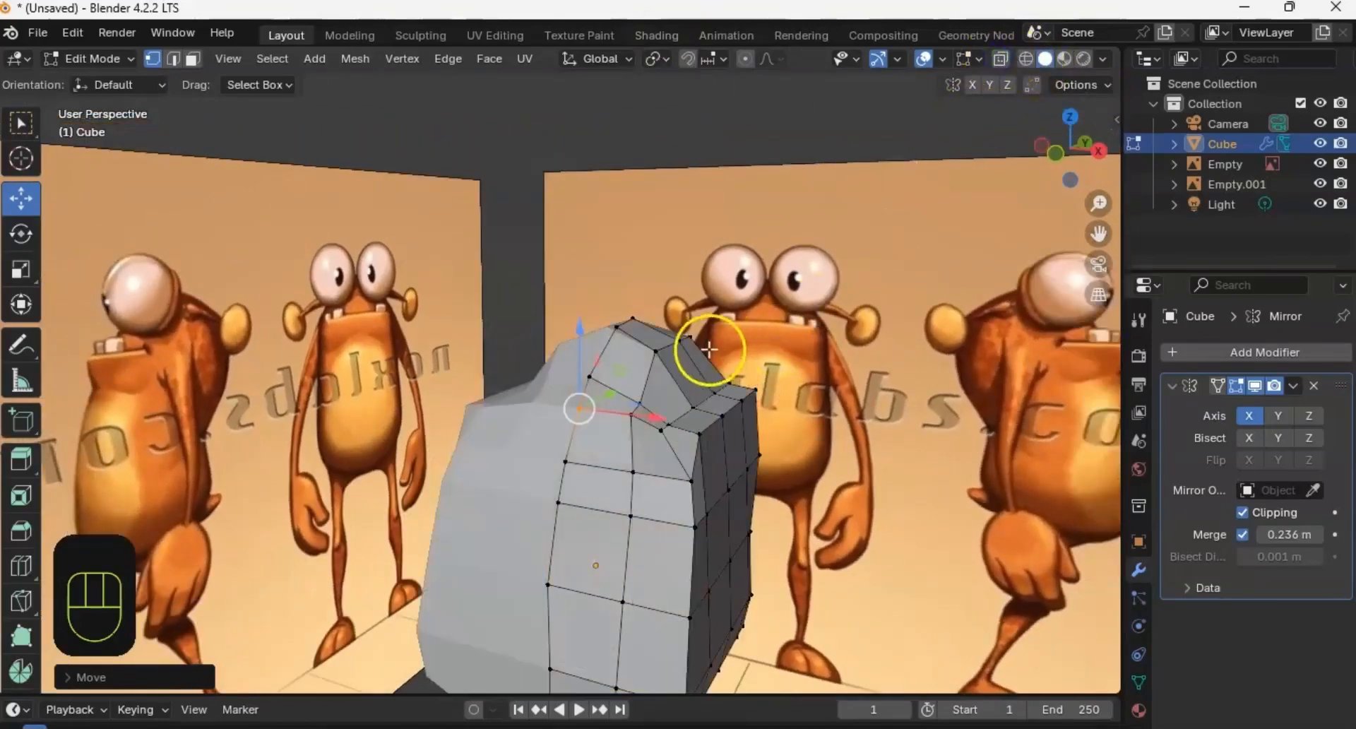
pyautogui.keyDown('shift'); pyautogui.moveTo(724, 375); pyautogui.dragTo(583, 304, button='middle'); pyautogui.keyUp('shift')
pyautogui.press('g')
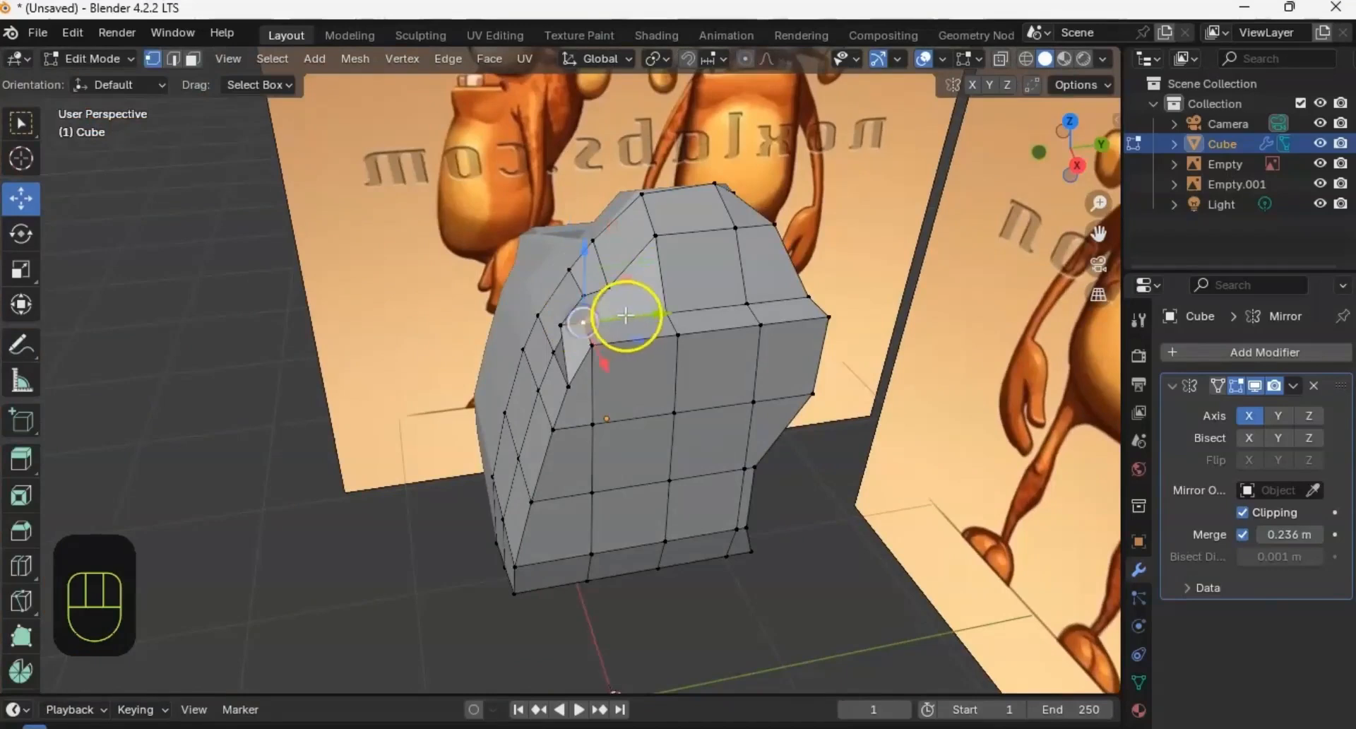
pyautogui.press('y')
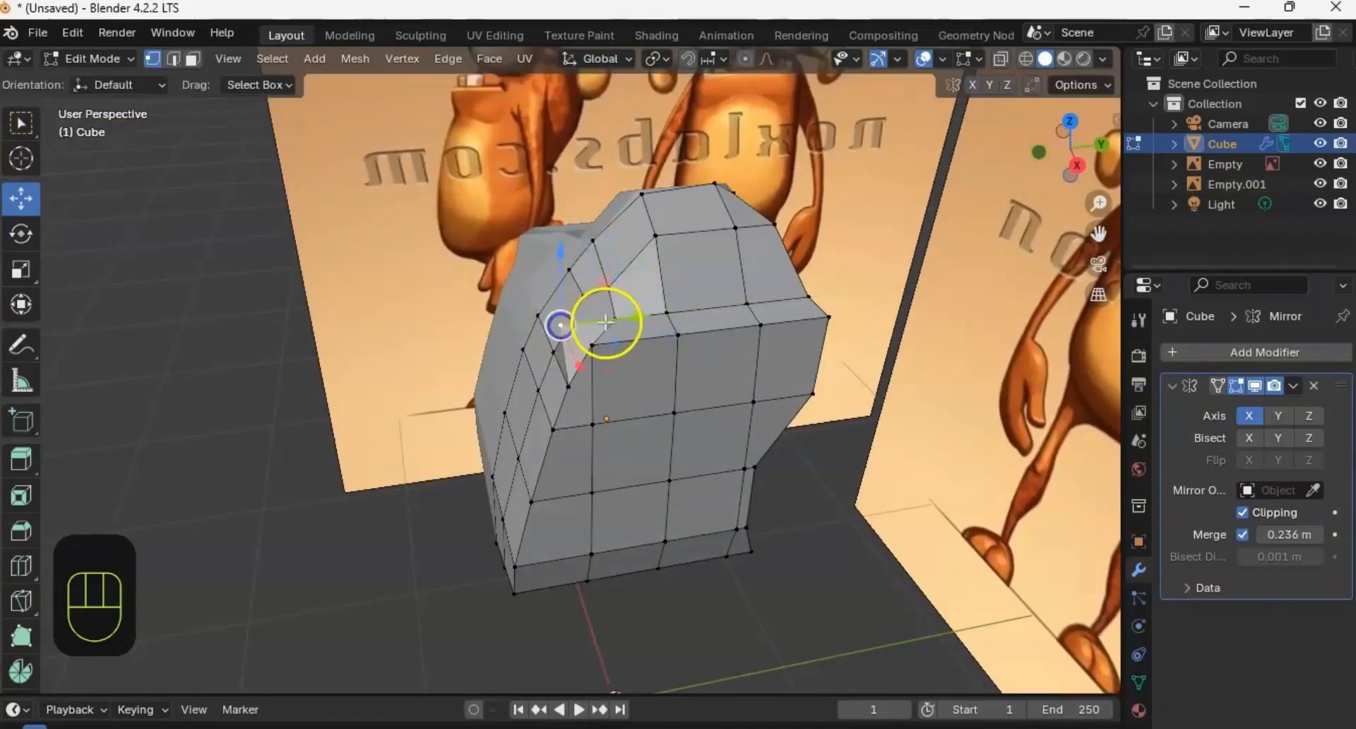
pyautogui.click(639, 319)
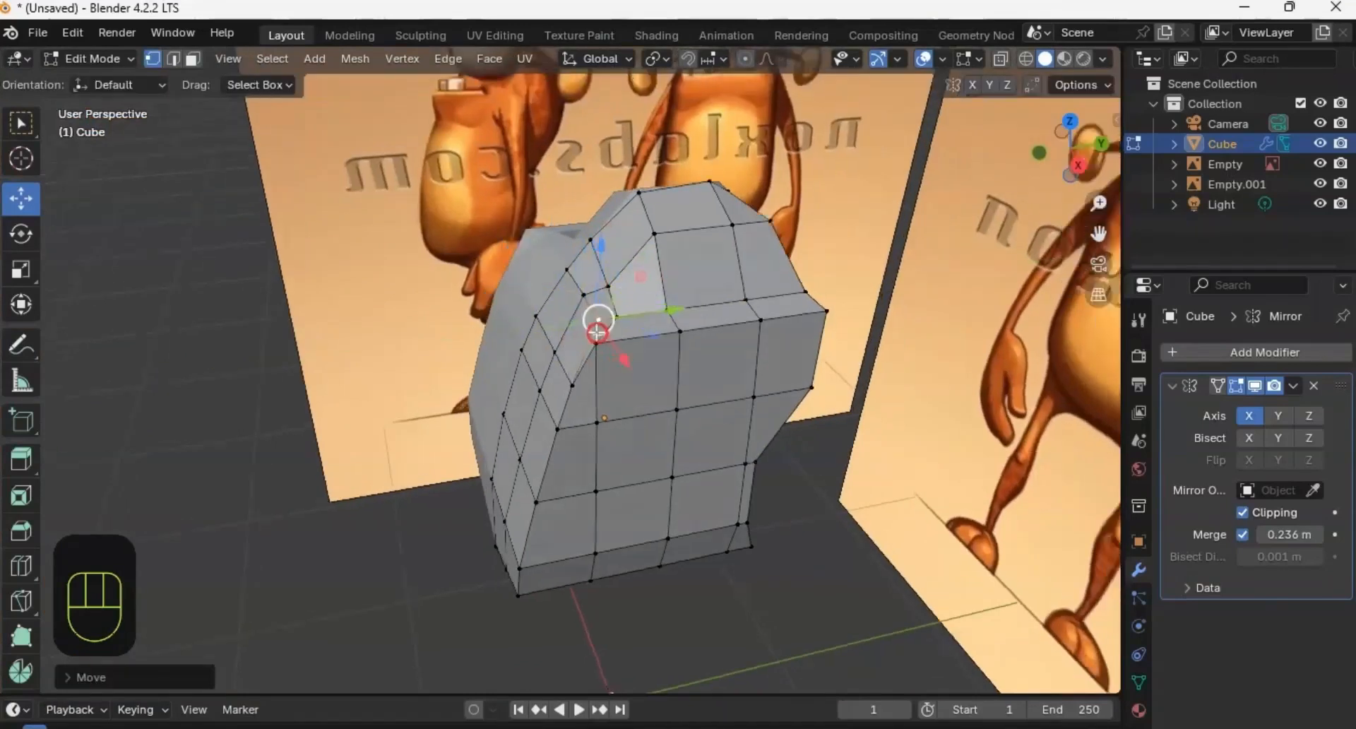
# Step: In right view, move the lip-line vertex at the front of the body slightly forward along Y toward the mouth's edge
pyautogui.moveTo(596, 320); pyautogui.dragTo(580, 288, button='middle')
pyautogui.keyDown('shift'); pyautogui.moveTo(680, 304); pyautogui.dragTo(684, 317, button='middle'); pyautogui.keyUp('shift')
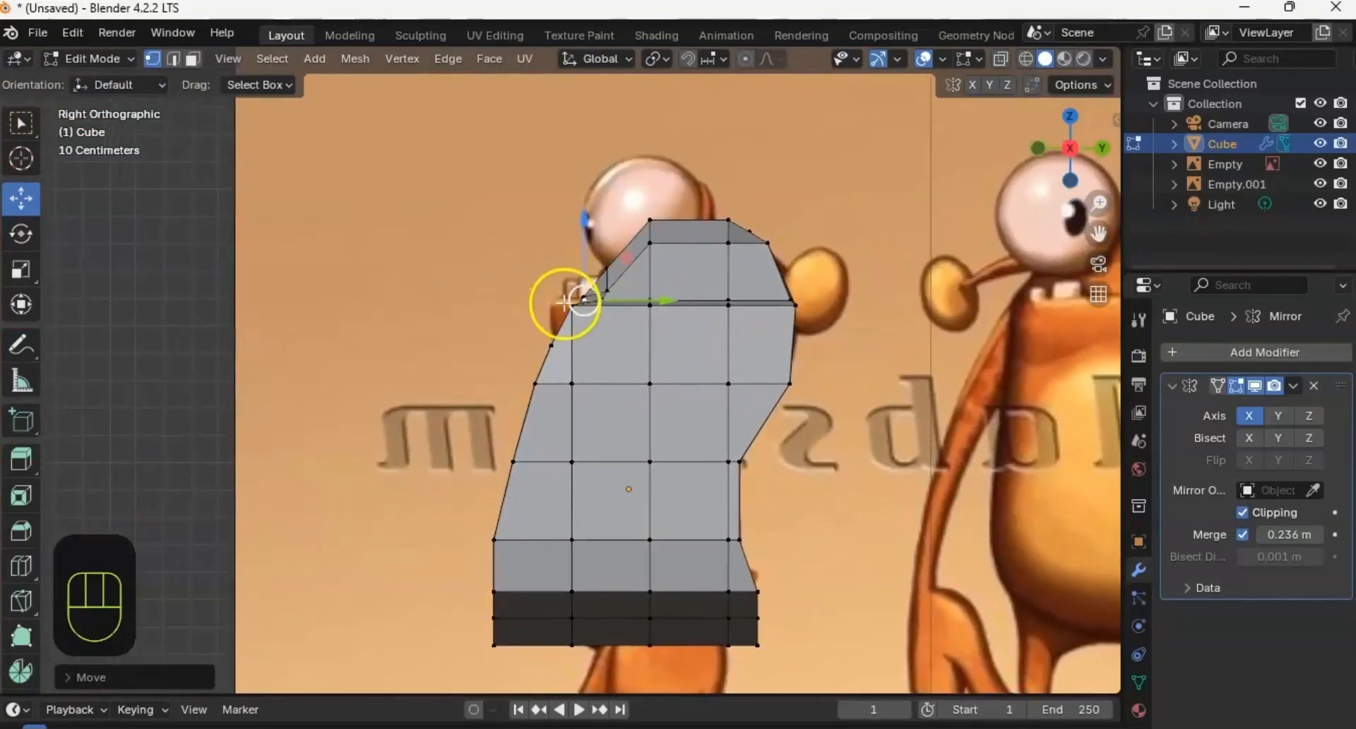
pyautogui.moveTo(576, 318); pyautogui.dragTo(582, 302)
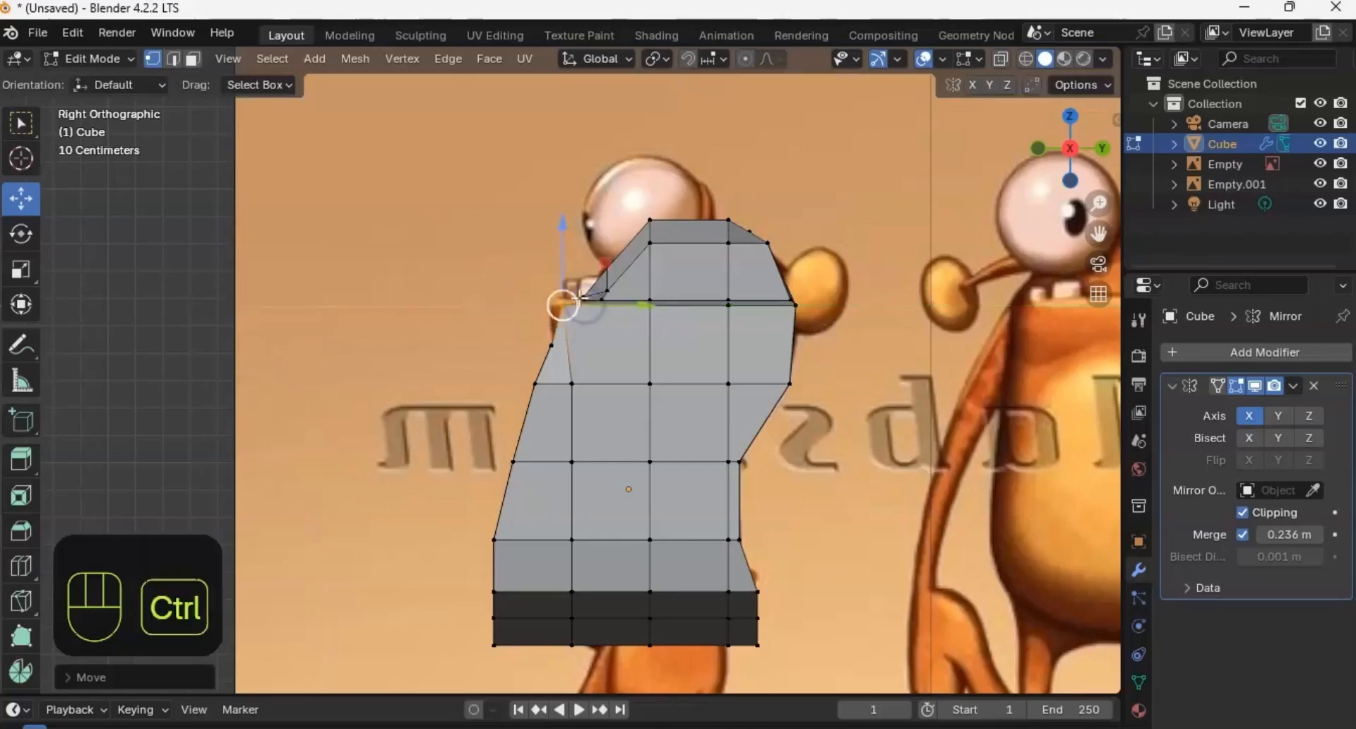
# Step: Undo the last lip vertex move, turn on X-ray, and move the front lip-line vertices along Y
pyautogui.hotkey('ctrl', 'z')
pyautogui.click(1002, 60)
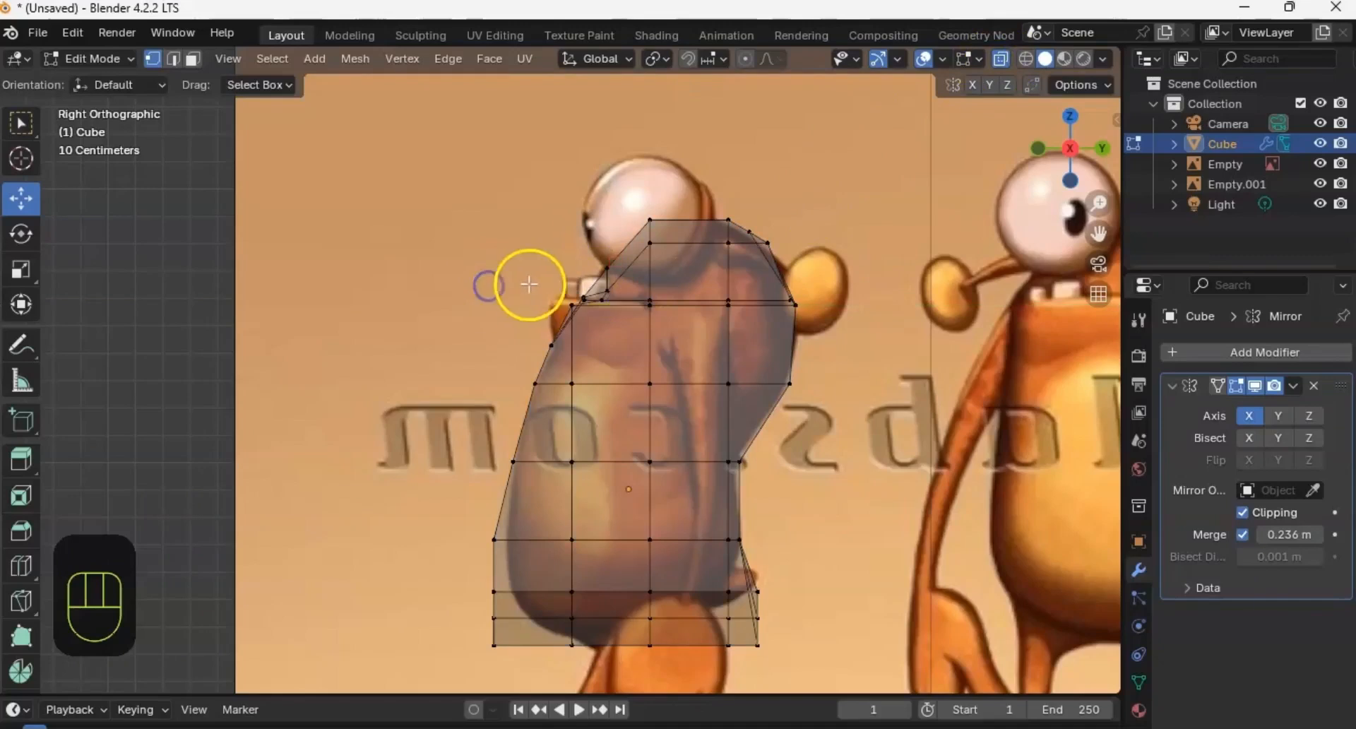
pyautogui.moveTo(616, 305); pyautogui.dragTo(587, 304)
pyautogui.moveTo(588, 305); pyautogui.dragTo(481, 264, button='middle')
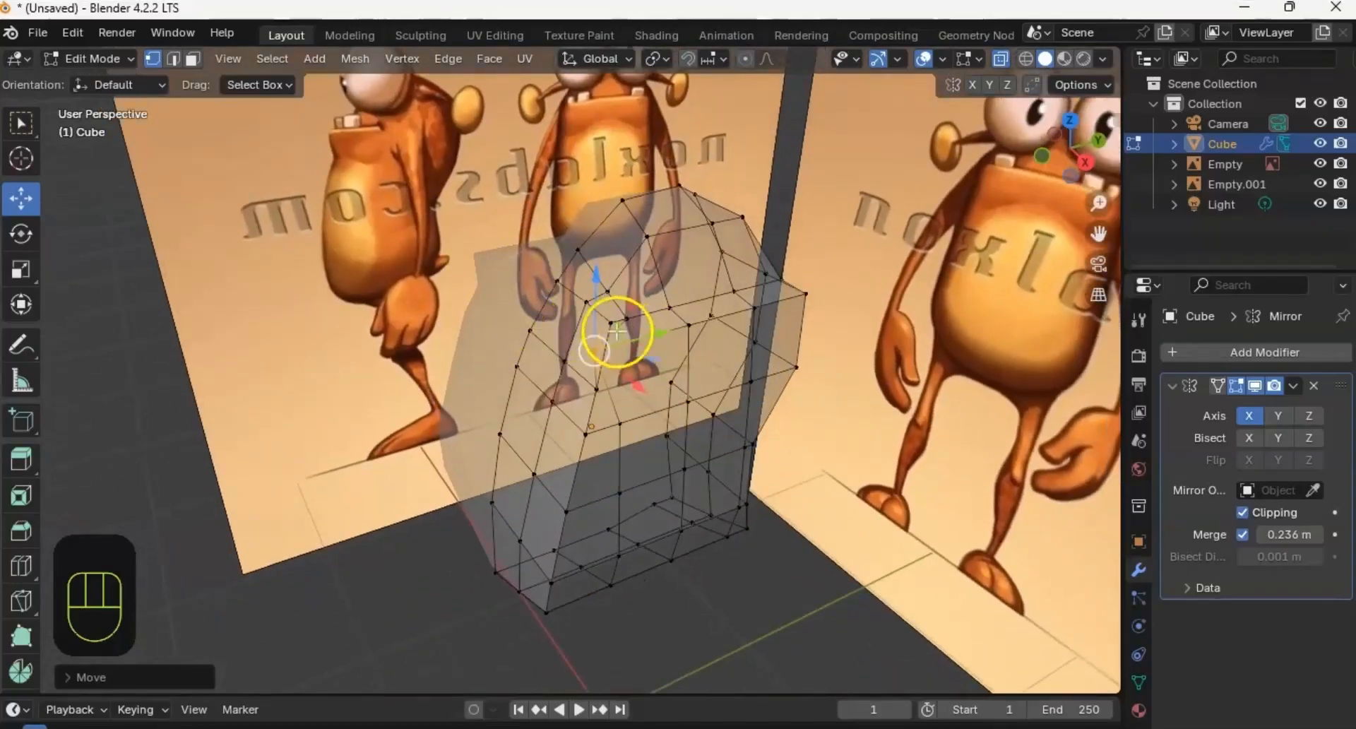
# Step: In right view, move the selected lip vertices forward along Y to the lip edge and slightly down along Z; turn off X-ray
pyautogui.moveTo(616, 330); pyautogui.dragTo(576, 303, button='middle')
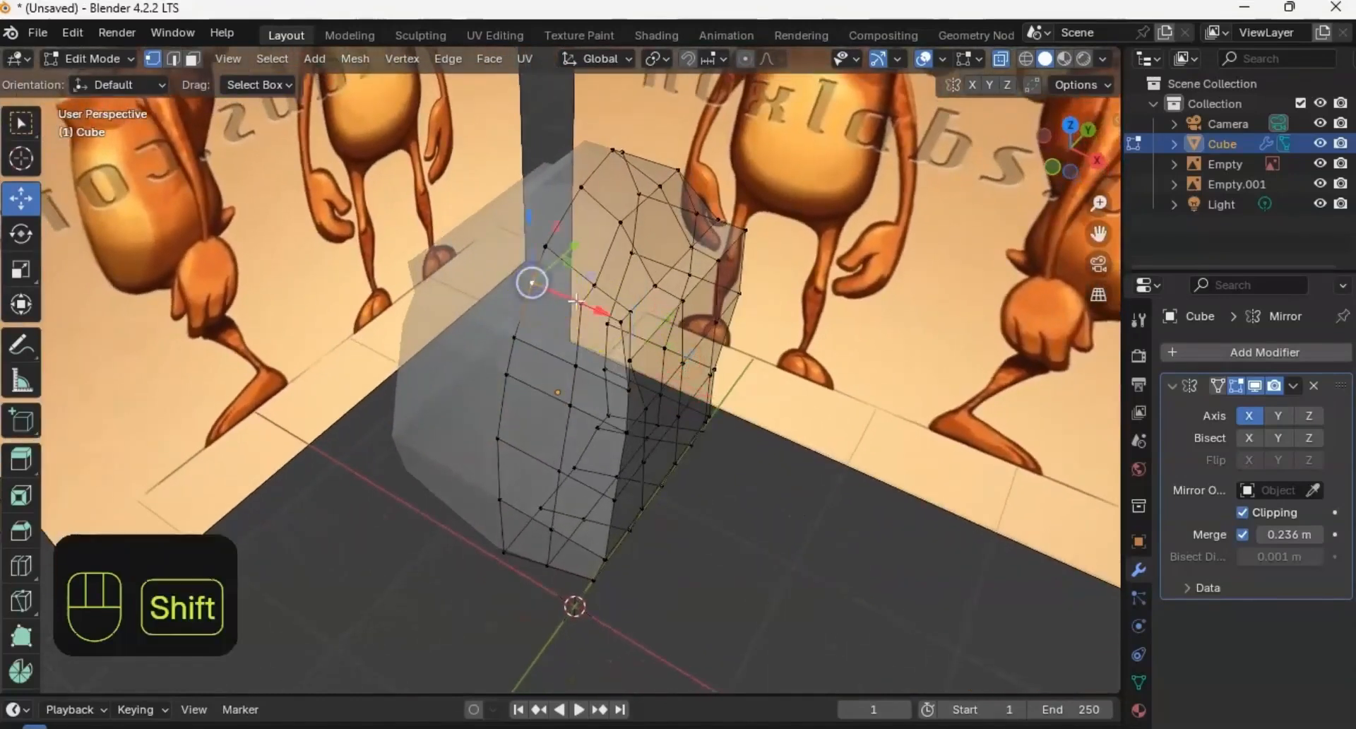
pyautogui.moveTo(608, 322); pyautogui.dragTo(656, 309, button='middle')
pyautogui.moveTo(684, 351); pyautogui.dragTo(642, 354)
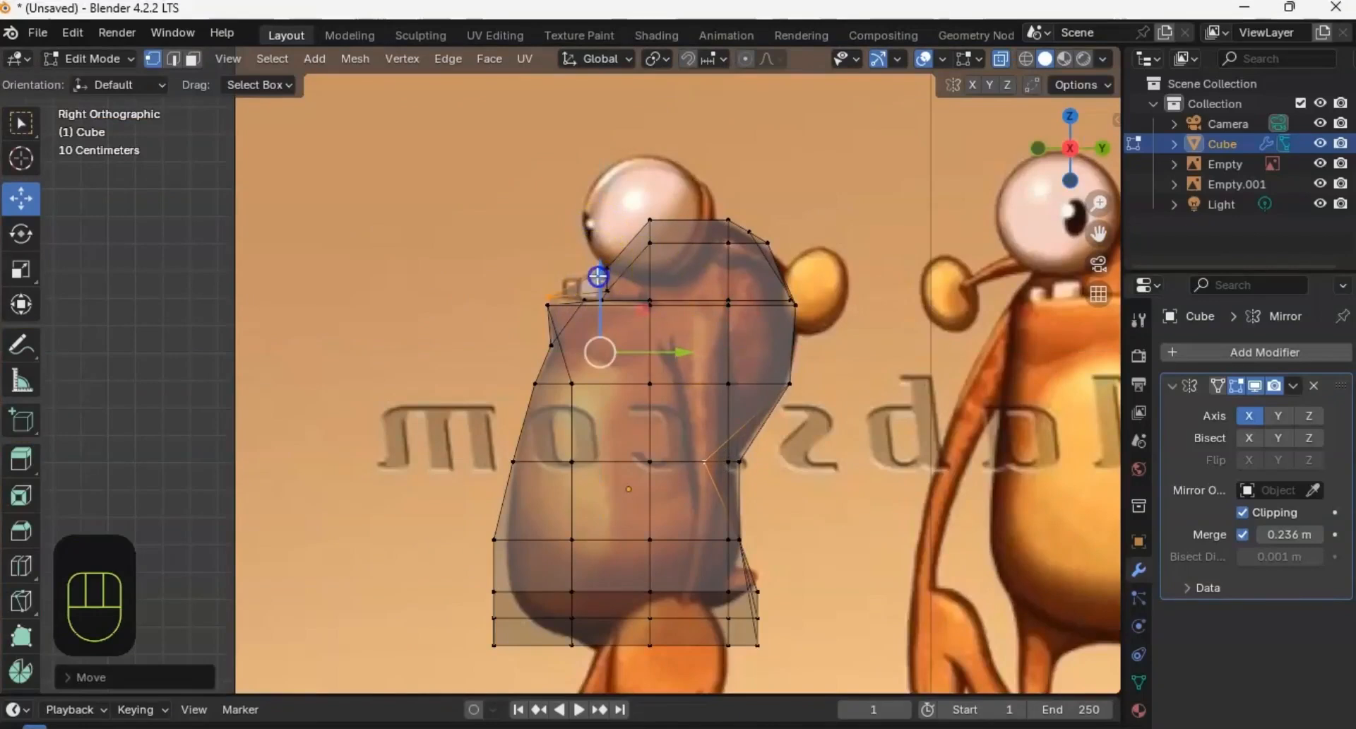
pyautogui.moveTo(598, 277); pyautogui.dragTo(596, 287)
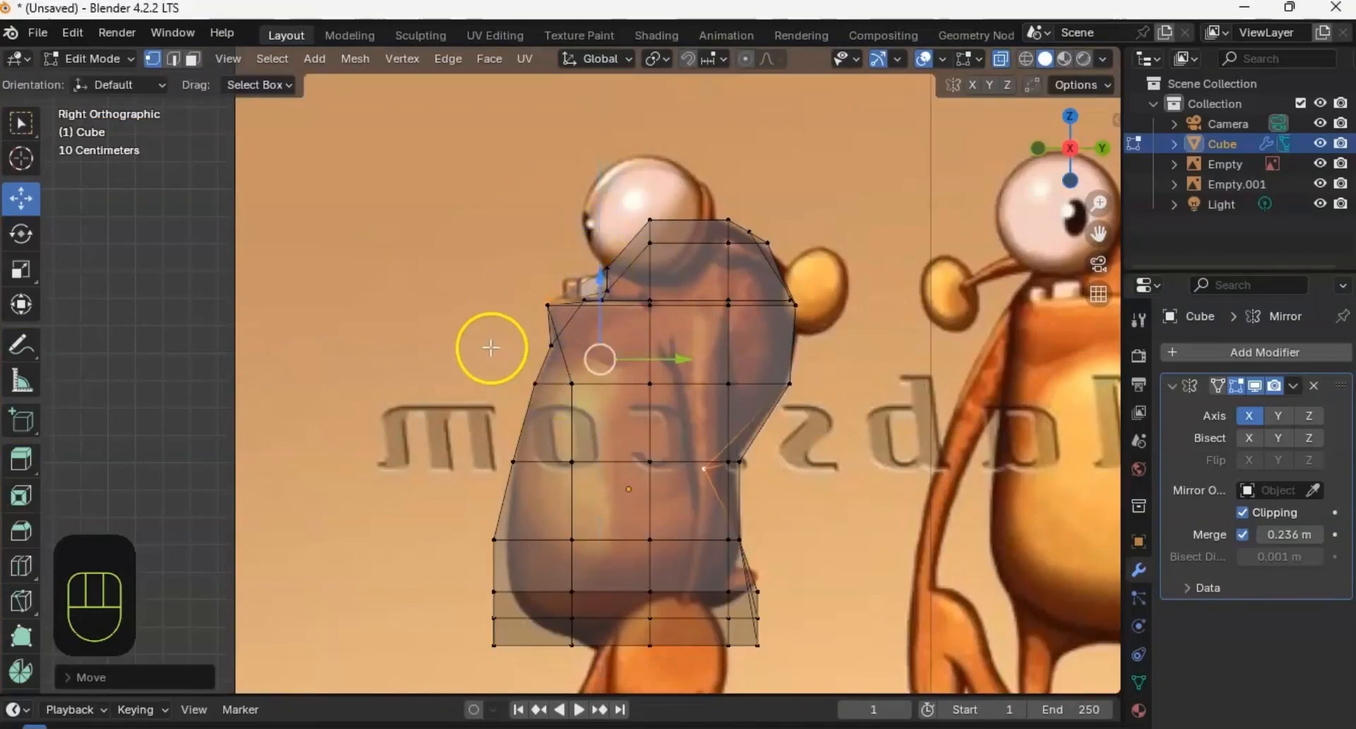
pyautogui.moveTo(491, 347); pyautogui.dragTo(565, 332, button='middle')
pyautogui.click(998, 58)
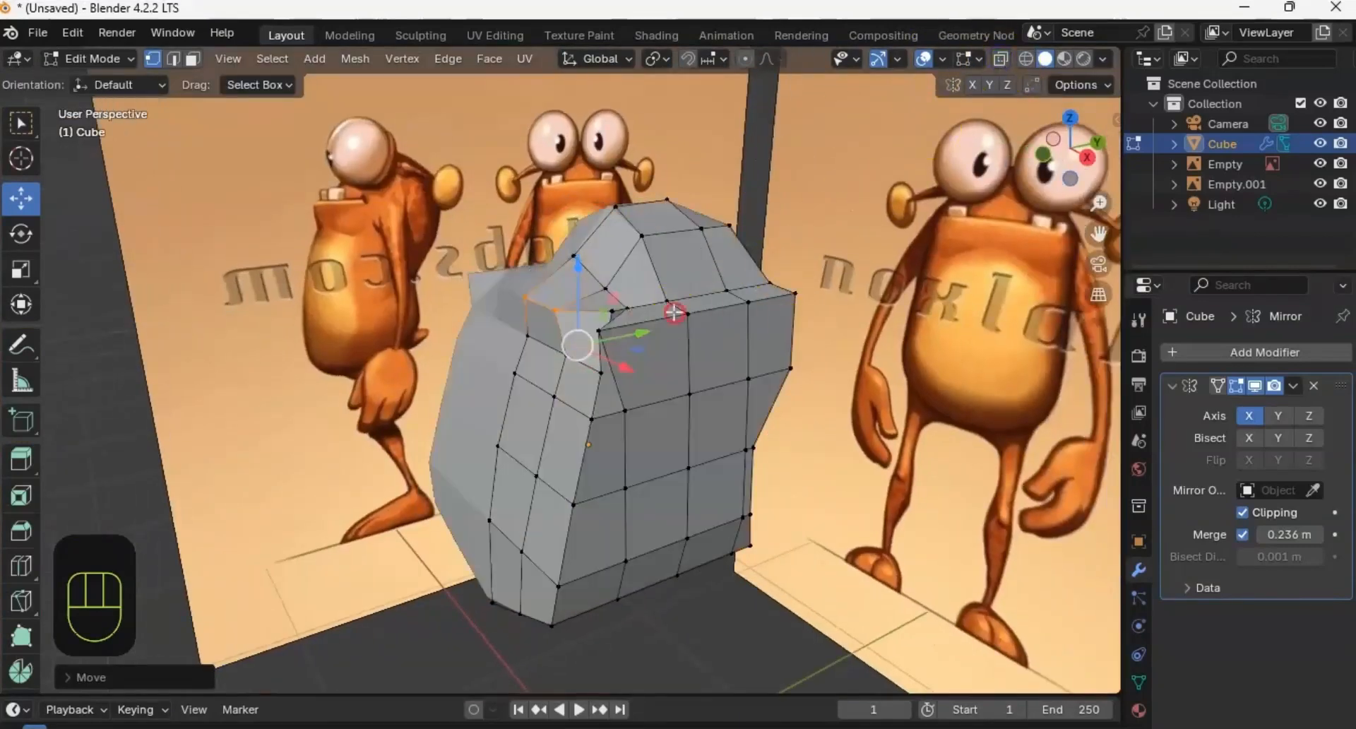
# Step: Move the inner vertex beside the mouth corner forward along Y toward the lip edge
pyautogui.moveTo(674, 312); pyautogui.dragTo(611, 672, button='middle')
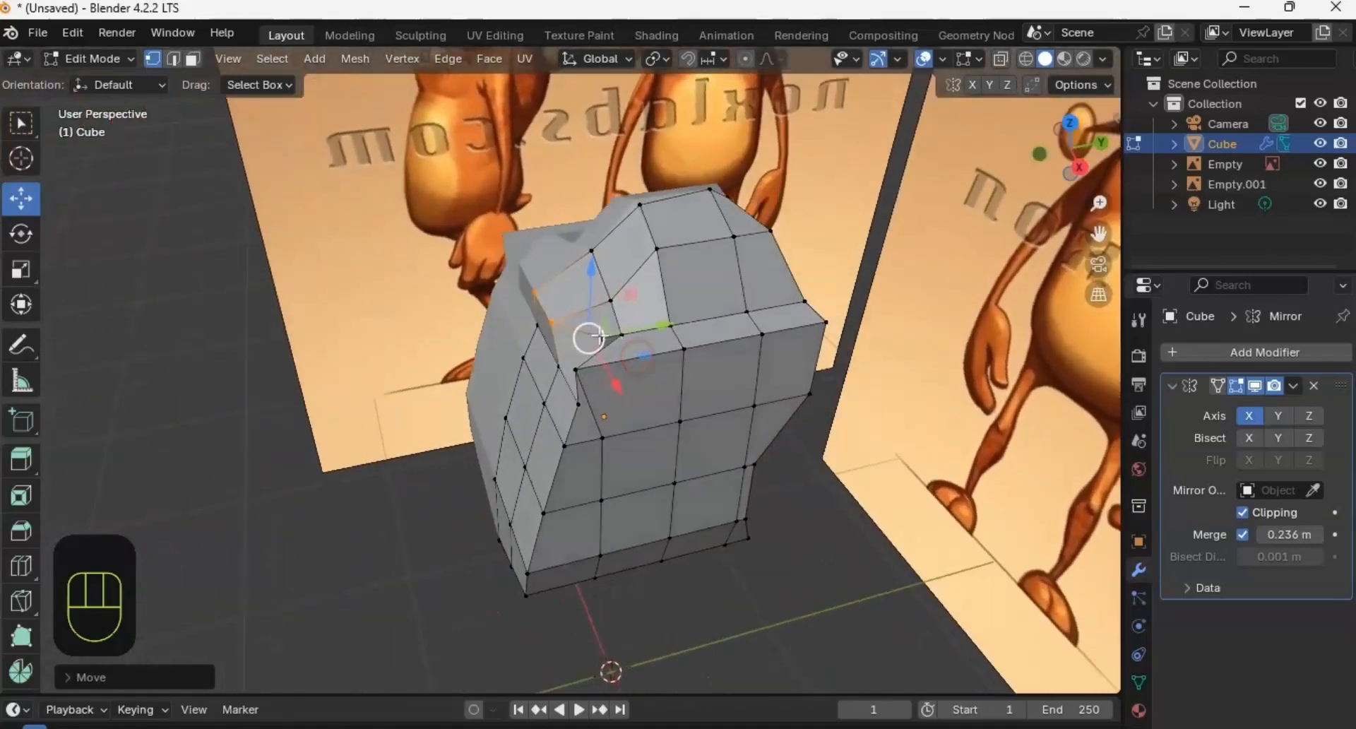
pyautogui.moveTo(597, 338); pyautogui.dragTo(638, 331)
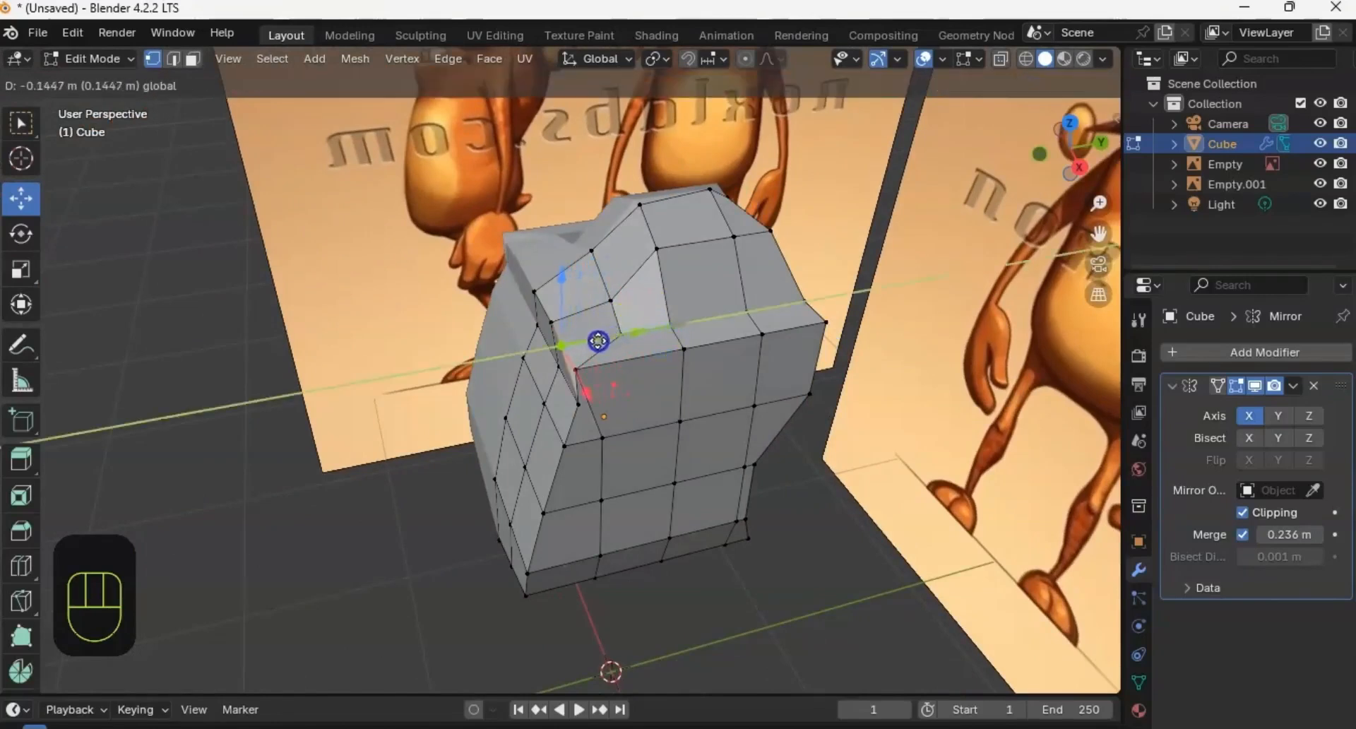
pyautogui.moveTo(599, 342); pyautogui.dragTo(594, 321)
# Step: Adjust the height of the centre-line vertex just behind the teeth along Z
pyautogui.moveTo(593, 321); pyautogui.dragTo(574, 255, button='middle')
pyautogui.click(571, 255)
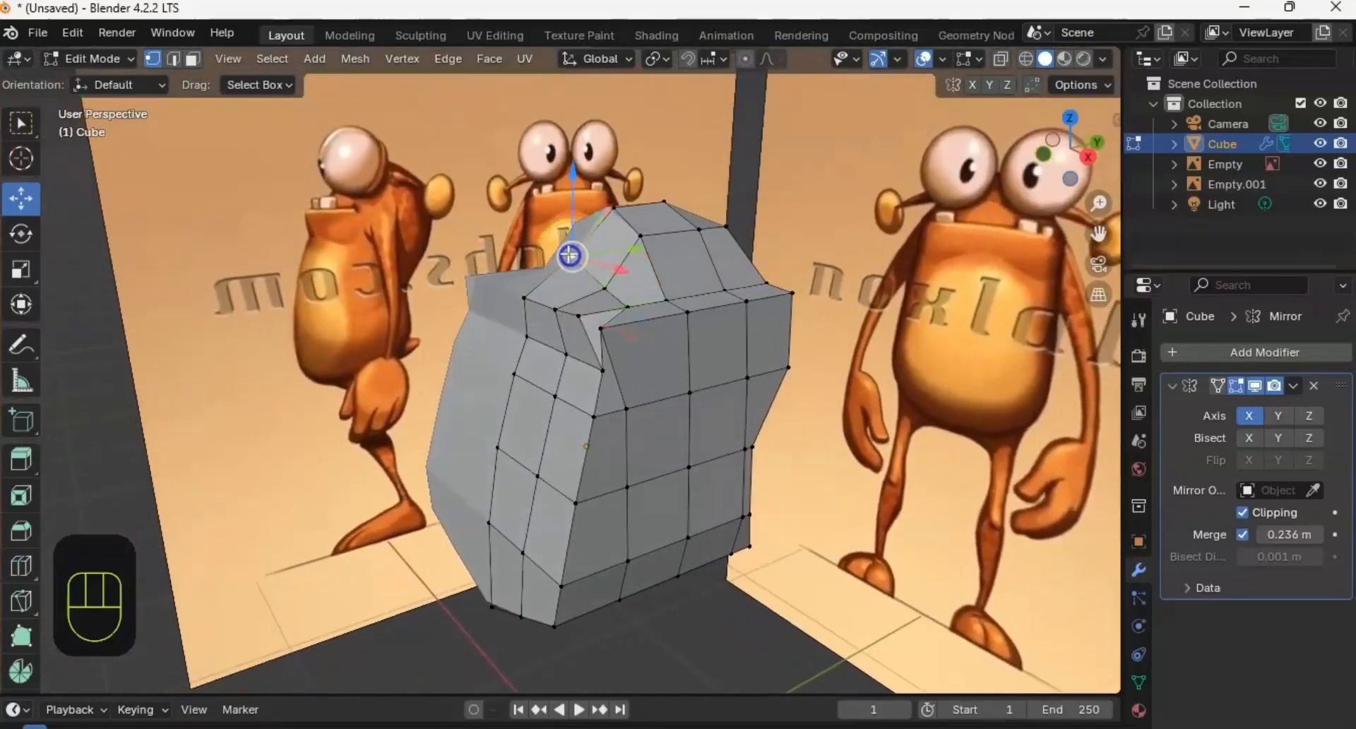
pyautogui.moveTo(573, 226); pyautogui.dragTo(571, 237)
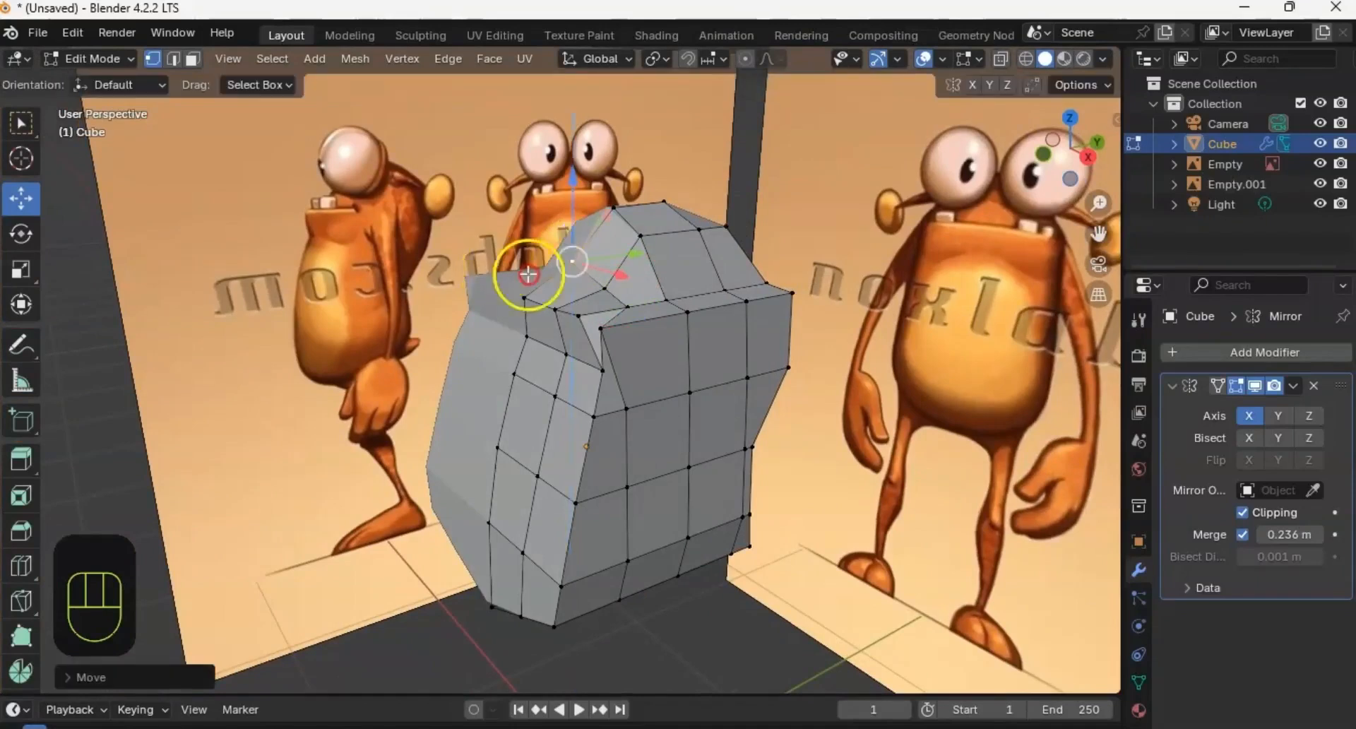
pyautogui.moveTo(527, 269); pyautogui.dragTo(580, 283, button='middle')
pyautogui.keyDown('alt'); pyautogui.moveTo(642, 348); pyautogui.dragTo(596, 315, button='middle'); pyautogui.keyUp('alt')
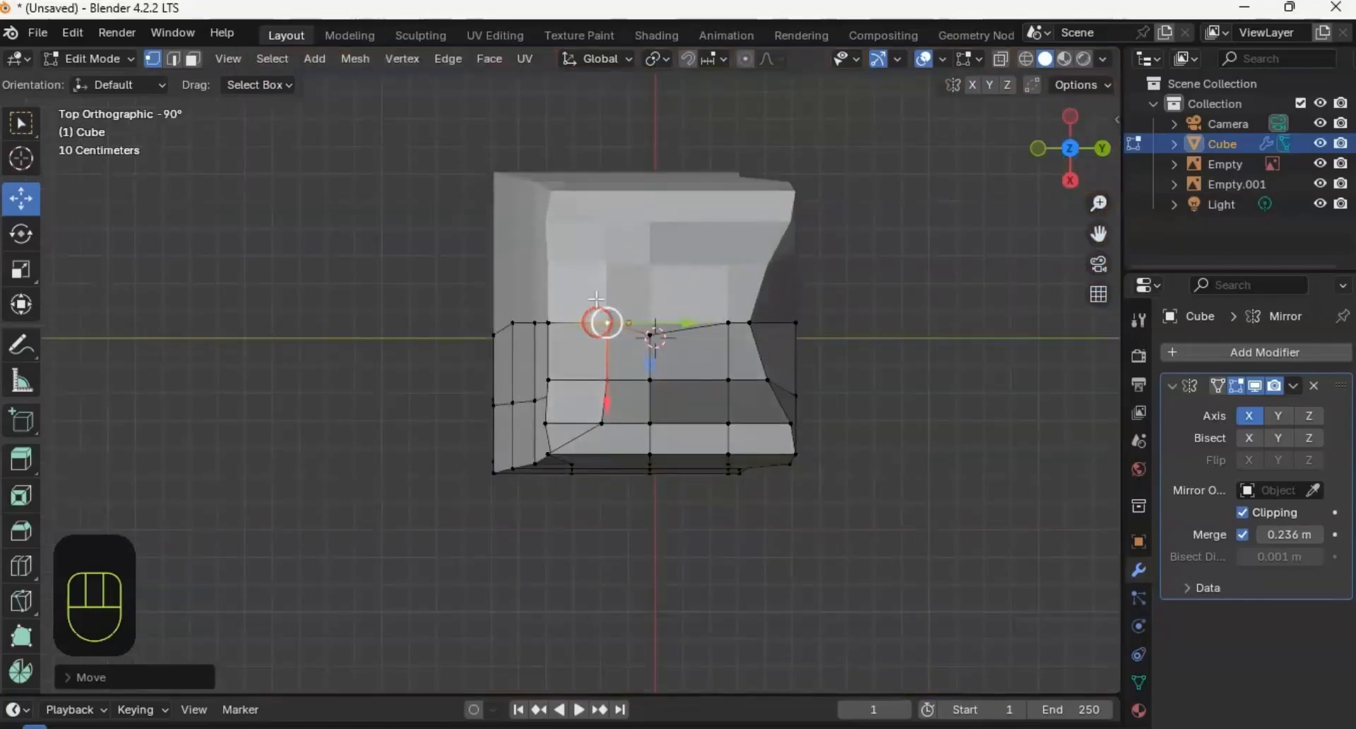
pyautogui.keyDown('alt'); pyautogui.moveTo(639, 371); pyautogui.dragTo(628, 257, button='middle'); pyautogui.keyUp('alt')
pyautogui.moveTo(611, 245); pyautogui.dragTo(612, 231)
# Step: Move the side vertex at the mouth corner forward along Y to the front lip line and nudge it along X
pyautogui.moveTo(553, 311); pyautogui.dragTo(556, 438, button='middle')
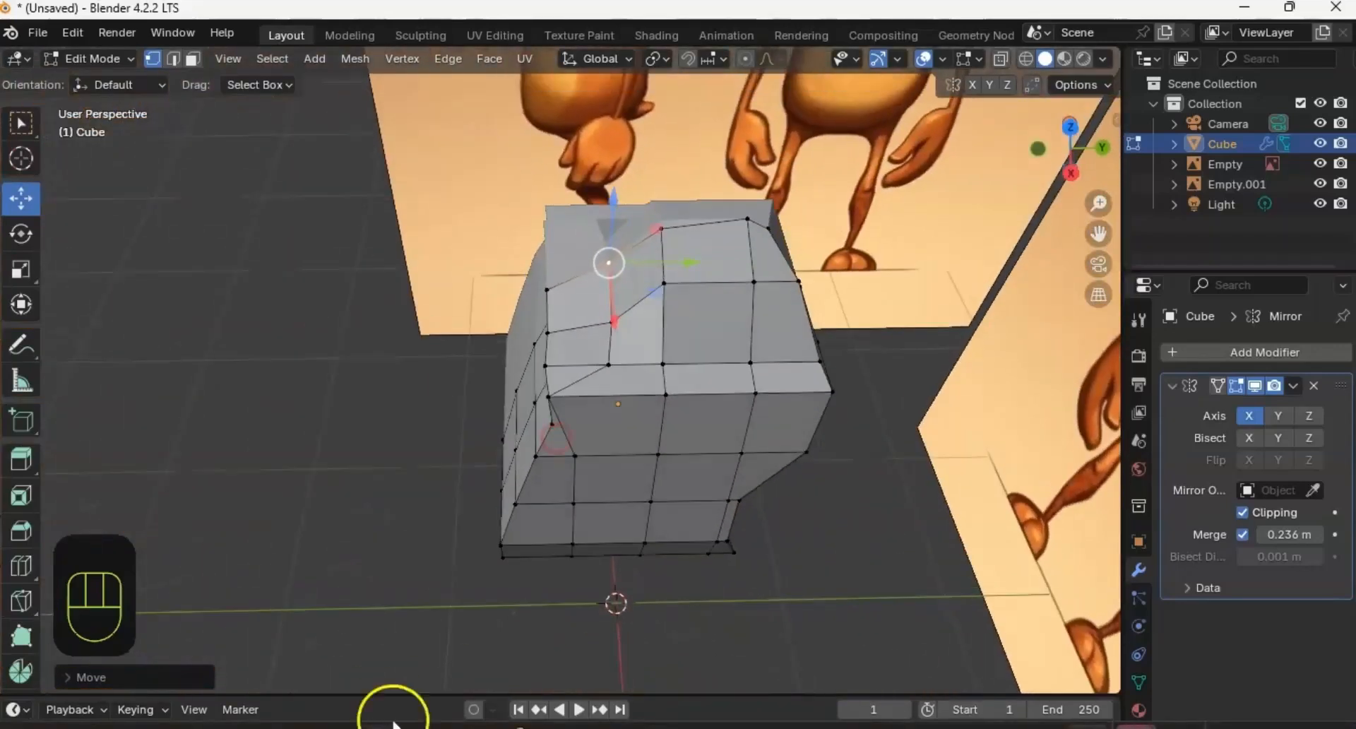
pyautogui.click(607, 366)
pyautogui.moveTo(651, 361); pyautogui.dragTo(566, 344)
pyautogui.moveTo(554, 409); pyautogui.dragTo(557, 413)
pyautogui.moveTo(614, 375); pyautogui.dragTo(592, 377)
# Step: In right view with X-ray on, move the dented-in waist vertex backward along Y to the back outline, and turn X-ray off
pyautogui.moveTo(541, 375); pyautogui.dragTo(426, 220, button='middle')
pyautogui.moveTo(376, 226); pyautogui.dragTo(671, 342, button='middle')
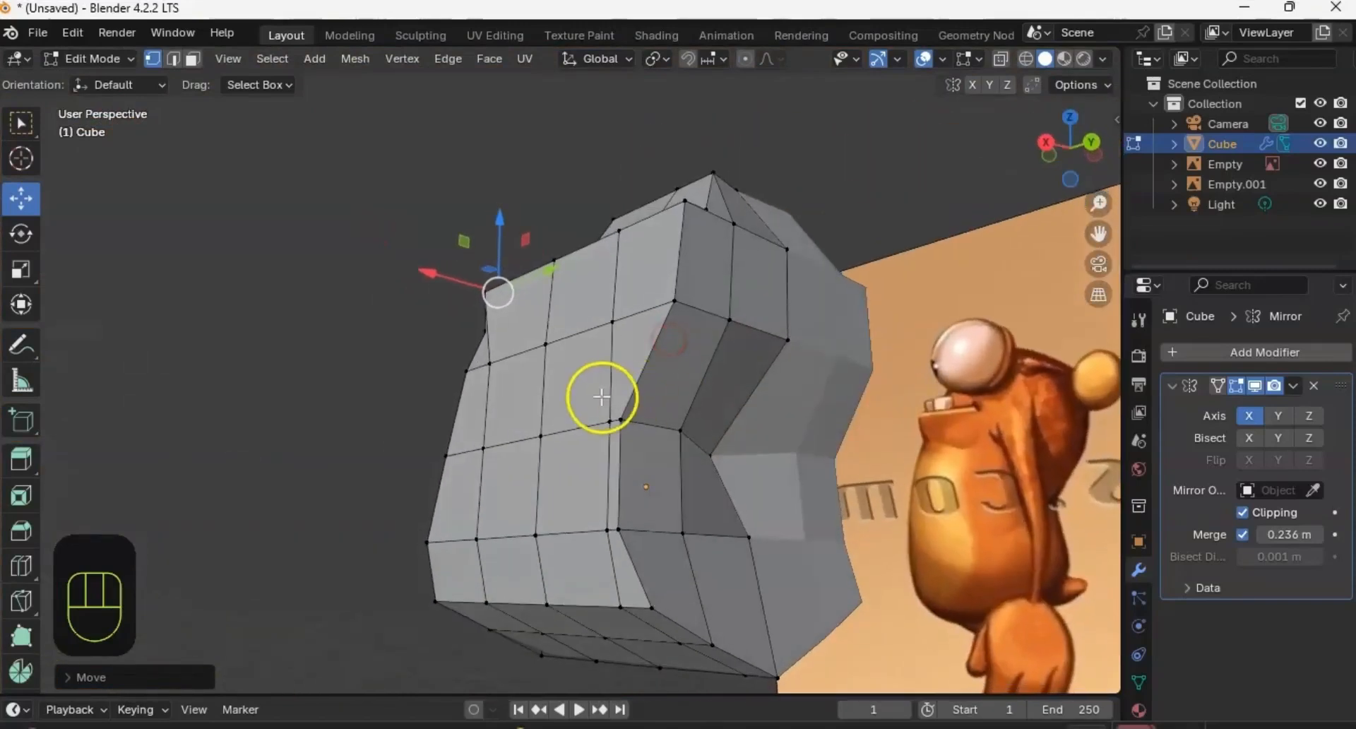
pyautogui.keyDown('alt'); pyautogui.moveTo(601, 397); pyautogui.dragTo(772, 418, button='middle'); pyautogui.keyUp('alt')
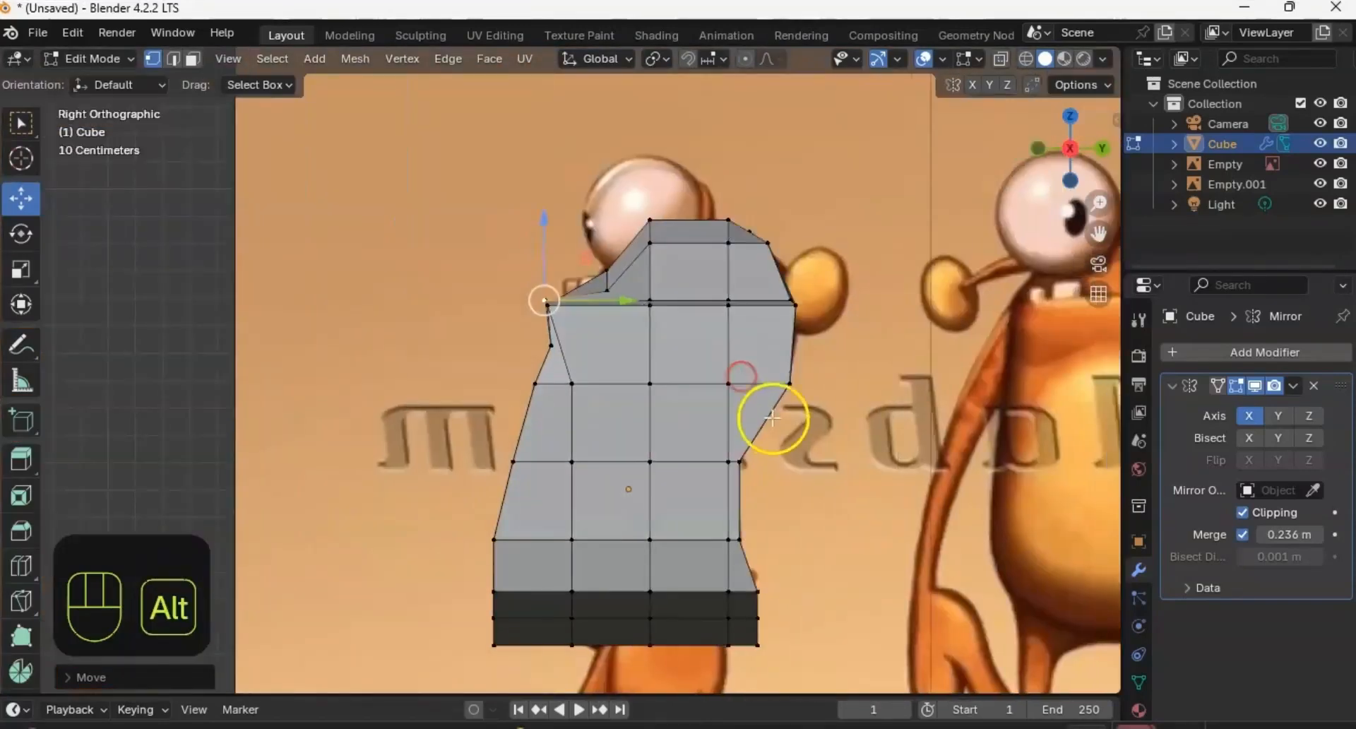
pyautogui.click(1001, 61)
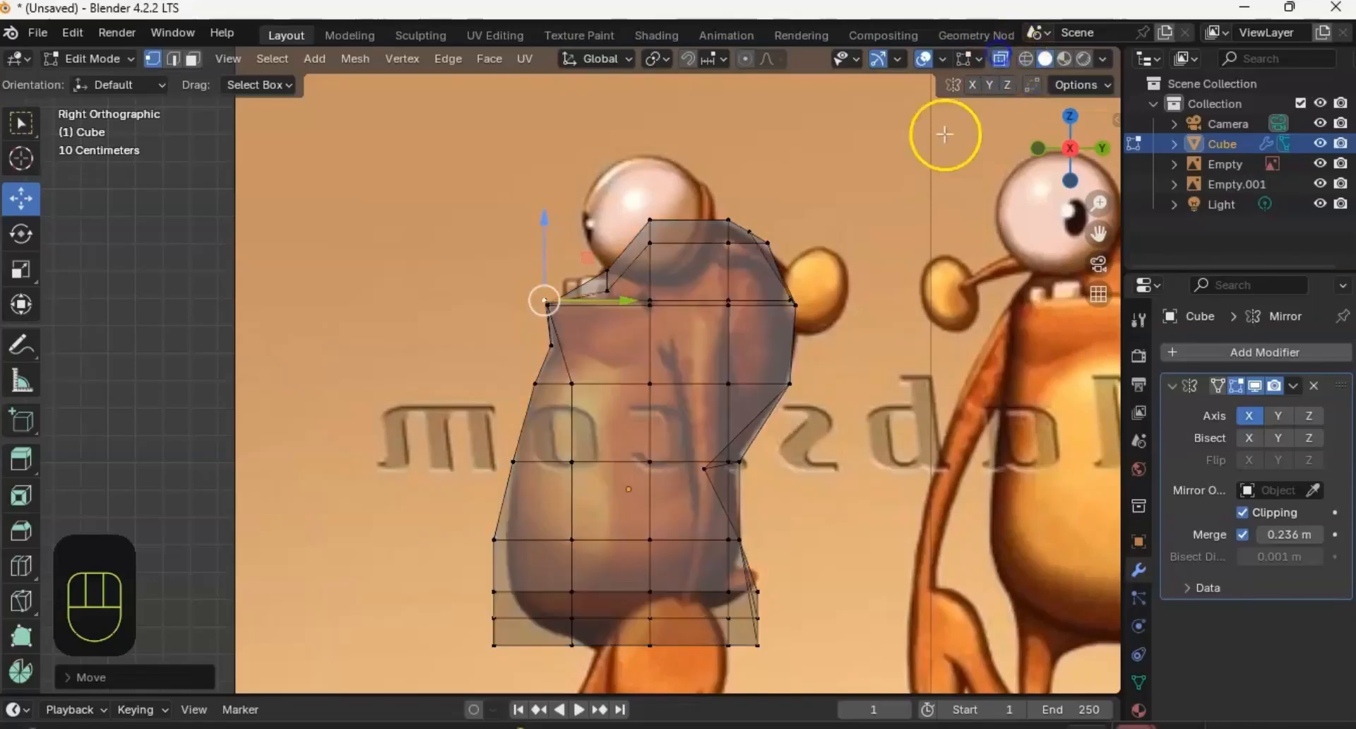
pyautogui.keyDown('alt'); pyautogui.moveTo(750, 430); pyautogui.dragTo(720, 447, button='middle'); pyautogui.keyUp('alt')
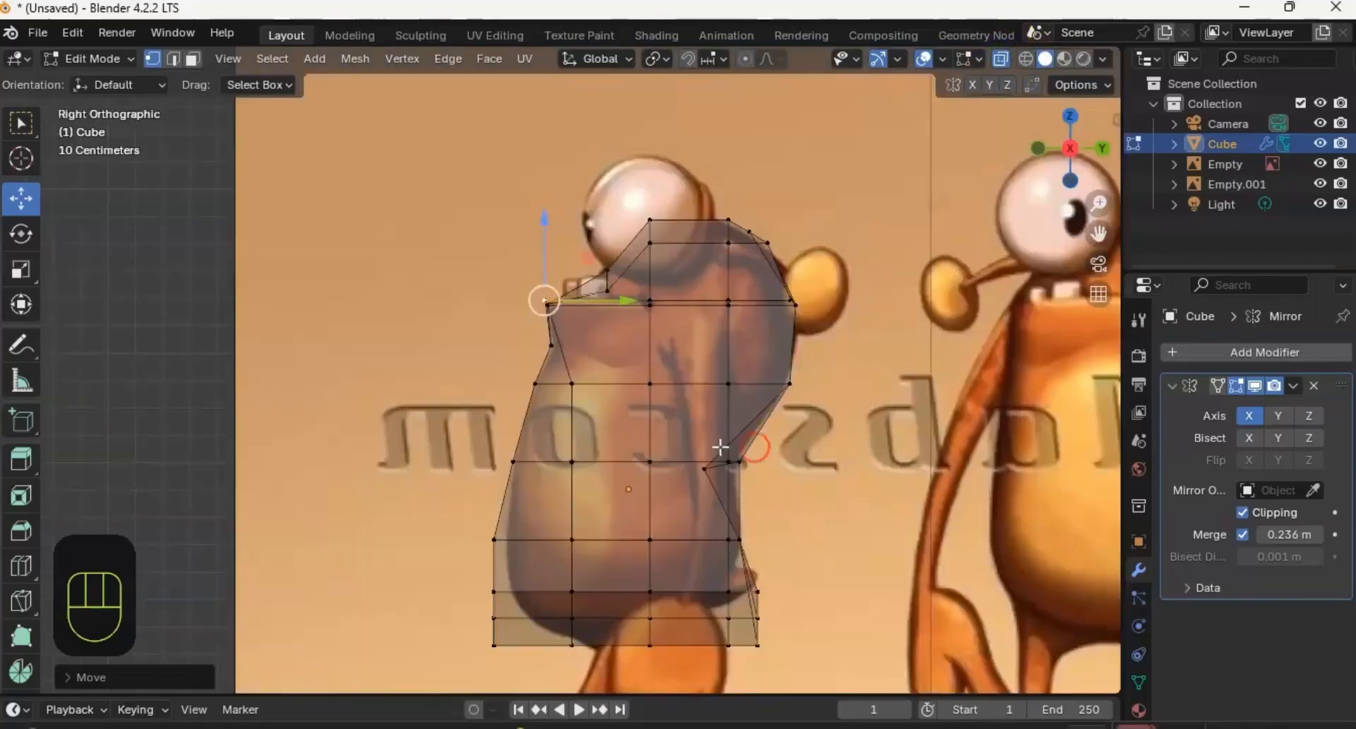
pyautogui.click(706, 470)
pyautogui.moveTo(771, 470); pyautogui.dragTo(805, 471)
pyautogui.moveTo(804, 471)
pyautogui.mouseDown(button='middle')
pyautogui.moveTo(721, 463)
pyautogui.moveTo(969, 158)
pyautogui.moveTo(720, 296)
pyautogui.moveTo(741, 309)
pyautogui.moveTo(727, 342)
pyautogui.moveTo(782, 351)
pyautogui.moveTo(687, 351)
pyautogui.moveTo(760, 358)
pyautogui.moveTo(727, 343)
pyautogui.mouseUp(button='middle')
pyautogui.click(1000, 59)
# Step: Select the whole mesh and round it off with the Smooth tool by about 0.5
pyautogui.moveTo(727, 342)
pyautogui.keyDown('shift'); pyautogui.mouseDown(button='middle')
pyautogui.moveTo(744, 361)
pyautogui.moveTo(678, 326)
pyautogui.moveTo(725, 324)
pyautogui.moveTo(715, 327)
pyautogui.mouseUp(button='middle'); pyautogui.keyUp('shift')
pyautogui.scroll(-5, 22, 419)
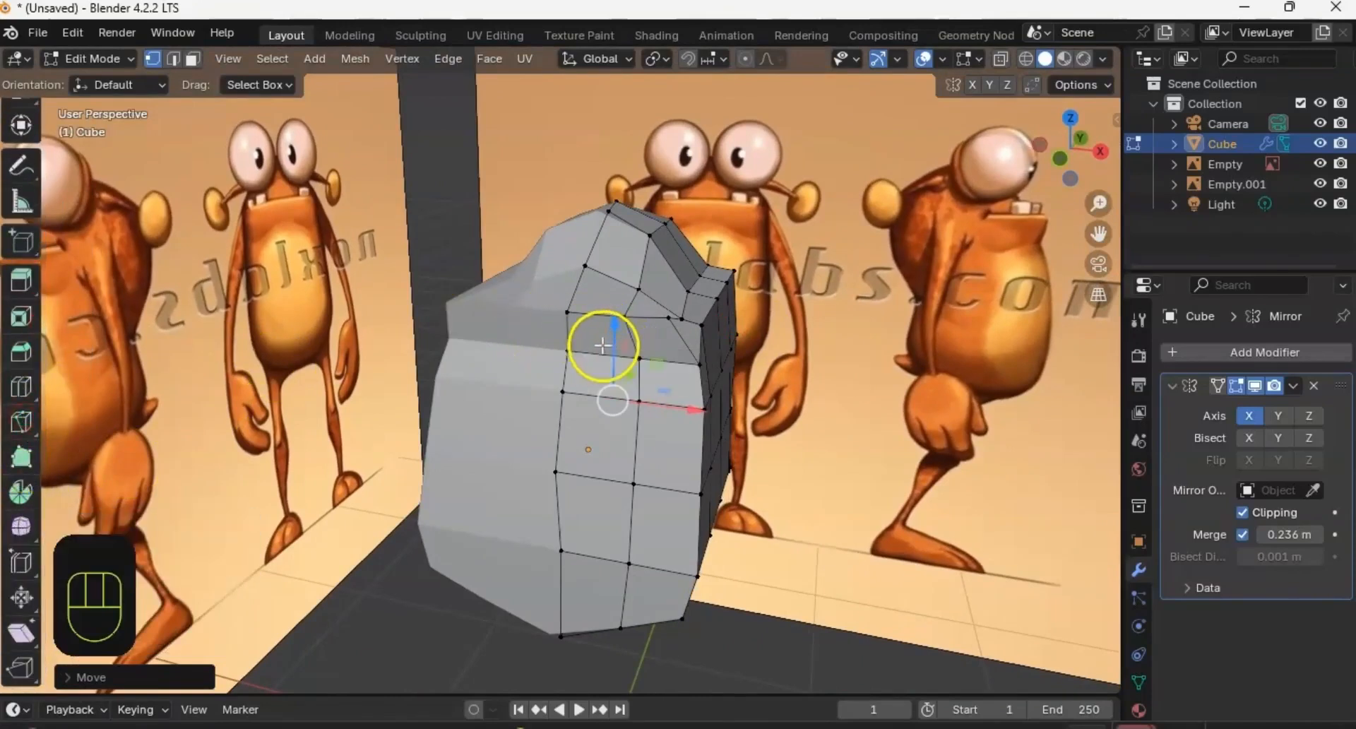
pyautogui.press('a')
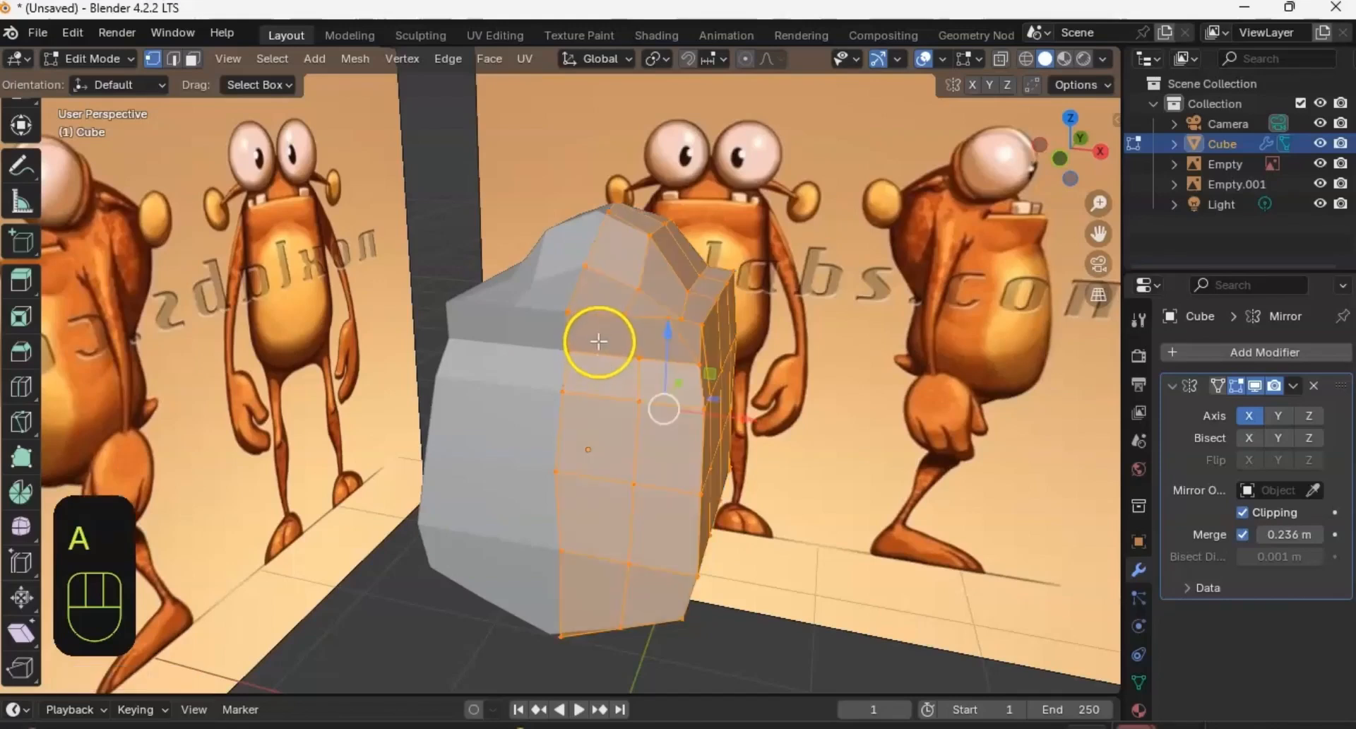
pyautogui.click(23, 526)
pyautogui.moveTo(485, 371)
pyautogui.mouseDown(button='middle')
pyautogui.moveTo(476, 363)
pyautogui.moveTo(516, 356)
pyautogui.moveTo(536, 326)
pyautogui.mouseUp(button='middle')
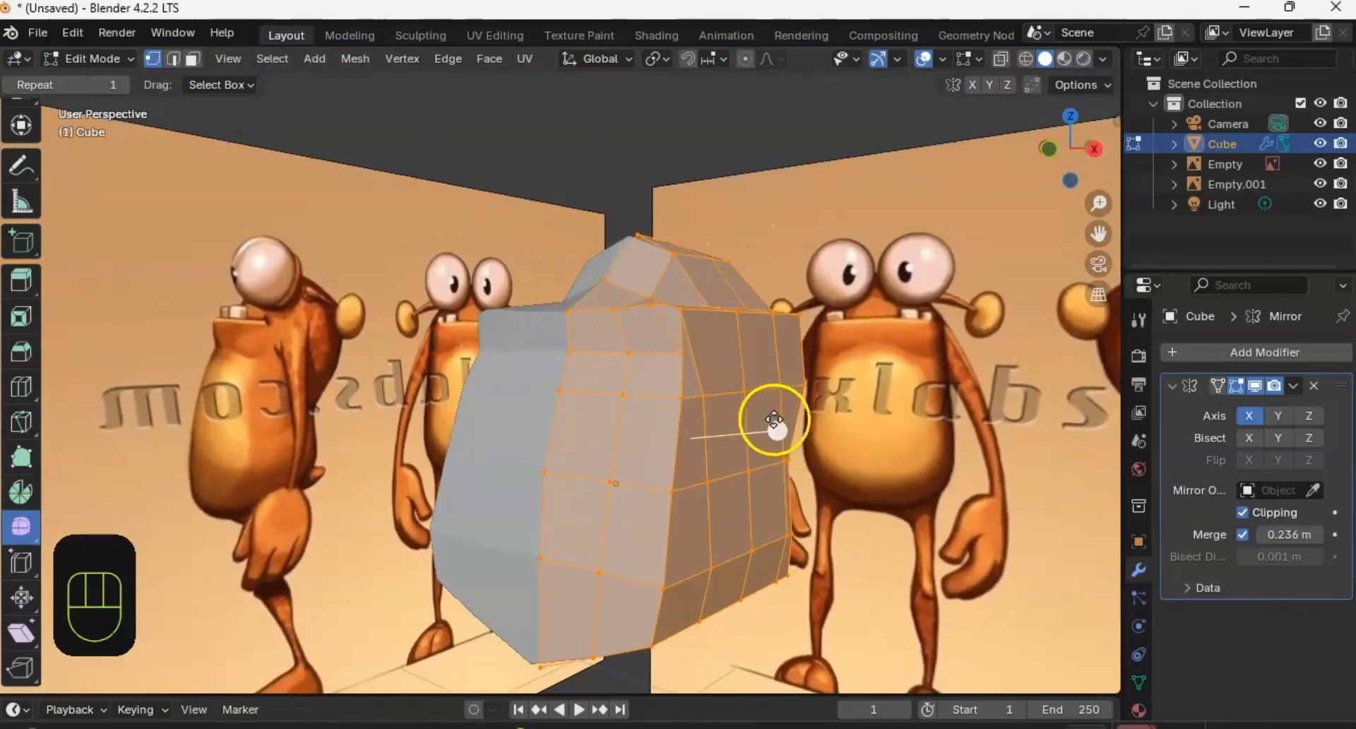
pyautogui.moveTo(774, 418); pyautogui.dragTo(786, 422, button='middle')
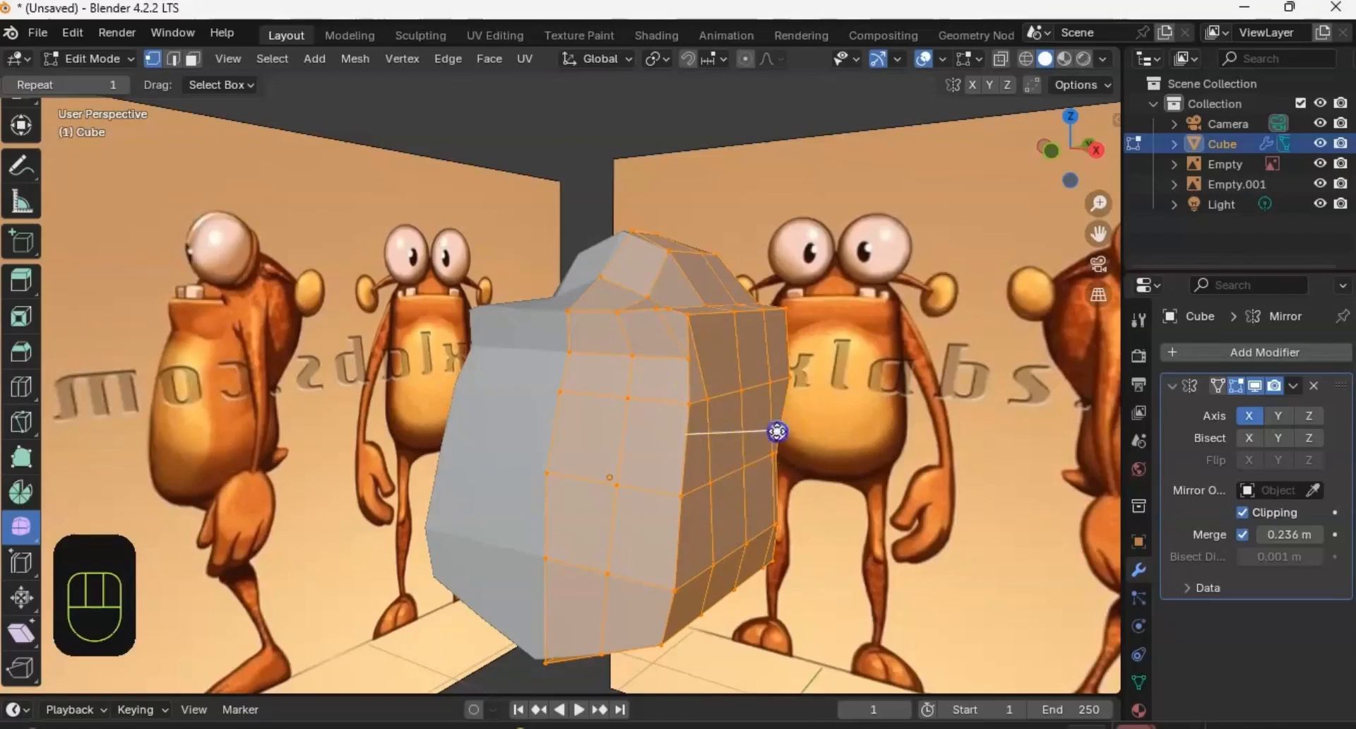
pyautogui.moveTo(776, 432); pyautogui.dragTo(920, 413)
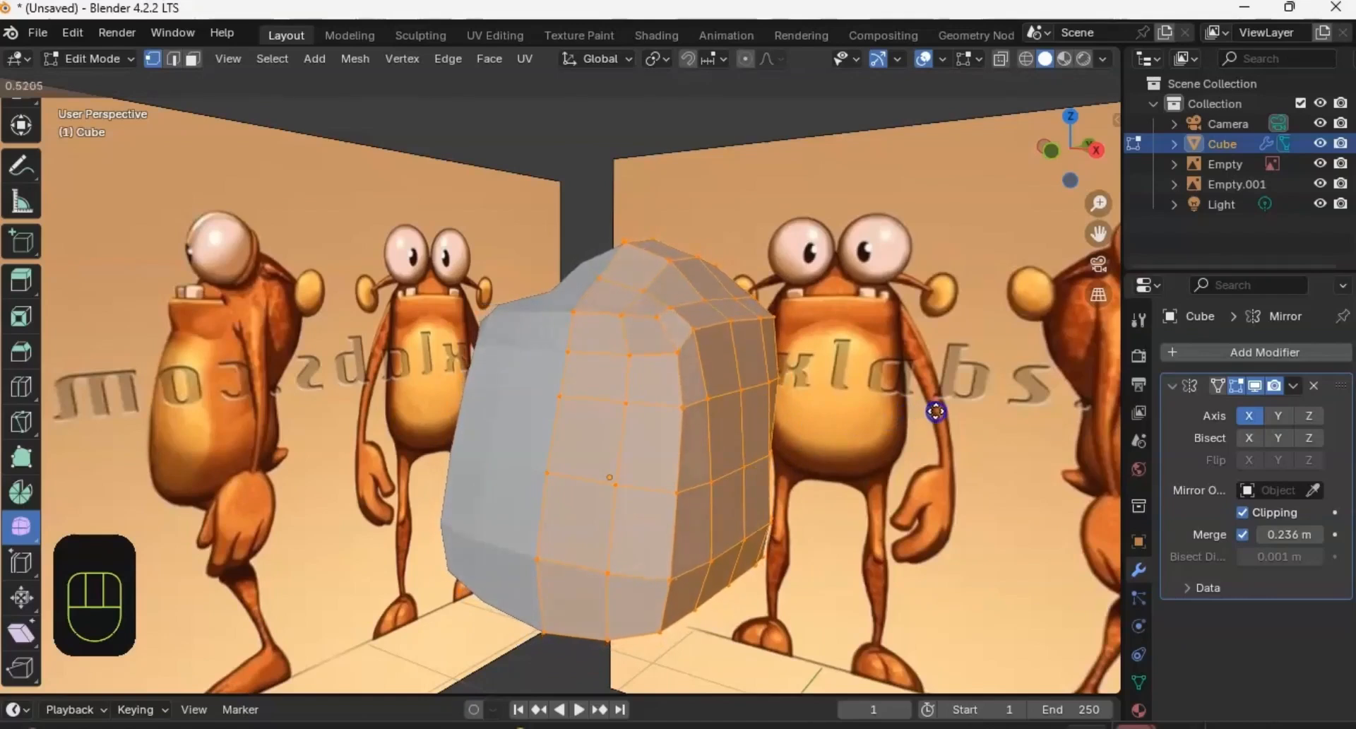
pyautogui.moveTo(950, 410); pyautogui.dragTo(950, 410)
# Step: Smooth all vertices of the body a second time
pyautogui.moveTo(777, 424); pyautogui.dragTo(607, 417, button='middle')
pyautogui.moveTo(462, 450); pyautogui.dragTo(642, 548, button='middle')
pyautogui.moveTo(635, 553); pyautogui.dragTo(716, 526)
# Step: In right view with X-ray on, switch to the Move tool and raise the topmost head vertex along Z to the reference outline
pyautogui.keyDown('alt'); pyautogui.moveTo(718, 424); pyautogui.dragTo(768, 382, button='middle'); pyautogui.keyUp('alt')
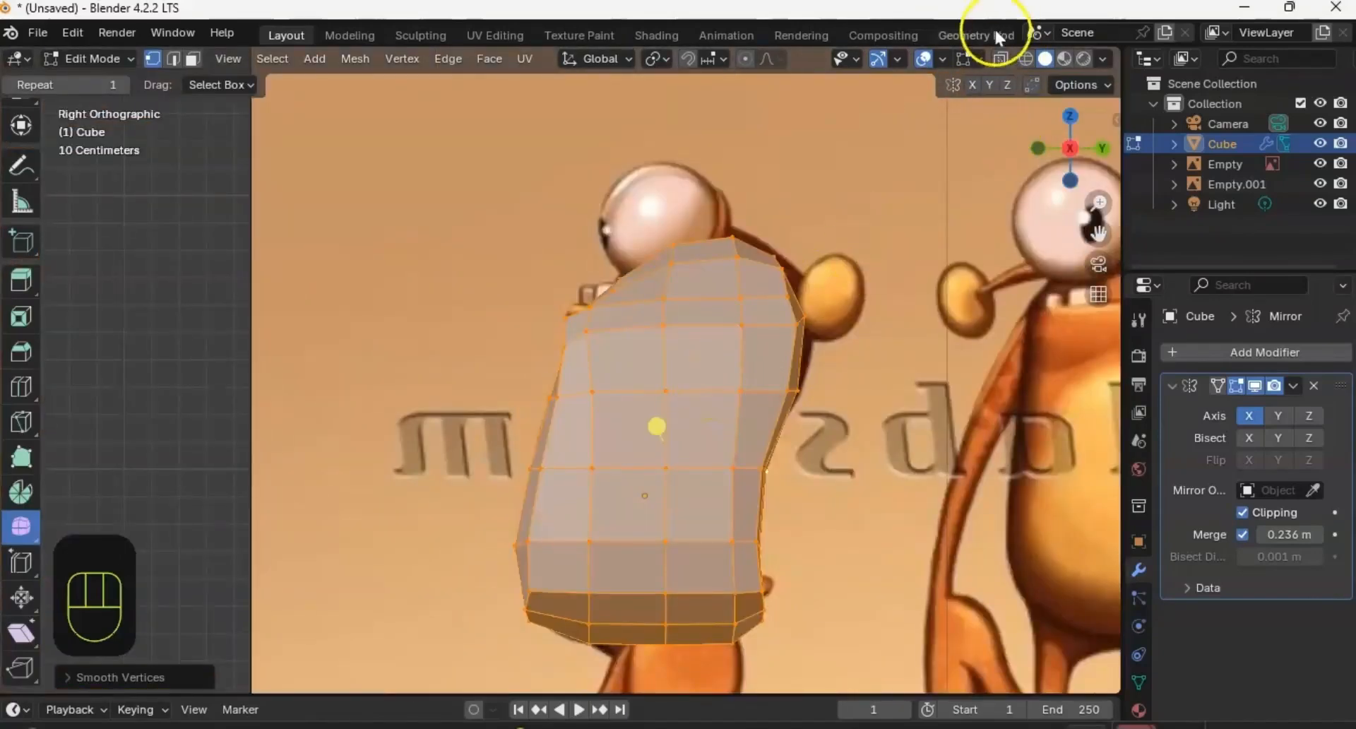
pyautogui.click(1000, 59)
pyautogui.keyDown('shift'); pyautogui.moveTo(650, 328); pyautogui.dragTo(642, 260, button='middle'); pyautogui.keyUp('shift')
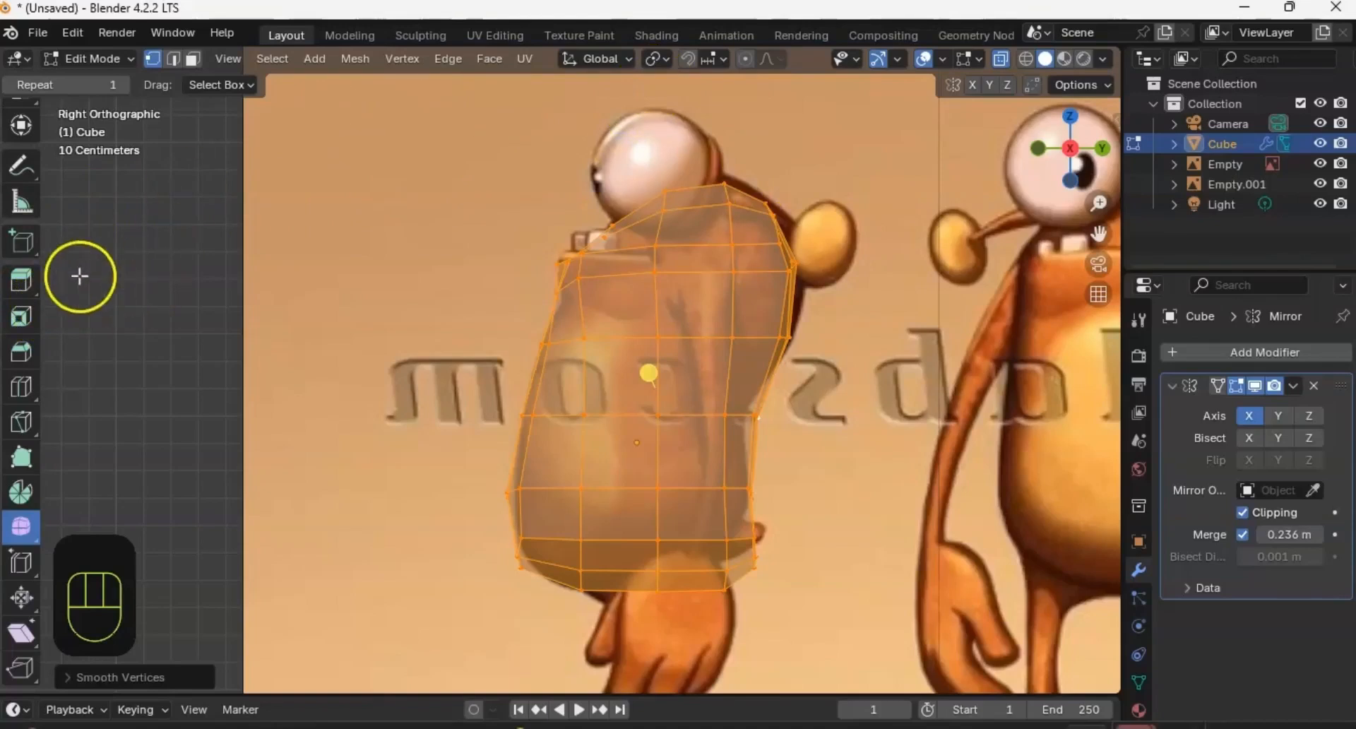
pyautogui.scroll(5, 29, 219)
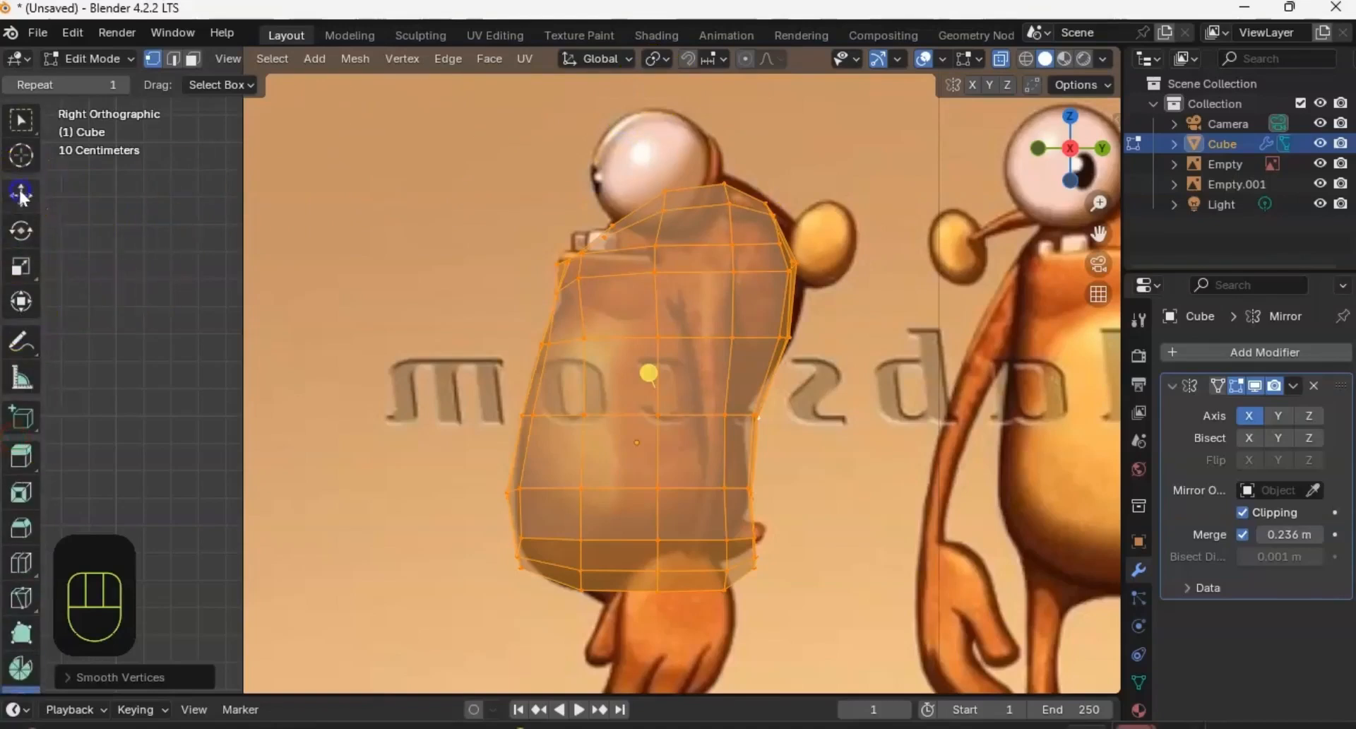
pyautogui.click(21, 192)
pyautogui.keyDown('shift'); pyautogui.moveTo(643, 199); pyautogui.dragTo(644, 213, button='middle'); pyautogui.keyUp('shift')
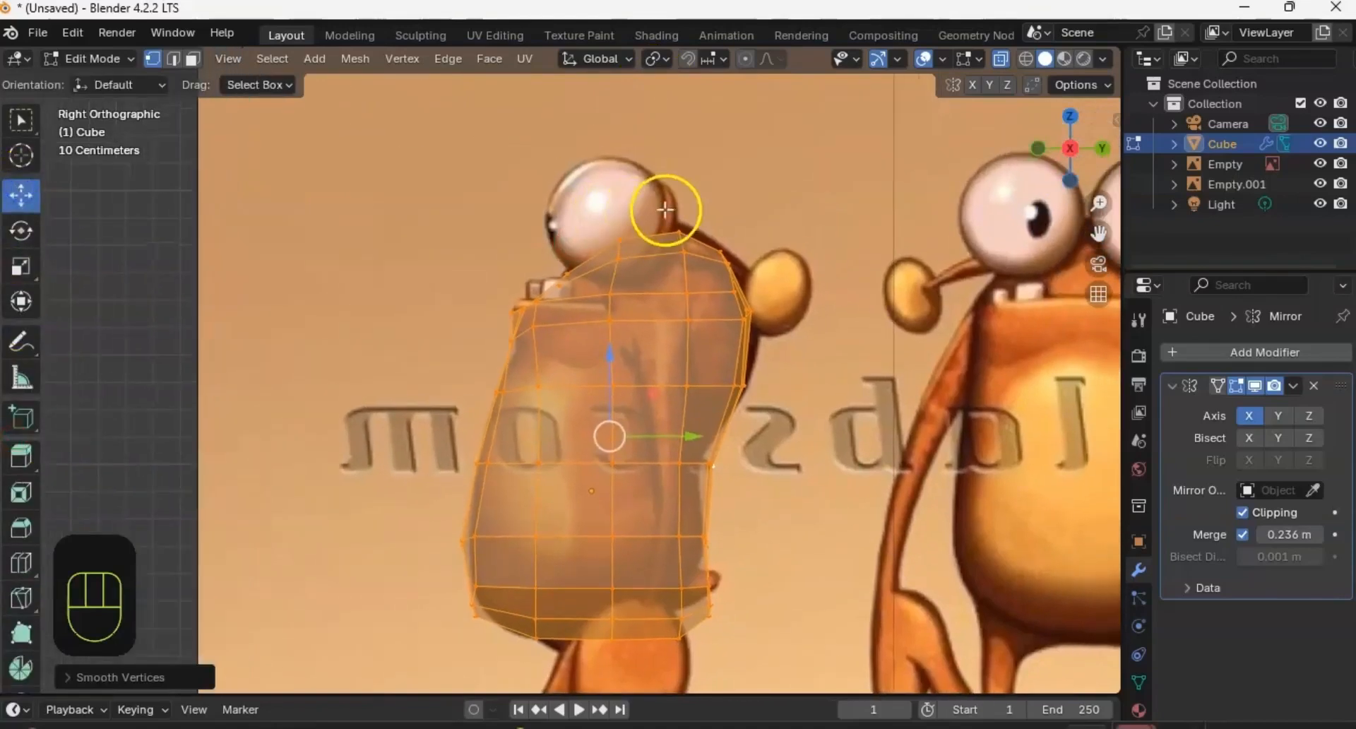
pyautogui.click(681, 229)
pyautogui.moveTo(681, 202); pyautogui.dragTo(680, 185)
# Step: Move the two vertices along the upper back of the head backward along Y to the reference outline
pyautogui.keyDown('shift'); pyautogui.moveTo(756, 256); pyautogui.dragTo(717, 236, button='middle'); pyautogui.keyUp('shift')
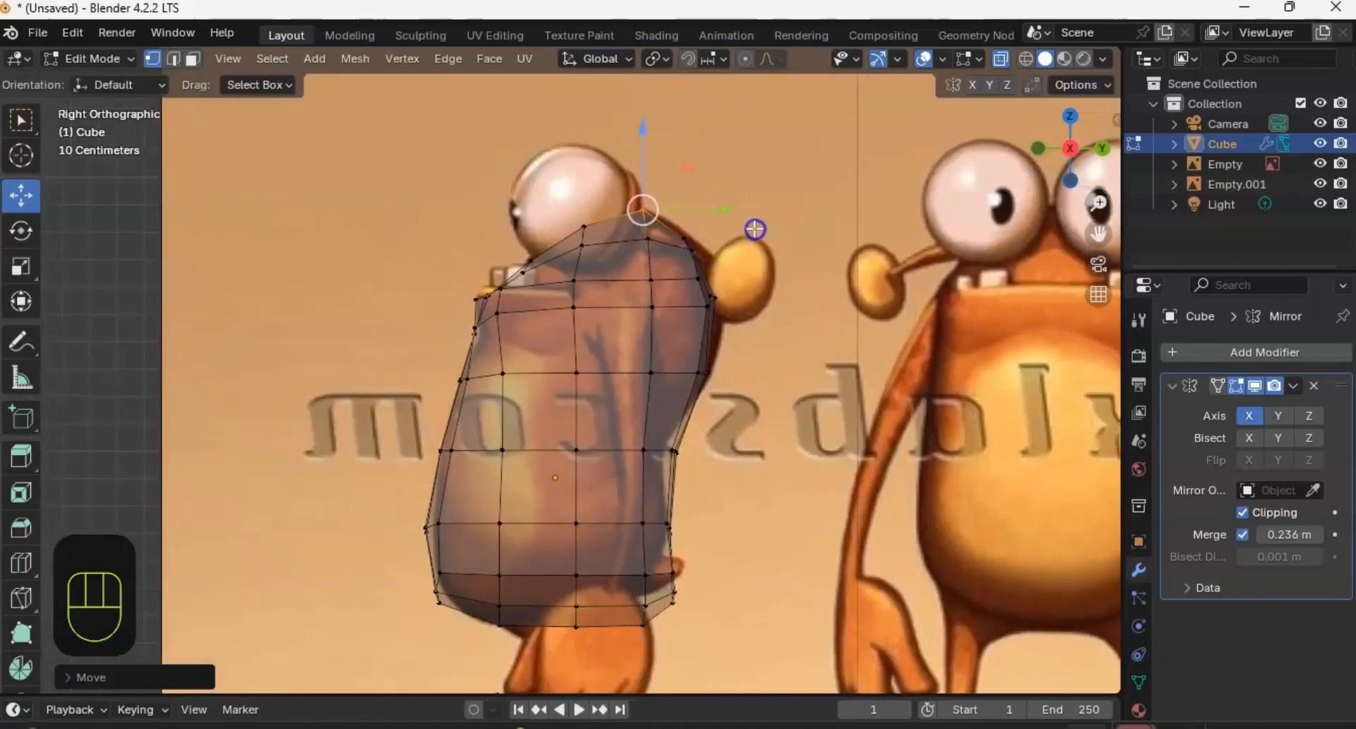
pyautogui.click(692, 222)
pyautogui.moveTo(710, 224); pyautogui.dragTo(744, 246)
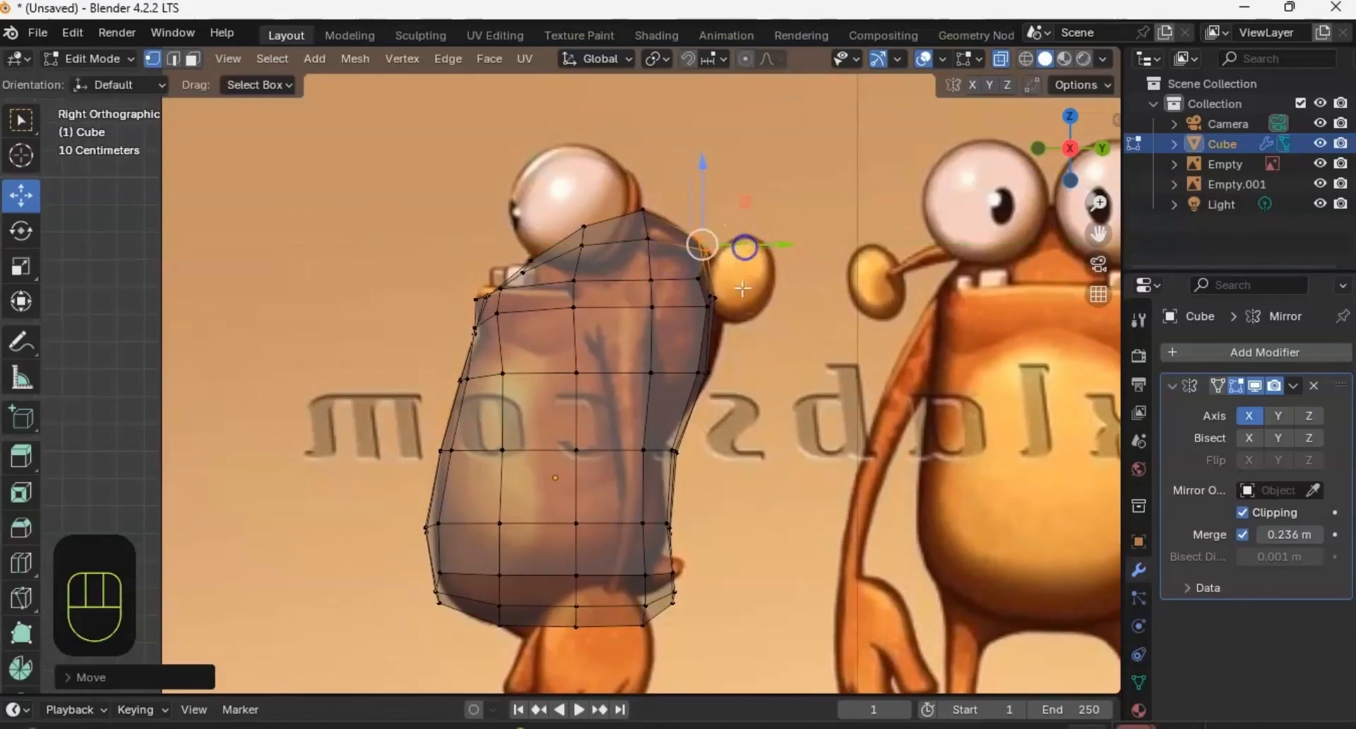
pyautogui.click(690, 277)
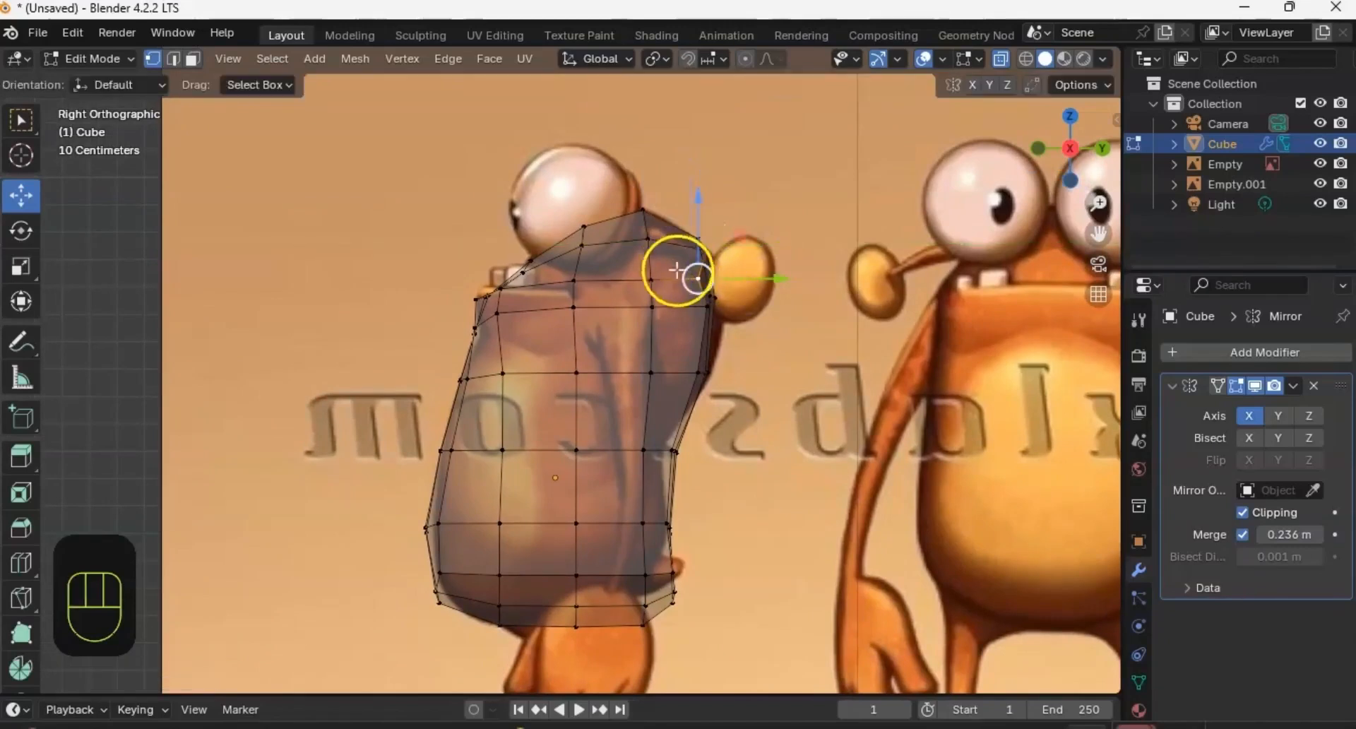
pyautogui.press('g')
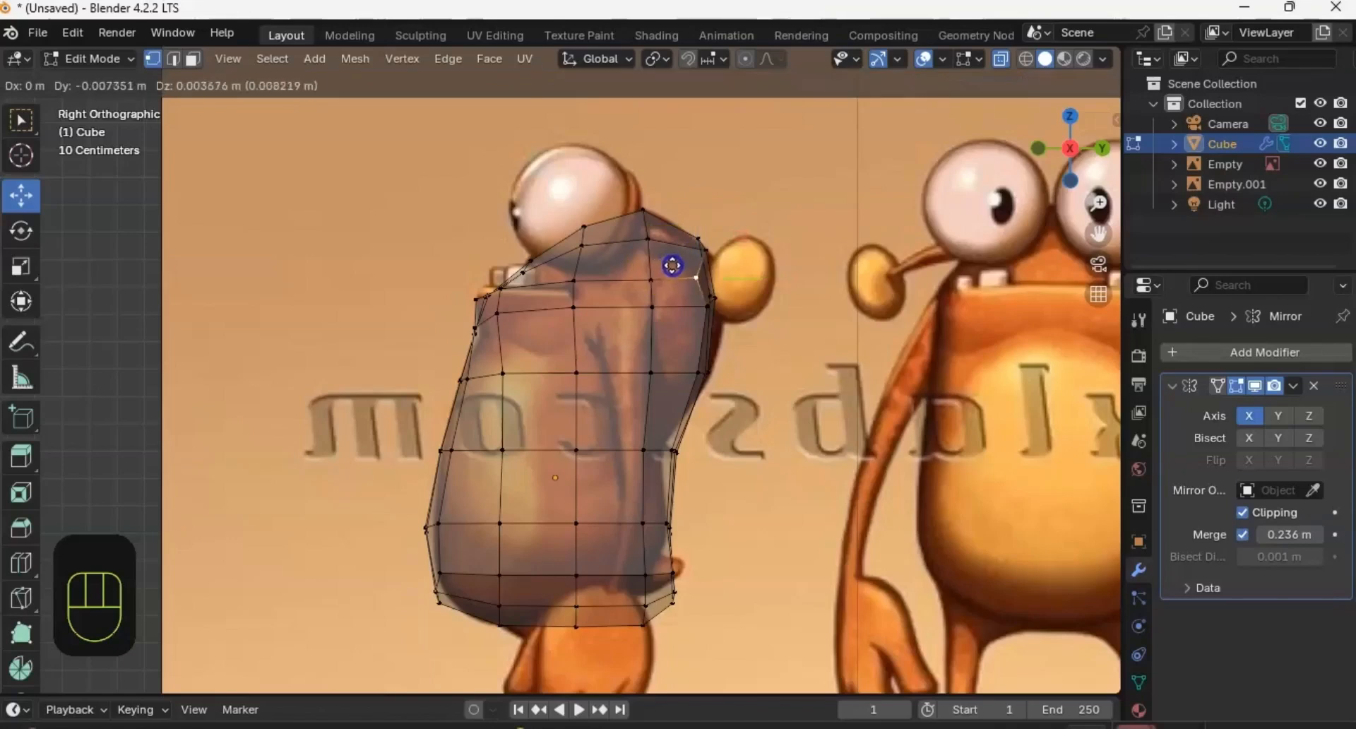
pyautogui.click(672, 266)
pyautogui.moveTo(694, 283); pyautogui.dragTo(766, 277)
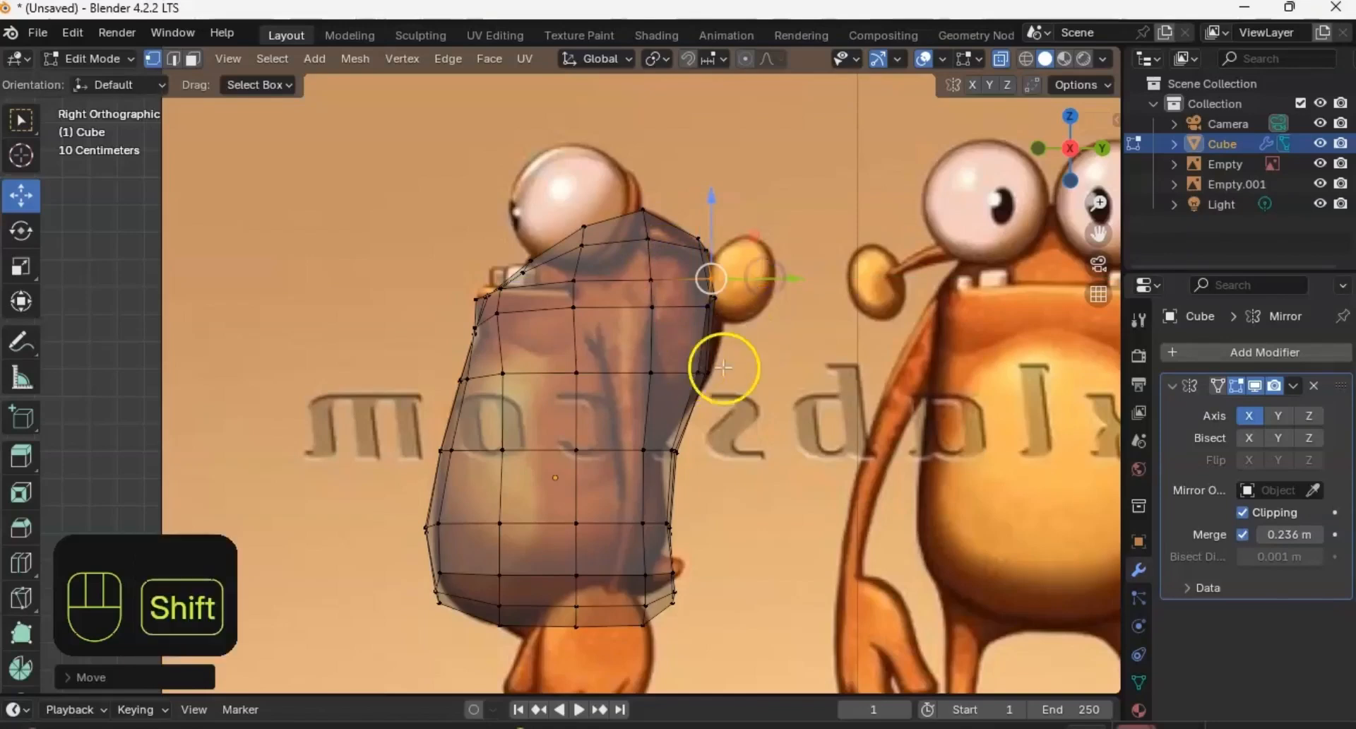
# Step: Move the waist vertices forward along Y and the hump vertices above them backward to match the back outline
pyautogui.keyDown('shift'); pyautogui.moveTo(723, 367); pyautogui.dragTo(715, 288, button='middle'); pyautogui.keyUp('shift')
pyautogui.moveTo(651, 395); pyautogui.dragTo(692, 373)
pyautogui.moveTo(744, 279)
pyautogui.mouseDown()
pyautogui.moveTo(690, 293)
pyautogui.moveTo(746, 293)
pyautogui.mouseUp()
pyautogui.keyDown('shift'); pyautogui.moveTo(768, 280); pyautogui.dragTo(766, 321, button='middle'); pyautogui.keyUp('shift')
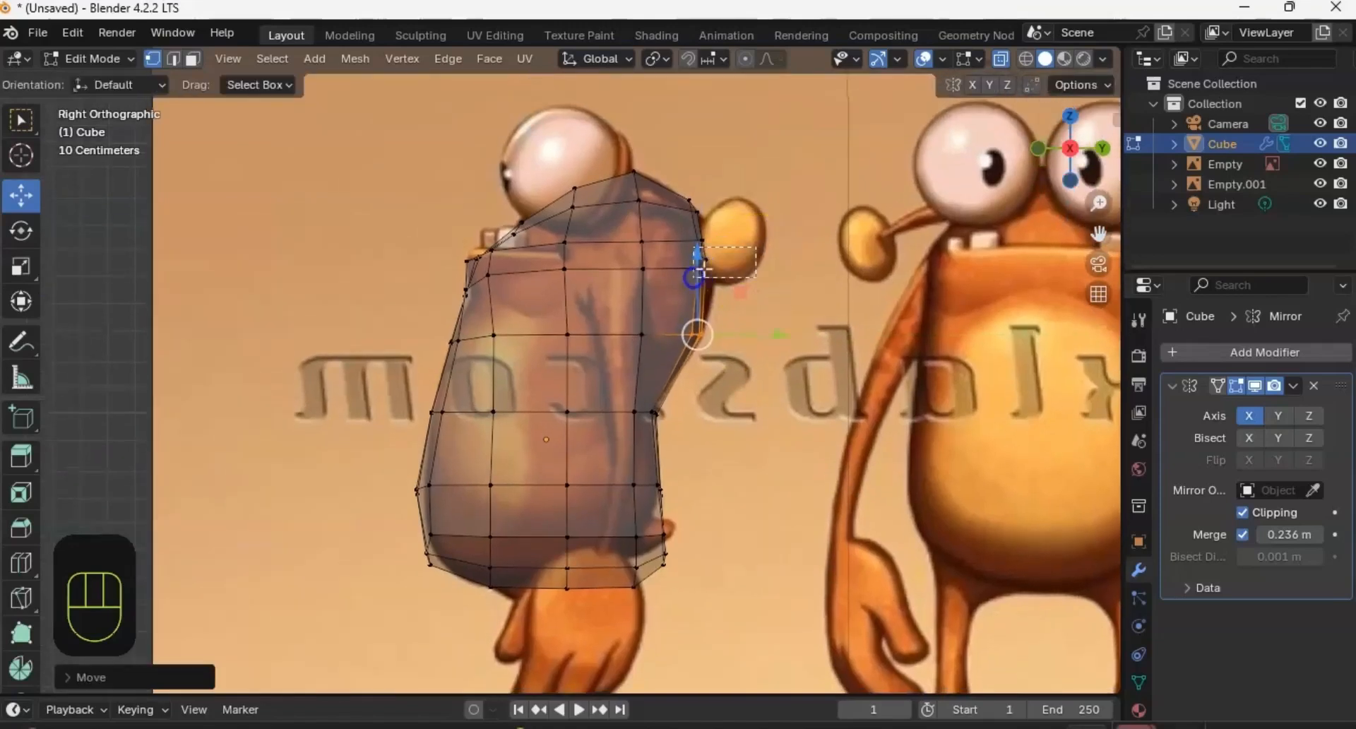
pyautogui.moveTo(694, 276); pyautogui.dragTo(748, 261)
pyautogui.keyDown('shift'); pyautogui.moveTo(678, 296); pyautogui.dragTo(726, 221, button='middle'); pyautogui.keyUp('shift')
# Step: Select the two front vertices near the base of the belly and turn off X-ray to inspect the smoothed body
pyautogui.click(470, 439)
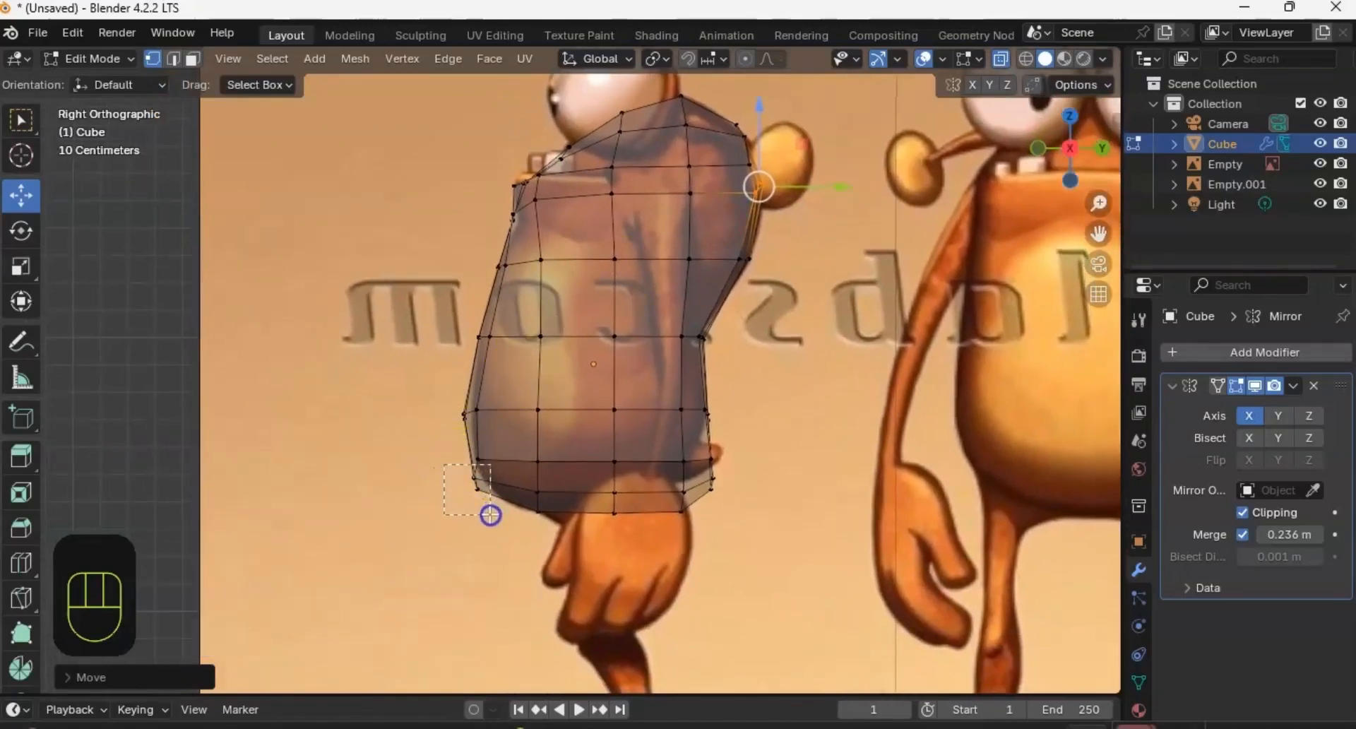
pyautogui.moveTo(490, 515); pyautogui.dragTo(521, 482)
pyautogui.keyDown('shift'); pyautogui.moveTo(510, 406); pyautogui.dragTo(527, 434, button='middle'); pyautogui.keyUp('shift')
pyautogui.moveTo(575, 323); pyautogui.dragTo(939, 74, button='middle')
pyautogui.click(1000, 60)
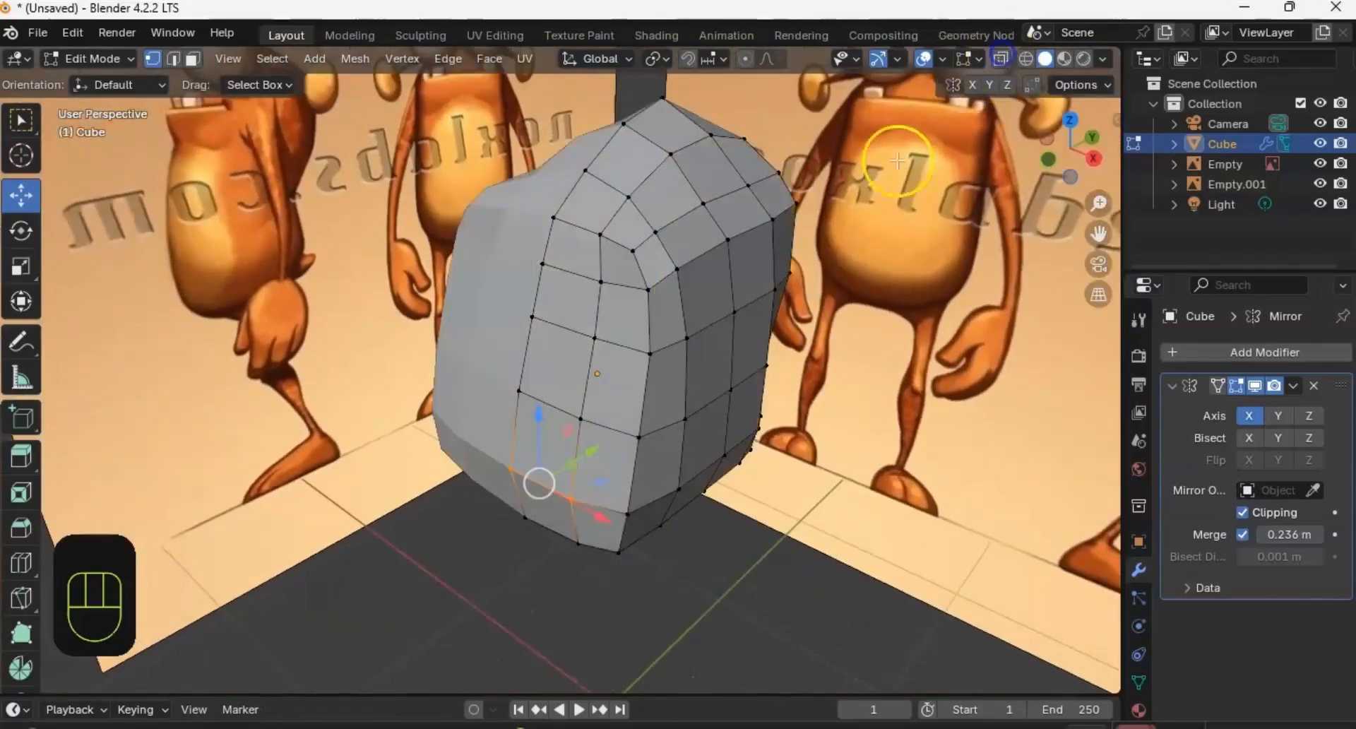
pyautogui.moveTo(895, 157); pyautogui.dragTo(777, 294, button='middle')
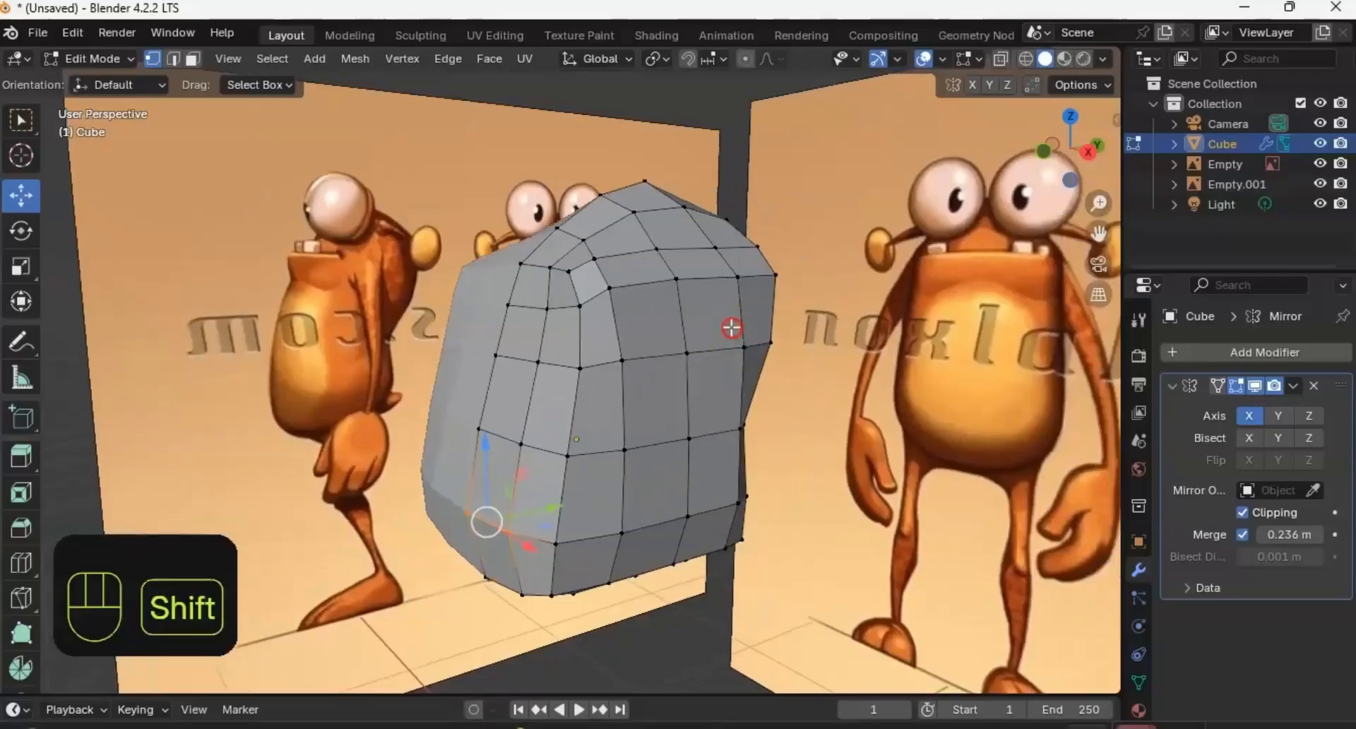
pyautogui.keyDown('shift'); pyautogui.moveTo(729, 324); pyautogui.dragTo(698, 319, button='middle'); pyautogui.keyUp('shift')
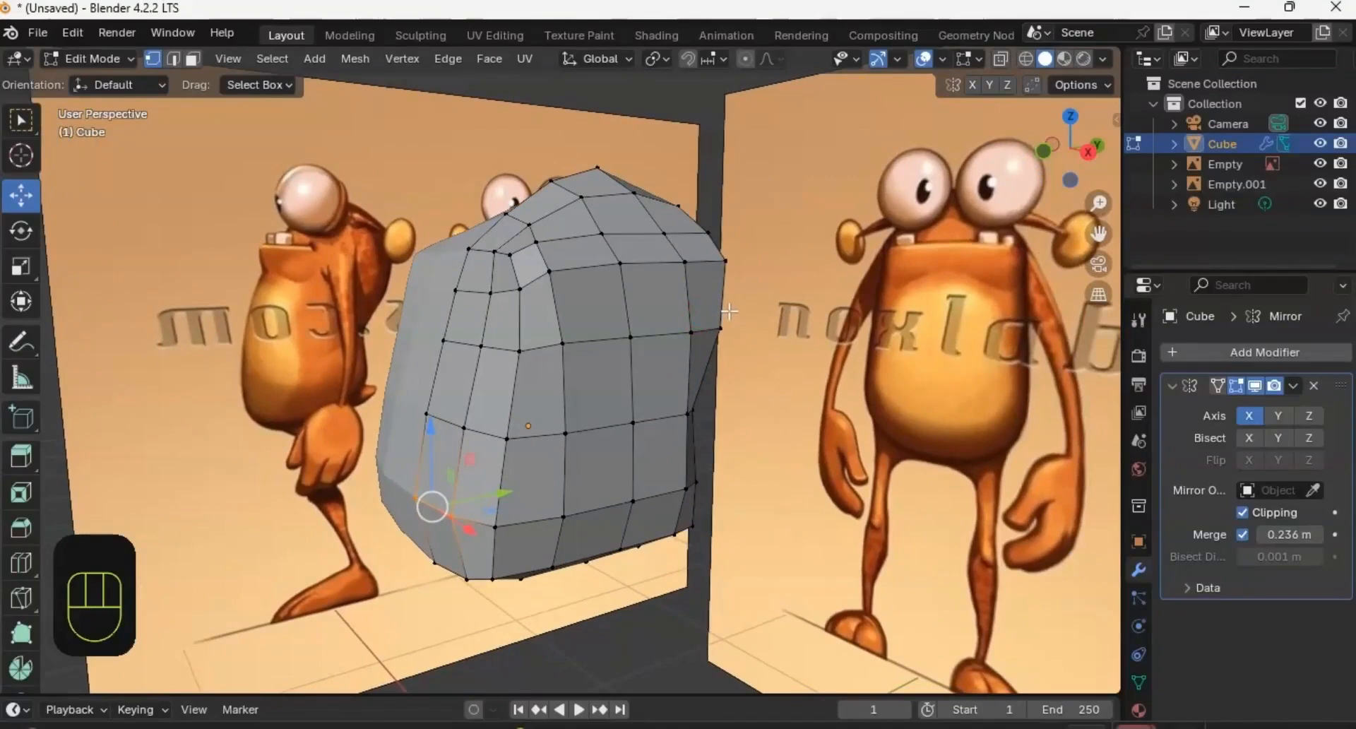
# Step: In front view with X-ray on, raise the vertex beside the mouth corner along Z to the upper shoulder outline
pyautogui.keyDown('alt'); pyautogui.moveTo(731, 312); pyautogui.dragTo(791, 312, button='middle'); pyautogui.keyUp('alt')
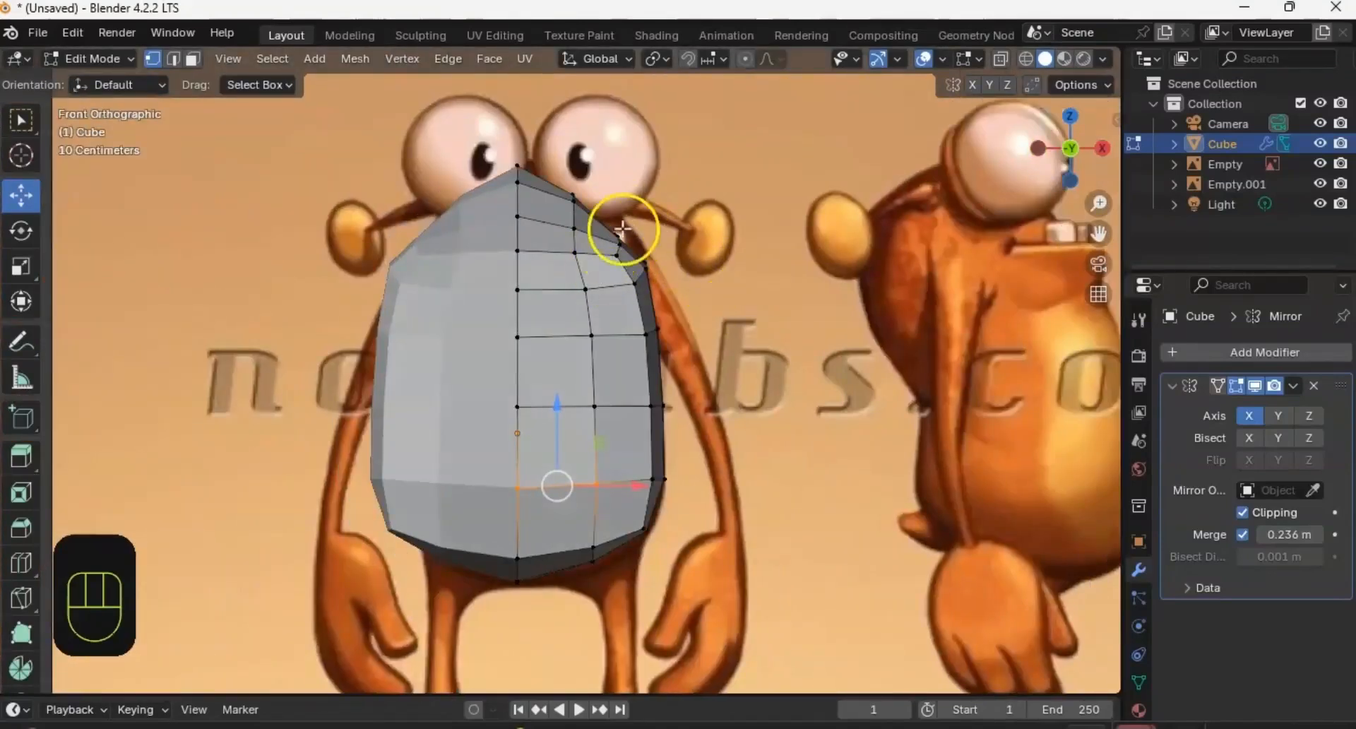
pyautogui.click(1001, 60)
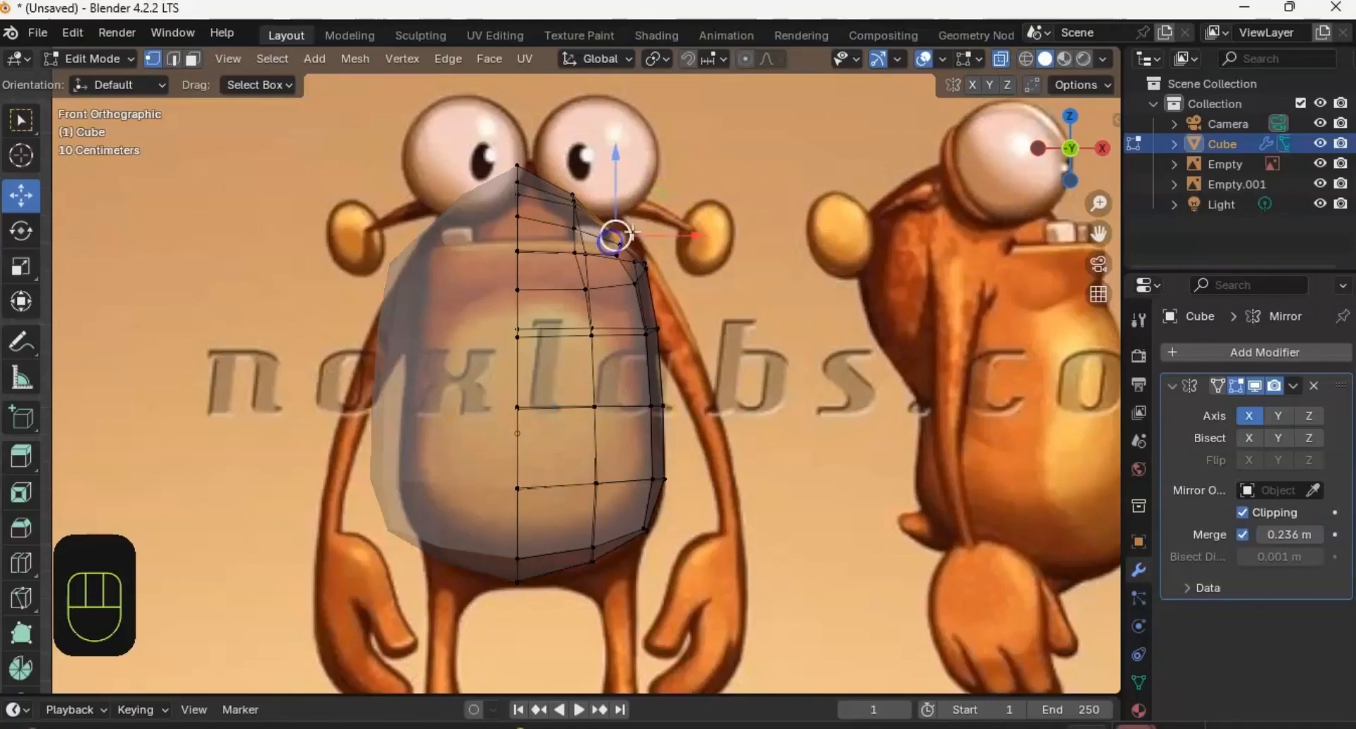
pyautogui.moveTo(617, 225); pyautogui.dragTo(654, 257)
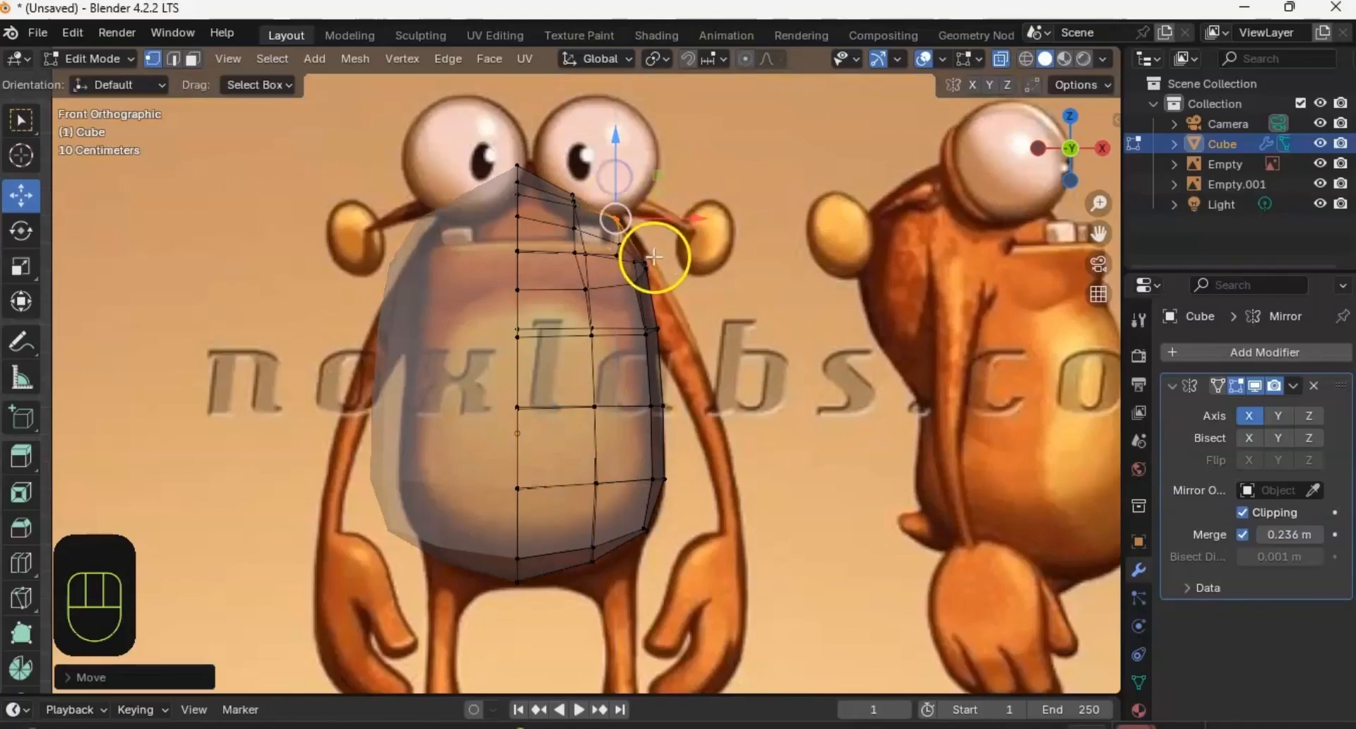
# Step: Raise the outer shoulder vertices slightly along Z and lower the whole horizontal vertex row across the upper chest
pyautogui.moveTo(668, 301)
pyautogui.keyDown('ctrl'); pyautogui.mouseDown(button='middle')
pyautogui.moveTo(692, 255)
pyautogui.moveTo(673, 304)
pyautogui.mouseUp(button='middle'); pyautogui.keyUp('ctrl')
pyautogui.moveTo(645, 306); pyautogui.dragTo(687, 281)
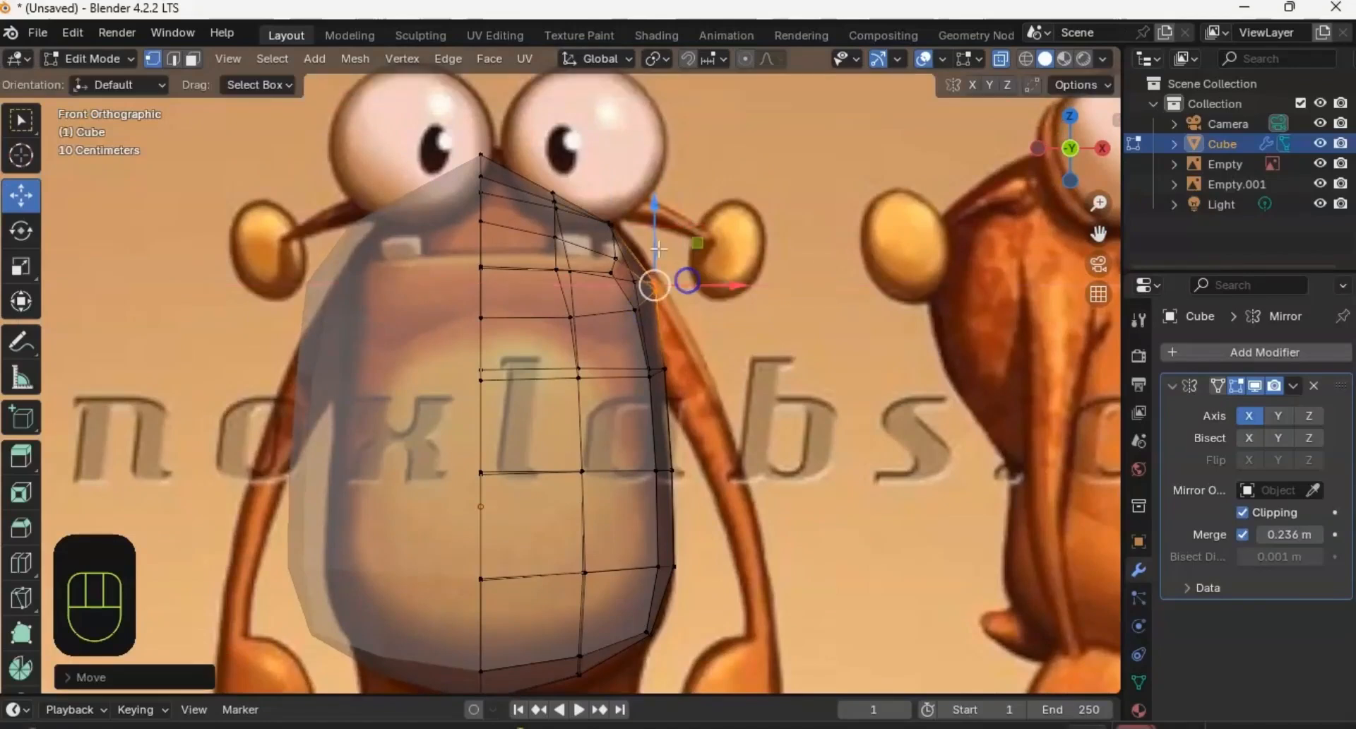
pyautogui.moveTo(656, 239); pyautogui.dragTo(657, 230)
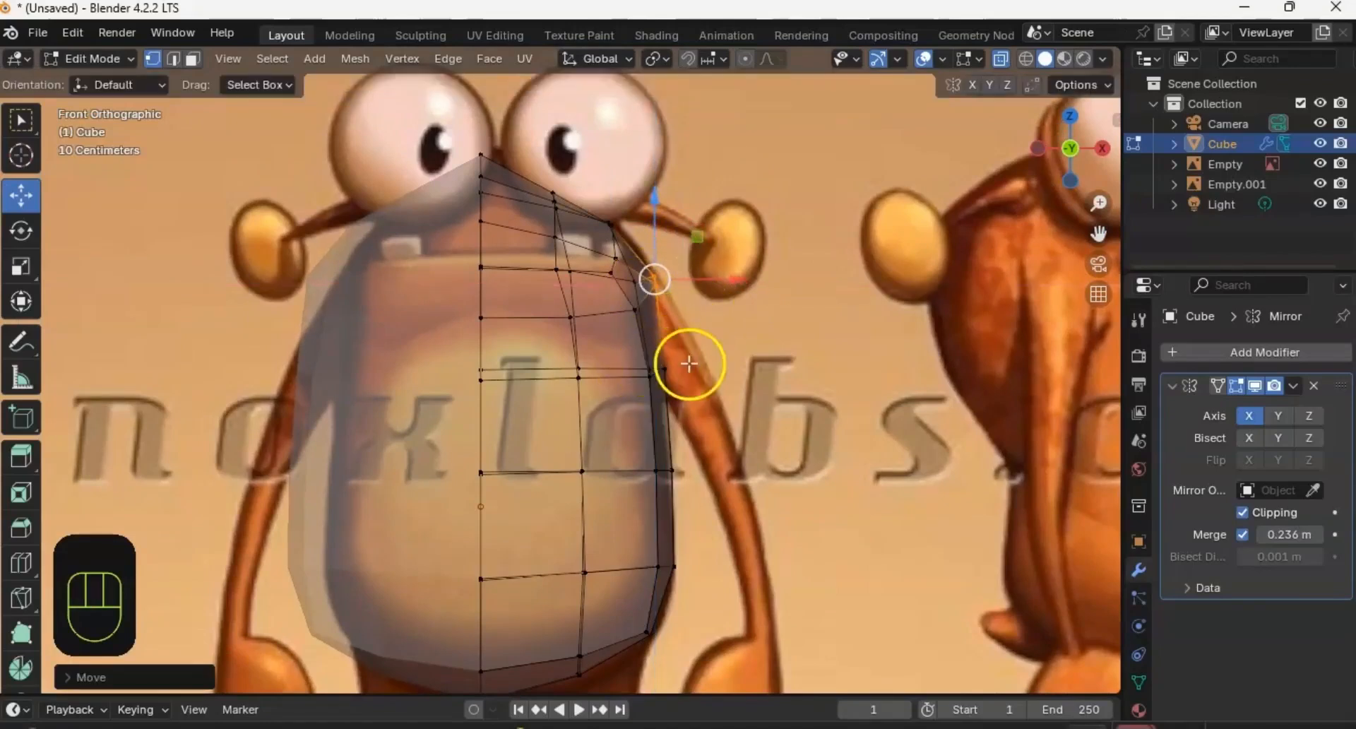
pyautogui.moveTo(448, 378); pyautogui.dragTo(449, 384)
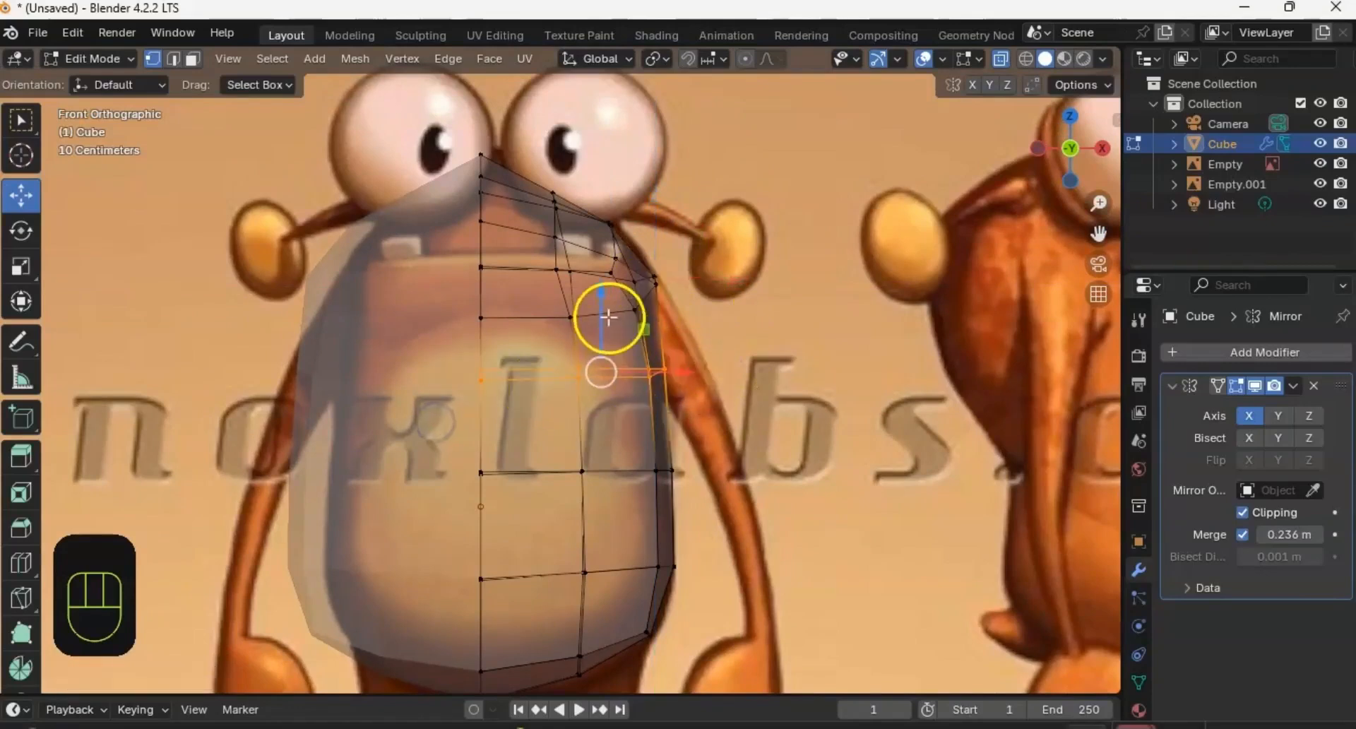
pyautogui.moveTo(604, 305); pyautogui.dragTo(604, 344)
# Step: Extrude the body's side face at the shoulder outward about 0.05 m, rotate it toward the arm and scale it down
pyautogui.moveTo(795, 323); pyautogui.dragTo(695, 205, button='middle')
pyautogui.press('3')
pyautogui.keyDown('shift'); pyautogui.moveTo(632, 254); pyautogui.dragTo(539, 312, button='middle'); pyautogui.keyUp('shift')
pyautogui.keyDown('shift'); pyautogui.moveTo(670, 424); pyautogui.dragTo(639, 342, button='middle'); pyautogui.keyUp('shift')
pyautogui.press('e')
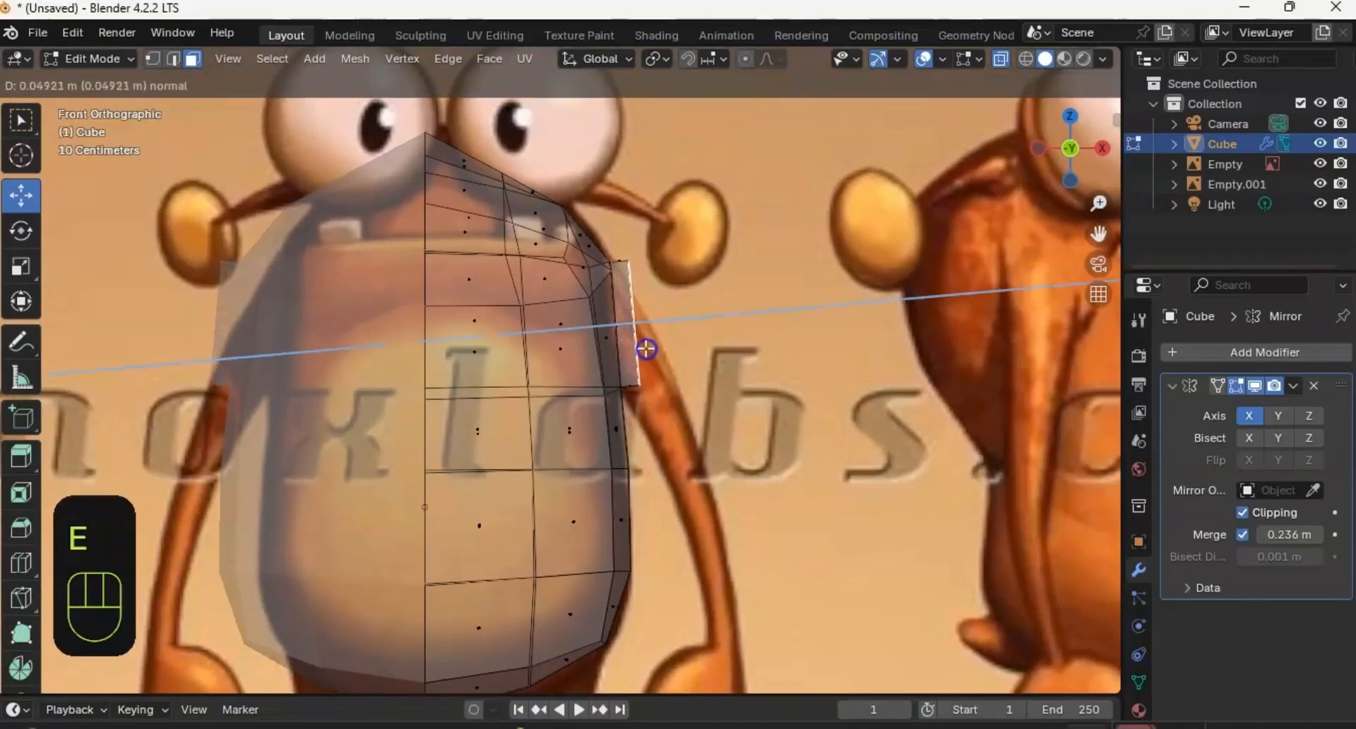
pyautogui.click(647, 349)
pyautogui.press('r')
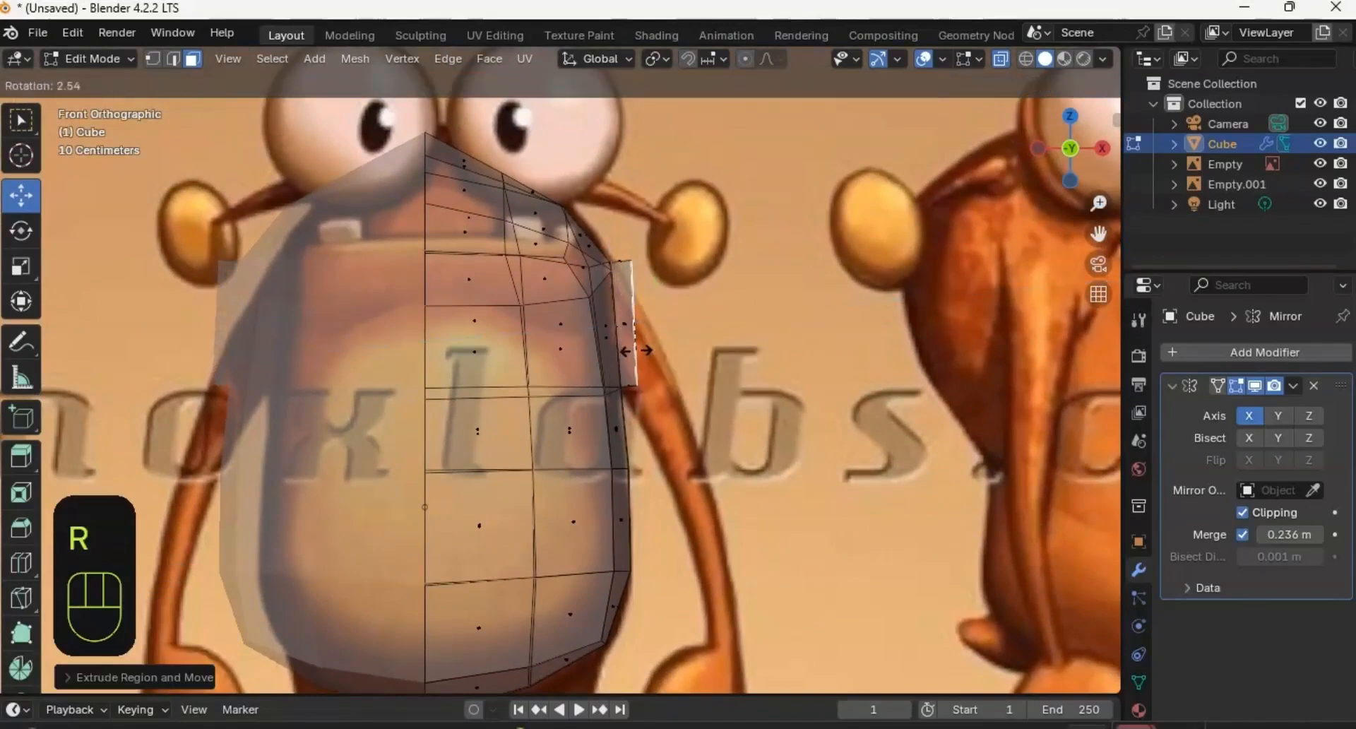
pyautogui.click(633, 349)
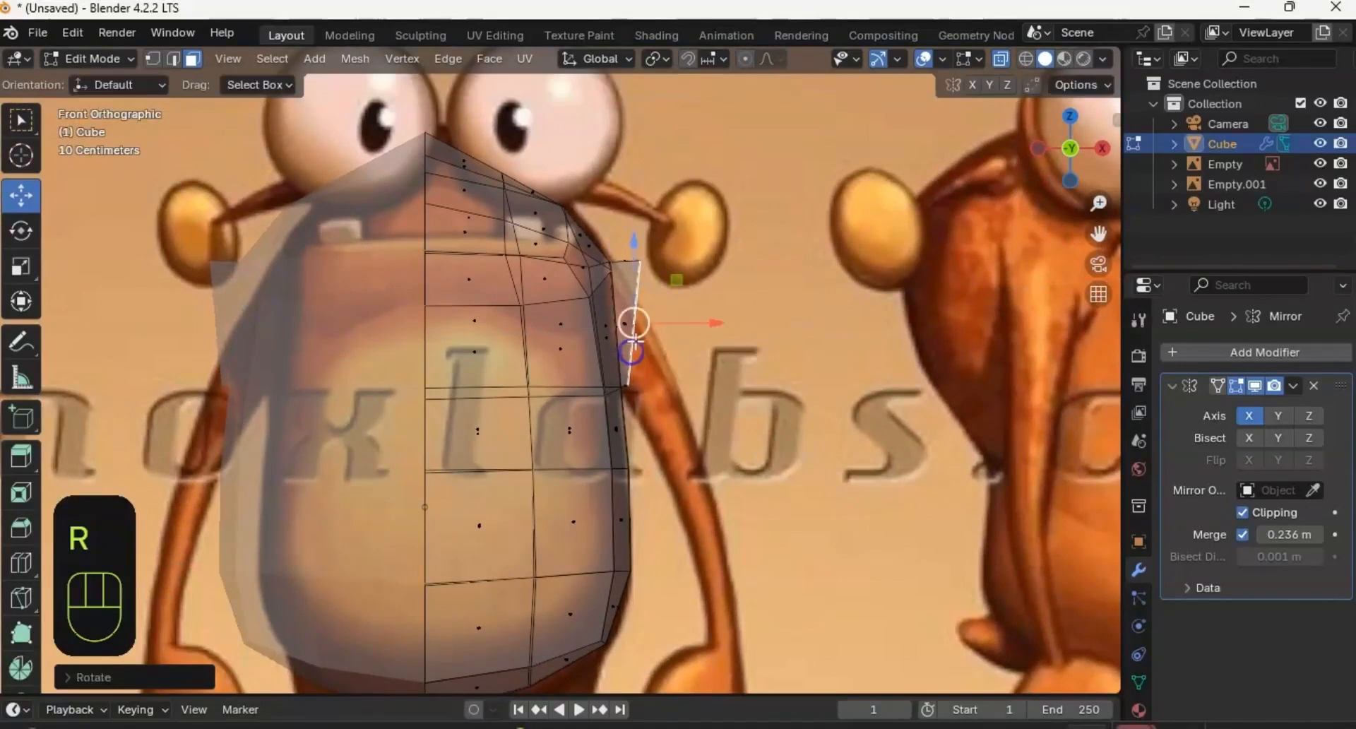
pyautogui.press('s')
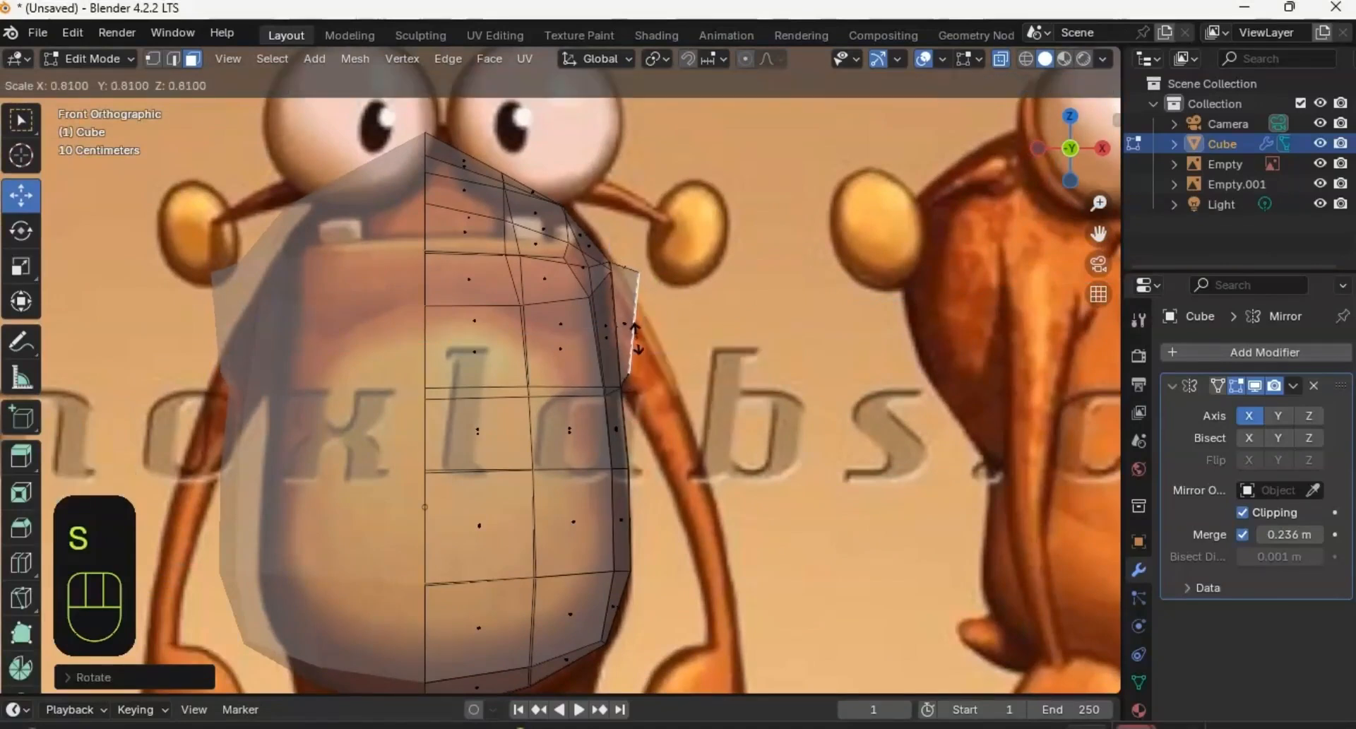
pyautogui.click(637, 337)
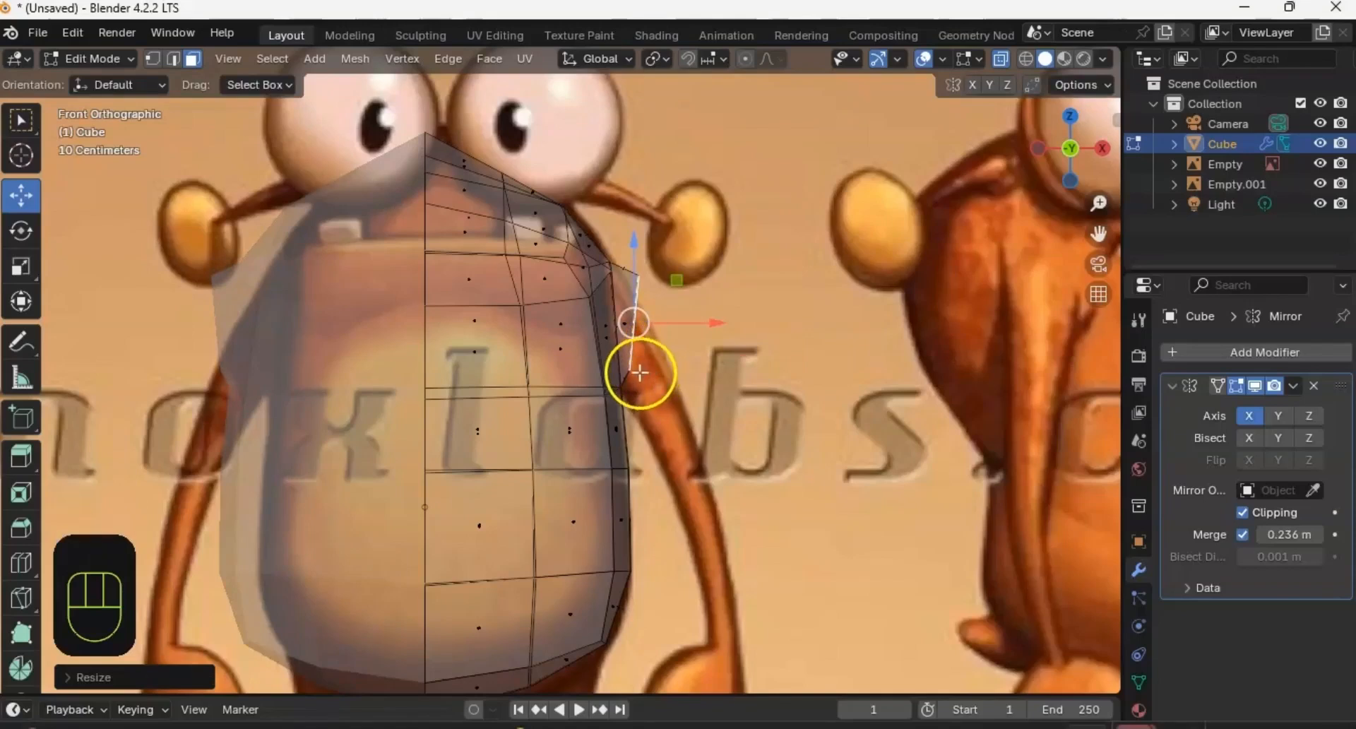
# Step: In vertex mode, lower the bottom and top vertices of the extruded shoulder face along Z to the arm's outline
pyautogui.press('1')
pyautogui.keyDown('ctrl'); pyautogui.moveTo(642, 402); pyautogui.dragTo(652, 333, button='middle'); pyautogui.keyUp('ctrl')
pyautogui.click(638, 317)
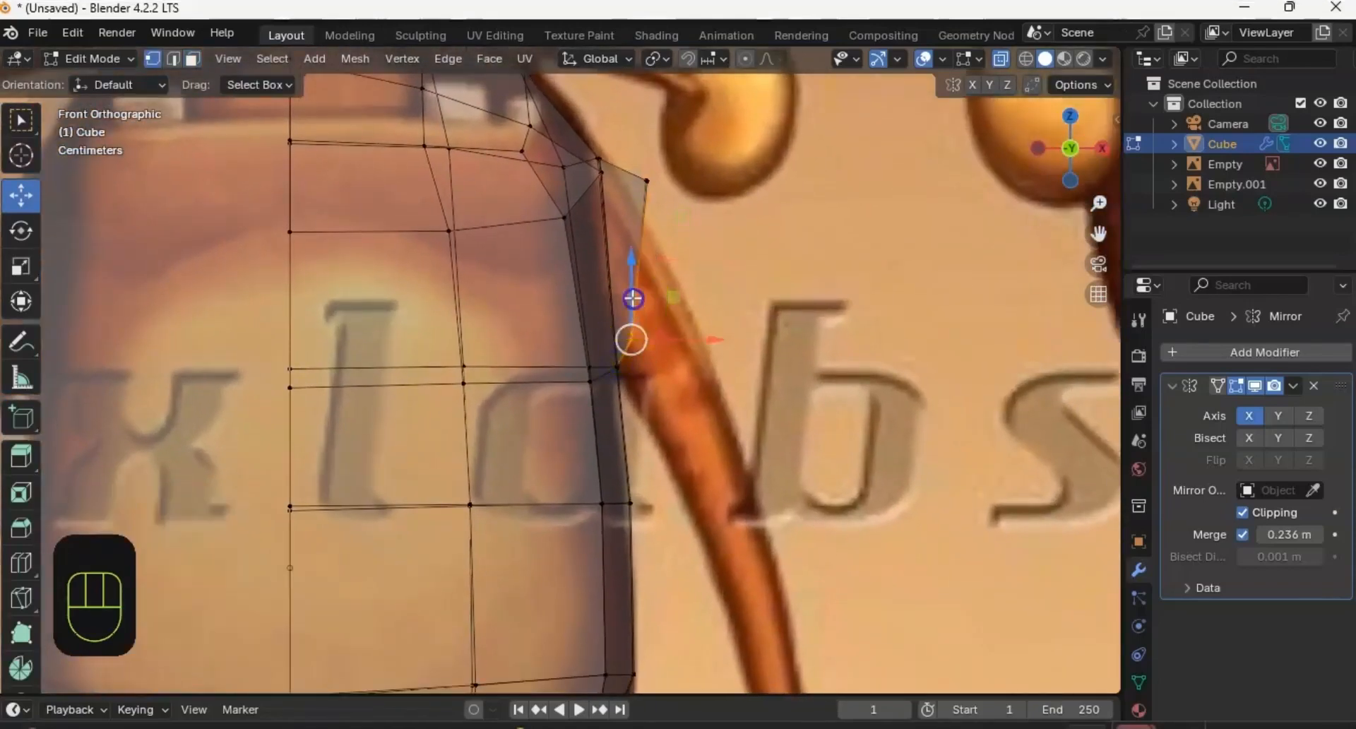
pyautogui.moveTo(633, 298); pyautogui.dragTo(628, 361)
pyautogui.keyDown('shift'); pyautogui.moveTo(715, 321); pyautogui.dragTo(691, 399, button='middle'); pyautogui.keyUp('shift')
pyautogui.moveTo(676, 243); pyautogui.dragTo(600, 310)
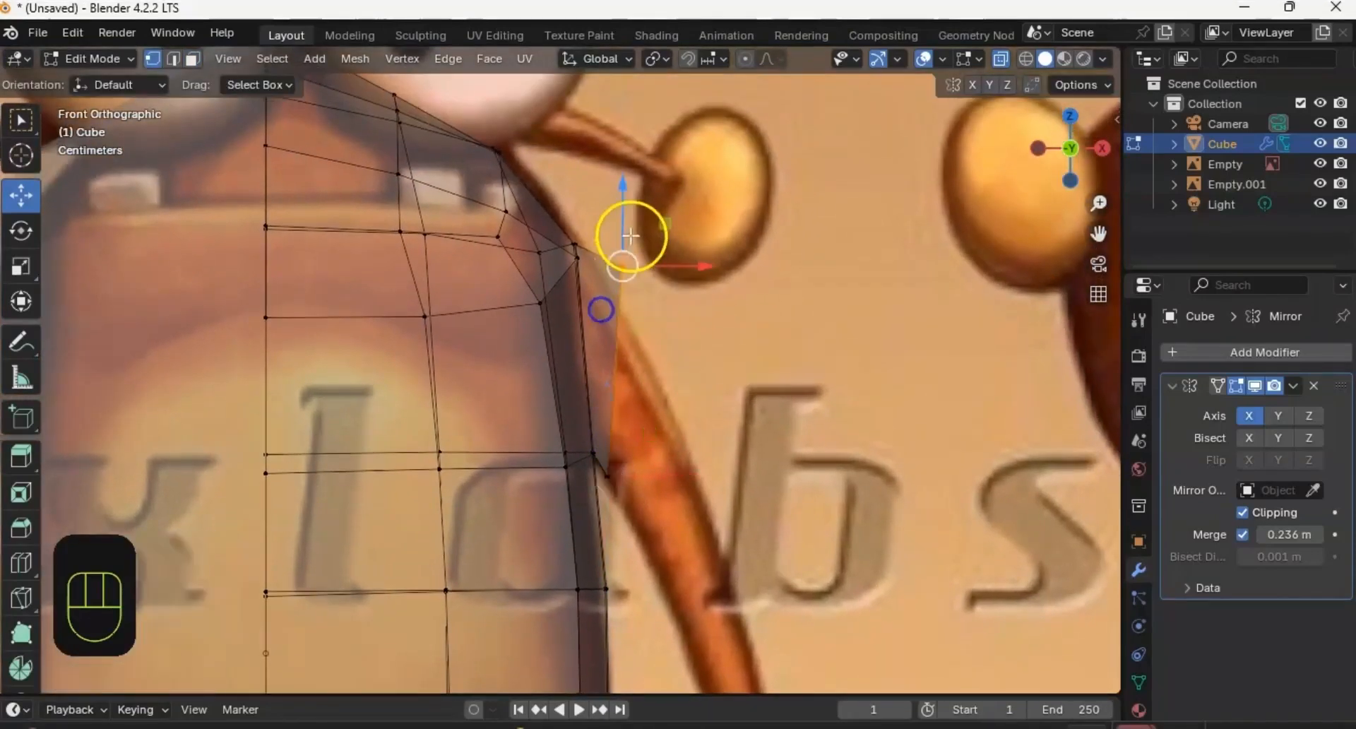
pyautogui.moveTo(631, 235); pyautogui.dragTo(621, 288)
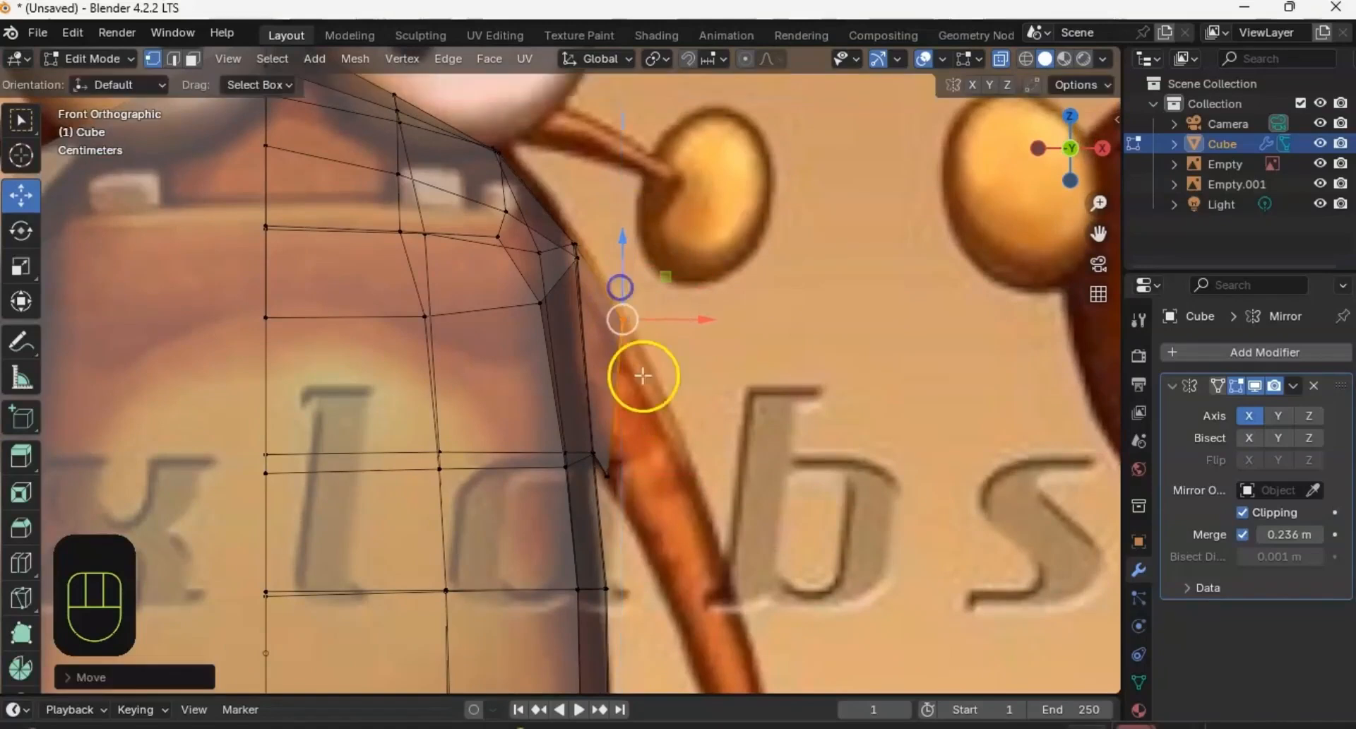
# Step: Extrude the shoulder's end vertices outward and move the new end down along Z onto the upper arm reference
pyautogui.keyDown('shift'); pyautogui.moveTo(646, 367); pyautogui.dragTo(656, 321, button='middle'); pyautogui.keyUp('shift')
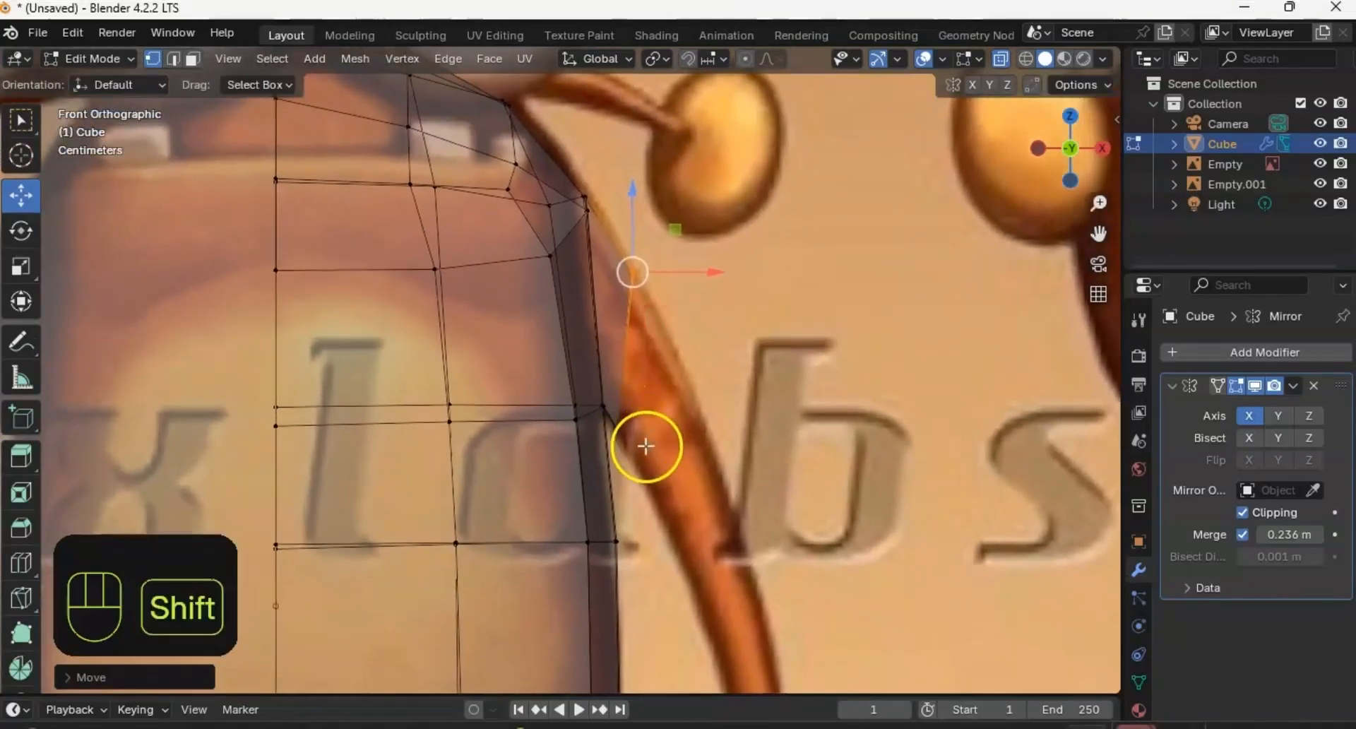
pyautogui.keyDown('shift'); pyautogui.click(613, 422); pyautogui.keyUp('shift')
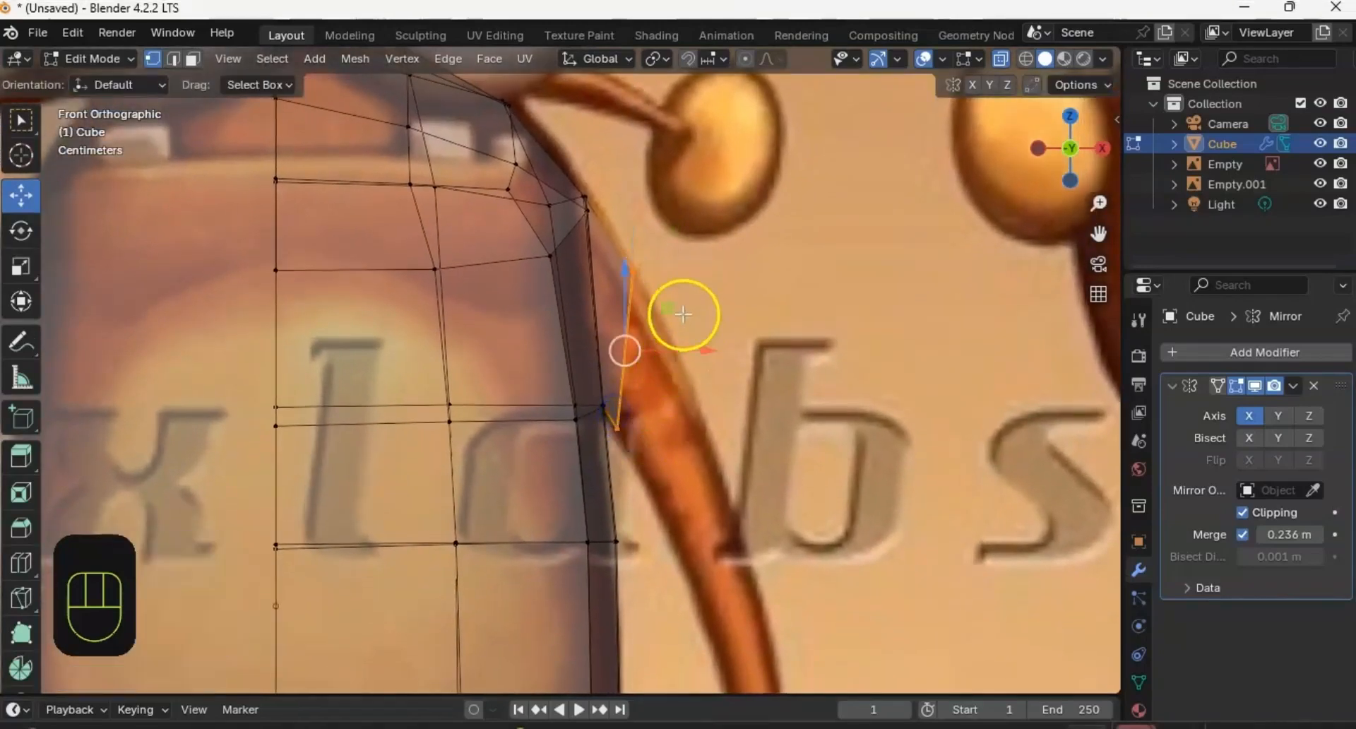
pyautogui.press('e')
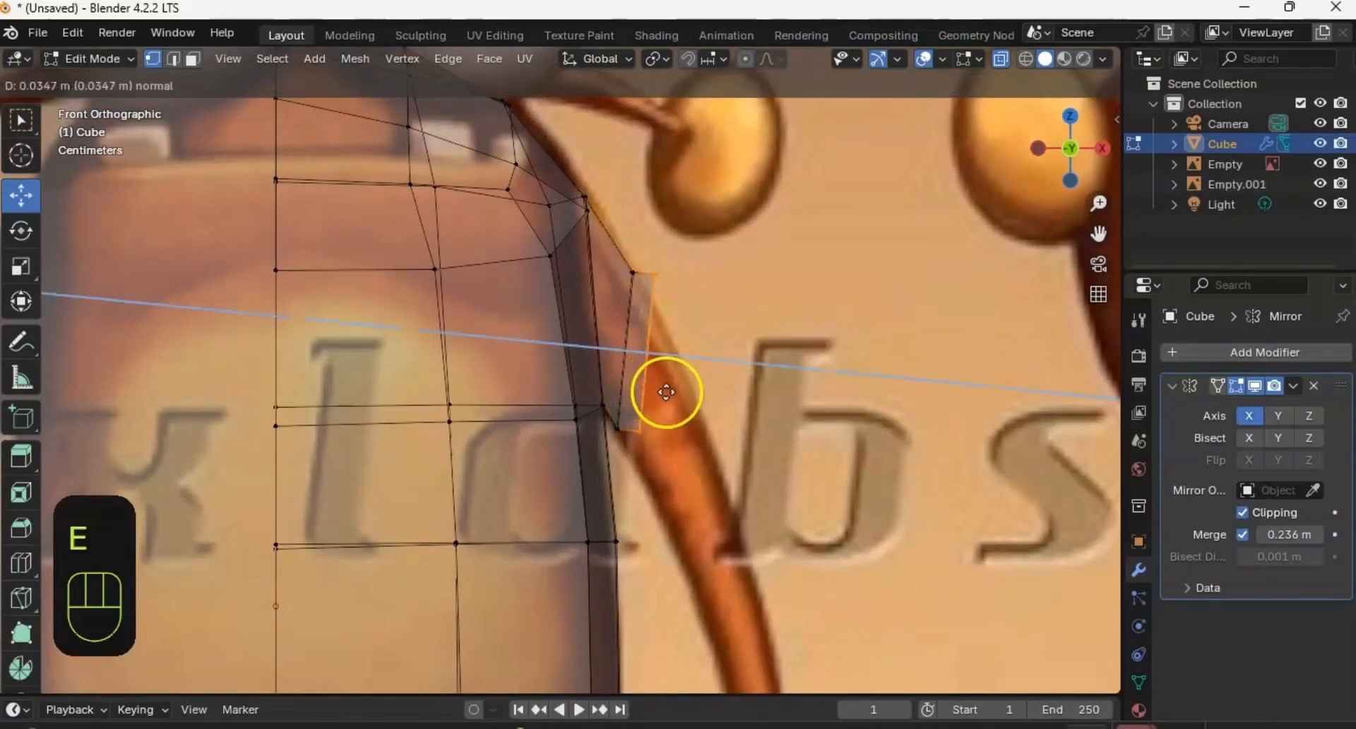
pyautogui.click(675, 398)
pyautogui.moveTo(668, 269); pyautogui.dragTo(664, 359)
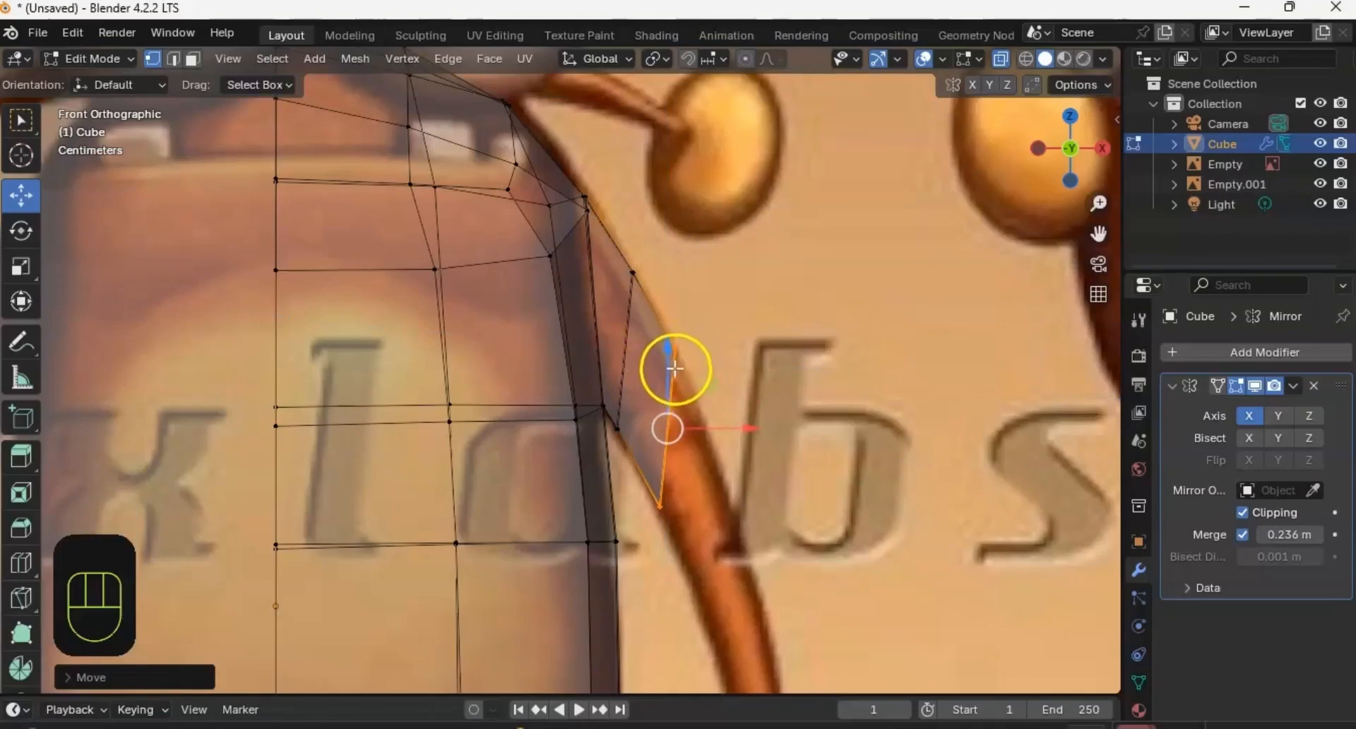
# Step: Rotate and scale down the upper arm's end, and shift it along X to fit the reference arm's width
pyautogui.press('r')
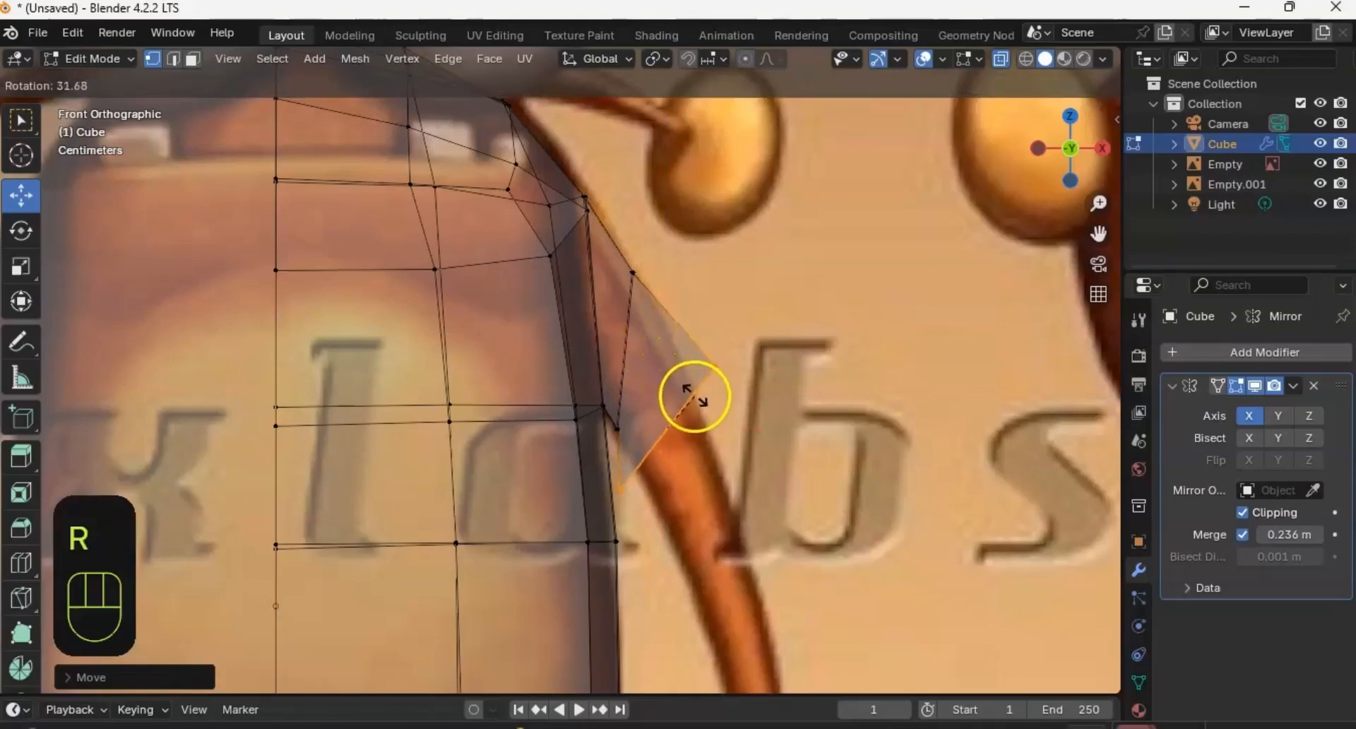
pyautogui.click(694, 397)
pyautogui.press('s')
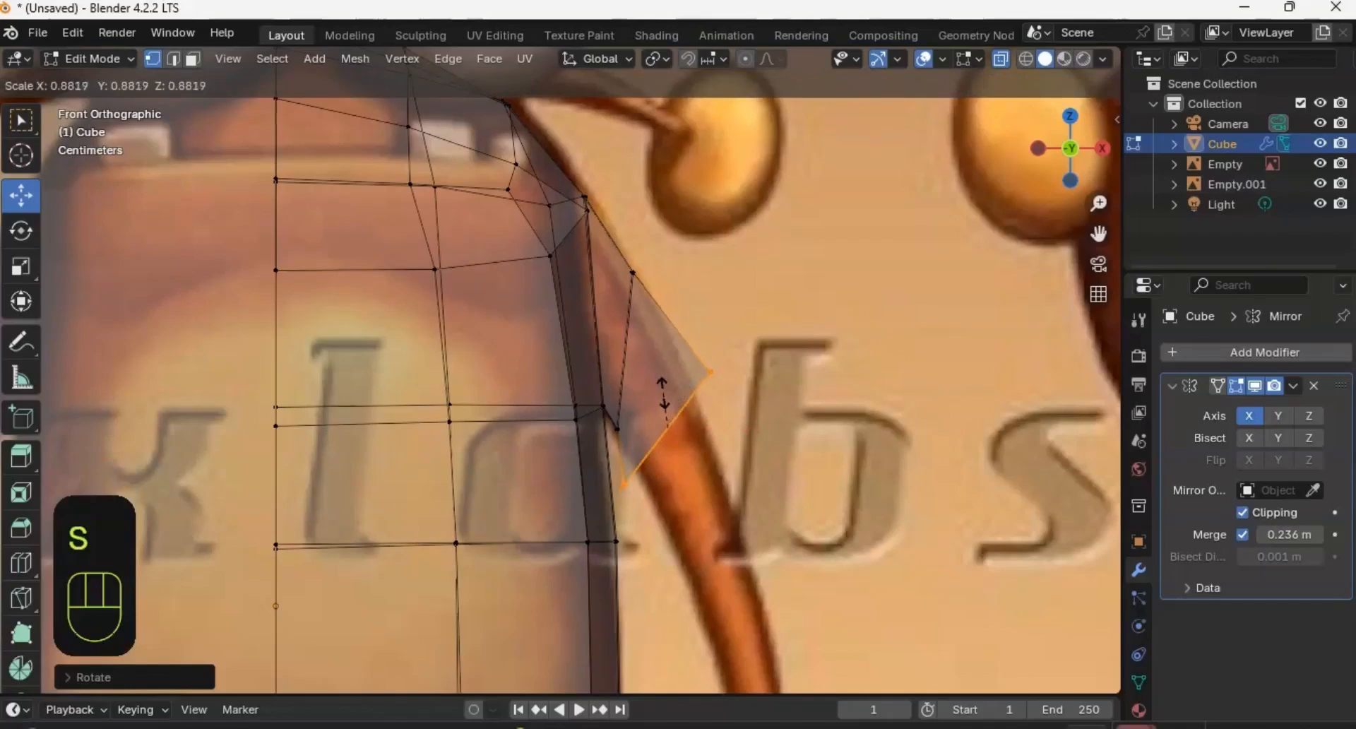
pyautogui.click(674, 406)
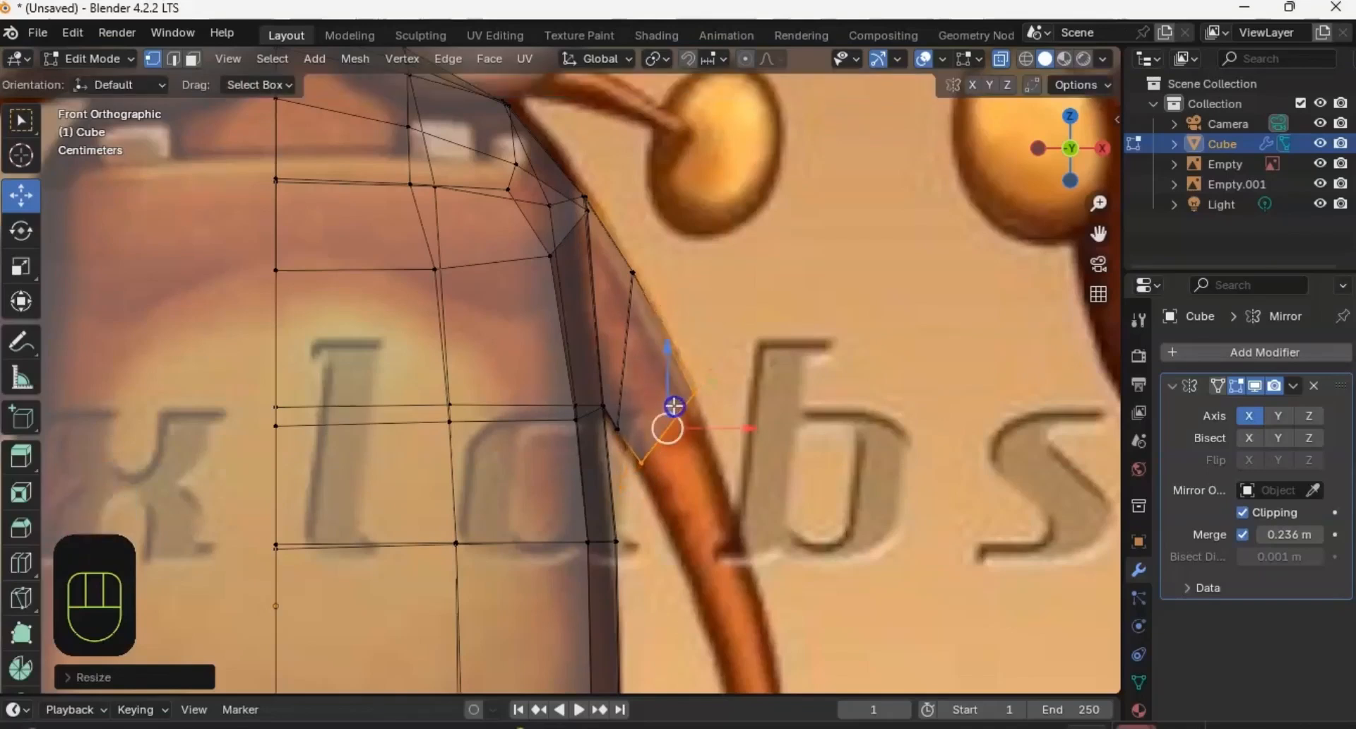
pyautogui.press('r')
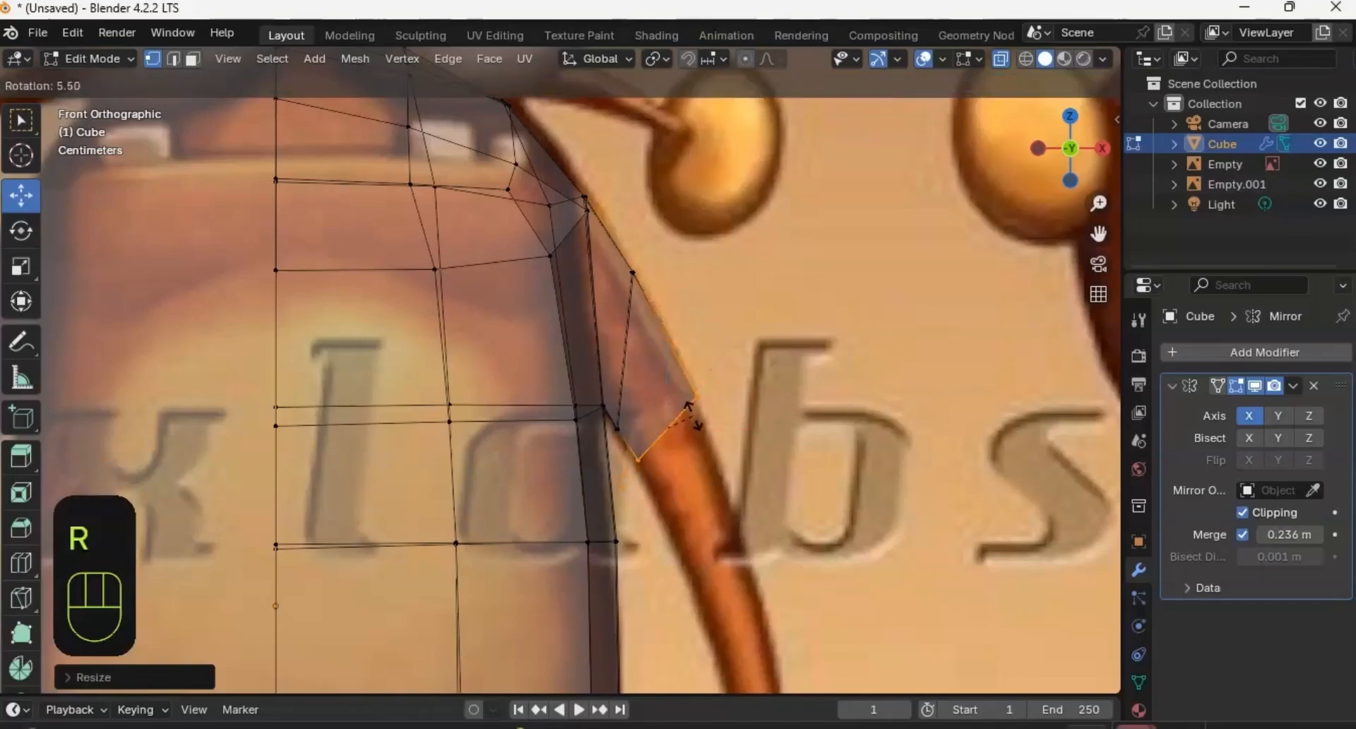
pyautogui.click(688, 416)
pyautogui.moveTo(707, 424); pyautogui.dragTo(667, 424)
# Step: Extrude another arm segment from that end, rotate its end nearly horizontal and move it onto the reference arm
pyautogui.keyDown('shift'); pyautogui.moveTo(667, 423); pyautogui.dragTo(658, 307, button='middle'); pyautogui.keyUp('shift')
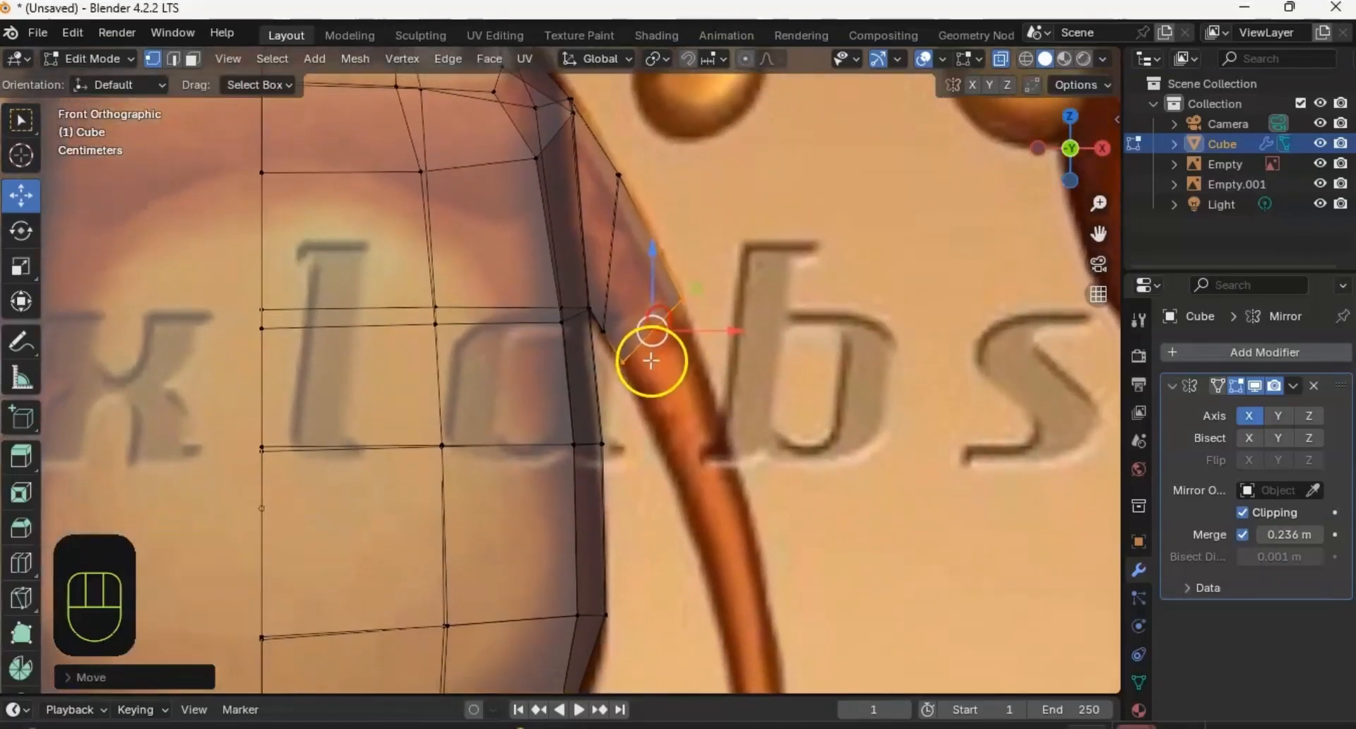
pyautogui.press('e')
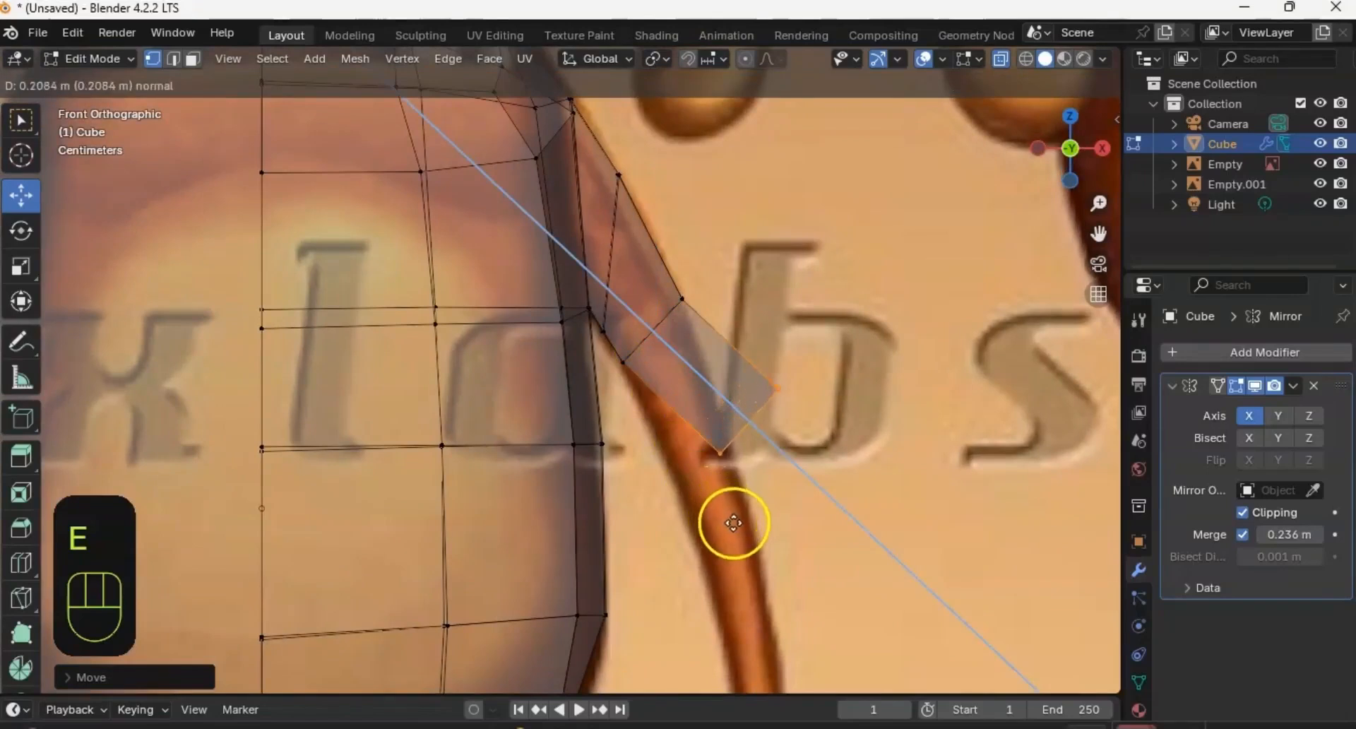
pyautogui.click(732, 521)
pyautogui.press('r')
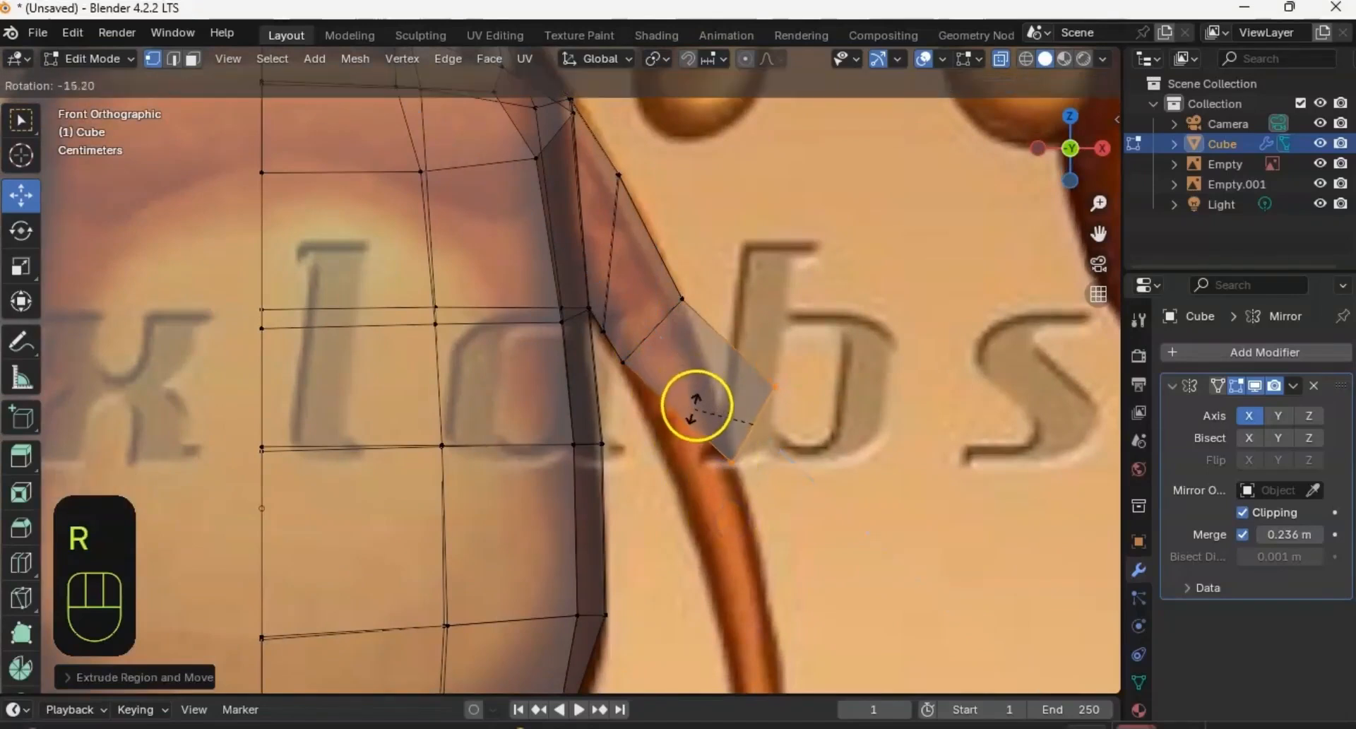
pyautogui.click(715, 350)
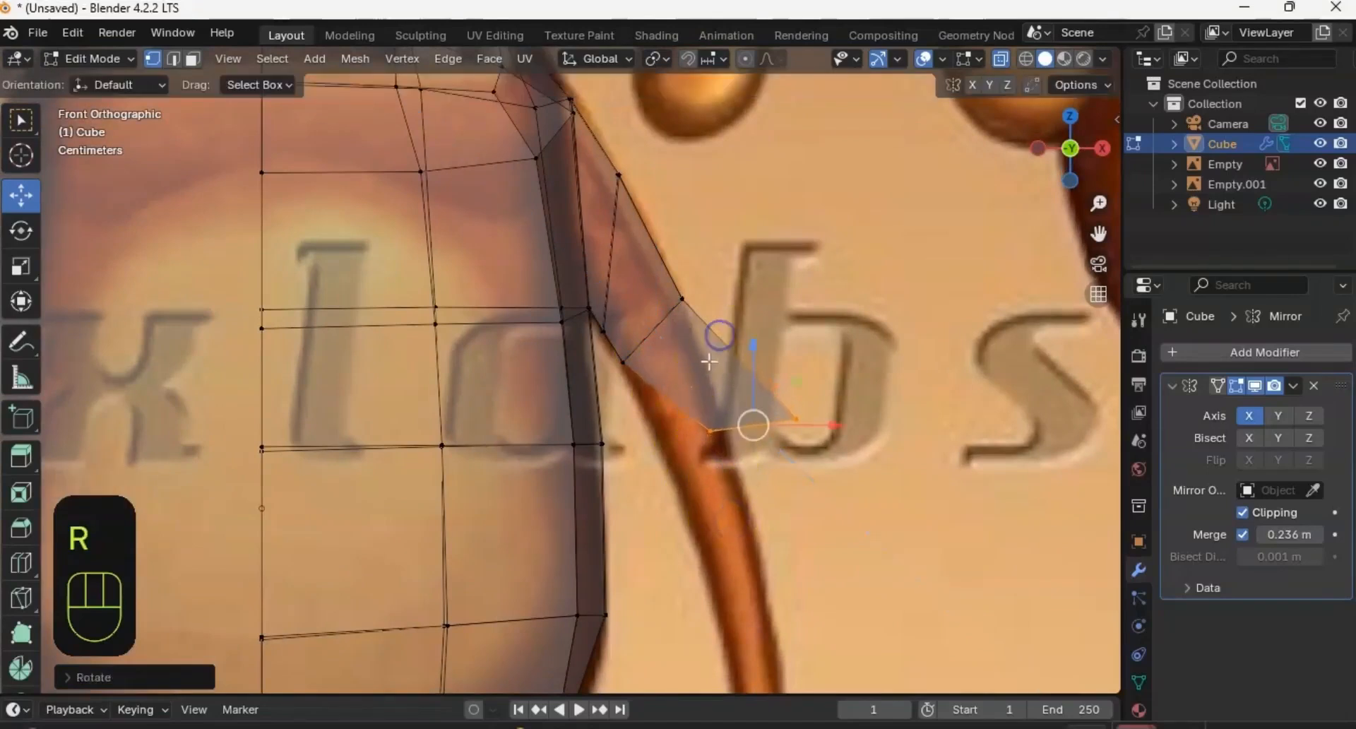
pyautogui.press('g')
pyautogui.click(662, 392)
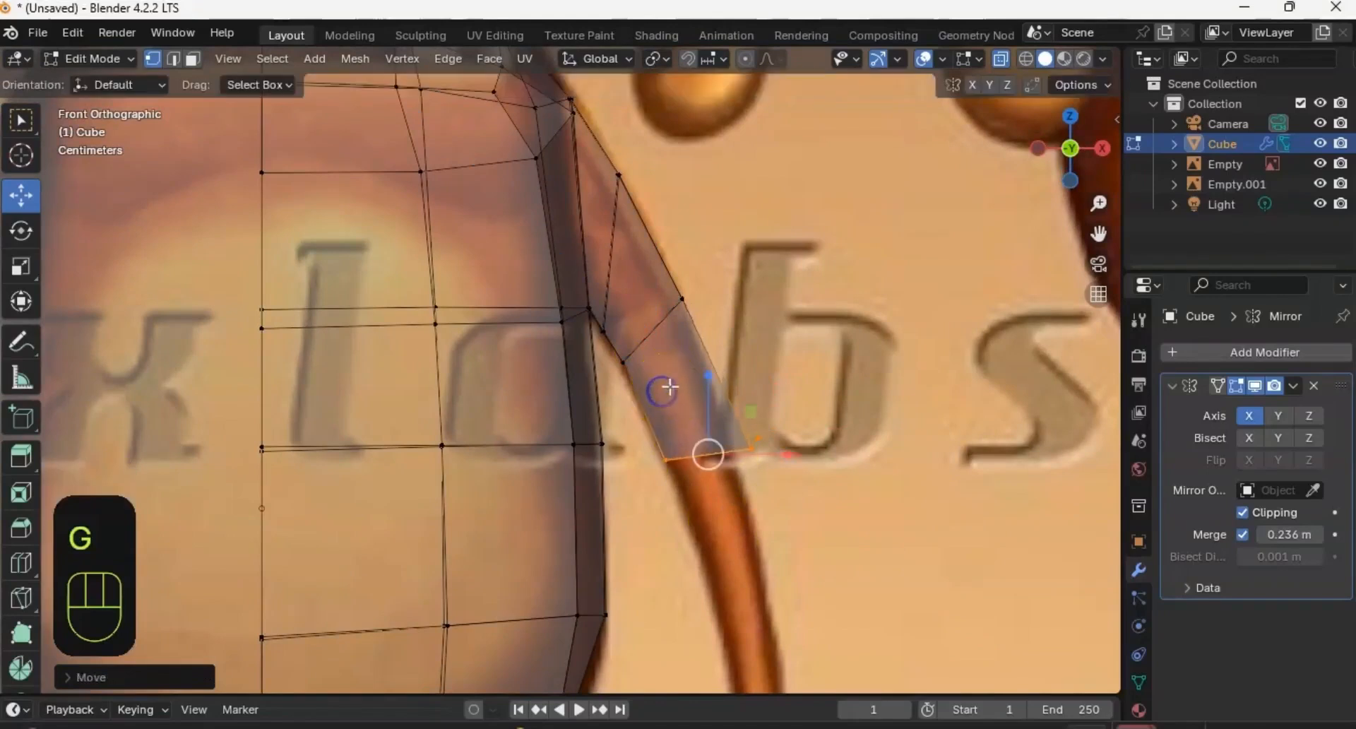
# Step: Scale down the new segment's end and reposition it to match the arm's outline
pyautogui.press('s')
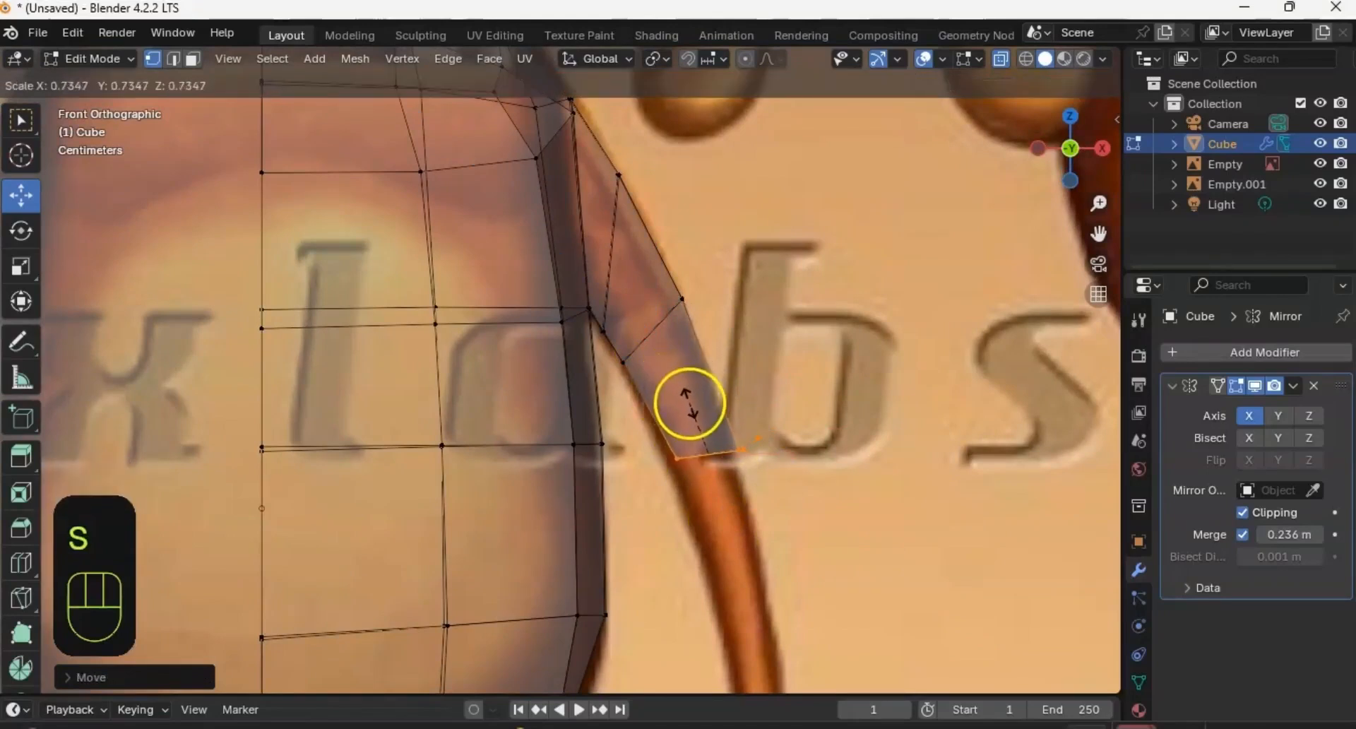
pyautogui.click(686, 403)
pyautogui.press('g')
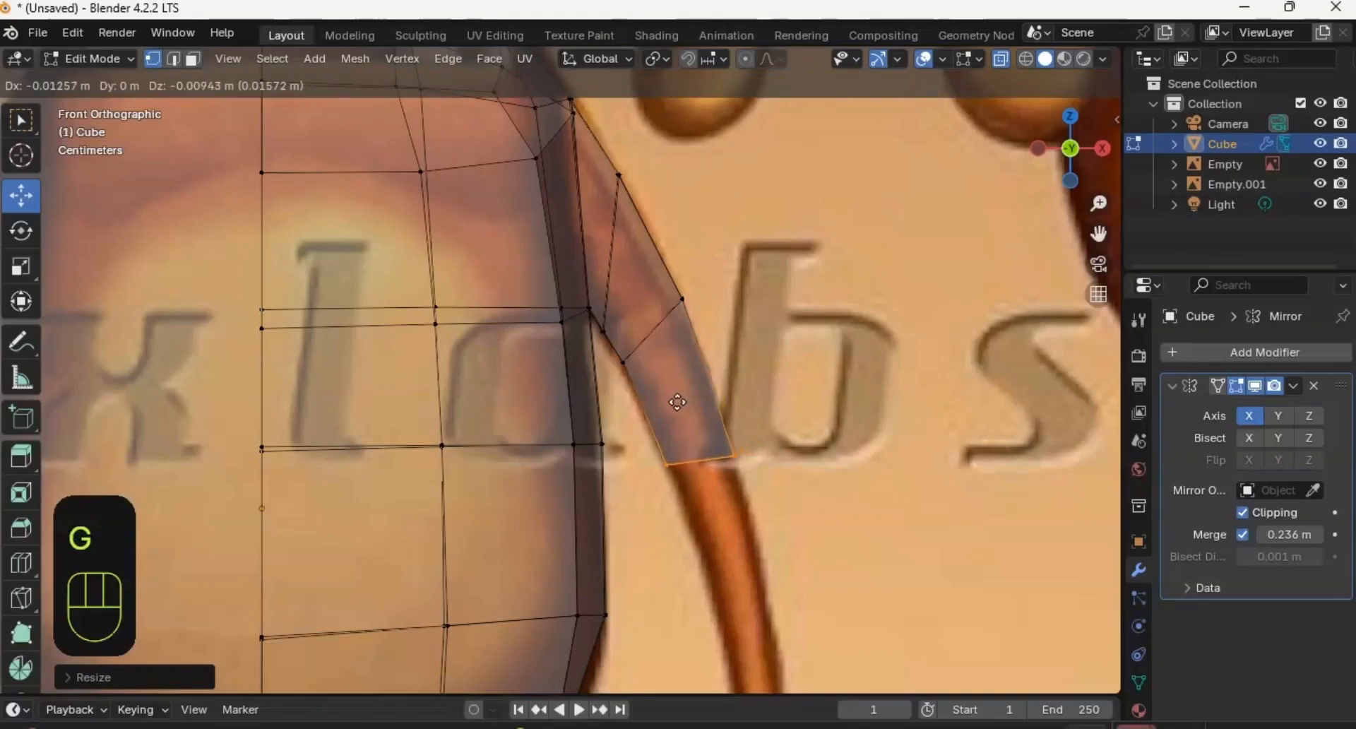
pyautogui.click(711, 395)
# Step: Rotate the arm's end slightly to follow the reference and extrude it about 0.43 m down to the wrist
pyautogui.keyDown('shift'); pyautogui.moveTo(704, 344); pyautogui.dragTo(649, 169, button='middle'); pyautogui.keyUp('shift')
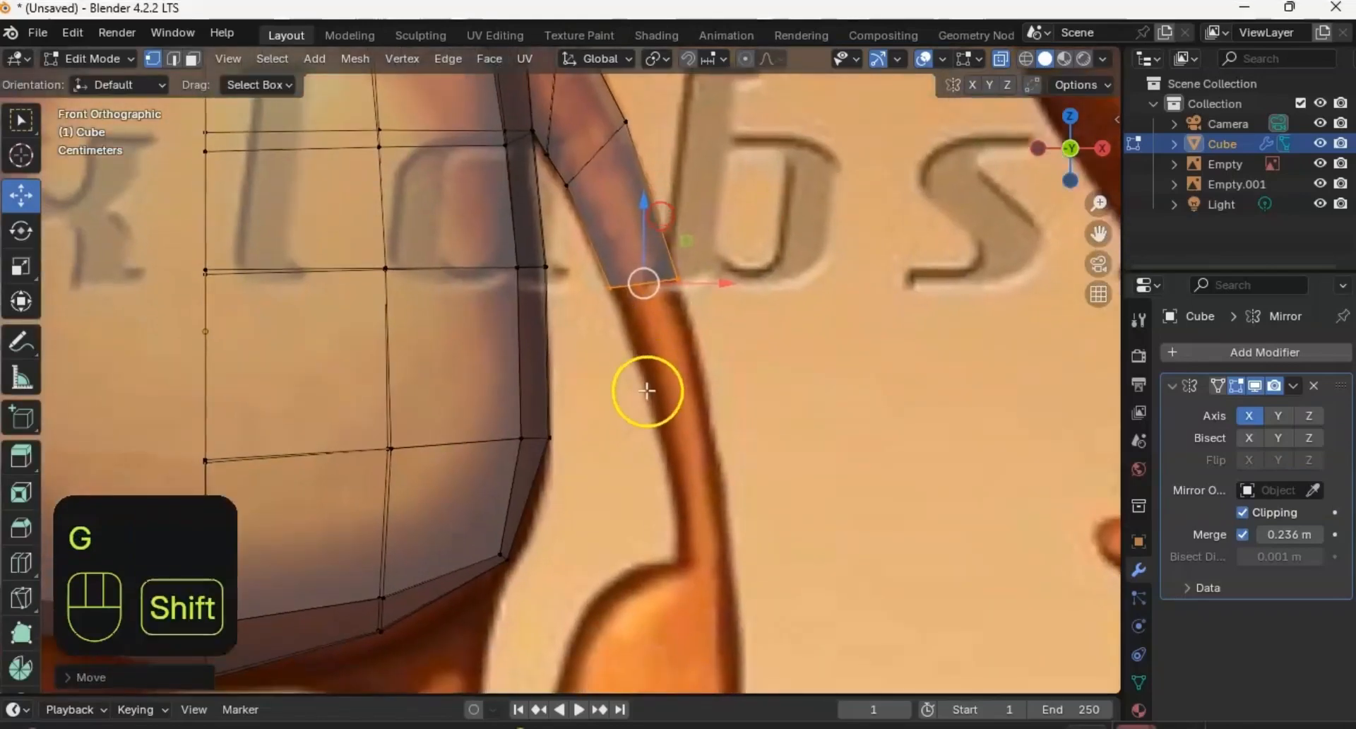
pyautogui.keyDown('shift'); pyautogui.moveTo(653, 386); pyautogui.dragTo(630, 363, button='middle'); pyautogui.keyUp('shift')
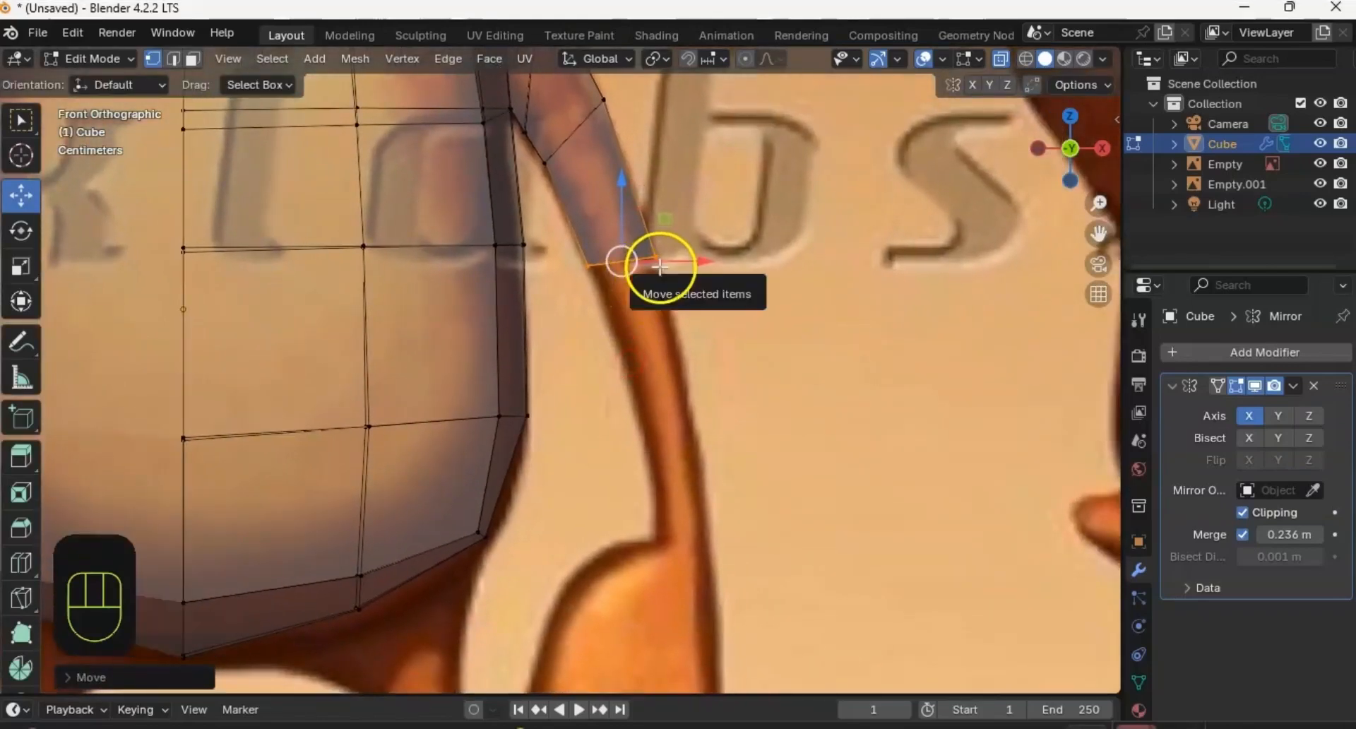
pyautogui.press('r')
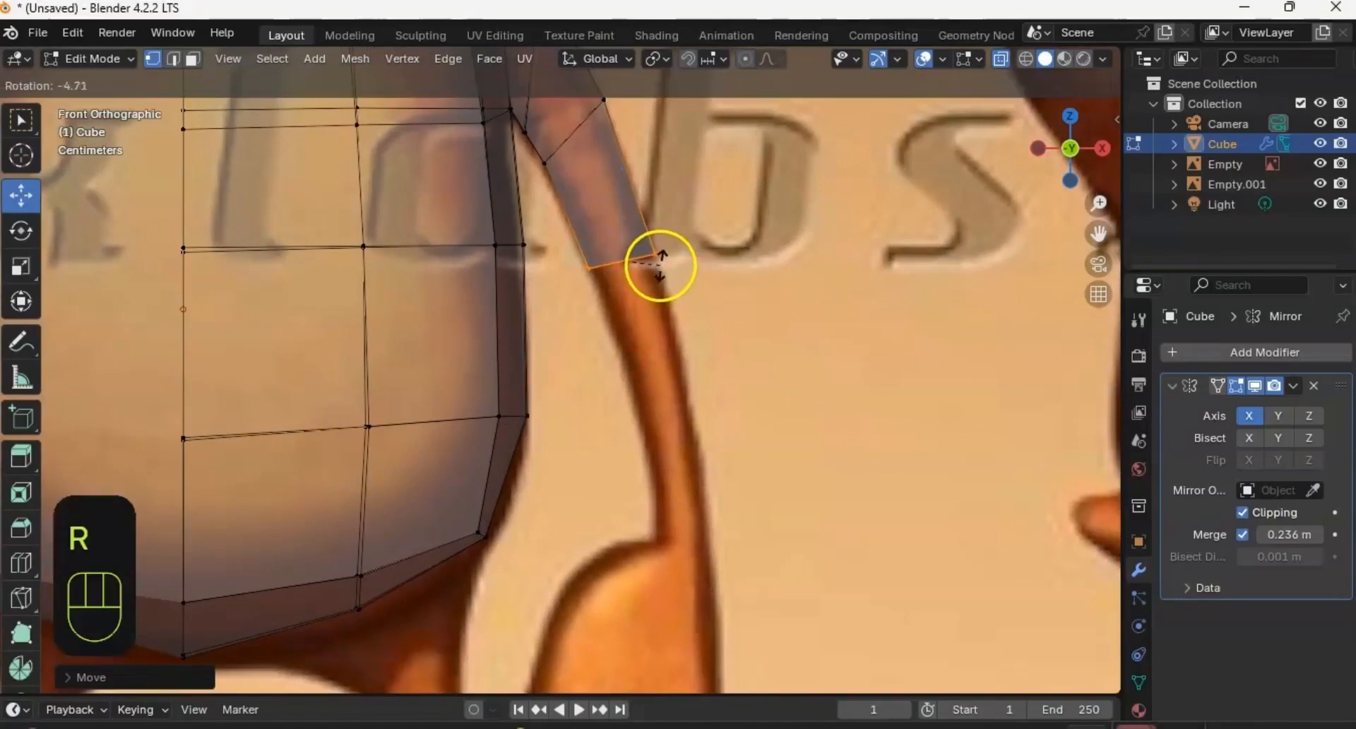
pyautogui.click(660, 265)
pyautogui.press('e')
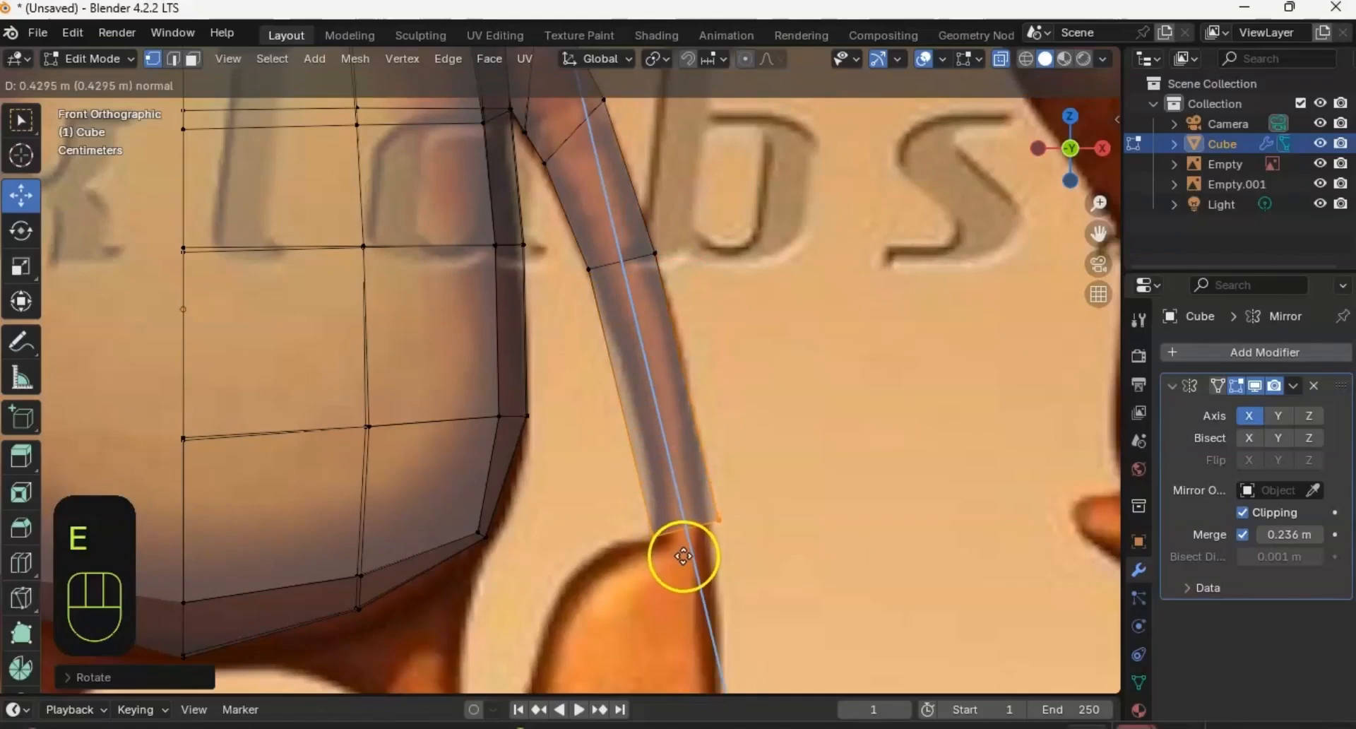
pyautogui.click(682, 554)
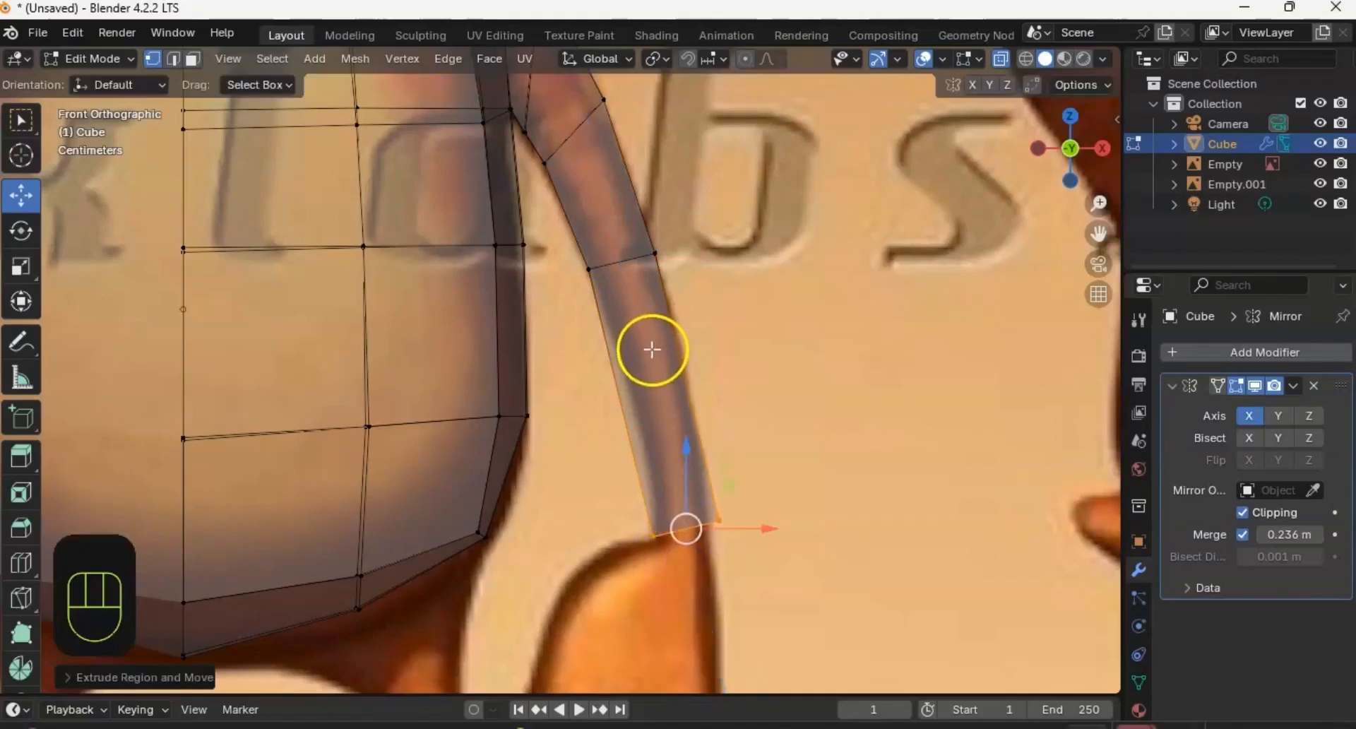
pyautogui.press('ctrl')
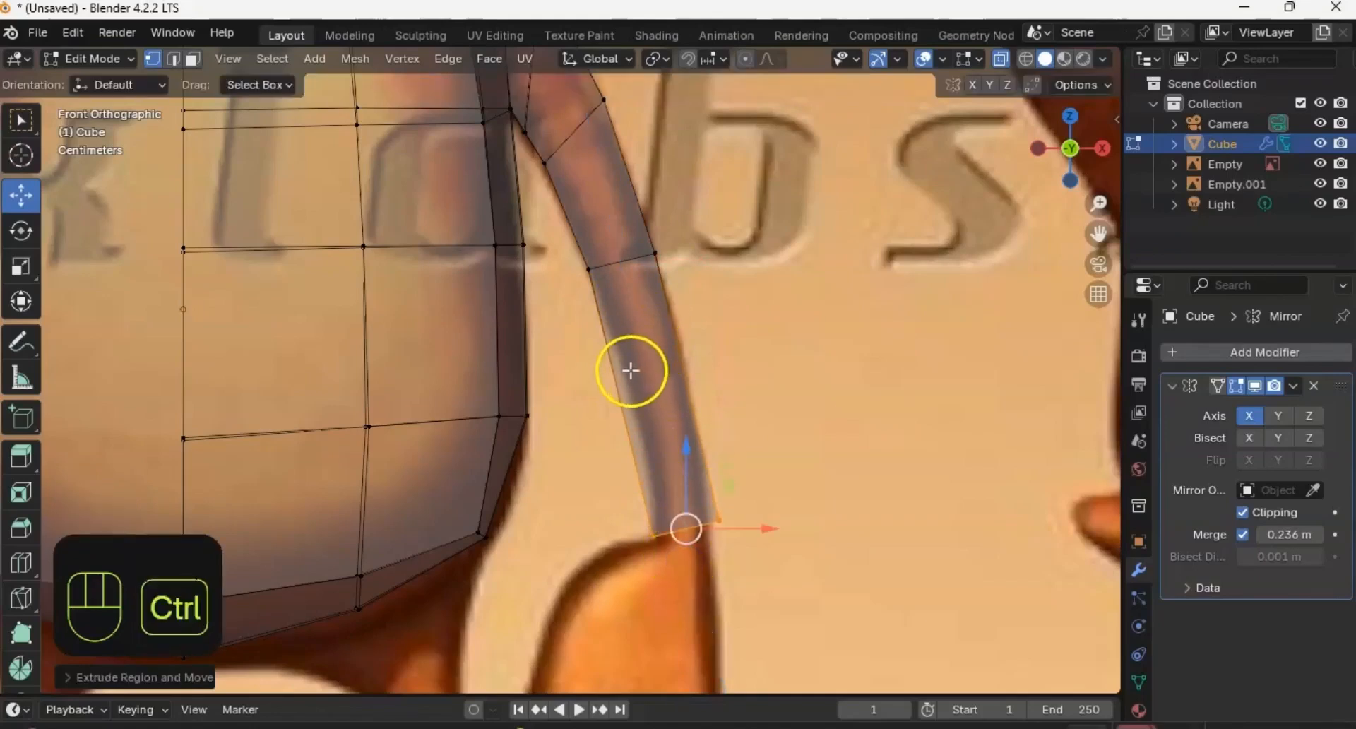
# Step: Add a centred loop cut across the lower arm segment and move its inner vertices slightly outward along X to follow the reference outline
pyautogui.hotkey('ctrl', 'e')
pyautogui.press('ctrl')
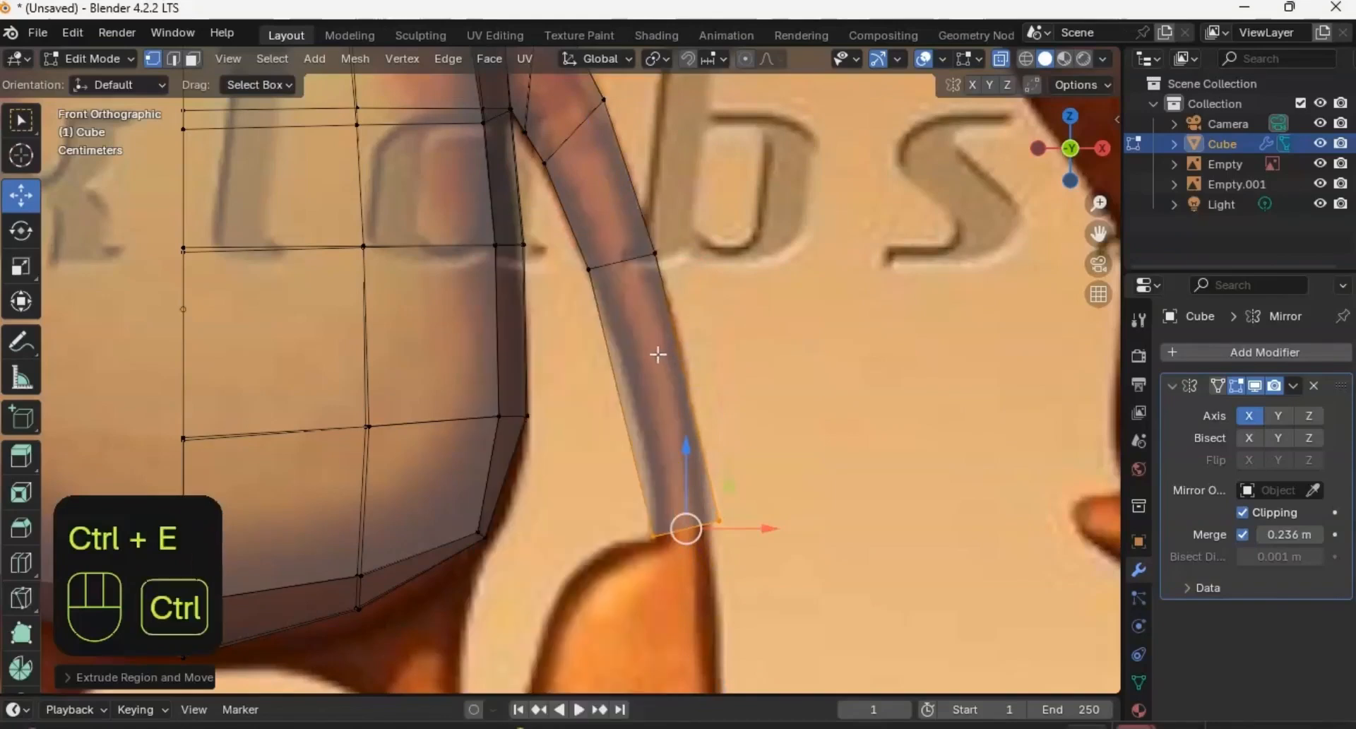
pyautogui.hotkey('ctrl', 'r')
pyautogui.click(648, 366)
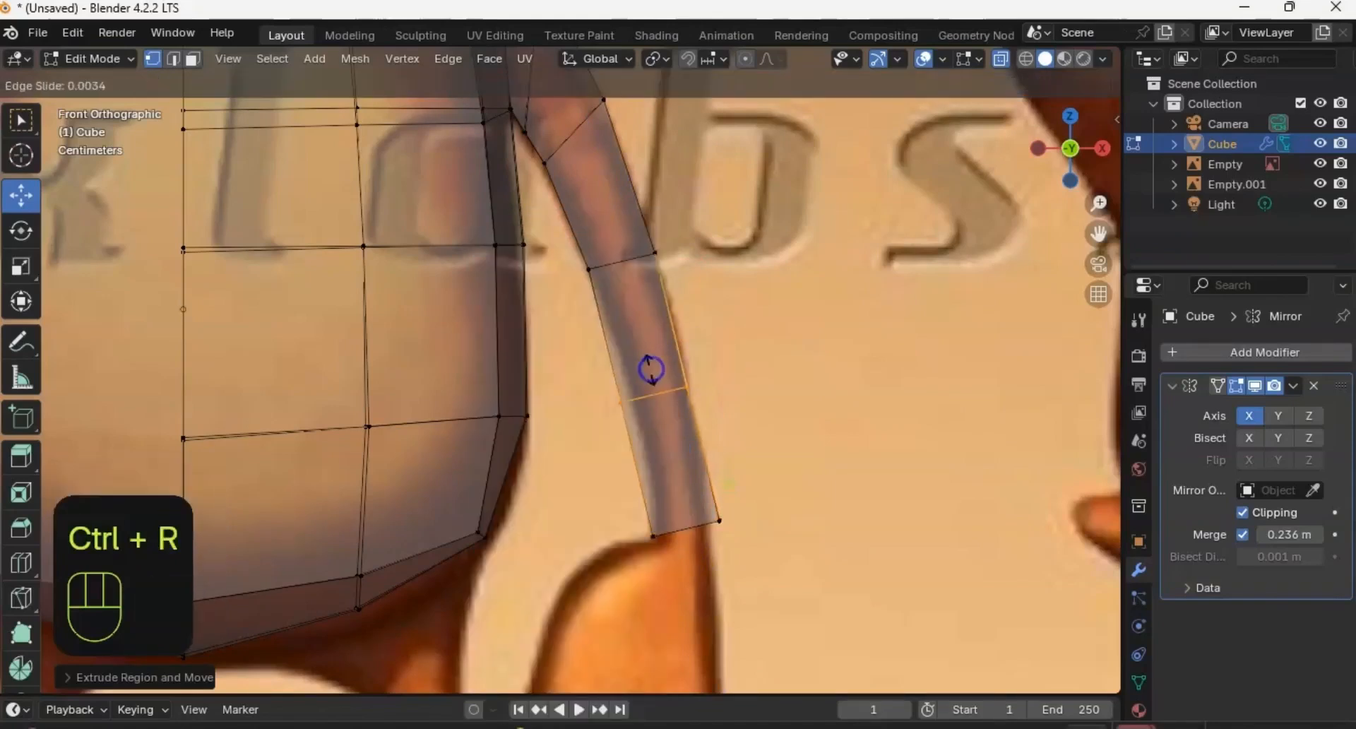
pyautogui.rightClick(650, 371)
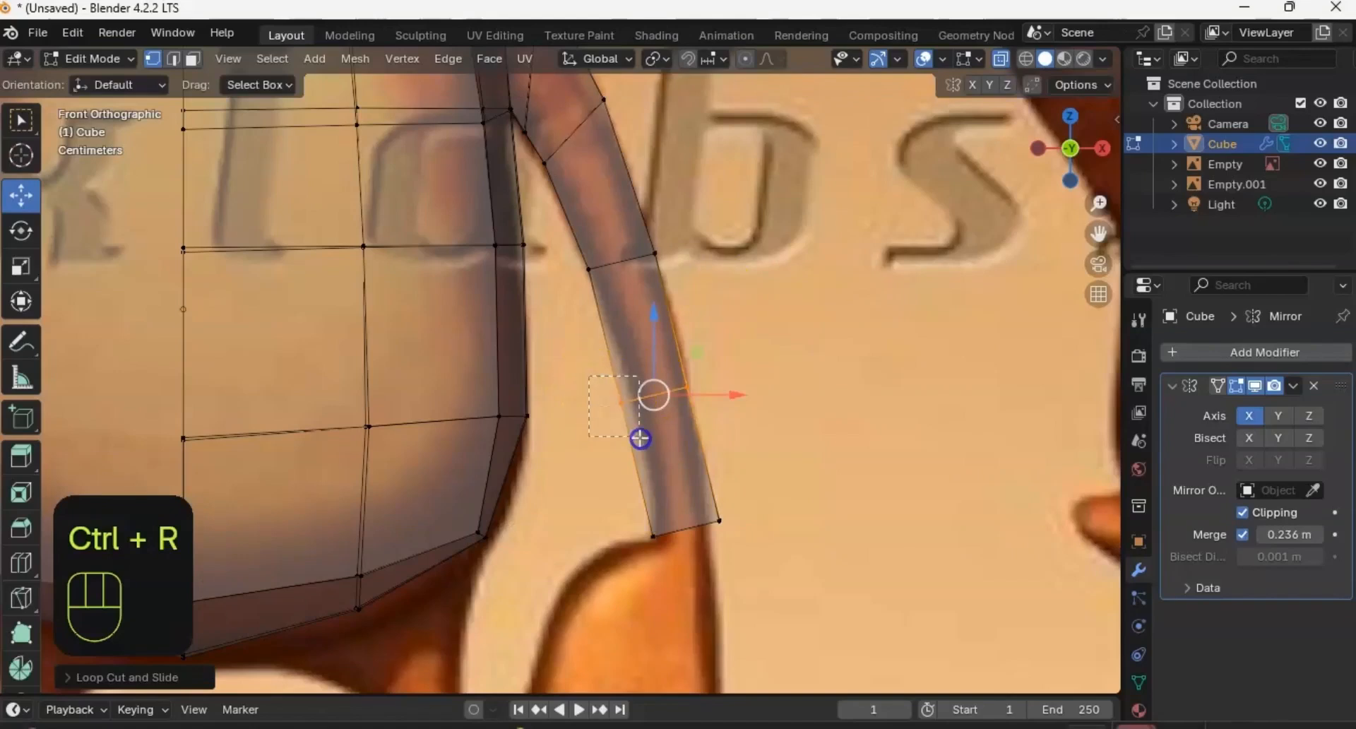
pyautogui.click(646, 401)
pyautogui.moveTo(661, 403); pyautogui.dragTo(680, 403)
# Step: Move the outer vertices of the wrist slightly inward and adjust their height to match the reference arm
pyautogui.click(700, 496)
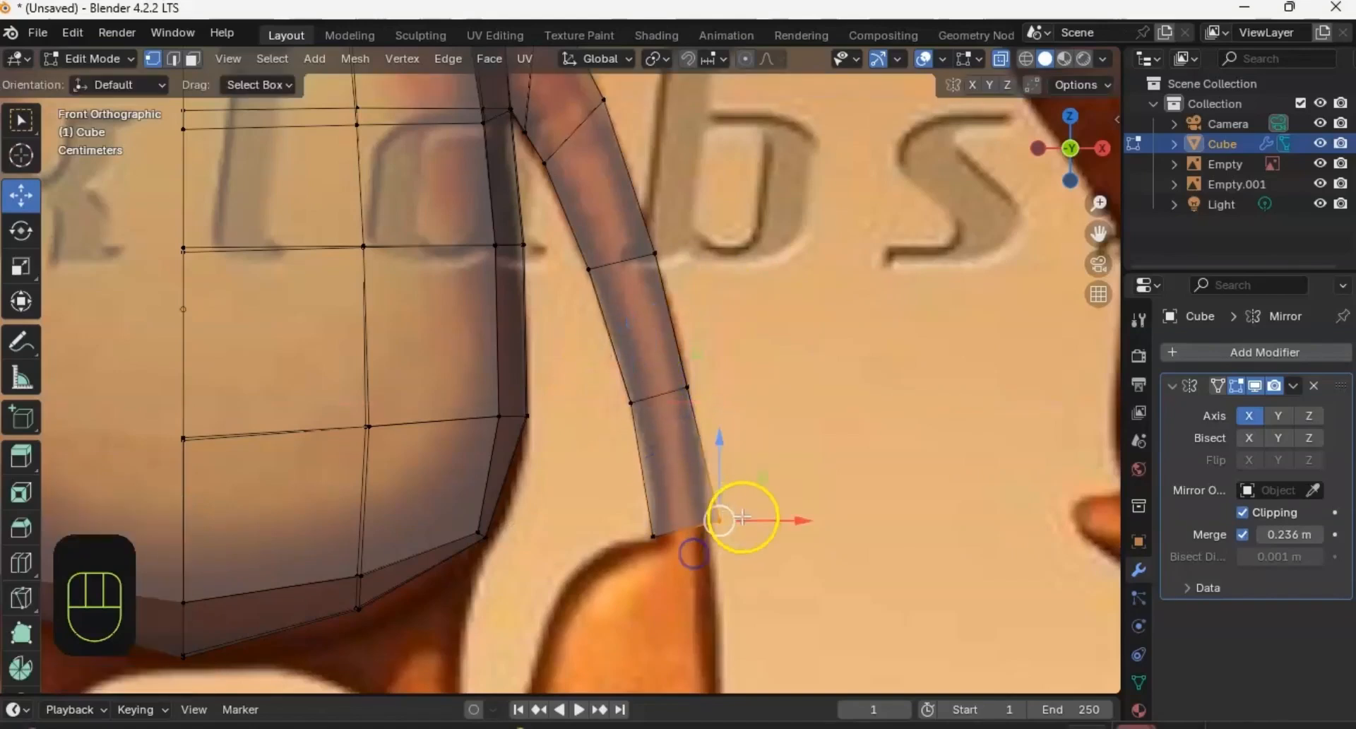
pyautogui.moveTo(741, 520); pyautogui.dragTo(738, 523)
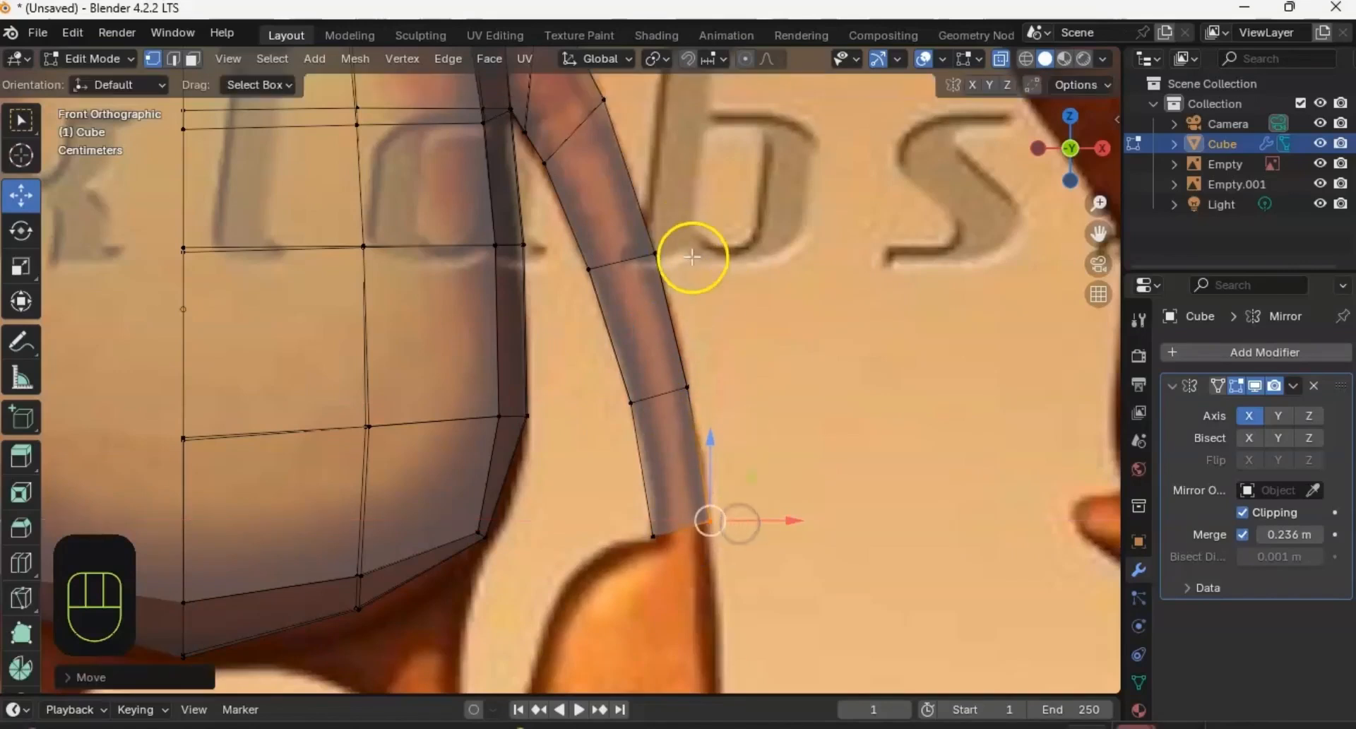
pyautogui.keyDown('shift'); pyautogui.moveTo(657, 300); pyautogui.dragTo(686, 364, button='middle'); pyautogui.keyUp('shift')
pyautogui.keyDown('shift'); pyautogui.moveTo(732, 482); pyautogui.dragTo(700, 266, button='middle'); pyautogui.keyUp('shift')
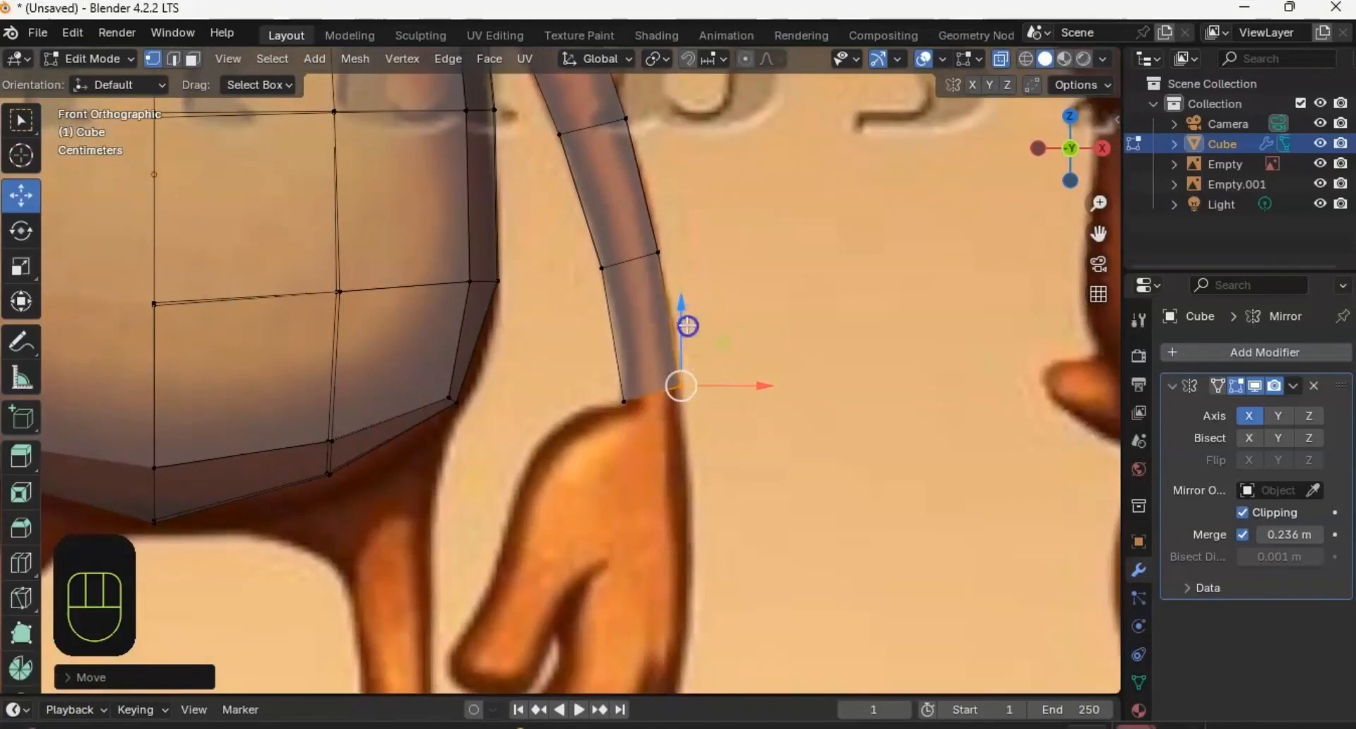
pyautogui.moveTo(687, 325); pyautogui.dragTo(685, 344)
pyautogui.keyDown('shift'); pyautogui.moveTo(685, 344); pyautogui.dragTo(693, 403, button='middle'); pyautogui.keyUp('shift')
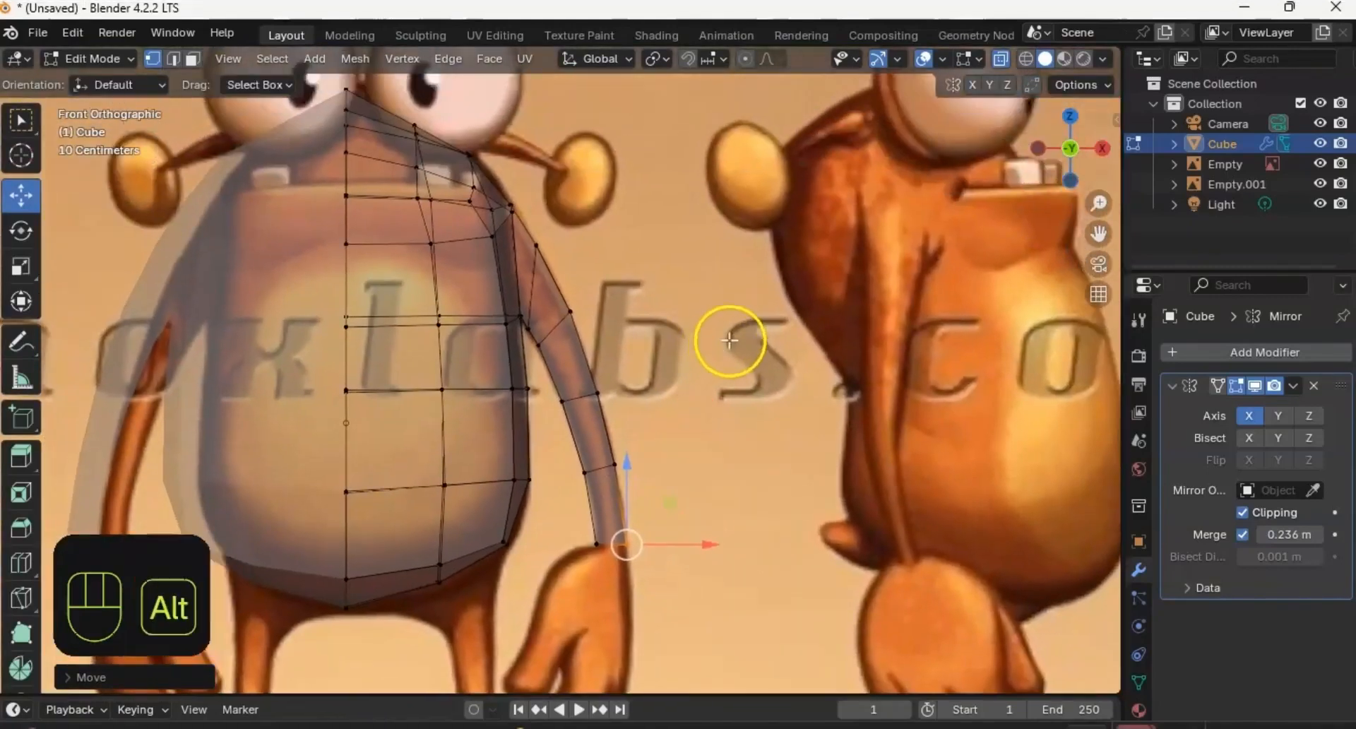
# Step: Examine how the arm and body line up with the reference character from the right side and the front
pyautogui.keyDown('alt'); pyautogui.moveTo(727, 339); pyautogui.dragTo(651, 327, button='middle'); pyautogui.keyUp('alt')
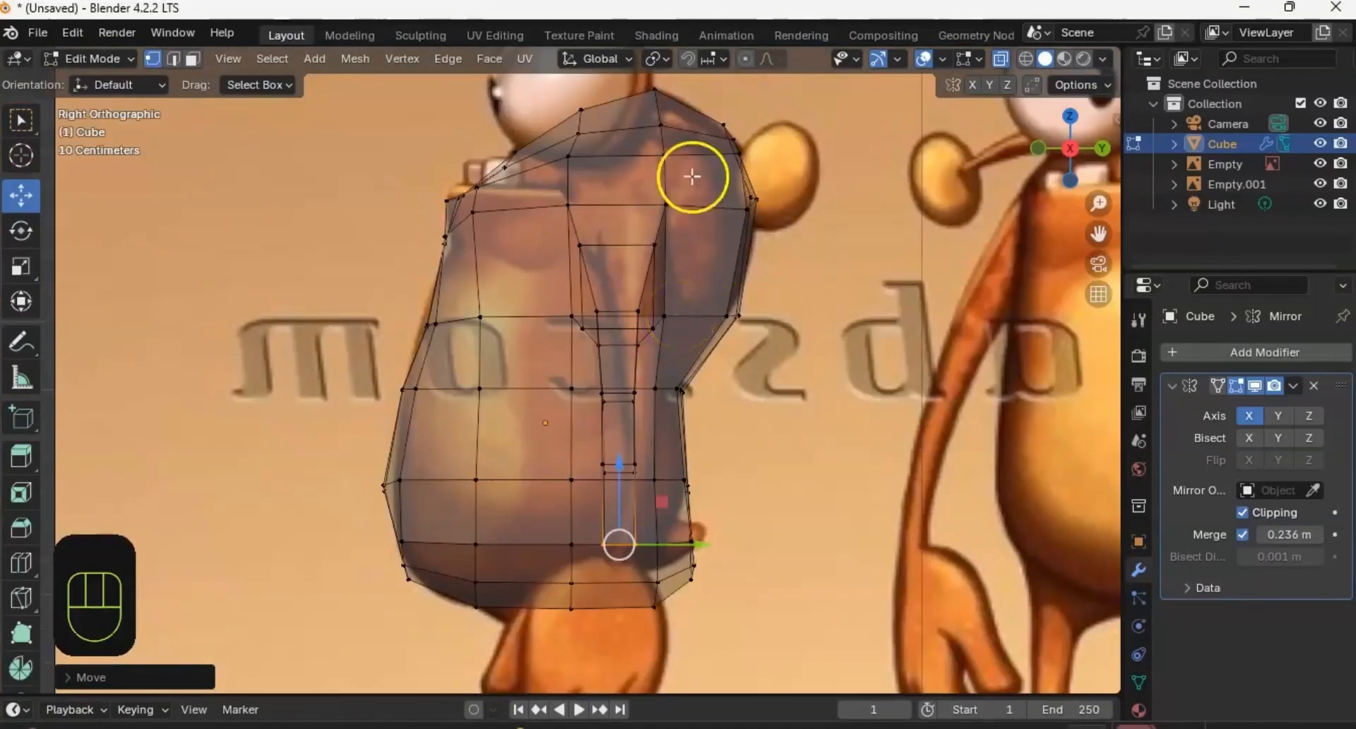
pyautogui.moveTo(630, 297); pyautogui.dragTo(654, 236, button='middle')
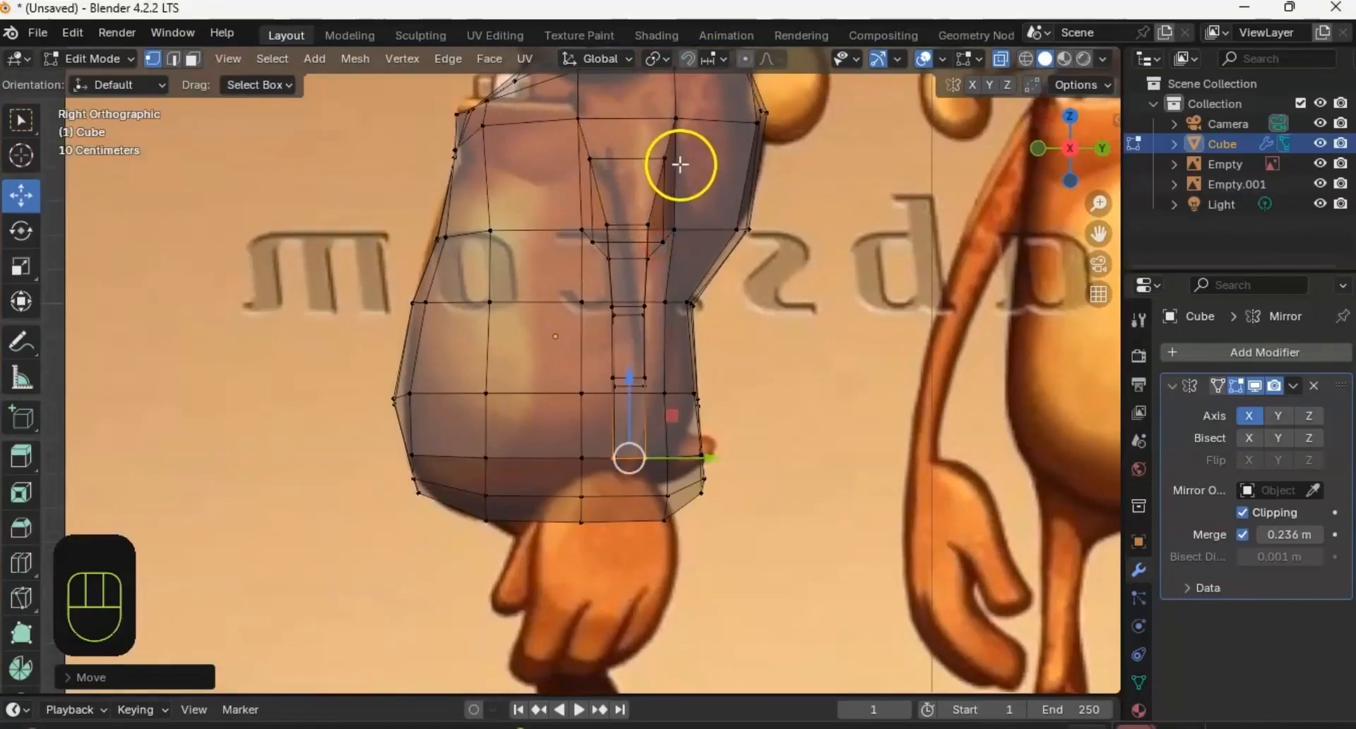
pyautogui.keyDown('shift'); pyautogui.moveTo(672, 178); pyautogui.dragTo(644, 233, button='middle'); pyautogui.keyUp('shift')
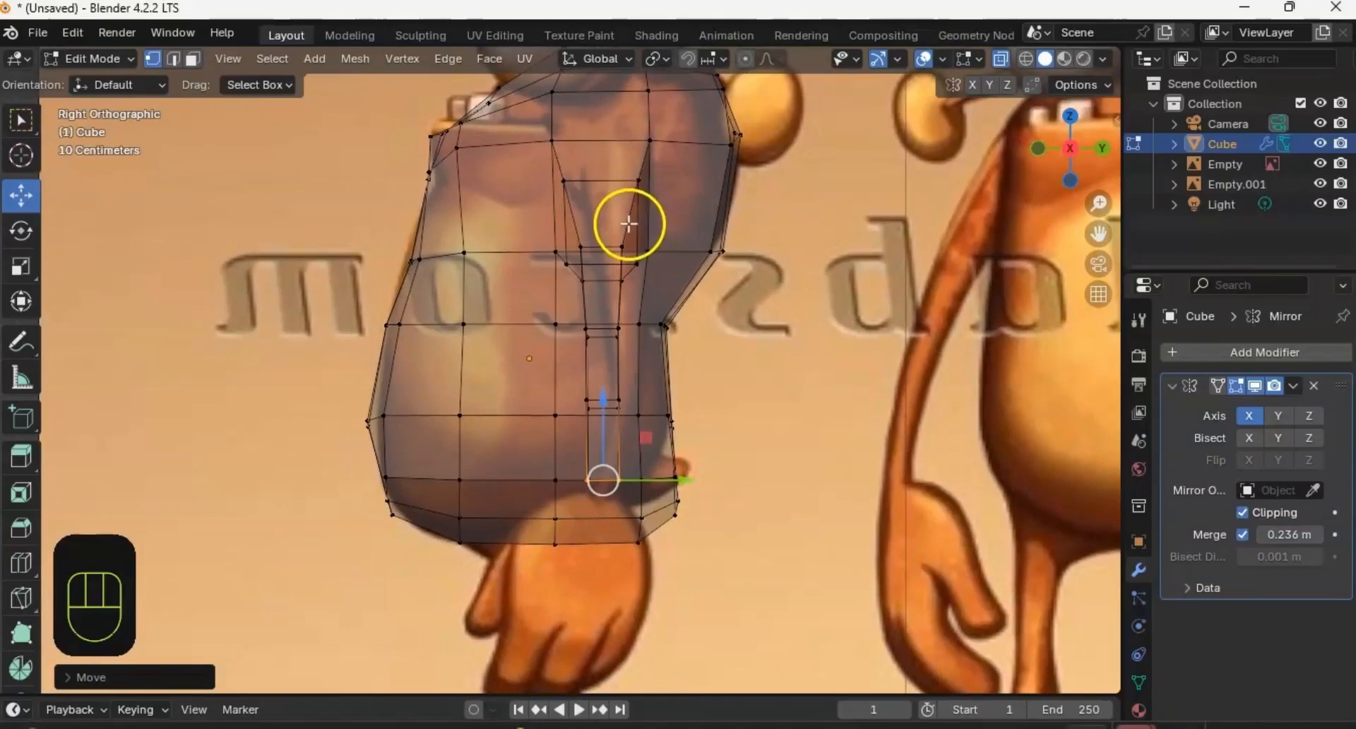
pyautogui.keyDown('shift'); pyautogui.moveTo(639, 226); pyautogui.dragTo(621, 250, button='middle'); pyautogui.keyUp('shift')
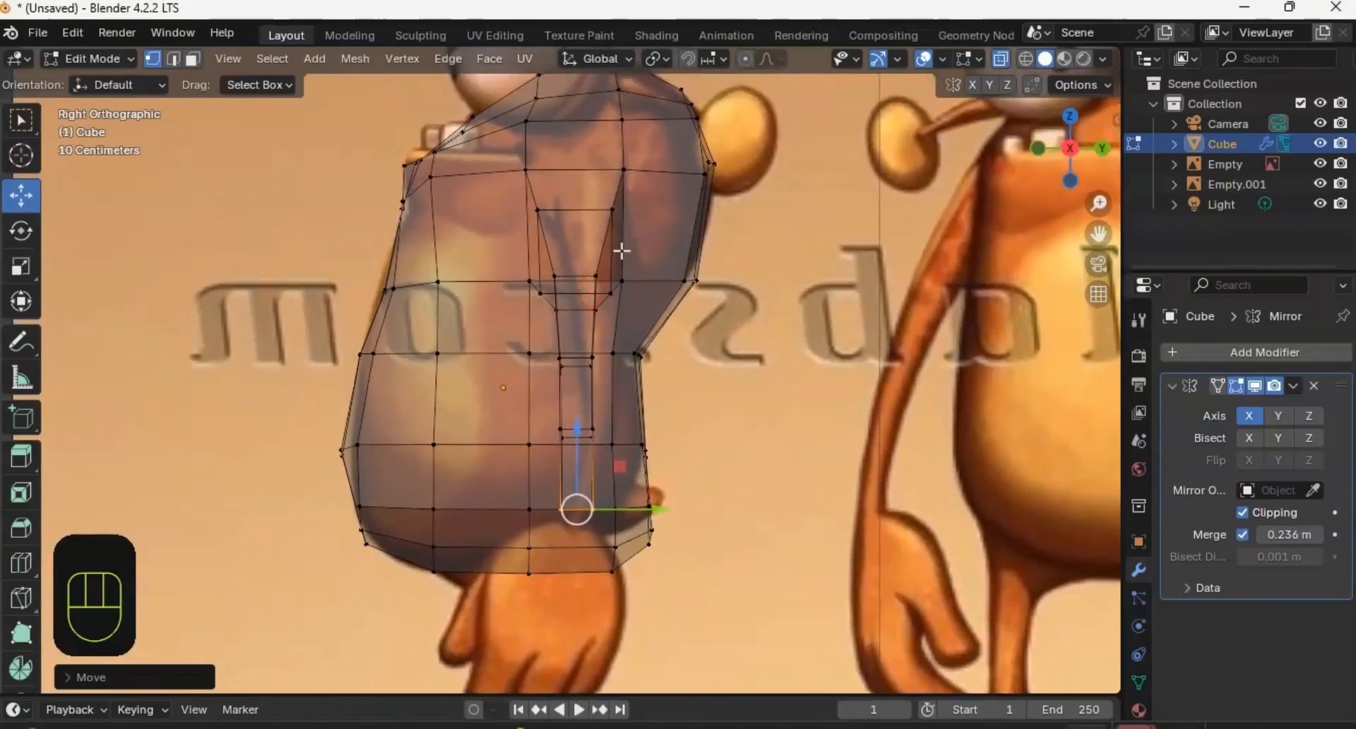
pyautogui.keyDown('shift'); pyautogui.moveTo(610, 303); pyautogui.dragTo(576, 310, button='middle'); pyautogui.keyUp('shift')
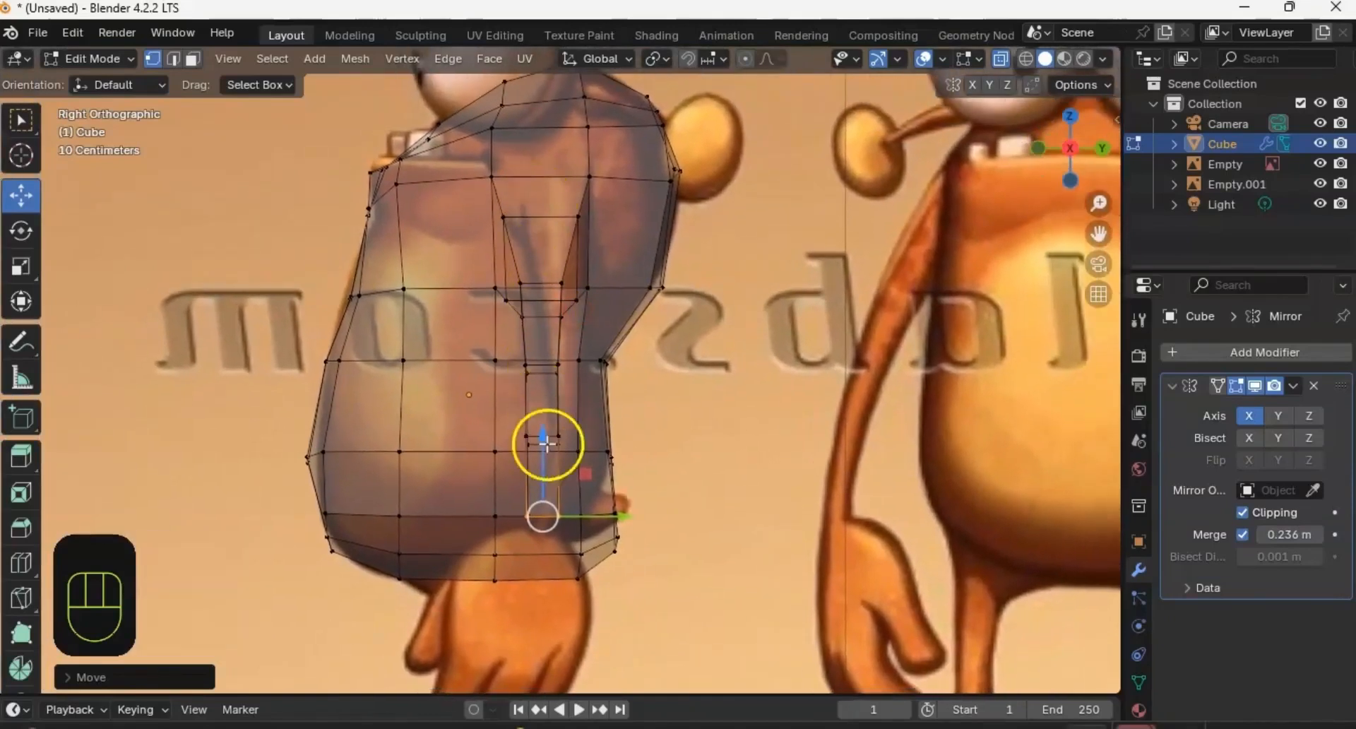
pyautogui.keyDown('shift'); pyautogui.moveTo(499, 485); pyautogui.dragTo(488, 504, button='middle'); pyautogui.keyUp('shift')
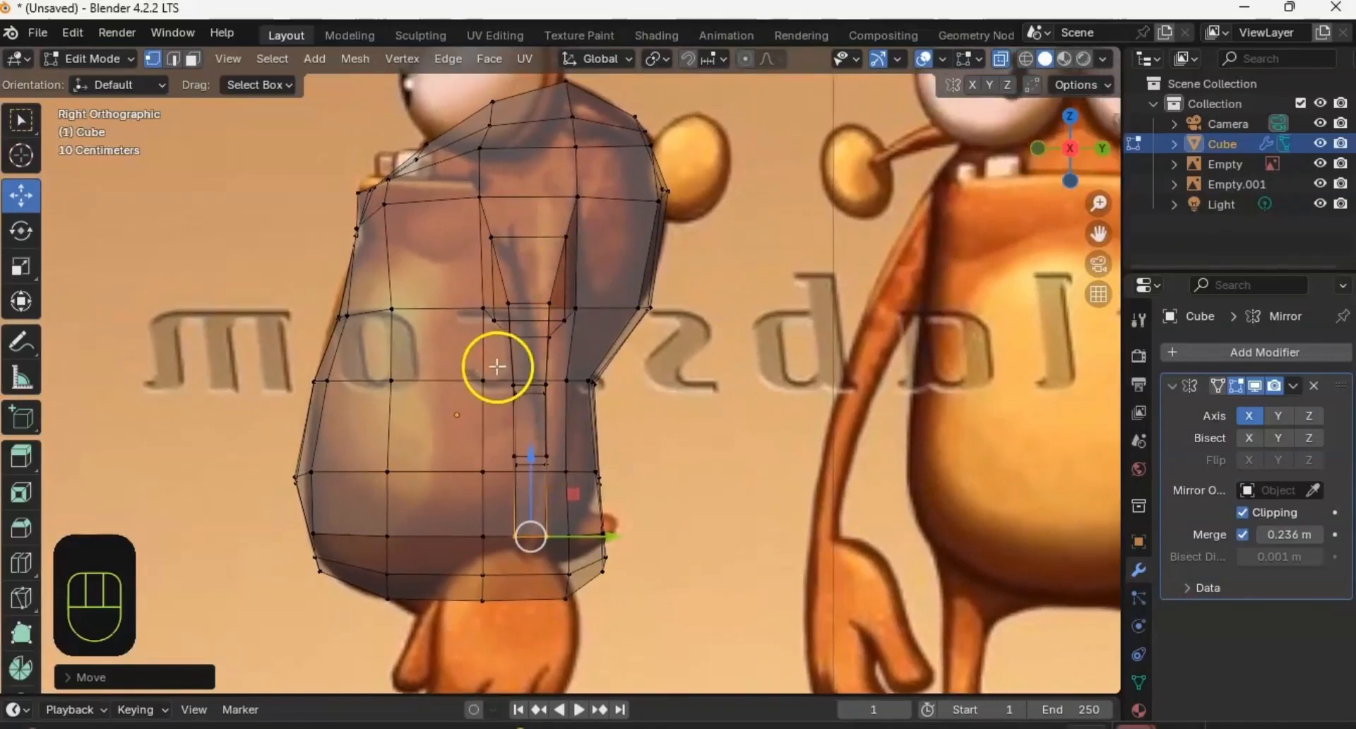
pyautogui.keyDown('shift'); pyautogui.moveTo(497, 367); pyautogui.dragTo(562, 295, button='middle'); pyautogui.keyUp('shift')
pyautogui.keyDown('alt'); pyautogui.moveTo(474, 329); pyautogui.dragTo(605, 327, button='middle'); pyautogui.keyUp('alt')
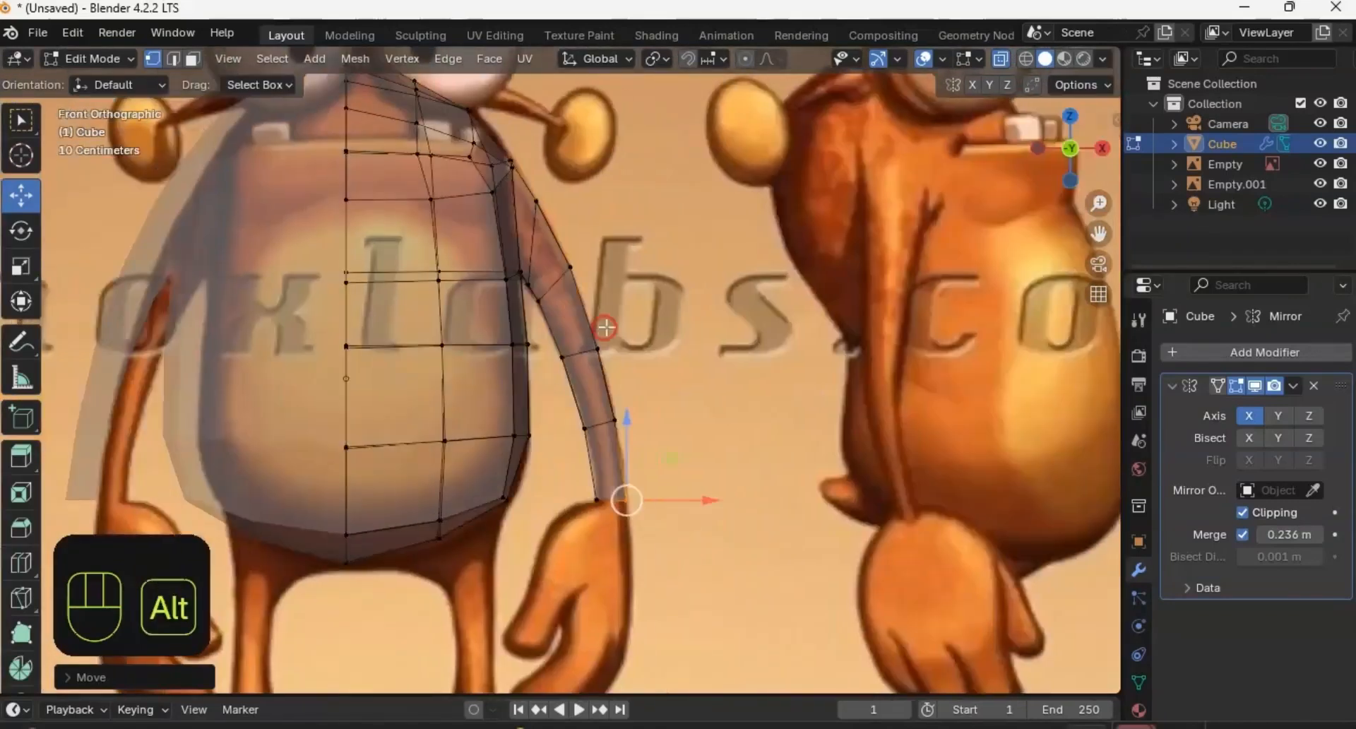
pyautogui.keyDown('ctrl'); pyautogui.moveTo(505, 242); pyautogui.dragTo(635, 318, button='middle'); pyautogui.keyUp('ctrl')
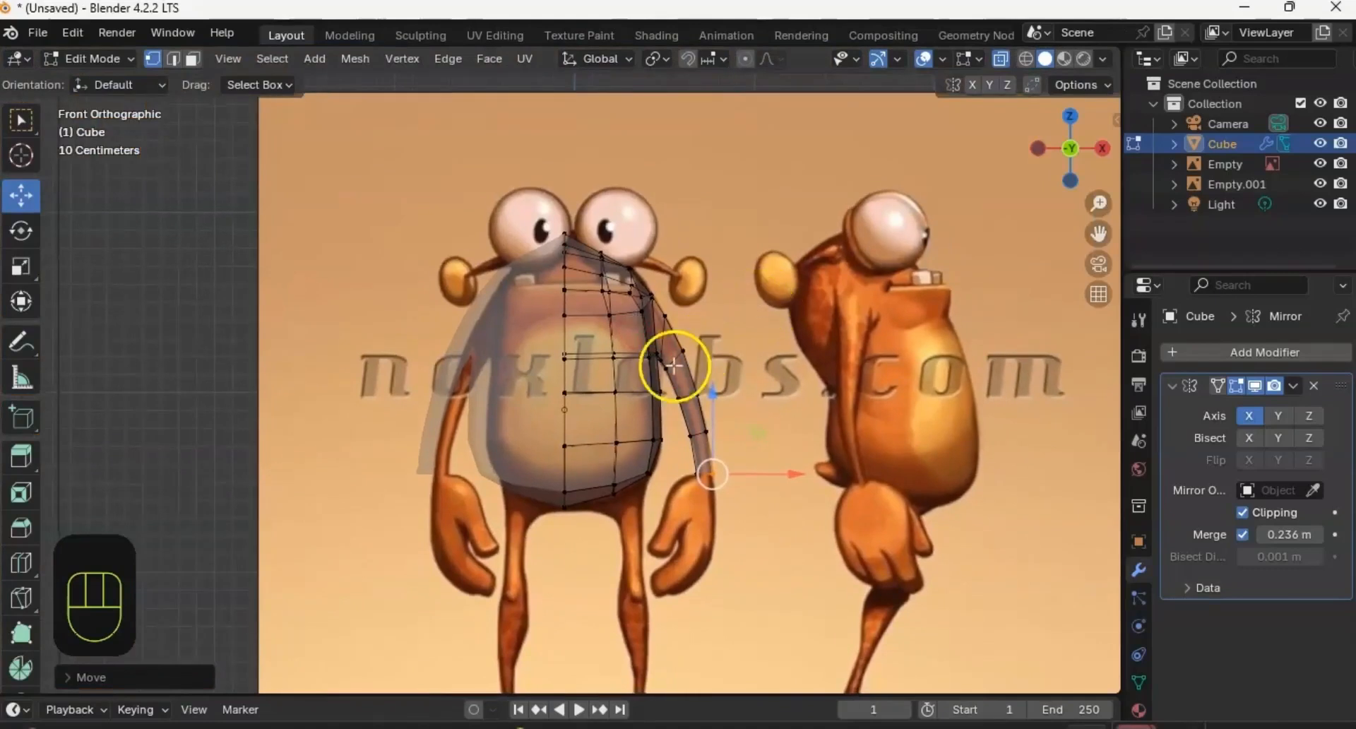
pyautogui.keyDown('shift'); pyautogui.moveTo(687, 363); pyautogui.dragTo(676, 281, button='middle'); pyautogui.keyUp('shift')
pyautogui.keyDown('shift'); pyautogui.moveTo(676, 286); pyautogui.dragTo(667, 361, button='middle'); pyautogui.keyUp('shift')
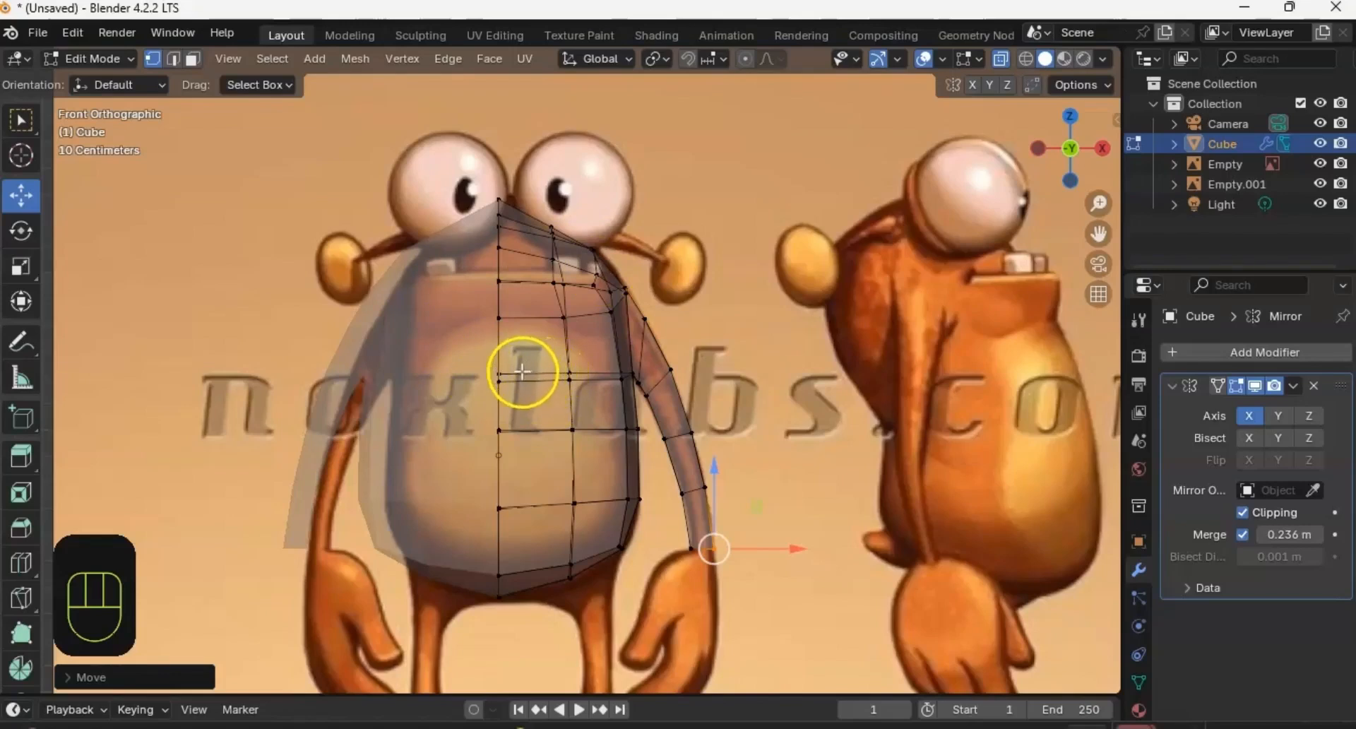
# Step: Select the body's vertices up to the shoulder, leaving out the arm, and hide them
pyautogui.keyDown('ctrl'); pyautogui.moveTo(555, 378); pyautogui.dragTo(557, 396, button='middle'); pyautogui.keyUp('ctrl')
pyautogui.moveTo(587, 378); pyautogui.dragTo(631, 585)
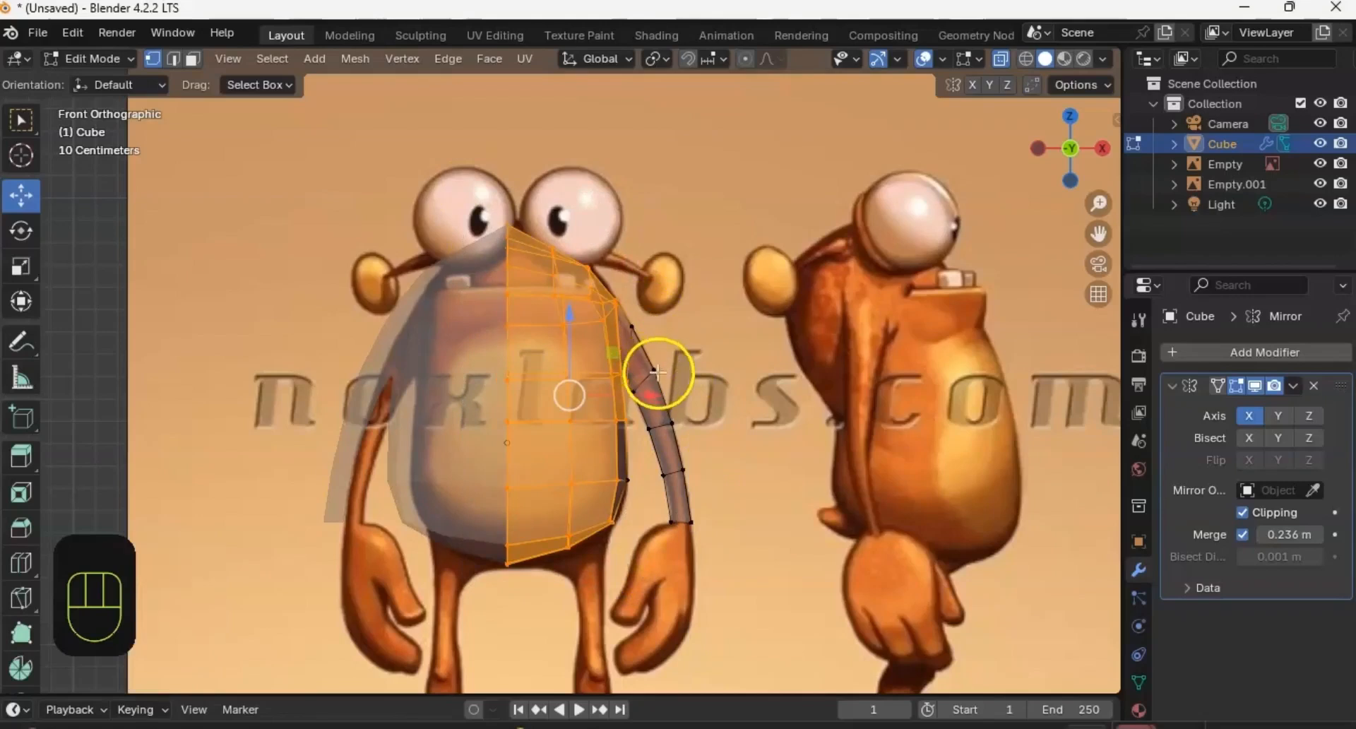
pyautogui.keyDown('ctrl'); pyautogui.moveTo(659, 378); pyautogui.dragTo(678, 309, button='middle'); pyautogui.keyUp('ctrl')
pyautogui.keyDown('shift'); pyautogui.moveTo(760, 323); pyautogui.dragTo(658, 316, button='middle'); pyautogui.keyUp('shift')
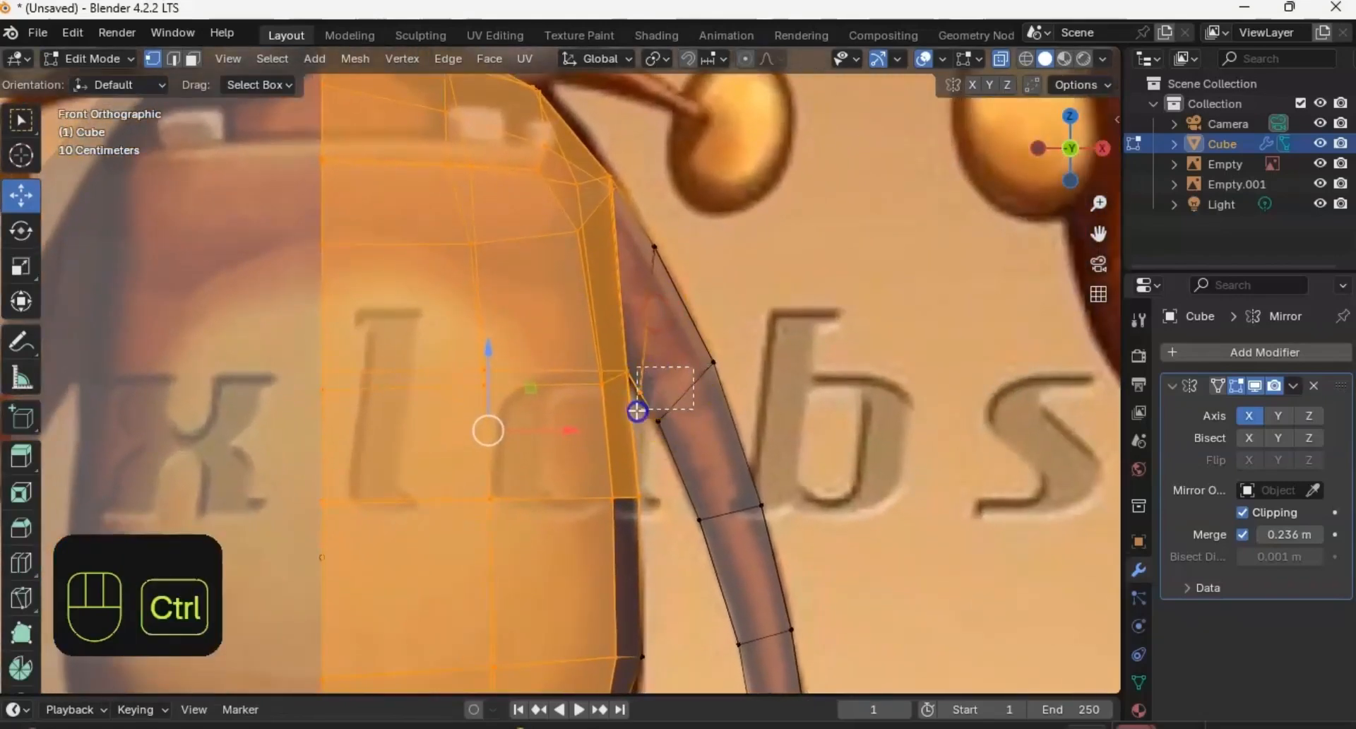
pyautogui.keyDown('shift'); pyautogui.moveTo(689, 302); pyautogui.dragTo(607, 417, button='middle'); pyautogui.keyUp('shift')
pyautogui.press('h')
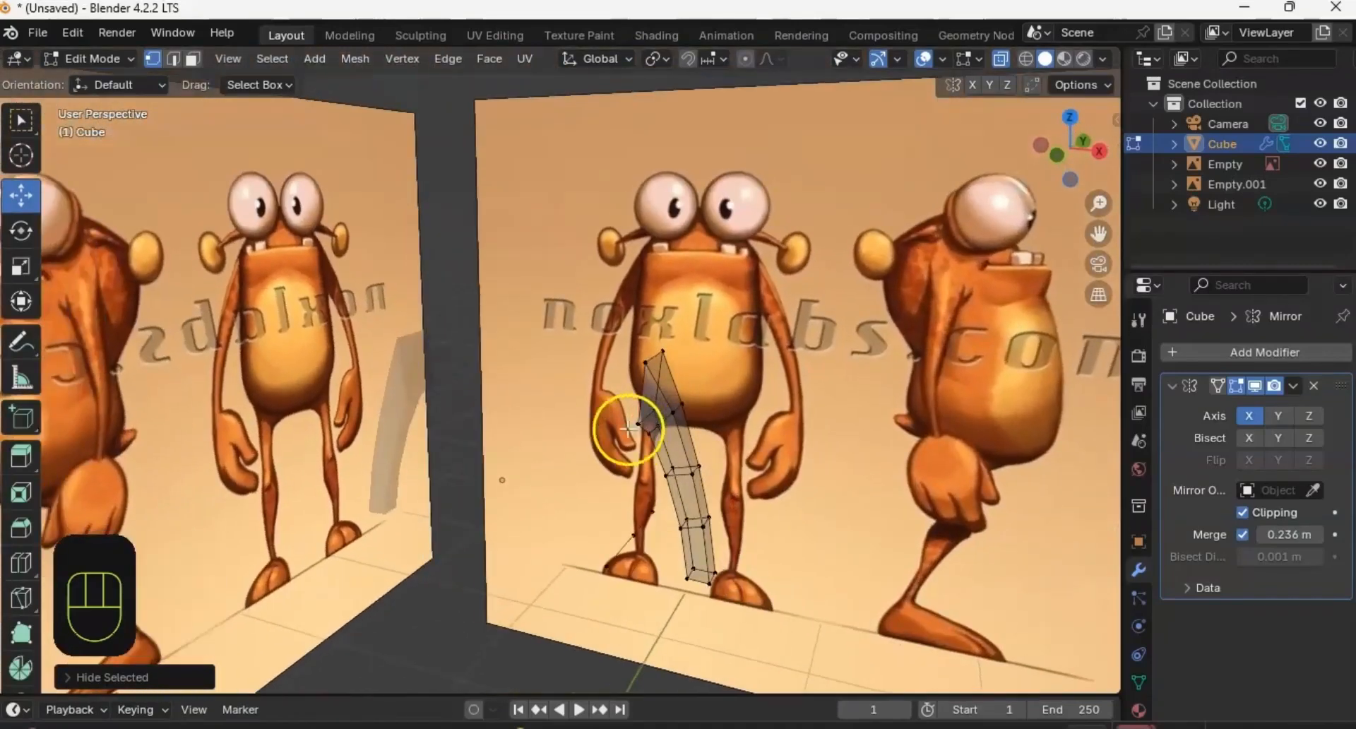
# Step: Reveal the hidden body, add its missed lower side vertices to the selection, and hide the complete body
pyautogui.hotkey('alt', 'h')
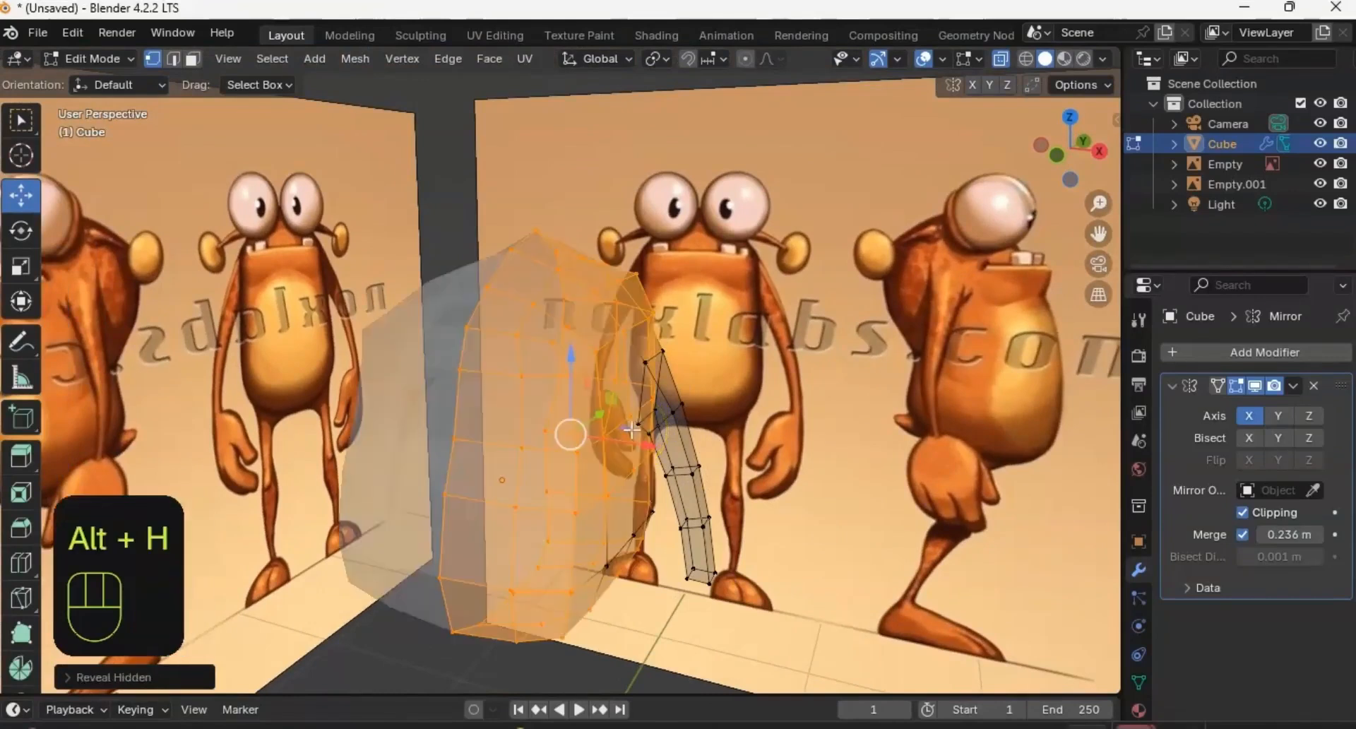
pyautogui.keyDown('shift'); pyautogui.moveTo(632, 429); pyautogui.dragTo(600, 269, button='middle'); pyautogui.keyUp('shift')
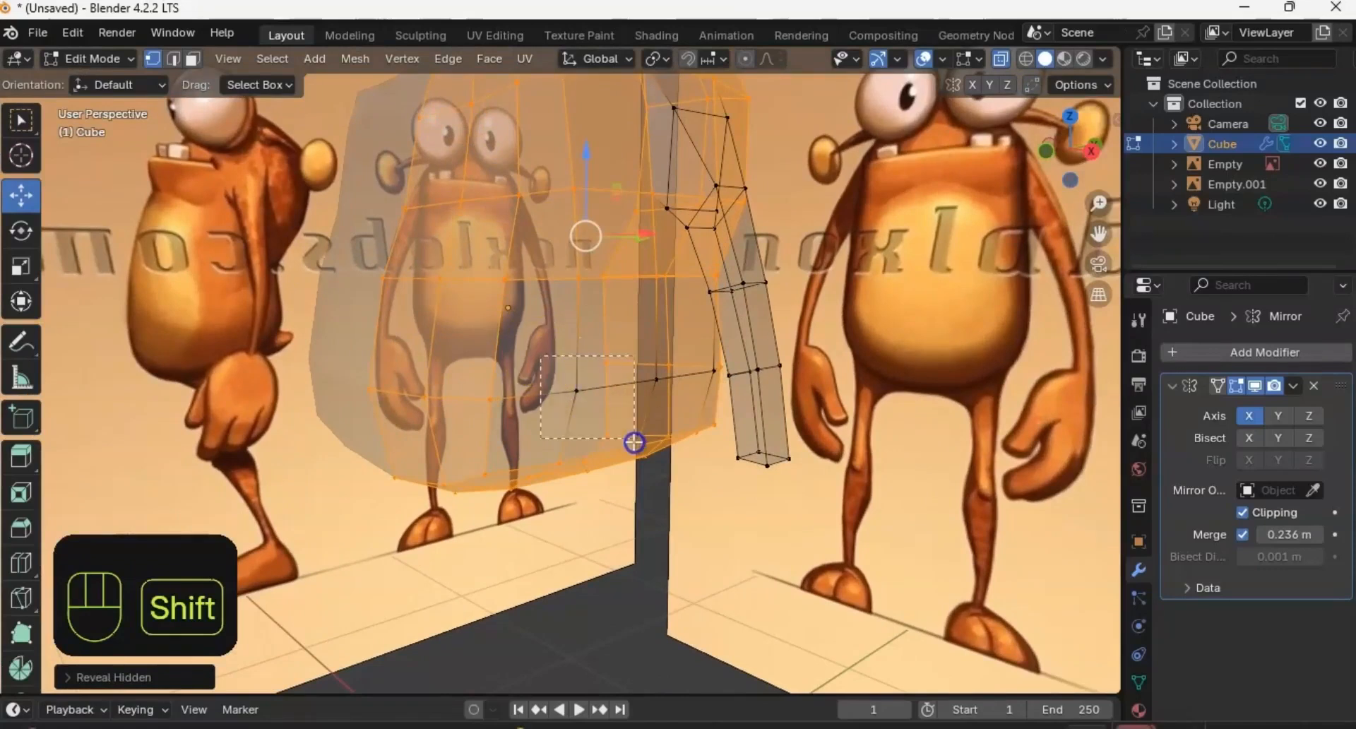
pyautogui.keyDown('shift'); pyautogui.moveTo(634, 442); pyautogui.dragTo(635, 442); pyautogui.keyUp('shift')
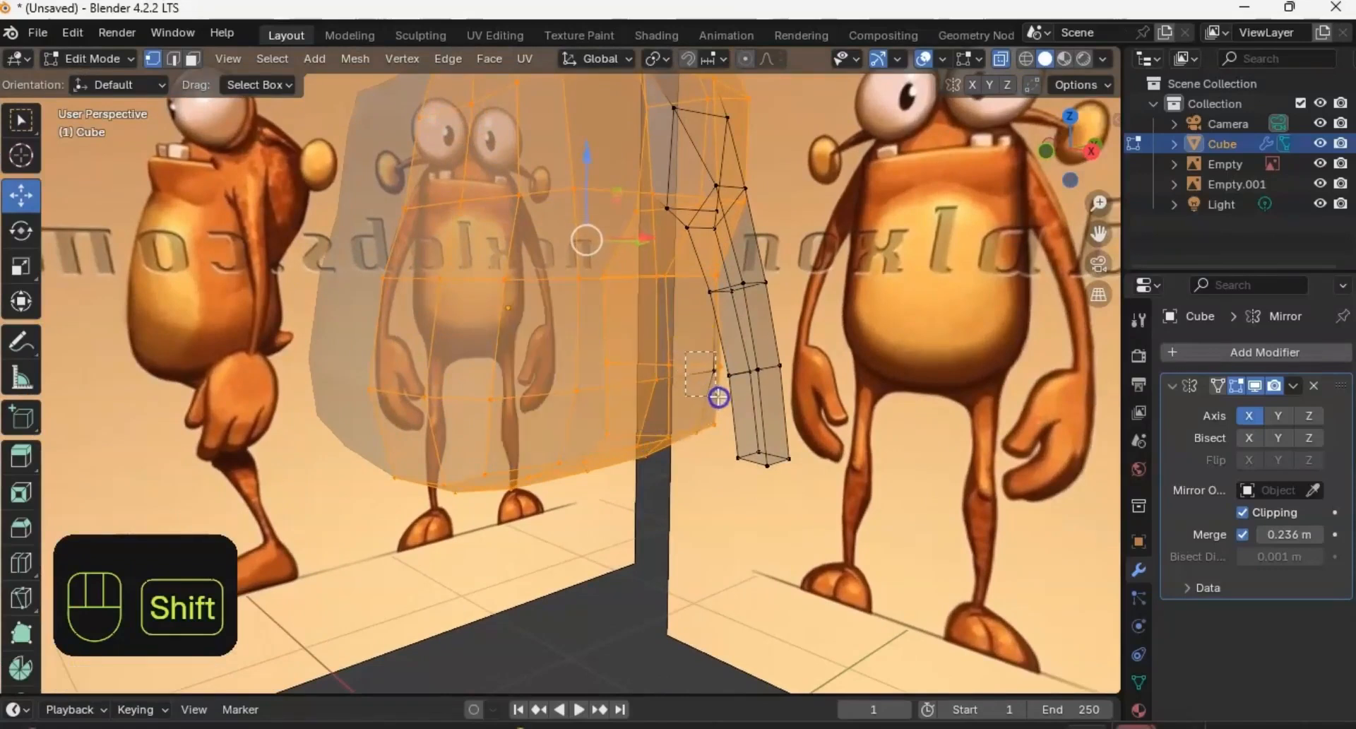
pyautogui.keyDown('ctrl'); pyautogui.moveTo(714, 375); pyautogui.dragTo(678, 372, button='middle'); pyautogui.keyUp('ctrl')
pyautogui.press('h')
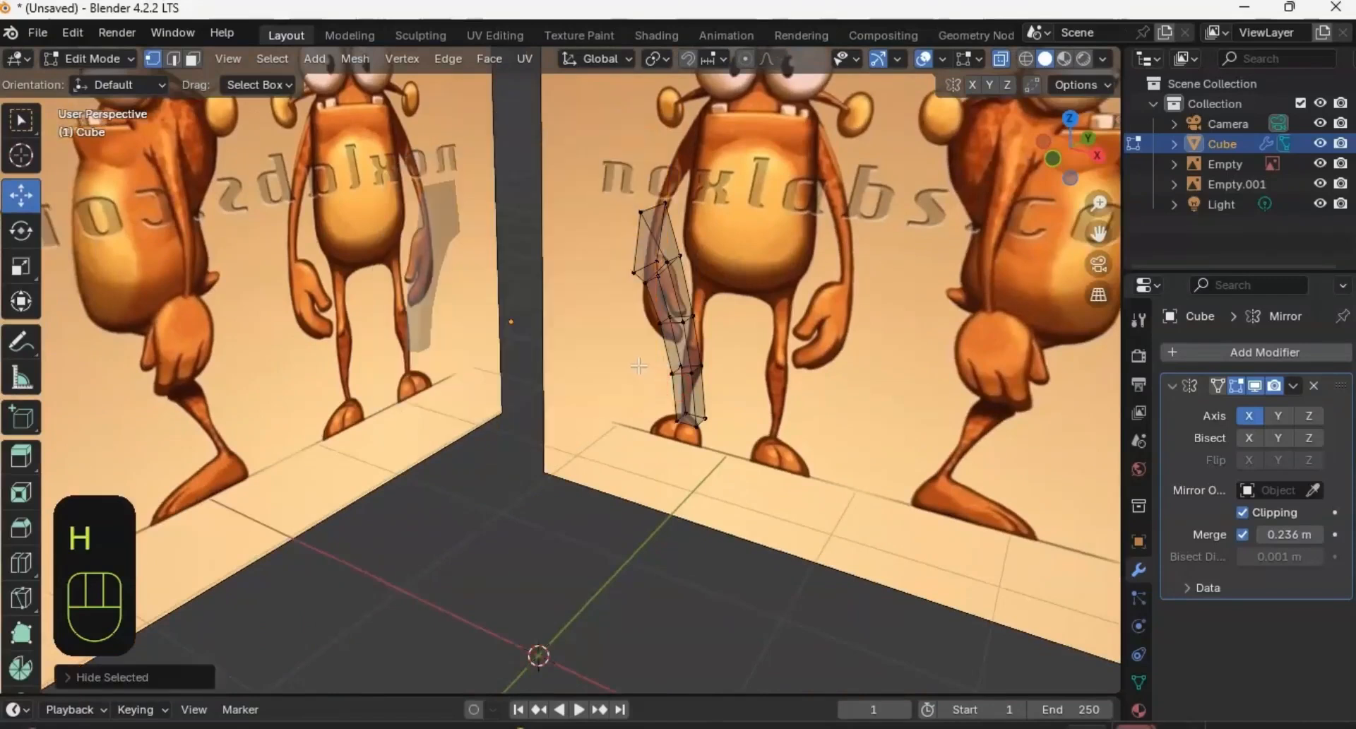
# Step: In the right side view, select the whole arm and move it backward and upward to line up with the reference arm
pyautogui.moveTo(621, 317); pyautogui.dragTo(641, 289, button='middle')
pyautogui.scroll(1, 653, 353)
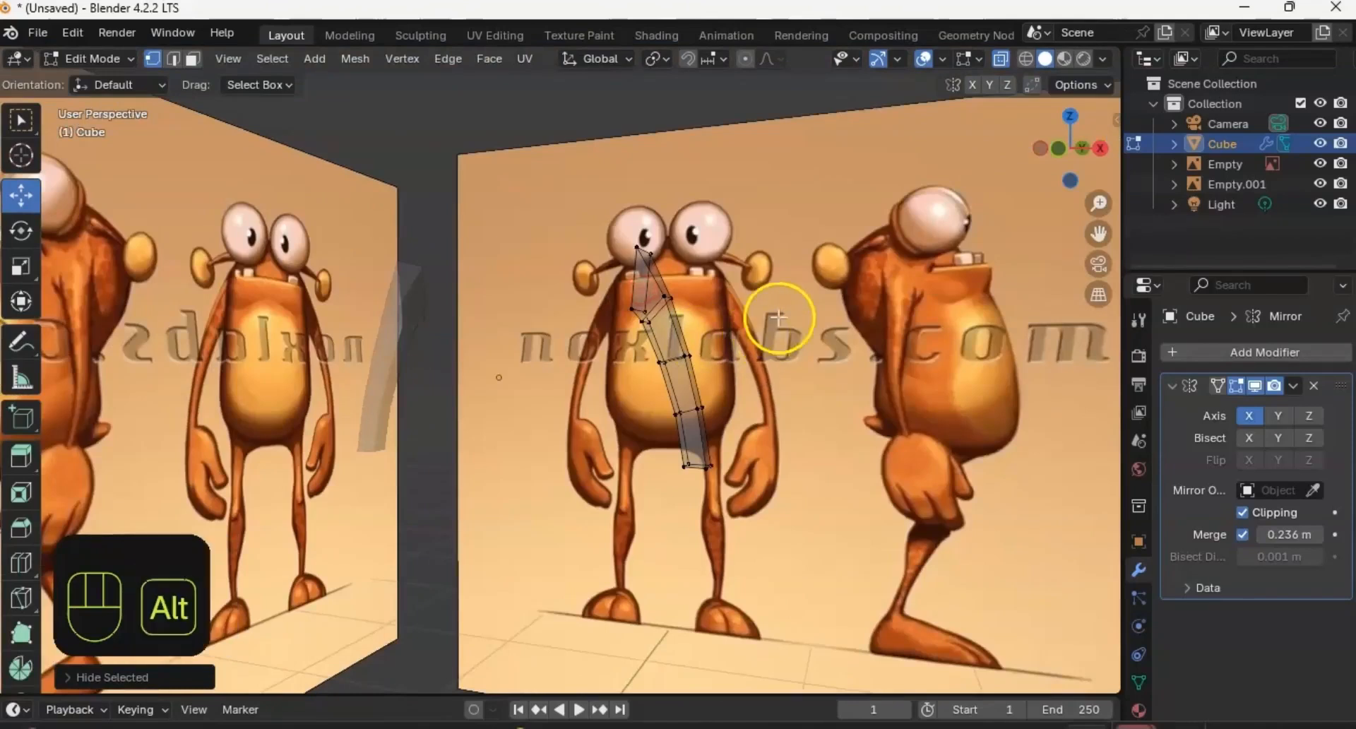
pyautogui.keyDown('alt'); pyautogui.moveTo(772, 315); pyautogui.dragTo(569, 293, button='middle'); pyautogui.keyUp('alt')
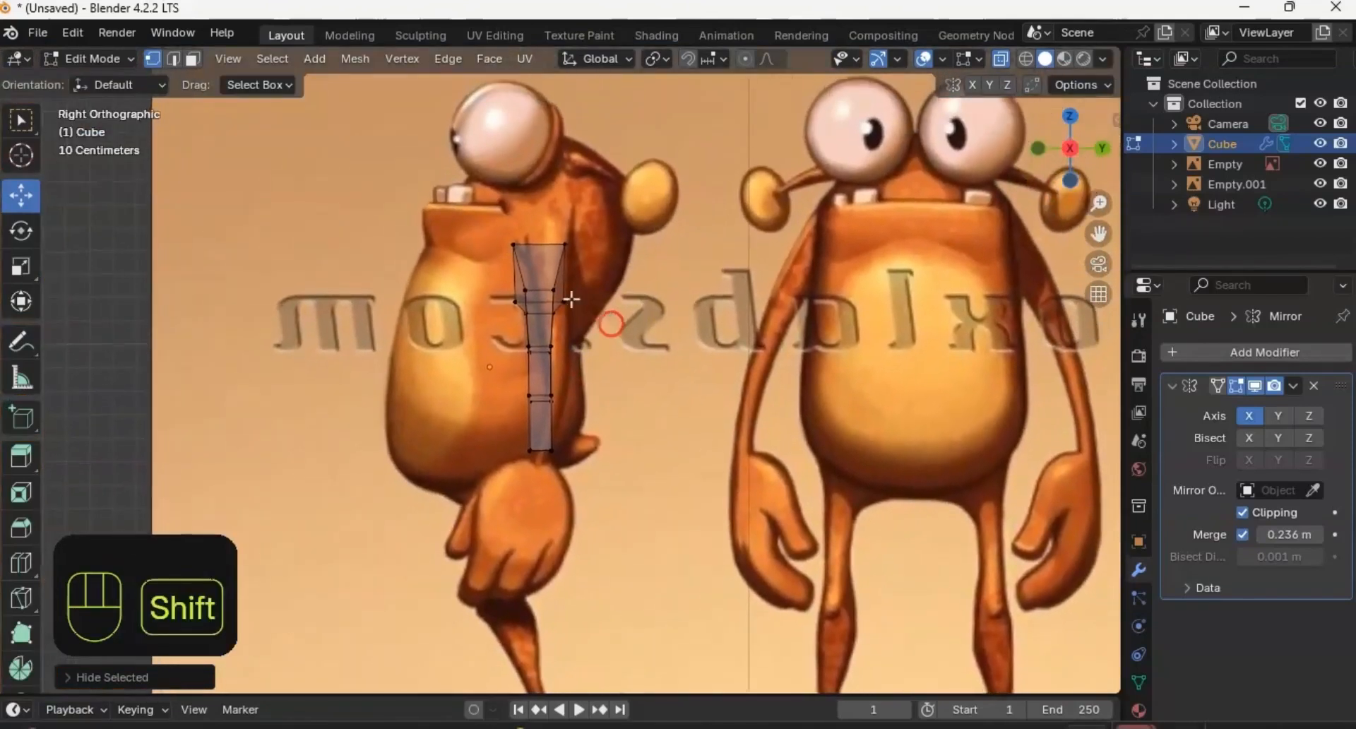
pyautogui.moveTo(597, 339)
pyautogui.keyDown('ctrl'); pyautogui.mouseDown(button='middle')
pyautogui.moveTo(603, 277)
pyautogui.moveTo(584, 318)
pyautogui.mouseUp(button='middle'); pyautogui.keyUp('ctrl')
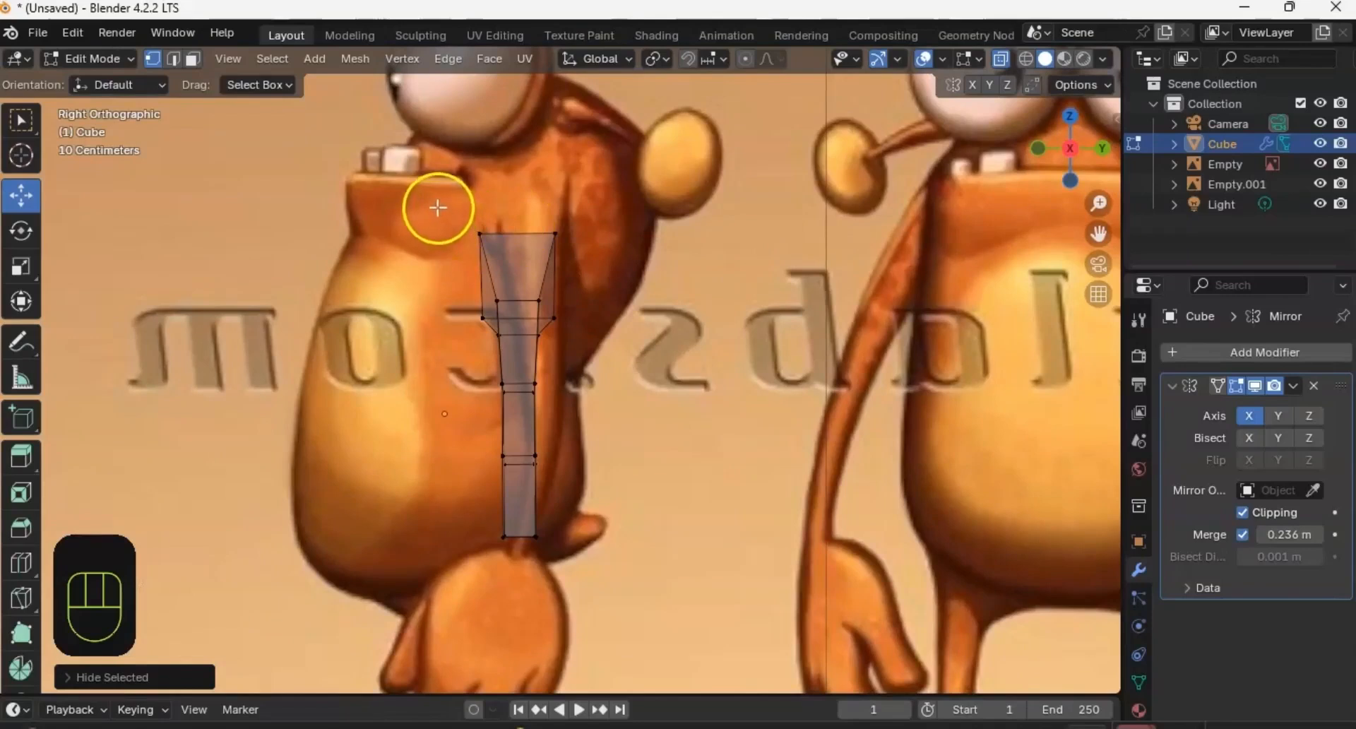
pyautogui.moveTo(574, 479); pyautogui.dragTo(597, 626)
pyautogui.moveTo(553, 389); pyautogui.dragTo(584, 389)
pyautogui.moveTo(540, 327); pyautogui.dragTo(575, 311)
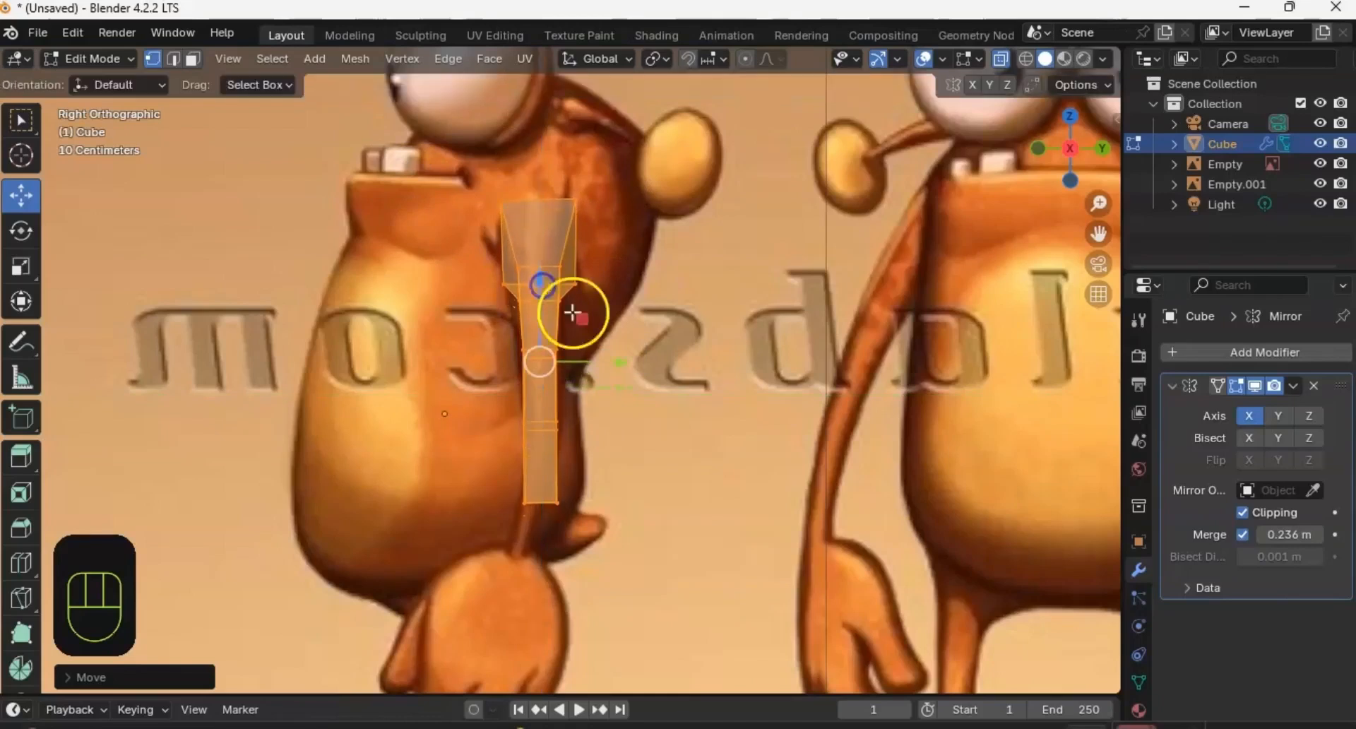
pyautogui.moveTo(574, 312)
pyautogui.keyDown('shift'); pyautogui.mouseDown(button='middle')
pyautogui.moveTo(554, 293)
pyautogui.moveTo(565, 327)
pyautogui.mouseUp(button='middle'); pyautogui.keyUp('shift')
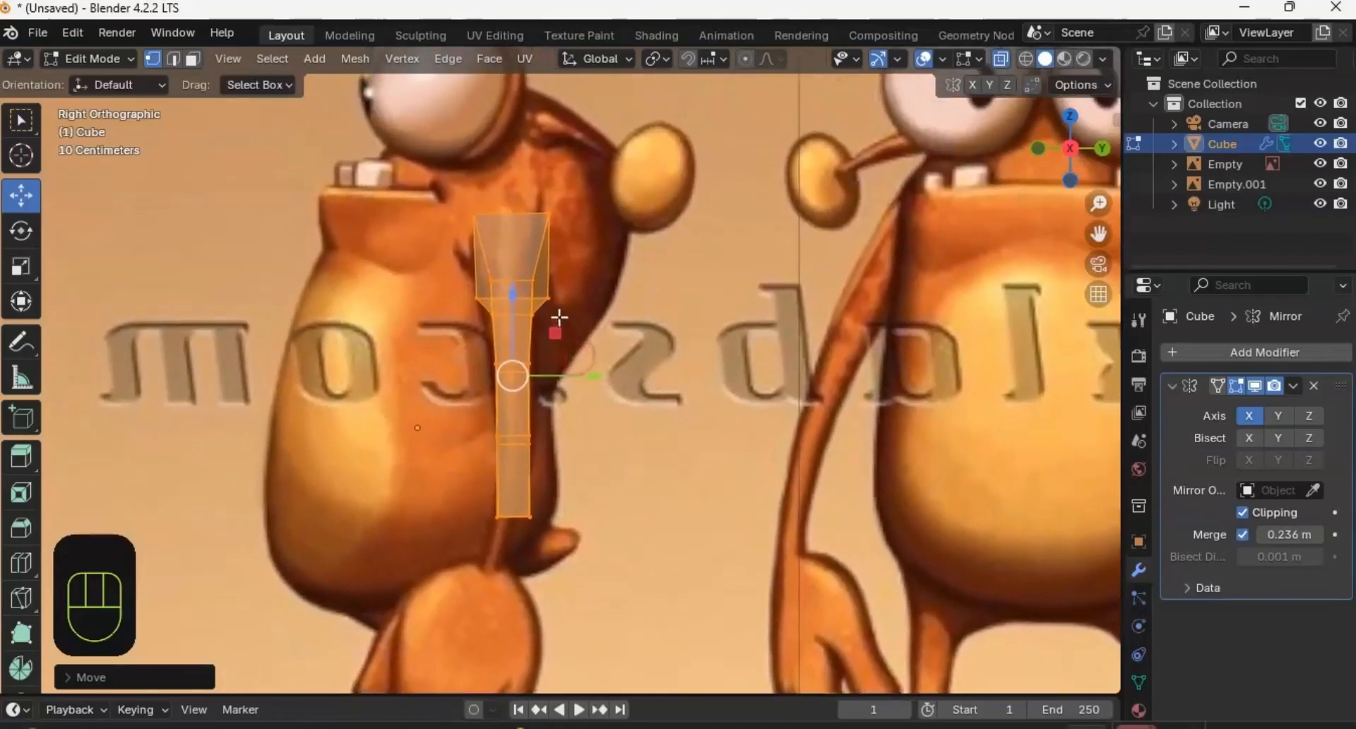
pyautogui.moveTo(508, 290); pyautogui.dragTo(511, 315)
# Step: Shift the edge loop in the middle of the lower arm slightly backward along Y to follow the side reference
pyautogui.keyDown('shift'); pyautogui.moveTo(553, 304); pyautogui.dragTo(571, 192, button='middle'); pyautogui.keyUp('shift')
pyautogui.moveTo(572, 326)
pyautogui.keyDown('ctrl'); pyautogui.mouseDown(button='middle')
pyautogui.moveTo(572, 236)
pyautogui.moveTo(590, 323)
pyautogui.mouseUp(button='middle'); pyautogui.keyUp('ctrl')
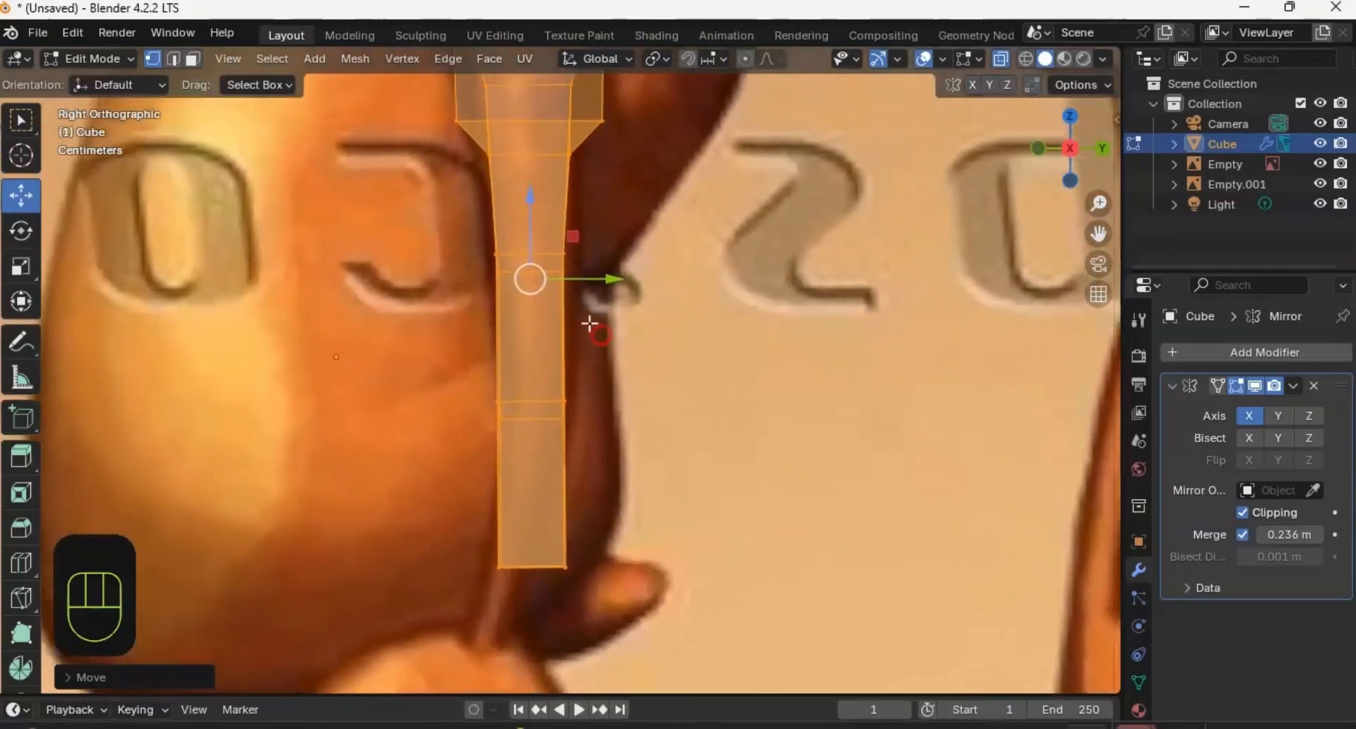
pyautogui.moveTo(448, 227); pyautogui.dragTo(603, 266)
pyautogui.moveTo(469, 369); pyautogui.dragTo(602, 415)
pyautogui.keyDown('shift'); pyautogui.moveTo(574, 377); pyautogui.dragTo(535, 220, button='middle'); pyautogui.keyUp('shift')
# Step: Move the wrist end down and forward along Y to the reference hand, then rotate it to follow the forearm's slant
pyautogui.moveTo(417, 357); pyautogui.dragTo(602, 430)
pyautogui.moveTo(493, 363); pyautogui.dragTo(491, 446)
pyautogui.moveTo(566, 466); pyautogui.dragTo(536, 463)
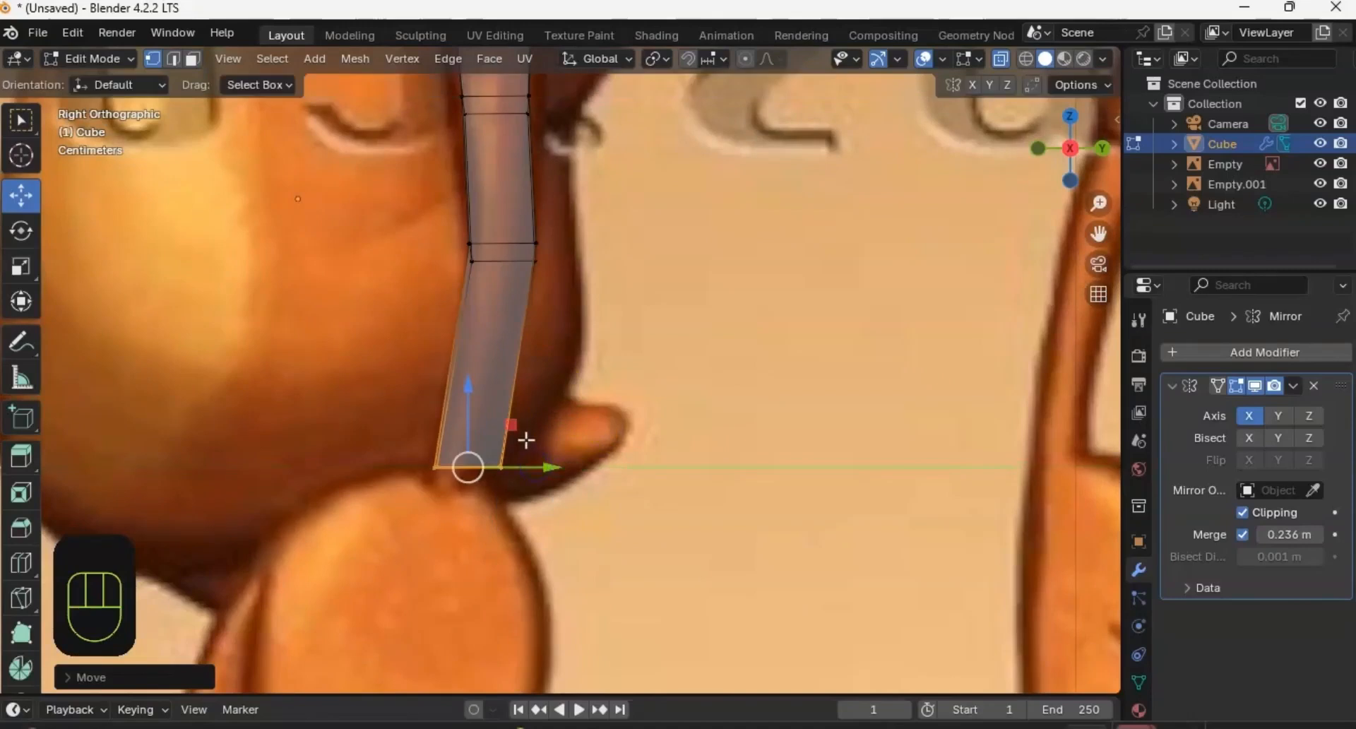
pyautogui.press('r')
pyautogui.click(522, 464)
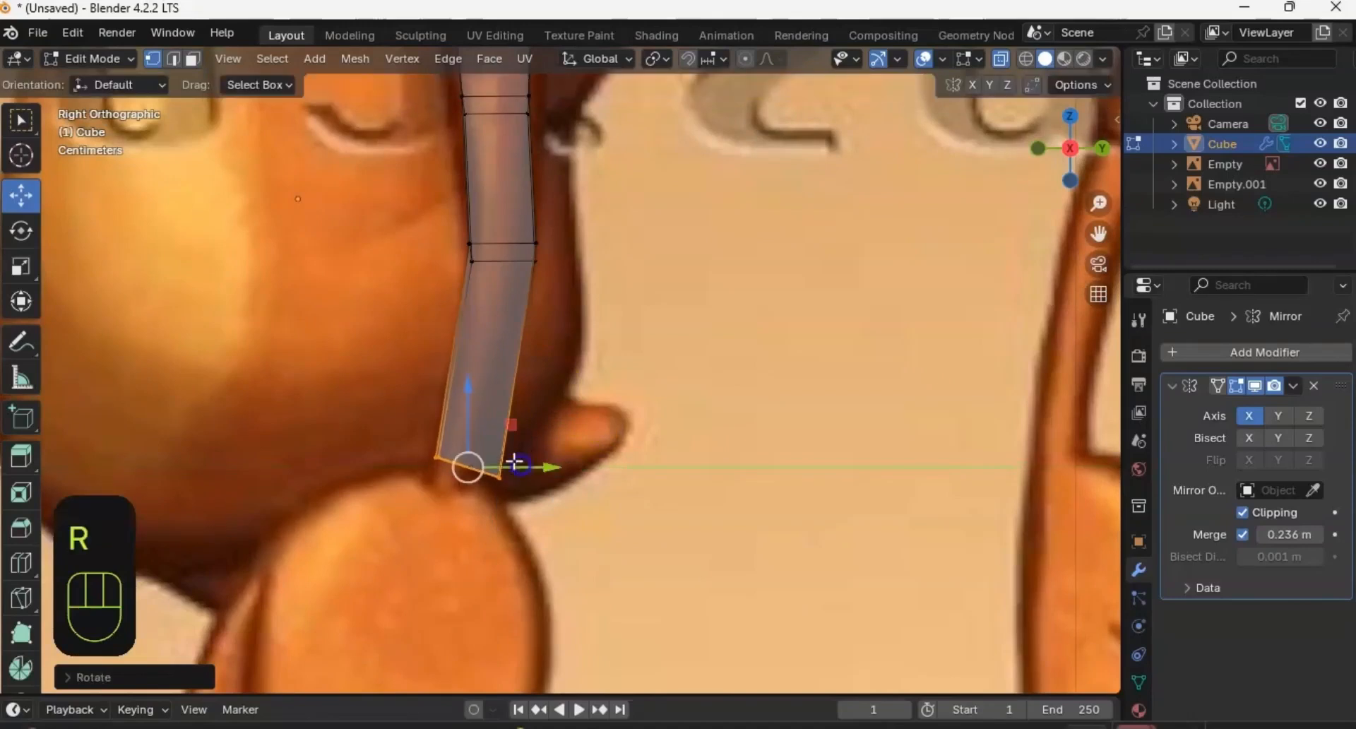
pyautogui.press('g')
pyautogui.click(463, 463)
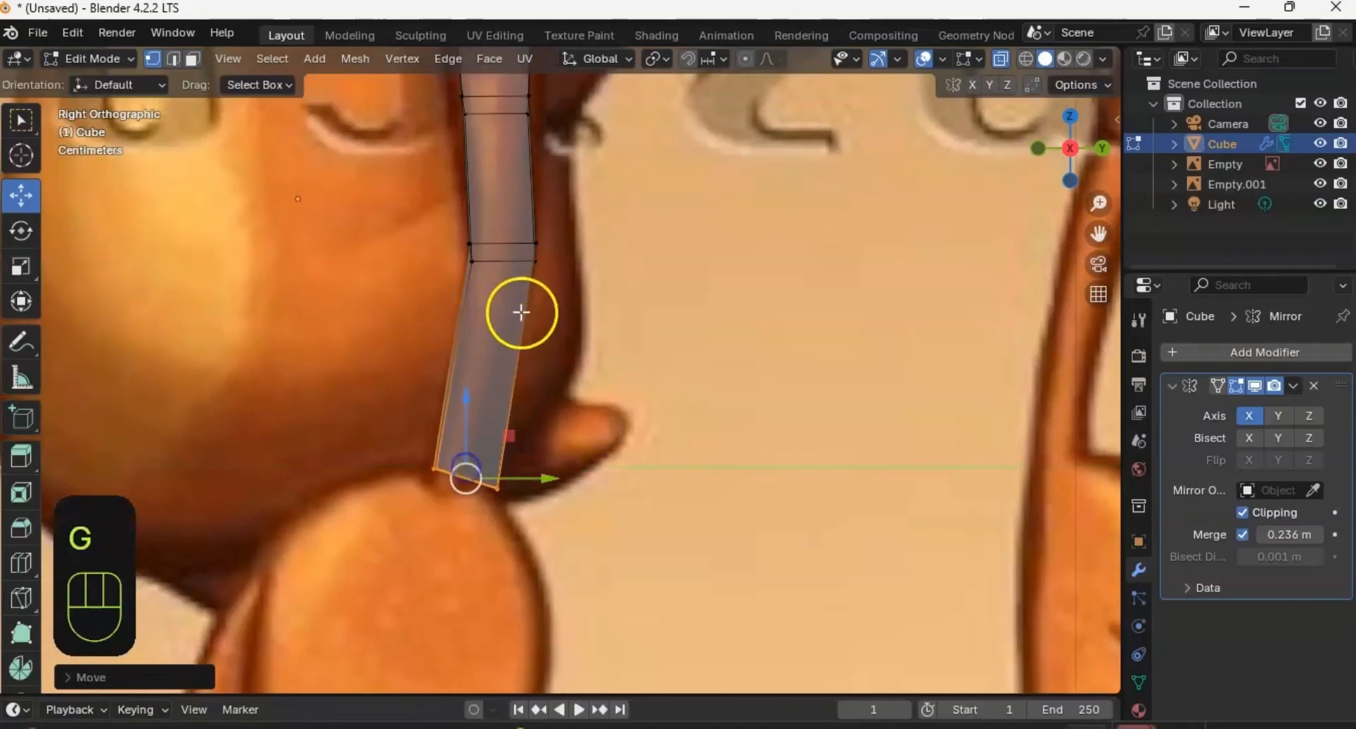
# Step: Select the edge loop above the forearm, shift it slightly to follow the side reference, and return to the front view
pyautogui.keyDown('shift'); pyautogui.moveTo(535, 300); pyautogui.dragTo(519, 404, button='middle'); pyautogui.keyUp('shift')
pyautogui.keyDown('ctrl'); pyautogui.moveTo(524, 342); pyautogui.dragTo(531, 434, button='middle'); pyautogui.keyUp('ctrl')
pyautogui.keyDown('shift'); pyautogui.moveTo(550, 331); pyautogui.dragTo(525, 398, button='middle'); pyautogui.keyUp('shift')
pyautogui.moveTo(530, 355)
pyautogui.mouseDown()
pyautogui.moveTo(529, 340)
pyautogui.moveTo(548, 344)
pyautogui.mouseUp()
pyautogui.keyDown('shift'); pyautogui.moveTo(538, 355); pyautogui.dragTo(532, 353, button='middle'); pyautogui.keyUp('shift')
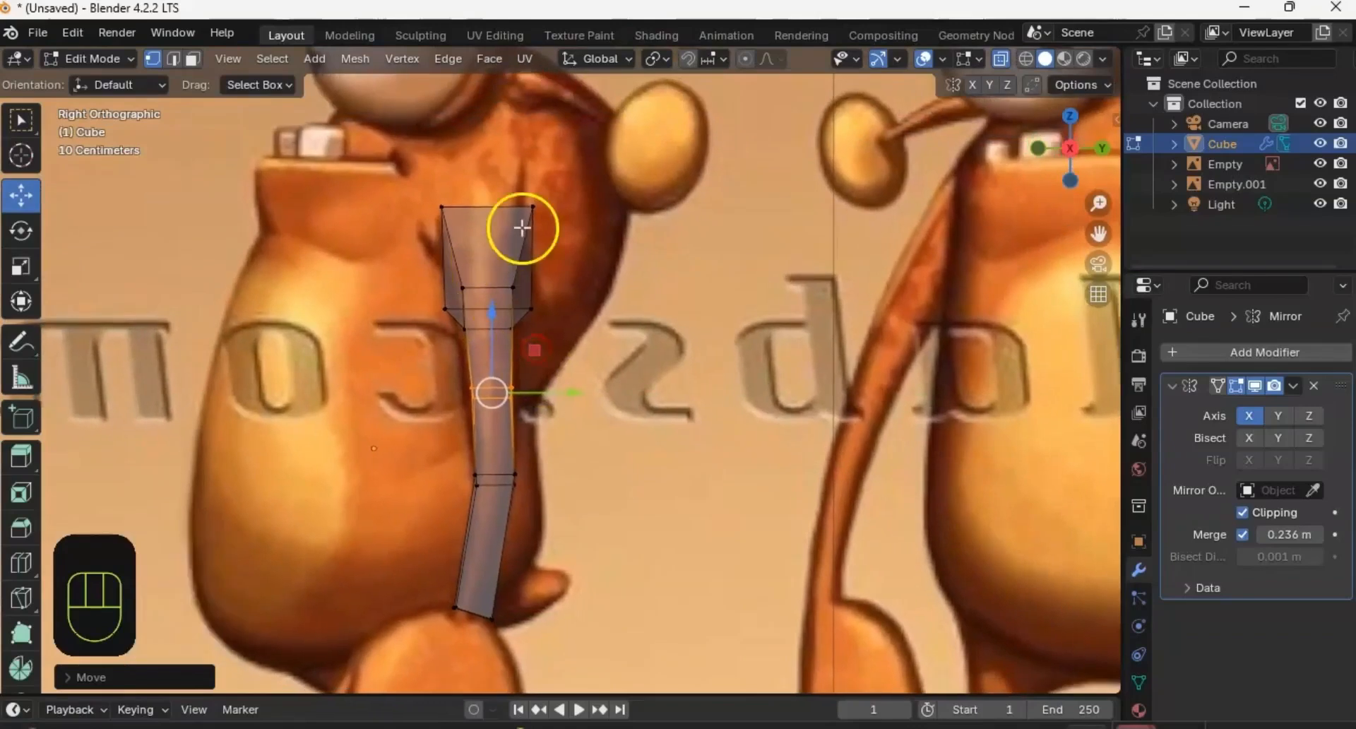
pyautogui.keyDown('ctrl'); pyautogui.moveTo(459, 289); pyautogui.dragTo(506, 253, button='middle'); pyautogui.keyUp('ctrl')
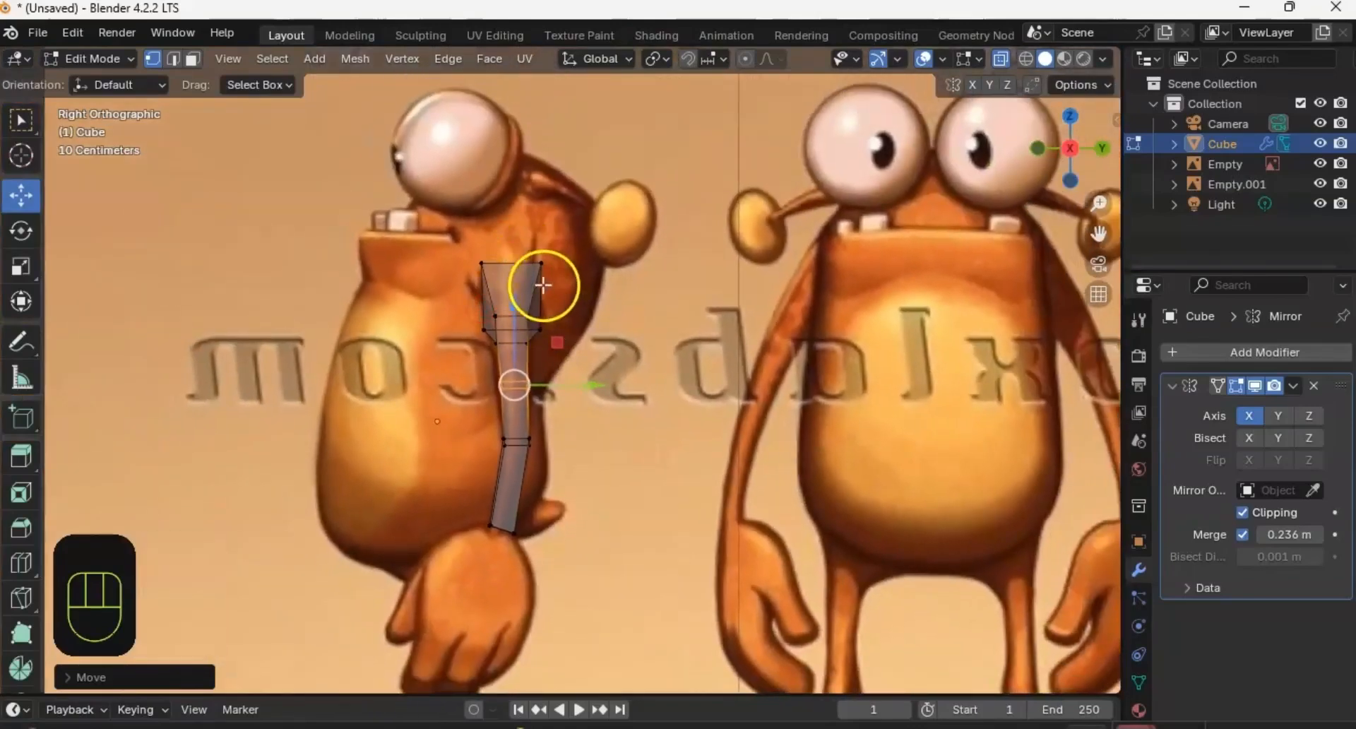
pyautogui.keyDown('alt'); pyautogui.moveTo(454, 288); pyautogui.dragTo(571, 291, button='middle'); pyautogui.keyUp('alt')
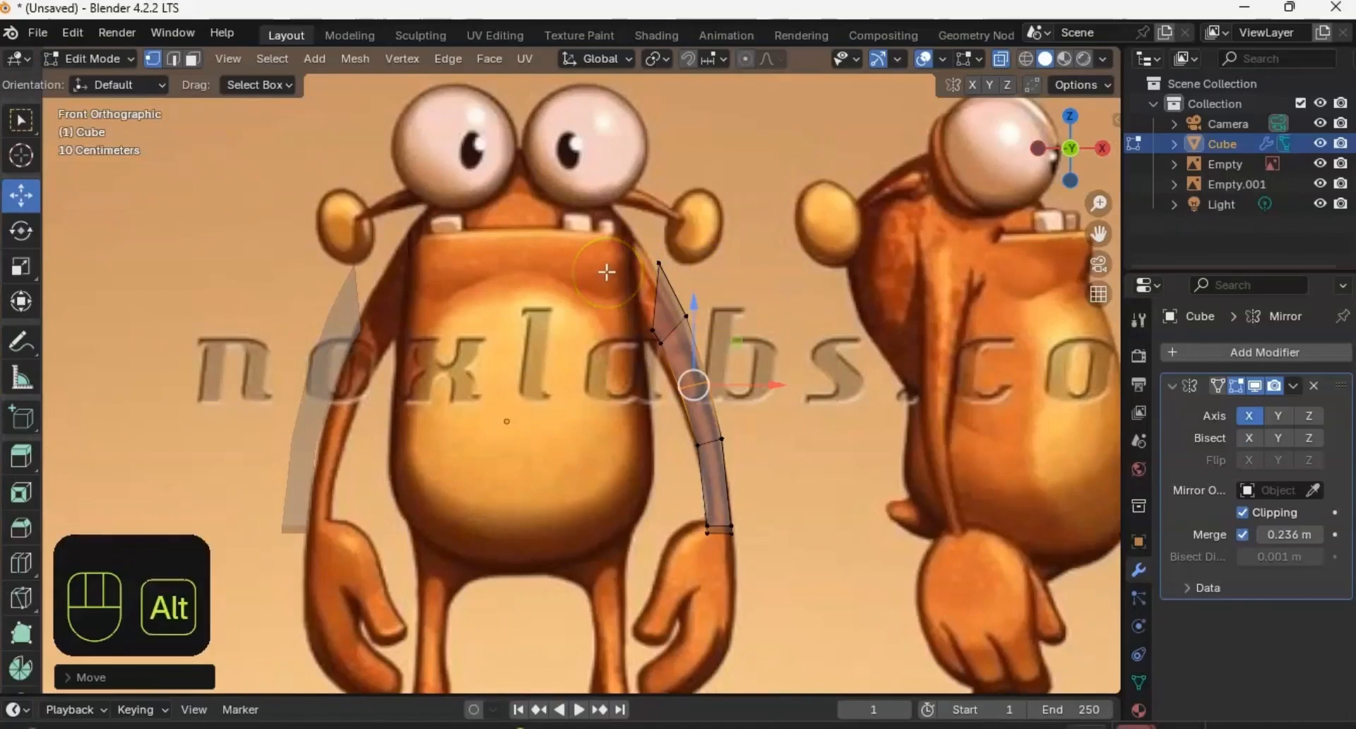
# Step: Reveal the hidden body geometry and turn off X-ray so the mesh displays as solid
pyautogui.hotkey('alt', 'h')
pyautogui.moveTo(726, 263); pyautogui.dragTo(663, 266, button='middle')
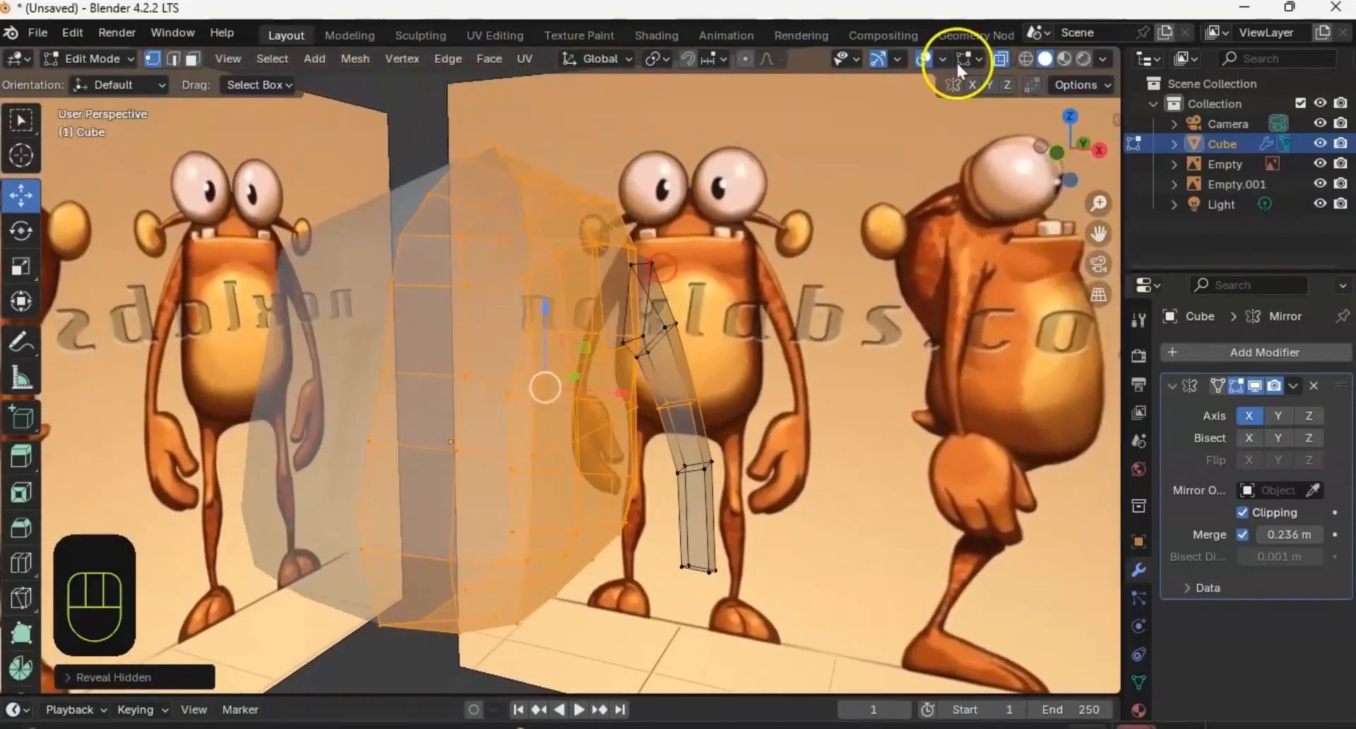
pyautogui.click(1001, 61)
pyautogui.moveTo(781, 181); pyautogui.dragTo(544, 202, button='middle')
pyautogui.moveTo(494, 263); pyautogui.dragTo(505, 233, button='middle')
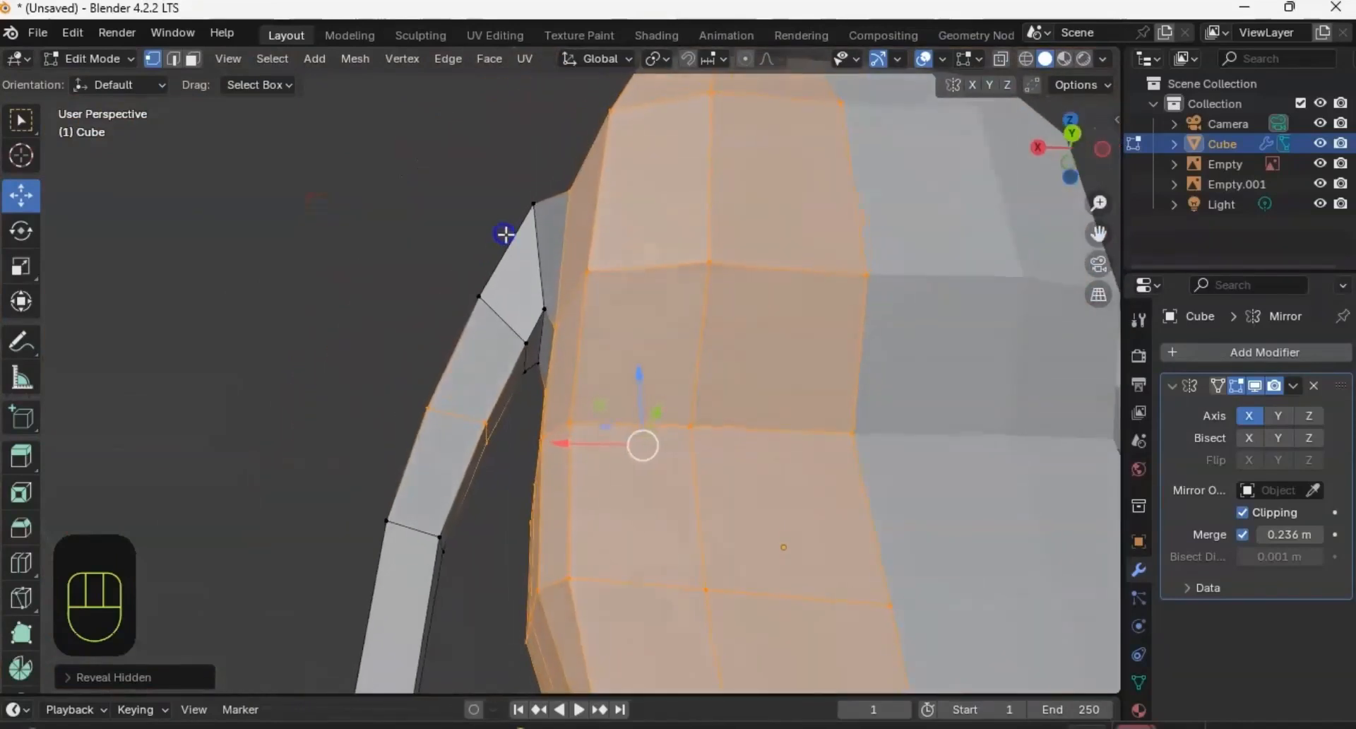
# Step: Select the vertex at the underside of the shoulder joint and move it slightly to adjust the armpit
pyautogui.moveTo(549, 305); pyautogui.dragTo(547, 332, button='middle')
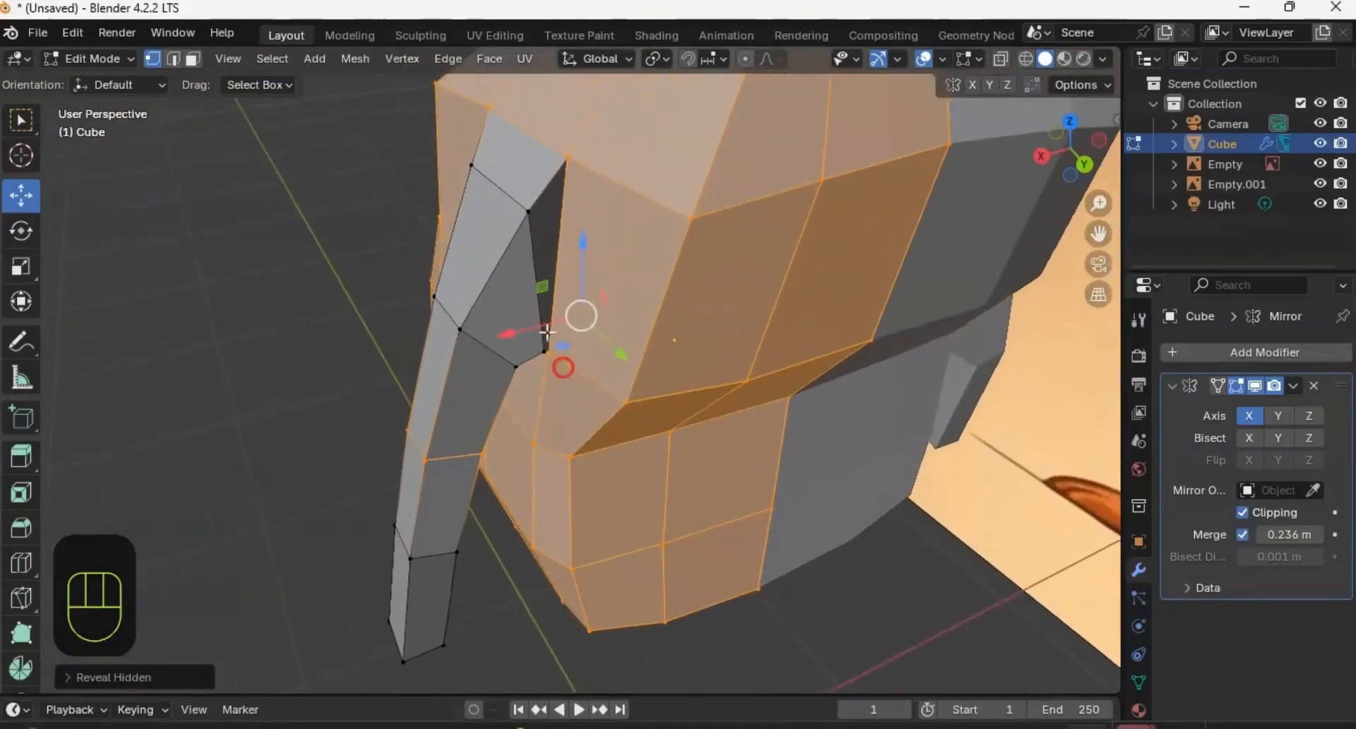
pyautogui.click(543, 350)
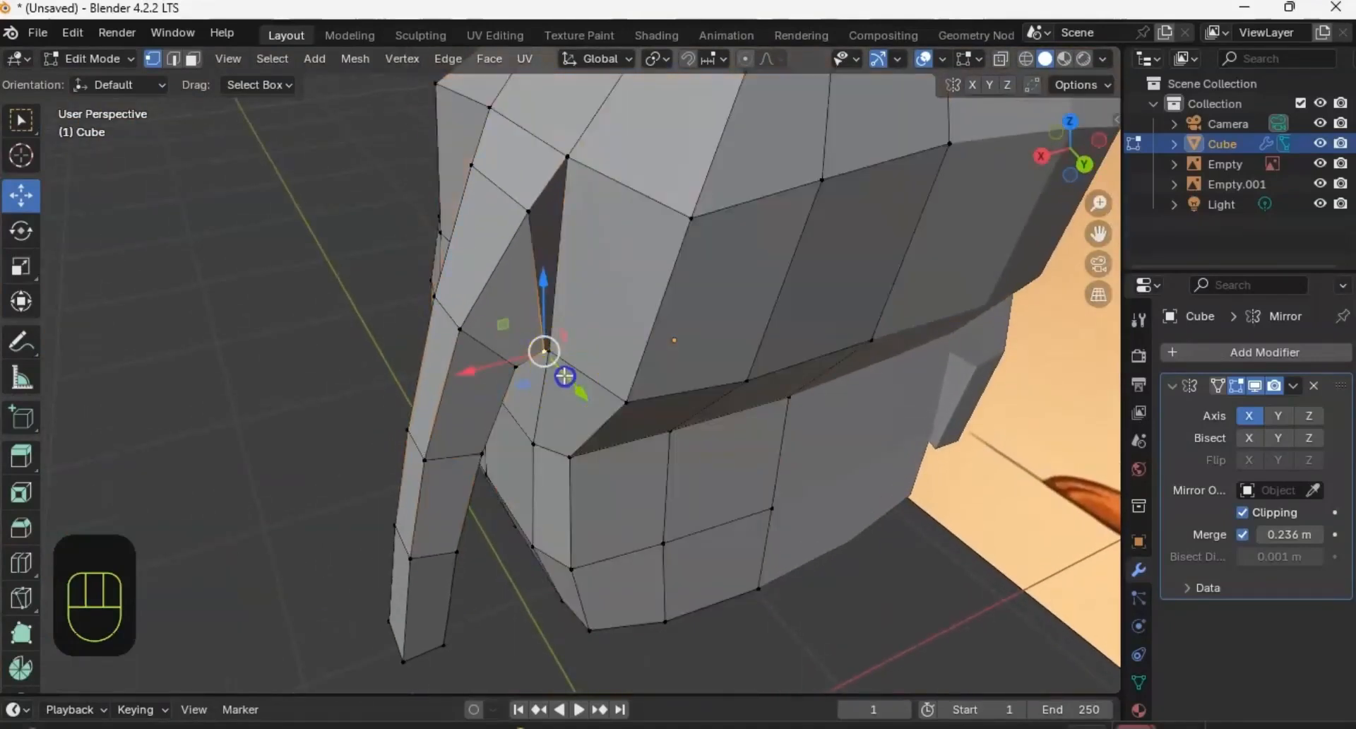
pyautogui.moveTo(565, 375); pyautogui.dragTo(542, 358)
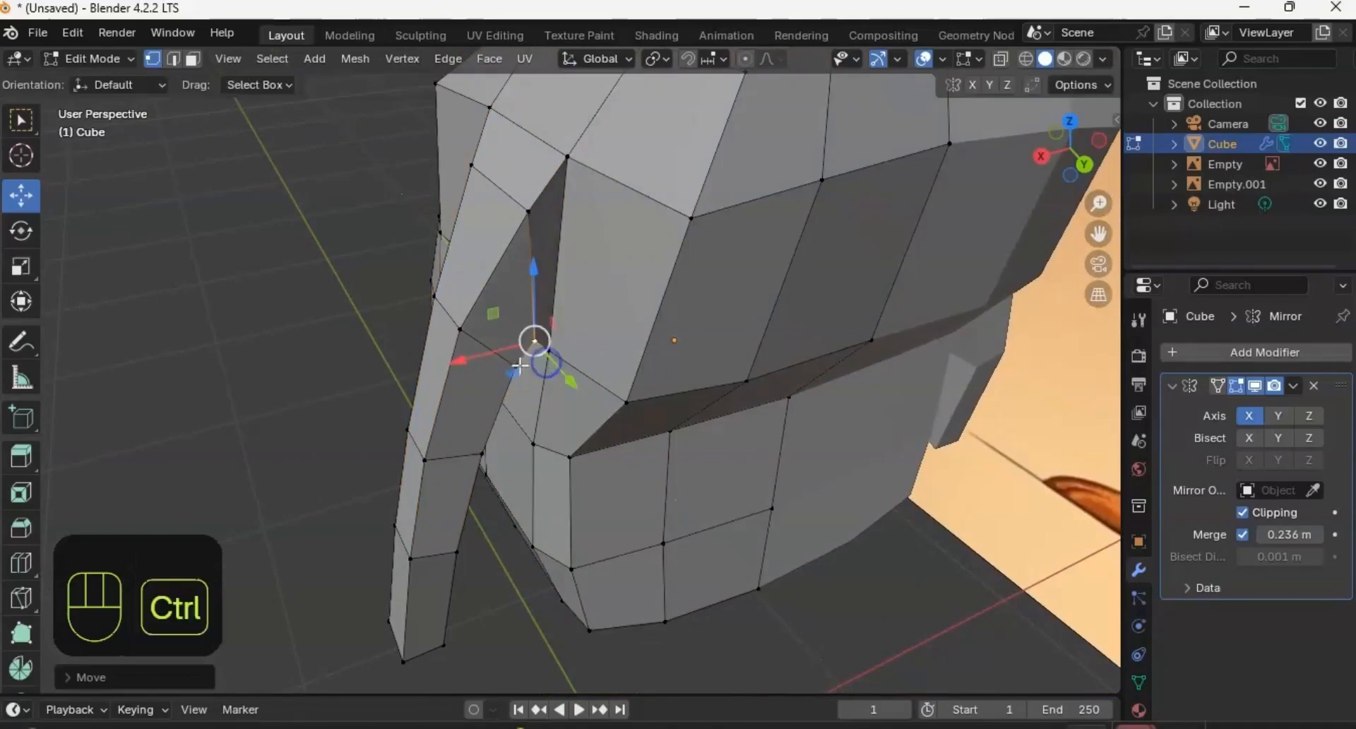
# Step: Examine how the arm joins the body in perspective and compare the mesh with the front and side references
pyautogui.keyDown('ctrl'); pyautogui.moveTo(534, 357); pyautogui.dragTo(805, 286, button='middle'); pyautogui.keyUp('ctrl')
pyautogui.keyDown('shift'); pyautogui.moveTo(638, 273); pyautogui.dragTo(560, 433, button='middle'); pyautogui.keyUp('shift')
pyautogui.keyDown('shift'); pyautogui.moveTo(571, 327); pyautogui.dragTo(578, 381, button='middle'); pyautogui.keyUp('shift')
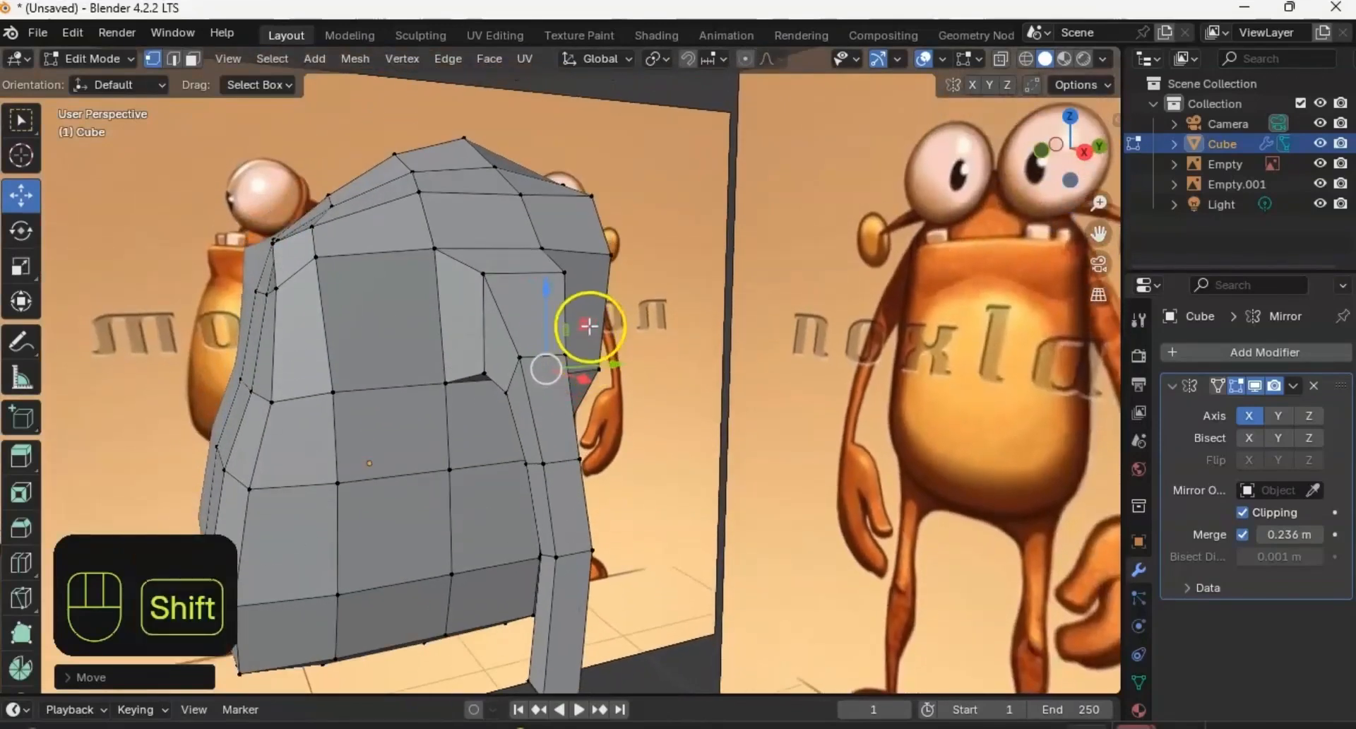
pyautogui.keyDown('shift'); pyautogui.moveTo(586, 327); pyautogui.dragTo(695, 314, button='middle'); pyautogui.keyUp('shift')
pyautogui.keyDown('shift'); pyautogui.moveTo(596, 342); pyautogui.dragTo(656, 358, button='middle'); pyautogui.keyUp('shift')
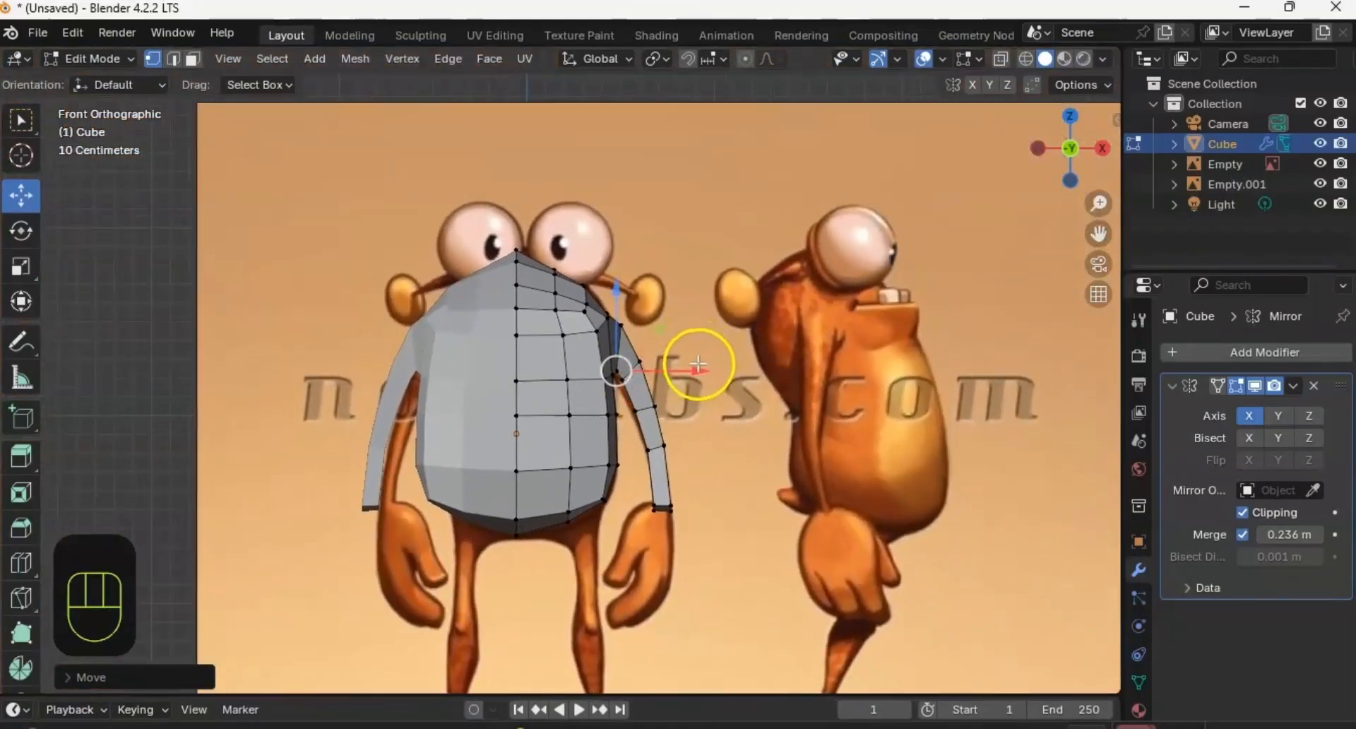
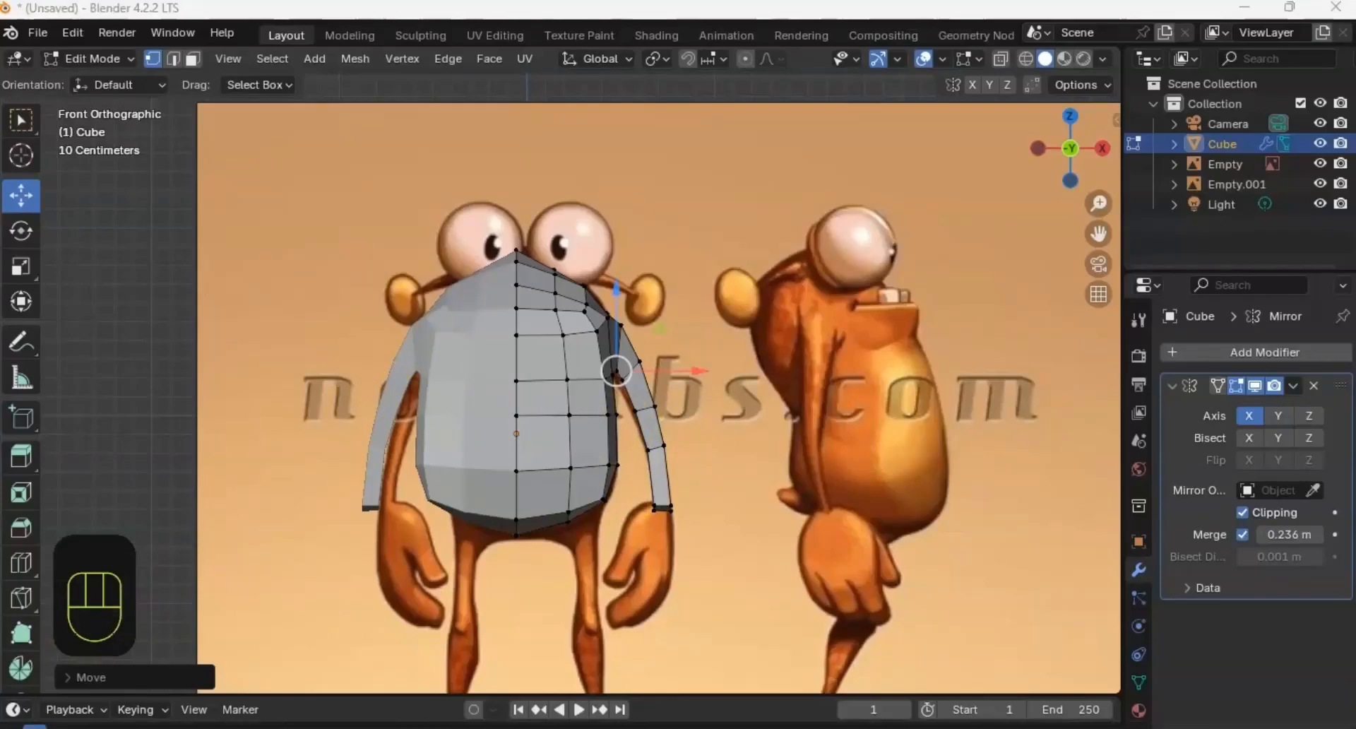
pyautogui.click(688, 367)
pyautogui.keyDown('shift'); pyautogui.moveTo(702, 351); pyautogui.dragTo(670, 240, button='middle'); pyautogui.keyUp('shift')
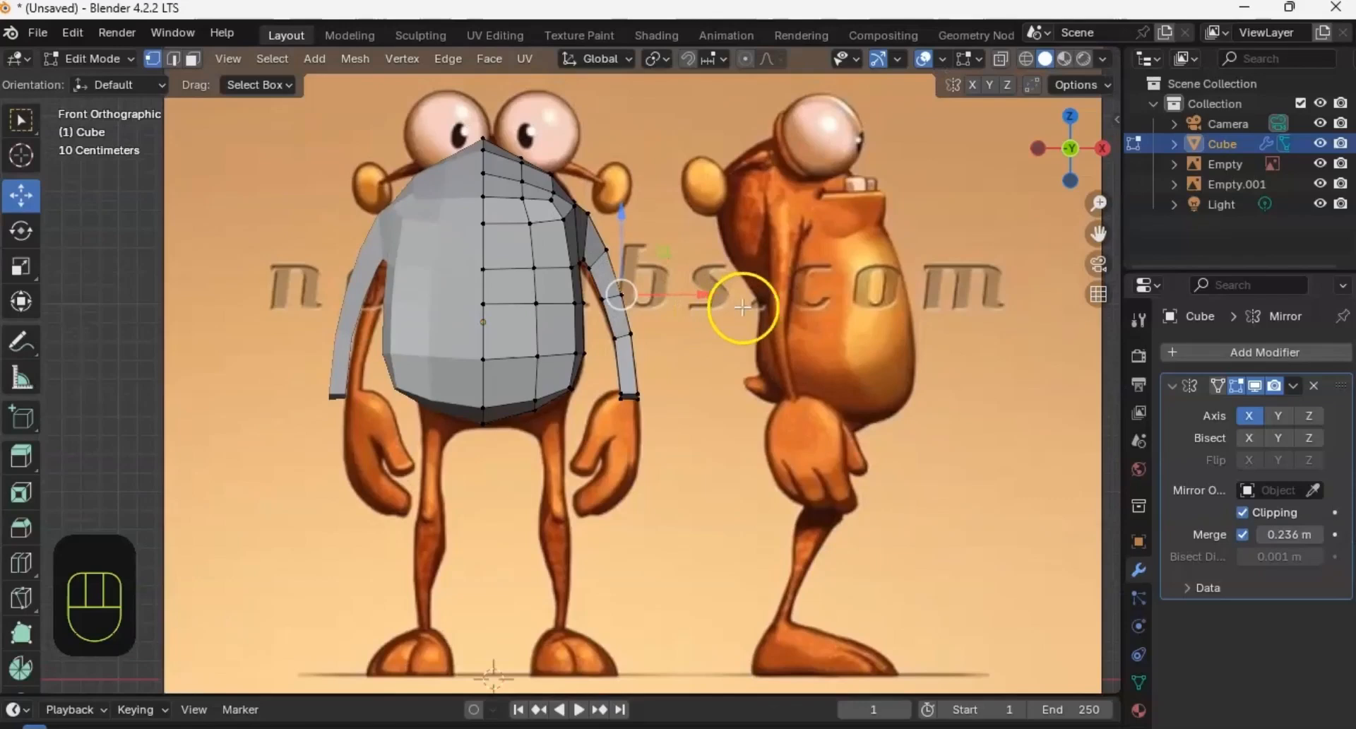
pyautogui.keyDown('alt'); pyautogui.moveTo(742, 303); pyautogui.dragTo(684, 299, button='middle'); pyautogui.keyUp('alt')
pyautogui.keyDown('shift'); pyautogui.moveTo(605, 324); pyautogui.dragTo(643, 341, button='middle'); pyautogui.keyUp('shift')
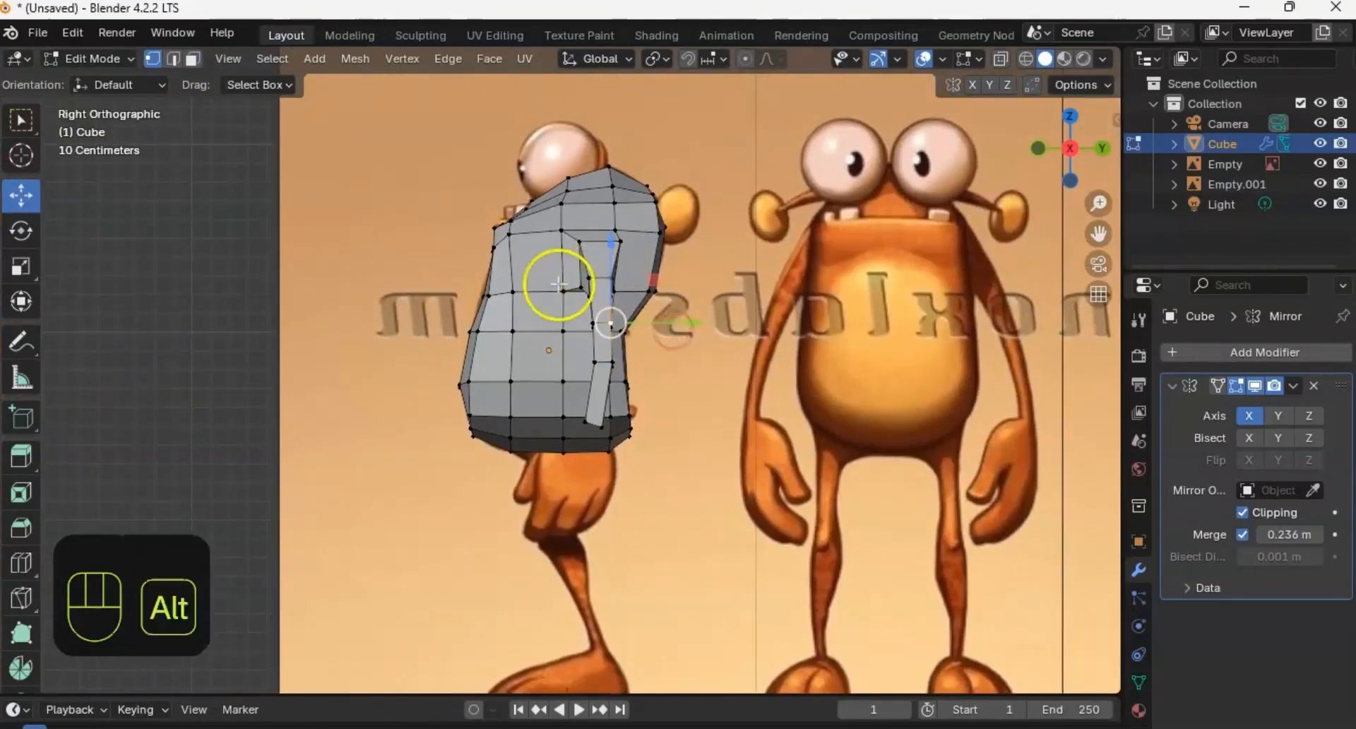
pyautogui.keyDown('alt'); pyautogui.moveTo(554, 291); pyautogui.dragTo(660, 283, button='middle'); pyautogui.keyUp('alt')
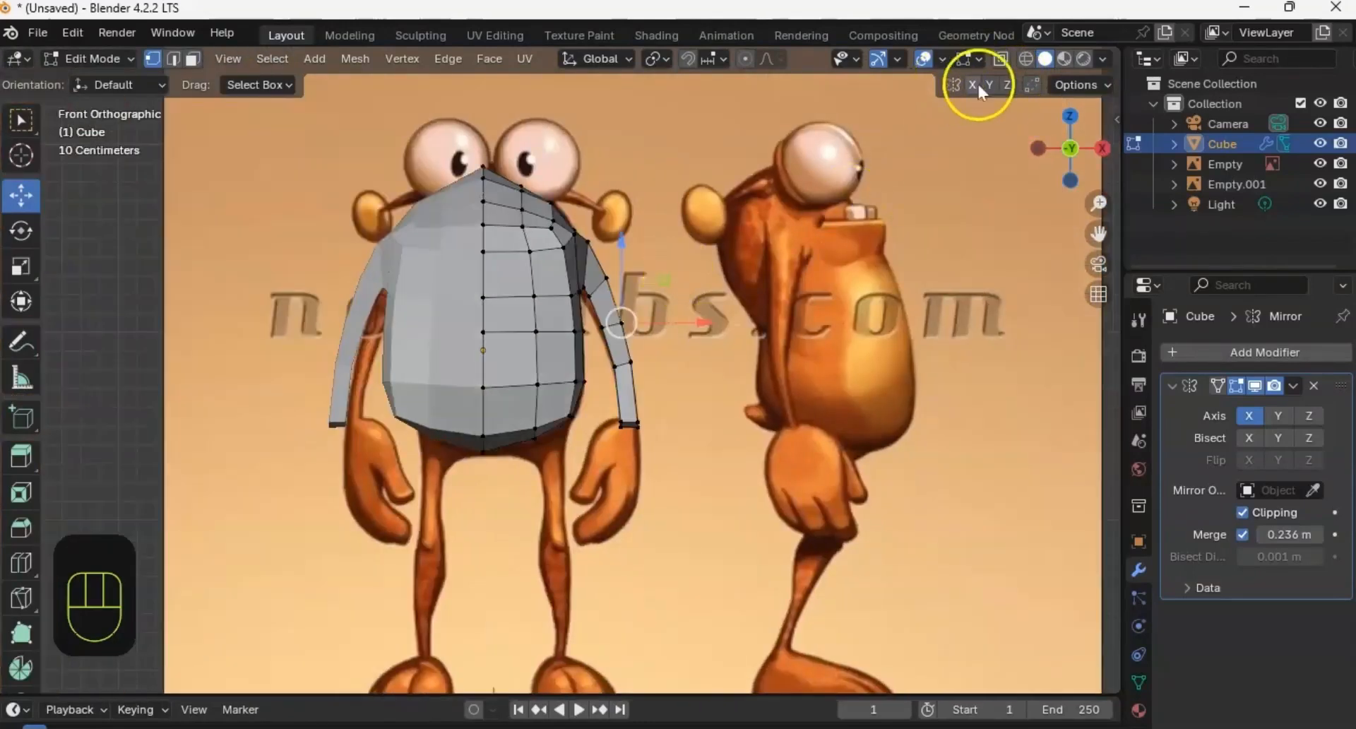
# Step: Turn on X-ray, select the body mesh without the arm, and hide it to isolate the arm
pyautogui.click(1000, 59)
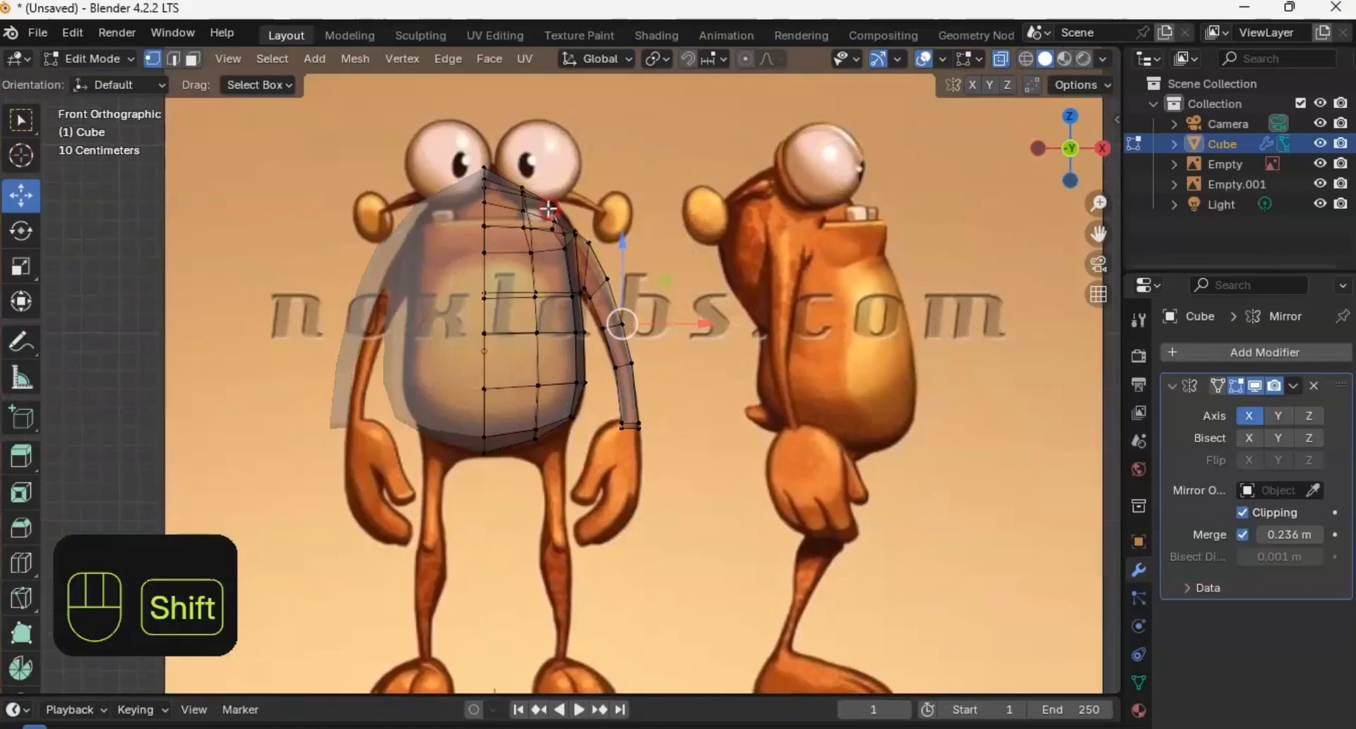
pyautogui.keyDown('shift'); pyautogui.moveTo(498, 186); pyautogui.dragTo(501, 196, button='middle'); pyautogui.keyUp('shift')
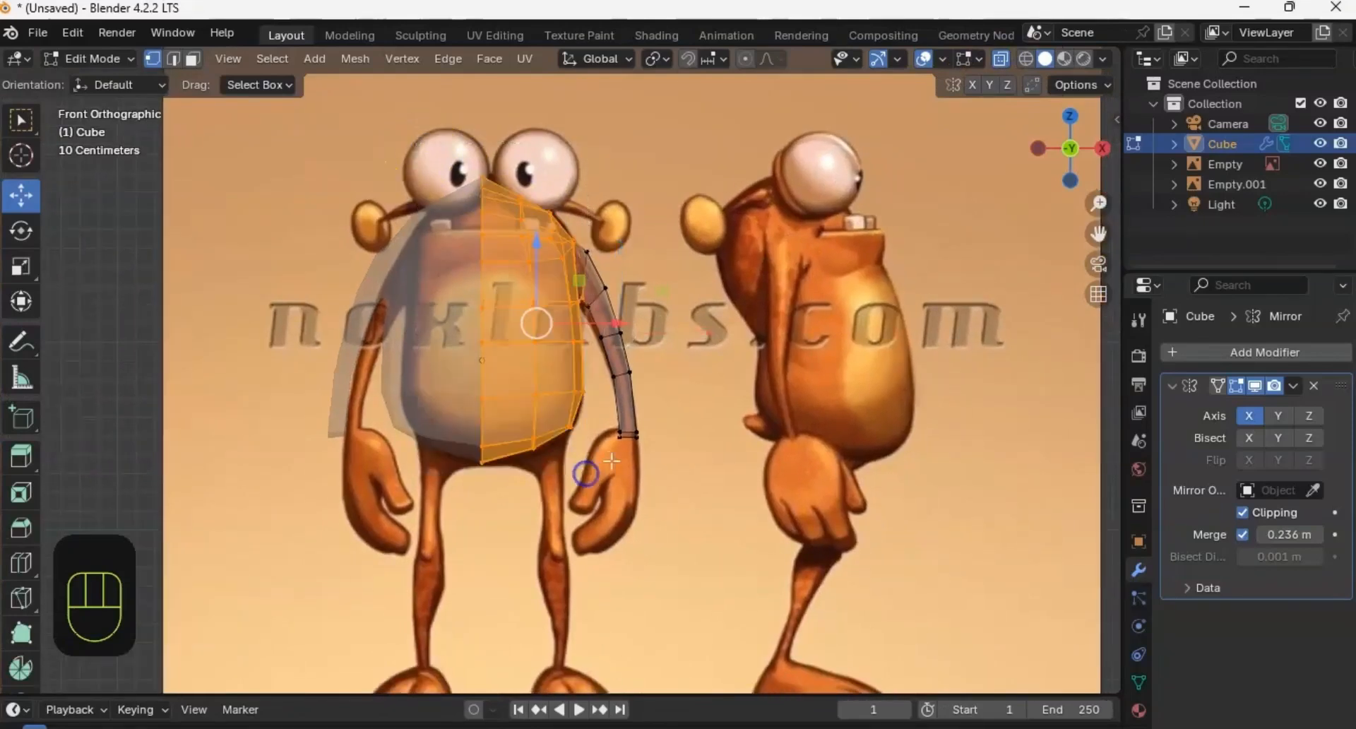
pyautogui.moveTo(742, 335); pyautogui.dragTo(628, 294, button='middle')
pyautogui.keyDown('shift'); pyautogui.moveTo(629, 295); pyautogui.dragTo(780, 345, button='middle'); pyautogui.keyUp('shift')
pyautogui.press('h')
pyautogui.hotkey('ctrl', 'z')
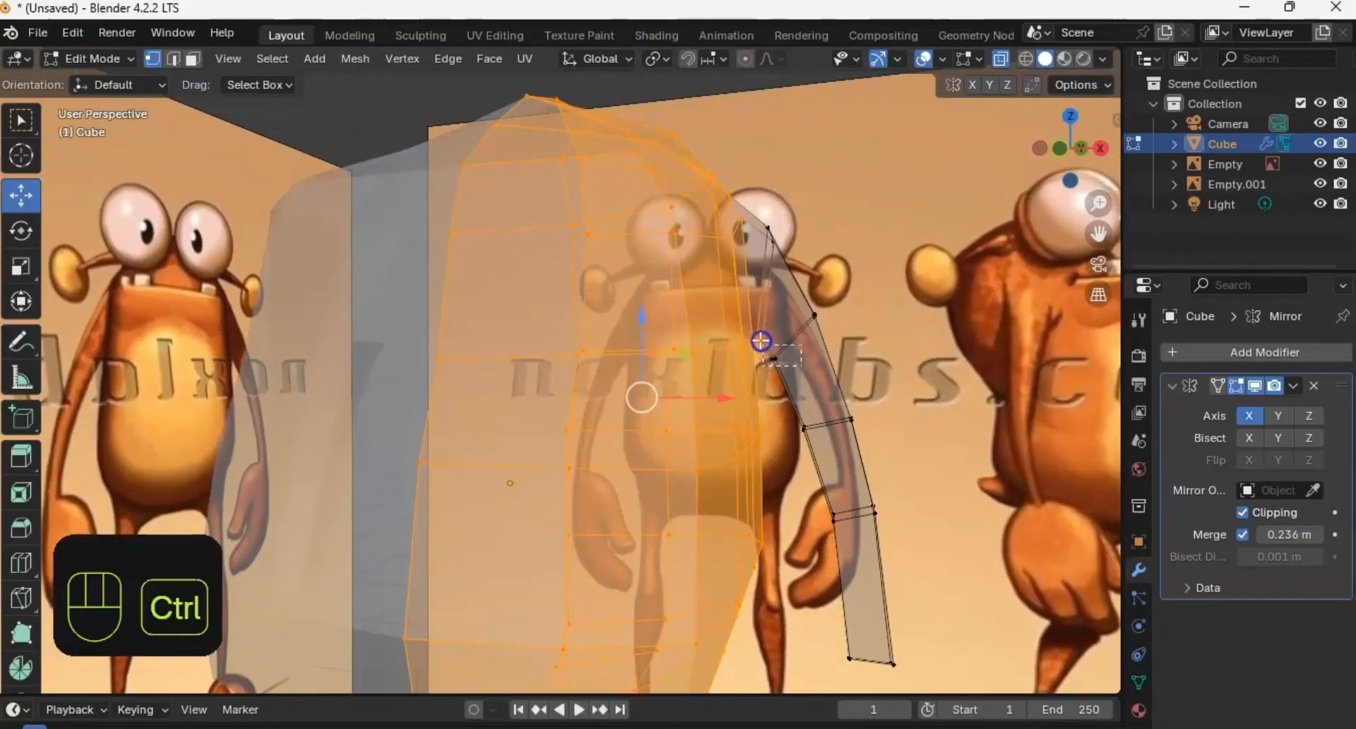
pyautogui.moveTo(769, 324); pyautogui.dragTo(738, 329, button='middle')
pyautogui.press('h')
# Step: In the right side view, select the wrist end and extrude it about 0.04 m toward the hand
pyautogui.keyDown('ctrl'); pyautogui.moveTo(678, 382); pyautogui.dragTo(651, 475, button='middle'); pyautogui.keyUp('ctrl')
pyautogui.moveTo(663, 326); pyautogui.dragTo(705, 343, button='middle')
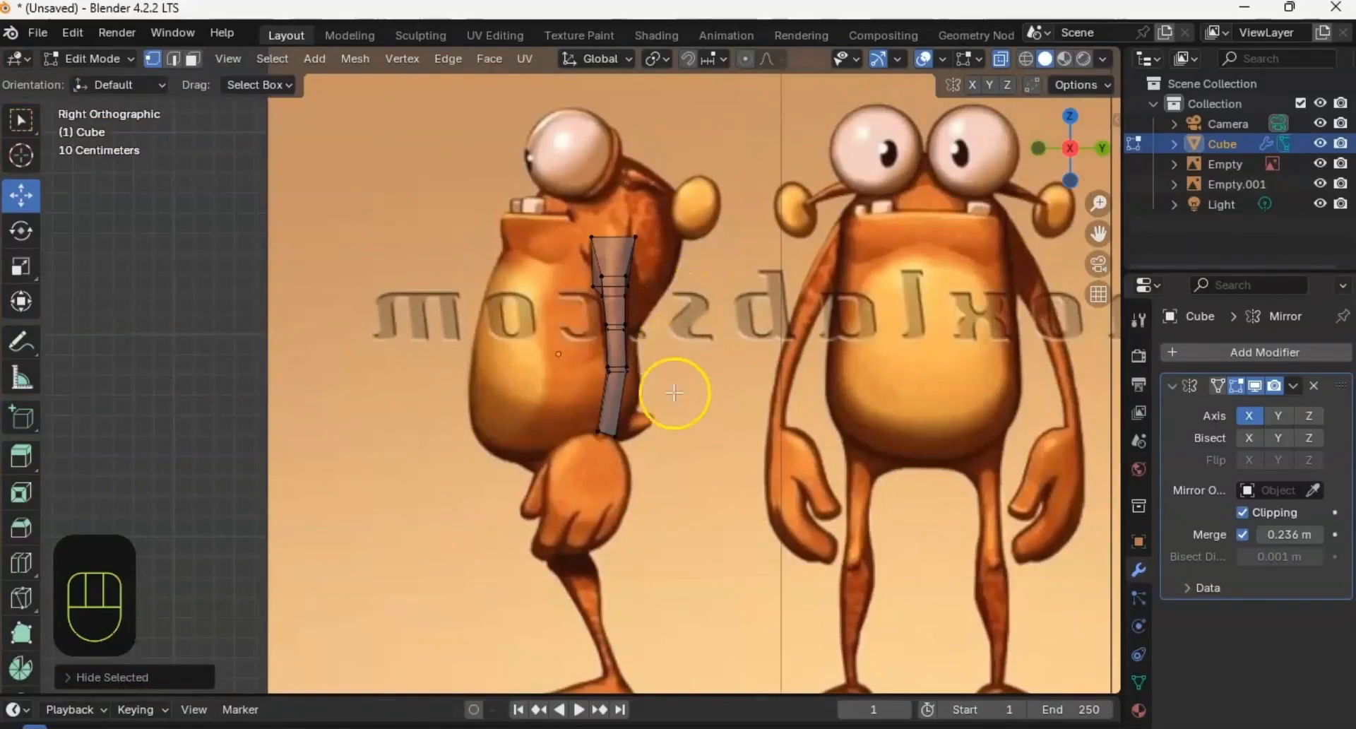
pyautogui.keyDown('ctrl'); pyautogui.moveTo(632, 420); pyautogui.dragTo(646, 304, button='middle'); pyautogui.keyUp('ctrl')
pyautogui.keyDown('shift'); pyautogui.moveTo(594, 467); pyautogui.dragTo(600, 307, button='middle'); pyautogui.keyUp('shift')
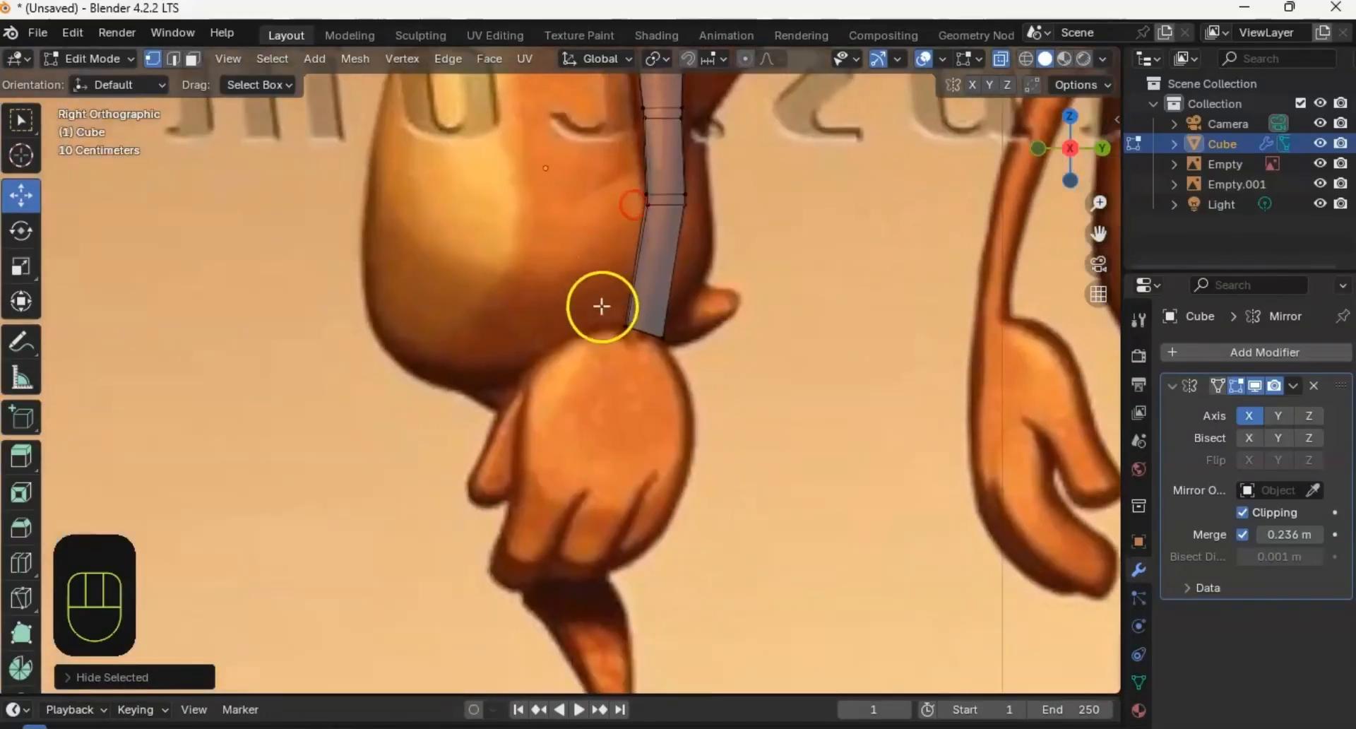
pyautogui.moveTo(579, 299); pyautogui.dragTo(682, 353)
pyautogui.keyDown('shift'); pyautogui.moveTo(696, 390); pyautogui.dragTo(638, 339, button='middle'); pyautogui.keyUp('shift')
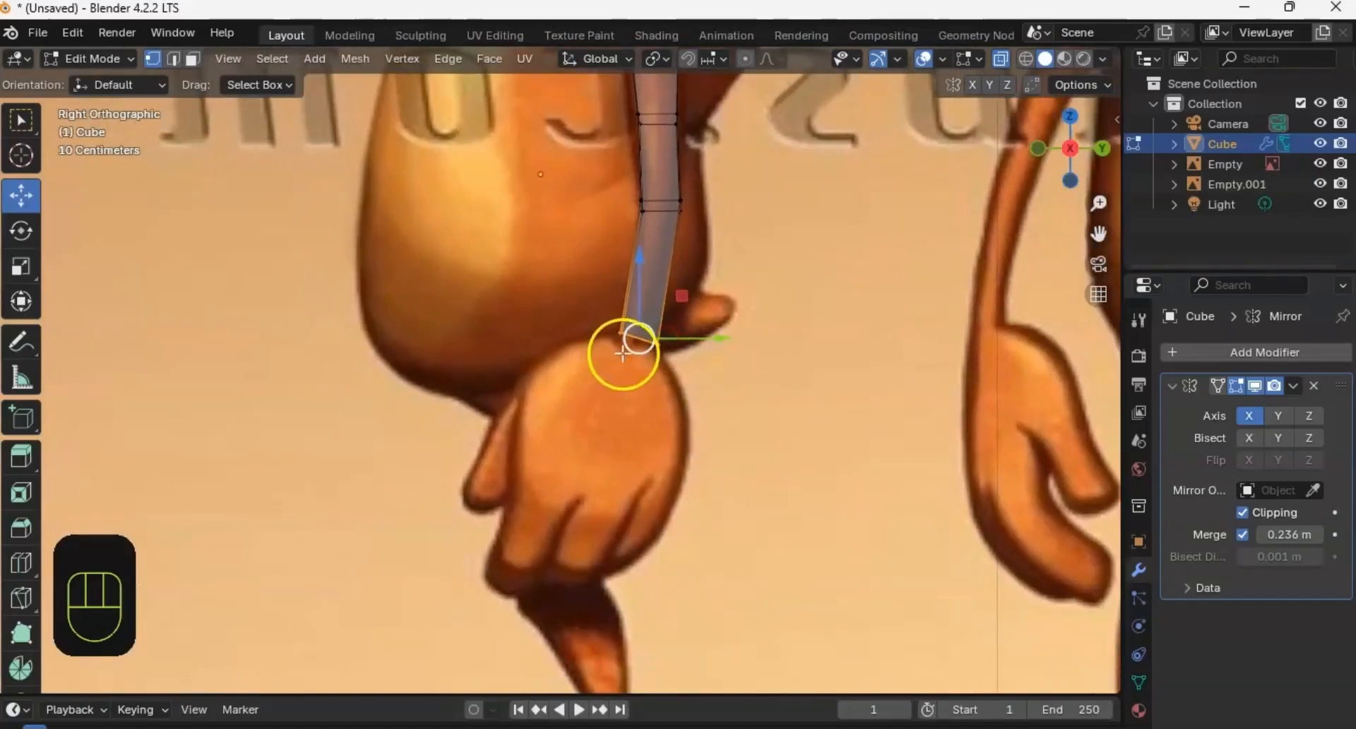
pyautogui.press('e')
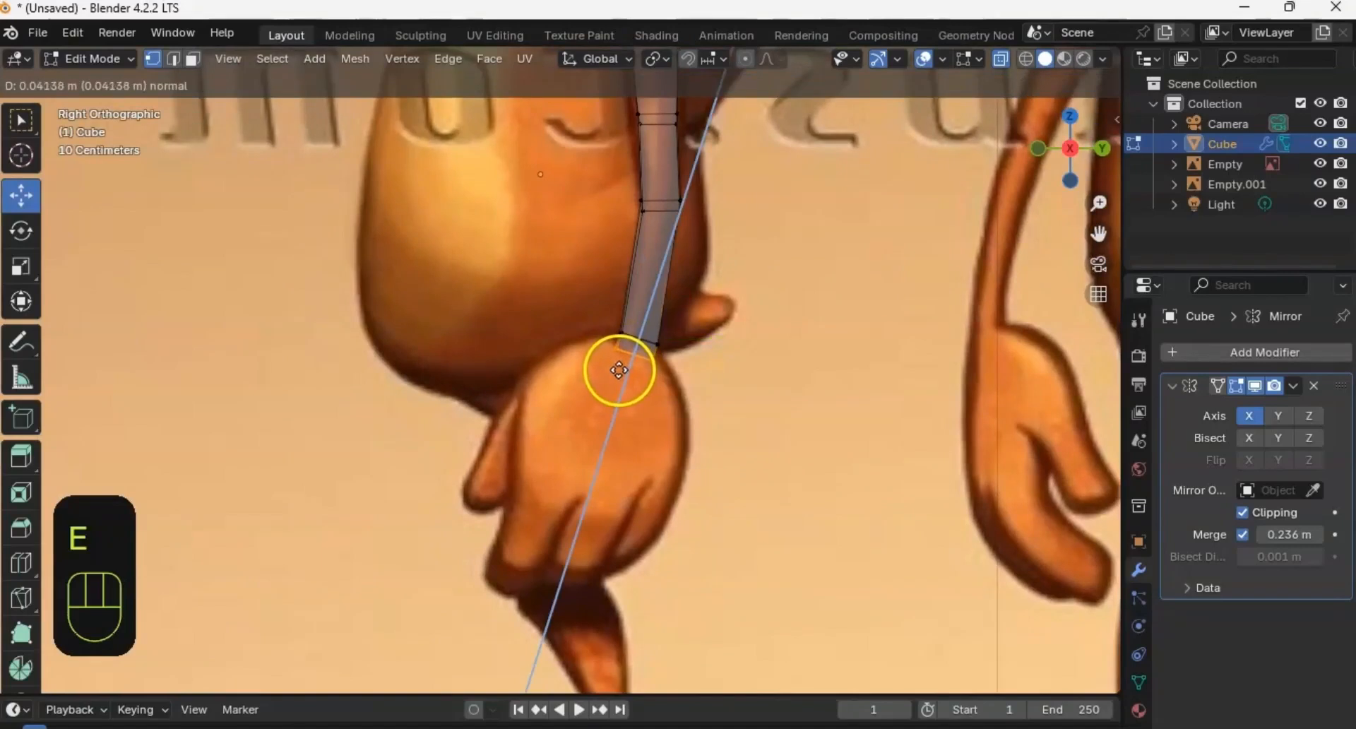
pyautogui.click(623, 366)
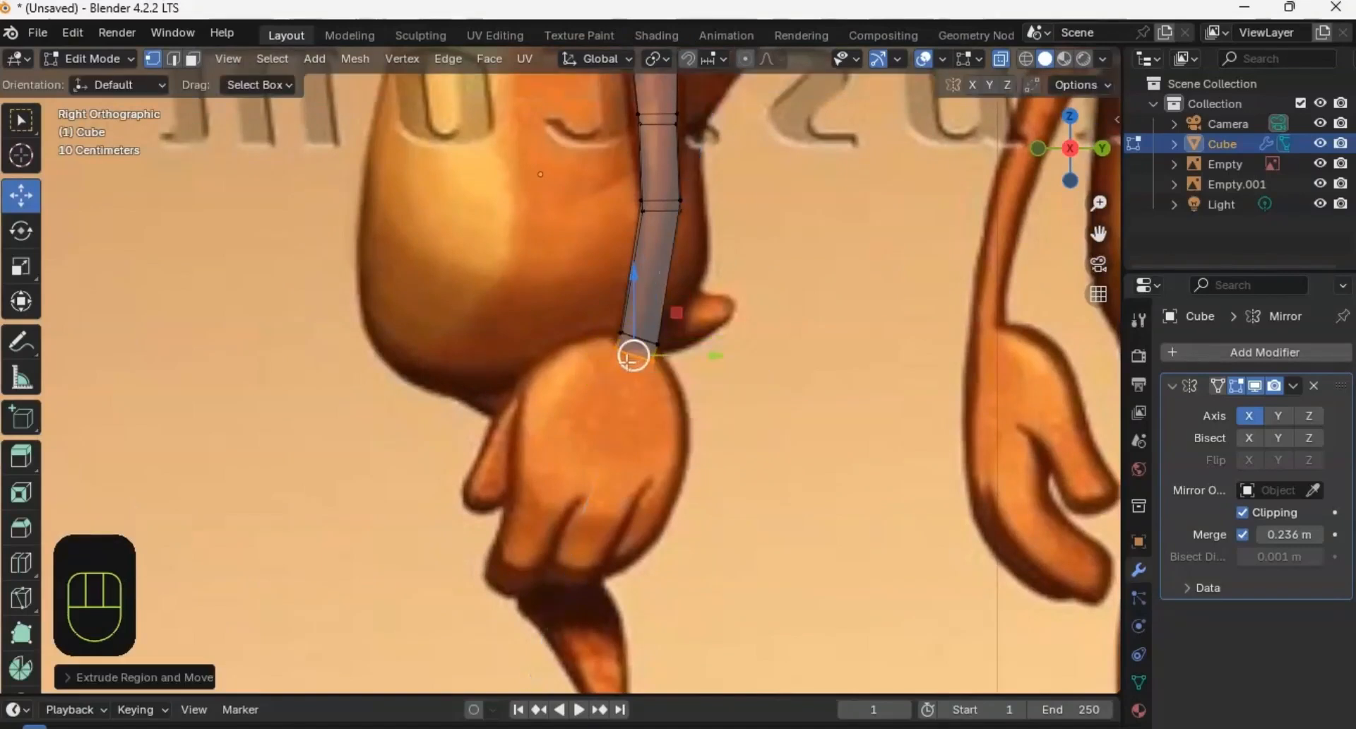
# Step: Scale the extruded wrist end up by about 2.9 and shift it slightly forward to match the hand's top
pyautogui.press('s')
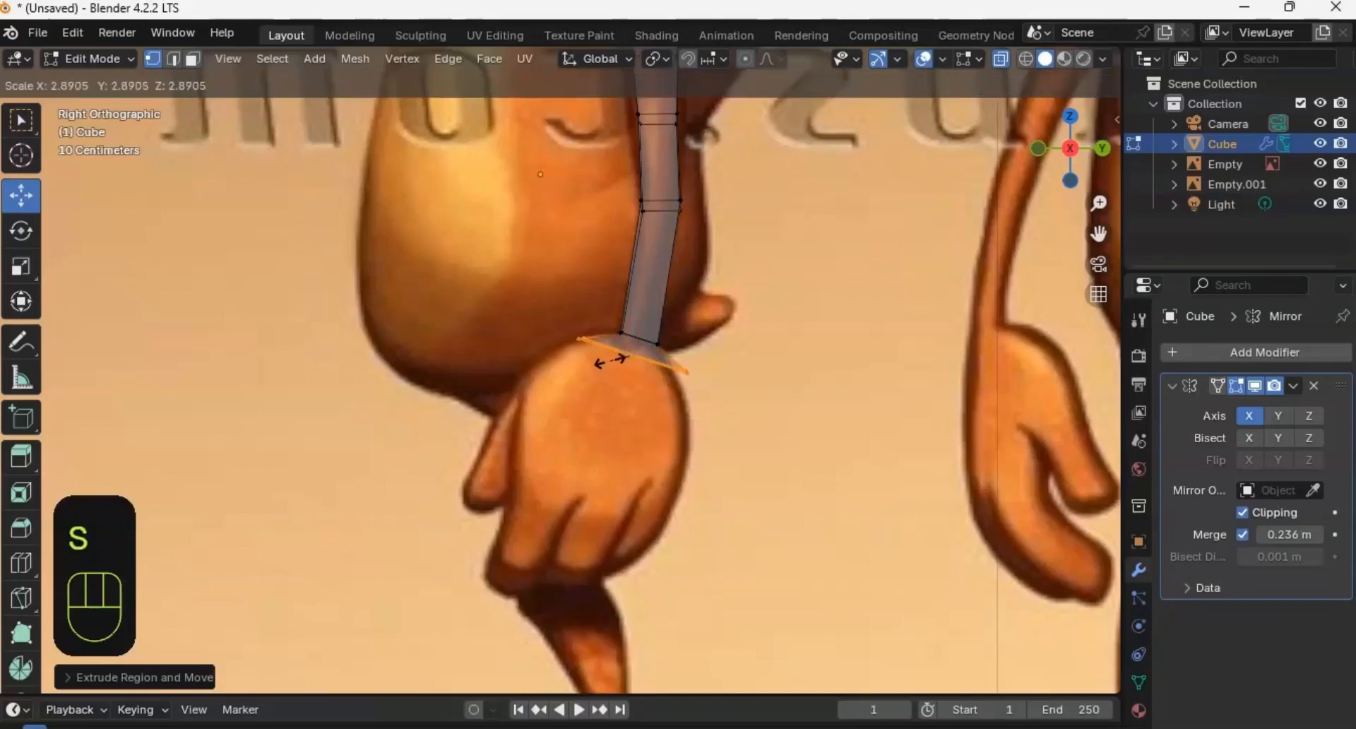
pyautogui.click(609, 363)
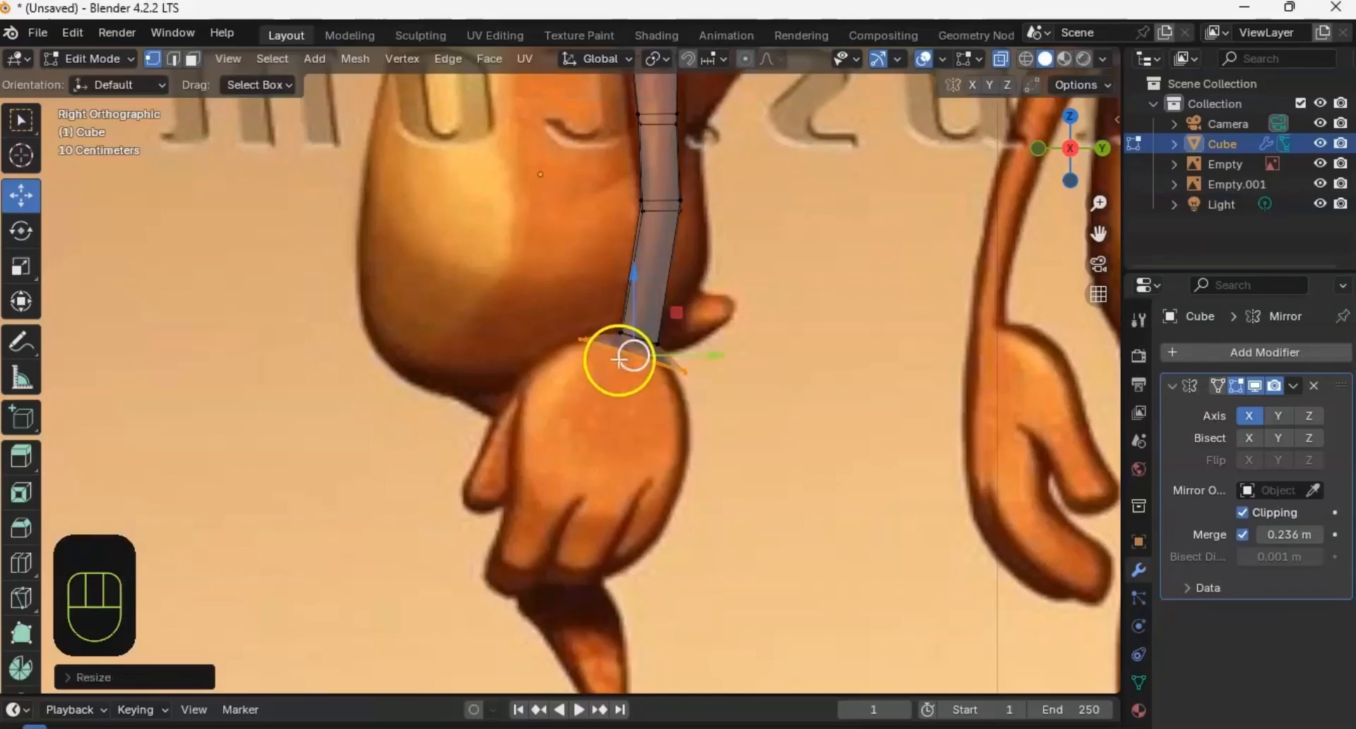
pyautogui.press('g')
pyautogui.click(612, 361)
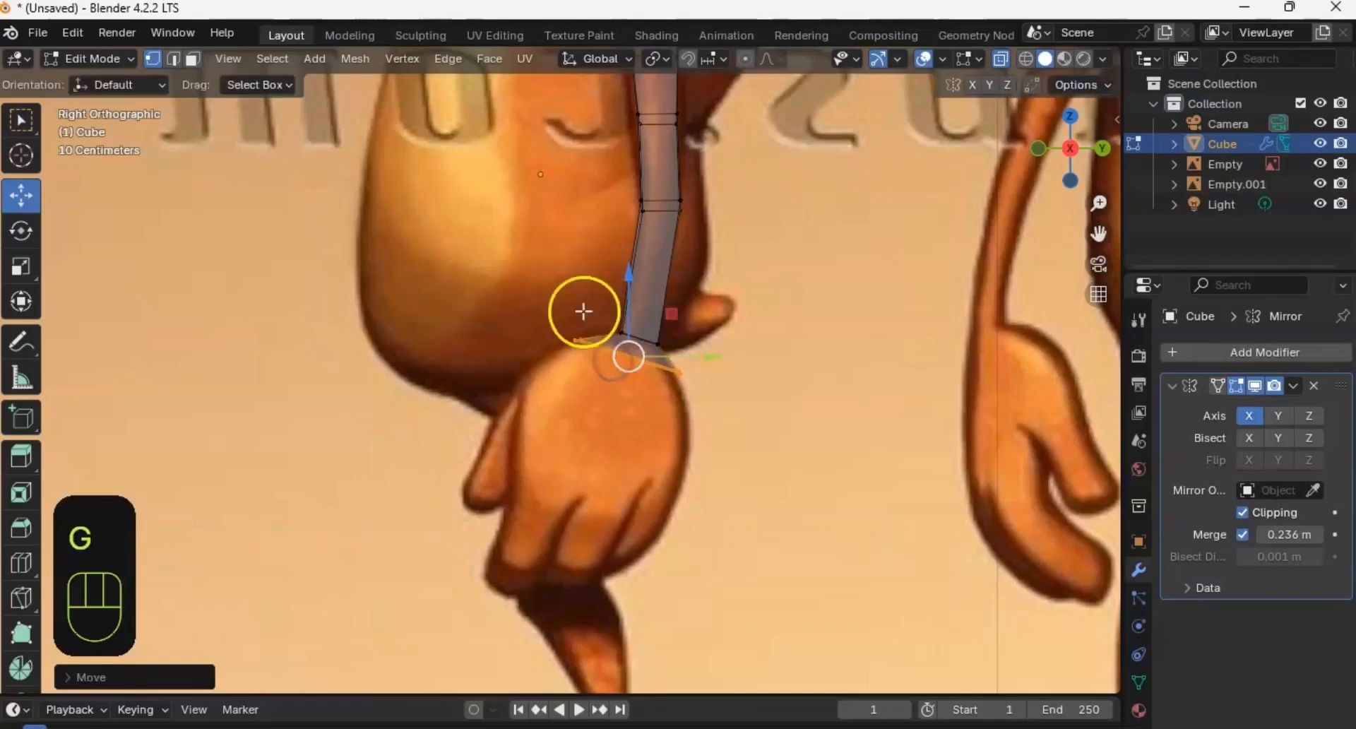
# Step: In the front view, move the inner and outer edges of the hand's top inward along X to the reference width
pyautogui.keyDown('alt'); pyautogui.moveTo(520, 354); pyautogui.dragTo(620, 372, button='middle'); pyautogui.keyUp('alt')
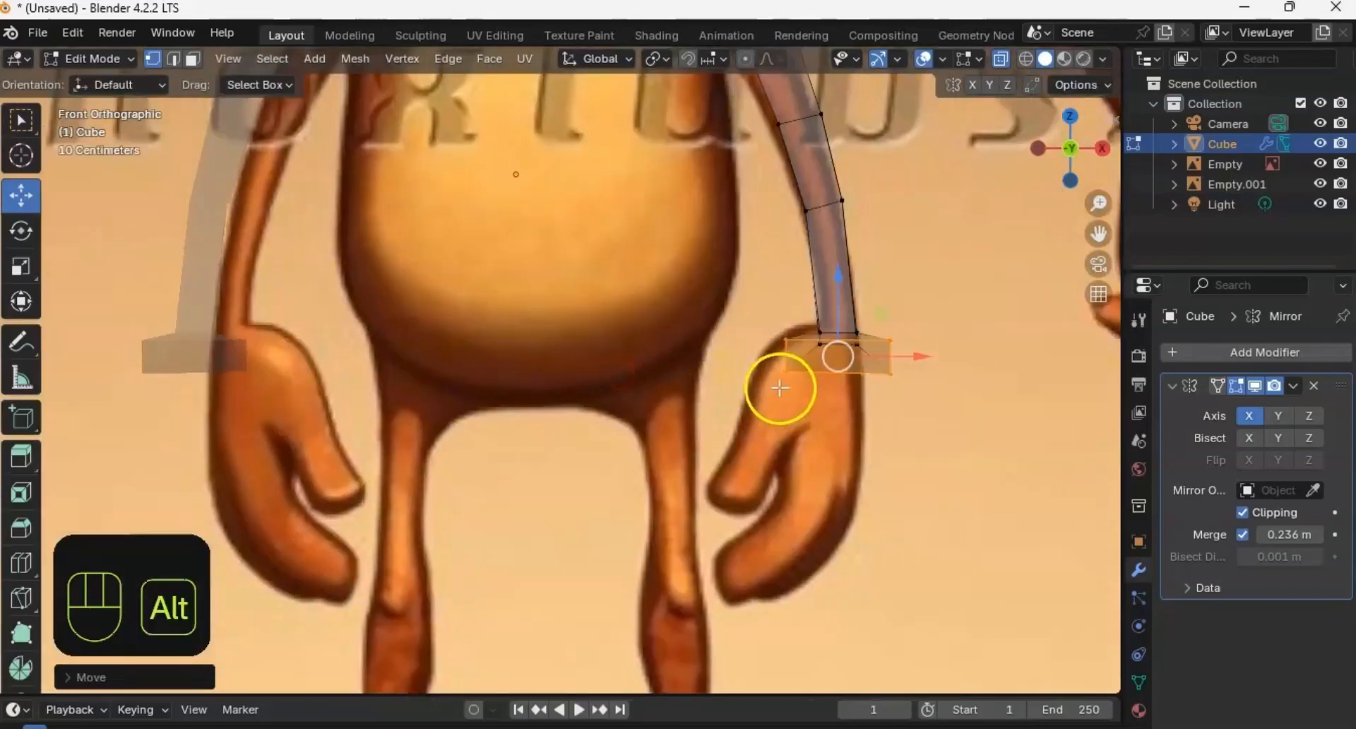
pyautogui.moveTo(778, 388); pyautogui.dragTo(829, 338, button='middle')
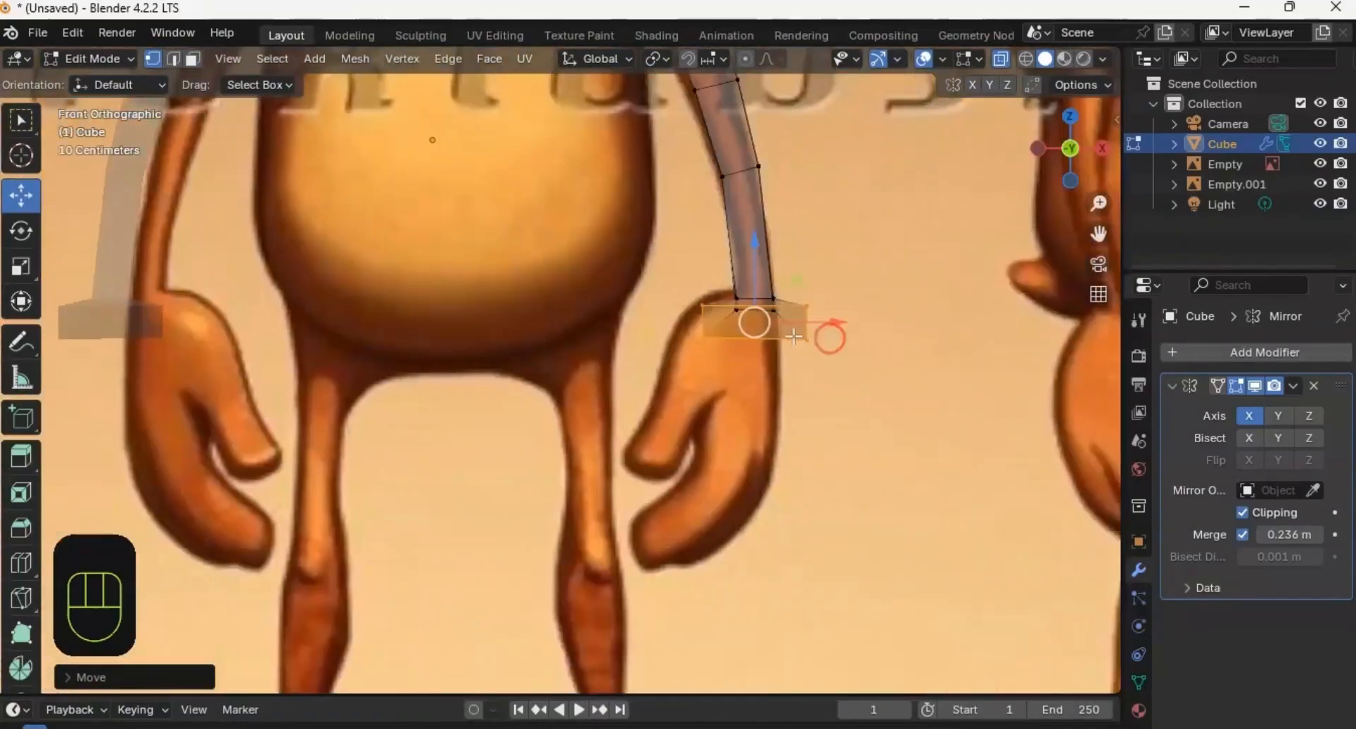
pyautogui.moveTo(712, 377); pyautogui.dragTo(713, 379)
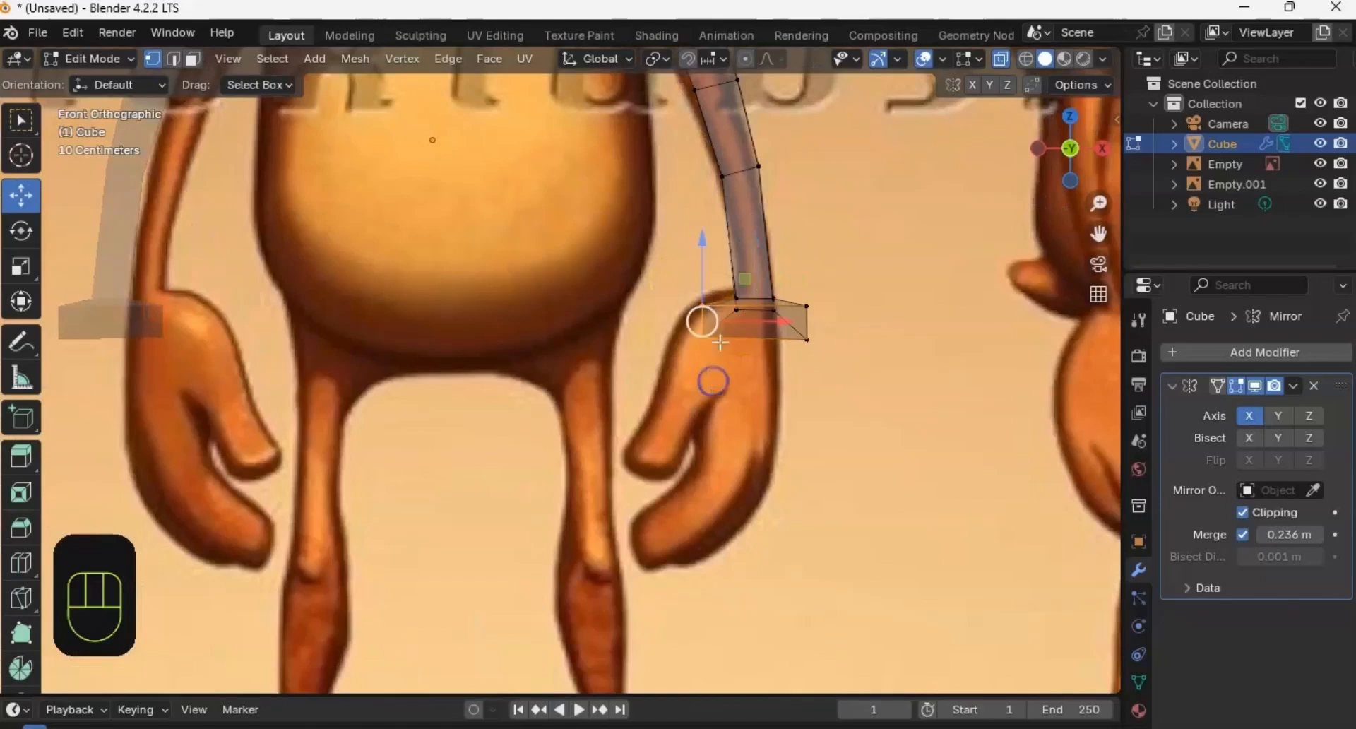
pyautogui.moveTo(738, 320); pyautogui.dragTo(770, 323)
pyautogui.moveTo(796, 276); pyautogui.dragTo(793, 272)
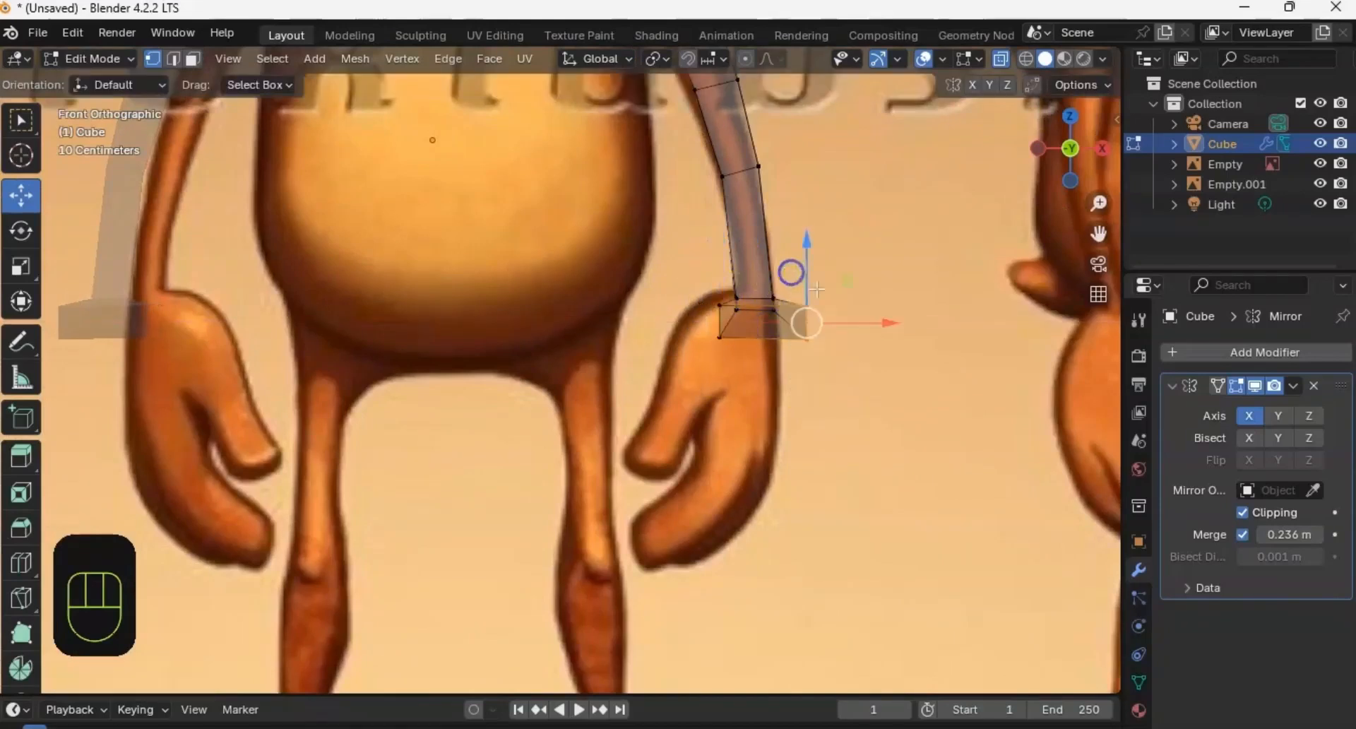
pyautogui.moveTo(847, 318); pyautogui.dragTo(827, 322)
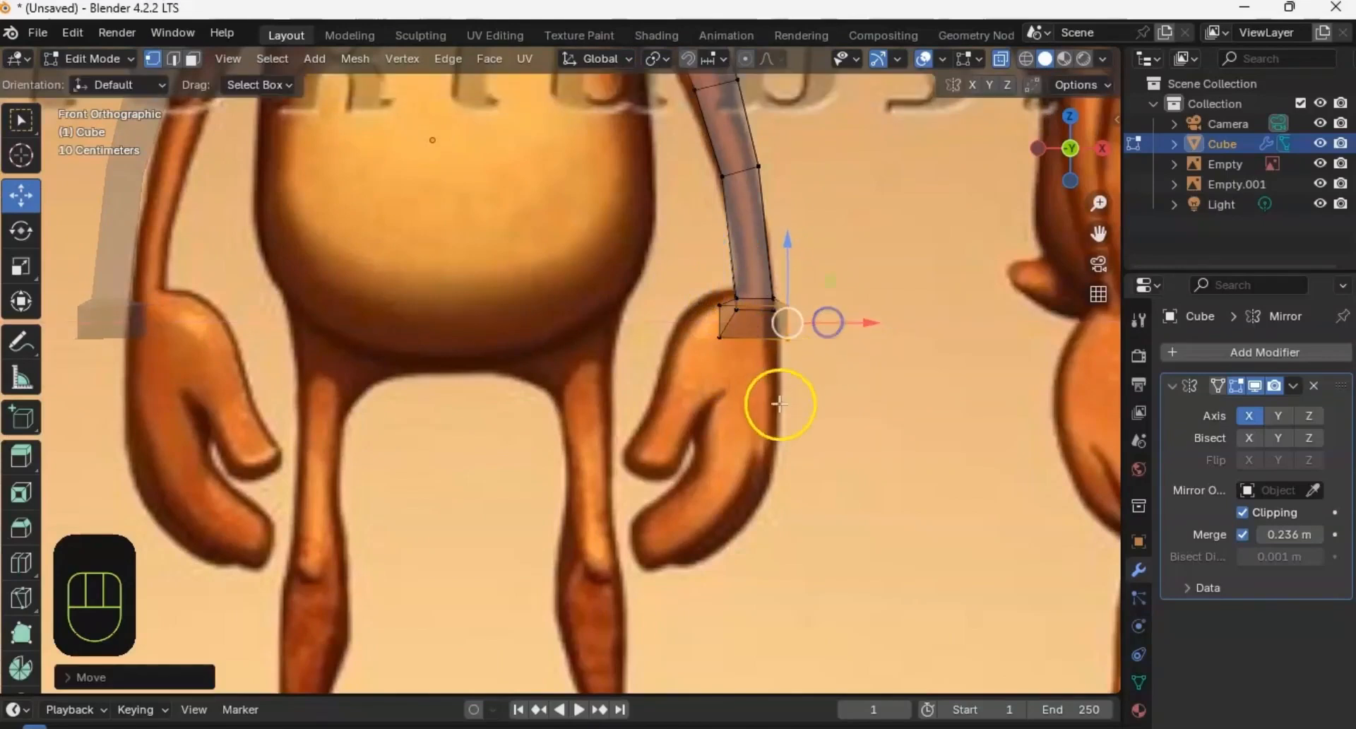
# Step: In the right side view, select the hand's open end and extrude it about 0.16 m down into the palm
pyautogui.keyDown('alt'); pyautogui.moveTo(853, 358); pyautogui.dragTo(709, 356, button='middle'); pyautogui.keyUp('alt')
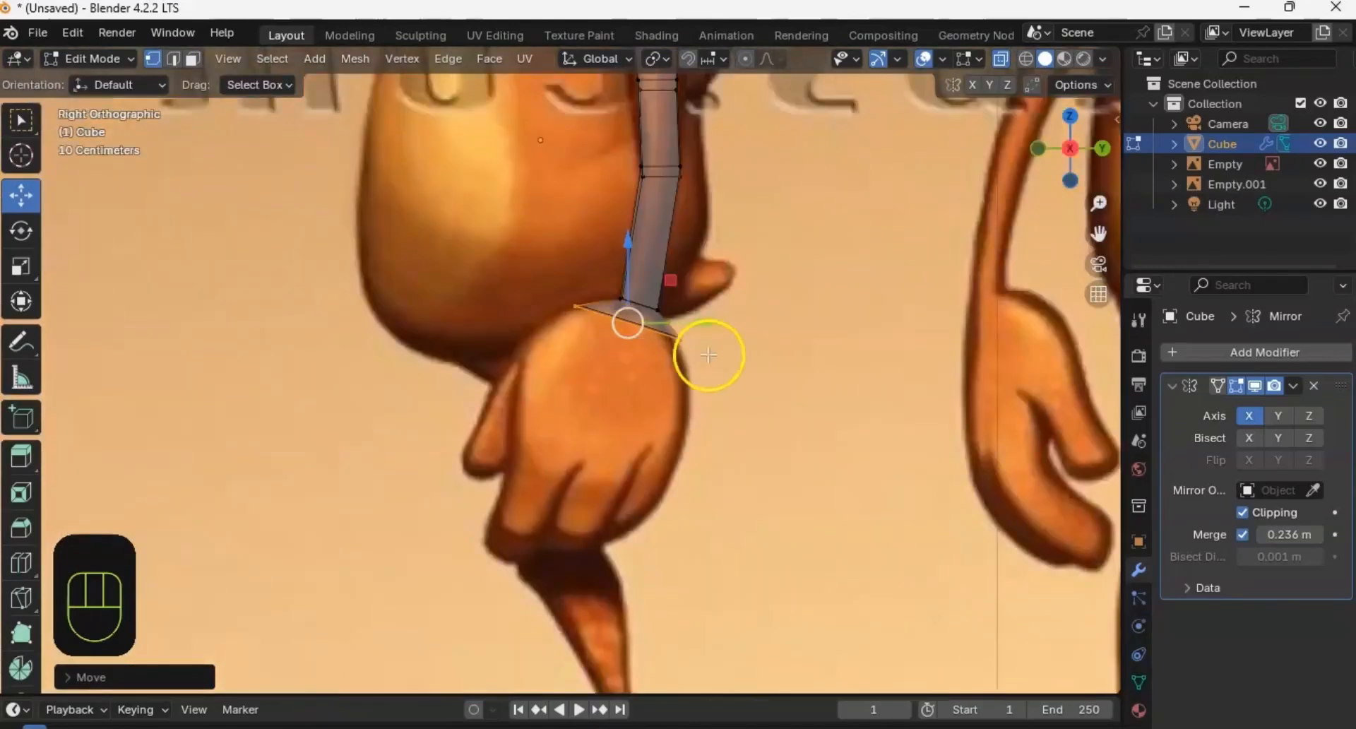
pyautogui.moveTo(567, 326); pyautogui.dragTo(566, 325)
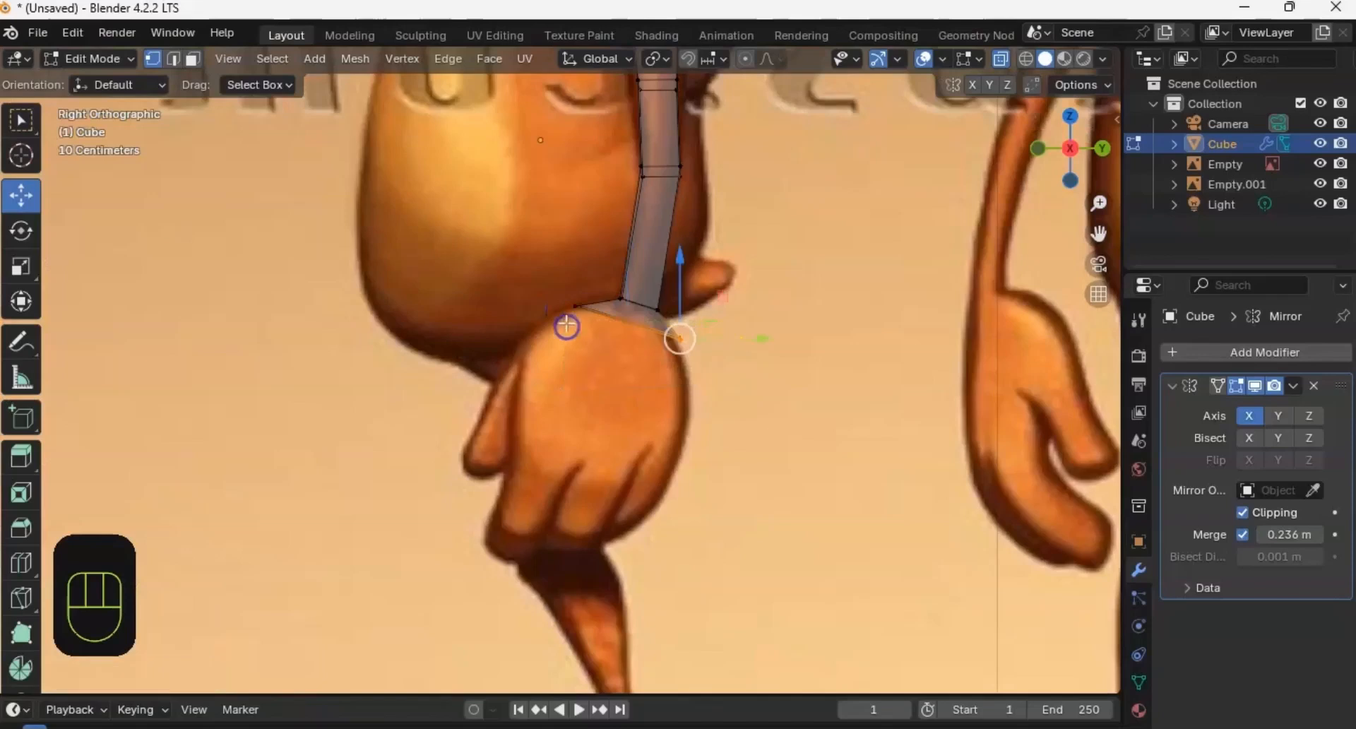
pyautogui.keyDown('ctrl'); pyautogui.moveTo(530, 267); pyautogui.dragTo(601, 358); pyautogui.keyUp('ctrl')
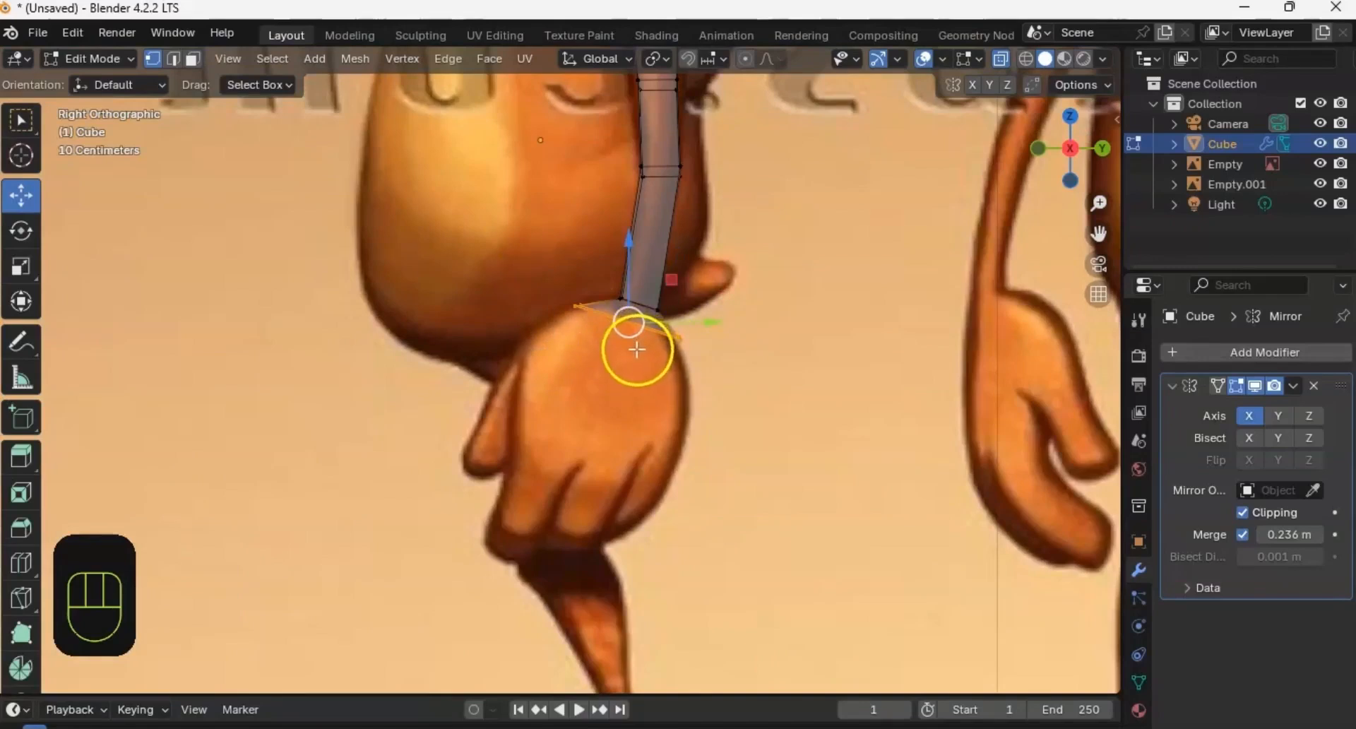
pyautogui.press('e')
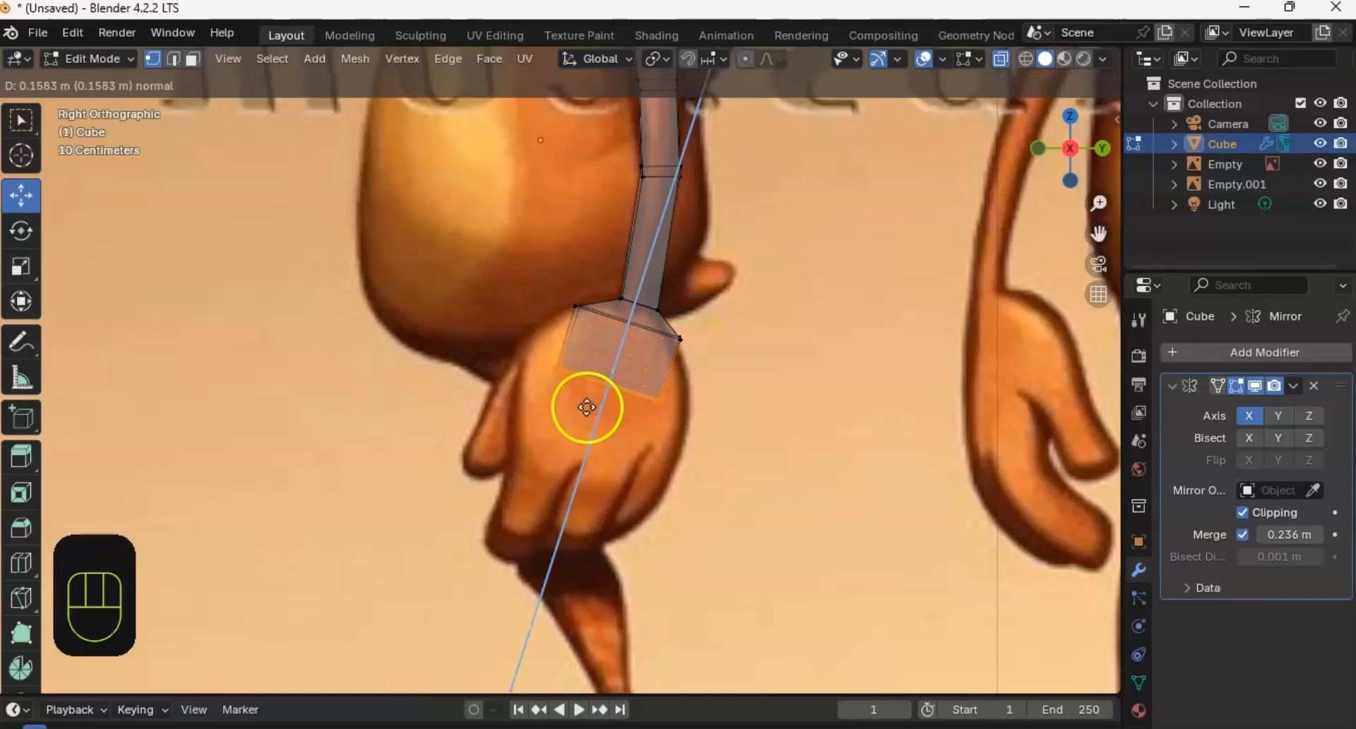
pyautogui.click(585, 406)
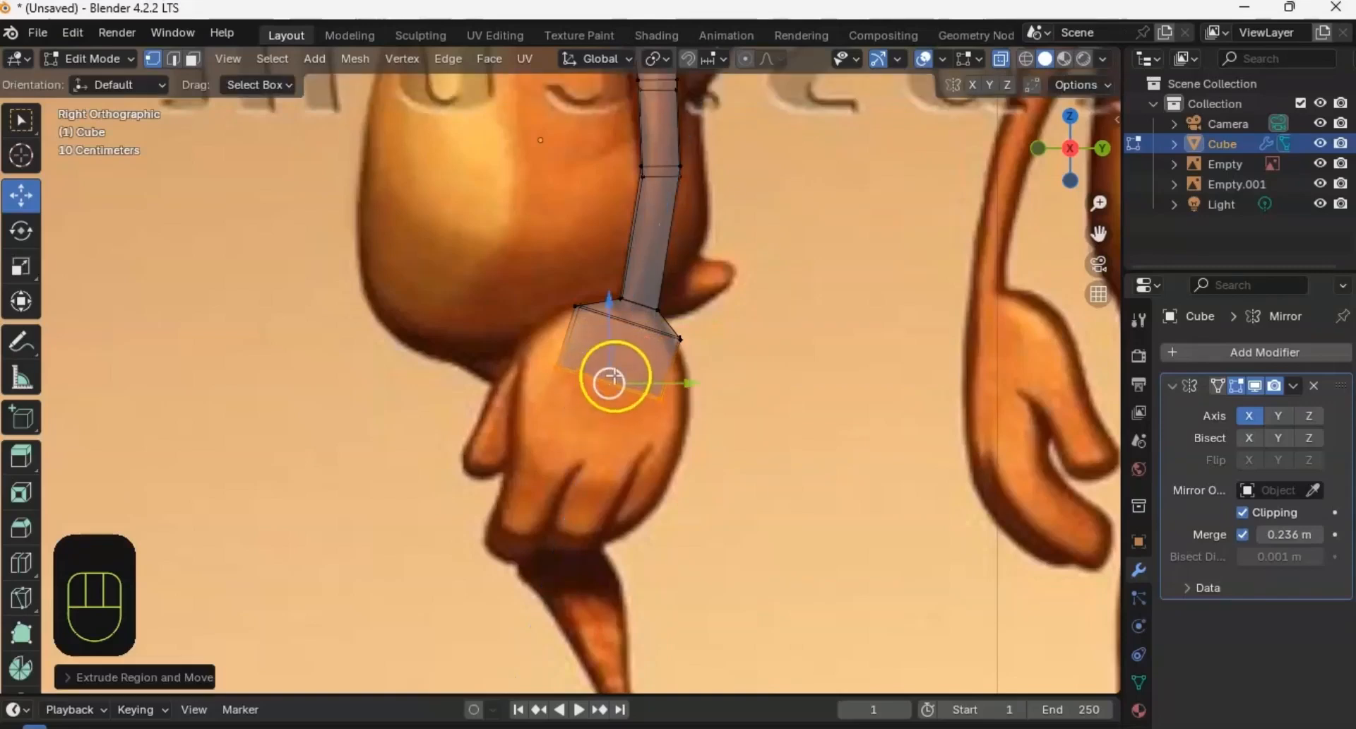
# Step: Scale the hand's open end up by about 1.5 and again by about 1.1 to match the reference palm's width
pyautogui.press('s')
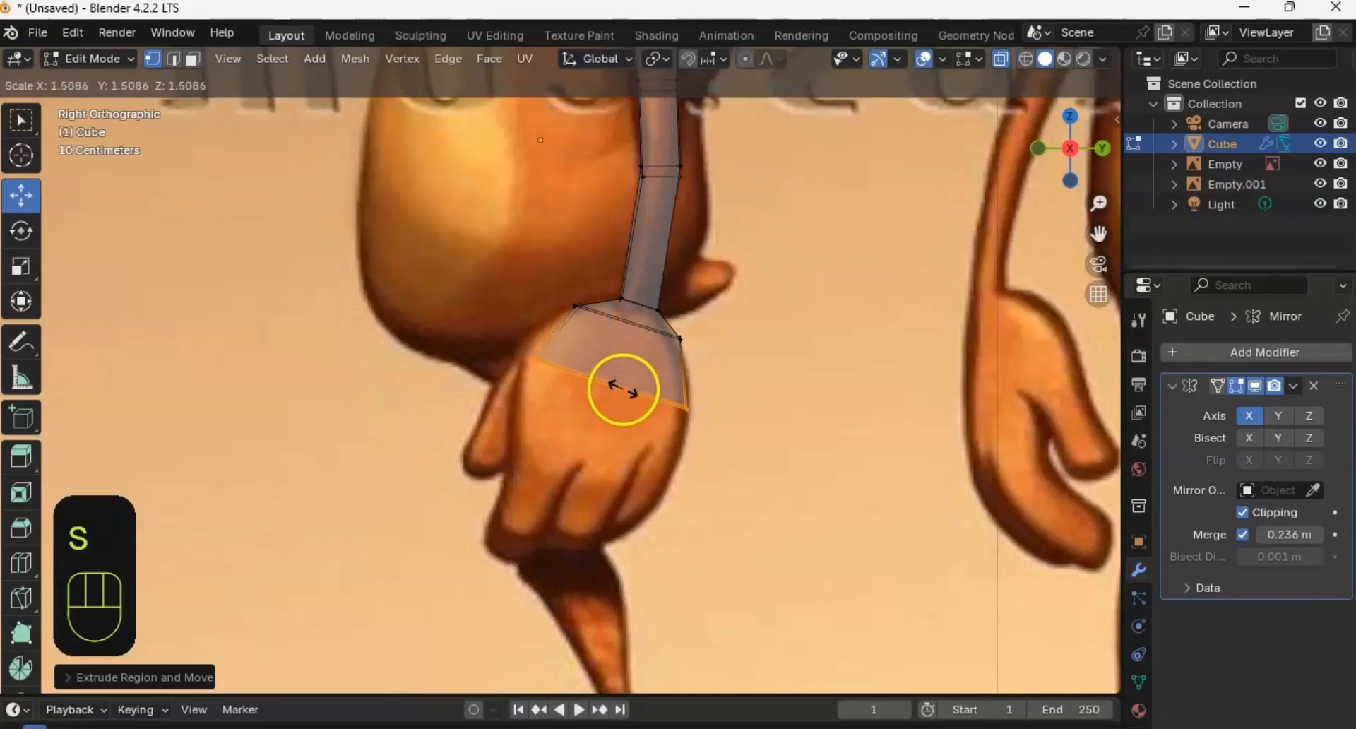
pyautogui.click(620, 387)
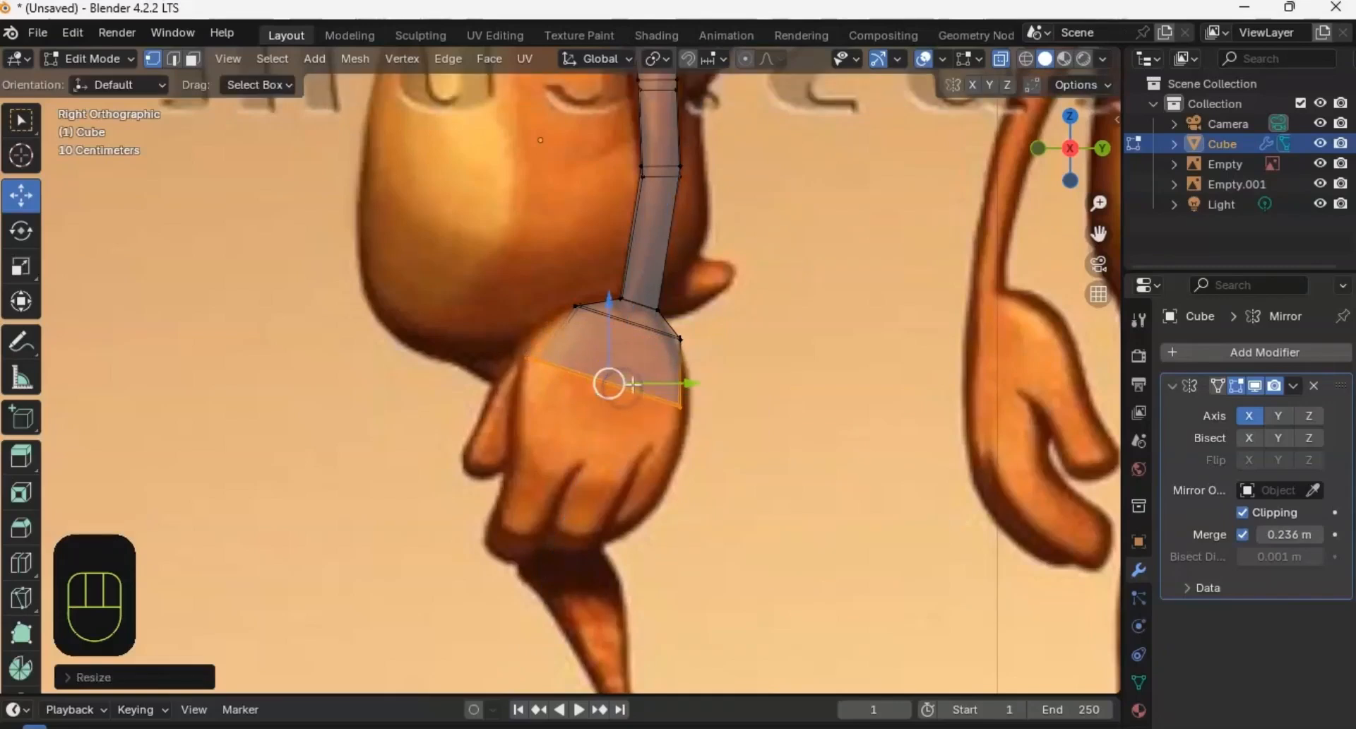
pyautogui.press('s')
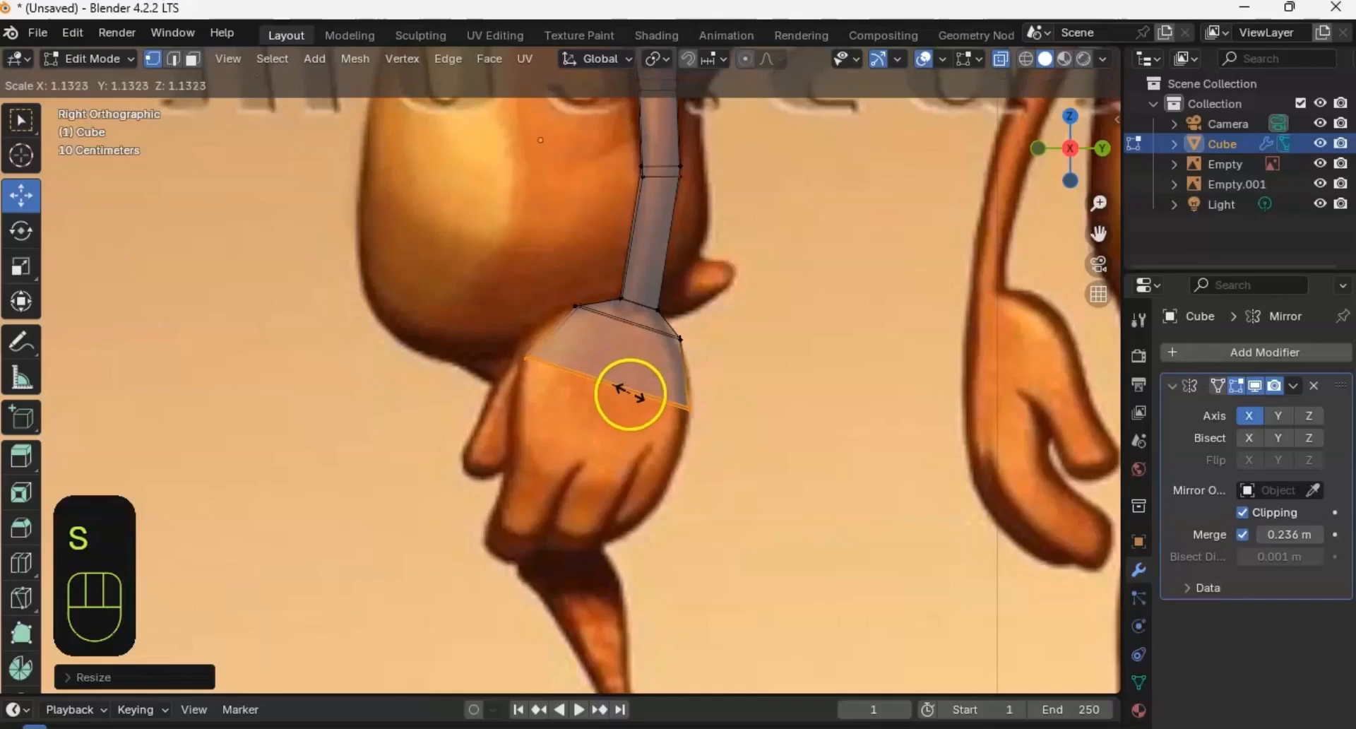
pyautogui.click(629, 393)
# Step: Extrude the hand's open end about 0.16 m down toward the fingers and shift the new end slightly farther down and forward
pyautogui.keyDown('shift'); pyautogui.moveTo(608, 384); pyautogui.dragTo(632, 319, button='middle'); pyautogui.keyUp('shift')
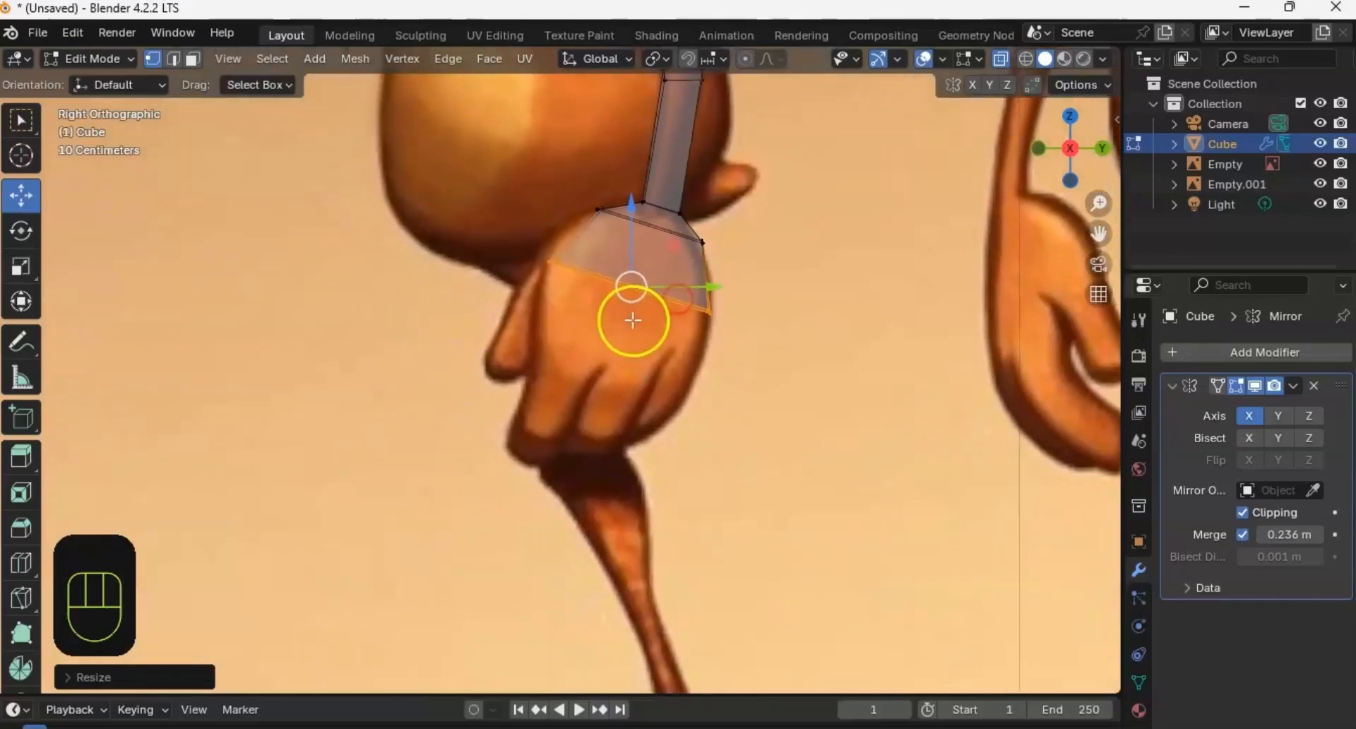
pyautogui.press('e')
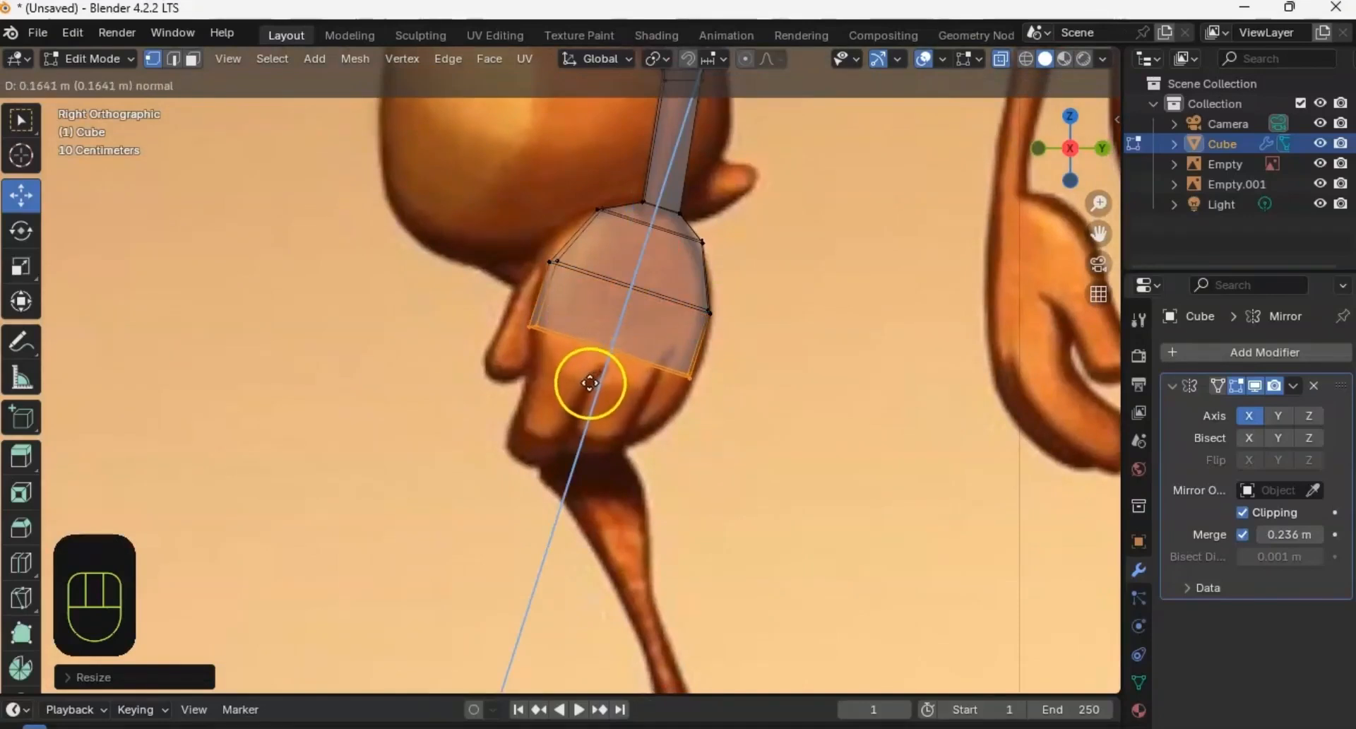
pyautogui.click(595, 377)
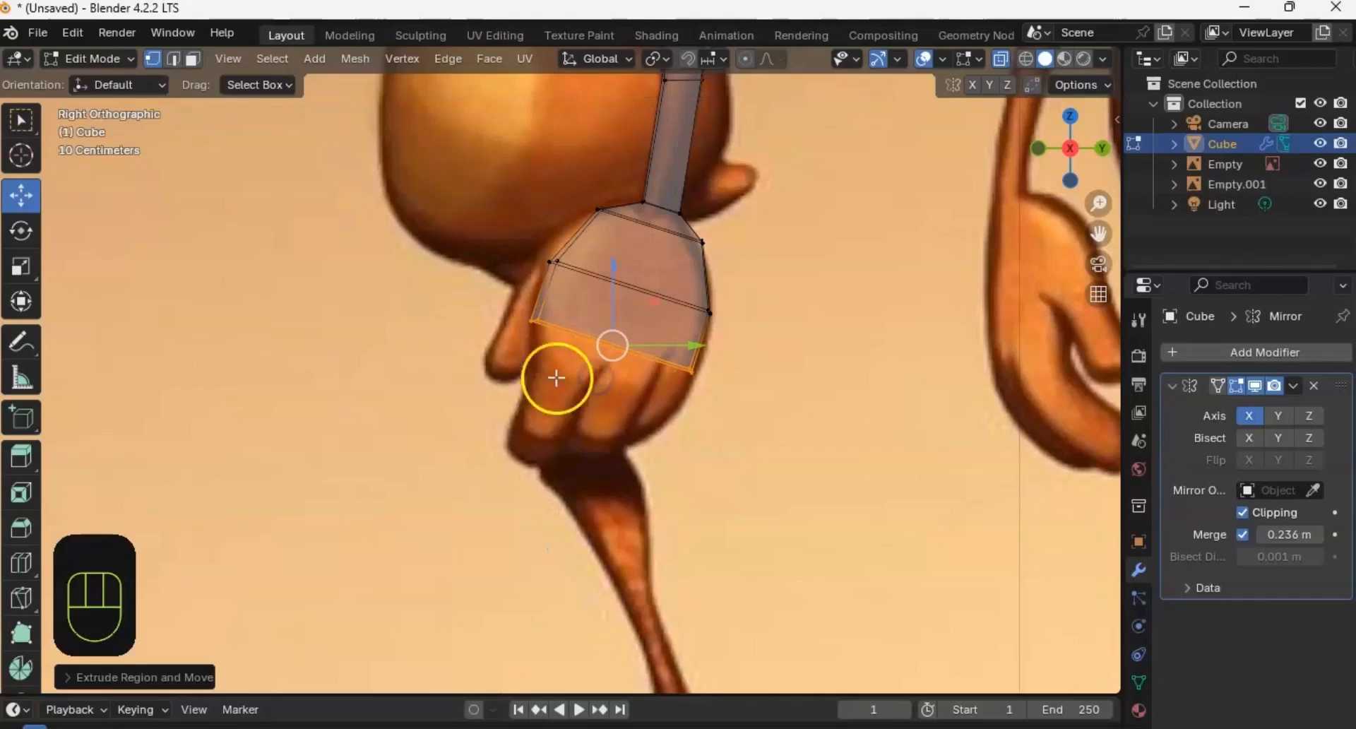
pyautogui.moveTo(611, 309); pyautogui.dragTo(659, 358)
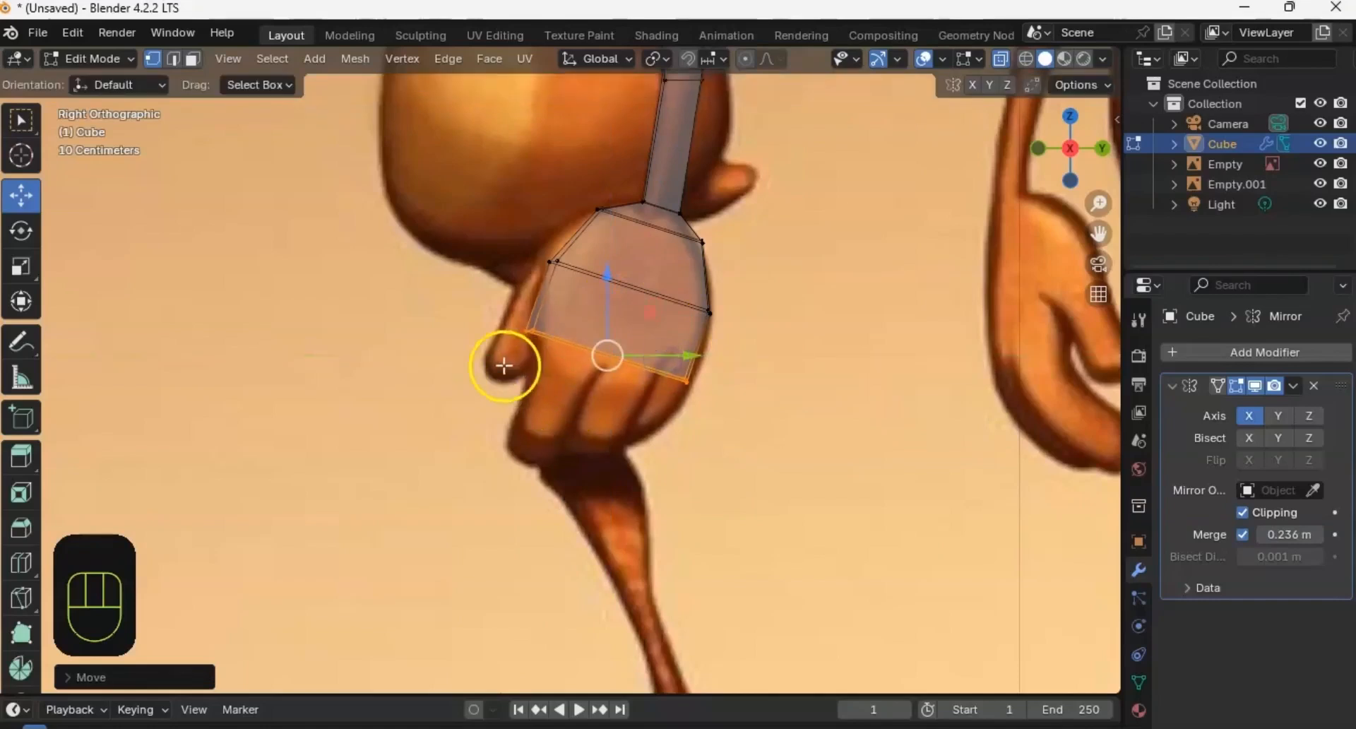
# Step: Reveal the hidden body geometry and clear the selection
pyautogui.keyDown('alt'); pyautogui.moveTo(504, 365); pyautogui.dragTo(626, 379, button='middle'); pyautogui.keyUp('alt')
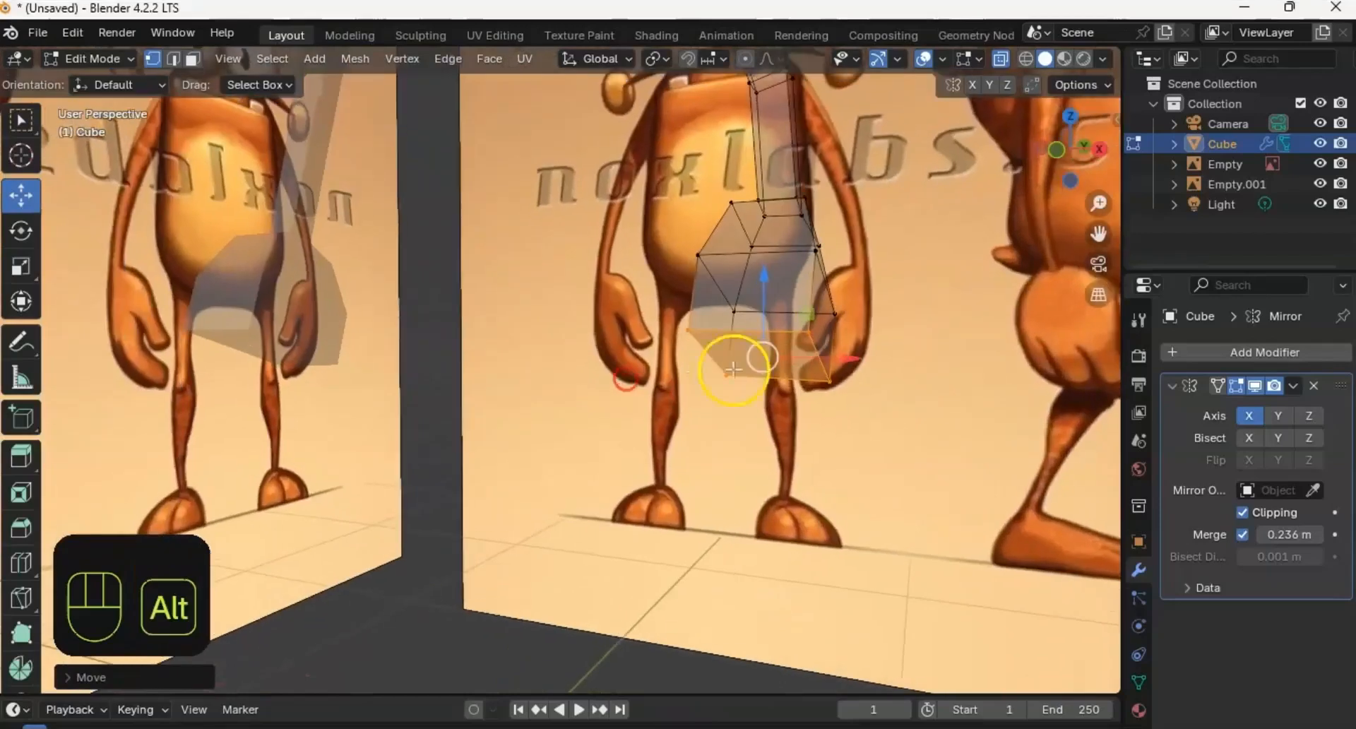
pyautogui.keyDown('alt'); pyautogui.moveTo(733, 368); pyautogui.dragTo(634, 391, button='middle'); pyautogui.keyUp('alt')
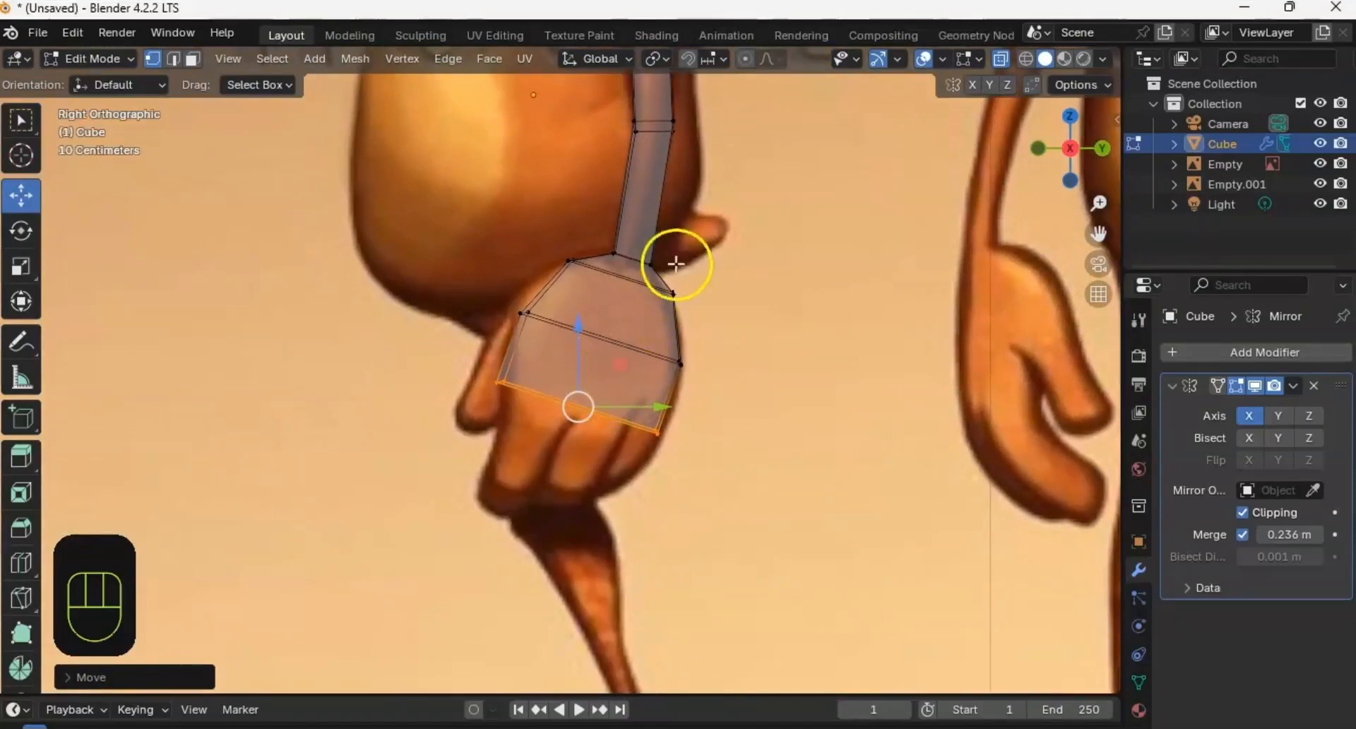
pyautogui.moveTo(593, 381); pyautogui.dragTo(609, 353, button='middle')
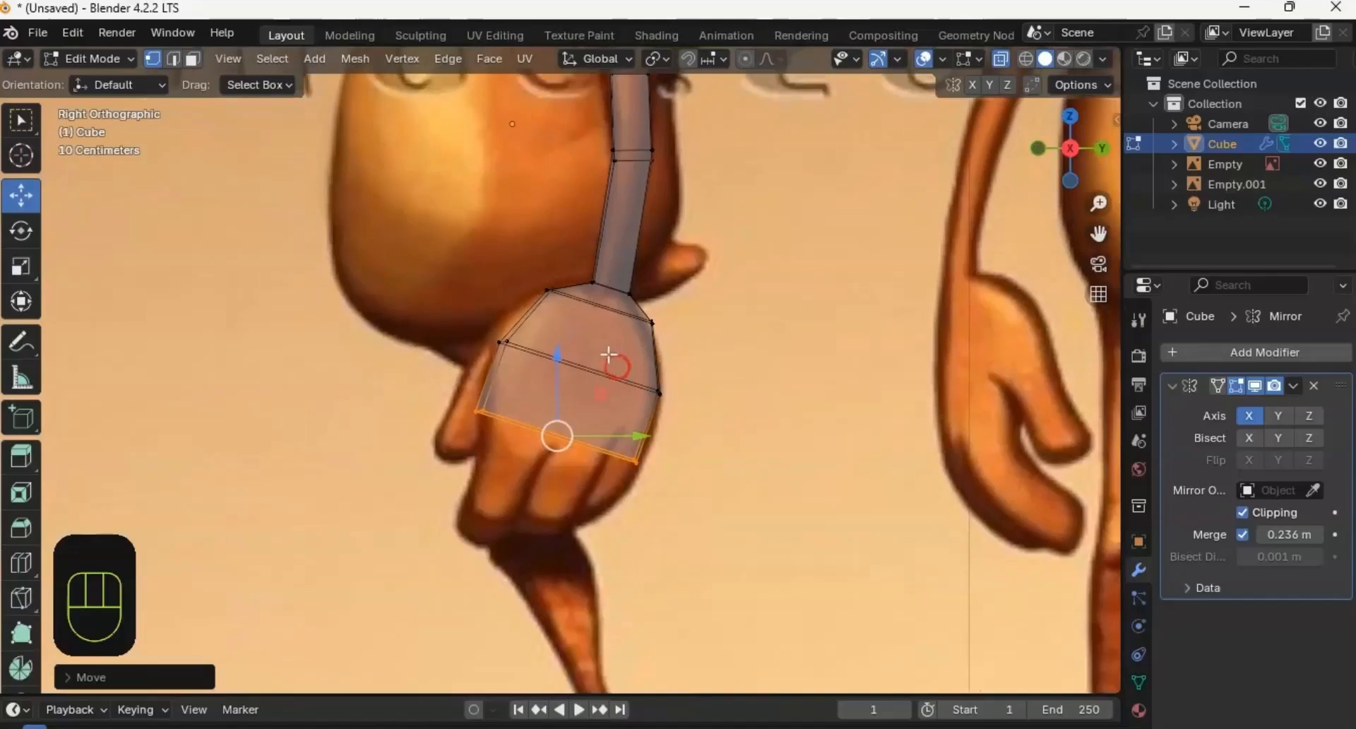
pyautogui.moveTo(600, 333); pyautogui.dragTo(581, 484, button='middle')
pyautogui.moveTo(582, 381)
pyautogui.keyDown('ctrl'); pyautogui.mouseDown(button='middle')
pyautogui.moveTo(591, 417)
pyautogui.moveTo(599, 395)
pyautogui.mouseUp(button='middle'); pyautogui.keyUp('ctrl')
pyautogui.moveTo(589, 381); pyautogui.dragTo(606, 379, button='middle')
pyautogui.hotkey('alt', 'h')
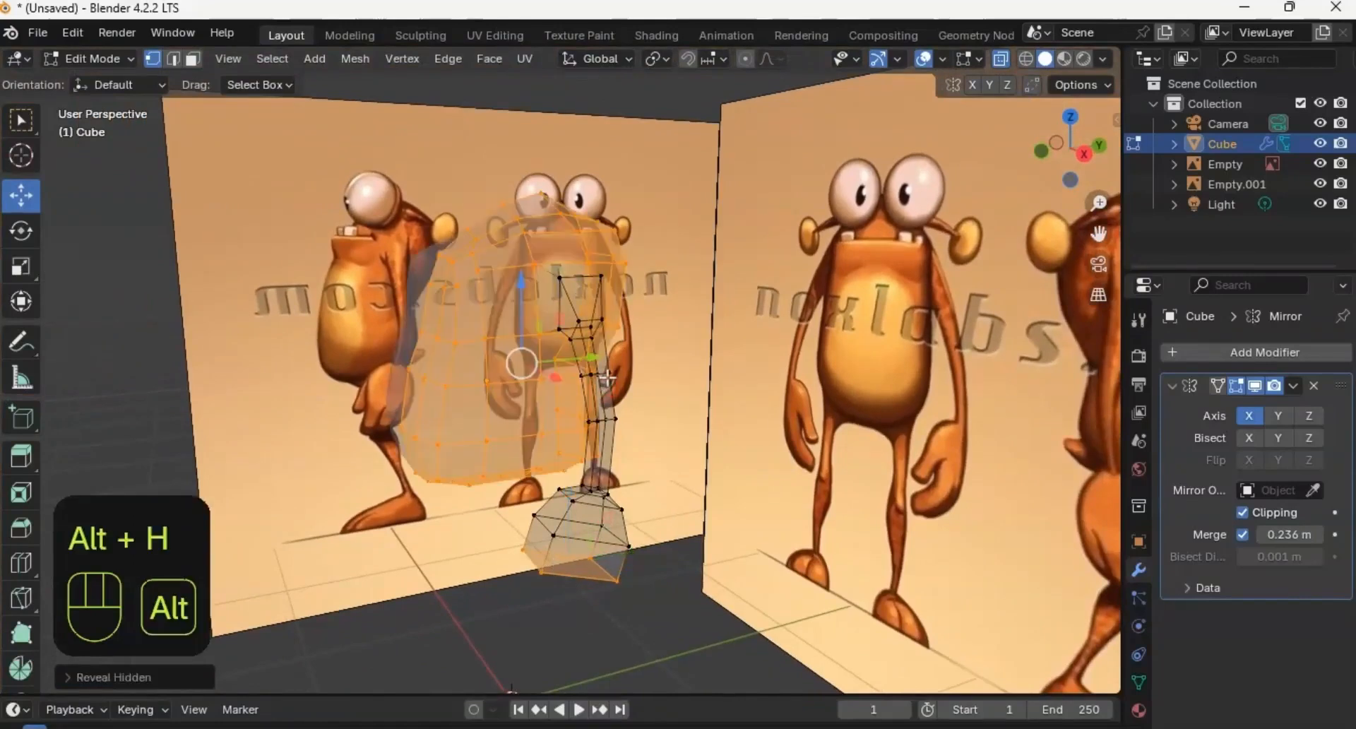
pyautogui.keyDown('ctrl'); pyautogui.moveTo(522, 305); pyautogui.dragTo(548, 223, button='middle'); pyautogui.keyUp('ctrl')
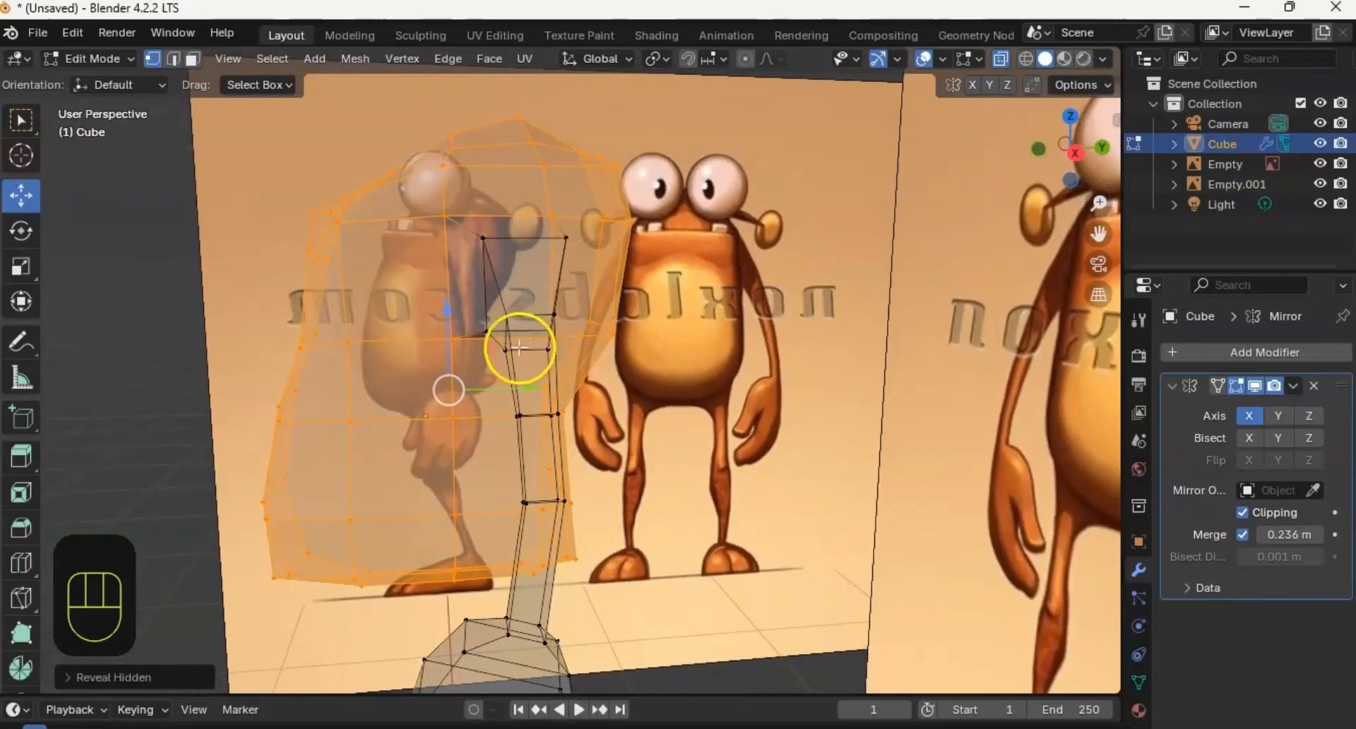
pyautogui.moveTo(569, 314)
pyautogui.keyDown('shift'); pyautogui.mouseDown(button='middle')
pyautogui.moveTo(563, 303)
pyautogui.moveTo(553, 342)
pyautogui.moveTo(582, 308)
pyautogui.mouseUp(button='middle'); pyautogui.keyUp('shift')
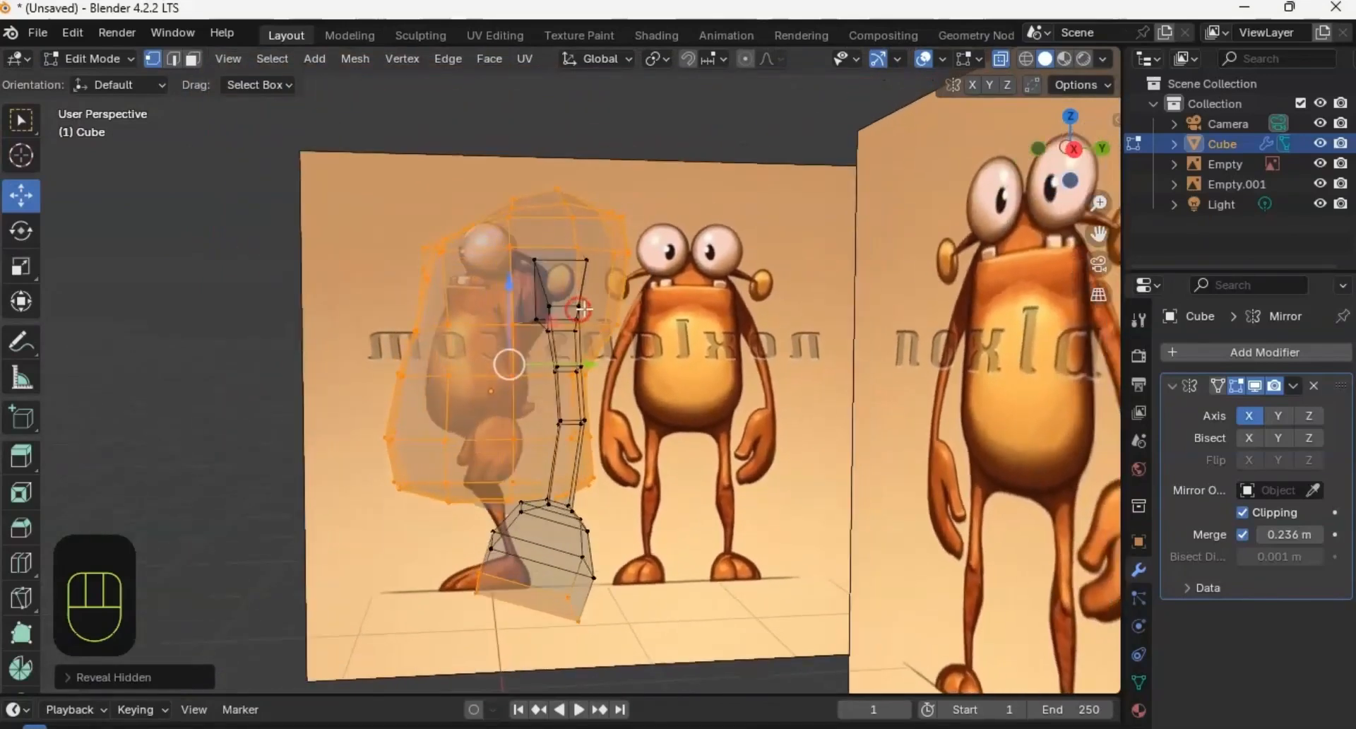
pyautogui.click(222, 342)
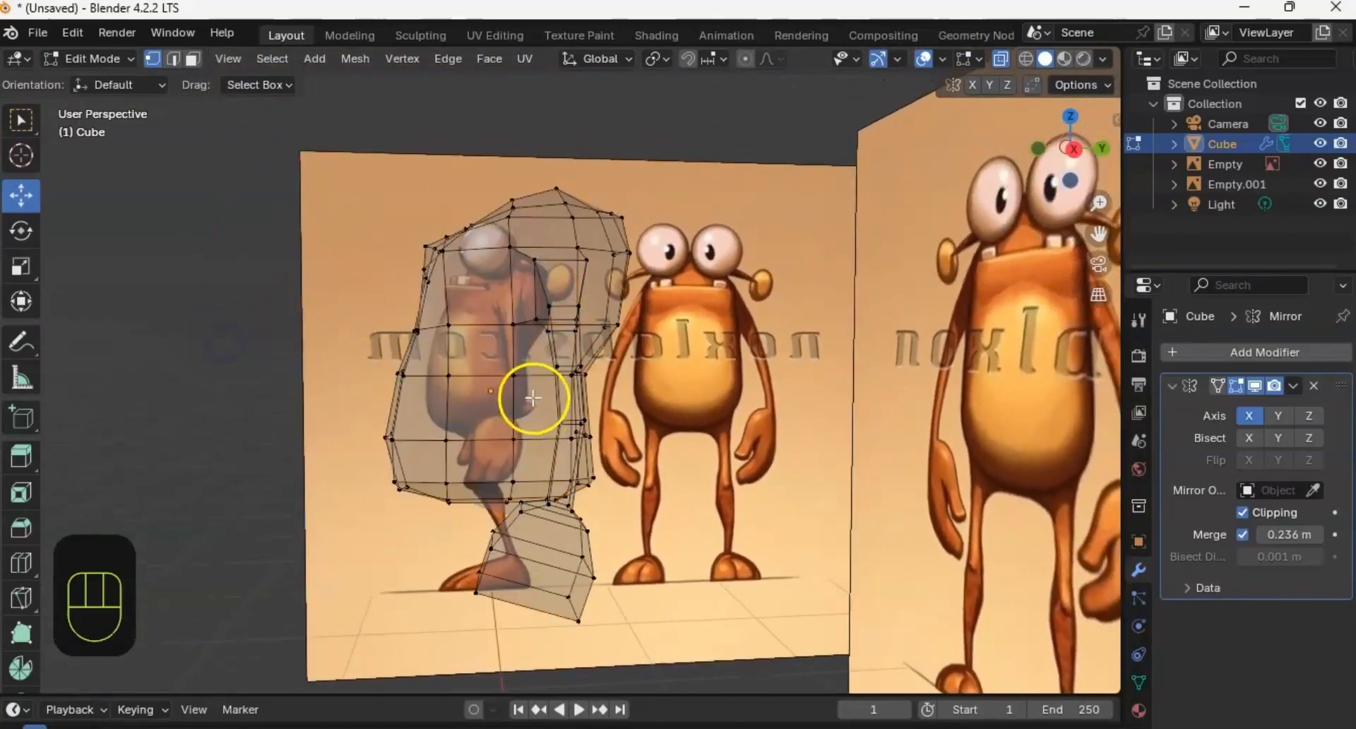
# Step: Add two lengthwise loop cuts through the arm and hand, dividing the palm's open end into three sections from front to back
pyautogui.moveTo(536, 396); pyautogui.dragTo(496, 439, button='middle')
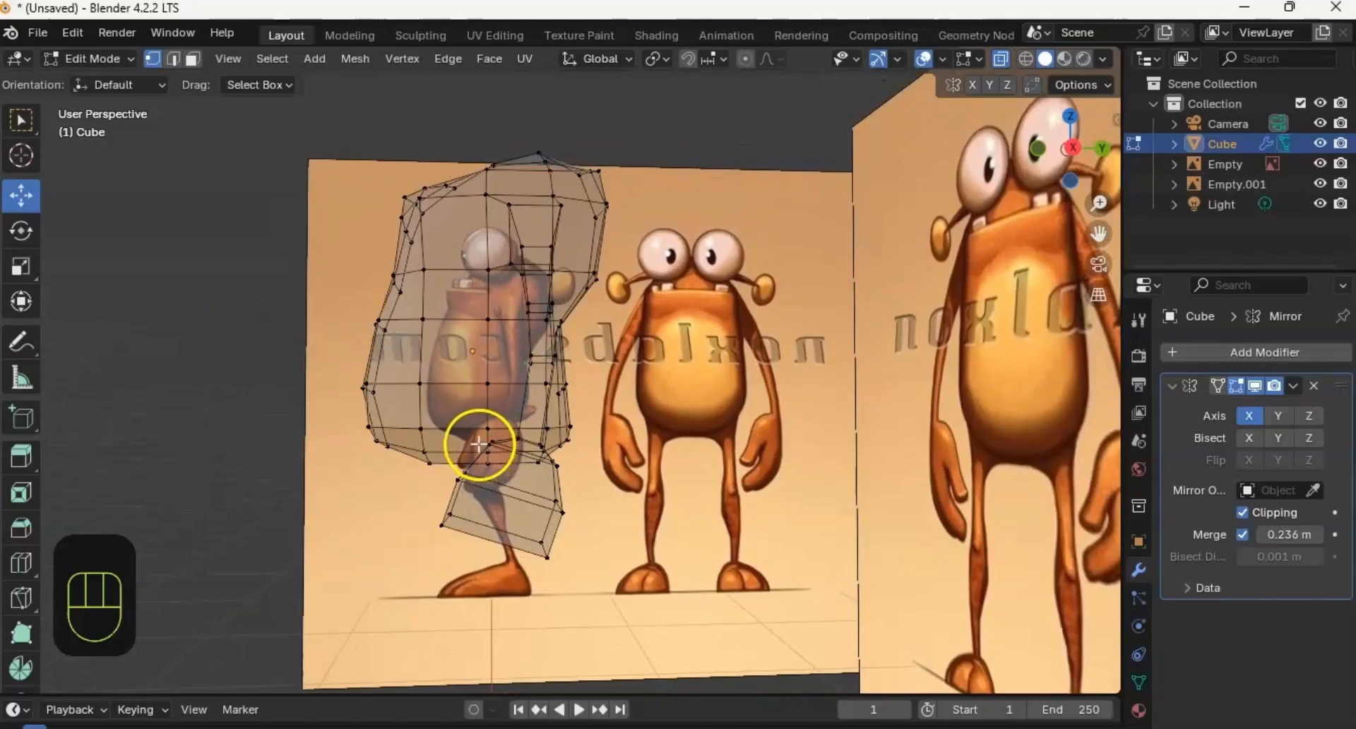
pyautogui.hotkey('ctrl', 'r')
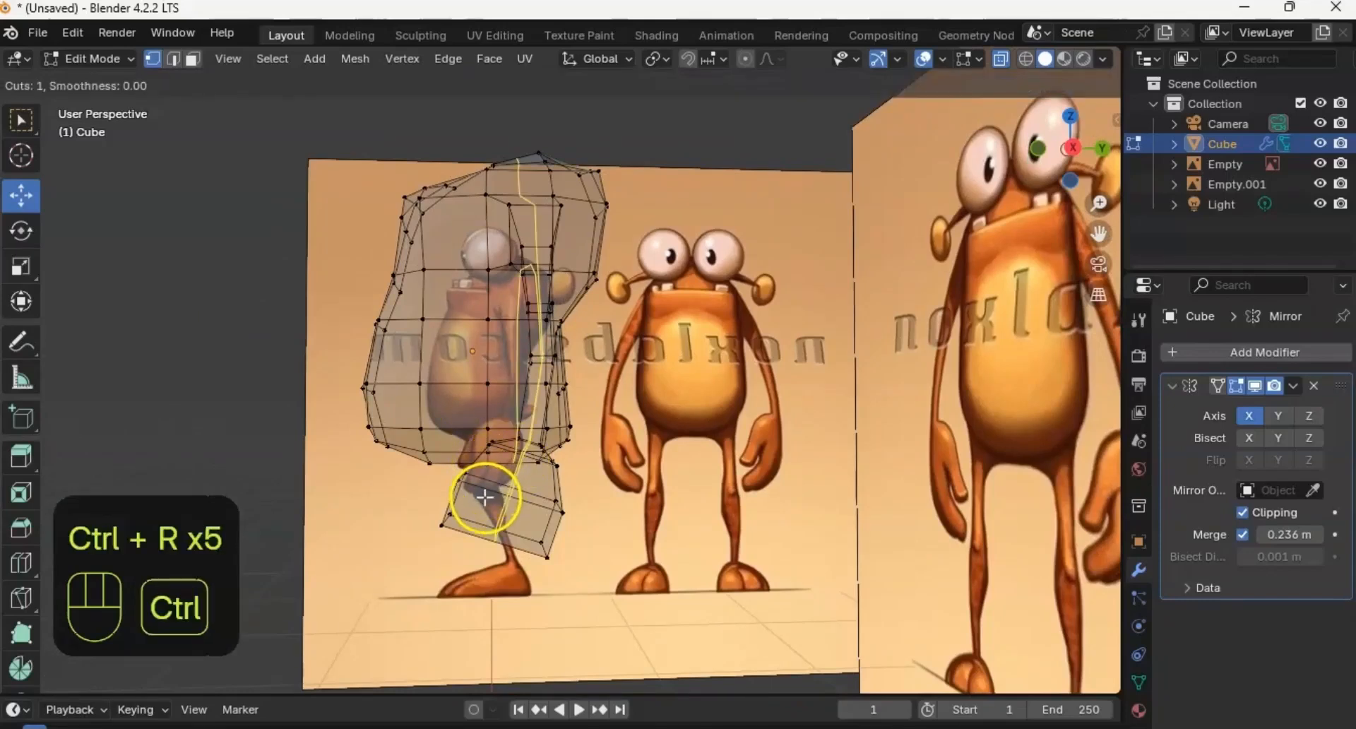
pyautogui.click(488, 498)
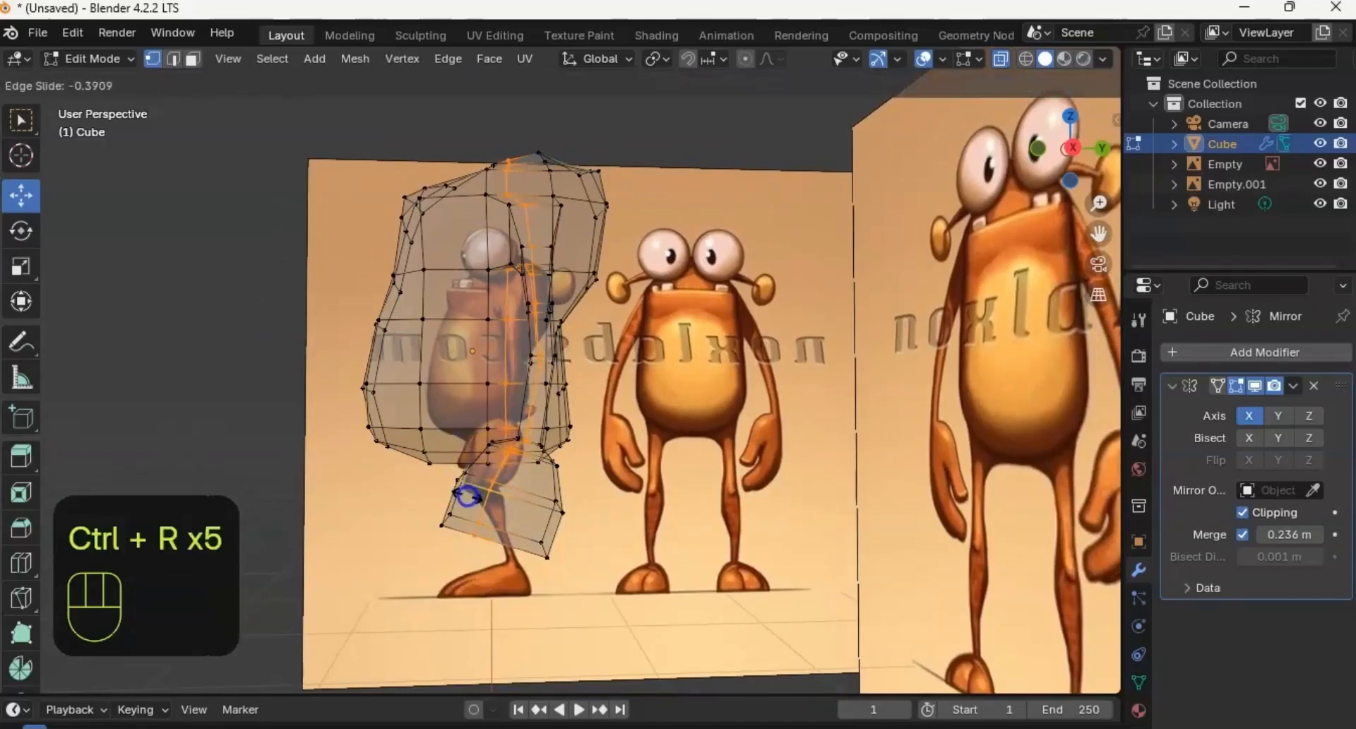
pyautogui.click(468, 496)
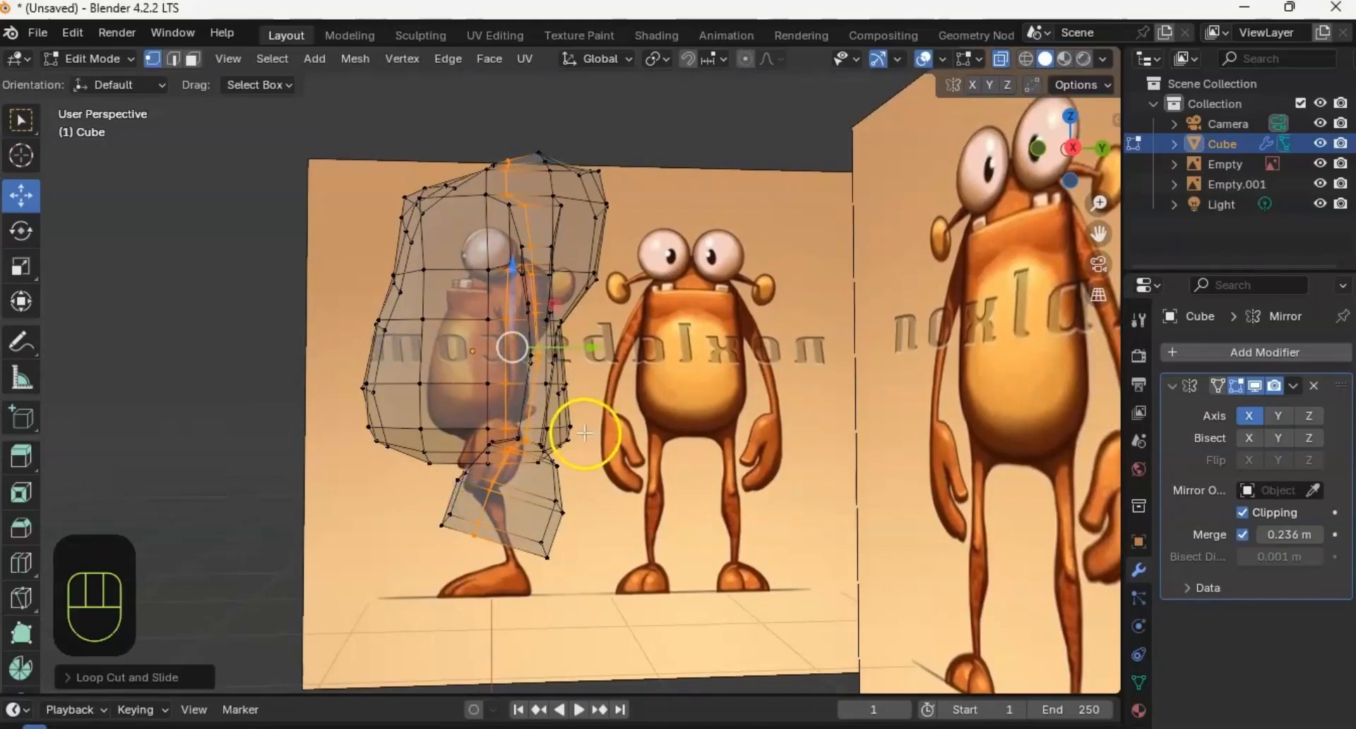
pyautogui.hotkey('ctrl', 'r')
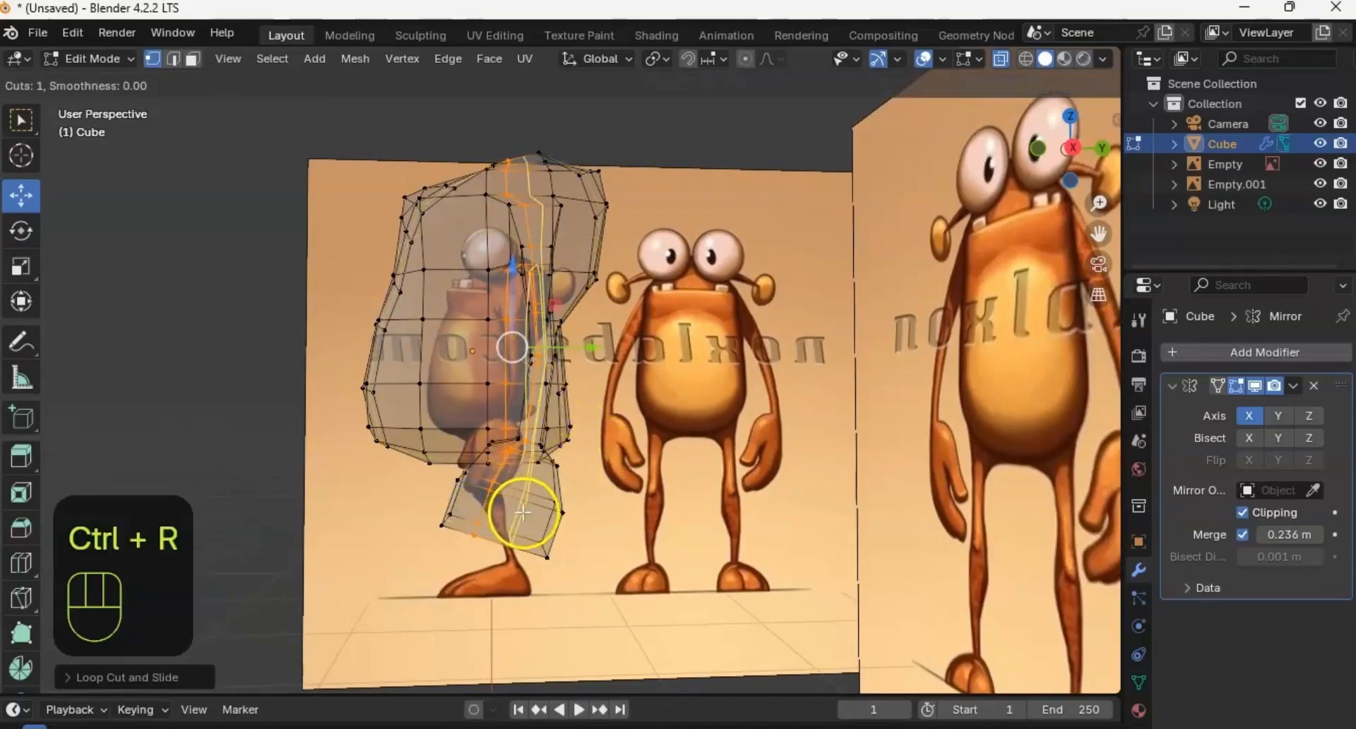
pyautogui.click(522, 512)
pyautogui.click(526, 513)
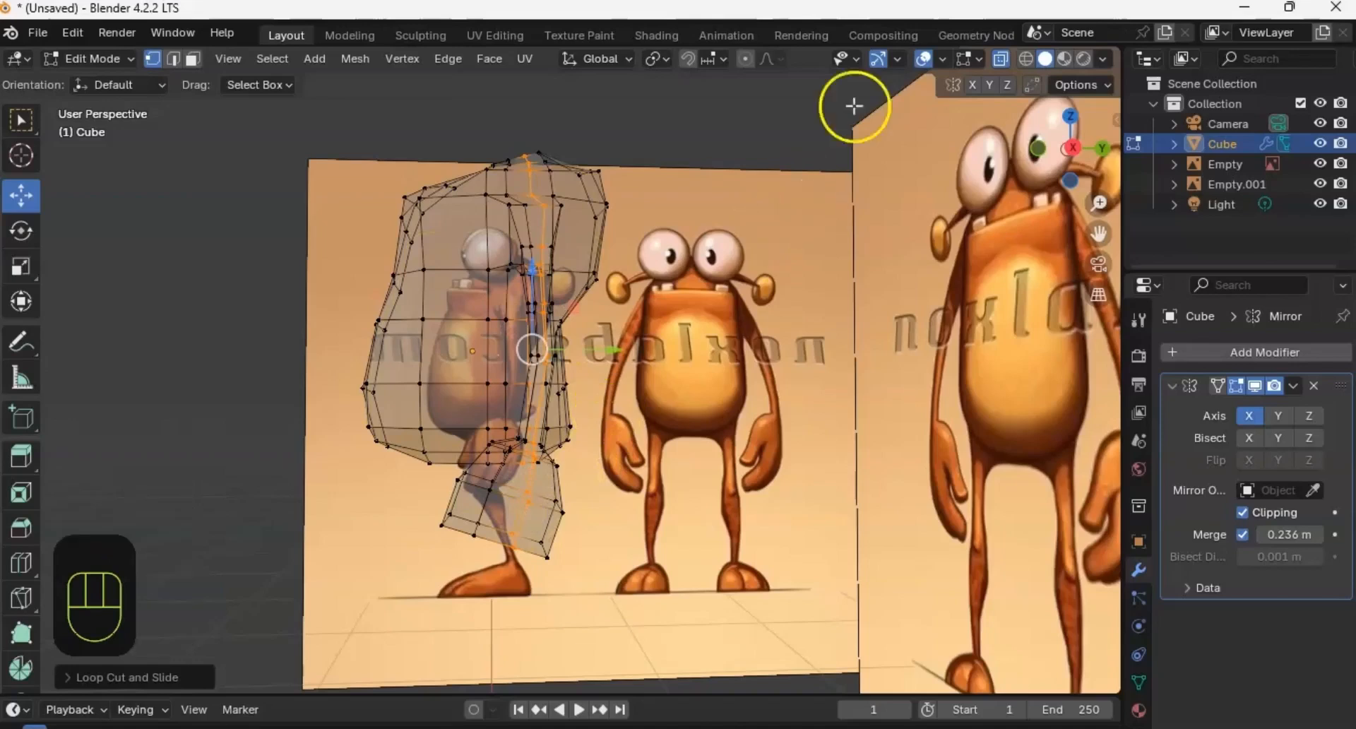
# Step: Try a loop cut along the arm that splits the hand's thickness in half, and undo it
pyautogui.click(999, 58)
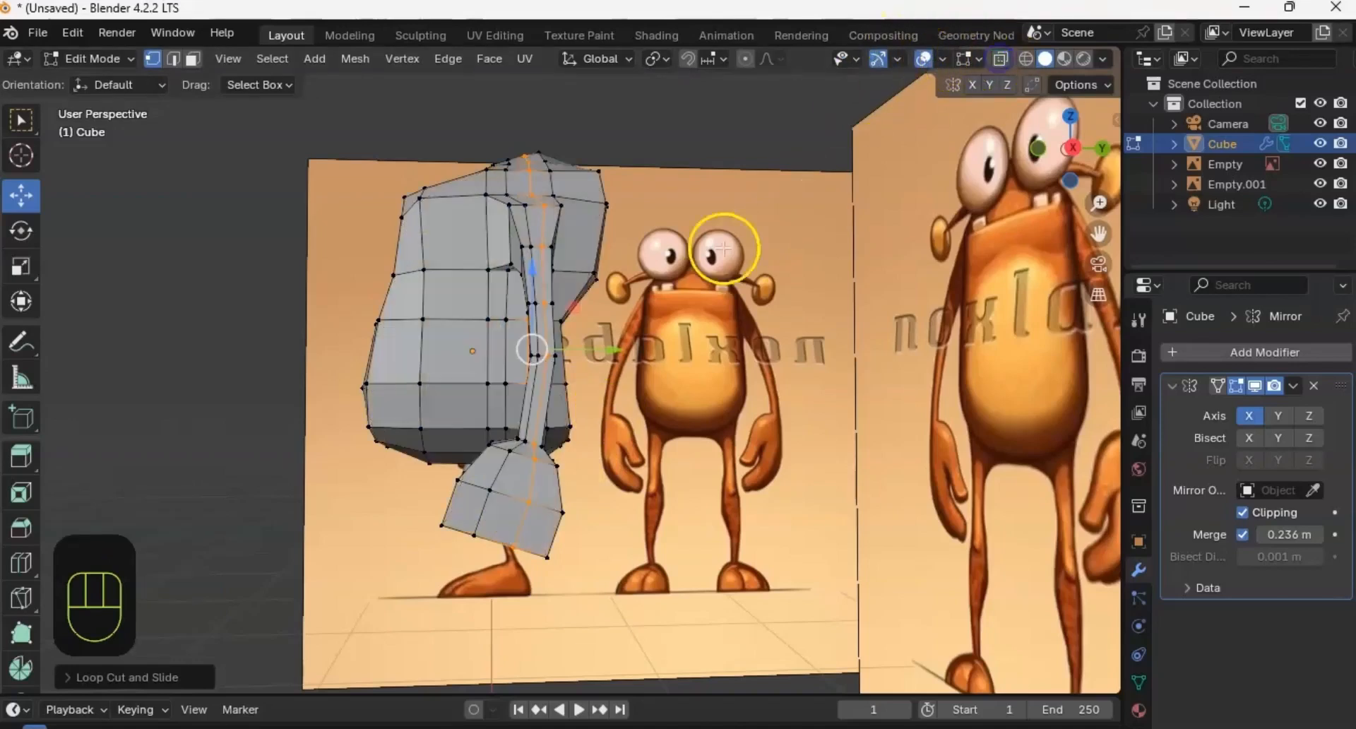
pyautogui.moveTo(725, 248); pyautogui.dragTo(551, 460, button='middle')
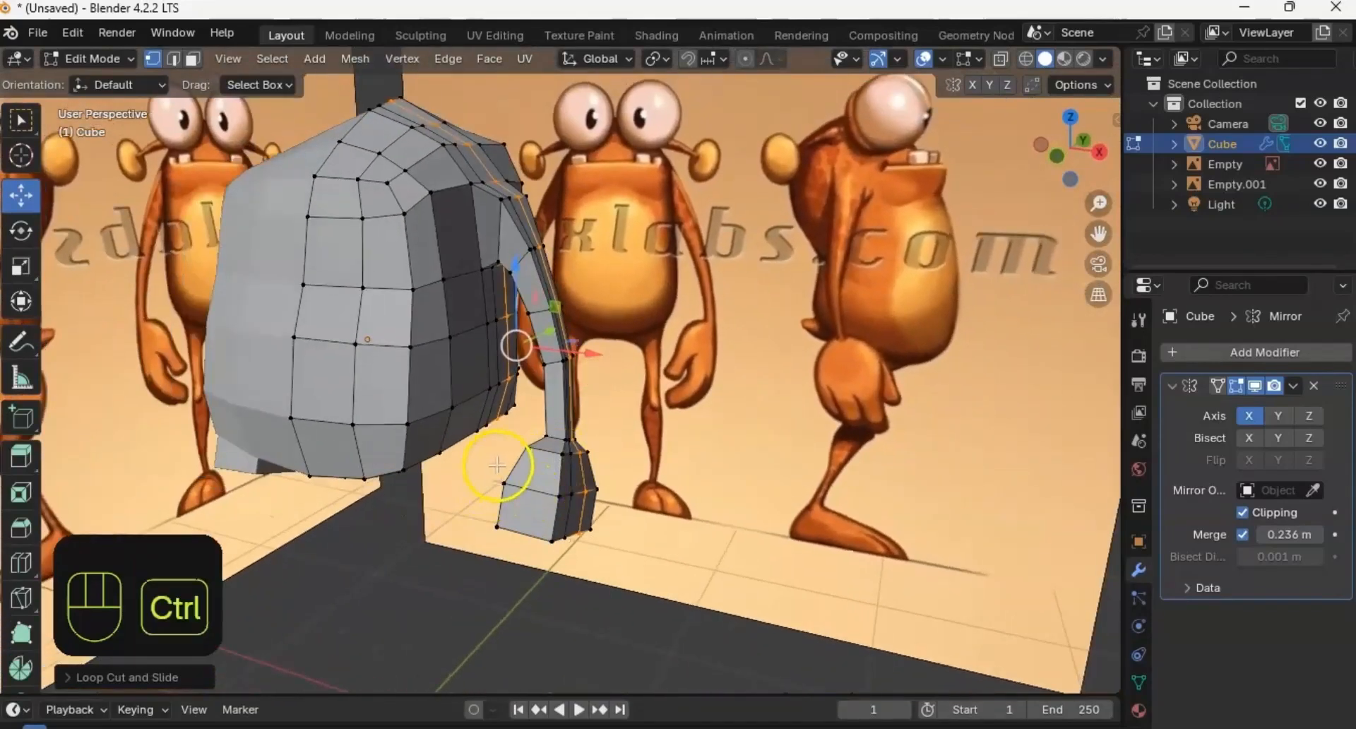
pyautogui.hotkey('ctrl', 'r')
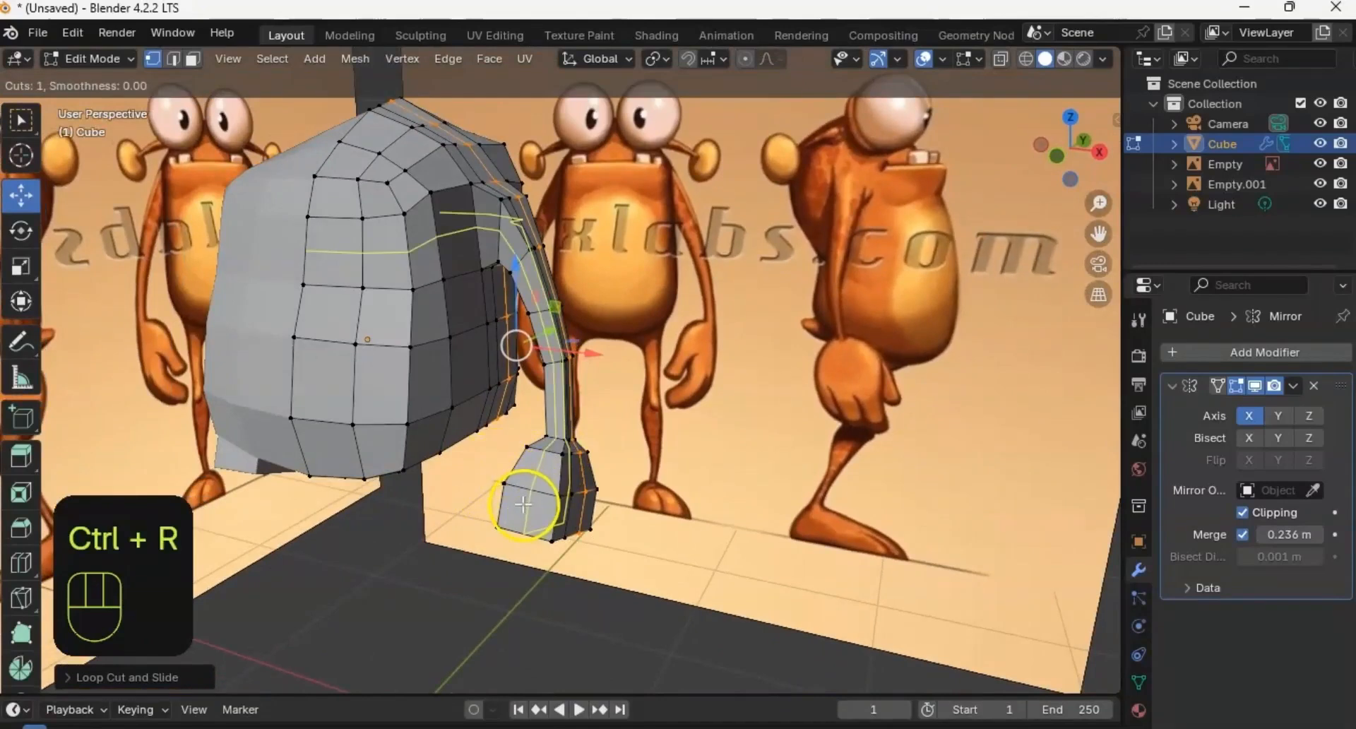
pyautogui.click(521, 508)
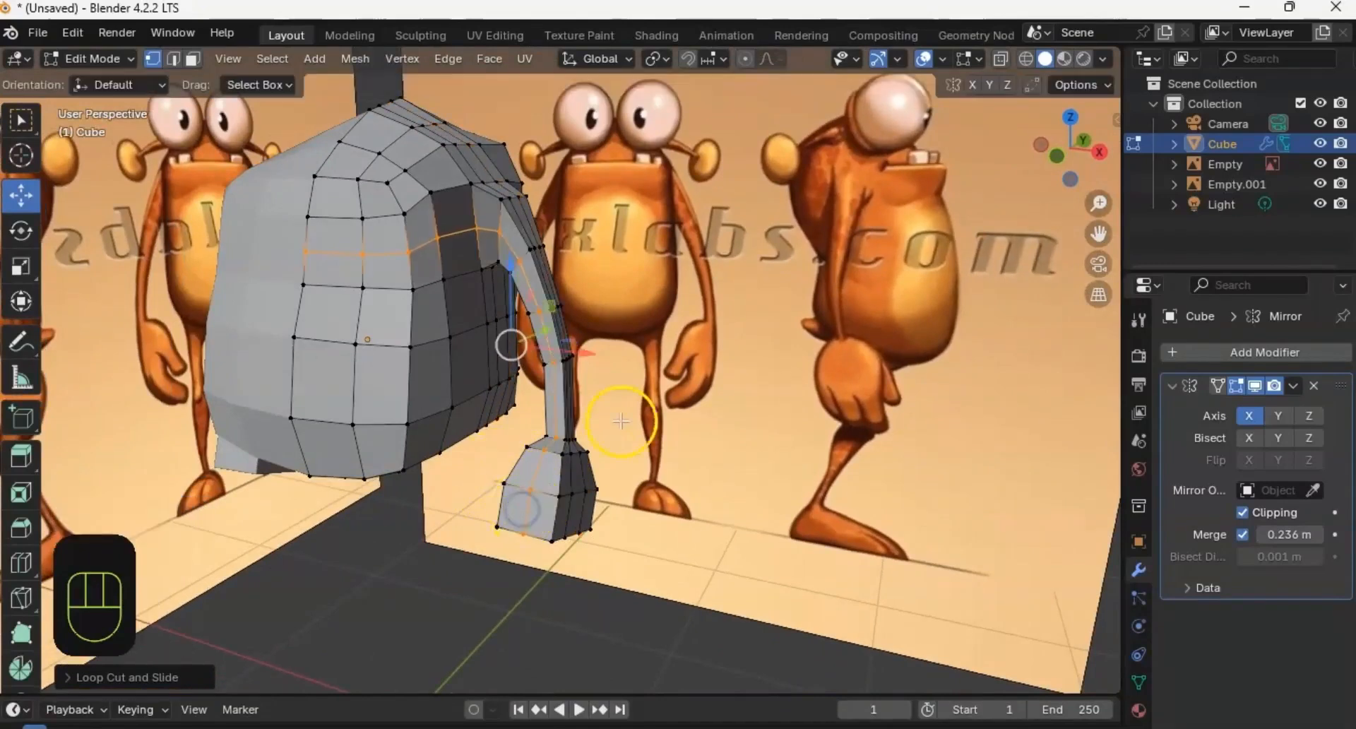
pyautogui.moveTo(621, 420); pyautogui.dragTo(530, 226, button='middle')
pyautogui.keyDown('ctrl'); pyautogui.moveTo(489, 379); pyautogui.dragTo(588, 348, button='middle'); pyautogui.keyUp('ctrl')
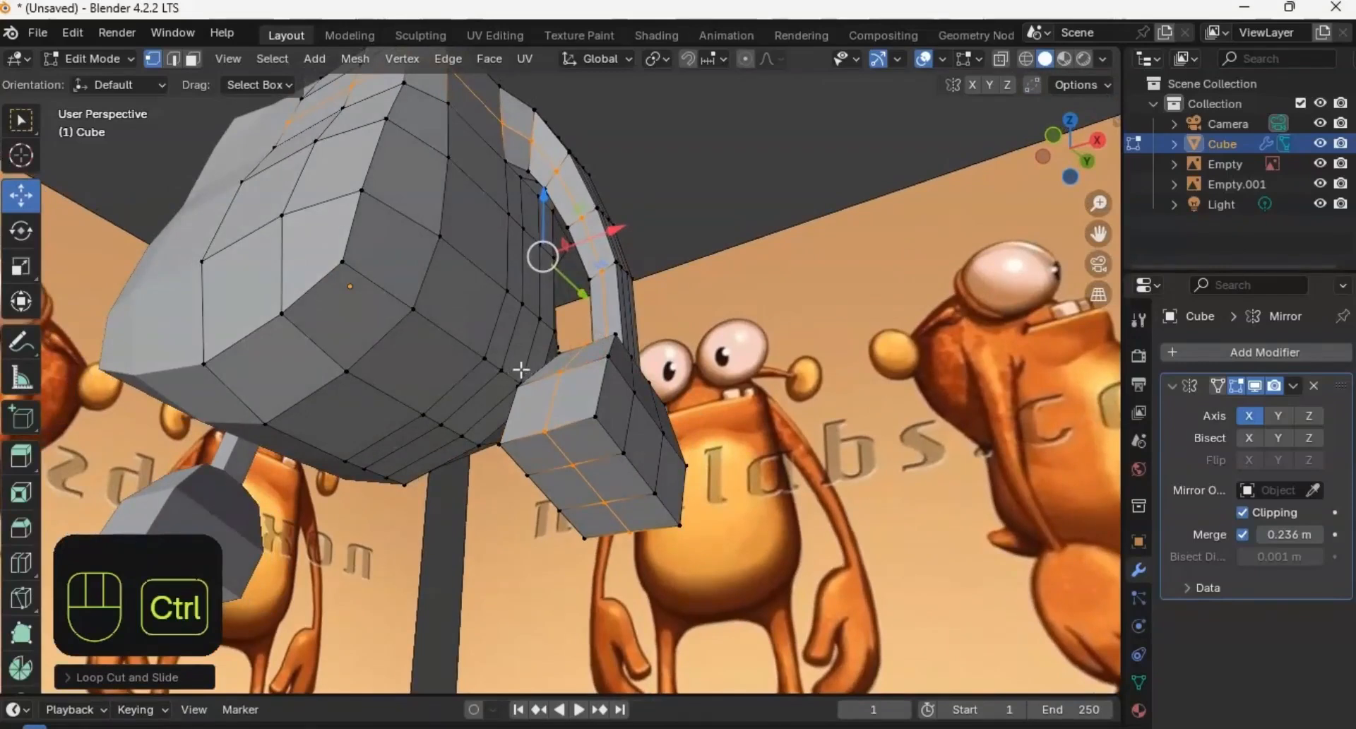
pyautogui.hotkey('ctrl', 'z')
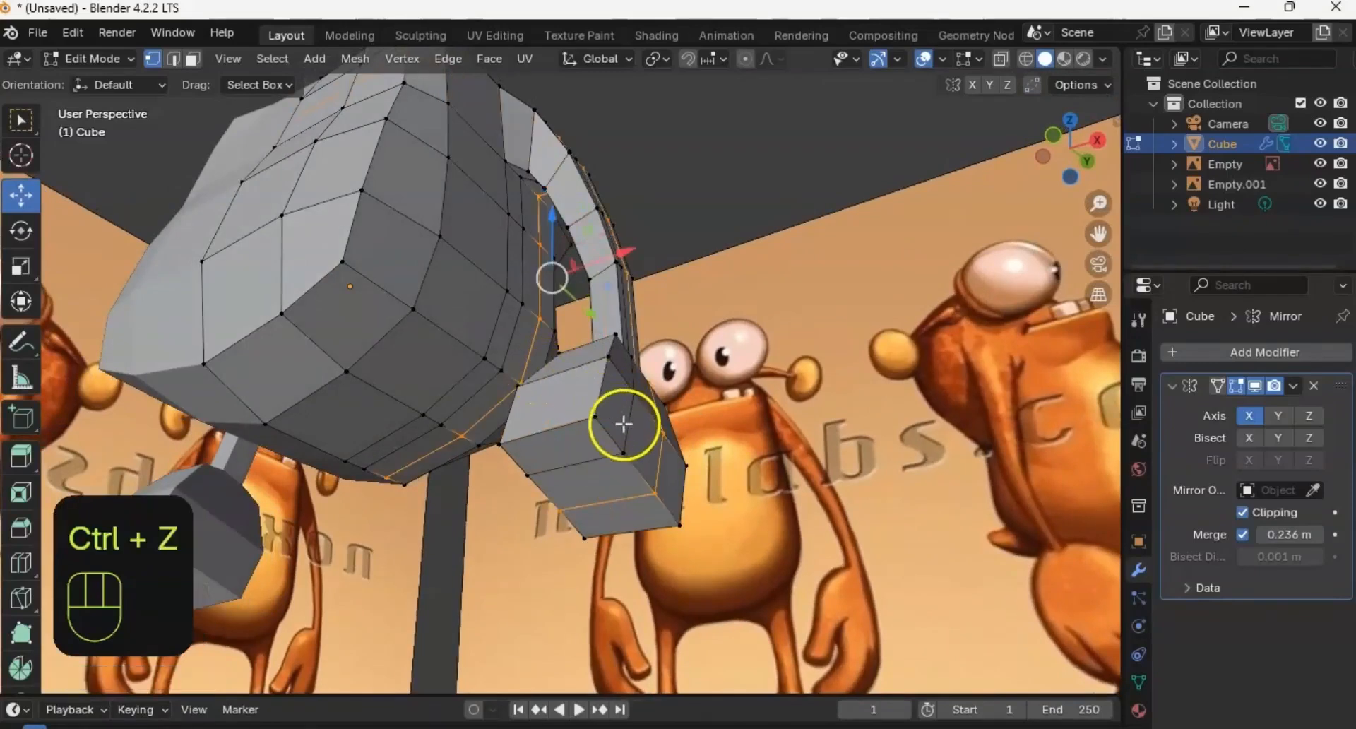
# Step: With X-ray display on, select the vertices along the hand's inner side and move them slightly outward along X
pyautogui.moveTo(624, 424)
pyautogui.mouseDown(button='middle')
pyautogui.moveTo(681, 424)
pyautogui.moveTo(471, 398)
pyautogui.moveTo(654, 407)
pyautogui.moveTo(634, 346)
pyautogui.mouseUp(button='middle')
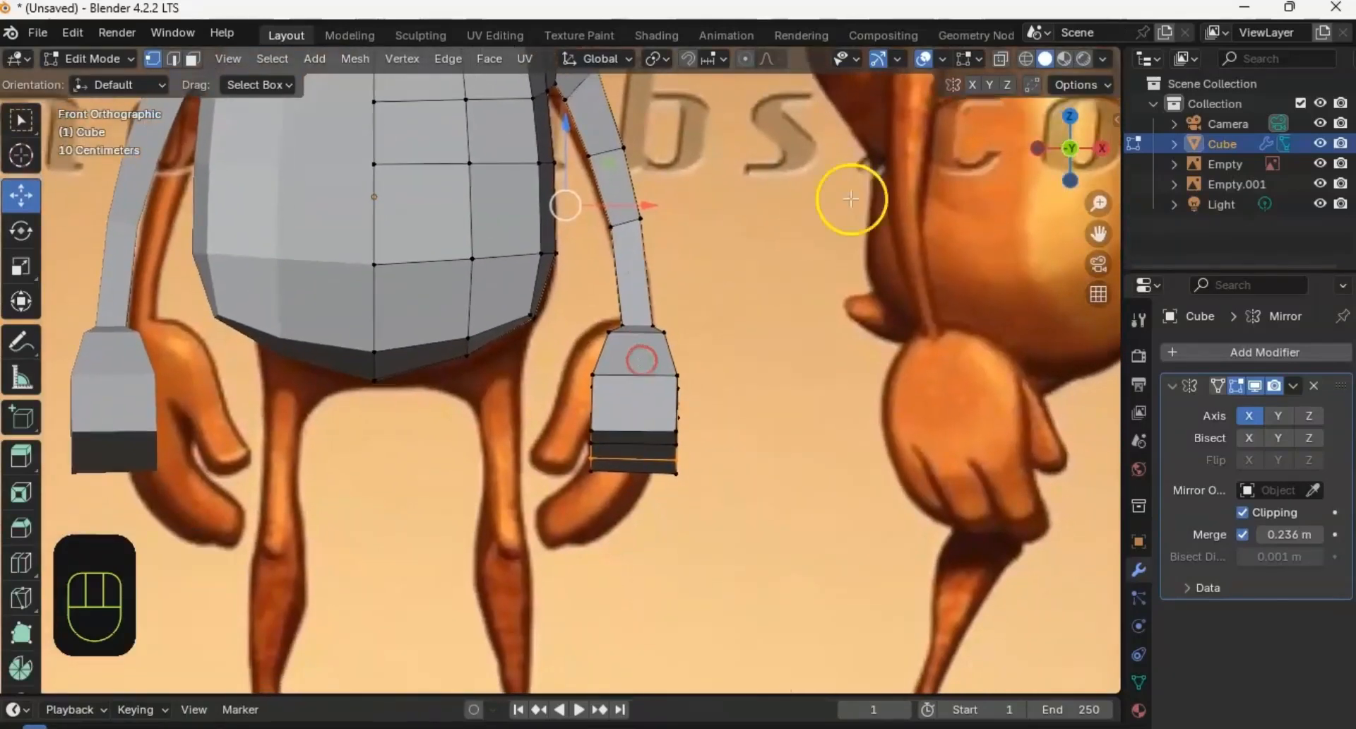
pyautogui.click(1002, 60)
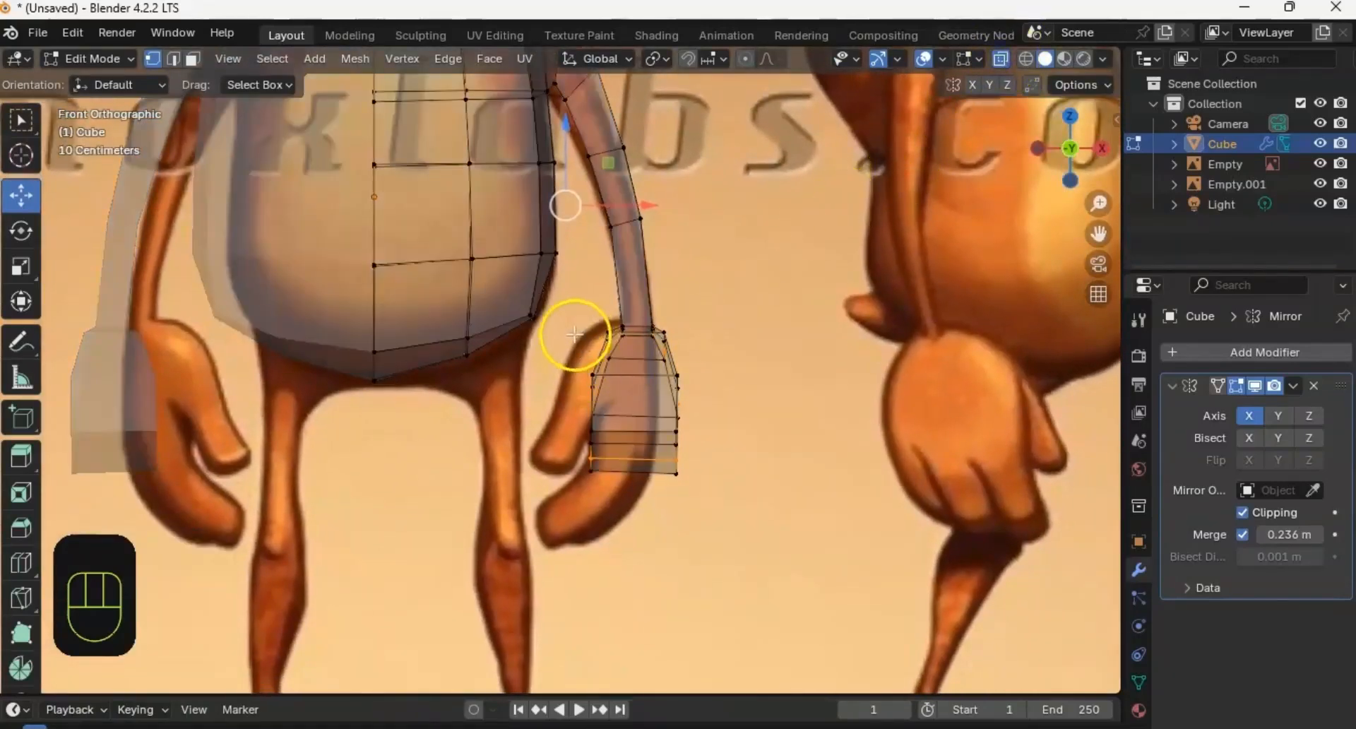
pyautogui.moveTo(589, 330)
pyautogui.mouseDown(button='middle')
pyautogui.moveTo(558, 339)
pyautogui.moveTo(618, 351)
pyautogui.moveTo(566, 335)
pyautogui.mouseUp(button='middle')
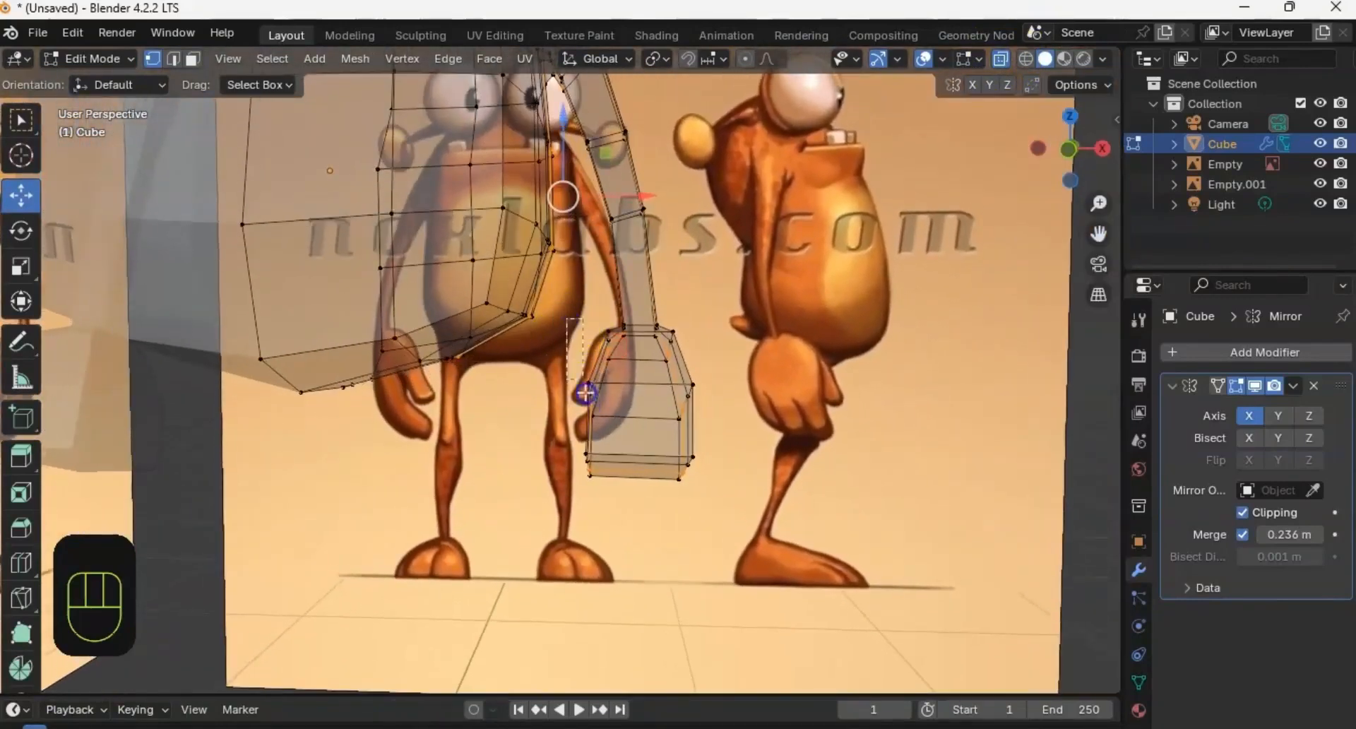
pyautogui.moveTo(617, 504); pyautogui.dragTo(617, 504)
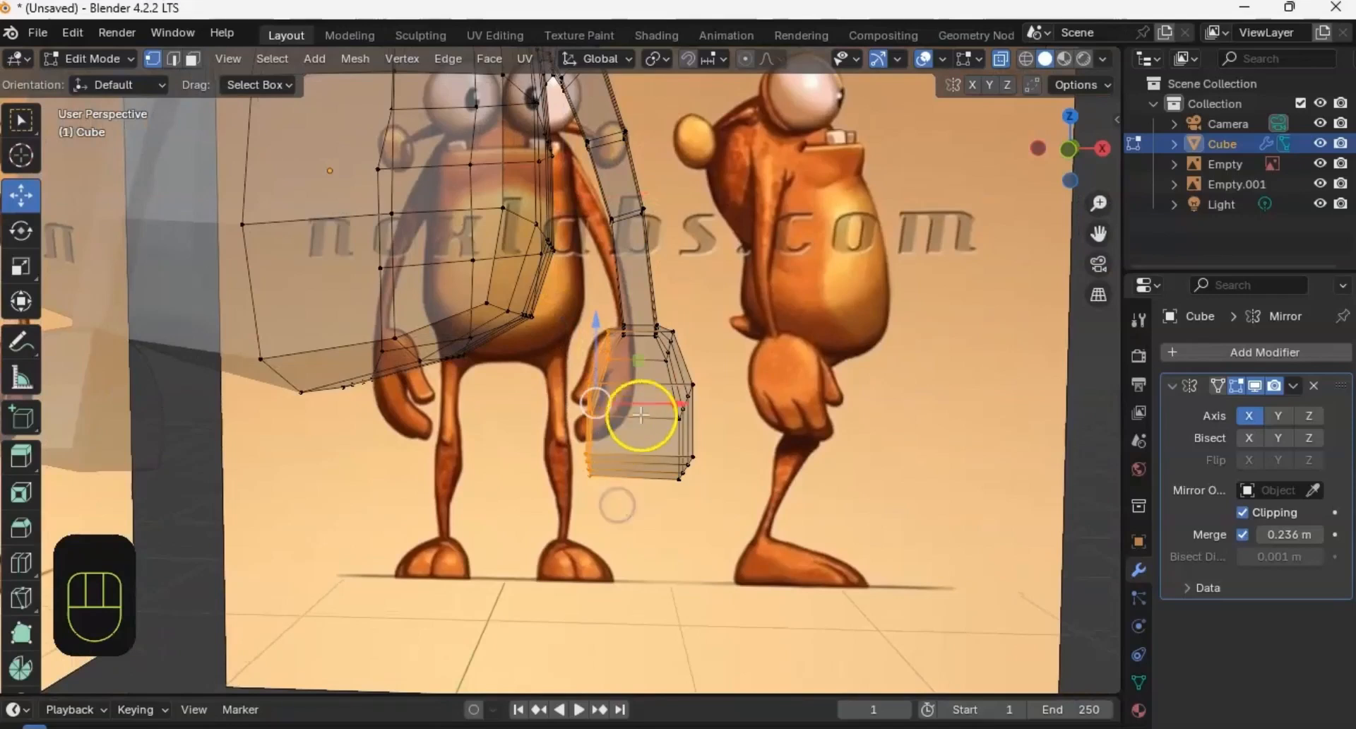
pyautogui.moveTo(646, 393); pyautogui.dragTo(668, 398)
# Step: Select the vertices along the hand's outer side through the mesh and move them slightly inward along X
pyautogui.moveTo(712, 383); pyautogui.dragTo(623, 257, button='middle')
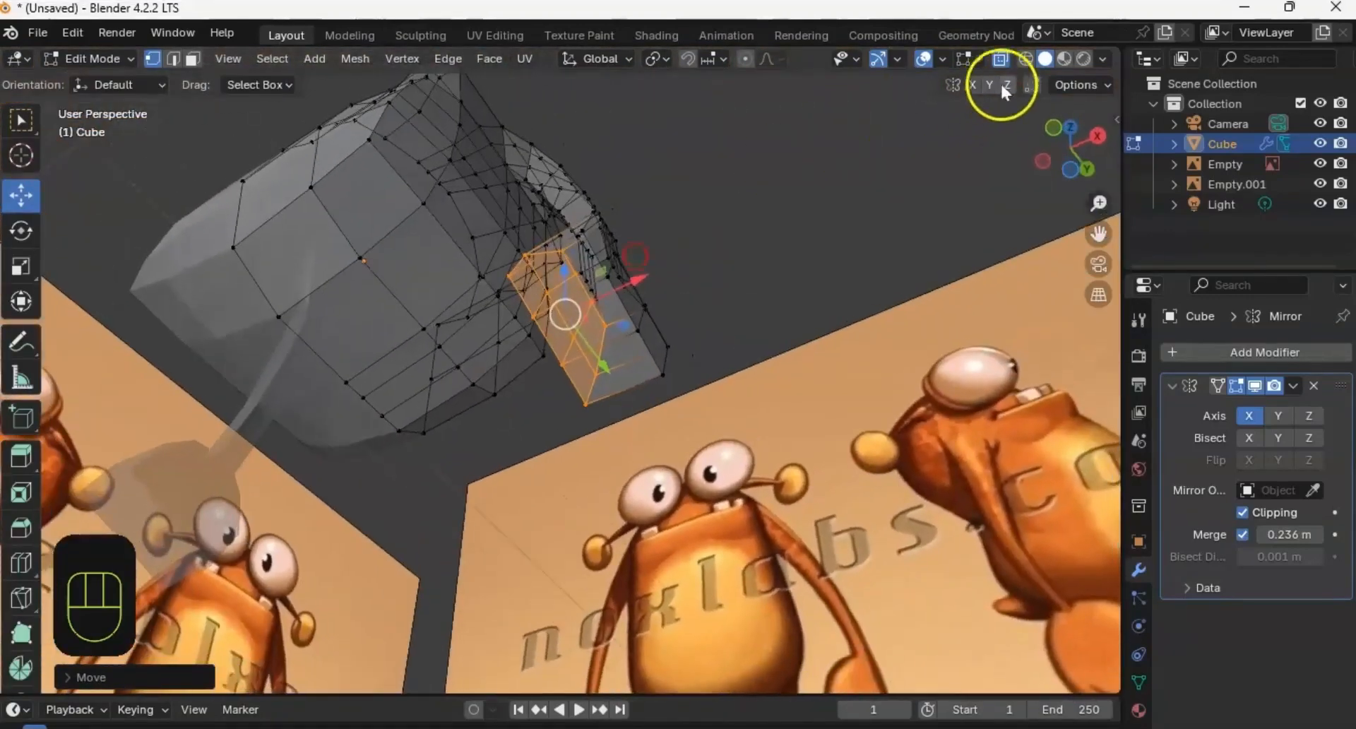
pyautogui.click(999, 60)
pyautogui.moveTo(703, 267); pyautogui.dragTo(741, 417, button='middle')
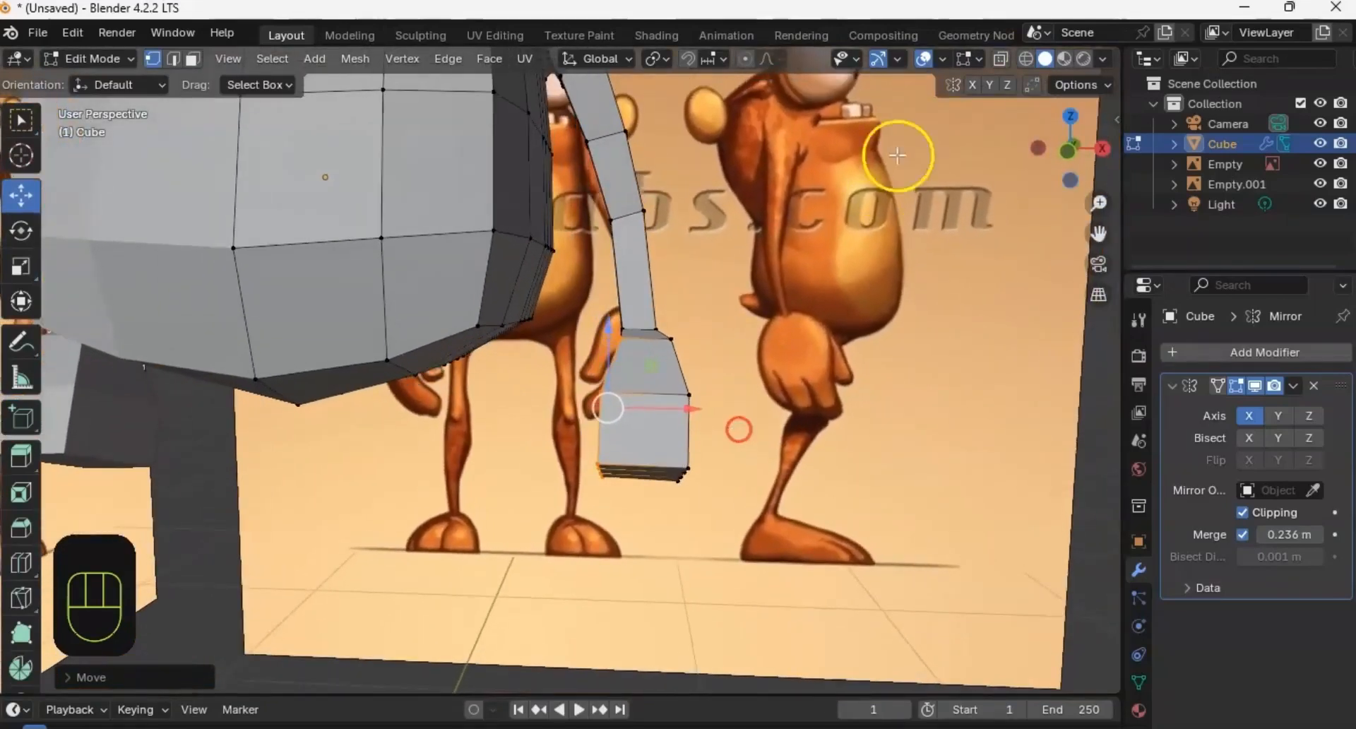
pyautogui.click(1000, 59)
pyautogui.moveTo(789, 345); pyautogui.dragTo(734, 478, button='middle')
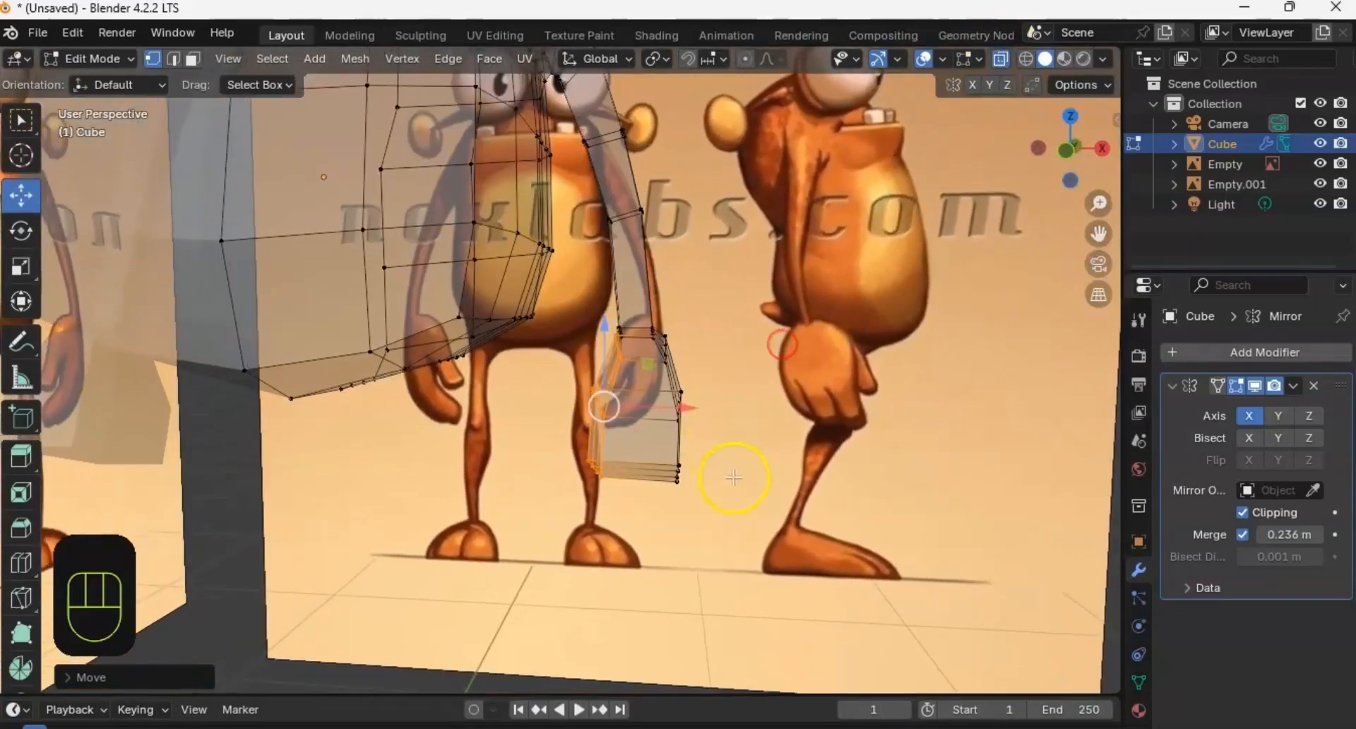
pyautogui.moveTo(662, 322); pyautogui.dragTo(662, 322)
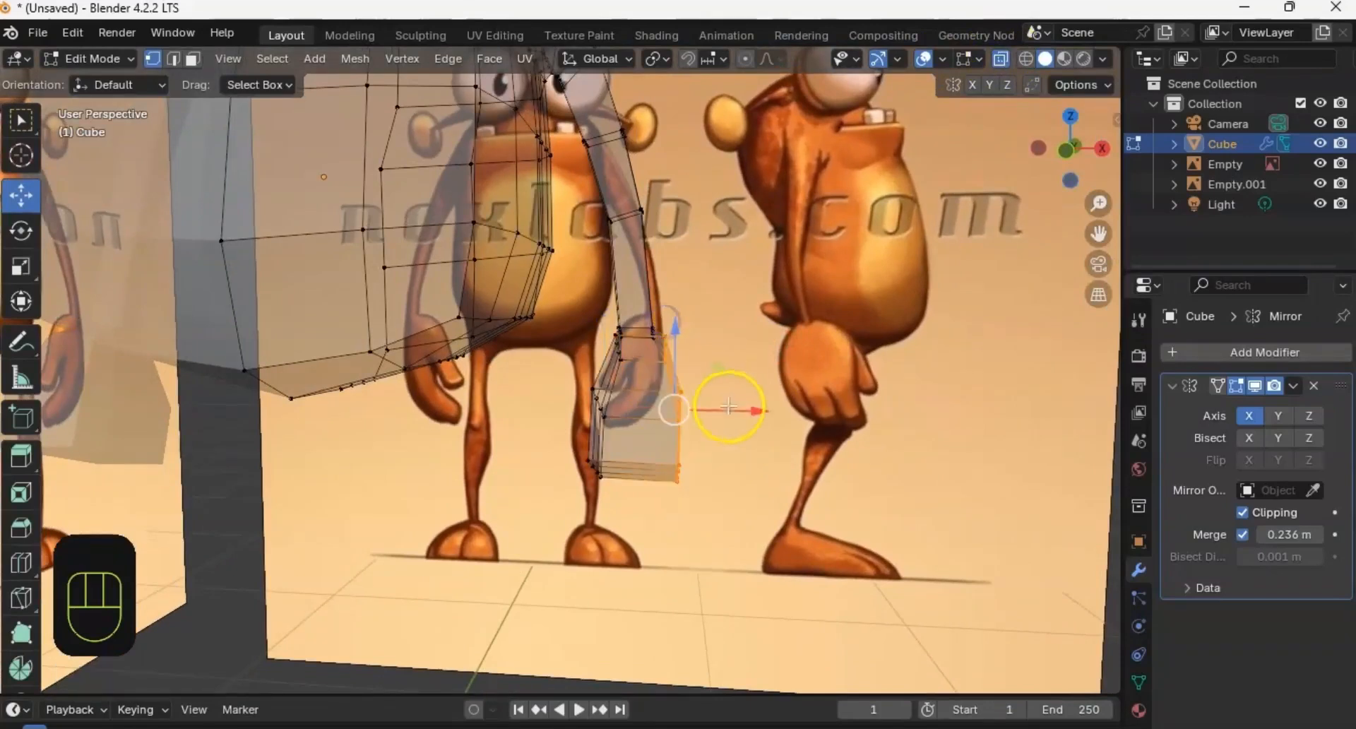
pyautogui.moveTo(726, 410); pyautogui.dragTo(718, 409)
# Step: Turn off X-ray display and show the underside of the hand's open end
pyautogui.moveTo(717, 409); pyautogui.dragTo(620, 297, button='middle')
pyautogui.click(1000, 58)
pyautogui.moveTo(620, 296); pyautogui.dragTo(557, 365, button='middle')
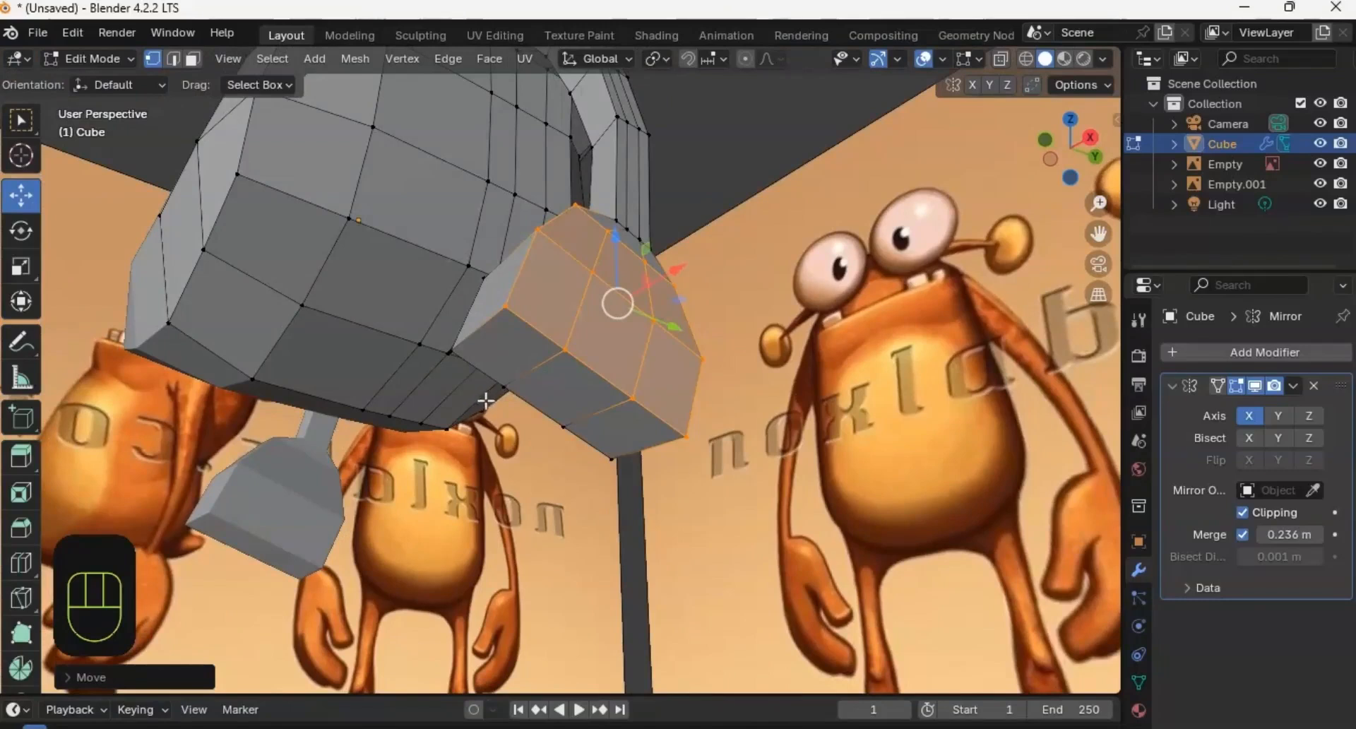
# Step: In face selection mode, inset the front face at the hand's open end by about 0.02 m
pyautogui.moveTo(518, 345); pyautogui.dragTo(526, 325, button='middle')
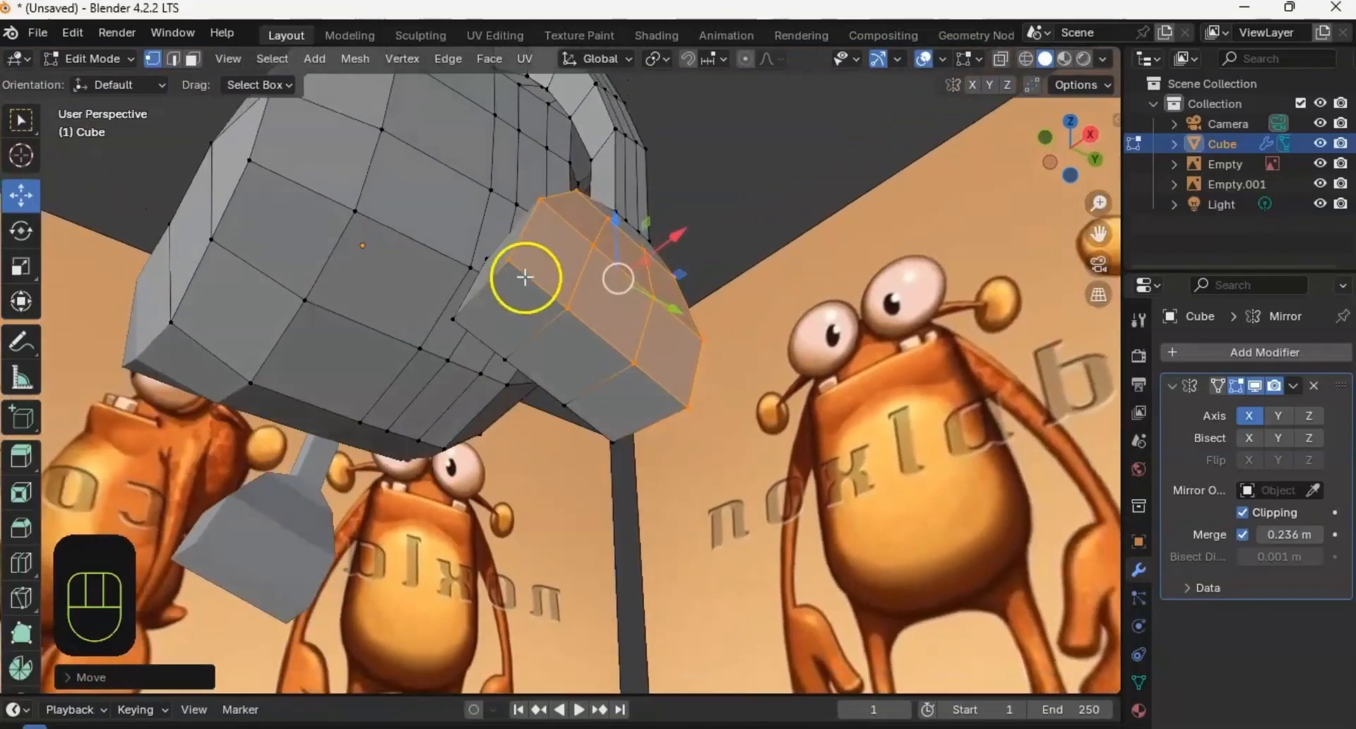
pyautogui.press('3')
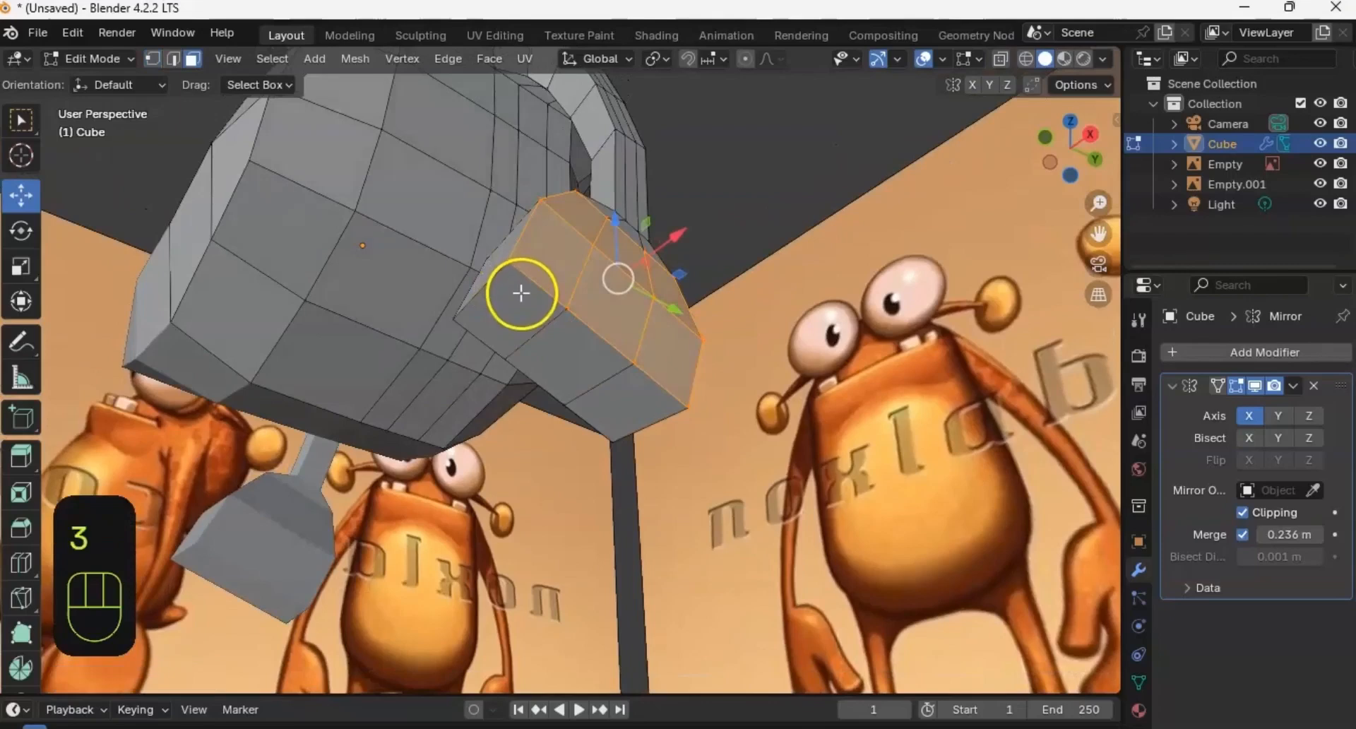
pyautogui.click(512, 297)
pyautogui.keyDown('shift'); pyautogui.moveTo(551, 326); pyautogui.dragTo(559, 357, button='middle'); pyautogui.keyUp('shift')
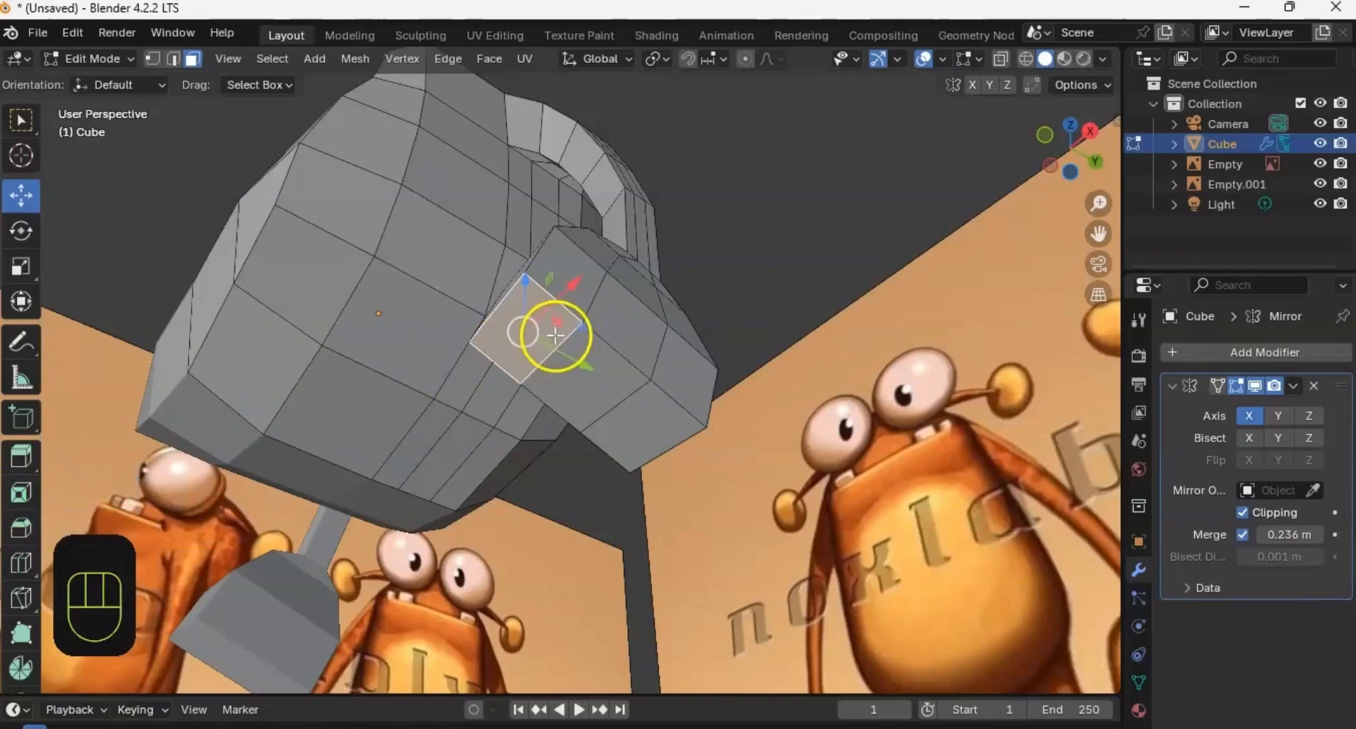
pyautogui.press('i')
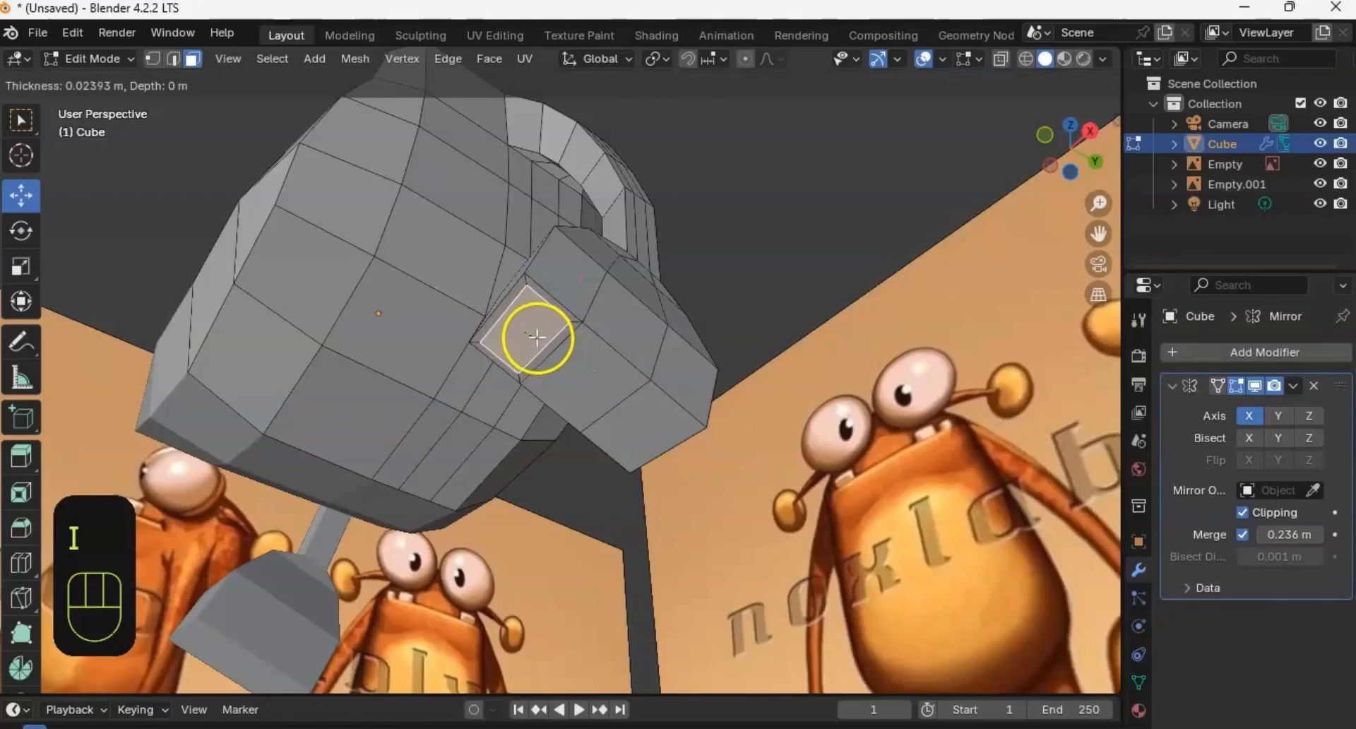
pyautogui.click(537, 337)
# Step: Inset the middle face at the hand's open end by about 0.02 m and select the rear end face
pyautogui.keyDown('shift'); pyautogui.moveTo(574, 329); pyautogui.dragTo(548, 313, button='middle'); pyautogui.keyUp('shift')
pyautogui.click(550, 376)
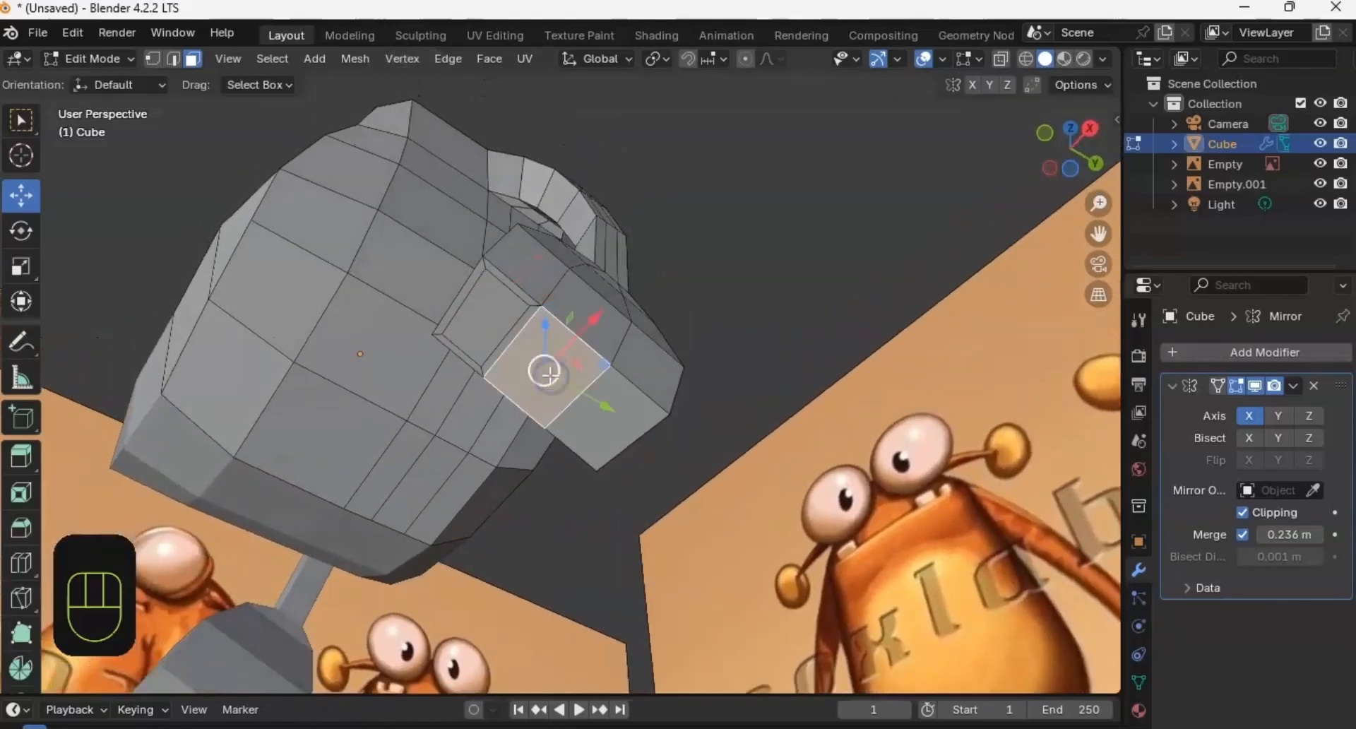
pyautogui.press('i')
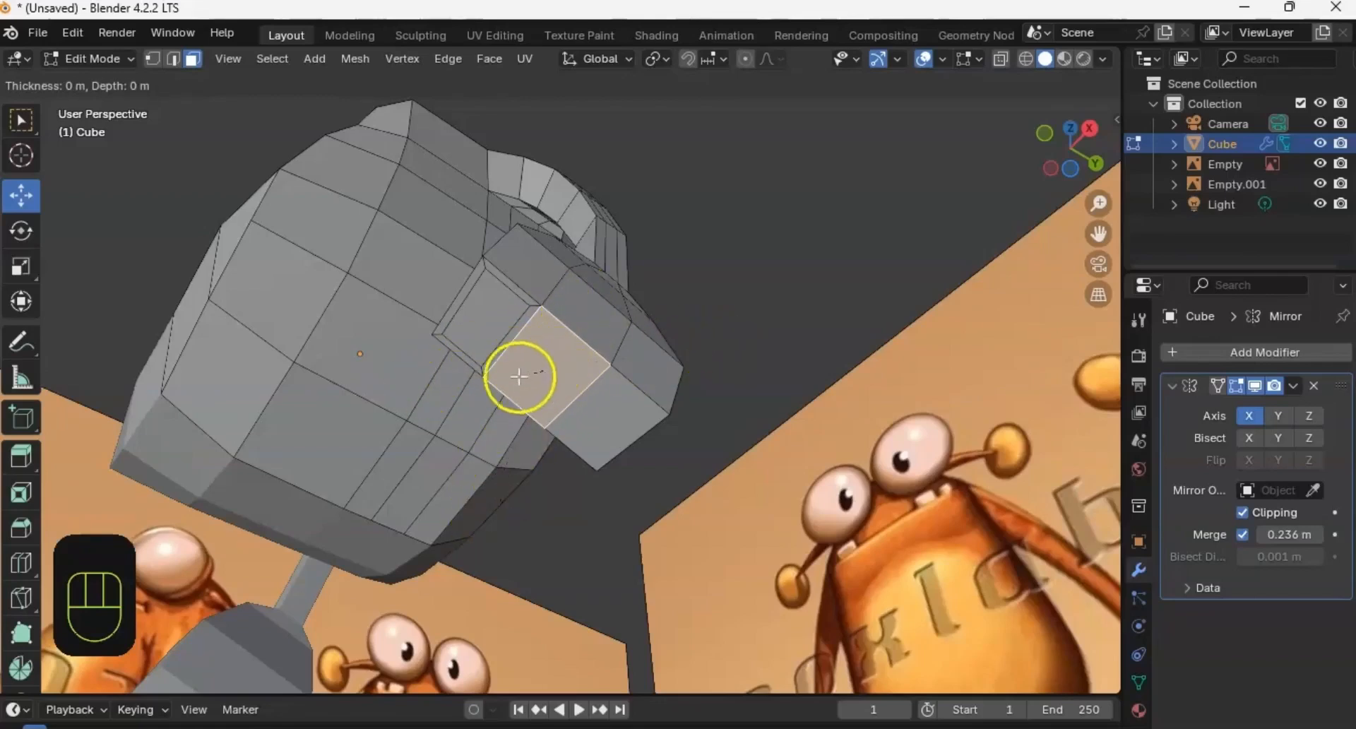
pyautogui.middleClick(526, 410)
pyautogui.click(547, 357)
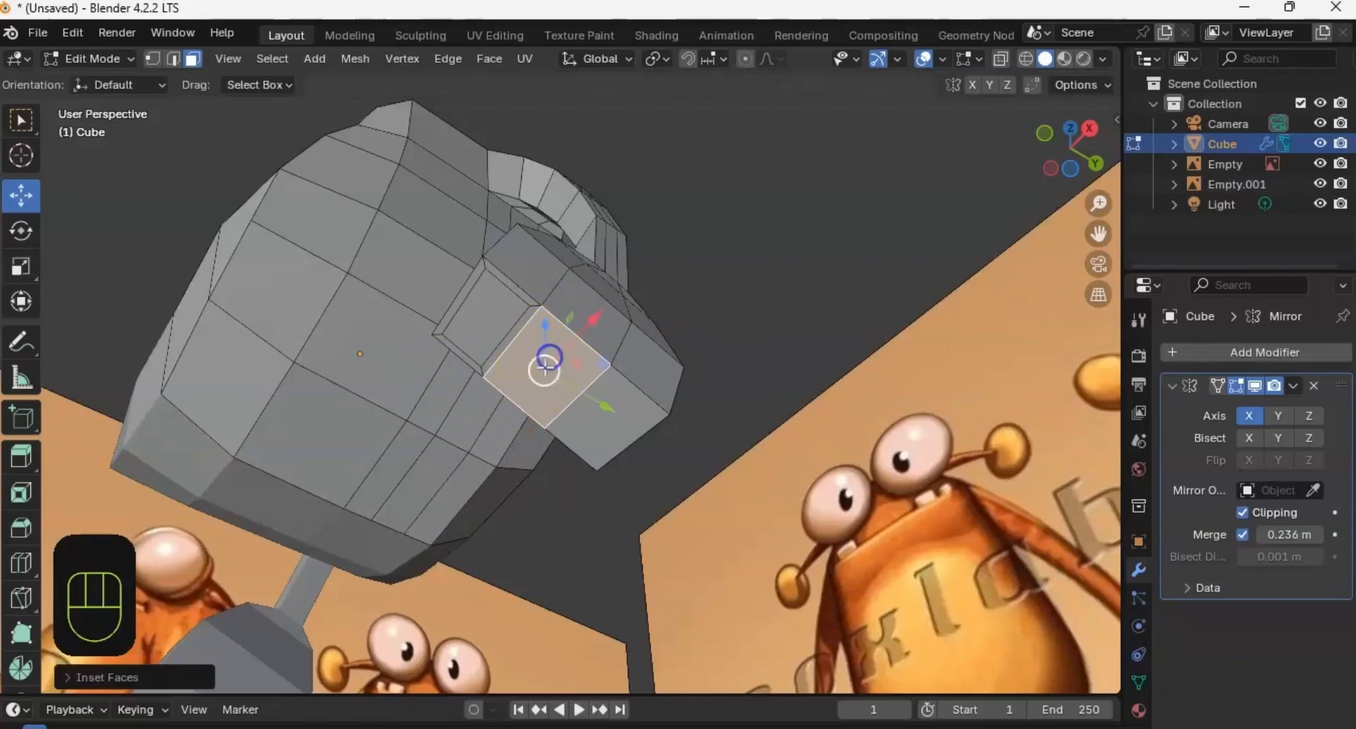
pyautogui.moveTo(547, 356); pyautogui.dragTo(533, 387, button='middle')
pyautogui.hotkey('ctrl', 'z')
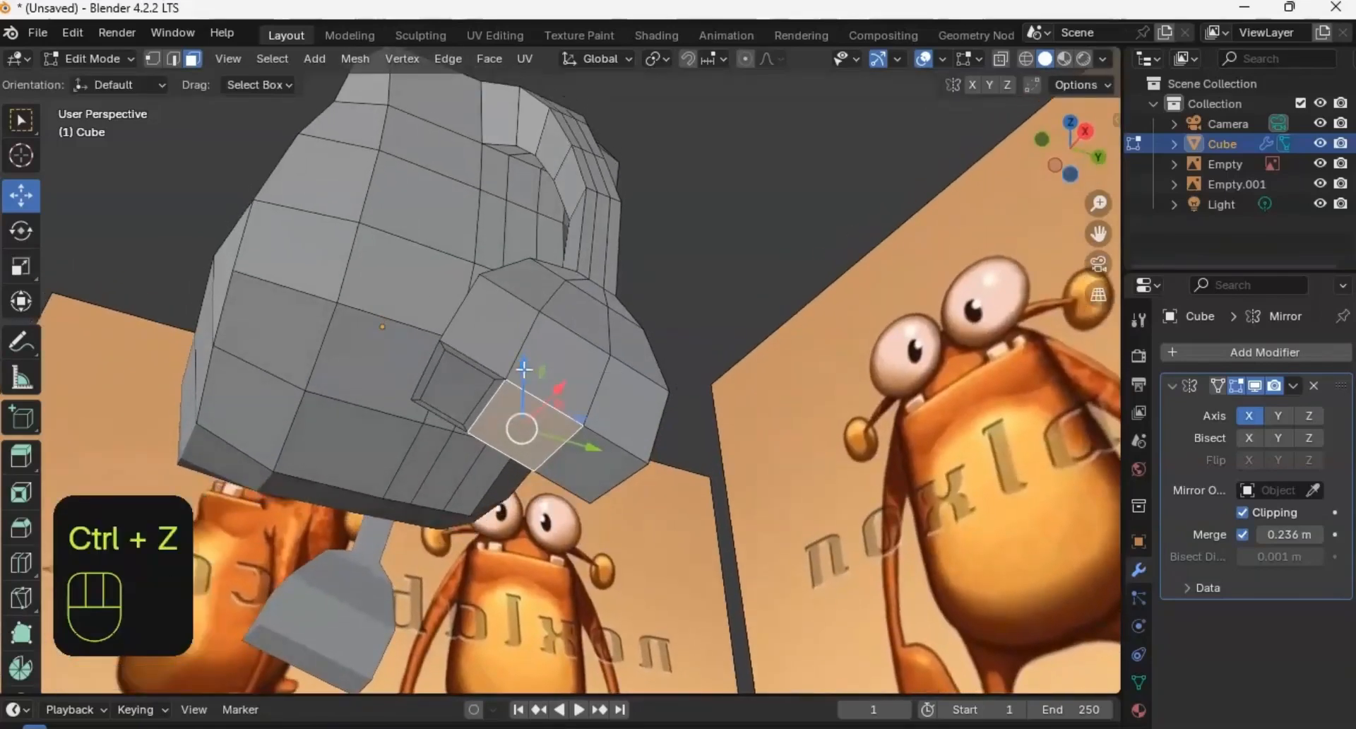
pyautogui.keyDown('ctrl'); pyautogui.moveTo(553, 441); pyautogui.dragTo(584, 363, button='middle'); pyautogui.keyUp('ctrl')
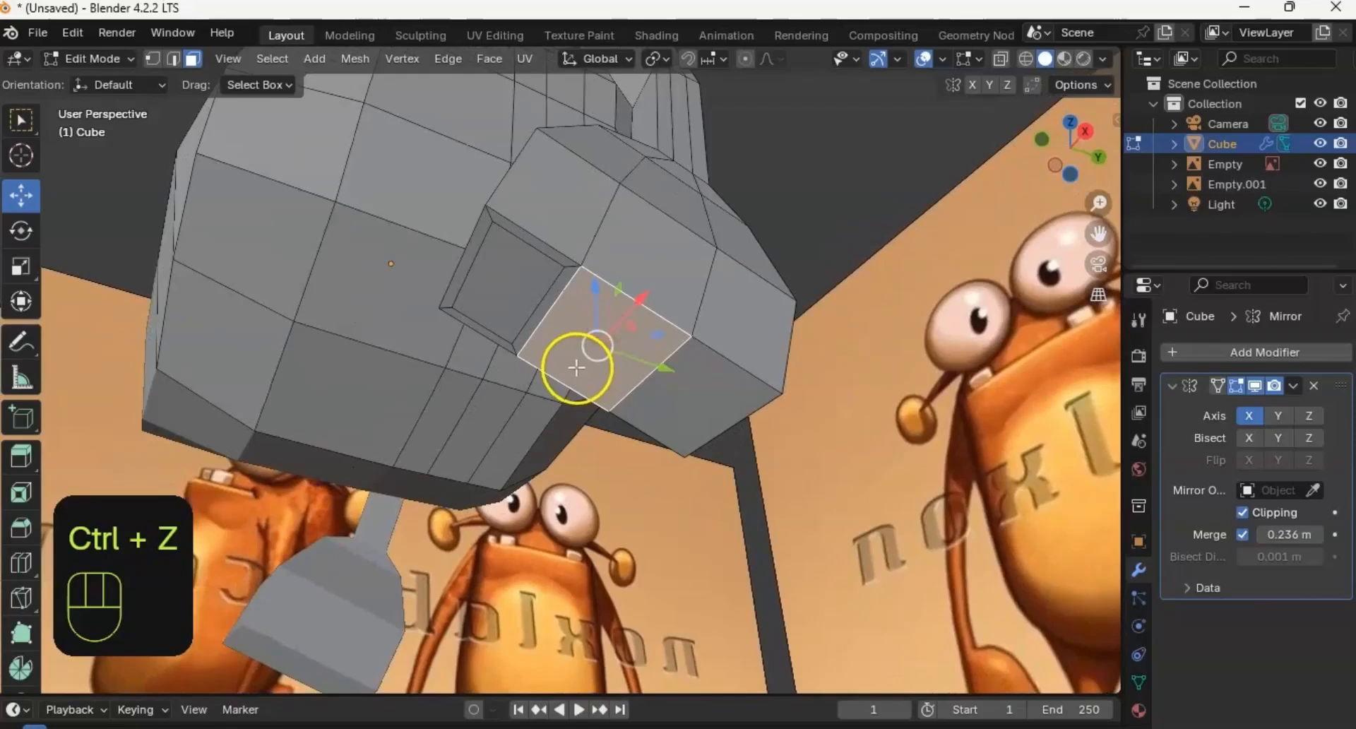
pyautogui.press('i')
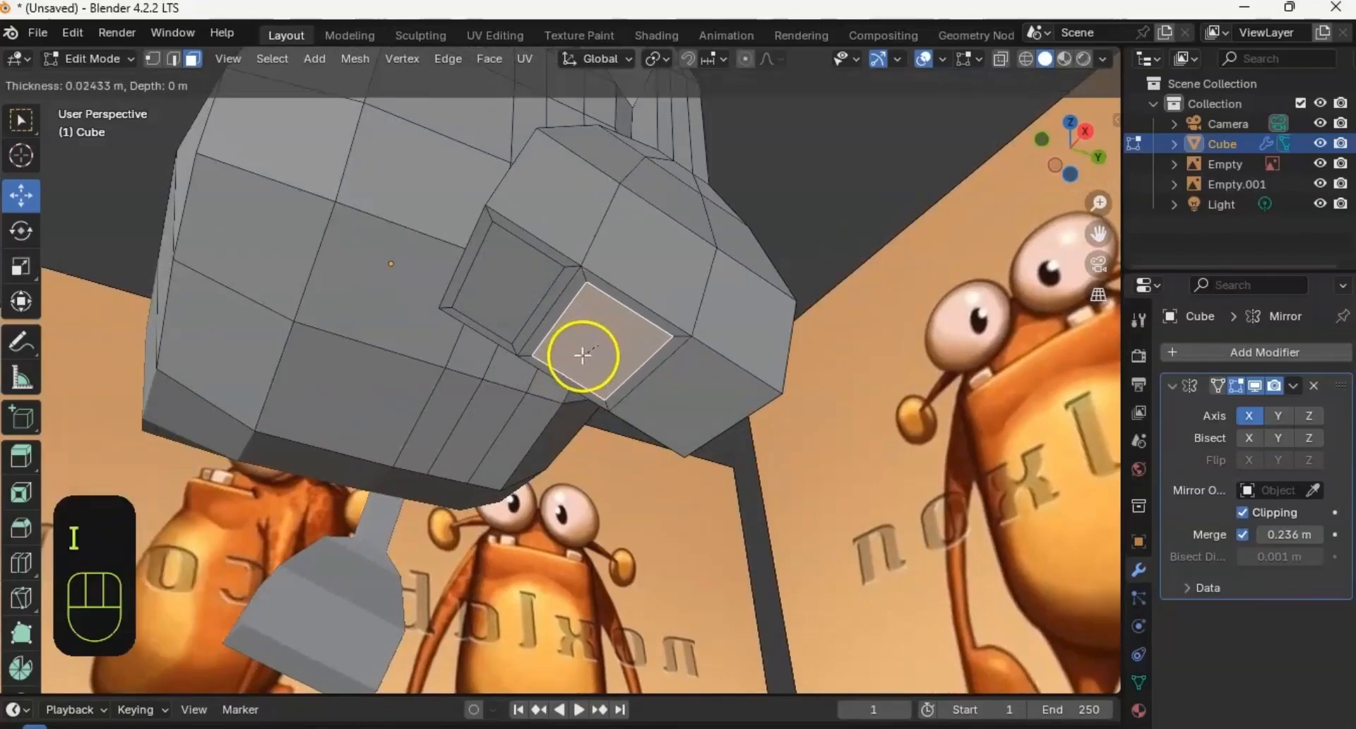
pyautogui.click(592, 352)
pyautogui.click(688, 413)
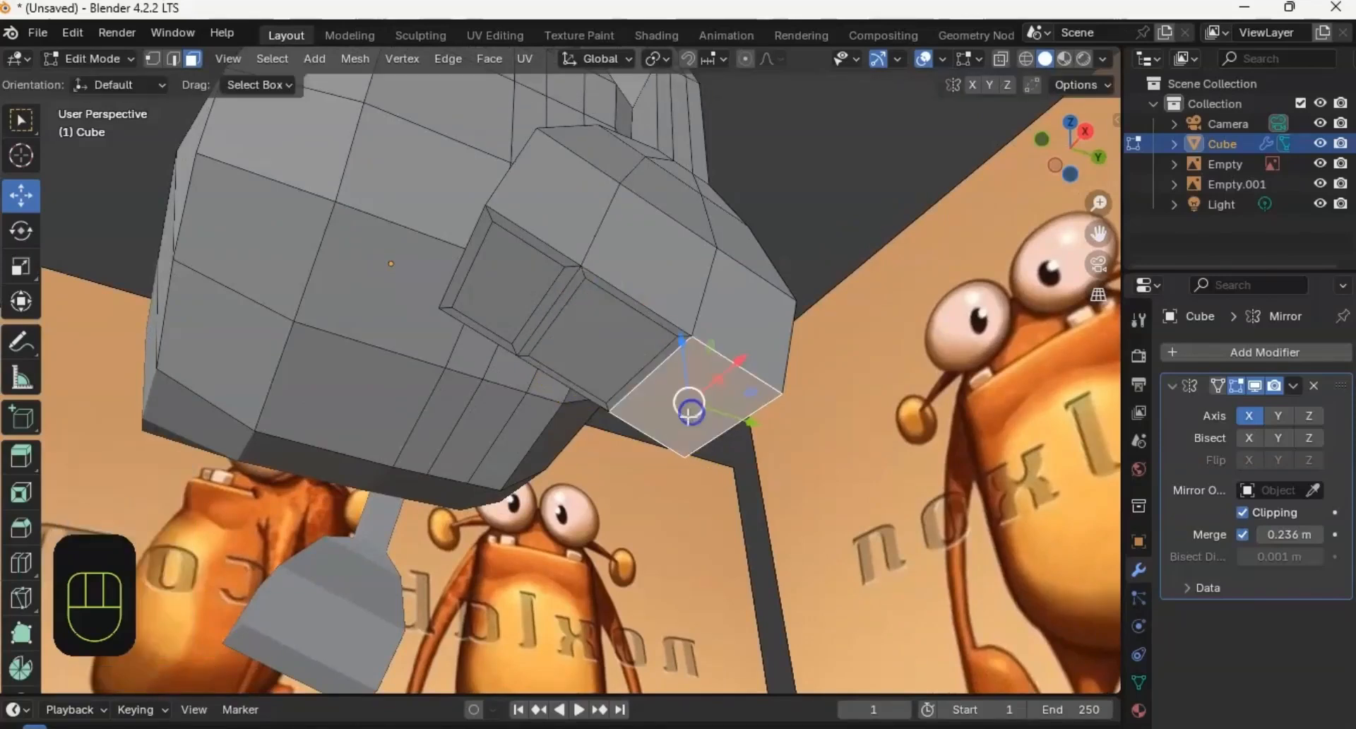
# Step: Try several insets on the rear face of the hand's open end, undoing each one
pyautogui.press('i')
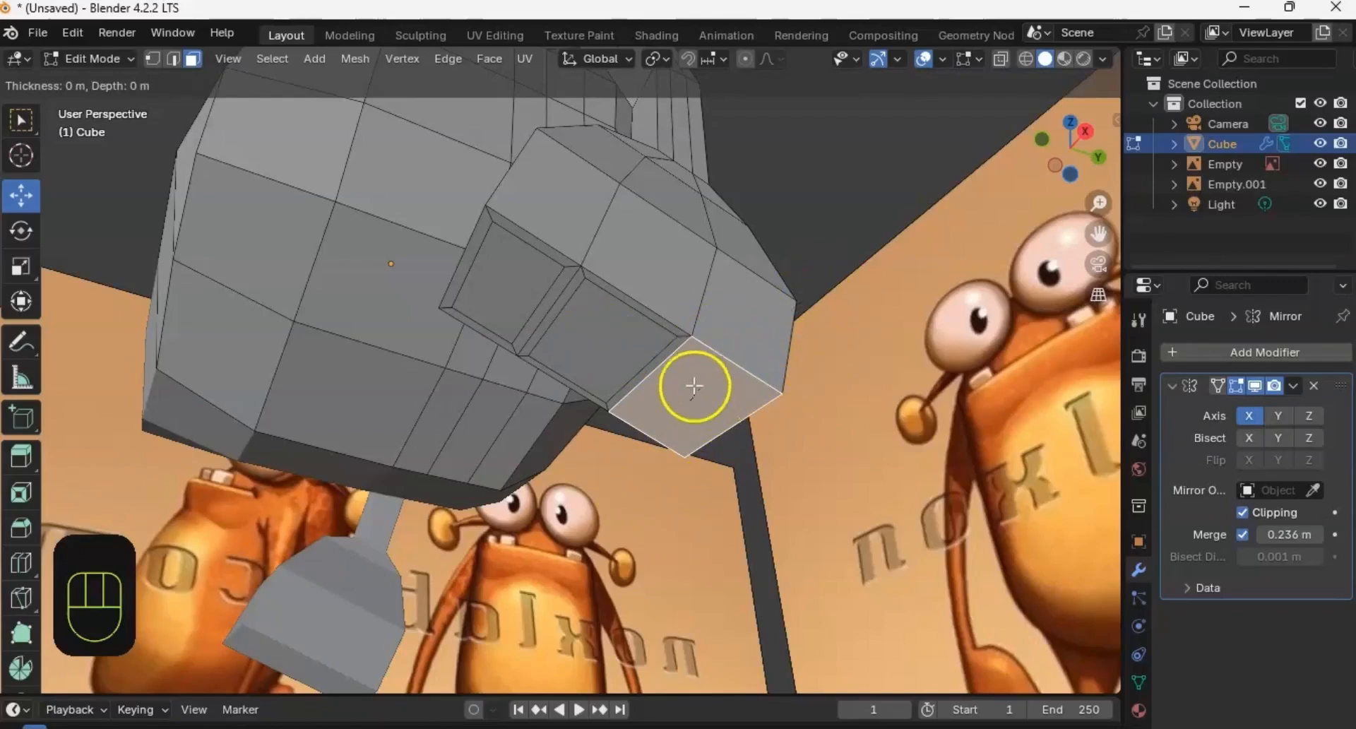
pyautogui.click(669, 336)
pyautogui.hotkey('ctrl', 'z')
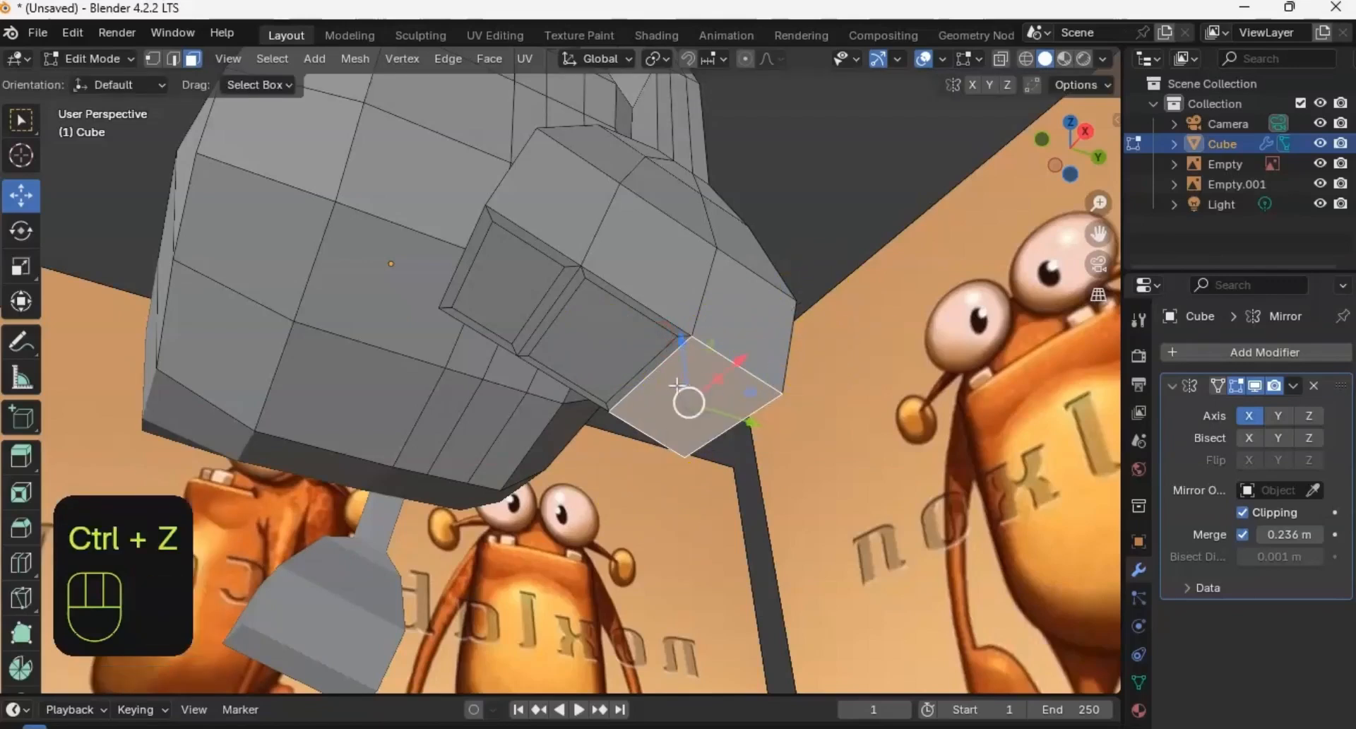
pyautogui.moveTo(674, 353); pyautogui.dragTo(636, 341, button='middle')
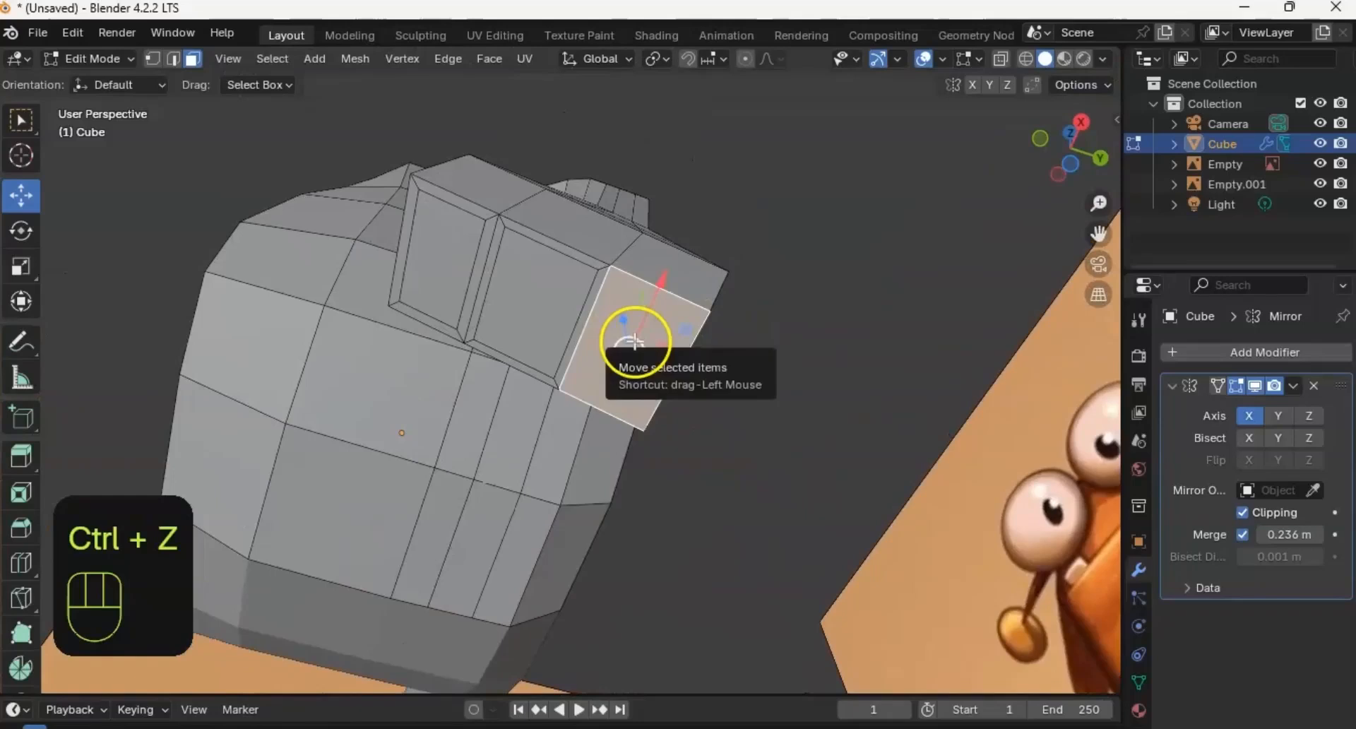
pyautogui.press('i')
pyautogui.click(627, 354)
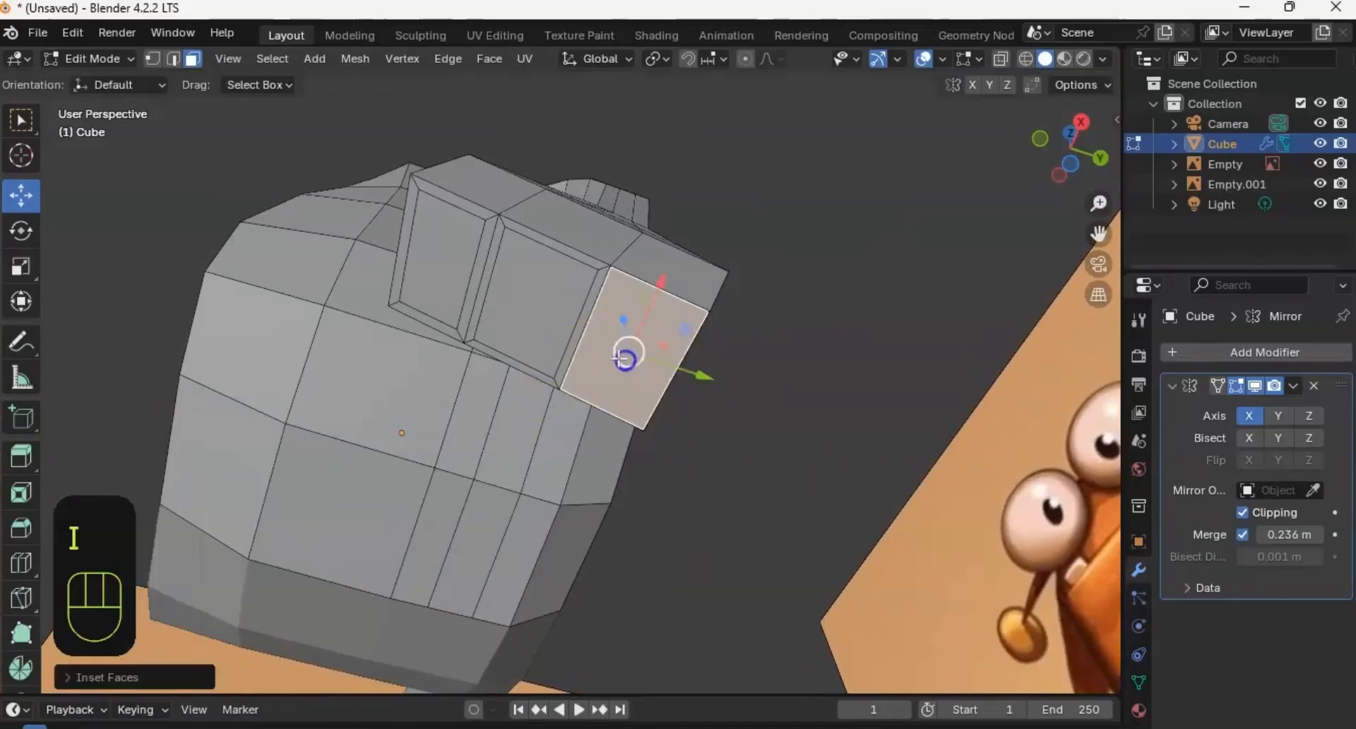
pyautogui.press('i')
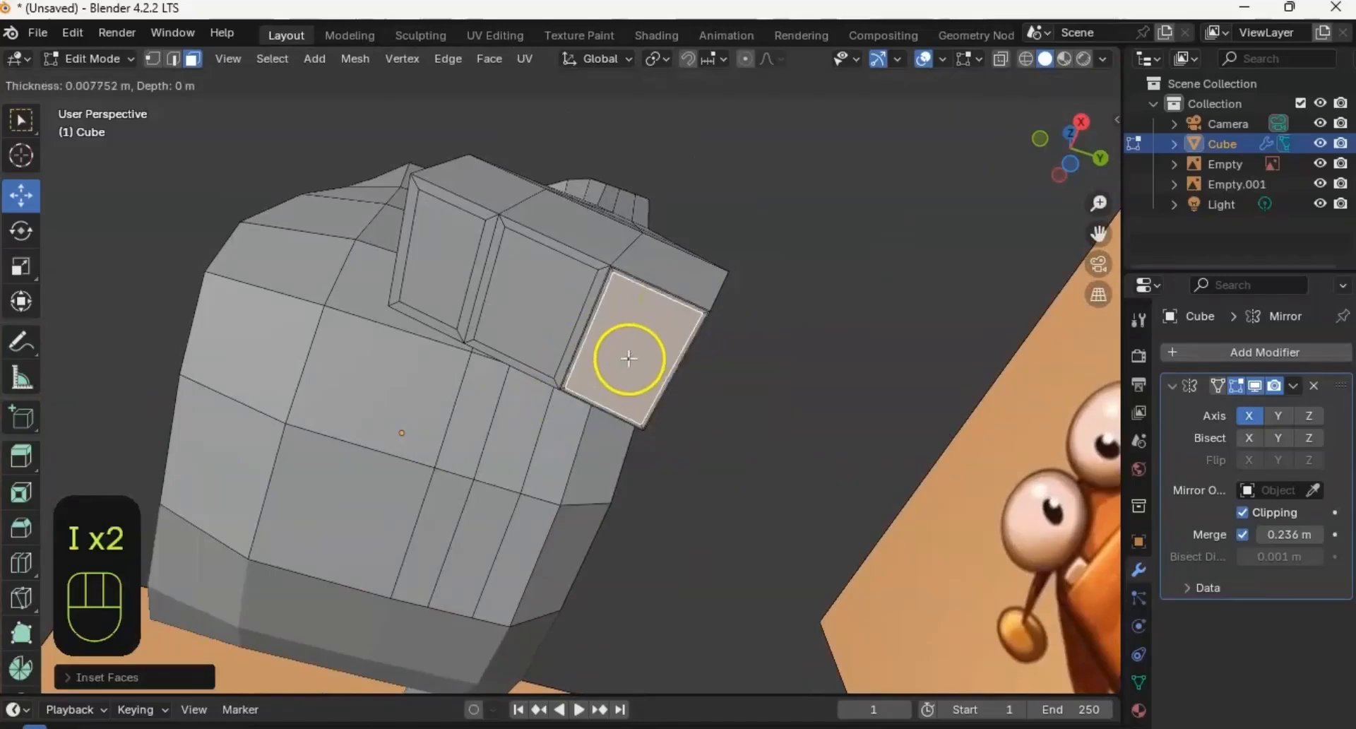
pyautogui.click(630, 354)
pyautogui.hotkey('ctrl', 'z')
pyautogui.hotkey('ctrl', 'z')
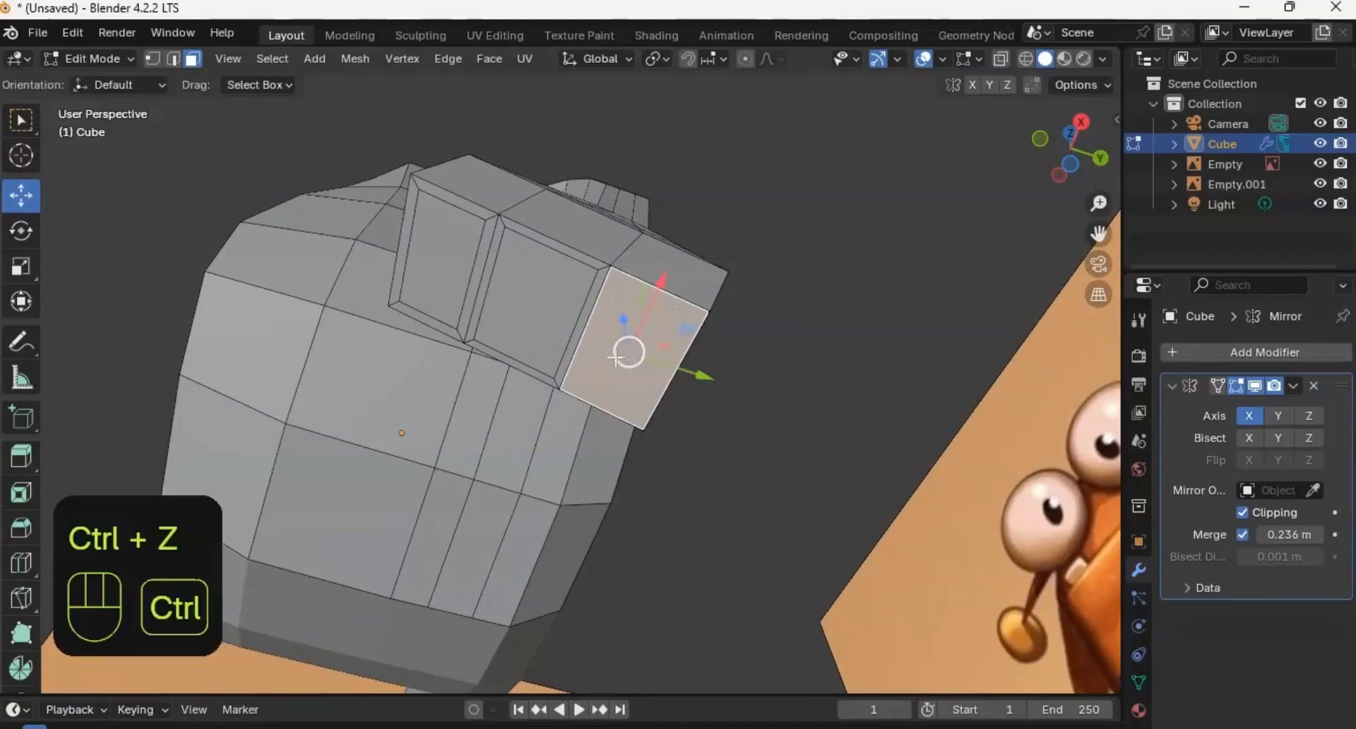
pyautogui.press('i')
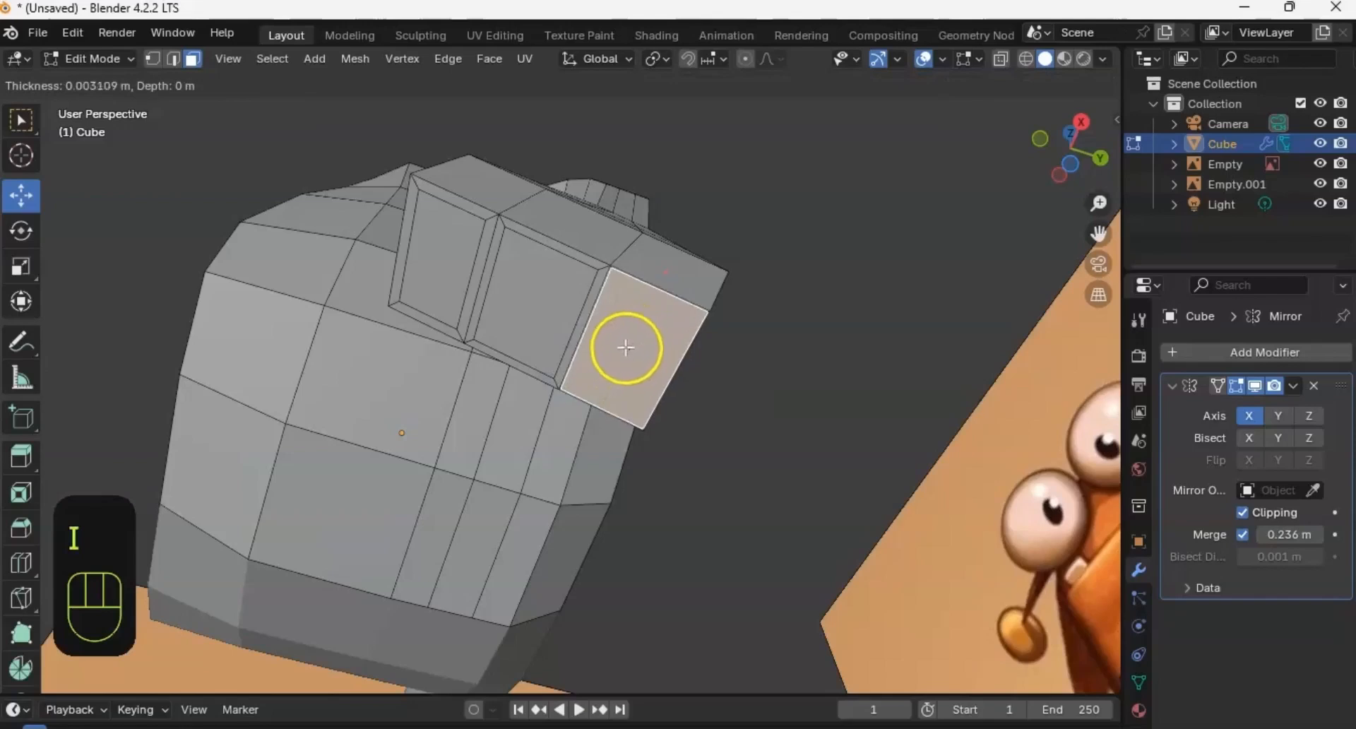
pyautogui.click(641, 334)
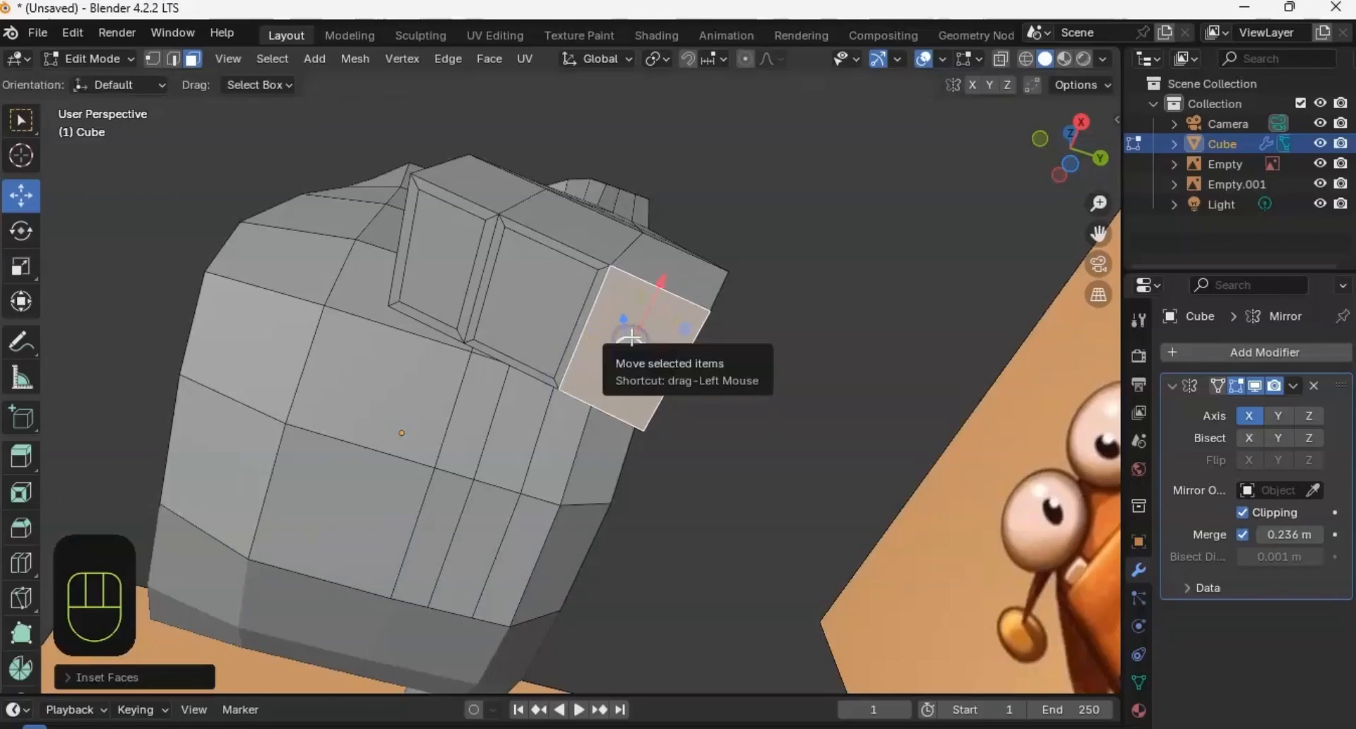
pyautogui.hotkey('ctrl', 'z')
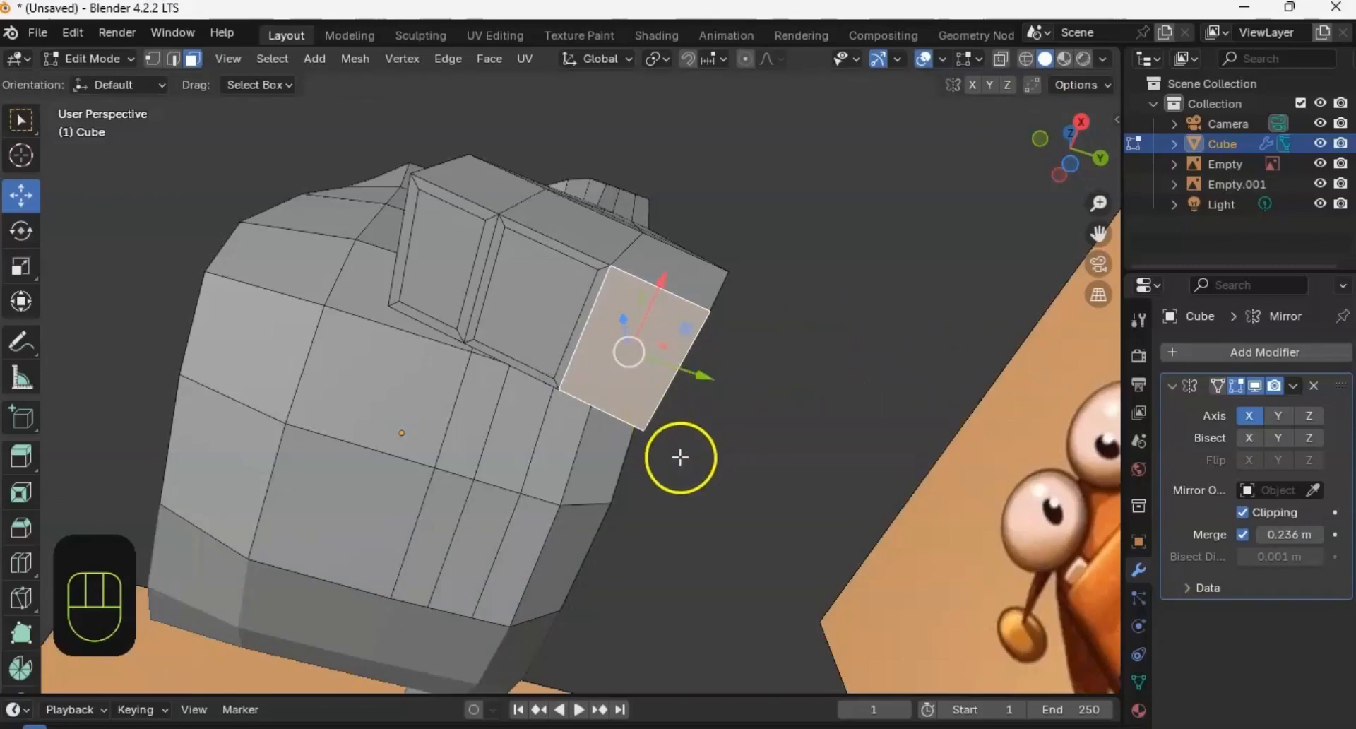
# Step: Inset the rear face at the hand's open end slightly, leaving a narrow border like the other two
pyautogui.press('i')
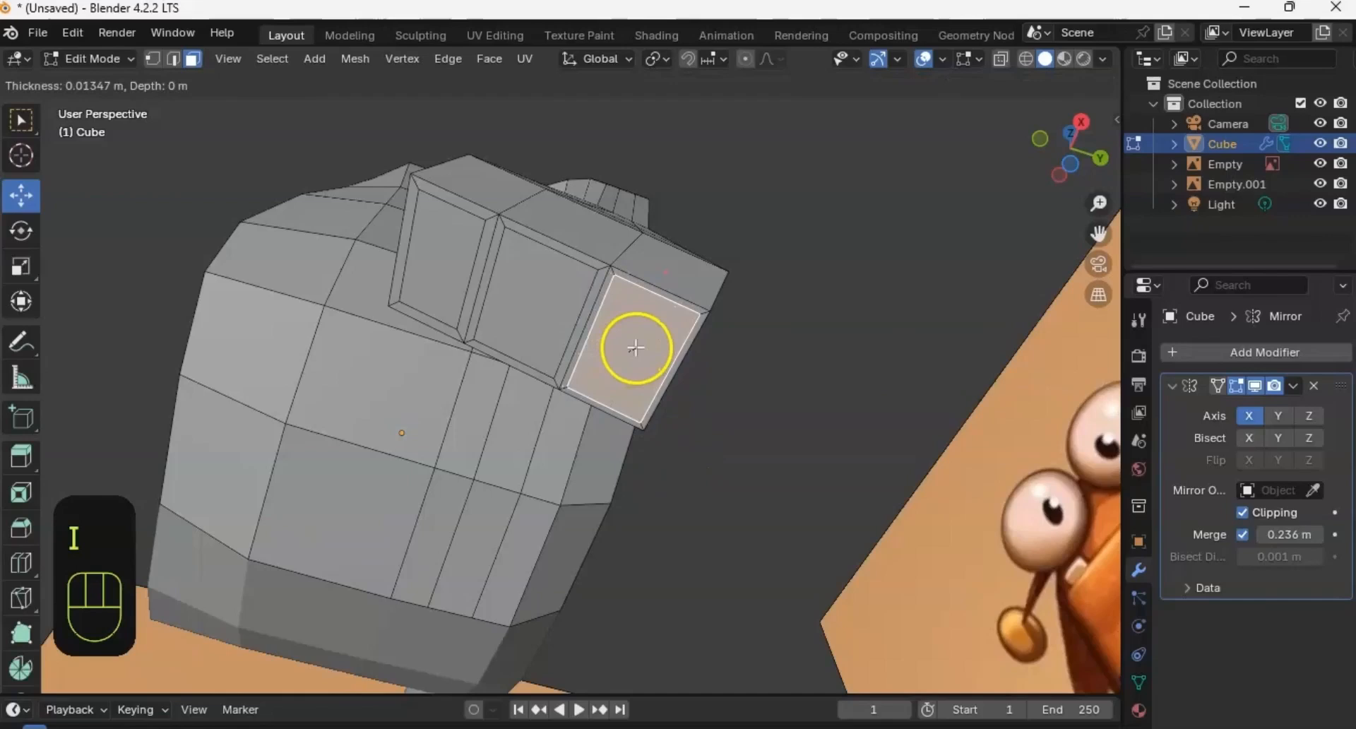
pyautogui.click(632, 349)
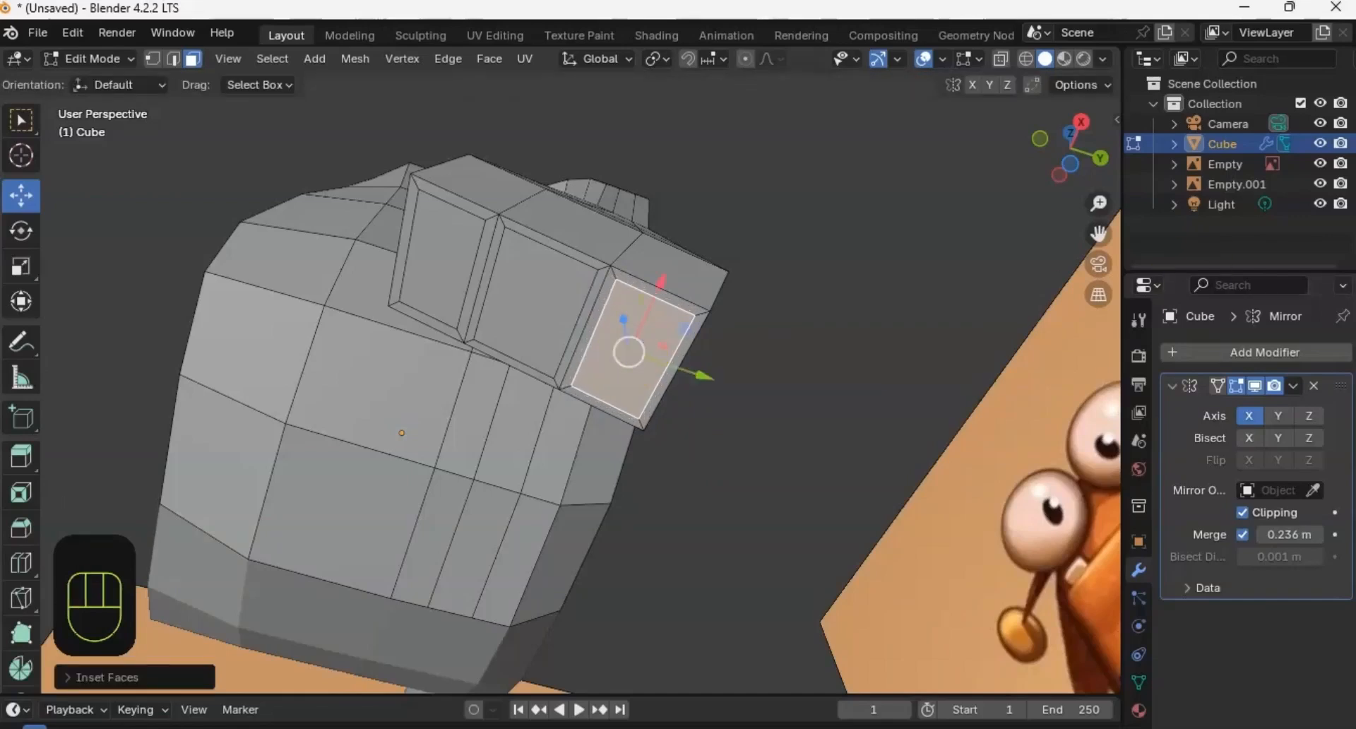
# Step: Select all three inset faces at the hand's open end and show them in the right side view with X-ray display on
pyautogui.moveTo(521, 182); pyautogui.dragTo(614, 226, button='middle')
pyautogui.moveTo(595, 294); pyautogui.dragTo(572, 278, button='middle')
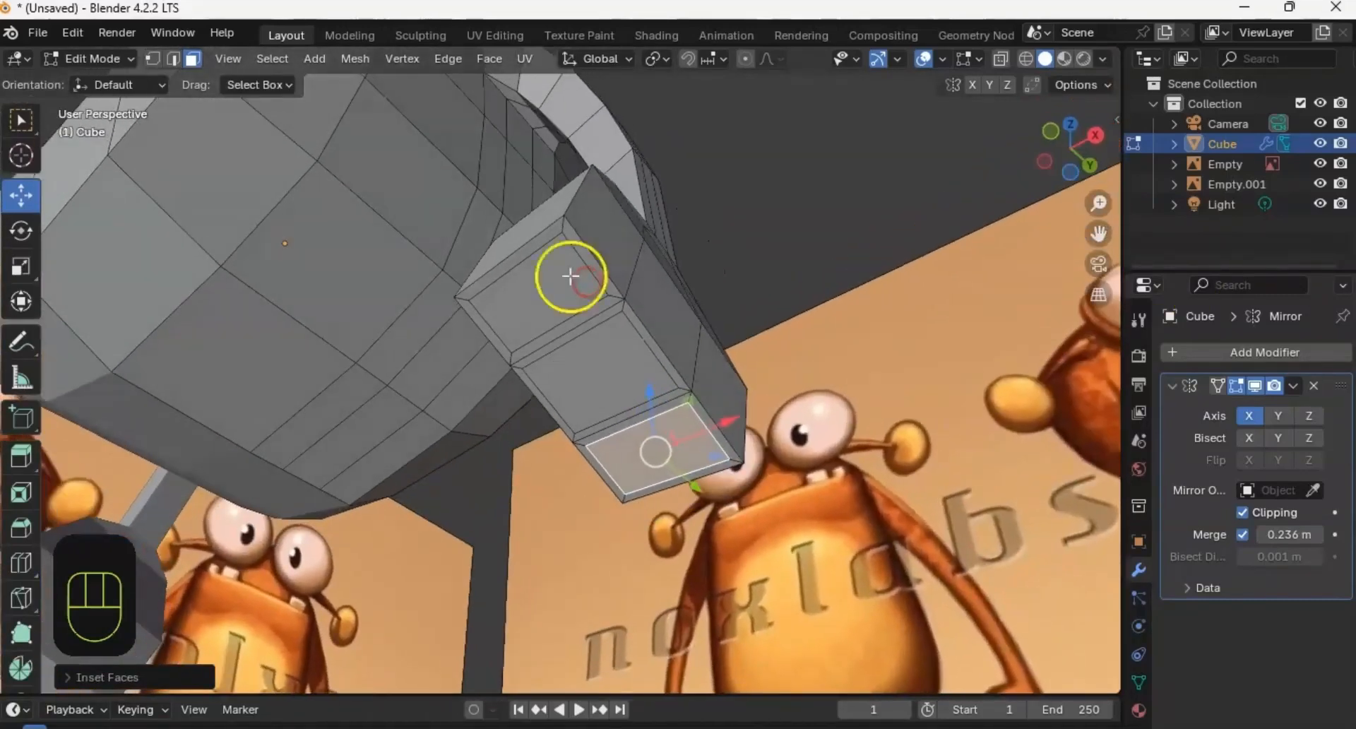
pyautogui.click(537, 304)
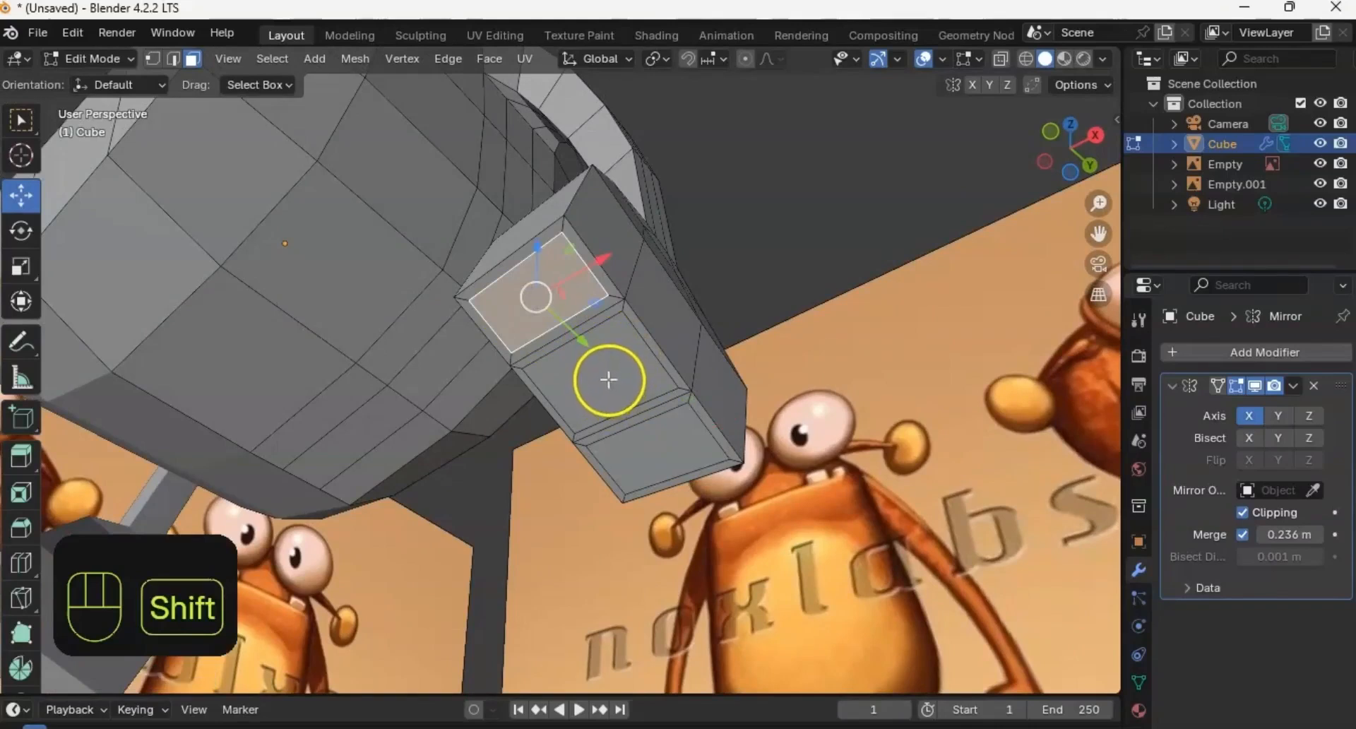
pyautogui.keyDown('shift'); pyautogui.click(609, 379); pyautogui.keyUp('shift')
pyautogui.keyDown('shift'); pyautogui.click(657, 460); pyautogui.keyUp('shift')
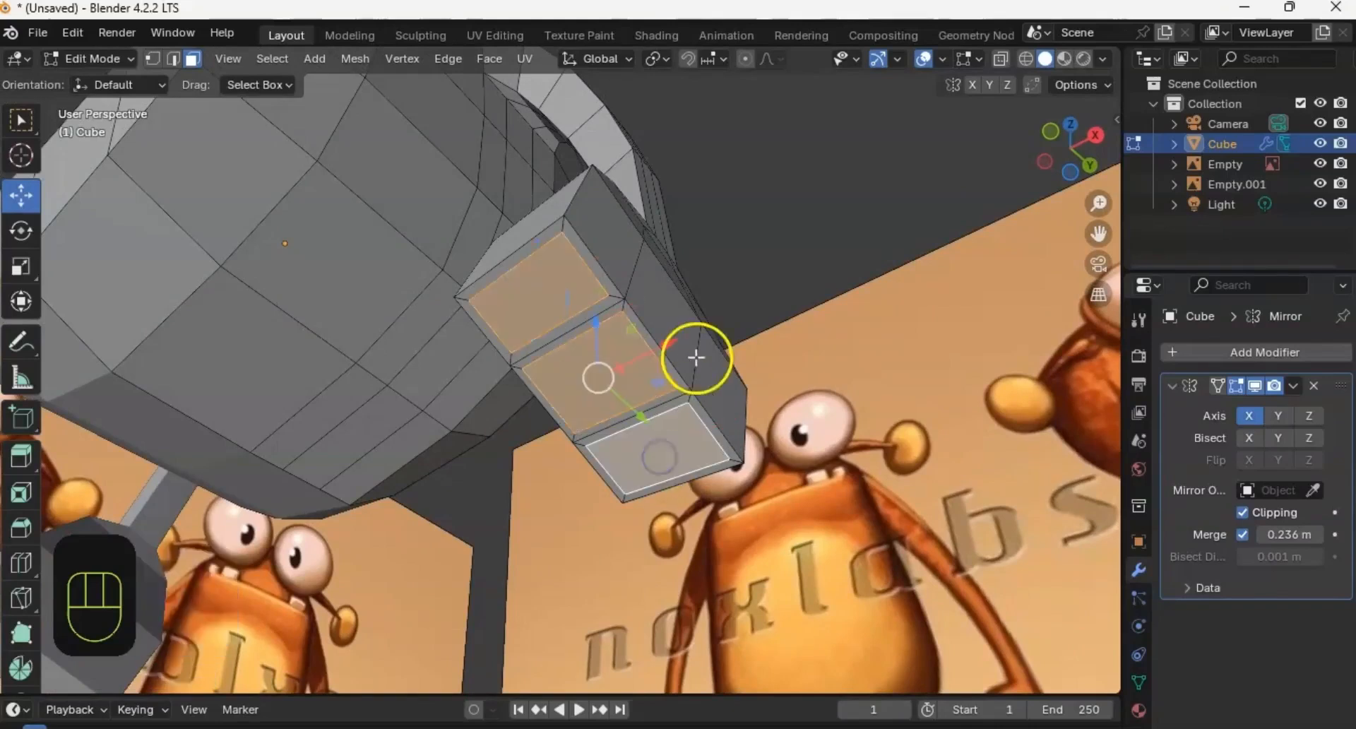
pyautogui.moveTo(696, 357); pyautogui.dragTo(732, 366, button='middle')
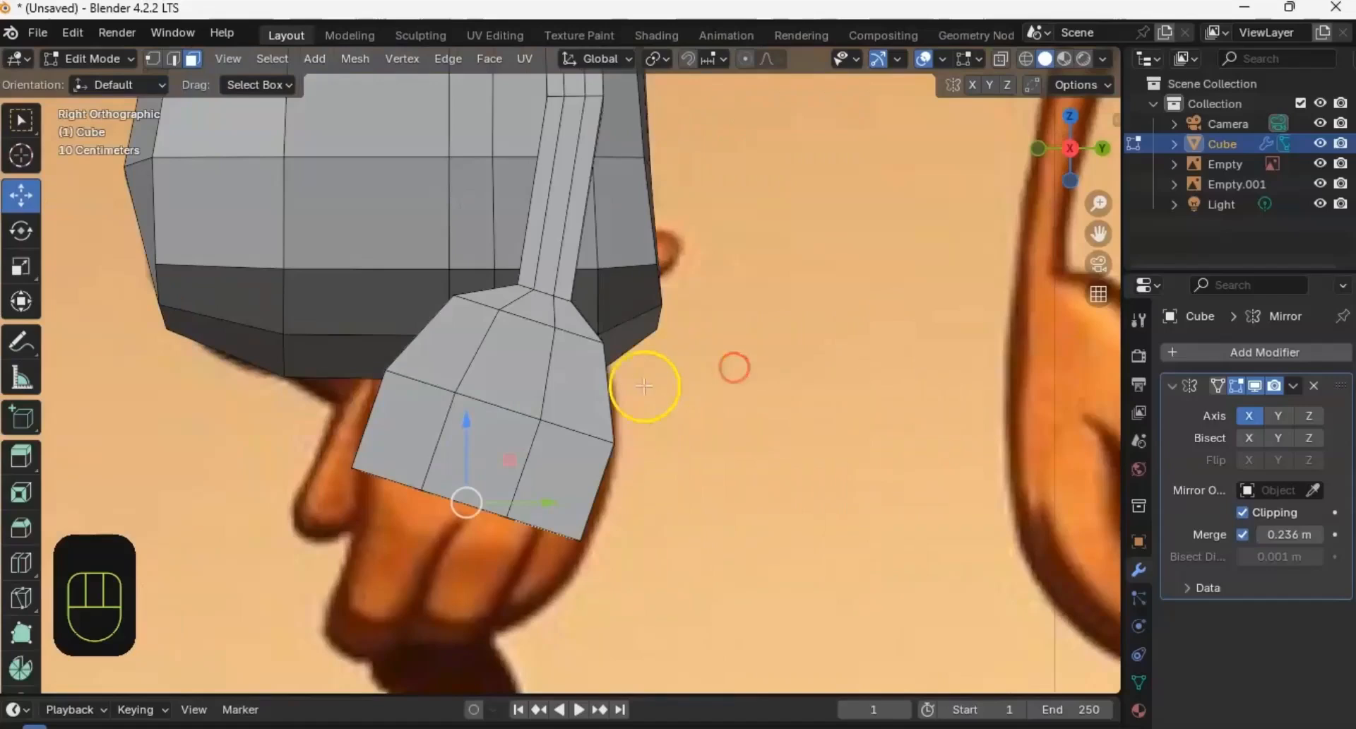
pyautogui.keyDown('shift'); pyautogui.moveTo(613, 387); pyautogui.dragTo(718, 285, button='middle'); pyautogui.keyUp('shift')
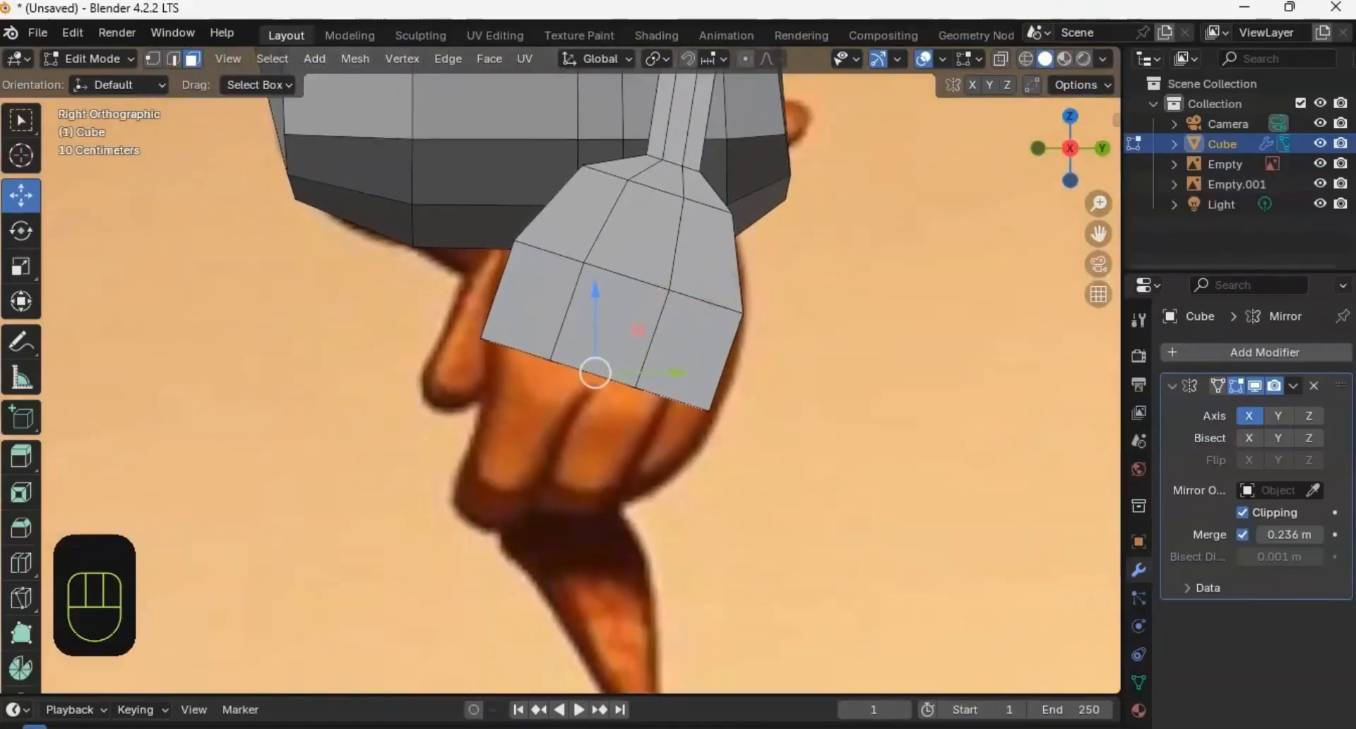
pyautogui.click(1000, 59)
pyautogui.keyDown('ctrl'); pyautogui.moveTo(593, 375); pyautogui.dragTo(578, 357, button='middle'); pyautogui.keyUp('ctrl')
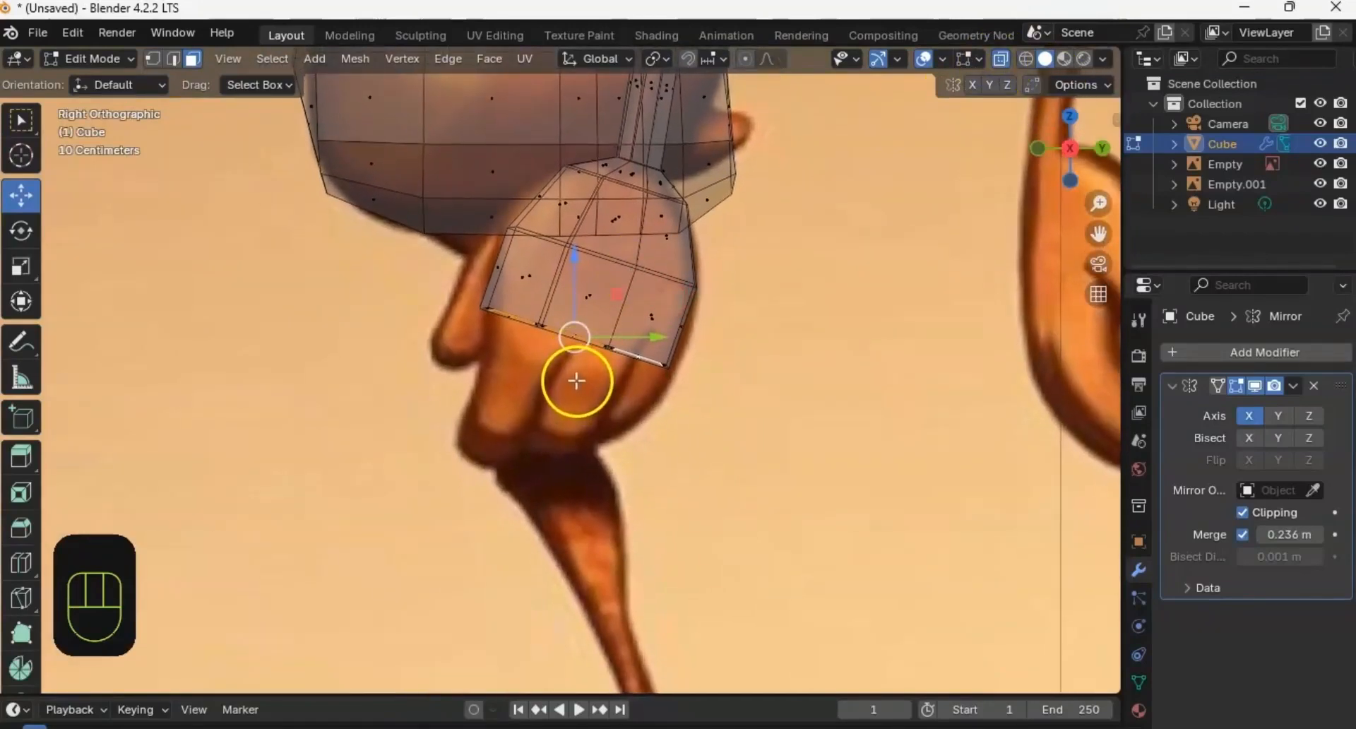
# Step: Extrude the three inset faces downward twice along their normals, the first time about 0.15 m, to form two-segment fingers
pyautogui.press('e')
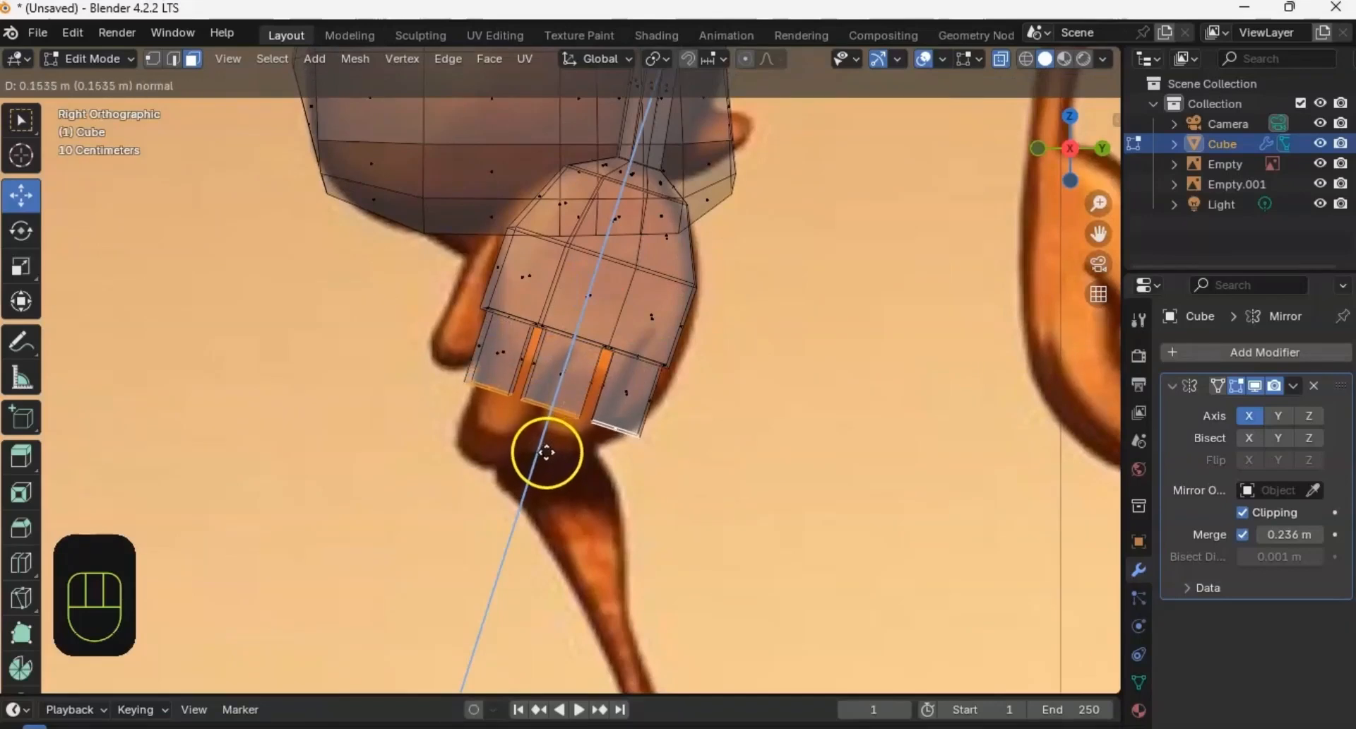
pyautogui.click(548, 452)
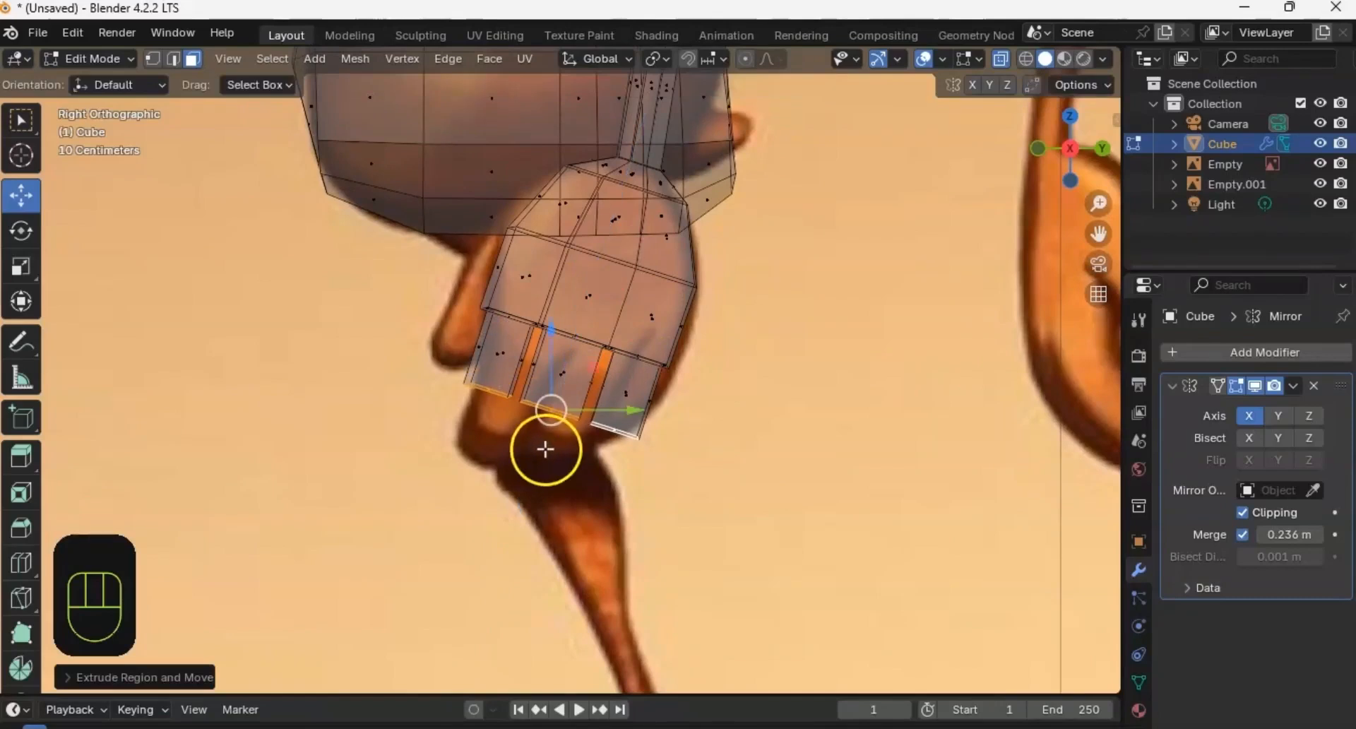
pyautogui.press('e')
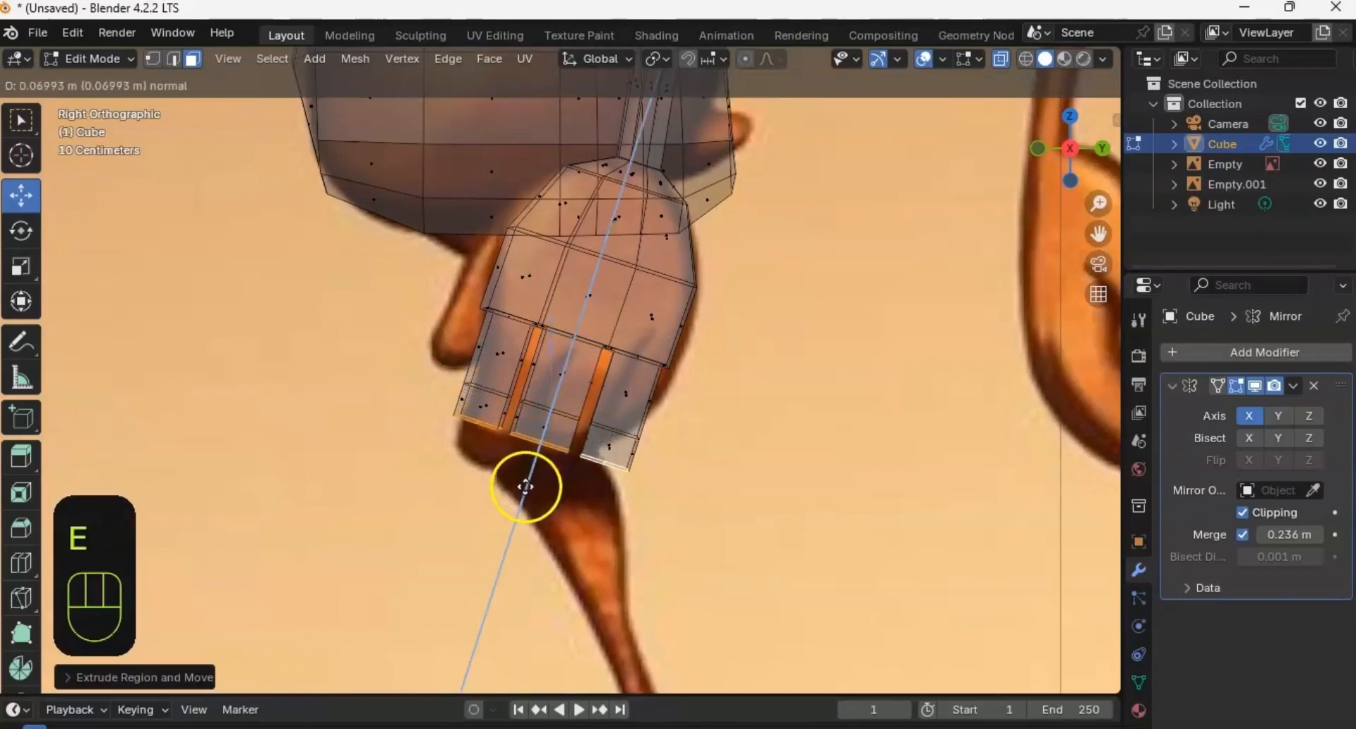
pyautogui.click(506, 519)
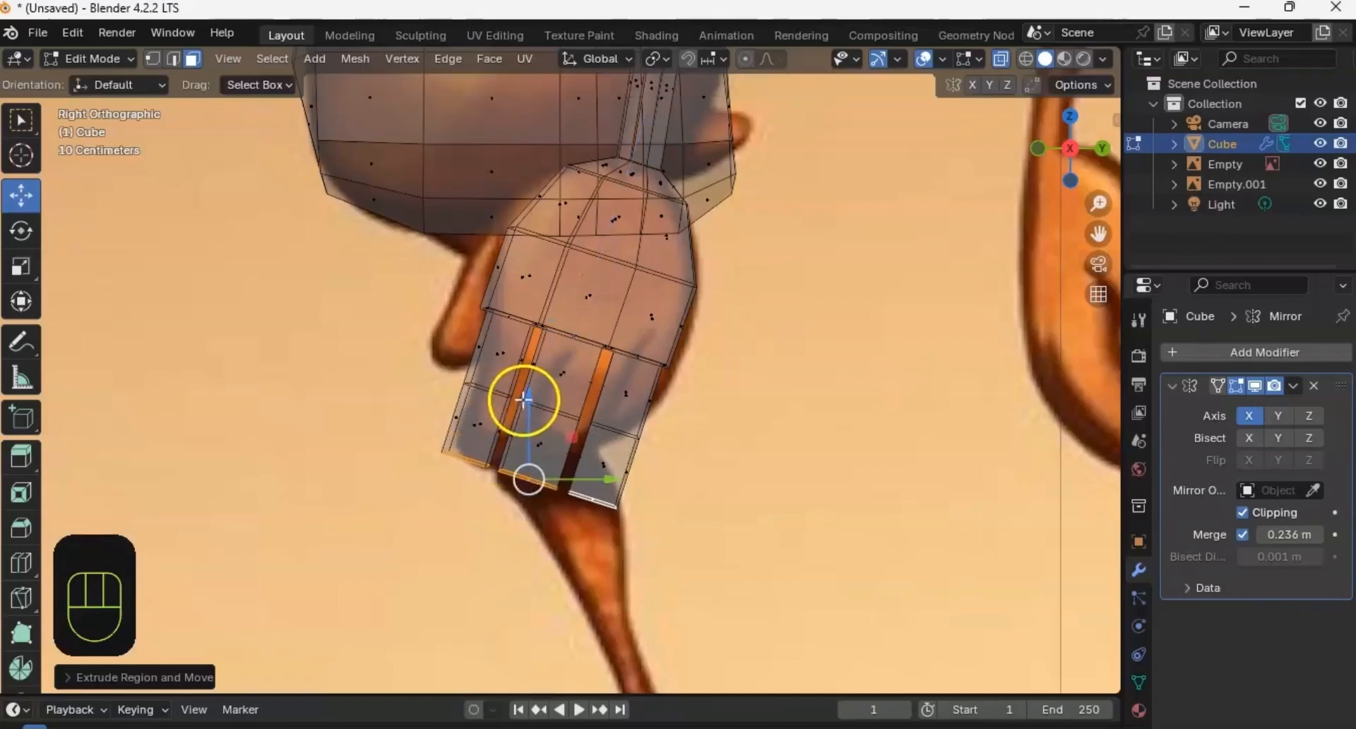
# Step: Turn off X-ray display and move the front finger's tip face along X towards the body
pyautogui.moveTo(523, 400); pyautogui.dragTo(752, 356, button='middle')
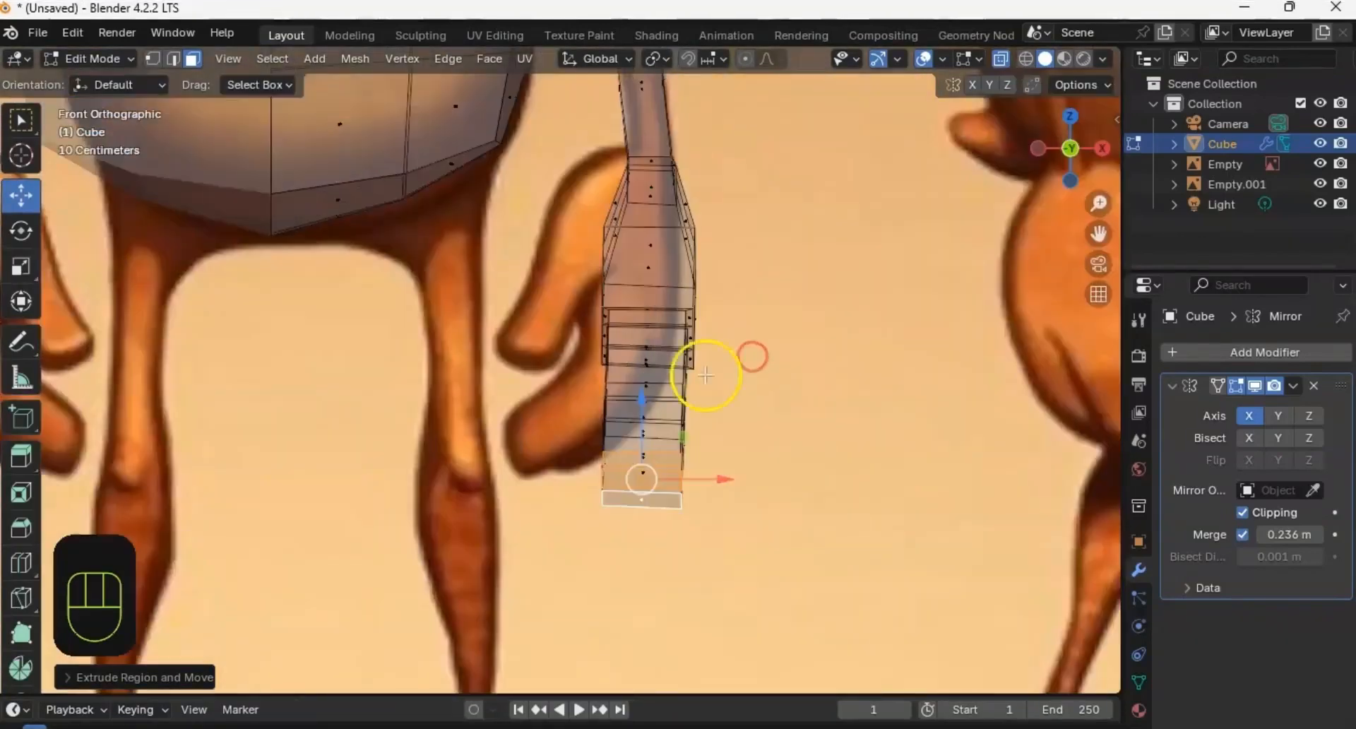
pyautogui.keyDown('shift'); pyautogui.moveTo(664, 377); pyautogui.dragTo(553, 349, button='middle'); pyautogui.keyUp('shift')
pyautogui.click(1000, 58)
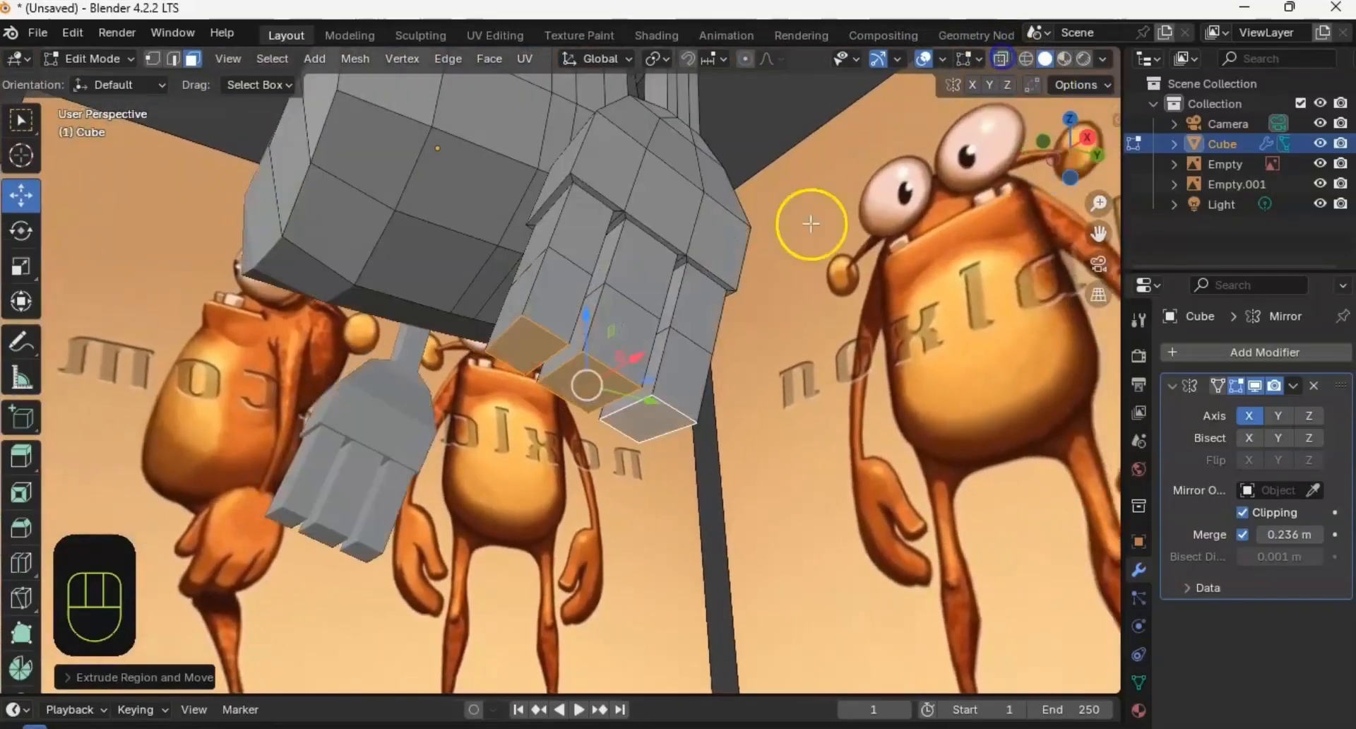
pyautogui.moveTo(807, 224); pyautogui.dragTo(620, 371, button='middle')
pyautogui.click(620, 372)
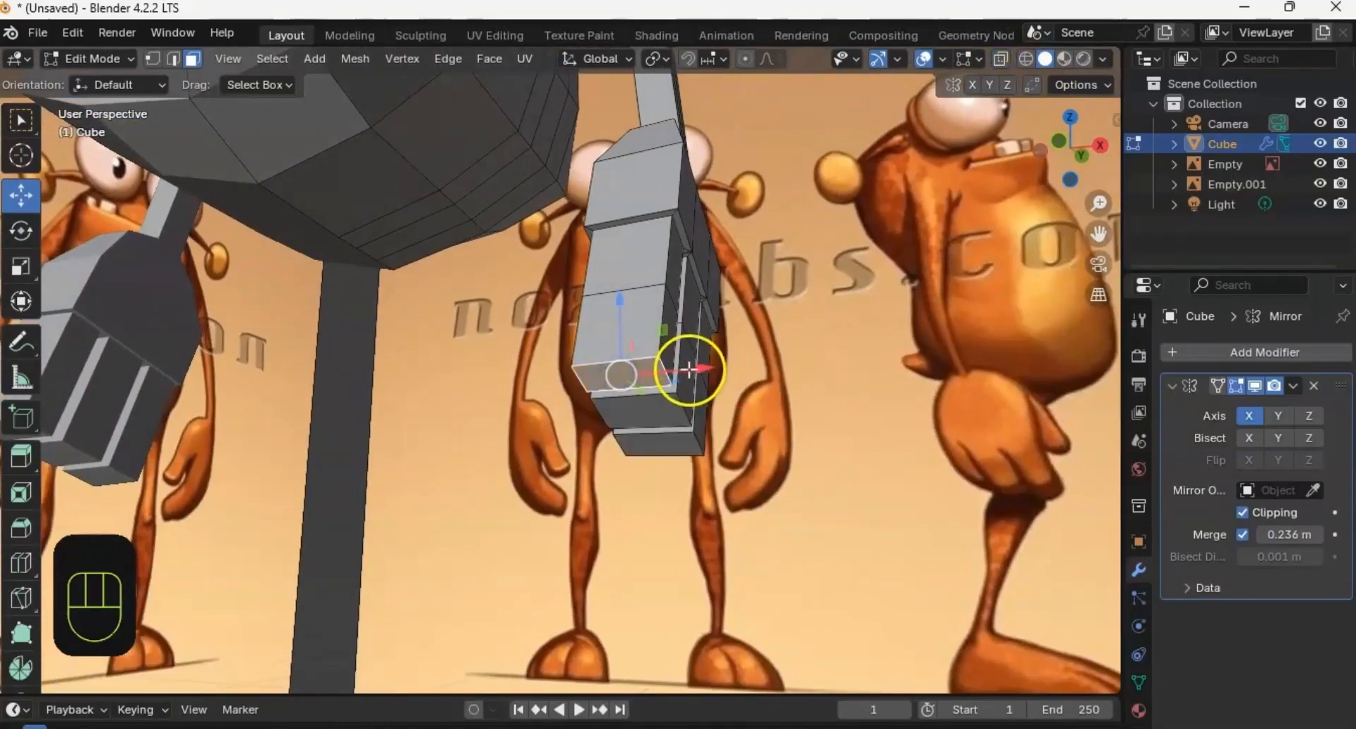
pyautogui.moveTo(688, 369); pyautogui.dragTo(621, 370)
pyautogui.moveTo(622, 370); pyautogui.dragTo(675, 396, button='middle')
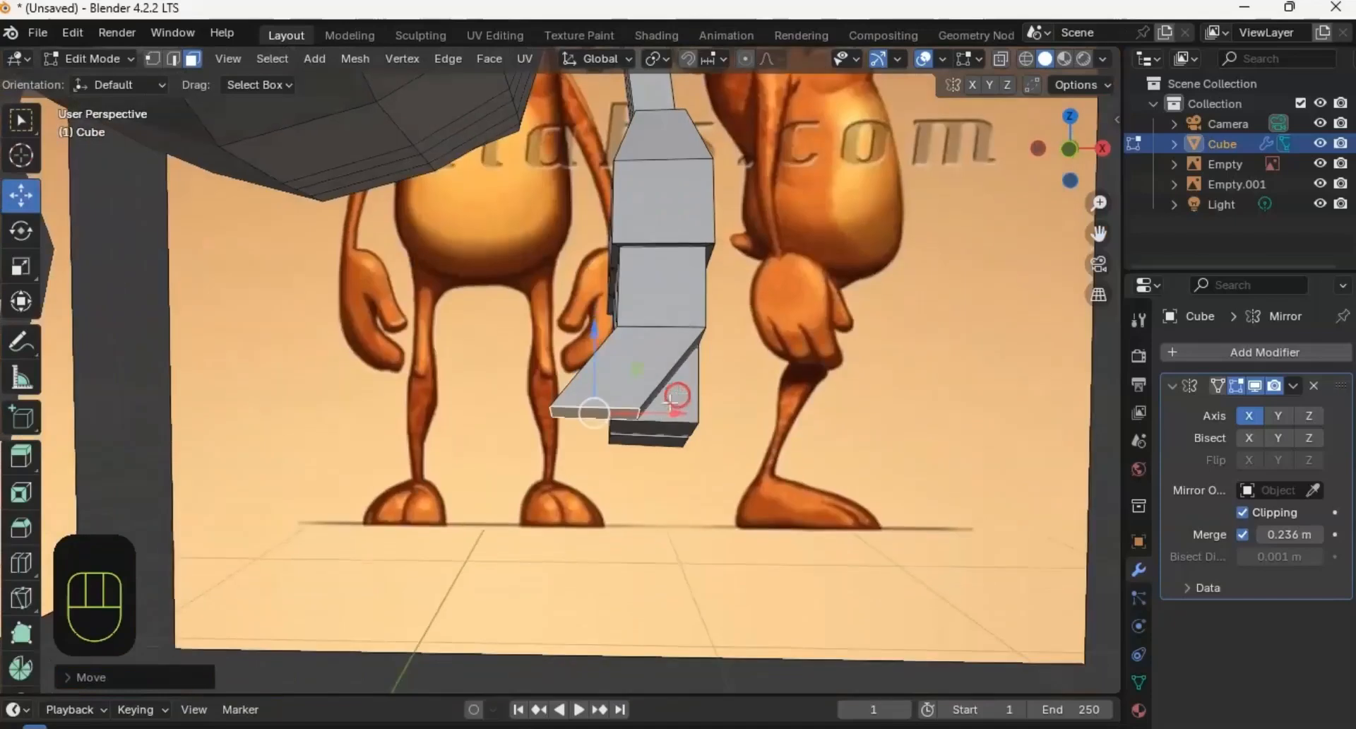
pyautogui.moveTo(659, 405); pyautogui.dragTo(641, 404)
# Step: Select the edge loop at the front finger's middle joint and shift it slightly along X towards the body
pyautogui.moveTo(664, 330); pyautogui.dragTo(563, 346, button='middle')
pyautogui.click(618, 346)
pyautogui.press('2')
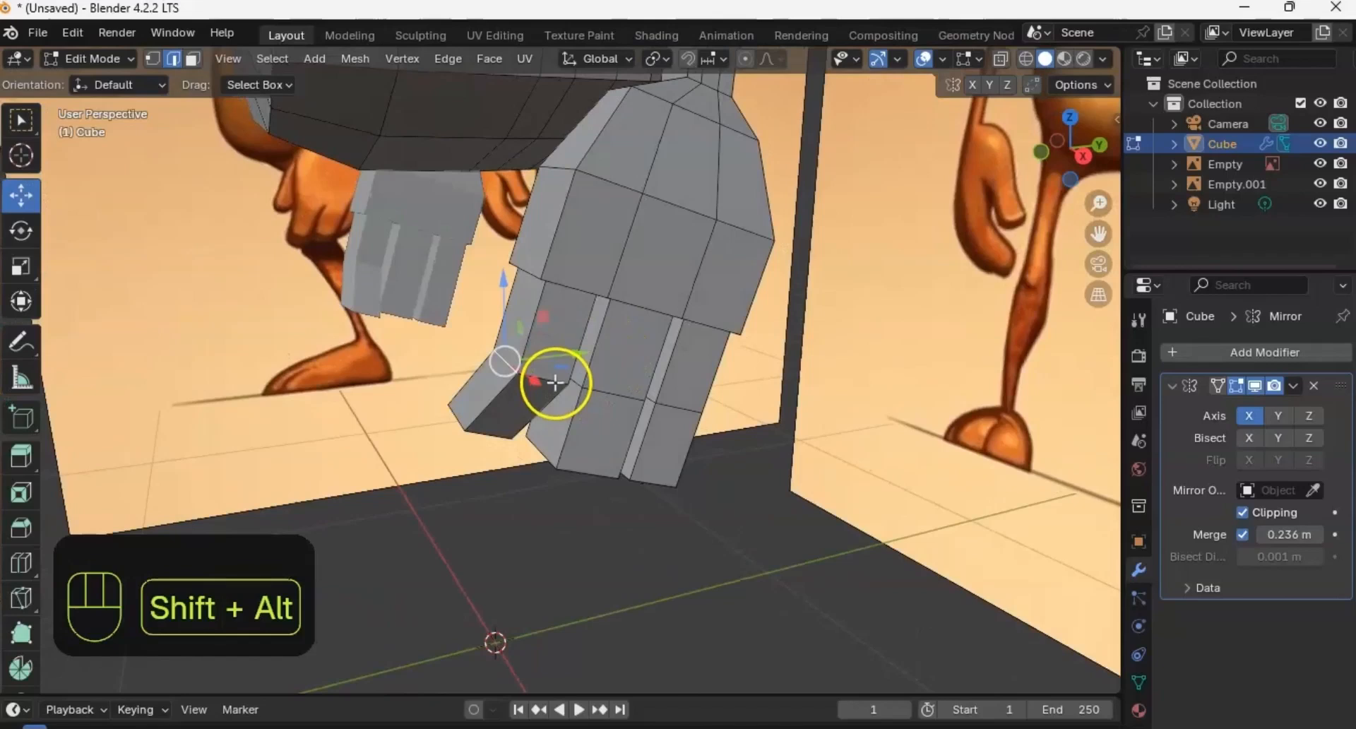
pyautogui.moveTo(557, 384); pyautogui.dragTo(696, 357, button='middle')
pyautogui.moveTo(707, 352); pyautogui.dragTo(690, 351)
pyautogui.moveTo(690, 351); pyautogui.dragTo(577, 390, button='middle')
# Step: Scale the front finger's tip face down to about 0.84
pyautogui.click(576, 390)
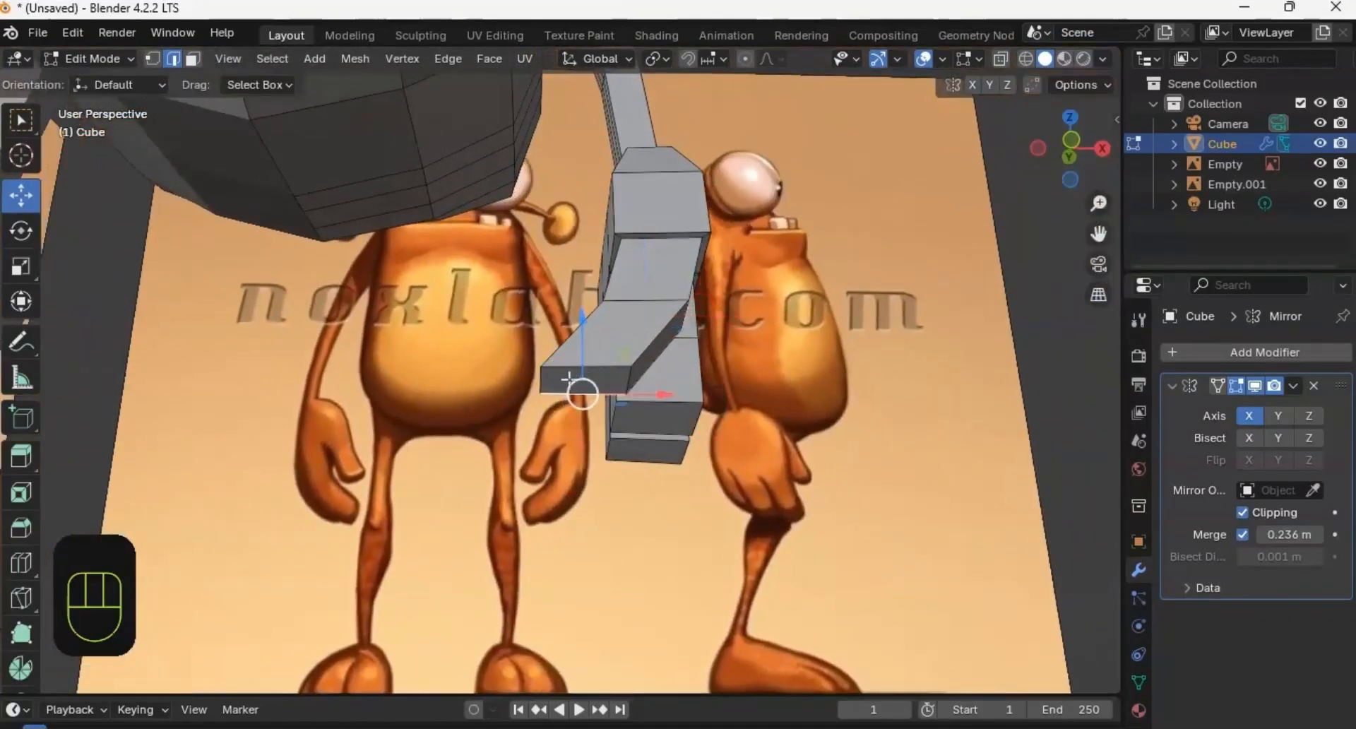
pyautogui.press('3')
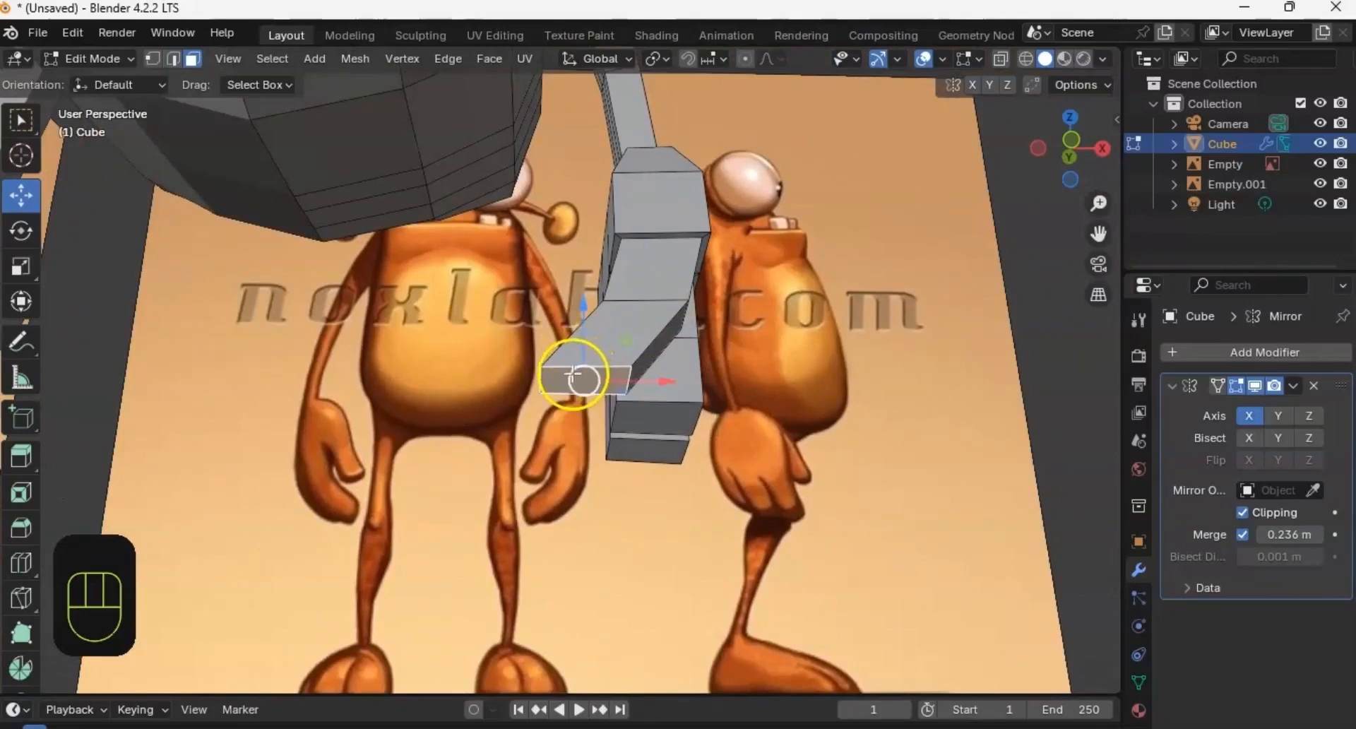
pyautogui.press('s')
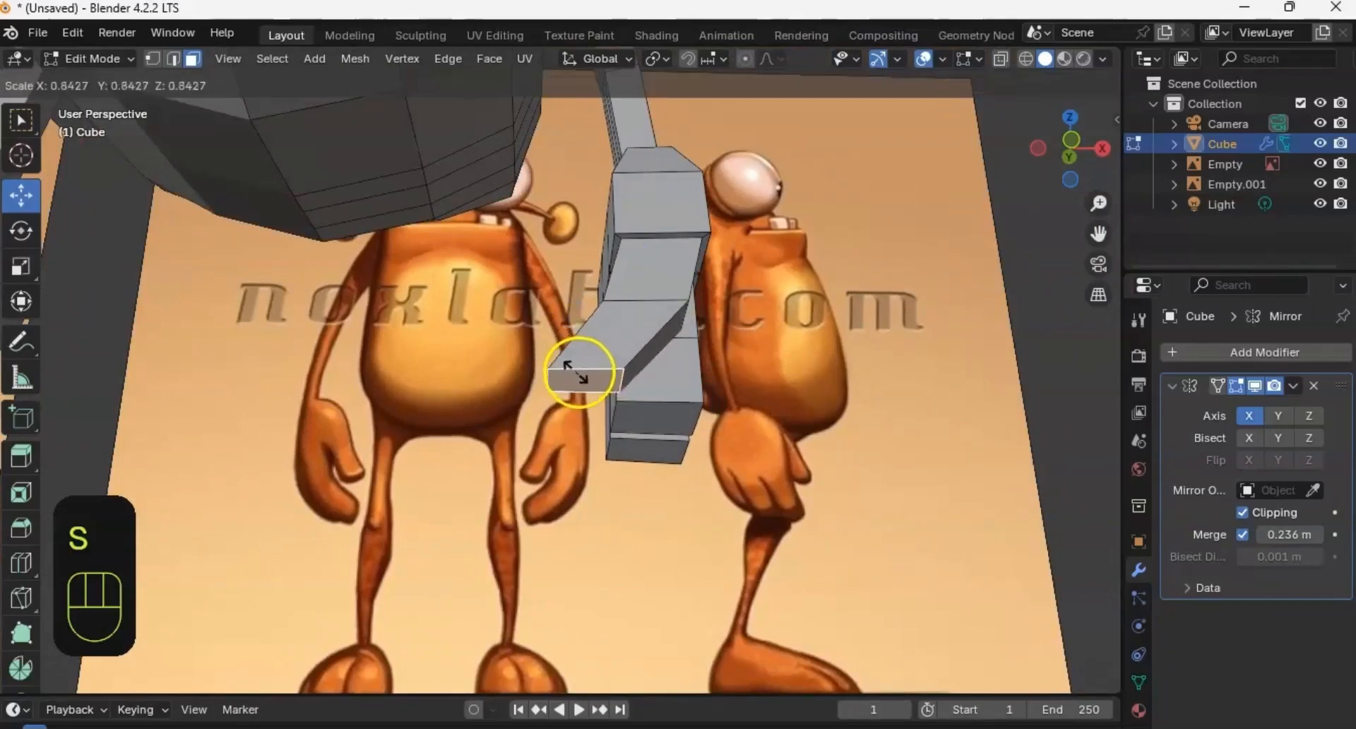
pyautogui.click(579, 372)
pyautogui.moveTo(579, 372); pyautogui.dragTo(504, 313, button='middle')
# Step: Move the middle finger's tip face along X towards the body to bend the finger inward
pyautogui.moveTo(581, 342); pyautogui.dragTo(715, 410, button='middle')
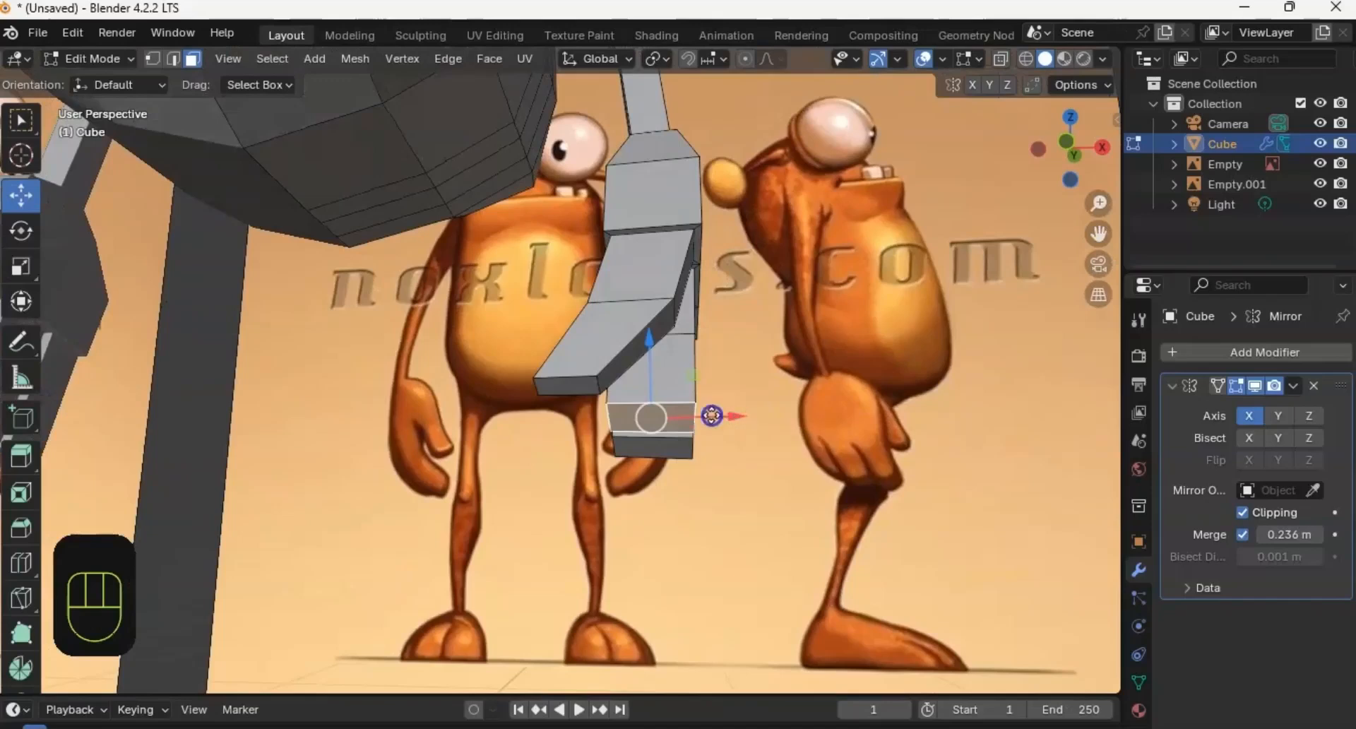
pyautogui.moveTo(711, 415); pyautogui.dragTo(639, 416)
pyautogui.moveTo(639, 416)
pyautogui.mouseDown(button='middle')
pyautogui.moveTo(545, 396)
pyautogui.moveTo(669, 429)
pyautogui.moveTo(652, 431)
pyautogui.mouseUp(button='middle')
pyautogui.moveTo(652, 430)
pyautogui.mouseDown()
pyautogui.moveTo(635, 431)
pyautogui.moveTo(652, 430)
pyautogui.mouseUp()
# Step: Lengthen the middle finger by moving its tip face about 0.06 m down and forward in the right side view, then nudge it inward
pyautogui.moveTo(652, 430); pyautogui.dragTo(694, 348, button='middle')
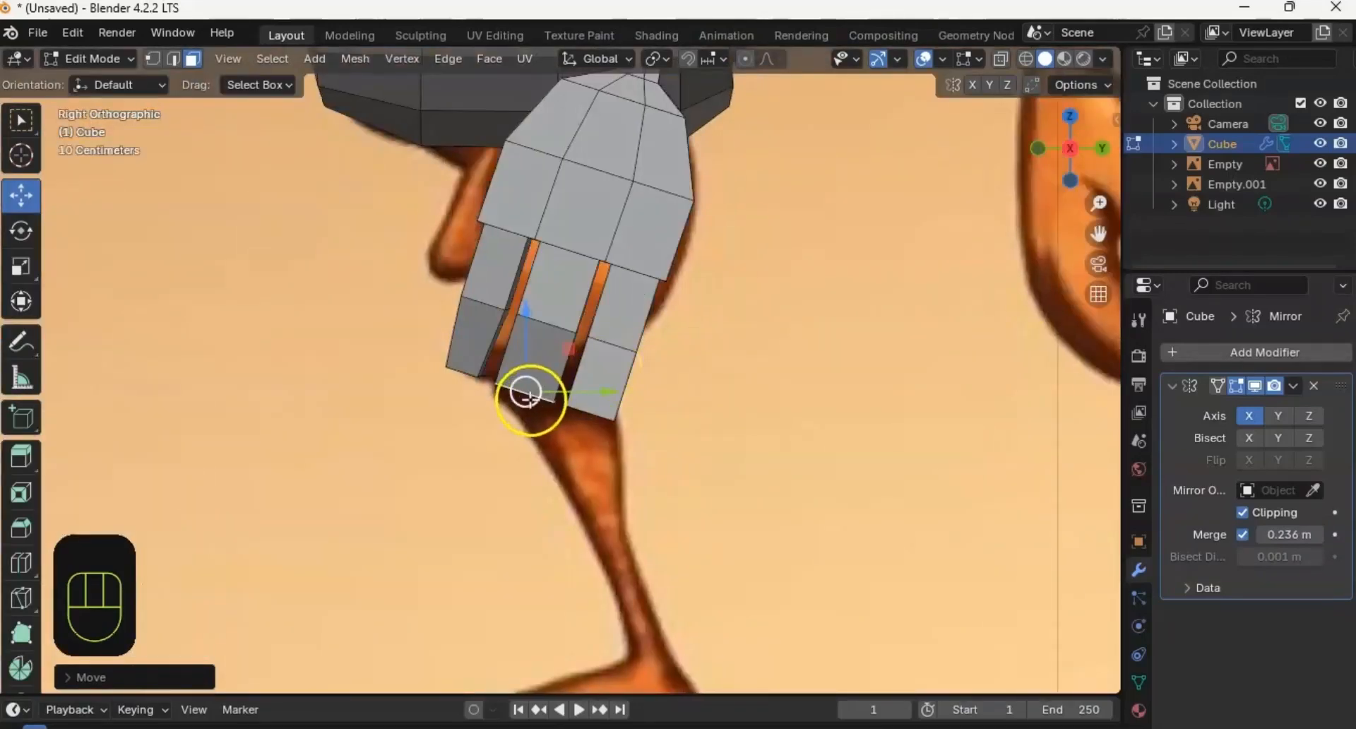
pyautogui.press('g')
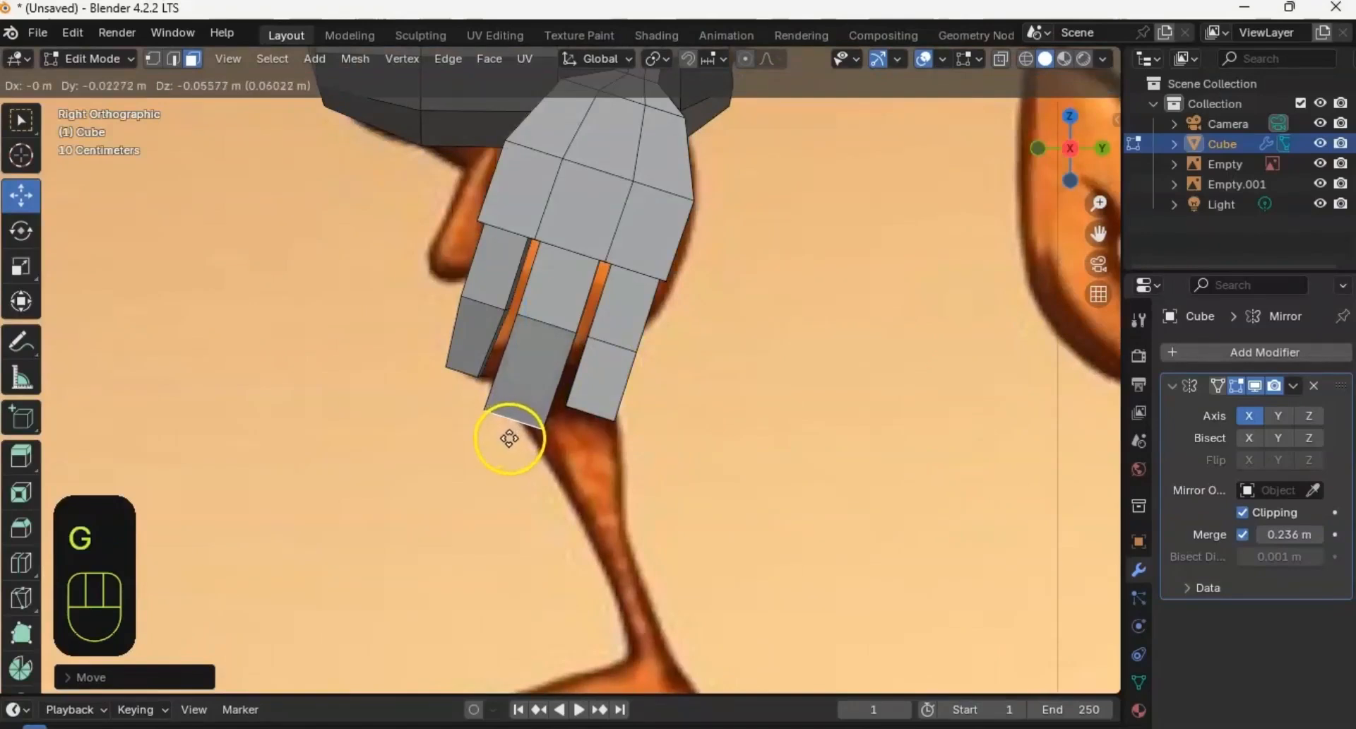
pyautogui.click(509, 441)
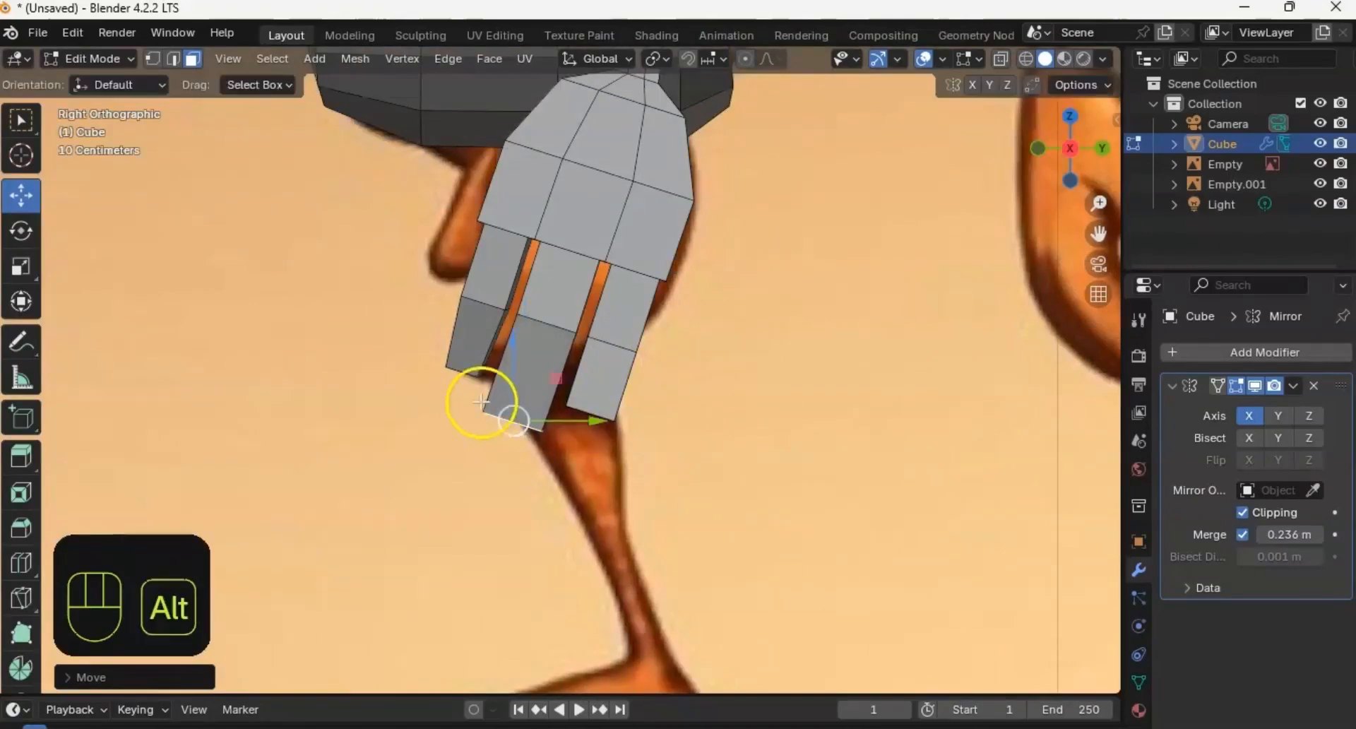
pyautogui.keyDown('alt'); pyautogui.moveTo(478, 400); pyautogui.dragTo(637, 404, button='middle'); pyautogui.keyUp('alt')
pyautogui.moveTo(634, 422); pyautogui.dragTo(629, 417)
# Step: Scale down the middle finger's tip face to taper the finger
pyautogui.moveTo(629, 417); pyautogui.dragTo(647, 356, button='middle')
pyautogui.press('s')
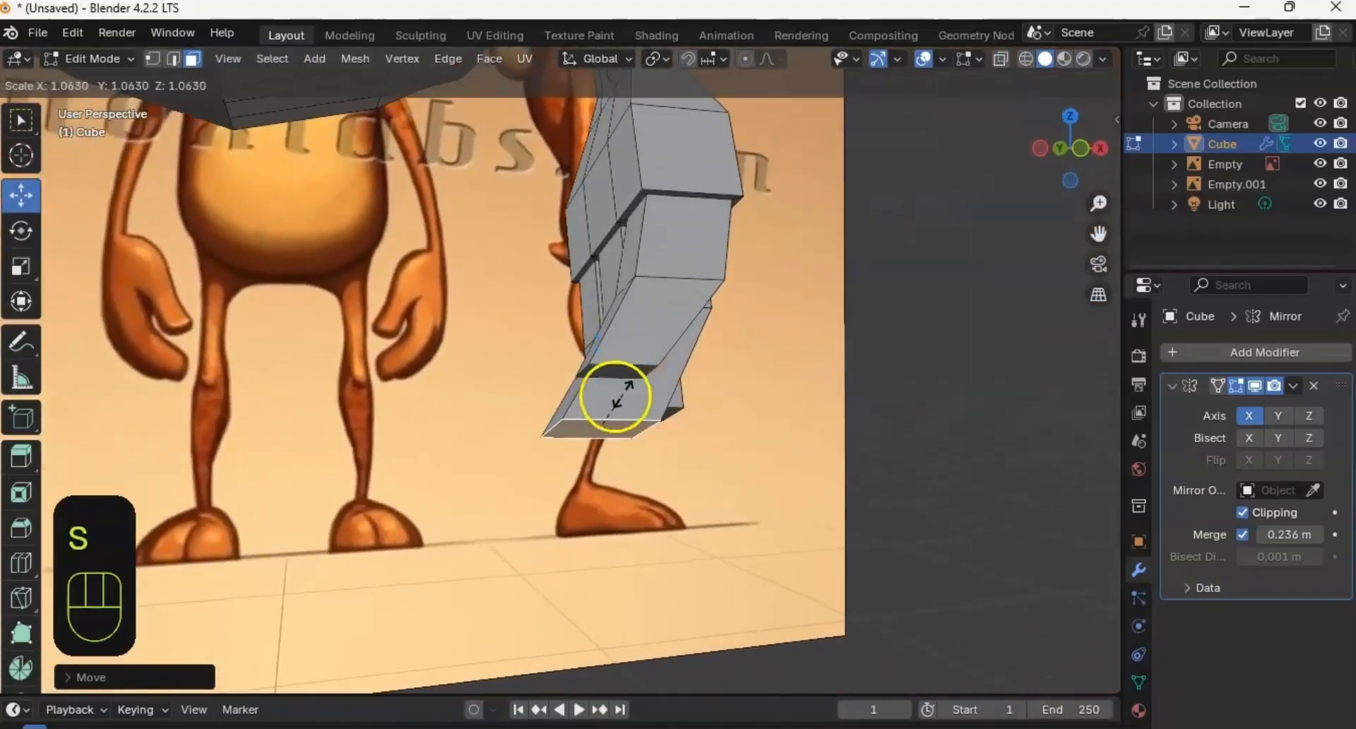
pyautogui.click(610, 405)
pyautogui.moveTo(608, 402); pyautogui.dragTo(574, 278, button='middle')
# Step: Select the rear finger's tip face and scale it down to taper the finger
pyautogui.moveTo(651, 327); pyautogui.dragTo(635, 361, button='middle')
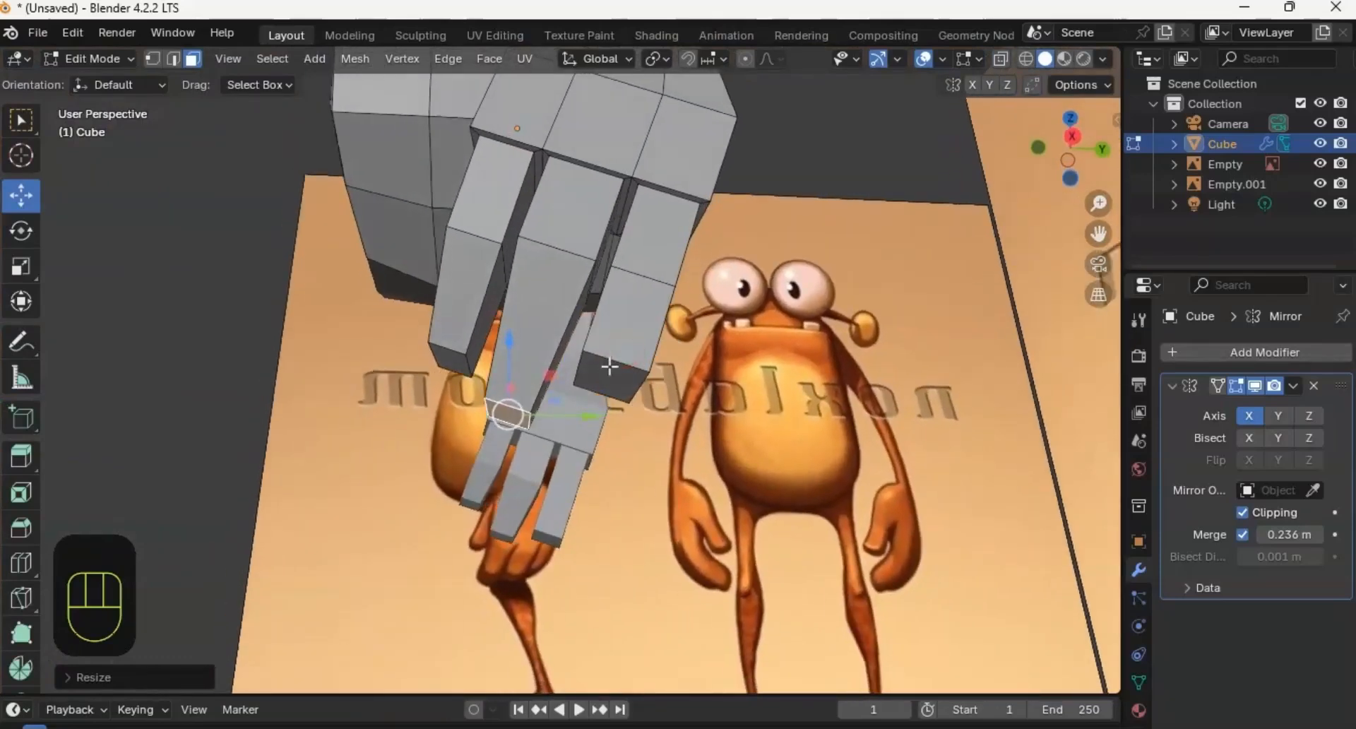
pyautogui.click(610, 366)
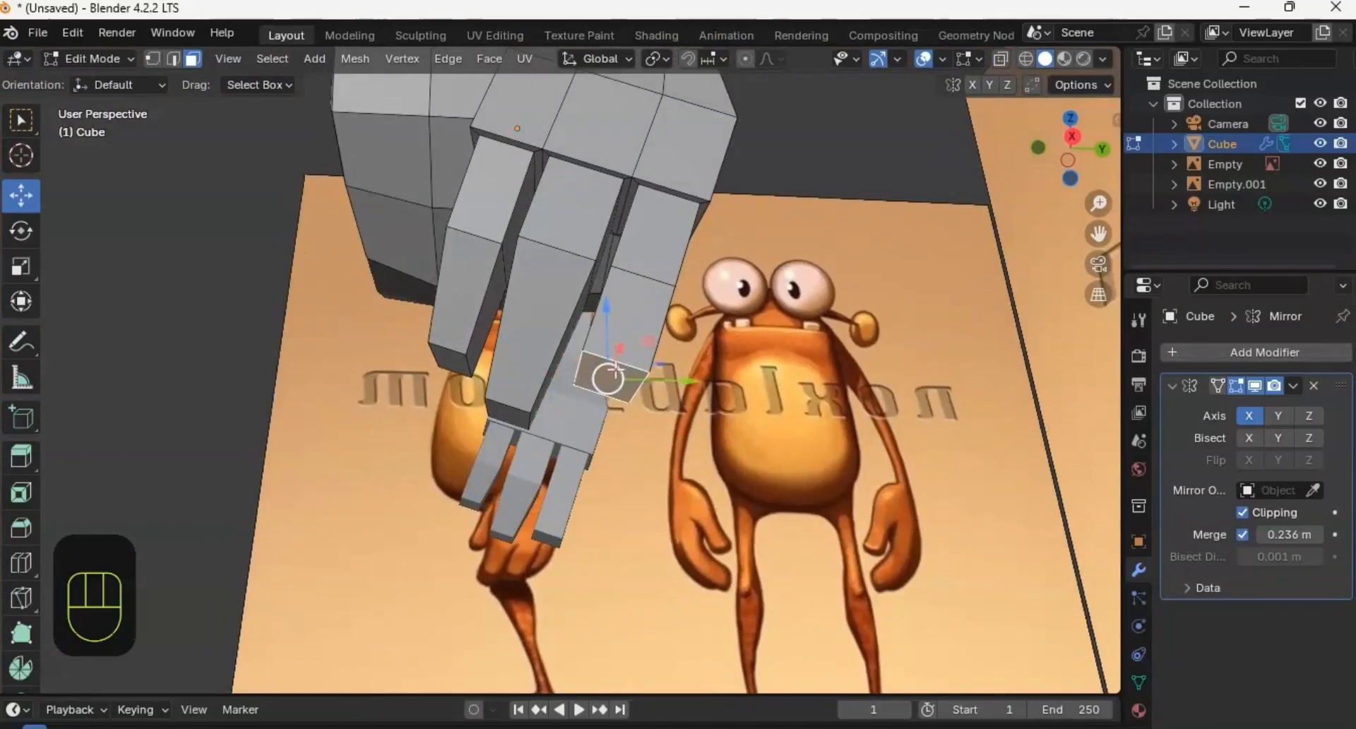
pyautogui.press('s')
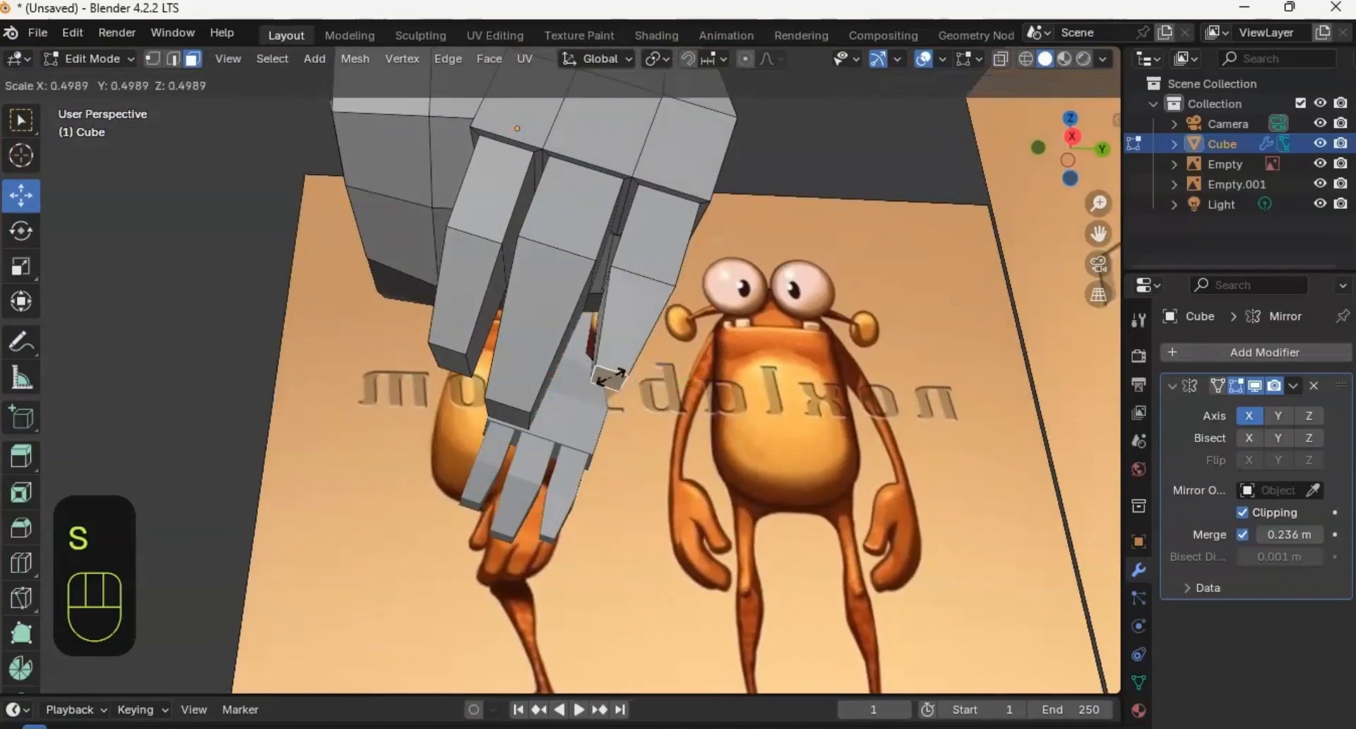
pyautogui.click(606, 377)
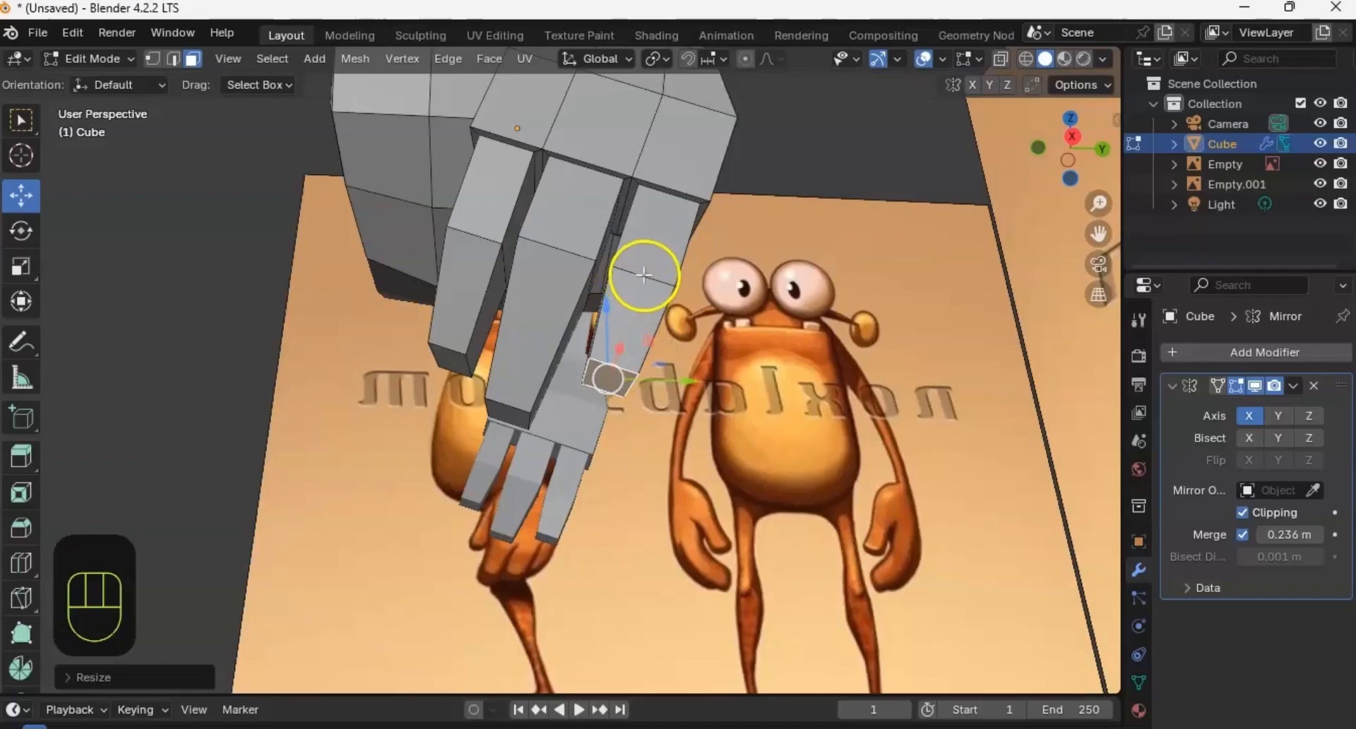
# Step: Select the edge loop at the rear finger's middle joint and scale it to about 0.69
pyautogui.moveTo(642, 273); pyautogui.dragTo(577, 338, button='middle')
pyautogui.press('2')
pyautogui.keyDown('alt'); pyautogui.keyDown('shift'); pyautogui.click(577, 339); pyautogui.keyUp('shift'); pyautogui.keyUp('alt')
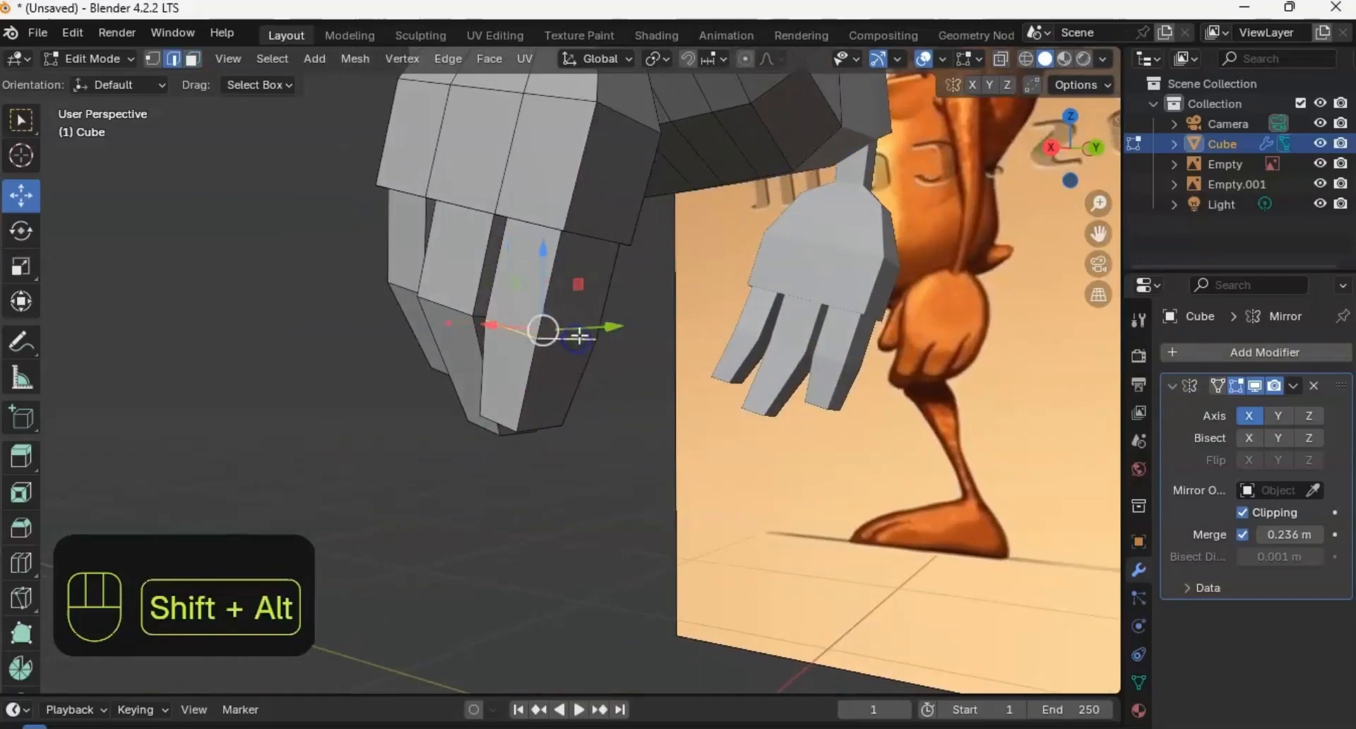
pyautogui.press('s')
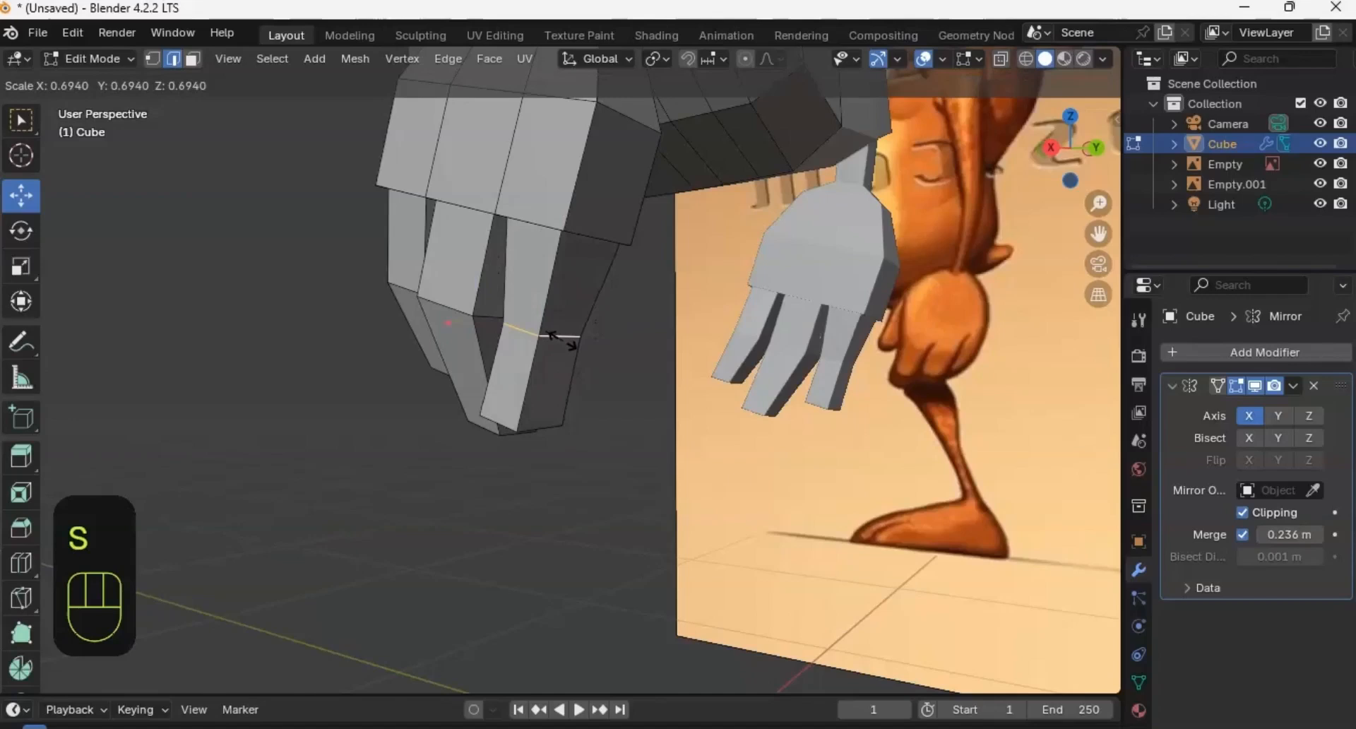
pyautogui.click(561, 338)
# Step: Select the edge loop around the rear finger's tip and scale it down slightly
pyautogui.moveTo(561, 338); pyautogui.dragTo(537, 303, button='middle')
pyautogui.moveTo(585, 205); pyautogui.dragTo(570, 296, button='middle')
pyautogui.click(570, 296)
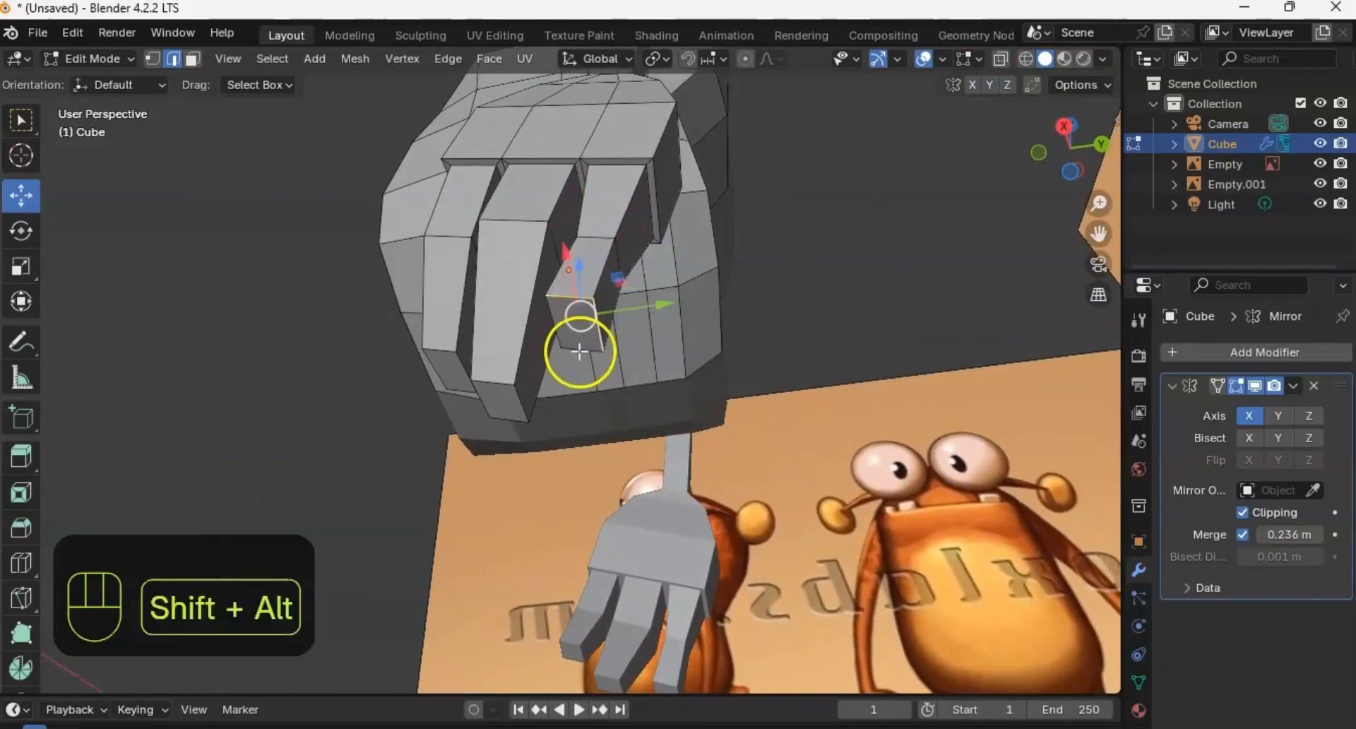
pyautogui.keyDown('alt'); pyautogui.keyDown('shift'); pyautogui.click(558, 332); pyautogui.keyUp('shift'); pyautogui.keyUp('alt')
pyautogui.moveTo(565, 318); pyautogui.dragTo(589, 332, button='middle')
pyautogui.press('s')
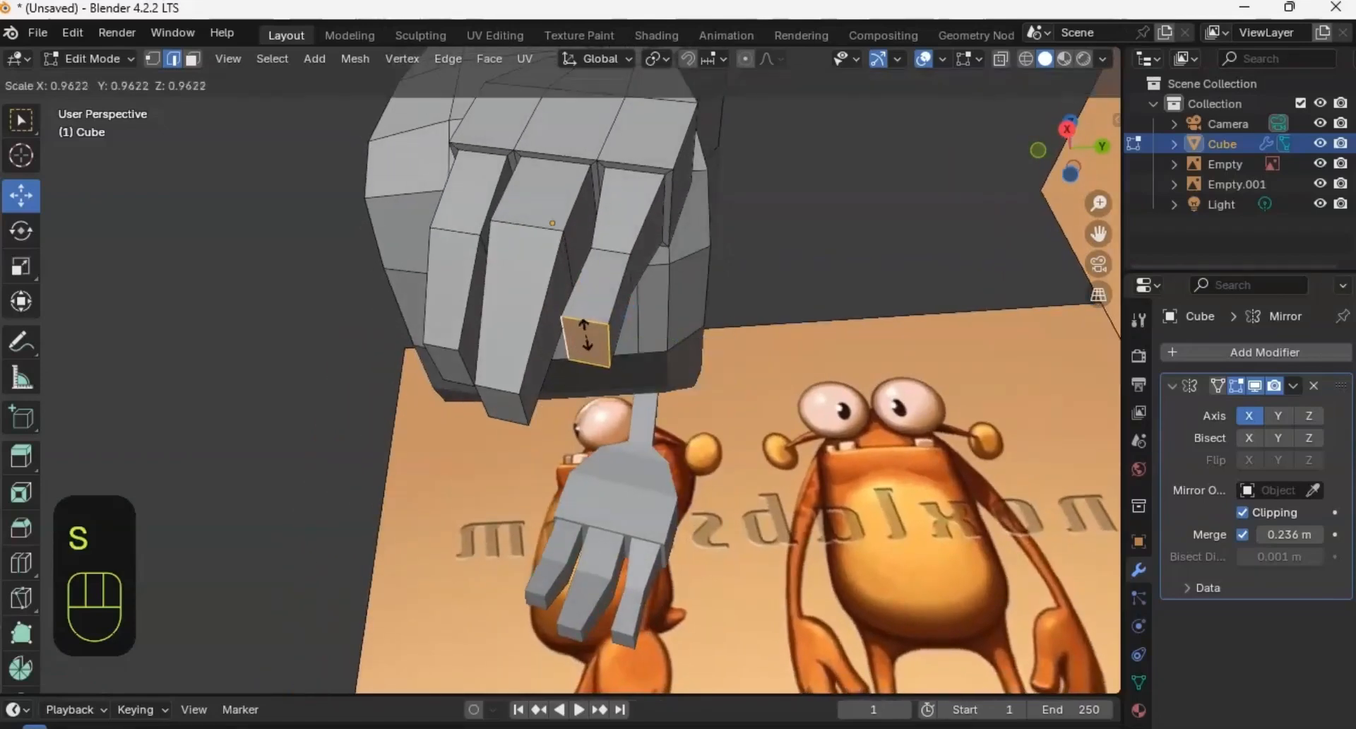
pyautogui.click(585, 338)
# Step: Select the four central faces on the palm's inner side and extrude them towards the body in front view as the thumb base
pyautogui.moveTo(587, 341); pyautogui.dragTo(865, 368, button='middle')
pyautogui.moveTo(734, 200); pyautogui.dragTo(702, 314, button='middle')
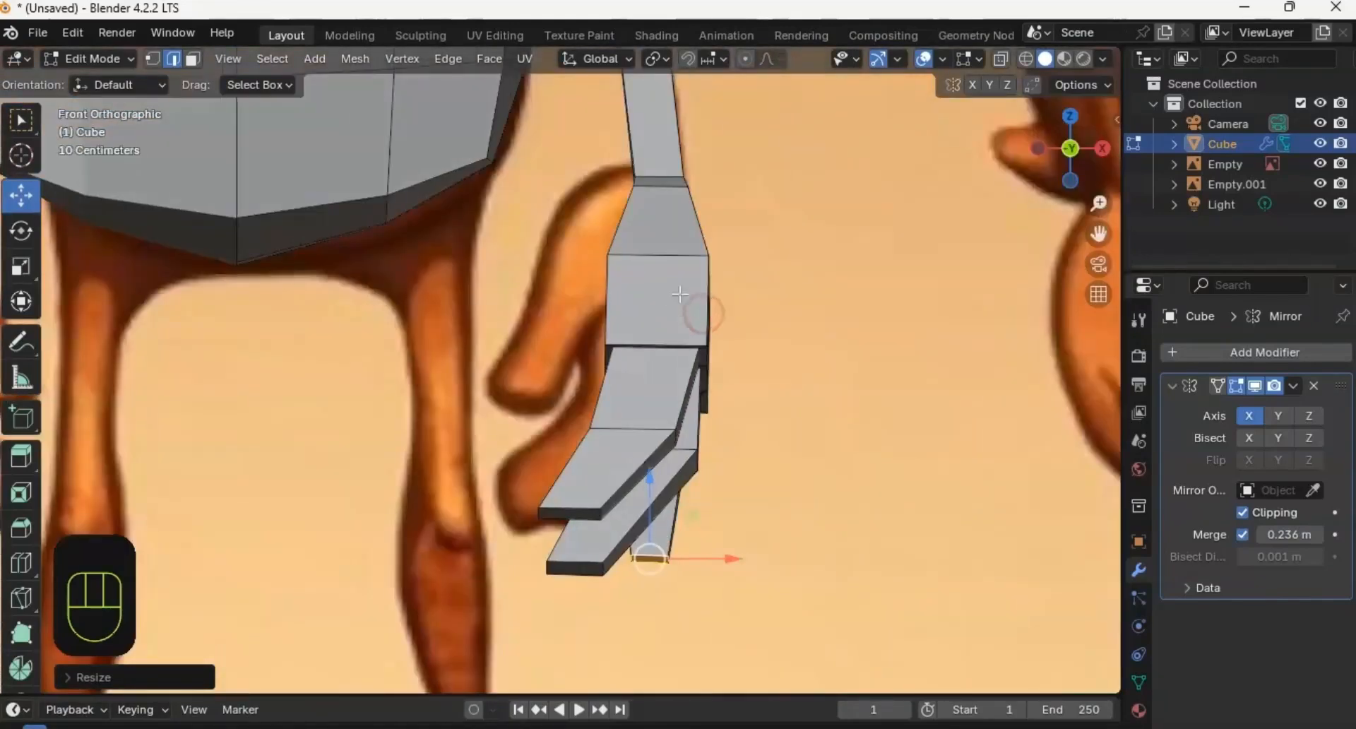
pyautogui.scroll(-3, 638, 367)
pyautogui.keyDown('shift'); pyautogui.moveTo(614, 293); pyautogui.dragTo(613, 308, button='middle'); pyautogui.keyUp('shift')
pyautogui.moveTo(613, 308); pyautogui.dragTo(537, 298, button='middle')
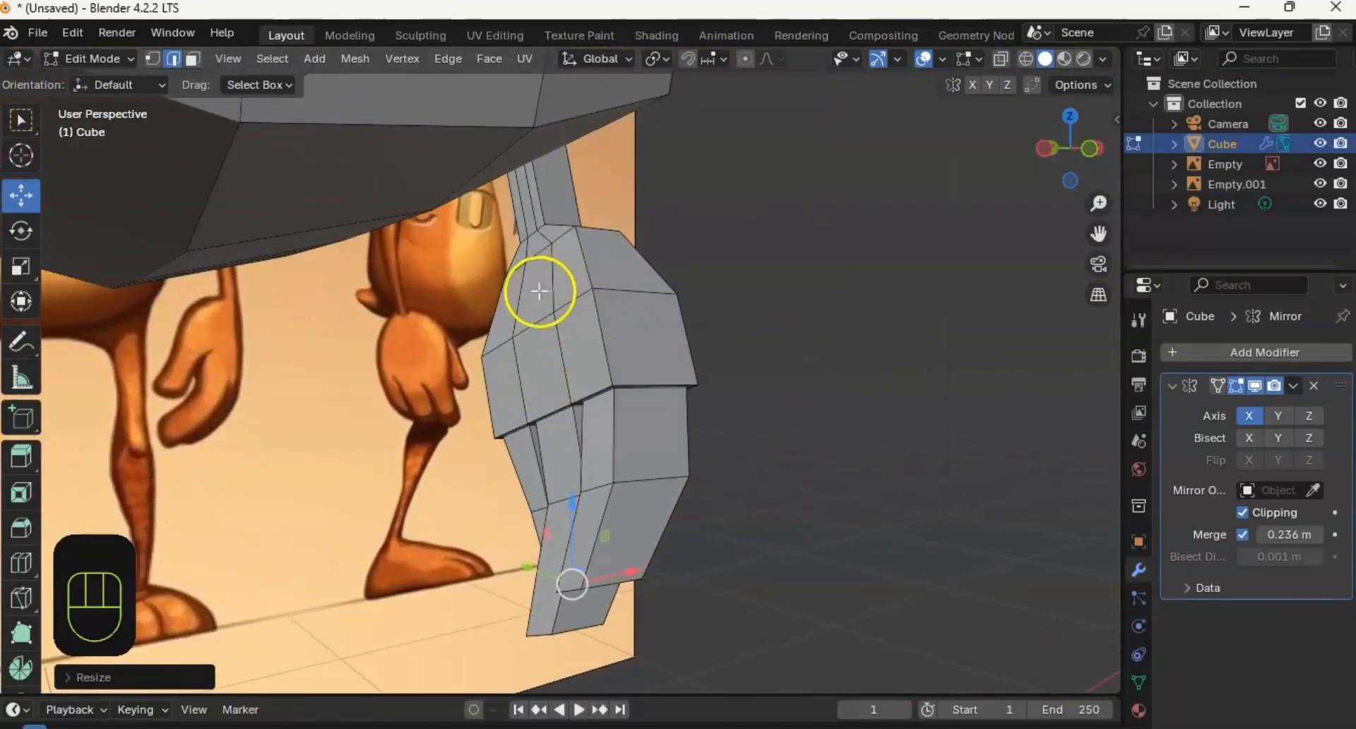
pyautogui.press('3')
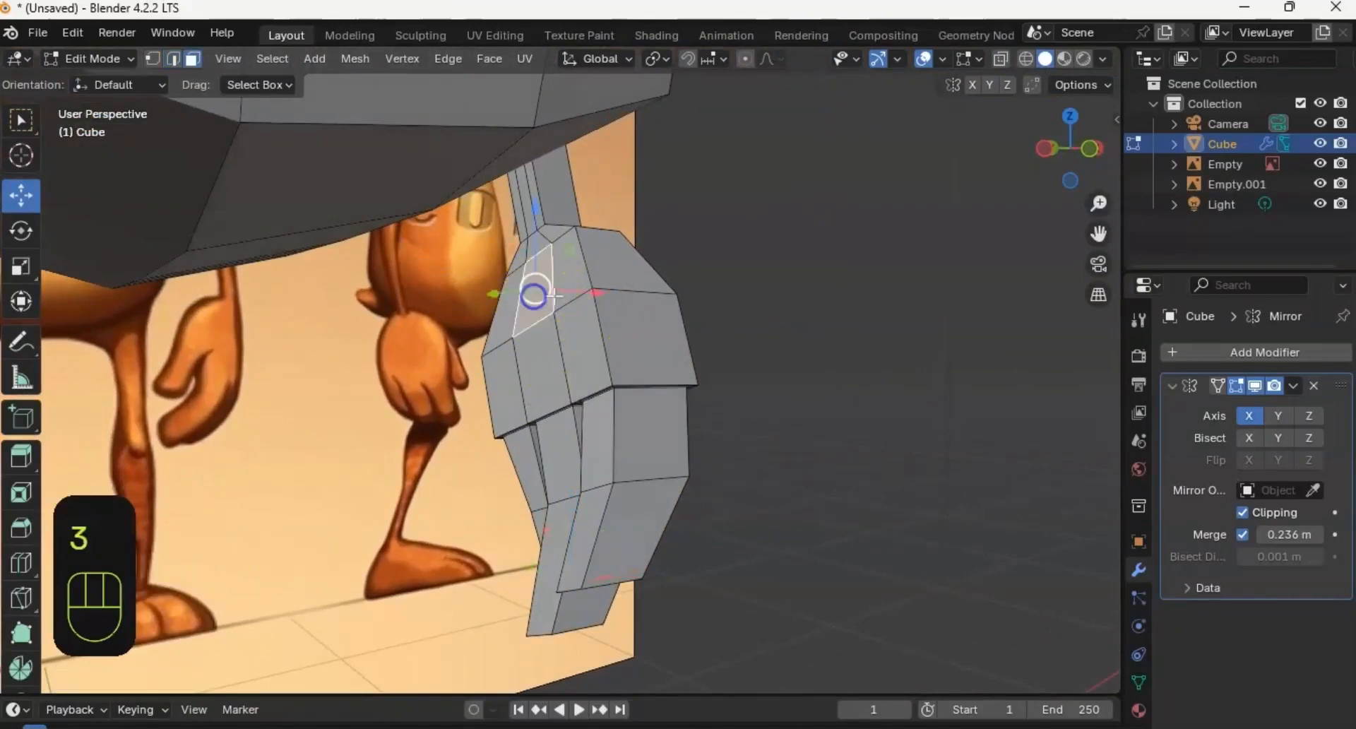
pyautogui.keyDown('shift'); pyautogui.click(578, 344); pyautogui.keyUp('shift')
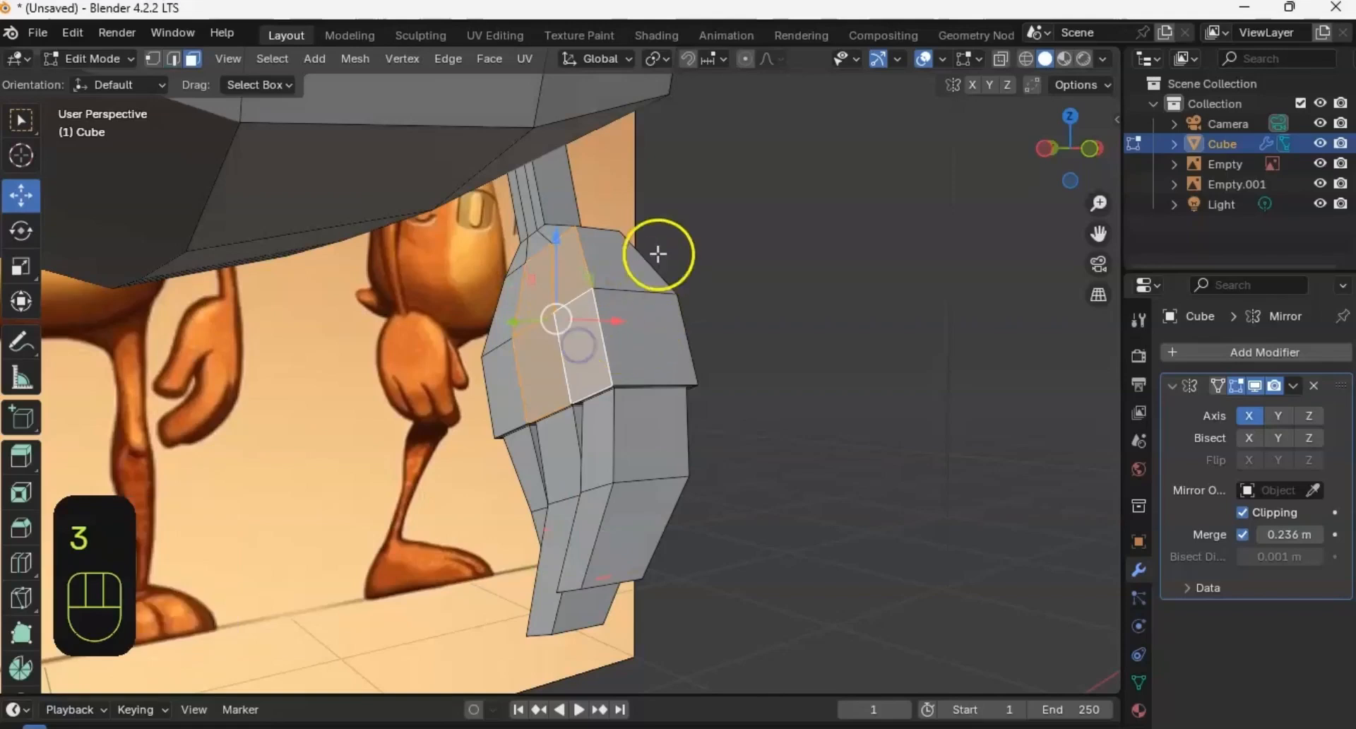
pyautogui.moveTo(632, 327)
pyautogui.keyDown('alt'); pyautogui.mouseDown(button='middle')
pyautogui.moveTo(578, 306)
pyautogui.moveTo(648, 308)
pyautogui.mouseUp(button='middle'); pyautogui.keyUp('alt')
pyautogui.scroll(-3, 643, 310)
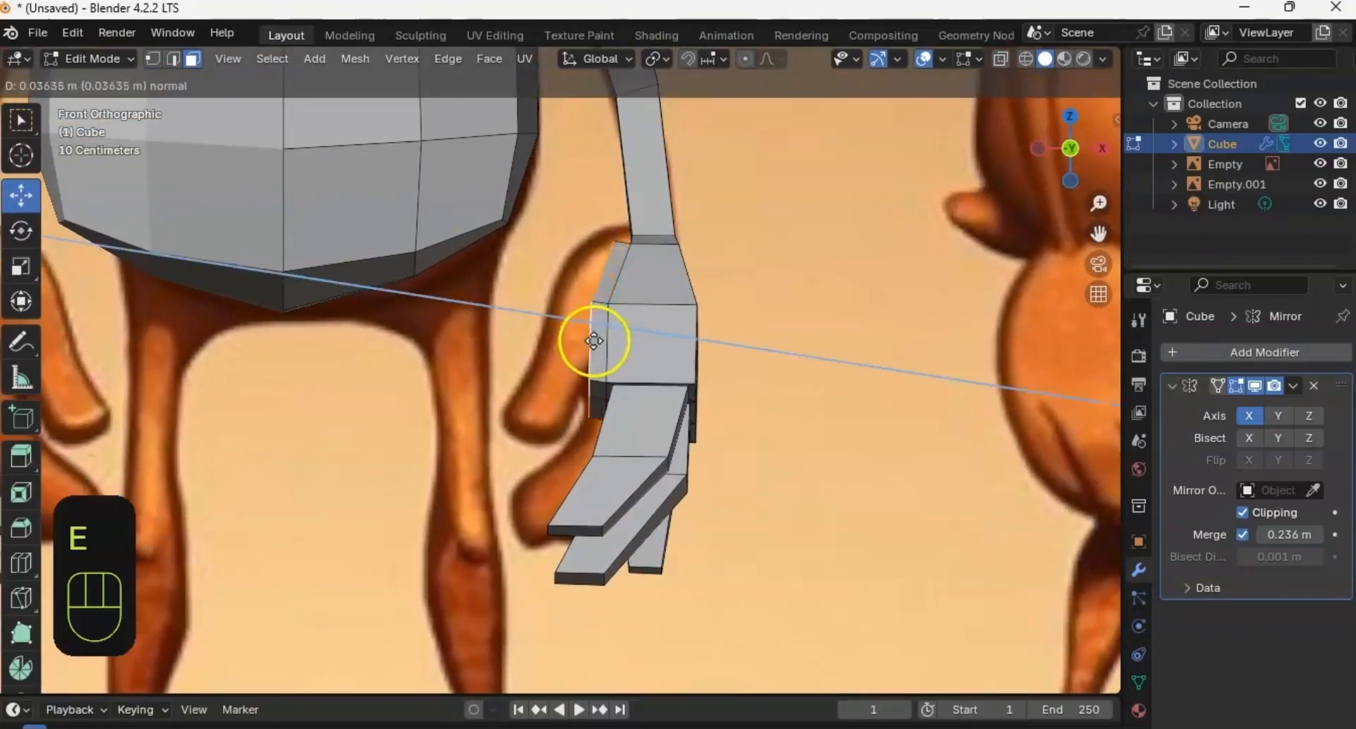
pyautogui.click(556, 339)
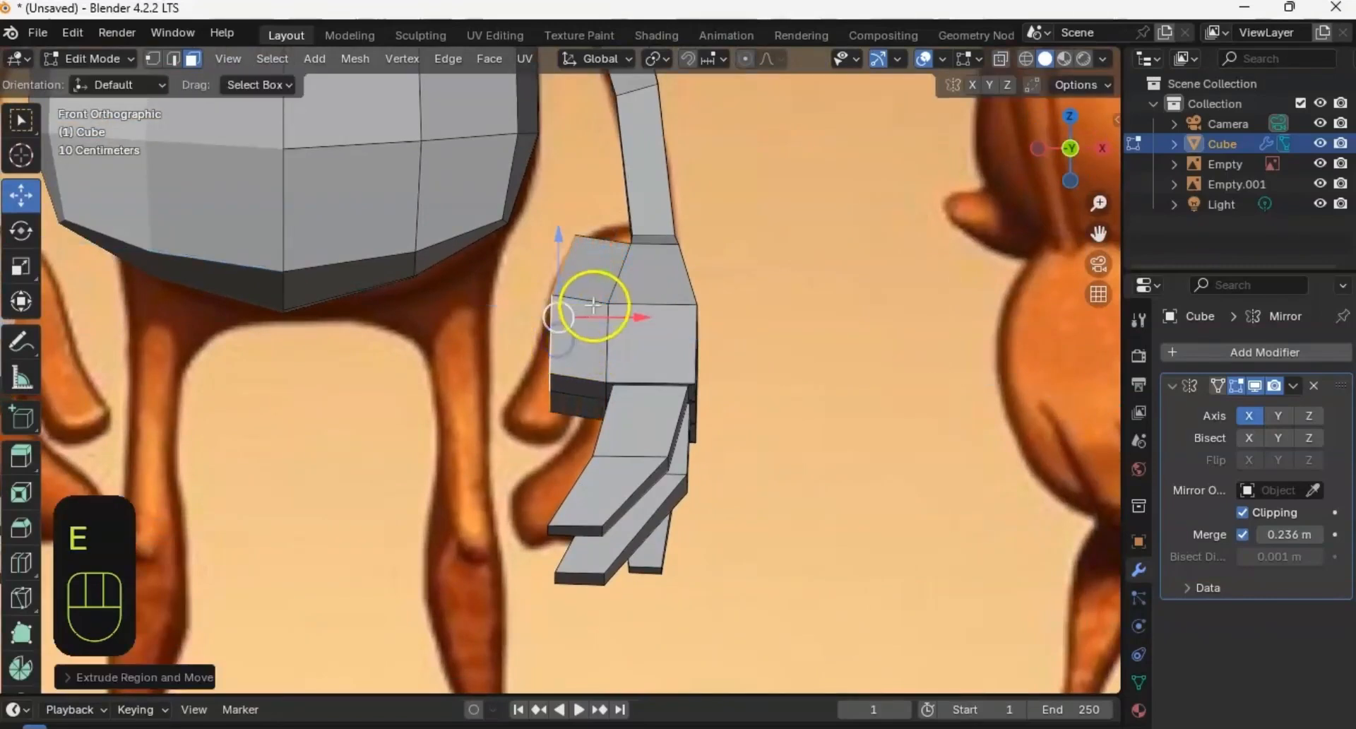
# Step: Rotate the extruded thumb-base faces about -17 degrees, scale them down and shift them back along X towards the palm
pyautogui.press('r')
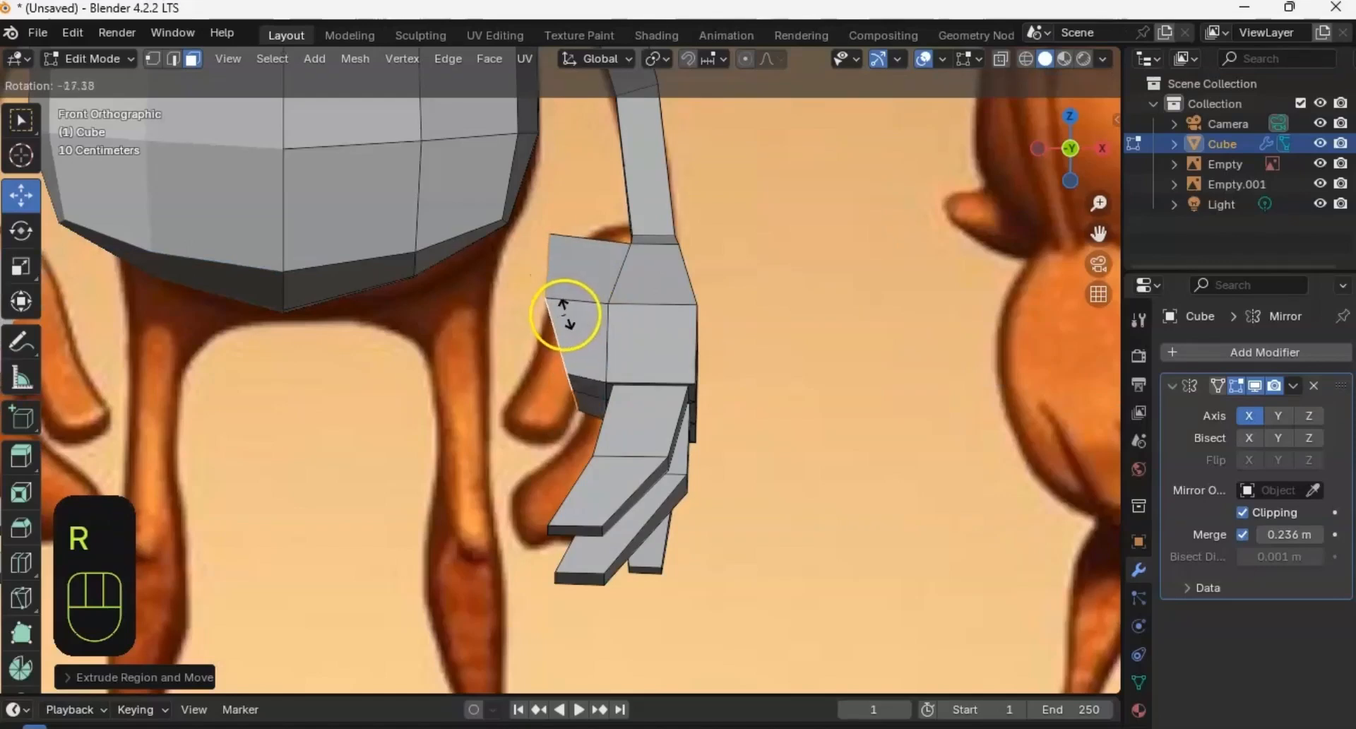
pyautogui.click(561, 315)
pyautogui.press('s')
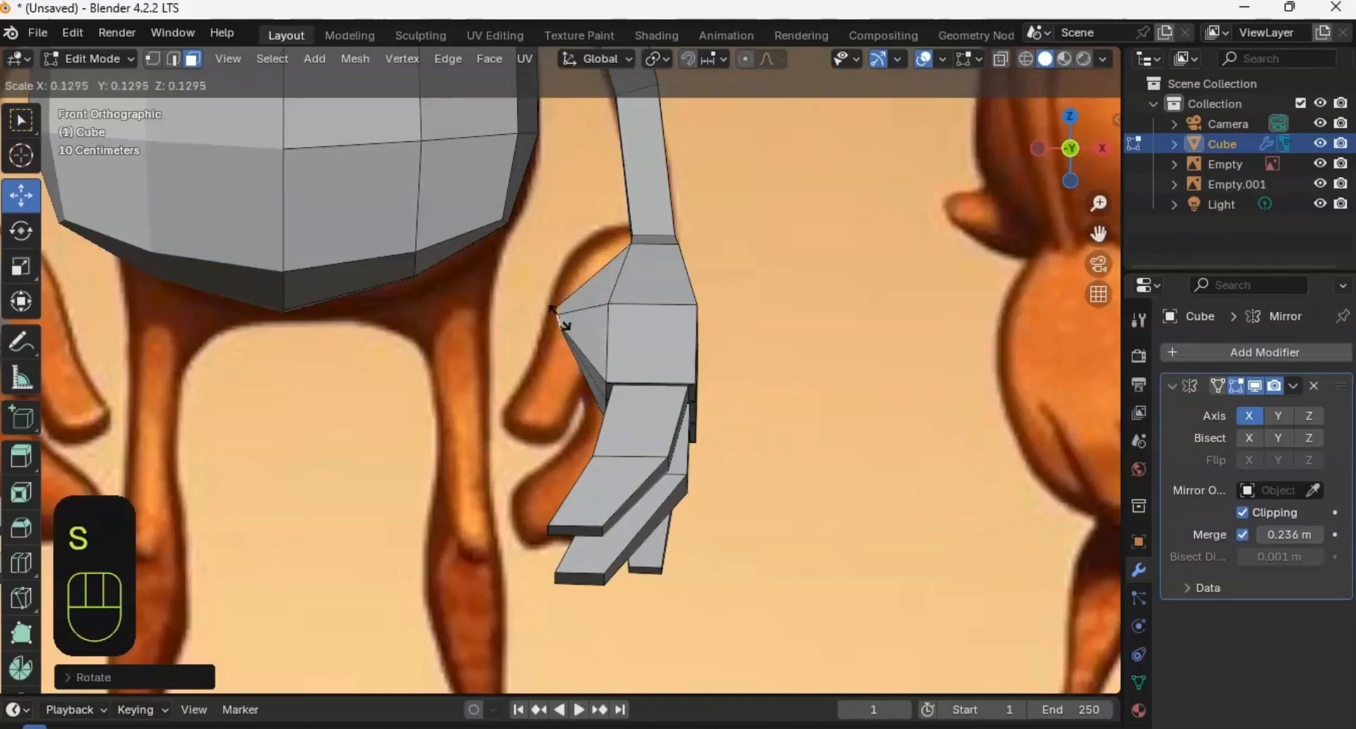
pyautogui.click(561, 314)
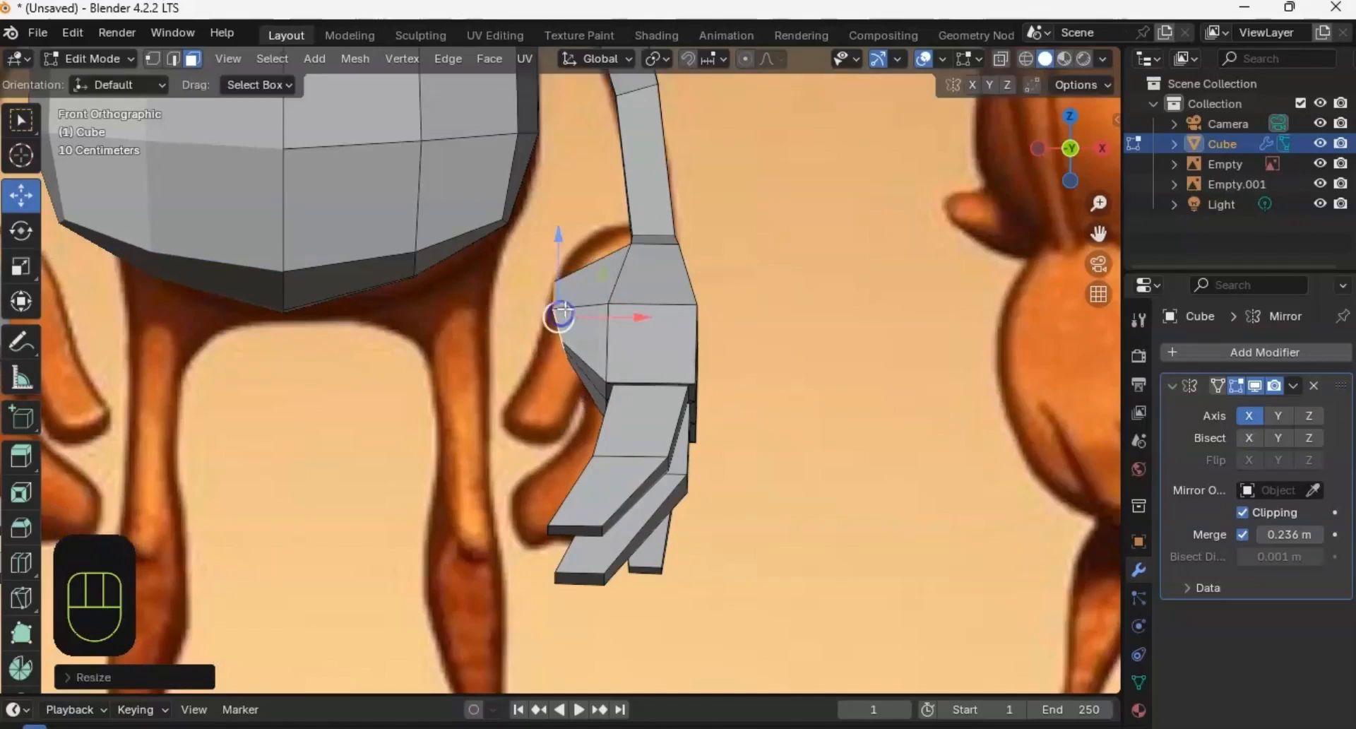
pyautogui.moveTo(592, 305); pyautogui.dragTo(611, 313)
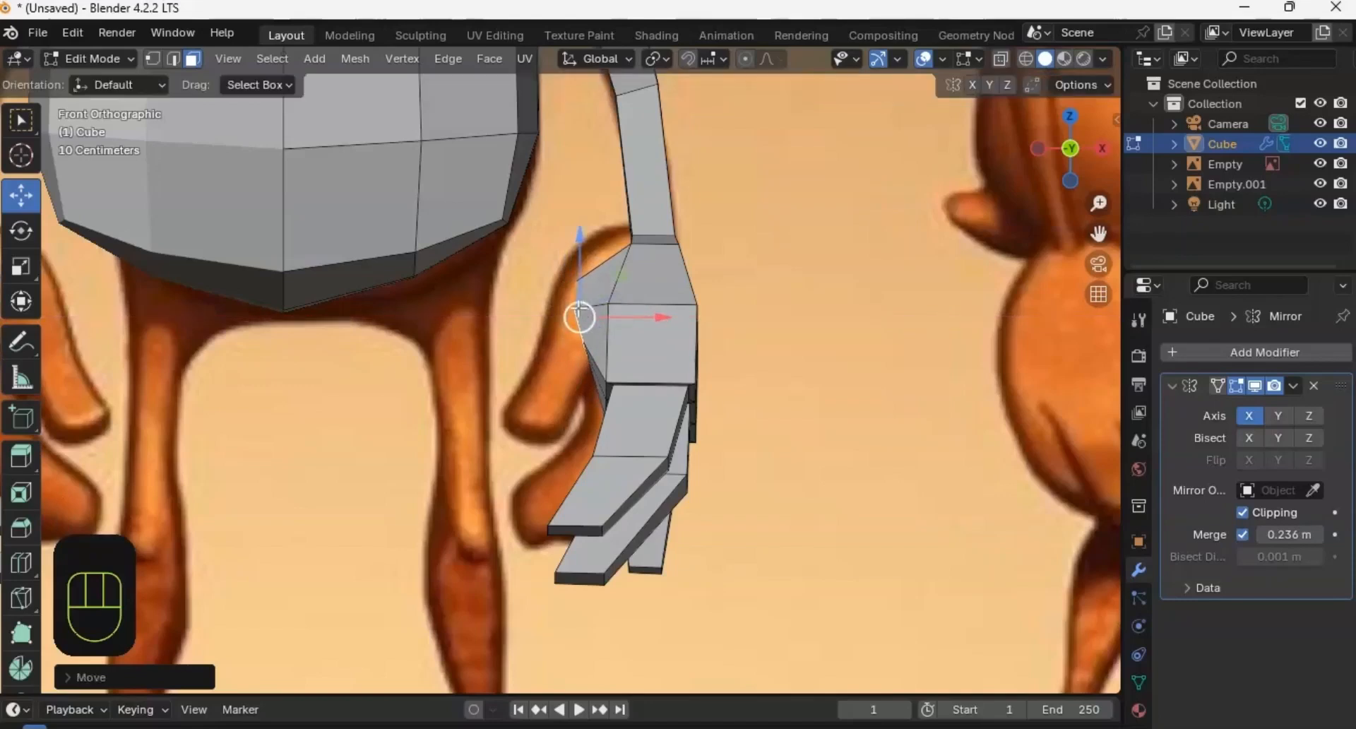
# Step: Extrude the thumb-base faces about 0.08 m along their normals and rotate the new end to face downward
pyautogui.press('e')
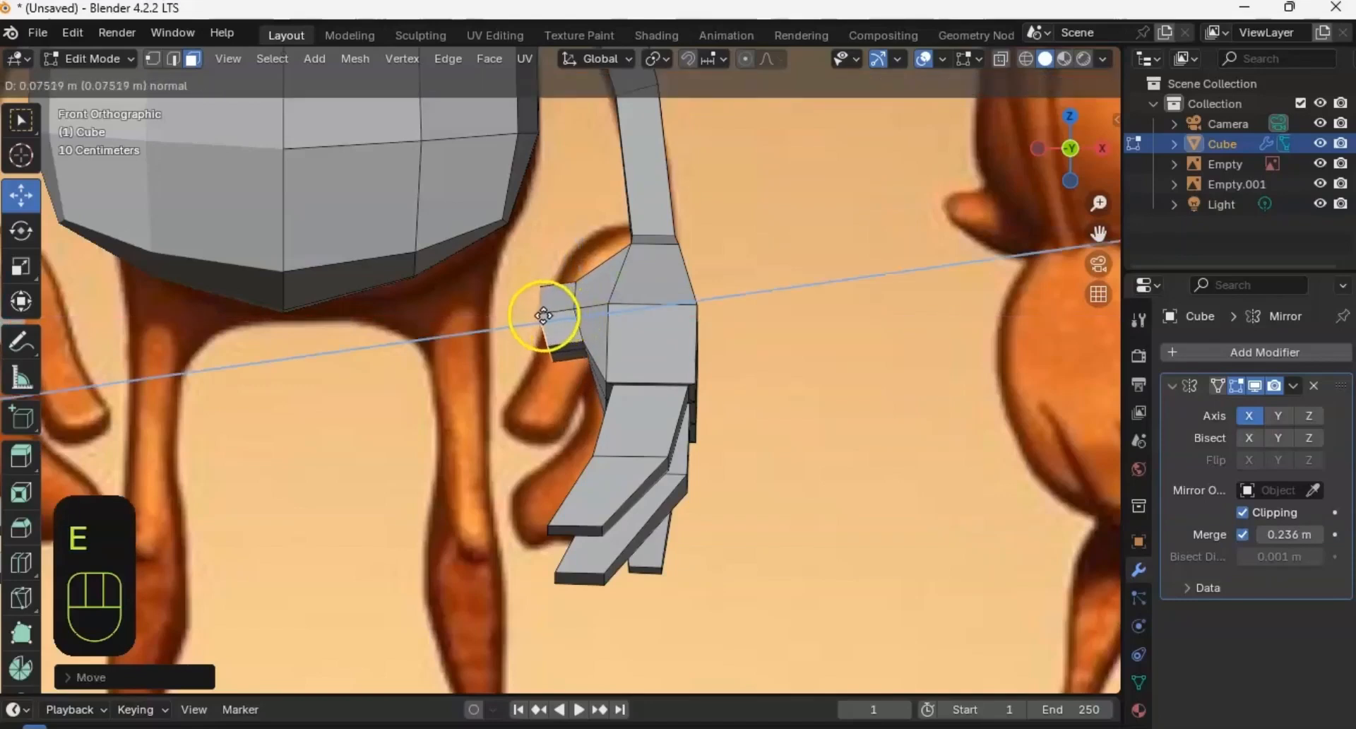
pyautogui.click(540, 317)
pyautogui.press('r')
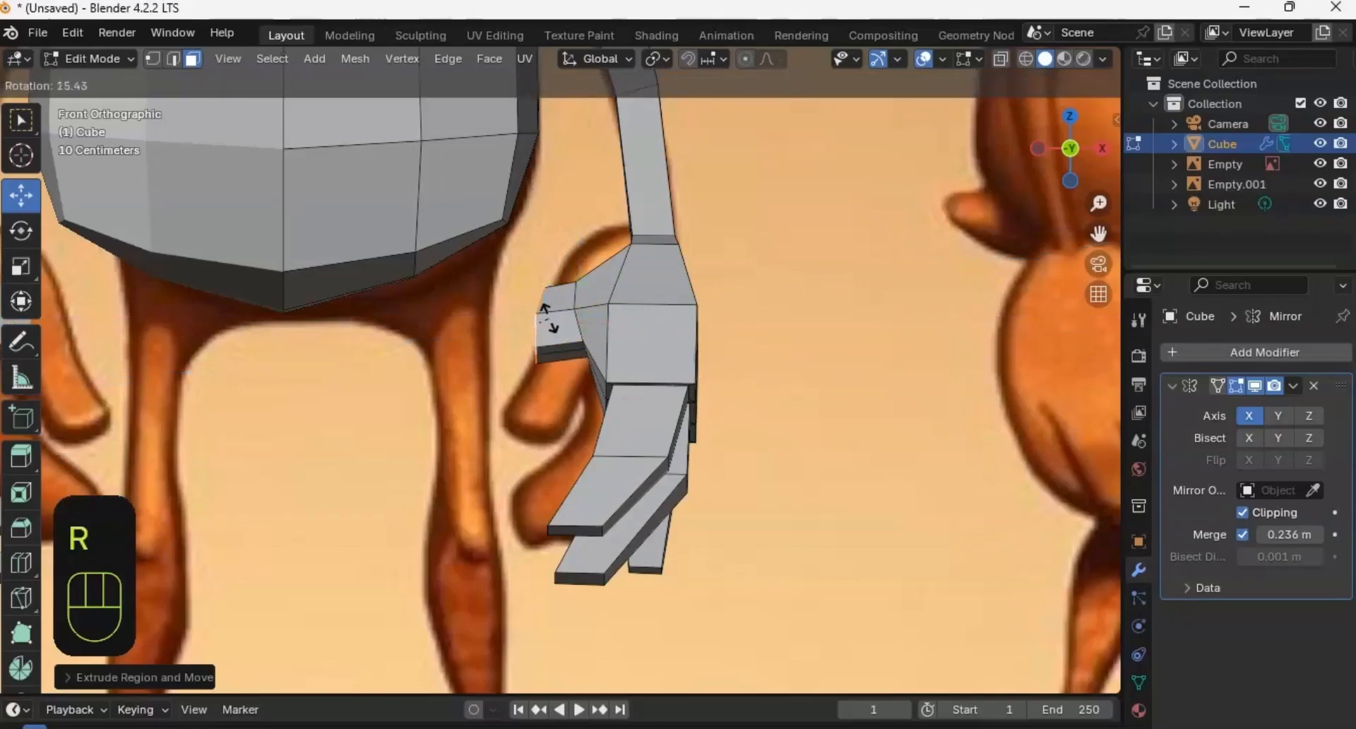
pyautogui.click(541, 316)
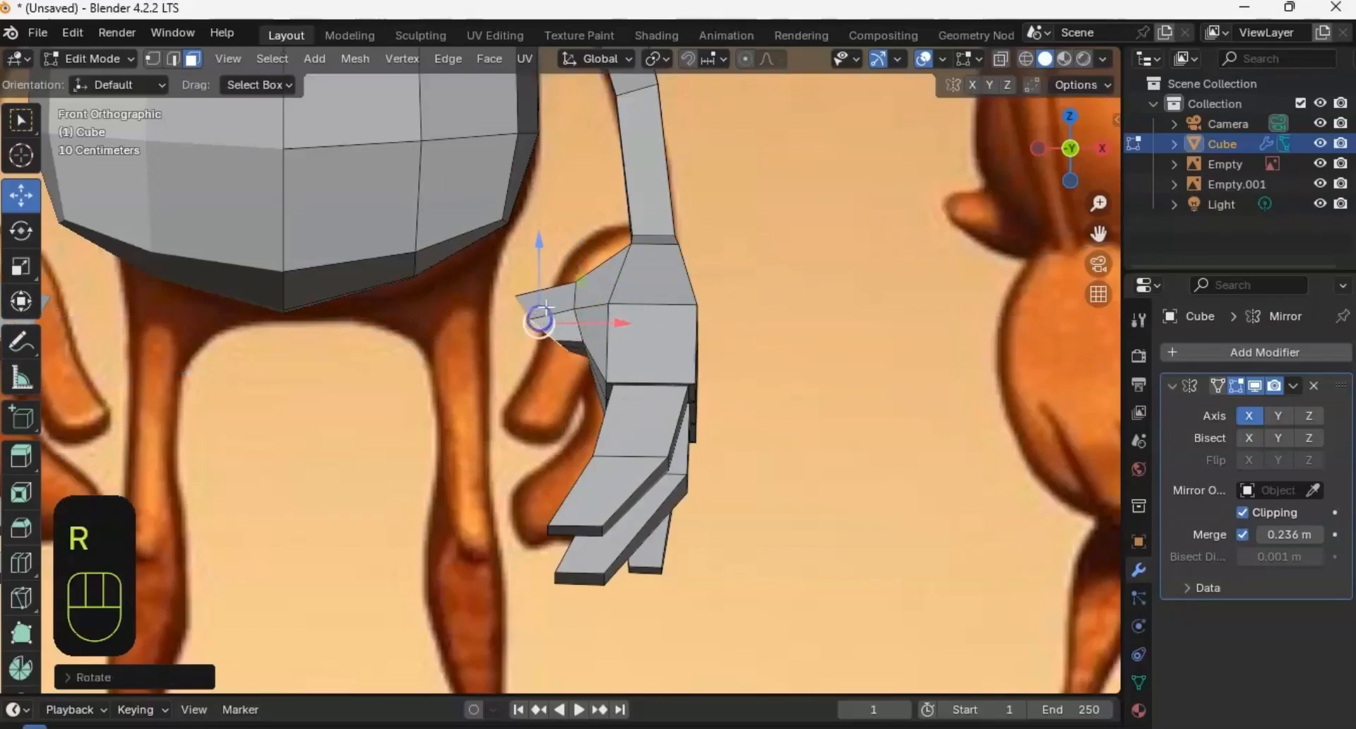
# Step: Move the thumb segment's end down towards the reference thumb and scale it to about 0.85
pyautogui.moveTo(538, 265); pyautogui.dragTo(527, 324)
pyautogui.moveTo(576, 365); pyautogui.dragTo(590, 367)
pyautogui.press('s')
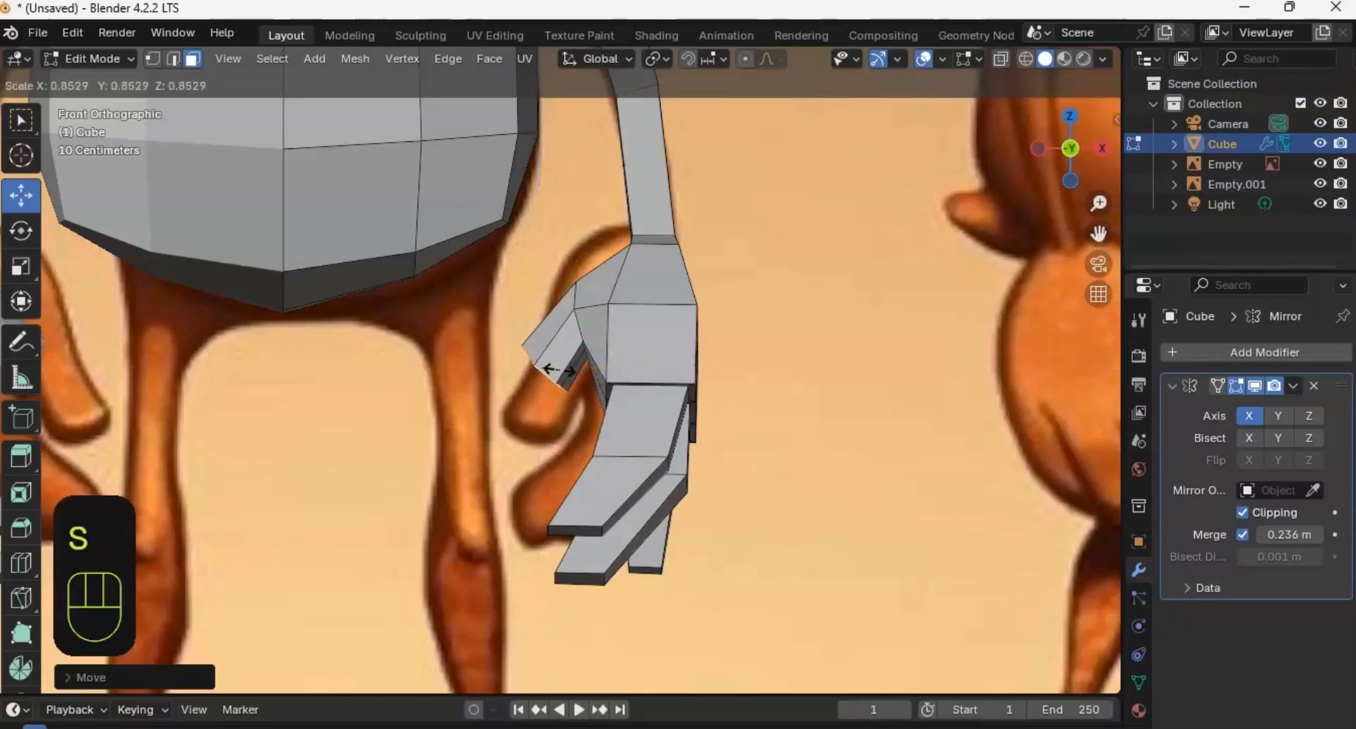
pyautogui.click(558, 368)
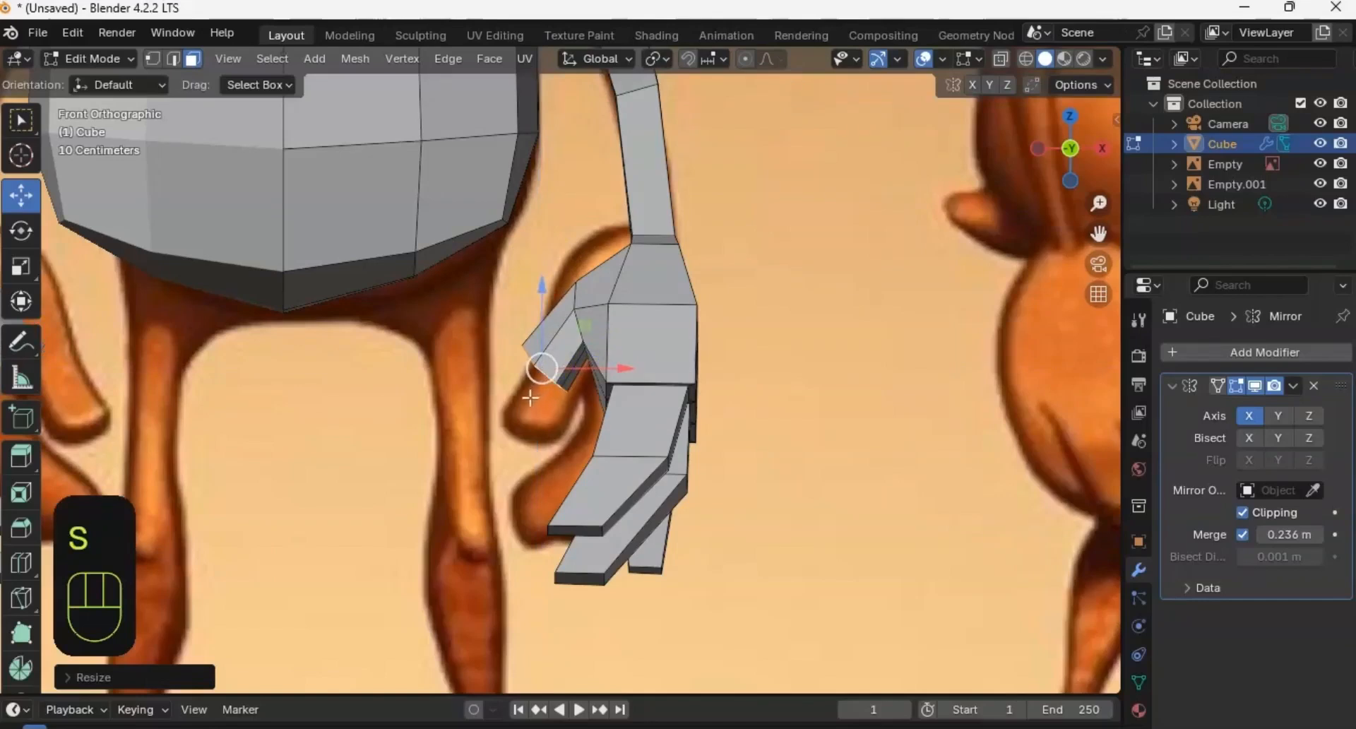
# Step: Extrude the thumb's end face outward, position the new tip to follow the reference thumb, and scale it down slightly
pyautogui.press('e')
pyautogui.click(505, 432)
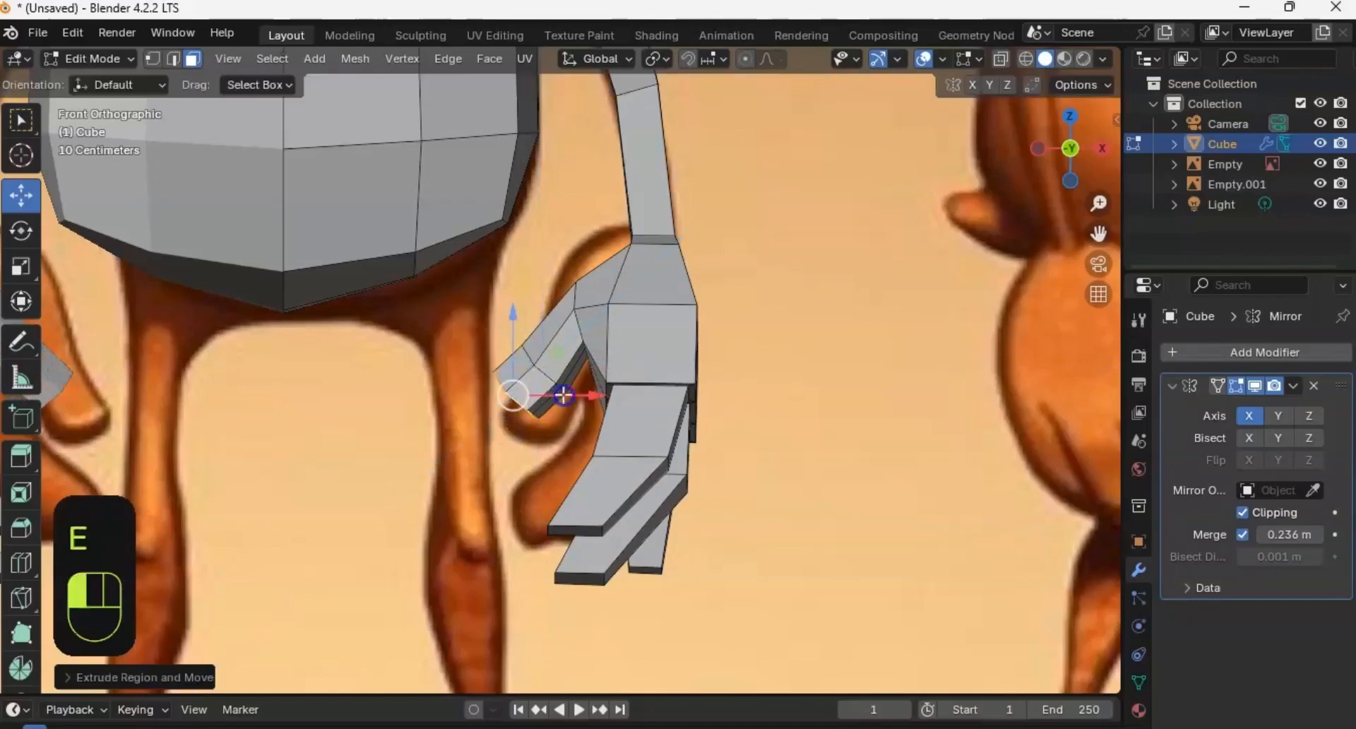
pyautogui.moveTo(563, 396); pyautogui.dragTo(578, 395)
pyautogui.moveTo(530, 346); pyautogui.dragTo(526, 376)
pyautogui.moveTo(584, 419); pyautogui.dragTo(537, 423)
pyautogui.press('s')
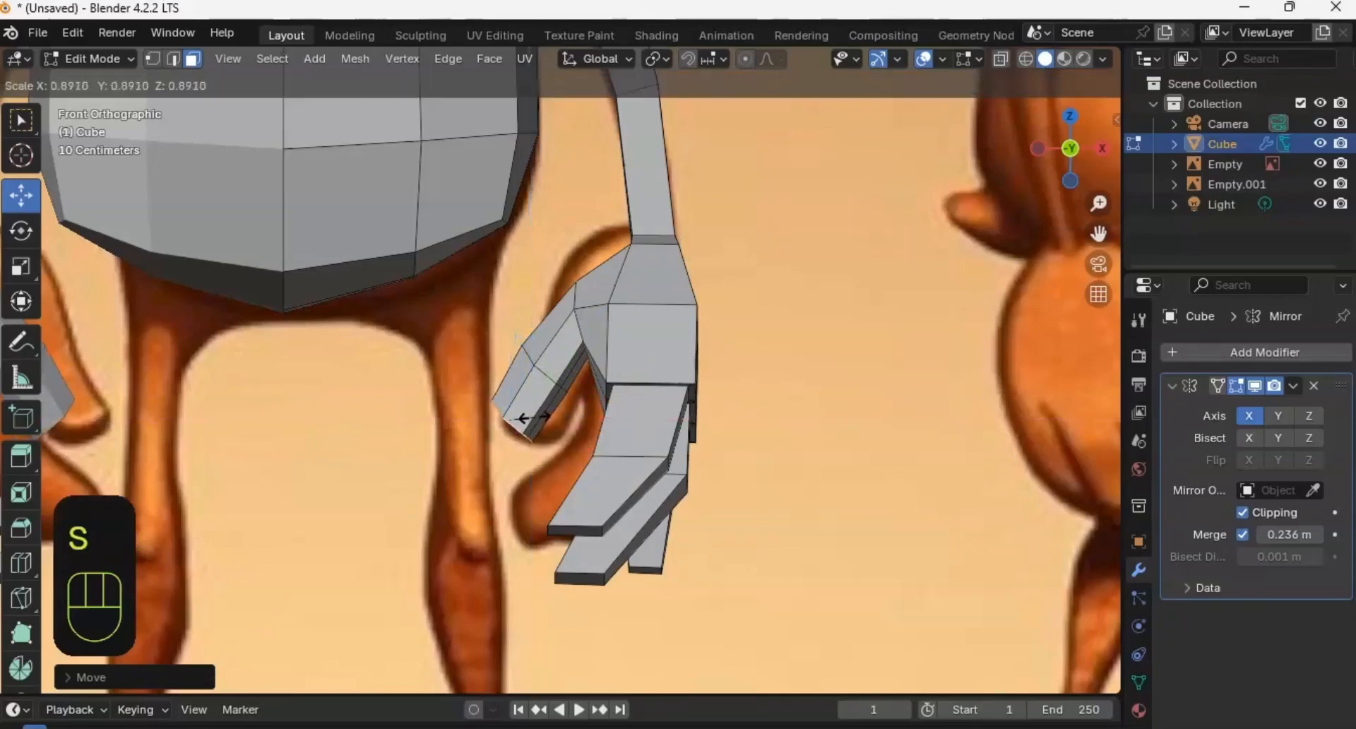
pyautogui.click(524, 420)
pyautogui.moveTo(530, 424); pyautogui.dragTo(448, 251, button='middle')
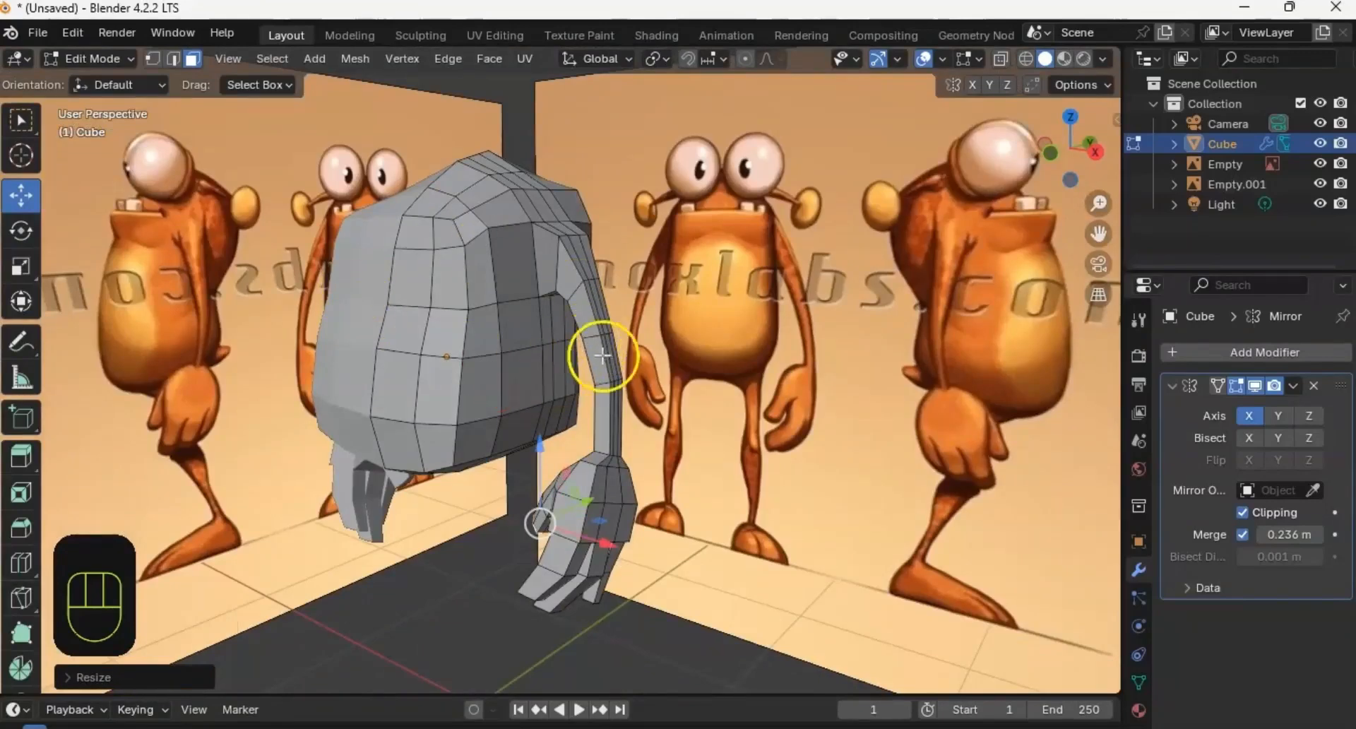
# Step: Switch to vertex selection with X-ray enabled and box-select the torso half in front orthographic view, leaving out the arm
pyautogui.moveTo(601, 355); pyautogui.dragTo(605, 449, button='middle')
pyautogui.moveTo(591, 197); pyautogui.dragTo(562, 253, button='middle')
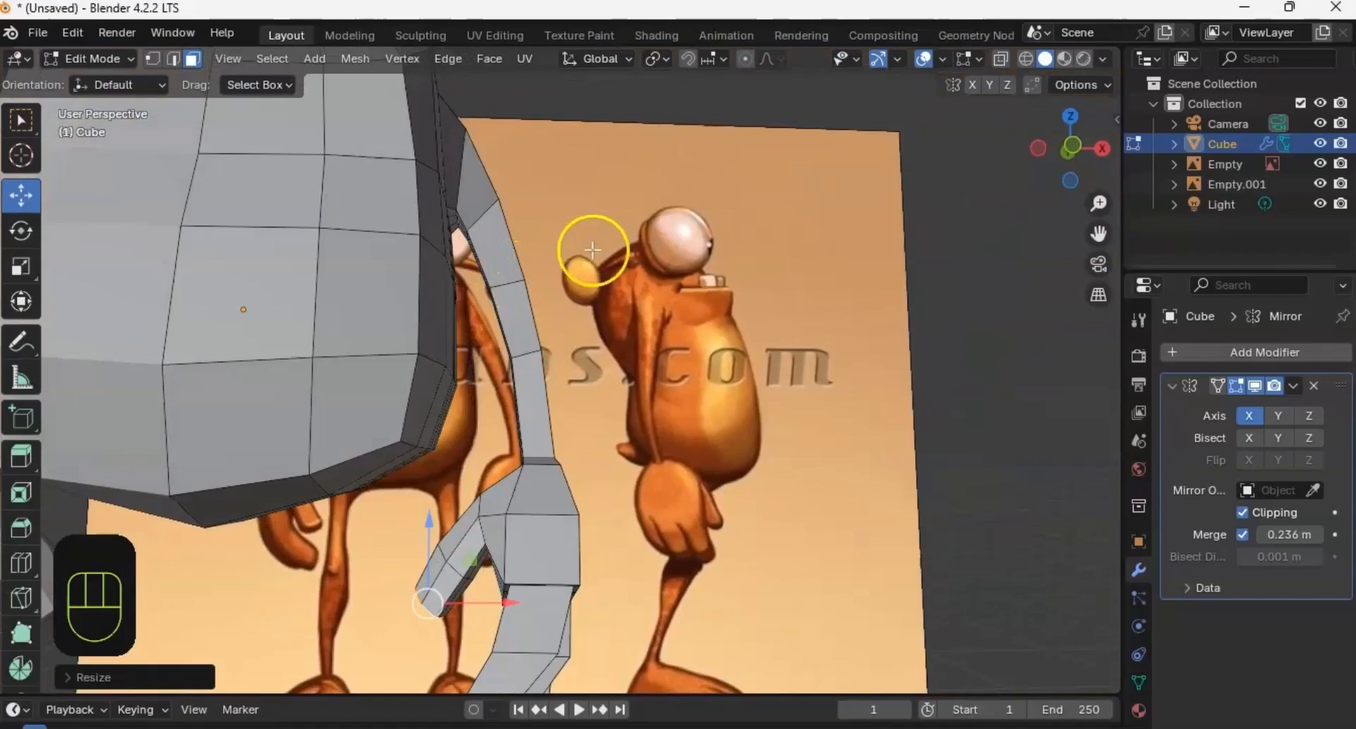
pyautogui.moveTo(565, 283)
pyautogui.keyDown('ctrl'); pyautogui.mouseDown(button='middle')
pyautogui.moveTo(565, 297)
pyautogui.moveTo(552, 291)
pyautogui.mouseUp(button='middle'); pyautogui.keyUp('ctrl')
pyautogui.press('1')
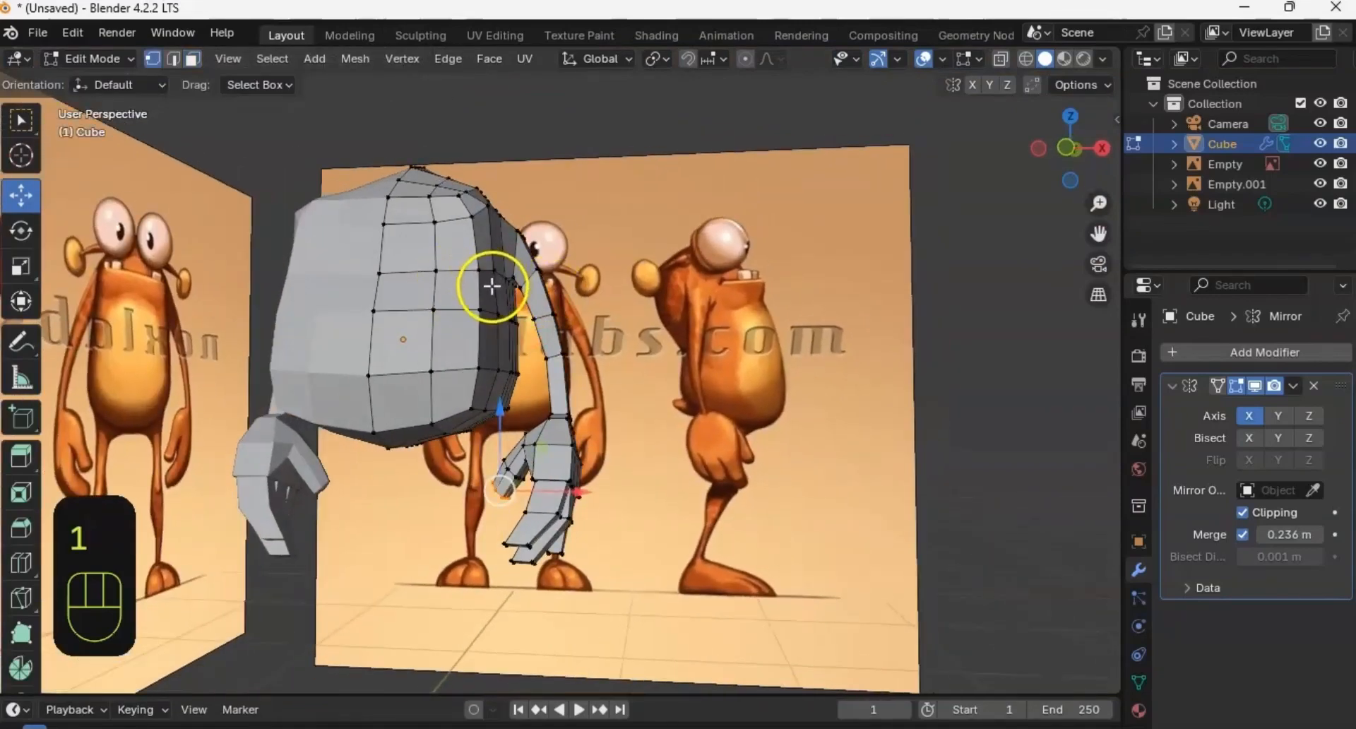
pyautogui.click(1000, 59)
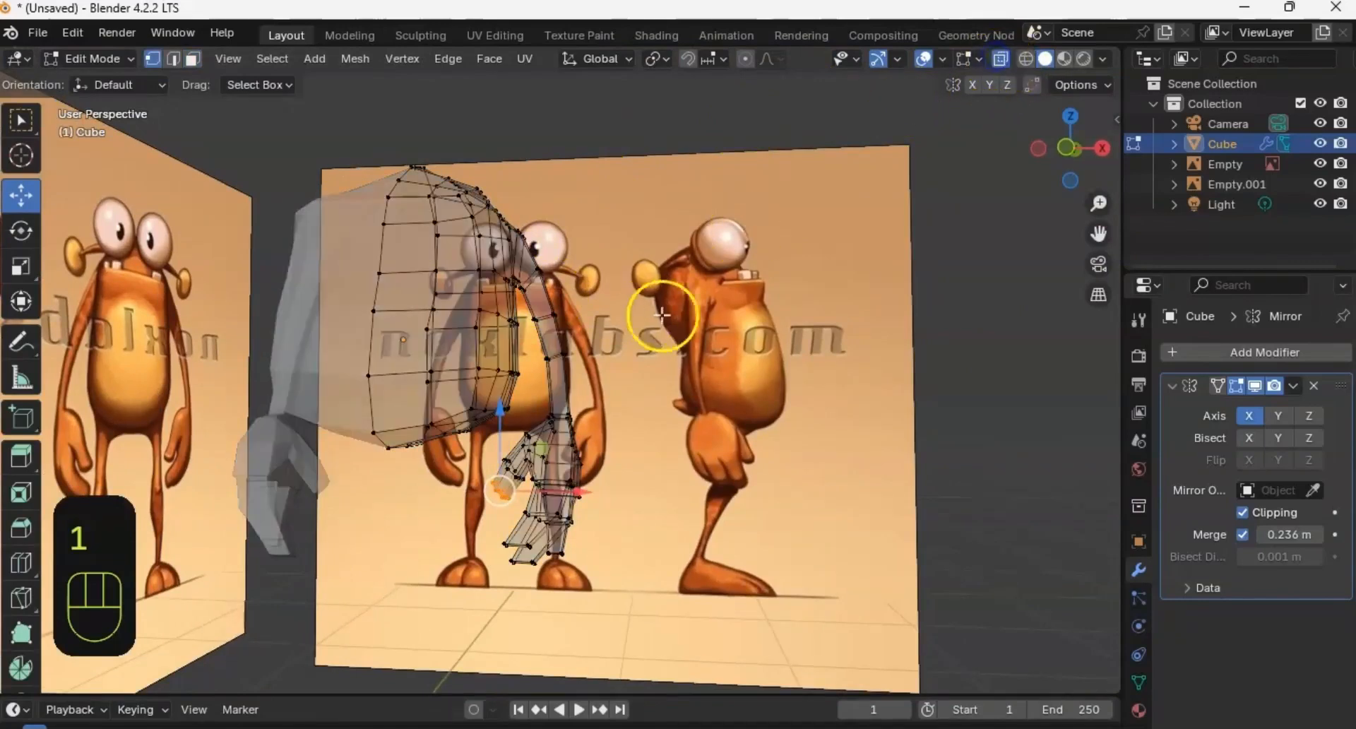
pyautogui.keyDown('alt'); pyautogui.moveTo(726, 248); pyautogui.dragTo(524, 254, button='middle'); pyautogui.keyUp('alt')
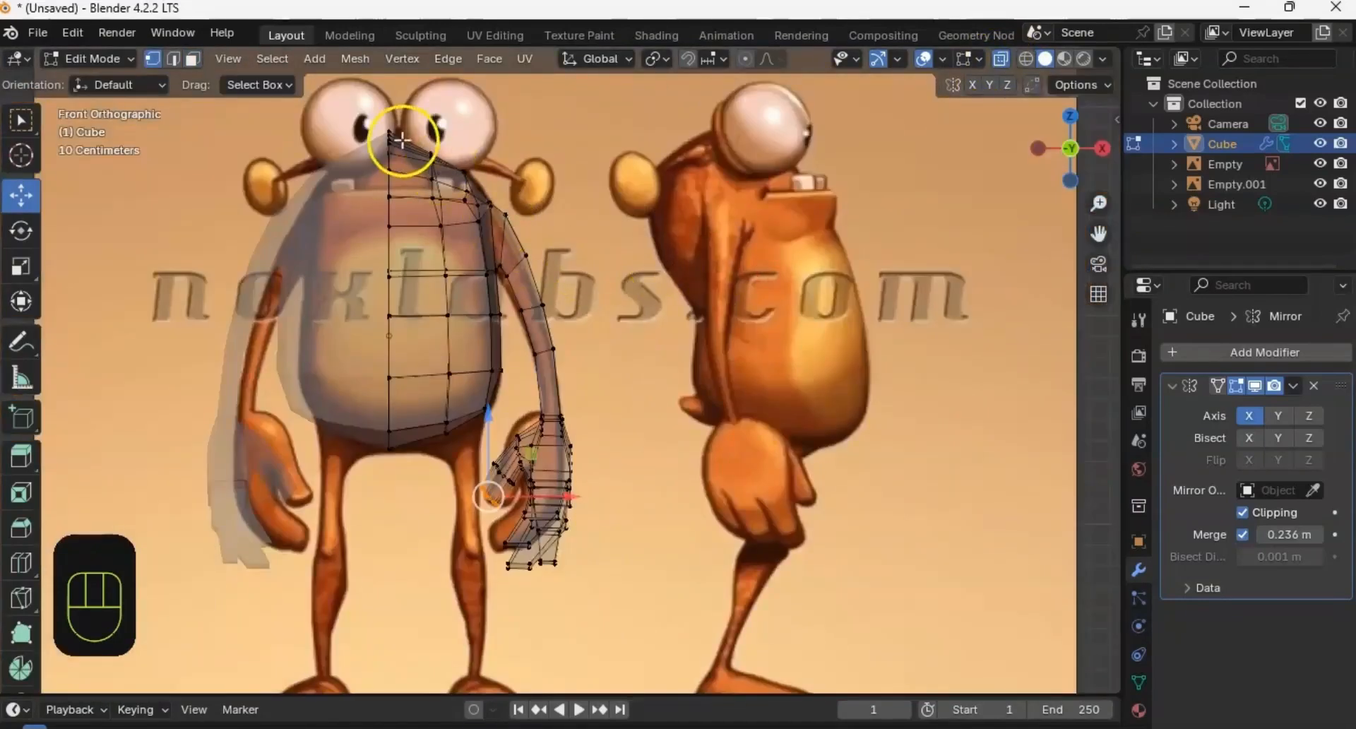
pyautogui.press('shift')
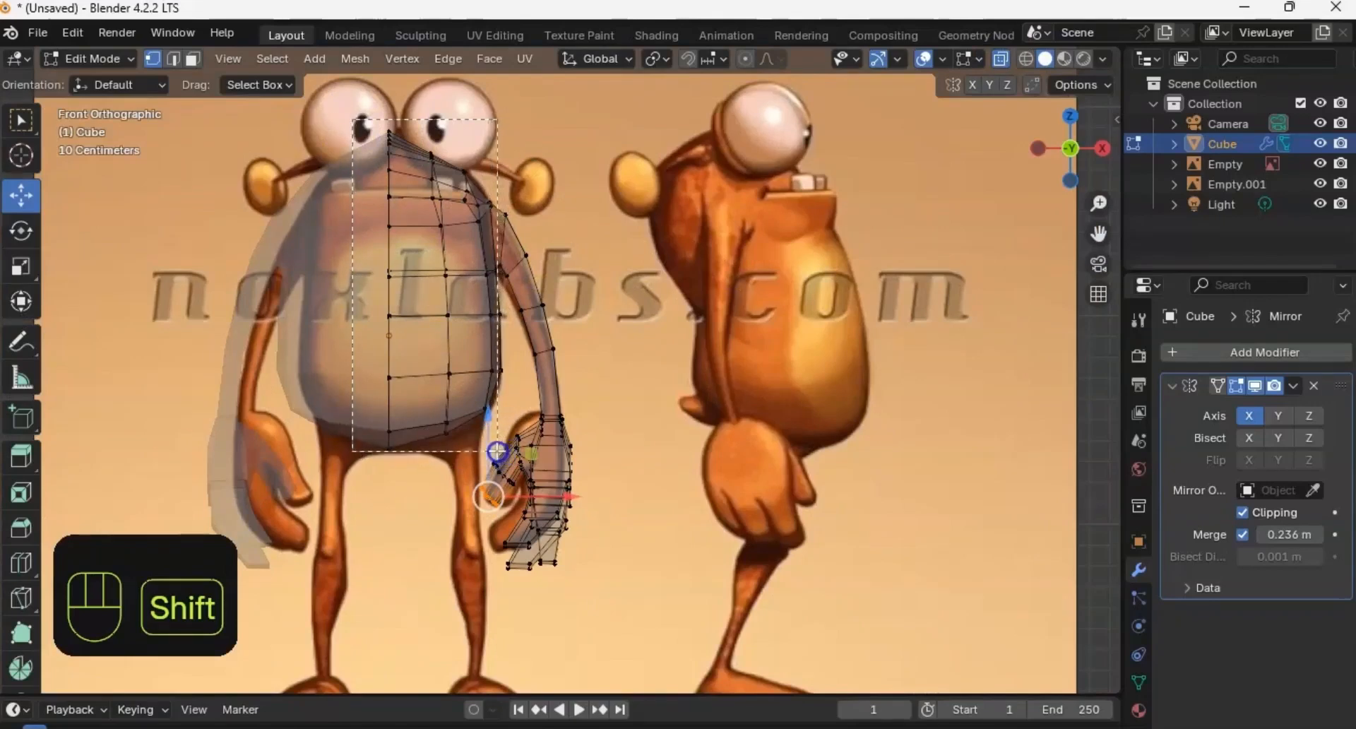
pyautogui.keyDown('shift'); pyautogui.moveTo(498, 450); pyautogui.dragTo(498, 452); pyautogui.keyUp('shift')
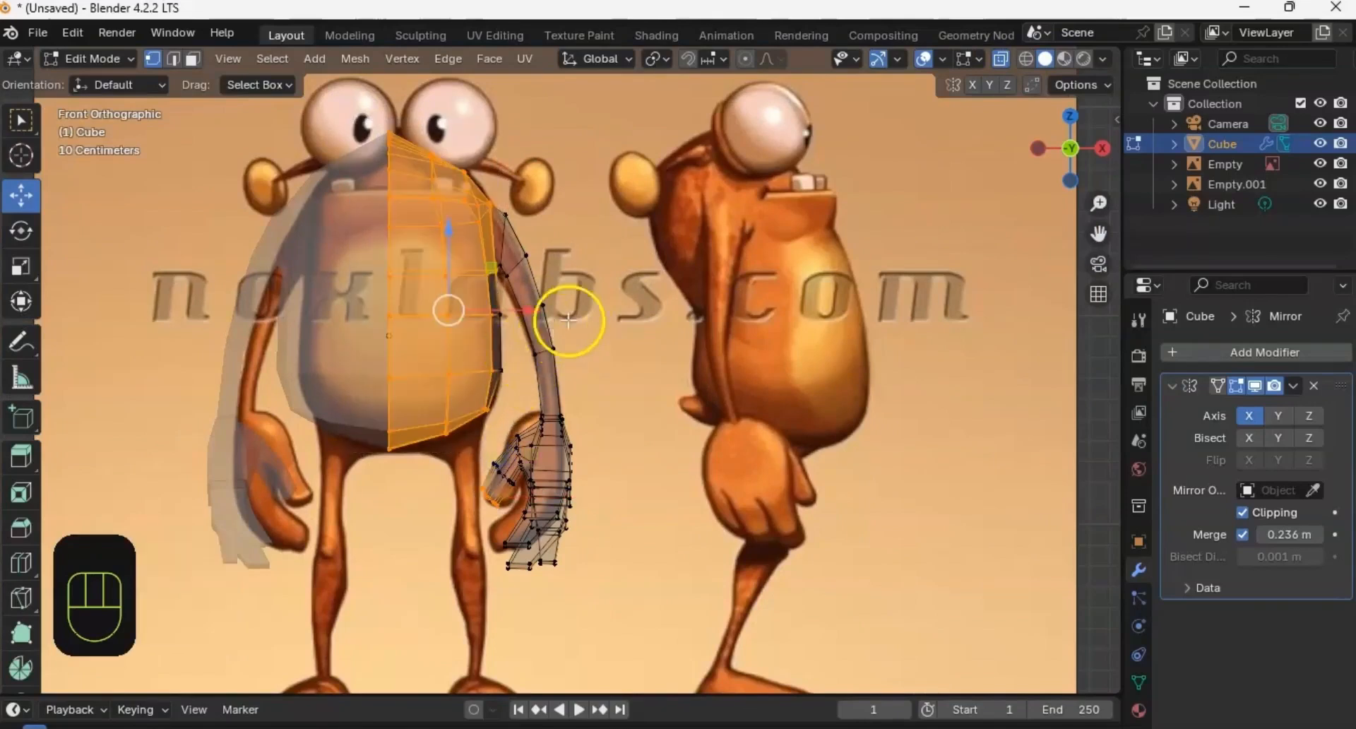
# Step: Add the remaining torso vertices beside the arm to the selection and hide the torso to isolate the arm
pyautogui.moveTo(570, 315); pyautogui.dragTo(516, 283, button='middle')
pyautogui.keyDown('shift'); pyautogui.moveTo(532, 381); pyautogui.dragTo(533, 381); pyautogui.keyUp('shift')
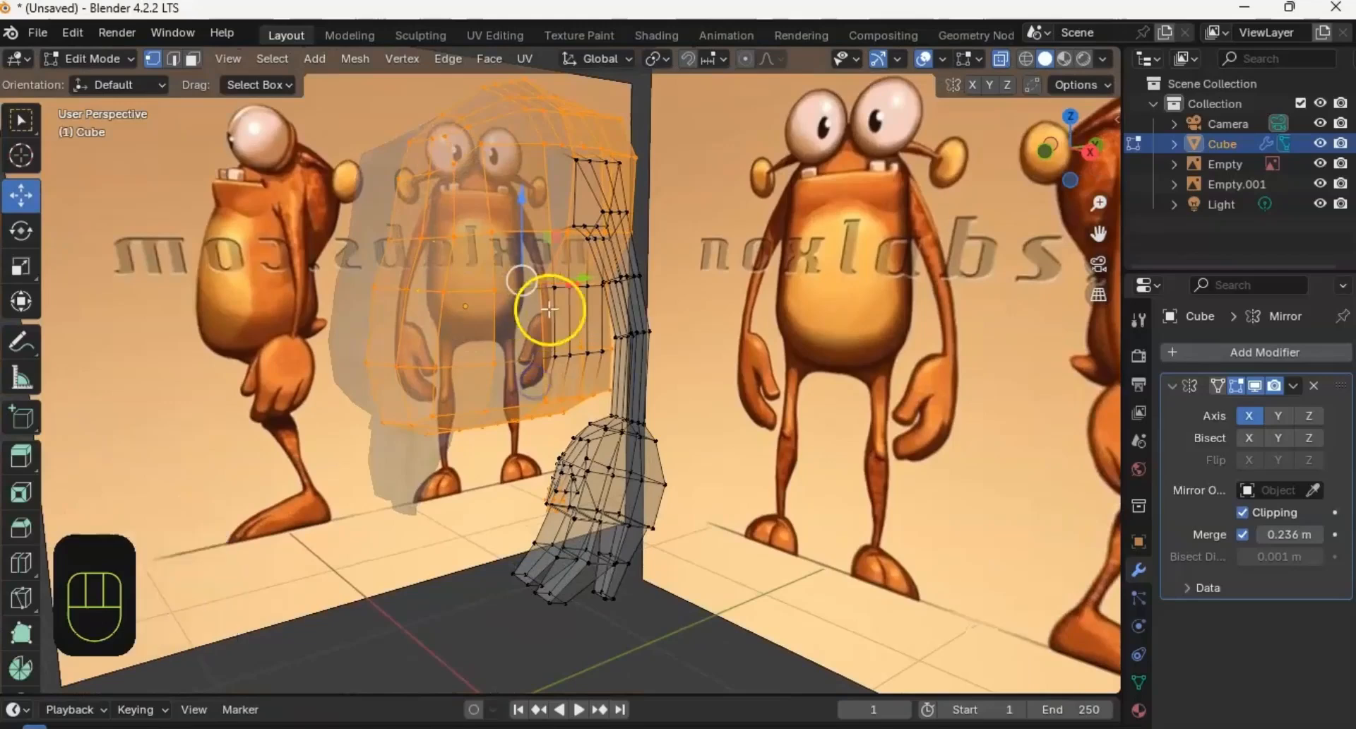
pyautogui.moveTo(545, 328); pyautogui.dragTo(538, 284, button='middle')
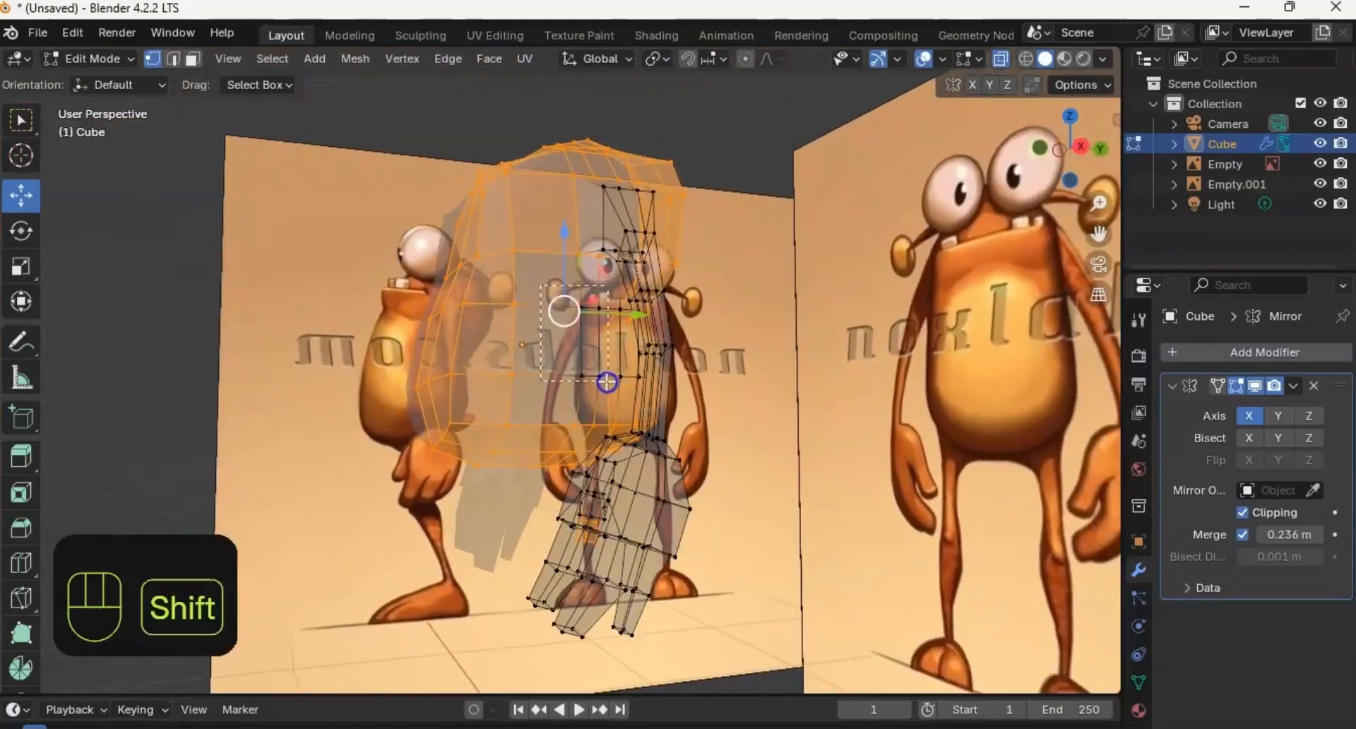
pyautogui.keyDown('shift'); pyautogui.moveTo(607, 382); pyautogui.dragTo(608, 382); pyautogui.keyUp('shift')
pyautogui.moveTo(741, 325); pyautogui.dragTo(602, 312, button='middle')
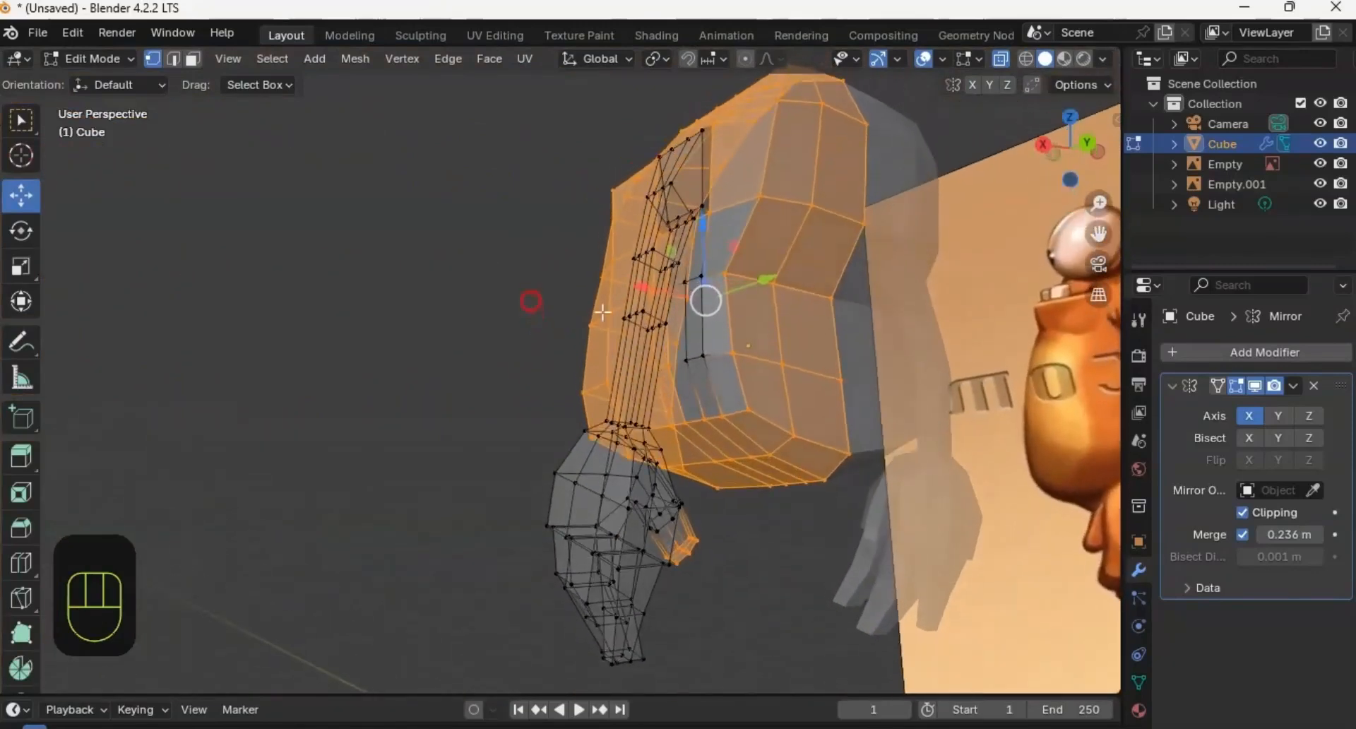
pyautogui.keyDown('shift'); pyautogui.click(751, 363); pyautogui.keyUp('shift')
pyautogui.keyDown('shift'); pyautogui.moveTo(680, 338); pyautogui.dragTo(680, 338); pyautogui.keyUp('shift')
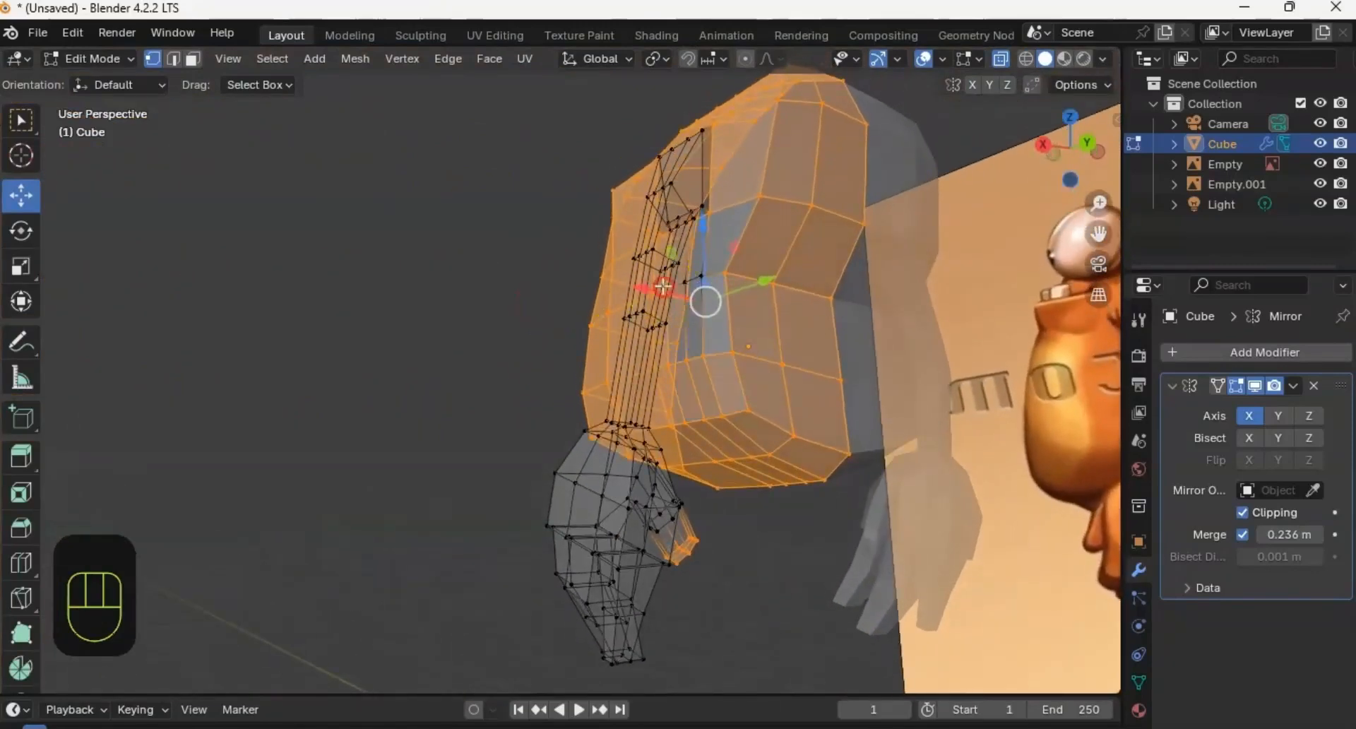
pyautogui.moveTo(680, 338); pyautogui.dragTo(873, 316, button='middle')
pyautogui.keyDown('ctrl'); pyautogui.moveTo(612, 310); pyautogui.dragTo(620, 391, button='middle'); pyautogui.keyUp('ctrl')
pyautogui.keyDown('shift'); pyautogui.moveTo(659, 293); pyautogui.dragTo(659, 293); pyautogui.keyUp('shift')
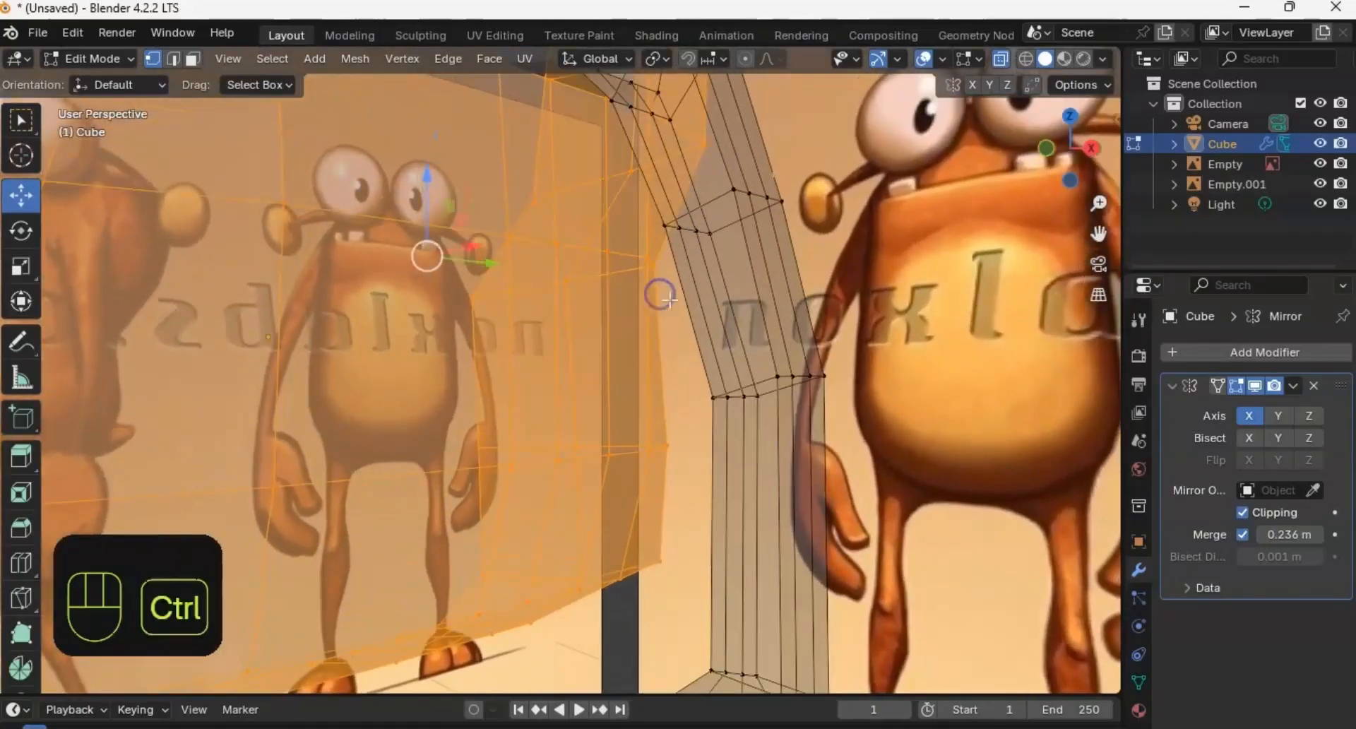
pyautogui.keyDown('ctrl'); pyautogui.moveTo(659, 293); pyautogui.dragTo(572, 517, button='middle'); pyautogui.keyUp('ctrl')
pyautogui.moveTo(699, 337); pyautogui.dragTo(607, 362, button='middle')
pyautogui.press('h')
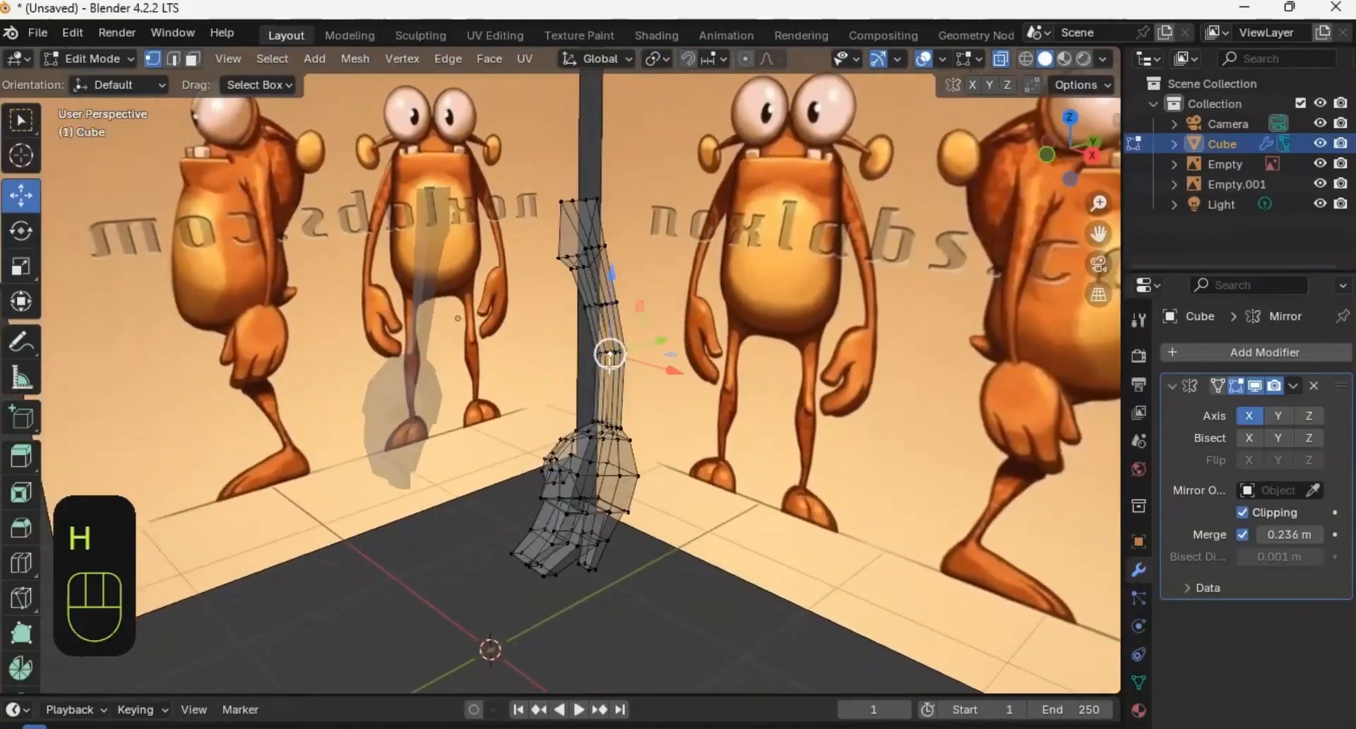
# Step: Select the whole isolated arm mesh with X-ray turned off and activate the Smooth tool
pyautogui.press('a')
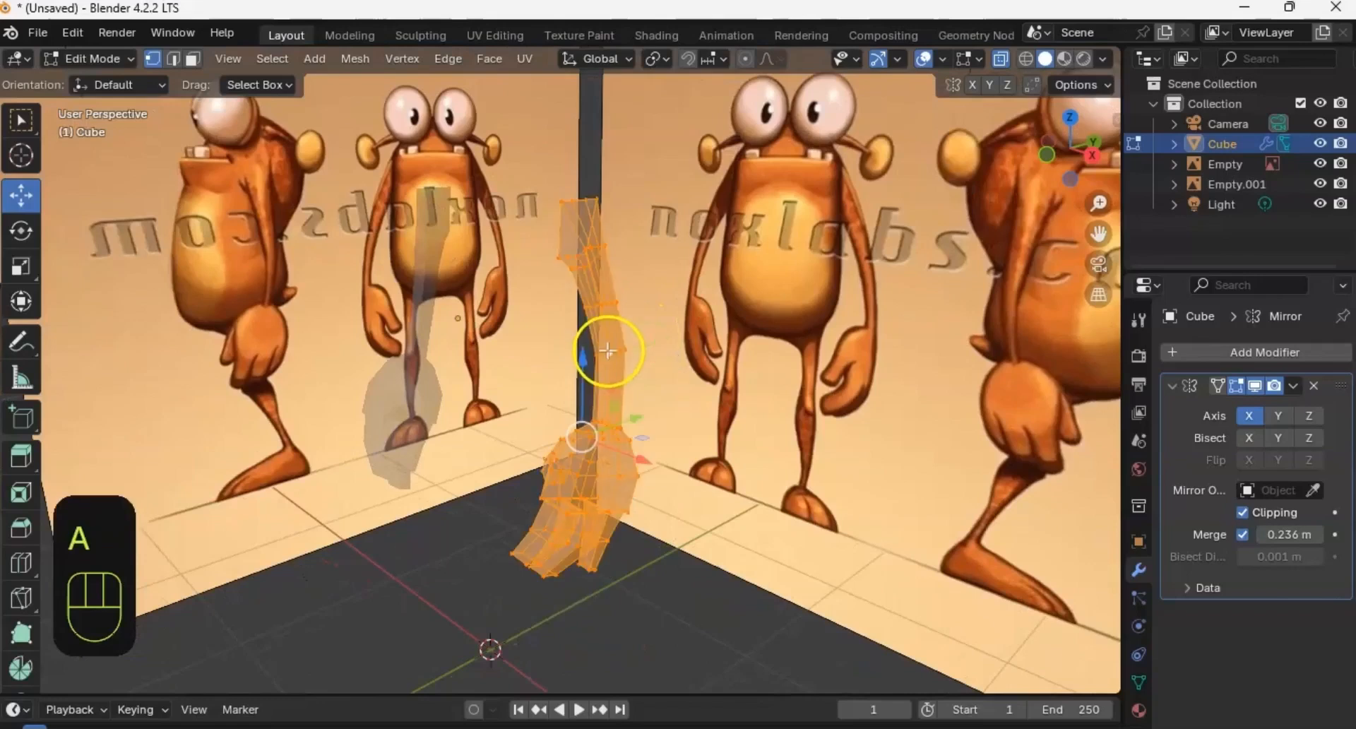
pyautogui.moveTo(604, 350); pyautogui.dragTo(699, 300, button='middle')
pyautogui.click(998, 60)
pyautogui.keyDown('shift'); pyautogui.moveTo(573, 294); pyautogui.dragTo(588, 256, button='middle'); pyautogui.keyUp('shift')
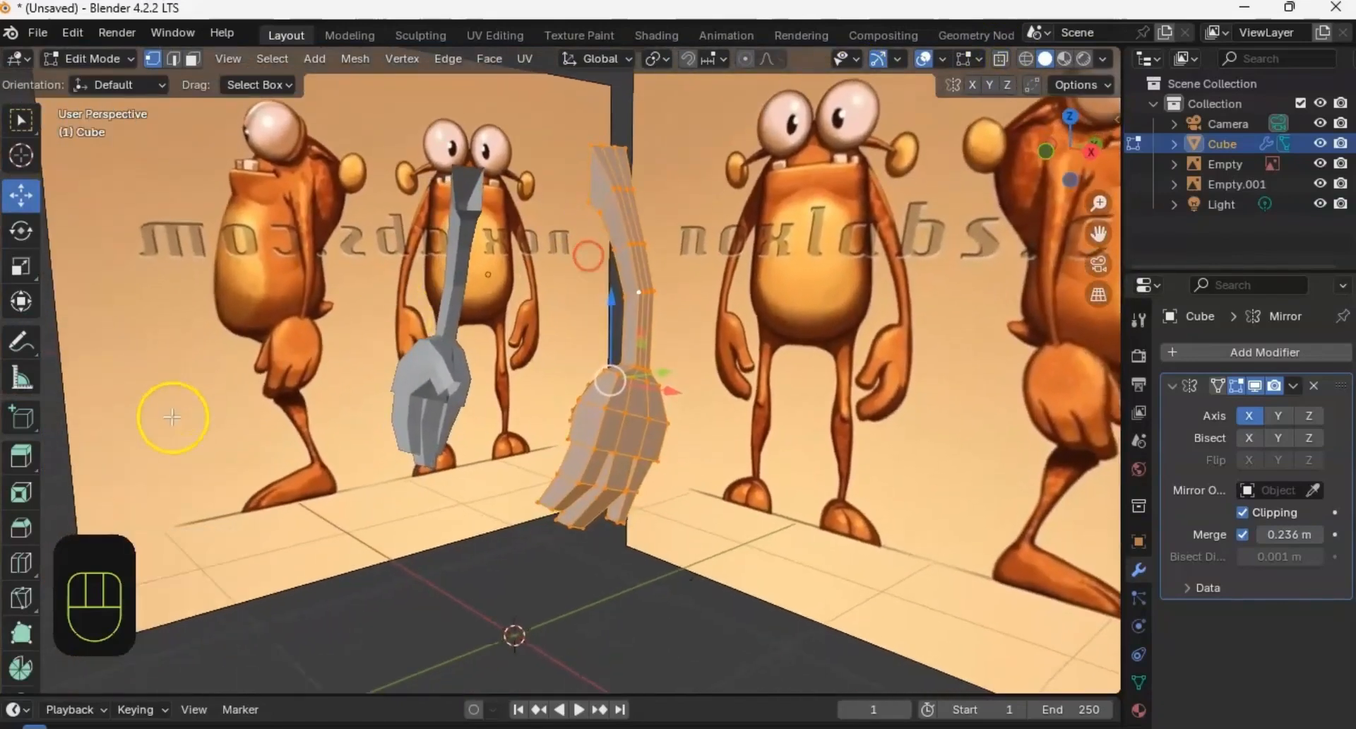
pyautogui.scroll(-5, 21, 620)
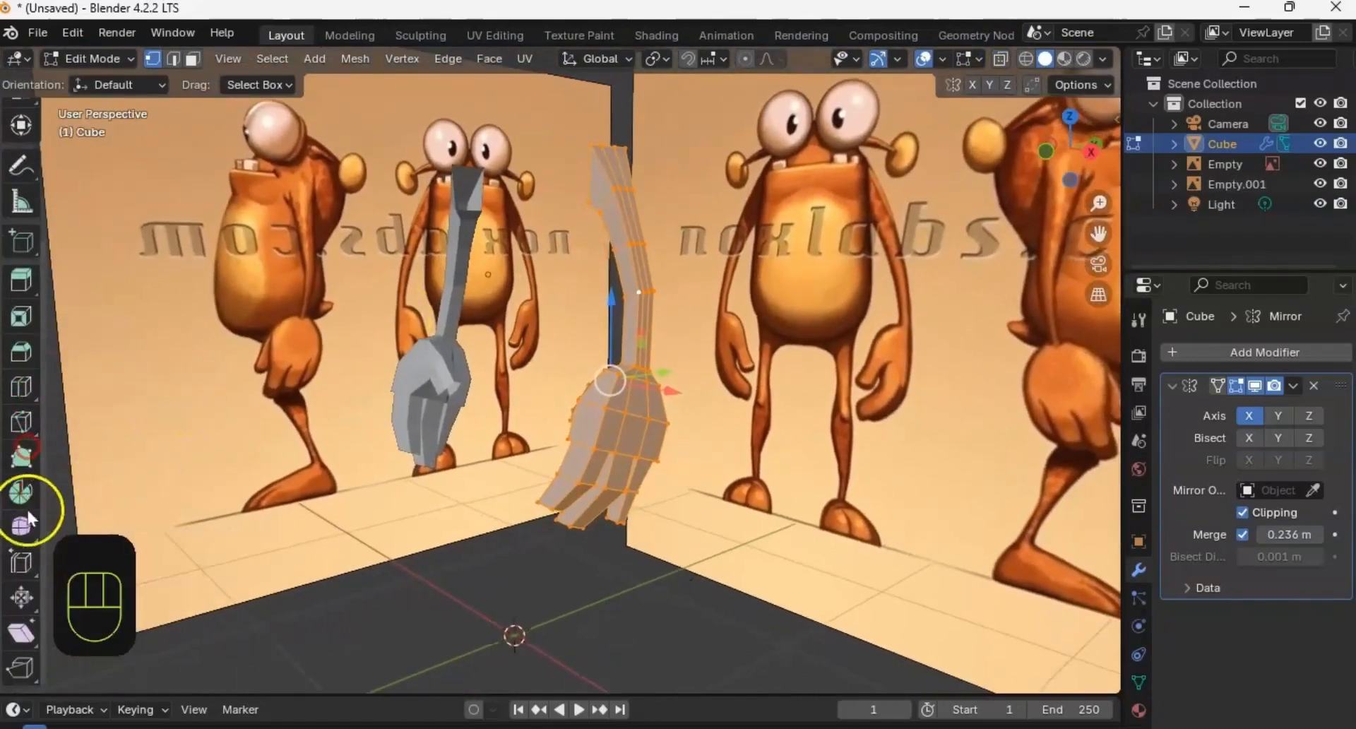
pyautogui.click(28, 526)
pyautogui.keyDown('ctrl'); pyautogui.moveTo(512, 398); pyautogui.dragTo(673, 364, button='middle'); pyautogui.keyUp('ctrl')
# Step: Undo back to the torso selection, exclude the thumb tip from it, and hide the torso again
pyautogui.hotkey('ctrl', 'z')
pyautogui.hotkey('ctrl', 'z')
pyautogui.hotkey('ctrl', 'z')
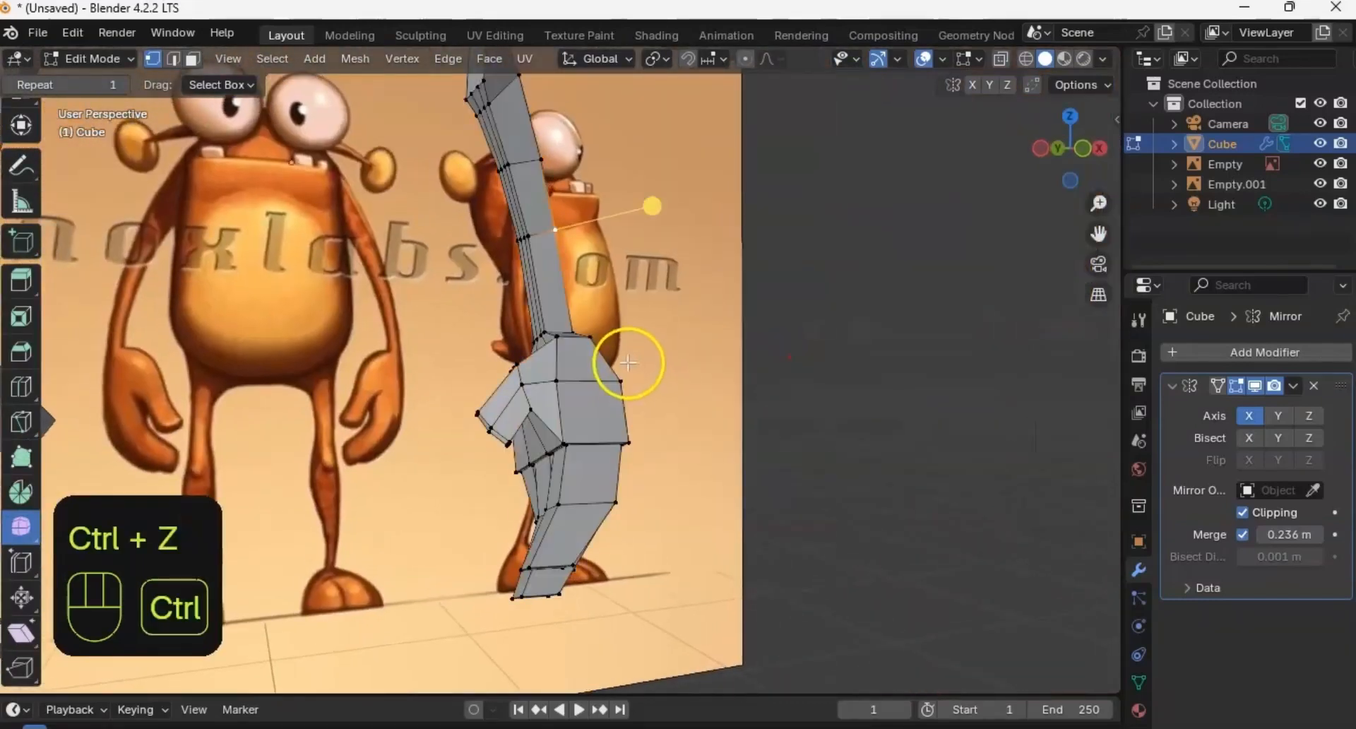
pyautogui.moveTo(539, 402); pyautogui.dragTo(470, 498, button='middle')
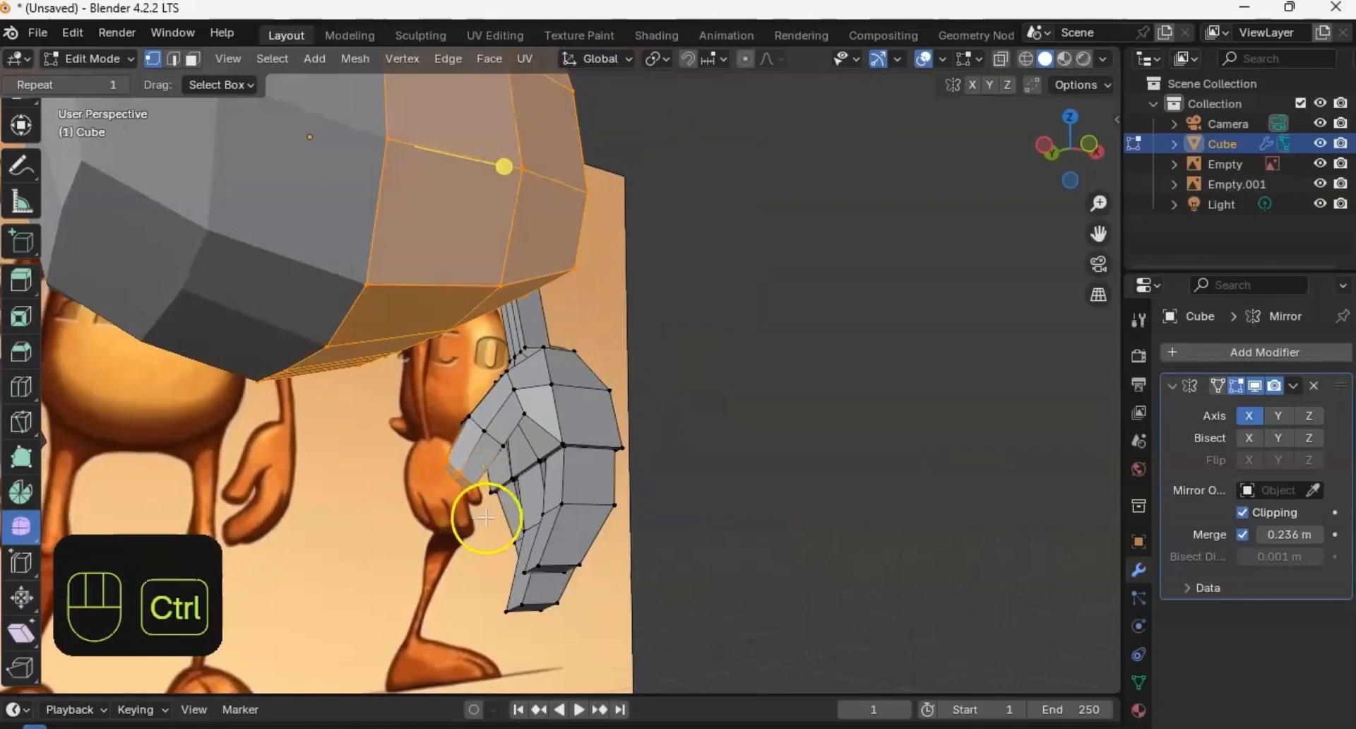
pyautogui.moveTo(510, 396); pyautogui.dragTo(430, 440, button='middle')
pyautogui.press('h')
pyautogui.moveTo(491, 406); pyautogui.dragTo(680, 359, button='middle')
# Step: Select the entire visible arm and hand and smooth their vertices with a factor of about 0.75
pyautogui.press('a')
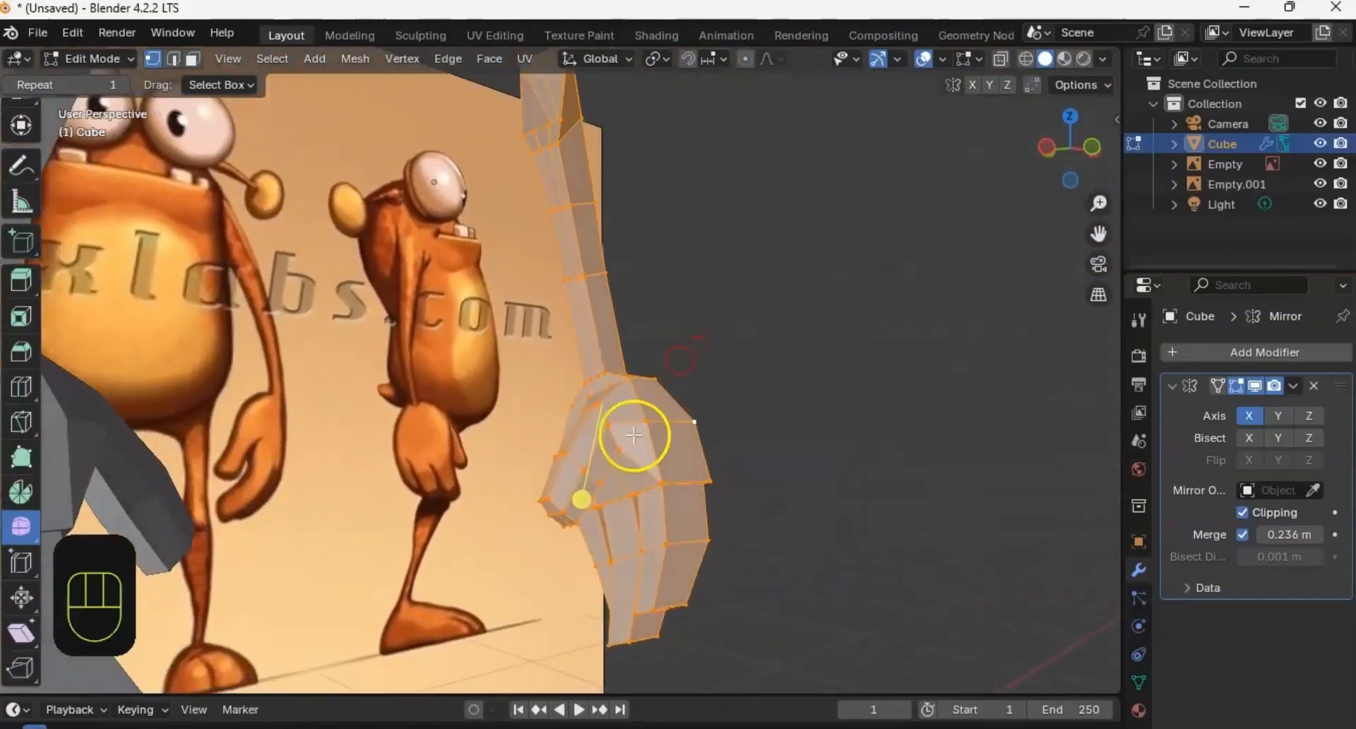
pyautogui.moveTo(579, 499); pyautogui.dragTo(613, 494)
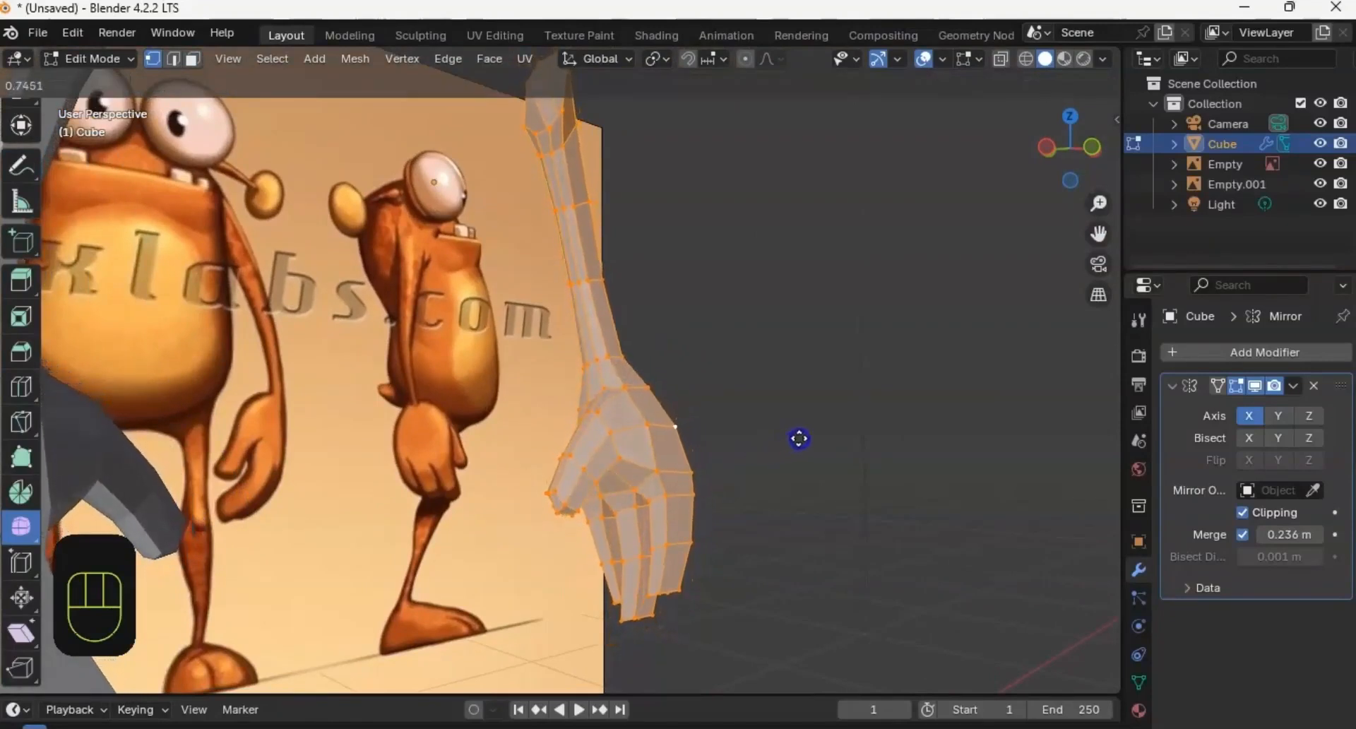
pyautogui.moveTo(808, 433); pyautogui.dragTo(797, 431)
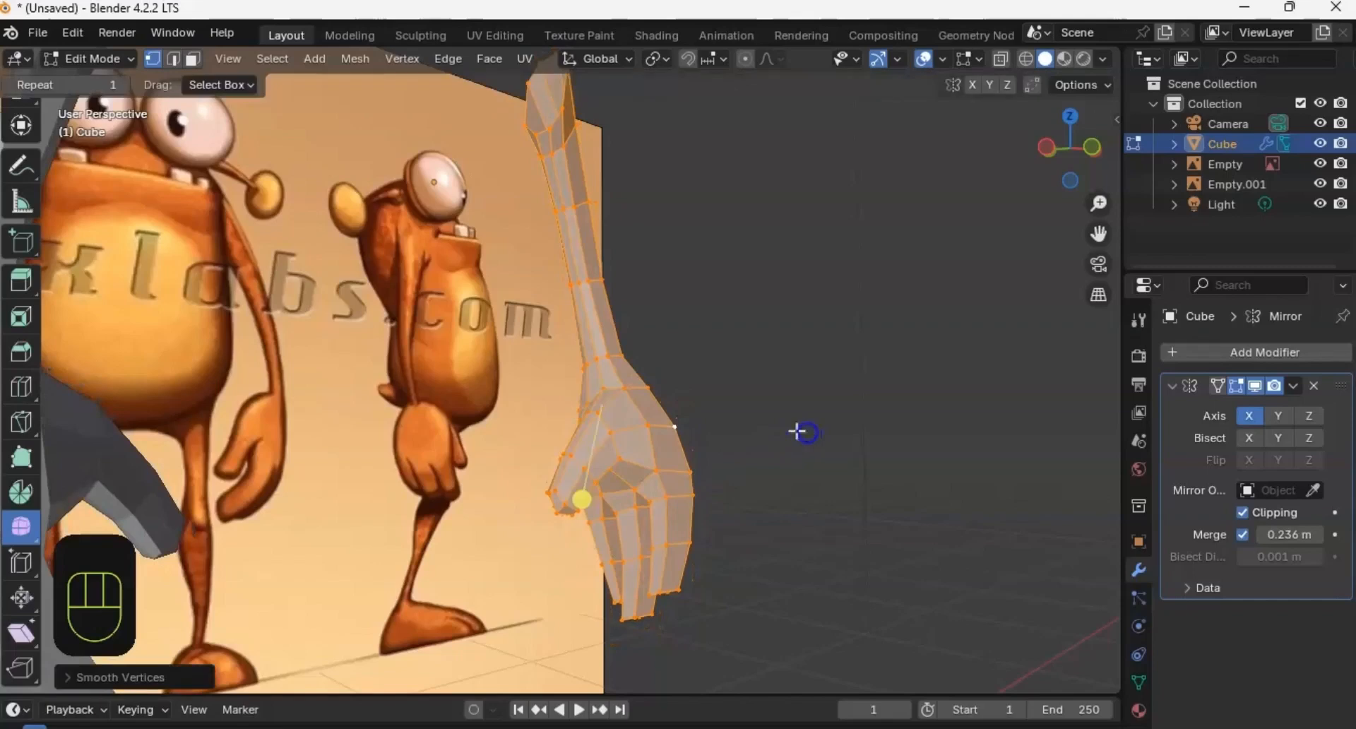
# Step: Check the smoothed arm and hand from several sides and reveal the hidden torso geometry
pyautogui.keyDown('shift'); pyautogui.moveTo(798, 431); pyautogui.dragTo(636, 302, button='middle'); pyautogui.keyUp('shift')
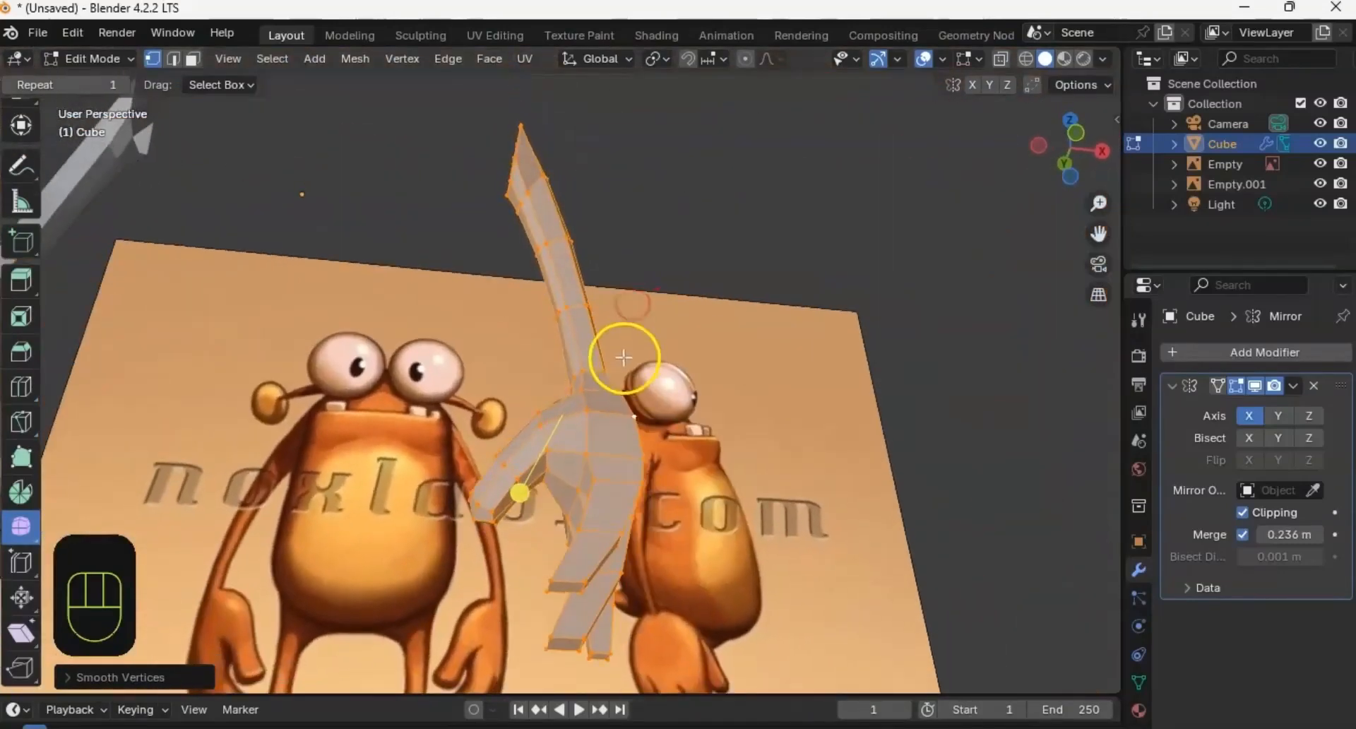
pyautogui.moveTo(586, 400); pyautogui.dragTo(499, 292, button='middle')
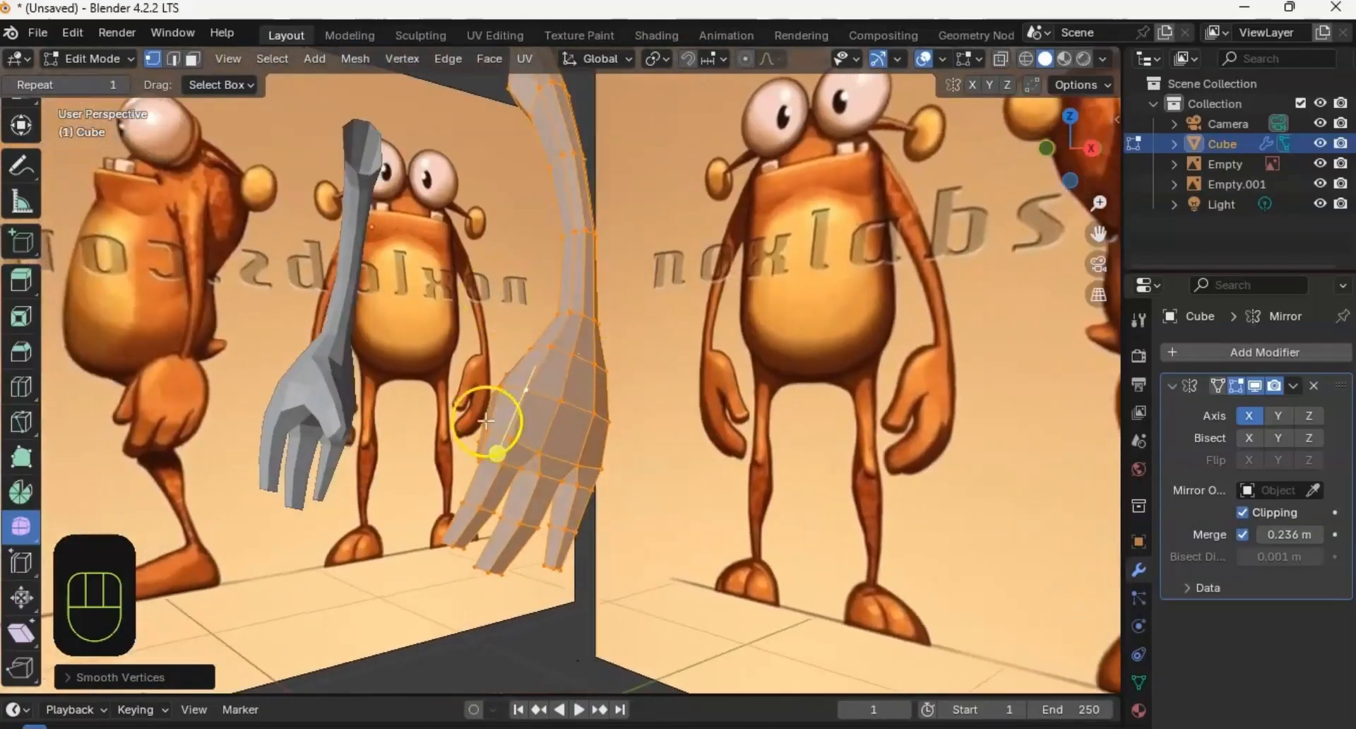
pyautogui.moveTo(485, 420); pyautogui.dragTo(737, 352, button='middle')
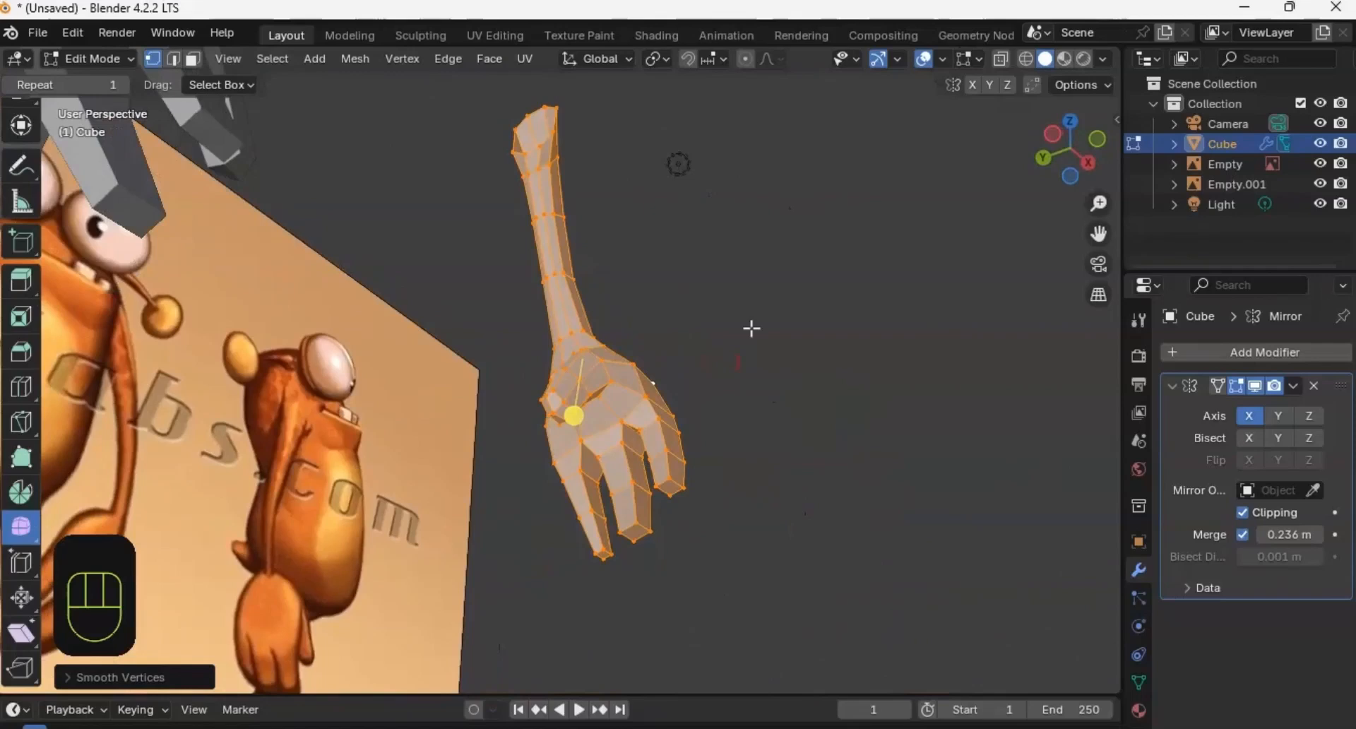
pyautogui.moveTo(680, 166); pyautogui.dragTo(300, 201, button='middle')
pyautogui.moveTo(583, 366); pyautogui.dragTo(615, 396, button='middle')
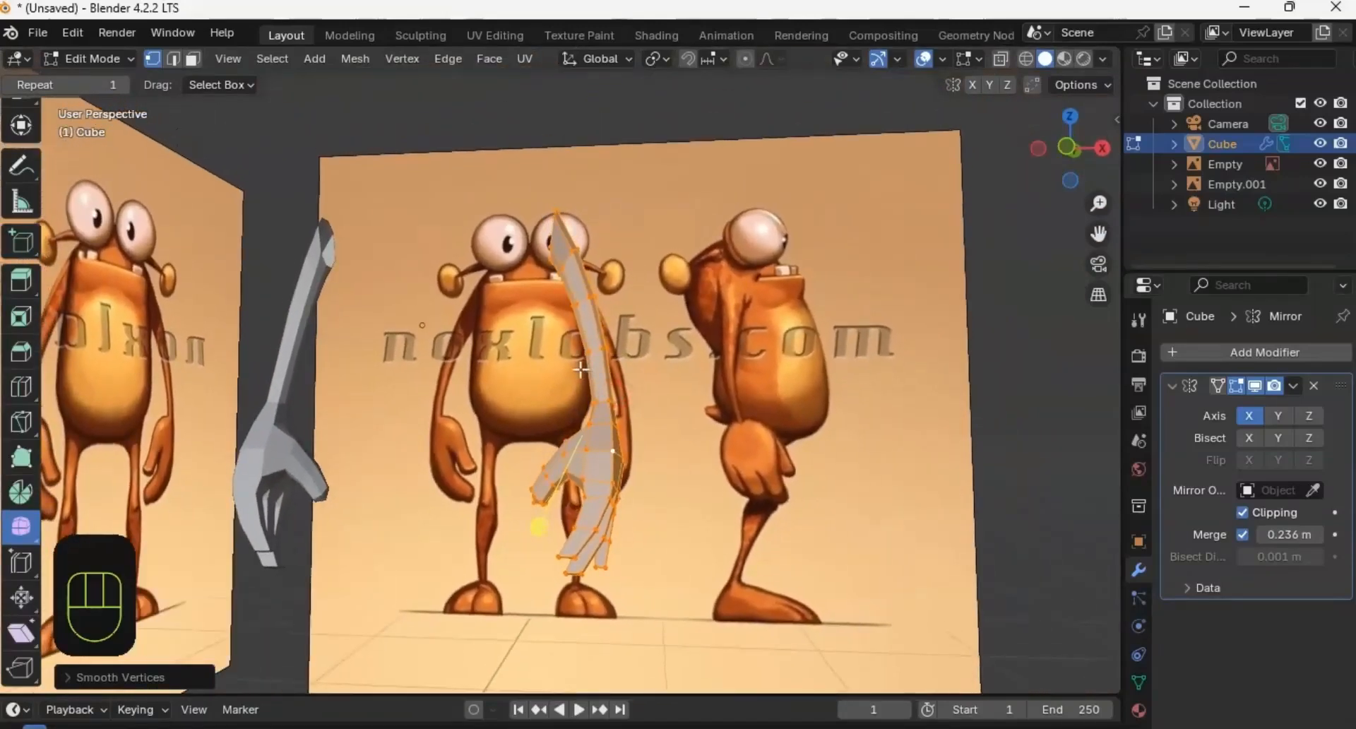
pyautogui.hotkey('alt', 'h')
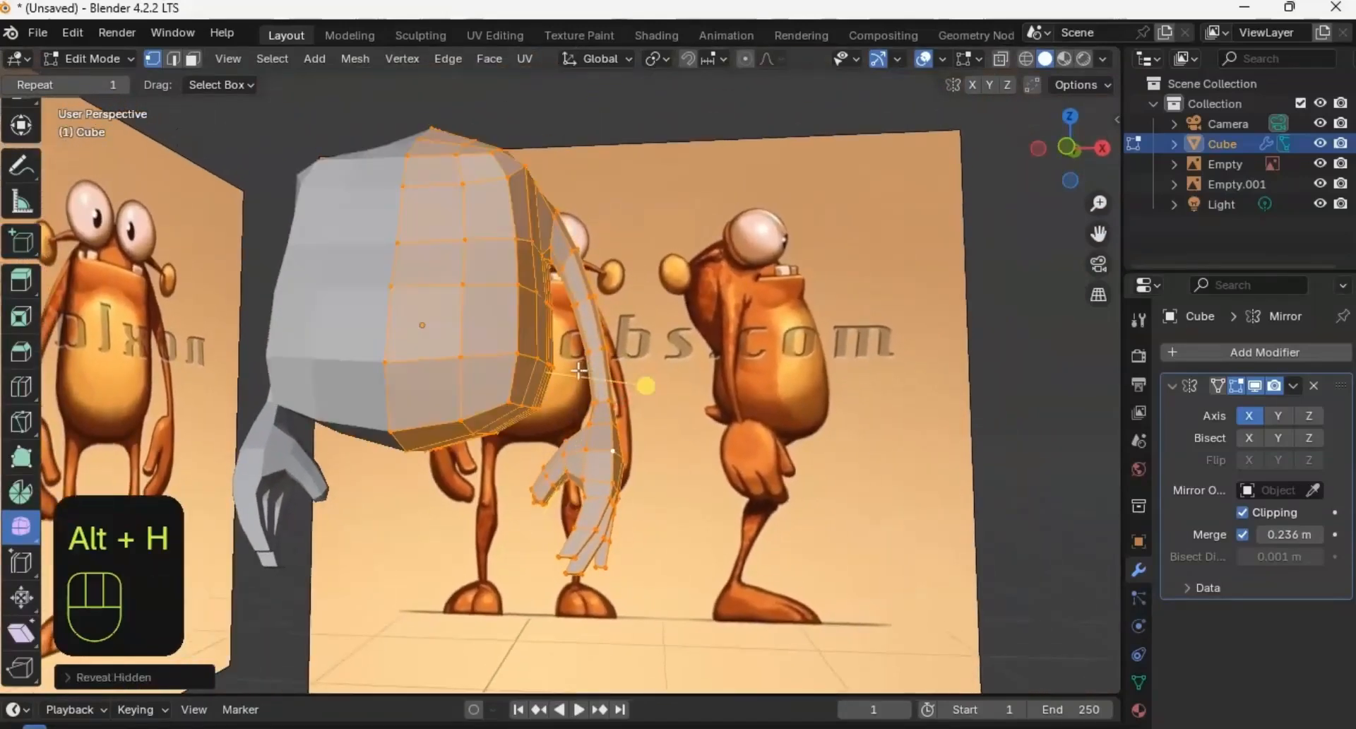
# Step: Examine how the smoothed arm joins the torso and switch back to the Move tool
pyautogui.moveTo(562, 247); pyautogui.dragTo(571, 320, button='middle')
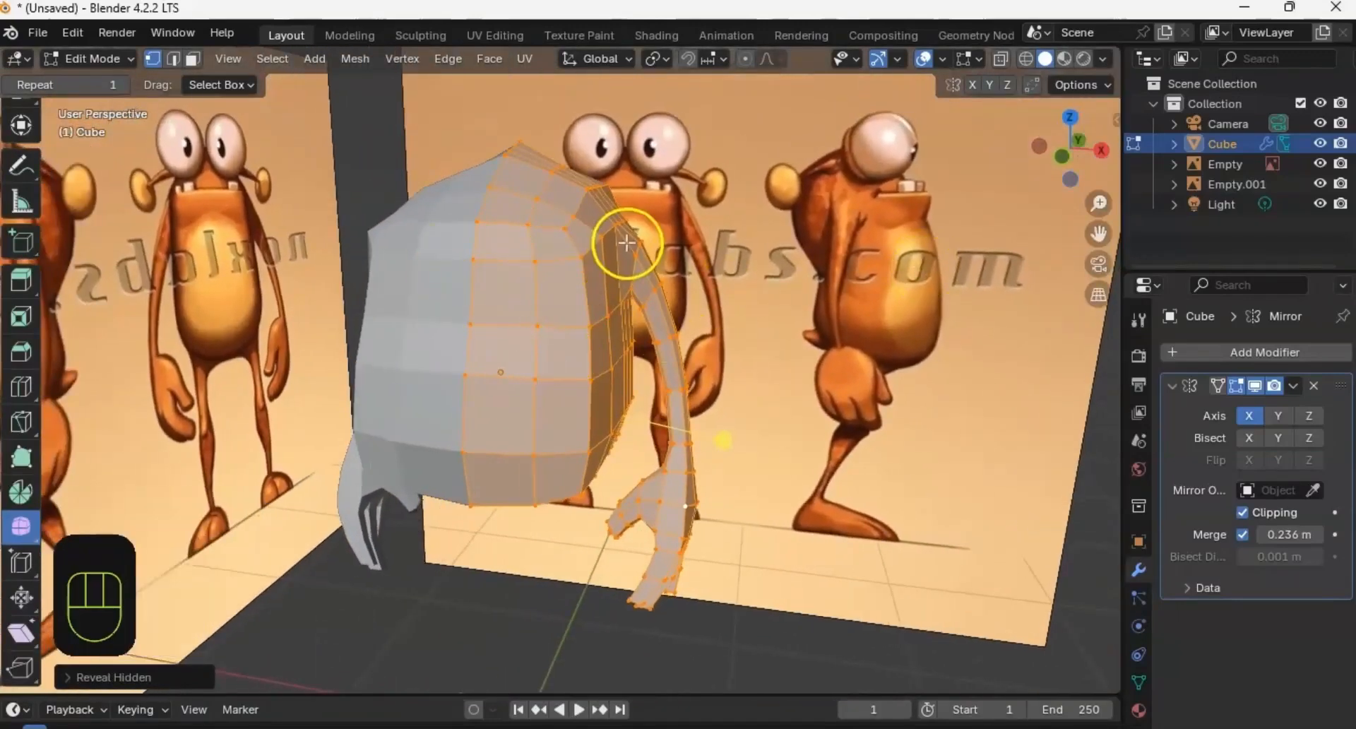
pyautogui.keyDown('shift'); pyautogui.moveTo(687, 402); pyautogui.dragTo(526, 364, button='middle'); pyautogui.keyUp('shift')
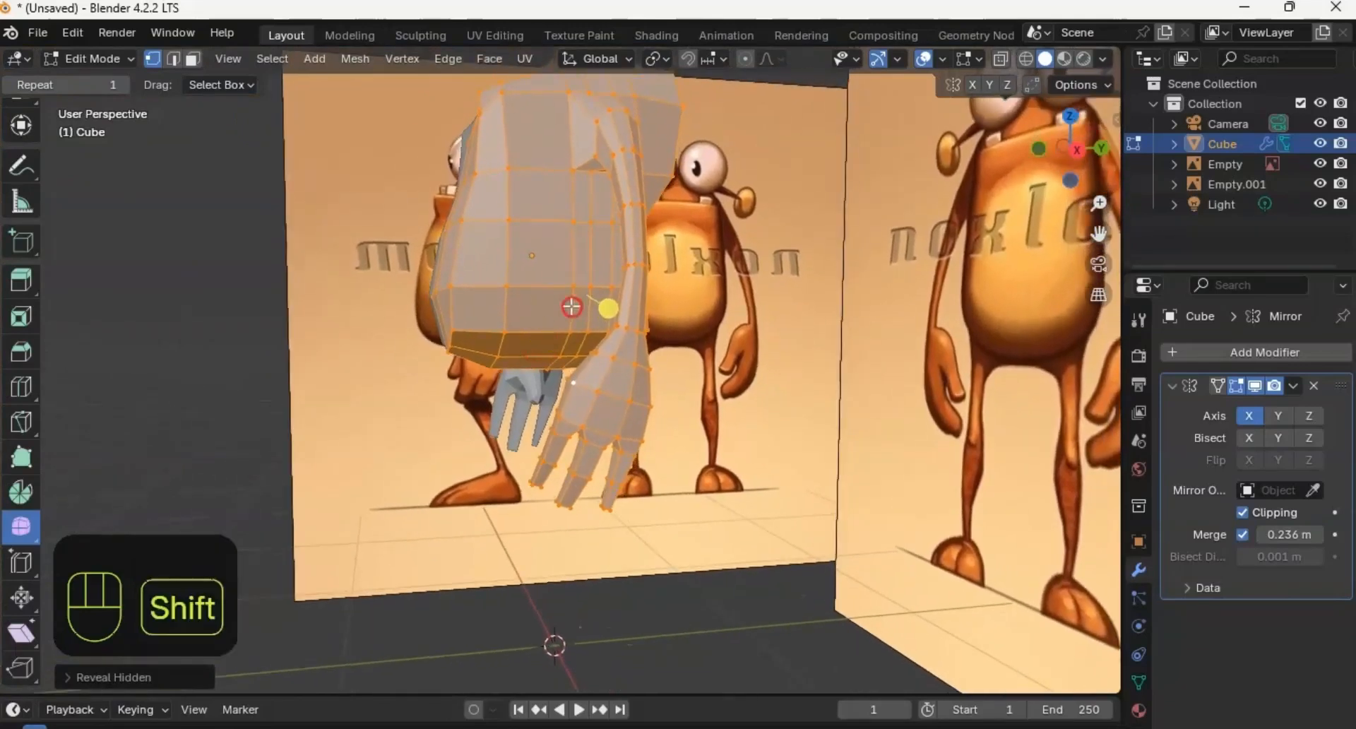
pyautogui.keyDown('shift'); pyautogui.moveTo(572, 306); pyautogui.dragTo(610, 306, button='middle'); pyautogui.keyUp('shift')
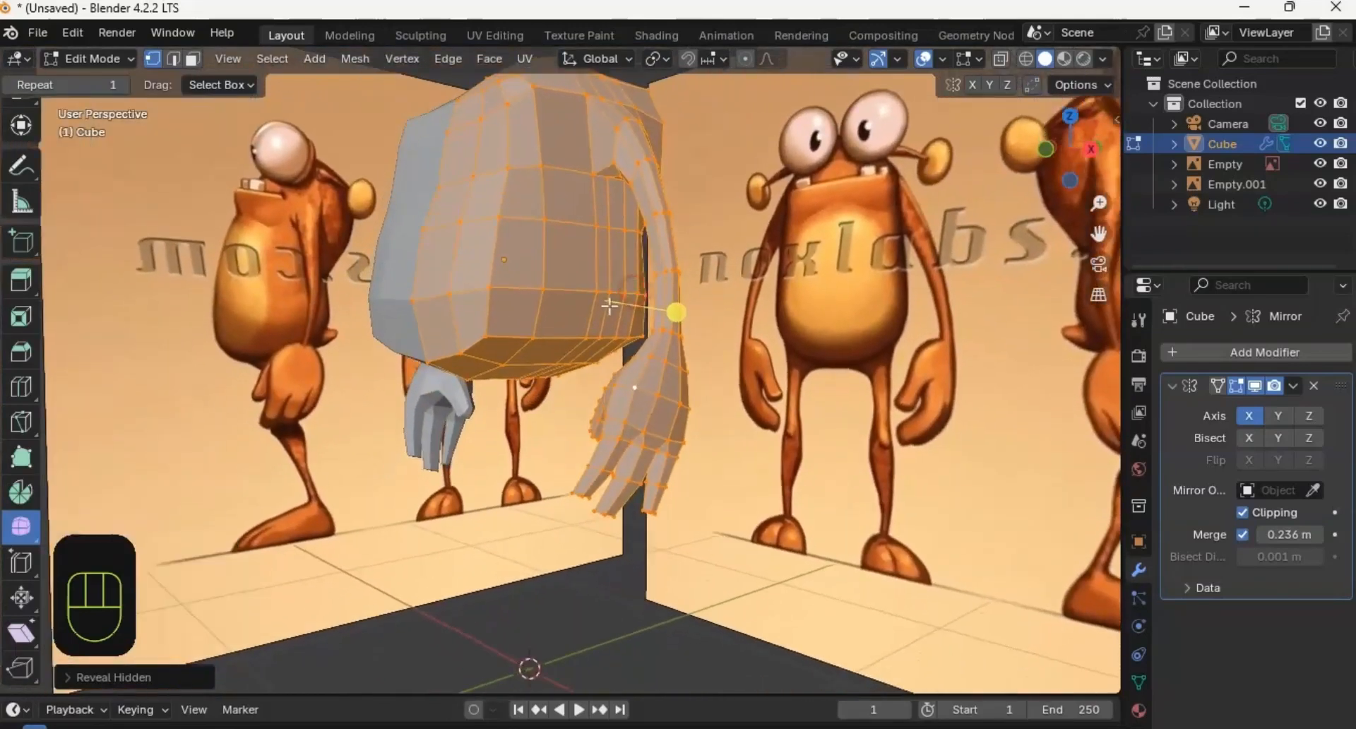
pyautogui.keyDown('shift'); pyautogui.moveTo(820, 384); pyautogui.dragTo(683, 381, button='middle'); pyautogui.keyUp('shift')
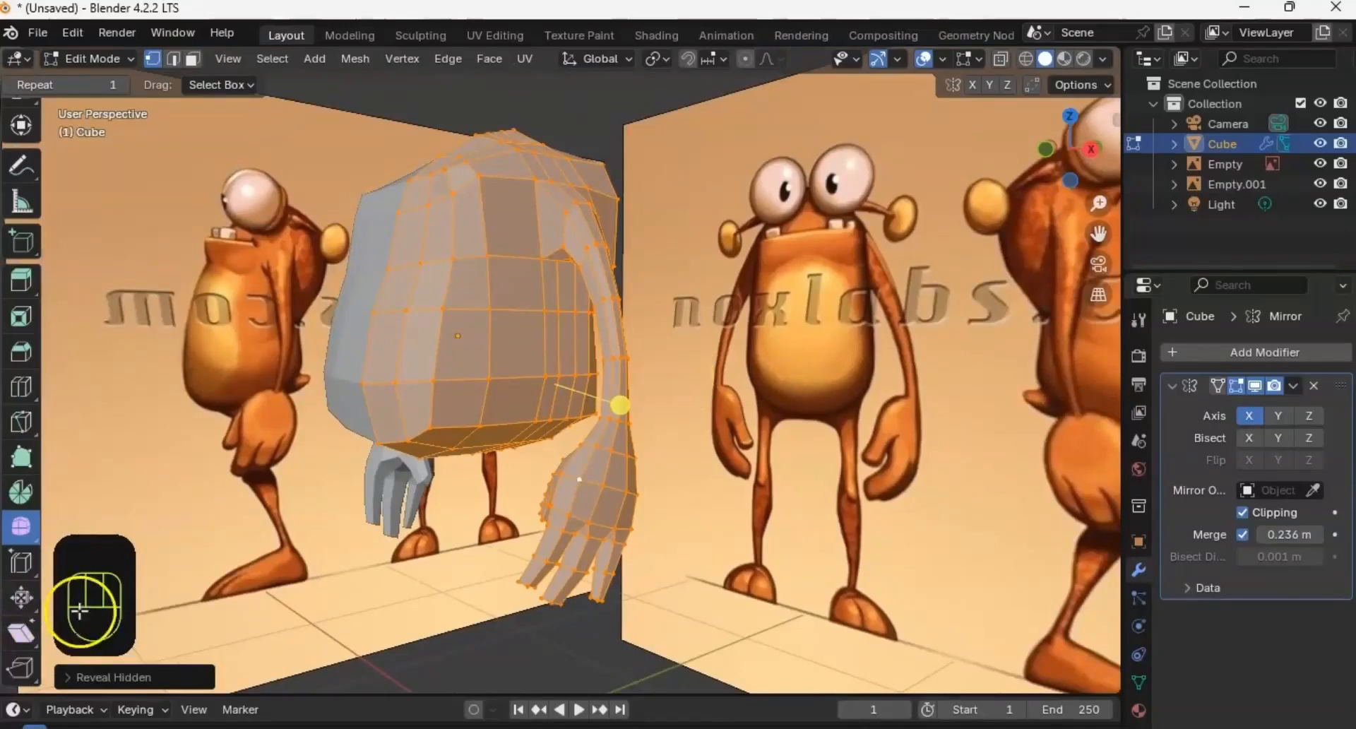
pyautogui.moveTo(92, 664); pyautogui.dragTo(115, 667, button='middle')
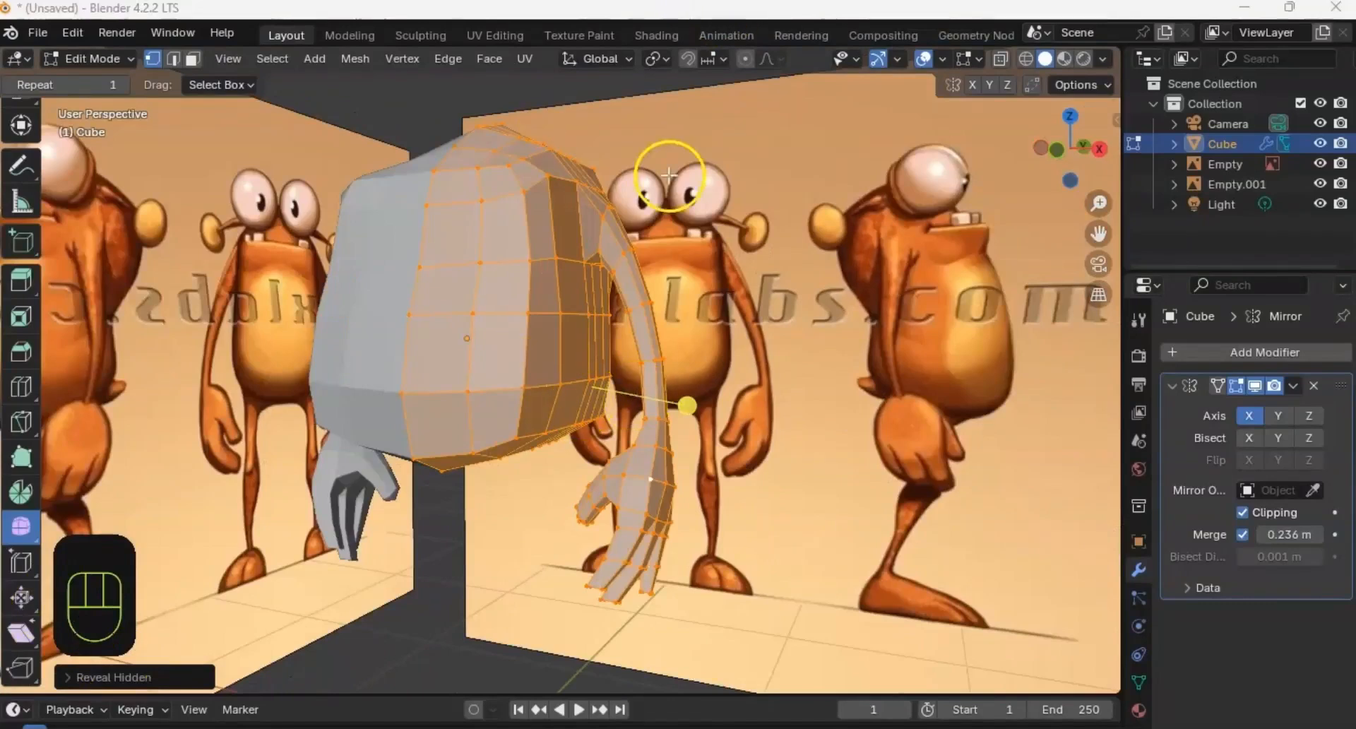
pyautogui.keyDown('shift'); pyautogui.moveTo(681, 243); pyautogui.dragTo(669, 293, button='middle'); pyautogui.keyUp('shift')
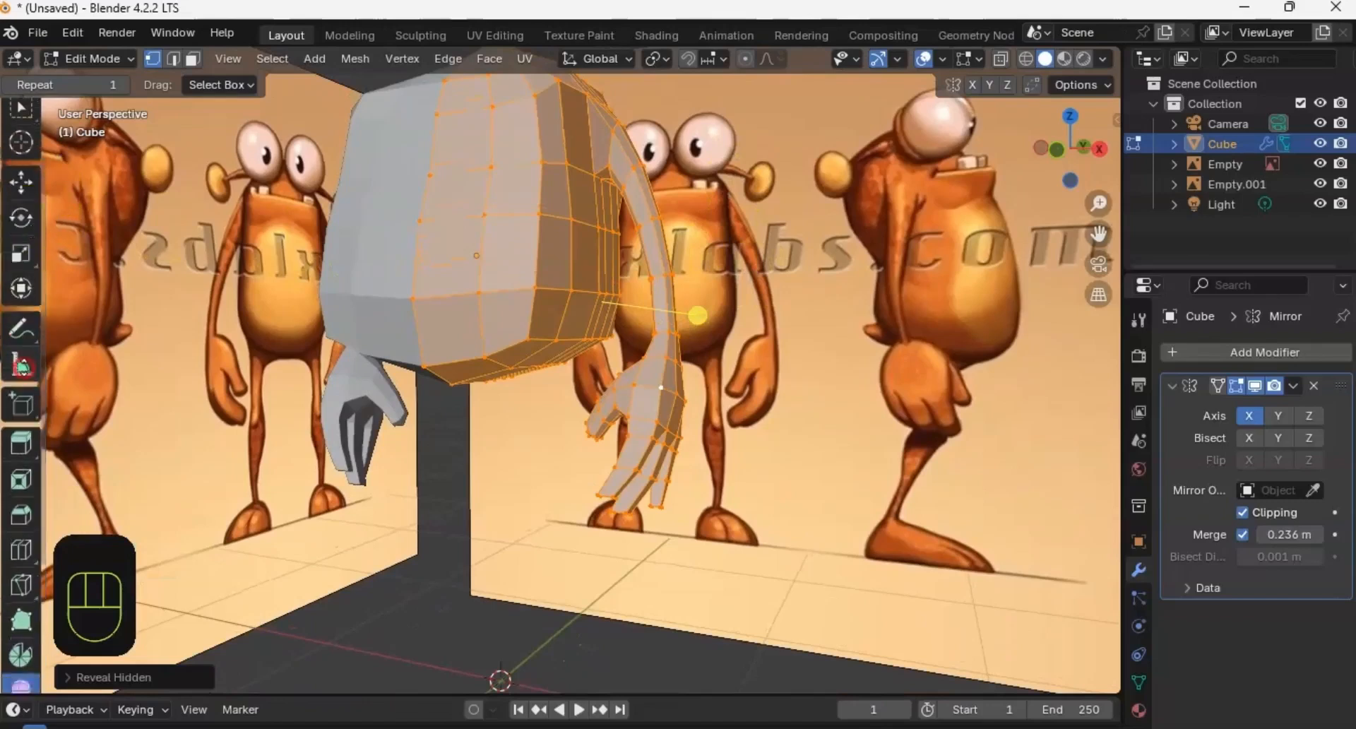
pyautogui.scroll(3, 30, 223)
pyautogui.click(22, 125)
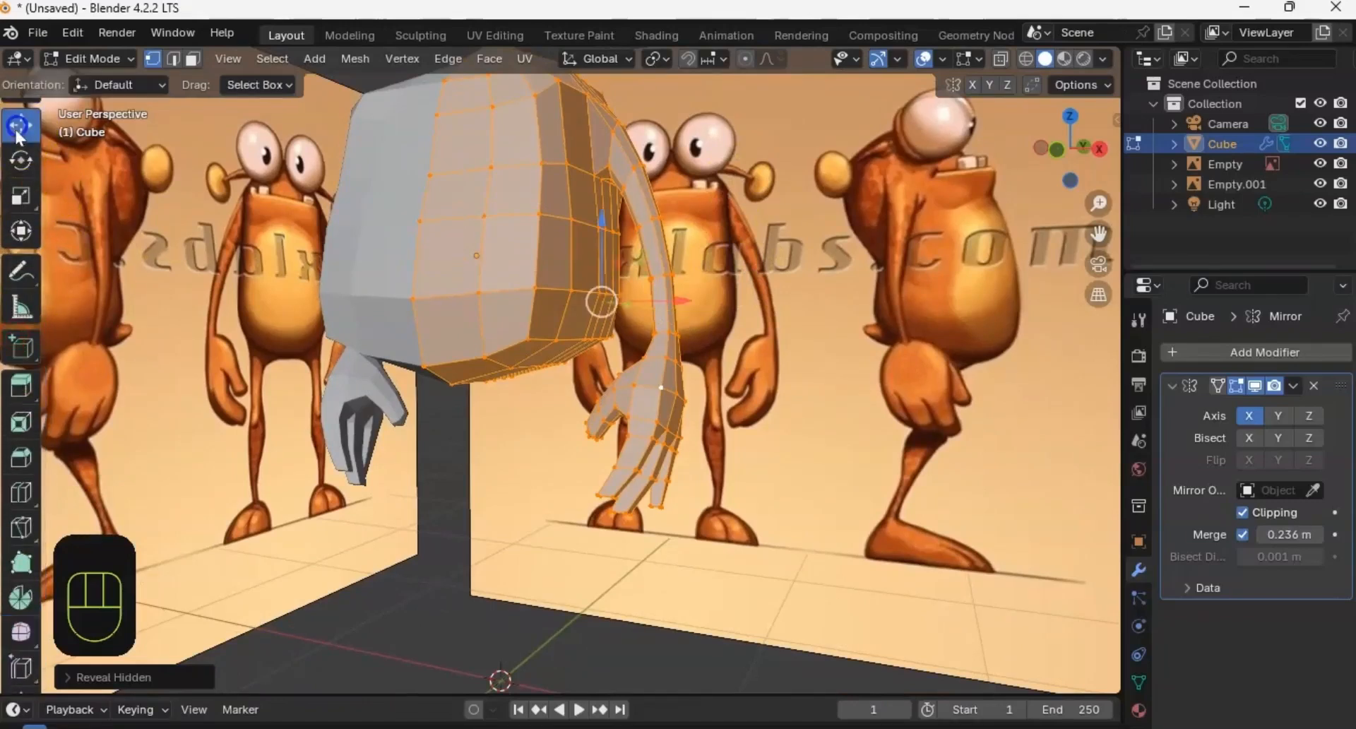
# Step: Switch to face selection and select the group of faces on the torso's underside where the leg attaches
pyautogui.keyDown('shift'); pyautogui.moveTo(459, 158); pyautogui.dragTo(642, 263, button='middle'); pyautogui.keyUp('shift')
pyautogui.keyDown('shift'); pyautogui.moveTo(514, 256); pyautogui.dragTo(528, 286, button='middle'); pyautogui.keyUp('shift')
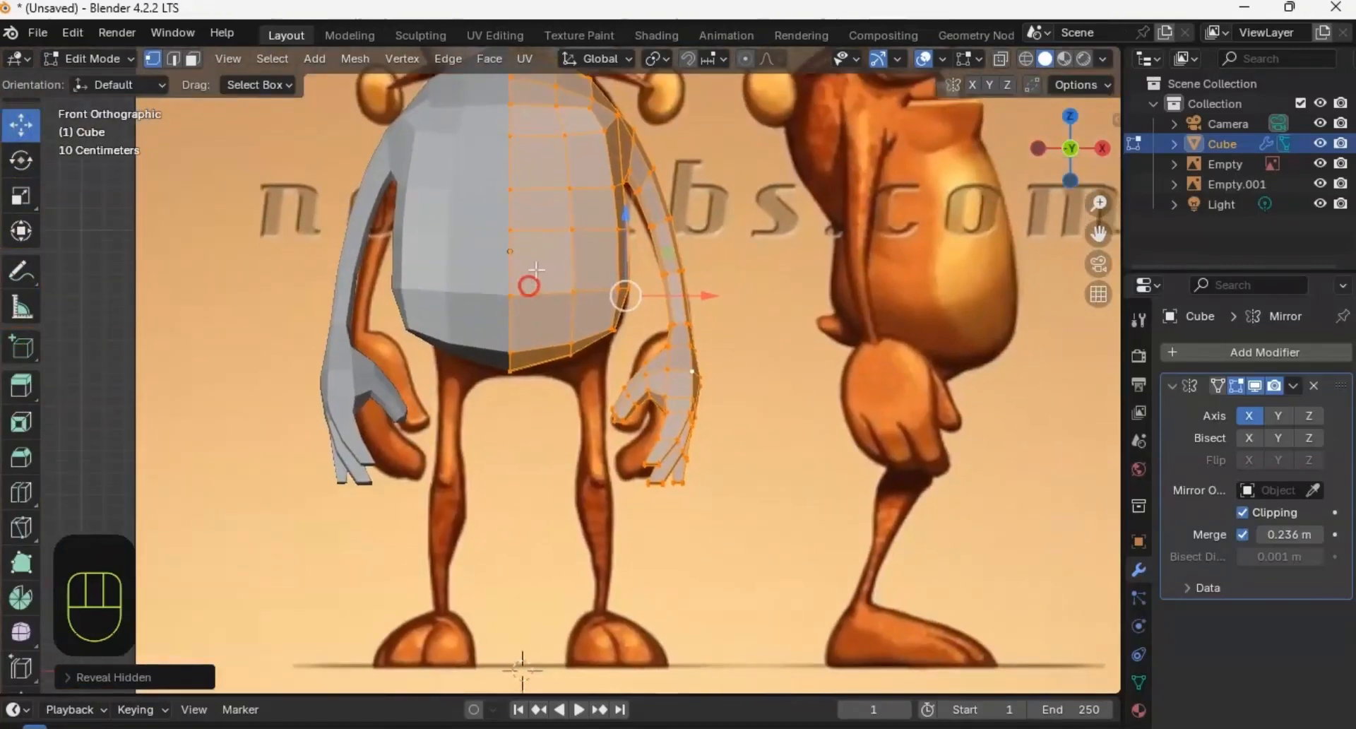
pyautogui.keyDown('ctrl'); pyautogui.moveTo(593, 322); pyautogui.dragTo(548, 321, button='middle'); pyautogui.keyUp('ctrl')
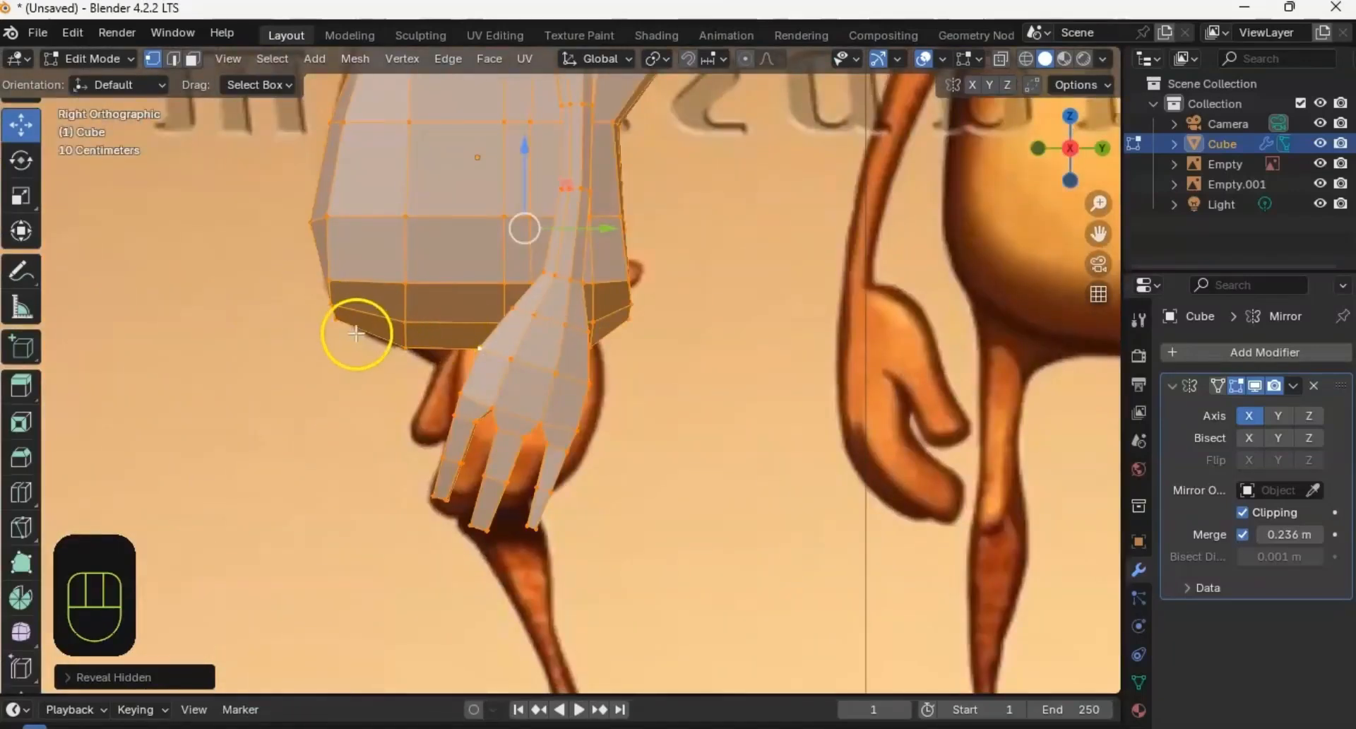
pyautogui.press('3')
pyautogui.moveTo(367, 329); pyautogui.dragTo(660, 321, button='middle')
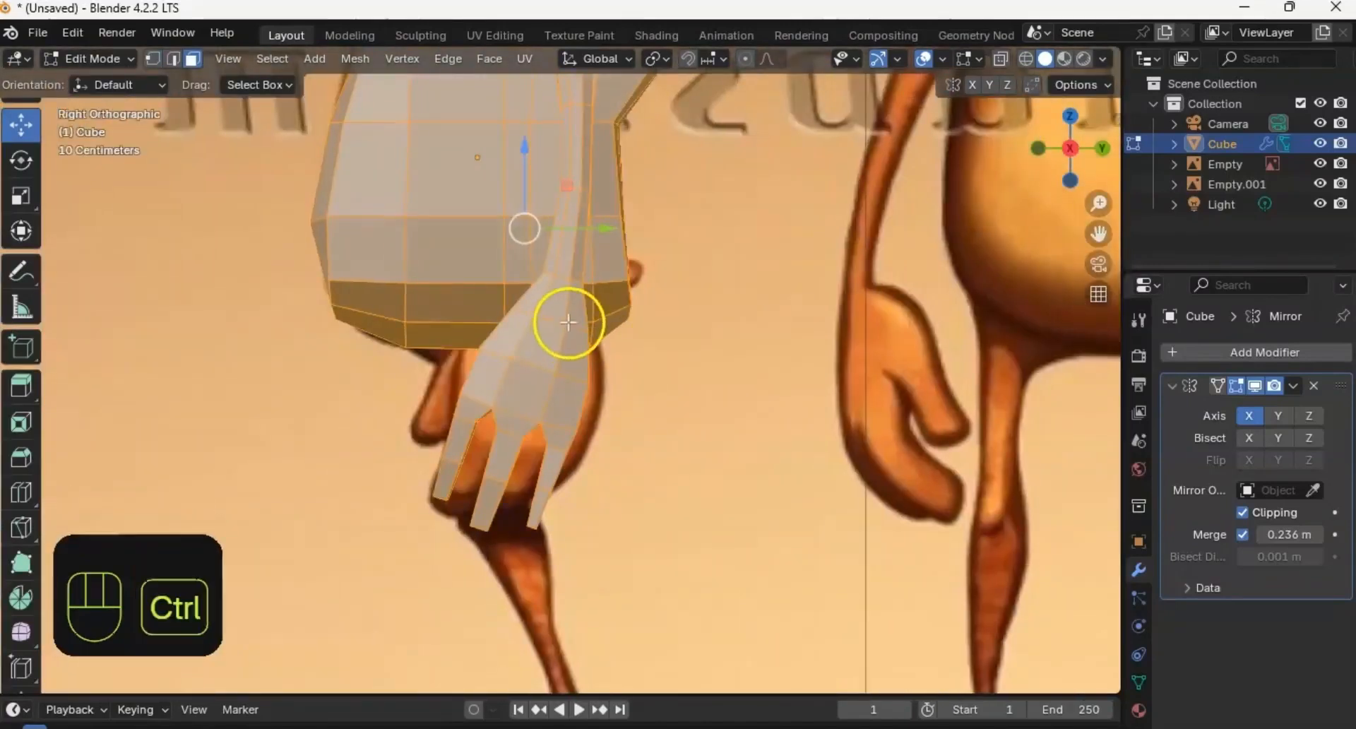
pyautogui.keyDown('ctrl'); pyautogui.moveTo(566, 321); pyautogui.dragTo(626, 311, button='middle'); pyautogui.keyUp('ctrl')
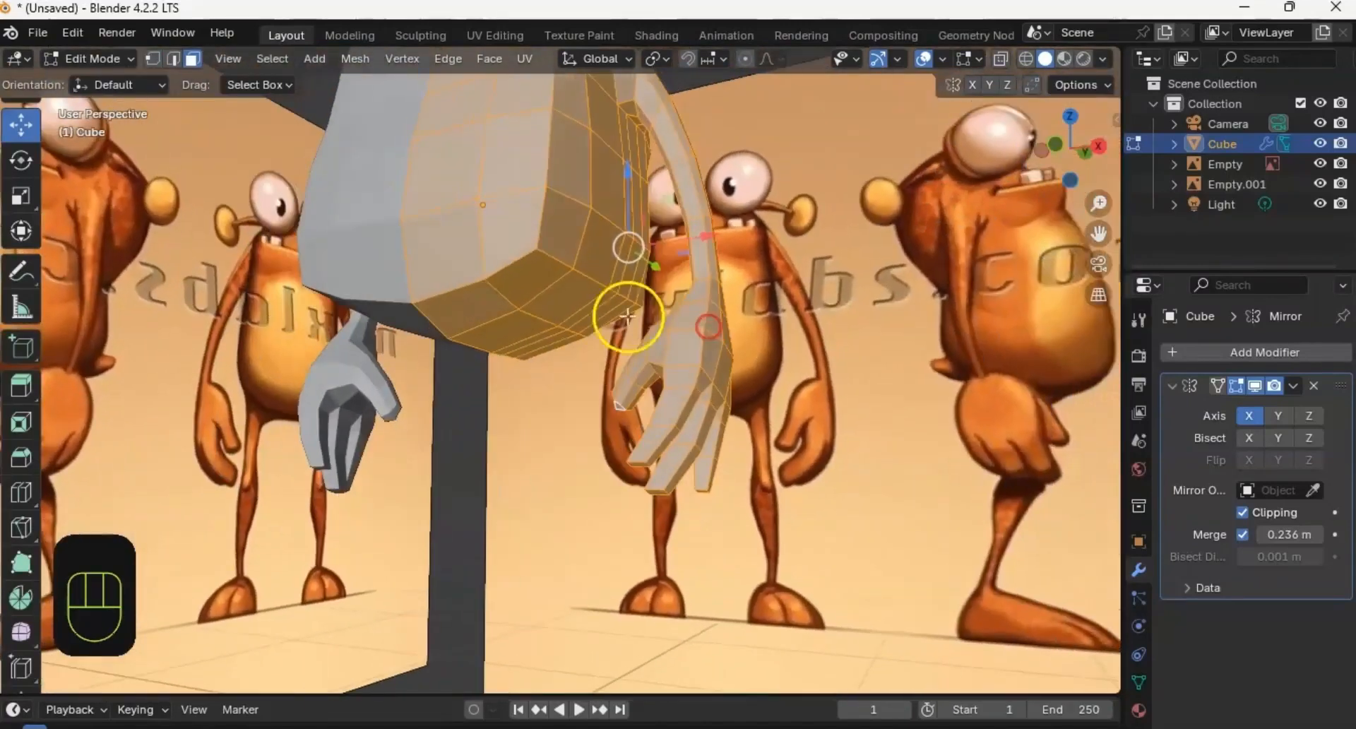
pyautogui.click(532, 330)
pyautogui.moveTo(531, 329); pyautogui.dragTo(577, 290, button='middle')
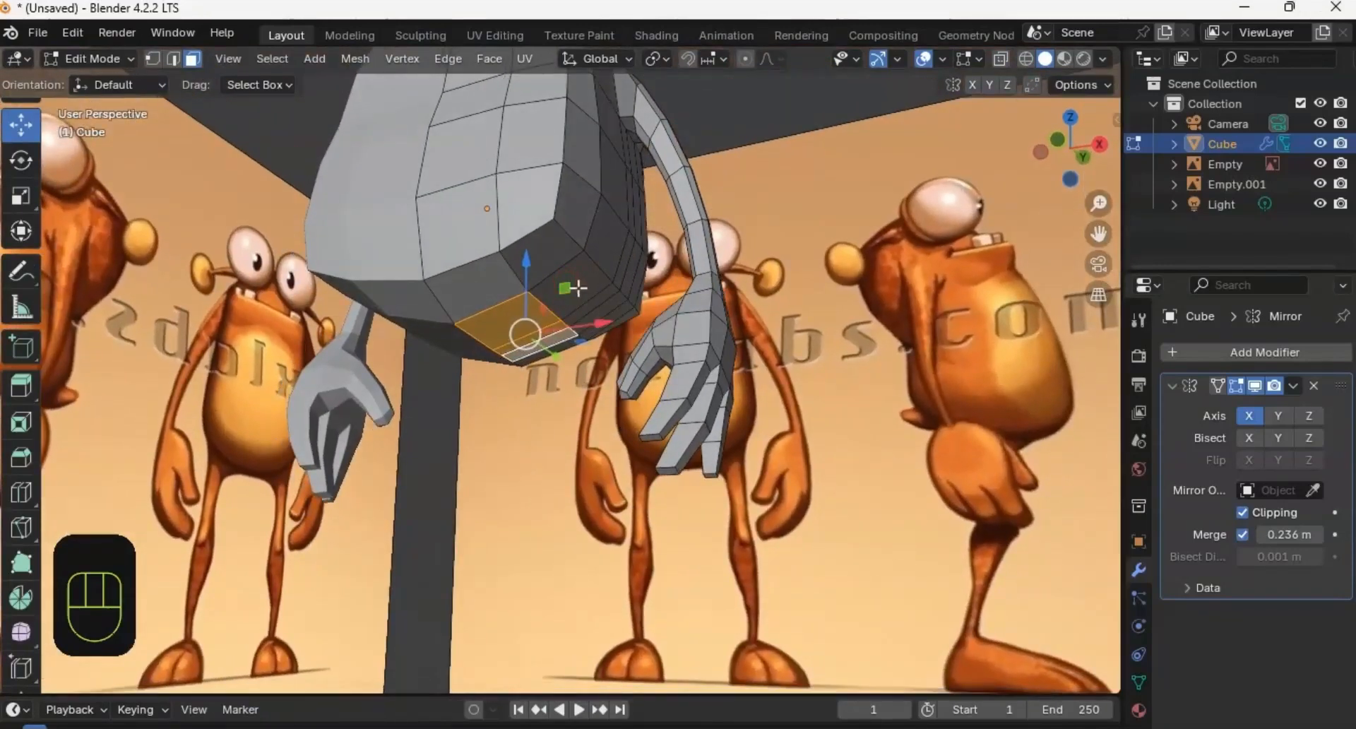
pyautogui.keyDown('shift'); pyautogui.click(545, 309); pyautogui.keyUp('shift')
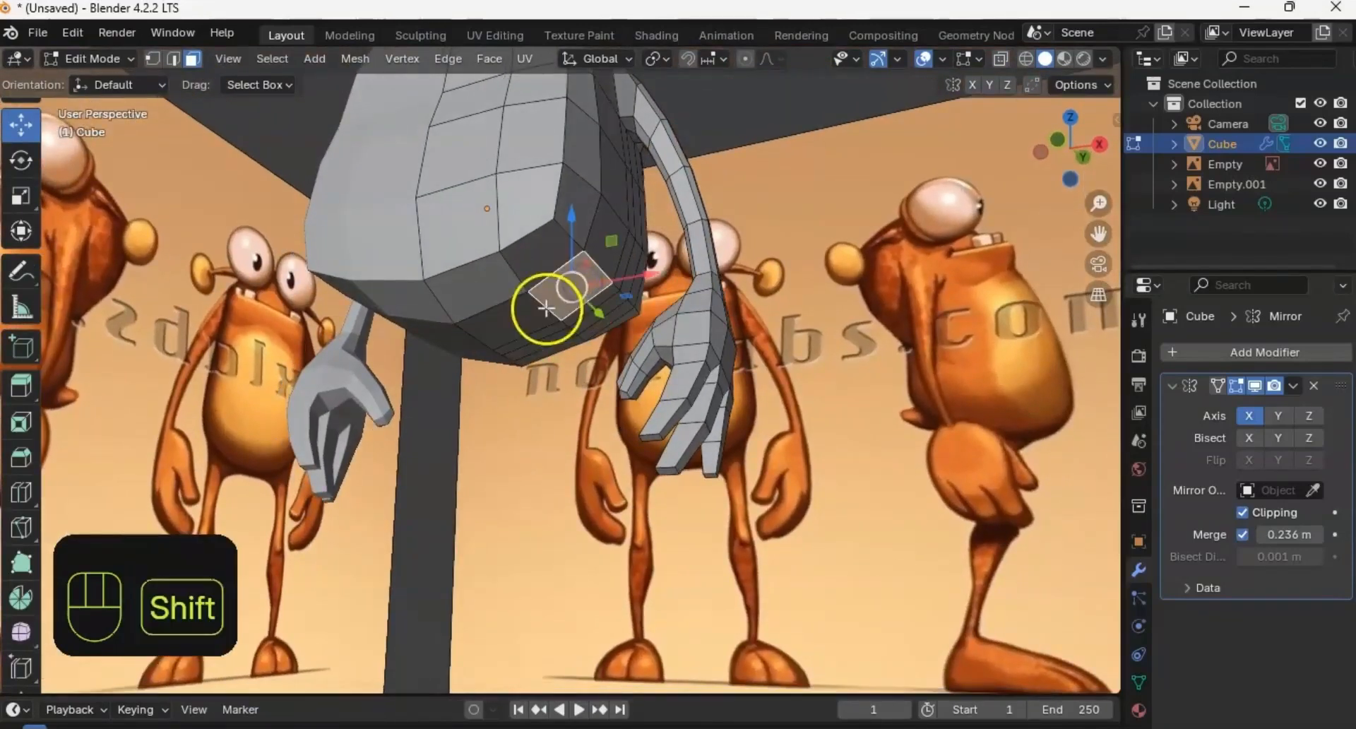
pyautogui.moveTo(550, 330); pyautogui.dragTo(521, 261, button='middle')
pyautogui.keyDown('shift'); pyautogui.click(581, 318); pyautogui.keyUp('shift')
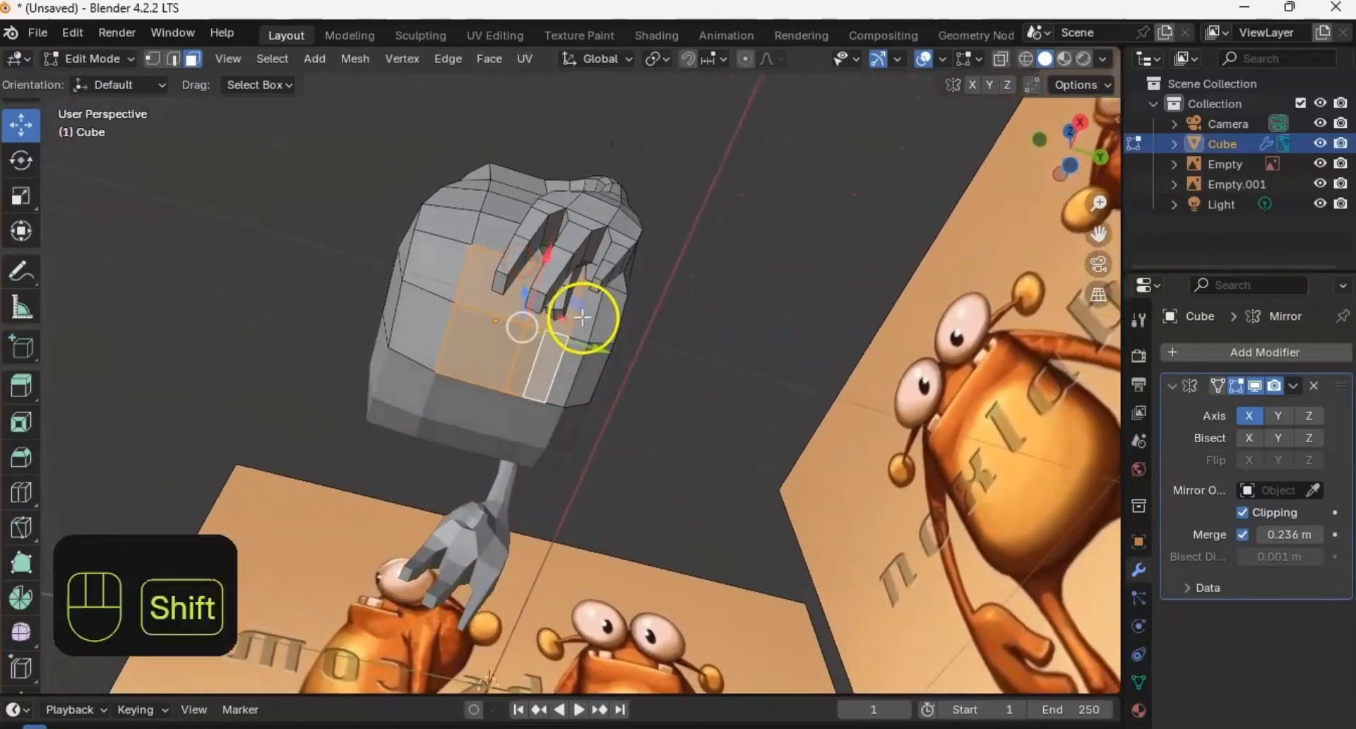
pyautogui.keyDown('shift'); pyautogui.click(569, 358); pyautogui.keyUp('shift')
# Step: Extrude the selected underside faces downward by about 0.04 m along their normals, checking against the front and side references
pyautogui.keyDown('alt'); pyautogui.moveTo(539, 318); pyautogui.dragTo(606, 359, button='middle'); pyautogui.keyUp('alt')
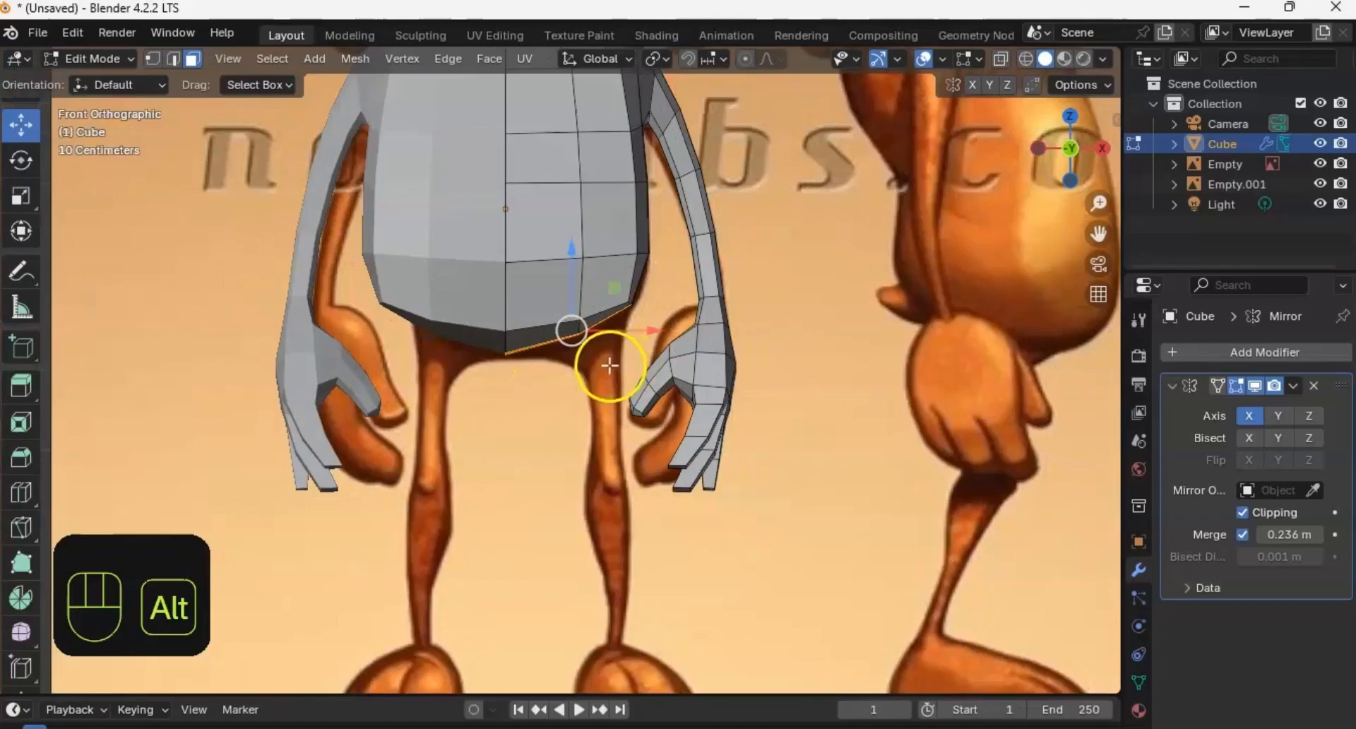
pyautogui.keyDown('alt'); pyautogui.moveTo(601, 368); pyautogui.dragTo(493, 362, button='middle'); pyautogui.keyUp('alt')
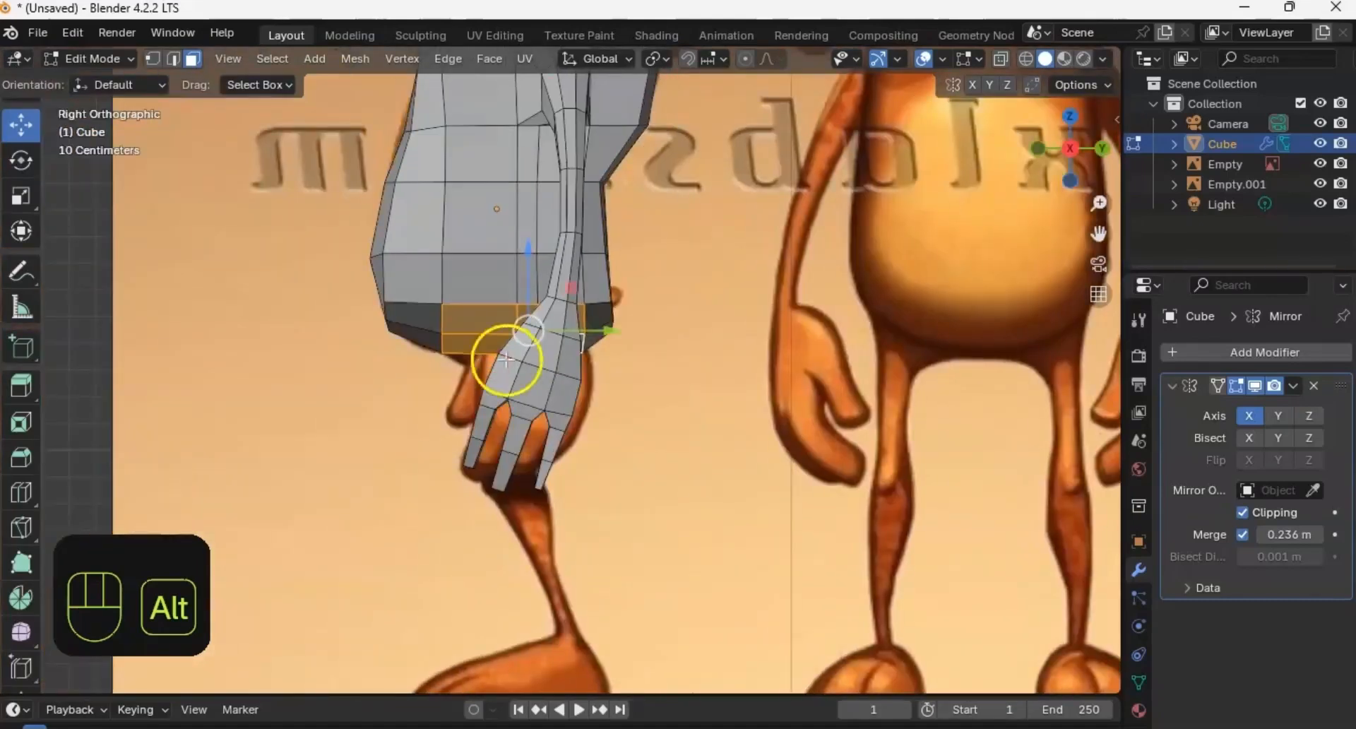
pyautogui.moveTo(567, 353); pyautogui.dragTo(660, 353, button='middle')
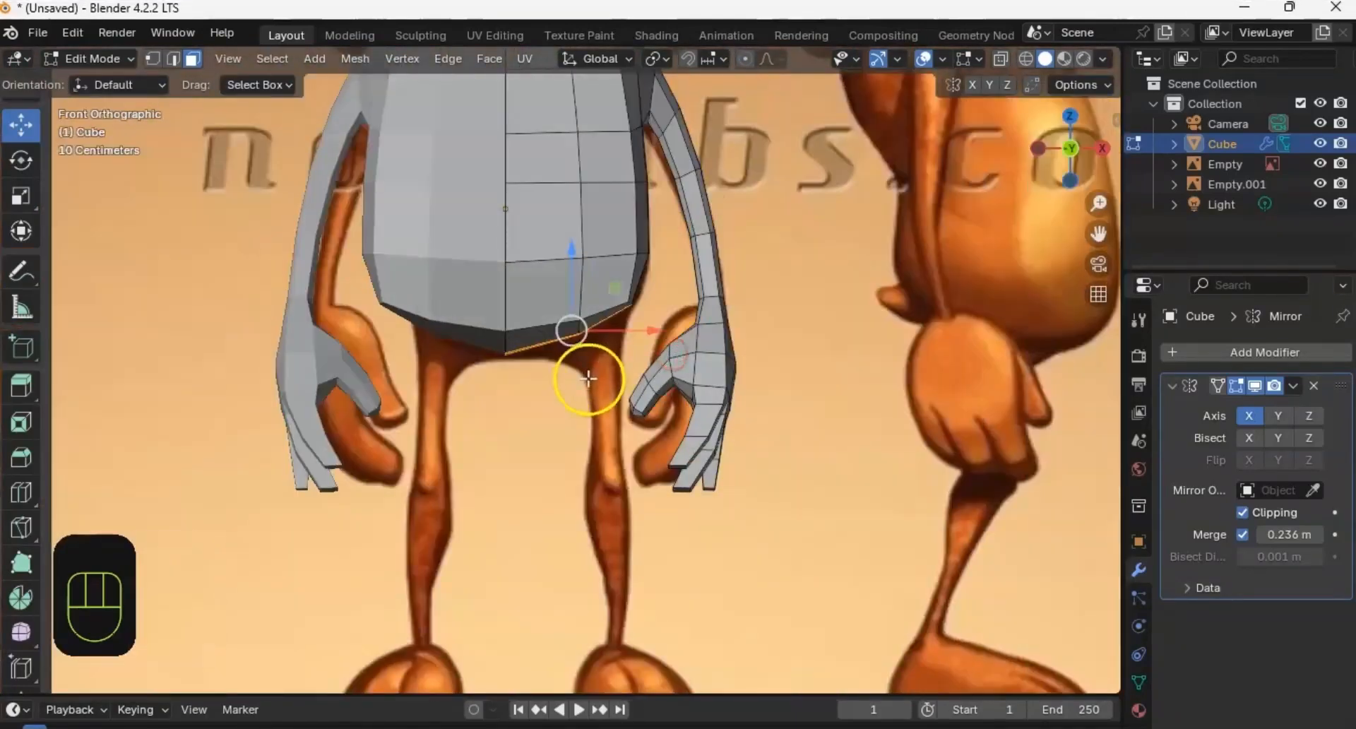
pyautogui.keyDown('shift'); pyautogui.moveTo(590, 381); pyautogui.dragTo(614, 356, button='middle'); pyautogui.keyUp('shift')
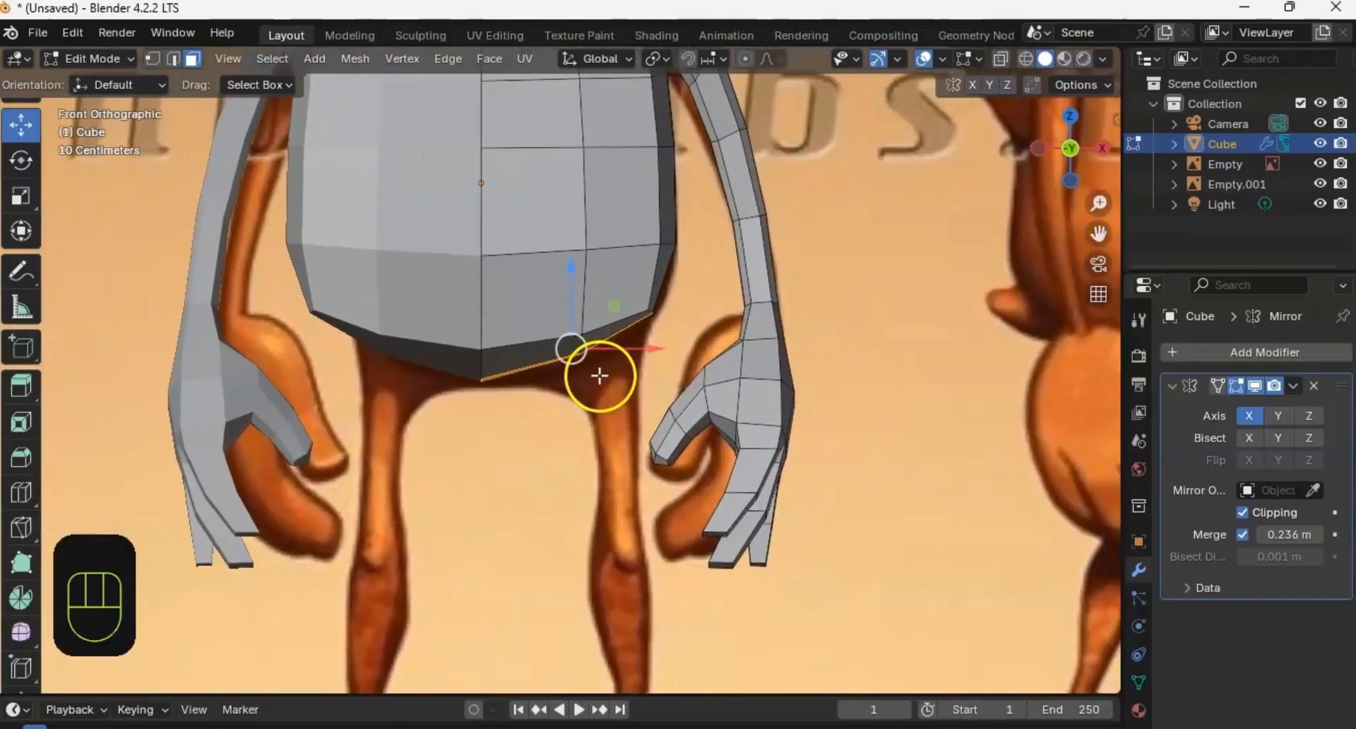
pyautogui.press('e')
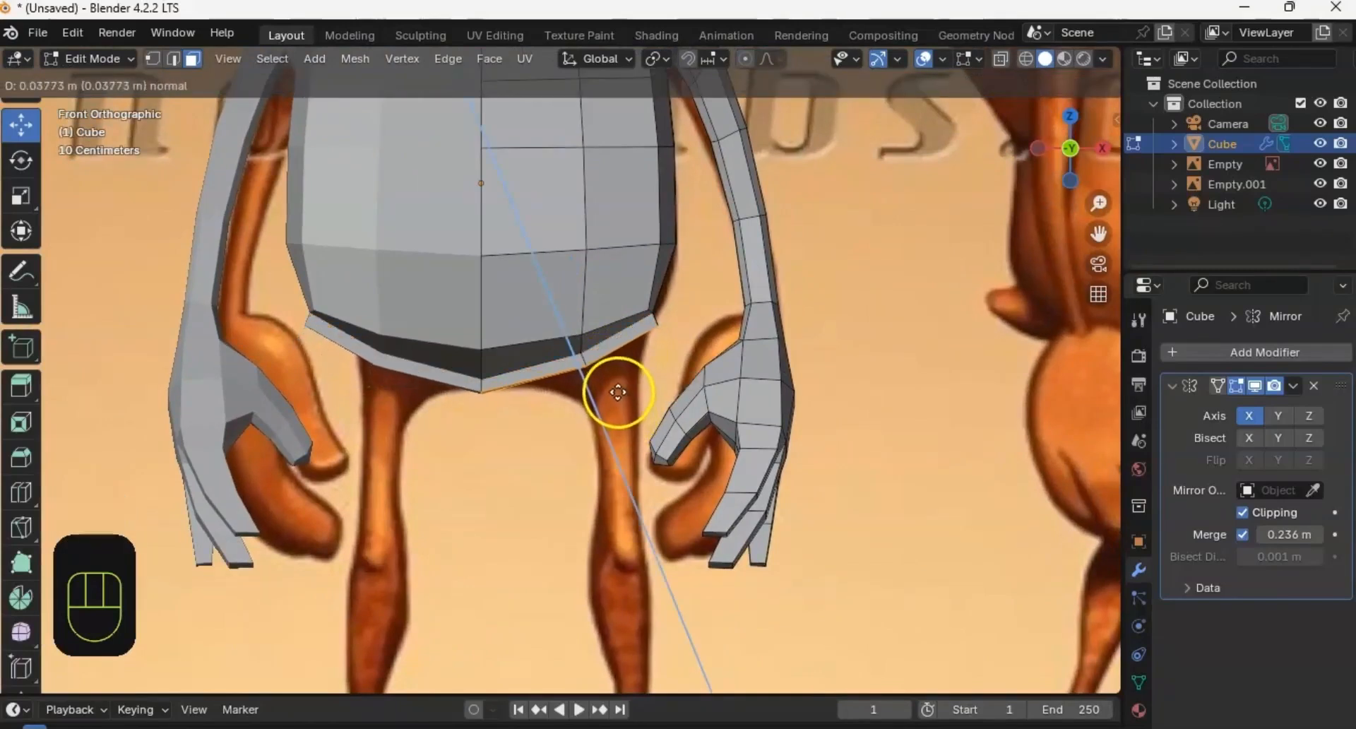
pyautogui.click(619, 396)
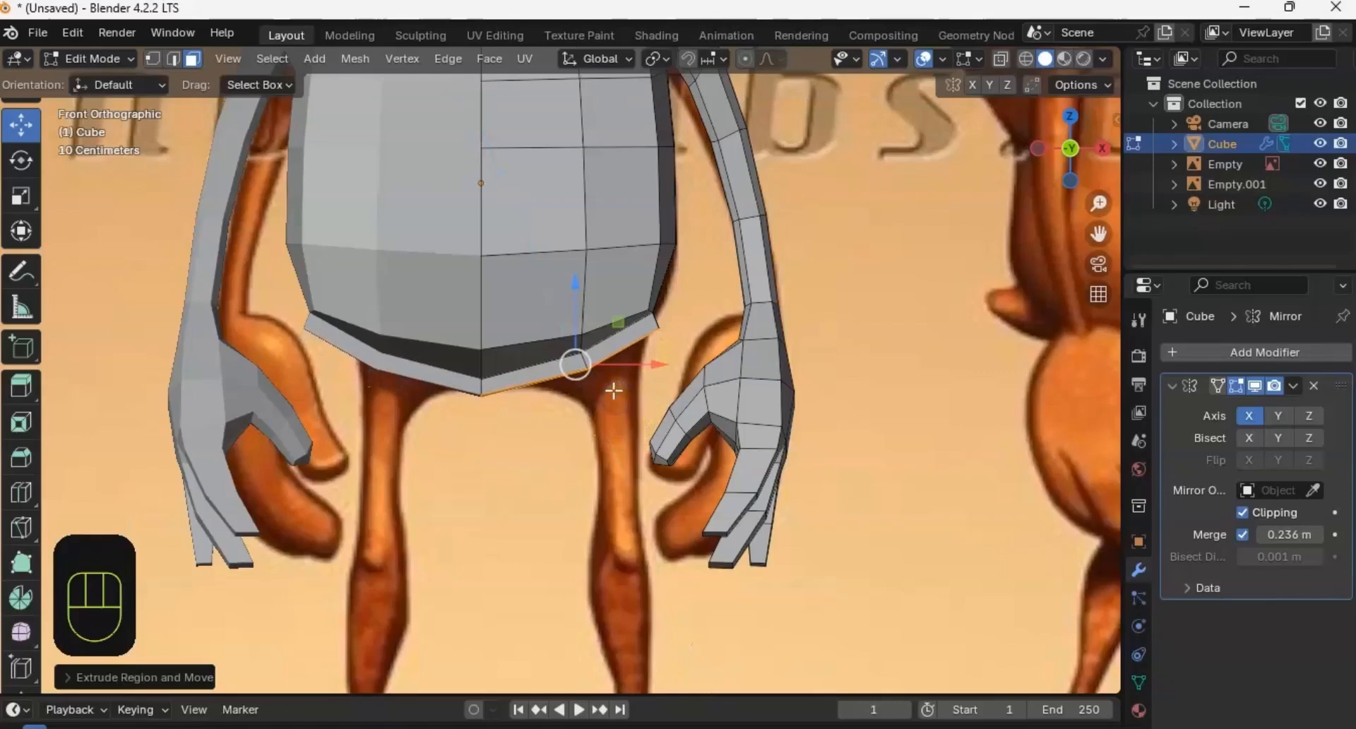
pyautogui.press('s')
pyautogui.click(614, 390)
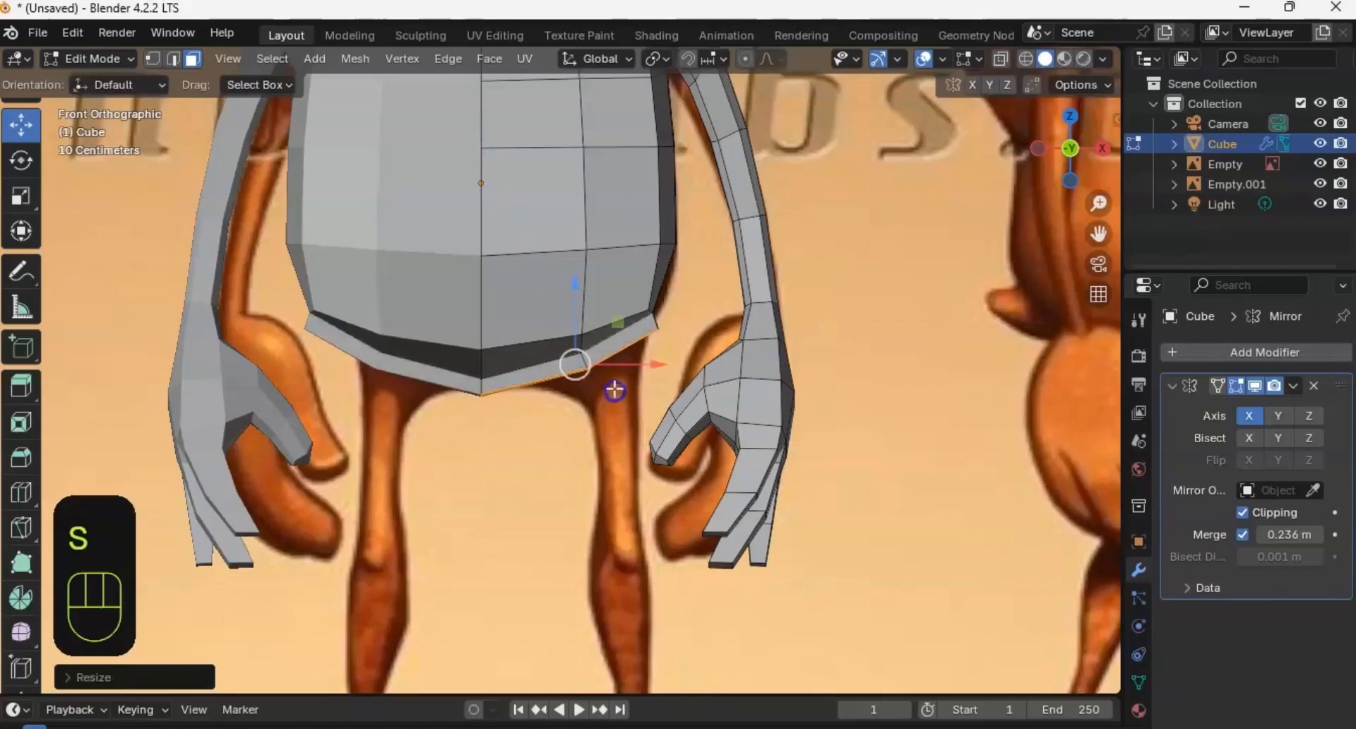
pyautogui.hotkey('ctrl', 'z')
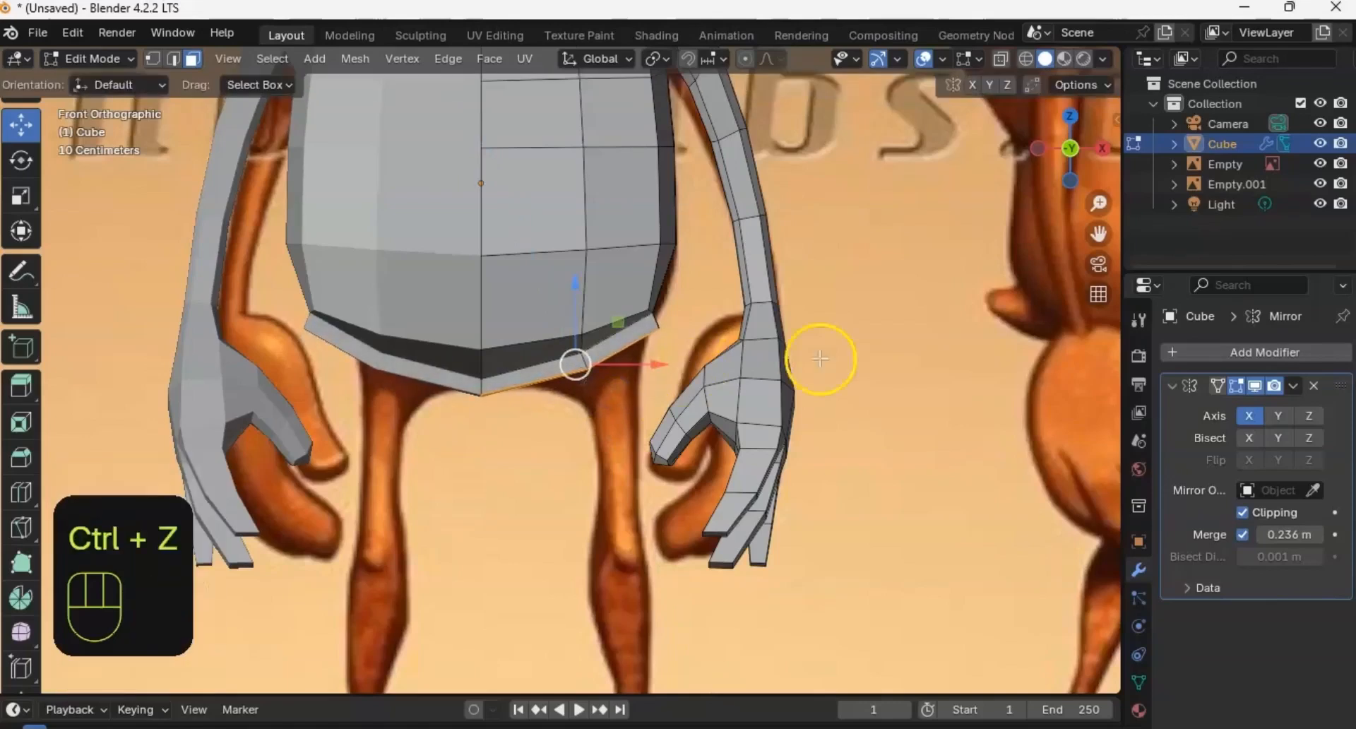
# Step: Turn off clipping in the Mirror modifier and scale down the extruded leg-base faces
pyautogui.click(1242, 513)
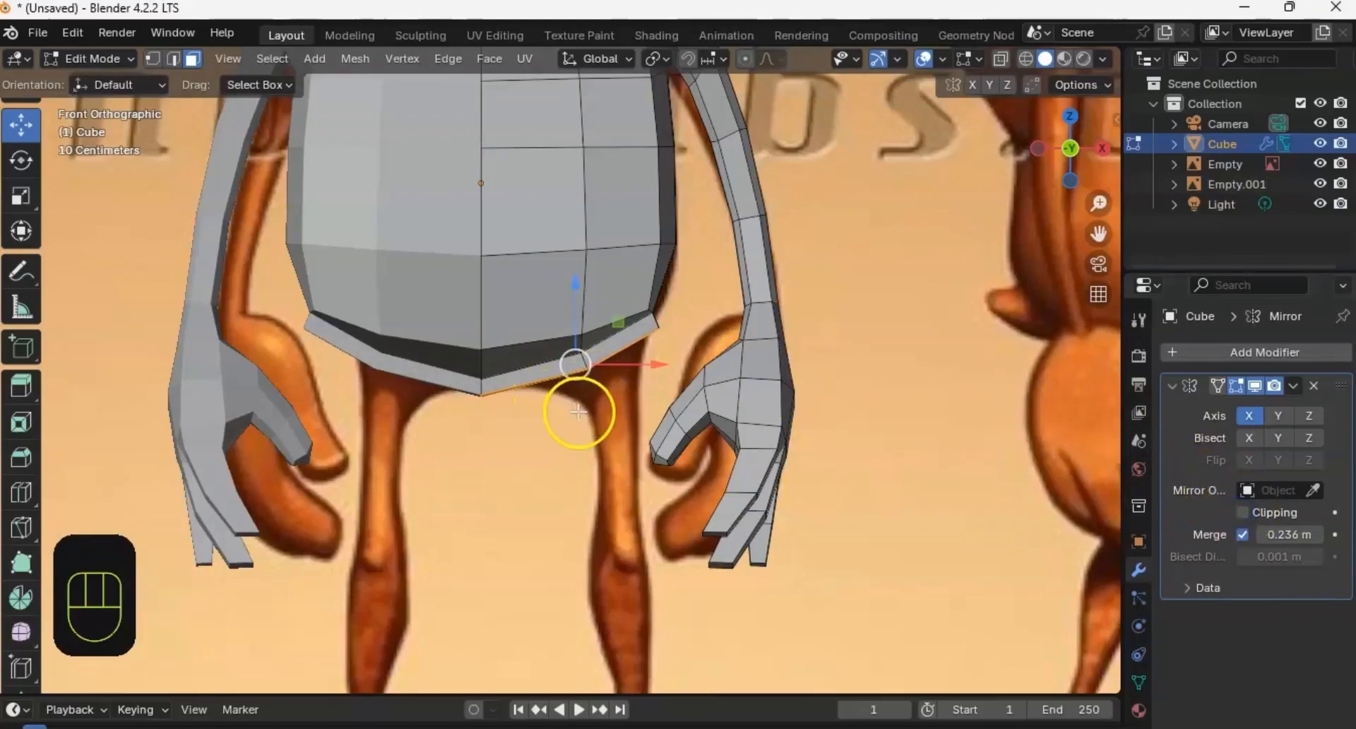
pyautogui.press('s')
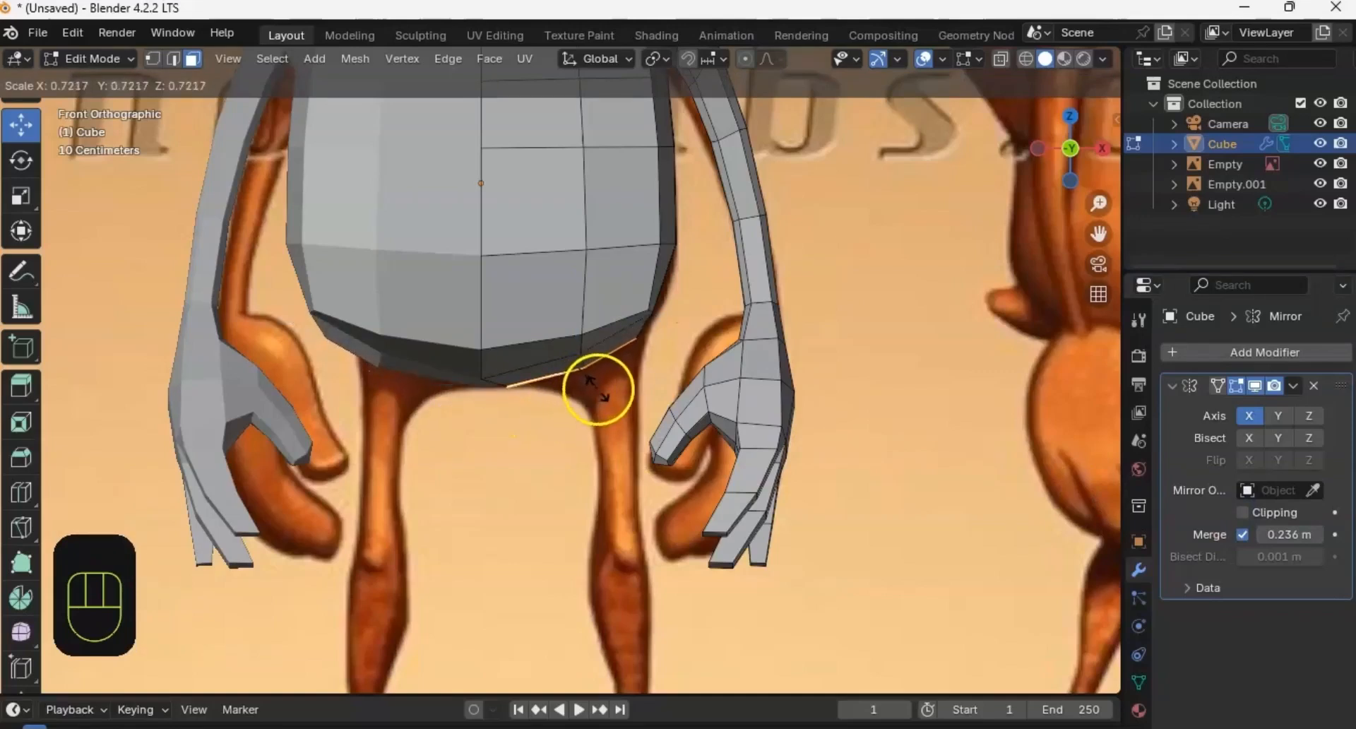
pyautogui.click(584, 386)
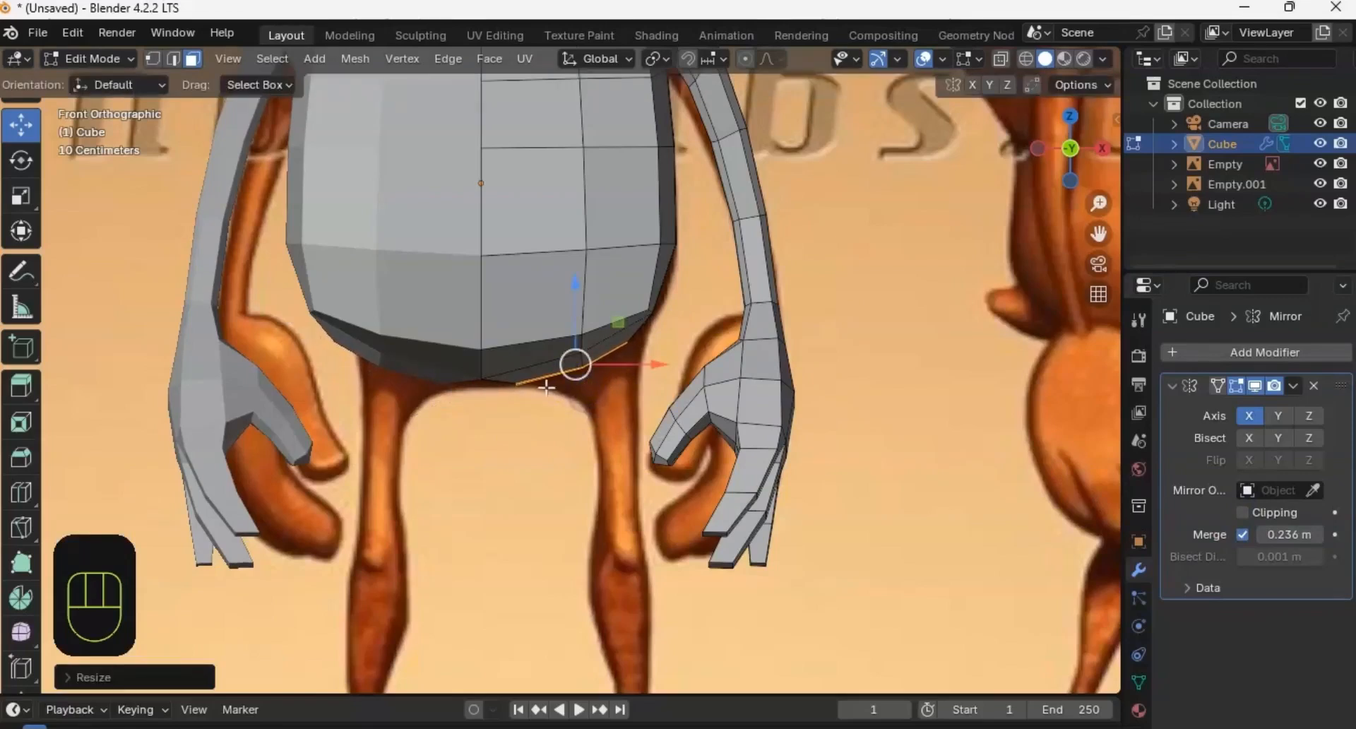
# Step: Move the leg-base faces about 0.04 m outward along the X axis to line up with the reference leg
pyautogui.keyDown('ctrl'); pyautogui.moveTo(527, 396); pyautogui.dragTo(505, 227, button='middle'); pyautogui.keyUp('ctrl')
pyautogui.keyDown('shift'); pyautogui.moveTo(485, 273); pyautogui.dragTo(520, 415, button='middle'); pyautogui.keyUp('shift')
pyautogui.keyDown('alt'); pyautogui.moveTo(608, 369); pyautogui.dragTo(575, 363, button='middle'); pyautogui.keyUp('alt')
pyautogui.moveTo(638, 361); pyautogui.dragTo(644, 360)
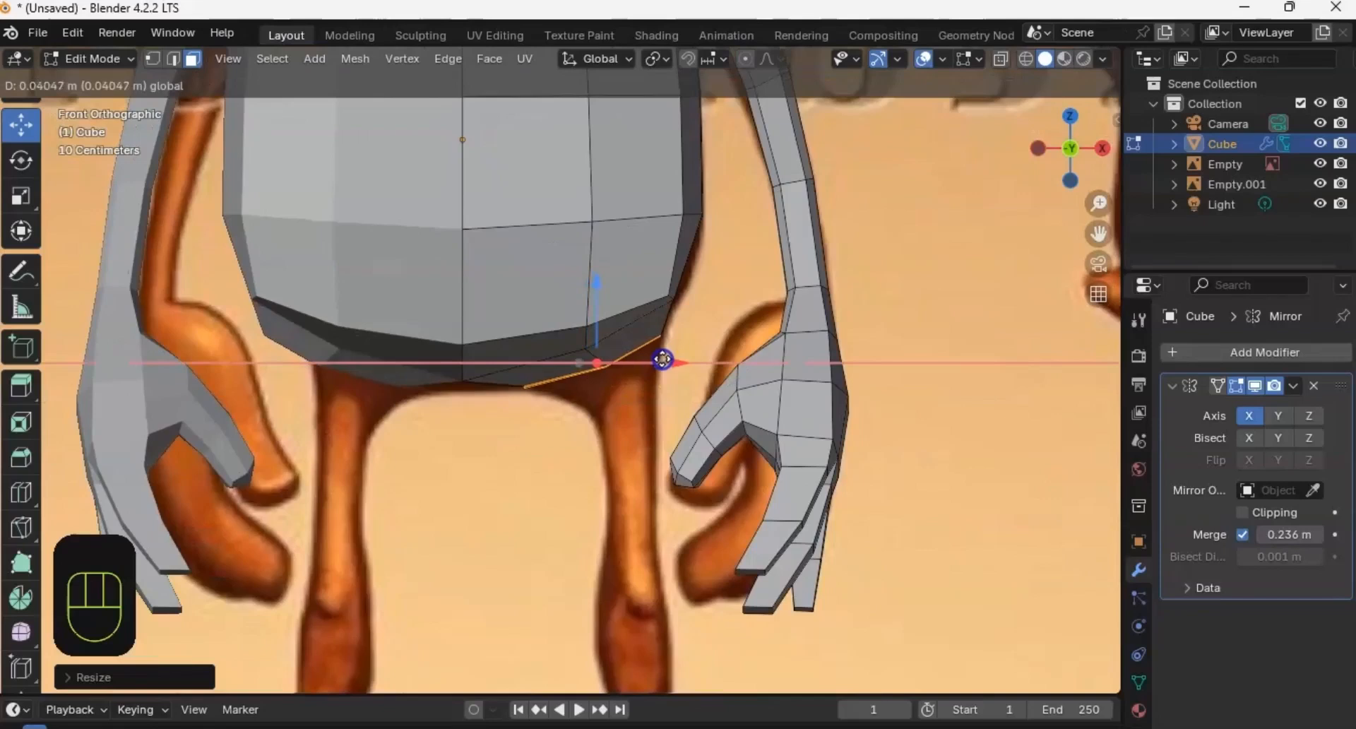
pyautogui.moveTo(664, 359); pyautogui.dragTo(663, 359)
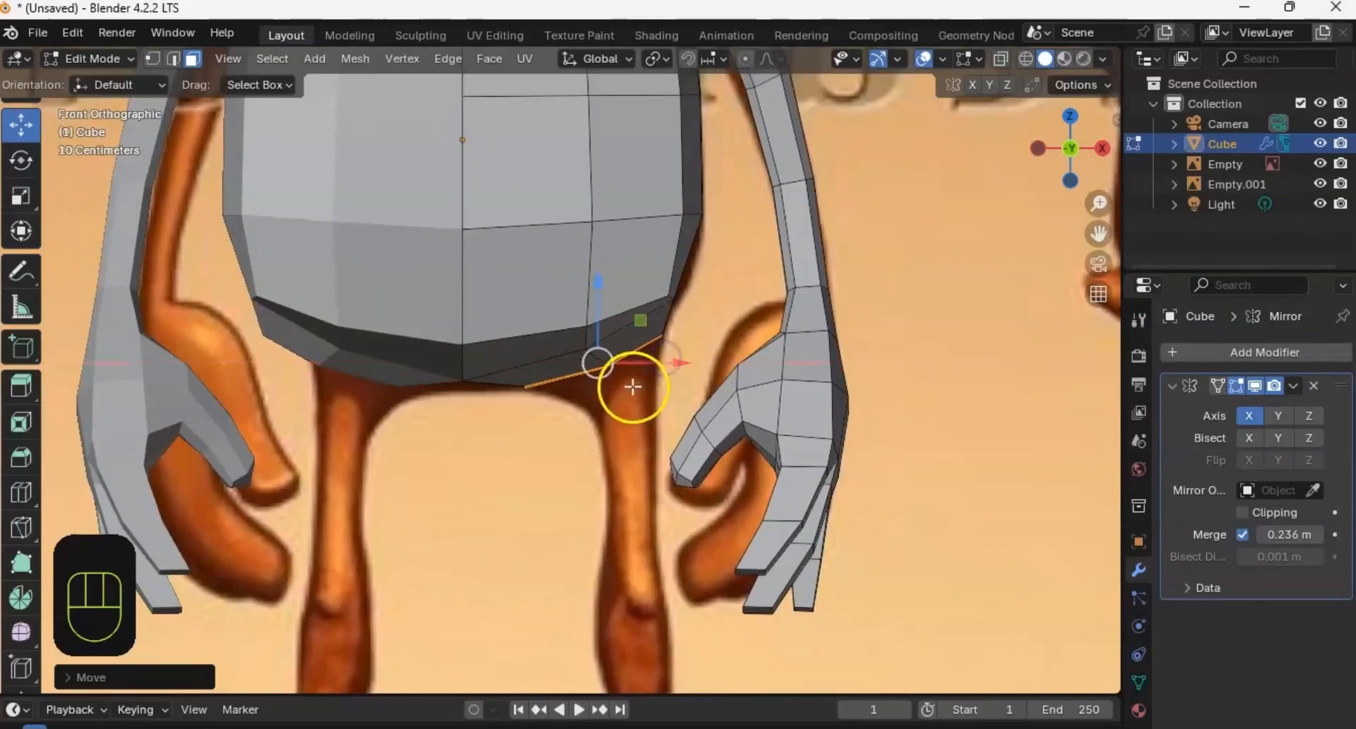
# Step: Extrude the leg-base faces about 0.07 m, scale them to about 0.57, and shift them slightly outward along X
pyautogui.press('e')
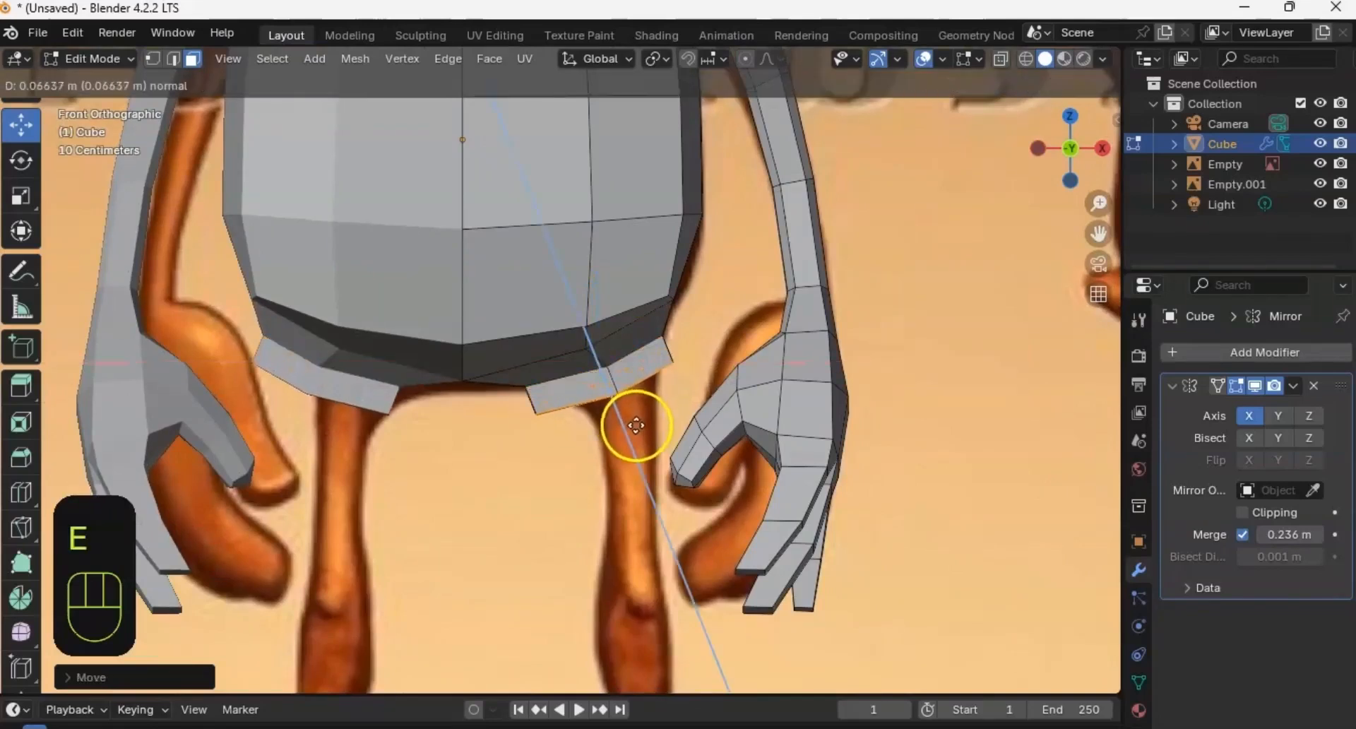
pyautogui.click(636, 425)
pyautogui.press('s')
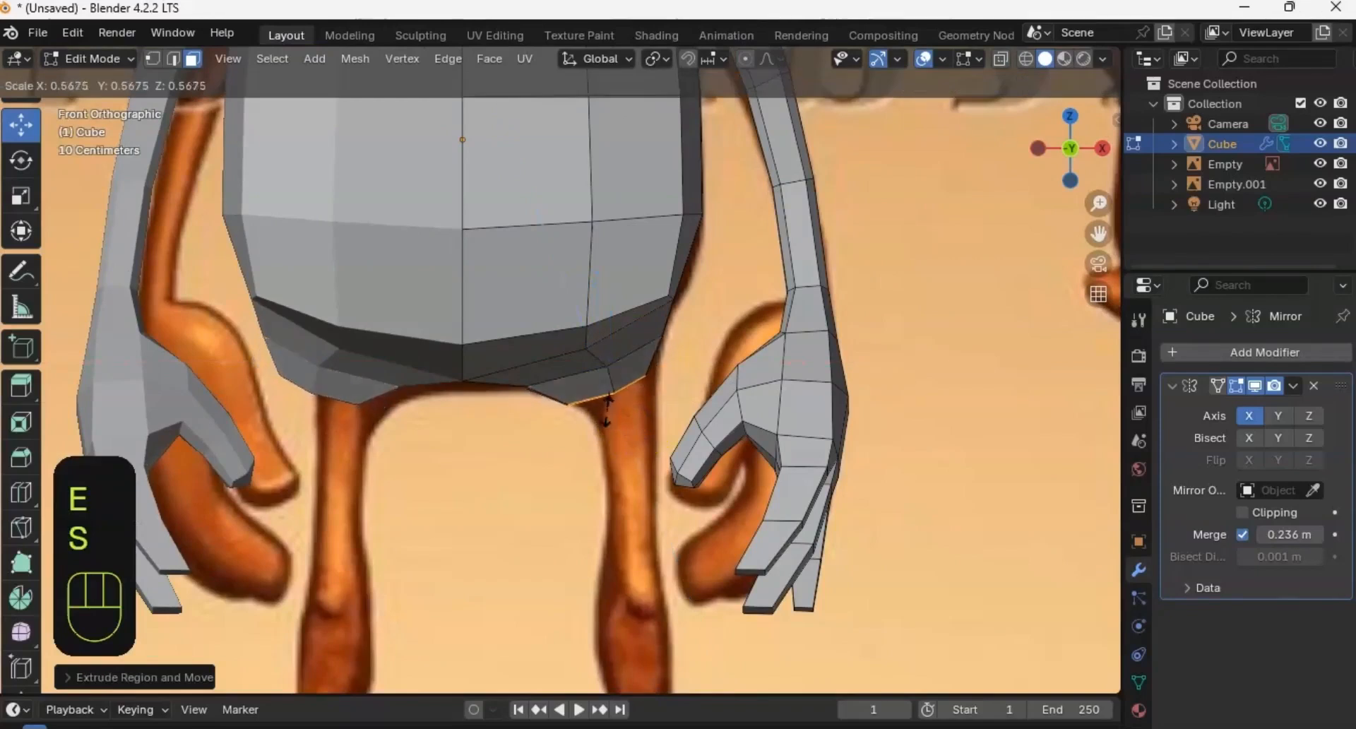
pyautogui.click(602, 410)
pyautogui.moveTo(653, 389); pyautogui.dragTo(661, 388)
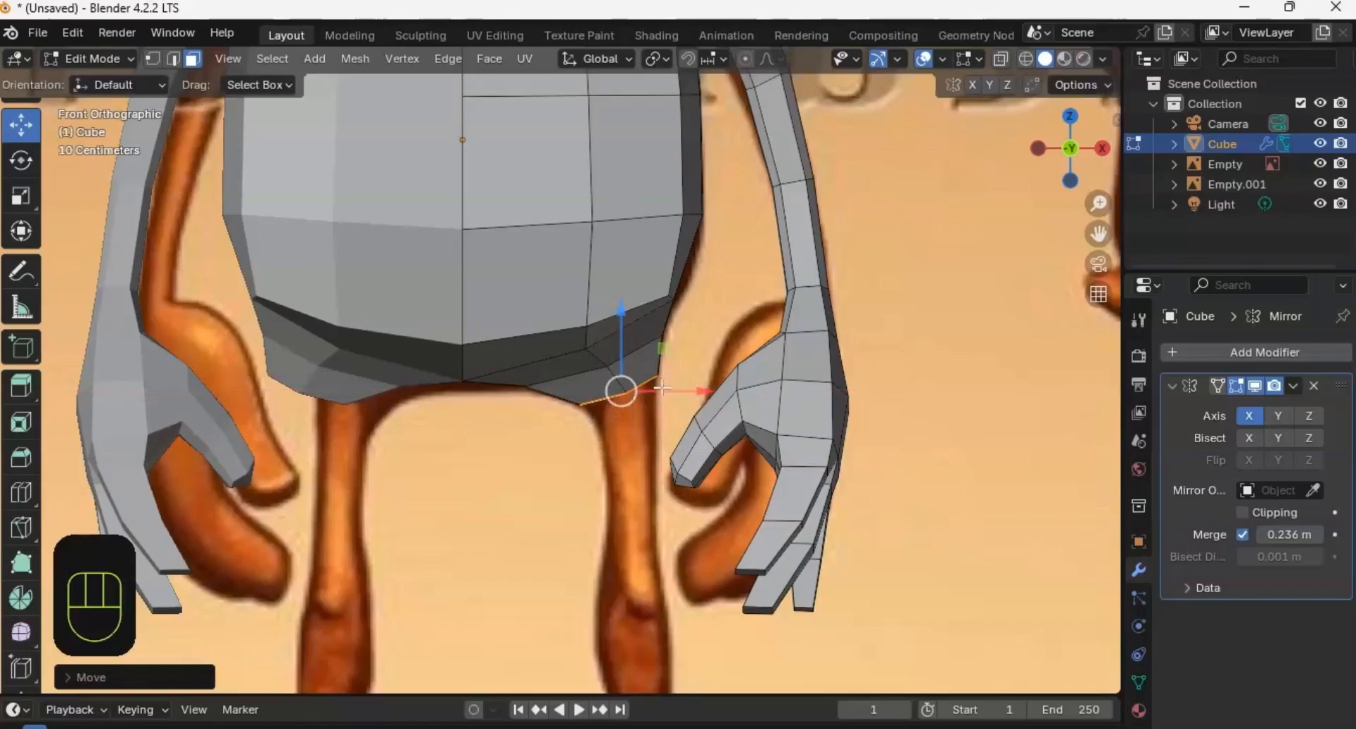
# Step: Extrude the leg end by another 0.07 m or so and scale it to about three quarters of its size
pyautogui.press('e')
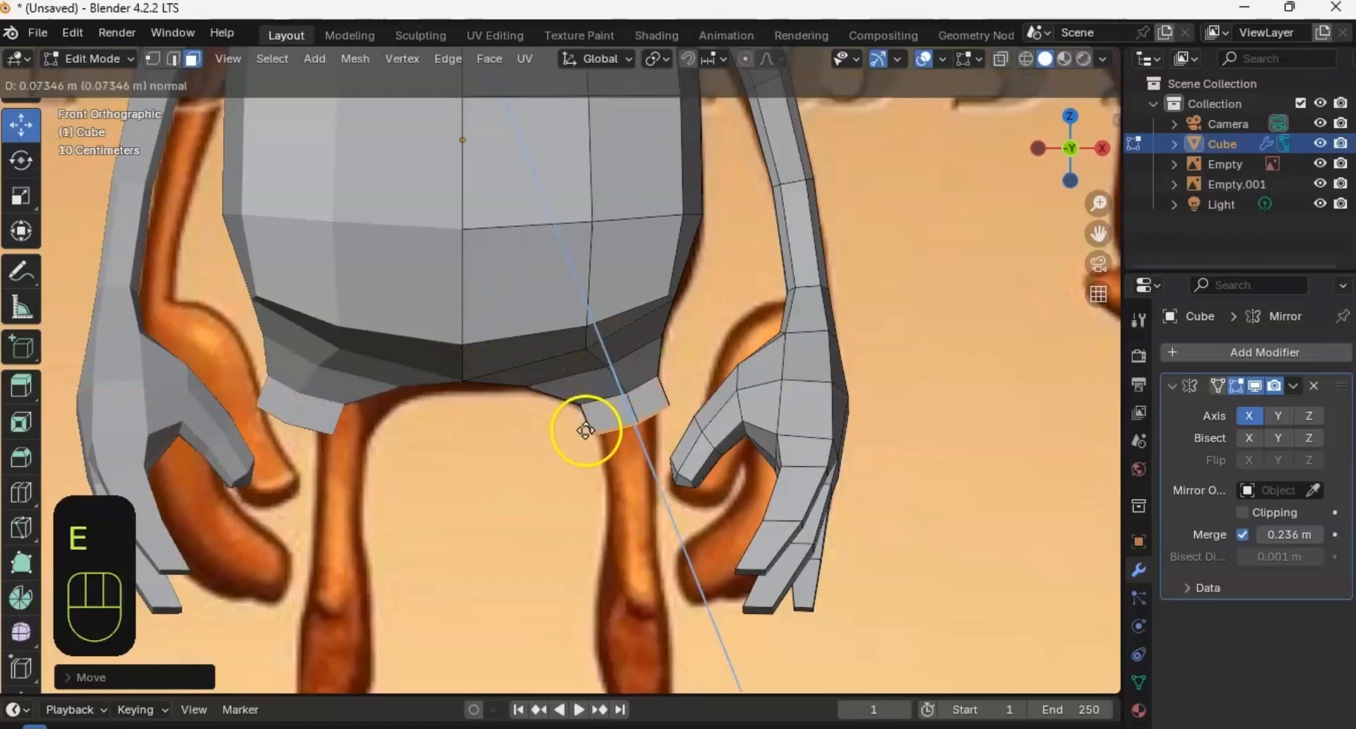
pyautogui.click(587, 433)
pyautogui.press('s')
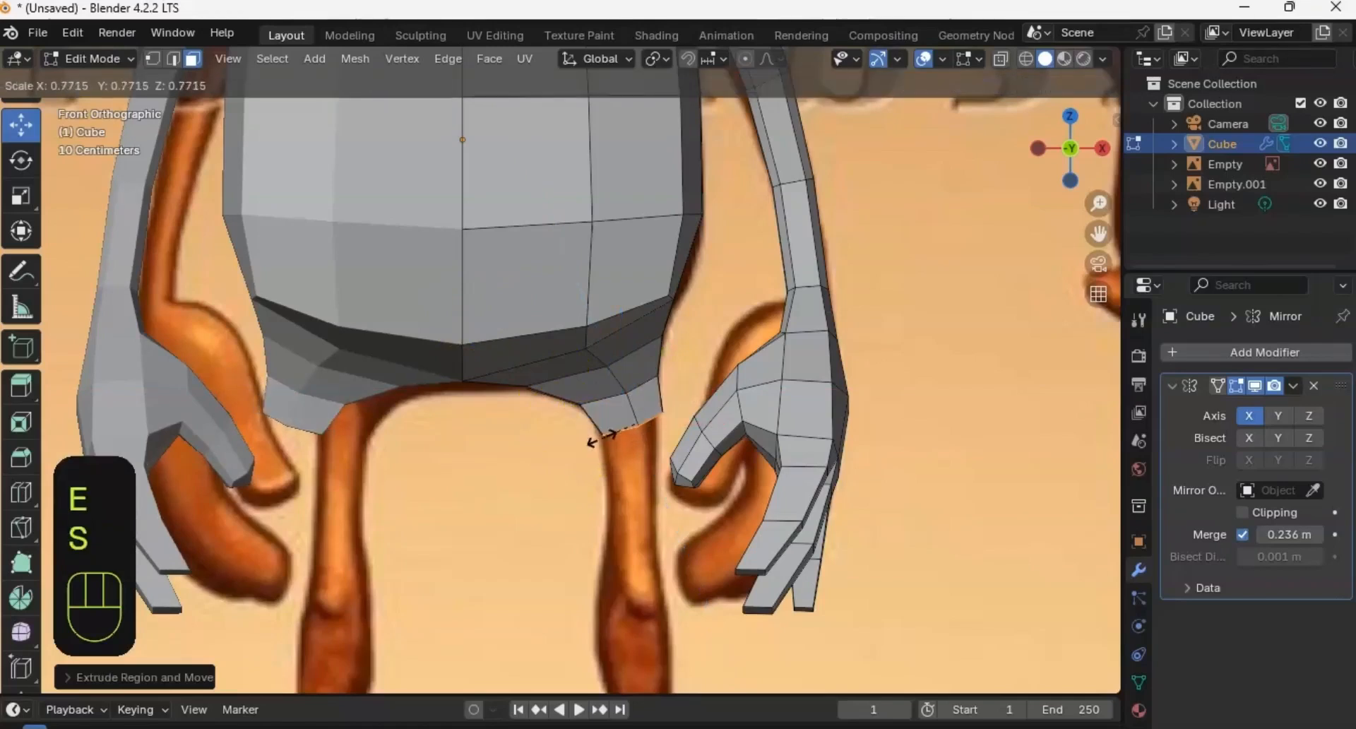
pyautogui.click(605, 438)
# Step: Rotate the leg's end faces until level and move them slightly down over the reference leg
pyautogui.press('r')
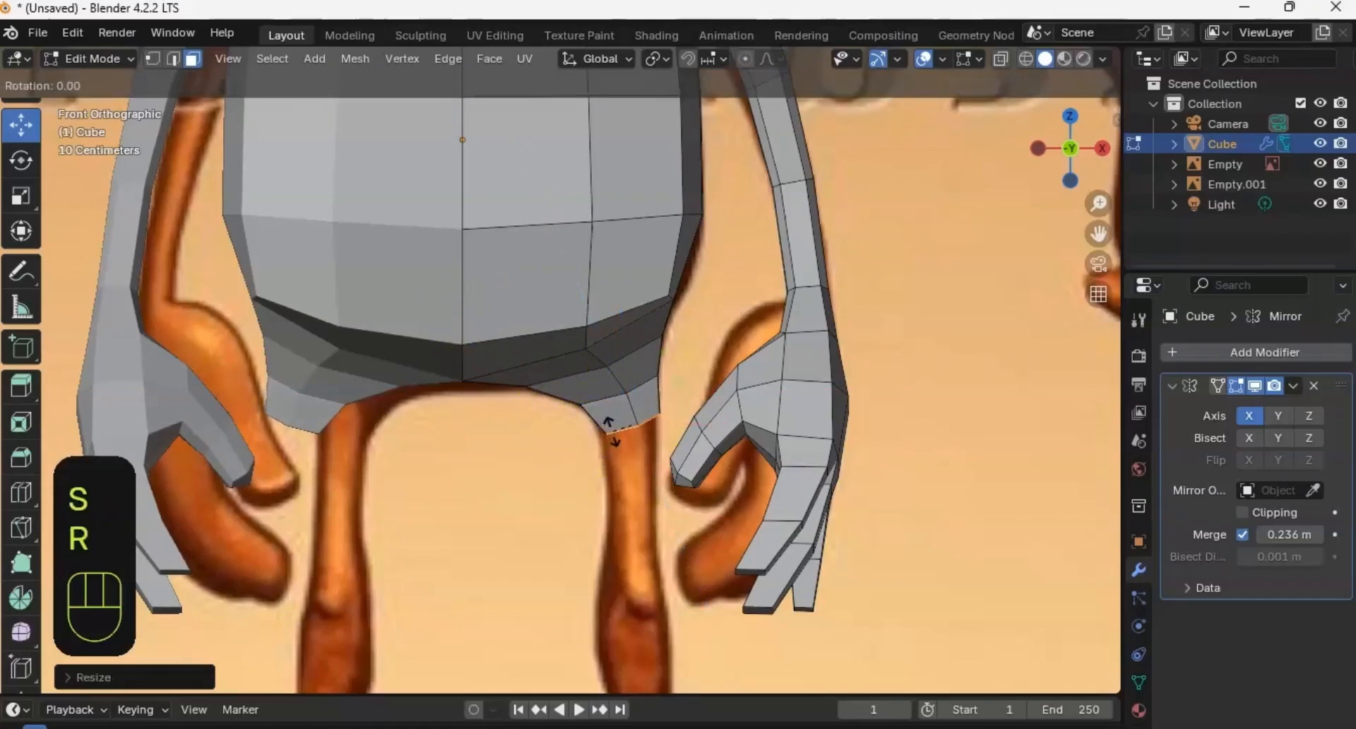
pyautogui.click(632, 423)
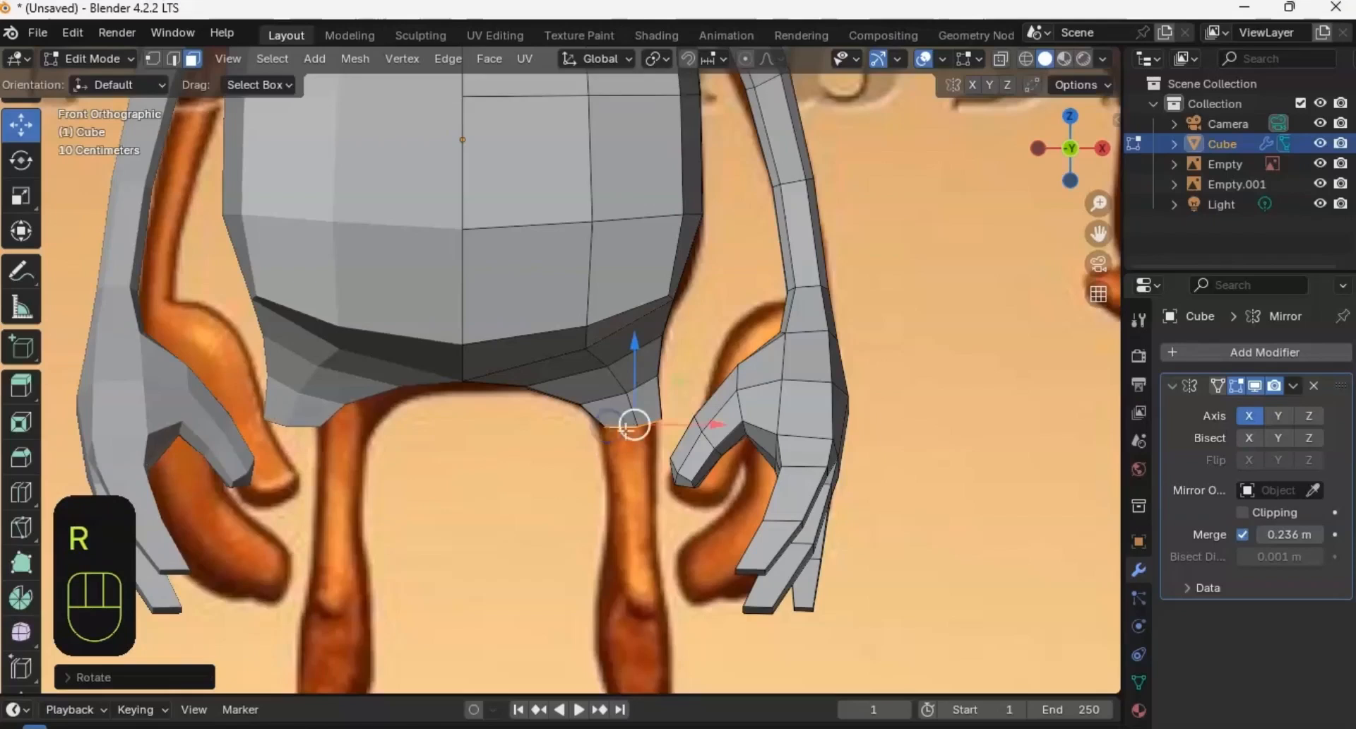
pyautogui.press('g')
pyautogui.click(627, 438)
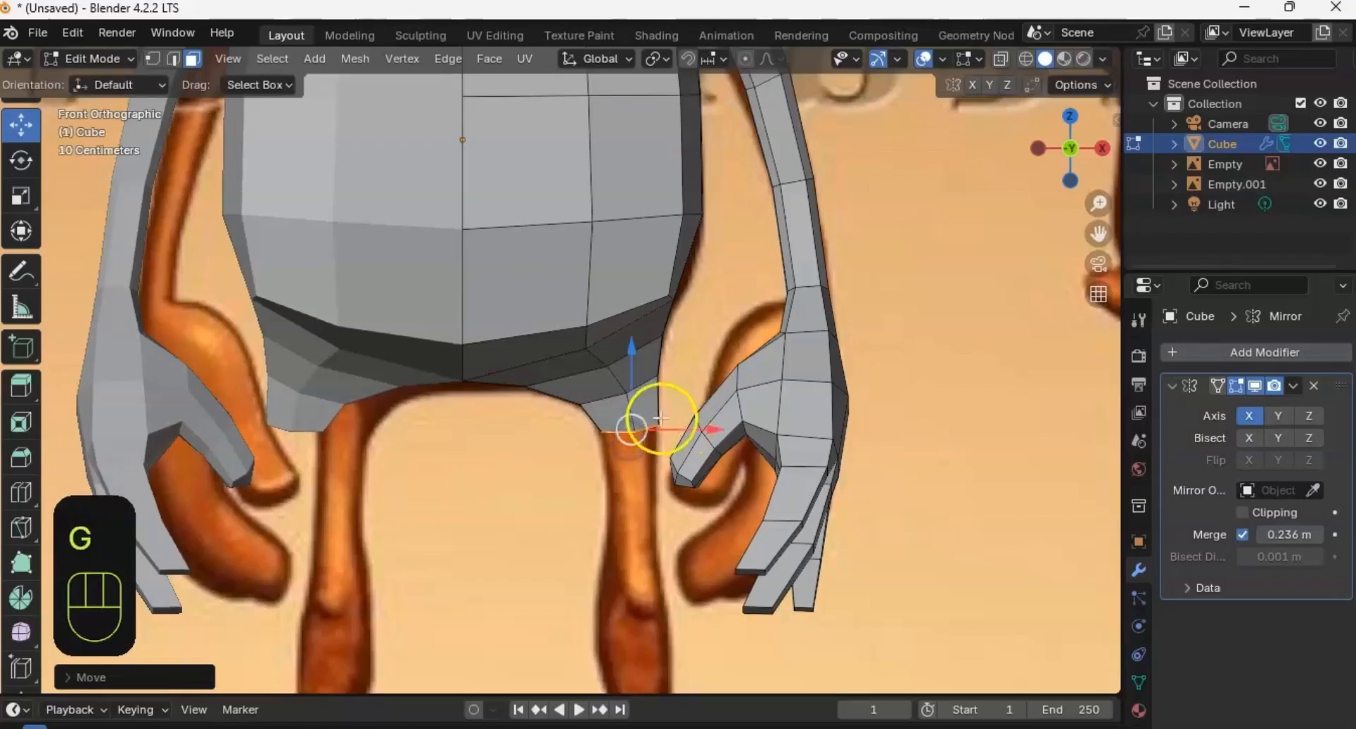
# Step: Inspect the leg stub and torso underside from several sides, and reselect the faces at the leg's lower end
pyautogui.moveTo(661, 418); pyautogui.dragTo(608, 432, button='middle')
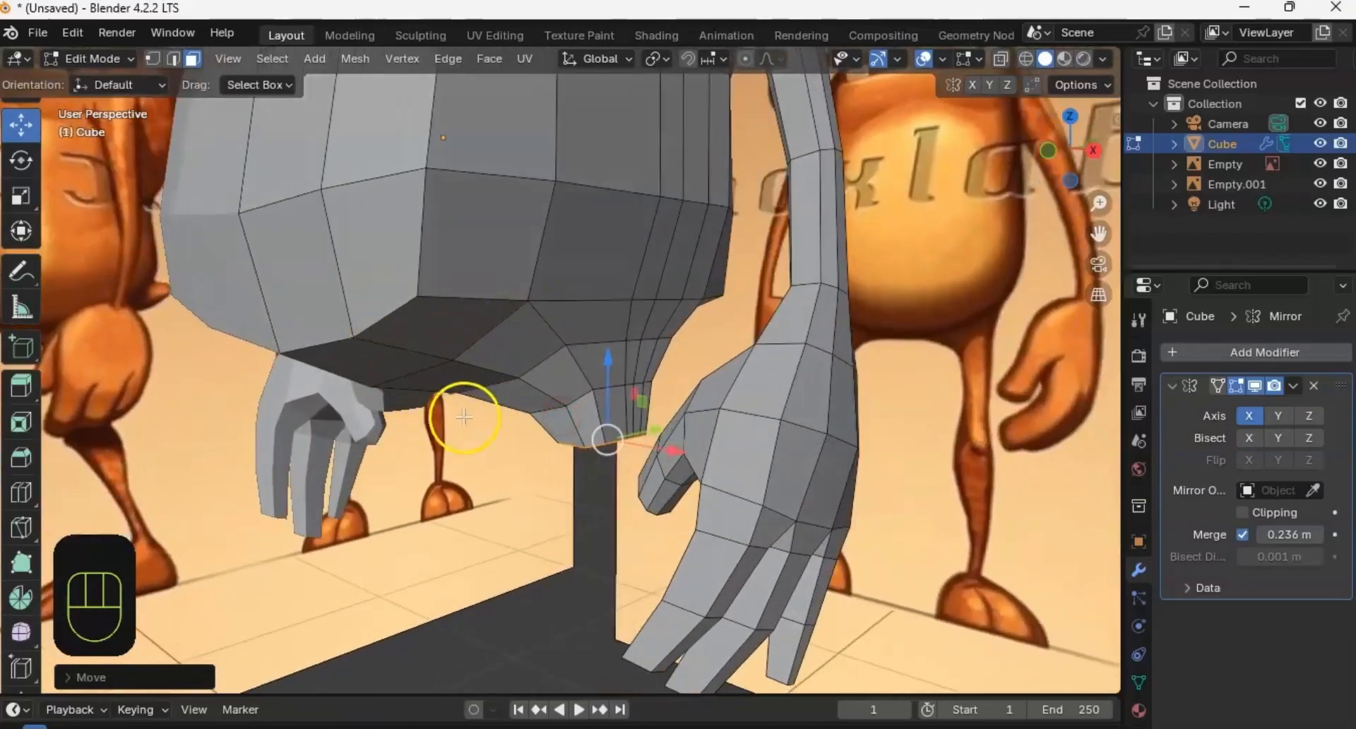
pyautogui.moveTo(463, 416); pyautogui.dragTo(588, 430, button='middle')
pyautogui.click(516, 291)
pyautogui.keyDown('shift'); pyautogui.moveTo(648, 307); pyautogui.dragTo(607, 425, button='middle'); pyautogui.keyUp('shift')
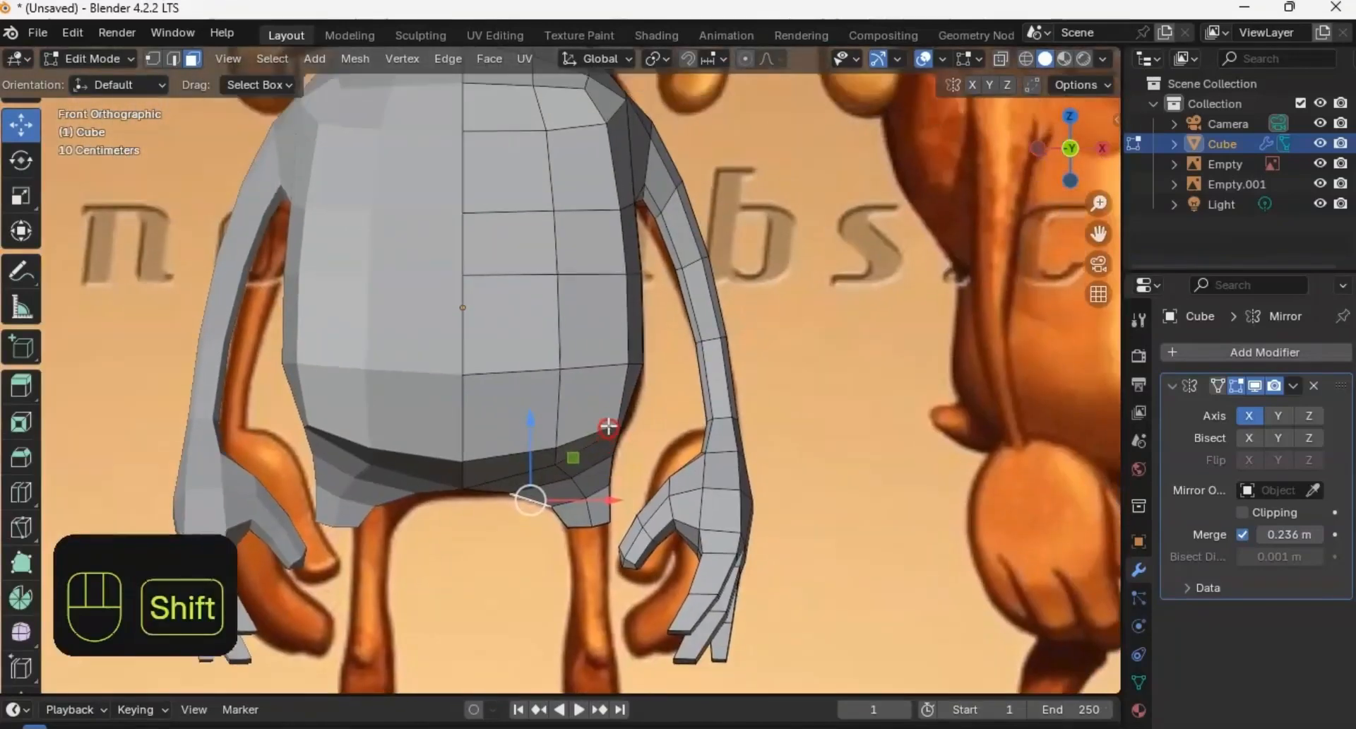
pyautogui.moveTo(619, 348)
pyautogui.keyDown('shift'); pyautogui.mouseDown(button='middle')
pyautogui.moveTo(672, 361)
pyautogui.moveTo(635, 388)
pyautogui.moveTo(621, 357)
pyautogui.moveTo(589, 422)
pyautogui.moveTo(569, 366)
pyautogui.moveTo(616, 353)
pyautogui.moveTo(532, 341)
pyautogui.moveTo(642, 393)
pyautogui.moveTo(622, 304)
pyautogui.moveTo(651, 350)
pyautogui.moveTo(629, 393)
pyautogui.moveTo(638, 304)
pyautogui.moveTo(613, 351)
pyautogui.mouseUp(button='middle'); pyautogui.keyUp('shift')
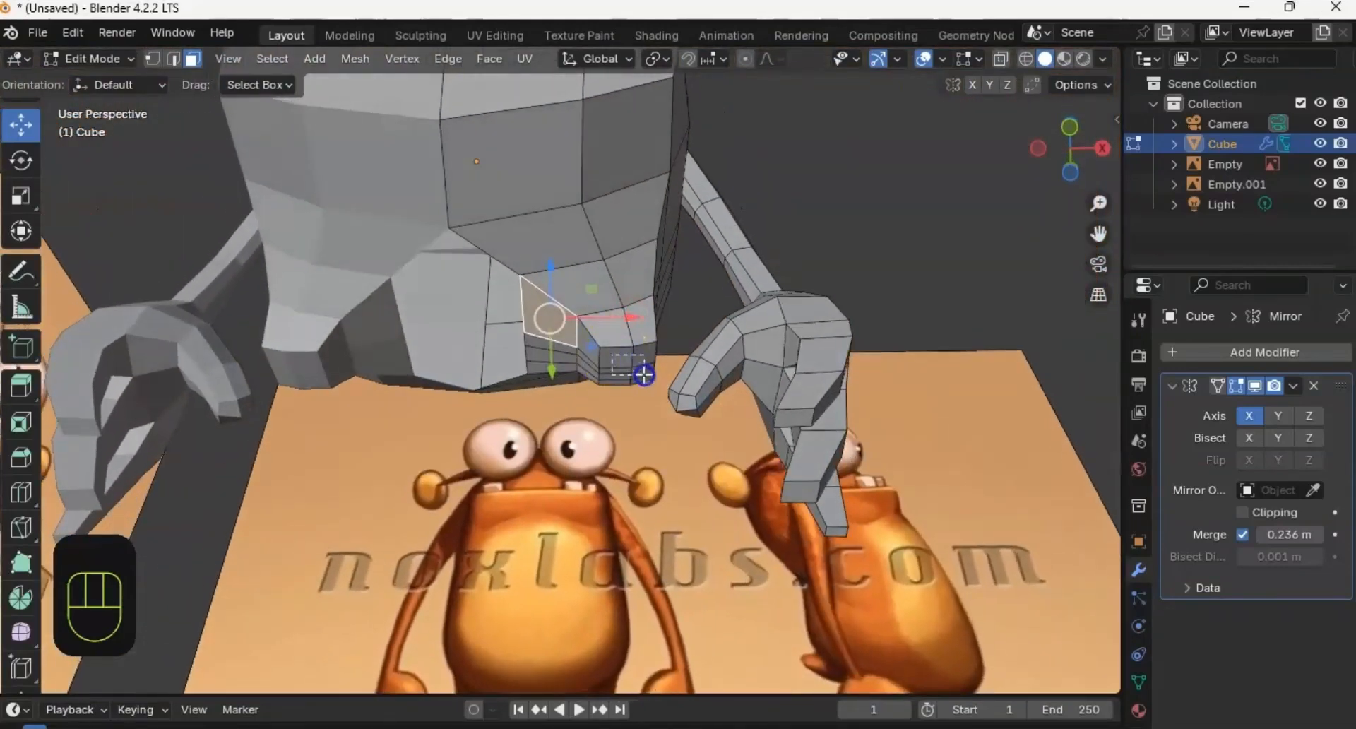
pyautogui.moveTo(681, 365); pyautogui.dragTo(634, 370, button='middle')
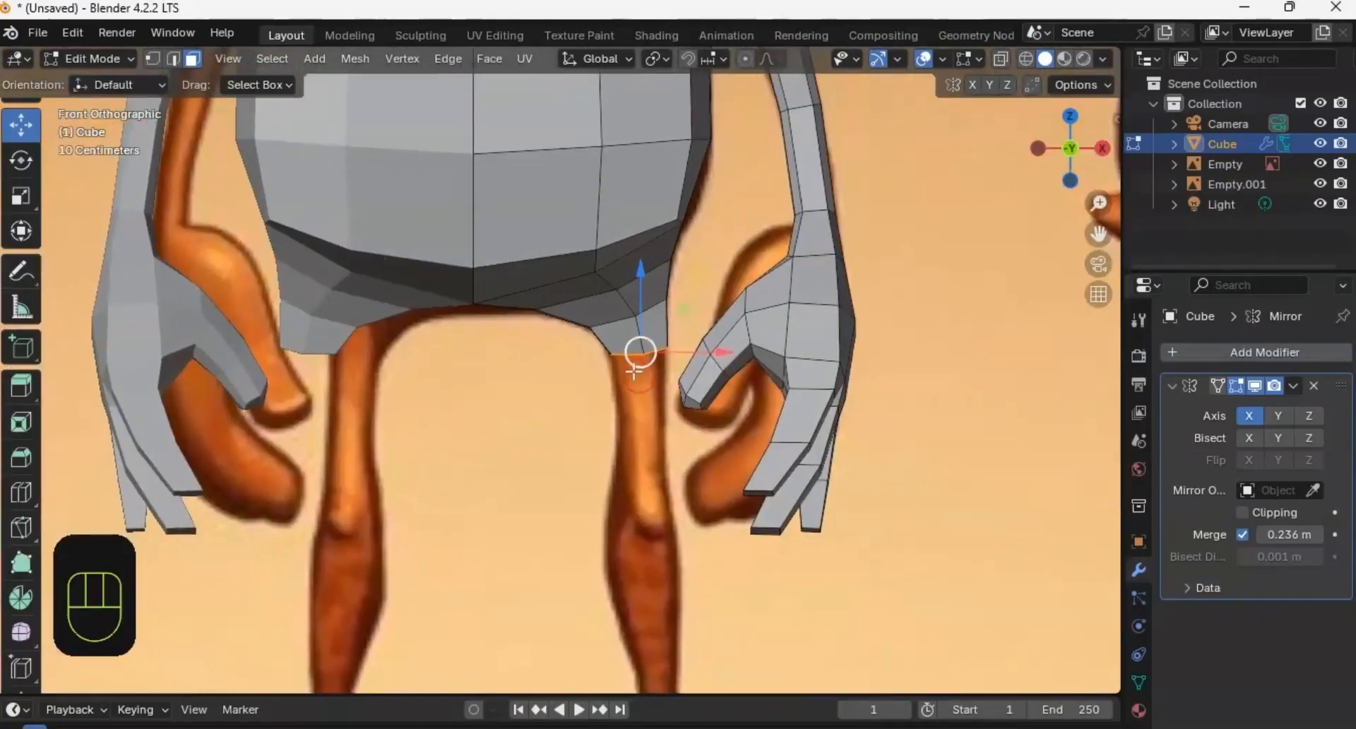
# Step: Extrude the leg's end faces about 0.29 m downward and move them inward along X to straighten the upper leg
pyautogui.press('e')
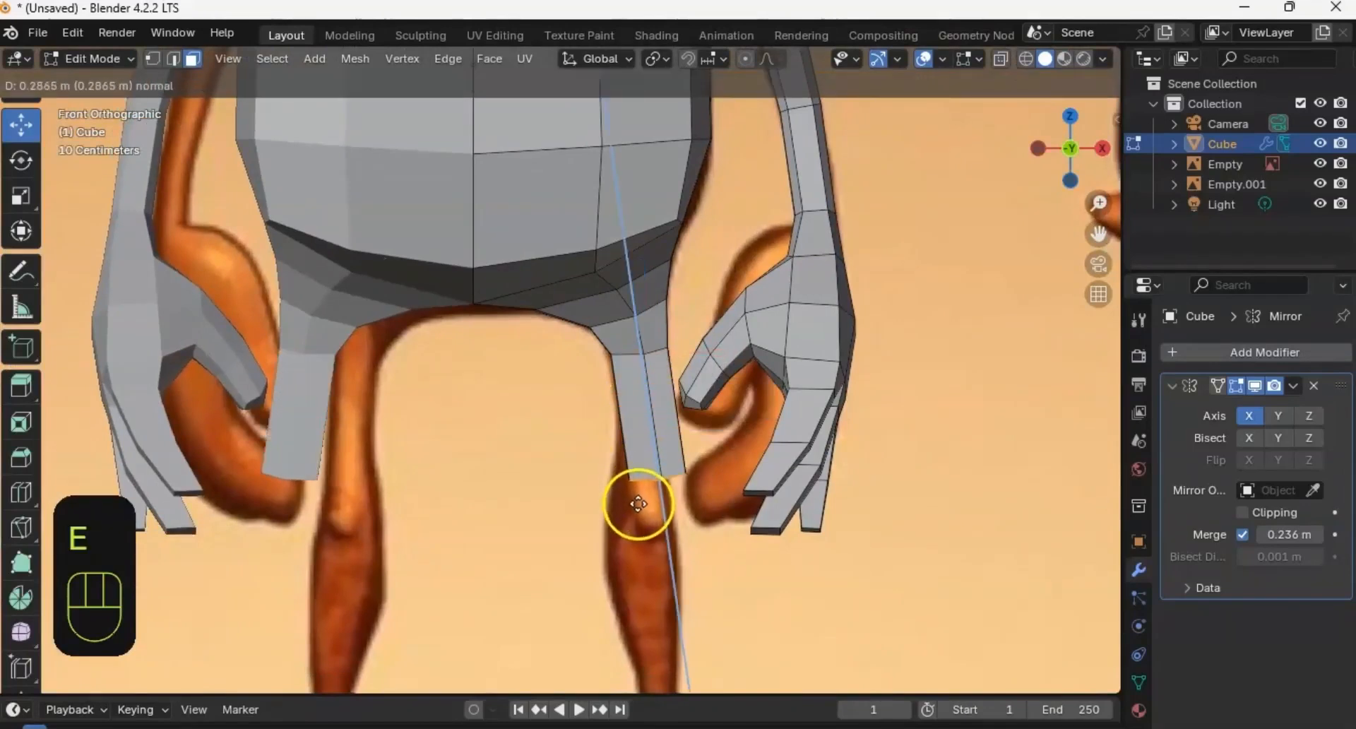
pyautogui.click(636, 505)
pyautogui.moveTo(725, 479); pyautogui.dragTo(703, 483)
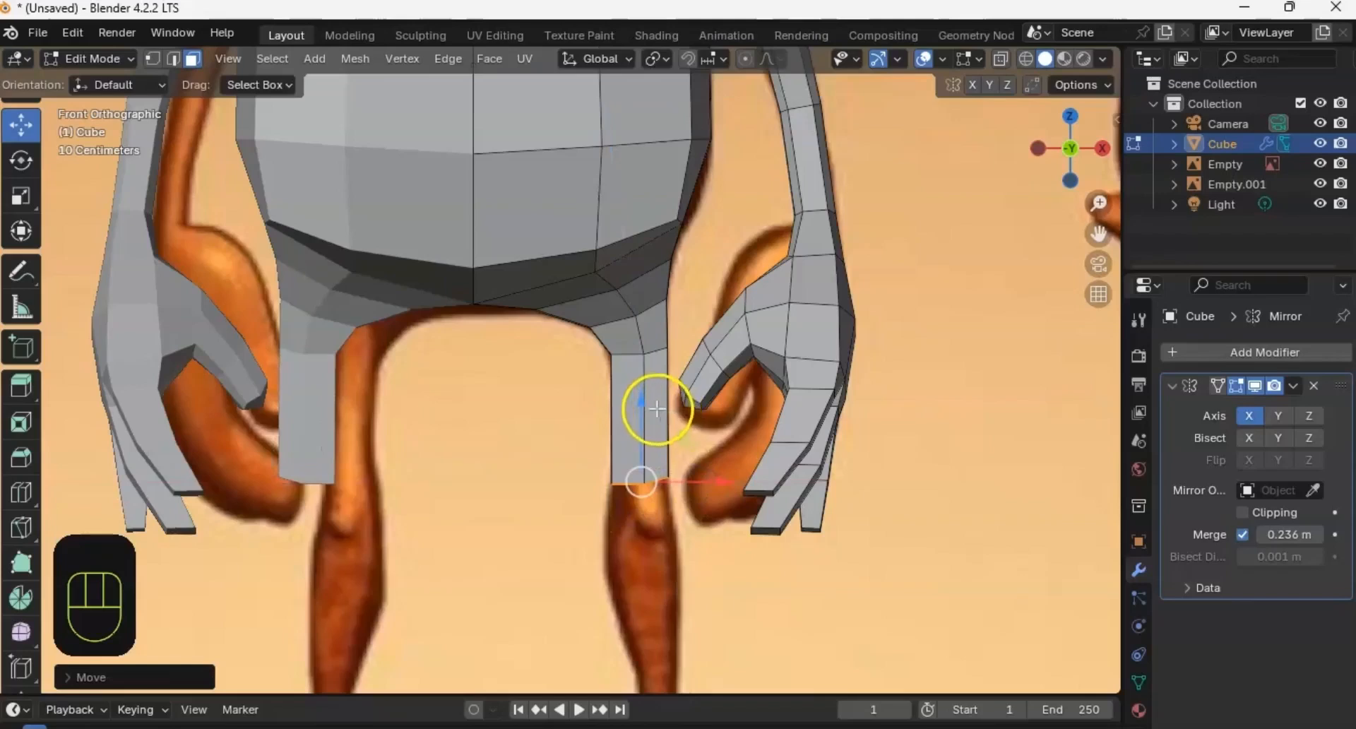
# Step: Add two horizontal loop cuts across the upper leg, spaced between the hip and the leg's lower end
pyautogui.hotkey('ctrl', 'r')
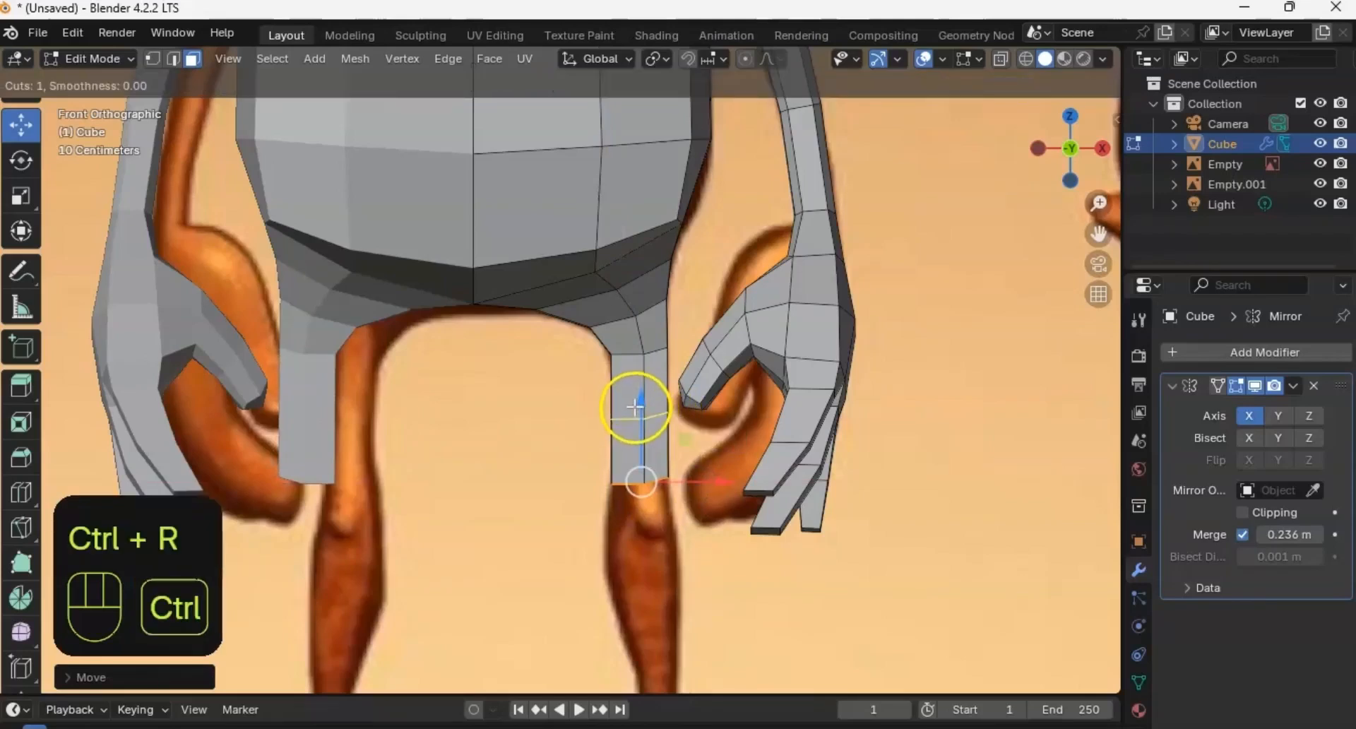
pyautogui.click(633, 404)
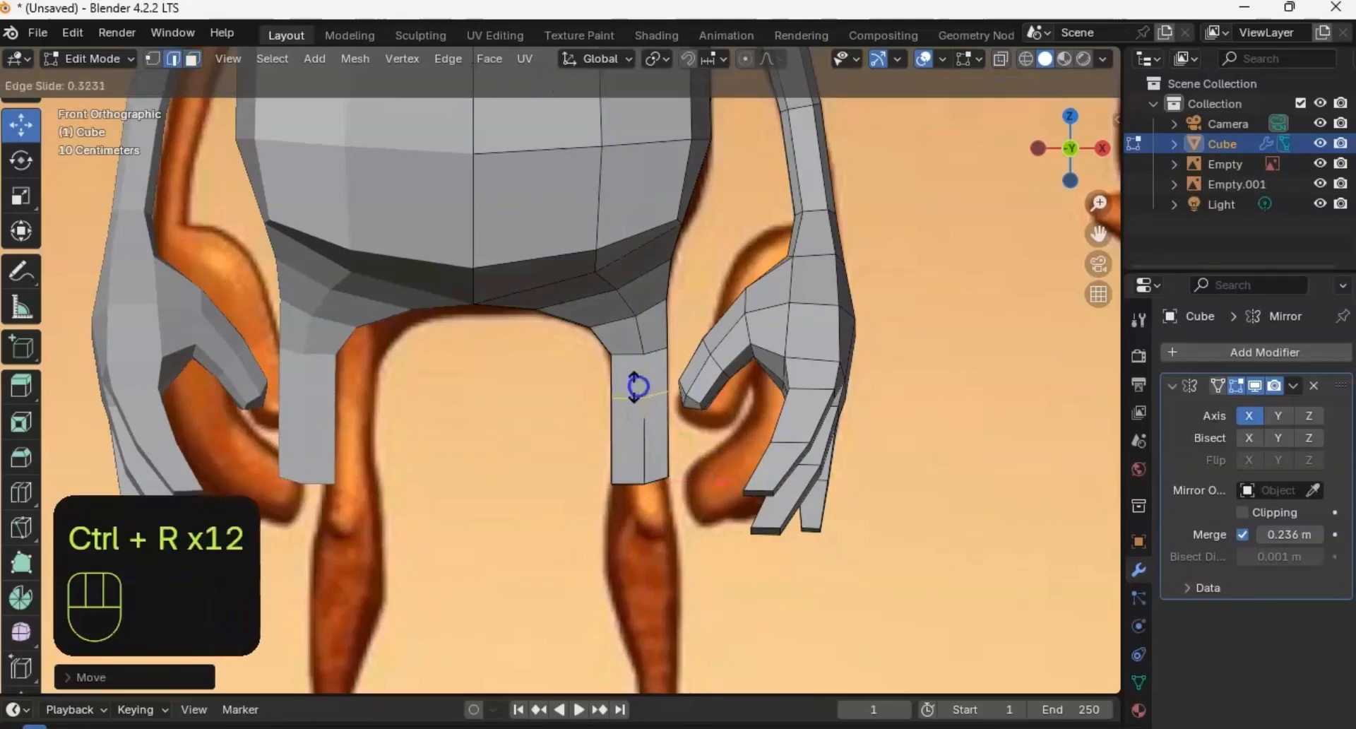
pyautogui.click(637, 389)
pyautogui.hotkey('ctrl', 'r')
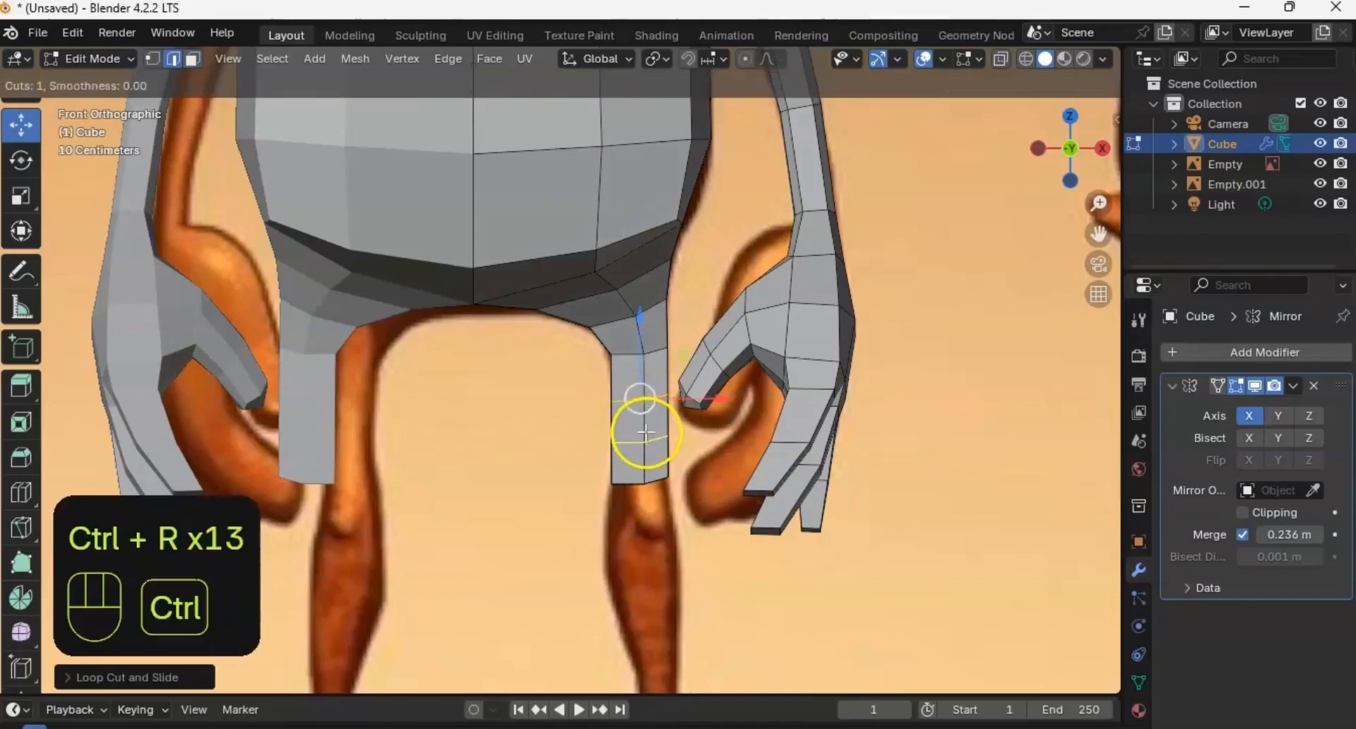
pyautogui.click(646, 436)
pyautogui.click(645, 436)
pyautogui.click(642, 421)
pyautogui.moveTo(642, 432); pyautogui.dragTo(631, 326, button='middle')
pyautogui.press('g')
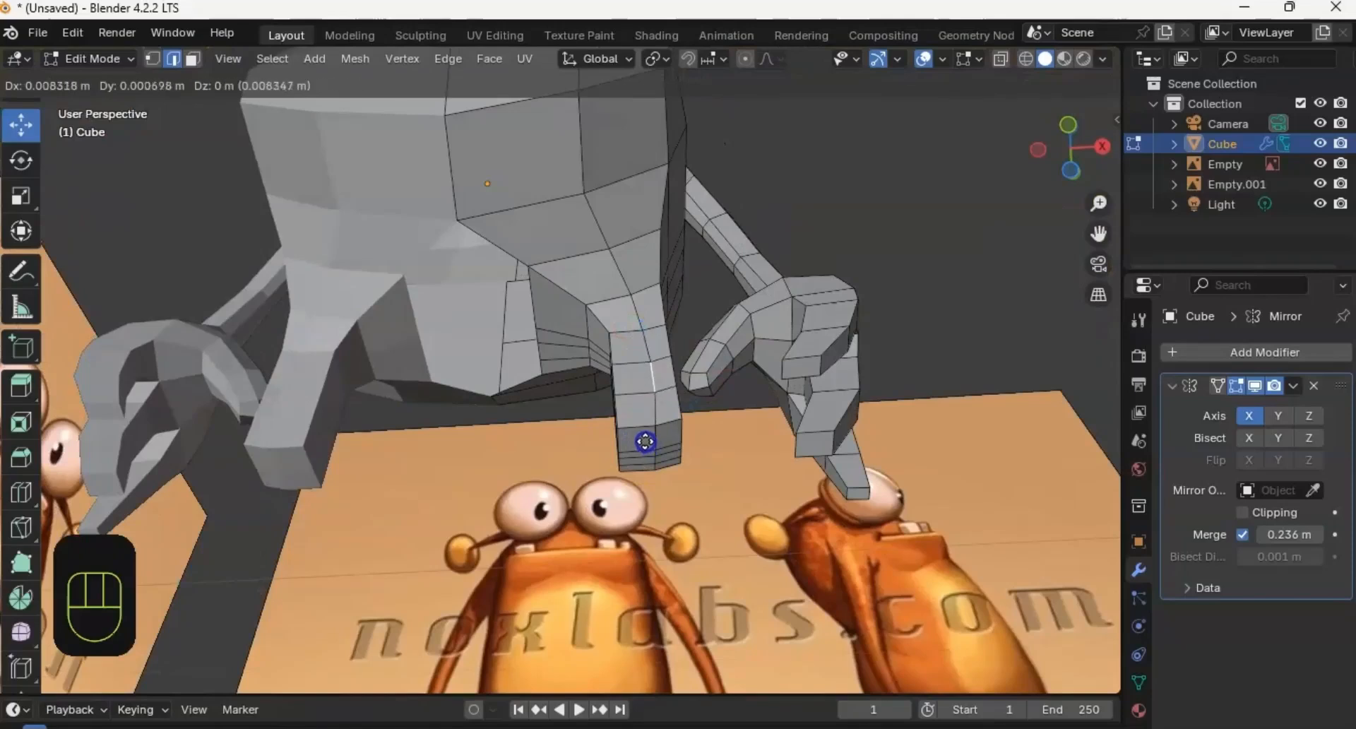
pyautogui.click(645, 441)
pyautogui.hotkey('ctrl', 'z')
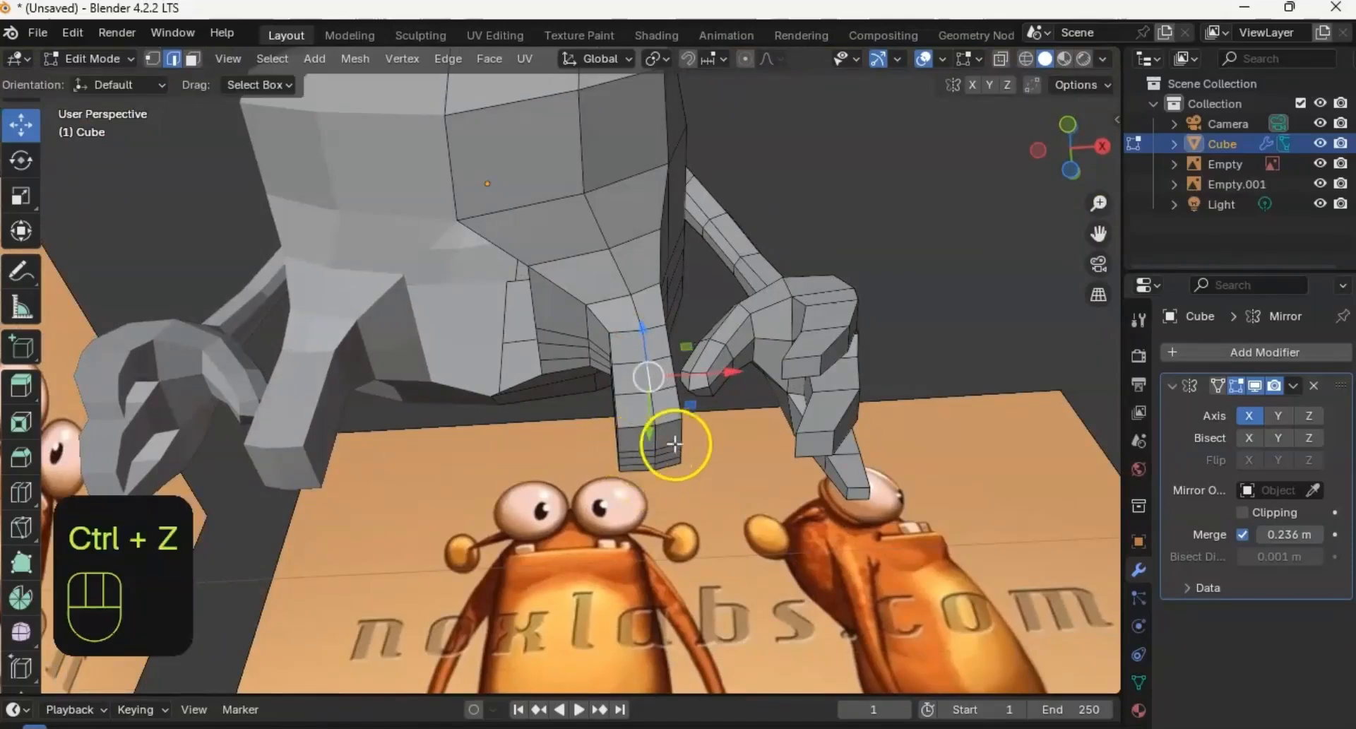
pyautogui.moveTo(675, 444); pyautogui.dragTo(660, 375, button='middle')
pyautogui.press('g')
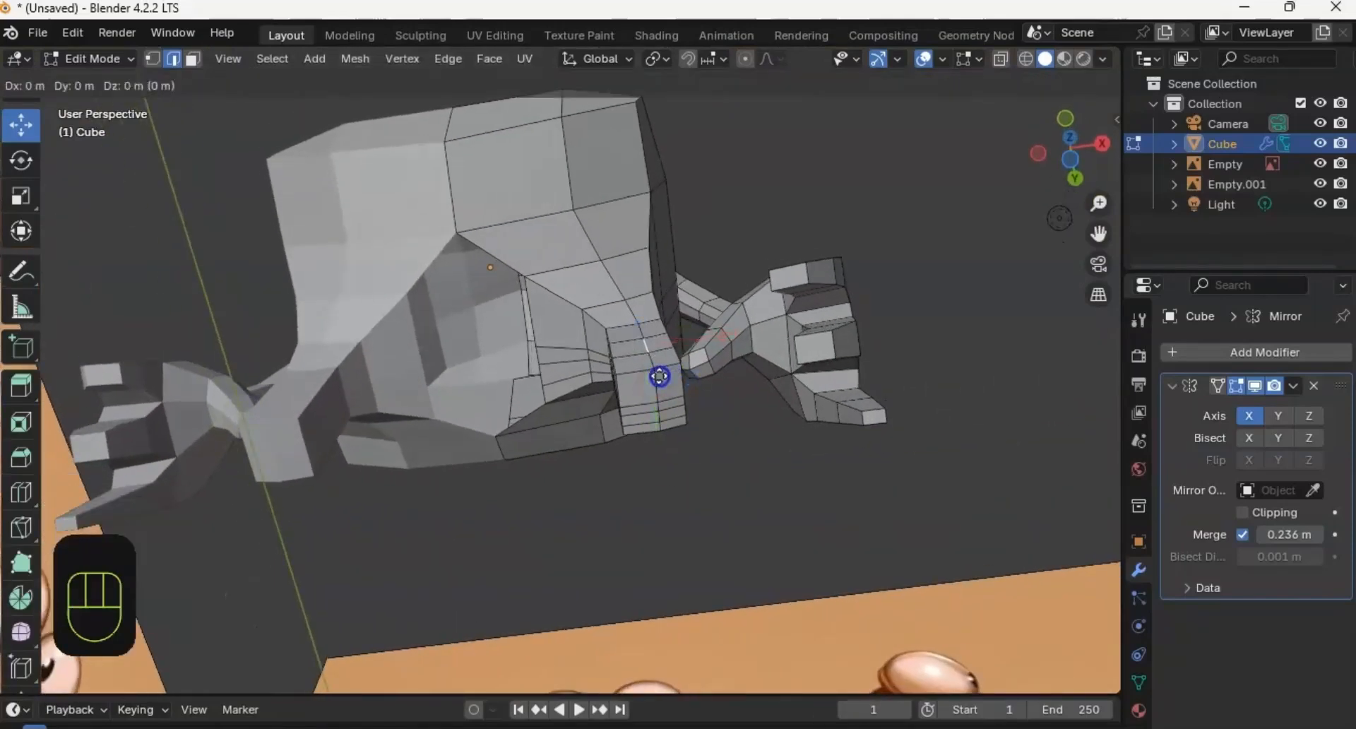
pyautogui.click(660, 376)
pyautogui.hotkey('ctrl', 'z')
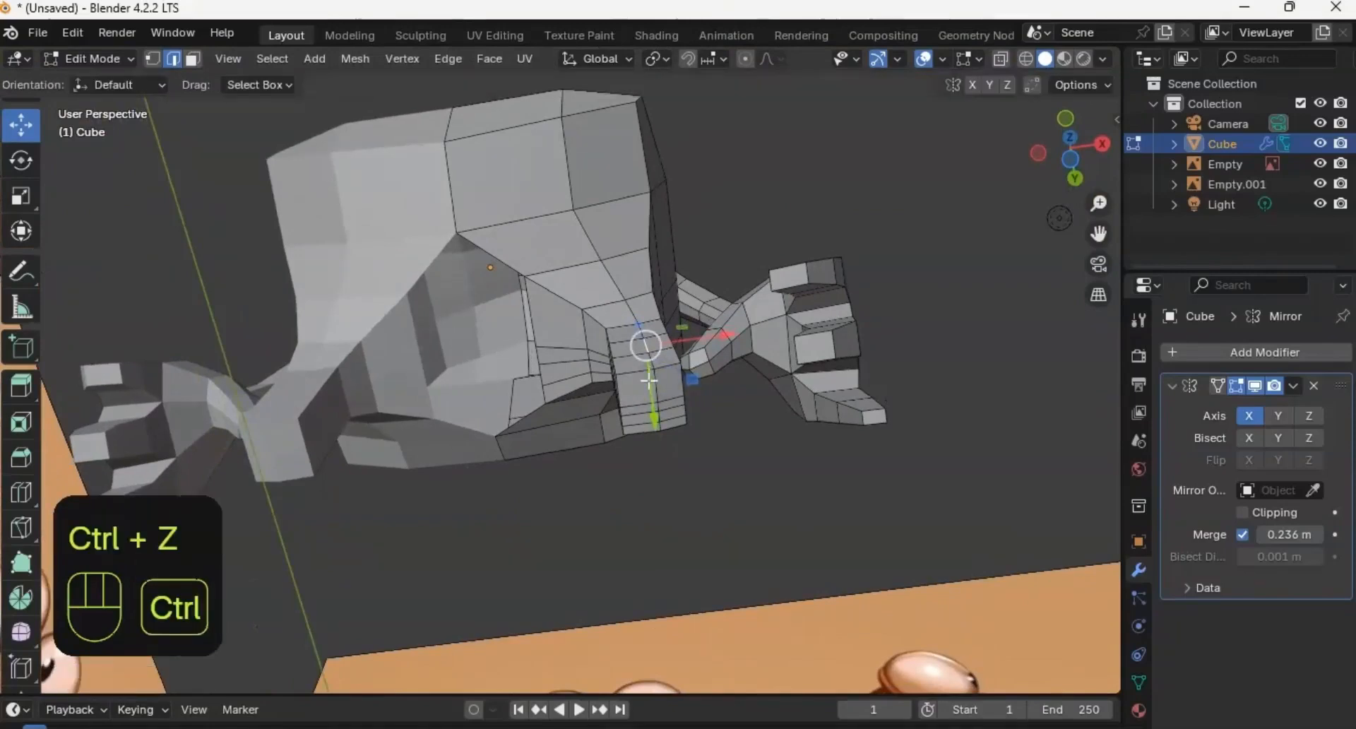
# Step: Extrude the faces at the leg's lower end down to the reference knee and scale them up slightly
pyautogui.keyDown('ctrl'); pyautogui.moveTo(659, 448); pyautogui.dragTo(662, 383, button='middle'); pyautogui.keyUp('ctrl')
pyautogui.click(660, 384)
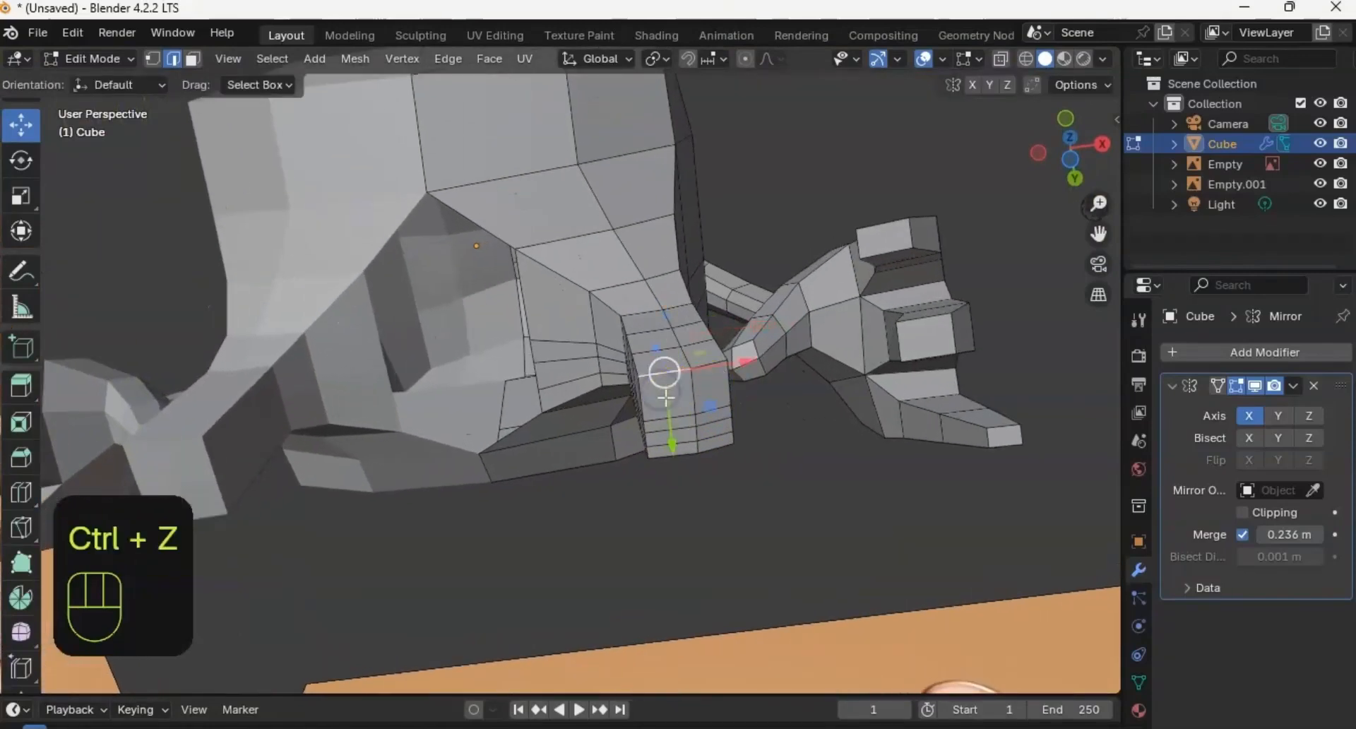
pyautogui.press('3')
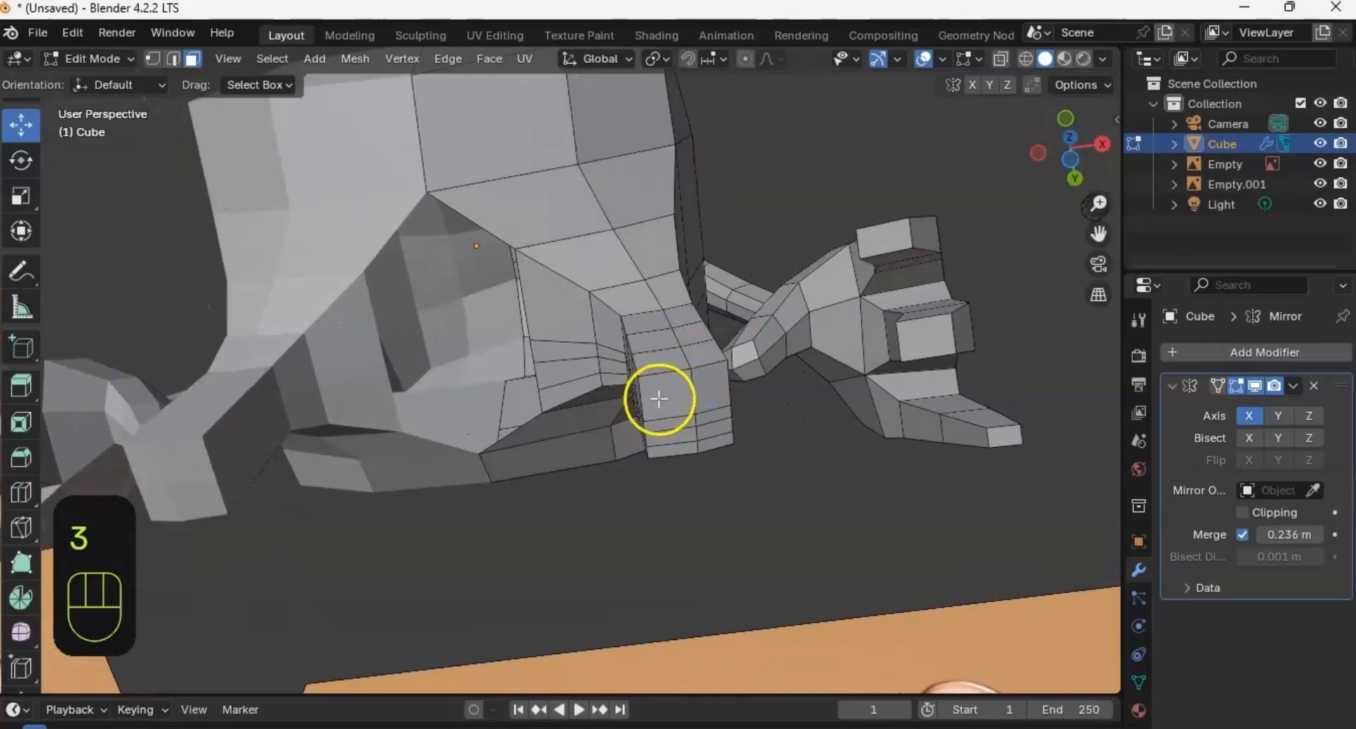
pyautogui.click(659, 399)
pyautogui.keyDown('shift'); pyautogui.click(700, 399); pyautogui.keyUp('shift')
pyautogui.keyDown('shift'); pyautogui.click(669, 422); pyautogui.keyUp('shift')
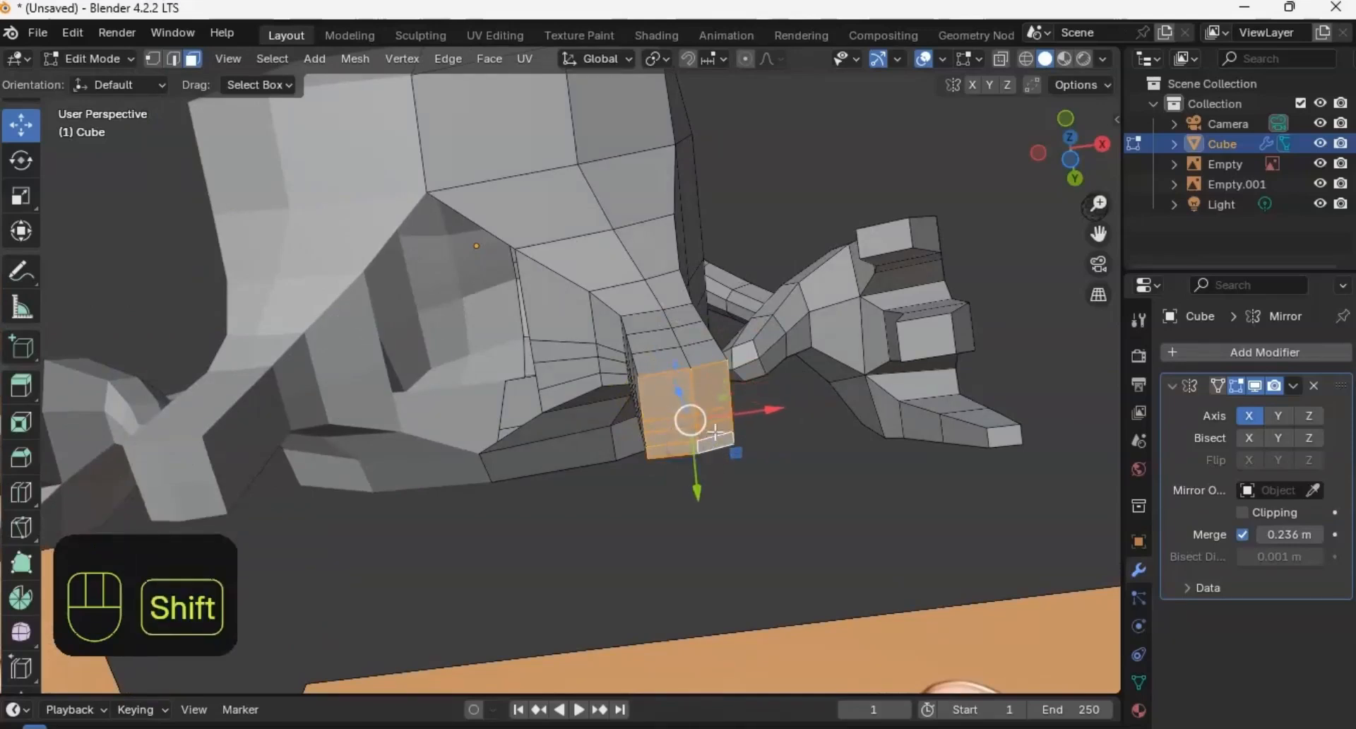
pyautogui.keyDown('alt'); pyautogui.moveTo(715, 433); pyautogui.dragTo(691, 407, button='middle'); pyautogui.keyUp('alt')
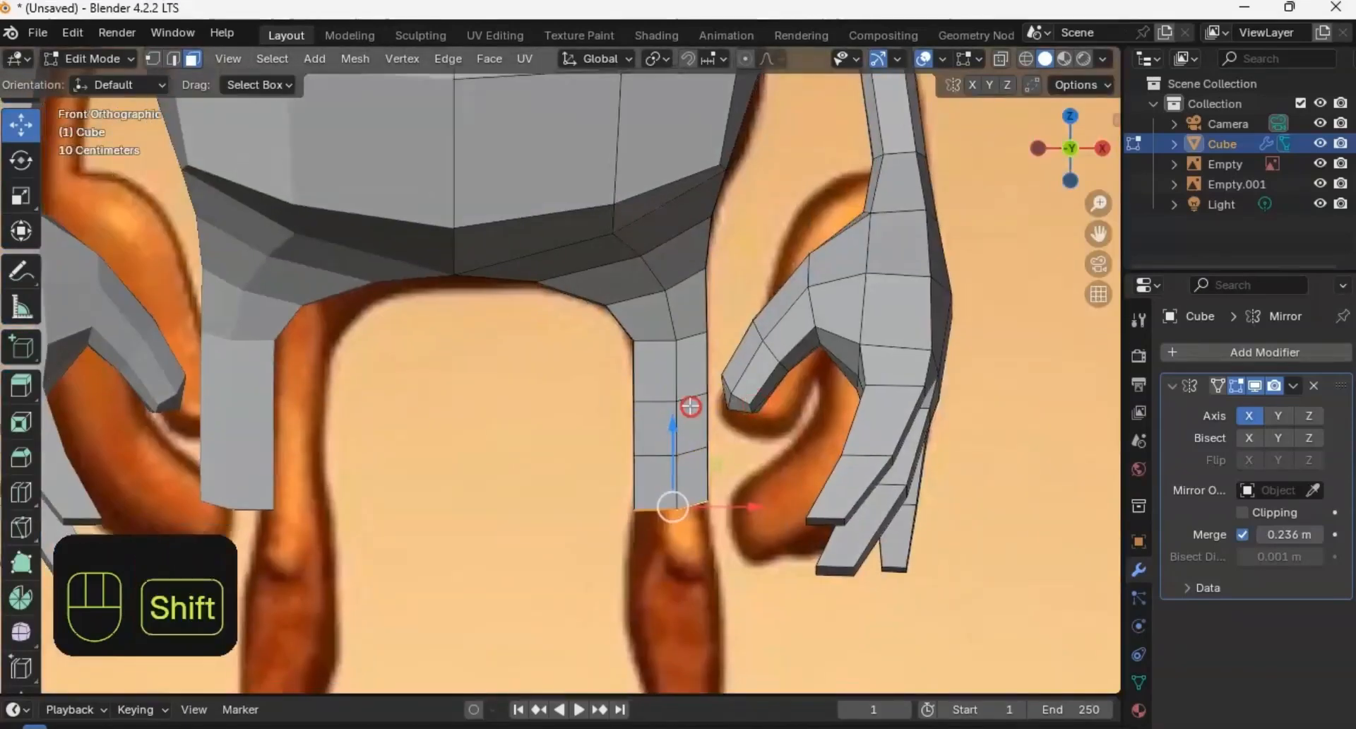
pyautogui.scroll(-4, 691, 407)
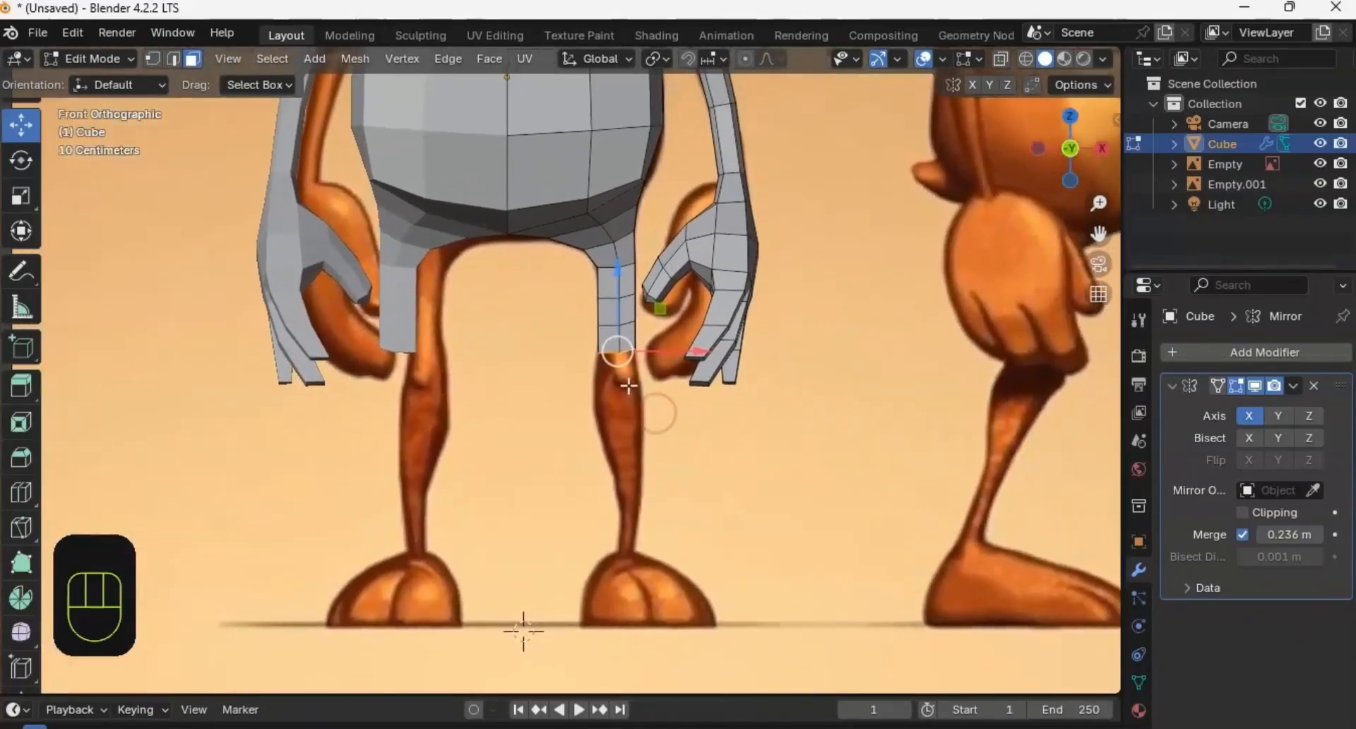
pyautogui.press('e')
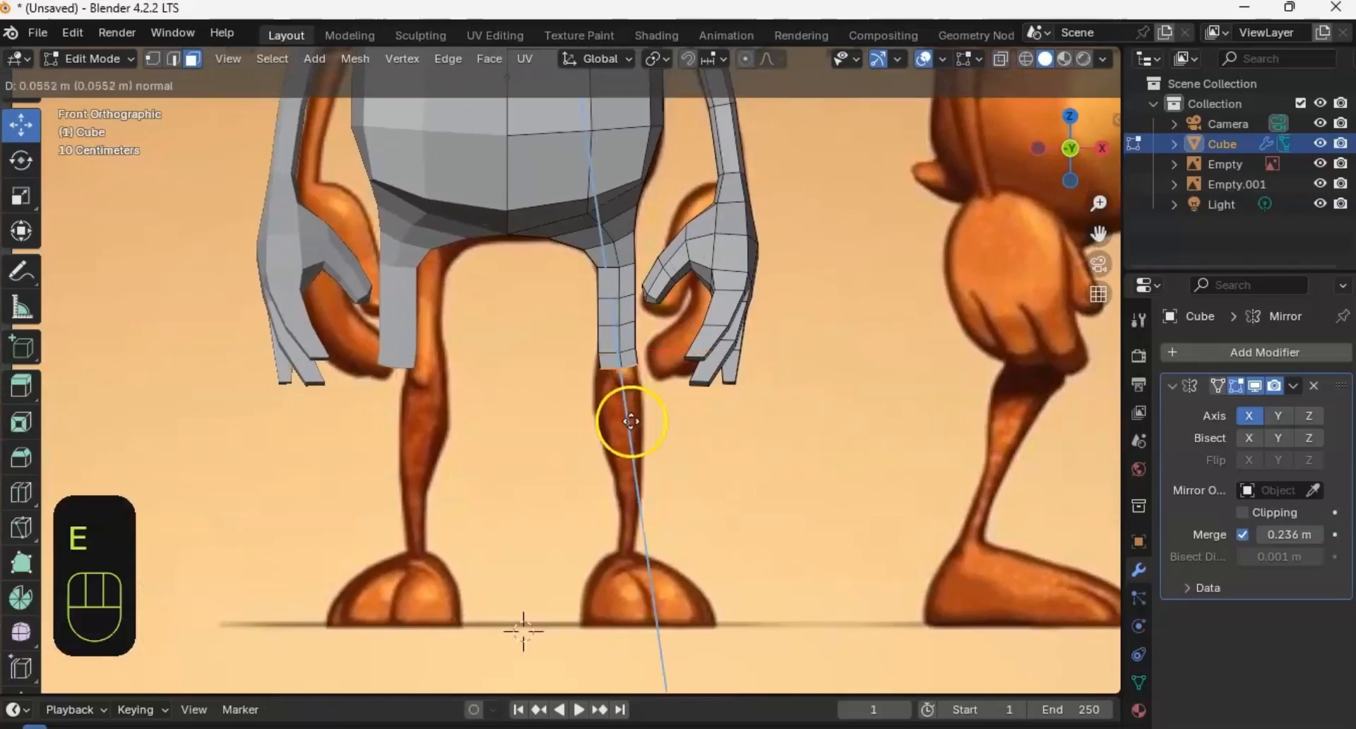
pyautogui.moveTo(675, 425); pyautogui.dragTo(669, 421)
pyautogui.press('s')
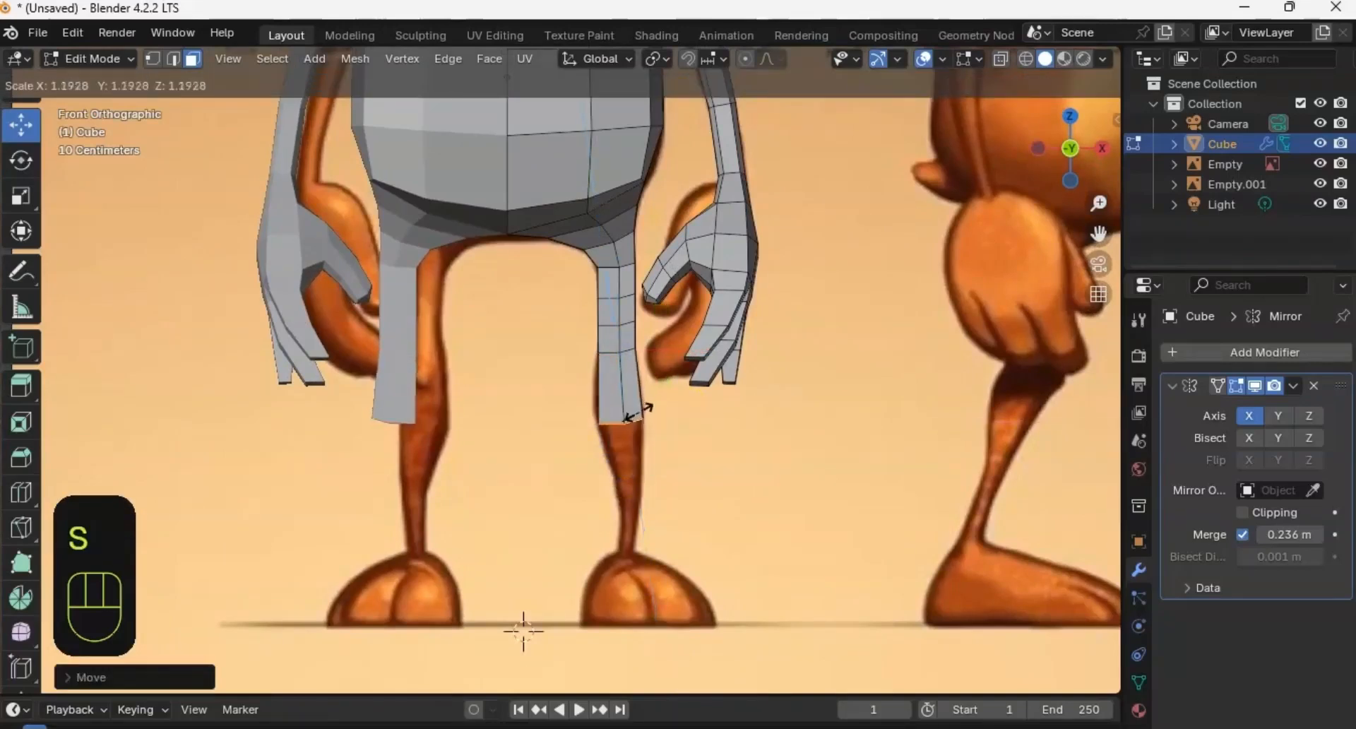
pyautogui.click(626, 401)
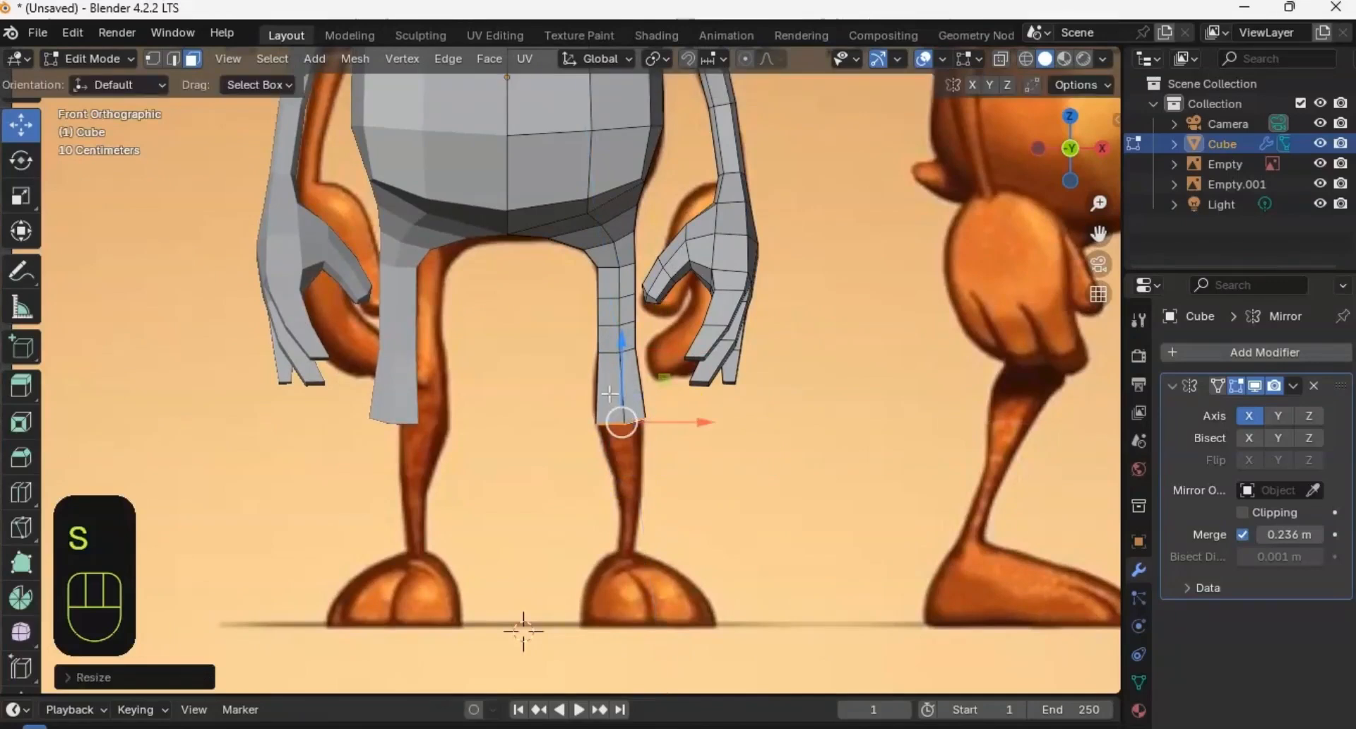
# Step: Add a horizontal loop cut through the new knee segment and scale it outward to round the knee
pyautogui.press('ctrl')
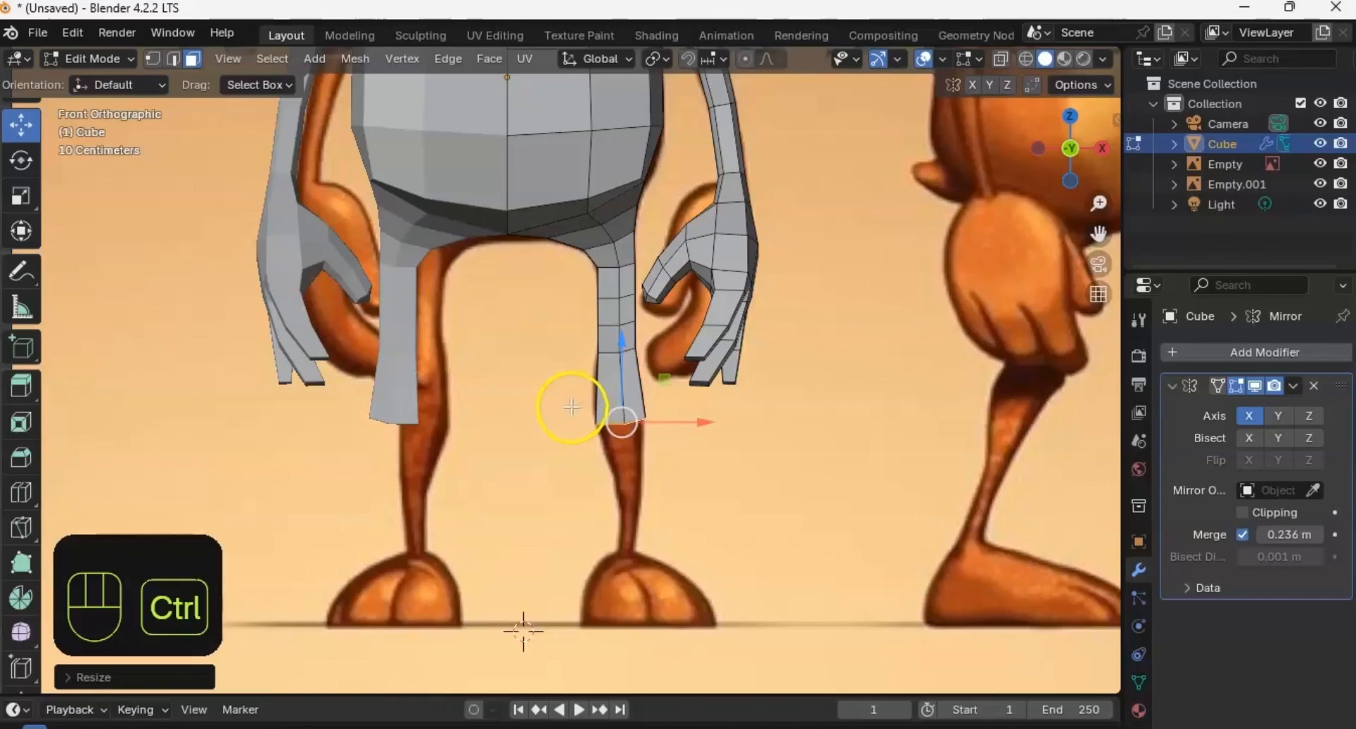
pyautogui.hotkey('ctrl', 'r')
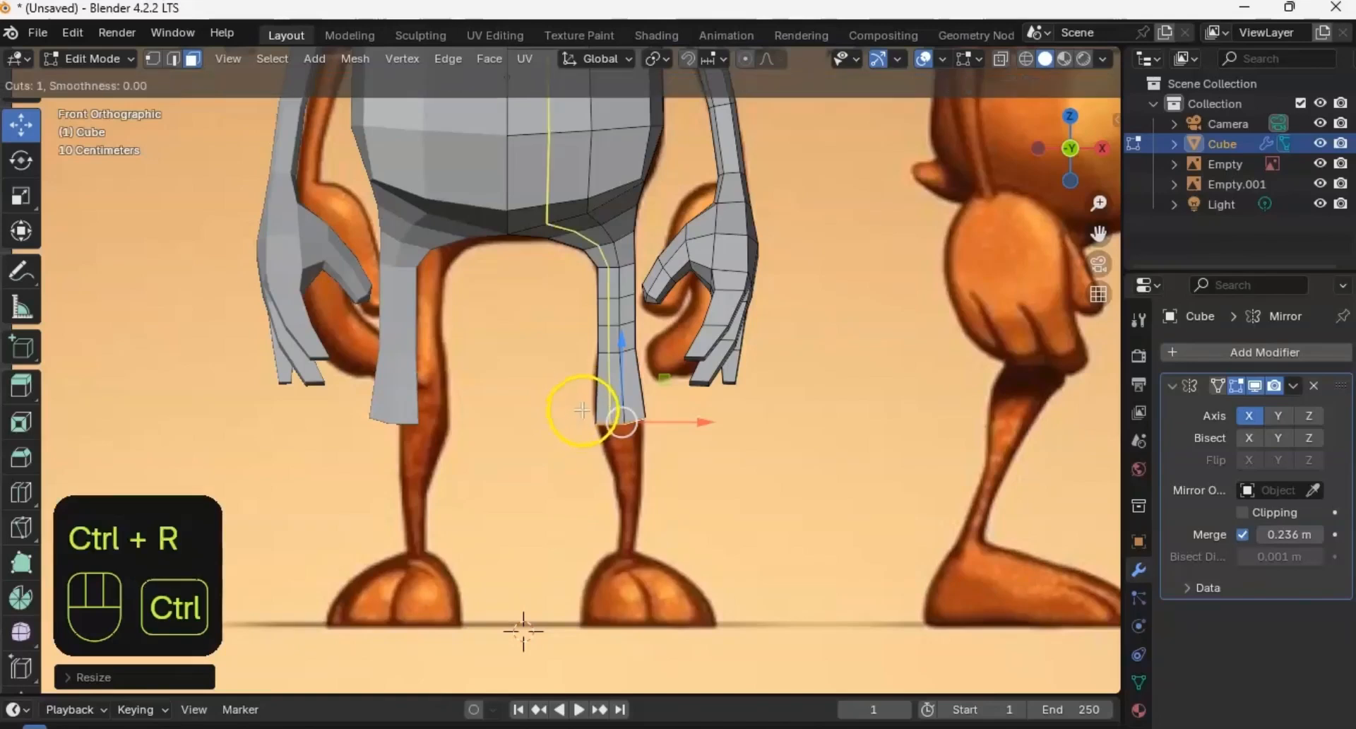
pyautogui.click(613, 401)
pyautogui.click(611, 404)
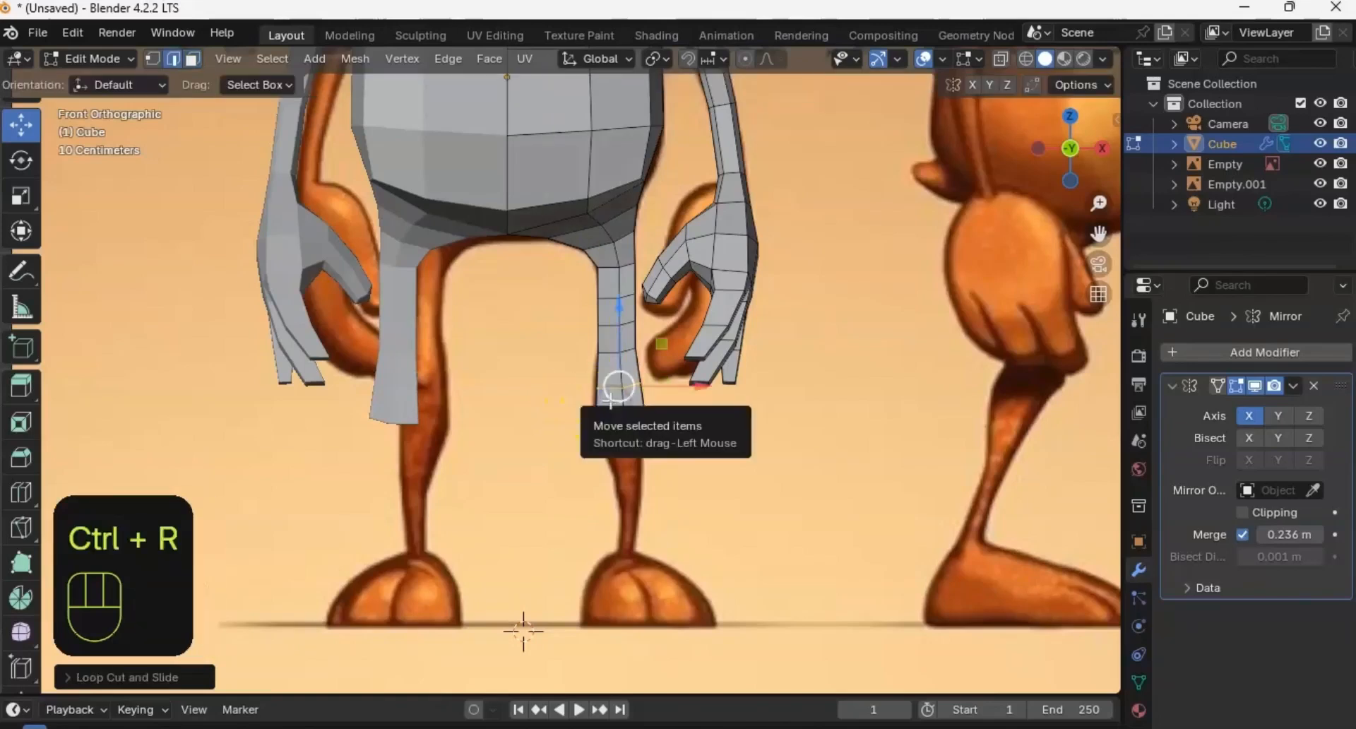
pyautogui.press('s')
pyautogui.click(605, 399)
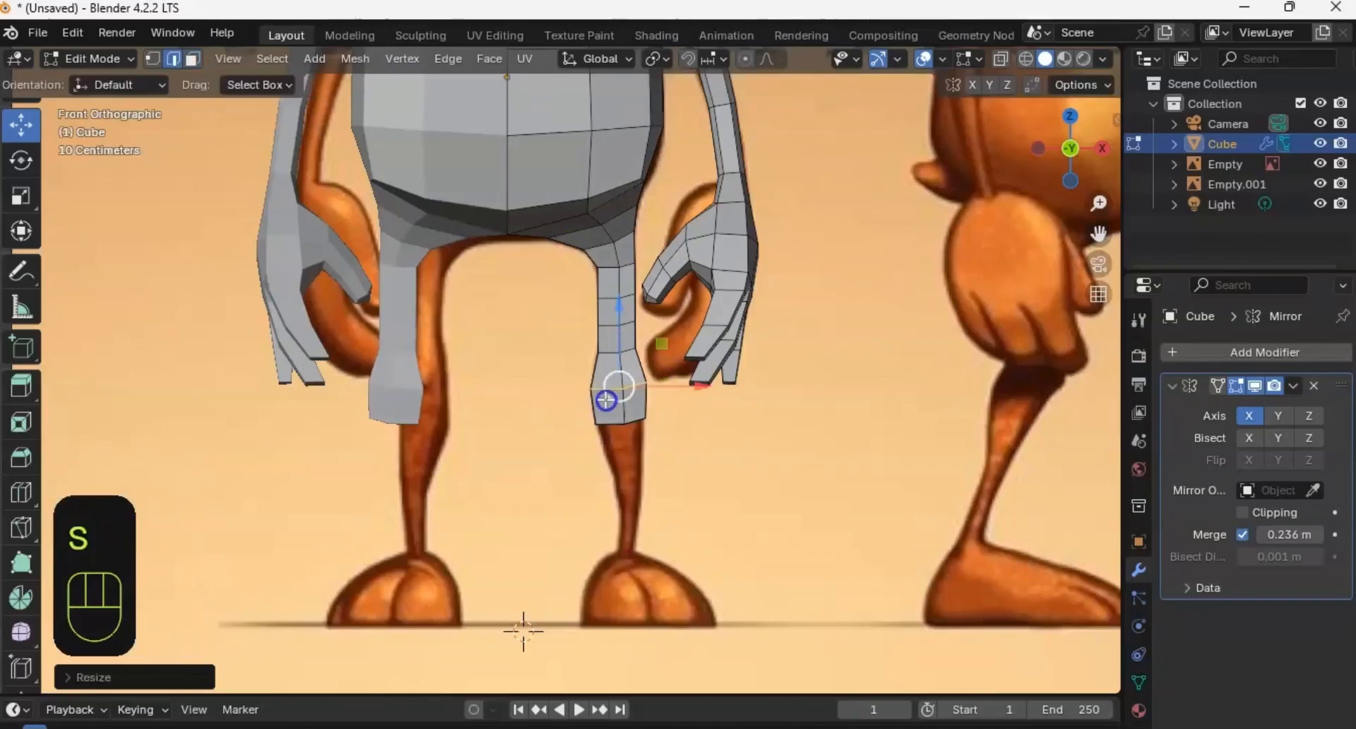
# Step: Select the faces on the underside of the knee and extrude them down to the top of the reference foot
pyautogui.moveTo(638, 425); pyautogui.dragTo(620, 387, button='middle')
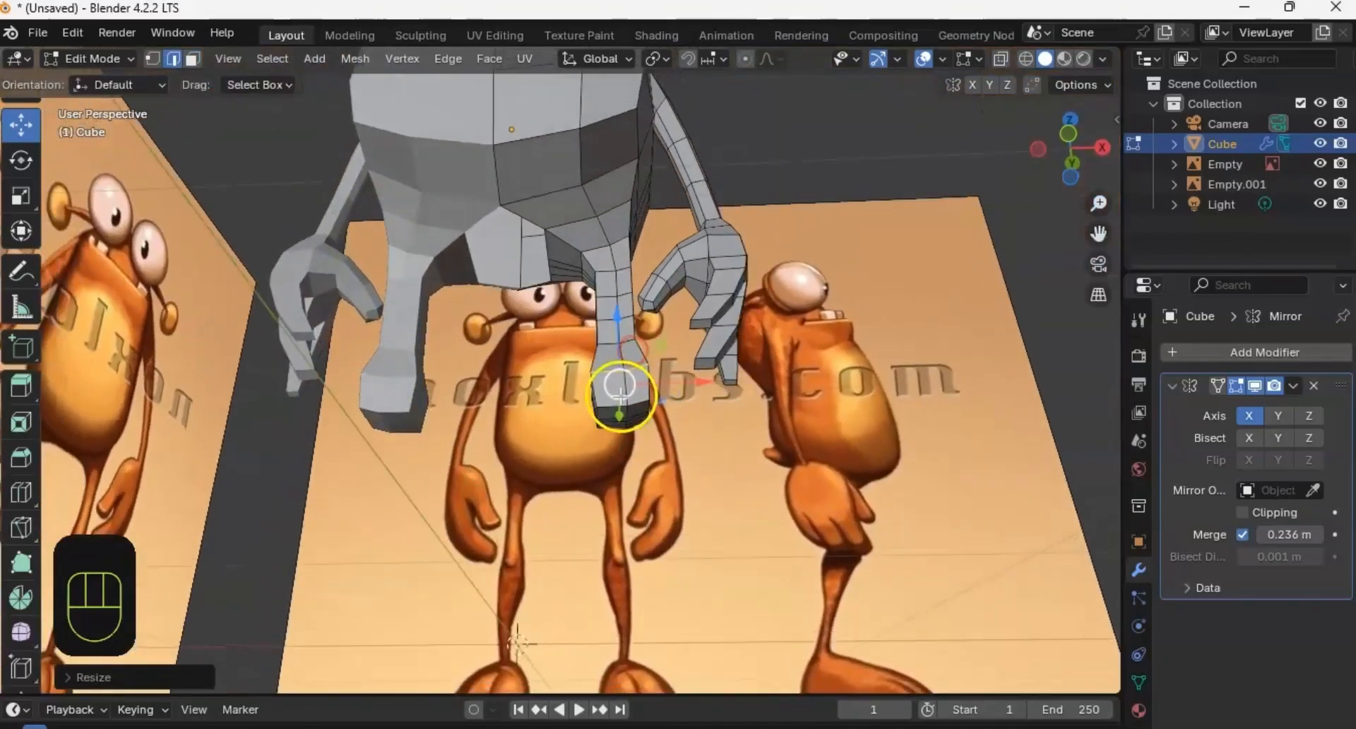
pyautogui.keyDown('ctrl'); pyautogui.moveTo(620, 446); pyautogui.dragTo(629, 386, button='middle'); pyautogui.keyUp('ctrl')
pyautogui.press('3')
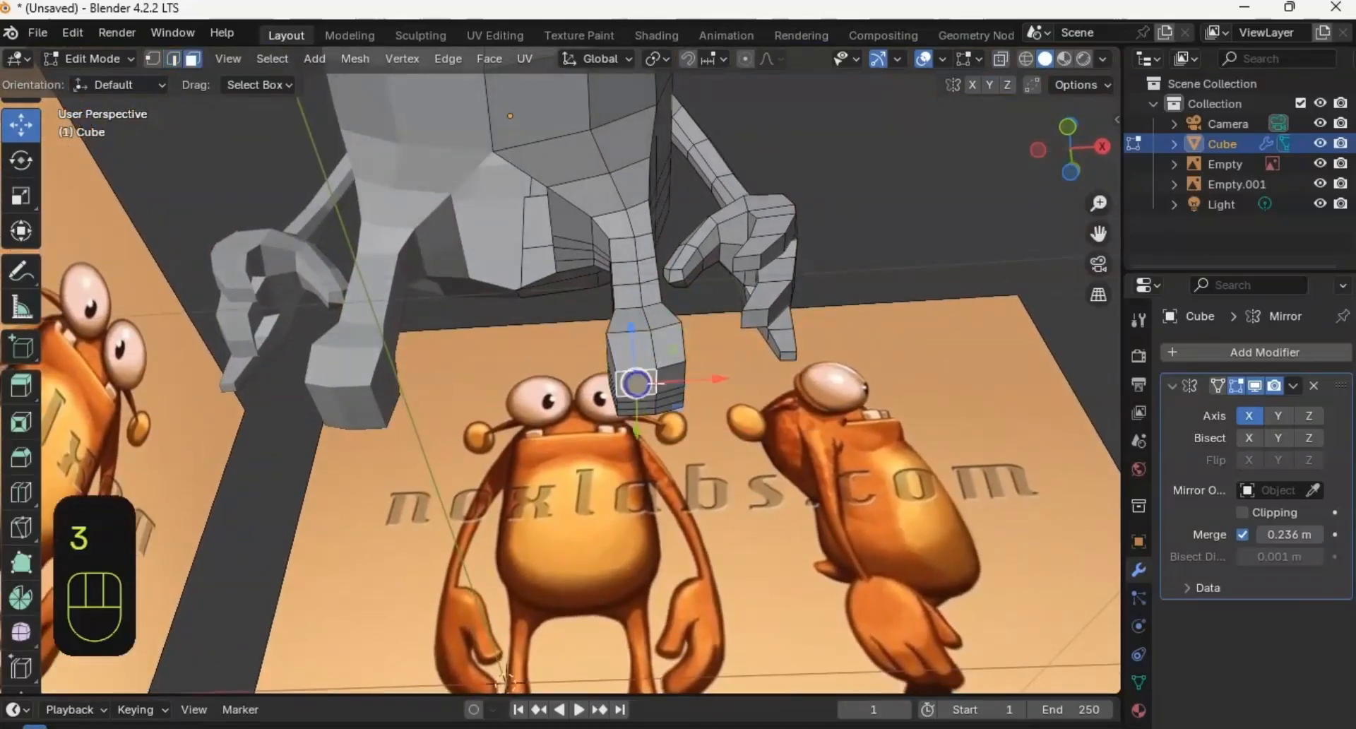
pyautogui.keyDown('shift'); pyautogui.click(654, 397); pyautogui.keyUp('shift')
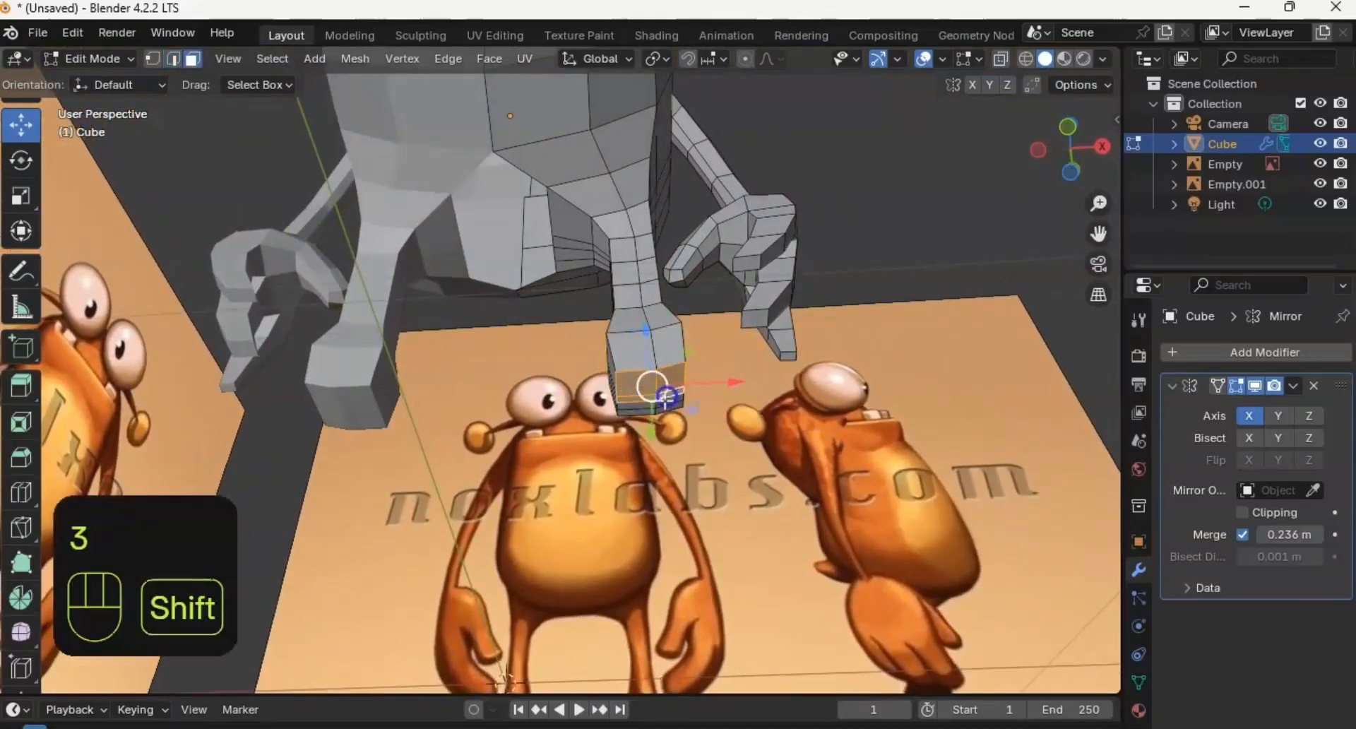
pyautogui.keyDown('shift'); pyautogui.click(649, 389); pyautogui.keyUp('shift')
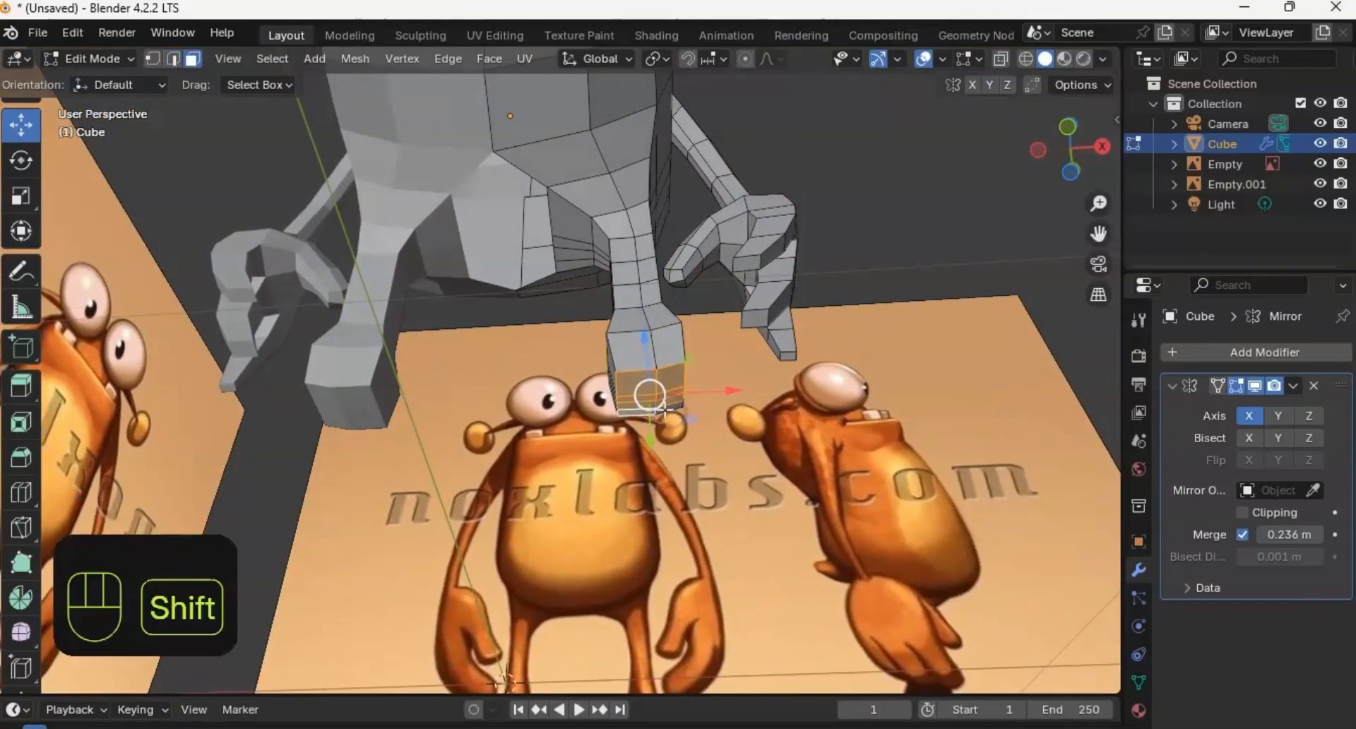
pyautogui.moveTo(681, 409); pyautogui.dragTo(557, 437, button='middle')
pyautogui.keyDown('alt'); pyautogui.moveTo(541, 335); pyautogui.dragTo(500, 394, button='middle'); pyautogui.keyUp('alt')
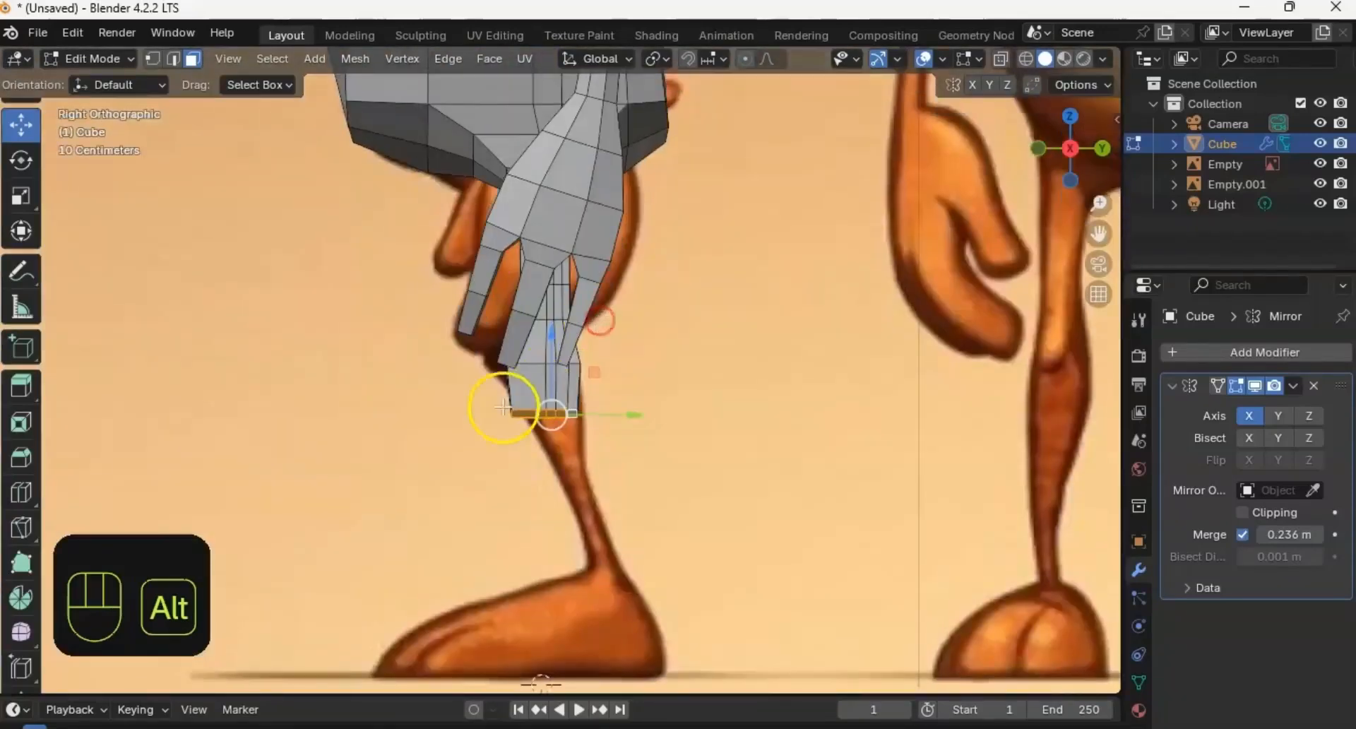
pyautogui.scroll(-3, 500, 393)
pyautogui.keyDown('shift'); pyautogui.moveTo(520, 683); pyautogui.dragTo(496, 608, button='middle'); pyautogui.keyUp('shift')
pyautogui.press('e')
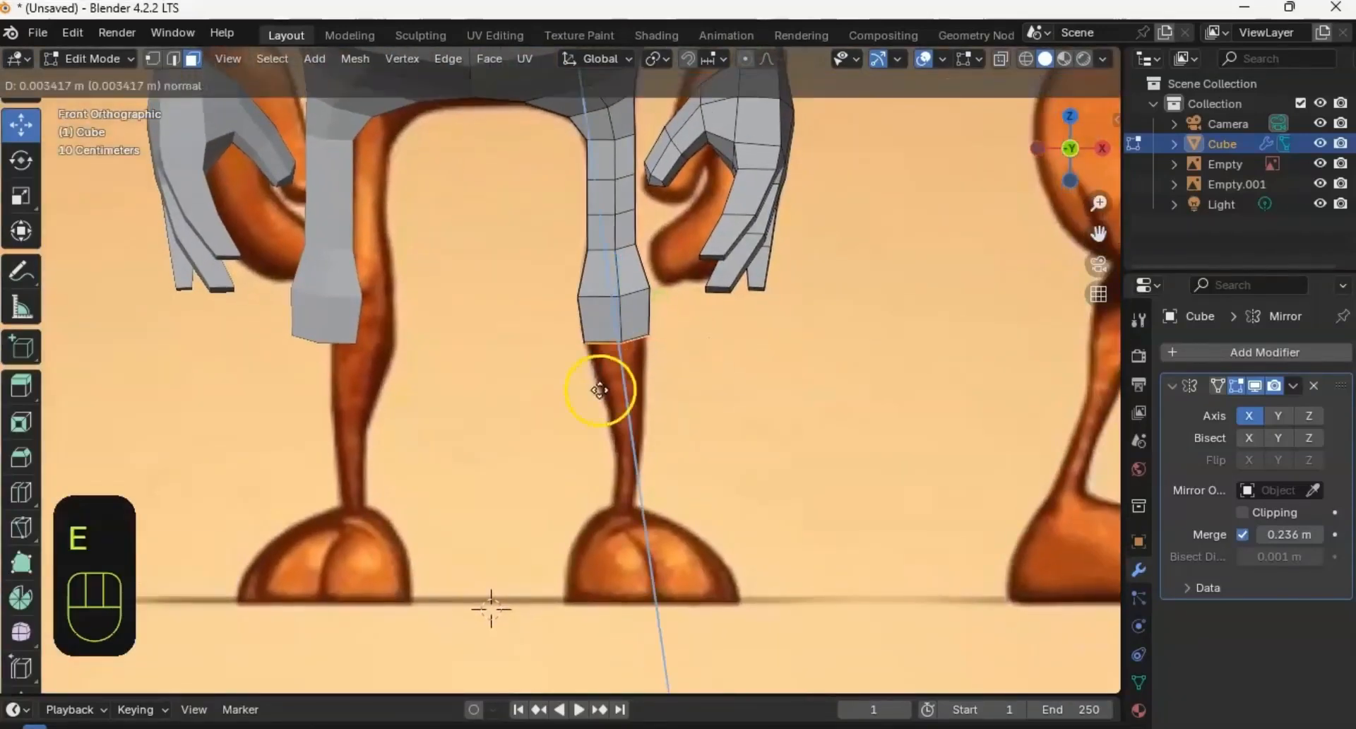
pyautogui.click(622, 535)
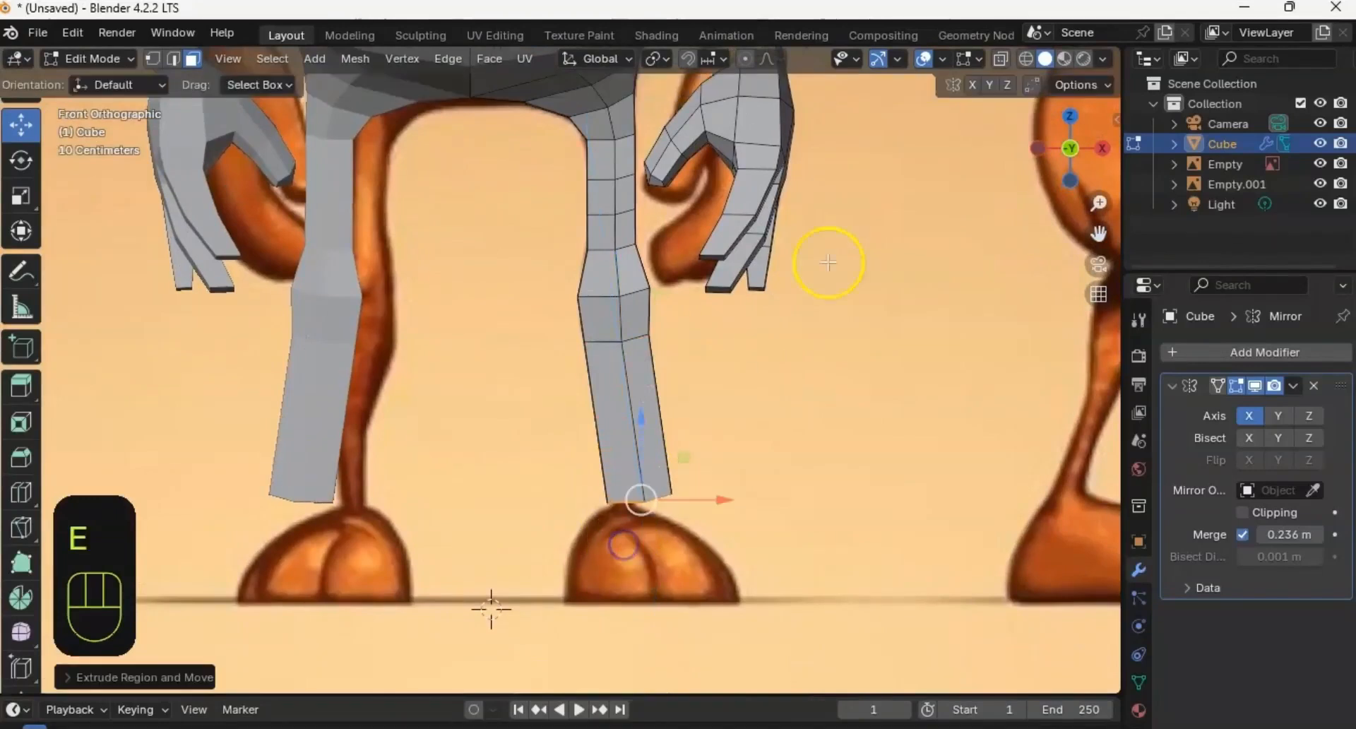
# Step: Turn on X-ray, then move and rotate the lower leg's end faces to centre them over the reference ankle
pyautogui.click(1000, 59)
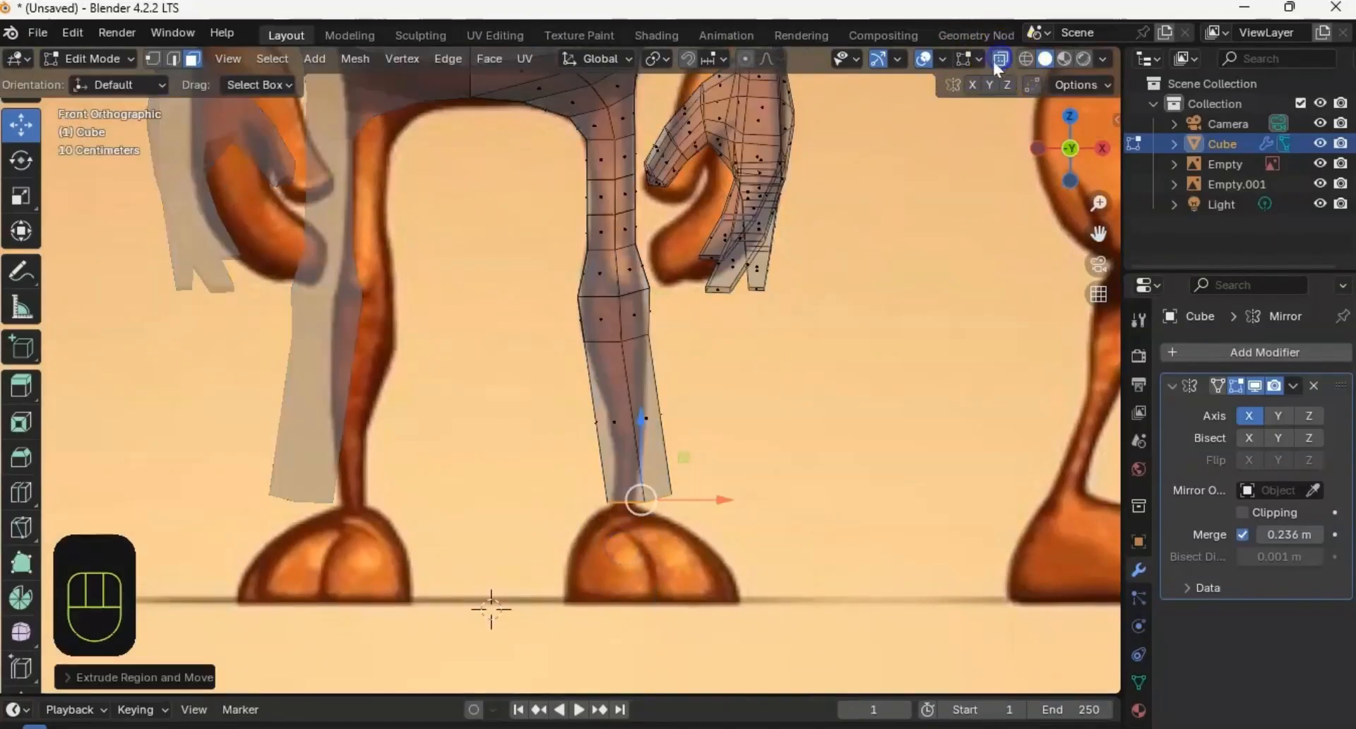
pyautogui.moveTo(703, 490); pyautogui.dragTo(683, 502)
pyautogui.moveTo(629, 438); pyautogui.dragTo(626, 443)
pyautogui.press('r')
pyautogui.click(640, 457)
pyautogui.keyDown('shift'); pyautogui.moveTo(675, 415); pyautogui.dragTo(673, 410, button='middle'); pyautogui.keyUp('shift')
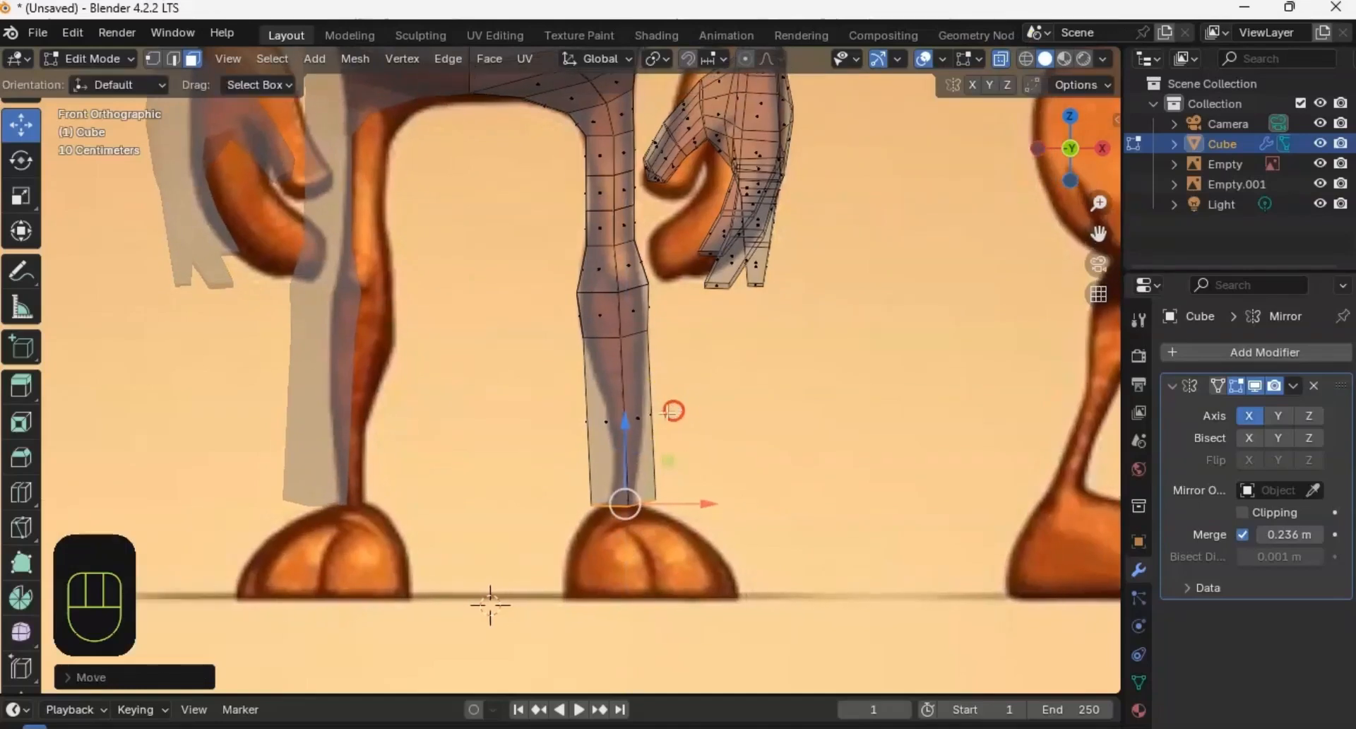
# Step: Add three evenly spaced horizontal loop cuts across the lower leg between the knee and the ankle
pyautogui.hotkey('ctrl', 'r')
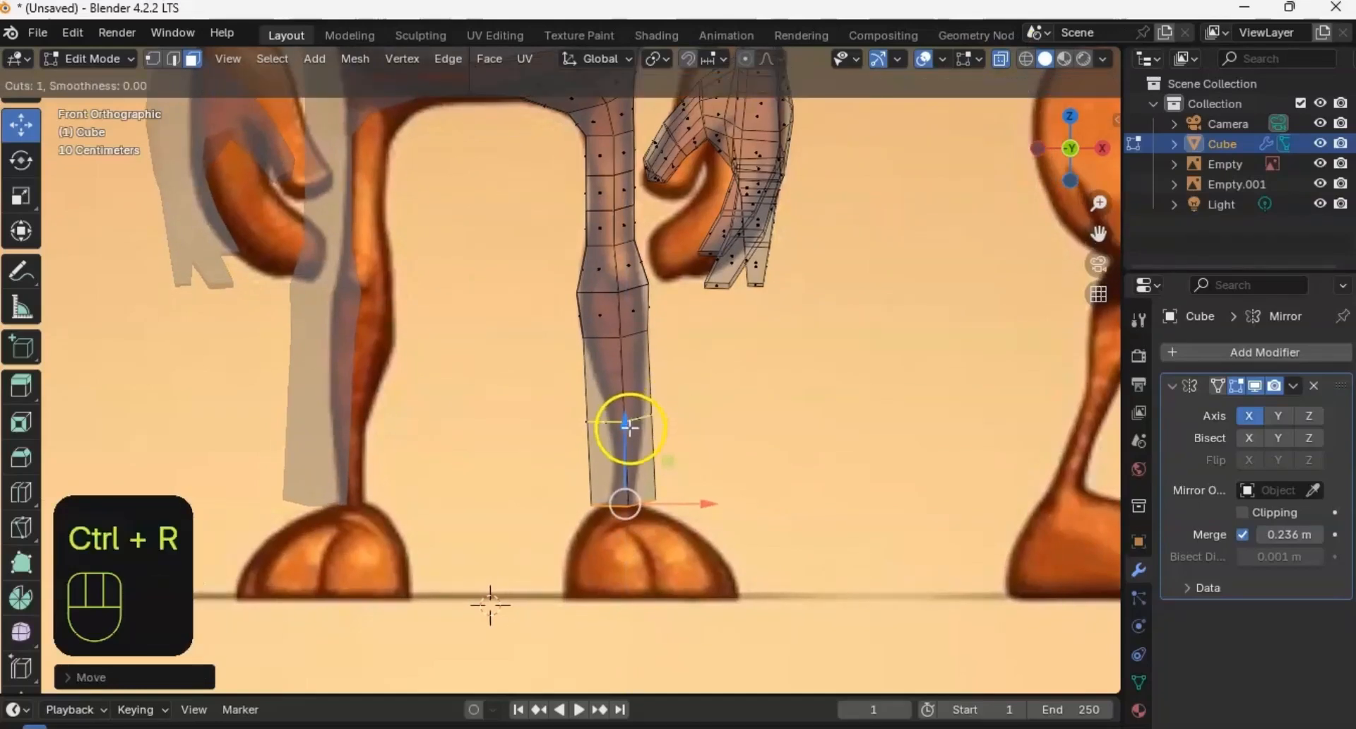
pyautogui.click(621, 424)
pyautogui.click(621, 418)
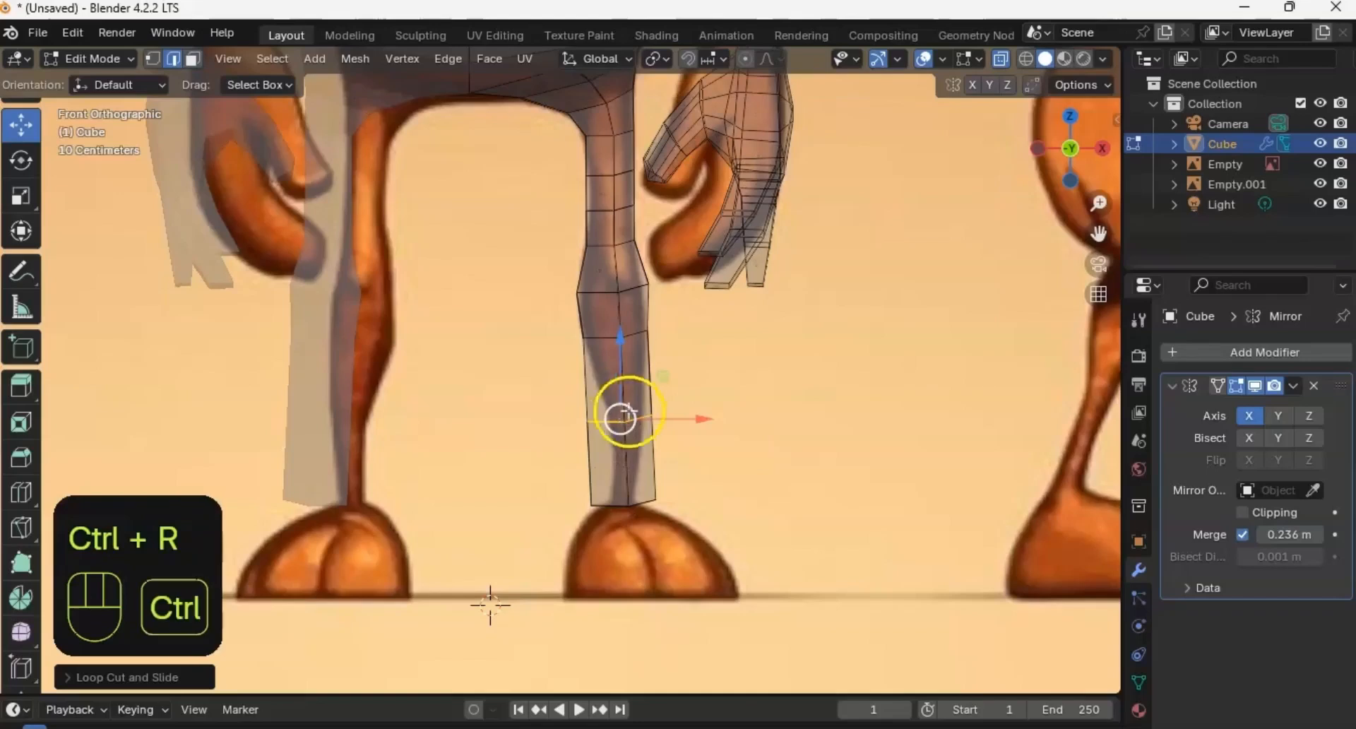
pyautogui.hotkey('ctrl', 'r')
pyautogui.hotkey('ctrl', 'r')
pyautogui.click(628, 396)
pyautogui.click(627, 397)
pyautogui.hotkey('ctrl', 'r')
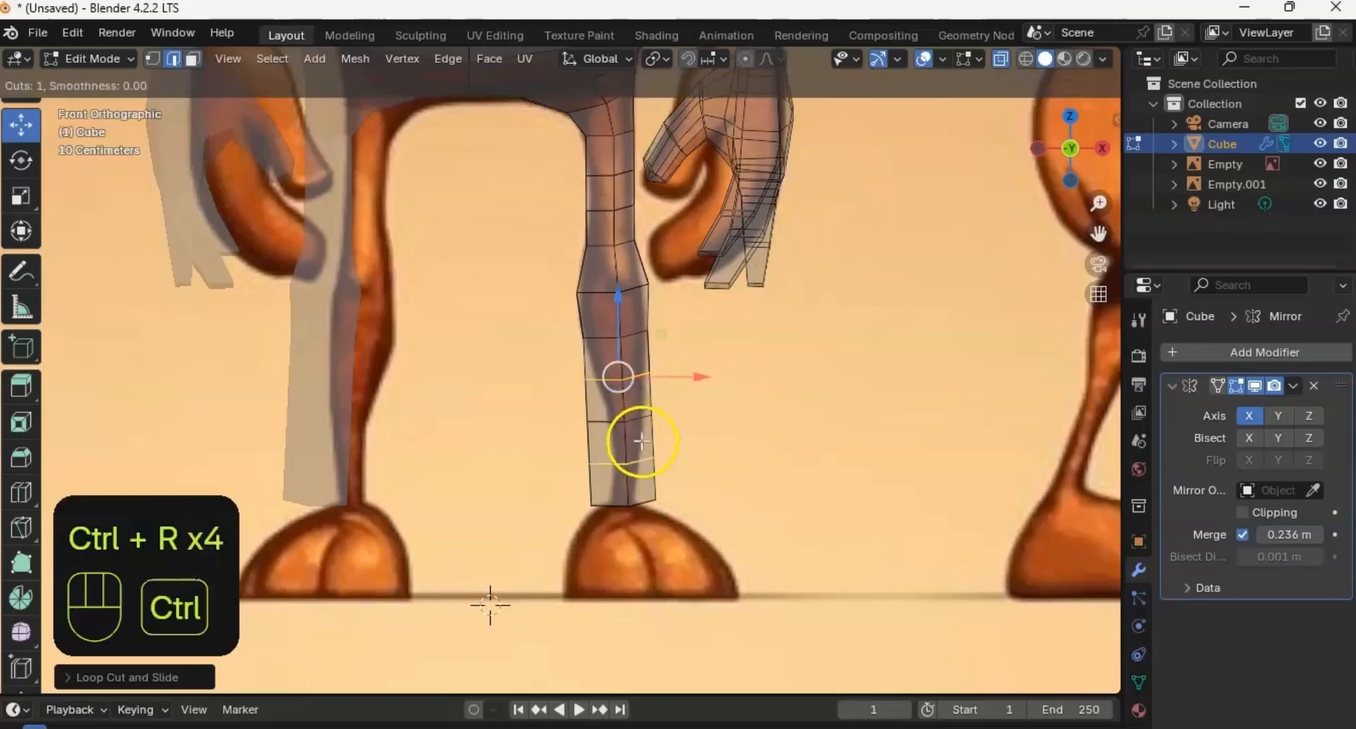
pyautogui.click(630, 467)
pyautogui.click(631, 467)
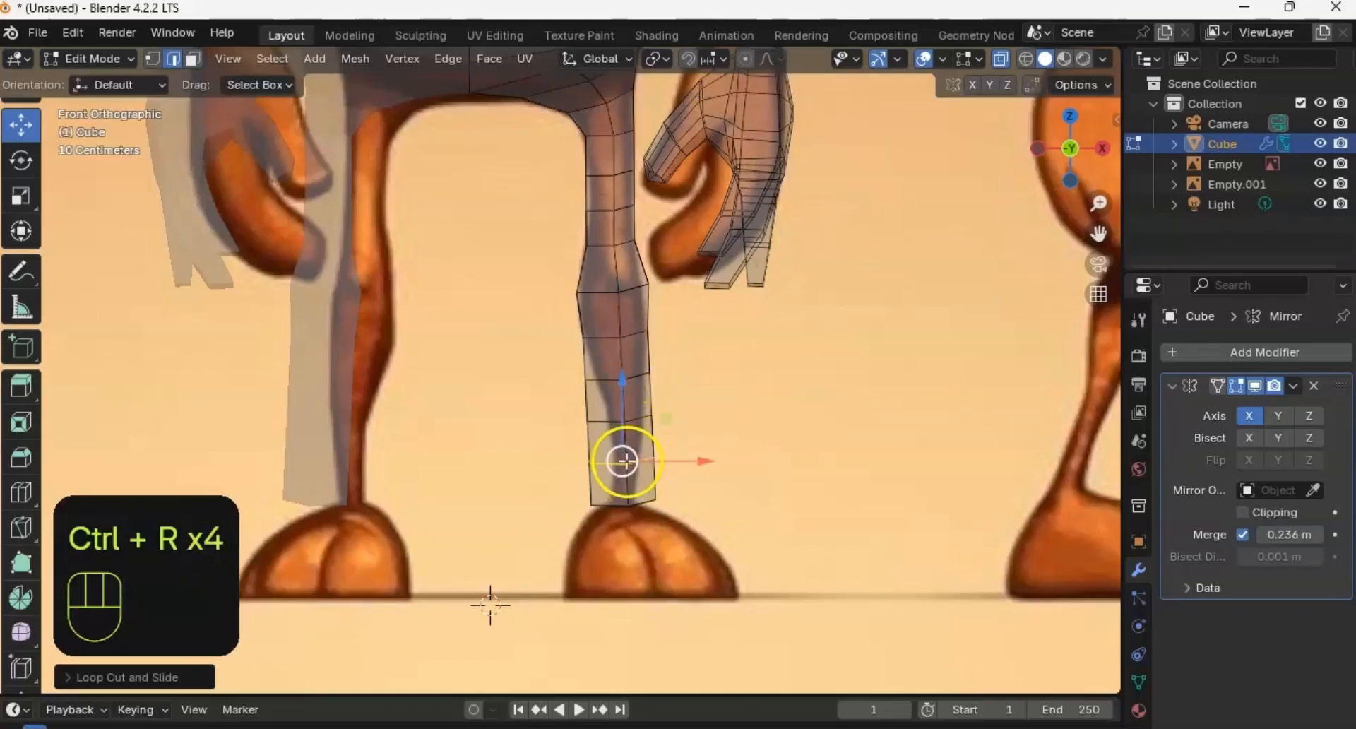
# Step: Scale the lowest edge loop above the ankle slightly outward
pyautogui.press('s')
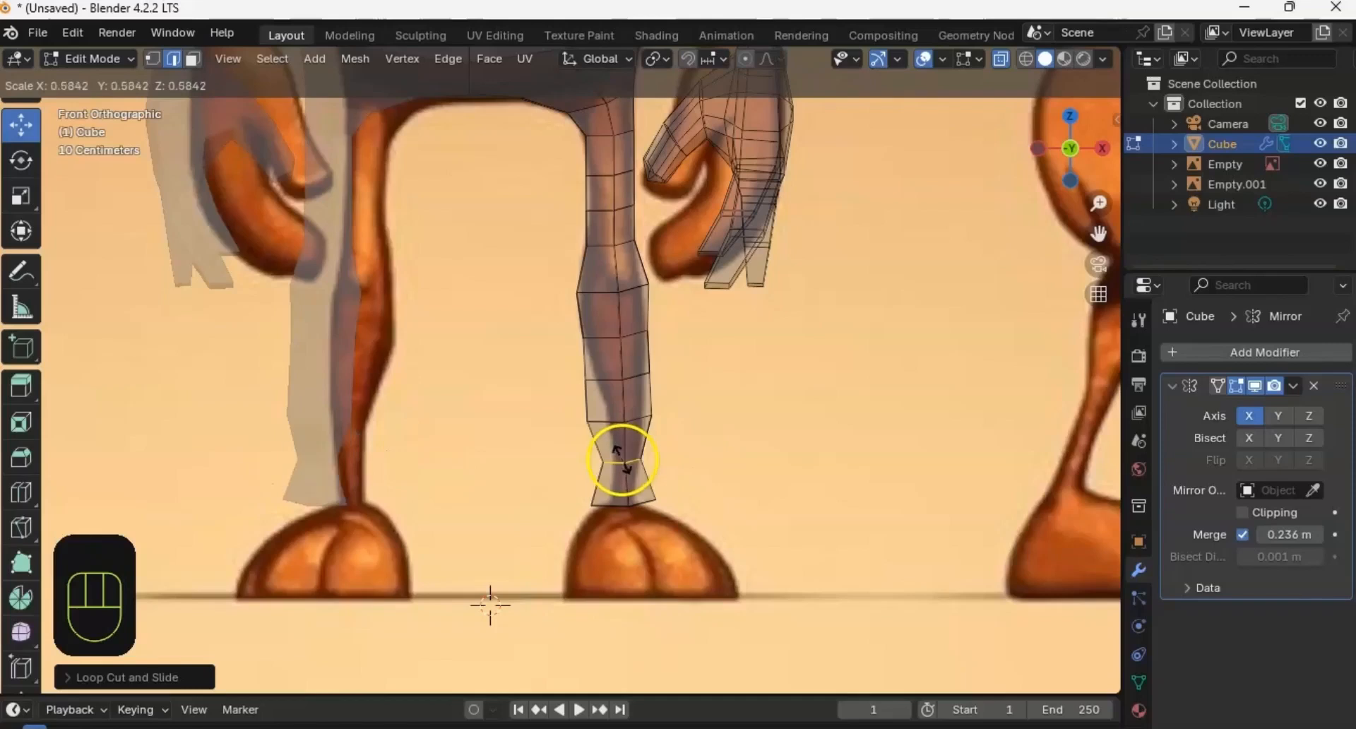
pyautogui.click(621, 460)
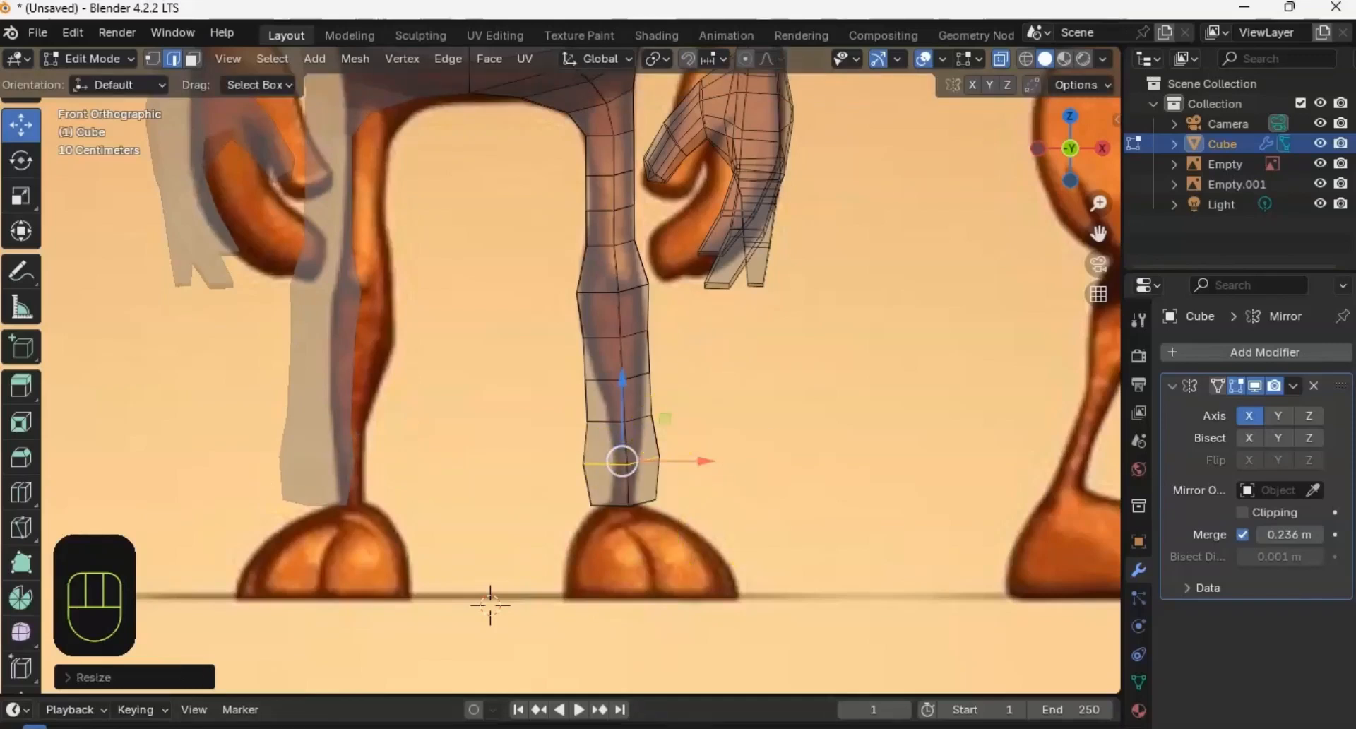
pyautogui.rightClick(688, 424)
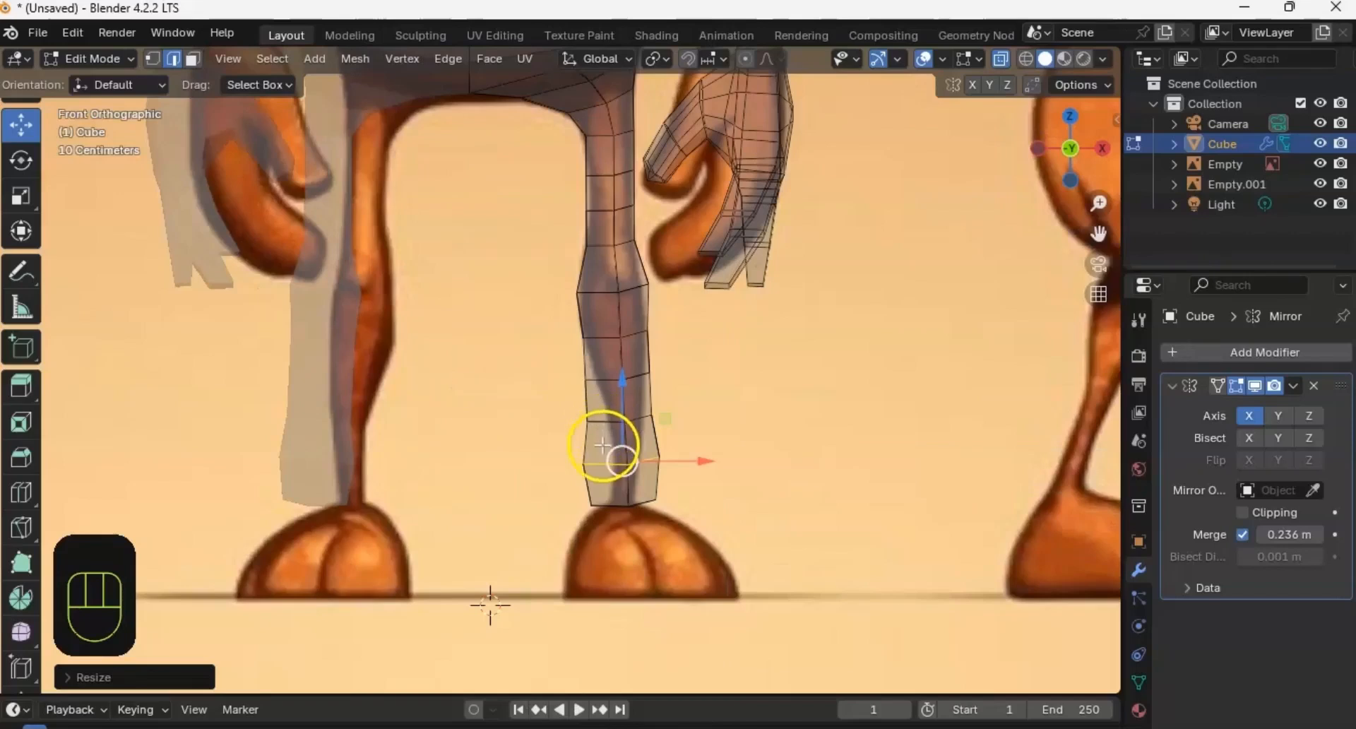
# Step: Scale the lowest edge loop above the ankle inward and shift it along X to fit the narrow reference lower leg
pyautogui.press('s')
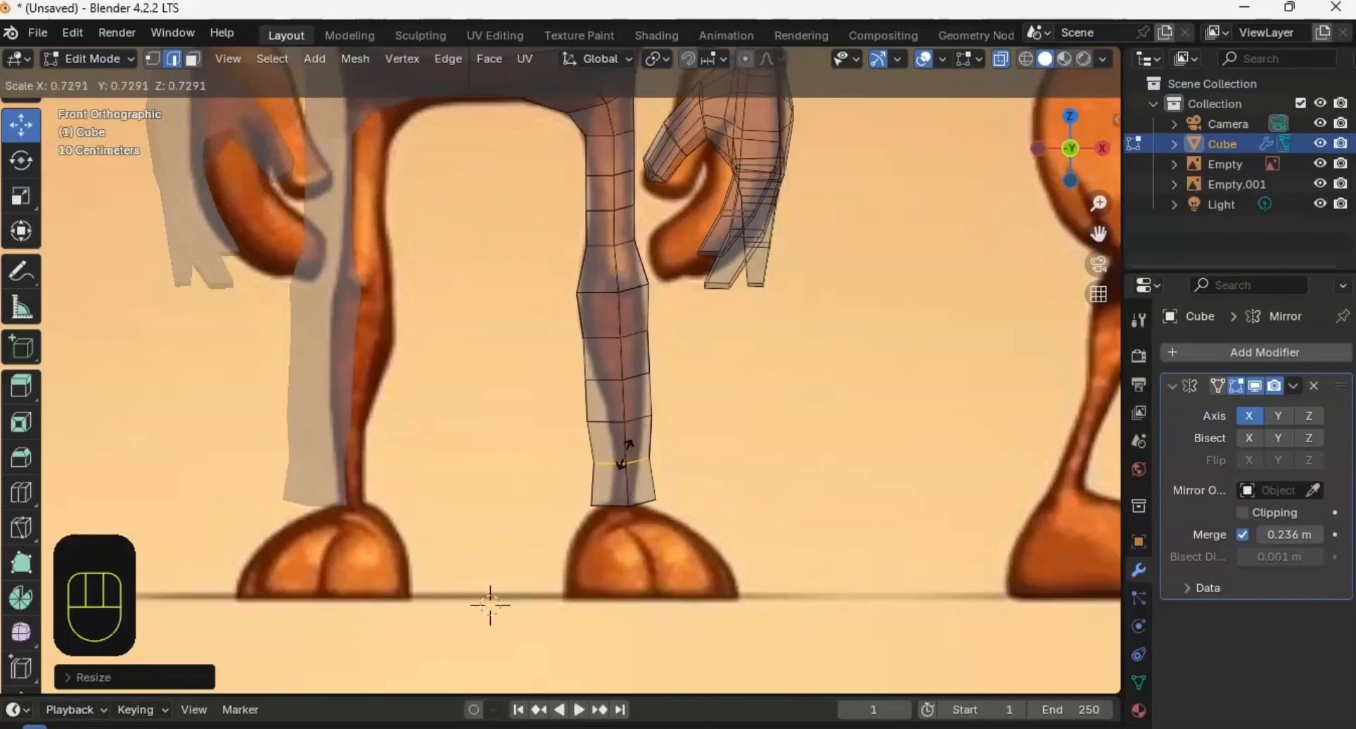
pyautogui.click(636, 456)
pyautogui.moveTo(653, 457); pyautogui.dragTo(664, 459)
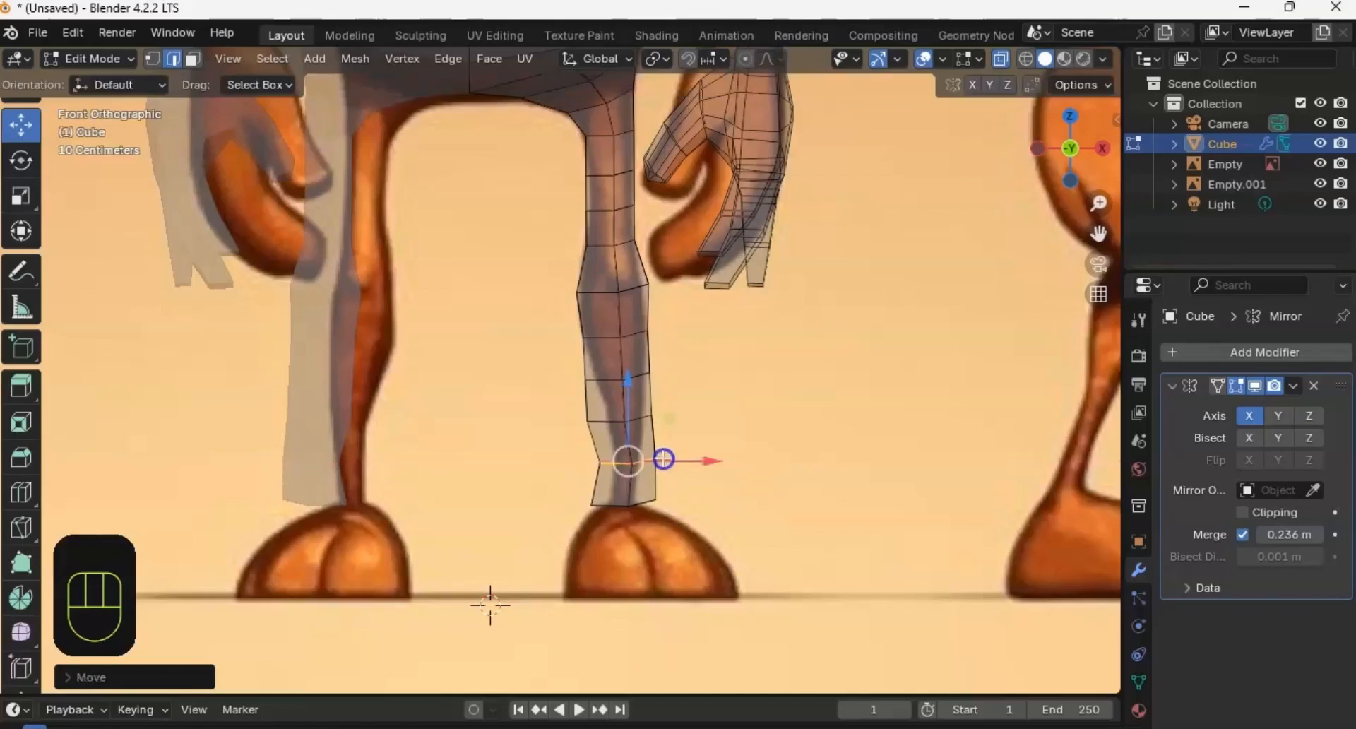
pyautogui.scroll(2, 652, 455)
pyautogui.scroll(2, 652, 455)
pyautogui.keyDown('shift'); pyautogui.moveTo(684, 511); pyautogui.dragTo(539, 316, button='middle'); pyautogui.keyUp('shift')
pyautogui.press('s')
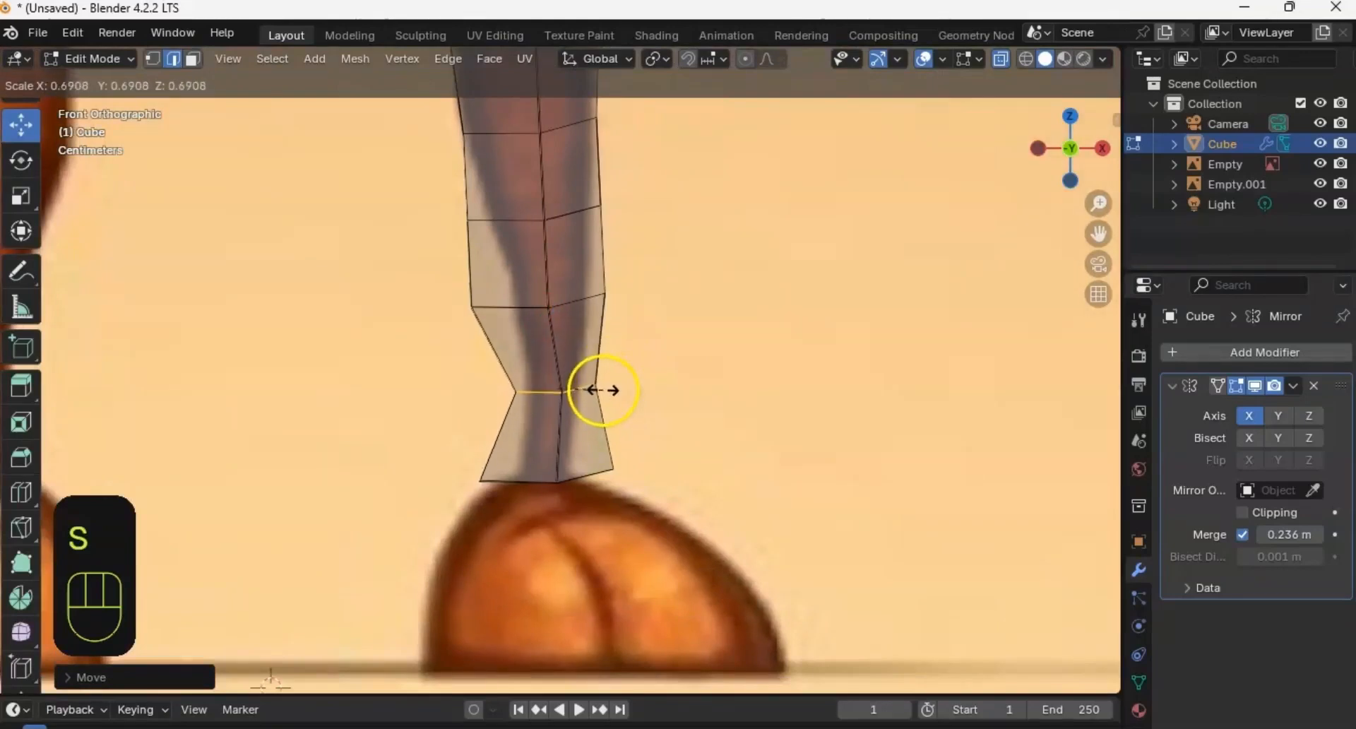
pyautogui.click(572, 389)
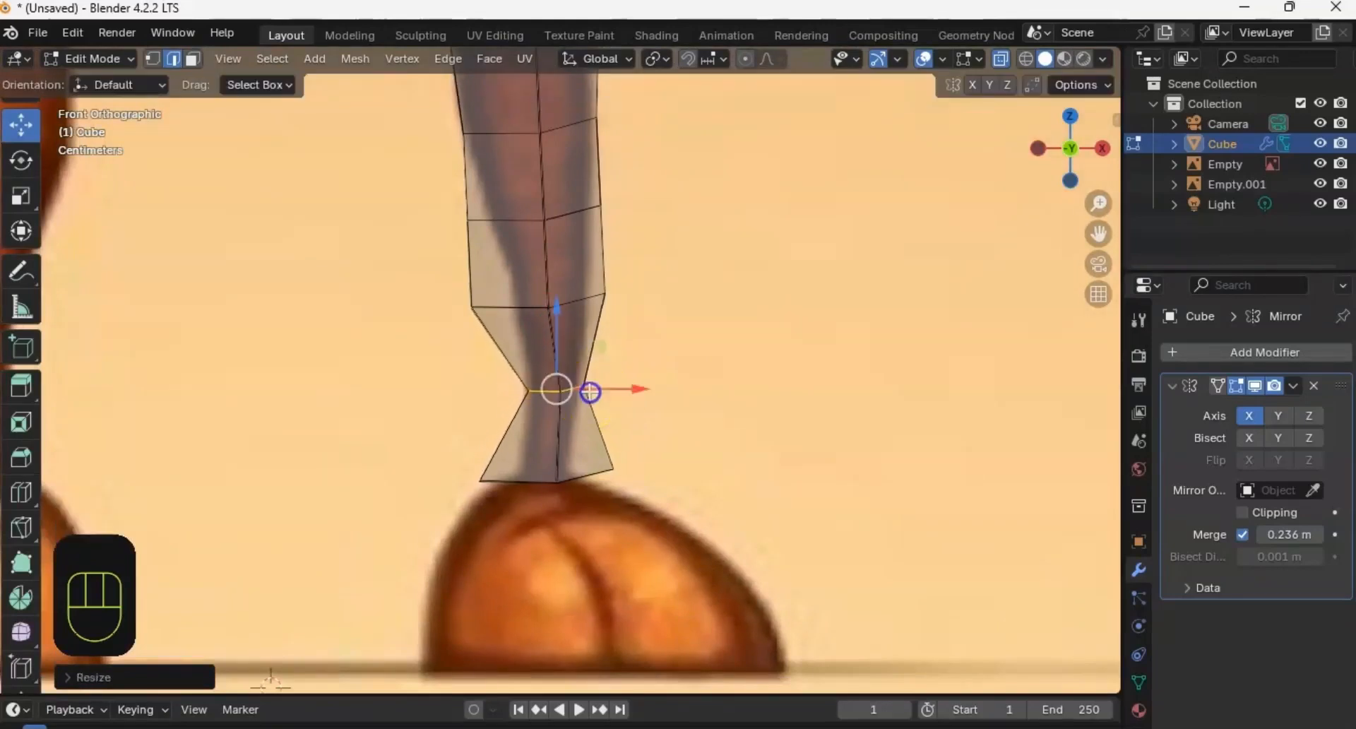
# Step: Scale the open bottom edge loop of the leg inward to match the width of the reference ankle
pyautogui.keyDown('alt'); pyautogui.click(466, 464); pyautogui.keyUp('alt')
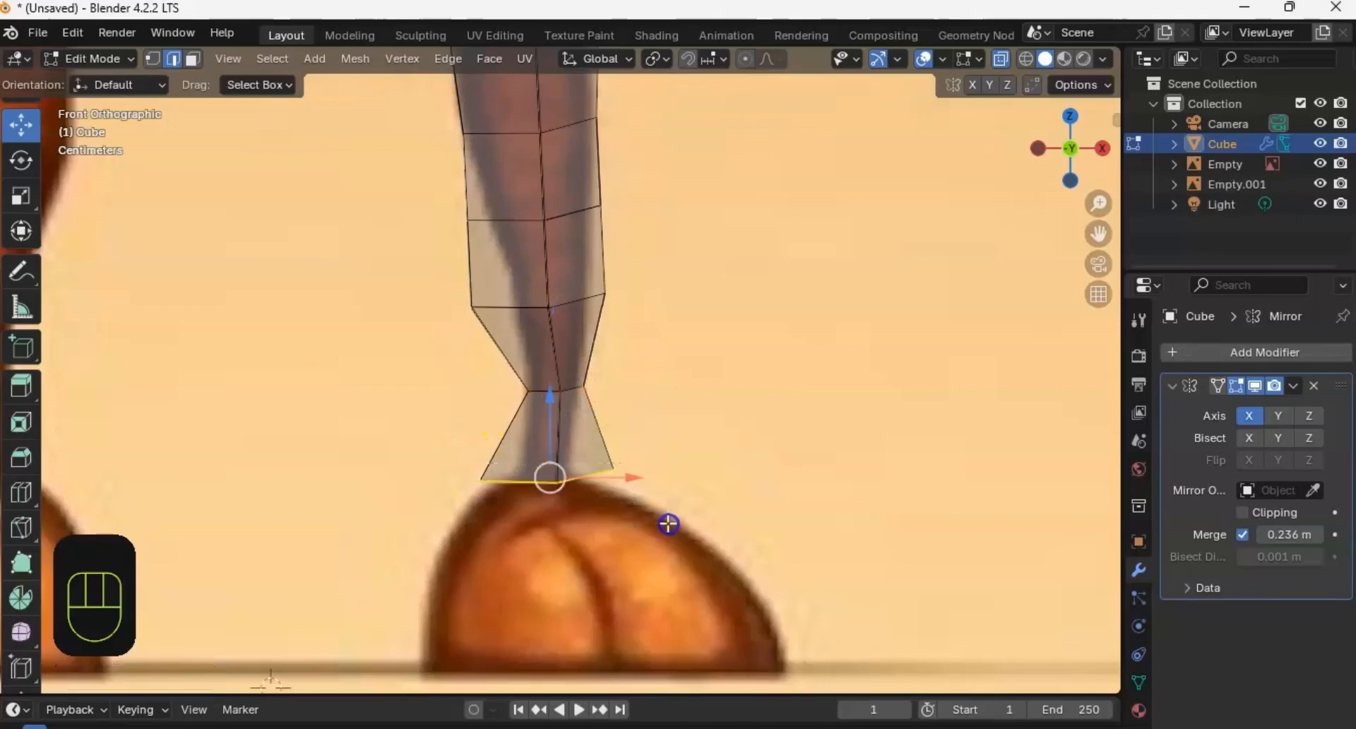
pyautogui.press('s')
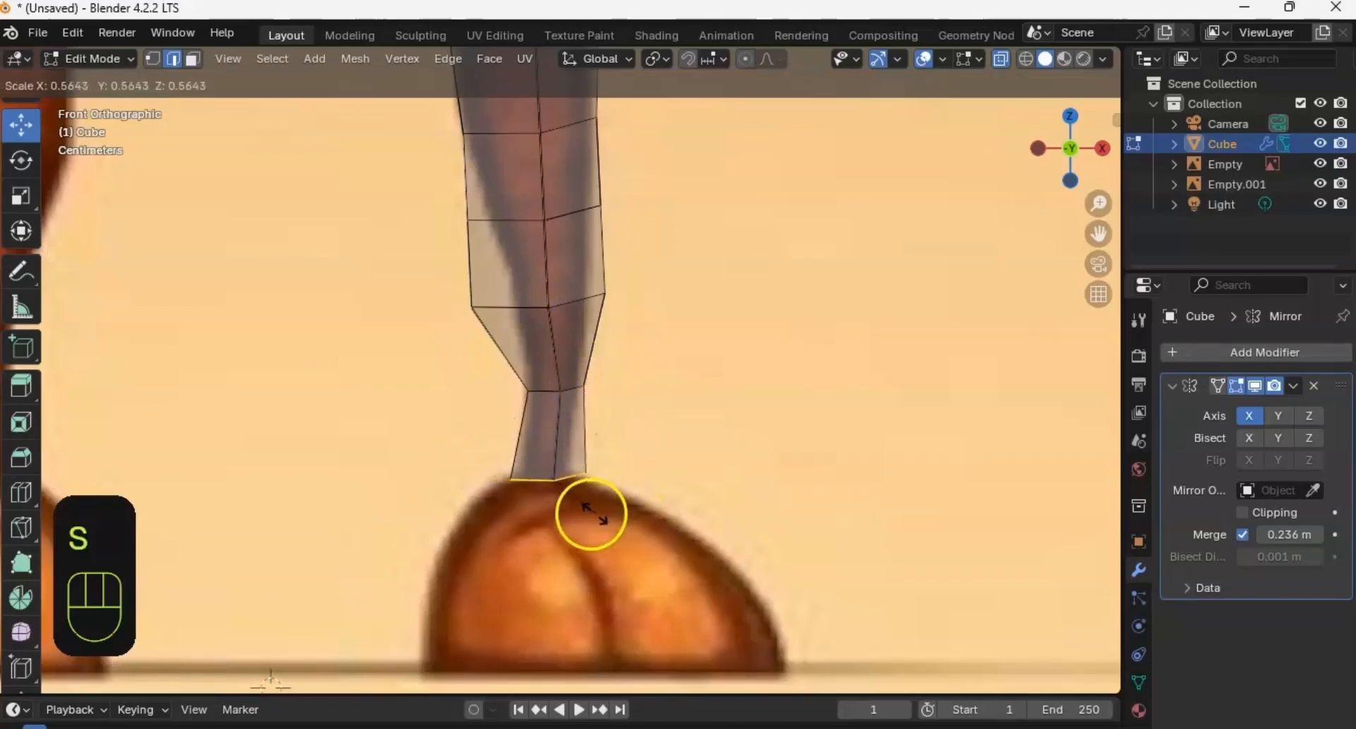
pyautogui.click(576, 510)
# Step: Scale the second edge loop above the ankle inward and move it along X to centre it on the reference shin
pyautogui.keyDown('shift'); pyautogui.moveTo(593, 333); pyautogui.dragTo(625, 528, button='middle'); pyautogui.keyUp('shift')
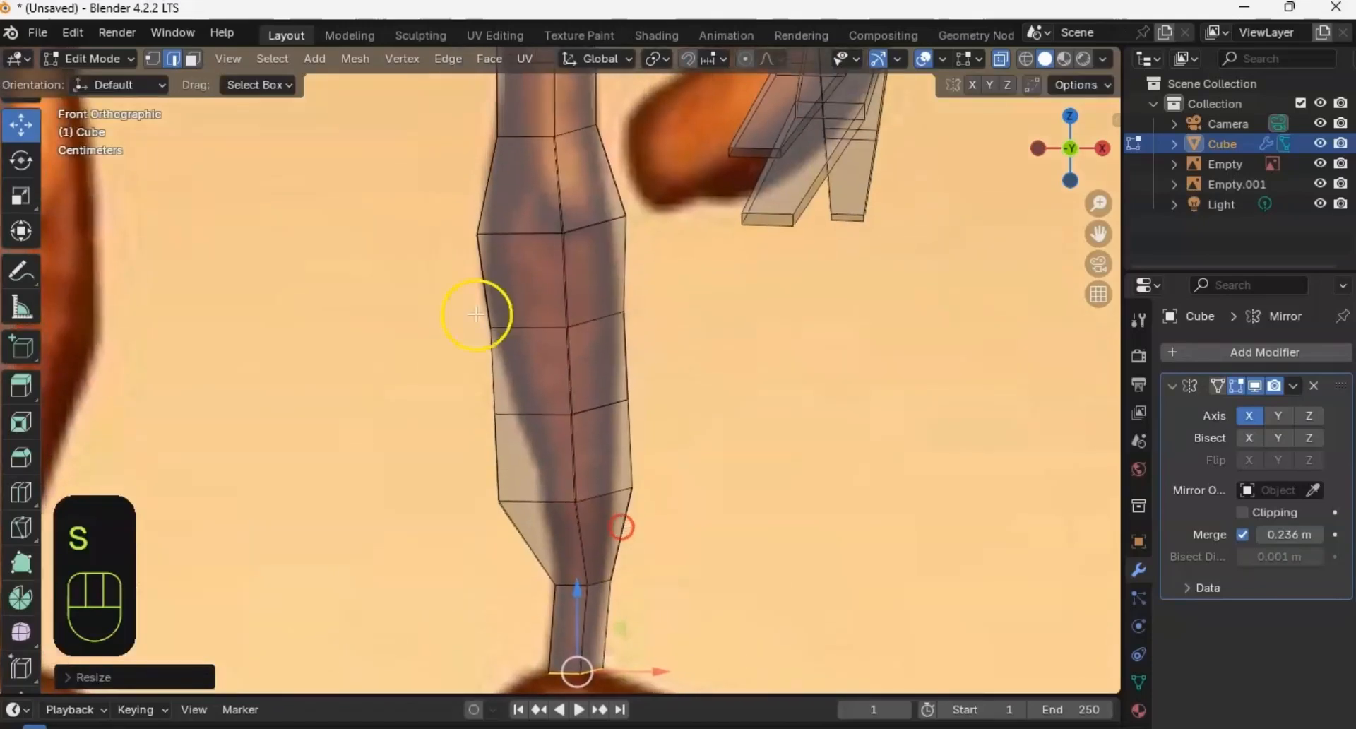
pyautogui.keyDown('alt'); pyautogui.click(479, 477); pyautogui.keyUp('alt')
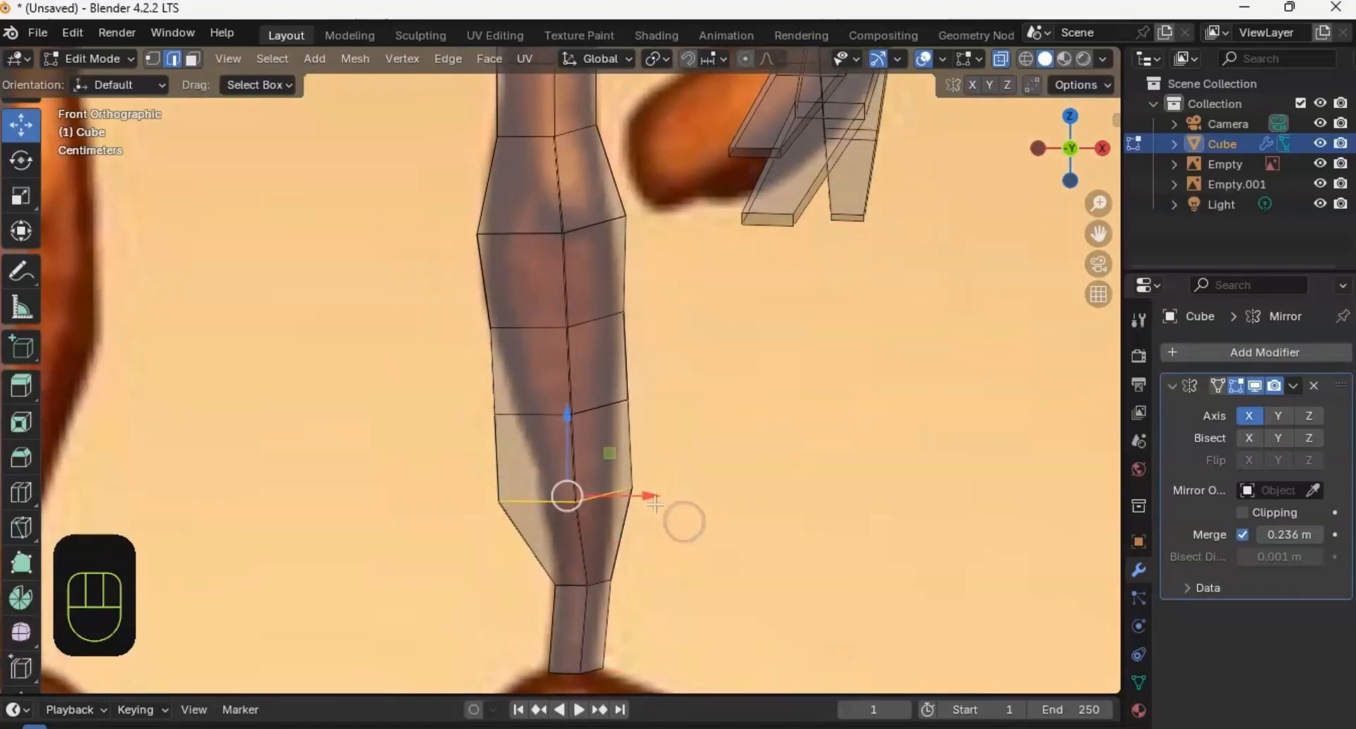
pyautogui.press('s')
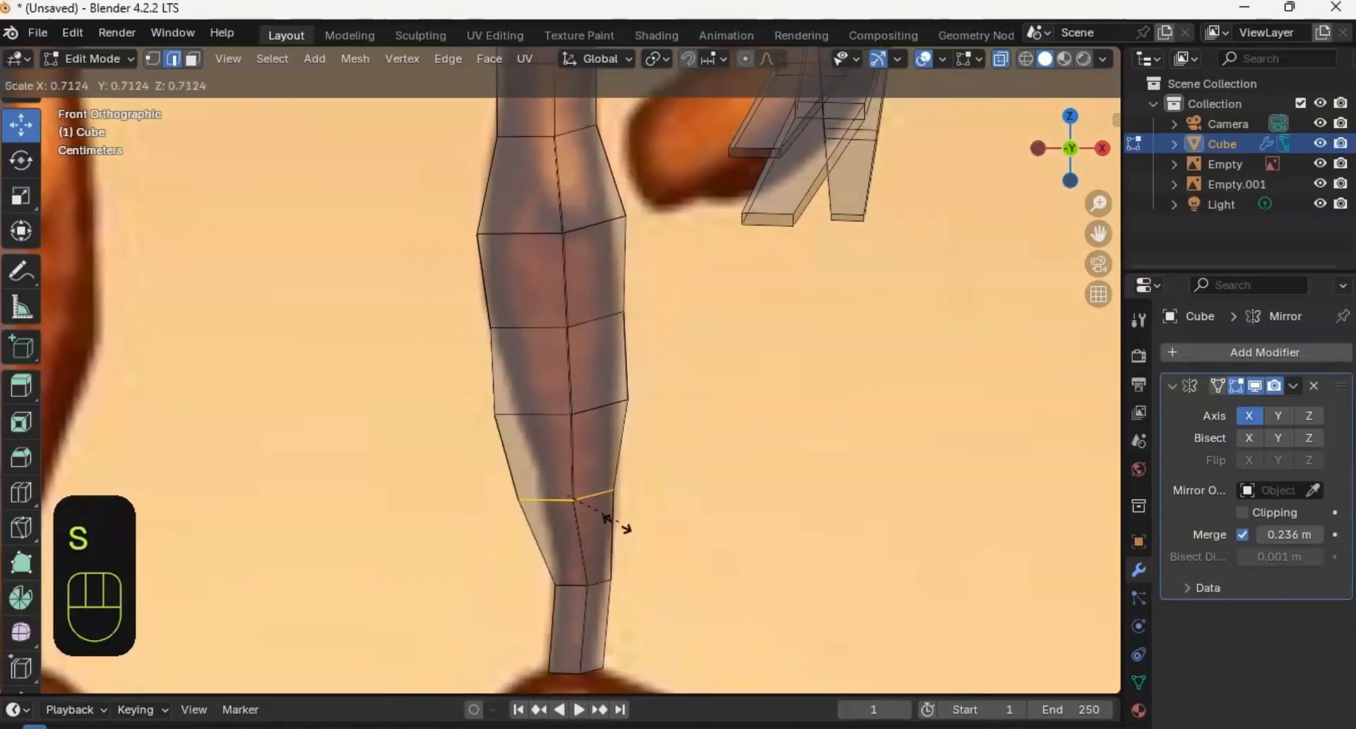
pyautogui.click(599, 528)
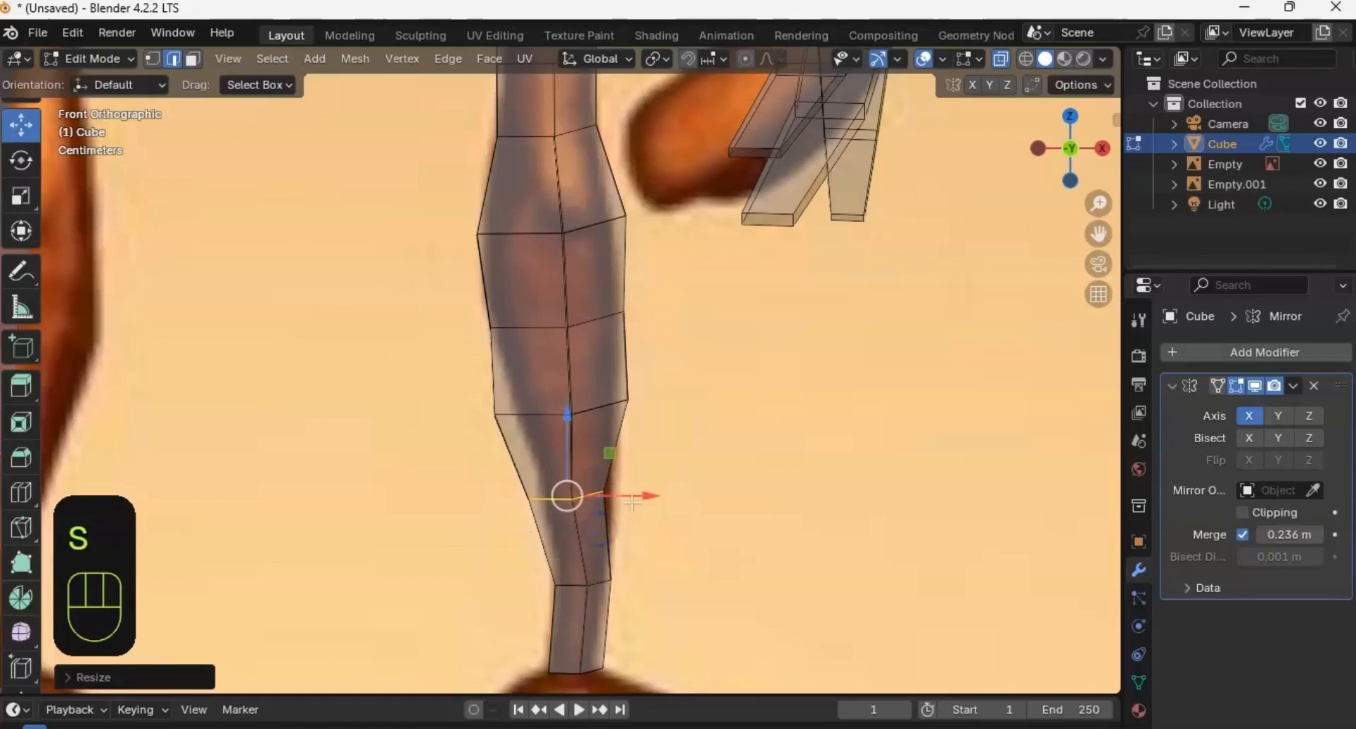
pyautogui.moveTo(632, 502); pyautogui.dragTo(660, 499)
# Step: Move the third edge loop above the ankle along X and scale it inward to follow the reference calf outline
pyautogui.moveTo(475, 388); pyautogui.dragTo(661, 408)
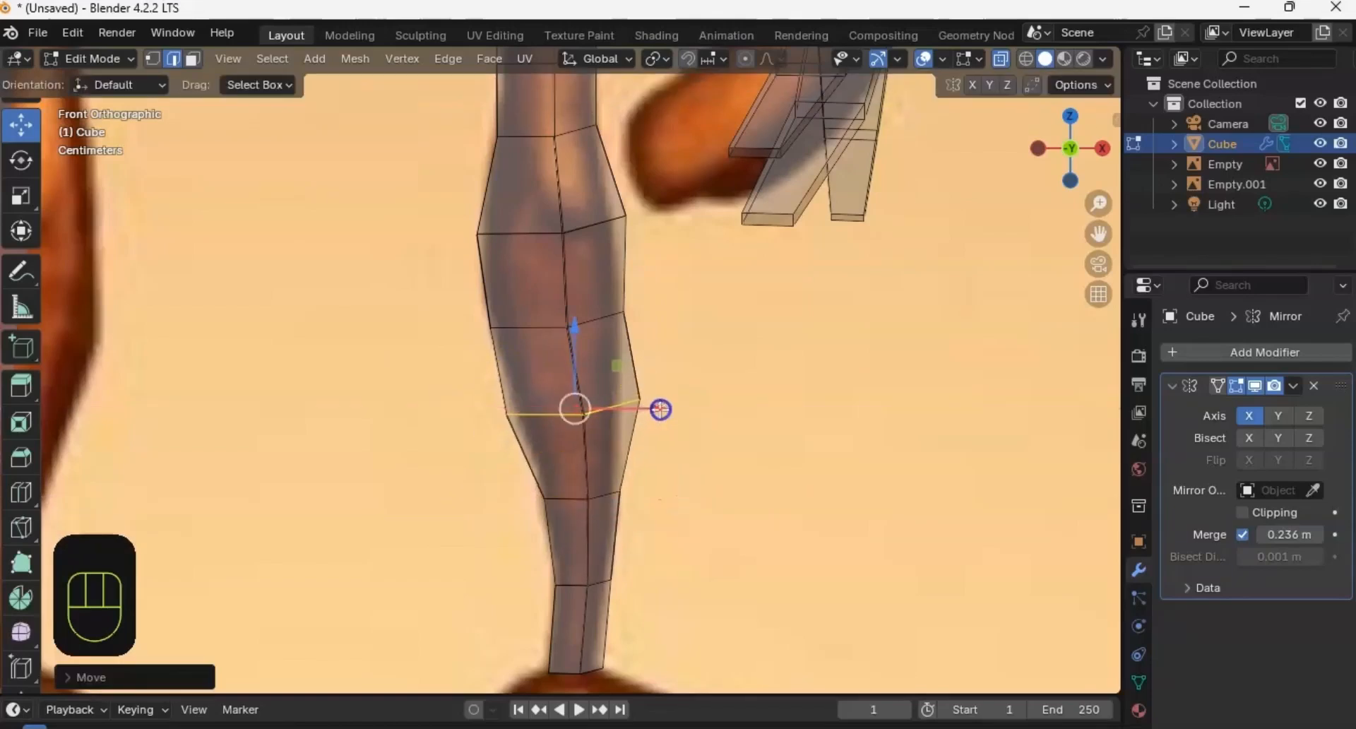
pyautogui.press('s')
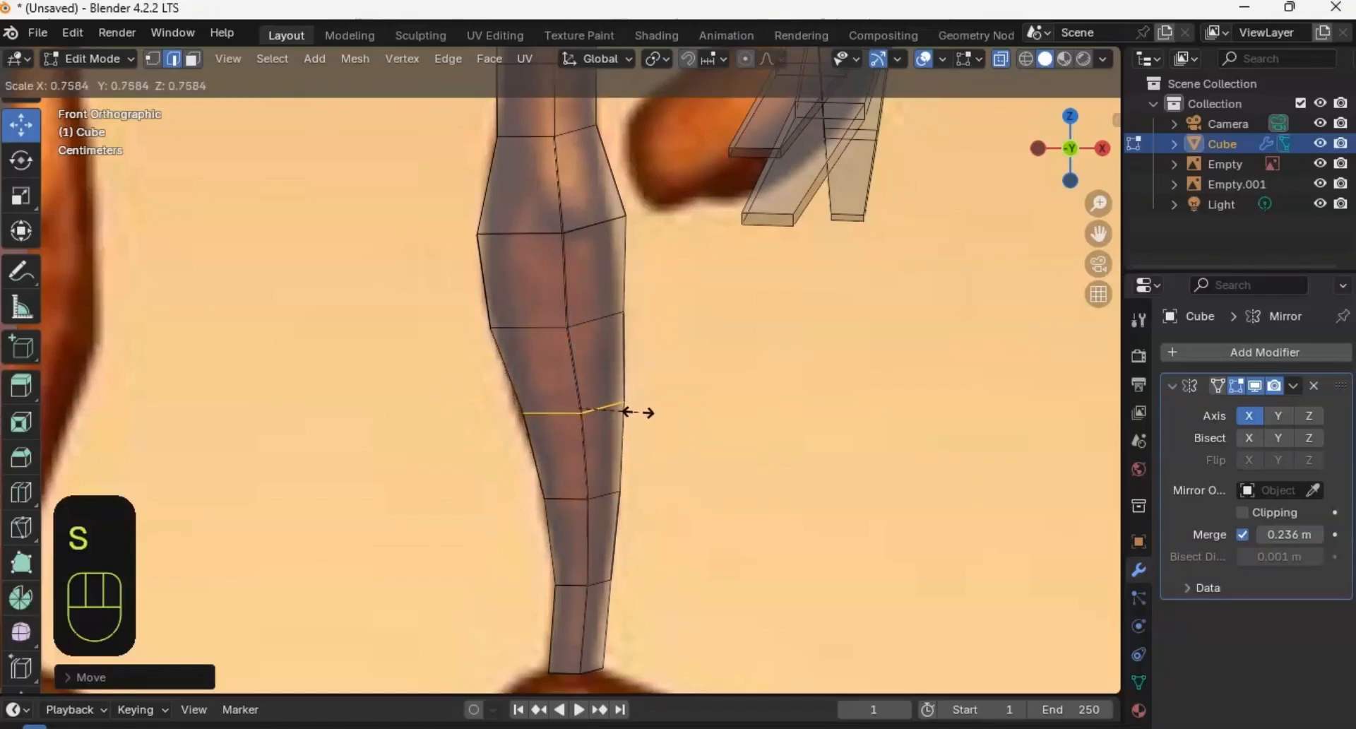
pyautogui.click(630, 407)
# Step: Scale the widest edge loop at the knee slightly inward to match the reference knee
pyautogui.keyDown('shift'); pyautogui.moveTo(638, 354); pyautogui.dragTo(670, 484, button='middle'); pyautogui.keyUp('shift')
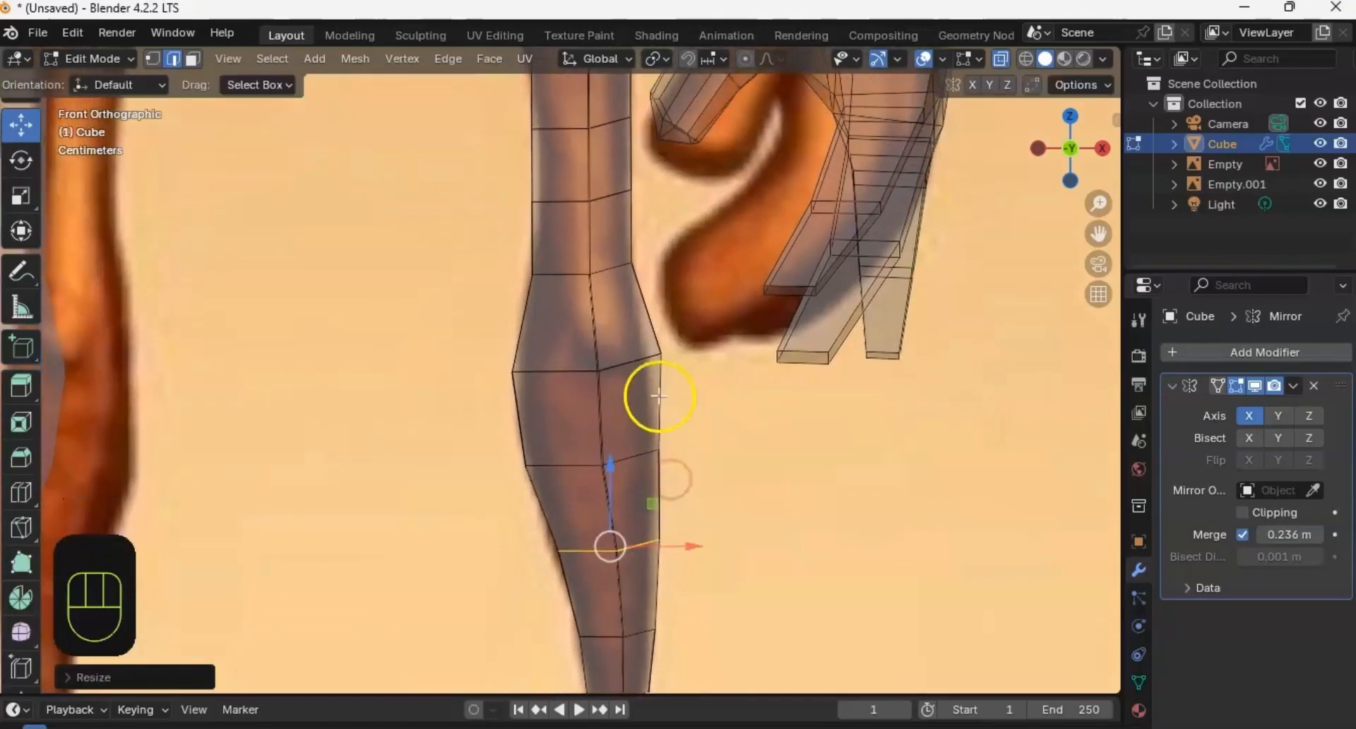
pyautogui.keyDown('shift'); pyautogui.moveTo(659, 363); pyautogui.dragTo(677, 414, button='middle'); pyautogui.keyUp('shift')
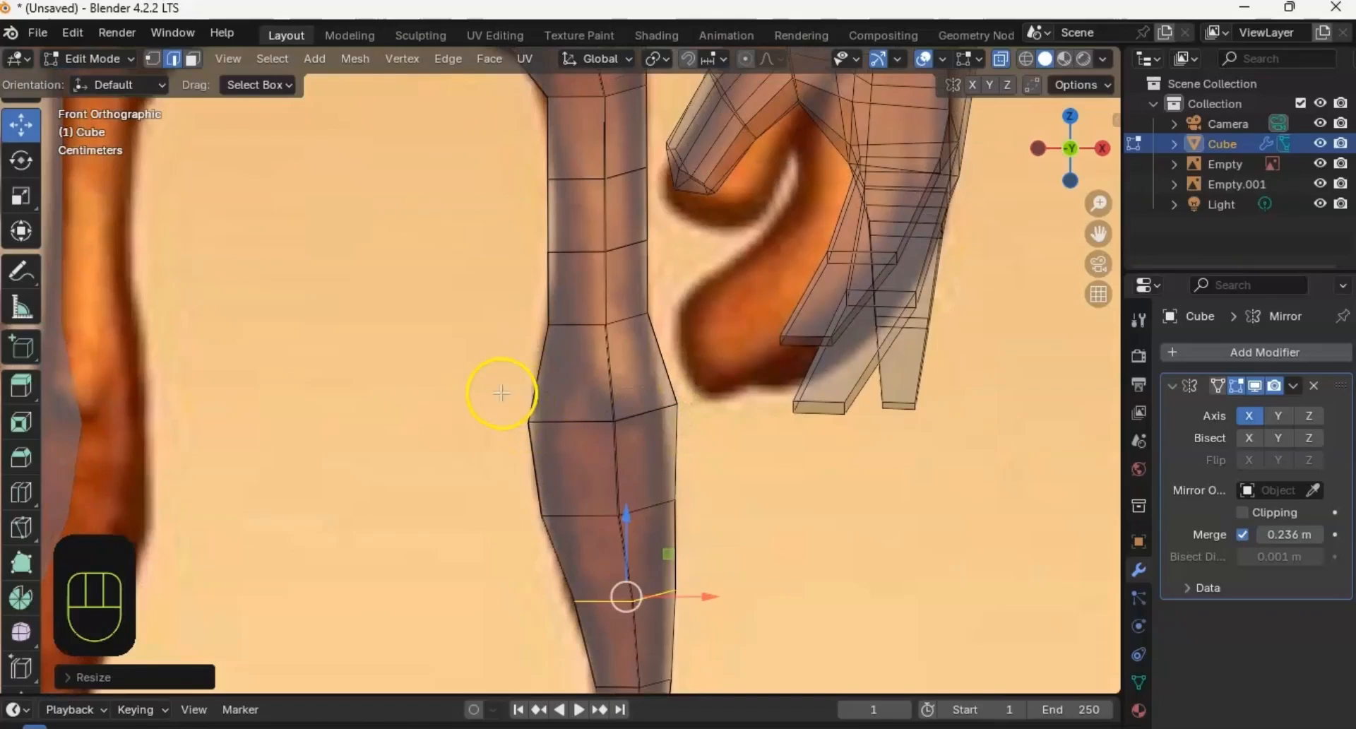
pyautogui.moveTo(698, 443); pyautogui.dragTo(699, 443)
pyautogui.press('s')
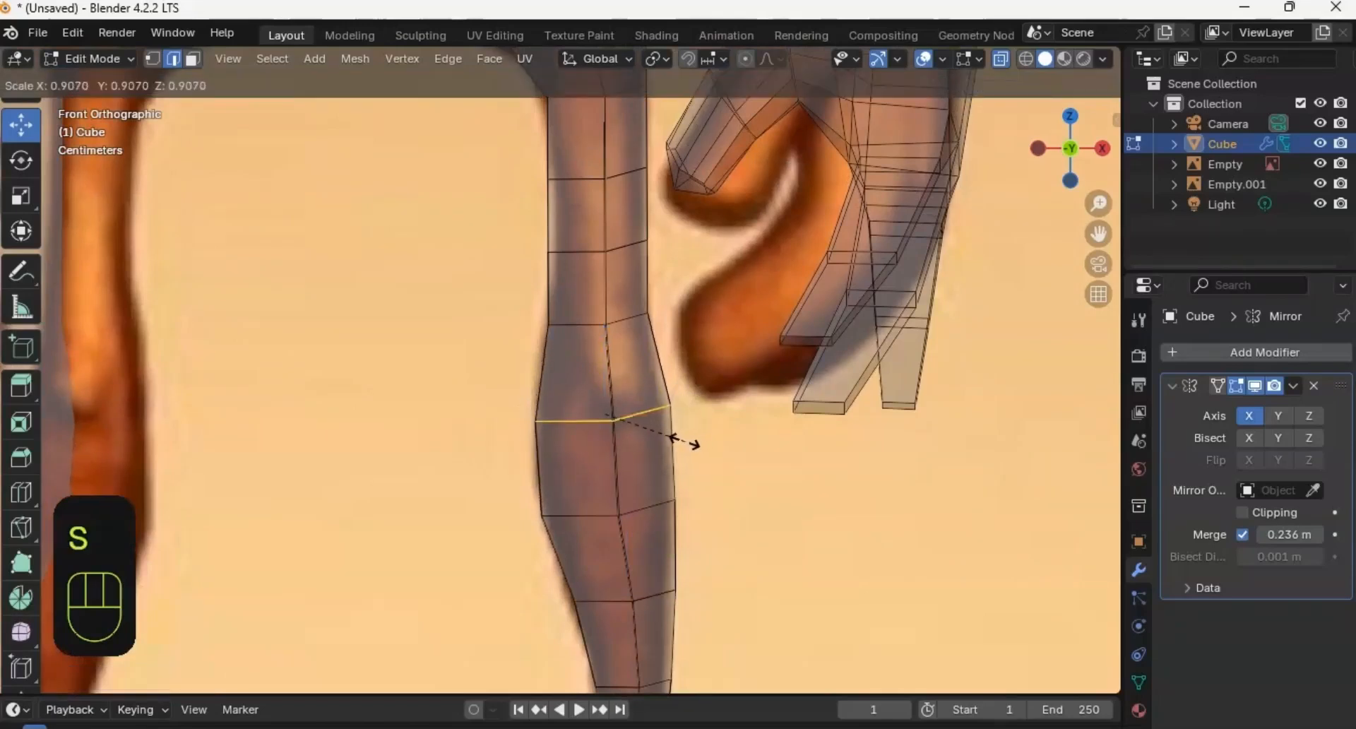
pyautogui.click(684, 442)
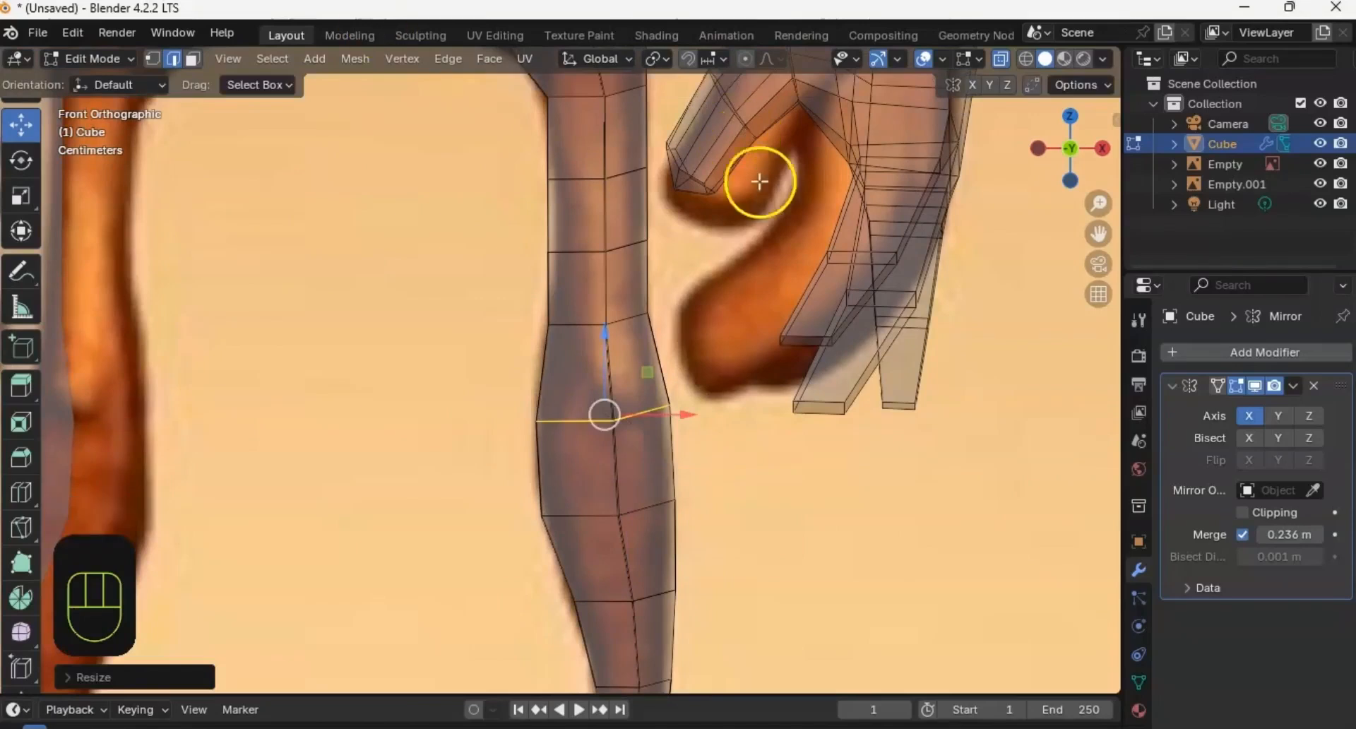
# Step: Select all torso, arm and hand faces in face select mode, leaving the leg below the hip unselected
pyautogui.keyDown('ctrl'); pyautogui.moveTo(693, 342); pyautogui.dragTo(648, 505, button='middle'); pyautogui.keyUp('ctrl')
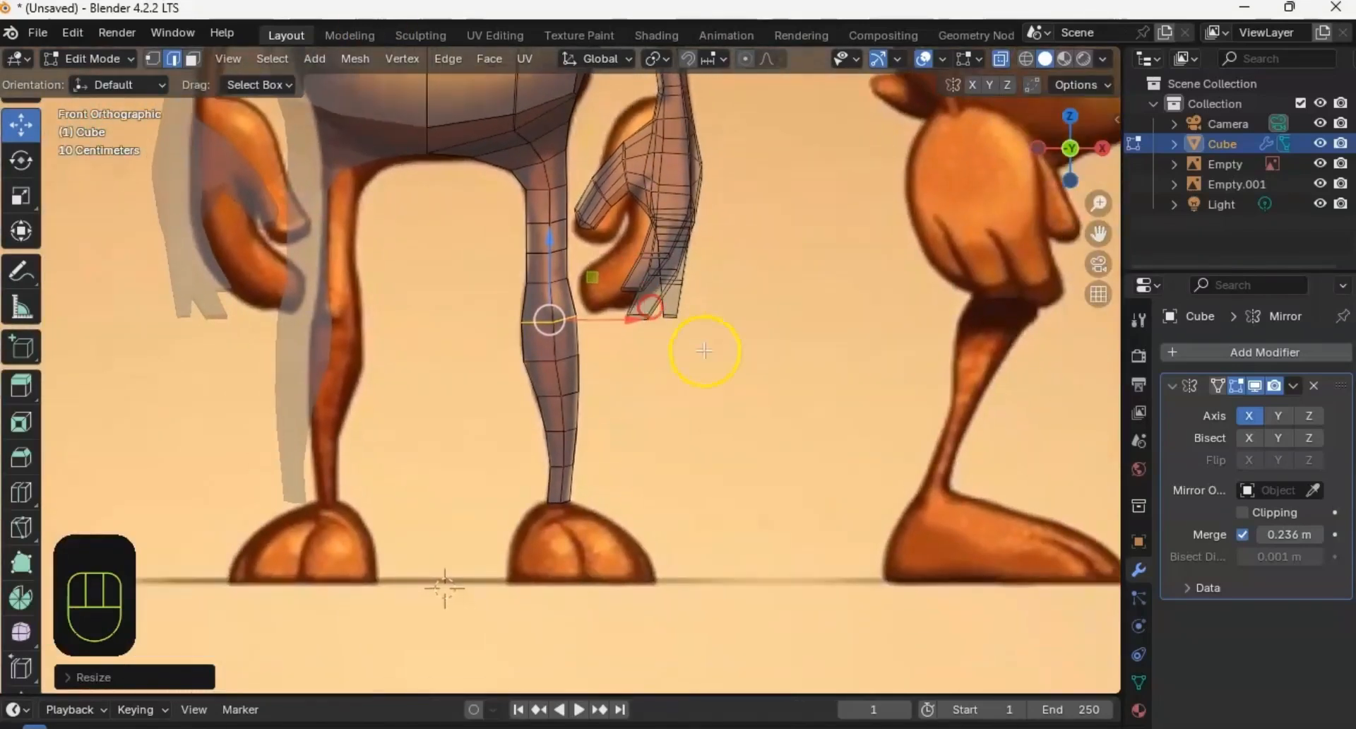
pyautogui.moveTo(706, 348); pyautogui.dragTo(794, 387, button='middle')
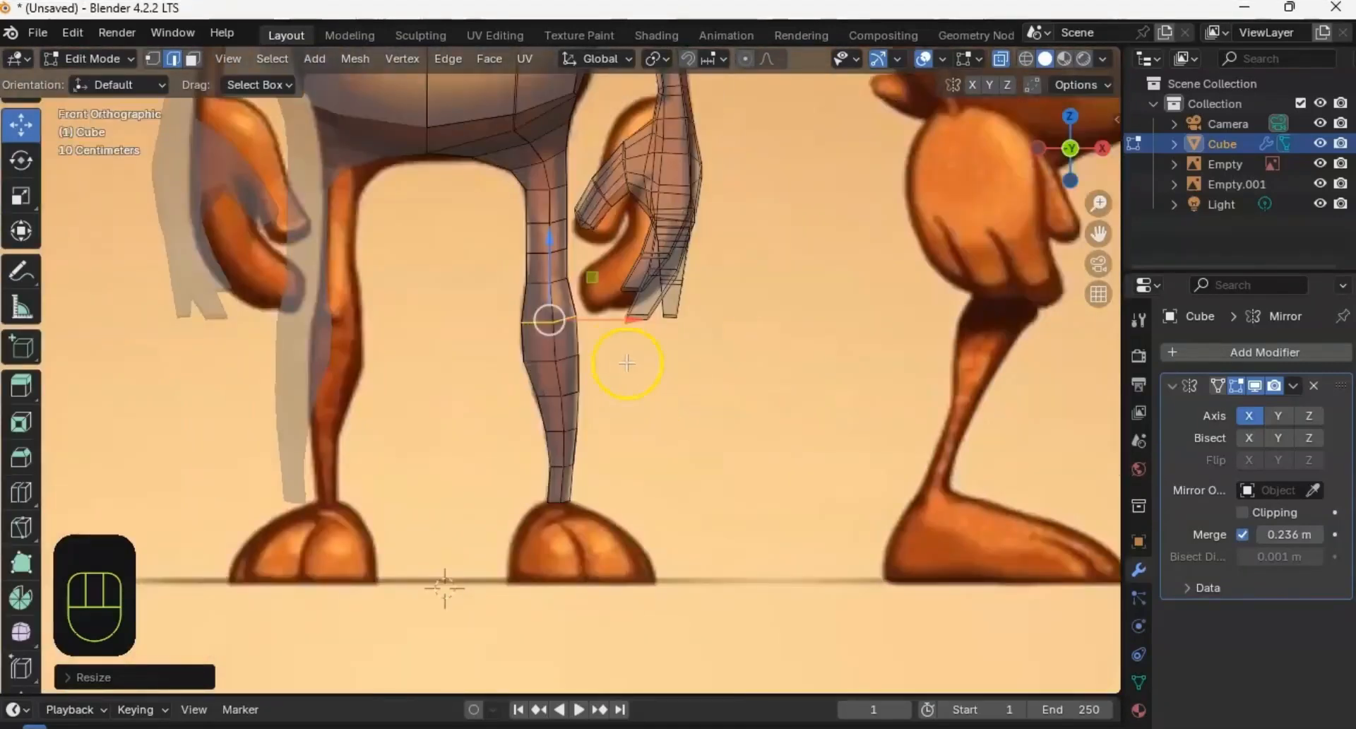
pyautogui.keyDown('shift'); pyautogui.moveTo(620, 360); pyautogui.dragTo(651, 403, button='middle'); pyautogui.keyUp('shift')
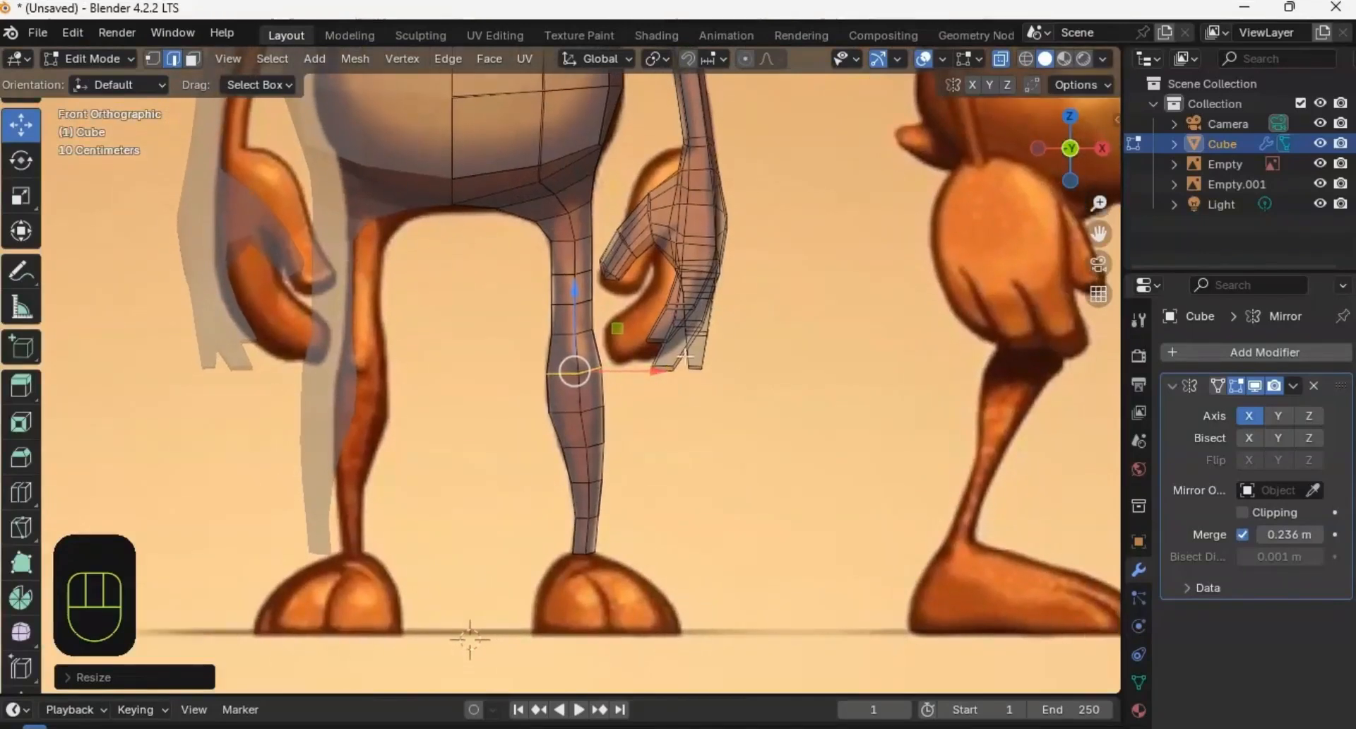
pyautogui.keyDown('alt'); pyautogui.moveTo(667, 357); pyautogui.dragTo(561, 347, button='middle'); pyautogui.keyUp('alt')
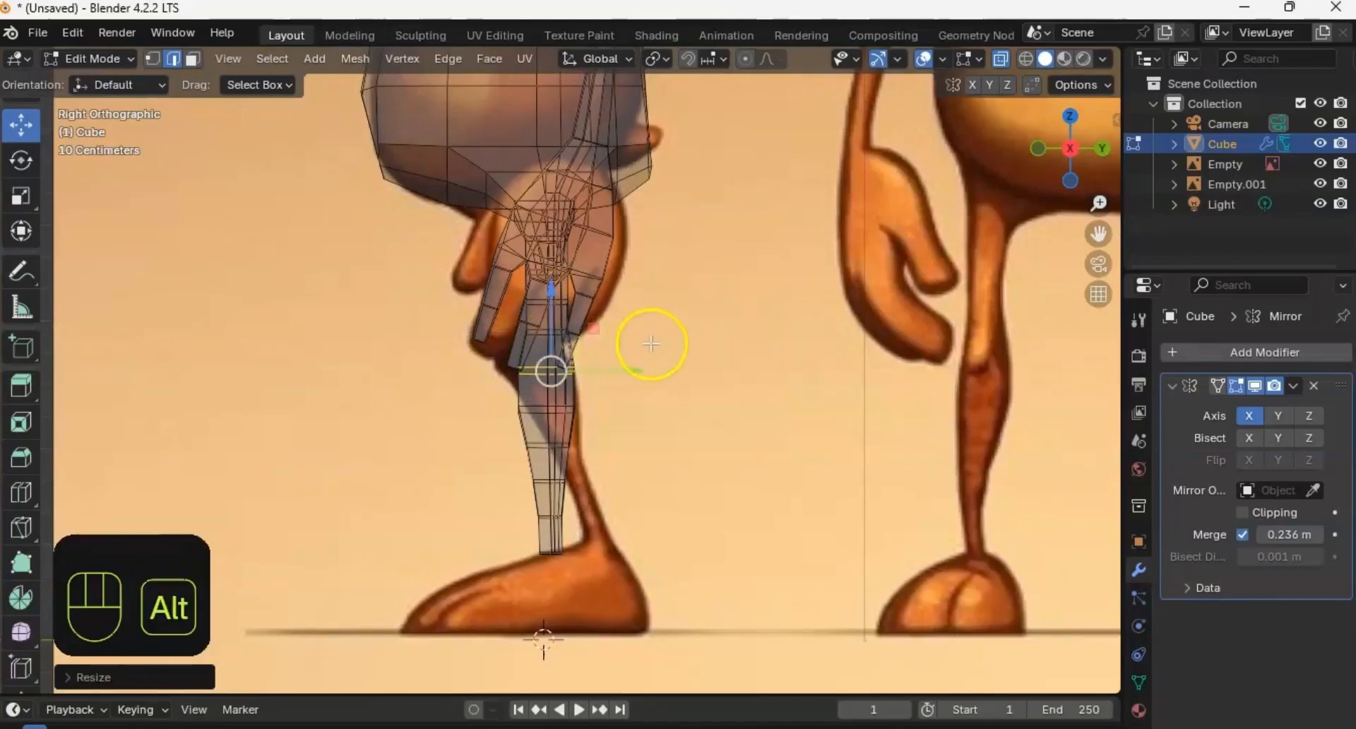
pyautogui.keyDown('alt'); pyautogui.moveTo(650, 339); pyautogui.dragTo(618, 359, button='middle'); pyautogui.keyUp('alt')
pyautogui.moveTo(630, 264)
pyautogui.keyDown('shift'); pyautogui.mouseDown(button='middle')
pyautogui.moveTo(619, 314)
pyautogui.moveTo(610, 256)
pyautogui.mouseUp(button='middle'); pyautogui.keyUp('shift')
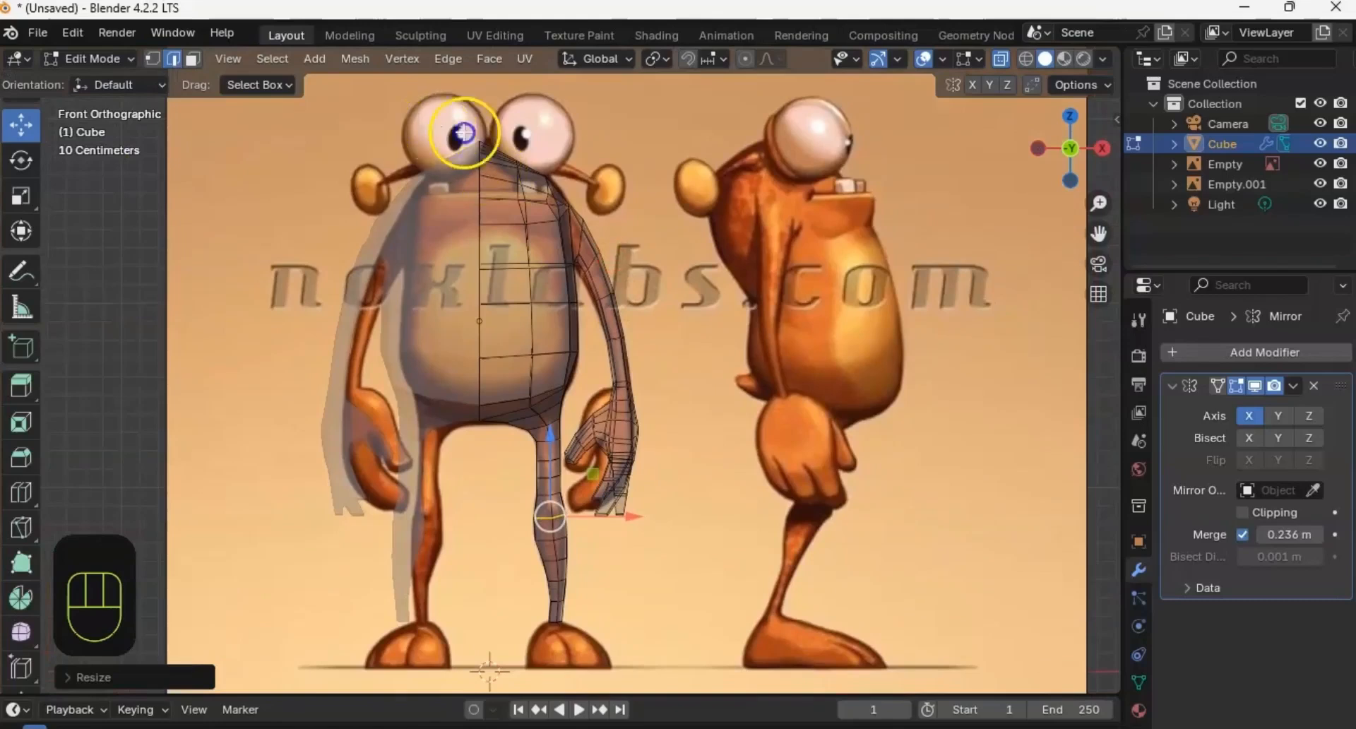
pyautogui.moveTo(433, 125)
pyautogui.mouseDown()
pyautogui.moveTo(678, 381)
pyautogui.moveTo(678, 427)
pyautogui.moveTo(683, 394)
pyautogui.mouseUp()
pyautogui.press('c')
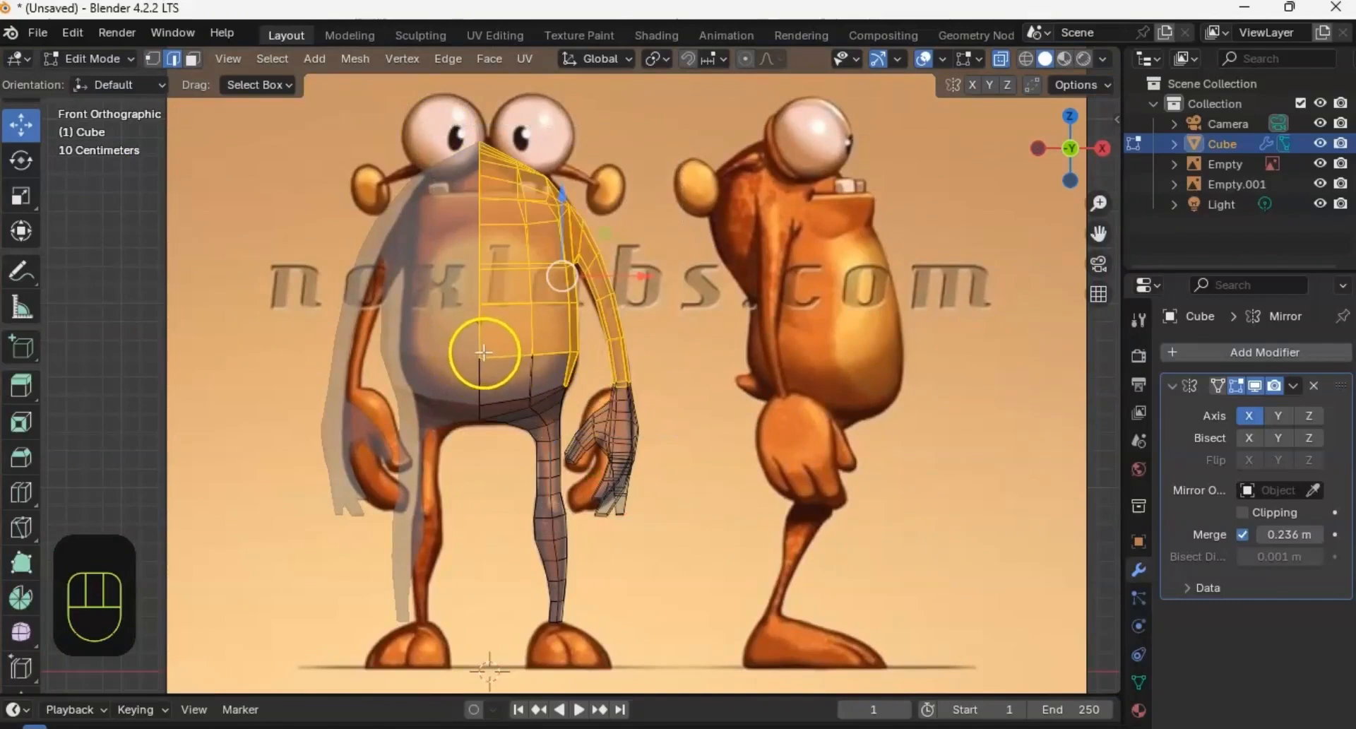
pyautogui.press('3')
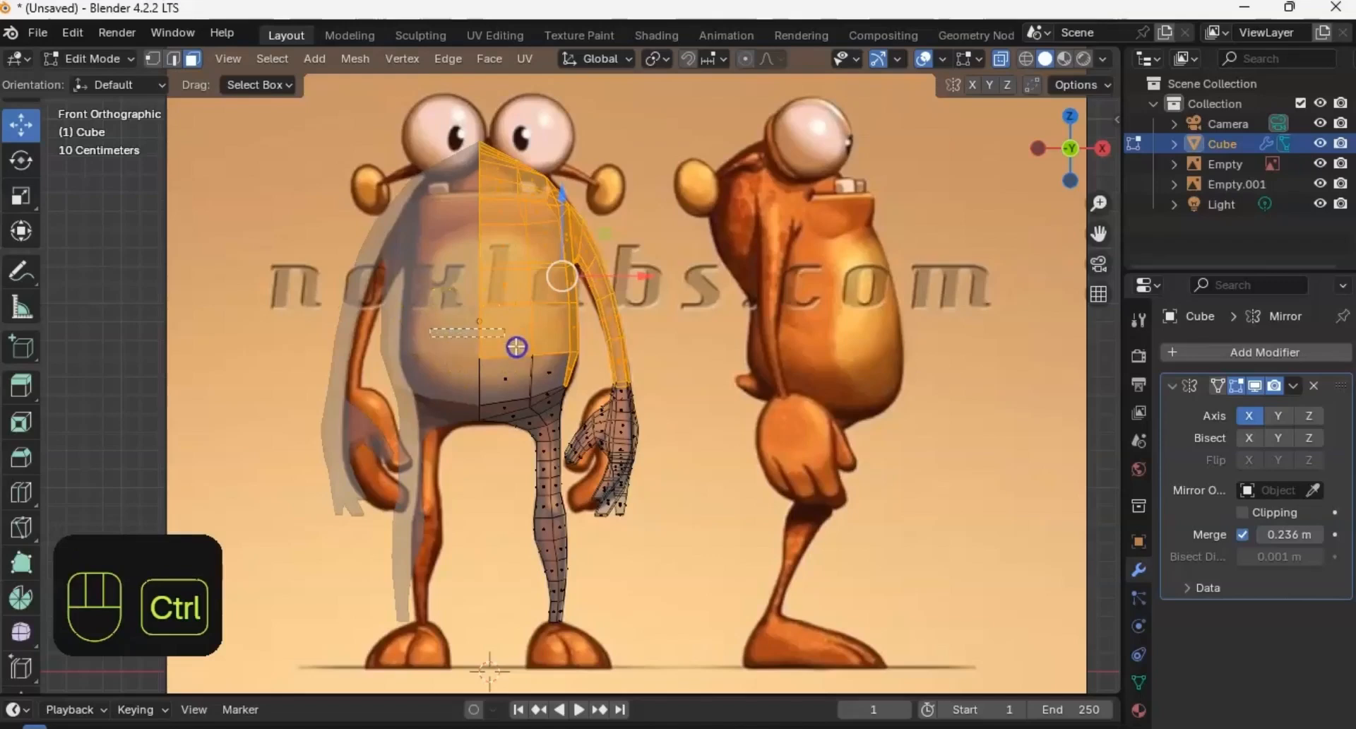
pyautogui.keyDown('ctrl'); pyautogui.moveTo(516, 346); pyautogui.dragTo(593, 400); pyautogui.keyUp('ctrl')
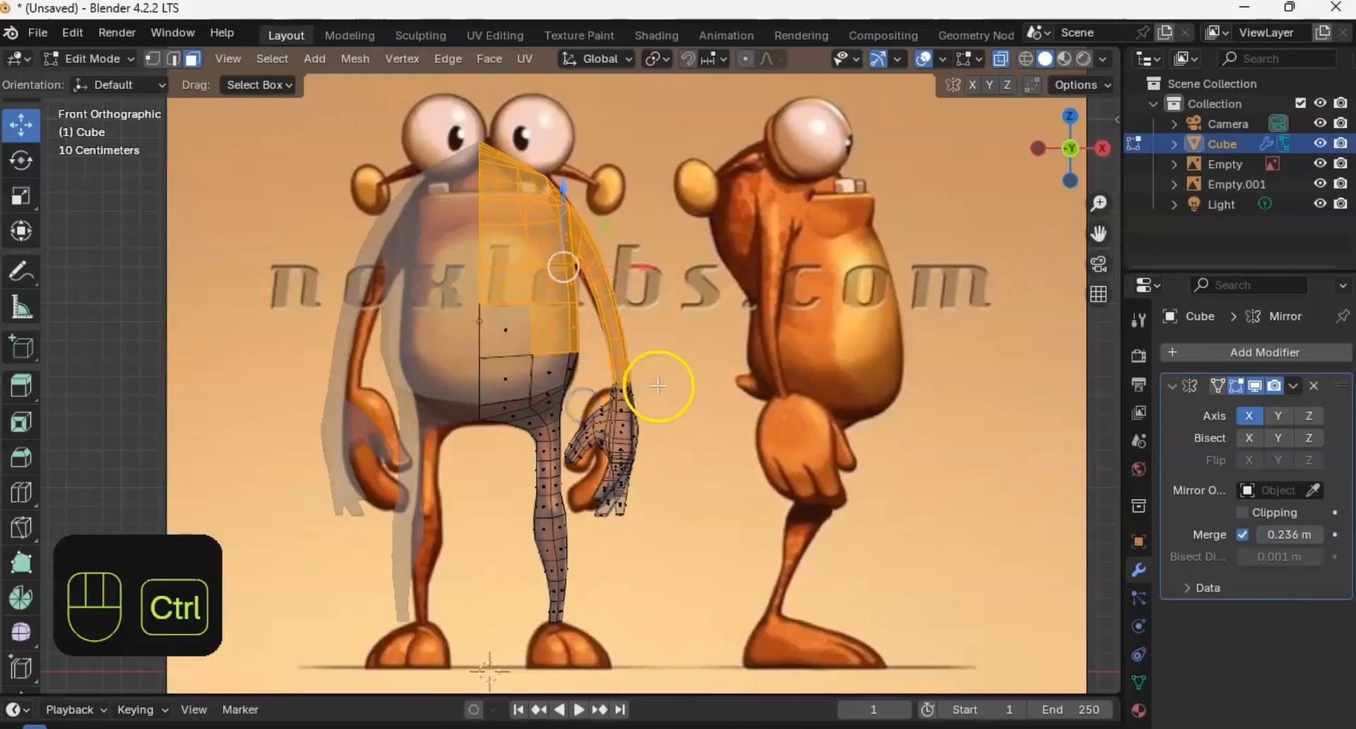
pyautogui.keyDown('shift'); pyautogui.moveTo(436, 285); pyautogui.dragTo(603, 422); pyautogui.keyUp('shift')
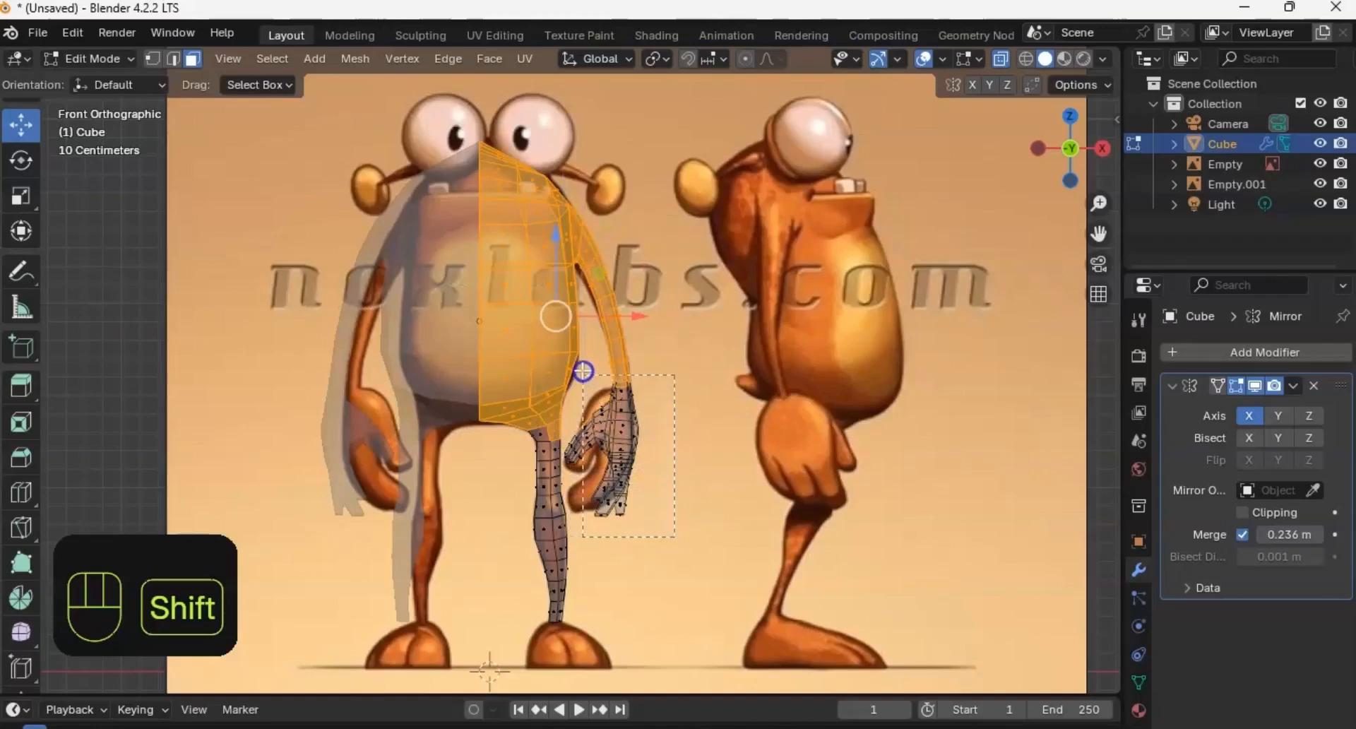
pyautogui.keyDown('shift'); pyautogui.moveTo(582, 370); pyautogui.dragTo(583, 372); pyautogui.keyUp('shift')
pyautogui.keyDown('shift'); pyautogui.moveTo(693, 524); pyautogui.dragTo(574, 447); pyautogui.keyUp('shift')
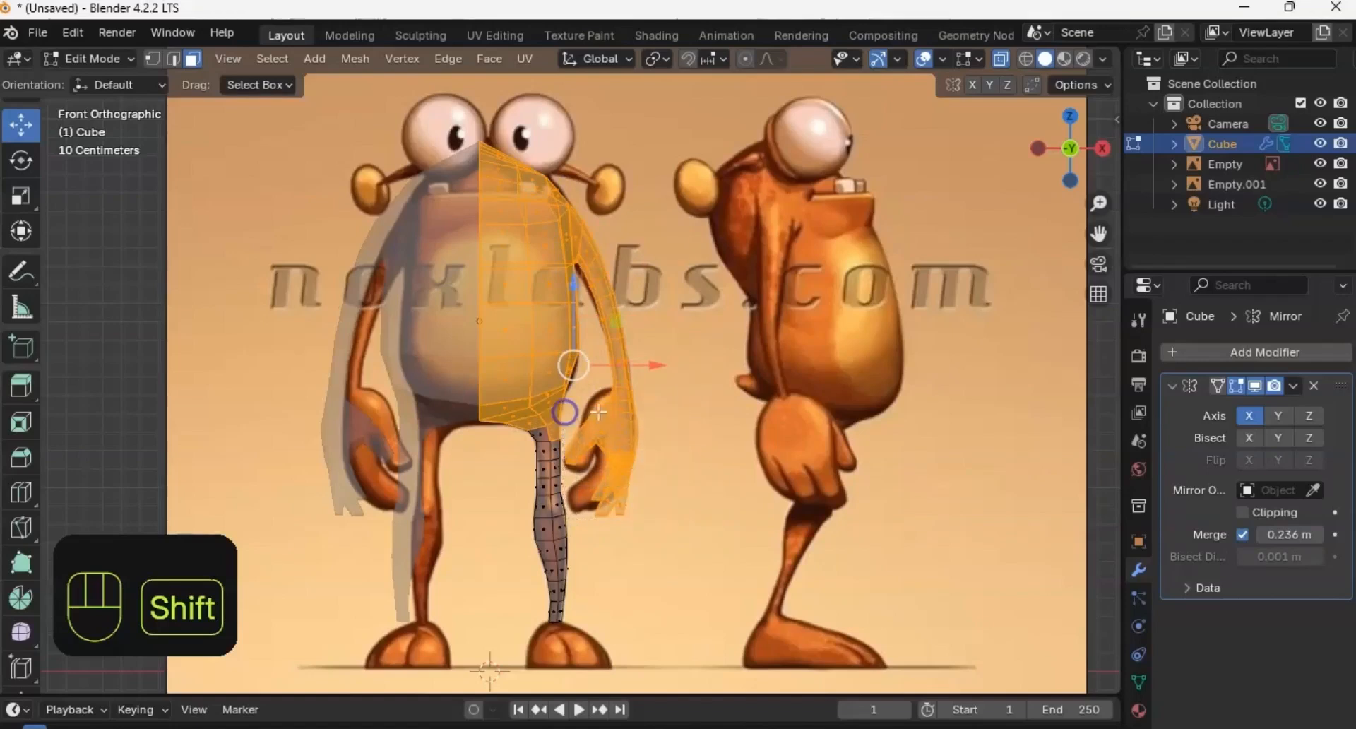
# Step: Deselect the hip faces around the top of the leg and hide the selected torso and arm faces
pyautogui.keyDown('ctrl'); pyautogui.moveTo(605, 484); pyautogui.dragTo(618, 424, button='middle'); pyautogui.keyUp('ctrl')
pyautogui.moveTo(592, 373)
pyautogui.keyDown('shift'); pyautogui.mouseDown(button='middle')
pyautogui.moveTo(613, 275)
pyautogui.moveTo(607, 377)
pyautogui.mouseUp(button='middle'); pyautogui.keyUp('shift')
pyautogui.keyDown('ctrl'); pyautogui.moveTo(608, 395); pyautogui.dragTo(620, 326, button='middle'); pyautogui.keyUp('ctrl')
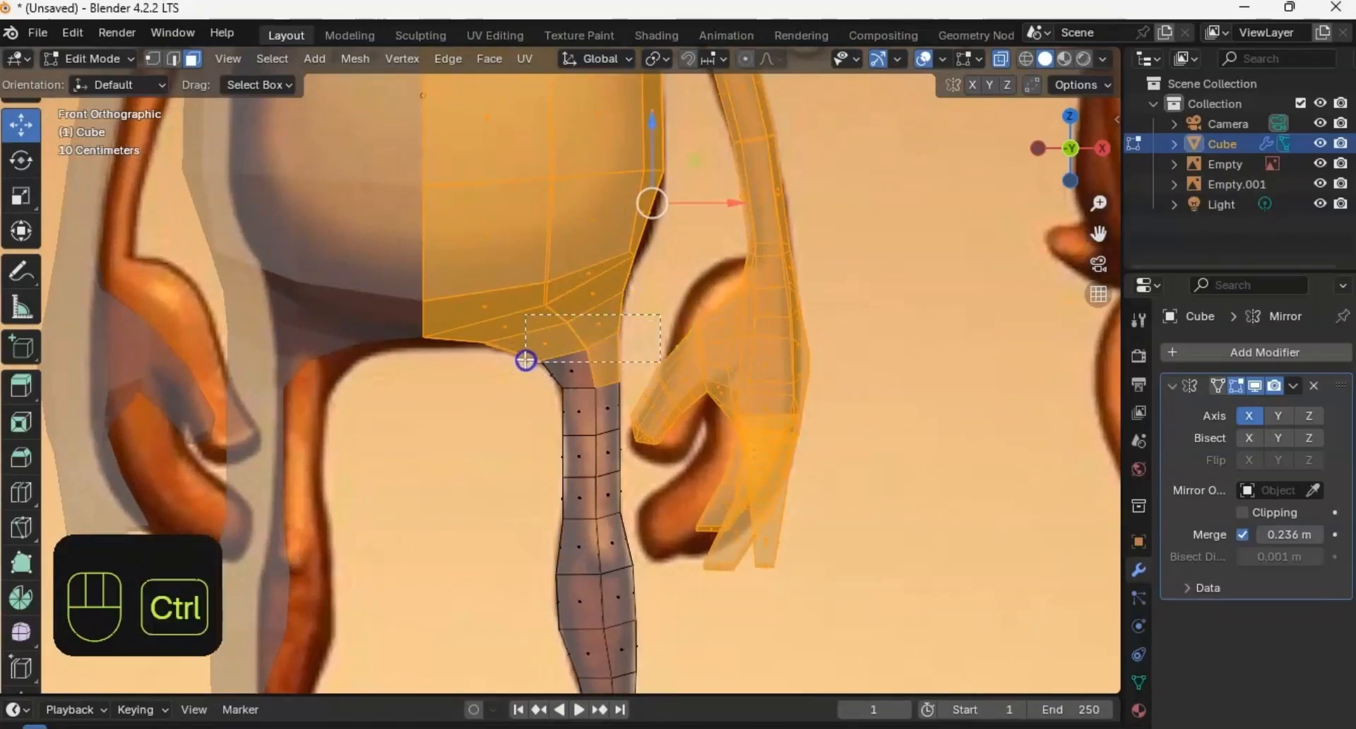
pyautogui.keyDown('ctrl'); pyautogui.moveTo(660, 315); pyautogui.dragTo(580, 383); pyautogui.keyUp('ctrl')
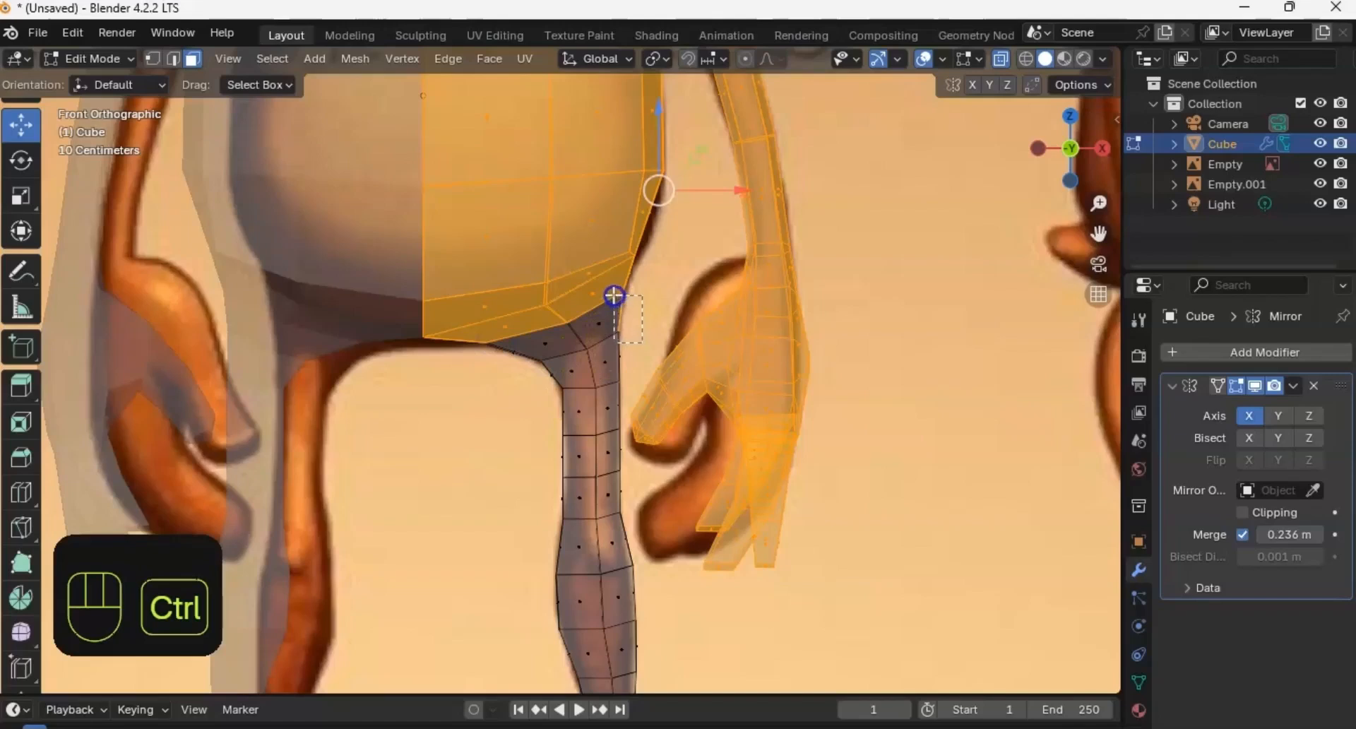
pyautogui.keyDown('ctrl'); pyautogui.moveTo(659, 218); pyautogui.dragTo(597, 397, button='middle'); pyautogui.keyUp('ctrl')
pyautogui.keyDown('alt'); pyautogui.moveTo(720, 306); pyautogui.dragTo(627, 257, button='middle'); pyautogui.keyUp('alt')
pyautogui.press('h')
# Step: In right side view, select the faces from the knee down, rotate them to the reference shin's slant and move them about 0.06 m along Y
pyautogui.keyDown('shift'); pyautogui.moveTo(639, 305); pyautogui.dragTo(614, 295, button='middle'); pyautogui.keyUp('shift')
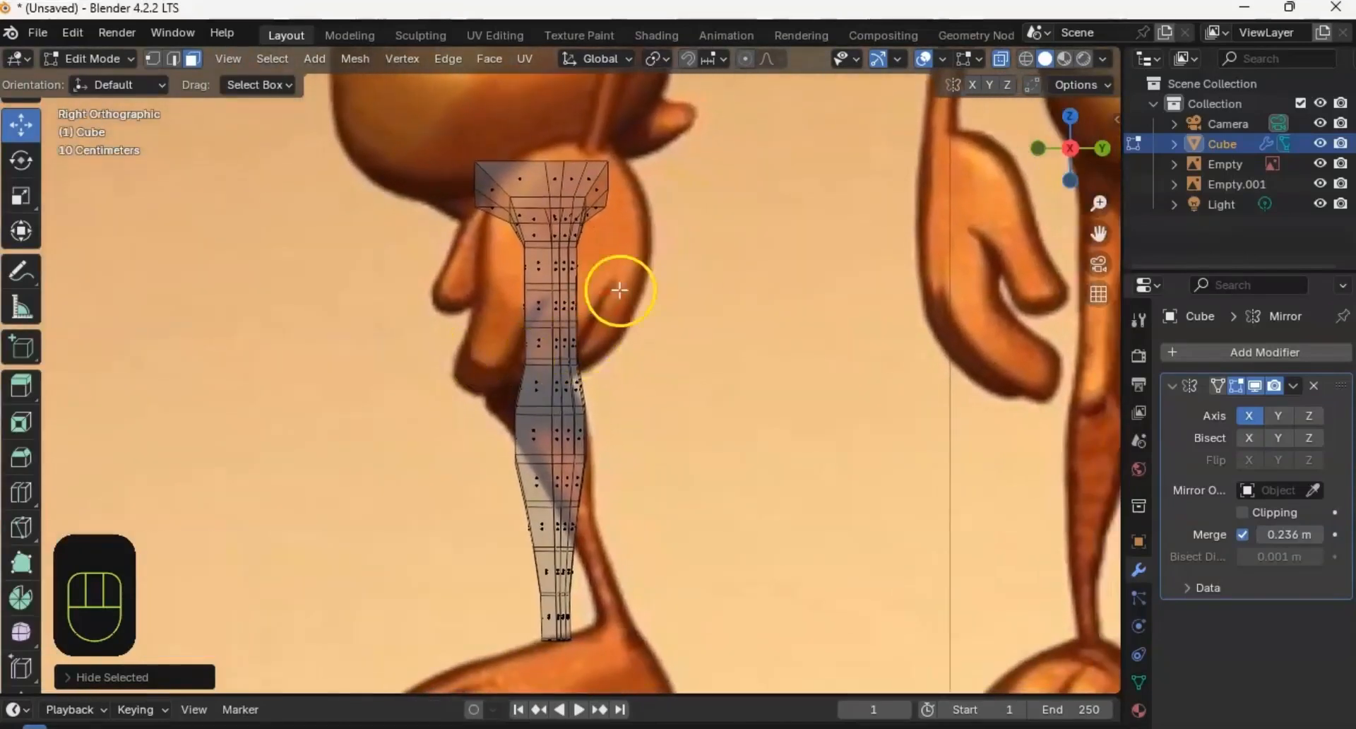
pyautogui.keyDown('shift'); pyautogui.moveTo(616, 357); pyautogui.dragTo(545, 337, button='middle'); pyautogui.keyUp('shift')
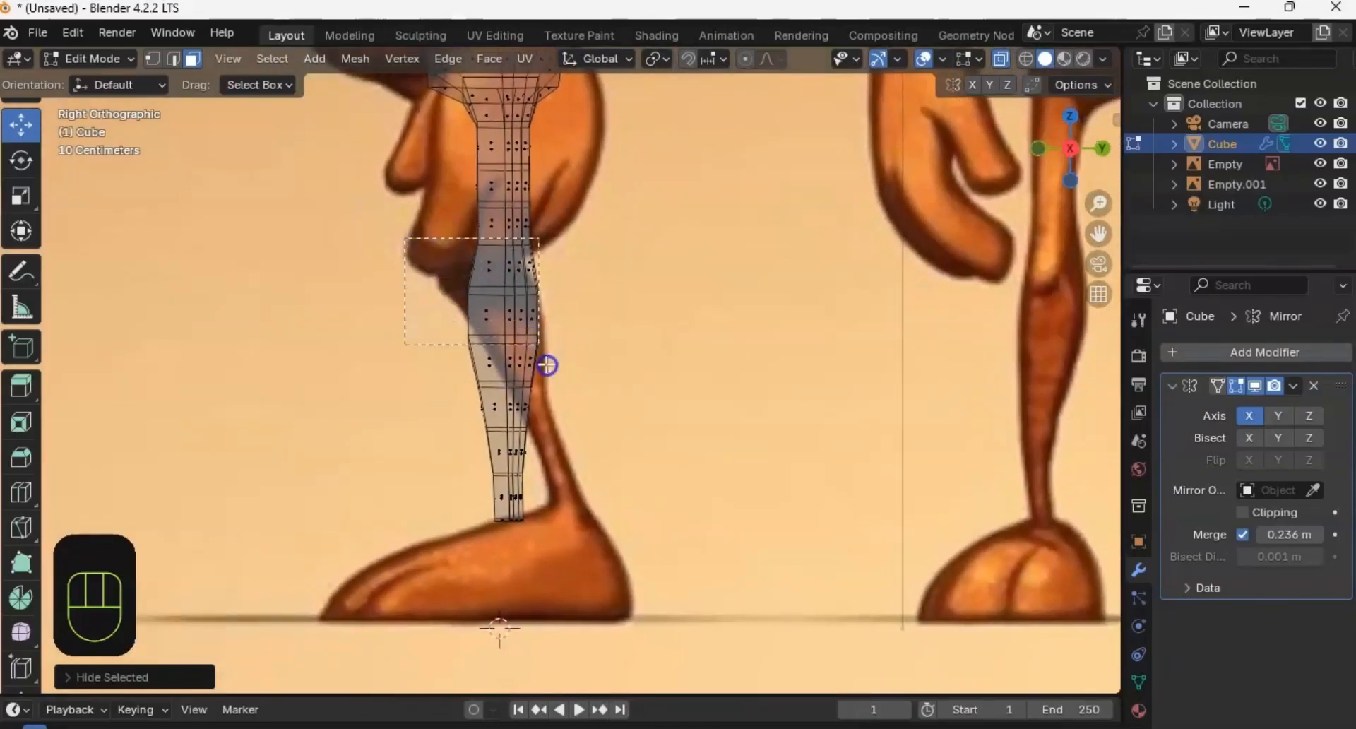
pyautogui.moveTo(582, 501); pyautogui.dragTo(583, 531)
pyautogui.keyDown('shift'); pyautogui.moveTo(543, 332); pyautogui.dragTo(543, 364, button='middle'); pyautogui.keyUp('shift')
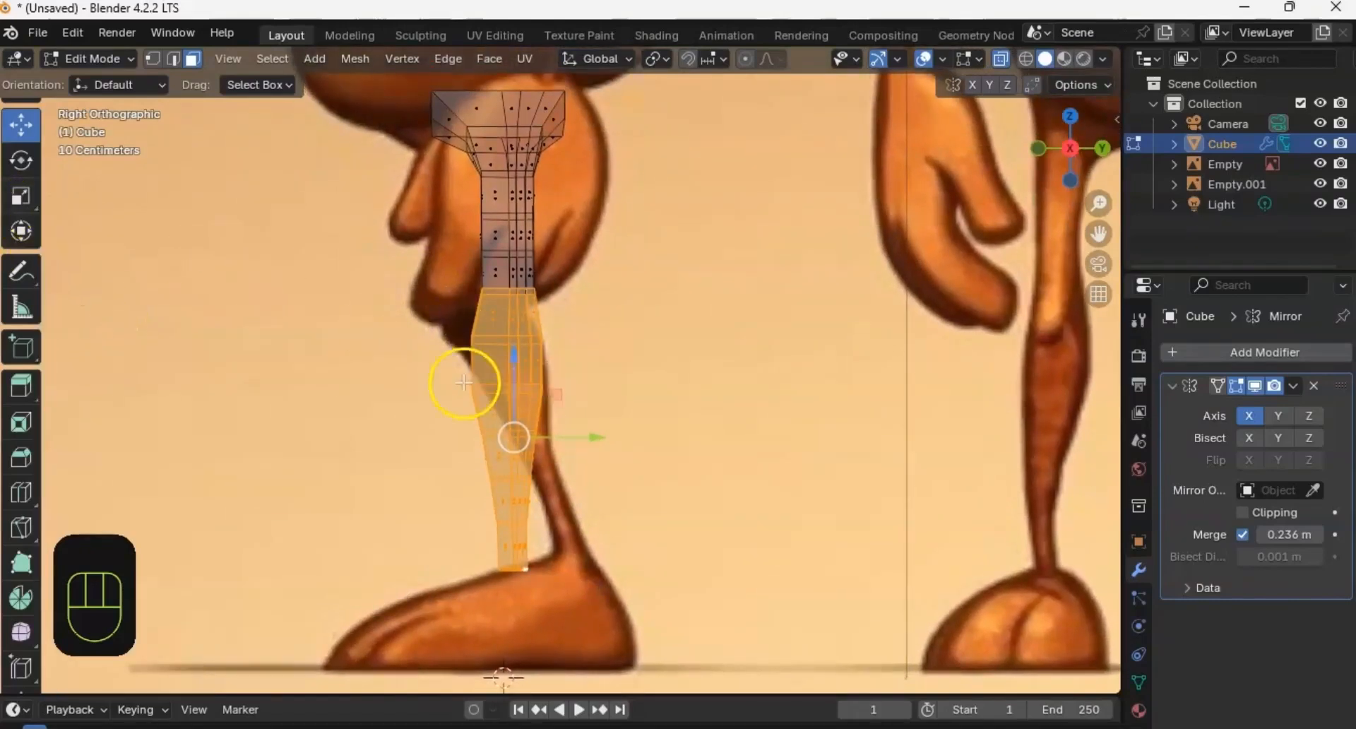
pyautogui.press('r')
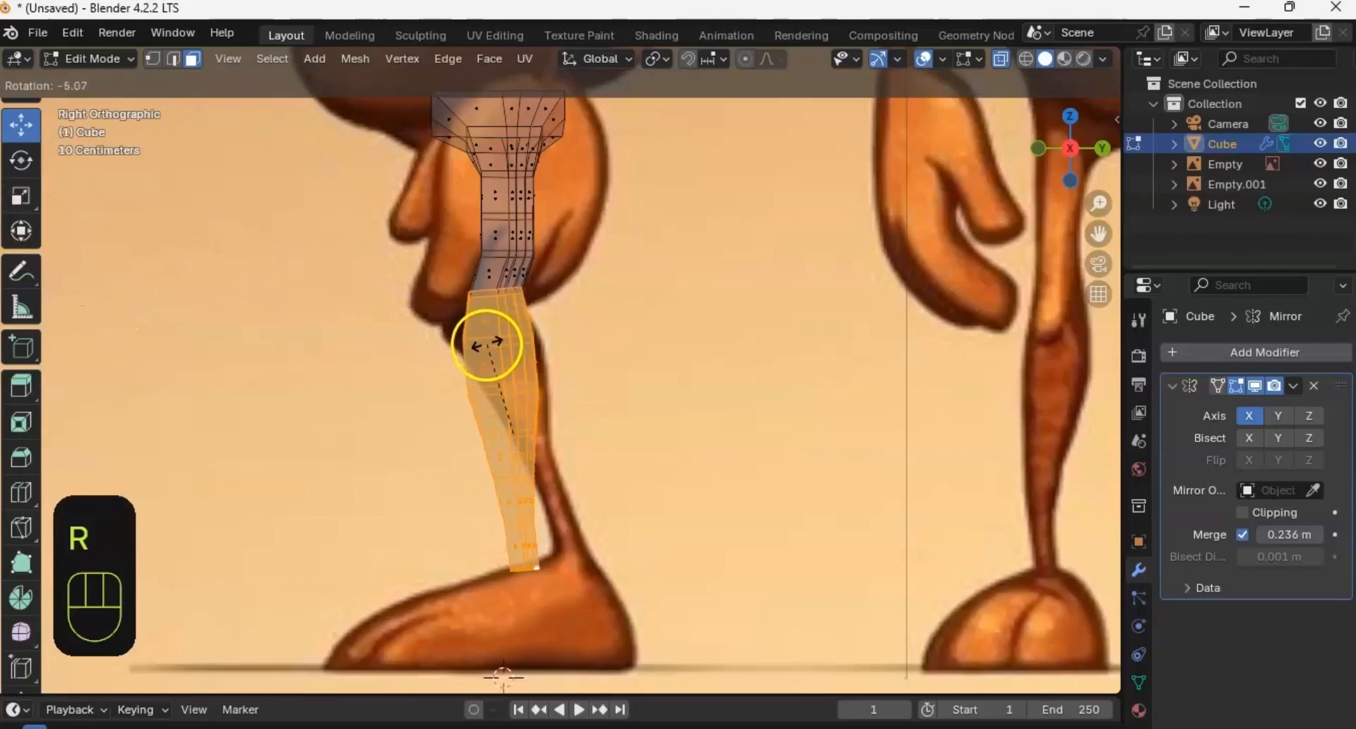
pyautogui.click(464, 351)
pyautogui.press('g')
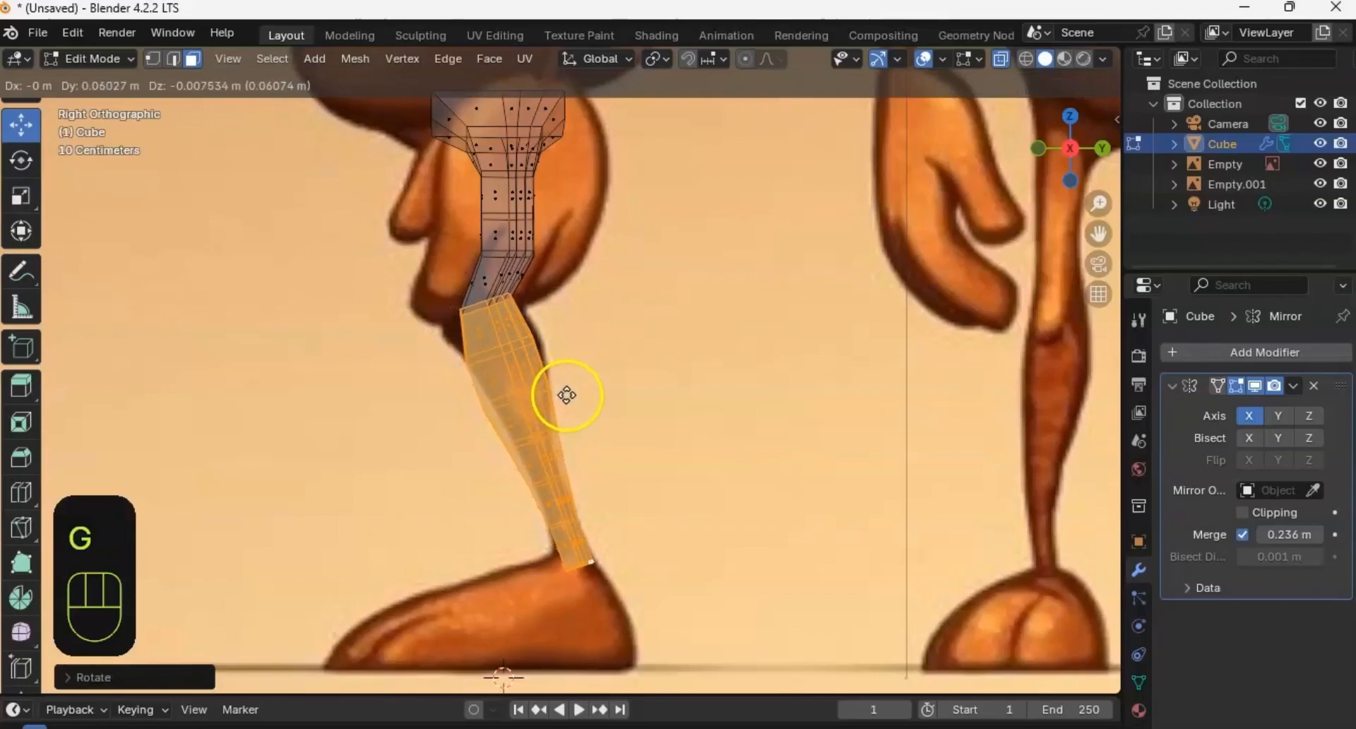
pyautogui.click(566, 395)
# Step: In edge select mode, shift the edge loop just above the knee about 0.05 m along negative Y to follow the reference bend
pyautogui.keyDown('ctrl'); pyautogui.moveTo(531, 393); pyautogui.dragTo(607, 413, button='middle'); pyautogui.keyUp('ctrl')
pyautogui.moveTo(621, 345); pyautogui.dragTo(621, 345)
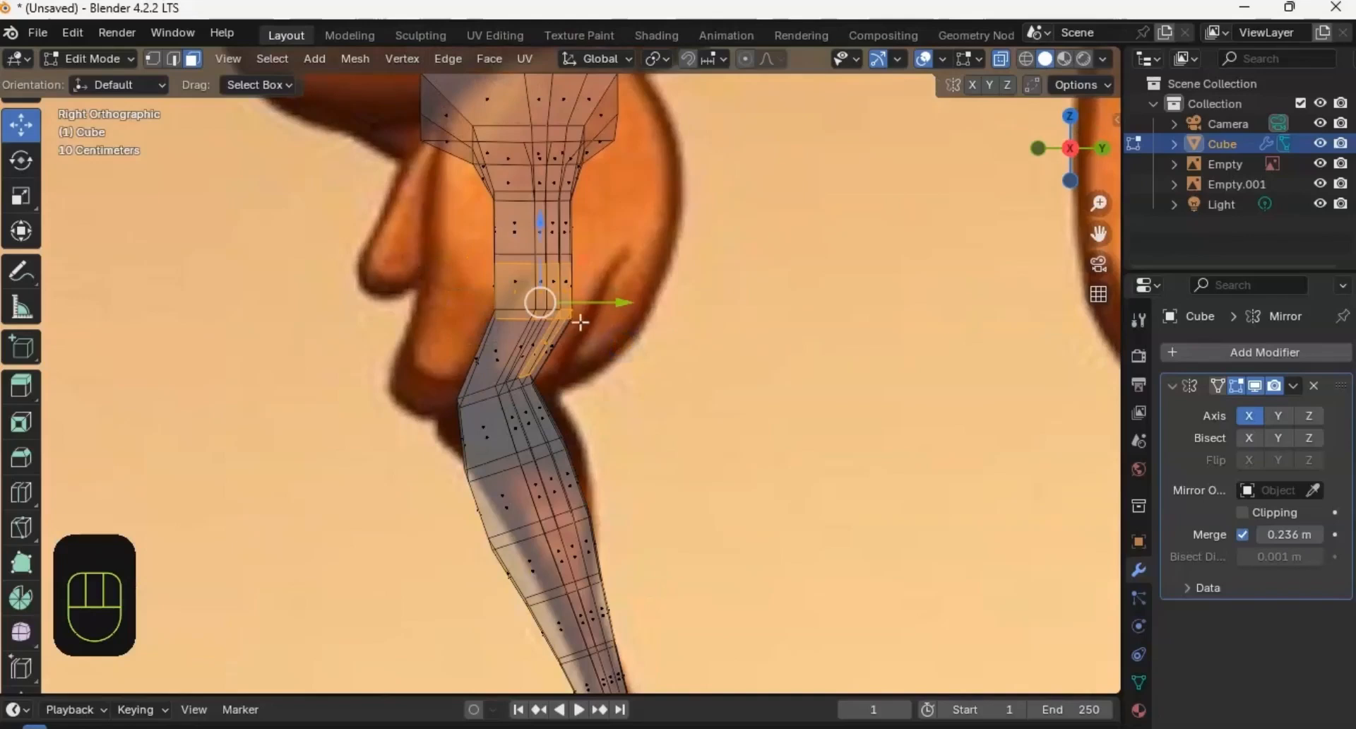
pyautogui.press('2')
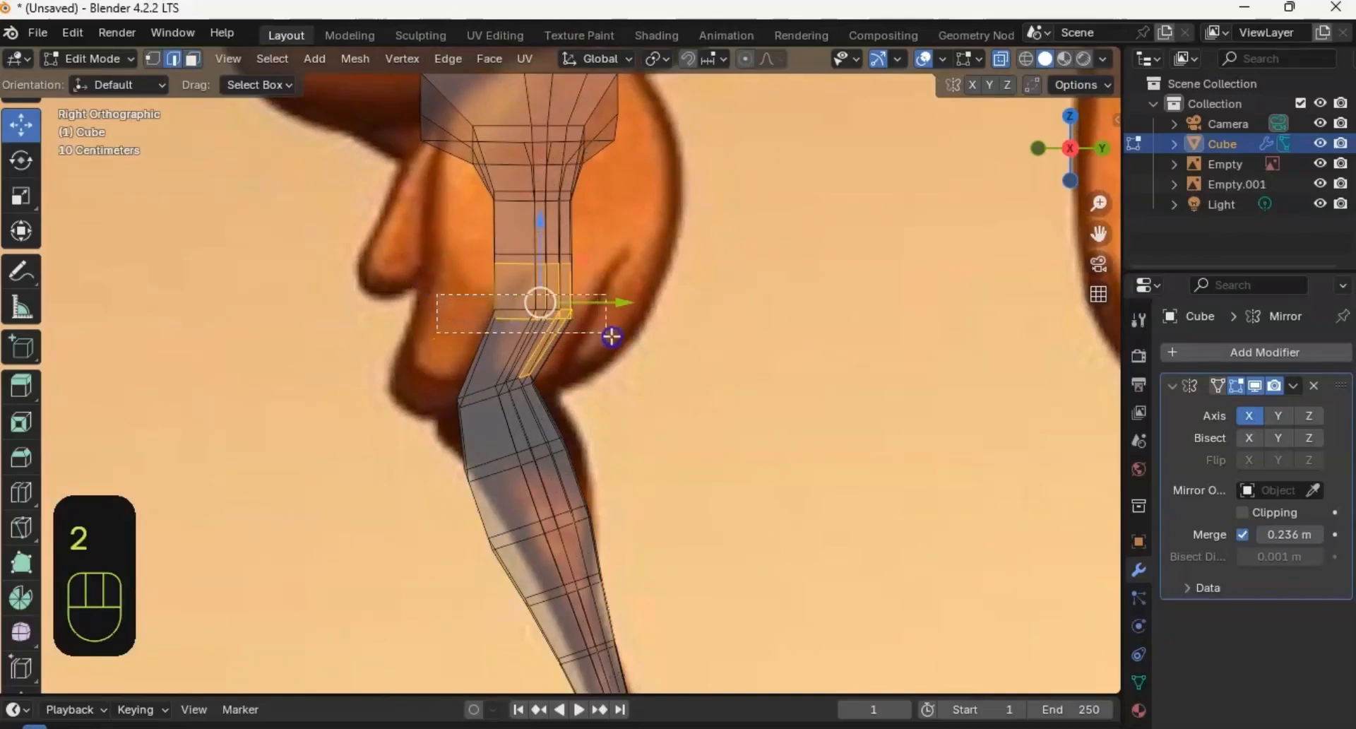
pyautogui.moveTo(607, 315); pyautogui.dragTo(570, 312)
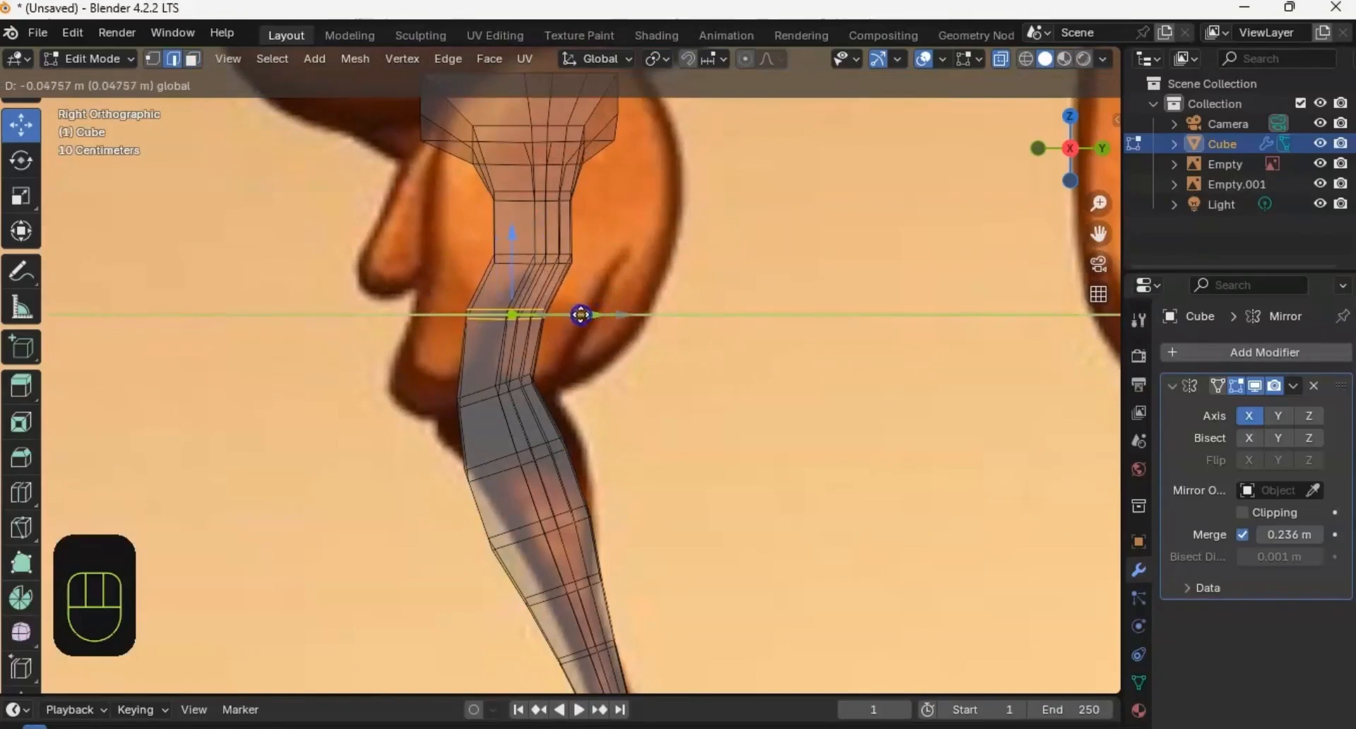
pyautogui.moveTo(571, 300); pyautogui.dragTo(589, 262)
pyautogui.moveTo(569, 325); pyautogui.dragTo(569, 313)
pyautogui.moveTo(563, 330); pyautogui.dragTo(615, 318, button='middle')
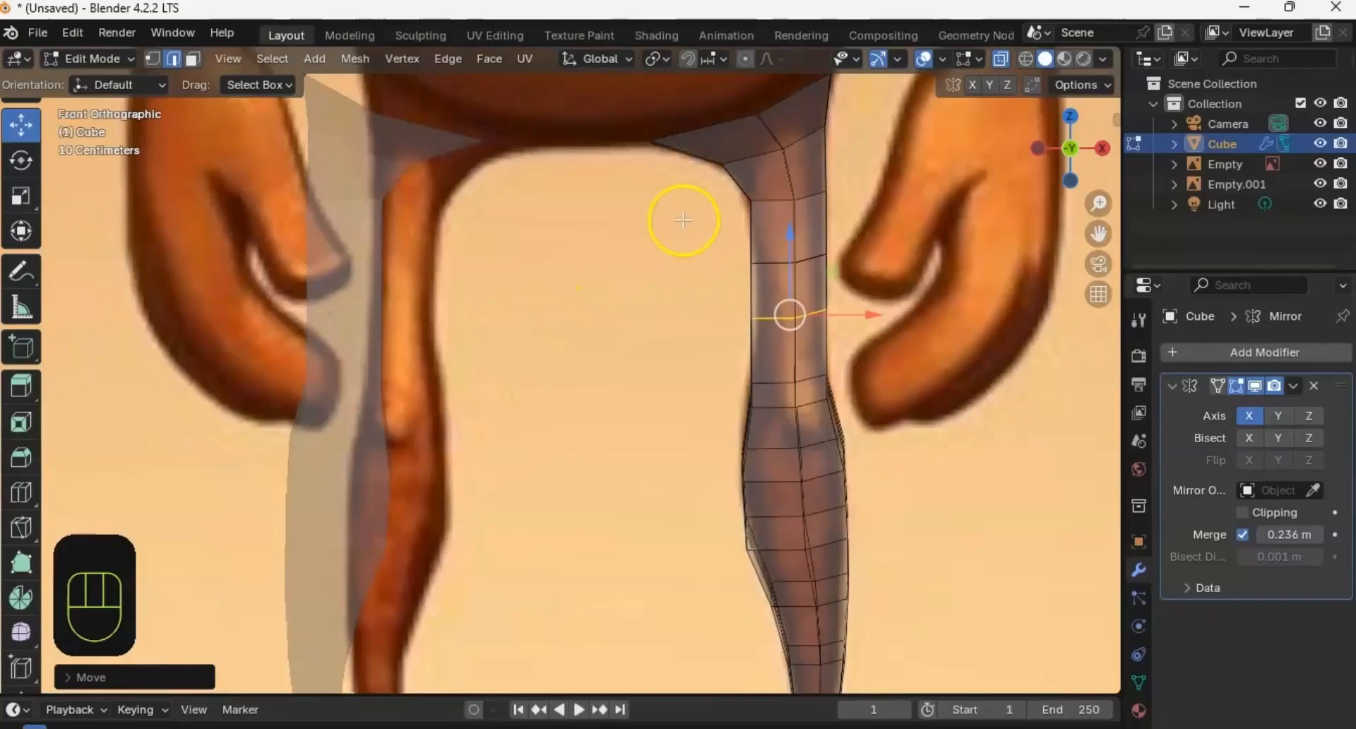
# Step: Select the whole visible leg and smooth its vertices with the Smooth tool
pyautogui.keyDown('ctrl'); pyautogui.moveTo(684, 221); pyautogui.dragTo(617, 457, button='middle'); pyautogui.keyUp('ctrl')
pyautogui.moveTo(708, 355)
pyautogui.mouseDown(button='middle')
pyautogui.moveTo(613, 343)
pyautogui.moveTo(684, 353)
pyautogui.moveTo(396, 357)
pyautogui.moveTo(346, 386)
pyautogui.moveTo(713, 380)
pyautogui.mouseUp(button='middle')
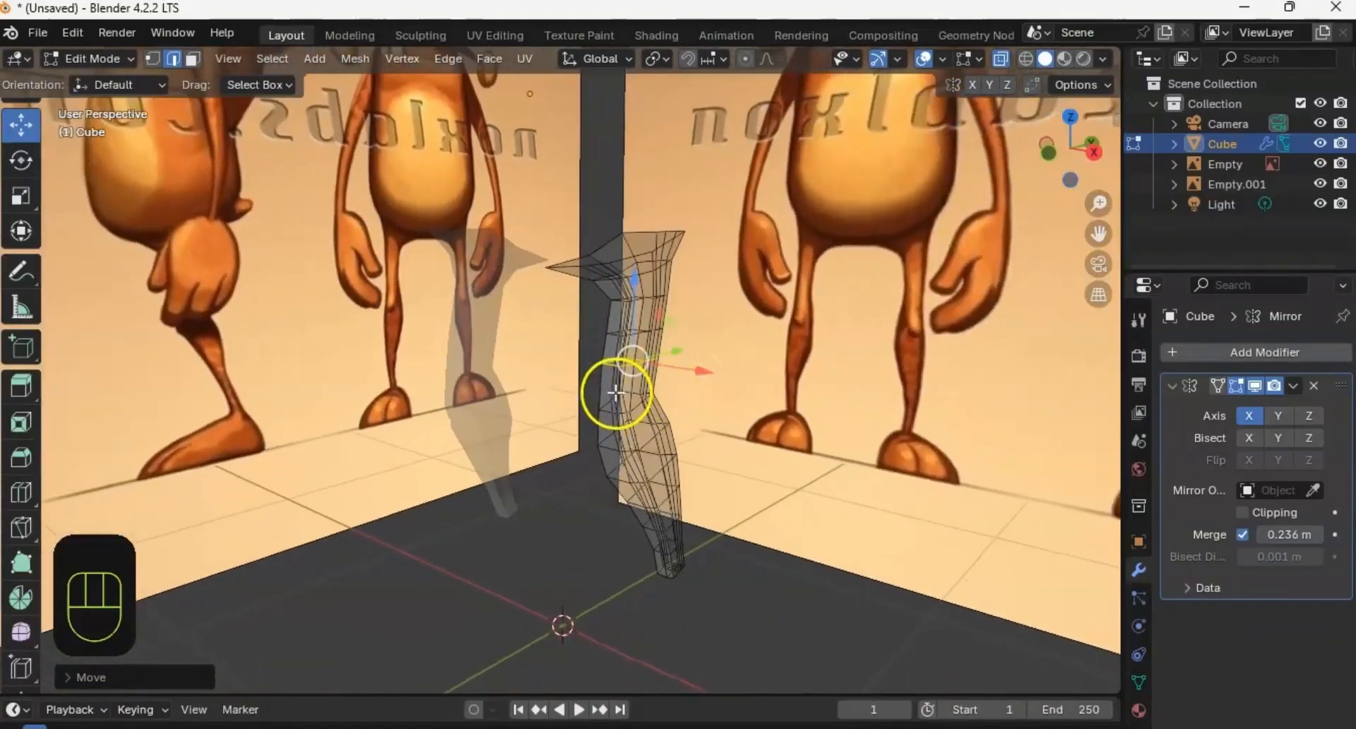
pyautogui.press('a')
pyautogui.moveTo(621, 400); pyautogui.dragTo(623, 361, button='middle')
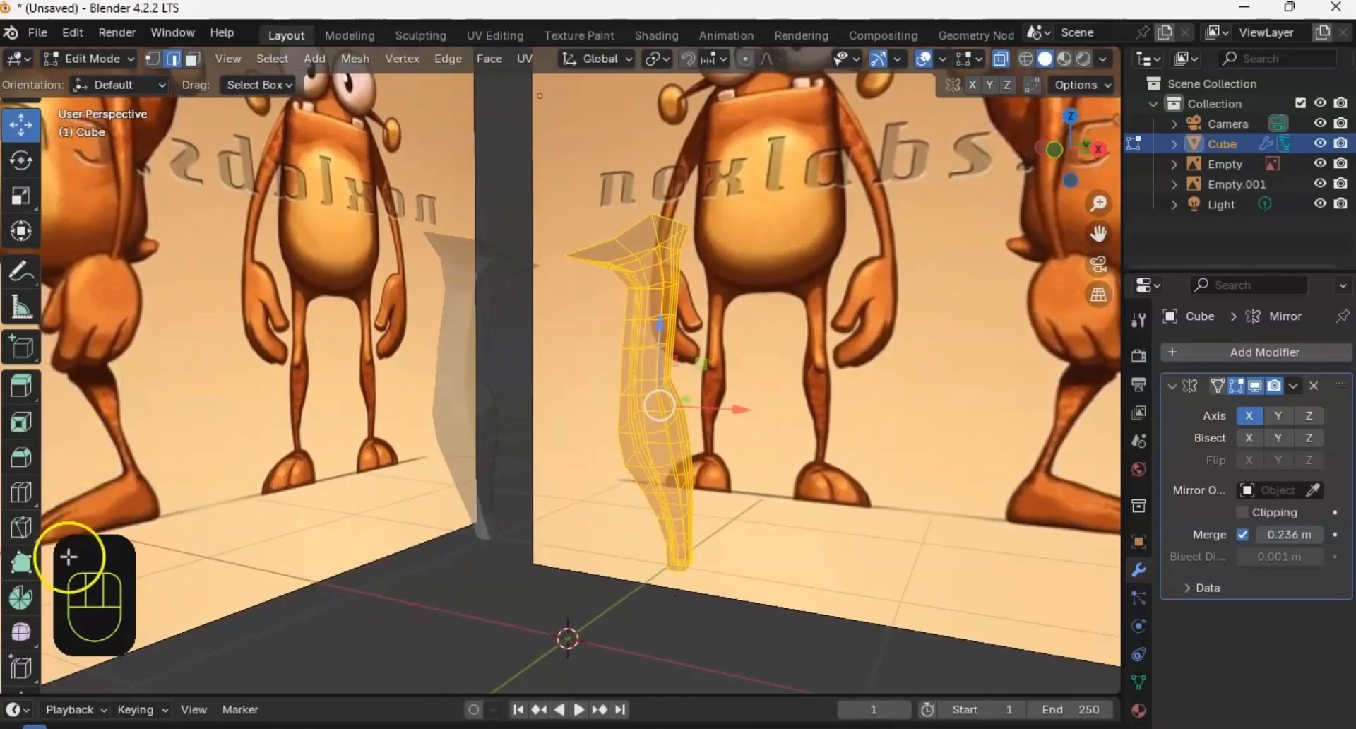
pyautogui.scroll(-3, 21, 498)
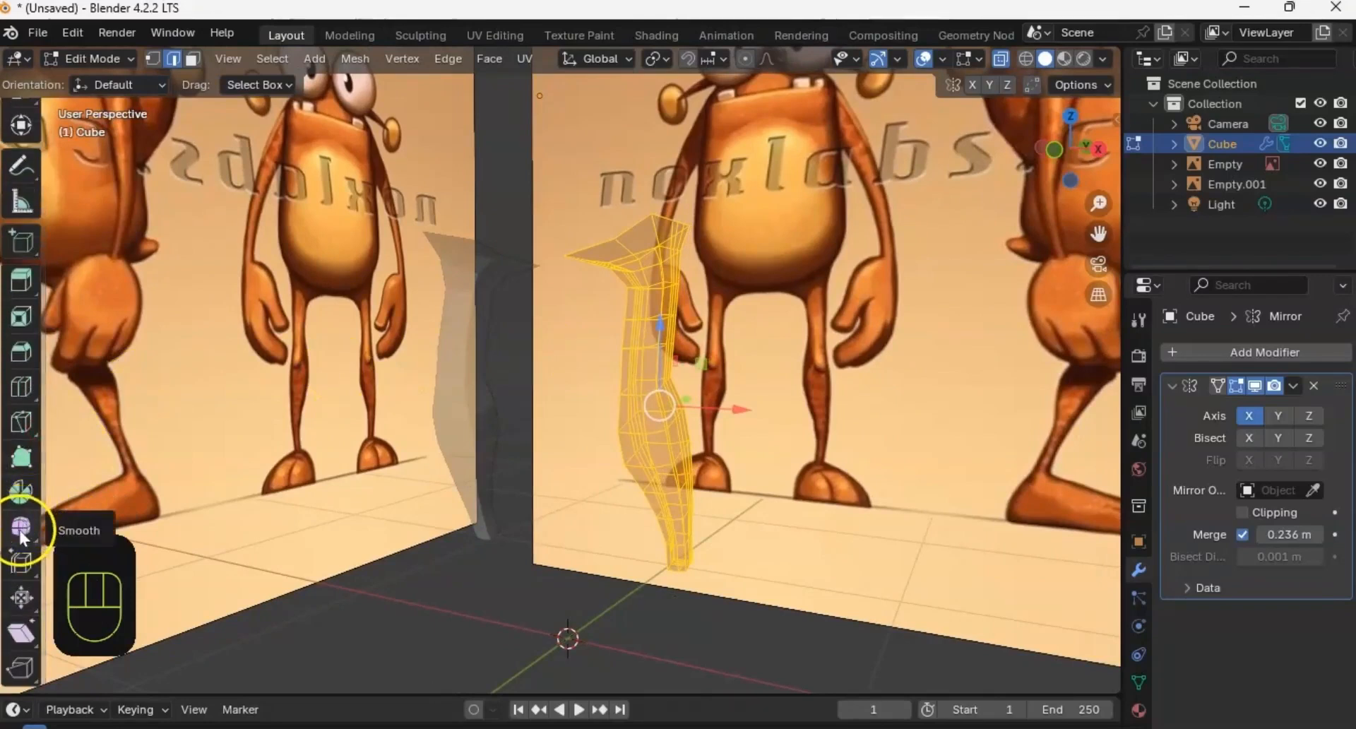
pyautogui.click(22, 526)
pyautogui.moveTo(646, 483); pyautogui.dragTo(701, 483, button='middle')
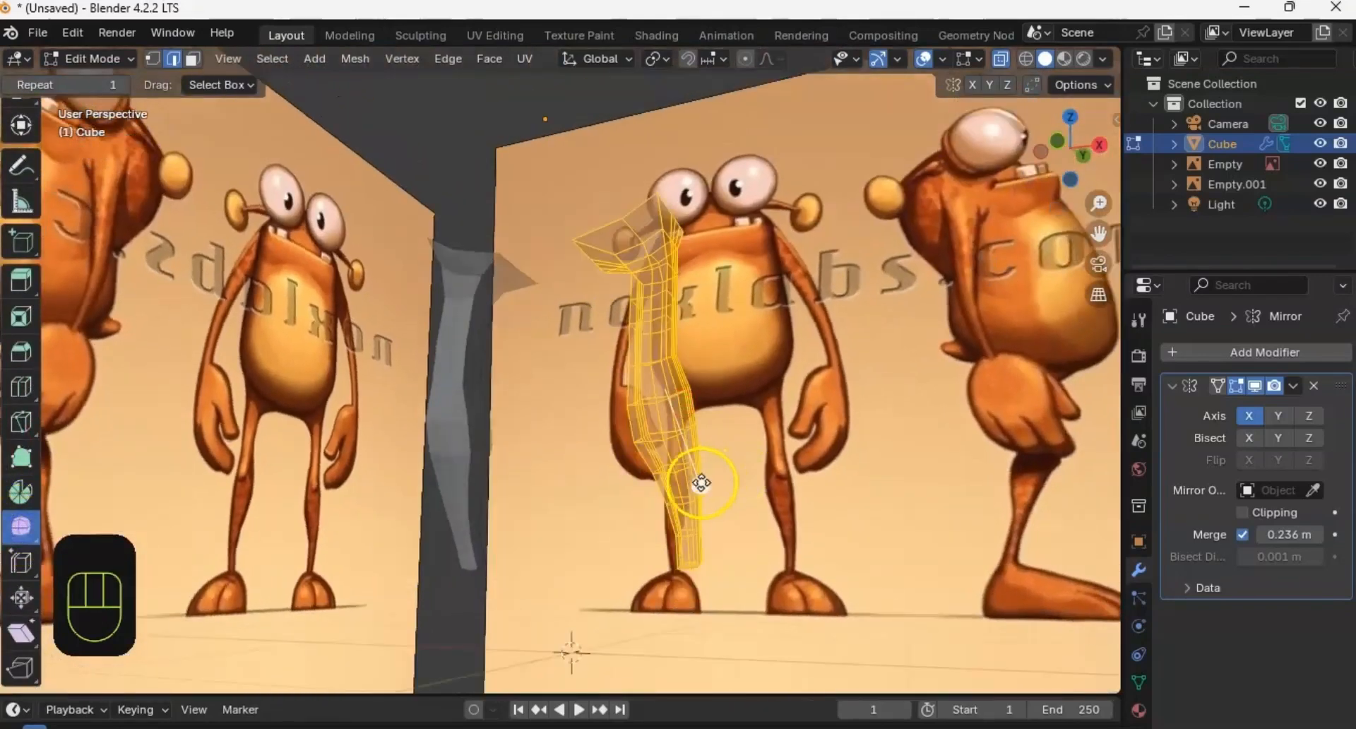
pyautogui.moveTo(710, 484); pyautogui.dragTo(974, 433)
pyautogui.moveTo(973, 434); pyautogui.dragTo(459, 411, button='middle')
# Step: Turn off X-ray display and smooth the selected leg's vertices once more
pyautogui.click(1000, 58)
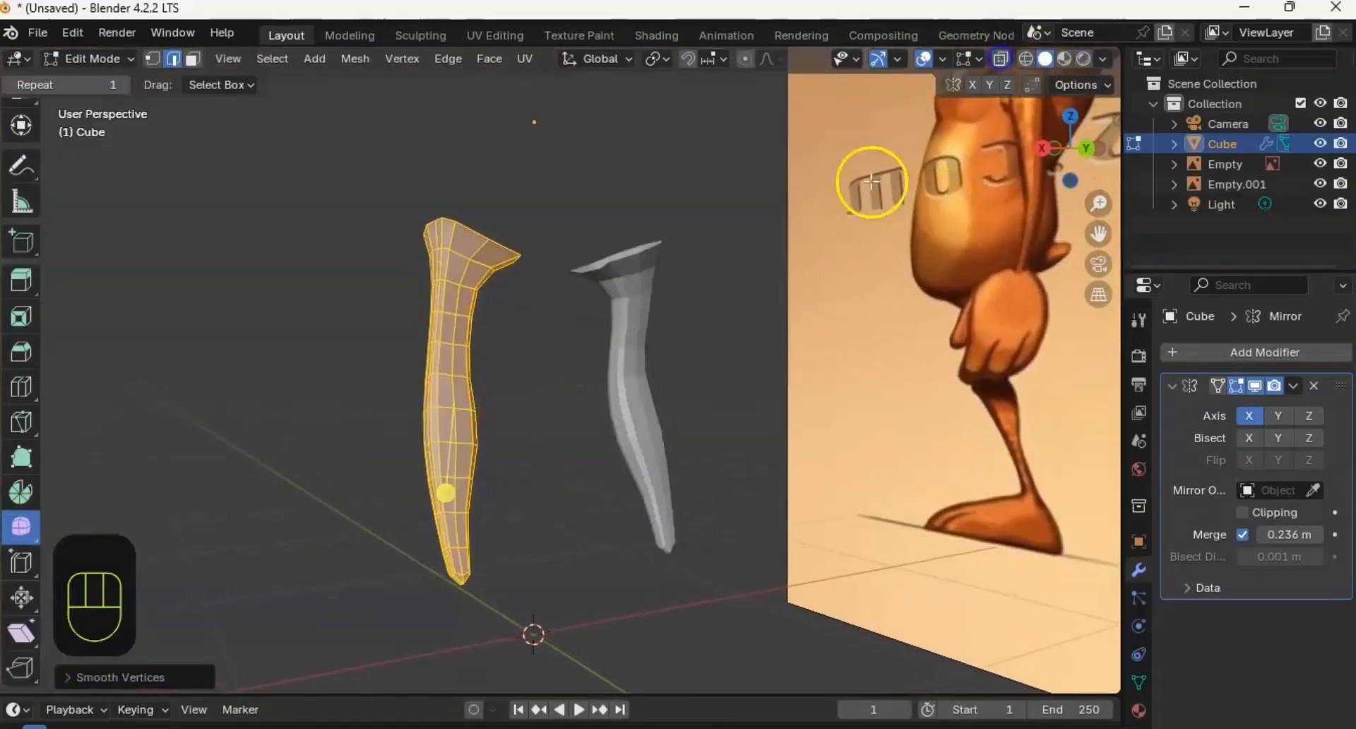
pyautogui.moveTo(558, 339); pyautogui.dragTo(635, 336, button='middle')
pyautogui.moveTo(823, 384); pyautogui.dragTo(878, 368, button='middle')
pyautogui.keyDown('shift'); pyautogui.moveTo(732, 414); pyautogui.dragTo(678, 368, button='middle'); pyautogui.keyUp('shift')
pyautogui.moveTo(652, 410); pyautogui.dragTo(742, 384)
pyautogui.keyDown('shift'); pyautogui.moveTo(636, 251); pyautogui.dragTo(599, 340, button='middle'); pyautogui.keyUp('shift')
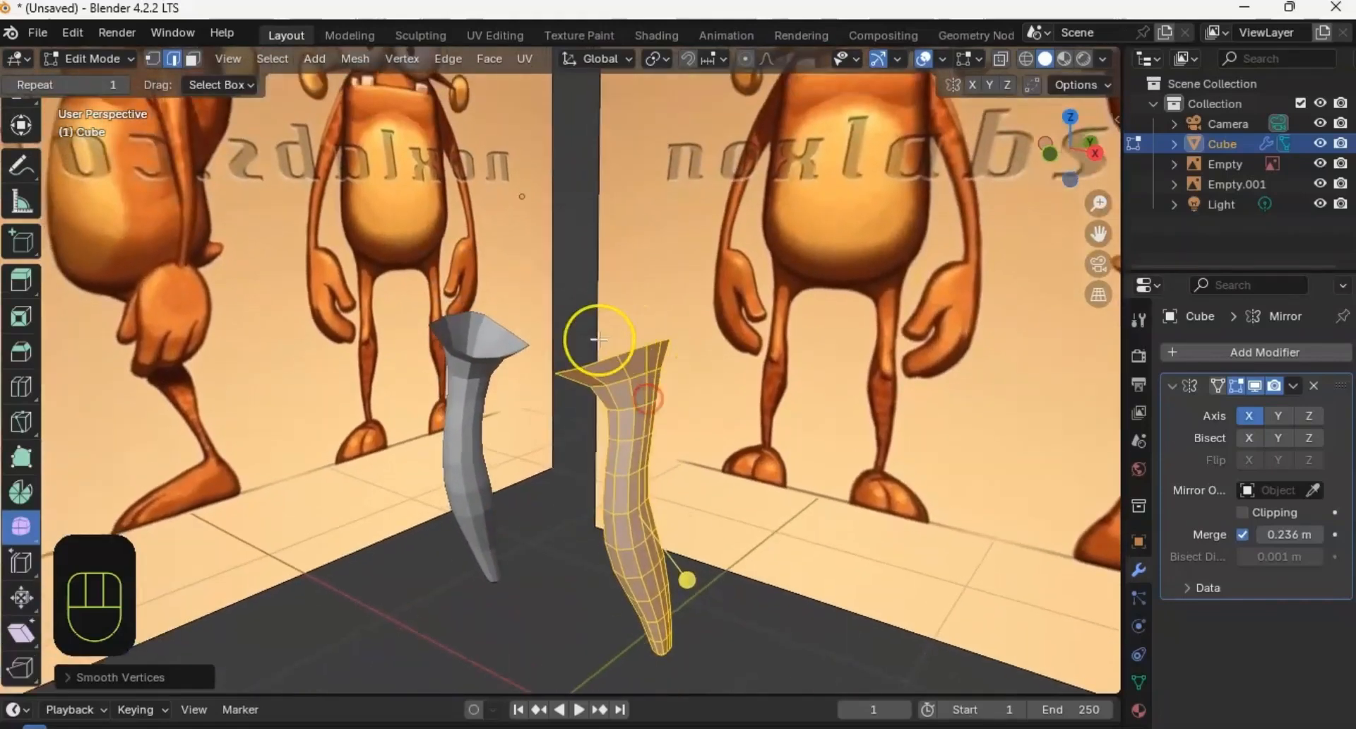
# Step: Reveal the hidden torso and arm faces, switch back to the Move tool and clear the selection
pyautogui.hotkey('alt', 'h')
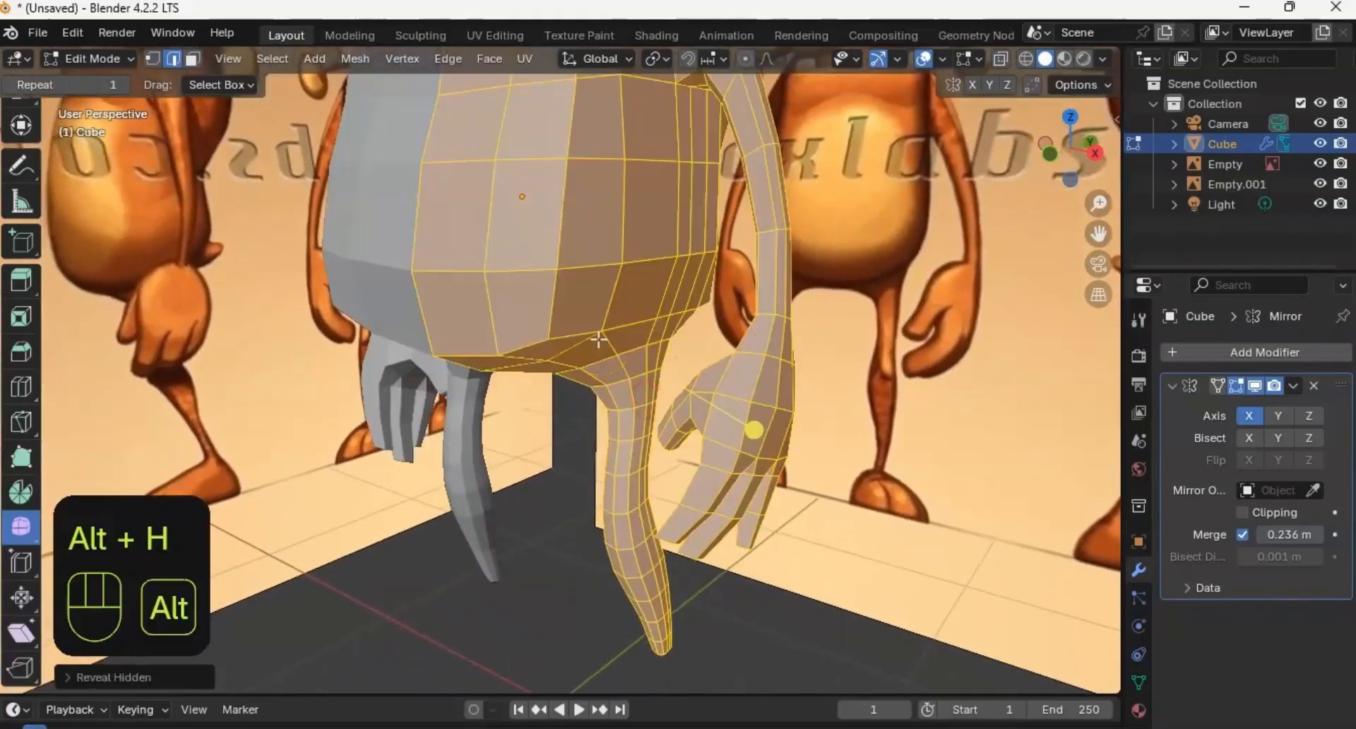
pyautogui.keyDown('ctrl'); pyautogui.moveTo(567, 210); pyautogui.dragTo(544, 277, button='middle'); pyautogui.keyUp('ctrl')
pyautogui.scroll(5, 36, 191)
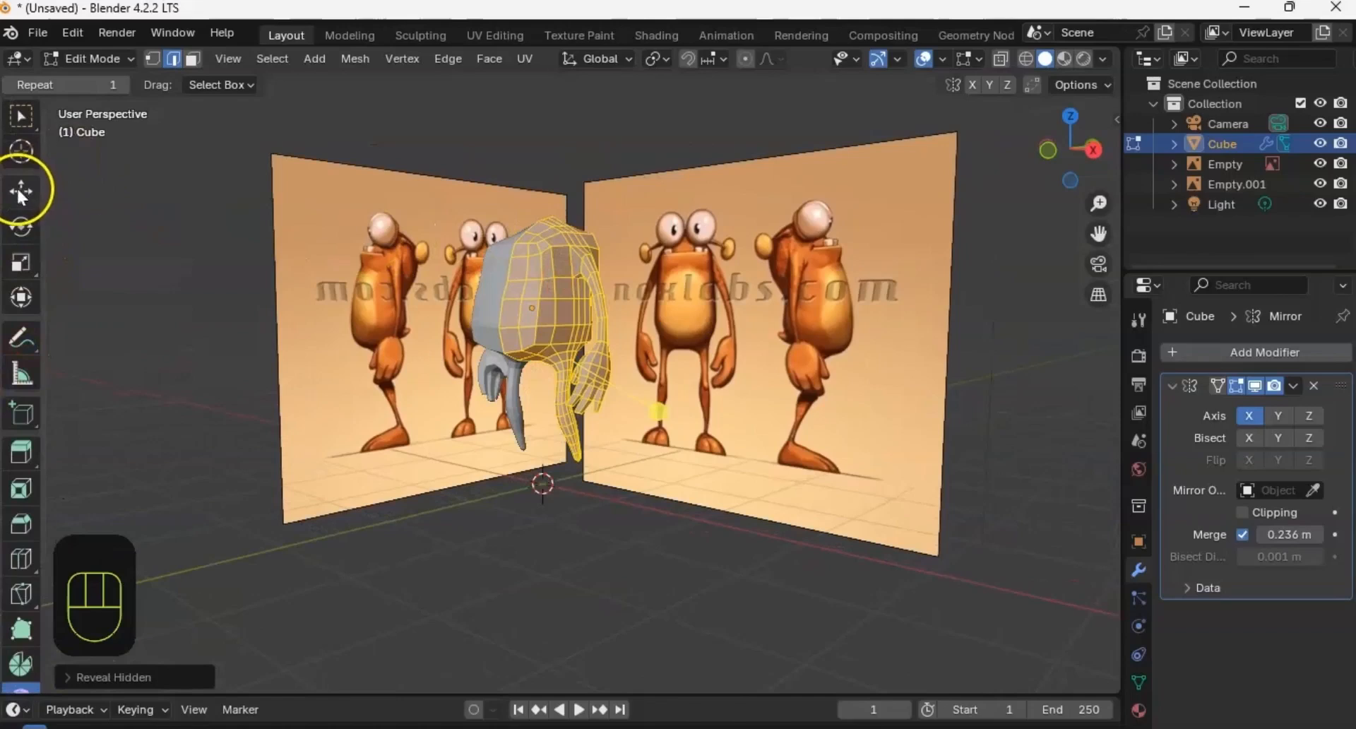
pyautogui.click(20, 193)
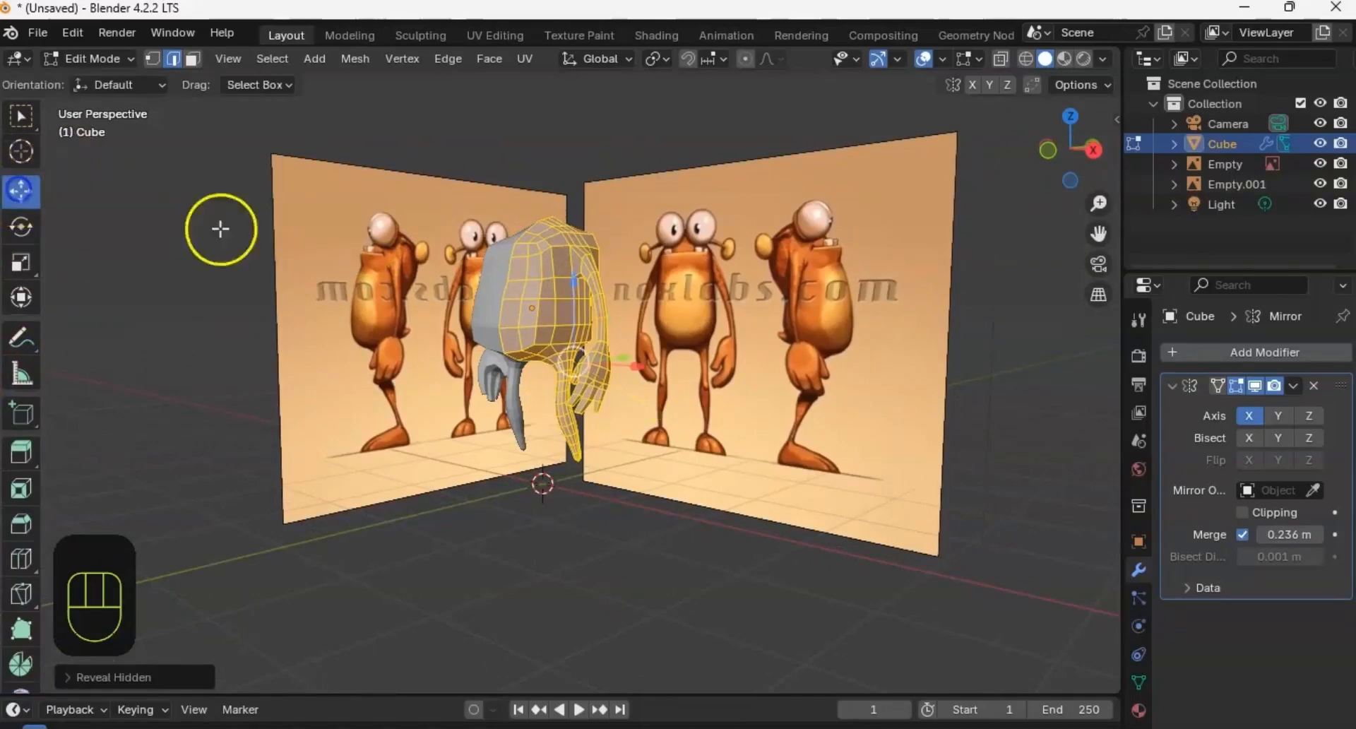
pyautogui.click(444, 466)
# Step: Examine the smoothed legs with the whole body from below, in front and in right side view against the reference
pyautogui.moveTo(439, 478); pyautogui.dragTo(523, 257, button='middle')
pyautogui.click(523, 324)
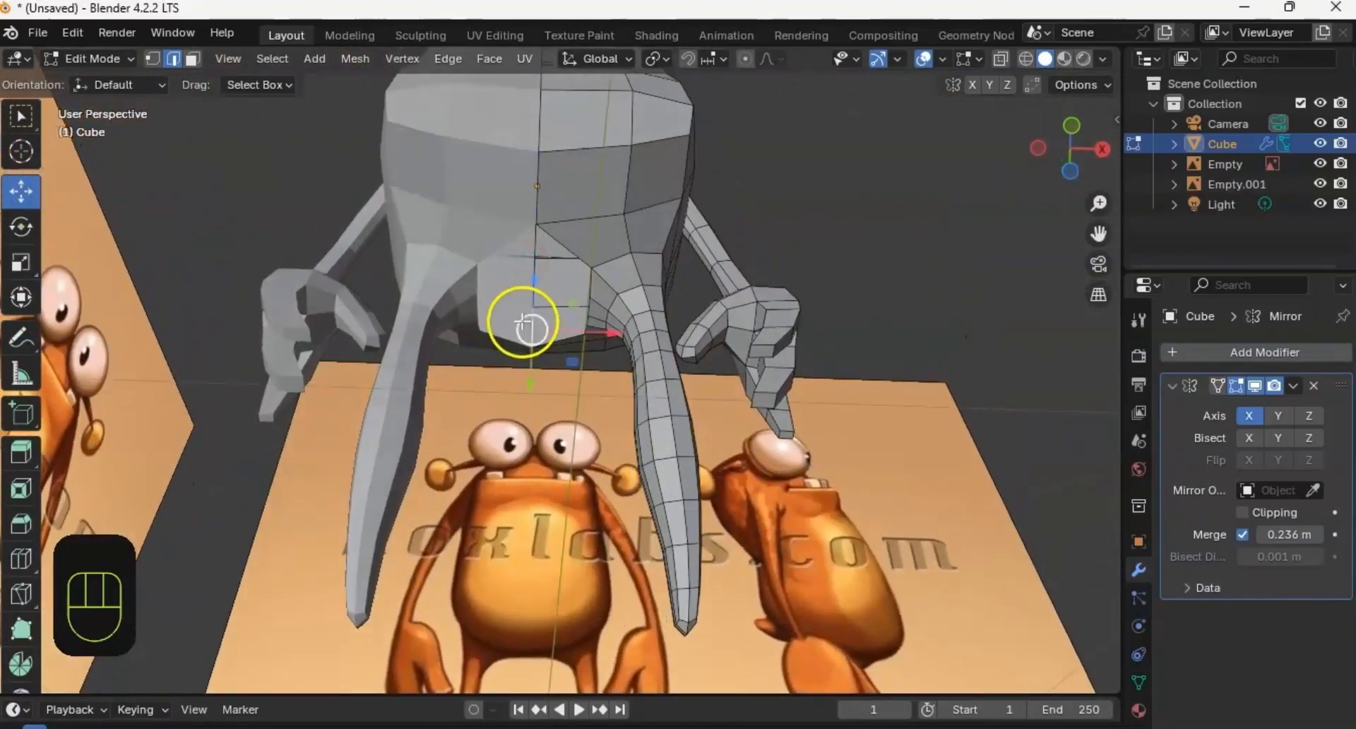
pyautogui.moveTo(554, 300); pyautogui.dragTo(551, 408, button='middle')
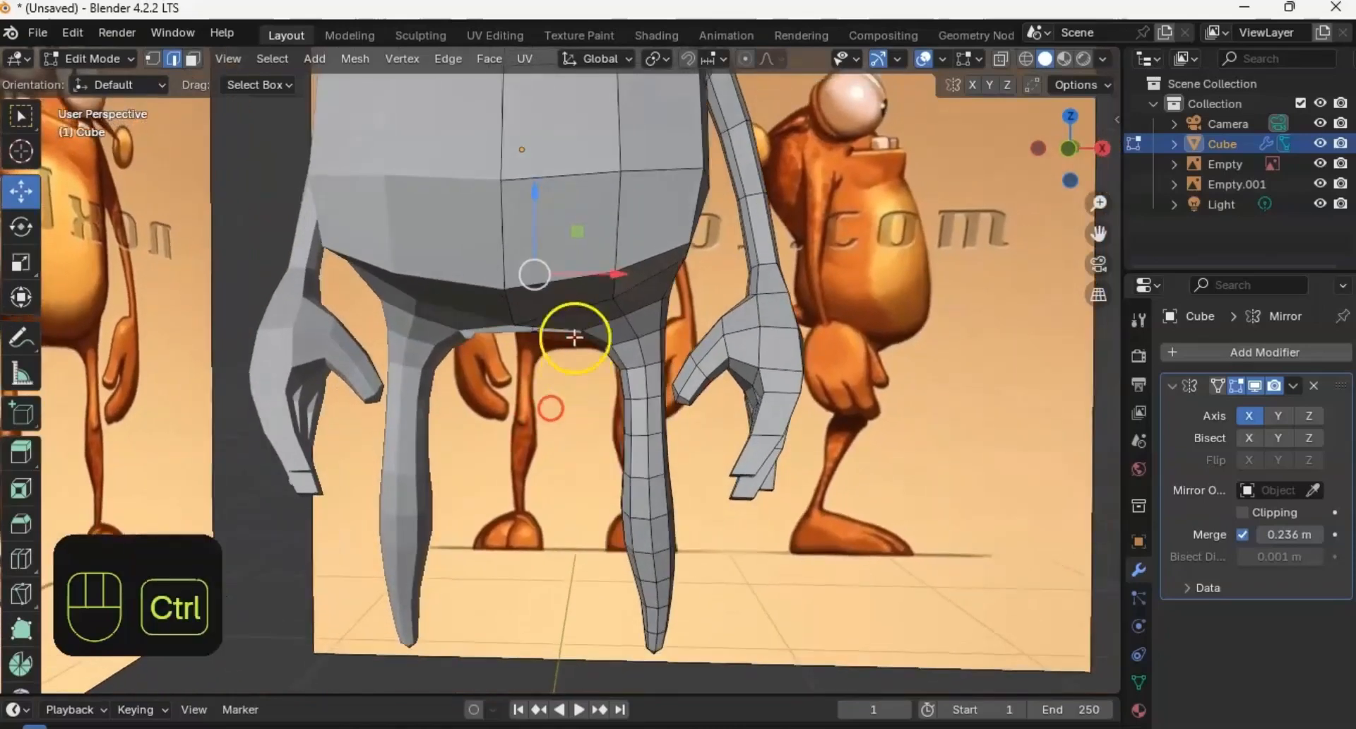
pyautogui.keyDown('ctrl'); pyautogui.moveTo(572, 336); pyautogui.dragTo(548, 369, button='middle'); pyautogui.keyUp('ctrl')
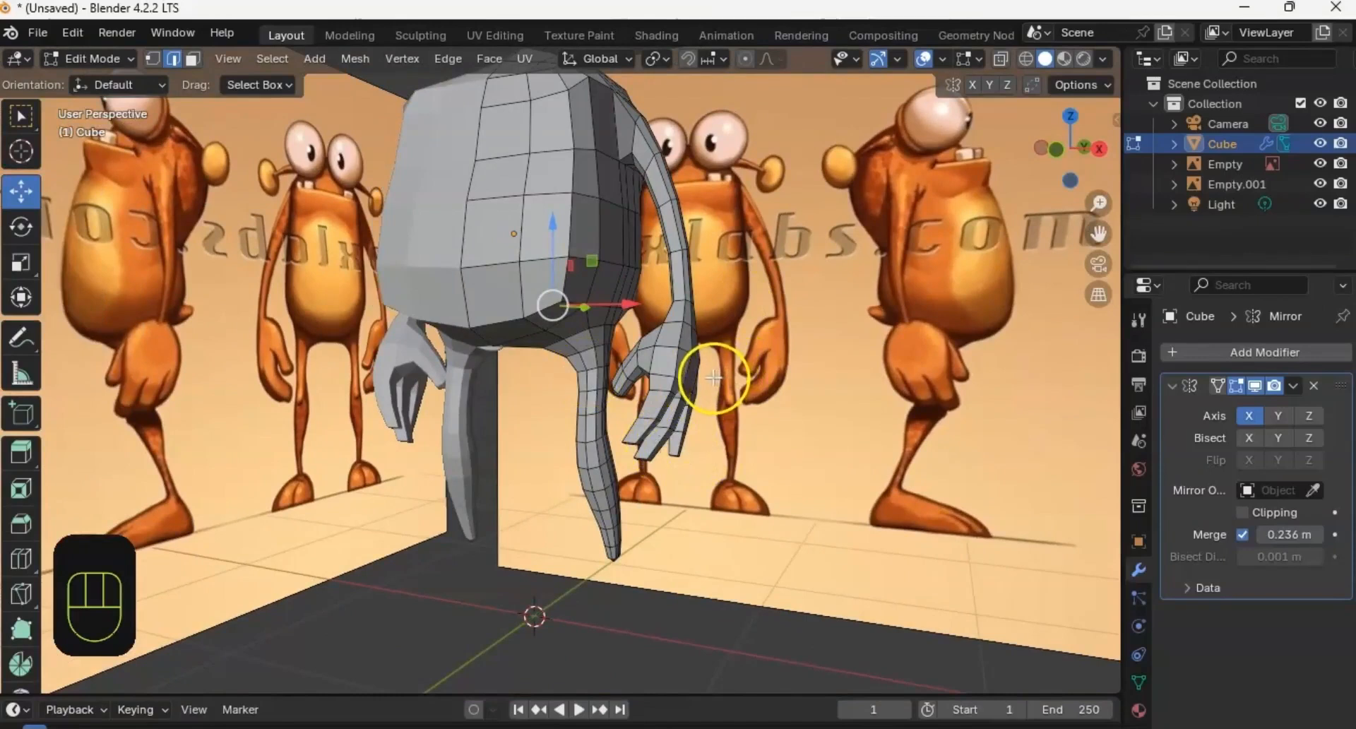
pyautogui.keyDown('shift'); pyautogui.moveTo(717, 352); pyautogui.dragTo(717, 459, button='middle'); pyautogui.keyUp('shift')
pyautogui.keyDown('shift'); pyautogui.moveTo(718, 382); pyautogui.dragTo(694, 363, button='middle'); pyautogui.keyUp('shift')
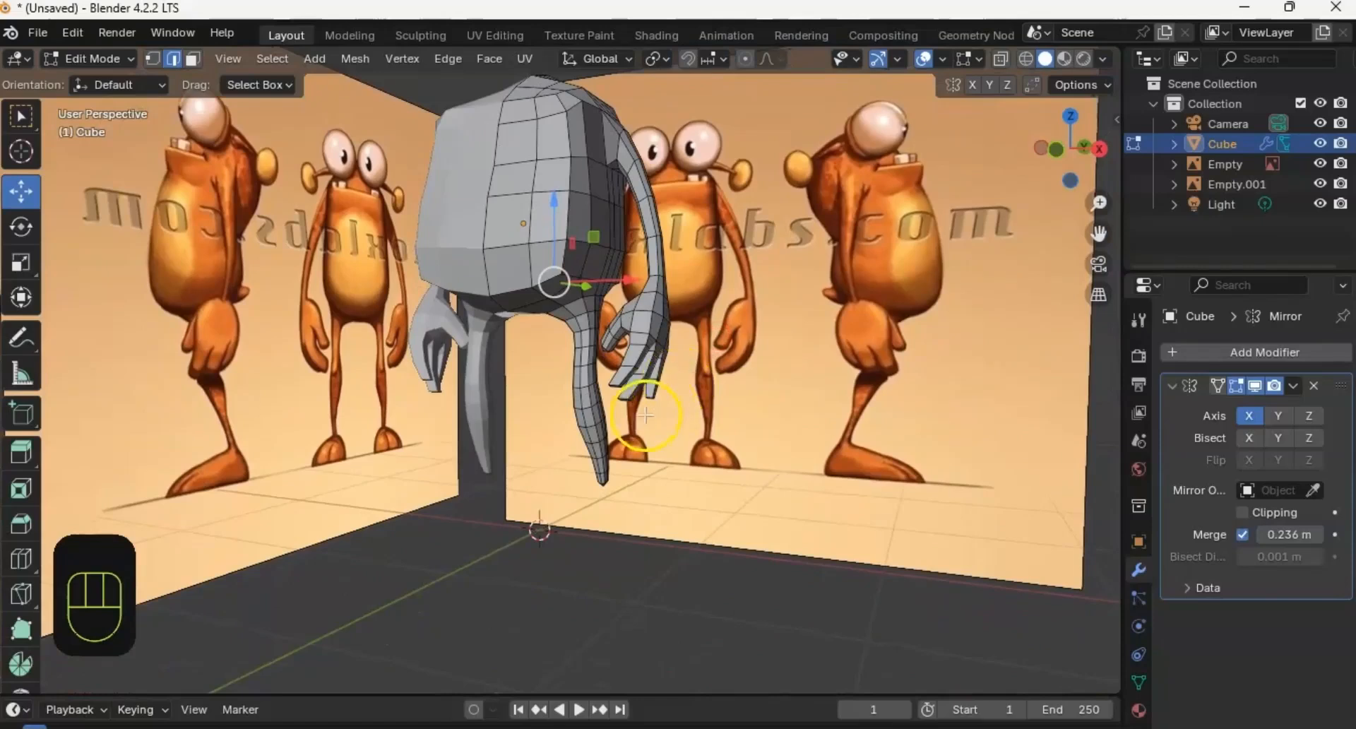
pyautogui.moveTo(645, 415); pyautogui.dragTo(647, 289, button='middle')
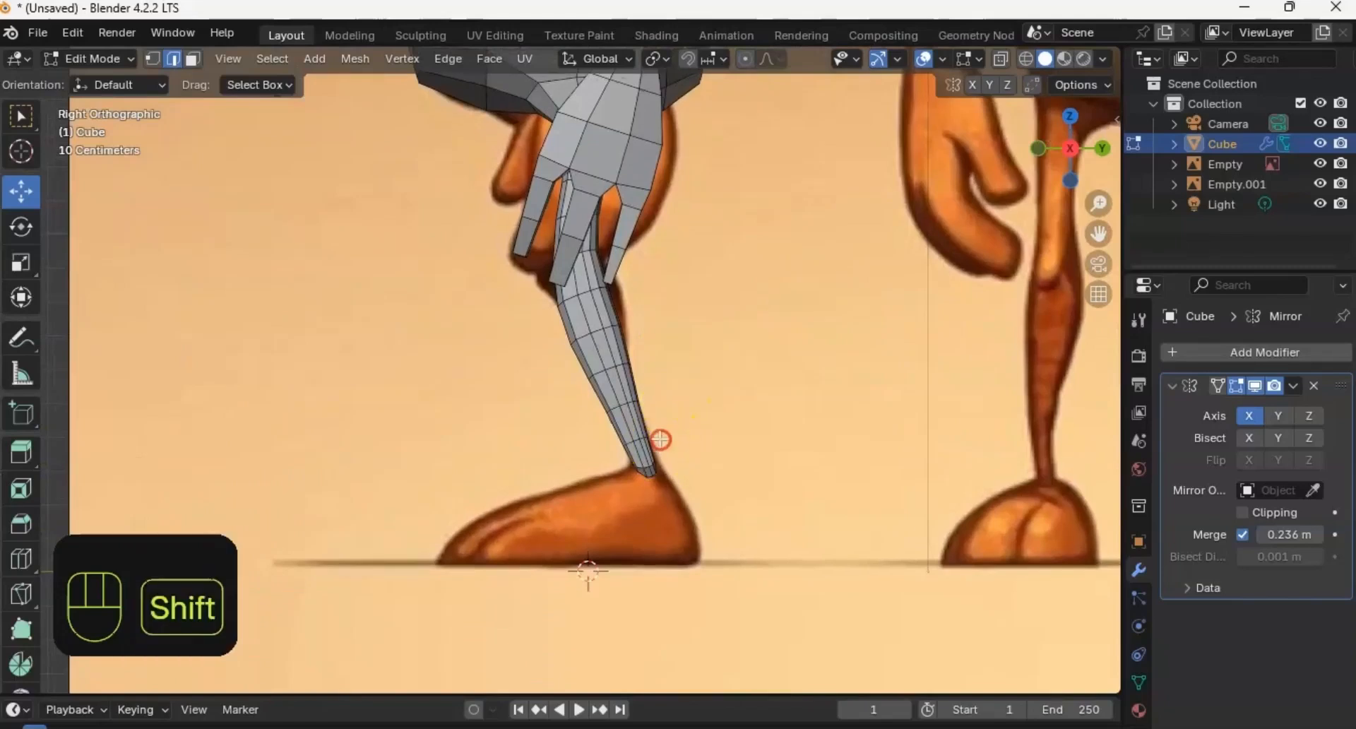
pyautogui.keyDown('shift'); pyautogui.moveTo(660, 440); pyautogui.dragTo(627, 401, button='middle'); pyautogui.keyUp('shift')
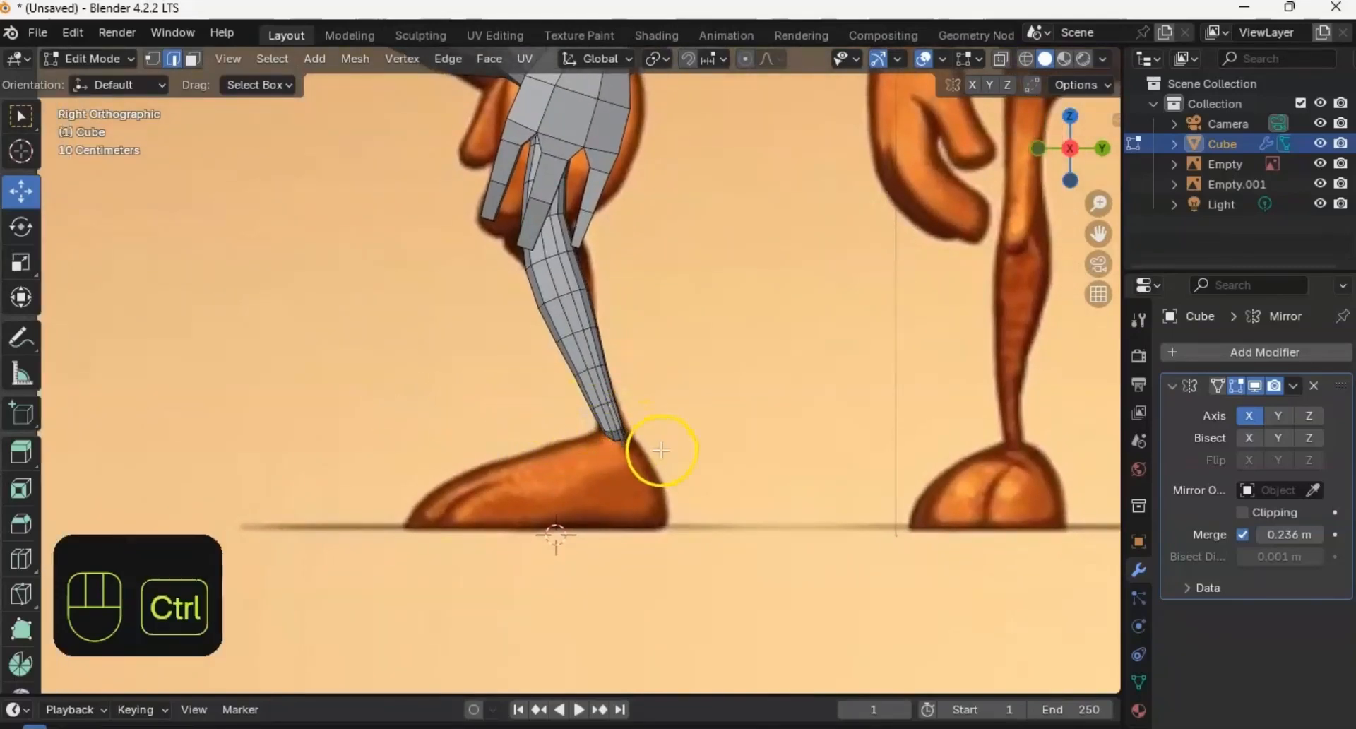
# Step: In vertex select mode, adjust single vertices on the rim of the leg's lower end to even it out
pyautogui.keyDown('ctrl'); pyautogui.moveTo(658, 458); pyautogui.dragTo(629, 289, button='middle'); pyautogui.keyUp('ctrl')
pyautogui.keyDown('shift'); pyautogui.moveTo(650, 415); pyautogui.dragTo(423, 397, button='middle'); pyautogui.keyUp('shift')
pyautogui.press('1')
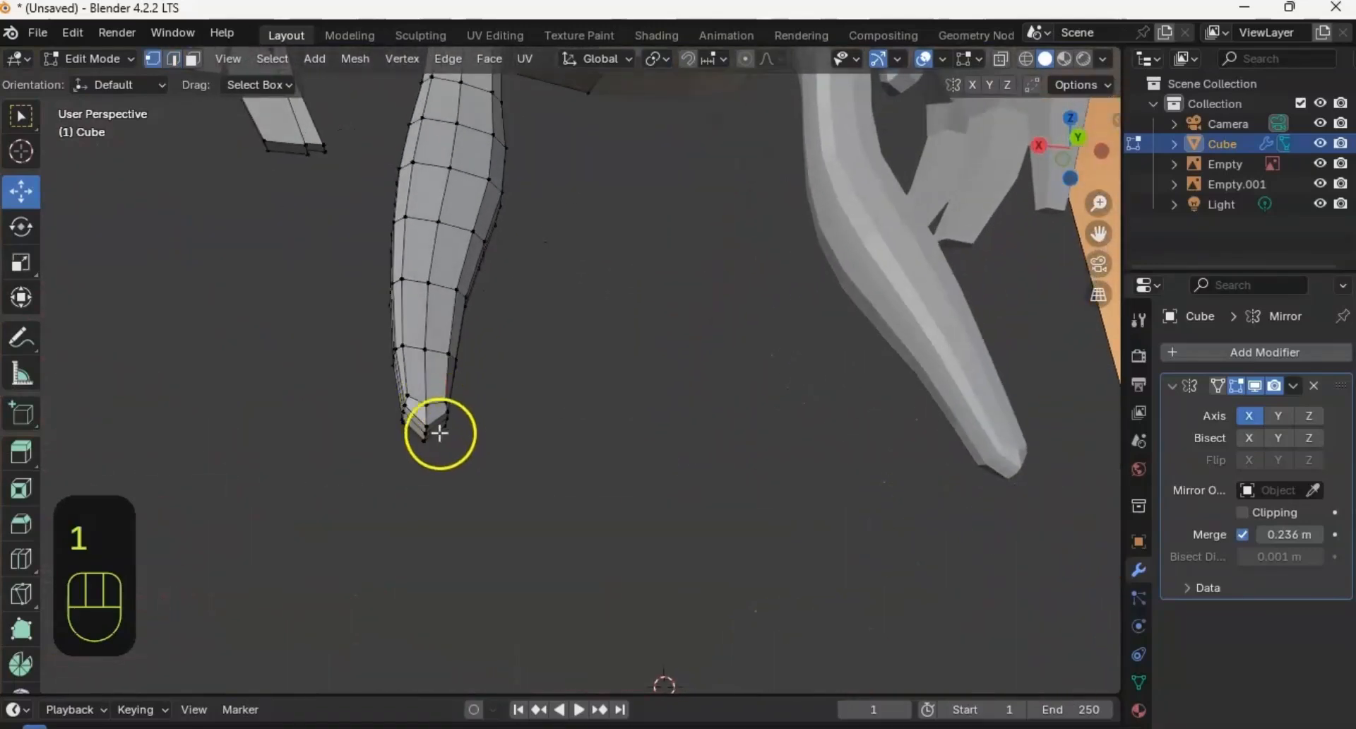
pyautogui.moveTo(435, 456); pyautogui.dragTo(446, 462)
pyautogui.moveTo(454, 403); pyautogui.dragTo(463, 471, button='middle')
pyautogui.moveTo(424, 437)
pyautogui.mouseDown()
pyautogui.moveTo(427, 408)
pyautogui.moveTo(427, 426)
pyautogui.mouseUp()
pyautogui.click(428, 467)
pyautogui.moveTo(429, 426); pyautogui.dragTo(706, 431, button='middle')
pyautogui.click(709, 449)
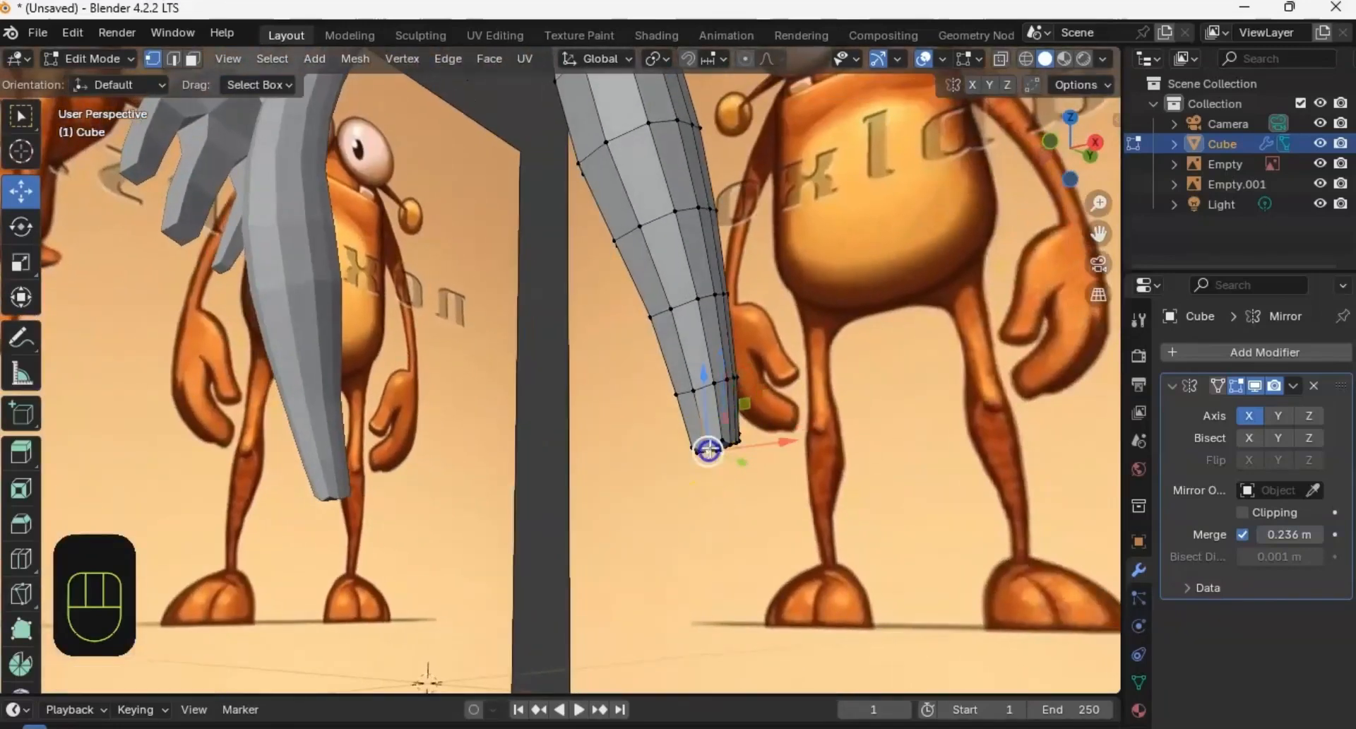
pyautogui.moveTo(698, 423); pyautogui.dragTo(693, 403)
# Step: Nudge one more rim vertex at the leg's lower end slightly along Y
pyautogui.moveTo(694, 403); pyautogui.dragTo(538, 306, button='middle')
pyautogui.click(614, 278)
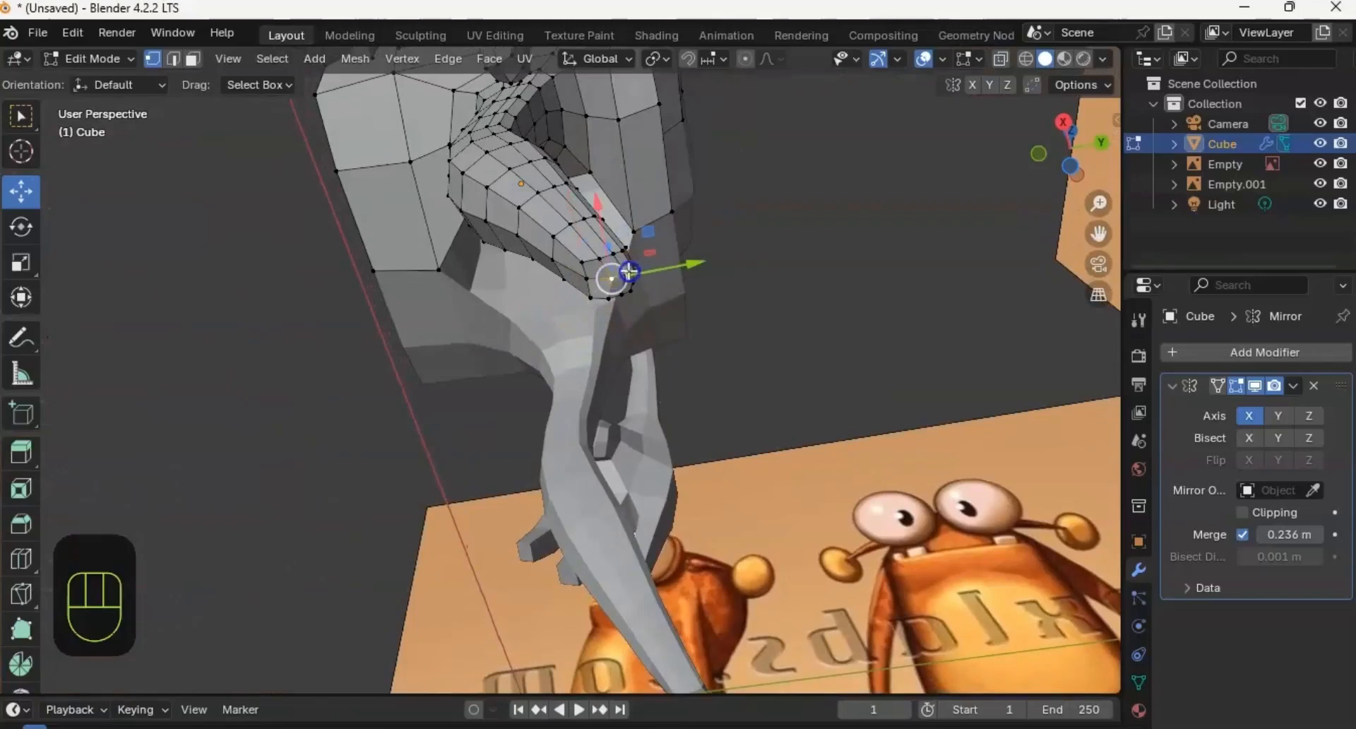
pyautogui.moveTo(629, 271); pyautogui.dragTo(625, 273)
pyautogui.keyDown('alt'); pyautogui.moveTo(681, 337); pyautogui.dragTo(456, 346, button='middle'); pyautogui.keyUp('alt')
# Step: In right side view with X-ray on, move the vertex ring just above the ankle up about 0.02 m
pyautogui.keyDown('alt'); pyautogui.moveTo(421, 349); pyautogui.dragTo(694, 345, button='middle'); pyautogui.keyUp('alt')
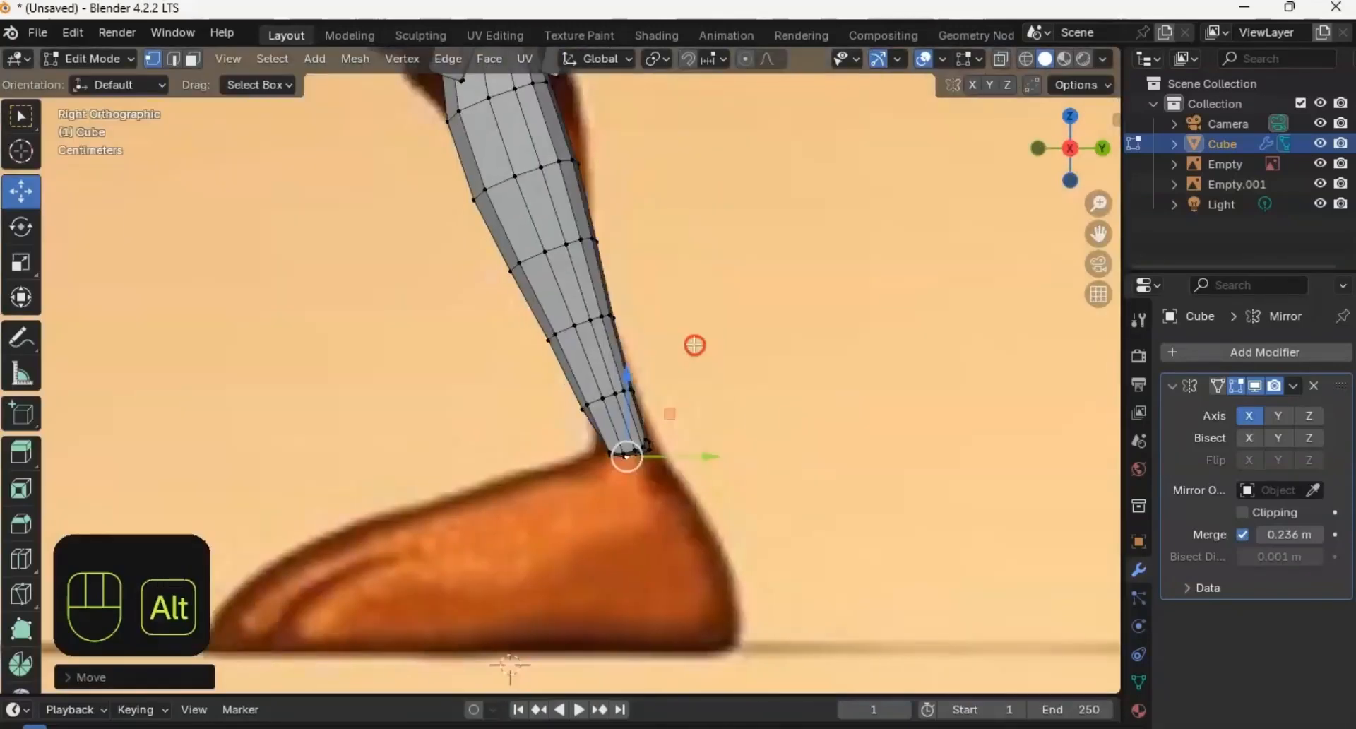
pyautogui.keyDown('shift'); pyautogui.moveTo(675, 439); pyautogui.dragTo(636, 388, button='middle'); pyautogui.keyUp('shift')
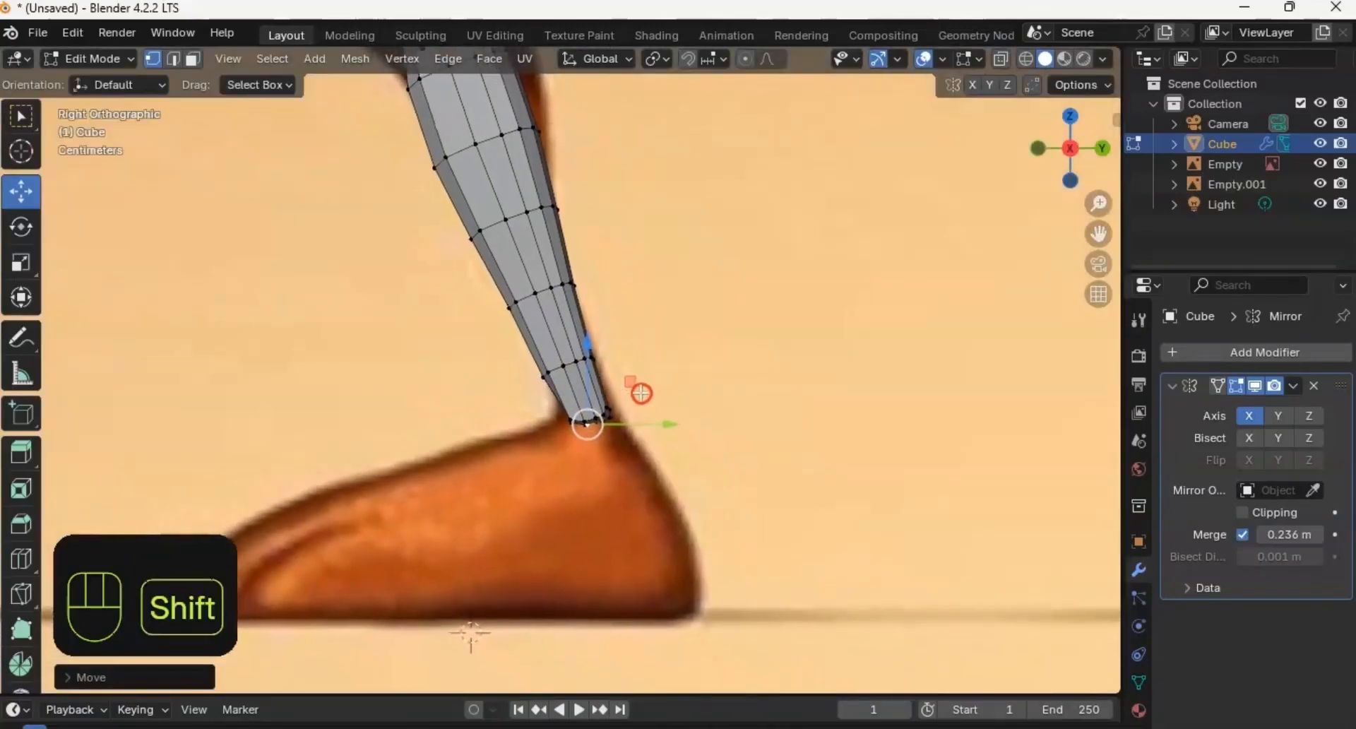
pyautogui.click(1000, 58)
pyautogui.moveTo(662, 381); pyautogui.dragTo(660, 384)
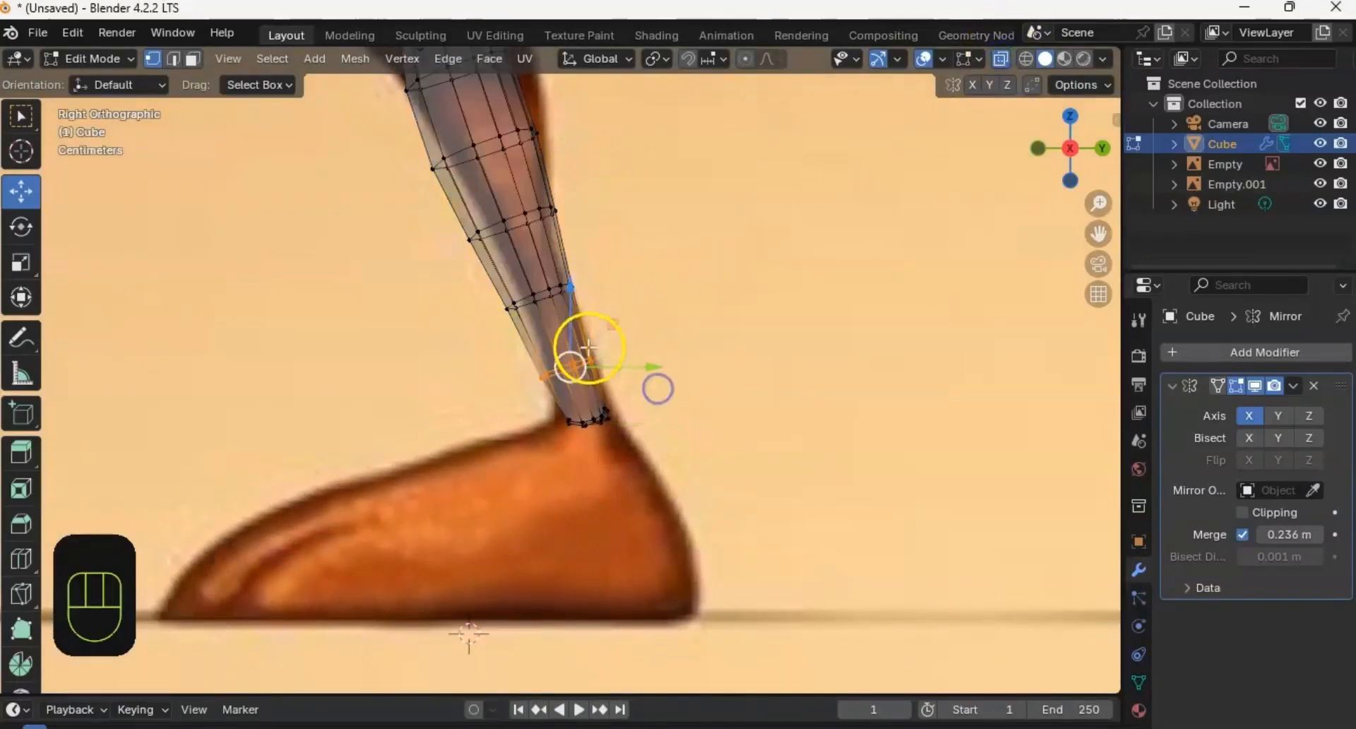
pyautogui.press('g')
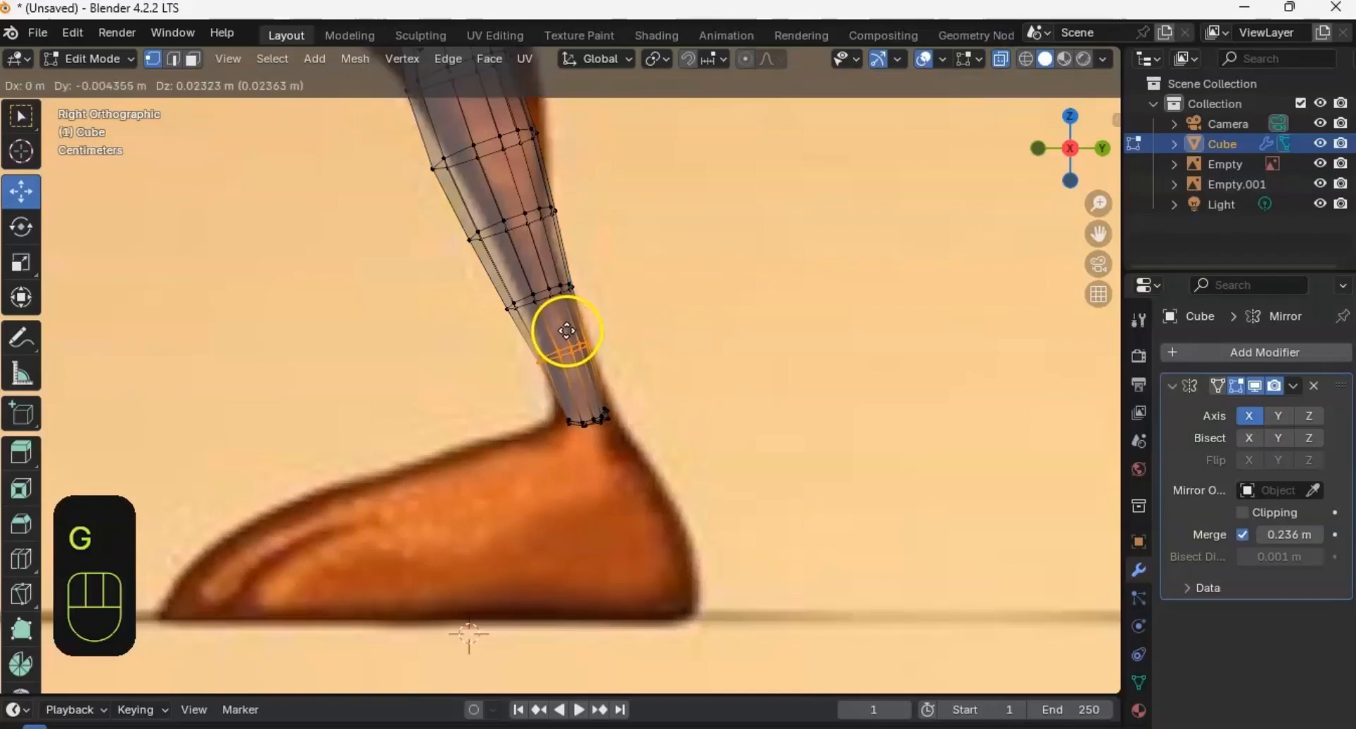
pyautogui.click(568, 331)
# Step: Select the lowest vertex ring of the leg and move it onto the reference ankle
pyautogui.moveTo(535, 401); pyautogui.dragTo(535, 373)
pyautogui.press('g')
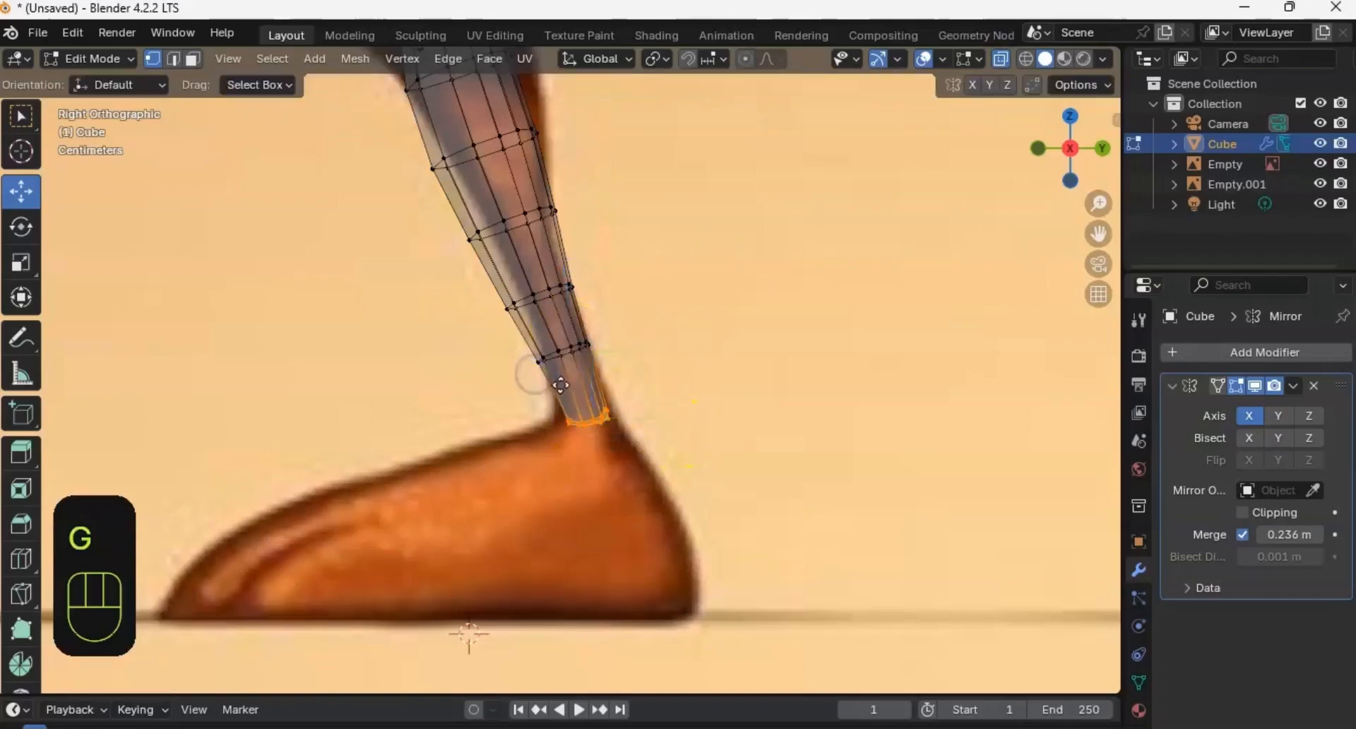
pyautogui.click(553, 375)
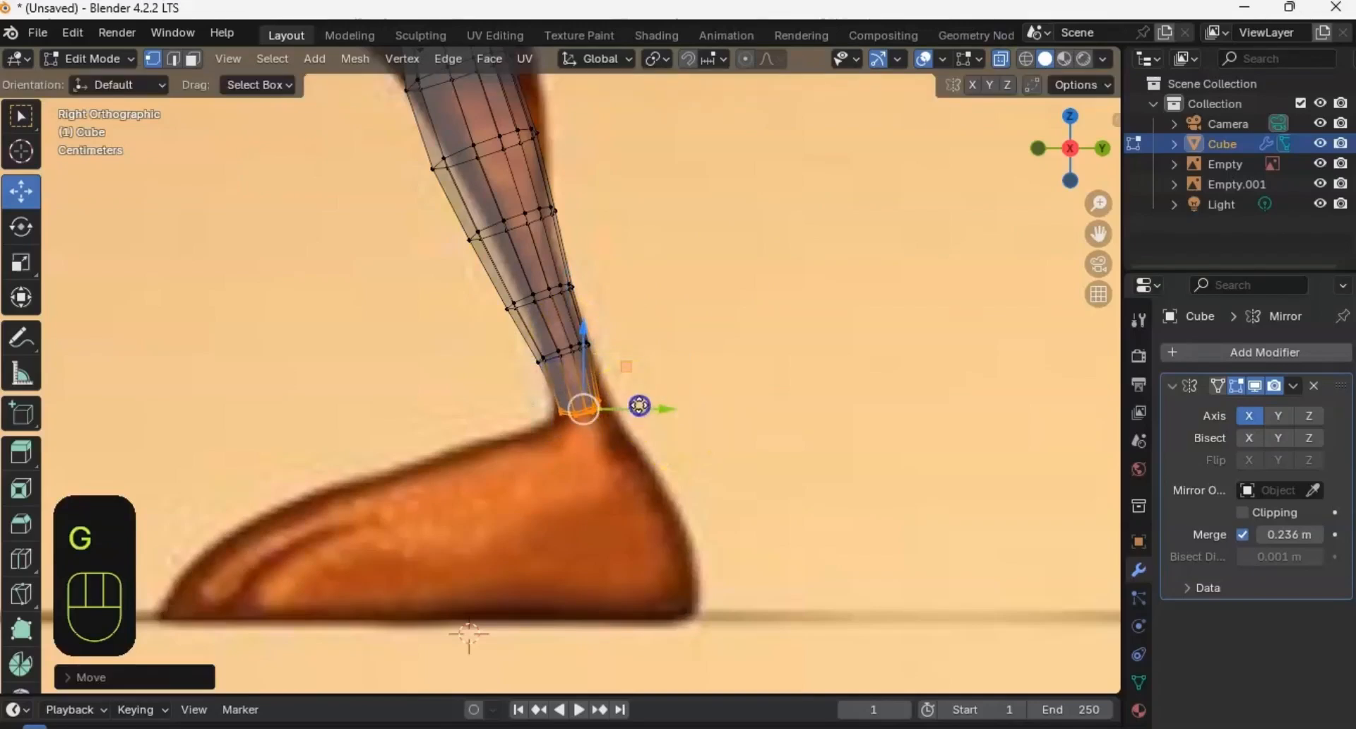
pyautogui.moveTo(639, 406); pyautogui.dragTo(635, 405)
# Step: Extrude the ankle ring about 0.32 m down to the heel at the reference ground line
pyautogui.keyDown('shift'); pyautogui.moveTo(635, 405); pyautogui.dragTo(599, 373, button='middle'); pyautogui.keyUp('shift')
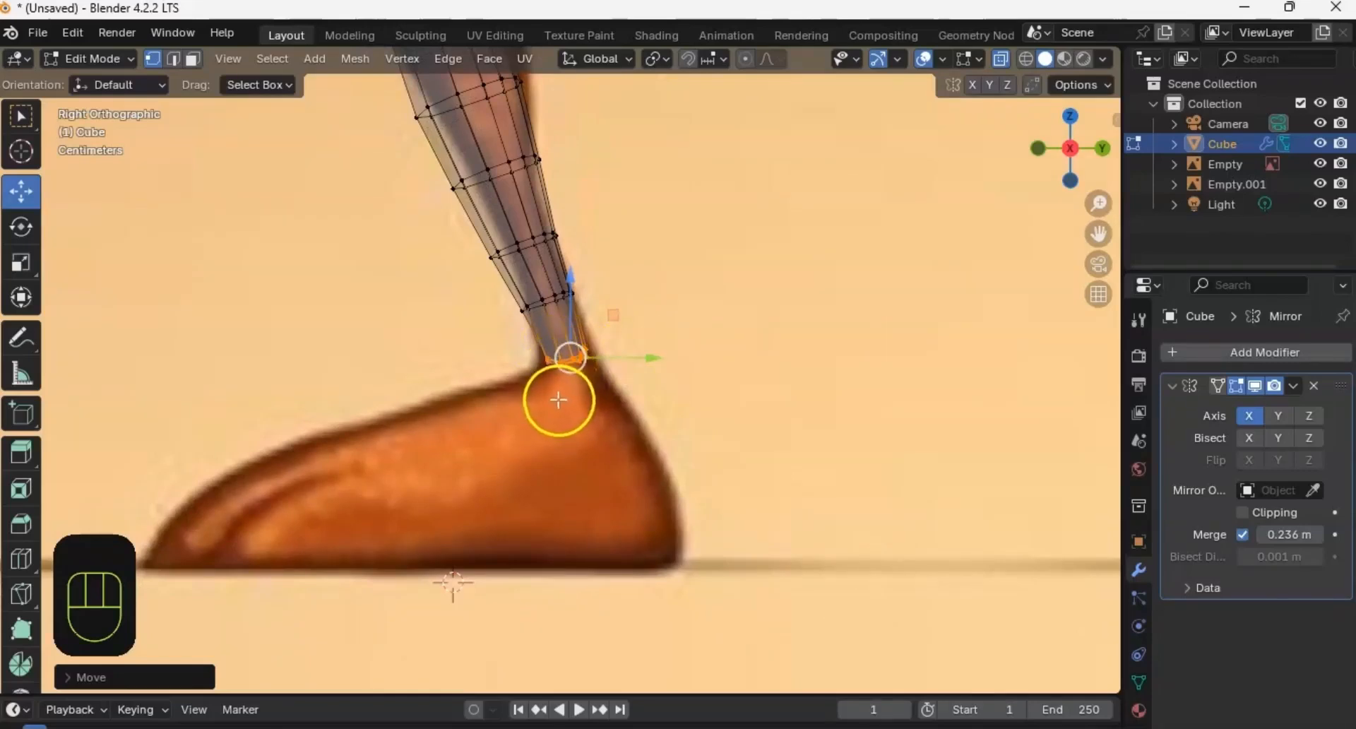
pyautogui.press('e')
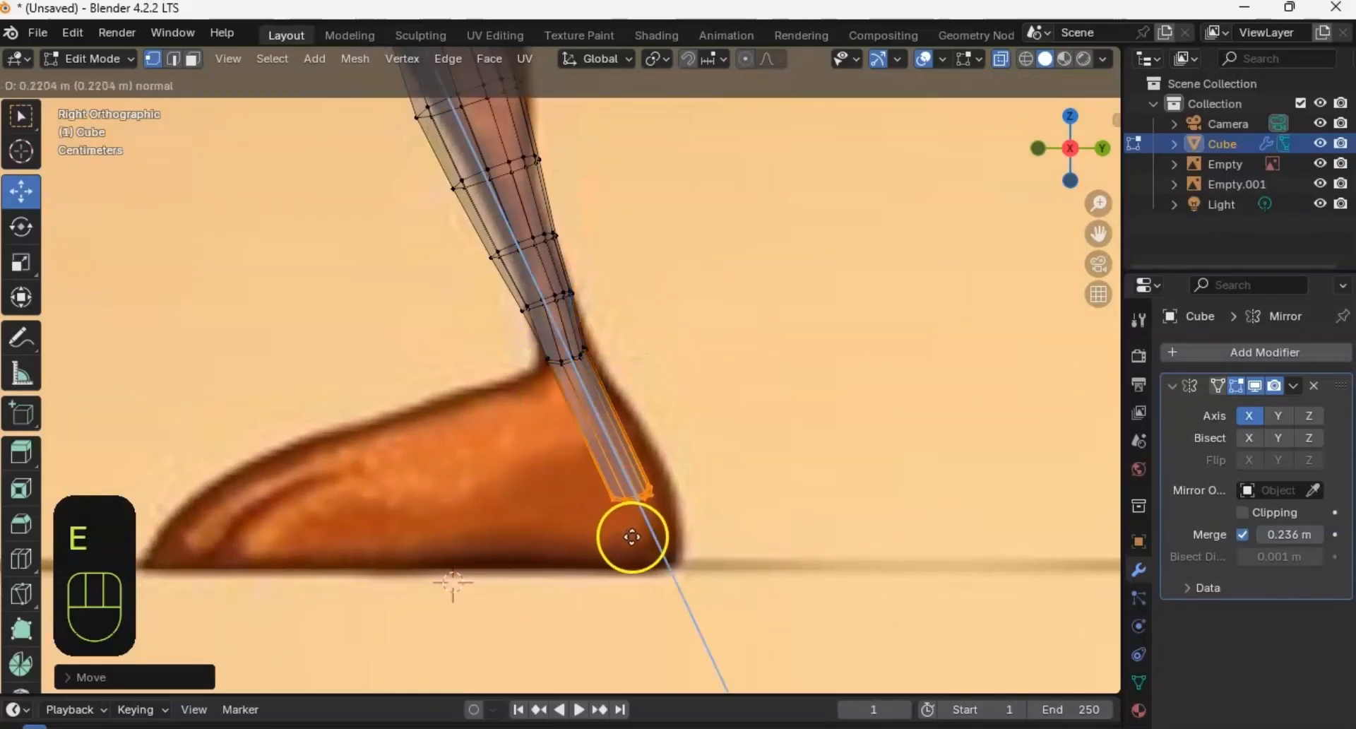
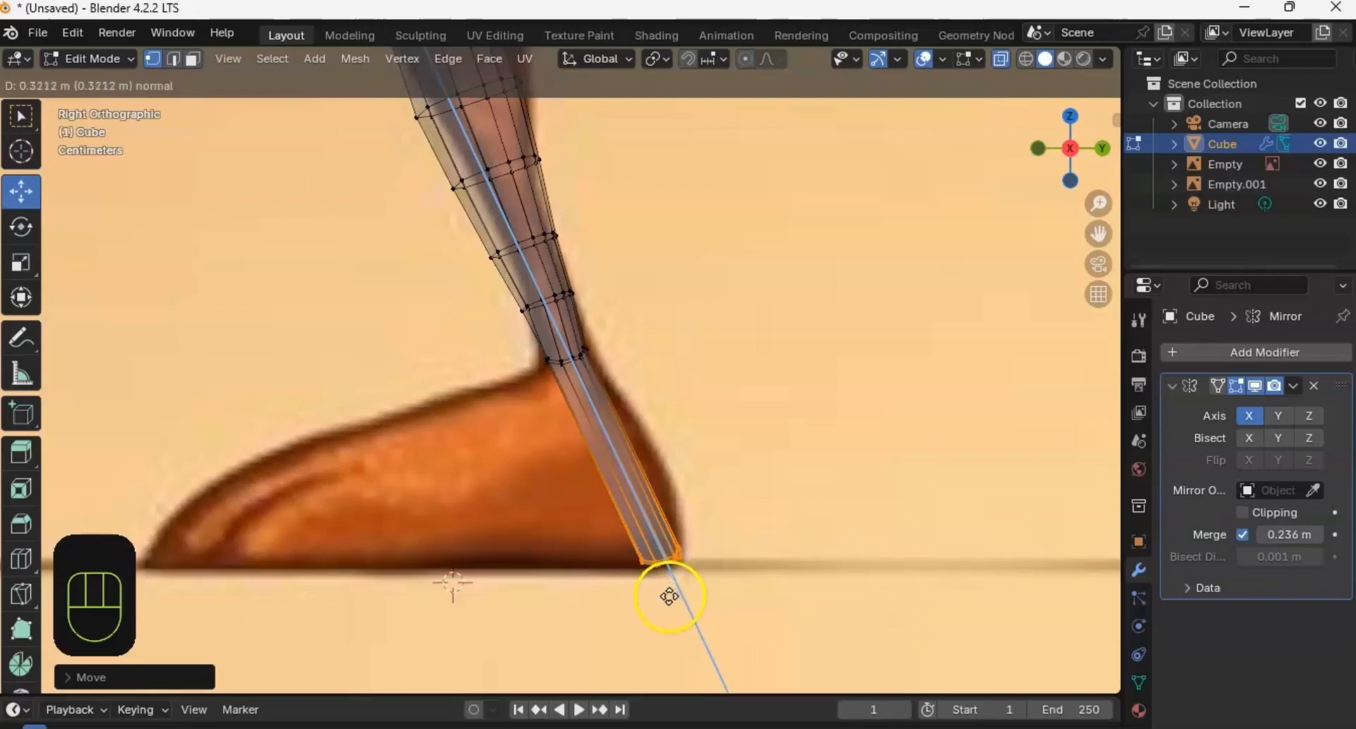
pyautogui.click(665, 596)
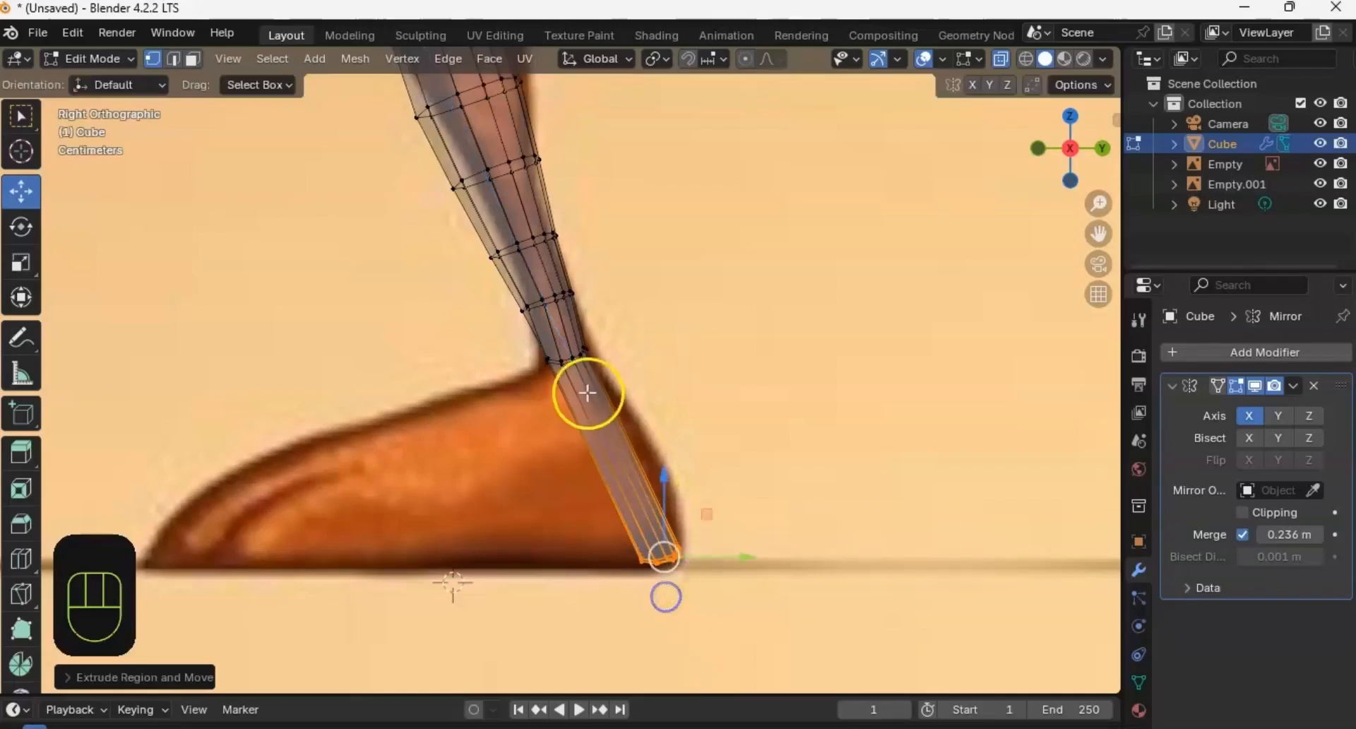
# Step: Add three roughly evenly spaced horizontal loop cuts to the newly extruded section between the ankle and the heel
pyautogui.hotkey('ctrl', 'r')
pyautogui.hotkey('ctrl', 'r')
pyautogui.click(580, 429)
pyautogui.click(584, 429)
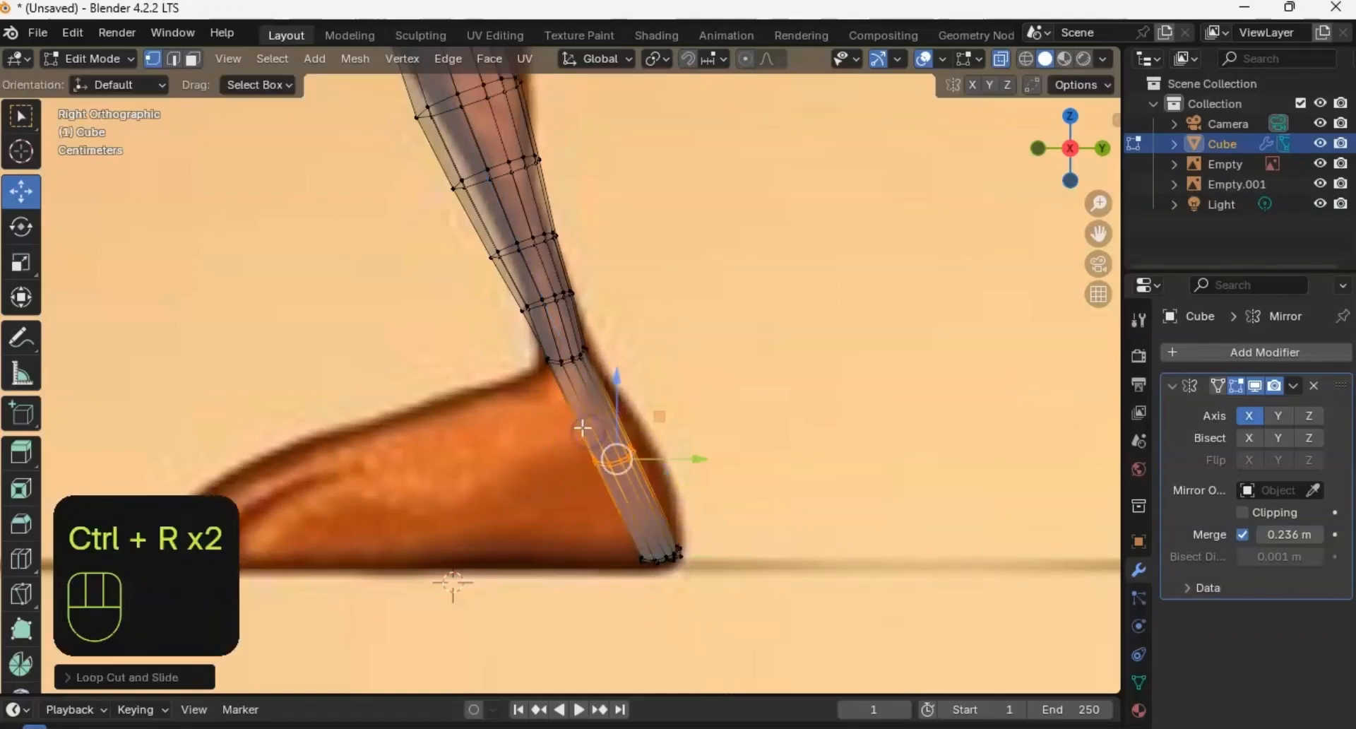
pyautogui.hotkey('ctrl', 'r')
pyautogui.click(566, 401)
pyautogui.click(568, 401)
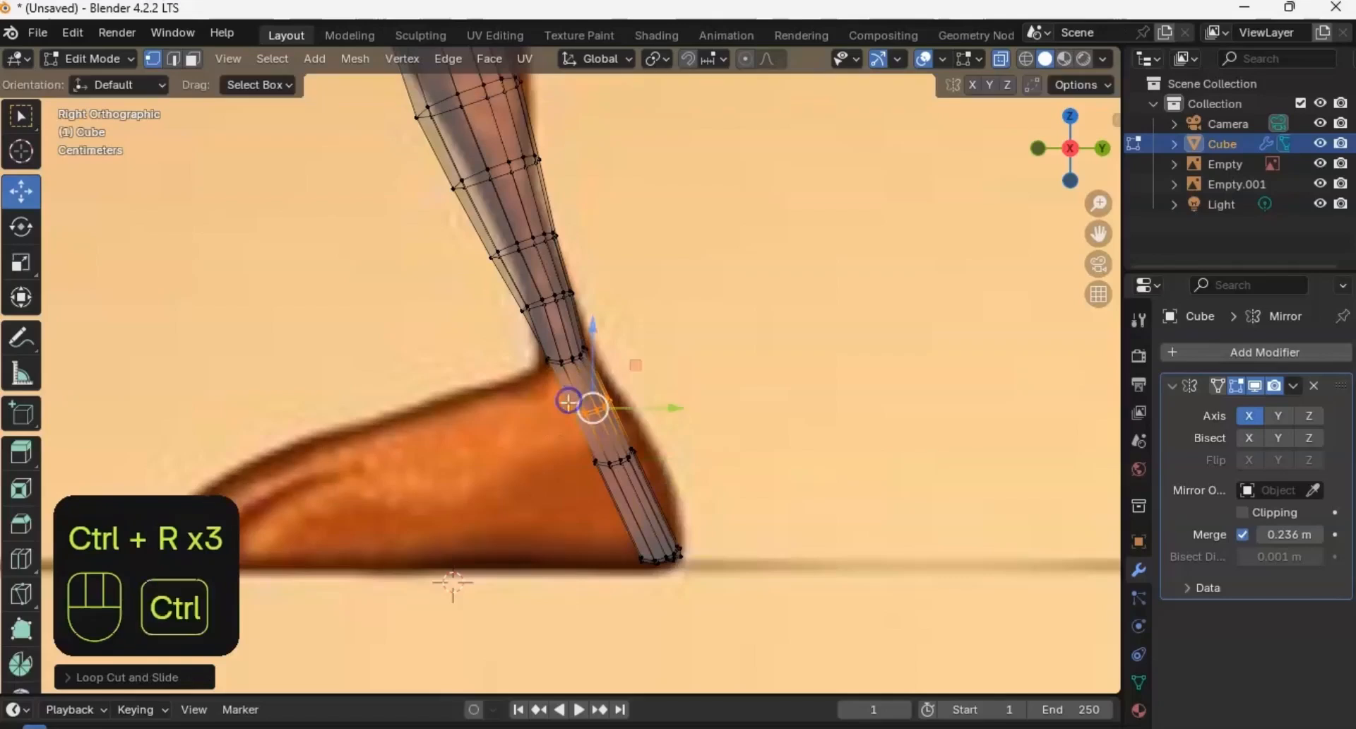
pyautogui.hotkey('ctrl', 'r')
pyautogui.click(644, 486)
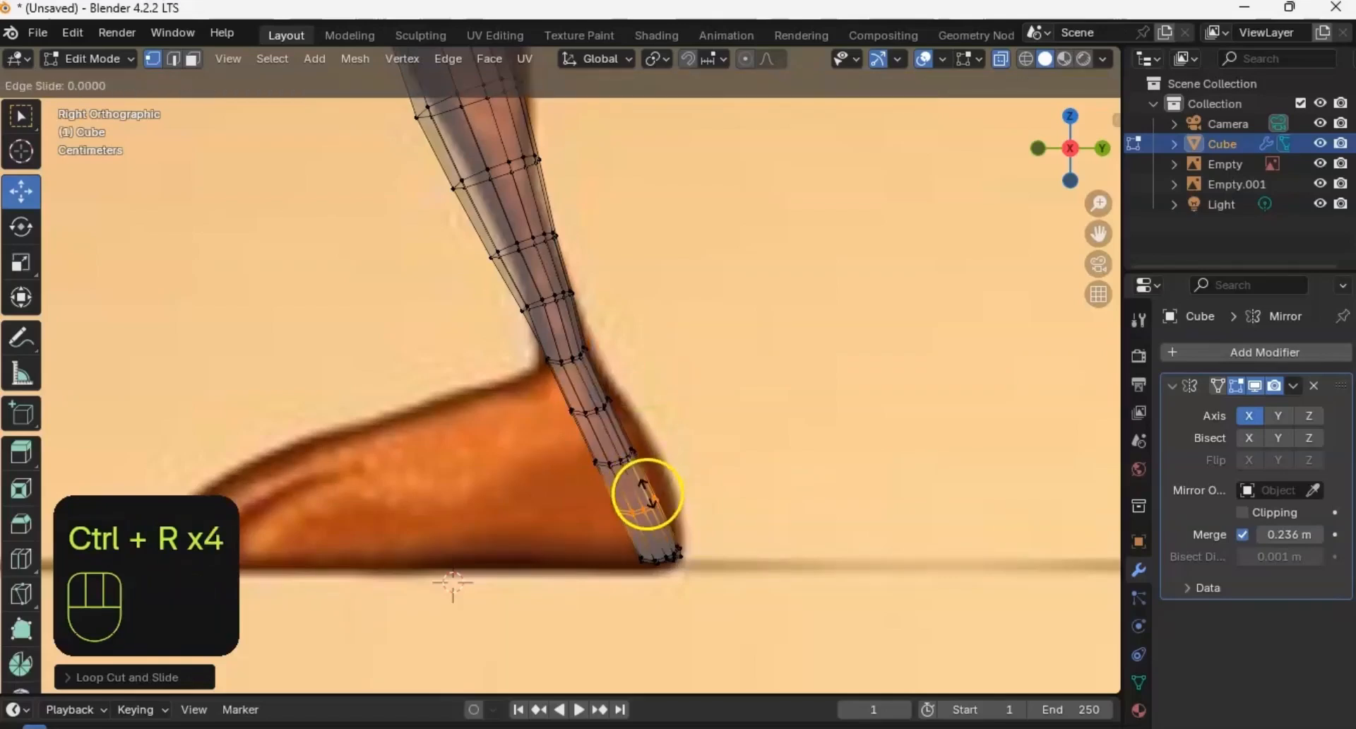
pyautogui.click(650, 478)
# Step: Switch to face selection, turn X-ray off and show the foot in right side view
pyautogui.keyDown('shift'); pyautogui.moveTo(651, 407); pyautogui.dragTo(603, 395, button='middle'); pyautogui.keyUp('shift')
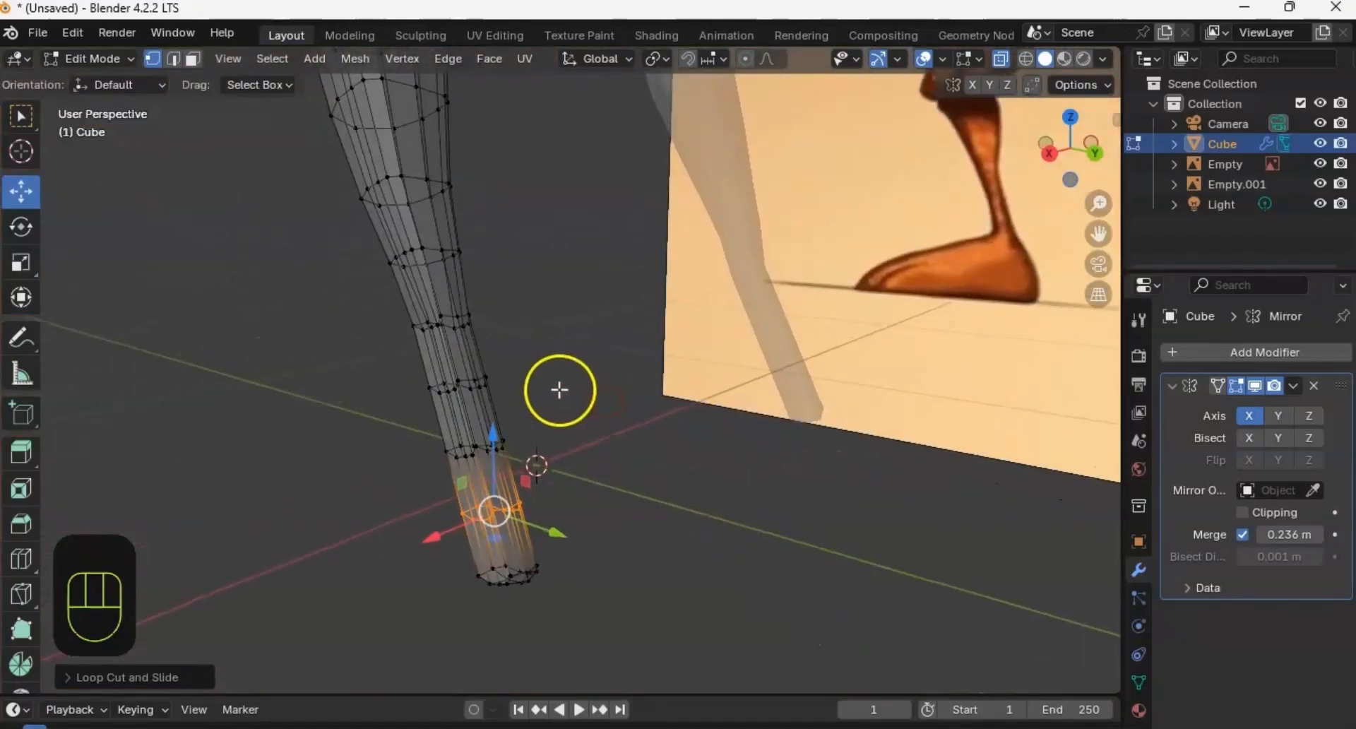
pyautogui.press('3')
pyautogui.moveTo(505, 393); pyautogui.dragTo(671, 267, button='middle')
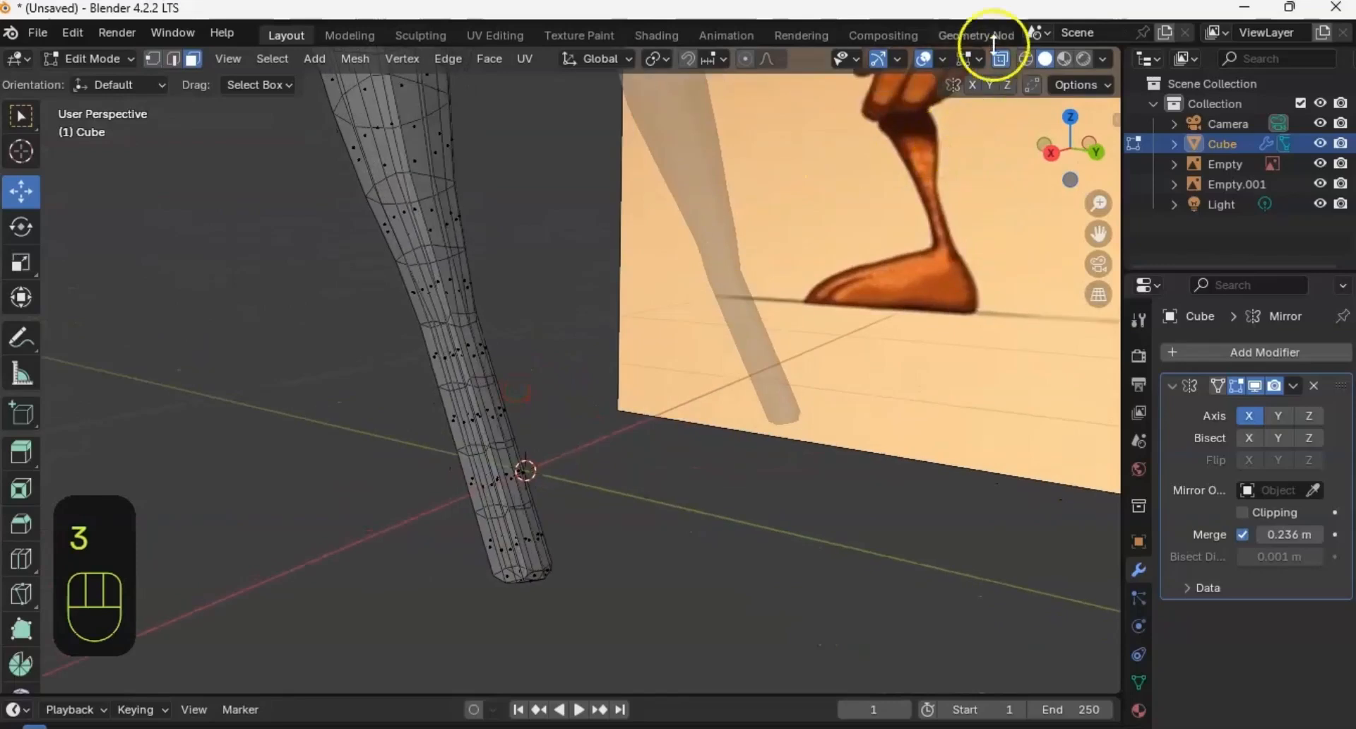
pyautogui.moveTo(495, 339); pyautogui.dragTo(633, 336, button='middle')
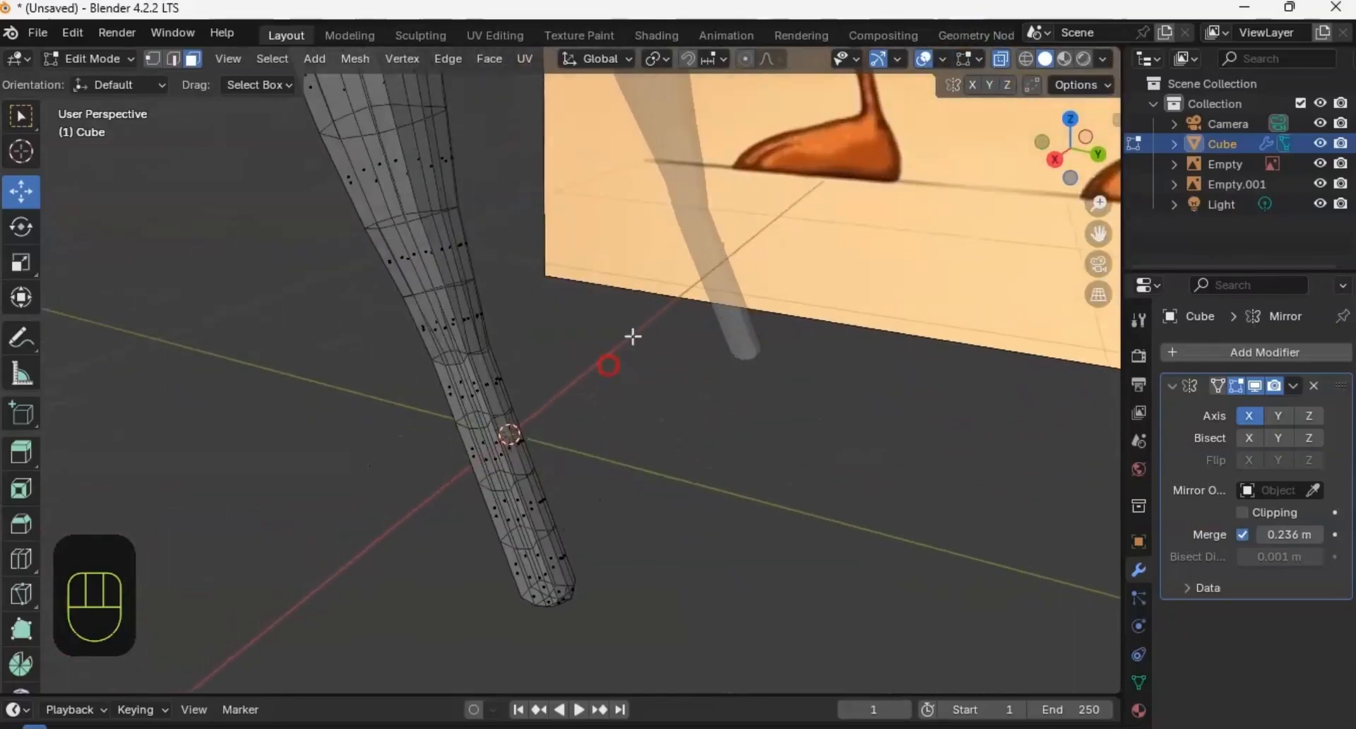
pyautogui.click(998, 60)
pyautogui.moveTo(833, 185); pyautogui.dragTo(607, 366, button='middle')
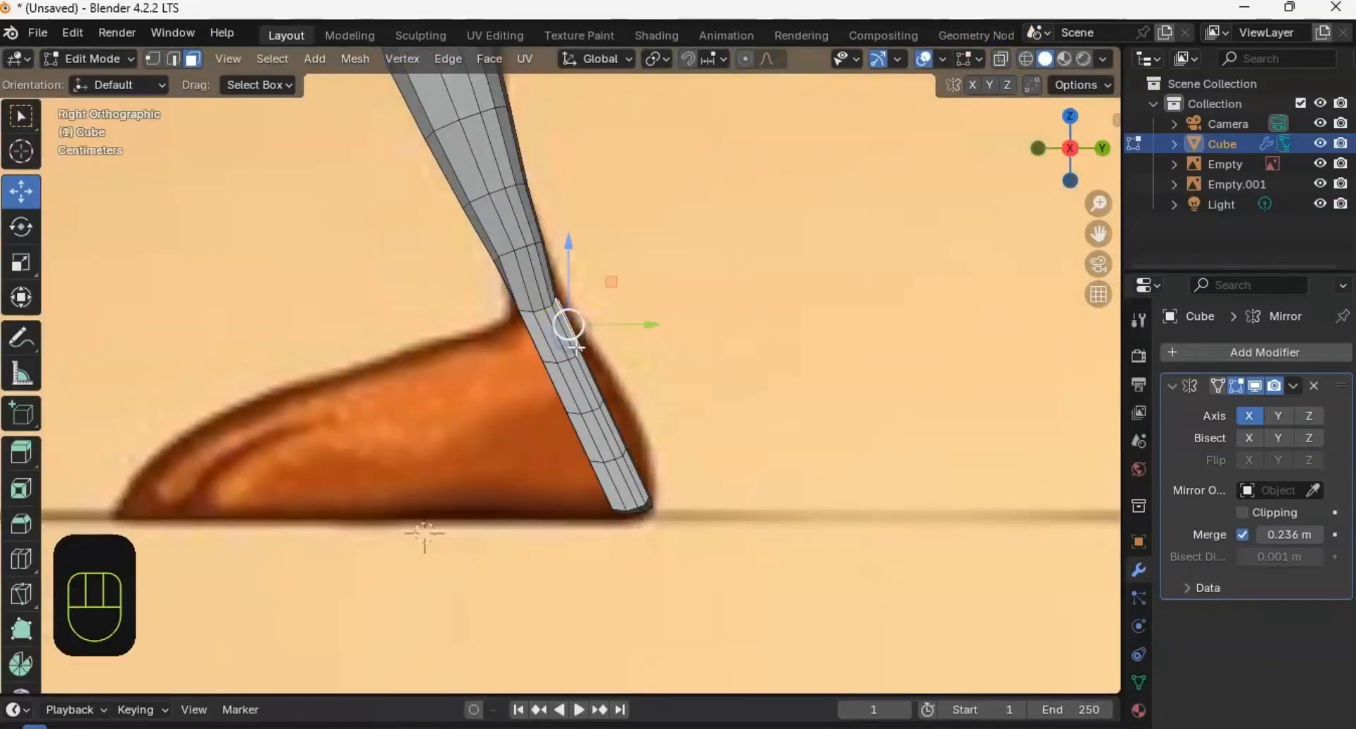
pyautogui.press('shift')
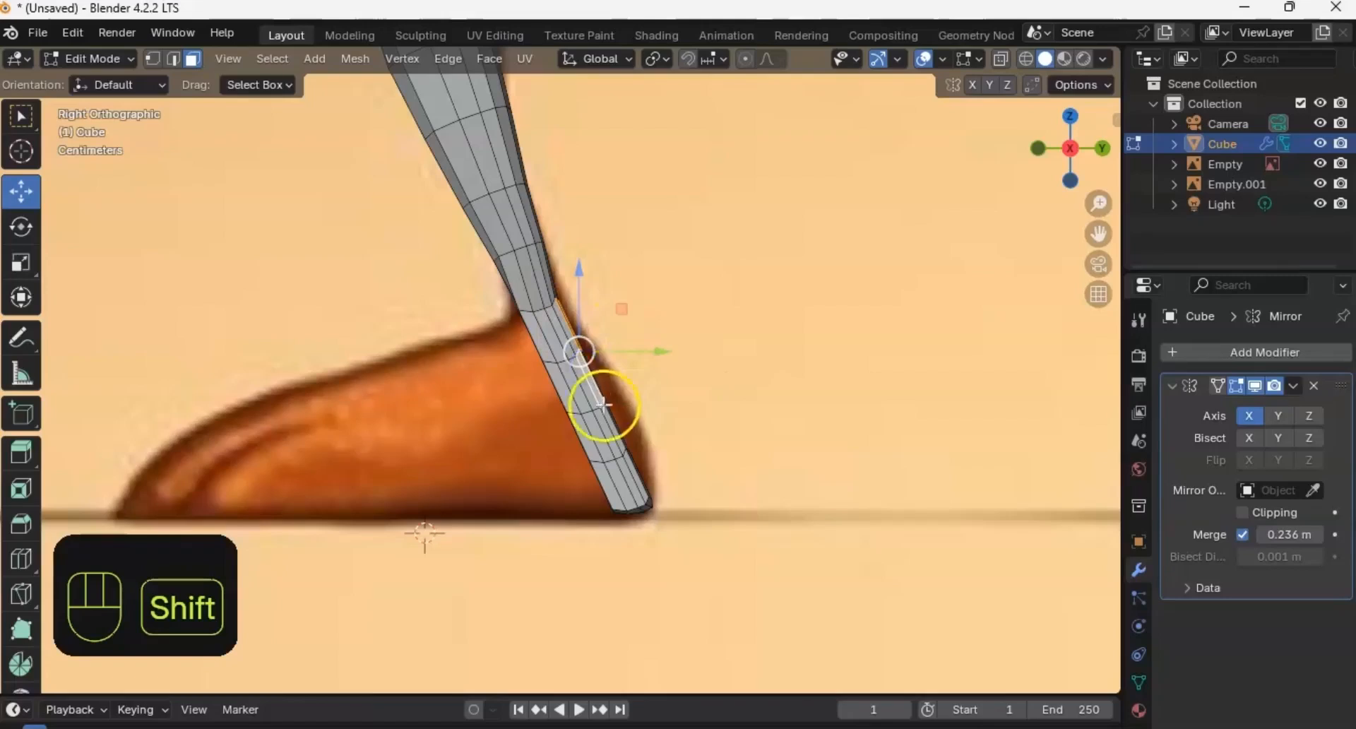
pyautogui.keyDown('shift'); pyautogui.click(603, 404); pyautogui.keyUp('shift')
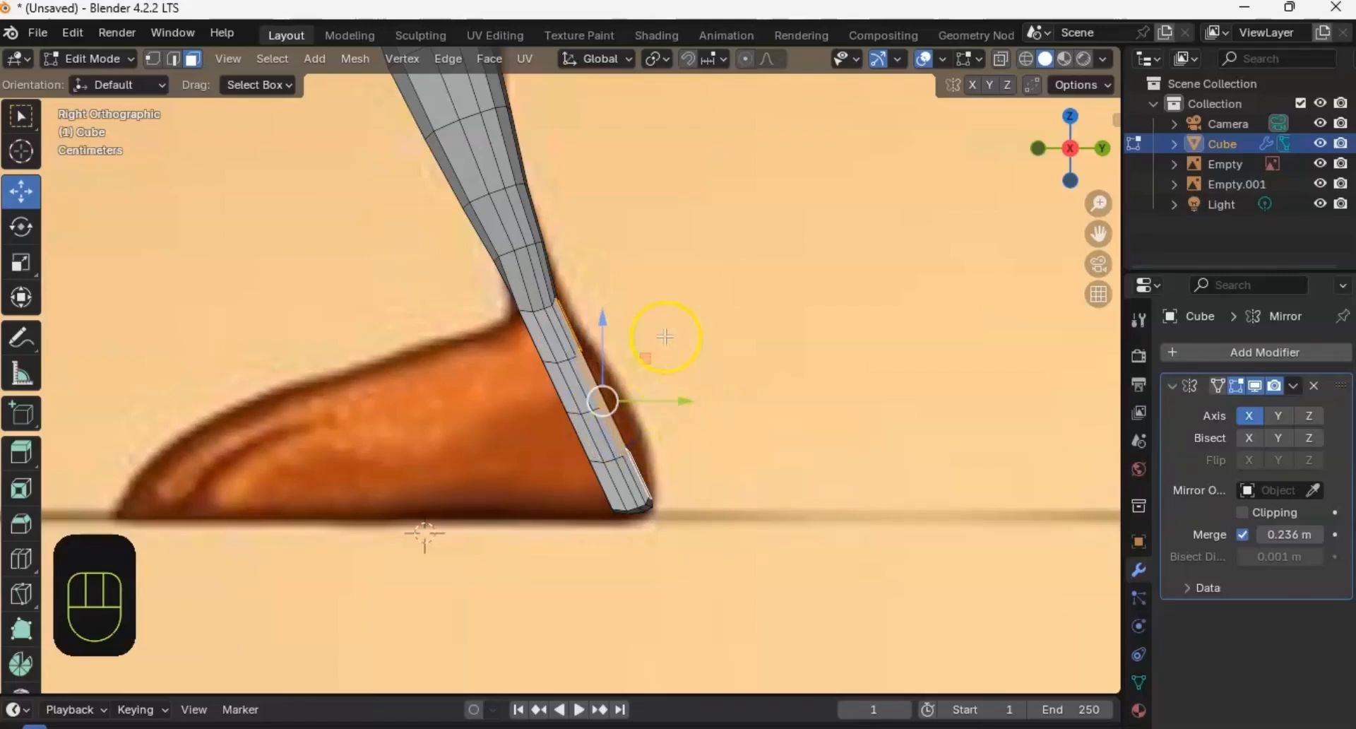
pyautogui.moveTo(576, 337); pyautogui.dragTo(573, 341)
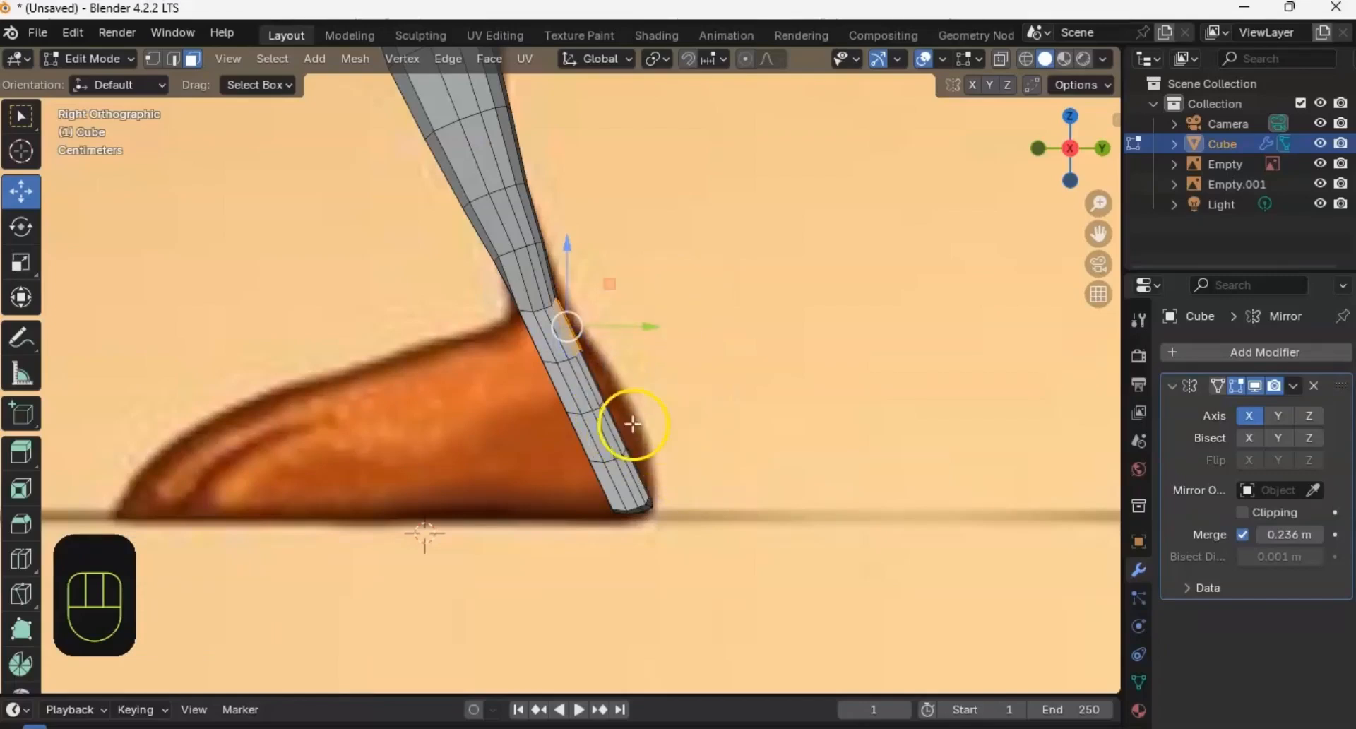
pyautogui.click(582, 369)
pyautogui.click(570, 332)
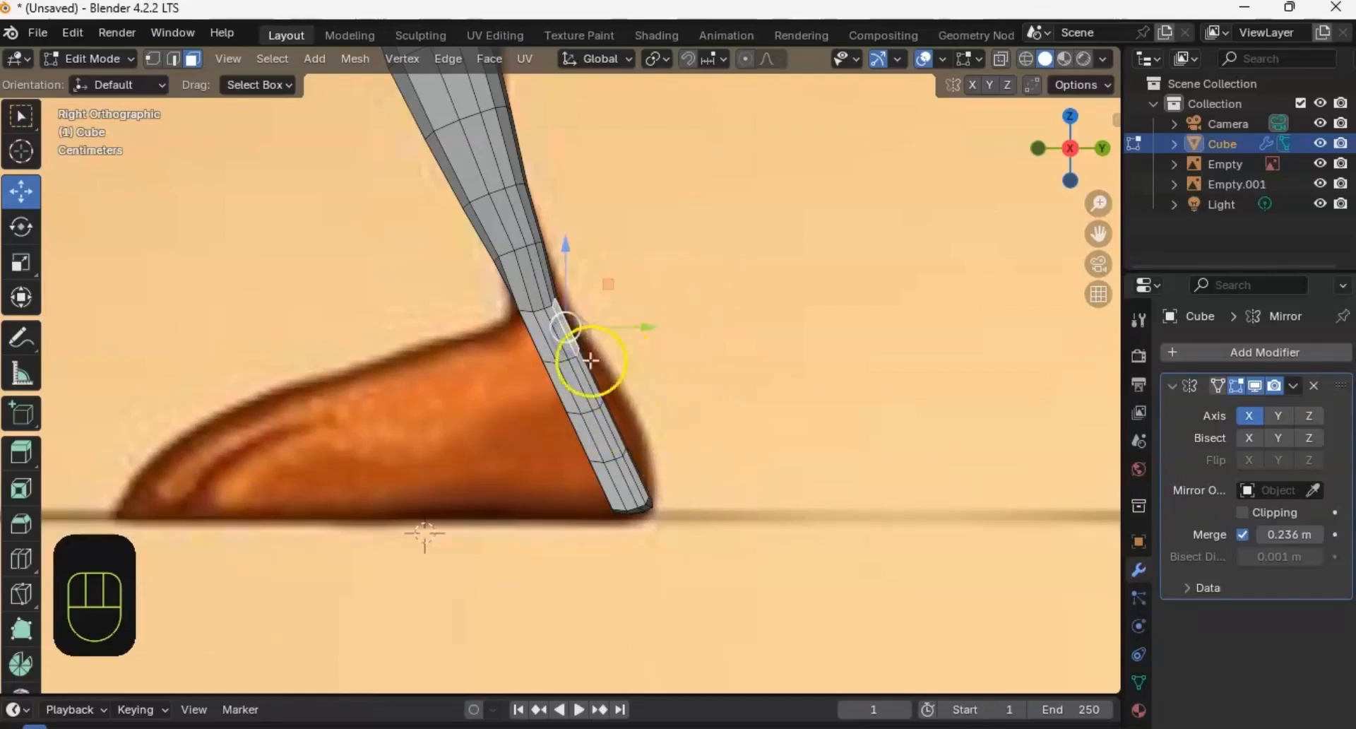
# Step: Select the two rear columns of faces from the ankle down to the heel and move them backward along Y
pyautogui.moveTo(631, 367); pyautogui.dragTo(557, 381, button='middle')
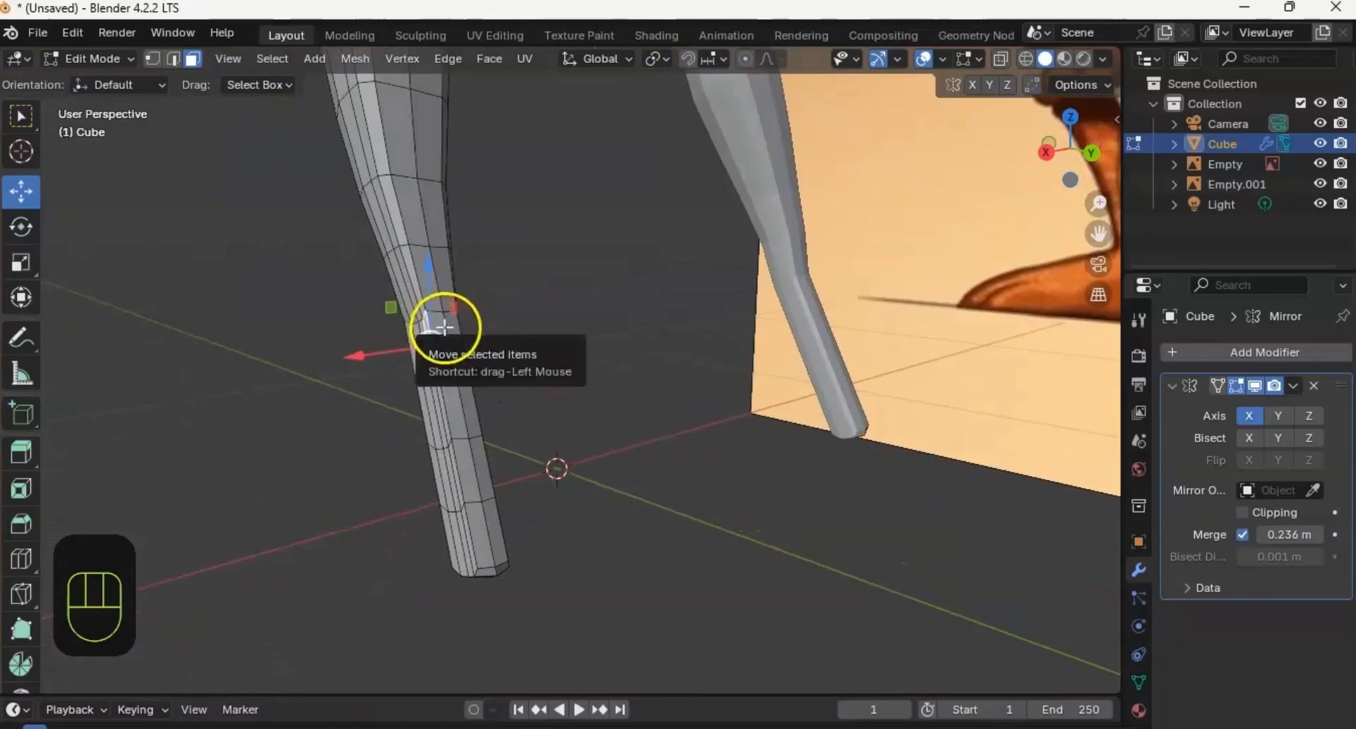
pyautogui.click(452, 327)
pyautogui.keyDown('shift'); pyautogui.click(444, 358); pyautogui.keyUp('shift')
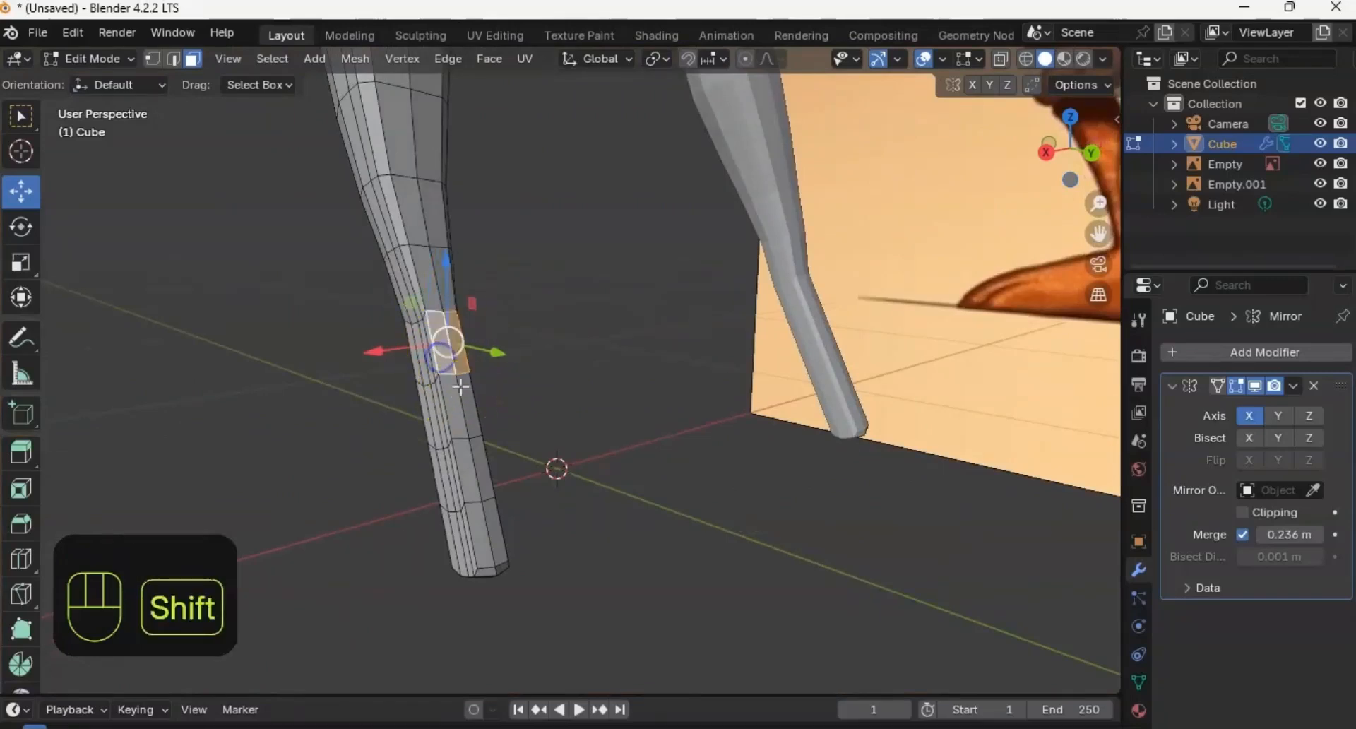
pyautogui.keyDown('shift'); pyautogui.click(467, 397); pyautogui.keyUp('shift')
pyautogui.keyDown('shift'); pyautogui.click(465, 453); pyautogui.keyUp('shift')
pyautogui.keyDown('shift'); pyautogui.click(481, 469); pyautogui.keyUp('shift')
pyautogui.keyDown('shift'); pyautogui.click(473, 521); pyautogui.keyUp('shift')
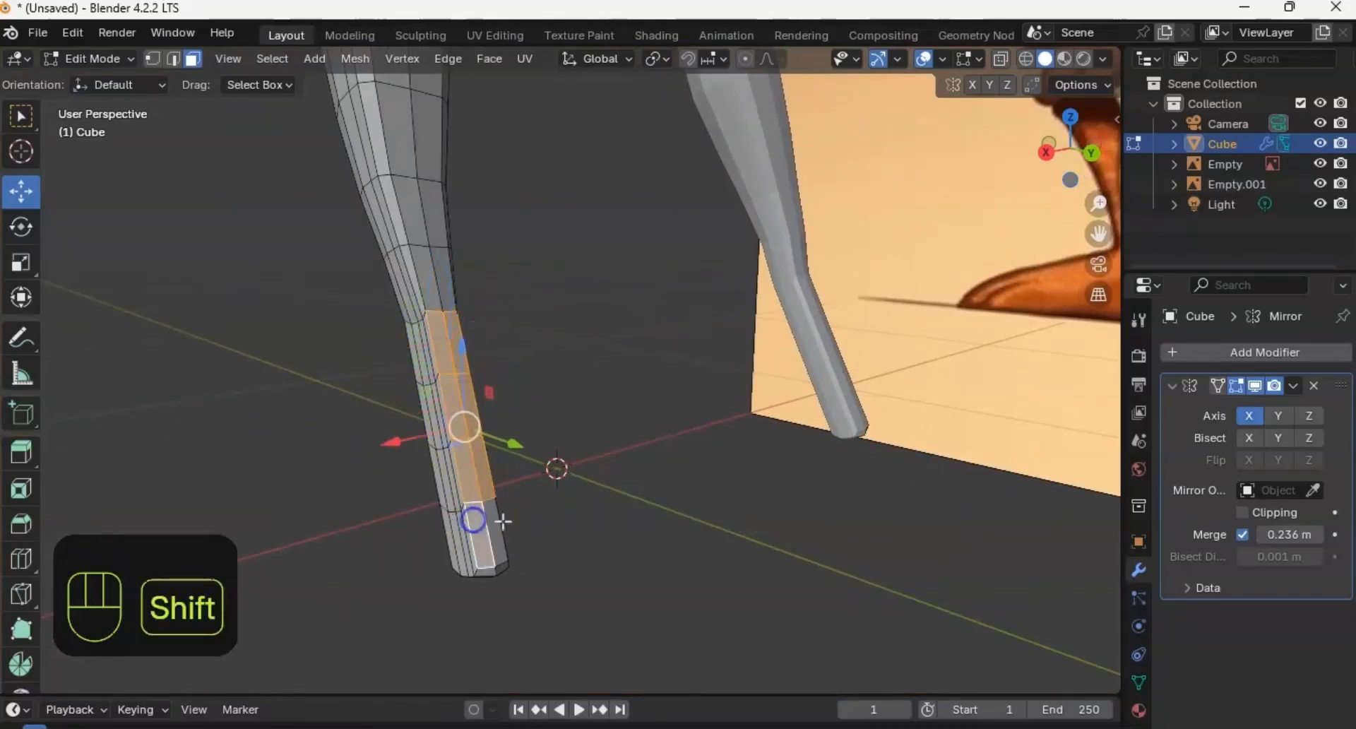
pyautogui.keyDown('shift'); pyautogui.click(494, 527); pyautogui.keyUp('shift')
pyautogui.moveTo(476, 477); pyautogui.dragTo(535, 405, button='middle')
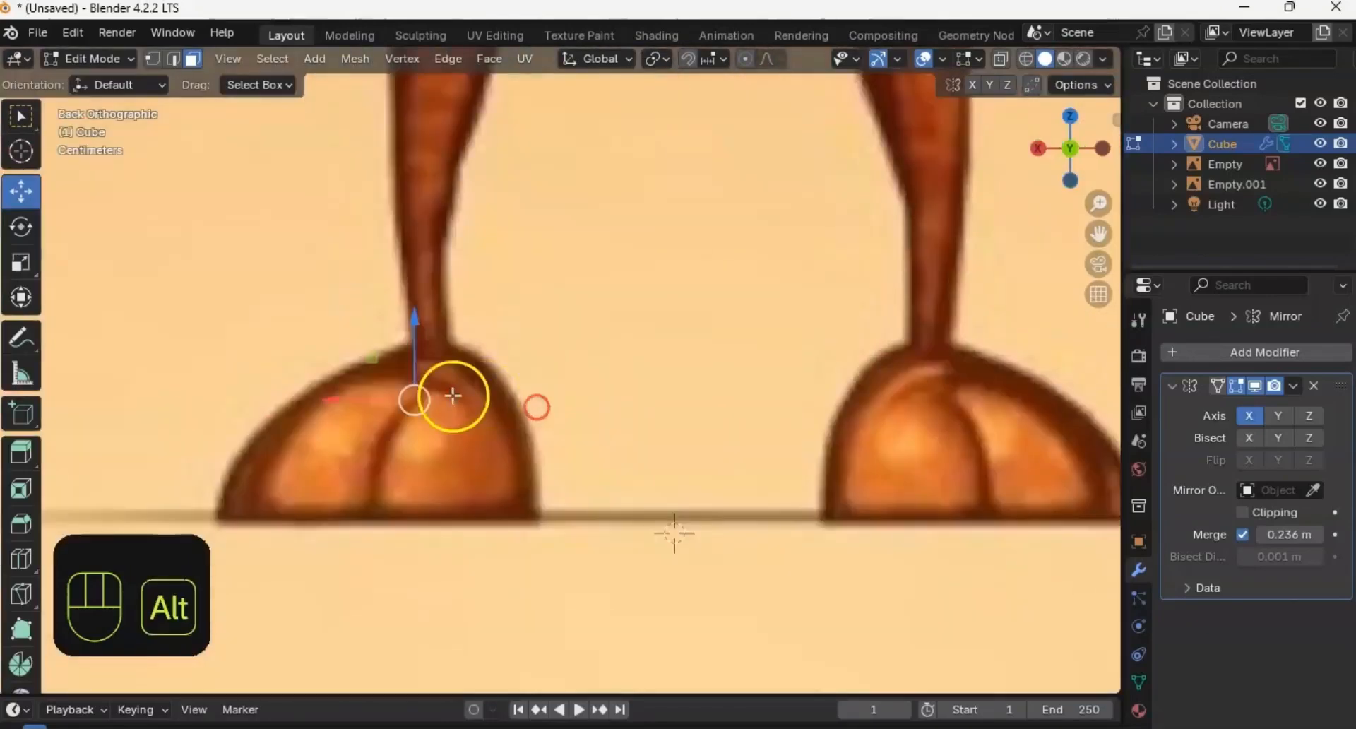
pyautogui.keyDown('alt'); pyautogui.moveTo(454, 397); pyautogui.dragTo(720, 398, button='middle'); pyautogui.keyUp('alt')
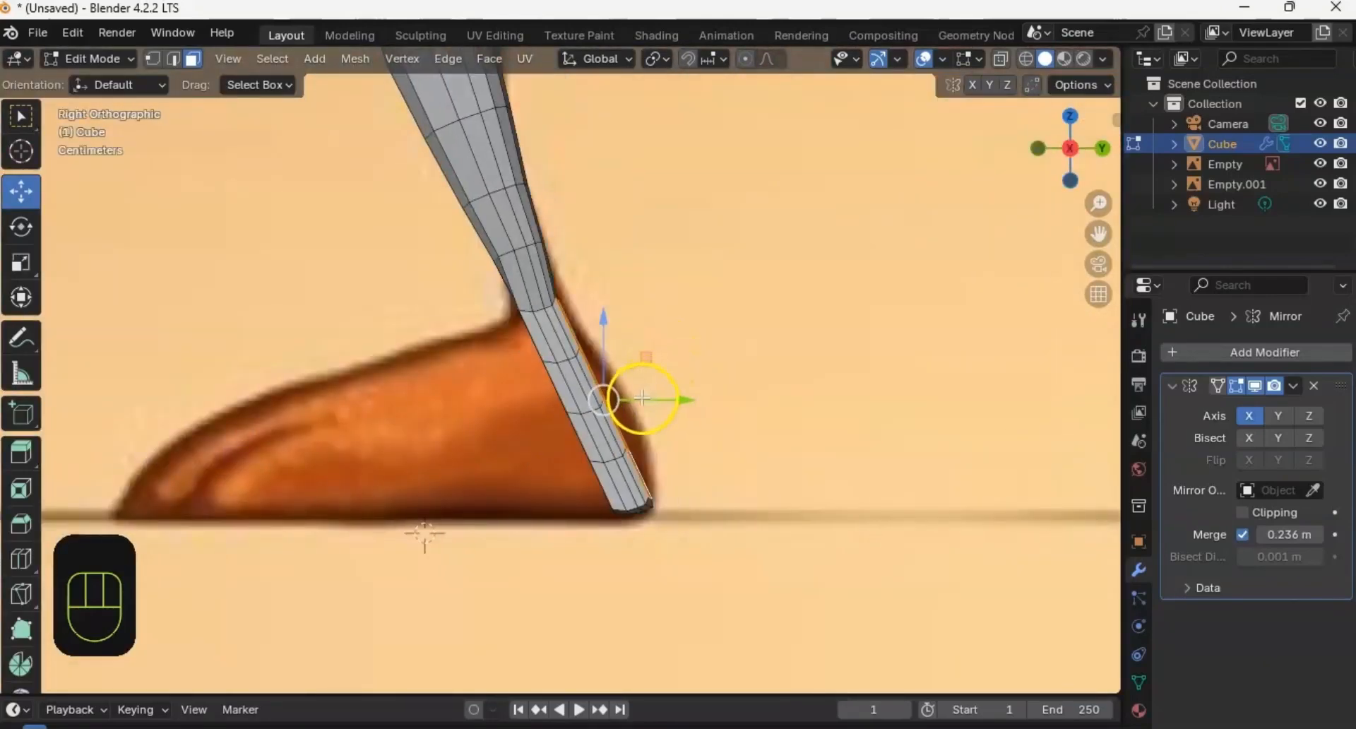
pyautogui.moveTo(637, 399); pyautogui.dragTo(677, 399)
# Step: In vertex selection with X-ray on, move the rear vertices of each ring along Y onto the reference heel outline
pyautogui.press('1')
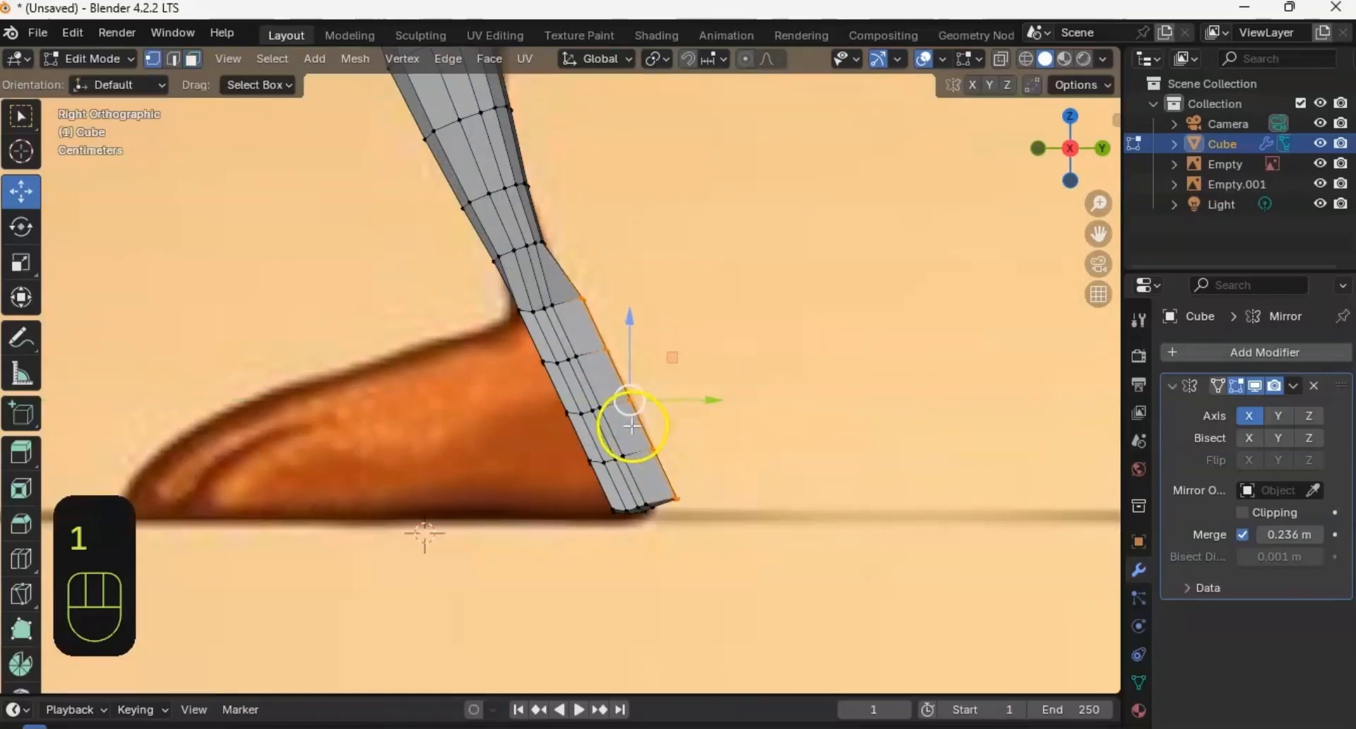
pyautogui.click(1001, 59)
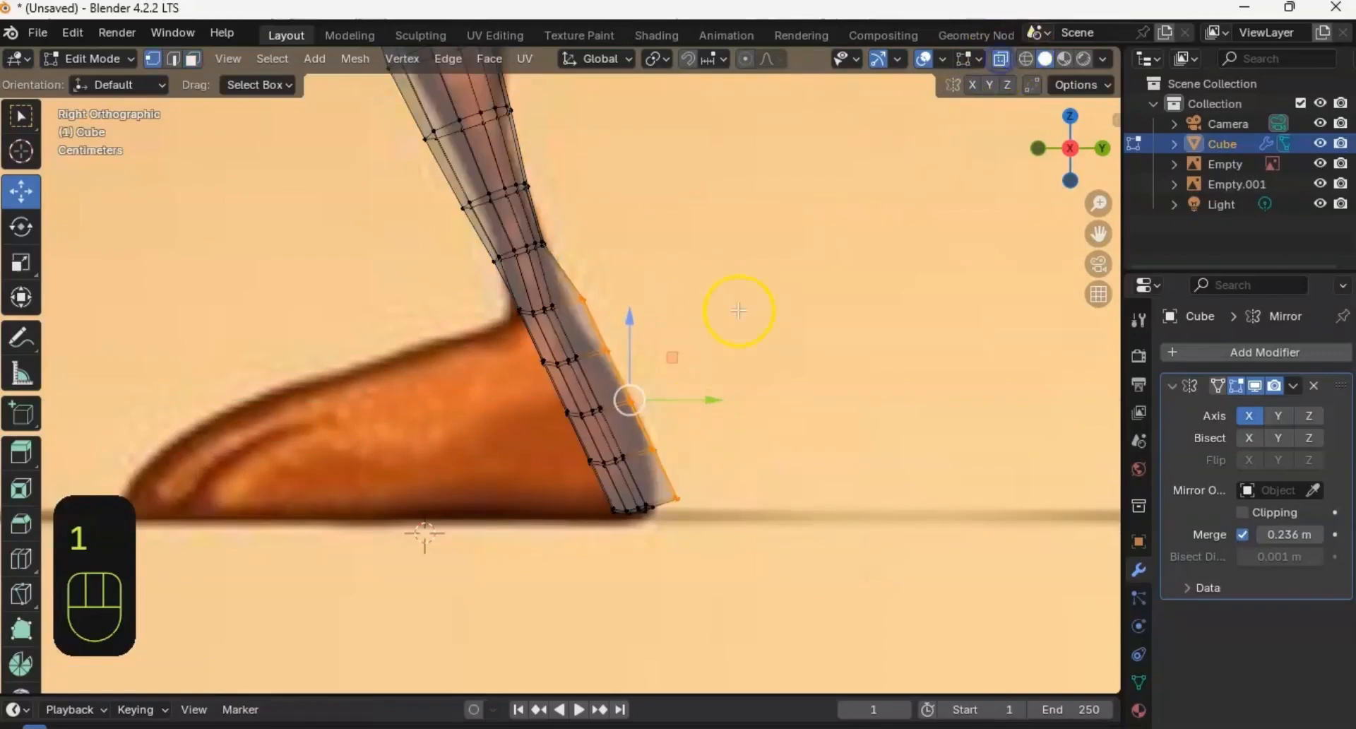
pyautogui.moveTo(640, 387)
pyautogui.keyDown('shift'); pyautogui.mouseDown(button='middle')
pyautogui.moveTo(680, 382)
pyautogui.moveTo(623, 402)
pyautogui.mouseUp(button='middle'); pyautogui.keyUp('shift')
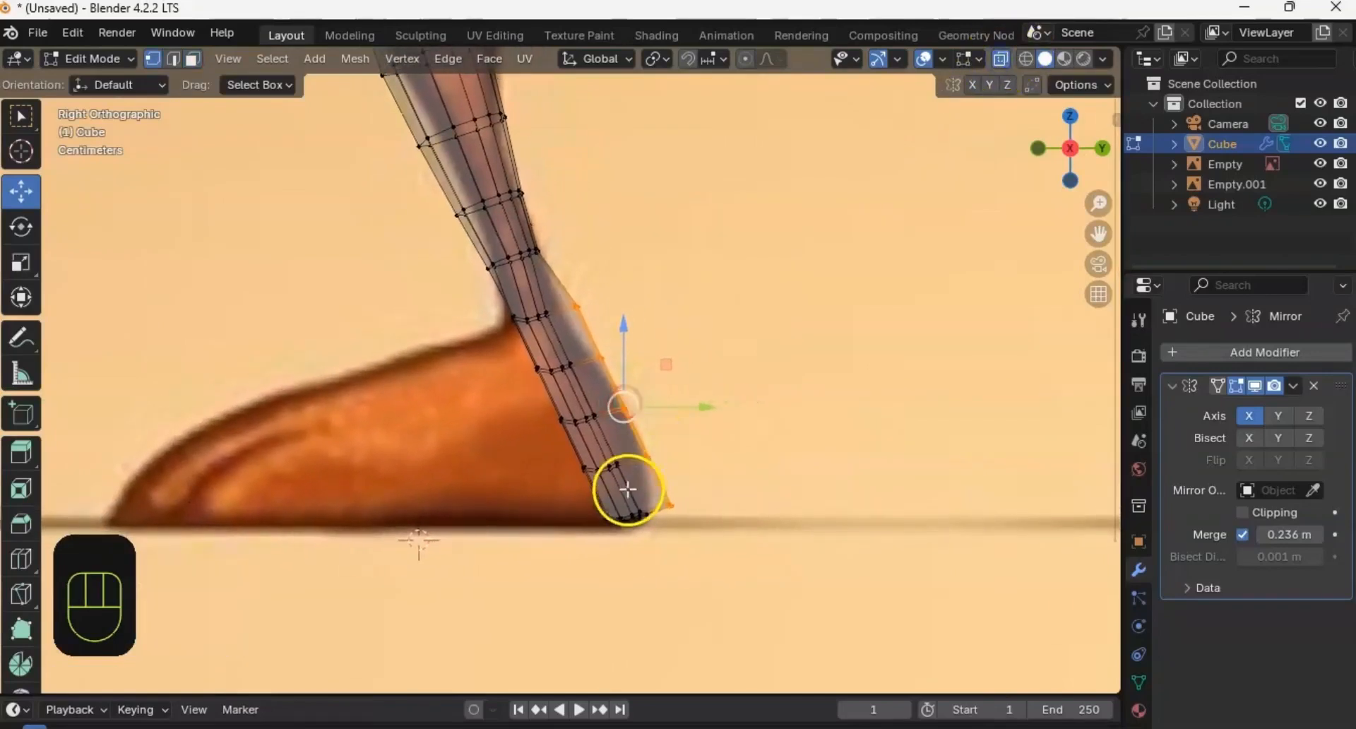
pyautogui.moveTo(625, 450); pyautogui.dragTo(699, 500)
pyautogui.click(670, 498)
pyautogui.keyDown('shift'); pyautogui.moveTo(655, 420); pyautogui.dragTo(666, 459, button='middle'); pyautogui.keyUp('shift')
pyautogui.moveTo(605, 400); pyautogui.dragTo(625, 396)
pyautogui.keyDown('shift'); pyautogui.moveTo(597, 347); pyautogui.dragTo(614, 384, button='middle'); pyautogui.keyUp('shift')
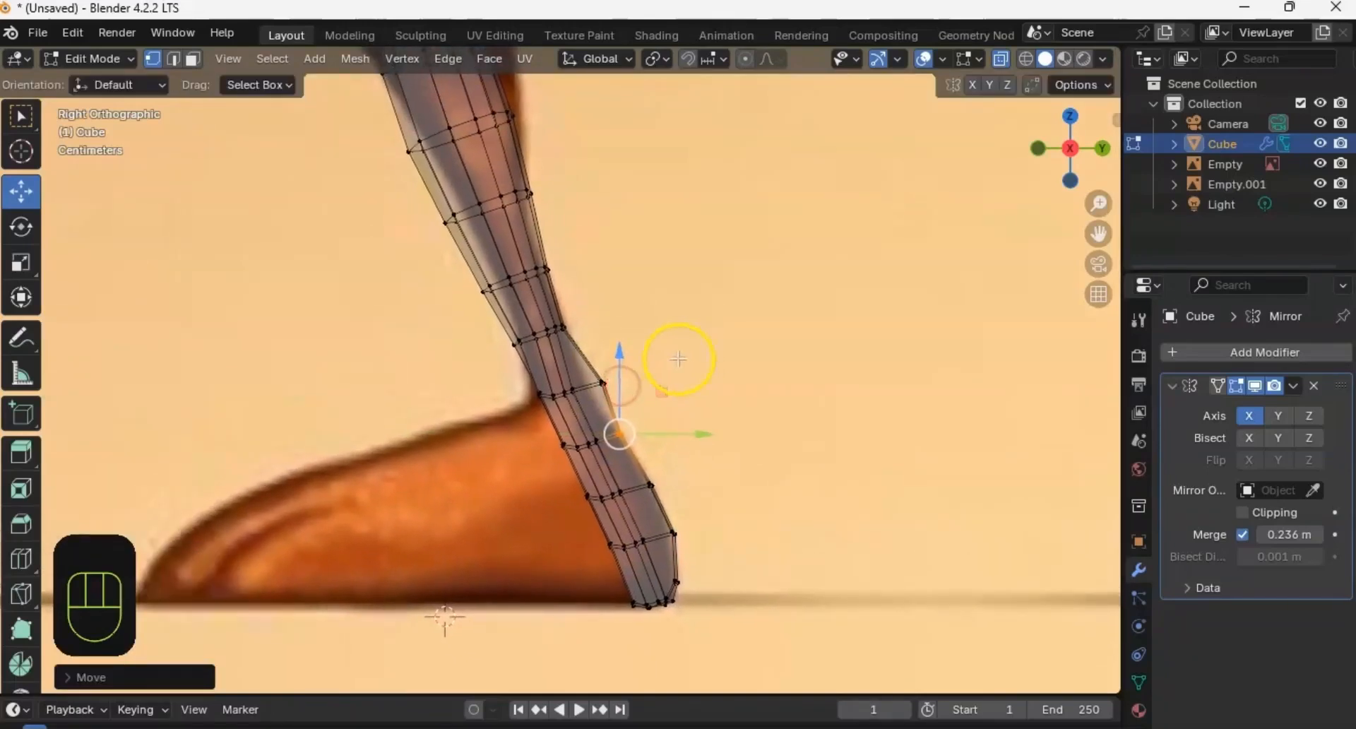
pyautogui.moveTo(598, 388); pyautogui.dragTo(625, 384)
# Step: Pull the front vertices of the four rings below the ankle forward onto the reference toe and instep outline
pyautogui.keyDown('shift'); pyautogui.moveTo(622, 442); pyautogui.dragTo(780, 417, button='middle'); pyautogui.keyUp('shift')
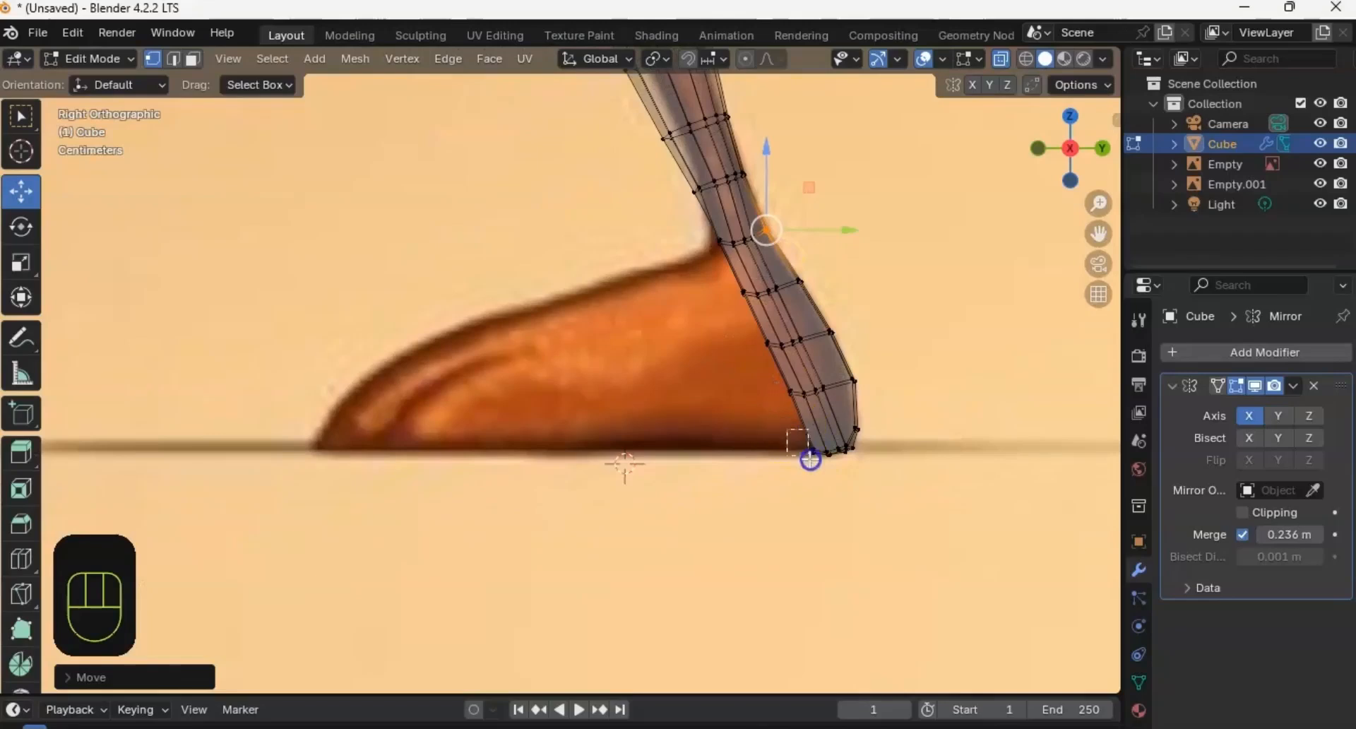
pyautogui.moveTo(817, 474); pyautogui.dragTo(819, 475)
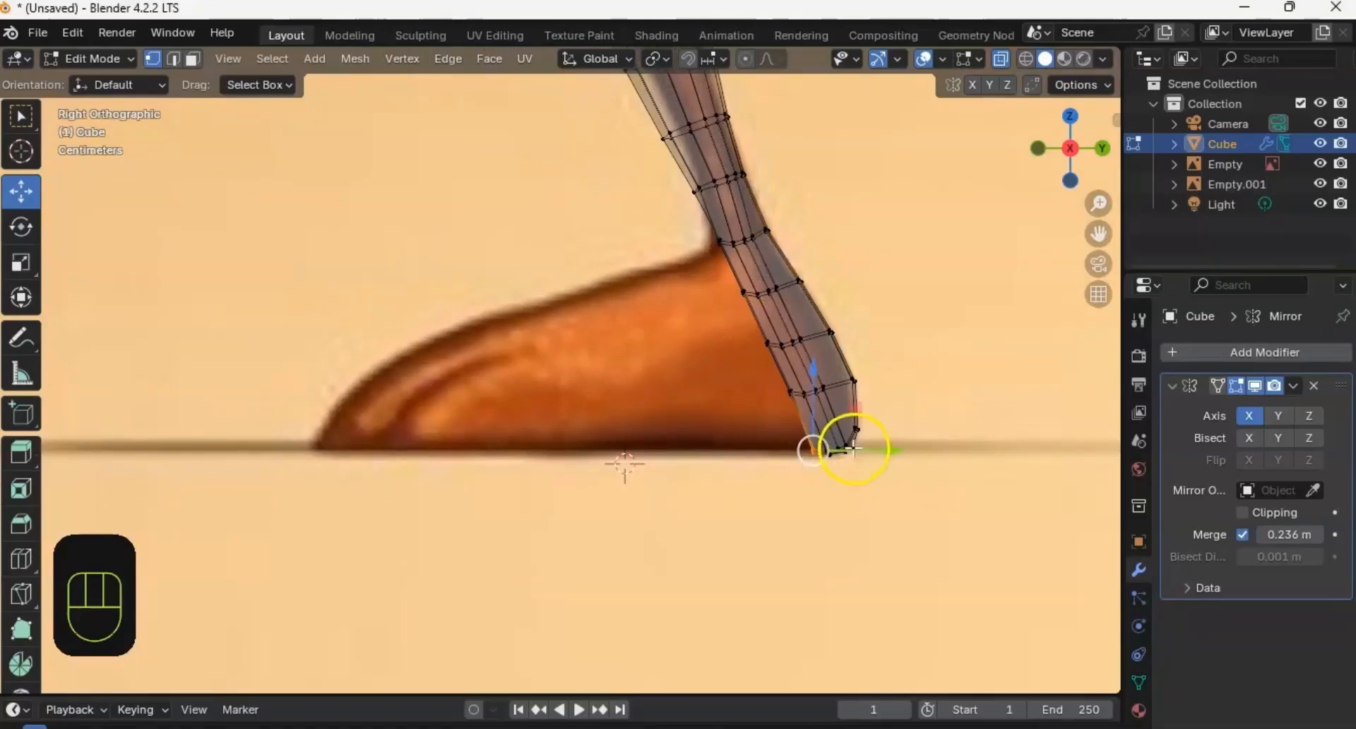
pyautogui.moveTo(858, 450); pyautogui.dragTo(354, 472)
pyautogui.moveTo(767, 380); pyautogui.dragTo(356, 393)
pyautogui.keyDown('shift'); pyautogui.moveTo(699, 336); pyautogui.dragTo(565, 410, button='middle'); pyautogui.keyUp('shift')
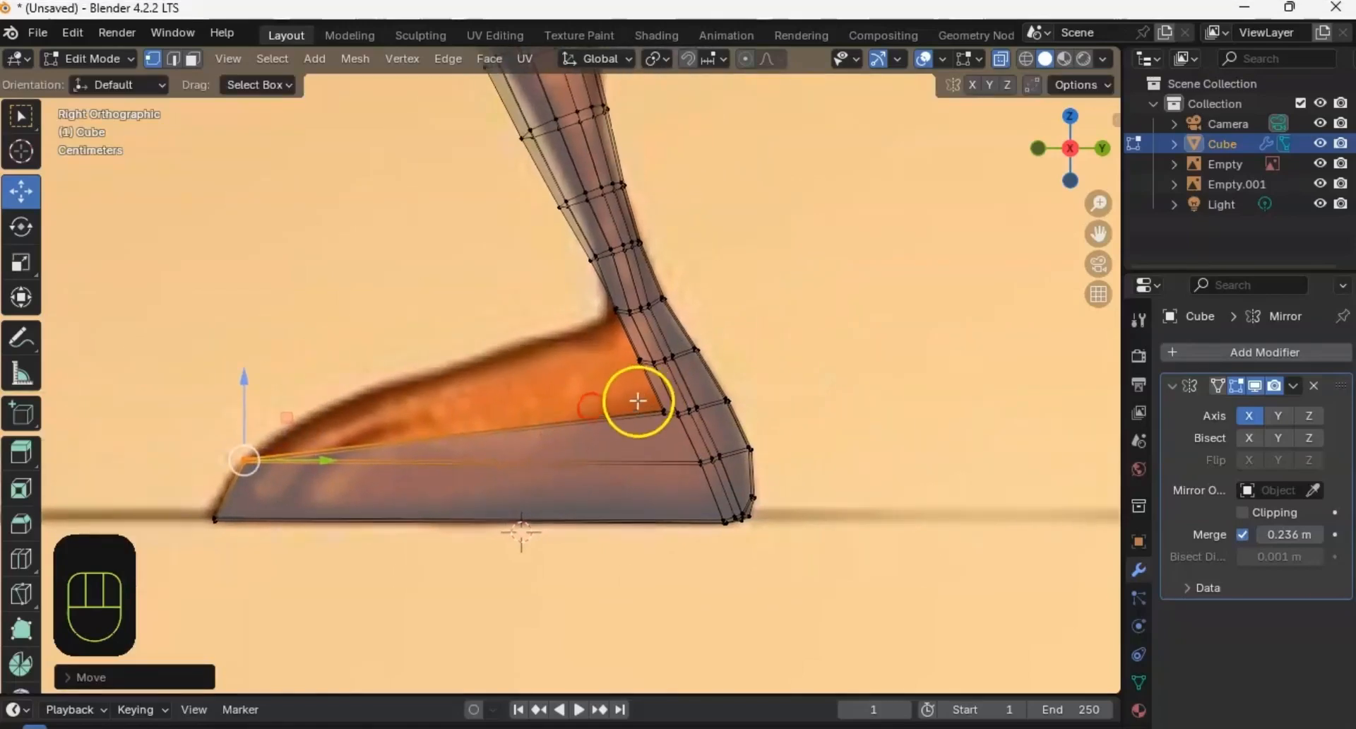
pyautogui.moveTo(668, 425); pyautogui.dragTo(334, 432)
pyautogui.keyDown('shift'); pyautogui.moveTo(614, 375); pyautogui.dragTo(585, 428, button='middle'); pyautogui.keyUp('shift')
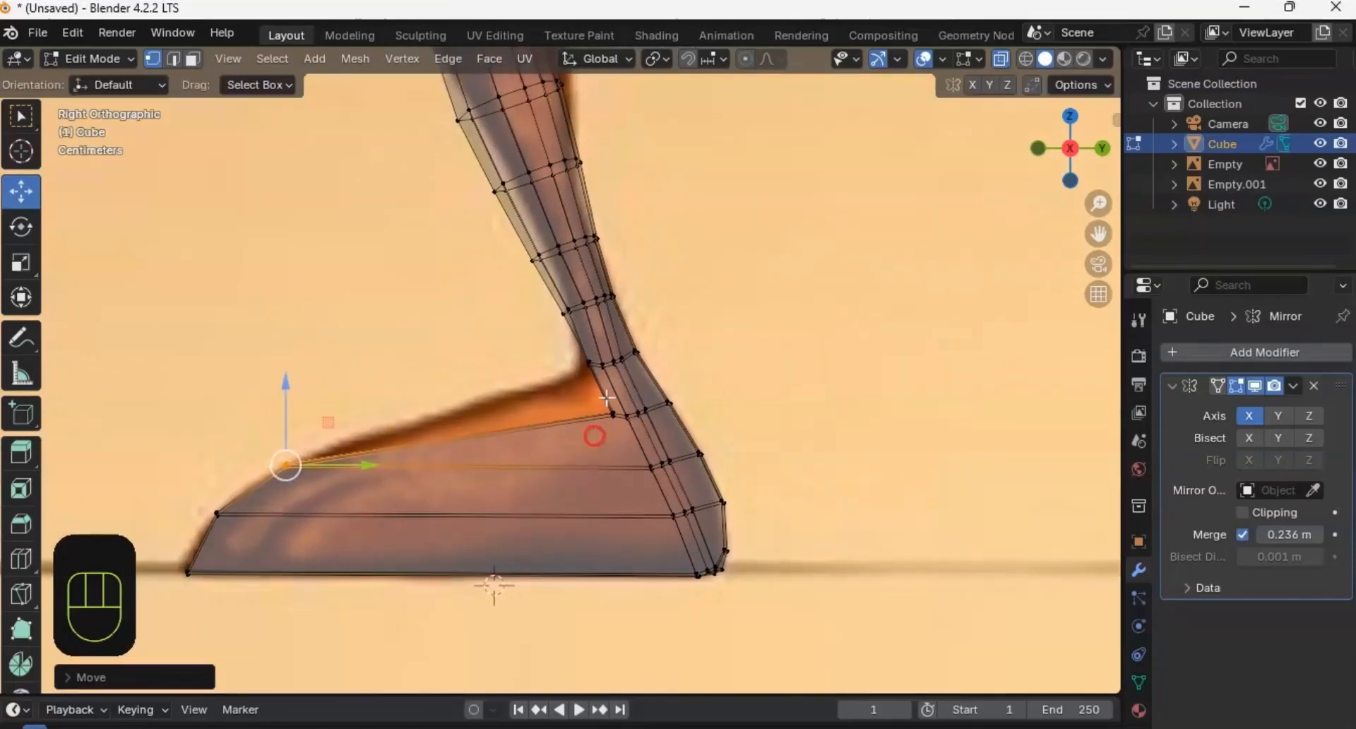
pyautogui.moveTo(618, 429); pyautogui.dragTo(463, 413)
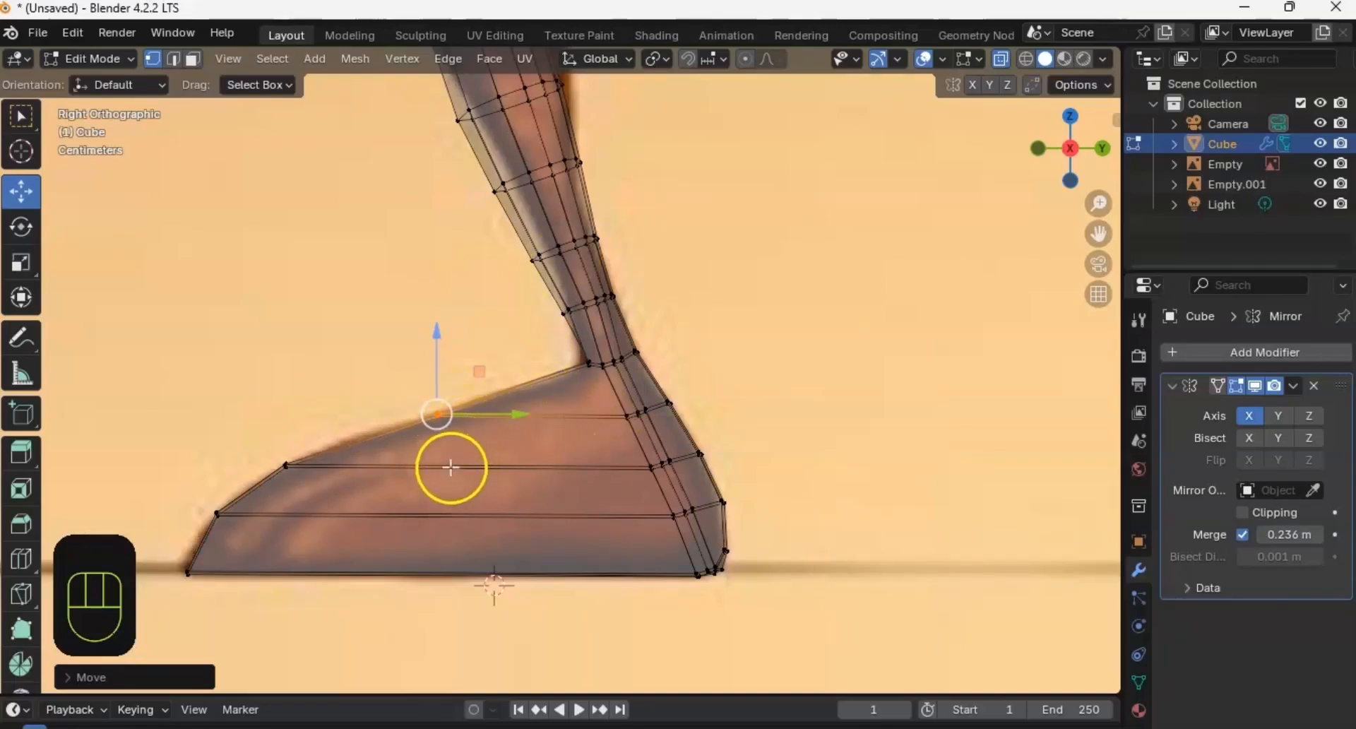
# Step: Add a vertical loop cut through the middle of the foot's side, slid slightly toward the toe
pyautogui.hotkey('ctrl', 'r')
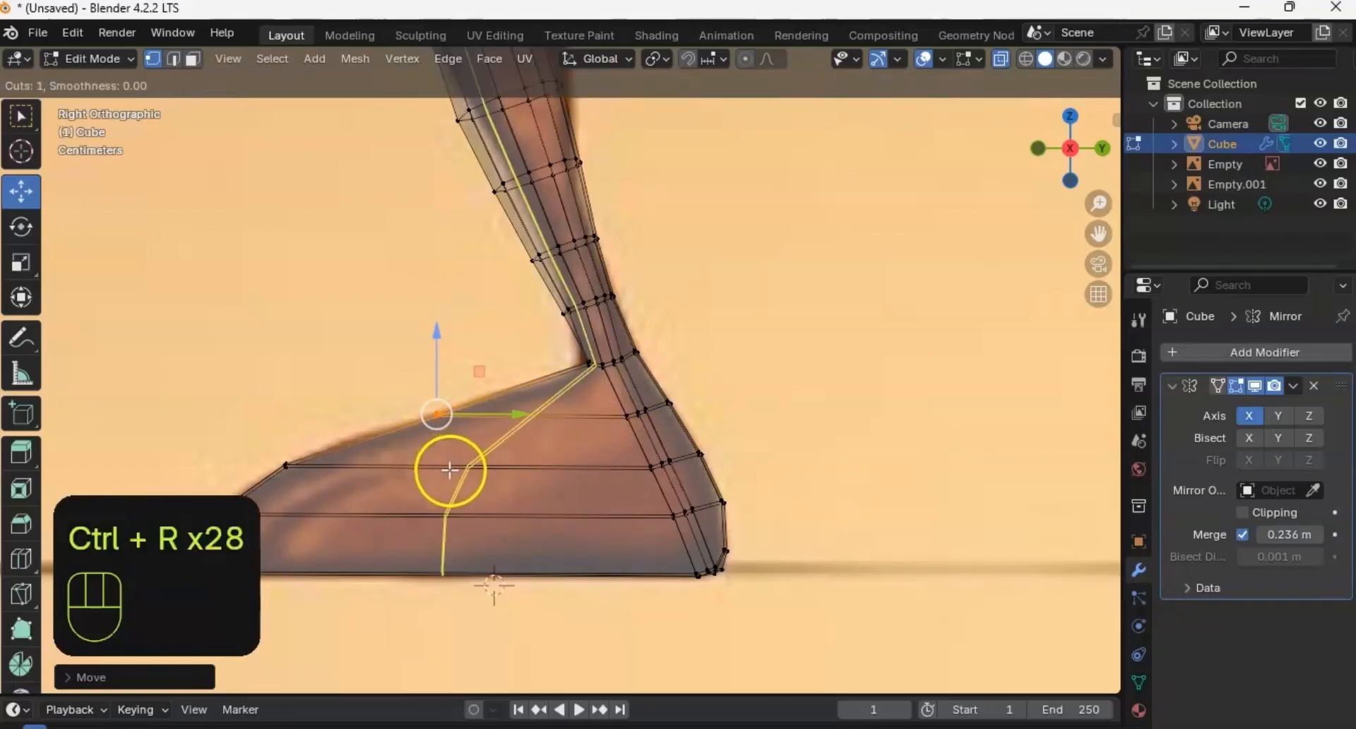
pyautogui.click(448, 469)
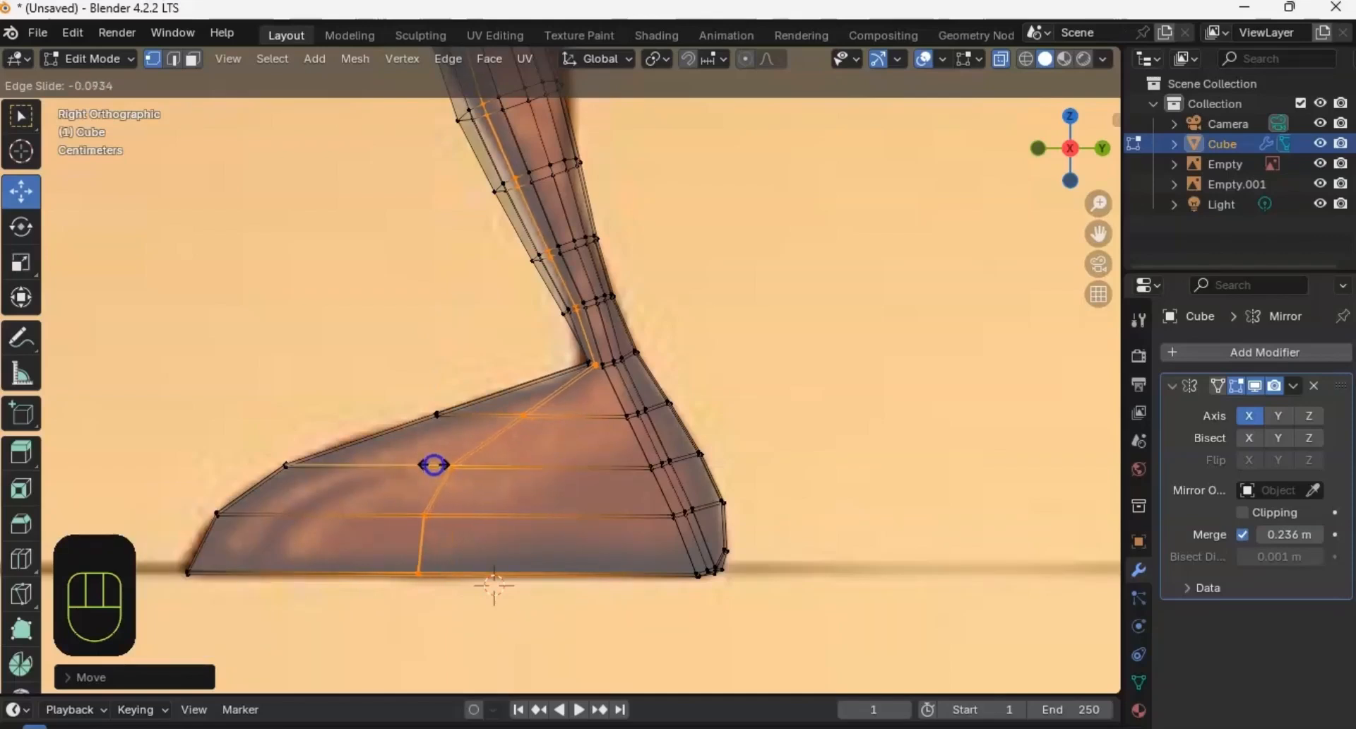
pyautogui.click(434, 464)
# Step: Select the inner front edge vertices from the ankle to the toe and move them along X toward the reference foot's inner side
pyautogui.keyDown('ctrl'); pyautogui.moveTo(508, 410); pyautogui.dragTo(642, 321, button='middle'); pyautogui.keyUp('ctrl')
pyautogui.click(641, 320)
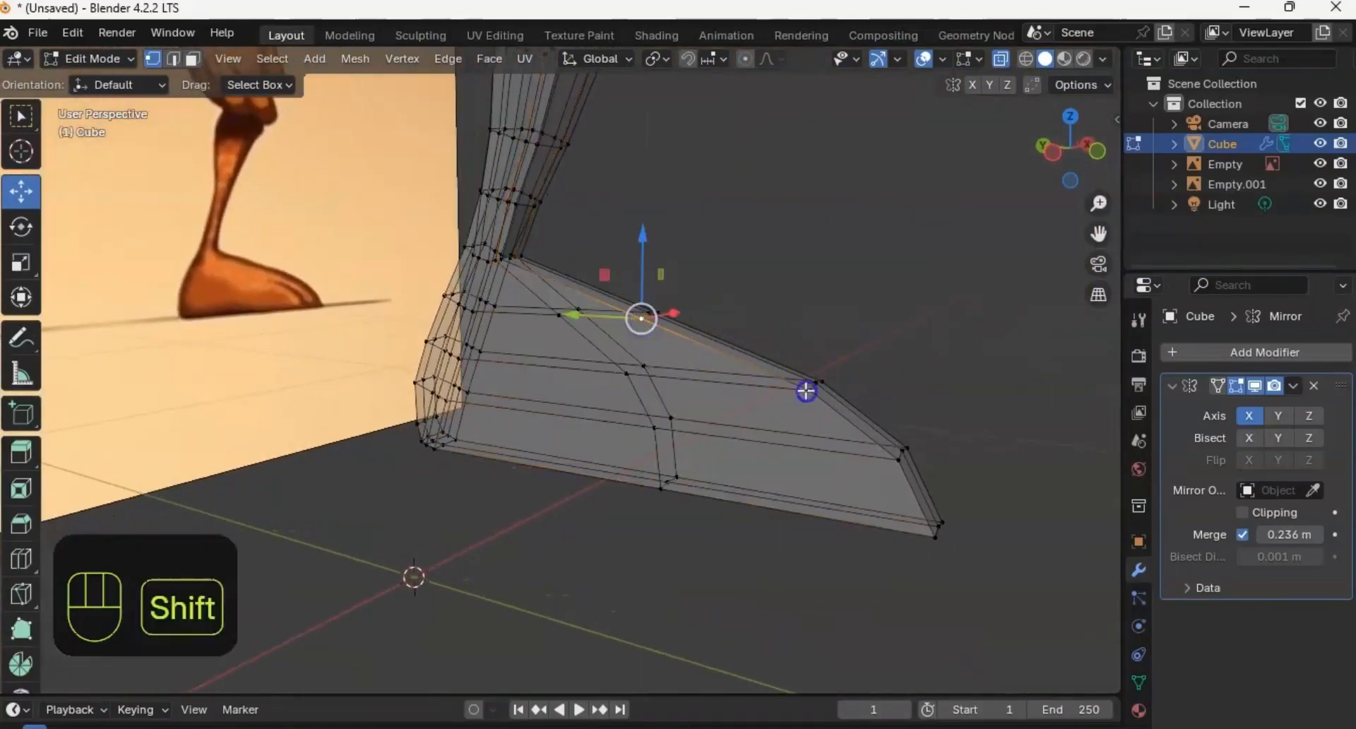
pyautogui.keyDown('shift'); pyautogui.click(806, 391); pyautogui.keyUp('shift')
pyautogui.keyDown('shift'); pyautogui.click(902, 460); pyautogui.keyUp('shift')
pyautogui.keyDown('shift'); pyautogui.click(931, 530); pyautogui.keyUp('shift')
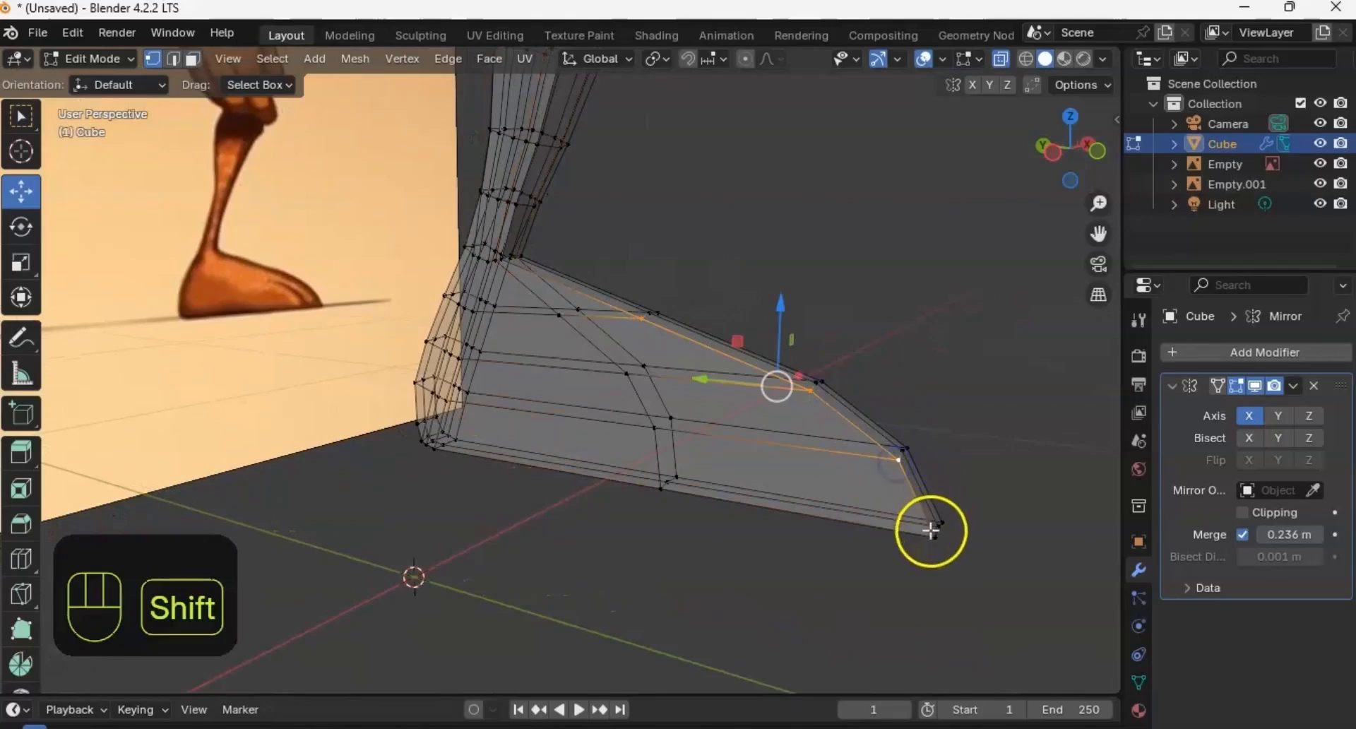
pyautogui.moveTo(652, 322); pyautogui.dragTo(662, 433, button='middle')
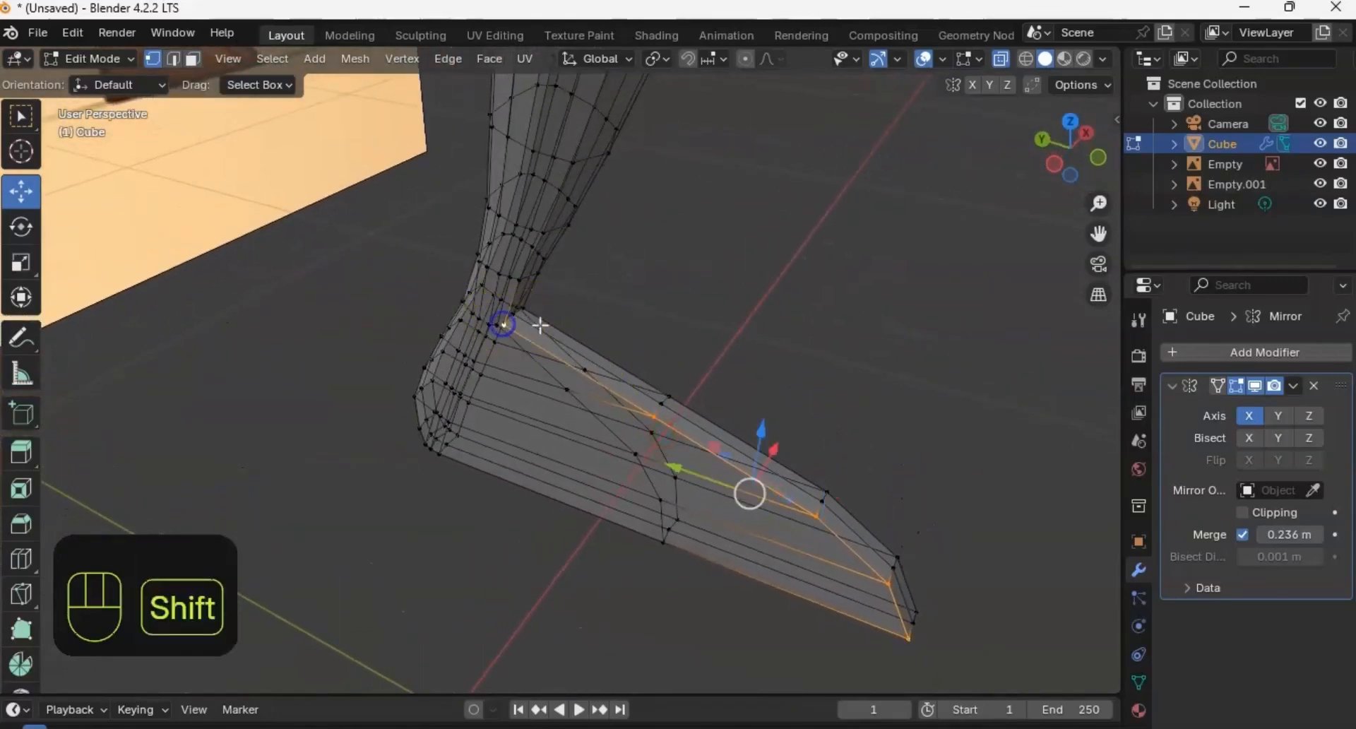
pyautogui.moveTo(540, 325); pyautogui.dragTo(525, 393, button='middle')
pyautogui.moveTo(620, 420); pyautogui.dragTo(487, 424)
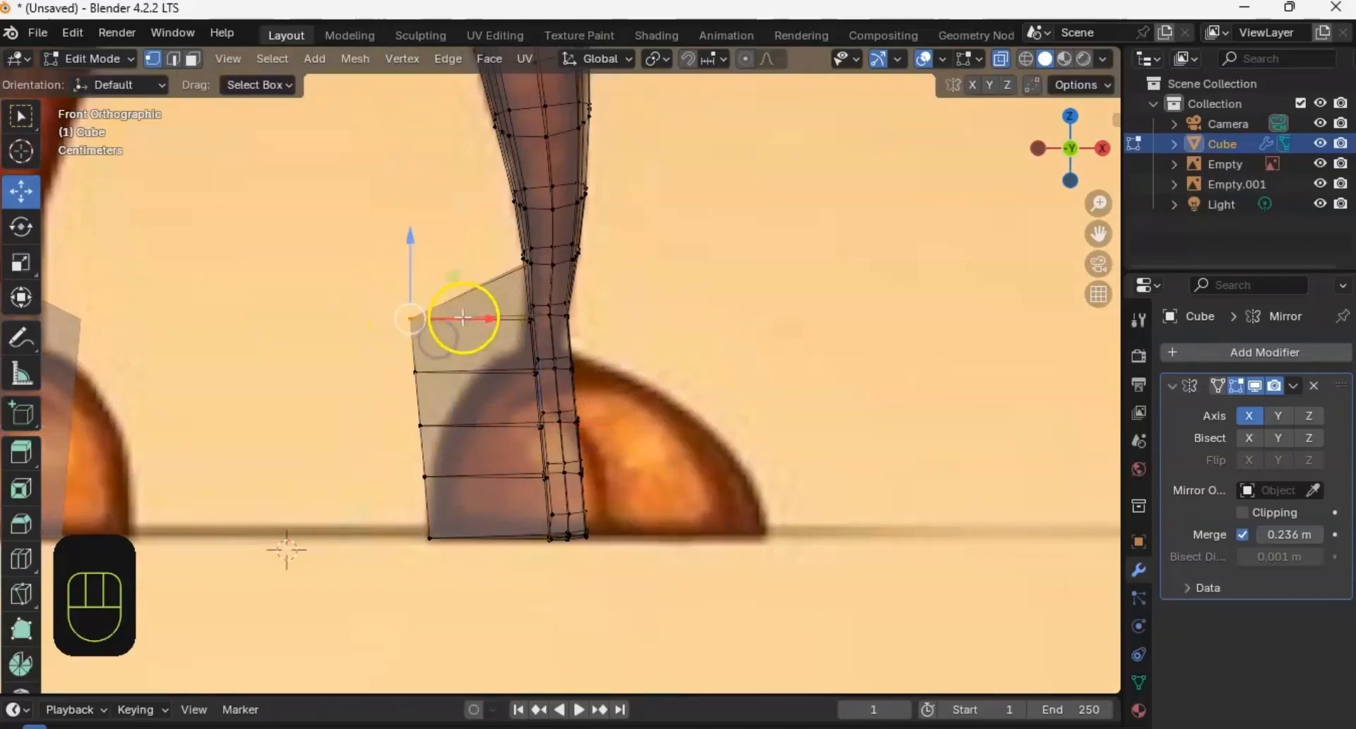
# Step: In front view, move the upper inner vertices individually along X and Z to follow the reference foot's rounded inner outline
pyautogui.moveTo(463, 318); pyautogui.dragTo(575, 339)
pyautogui.moveTo(515, 287); pyautogui.dragTo(556, 347)
pyautogui.moveTo(390, 353); pyautogui.dragTo(512, 378)
pyautogui.click(421, 425)
pyautogui.moveTo(483, 425); pyautogui.dragTo(500, 426)
pyautogui.click(423, 476)
pyautogui.moveTo(473, 479); pyautogui.dragTo(473, 478)
pyautogui.click(516, 351)
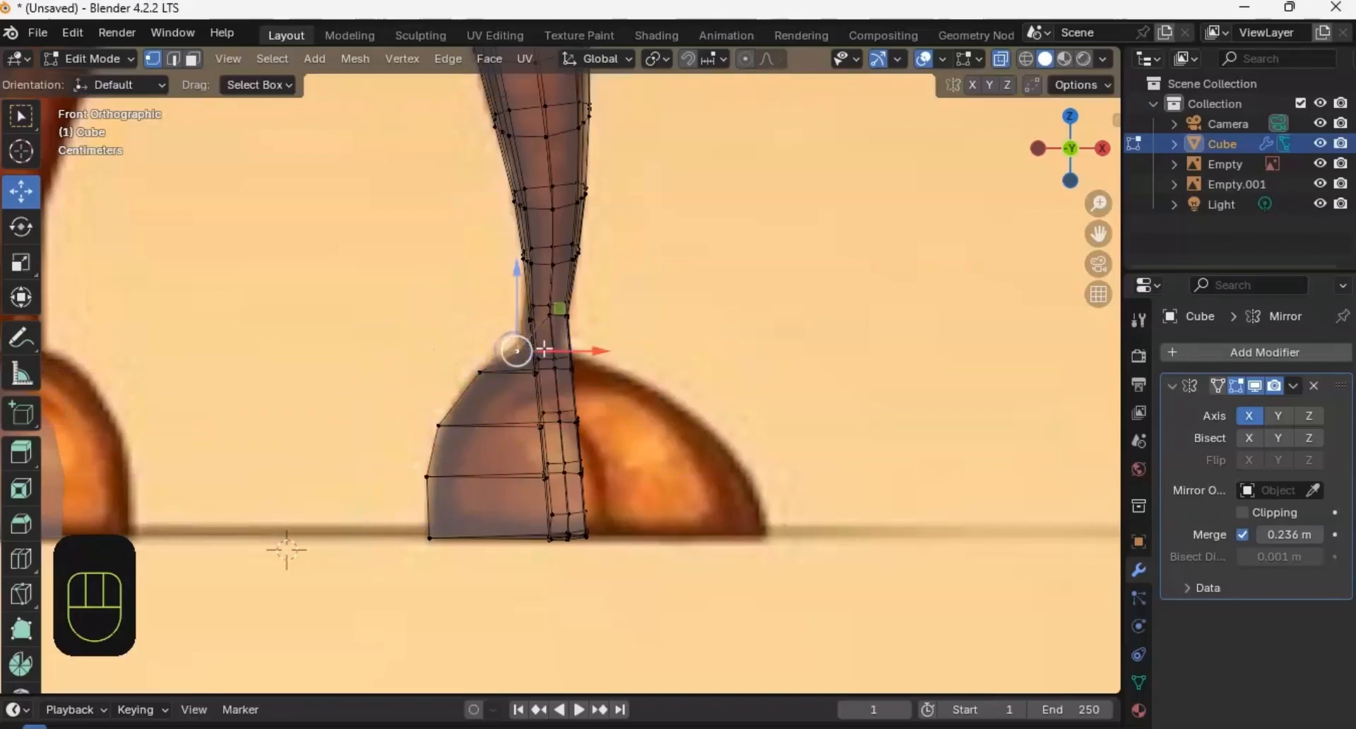
pyautogui.moveTo(544, 349); pyautogui.dragTo(544, 349)
# Step: Select the inner-side vertices of the foot's middle loop down to the sole and move them along X onto the reference foot's inner outline
pyautogui.moveTo(544, 348)
pyautogui.mouseDown(button='middle')
pyautogui.moveTo(632, 372)
pyautogui.moveTo(711, 358)
pyautogui.moveTo(572, 447)
pyautogui.moveTo(539, 353)
pyautogui.mouseUp(button='middle')
pyautogui.moveTo(531, 341); pyautogui.dragTo(617, 390)
pyautogui.moveTo(617, 389); pyautogui.dragTo(647, 433, button='middle')
pyautogui.keyDown('shift'); pyautogui.click(642, 433); pyautogui.keyUp('shift')
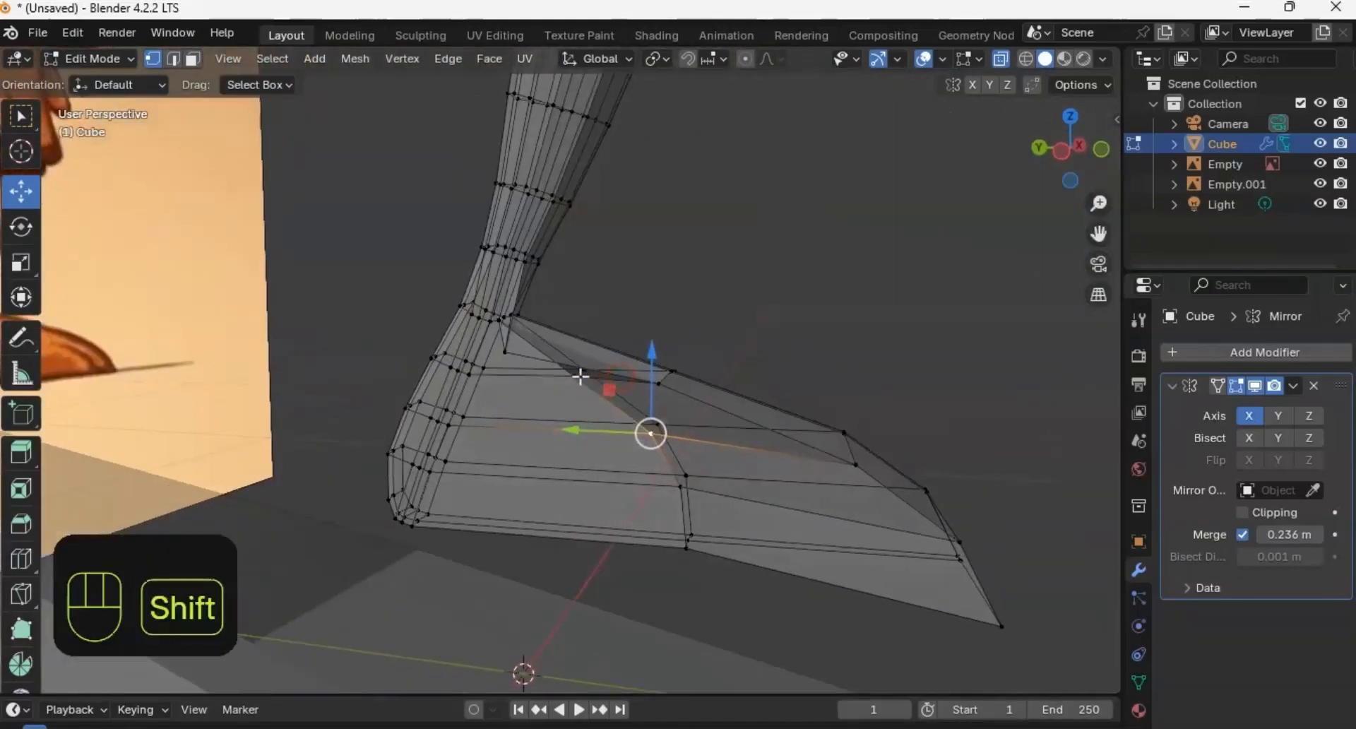
pyautogui.keyDown('shift'); pyautogui.click(659, 426); pyautogui.keyUp('shift')
pyautogui.keyDown('shift'); pyautogui.click(674, 485); pyautogui.keyUp('shift')
pyautogui.keyDown('shift'); pyautogui.click(687, 534); pyautogui.keyUp('shift')
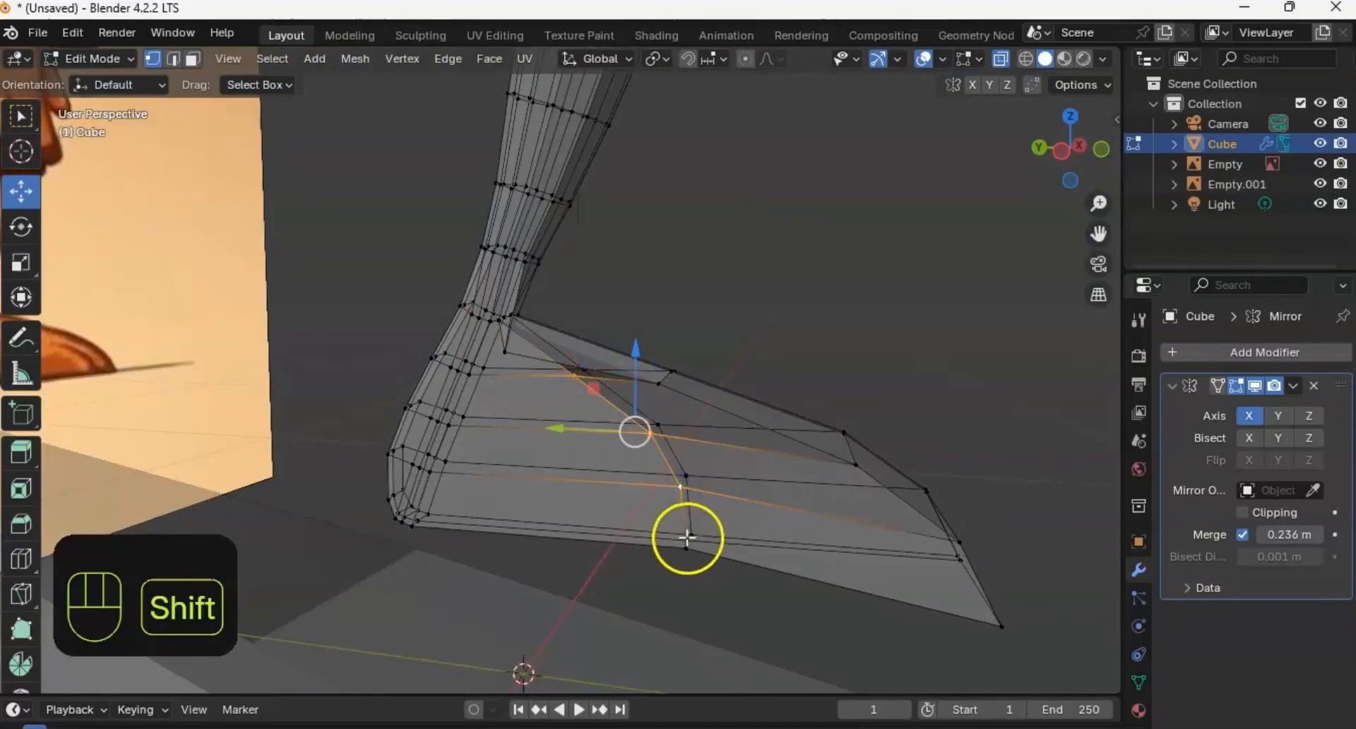
pyautogui.keyDown('ctrl'); pyautogui.click(691, 540); pyautogui.keyUp('ctrl')
pyautogui.keyDown('shift'); pyautogui.click(686, 548); pyautogui.keyUp('shift')
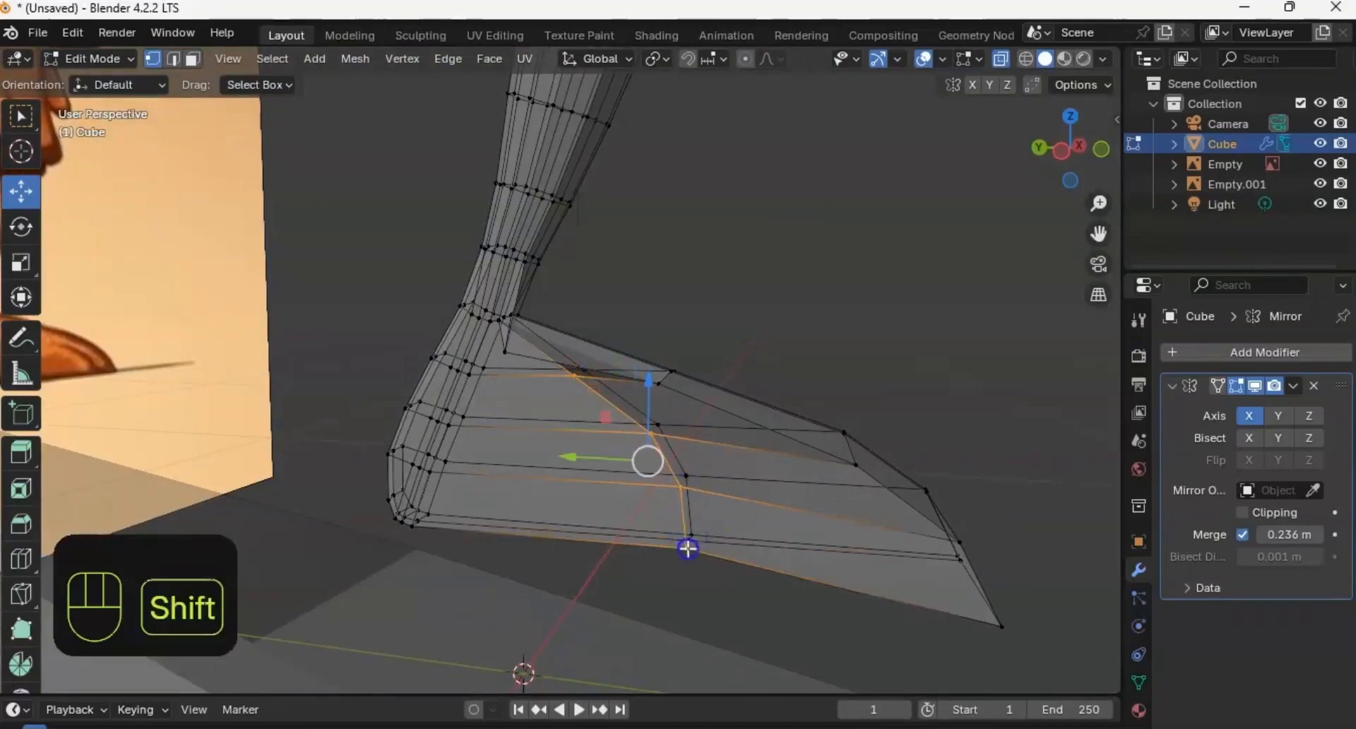
pyautogui.moveTo(764, 488); pyautogui.dragTo(651, 421, button='middle')
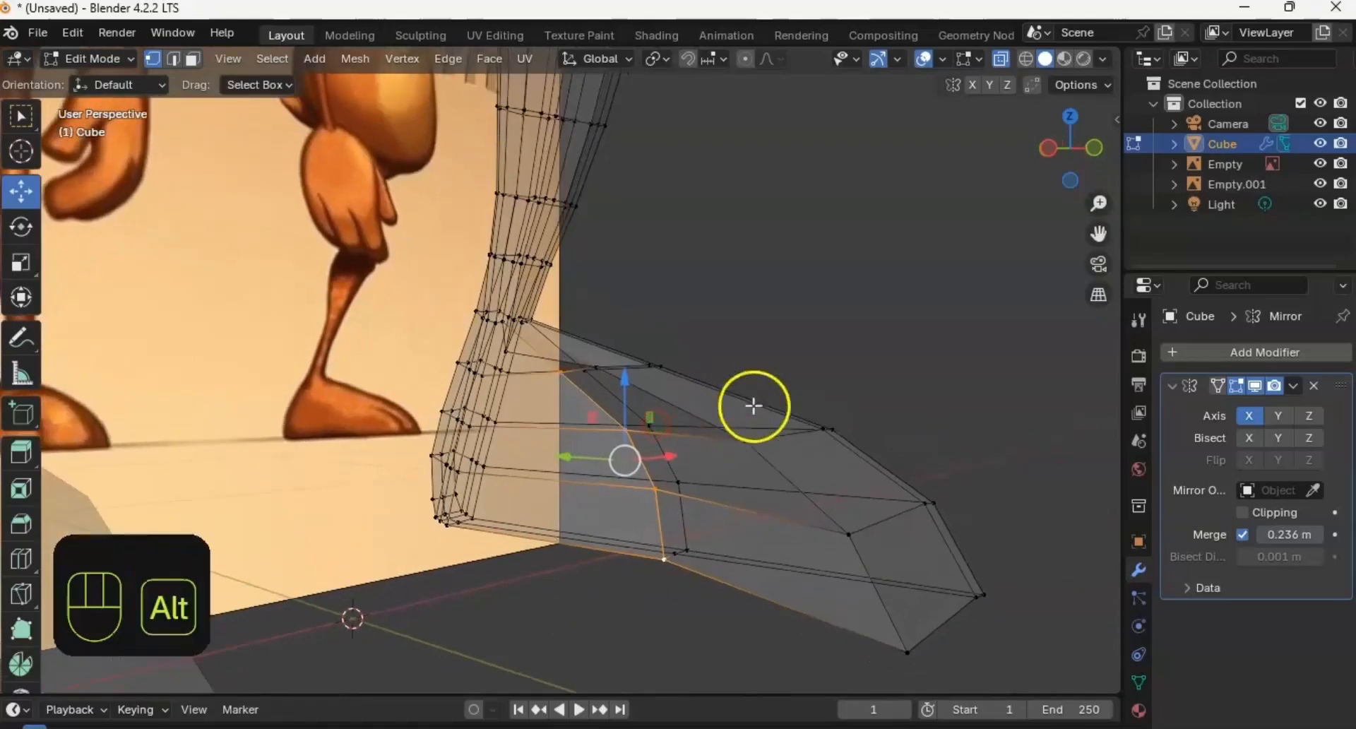
pyautogui.keyDown('alt'); pyautogui.moveTo(751, 402); pyautogui.dragTo(522, 385, button='middle'); pyautogui.keyUp('alt')
pyautogui.moveTo(590, 452); pyautogui.dragTo(557, 448)
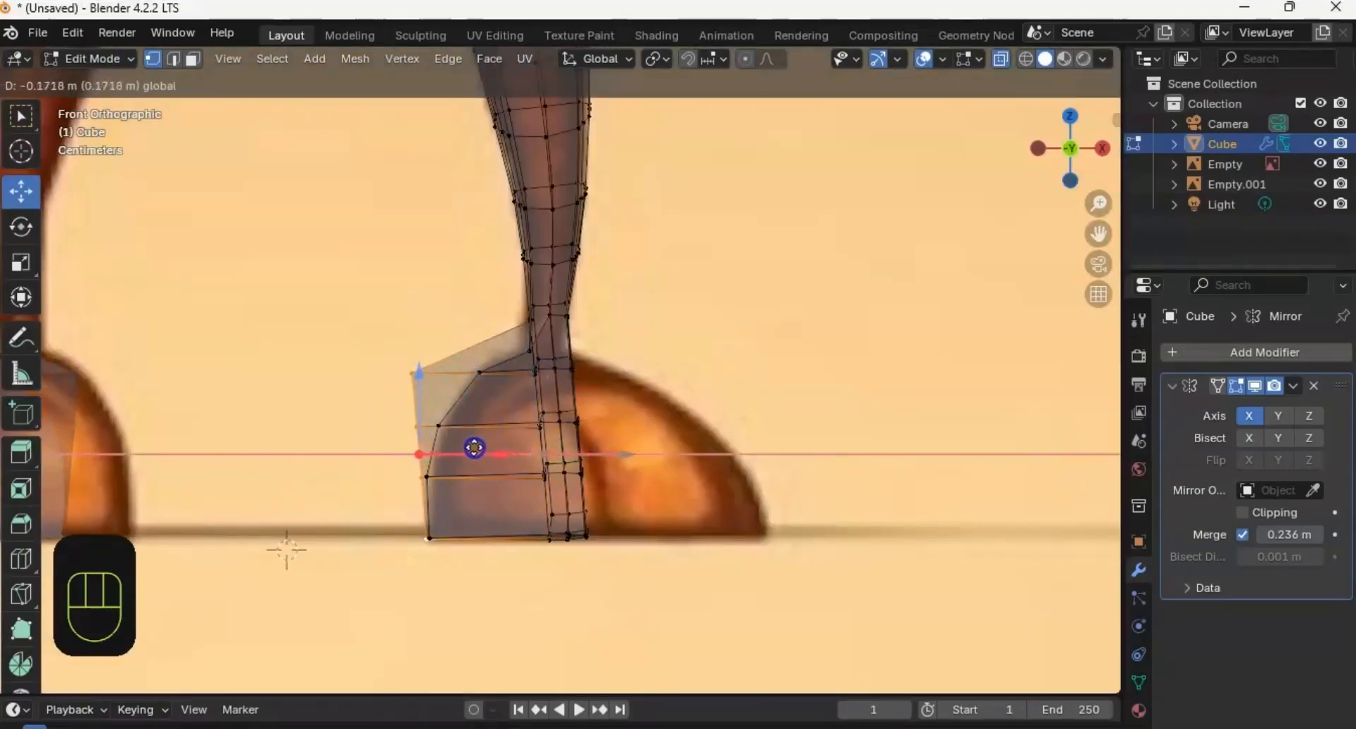
pyautogui.moveTo(474, 448); pyautogui.dragTo(551, 381)
# Step: With X-ray off, move the inner instep vertex along X toward the inner side and the vertex just below the ankle forward along Y
pyautogui.moveTo(546, 344); pyautogui.dragTo(658, 429, button='middle')
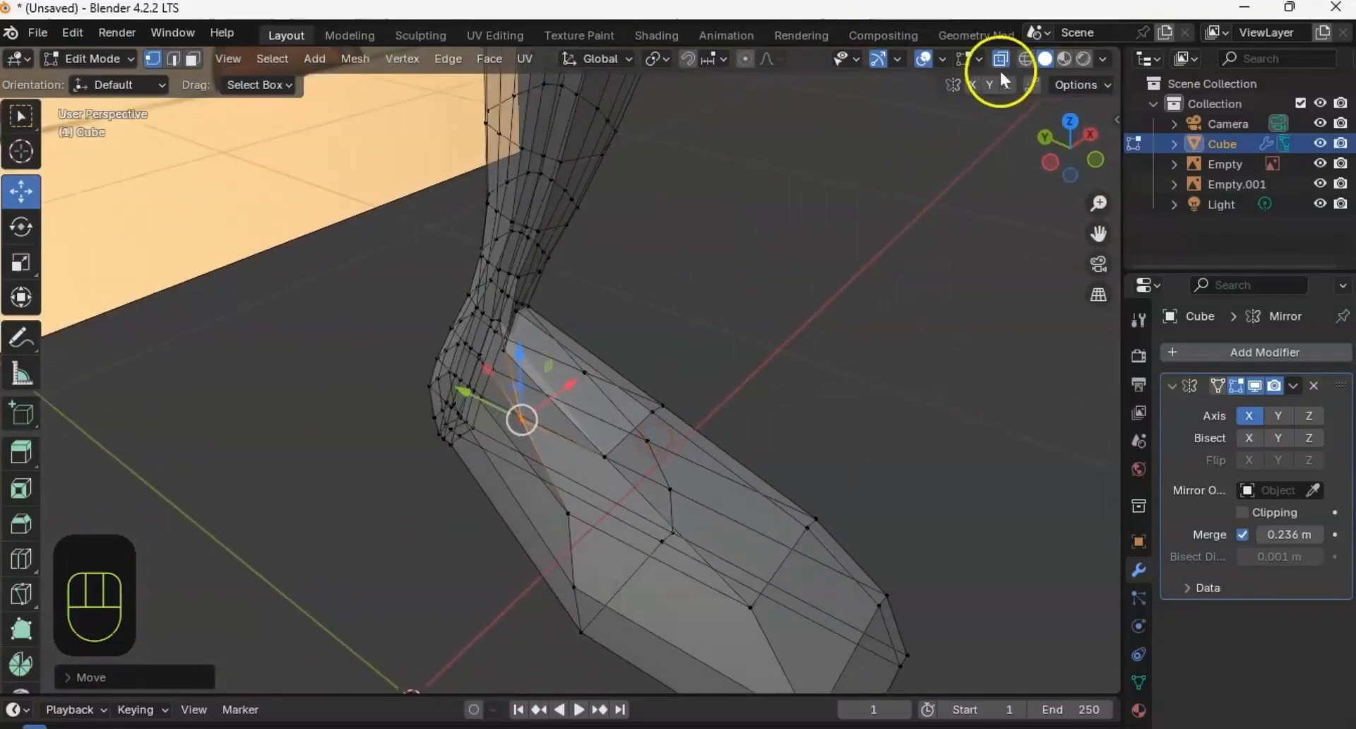
pyautogui.click(1005, 58)
pyautogui.moveTo(805, 306); pyautogui.dragTo(641, 301, button='middle')
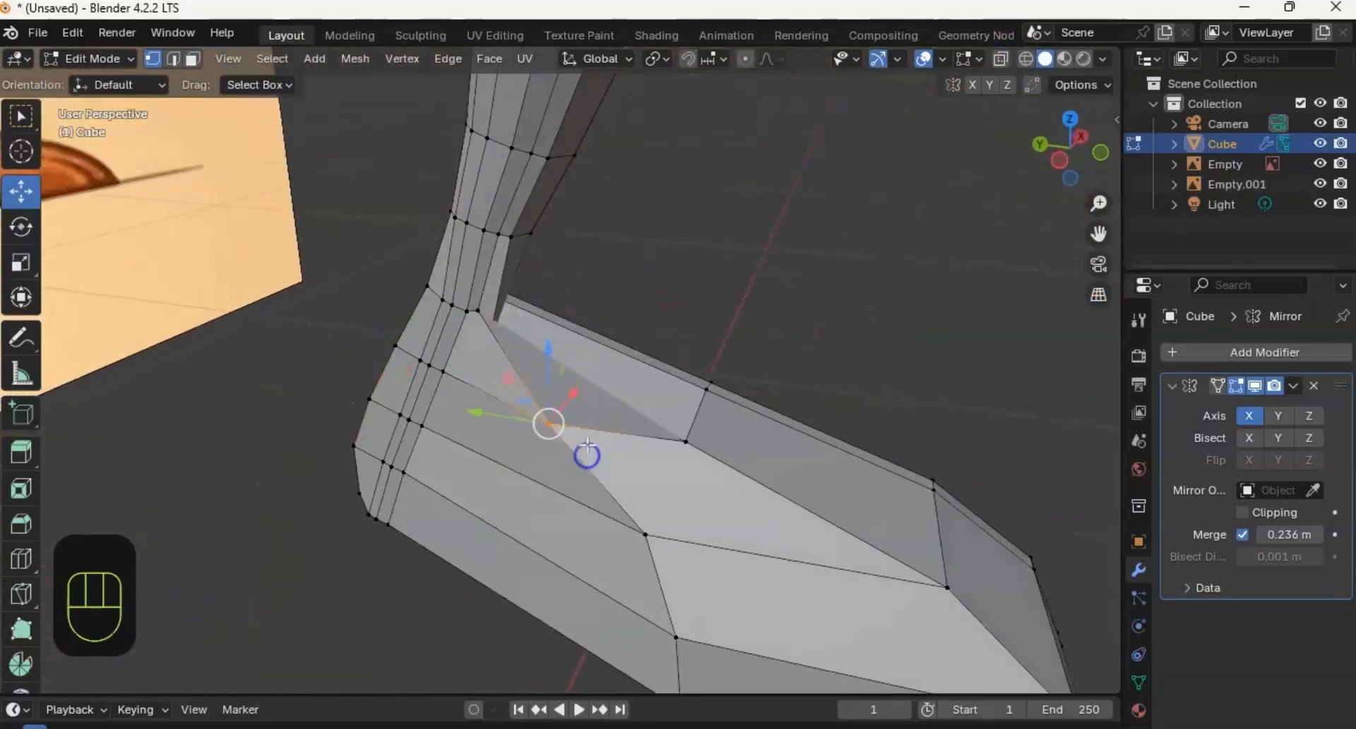
pyautogui.moveTo(572, 404); pyautogui.dragTo(519, 439)
pyautogui.moveTo(540, 395); pyautogui.dragTo(575, 359, button='middle')
pyautogui.click(494, 337)
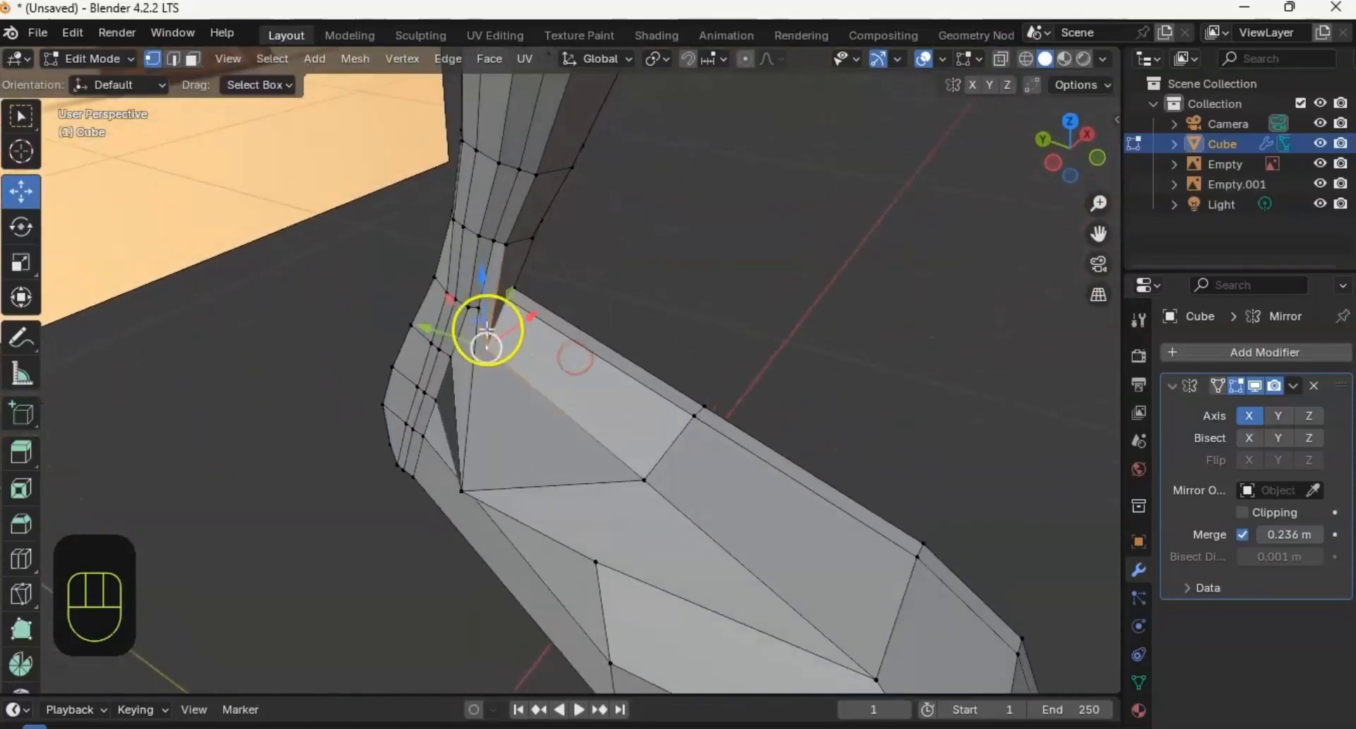
pyautogui.moveTo(449, 336); pyautogui.dragTo(521, 358)
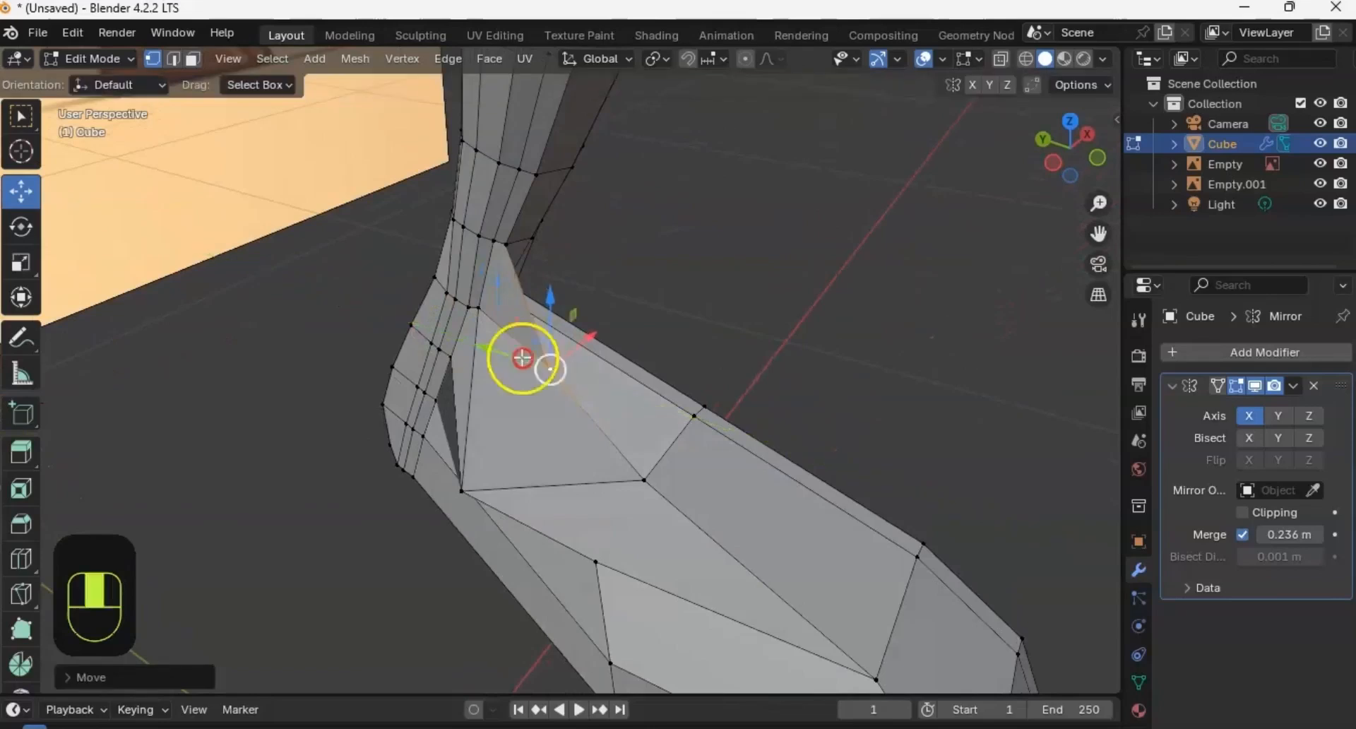
pyautogui.moveTo(520, 358); pyautogui.dragTo(518, 297, button='middle')
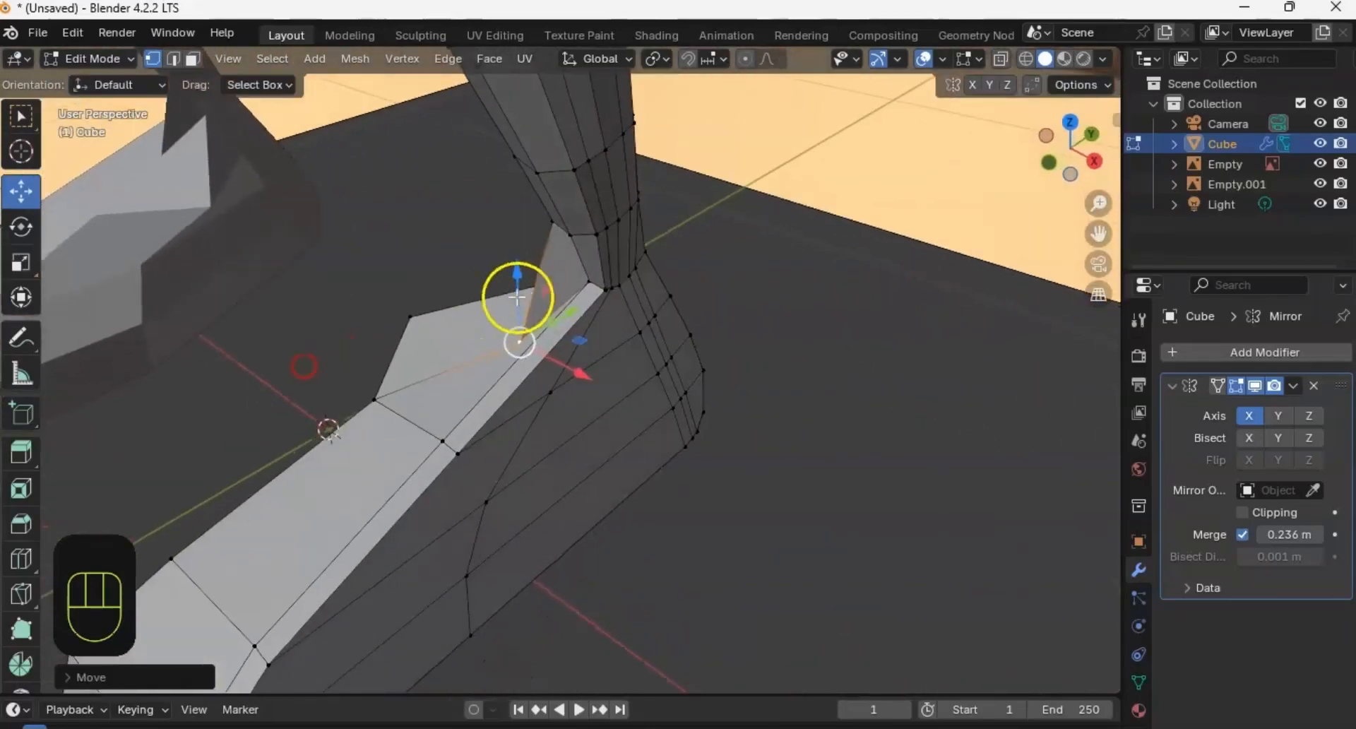
# Step: Move the outer vertex at the front of the ankle forward along Y onto the instep and adjust it slightly along X
pyautogui.click(602, 272)
pyautogui.moveTo(611, 268); pyautogui.dragTo(538, 342)
pyautogui.moveTo(573, 357); pyautogui.dragTo(582, 363)
pyautogui.moveTo(539, 348); pyautogui.dragTo(587, 366, button='middle')
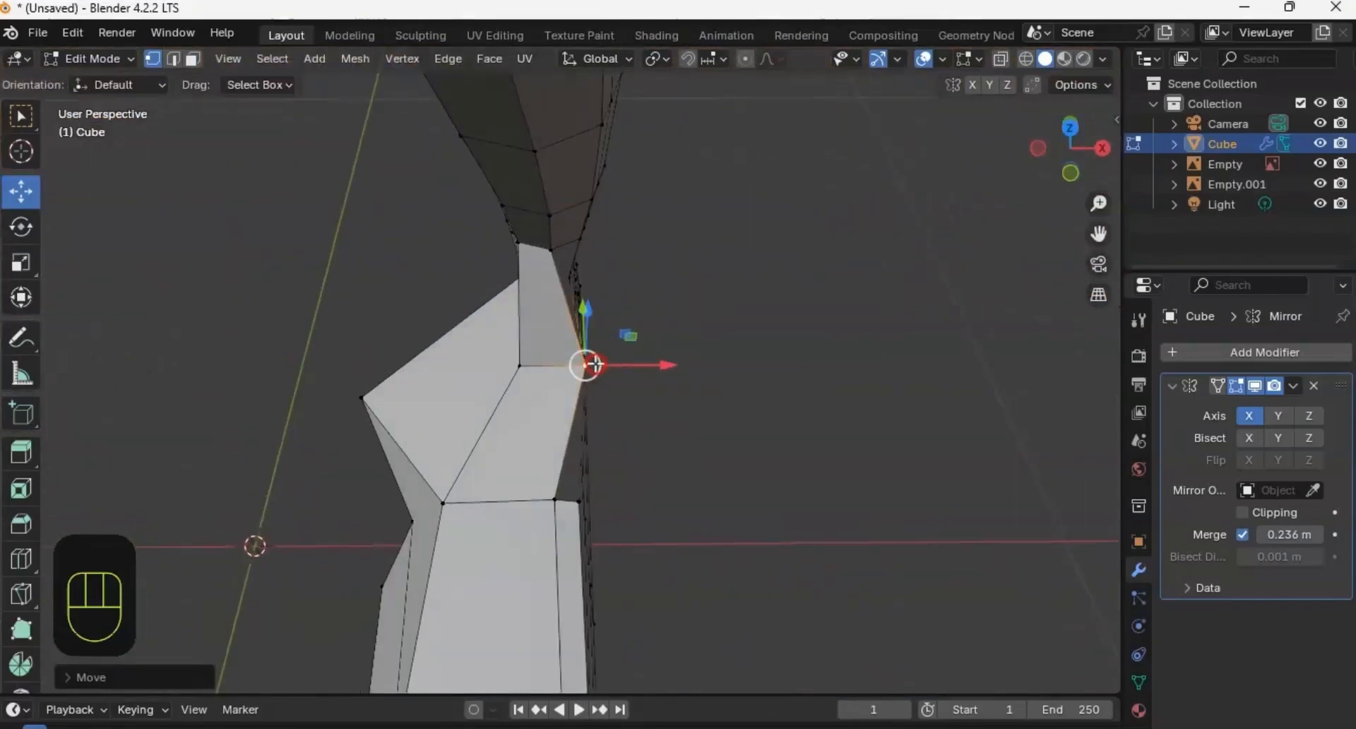
# Step: Shift the two vertices at the top of the instep along X toward the foot's inner side to line up with the leg
pyautogui.click(521, 366)
pyautogui.moveTo(588, 363); pyautogui.dragTo(558, 366)
pyautogui.click(584, 366)
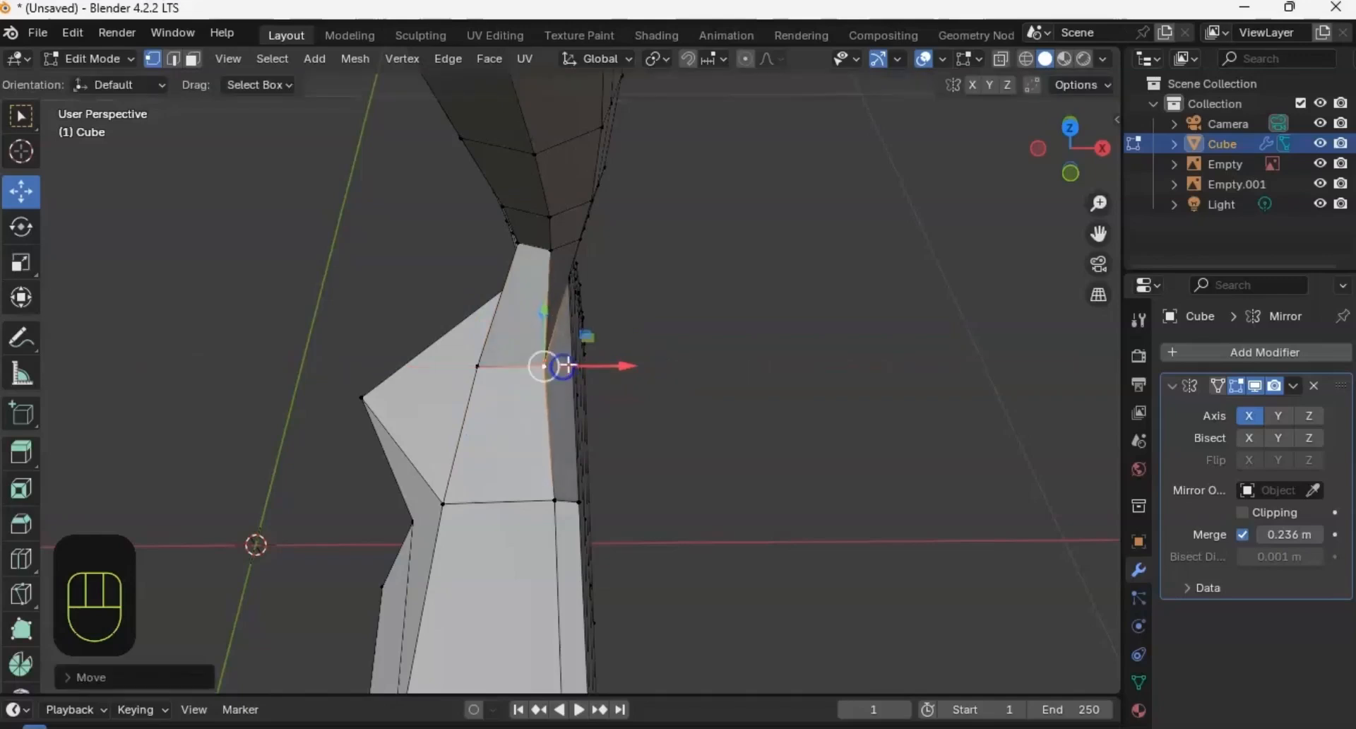
pyautogui.moveTo(558, 366); pyautogui.dragTo(504, 410, button='middle')
pyautogui.moveTo(504, 410); pyautogui.dragTo(586, 386)
pyautogui.moveTo(586, 386); pyautogui.dragTo(389, 230, button='middle')
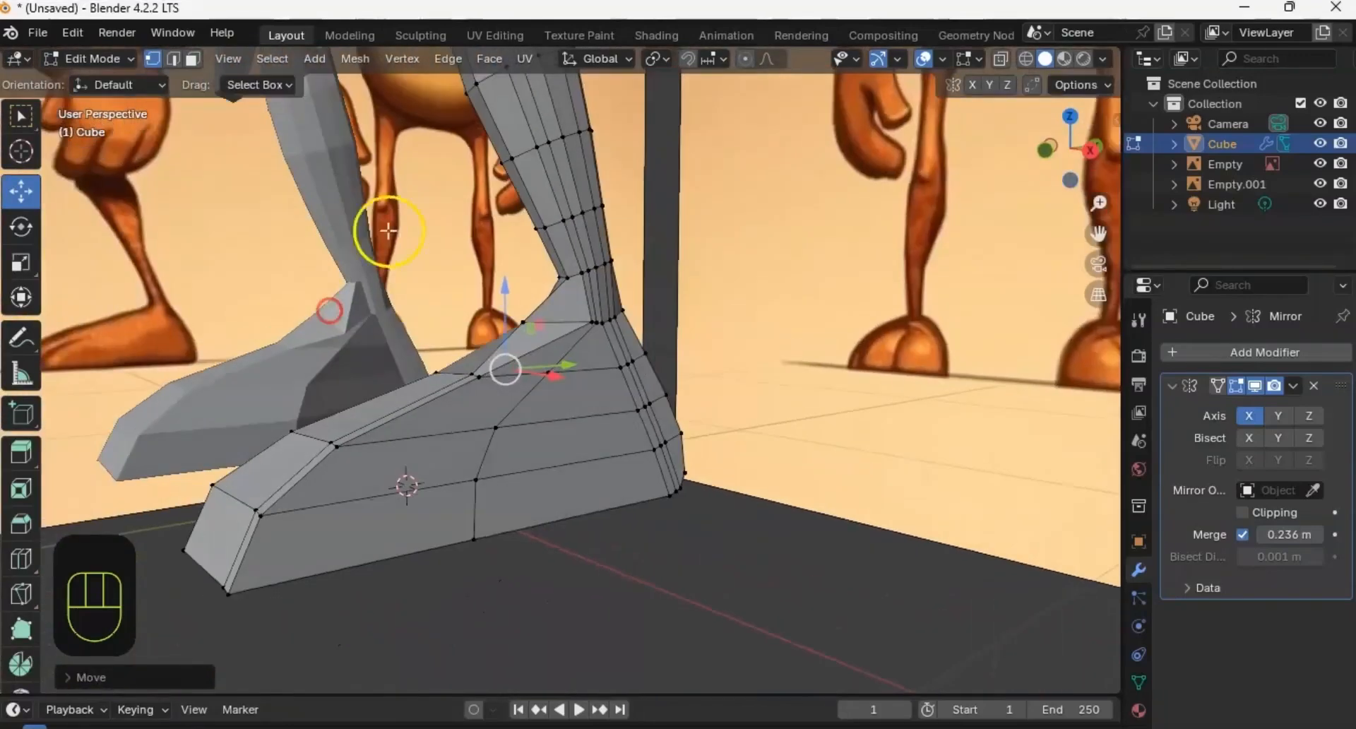
# Step: Select the outer-side vertices of the foot's middle loop from sole to ankle and move them along X to the reference foot's outer edge
pyautogui.moveTo(352, 401); pyautogui.dragTo(482, 438, button='middle')
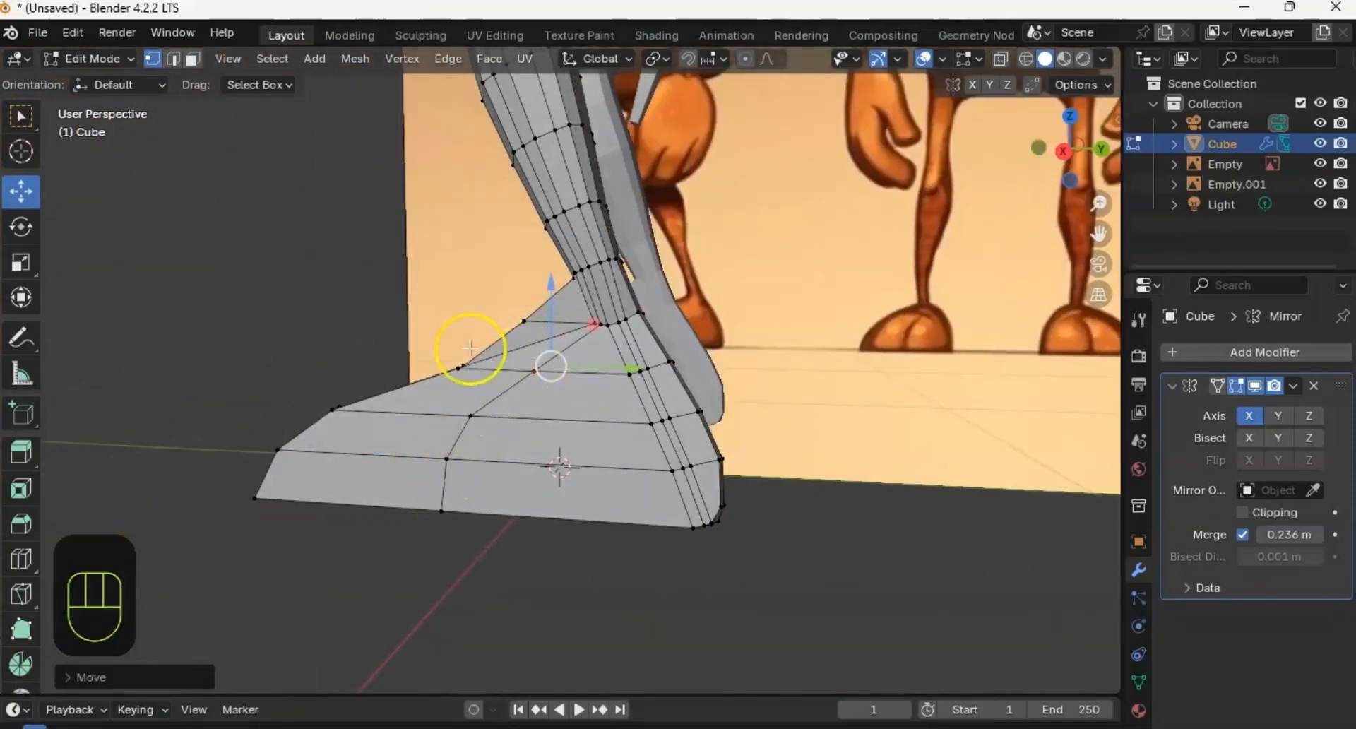
pyautogui.moveTo(470, 347); pyautogui.dragTo(112, 471, button='middle')
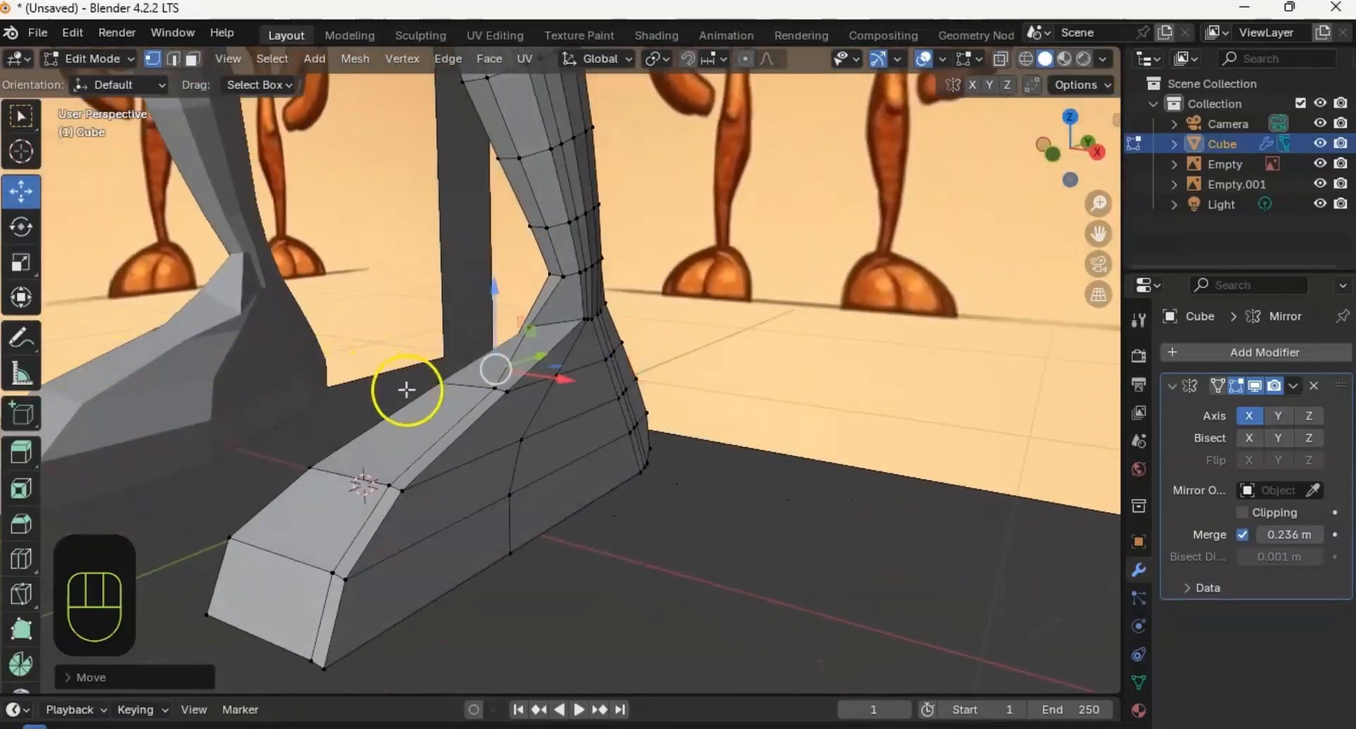
pyautogui.moveTo(407, 390); pyautogui.dragTo(375, 366, button='middle')
pyautogui.click(492, 529)
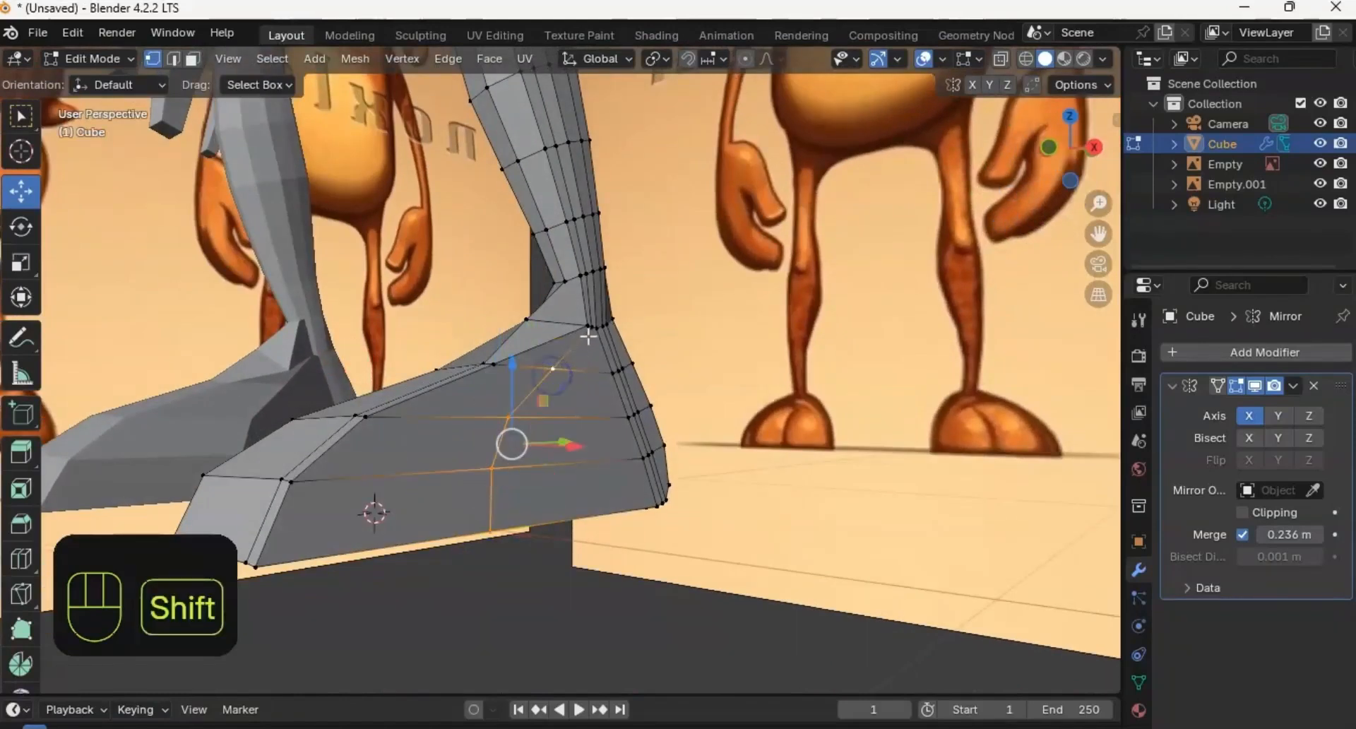
pyautogui.keyDown('ctrl'); pyautogui.click(606, 324); pyautogui.keyUp('ctrl')
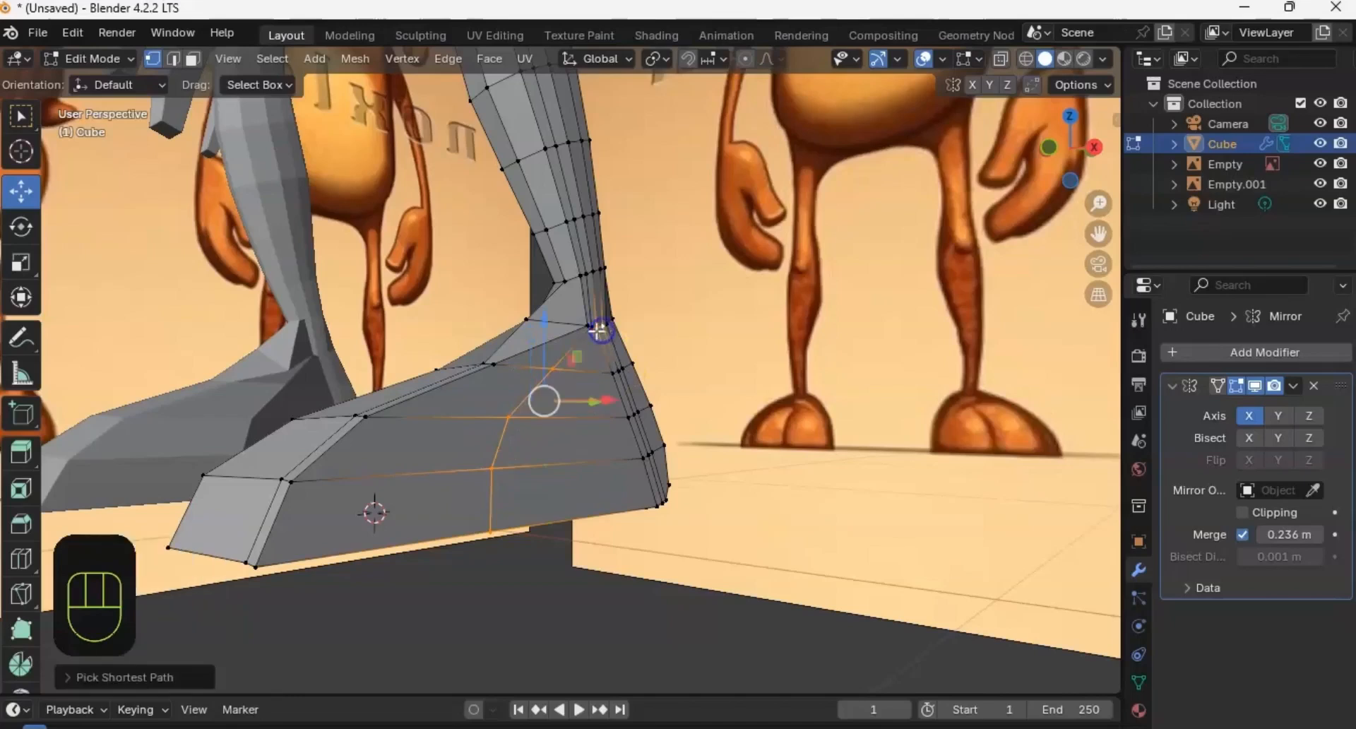
pyautogui.moveTo(605, 324); pyautogui.dragTo(515, 382, button='middle')
pyautogui.keyDown('ctrl'); pyautogui.click(627, 317); pyautogui.keyUp('ctrl')
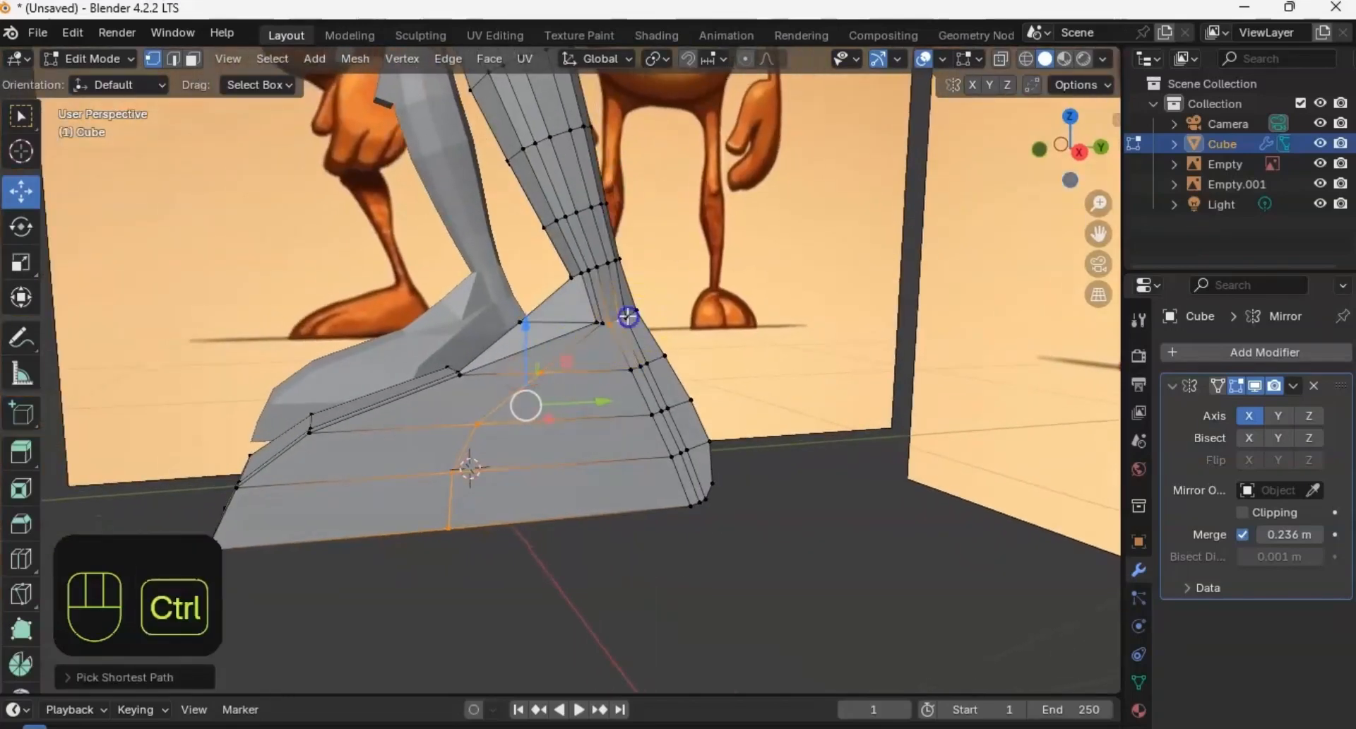
pyautogui.keyDown('shift'); pyautogui.click(606, 322); pyautogui.keyUp('shift')
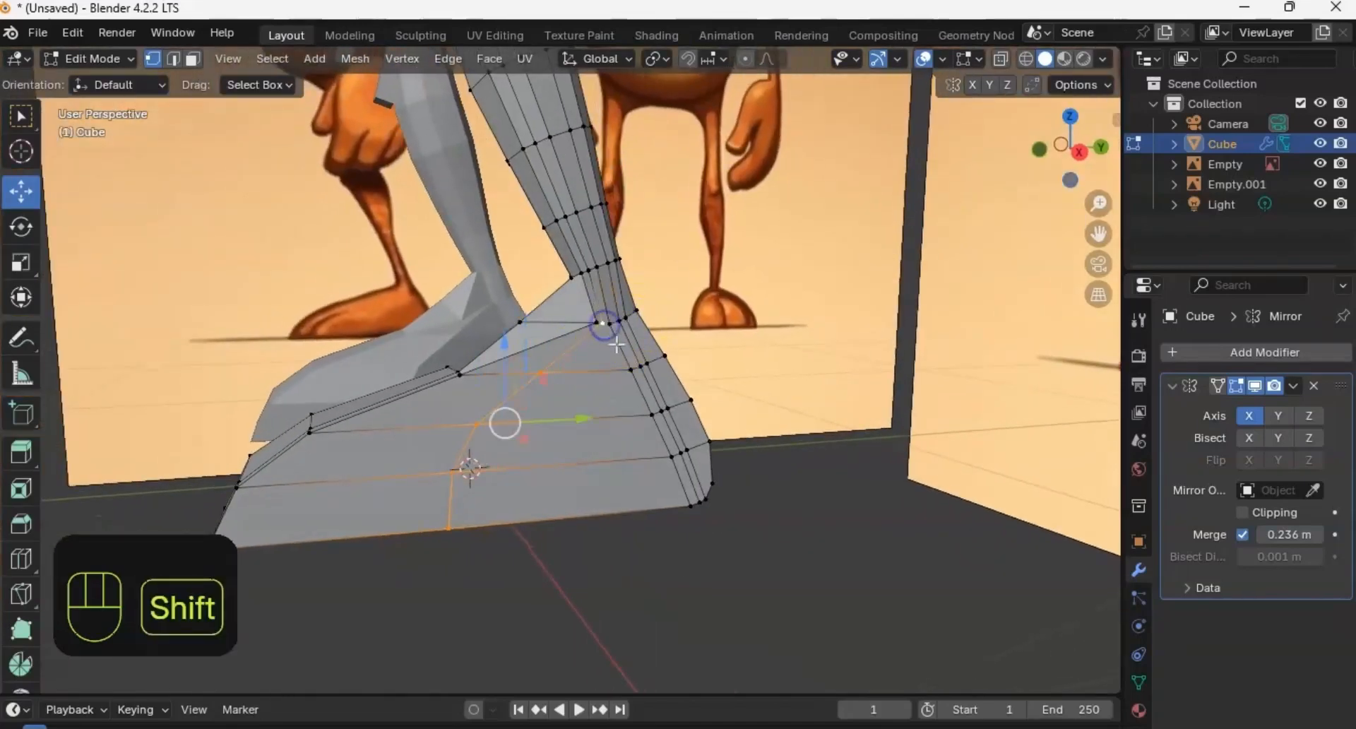
pyautogui.click(607, 393)
pyautogui.moveTo(533, 413); pyautogui.dragTo(322, 526, button='middle')
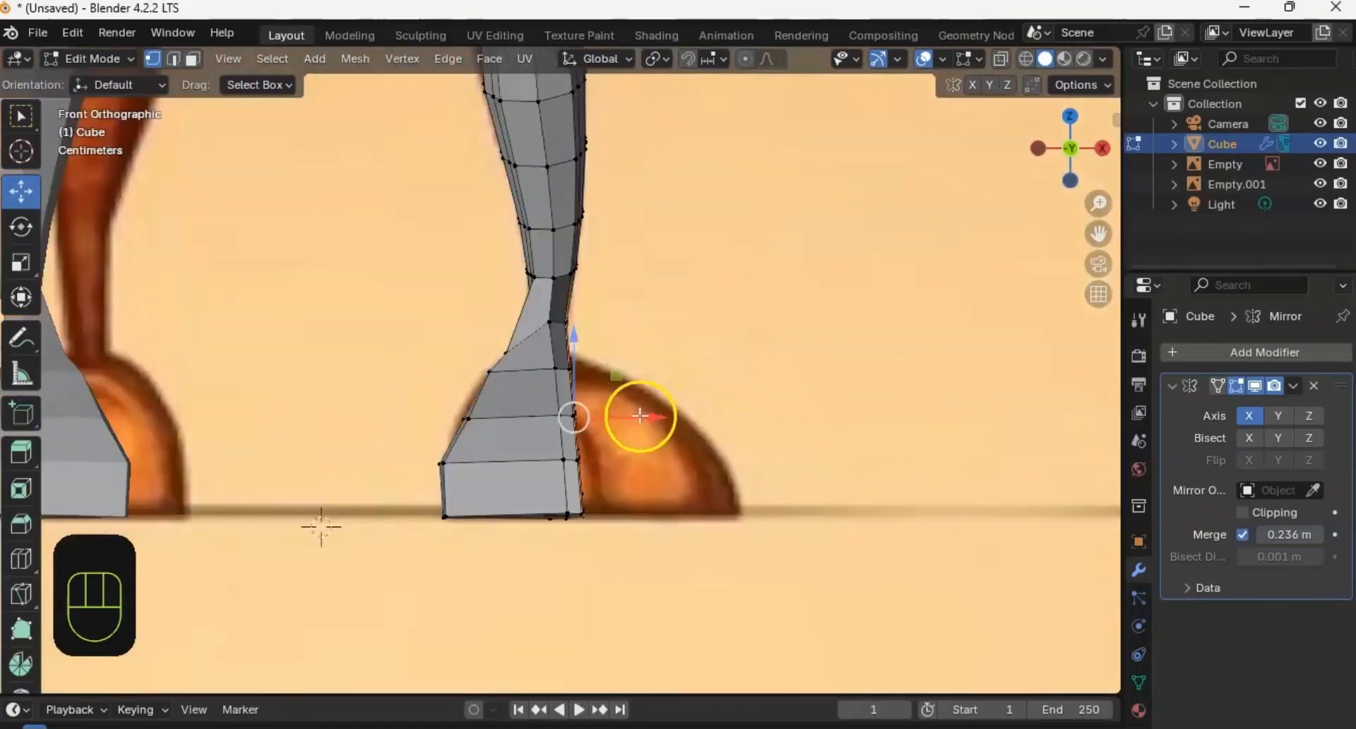
pyautogui.moveTo(639, 416); pyautogui.dragTo(883, 319)
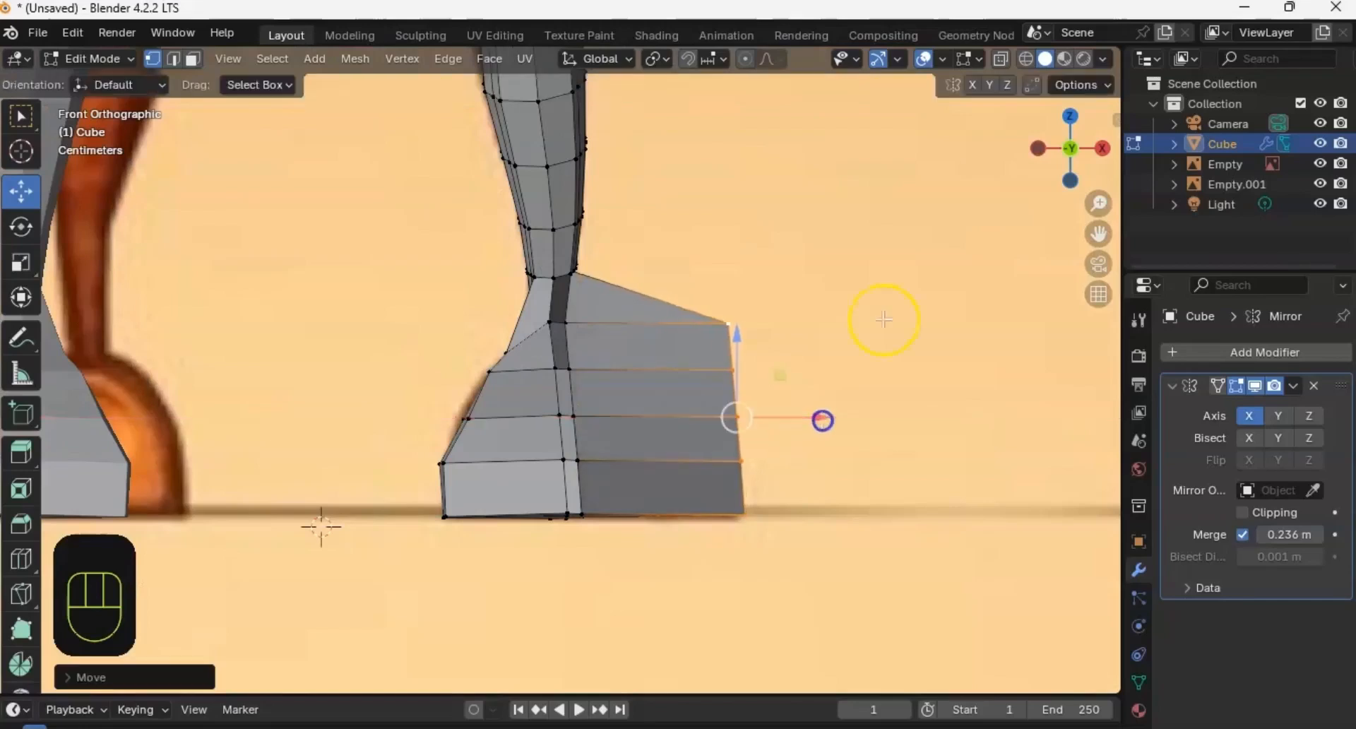
# Step: With X-ray on in front view, move the upper outer loop vertices individually along X to follow the reference foot's rounded outer outline
pyautogui.click(1002, 58)
pyautogui.click(795, 486)
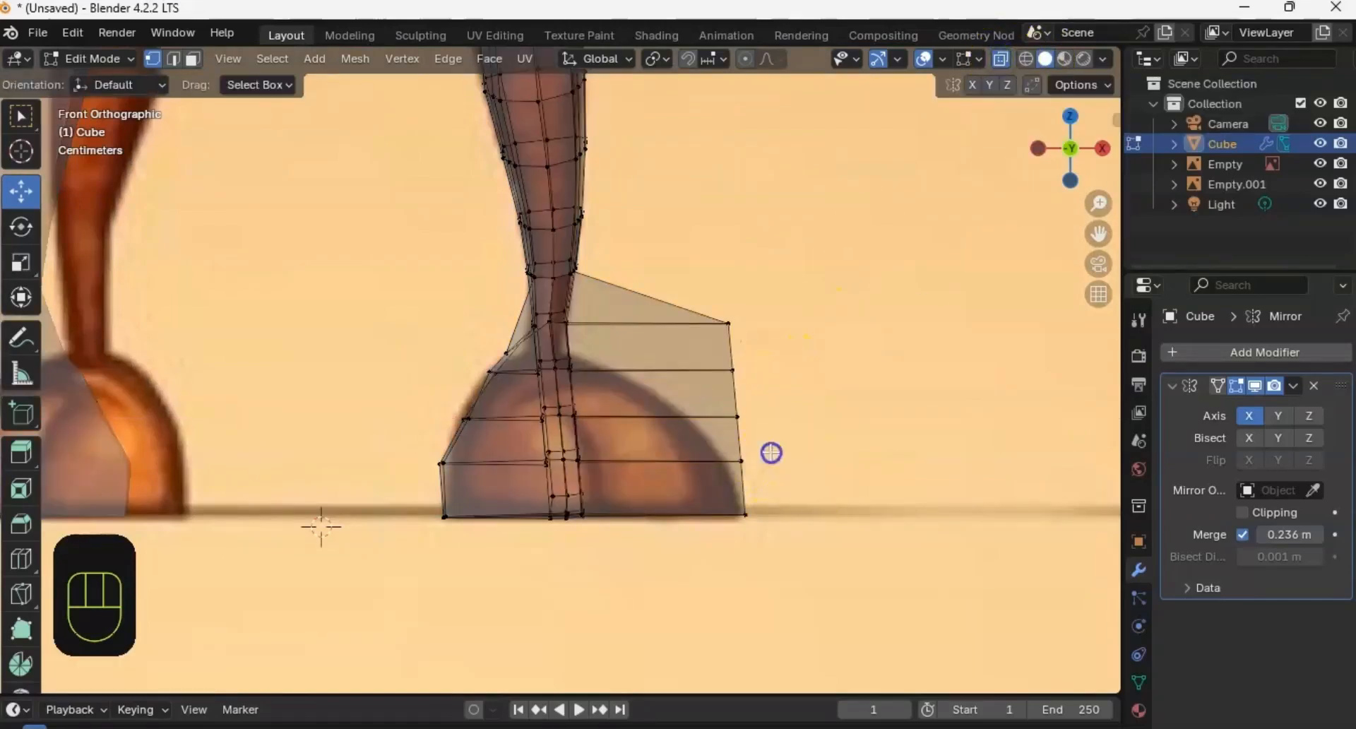
pyautogui.moveTo(777, 461); pyautogui.dragTo(762, 463)
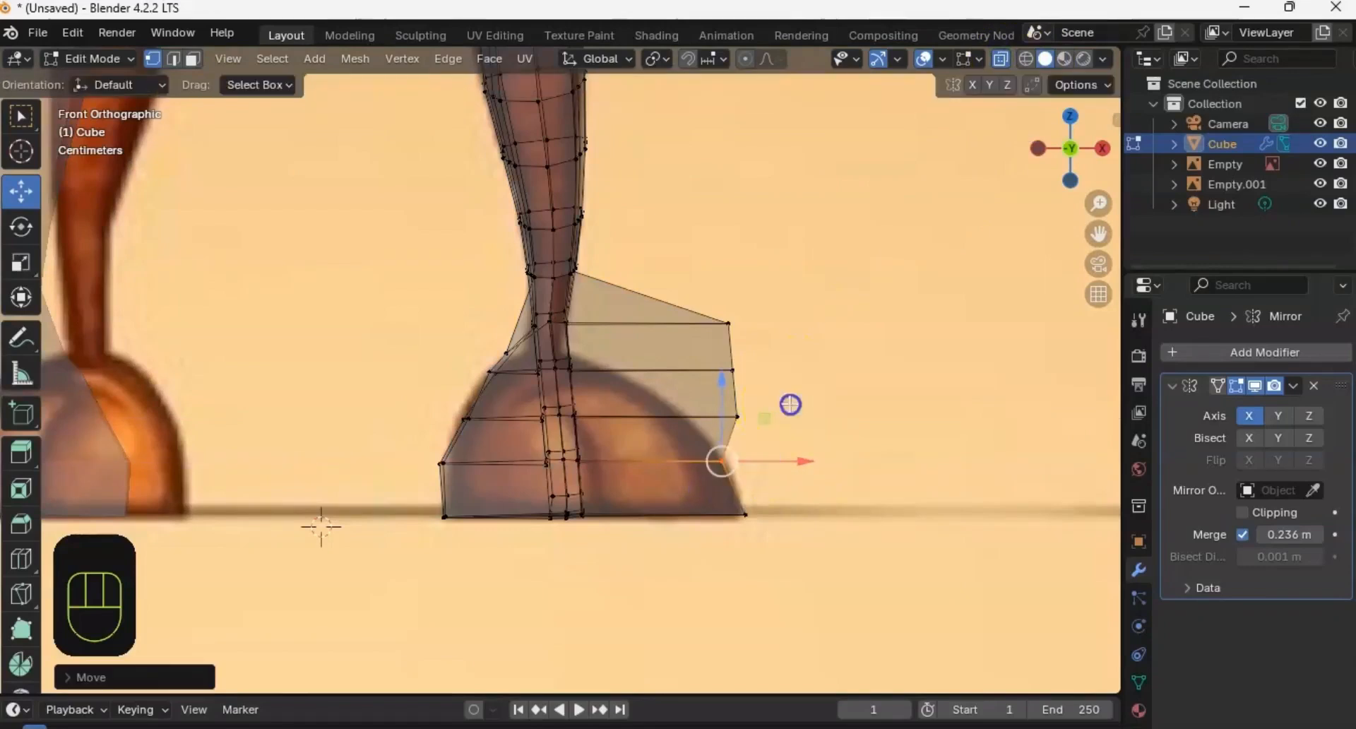
pyautogui.press('g')
pyautogui.click(785, 407)
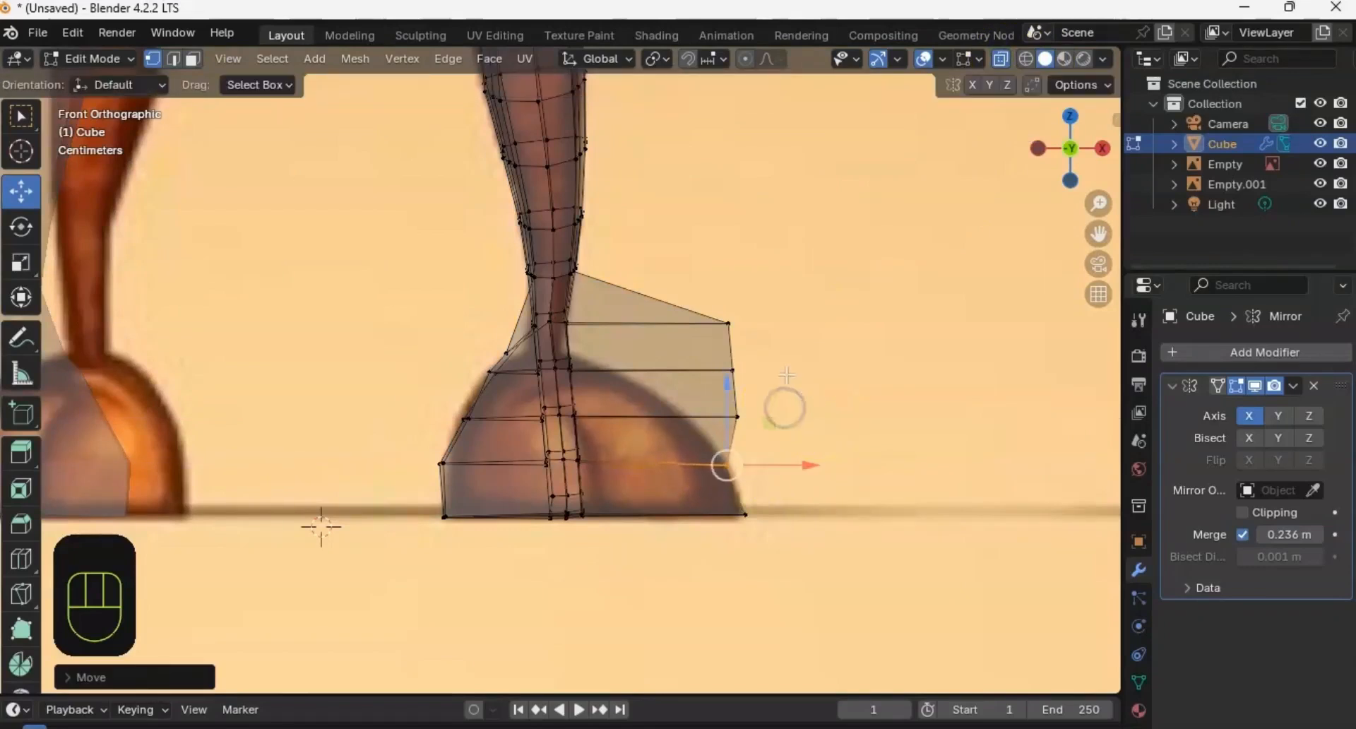
pyautogui.moveTo(737, 422); pyautogui.dragTo(683, 385)
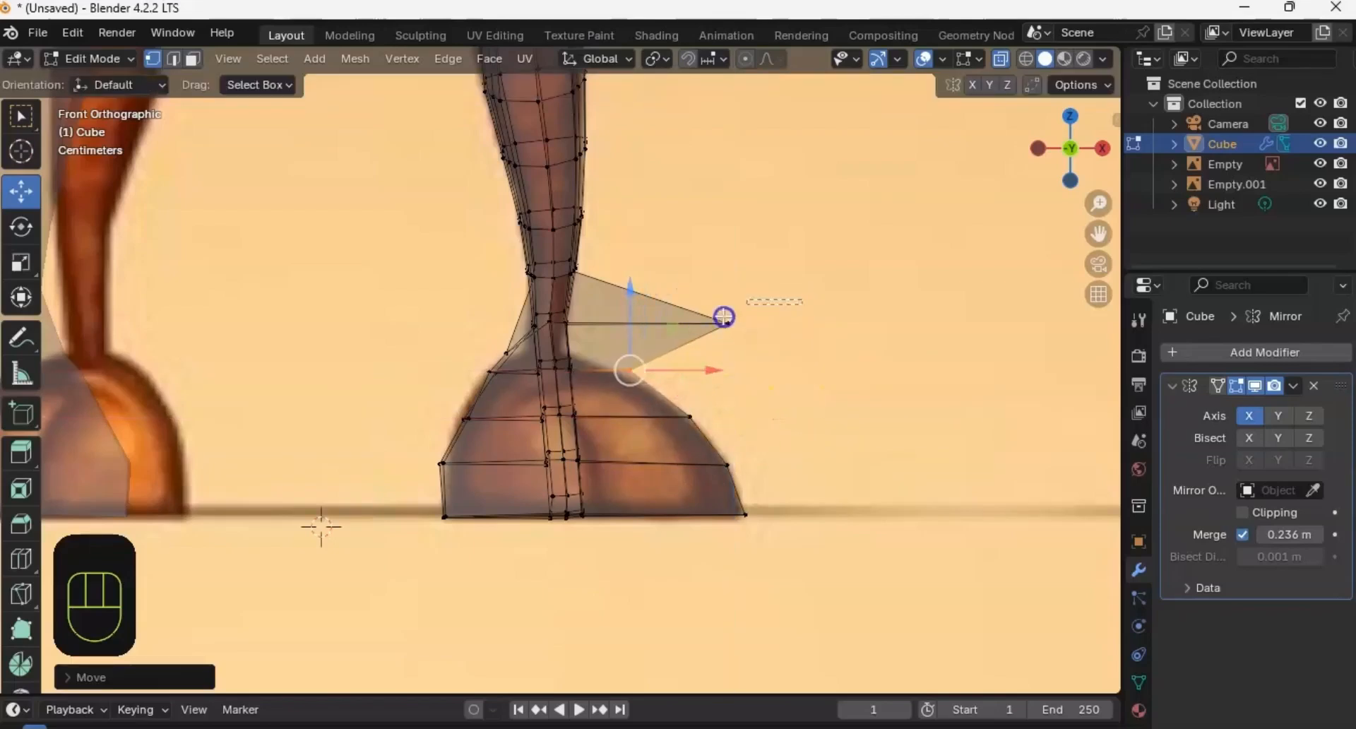
pyautogui.click(724, 317)
pyautogui.moveTo(777, 317); pyautogui.dragTo(631, 337)
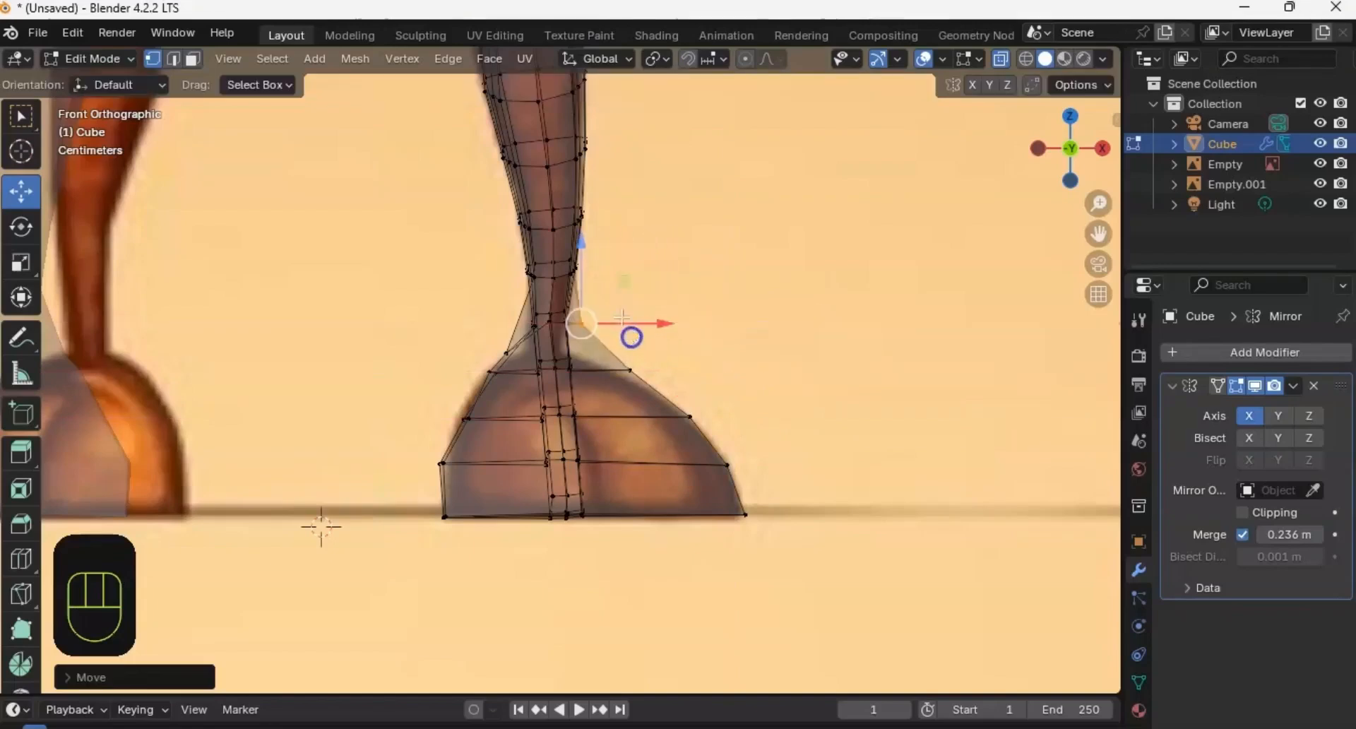
pyautogui.moveTo(583, 274); pyautogui.dragTo(577, 318)
# Step: Select the column of outer vertices beside the heel down to the sole and move it outward along X to widen the heel
pyautogui.moveTo(741, 336); pyautogui.dragTo(568, 372, button='middle')
pyautogui.keyDown('shift'); pyautogui.click(627, 436); pyautogui.keyUp('shift')
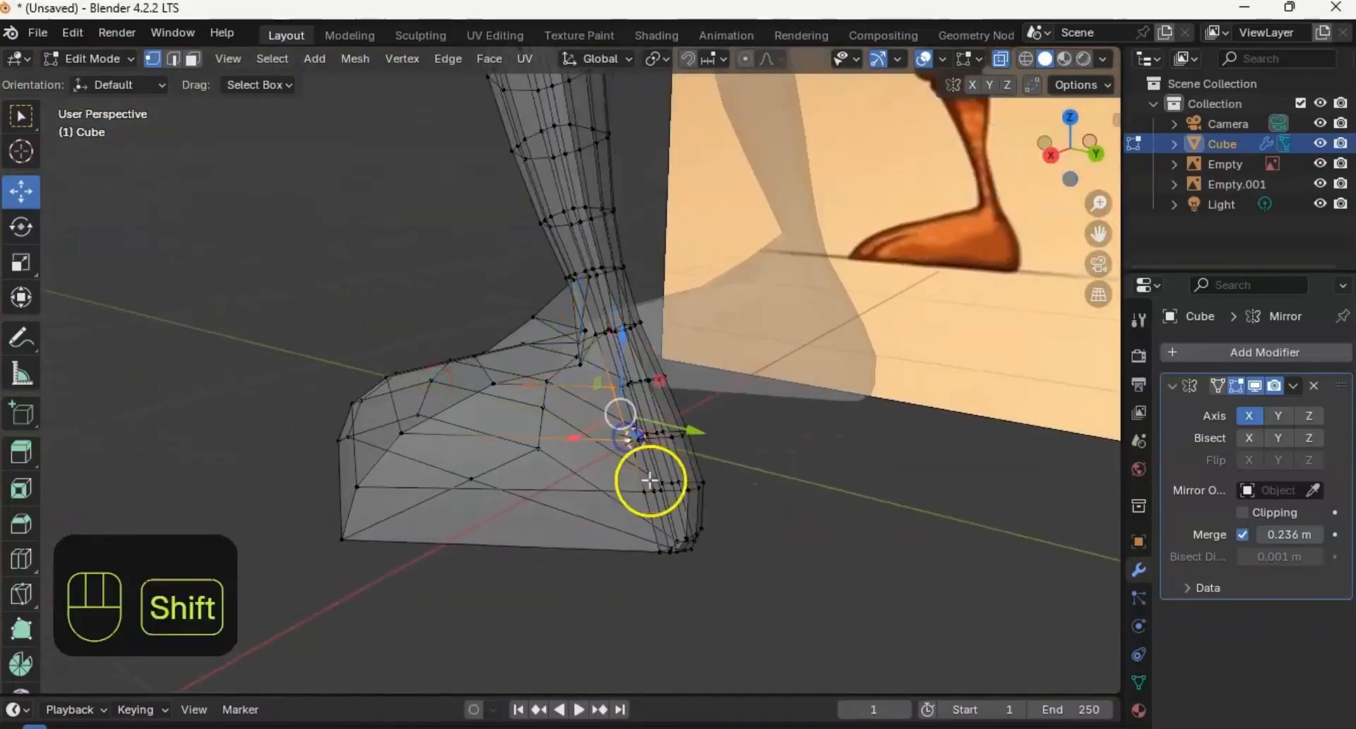
pyautogui.keyDown('shift'); pyautogui.click(657, 548); pyautogui.keyUp('shift')
pyautogui.moveTo(608, 424); pyautogui.dragTo(739, 395, button='middle')
pyautogui.moveTo(644, 436); pyautogui.dragTo(707, 437)
pyautogui.moveTo(706, 436); pyautogui.dragTo(653, 445, button='middle')
pyautogui.moveTo(426, 447); pyautogui.dragTo(444, 497, button='middle')
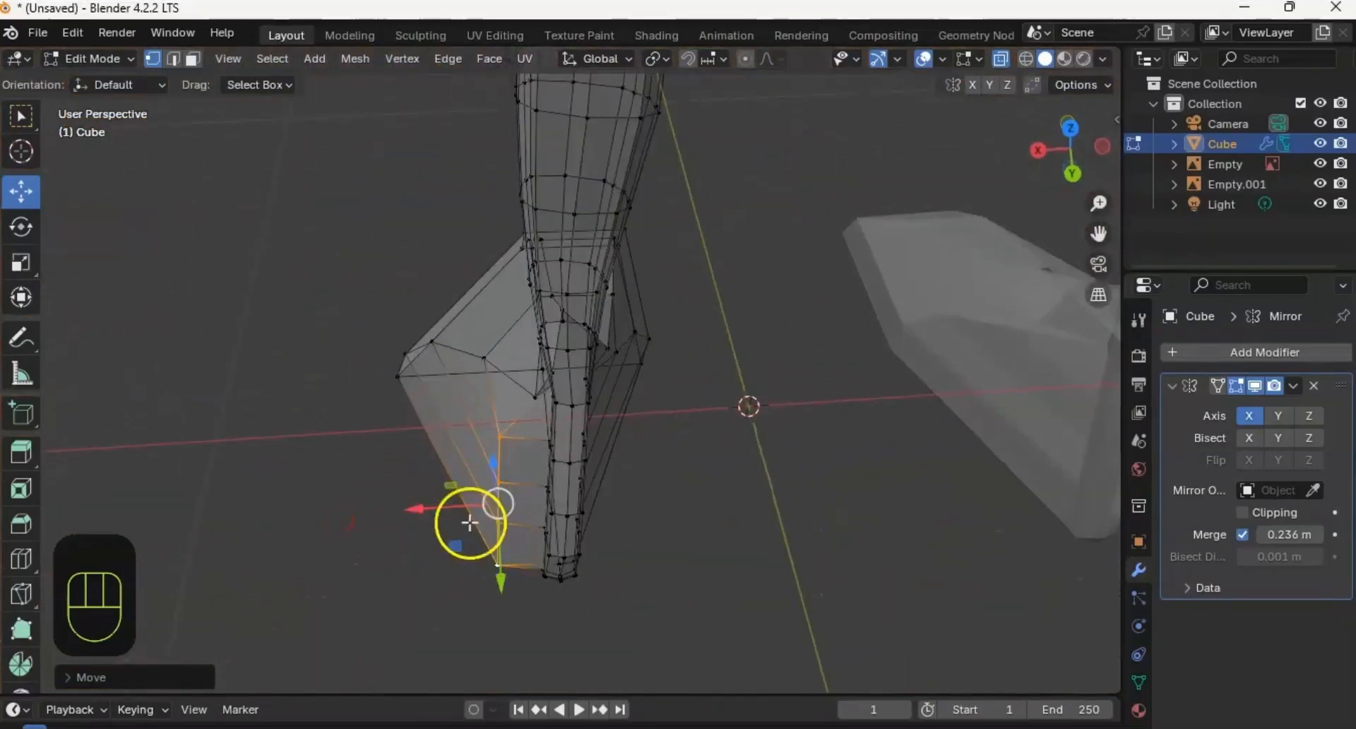
pyautogui.moveTo(470, 523); pyautogui.dragTo(481, 504)
pyautogui.moveTo(494, 439); pyautogui.dragTo(509, 460, button='middle')
# Step: Reposition the outer instep vertex below the ankle closer to the leg and turn X-ray off to check the foot's shape
pyautogui.moveTo(429, 348); pyautogui.dragTo(431, 346)
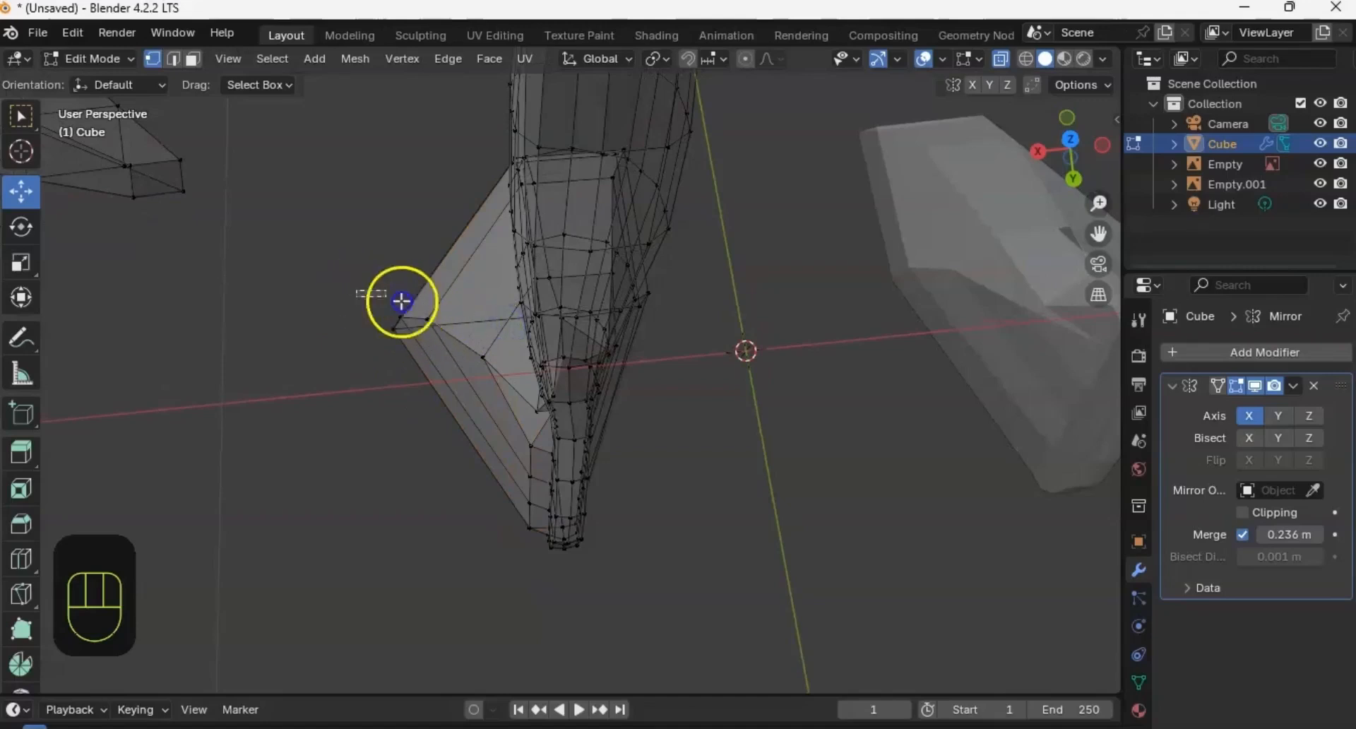
pyautogui.moveTo(421, 324); pyautogui.dragTo(480, 355)
pyautogui.moveTo(481, 355); pyautogui.dragTo(868, 230, button='middle')
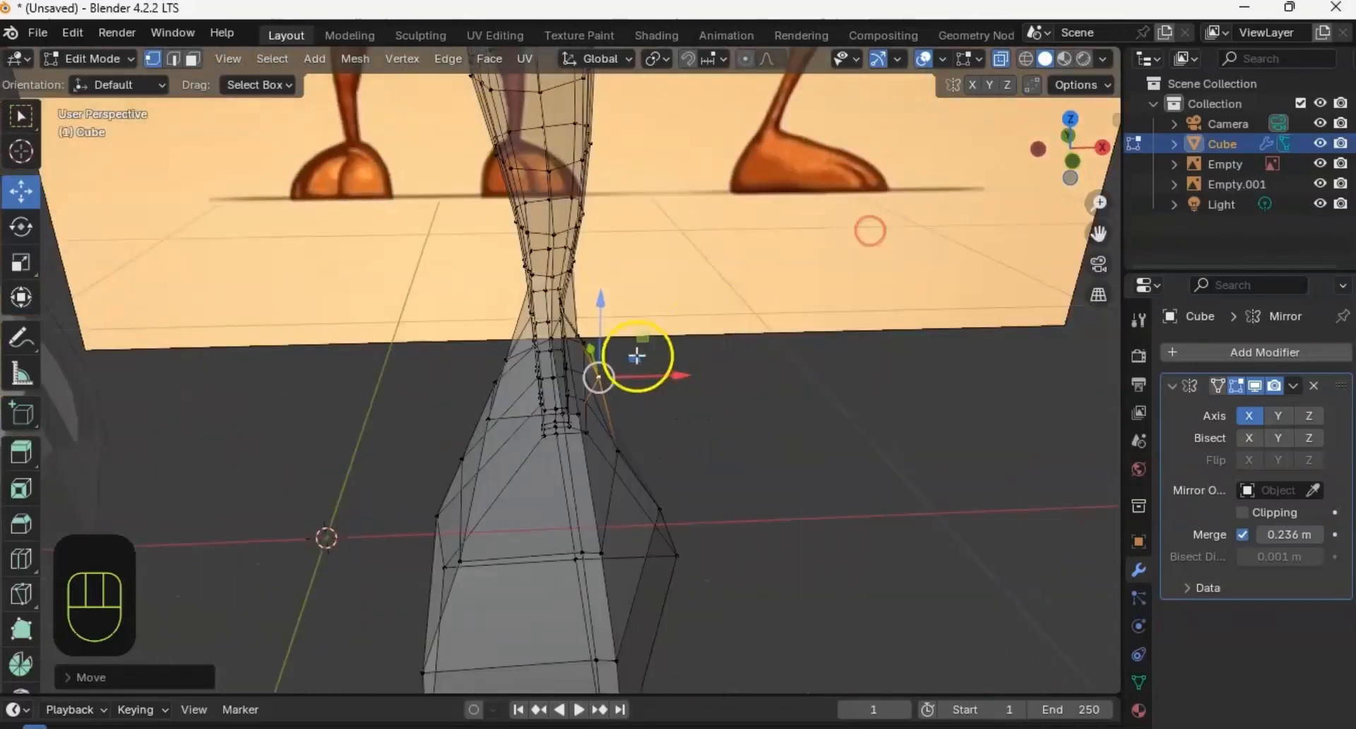
pyautogui.keyDown('ctrl'); pyautogui.moveTo(636, 357); pyautogui.dragTo(636, 395, button='middle'); pyautogui.keyUp('ctrl')
pyautogui.click(1000, 59)
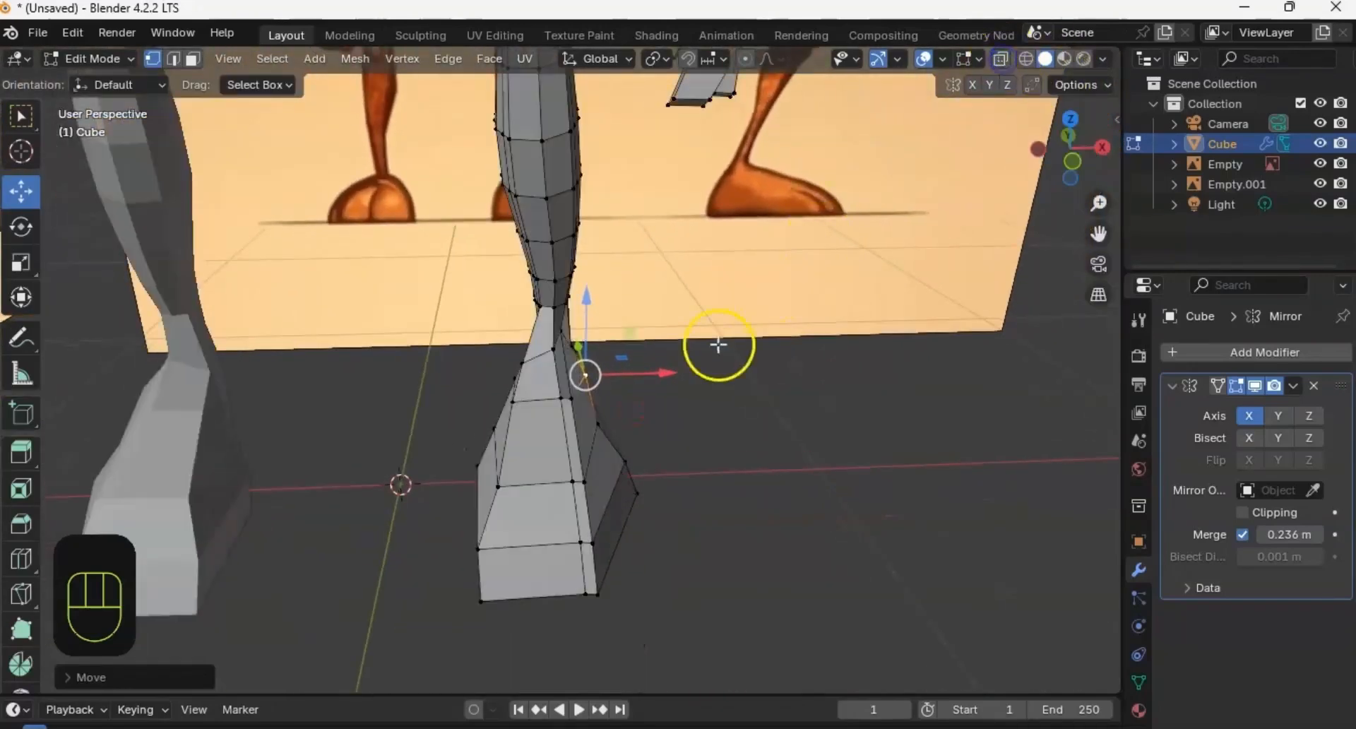
pyautogui.moveTo(720, 351); pyautogui.dragTo(692, 375, button='middle')
# Step: Select all vertices of the foot below the ankle through the mesh with X-ray, then return to the solid display
pyautogui.click(1001, 58)
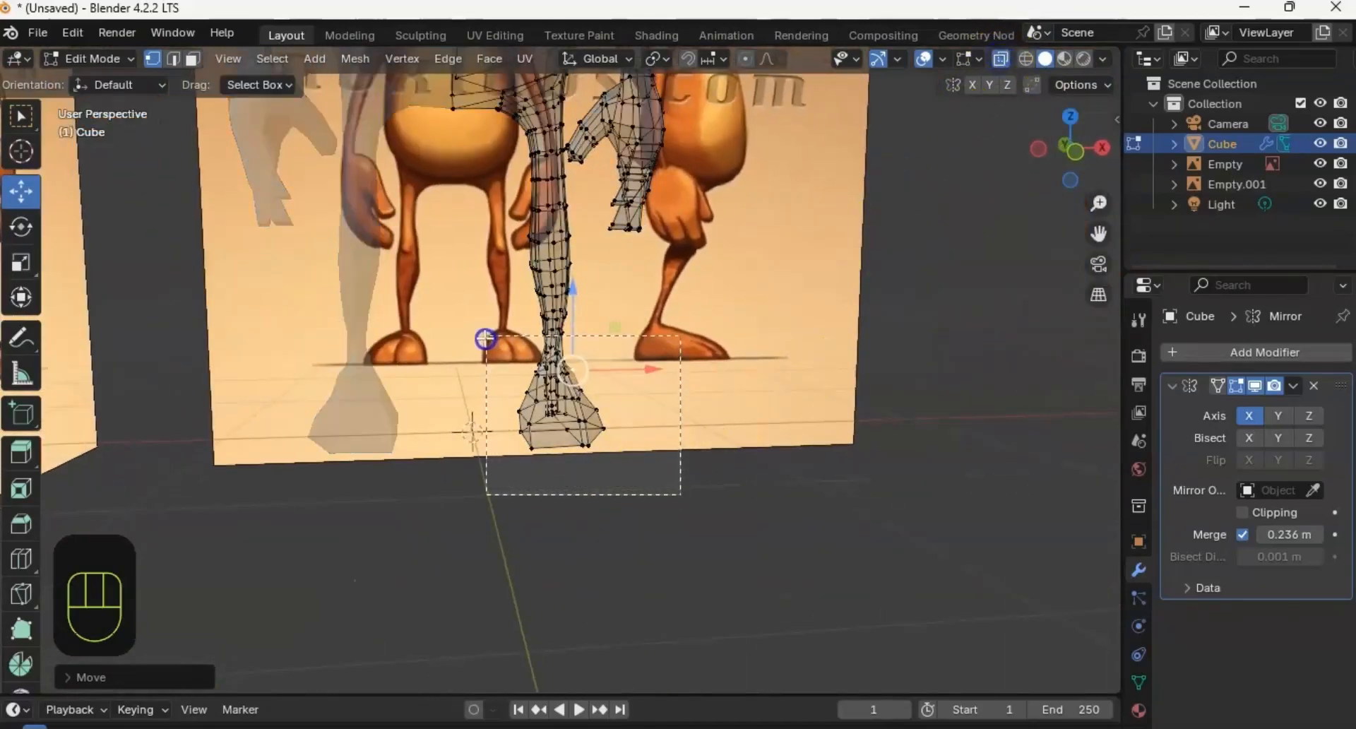
pyautogui.moveTo(485, 340); pyautogui.dragTo(486, 341)
pyautogui.moveTo(756, 311); pyautogui.dragTo(634, 334, button='middle')
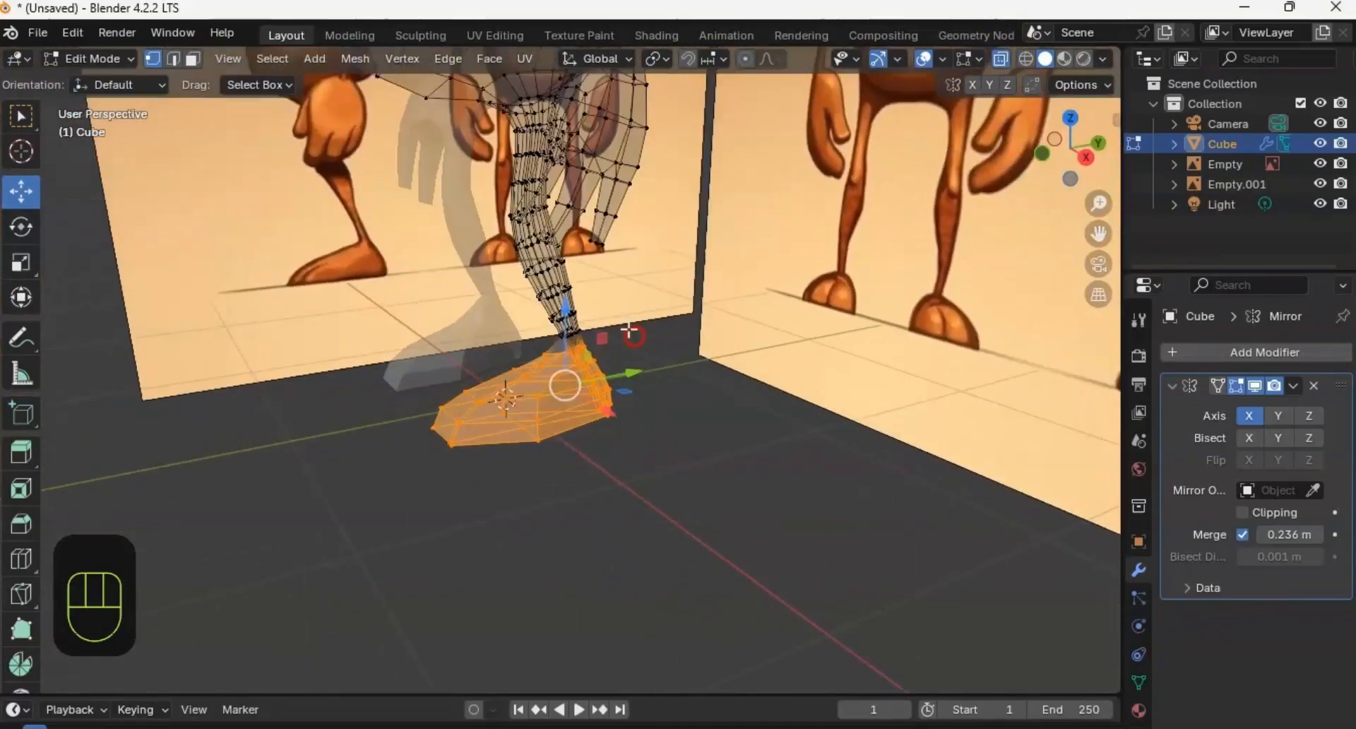
pyautogui.click(1001, 58)
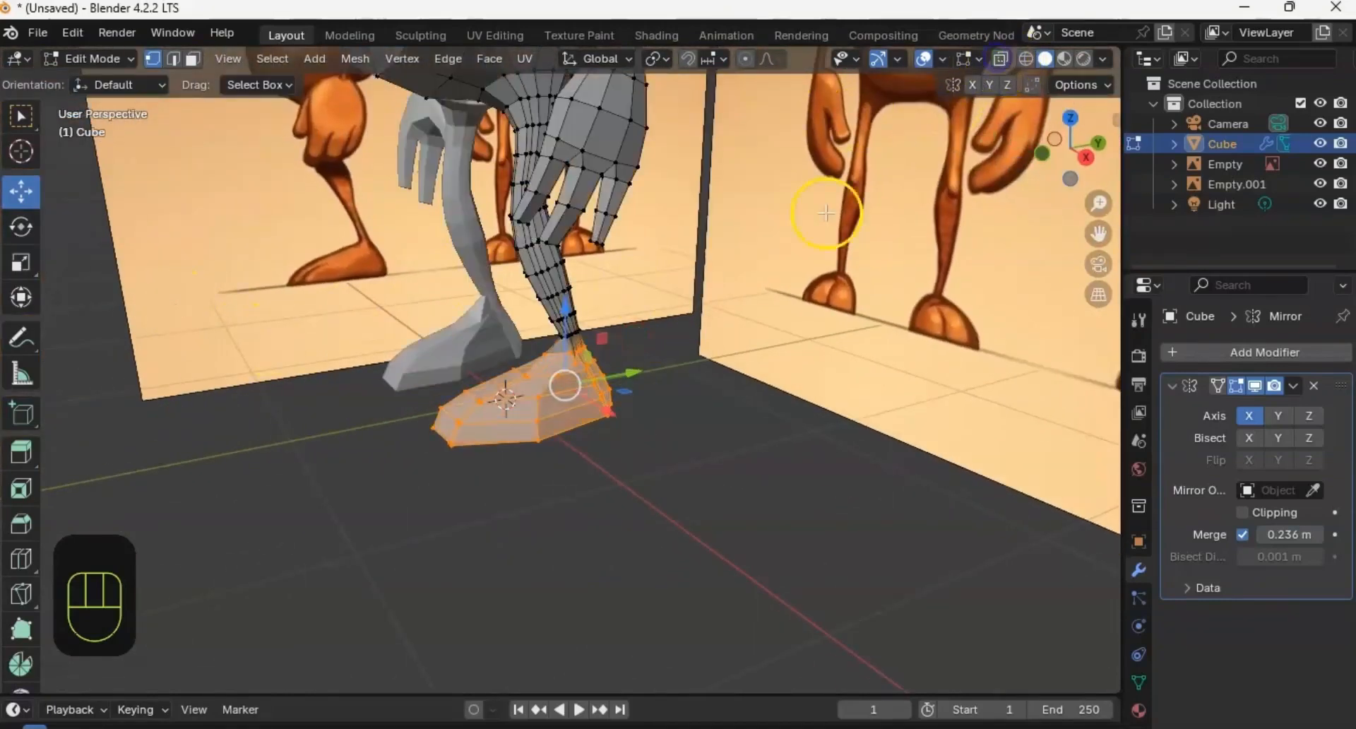
pyautogui.moveTo(826, 212); pyautogui.dragTo(734, 258, button='middle')
pyautogui.moveTo(672, 300); pyautogui.dragTo(691, 304, button='middle')
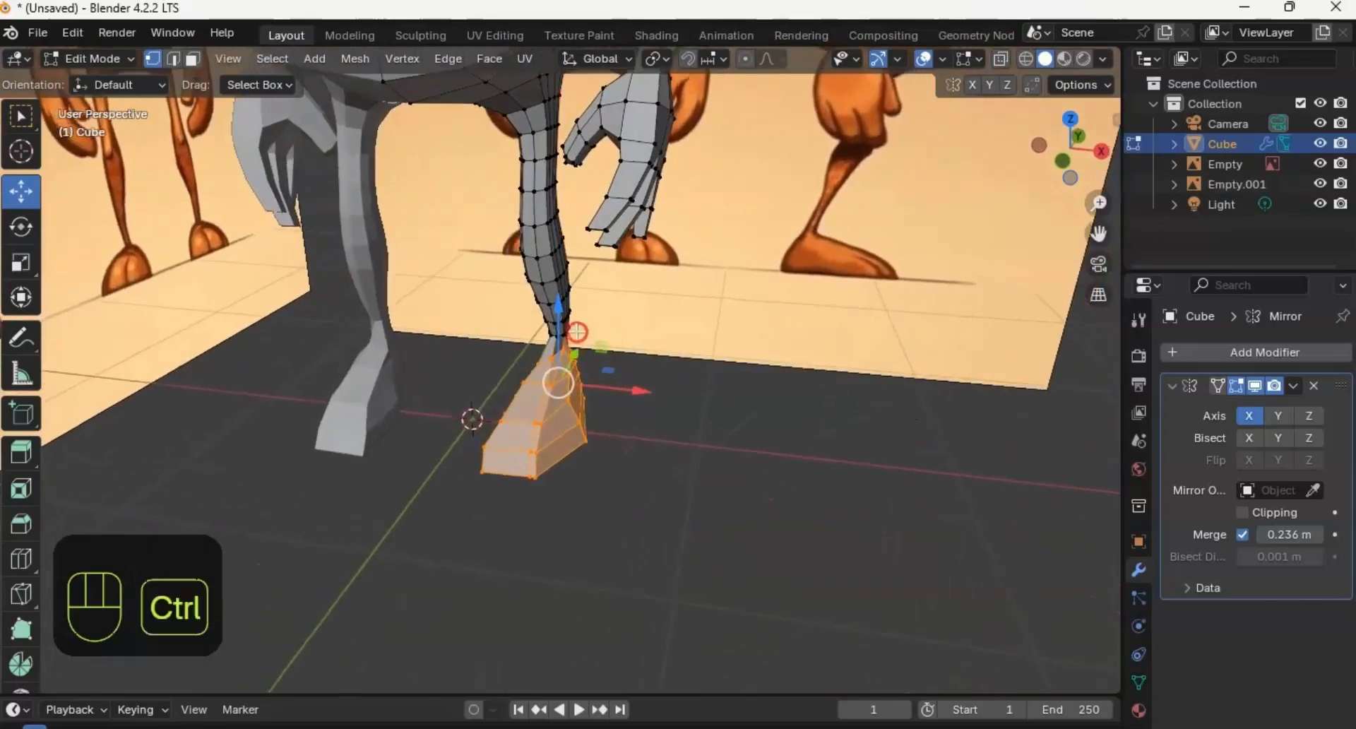
# Step: Smooth the selected vertices of the whole foot with the Smooth tool to round its faceted shape
pyautogui.keyDown('ctrl'); pyautogui.moveTo(575, 333); pyautogui.dragTo(494, 327, button='middle'); pyautogui.keyUp('ctrl')
pyautogui.click(1001, 59)
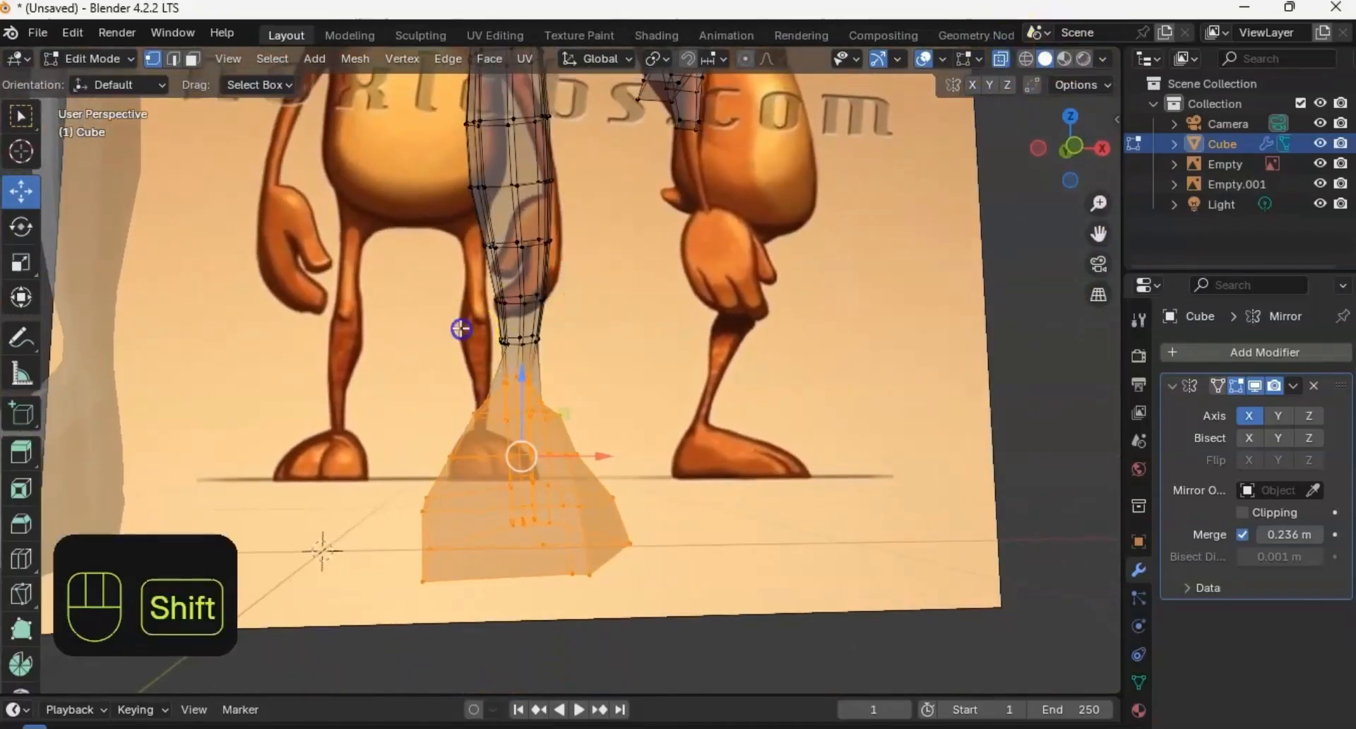
pyautogui.moveTo(732, 327); pyautogui.dragTo(525, 351, button='middle')
pyautogui.click(996, 61)
pyautogui.moveTo(600, 282); pyautogui.dragTo(557, 308, button='middle')
pyautogui.moveTo(28, 529); pyautogui.dragTo(25, 356, button='middle')
pyautogui.click(22, 526)
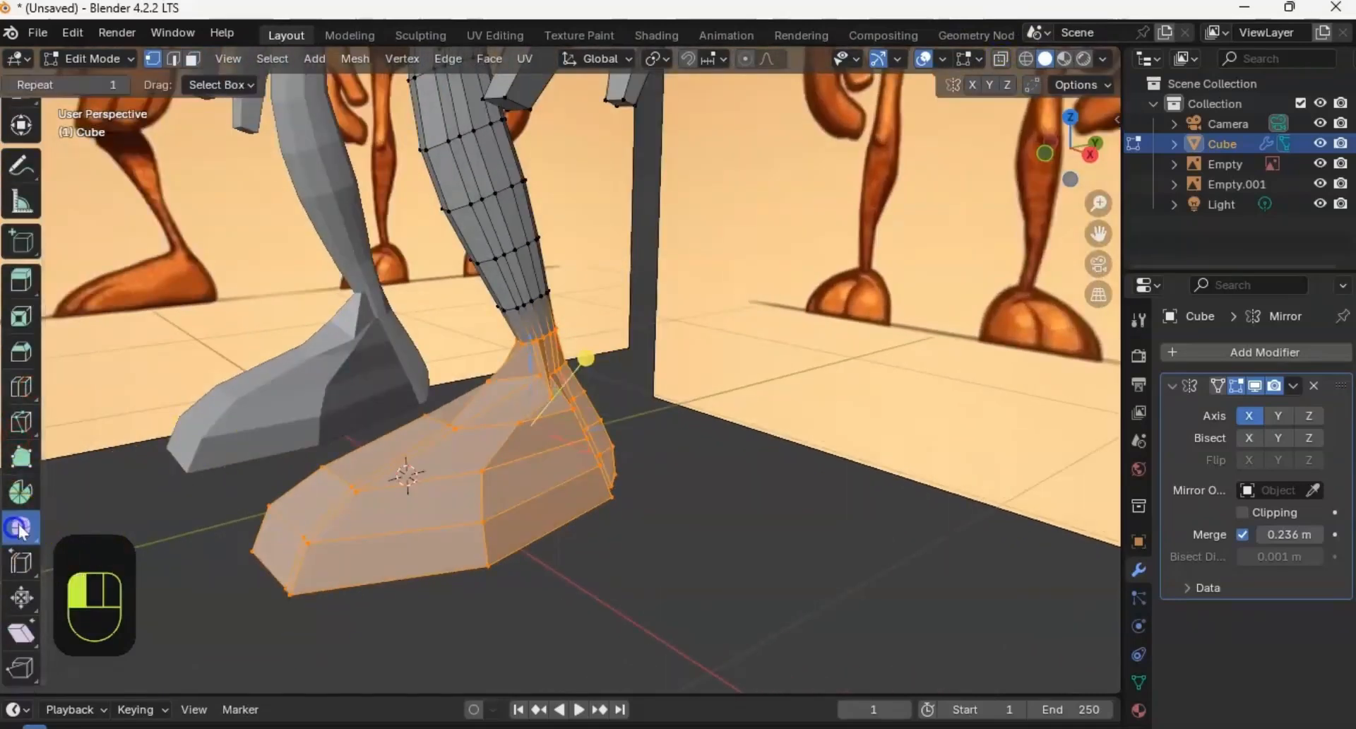
pyautogui.moveTo(304, 406); pyautogui.dragTo(468, 355, button='middle')
pyautogui.moveTo(500, 360); pyautogui.dragTo(659, 358)
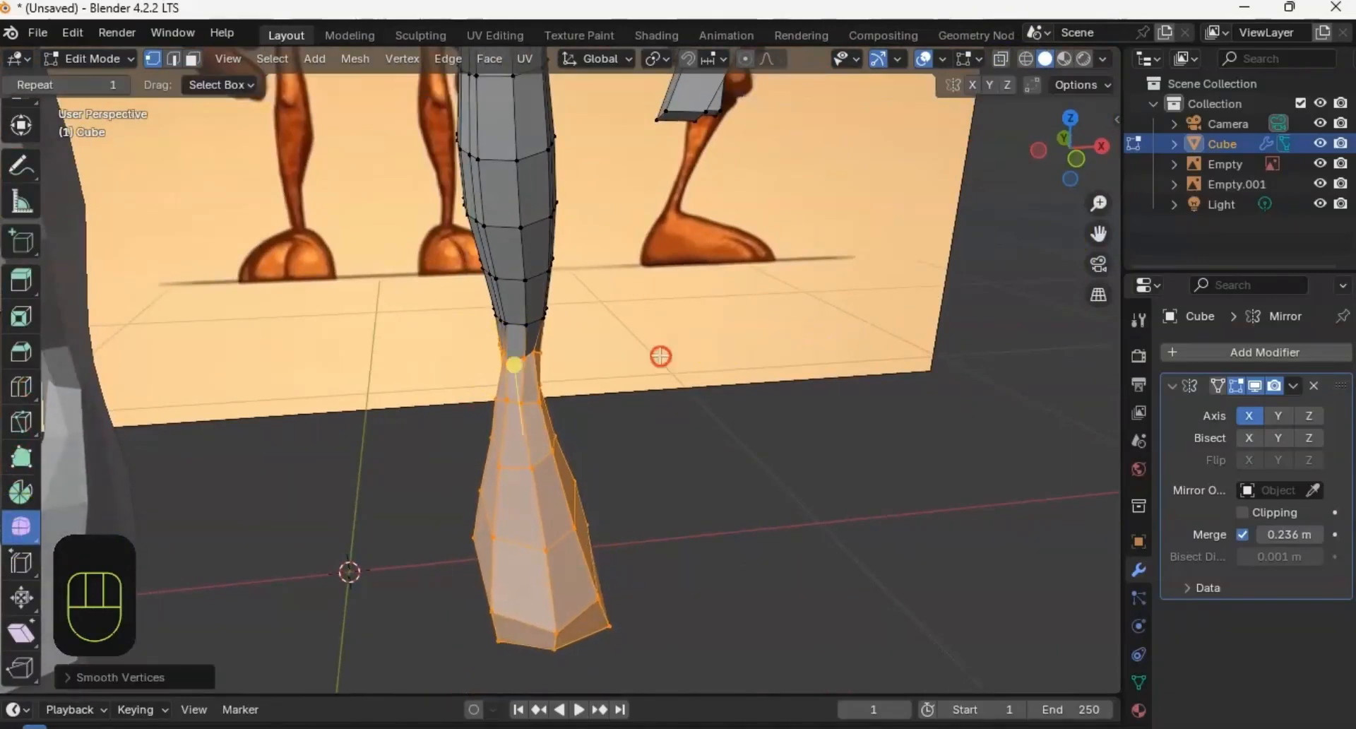
pyautogui.moveTo(659, 357); pyautogui.dragTo(681, 284, button='middle')
# Step: Select the ankle vertex loops through the mesh with X-ray, return to solid display and smooth them
pyautogui.click(1000, 59)
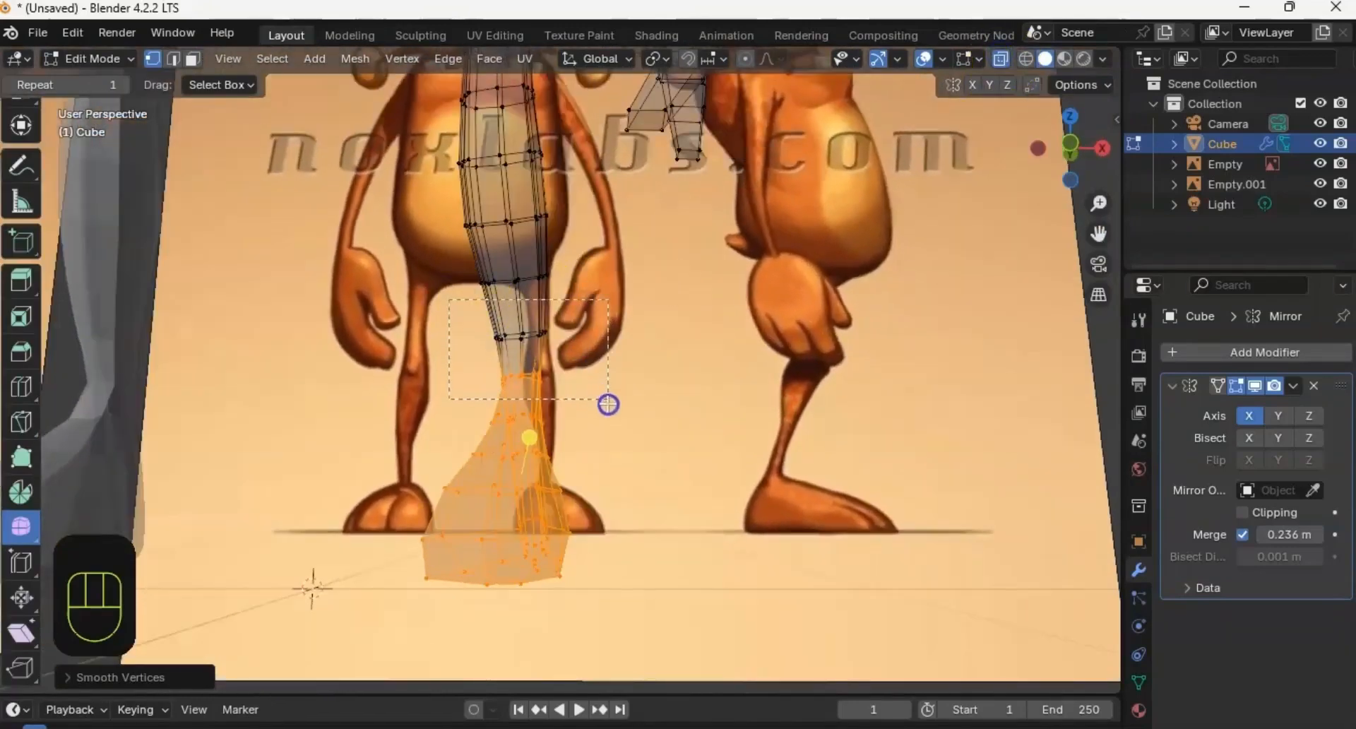
pyautogui.moveTo(608, 403); pyautogui.dragTo(606, 414)
pyautogui.moveTo(605, 415); pyautogui.dragTo(512, 385, button='middle')
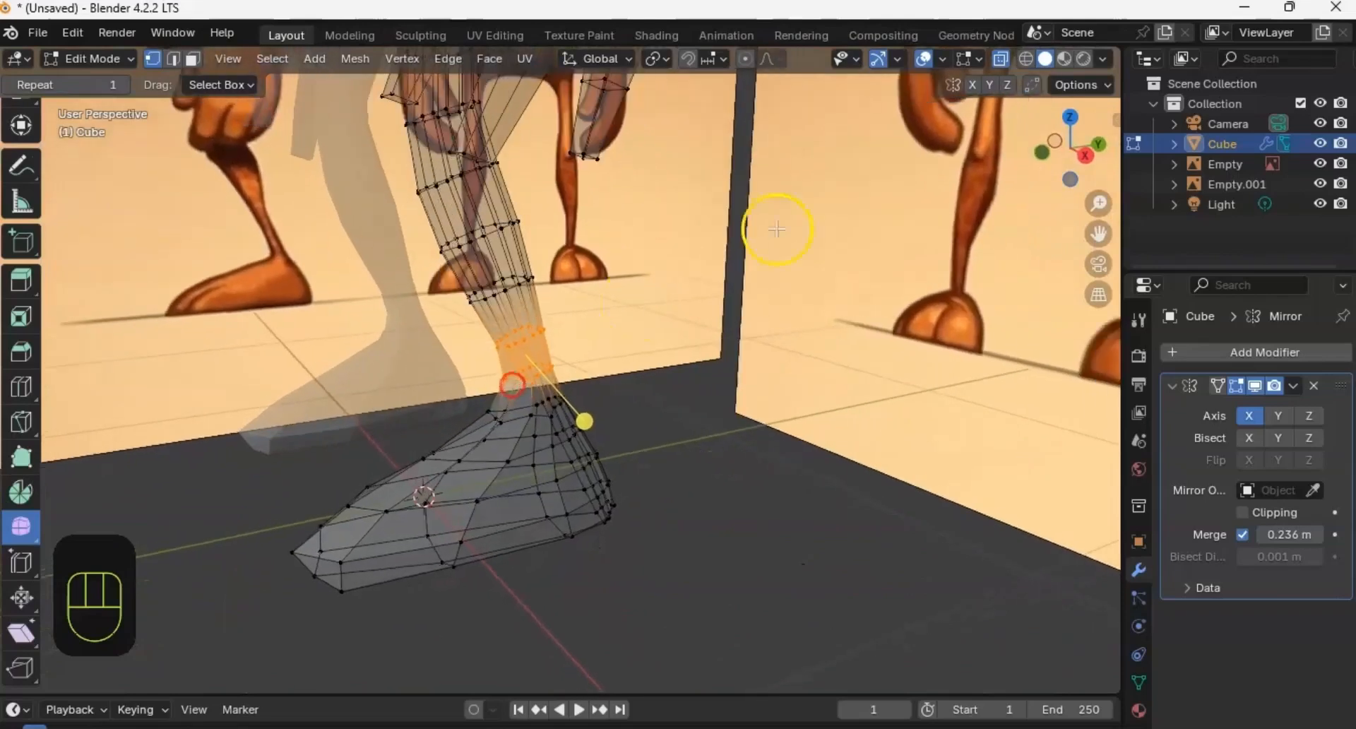
pyautogui.click(1000, 59)
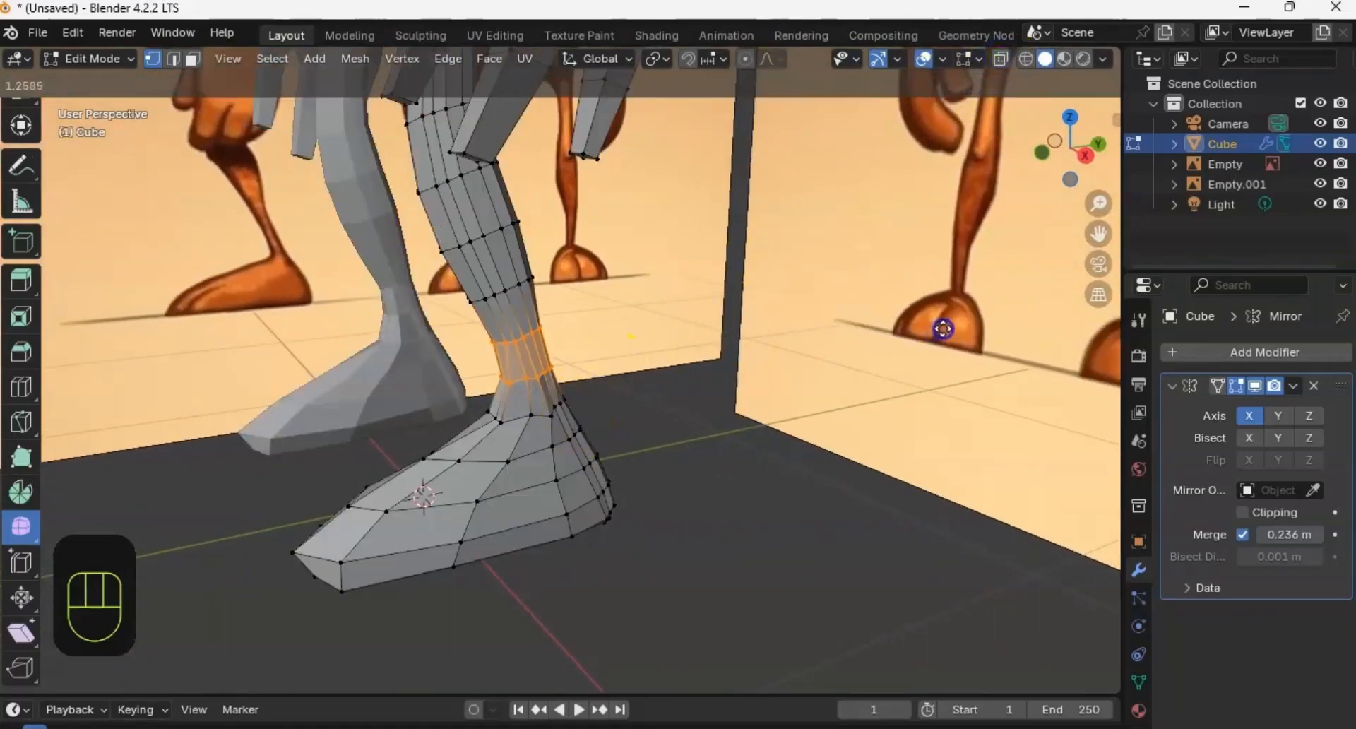
pyautogui.moveTo(944, 329); pyautogui.dragTo(812, 318)
pyautogui.moveTo(812, 318); pyautogui.dragTo(704, 349, button='middle')
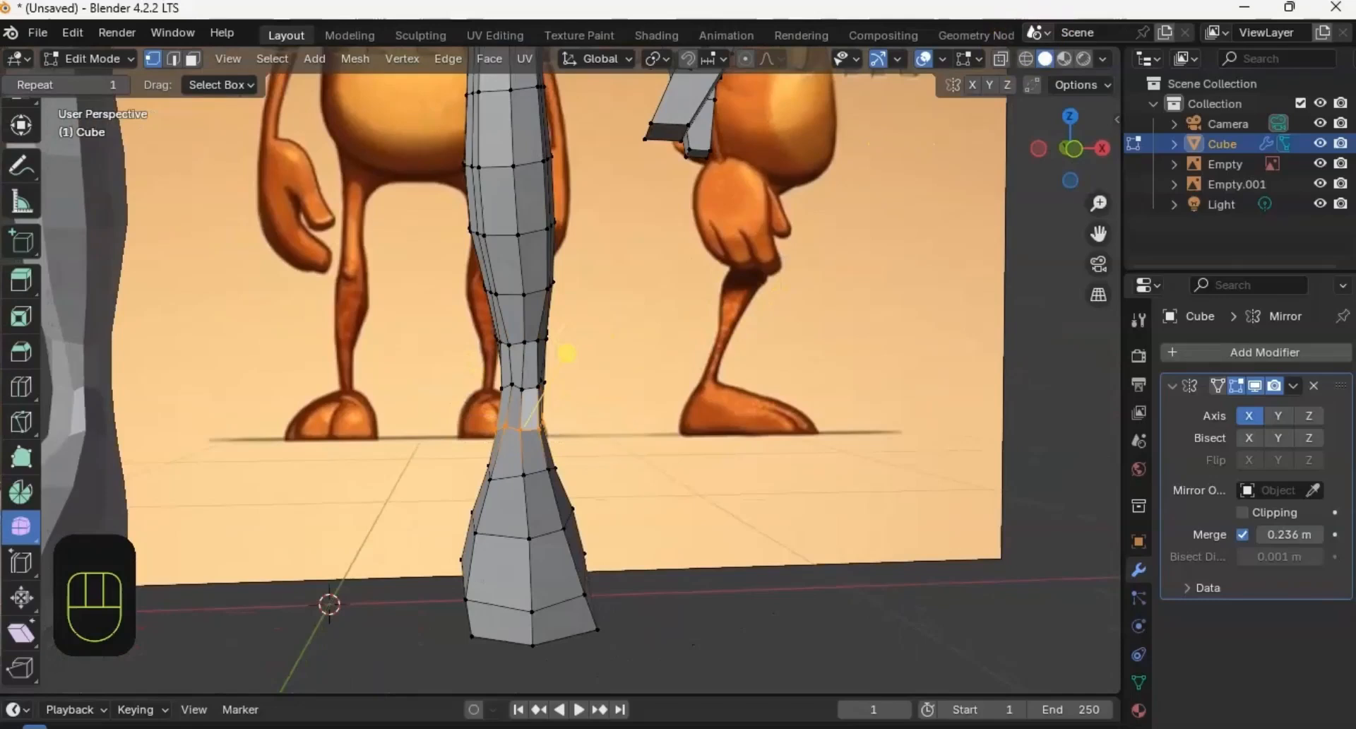
# Step: With X-ray on, select only the vertex loop where the ankle meets the foot and smooth it, then turn X-ray off
pyautogui.click(1000, 60)
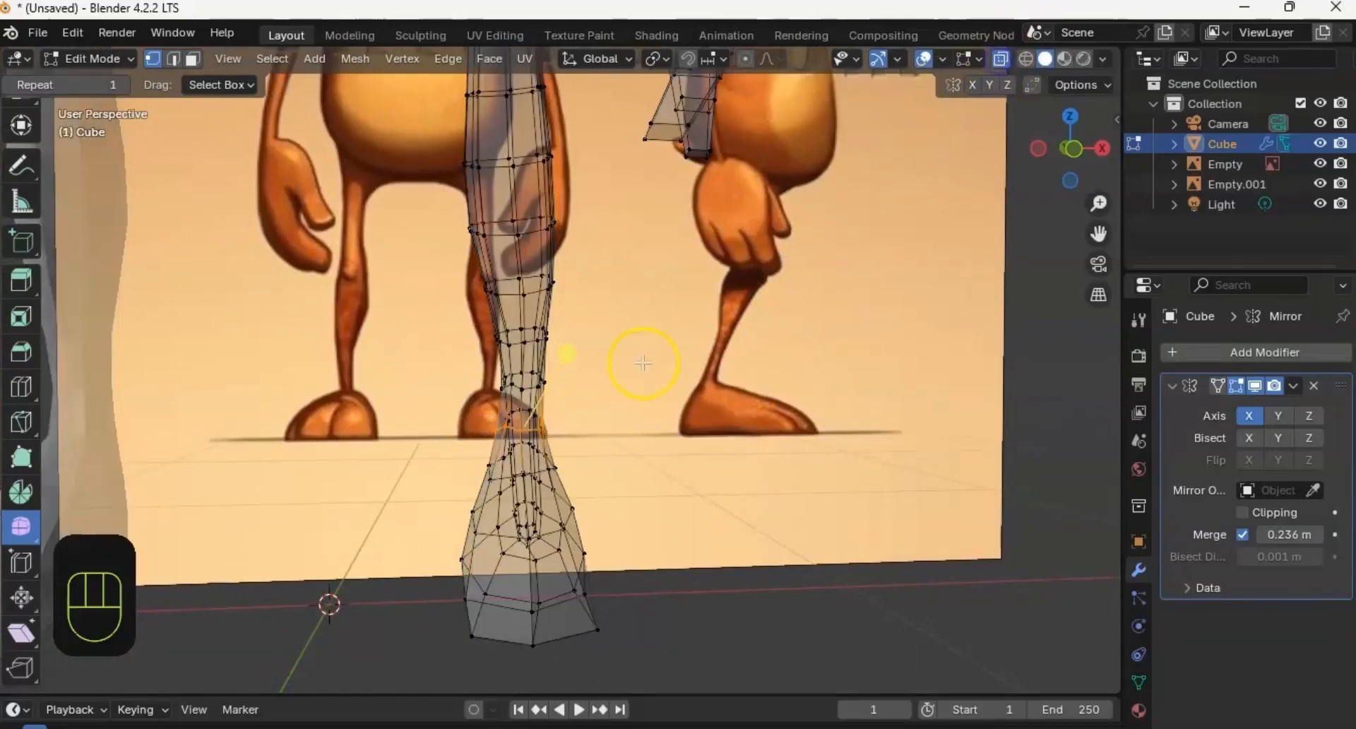
pyautogui.moveTo(625, 349); pyautogui.dragTo(455, 399, button='middle')
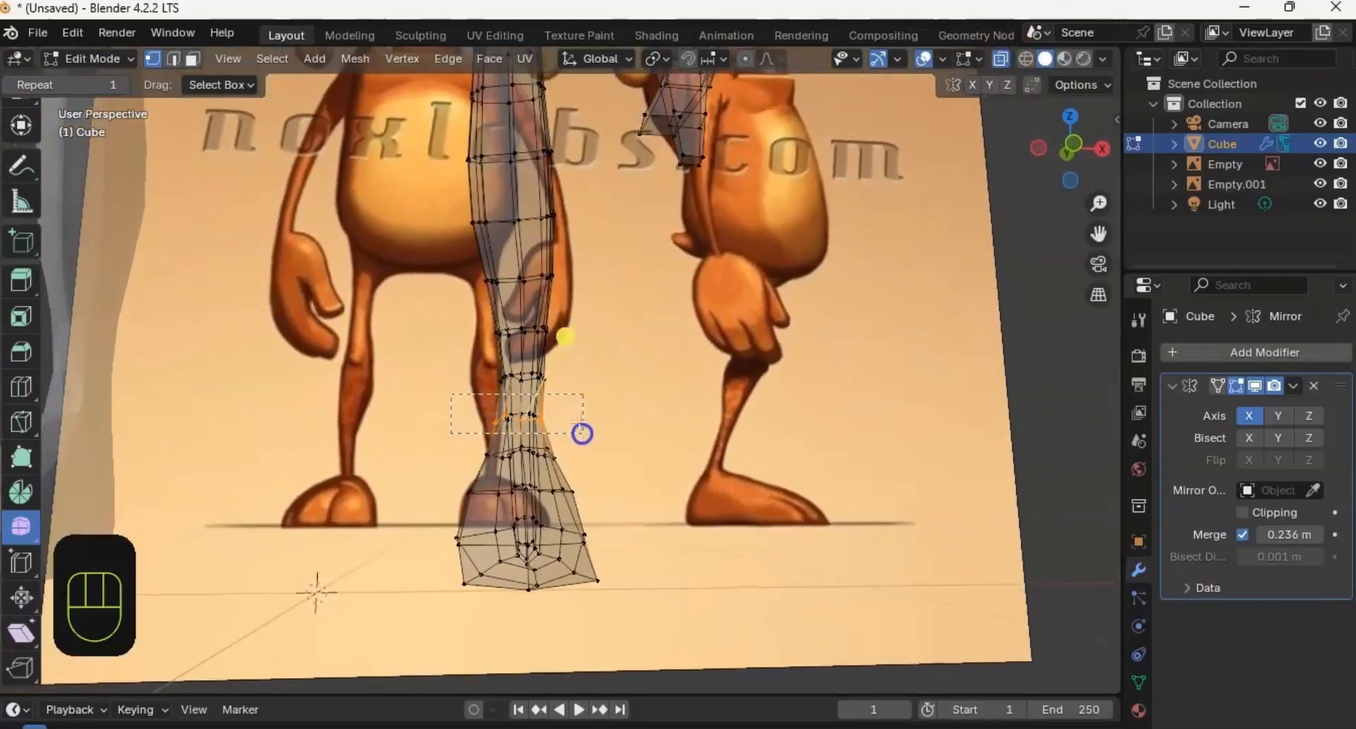
pyautogui.moveTo(520, 348); pyautogui.dragTo(611, 345)
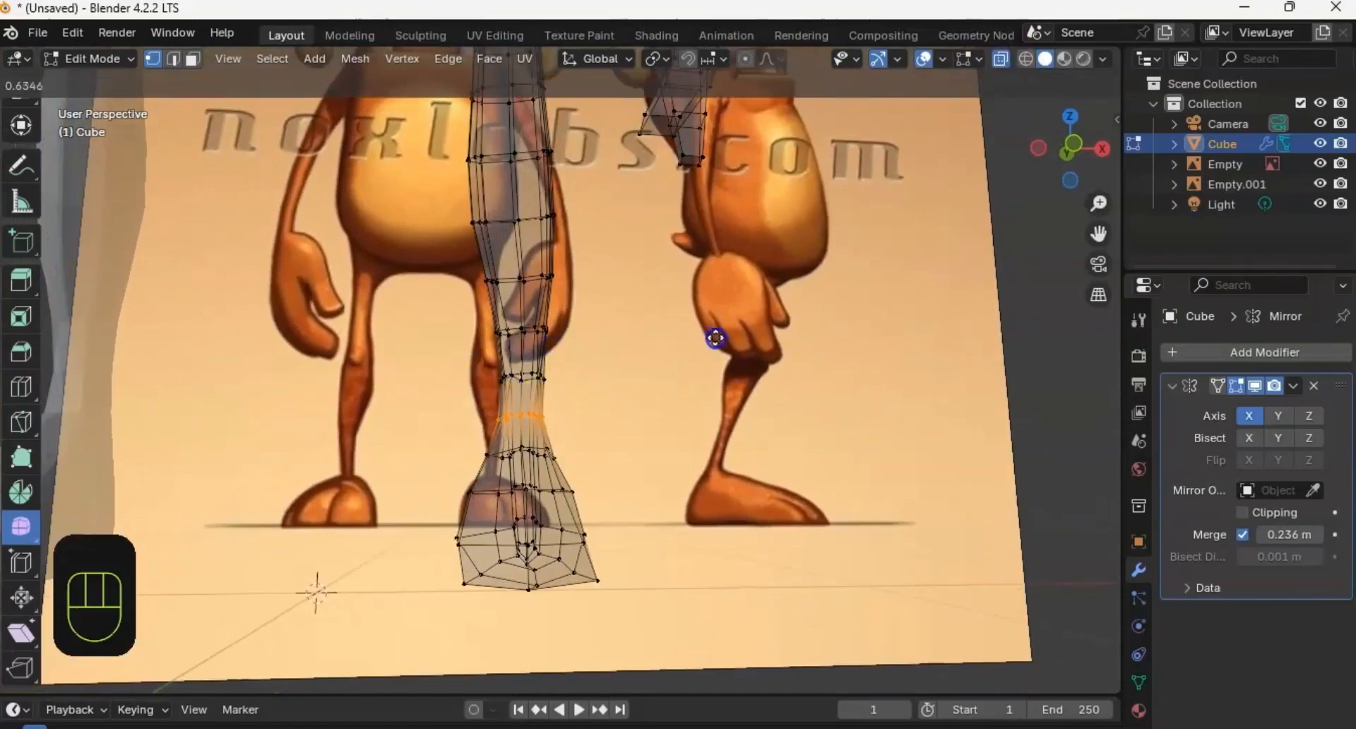
pyautogui.moveTo(716, 338); pyautogui.dragTo(713, 338)
pyautogui.click(1008, 59)
# Step: Select the vertices at the back and sides of the heel, down to the sole, and smooth them
pyautogui.moveTo(671, 381); pyautogui.dragTo(330, 352, button='middle')
pyautogui.keyDown('shift'); pyautogui.moveTo(545, 378); pyautogui.dragTo(505, 242, button='middle'); pyautogui.keyUp('shift')
pyautogui.moveTo(538, 297)
pyautogui.mouseDown(button='middle')
pyautogui.moveTo(553, 311)
pyautogui.moveTo(548, 342)
pyautogui.moveTo(547, 322)
pyautogui.moveTo(526, 316)
pyautogui.mouseUp(button='middle')
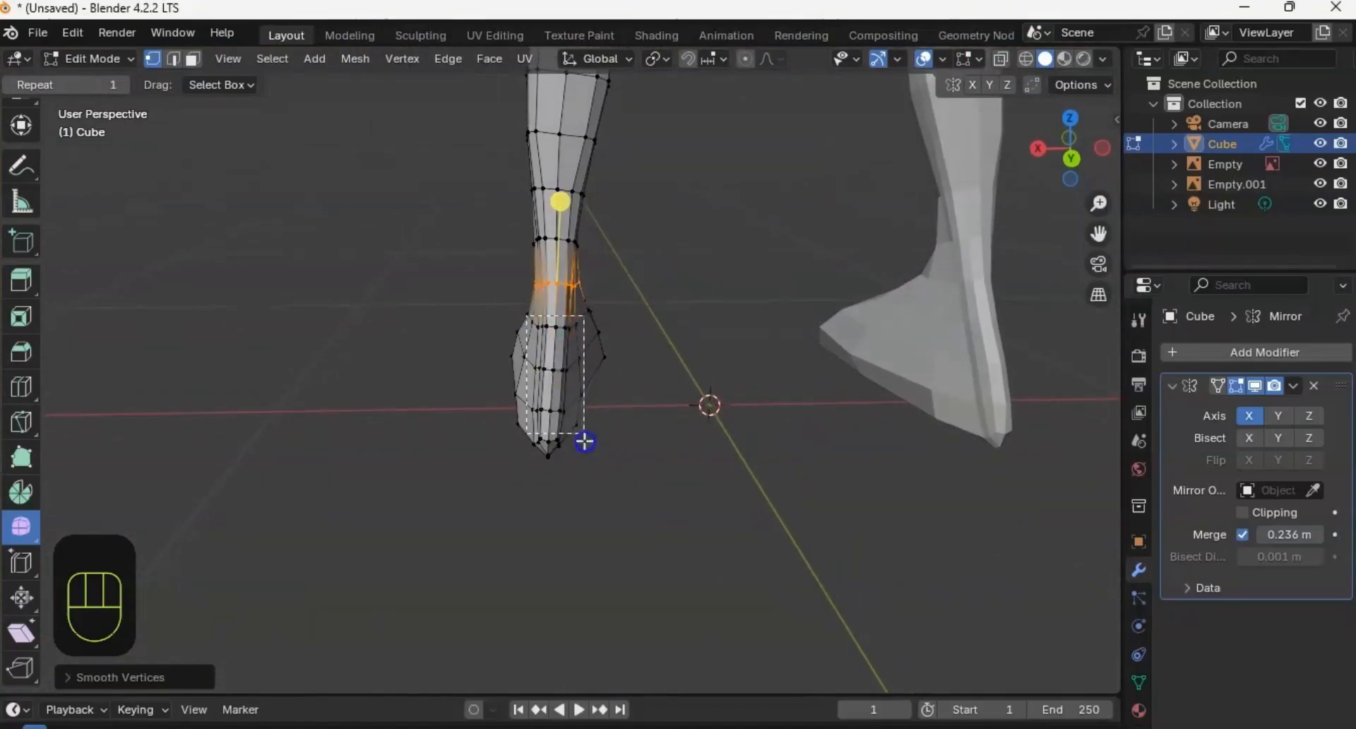
pyautogui.moveTo(630, 411); pyautogui.dragTo(549, 338, button='middle')
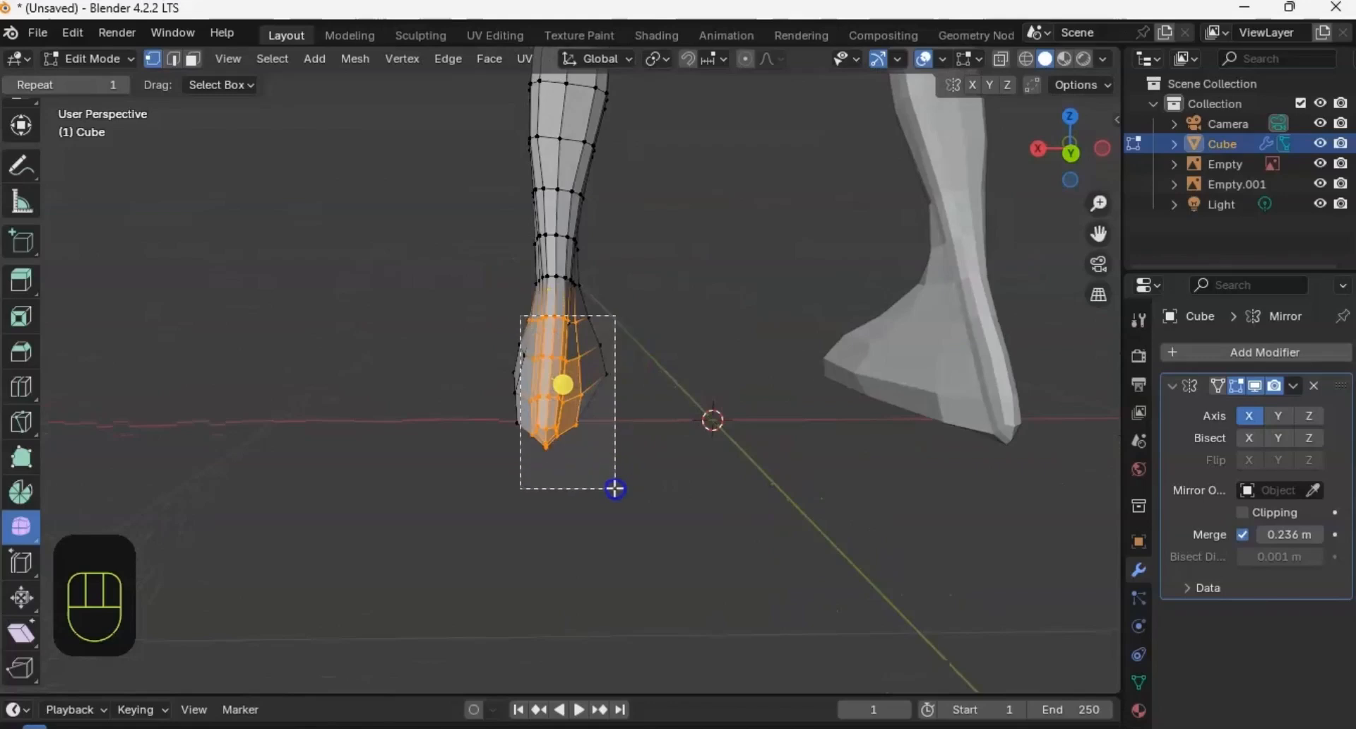
pyautogui.moveTo(586, 417); pyautogui.dragTo(515, 341, button='middle')
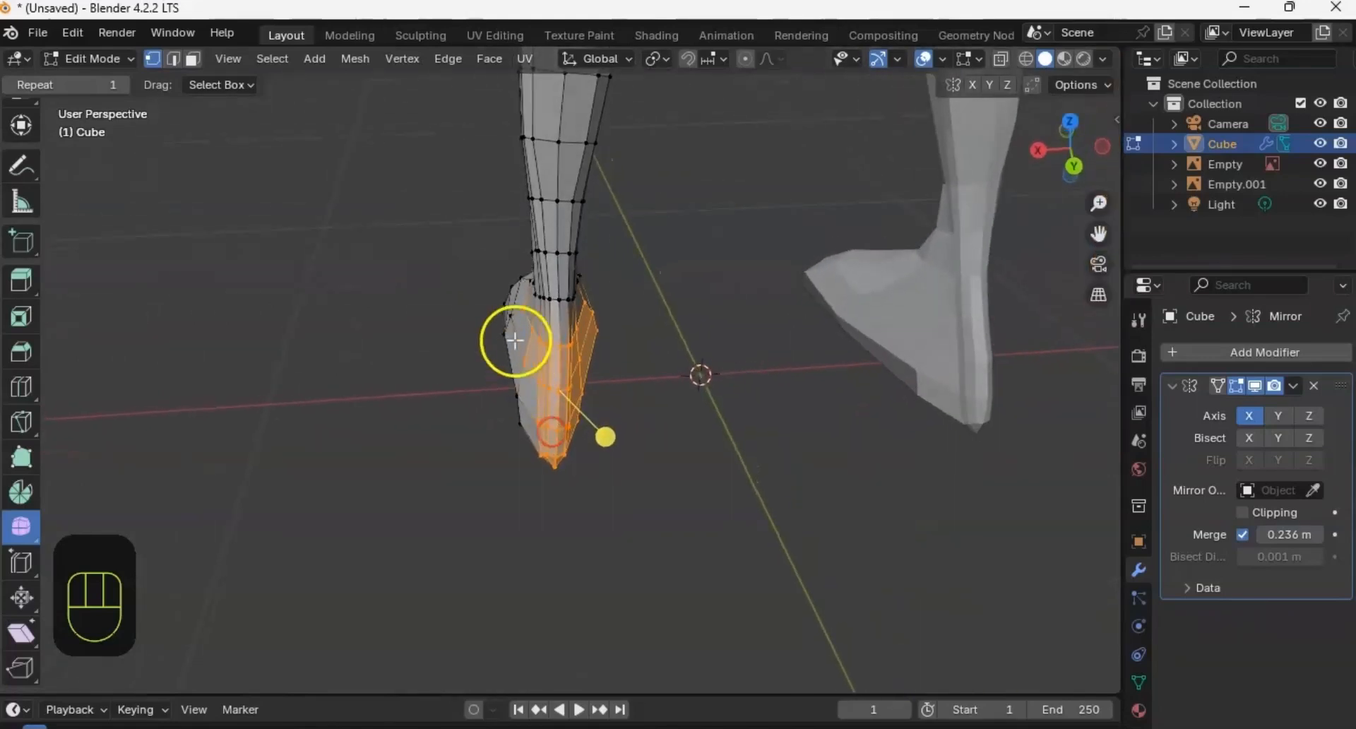
pyautogui.moveTo(633, 406); pyautogui.dragTo(560, 391, button='middle')
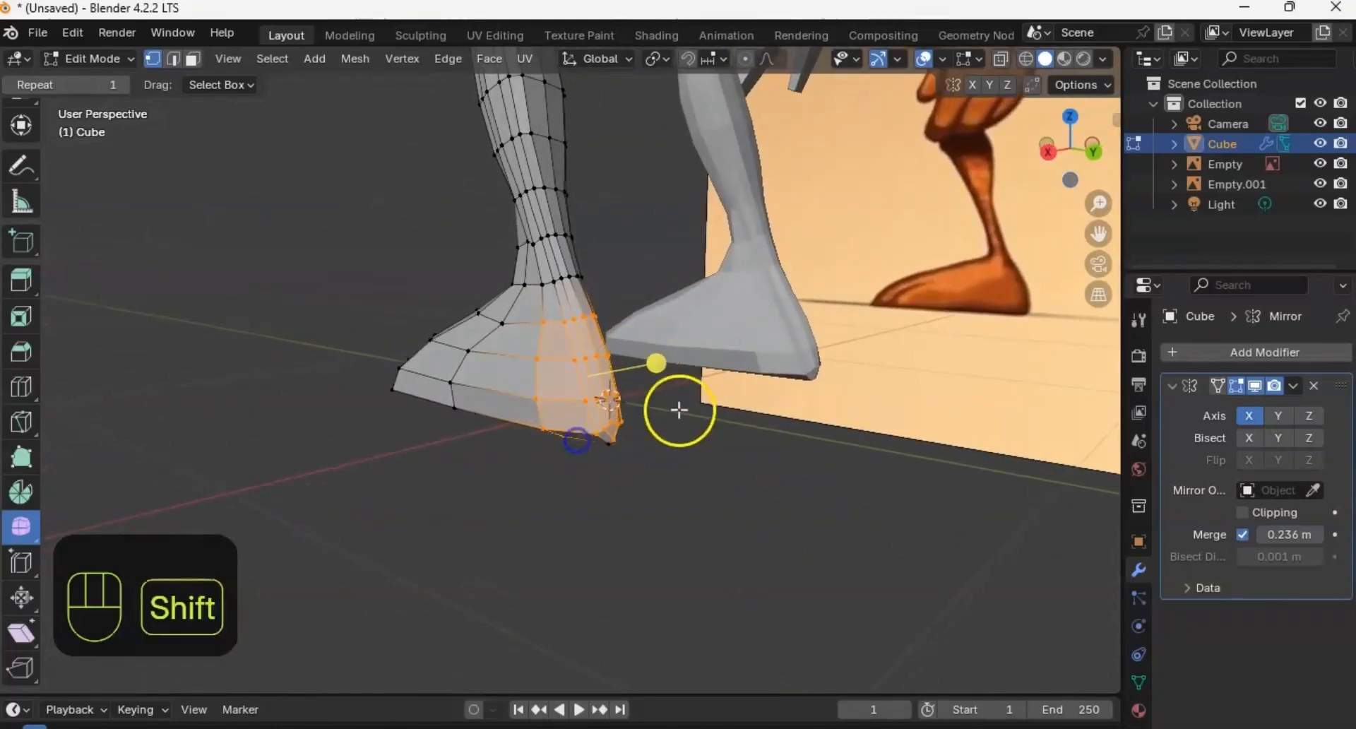
pyautogui.moveTo(679, 410); pyautogui.dragTo(516, 339, button='middle')
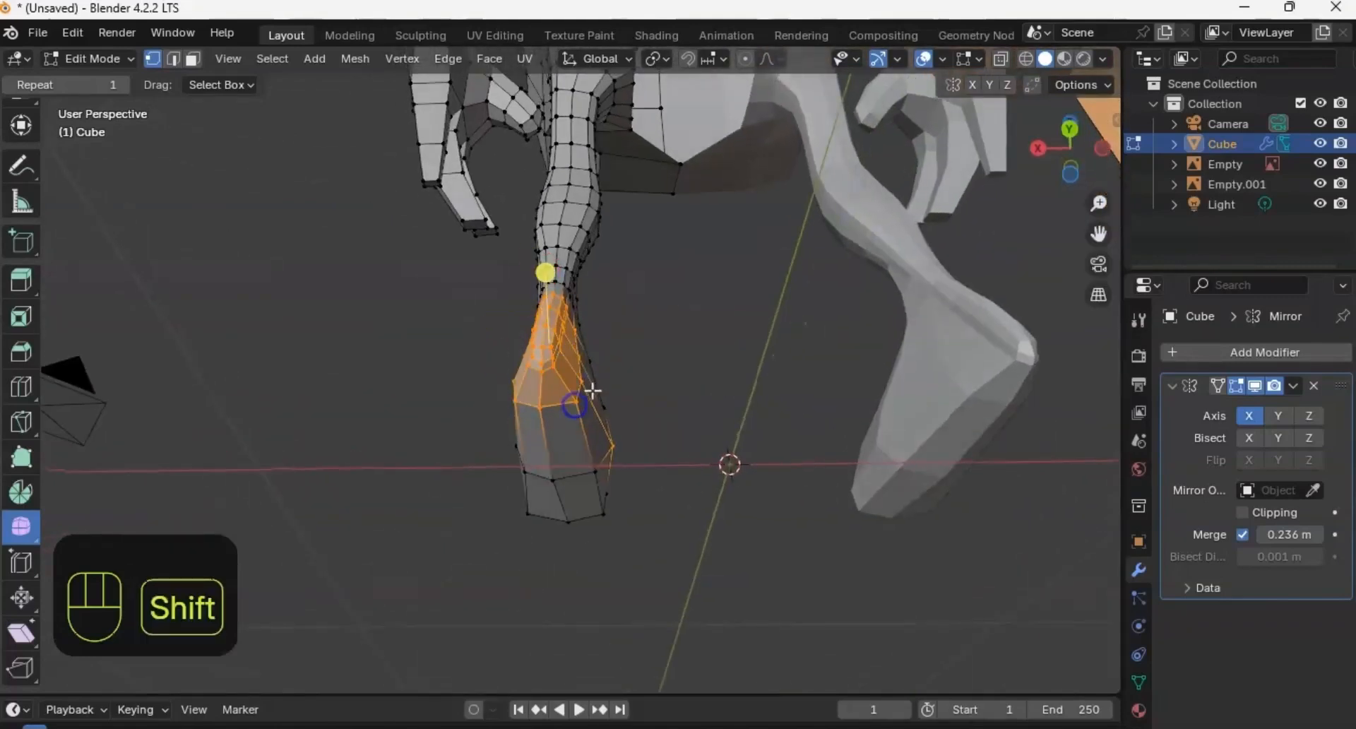
pyautogui.moveTo(592, 390); pyautogui.dragTo(690, 381, button='middle')
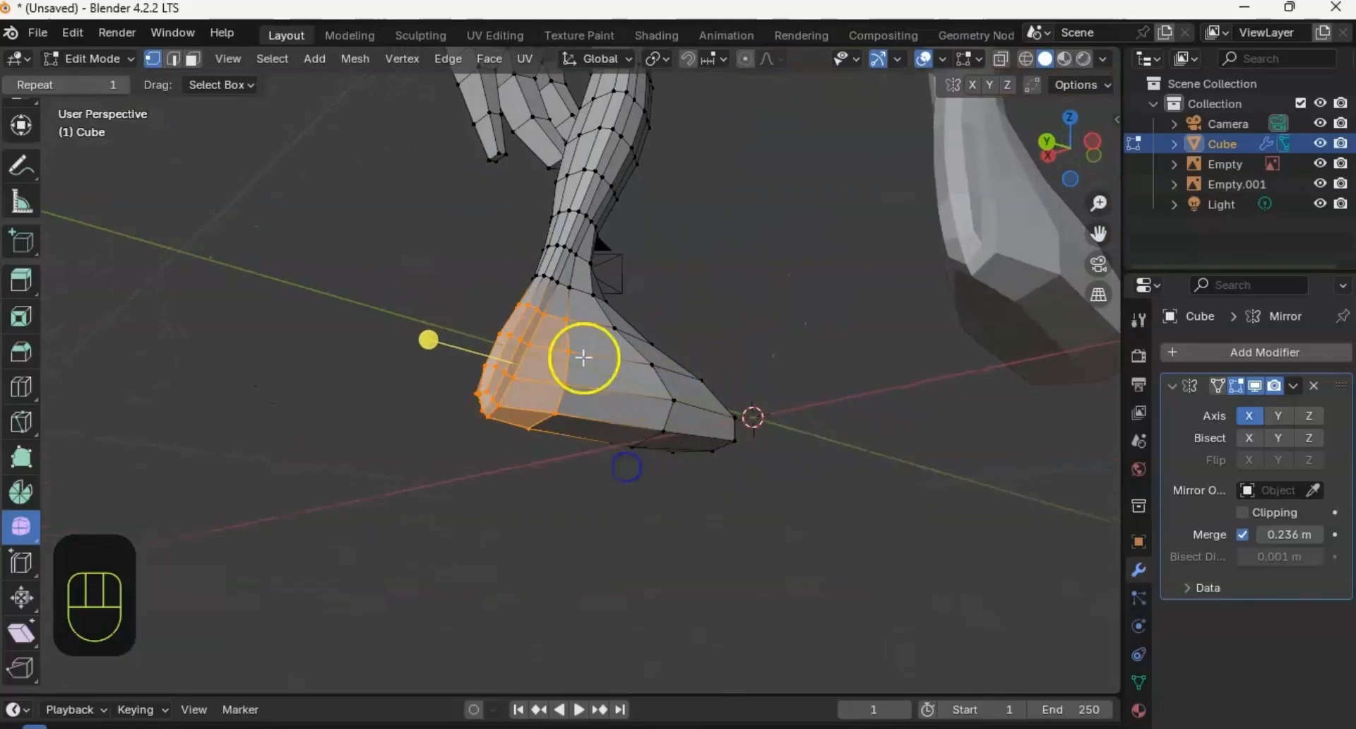
pyautogui.moveTo(583, 357); pyautogui.dragTo(690, 362, button='middle')
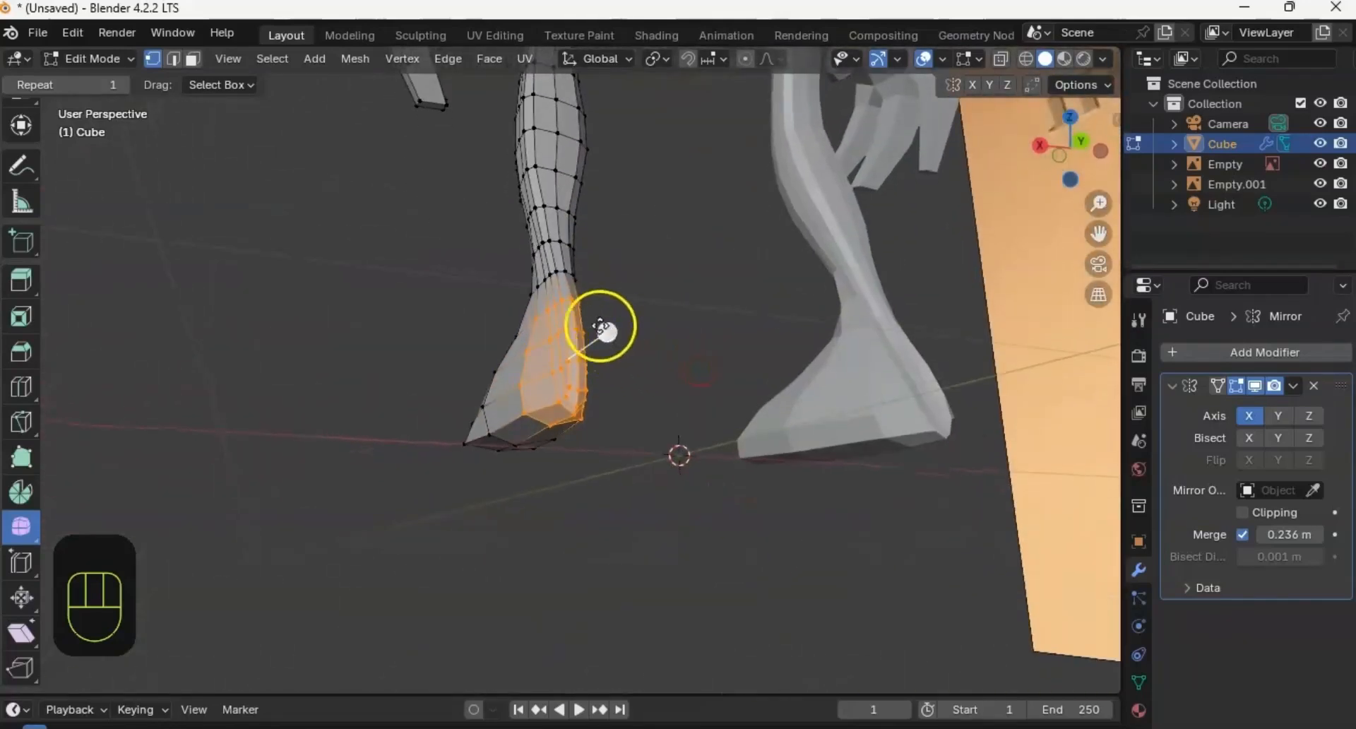
pyautogui.moveTo(600, 326); pyautogui.dragTo(701, 326)
pyautogui.moveTo(504, 348); pyautogui.dragTo(814, 322)
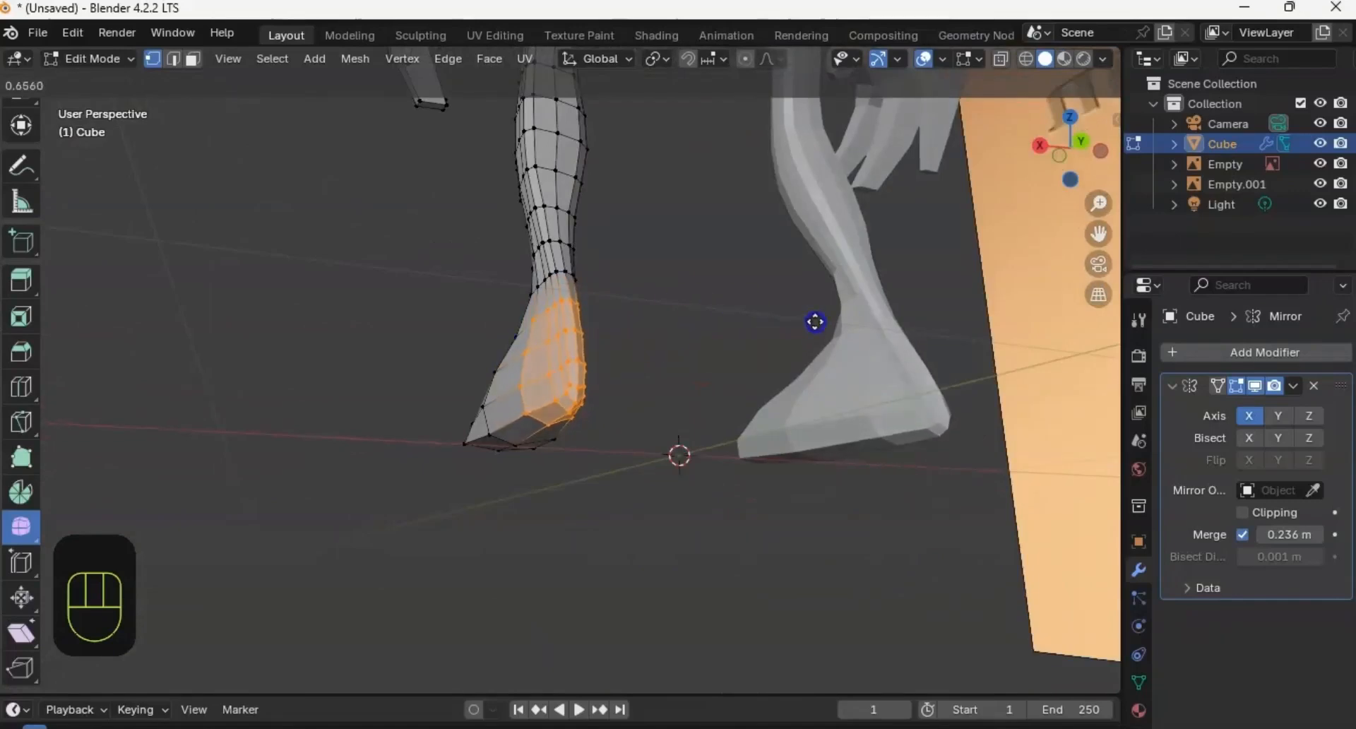
pyautogui.moveTo(927, 330); pyautogui.dragTo(928, 330)
# Step: Scale the selected heel vertices outward along X to widen the heel
pyautogui.moveTo(596, 353); pyautogui.dragTo(545, 425, button='middle')
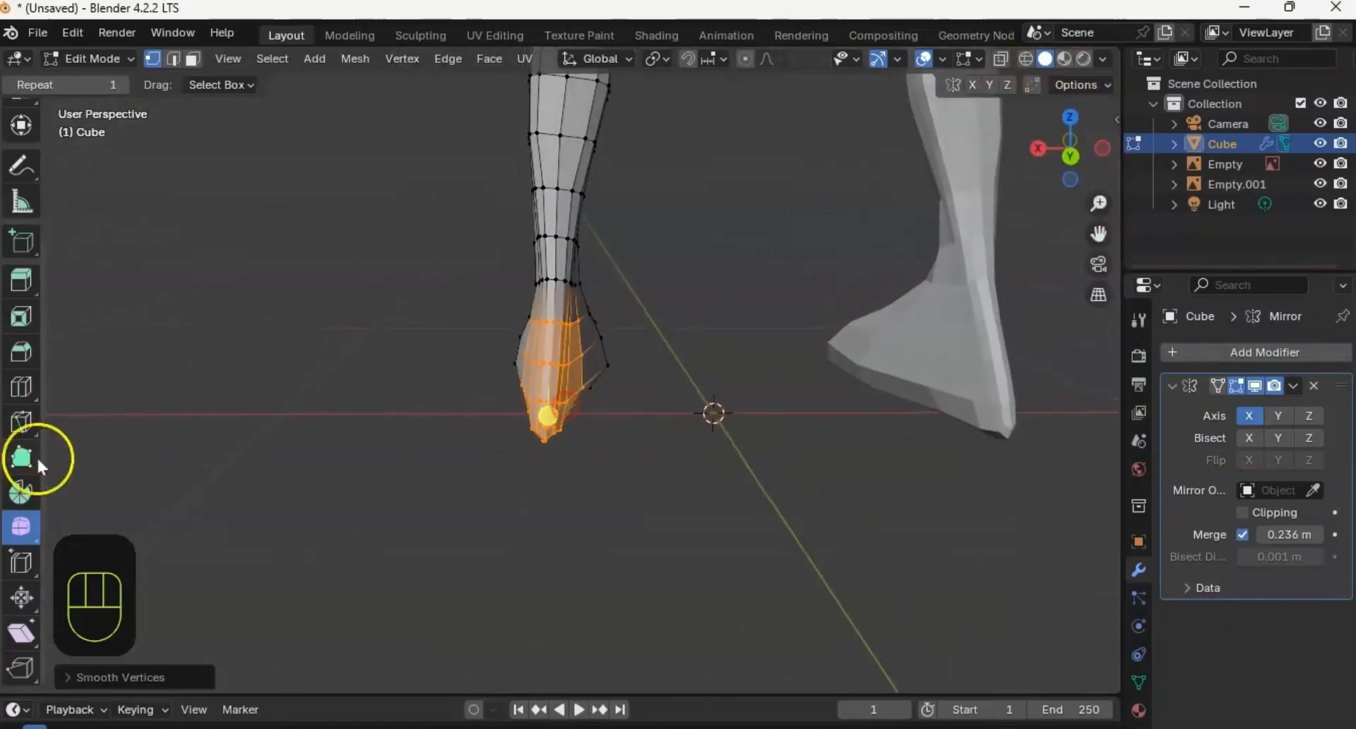
pyautogui.scroll(5, 29, 240)
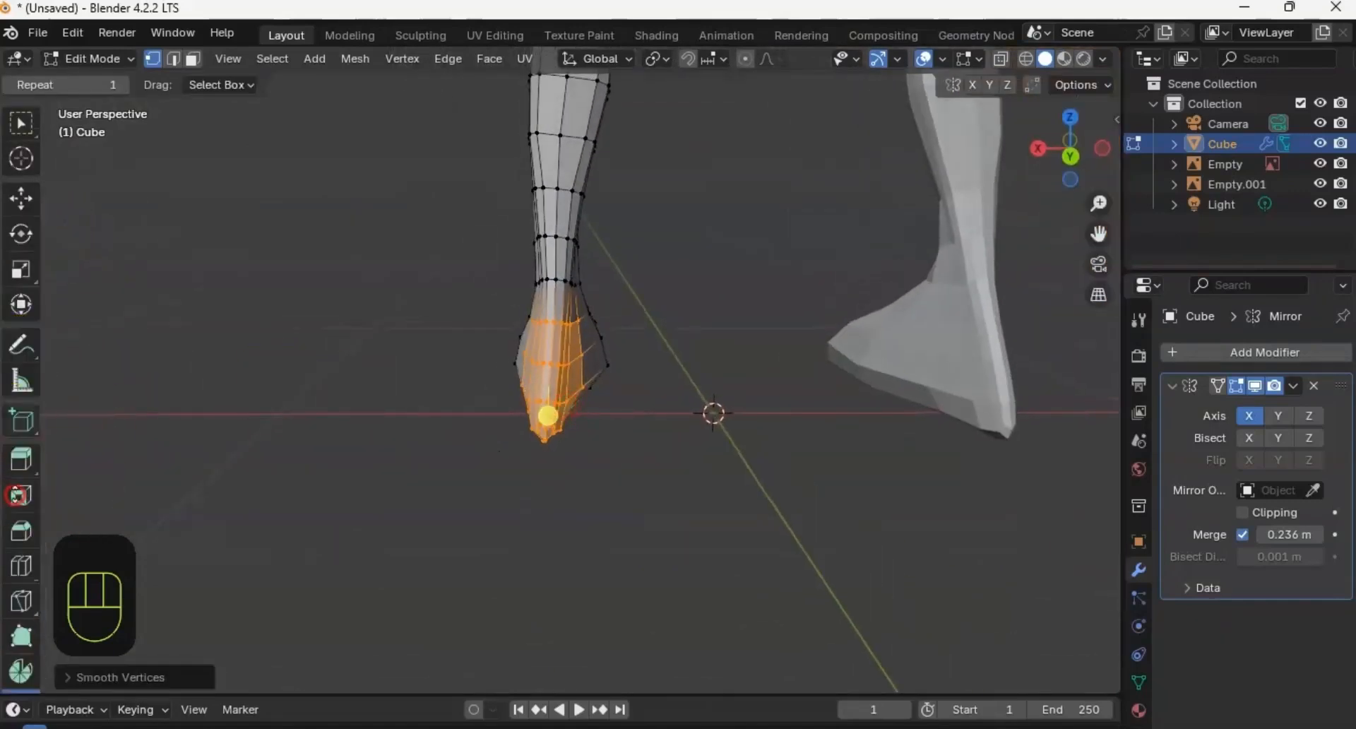
pyautogui.click(21, 264)
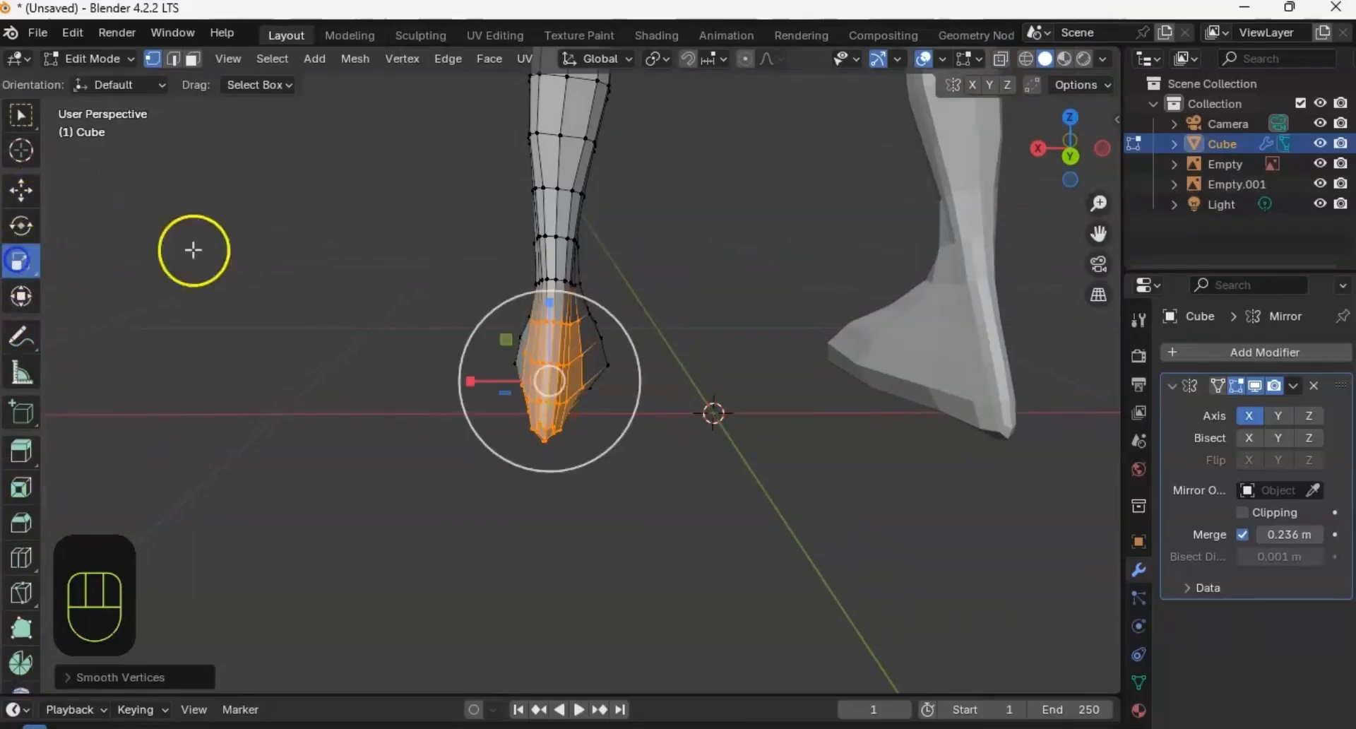
pyautogui.moveTo(452, 375); pyautogui.dragTo(426, 368)
# Step: In front view with X-ray on, select all vertices of the body, arm and leg above the foot and hide them
pyautogui.moveTo(566, 314); pyautogui.dragTo(755, 416, button='middle')
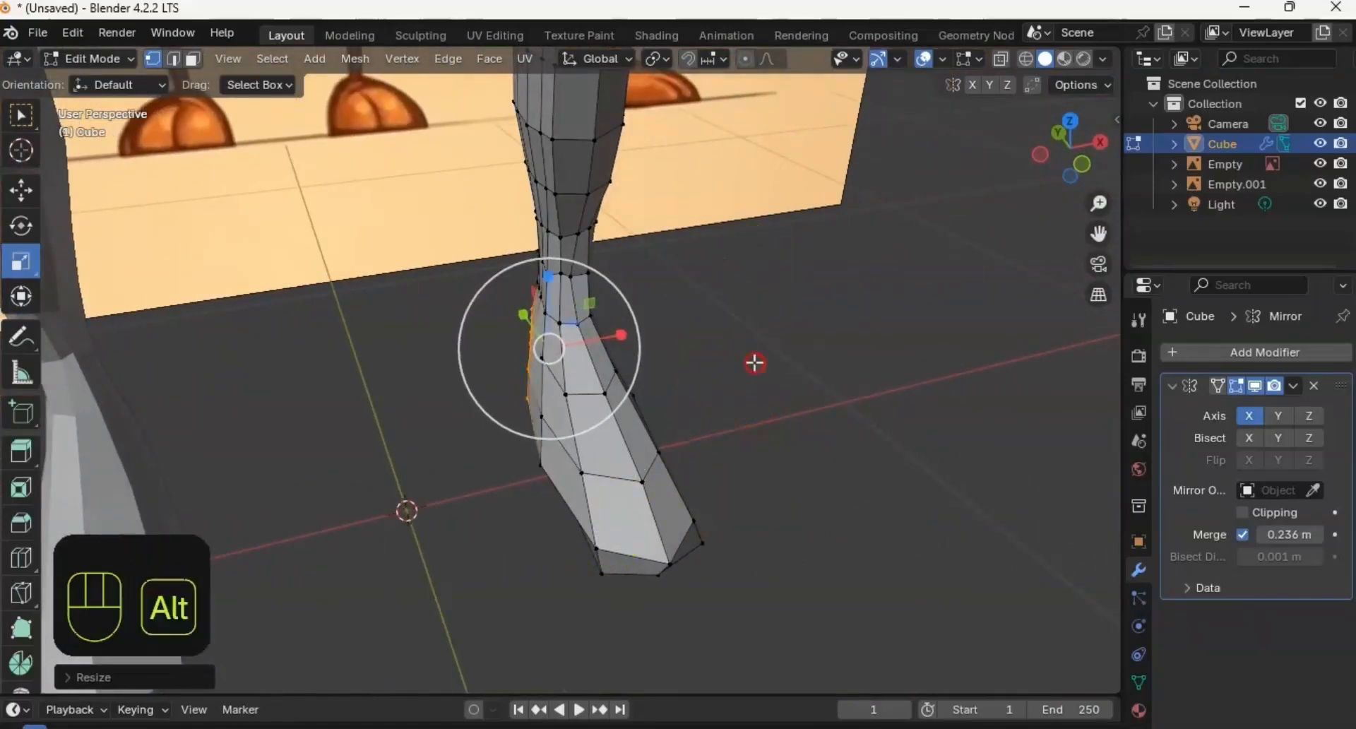
pyautogui.moveTo(753, 363)
pyautogui.keyDown('alt'); pyautogui.mouseDown(button='middle')
pyautogui.moveTo(584, 342)
pyautogui.moveTo(705, 339)
pyautogui.moveTo(667, 346)
pyautogui.moveTo(638, 457)
pyautogui.moveTo(724, 428)
pyautogui.moveTo(690, 397)
pyautogui.moveTo(669, 445)
pyautogui.moveTo(735, 353)
pyautogui.moveTo(699, 381)
pyautogui.moveTo(663, 484)
pyautogui.moveTo(671, 503)
pyautogui.mouseUp(button='middle'); pyautogui.keyUp('alt')
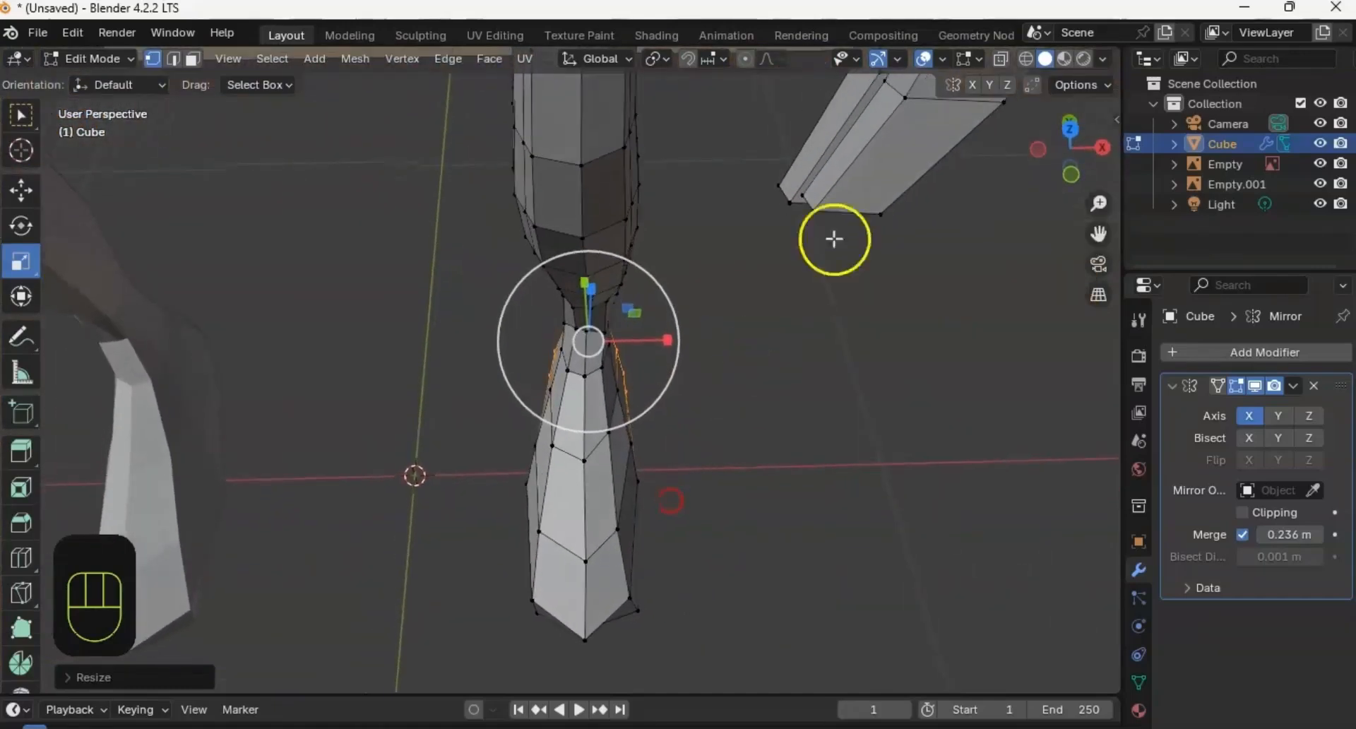
pyautogui.click(1002, 58)
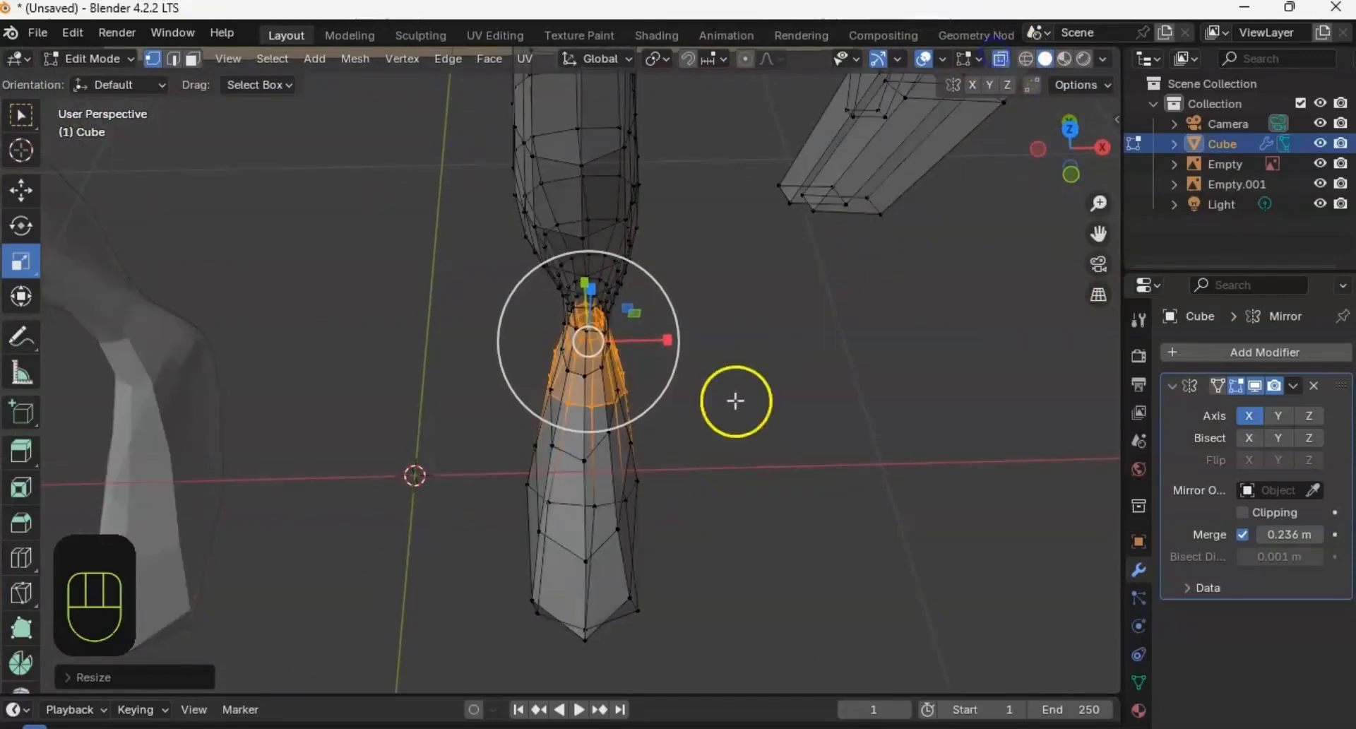
pyautogui.moveTo(691, 427)
pyautogui.keyDown('alt'); pyautogui.mouseDown(button='middle')
pyautogui.moveTo(678, 400)
pyautogui.moveTo(755, 395)
pyautogui.moveTo(700, 496)
pyautogui.moveTo(680, 339)
pyautogui.moveTo(675, 427)
pyautogui.mouseUp(button='middle'); pyautogui.keyUp('alt')
pyautogui.keyDown('shift'); pyautogui.moveTo(675, 325); pyautogui.dragTo(670, 351, button='middle'); pyautogui.keyUp('shift')
pyautogui.moveTo(671, 329)
pyautogui.mouseDown(button='middle')
pyautogui.moveTo(667, 307)
pyautogui.moveTo(663, 330)
pyautogui.mouseUp(button='middle')
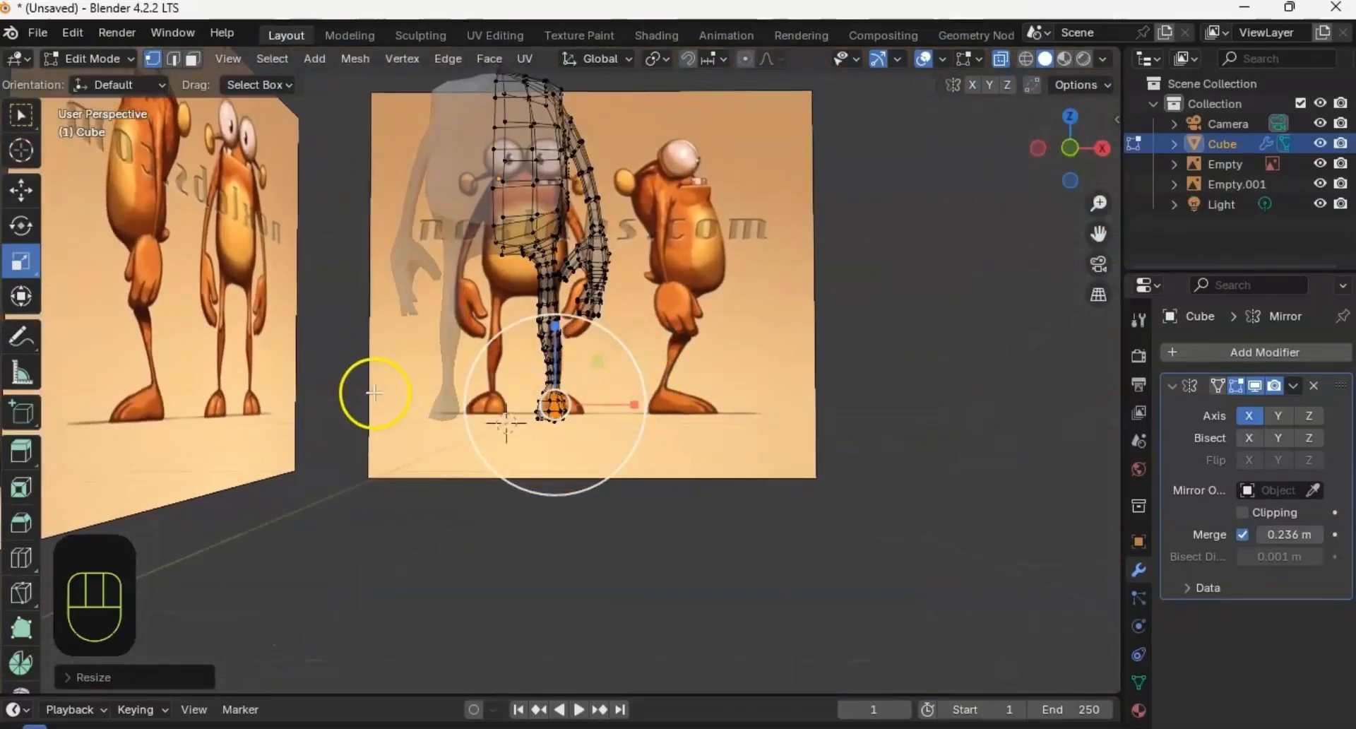
pyautogui.click(21, 191)
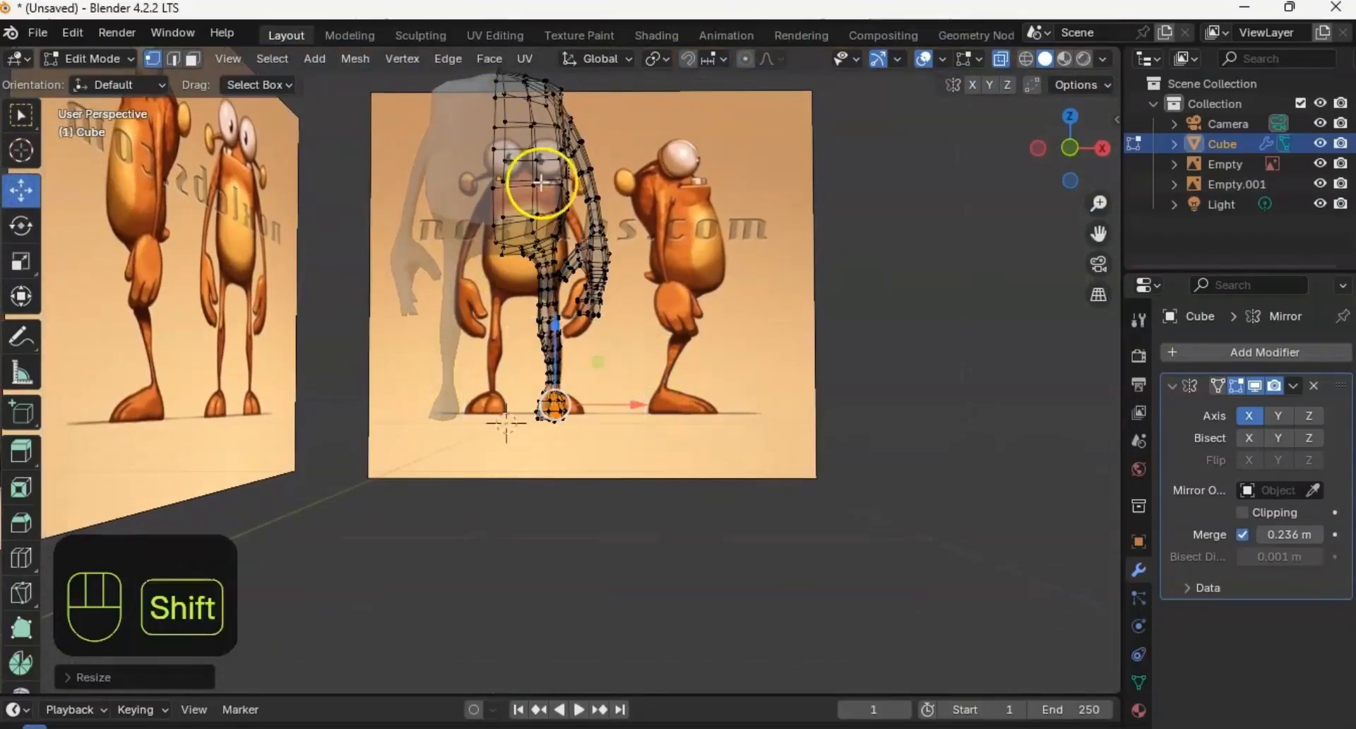
pyautogui.keyDown('shift'); pyautogui.moveTo(539, 173); pyautogui.dragTo(548, 190, button='middle'); pyautogui.keyUp('shift')
pyautogui.click(537, 124)
pyautogui.keyDown('alt'); pyautogui.moveTo(678, 322); pyautogui.dragTo(406, 286, button='middle'); pyautogui.keyUp('alt')
pyautogui.keyDown('alt'); pyautogui.moveTo(604, 281); pyautogui.dragTo(498, 185, button='middle'); pyautogui.keyUp('alt')
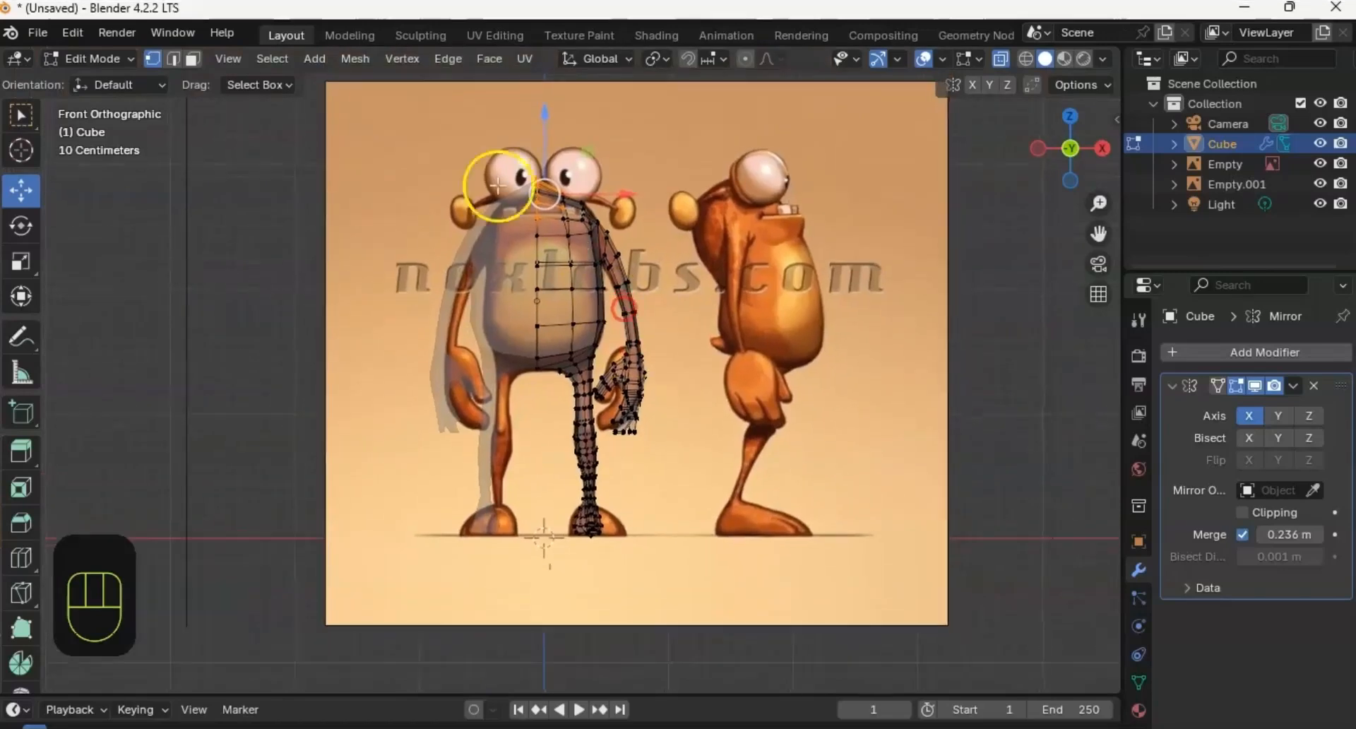
pyautogui.moveTo(380, 154); pyautogui.dragTo(756, 494)
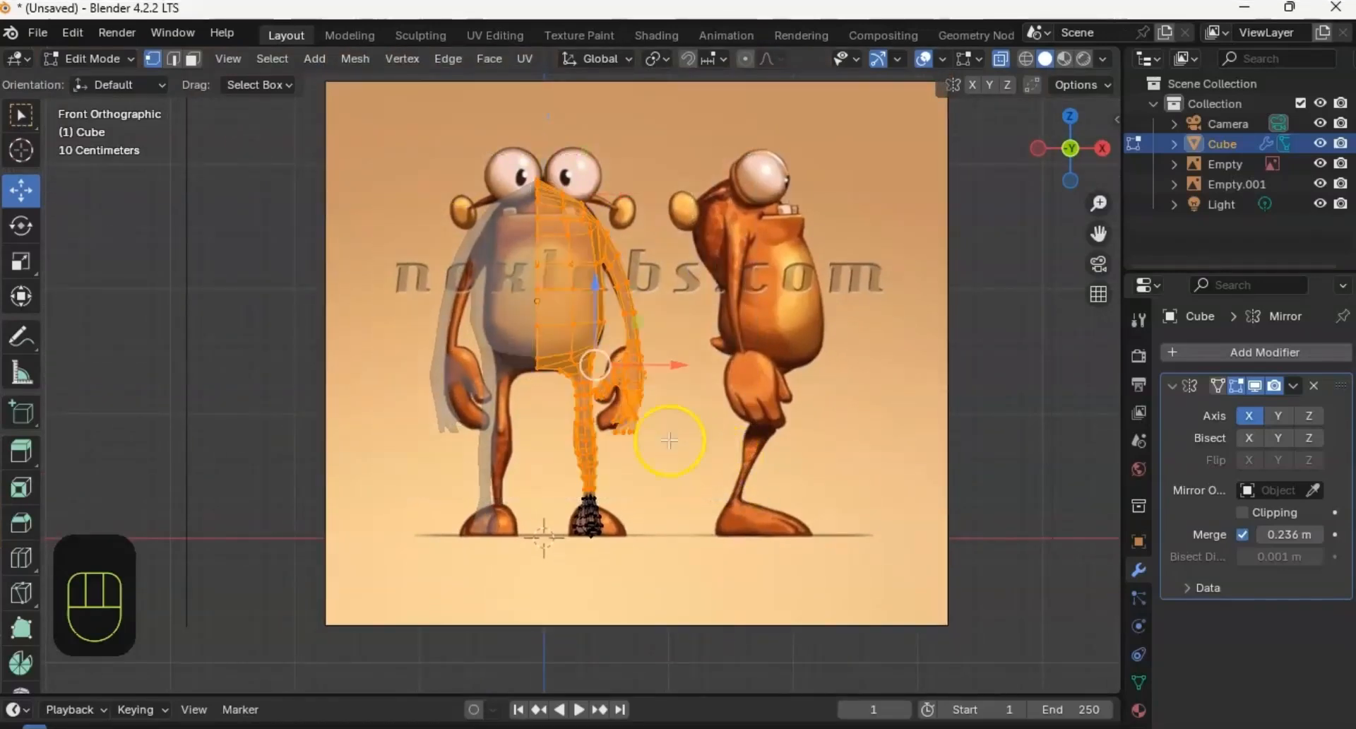
pyautogui.press('h')
# Step: In top view, select the entire foot, scale it along X to about 1.7 times its width and rotate its toe end slightly outward
pyautogui.moveTo(592, 381); pyautogui.dragTo(664, 473, button='middle')
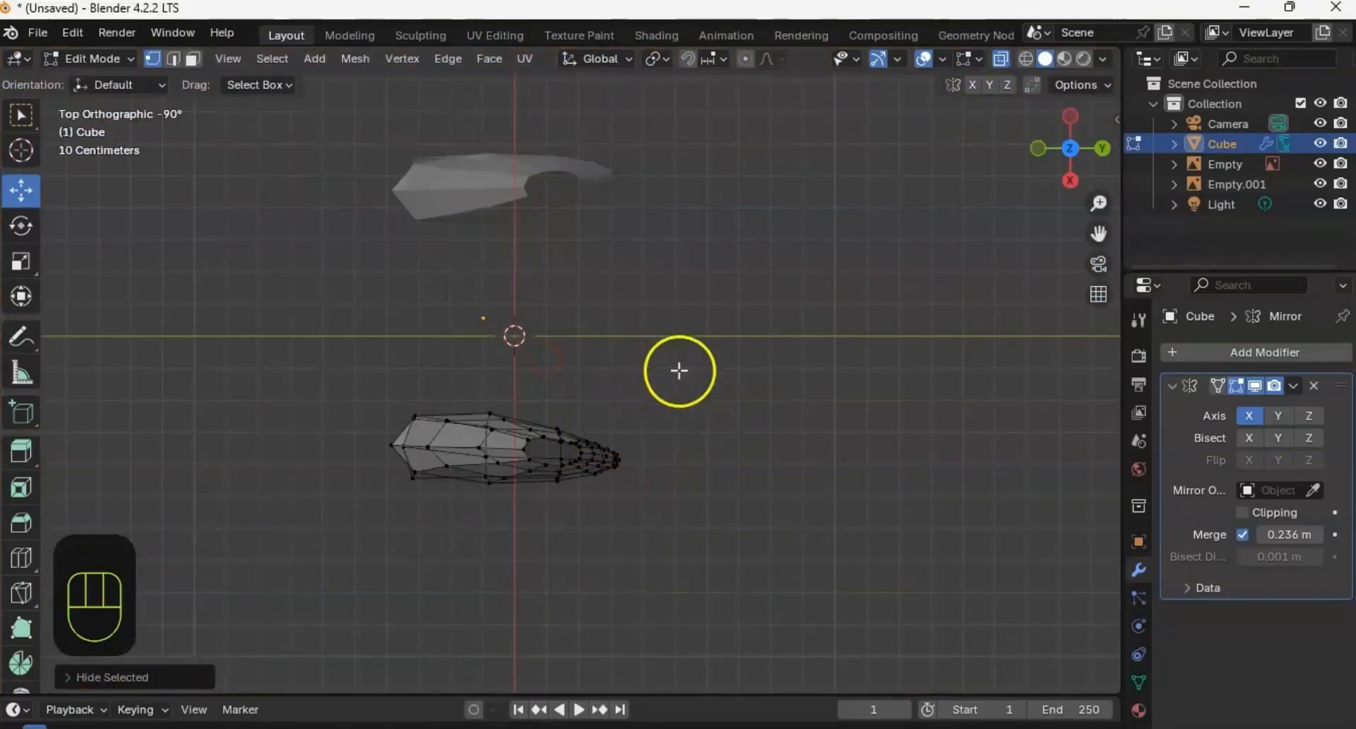
pyautogui.moveTo(681, 369)
pyautogui.mouseDown(button='middle')
pyautogui.moveTo(784, 363)
pyautogui.moveTo(733, 370)
pyautogui.moveTo(685, 478)
pyautogui.moveTo(694, 388)
pyautogui.mouseUp(button='middle')
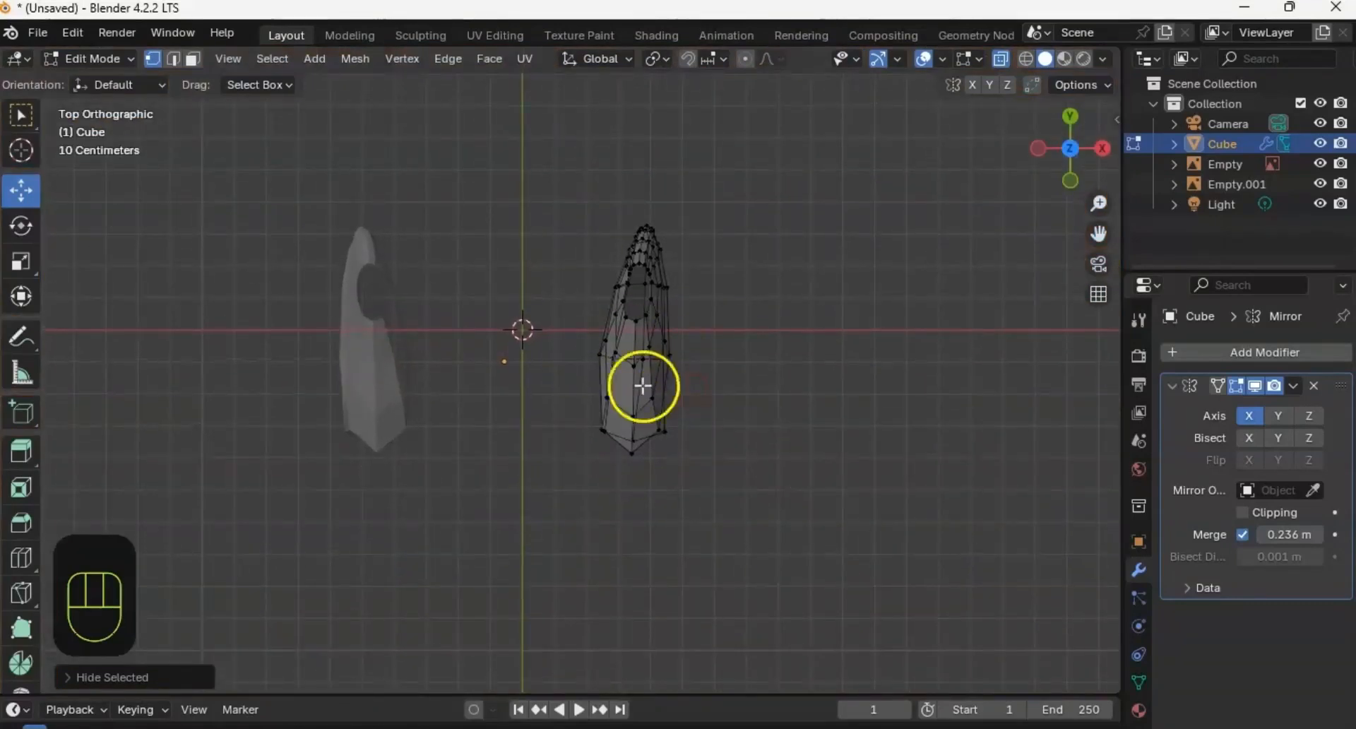
pyautogui.moveTo(717, 482); pyautogui.dragTo(571, 192)
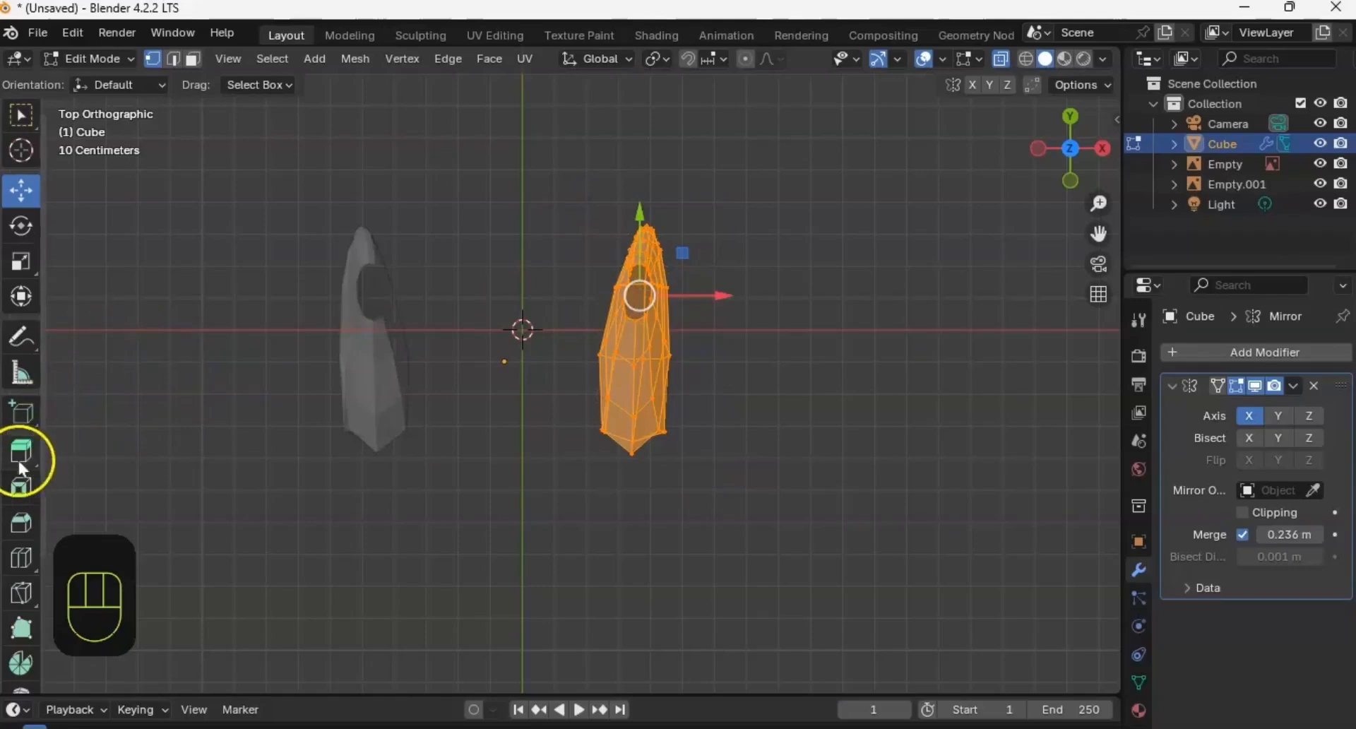
pyautogui.click(20, 263)
pyautogui.moveTo(714, 293); pyautogui.dragTo(728, 292)
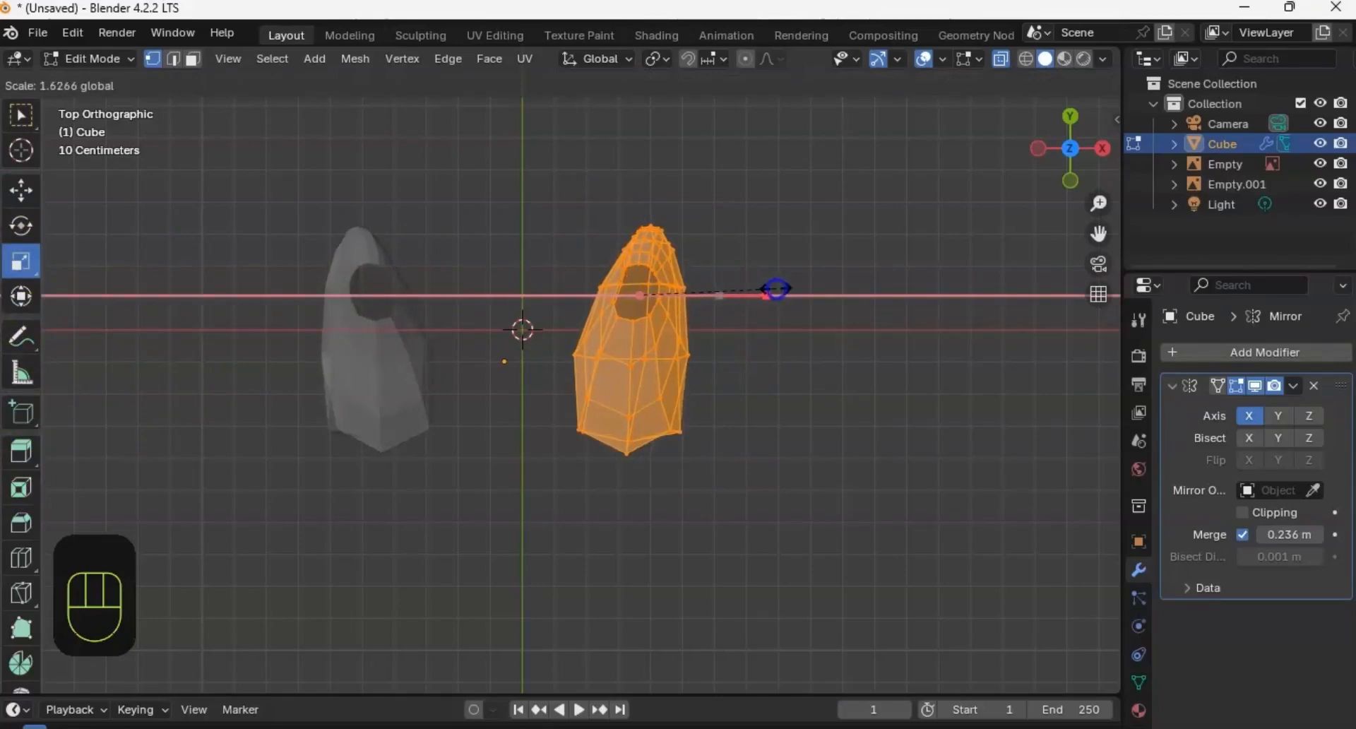
pyautogui.moveTo(784, 288); pyautogui.dragTo(784, 289)
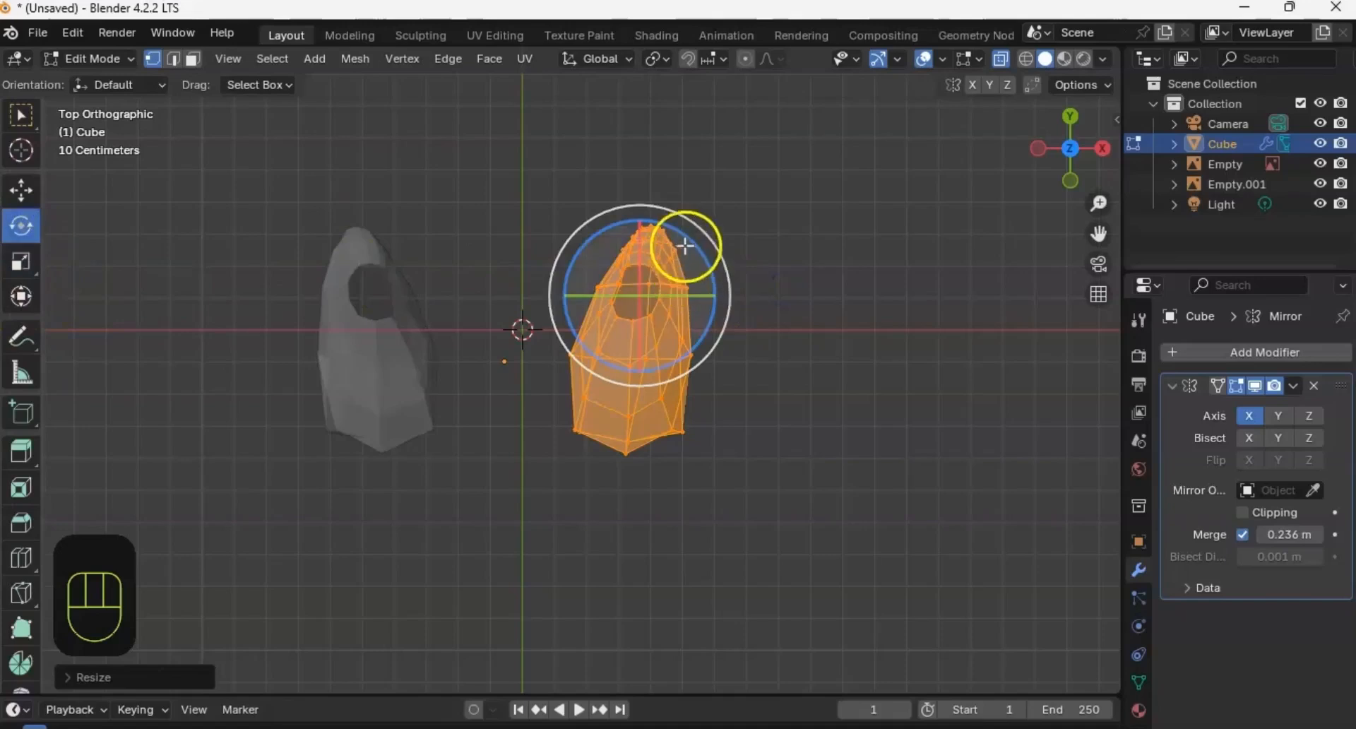
pyautogui.moveTo(704, 237); pyautogui.dragTo(696, 234)
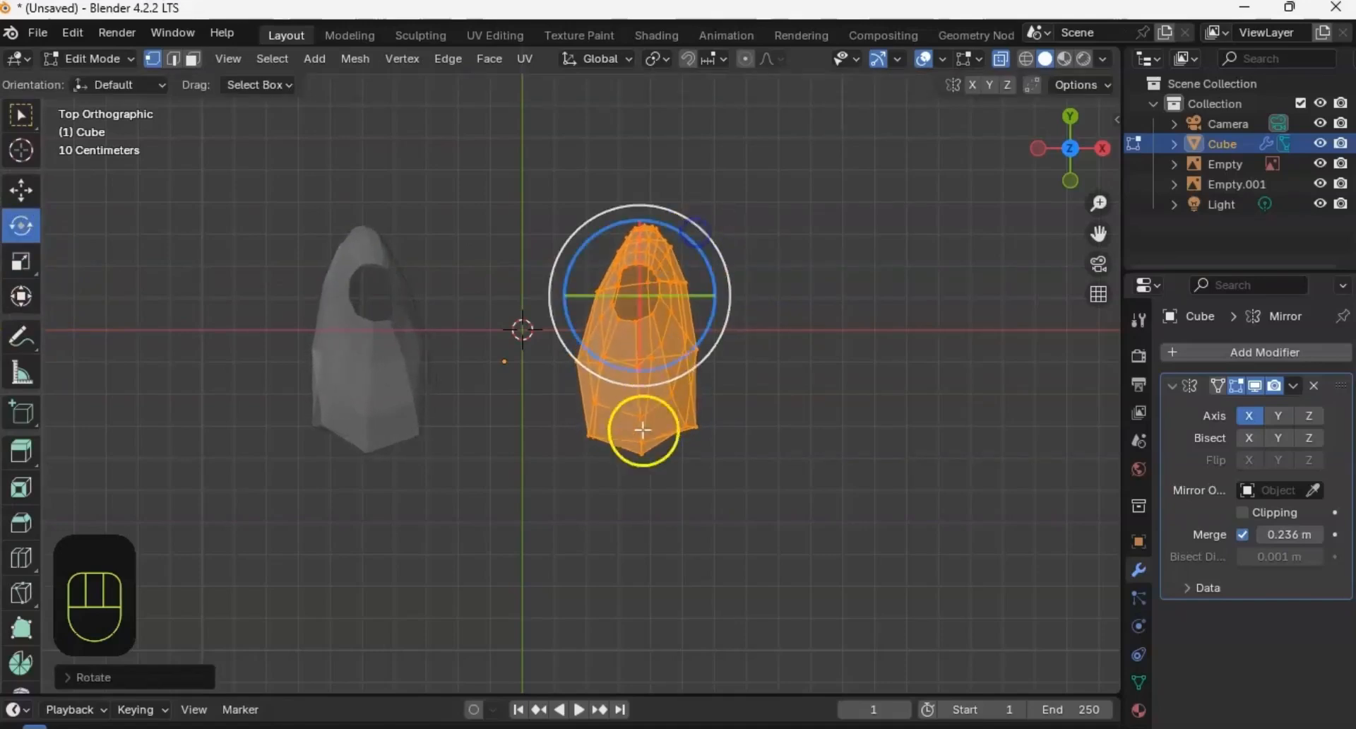
pyautogui.moveTo(642, 427); pyautogui.dragTo(732, 118, button='middle')
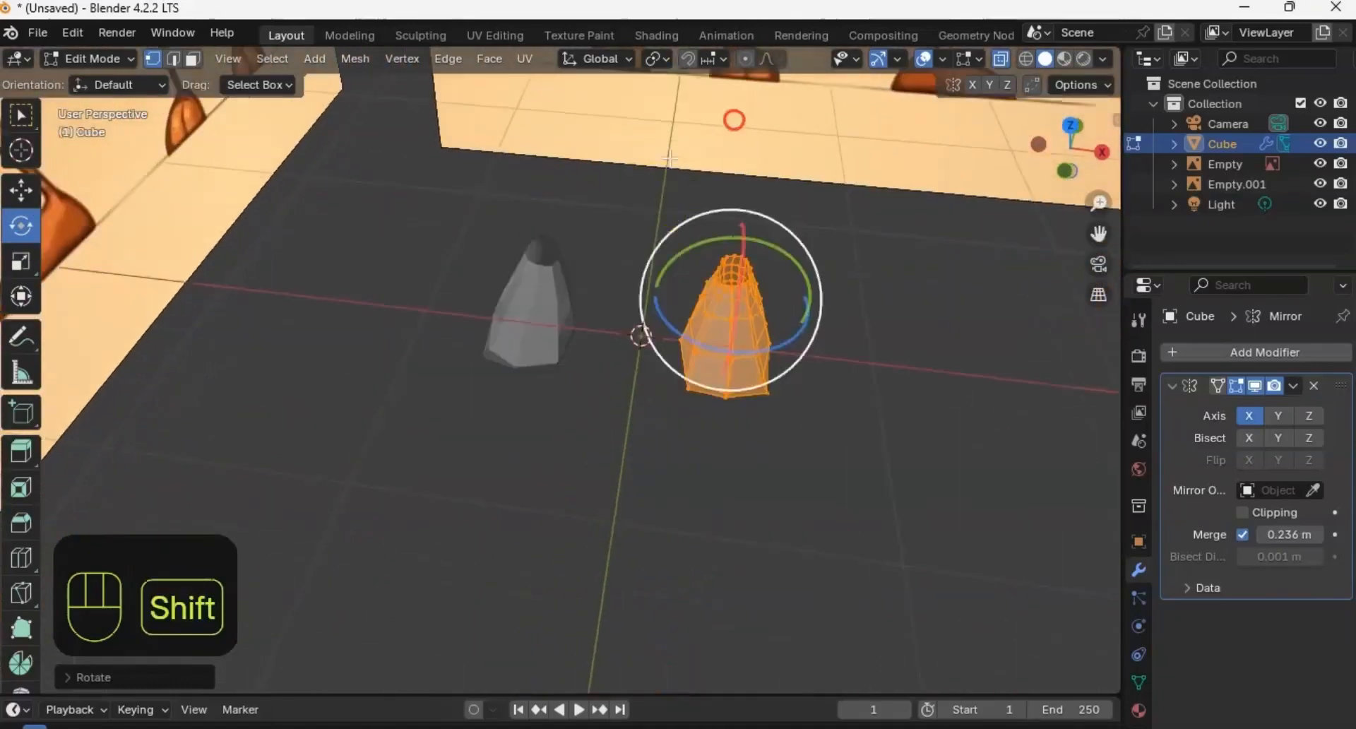
# Step: Turn X-ray off and reveal the hidden body, arm and leg geometry above the foot
pyautogui.moveTo(653, 297); pyautogui.dragTo(606, 169, button='middle')
pyautogui.moveTo(777, 487)
pyautogui.keyDown('shift'); pyautogui.mouseDown(button='middle')
pyautogui.moveTo(613, 379)
pyautogui.moveTo(674, 412)
pyautogui.moveTo(688, 486)
pyautogui.mouseUp(button='middle'); pyautogui.keyUp('shift')
pyautogui.click(1001, 60)
pyautogui.moveTo(734, 417); pyautogui.dragTo(743, 371, button='middle')
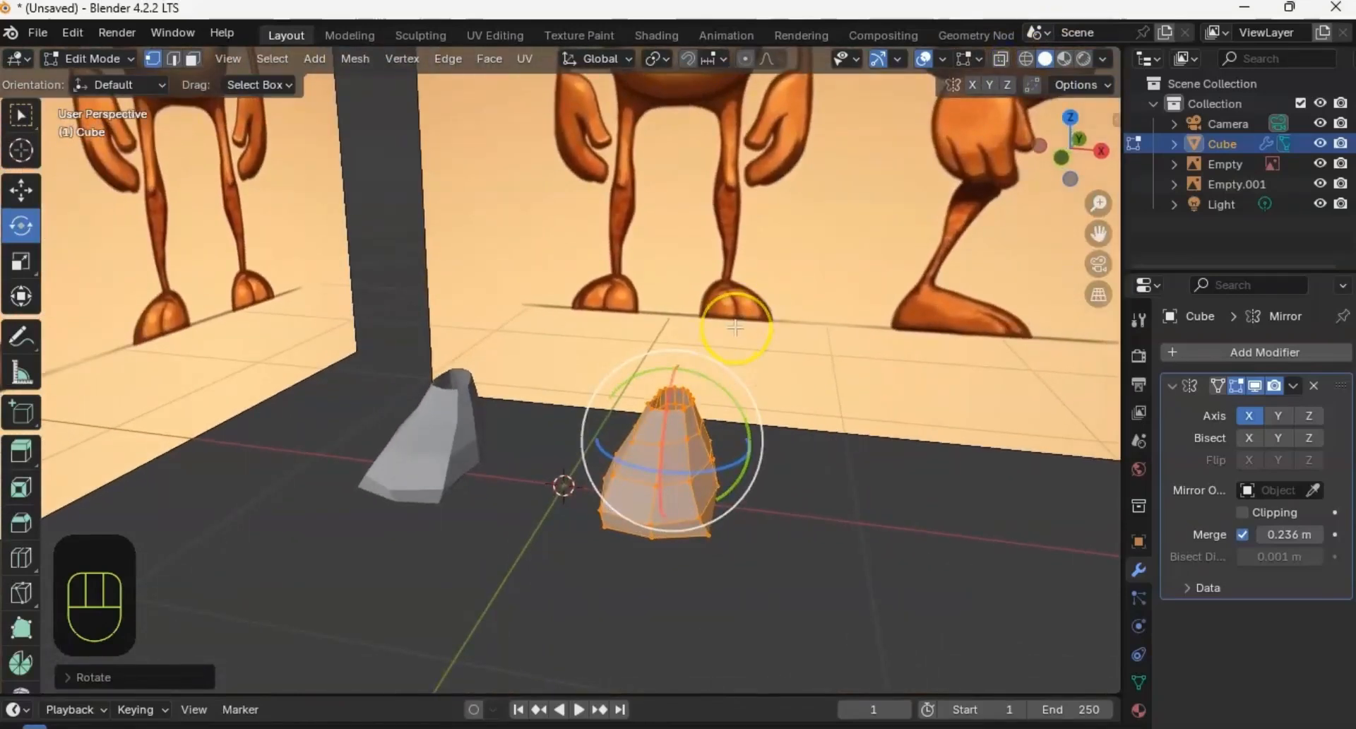
pyautogui.hotkey('alt', 'h')
pyautogui.moveTo(735, 327); pyautogui.dragTo(713, 346, button='middle')
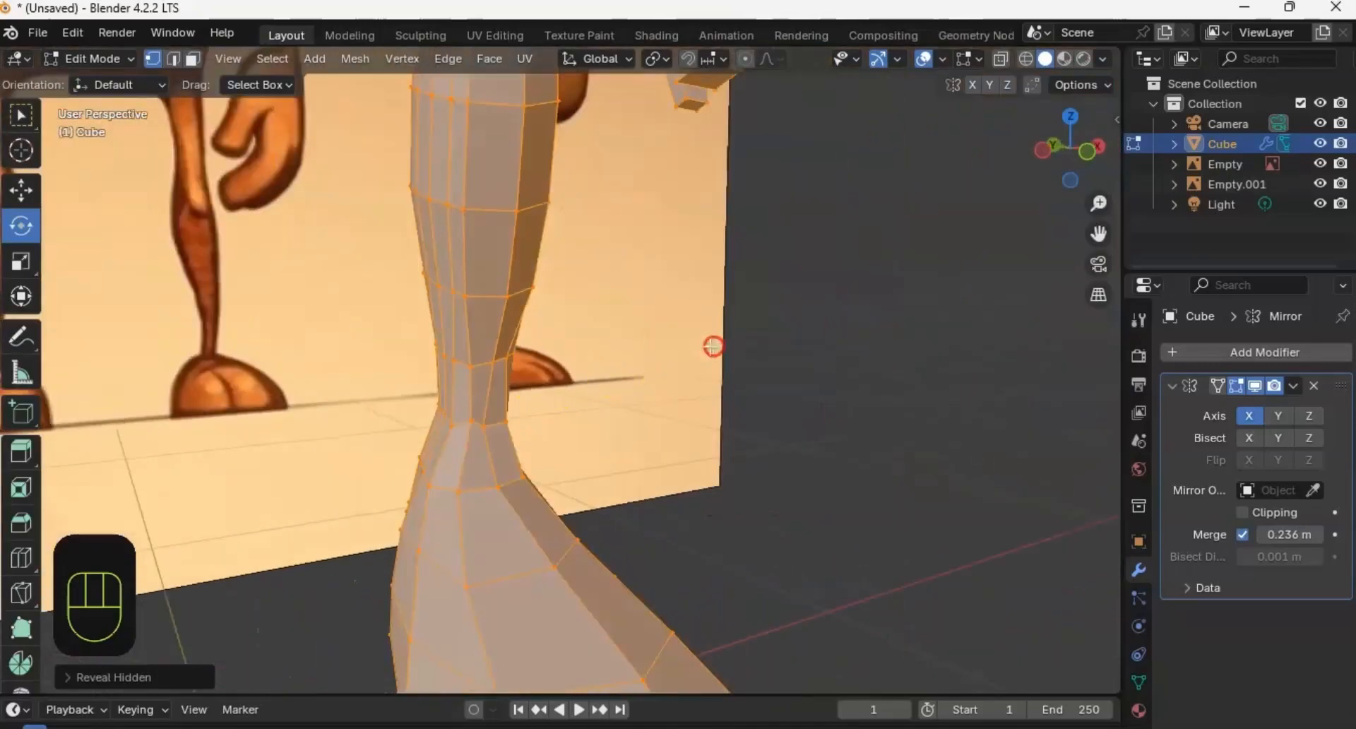
# Step: Select the vertex on the ankle just above the foot and move it slightly downward
pyautogui.click(488, 413)
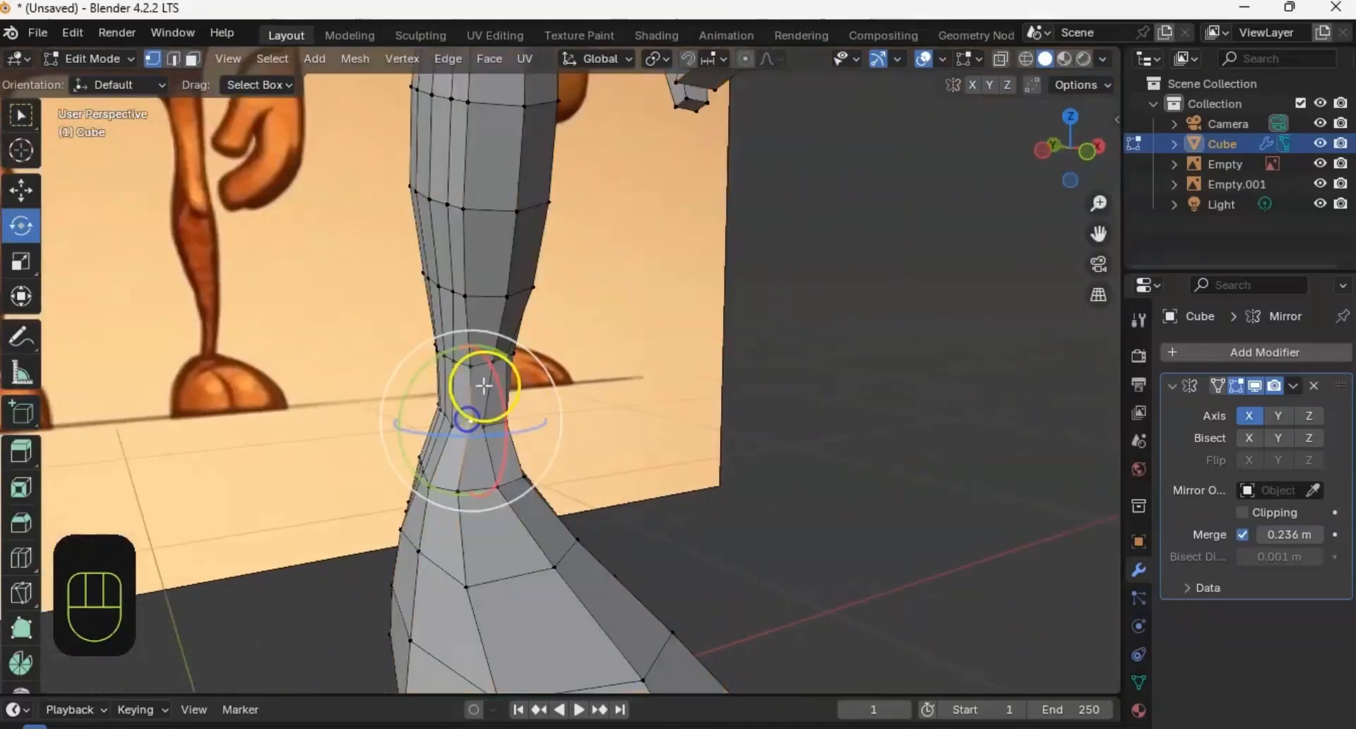
pyautogui.click(21, 190)
pyautogui.moveTo(471, 374); pyautogui.dragTo(466, 394)
pyautogui.moveTo(466, 394); pyautogui.dragTo(619, 411, button='middle')
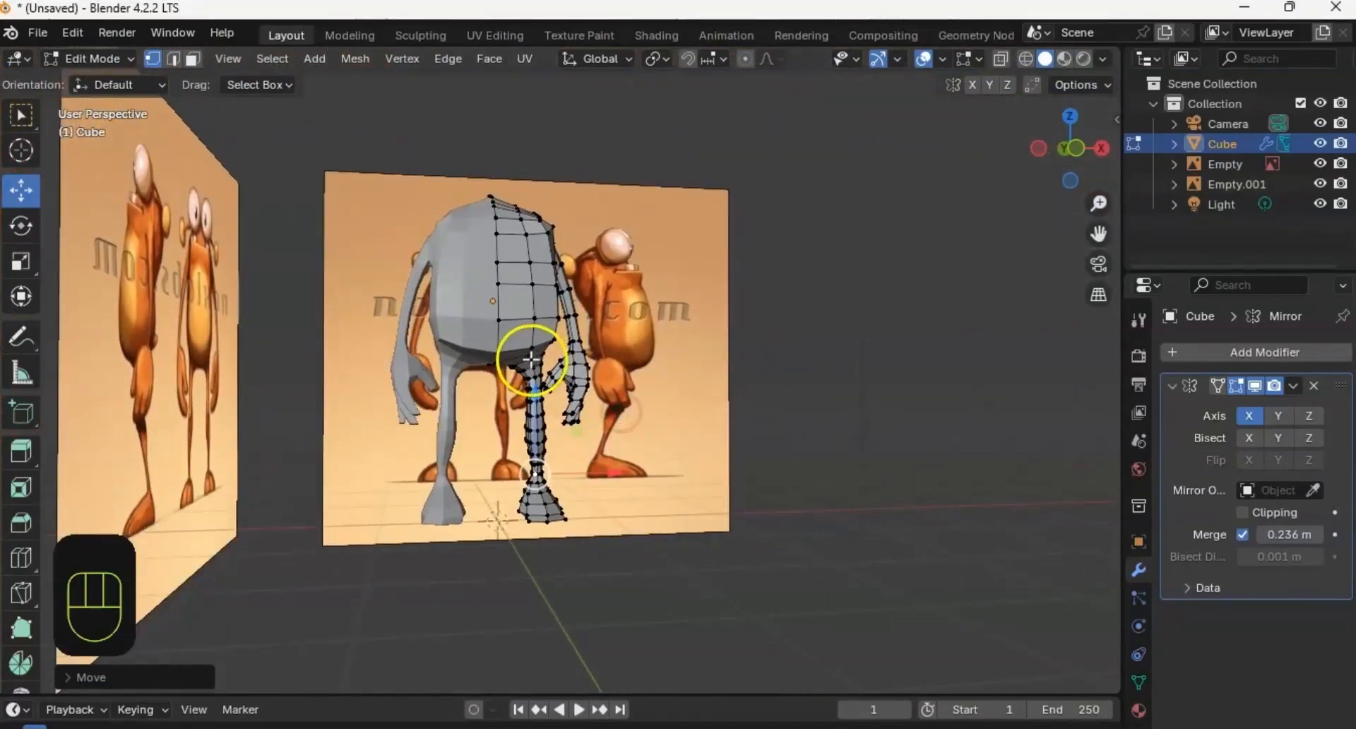
# Step: Return to Object Mode and apply the character's Mirror modifier
pyautogui.press('Tab')
pyautogui.moveTo(552, 362); pyautogui.dragTo(601, 401, button='middle')
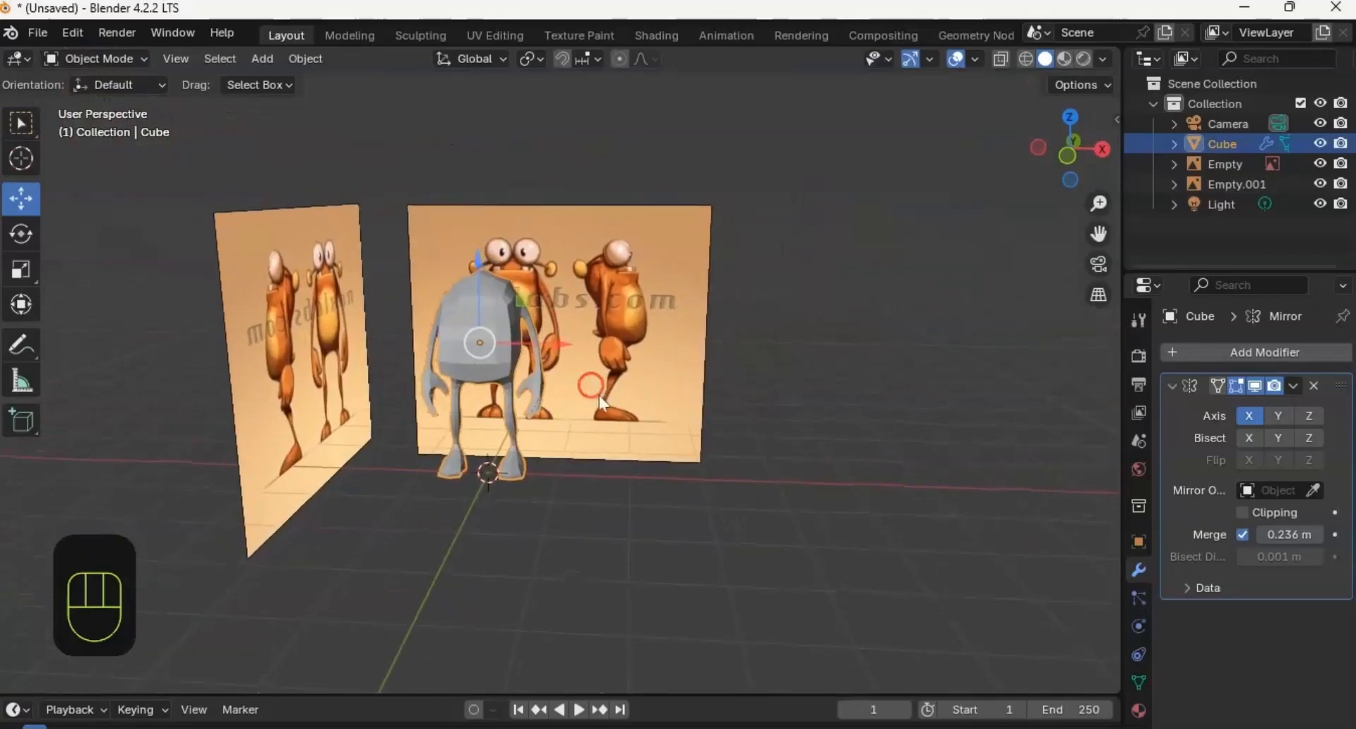
pyautogui.moveTo(549, 359); pyautogui.dragTo(561, 389, button='middle')
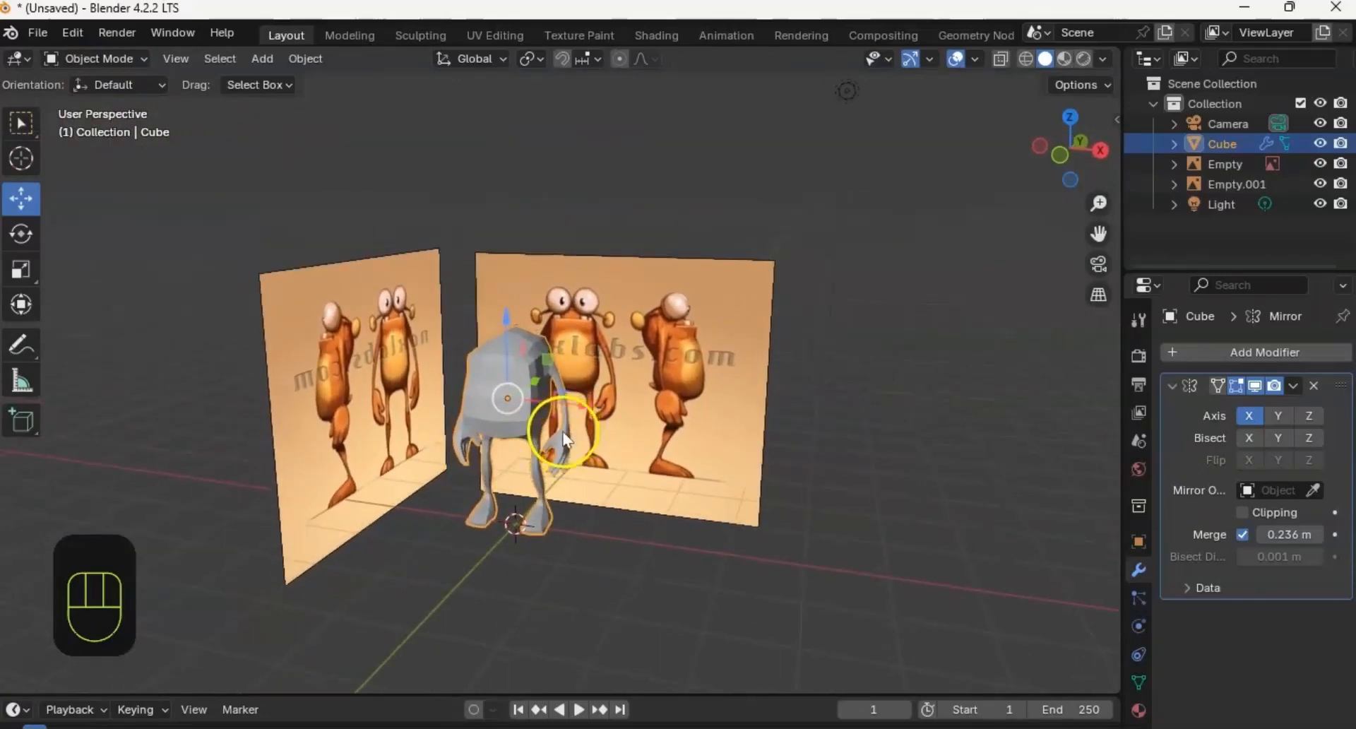
pyautogui.keyDown('shift'); pyautogui.moveTo(559, 449); pyautogui.dragTo(648, 380, button='middle'); pyautogui.keyUp('shift')
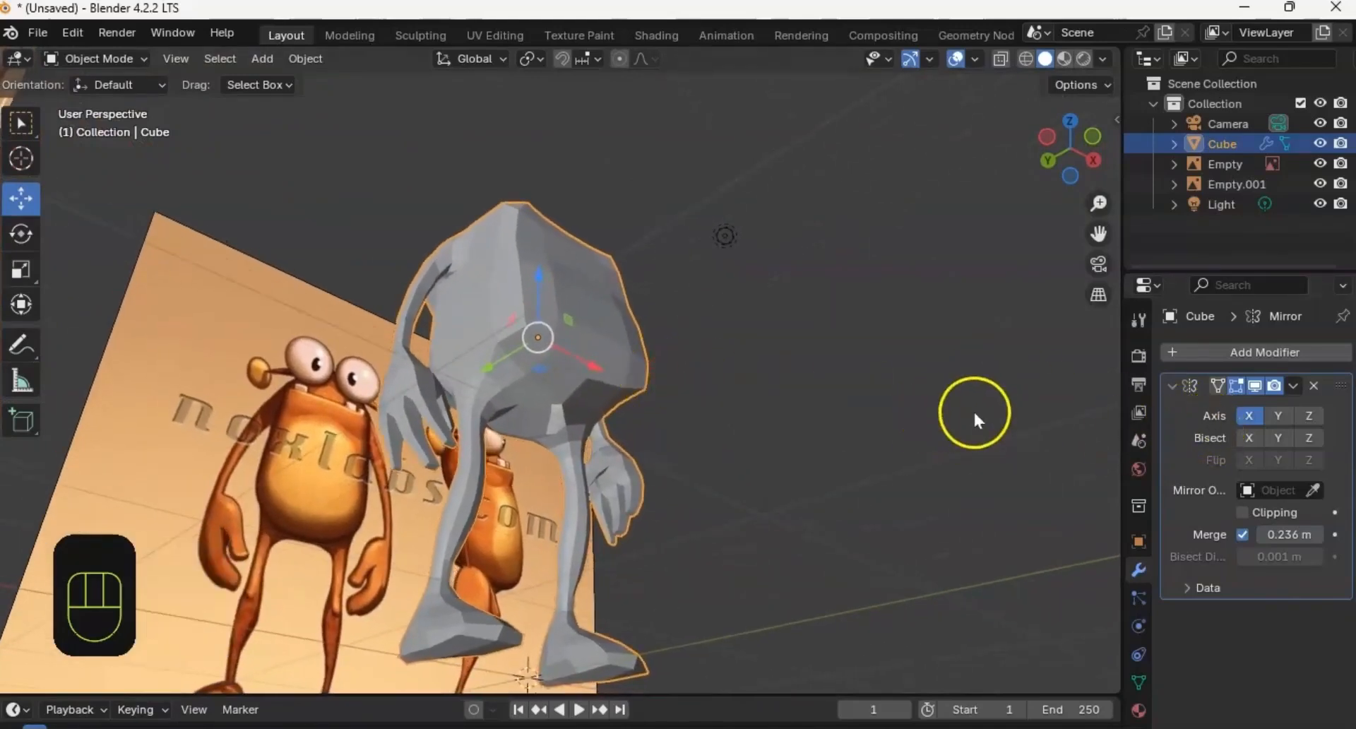
pyautogui.click(1293, 385)
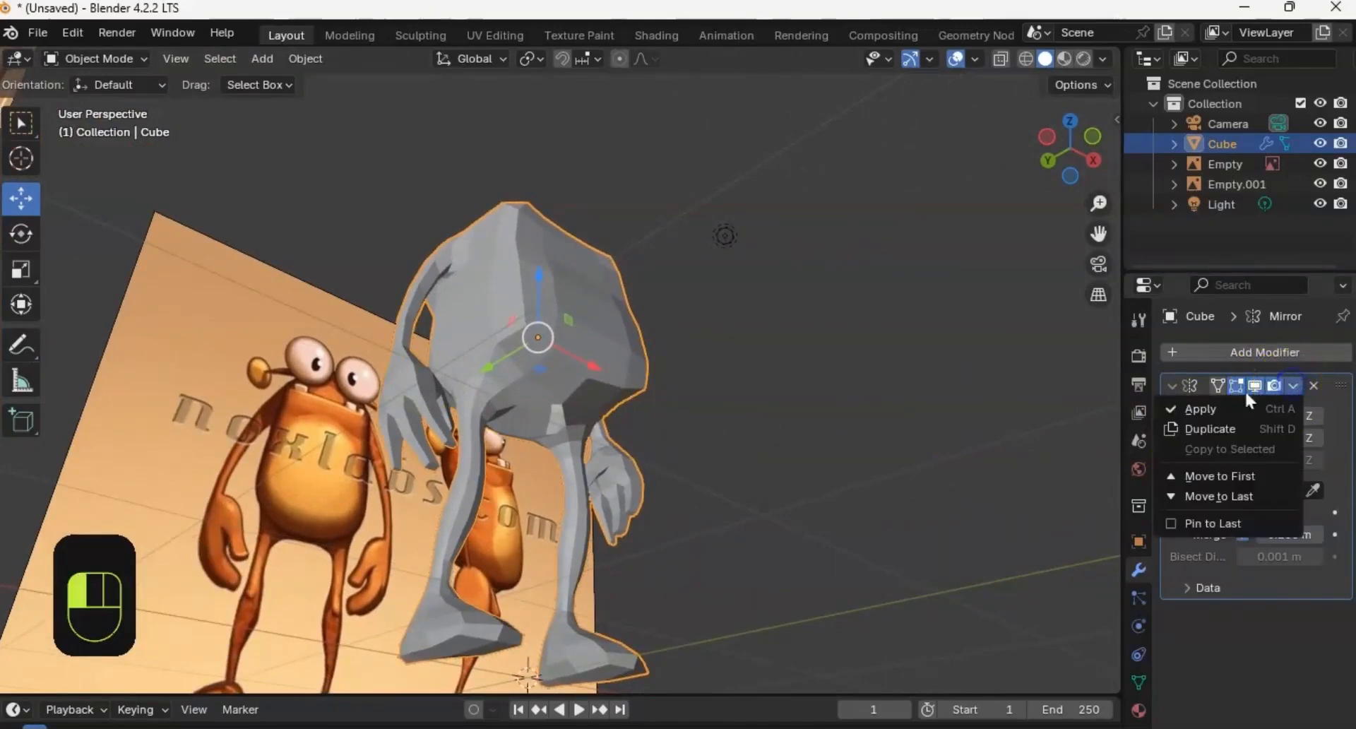
pyautogui.click(1211, 404)
# Step: In Edit Mode, select the boundary edges around the +X half of the opening between the legs and fill them with a face
pyautogui.keyDown('ctrl'); pyautogui.moveTo(567, 377); pyautogui.dragTo(572, 350, button='middle'); pyautogui.keyUp('ctrl')
pyautogui.moveTo(589, 442); pyautogui.dragTo(540, 298, button='middle')
pyautogui.moveTo(556, 381); pyautogui.dragTo(620, 378, button='middle')
pyautogui.press('Tab')
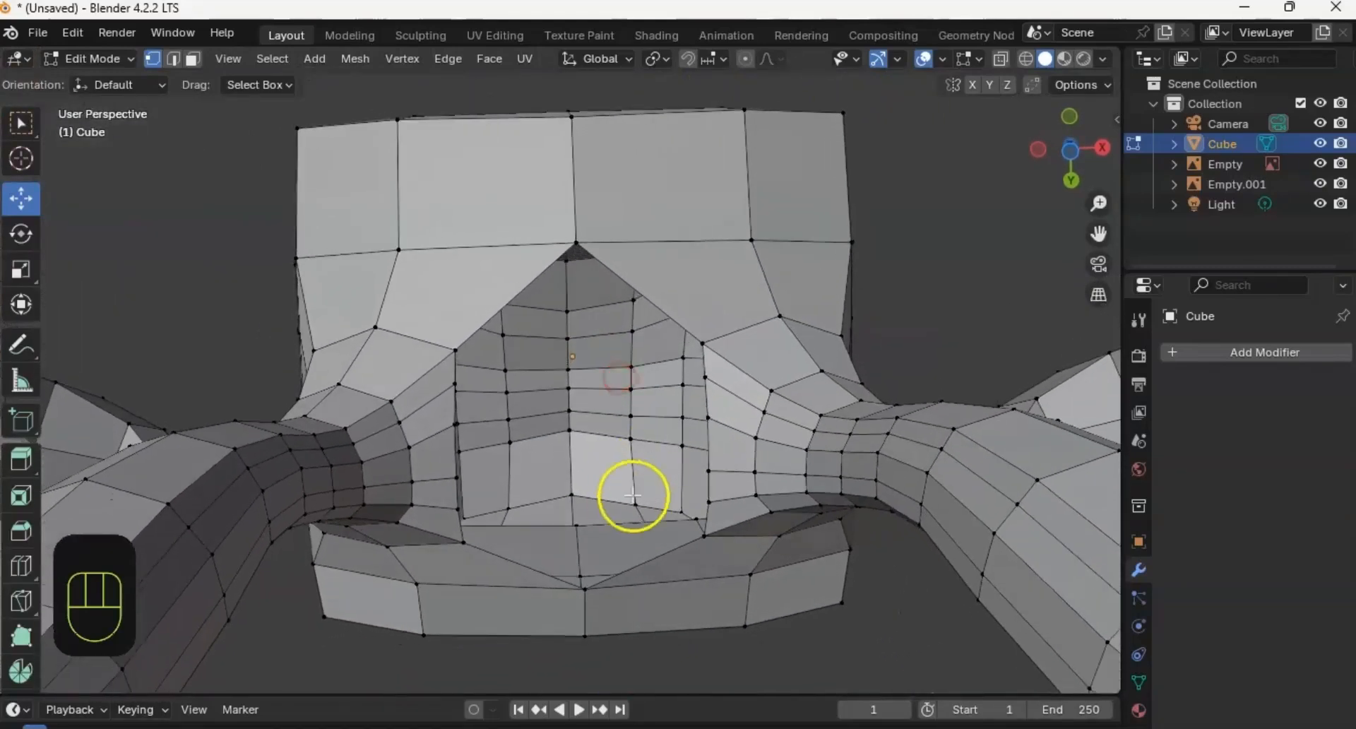
pyautogui.press('2')
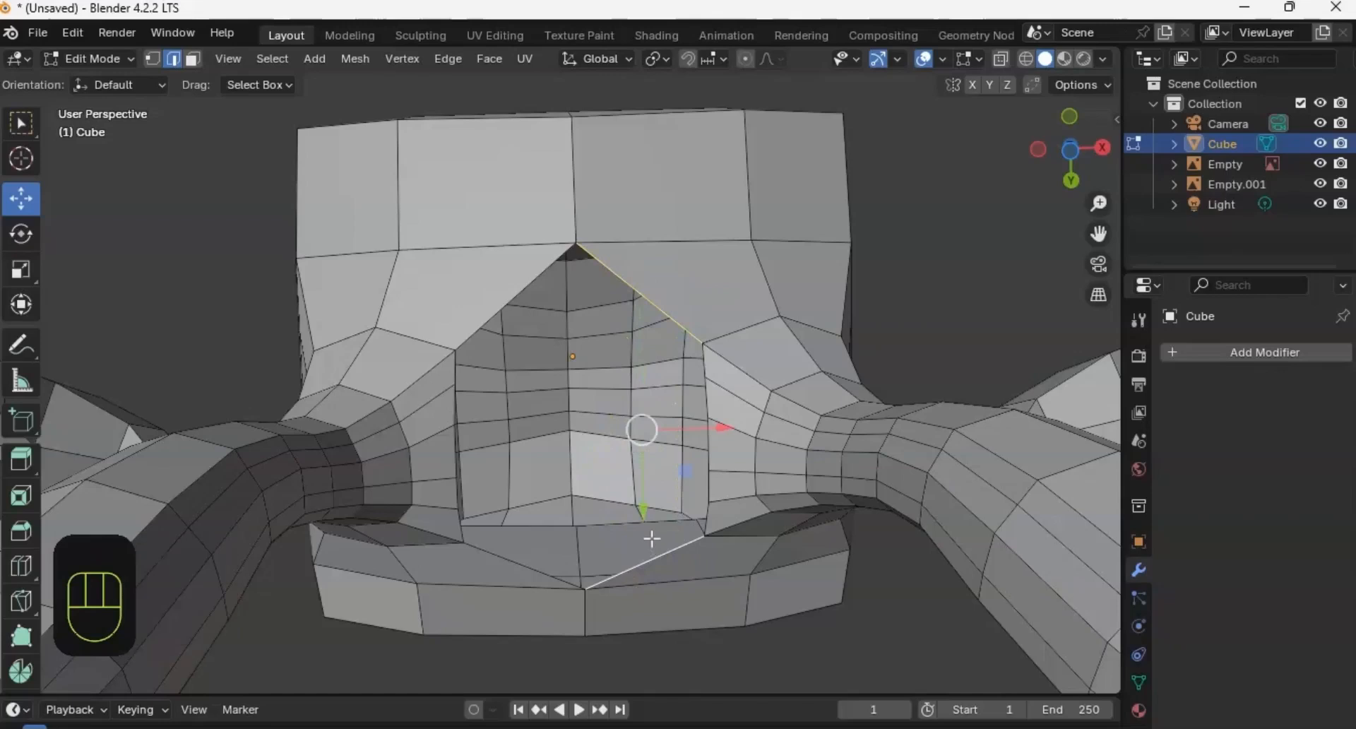
pyautogui.press('f')
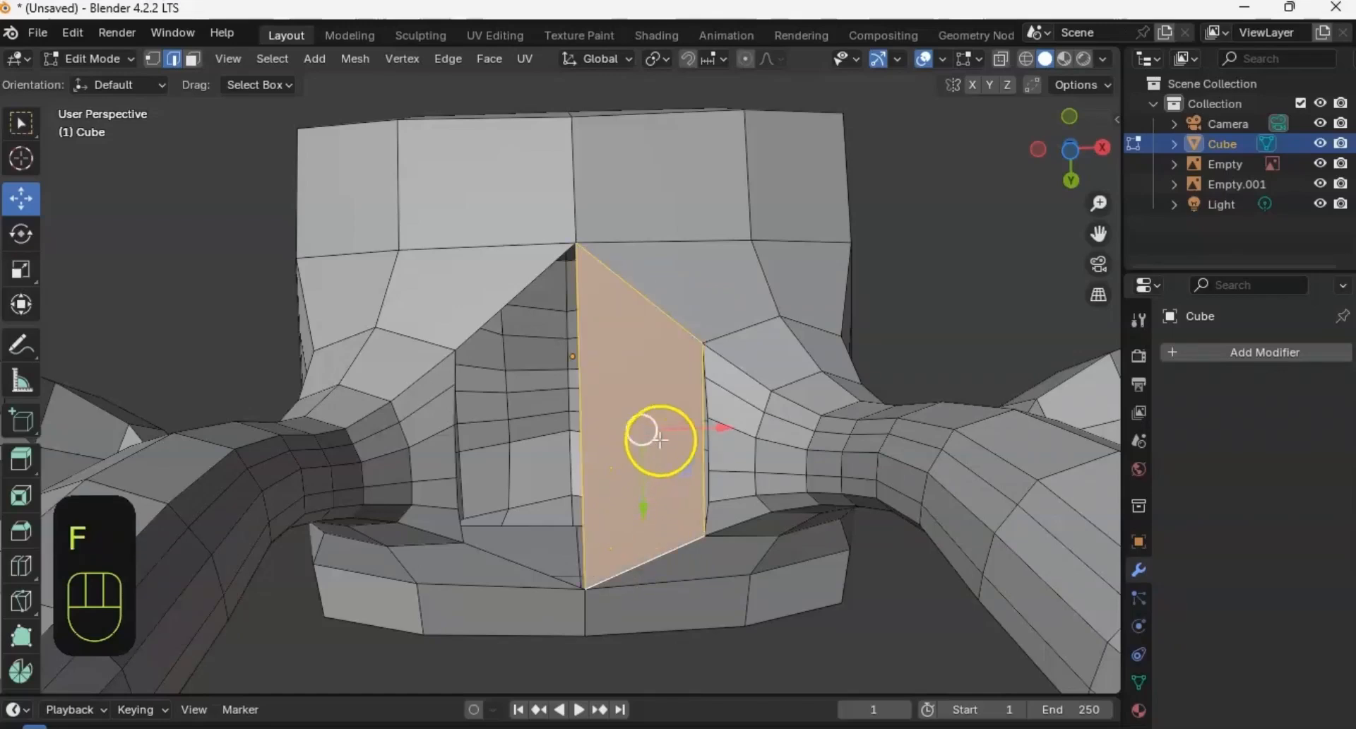
pyautogui.moveTo(659, 439); pyautogui.dragTo(644, 403, button='middle')
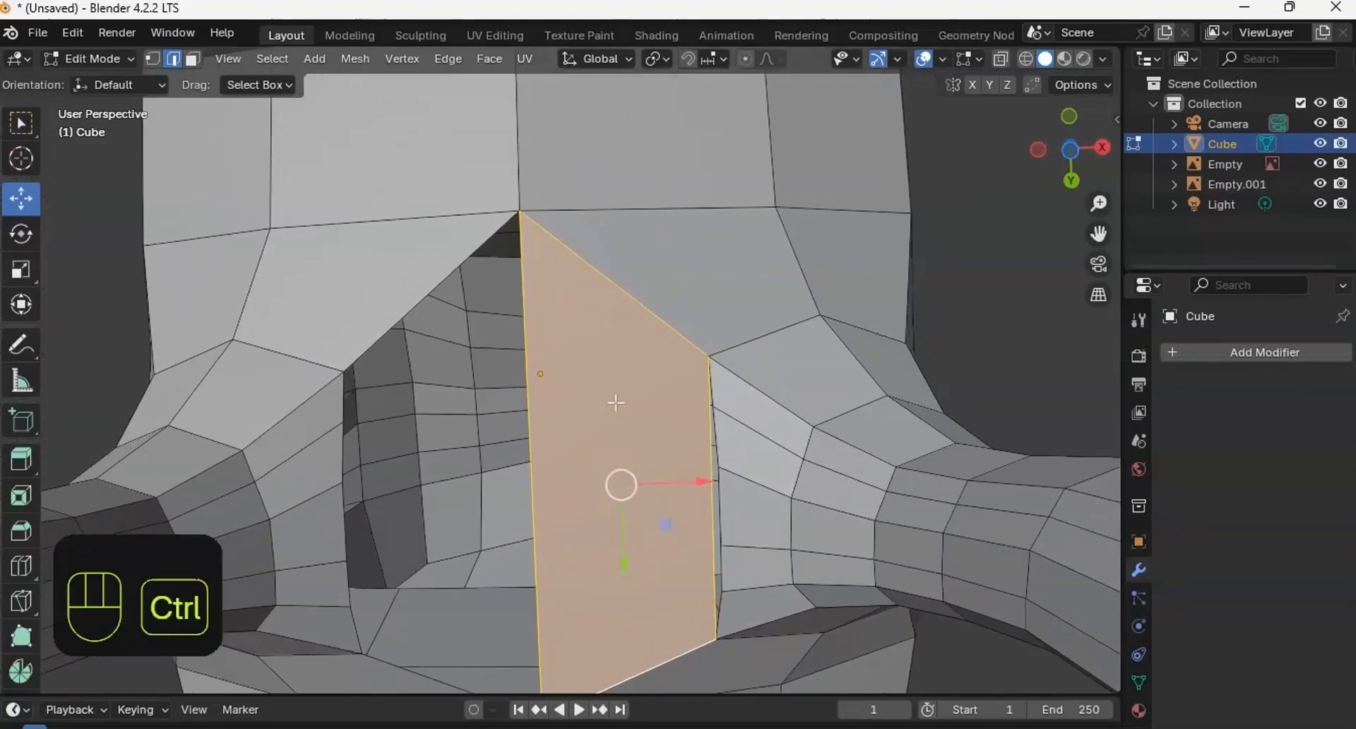
# Step: Add two loop cuts across the front part of the new crotch face, slid to line up with the thigh's edges
pyautogui.hotkey('ctrl', 'r')
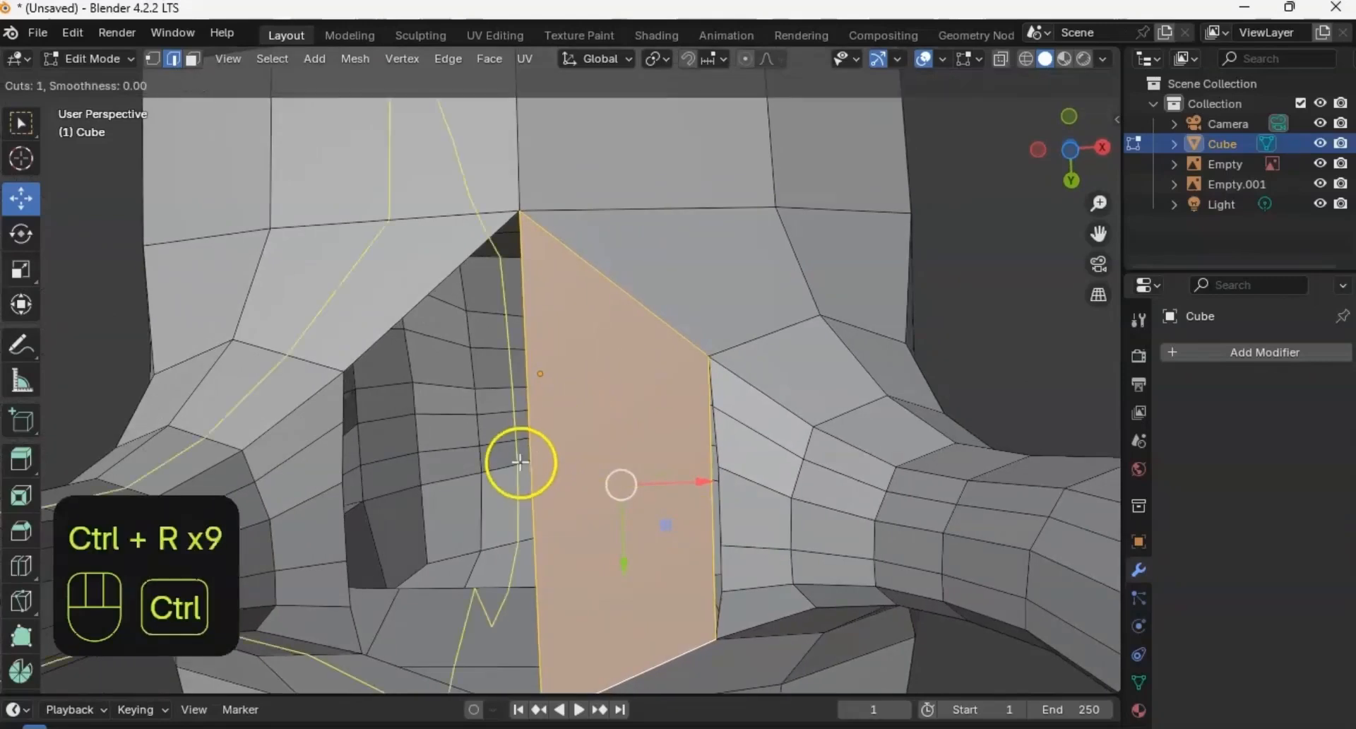
pyautogui.click(557, 453)
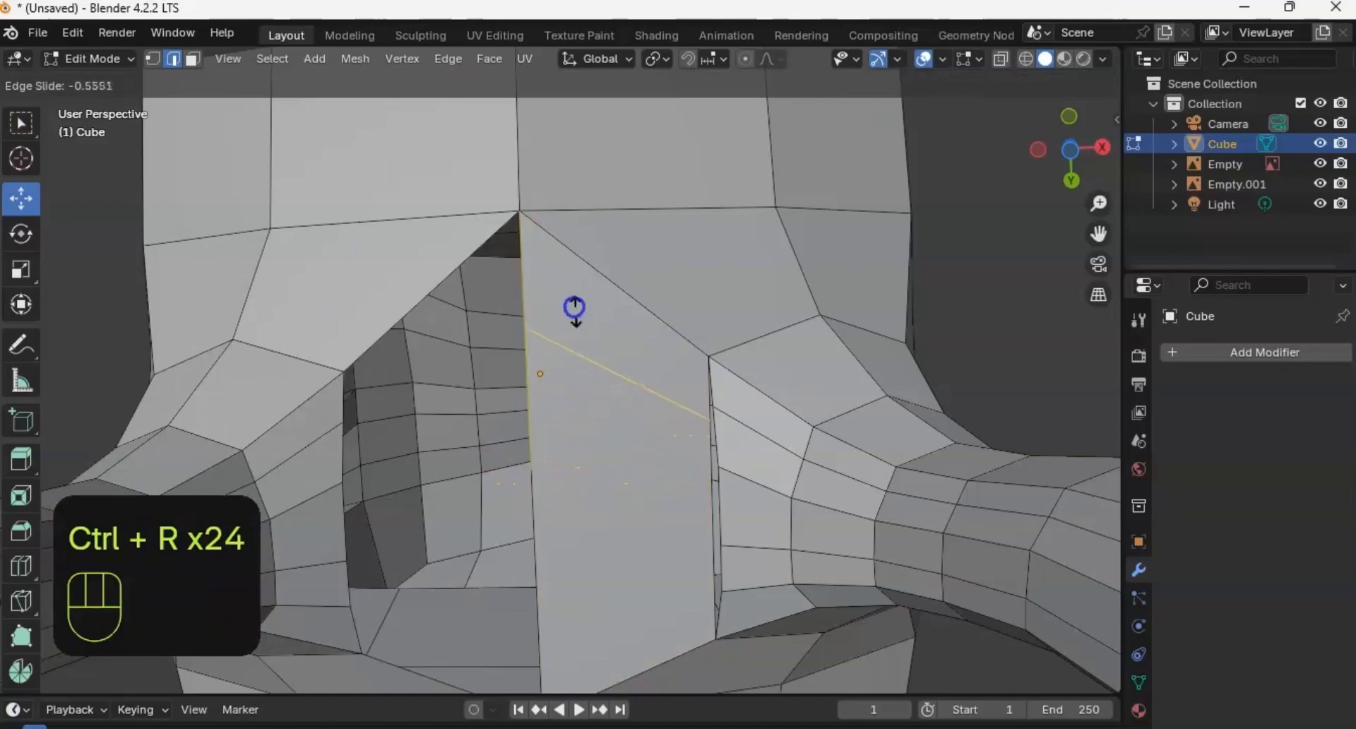
pyautogui.click(574, 288)
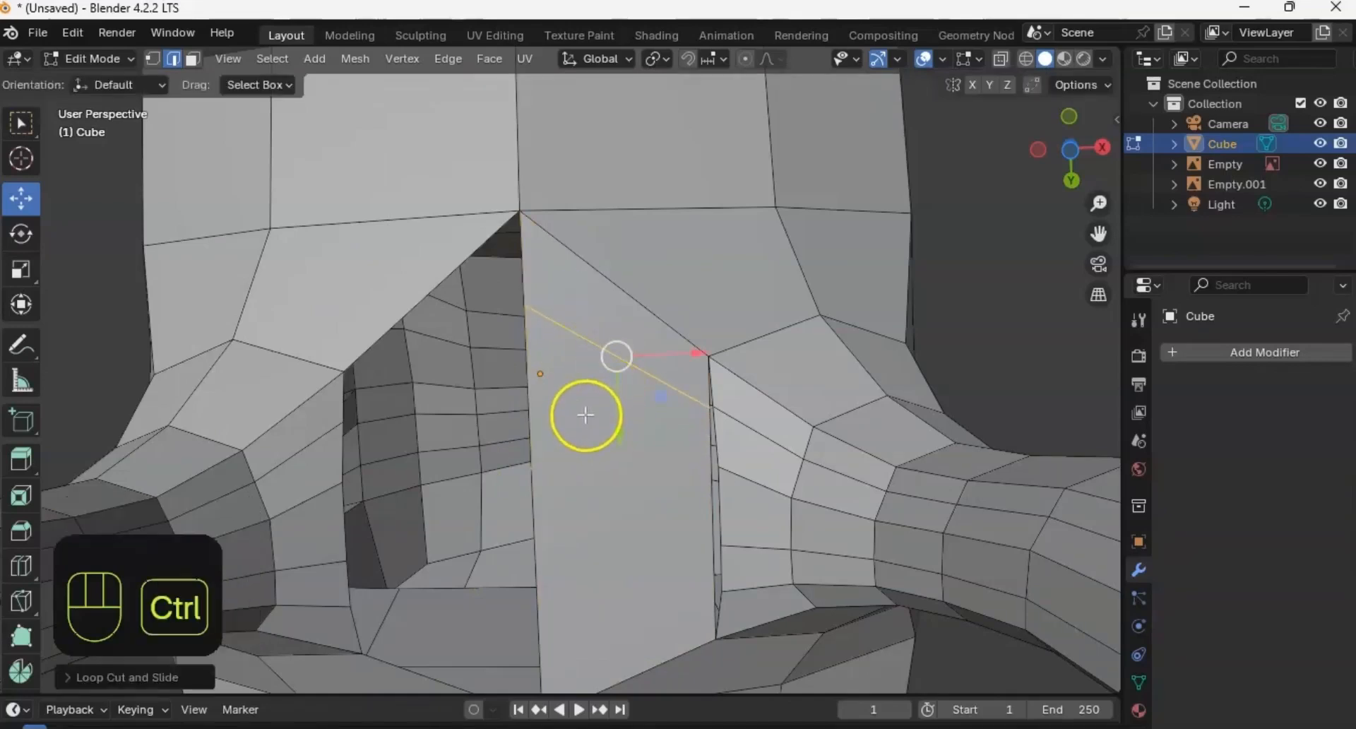
pyautogui.hotkey('ctrl', 'r')
pyautogui.click(545, 469)
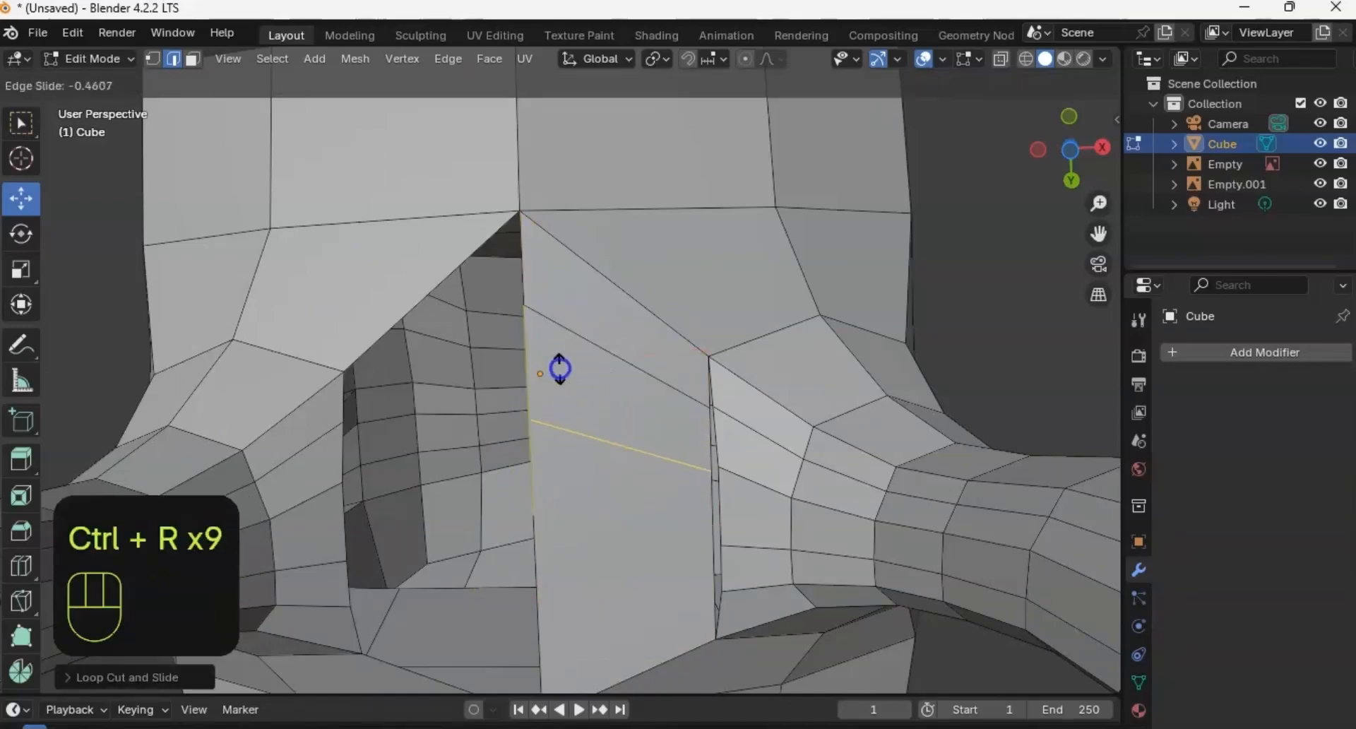
pyautogui.click(562, 520)
pyautogui.hotkey('ctrl', 'r')
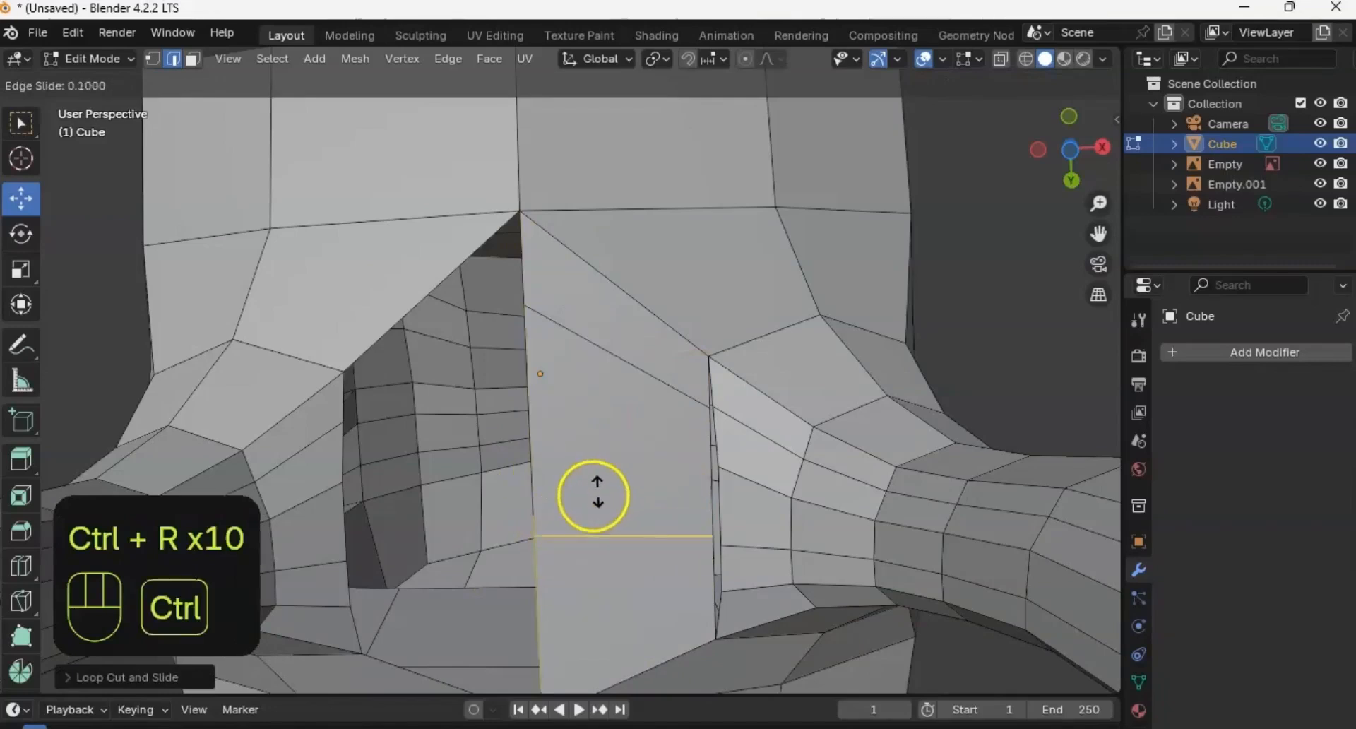
pyautogui.click(585, 458)
pyautogui.click(602, 360)
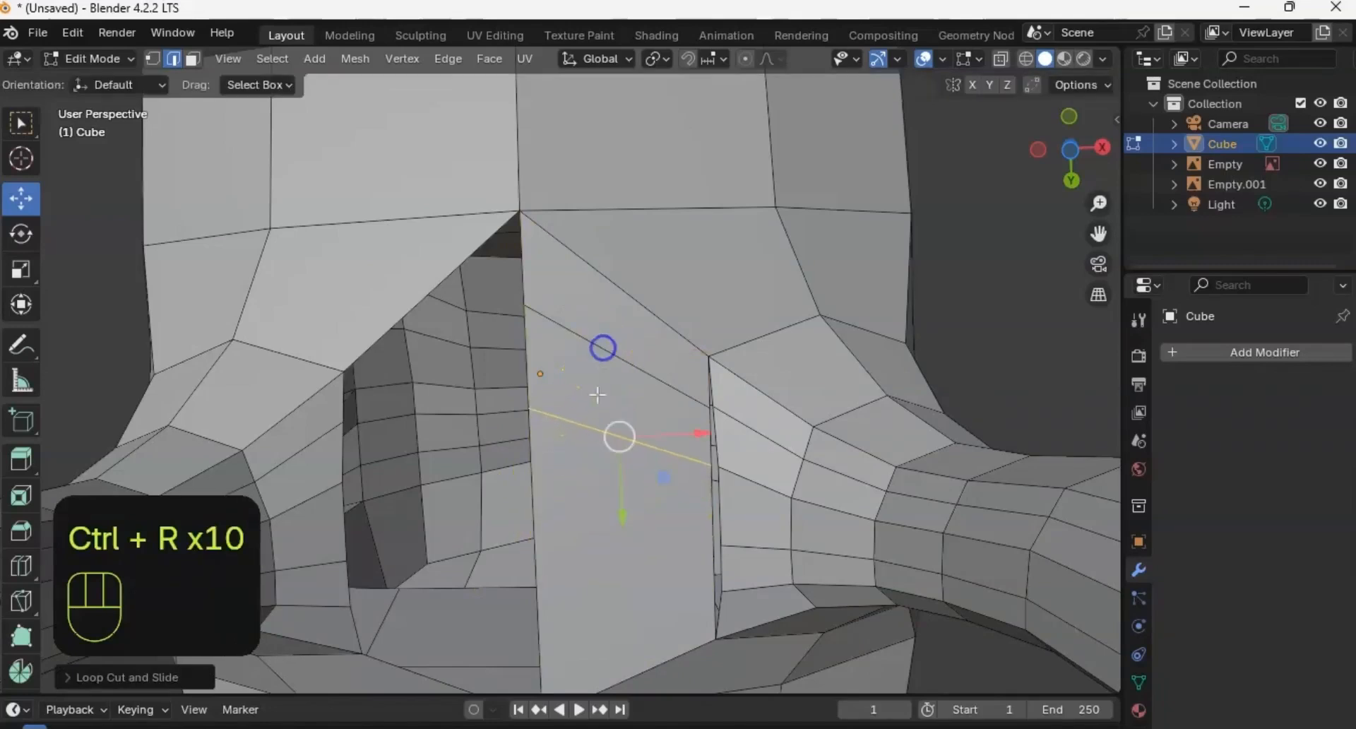
# Step: Add two more loop cuts across the rear part of the crotch face, aligned with the thigh's remaining edges
pyautogui.hotkey('ctrl', 'r')
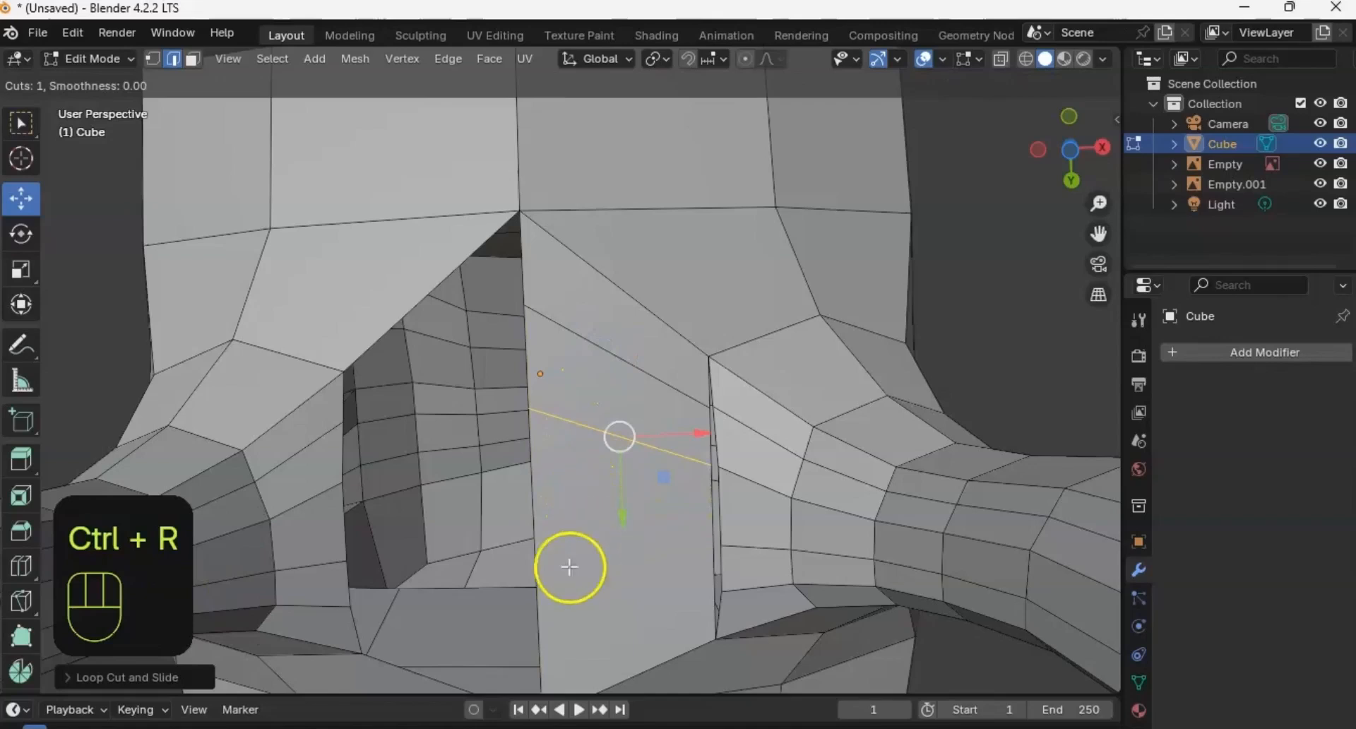
pyautogui.click(545, 571)
pyautogui.click(551, 546)
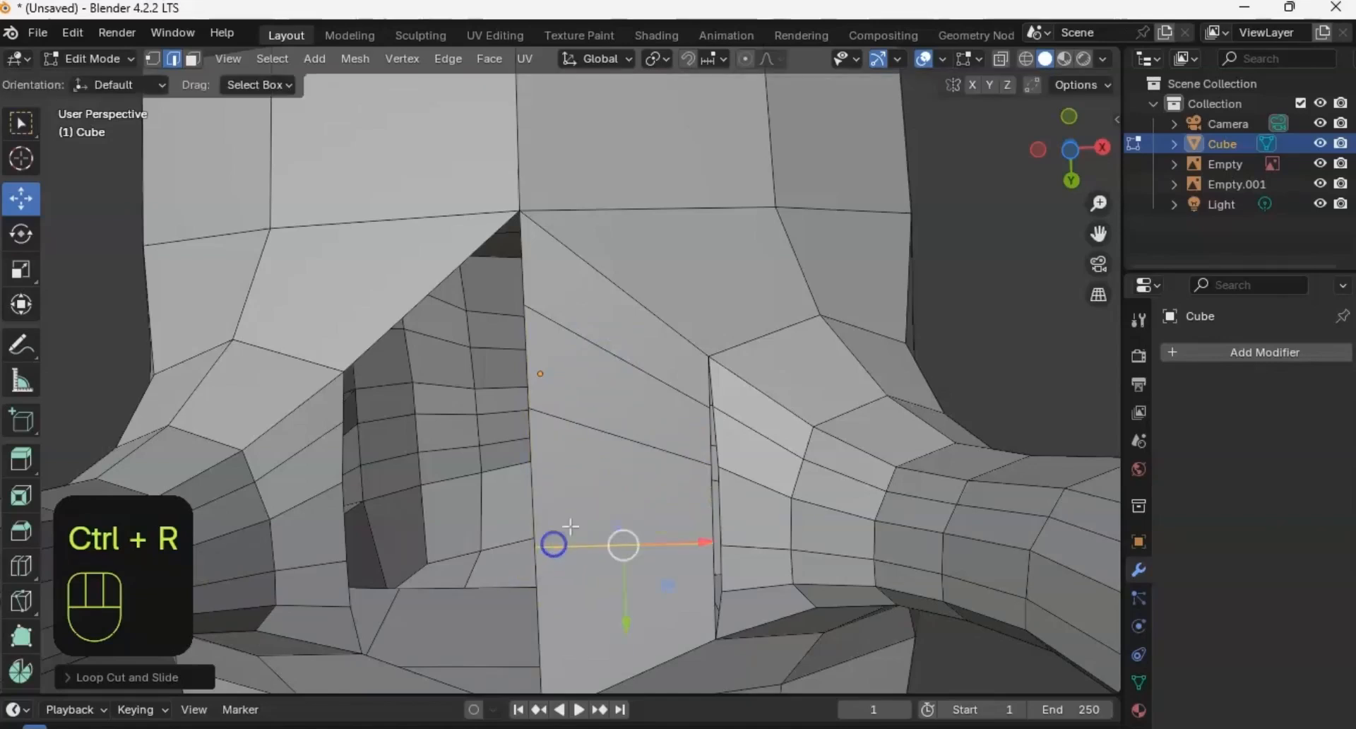
pyautogui.keyDown('shift'); pyautogui.moveTo(654, 484); pyautogui.dragTo(646, 389, button='middle'); pyautogui.keyUp('shift')
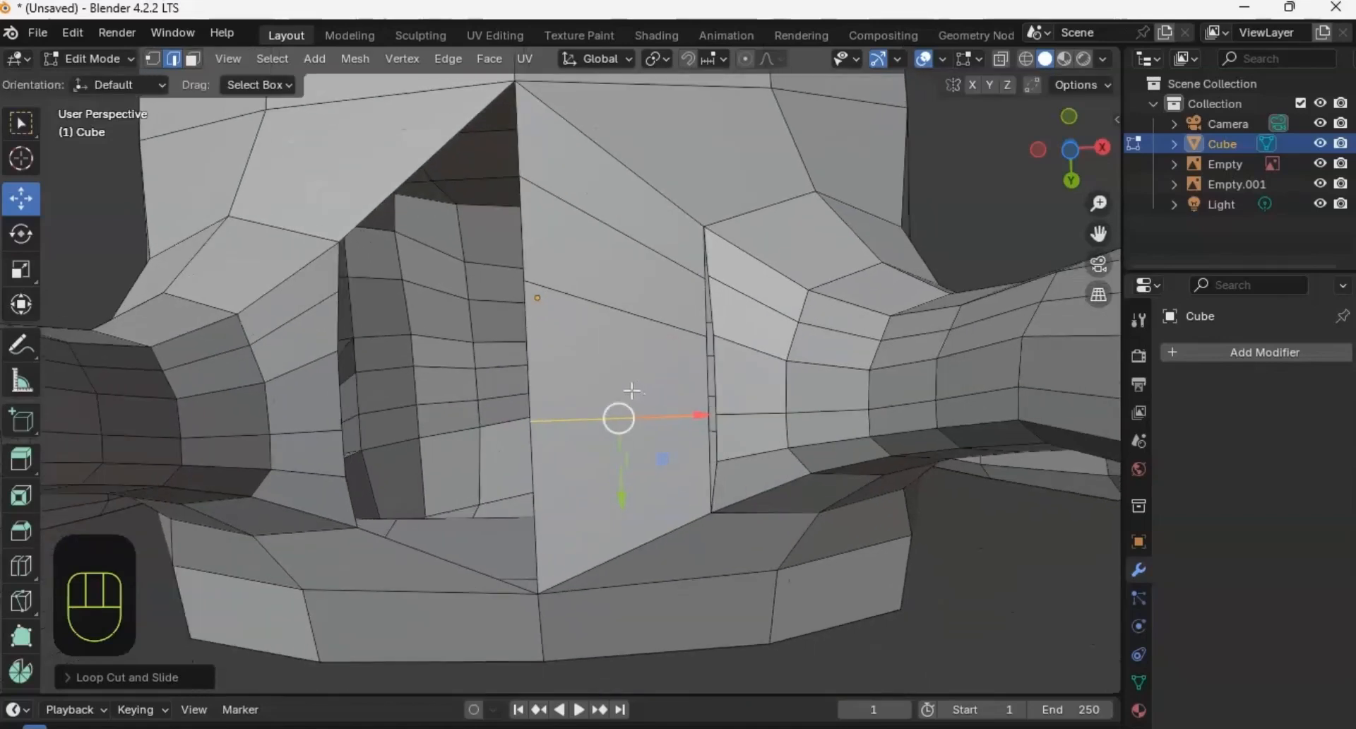
pyautogui.hotkey('ctrl', 'r')
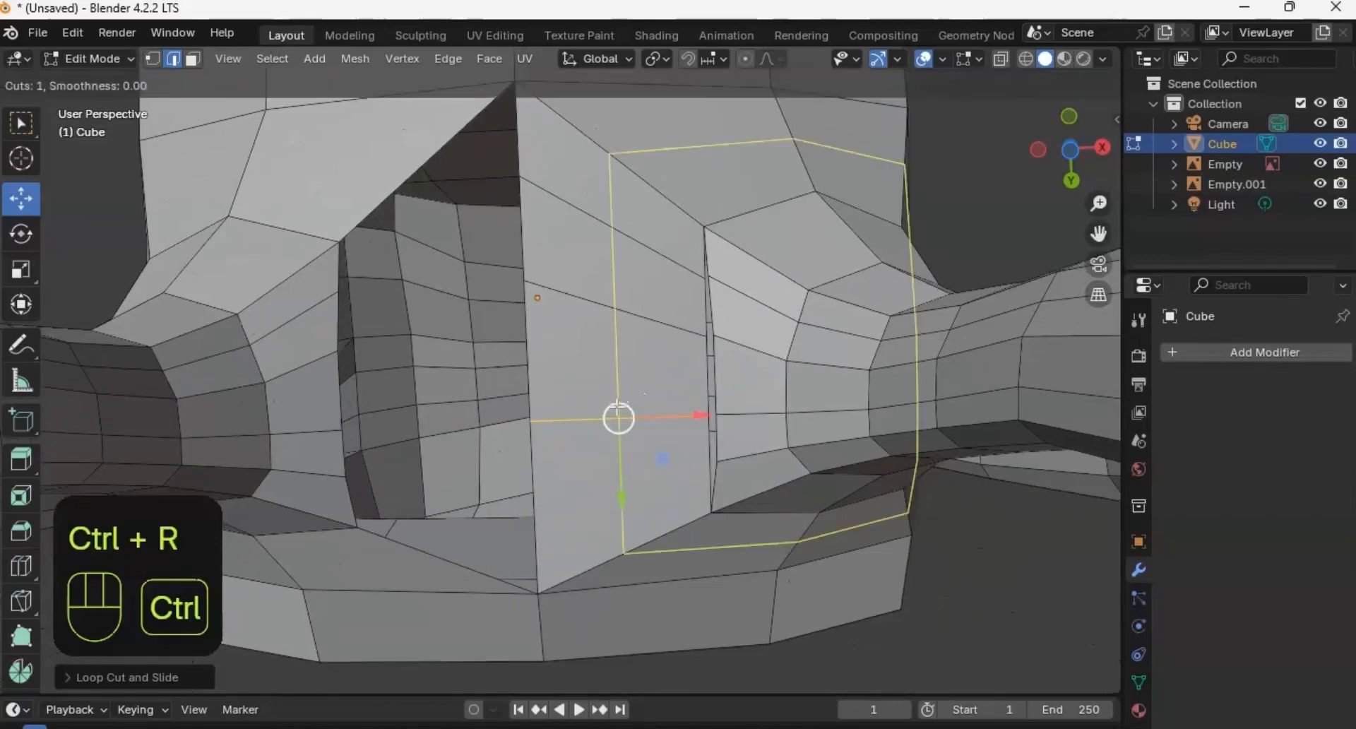
pyautogui.click(543, 459)
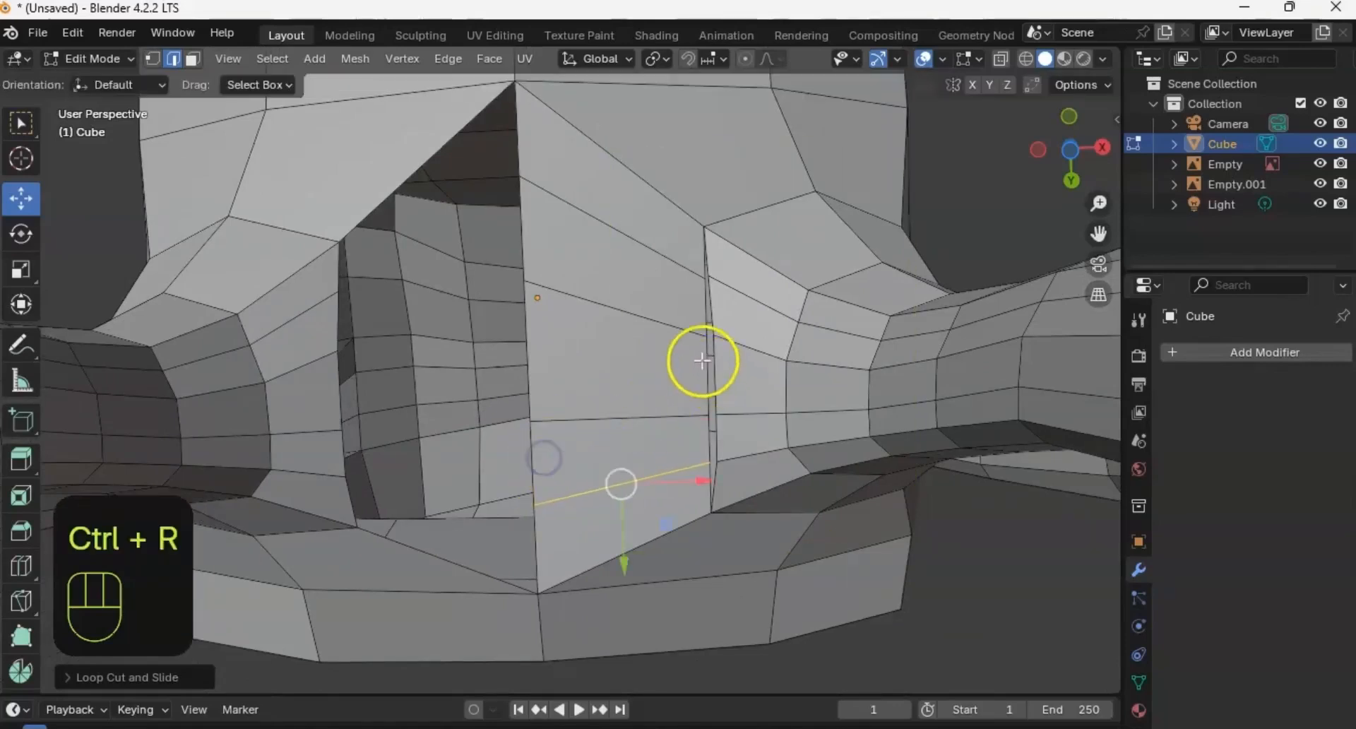
# Step: Merge at center the two frontmost vertex pairs along the gap between the crotch face and the thigh
pyautogui.keyDown('shift'); pyautogui.moveTo(722, 329); pyautogui.dragTo(665, 378, button='middle'); pyautogui.keyUp('shift')
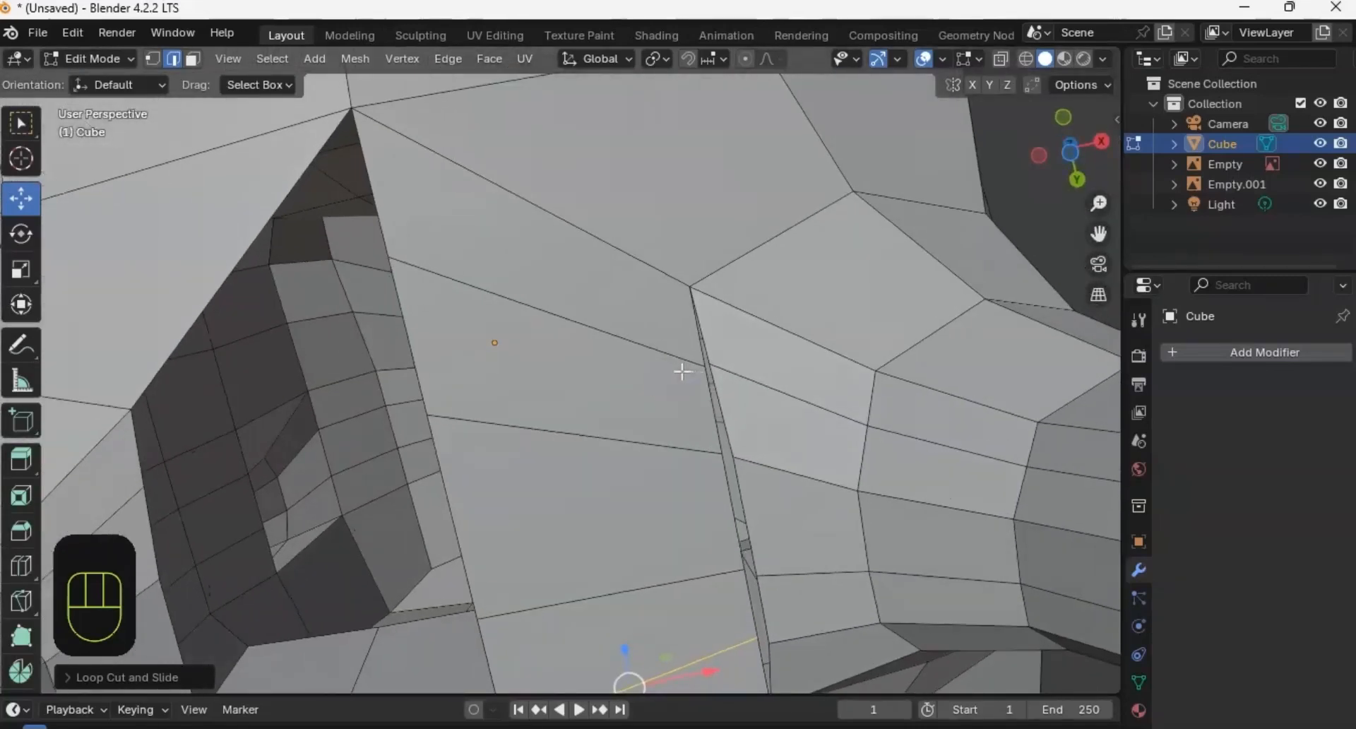
pyautogui.press('1')
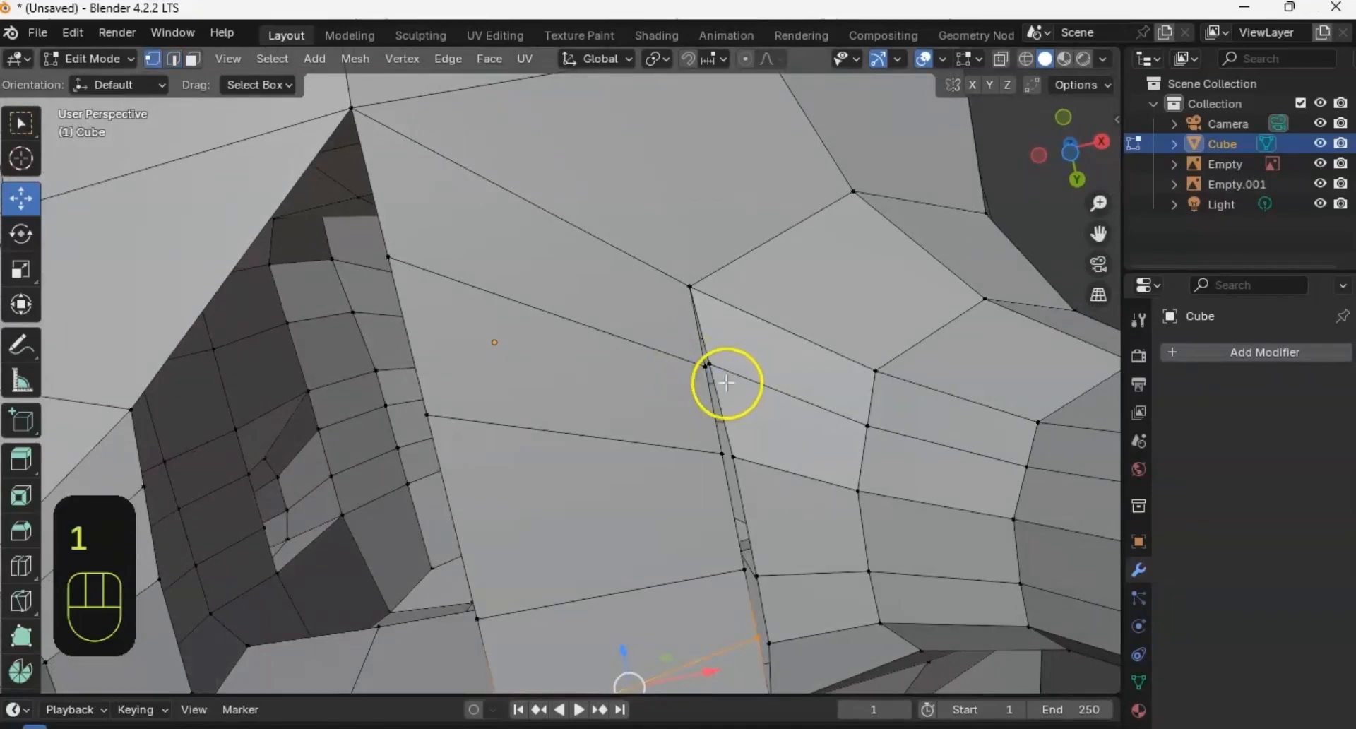
pyautogui.moveTo(732, 381); pyautogui.dragTo(708, 387, button='middle')
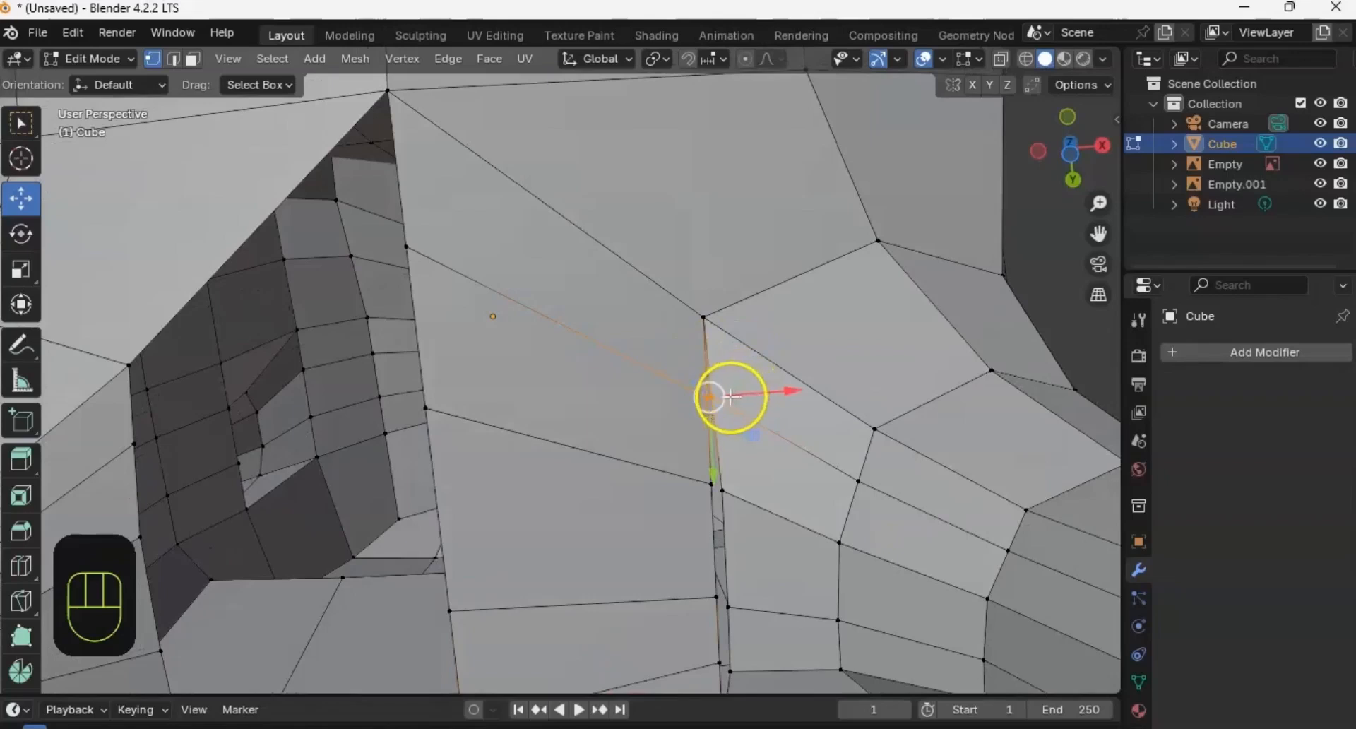
pyautogui.press('m')
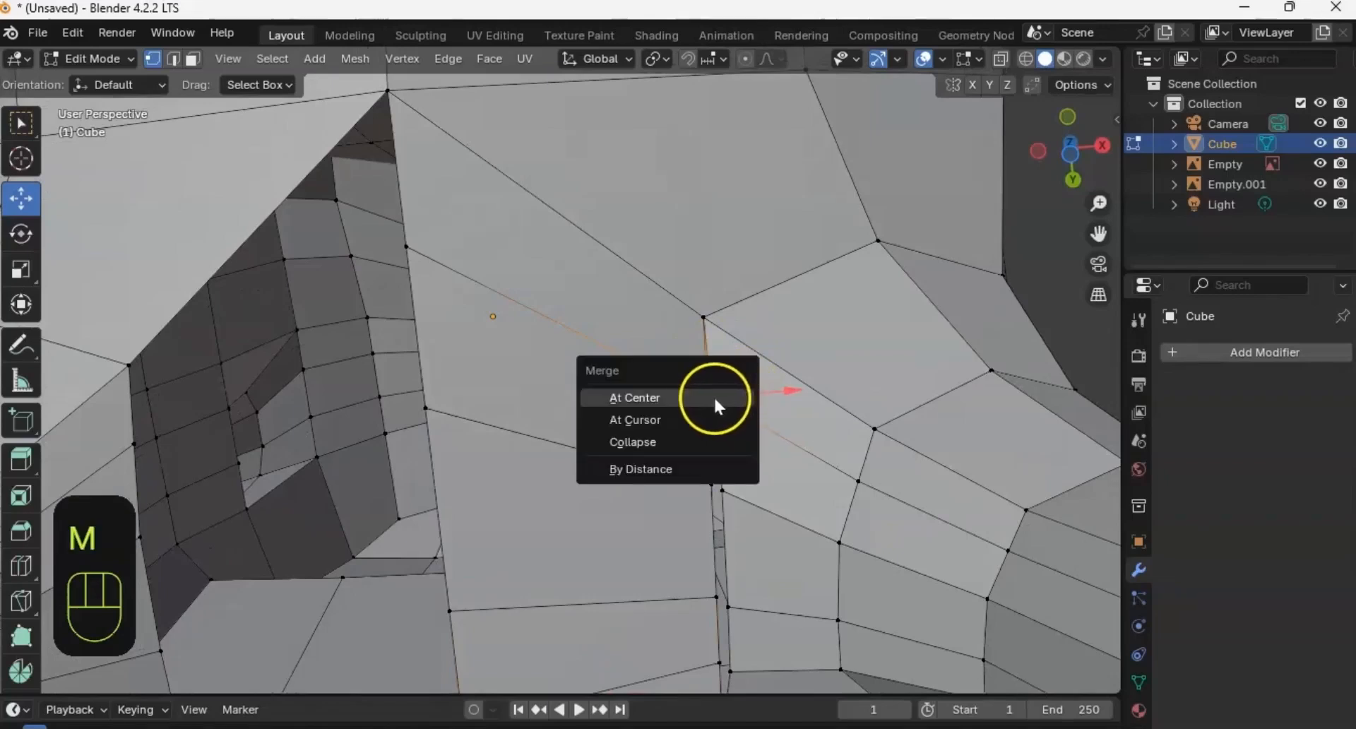
pyautogui.click(663, 399)
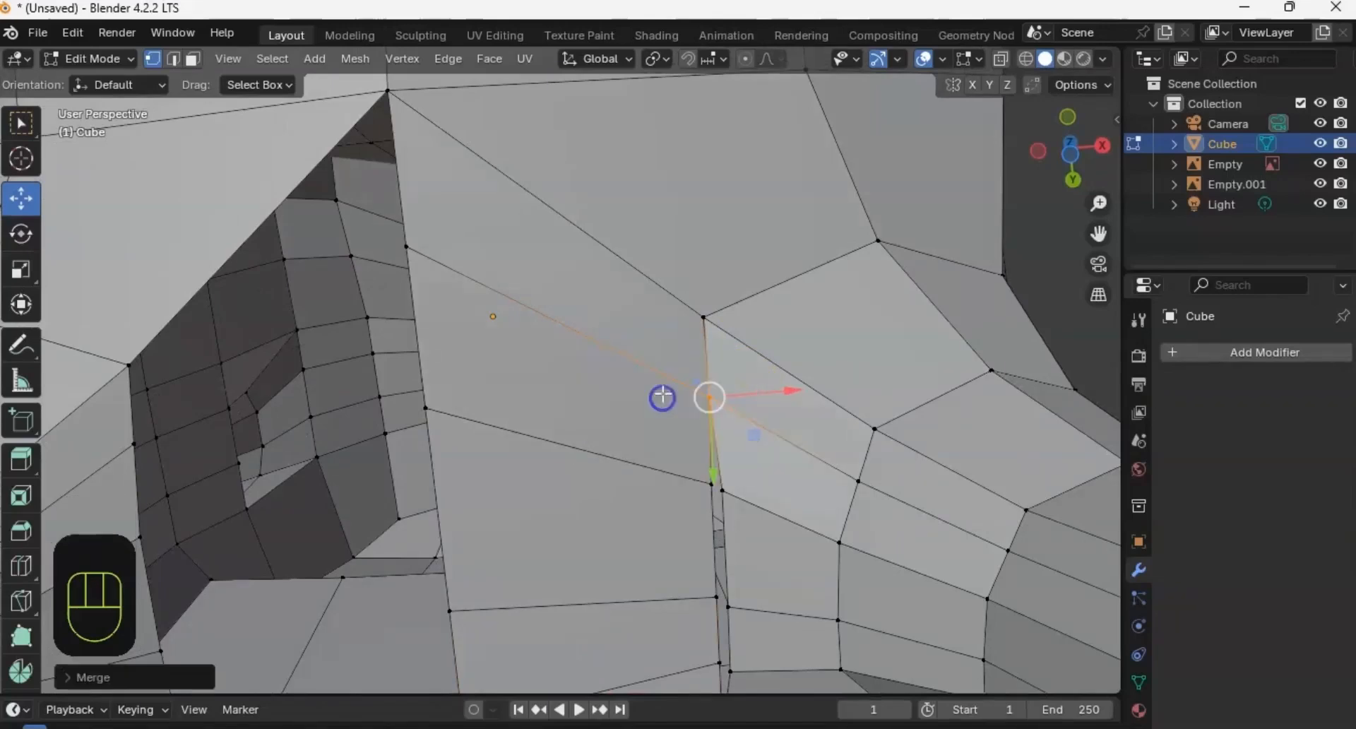
pyautogui.moveTo(699, 460); pyautogui.dragTo(688, 431, button='middle')
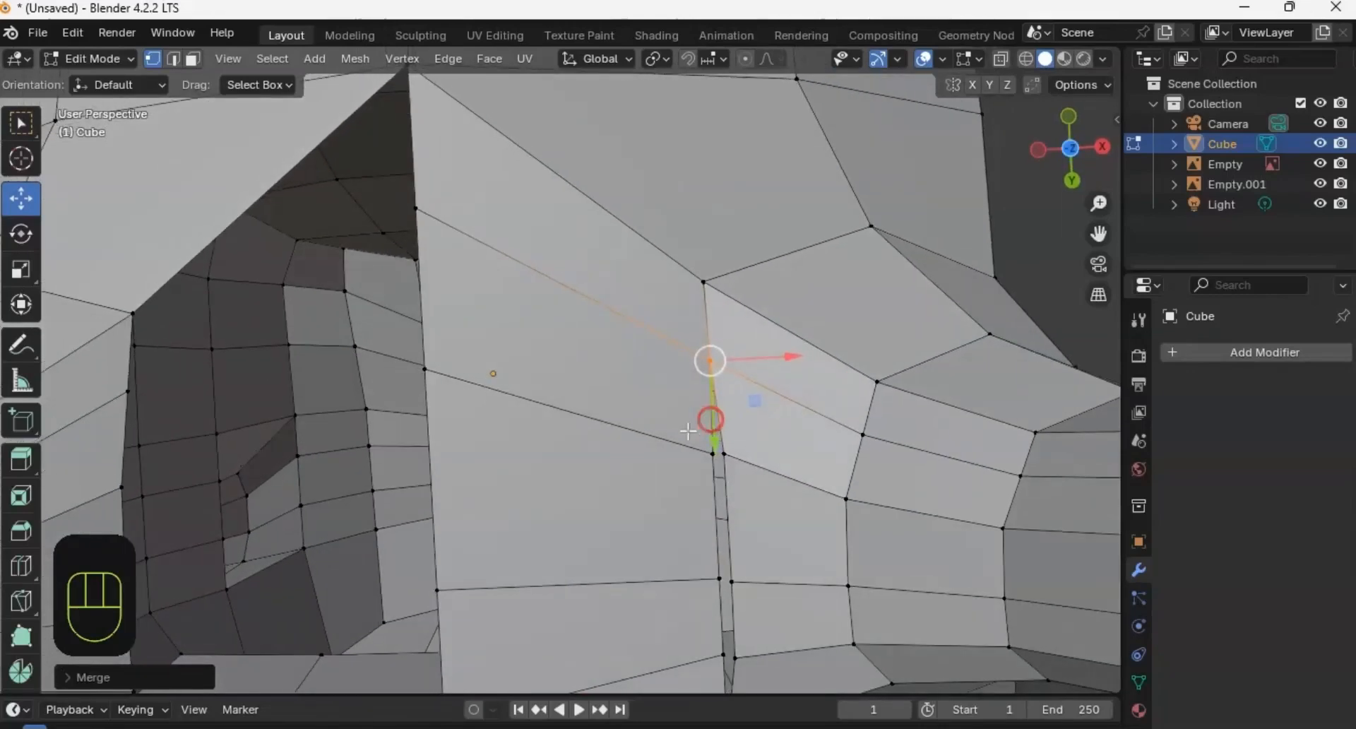
pyautogui.click(713, 447)
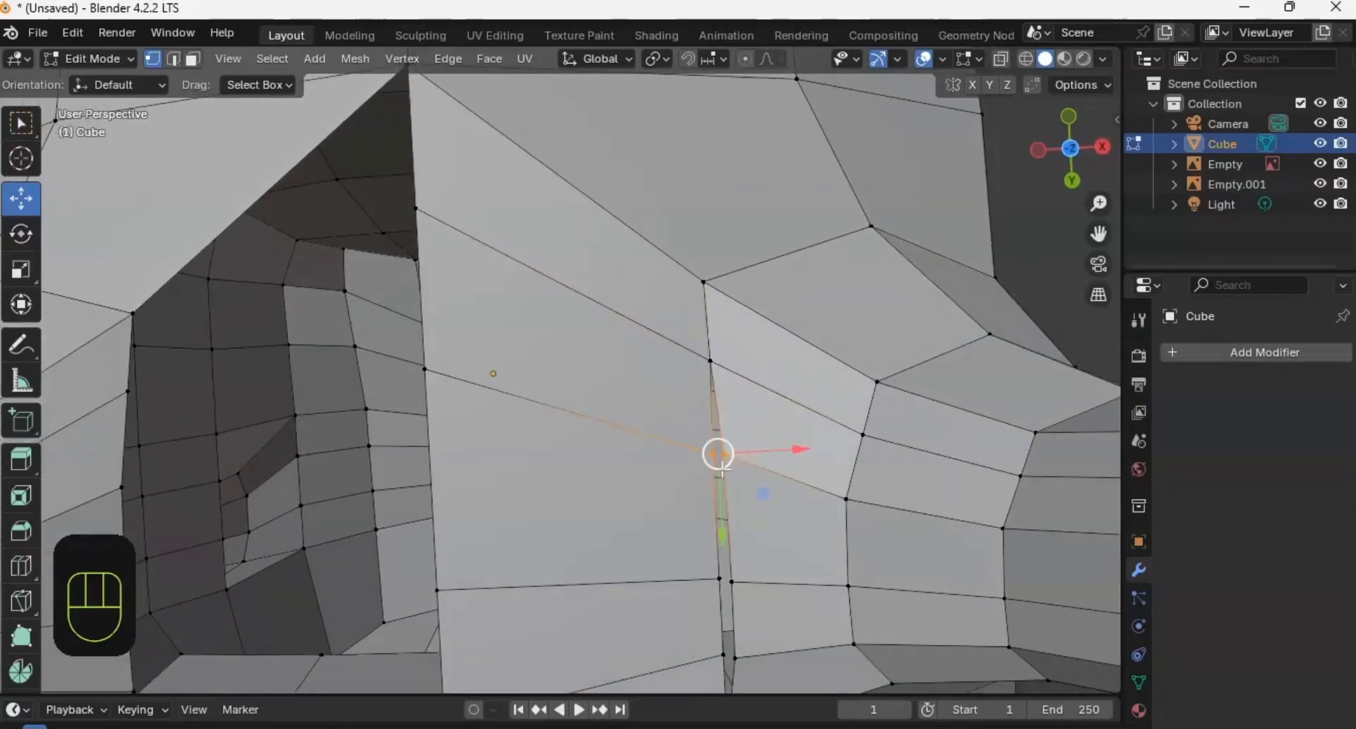
pyautogui.press('m')
pyautogui.click(720, 470)
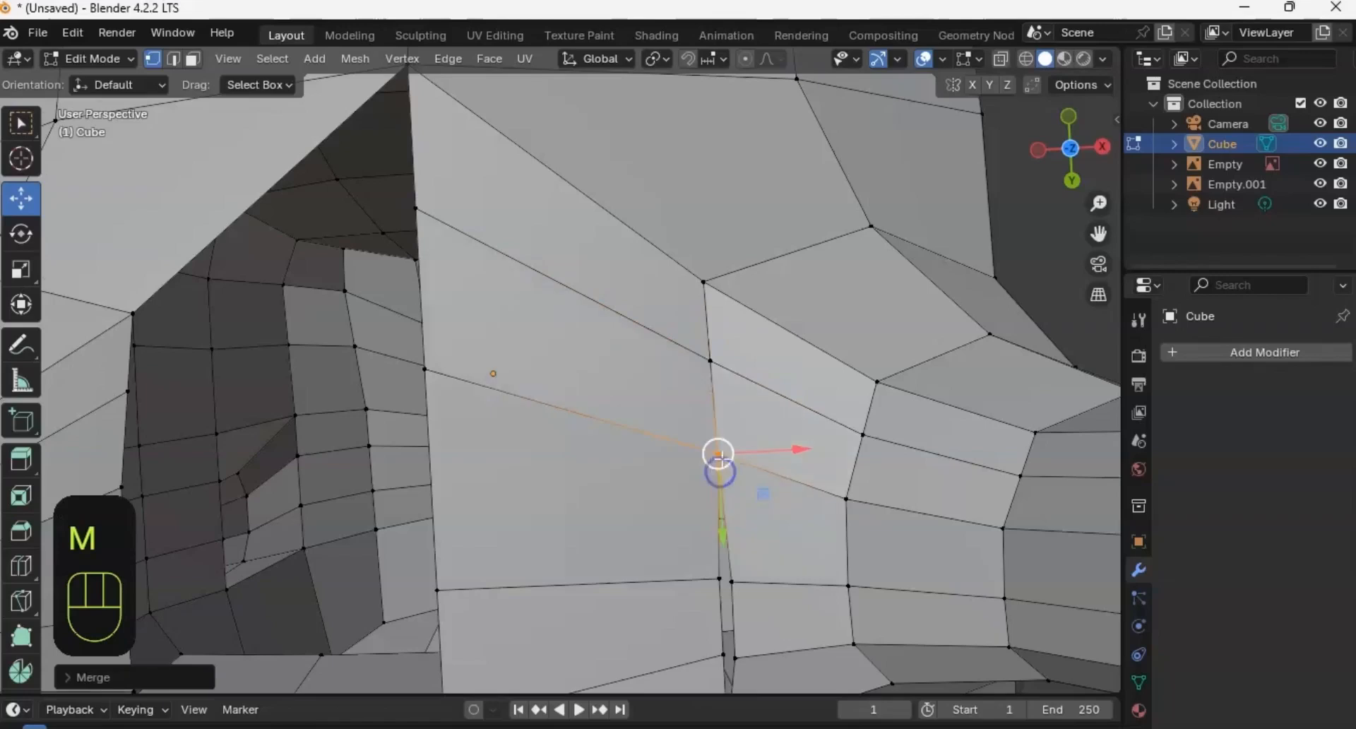
# Step: Merge at center the two remaining rear vertex pairs along the thigh seam to close the gap
pyautogui.moveTo(720, 471); pyautogui.dragTo(708, 442, button='middle')
pyautogui.moveTo(703, 425); pyautogui.dragTo(769, 456)
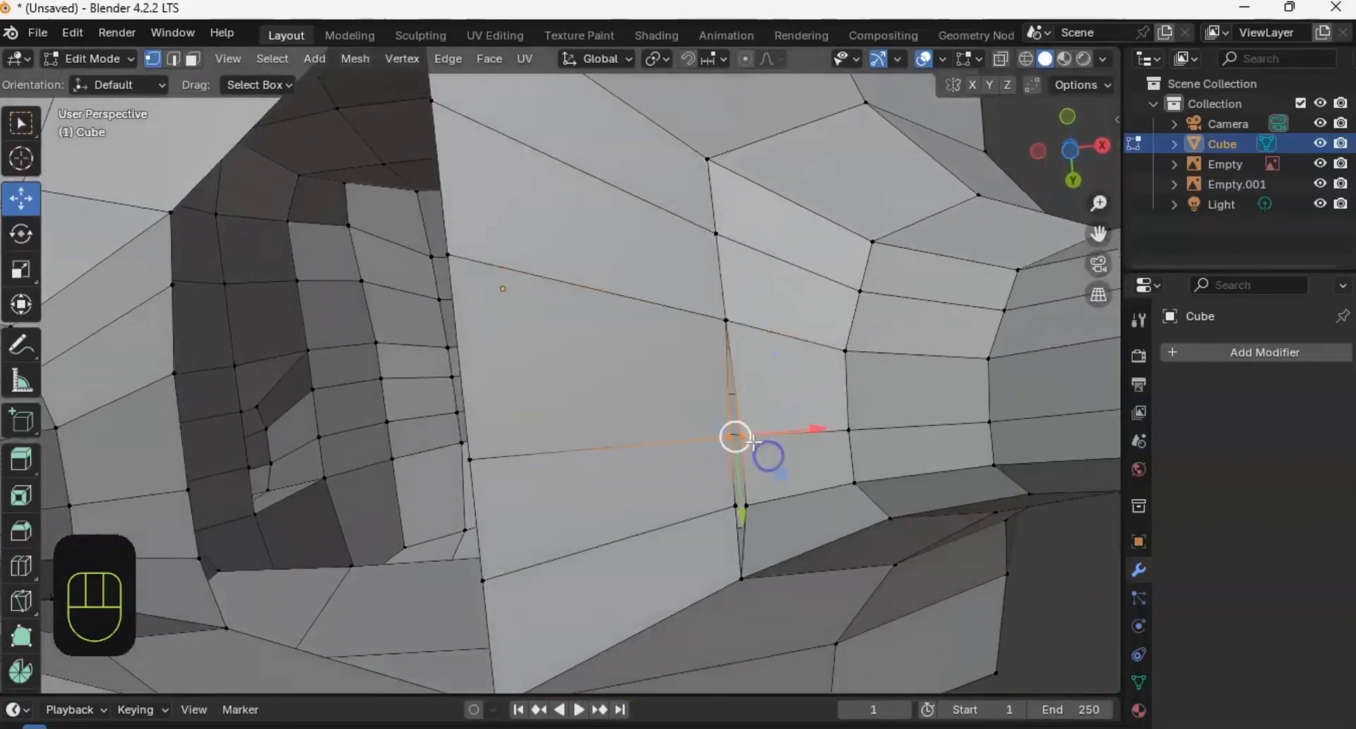
pyautogui.press('m')
pyautogui.click(724, 441)
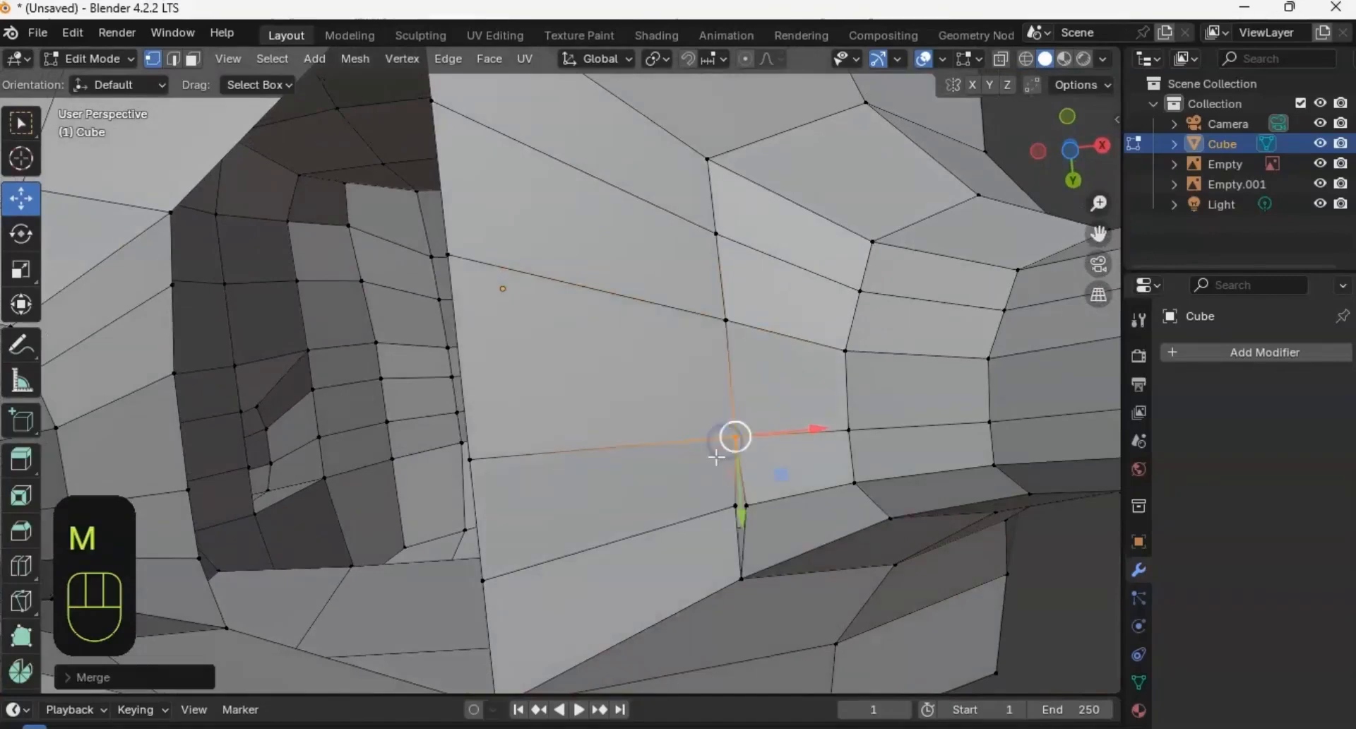
pyautogui.keyDown('shift'); pyautogui.moveTo(716, 454); pyautogui.dragTo(663, 391, button='middle'); pyautogui.keyUp('shift')
pyautogui.keyDown('ctrl'); pyautogui.moveTo(705, 431); pyautogui.dragTo(681, 414, button='middle'); pyautogui.keyUp('ctrl')
pyautogui.moveTo(628, 427); pyautogui.dragTo(682, 455)
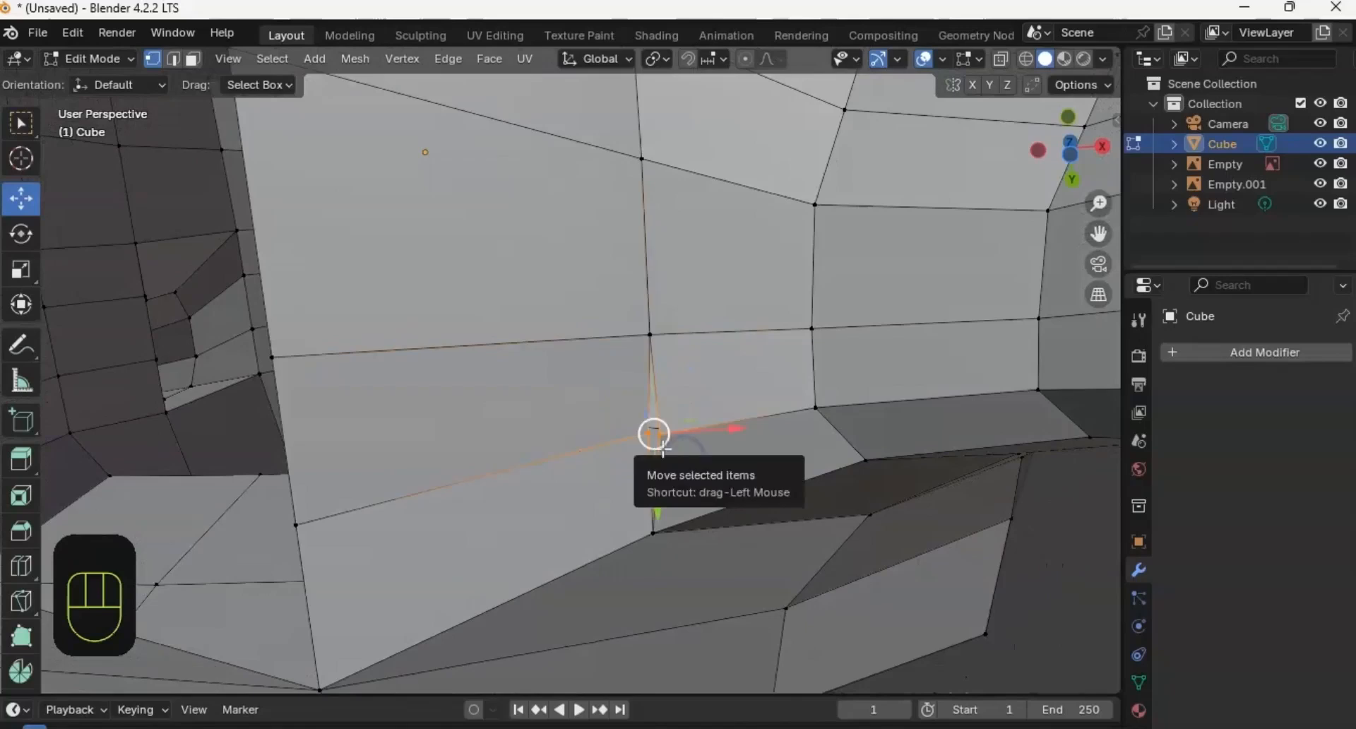
pyautogui.press('m')
pyautogui.click(659, 451)
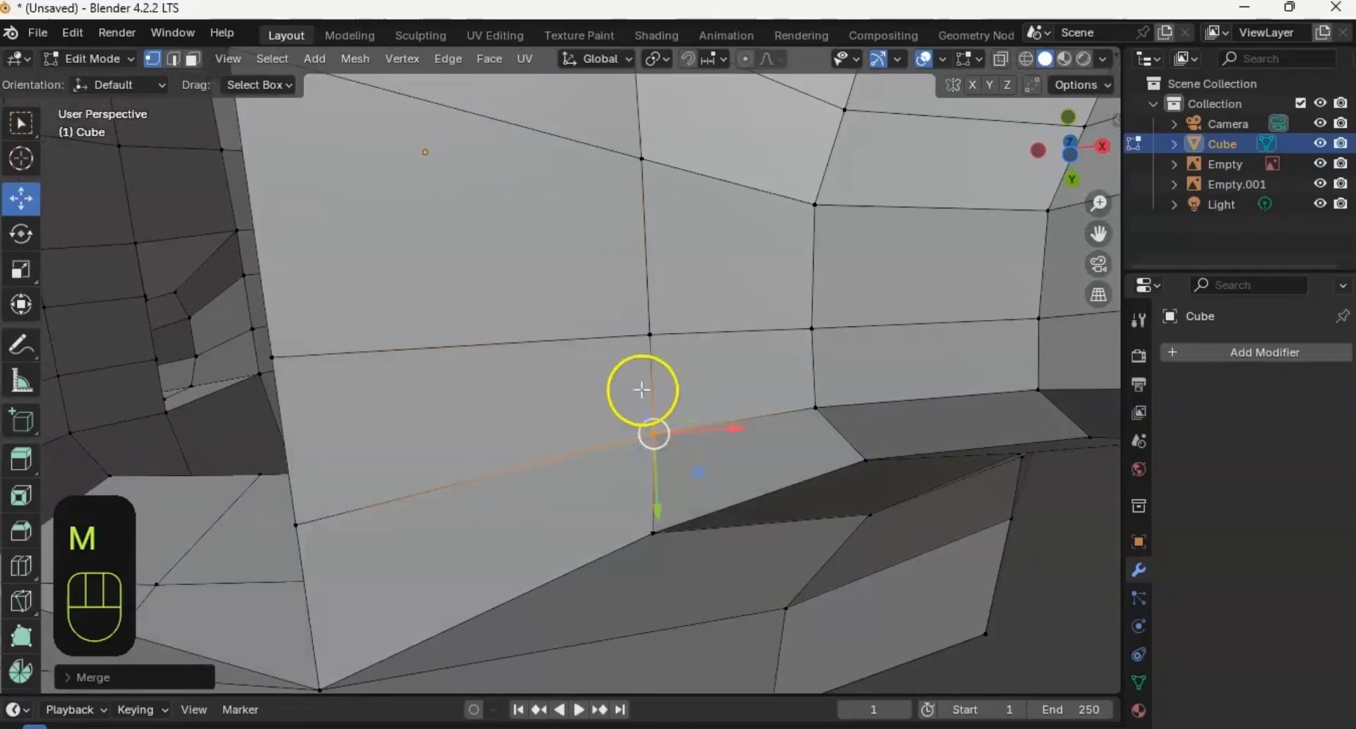
# Step: Fill the first two faces of the gap between the body's center line and the open thigh, bridging opposite edges
pyautogui.keyDown('ctrl'); pyautogui.moveTo(647, 371); pyautogui.dragTo(612, 469, button='middle'); pyautogui.keyUp('ctrl')
pyautogui.keyDown('shift'); pyautogui.moveTo(614, 397); pyautogui.dragTo(824, 481, button='middle'); pyautogui.keyUp('shift')
pyautogui.keyDown('ctrl'); pyautogui.moveTo(690, 378); pyautogui.dragTo(667, 434, button='middle'); pyautogui.keyUp('ctrl')
pyautogui.press('2')
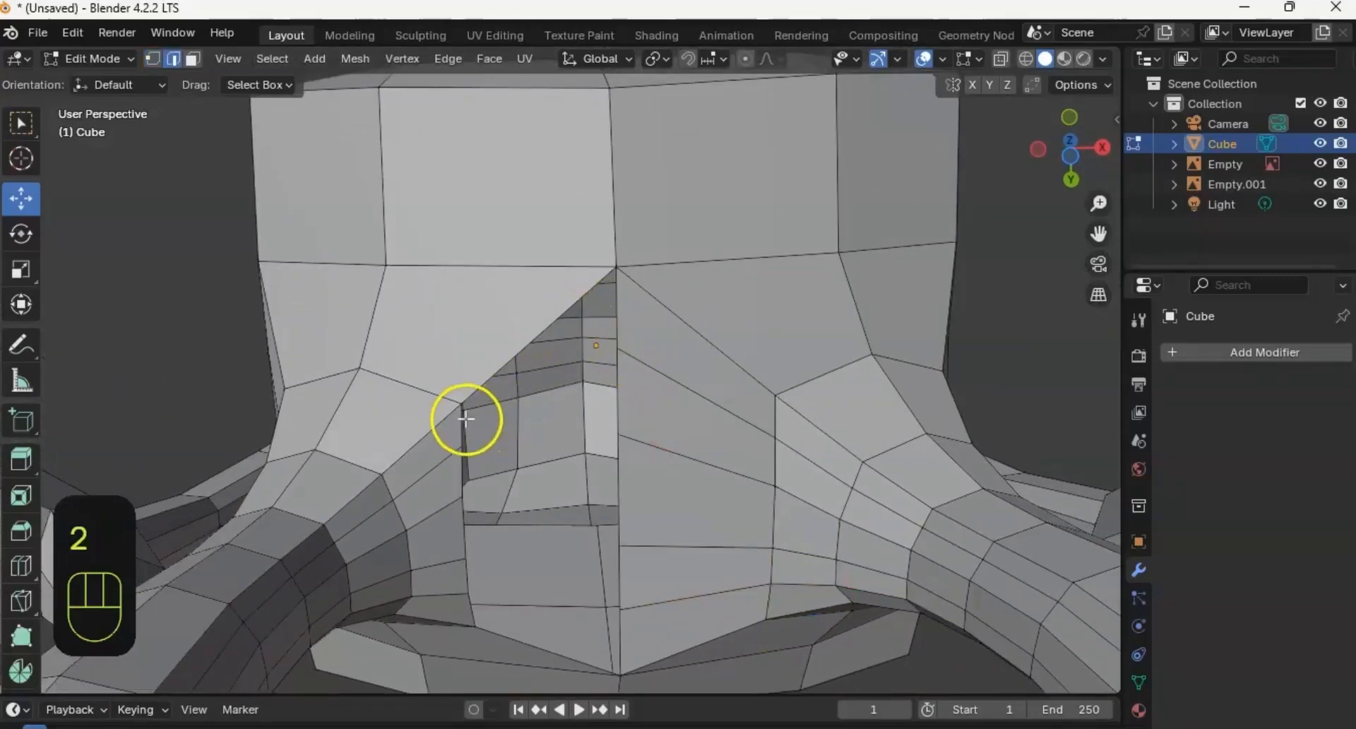
pyautogui.keyDown('shift'); pyautogui.click(620, 310); pyautogui.keyUp('shift')
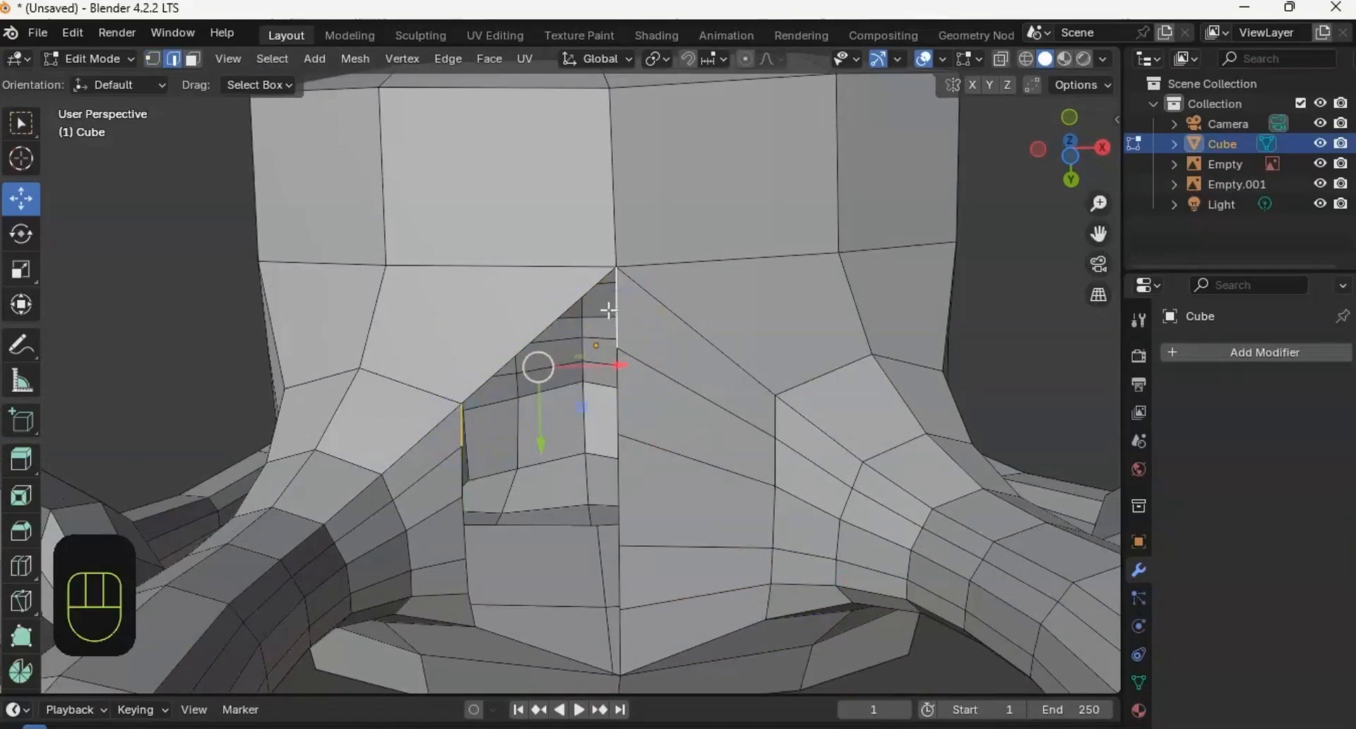
pyautogui.press('f')
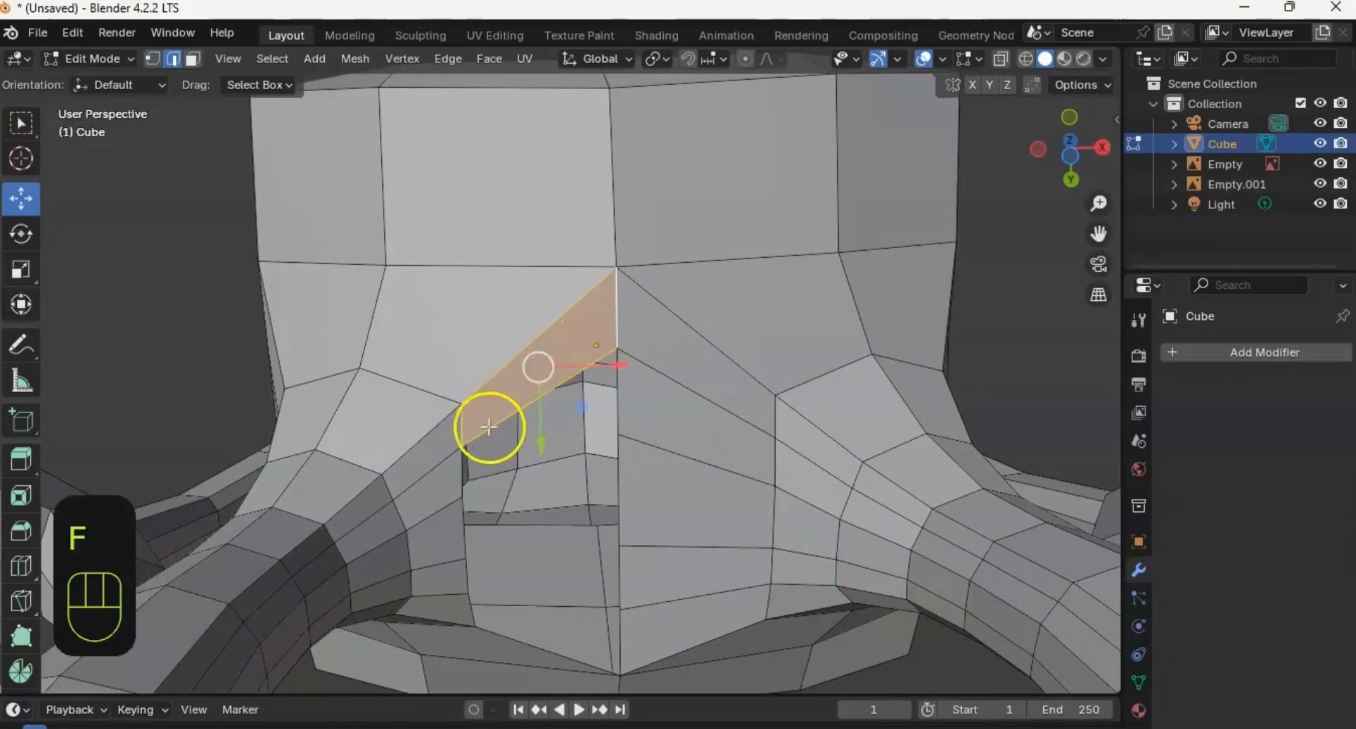
pyautogui.click(461, 467)
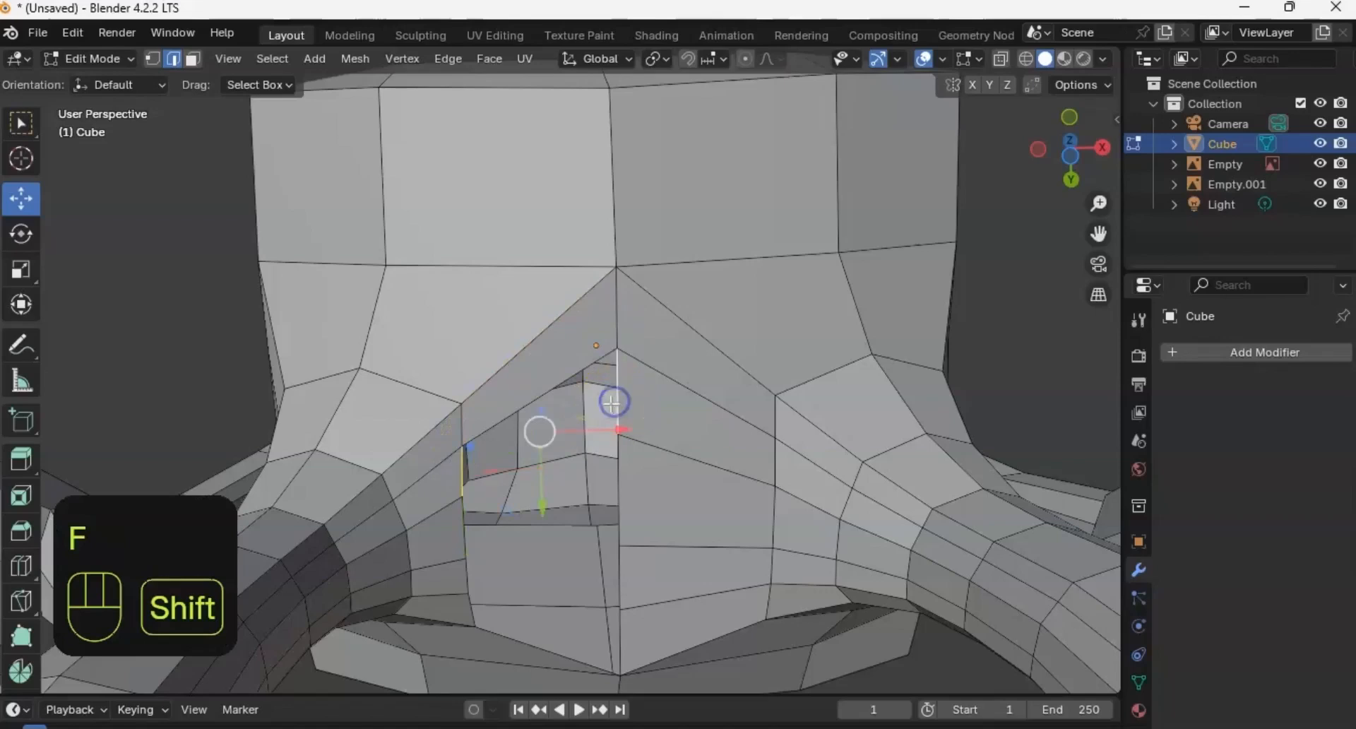
pyautogui.press('f')
# Step: Fill the third and fourth faces of the crotch gap between the opposite center-line and thigh edges
pyautogui.keyDown('shift'); pyautogui.scroll(-5, 537, 417); pyautogui.keyUp('shift')
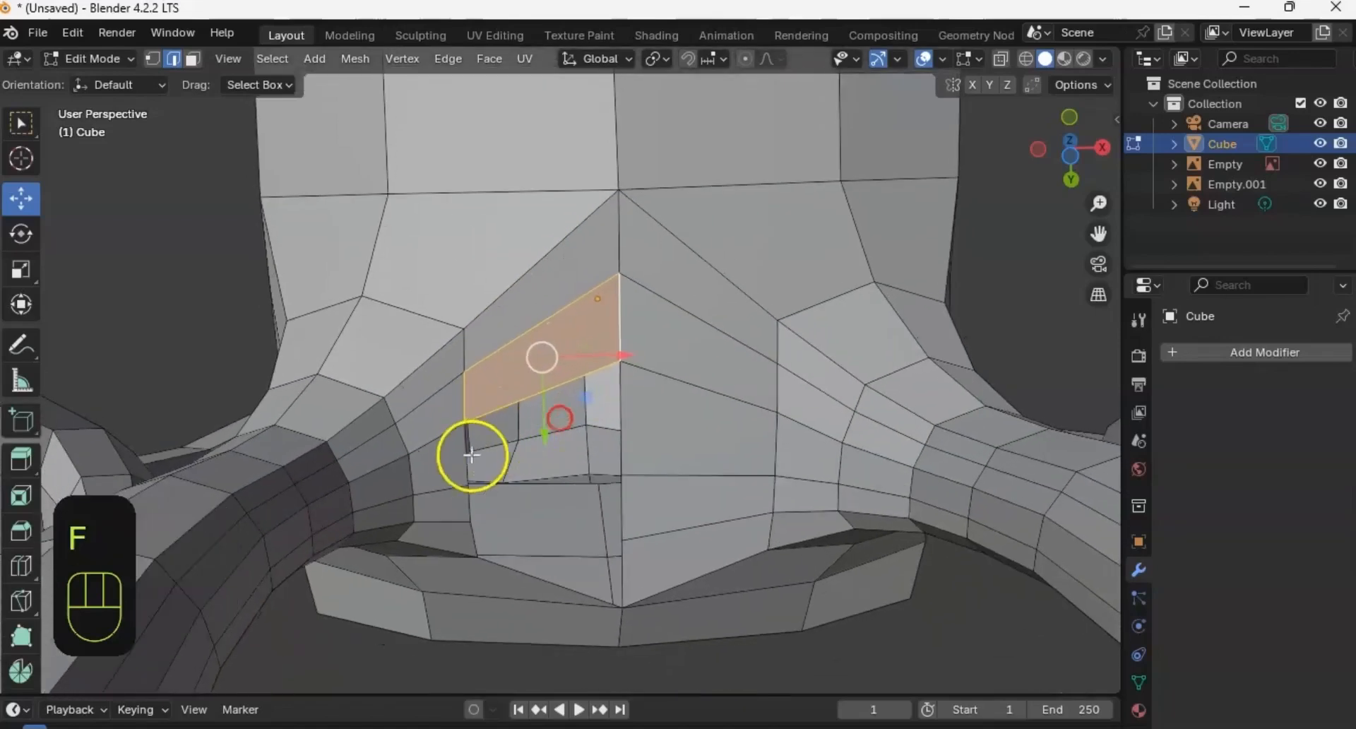
pyautogui.click(465, 454)
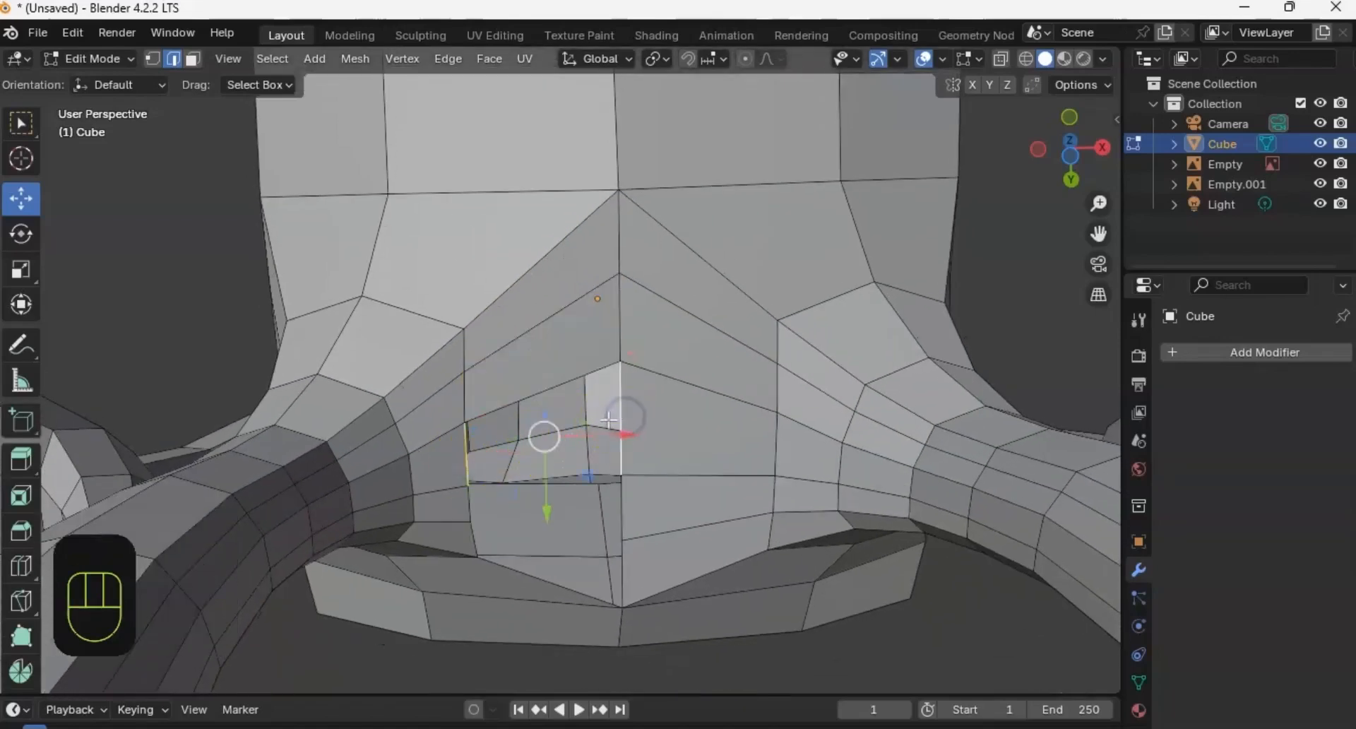
pyautogui.press('f')
pyautogui.moveTo(575, 459); pyautogui.dragTo(572, 407, button='middle')
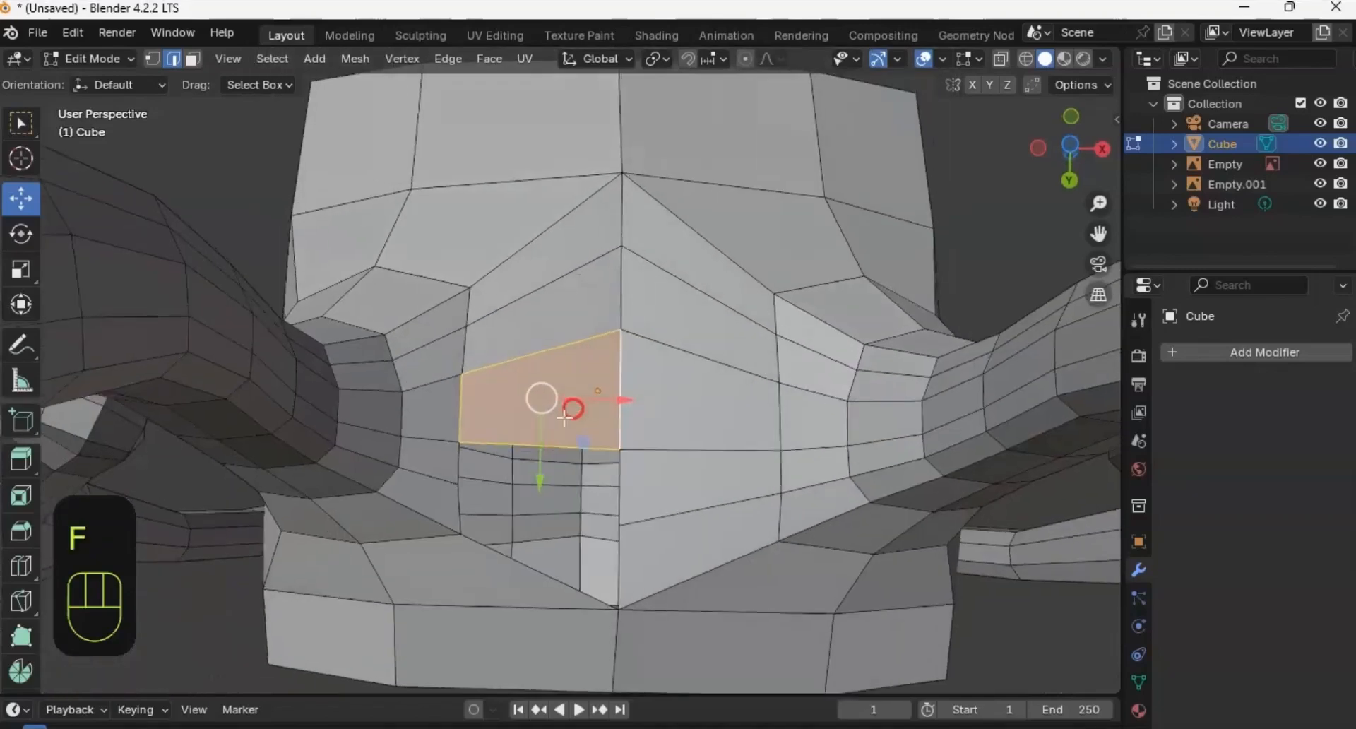
pyautogui.keyDown('shift'); pyautogui.click(461, 474); pyautogui.keyUp('shift')
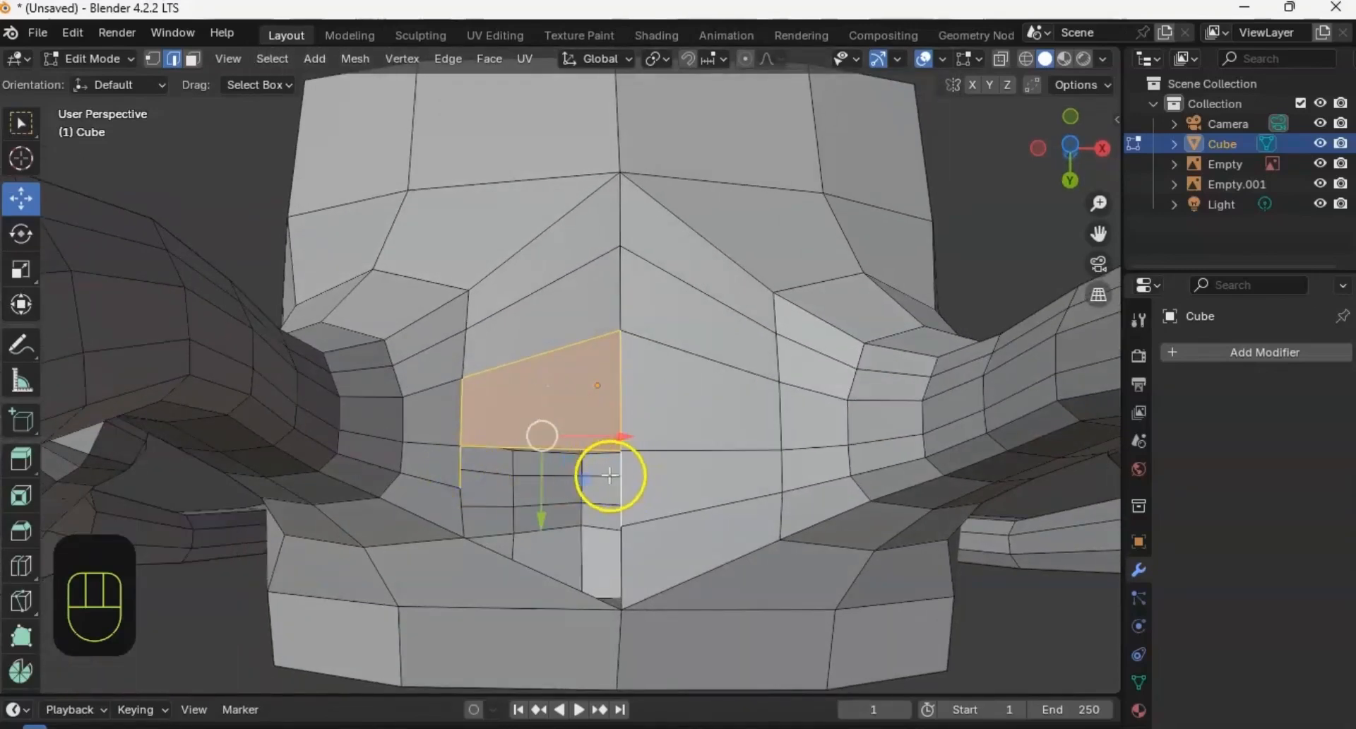
pyautogui.press('f')
# Step: Fill the last remaining face between the thigh and the center line to close the crotch gap
pyautogui.moveTo(560, 468); pyautogui.dragTo(478, 469, button='middle')
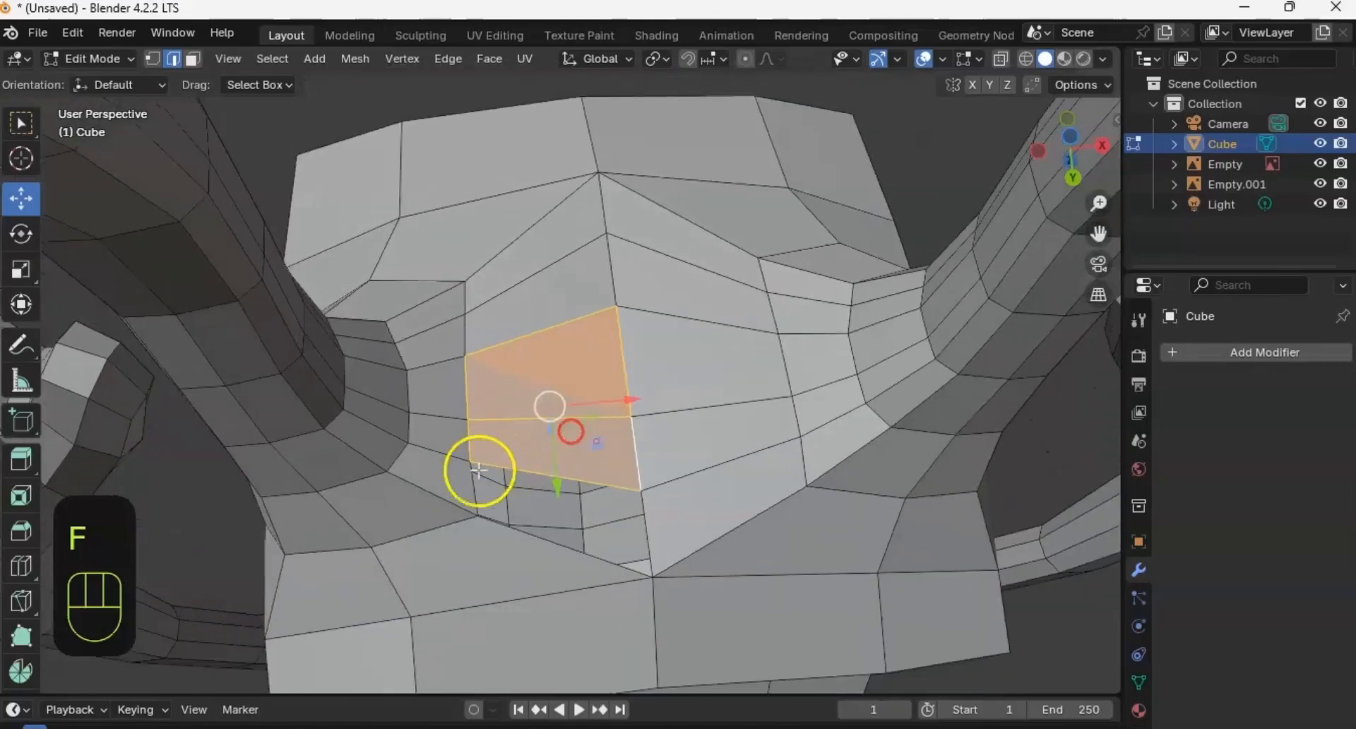
pyautogui.click(474, 488)
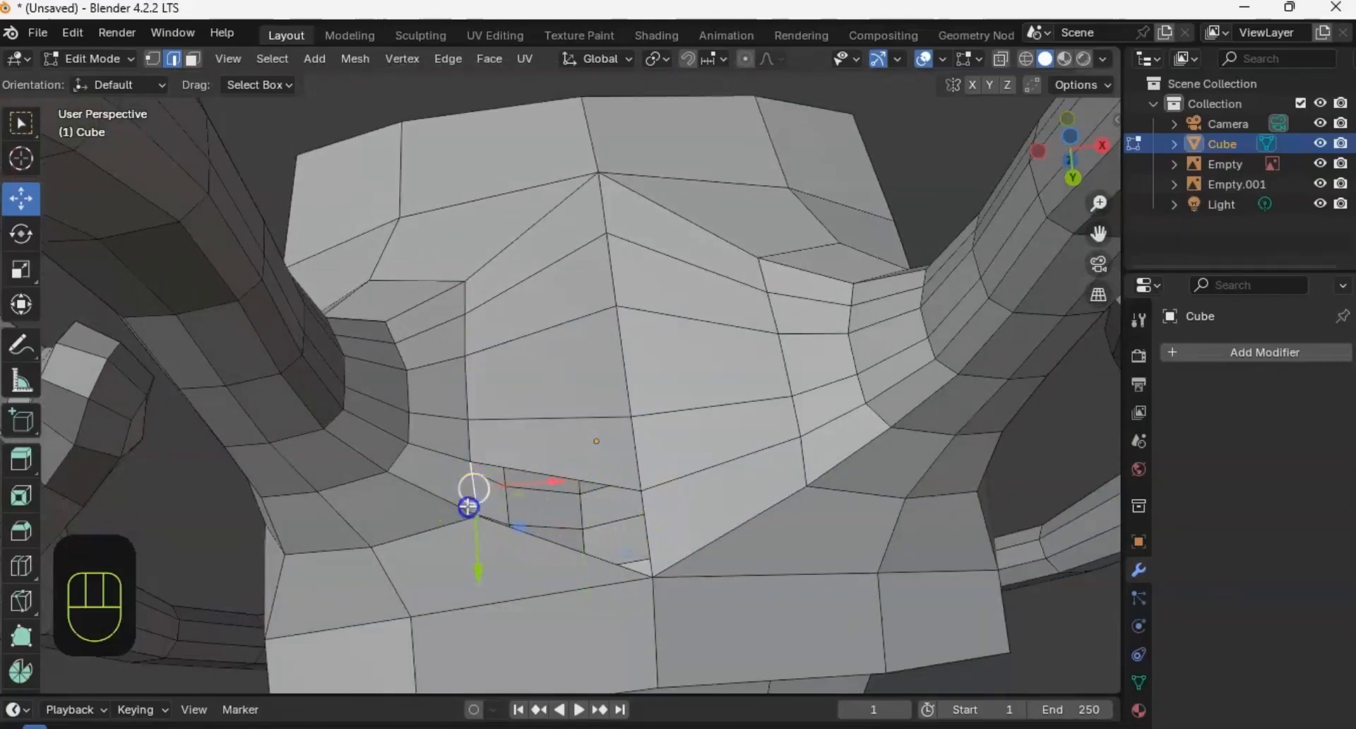
pyautogui.moveTo(511, 489); pyautogui.dragTo(485, 519, button='middle')
pyautogui.click(495, 511)
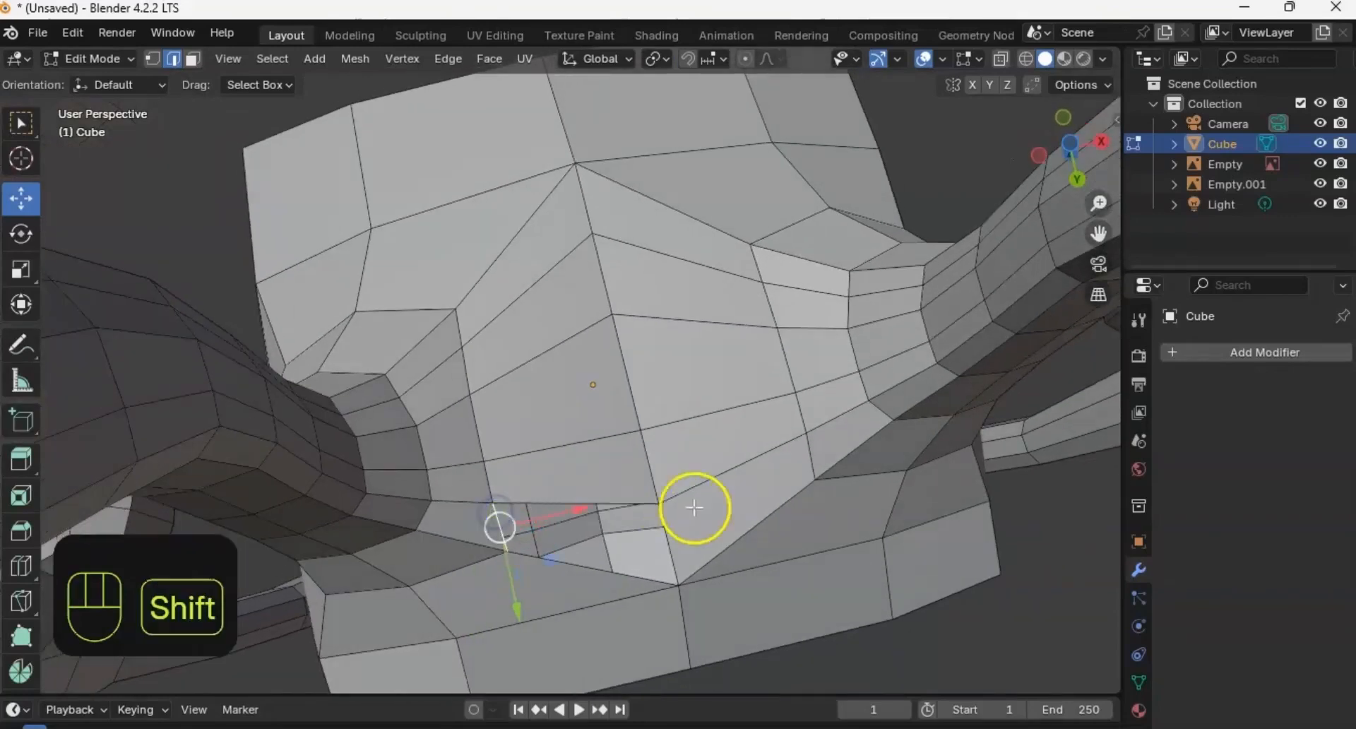
pyautogui.press('f')
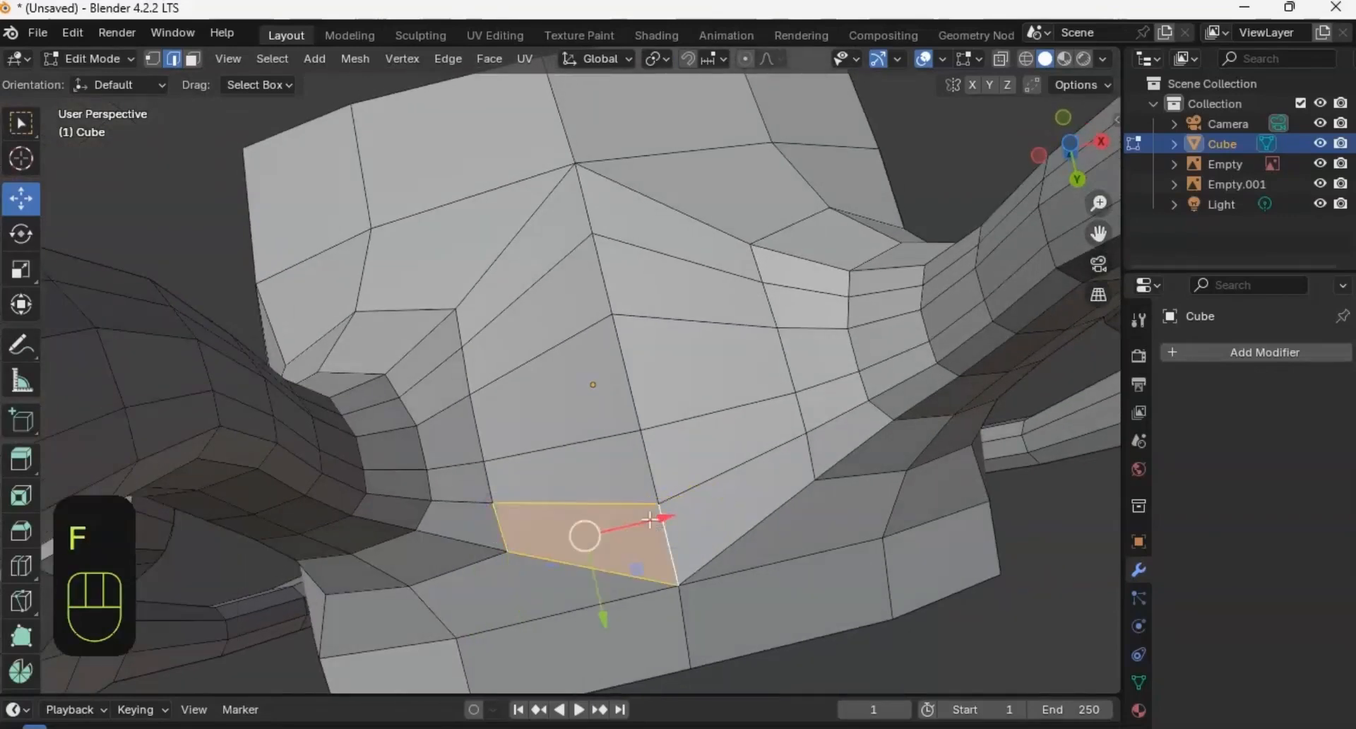
# Step: Examine the filled crotch and the whole body from several angles against the reference images
pyautogui.moveTo(640, 425); pyautogui.dragTo(612, 459, button='middle')
pyautogui.keyDown('ctrl'); pyautogui.moveTo(610, 436); pyautogui.dragTo(584, 551, button='middle'); pyautogui.keyUp('ctrl')
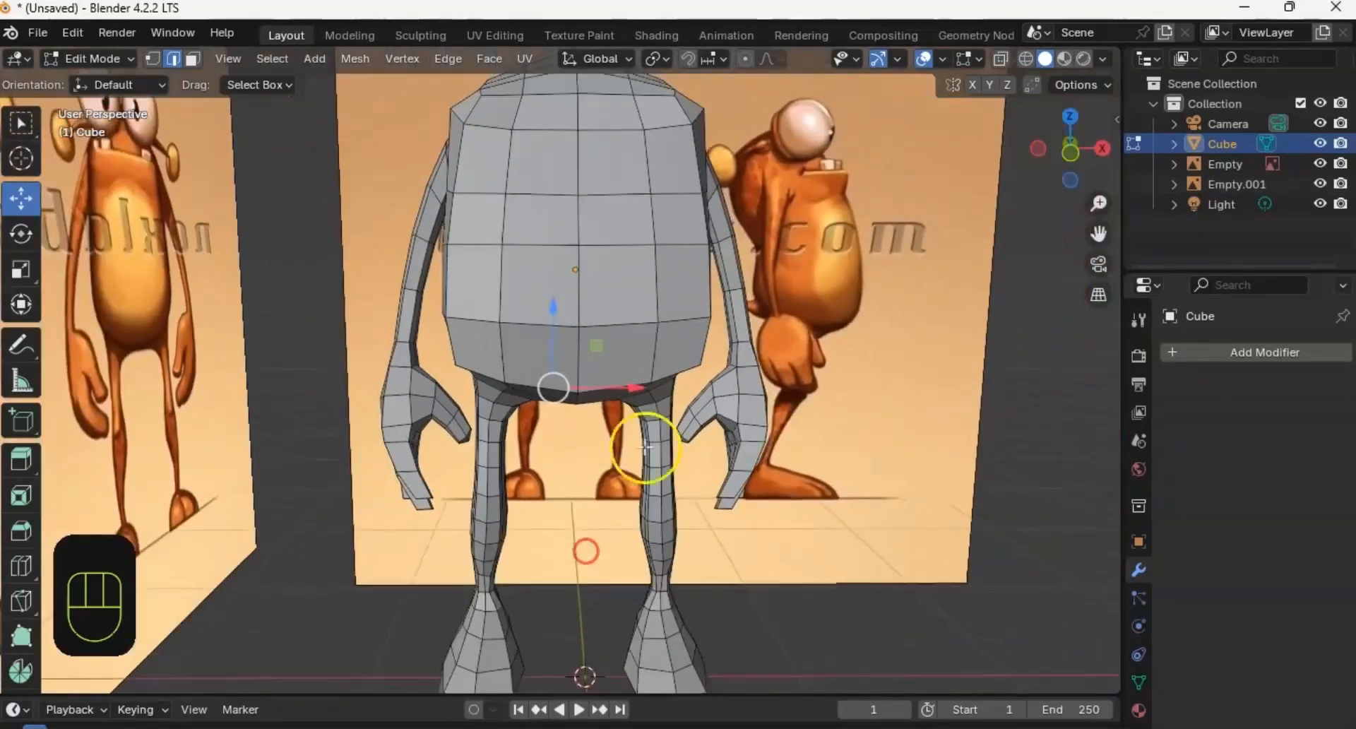
pyautogui.keyDown('shift'); pyautogui.moveTo(644, 448); pyautogui.dragTo(630, 491, button='middle'); pyautogui.keyUp('shift')
pyautogui.moveTo(688, 428); pyautogui.dragTo(632, 464, button='middle')
pyautogui.keyDown('ctrl'); pyautogui.moveTo(664, 401); pyautogui.dragTo(666, 431, button='middle'); pyautogui.keyUp('ctrl')
pyautogui.moveTo(666, 431); pyautogui.dragTo(716, 427, button='middle')
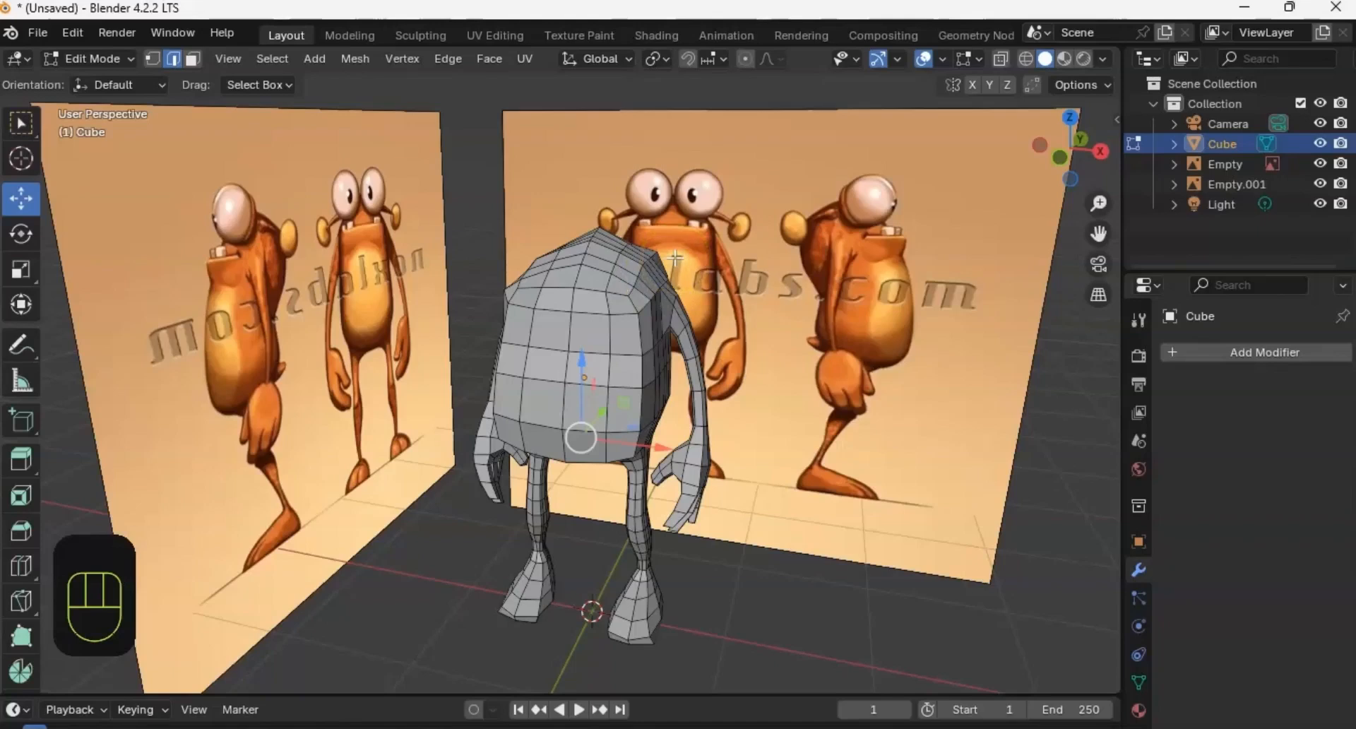
pyautogui.moveTo(751, 358); pyautogui.dragTo(741, 310, button='middle')
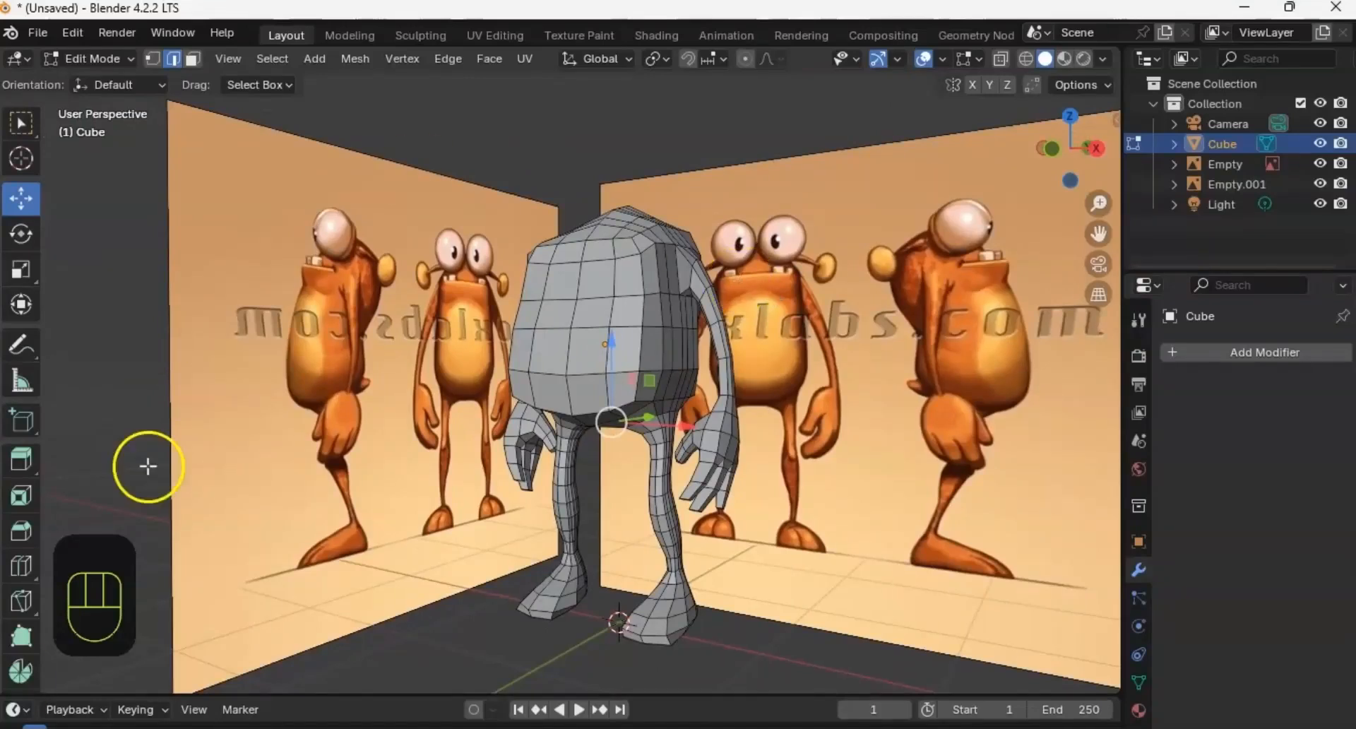
# Step: Save the file on the Desktop as Gomp2
pyautogui.hotkey('ctrl', 's')
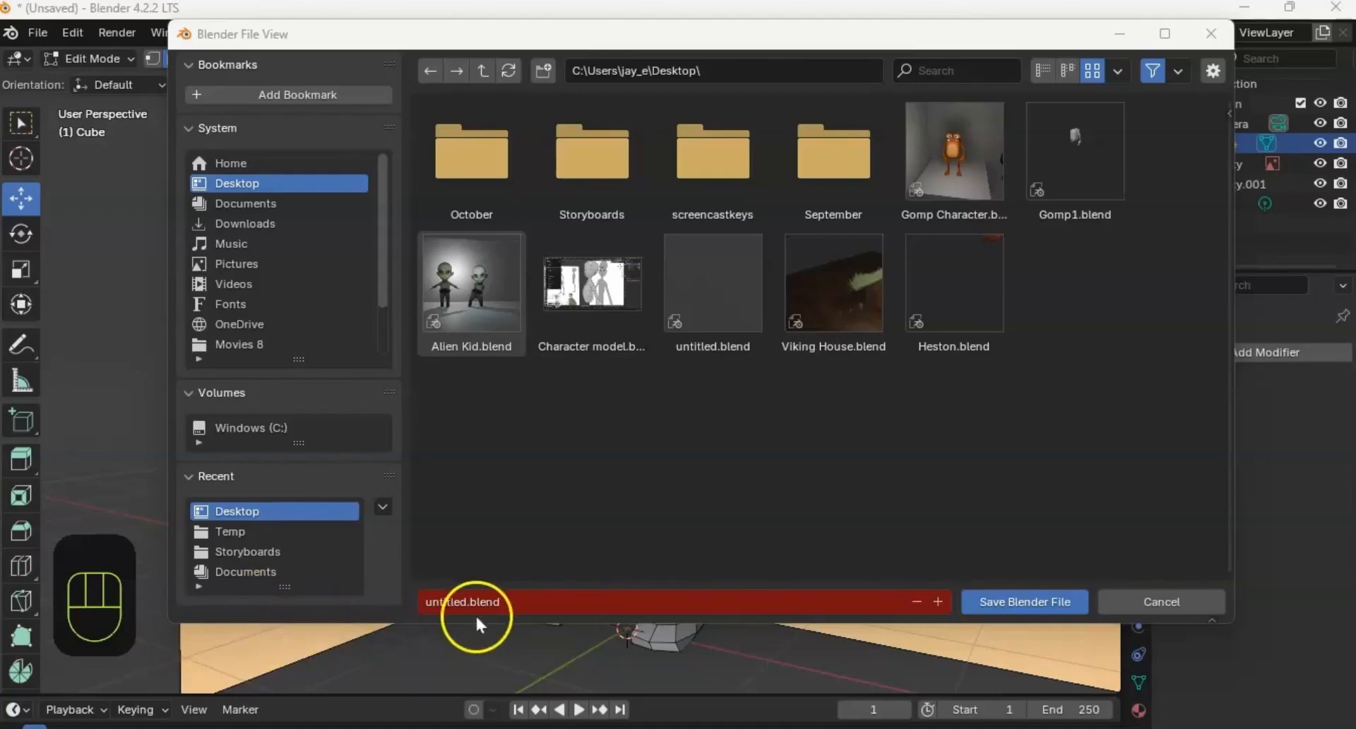
pyautogui.click(513, 604)
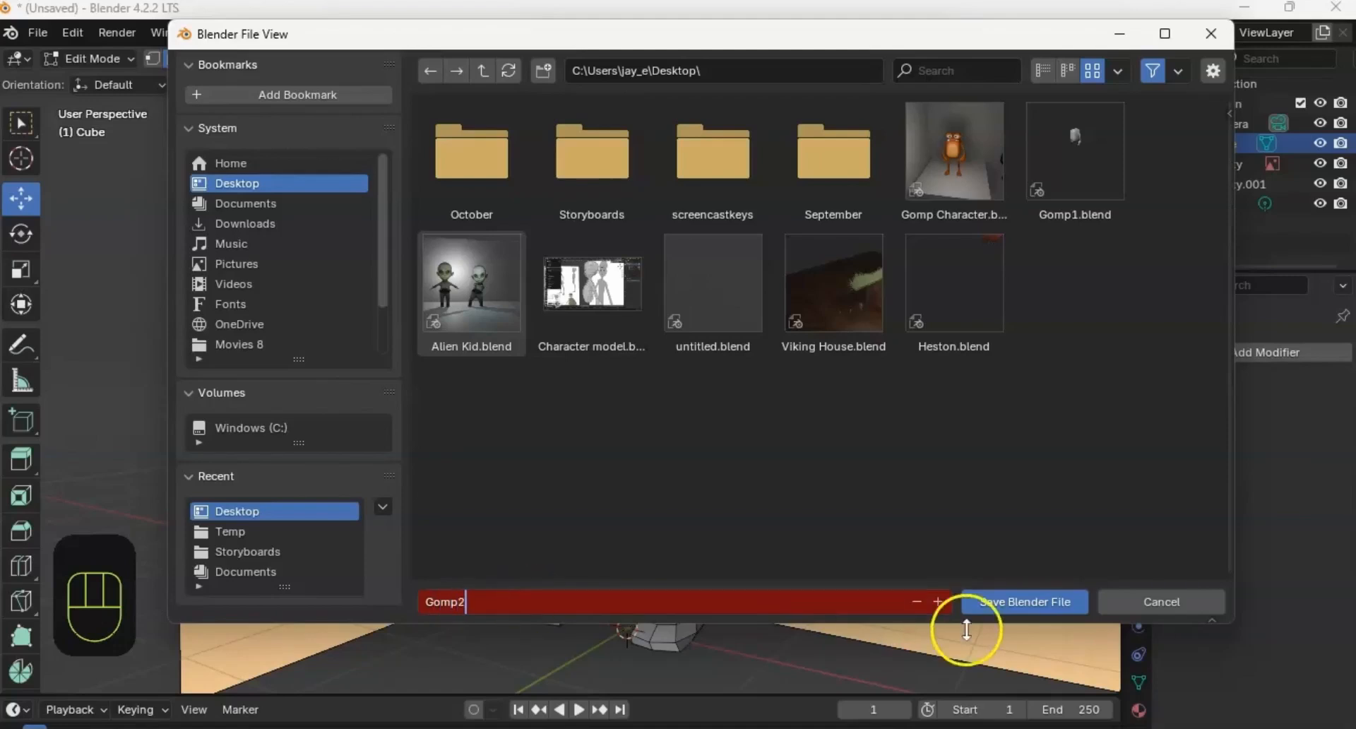
pyautogui.click(1031, 607)
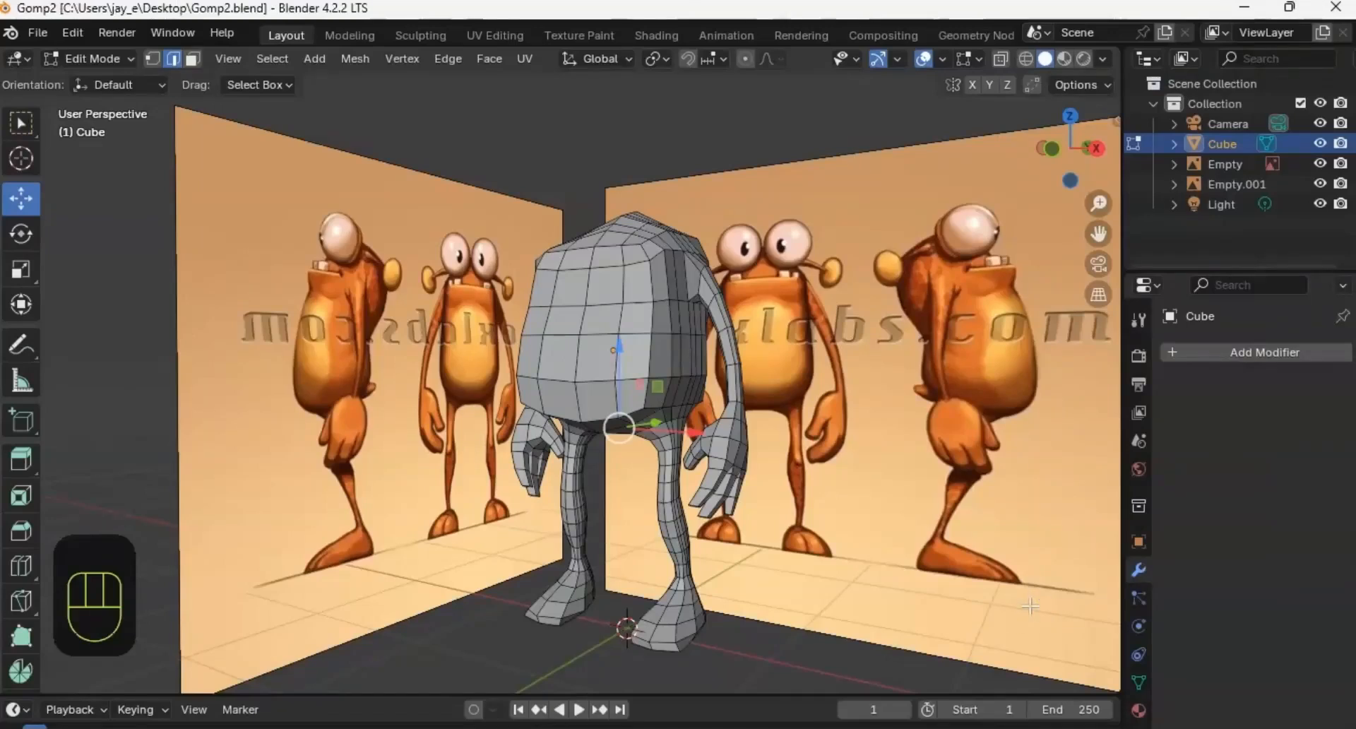
# Step: Inspect the crotch area from below and delete the badly filled faces beside the center line
pyautogui.keyDown('shift'); pyautogui.moveTo(576, 259); pyautogui.dragTo(744, 385, button='middle'); pyautogui.keyUp('shift')
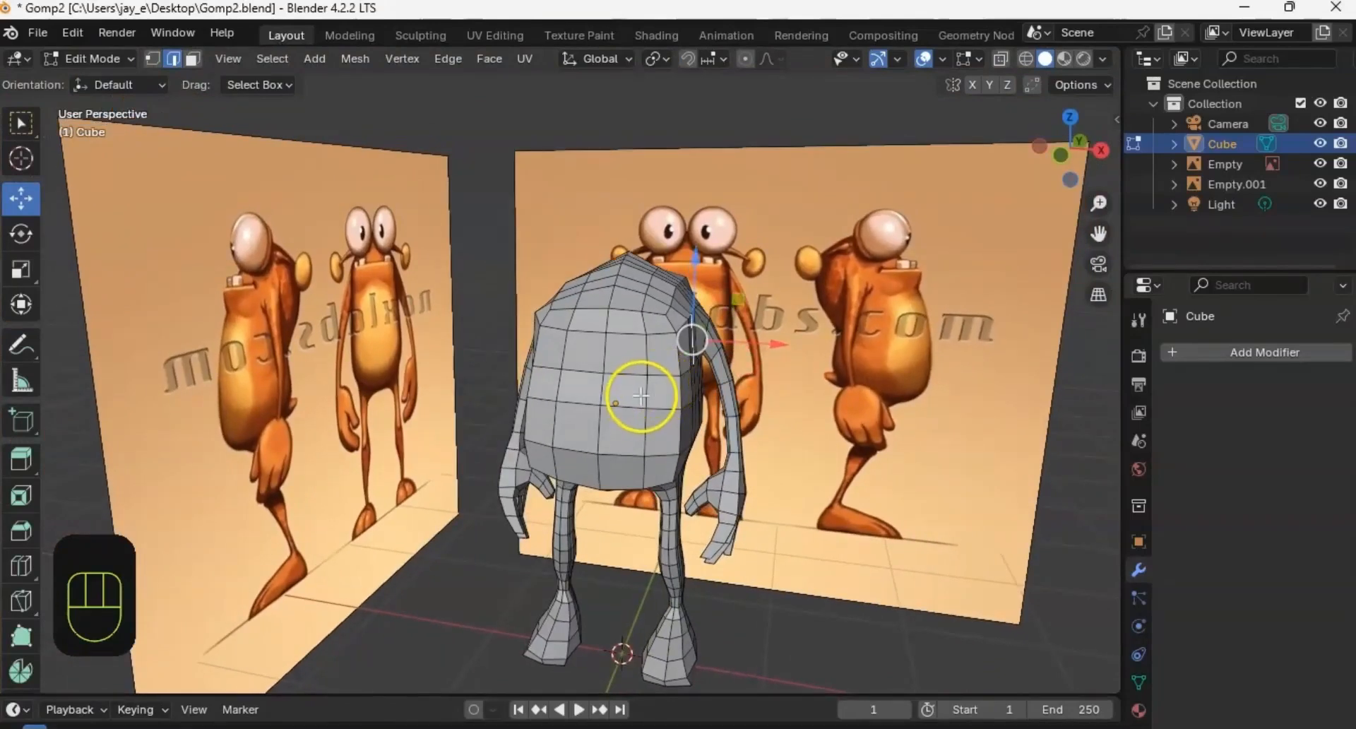
pyautogui.press('a')
pyautogui.moveTo(638, 396); pyautogui.dragTo(522, 274, button='middle')
pyautogui.moveTo(466, 629); pyautogui.dragTo(634, 562, button='middle')
pyautogui.moveTo(661, 198); pyautogui.dragTo(636, 215, button='middle')
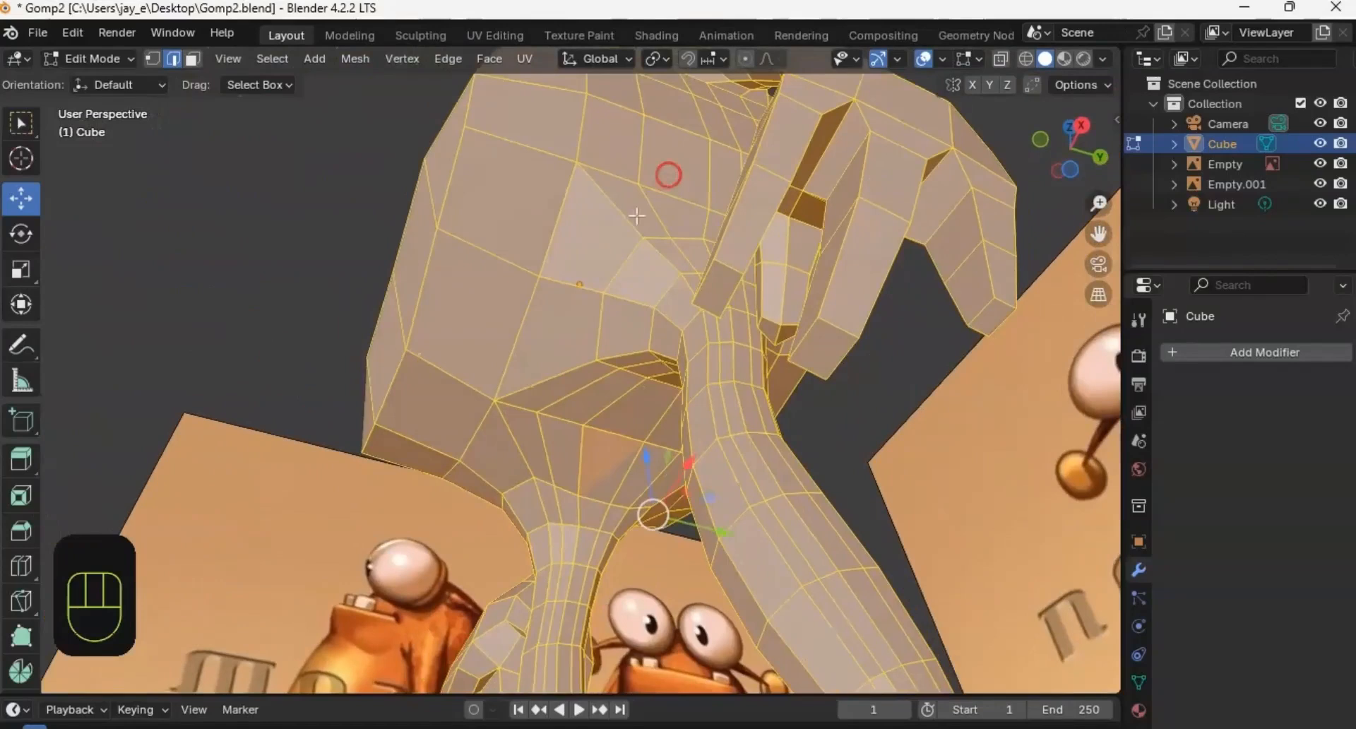
pyautogui.click(569, 403)
pyautogui.moveTo(596, 458); pyautogui.dragTo(544, 311, button='middle')
pyautogui.press('a')
pyautogui.press('3')
pyautogui.click(492, 300)
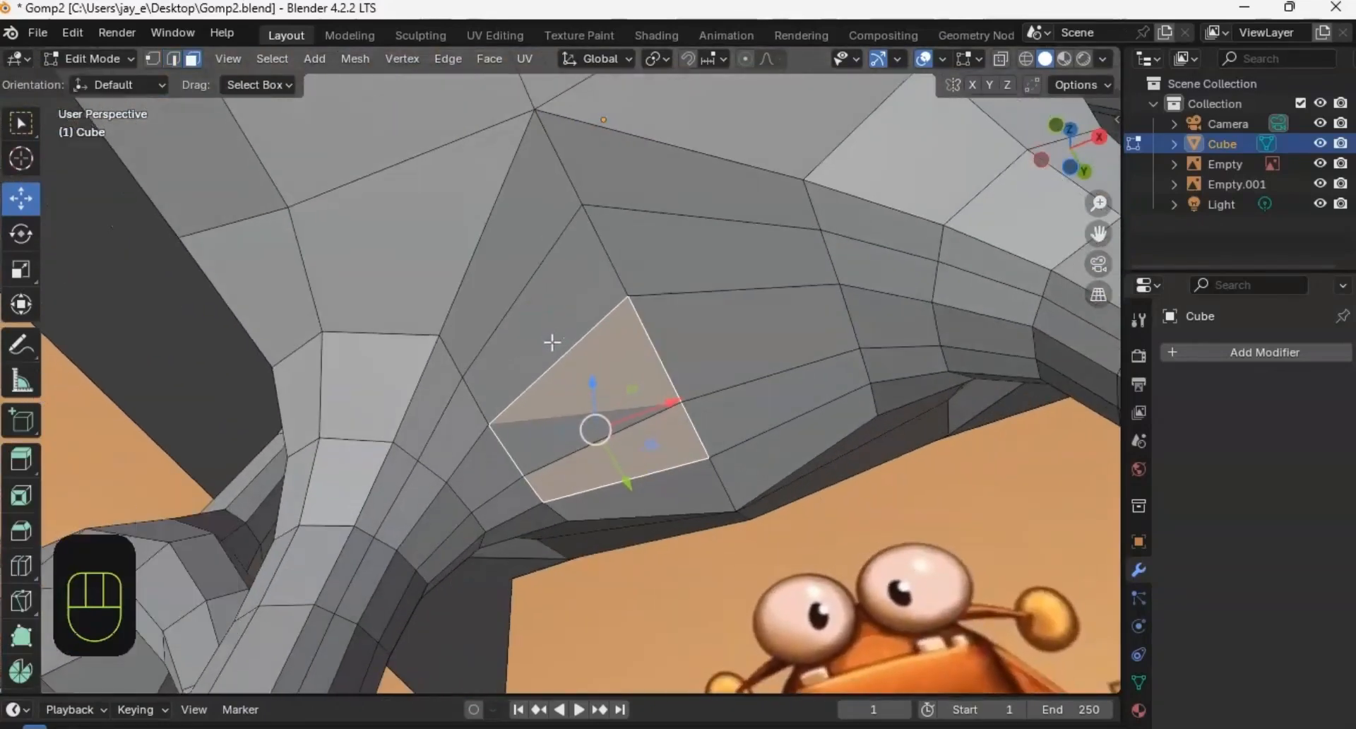
pyautogui.press('Delete')
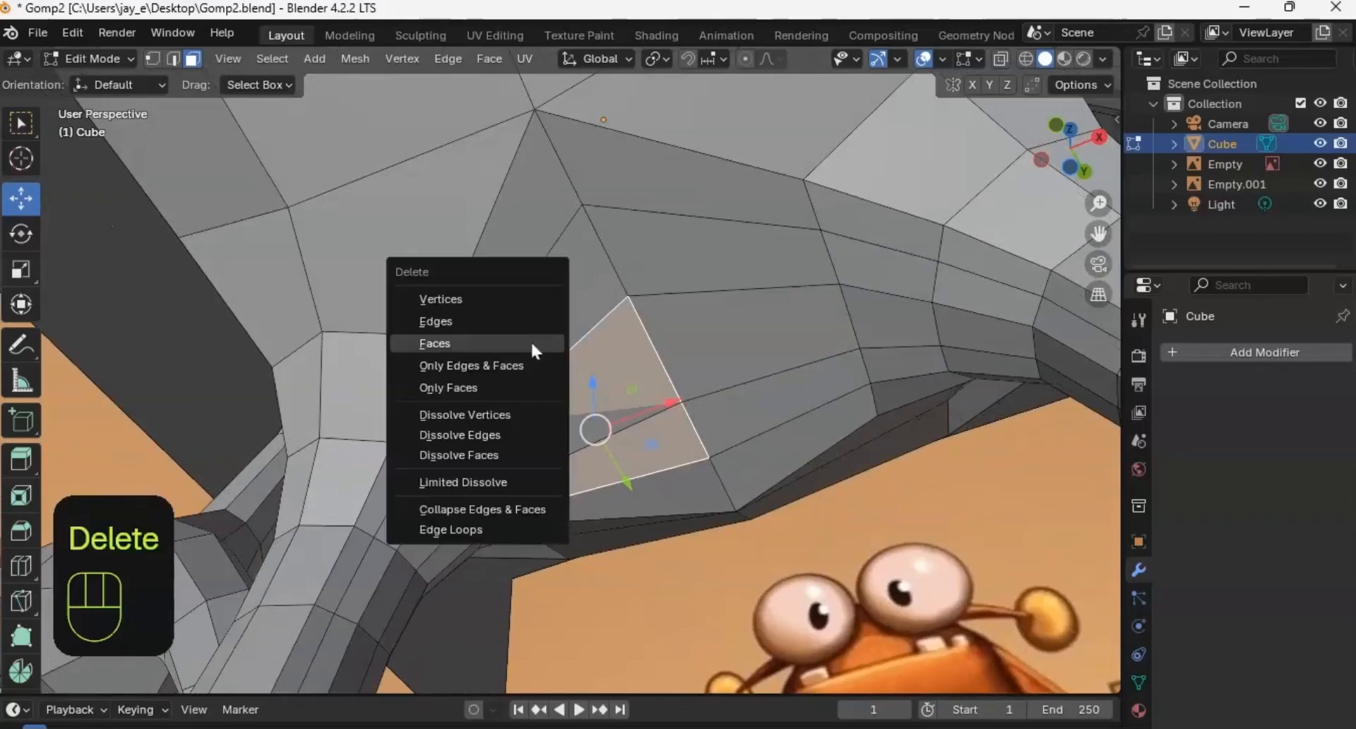
pyautogui.click(483, 341)
# Step: Refill the hole at the crotch with a face between the center-line edge and the opposite thigh edge
pyautogui.moveTo(609, 370); pyautogui.dragTo(639, 357, button='middle')
pyautogui.moveTo(681, 314); pyautogui.dragTo(750, 340, button='middle')
pyautogui.click(760, 356)
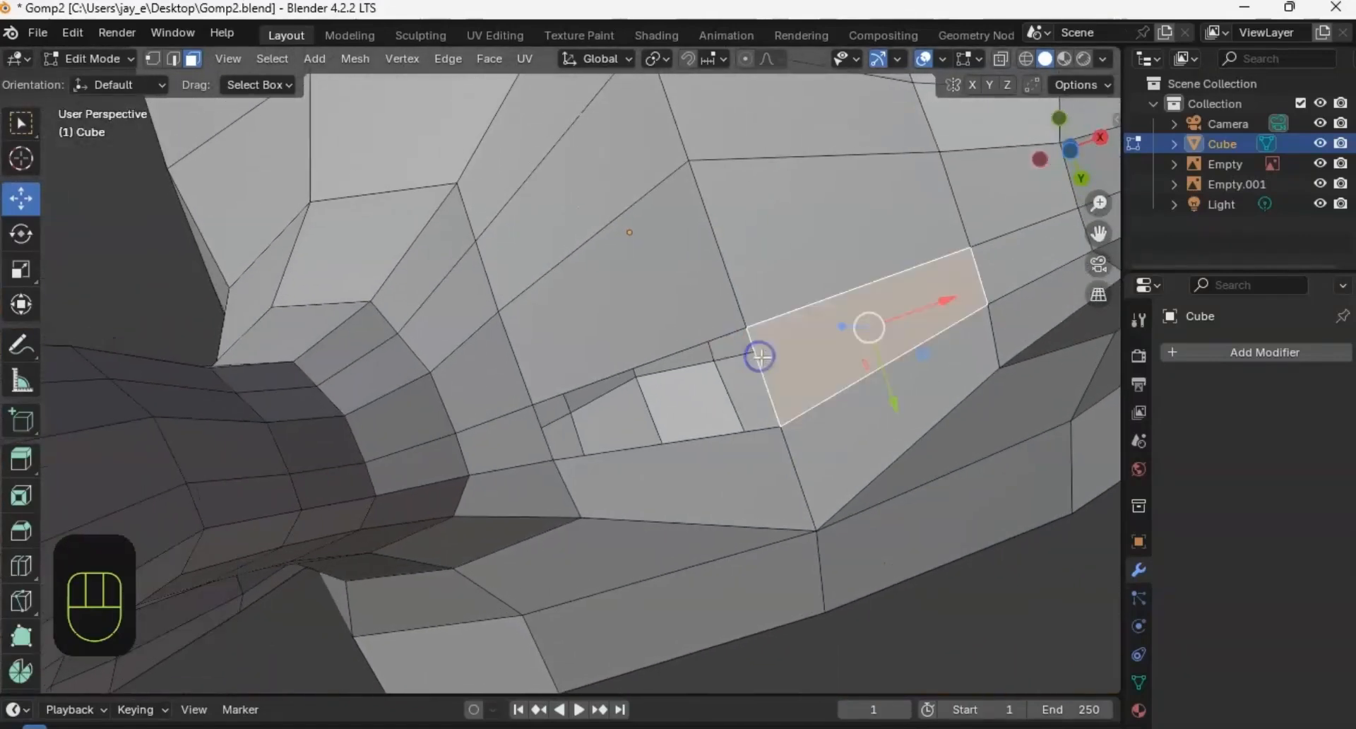
pyautogui.press('2')
pyautogui.click(756, 367)
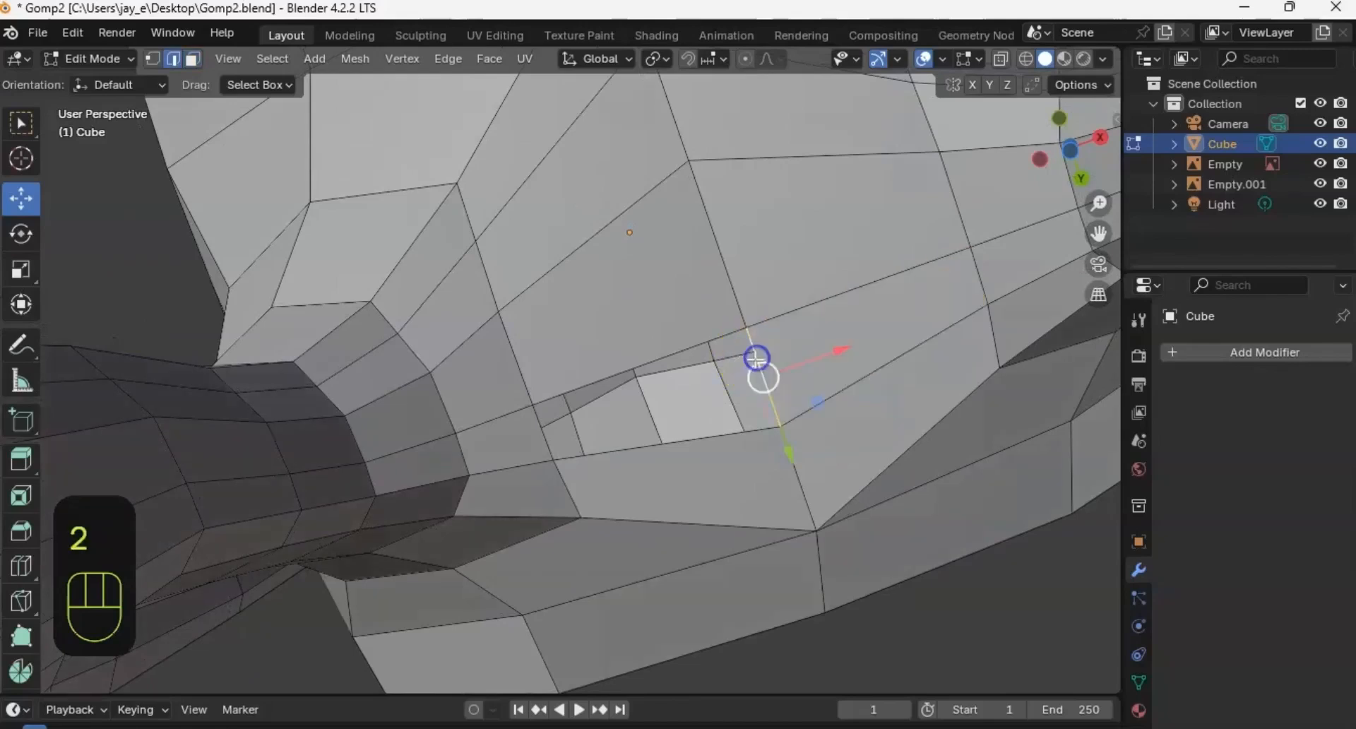
pyautogui.keyDown('shift'); pyautogui.click(543, 433); pyautogui.keyUp('shift')
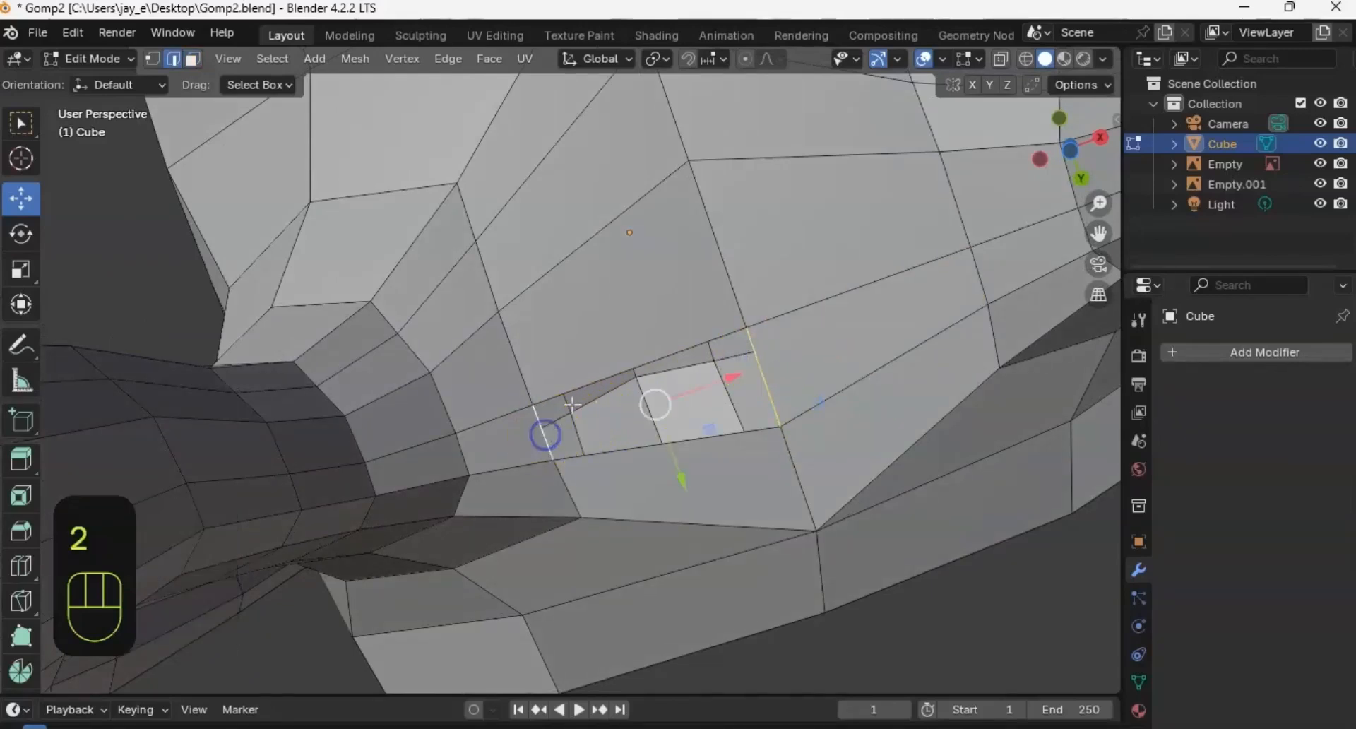
pyautogui.moveTo(545, 433); pyautogui.dragTo(585, 427, button='middle')
pyautogui.press('f')
# Step: Smooth all vertices of the character mesh with the Smooth tool and save the file
pyautogui.press('a')
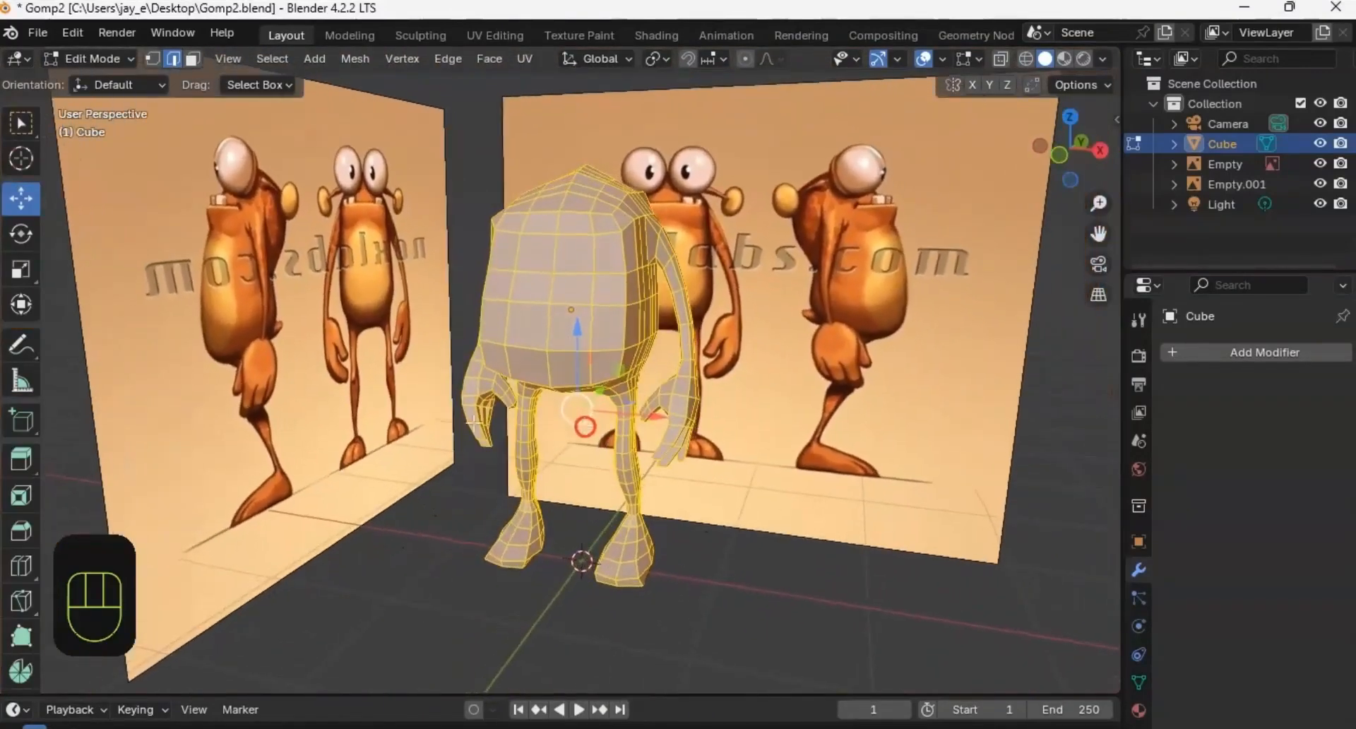
pyautogui.scroll(-5, 21, 584)
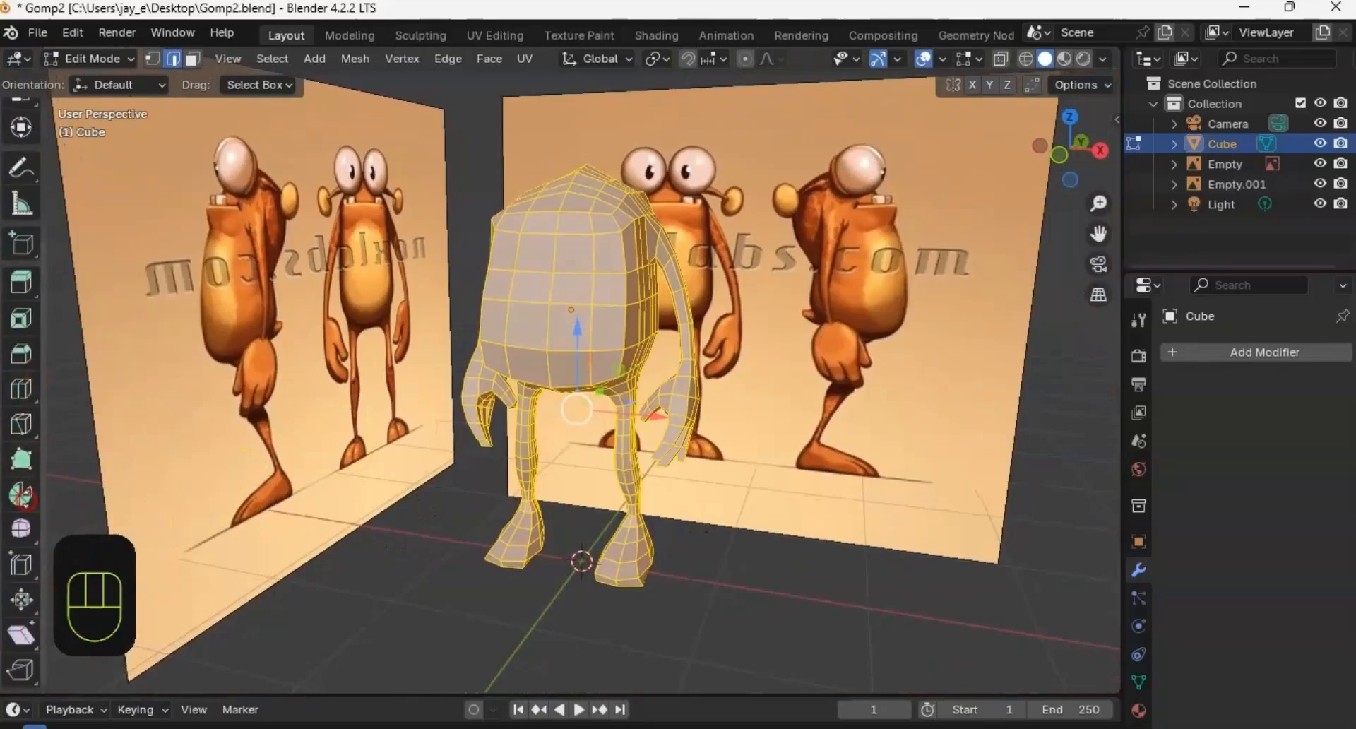
pyautogui.click(25, 524)
pyautogui.keyDown('shift'); pyautogui.moveTo(446, 332); pyautogui.dragTo(514, 428, button='middle'); pyautogui.keyUp('shift')
pyautogui.keyDown('ctrl'); pyautogui.moveTo(616, 507); pyautogui.dragTo(594, 555, button='middle'); pyautogui.keyUp('ctrl')
pyautogui.moveTo(591, 567); pyautogui.dragTo(689, 508)
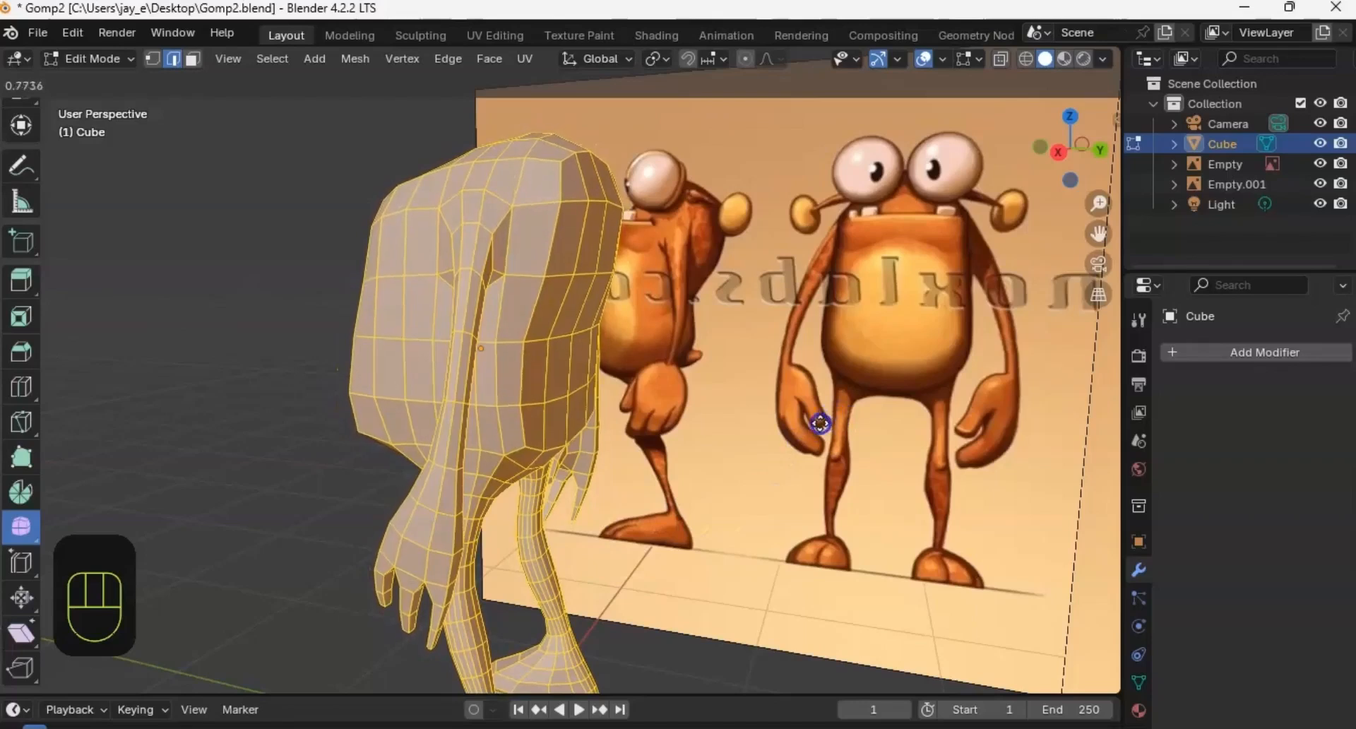
pyautogui.moveTo(820, 423); pyautogui.dragTo(822, 421)
pyautogui.moveTo(586, 406); pyautogui.dragTo(643, 401, button='middle')
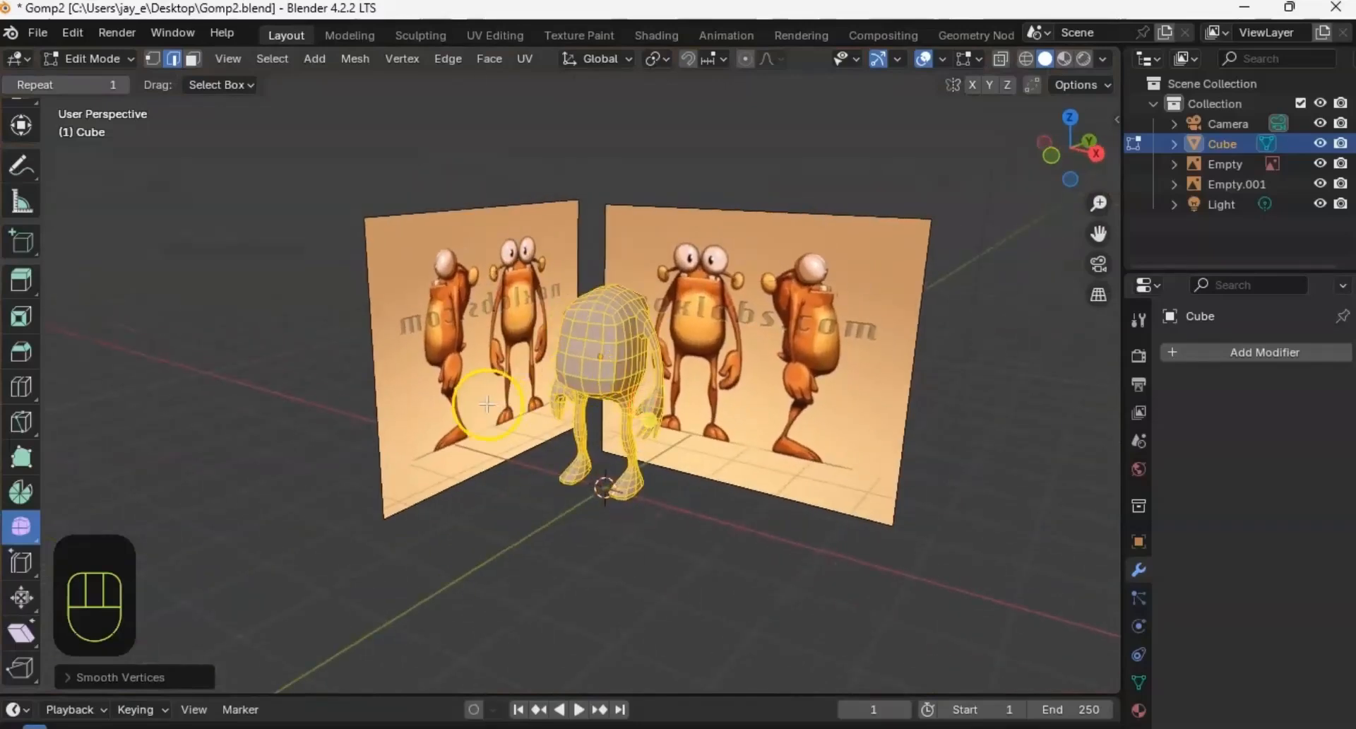
pyautogui.hotkey('ctrl', 's')
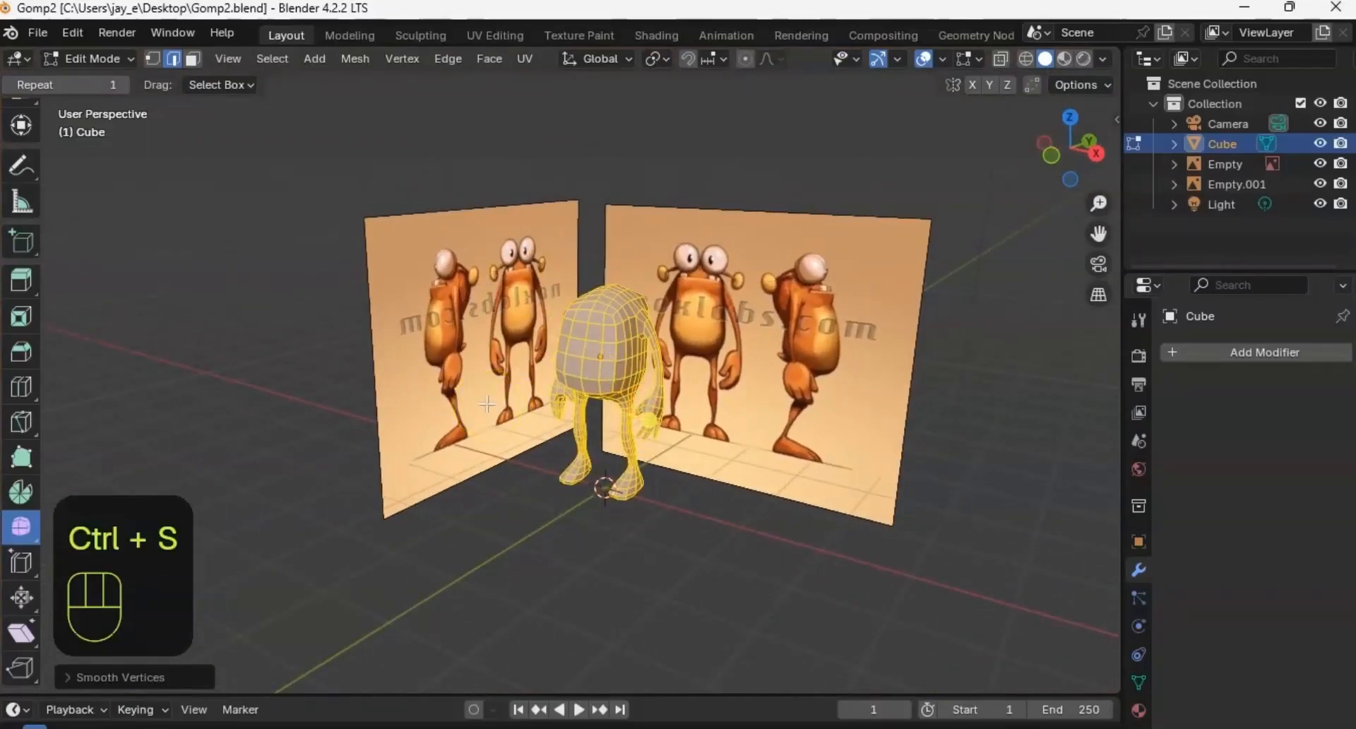
# Step: Switch back to the Move tool and clear the whole-mesh selection
pyautogui.keyDown('ctrl'); pyautogui.moveTo(650, 252); pyautogui.dragTo(616, 287, button='middle'); pyautogui.keyUp('ctrl')
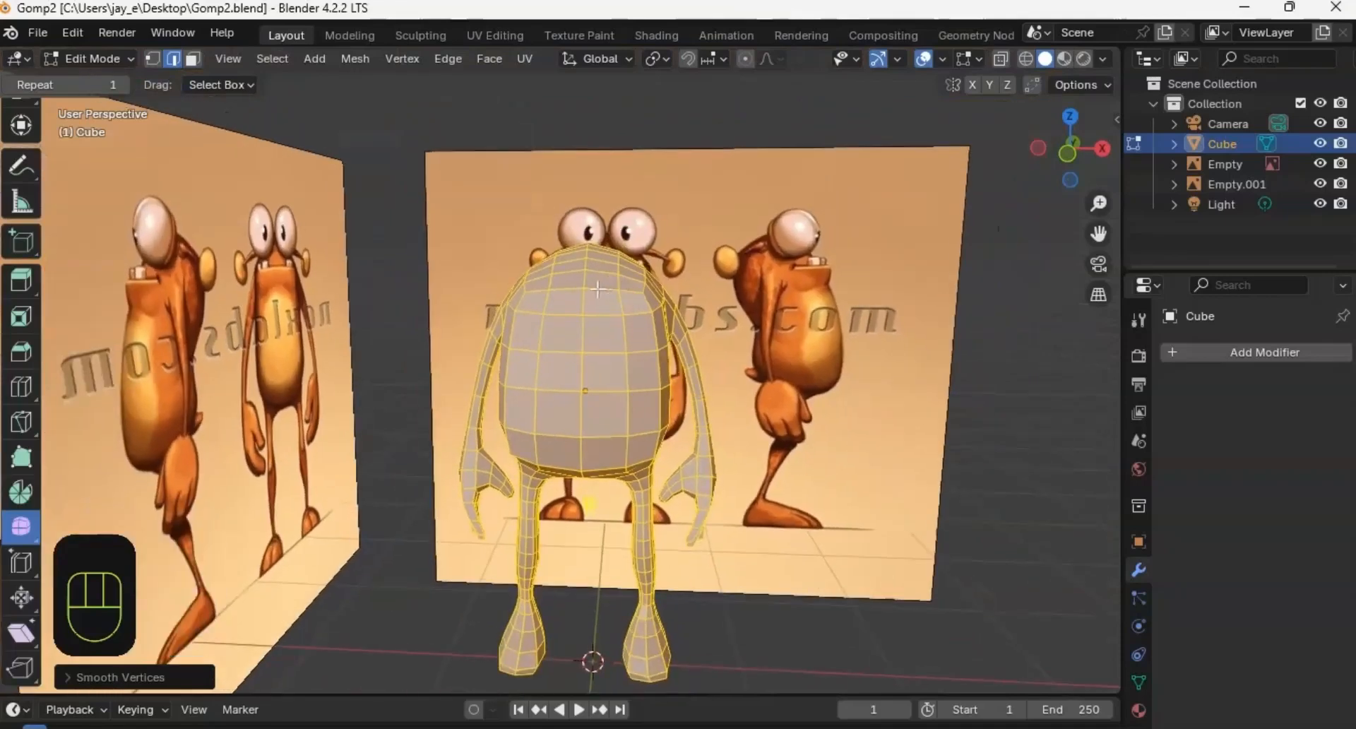
pyautogui.scroll(5, 28, 158)
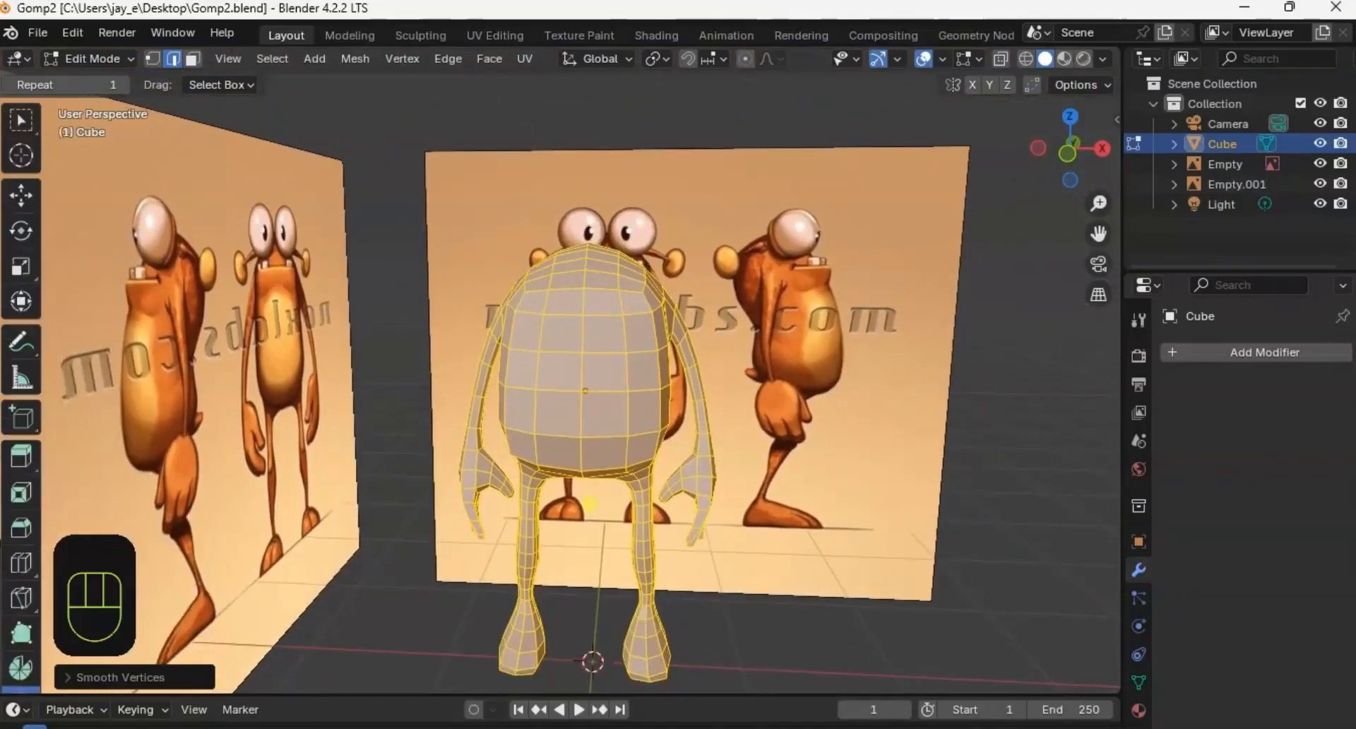
pyautogui.click(21, 196)
pyautogui.click(771, 318)
# Step: Compare the body with the reference image in the front orthographic view and switch to Object Mode
pyautogui.moveTo(630, 399); pyautogui.dragTo(587, 363, button='middle')
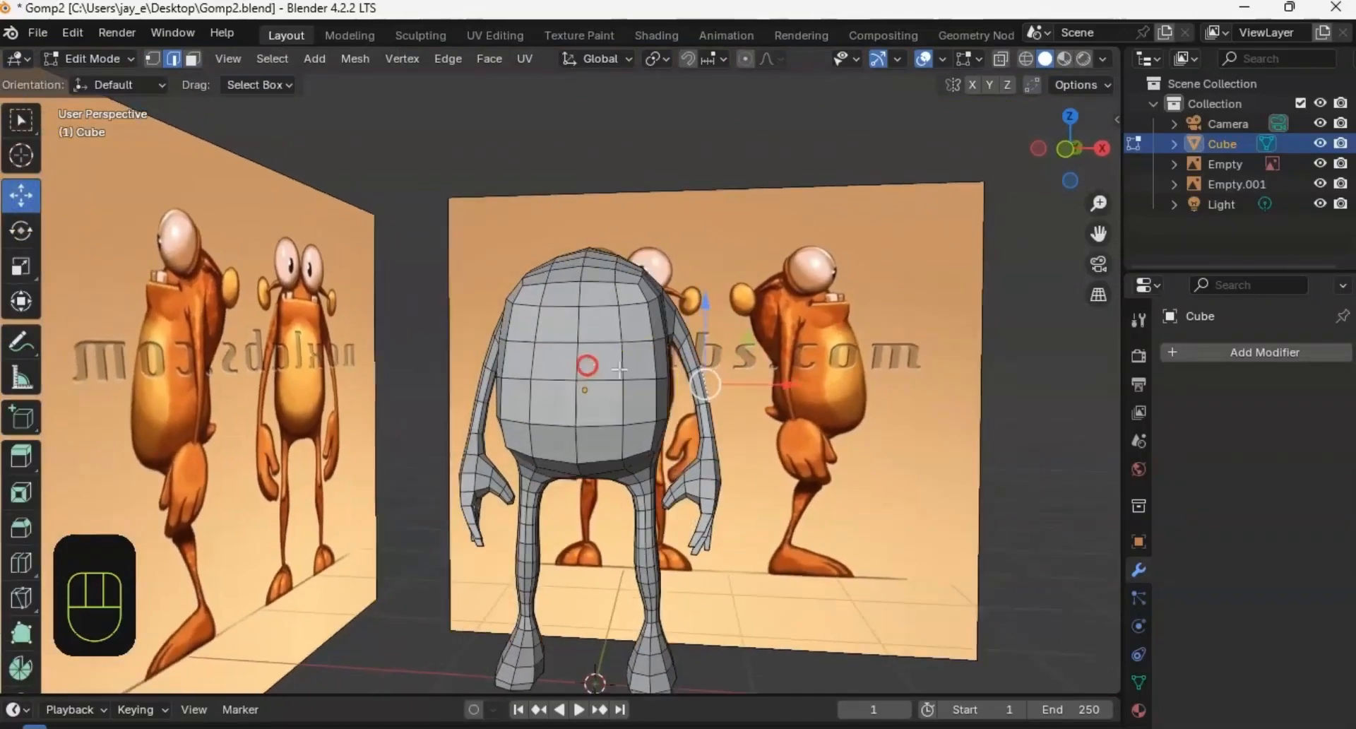
pyautogui.keyDown('shift'); pyautogui.moveTo(658, 332); pyautogui.dragTo(660, 310, button='middle'); pyautogui.keyUp('shift')
pyautogui.keyDown('alt'); pyautogui.moveTo(735, 373); pyautogui.dragTo(858, 317, button='middle'); pyautogui.keyUp('alt')
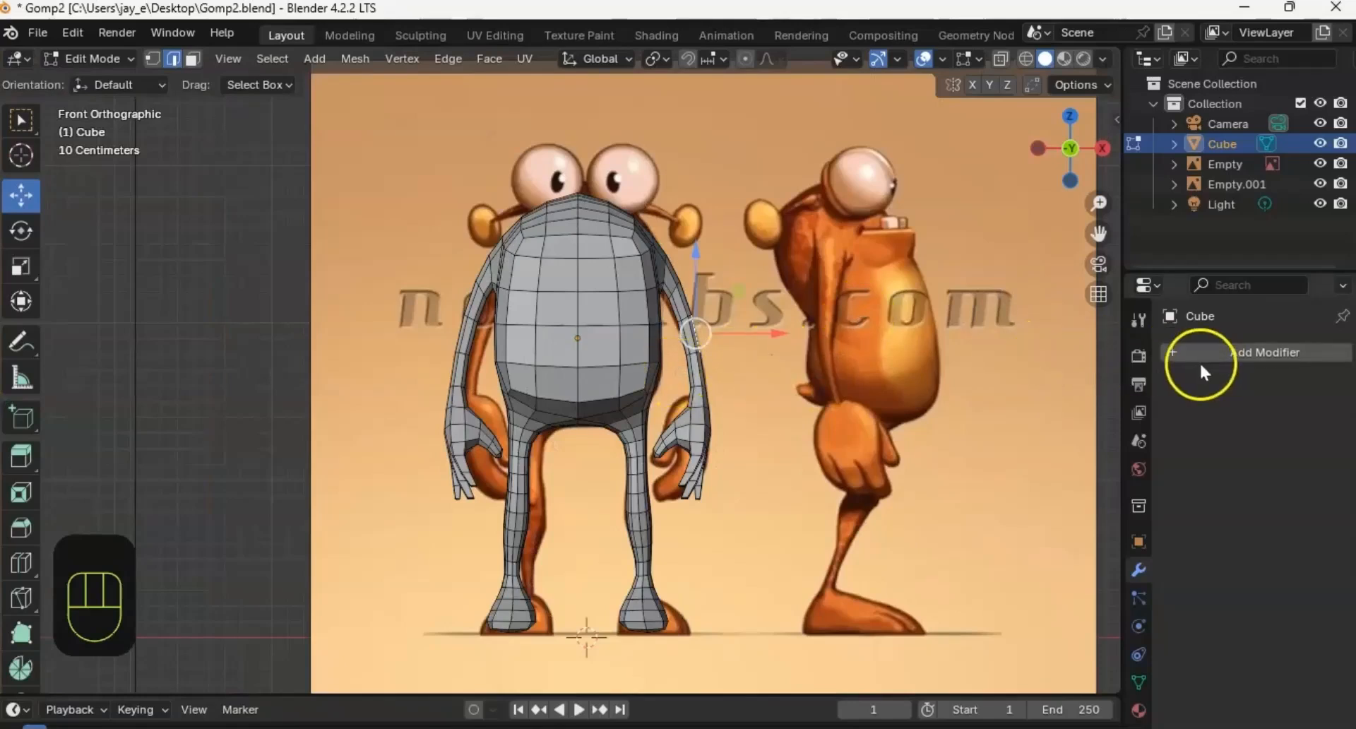
pyautogui.keyDown('shift'); pyautogui.moveTo(673, 340); pyautogui.dragTo(668, 346, button='middle'); pyautogui.keyUp('shift')
pyautogui.press('Tab')
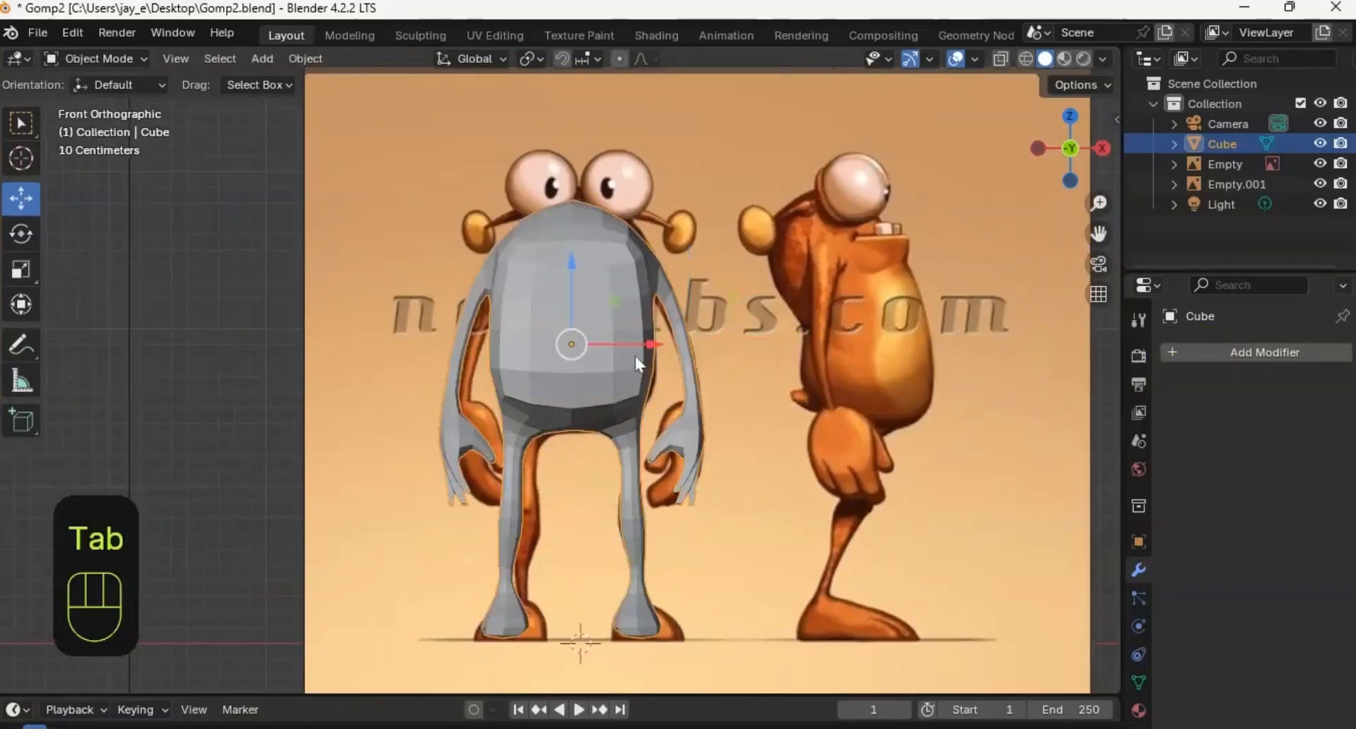
# Step: Add a UV sphere, raise it to the upper body in front view and scale it to about 0.24
pyautogui.keyDown('ctrl'); pyautogui.moveTo(589, 357); pyautogui.dragTo(606, 337, button='middle'); pyautogui.keyUp('ctrl')
pyautogui.keyDown('shift'); pyautogui.moveTo(606, 337); pyautogui.dragTo(583, 374, button='middle'); pyautogui.keyUp('shift')
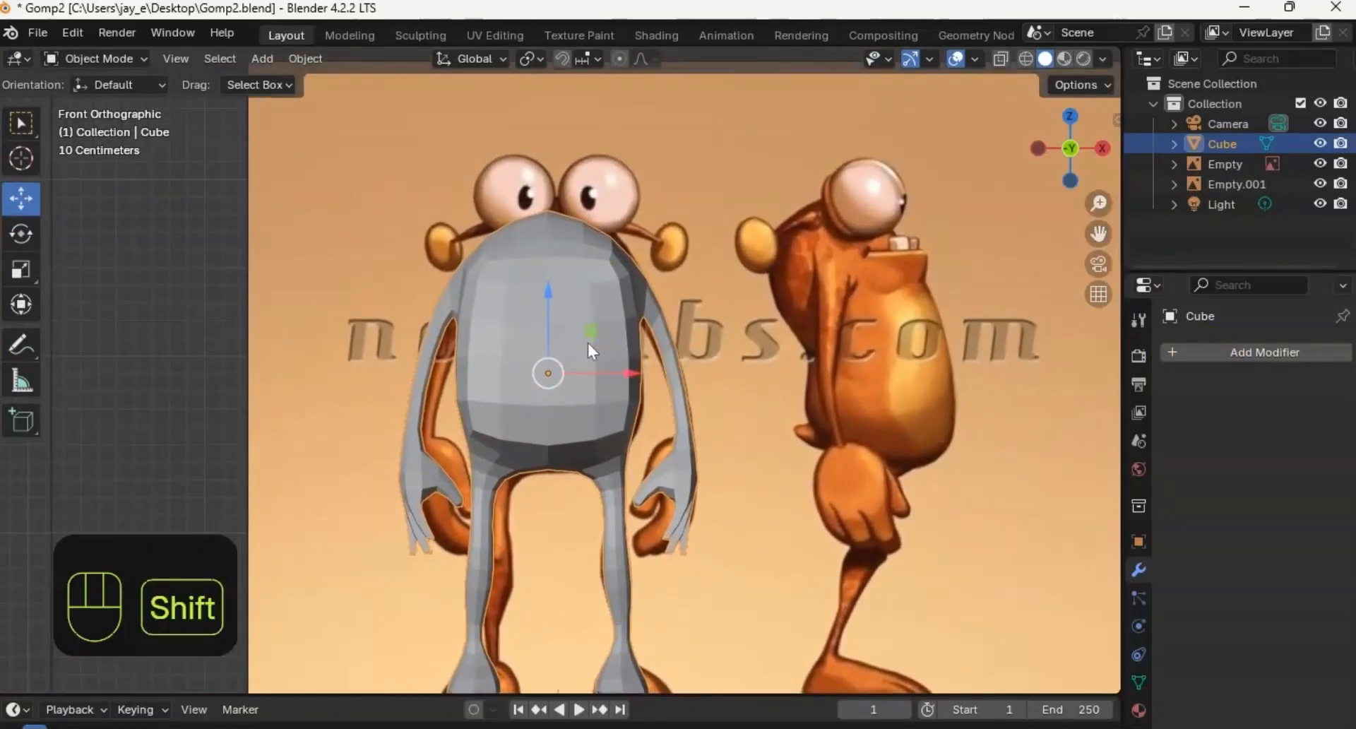
pyautogui.hotkey('shift', 'a')
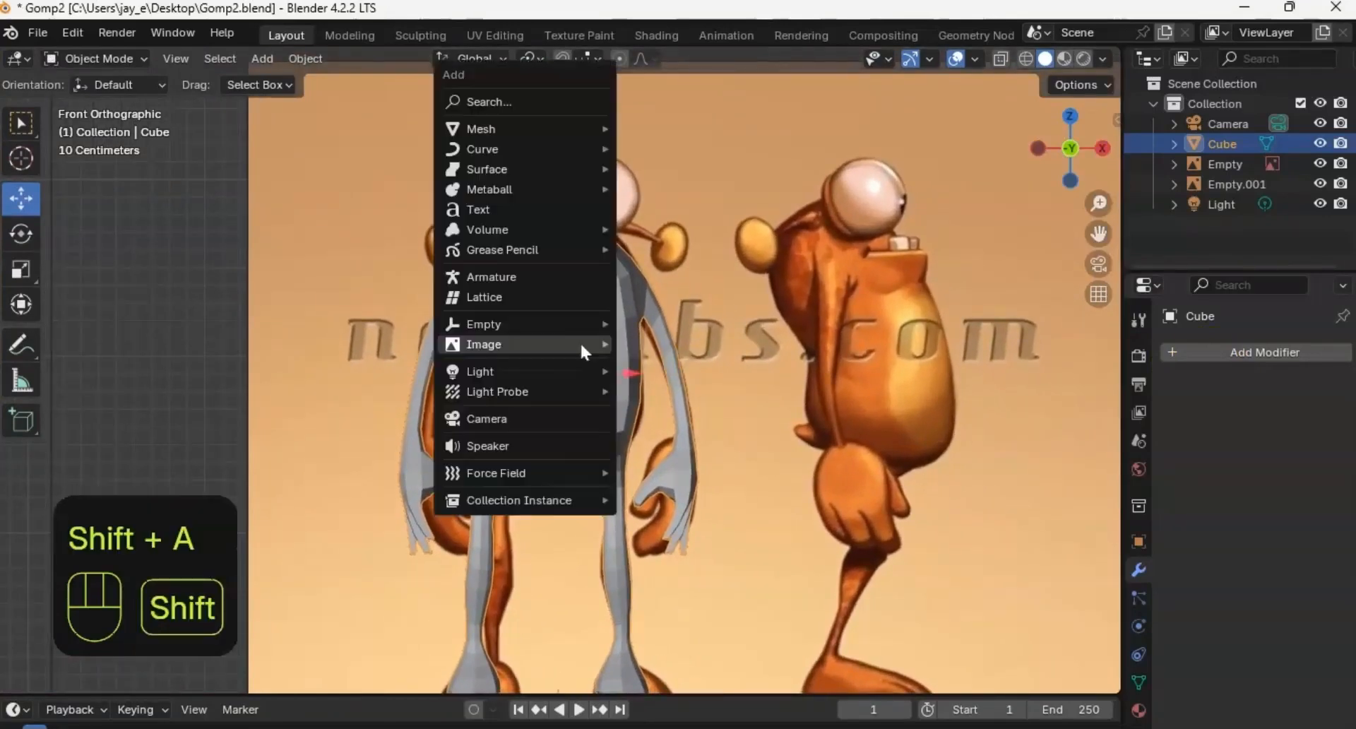
pyautogui.moveTo(523, 126)
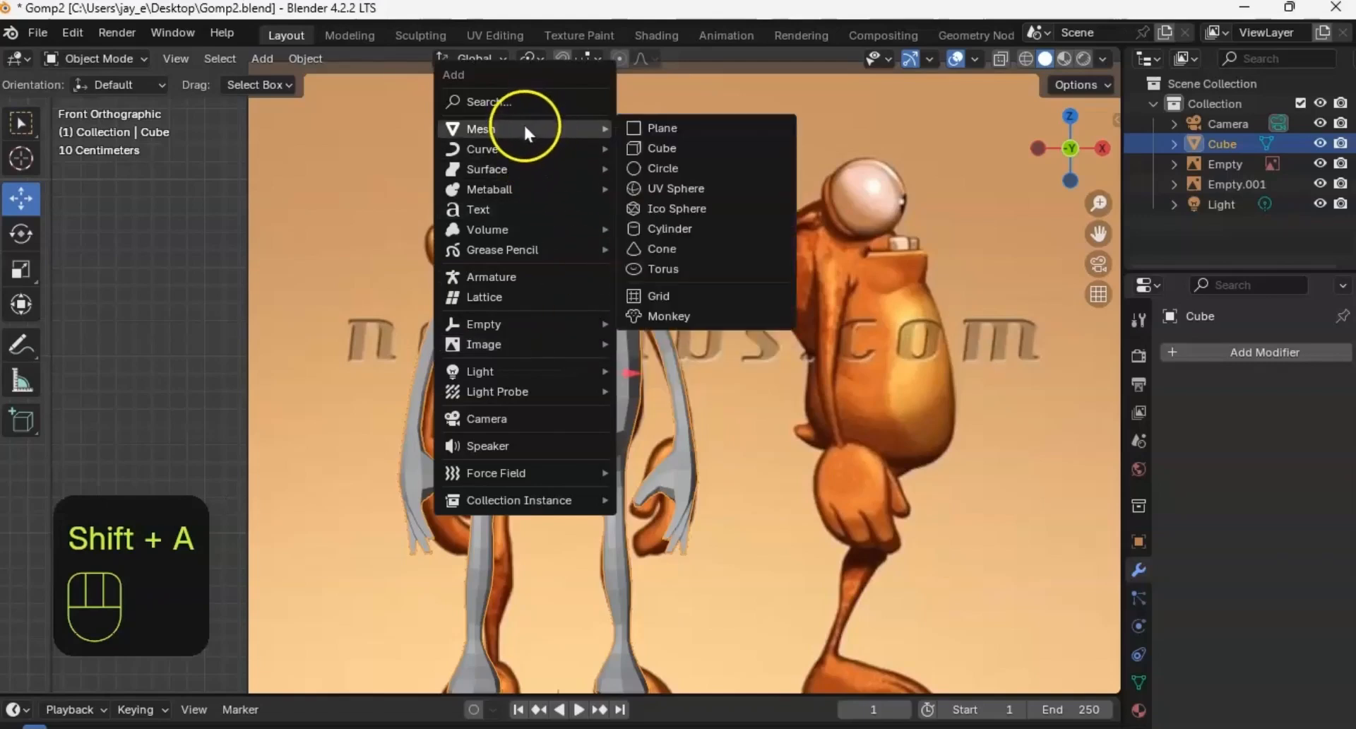
pyautogui.click(652, 187)
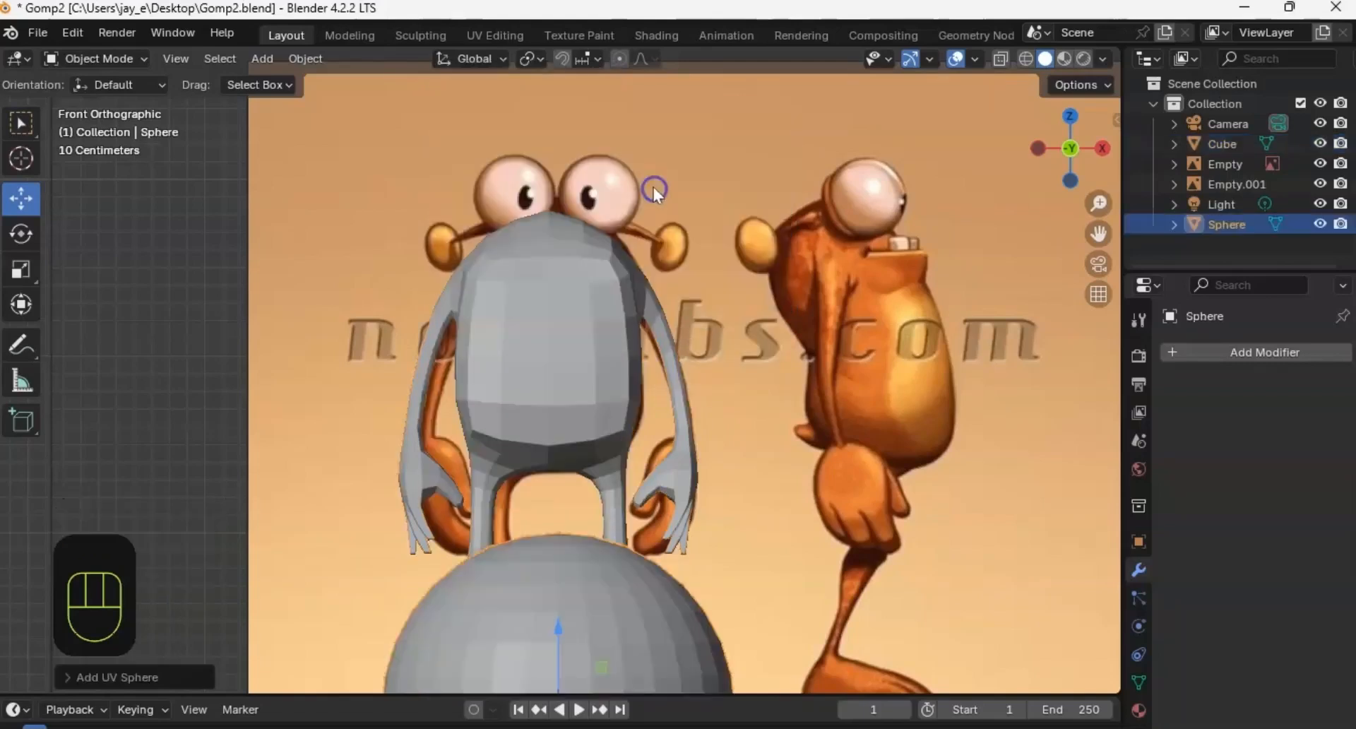
pyautogui.moveTo(554, 633); pyautogui.dragTo(604, 281)
pyautogui.keyDown('shift'); pyautogui.moveTo(604, 282); pyautogui.dragTo(611, 349, button='middle'); pyautogui.keyUp('shift')
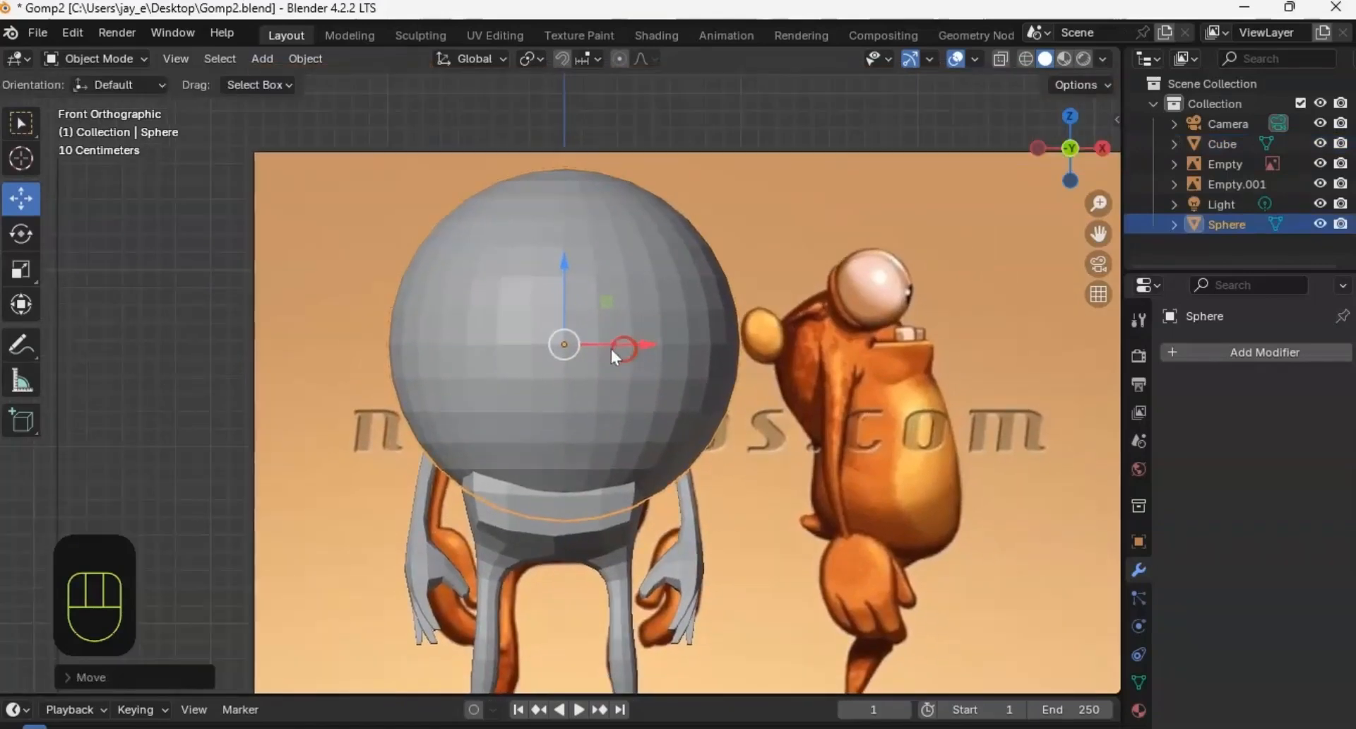
pyautogui.press('s')
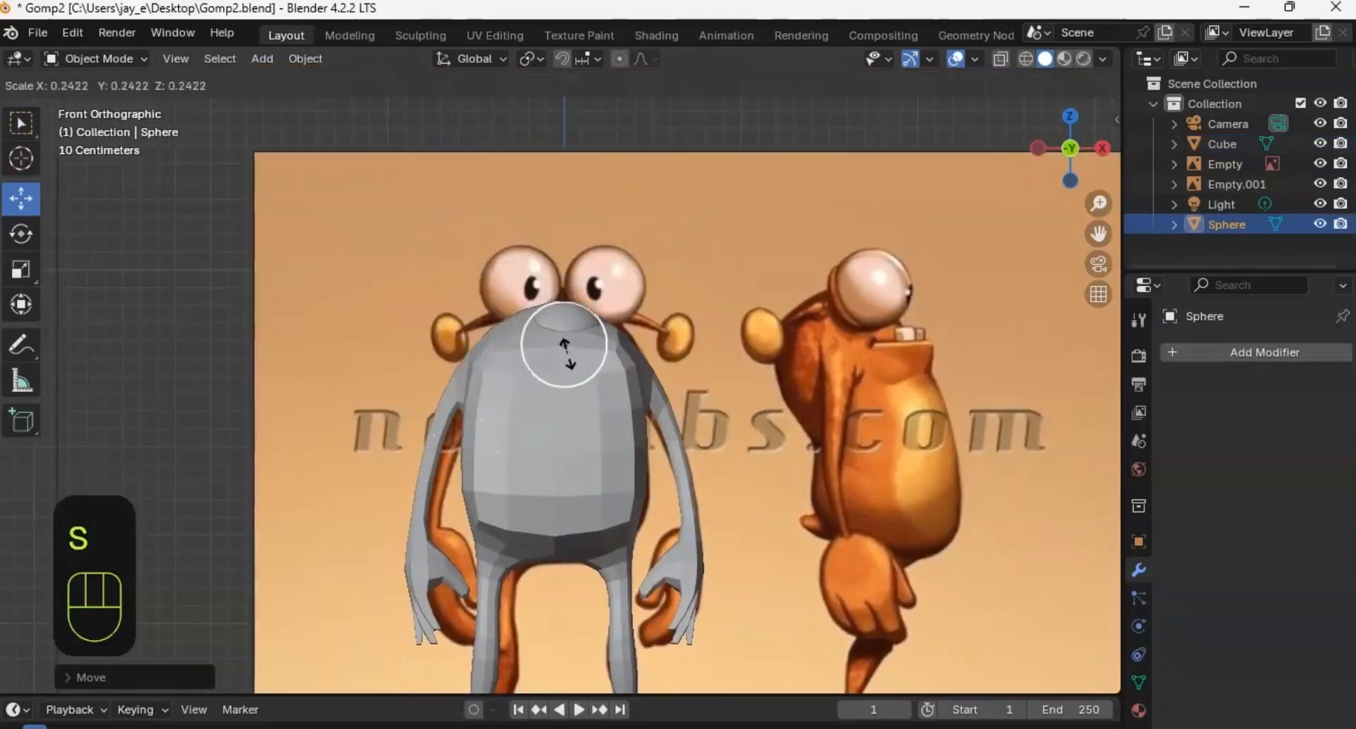
pyautogui.click(573, 347)
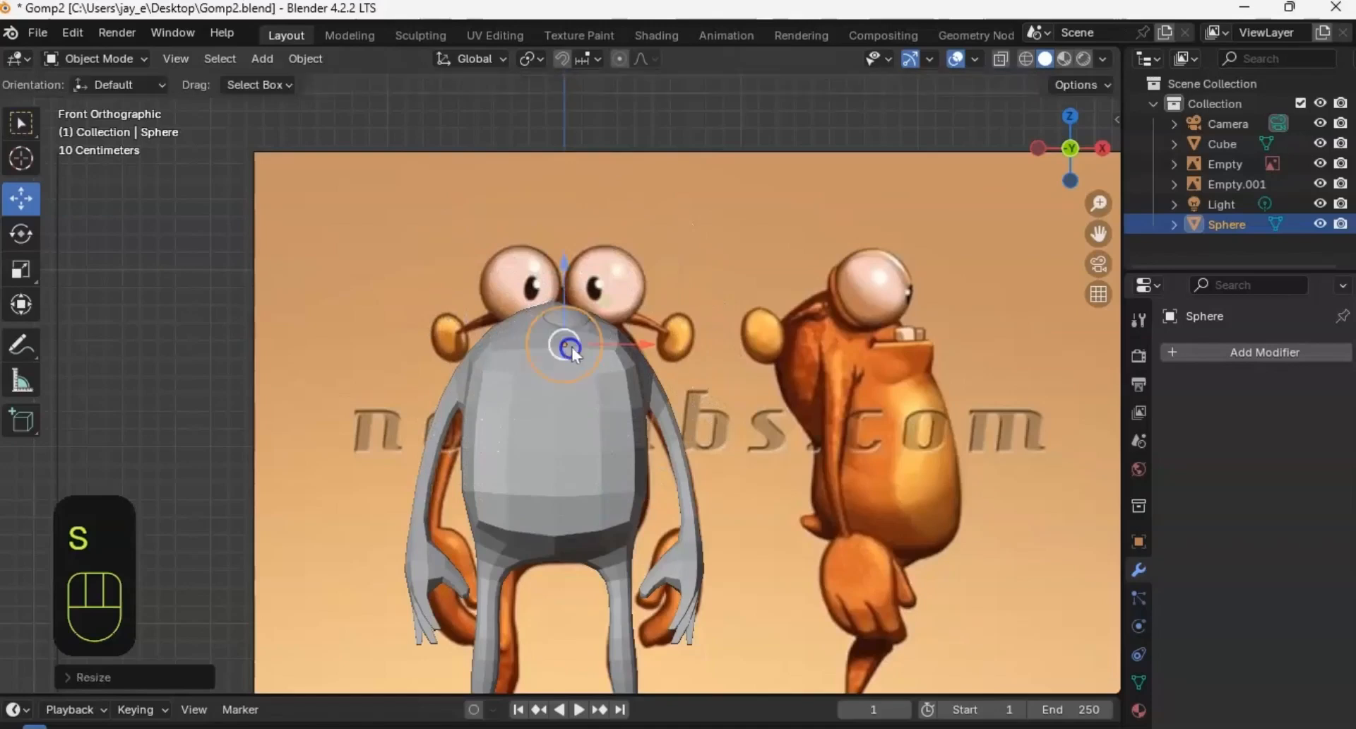
# Step: With X-ray on, align the sphere with the reference eye nearest the side-view drawing and scale it up by about 1.1
pyautogui.click(1002, 59)
pyautogui.moveTo(572, 302); pyautogui.dragTo(579, 227)
pyautogui.moveTo(620, 289); pyautogui.dragTo(668, 305)
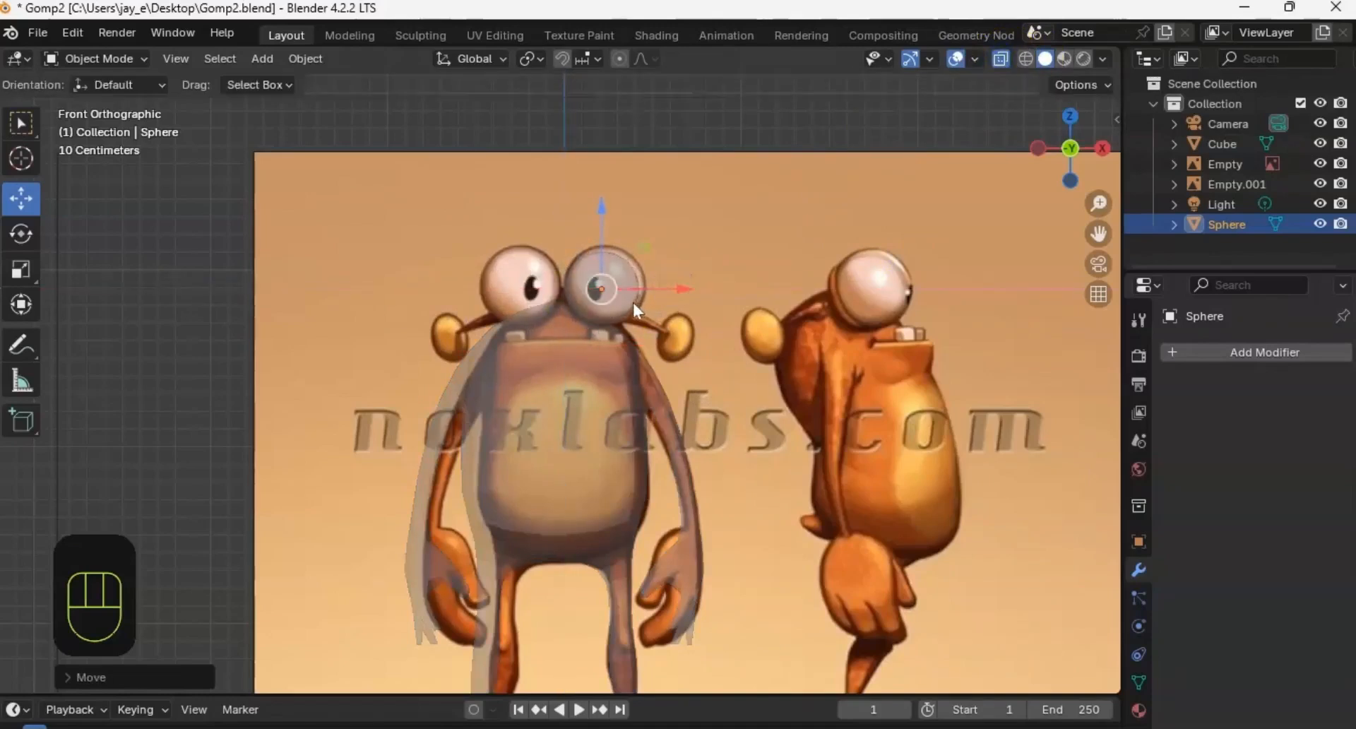
pyautogui.press('s')
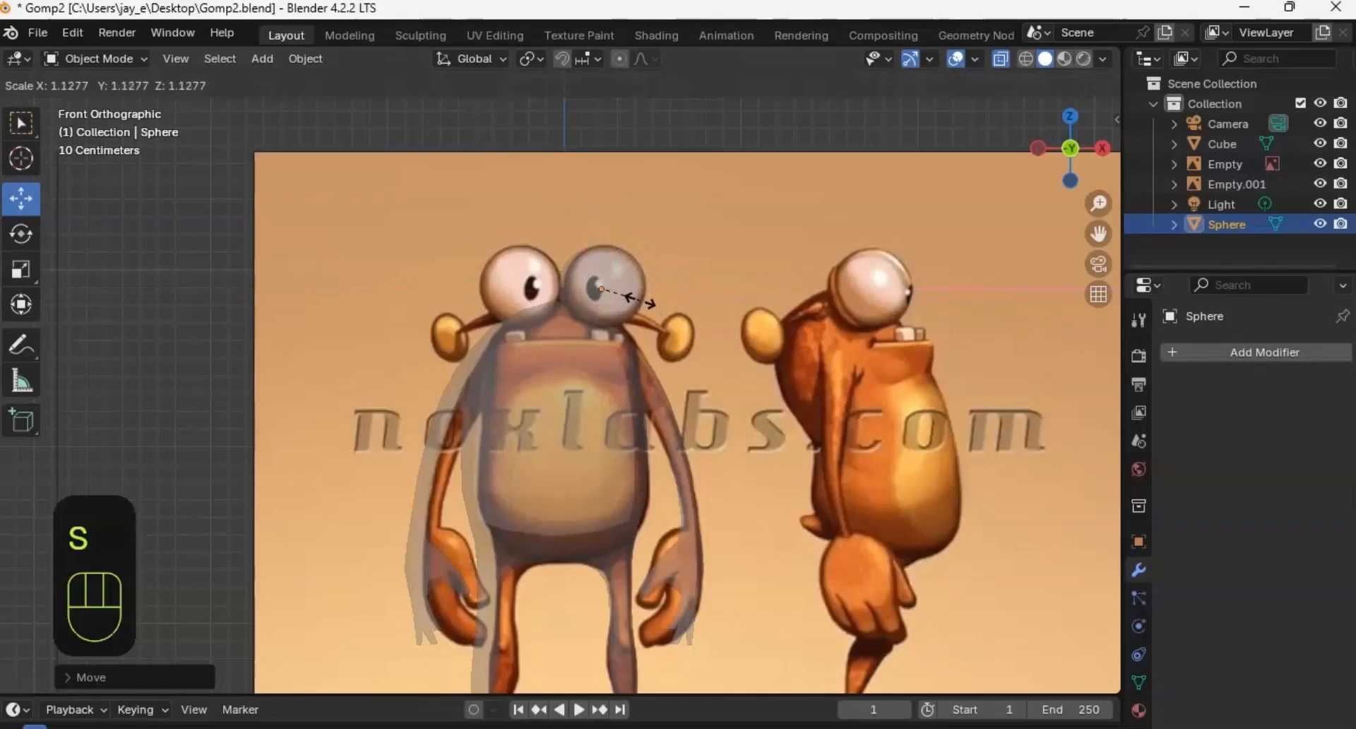
pyautogui.click(643, 300)
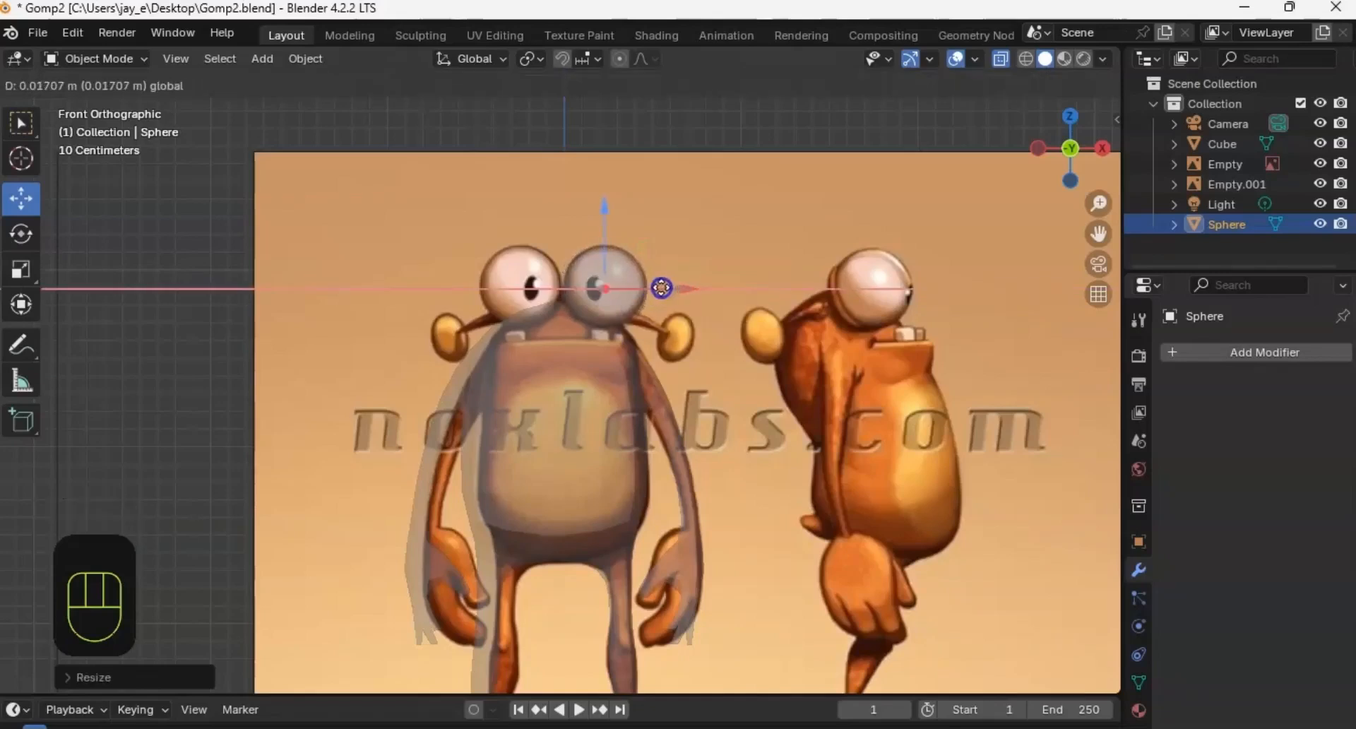
pyautogui.click(662, 288)
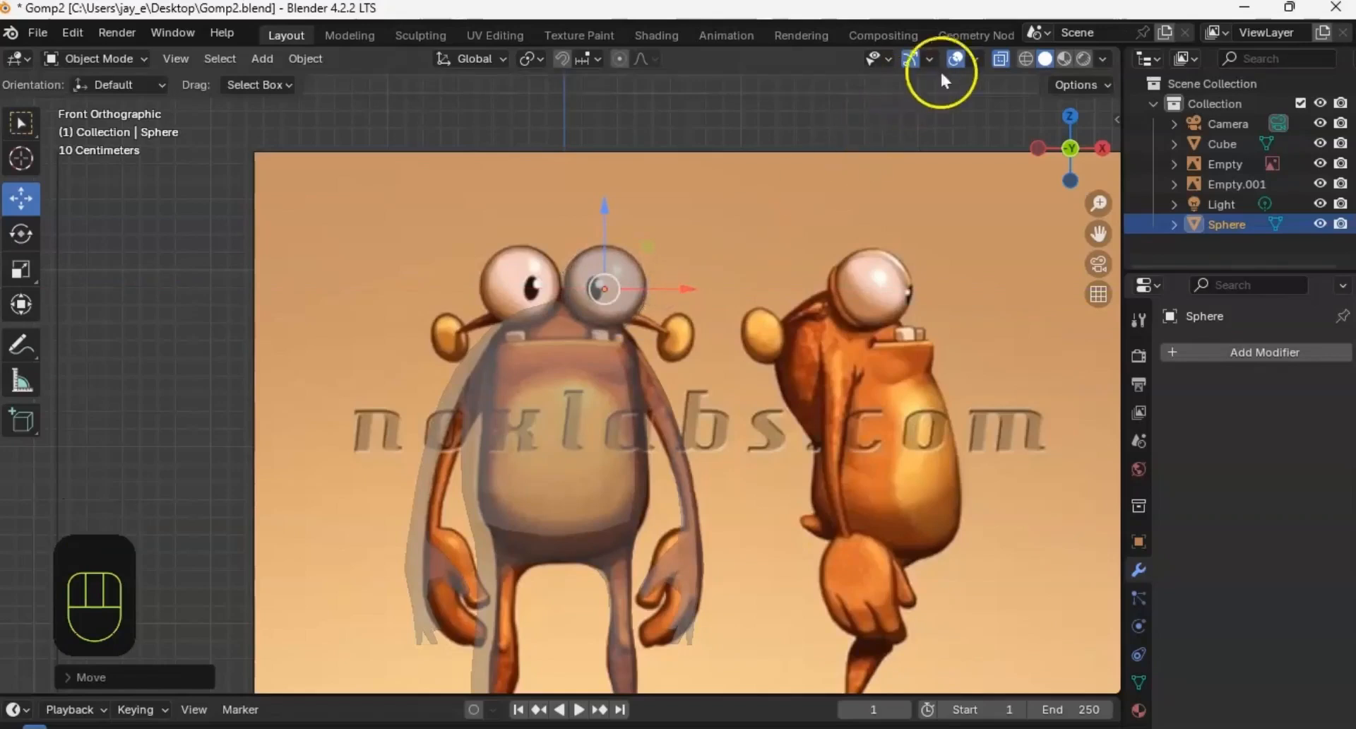
# Step: Turn off X-ray and adjust the eye sphere's placement on top of the head, undoing the last move
pyautogui.click(1001, 57)
pyautogui.moveTo(763, 268); pyautogui.dragTo(637, 157, button='middle')
pyautogui.moveTo(651, 164); pyautogui.dragTo(650, 184)
pyautogui.moveTo(649, 184)
pyautogui.mouseDown(button='middle')
pyautogui.moveTo(656, 240)
pyautogui.moveTo(699, 244)
pyautogui.moveTo(667, 191)
pyautogui.mouseUp(button='middle')
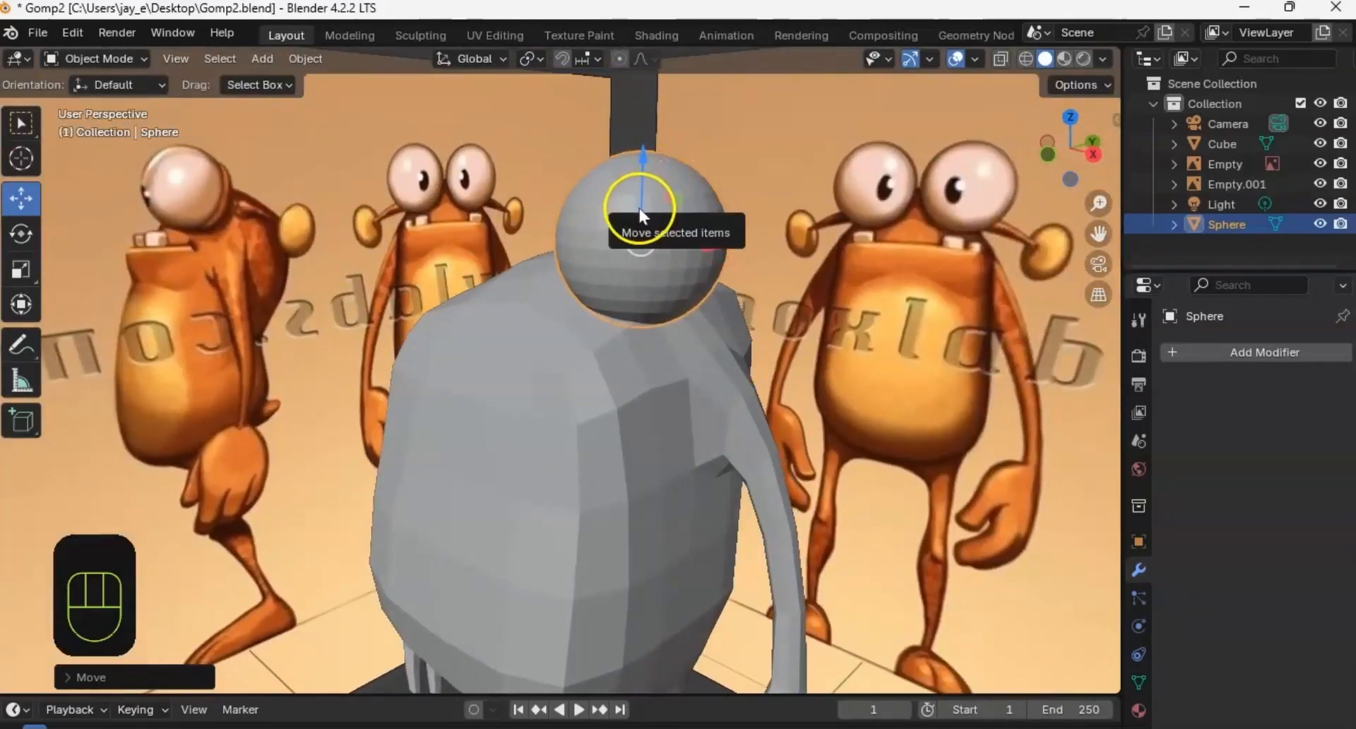
pyautogui.moveTo(639, 209); pyautogui.dragTo(647, 151)
pyautogui.moveTo(629, 265); pyautogui.dragTo(566, 249, button='middle')
pyautogui.hotkey('ctrl', 'z')
pyautogui.moveTo(664, 242); pyautogui.dragTo(648, 266, button='middle')
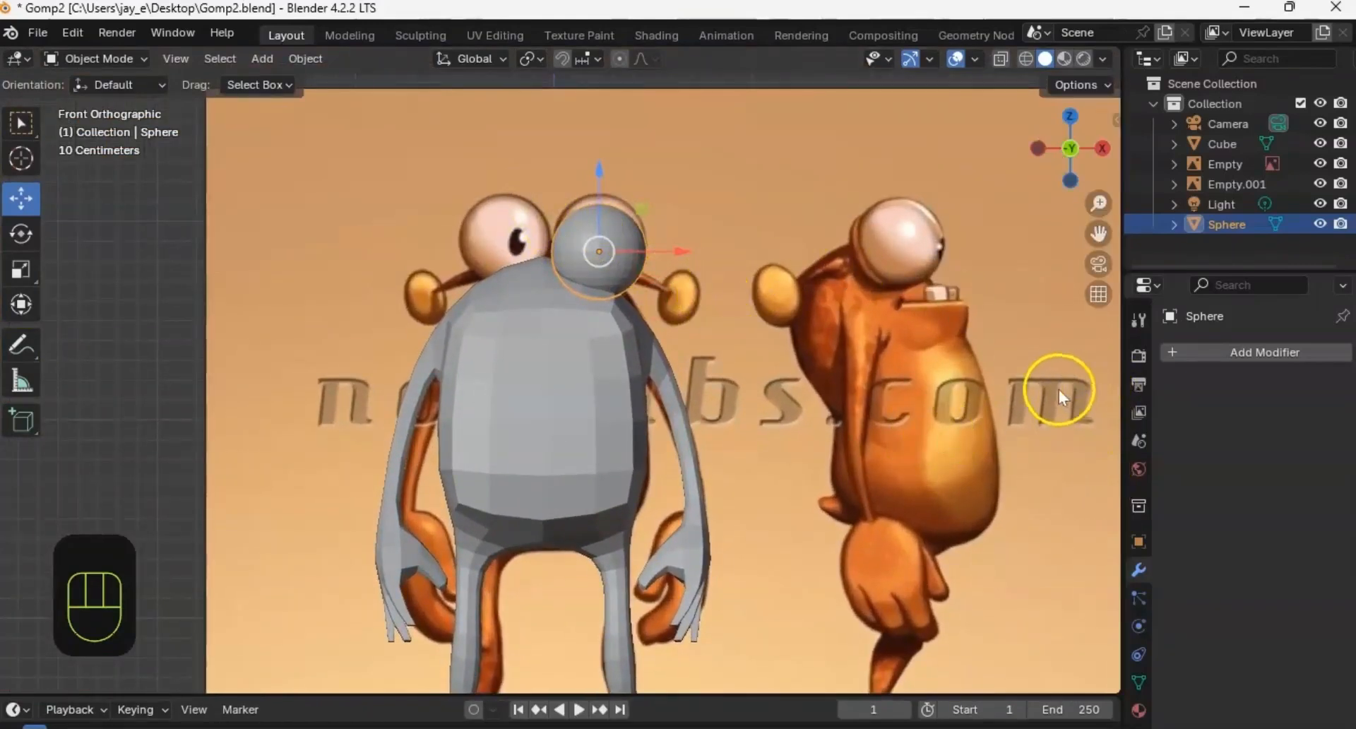
# Step: Add a Mirror modifier on X to the eye sphere with the body Cube as mirror object, and apply it
pyautogui.click(1209, 351)
pyautogui.moveTo(1156, 350)
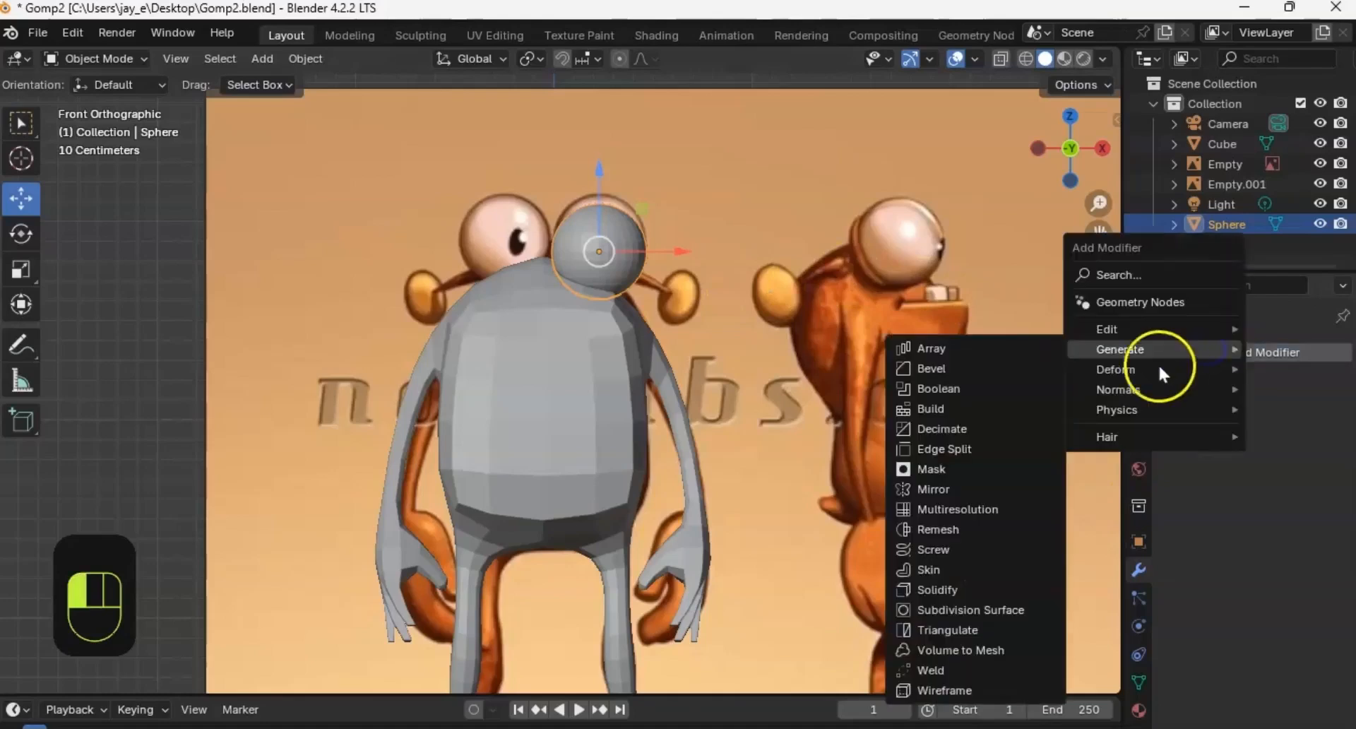
pyautogui.click(943, 489)
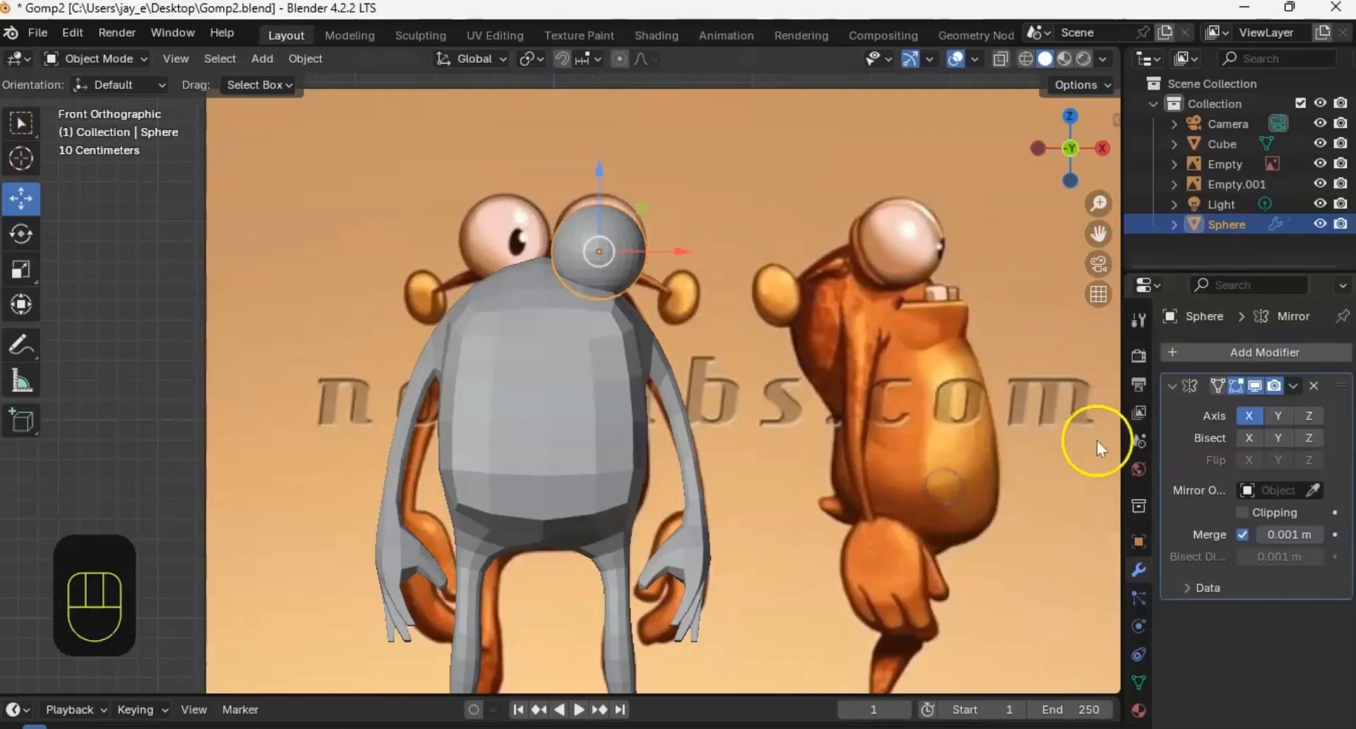
pyautogui.click(1311, 490)
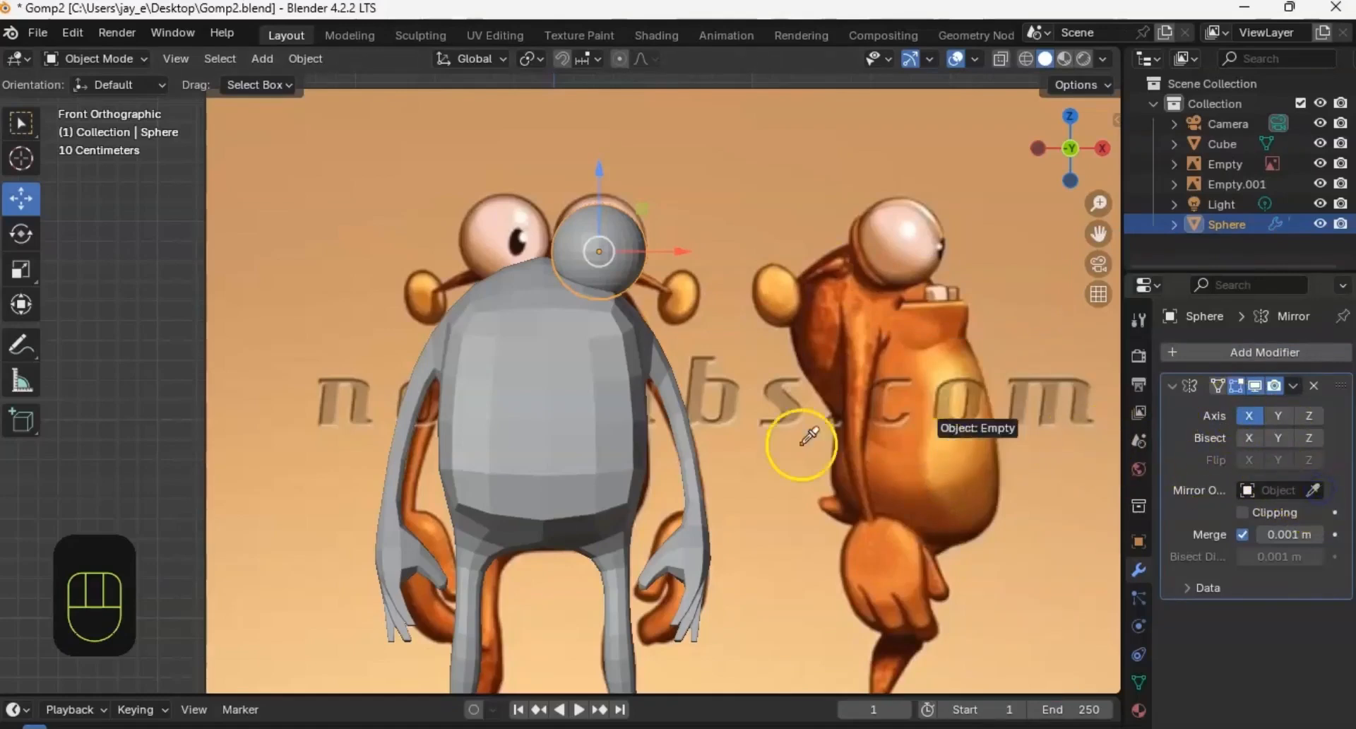
pyautogui.click(524, 365)
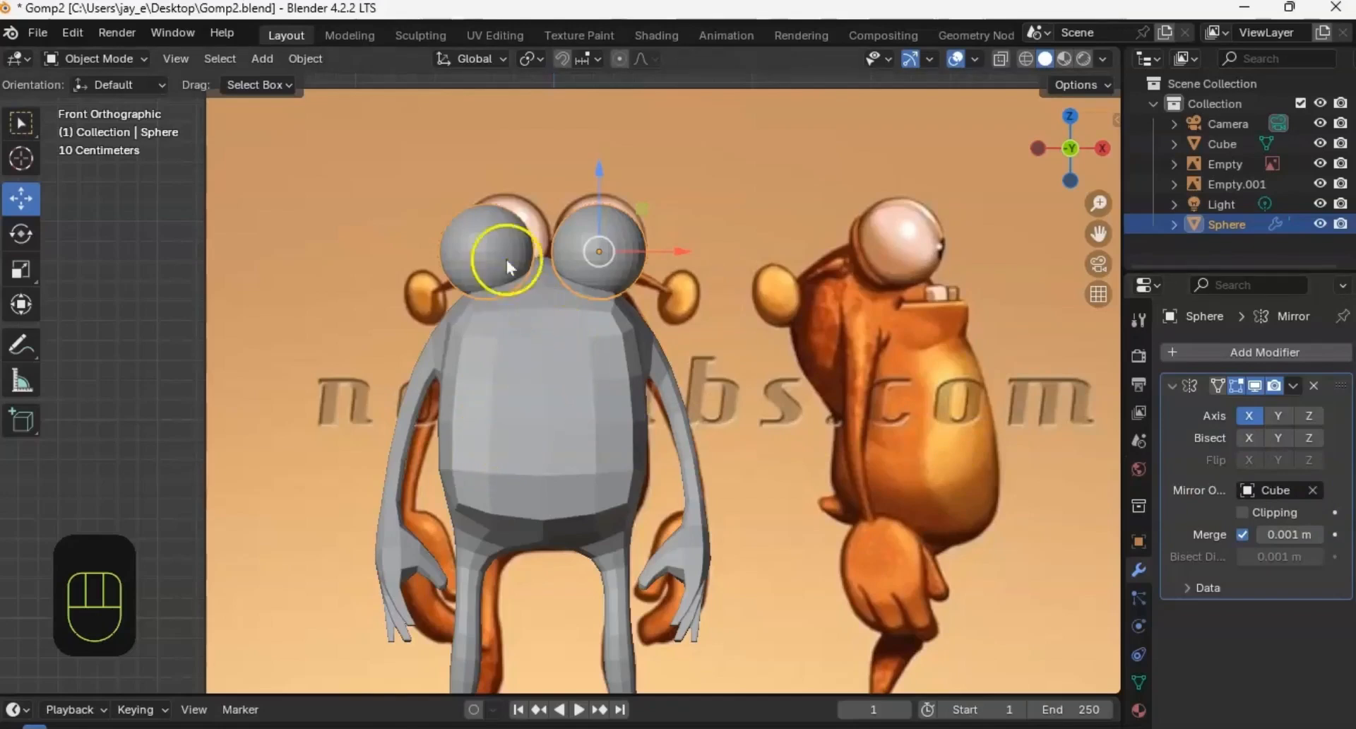
pyautogui.keyDown('alt'); pyautogui.moveTo(590, 391); pyautogui.dragTo(606, 359, button='middle'); pyautogui.keyUp('alt')
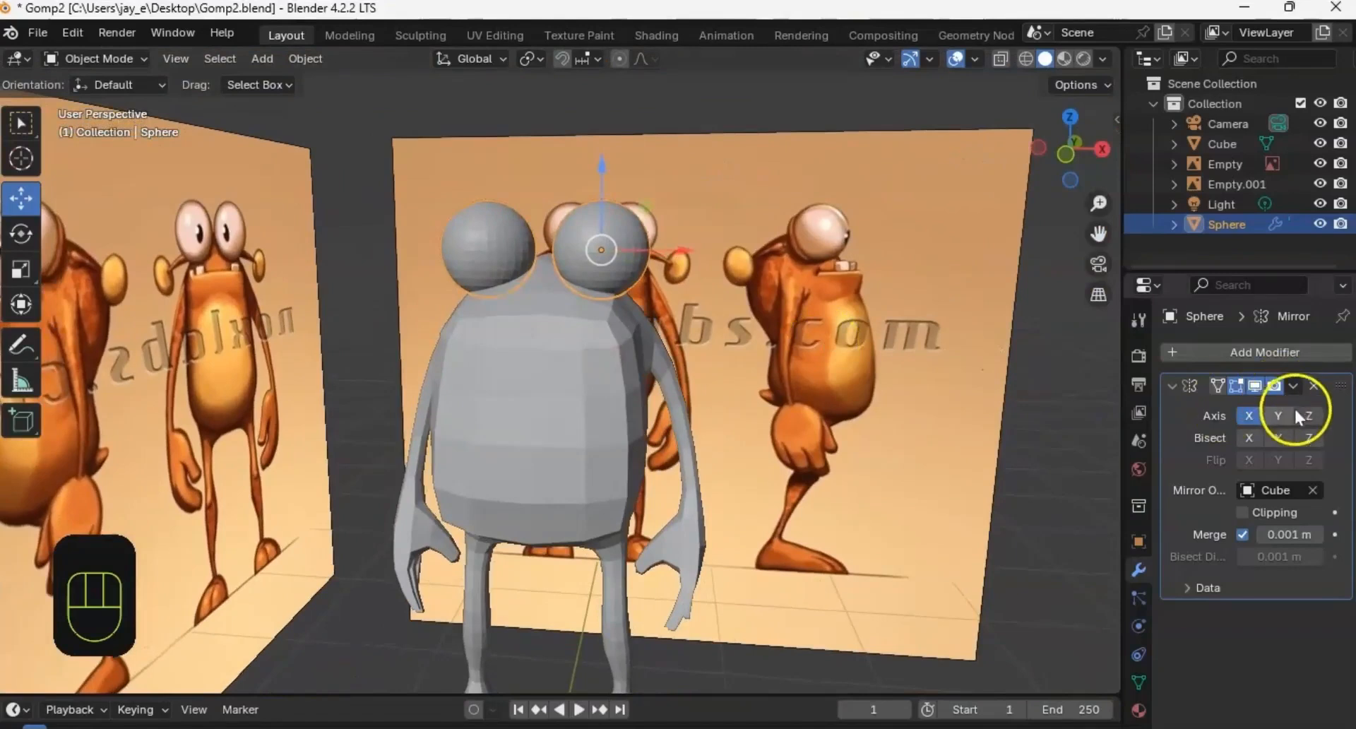
pyautogui.click(1293, 385)
pyautogui.click(1243, 411)
# Step: Apply Shade Smooth to the character's body
pyautogui.moveTo(742, 332); pyautogui.dragTo(589, 362, button='middle')
pyautogui.click(589, 362)
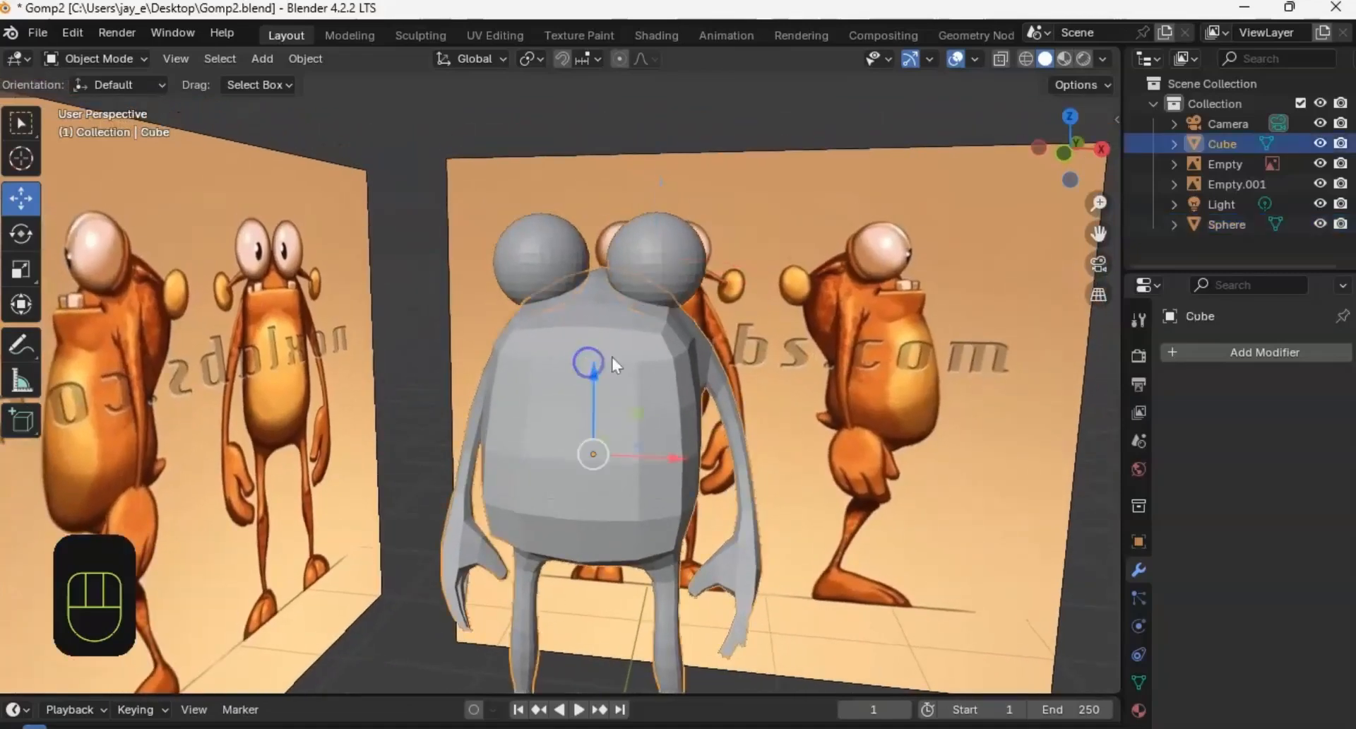
pyautogui.keyDown('shift'); pyautogui.moveTo(682, 337); pyautogui.dragTo(627, 393, button='middle'); pyautogui.keyUp('shift')
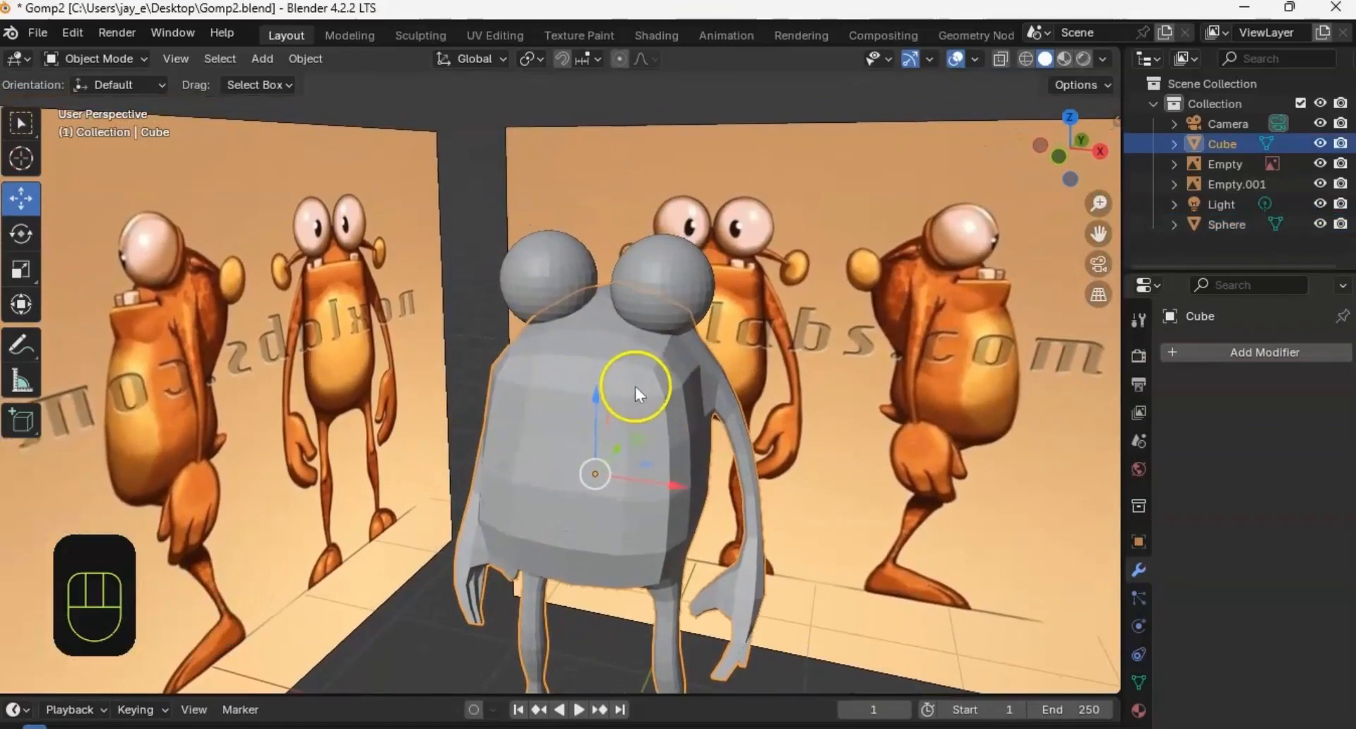
pyautogui.rightClick(625, 406)
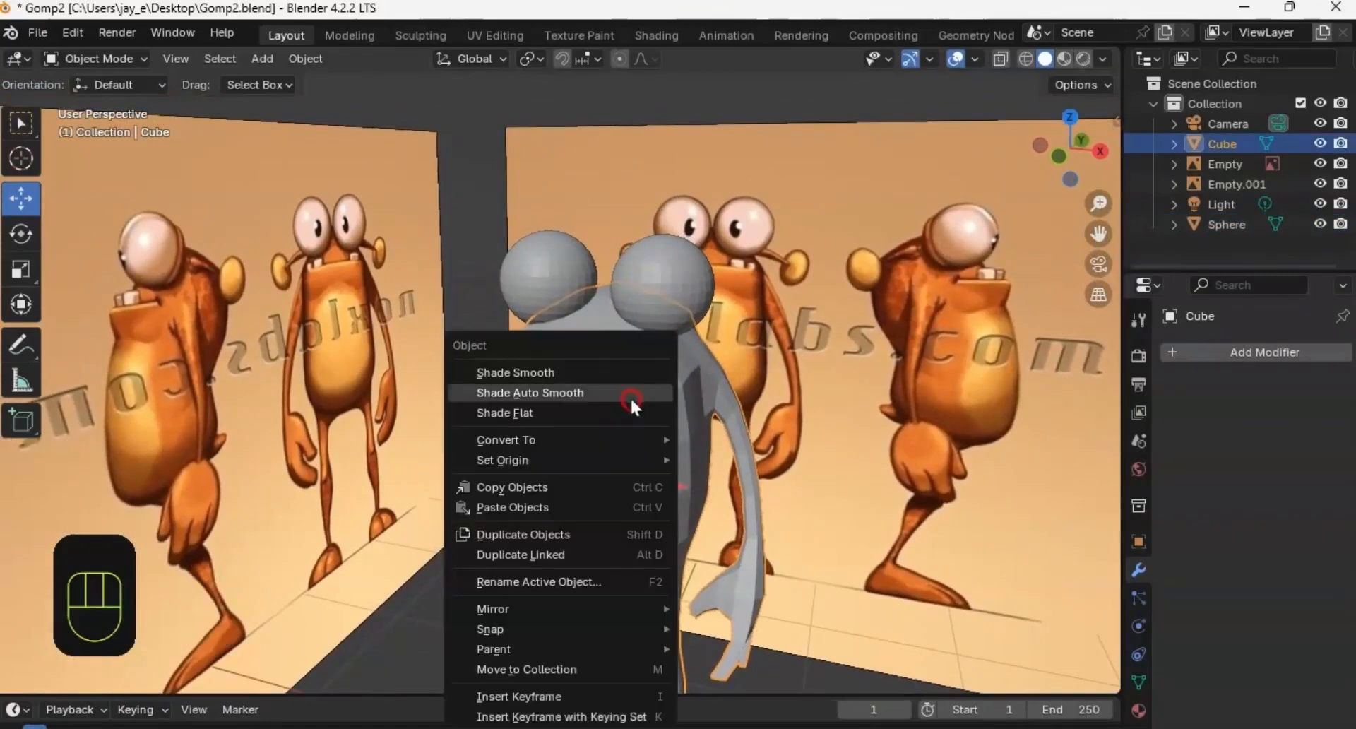
pyautogui.click(583, 372)
# Step: Apply Shade Smooth to the pair of eye spheres
pyautogui.moveTo(665, 418)
pyautogui.mouseDown(button='middle')
pyautogui.moveTo(581, 374)
pyautogui.moveTo(576, 268)
pyautogui.moveTo(545, 357)
pyautogui.moveTo(497, 319)
pyautogui.moveTo(438, 318)
pyautogui.moveTo(381, 347)
pyautogui.moveTo(399, 452)
pyautogui.moveTo(736, 417)
pyautogui.moveTo(673, 436)
pyautogui.mouseUp(button='middle')
pyautogui.click(690, 242)
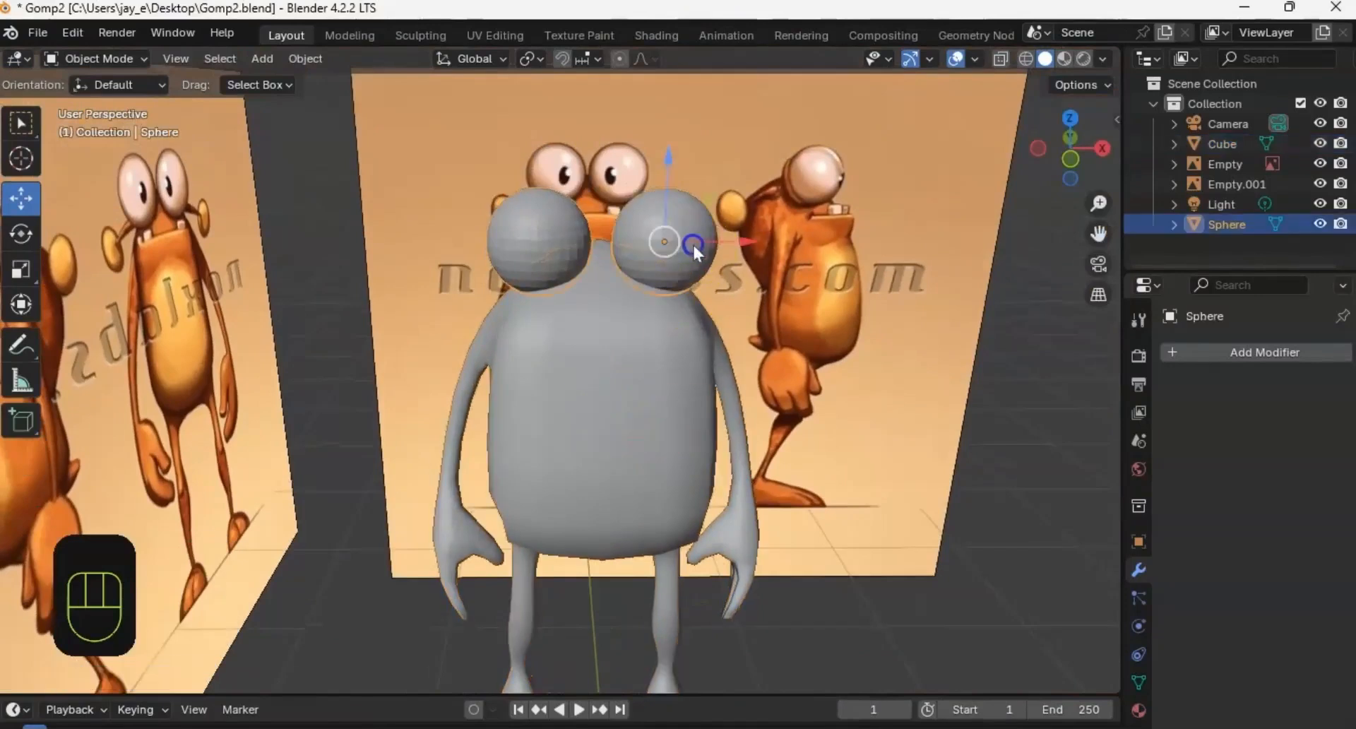
pyautogui.rightClick(668, 240)
pyautogui.click(596, 244)
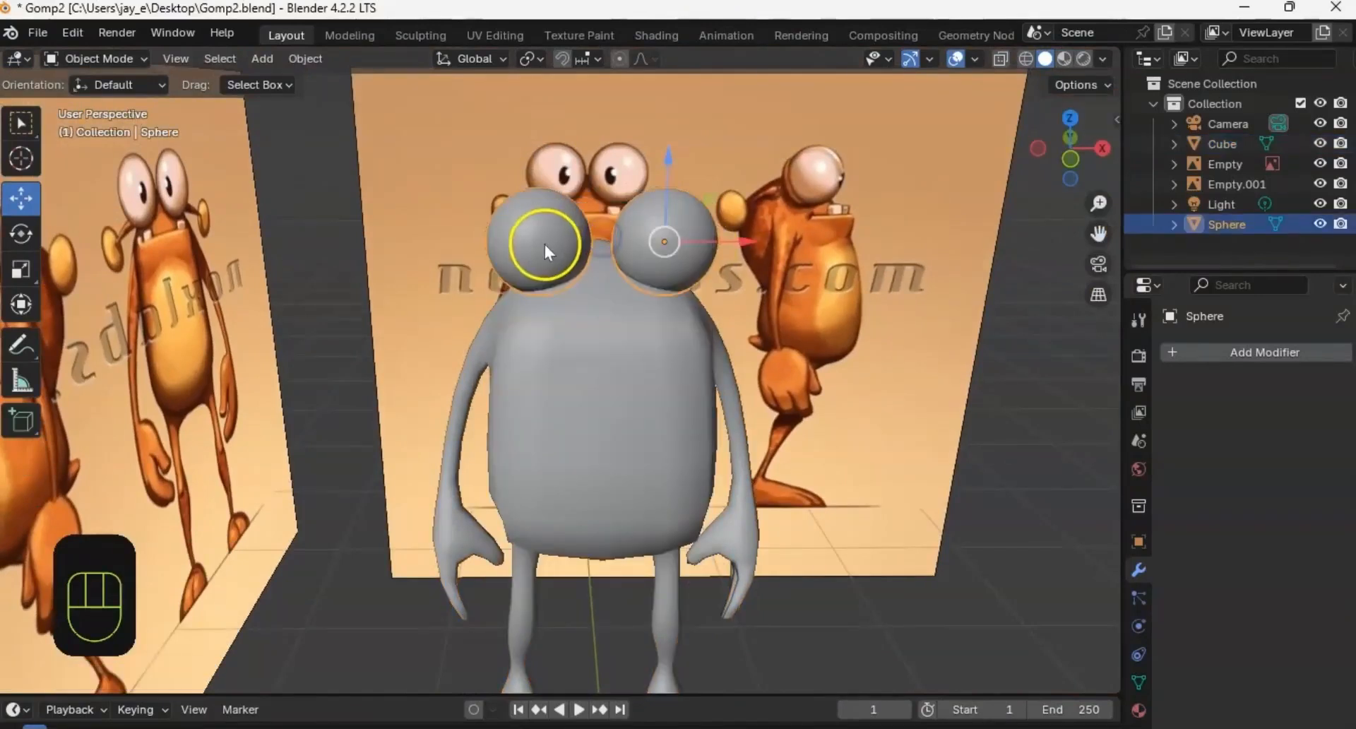
# Step: Add a new cube mesh and scale it down to a small block between the feet
pyautogui.moveTo(719, 307); pyautogui.dragTo(587, 370, button='middle')
pyautogui.click(579, 372)
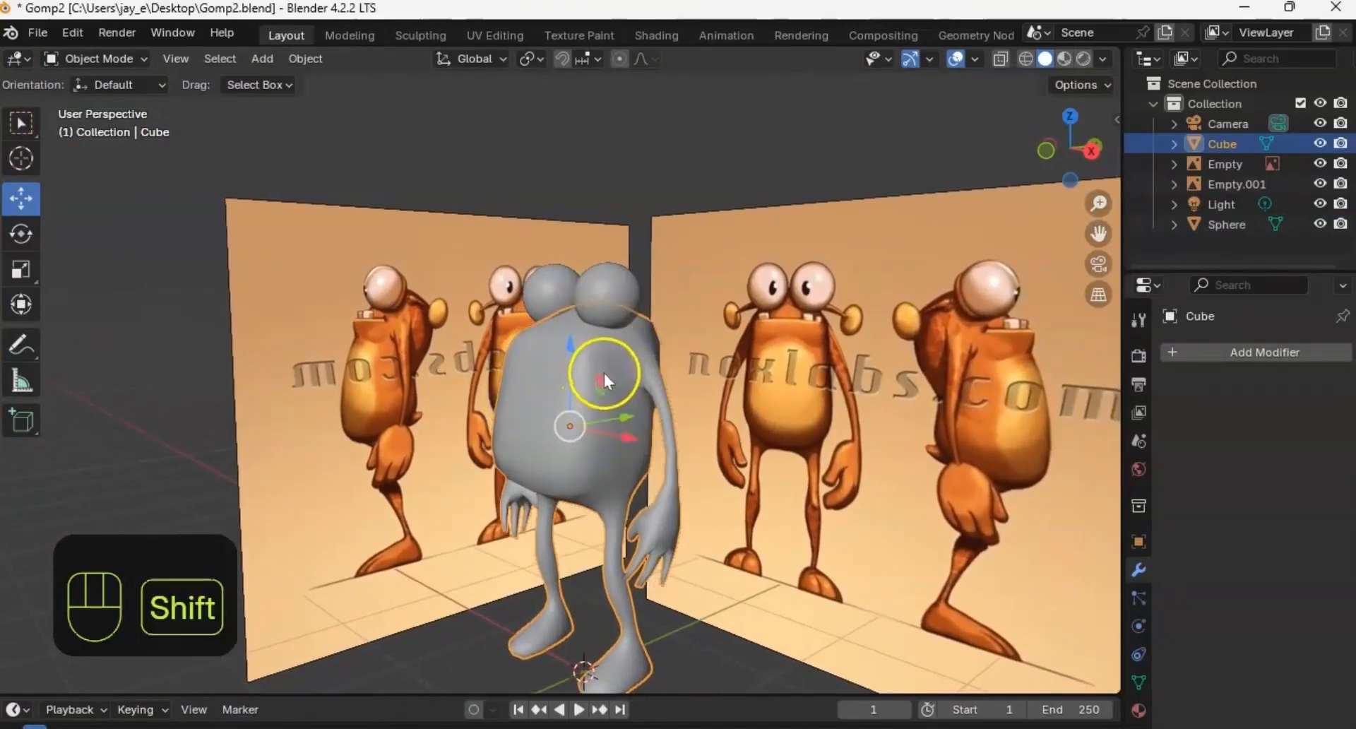
pyautogui.keyDown('shift'); pyautogui.moveTo(603, 373); pyautogui.dragTo(682, 368, button='middle'); pyautogui.keyUp('shift')
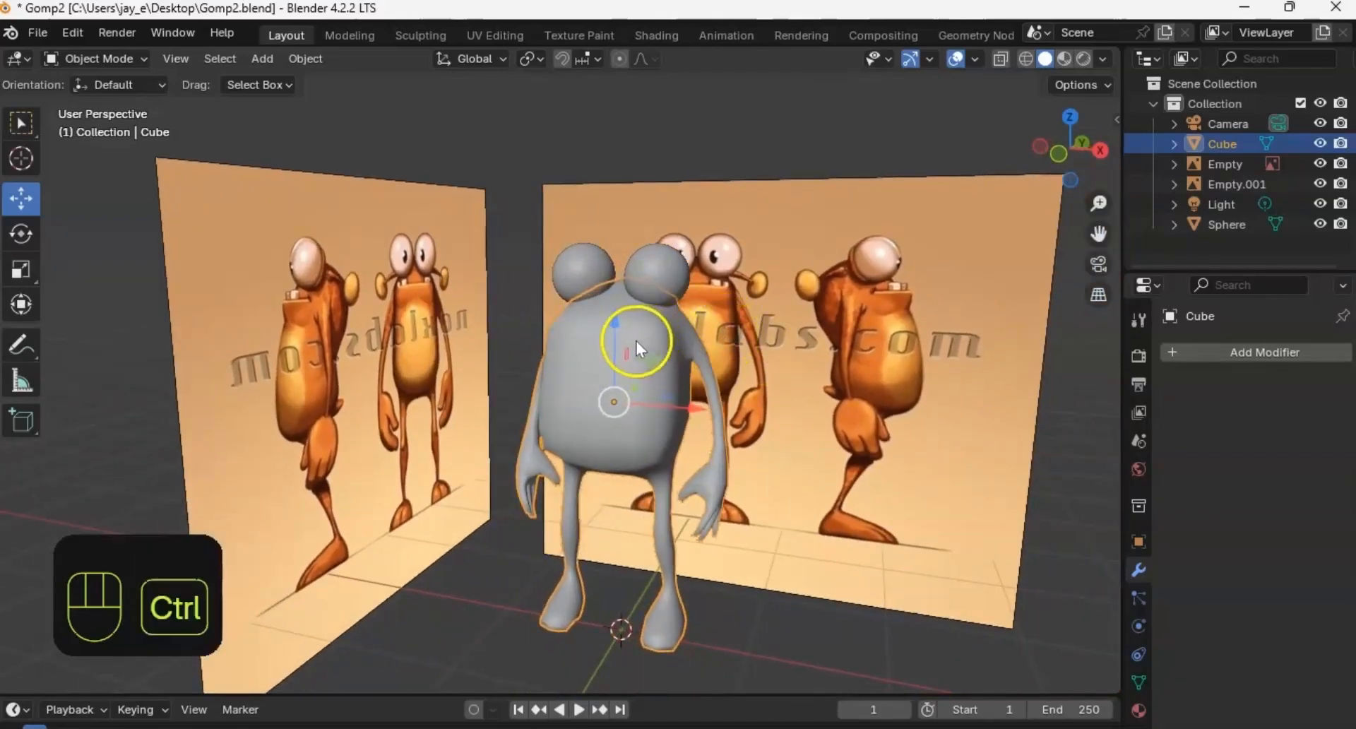
pyautogui.hotkey('shift', 'a')
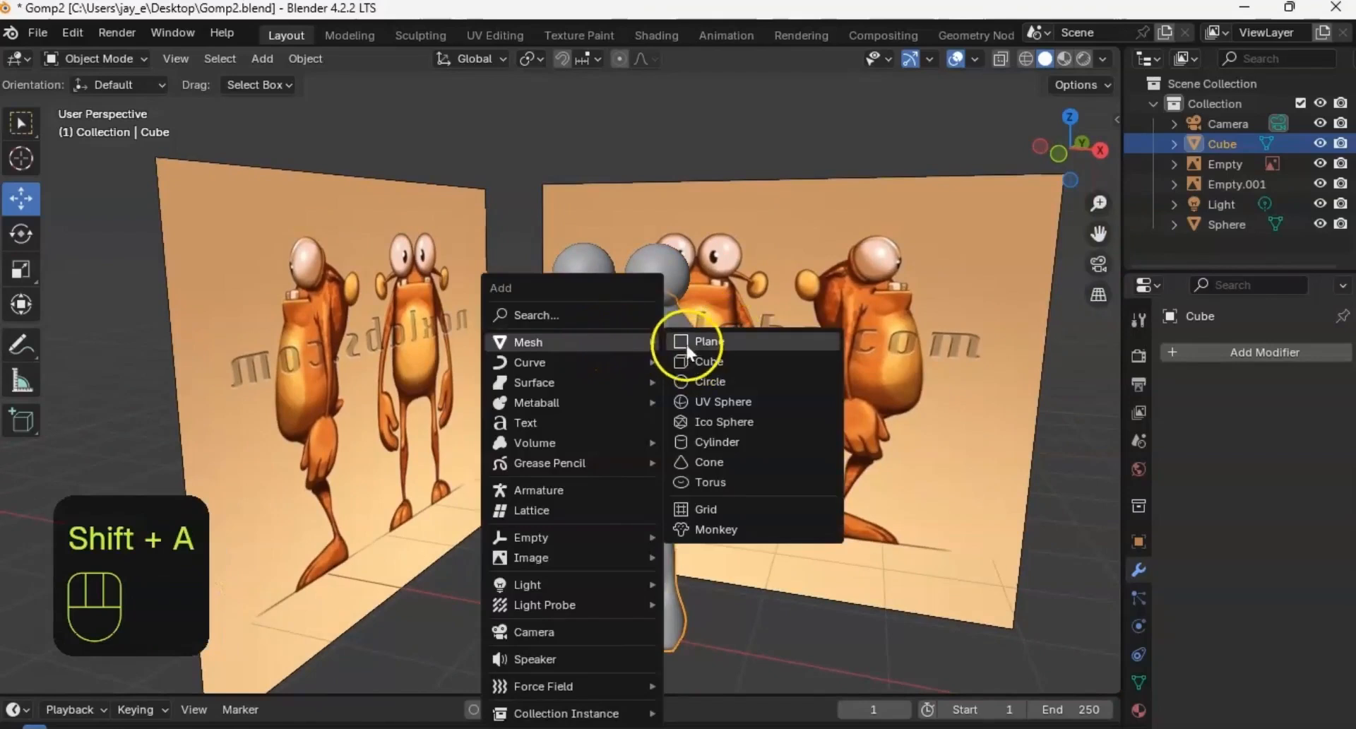
pyautogui.click(695, 361)
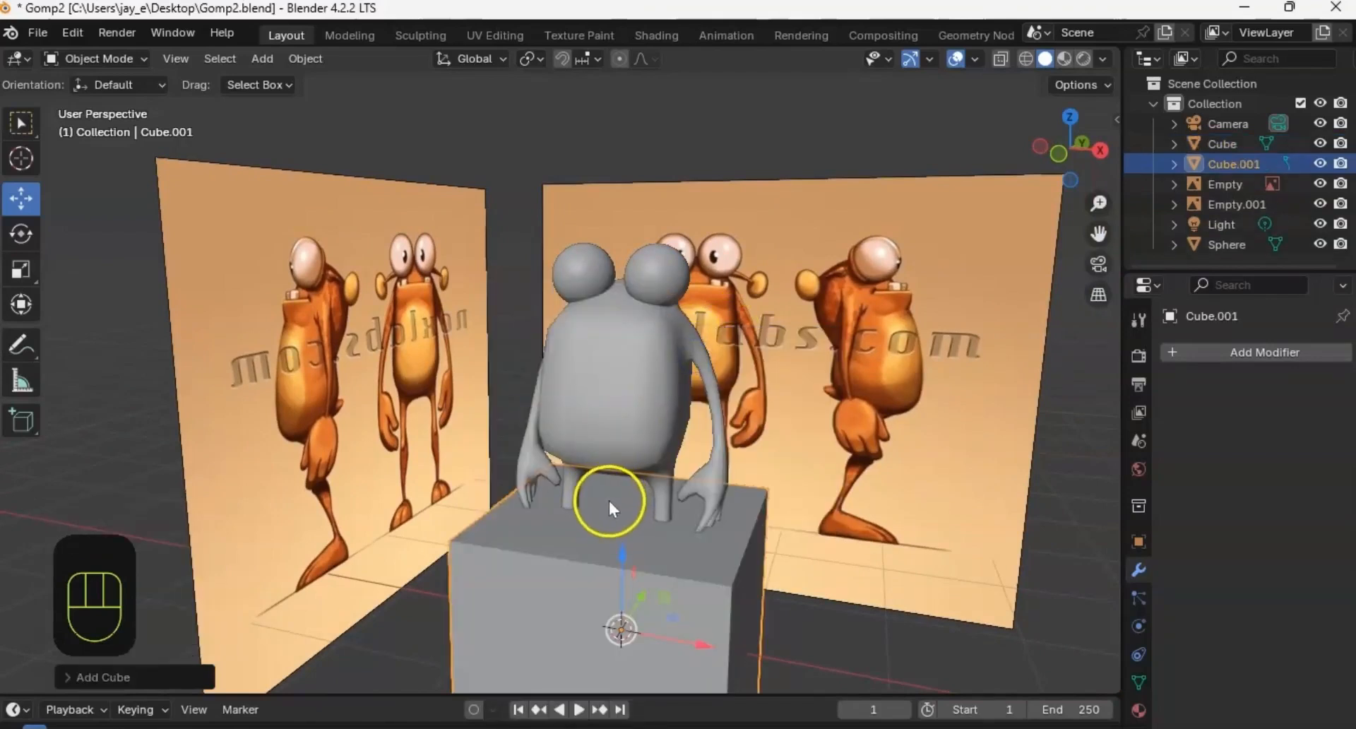
pyautogui.press('s')
pyautogui.click(623, 614)
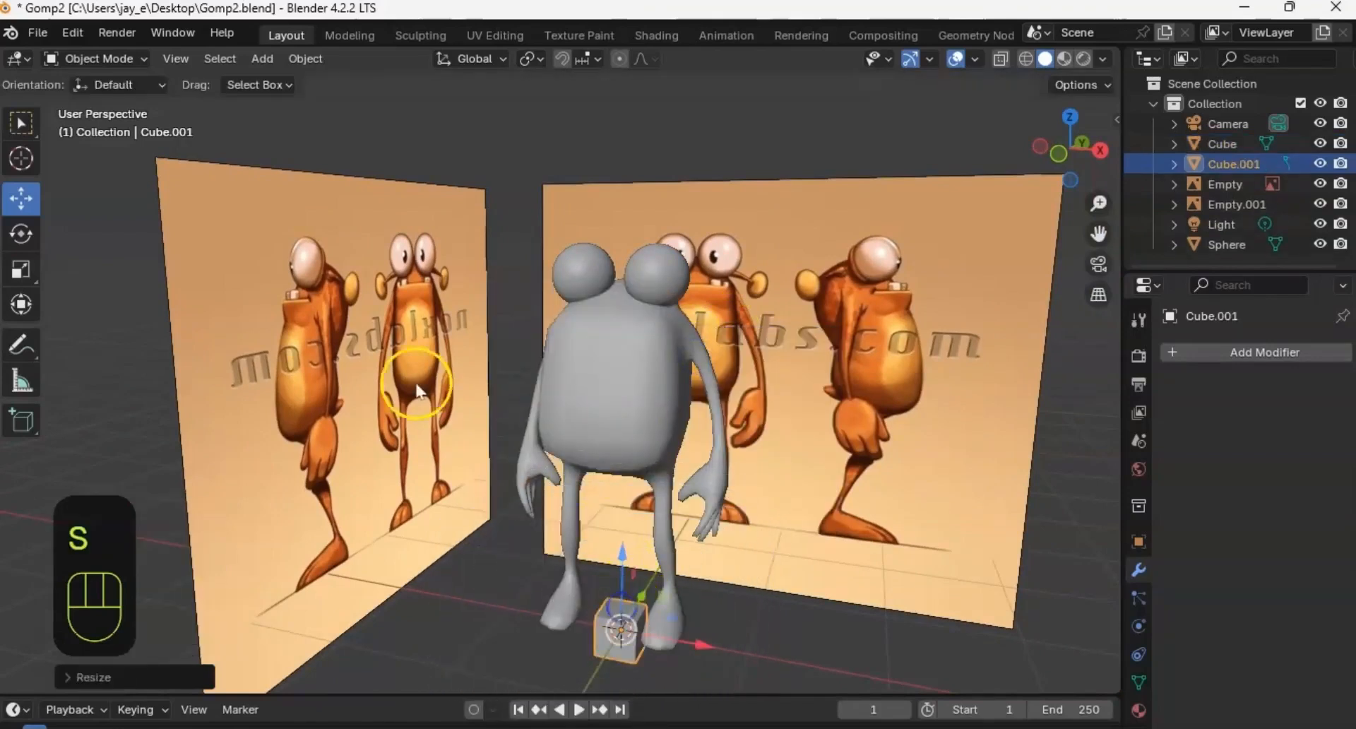
# Step: Move the small cube up to the upper body beneath the mirrored eye and shrink it to about half its size
pyautogui.moveTo(615, 556); pyautogui.dragTo(616, 228)
pyautogui.moveTo(669, 360); pyautogui.dragTo(618, 320, button='middle')
pyautogui.moveTo(619, 321); pyautogui.dragTo(520, 409)
pyautogui.keyDown('alt'); pyautogui.moveTo(537, 403); pyautogui.dragTo(645, 344, button='middle'); pyautogui.keyUp('alt')
pyautogui.moveTo(628, 323); pyautogui.dragTo(553, 331)
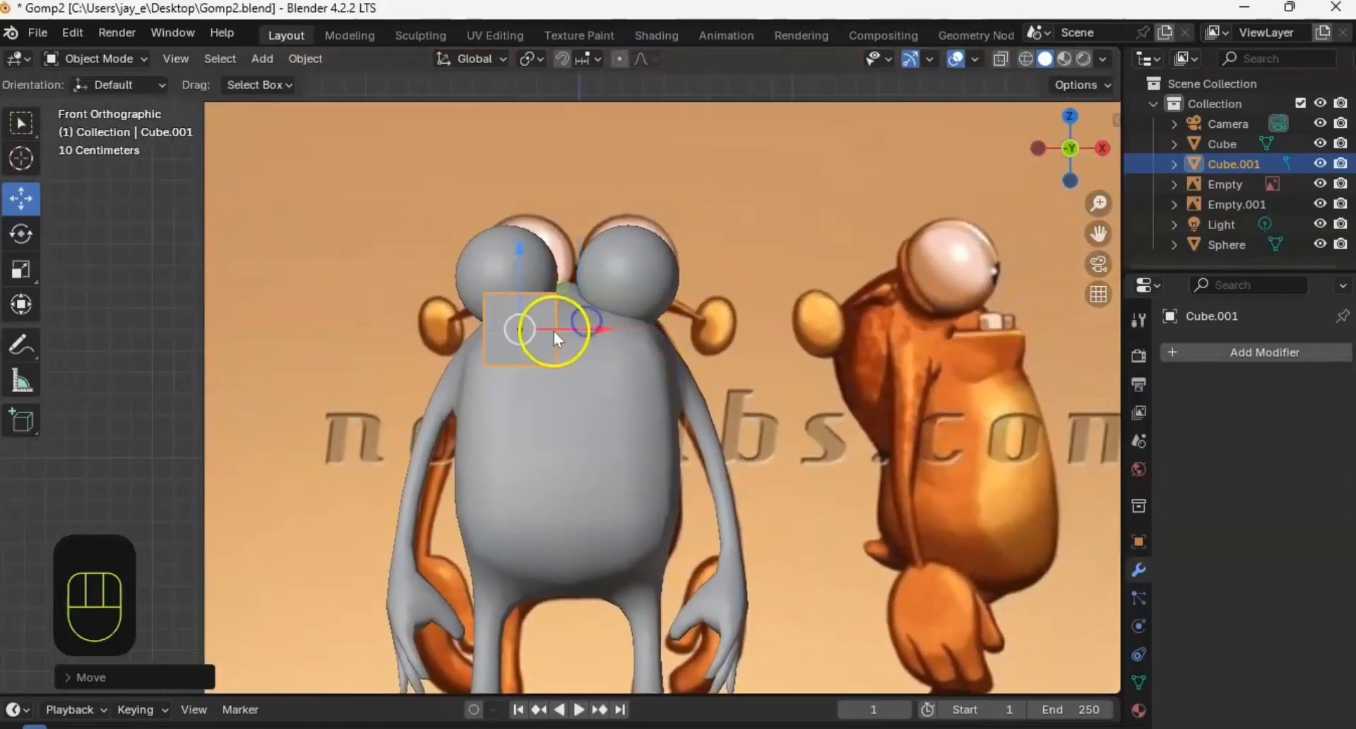
pyautogui.press('s')
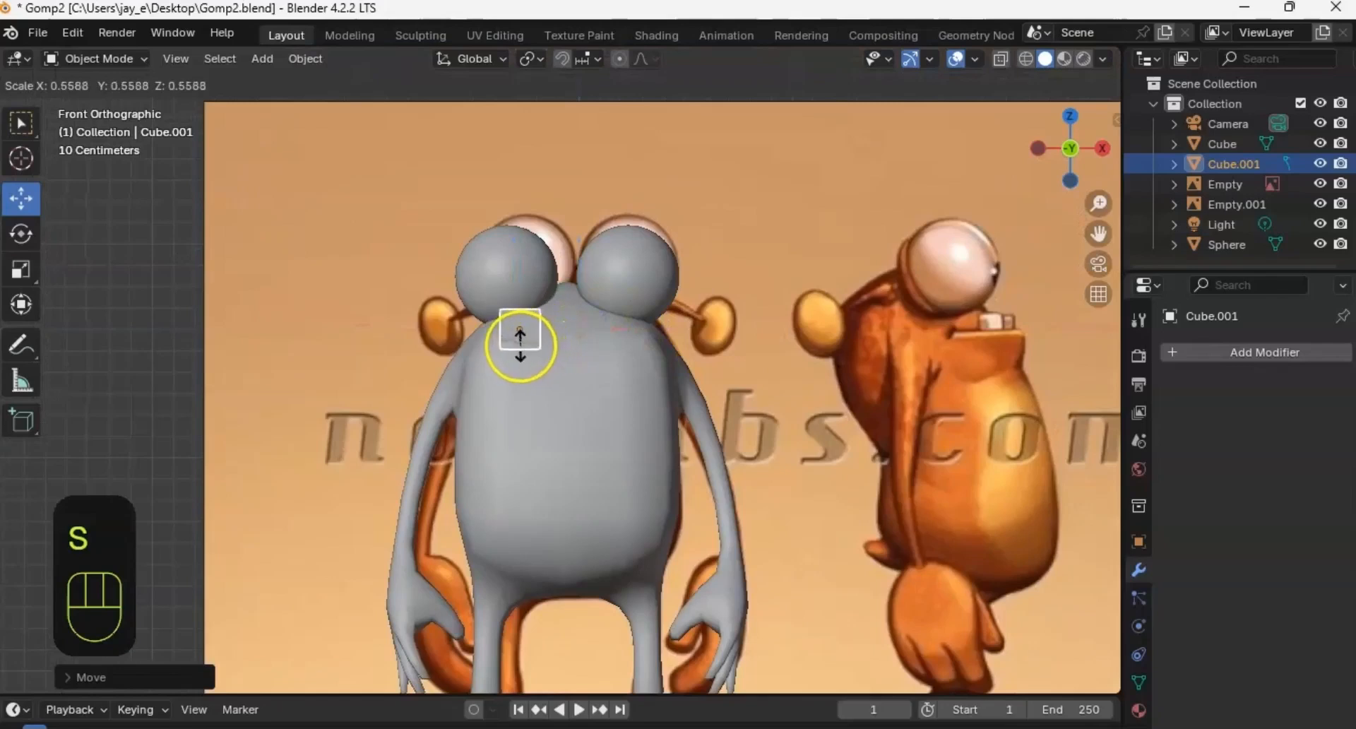
pyautogui.click(523, 337)
pyautogui.moveTo(523, 338)
pyautogui.mouseDown(button='middle')
pyautogui.moveTo(541, 347)
pyautogui.moveTo(504, 369)
pyautogui.moveTo(544, 353)
pyautogui.mouseUp(button='middle')
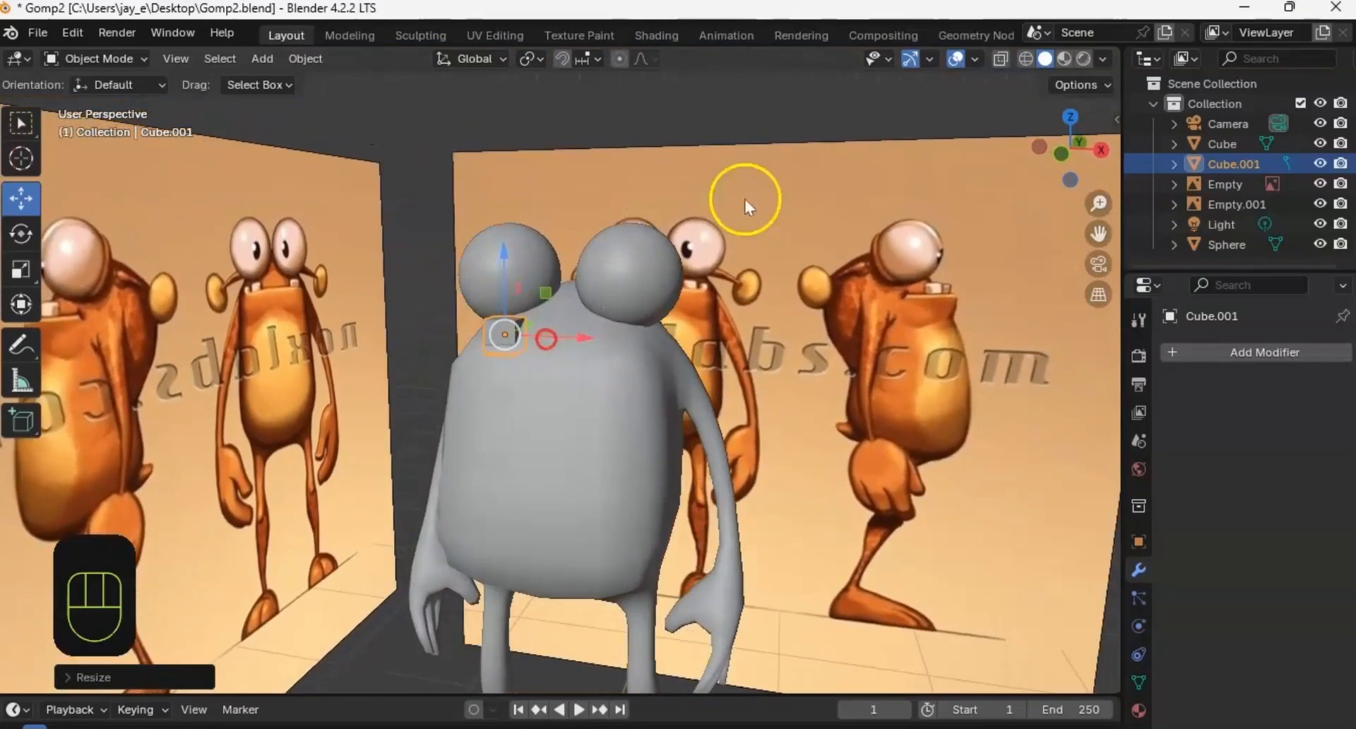
# Step: Enable X-ray and, in the front view, position and scale the tooth cube over the reference character's left-side tooth
pyautogui.click(998, 58)
pyautogui.keyDown('alt'); pyautogui.moveTo(667, 358); pyautogui.dragTo(644, 339, button='middle'); pyautogui.keyUp('alt')
pyautogui.keyDown('ctrl'); pyautogui.moveTo(548, 308); pyautogui.dragTo(538, 280, button='middle'); pyautogui.keyUp('ctrl')
pyautogui.moveTo(510, 258); pyautogui.dragTo(510, 272)
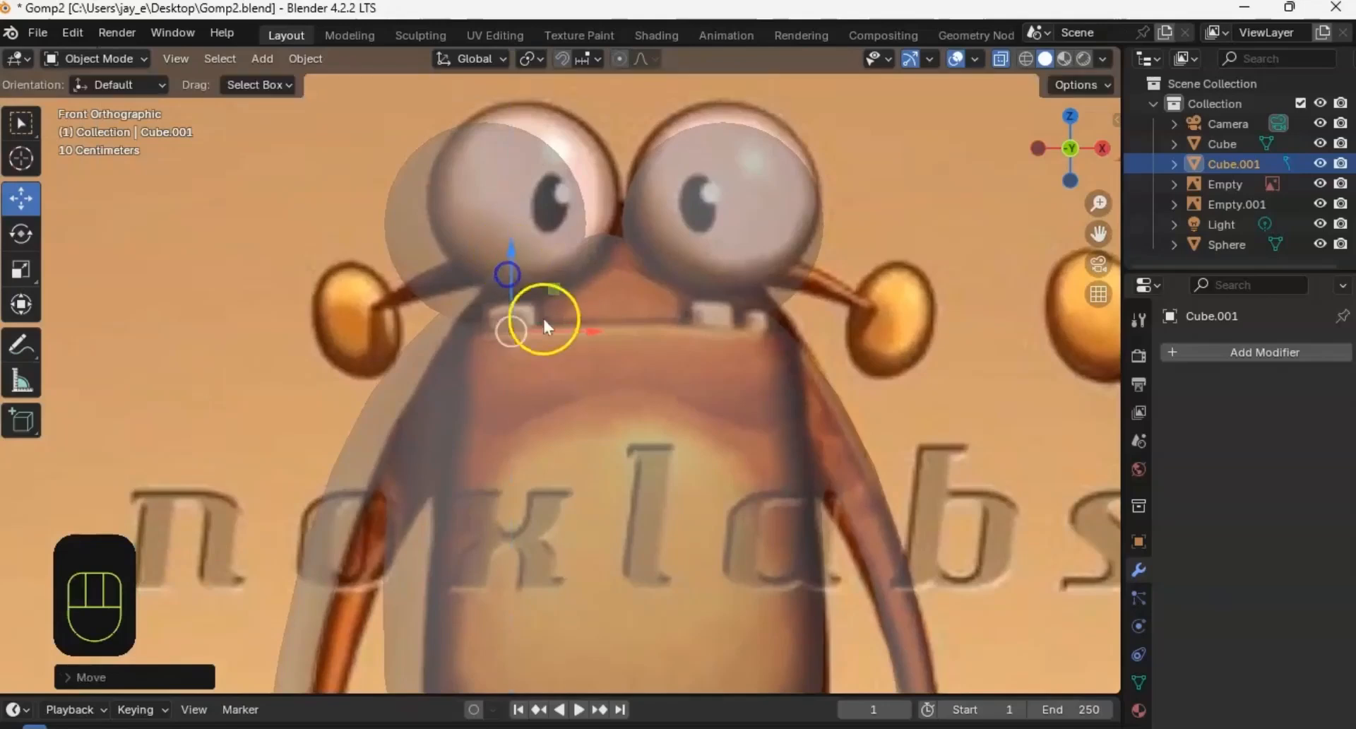
pyautogui.press('s')
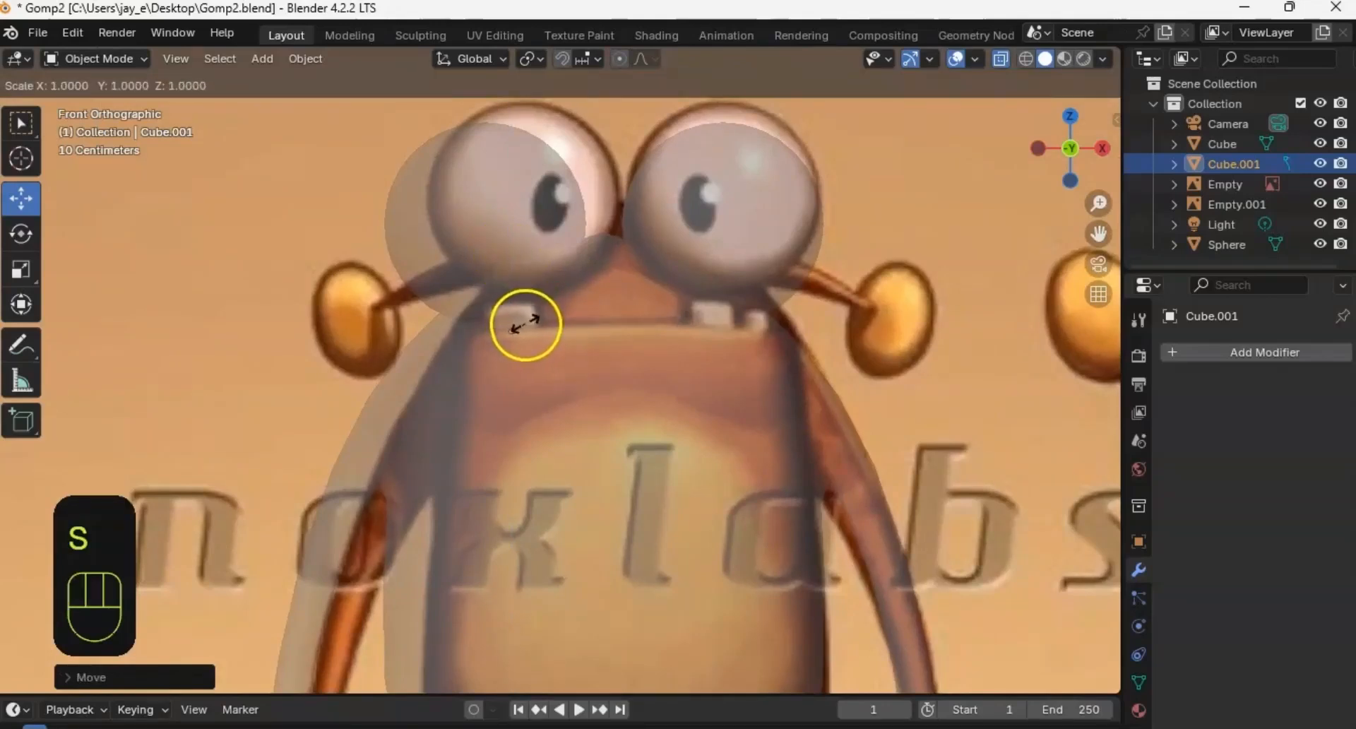
pyautogui.click(524, 325)
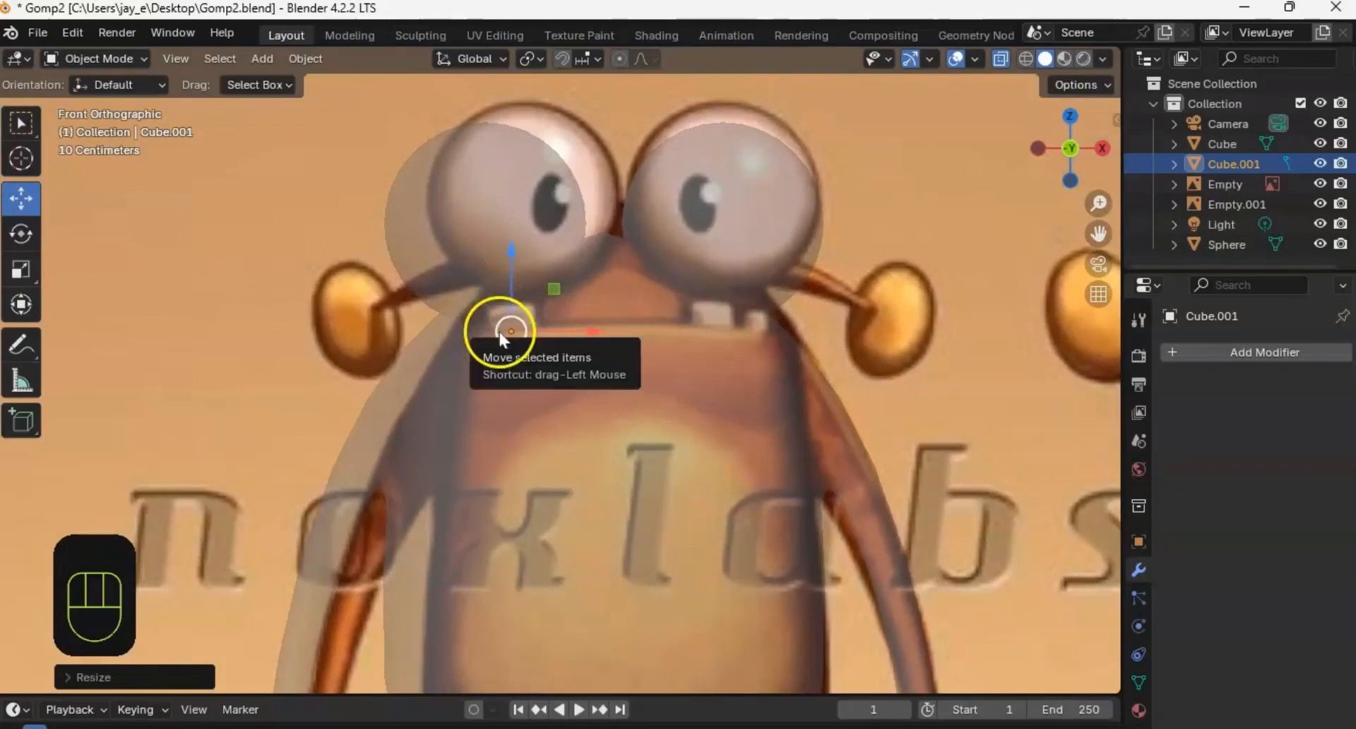
# Step: Duplicate the tooth cube and position and scale the copy over the larger tooth on the mouth's other side
pyautogui.hotkey('shift', 'd')
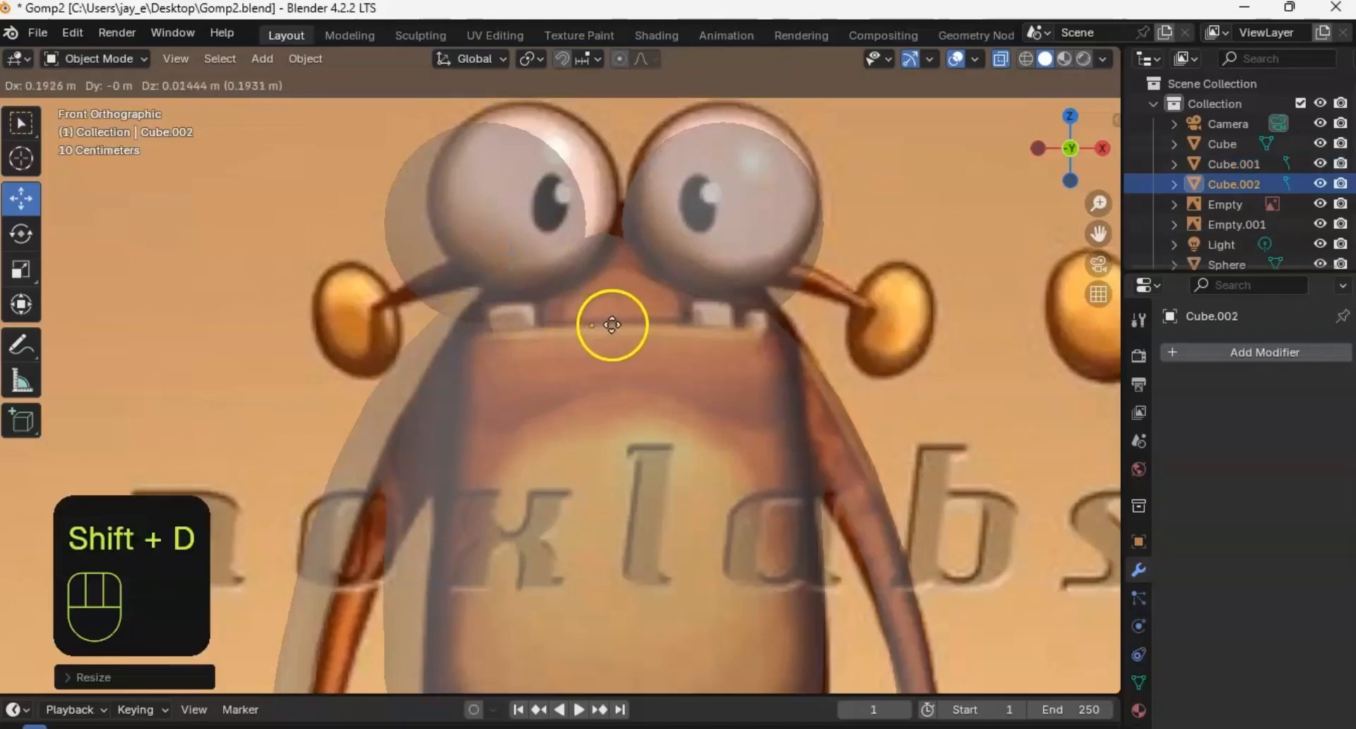
pyautogui.click(728, 328)
pyautogui.press('s')
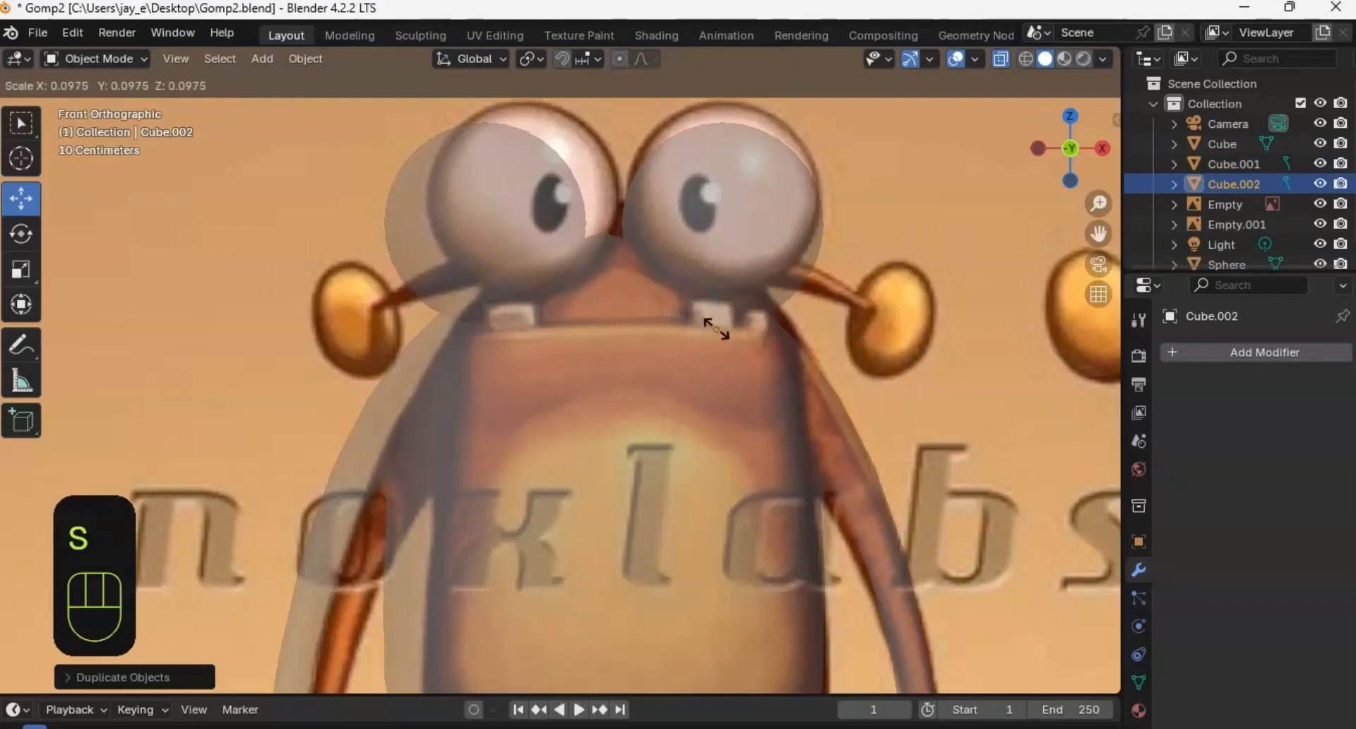
pyautogui.click(717, 329)
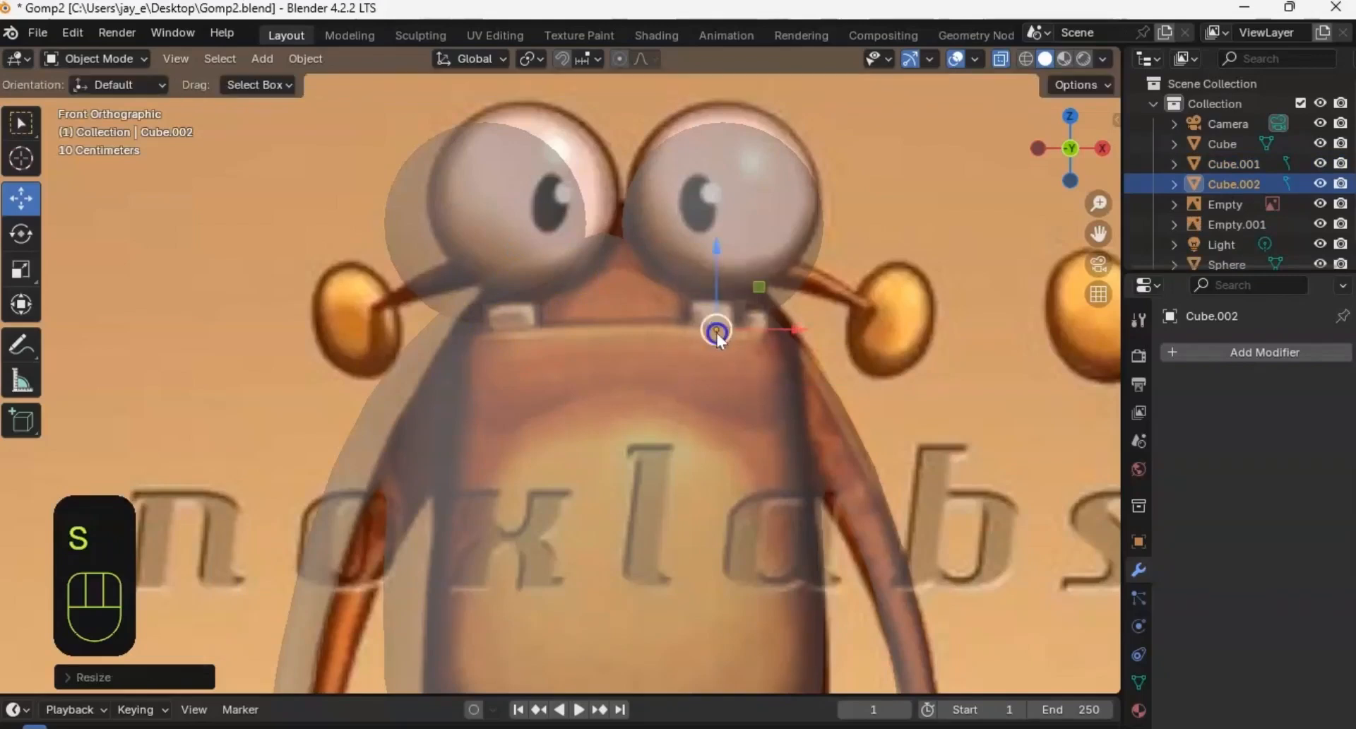
pyautogui.moveTo(760, 329); pyautogui.dragTo(738, 332)
pyautogui.press('s')
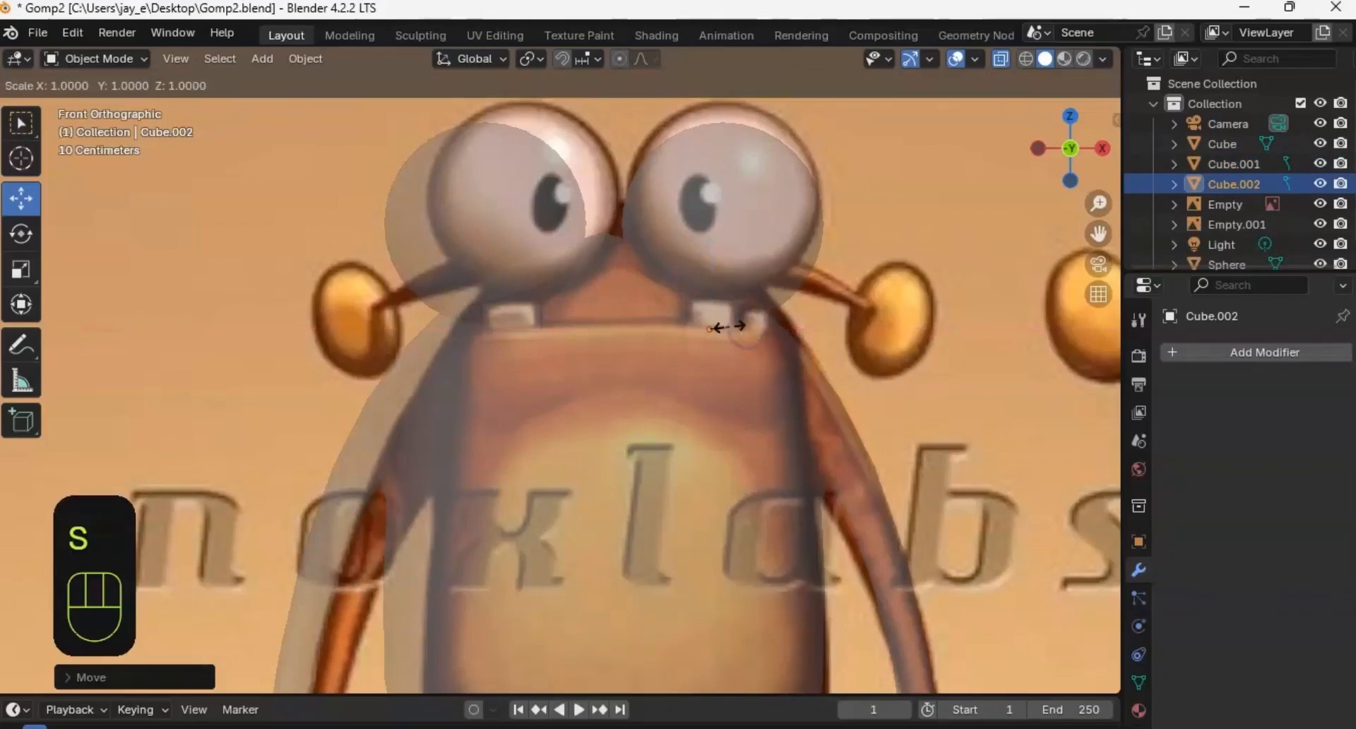
pyautogui.click(727, 330)
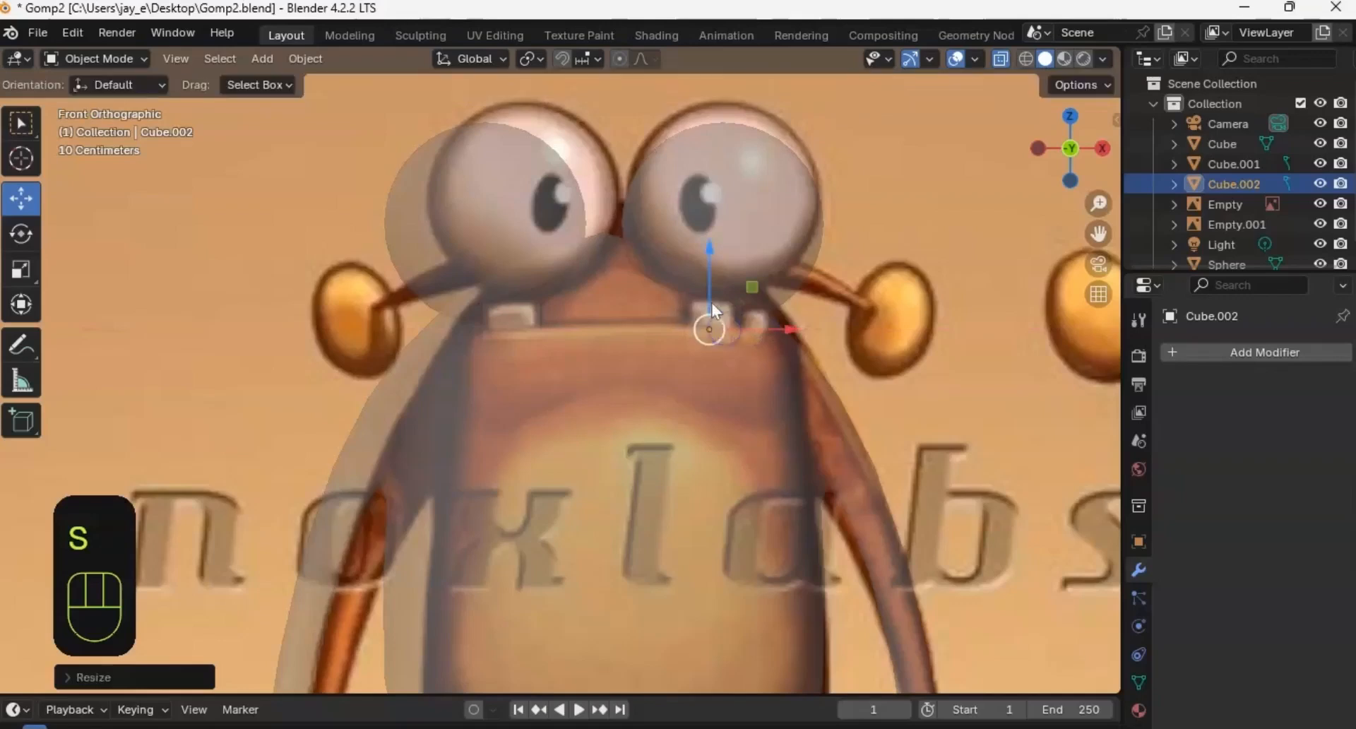
pyautogui.moveTo(711, 302); pyautogui.dragTo(768, 325)
# Step: Duplicate the second tooth, scale the copy to about 0.65, and place it over the smallest reference tooth
pyautogui.keyDown('shift'); pyautogui.moveTo(775, 347); pyautogui.dragTo(692, 304, button='middle'); pyautogui.keyUp('shift')
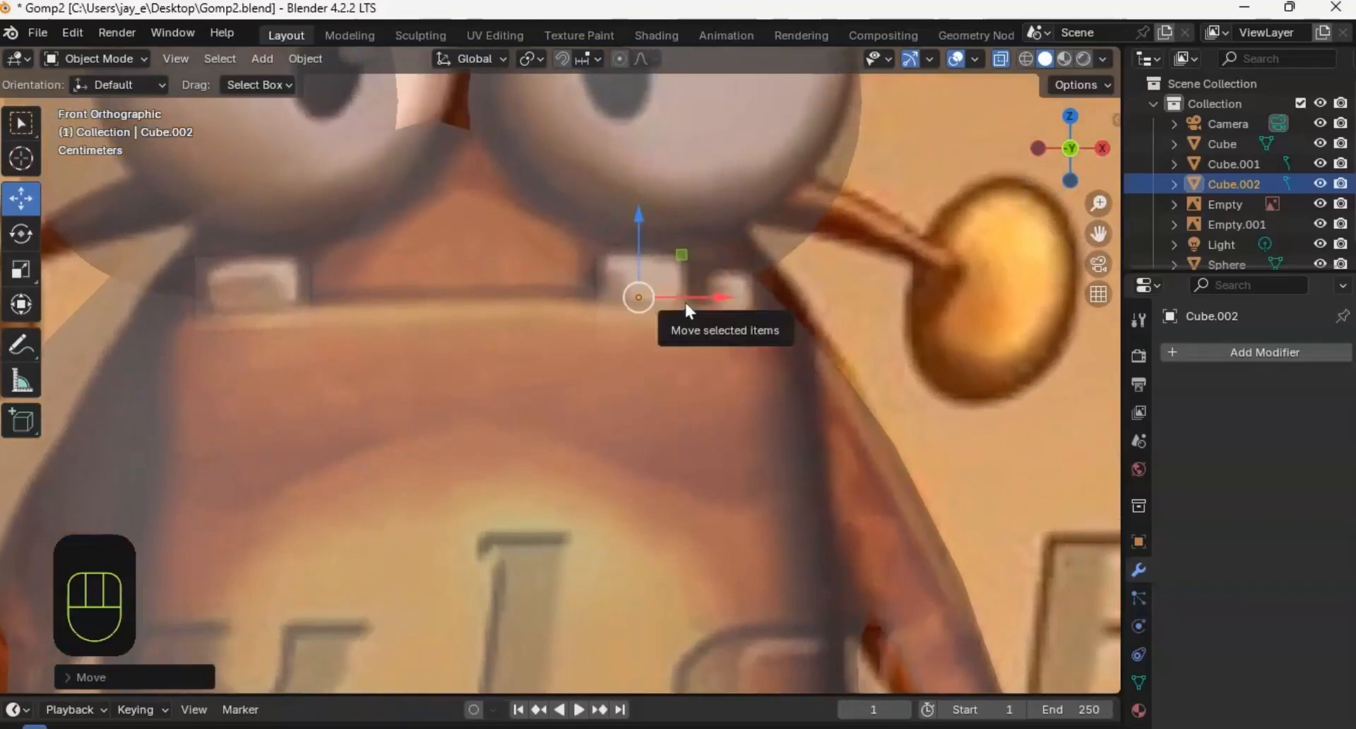
pyautogui.hotkey('shift', 'd')
pyautogui.click(773, 314)
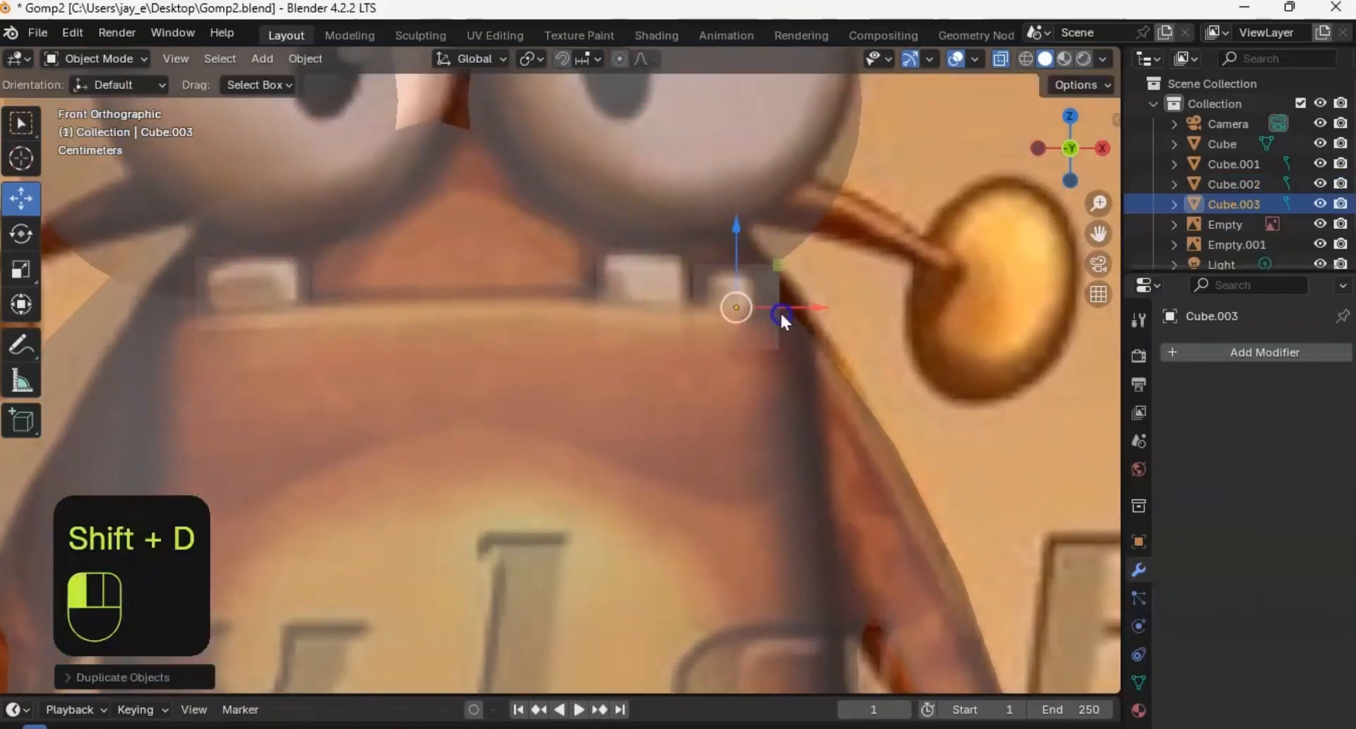
pyautogui.press('s')
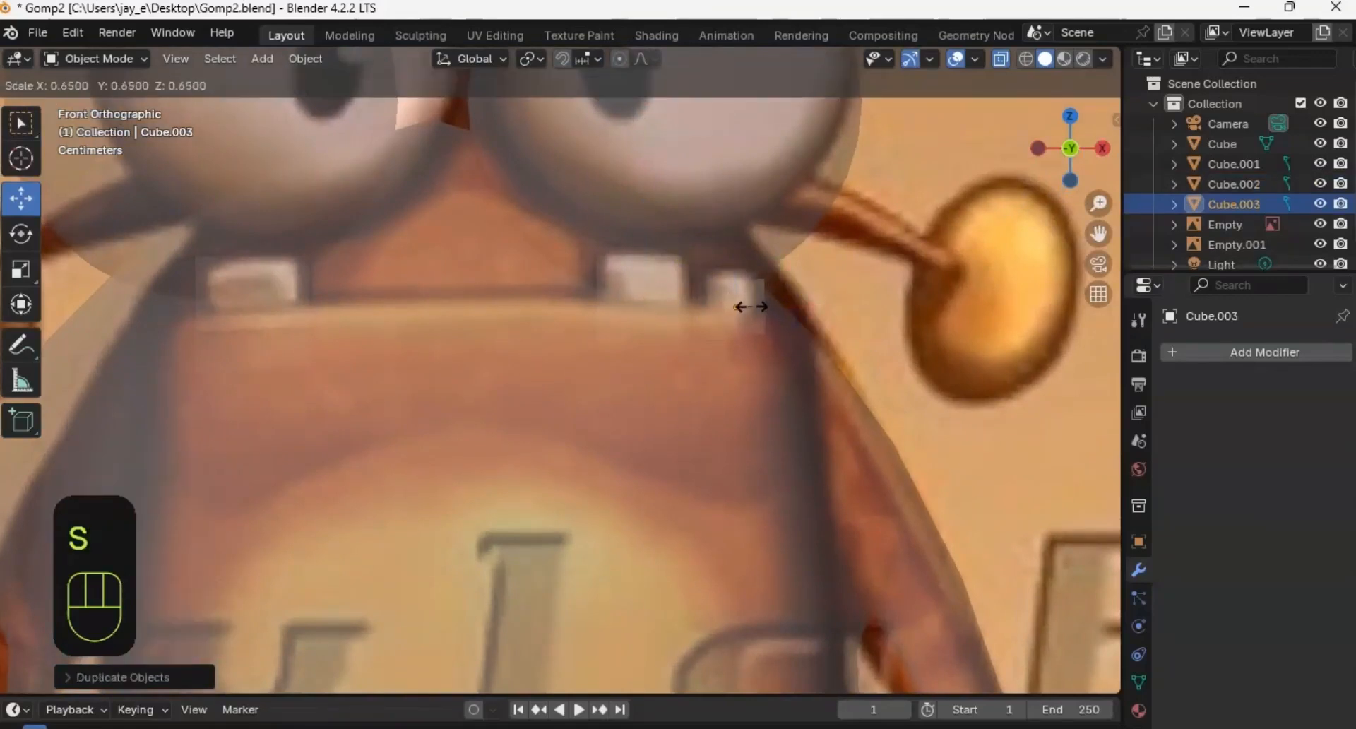
pyautogui.click(751, 310)
pyautogui.moveTo(758, 307); pyautogui.dragTo(730, 262)
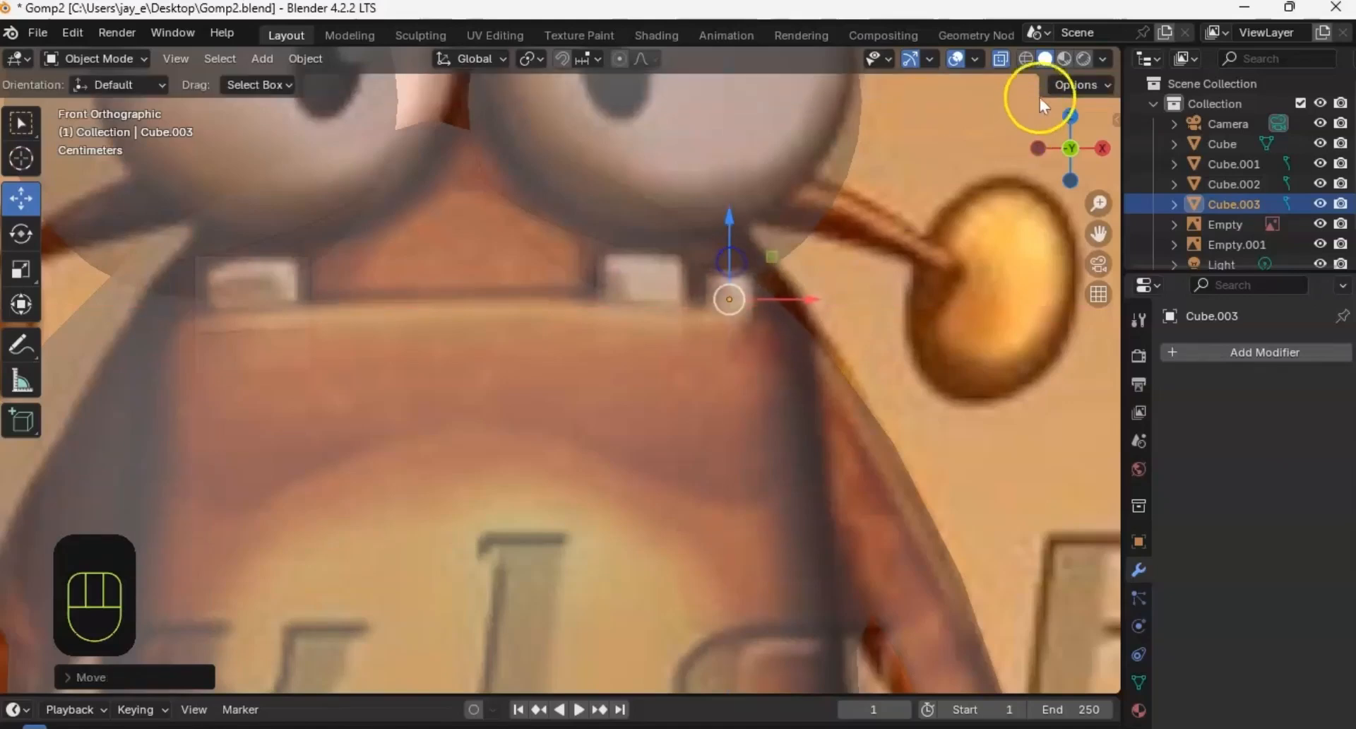
# Step: Switch off X-ray and reposition the smallest tooth and its larger neighbour on the front of the body
pyautogui.click(1002, 58)
pyautogui.moveTo(969, 107)
pyautogui.mouseDown(button='middle')
pyautogui.moveTo(708, 328)
pyautogui.moveTo(659, 398)
pyautogui.moveTo(592, 393)
pyautogui.mouseUp(button='middle')
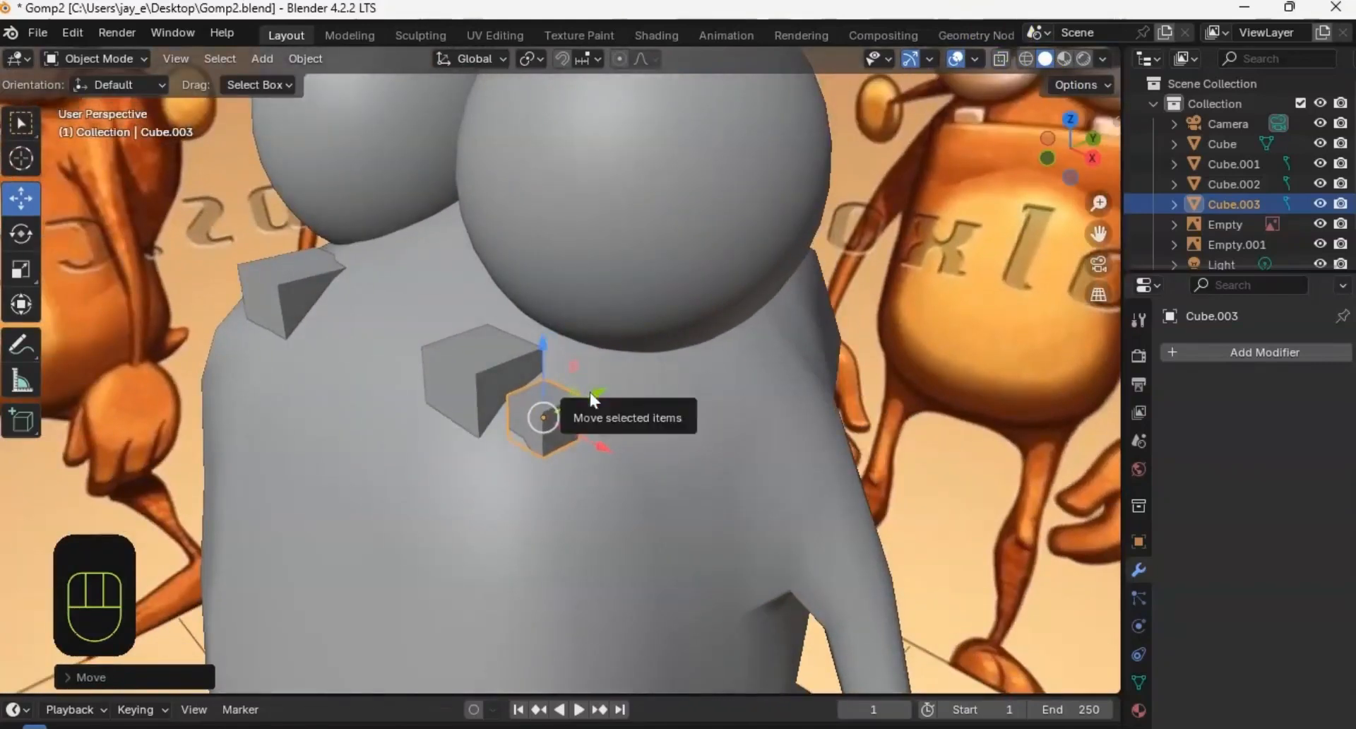
pyautogui.moveTo(591, 392); pyautogui.dragTo(604, 426)
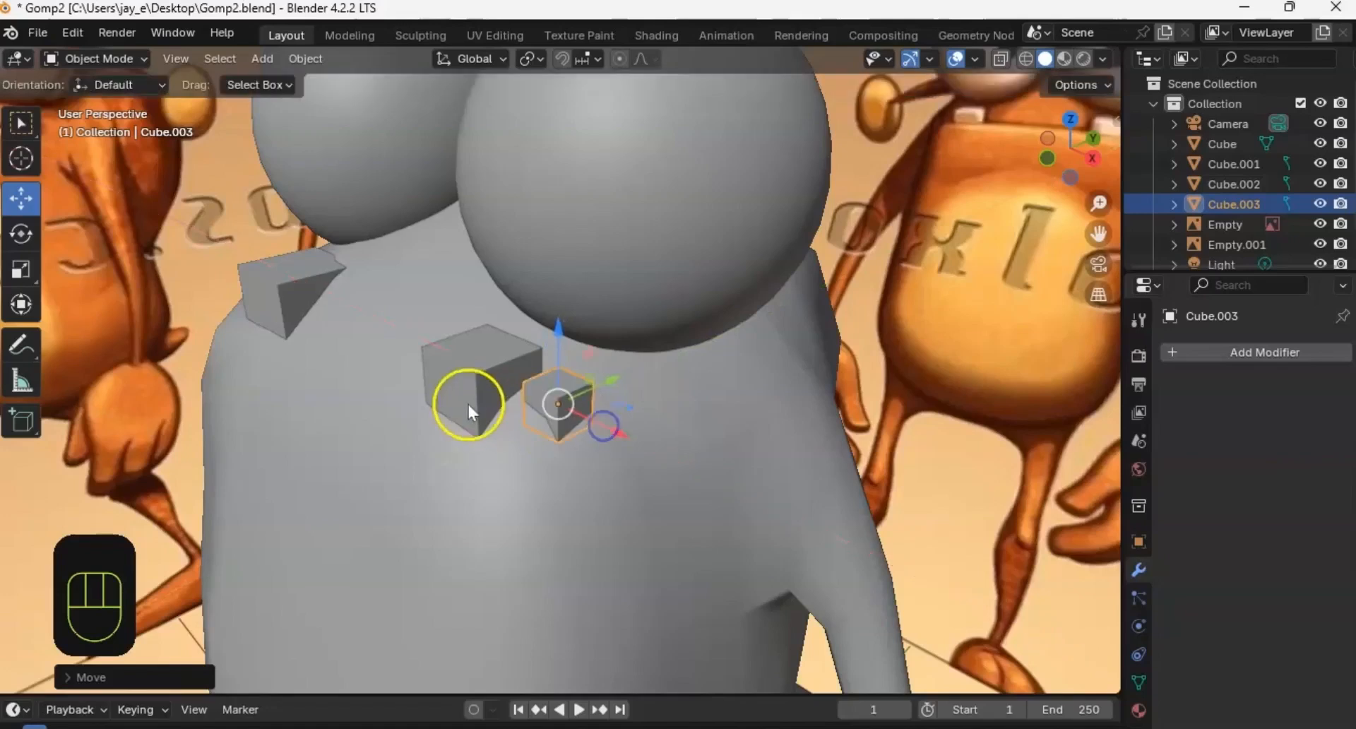
pyautogui.click(514, 397)
pyautogui.moveTo(514, 405); pyautogui.dragTo(506, 401)
# Step: Reposition the separate large tooth beneath the other eye so it protrudes from the front of the body
pyautogui.moveTo(424, 357); pyautogui.dragTo(490, 375, button='middle')
pyautogui.click(256, 354)
pyautogui.moveTo(315, 375); pyautogui.dragTo(245, 337)
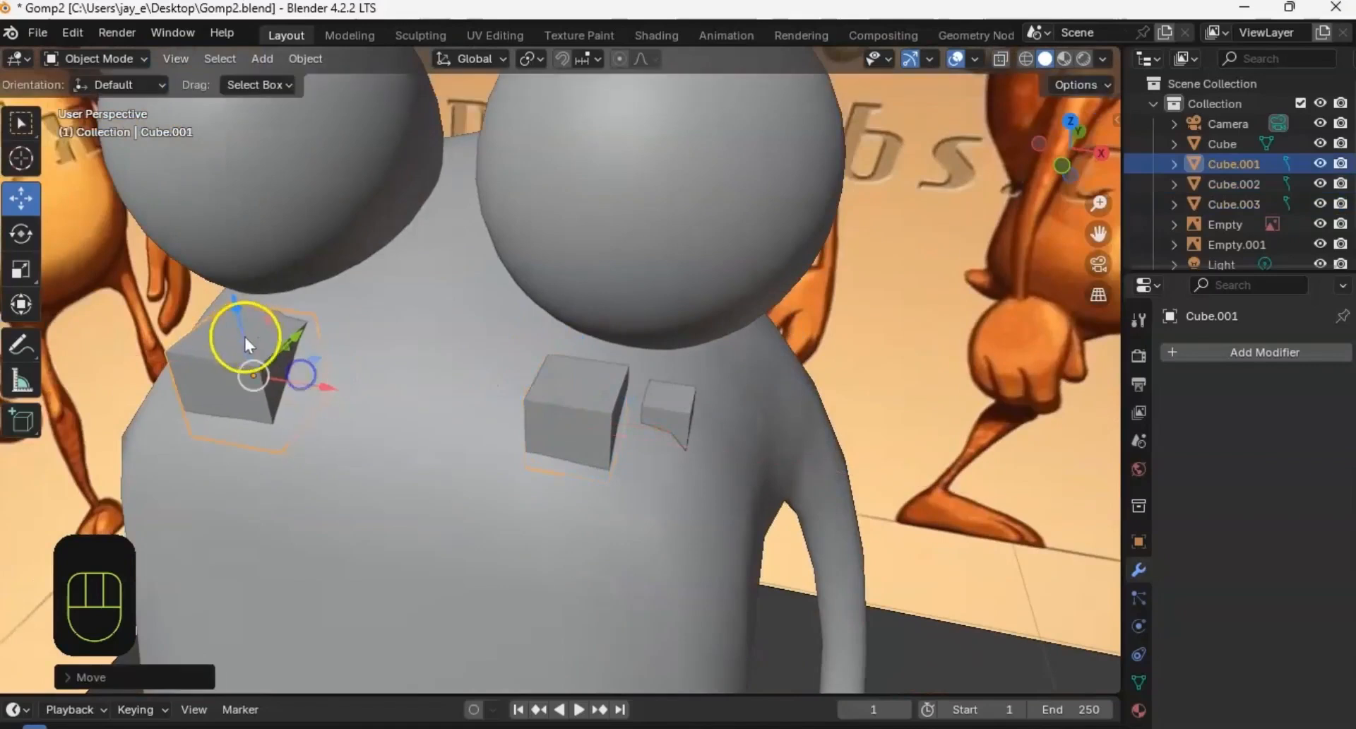
pyautogui.keyDown('shift'); pyautogui.moveTo(291, 320); pyautogui.dragTo(492, 377, button='middle'); pyautogui.keyUp('shift')
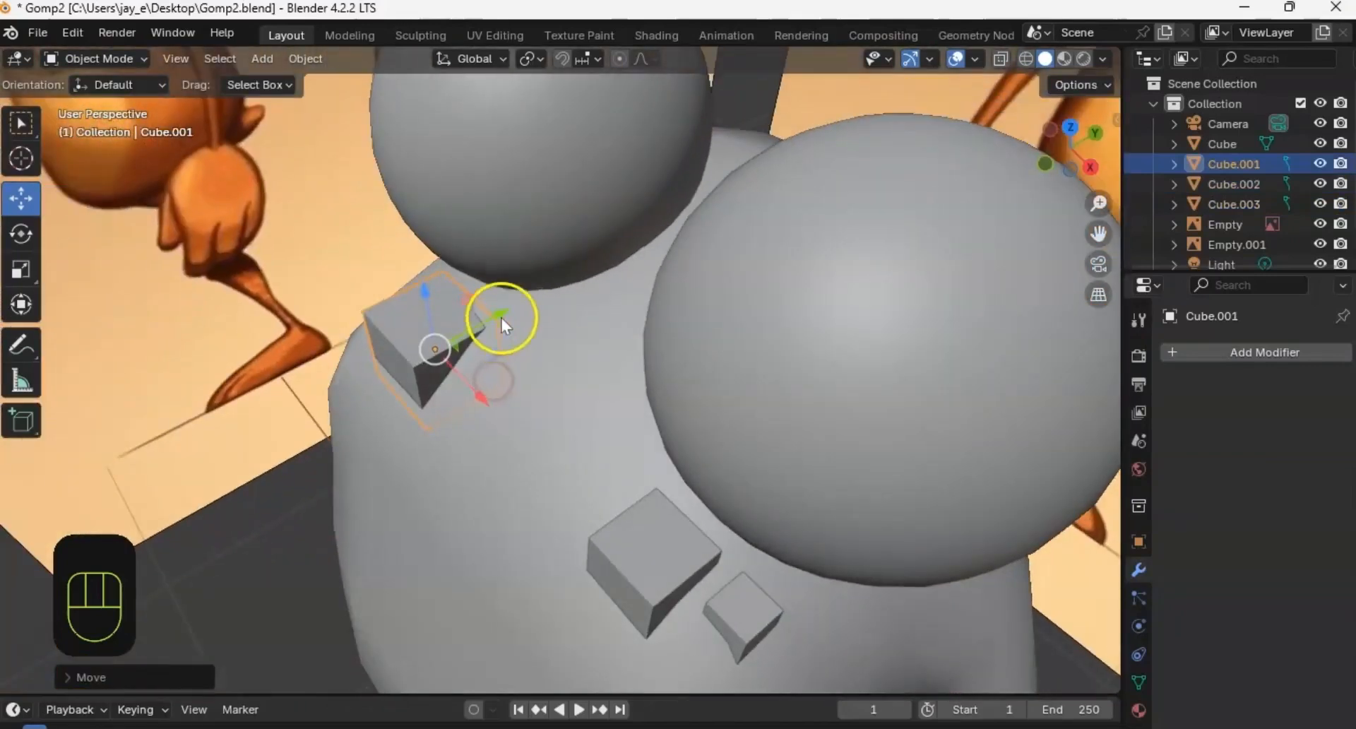
pyautogui.moveTo(501, 318); pyautogui.dragTo(445, 329)
pyautogui.moveTo(444, 329); pyautogui.dragTo(562, 292, button='middle')
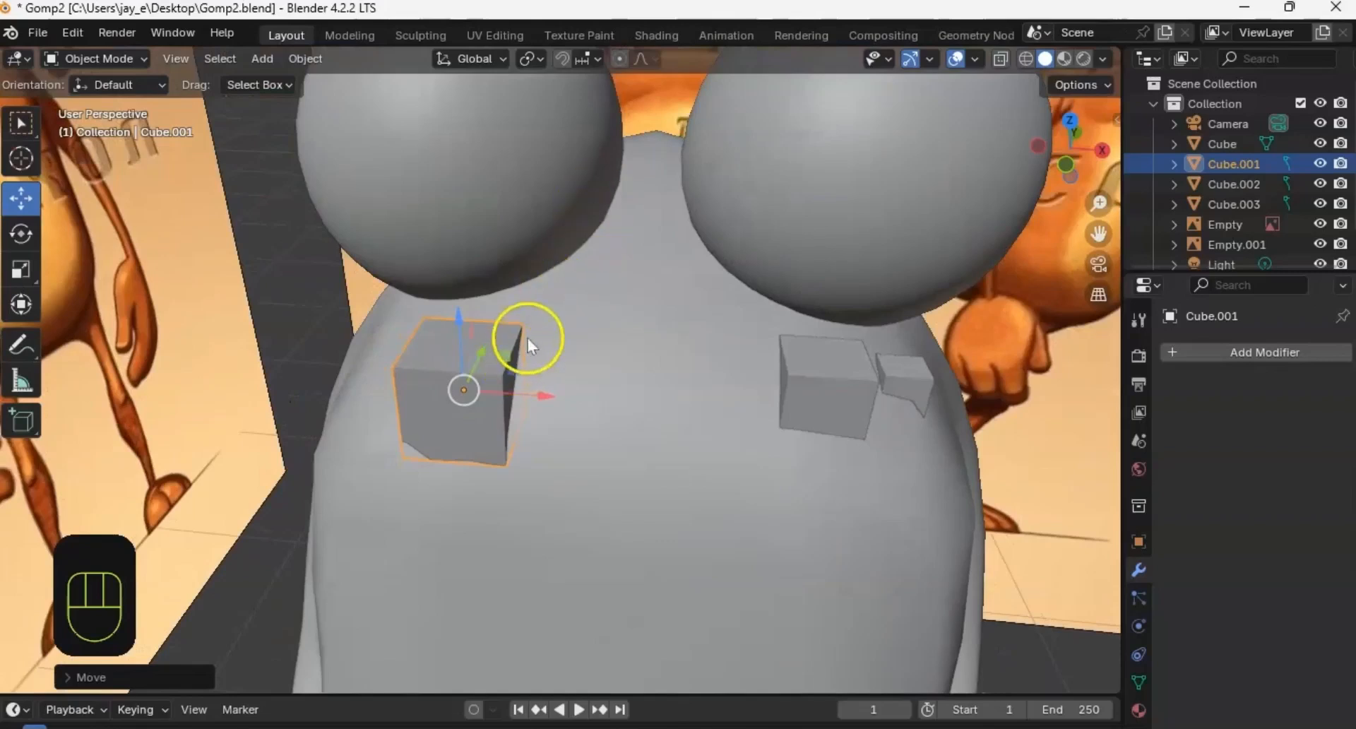
# Step: Examine the body's mesh topology around the teeth and mouth area in Edit Mode
pyautogui.press('Tab')
pyautogui.click(568, 368)
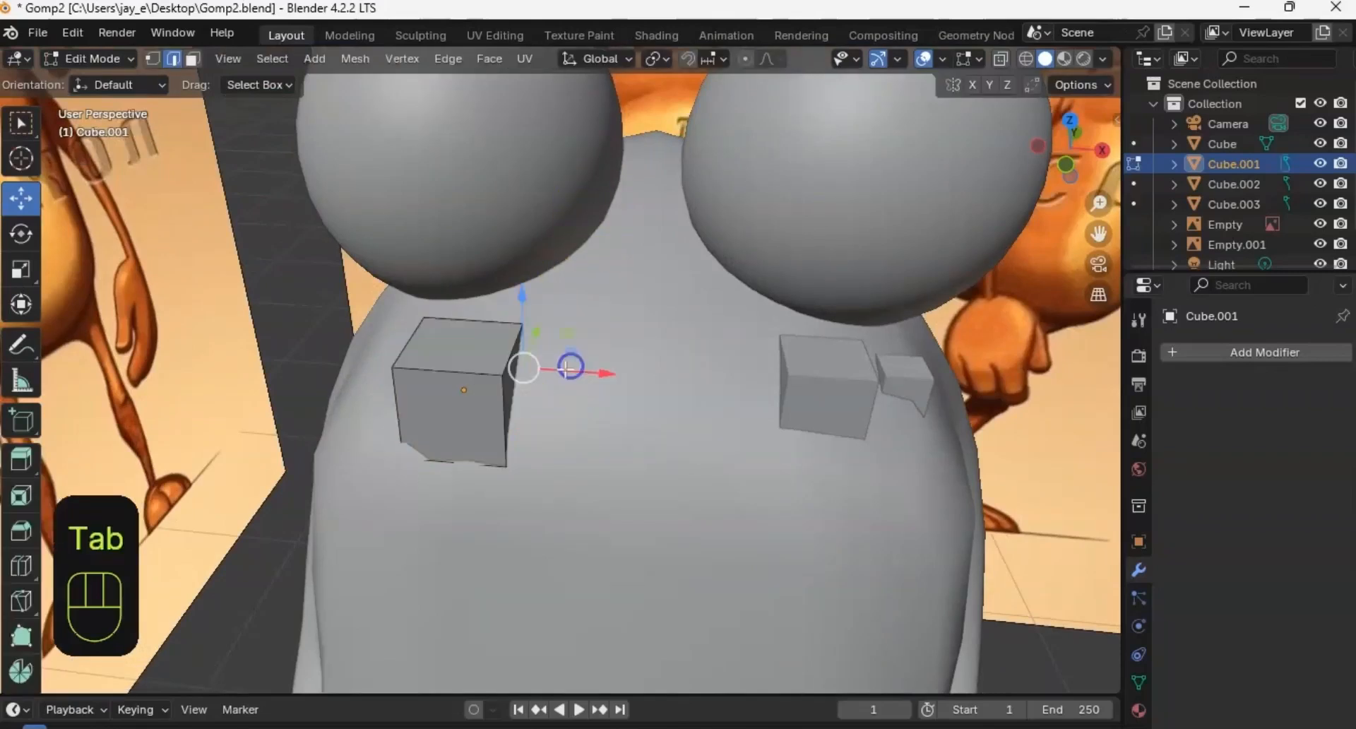
pyautogui.scroll(-3, 565, 339)
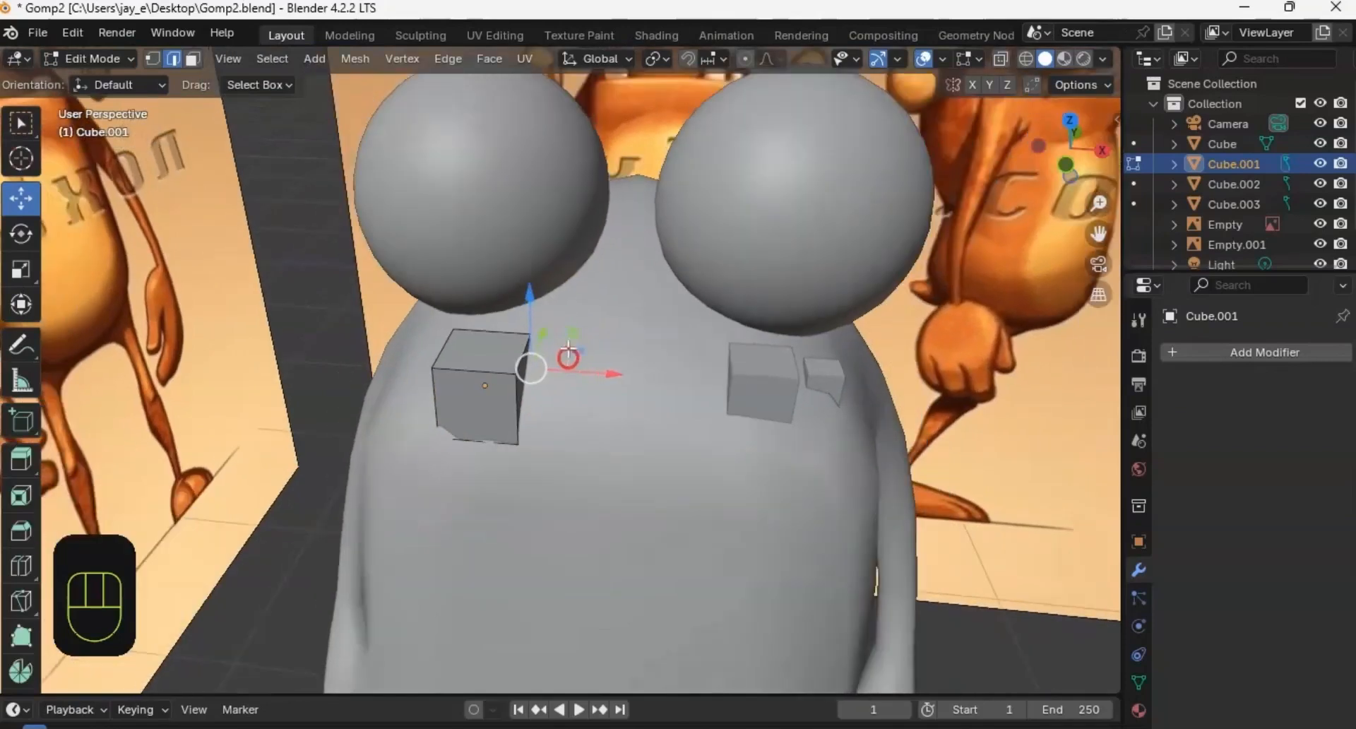
pyautogui.press('Tab')
pyautogui.click(583, 363)
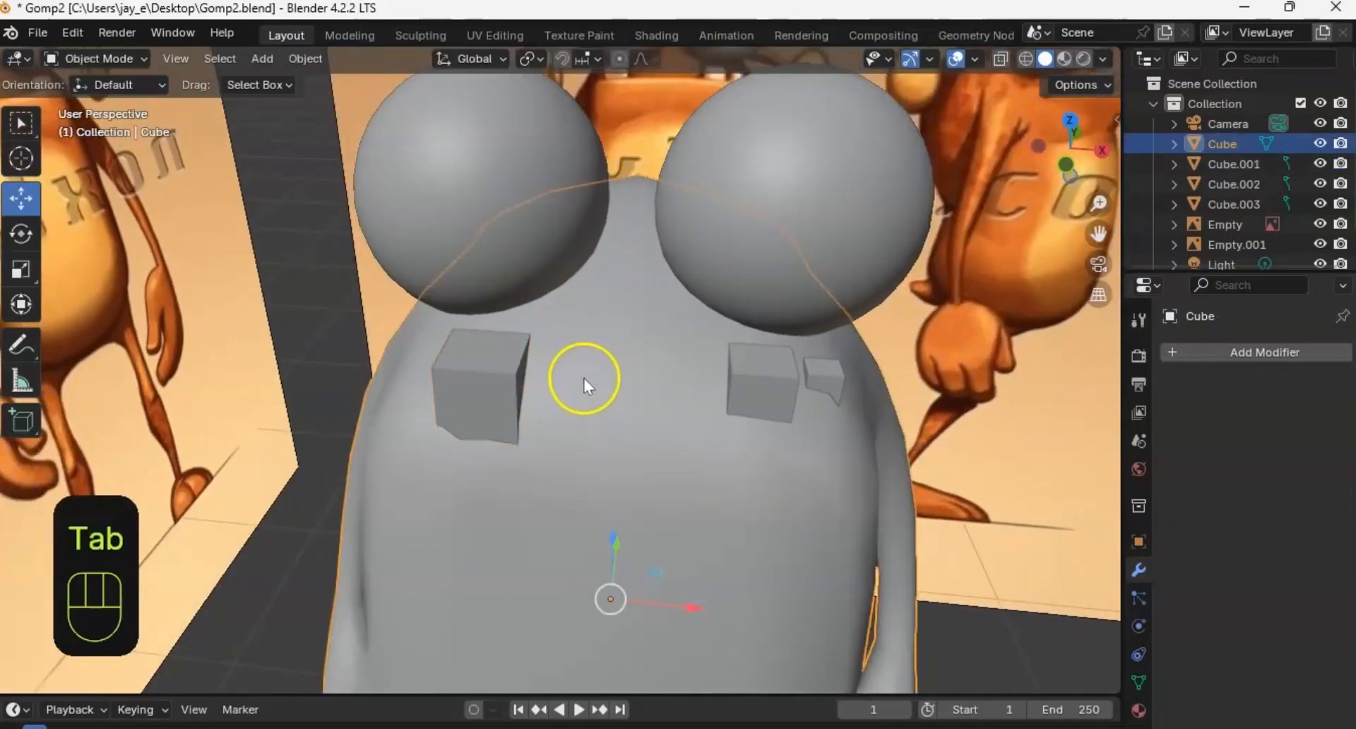
pyautogui.press('Tab')
pyautogui.keyDown('ctrl'); pyautogui.moveTo(574, 378); pyautogui.dragTo(501, 390, button='middle'); pyautogui.keyUp('ctrl')
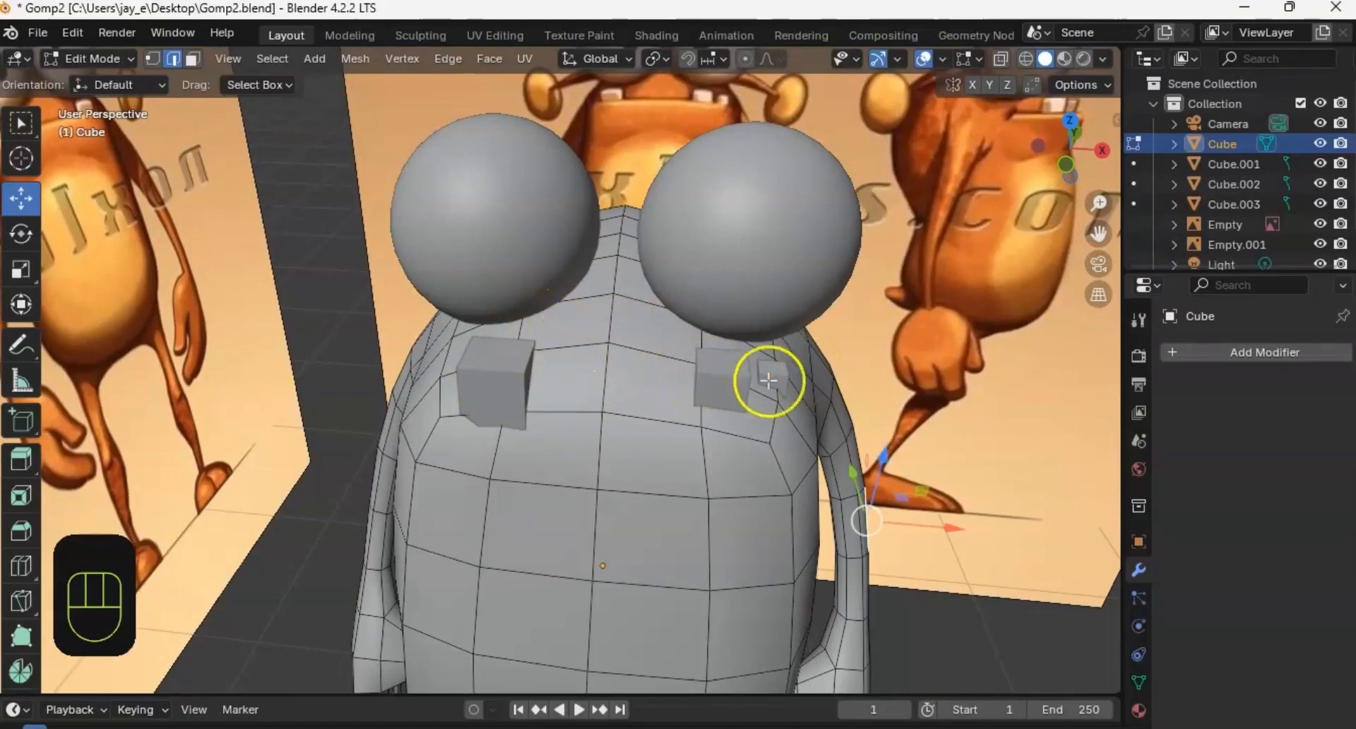
pyautogui.keyDown('shift'); pyautogui.moveTo(705, 347); pyautogui.dragTo(635, 330, button='middle'); pyautogui.keyUp('shift')
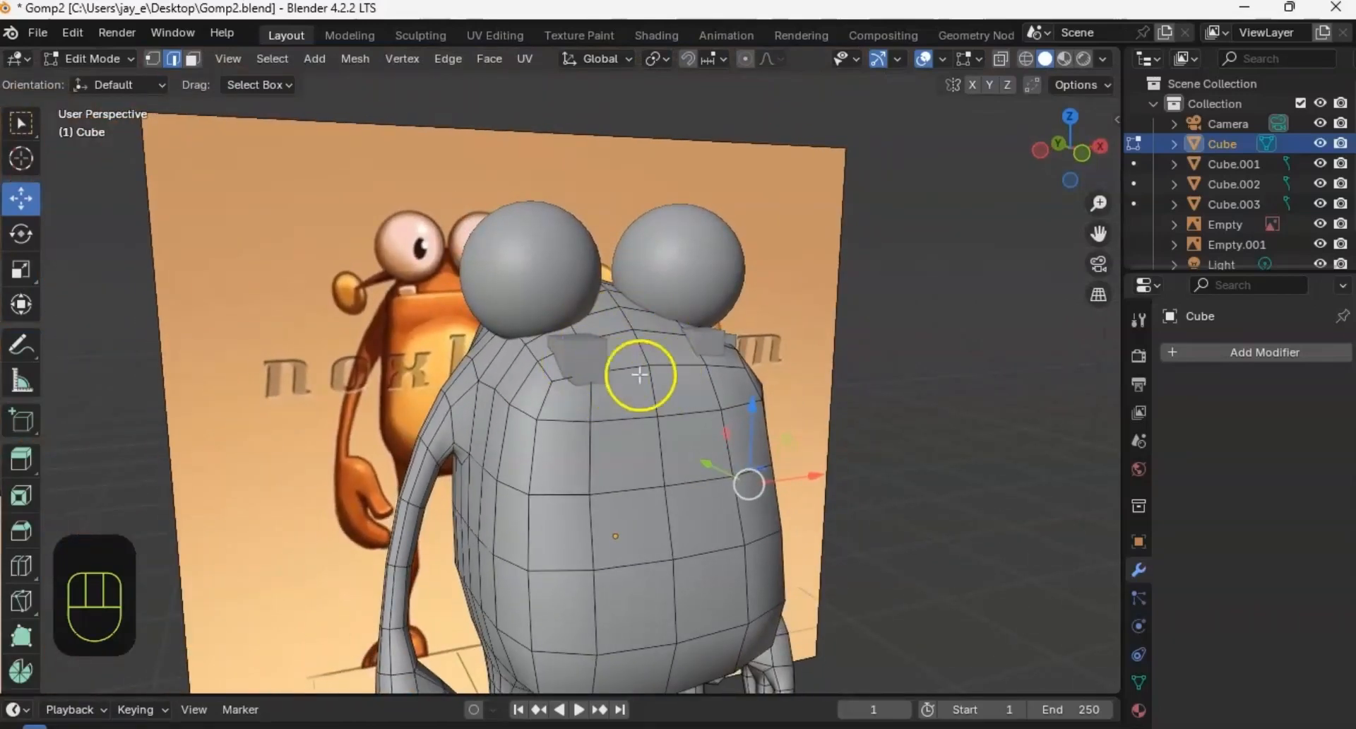
pyautogui.moveTo(639, 375); pyautogui.dragTo(604, 311, button='middle')
pyautogui.press('Tab')
# Step: Join the body, the eyes and the three tooth cubes into a single object
pyautogui.keyDown('shift'); pyautogui.click(531, 226); pyautogui.keyUp('shift')
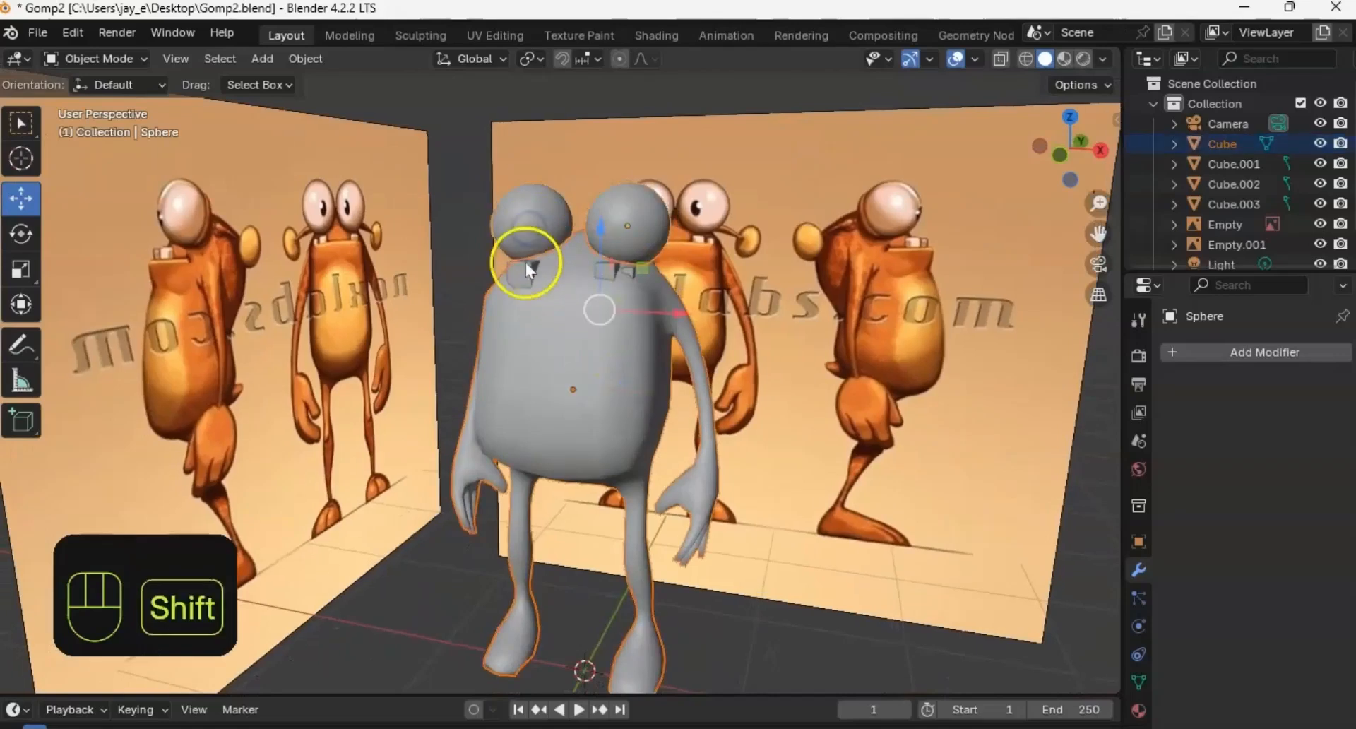
pyautogui.keyDown('shift'); pyautogui.click(568, 271); pyautogui.keyUp('shift')
pyautogui.keyDown('shift'); pyautogui.click(599, 271); pyautogui.keyUp('shift')
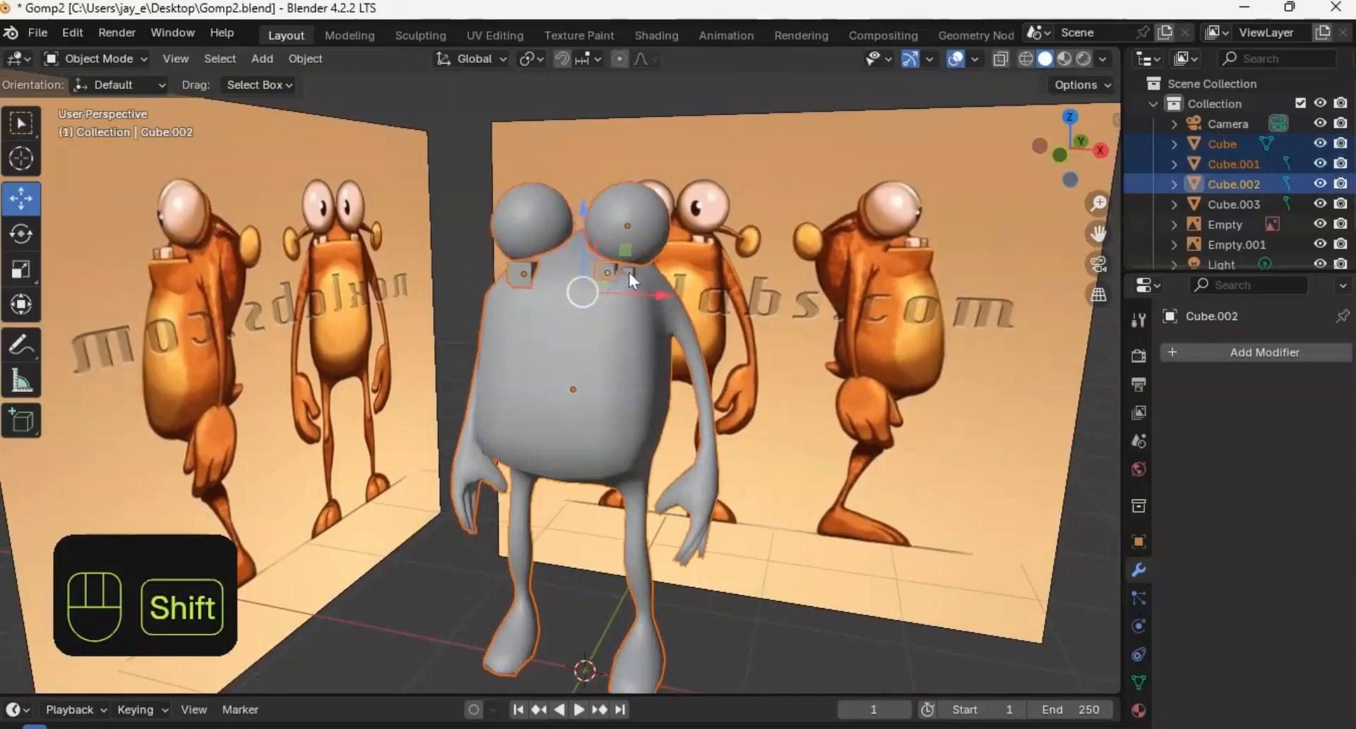
pyautogui.keyDown('shift'); pyautogui.click(629, 273); pyautogui.keyUp('shift')
pyautogui.keyDown('shift'); pyautogui.click(630, 269); pyautogui.keyUp('shift')
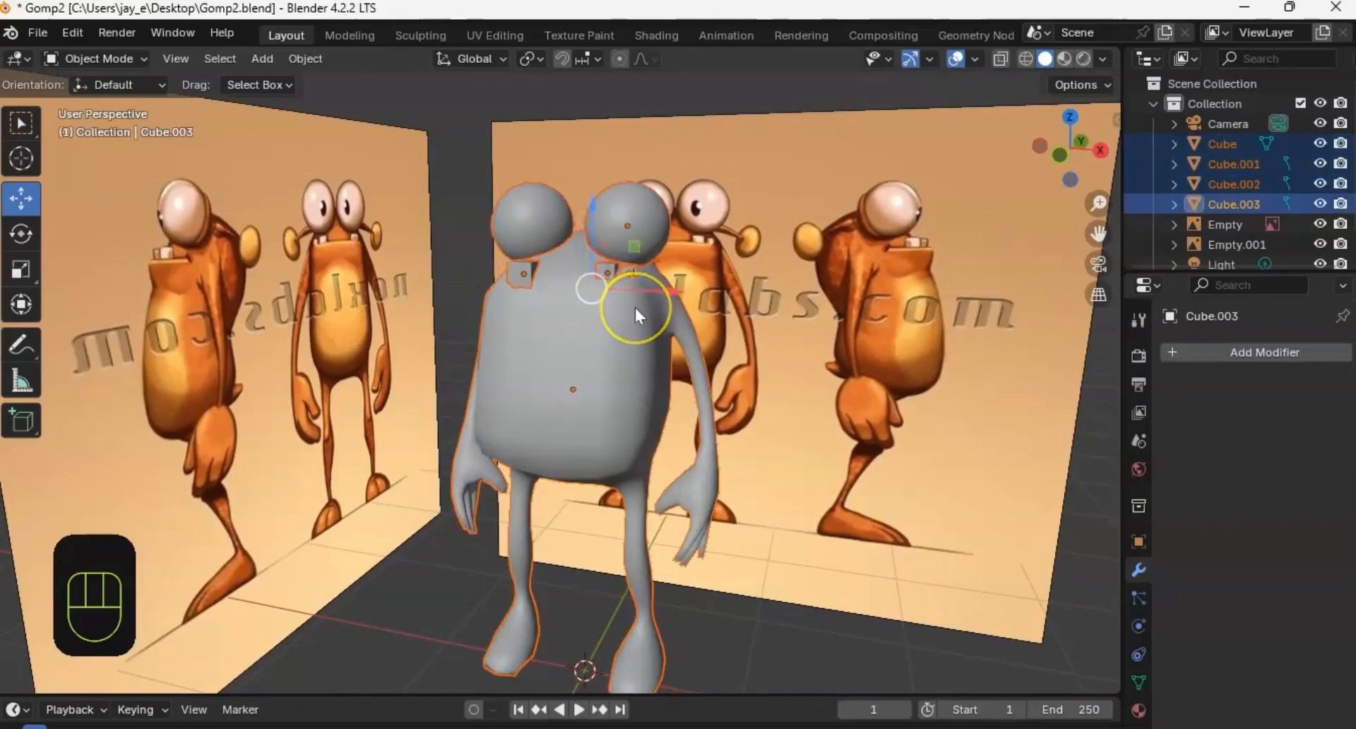
pyautogui.hotkey('ctrl', 'j')
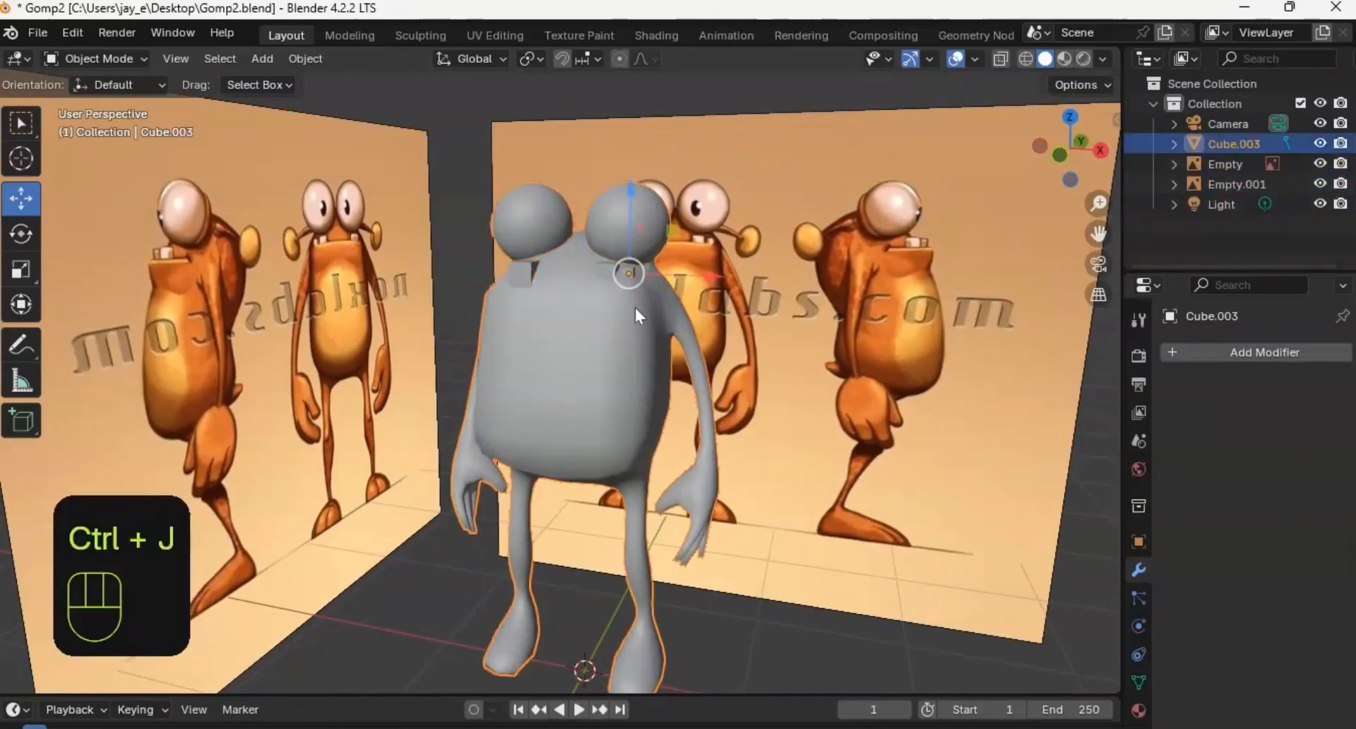
# Step: Add a Subdivision Surface modifier to the joined character
pyautogui.moveTo(634, 308); pyautogui.dragTo(689, 279, button='middle')
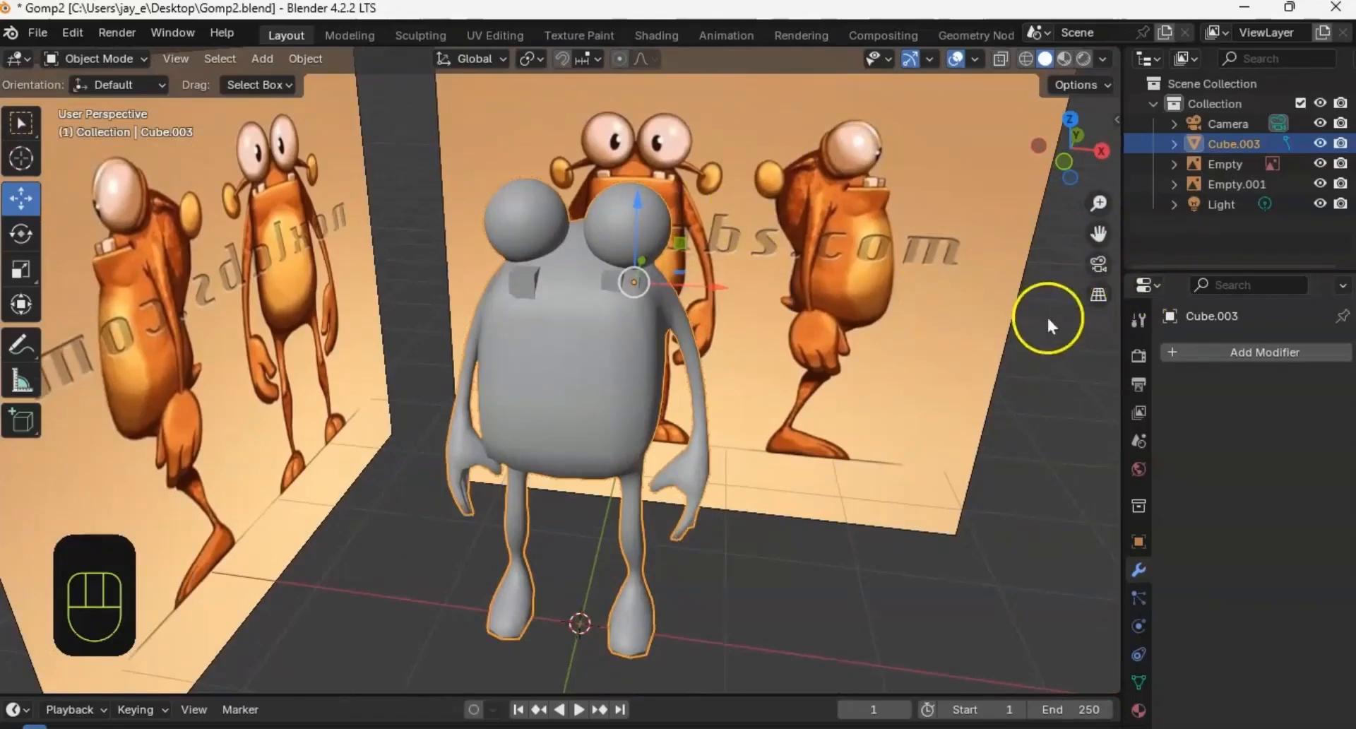
pyautogui.click(1204, 353)
pyautogui.moveTo(1201, 351)
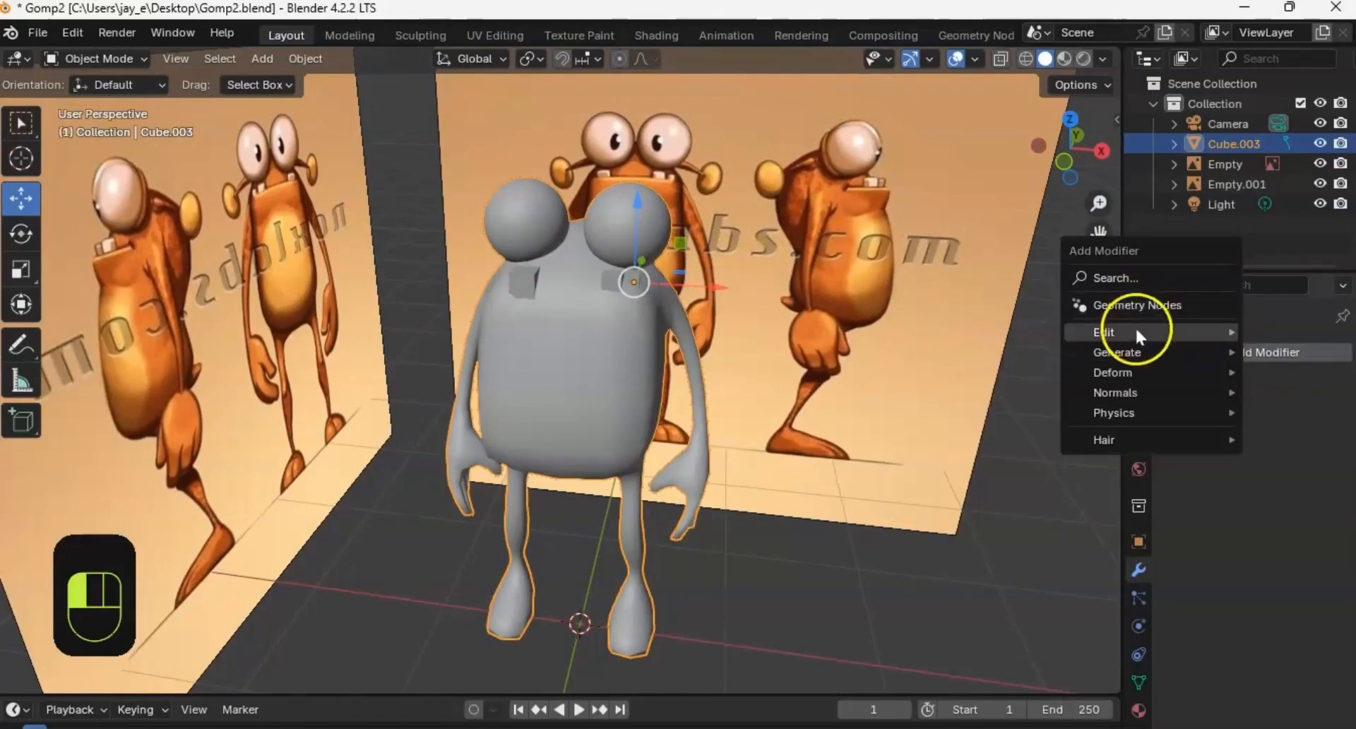
pyautogui.moveTo(1134, 329)
pyautogui.moveTo(1120, 353)
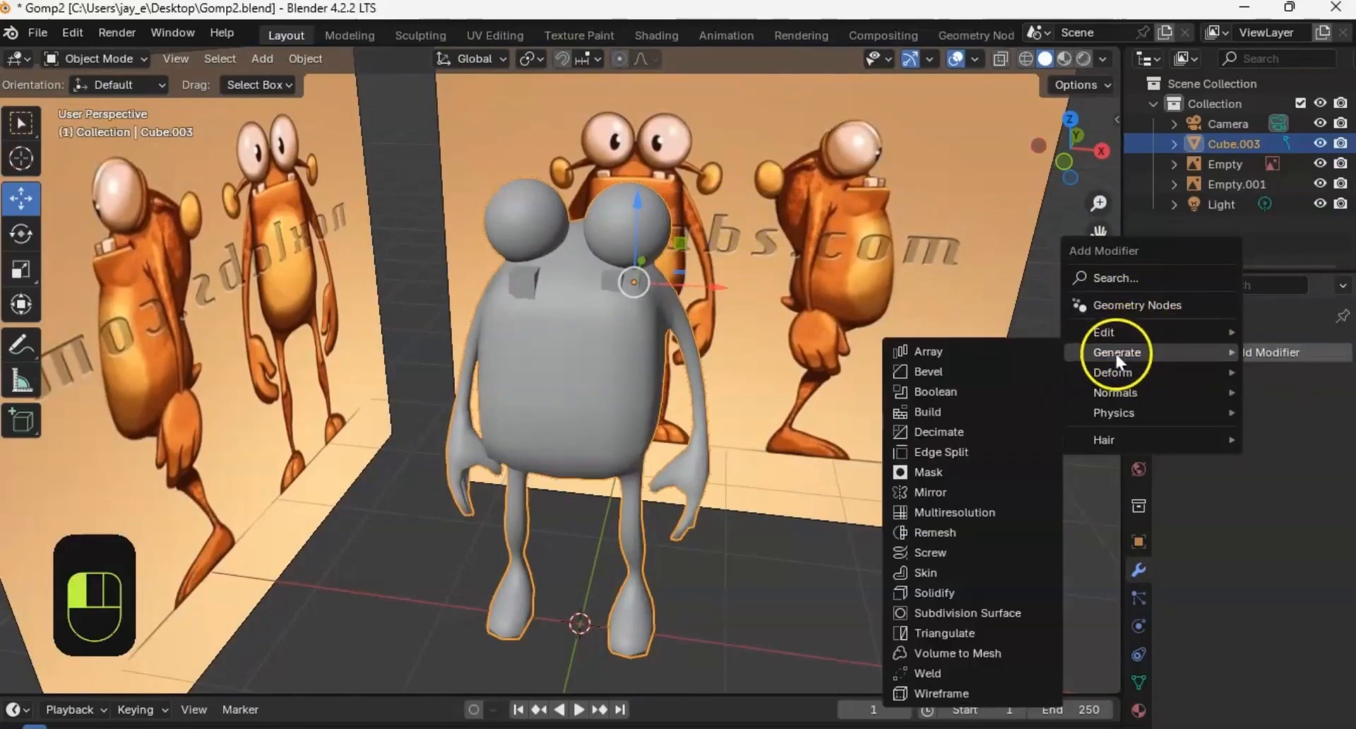
pyautogui.click(966, 612)
pyautogui.moveTo(735, 380); pyautogui.dragTo(678, 364, button='middle')
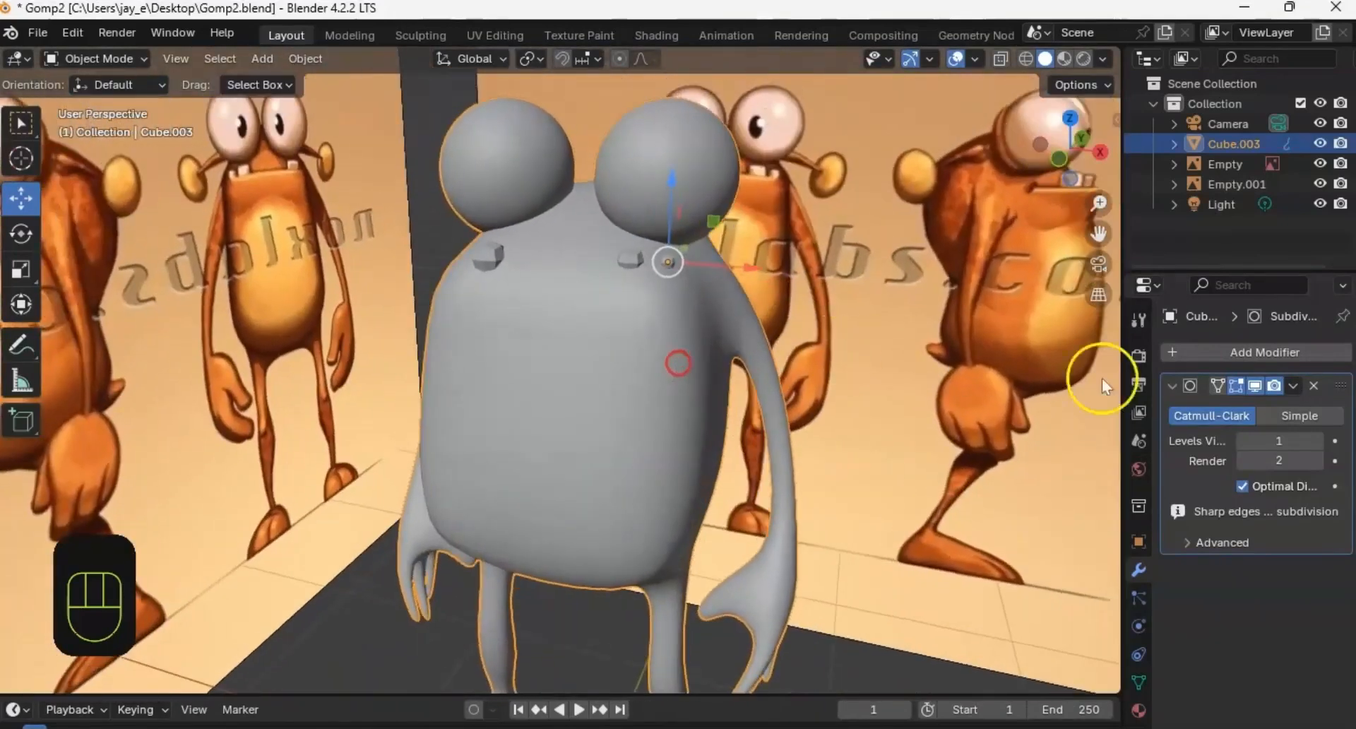
# Step: Remove the Subdivision Surface modifier from the joined character
pyautogui.click(1313, 385)
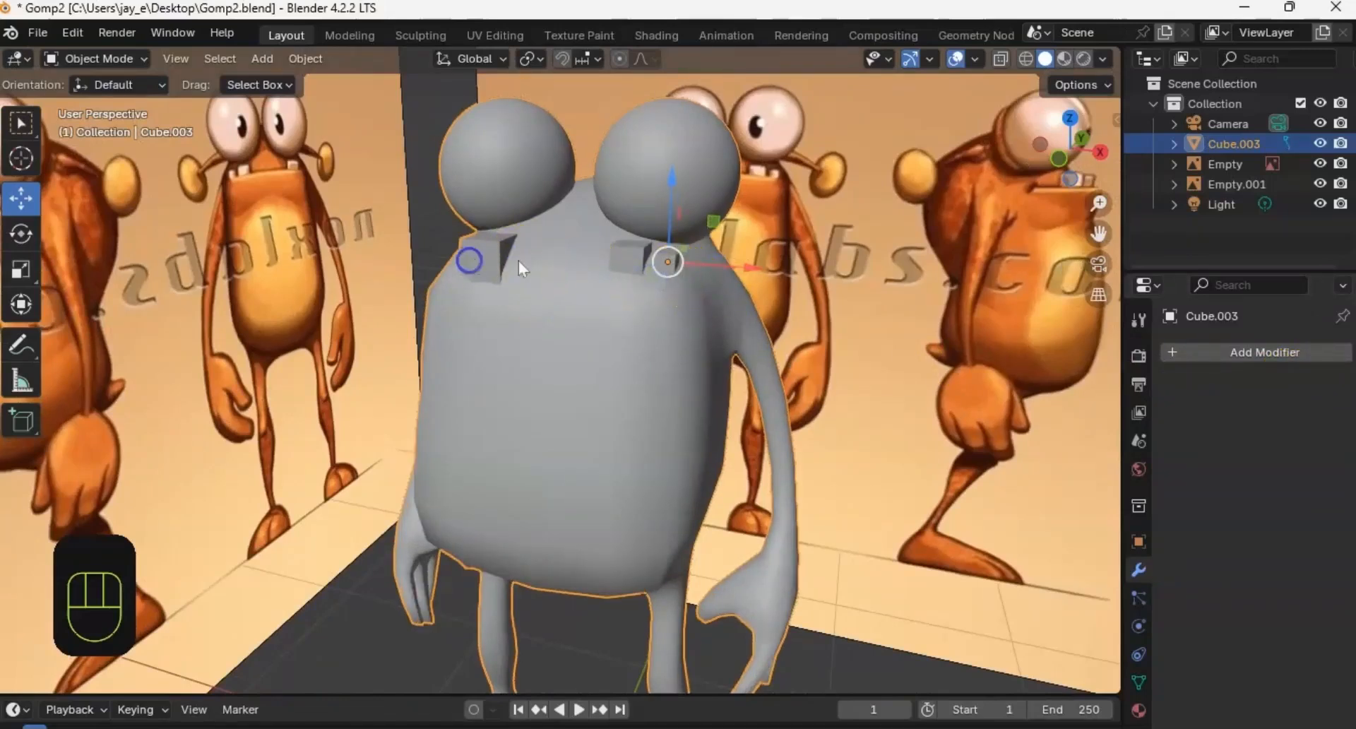
pyautogui.moveTo(520, 262); pyautogui.dragTo(605, 267, button='middle')
pyautogui.click(500, 263)
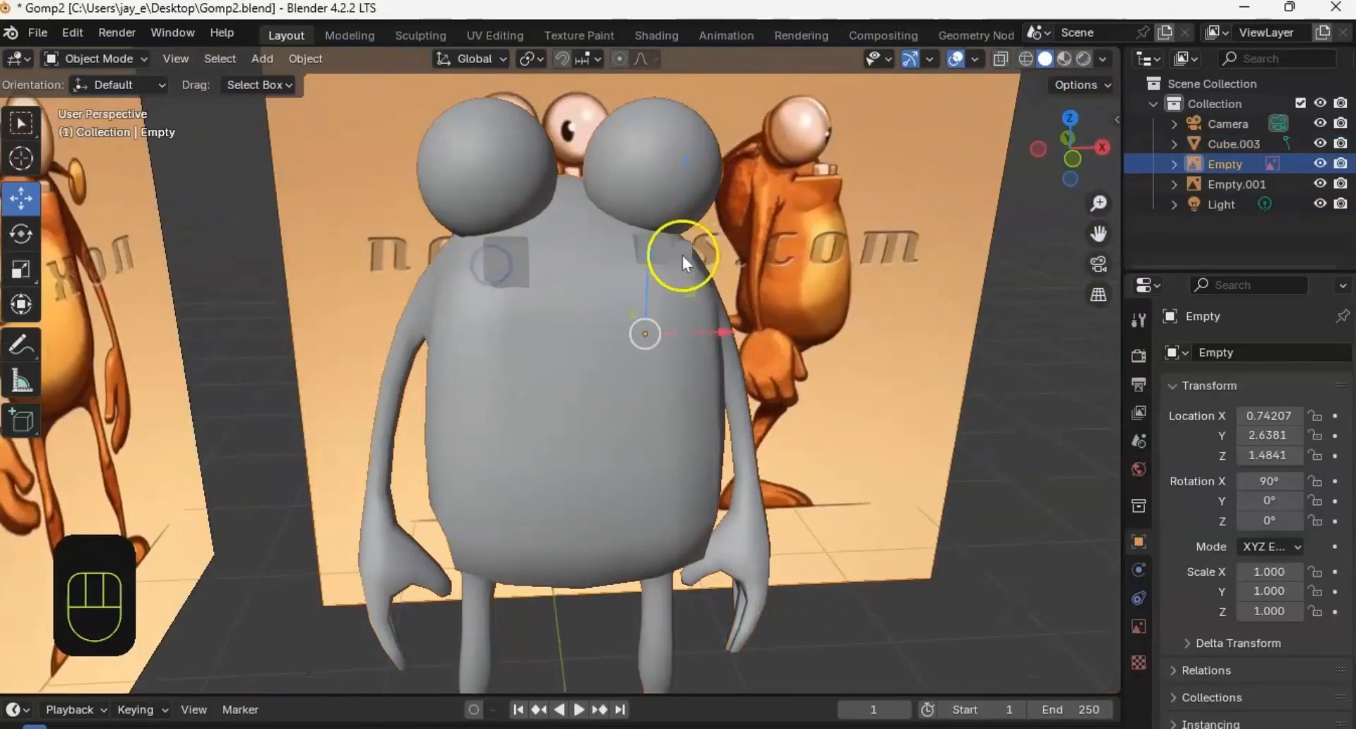
# Step: Undo the latest selection and modifier changes back to before the Subdivision Surface modifier was added
pyautogui.hotkey('ctrl', 'z')
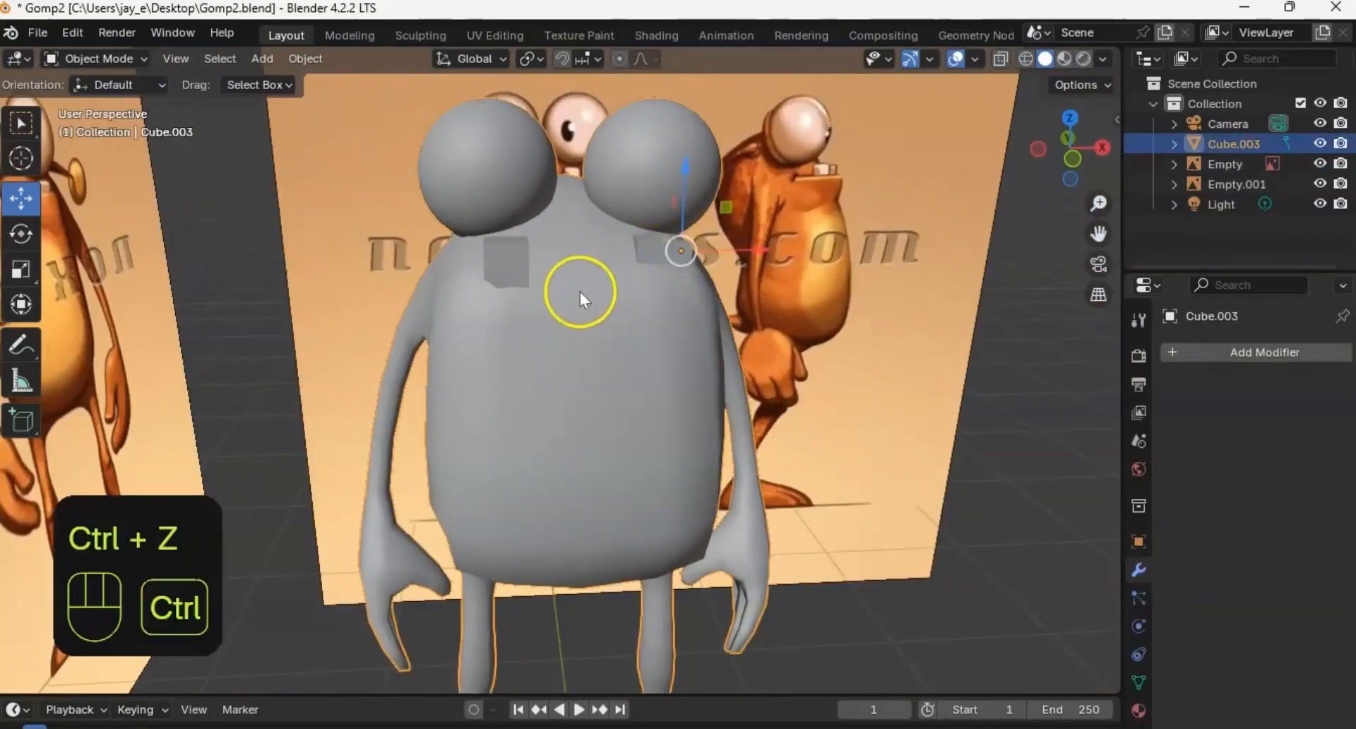
pyautogui.hotkey('ctrl', 'z')
pyautogui.hotkey('ctrl', 'z')
pyautogui.hotkey('ctrl', 'z')
pyautogui.hotkey('ctrl', 'z')
pyautogui.hotkey('ctrl', 'z')
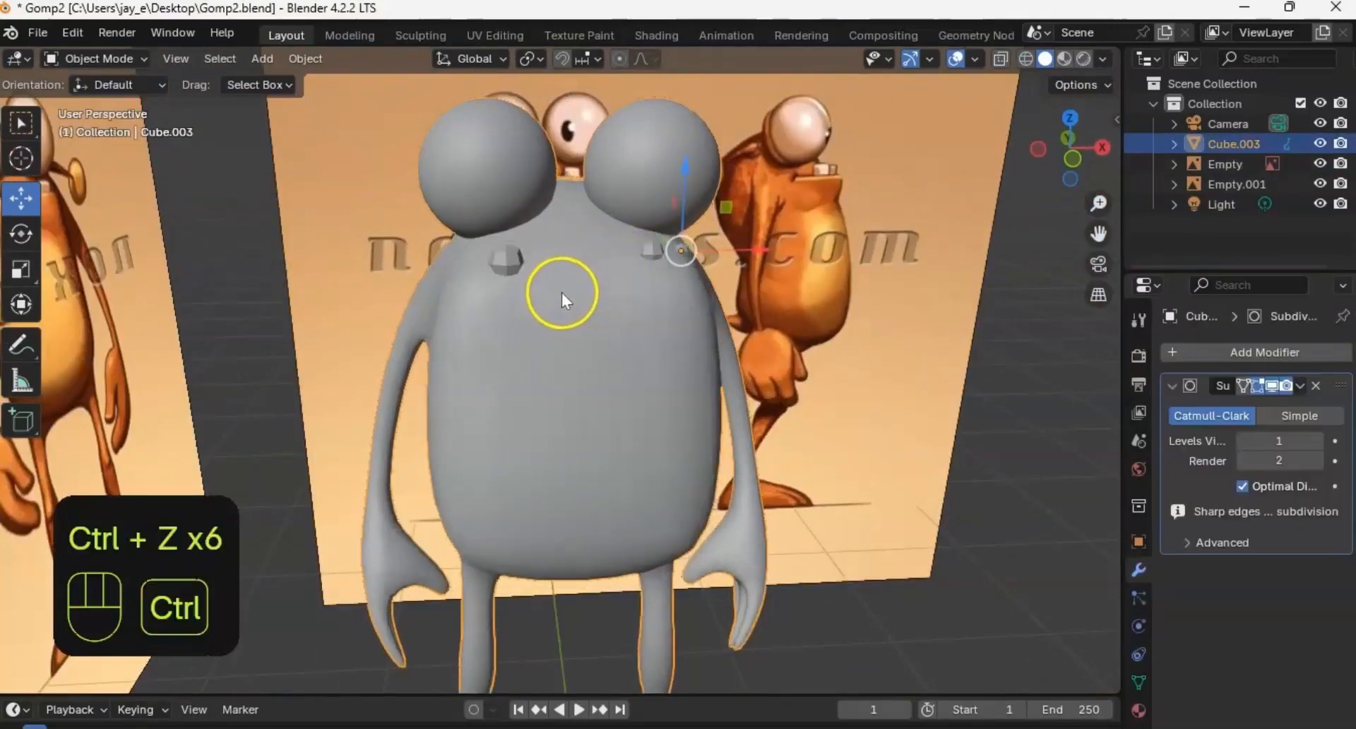
pyautogui.hotkey('ctrl', 'z')
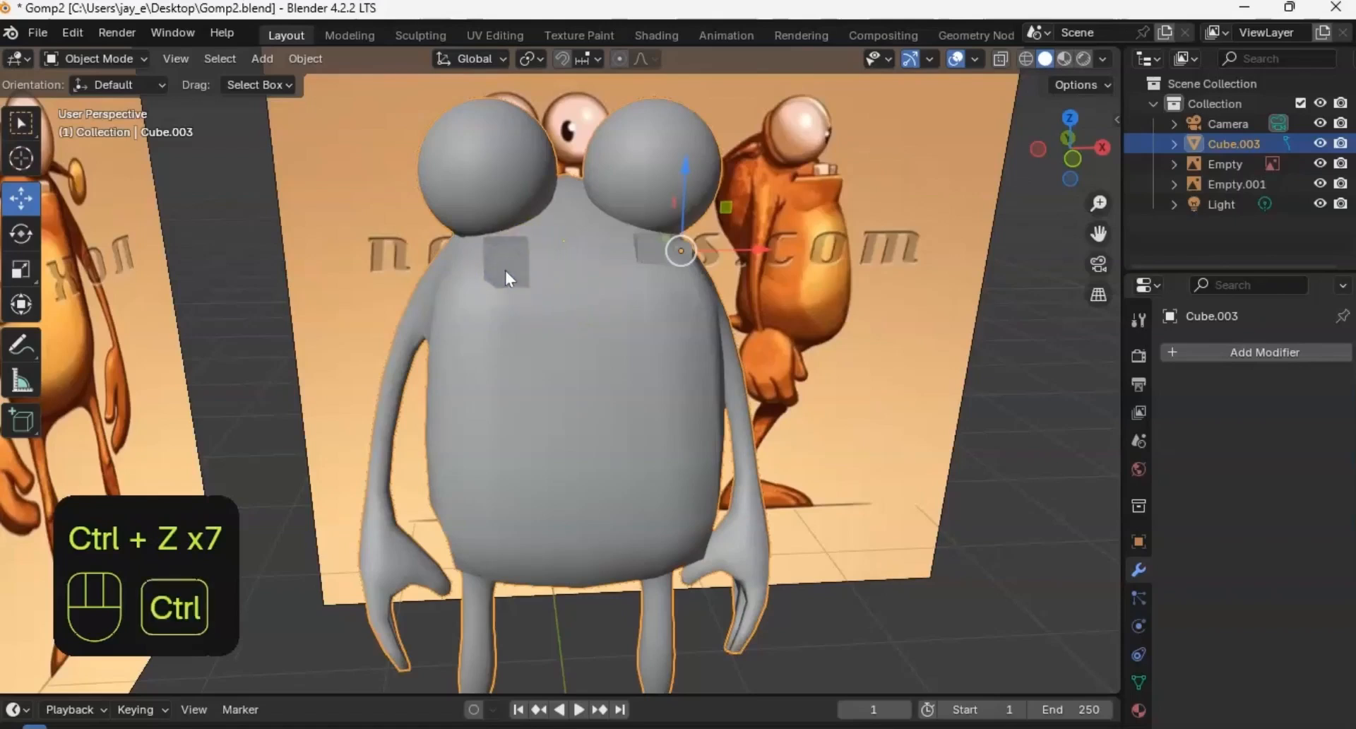
# Step: Undo the join so the body, eyes and three tooth cubes are separate objects again
pyautogui.hotkey('ctrl', 'z')
pyautogui.hotkey('ctrl', 'z')
pyautogui.hotkey('ctrl', 'z')
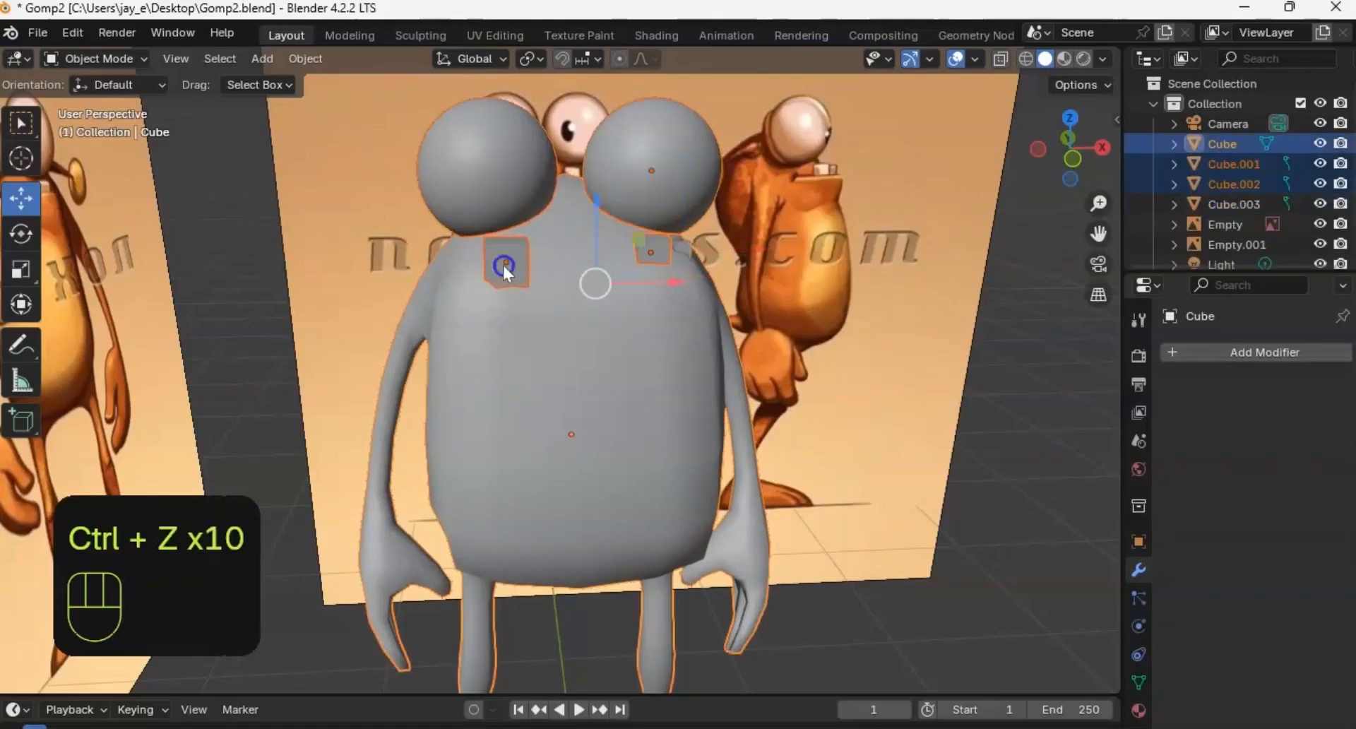
# Step: Subdivide the entire mesh of the largest tooth cube with 3 cuts
pyautogui.click(502, 262)
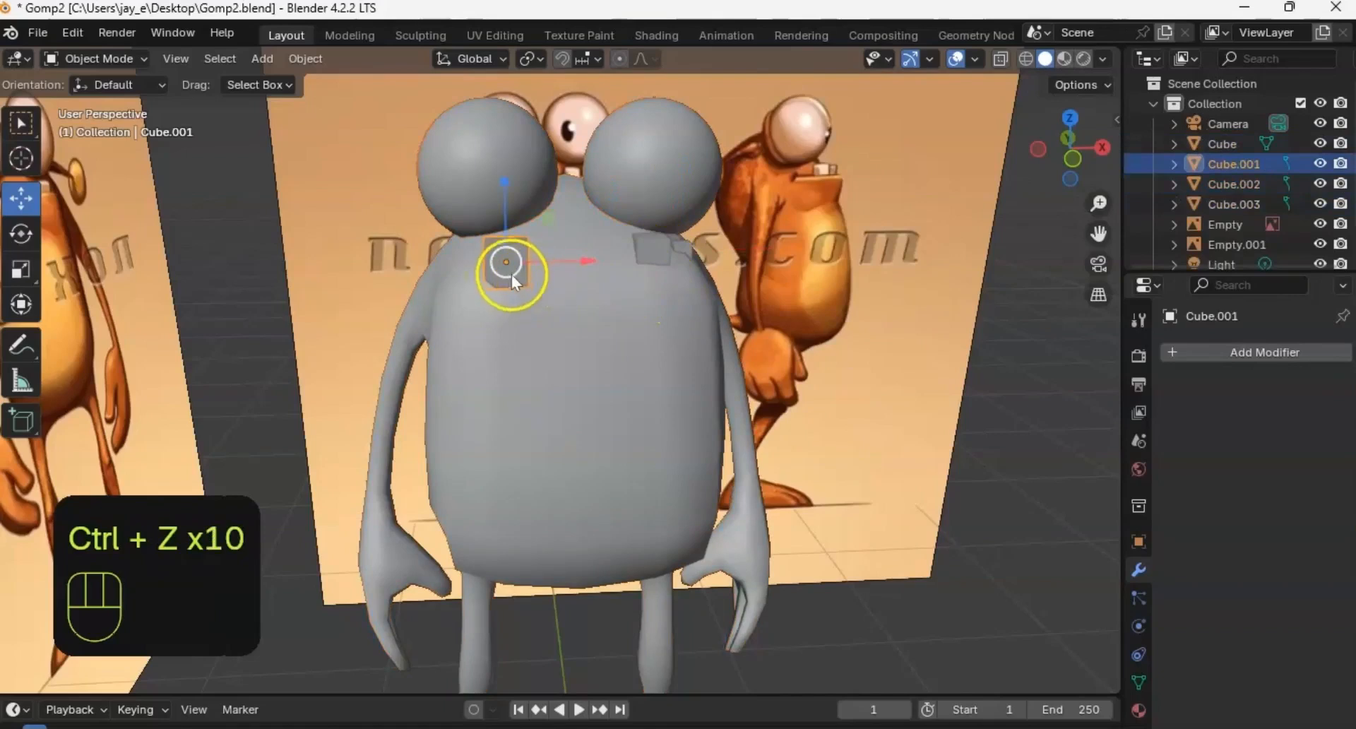
pyautogui.press('Tab')
pyautogui.press('a')
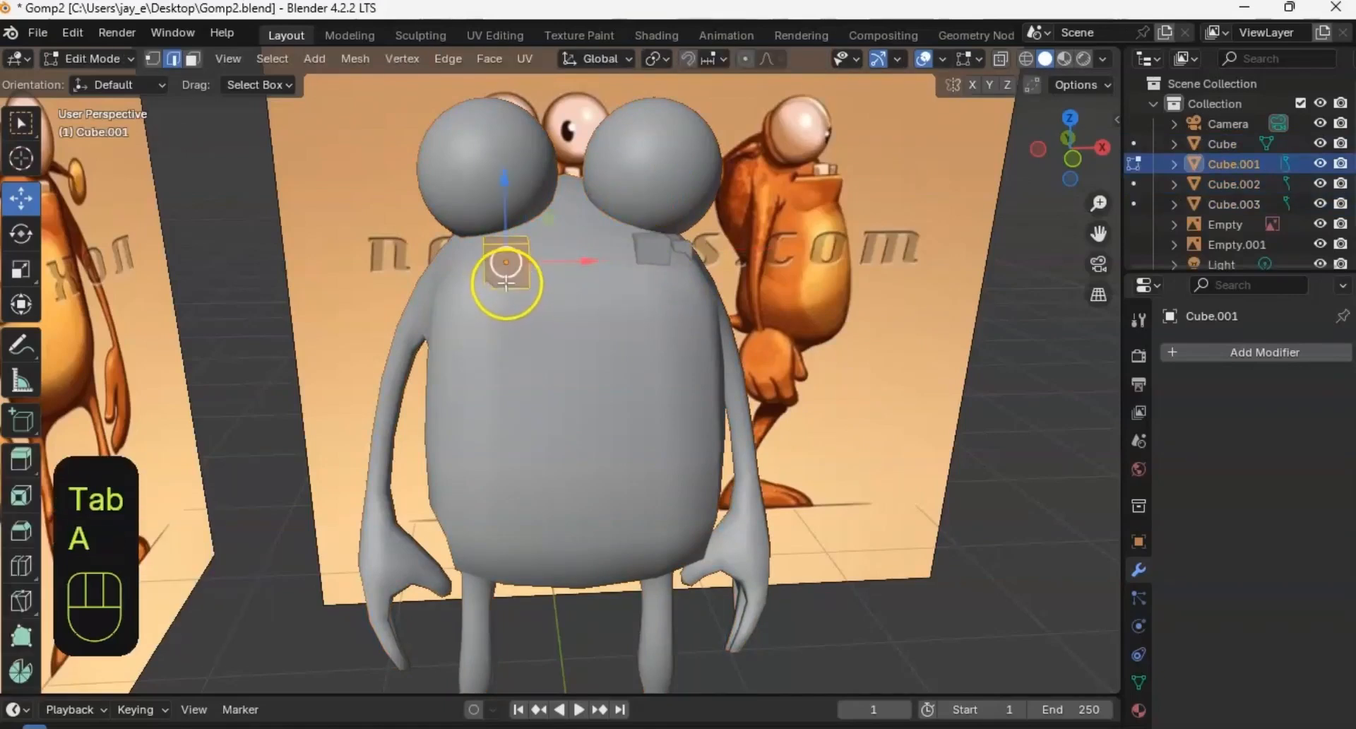
pyautogui.rightClick(503, 271)
pyautogui.click(435, 158)
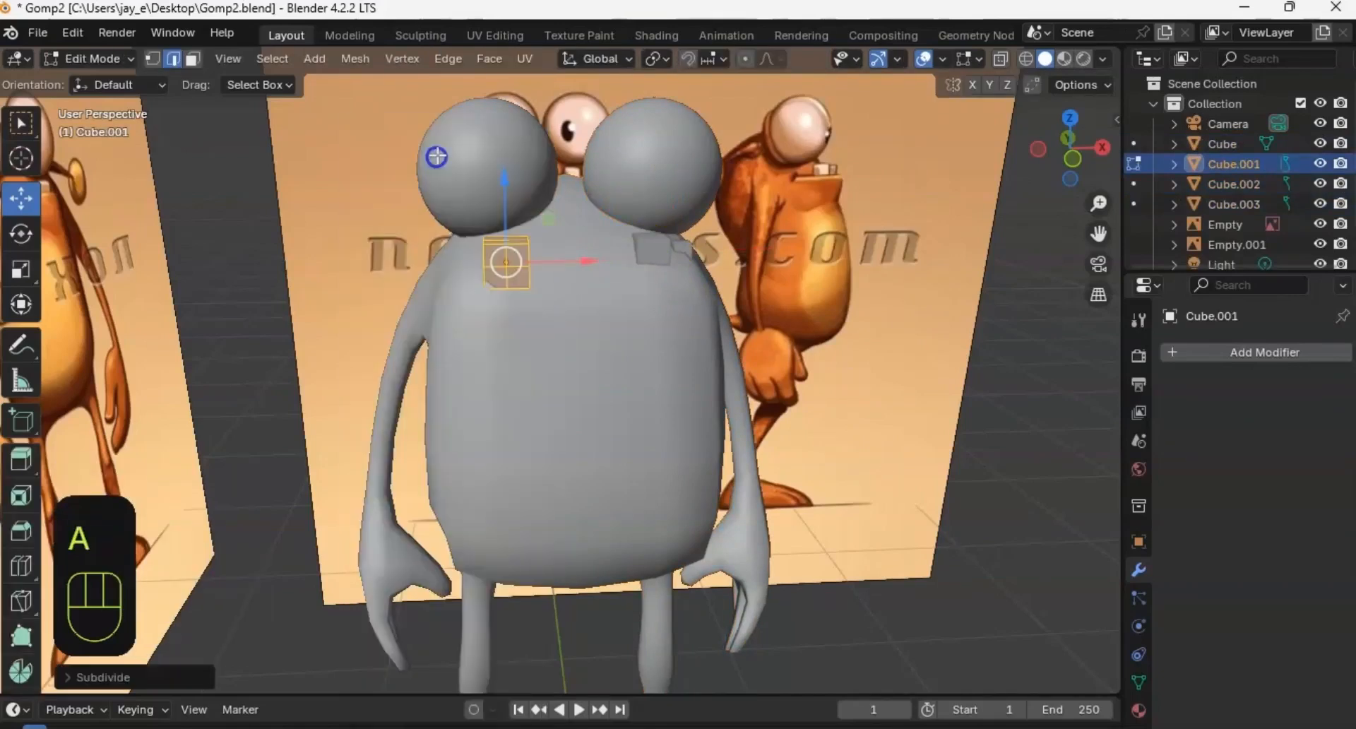
pyautogui.click(72, 671)
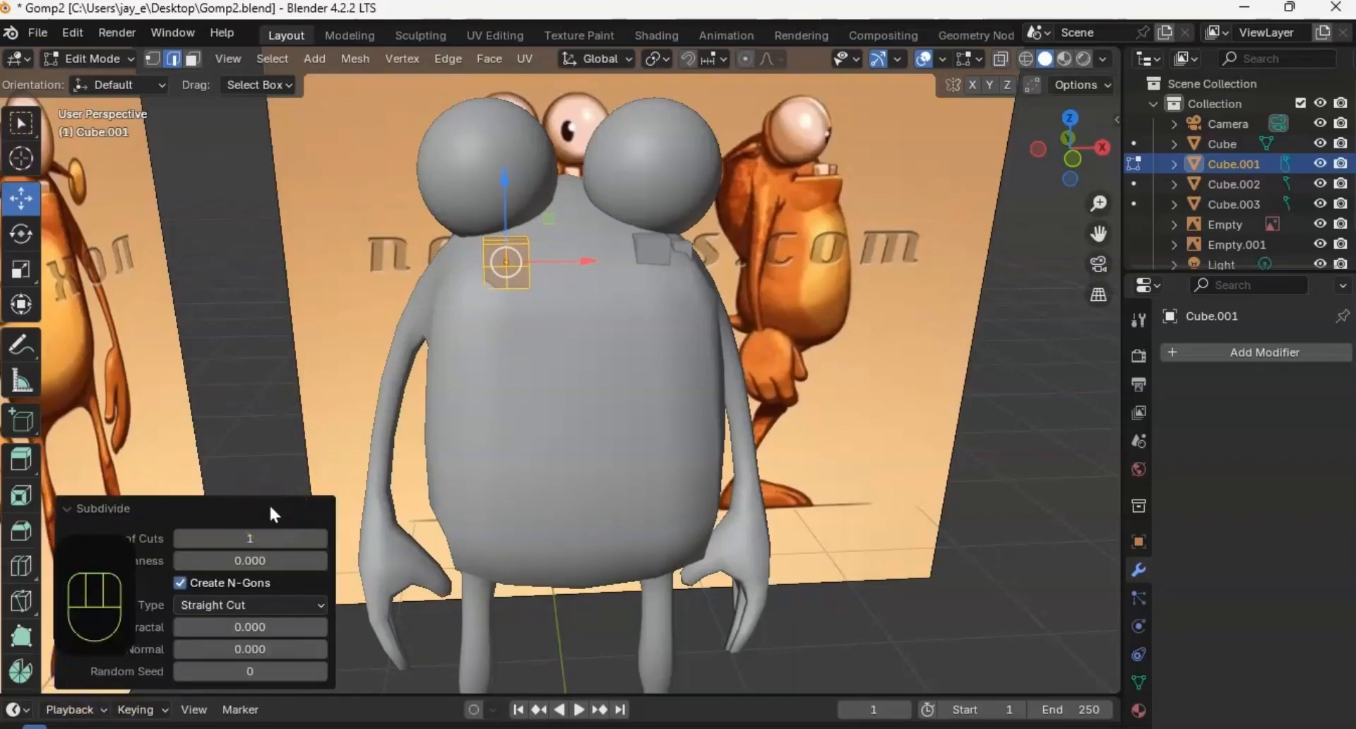
pyautogui.click(233, 541)
pyautogui.moveTo(233, 541); pyautogui.dragTo(276, 539)
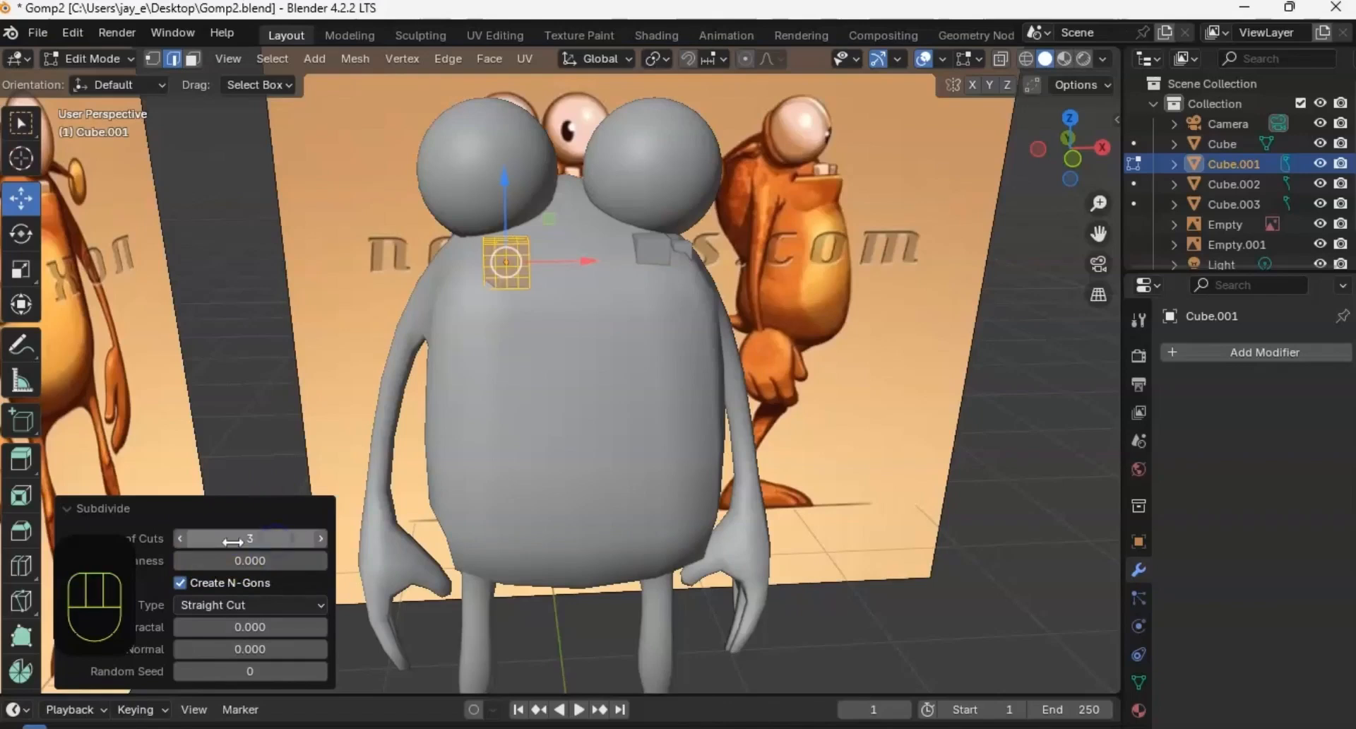
pyautogui.press('Tab')
# Step: Subdivide the entire mesh of the middle tooth cube with more than one cut
pyautogui.click(671, 241)
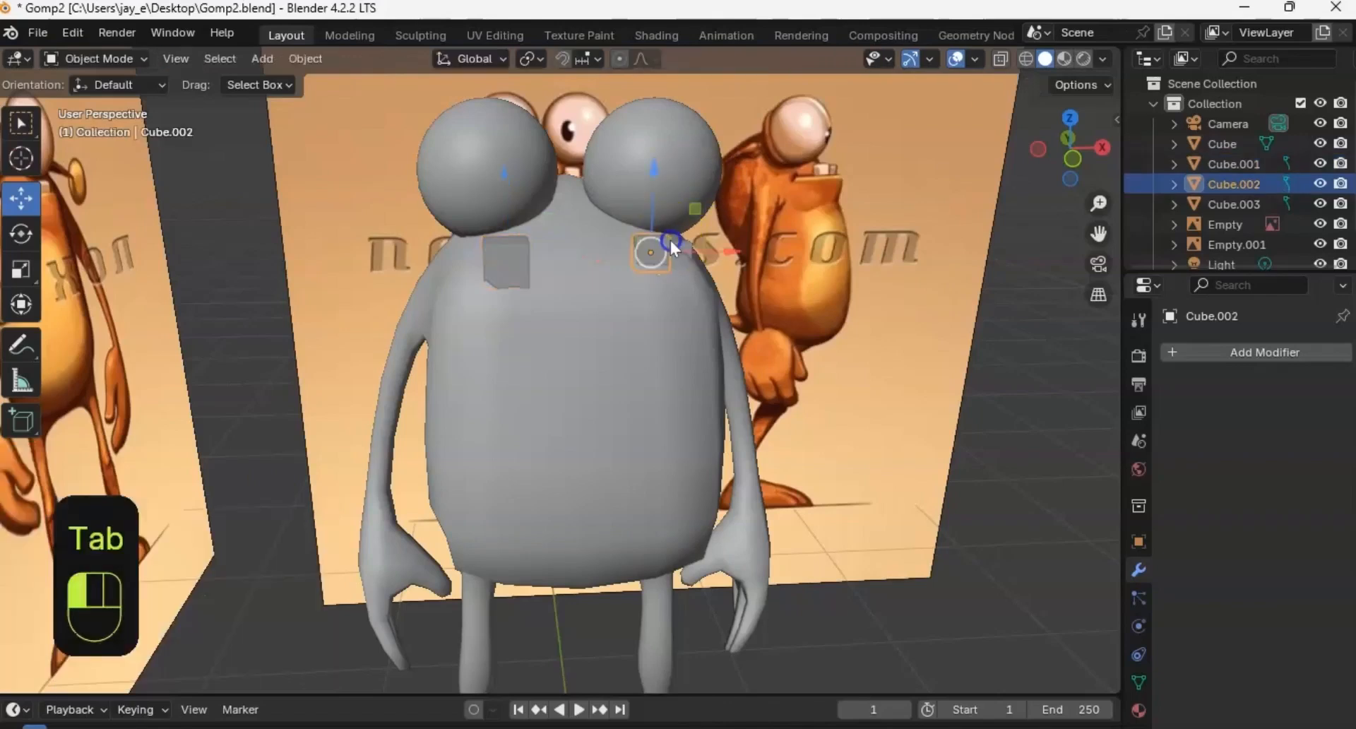
pyautogui.click(673, 246)
pyautogui.click(651, 249)
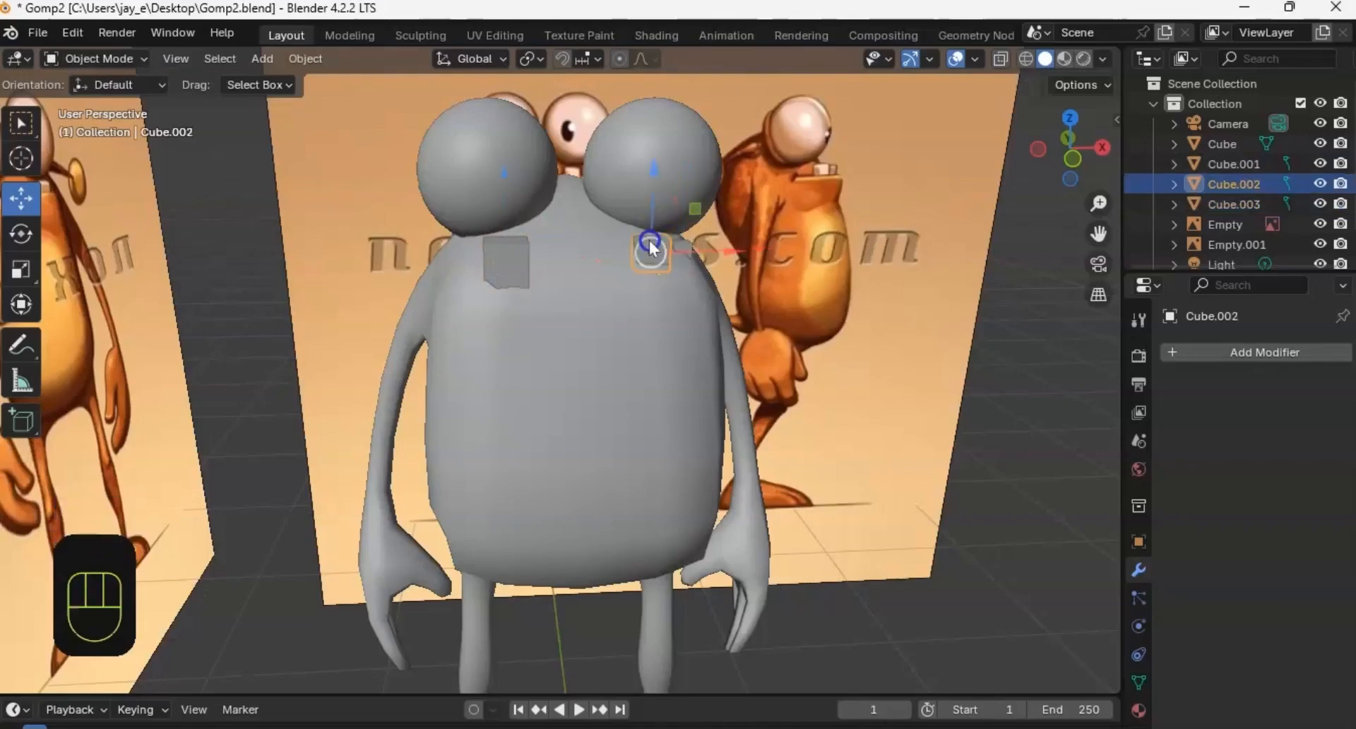
pyautogui.press('Tab')
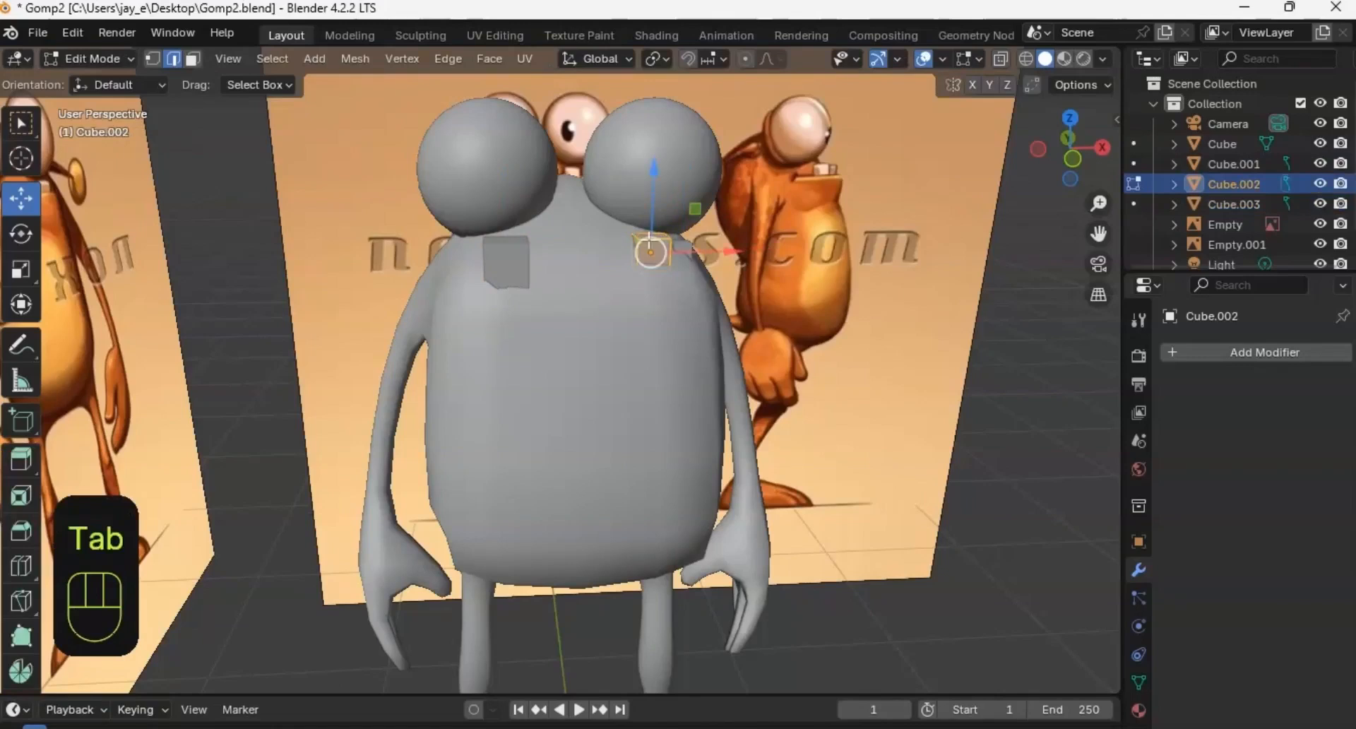
pyautogui.rightClick(651, 255)
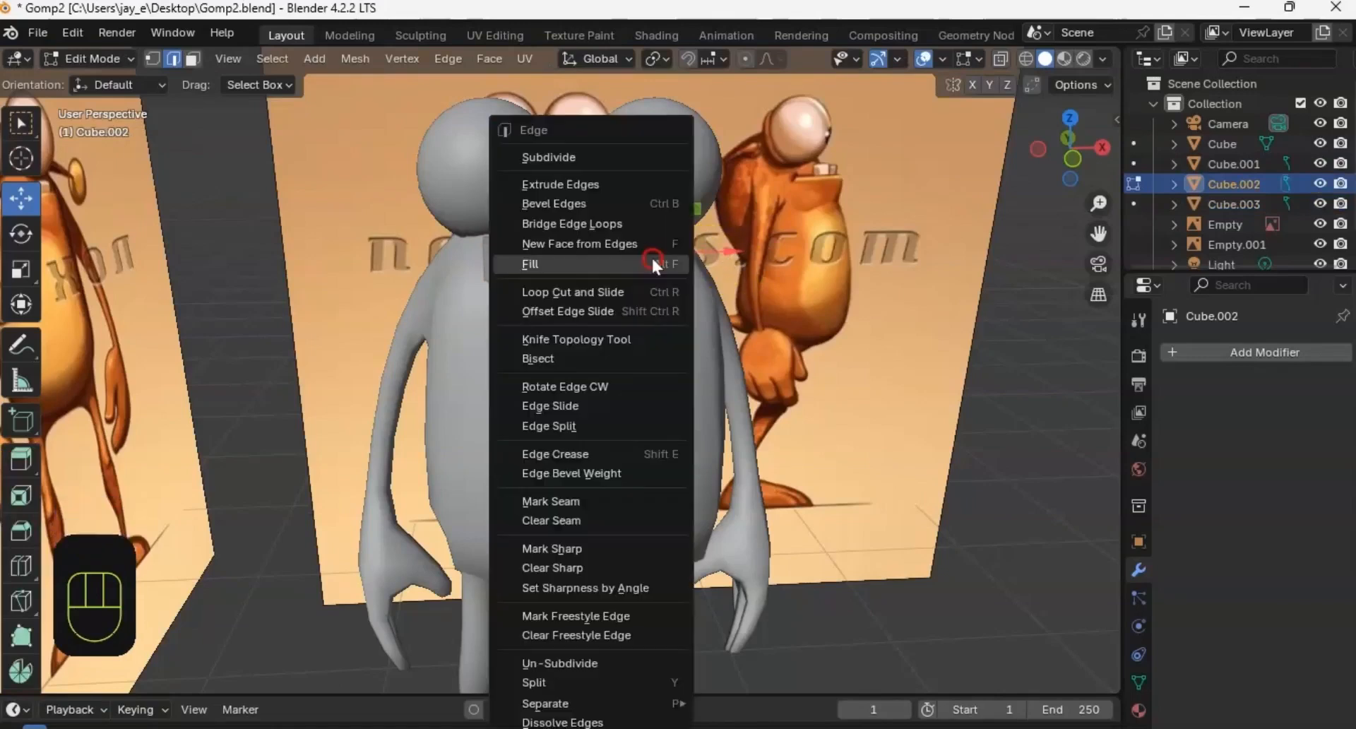
pyautogui.click(565, 158)
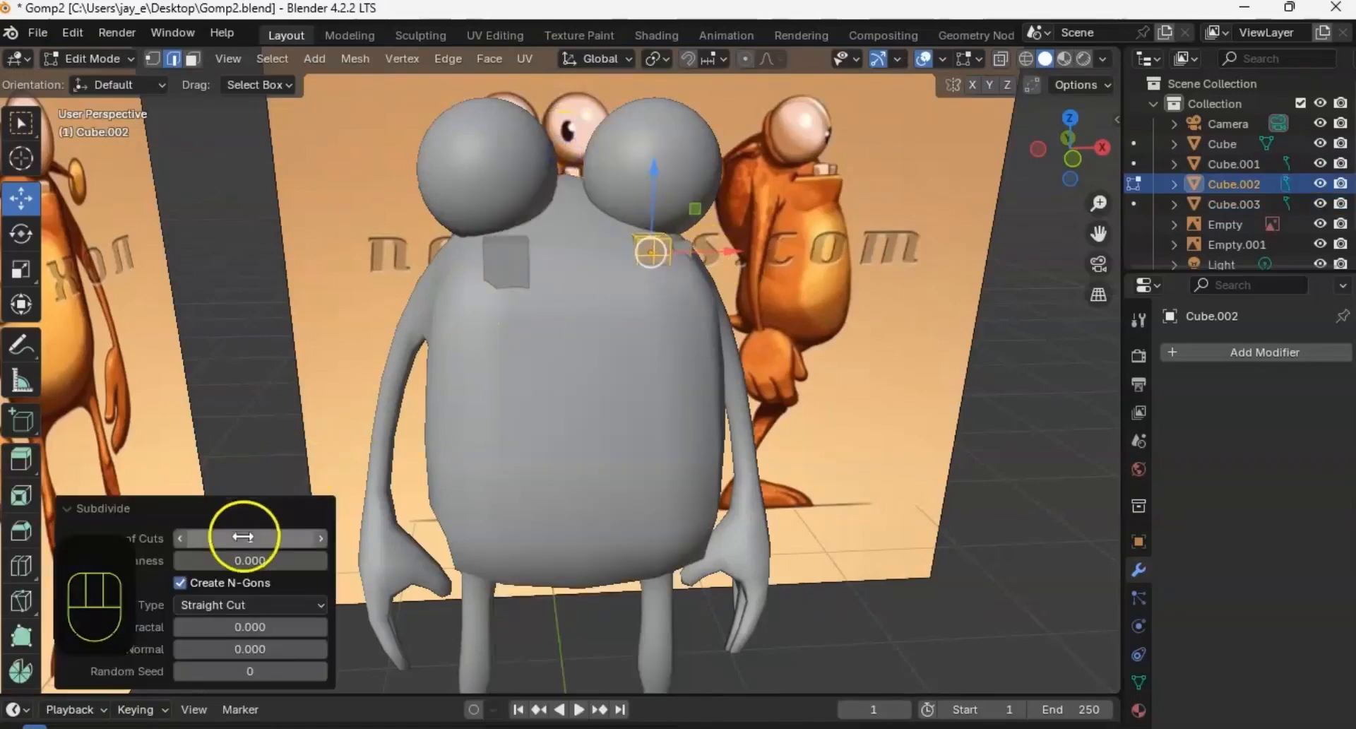
pyautogui.moveTo(243, 537); pyautogui.dragTo(287, 533)
pyautogui.moveTo(569, 278); pyautogui.dragTo(675, 271, button='middle')
pyautogui.press('Tab')
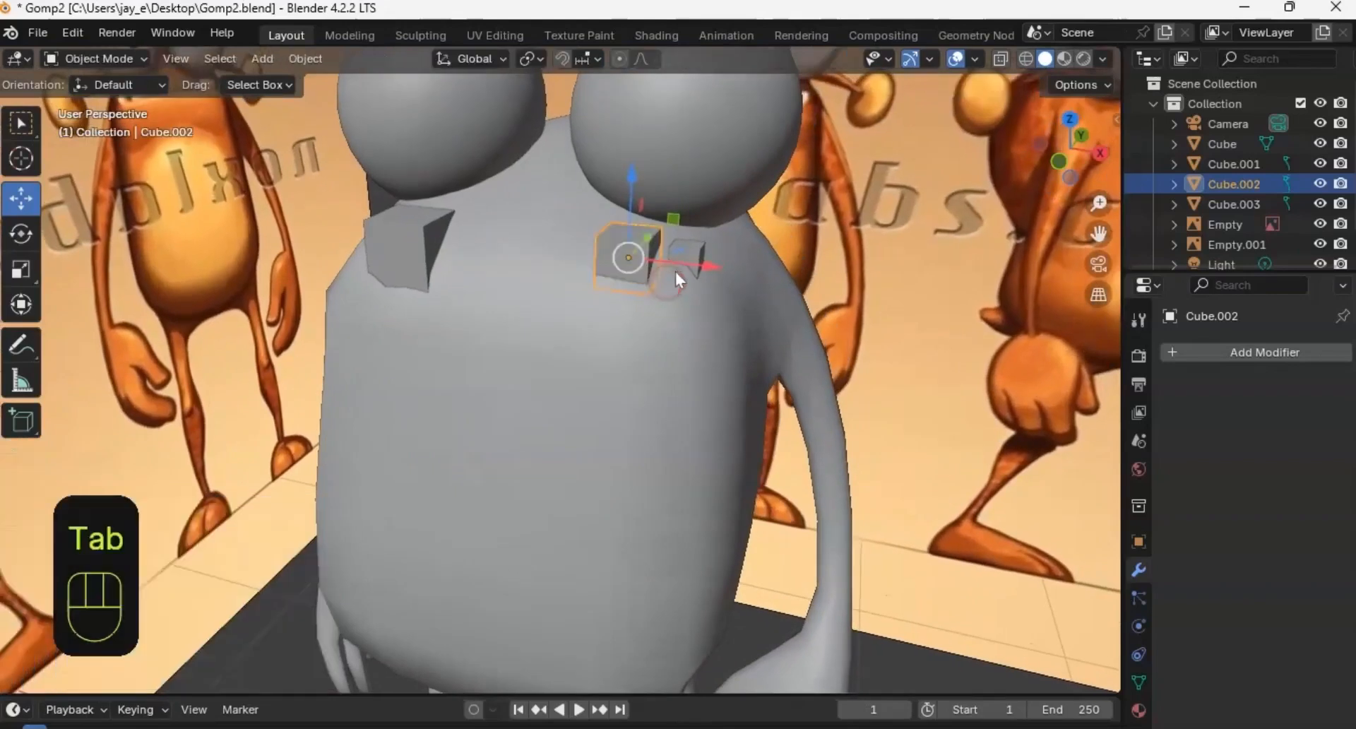
# Step: Subdivide the entire mesh of the smallest tooth cube with 2 cuts
pyautogui.click(693, 252)
pyautogui.press('Tab')
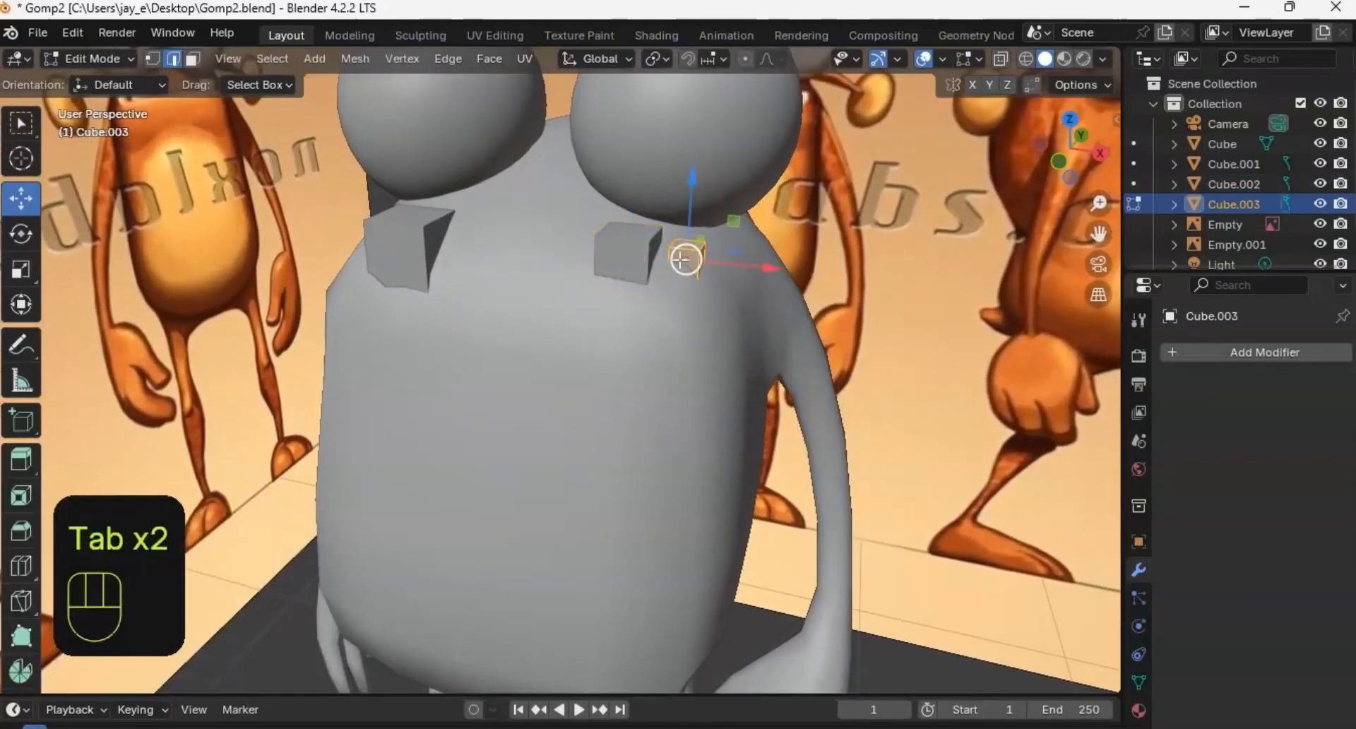
pyautogui.rightClick(680, 260)
pyautogui.click(644, 164)
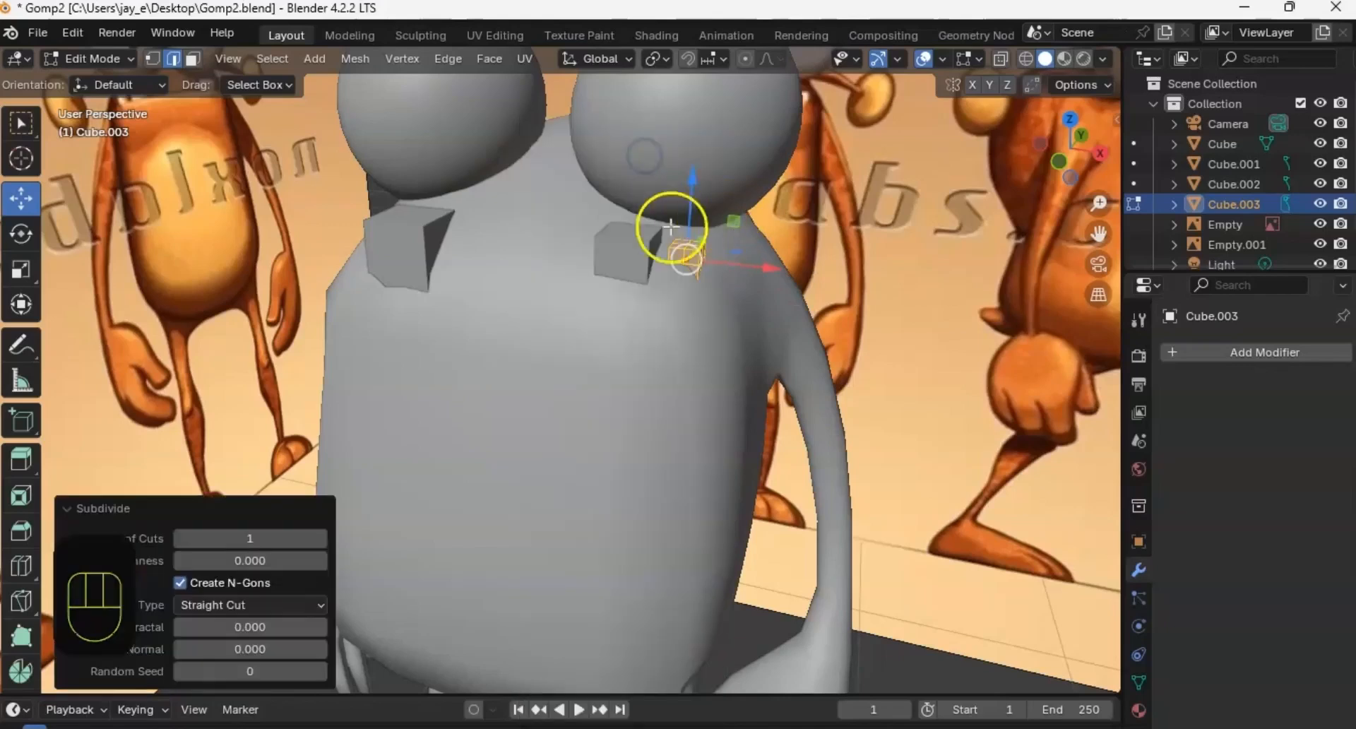
pyautogui.moveTo(257, 539); pyautogui.dragTo(274, 538)
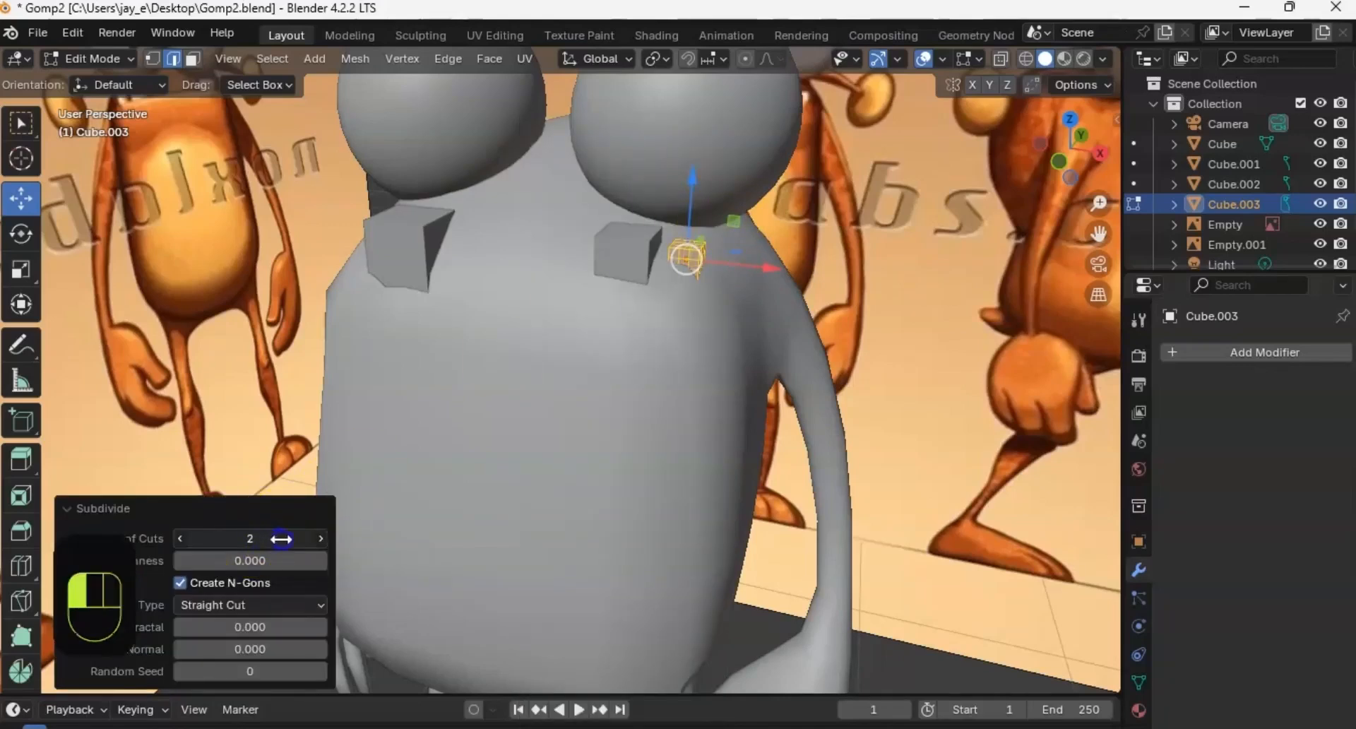
pyautogui.keyDown('ctrl'); pyautogui.moveTo(657, 277); pyautogui.dragTo(632, 321, button='middle'); pyautogui.keyUp('ctrl')
pyautogui.press('Tab')
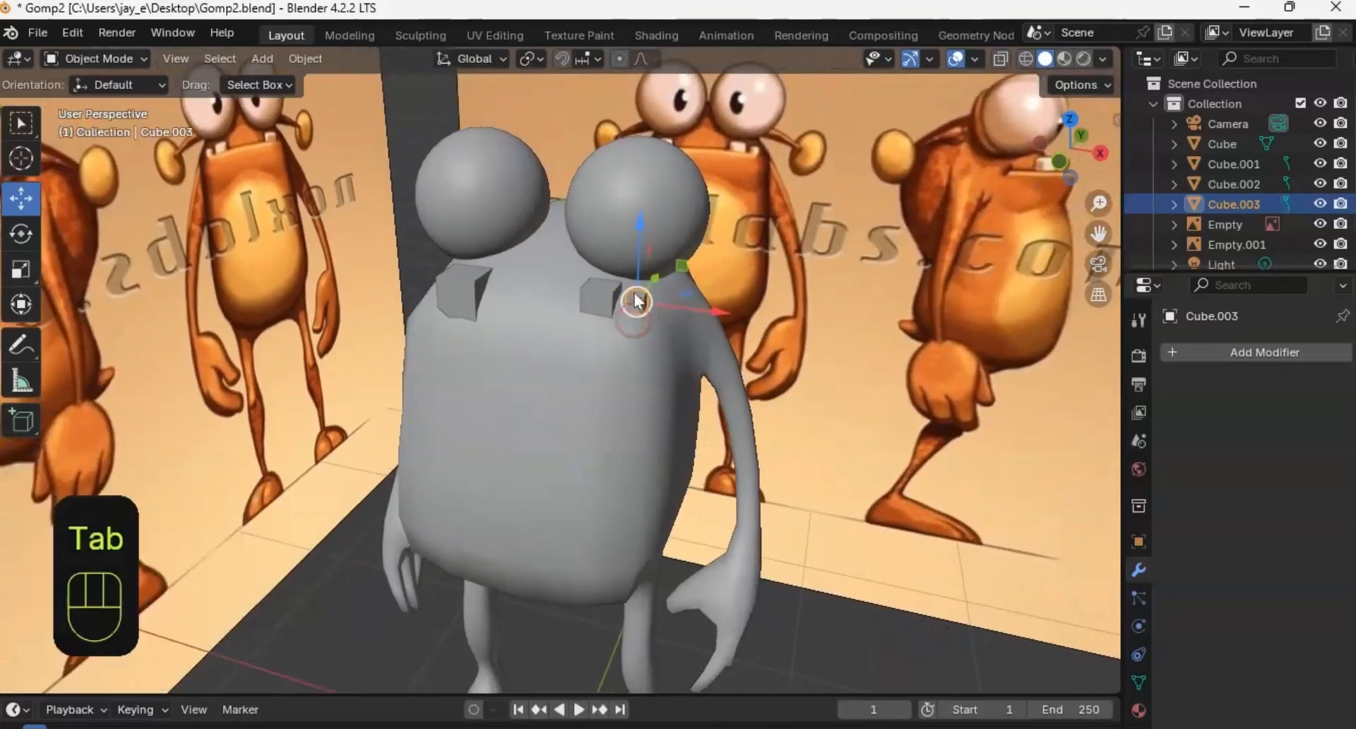
# Step: Join the three subdivided teeth and both eyes into the body object, with the body as the active object
pyautogui.keyDown('shift'); pyautogui.click(587, 295); pyautogui.keyUp('shift')
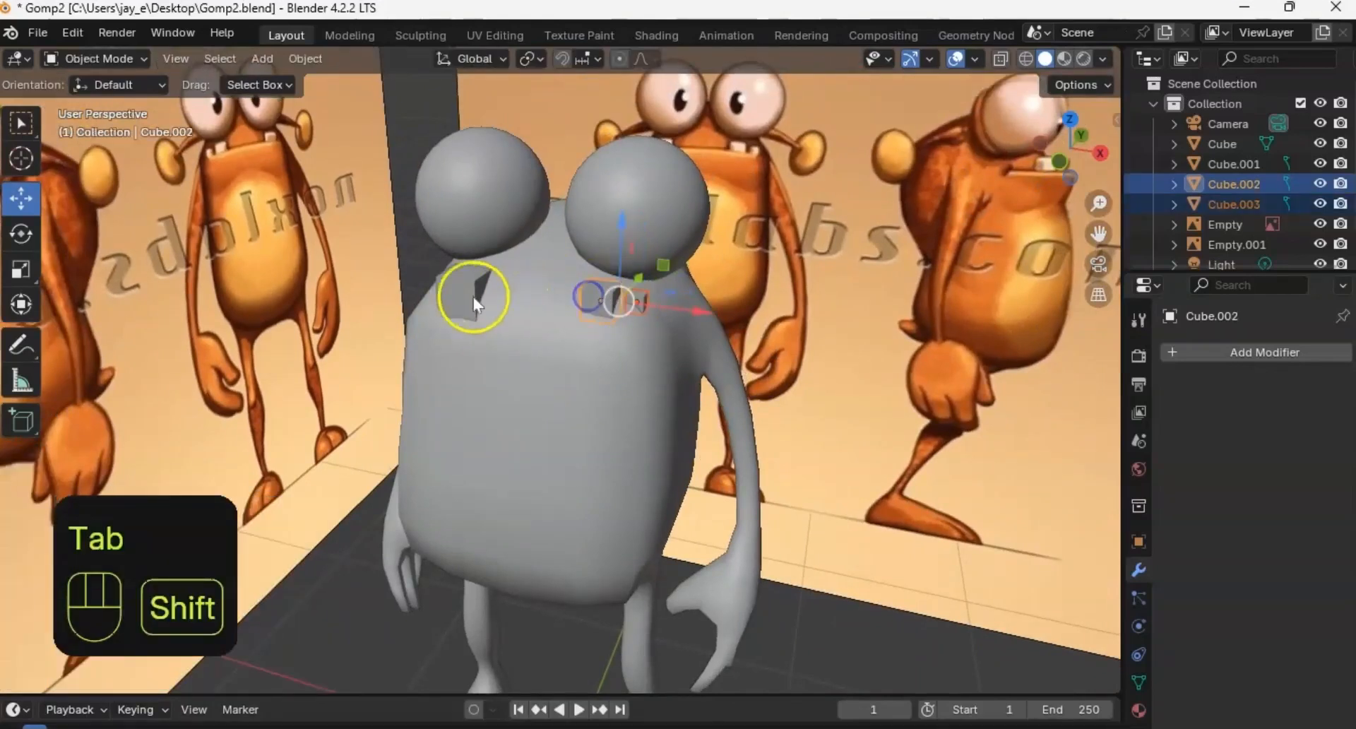
pyautogui.keyDown('shift'); pyautogui.click(469, 294); pyautogui.keyUp('shift')
pyautogui.keyDown('shift'); pyautogui.click(657, 215); pyautogui.keyUp('shift')
pyautogui.keyDown('shift'); pyautogui.click(471, 191); pyautogui.keyUp('shift')
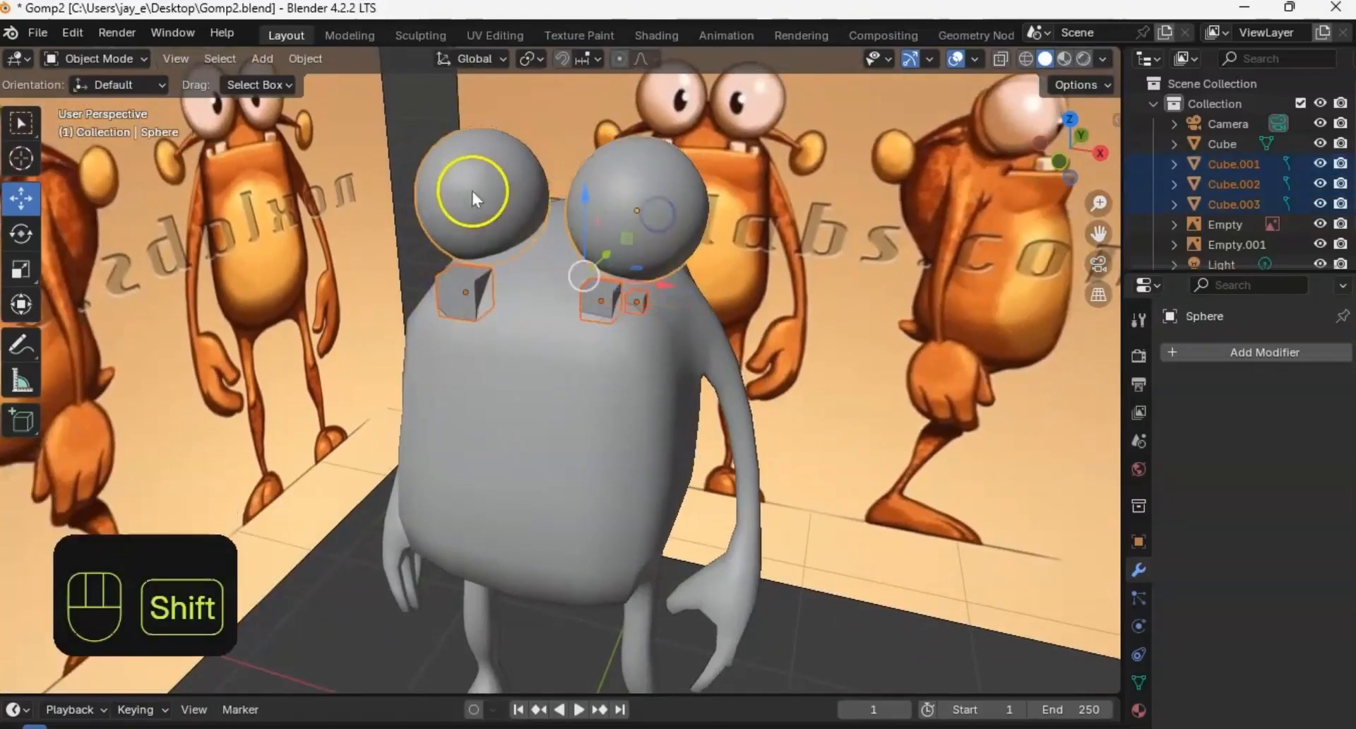
pyautogui.keyDown('shift'); pyautogui.click(522, 362); pyautogui.keyUp('shift')
pyautogui.hotkey('ctrl', 'j')
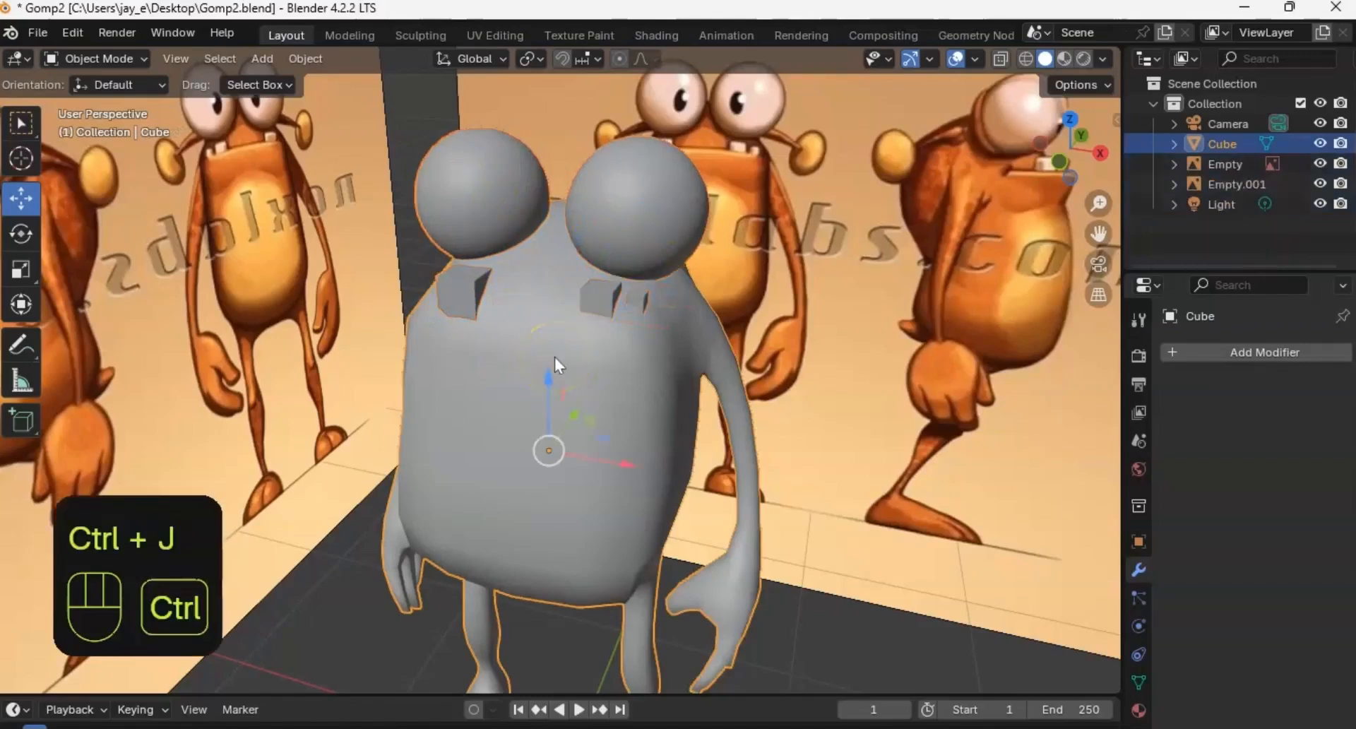
# Step: Add a Subdivision Surface modifier to the character and set its viewport level to 2
pyautogui.click(1213, 351)
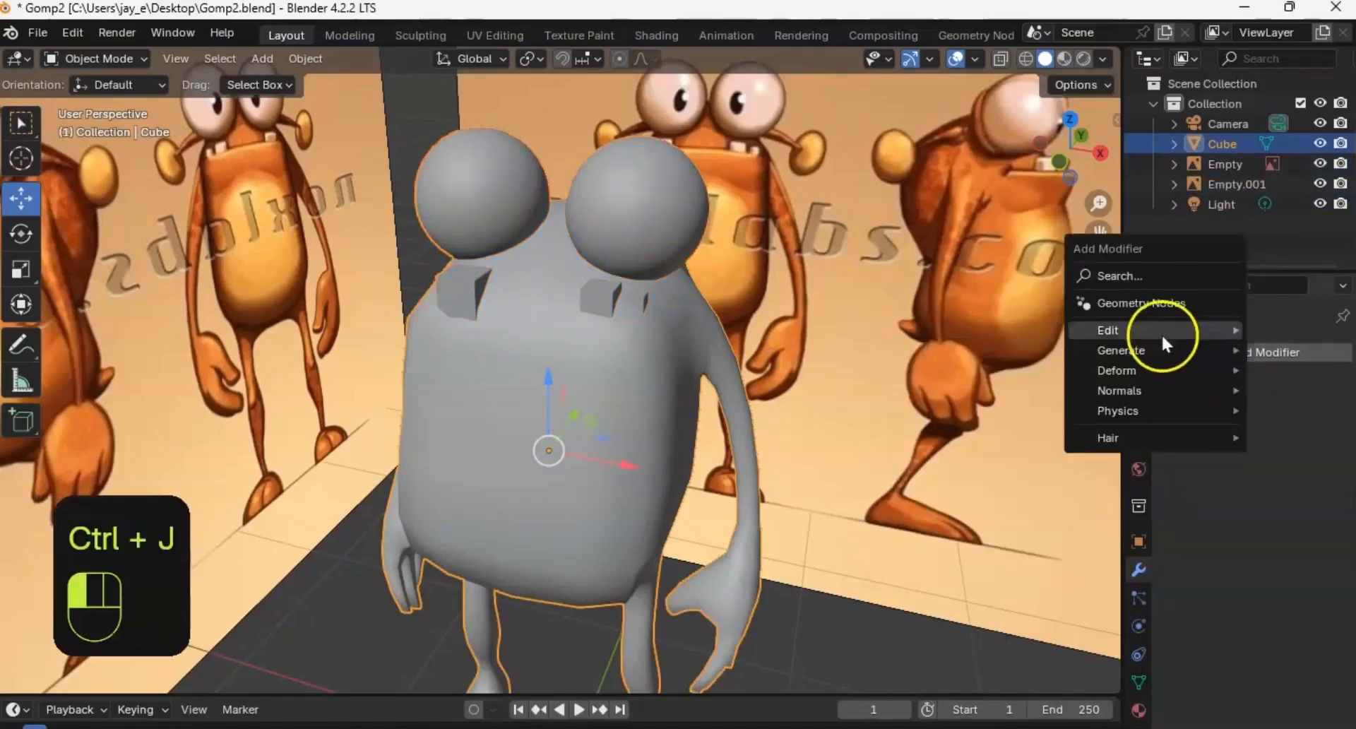
pyautogui.click(1125, 352)
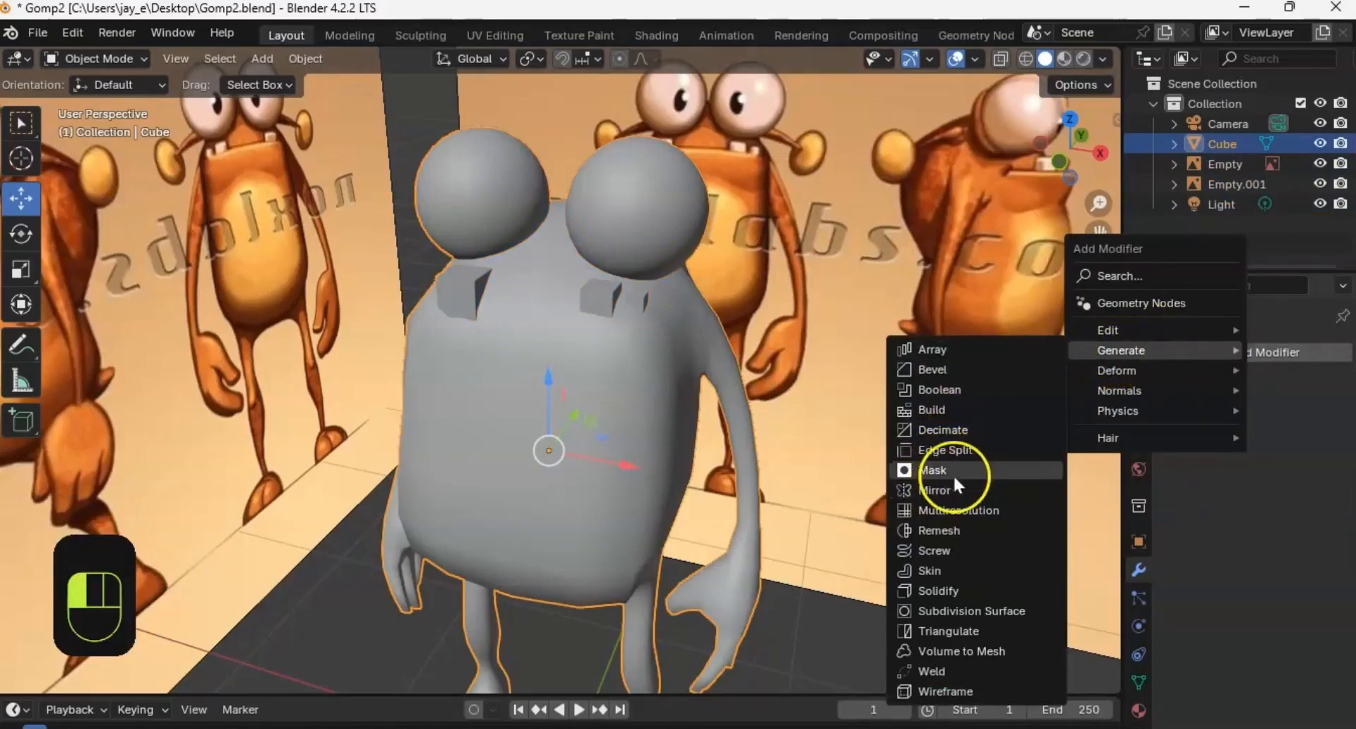
pyautogui.click(951, 610)
pyautogui.moveTo(670, 431); pyautogui.dragTo(692, 332, button='middle')
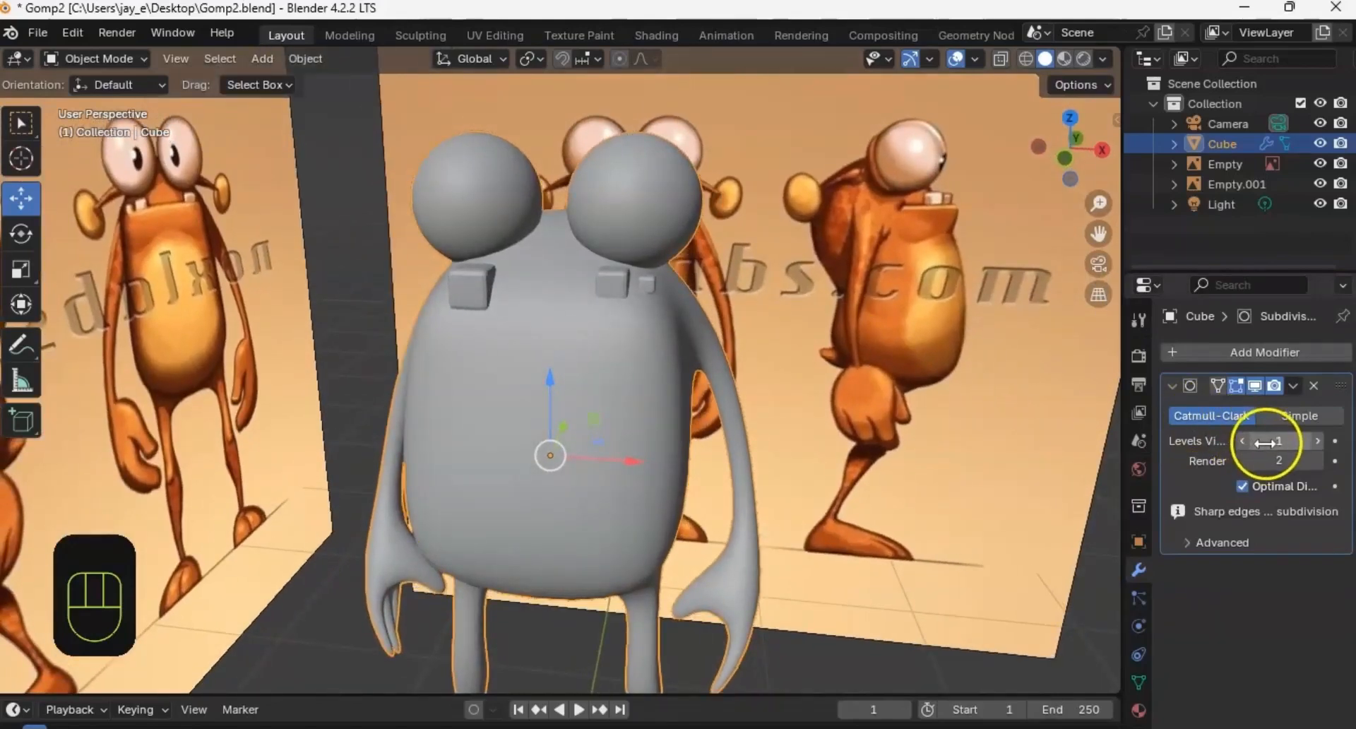
pyautogui.moveTo(1264, 442); pyautogui.dragTo(1293, 446)
pyautogui.click(641, 396)
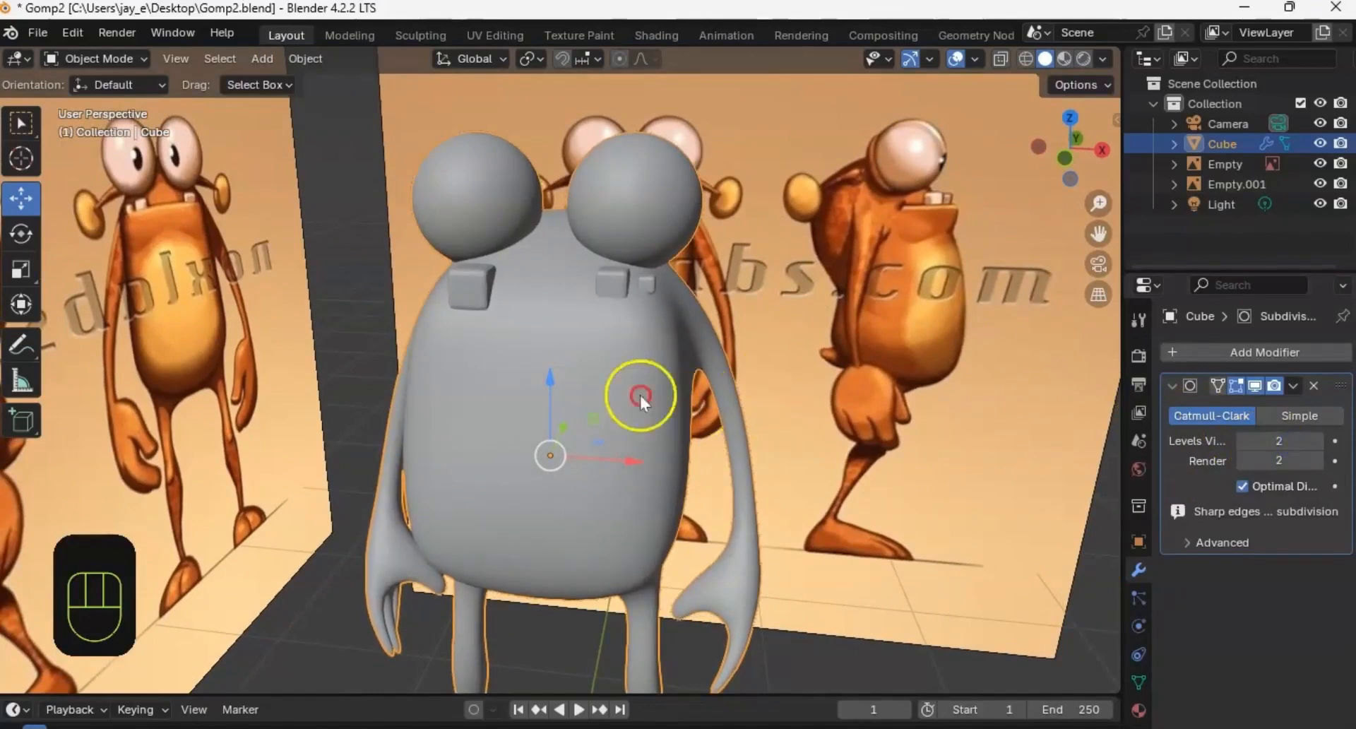
# Step: Check the smoothed character from several sides and apply its Subdivision Surface modifier
pyautogui.moveTo(640, 396)
pyautogui.mouseDown(button='middle')
pyautogui.moveTo(227, 366)
pyautogui.moveTo(339, 393)
pyautogui.moveTo(414, 368)
pyautogui.moveTo(425, 185)
pyautogui.moveTo(368, 181)
pyautogui.moveTo(264, 233)
pyautogui.moveTo(311, 366)
pyautogui.moveTo(579, 337)
pyautogui.moveTo(868, 279)
pyautogui.mouseUp(button='middle')
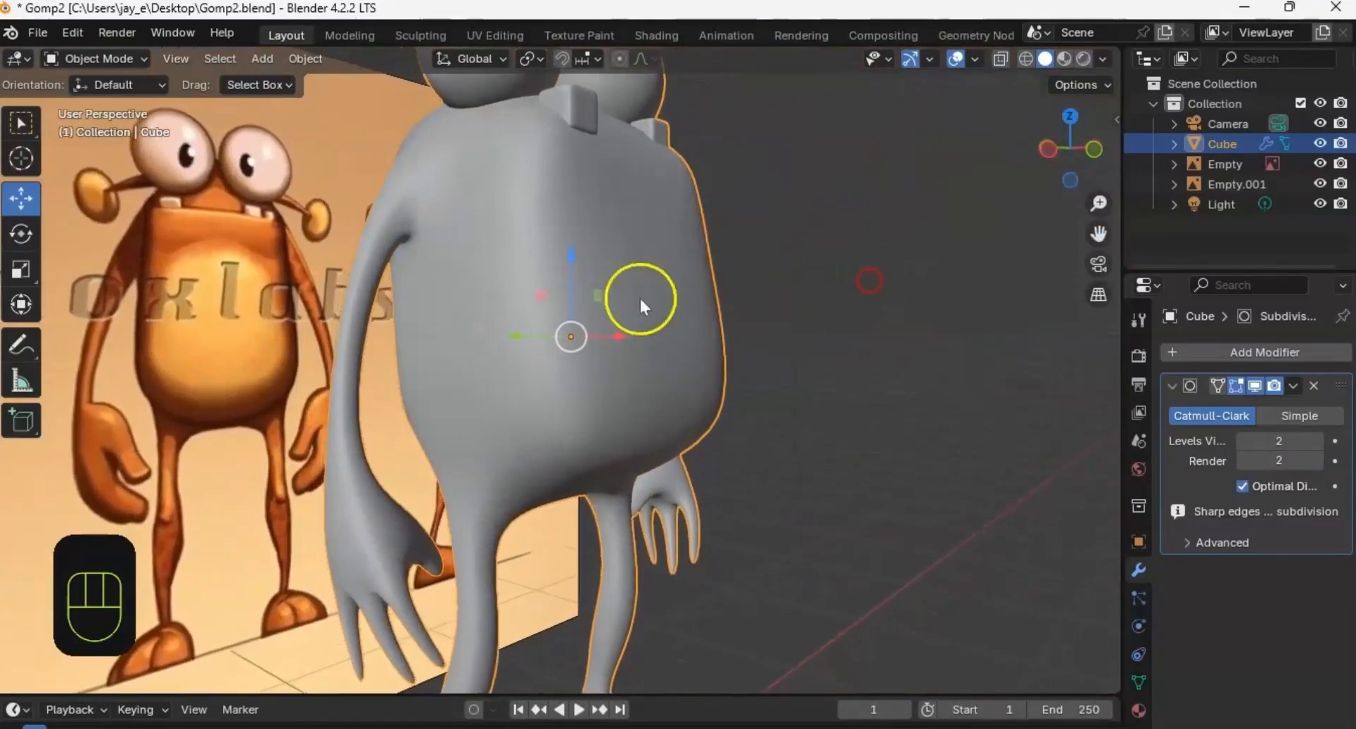
pyautogui.moveTo(553, 321)
pyautogui.keyDown('shift'); pyautogui.mouseDown(button='middle')
pyautogui.moveTo(712, 294)
pyautogui.moveTo(763, 263)
pyautogui.moveTo(693, 282)
pyautogui.moveTo(627, 357)
pyautogui.moveTo(690, 371)
pyautogui.moveTo(714, 352)
pyautogui.moveTo(693, 339)
pyautogui.moveTo(714, 309)
pyautogui.moveTo(663, 254)
pyautogui.moveTo(745, 265)
pyautogui.moveTo(718, 242)
pyautogui.moveTo(646, 231)
pyautogui.moveTo(509, 266)
pyautogui.moveTo(552, 287)
pyautogui.moveTo(511, 325)
pyautogui.moveTo(426, 314)
pyautogui.moveTo(450, 266)
pyautogui.moveTo(592, 270)
pyautogui.moveTo(568, 370)
pyautogui.moveTo(601, 324)
pyautogui.moveTo(688, 345)
pyautogui.moveTo(675, 346)
pyautogui.moveTo(677, 328)
pyautogui.moveTo(711, 287)
pyautogui.moveTo(668, 308)
pyautogui.mouseUp(button='middle'); pyautogui.keyUp('shift')
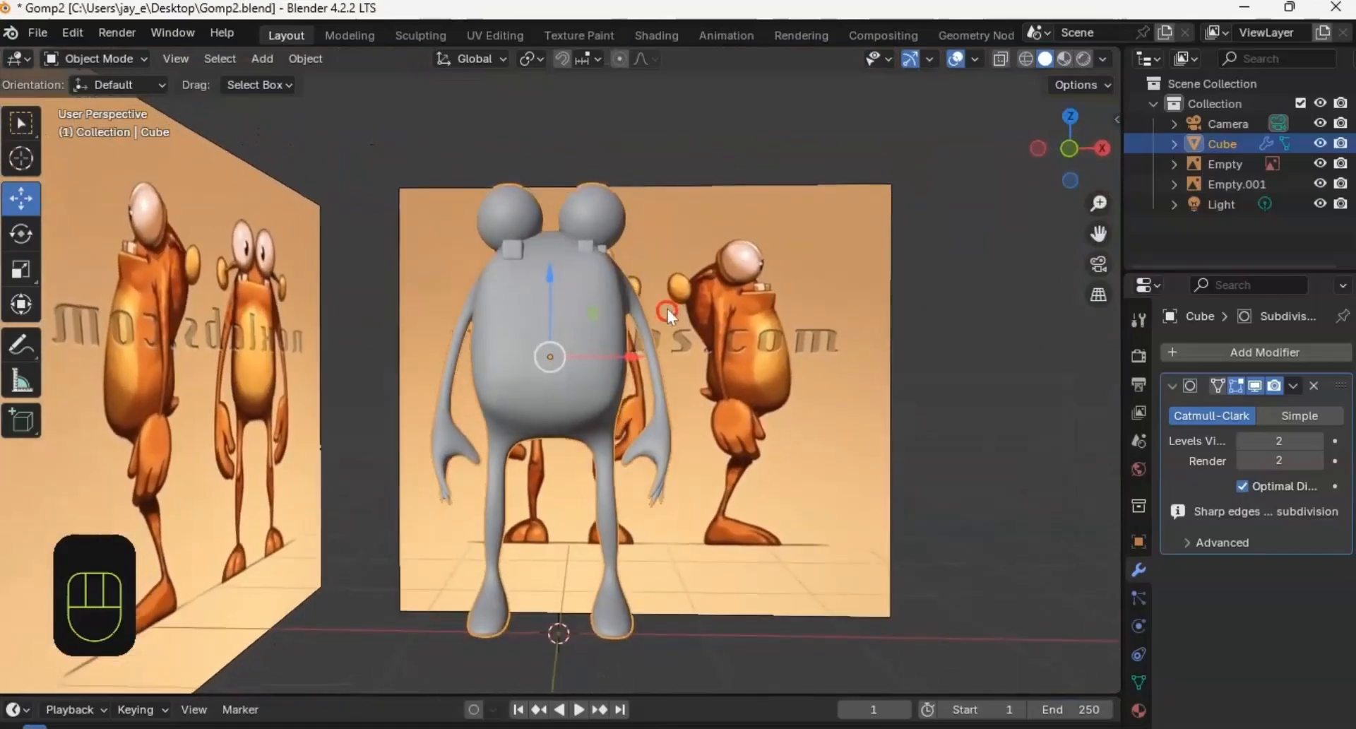
pyautogui.click(1292, 386)
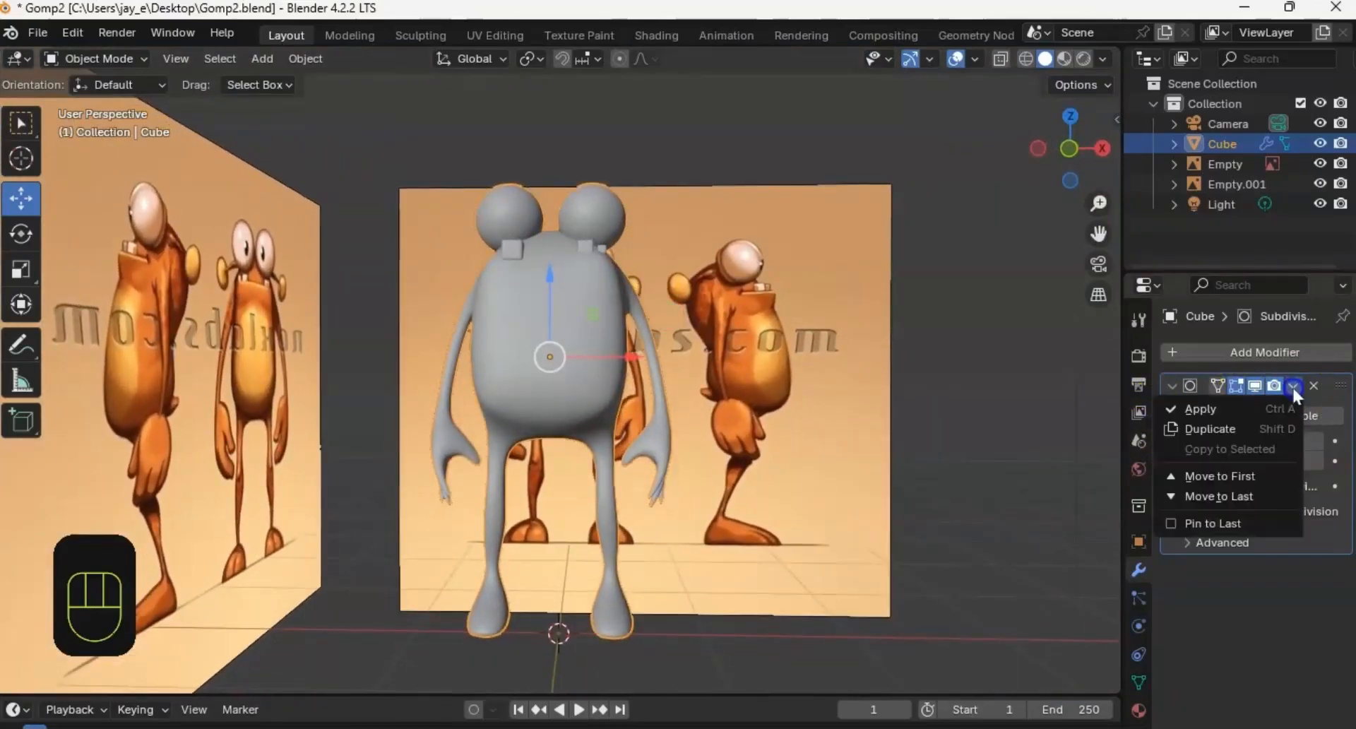
pyautogui.click(1240, 410)
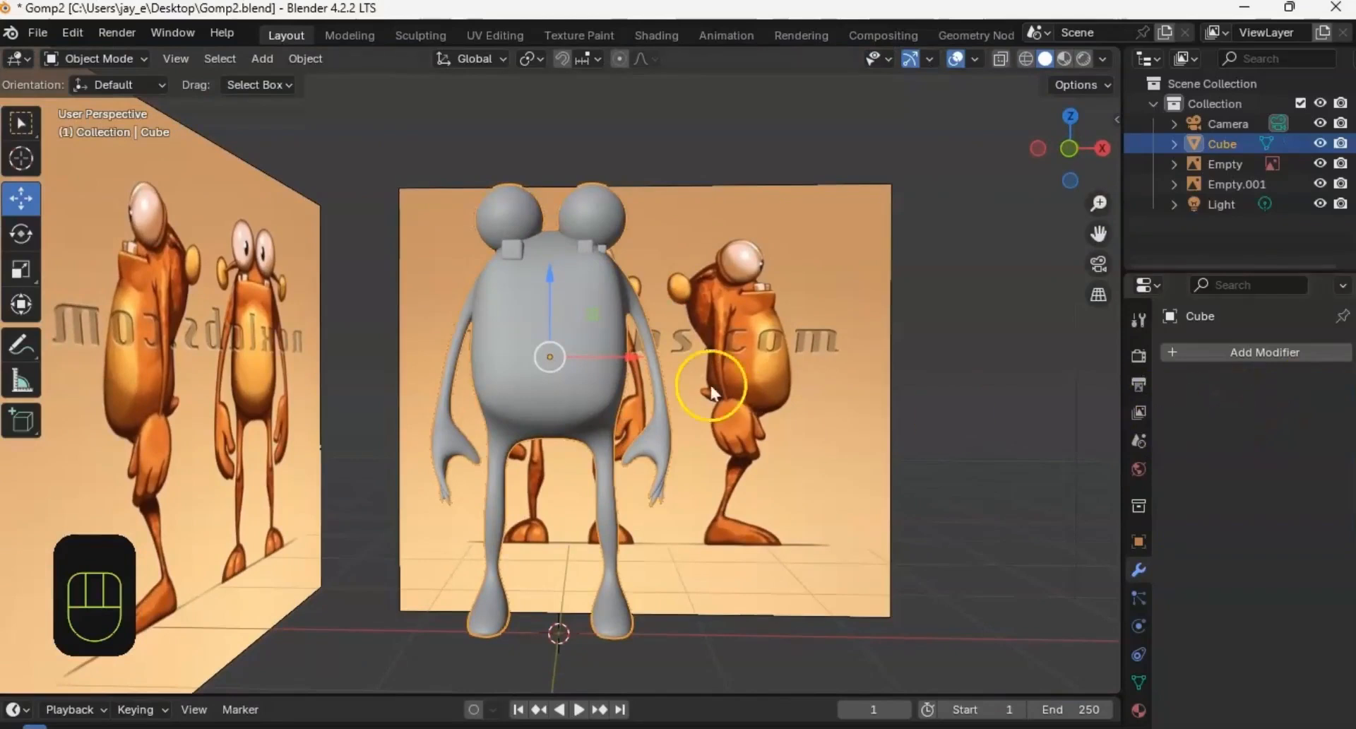
# Step: Voxel-remesh the joined character using a voxel size of 0.01 m
pyautogui.moveTo(720, 384); pyautogui.dragTo(533, 363, button='middle')
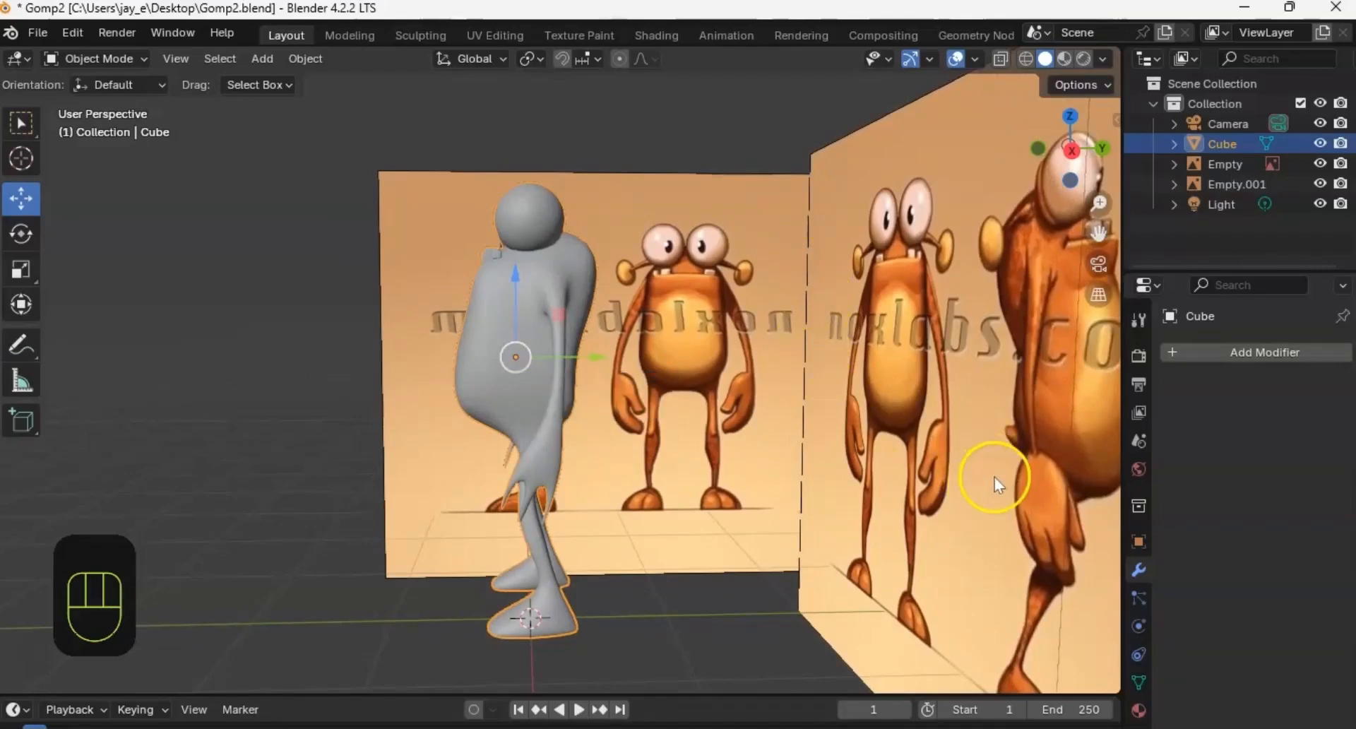
pyautogui.click(1143, 682)
pyautogui.scroll(-1, 1231, 640)
pyautogui.scroll(-2, 1230, 634)
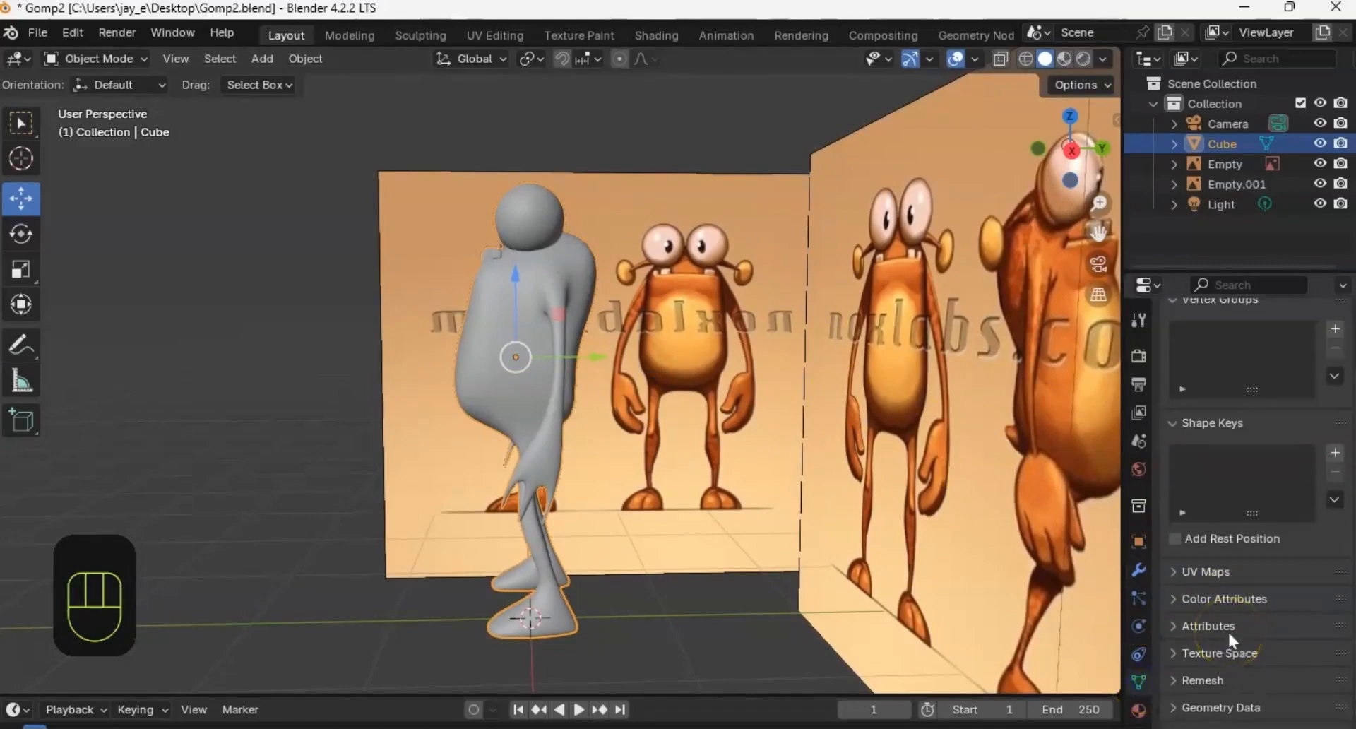
pyautogui.click(1202, 679)
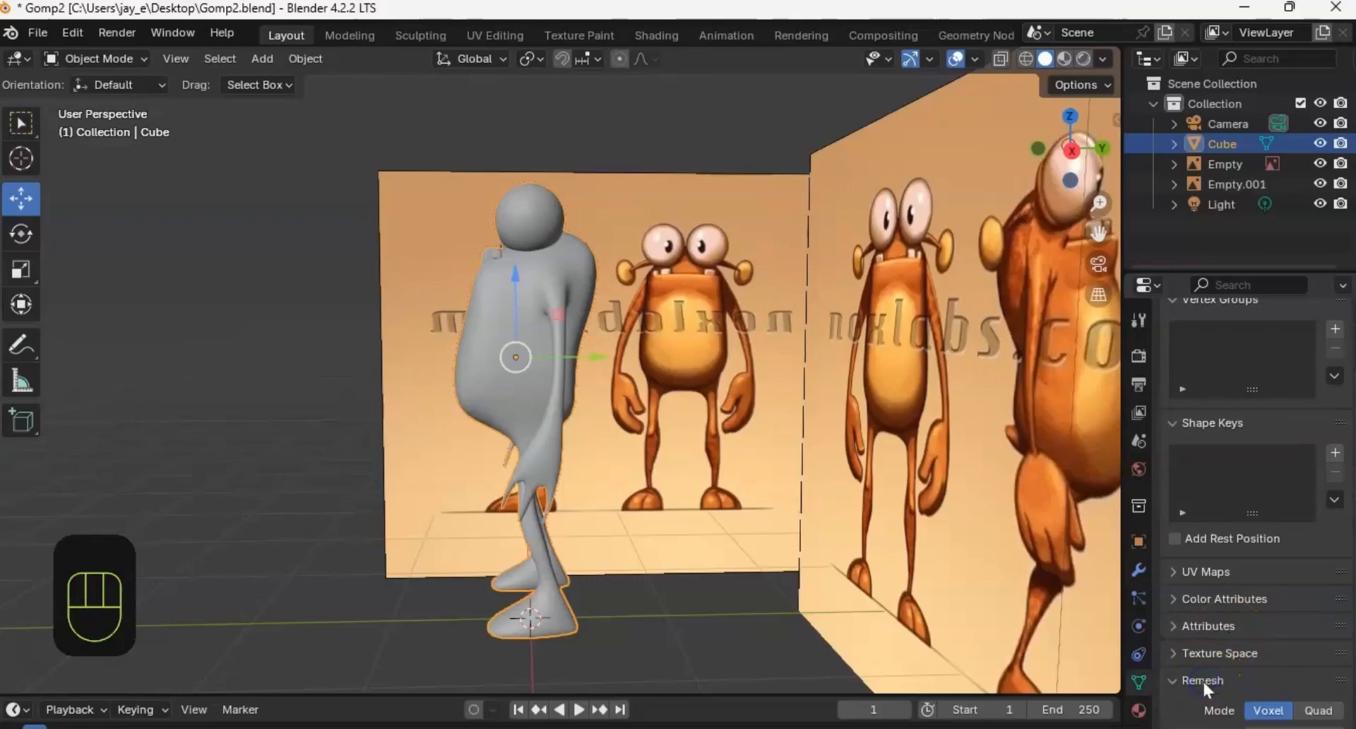
pyautogui.scroll(-5, 1202, 680)
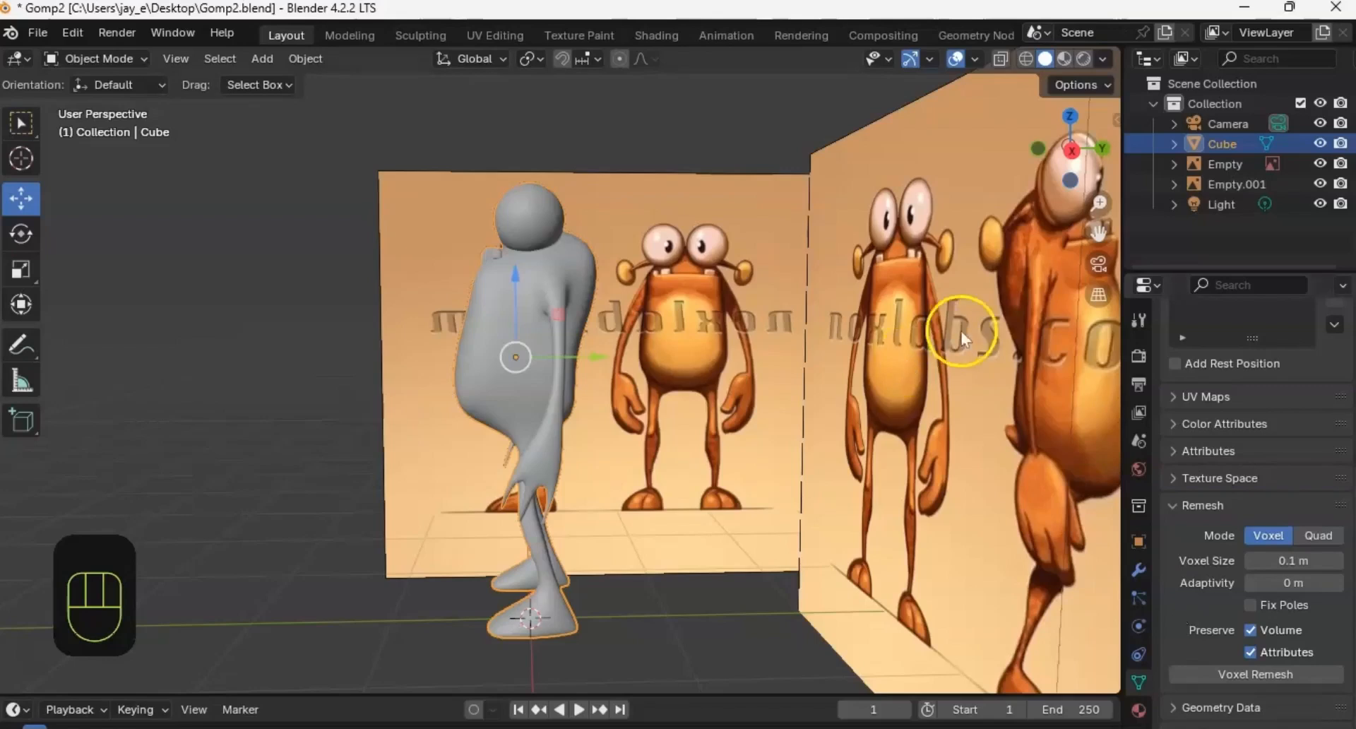
pyautogui.click(1295, 561)
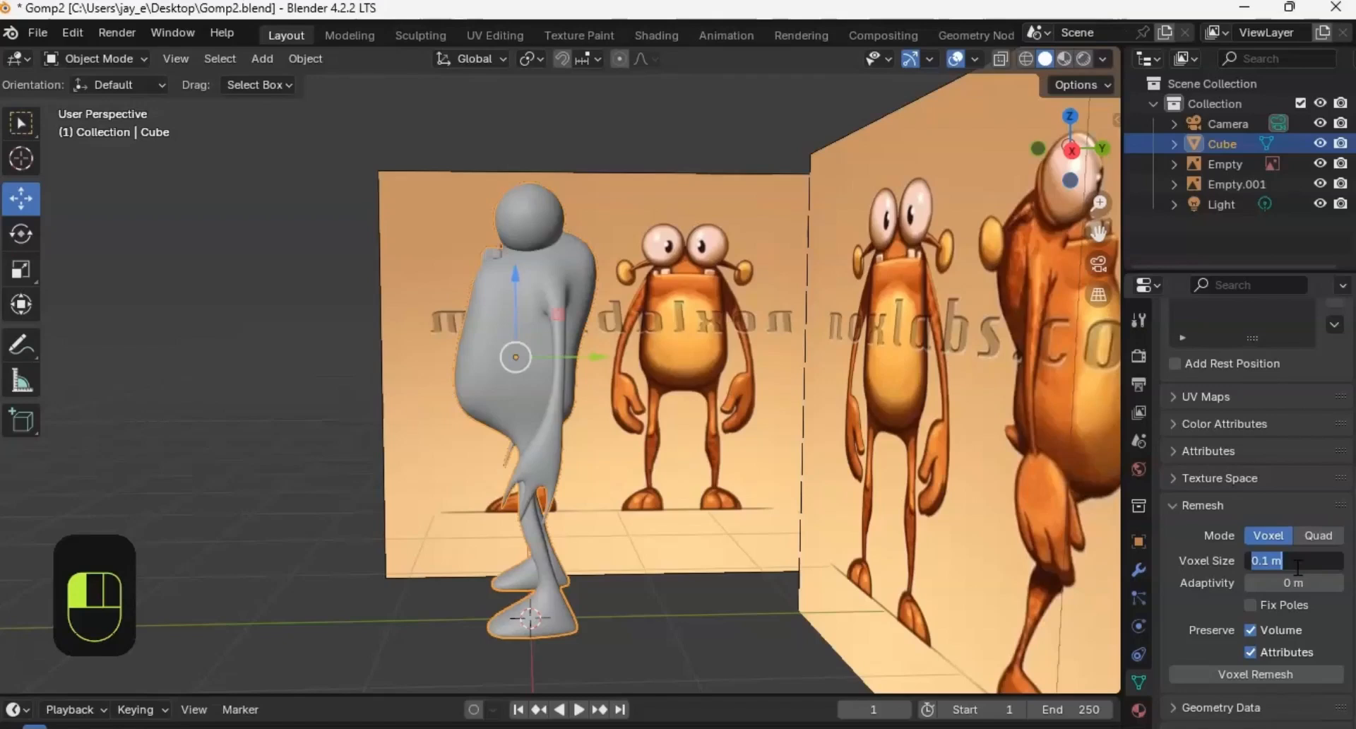
pyautogui.write('.01')
pyautogui.press('Return')
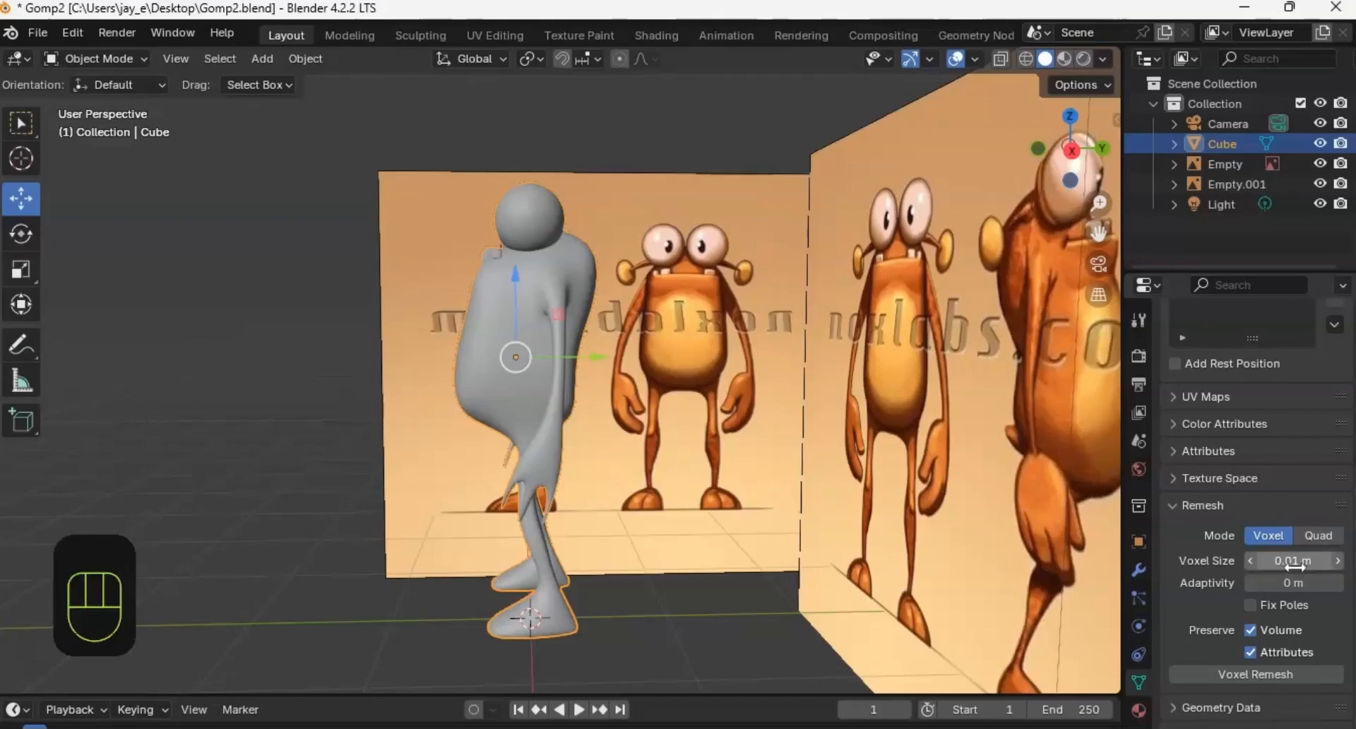
pyautogui.click(1254, 673)
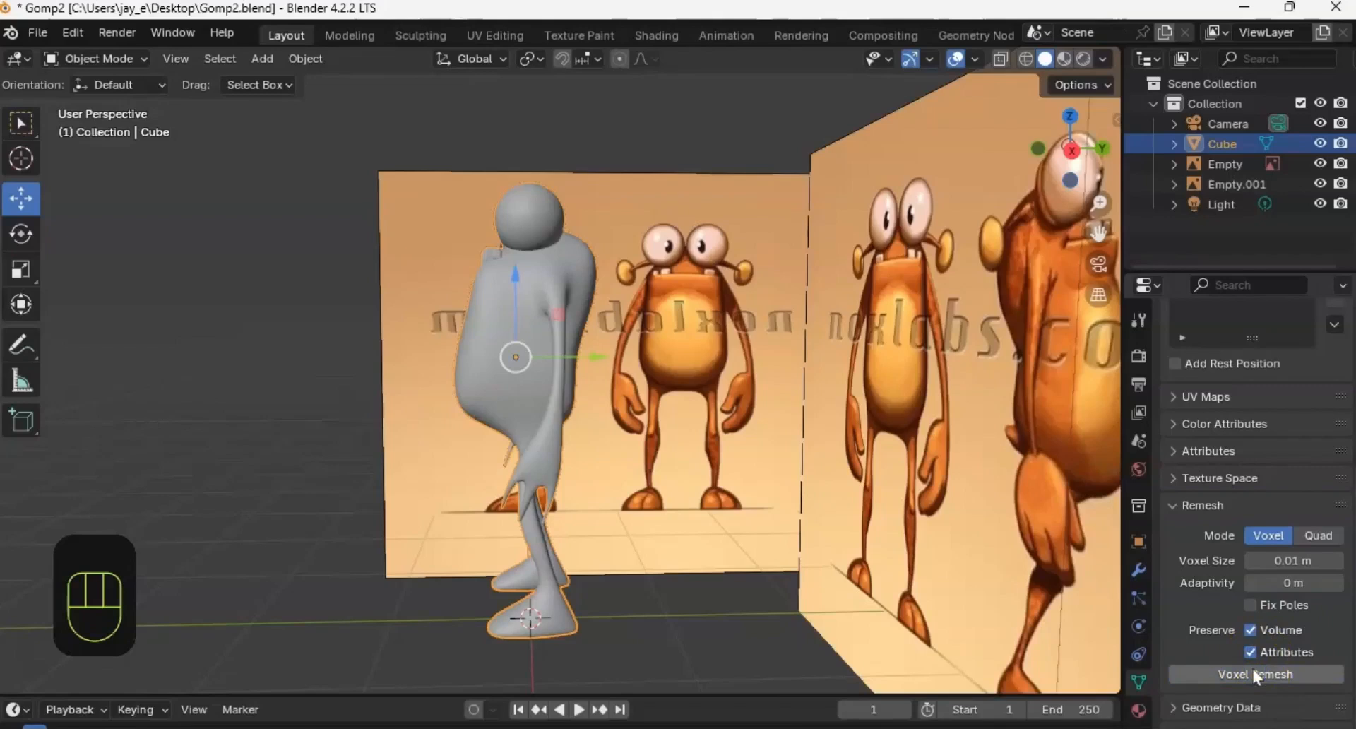
pyautogui.moveTo(515, 286); pyautogui.dragTo(554, 377, button='middle')
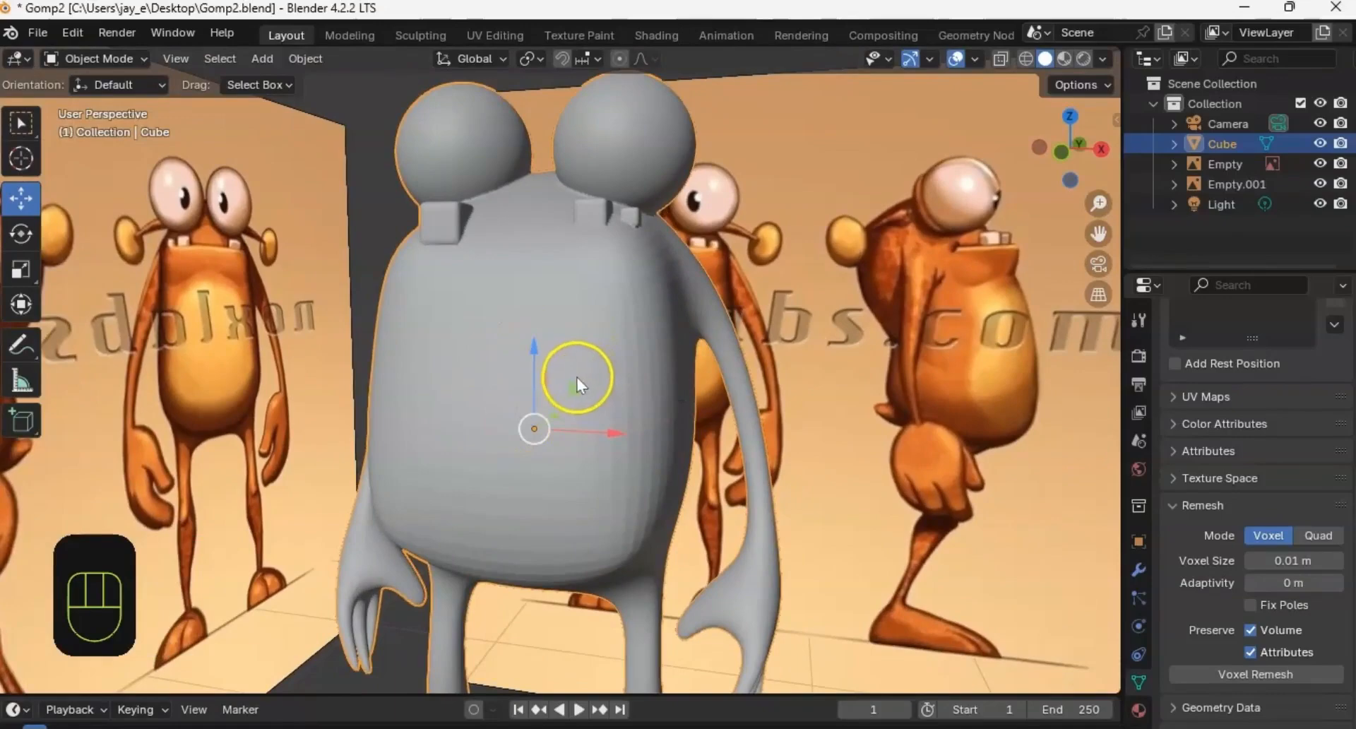
# Step: Examine the remeshed character's mesh density around the eyes and teeth in Edit Mode
pyautogui.press('Tab')
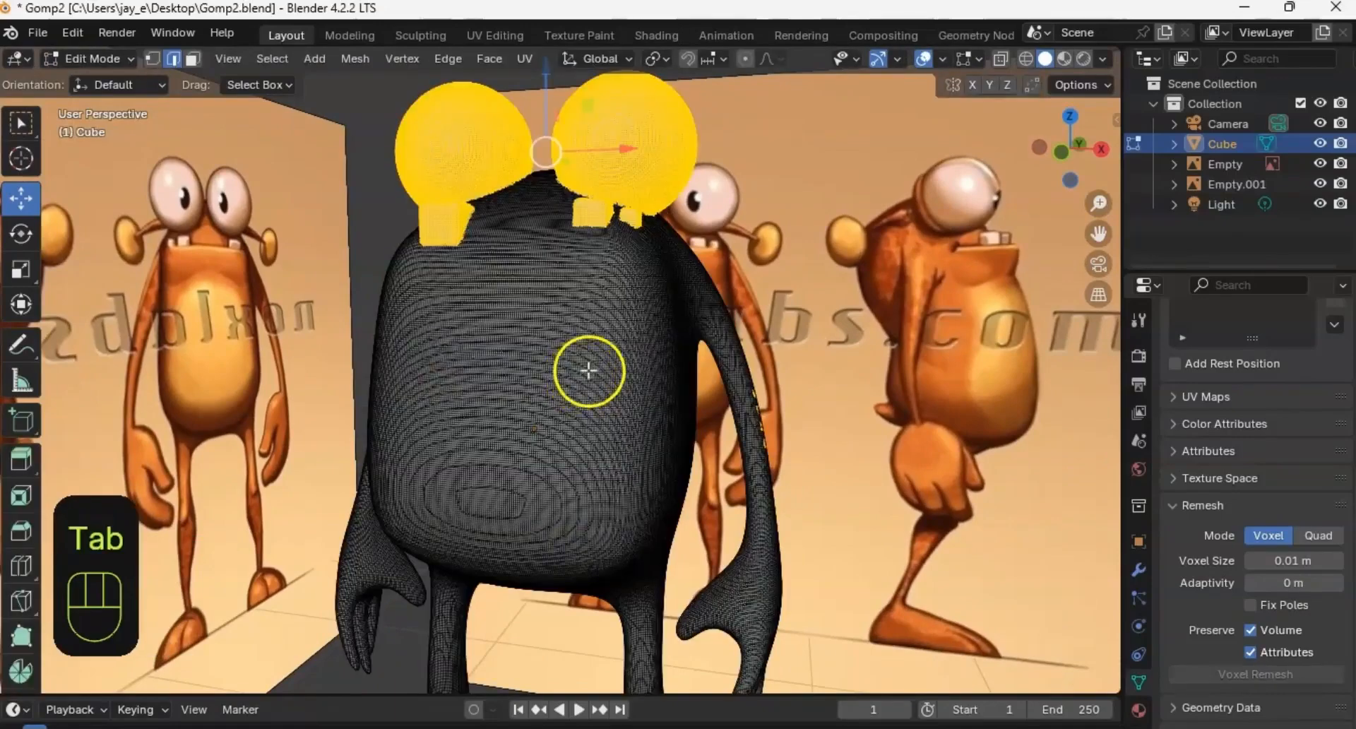
pyautogui.moveTo(587, 372); pyautogui.dragTo(565, 311, button='middle')
pyautogui.click(606, 364)
pyautogui.click(558, 309)
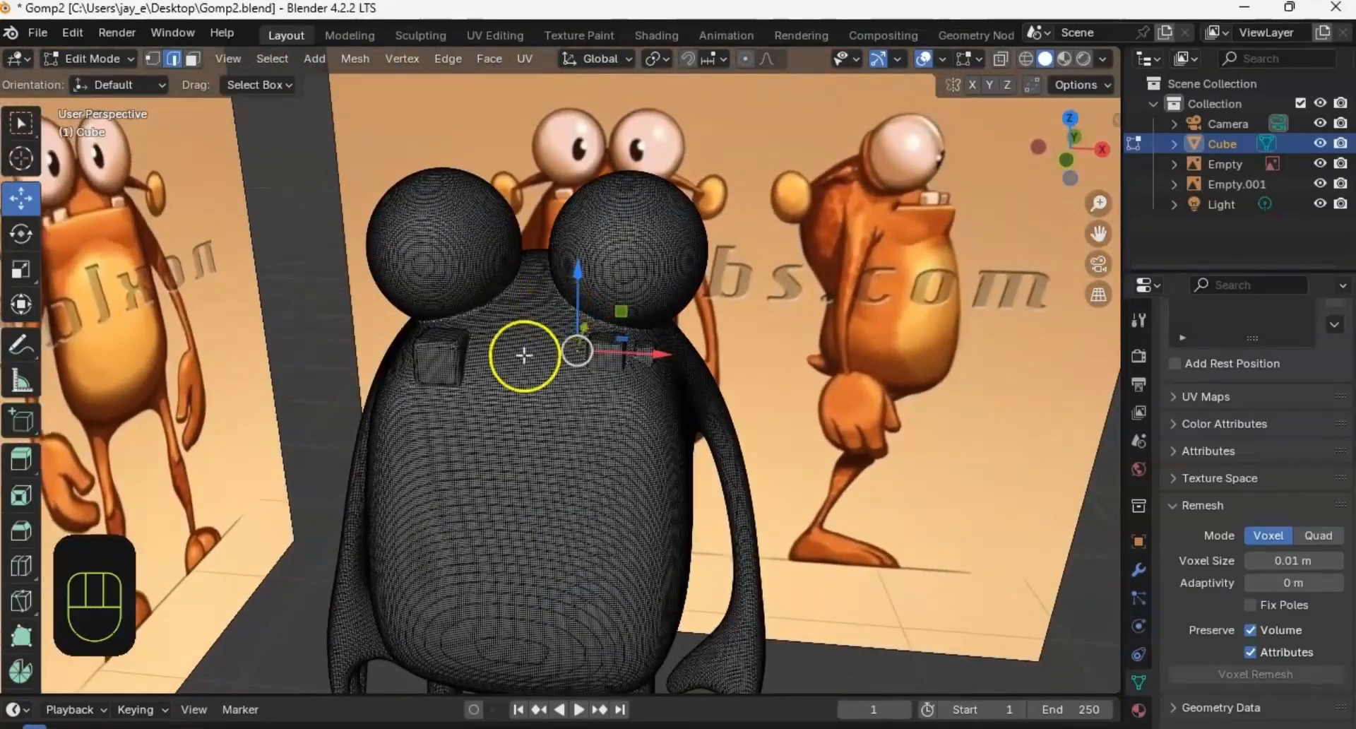
pyautogui.moveTo(524, 356); pyautogui.dragTo(610, 397, button='middle')
# Step: Undo the selection changes and the voxel remesh, going back to the joined character in Object Mode
pyautogui.hotkey('ctrl', 'z')
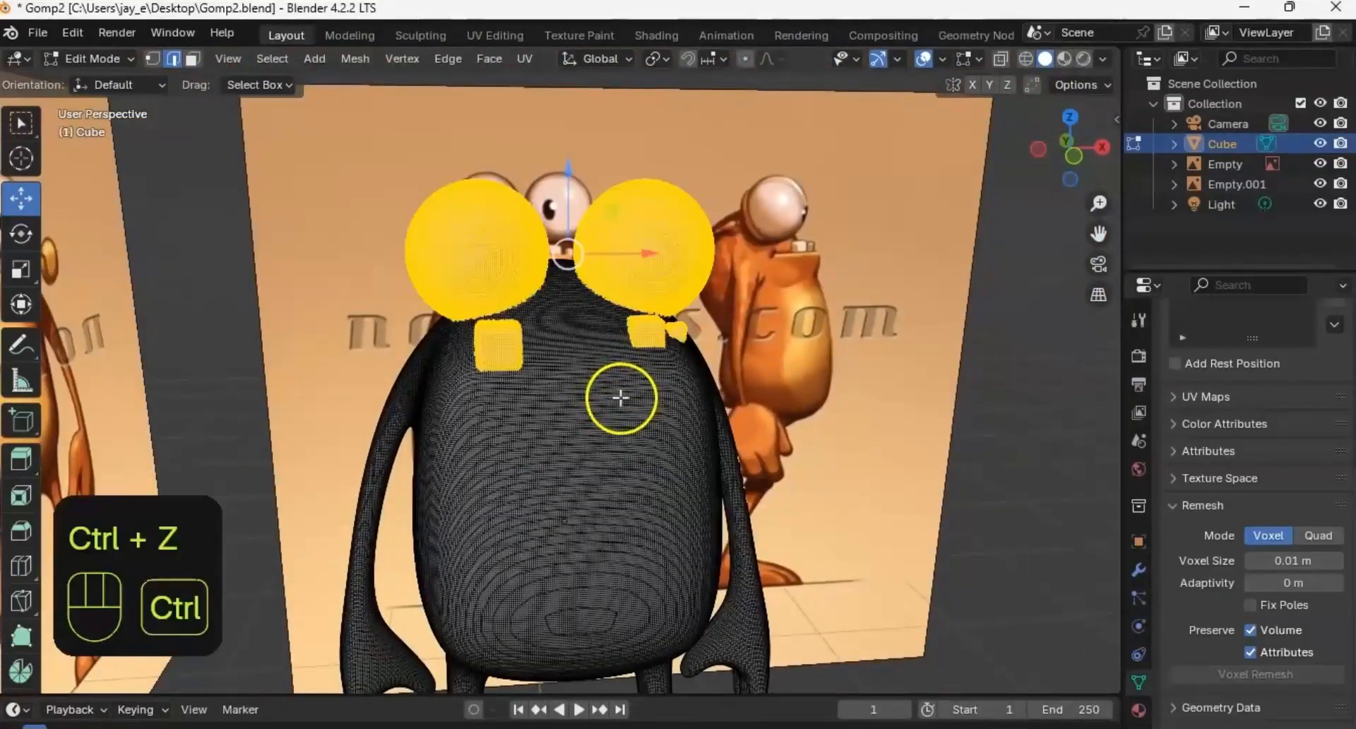
pyautogui.hotkey('ctrl', 'z')
pyautogui.hotkey('ctrl', 'z')
pyautogui.moveTo(603, 403); pyautogui.dragTo(601, 361, button='middle')
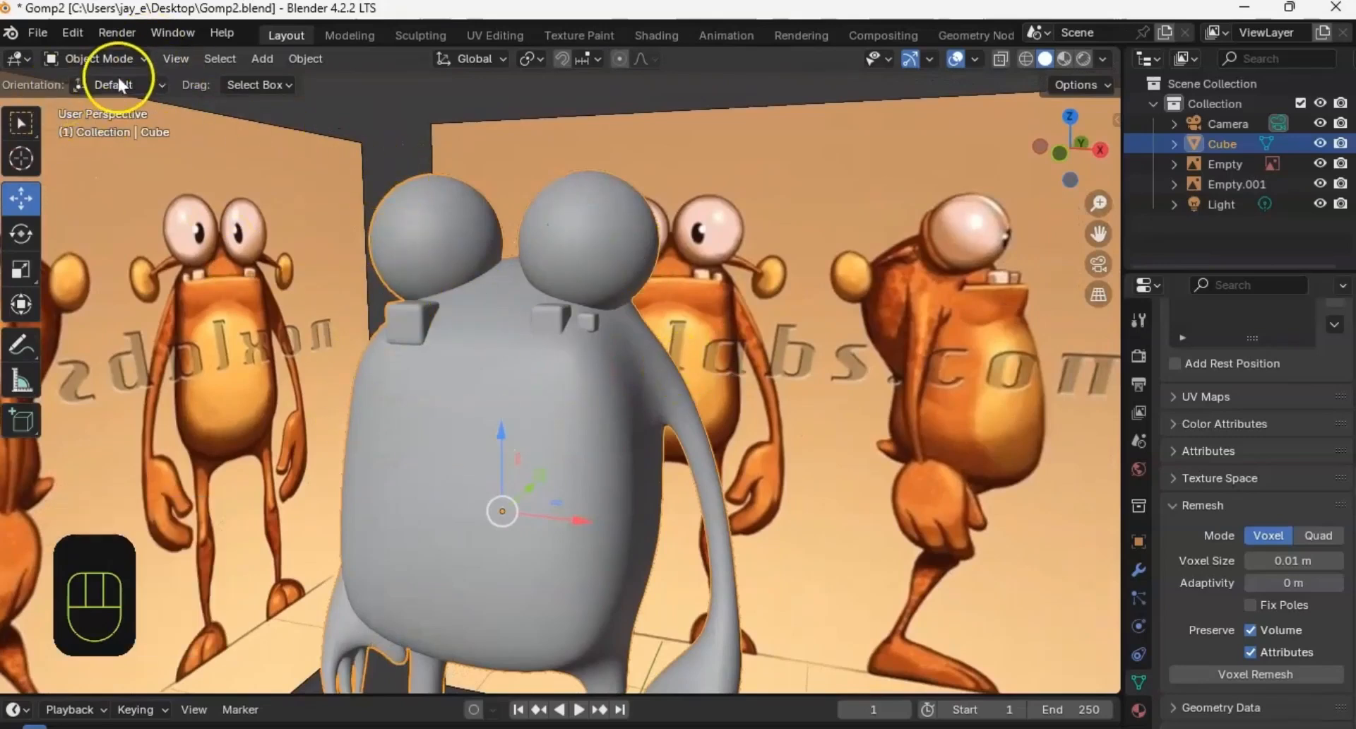
# Step: Switch the joined character to Sculpt Mode
pyautogui.click(112, 58)
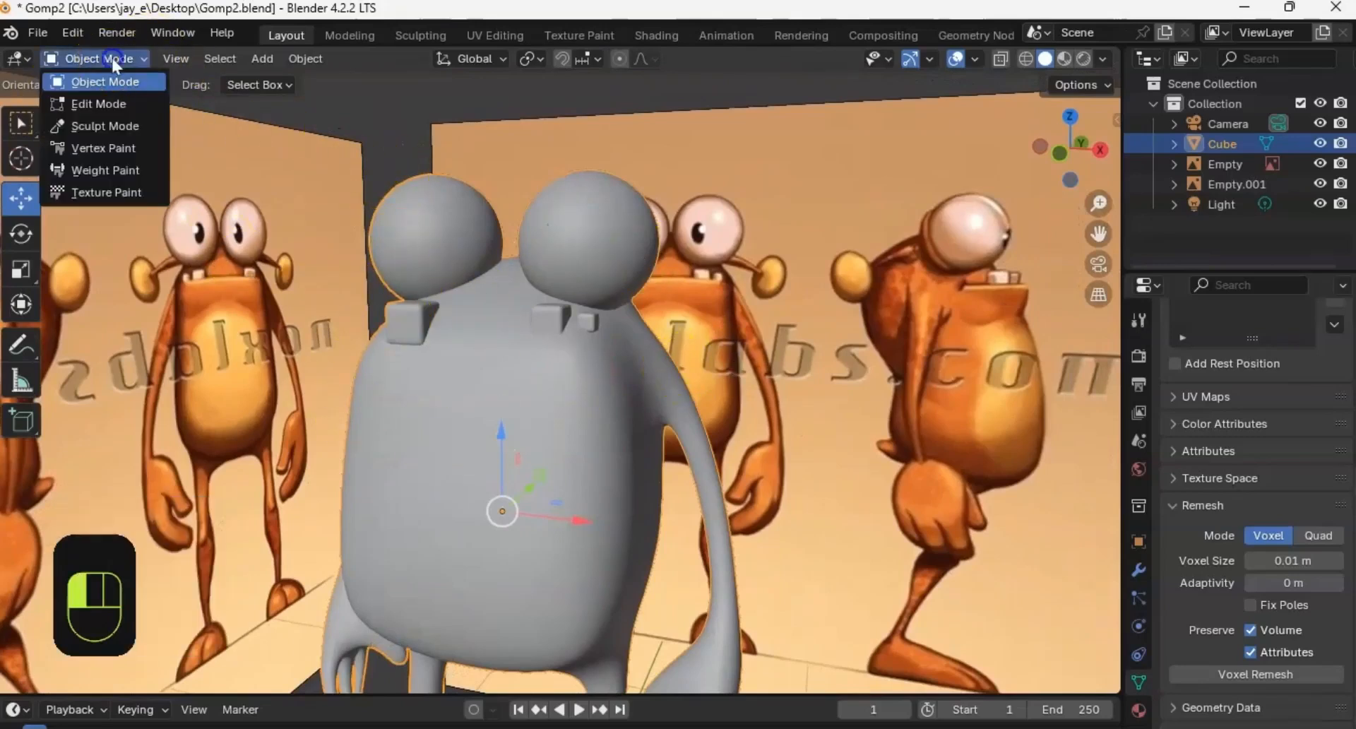
pyautogui.click(108, 127)
pyautogui.moveTo(543, 376)
pyautogui.keyDown('shift'); pyautogui.mouseDown(button='middle')
pyautogui.moveTo(548, 327)
pyautogui.moveTo(533, 348)
pyautogui.moveTo(542, 355)
pyautogui.mouseUp(button='middle'); pyautogui.keyUp('shift')
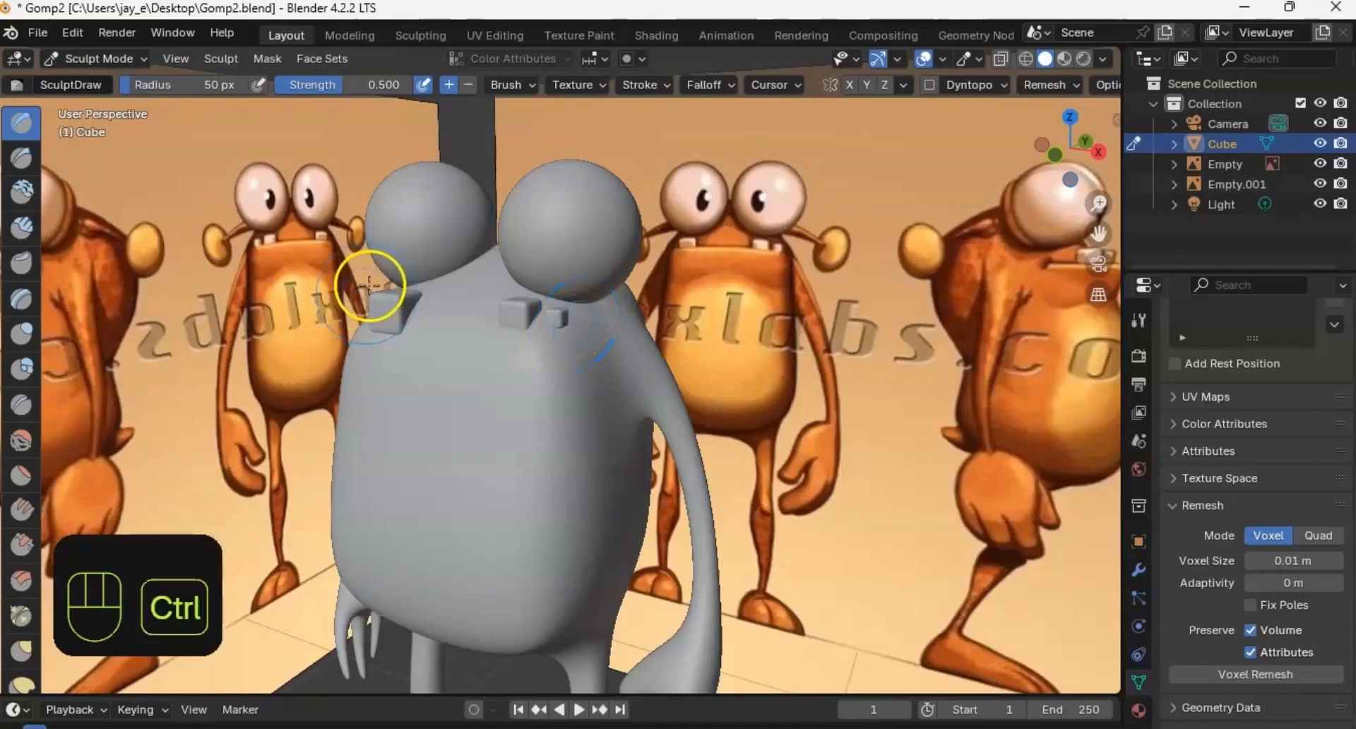
pyautogui.keyDown('ctrl'); pyautogui.moveTo(371, 286); pyautogui.dragTo(395, 332, button='middle'); pyautogui.keyUp('ctrl')
pyautogui.moveTo(480, 297)
pyautogui.keyDown('shift'); pyautogui.mouseDown(button='middle')
pyautogui.moveTo(540, 309)
pyautogui.moveTo(558, 340)
pyautogui.mouseUp(button='middle'); pyautogui.keyUp('shift')
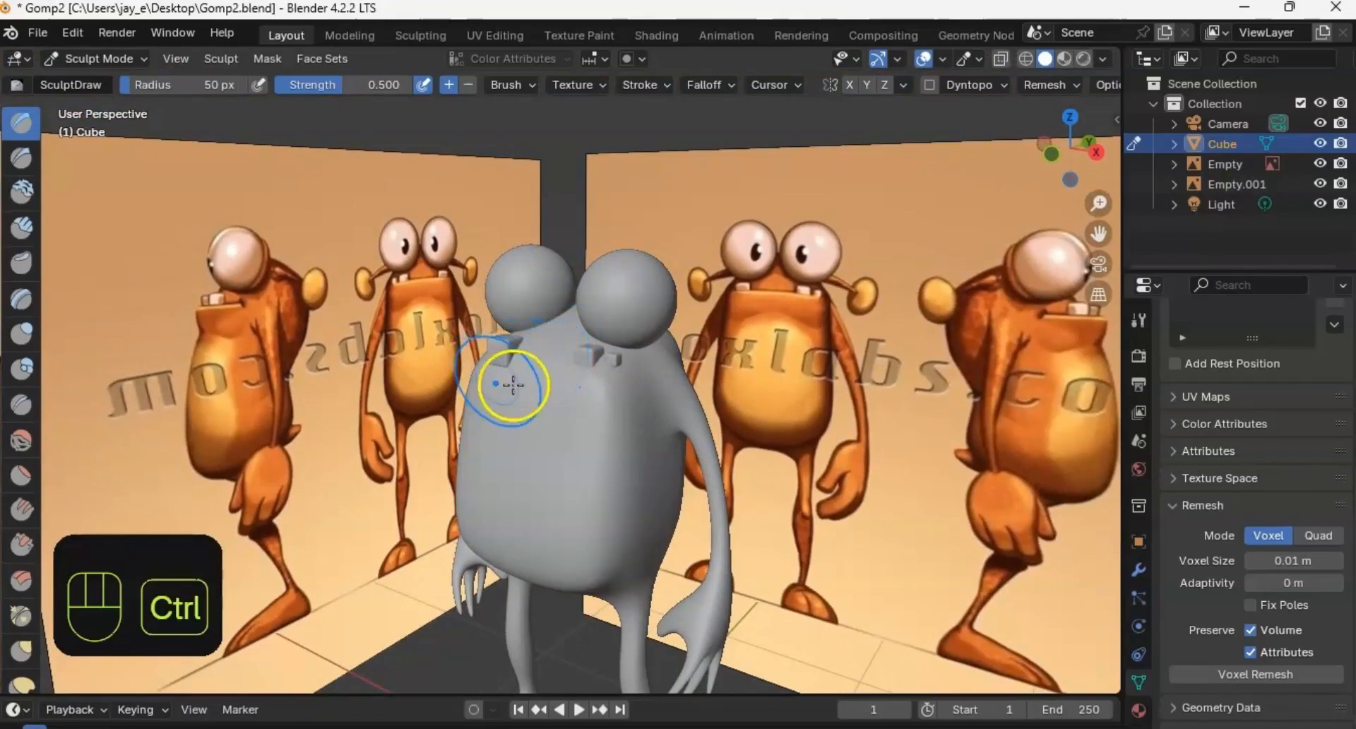
# Step: Set the remesh voxel size to 0.01 m in Sculpt Mode and voxel-remesh the character
pyautogui.press('r')
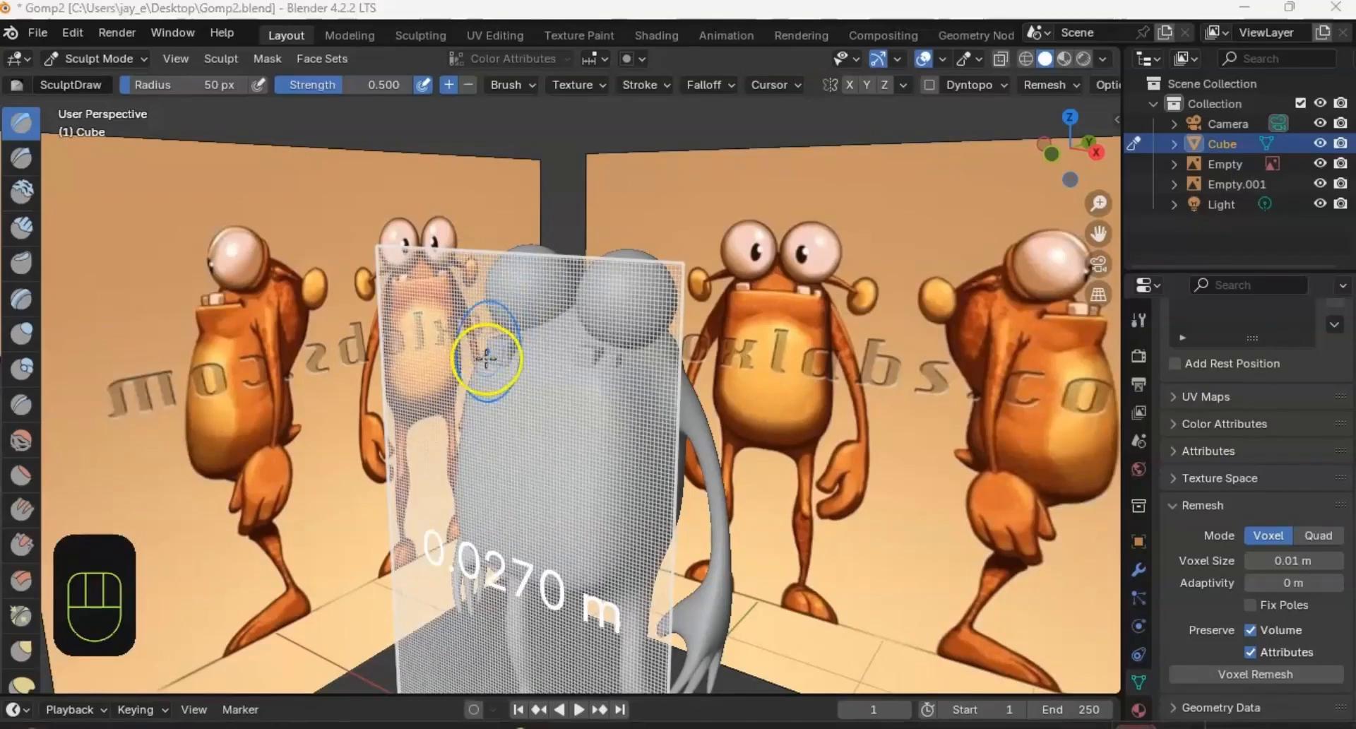
pyautogui.moveTo(502, 365); pyautogui.dragTo(602, 323, button='middle')
pyautogui.press('r')
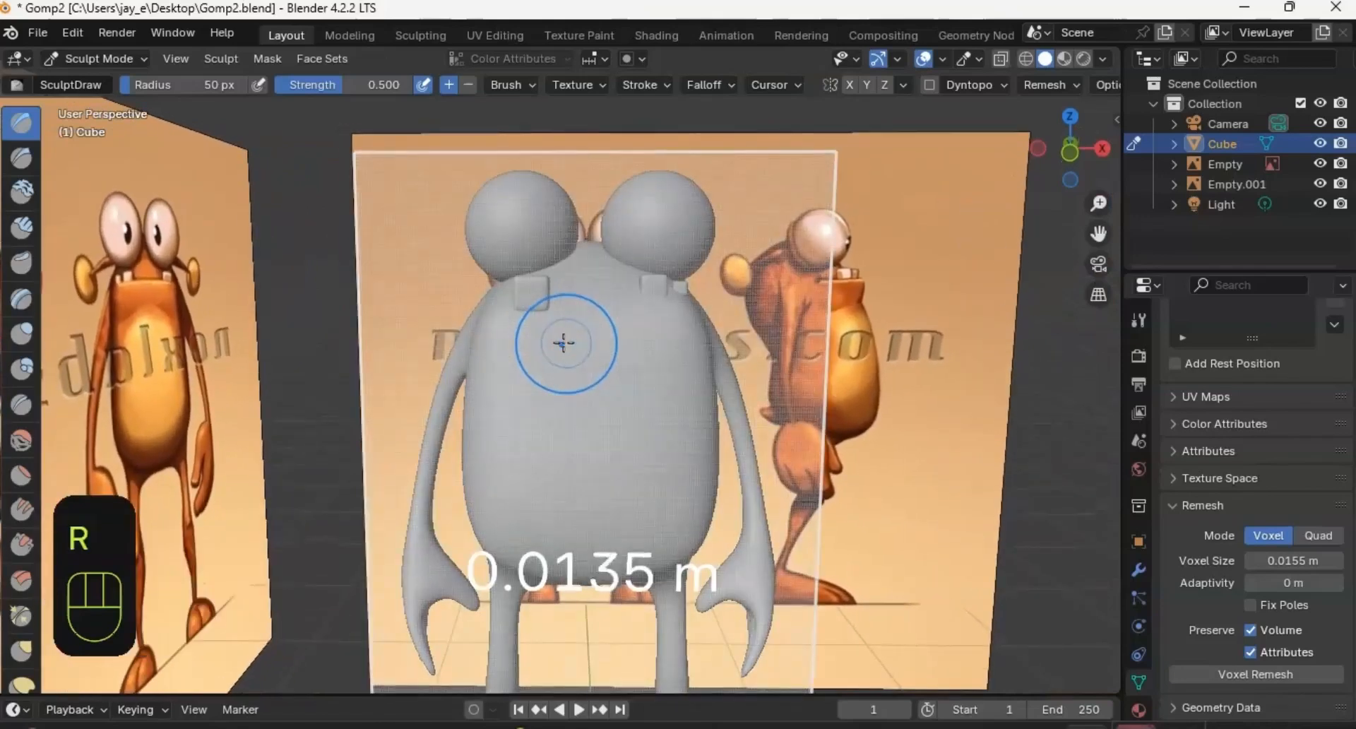
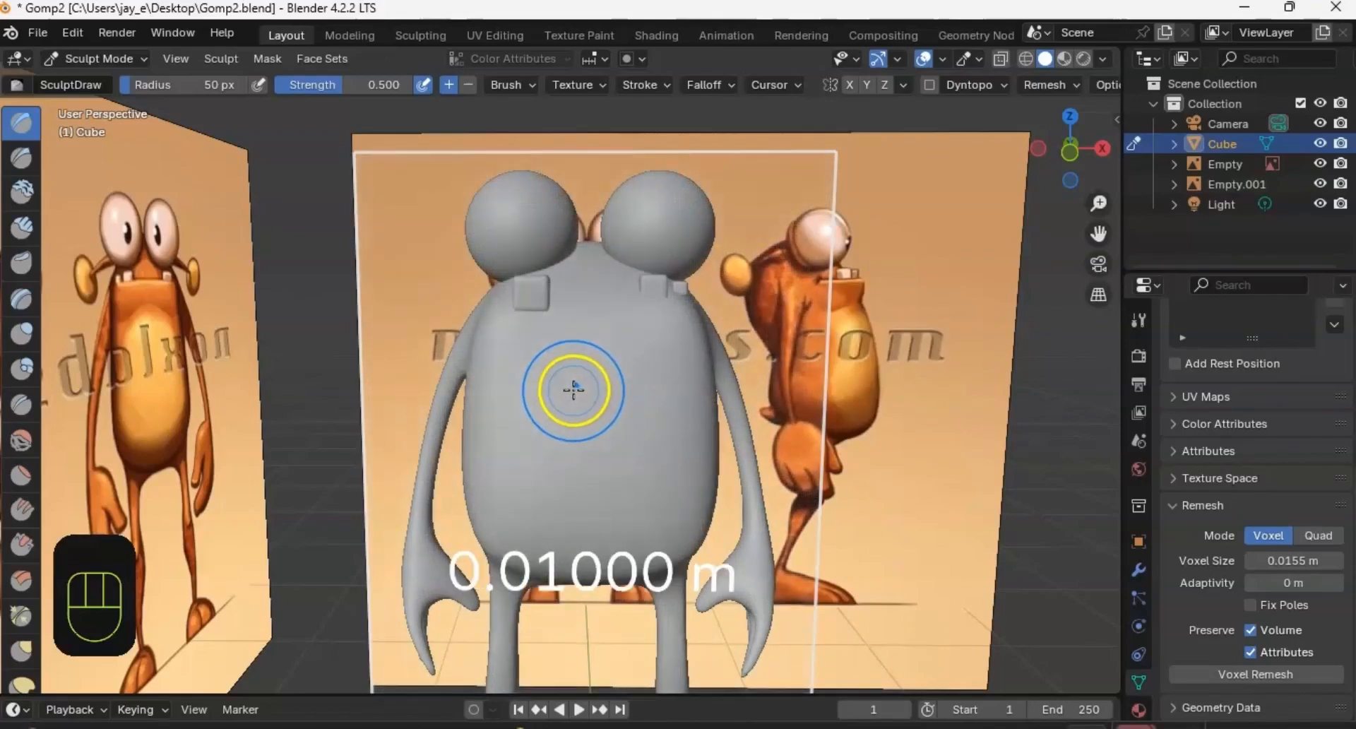
pyautogui.click(573, 392)
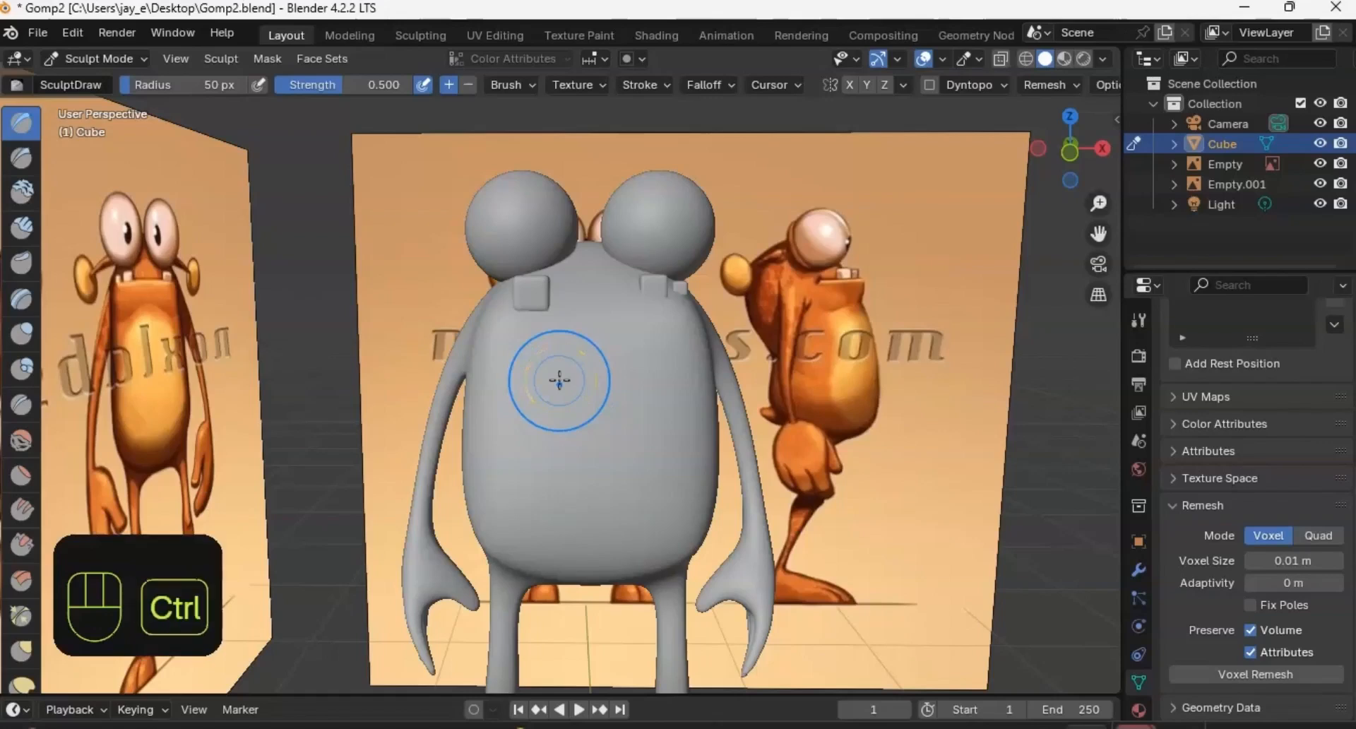
pyautogui.hotkey('ctrl', 'r')
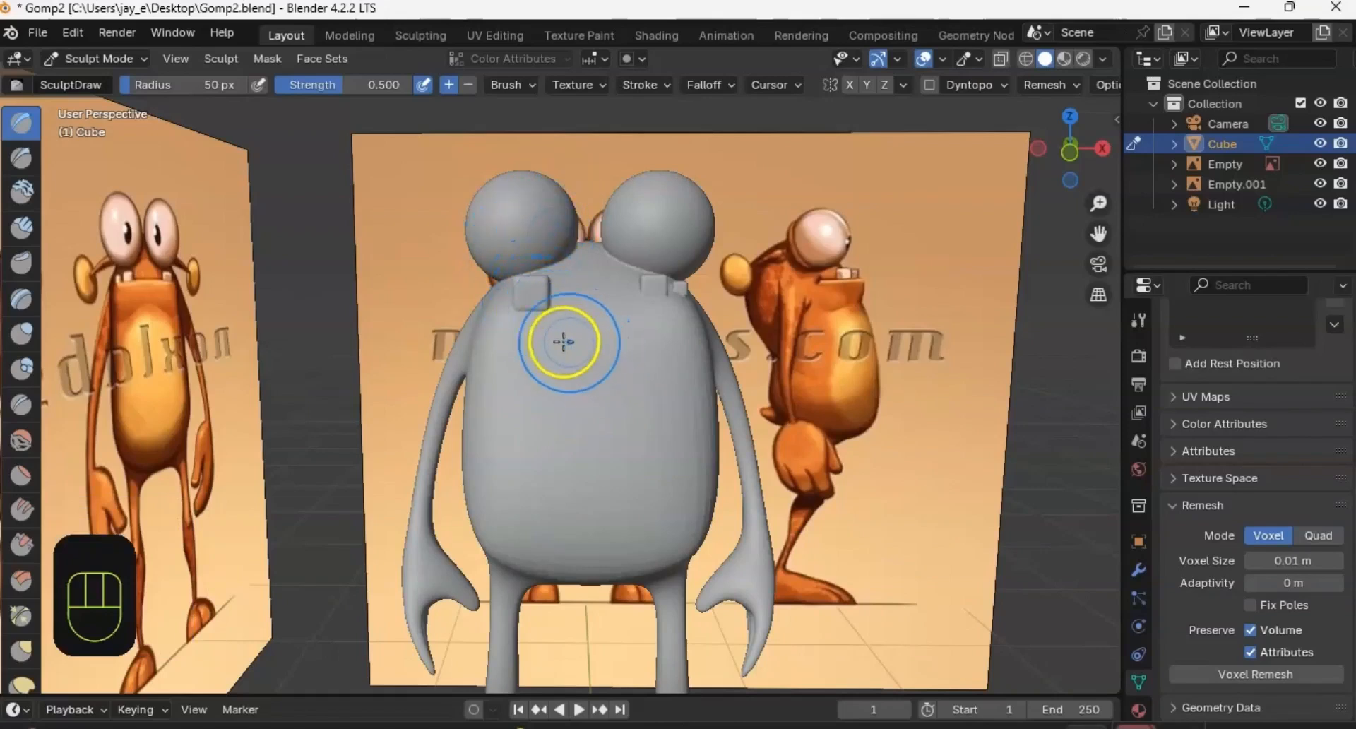
pyautogui.moveTo(563, 333)
pyautogui.keyDown('ctrl'); pyautogui.mouseDown(button='middle')
pyautogui.moveTo(583, 313)
pyautogui.moveTo(600, 327)
pyautogui.moveTo(620, 276)
pyautogui.moveTo(579, 329)
pyautogui.moveTo(592, 371)
pyautogui.mouseUp(button='middle'); pyautogui.keyUp('ctrl')
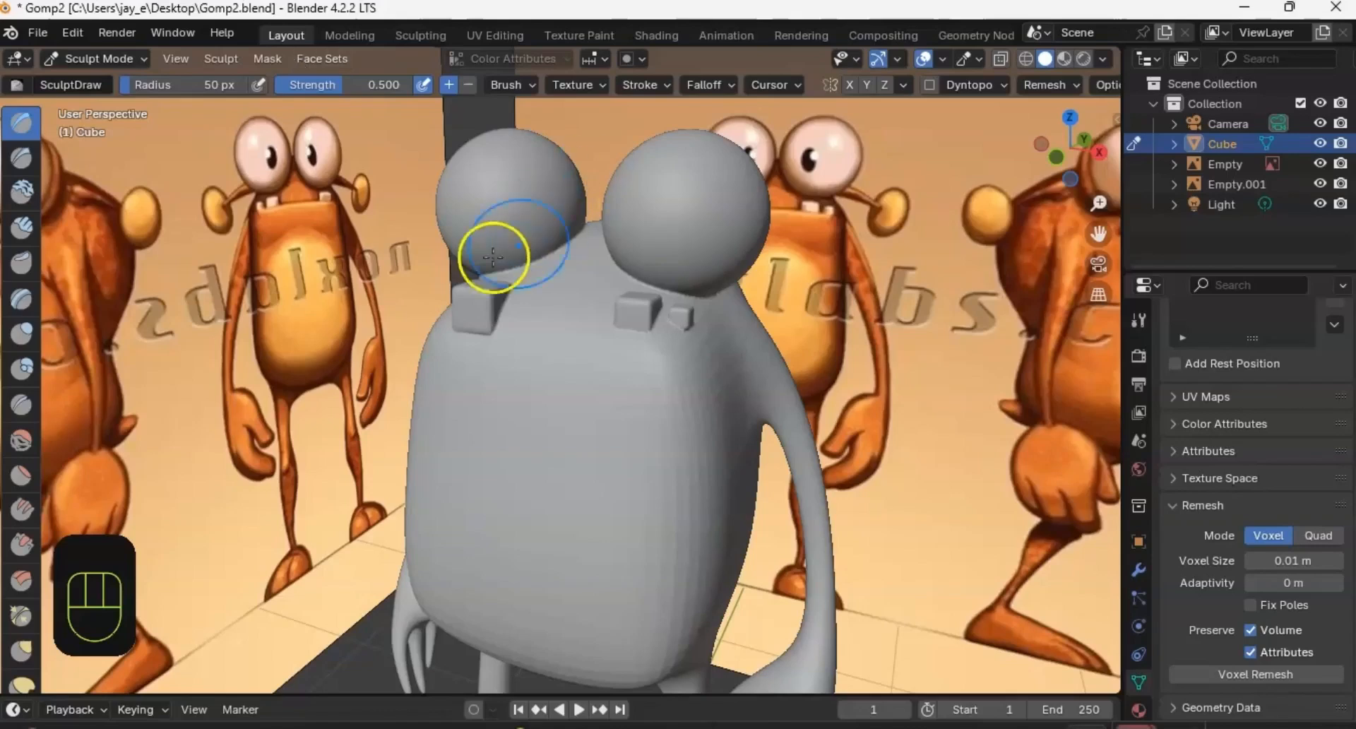
# Step: Enable sculpting symmetry across the X axis and check how brush positions mirror on the character
pyautogui.moveTo(454, 294); pyautogui.dragTo(504, 270, button='middle')
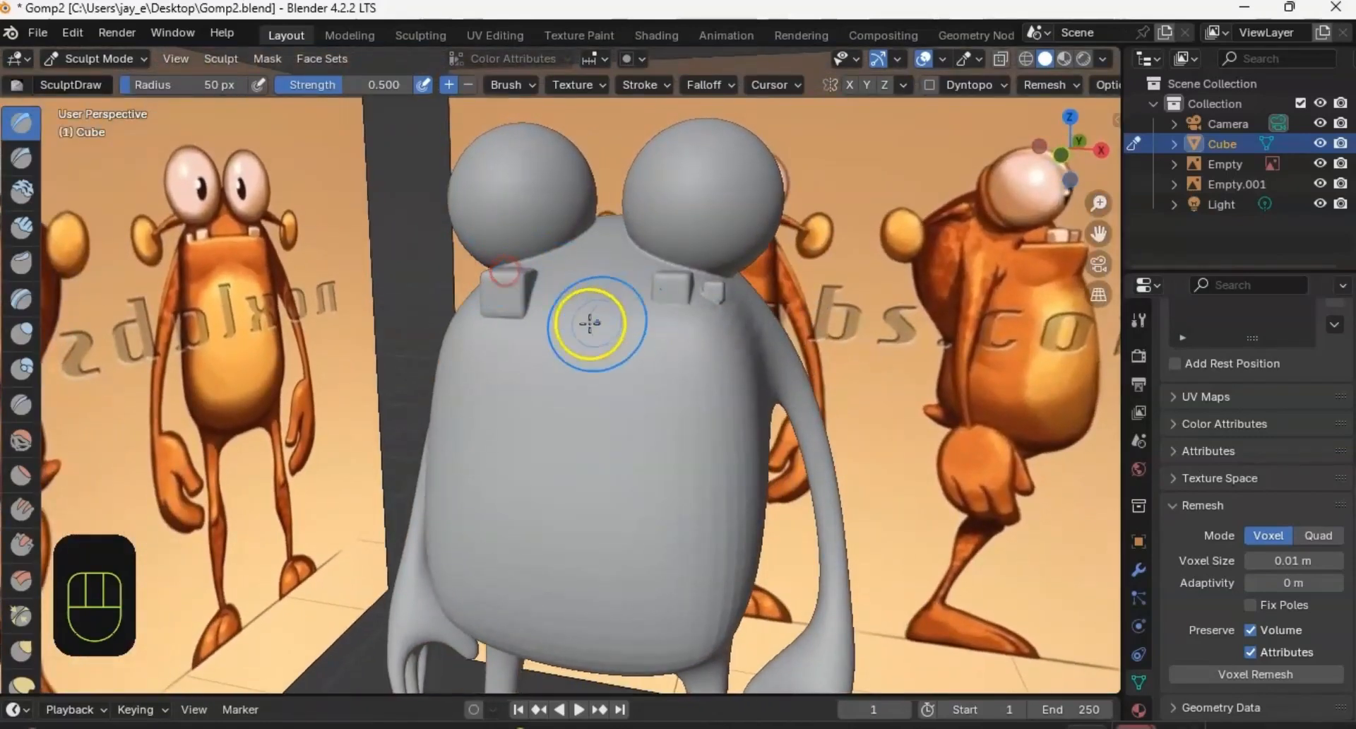
pyautogui.moveTo(608, 315)
pyautogui.keyDown('shift'); pyautogui.mouseDown(button='middle')
pyautogui.moveTo(581, 317)
pyautogui.moveTo(587, 333)
pyautogui.moveTo(596, 236)
pyautogui.moveTo(596, 312)
pyautogui.moveTo(579, 324)
pyautogui.moveTo(626, 308)
pyautogui.mouseUp(button='middle'); pyautogui.keyUp('shift')
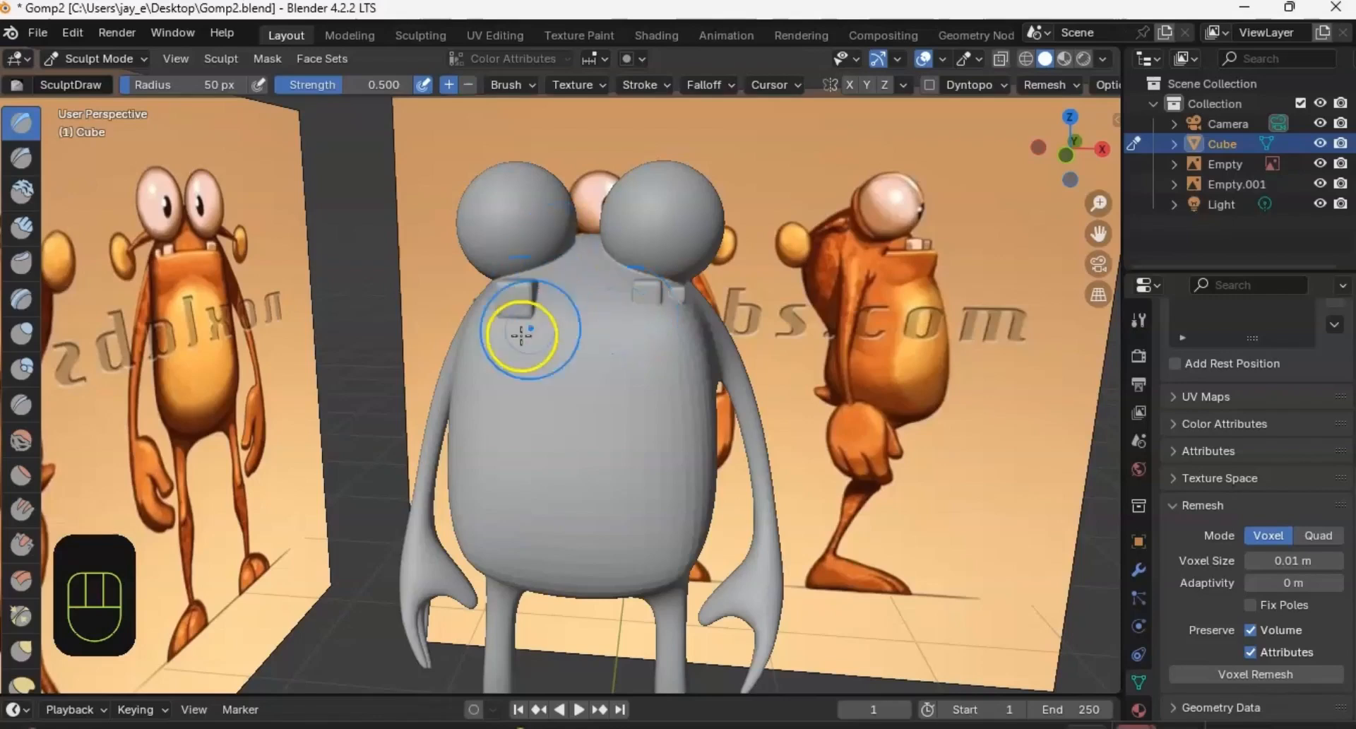
pyautogui.moveTo(520, 337)
pyautogui.mouseDown(button='middle')
pyautogui.moveTo(454, 321)
pyautogui.moveTo(636, 333)
pyautogui.moveTo(611, 333)
pyautogui.moveTo(659, 255)
pyautogui.moveTo(645, 261)
pyautogui.moveTo(644, 315)
pyautogui.moveTo(642, 242)
pyautogui.moveTo(646, 337)
pyautogui.moveTo(645, 311)
pyautogui.moveTo(617, 305)
pyautogui.moveTo(633, 324)
pyautogui.mouseUp(button='middle')
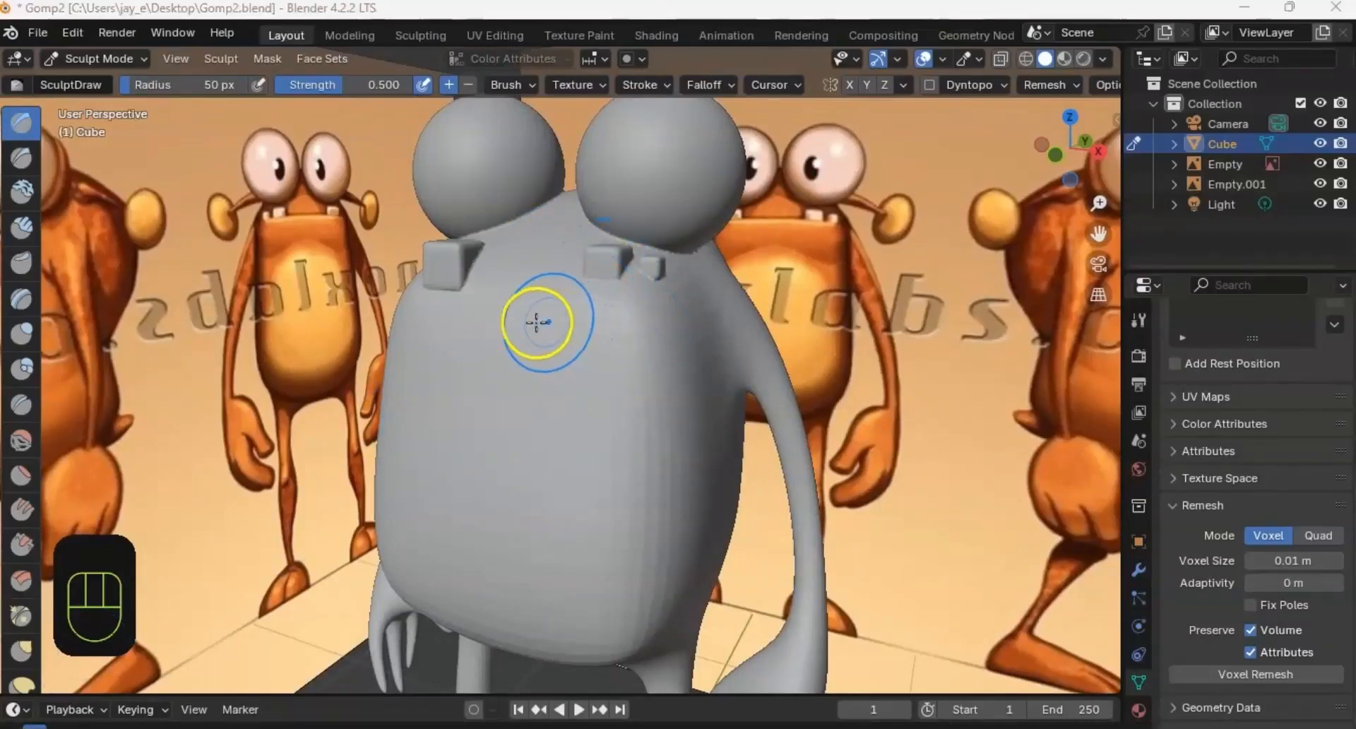
pyautogui.moveTo(537, 322)
pyautogui.mouseDown(button='middle')
pyautogui.moveTo(584, 348)
pyautogui.moveTo(596, 345)
pyautogui.moveTo(552, 322)
pyautogui.moveTo(596, 311)
pyautogui.moveTo(599, 347)
pyautogui.mouseUp(button='middle')
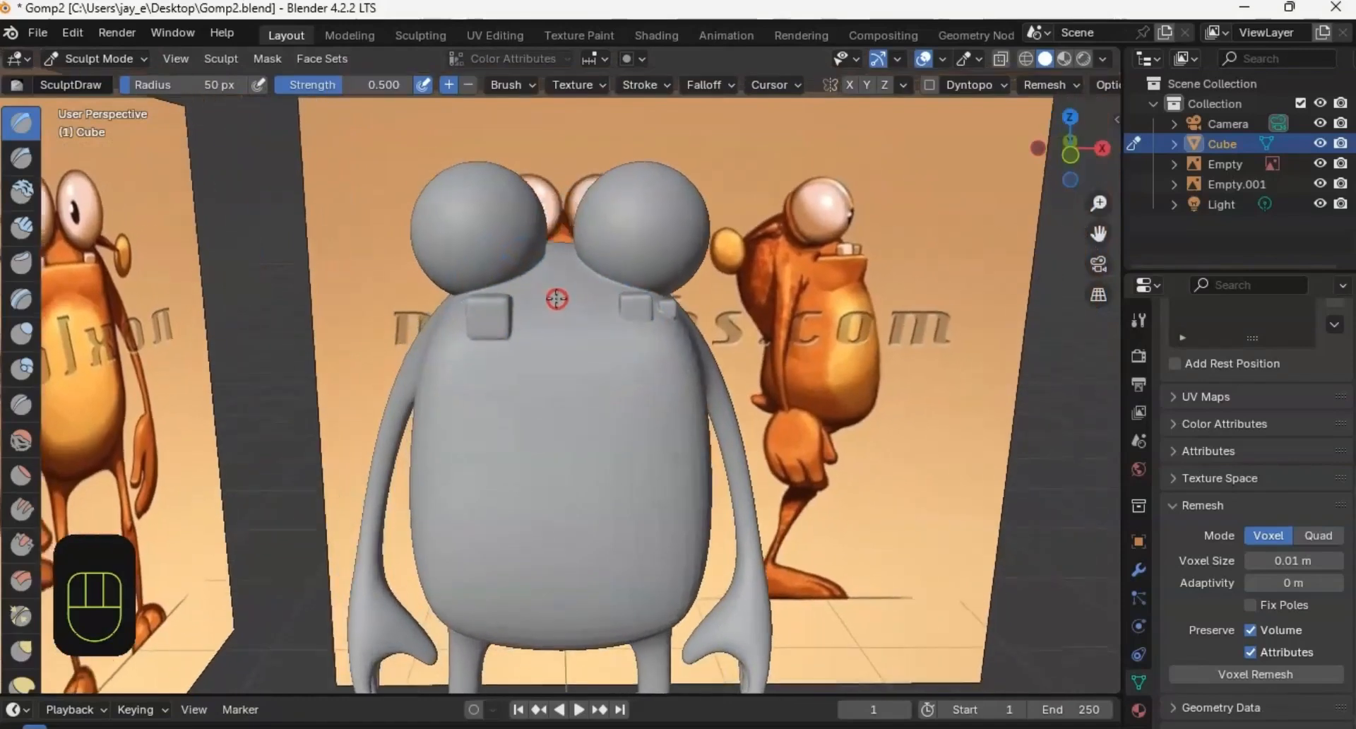
pyautogui.moveTo(554, 296); pyautogui.dragTo(674, 266, button='middle')
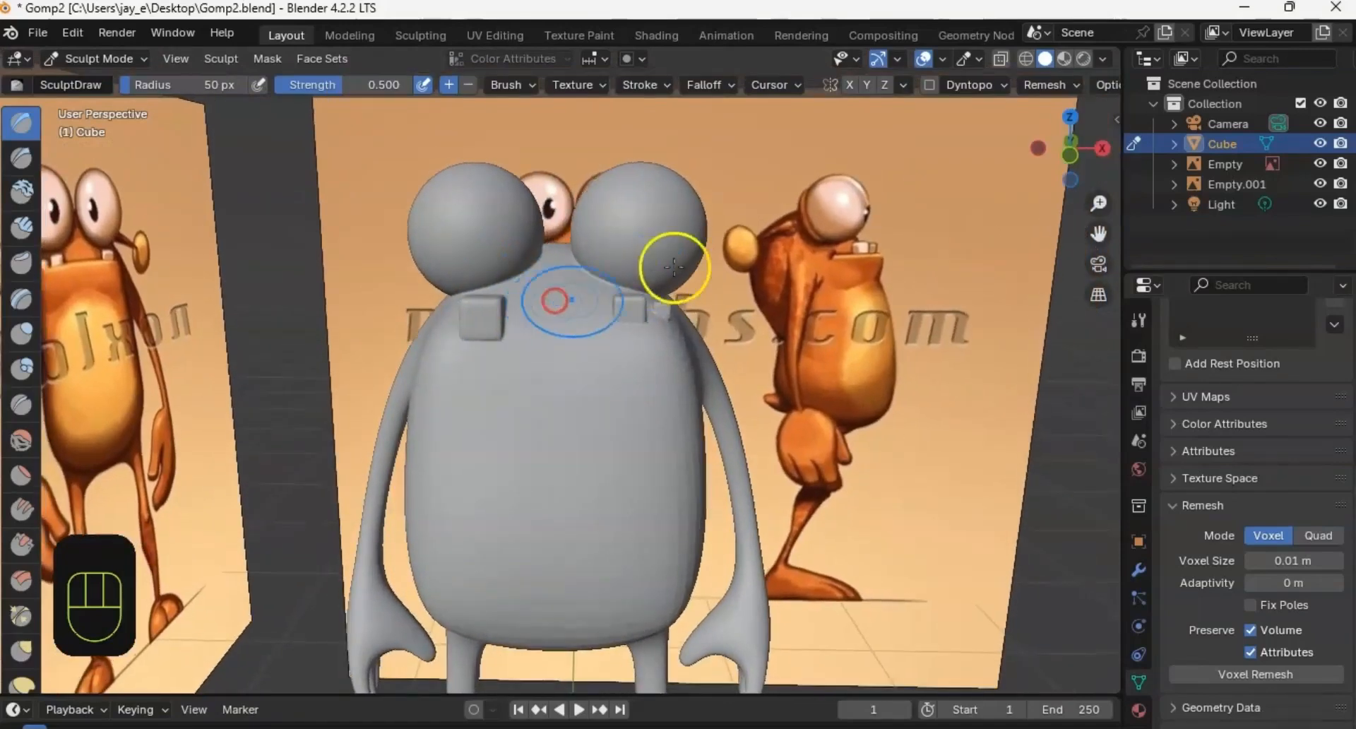
pyautogui.click(848, 83)
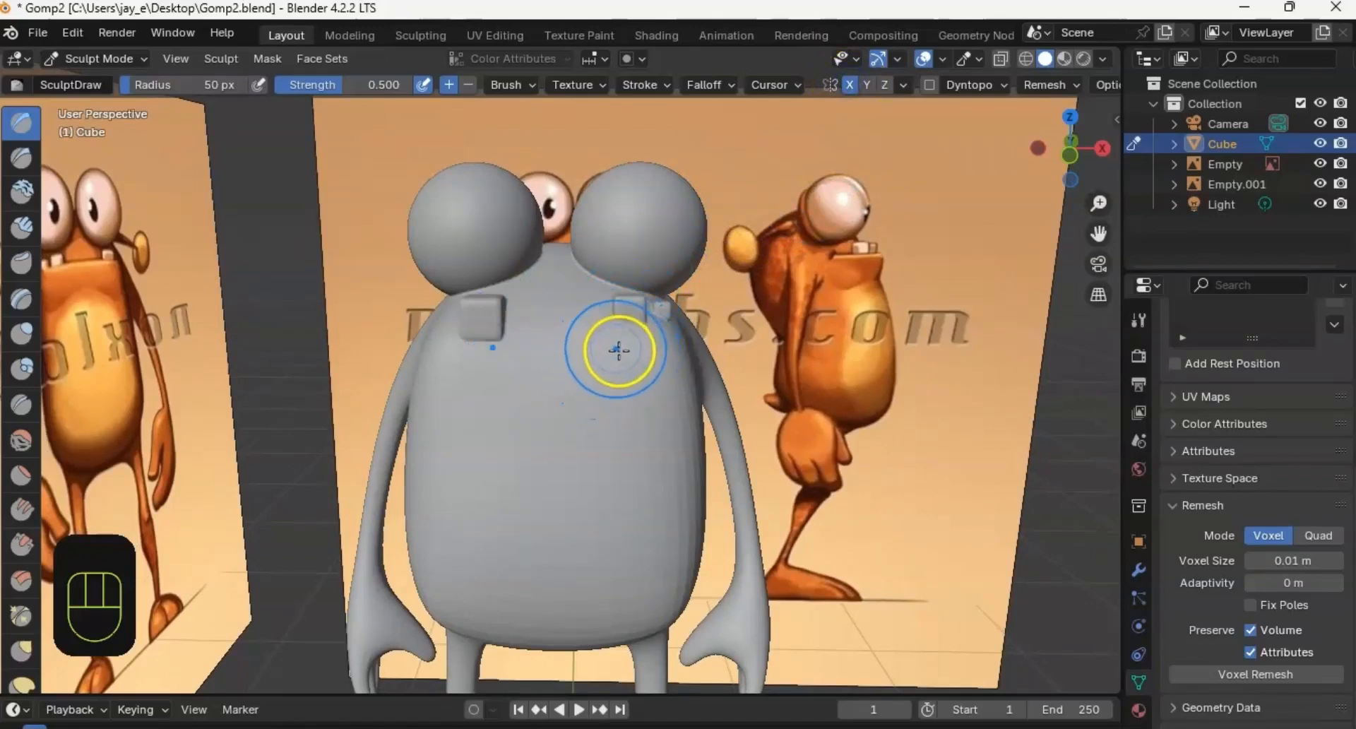
pyautogui.moveTo(595, 365)
pyautogui.keyDown('shift'); pyautogui.mouseDown(button='middle')
pyautogui.moveTo(657, 284)
pyautogui.moveTo(642, 279)
pyautogui.moveTo(638, 223)
pyautogui.moveTo(648, 237)
pyautogui.mouseUp(button='middle'); pyautogui.keyUp('shift')
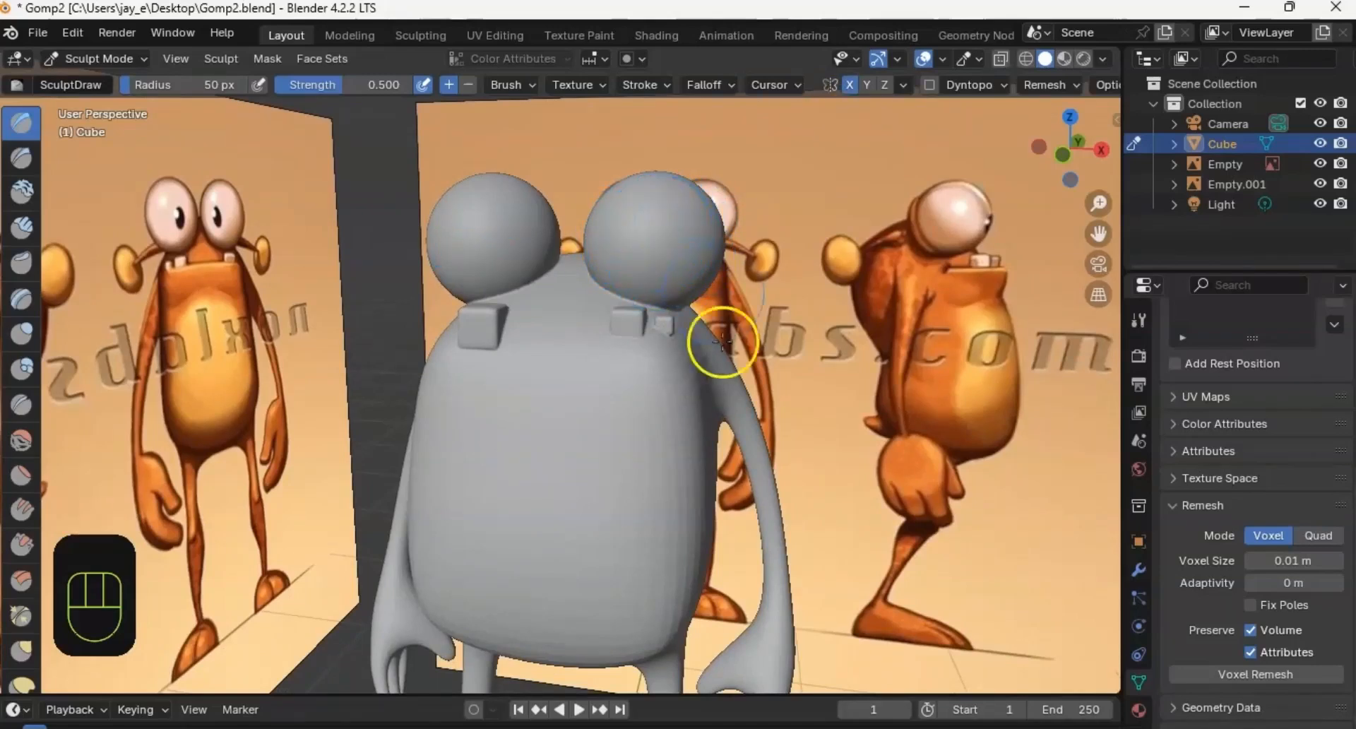
pyautogui.moveTo(612, 227)
pyautogui.mouseDown(button='middle')
pyautogui.moveTo(456, 318)
pyautogui.moveTo(423, 279)
pyautogui.moveTo(493, 323)
pyautogui.moveTo(727, 305)
pyautogui.mouseUp(button='middle')
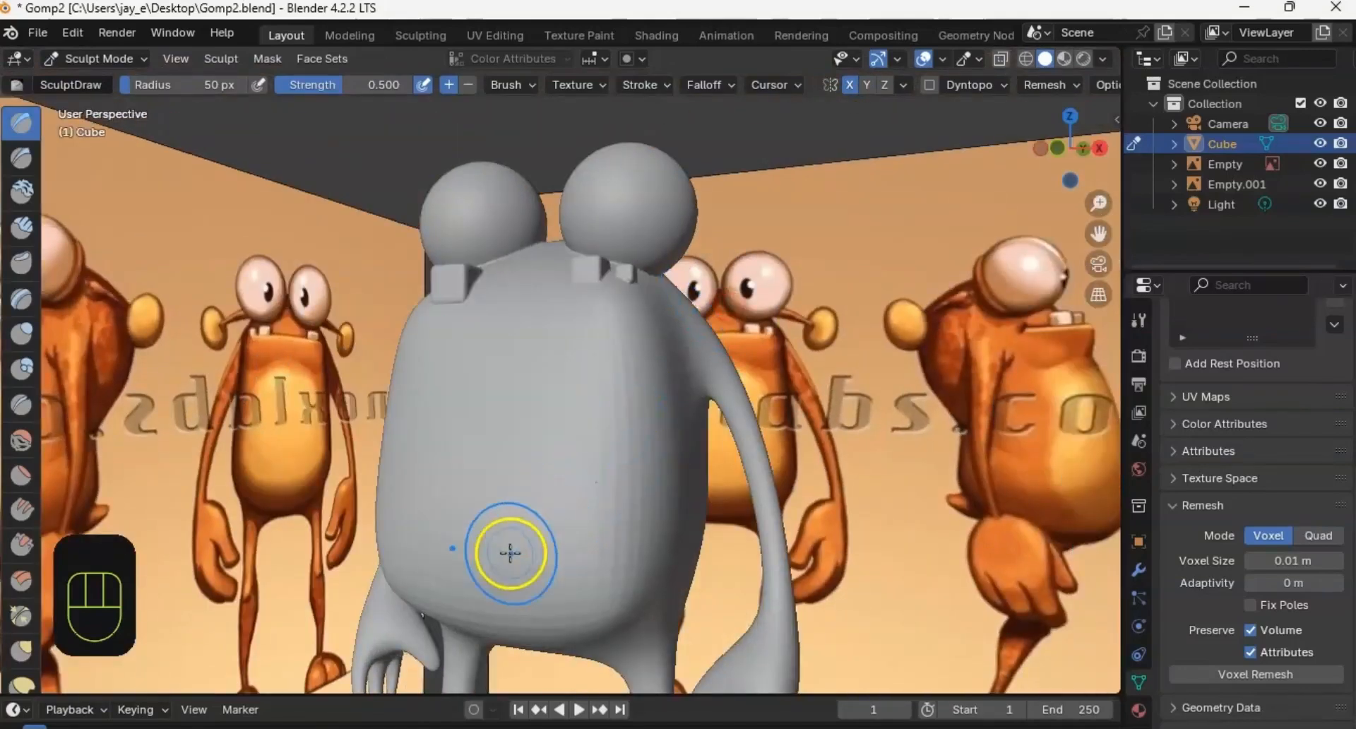
pyautogui.moveTo(509, 554)
pyautogui.mouseDown(button='middle')
pyautogui.moveTo(554, 490)
pyautogui.moveTo(660, 494)
pyautogui.moveTo(317, 161)
pyautogui.mouseUp(button='middle')
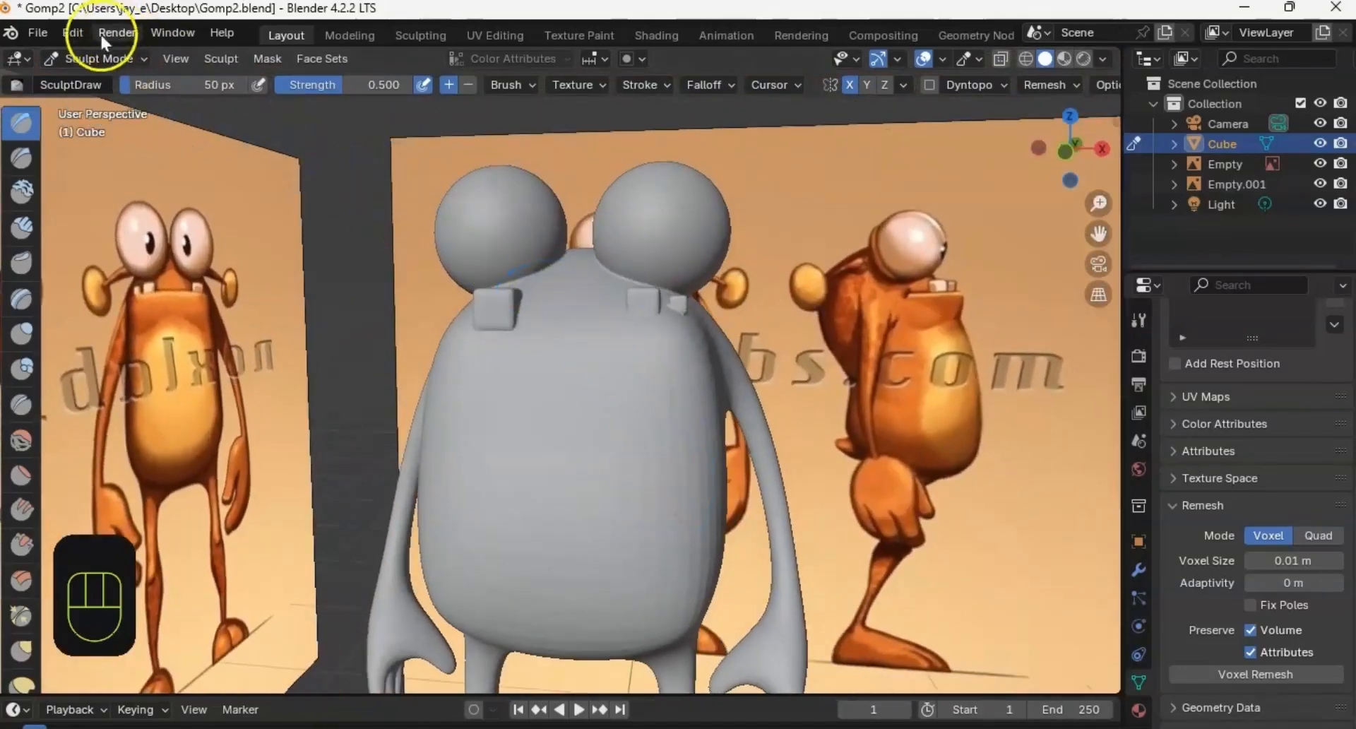
# Step: Return to Object Mode and set the character's origin to its geometry
pyautogui.click(95, 59)
pyautogui.click(97, 79)
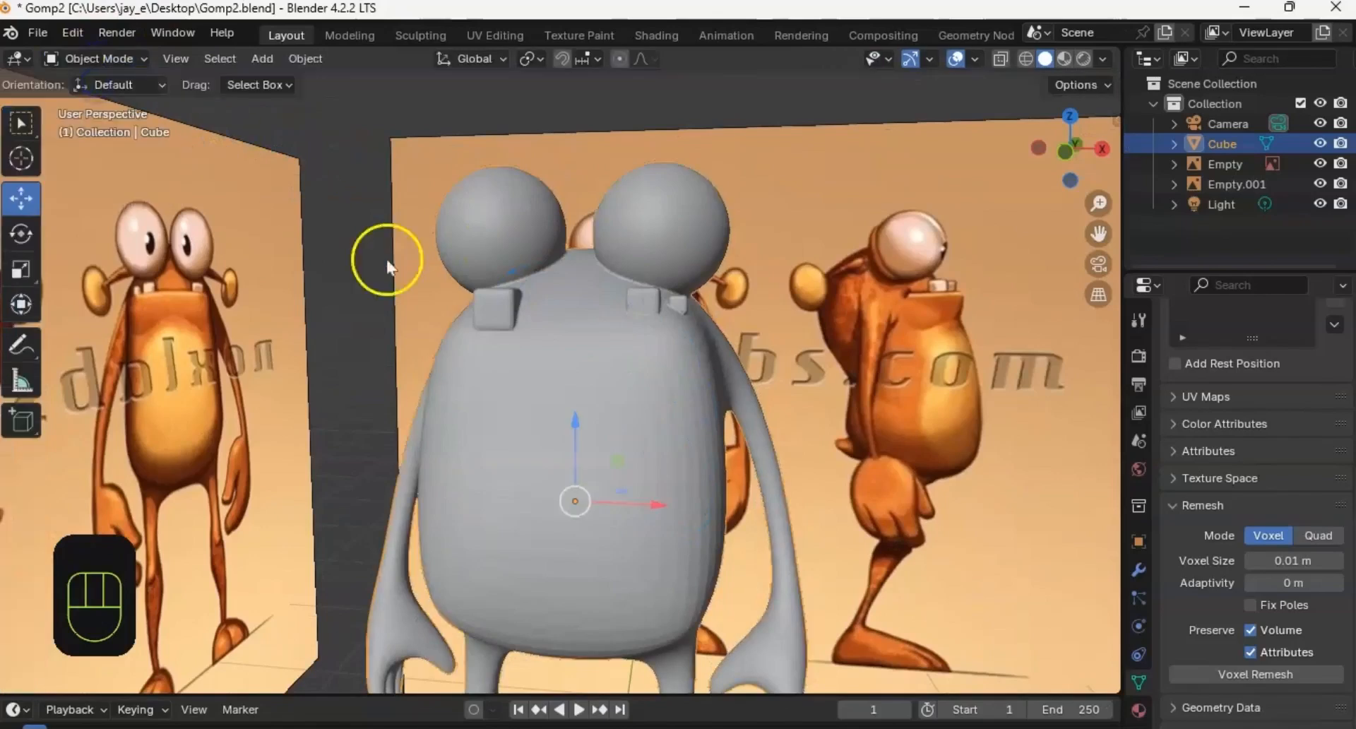
pyautogui.moveTo(385, 256)
pyautogui.mouseDown(button='middle')
pyautogui.moveTo(579, 358)
pyautogui.moveTo(548, 357)
pyautogui.moveTo(559, 350)
pyautogui.mouseUp(button='middle')
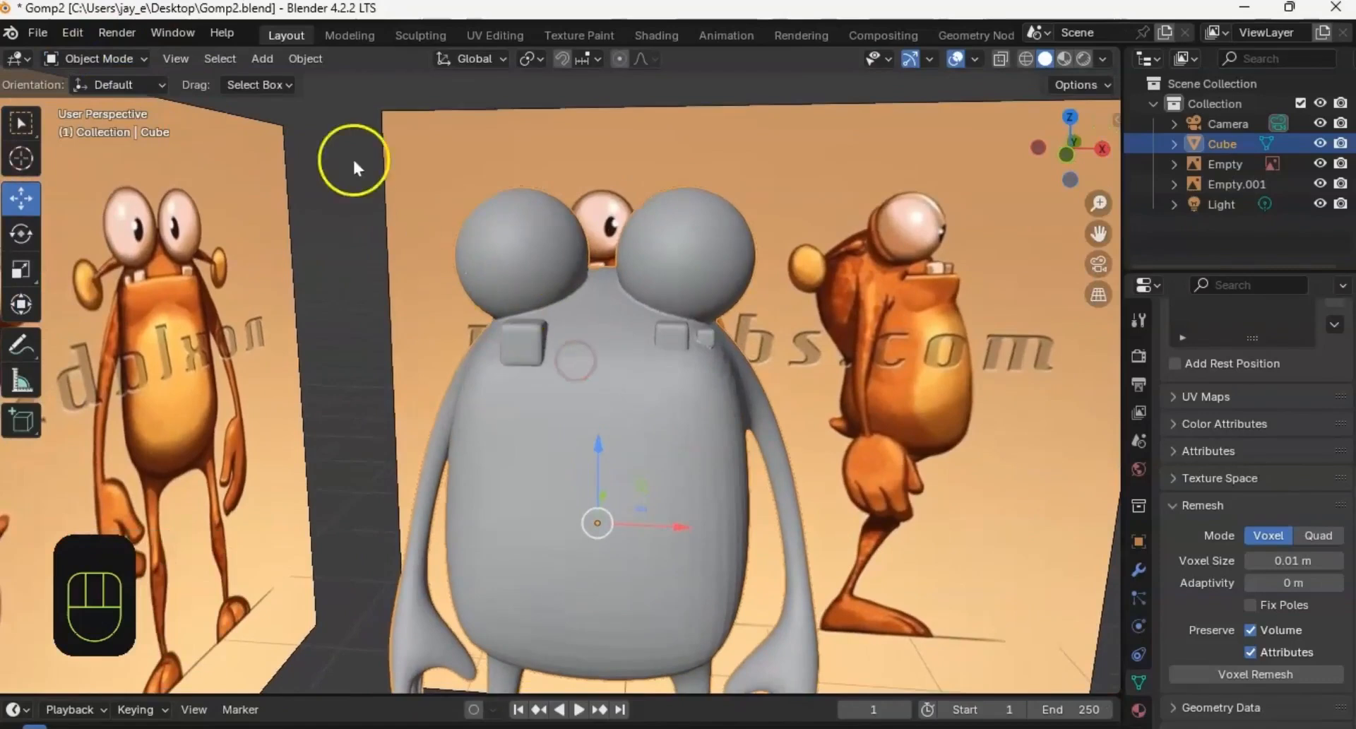
pyautogui.click(306, 59)
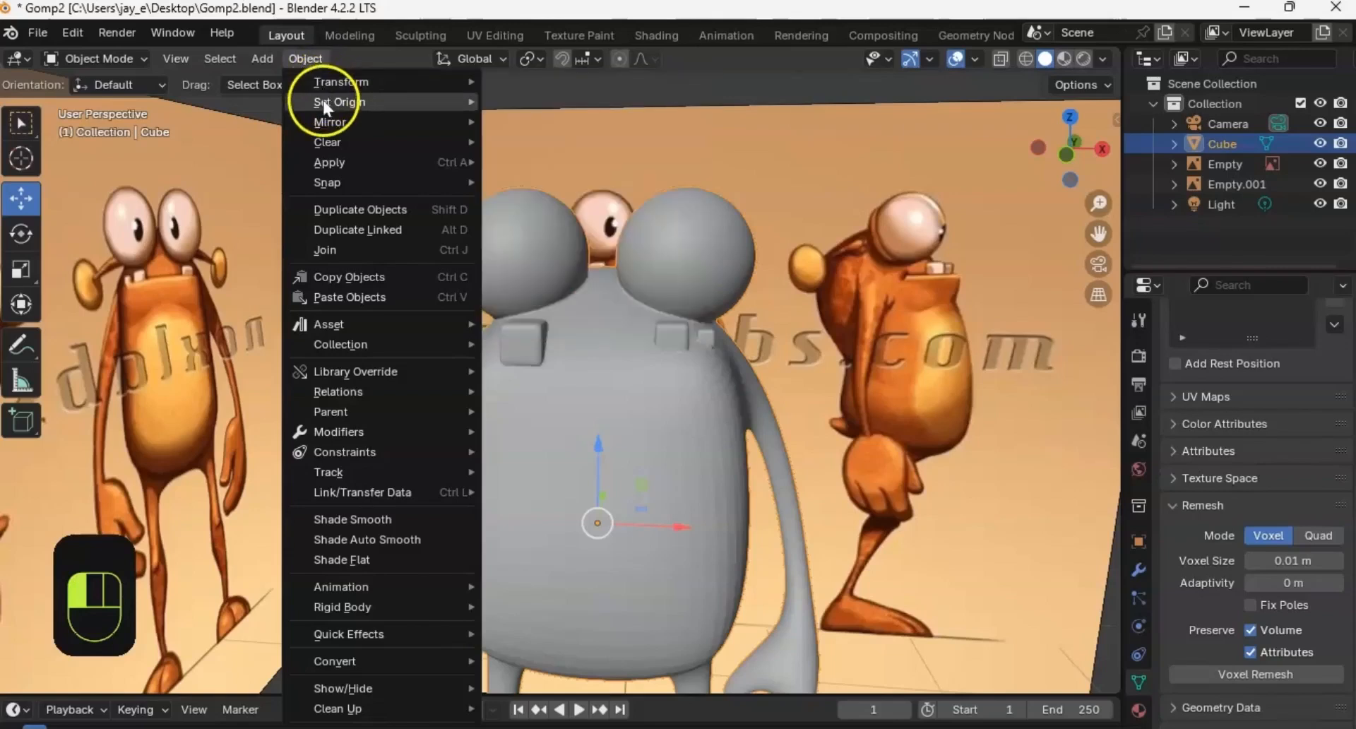
pyautogui.moveTo(324, 99)
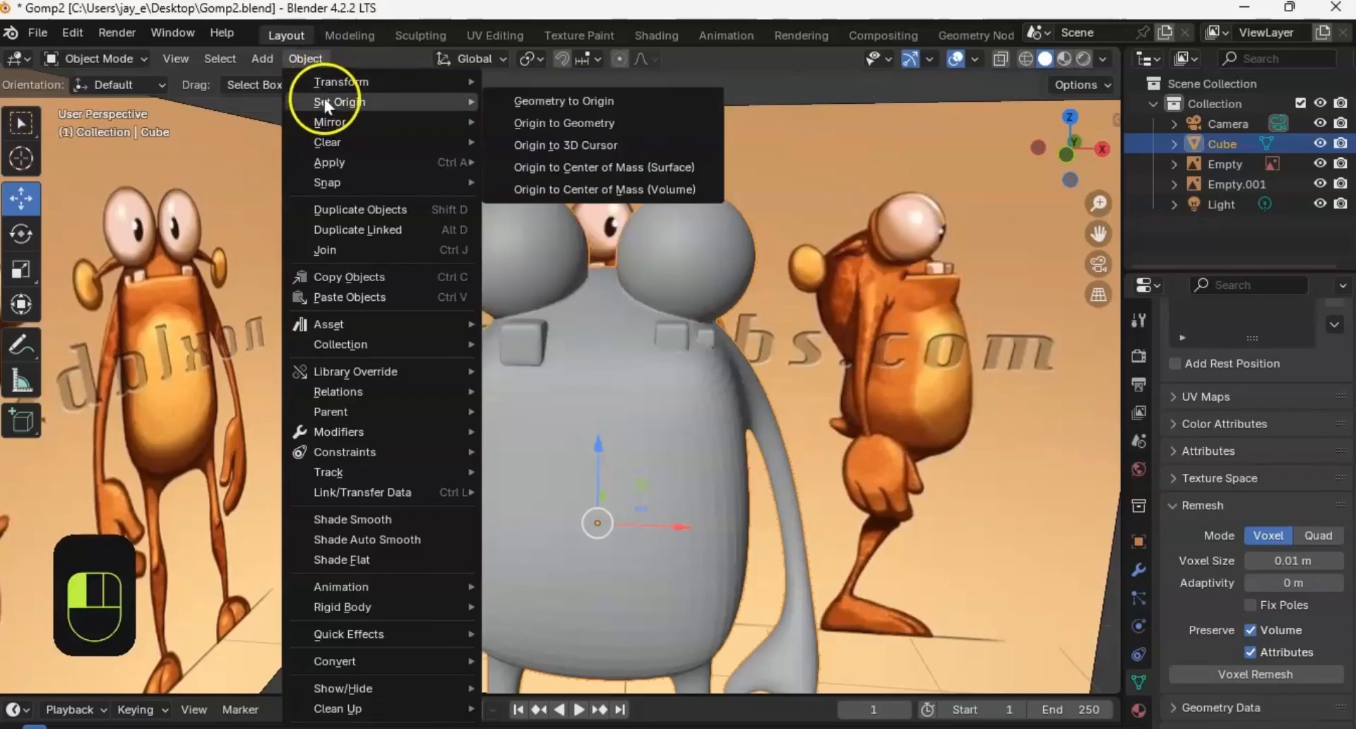
pyautogui.click(533, 125)
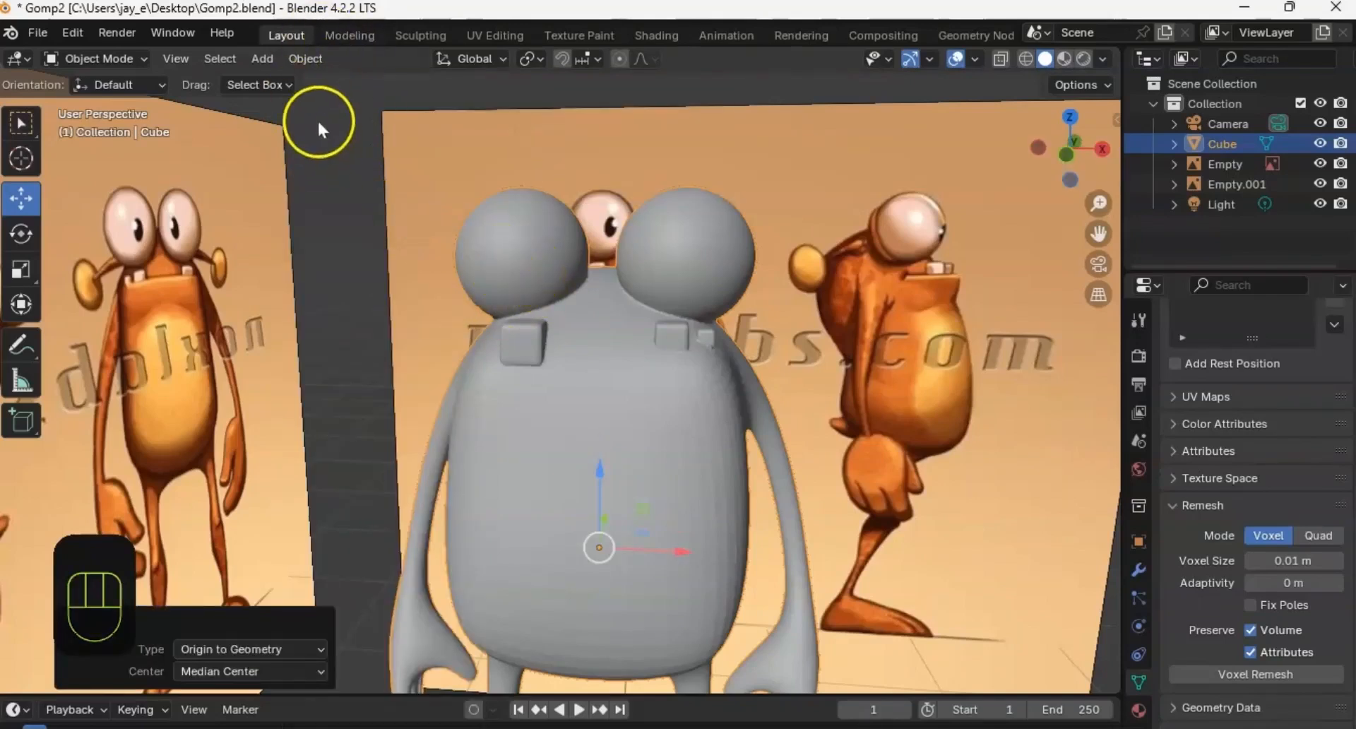
# Step: Apply all transforms to the character, covering location, rotation and scale
pyautogui.click(302, 60)
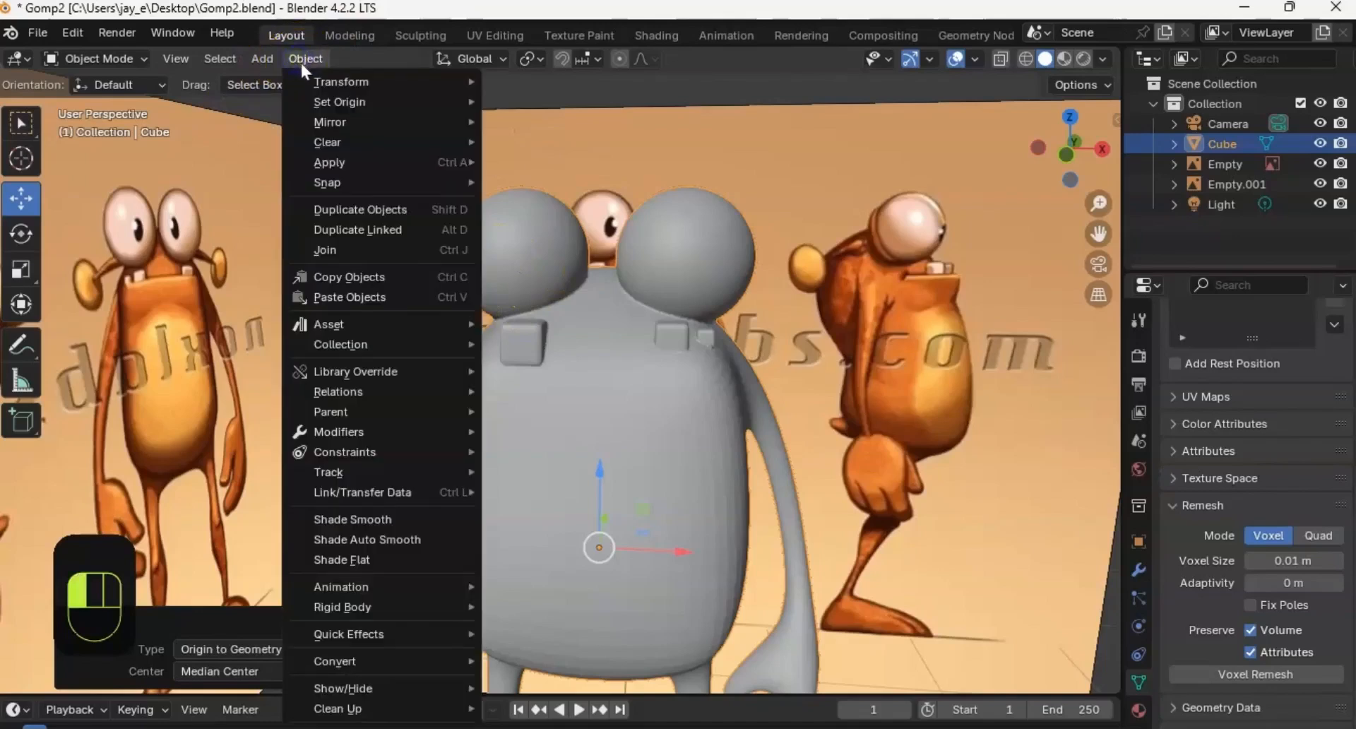
pyautogui.moveTo(326, 163)
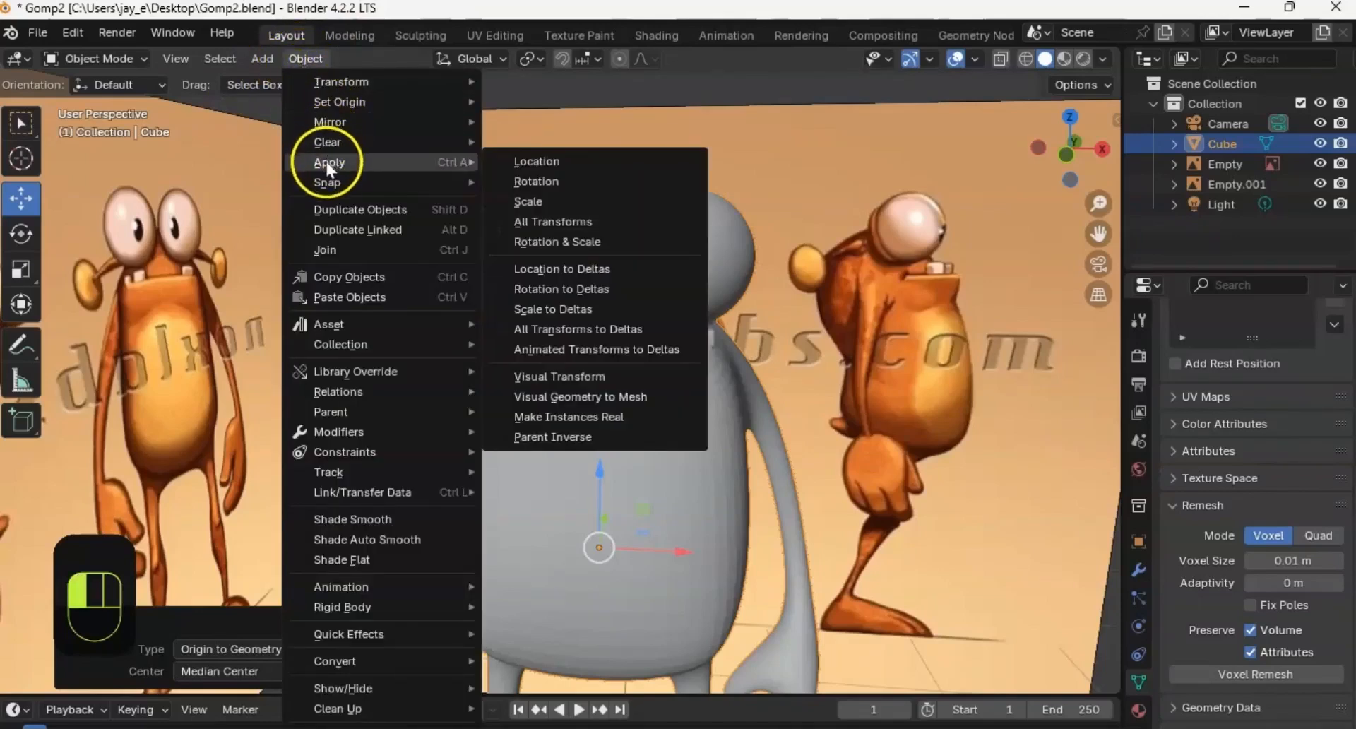
pyautogui.click(543, 221)
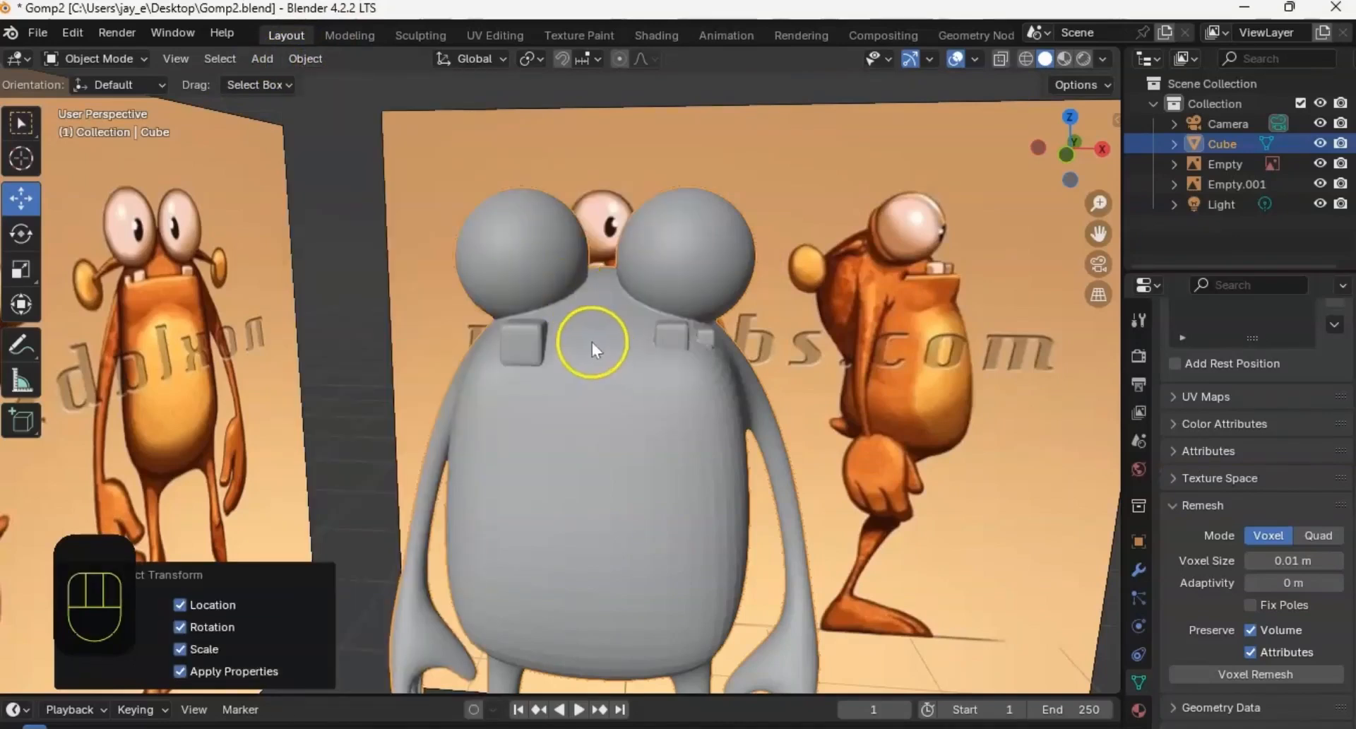
pyautogui.keyDown('shift'); pyautogui.moveTo(592, 342); pyautogui.dragTo(552, 152, button='middle'); pyautogui.keyUp('shift')
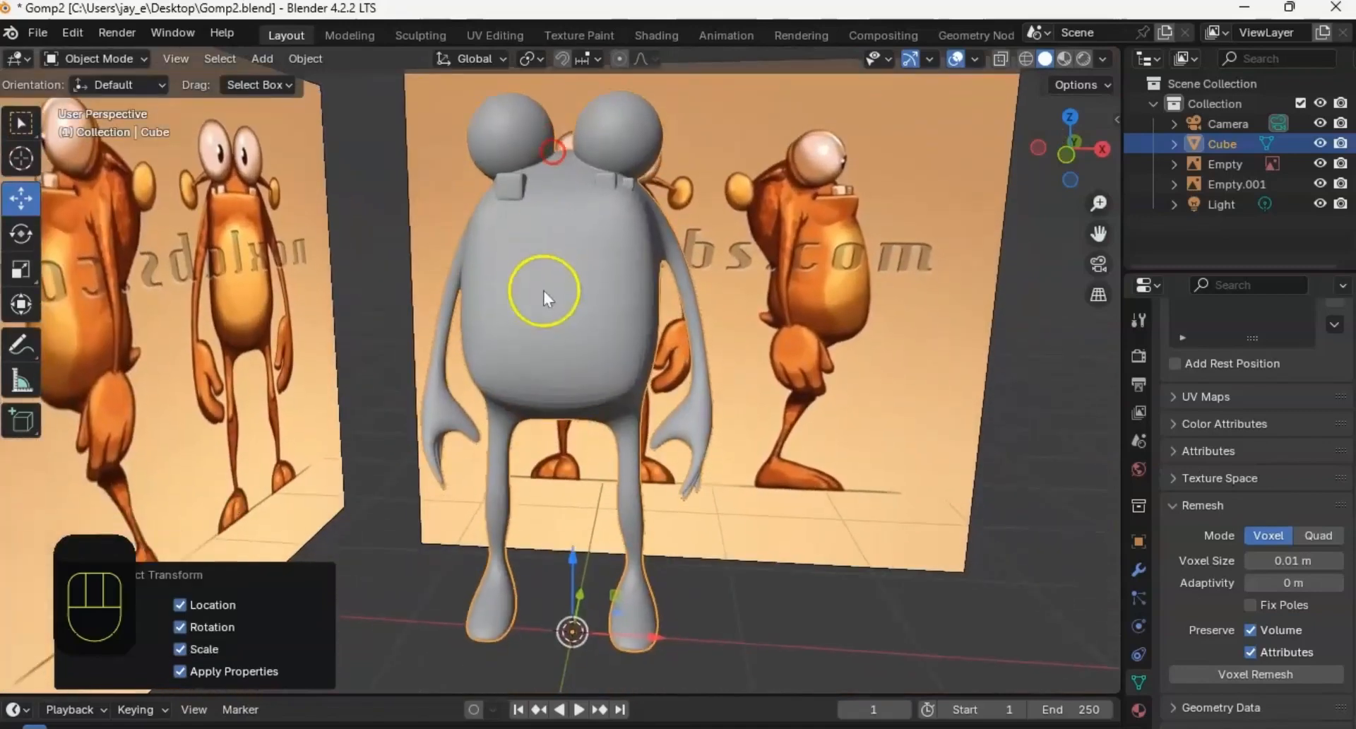
pyautogui.moveTo(535, 322)
pyautogui.keyDown('shift'); pyautogui.mouseDown(button='middle')
pyautogui.moveTo(534, 250)
pyautogui.moveTo(530, 286)
pyautogui.moveTo(555, 329)
pyautogui.mouseUp(button='middle'); pyautogui.keyUp('shift')
pyautogui.keyDown('shift'); pyautogui.moveTo(507, 366); pyautogui.dragTo(538, 396, button='middle'); pyautogui.keyUp('shift')
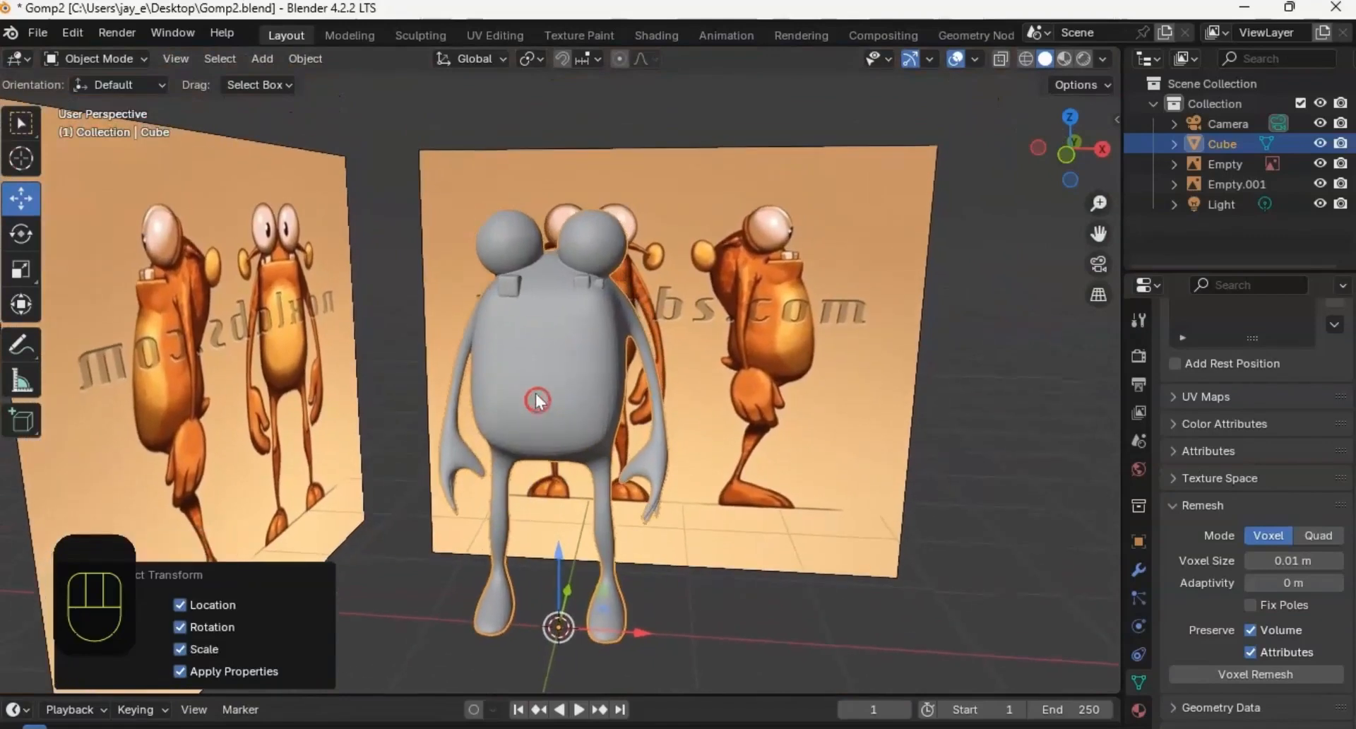
pyautogui.keyDown('shift'); pyautogui.moveTo(527, 315); pyautogui.dragTo(506, 300, button='middle'); pyautogui.keyUp('shift')
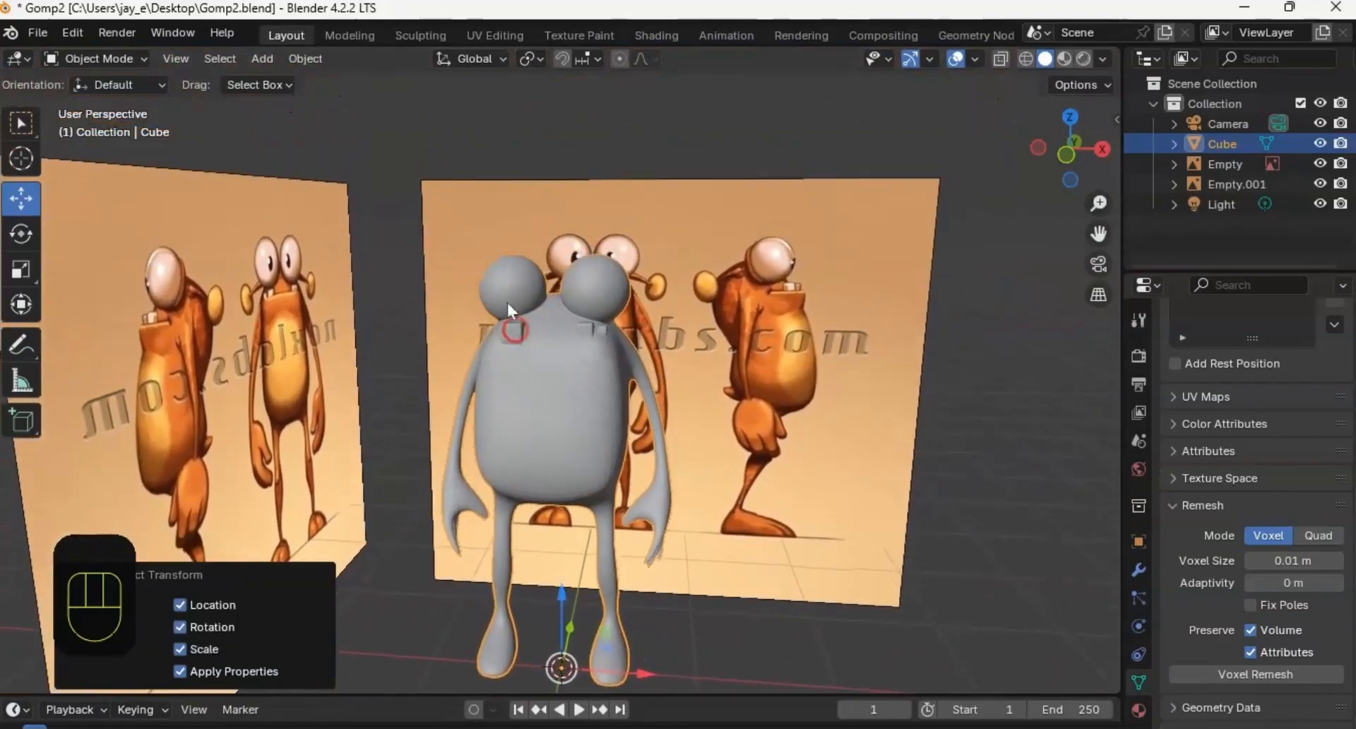
# Step: Switch the character back to Sculpt Mode and view it from the front in orthographic projection
pyautogui.click(103, 63)
pyautogui.click(88, 123)
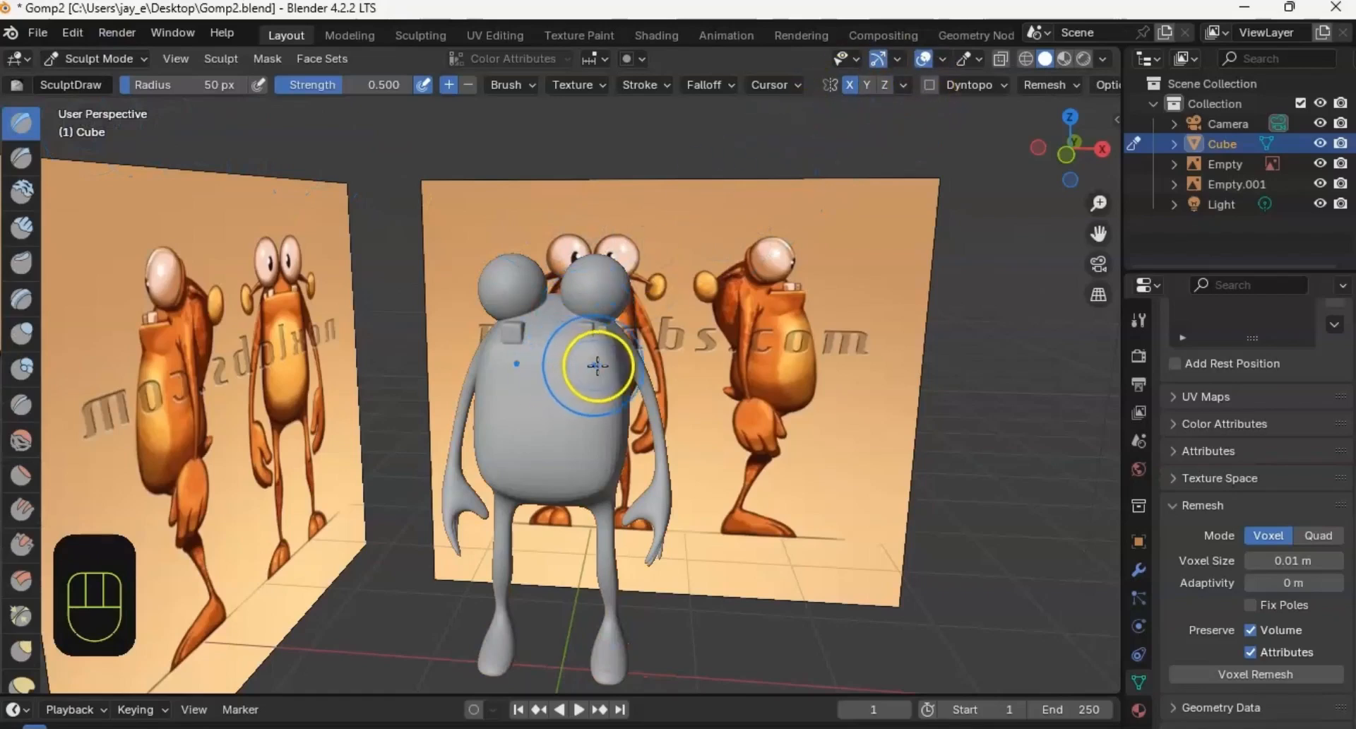
pyautogui.moveTo(591, 369)
pyautogui.mouseDown(button='middle')
pyautogui.moveTo(617, 361)
pyautogui.moveTo(600, 387)
pyautogui.moveTo(515, 388)
pyautogui.moveTo(581, 369)
pyautogui.mouseUp(button='middle')
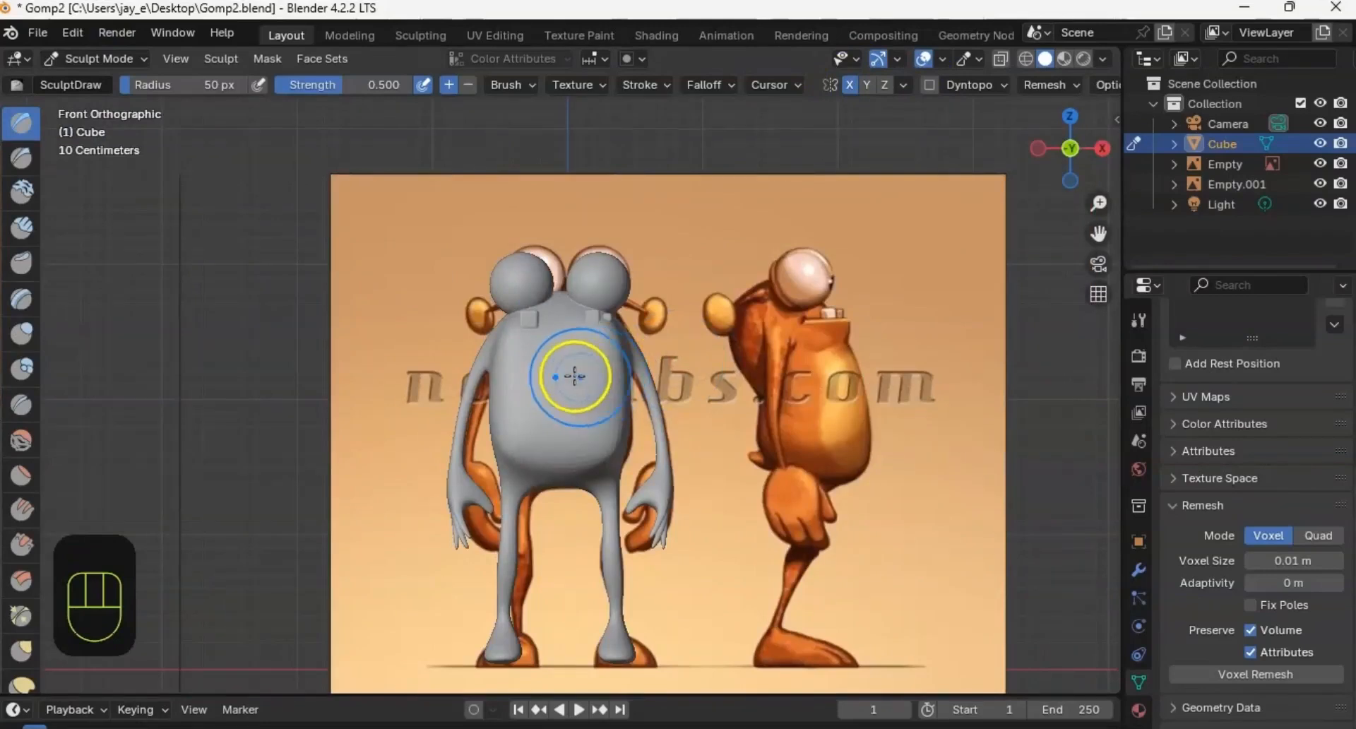
# Step: Set the character's origin to its geometry again from Object Mode and return to Sculpt Mode
pyautogui.click(120, 60)
pyautogui.click(109, 74)
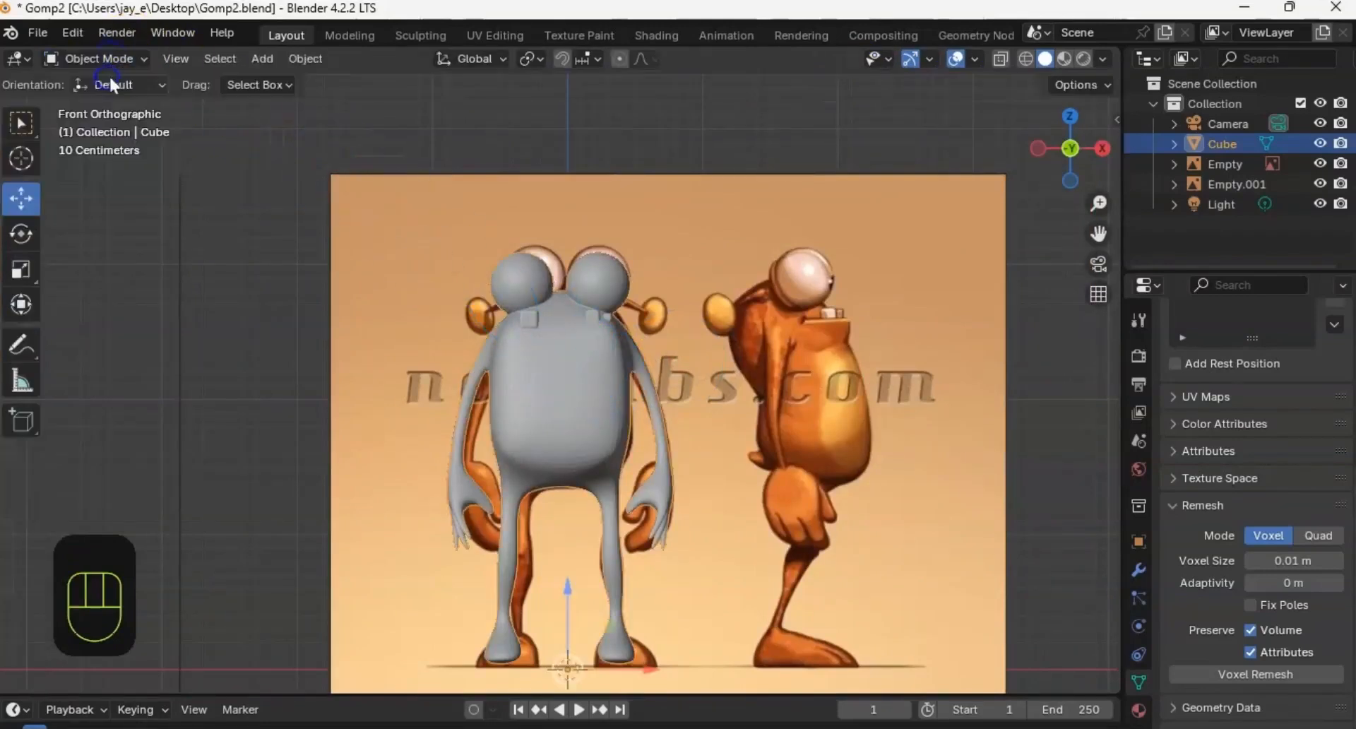
pyautogui.click(299, 59)
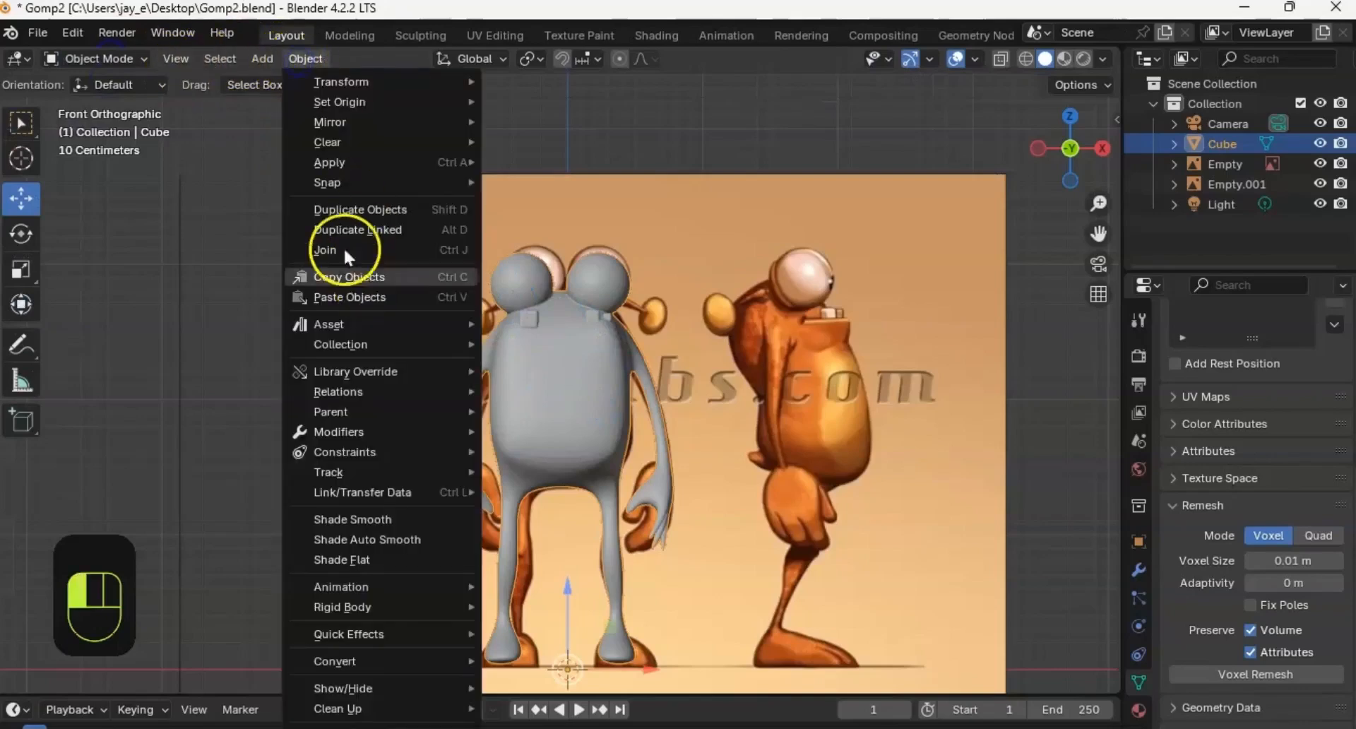
pyautogui.moveTo(379, 97)
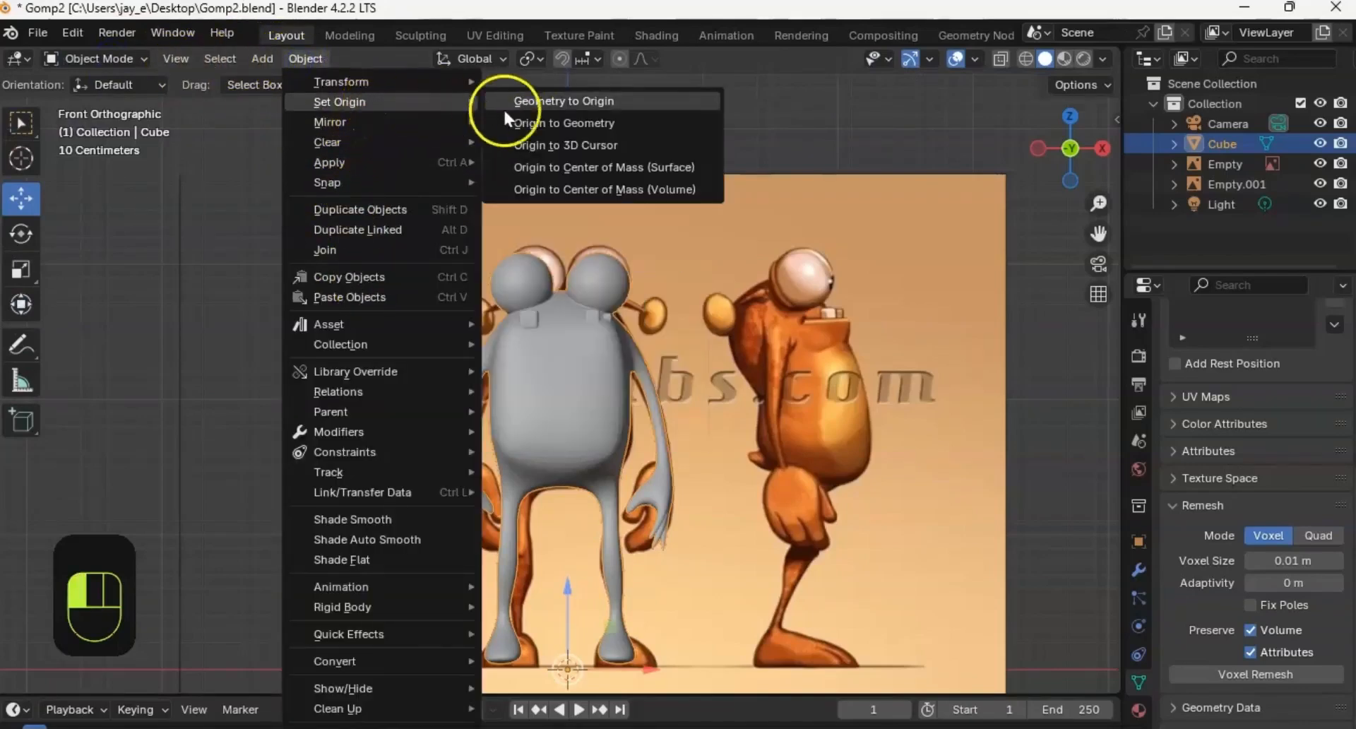
pyautogui.click(539, 122)
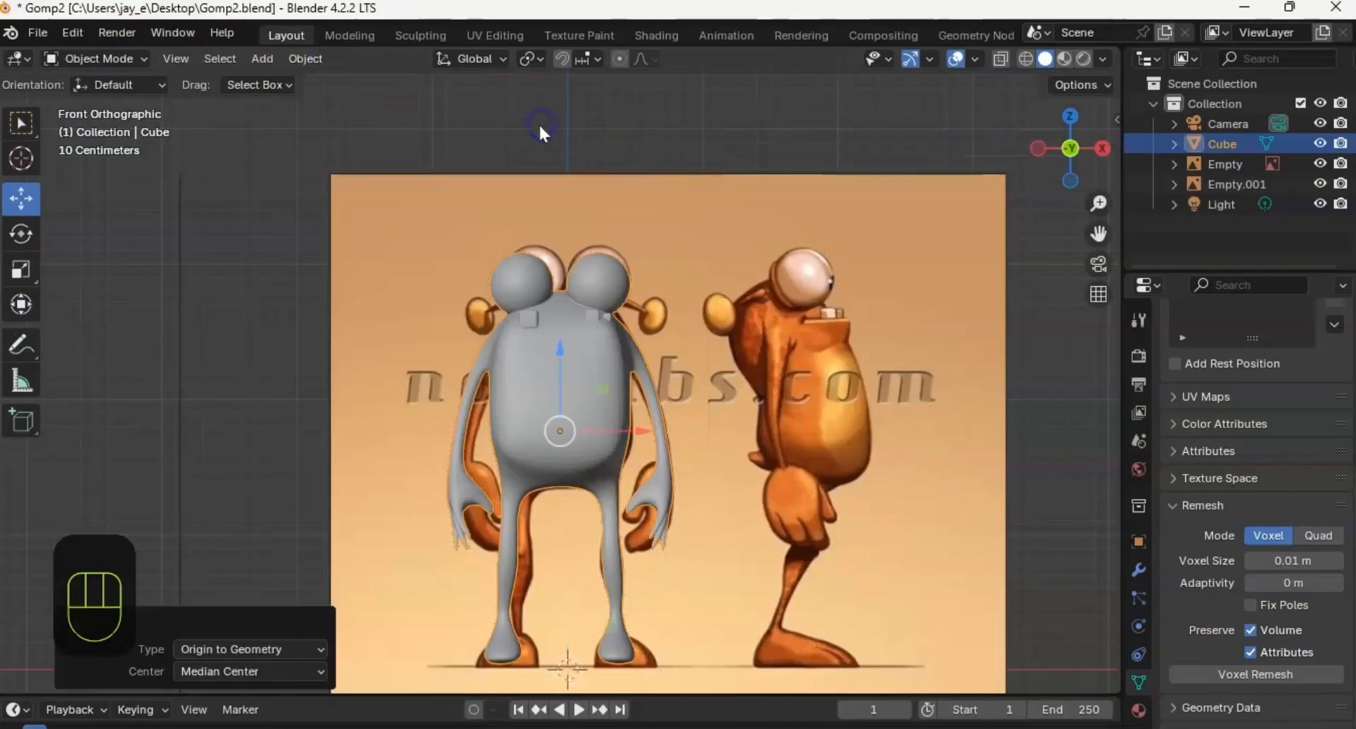
pyautogui.click(89, 59)
pyautogui.click(96, 125)
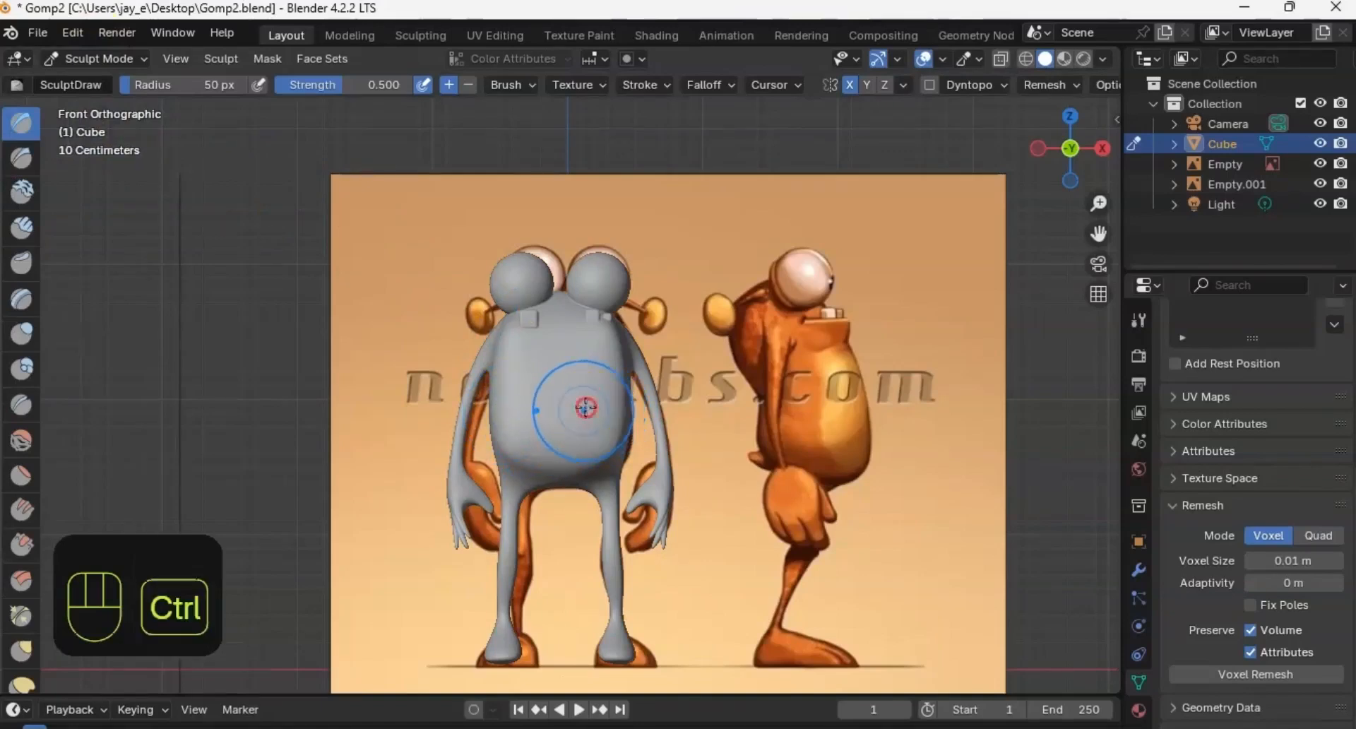
# Step: Build up a lip band across the front of the body below the teeth using Clay Strips with a 26 px radius
pyautogui.keyDown('ctrl'); pyautogui.moveTo(588, 409); pyautogui.dragTo(599, 305, button='middle'); pyautogui.keyUp('ctrl')
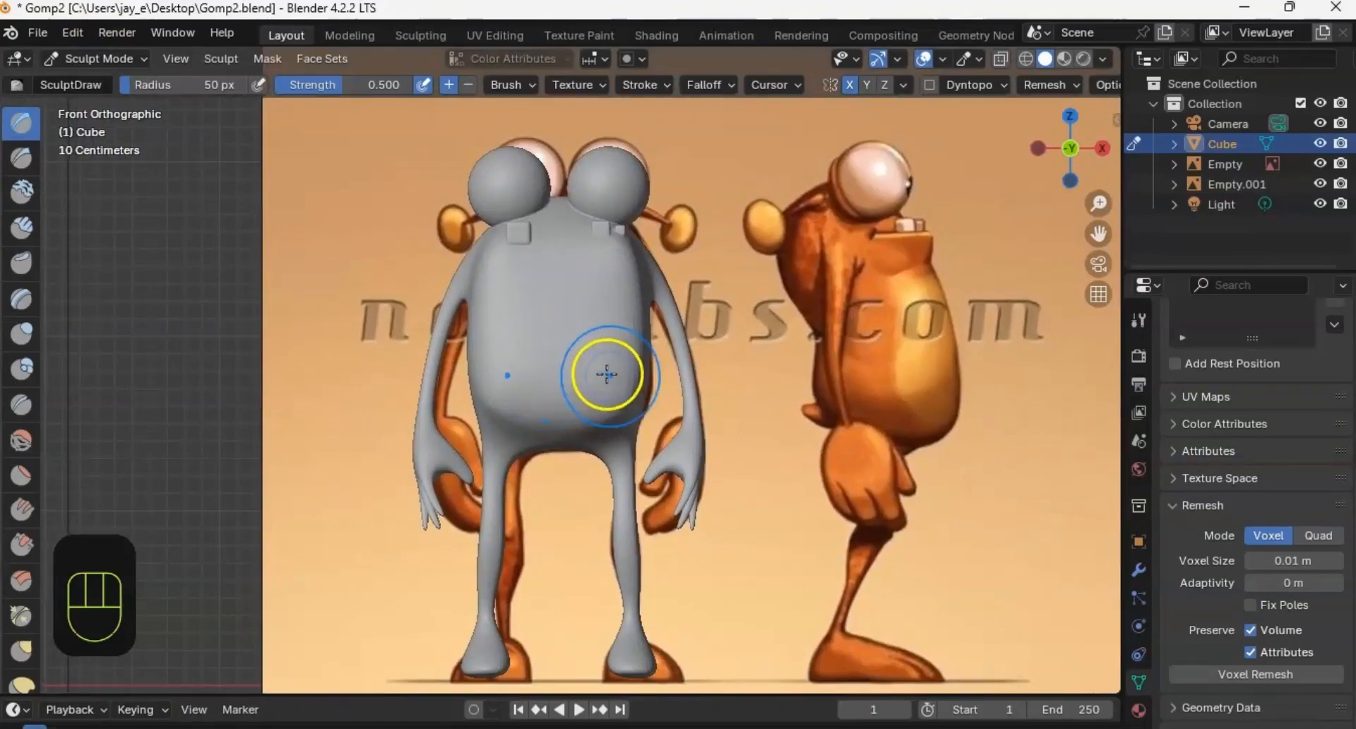
pyautogui.moveTo(596, 367)
pyautogui.keyDown('ctrl'); pyautogui.mouseDown(button='middle')
pyautogui.moveTo(596, 333)
pyautogui.moveTo(590, 355)
pyautogui.mouseUp(button='middle'); pyautogui.keyUp('ctrl')
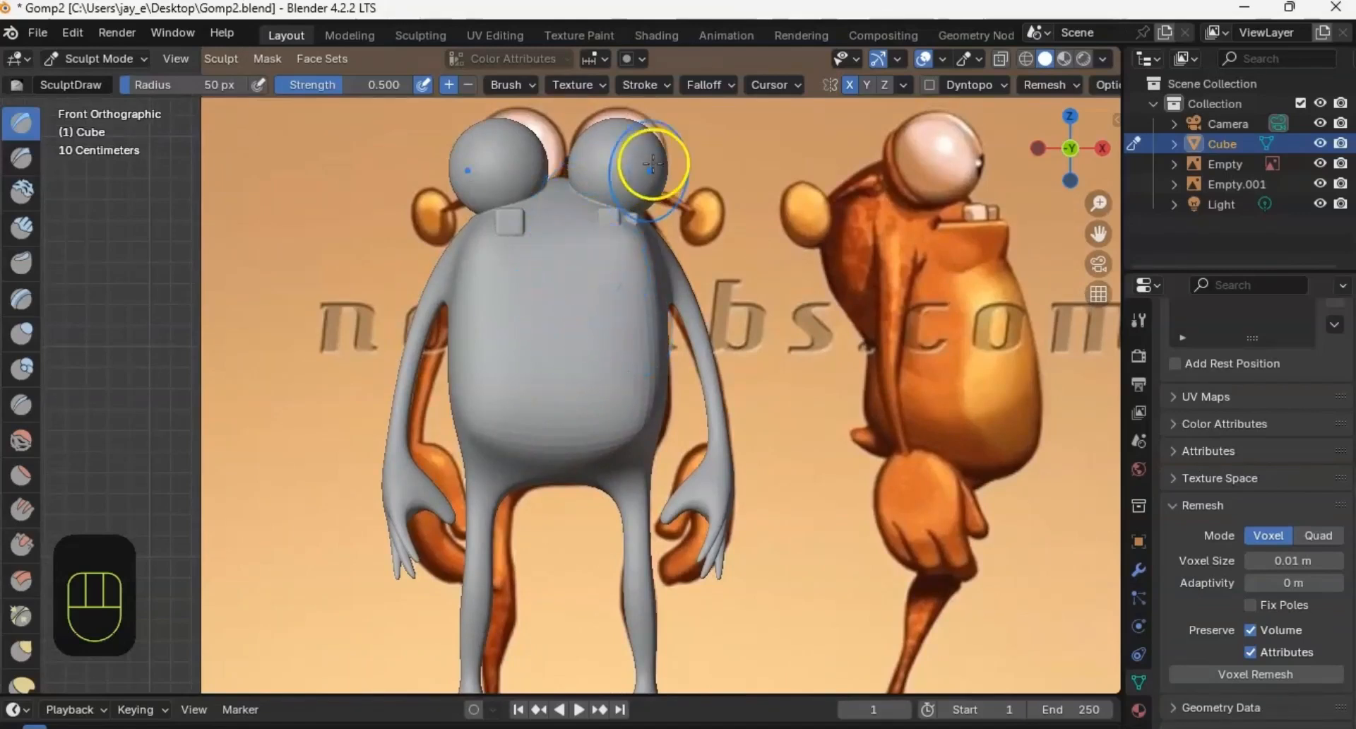
pyautogui.moveTo(609, 246)
pyautogui.mouseDown(button='middle')
pyautogui.moveTo(590, 323)
pyautogui.moveTo(565, 339)
pyautogui.mouseUp(button='middle')
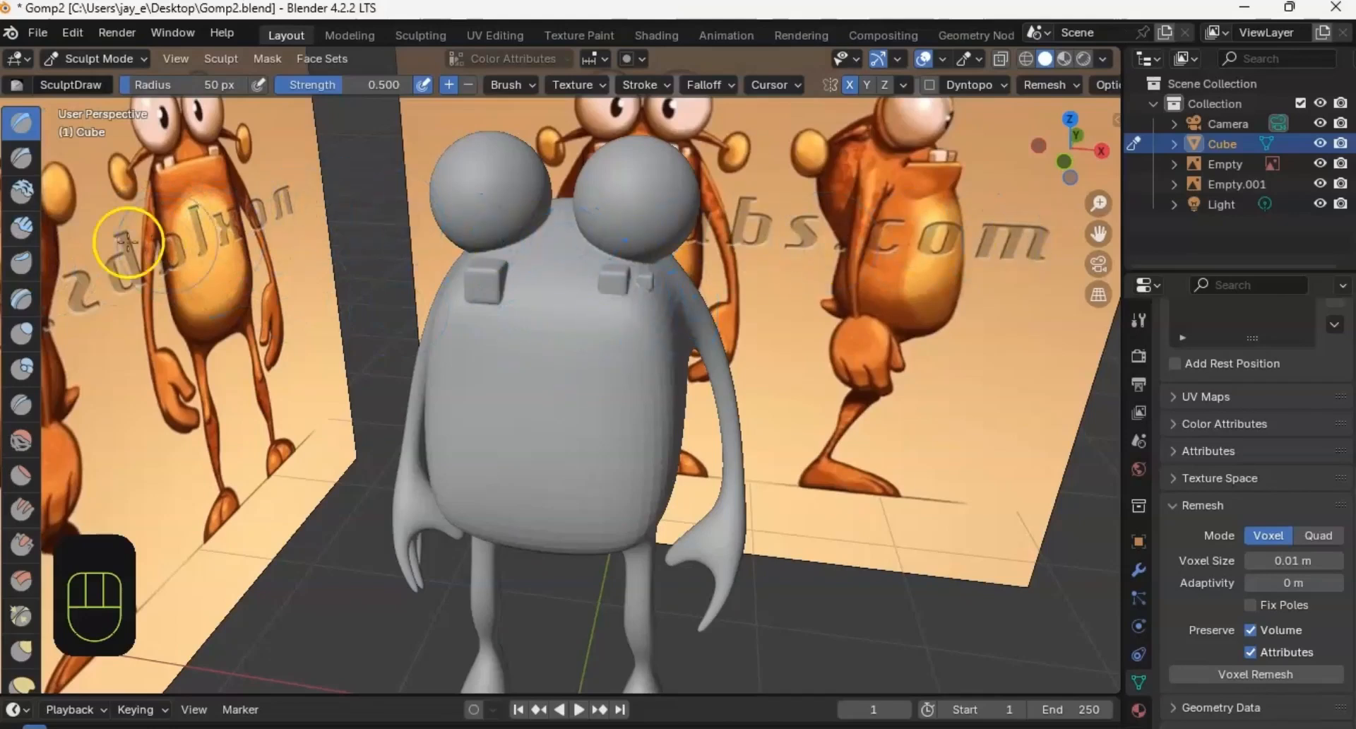
pyautogui.click(24, 230)
pyautogui.moveTo(433, 327); pyautogui.dragTo(495, 317, button='middle')
pyautogui.press('f')
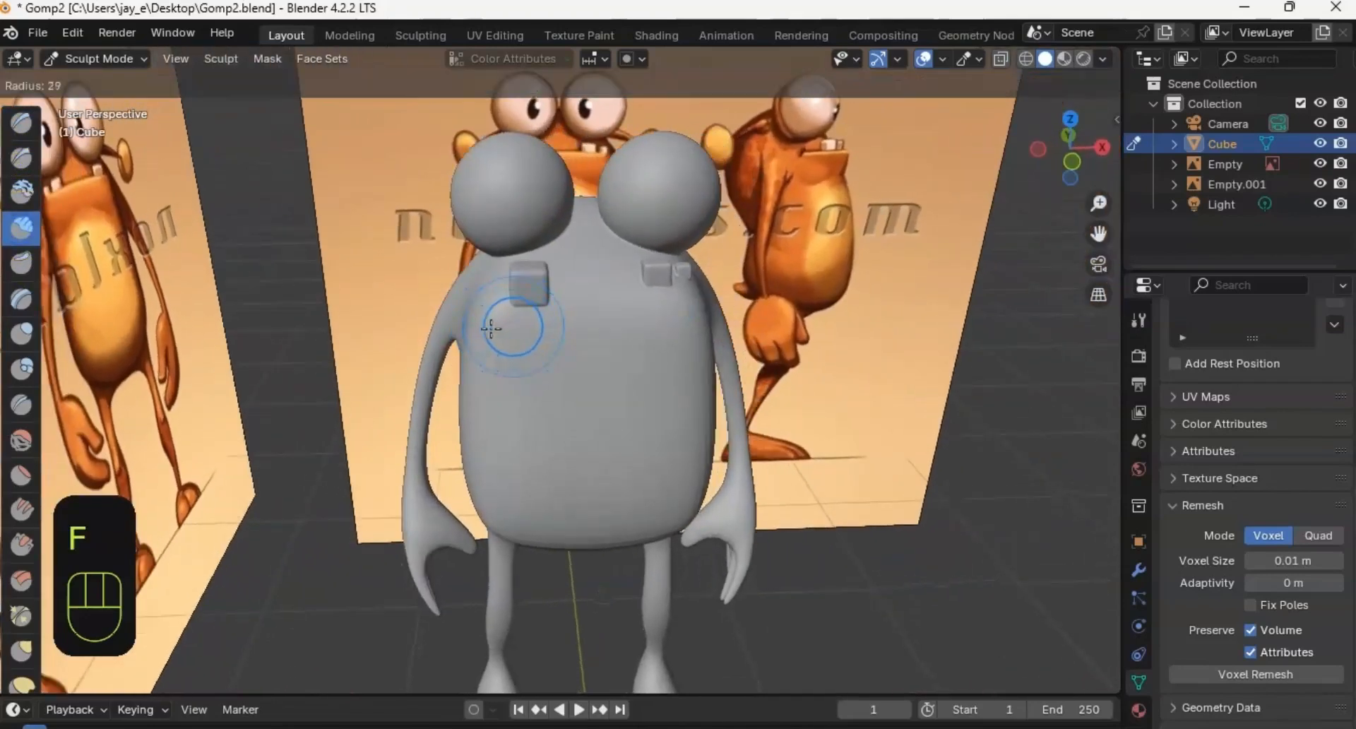
pyautogui.click(489, 328)
pyautogui.moveTo(521, 272)
pyautogui.mouseDown(button='middle')
pyautogui.moveTo(510, 267)
pyautogui.moveTo(577, 295)
pyautogui.moveTo(611, 363)
pyautogui.moveTo(593, 325)
pyautogui.mouseUp(button='middle')
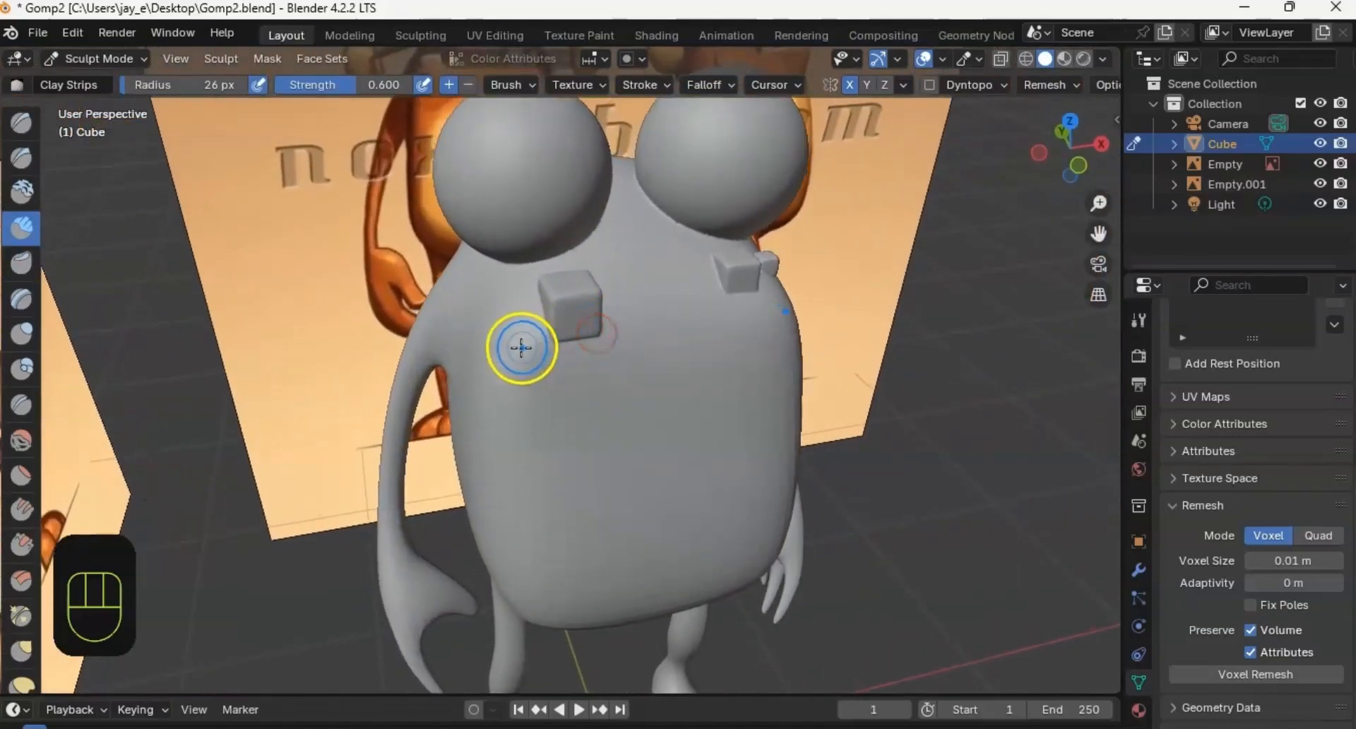
pyautogui.moveTo(521, 347)
pyautogui.mouseDown()
pyautogui.moveTo(596, 358)
pyautogui.moveTo(633, 348)
pyautogui.moveTo(566, 339)
pyautogui.moveTo(718, 327)
pyautogui.moveTo(532, 312)
pyautogui.moveTo(553, 348)
pyautogui.moveTo(683, 359)
pyautogui.moveTo(621, 369)
pyautogui.moveTo(635, 381)
pyautogui.moveTo(702, 385)
pyautogui.moveTo(696, 363)
pyautogui.moveTo(731, 369)
pyautogui.mouseUp()
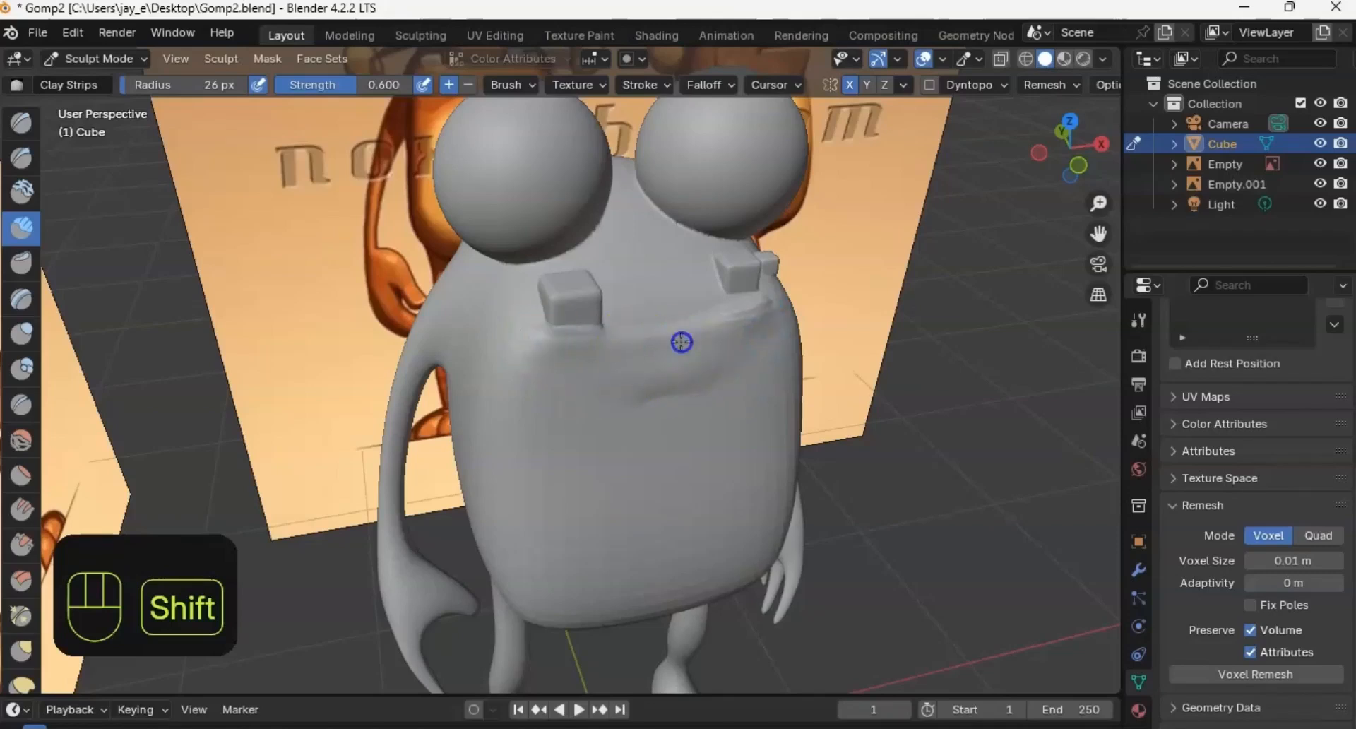
# Step: Thicken the lip around the mouth corner beside the small tooth with Clay Strips and smooth the strokes
pyautogui.moveTo(682, 341); pyautogui.dragTo(560, 318, button='middle')
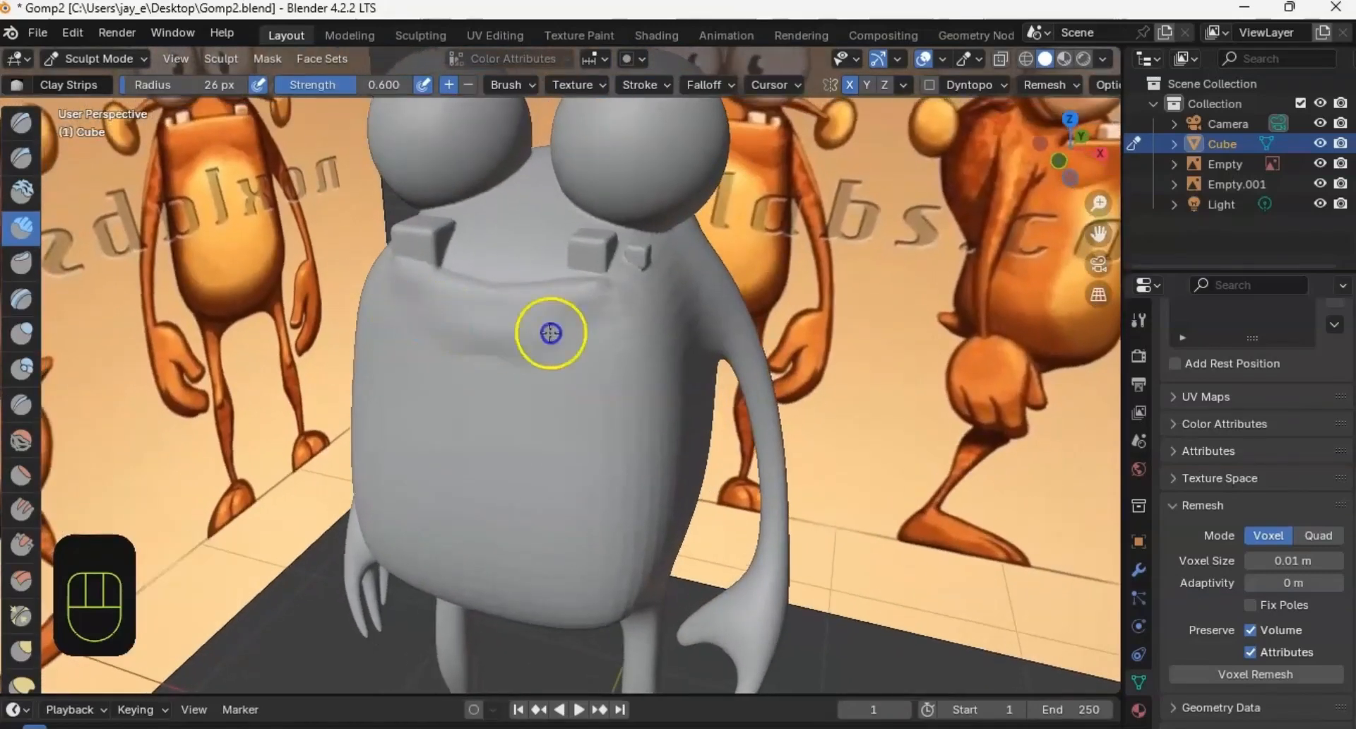
pyautogui.moveTo(672, 312); pyautogui.dragTo(522, 309, button='middle')
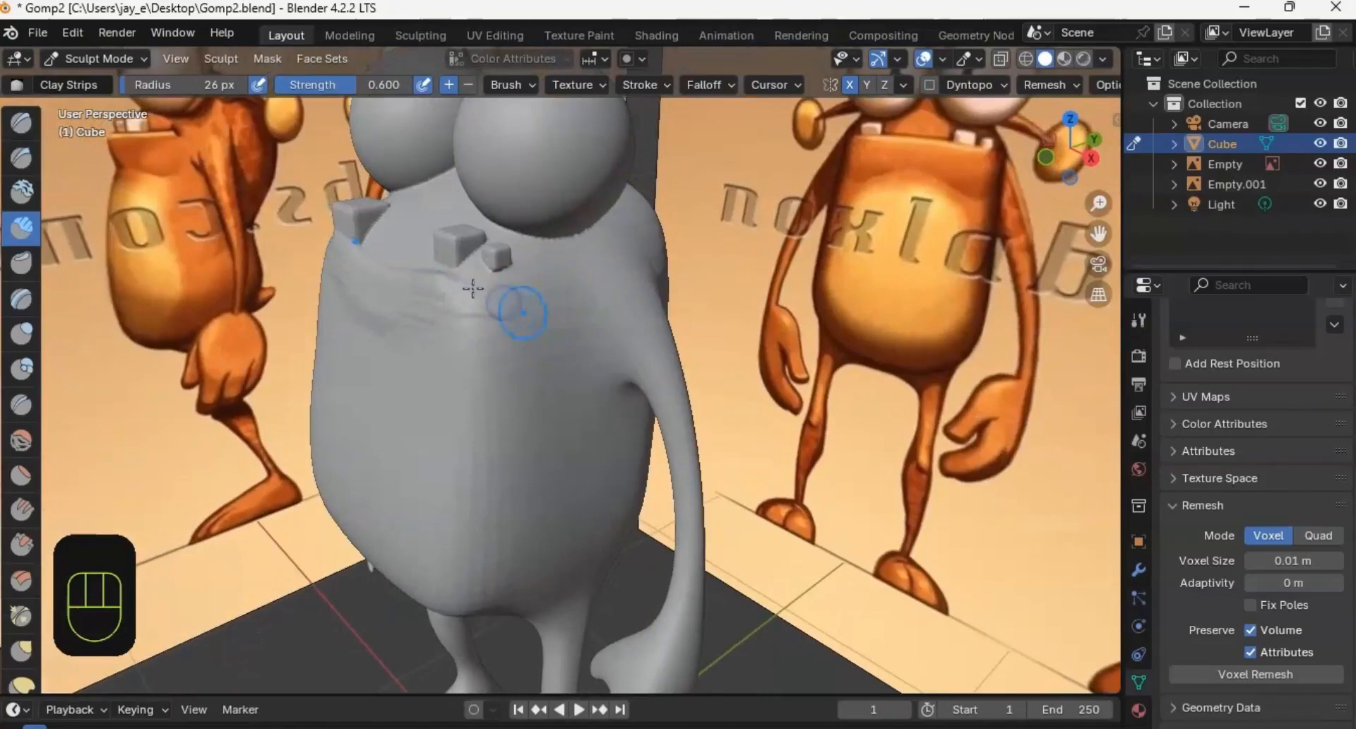
pyautogui.moveTo(472, 289)
pyautogui.keyDown('shift'); pyautogui.mouseDown()
pyautogui.moveTo(556, 283)
pyautogui.moveTo(527, 309)
pyautogui.moveTo(550, 330)
pyautogui.mouseUp(); pyautogui.keyUp('shift')
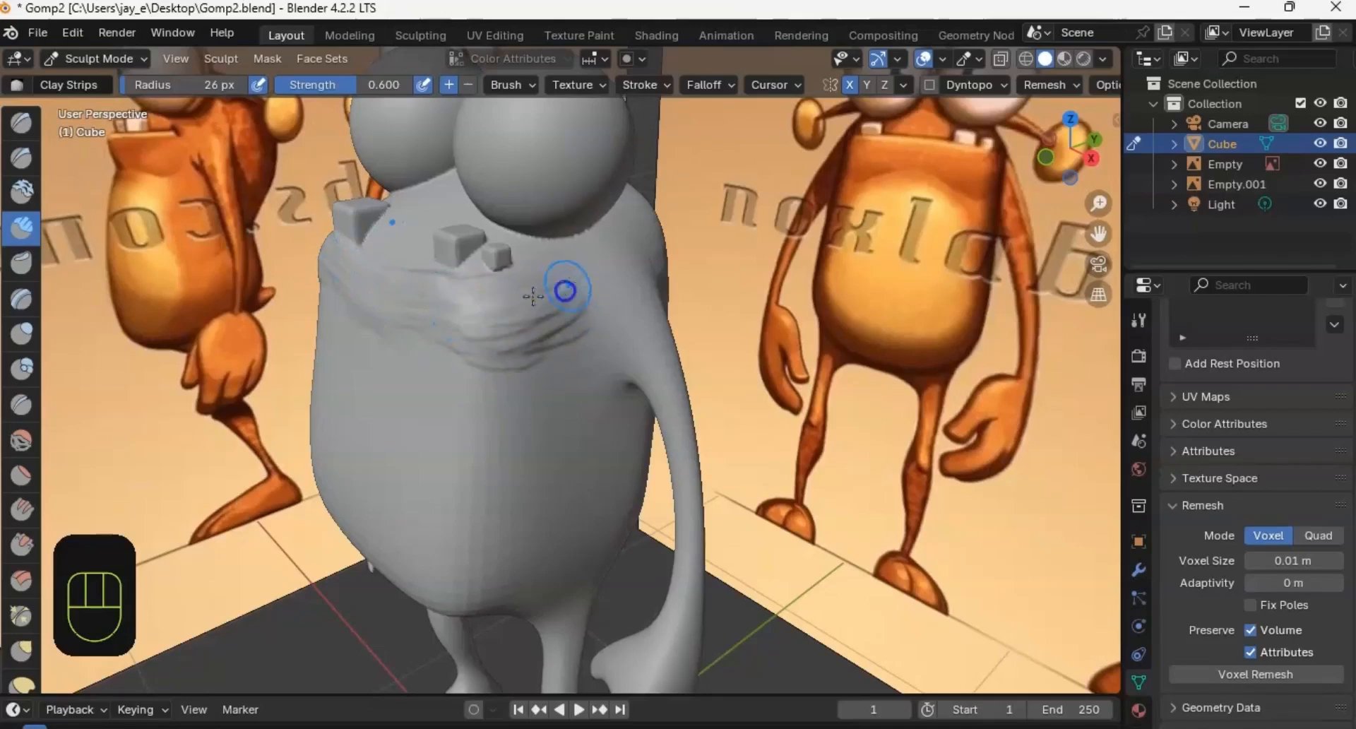
pyautogui.press('shift')
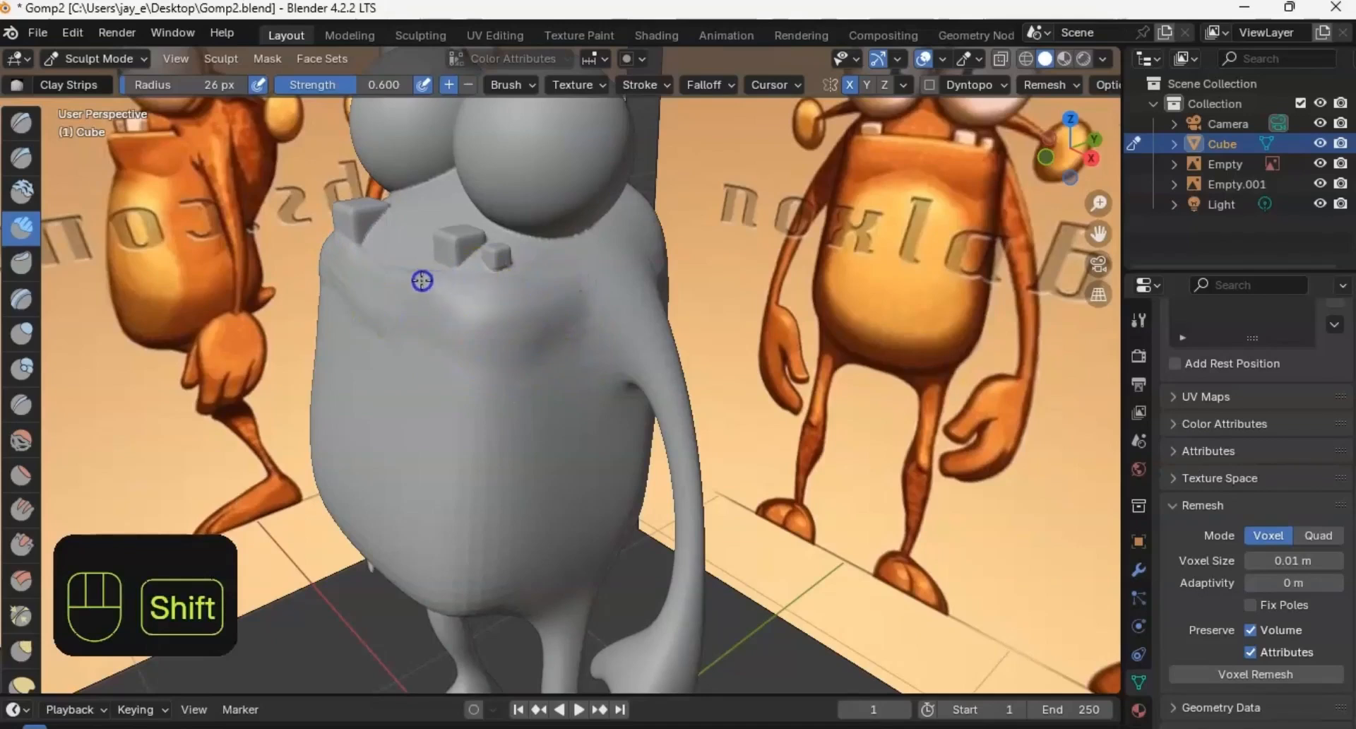
# Step: Add volume to the opposite mouth corner and the underside of the lip, smoothing the new clay strokes
pyautogui.moveTo(287, 294)
pyautogui.mouseDown(button='middle')
pyautogui.moveTo(518, 305)
pyautogui.moveTo(433, 266)
pyautogui.moveTo(590, 299)
pyautogui.moveTo(526, 320)
pyautogui.mouseUp(button='middle')
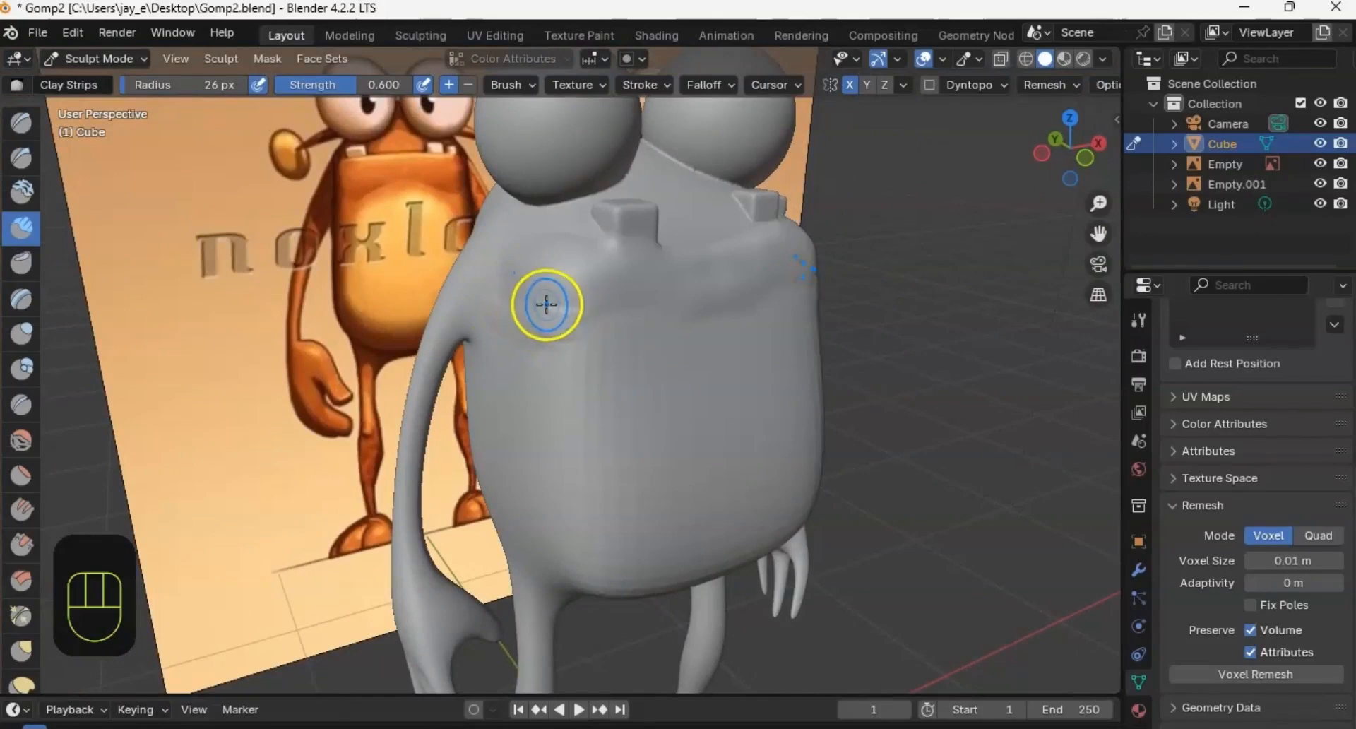
pyautogui.moveTo(553, 307); pyautogui.dragTo(592, 276)
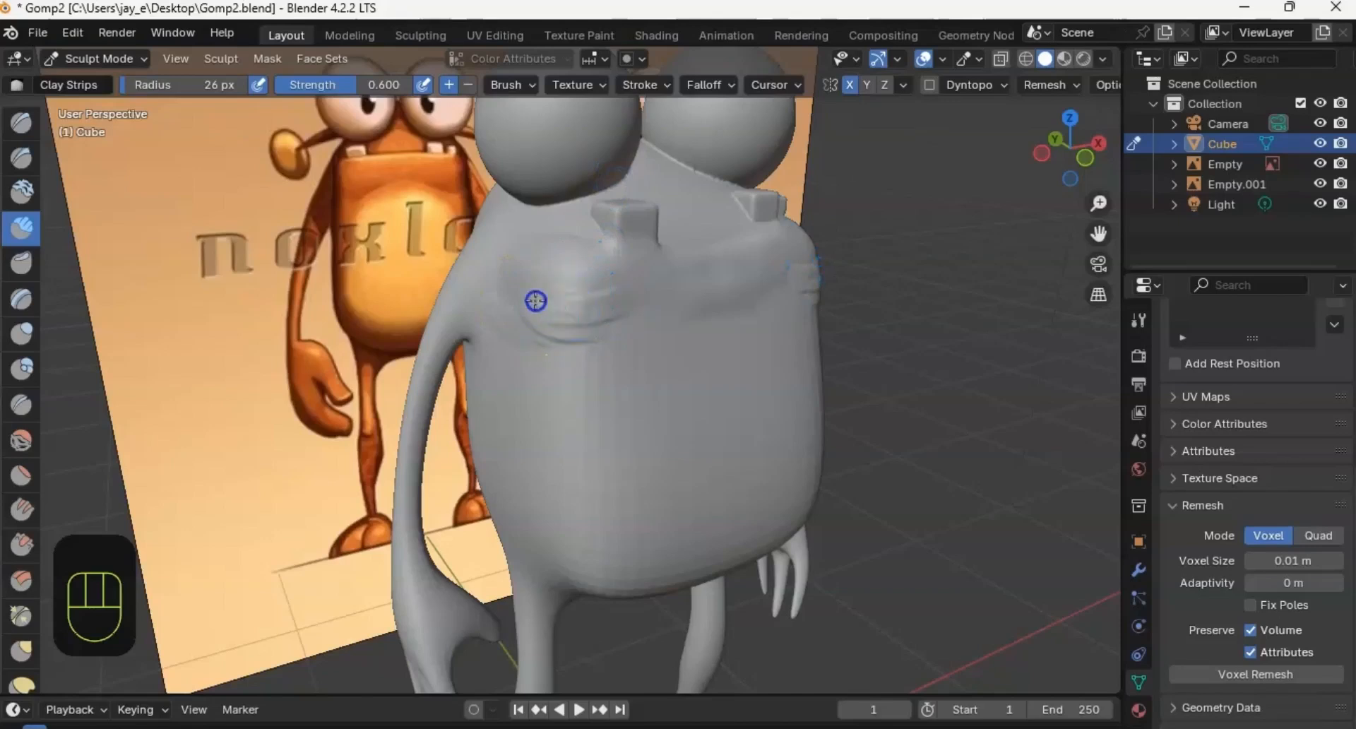
pyautogui.moveTo(615, 316); pyautogui.dragTo(674, 325)
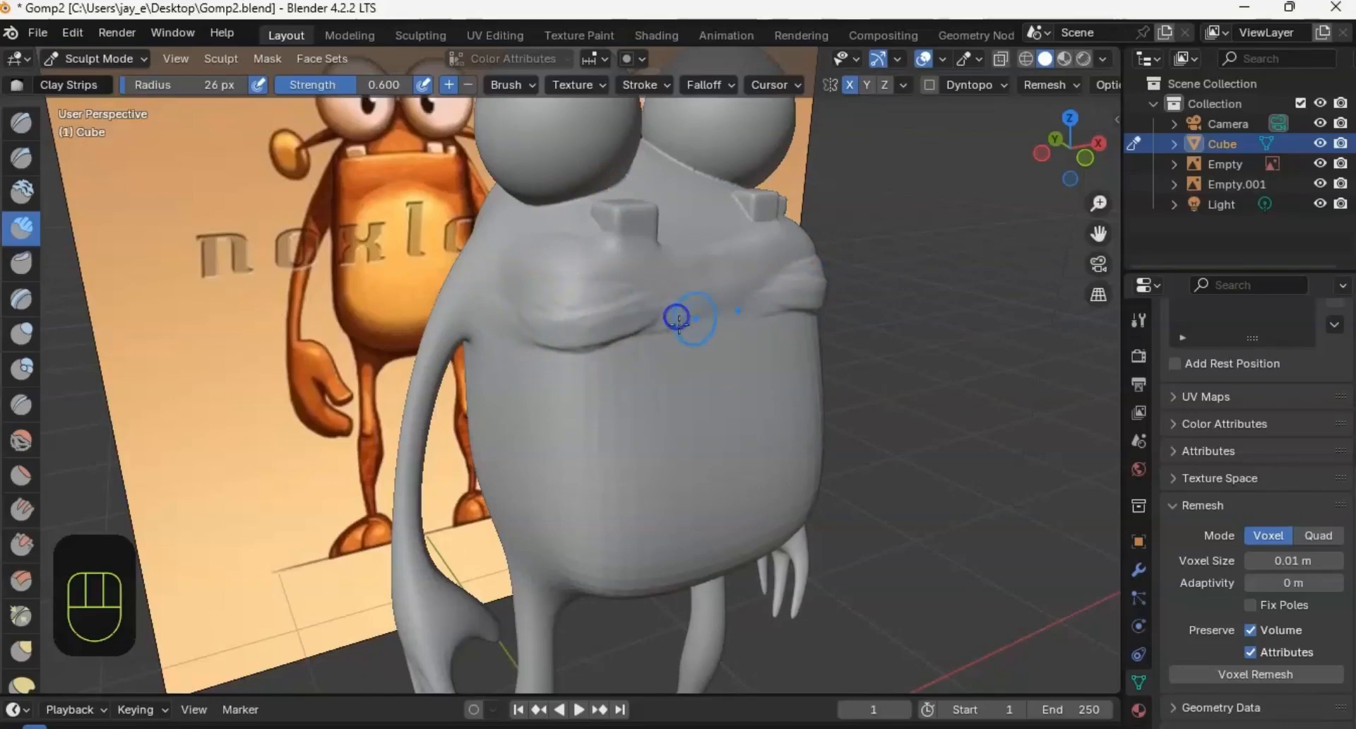
pyautogui.press('shift')
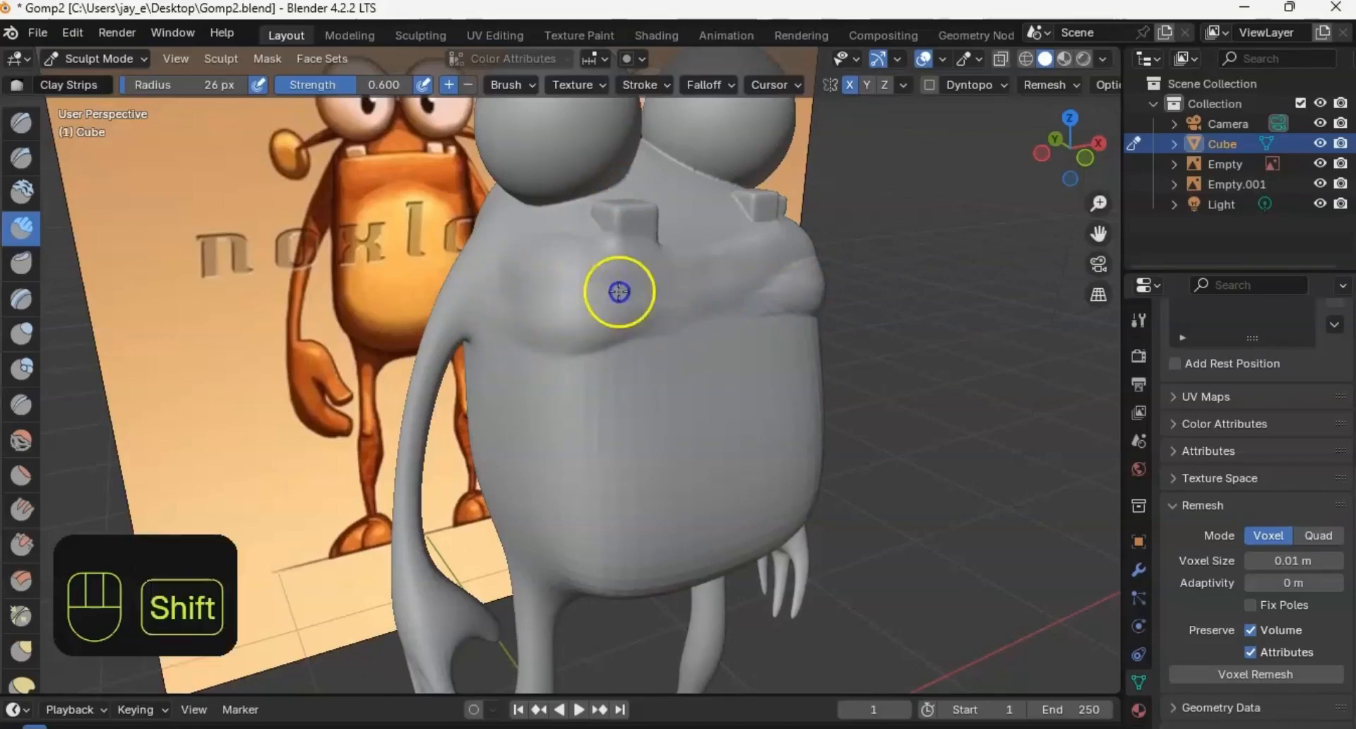
# Step: Fill in the middle of the lip between the two mouth corners with Clay Strips and blend it smooth
pyautogui.moveTo(629, 325)
pyautogui.mouseDown(button='middle')
pyautogui.moveTo(548, 299)
pyautogui.moveTo(625, 281)
pyautogui.moveTo(566, 308)
pyautogui.mouseUp(button='middle')
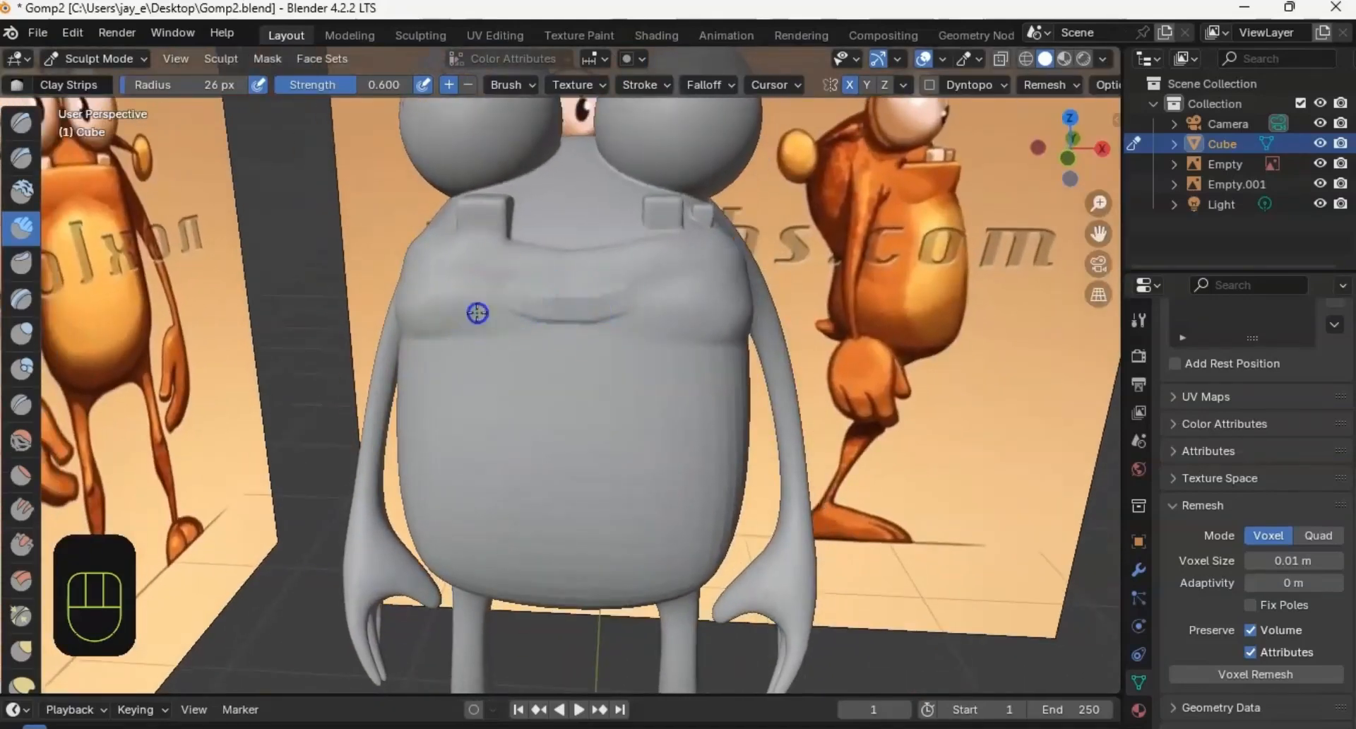
pyautogui.press('shift')
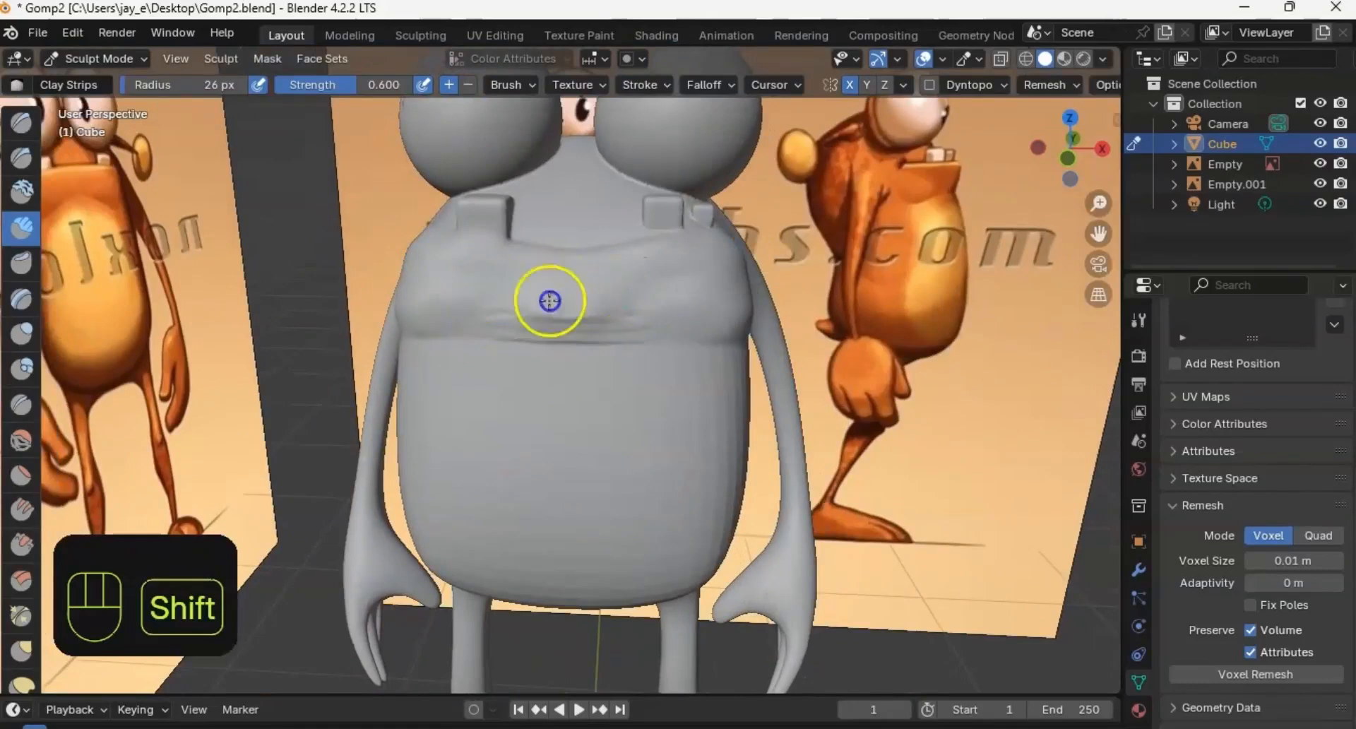
pyautogui.moveTo(501, 354)
pyautogui.mouseDown(button='middle')
pyautogui.moveTo(424, 326)
pyautogui.moveTo(647, 354)
pyautogui.moveTo(605, 409)
pyautogui.moveTo(727, 359)
pyautogui.moveTo(639, 346)
pyautogui.moveTo(615, 315)
pyautogui.moveTo(575, 346)
pyautogui.moveTo(575, 318)
pyautogui.moveTo(560, 339)
pyautogui.moveTo(532, 317)
pyautogui.mouseUp(button='middle')
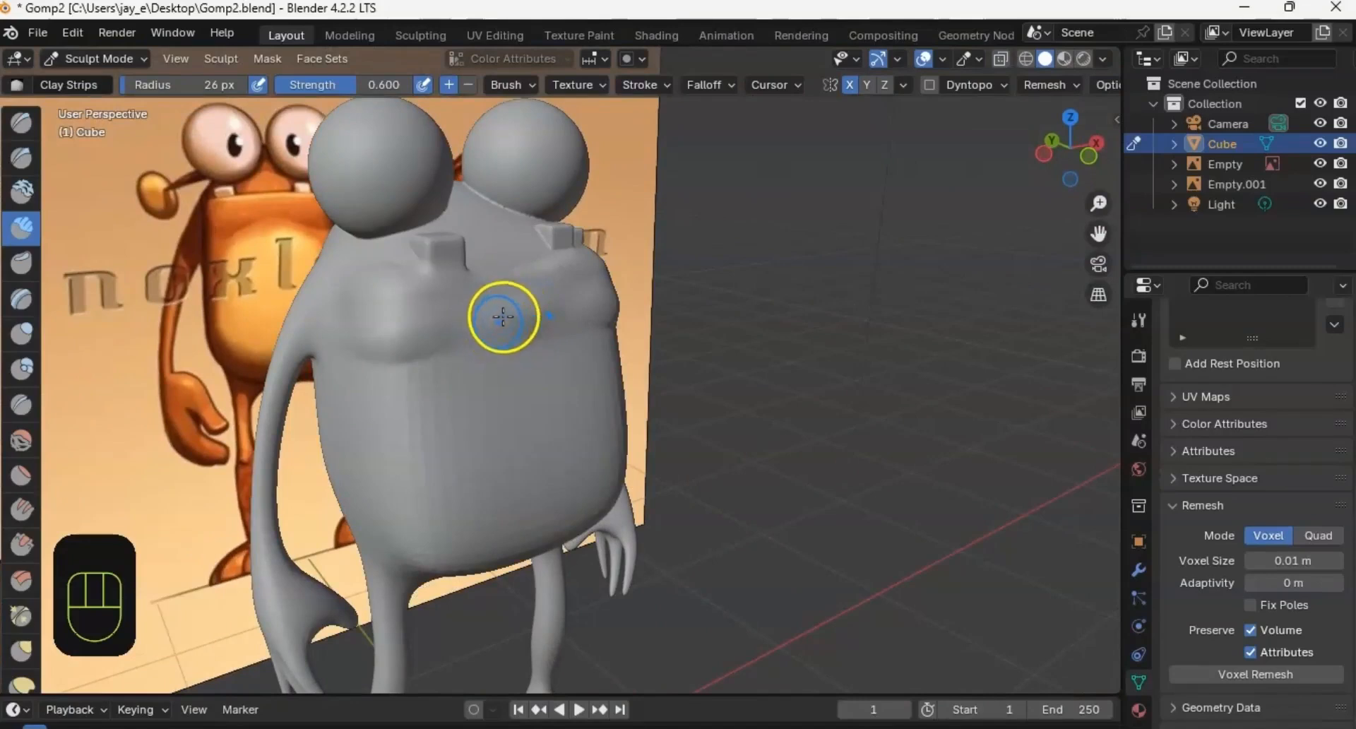
pyautogui.moveTo(497, 314)
pyautogui.keyDown('shift'); pyautogui.mouseDown(button='middle')
pyautogui.moveTo(575, 303)
pyautogui.moveTo(523, 318)
pyautogui.moveTo(526, 343)
pyautogui.mouseUp(button='middle'); pyautogui.keyUp('shift')
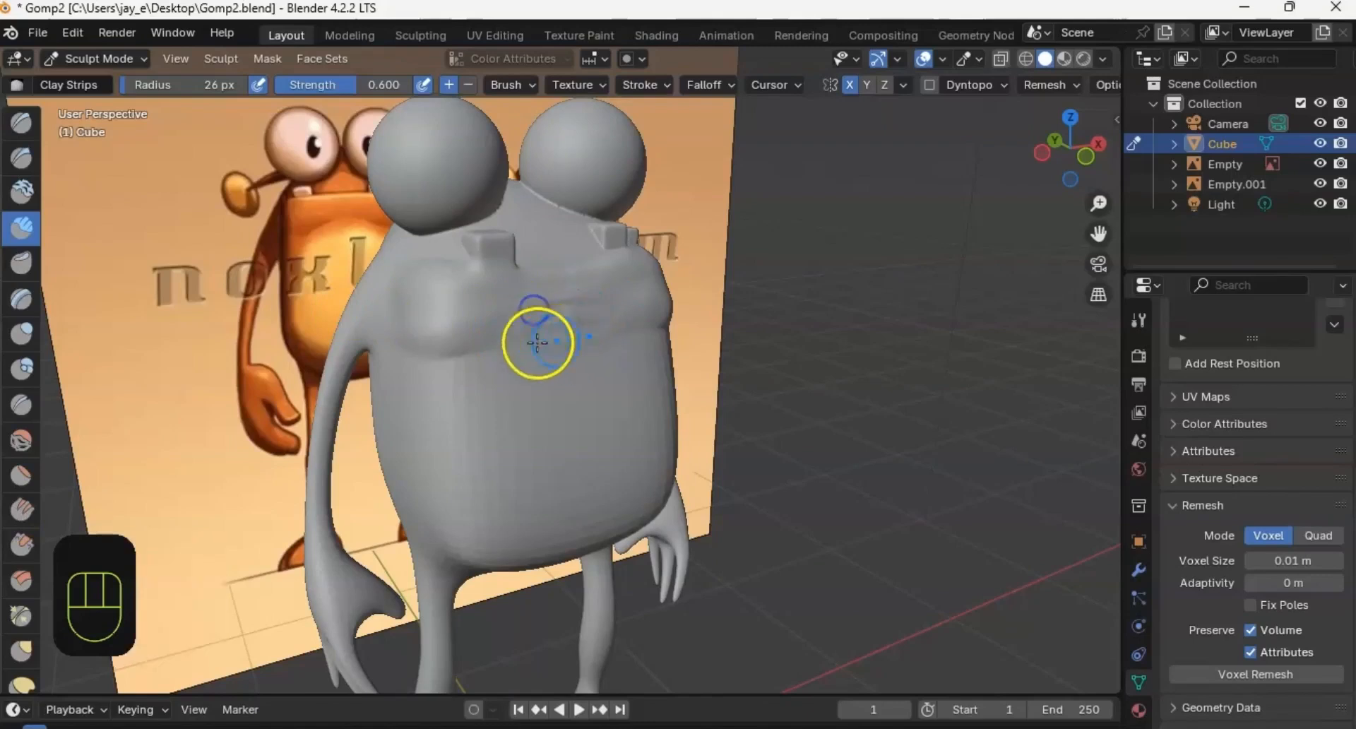
pyautogui.moveTo(577, 301)
pyautogui.mouseDown(button='middle')
pyautogui.moveTo(545, 348)
pyautogui.moveTo(502, 314)
pyautogui.moveTo(451, 306)
pyautogui.moveTo(638, 321)
pyautogui.moveTo(621, 342)
pyautogui.moveTo(555, 306)
pyautogui.moveTo(585, 327)
pyautogui.mouseUp(button='middle')
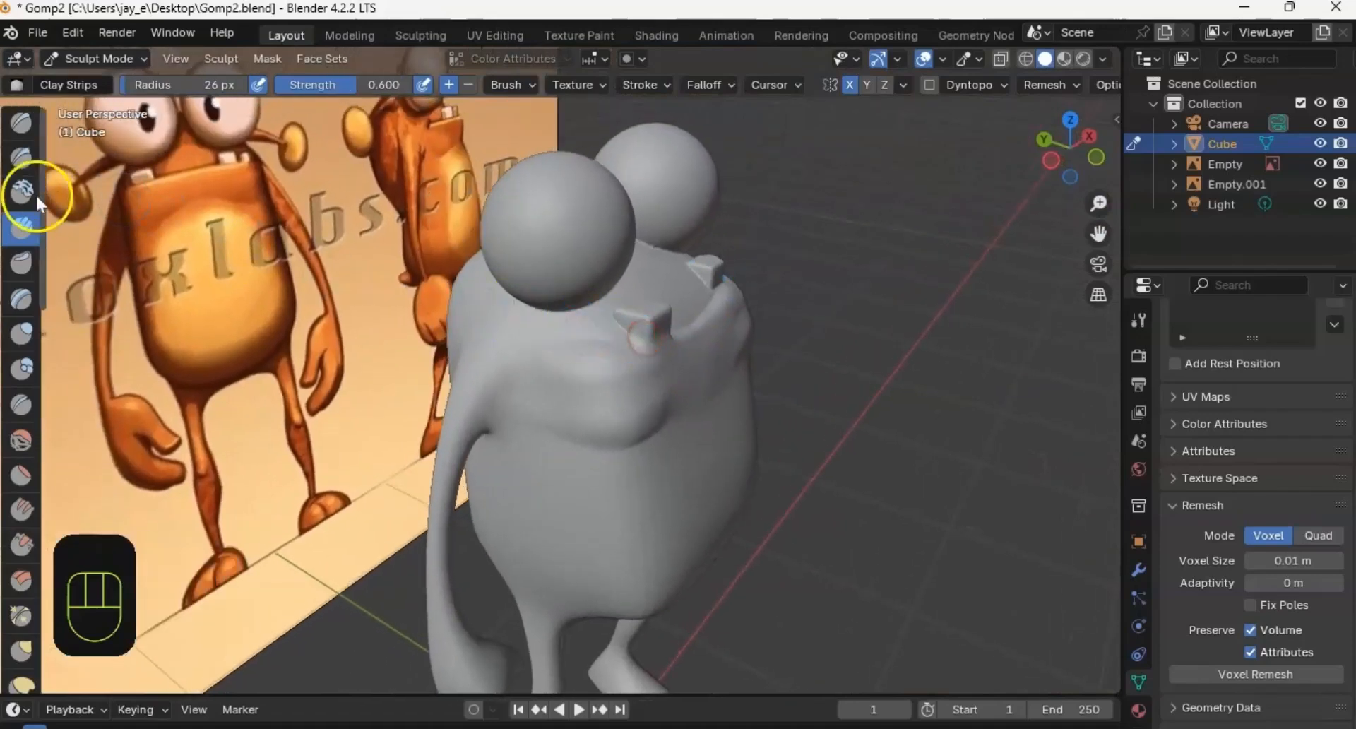
# Step: Carve a crease along the lip's upper edge beneath the teeth with the Draw Sharp brush
pyautogui.click(21, 159)
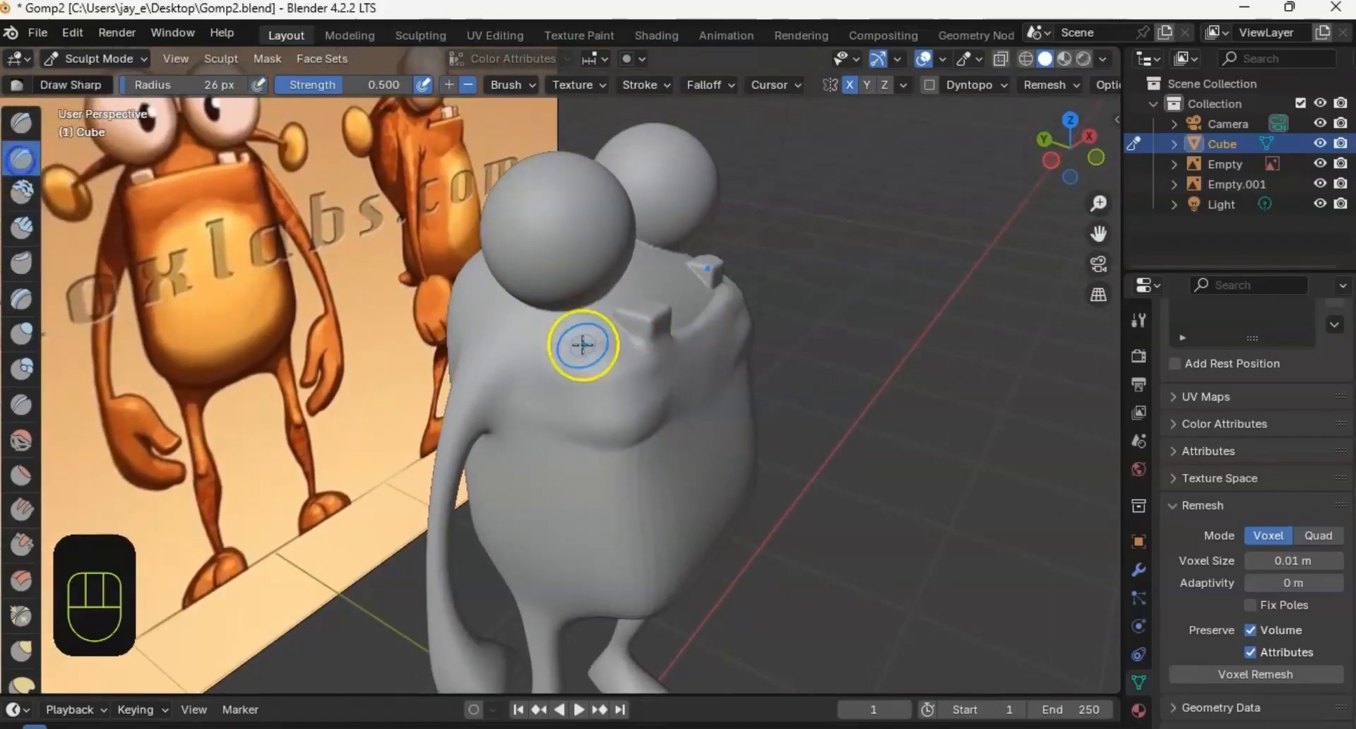
pyautogui.moveTo(585, 342)
pyautogui.mouseDown(button='middle')
pyautogui.moveTo(558, 370)
pyautogui.moveTo(548, 339)
pyautogui.moveTo(520, 369)
pyautogui.moveTo(515, 348)
pyautogui.moveTo(564, 362)
pyautogui.moveTo(554, 346)
pyautogui.moveTo(463, 393)
pyautogui.moveTo(469, 432)
pyautogui.moveTo(518, 408)
pyautogui.moveTo(515, 342)
pyautogui.mouseUp(button='middle')
pyautogui.moveTo(512, 387); pyautogui.dragTo(497, 387, button='middle')
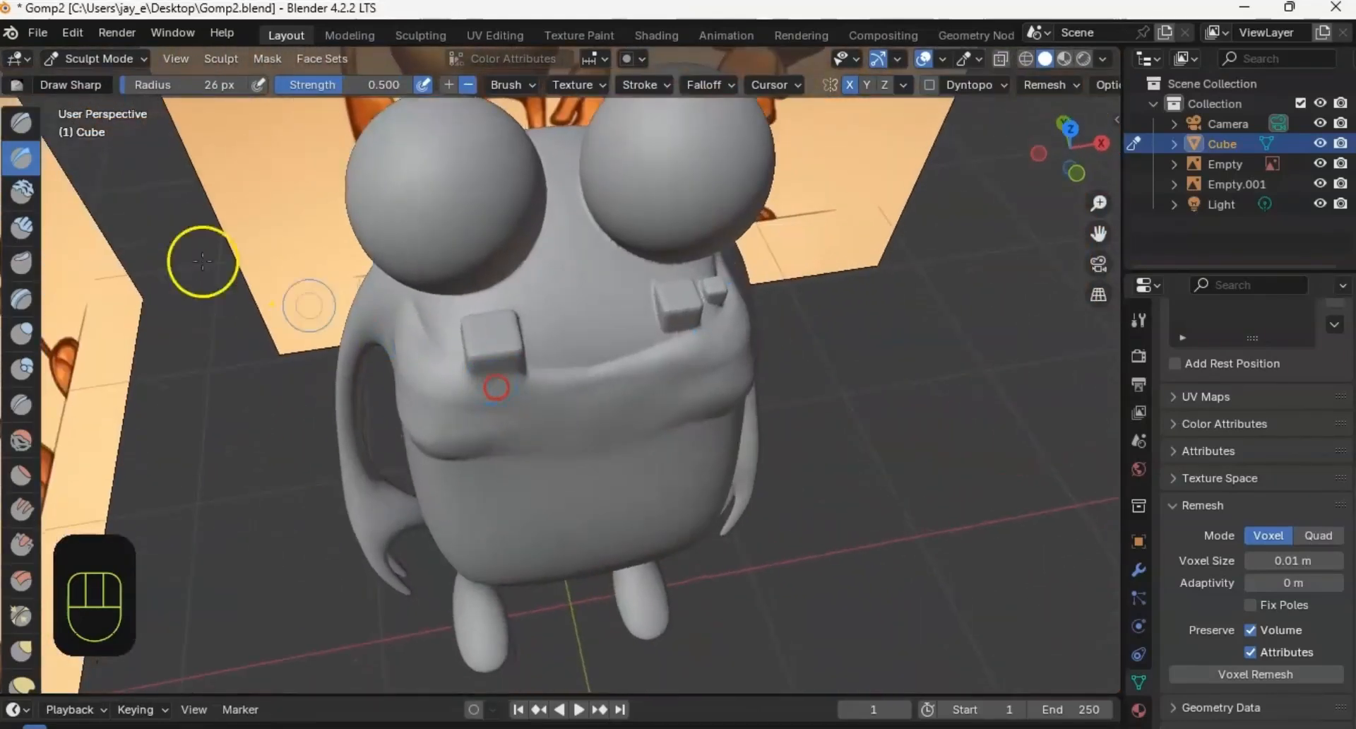
# Step: Add more Clay Strips volume to the front of the lip and redefine its upper edge with Draw Sharp
pyautogui.click(22, 226)
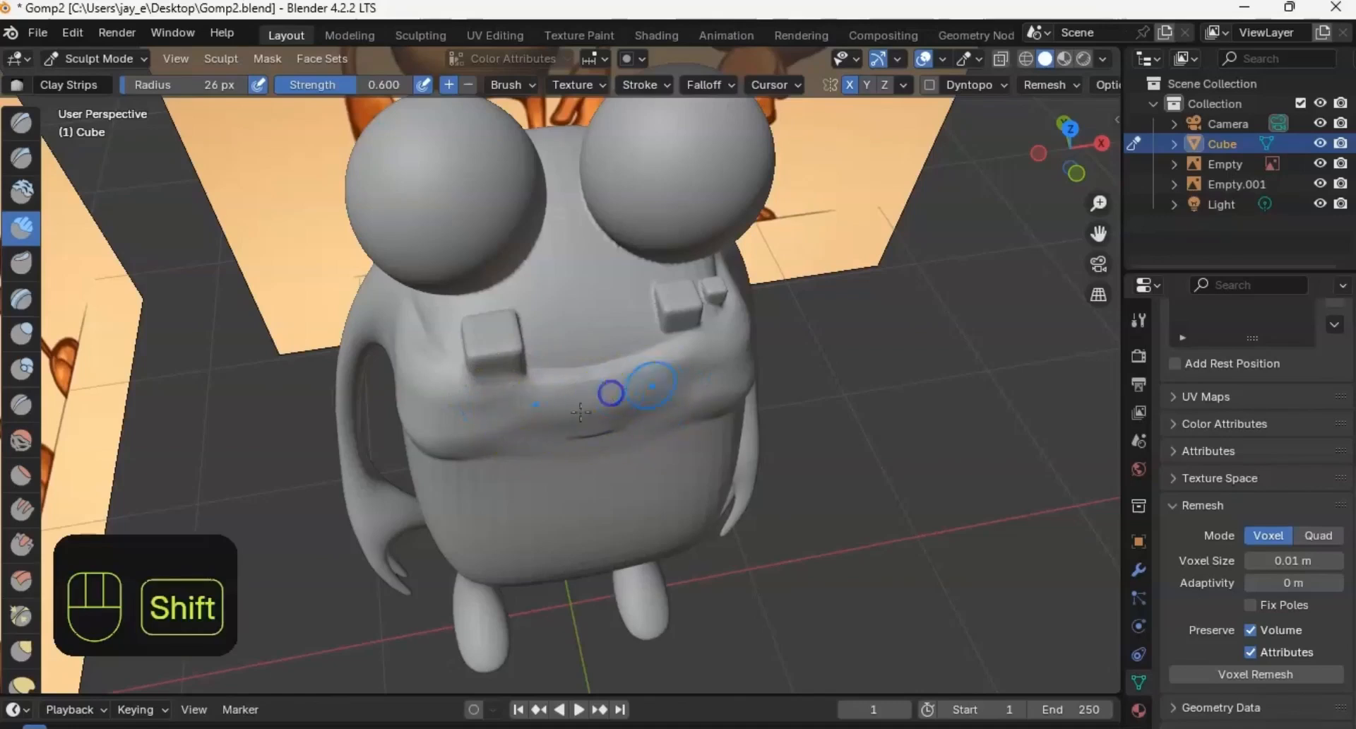
pyautogui.moveTo(586, 445); pyautogui.dragTo(542, 358, button='middle')
pyautogui.moveTo(614, 383); pyautogui.dragTo(603, 384, button='middle')
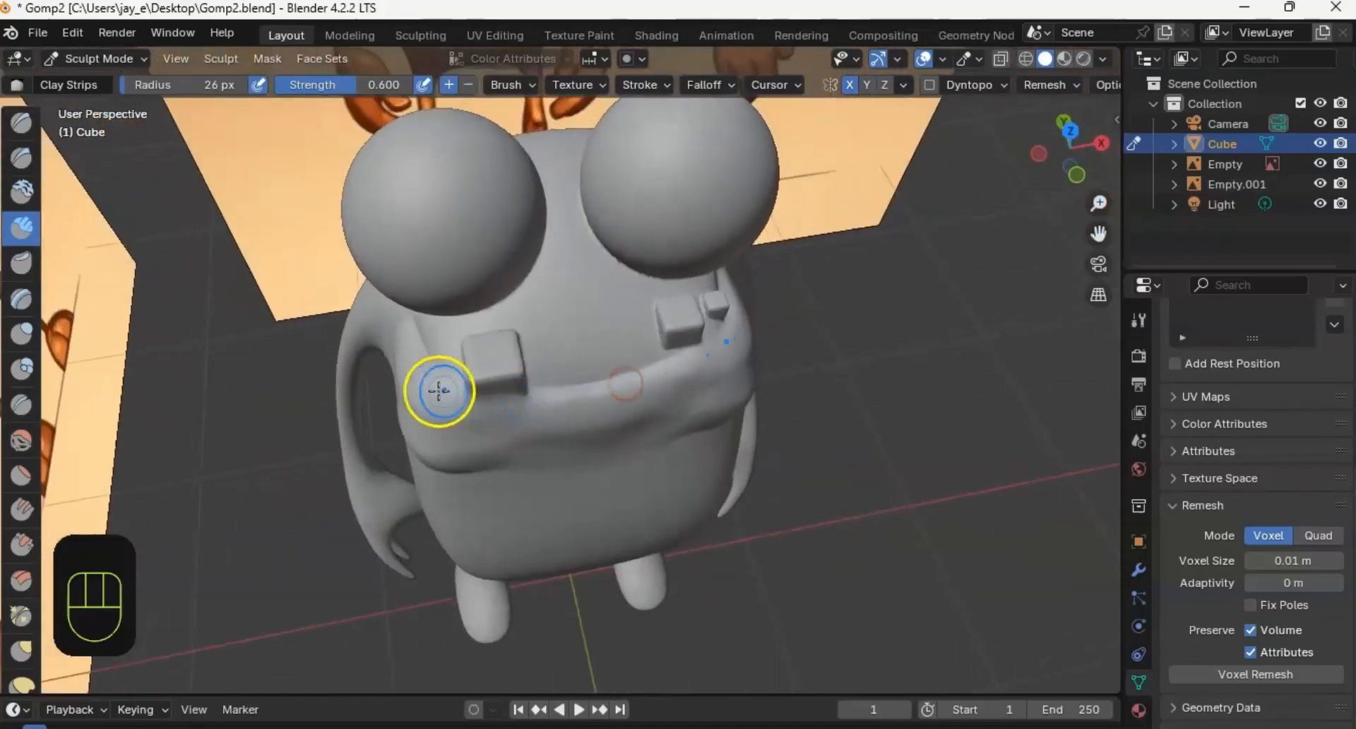
pyautogui.click(27, 160)
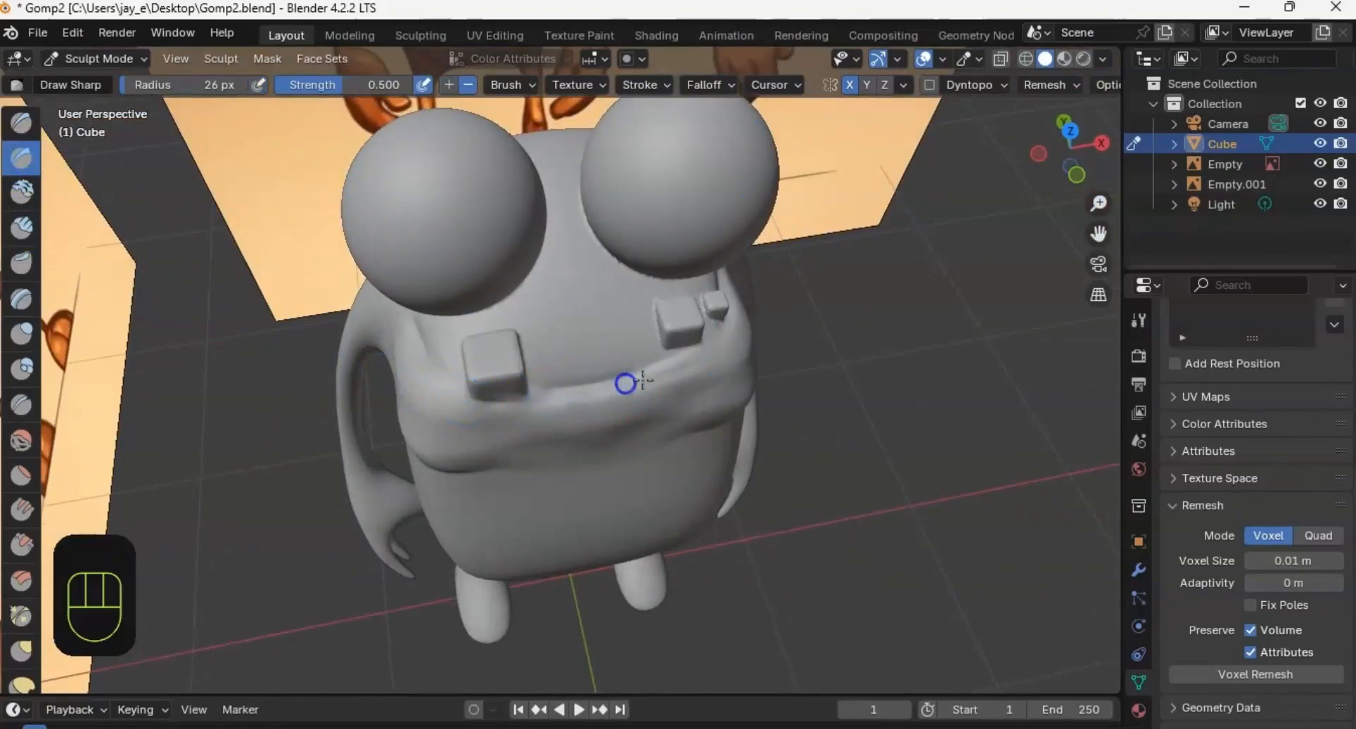
pyautogui.press('shift')
# Step: Enlarge the brush radius to 74 px and smooth the ridged front, side and underside of the belly
pyautogui.moveTo(574, 392); pyautogui.dragTo(621, 339, button='middle')
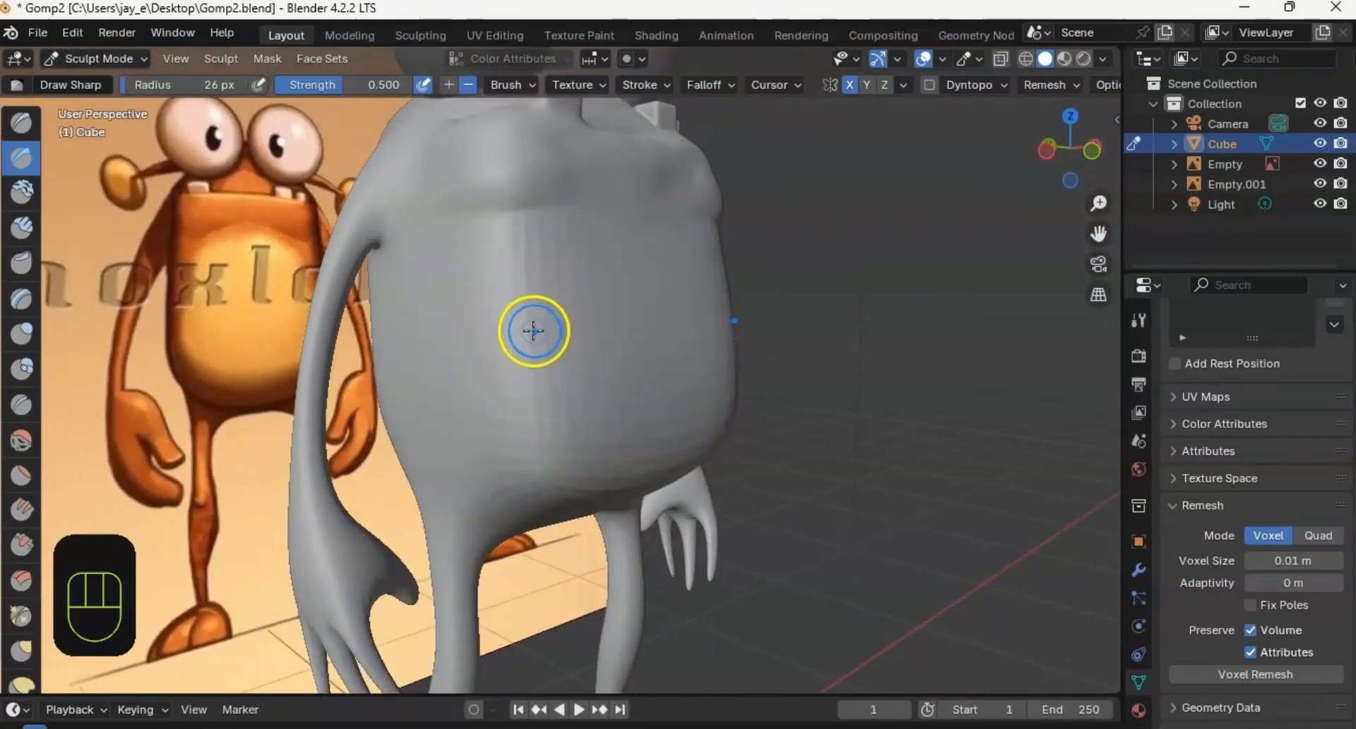
pyautogui.press('f')
pyautogui.click(578, 337)
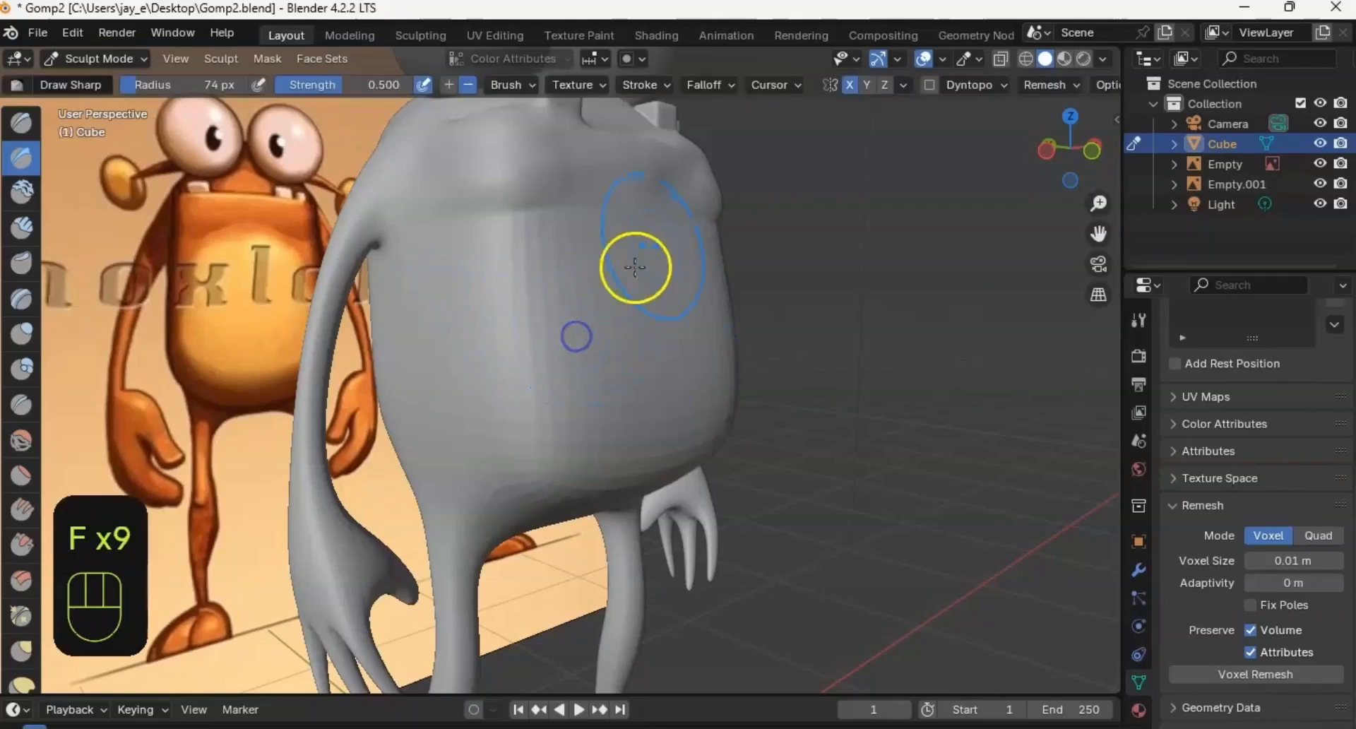
pyautogui.keyDown('shift'); pyautogui.moveTo(554, 418); pyautogui.dragTo(567, 438); pyautogui.keyUp('shift')
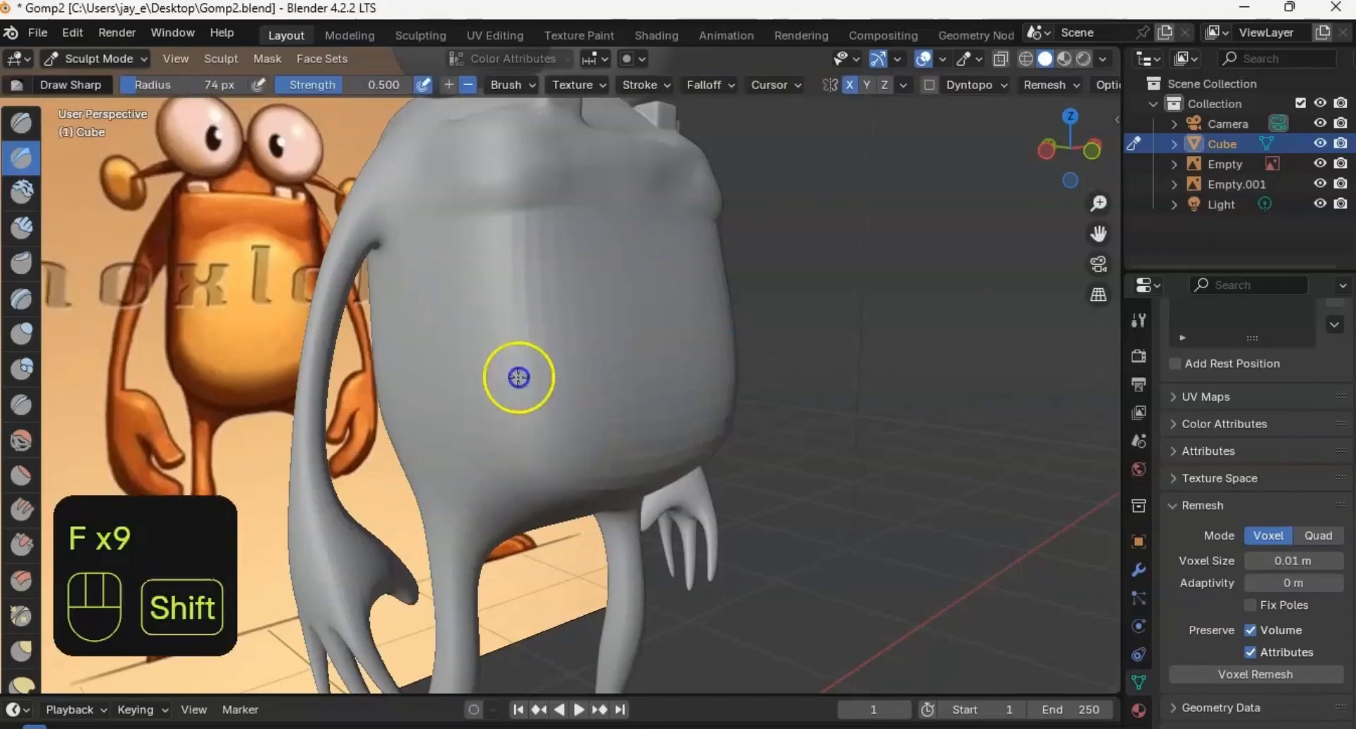
pyautogui.keyDown('shift'); pyautogui.moveTo(636, 435); pyautogui.dragTo(699, 403); pyautogui.keyUp('shift')
pyautogui.moveTo(710, 375); pyautogui.dragTo(548, 363, button='middle')
pyautogui.keyDown('shift'); pyautogui.moveTo(520, 434); pyautogui.dragTo(577, 490); pyautogui.keyUp('shift')
pyautogui.keyDown('shift'); pyautogui.moveTo(450, 484); pyautogui.dragTo(569, 424); pyautogui.keyUp('shift')
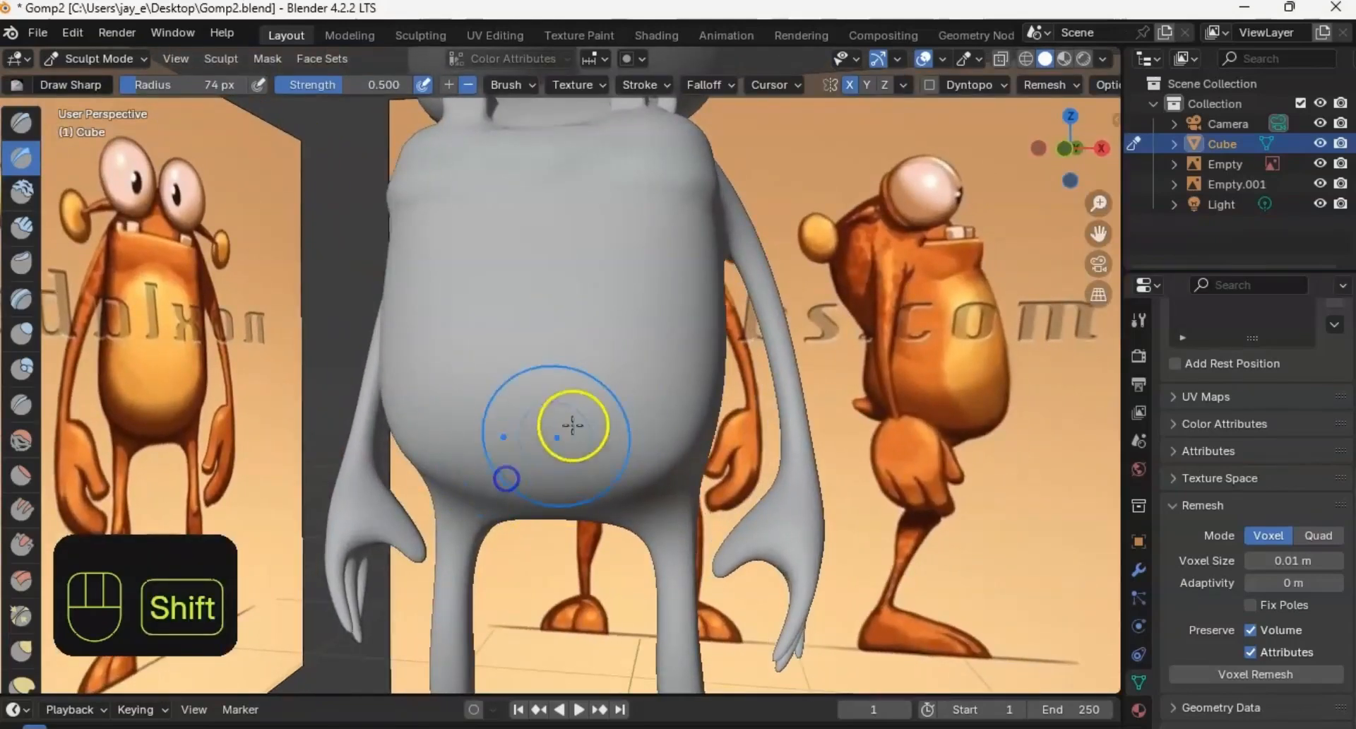
# Step: Smooth the side of the torso around the arm and shoulder, and lower the Draw Sharp strength to 0.378
pyautogui.moveTo(570, 424)
pyautogui.mouseDown(button='middle')
pyautogui.moveTo(584, 405)
pyautogui.moveTo(306, 555)
pyautogui.moveTo(469, 454)
pyautogui.mouseUp(button='middle')
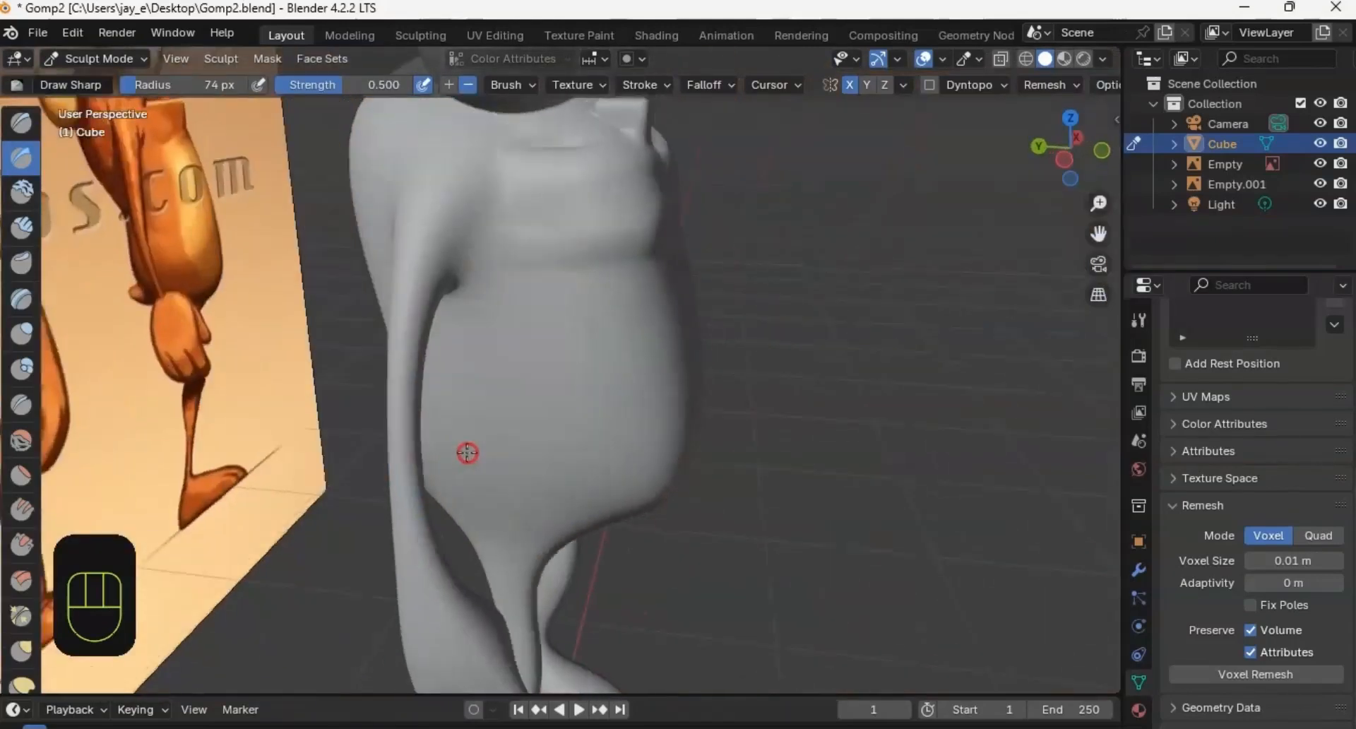
pyautogui.keyDown('shift'); pyautogui.moveTo(438, 593); pyautogui.dragTo(399, 341); pyautogui.keyUp('shift')
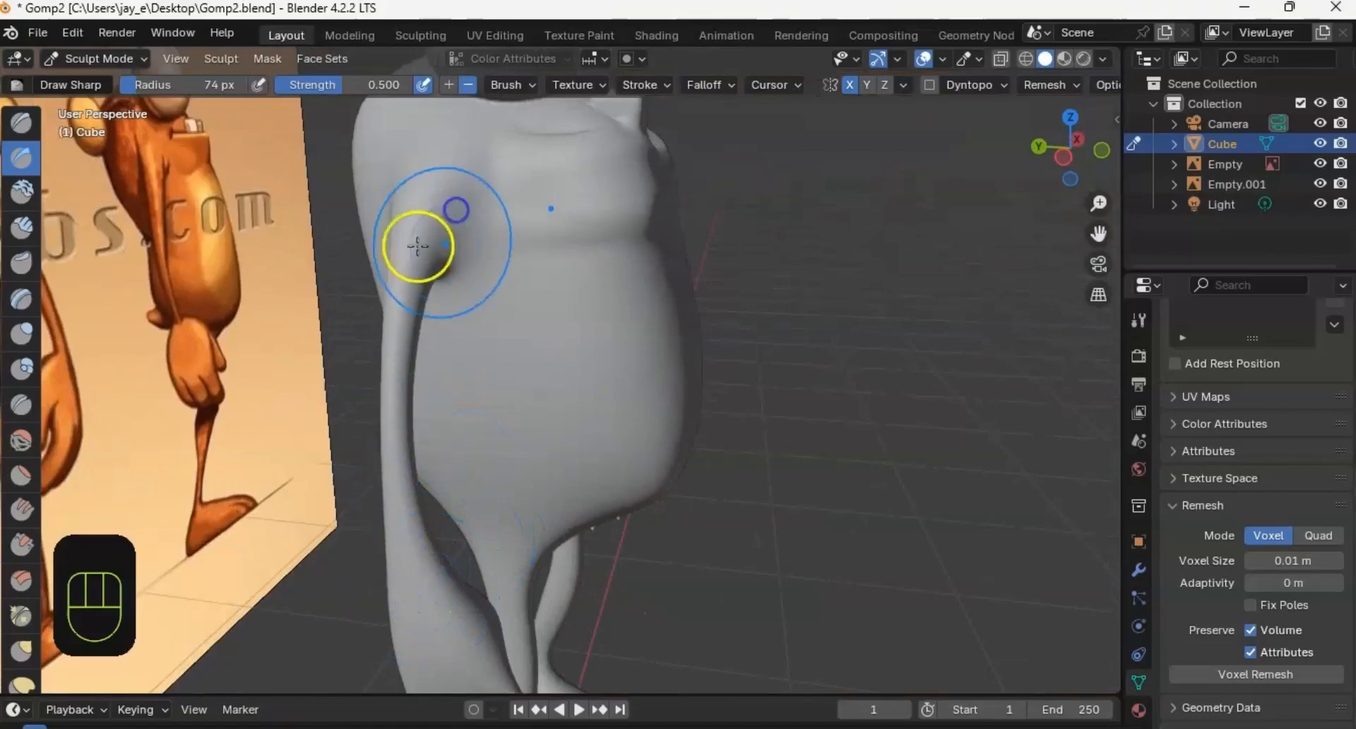
pyautogui.moveTo(417, 242); pyautogui.dragTo(439, 187, button='middle')
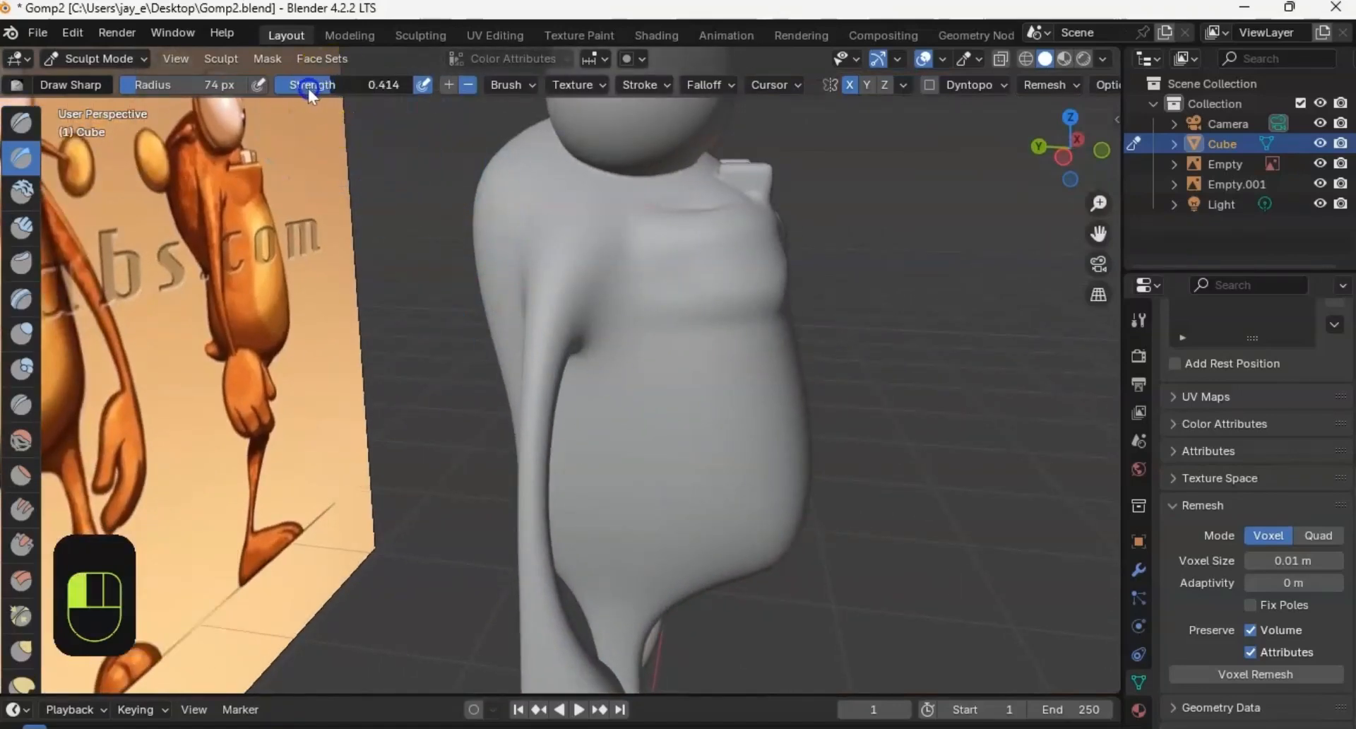
pyautogui.moveTo(384, 188); pyautogui.dragTo(477, 339, button='middle')
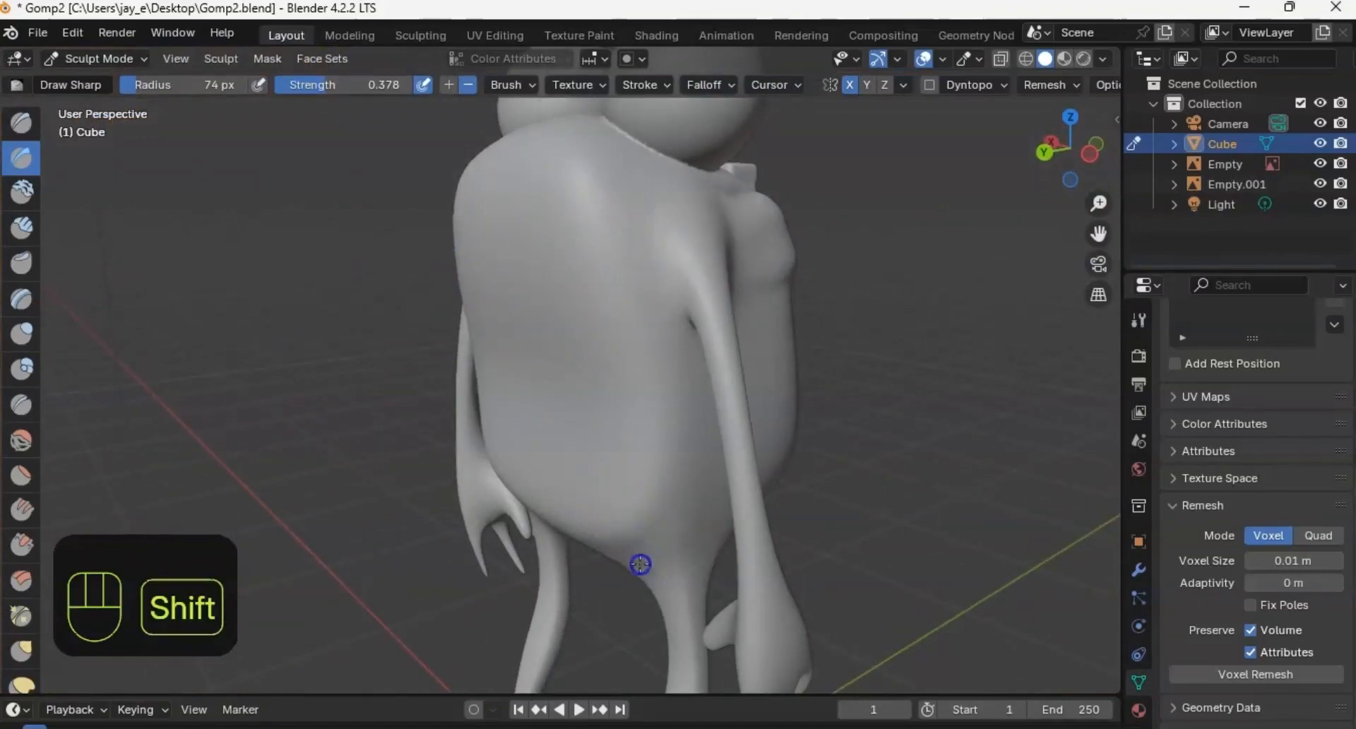
# Step: Smooth the back of the body from the hips up to the base of the eyes
pyautogui.moveTo(529, 402); pyautogui.dragTo(595, 361, button='middle')
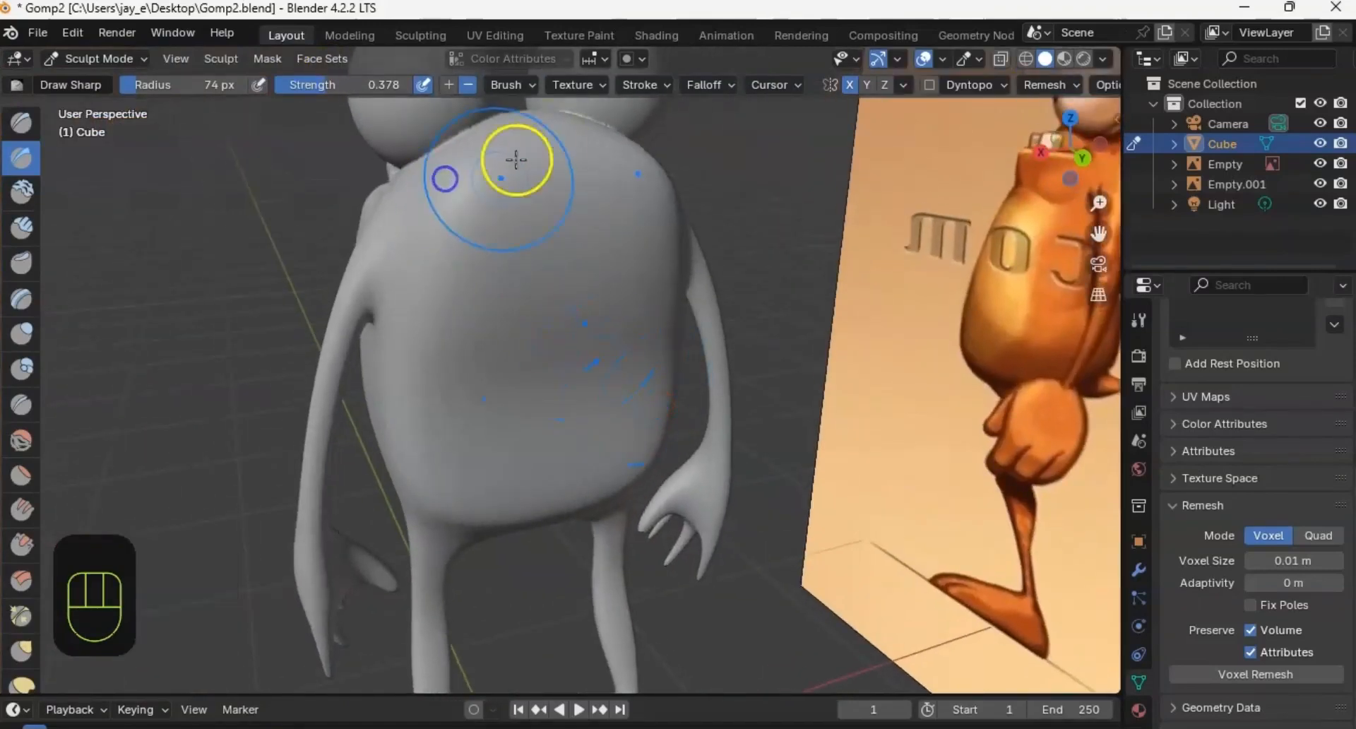
pyautogui.keyDown('shift'); pyautogui.moveTo(515, 151); pyautogui.dragTo(575, 269, button='middle'); pyautogui.keyUp('shift')
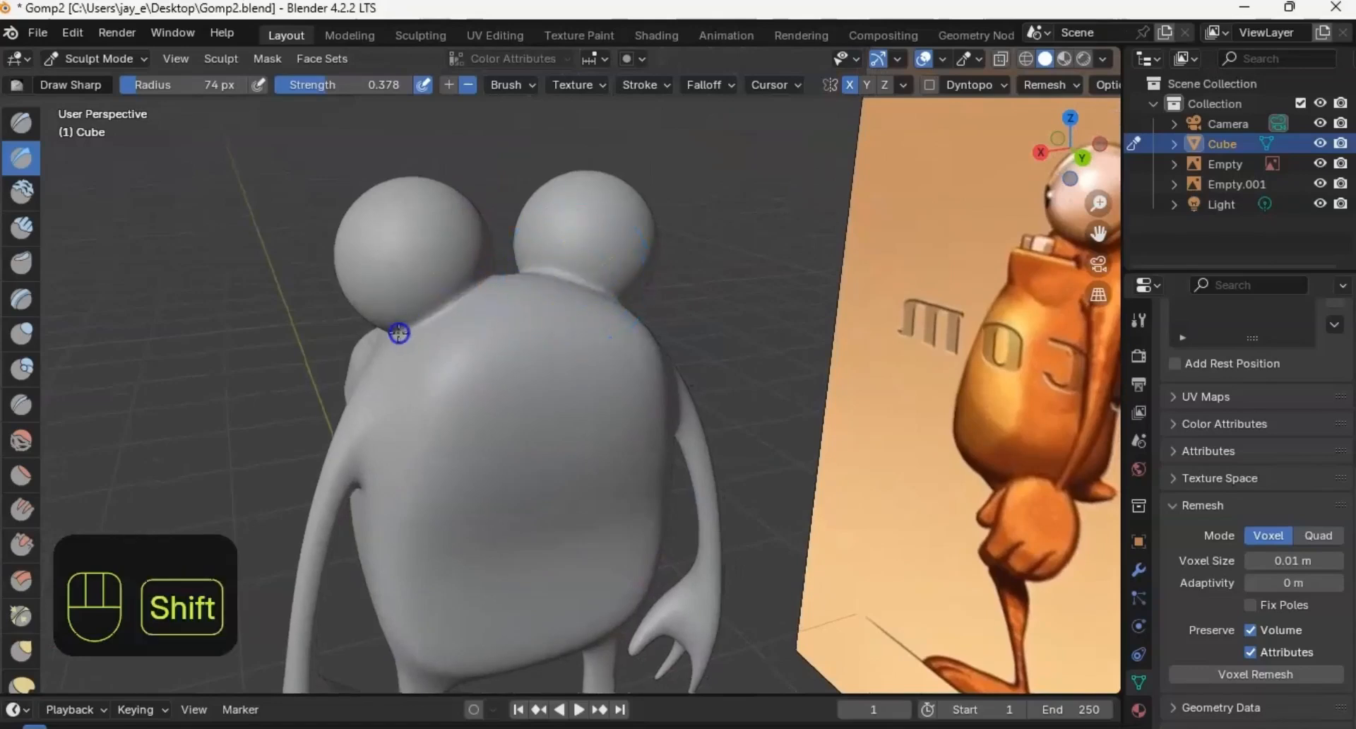
pyautogui.keyDown('shift'); pyautogui.moveTo(424, 408); pyautogui.dragTo(515, 169, button='middle'); pyautogui.keyUp('shift')
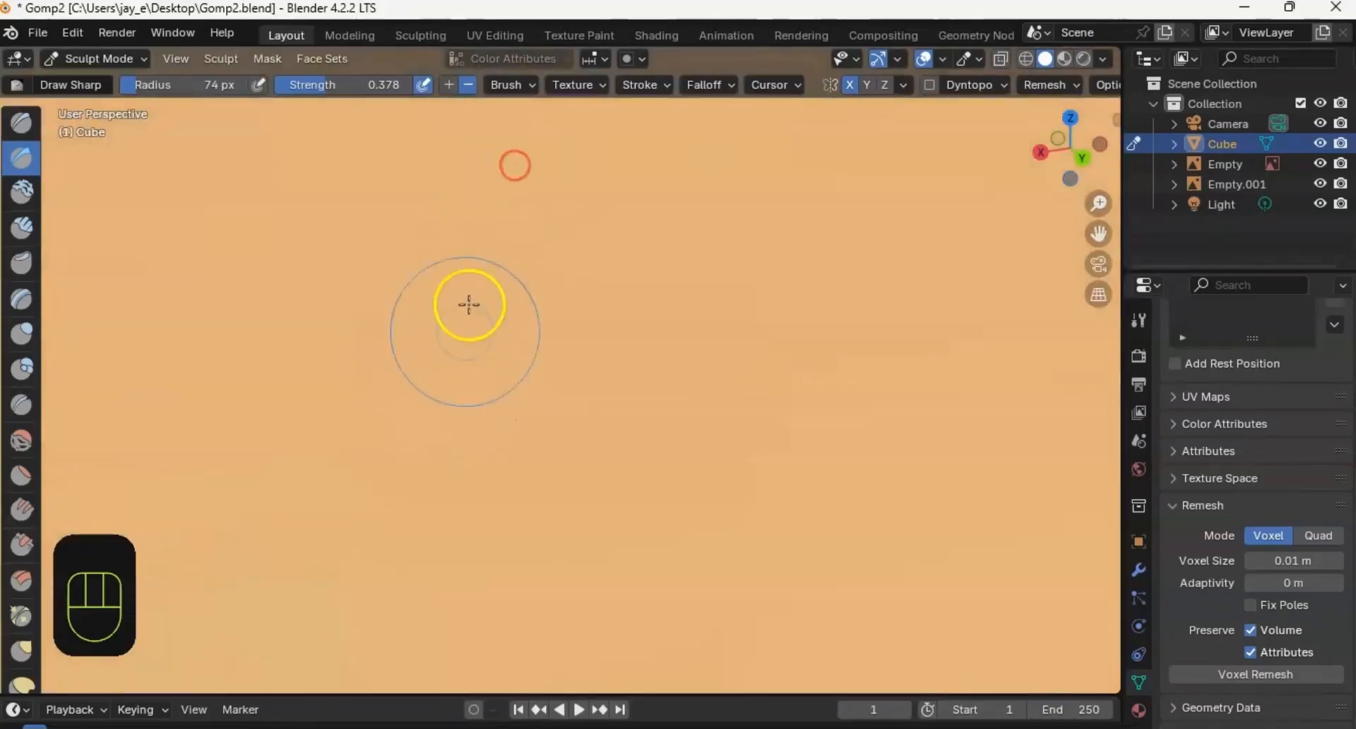
pyautogui.scroll(-4, 469, 304)
pyautogui.keyDown('shift'); pyautogui.moveTo(468, 304); pyautogui.dragTo(600, 369, button='middle'); pyautogui.keyUp('shift')
pyautogui.keyDown('shift'); pyautogui.moveTo(548, 266); pyautogui.dragTo(498, 174, button='middle'); pyautogui.keyUp('shift')
pyautogui.keyDown('shift'); pyautogui.moveTo(419, 205); pyautogui.dragTo(509, 351, button='middle'); pyautogui.keyUp('shift')
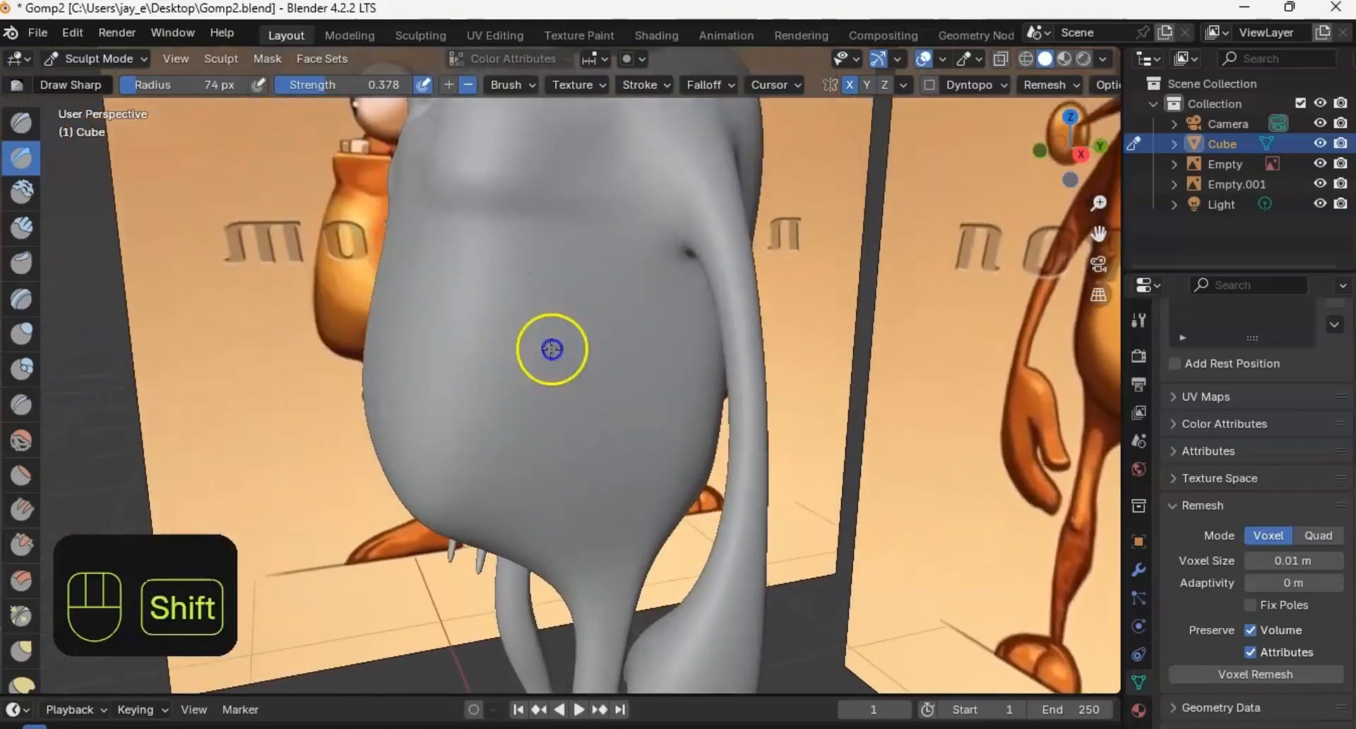
# Step: Smooth the underside and front of the lip beneath the teeth
pyautogui.moveTo(314, 311); pyautogui.dragTo(587, 357, button='middle')
pyautogui.keyDown('shift'); pyautogui.moveTo(573, 268); pyautogui.dragTo(573, 268); pyautogui.keyUp('shift')
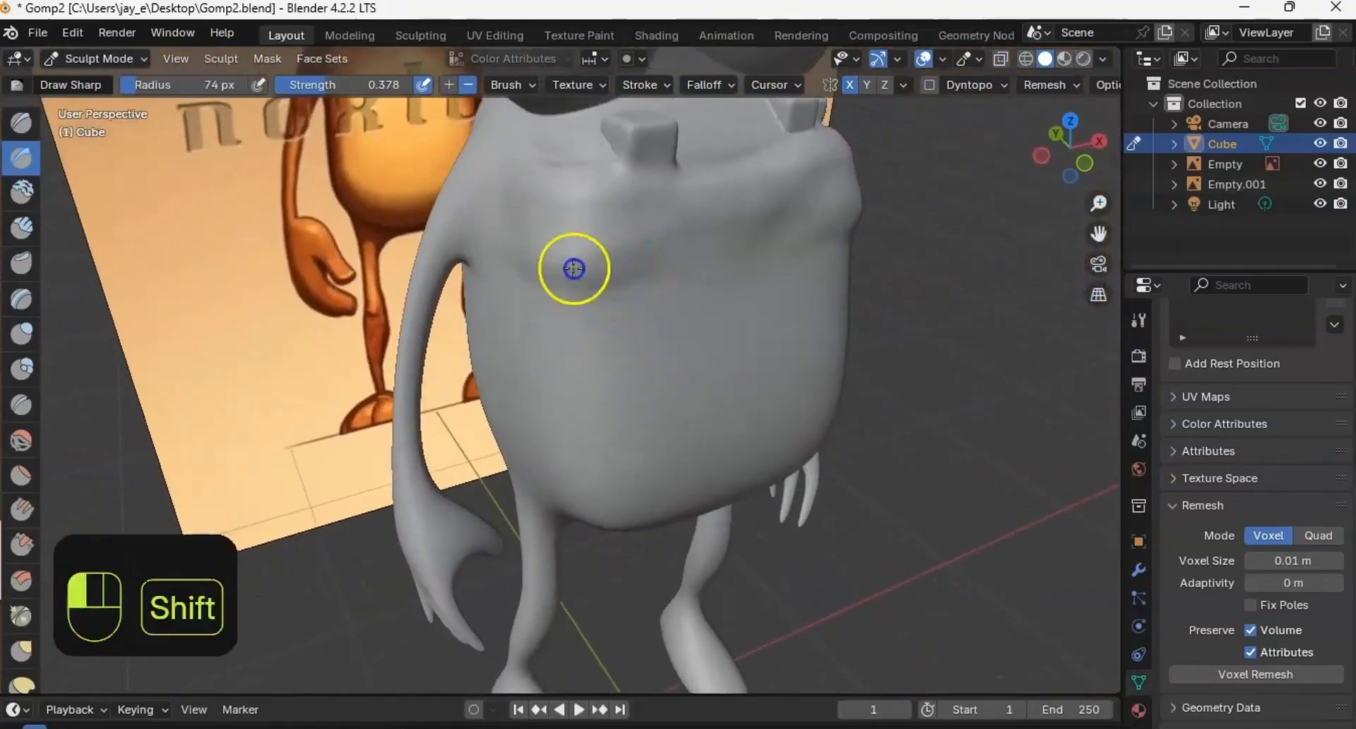
pyautogui.keyDown('shift'); pyautogui.moveTo(677, 253); pyautogui.dragTo(666, 249); pyautogui.keyUp('shift')
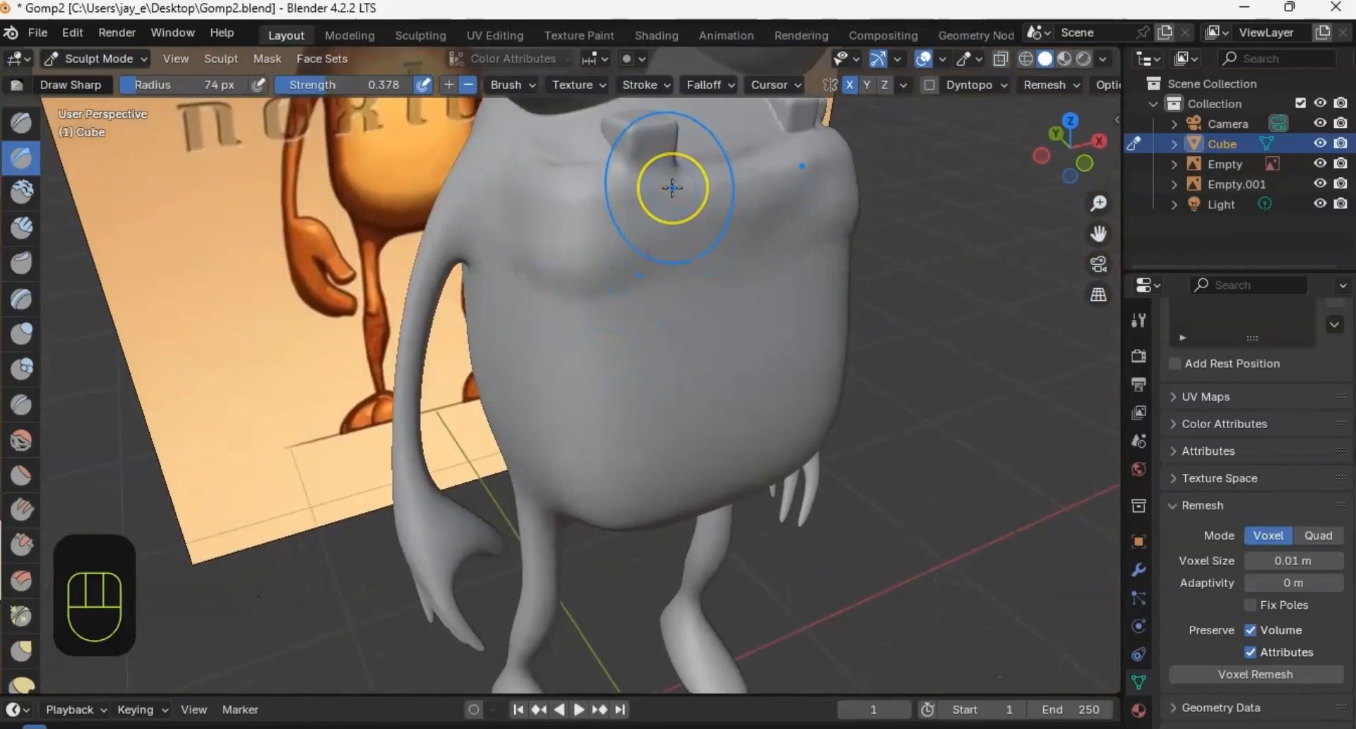
# Step: Undo the last brush stroke on the back of the body
pyautogui.moveTo(593, 368)
pyautogui.keyDown('shift'); pyautogui.mouseDown(button='middle')
pyautogui.moveTo(615, 275)
pyautogui.moveTo(857, 293)
pyautogui.moveTo(684, 393)
pyautogui.moveTo(697, 417)
pyautogui.mouseUp(button='middle'); pyautogui.keyUp('shift')
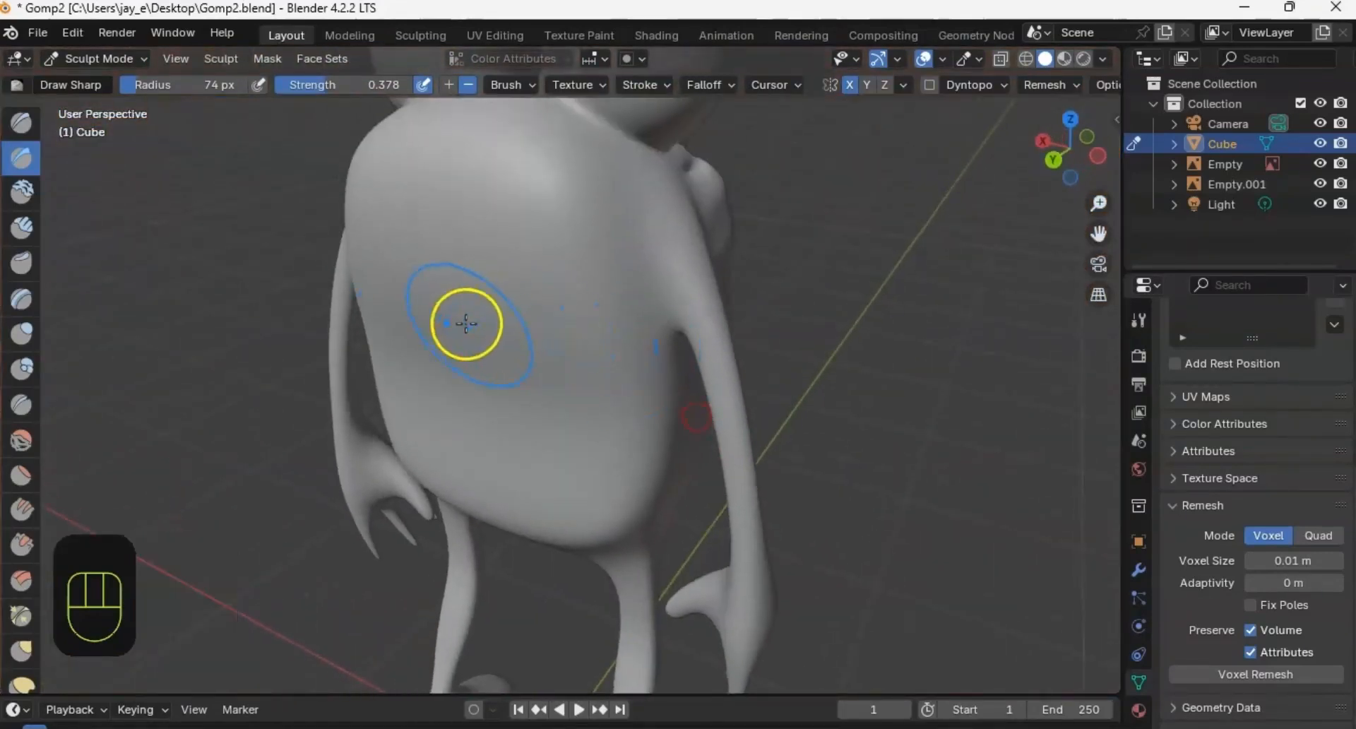
pyautogui.hotkey('ctrl', 'z')
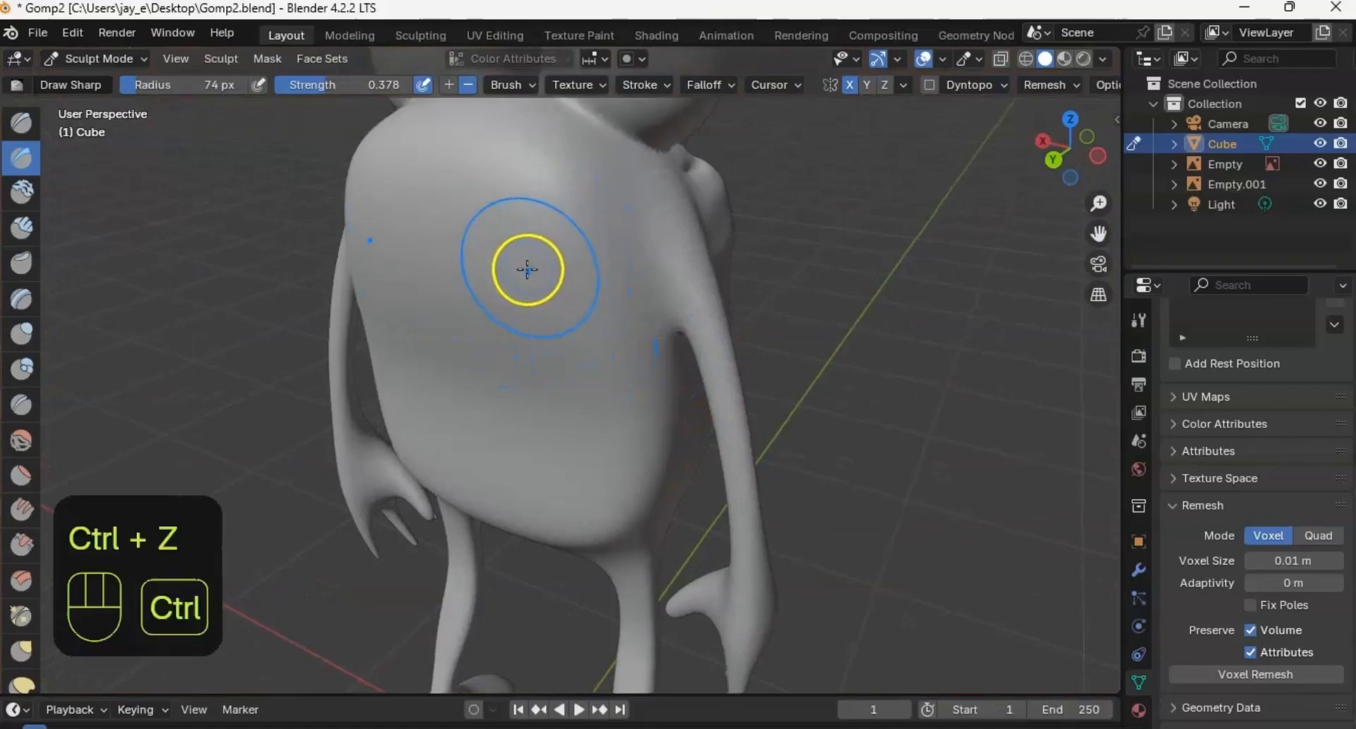
pyautogui.keyDown('shift'); pyautogui.moveTo(642, 290); pyautogui.dragTo(639, 353, button='middle'); pyautogui.keyUp('shift')
pyautogui.moveTo(639, 354); pyautogui.dragTo(402, 332, button='middle')
pyautogui.keyDown('shift'); pyautogui.moveTo(402, 332); pyautogui.dragTo(636, 417, button='middle'); pyautogui.keyUp('shift')
pyautogui.keyDown('shift'); pyautogui.moveTo(636, 417); pyautogui.dragTo(658, 351, button='middle'); pyautogui.keyUp('shift')
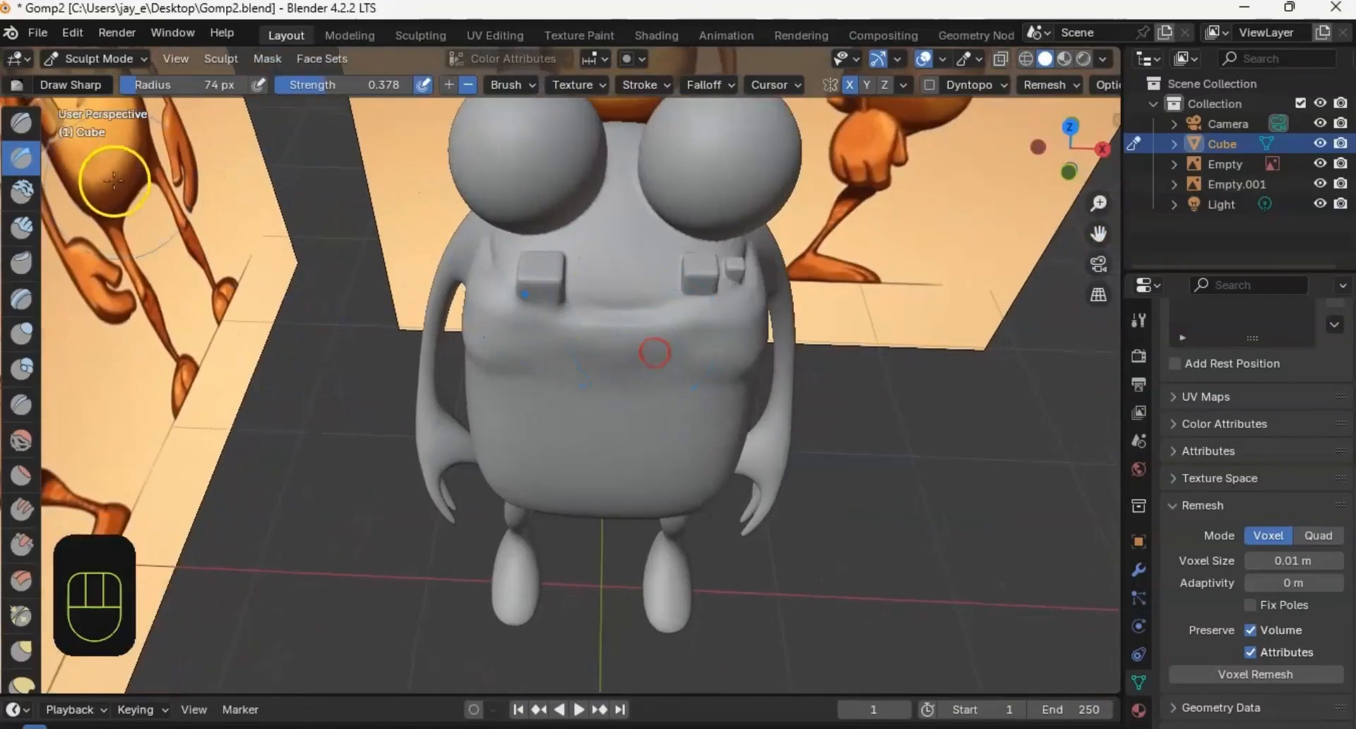
# Step: Set up the Scrape/Peaks brush at the teeth with an 18 px radius and X symmetry turned off
pyautogui.press('f')
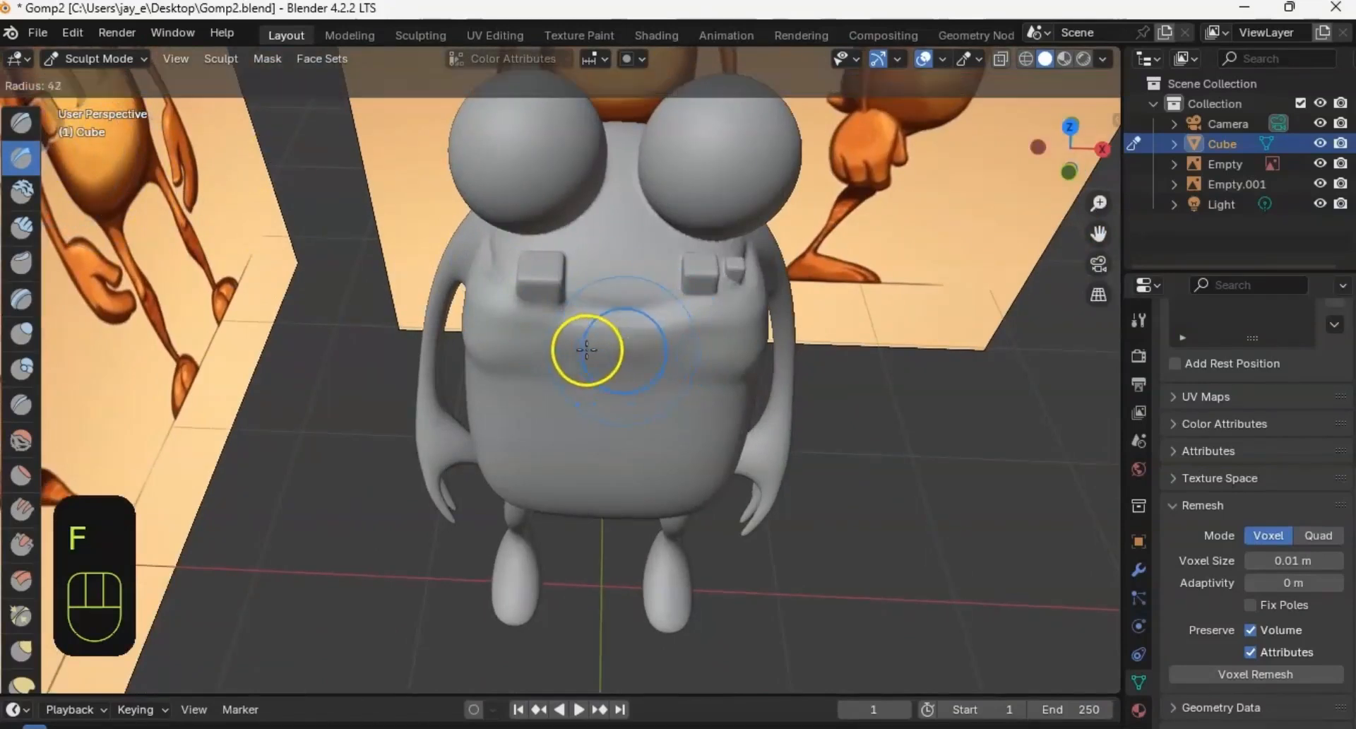
pyautogui.click(562, 350)
pyautogui.keyDown('ctrl'); pyautogui.moveTo(684, 363); pyautogui.dragTo(617, 312, button='middle'); pyautogui.keyUp('ctrl')
pyautogui.keyDown('shift'); pyautogui.moveTo(322, 330); pyautogui.dragTo(405, 332, button='middle'); pyautogui.keyUp('shift')
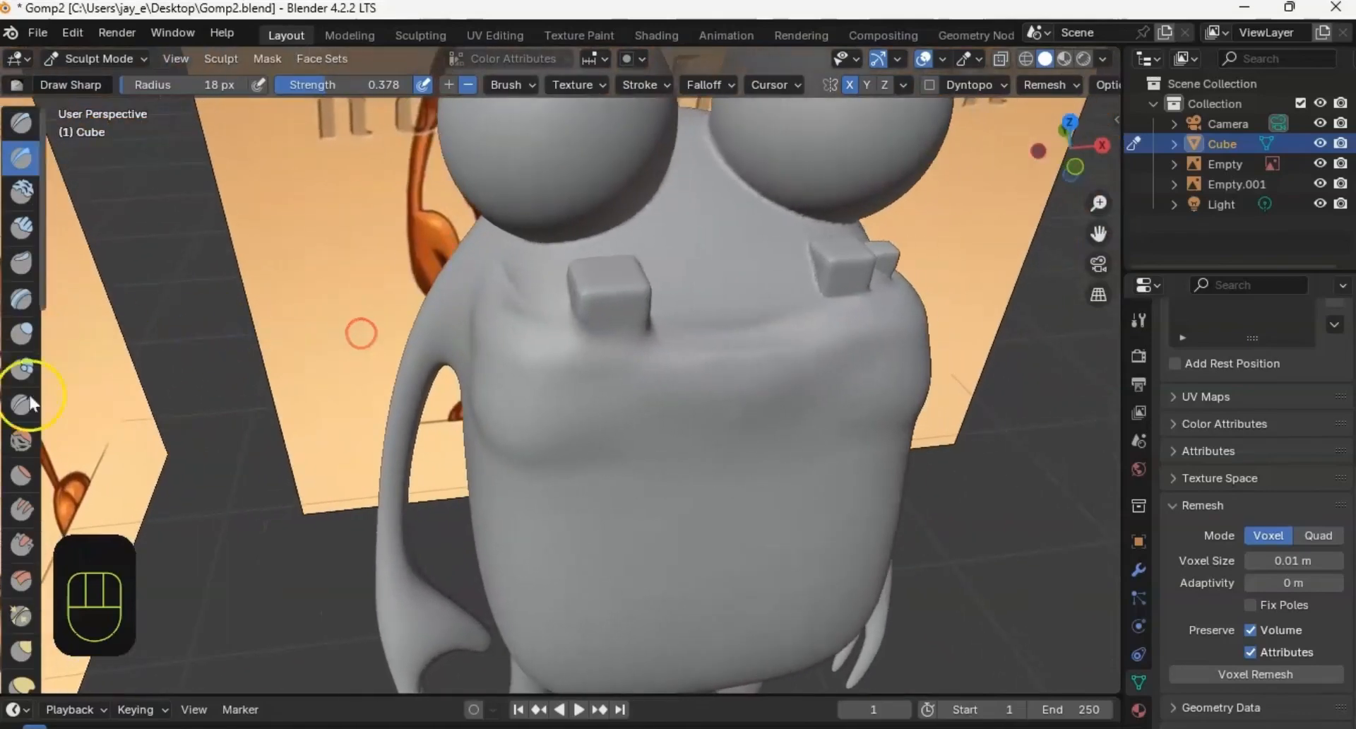
pyautogui.scroll(-3, 26, 381)
pyautogui.scroll(-3, 30, 373)
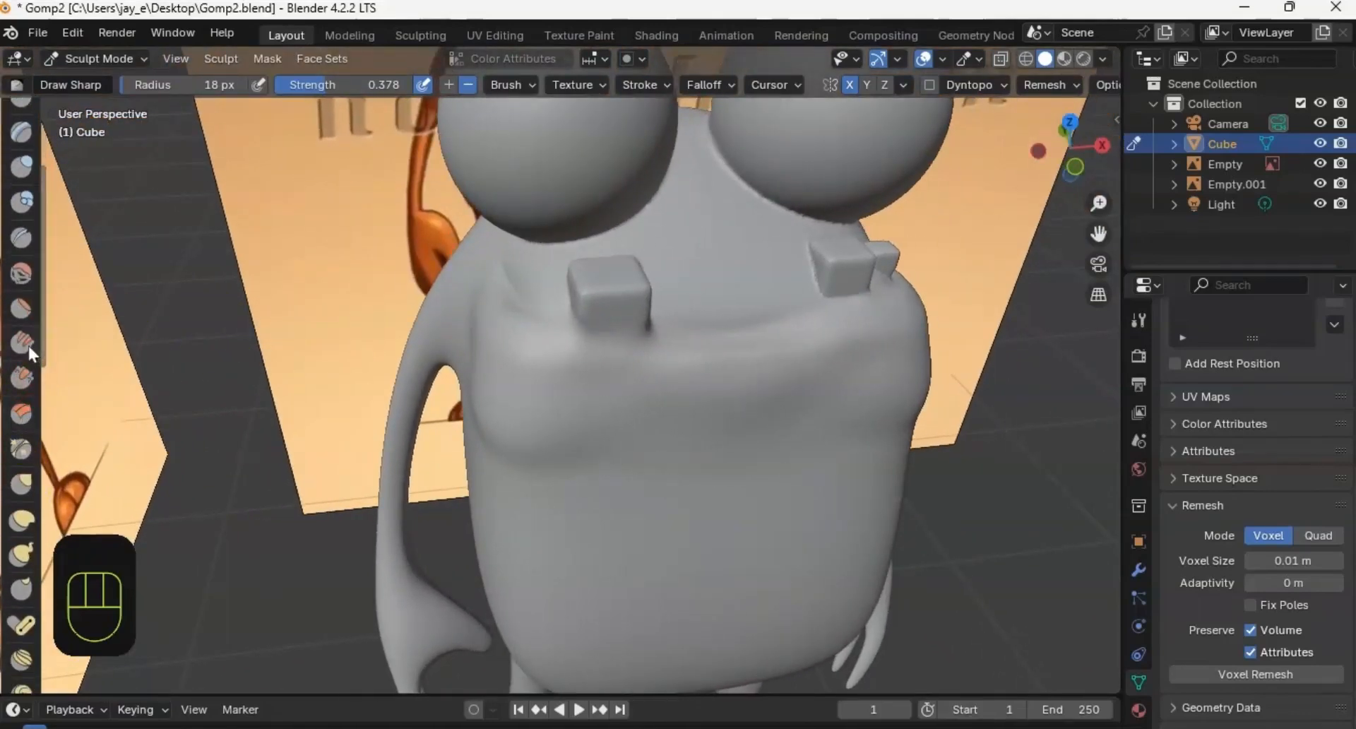
pyautogui.click(20, 377)
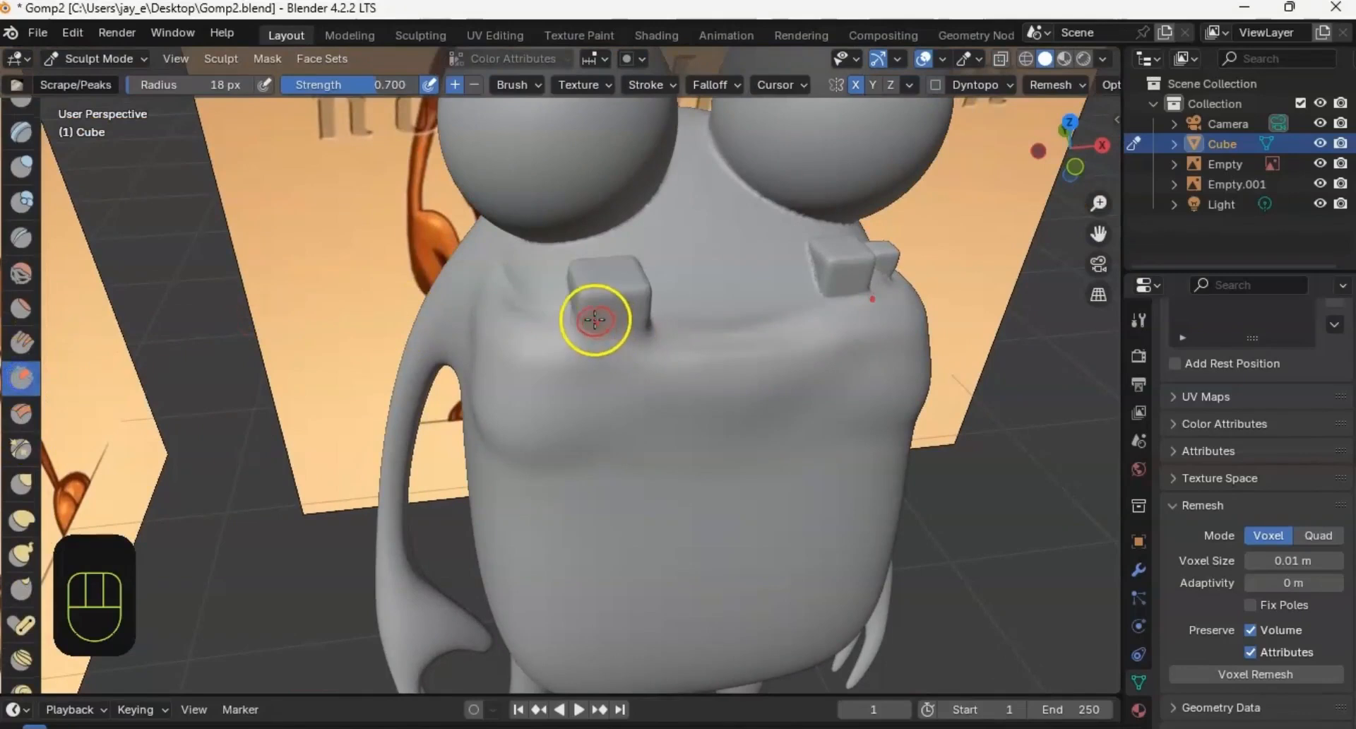
pyautogui.moveTo(593, 318)
pyautogui.keyDown('ctrl'); pyautogui.mouseDown(button='middle')
pyautogui.moveTo(624, 275)
pyautogui.moveTo(581, 327)
pyautogui.mouseUp(button='middle'); pyautogui.keyUp('ctrl')
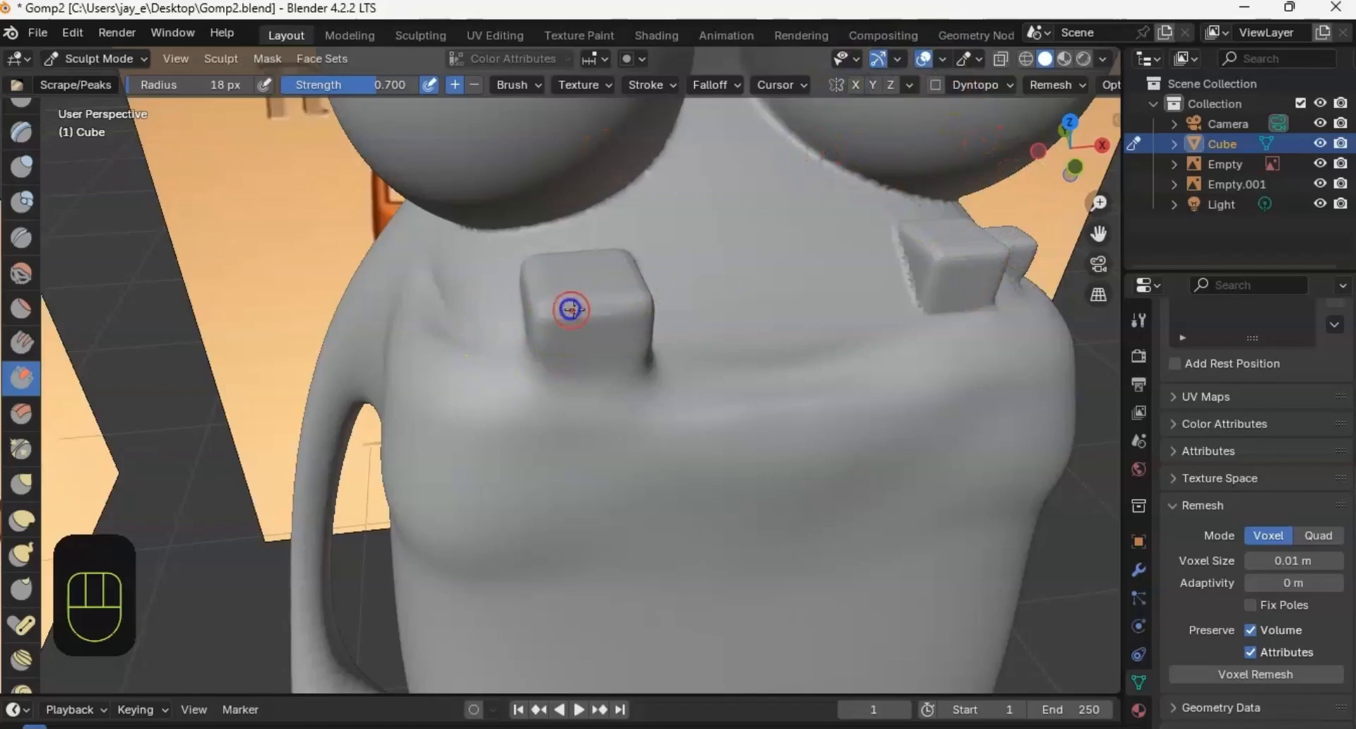
# Step: Set the Scrape/Peaks brush to radius 34 px and strength 0.750, and flatten the faces of the large single tooth
pyautogui.press('f')
pyautogui.press('f')
pyautogui.press('f')
pyautogui.press('f')
pyautogui.press('f')
pyautogui.press('f')
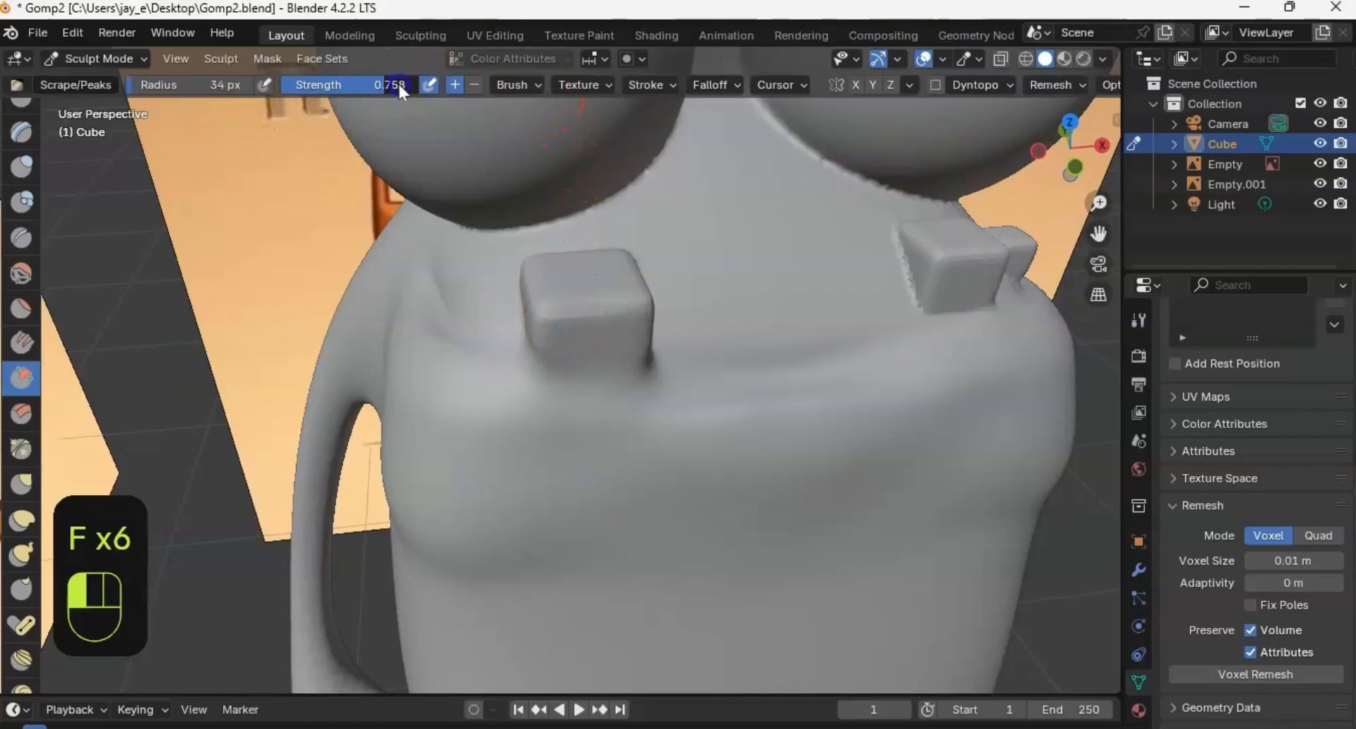
pyautogui.click(592, 315)
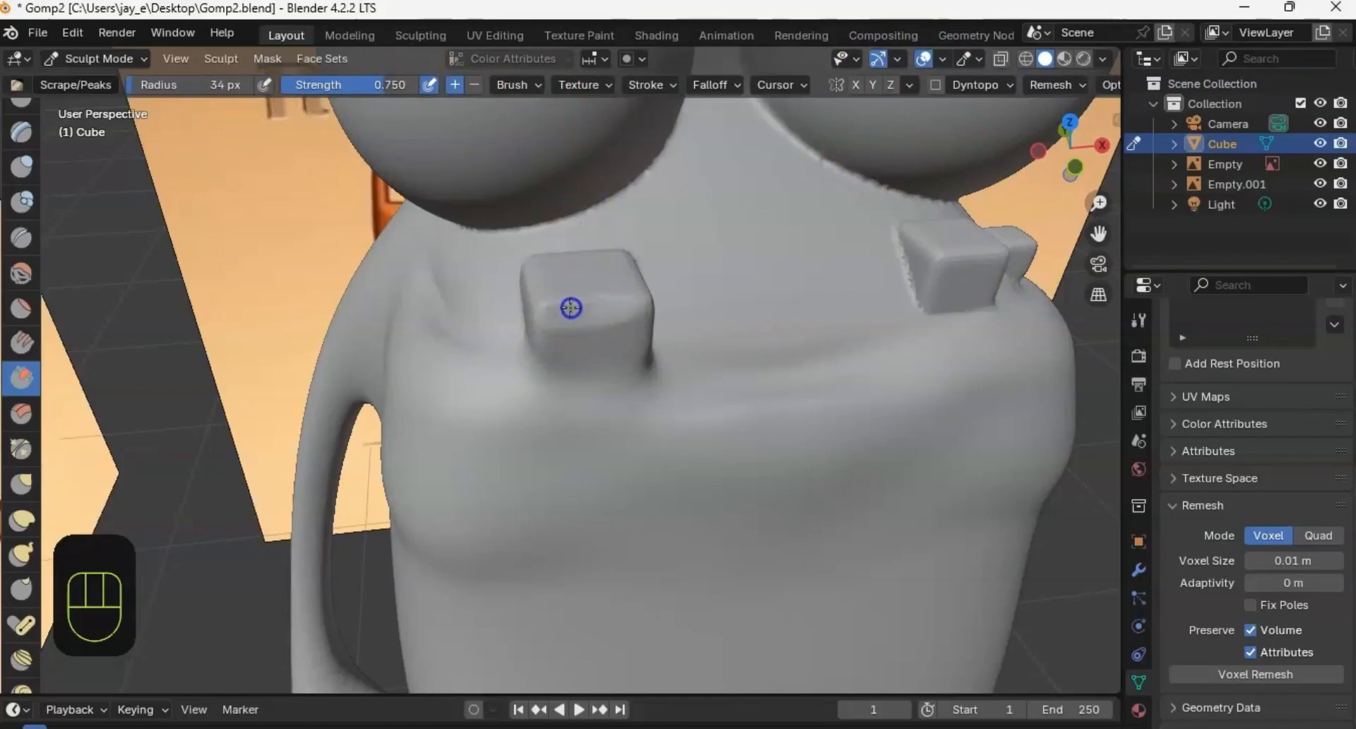
pyautogui.moveTo(570, 308)
pyautogui.mouseDown(button='middle')
pyautogui.moveTo(491, 330)
pyautogui.moveTo(584, 309)
pyautogui.moveTo(562, 338)
pyautogui.moveTo(536, 272)
pyautogui.moveTo(596, 384)
pyautogui.moveTo(566, 356)
pyautogui.moveTo(541, 290)
pyautogui.moveTo(507, 338)
pyautogui.moveTo(564, 309)
pyautogui.mouseUp(button='middle')
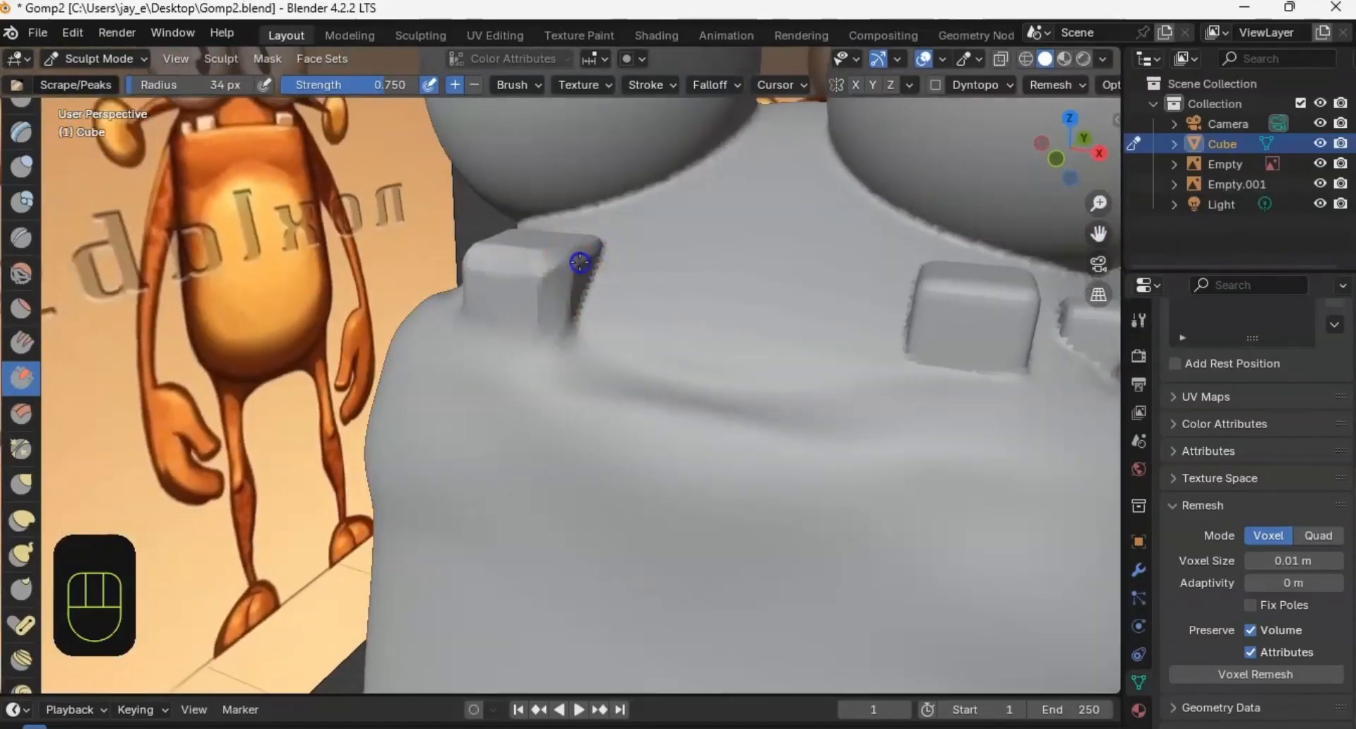
pyautogui.moveTo(579, 262); pyautogui.dragTo(711, 325, button='middle')
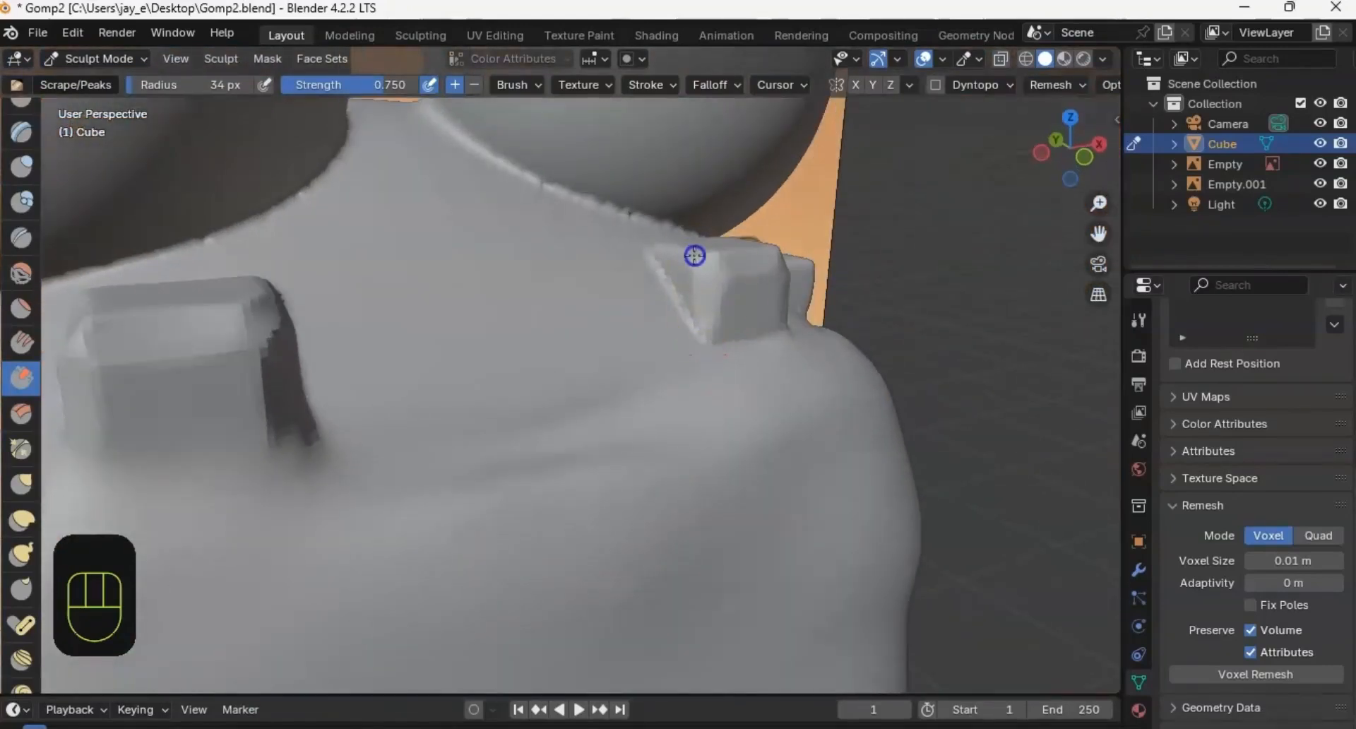
# Step: Scrape flat, sharper faces onto the pair of teeth on the other side of the mouth
pyautogui.moveTo(672, 279); pyautogui.dragTo(563, 321, button='middle')
pyautogui.keyDown('shift'); pyautogui.moveTo(671, 343); pyautogui.dragTo(544, 320, button='middle'); pyautogui.keyUp('shift')
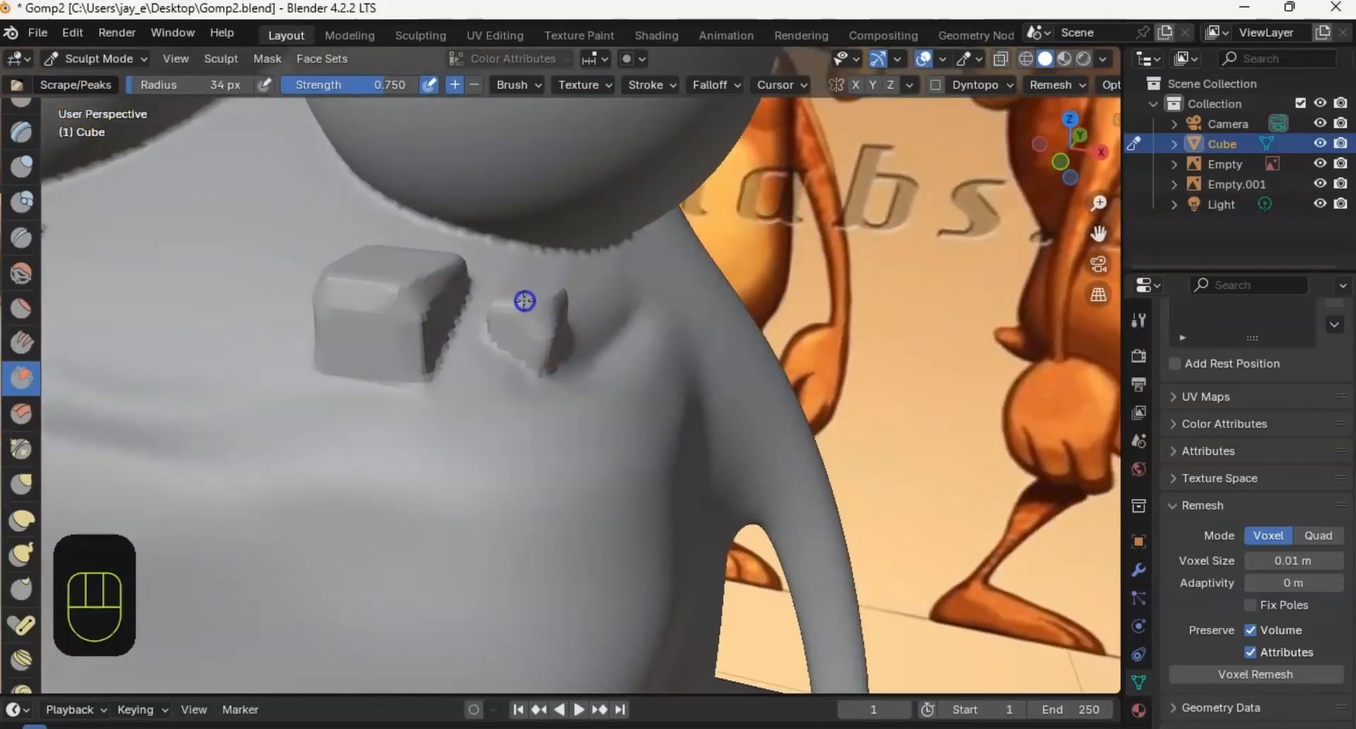
pyautogui.moveTo(540, 315); pyautogui.dragTo(463, 380, button='middle')
pyautogui.keyDown('shift'); pyautogui.moveTo(482, 343); pyautogui.dragTo(502, 391, button='middle'); pyautogui.keyUp('shift')
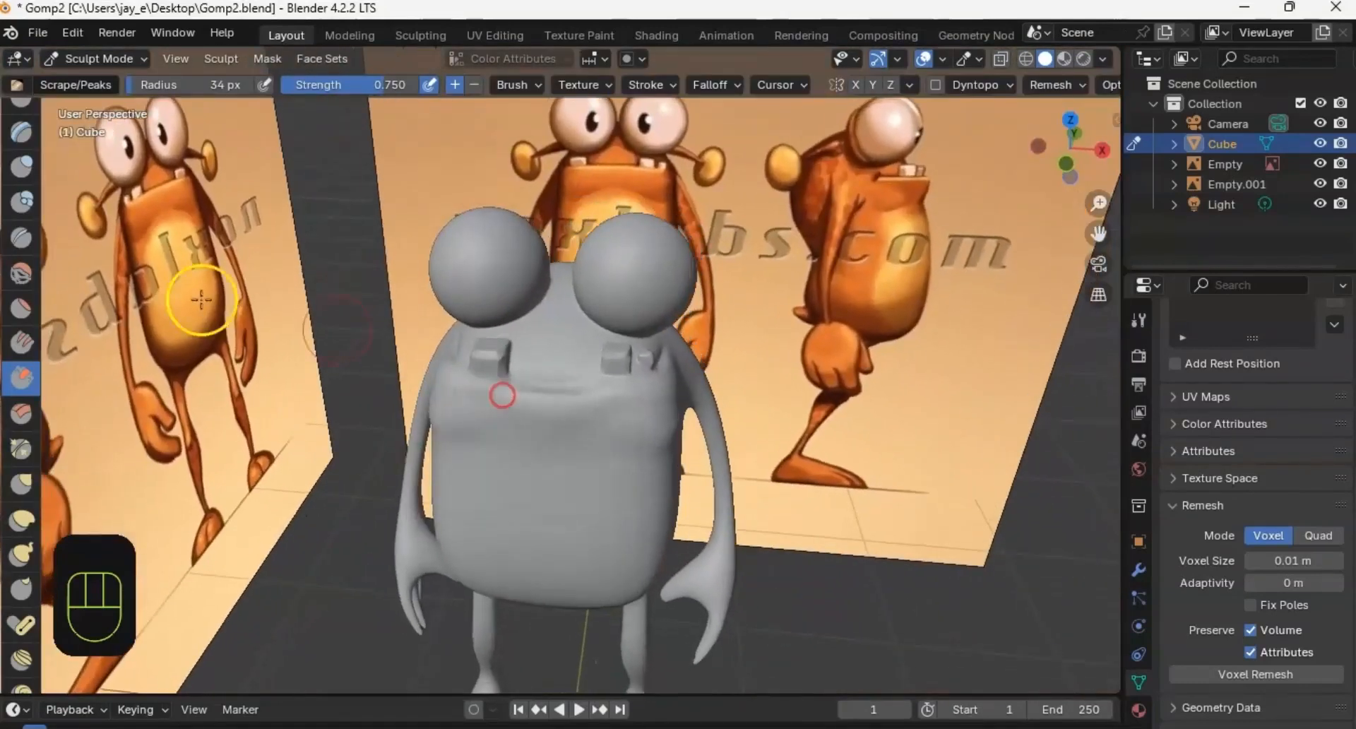
# Step: Carve a deeper crease along the lip's upper edge beneath the teeth with the Draw Sharp brush
pyautogui.scroll(5, 35, 126)
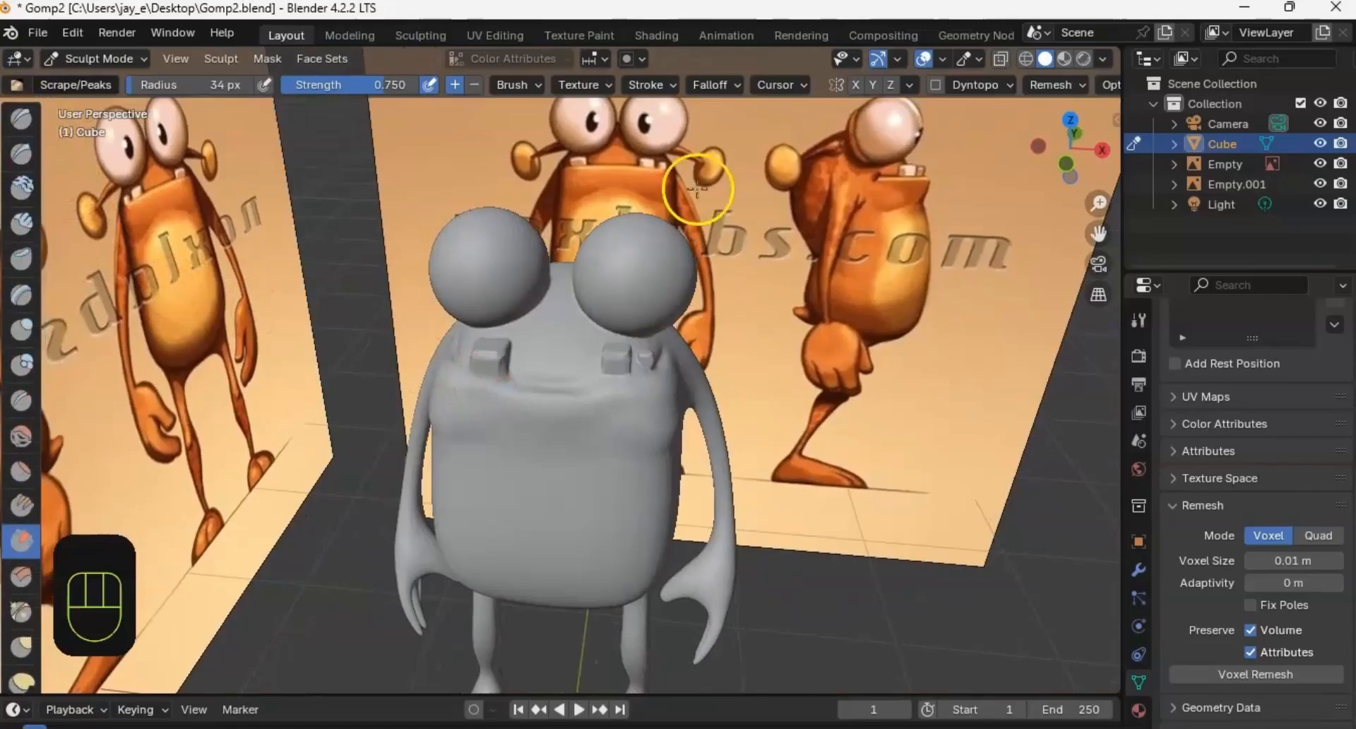
pyautogui.click(21, 153)
pyautogui.moveTo(532, 278)
pyautogui.keyDown('ctrl'); pyautogui.mouseDown(button='middle')
pyautogui.moveTo(642, 279)
pyautogui.moveTo(674, 304)
pyautogui.mouseUp(button='middle'); pyautogui.keyUp('ctrl')
pyautogui.keyDown('shift'); pyautogui.moveTo(675, 304); pyautogui.dragTo(551, 363, button='middle'); pyautogui.keyUp('shift')
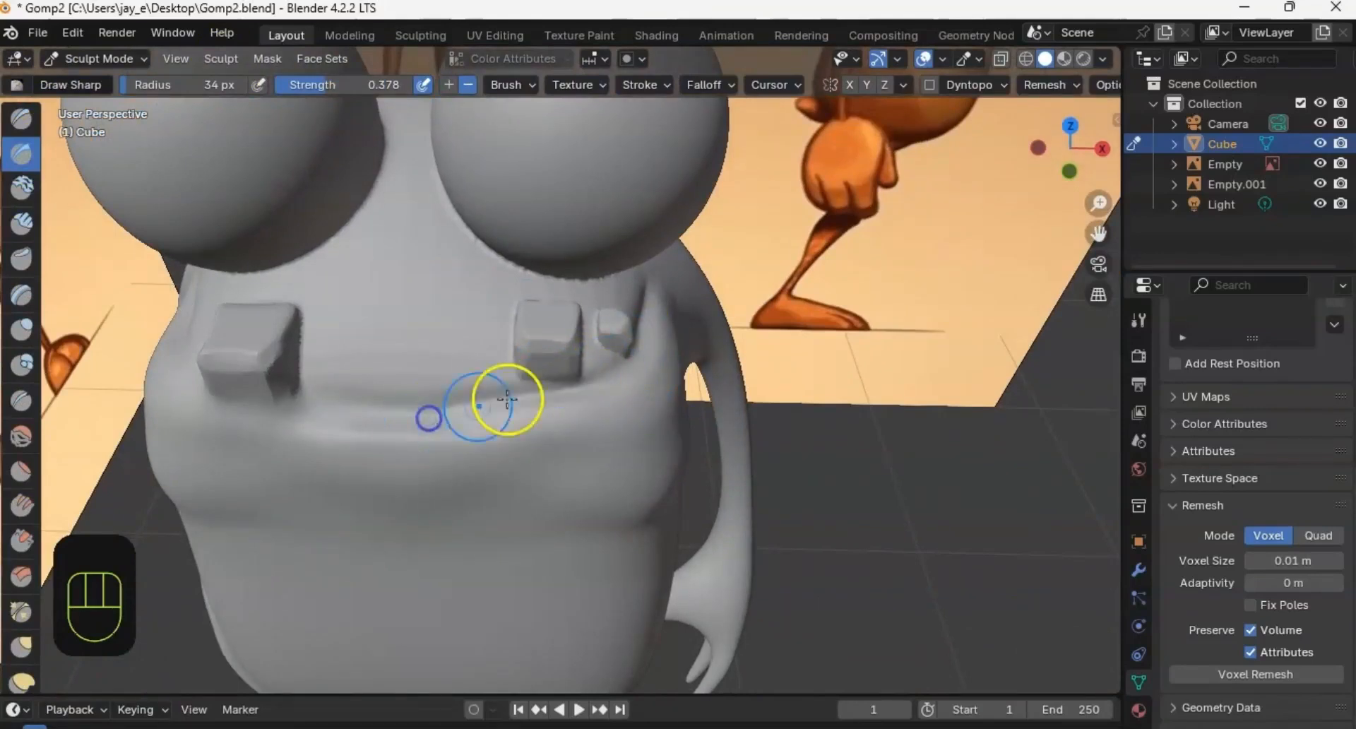
pyautogui.moveTo(432, 400); pyautogui.dragTo(318, 403, button='middle')
pyautogui.moveTo(413, 332); pyautogui.dragTo(634, 363, button='middle')
# Step: Continue the Draw Sharp crease around the mouth corner beside the large tooth and smooth it
pyautogui.keyDown('shift'); pyautogui.moveTo(265, 440); pyautogui.dragTo(645, 351, button='middle'); pyautogui.keyUp('shift')
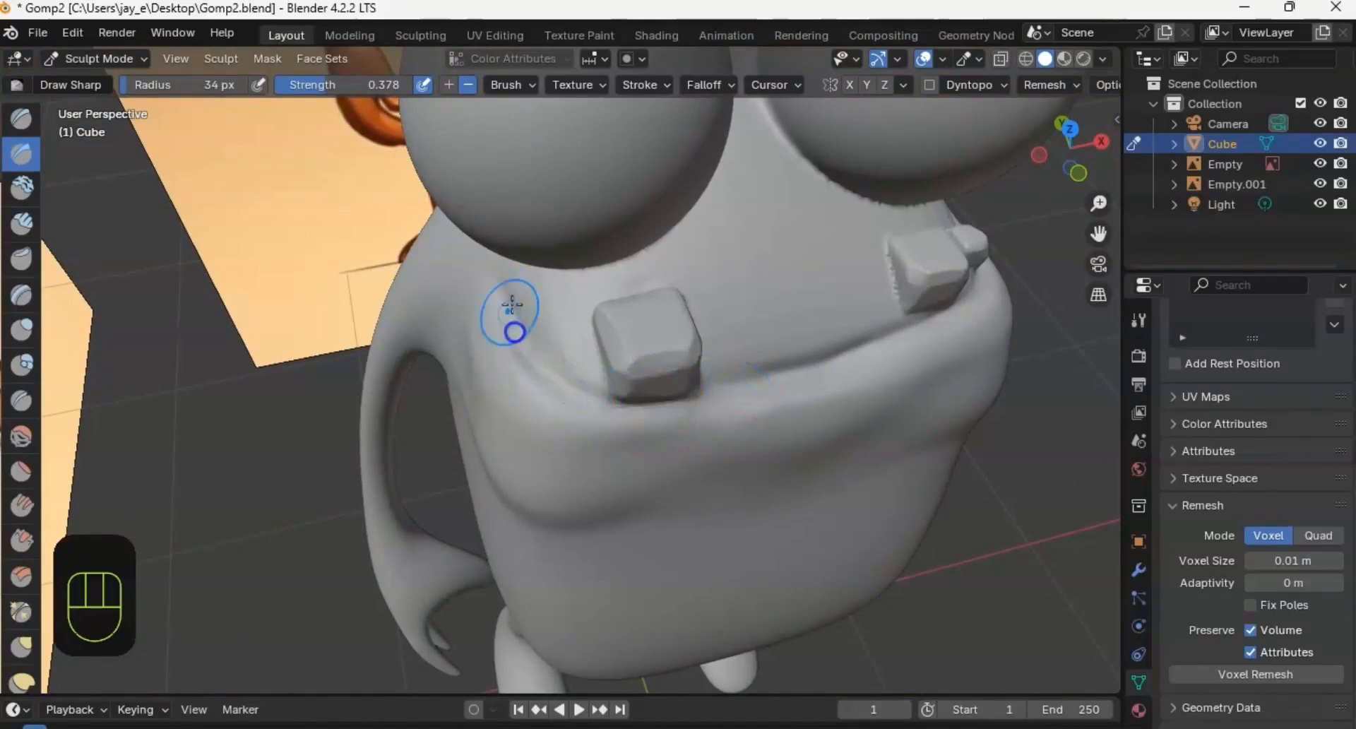
pyautogui.press('shift')
pyautogui.moveTo(724, 425); pyautogui.dragTo(735, 304, button='middle')
pyautogui.keyDown('ctrl'); pyautogui.moveTo(651, 339); pyautogui.dragTo(674, 415, button='middle'); pyautogui.keyUp('ctrl')
pyautogui.keyDown('ctrl'); pyautogui.moveTo(674, 416); pyautogui.dragTo(593, 219, button='middle'); pyautogui.keyUp('ctrl')
pyautogui.keyDown('shift'); pyautogui.moveTo(538, 339); pyautogui.dragTo(653, 215, button='middle'); pyautogui.keyUp('shift')
pyautogui.keyDown('ctrl'); pyautogui.moveTo(654, 215); pyautogui.dragTo(544, 434, button='middle'); pyautogui.keyUp('ctrl')
pyautogui.moveTo(551, 389)
pyautogui.mouseDown(button='middle')
pyautogui.moveTo(509, 342)
pyautogui.moveTo(677, 344)
pyautogui.moveTo(592, 366)
pyautogui.moveTo(590, 400)
pyautogui.moveTo(634, 317)
pyautogui.moveTo(563, 361)
pyautogui.moveTo(566, 303)
pyautogui.mouseUp(button='middle')
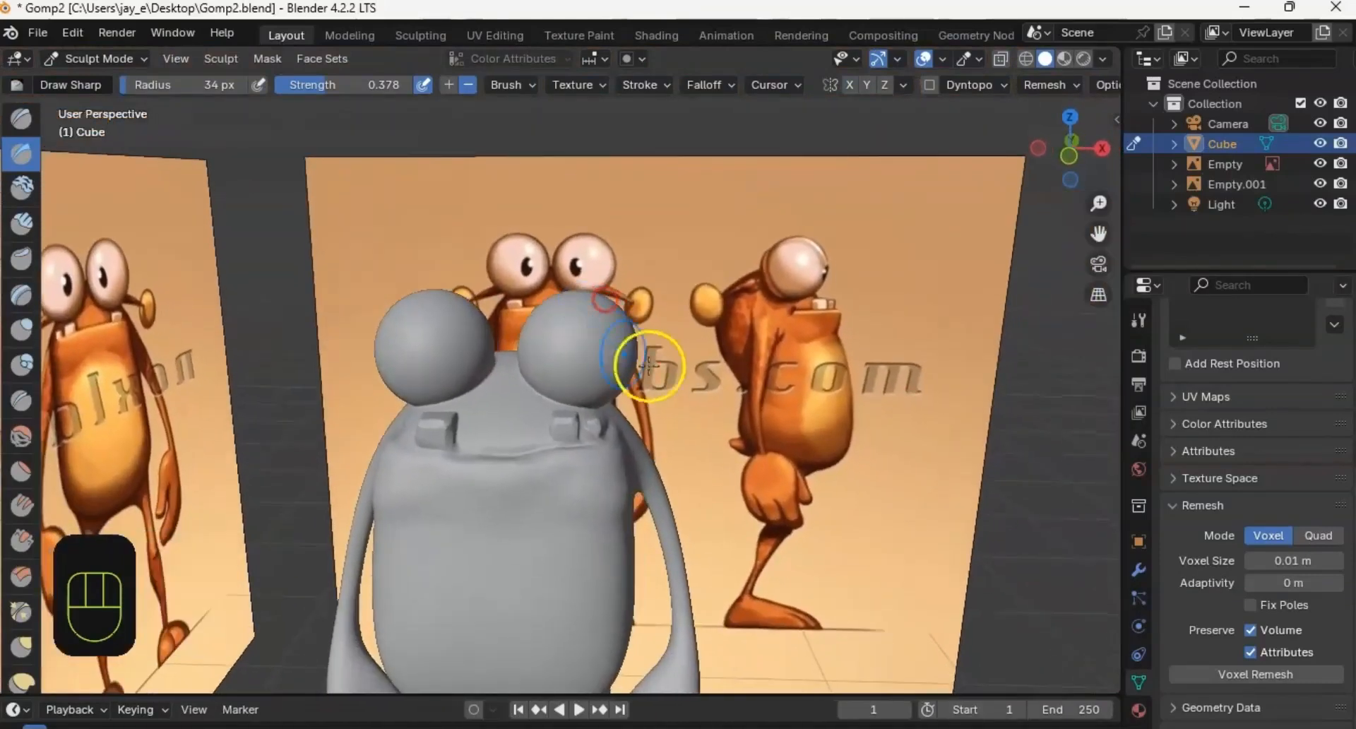
# Step: Turn X symmetry on and build up eyelid ridges across the front of both eyeballs with Clay Strips
pyautogui.keyDown('ctrl'); pyautogui.moveTo(647, 363); pyautogui.dragTo(650, 221, button='middle'); pyautogui.keyUp('ctrl')
pyautogui.keyDown('shift'); pyautogui.moveTo(679, 315); pyautogui.dragTo(646, 353, button='middle'); pyautogui.keyUp('shift')
pyautogui.moveTo(570, 327)
pyautogui.keyDown('shift'); pyautogui.mouseDown(button='middle')
pyautogui.moveTo(603, 320)
pyautogui.moveTo(636, 338)
pyautogui.moveTo(685, 327)
pyautogui.mouseUp(button='middle'); pyautogui.keyUp('shift')
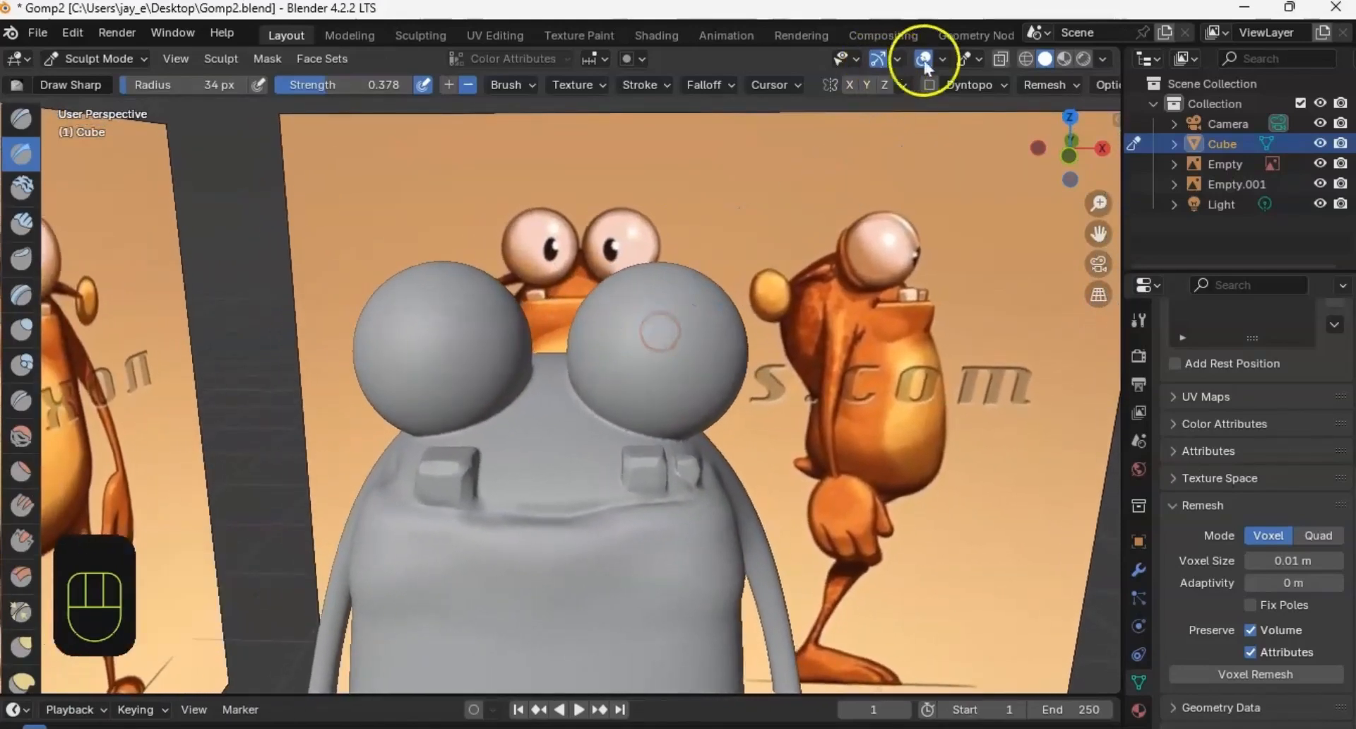
pyautogui.click(851, 84)
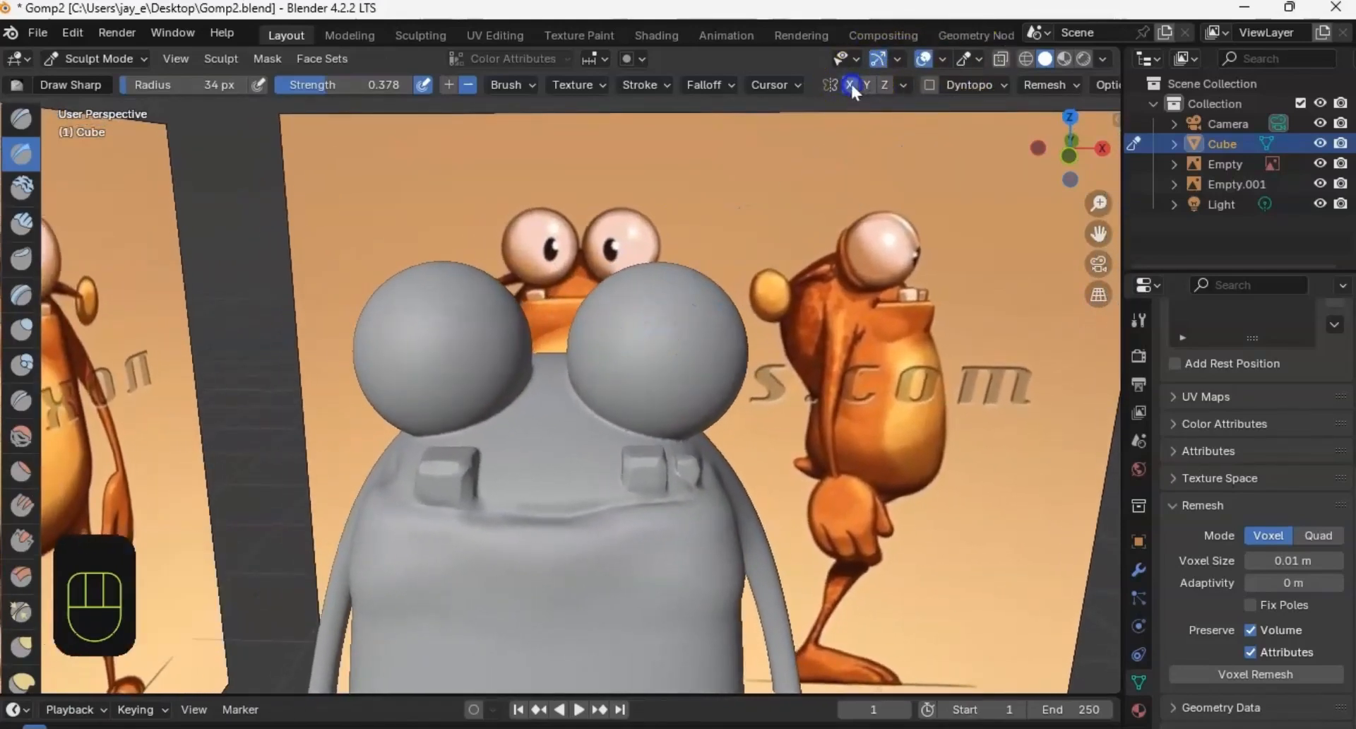
pyautogui.click(20, 225)
pyautogui.moveTo(565, 351)
pyautogui.keyDown('shift'); pyautogui.mouseDown(button='middle')
pyautogui.moveTo(572, 315)
pyautogui.moveTo(581, 345)
pyautogui.moveTo(600, 337)
pyautogui.moveTo(600, 293)
pyautogui.moveTo(593, 332)
pyautogui.moveTo(565, 315)
pyautogui.mouseUp(button='middle'); pyautogui.keyUp('shift')
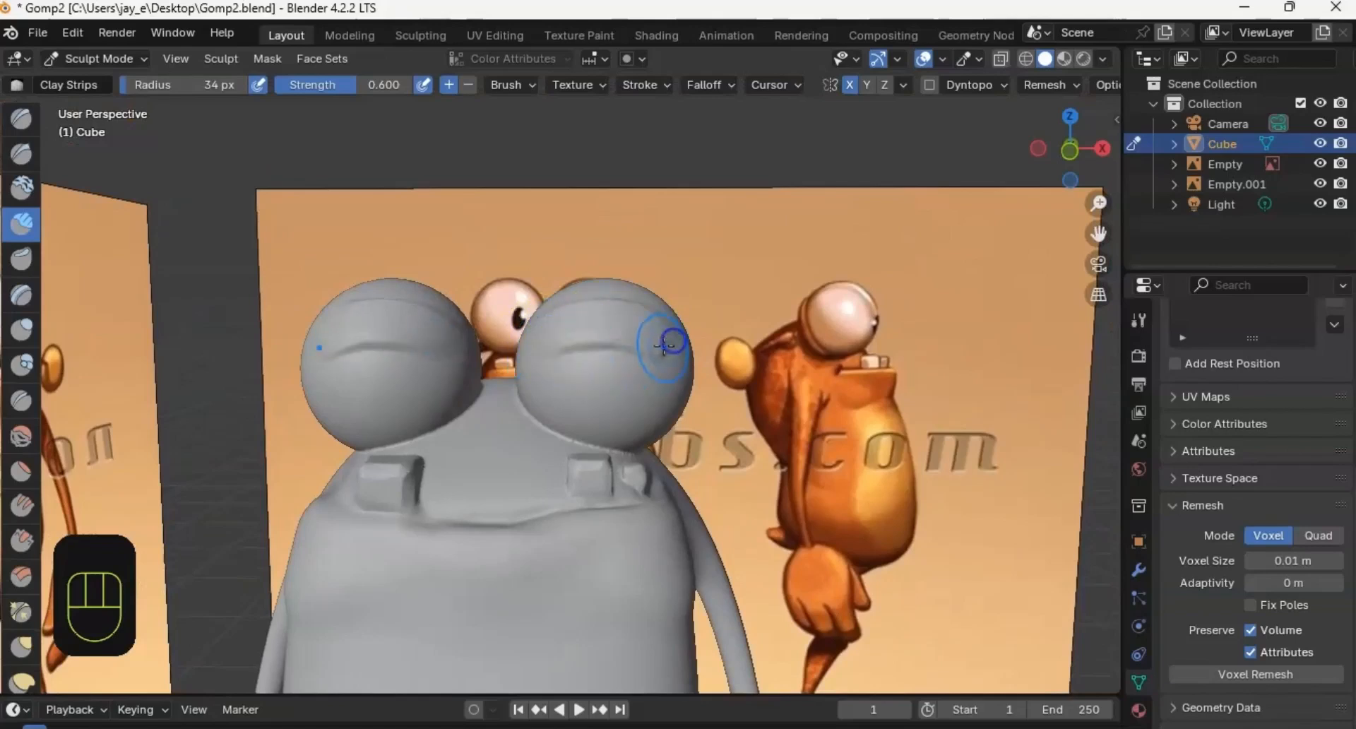
# Step: Extend the Clay Strips eyelids around the outer sides and over the tops of the eyeballs
pyautogui.moveTo(608, 337); pyautogui.dragTo(513, 286, button='middle')
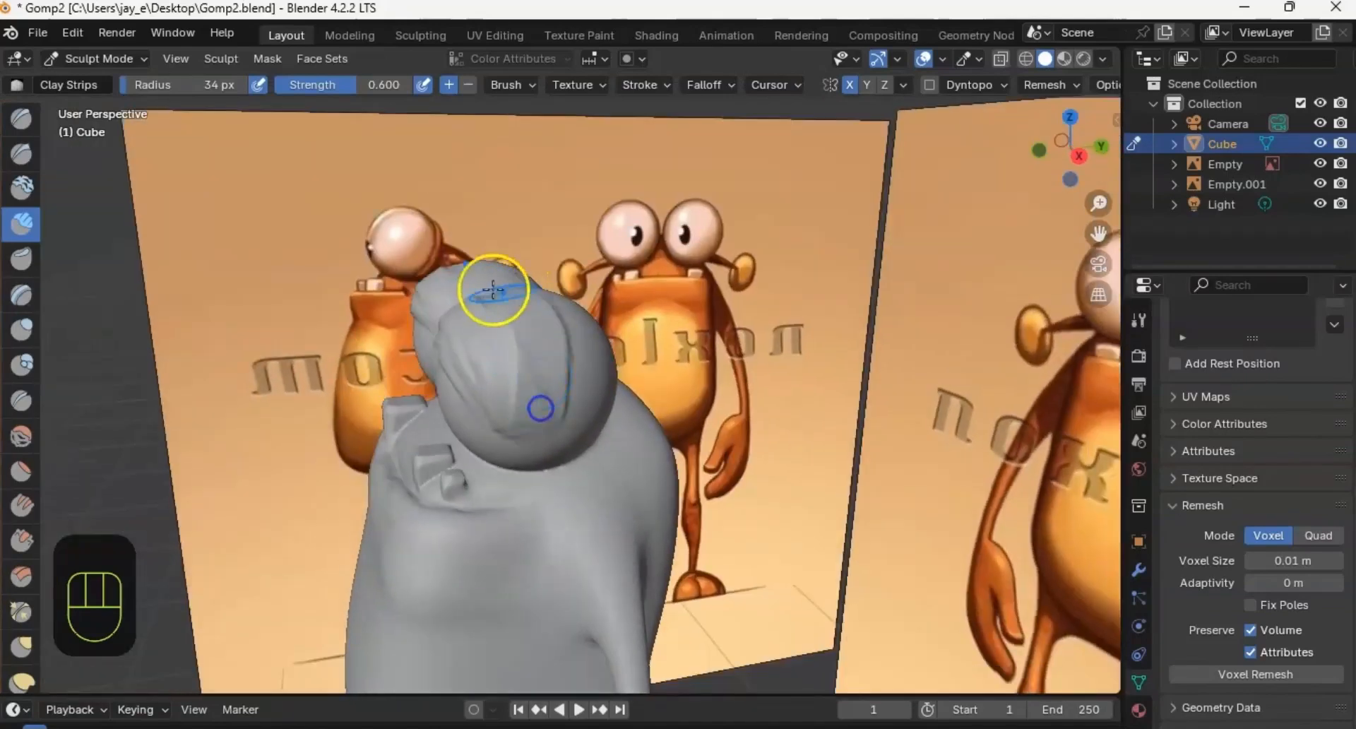
pyautogui.moveTo(594, 347)
pyautogui.mouseDown(button='middle')
pyautogui.moveTo(449, 344)
pyautogui.moveTo(529, 385)
pyautogui.moveTo(620, 387)
pyautogui.mouseUp(button='middle')
pyautogui.moveTo(529, 397)
pyautogui.mouseDown(button='middle')
pyautogui.moveTo(678, 369)
pyautogui.moveTo(596, 337)
pyautogui.moveTo(599, 391)
pyautogui.moveTo(509, 312)
pyautogui.moveTo(548, 305)
pyautogui.moveTo(575, 278)
pyautogui.mouseUp(button='middle')
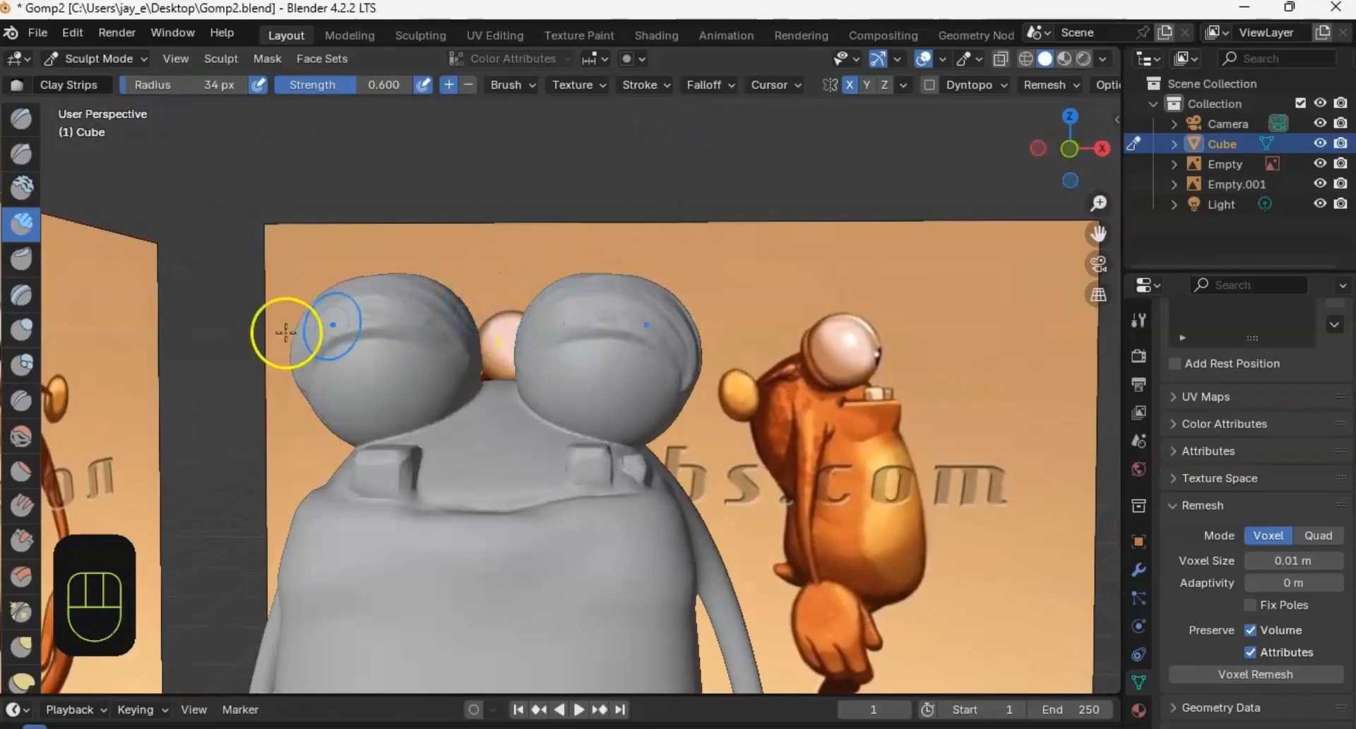
# Step: Mask the area beneath the upper eyelid ridge on both eyeballs with the Mask brush at a 14 px radius
pyautogui.scroll(-5, 28, 396)
pyautogui.scroll(-5, 22, 396)
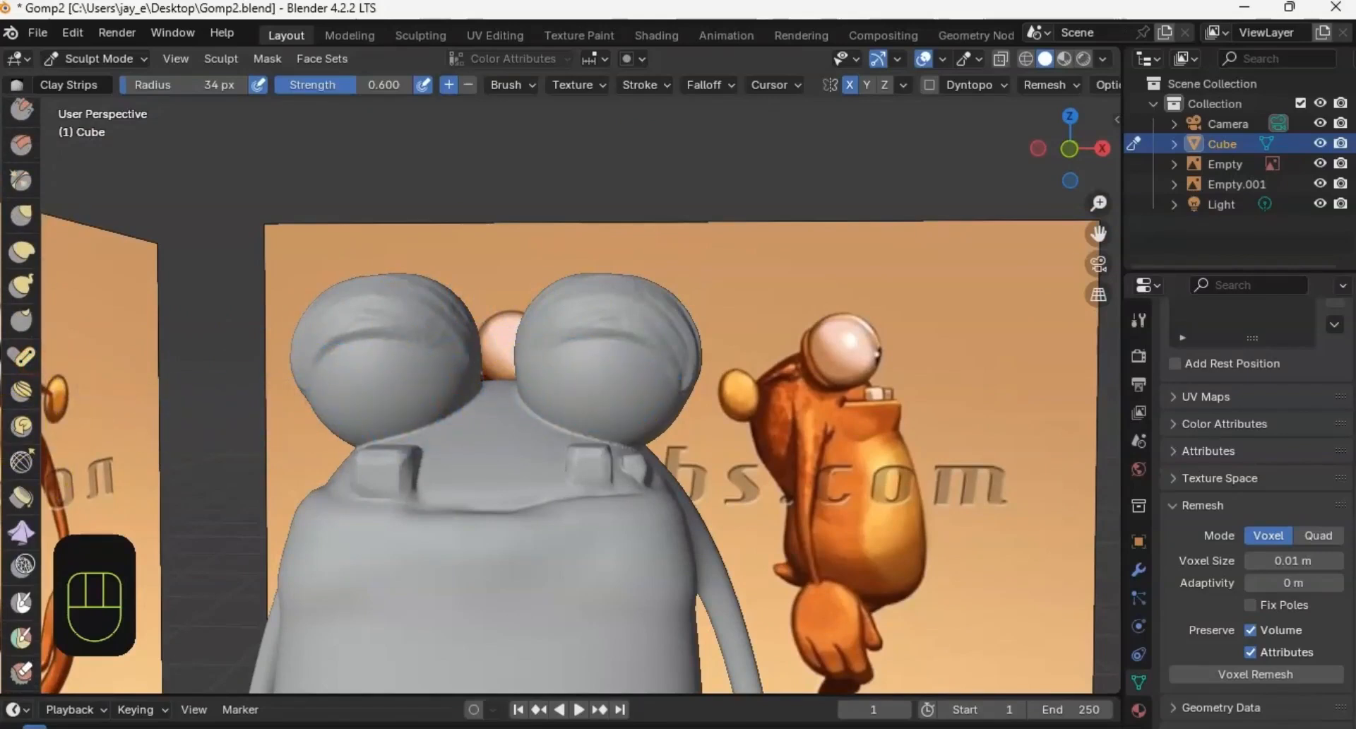
pyautogui.click(21, 602)
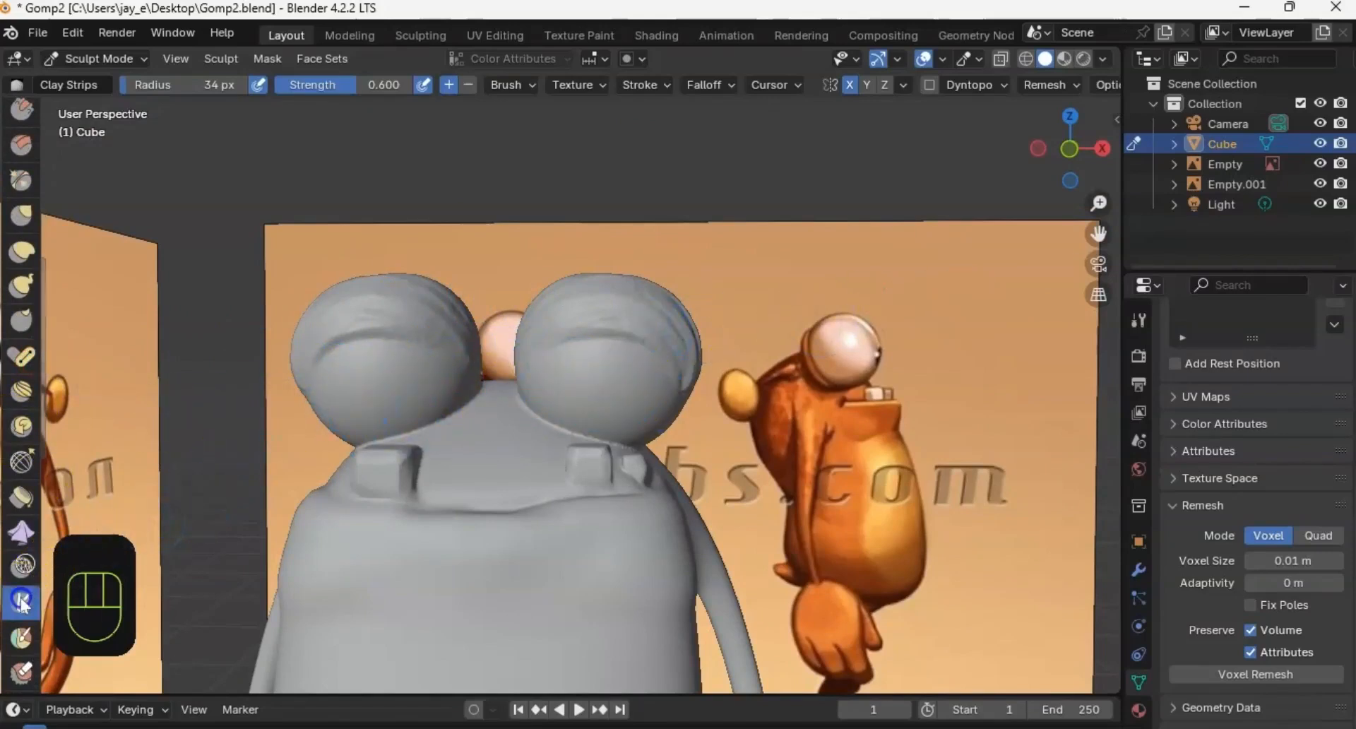
pyautogui.click(510, 85)
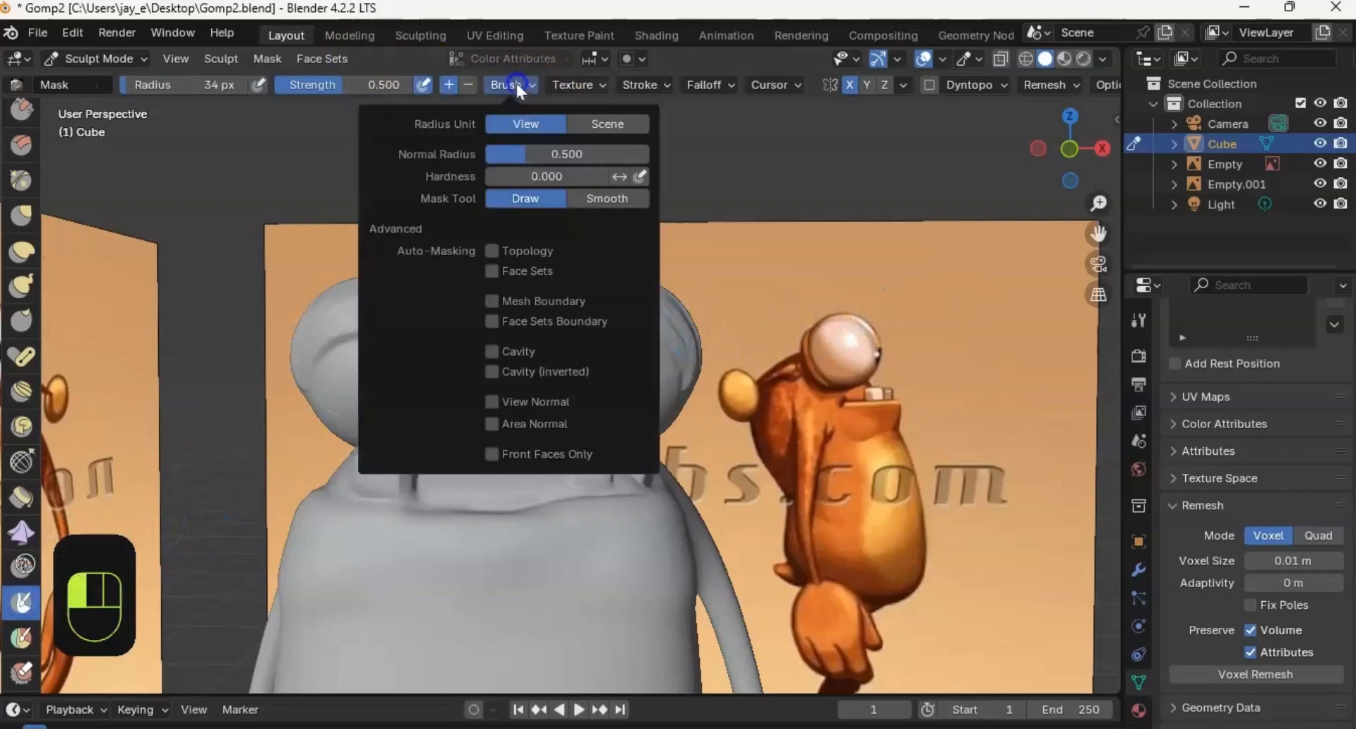
pyautogui.moveTo(502, 183); pyautogui.dragTo(673, 193)
pyautogui.moveTo(654, 382)
pyautogui.keyDown('shift'); pyautogui.mouseDown(button='middle')
pyautogui.moveTo(654, 290)
pyautogui.moveTo(644, 329)
pyautogui.moveTo(611, 312)
pyautogui.mouseUp(button='middle'); pyautogui.keyUp('shift')
pyautogui.press('f')
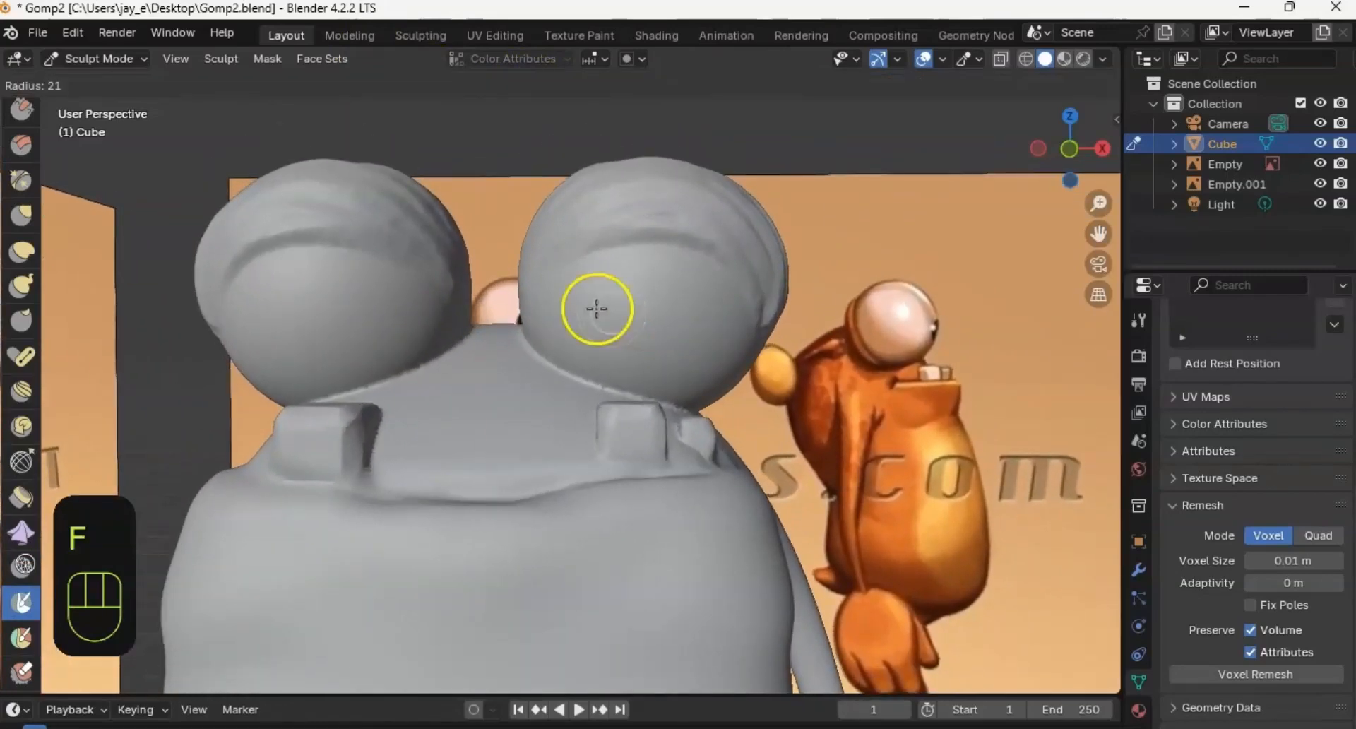
pyautogui.click(591, 308)
pyautogui.moveTo(557, 280)
pyautogui.mouseDown()
pyautogui.moveTo(626, 264)
pyautogui.moveTo(606, 262)
pyautogui.moveTo(664, 267)
pyautogui.moveTo(592, 274)
pyautogui.mouseUp()
pyautogui.moveTo(637, 294); pyautogui.dragTo(651, 299)
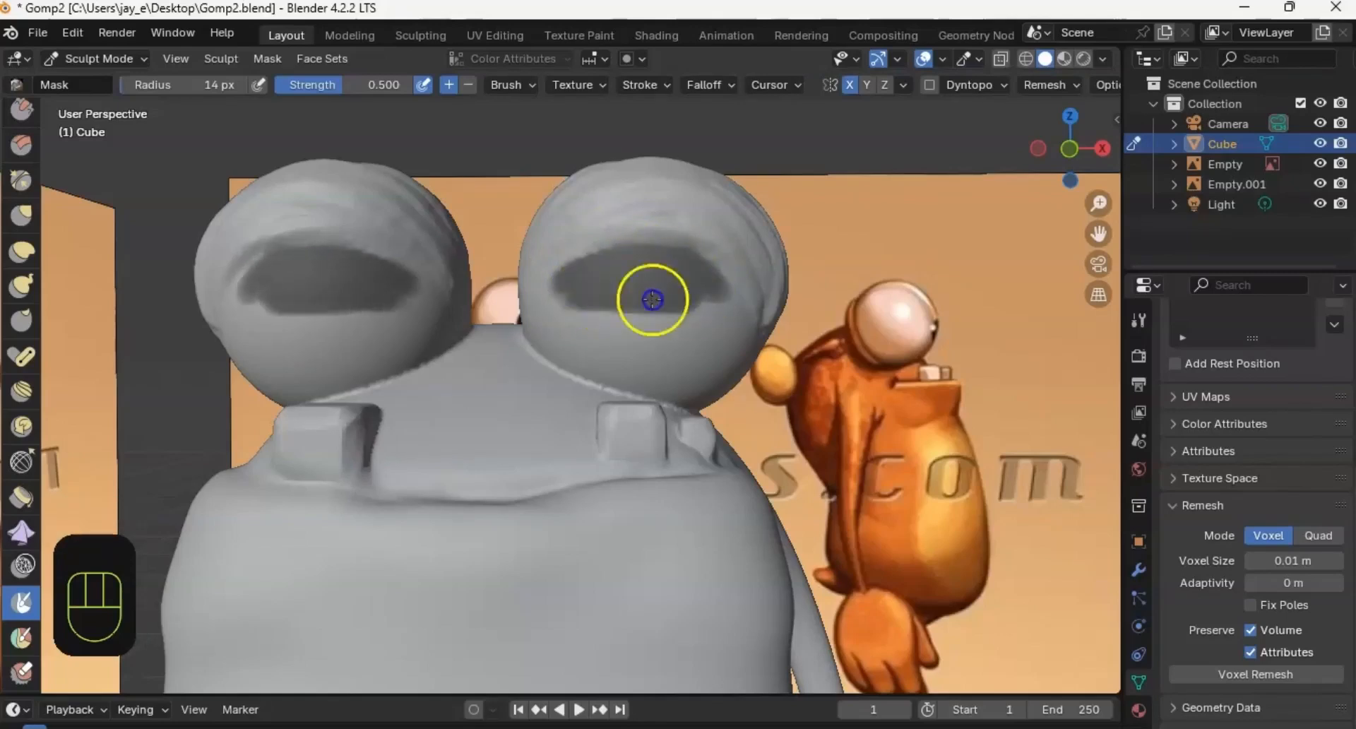
# Step: Extend the mask downward and into both corners to form an almond-shaped eye opening on each eyeball
pyautogui.moveTo(567, 282)
pyautogui.mouseDown(button='middle')
pyautogui.moveTo(606, 243)
pyautogui.moveTo(609, 300)
pyautogui.mouseUp(button='middle')
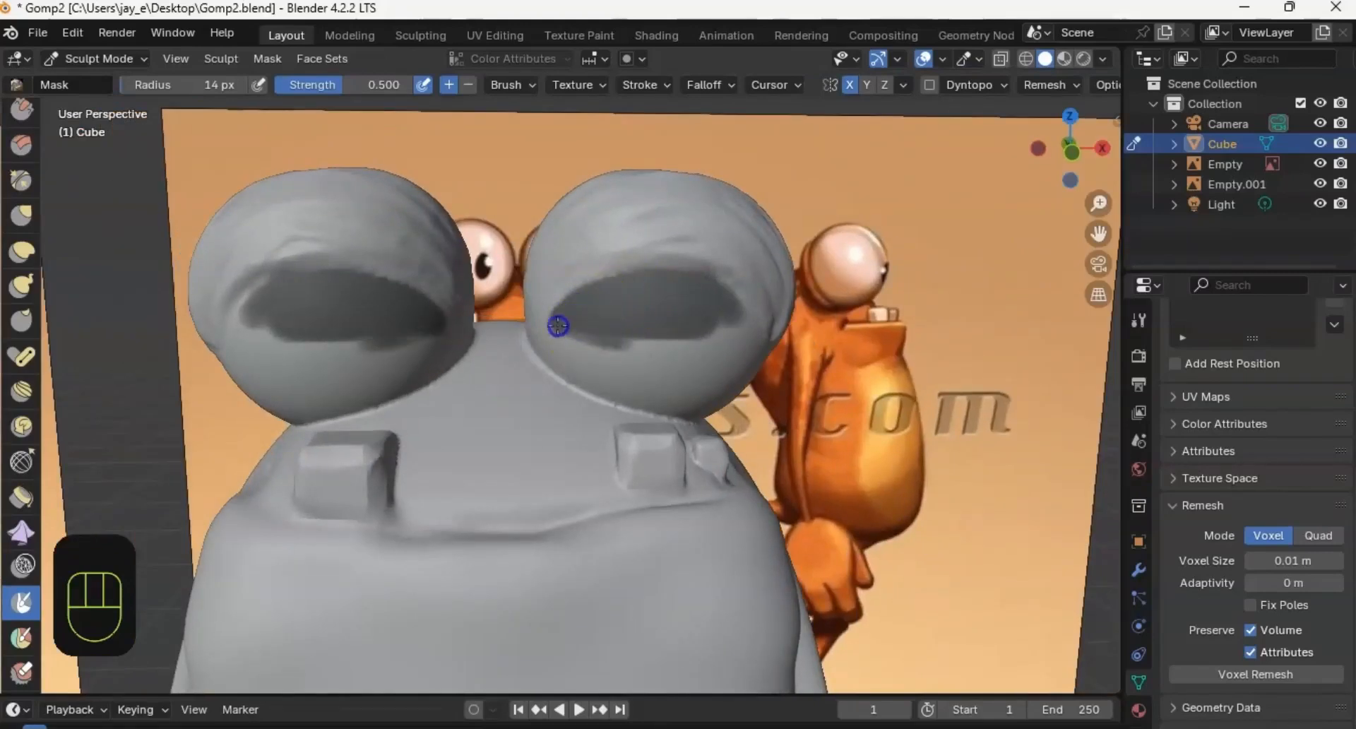
pyautogui.moveTo(628, 354)
pyautogui.mouseDown()
pyautogui.moveTo(697, 342)
pyautogui.moveTo(570, 331)
pyautogui.mouseUp()
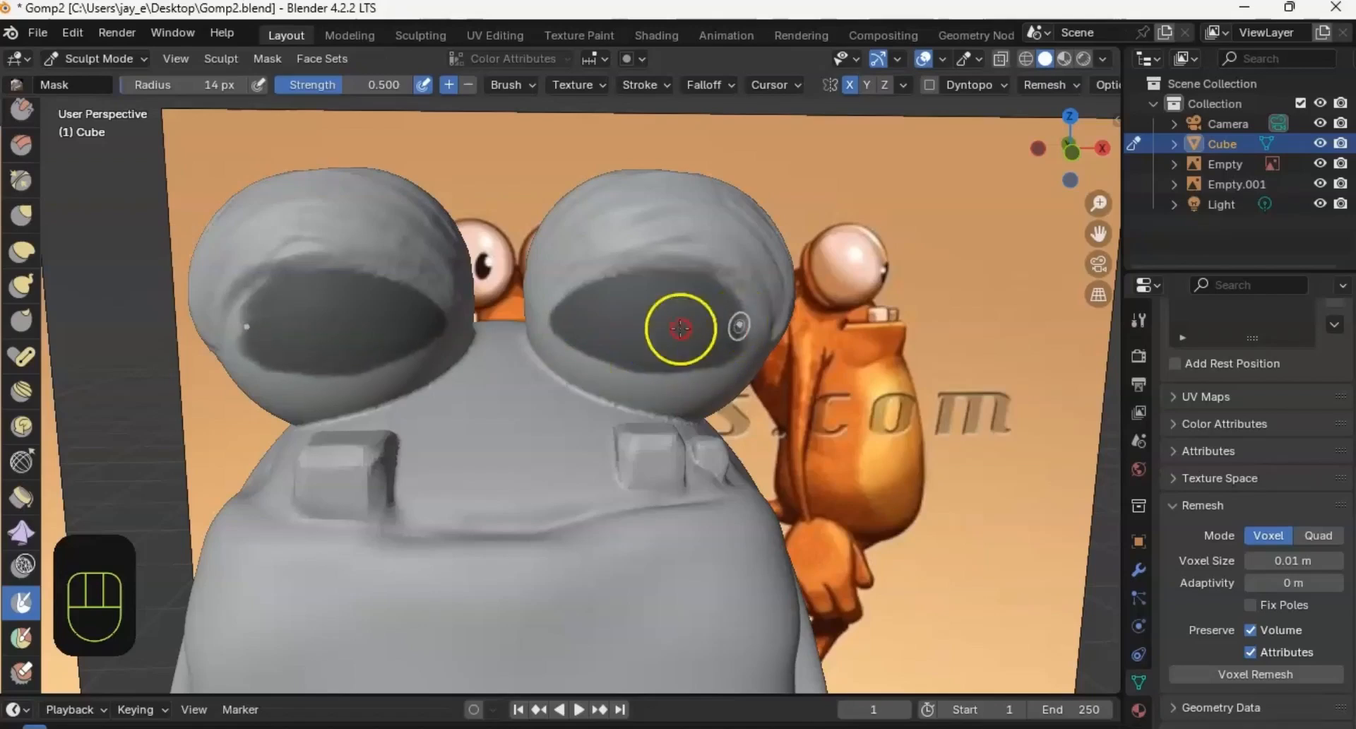
pyautogui.moveTo(681, 328); pyautogui.dragTo(644, 310, button='middle')
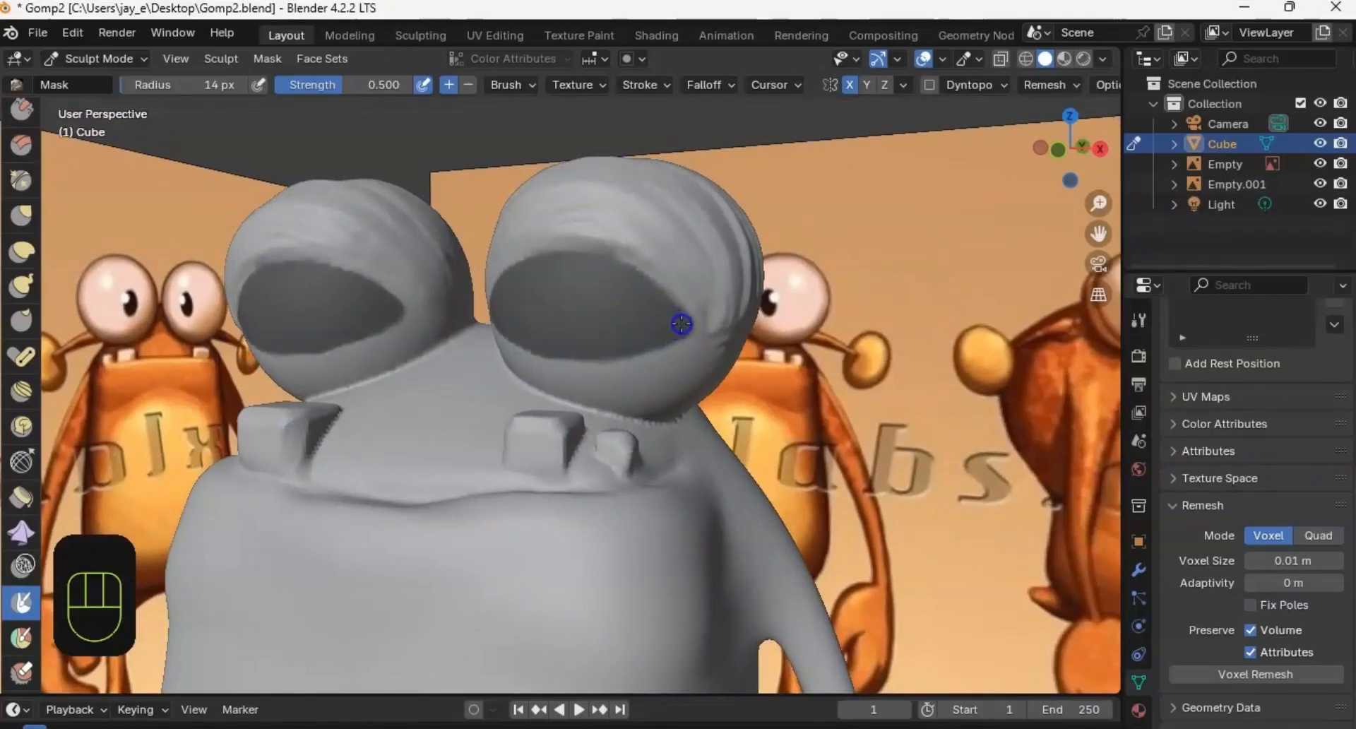
pyautogui.moveTo(680, 324); pyautogui.dragTo(653, 307, button='middle')
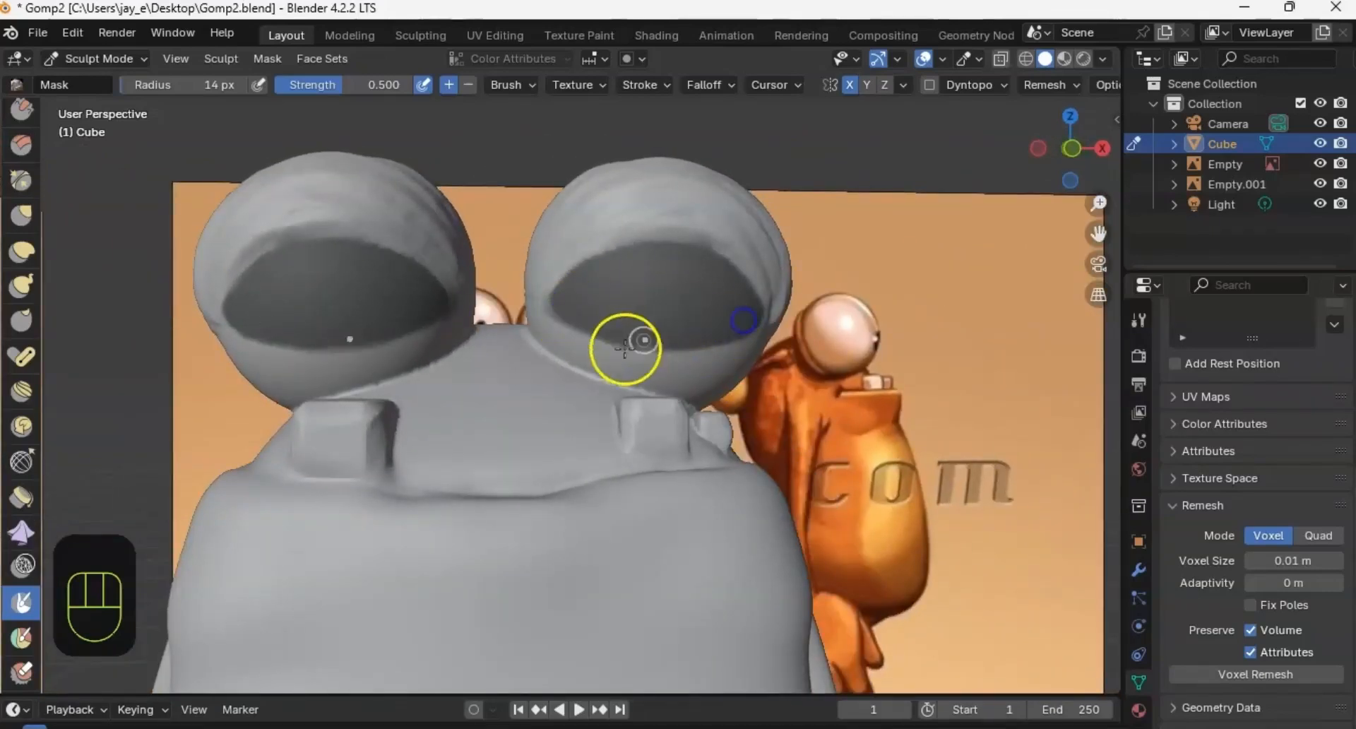
pyautogui.moveTo(553, 327); pyautogui.dragTo(603, 320, button='middle')
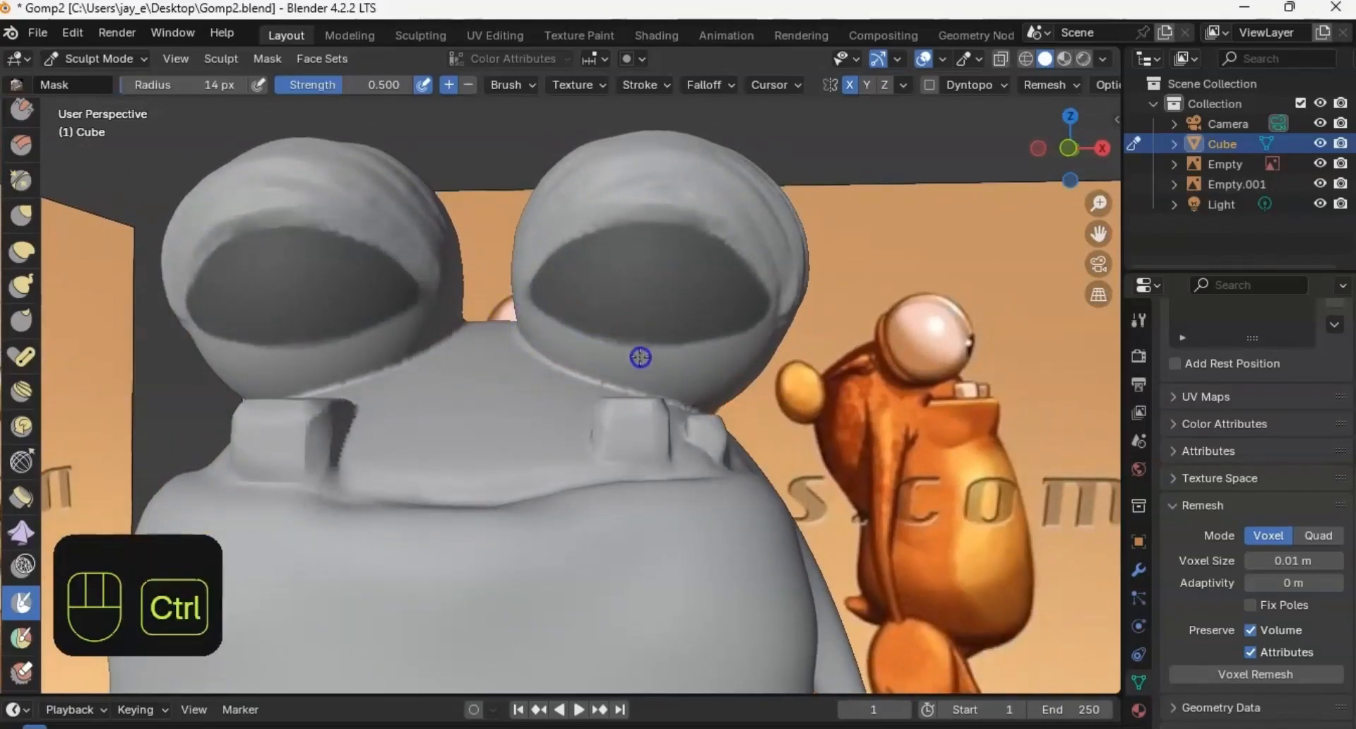
# Step: Erase excess mask along the lower and upper edges of the eye openings to clean up their outline
pyautogui.keyDown('ctrl'); pyautogui.moveTo(600, 352); pyautogui.dragTo(646, 355); pyautogui.keyUp('ctrl')
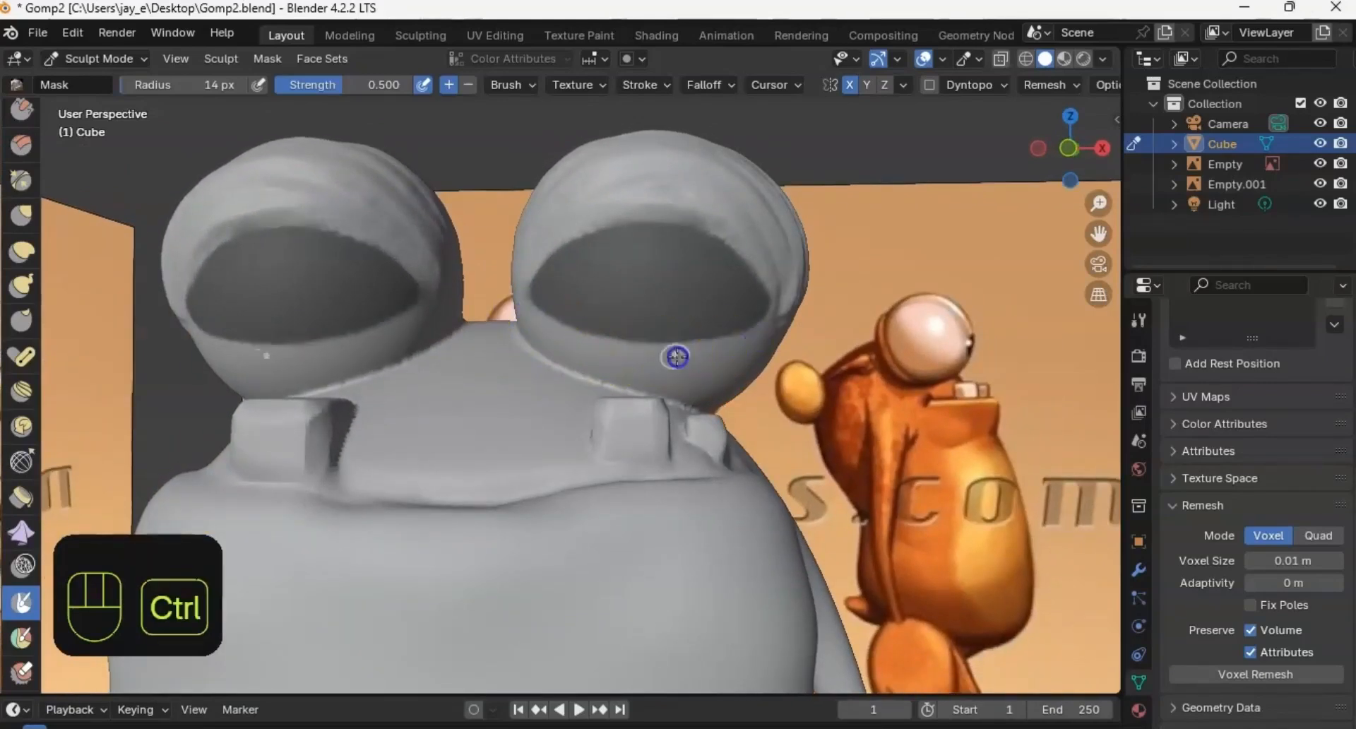
pyautogui.keyDown('ctrl'); pyautogui.click(627, 284); pyautogui.keyUp('ctrl')
pyautogui.keyDown('ctrl'); pyautogui.click(542, 236); pyautogui.keyUp('ctrl')
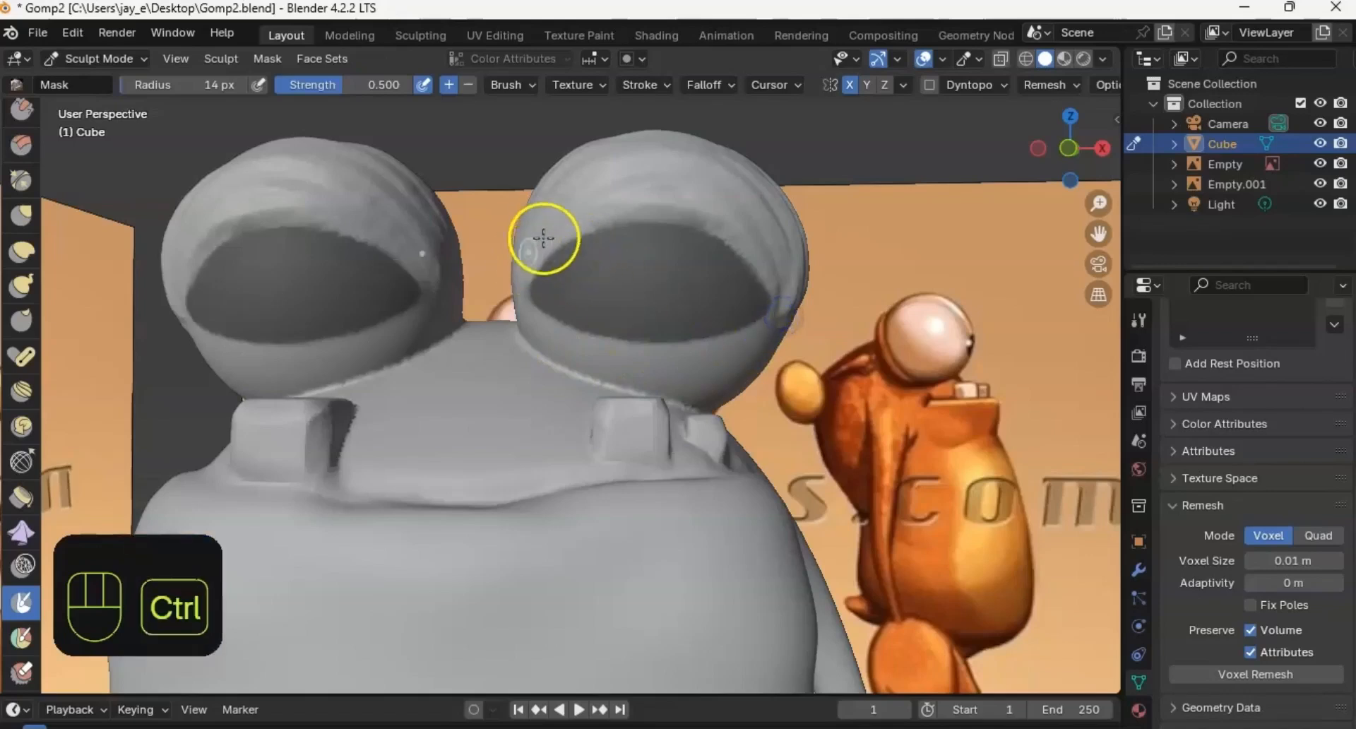
pyautogui.moveTo(542, 236); pyautogui.dragTo(600, 257, button='middle')
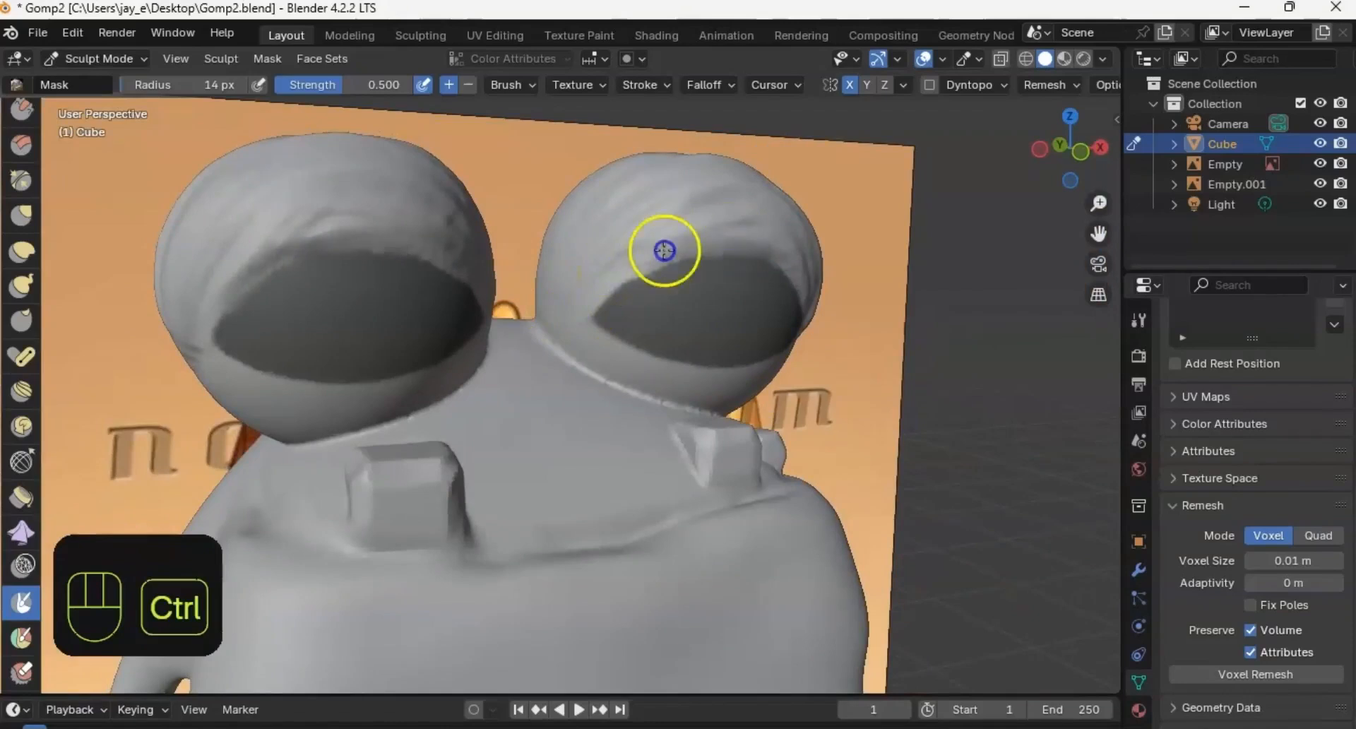
pyautogui.keyDown('ctrl'); pyautogui.moveTo(664, 250); pyautogui.dragTo(640, 258); pyautogui.keyUp('ctrl')
pyautogui.moveTo(755, 232)
pyautogui.mouseDown(button='middle')
pyautogui.moveTo(681, 248)
pyautogui.moveTo(726, 257)
pyautogui.mouseUp(button='middle')
pyautogui.moveTo(726, 257)
pyautogui.keyDown('ctrl'); pyautogui.mouseDown()
pyautogui.moveTo(699, 276)
pyautogui.moveTo(648, 268)
pyautogui.mouseUp(); pyautogui.keyUp('ctrl')
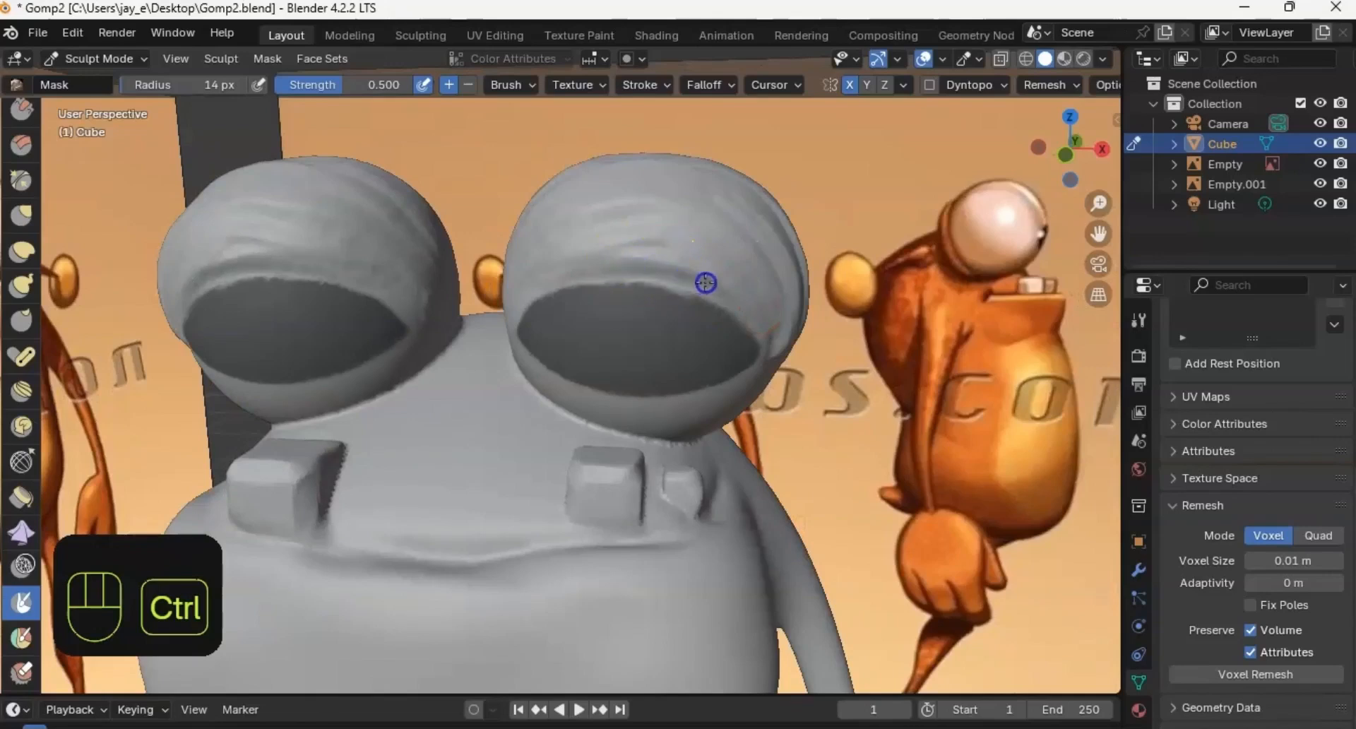
# Step: Build up the upper eyelids above the masked eye openings with Clay Strips at a 33 px radius
pyautogui.moveTo(750, 299); pyautogui.dragTo(805, 298, button='middle')
pyautogui.scroll(5, 23, 349)
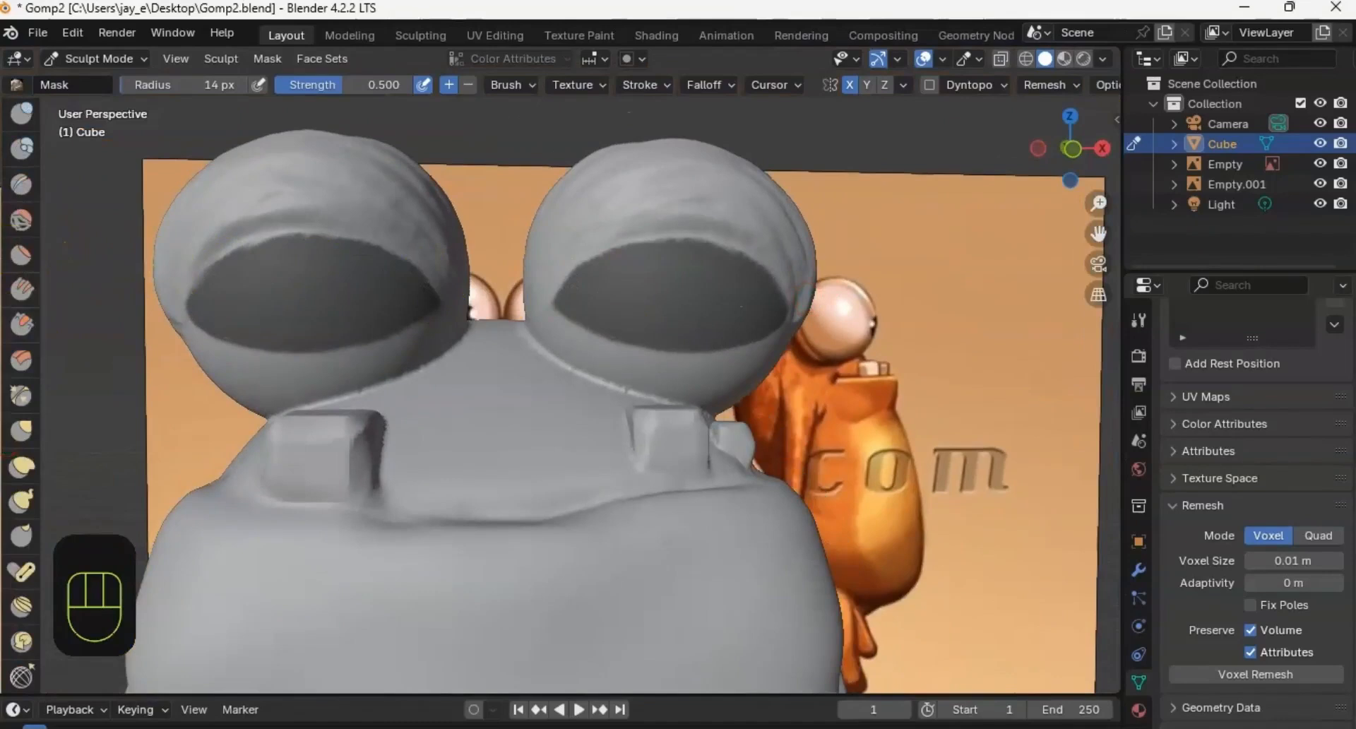
pyautogui.scroll(4, 28, 282)
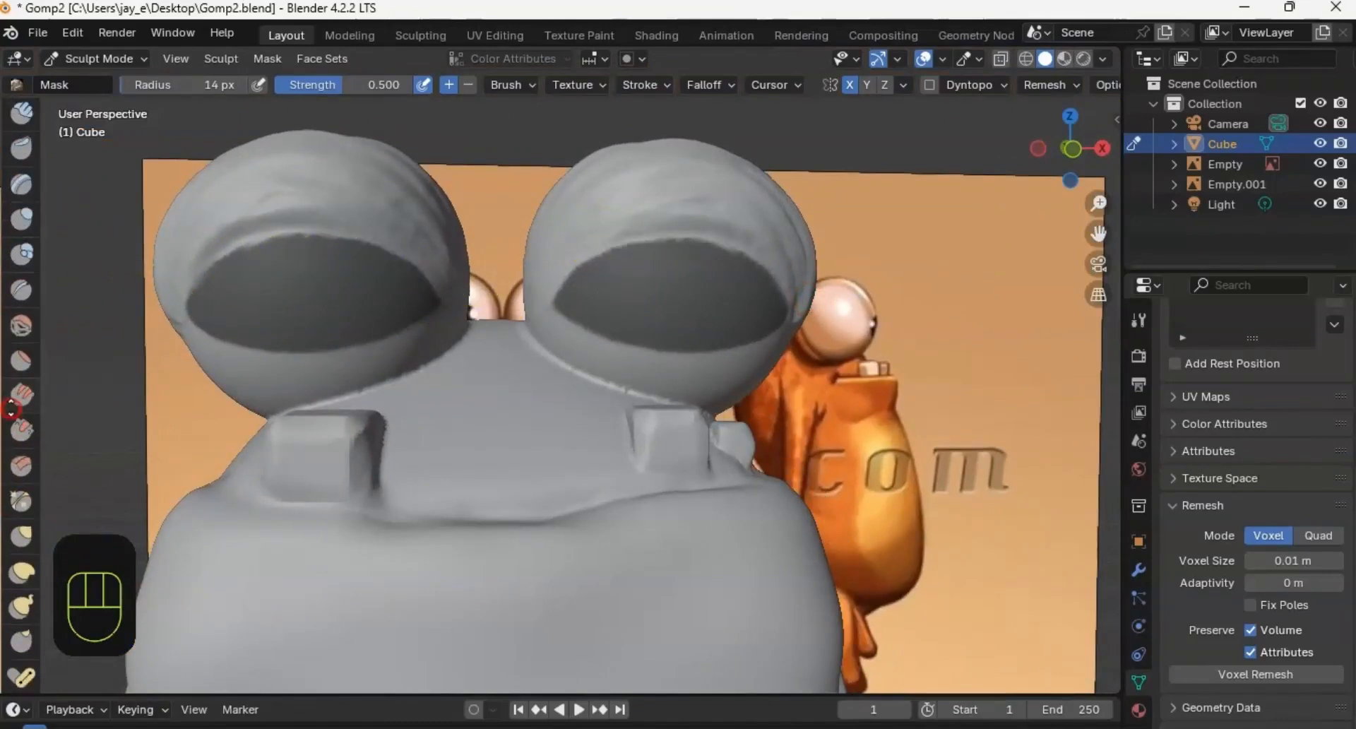
pyautogui.scroll(3, 26, 257)
pyautogui.click(23, 219)
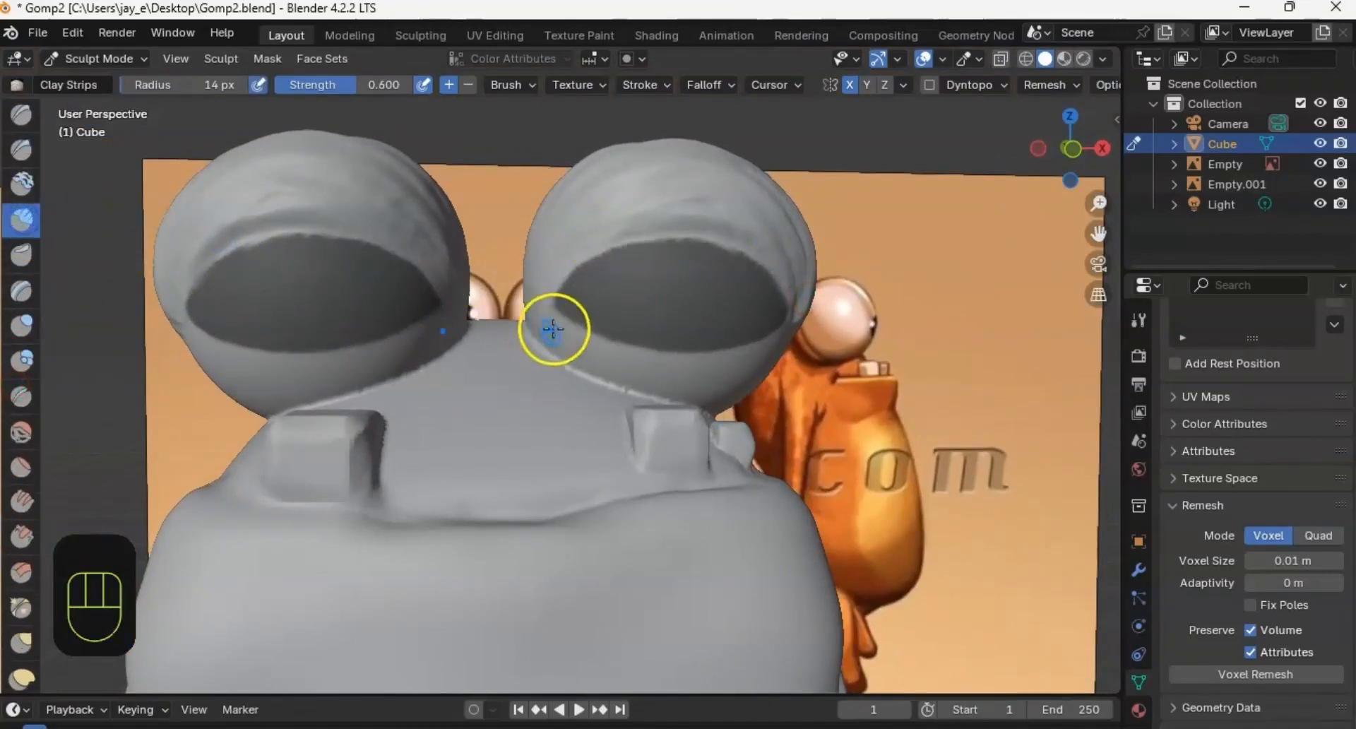
pyautogui.moveTo(551, 324); pyautogui.dragTo(554, 340, button='middle')
pyautogui.click(579, 277)
pyautogui.press('f')
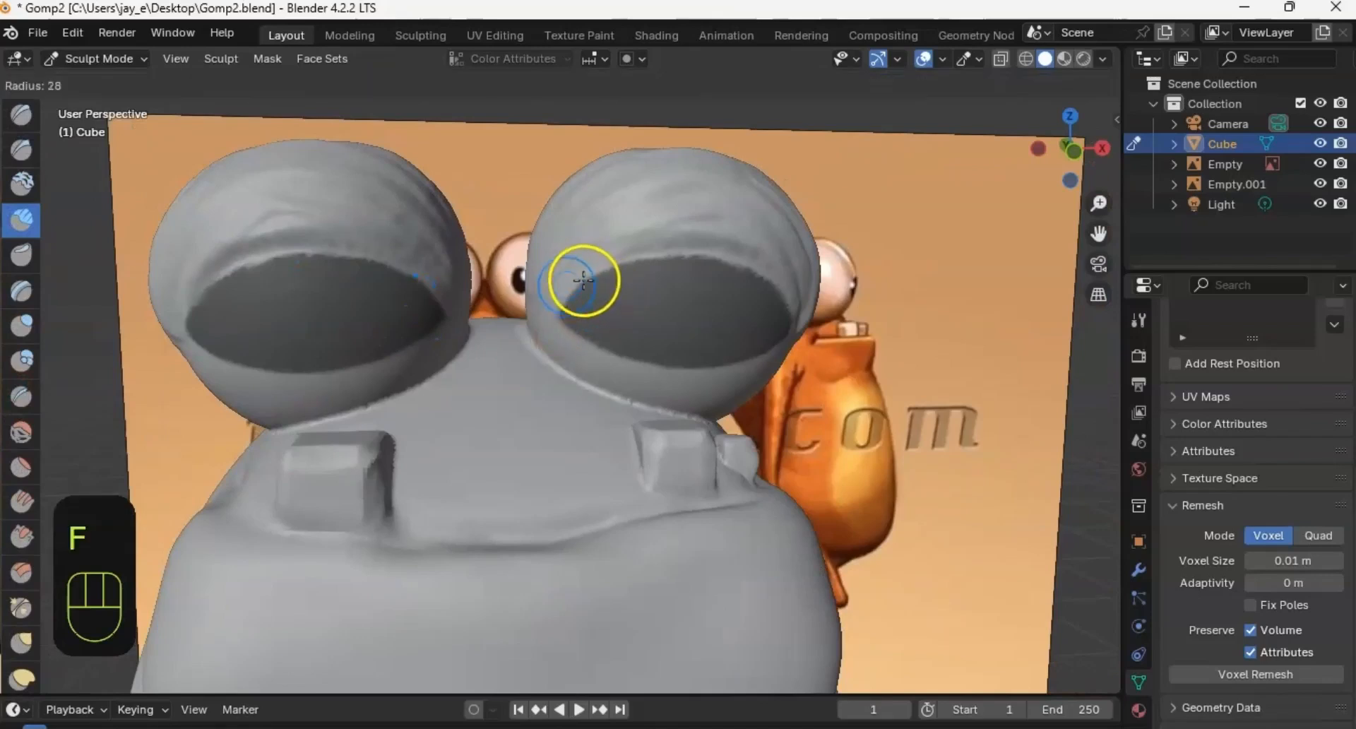
pyautogui.click(588, 278)
pyautogui.moveTo(611, 259); pyautogui.dragTo(634, 282, button='middle')
pyautogui.moveTo(592, 311)
pyautogui.mouseDown()
pyautogui.moveTo(690, 269)
pyautogui.moveTo(718, 281)
pyautogui.mouseUp()
pyautogui.moveTo(575, 318); pyautogui.dragTo(757, 295)
pyautogui.moveTo(649, 306); pyautogui.dragTo(796, 313)
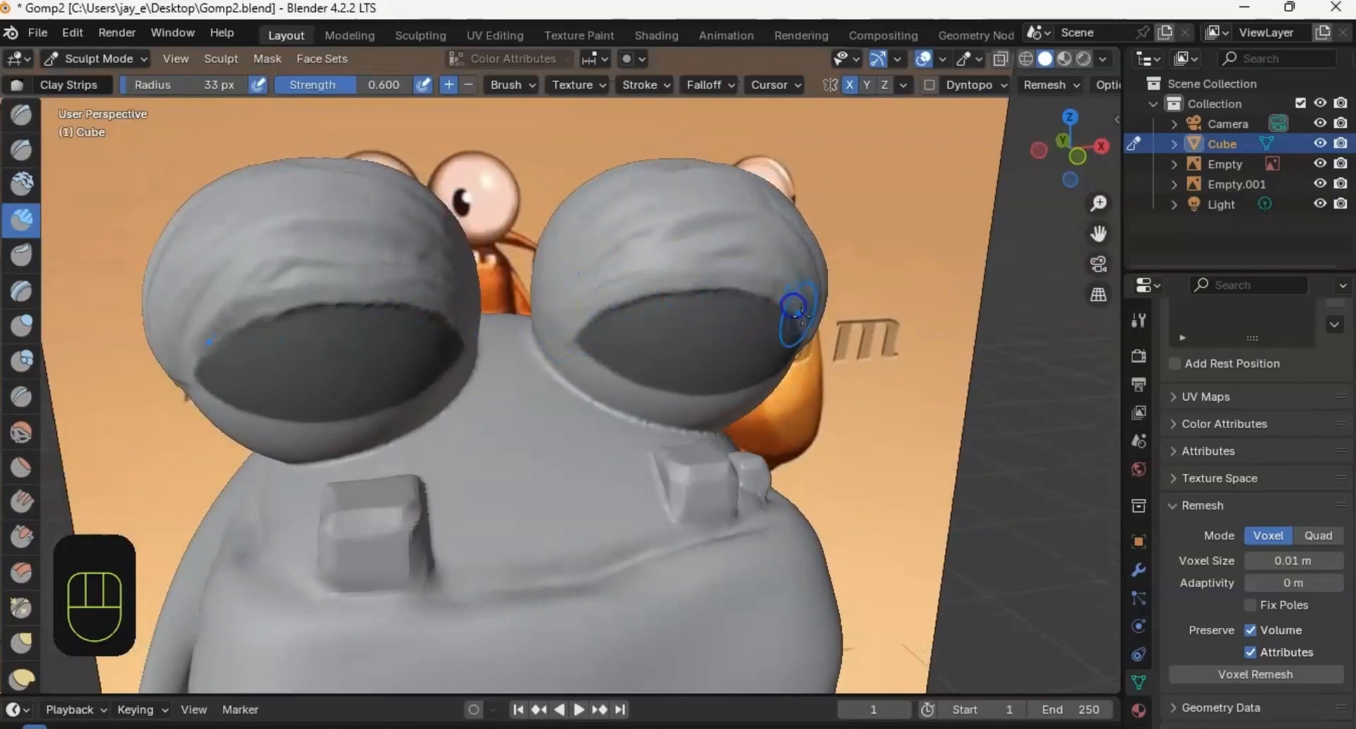
pyautogui.moveTo(586, 301); pyautogui.dragTo(795, 283)
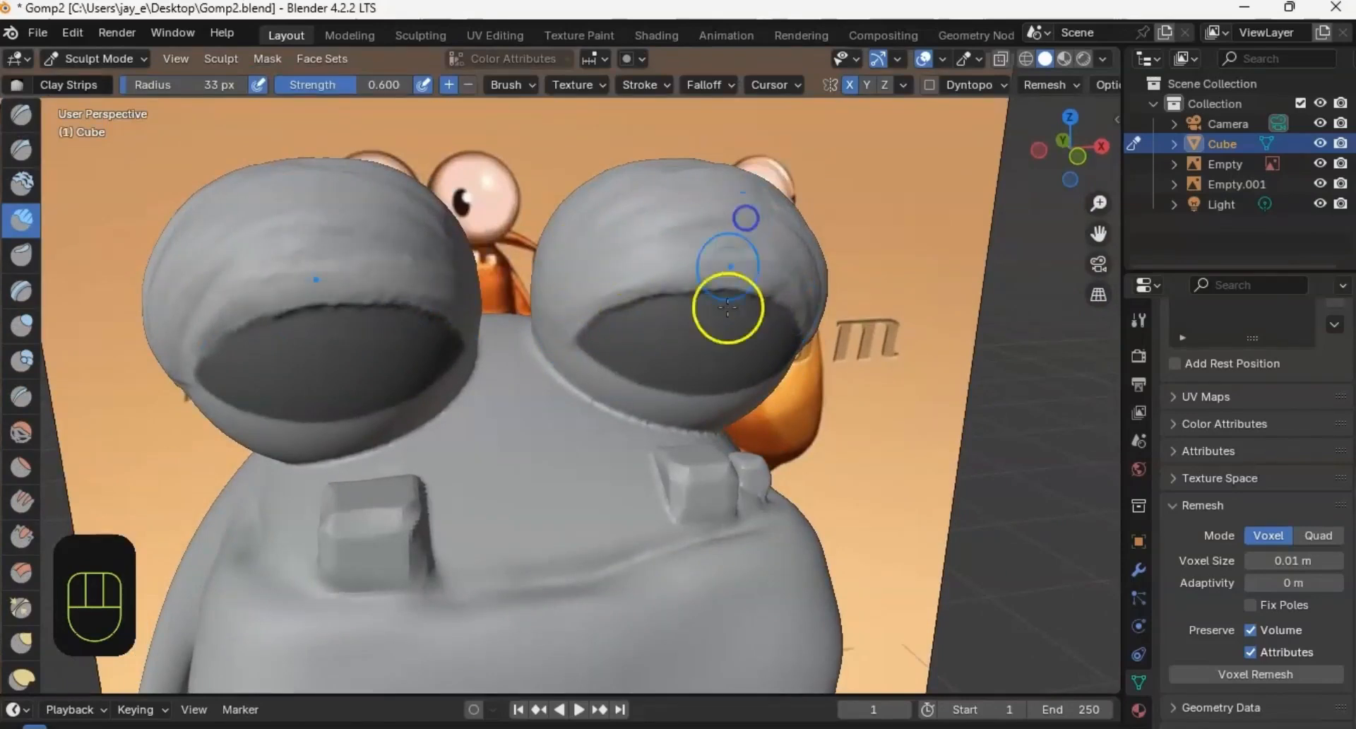
# Step: Add a lower eyelid ridge beneath each masked eye opening with Clay Strips
pyautogui.moveTo(728, 306); pyautogui.dragTo(587, 283, button='middle')
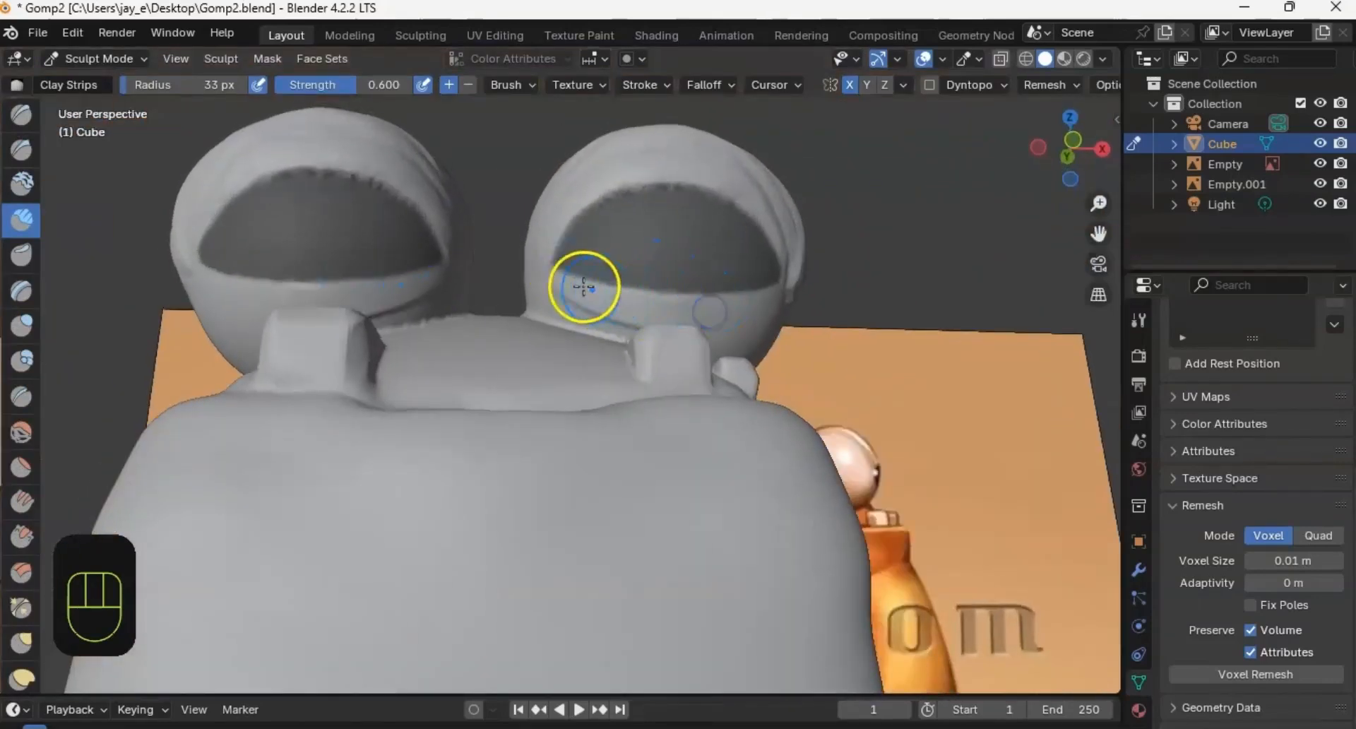
pyautogui.moveTo(684, 319); pyautogui.dragTo(780, 290)
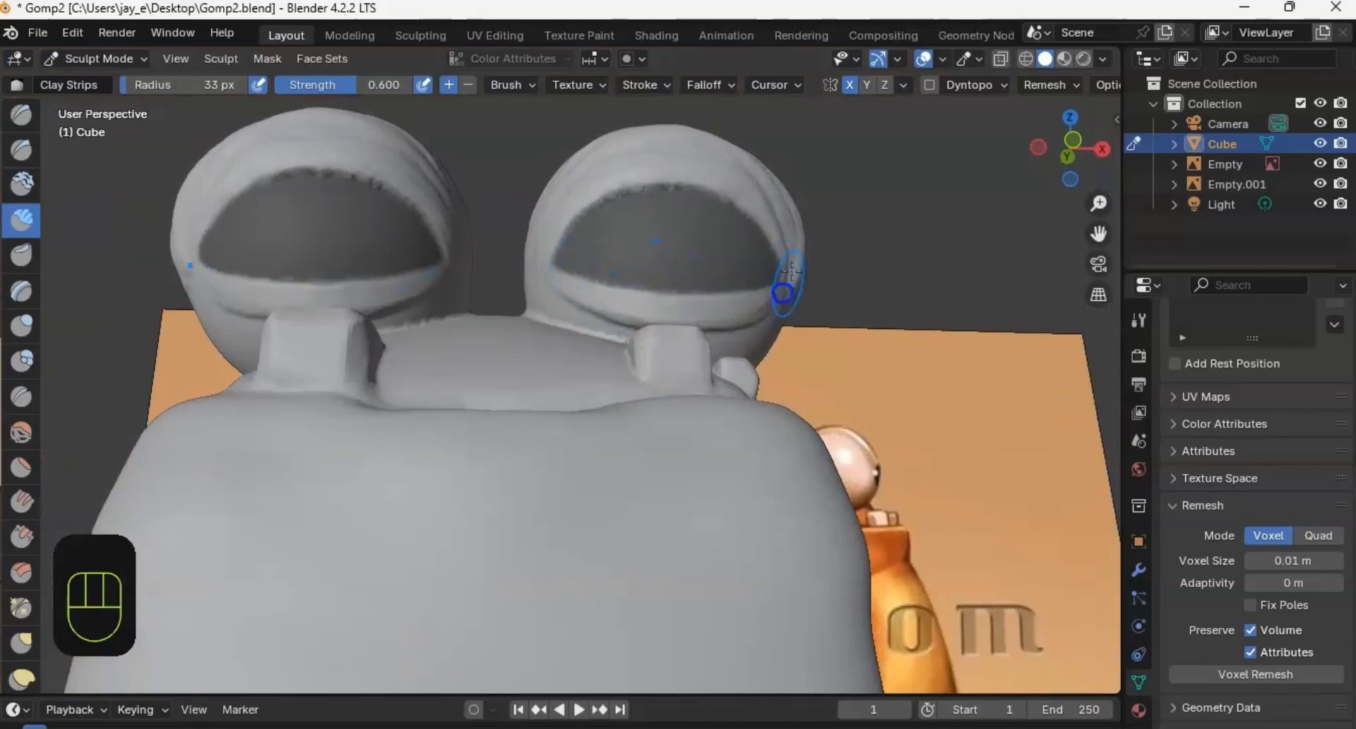
pyautogui.moveTo(722, 302)
pyautogui.mouseDown(button='middle')
pyautogui.moveTo(856, 314)
pyautogui.moveTo(742, 322)
pyautogui.mouseUp(button='middle')
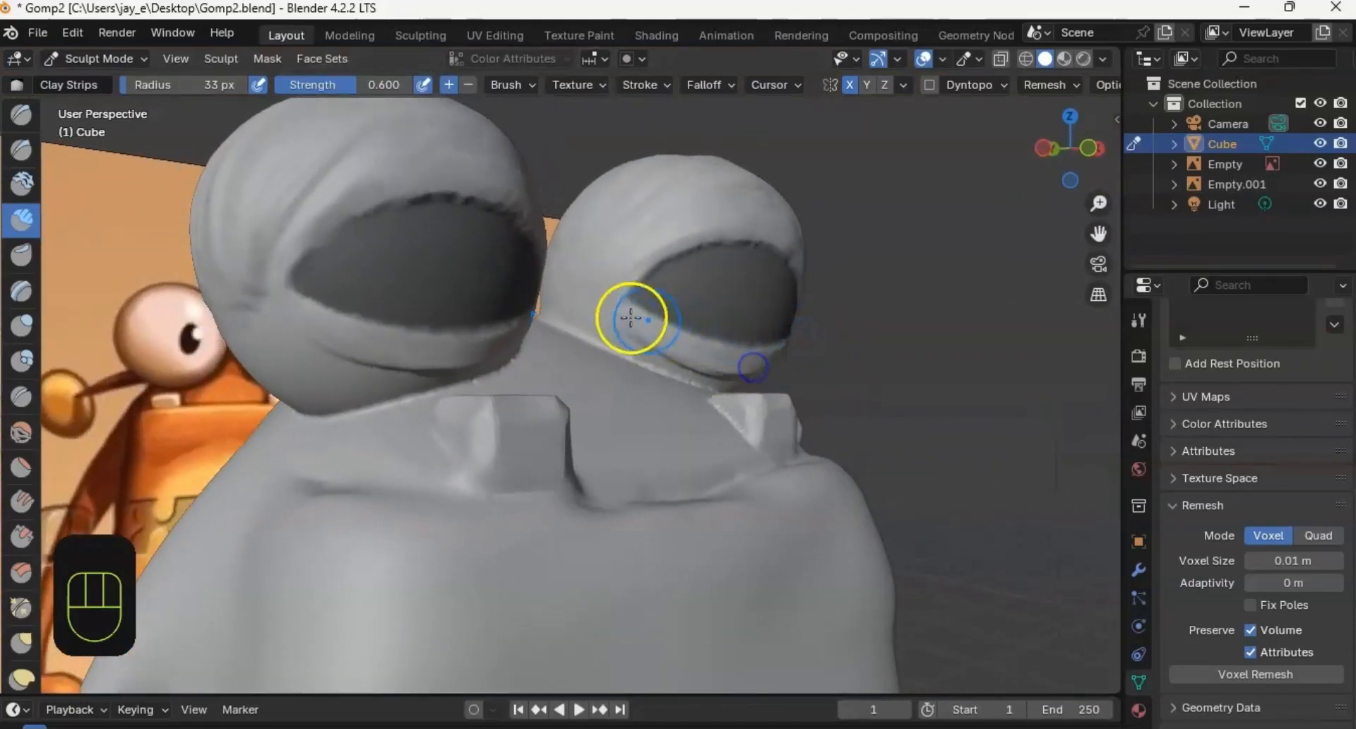
# Step: Extend the lower eyelids around the outer sides and undersides of the eyeballs with Clay Strips strokes
pyautogui.moveTo(826, 306)
pyautogui.mouseDown(button='middle')
pyautogui.moveTo(551, 330)
pyautogui.moveTo(448, 367)
pyautogui.mouseUp(button='middle')
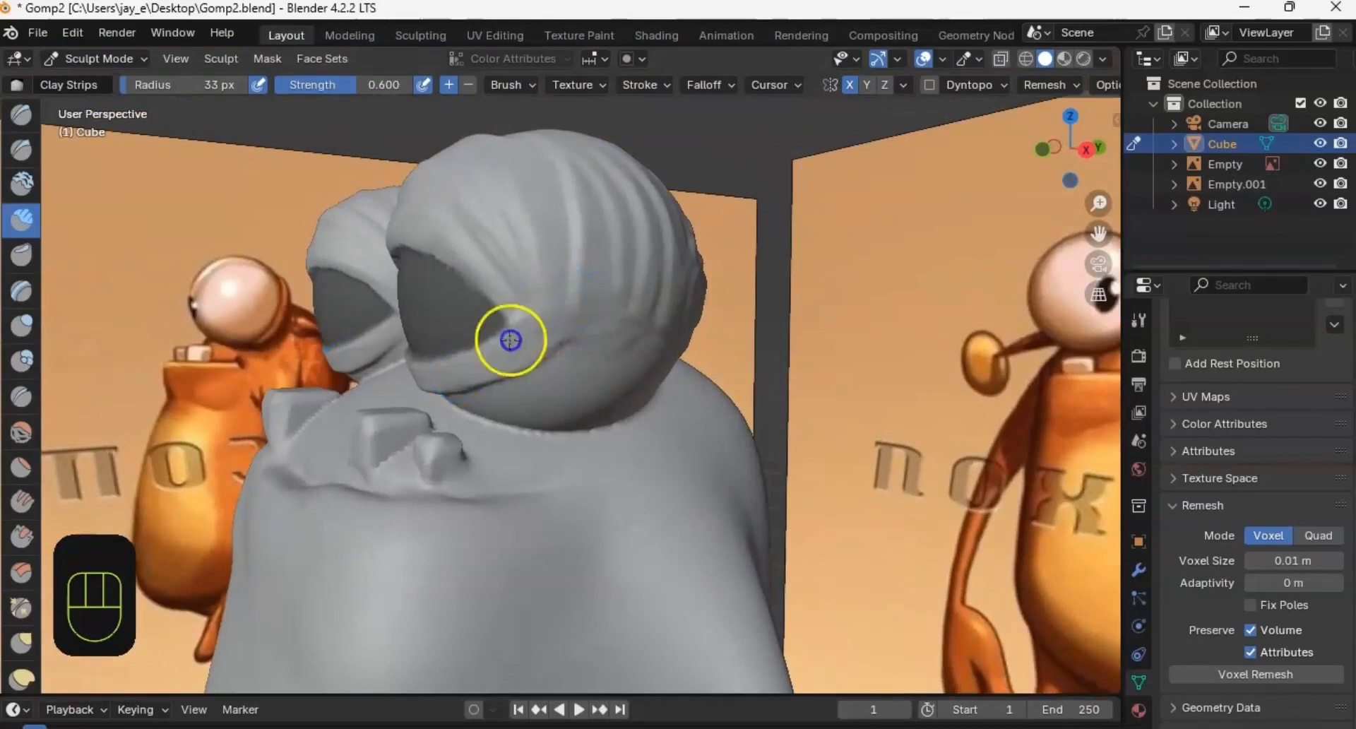
pyautogui.moveTo(548, 342); pyautogui.dragTo(459, 387)
pyautogui.moveTo(606, 316); pyautogui.dragTo(515, 396)
pyautogui.moveTo(608, 339); pyautogui.dragTo(536, 394)
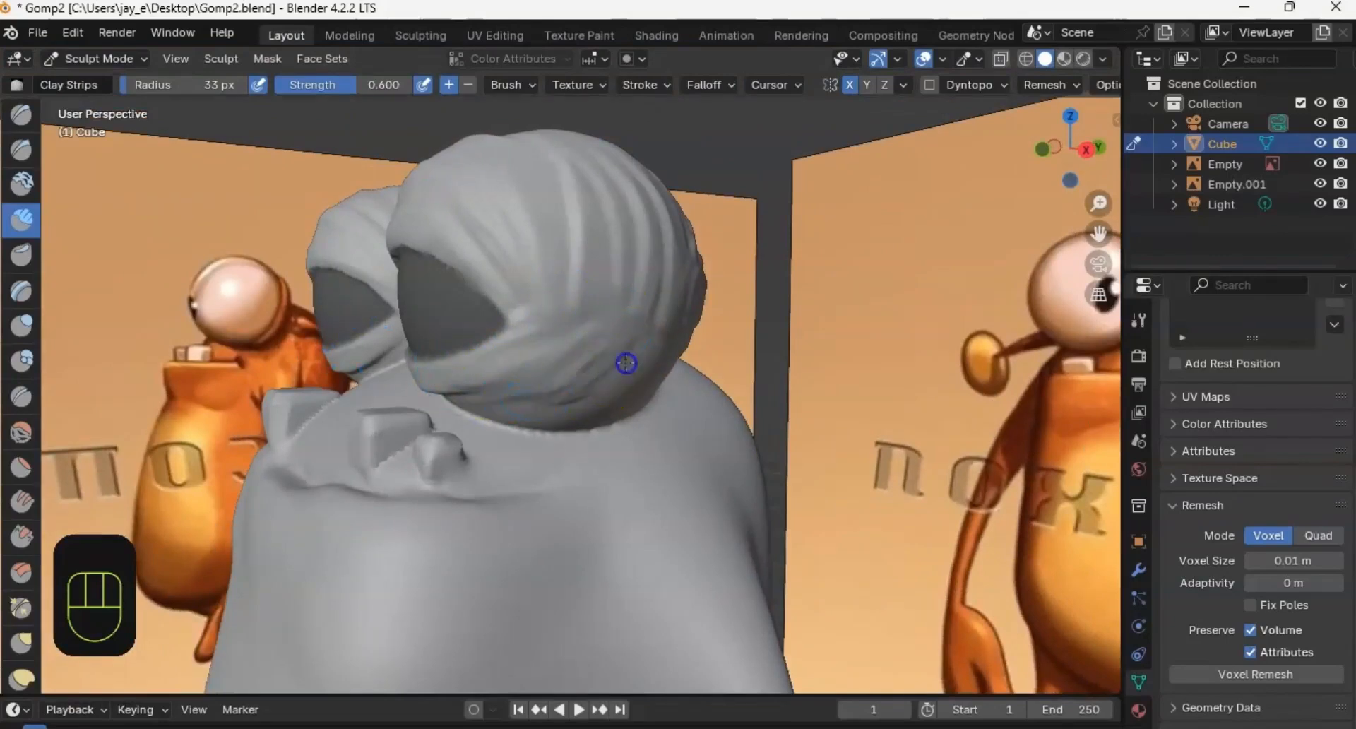
pyautogui.moveTo(626, 363); pyautogui.dragTo(561, 410)
# Step: Thicken the lower eyelids from the inner corners along the bottom of the eye openings with Clay Strips
pyautogui.moveTo(558, 337)
pyautogui.mouseDown(button='middle')
pyautogui.moveTo(666, 327)
pyautogui.moveTo(595, 326)
pyautogui.mouseUp(button='middle')
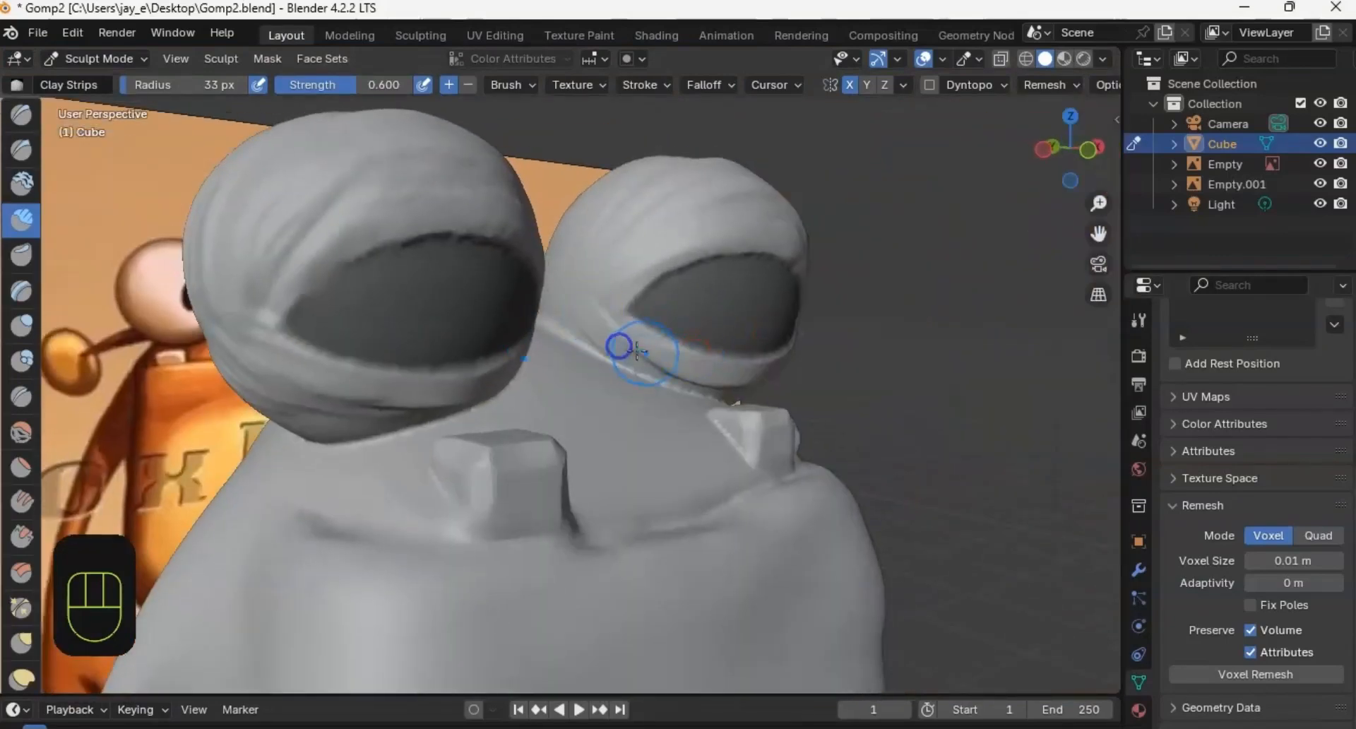
pyautogui.moveTo(591, 304)
pyautogui.mouseDown()
pyautogui.moveTo(683, 357)
pyautogui.moveTo(720, 360)
pyautogui.mouseUp()
pyautogui.moveTo(630, 335); pyautogui.dragTo(799, 363)
pyautogui.moveTo(703, 351); pyautogui.dragTo(612, 408, button='middle')
pyautogui.moveTo(748, 393); pyautogui.dragTo(532, 393, button='middle')
pyautogui.moveTo(660, 382)
pyautogui.mouseDown()
pyautogui.moveTo(751, 347)
pyautogui.moveTo(726, 387)
pyautogui.mouseUp()
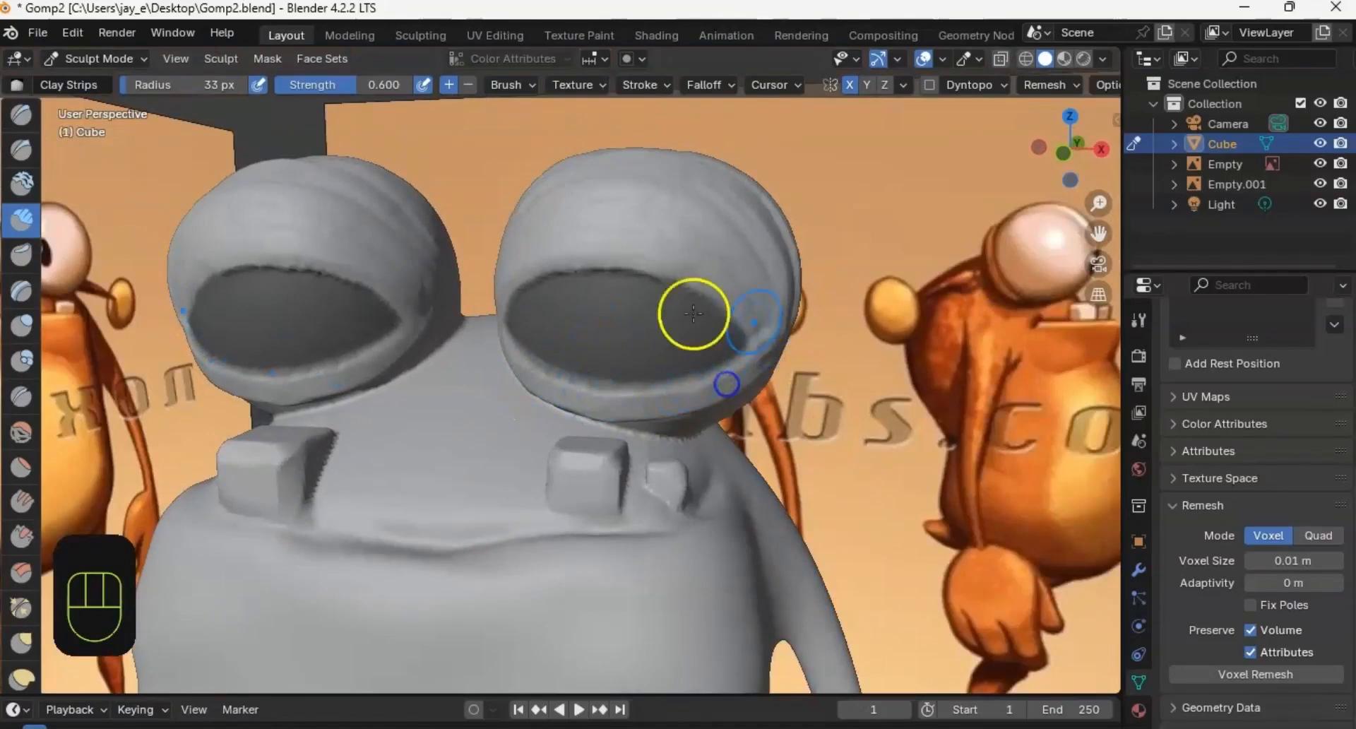
# Step: Set the brush strength to 0.262 and smooth the strokes on the outer sides of the eyelids
pyautogui.moveTo(693, 314)
pyautogui.mouseDown(button='middle')
pyautogui.moveTo(678, 271)
pyautogui.moveTo(687, 277)
pyautogui.mouseUp(button='middle')
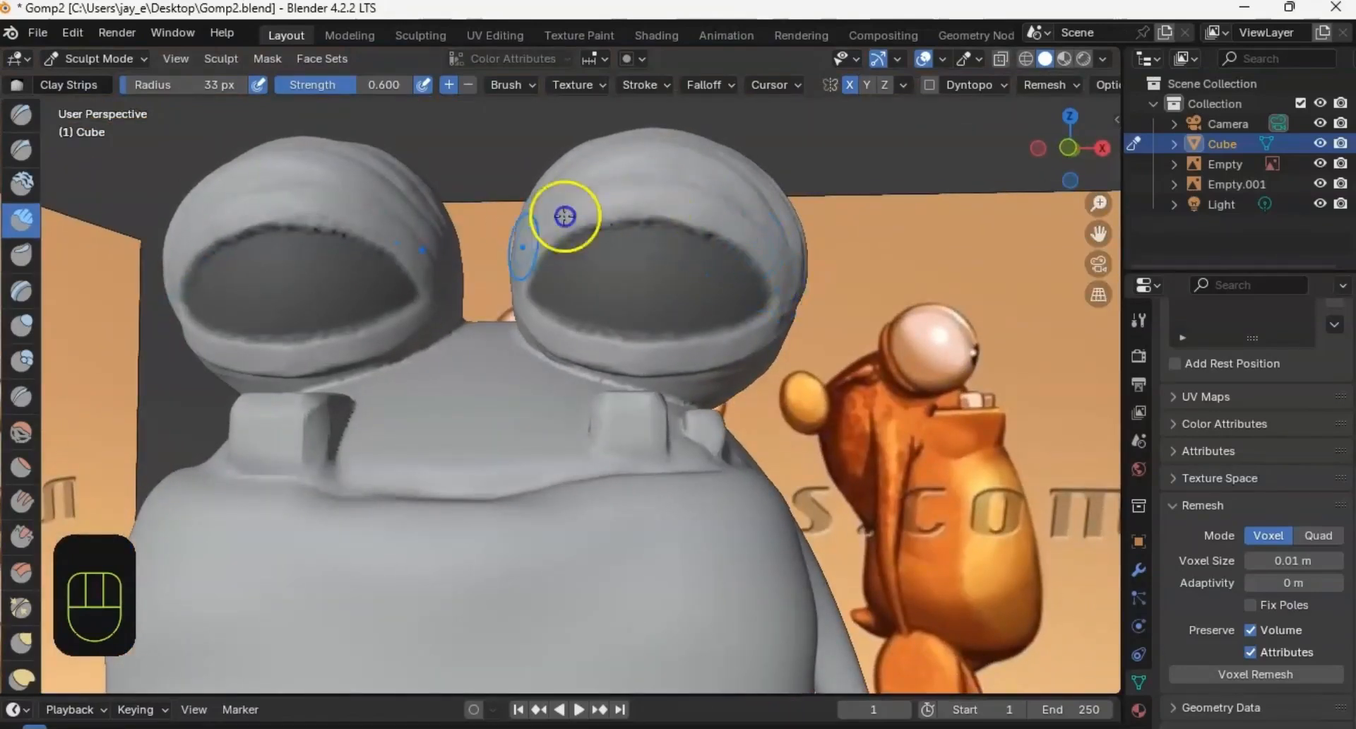
pyautogui.moveTo(560, 206); pyautogui.dragTo(515, 264, button='middle')
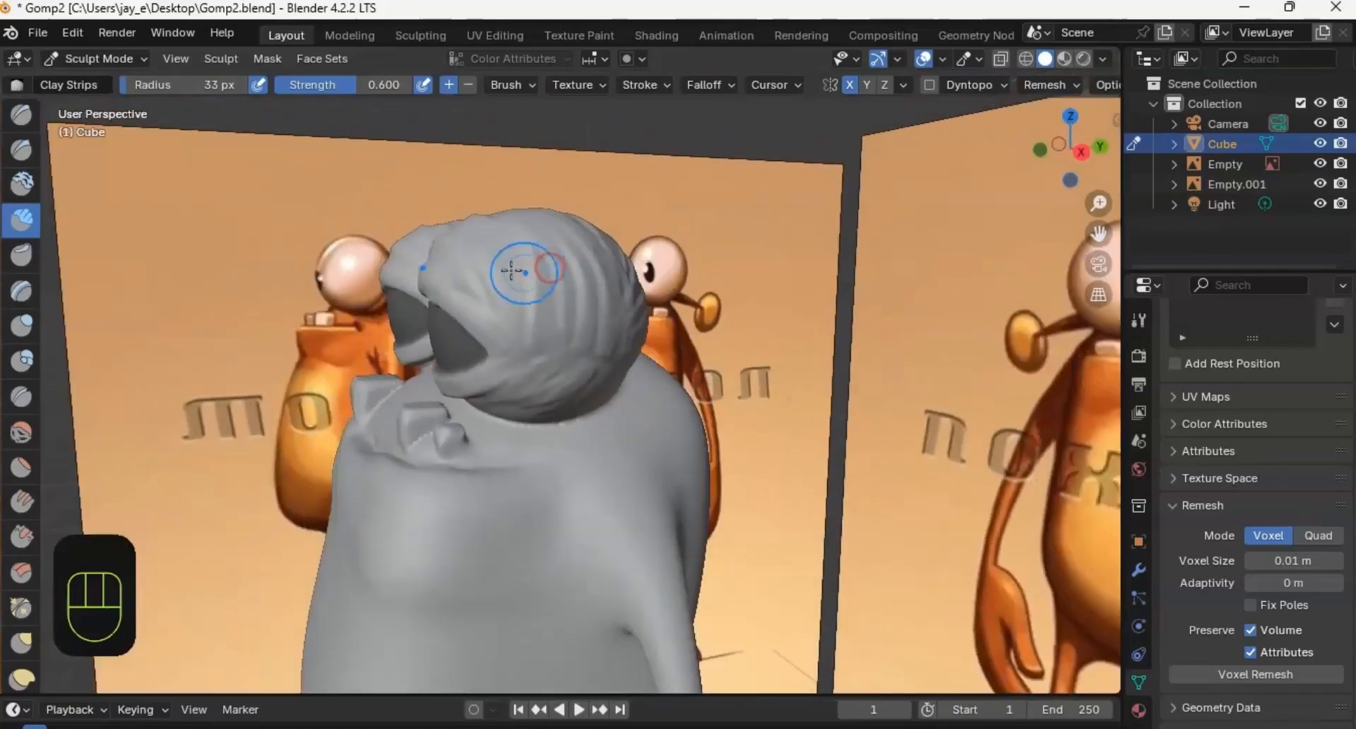
pyautogui.moveTo(490, 231)
pyautogui.mouseDown()
pyautogui.moveTo(539, 357)
pyautogui.moveTo(565, 332)
pyautogui.moveTo(550, 377)
pyautogui.moveTo(453, 197)
pyautogui.mouseUp()
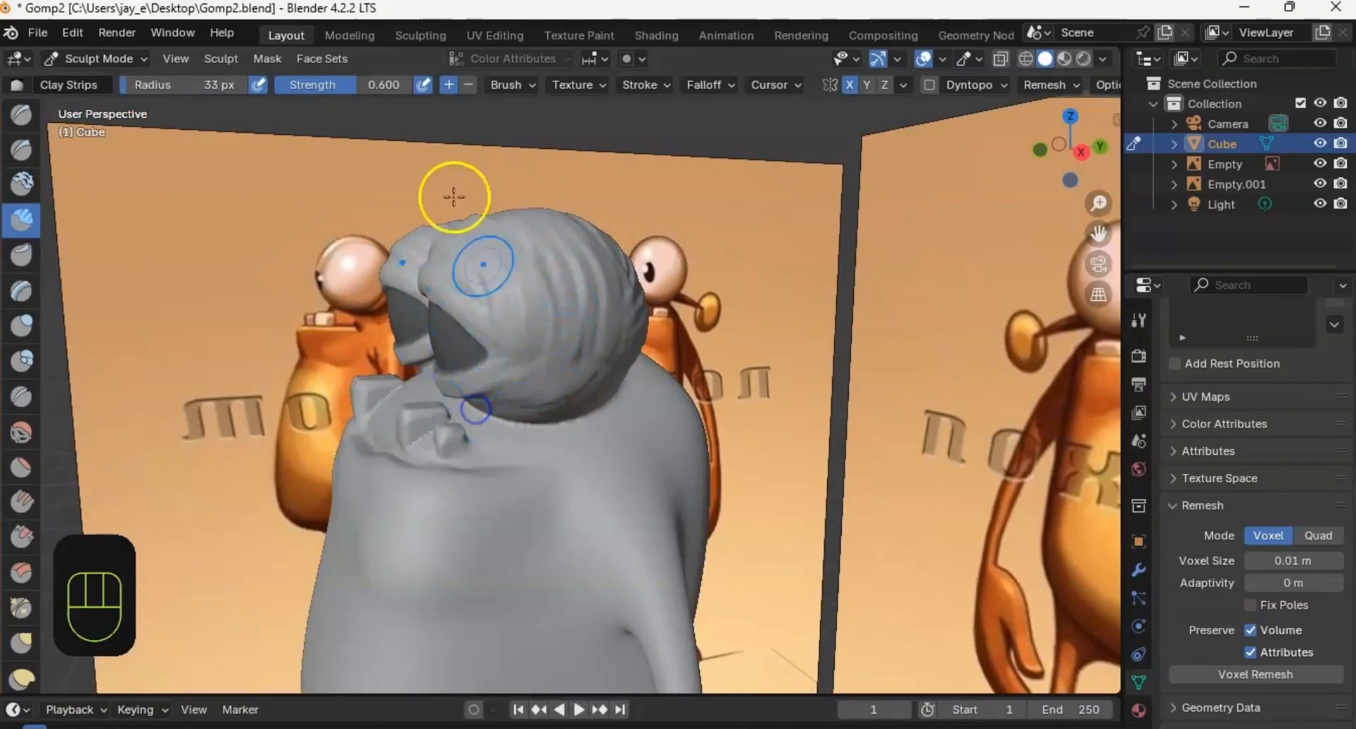
pyautogui.moveTo(300, 95); pyautogui.dragTo(281, 92)
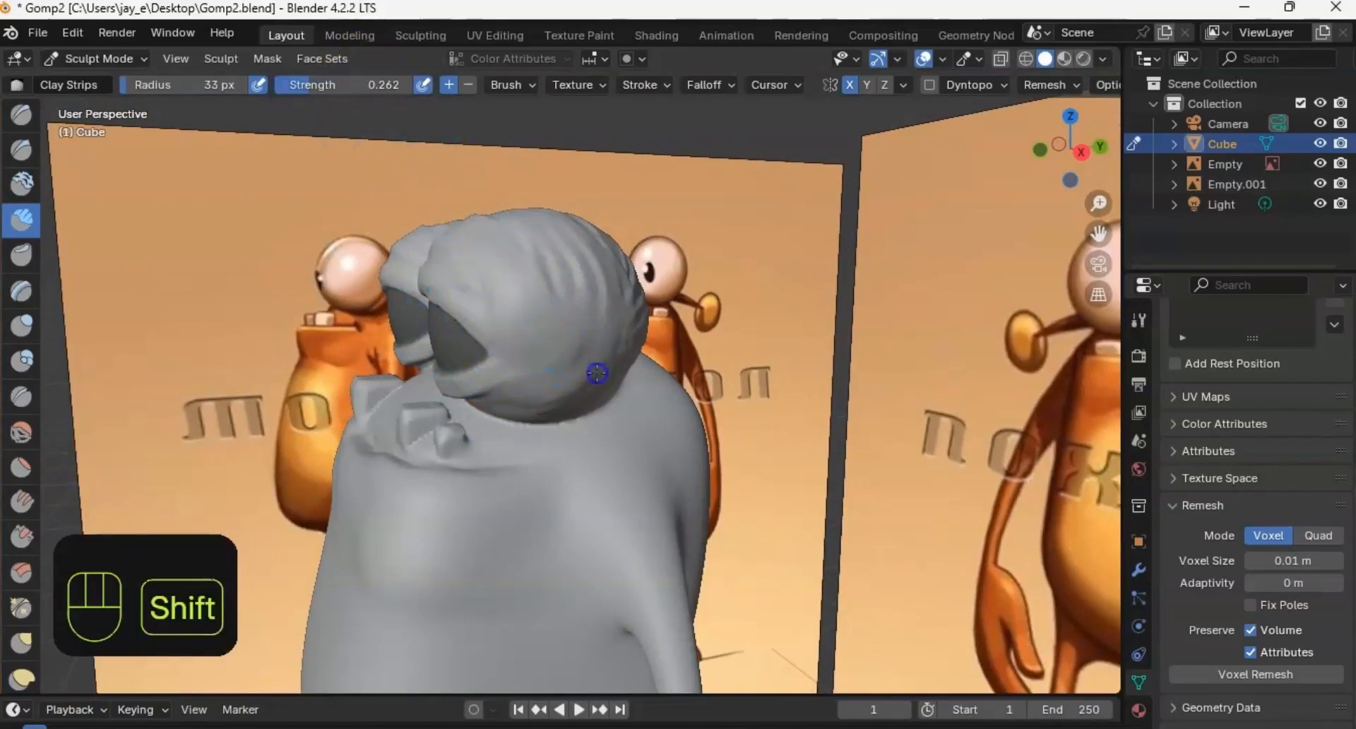
pyautogui.keyDown('shift'); pyautogui.moveTo(520, 401); pyautogui.dragTo(544, 396); pyautogui.keyUp('shift')
# Step: Smooth the eyelid strokes over the tops and backs of the eyeballs
pyautogui.moveTo(448, 351); pyautogui.dragTo(636, 359, button='middle')
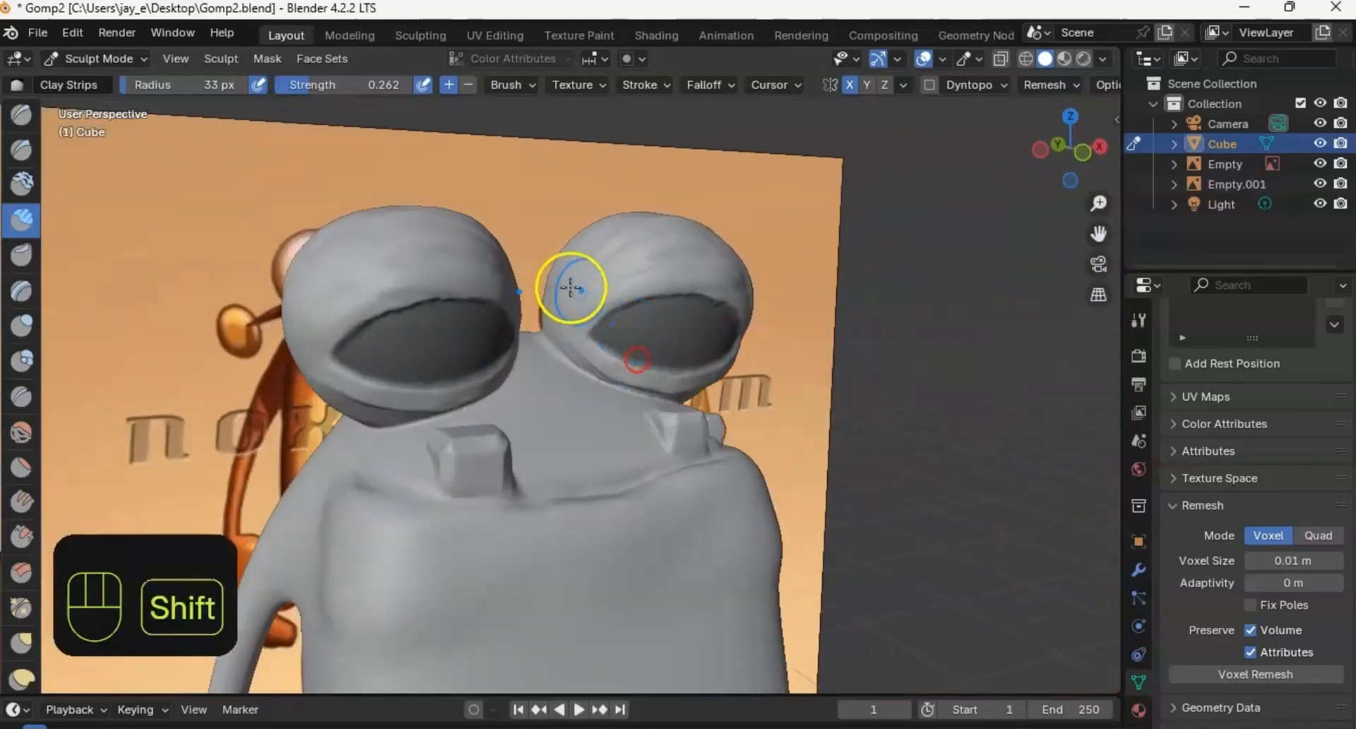
pyautogui.moveTo(553, 323); pyautogui.dragTo(549, 379, button='middle')
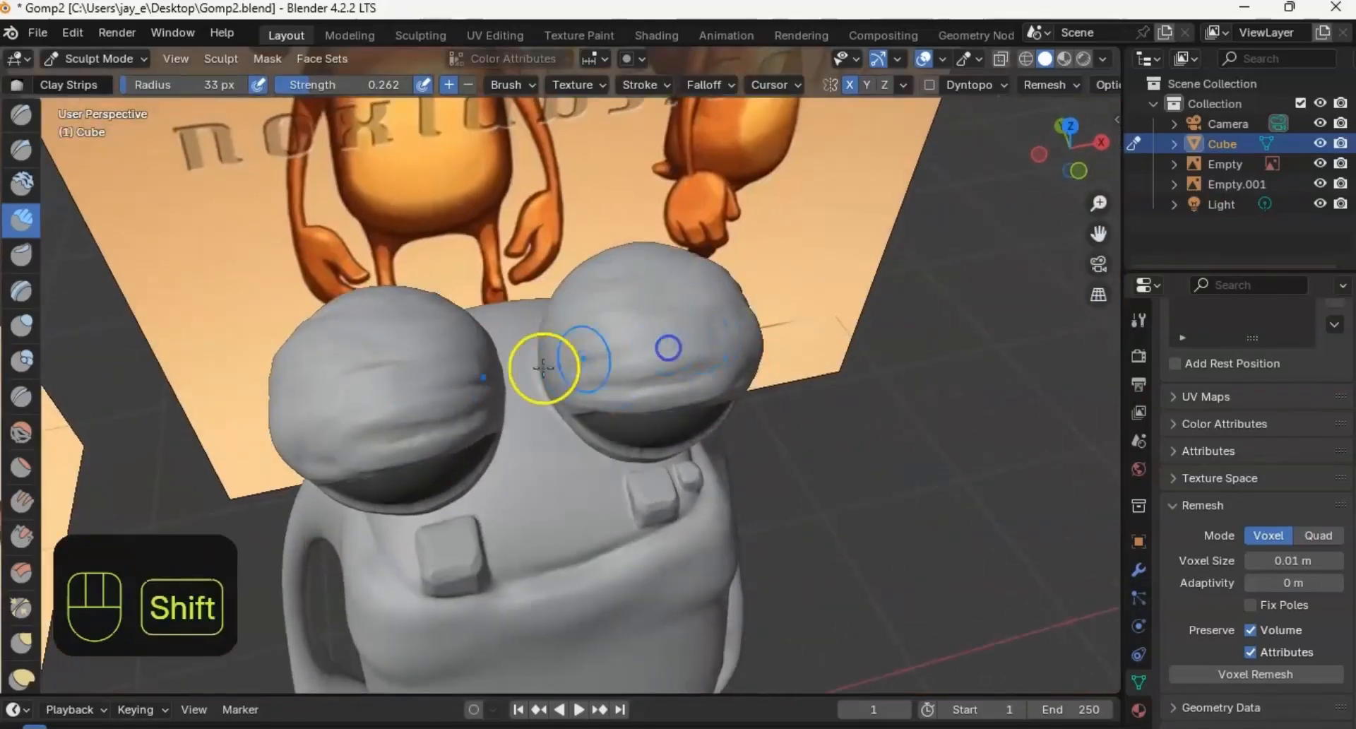
pyautogui.moveTo(609, 270); pyautogui.dragTo(424, 293, button='middle')
pyautogui.moveTo(509, 371)
pyautogui.keyDown('shift'); pyautogui.mouseDown()
pyautogui.moveTo(485, 360)
pyautogui.moveTo(548, 257)
pyautogui.moveTo(572, 333)
pyautogui.mouseUp(); pyautogui.keyUp('shift')
pyautogui.moveTo(627, 336)
pyautogui.mouseDown(button='middle')
pyautogui.moveTo(449, 318)
pyautogui.moveTo(455, 326)
pyautogui.mouseUp(button='middle')
pyautogui.keyDown('shift'); pyautogui.moveTo(512, 233); pyautogui.dragTo(503, 297); pyautogui.keyUp('shift')
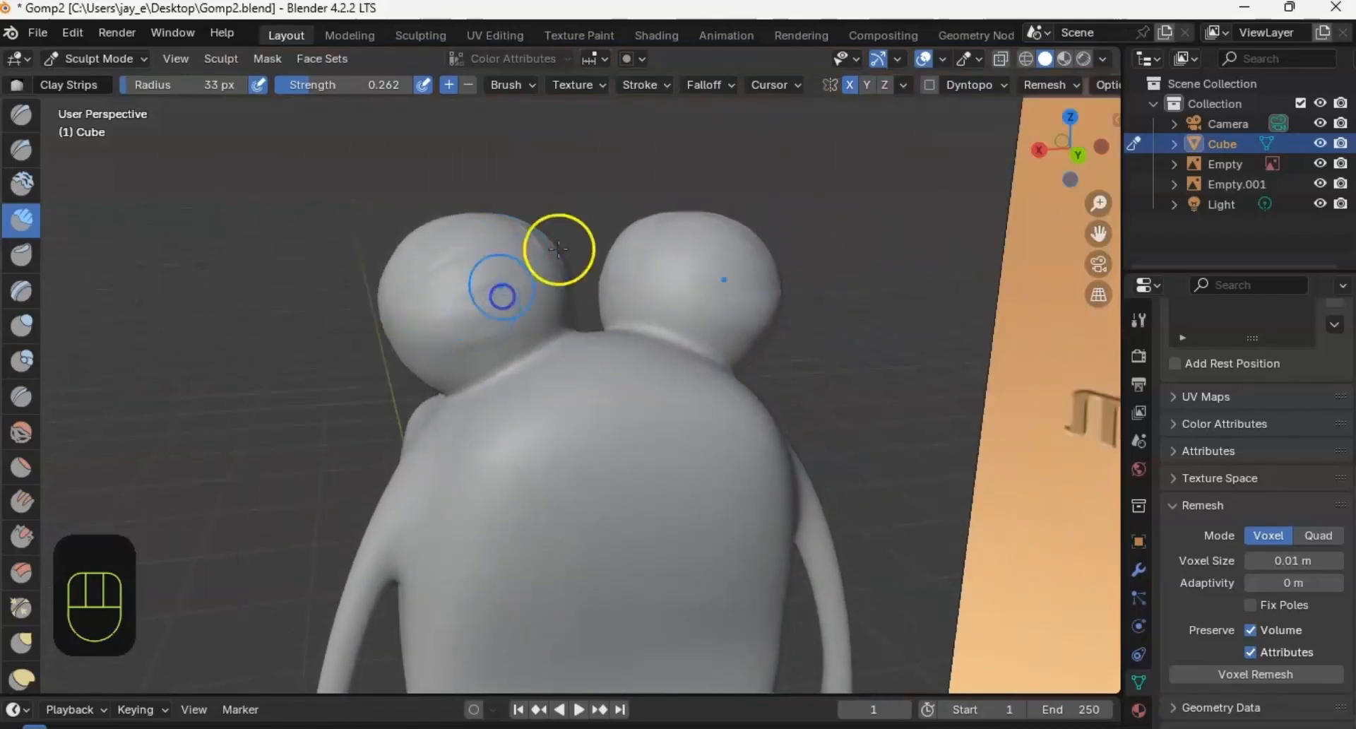
pyautogui.moveTo(560, 248); pyautogui.dragTo(501, 313, button='middle')
pyautogui.moveTo(406, 317); pyautogui.dragTo(626, 170, button='middle')
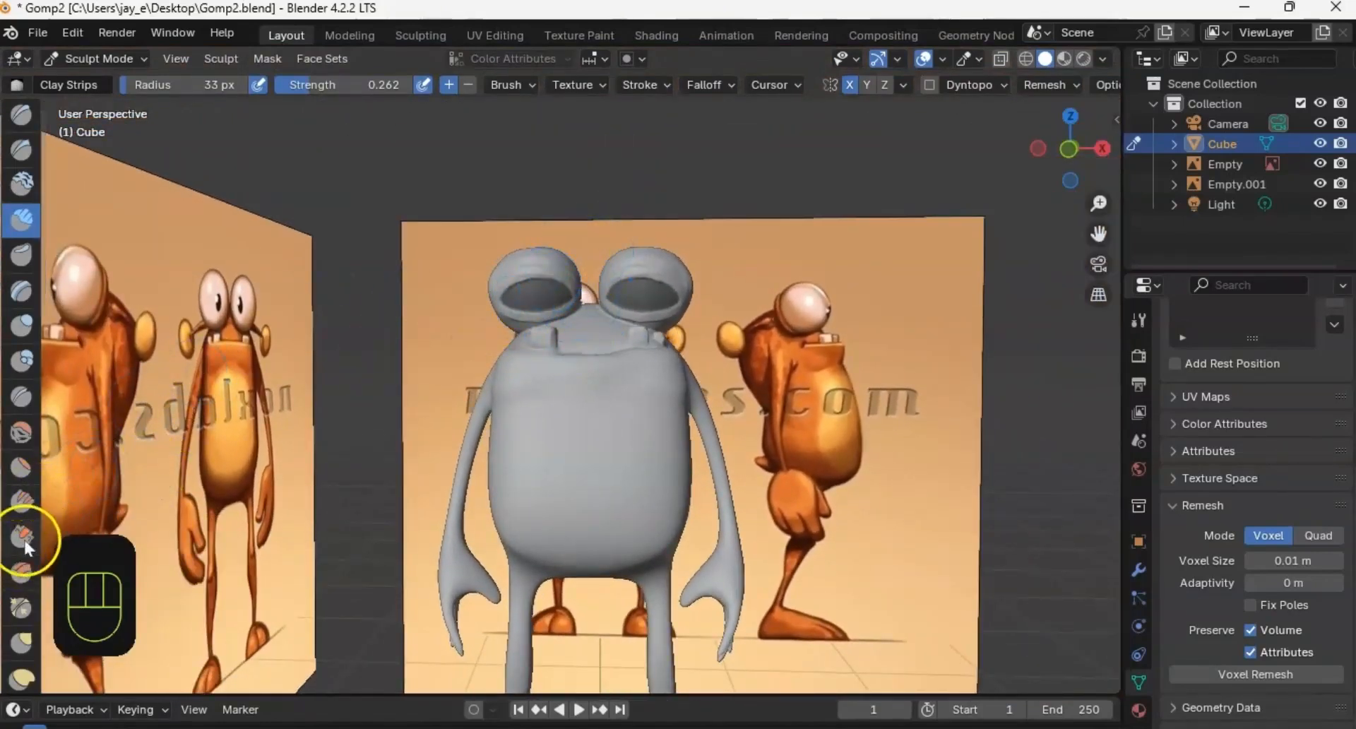
pyautogui.scroll(-10, 24, 537)
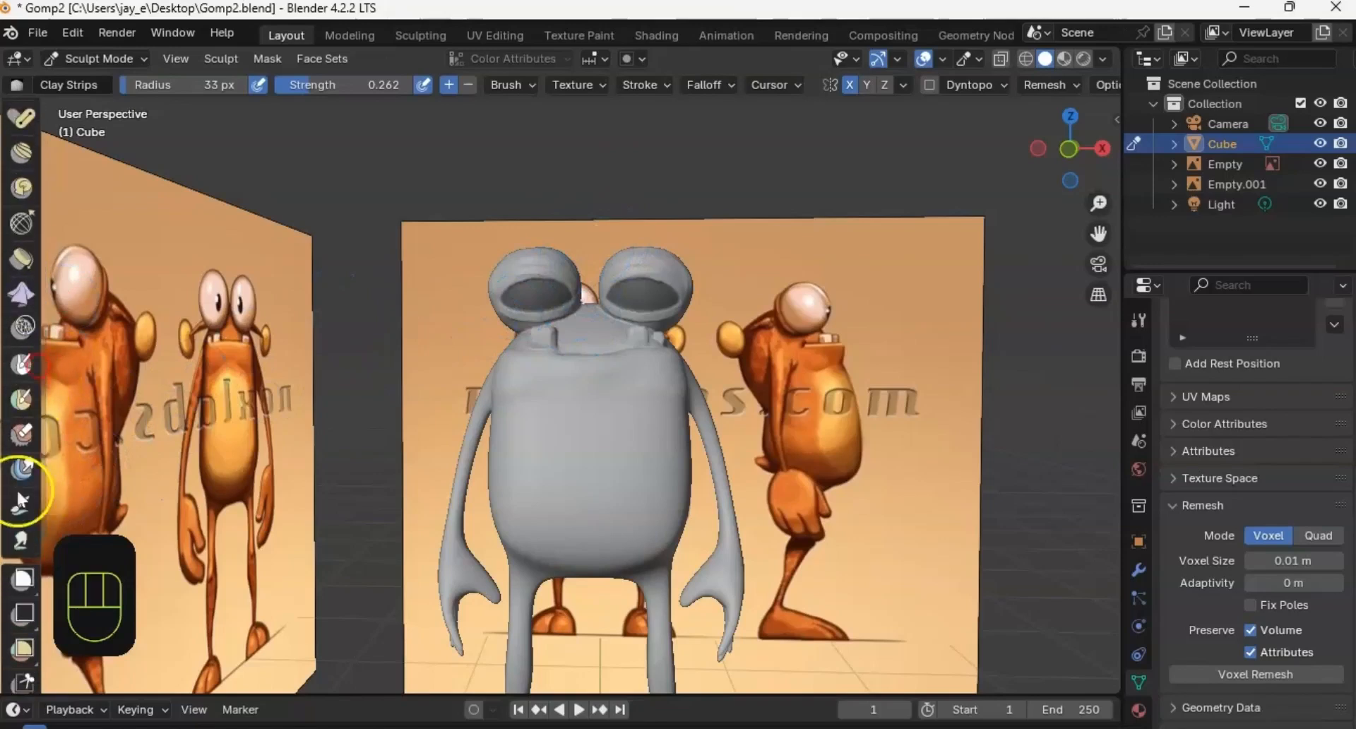
pyautogui.click(22, 364)
pyautogui.moveTo(433, 282)
pyautogui.keyDown('shift'); pyautogui.mouseDown(button='middle')
pyautogui.moveTo(569, 324)
pyautogui.moveTo(621, 304)
pyautogui.moveTo(618, 319)
pyautogui.mouseUp(button='middle'); pyautogui.keyUp('shift')
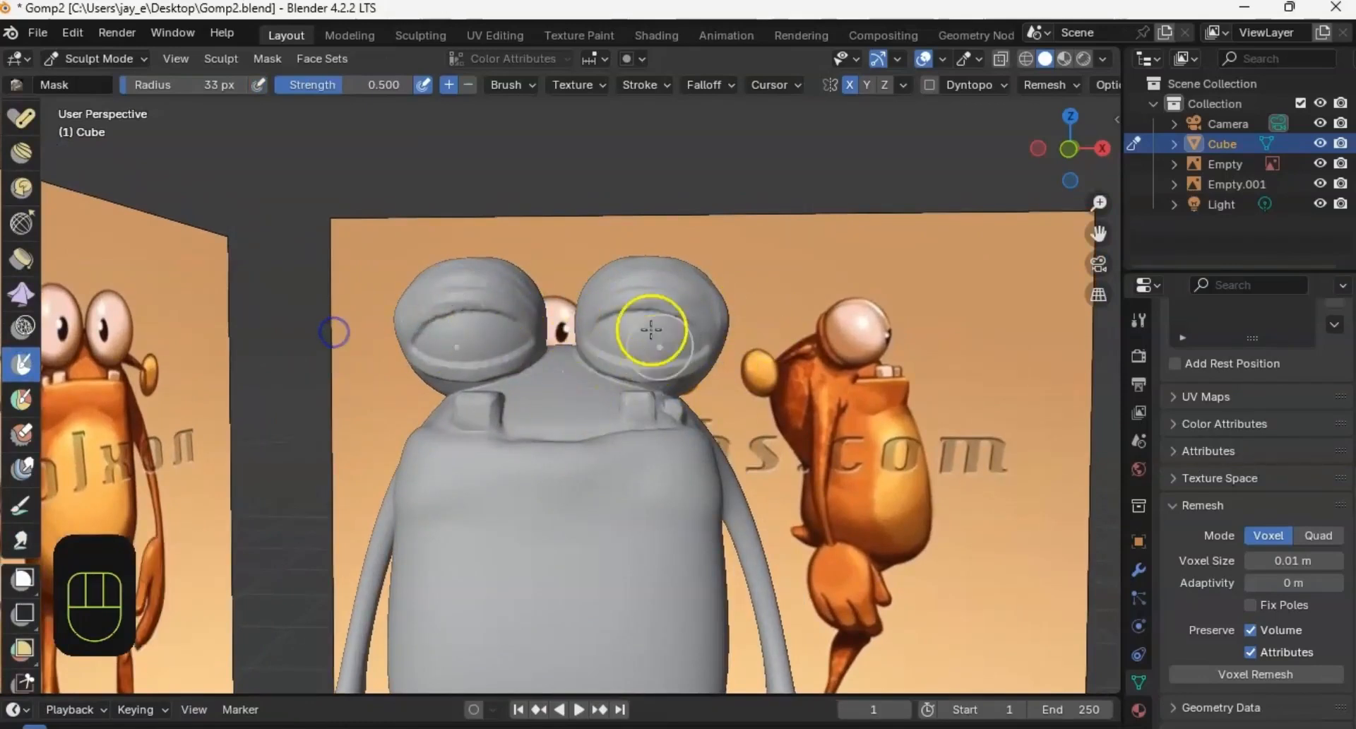
pyautogui.moveTo(648, 327)
pyautogui.mouseDown(button='middle')
pyautogui.moveTo(372, 327)
pyautogui.moveTo(466, 439)
pyautogui.moveTo(560, 294)
pyautogui.moveTo(452, 300)
pyautogui.moveTo(508, 333)
pyautogui.moveTo(430, 320)
pyautogui.moveTo(662, 326)
pyautogui.moveTo(563, 332)
pyautogui.moveTo(609, 319)
pyautogui.mouseUp(button='middle')
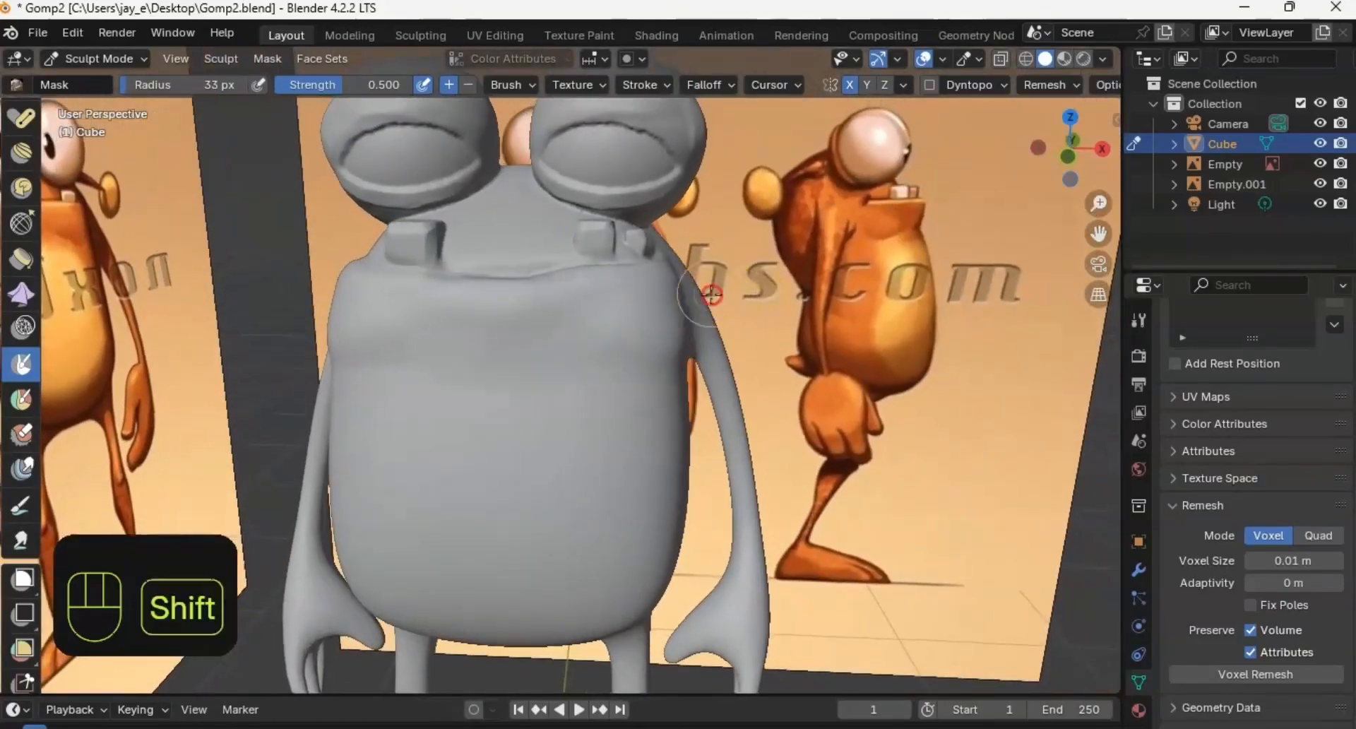
pyautogui.moveTo(716, 295)
pyautogui.keyDown('shift'); pyautogui.mouseDown(button='middle')
pyautogui.moveTo(688, 326)
pyautogui.moveTo(681, 318)
pyautogui.mouseUp(button='middle'); pyautogui.keyUp('shift')
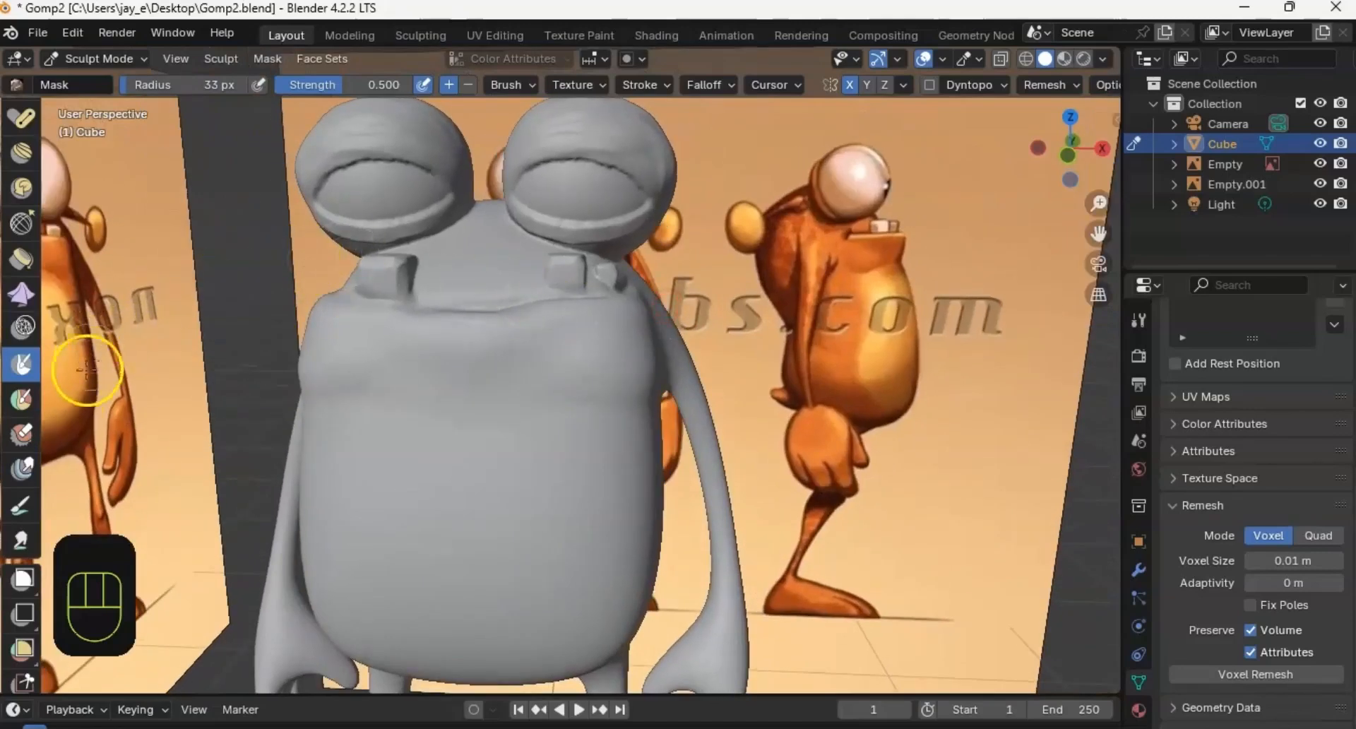
pyautogui.scroll(10, 28, 349)
pyautogui.scroll(-10, 28, 349)
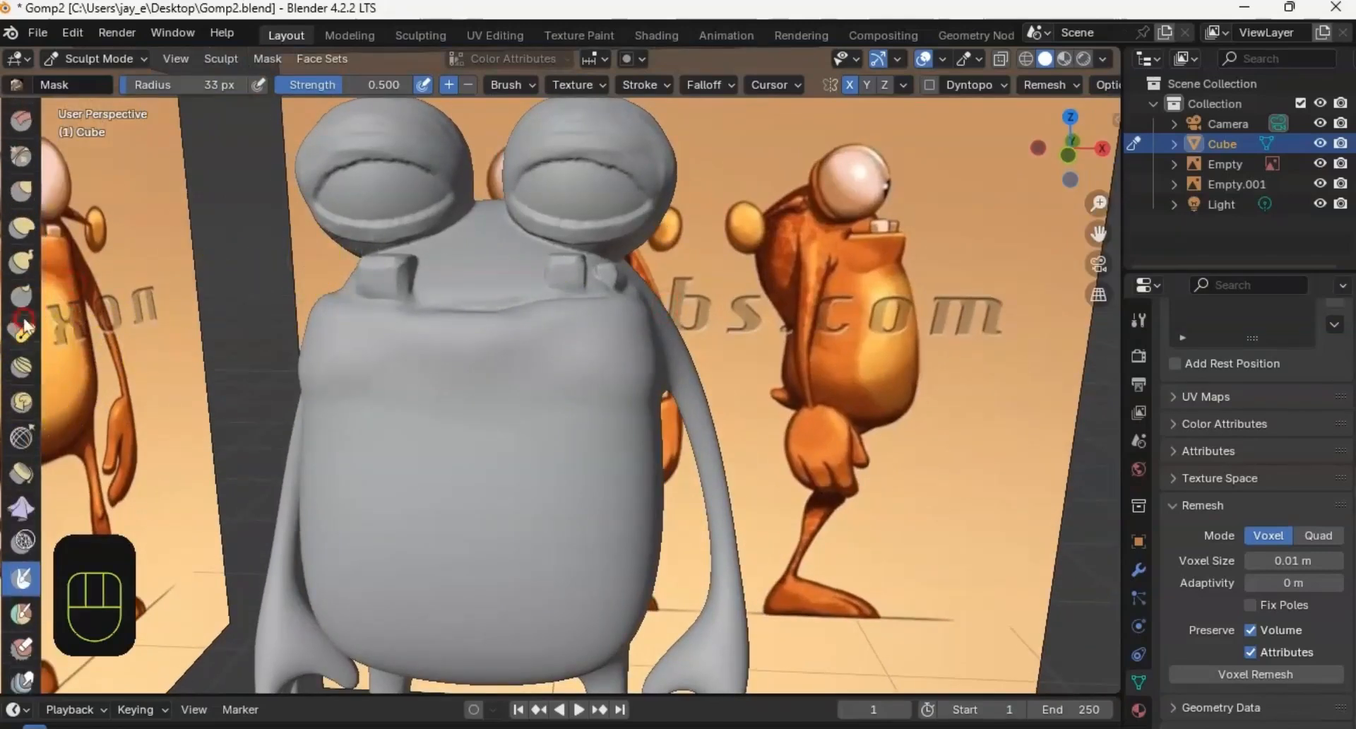
pyautogui.scroll(-4, 20, 346)
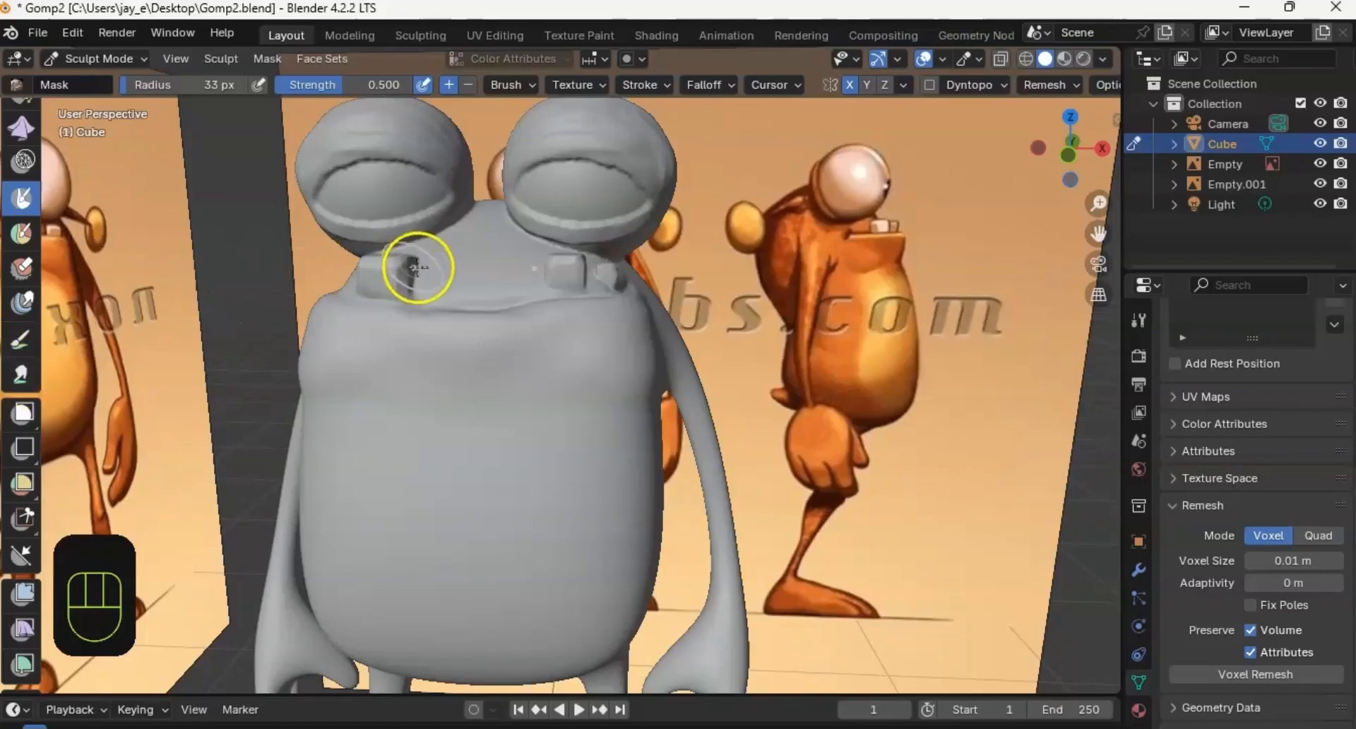
pyautogui.moveTo(414, 266)
pyautogui.mouseDown()
pyautogui.moveTo(393, 281)
pyautogui.moveTo(375, 273)
pyautogui.mouseUp()
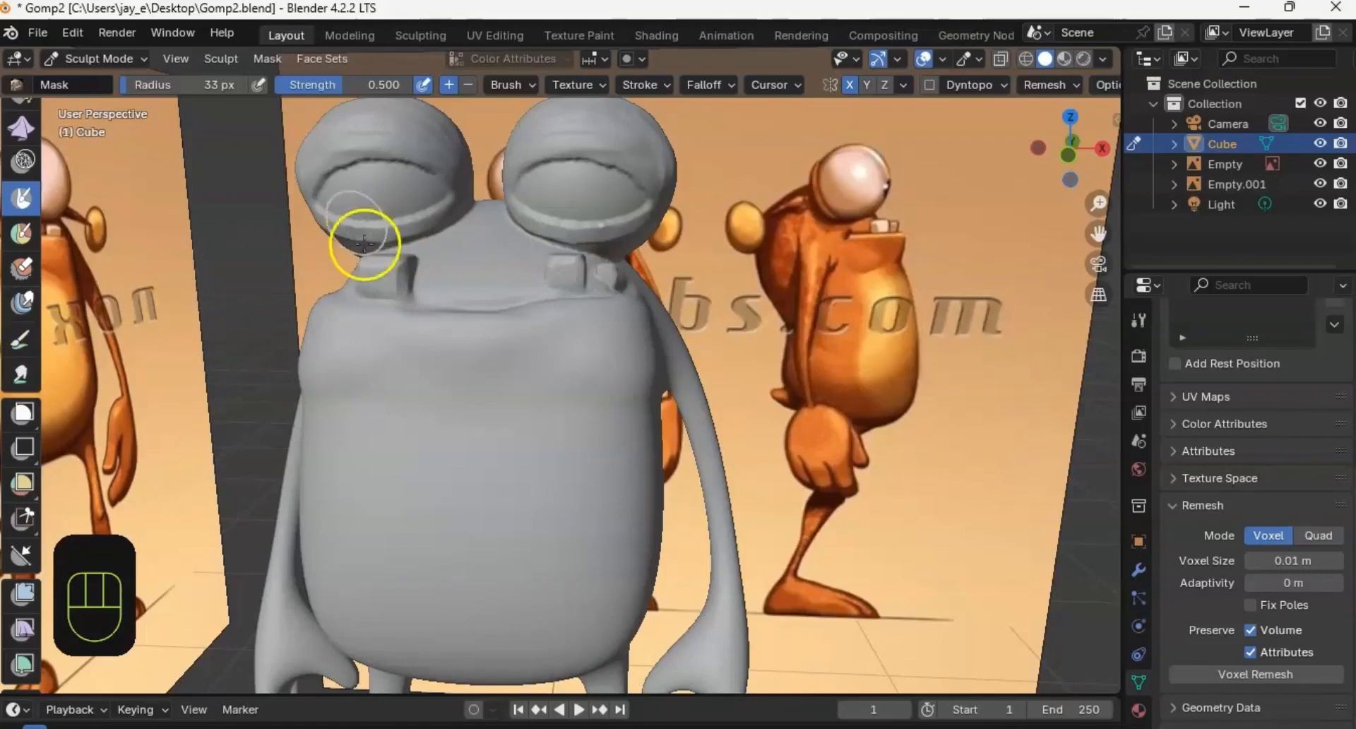
# Step: Switch to the Paint brush and sample its color from the orange body of the reference character
pyautogui.click(22, 343)
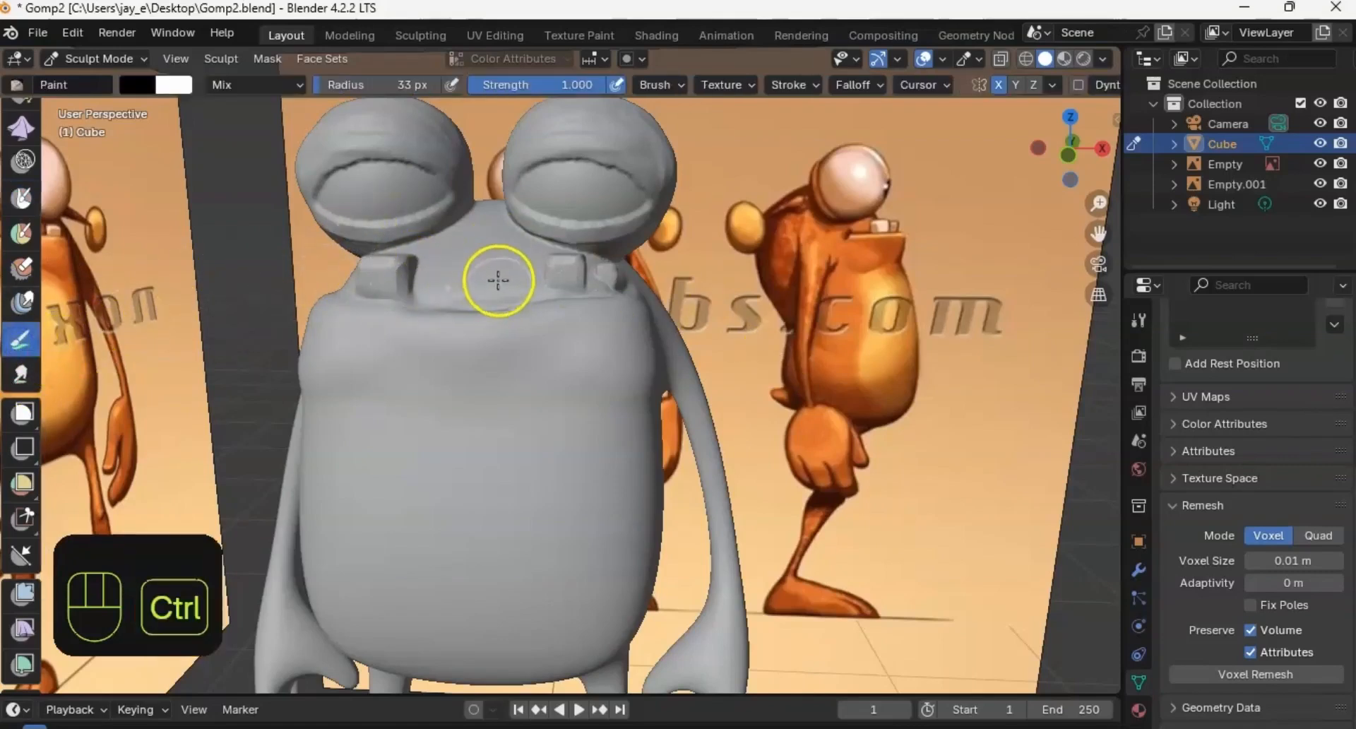
pyautogui.keyDown('ctrl'); pyautogui.moveTo(496, 278); pyautogui.dragTo(463, 387, button='middle'); pyautogui.keyUp('ctrl')
pyautogui.keyDown('shift'); pyautogui.moveTo(497, 309); pyautogui.dragTo(526, 300, button='middle'); pyautogui.keyUp('shift')
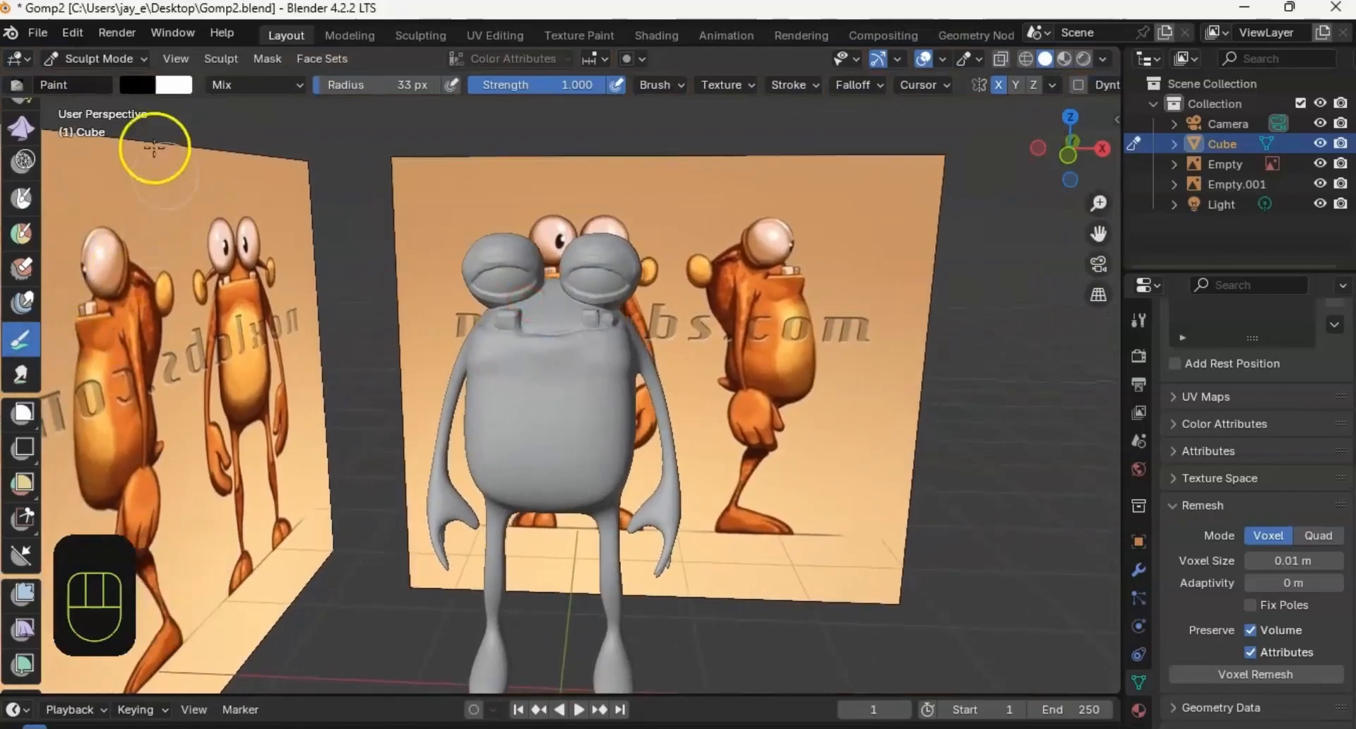
pyautogui.click(134, 86)
pyautogui.moveTo(312, 264); pyautogui.dragTo(331, 120)
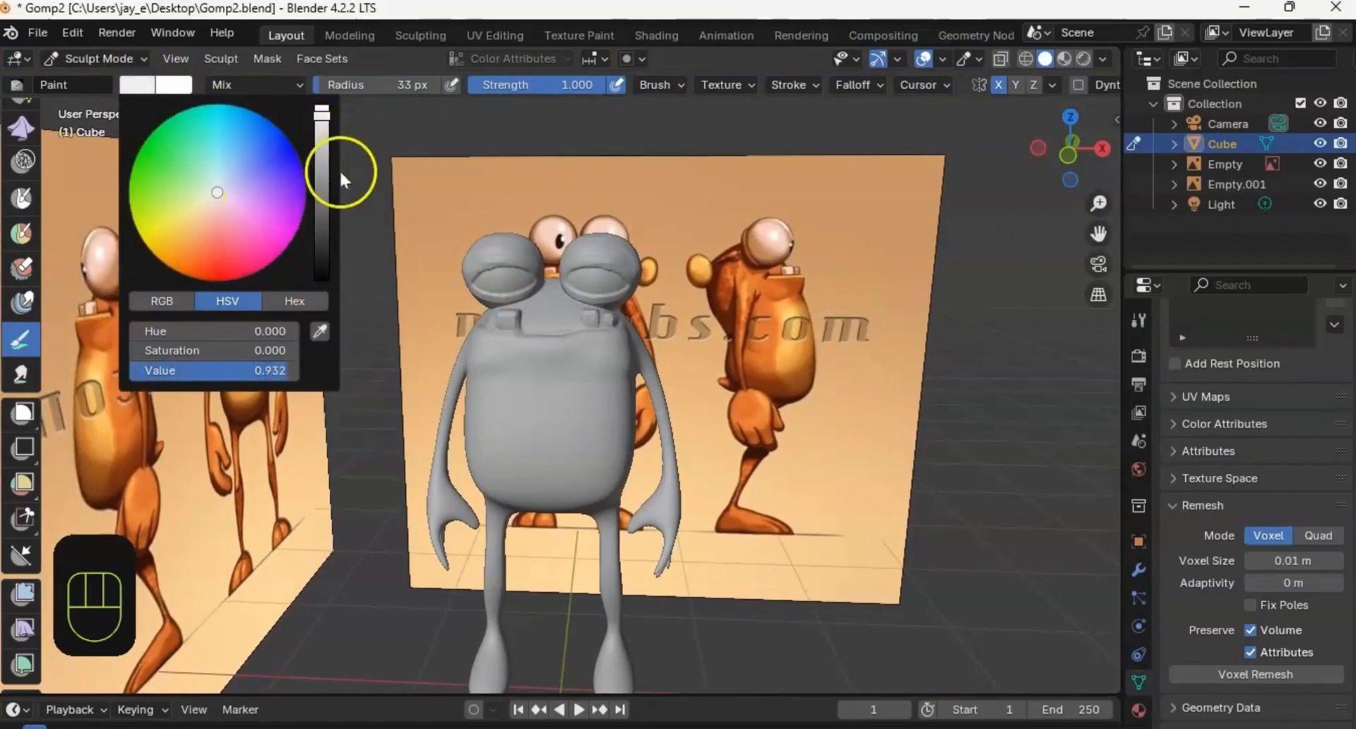
pyautogui.click(322, 334)
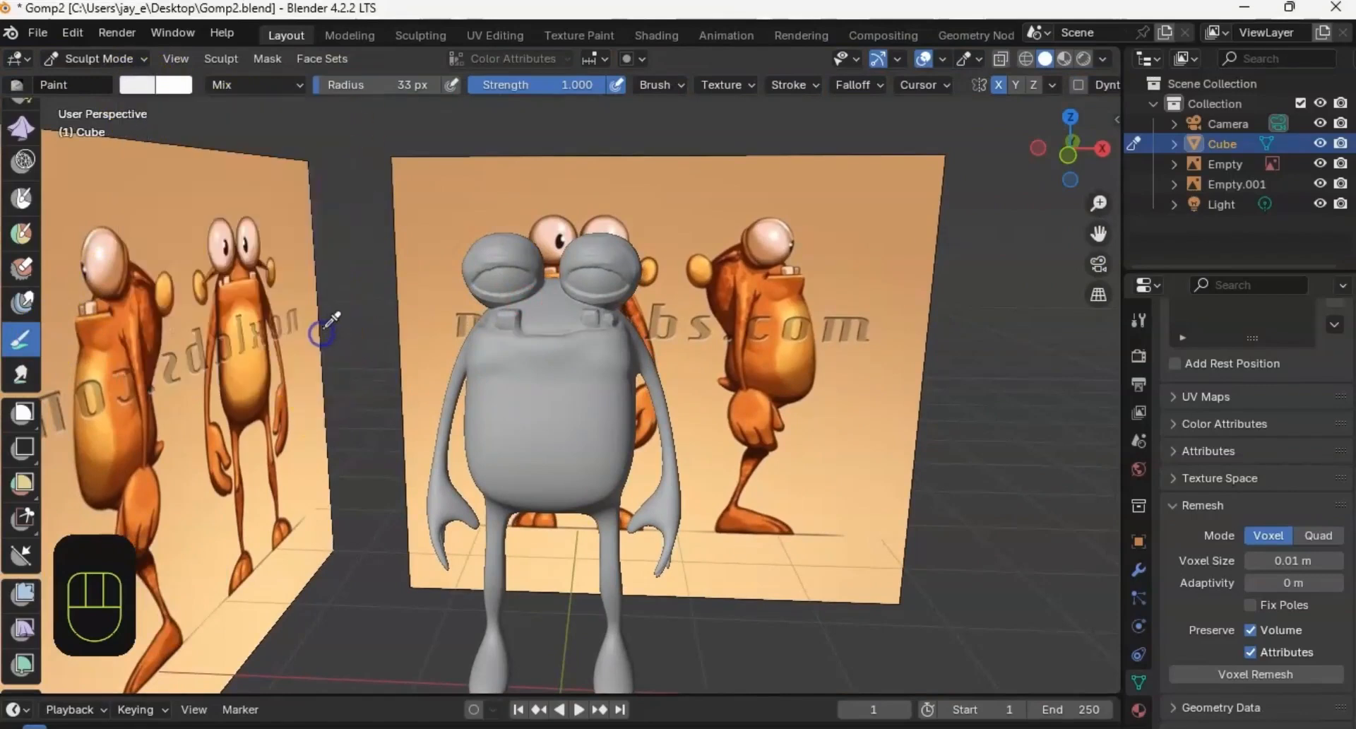
pyautogui.click(770, 348)
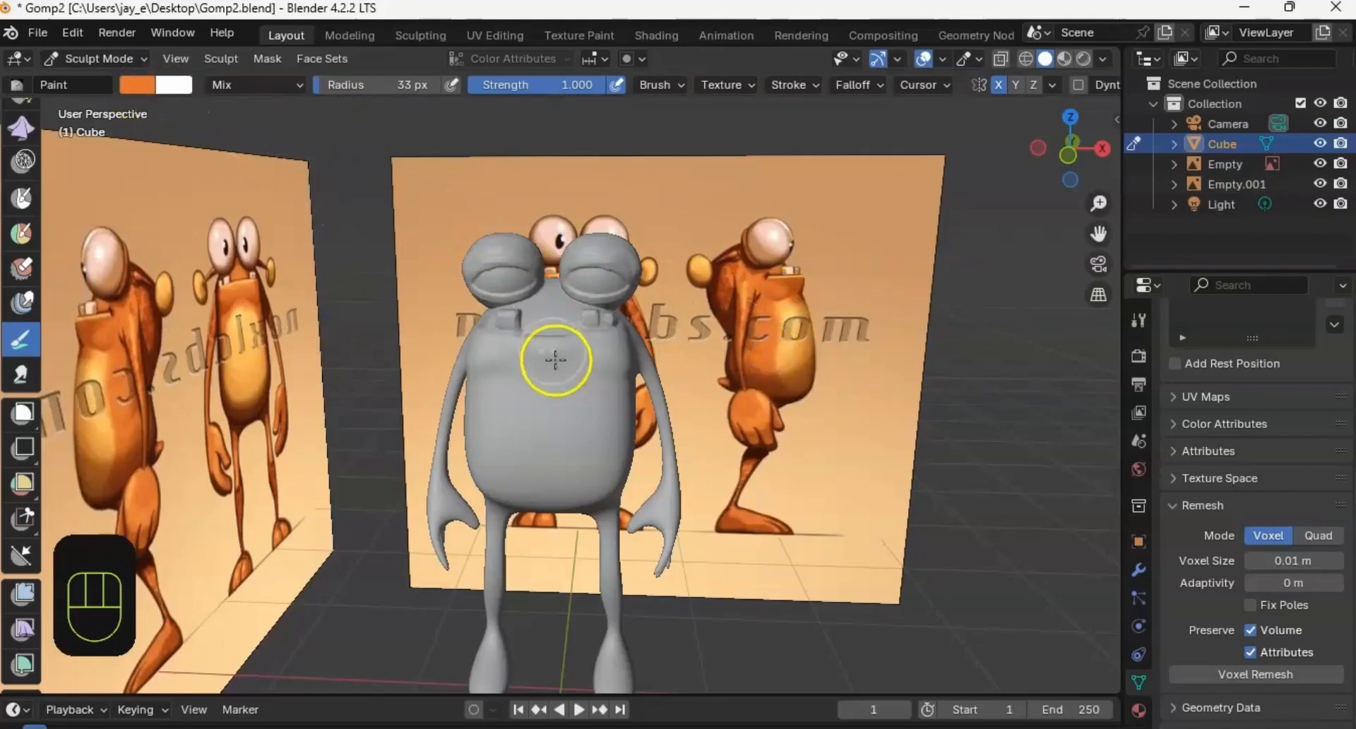
# Step: Paint the front of the body, arms, legs and feet orange at full strength
pyautogui.moveTo(545, 354)
pyautogui.mouseDown()
pyautogui.moveTo(499, 396)
pyautogui.moveTo(545, 348)
pyautogui.moveTo(522, 282)
pyautogui.moveTo(539, 242)
pyautogui.moveTo(454, 342)
pyautogui.moveTo(549, 433)
pyautogui.moveTo(485, 539)
pyautogui.moveTo(433, 421)
pyautogui.mouseUp()
pyautogui.moveTo(498, 547); pyautogui.dragTo(490, 596)
pyautogui.keyDown('shift'); pyautogui.moveTo(503, 505); pyautogui.dragTo(472, 300, button='middle'); pyautogui.keyUp('shift')
pyautogui.moveTo(485, 439); pyautogui.dragTo(543, 447)
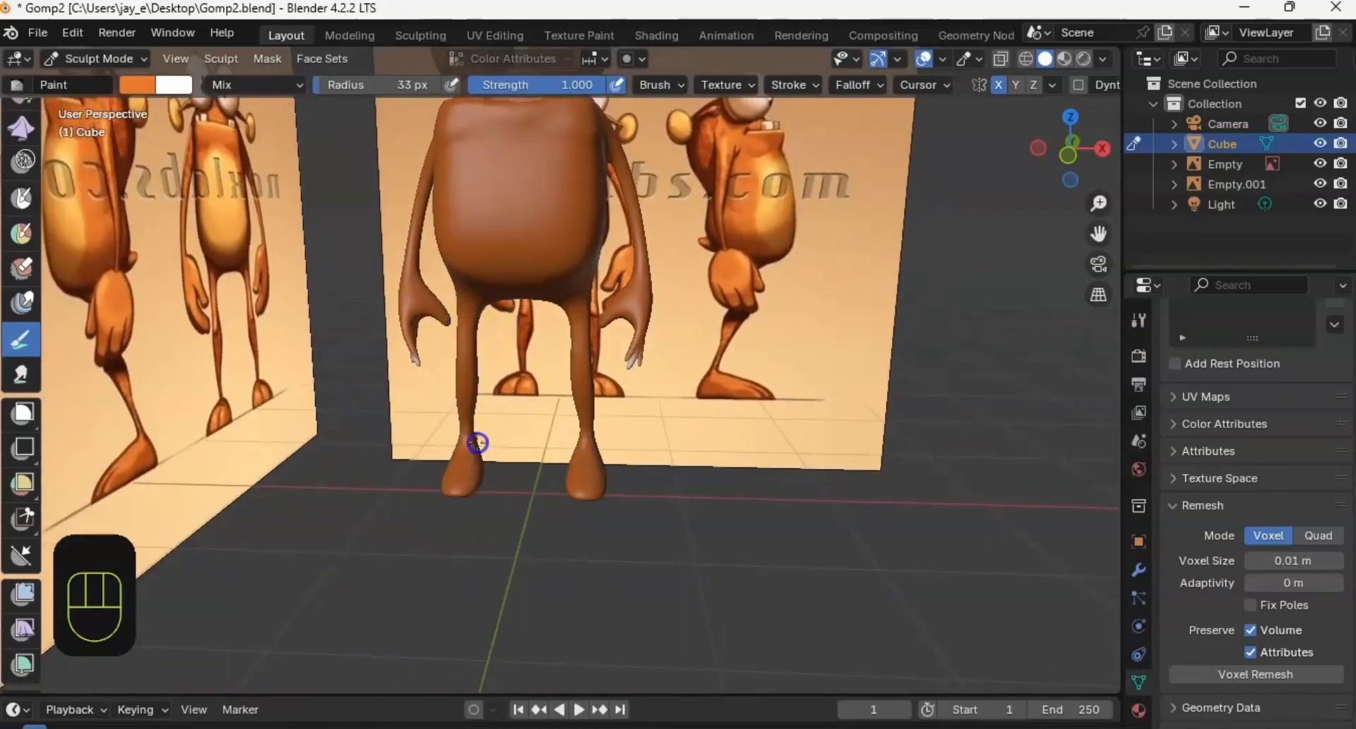
# Step: Cover the remaining unpainted areas on the sides, back and heels with the same orange
pyautogui.moveTo(478, 443)
pyautogui.mouseDown(button='middle')
pyautogui.moveTo(410, 438)
pyautogui.moveTo(499, 402)
pyautogui.mouseUp(button='middle')
pyautogui.moveTo(499, 403)
pyautogui.mouseDown()
pyautogui.moveTo(578, 322)
pyautogui.moveTo(518, 239)
pyautogui.mouseUp()
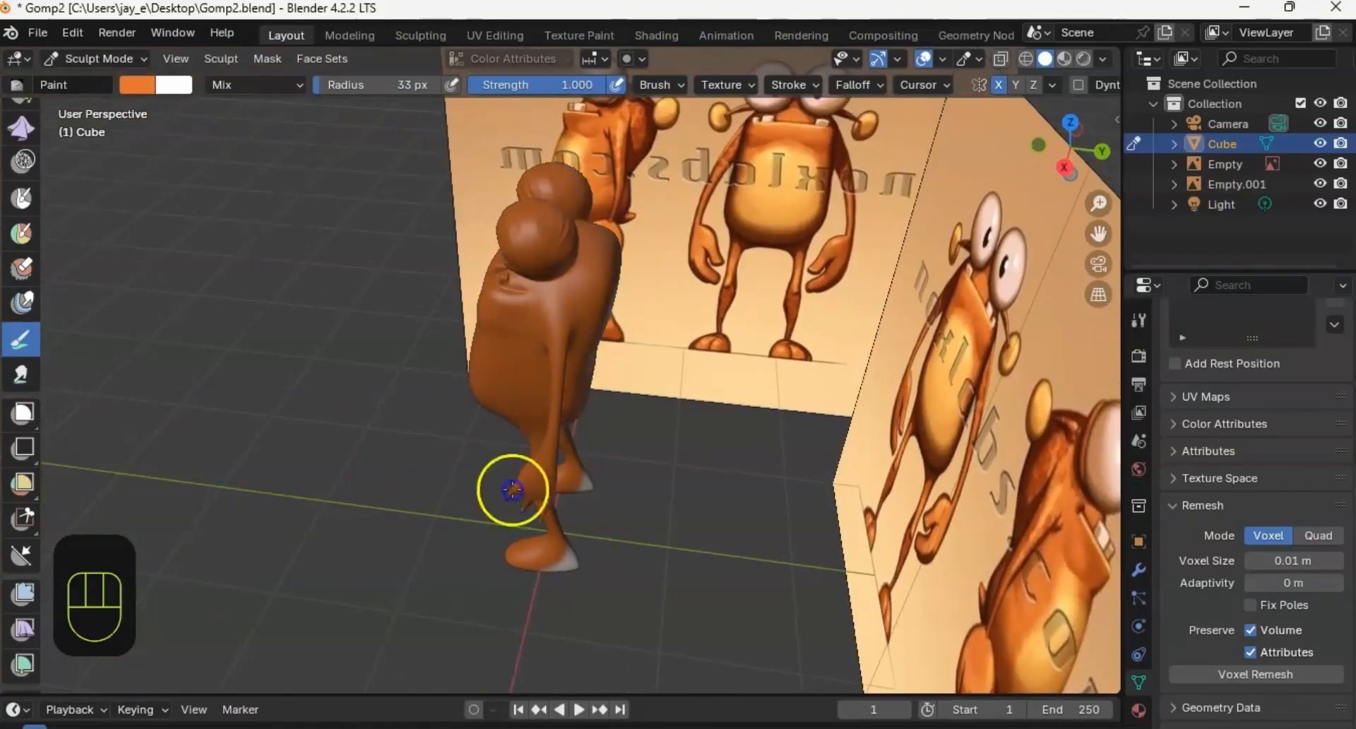
pyautogui.moveTo(573, 529); pyautogui.dragTo(617, 415)
pyautogui.moveTo(617, 415)
pyautogui.mouseDown(button='middle')
pyautogui.moveTo(408, 442)
pyautogui.moveTo(424, 394)
pyautogui.mouseUp(button='middle')
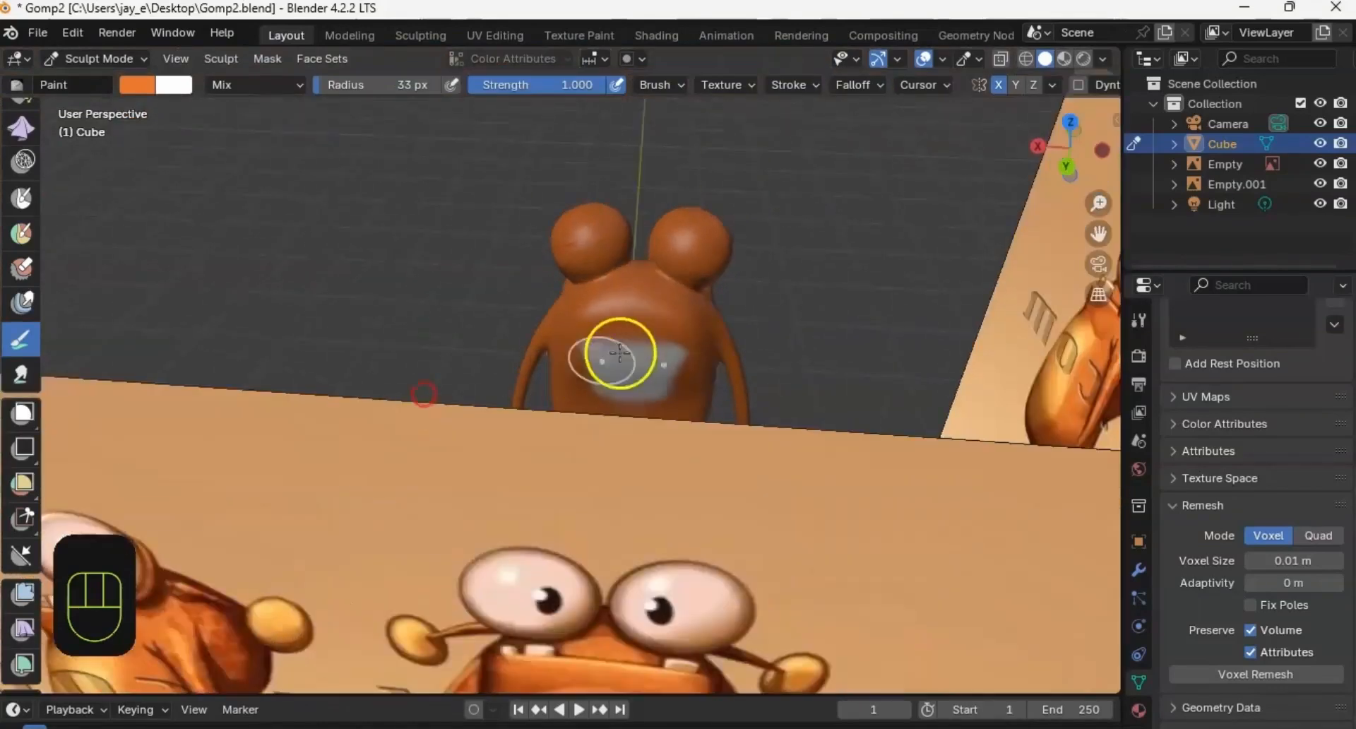
pyautogui.moveTo(589, 363); pyautogui.dragTo(660, 387)
pyautogui.moveTo(660, 387)
pyautogui.mouseDown(button='middle')
pyautogui.moveTo(702, 349)
pyautogui.moveTo(645, 404)
pyautogui.mouseUp(button='middle')
pyautogui.moveTo(606, 532); pyautogui.dragTo(581, 608)
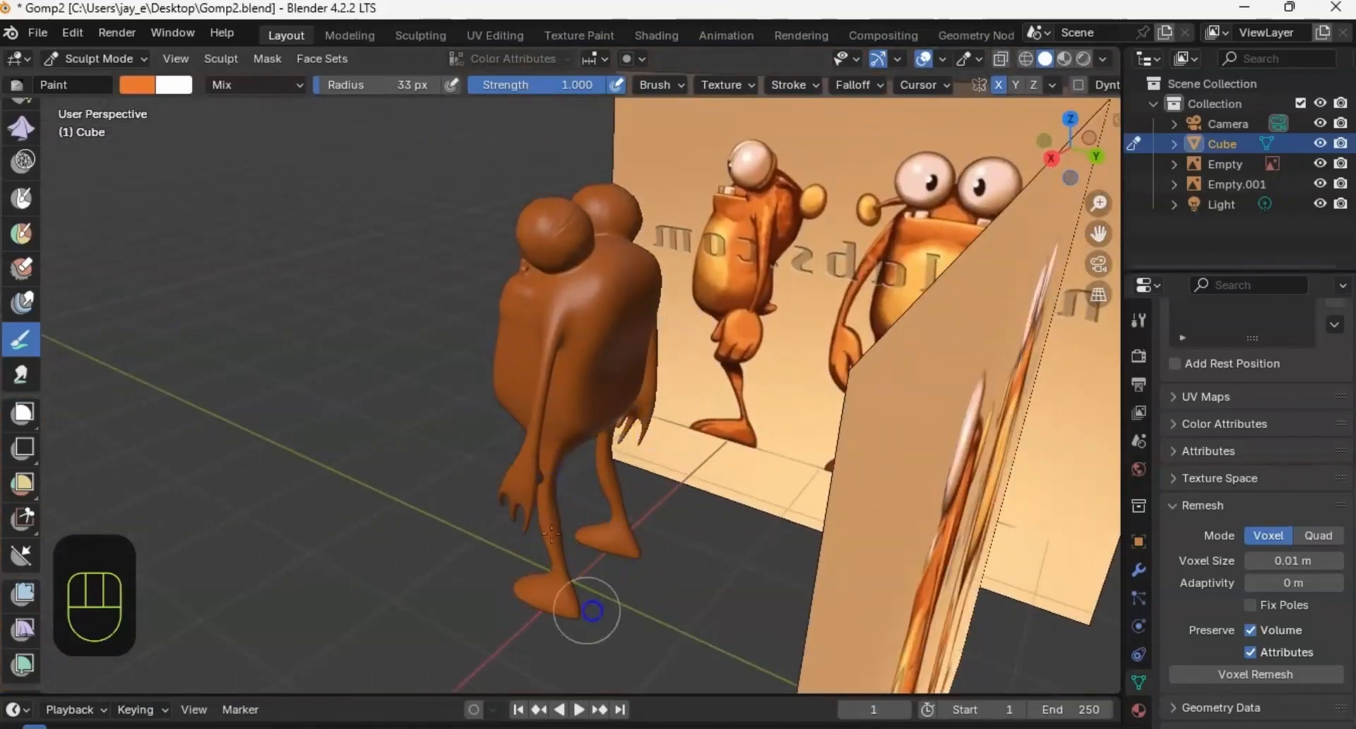
# Step: Set the paint strength to 0.540 and the color to light orange with hue 0.097, saturation 0.555 and value 0.888
pyautogui.moveTo(581, 608)
pyautogui.mouseDown(button='middle')
pyautogui.moveTo(932, 372)
pyautogui.moveTo(409, 430)
pyautogui.moveTo(432, 363)
pyautogui.moveTo(530, 397)
pyautogui.mouseUp(button='middle')
pyautogui.moveTo(416, 313)
pyautogui.mouseDown(button='middle')
pyautogui.moveTo(963, 671)
pyautogui.moveTo(623, 473)
pyautogui.moveTo(759, 621)
pyautogui.moveTo(636, 508)
pyautogui.moveTo(537, 452)
pyautogui.moveTo(448, 445)
pyautogui.moveTo(557, 384)
pyautogui.moveTo(507, 377)
pyautogui.mouseUp(button='middle')
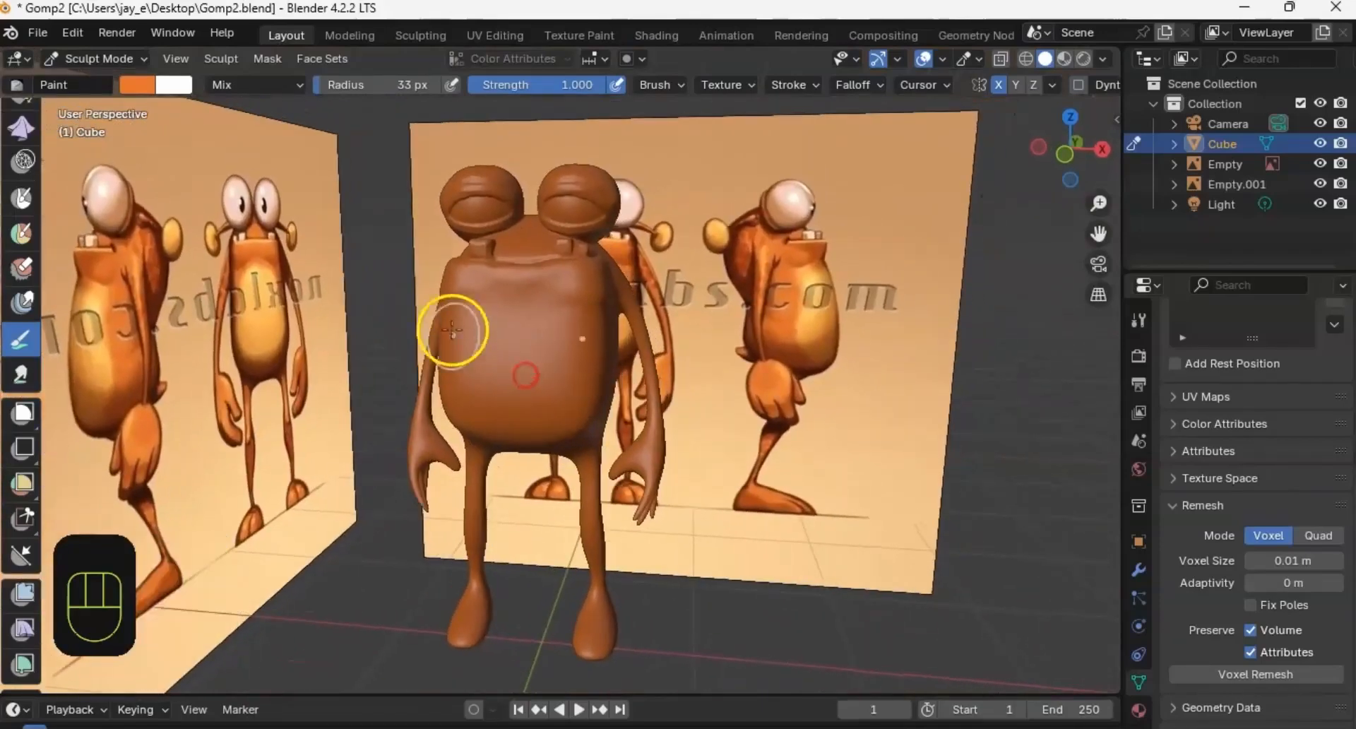
pyautogui.click(138, 85)
pyautogui.click(320, 331)
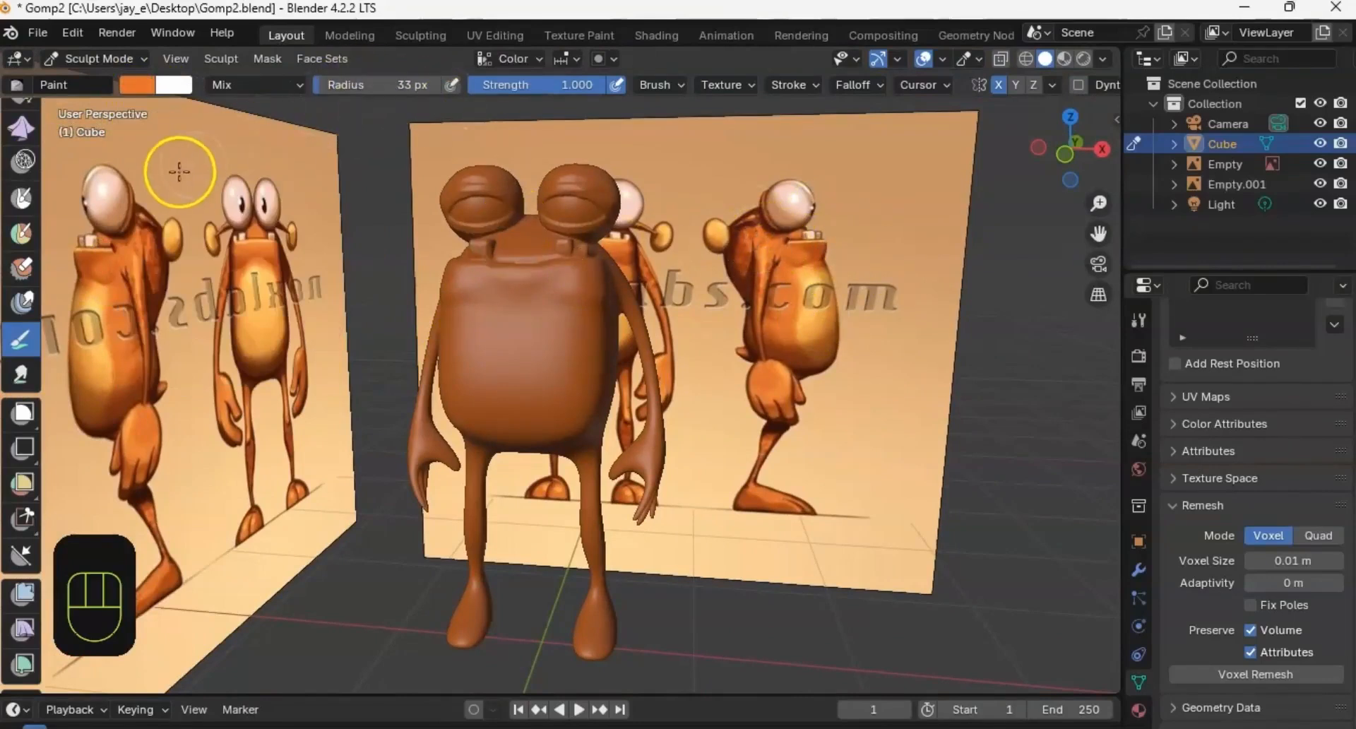
pyautogui.scroll(3, 42, 275)
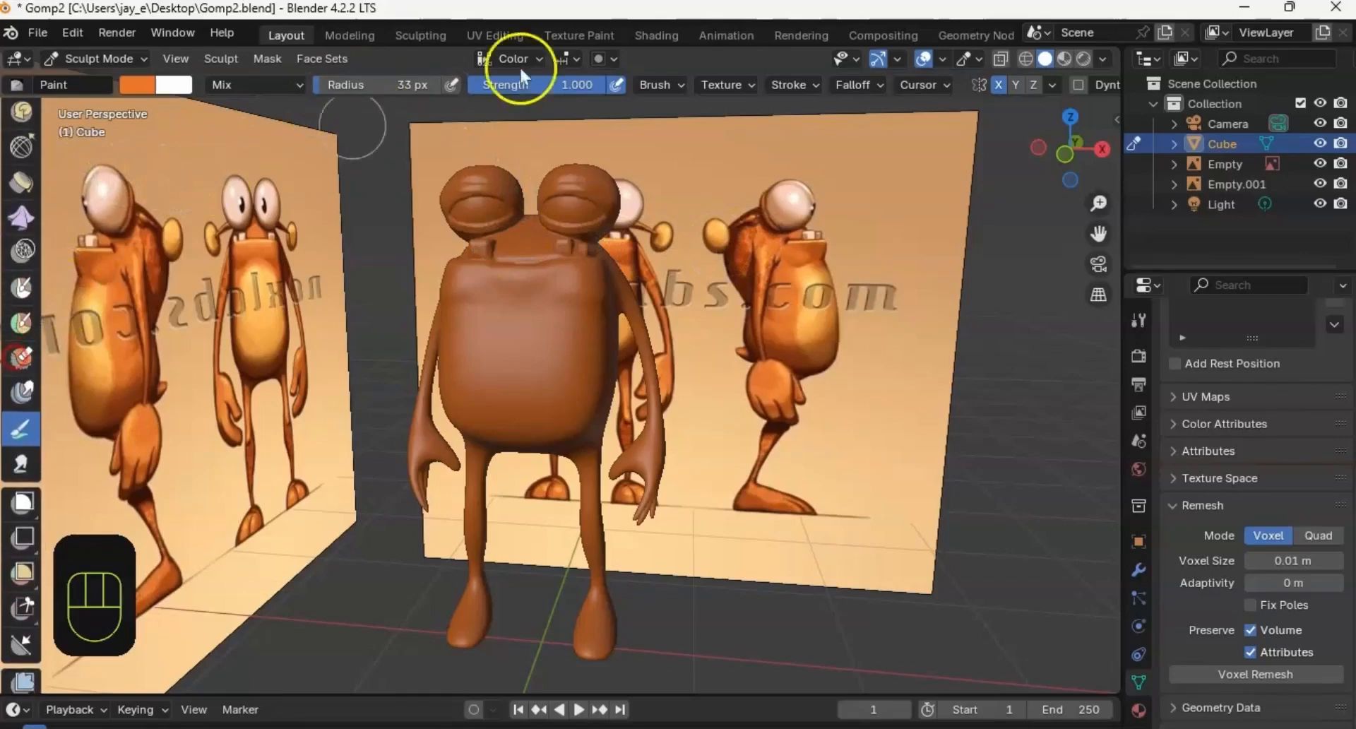
pyautogui.moveTo(485, 98); pyautogui.dragTo(480, 98)
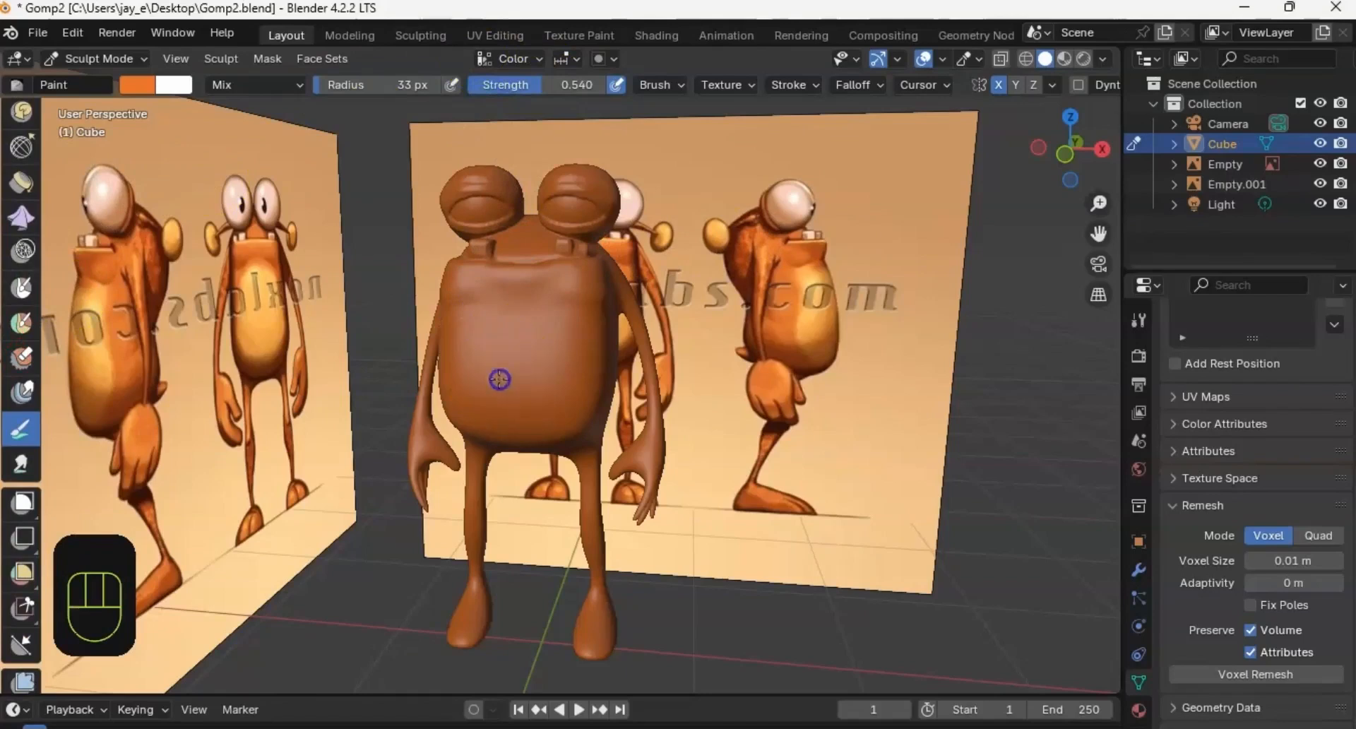
pyautogui.click(138, 85)
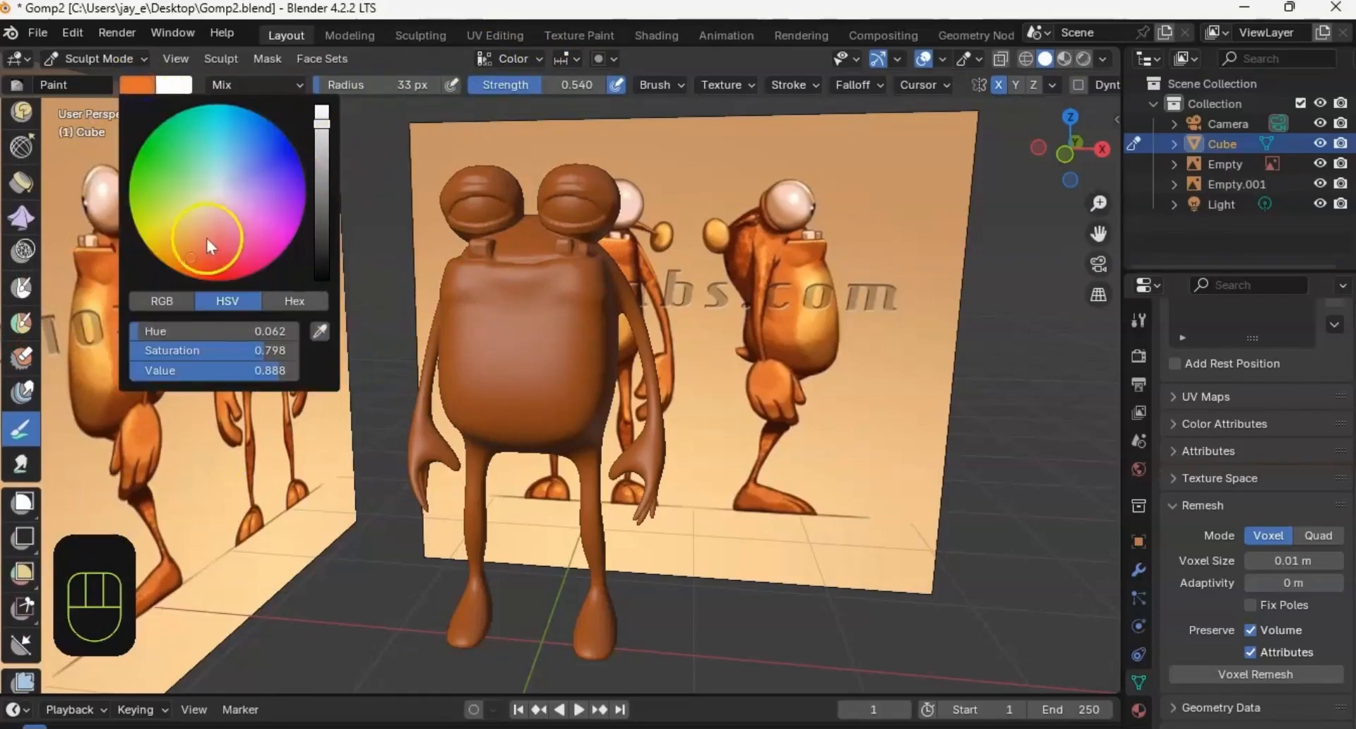
pyautogui.moveTo(178, 243); pyautogui.dragTo(190, 232)
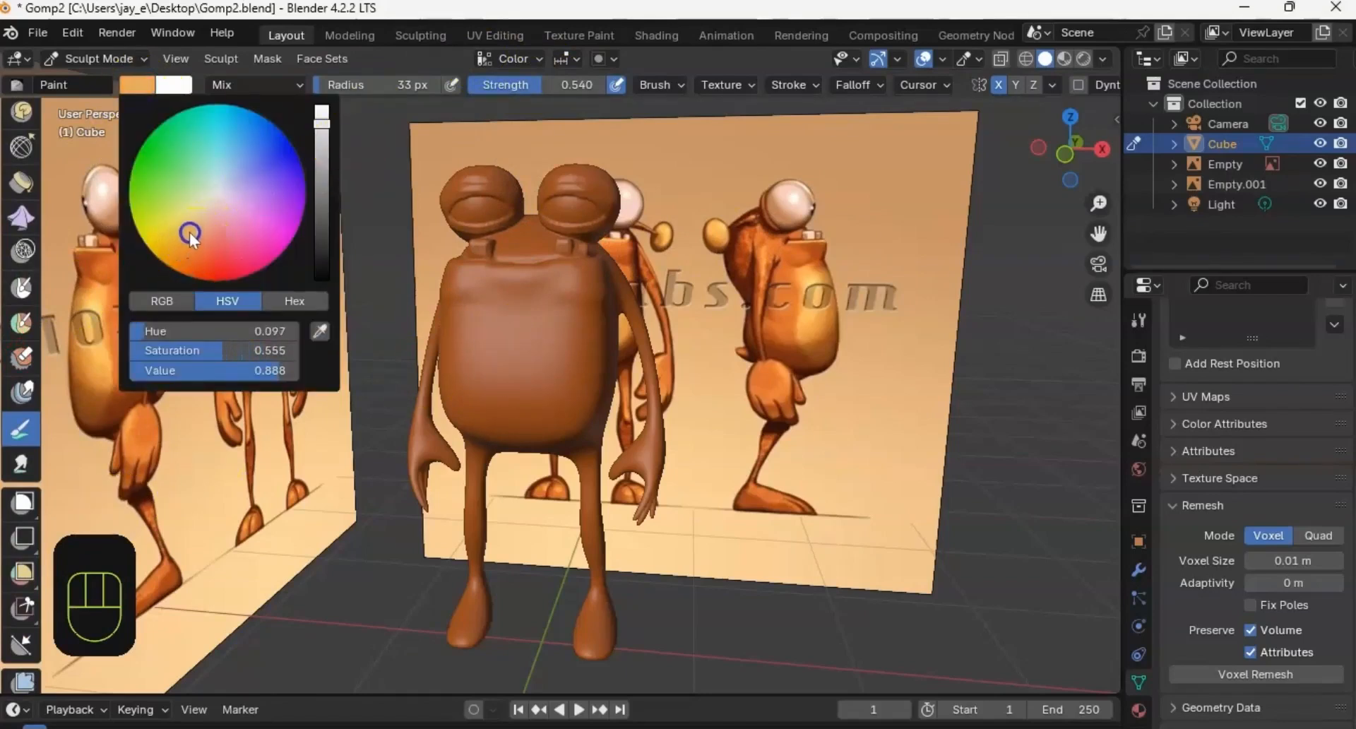
# Step: Blend the light orange over the belly, face and legs
pyautogui.moveTo(524, 398); pyautogui.dragTo(478, 399)
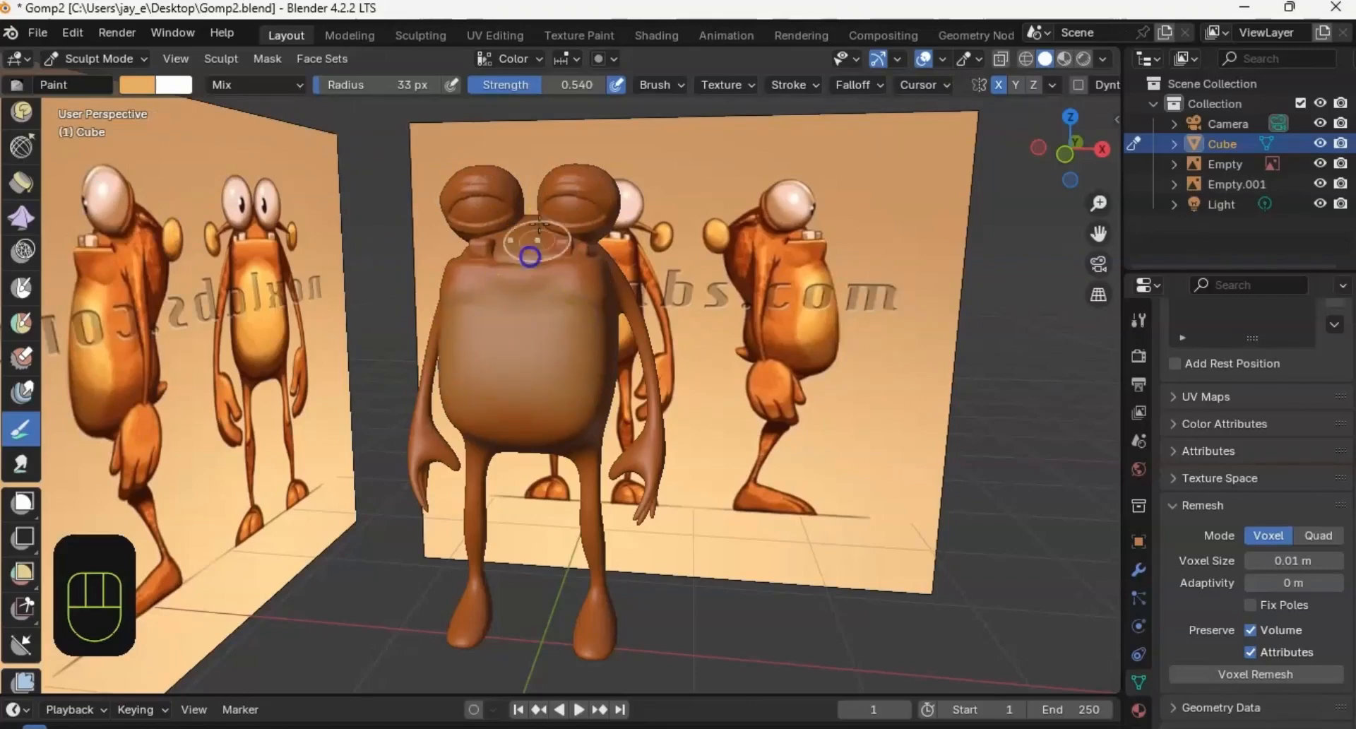
pyautogui.moveTo(484, 200); pyautogui.dragTo(469, 275, button='middle')
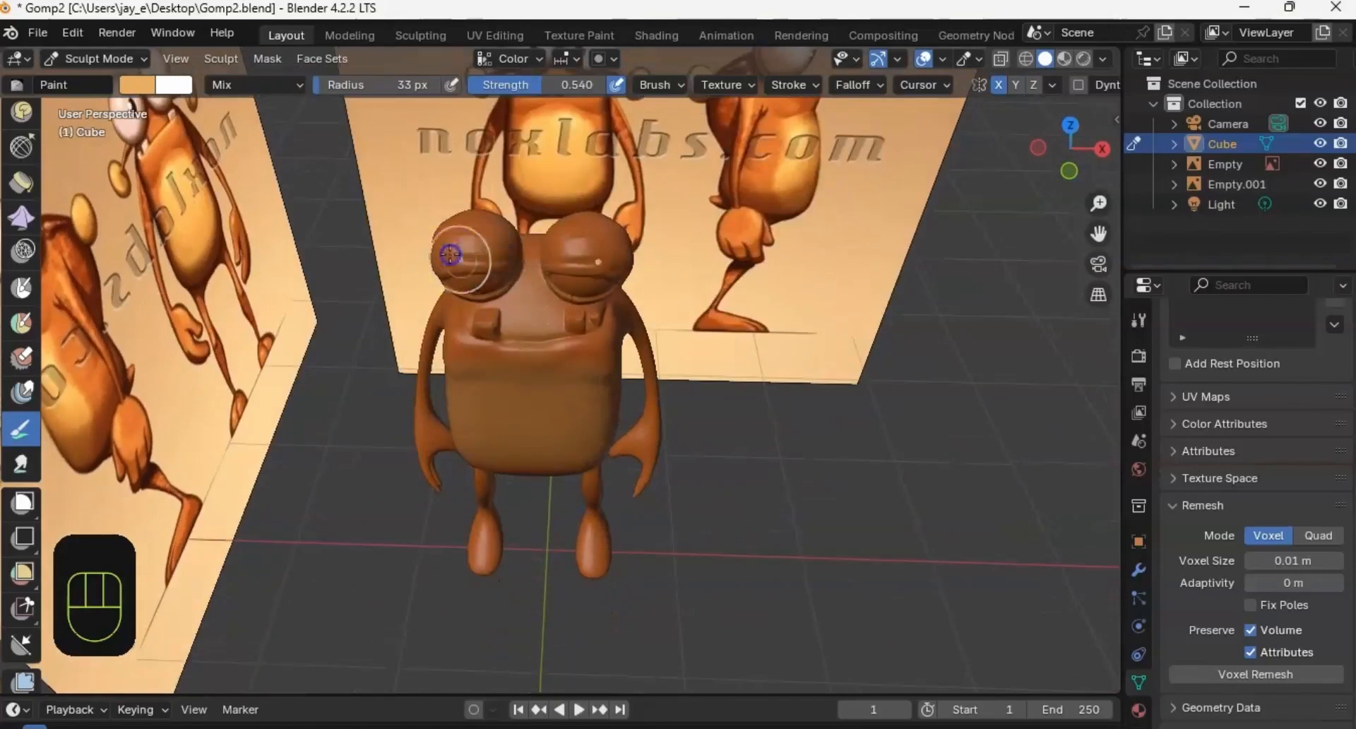
pyautogui.moveTo(605, 302); pyautogui.dragTo(593, 303, button='middle')
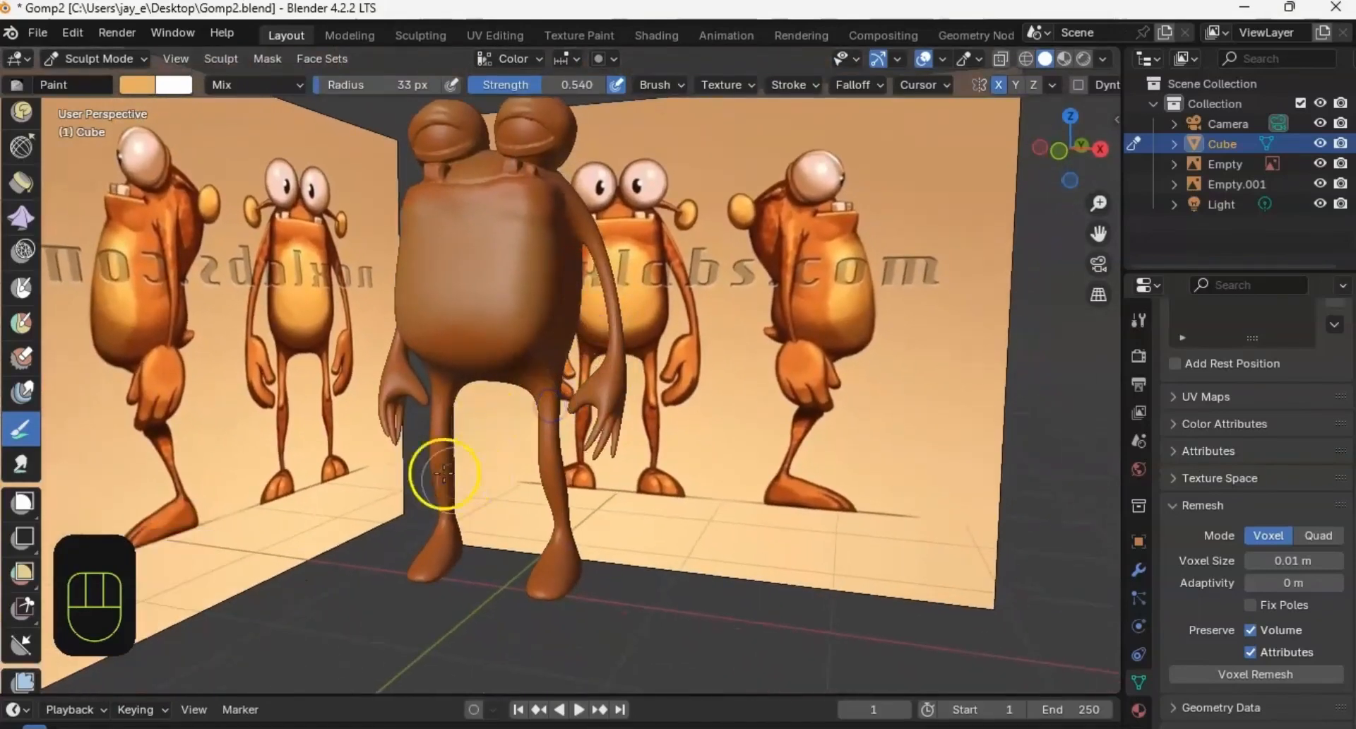
pyautogui.keyDown('shift'); pyautogui.moveTo(497, 293); pyautogui.dragTo(530, 320, button='middle'); pyautogui.keyUp('shift')
# Step: Change the paint color to bright yellow with hue 0.158, saturation 0.813 and value 1.000
pyautogui.click(134, 86)
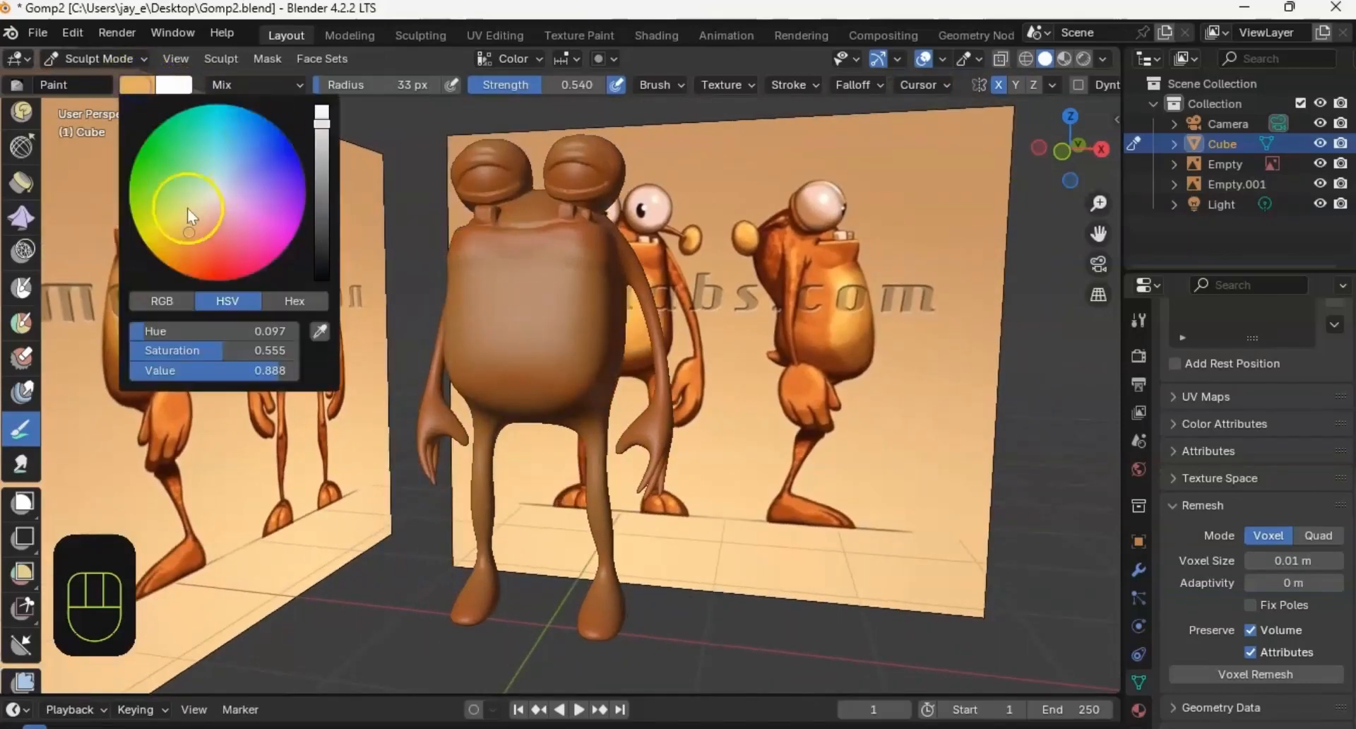
pyautogui.moveTo(168, 230); pyautogui.dragTo(155, 232)
pyautogui.click(322, 89)
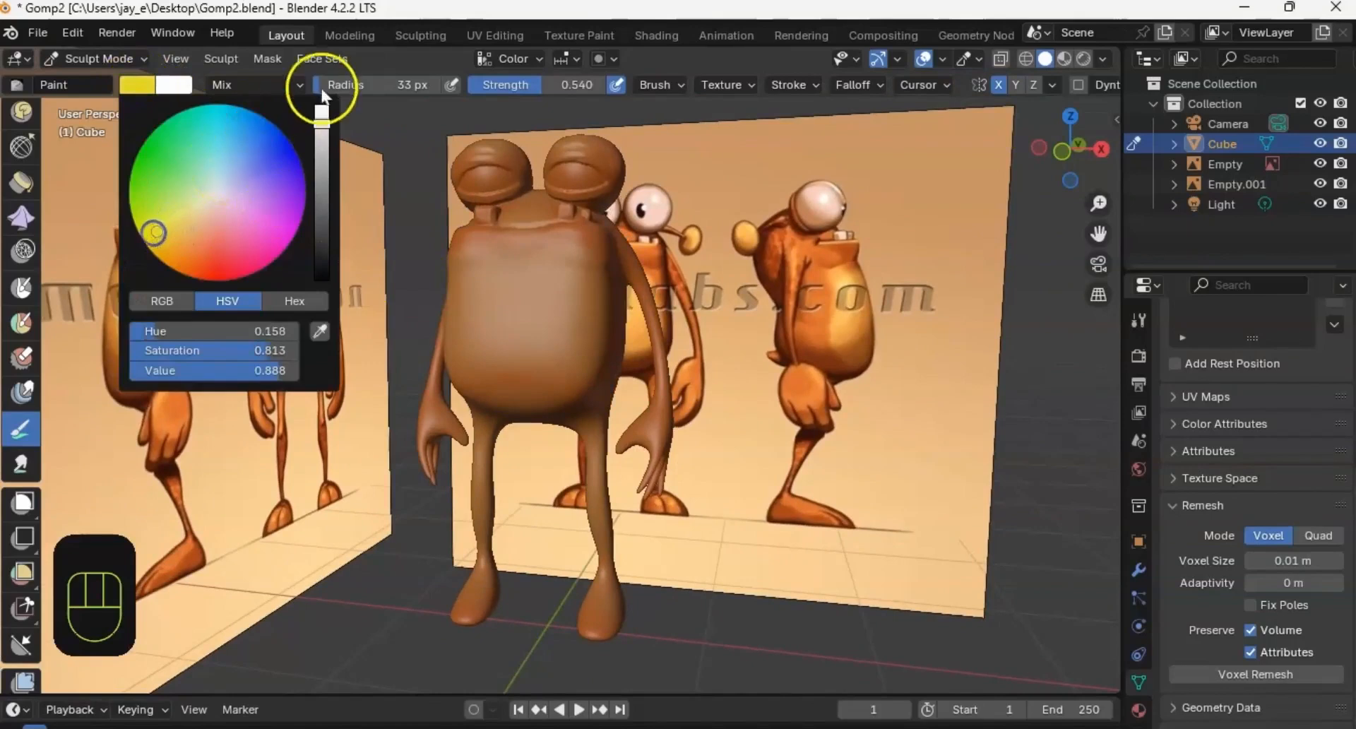
pyautogui.keyDown('shift'); pyautogui.moveTo(533, 300); pyautogui.dragTo(532, 252, button='middle'); pyautogui.keyUp('shift')
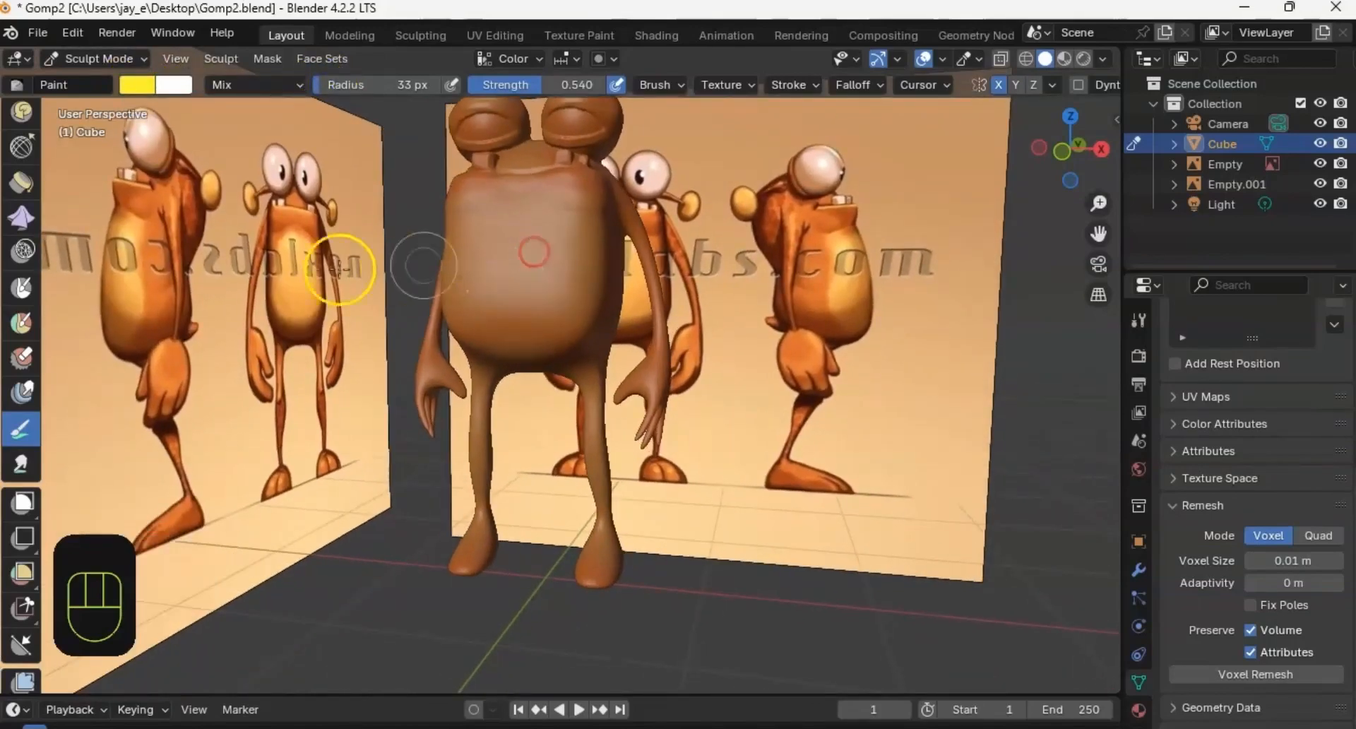
# Step: Paint the front of the belly golden yellow, starting from the color sampled on the reference character's belly
pyautogui.click(141, 86)
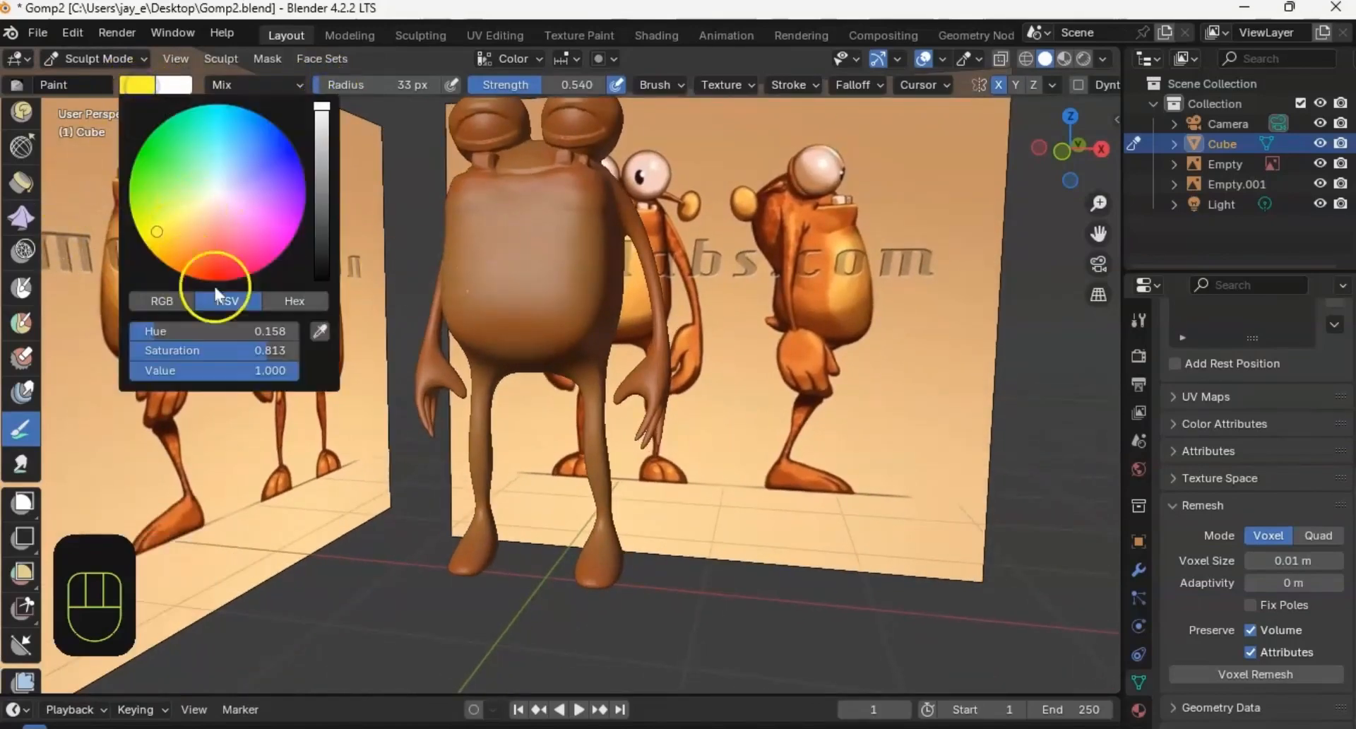
pyautogui.click(322, 332)
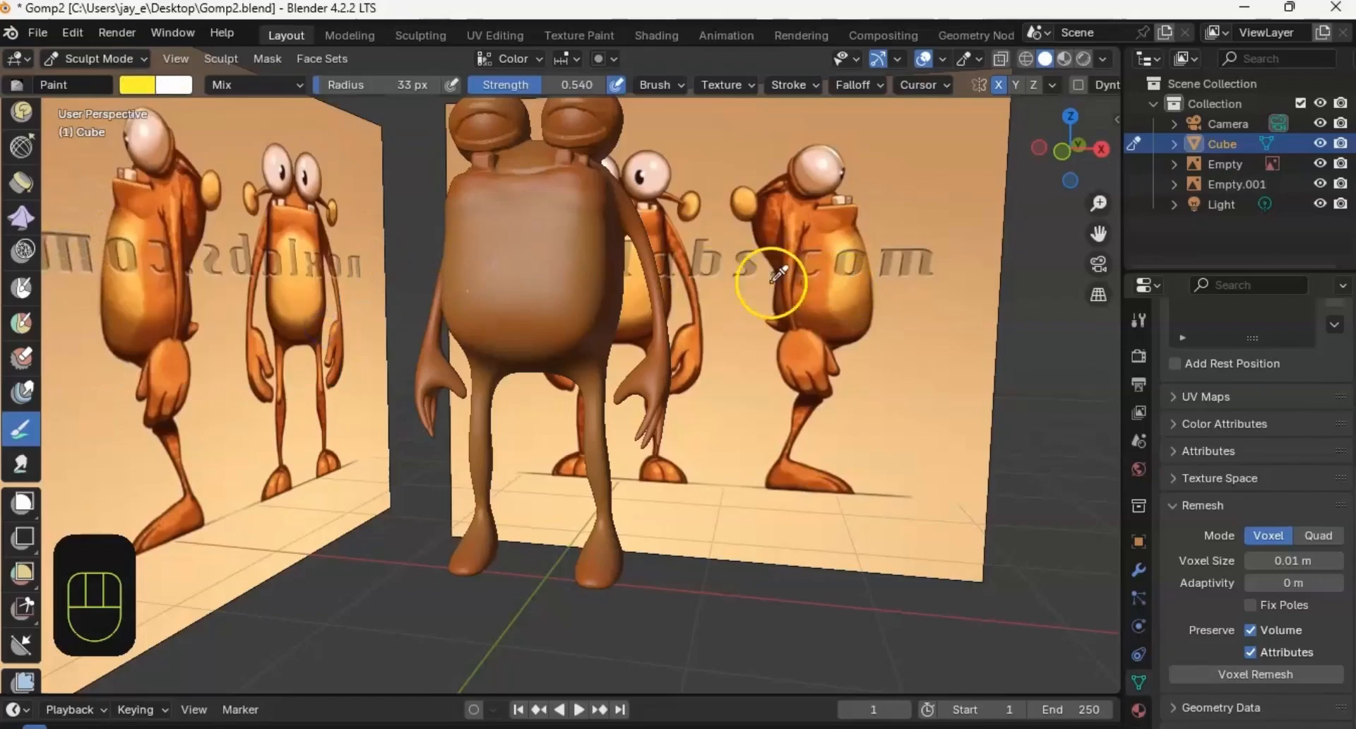
pyautogui.click(295, 289)
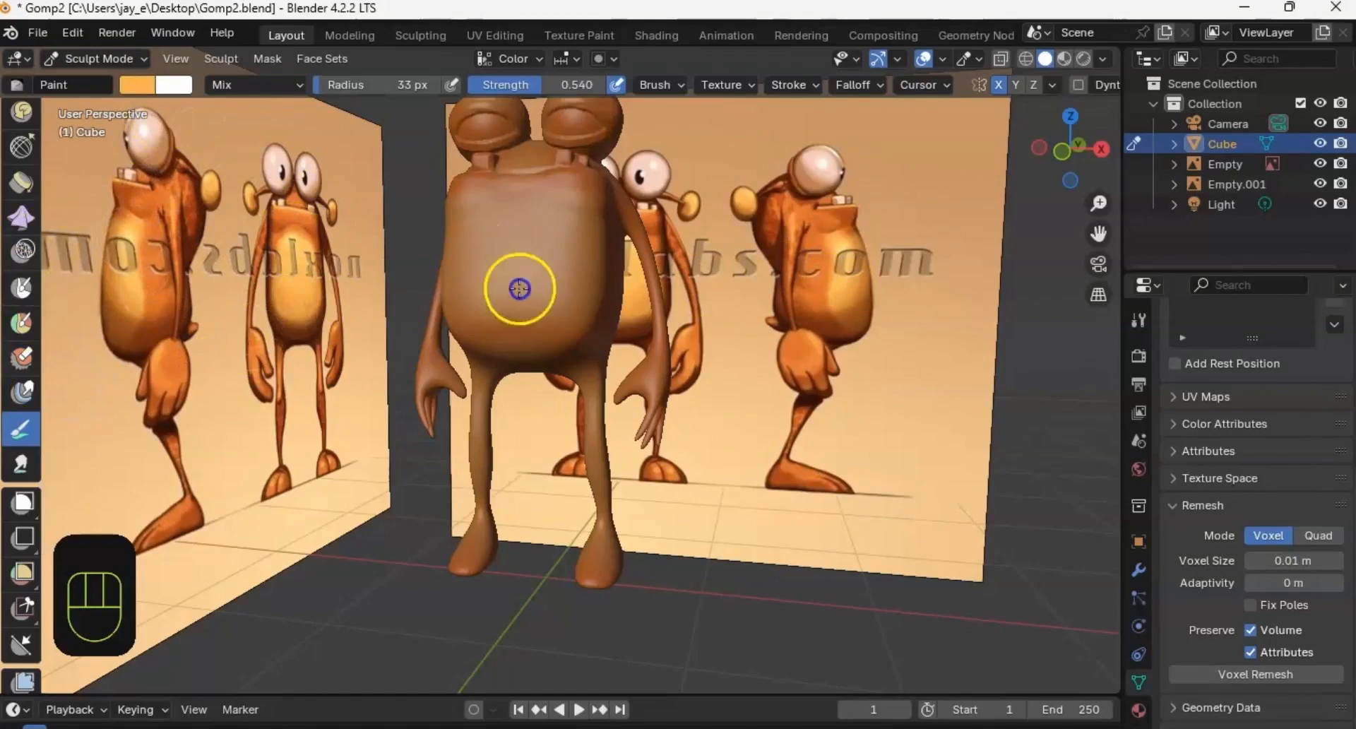
pyautogui.click(138, 87)
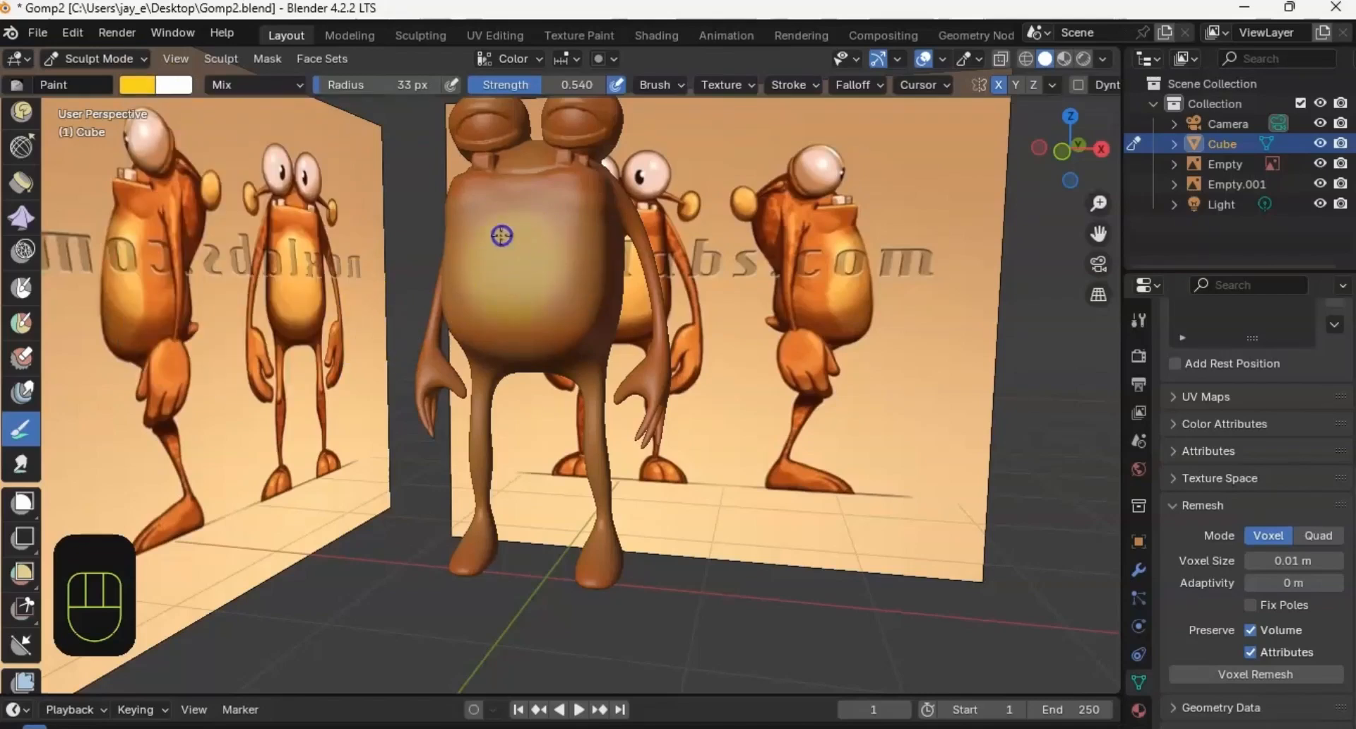
pyautogui.moveTo(513, 224); pyautogui.dragTo(489, 320)
pyautogui.moveTo(530, 278); pyautogui.dragTo(544, 242)
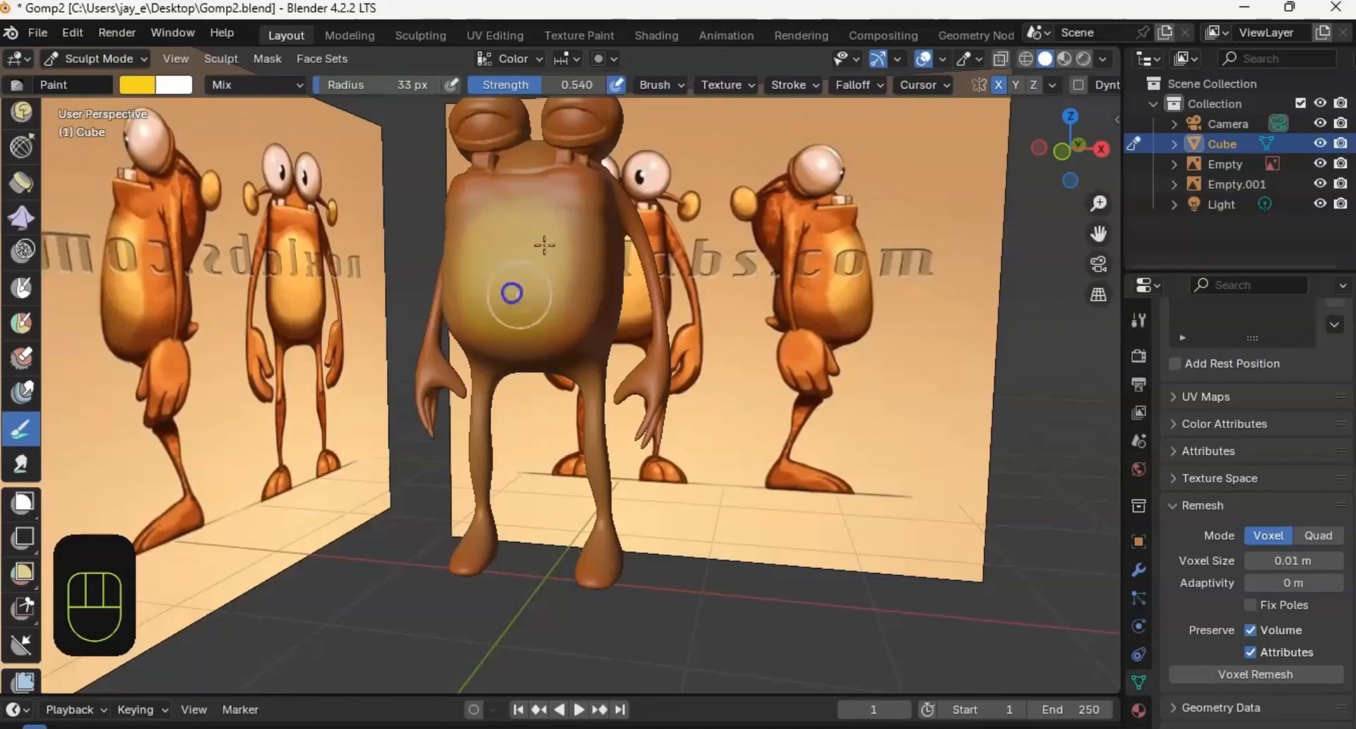
# Step: Lower the paint strength to 0.353 and tint the eyelids with the golden yellow
pyautogui.moveTo(545, 212)
pyautogui.keyDown('shift'); pyautogui.mouseDown(button='middle')
pyautogui.moveTo(533, 291)
pyautogui.moveTo(589, 295)
pyautogui.moveTo(553, 281)
pyautogui.moveTo(632, 323)
pyautogui.moveTo(629, 273)
pyautogui.moveTo(628, 305)
pyautogui.mouseUp(button='middle'); pyautogui.keyUp('shift')
pyautogui.moveTo(489, 244); pyautogui.dragTo(489, 219, button='middle')
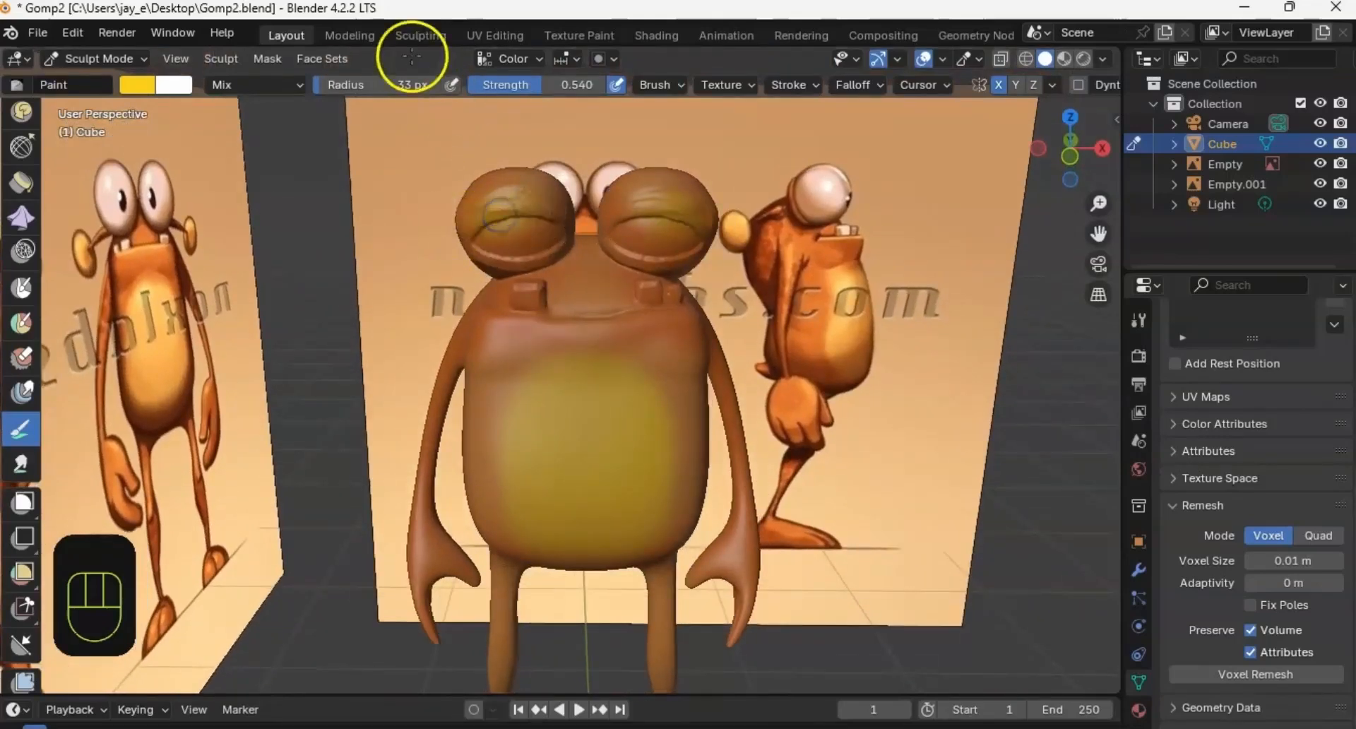
pyautogui.click(528, 214)
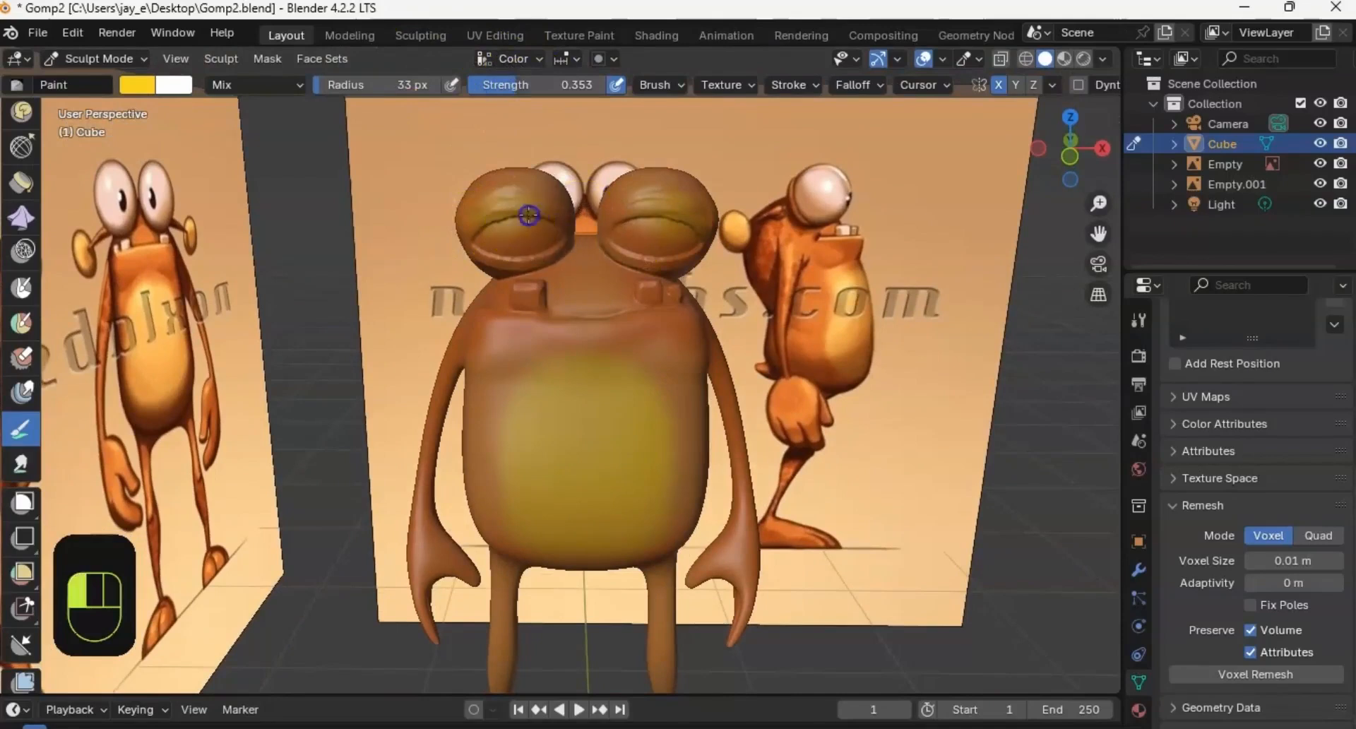
# Step: Tint the backs of the hands and the legs lightly with the golden yellow
pyautogui.moveTo(510, 251); pyautogui.dragTo(542, 285, button='middle')
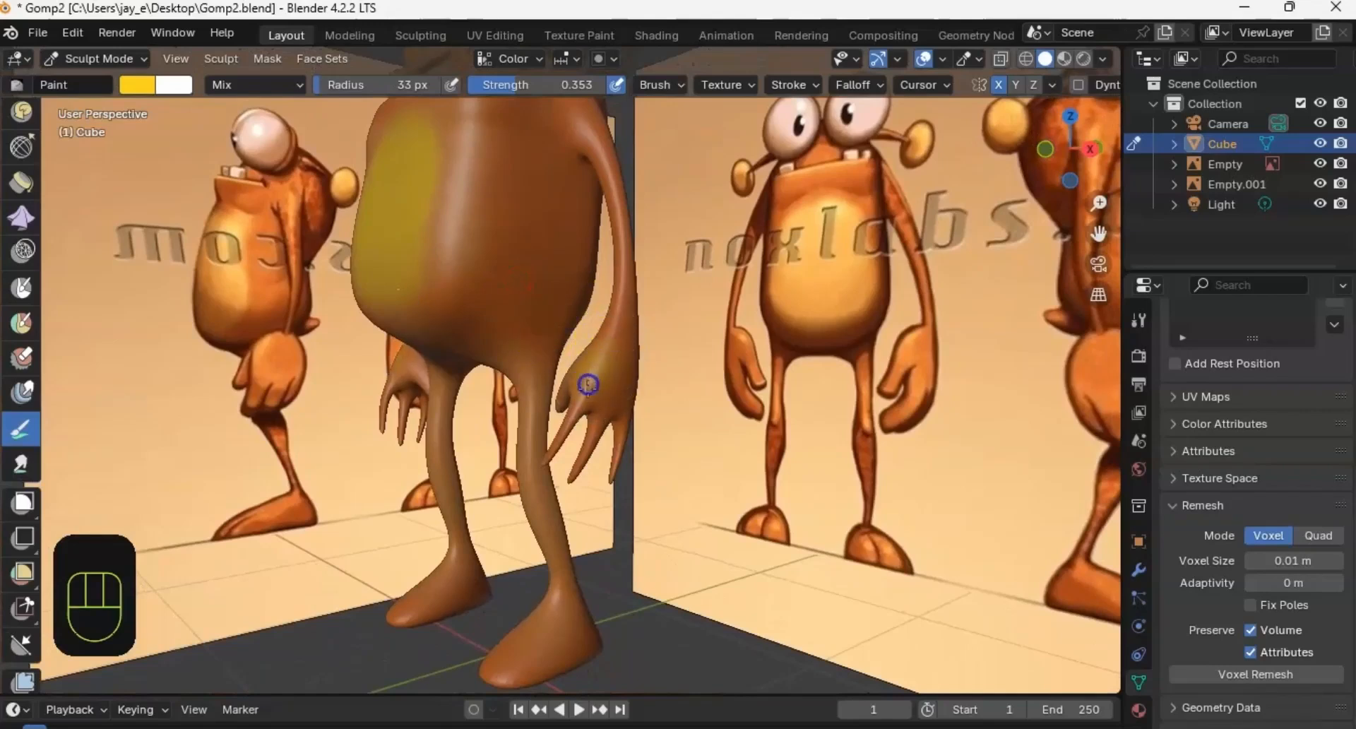
pyautogui.moveTo(628, 381); pyautogui.dragTo(592, 327, button='middle')
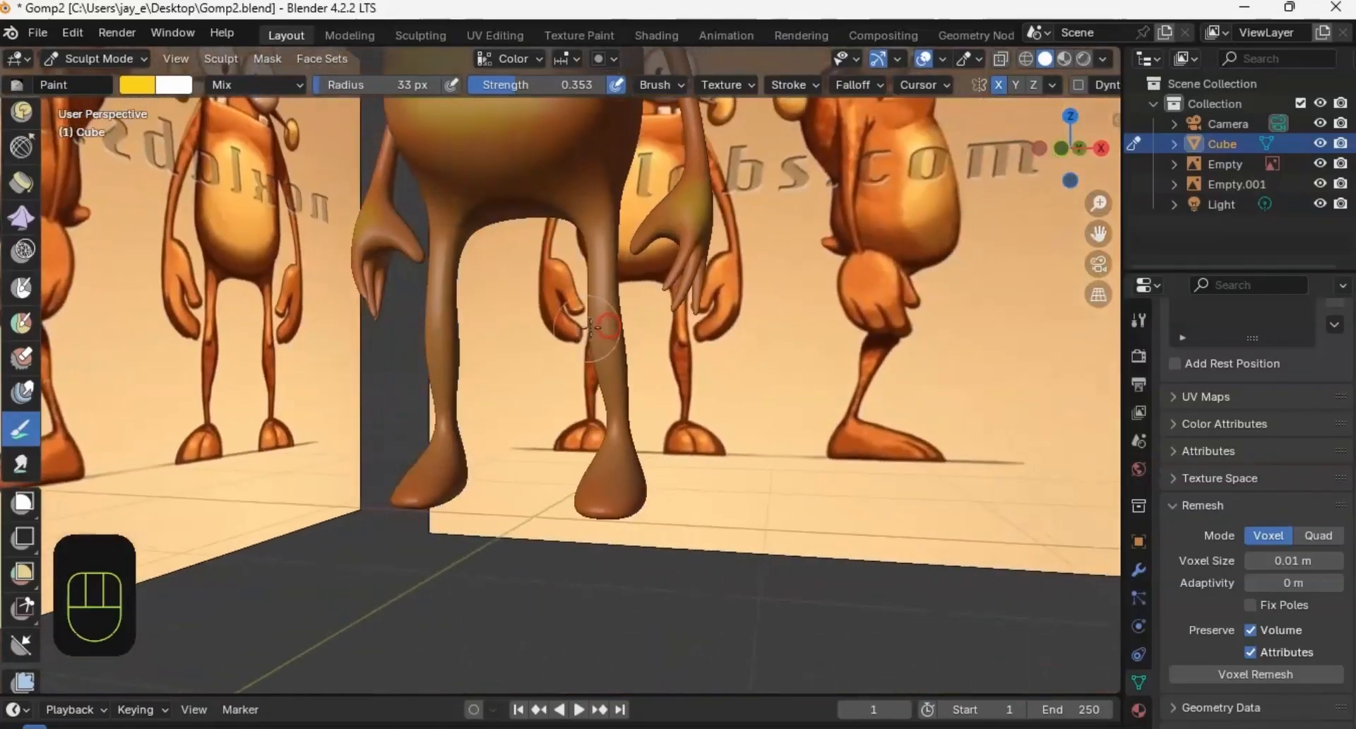
pyautogui.moveTo(617, 334)
pyautogui.mouseDown()
pyautogui.moveTo(599, 493)
pyautogui.moveTo(612, 478)
pyautogui.mouseUp()
pyautogui.keyDown('shift'); pyautogui.moveTo(569, 381); pyautogui.dragTo(527, 484, button='middle'); pyautogui.keyUp('shift')
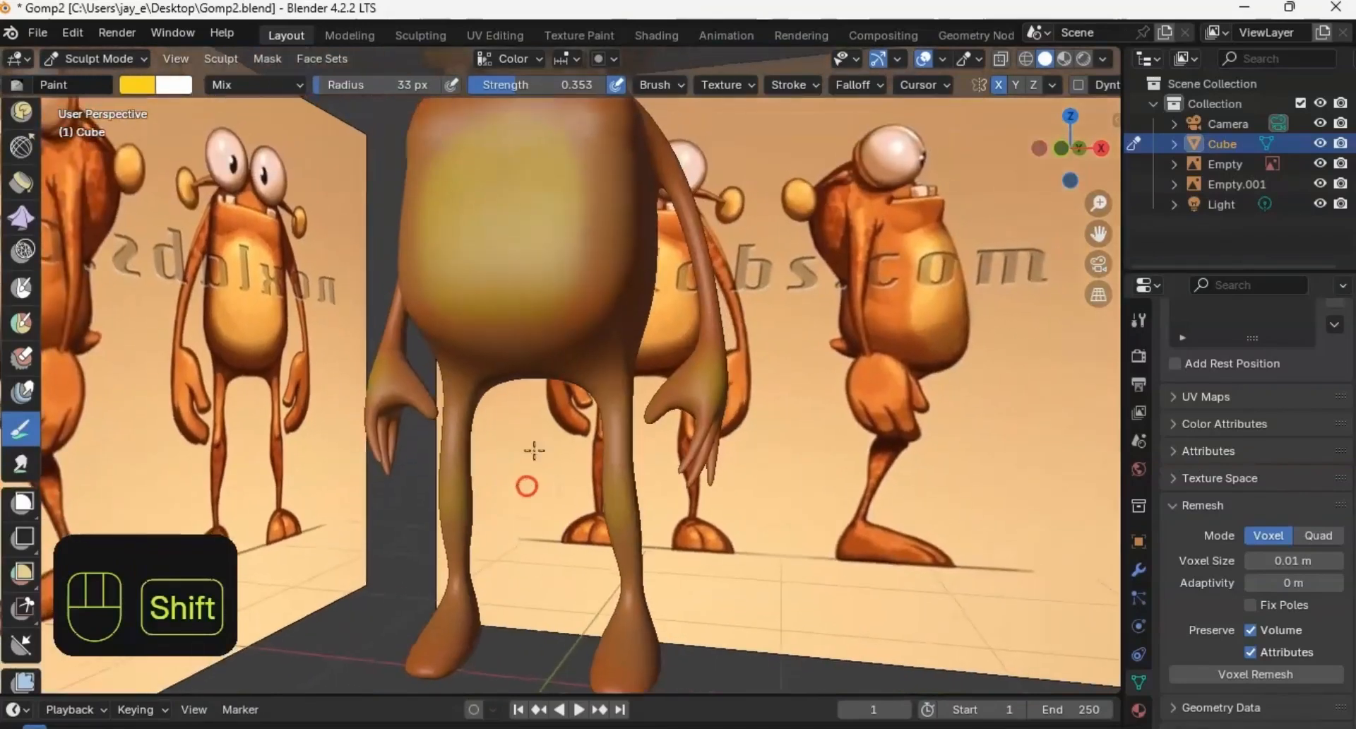
pyautogui.moveTo(547, 357)
pyautogui.keyDown('shift'); pyautogui.mouseDown(button='middle')
pyautogui.moveTo(580, 461)
pyautogui.moveTo(578, 390)
pyautogui.moveTo(550, 418)
pyautogui.moveTo(494, 389)
pyautogui.moveTo(896, 396)
pyautogui.moveTo(898, 451)
pyautogui.mouseUp(button='middle'); pyautogui.keyUp('shift')
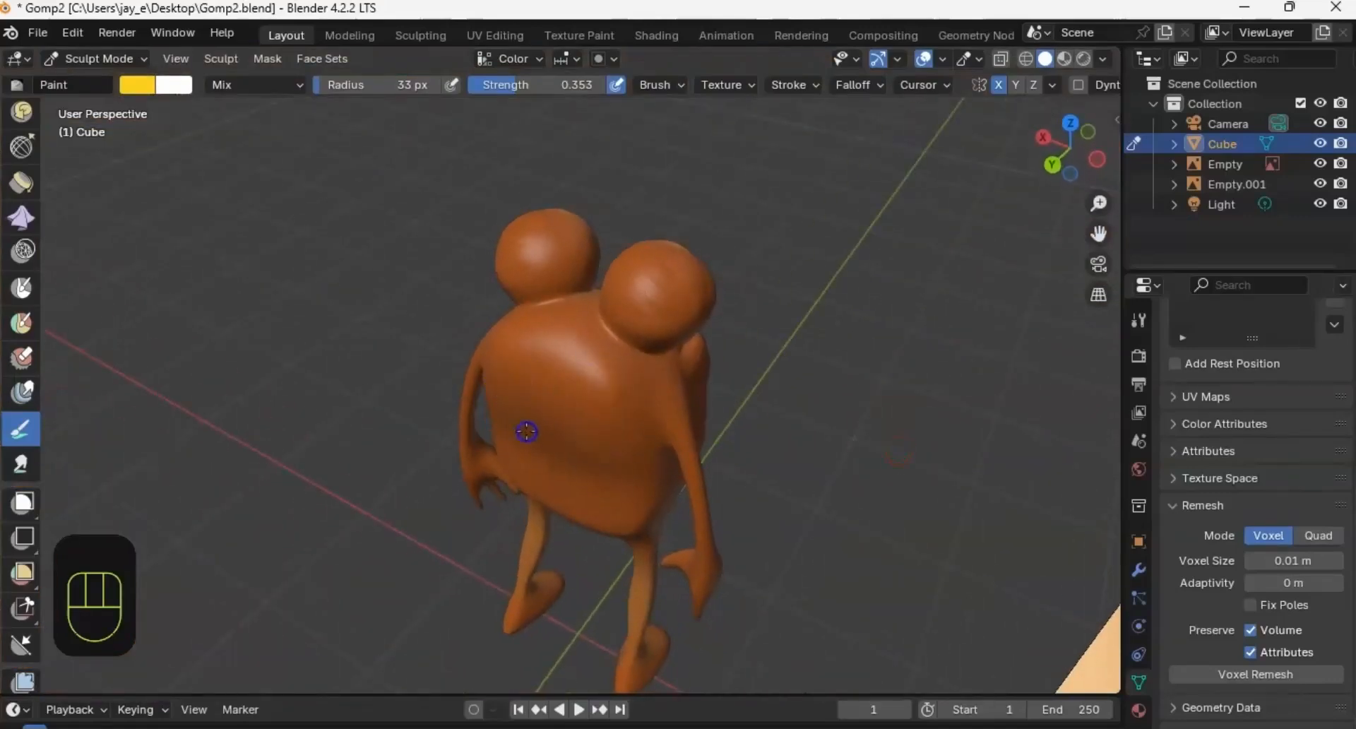
pyautogui.moveTo(552, 400)
pyautogui.mouseDown(button='middle')
pyautogui.moveTo(503, 315)
pyautogui.moveTo(574, 331)
pyautogui.mouseUp(button='middle')
# Step: Smear the edges of the yellow belly into the orange body at strength 0.600
pyautogui.click(22, 464)
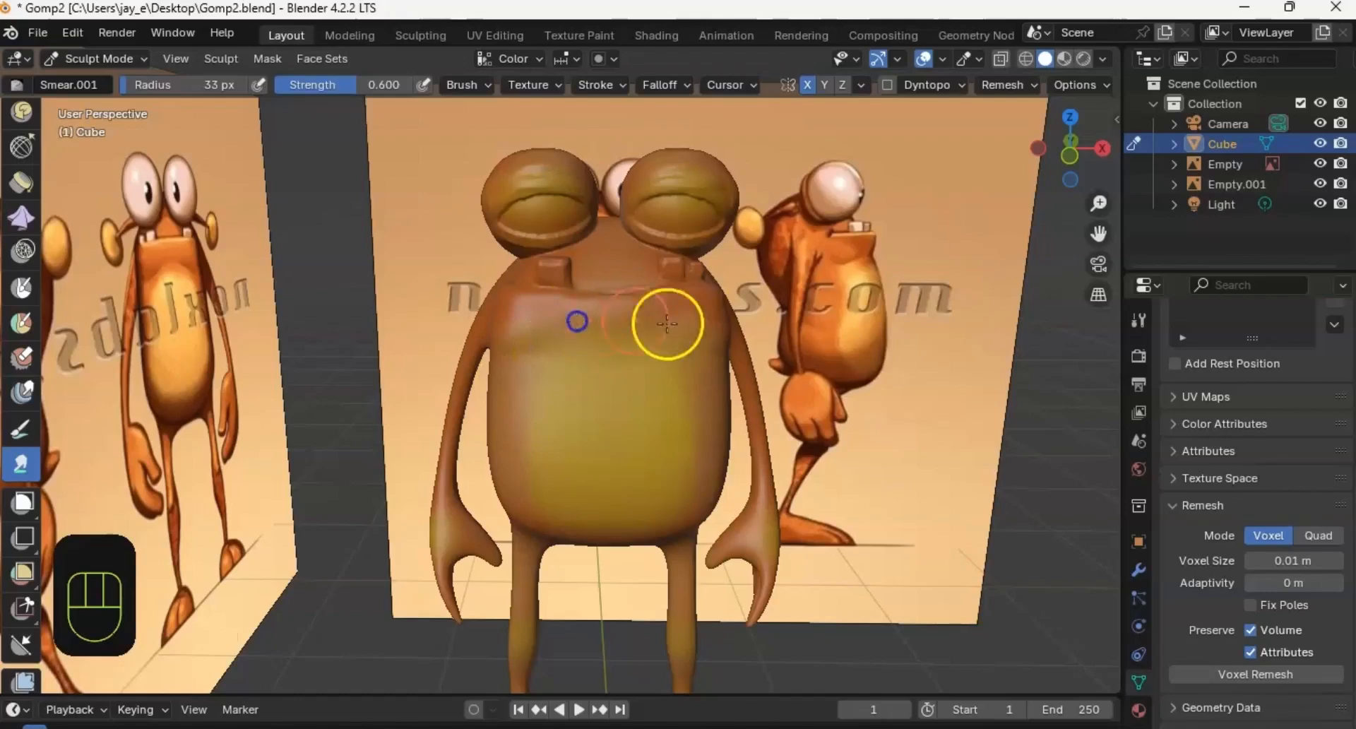
pyautogui.moveTo(667, 324); pyautogui.dragTo(574, 332, button='middle')
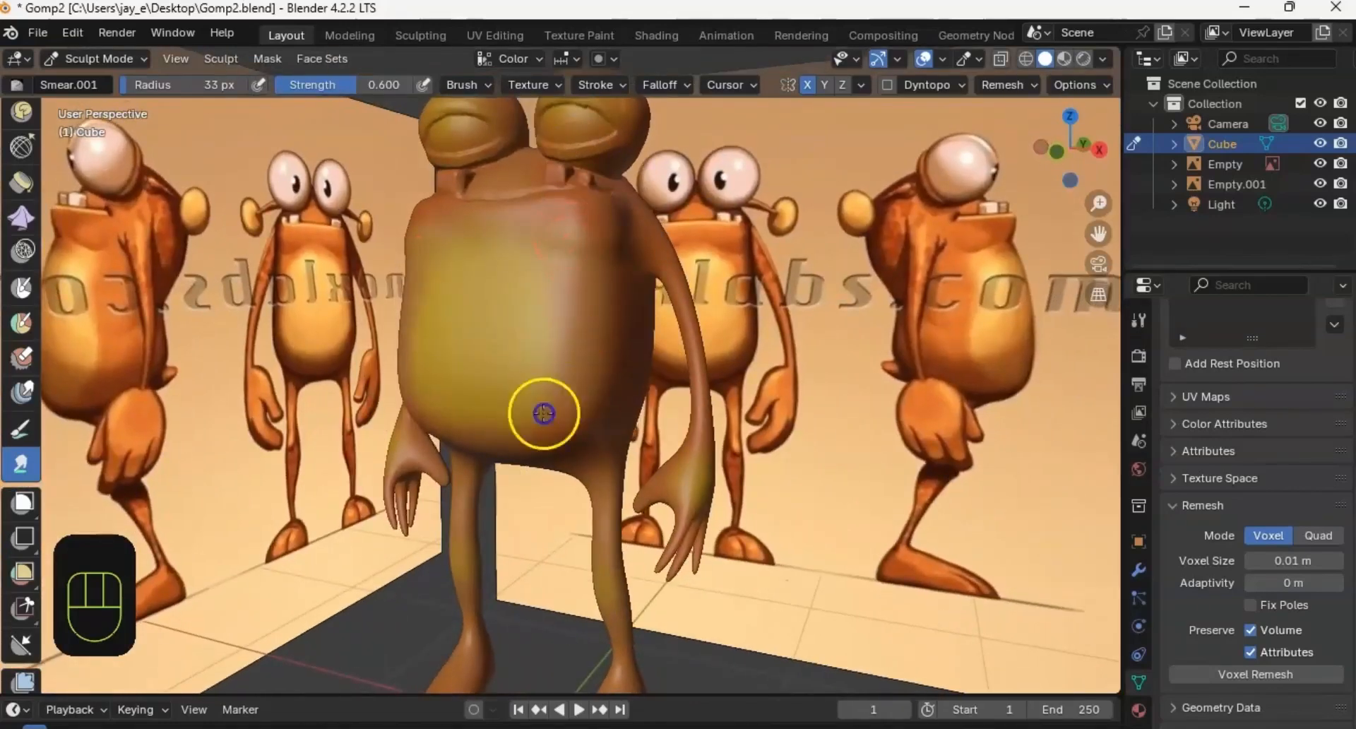
pyautogui.moveTo(556, 411); pyautogui.dragTo(529, 387, button='middle')
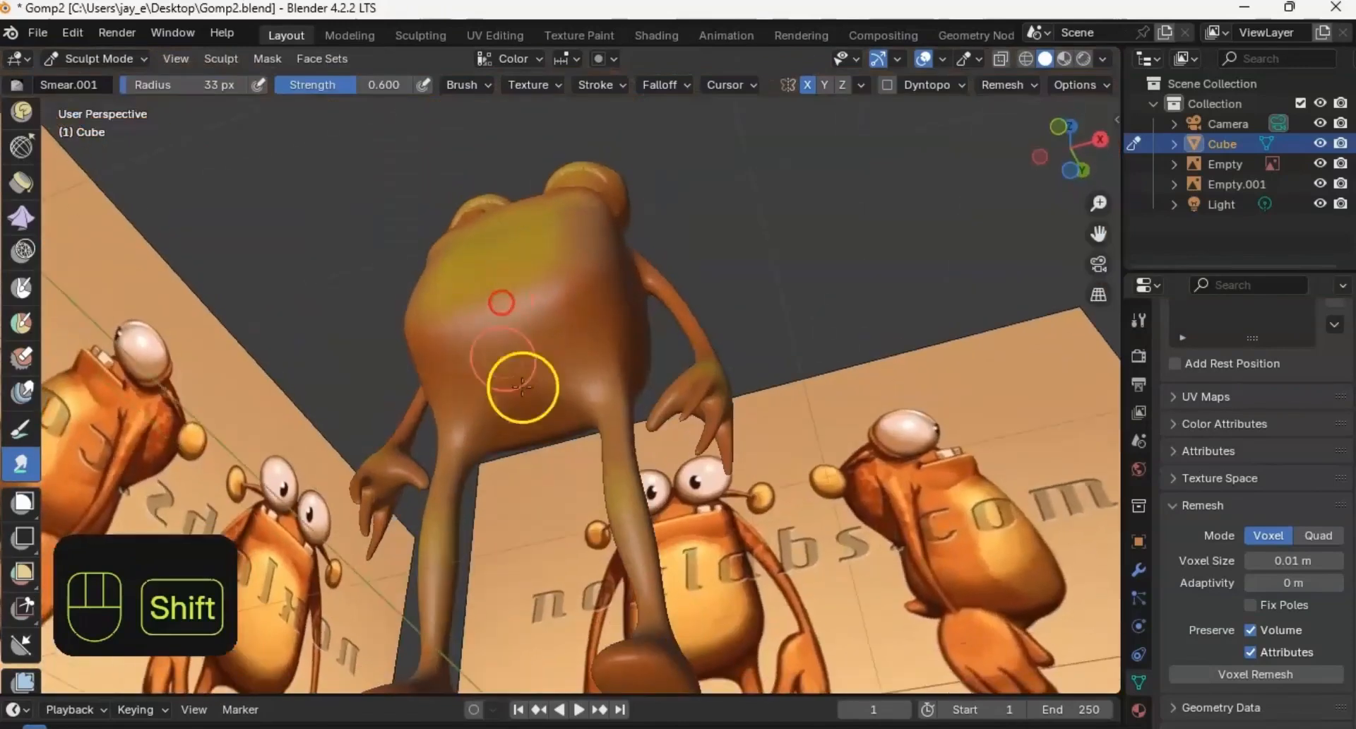
pyautogui.moveTo(644, 283); pyautogui.dragTo(460, 318, button='middle')
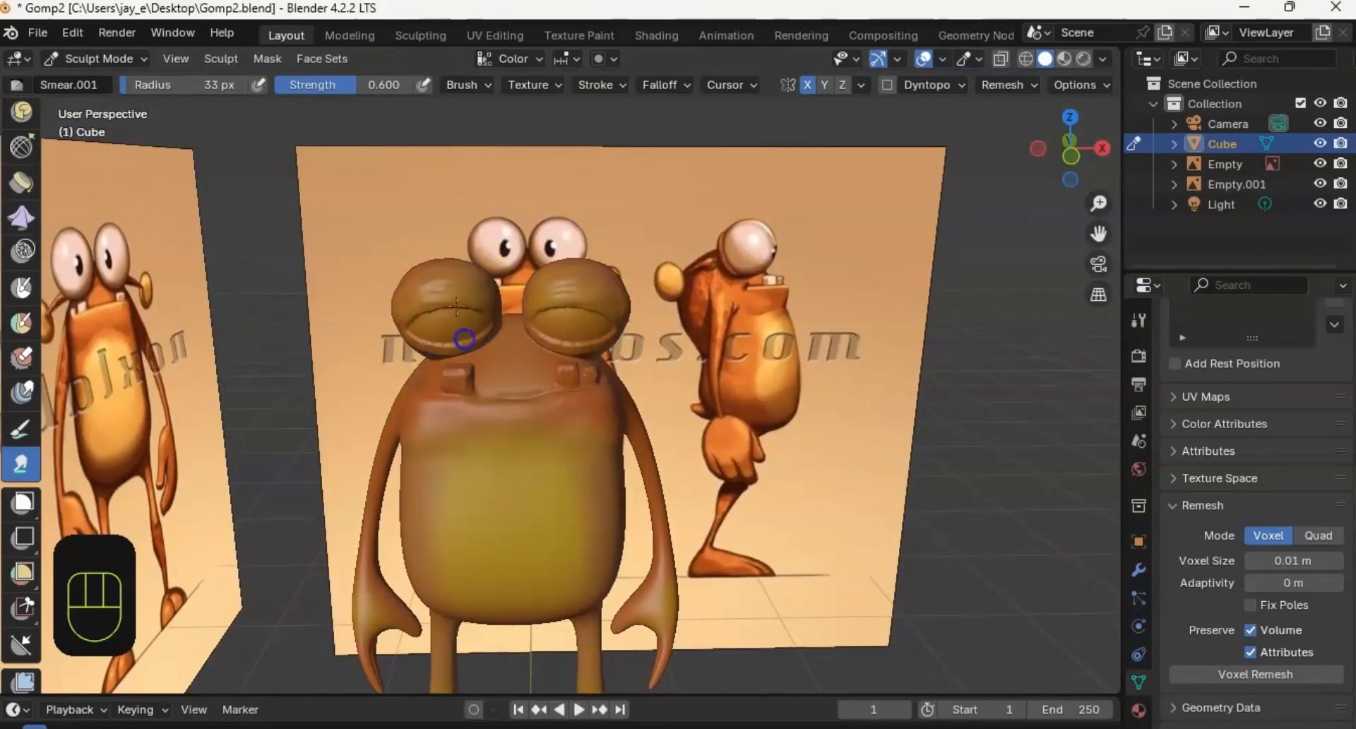
pyautogui.moveTo(516, 382)
pyautogui.keyDown('shift'); pyautogui.mouseDown(button='middle')
pyautogui.moveTo(520, 321)
pyautogui.moveTo(514, 330)
pyautogui.moveTo(592, 333)
pyautogui.moveTo(548, 329)
pyautogui.mouseUp(button='middle'); pyautogui.keyUp('shift')
pyautogui.moveTo(548, 330)
pyautogui.keyDown('shift'); pyautogui.mouseDown(button='middle')
pyautogui.moveTo(563, 324)
pyautogui.moveTo(570, 354)
pyautogui.moveTo(581, 318)
pyautogui.moveTo(577, 341)
pyautogui.moveTo(542, 327)
pyautogui.mouseUp(button='middle'); pyautogui.keyUp('shift')
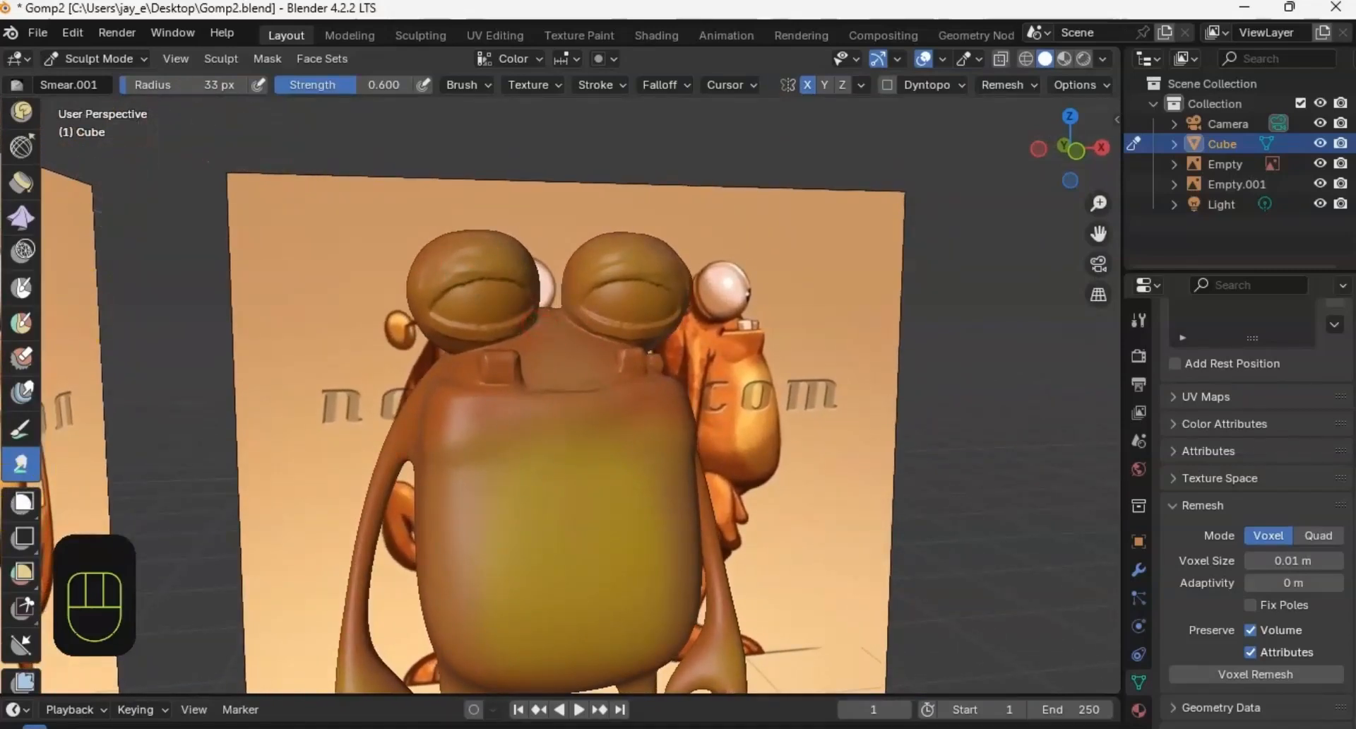
# Step: Return to the Paint brush and change its color to white
pyautogui.click(22, 428)
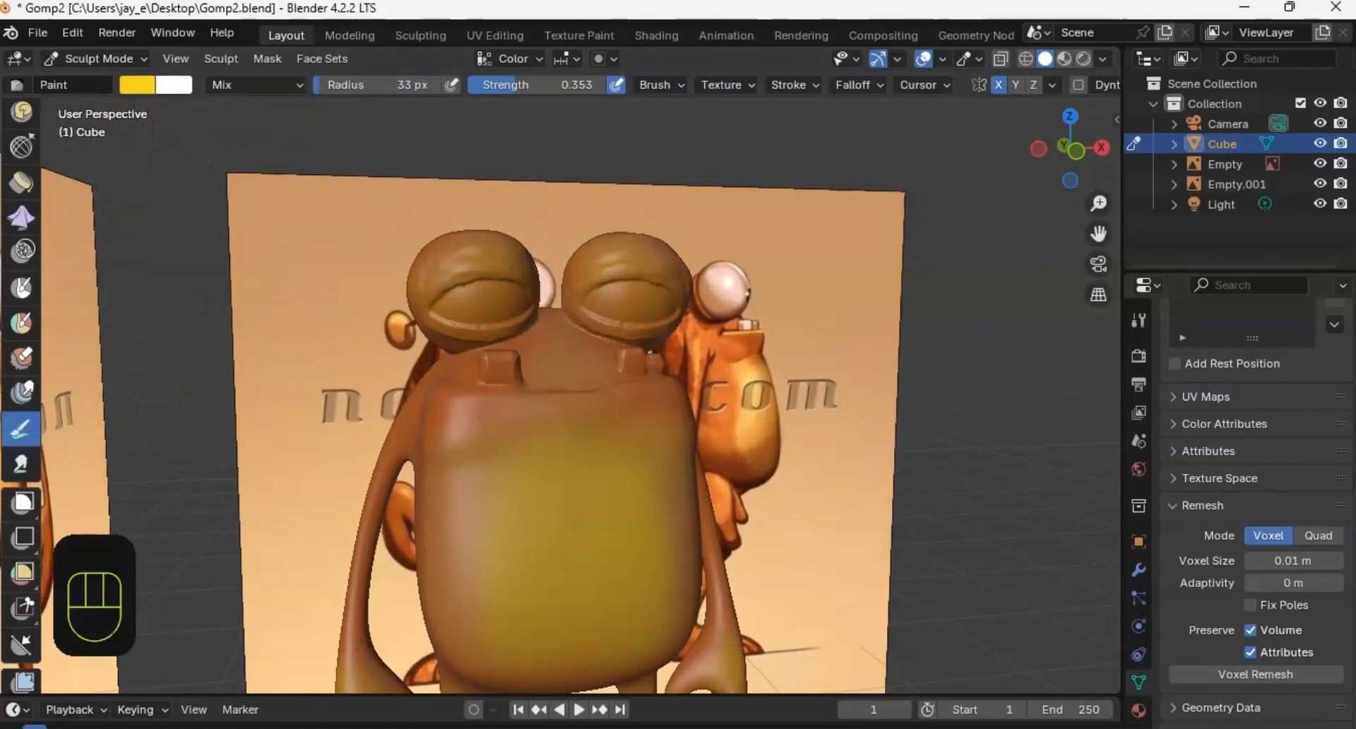
pyautogui.click(140, 86)
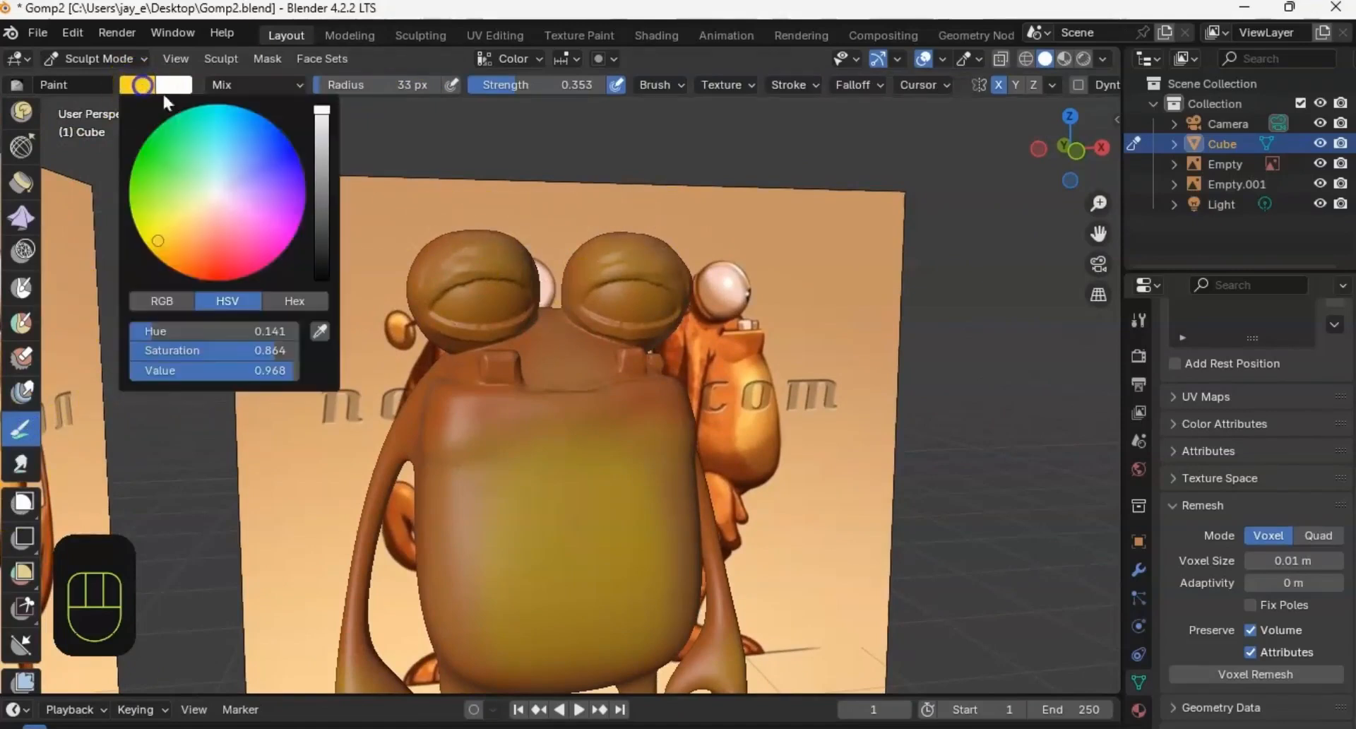
pyautogui.moveTo(320, 132); pyautogui.dragTo(322, 105)
pyautogui.moveTo(221, 192); pyautogui.dragTo(214, 195)
# Step: Set the brush radius to 20 px and strength to 1.000, and paint the centers of both eyes white
pyautogui.keyDown('ctrl'); pyautogui.moveTo(584, 317); pyautogui.dragTo(614, 286, button='middle'); pyautogui.keyUp('ctrl')
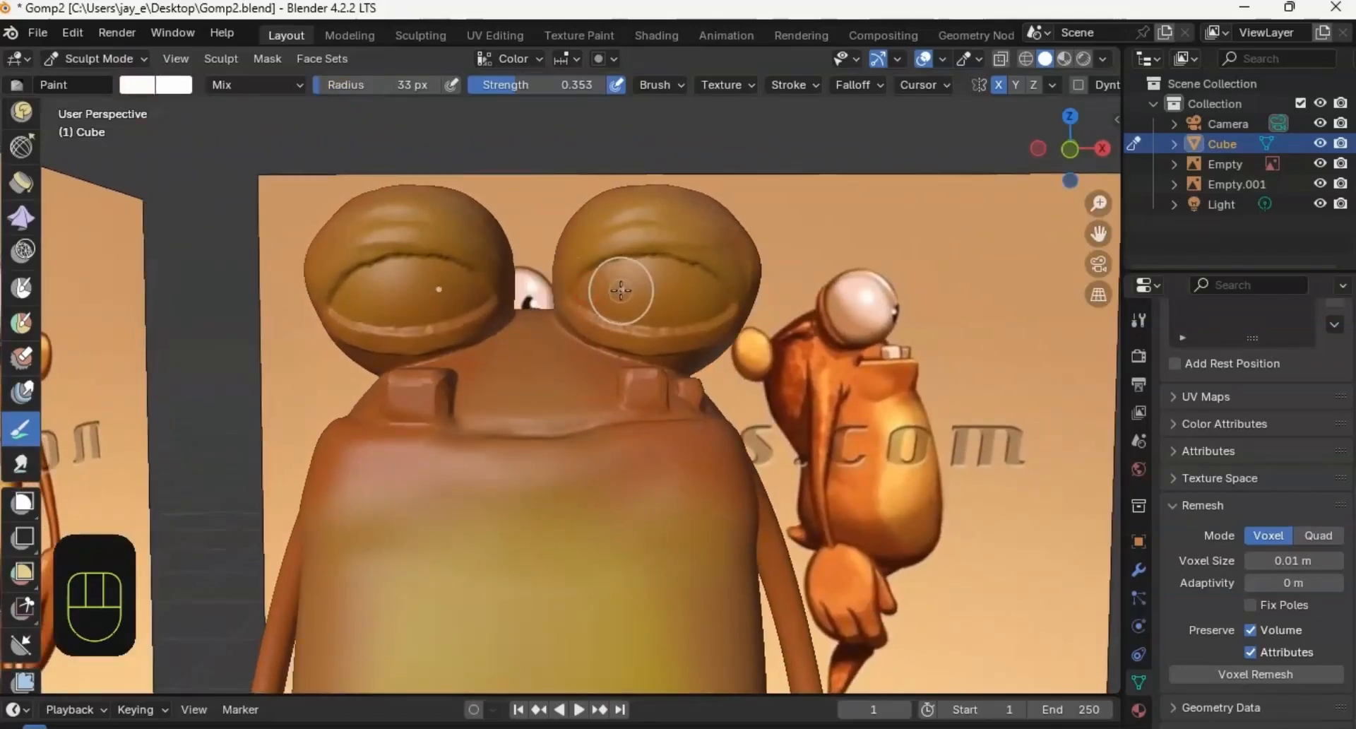
pyautogui.press('f')
pyautogui.click(620, 289)
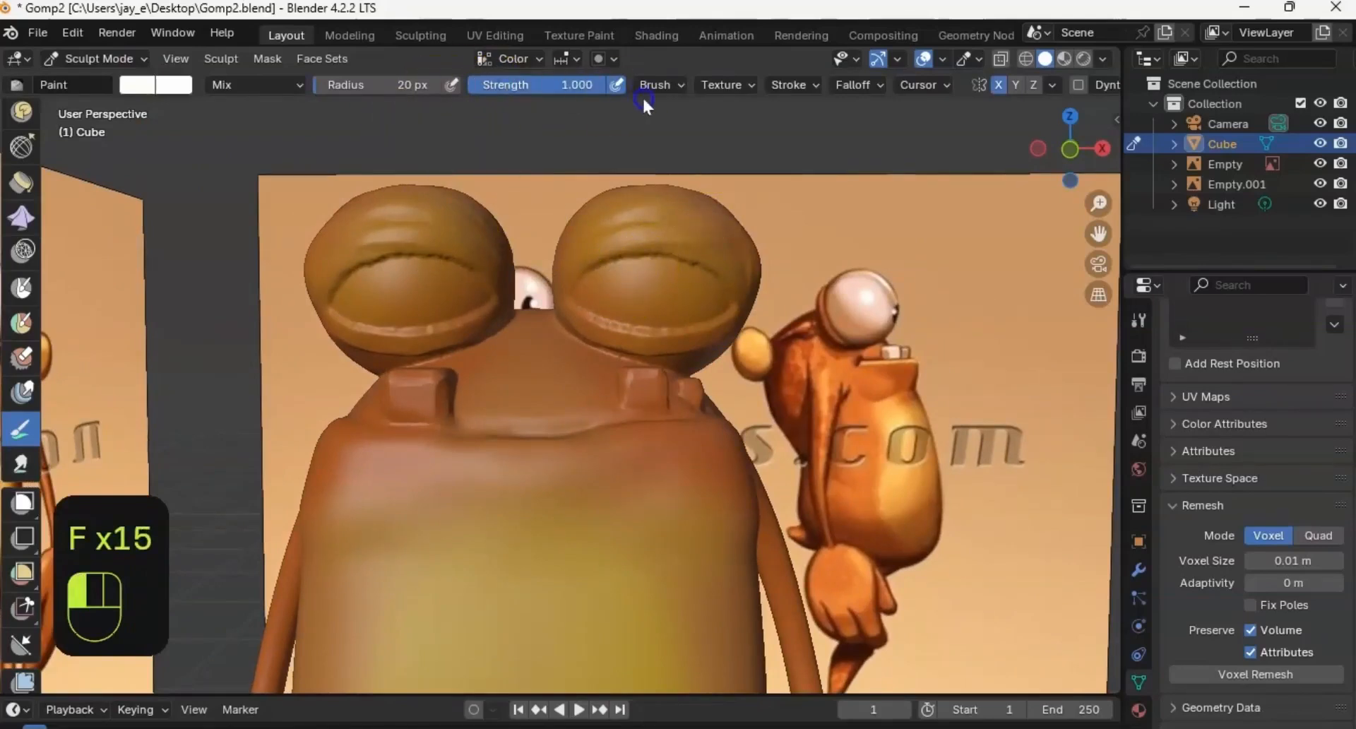
pyautogui.moveTo(626, 303)
pyautogui.mouseDown()
pyautogui.moveTo(626, 288)
pyautogui.moveTo(668, 286)
pyautogui.mouseUp()
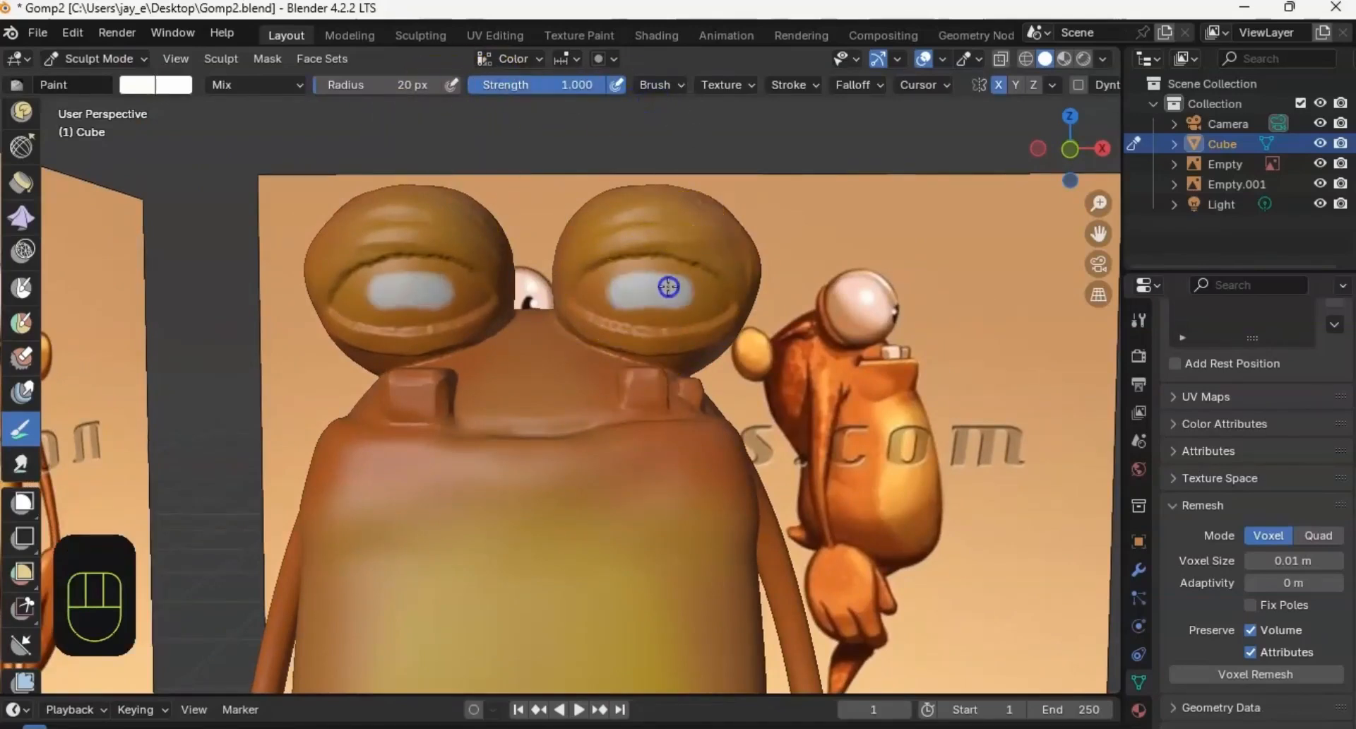
# Step: Reduce the brush radius to 7 px and fill both eyes with white up to the eyelid edges
pyautogui.press('f')
pyautogui.press('f')
pyautogui.press('f')
pyautogui.press('f')
pyautogui.press('f')
pyautogui.press('f')
pyautogui.press('f')
pyautogui.press('f')
pyautogui.press('f')
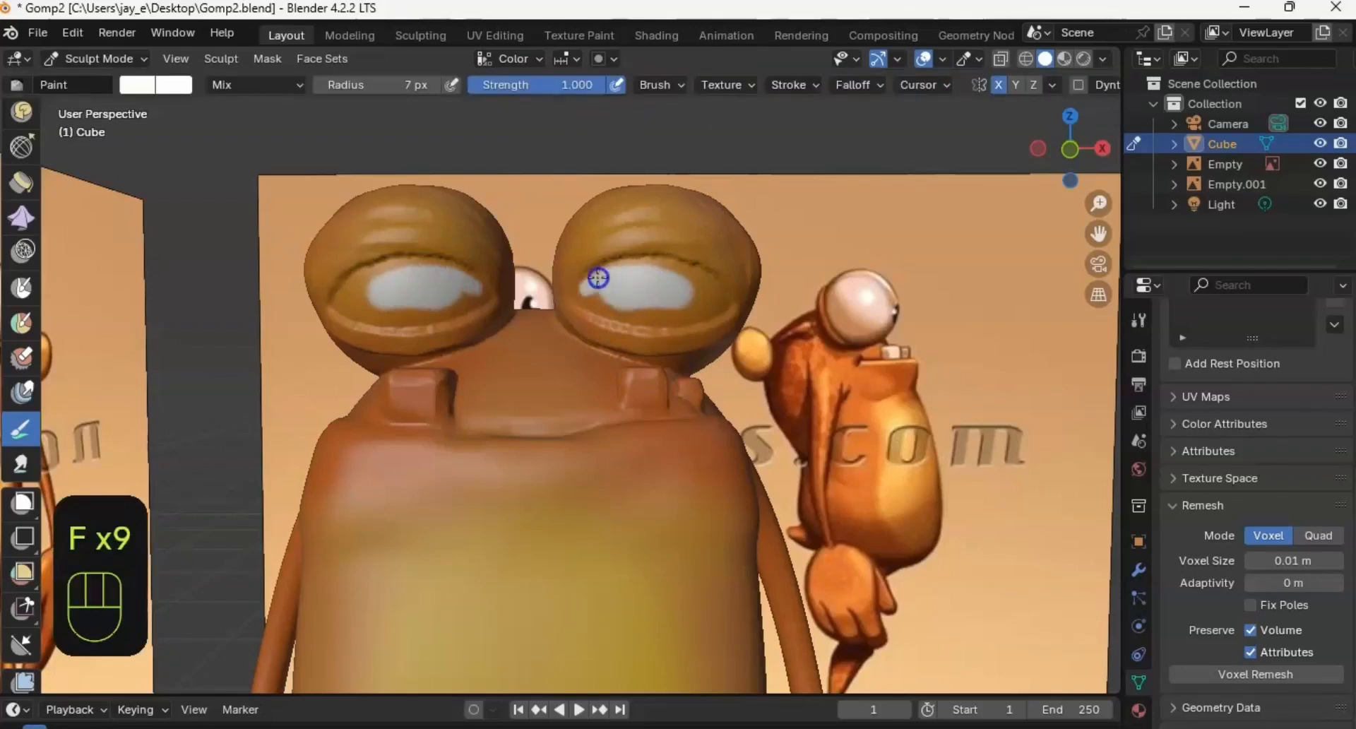
pyautogui.moveTo(650, 264); pyautogui.dragTo(695, 281)
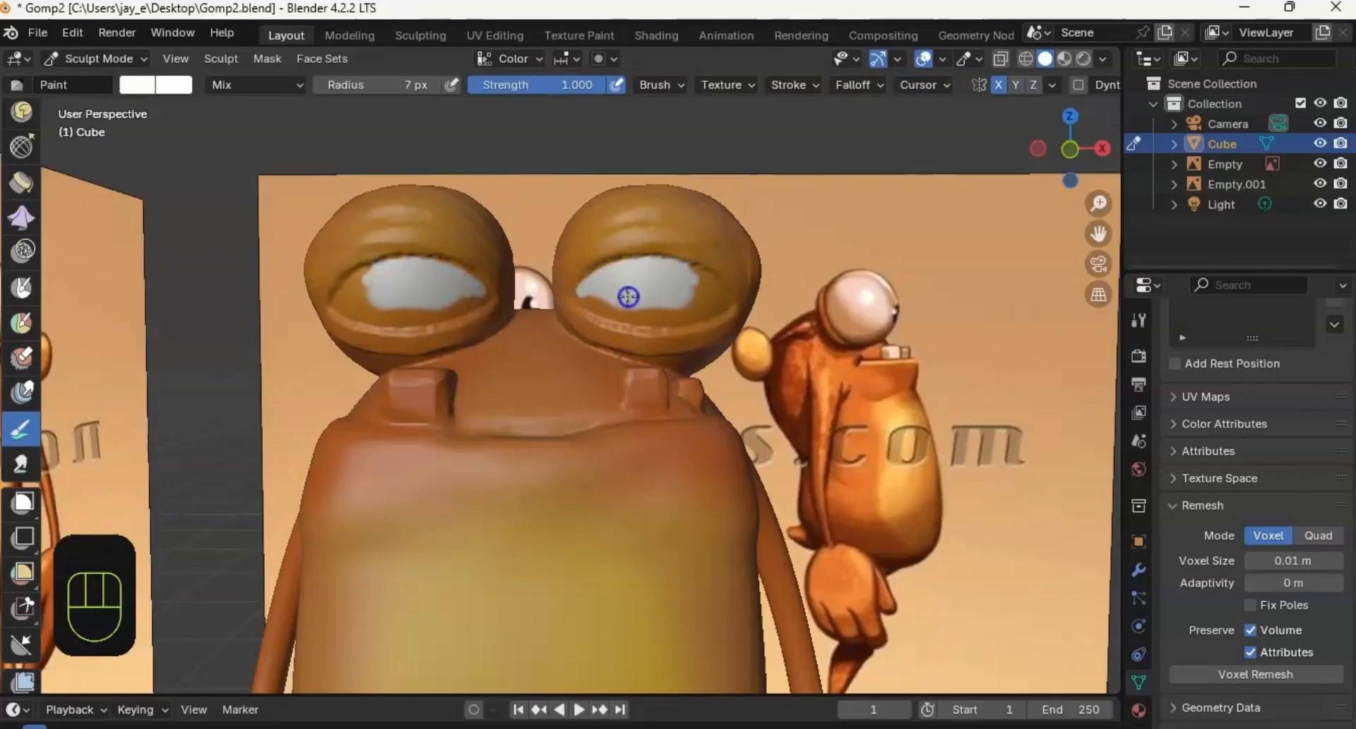
pyautogui.moveTo(636, 318)
pyautogui.mouseDown()
pyautogui.moveTo(711, 305)
pyautogui.moveTo(678, 283)
pyautogui.mouseUp()
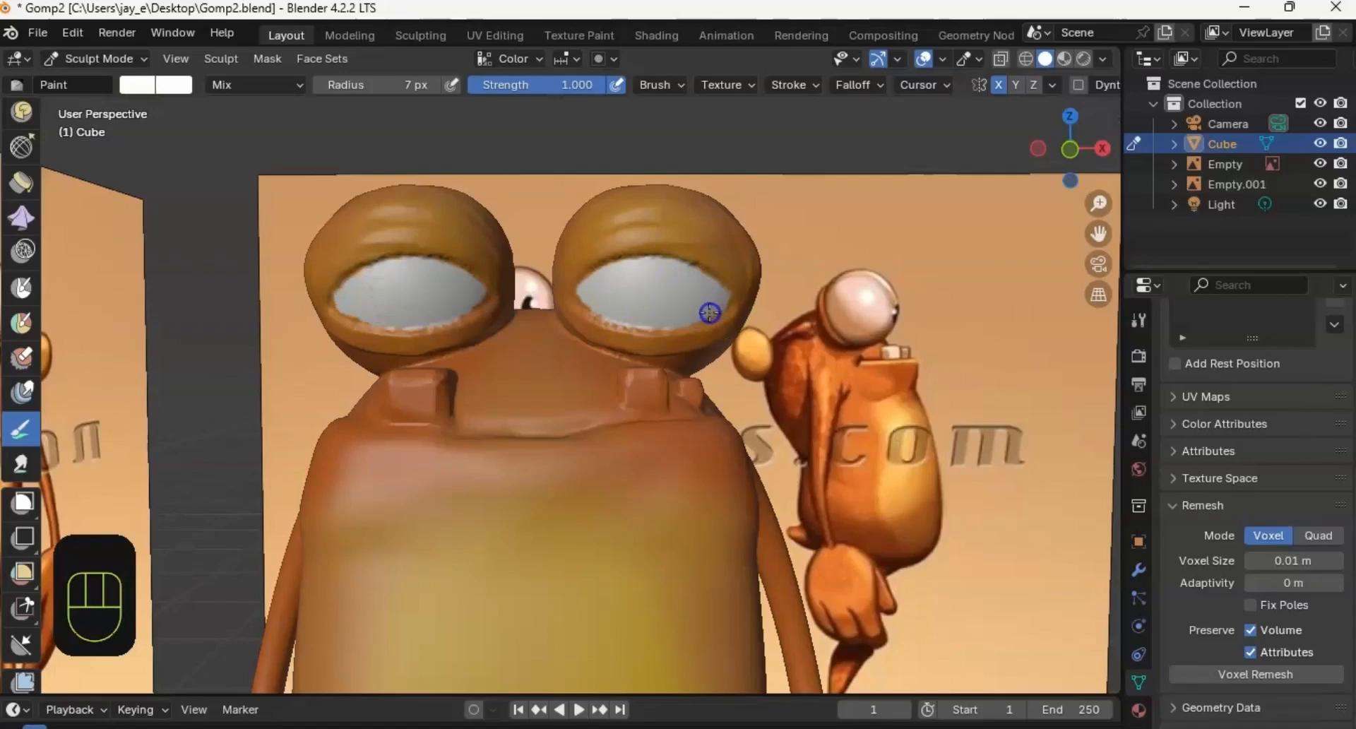
# Step: Paint the front face of the single tooth on the character's right side white
pyautogui.scroll(-3, 620, 293)
pyautogui.keyDown('shift'); pyautogui.moveTo(595, 302); pyautogui.dragTo(633, 262, button='middle'); pyautogui.keyUp('shift')
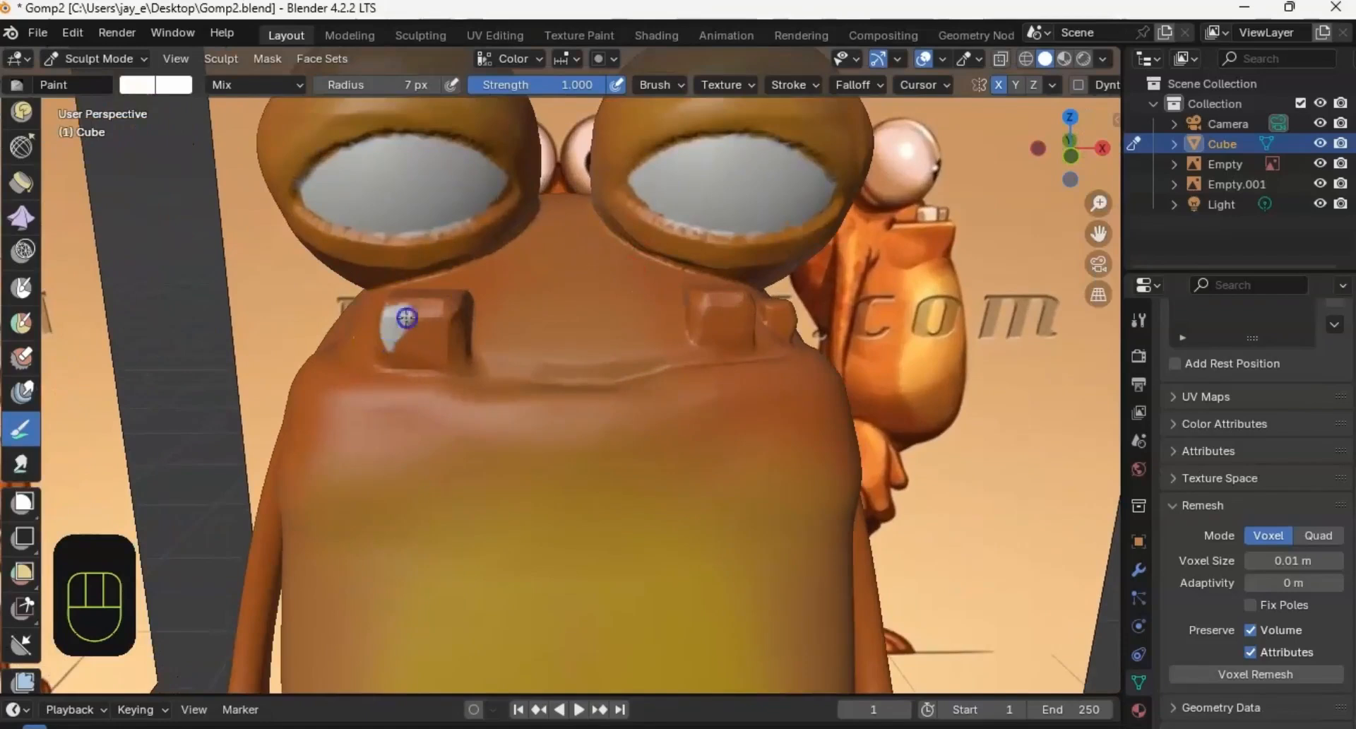
pyautogui.moveTo(406, 318)
pyautogui.mouseDown()
pyautogui.moveTo(394, 346)
pyautogui.moveTo(449, 349)
pyautogui.moveTo(425, 325)
pyautogui.mouseUp()
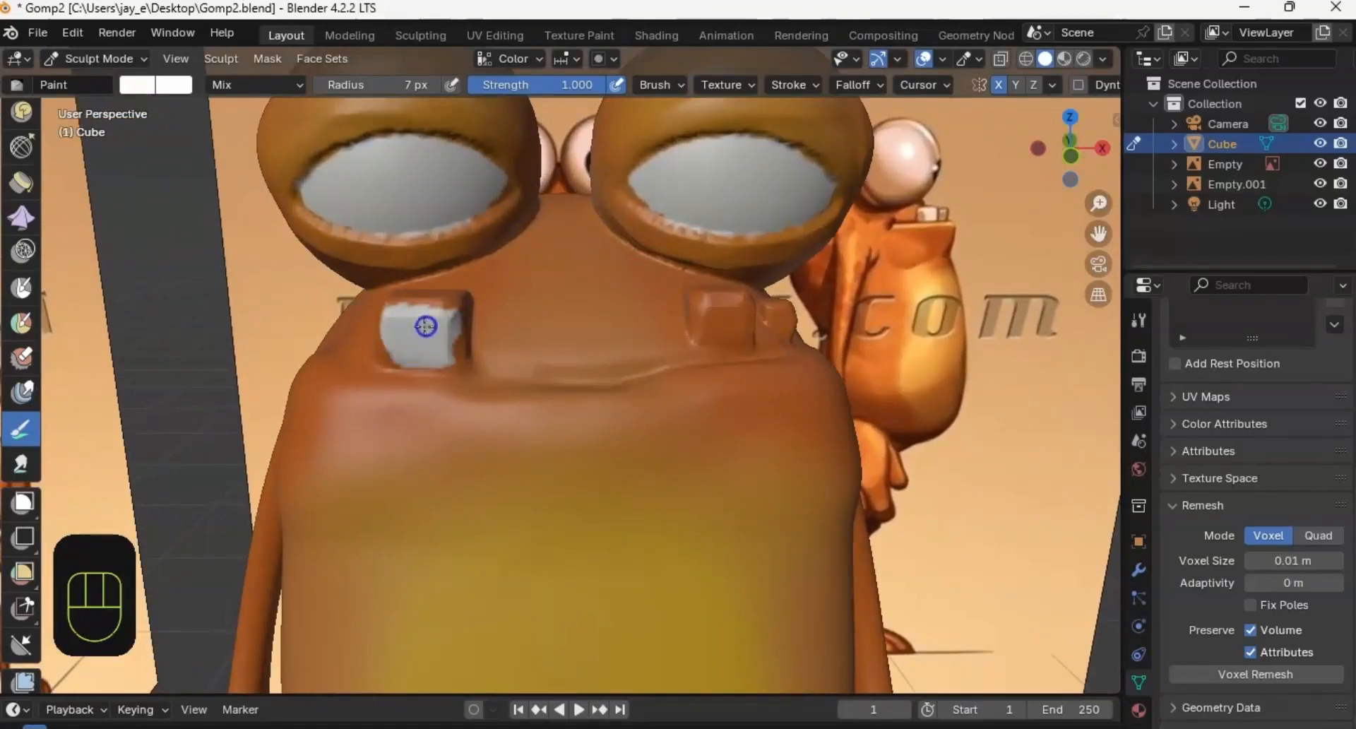
# Step: Enlarge the brush radius to 12 px and paint the top and sides of that same tooth white
pyautogui.press('f')
pyautogui.press('f')
pyautogui.moveTo(433, 333); pyautogui.dragTo(487, 371, button='middle')
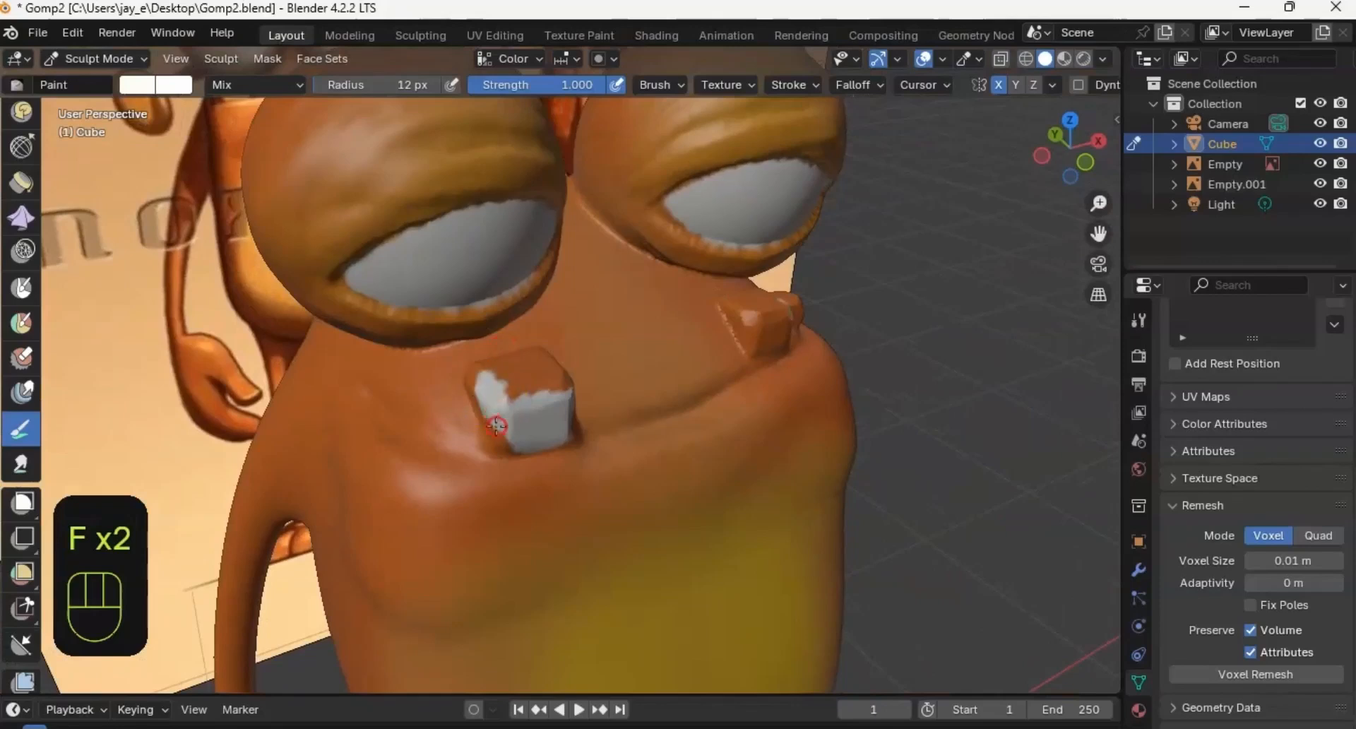
pyautogui.moveTo(497, 425)
pyautogui.mouseDown()
pyautogui.moveTo(490, 373)
pyautogui.moveTo(529, 363)
pyautogui.moveTo(515, 403)
pyautogui.mouseUp()
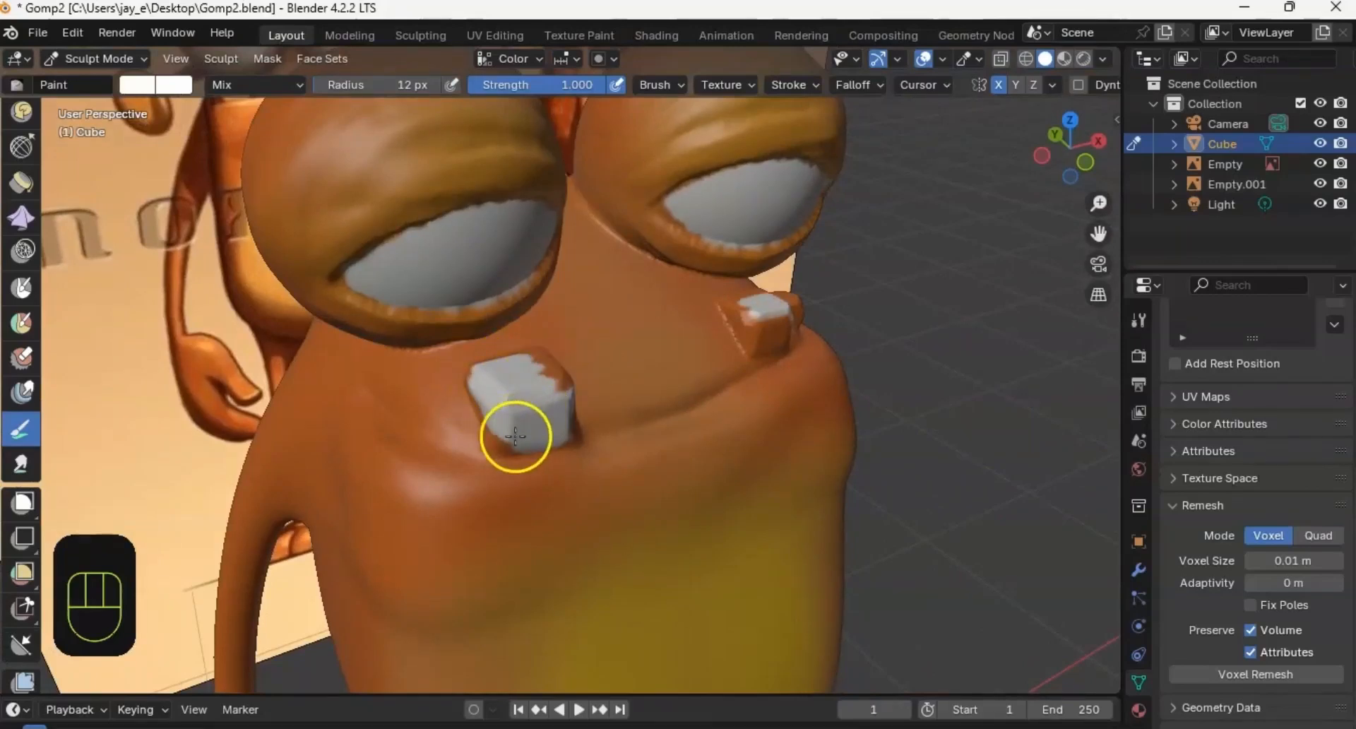
pyautogui.moveTo(560, 394); pyautogui.dragTo(460, 394, button='middle')
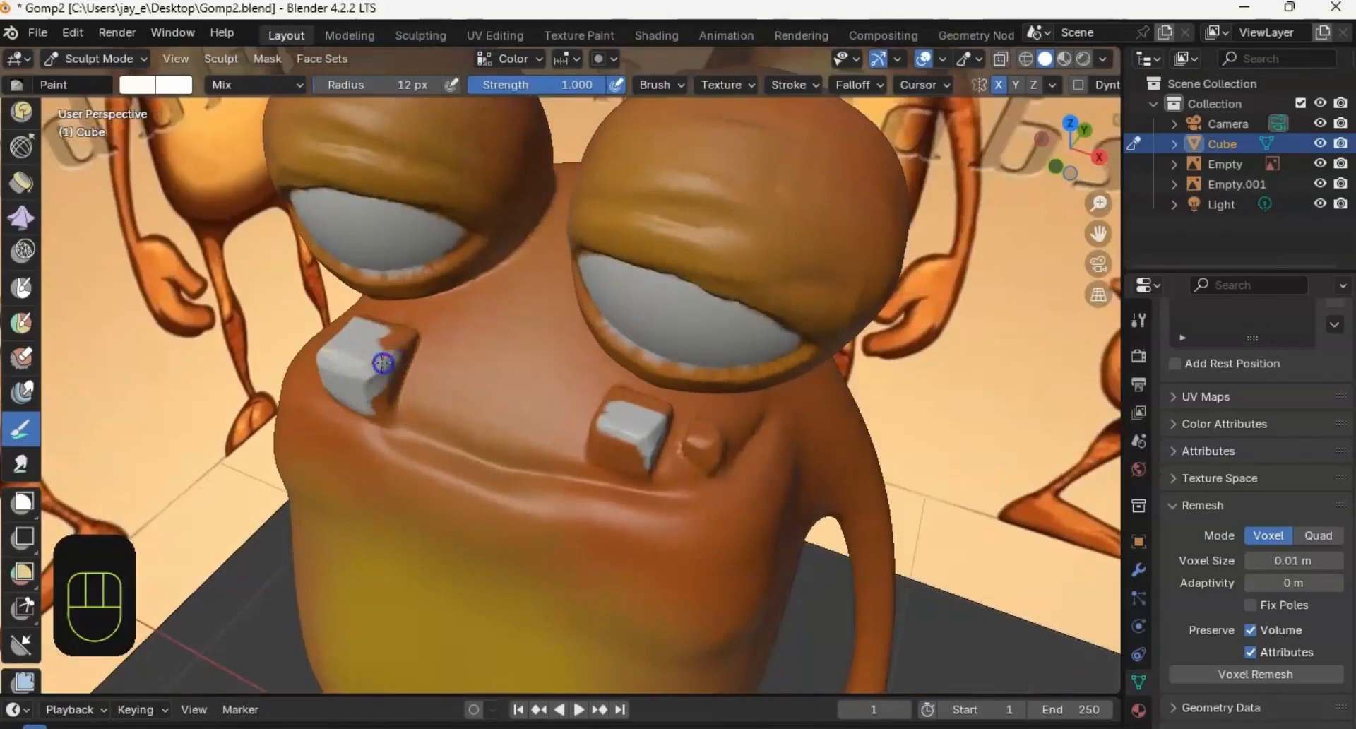
pyautogui.moveTo(383, 363); pyautogui.dragTo(379, 403)
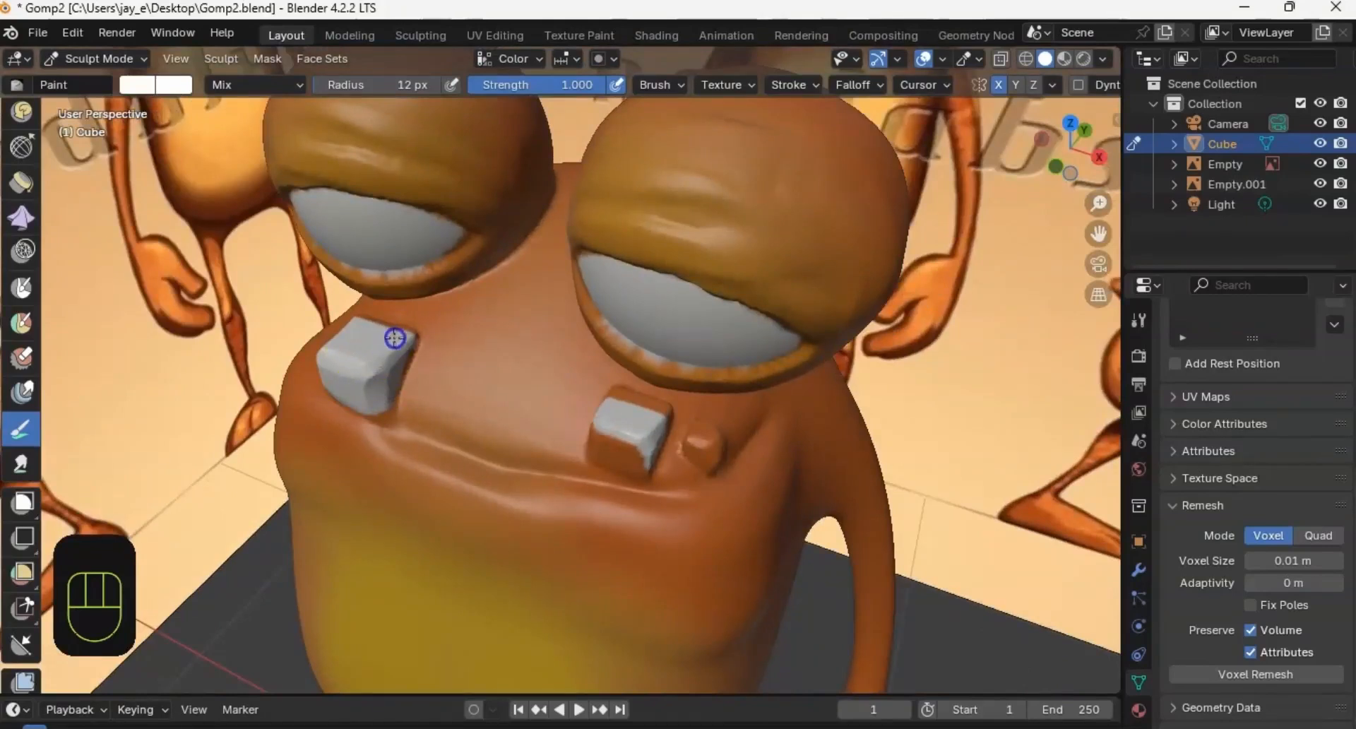
# Step: Turn off X symmetry and paint the large tooth on the character's left side white all around
pyautogui.keyDown('shift'); pyautogui.moveTo(493, 403); pyautogui.dragTo(461, 359, button='middle'); pyautogui.keyUp('shift')
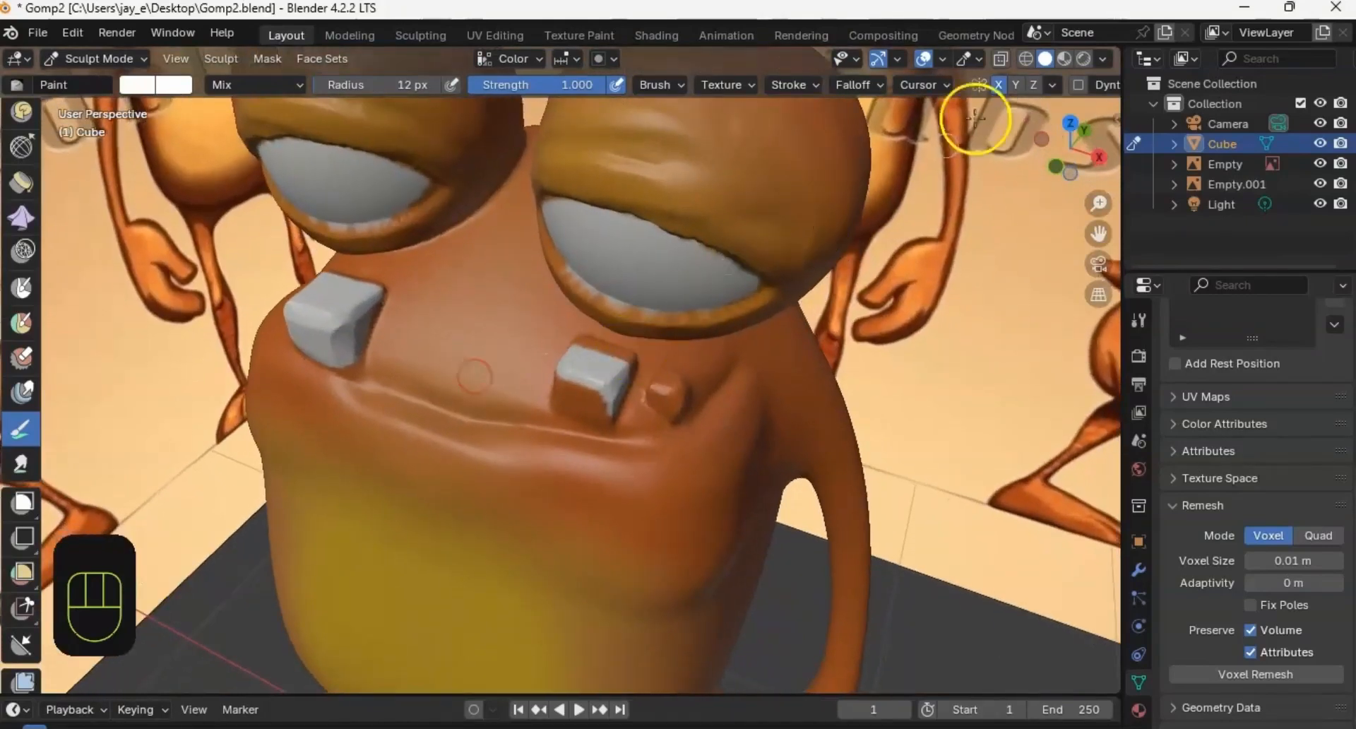
pyautogui.click(998, 86)
pyautogui.moveTo(611, 378); pyautogui.dragTo(683, 332, button='middle')
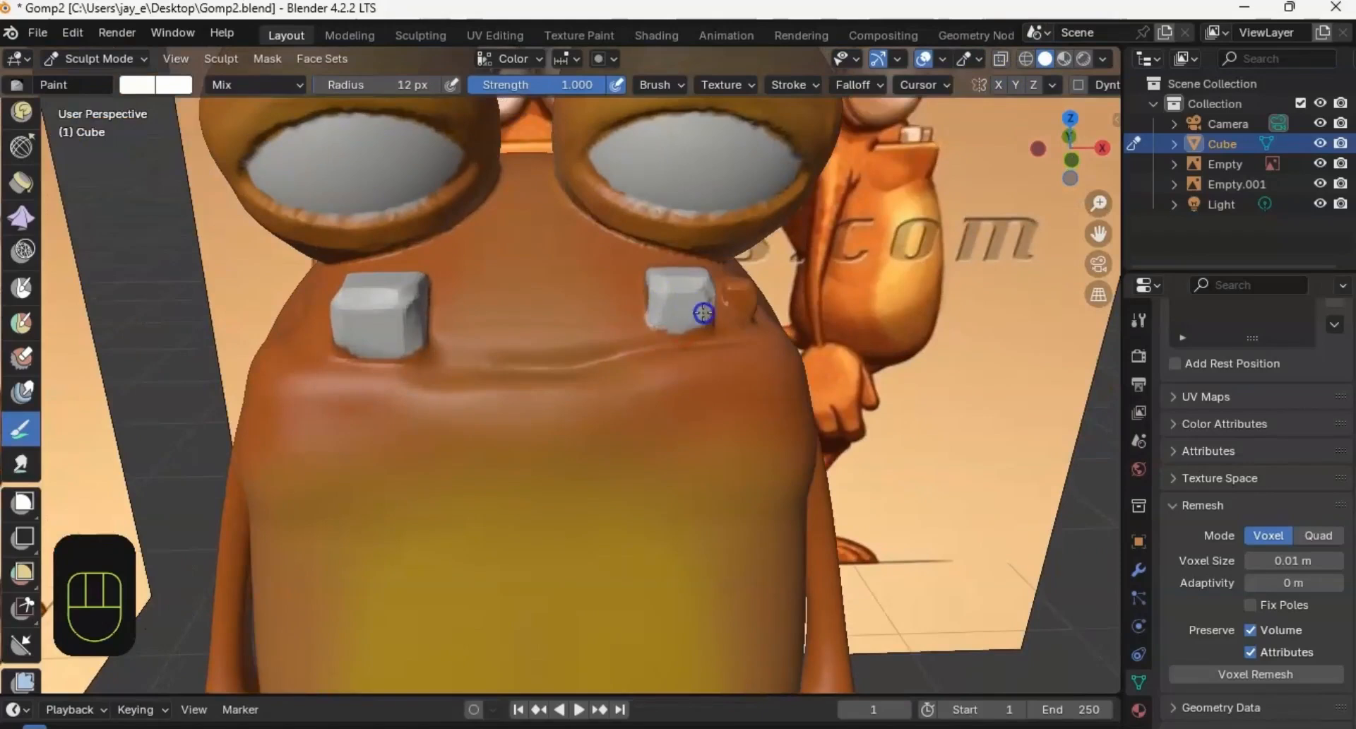
pyautogui.moveTo(696, 318); pyautogui.dragTo(454, 348, button='middle')
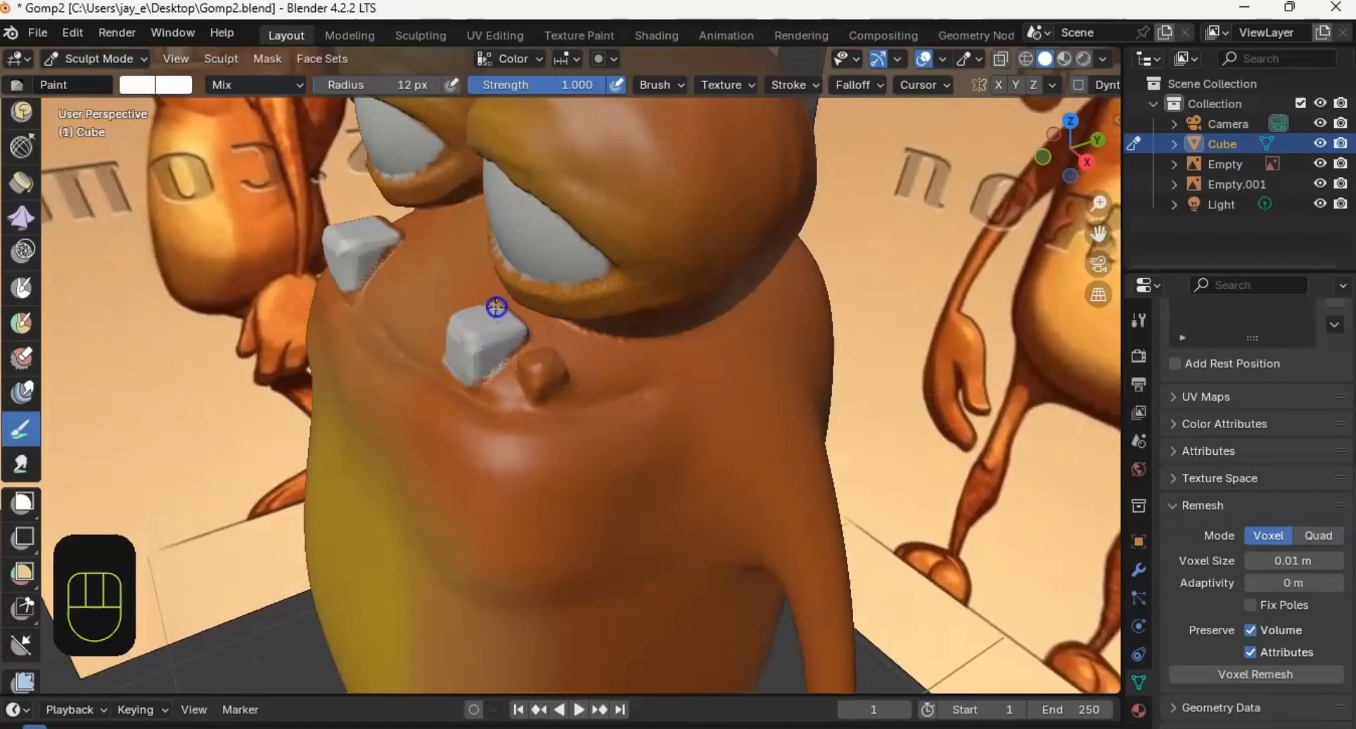
pyautogui.moveTo(496, 307)
pyautogui.mouseDown(button='middle')
pyautogui.moveTo(621, 360)
pyautogui.moveTo(695, 351)
pyautogui.moveTo(682, 340)
pyautogui.mouseUp(button='middle')
pyautogui.moveTo(673, 345); pyautogui.dragTo(679, 344)
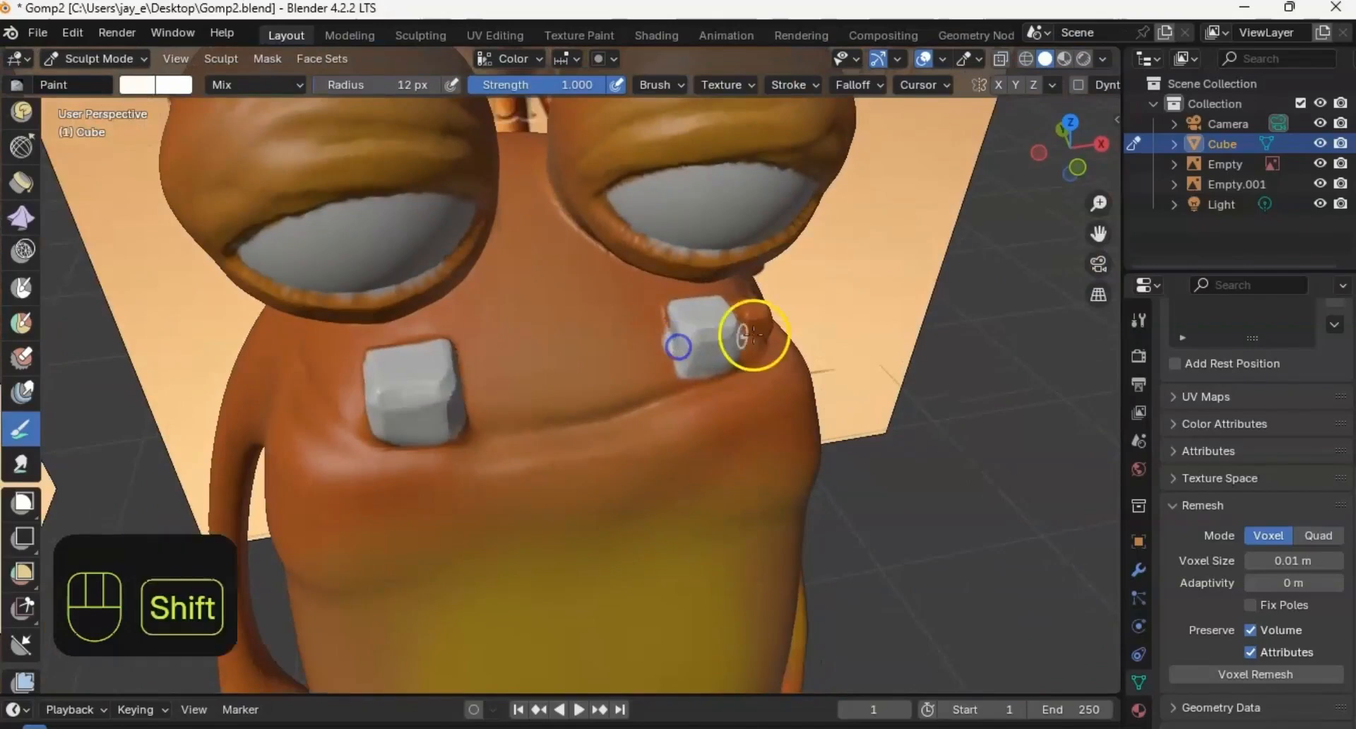
# Step: Paint the small tooth beside the large left tooth white and touch up the nearby white areas
pyautogui.keyDown('shift'); pyautogui.moveTo(753, 333); pyautogui.dragTo(595, 347, button='middle'); pyautogui.keyUp('shift')
pyautogui.moveTo(594, 346); pyautogui.dragTo(530, 348, button='middle')
pyautogui.moveTo(565, 335); pyautogui.dragTo(572, 339)
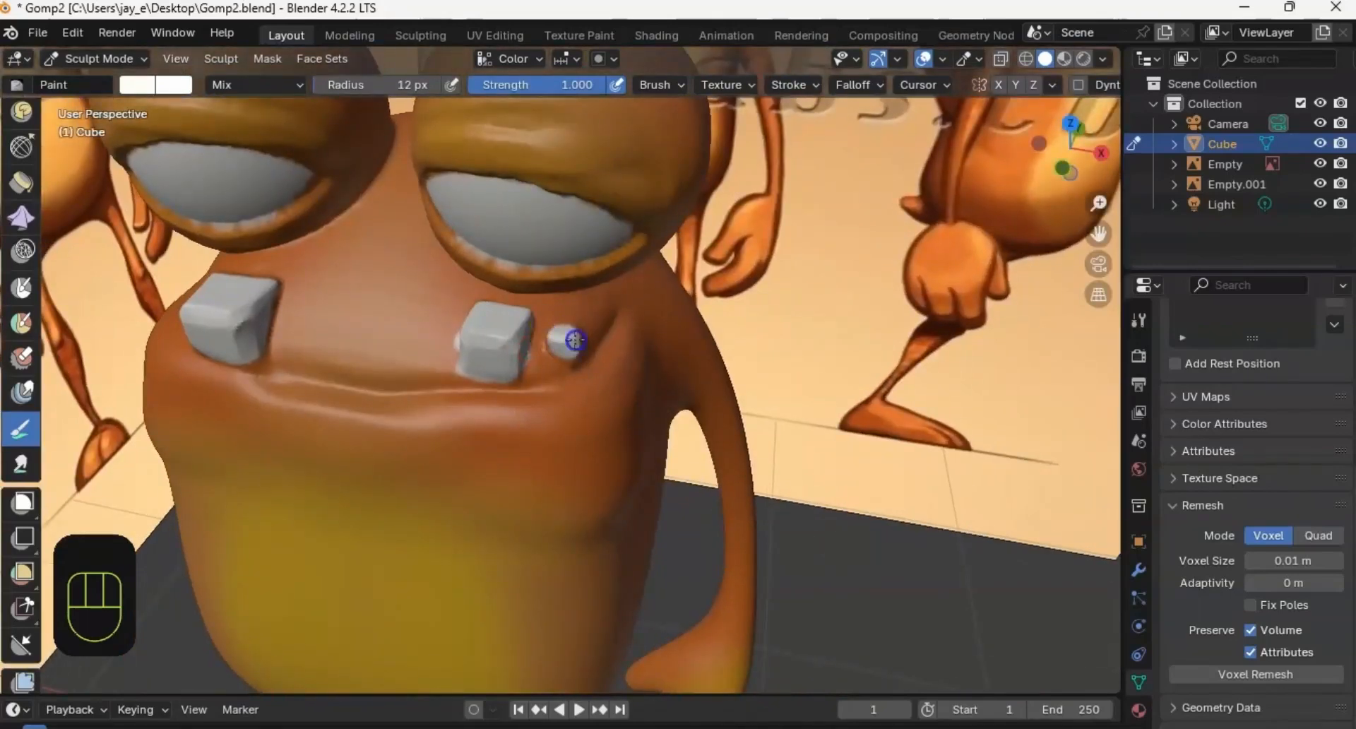
pyautogui.moveTo(526, 342)
pyautogui.mouseDown(button='middle')
pyautogui.moveTo(475, 324)
pyautogui.moveTo(538, 346)
pyautogui.mouseUp(button='middle')
pyautogui.moveTo(397, 265)
pyautogui.mouseDown()
pyautogui.moveTo(388, 272)
pyautogui.moveTo(408, 244)
pyautogui.mouseUp()
pyautogui.keyDown('shift'); pyautogui.moveTo(392, 330); pyautogui.dragTo(483, 308, button='middle'); pyautogui.keyUp('shift')
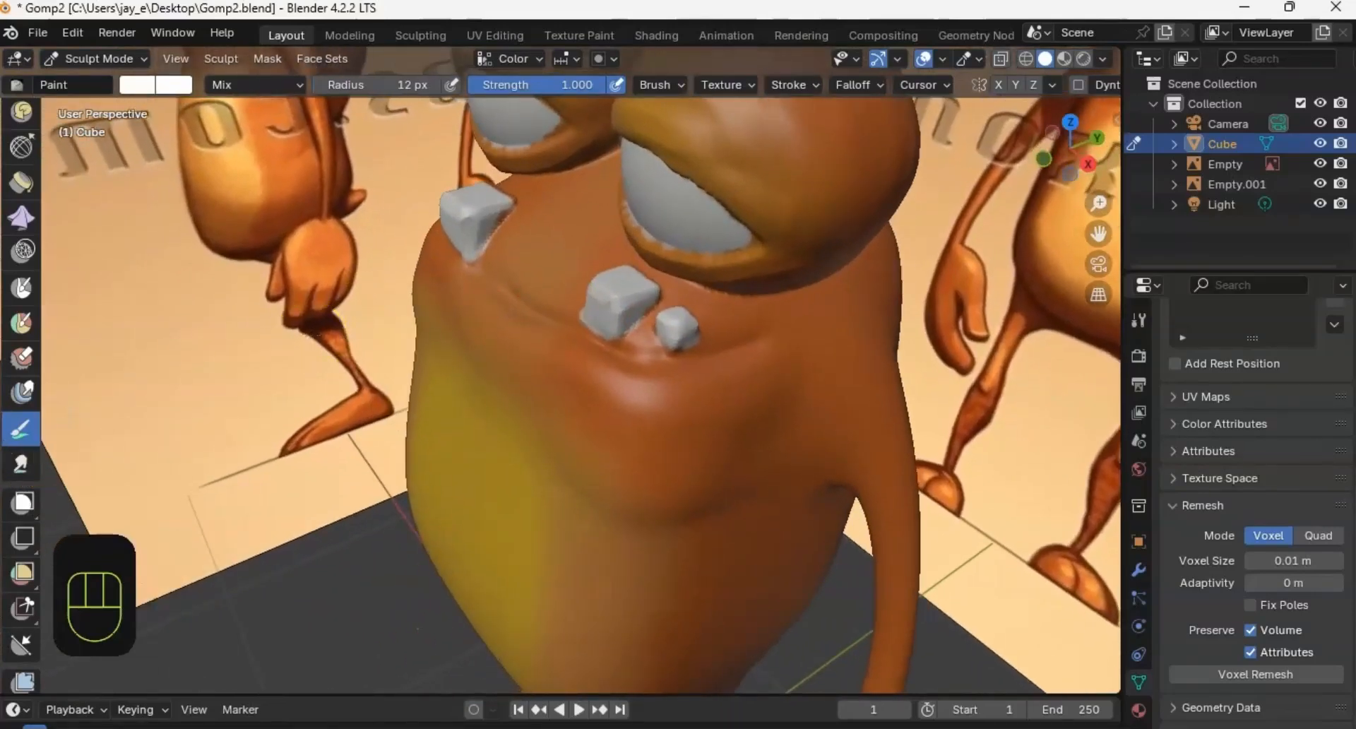
# Step: Smear the paint around the base and sides of the single tooth on the character's right side, with a 12 px radius
pyautogui.click(23, 465)
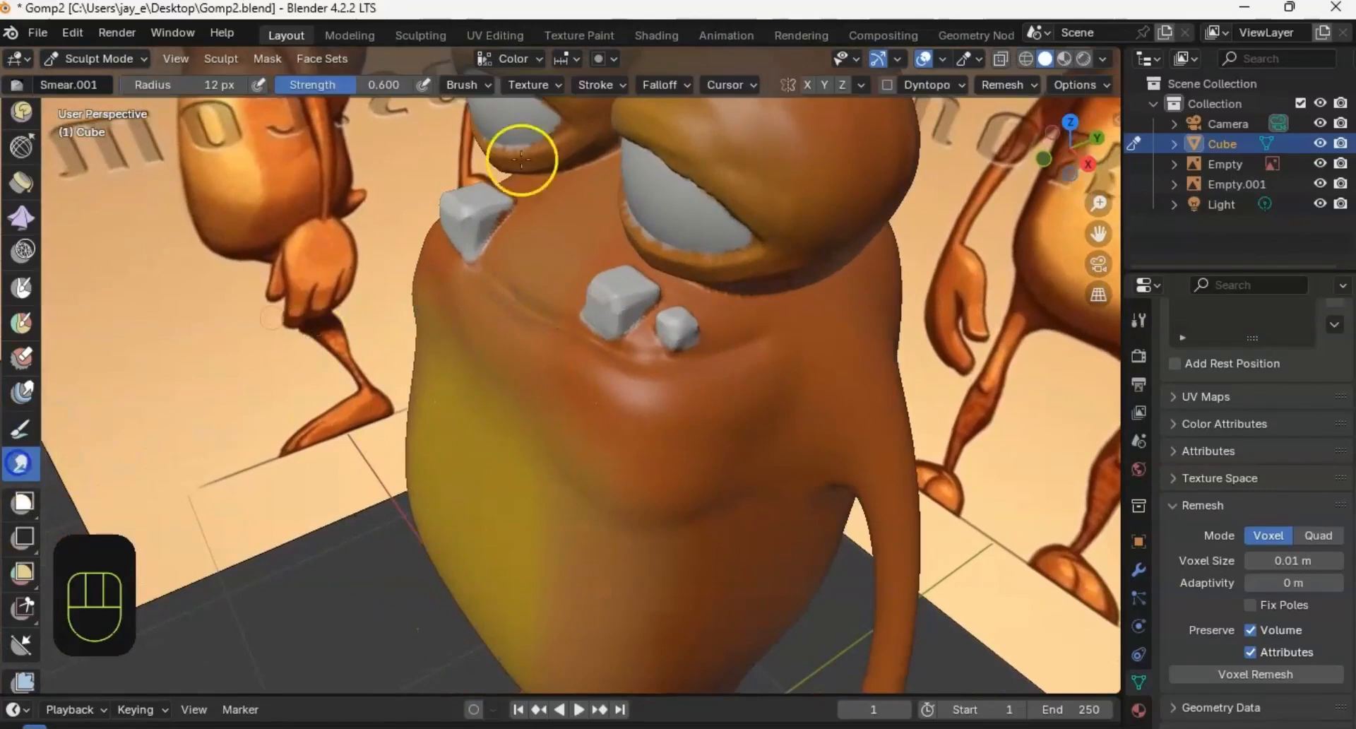
pyautogui.moveTo(482, 250); pyautogui.dragTo(484, 221, button='middle')
pyautogui.keyDown('shift'); pyautogui.moveTo(484, 261); pyautogui.dragTo(548, 329, button='middle'); pyautogui.keyUp('shift')
pyautogui.moveTo(452, 309); pyautogui.dragTo(457, 300)
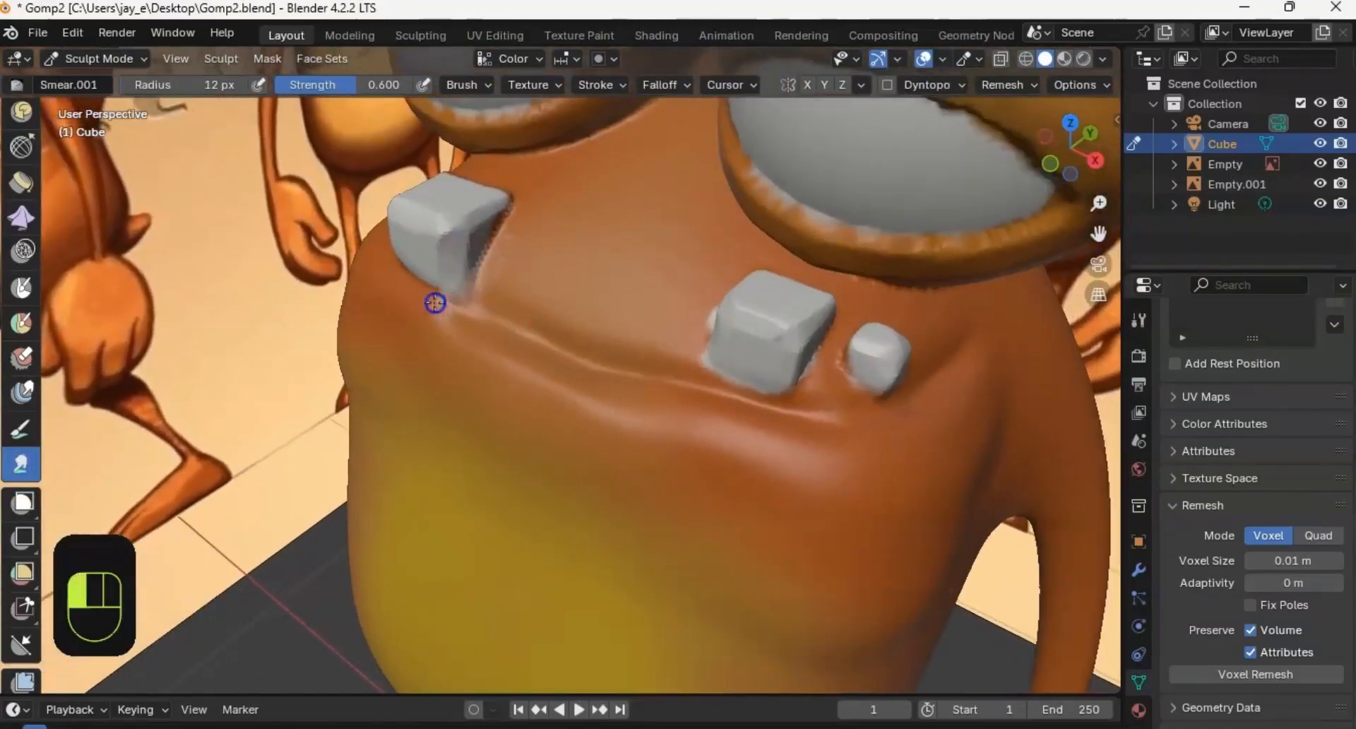
pyautogui.moveTo(463, 219); pyautogui.dragTo(639, 281, button='middle')
pyautogui.keyDown('shift'); pyautogui.moveTo(536, 281); pyautogui.dragTo(675, 240, button='middle'); pyautogui.keyUp('shift')
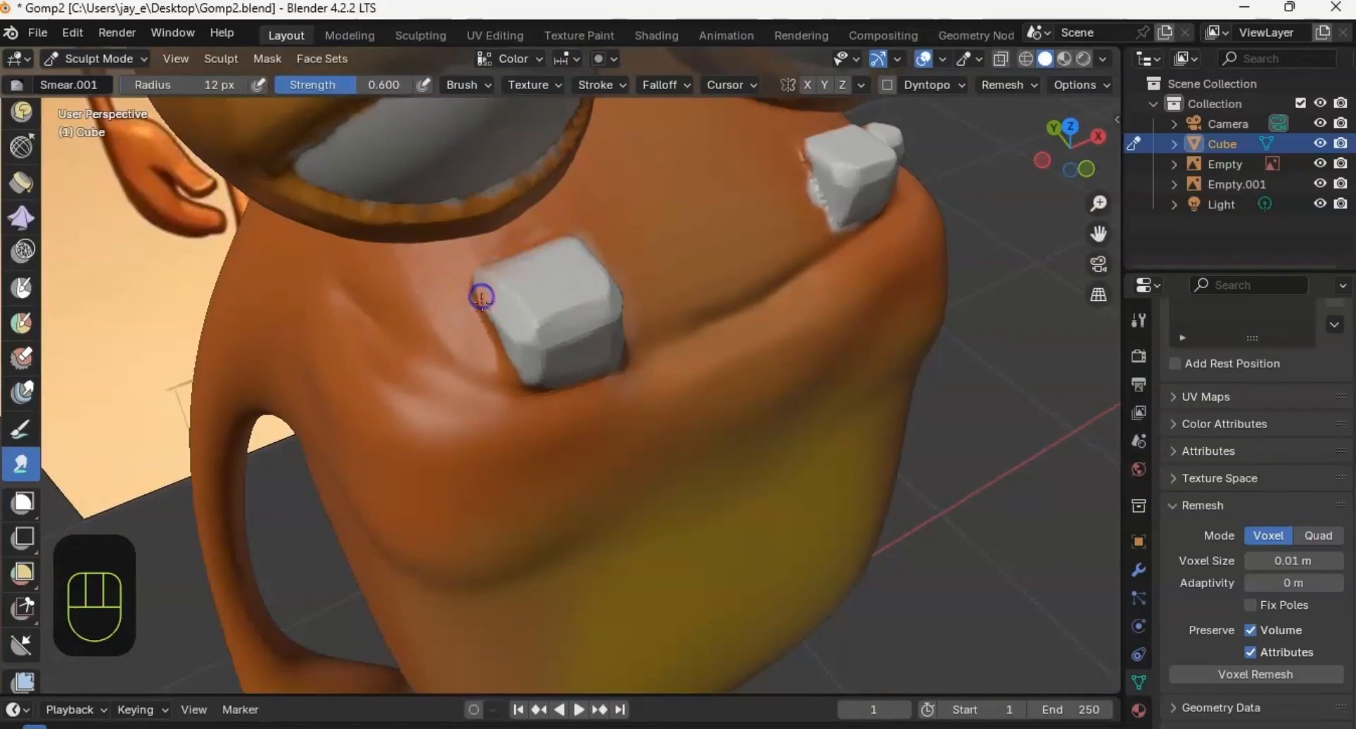
pyautogui.moveTo(481, 297); pyautogui.dragTo(516, 266, button='middle')
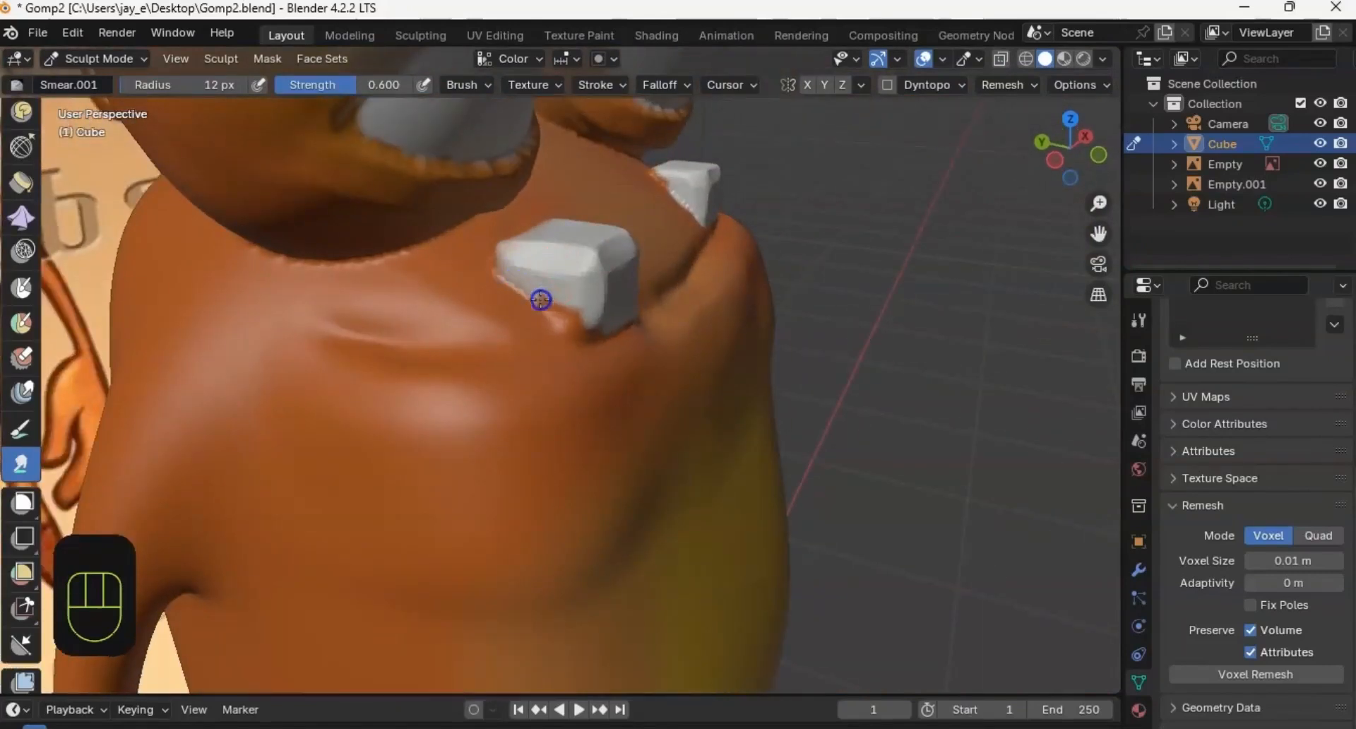
pyautogui.moveTo(672, 299); pyautogui.dragTo(593, 275, button='middle')
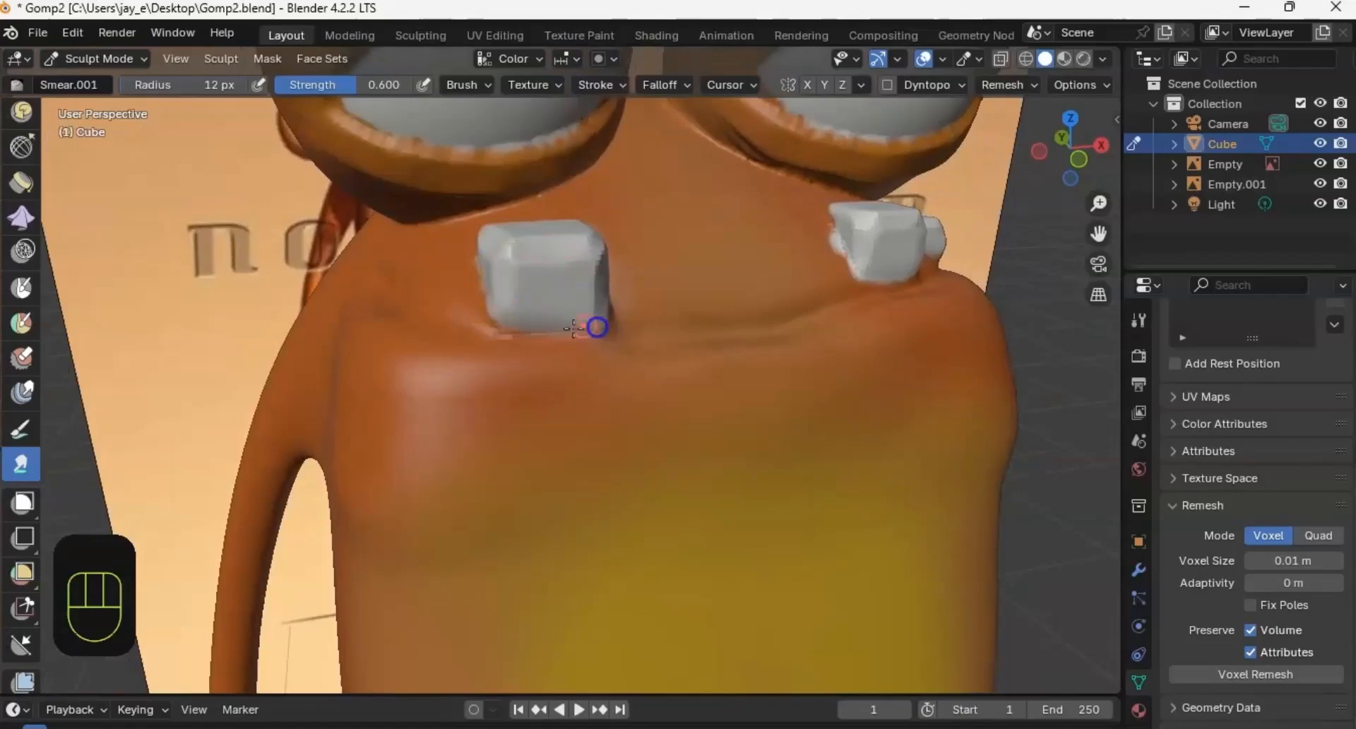
# Step: Smear the paint around the edges of the large and small teeth on the character's left side
pyautogui.moveTo(615, 339)
pyautogui.mouseDown(button='middle')
pyautogui.moveTo(657, 311)
pyautogui.moveTo(646, 342)
pyautogui.mouseUp(button='middle')
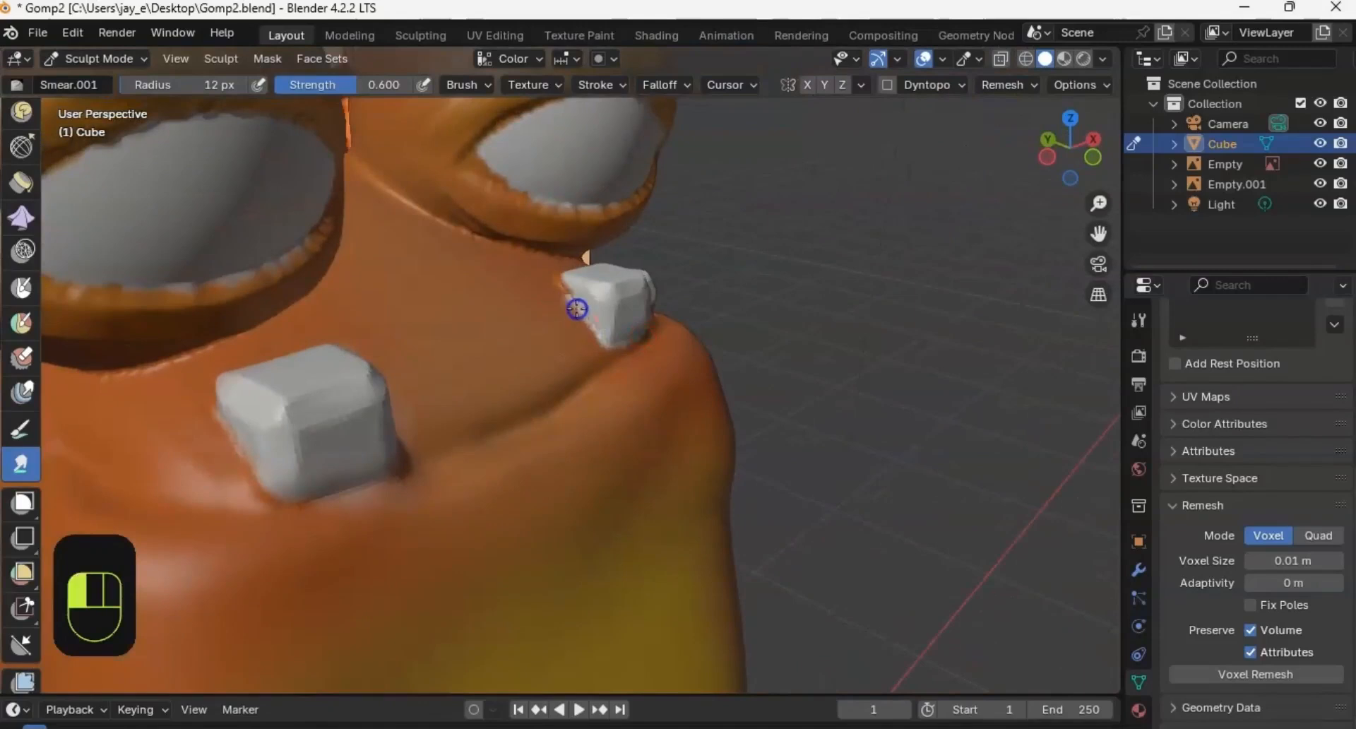
pyautogui.moveTo(622, 342); pyautogui.dragTo(587, 364, button='middle')
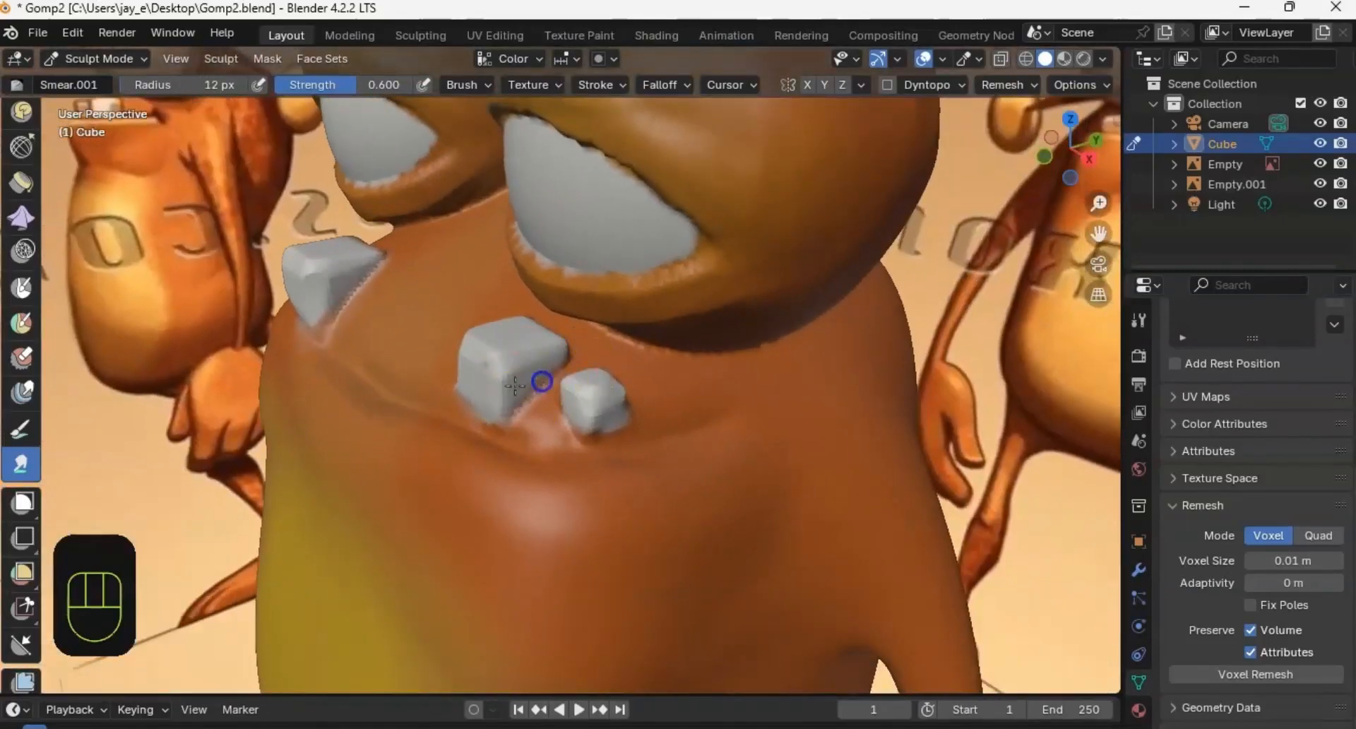
pyautogui.moveTo(487, 422); pyautogui.dragTo(523, 389, button='middle')
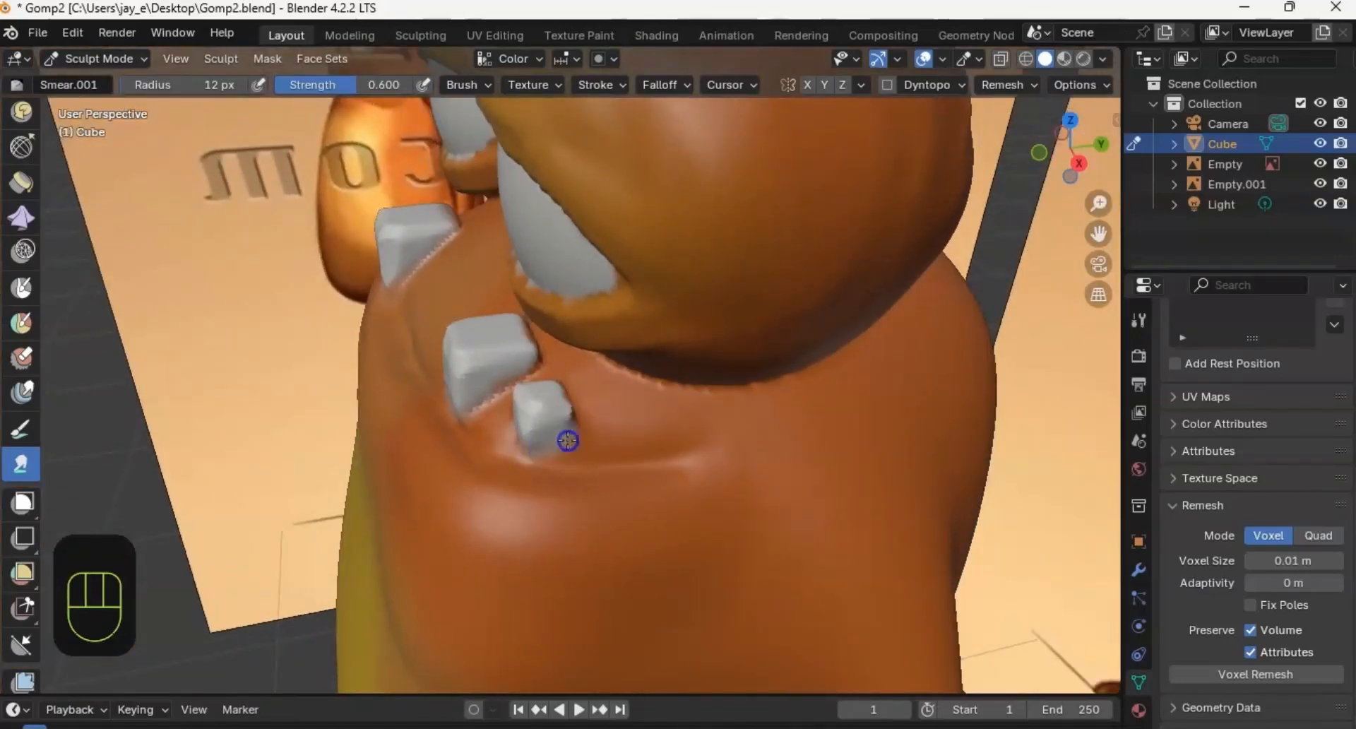
pyautogui.moveTo(574, 427)
pyautogui.mouseDown(button='middle')
pyautogui.moveTo(497, 377)
pyautogui.moveTo(485, 394)
pyautogui.moveTo(469, 363)
pyautogui.mouseUp(button='middle')
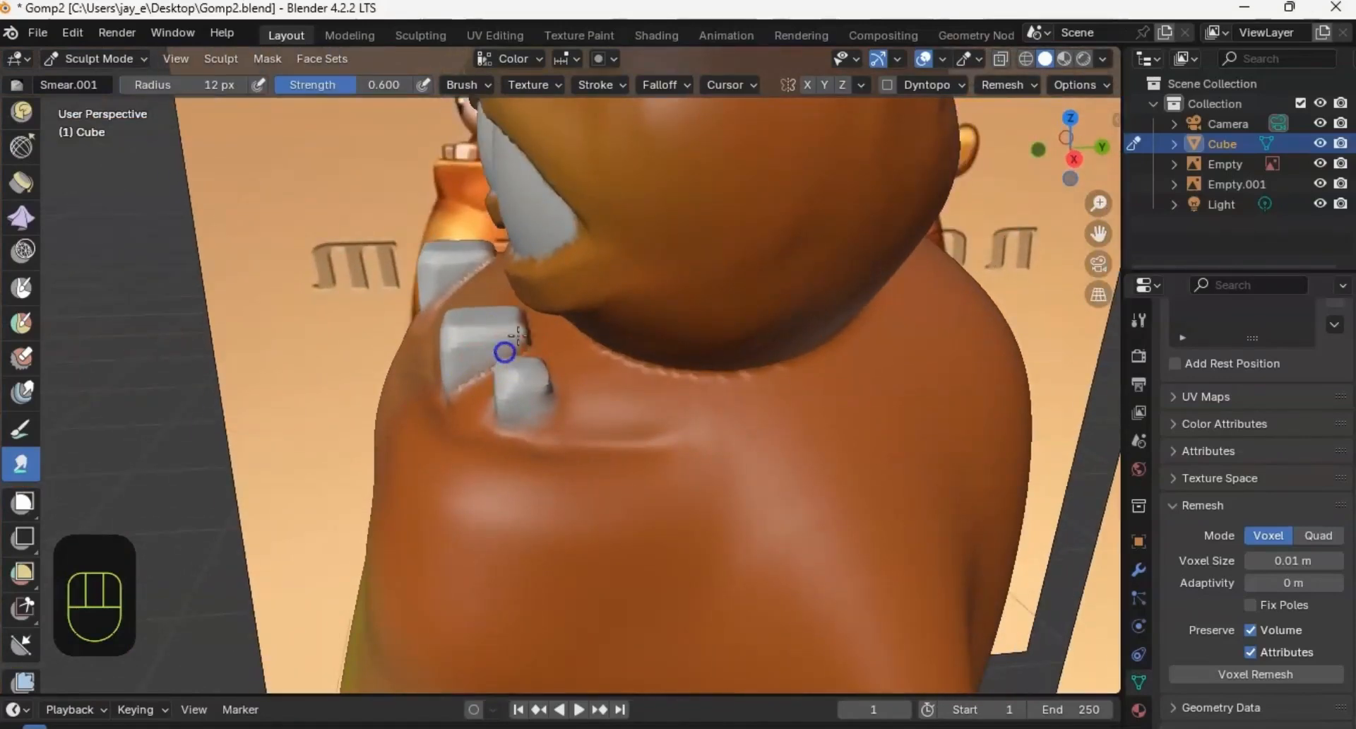
pyautogui.moveTo(518, 315); pyautogui.dragTo(573, 348, button='middle')
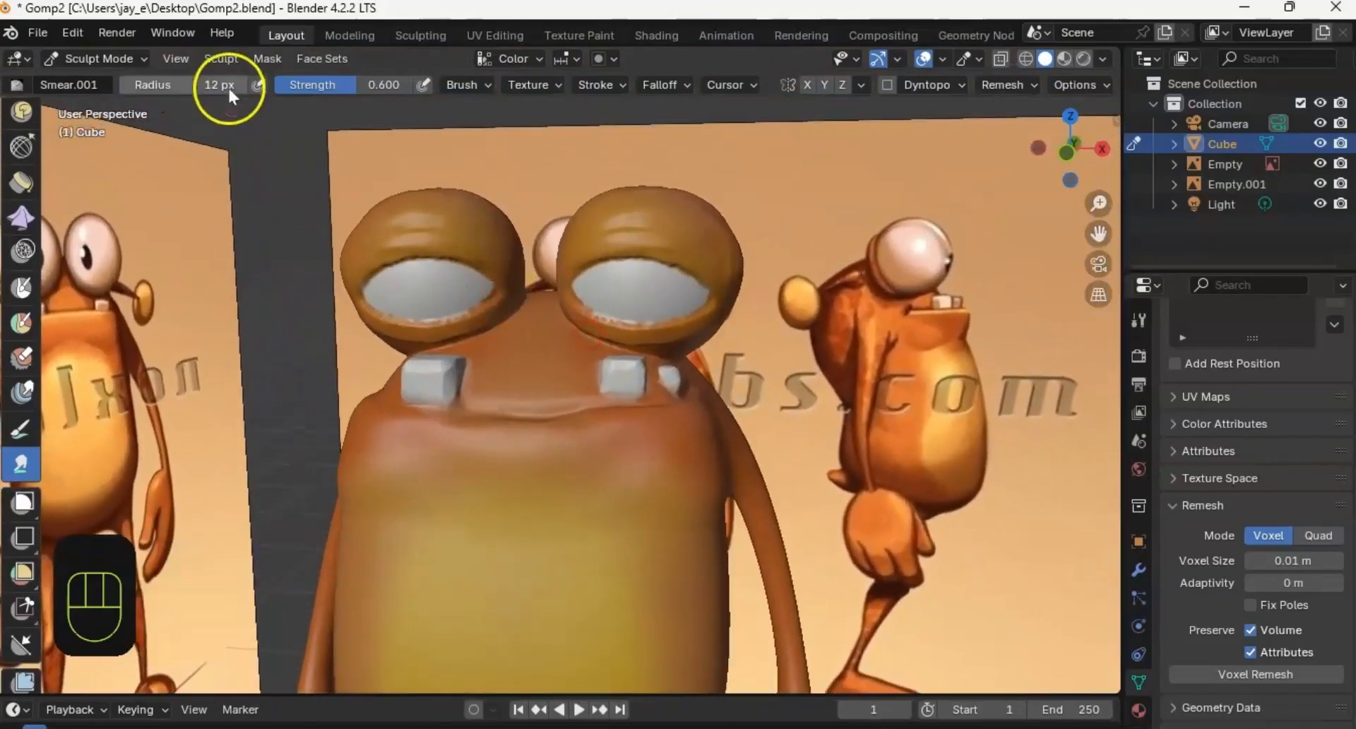
# Step: Switch to the Paint brush in black with X symmetry on and paint an upright oval pupil on each white eye
pyautogui.click(21, 429)
pyautogui.click(140, 85)
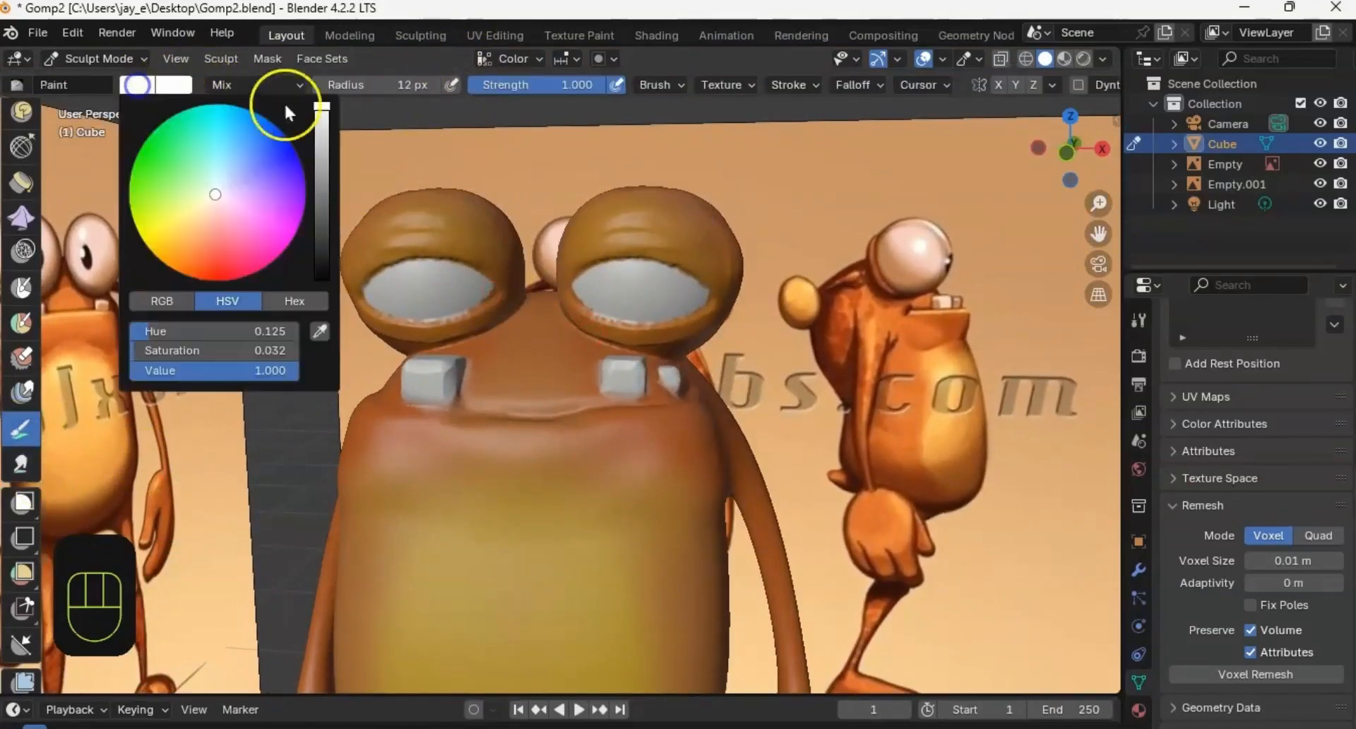
pyautogui.moveTo(320, 144); pyautogui.dragTo(328, 262)
pyautogui.moveTo(585, 329)
pyautogui.mouseDown(button='middle')
pyautogui.moveTo(614, 311)
pyautogui.moveTo(508, 323)
pyautogui.moveTo(579, 310)
pyautogui.mouseUp(button='middle')
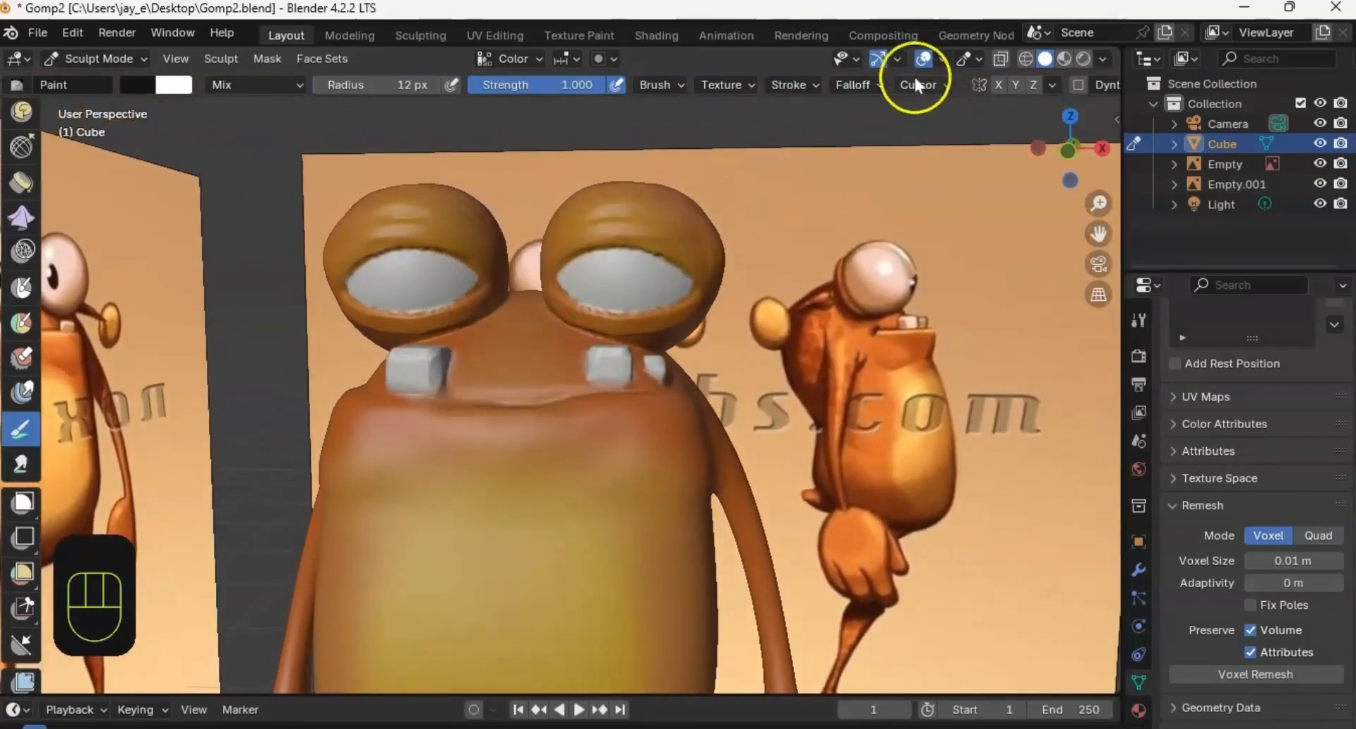
pyautogui.click(998, 84)
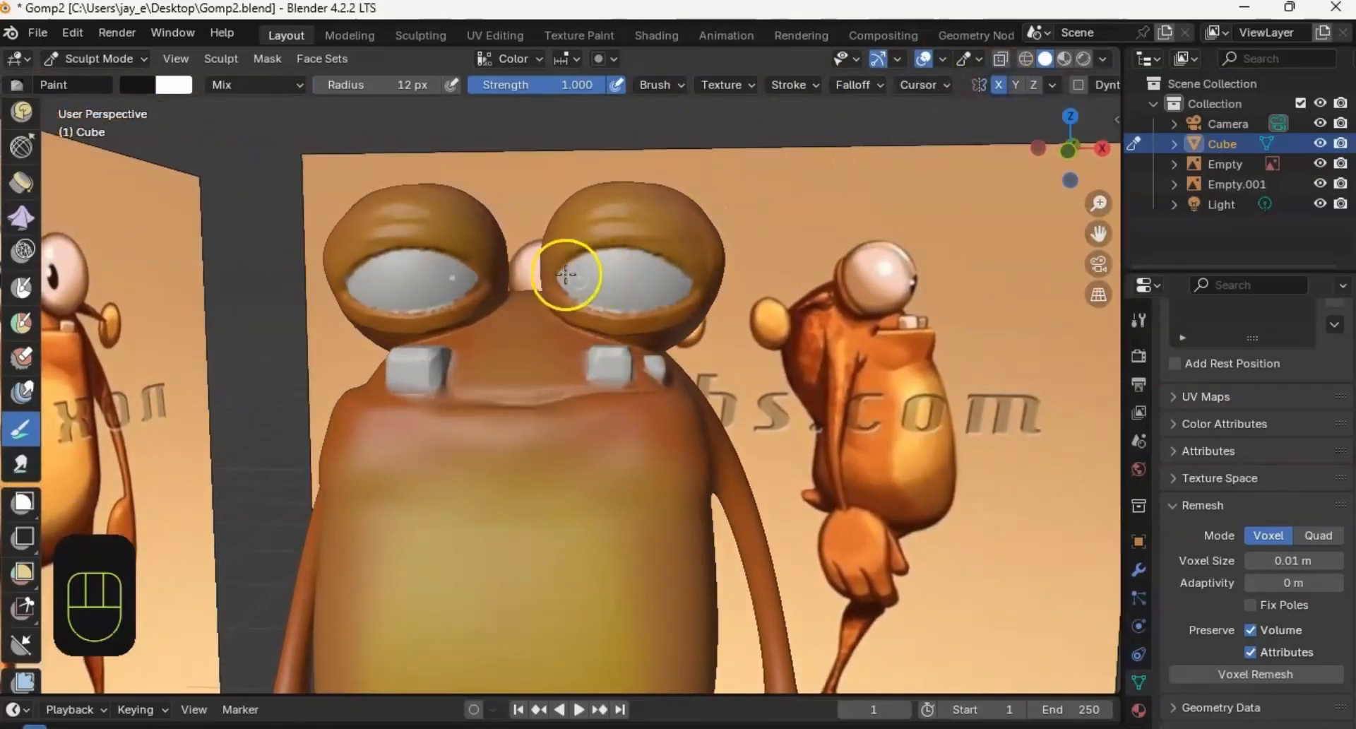
pyautogui.moveTo(565, 274); pyautogui.dragTo(671, 255, button='middle')
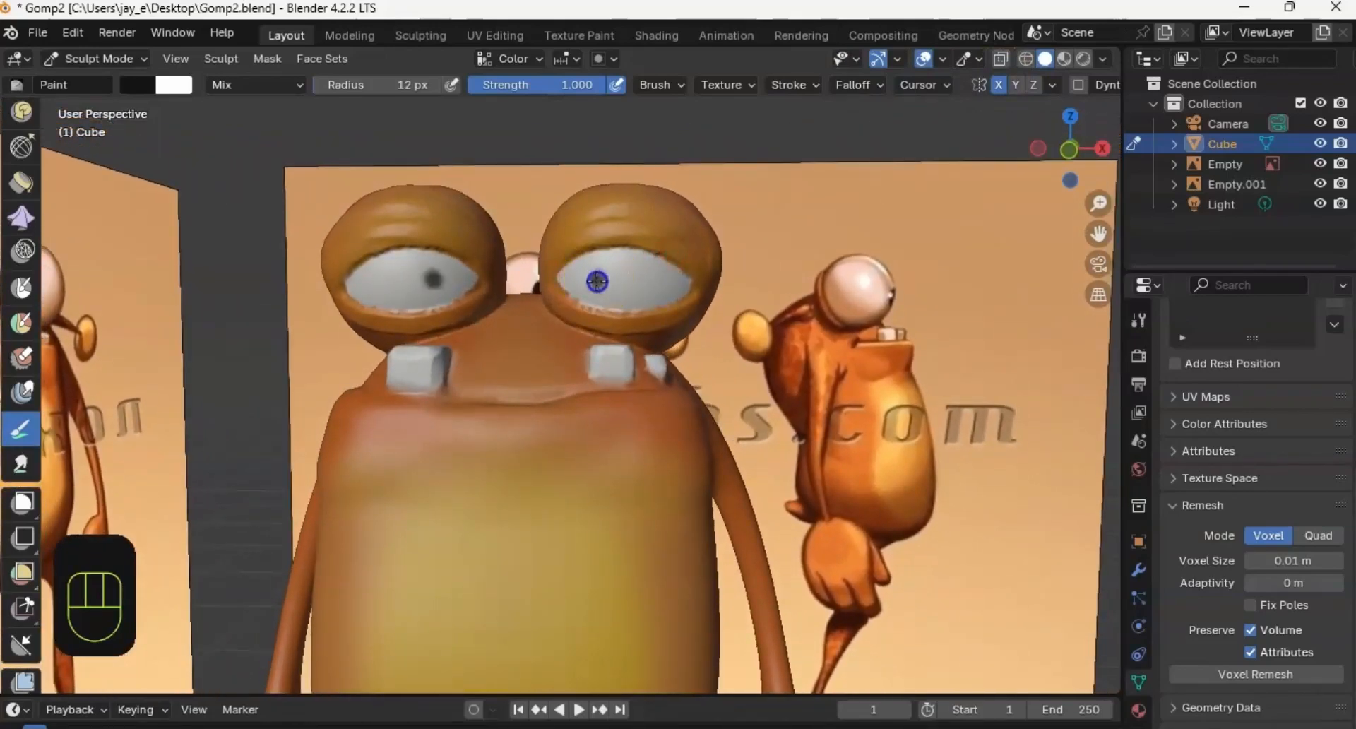
pyautogui.moveTo(612, 275); pyautogui.dragTo(596, 275, button='middle')
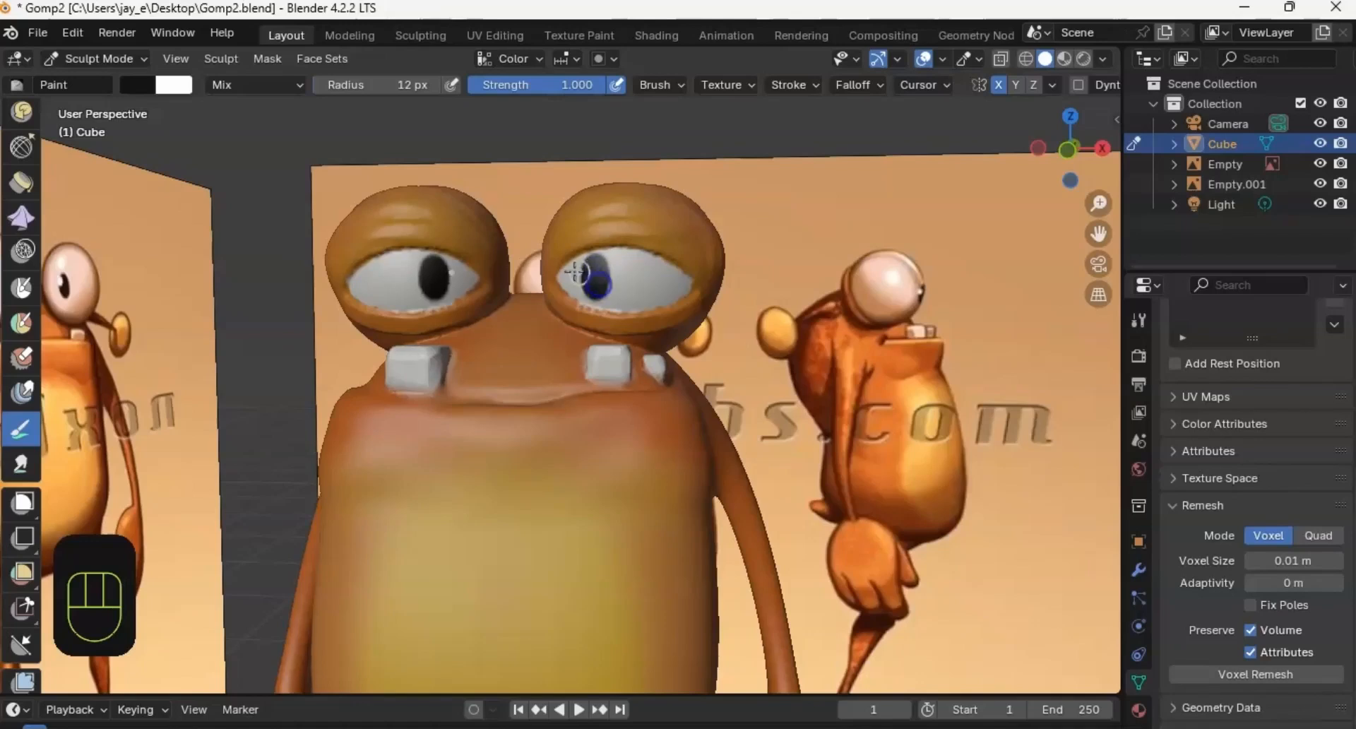
pyautogui.moveTo(576, 272); pyautogui.dragTo(631, 273, button='middle')
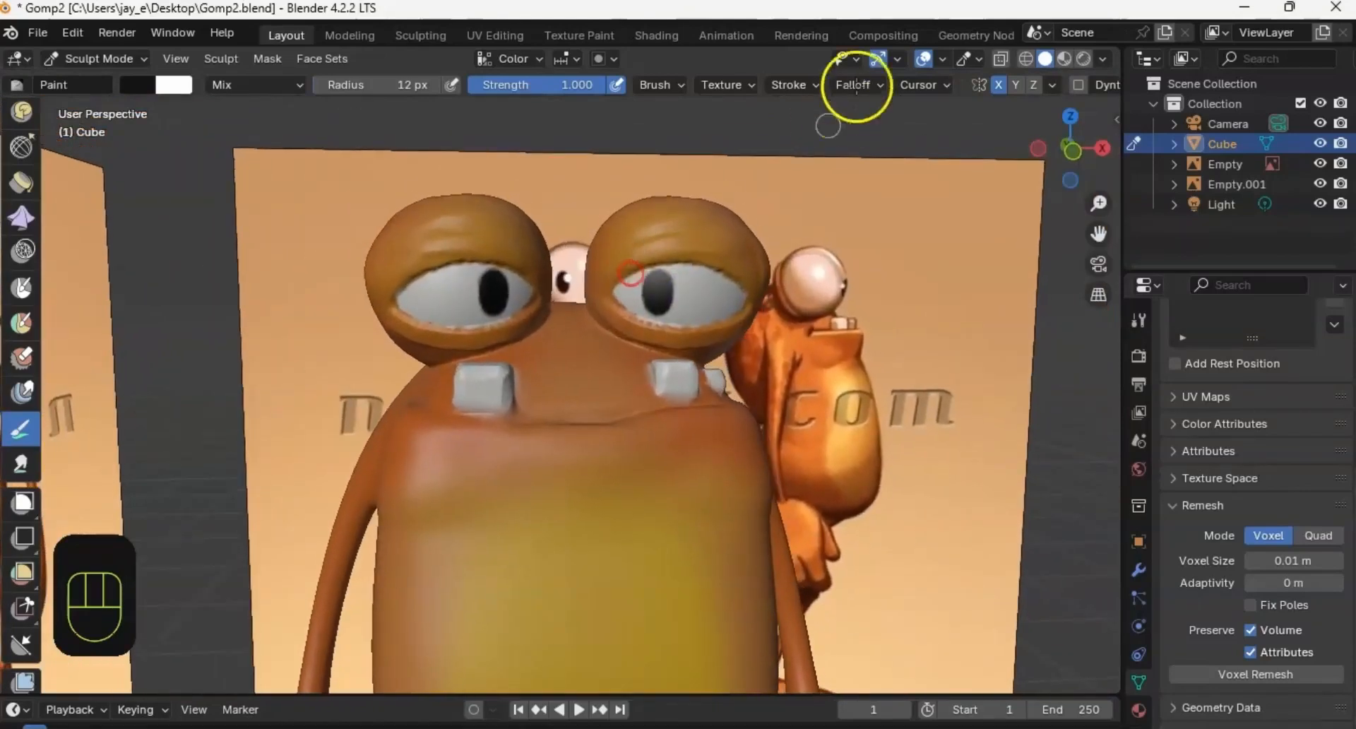
# Step: Turn off X symmetry, set the paint colour to pure white, and dab a small highlight at the upper edge of each pupil
pyautogui.click(997, 83)
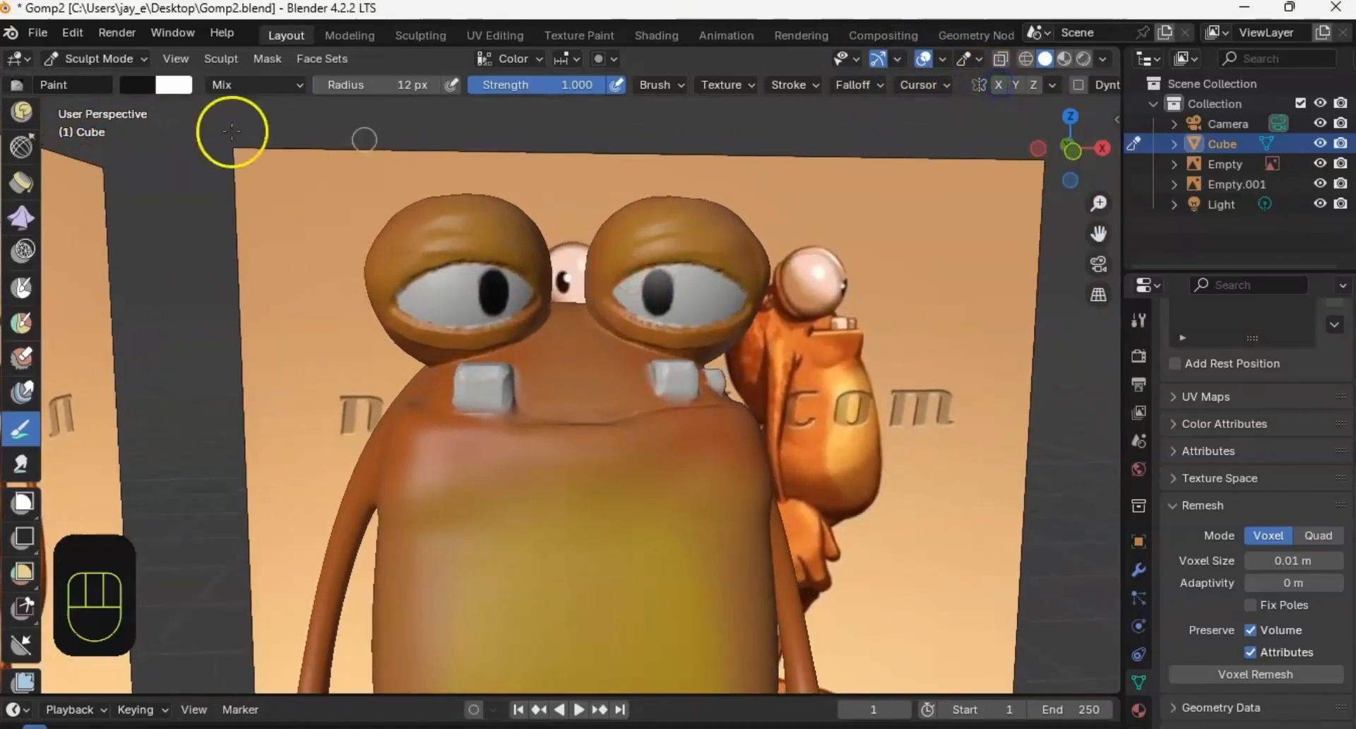
pyautogui.click(135, 86)
pyautogui.moveTo(310, 223); pyautogui.dragTo(321, 88)
pyautogui.click(216, 193)
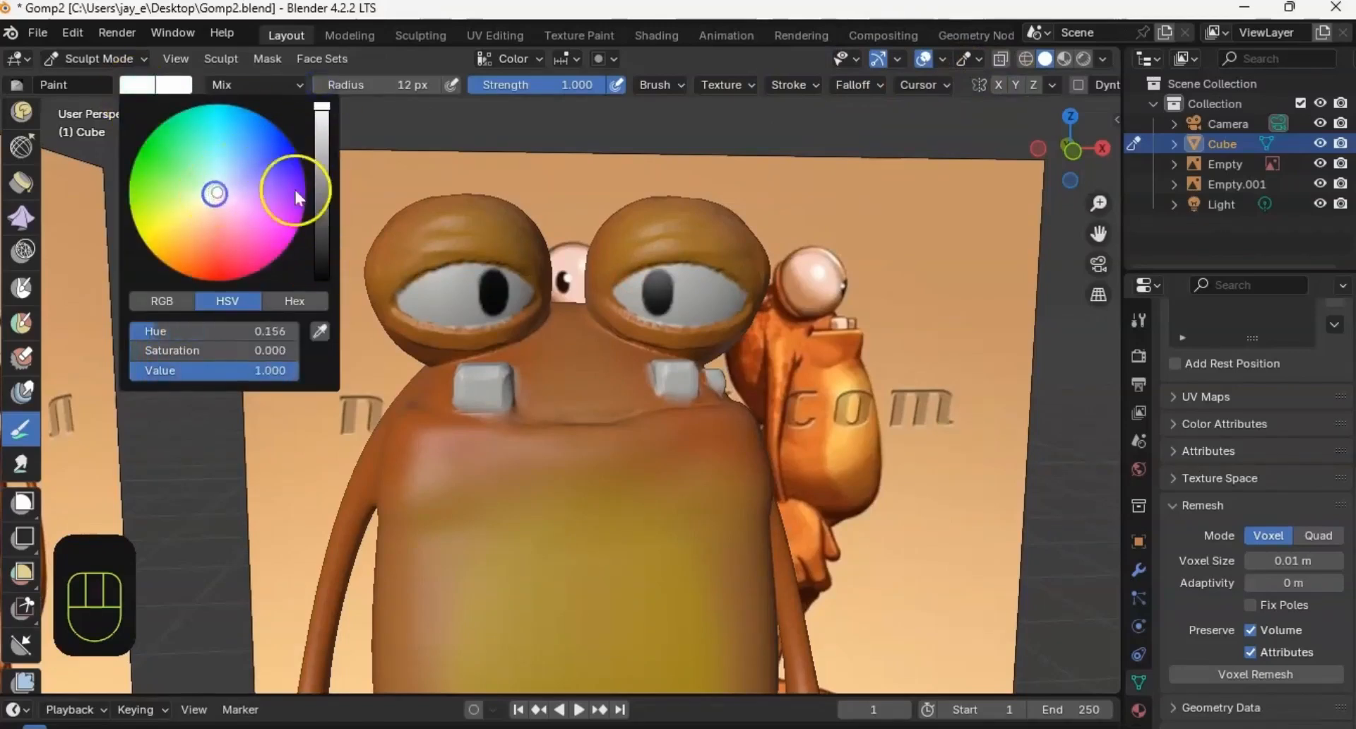
pyautogui.keyDown('ctrl'); pyautogui.moveTo(702, 318); pyautogui.dragTo(672, 242, button='middle'); pyautogui.keyUp('ctrl')
pyautogui.moveTo(671, 242)
pyautogui.keyDown('shift'); pyautogui.mouseDown(button='middle')
pyautogui.moveTo(643, 294)
pyautogui.moveTo(529, 305)
pyautogui.mouseUp(button='middle'); pyautogui.keyUp('shift')
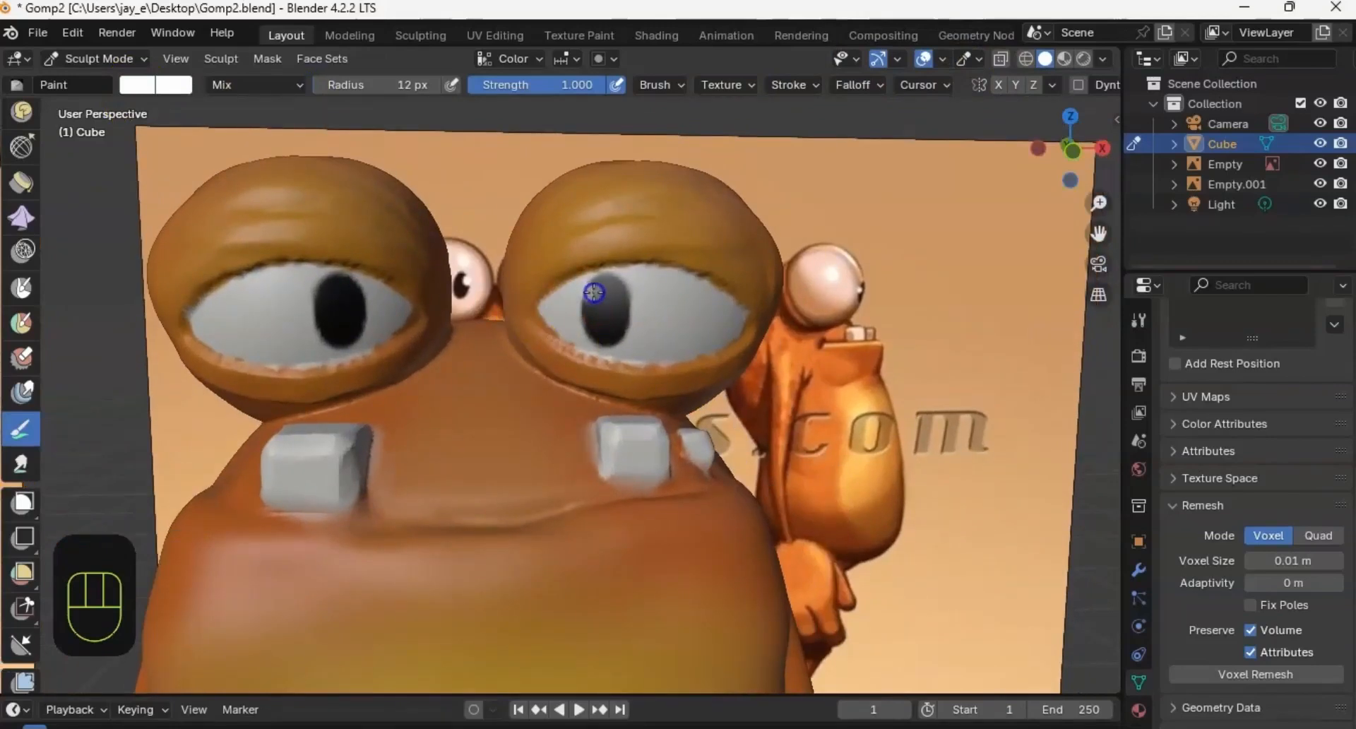
pyautogui.keyDown('shift'); pyautogui.moveTo(503, 291); pyautogui.dragTo(605, 295, button='middle'); pyautogui.keyUp('shift')
pyautogui.click(417, 293)
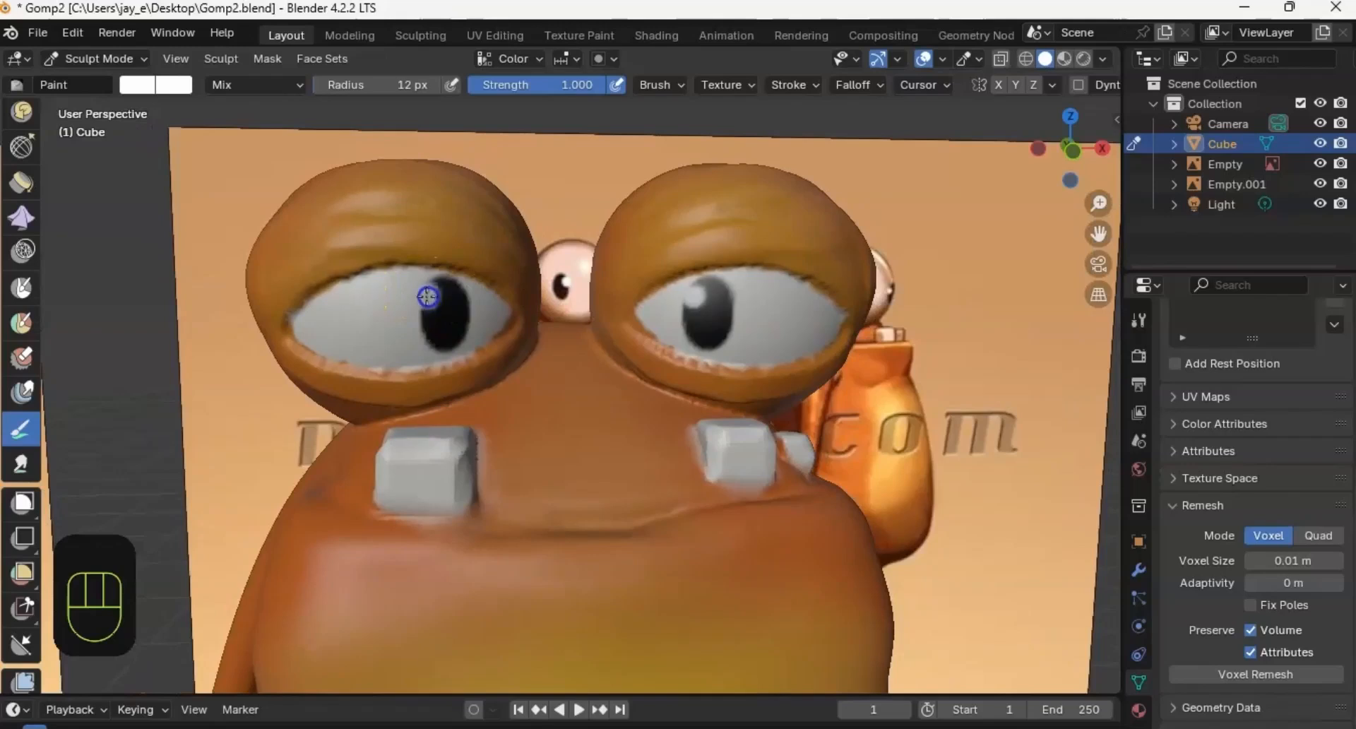
pyautogui.moveTo(428, 296)
pyautogui.keyDown('ctrl'); pyautogui.mouseDown(button='middle')
pyautogui.moveTo(554, 357)
pyautogui.moveTo(575, 307)
pyautogui.moveTo(509, 310)
pyautogui.moveTo(600, 303)
pyautogui.moveTo(574, 319)
pyautogui.mouseUp(button='middle'); pyautogui.keyUp('ctrl')
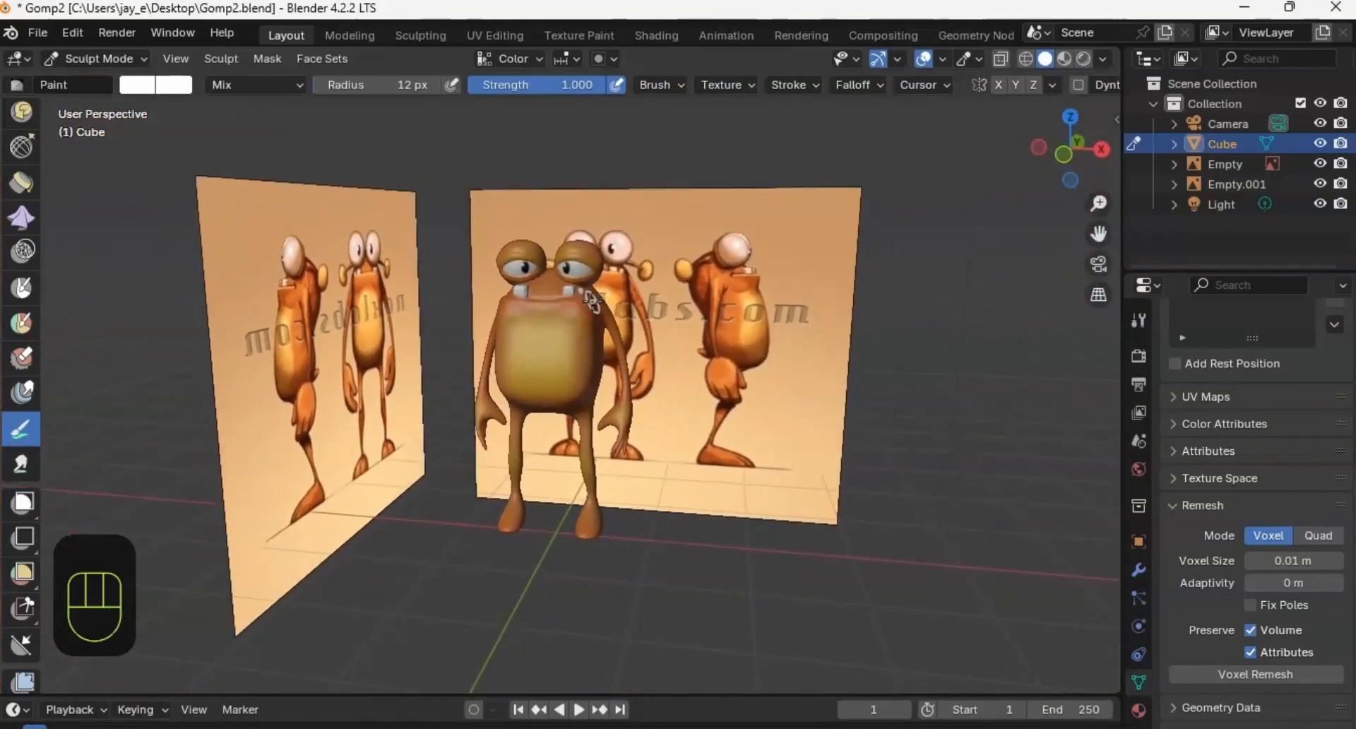
# Step: Return to Object Mode and move the reference image behind the character about 7.47 m back along Y
pyautogui.moveTo(672, 291)
pyautogui.keyDown('ctrl'); pyautogui.mouseDown(button='middle')
pyautogui.moveTo(669, 310)
pyautogui.moveTo(665, 297)
pyautogui.mouseUp(button='middle'); pyautogui.keyUp('ctrl')
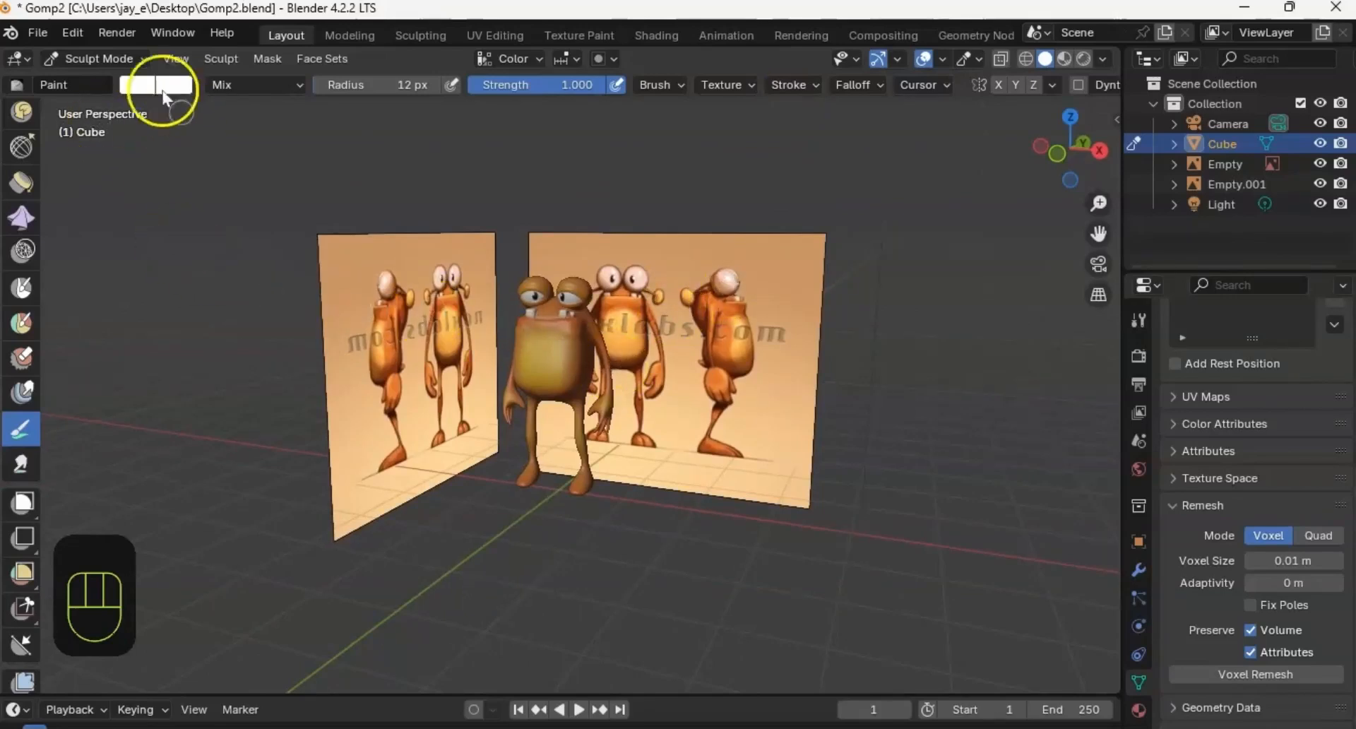
pyautogui.click(110, 57)
pyautogui.click(95, 85)
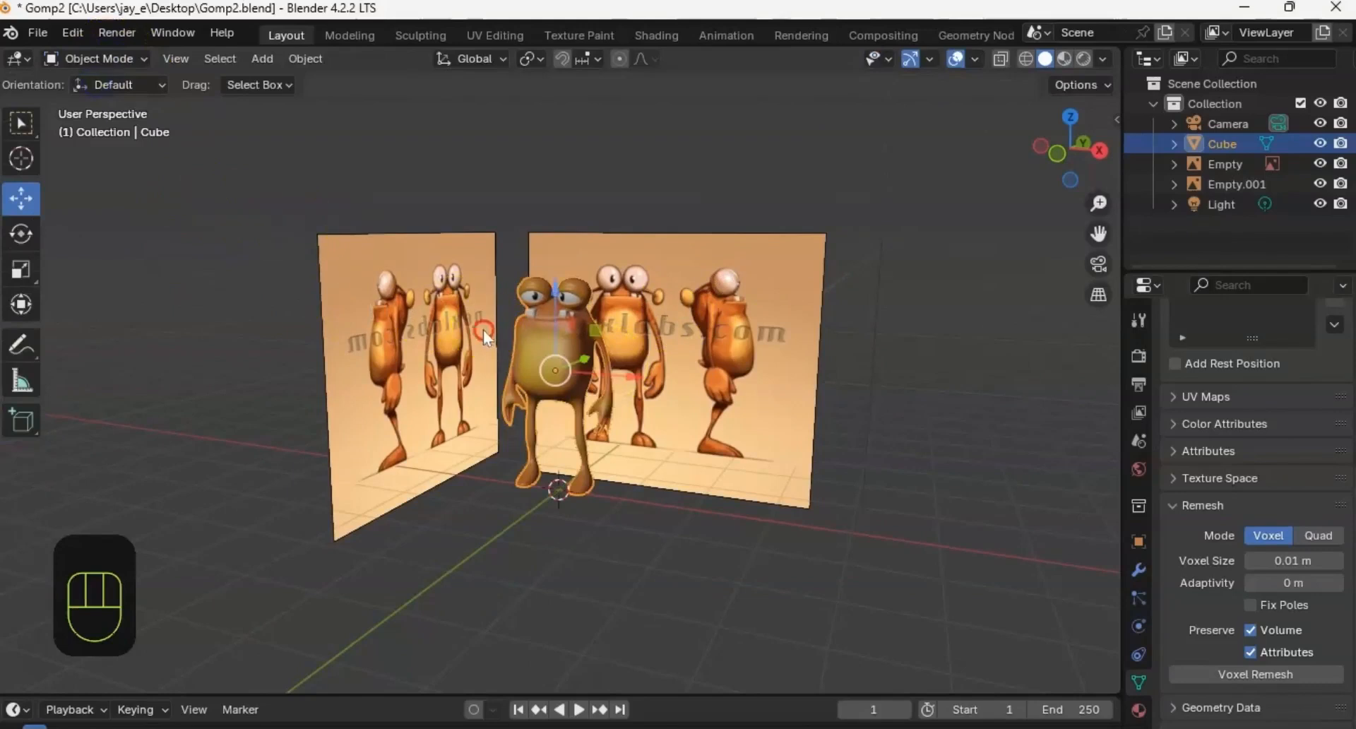
pyautogui.moveTo(483, 329); pyautogui.dragTo(492, 329, button='middle')
pyautogui.click(675, 296)
pyautogui.moveTo(696, 329); pyautogui.dragTo(630, 358, button='middle')
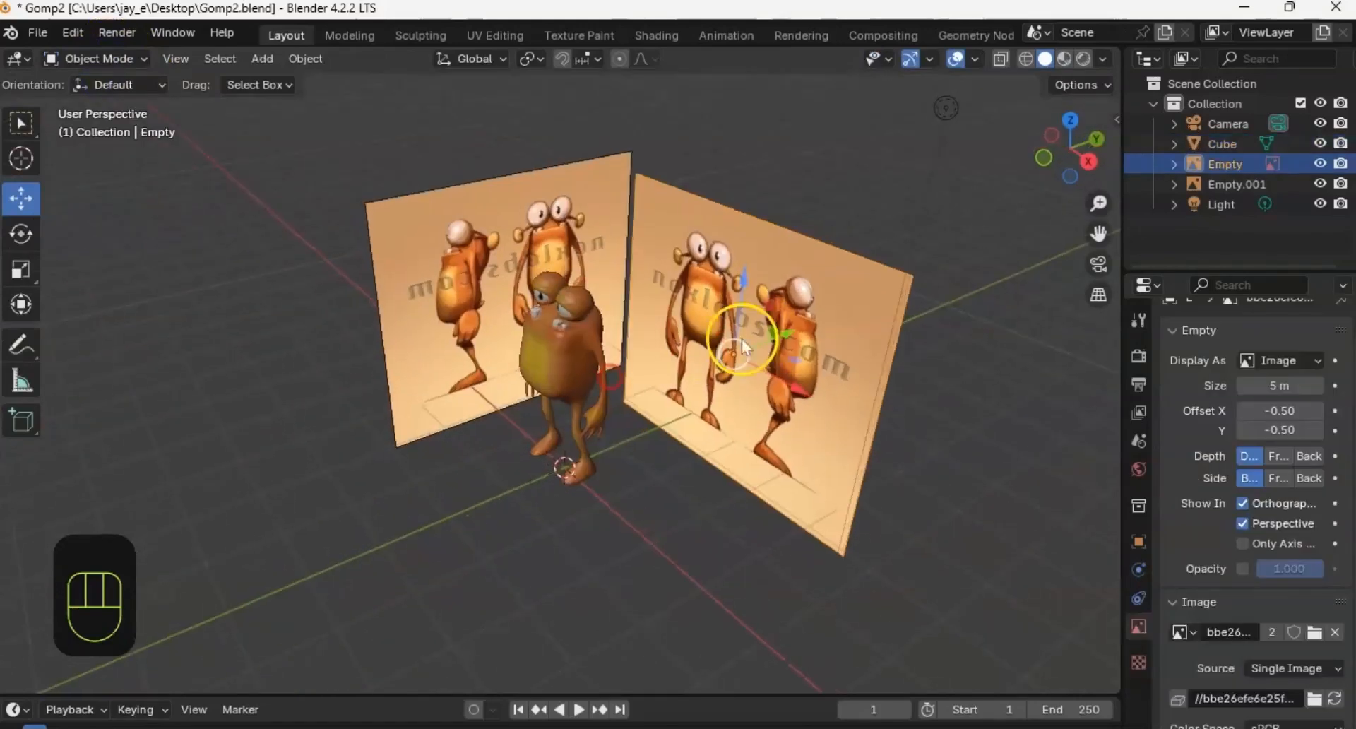
pyautogui.moveTo(771, 341); pyautogui.dragTo(1051, 240)
pyautogui.moveTo(482, 343); pyautogui.dragTo(545, 342, button='middle')
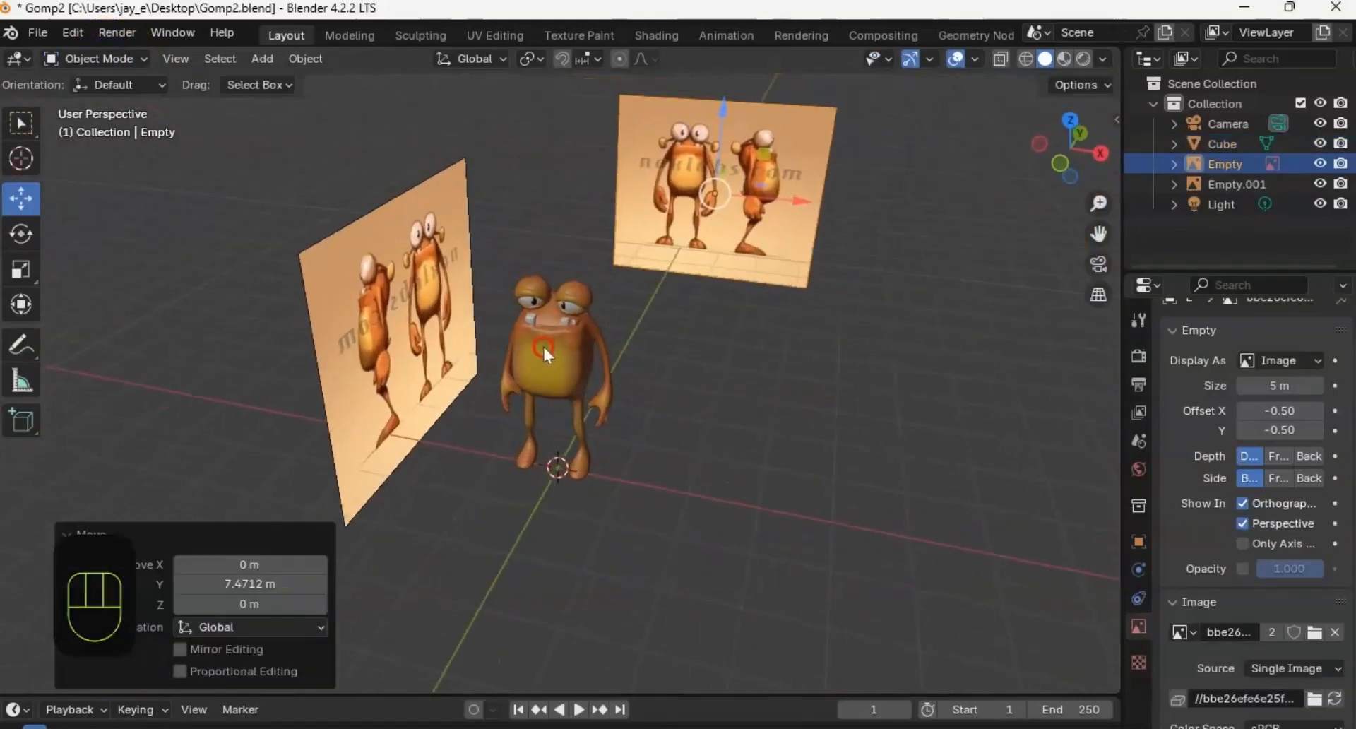
# Step: Move the reference image beside the character about -7.14 m along X and deselect it
pyautogui.click(485, 372)
pyautogui.moveTo(484, 357); pyautogui.dragTo(142, 238)
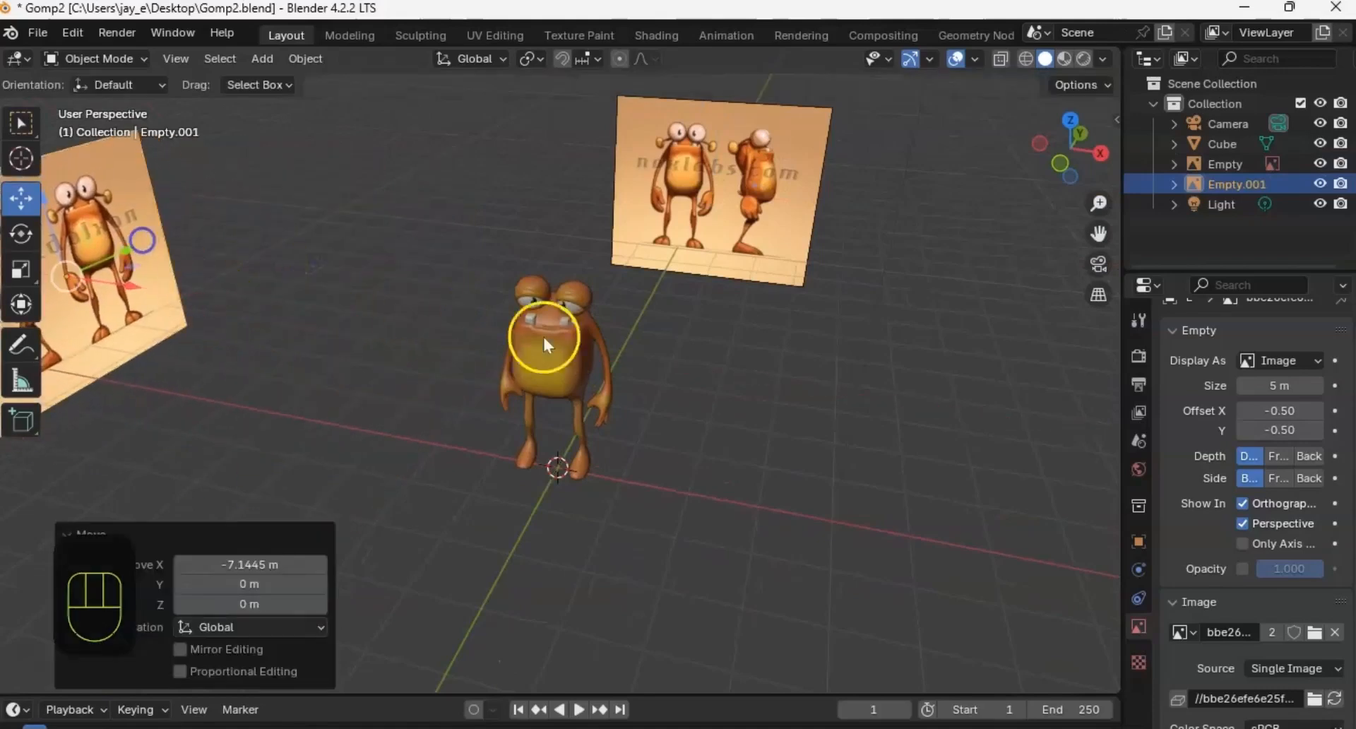
pyautogui.keyDown('shift'); pyautogui.moveTo(677, 353); pyautogui.dragTo(684, 326, button='middle'); pyautogui.keyUp('shift')
pyautogui.click(691, 325)
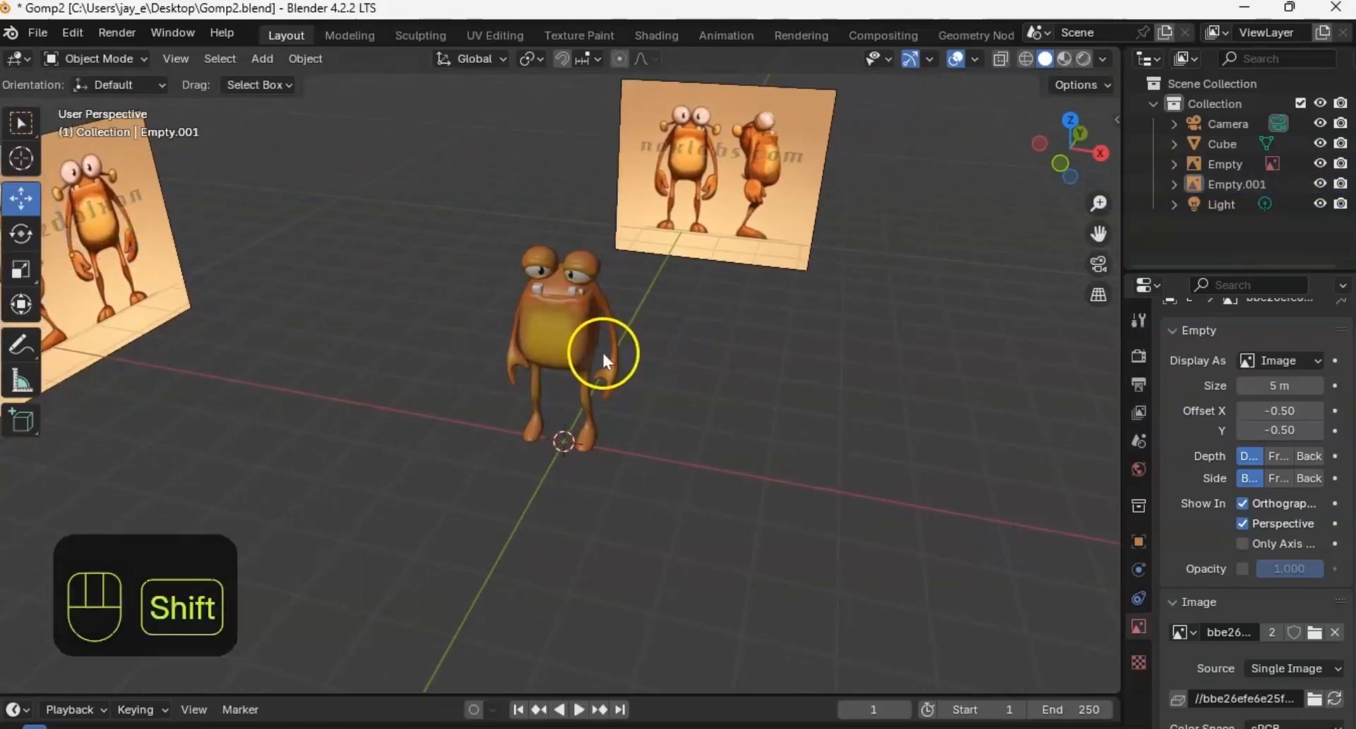
# Step: Add a mesh plane under the character's feet and scale it up by about 5.4 as a floor
pyautogui.hotkey('shift', 'a')
pyautogui.moveTo(658, 372)
pyautogui.click(753, 371)
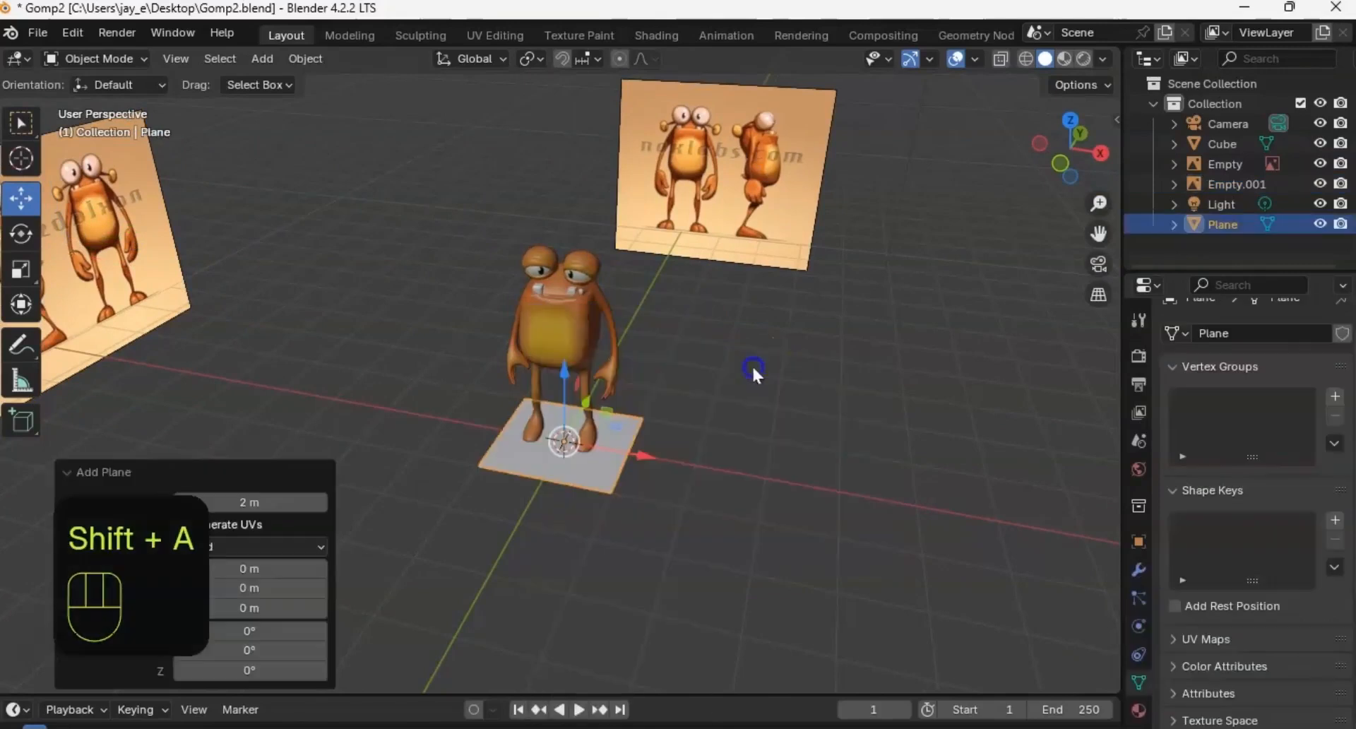
pyautogui.press('s')
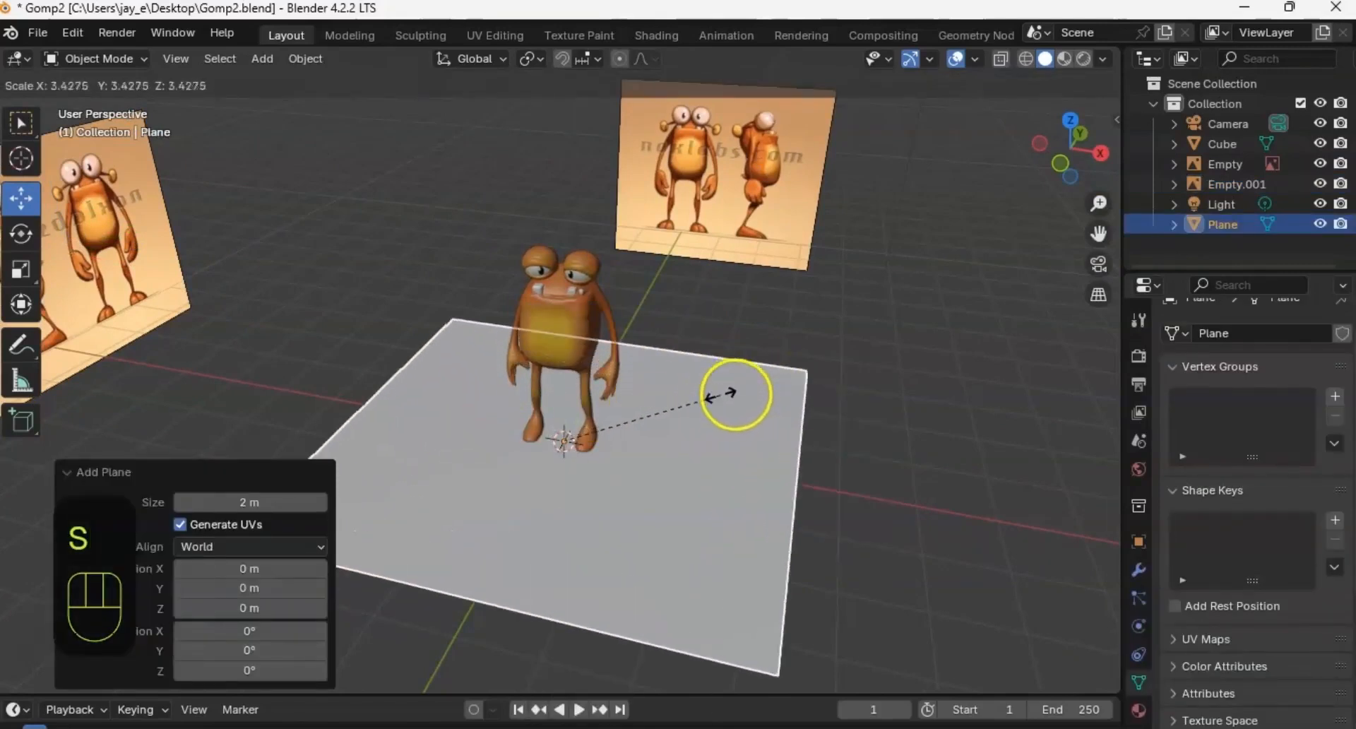
pyautogui.click(815, 387)
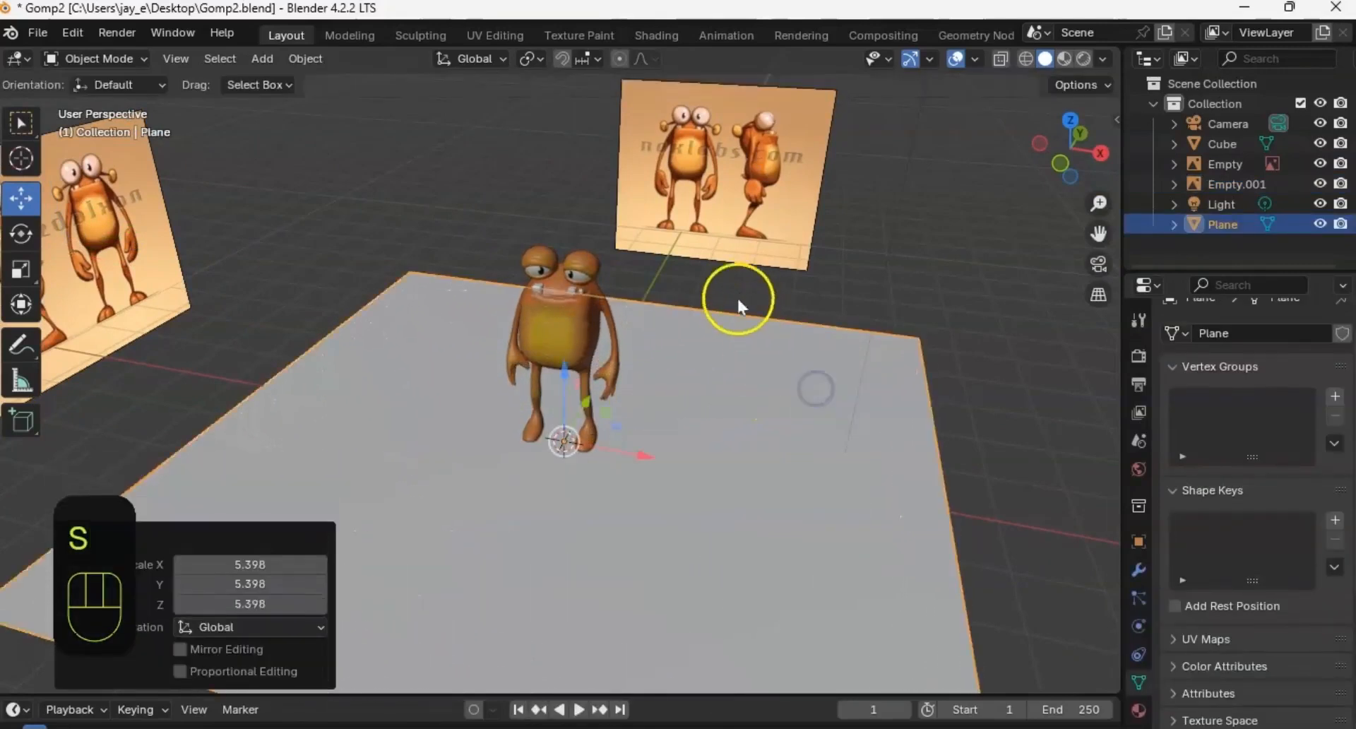
pyautogui.keyDown('ctrl'); pyautogui.moveTo(736, 295); pyautogui.dragTo(707, 305, button='middle'); pyautogui.keyUp('ctrl')
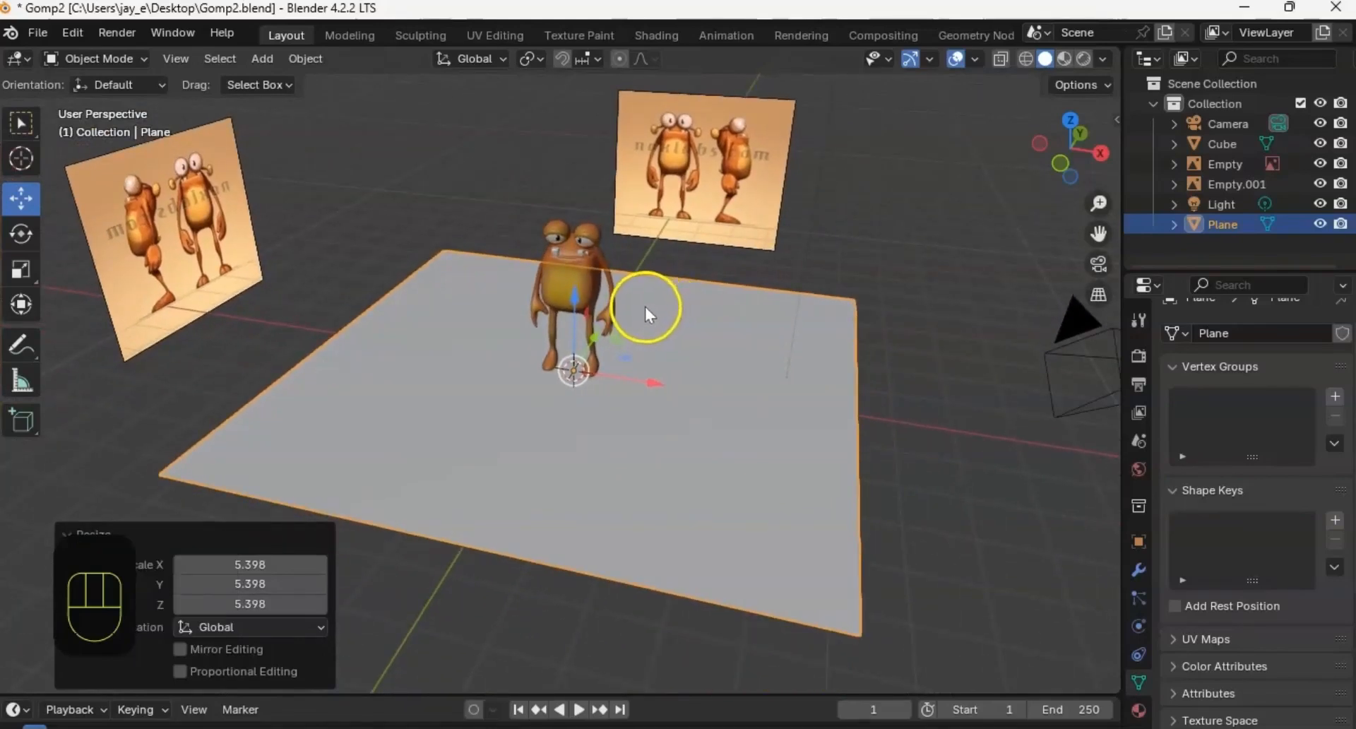
# Step: Duplicate the floor plane in place and rotate the copy 90° around the global Z axis
pyautogui.press('shift')
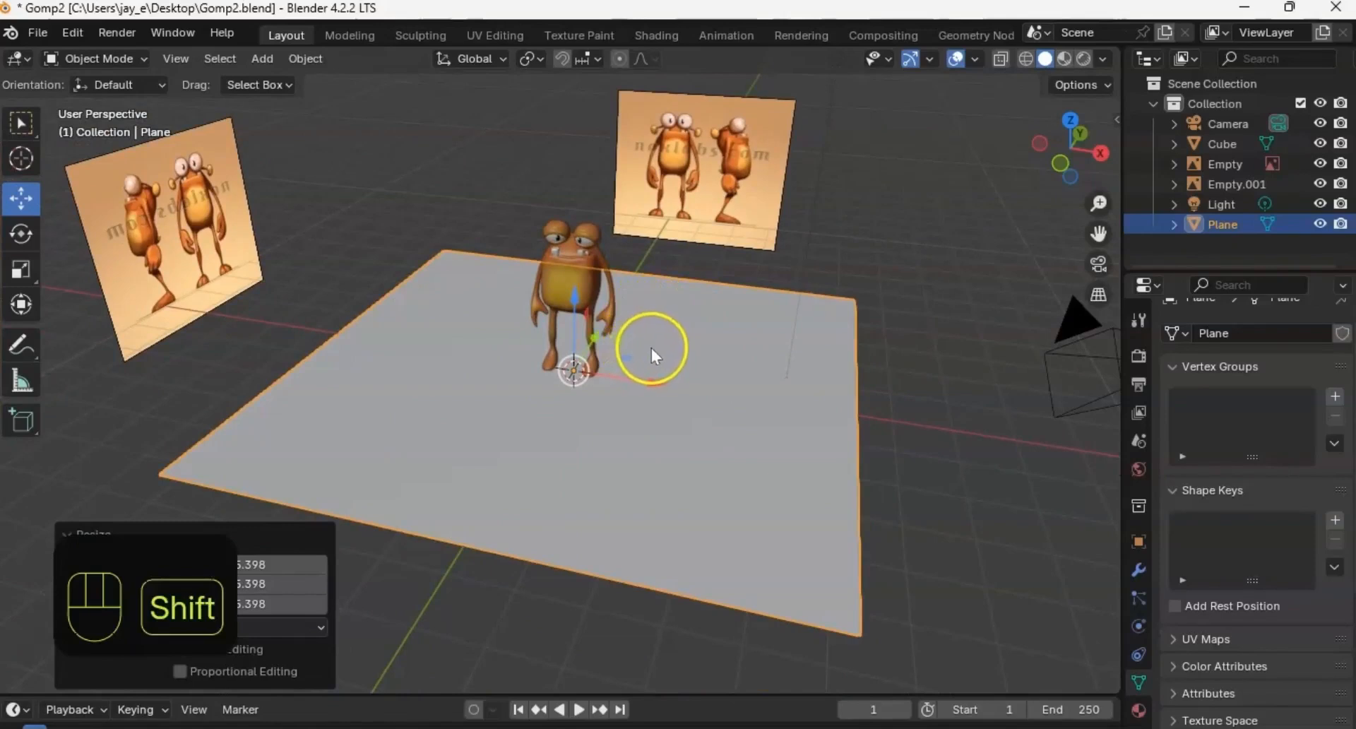
pyautogui.hotkey('shift', 'd')
pyautogui.rightClick(654, 345)
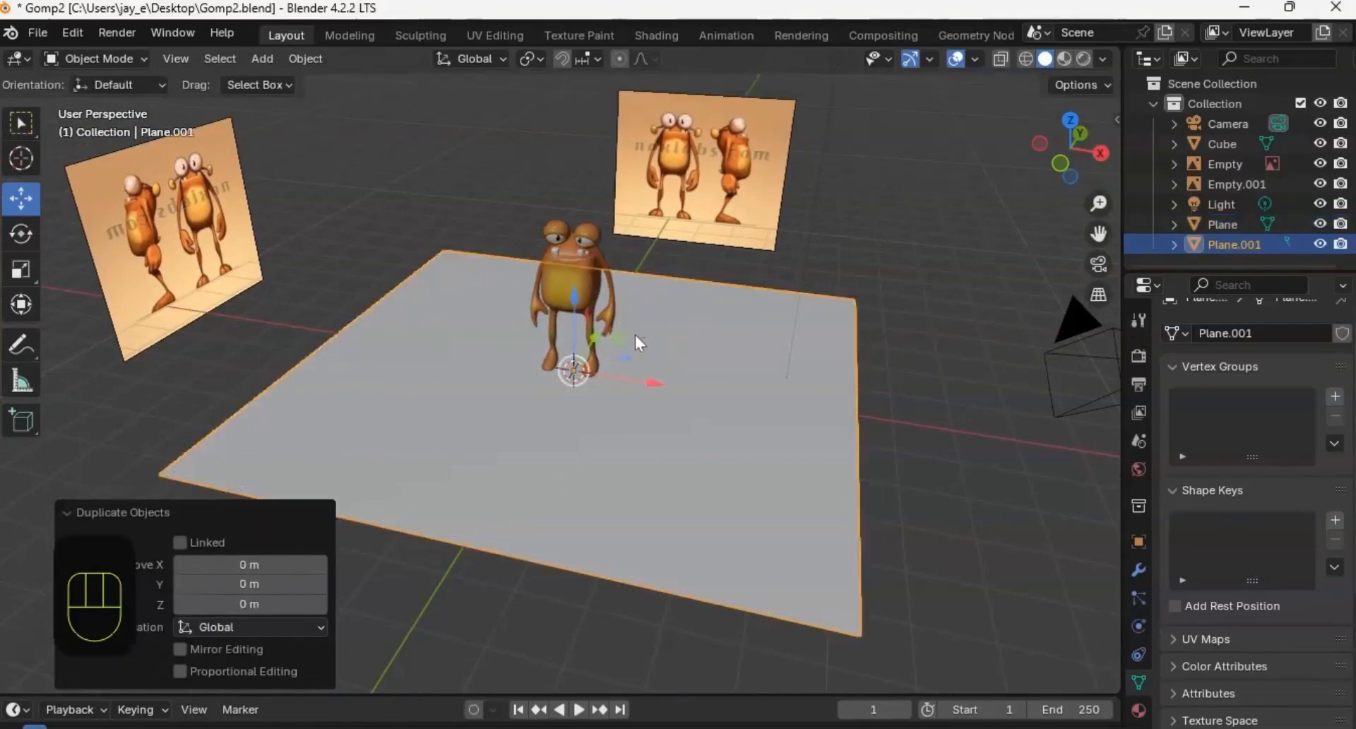
pyautogui.press('r')
pyautogui.write('z')
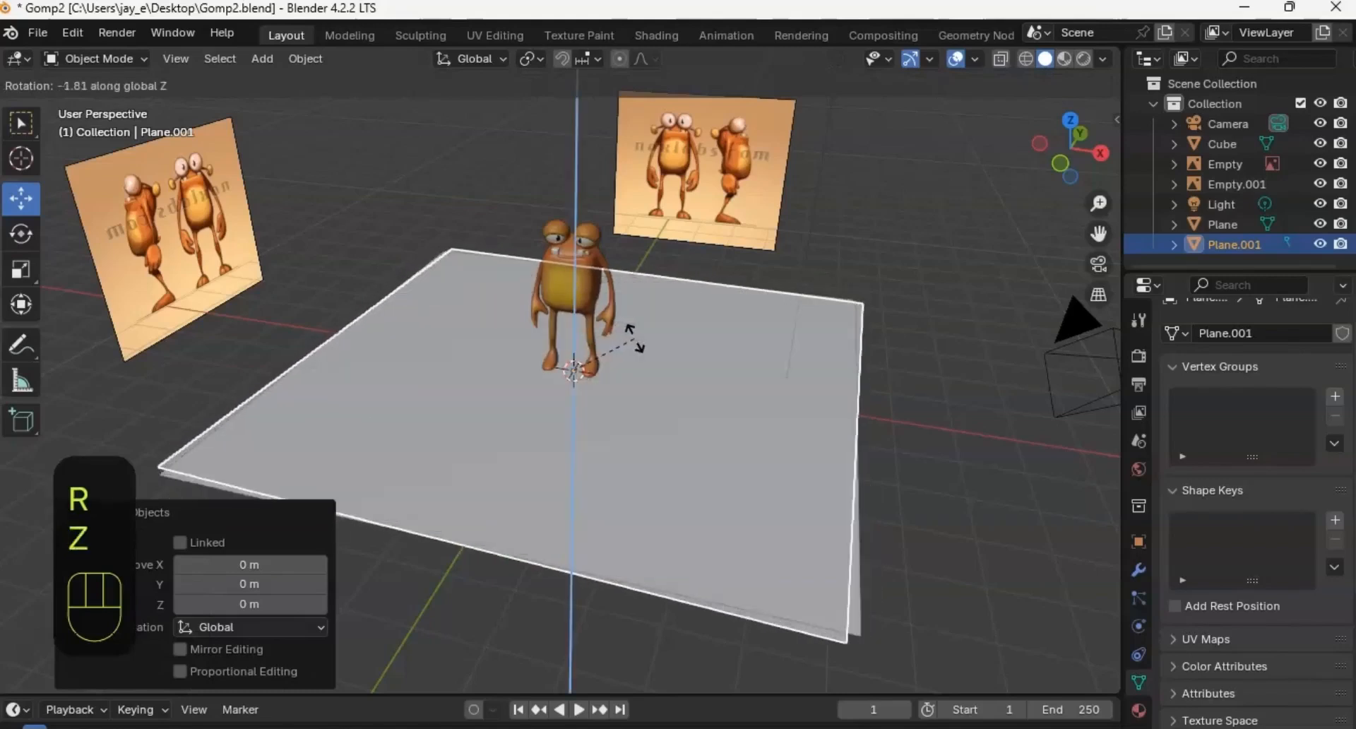
pyautogui.write('90')
pyautogui.press('Return')
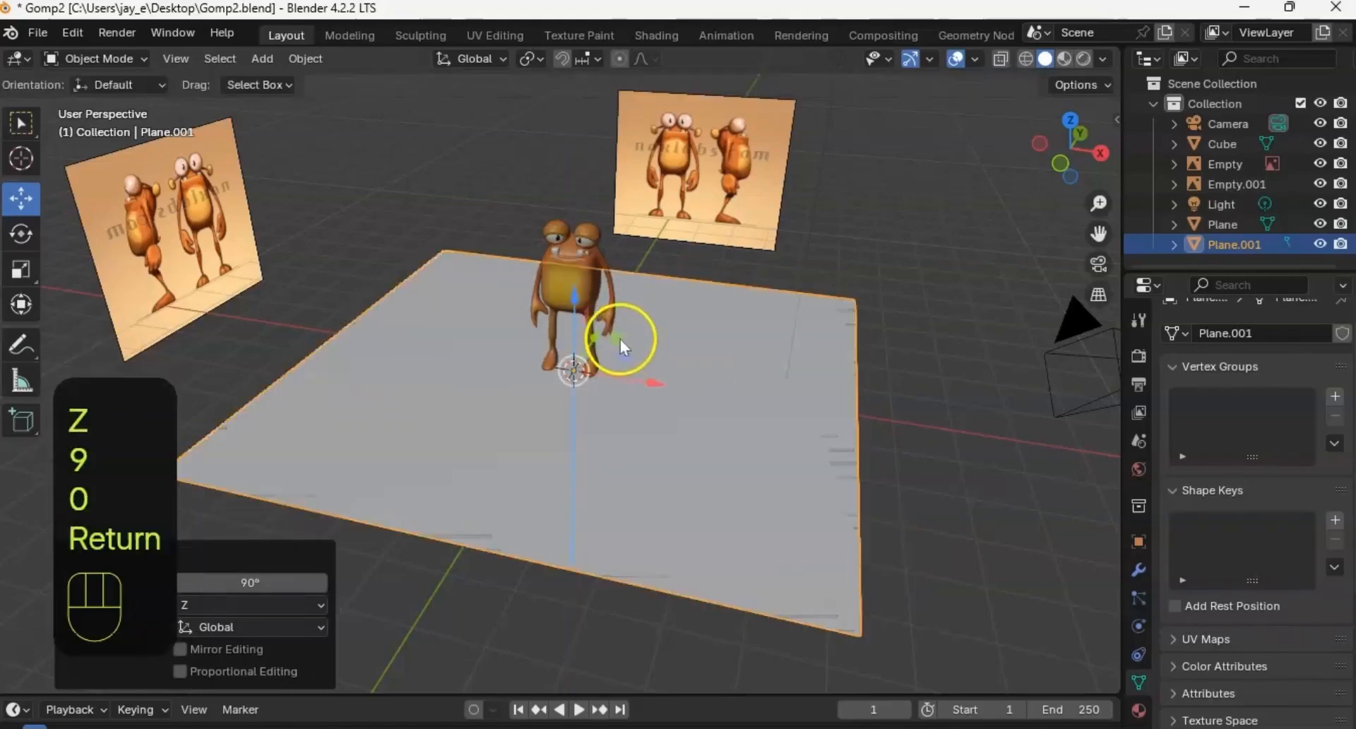
# Step: Undo the copied plane's rotation around Z and try rotating it around the global Y axis
pyautogui.hotkey('ctrl', 'z')
pyautogui.press('r')
pyautogui.press('y')
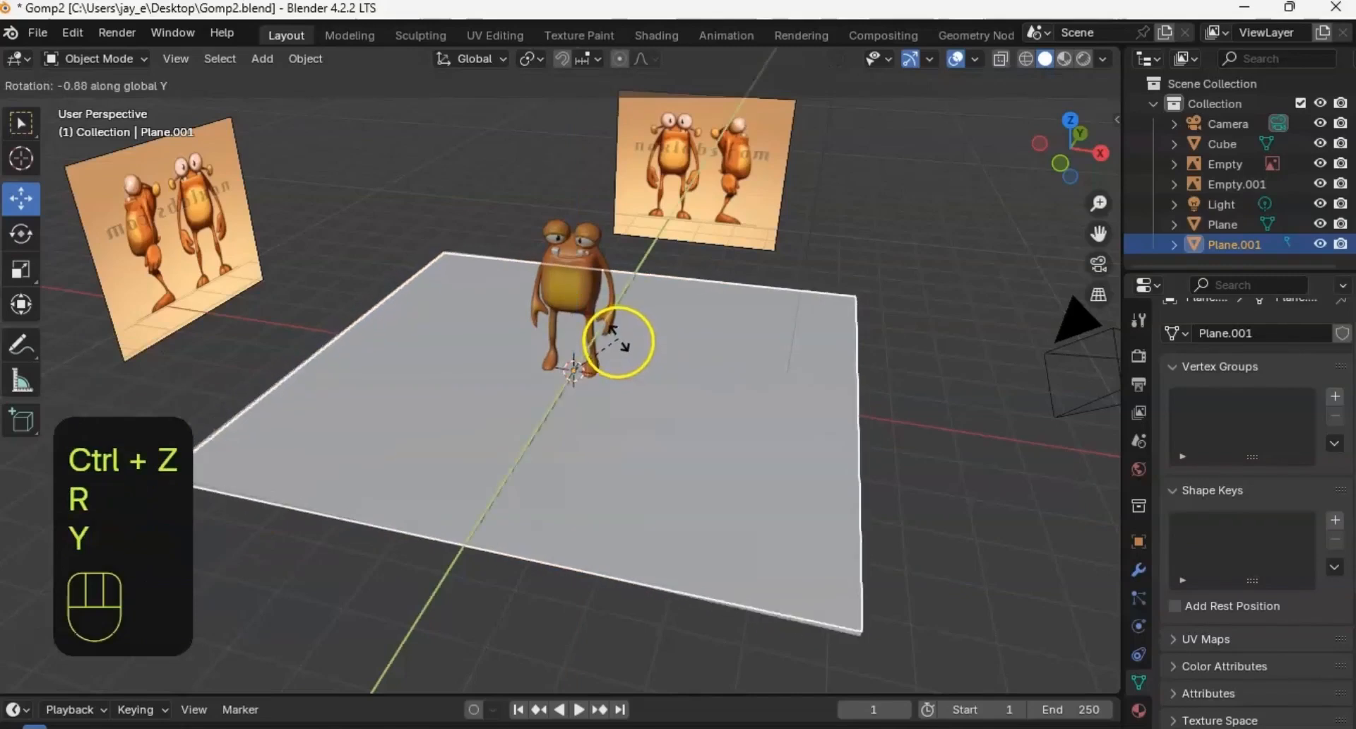
pyautogui.click(627, 345)
pyautogui.hotkey('ctrl', 'z')
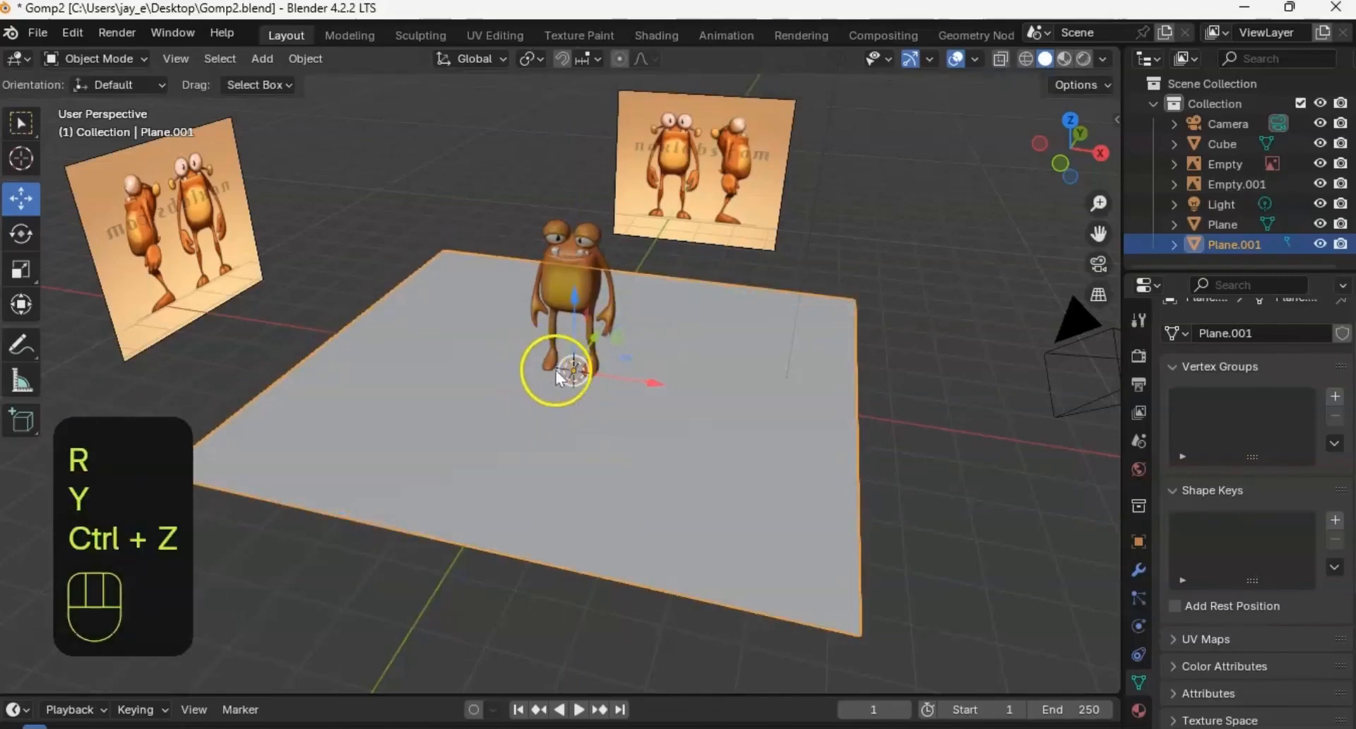
# Step: Rotate the copied plane 90° around the global X axis and move it back along Y to stand behind the character as a wall
pyautogui.press('r')
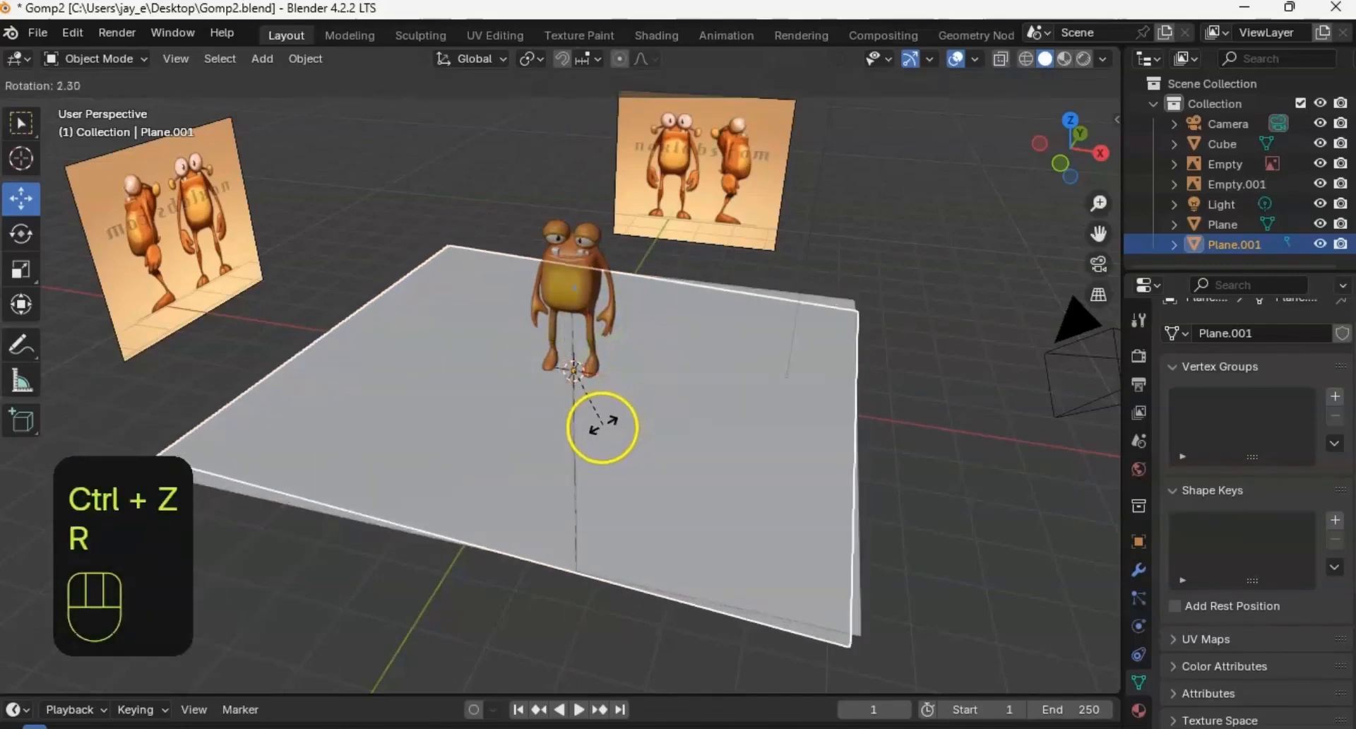
pyautogui.press('x')
pyautogui.press('9')
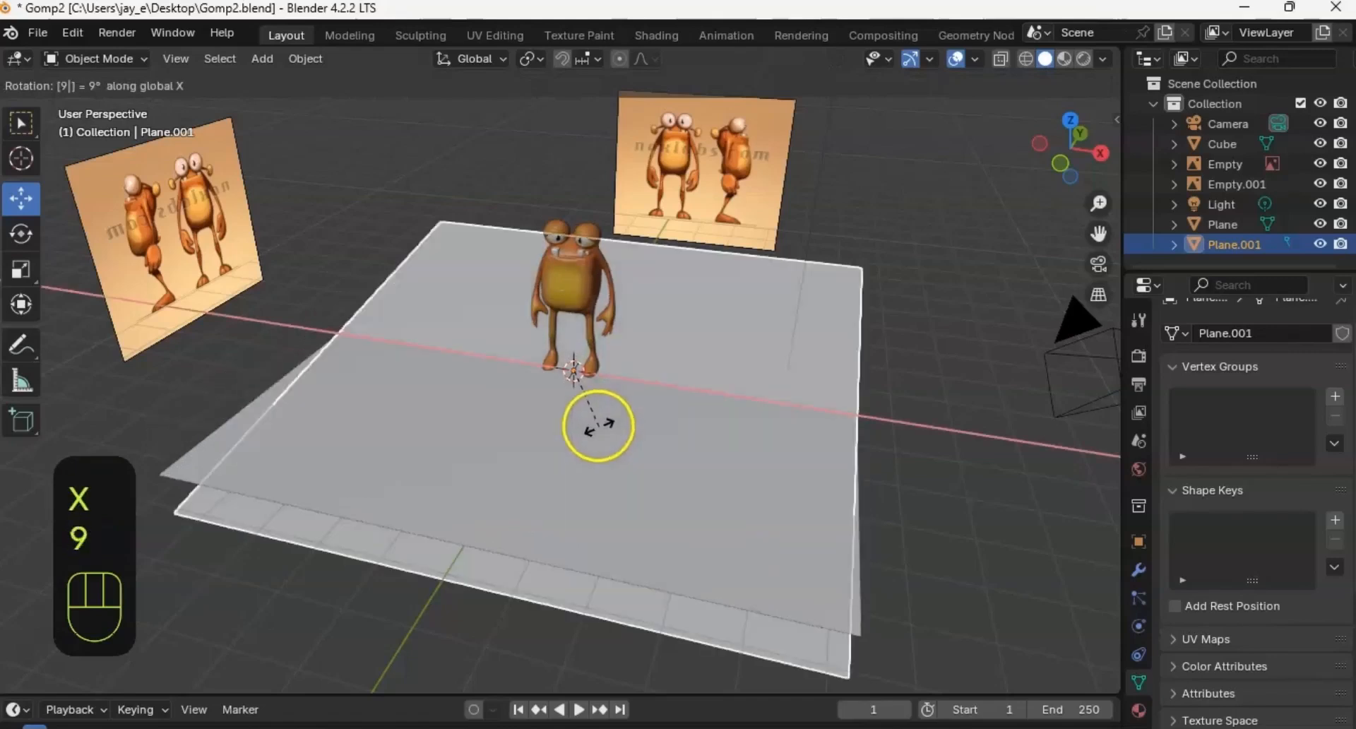
pyautogui.press('0')
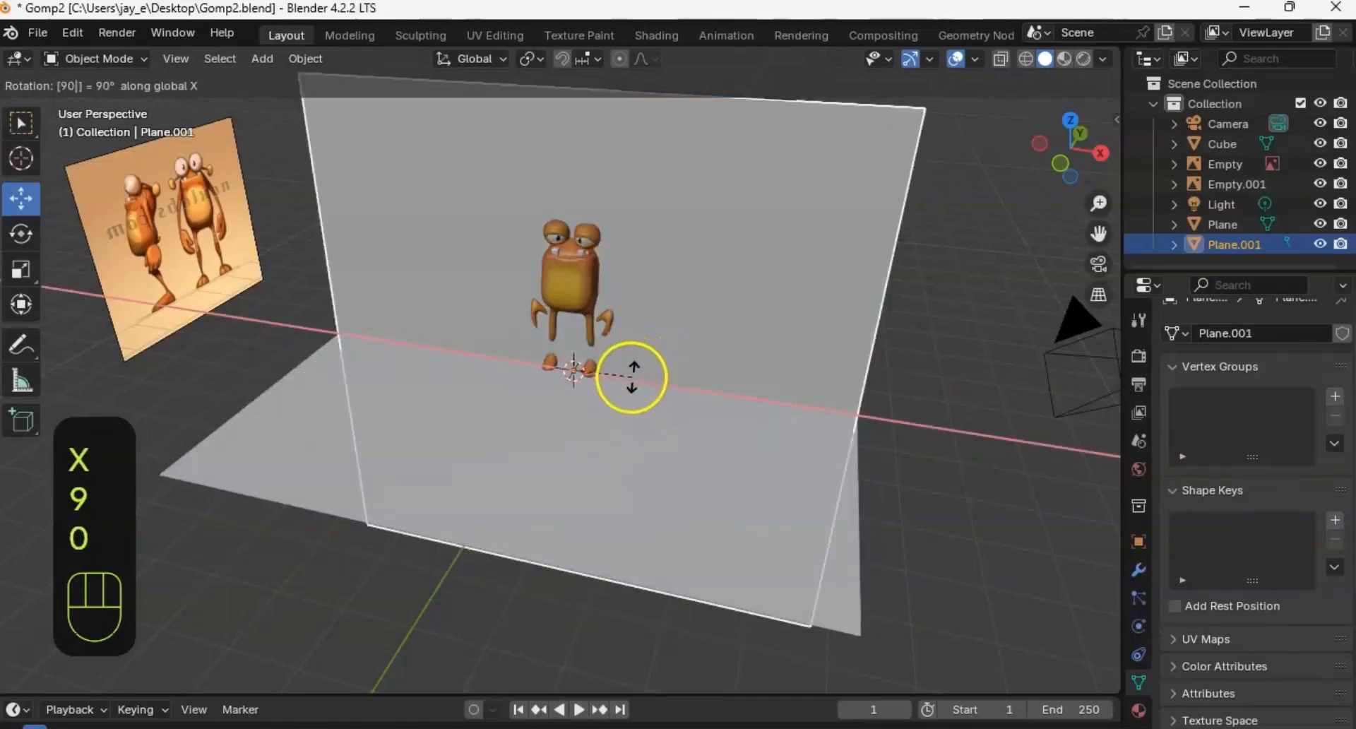
pyautogui.press('Return')
pyautogui.moveTo(629, 379); pyautogui.dragTo(620, 342, button='middle')
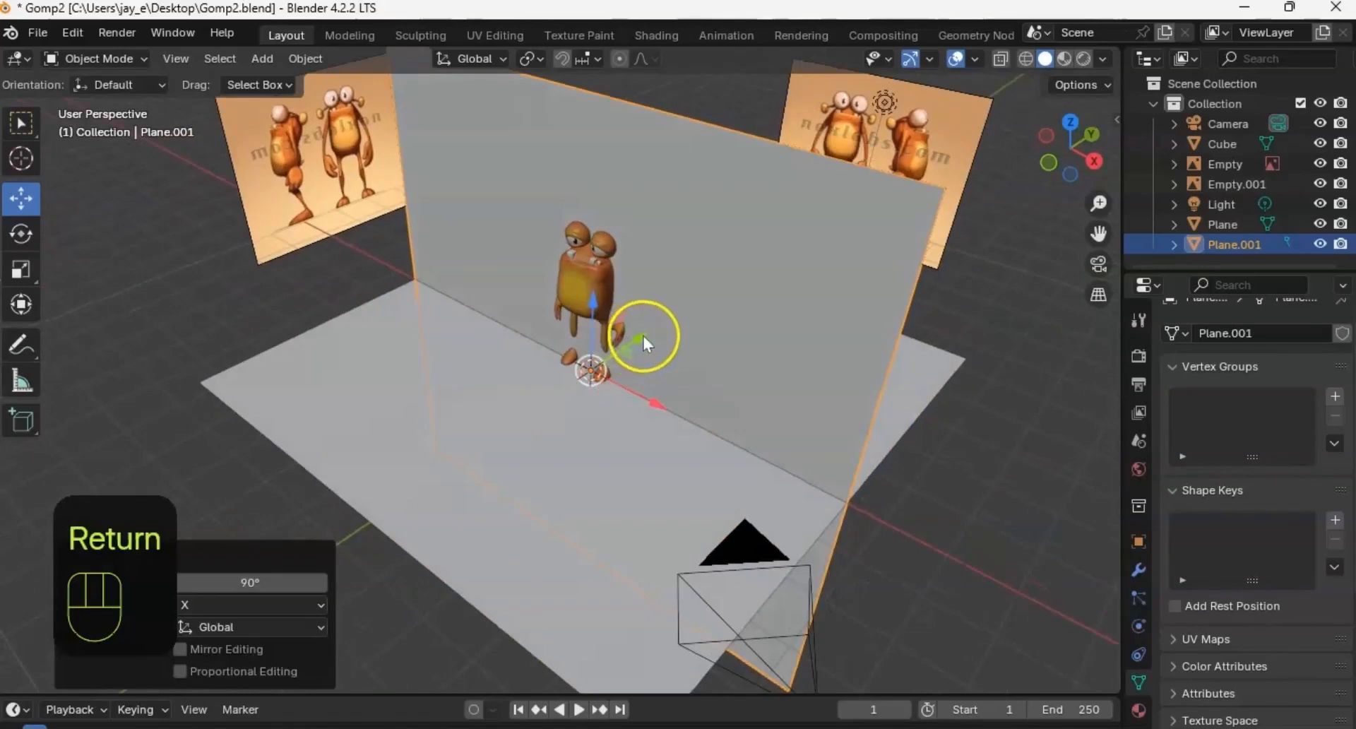
pyautogui.moveTo(642, 337); pyautogui.dragTo(783, 233)
pyautogui.keyDown('shift'); pyautogui.moveTo(686, 339); pyautogui.dragTo(676, 388, button='middle'); pyautogui.keyUp('shift')
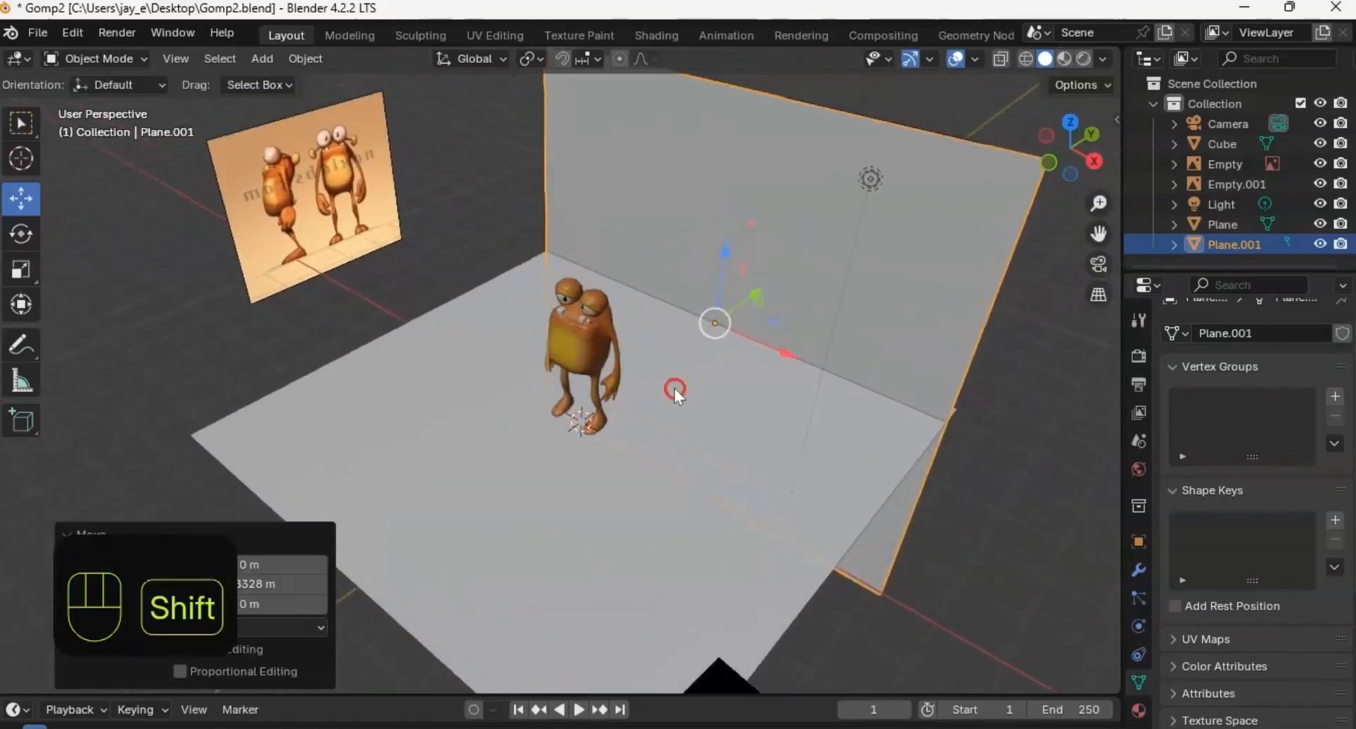
# Step: Duplicate the back wall in place and rotate the copy 90° around the global Z axis
pyautogui.keyDown('shift'); pyautogui.moveTo(473, 372); pyautogui.dragTo(689, 371, button='middle'); pyautogui.keyUp('shift')
pyautogui.keyDown('shift'); pyautogui.moveTo(664, 343); pyautogui.dragTo(620, 407, button='middle'); pyautogui.keyUp('shift')
pyautogui.hotkey('shift', 'd')
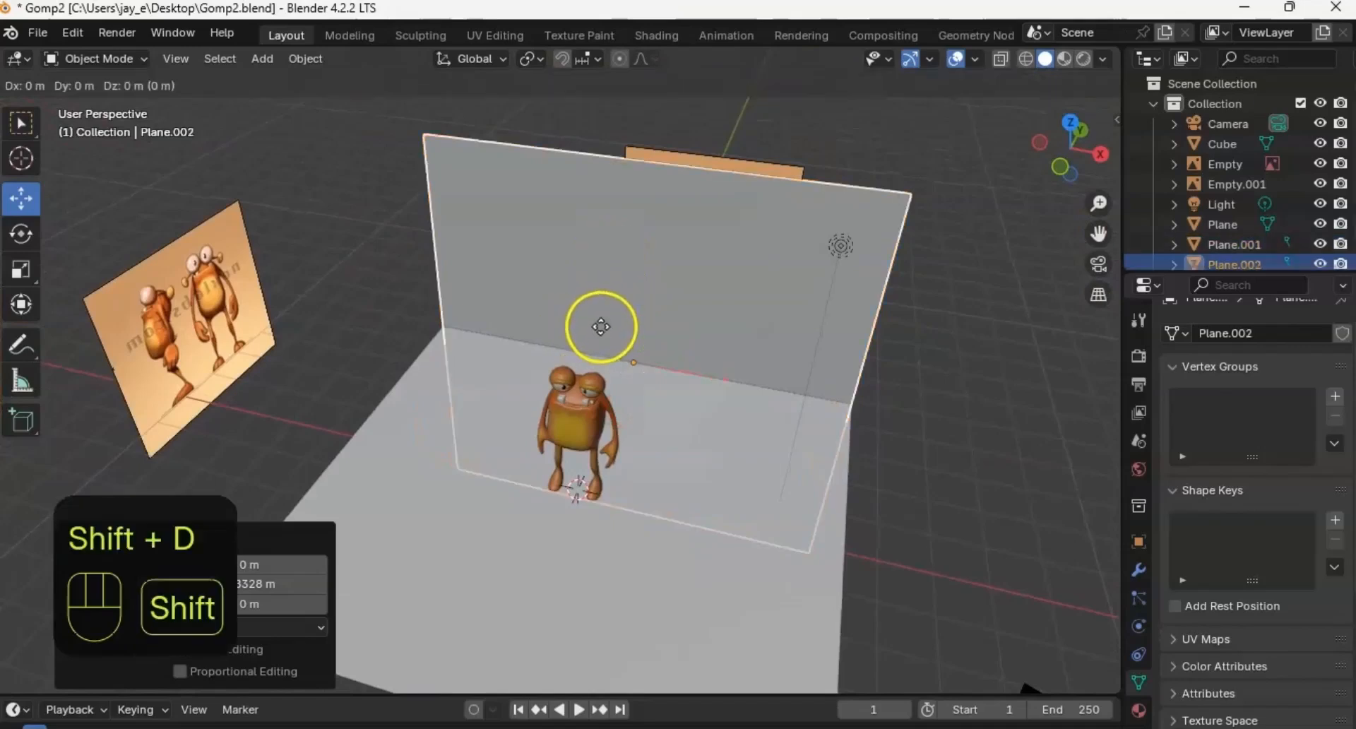
pyautogui.rightClick(611, 326)
pyautogui.press('r')
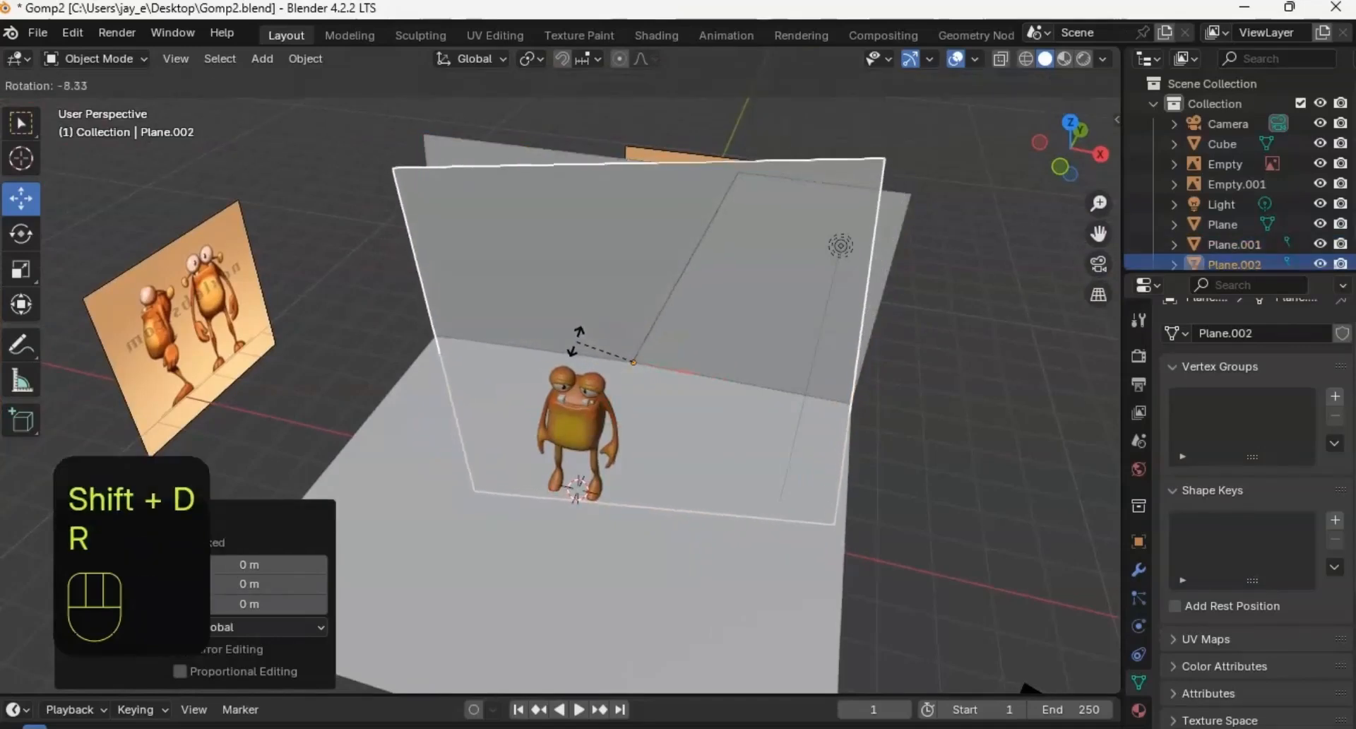
pyautogui.press('z')
pyautogui.press('9')
pyautogui.press('0')
pyautogui.press('Return')
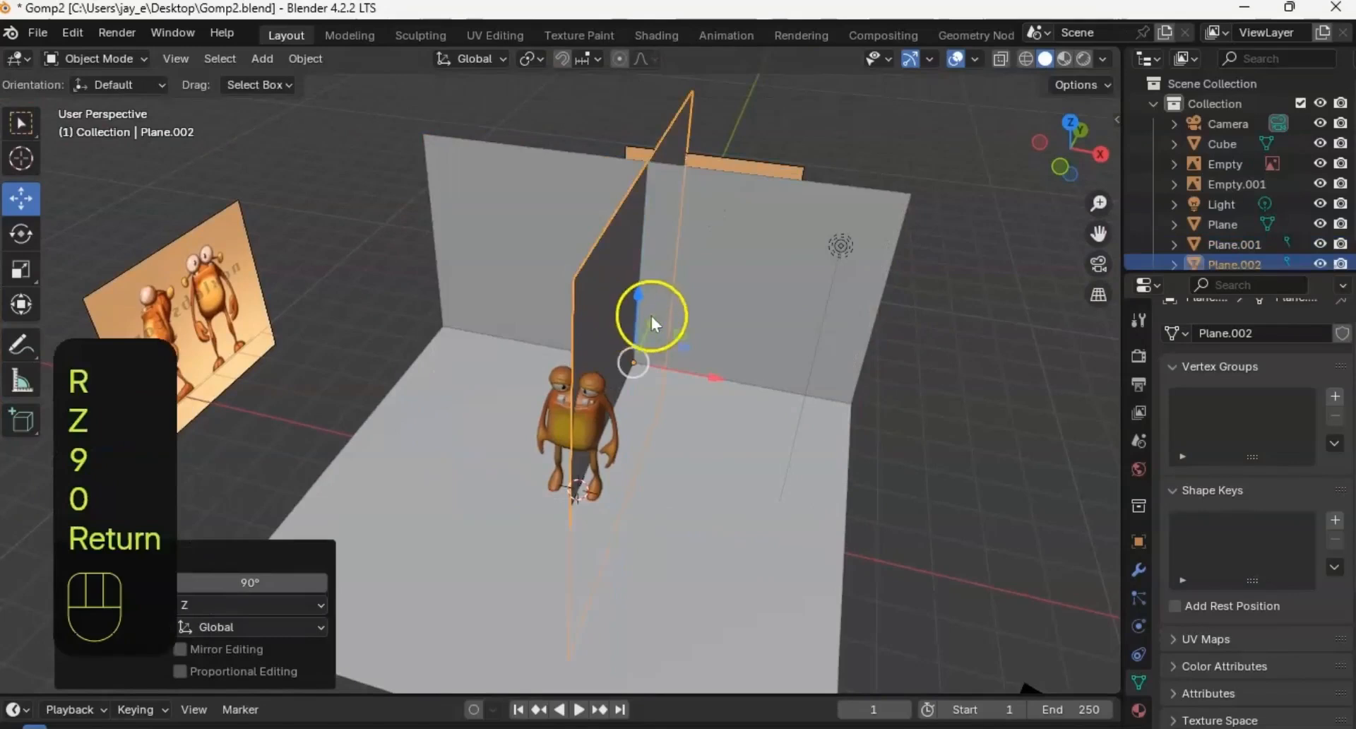
# Step: Move the copied wall about -7.16 m along X and -4.08 m along Y to form a side wall
pyautogui.moveTo(714, 374); pyautogui.dragTo(450, 360)
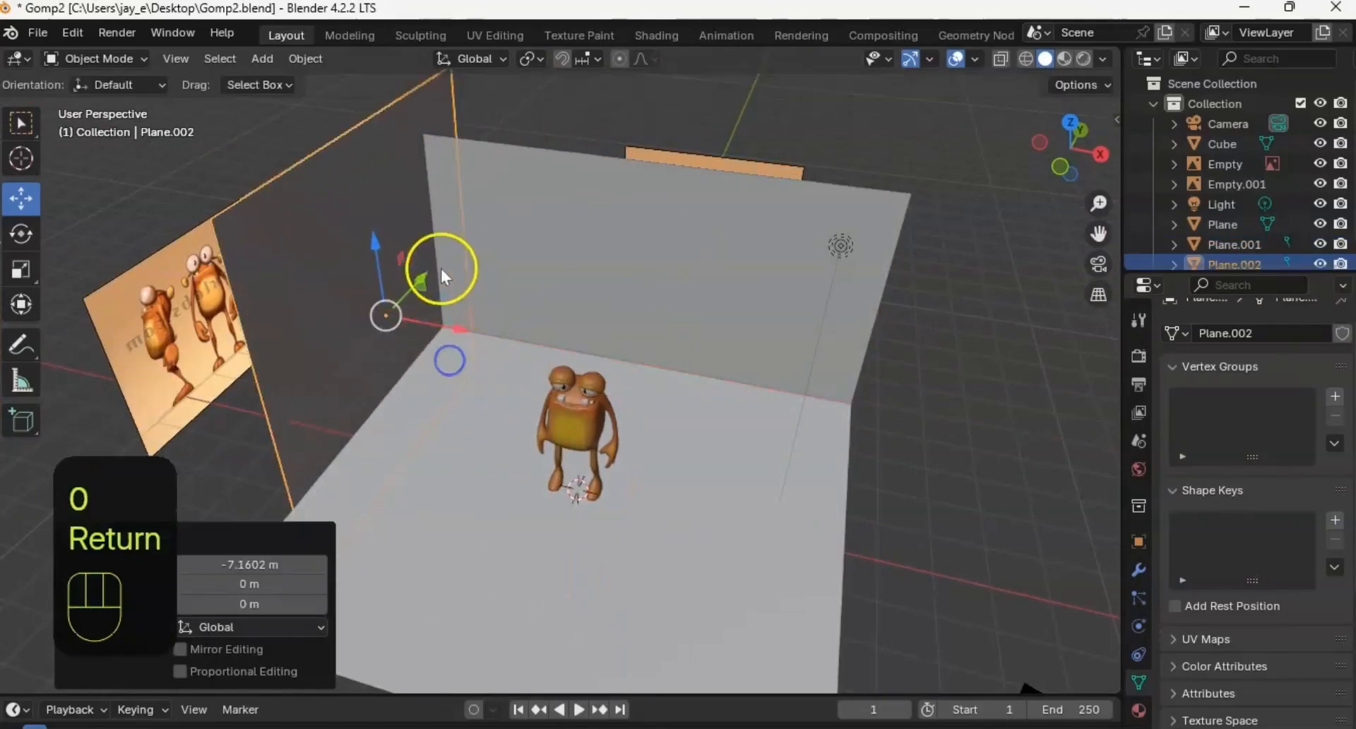
pyautogui.moveTo(441, 276); pyautogui.dragTo(425, 339)
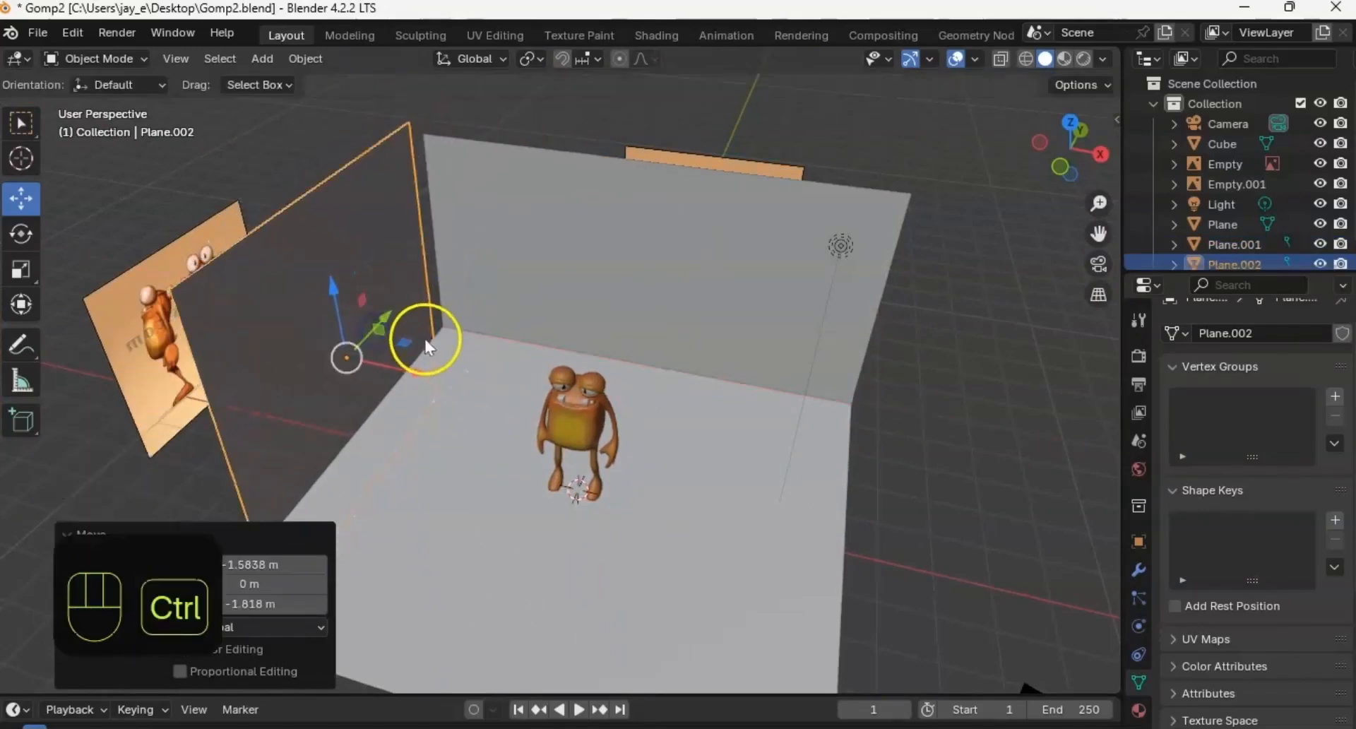
pyautogui.hotkey('ctrl', 'z')
pyautogui.moveTo(469, 388); pyautogui.dragTo(602, 311, button='middle')
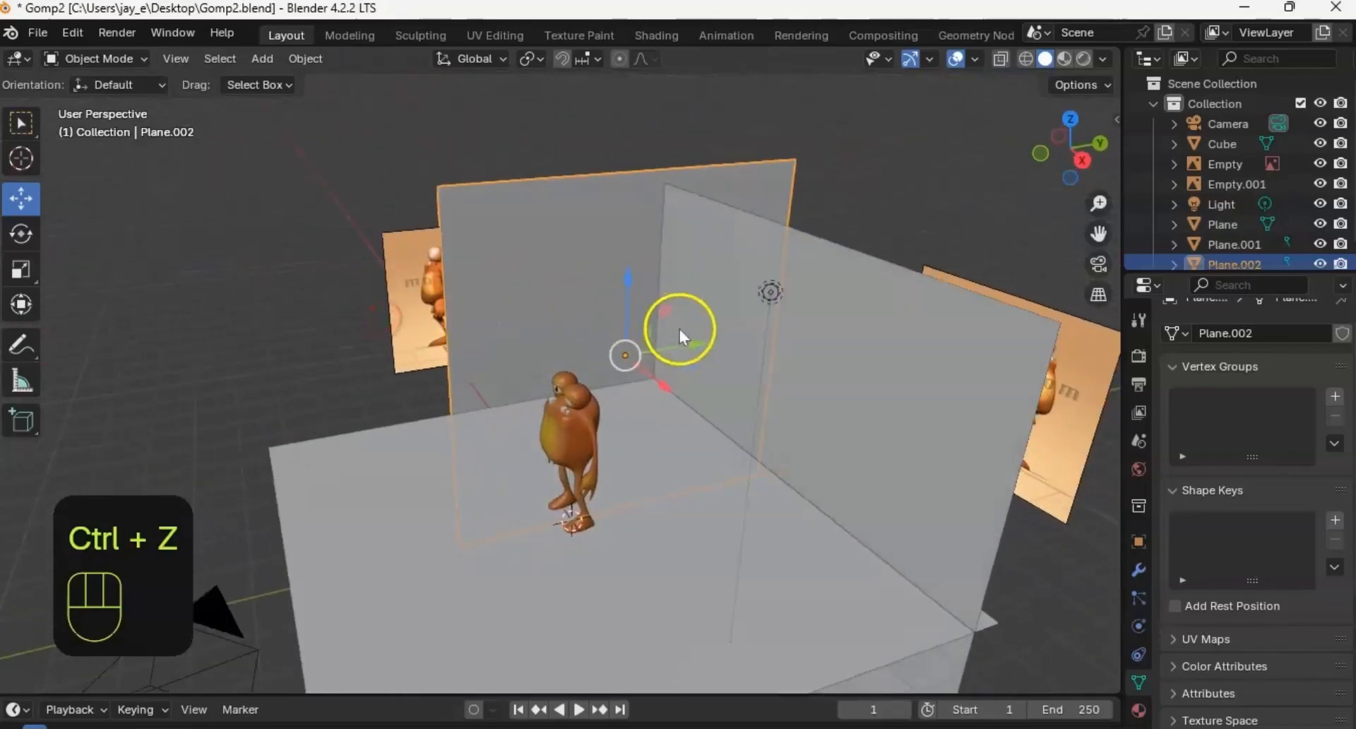
pyautogui.moveTo(680, 329); pyautogui.dragTo(499, 381)
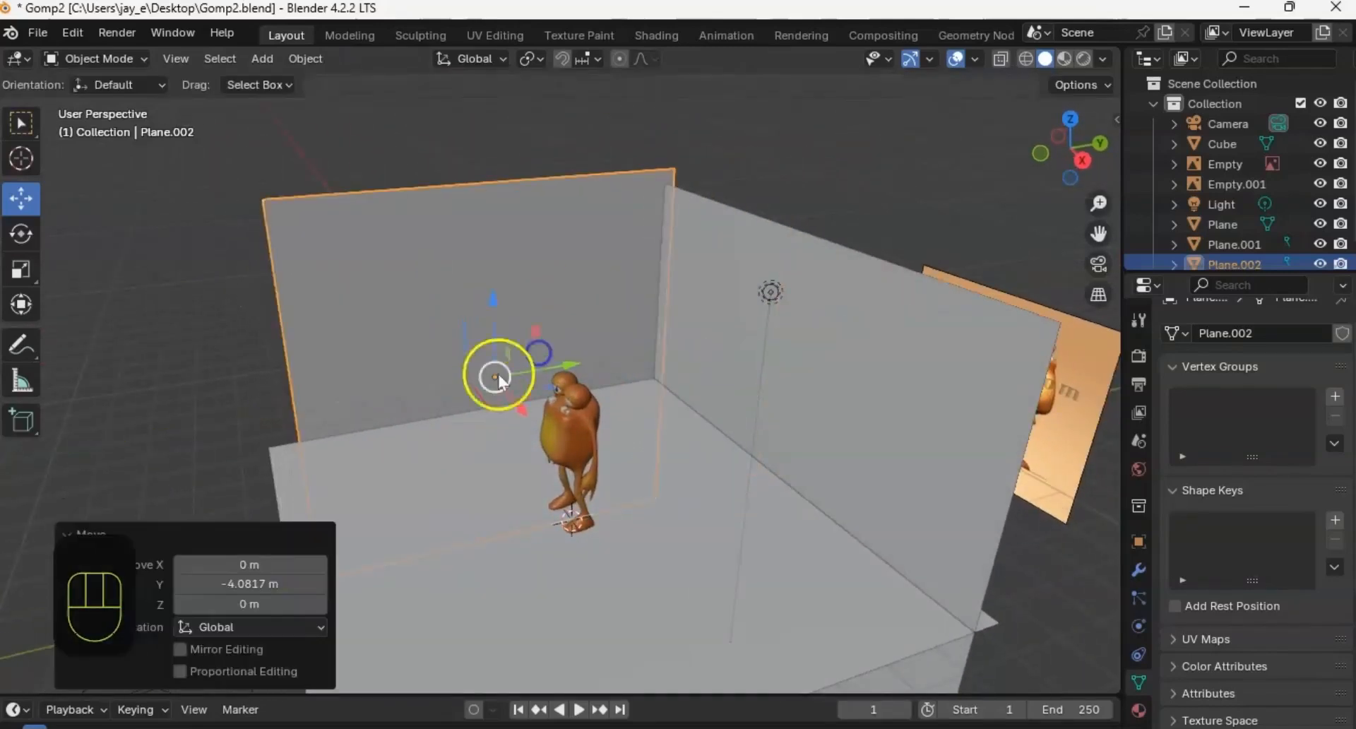
# Step: Adjust the side wall by about 2.04 m along X and -0.19 m along Y to meet the floor and back wall
pyautogui.moveTo(499, 381); pyautogui.dragTo(466, 367, button='middle')
pyautogui.moveTo(408, 431); pyautogui.dragTo(462, 465)
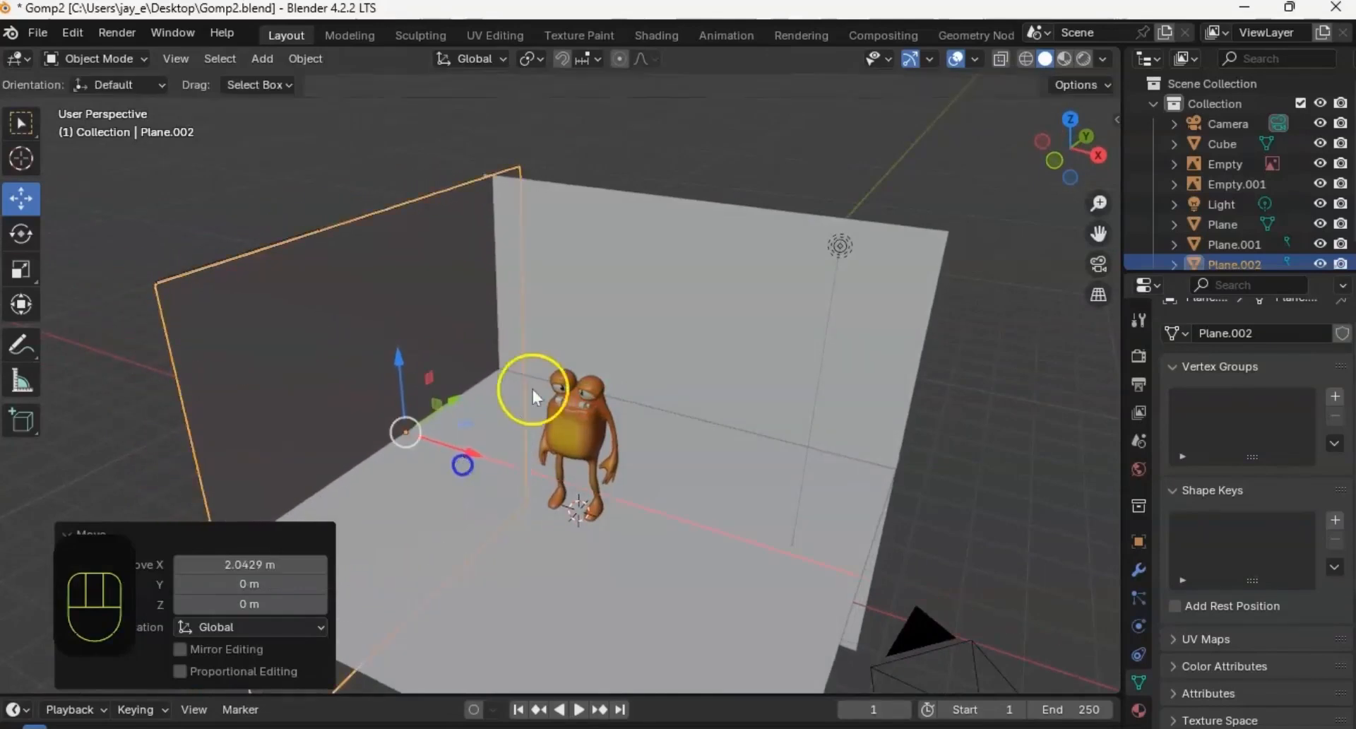
pyautogui.moveTo(447, 403); pyautogui.dragTo(457, 392)
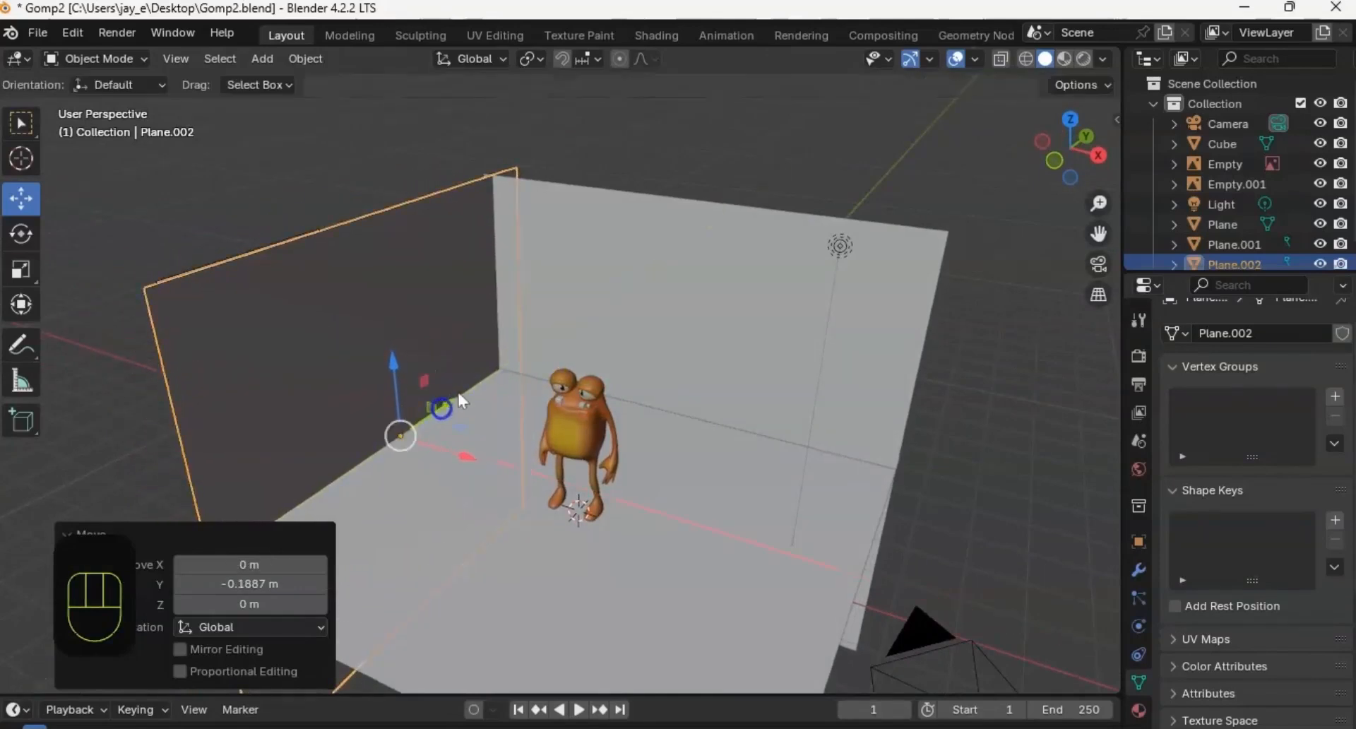
pyautogui.keyDown('shift'); pyautogui.moveTo(458, 392); pyautogui.dragTo(577, 408, button='middle'); pyautogui.keyUp('shift')
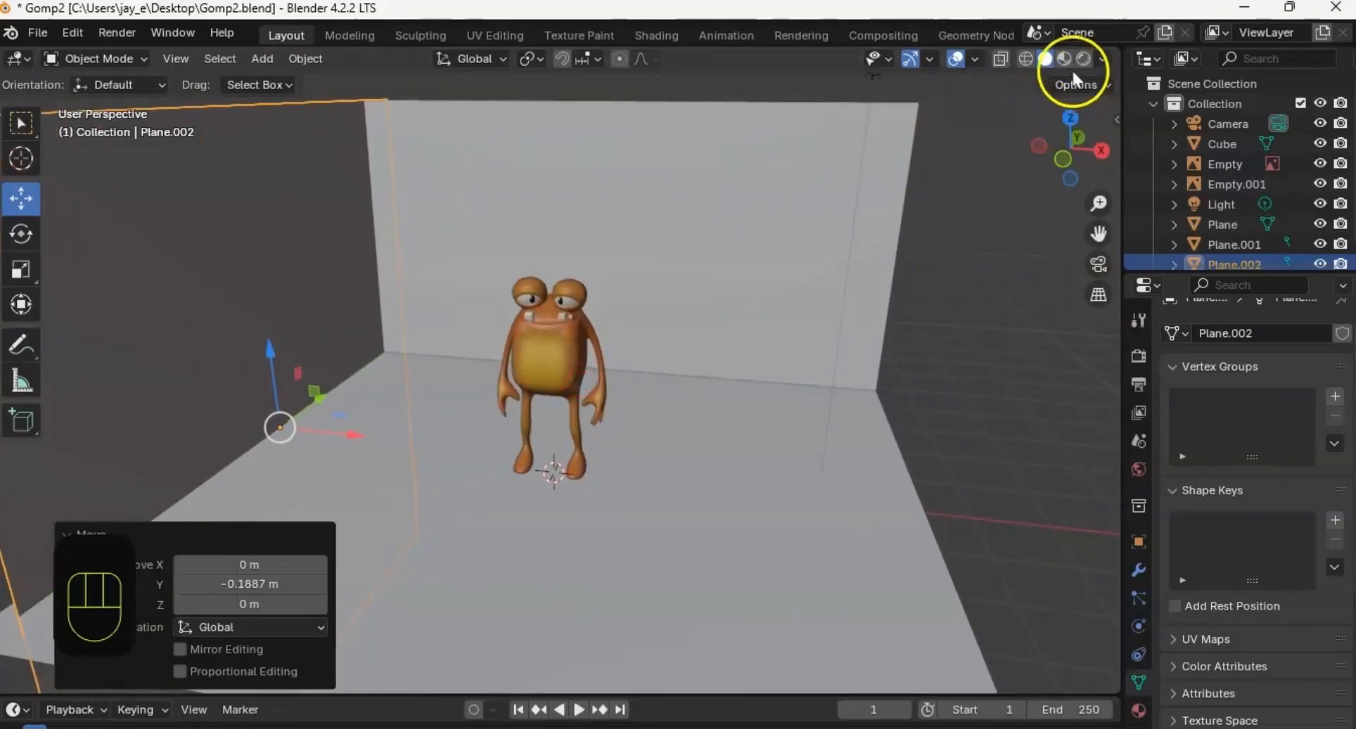
# Step: Deselect the side wall and switch the viewport to rendered shading
pyautogui.click(948, 286)
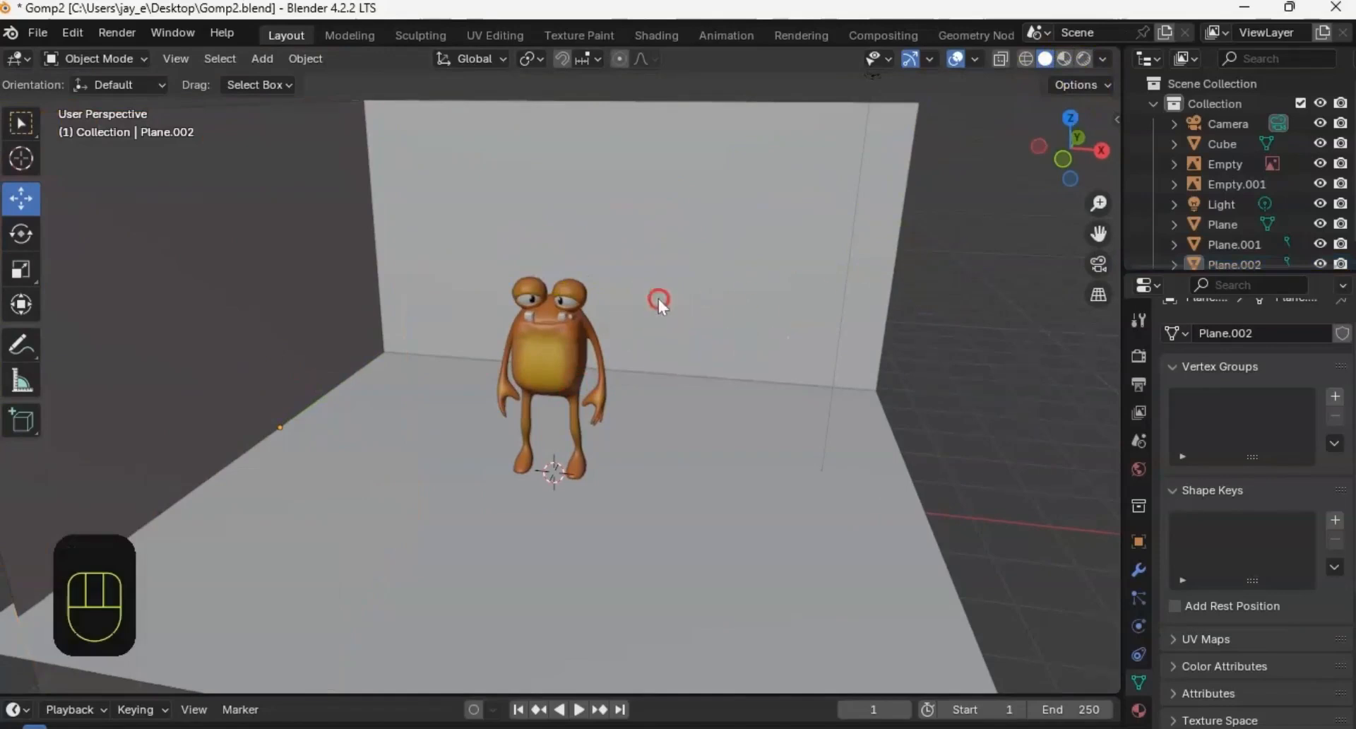
pyautogui.moveTo(658, 299); pyautogui.dragTo(709, 258, button='middle')
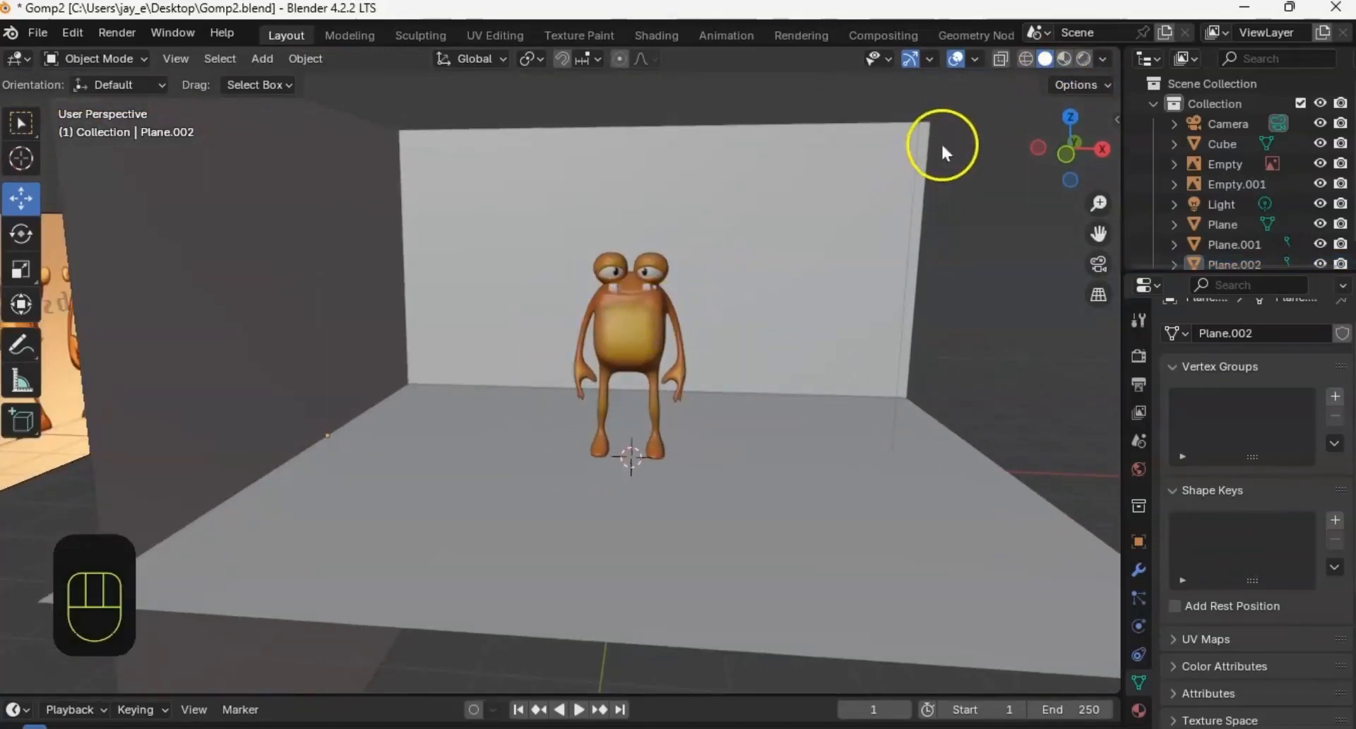
pyautogui.click(1084, 60)
pyautogui.moveTo(858, 254); pyautogui.dragTo(711, 288, button='middle')
pyautogui.keyDown('ctrl'); pyautogui.moveTo(735, 239); pyautogui.dragTo(779, 191, button='middle'); pyautogui.keyUp('ctrl')
# Step: Duplicate the light about -6.00 m in X, -4.39 m in Y and -4.44 m in Z, raise it, and shift it -0.49 m along Y
pyautogui.click(777, 194)
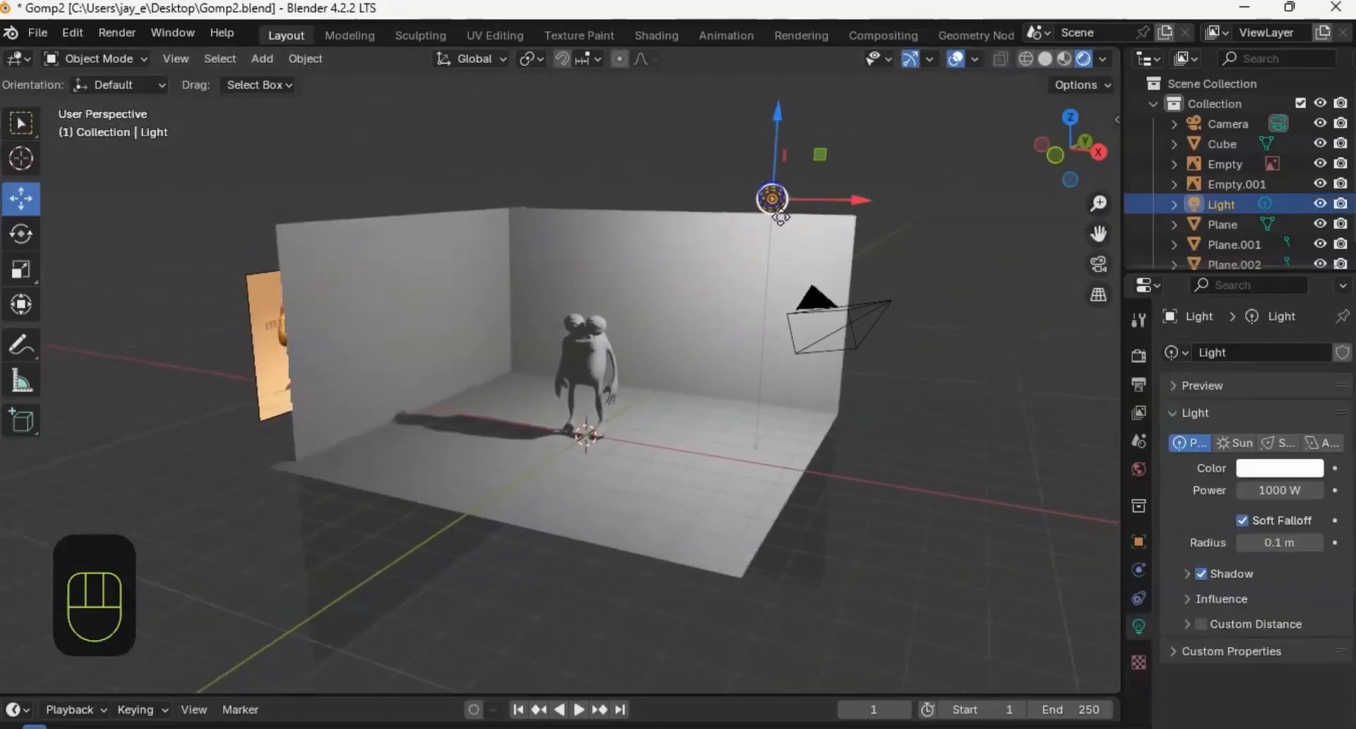
pyautogui.hotkey('shift', 'd')
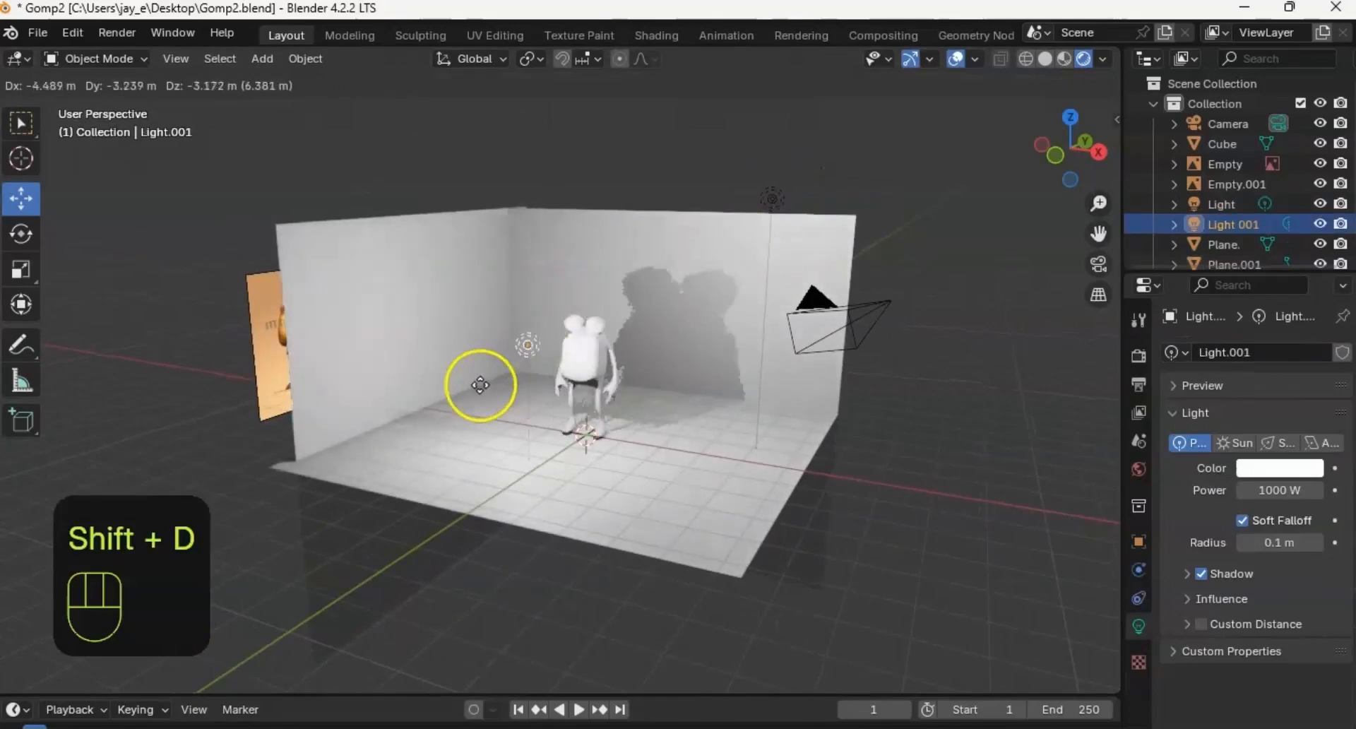
pyautogui.click(407, 440)
pyautogui.moveTo(441, 360); pyautogui.dragTo(442, 323)
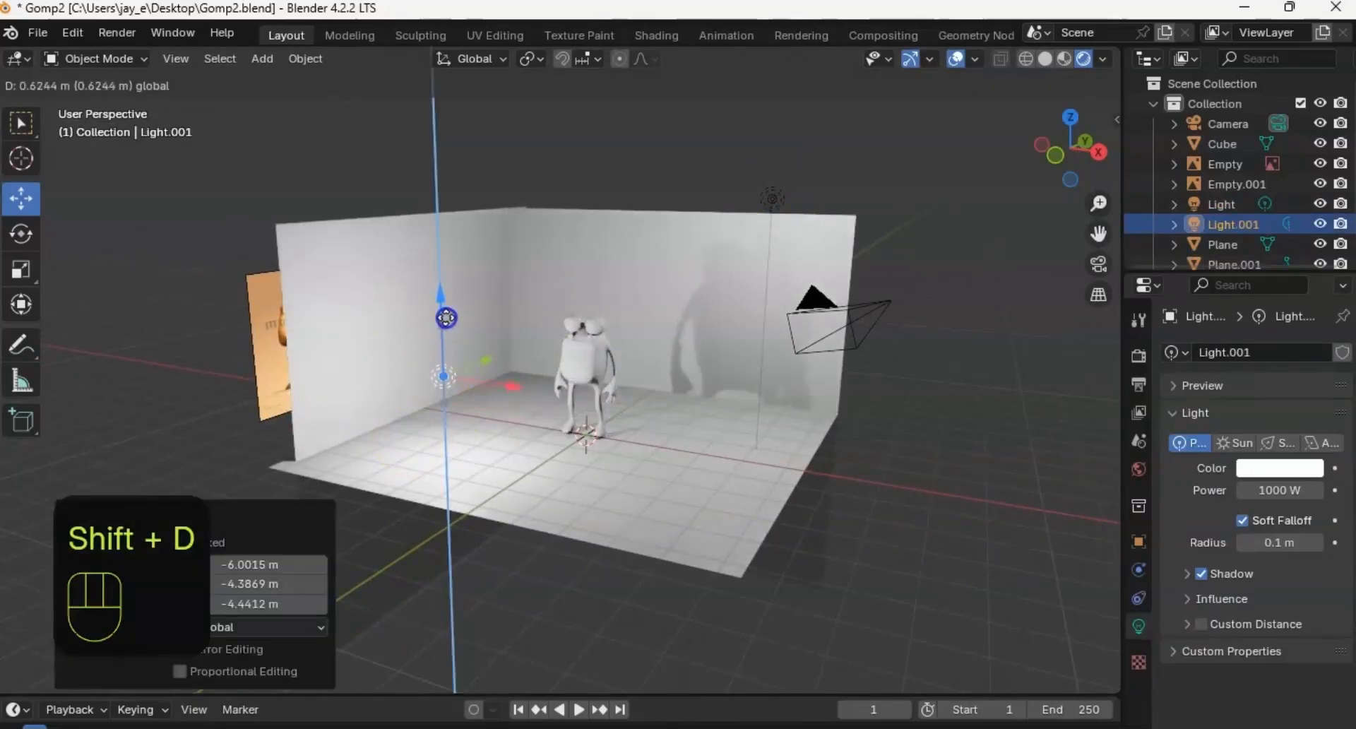
pyautogui.moveTo(494, 374)
pyautogui.mouseDown()
pyautogui.moveTo(552, 371)
pyautogui.moveTo(503, 358)
pyautogui.mouseUp()
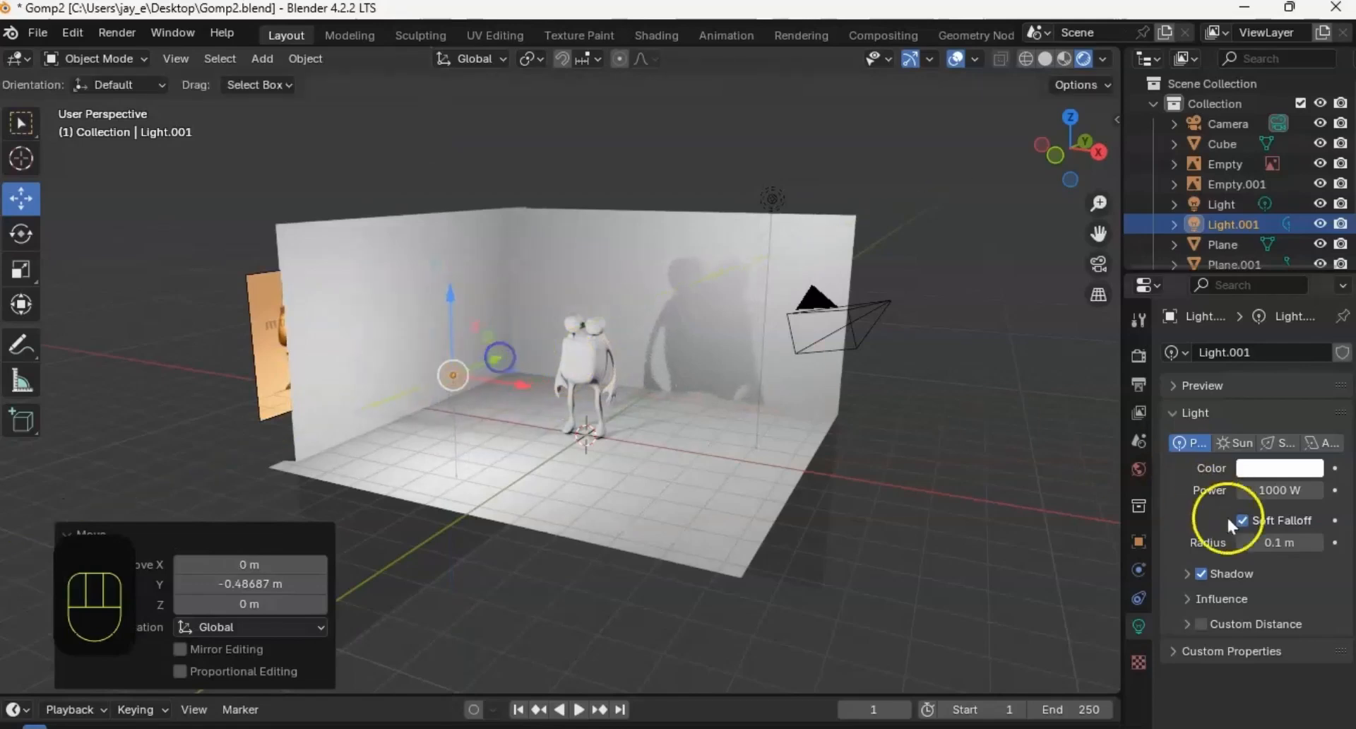
# Step: Set the duplicated light's power to 500 W
pyautogui.click(1280, 488)
pyautogui.write('5')
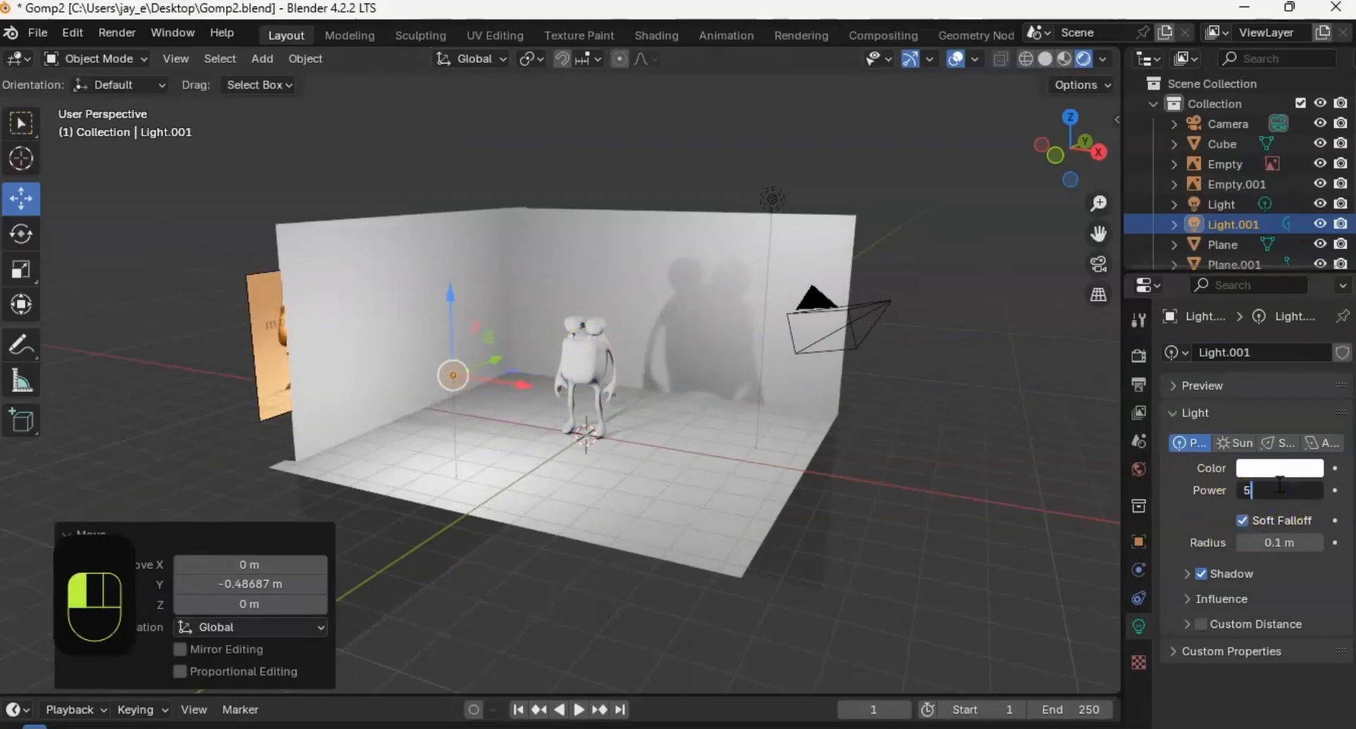
pyautogui.write('00')
pyautogui.press('Return')
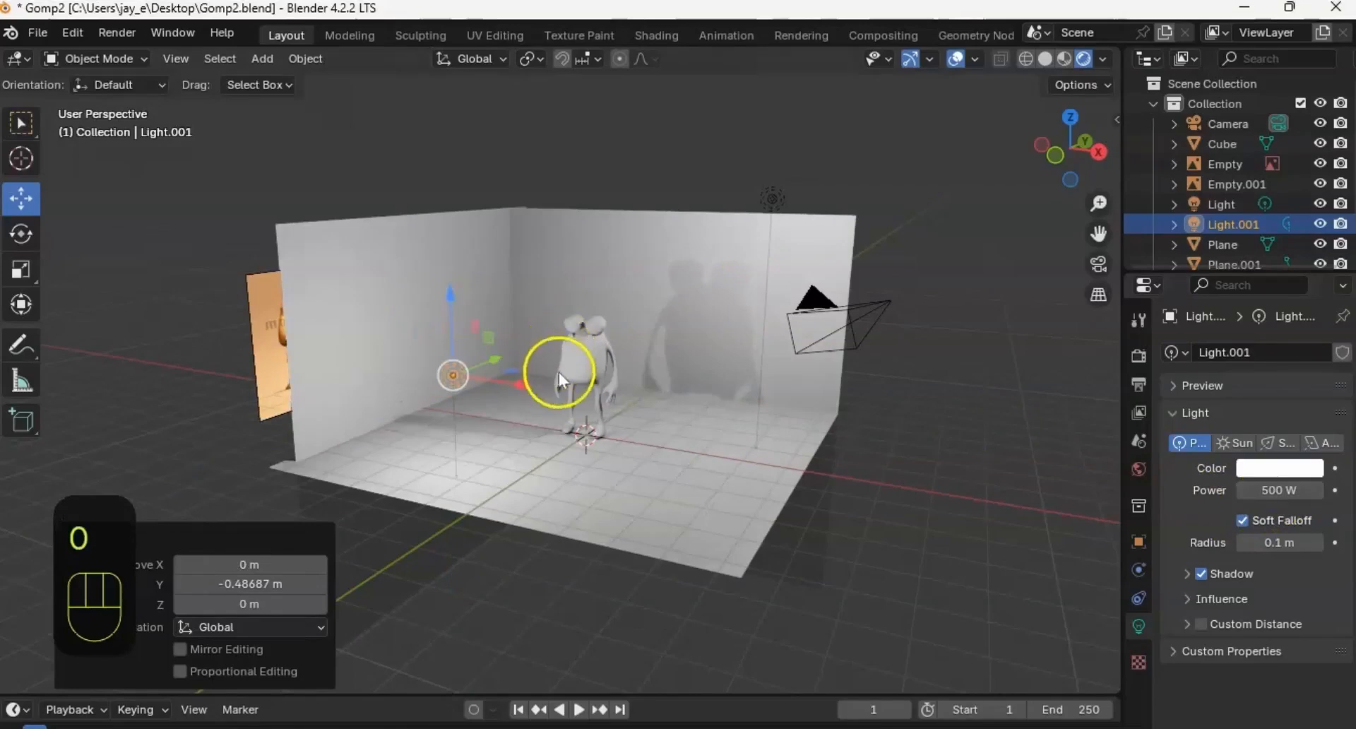
# Step: Select the original light above the walls and turn off its shadow
pyautogui.keyDown('ctrl'); pyautogui.moveTo(629, 360); pyautogui.dragTo(635, 296, button='middle'); pyautogui.keyUp('ctrl')
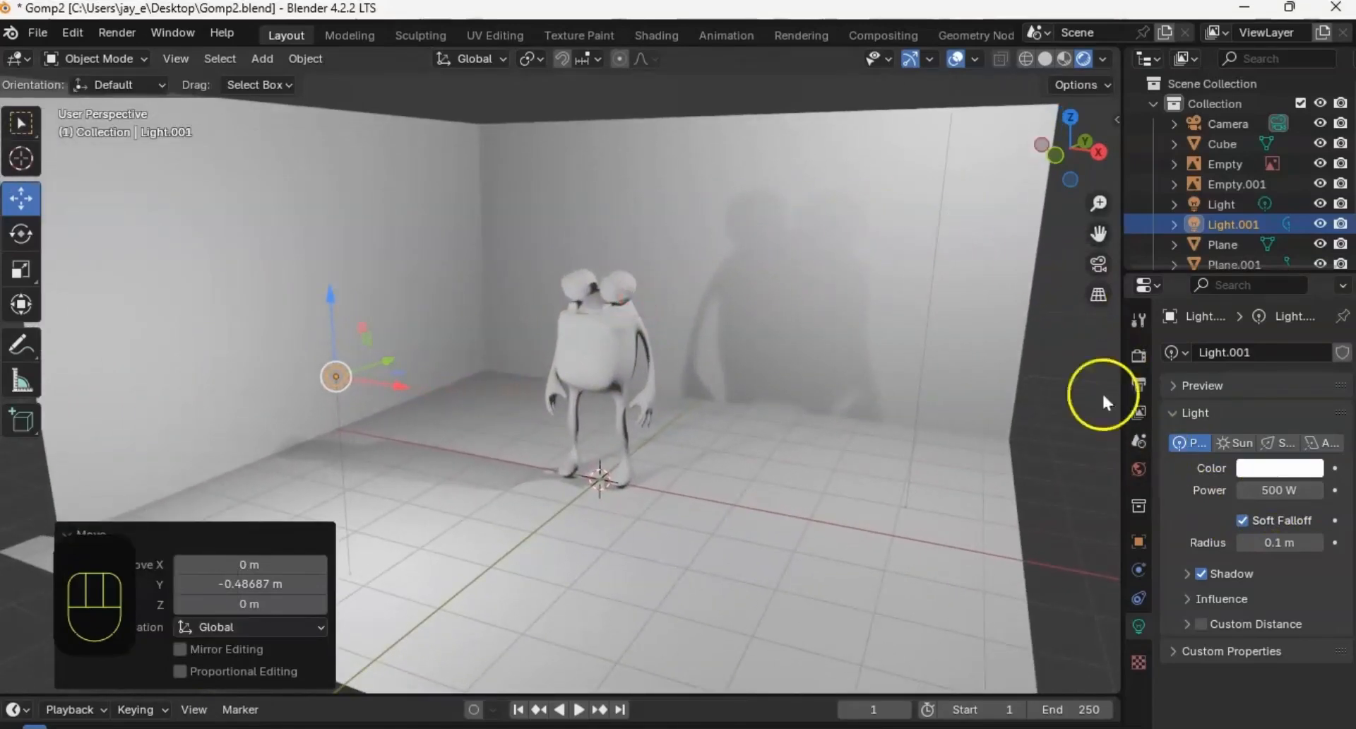
pyautogui.keyDown('shift'); pyautogui.moveTo(789, 156); pyautogui.dragTo(703, 248, button='middle'); pyautogui.keyUp('shift')
pyautogui.click(846, 147)
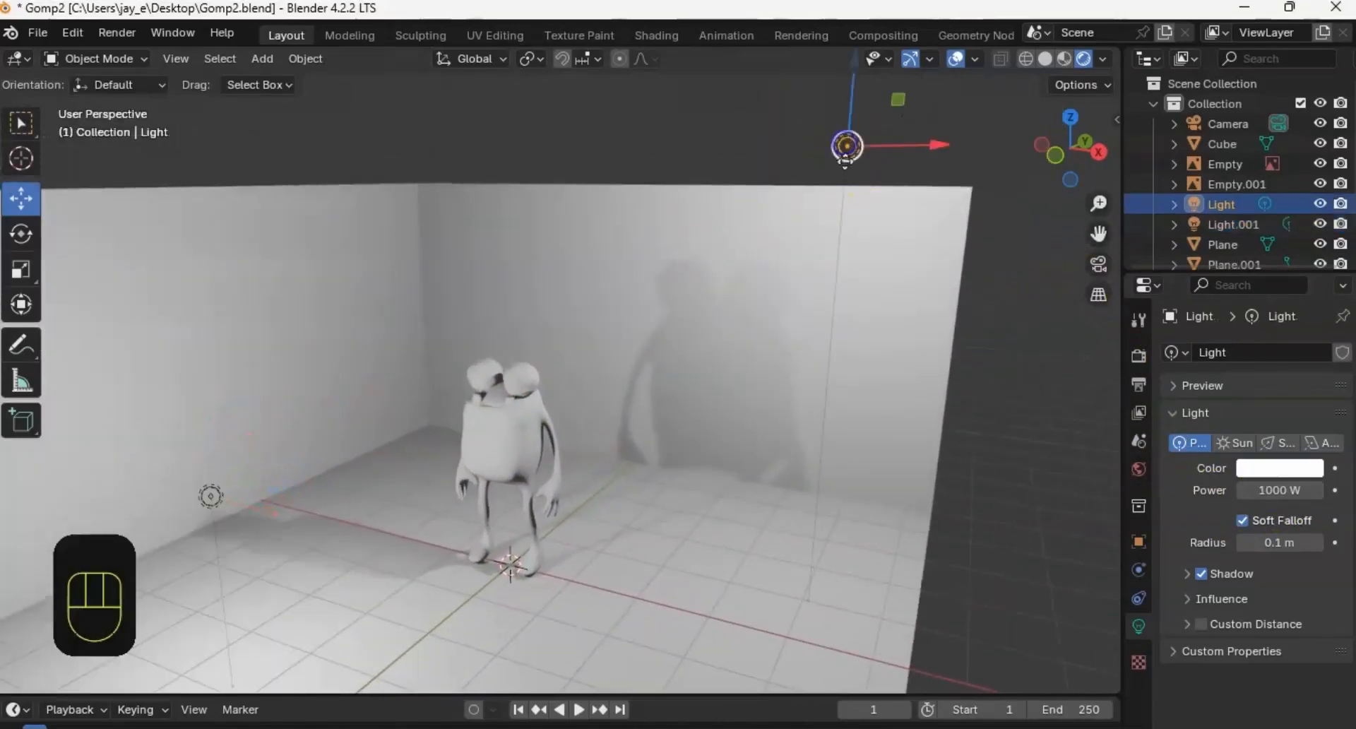
pyautogui.keyDown('shift'); pyautogui.moveTo(904, 335); pyautogui.dragTo(945, 220, button='middle'); pyautogui.keyUp('shift')
pyautogui.click(1206, 574)
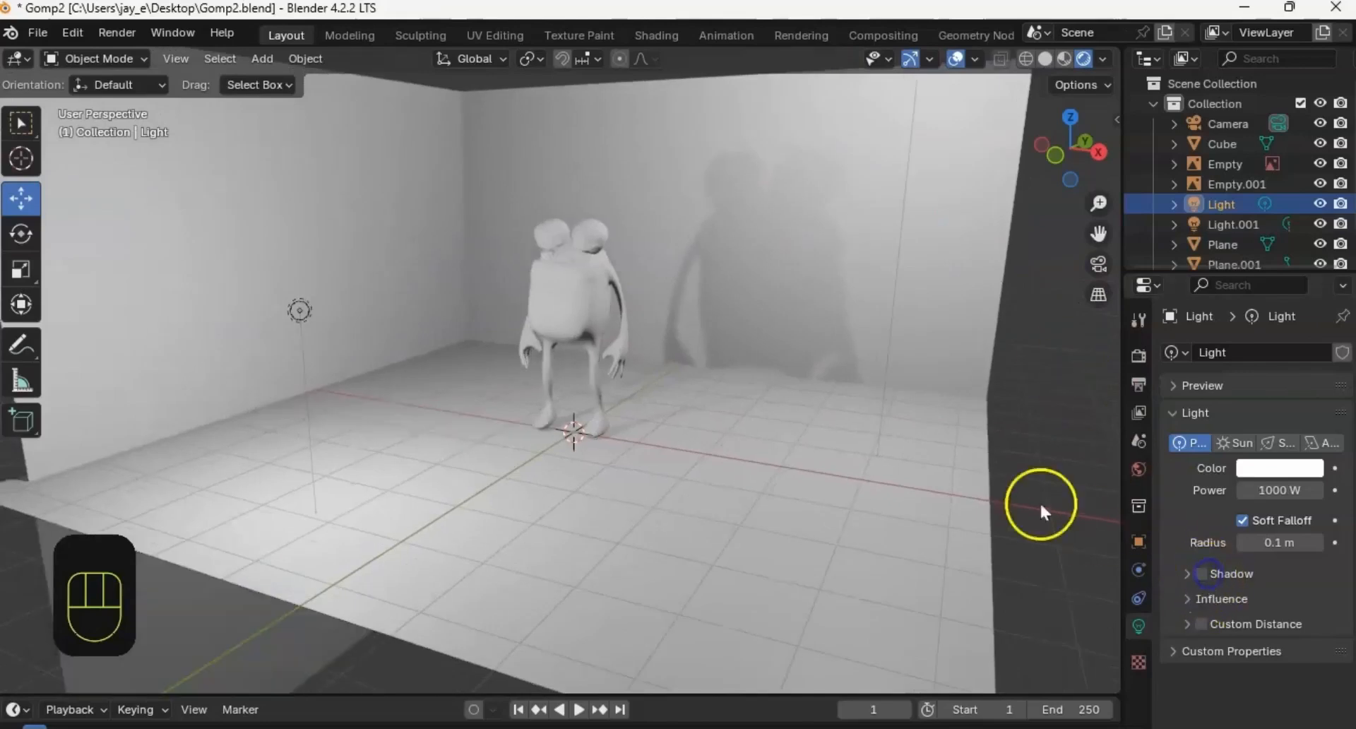
pyautogui.keyDown('shift'); pyautogui.moveTo(731, 293); pyautogui.dragTo(702, 312, button='middle'); pyautogui.keyUp('shift')
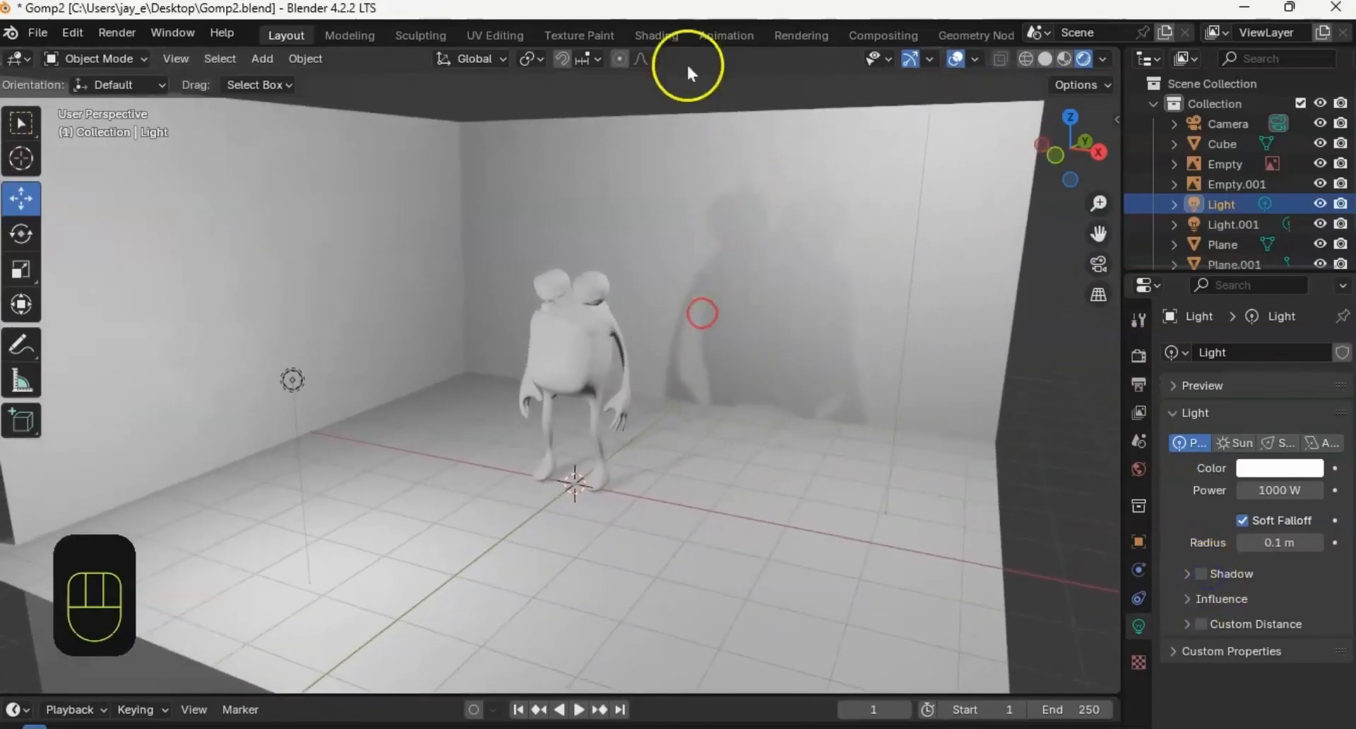
# Step: Check the node editor in the Shading workspace and return to the Layout workspace
pyautogui.click(655, 41)
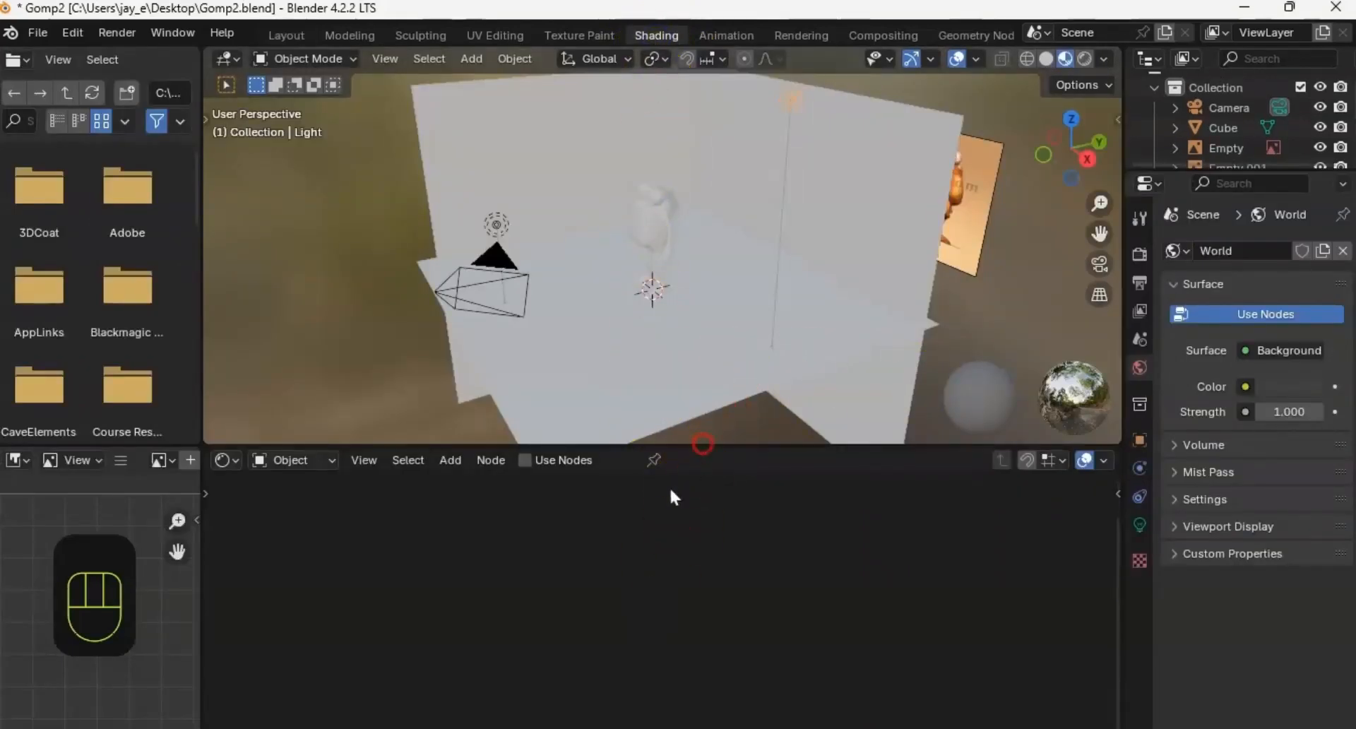
pyautogui.keyDown('ctrl'); pyautogui.moveTo(663, 544); pyautogui.dragTo(644, 626, button='middle'); pyautogui.keyUp('ctrl')
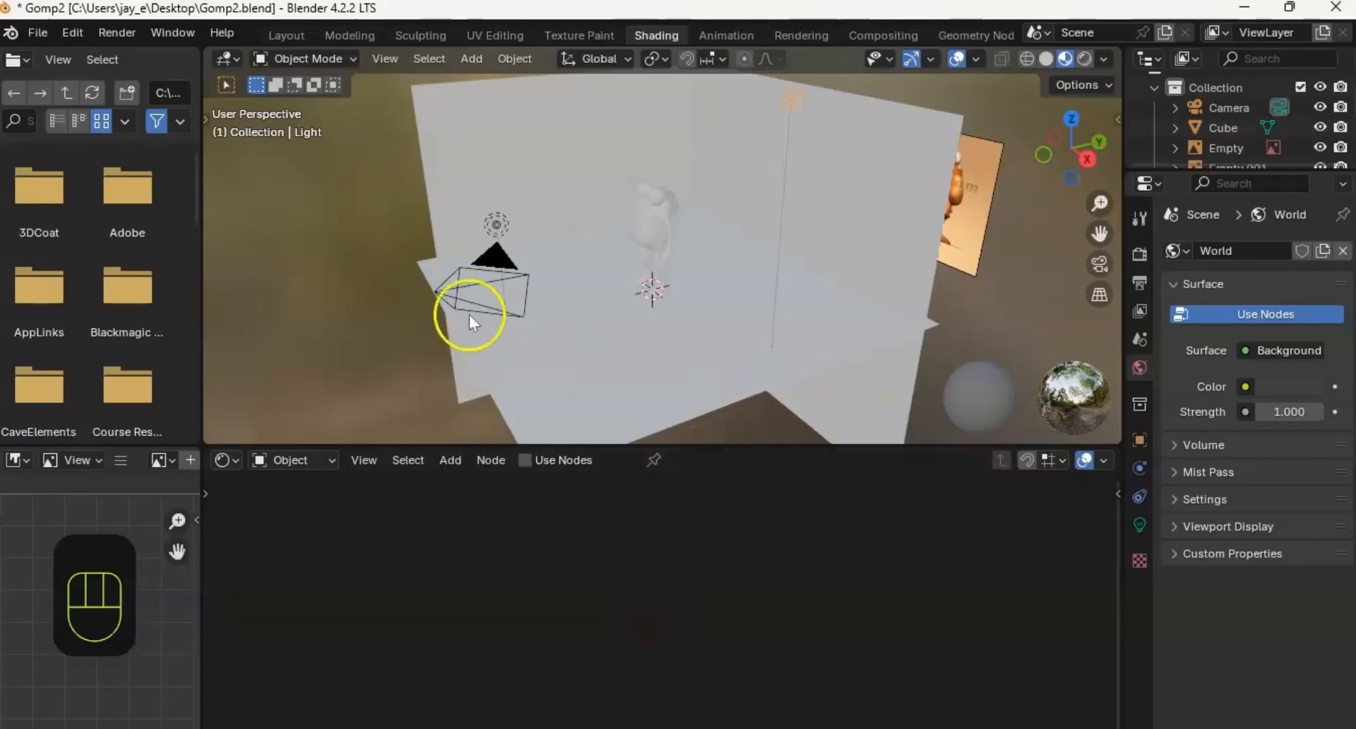
pyautogui.click(284, 34)
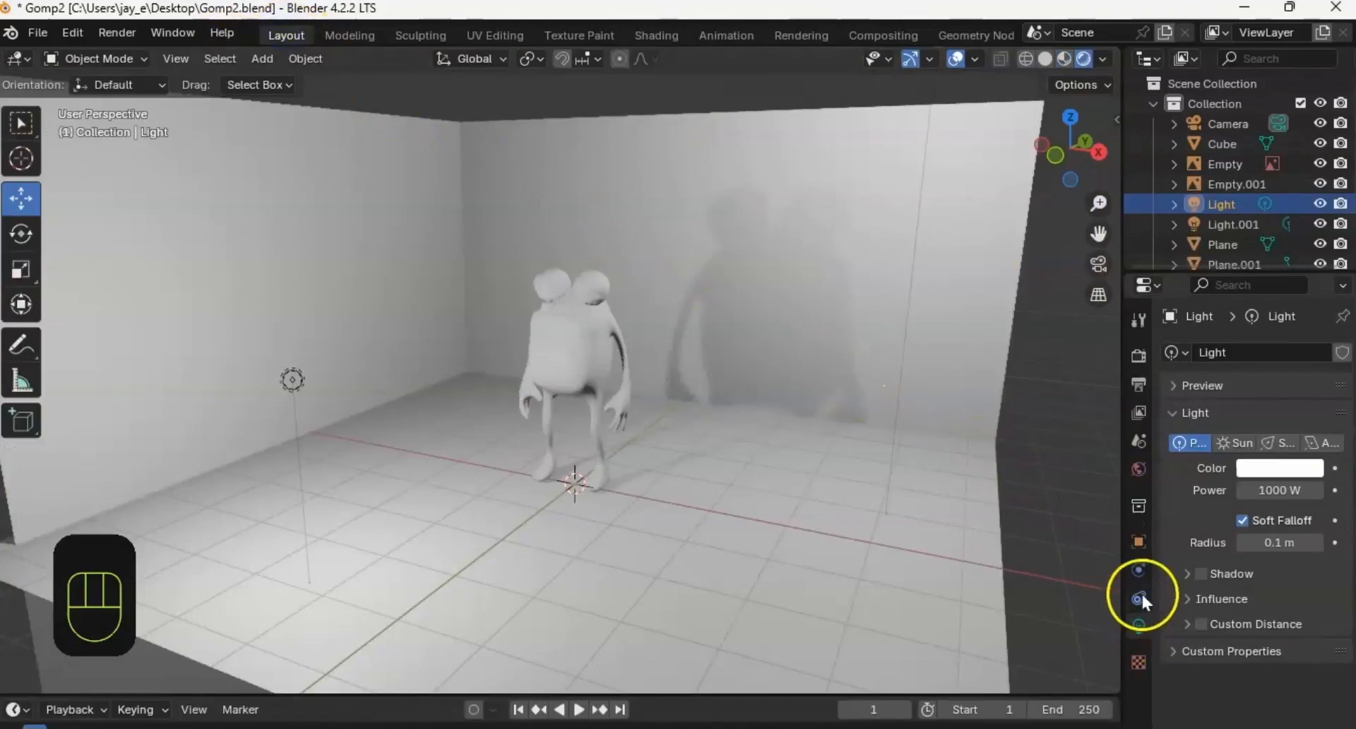
# Step: Select the character and open its material settings
pyautogui.click(596, 342)
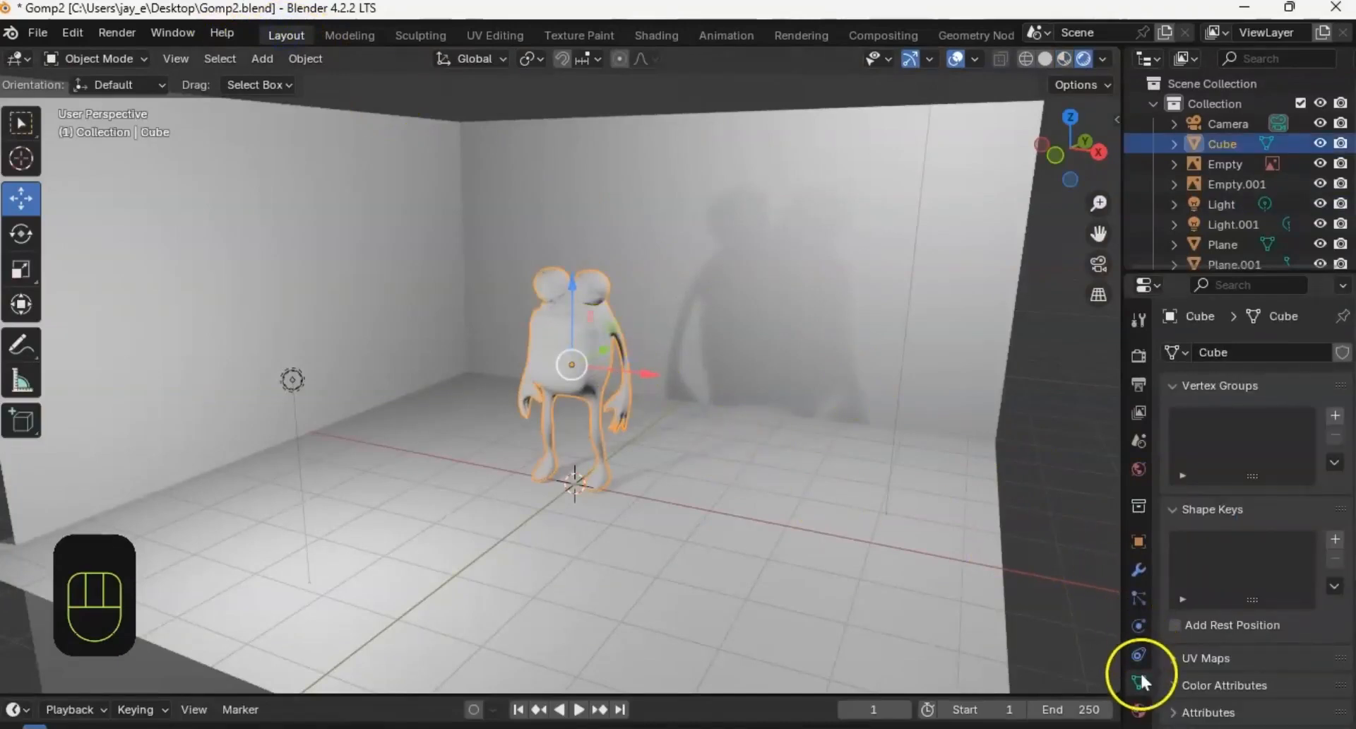
pyautogui.click(1139, 706)
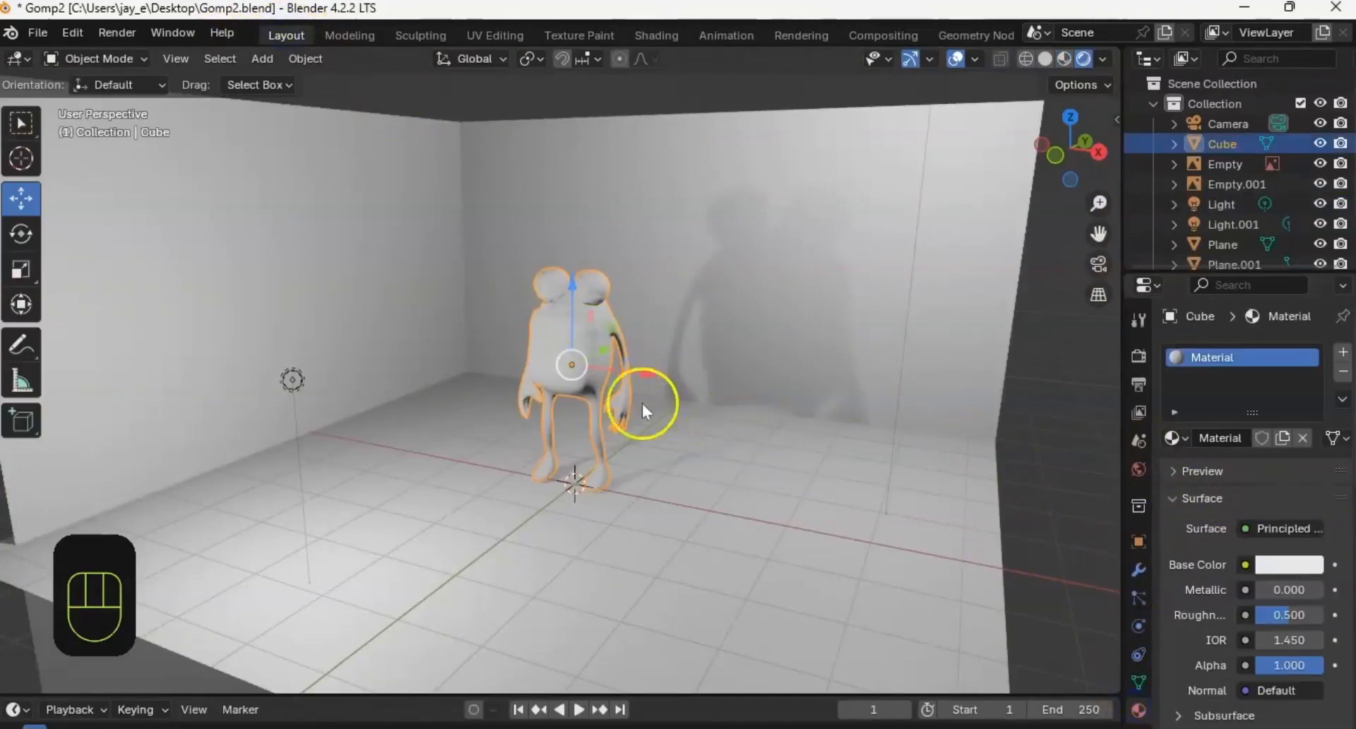
pyautogui.keyDown('shift'); pyautogui.moveTo(666, 379); pyautogui.dragTo(653, 326, button='middle'); pyautogui.keyUp('shift')
pyautogui.scroll(-1, 650, 330)
pyautogui.keyDown('shift'); pyautogui.moveTo(634, 269); pyautogui.dragTo(640, 309, button='middle'); pyautogui.keyUp('shift')
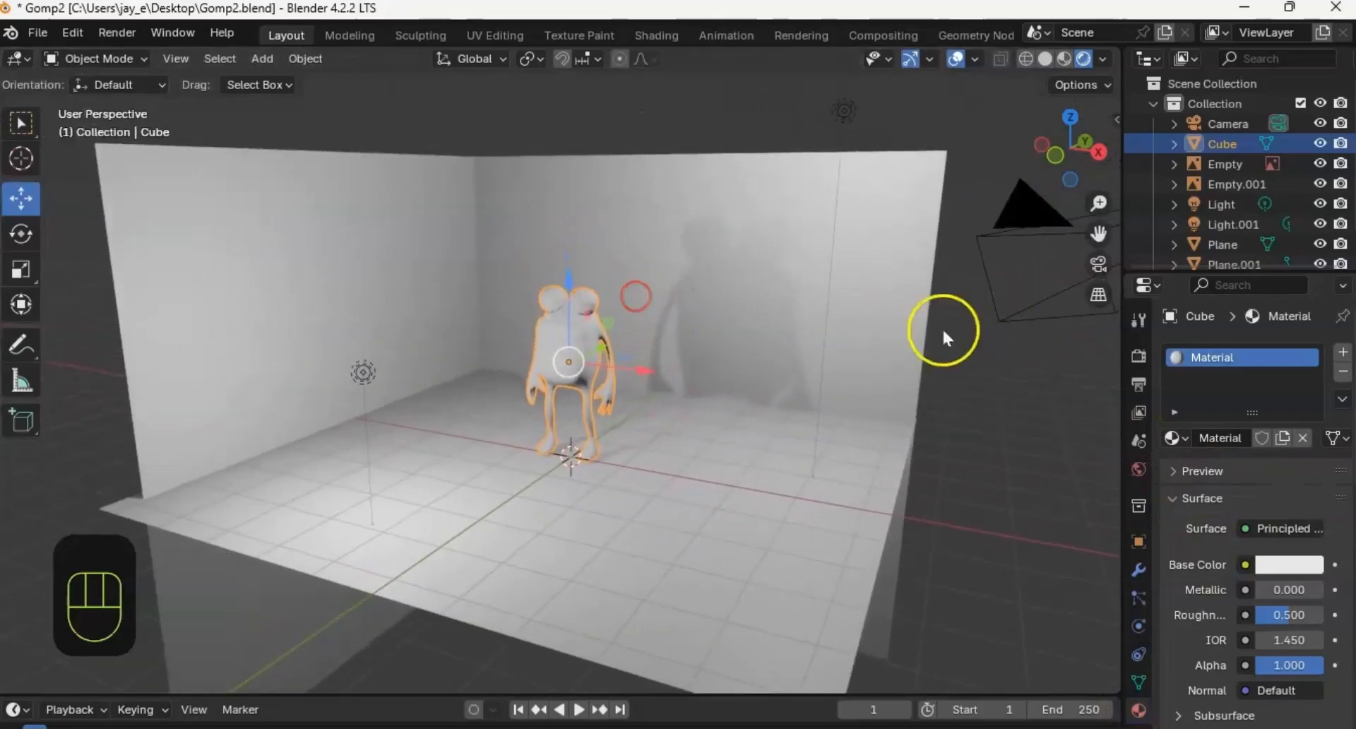
# Step: Add a Color Attribute node before the Principled BSDF in the character's material in the Shading workspace
pyautogui.click(648, 42)
pyautogui.moveTo(671, 506)
pyautogui.keyDown('ctrl'); pyautogui.mouseDown(button='middle')
pyautogui.moveTo(746, 371)
pyautogui.moveTo(685, 602)
pyautogui.moveTo(727, 430)
pyautogui.moveTo(724, 443)
pyautogui.mouseUp(button='middle'); pyautogui.keyUp('ctrl')
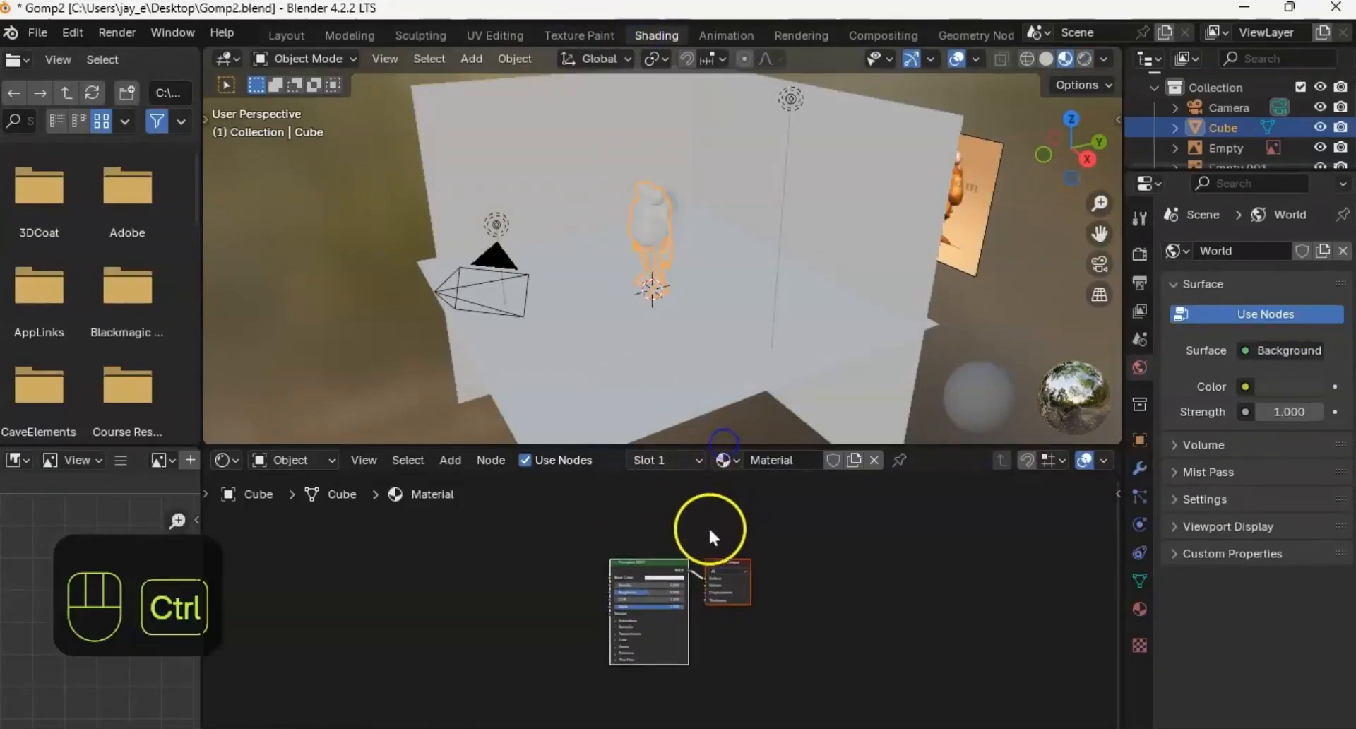
pyautogui.keyDown('ctrl'); pyautogui.moveTo(712, 537); pyautogui.dragTo(755, 416, button='middle'); pyautogui.keyUp('ctrl')
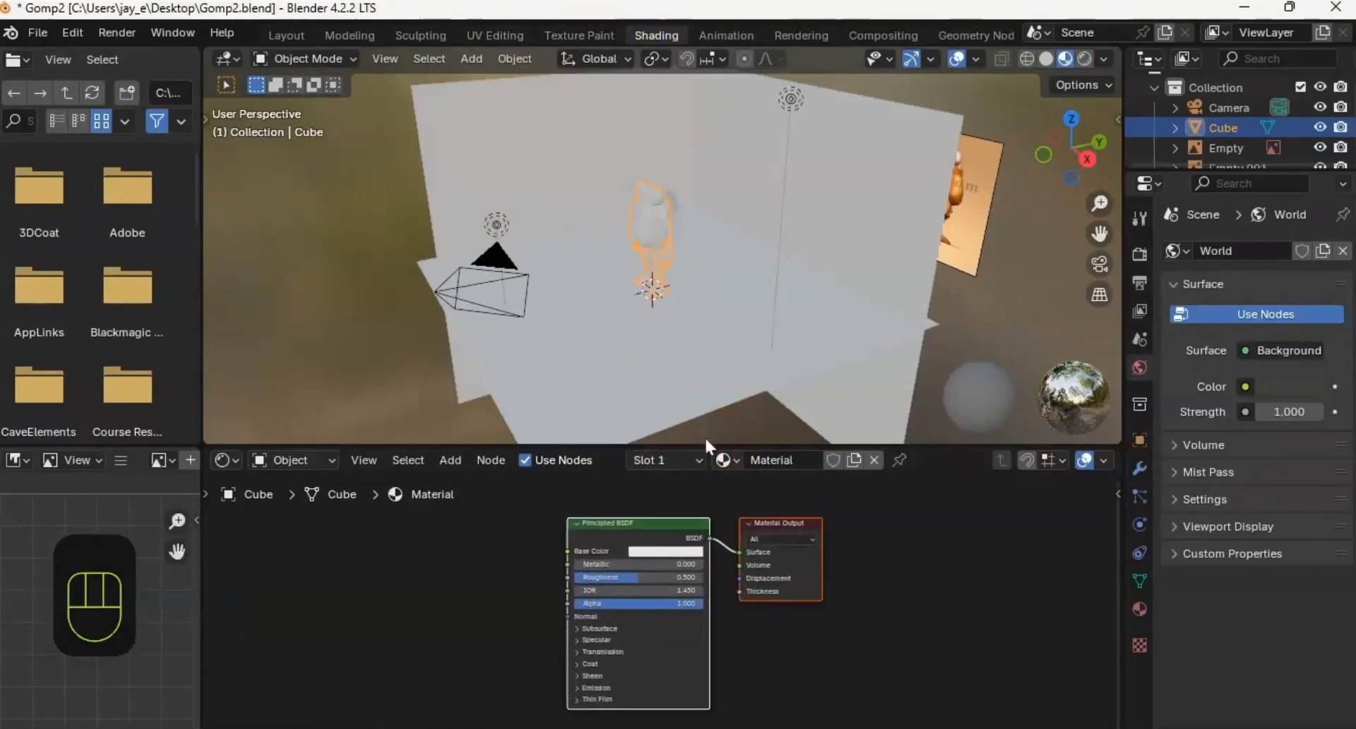
pyautogui.moveTo(708, 446)
pyautogui.mouseDown()
pyautogui.moveTo(702, 459)
pyautogui.moveTo(692, 328)
pyautogui.moveTo(692, 452)
pyautogui.mouseUp()
pyautogui.keyDown('shift'); pyautogui.moveTo(726, 336); pyautogui.dragTo(757, 305, button='middle'); pyautogui.keyUp('shift')
pyautogui.moveTo(639, 524); pyautogui.dragTo(661, 522)
pyautogui.click(513, 536)
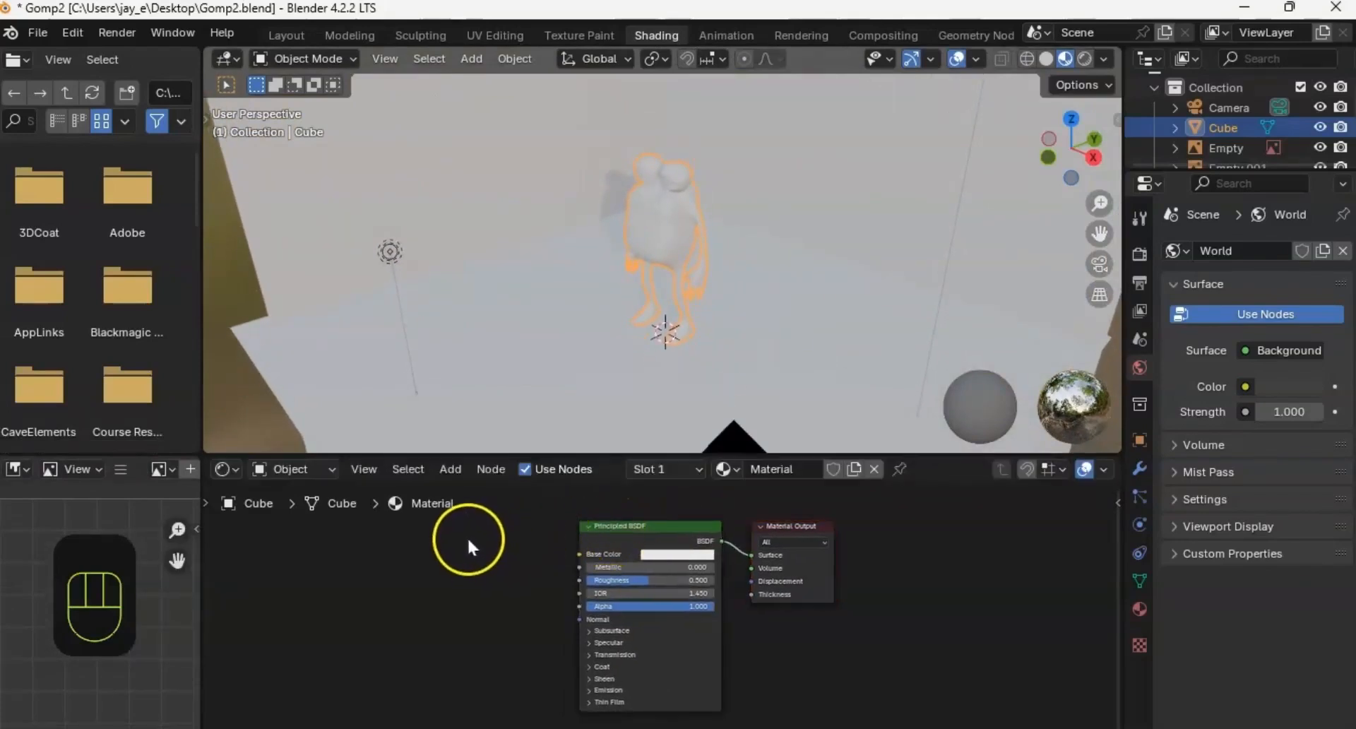
pyautogui.hotkey('shift', 'a')
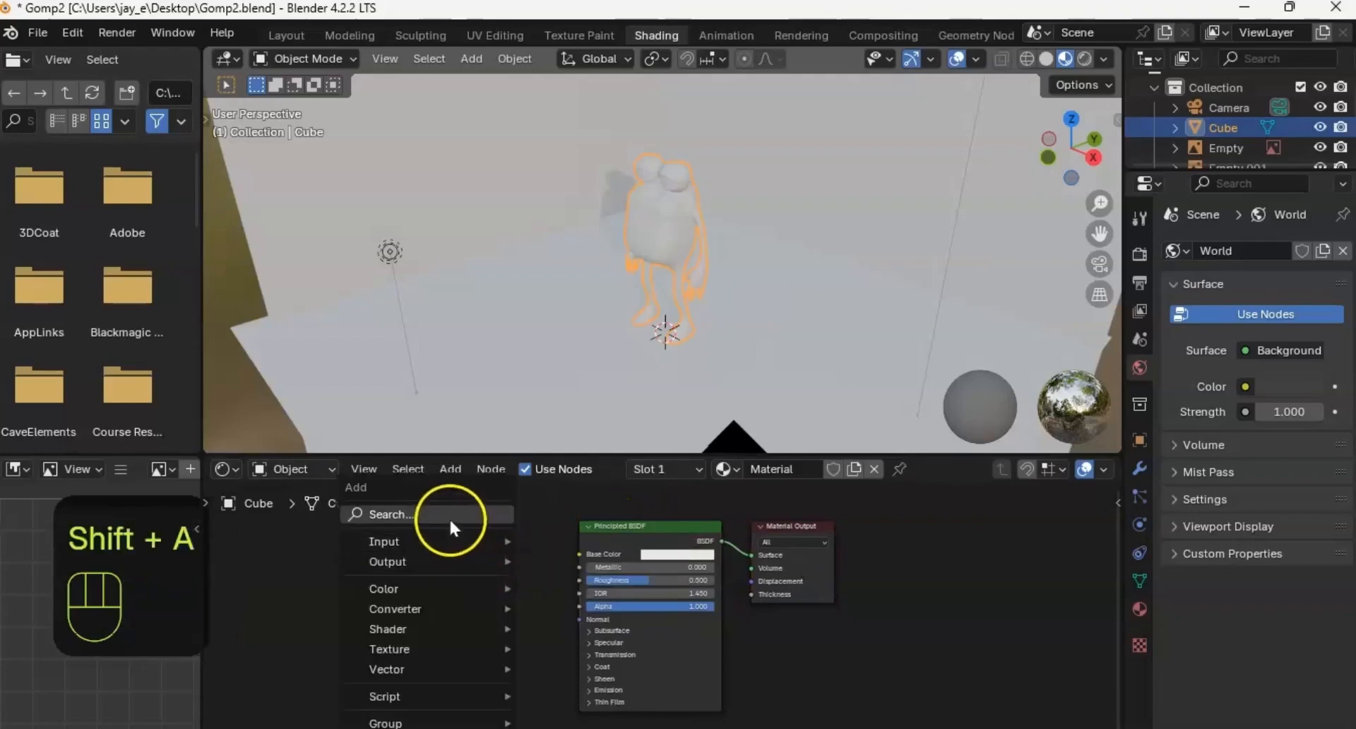
pyautogui.write('c')
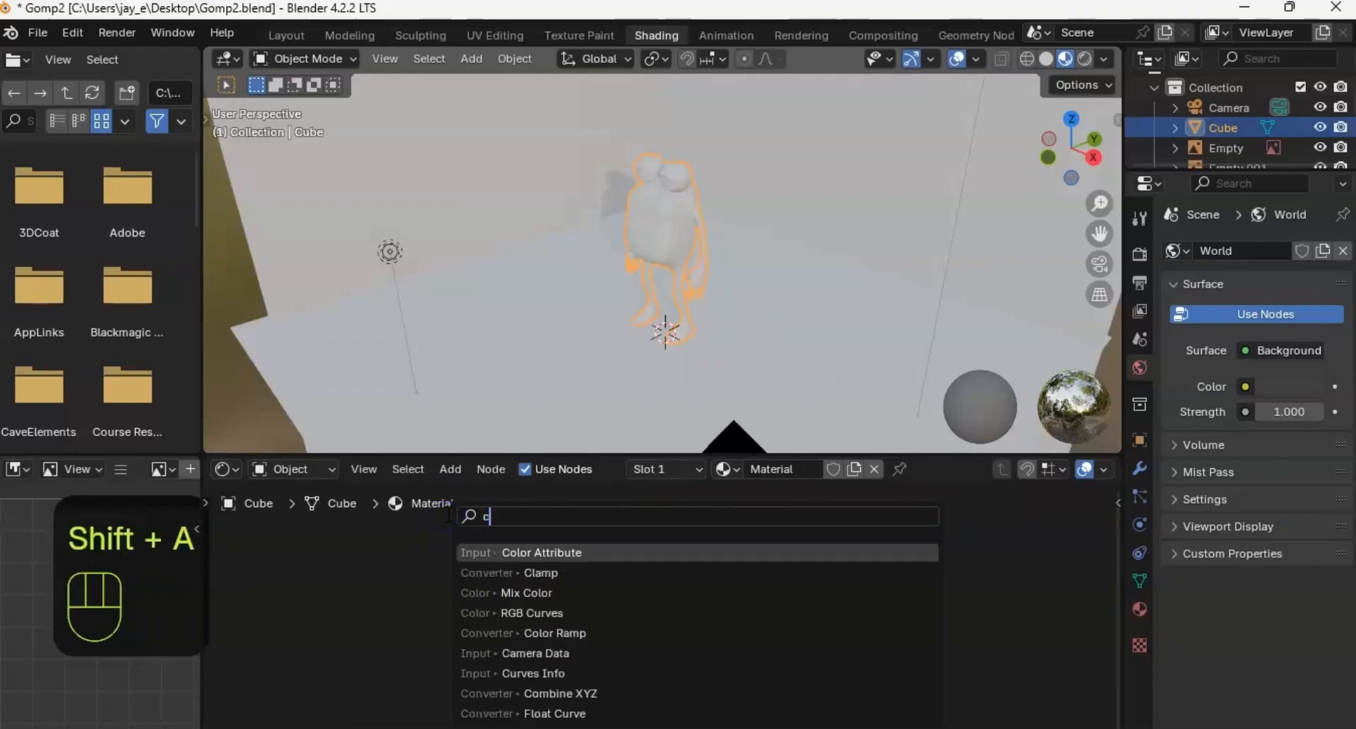
pyautogui.write('olor')
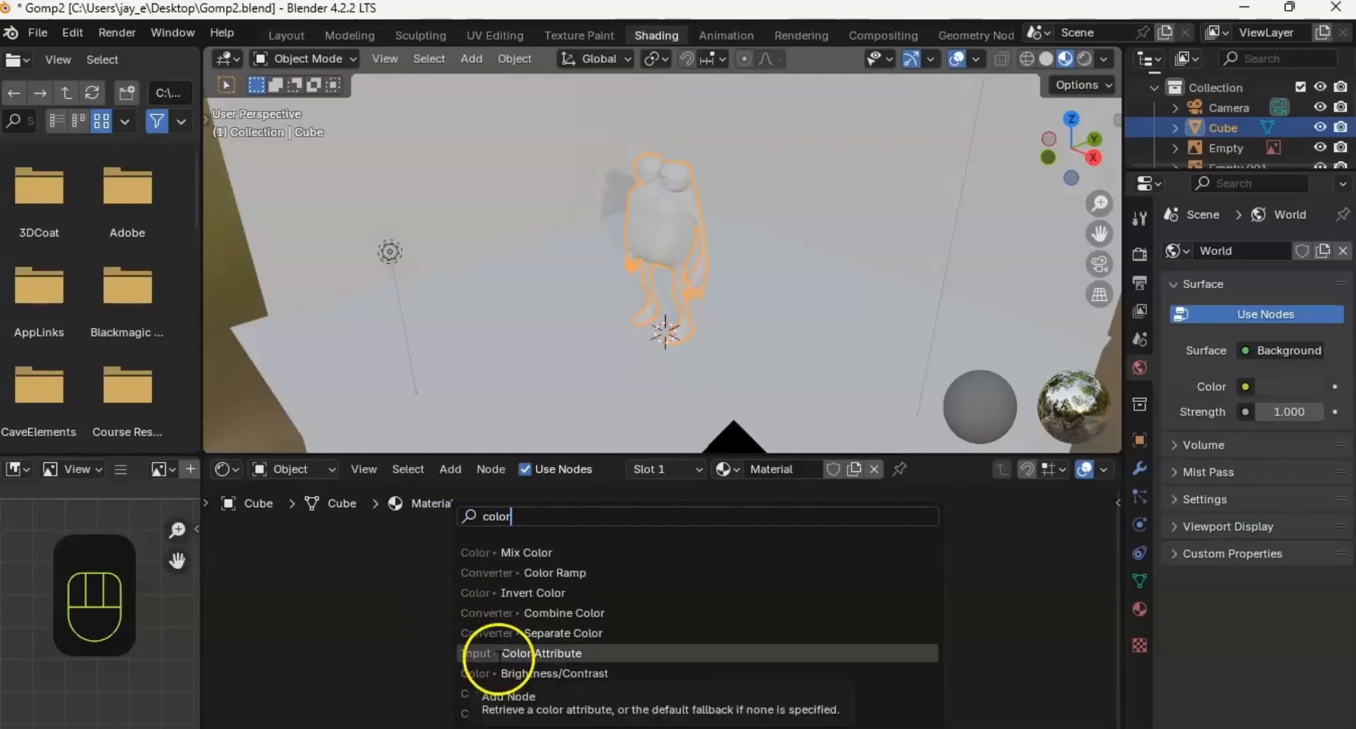
pyautogui.click(498, 651)
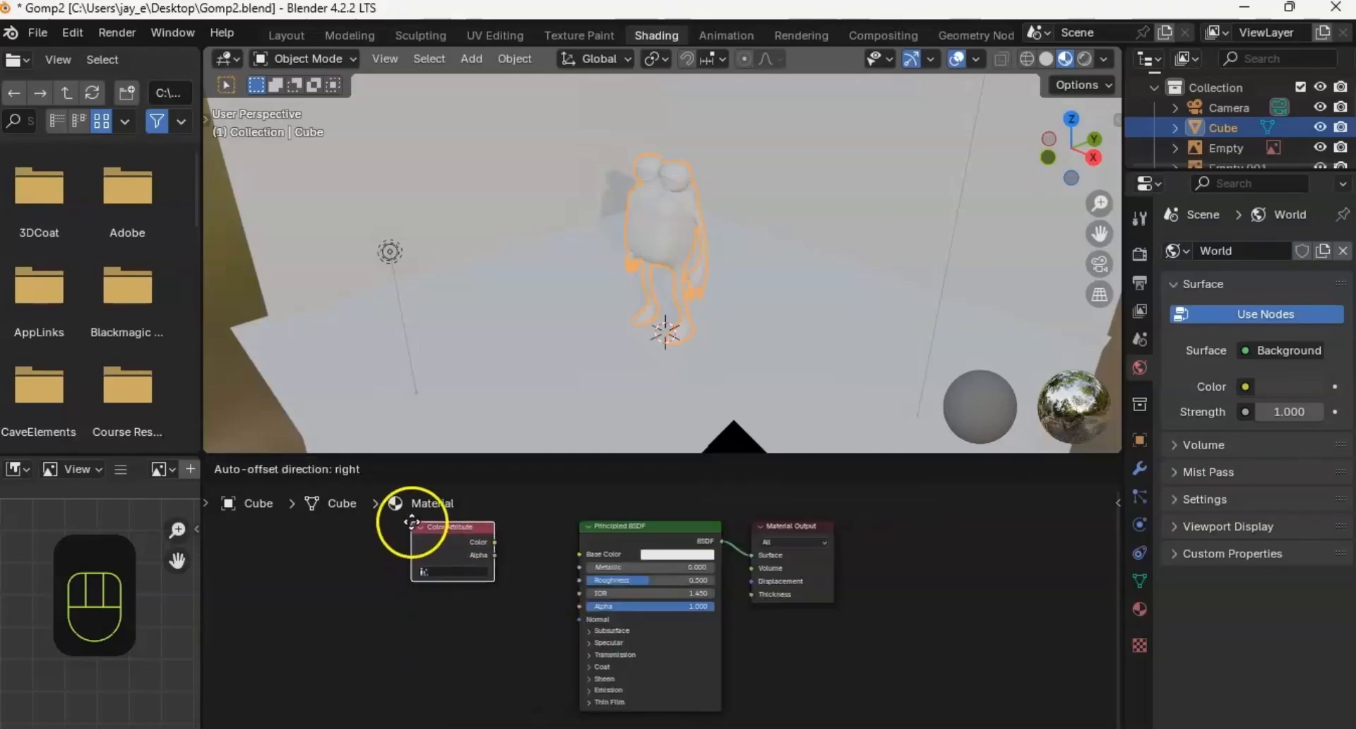
pyautogui.click(414, 526)
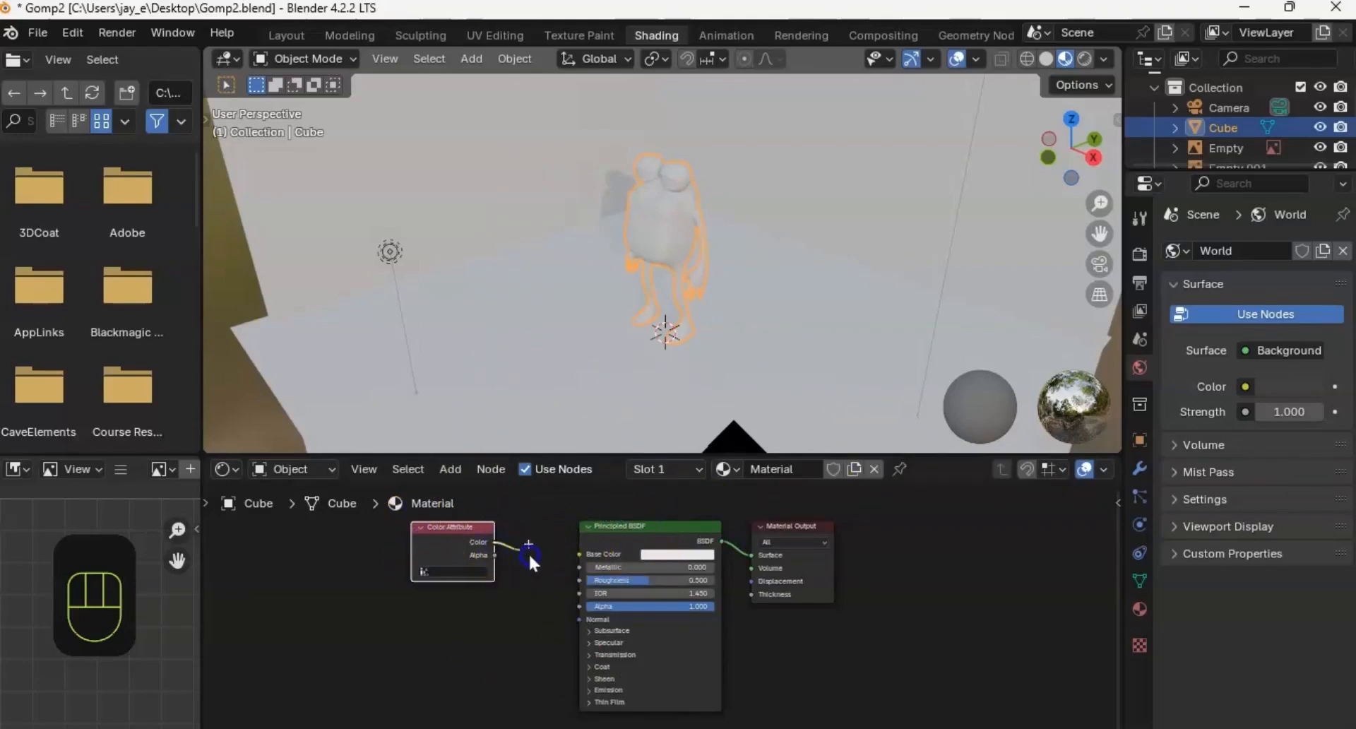
# Step: Connect the Color Attribute's Color output to the Principled BSDF's Base Color and return to the Layout workspace
pyautogui.moveTo(580, 555); pyautogui.dragTo(582, 555)
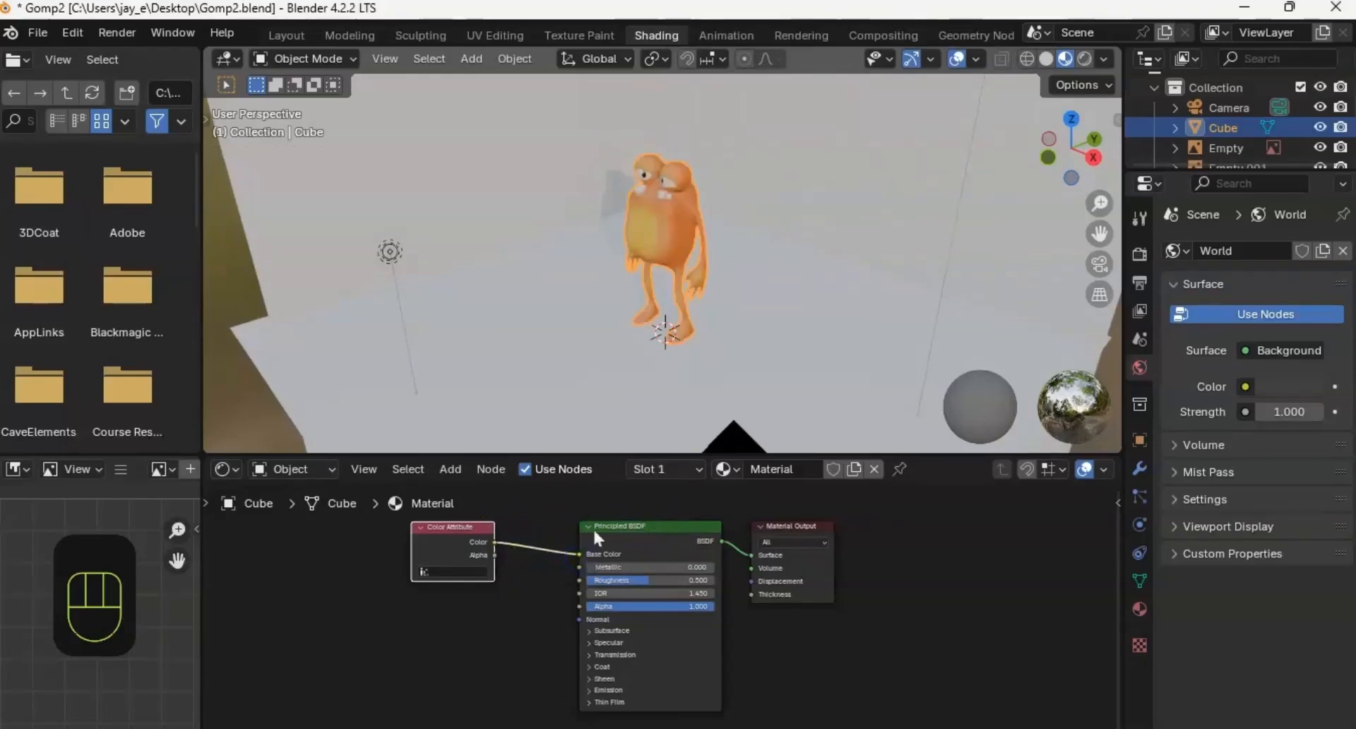
pyautogui.click(286, 35)
pyautogui.moveTo(542, 337); pyautogui.dragTo(539, 346, button='middle')
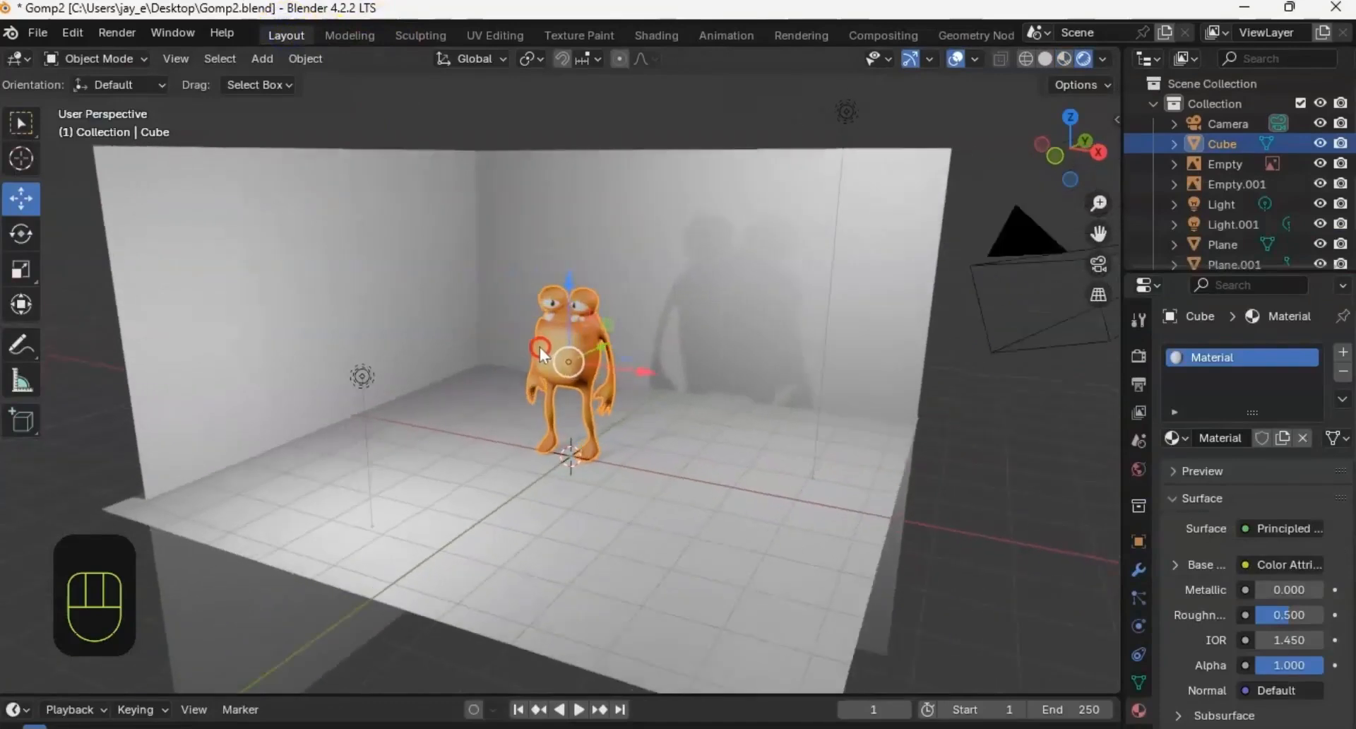
pyautogui.keyDown('ctrl'); pyautogui.moveTo(587, 400); pyautogui.dragTo(621, 290, button='middle'); pyautogui.keyUp('ctrl')
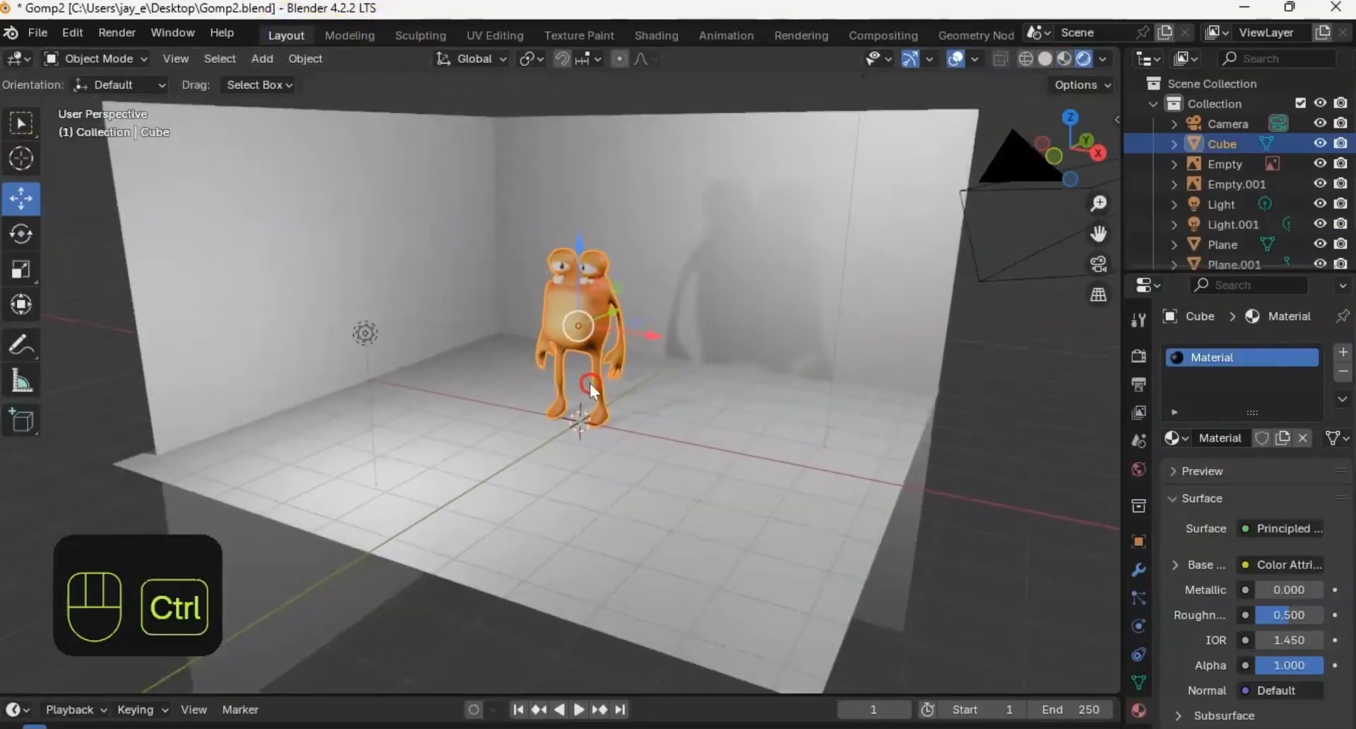
# Step: Select the floor plane and raise it slightly along Z towards the character's feet
pyautogui.click(756, 557)
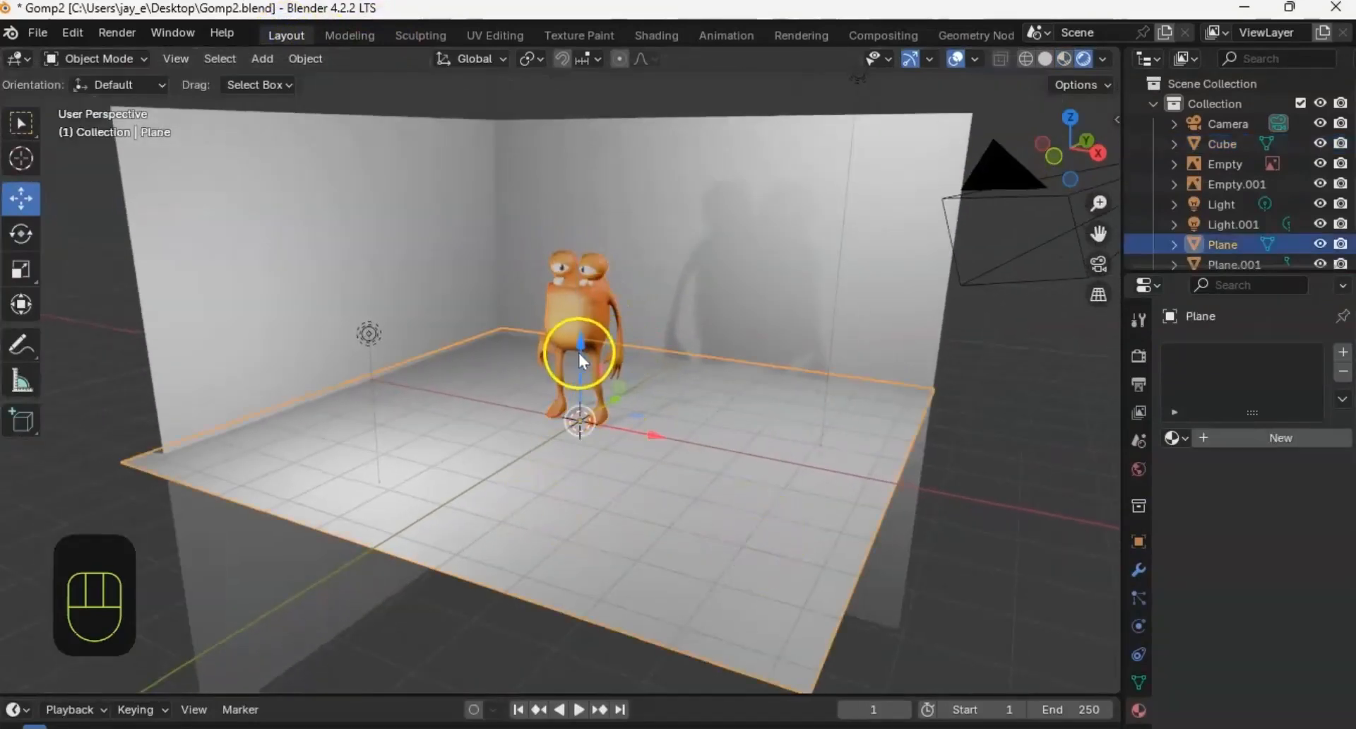
pyautogui.moveTo(577, 350); pyautogui.dragTo(577, 337)
pyautogui.moveTo(597, 336); pyautogui.dragTo(671, 394, button='middle')
pyautogui.keyDown('ctrl'); pyautogui.moveTo(671, 394); pyautogui.dragTo(462, 380, button='middle'); pyautogui.keyUp('ctrl')
# Step: Lower the duplicated light beside the character along Z and nudge it about 0.055 m along X
pyautogui.click(356, 324)
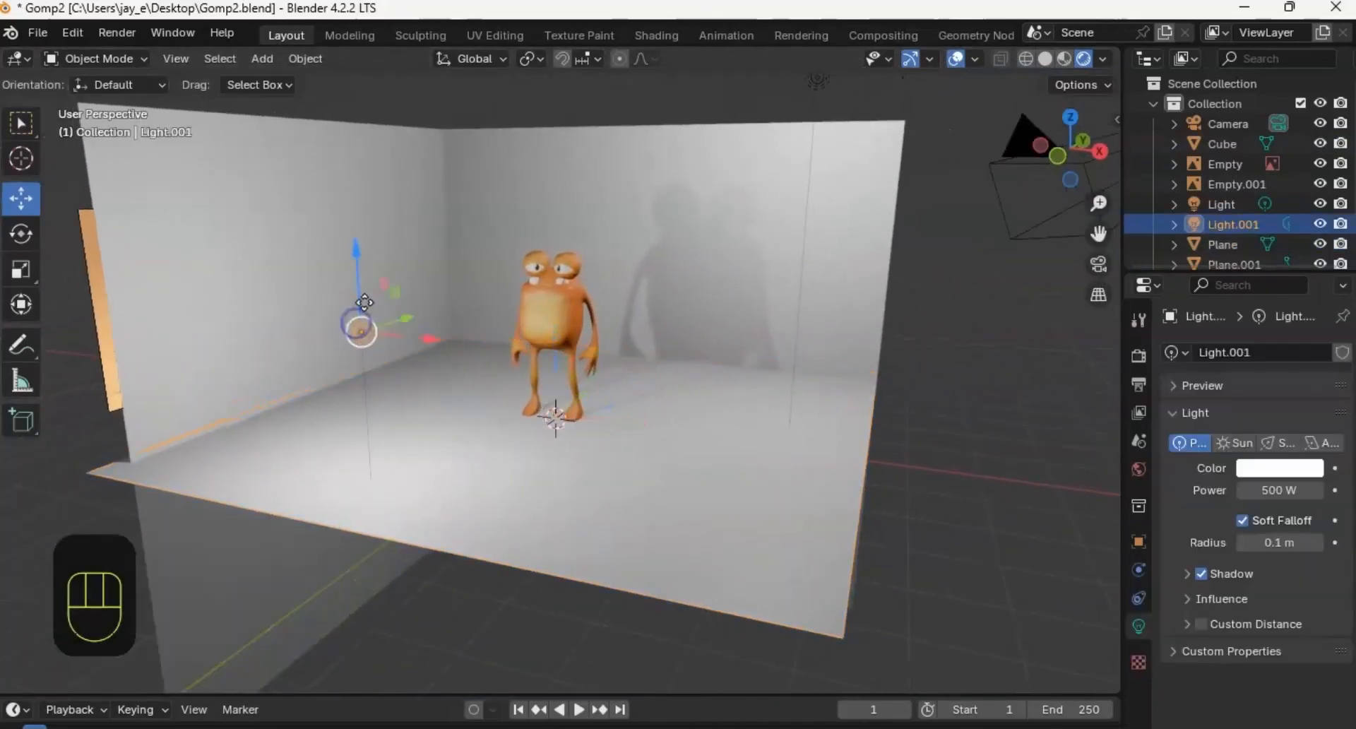
pyautogui.moveTo(358, 300); pyautogui.dragTo(371, 332)
pyautogui.moveTo(424, 372); pyautogui.dragTo(421, 370)
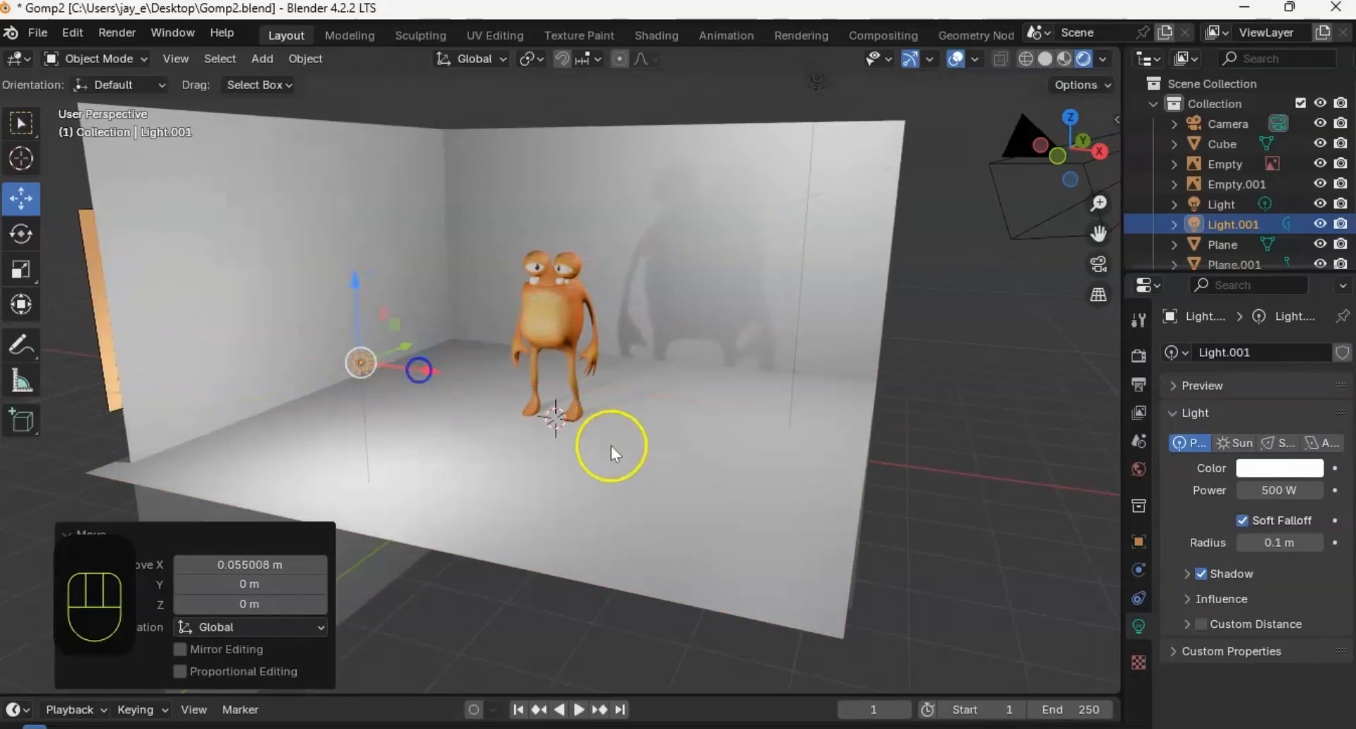
pyautogui.keyDown('ctrl'); pyautogui.moveTo(611, 448); pyautogui.dragTo(655, 339, button='middle'); pyautogui.keyUp('ctrl')
pyautogui.moveTo(573, 323); pyautogui.dragTo(580, 357, button='middle')
pyautogui.moveTo(510, 315); pyautogui.dragTo(596, 290, button='middle')
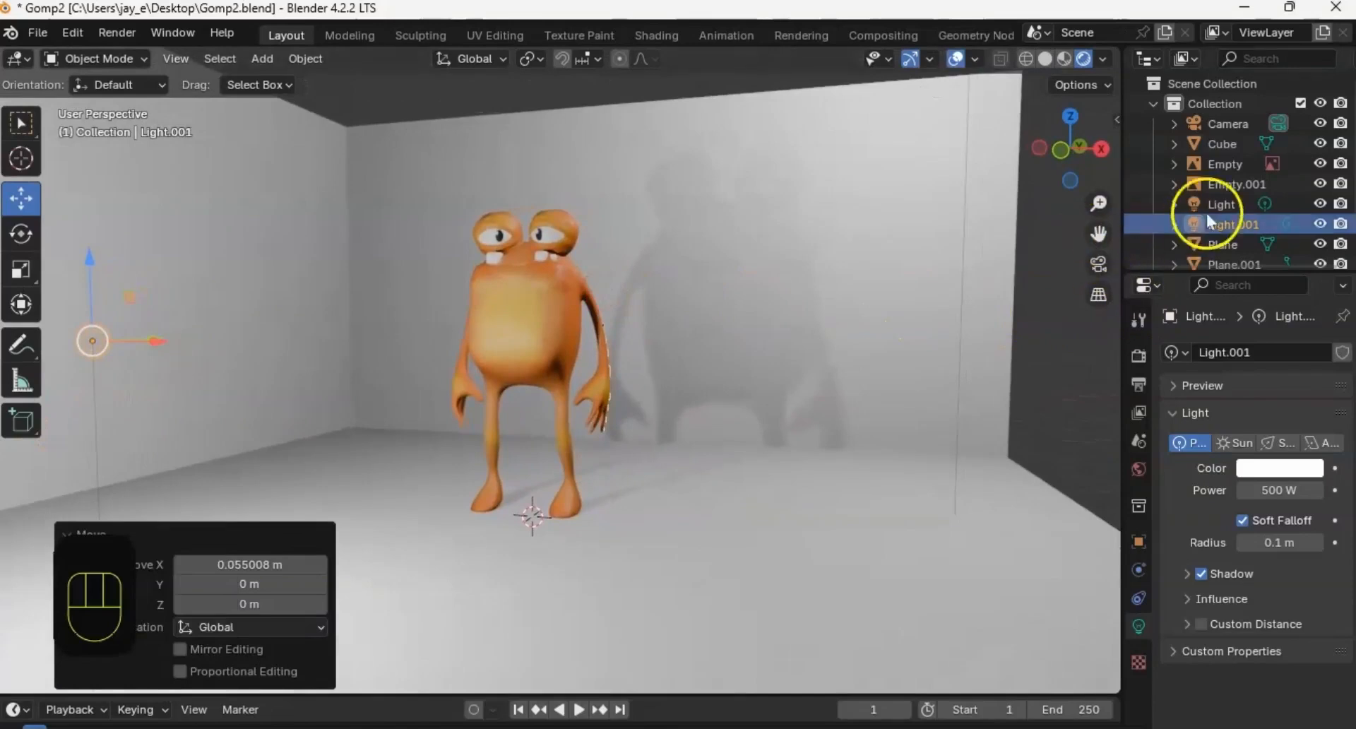
# Step: Select the camera and check the Emulate Numpad setting in the Input preferences
pyautogui.click(1227, 123)
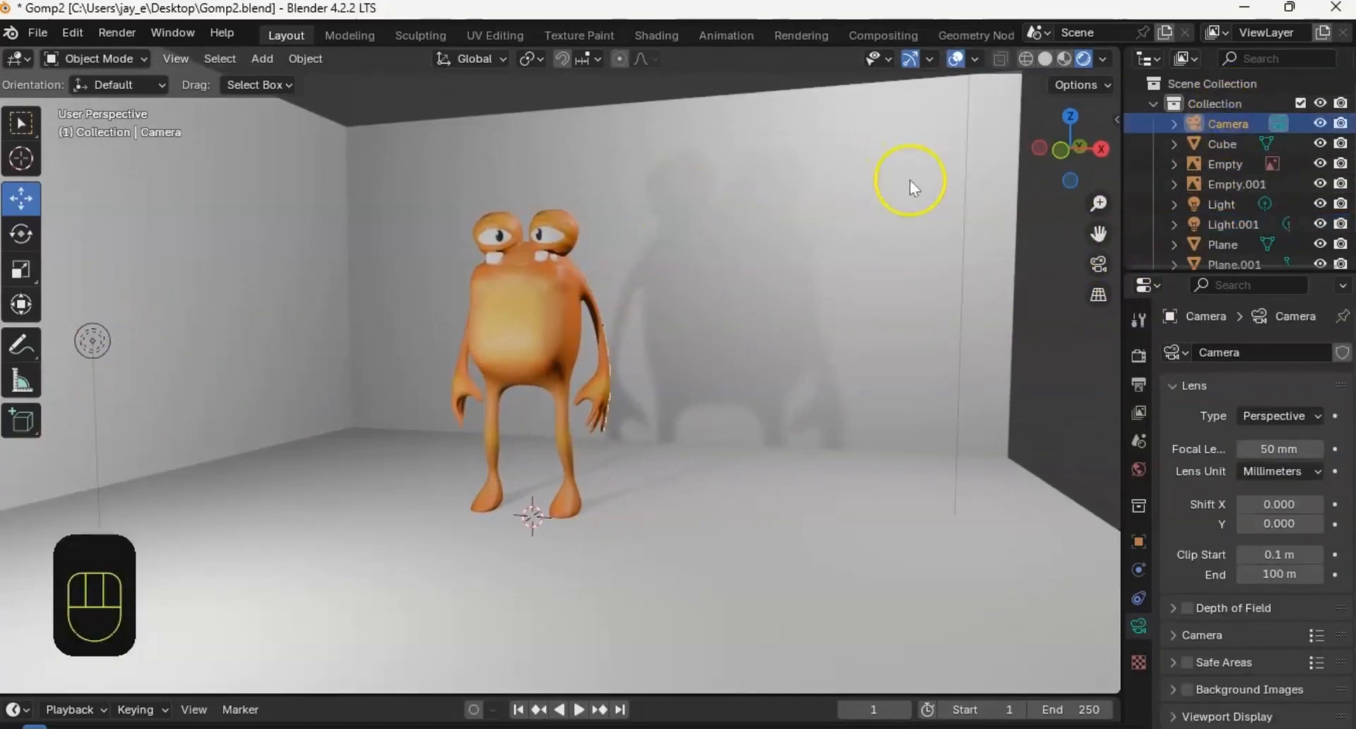
pyautogui.click(73, 36)
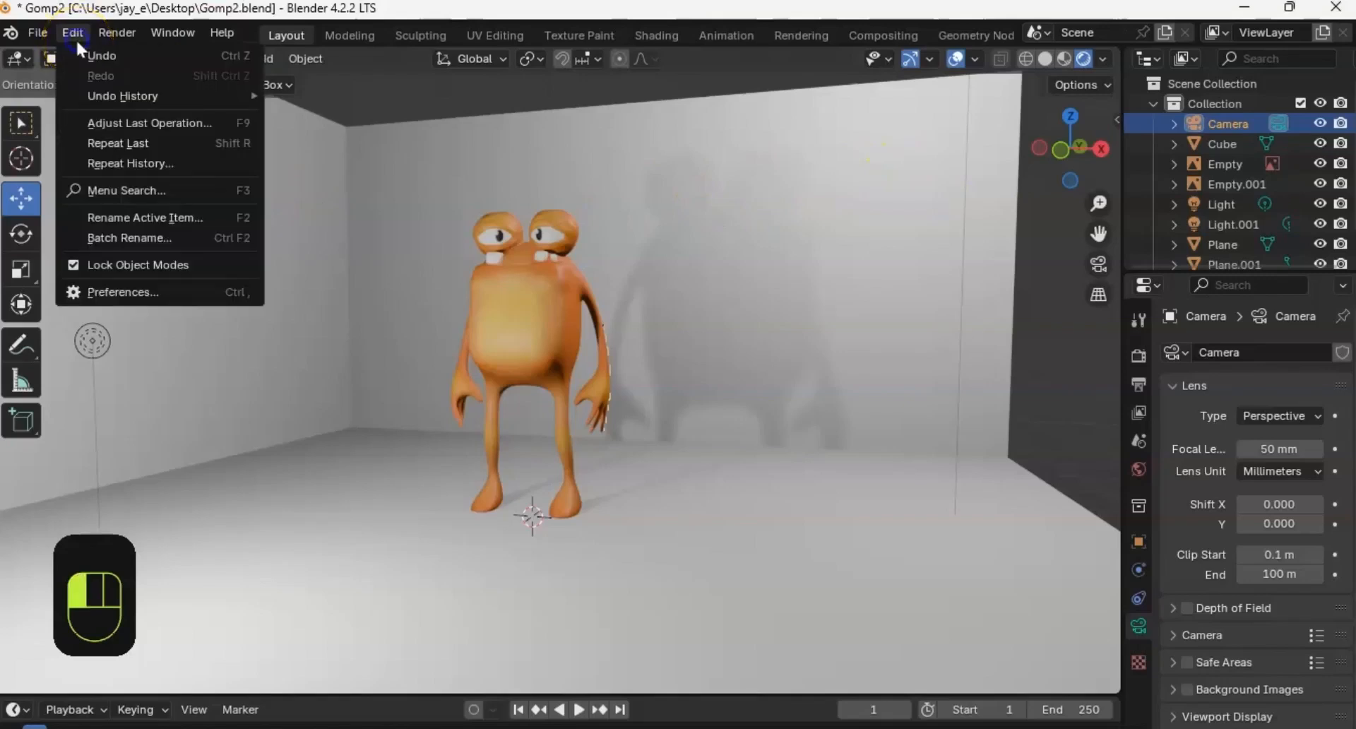
pyautogui.click(134, 290)
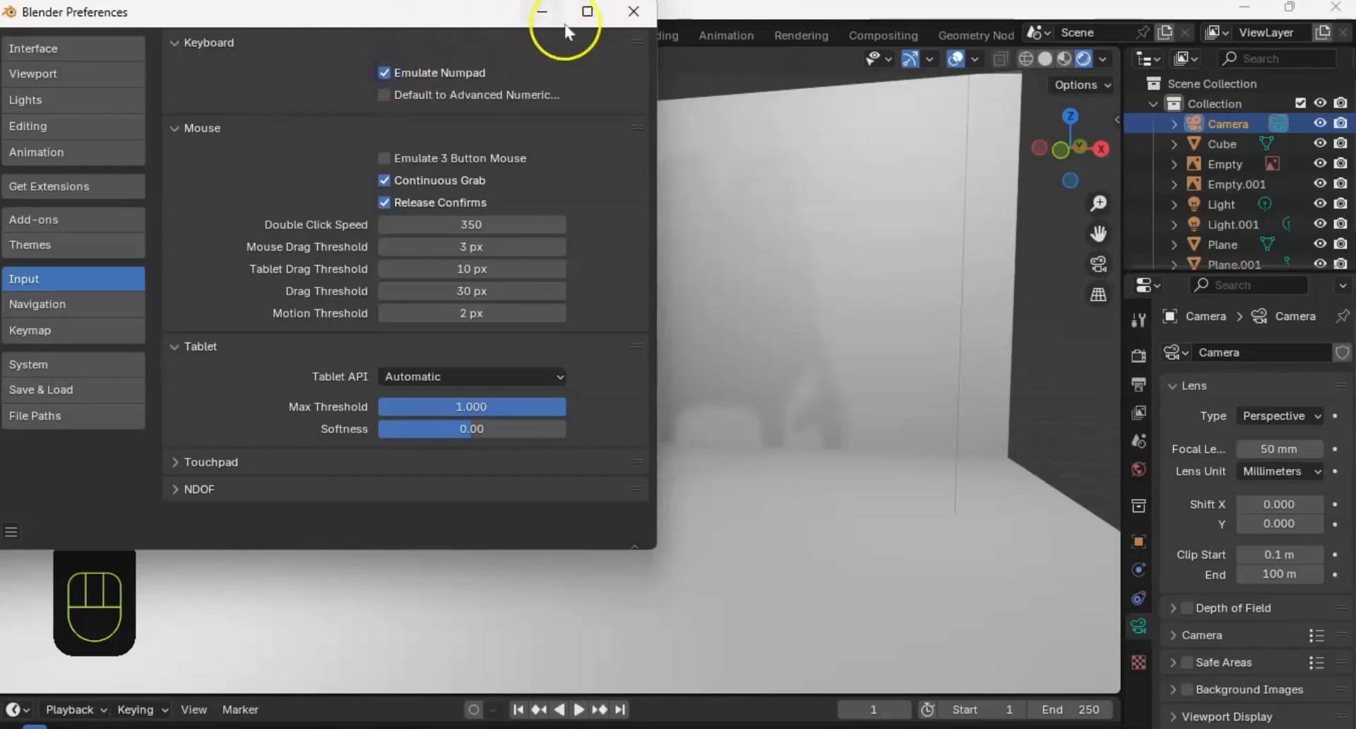
pyautogui.click(634, 12)
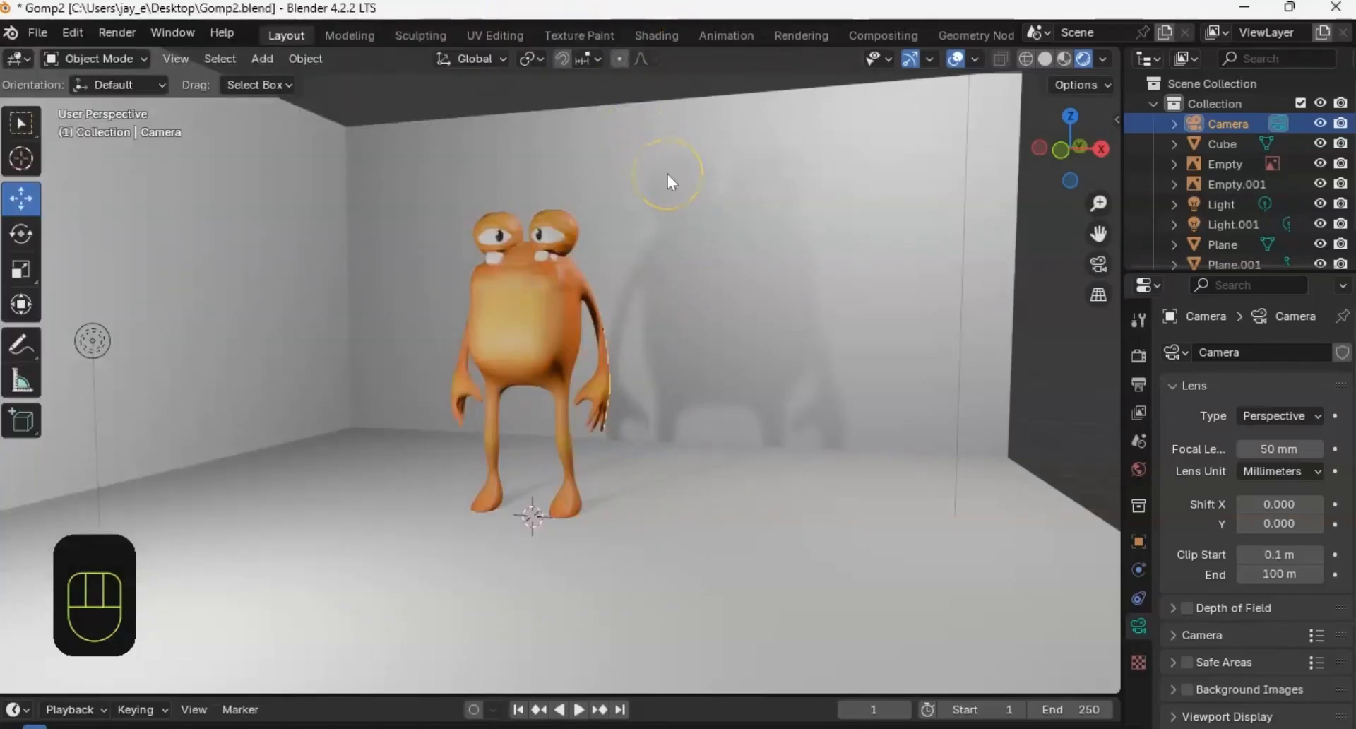
# Step: Lock the camera to the view and frame the character with its wall shadow in the camera view
pyautogui.press('KP_0')
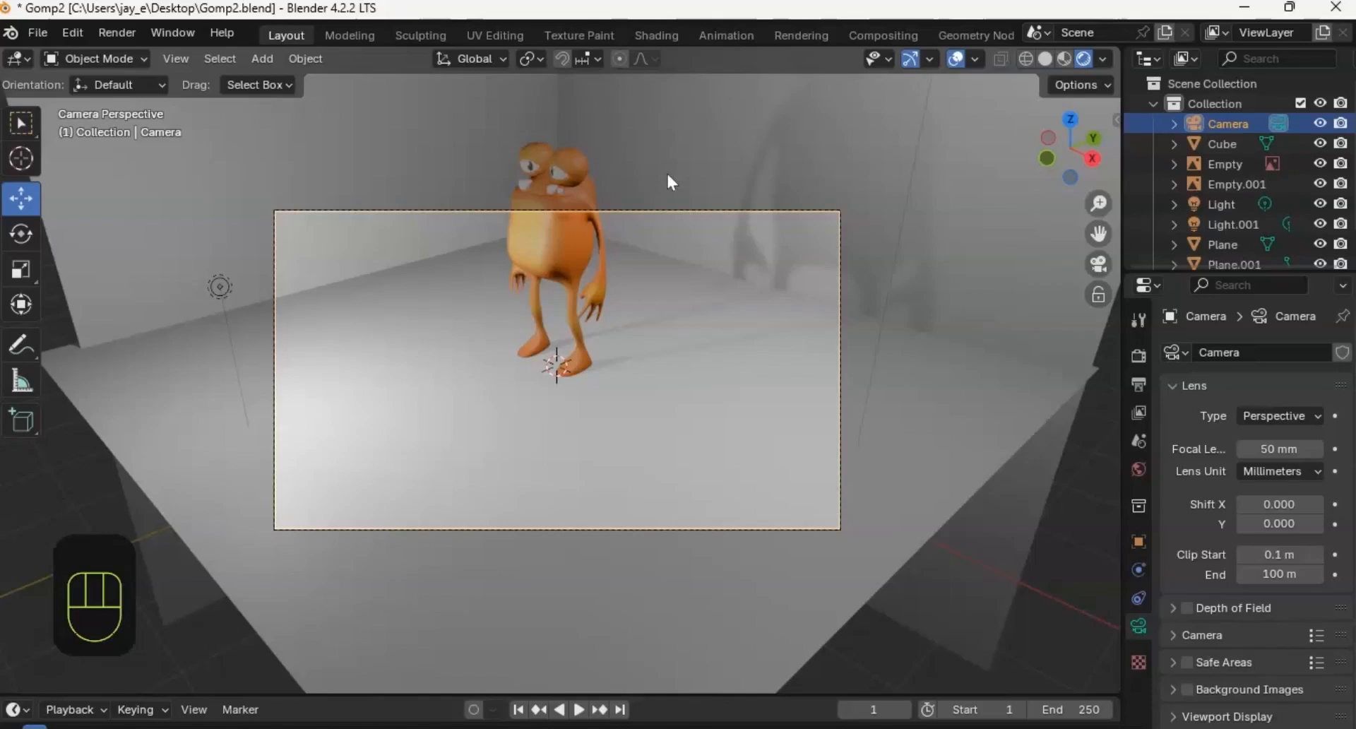
pyautogui.press('n')
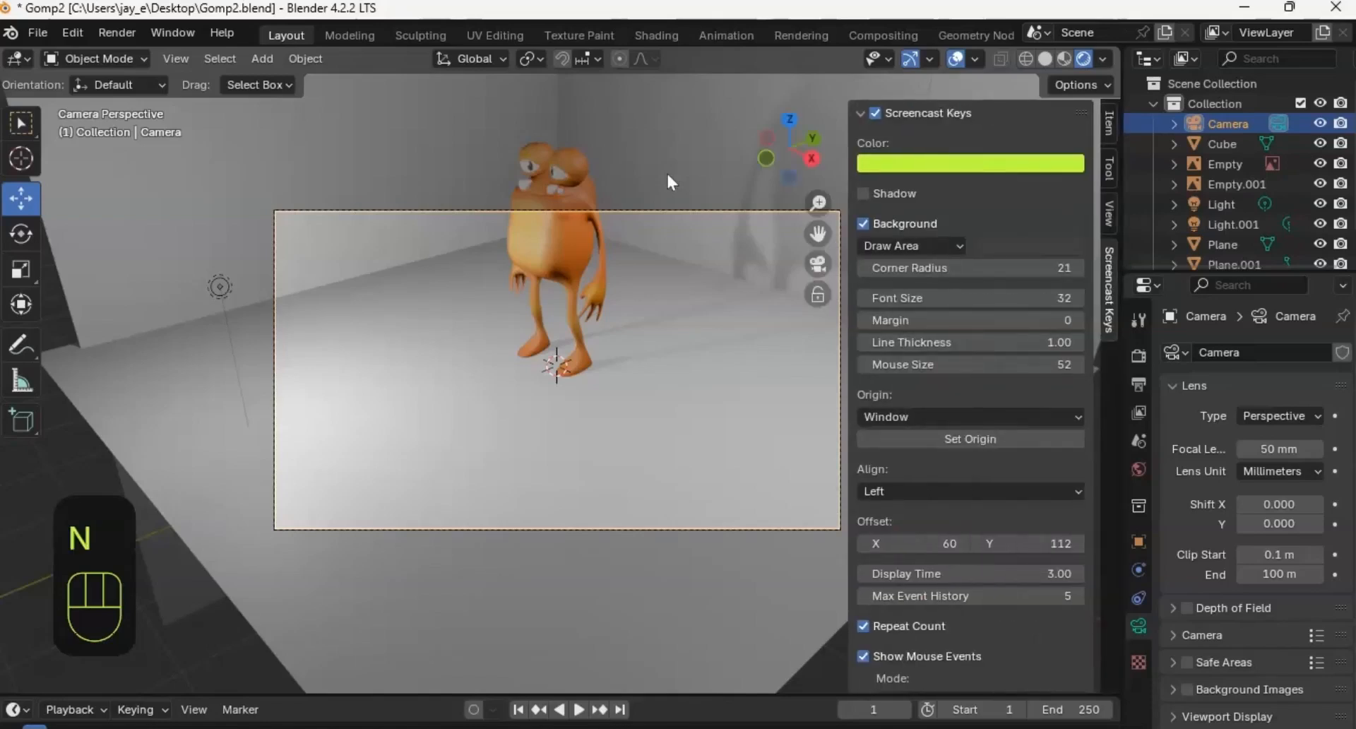
pyautogui.click(1106, 217)
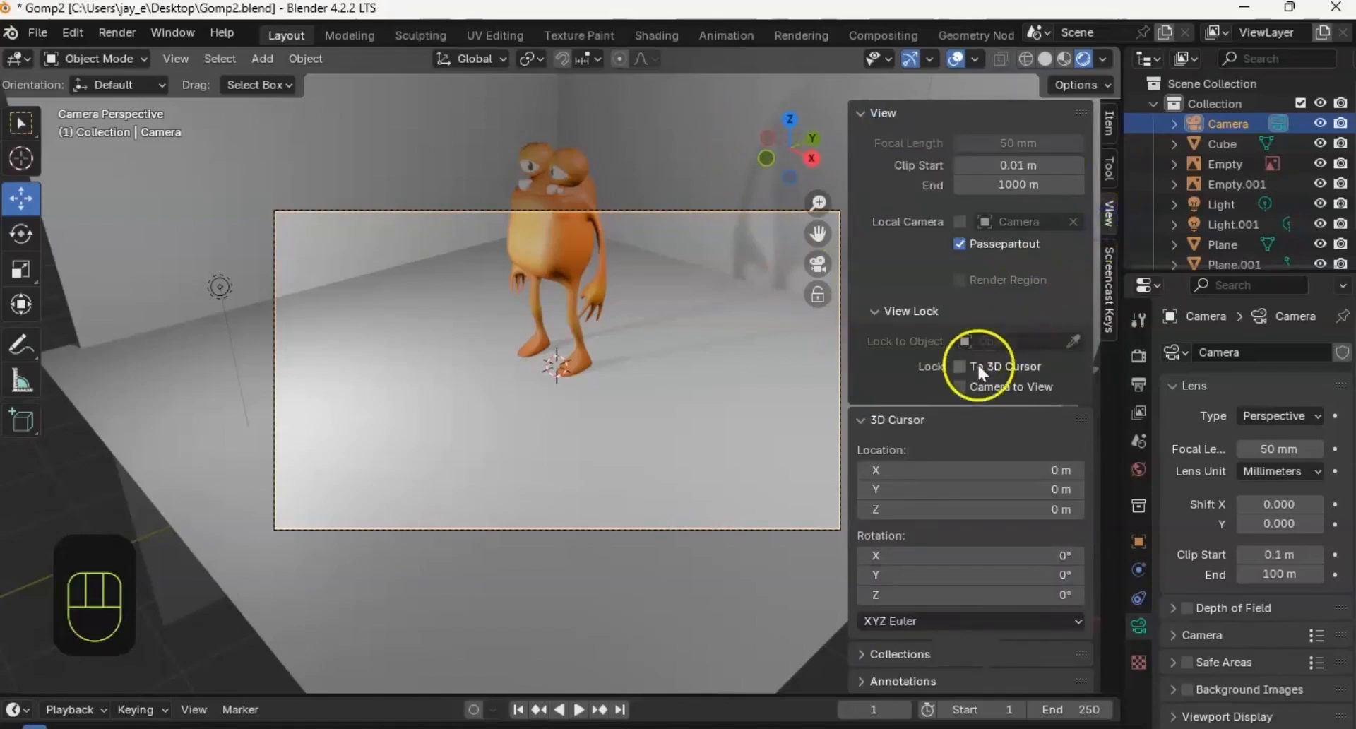
pyautogui.click(959, 386)
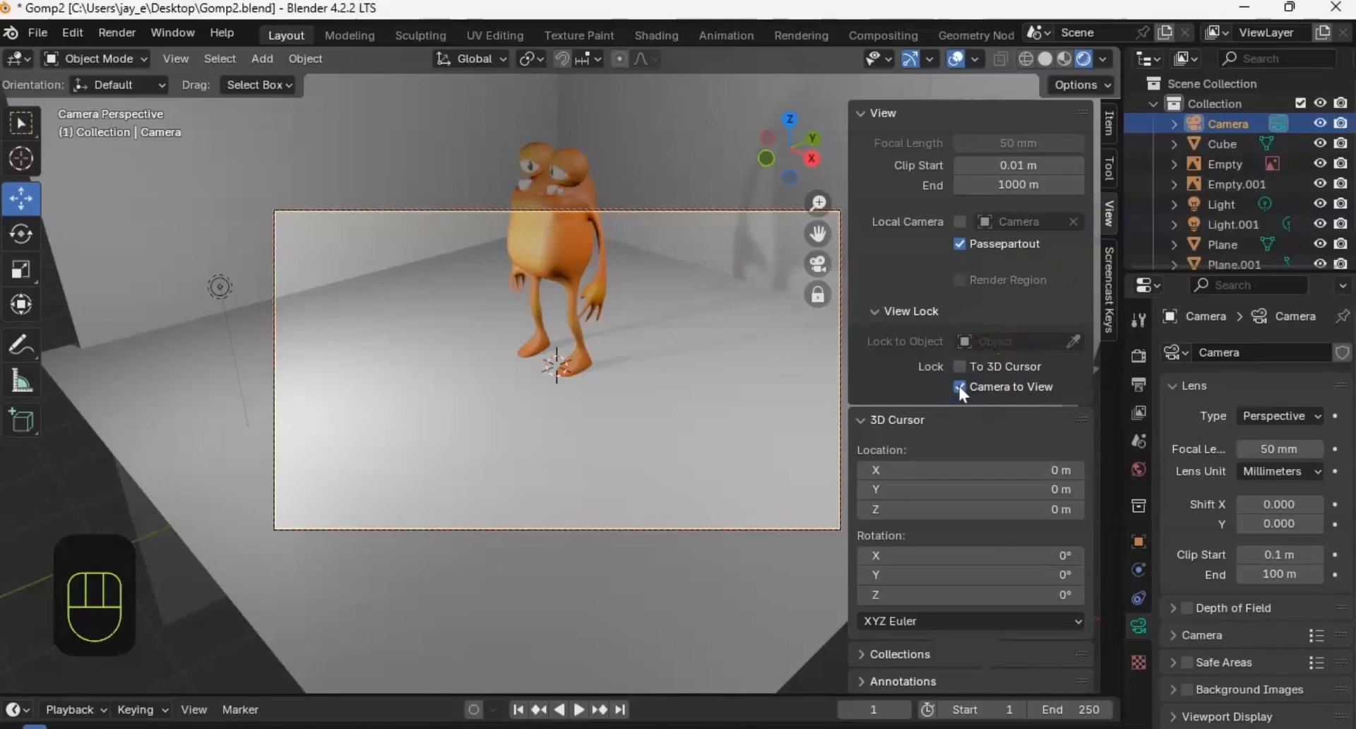
pyautogui.press('n')
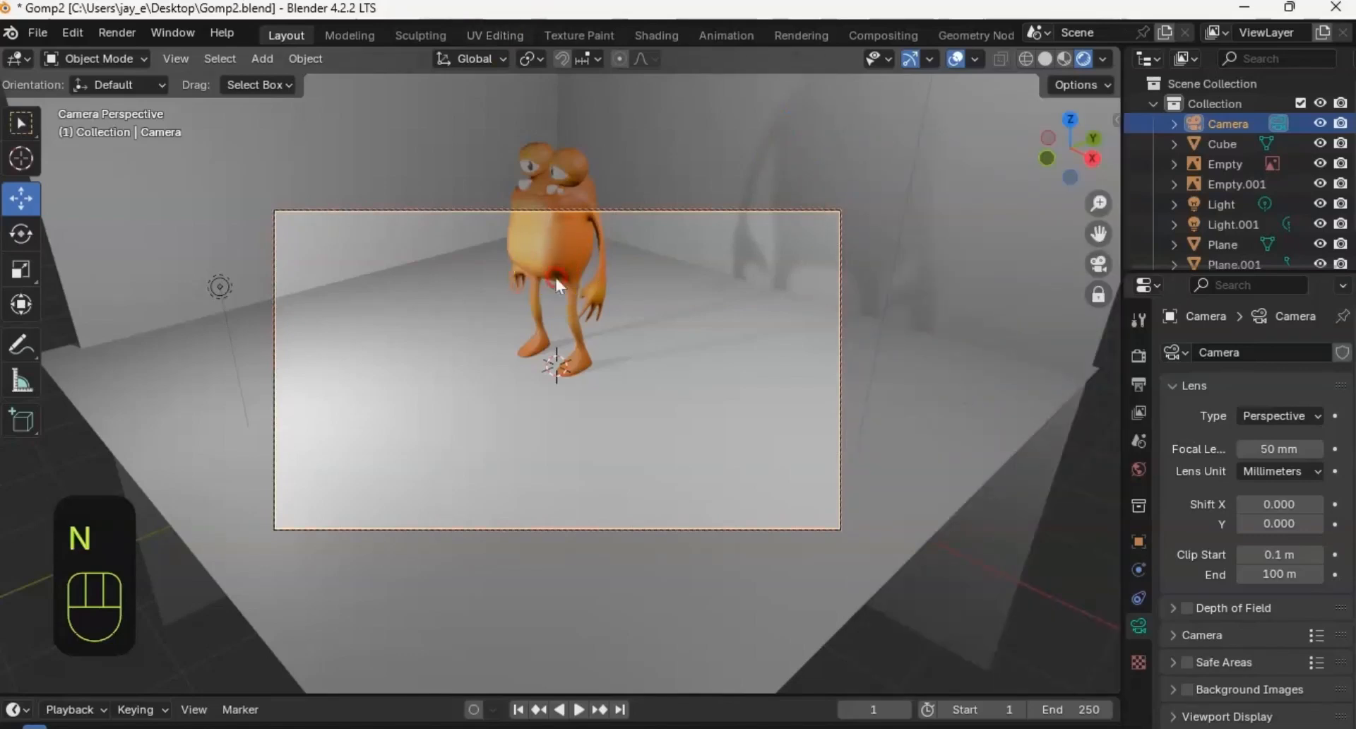
pyautogui.moveTo(557, 278); pyautogui.dragTo(583, 282, button='middle')
pyautogui.moveTo(587, 226); pyautogui.dragTo(684, 273, button='middle')
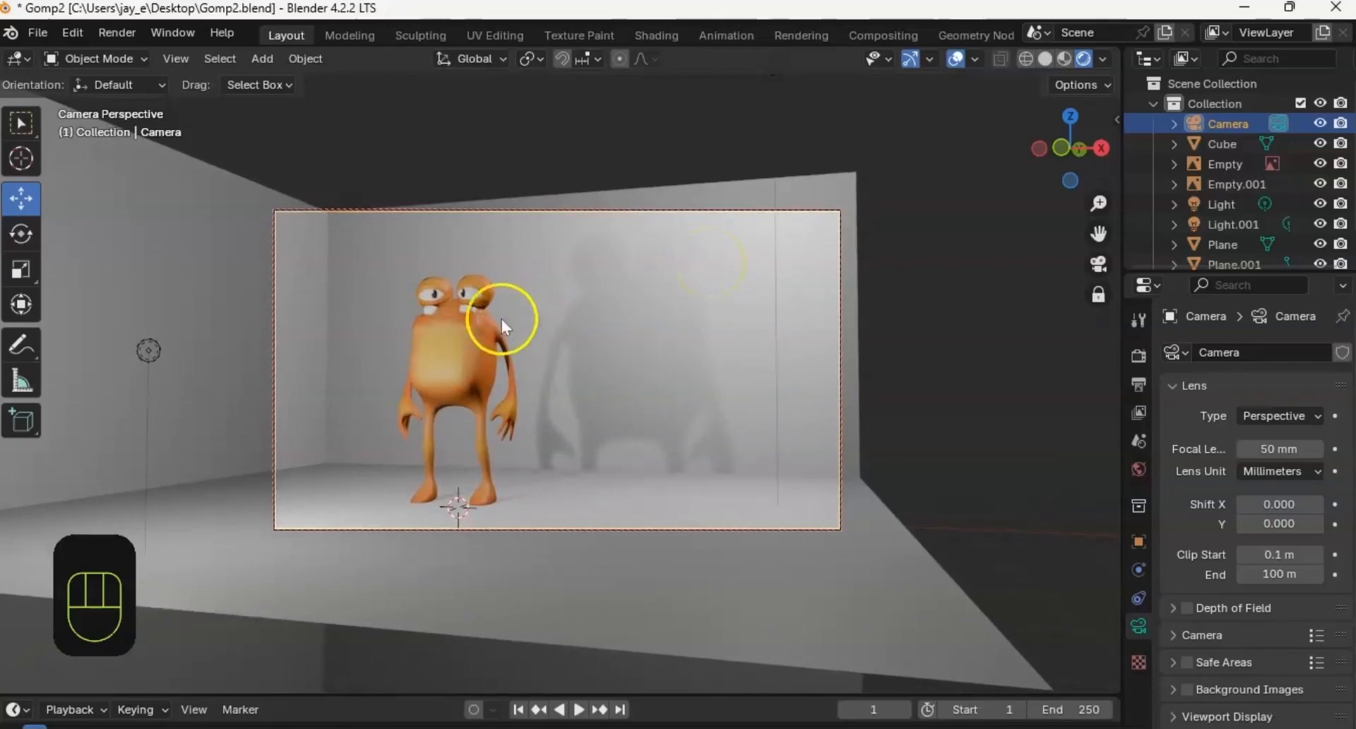
# Step: Rotate the character about the Z axis so that it faces the camera, and deselect it
pyautogui.click(421, 332)
pyautogui.click(20, 232)
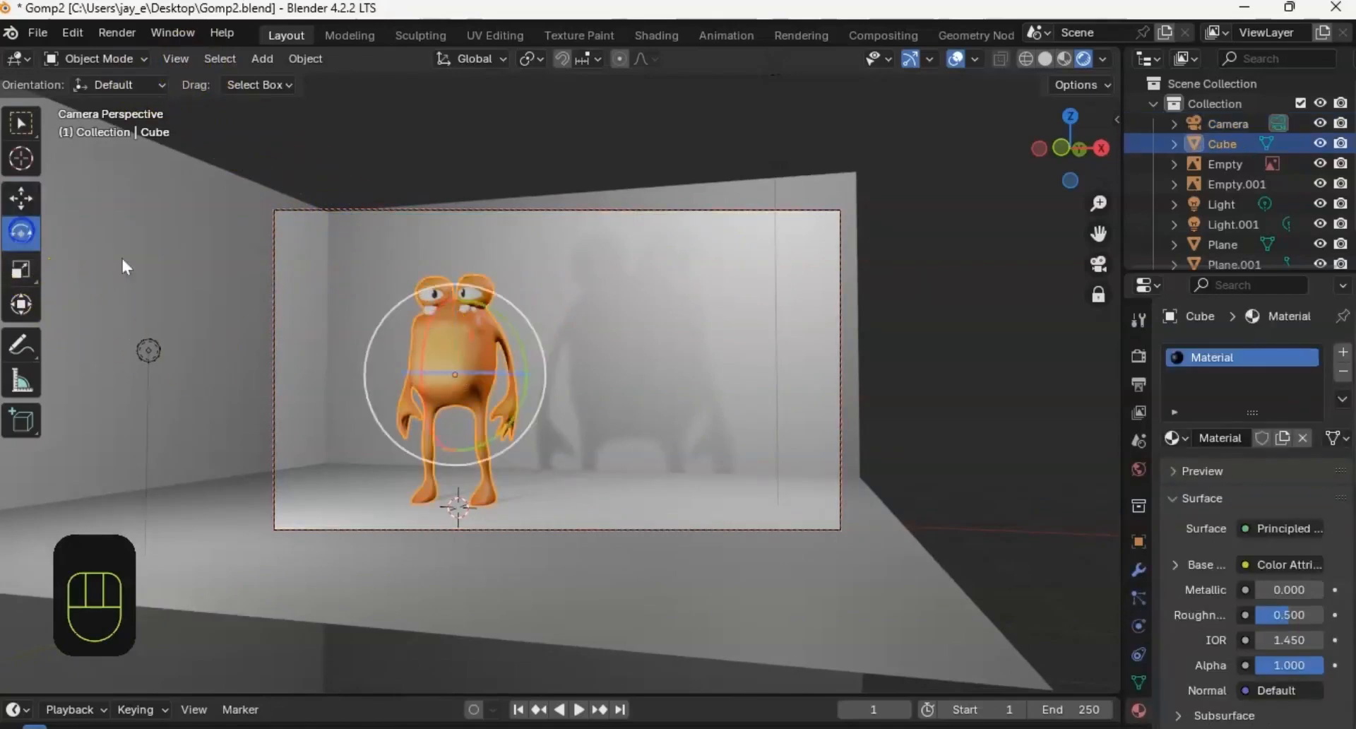
pyautogui.moveTo(434, 375); pyautogui.dragTo(469, 370)
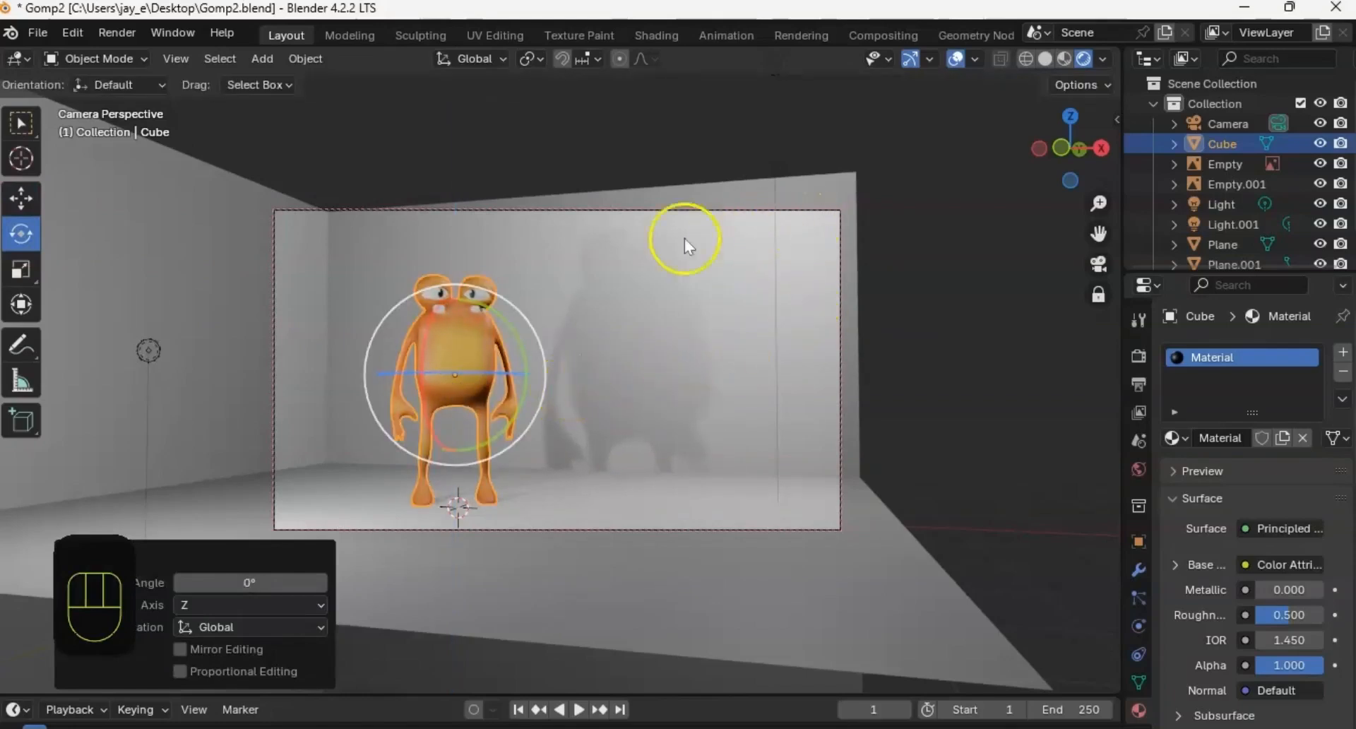
pyautogui.click(21, 198)
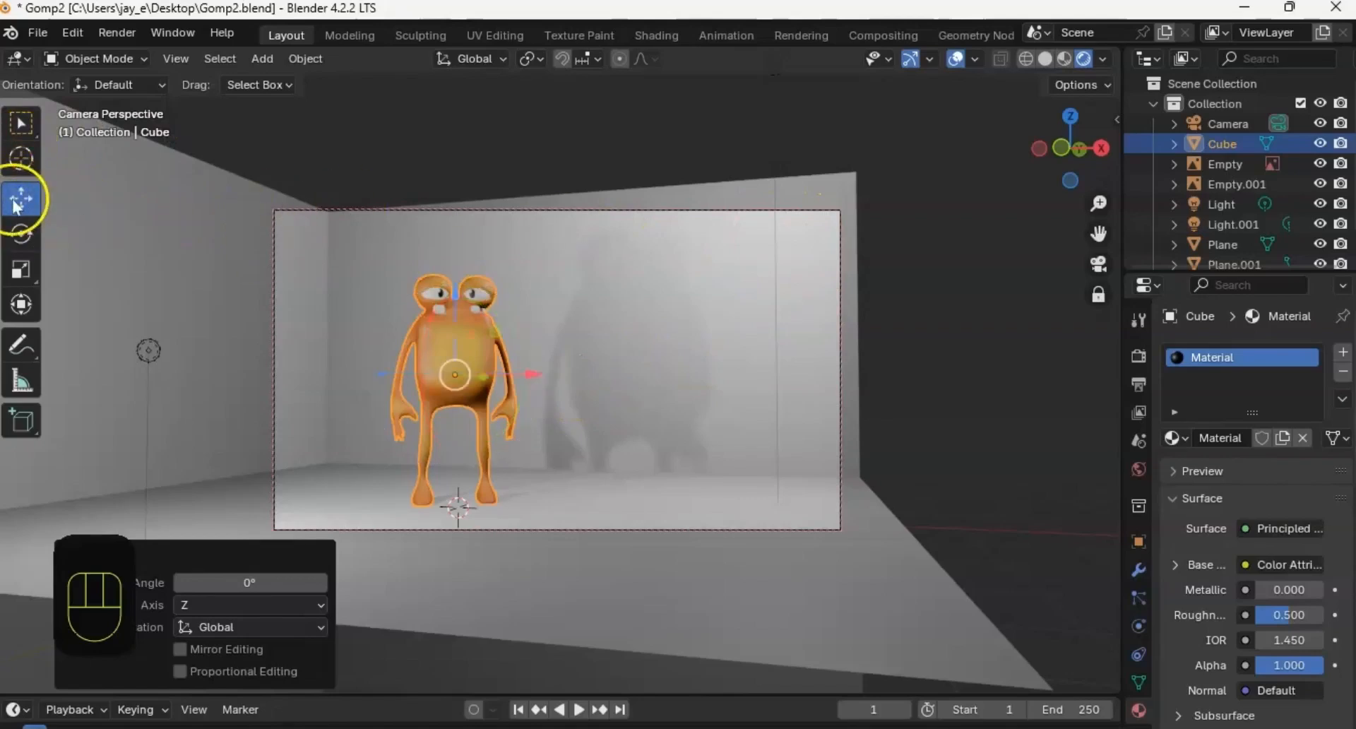
pyautogui.click(967, 325)
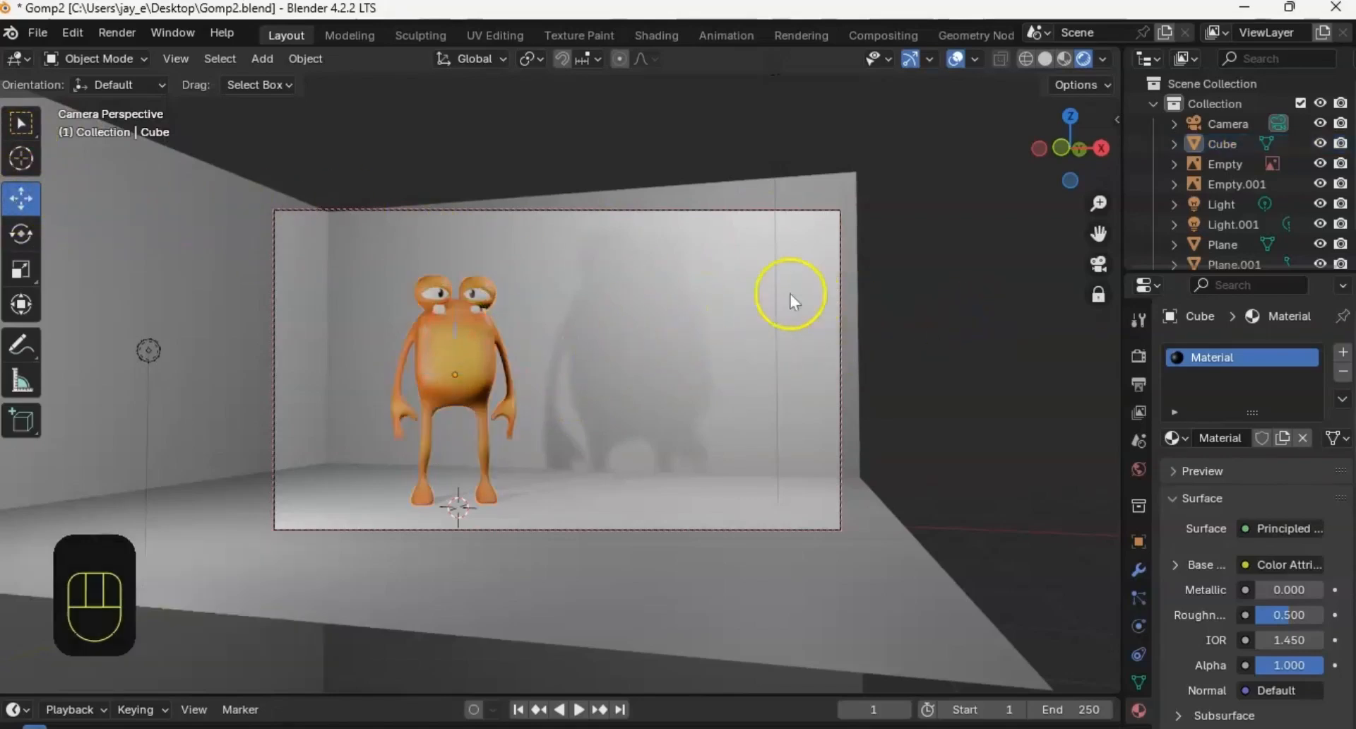
# Step: Render the scene as a still image and examine the whole render result
pyautogui.press('F12')
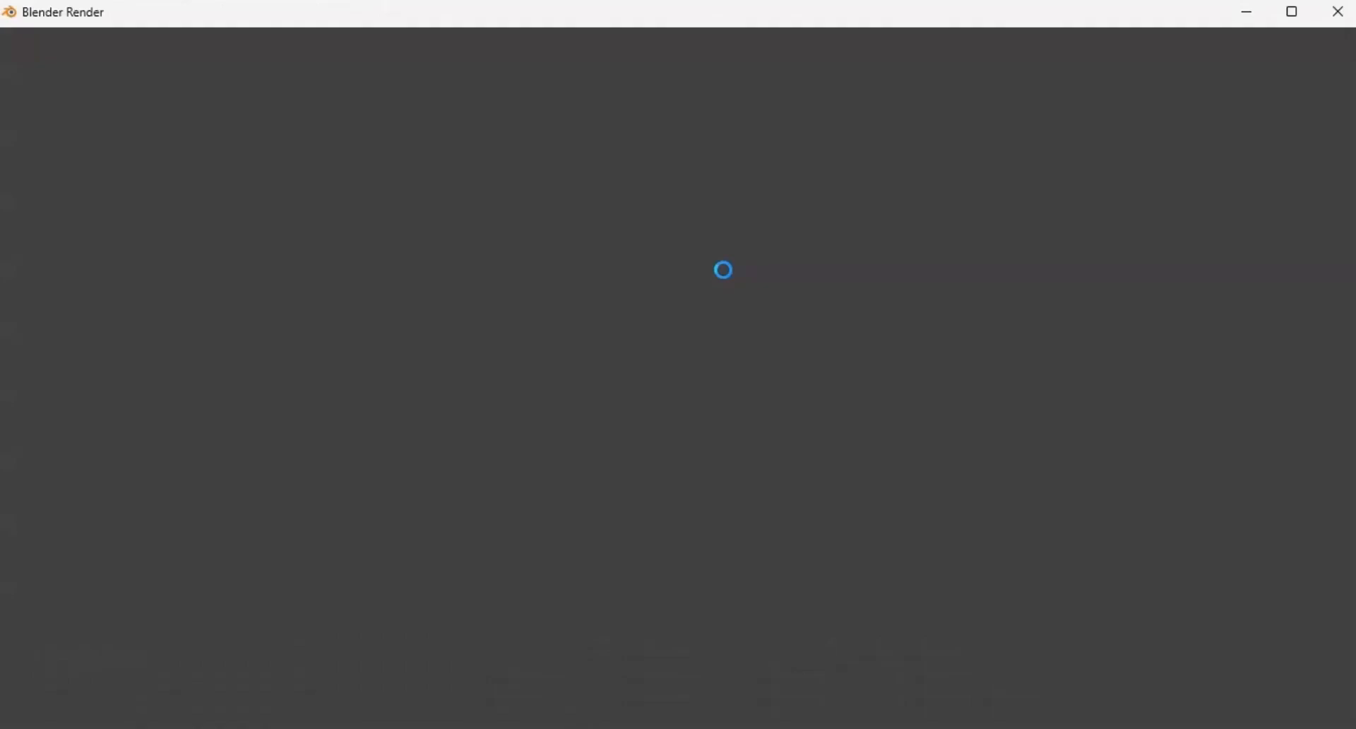
pyautogui.scroll(-3, 586, 328)
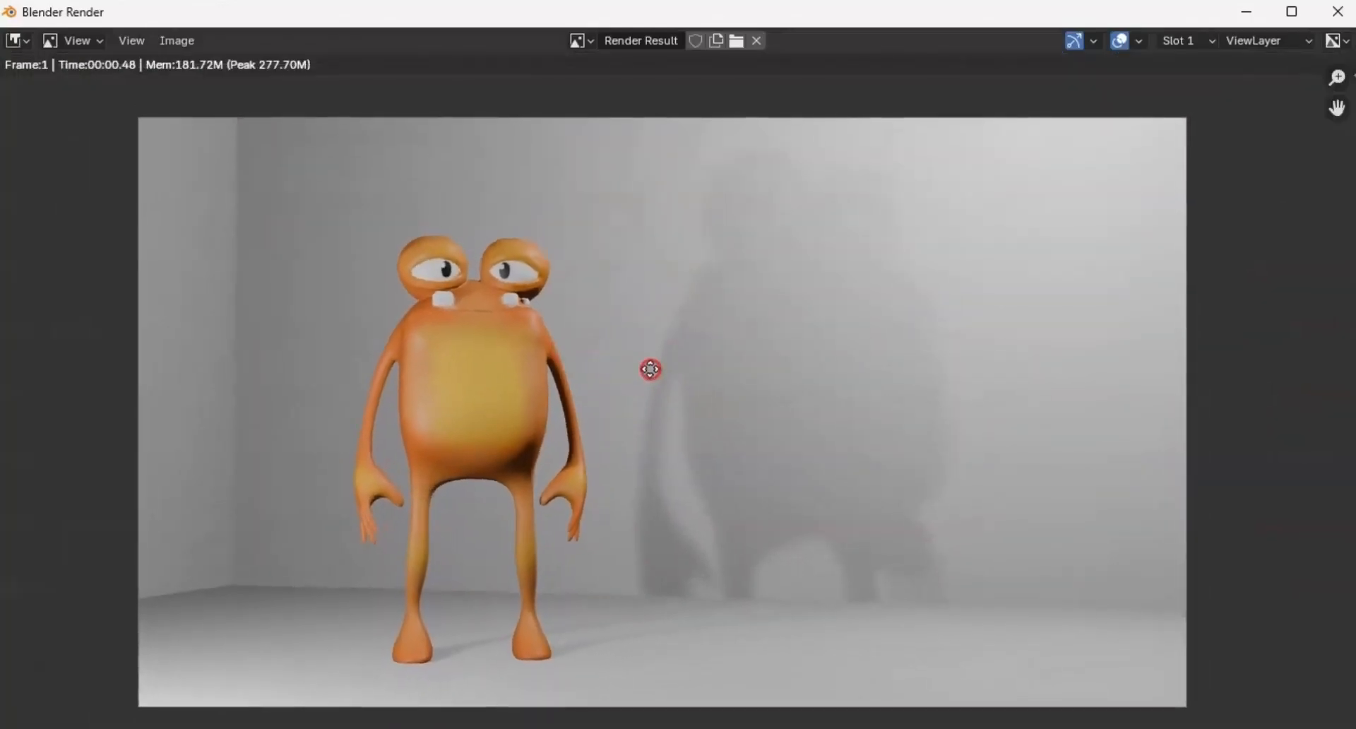
pyautogui.scroll(-1, 637, 382)
pyautogui.moveTo(689, 379); pyautogui.dragTo(687, 377, button='middle')
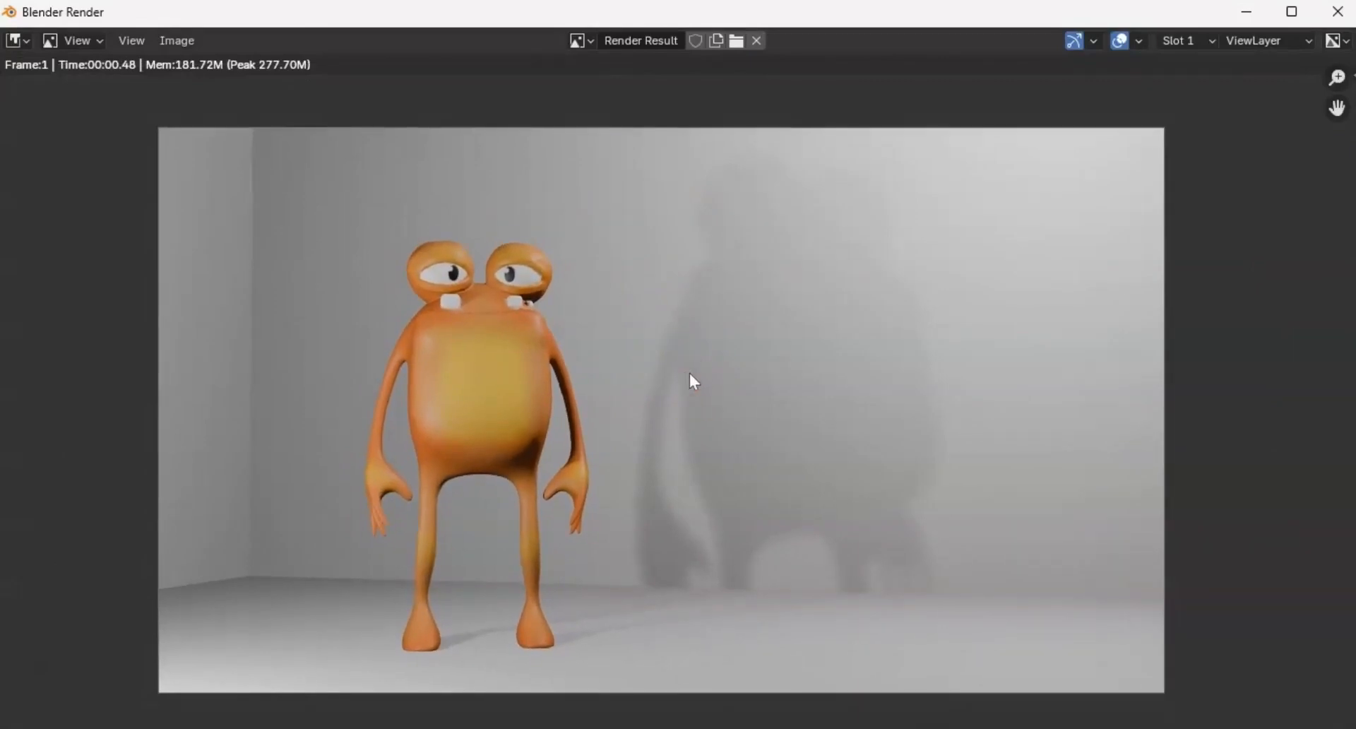